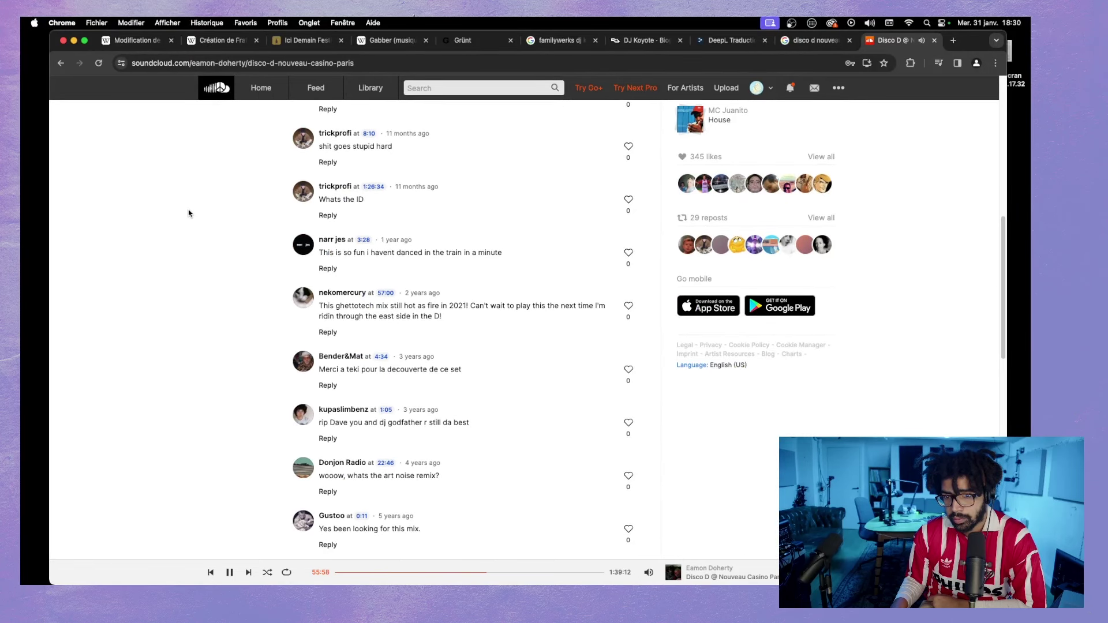
- Read through the listener comments on the Disco D @ Nouveau Casino Paris set and return to its waveform
scroll(188, 214, "down", 2)
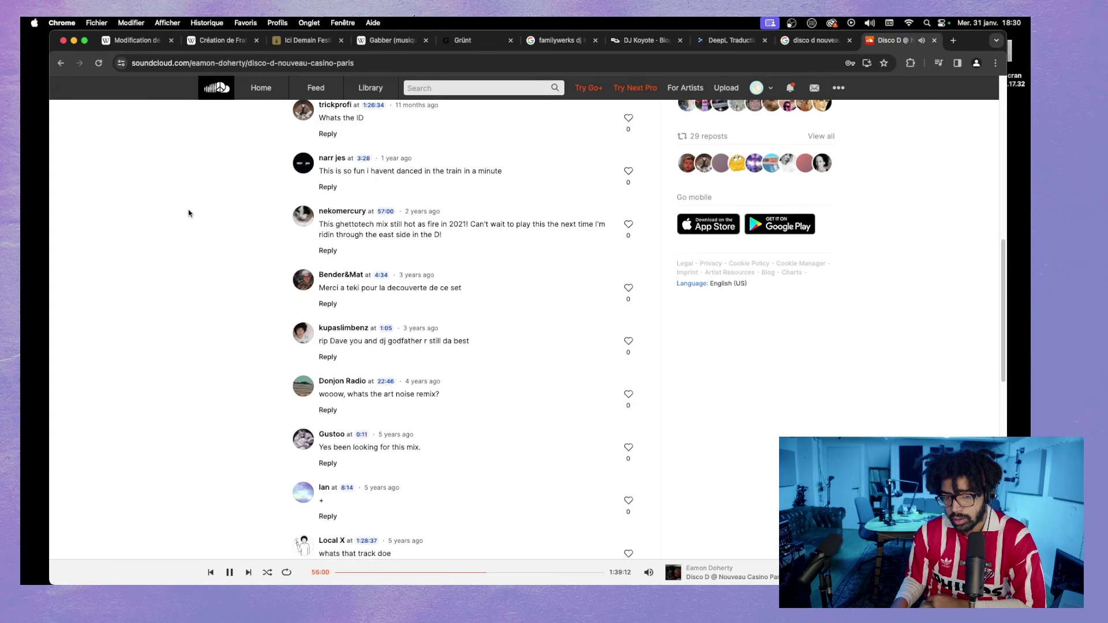
scroll(188, 213, "down", 3)
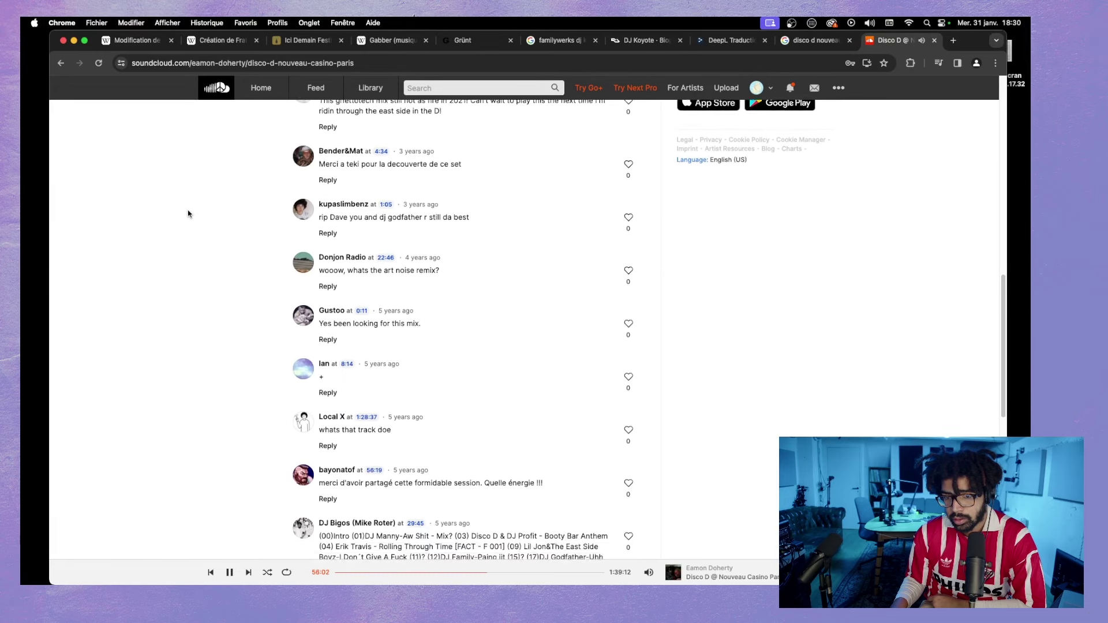
scroll(188, 214, "down", 4)
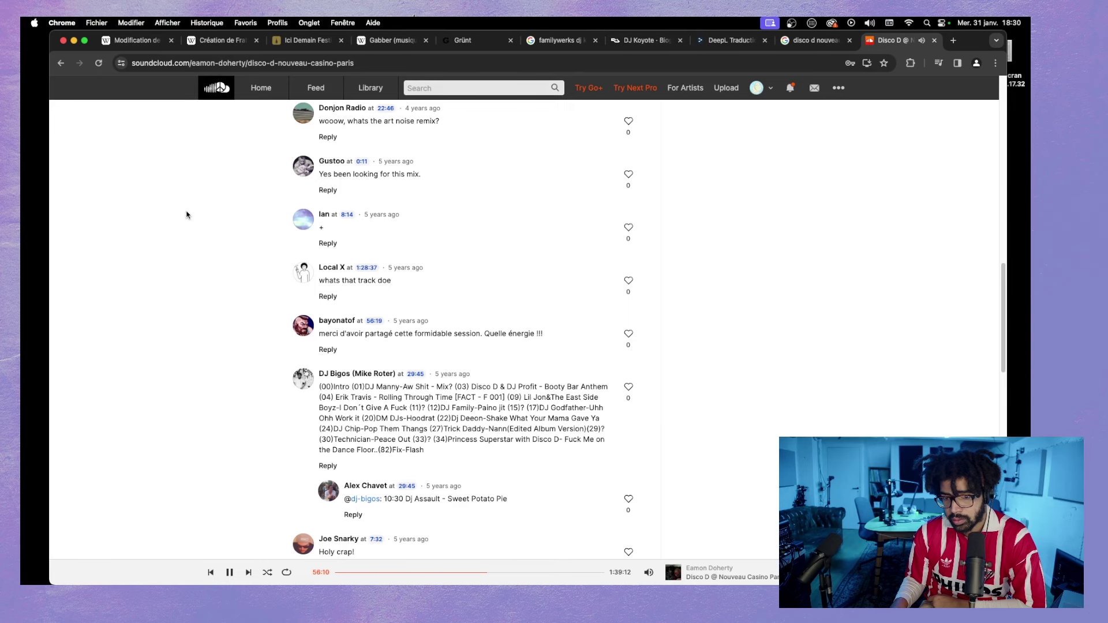
scroll(188, 214, "up", 15)
scroll(187, 214, "up", 7)
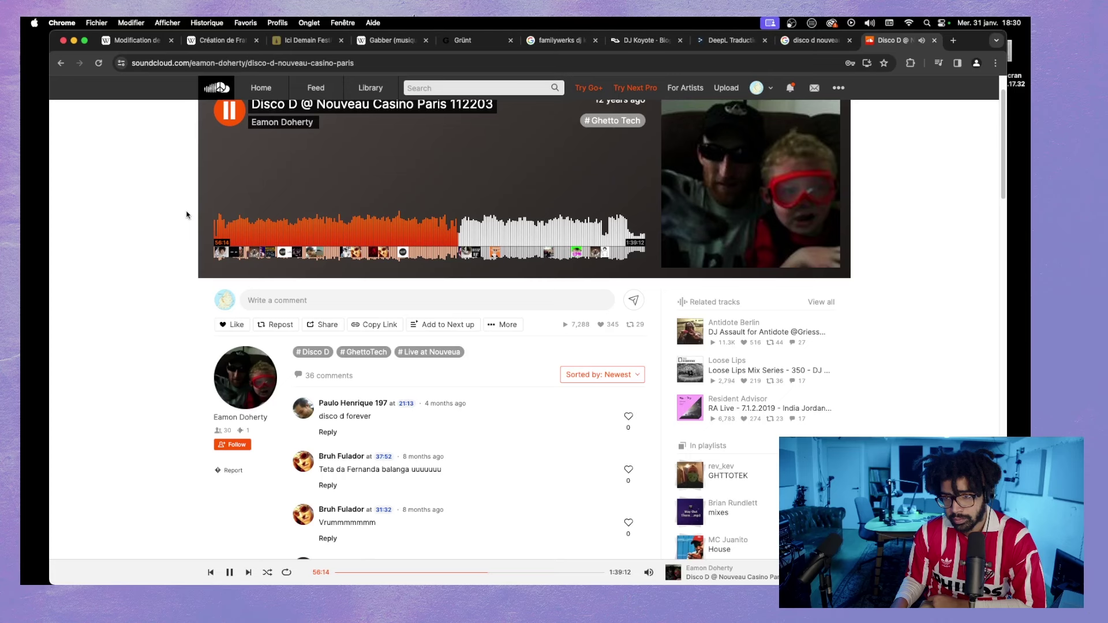
scroll(187, 215, "up", 1)
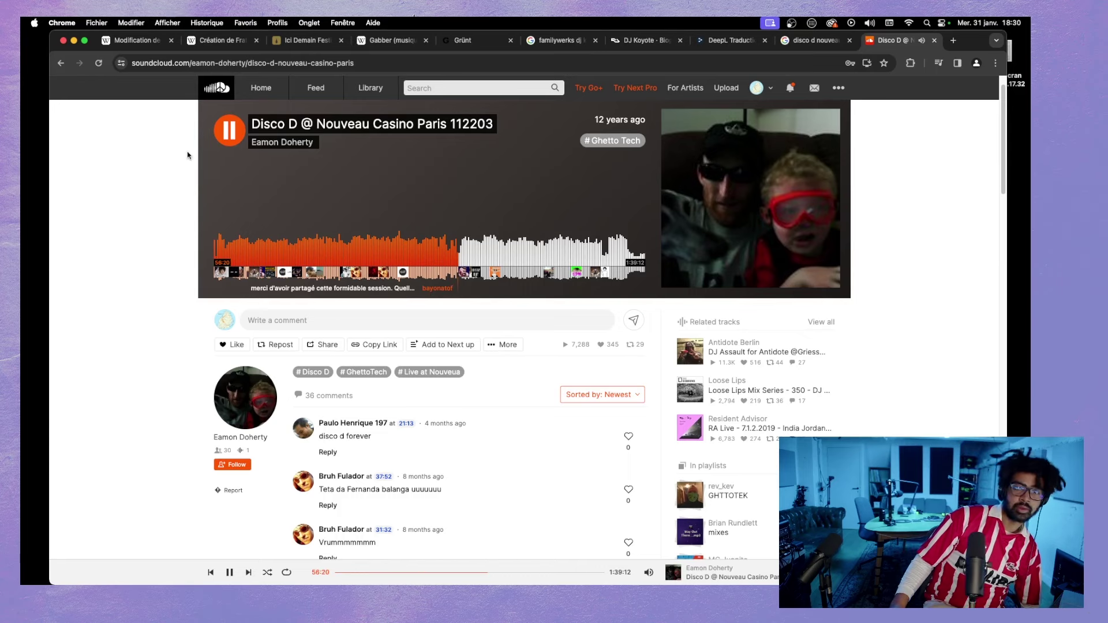
- Pause and resume playback of the Disco D set, and dismiss the Next up queue
left_click(237, 132)
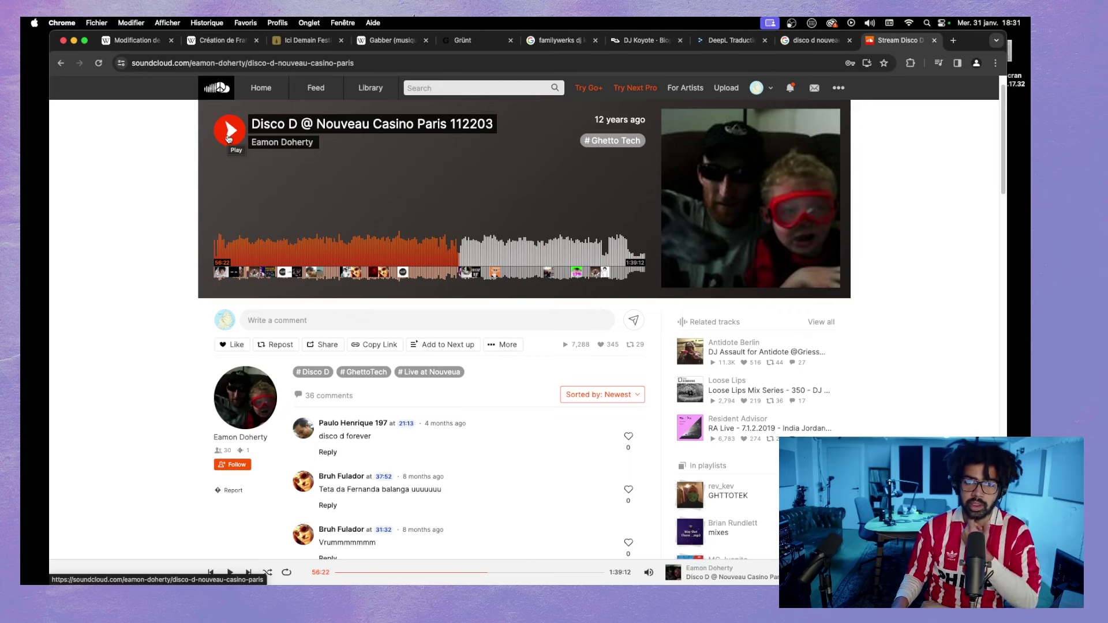
key("q")
left_click(228, 131)
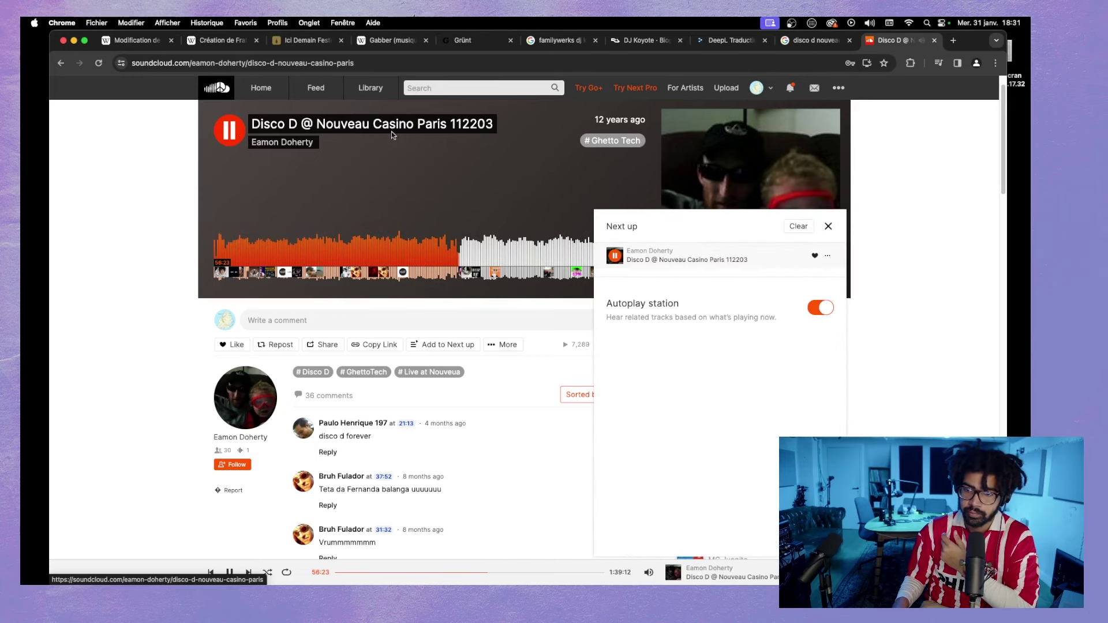
left_click(828, 226)
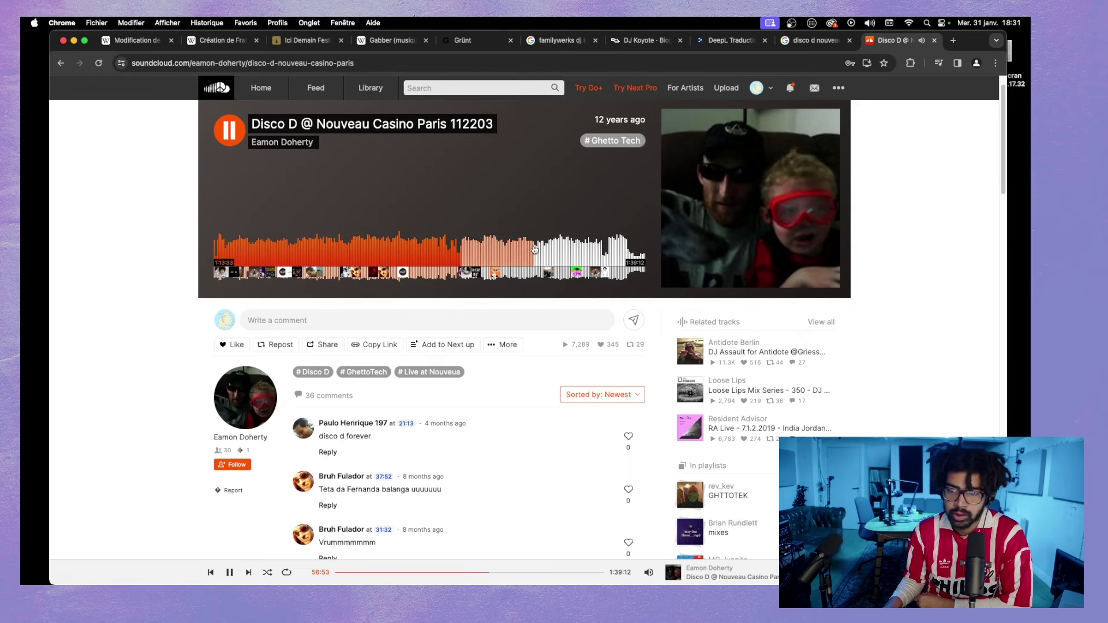
- Lower the player's volume to roughly a third of its range
mouse_move(649, 571)
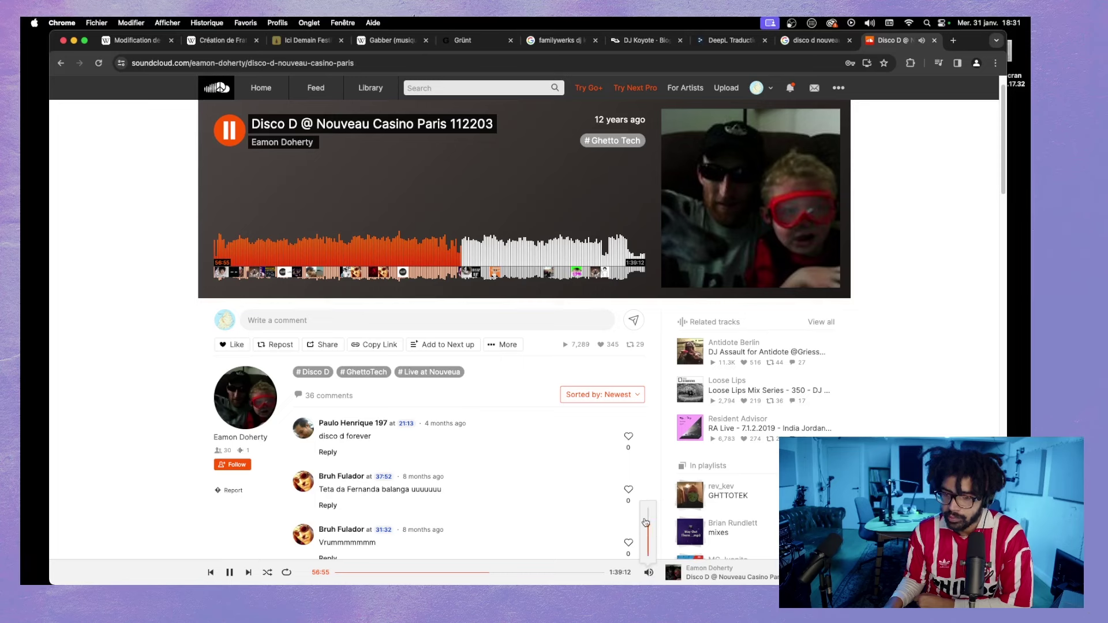
left_click_drag(649, 529, 650, 547)
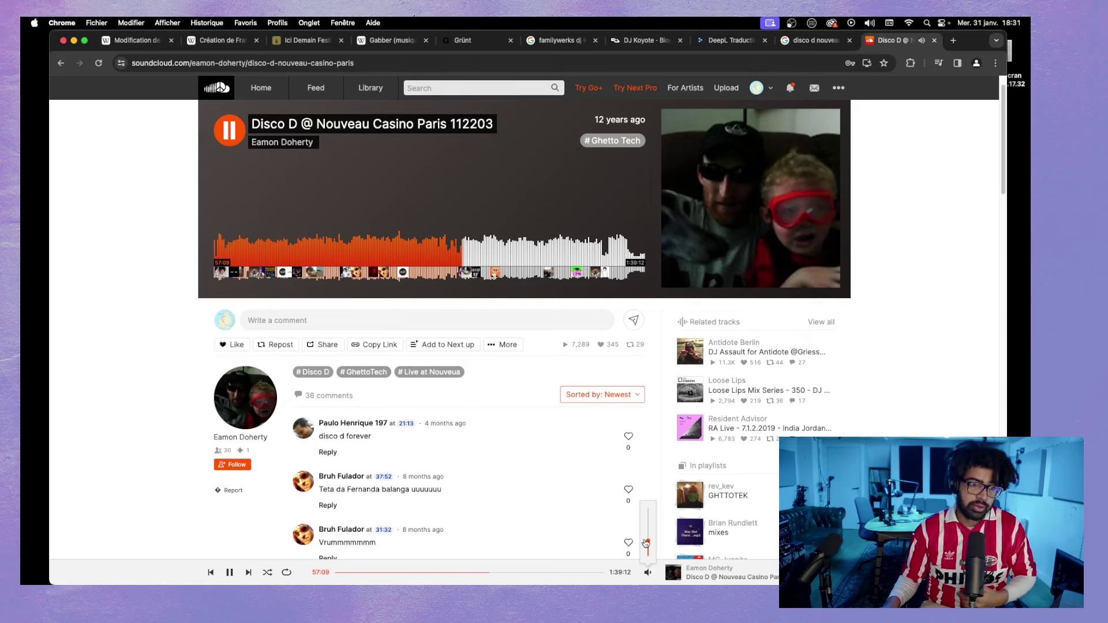
mouse_move(648, 571)
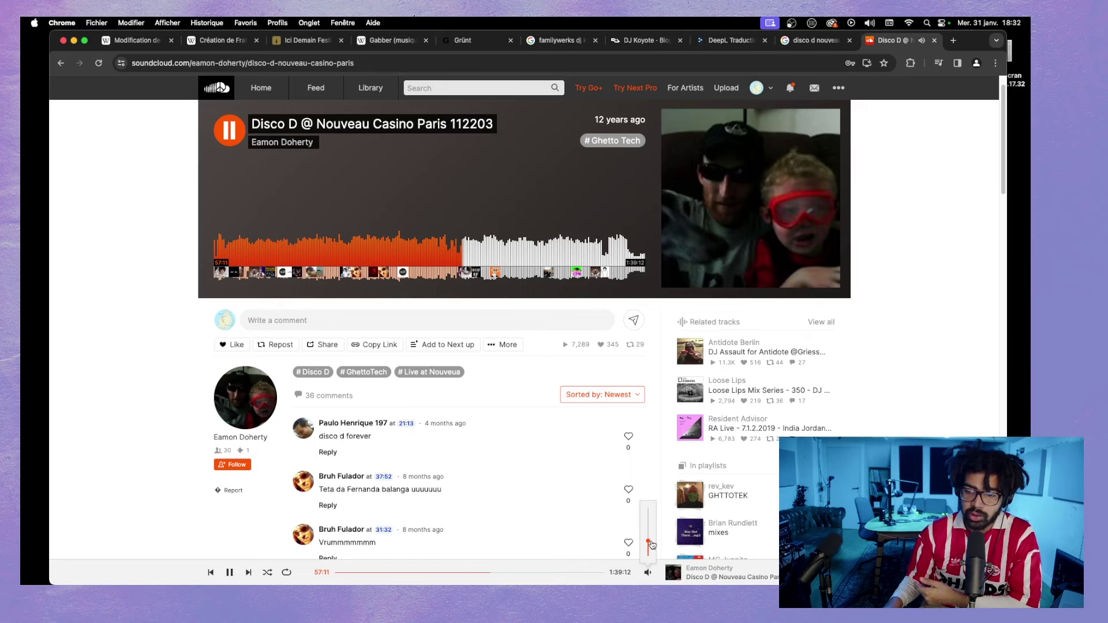
left_click_drag(650, 544, 653, 544)
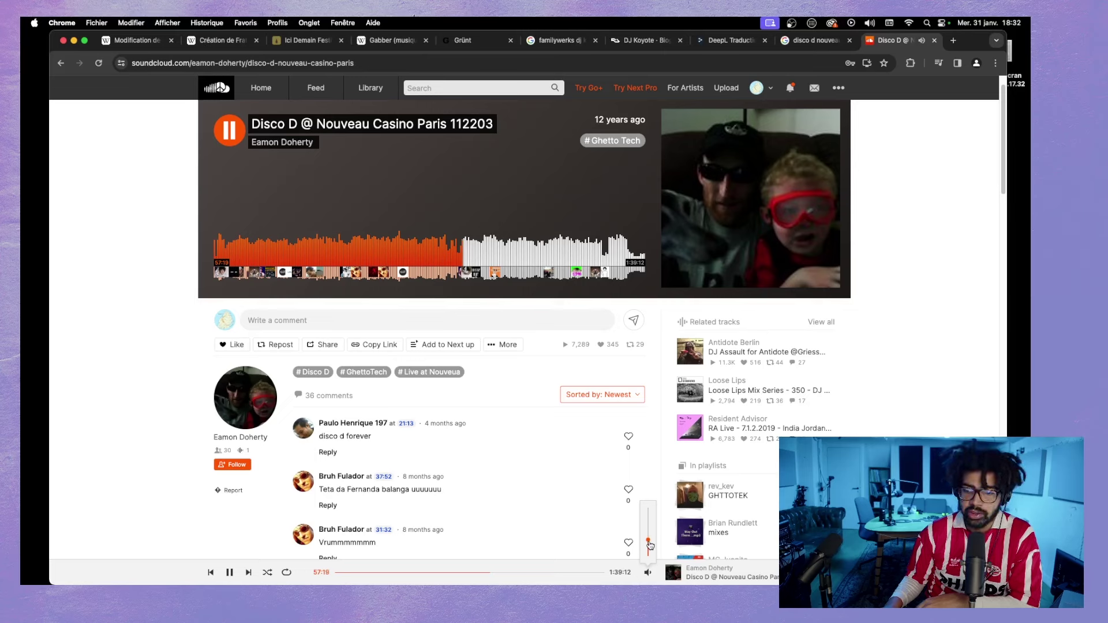
mouse_move(648, 572)
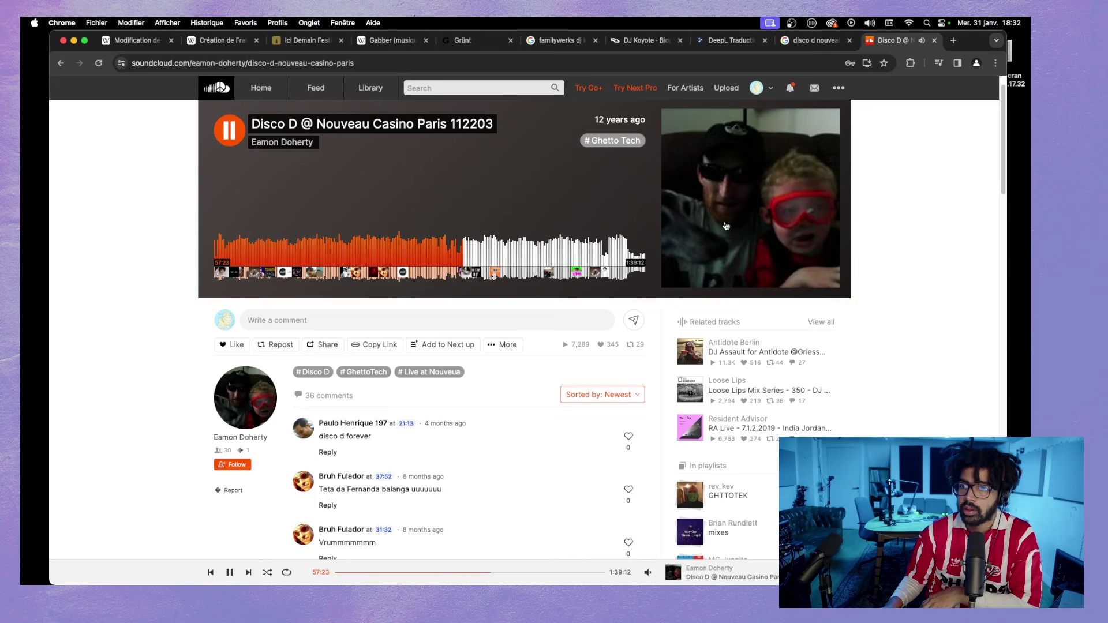
- Switch to the DeepL translation and replace "par cela" in the first French sentence with "la ghetto"
left_click(731, 41)
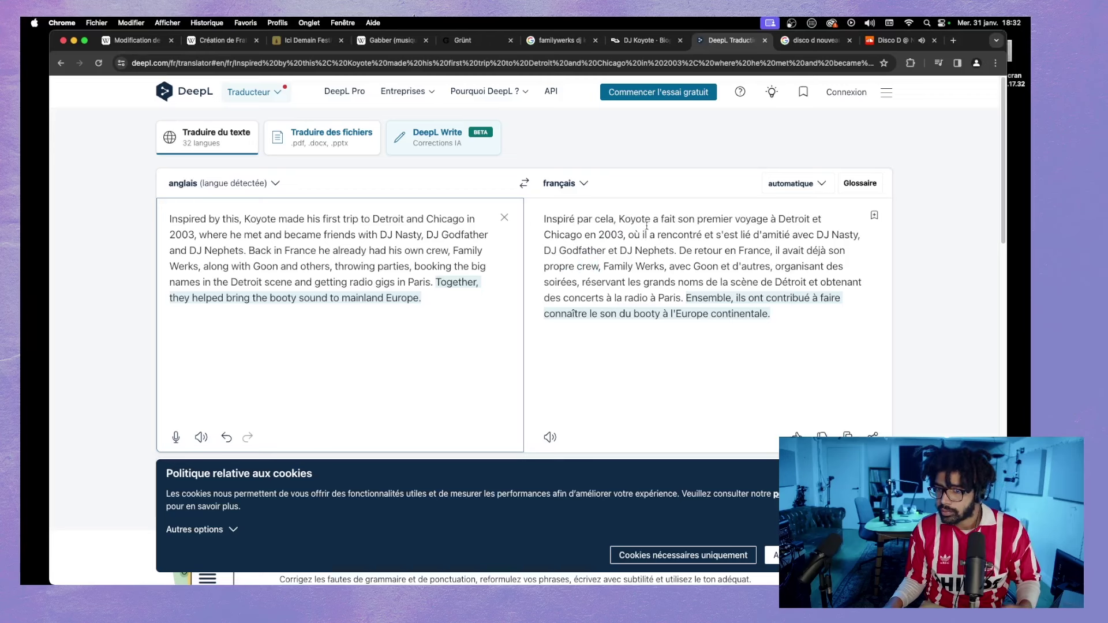
left_click(589, 219)
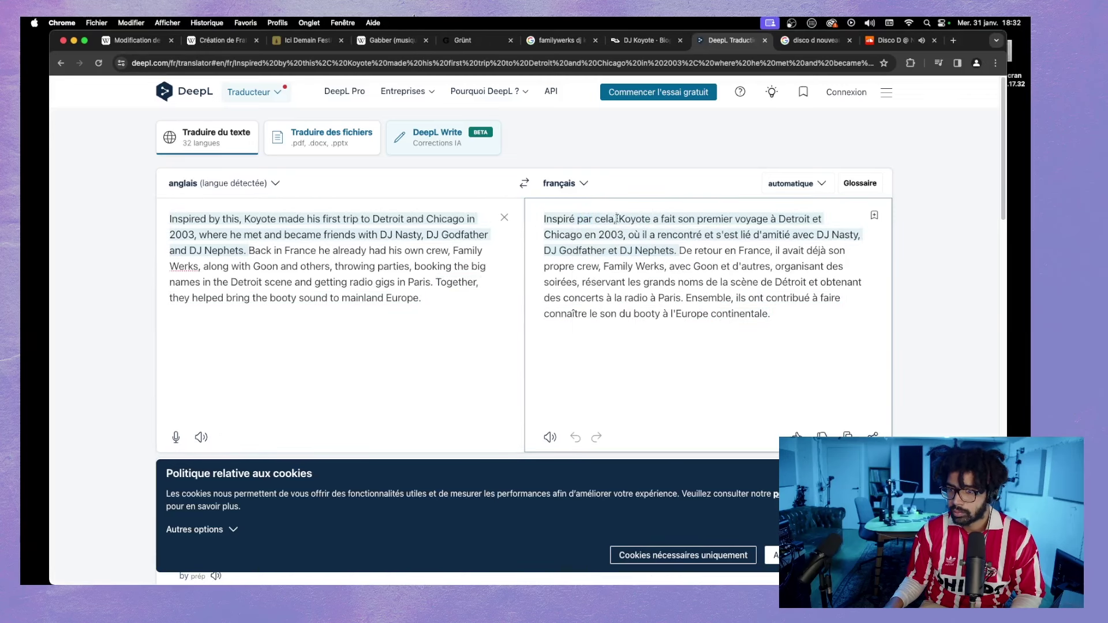
key("Escape")
left_click_drag(615, 218, 577, 220)
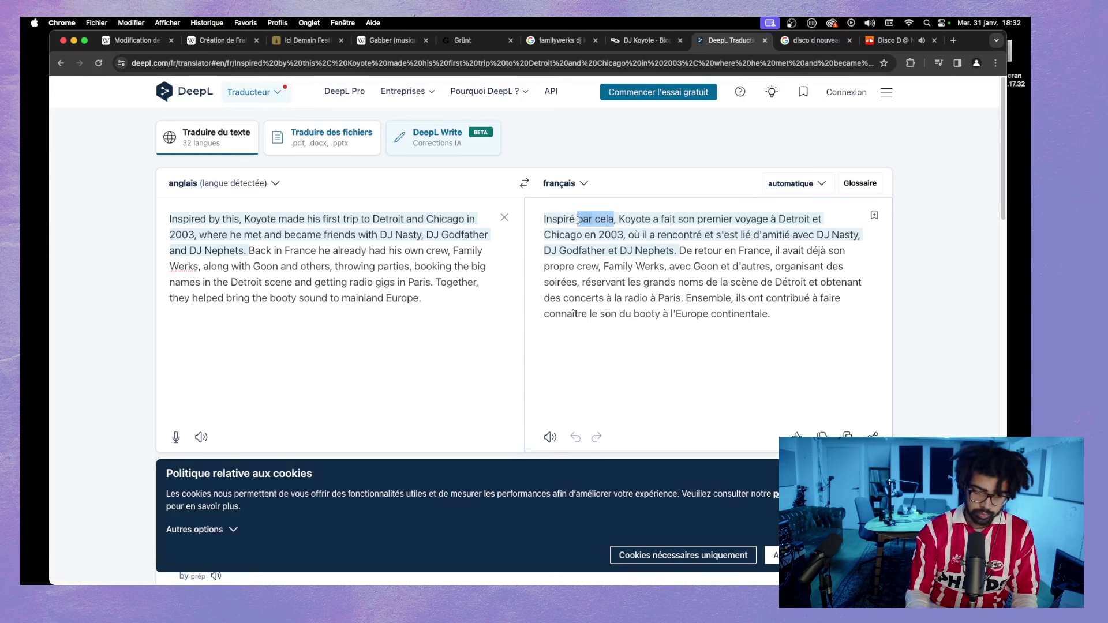
type("la ghetto")
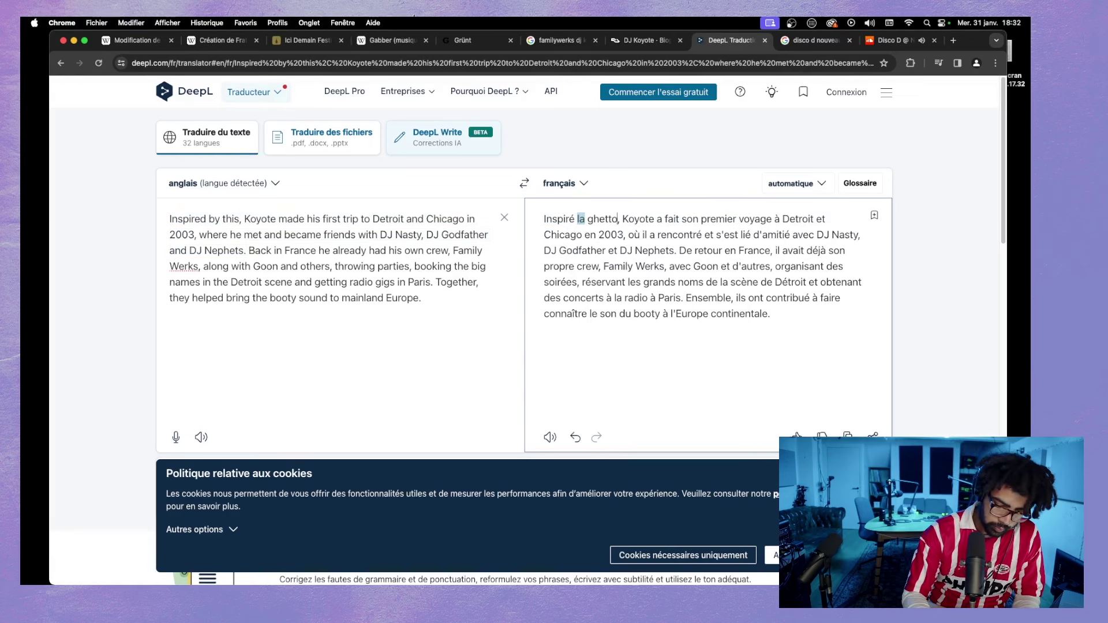
type("te")
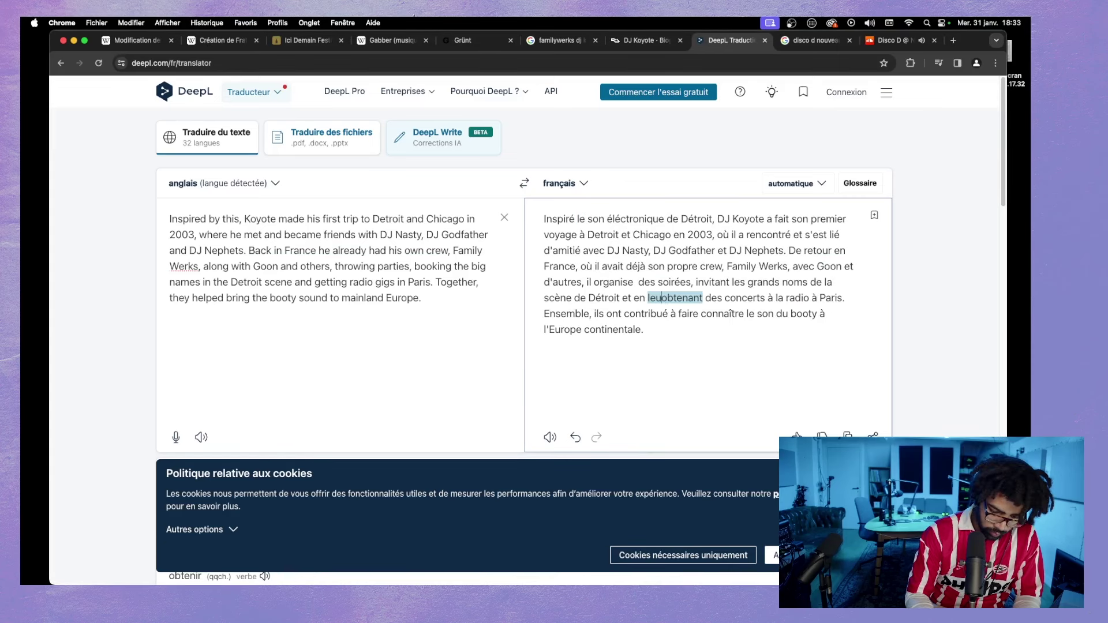
- Replace "obtenant des concerts à la radio à Paris" with "proposant de mixer sur des radios parisiennes" in the French text
type("prop")
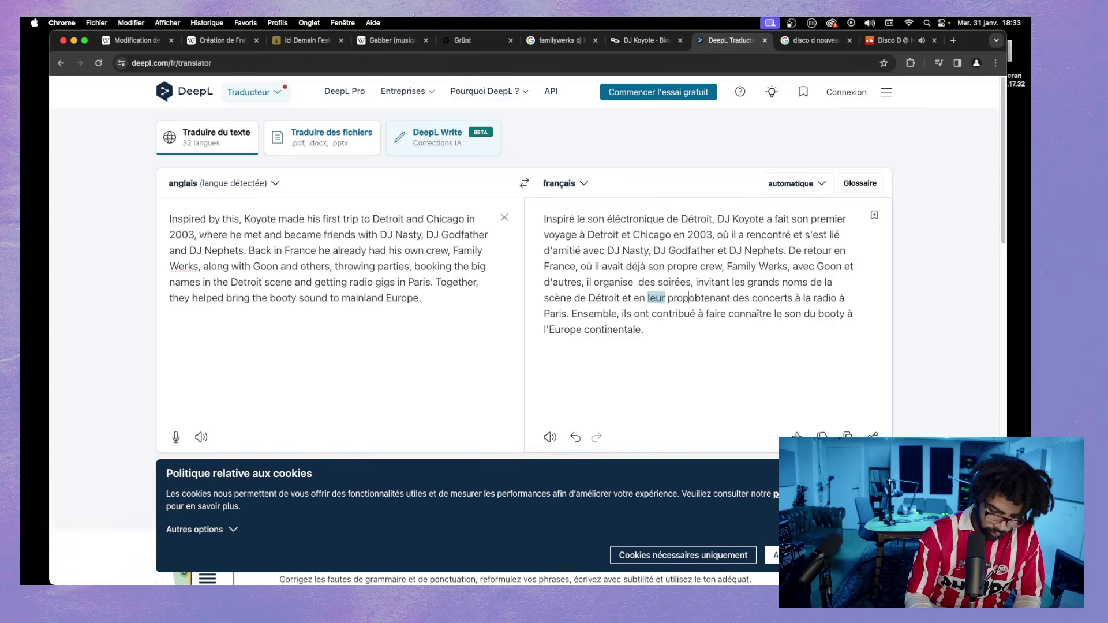
type("osant d")
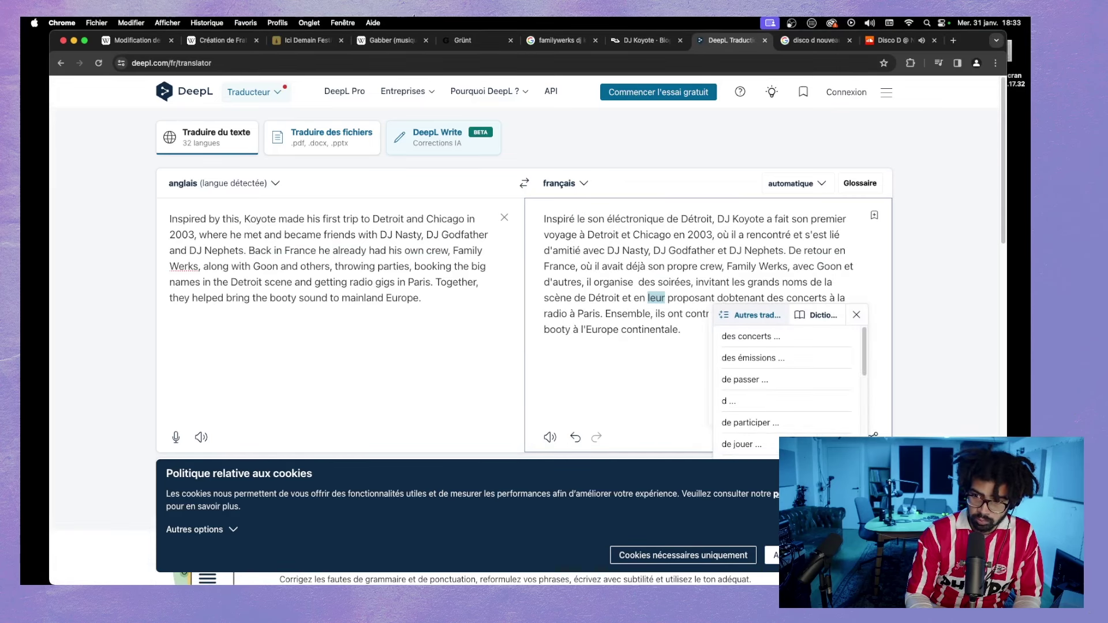
type("e jo")
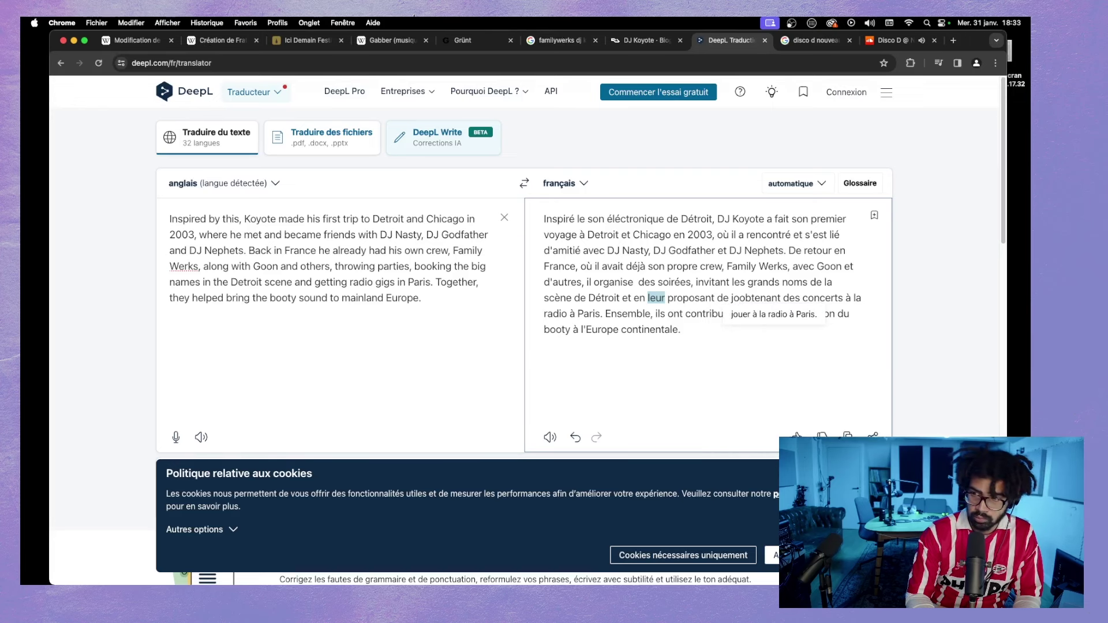
key("BackSpace")
key("BackSpace")
type("mixer")
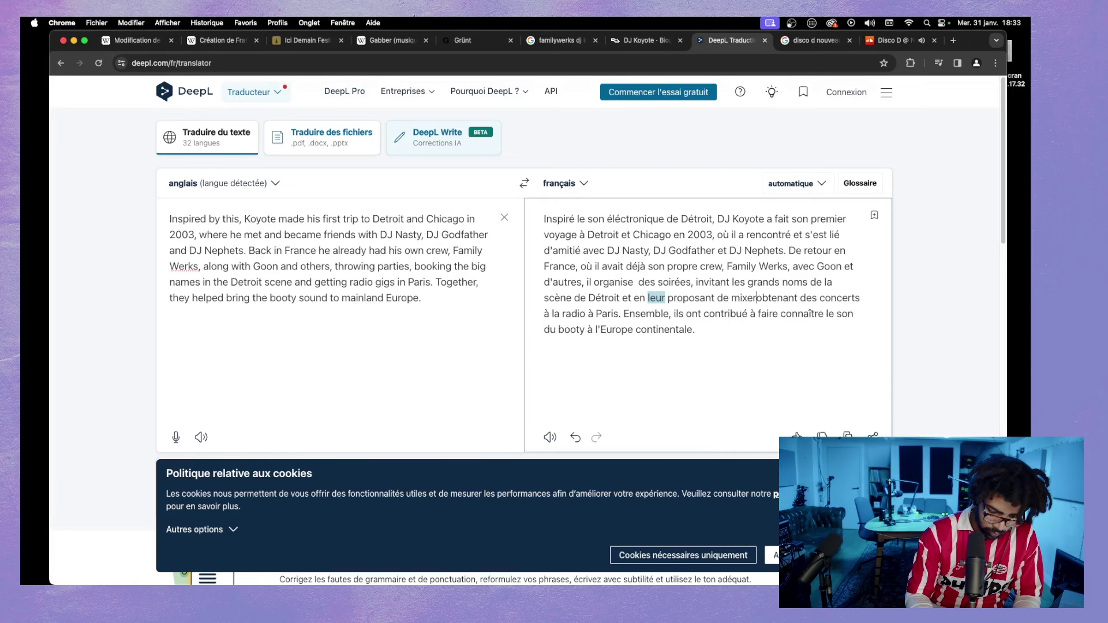
type(" sur des rad")
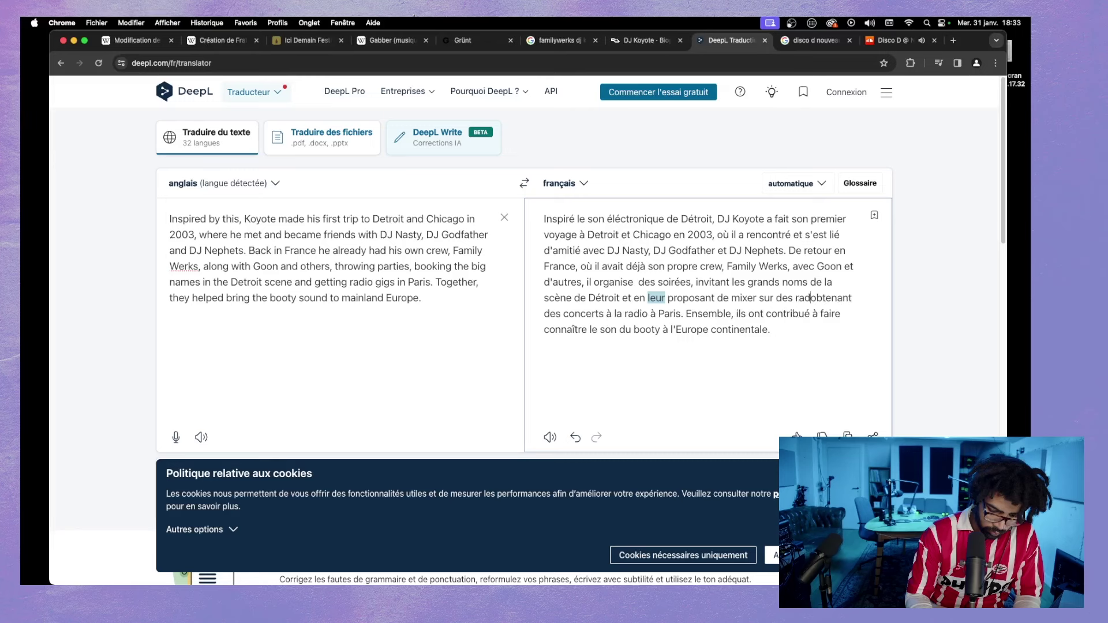
type("ios parisiennes")
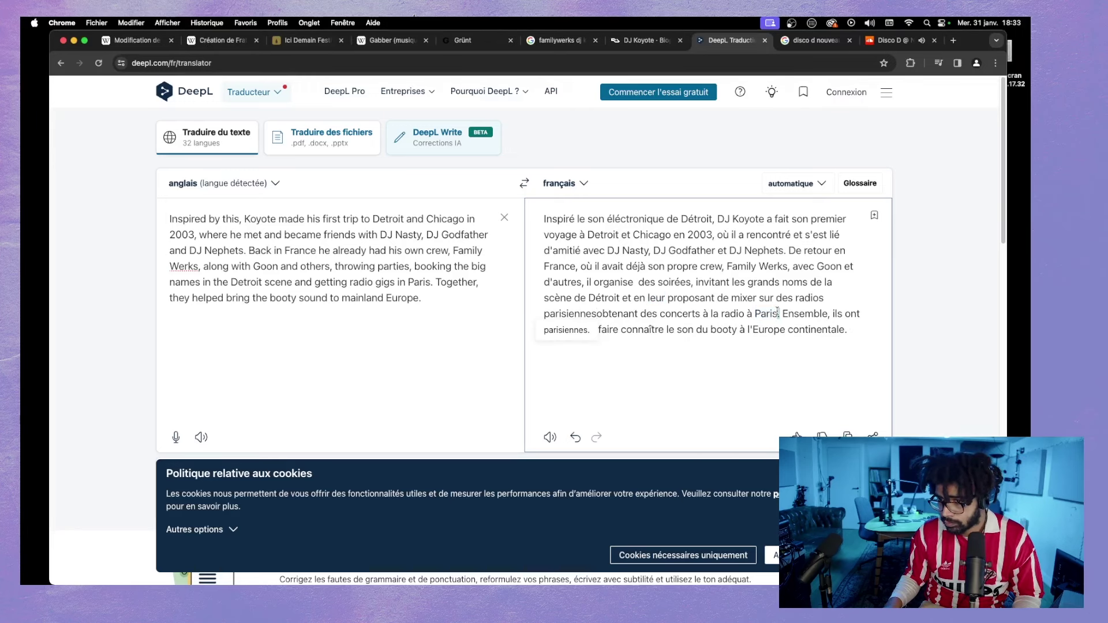
left_click_drag(778, 313, 598, 315)
key("BackSpace")
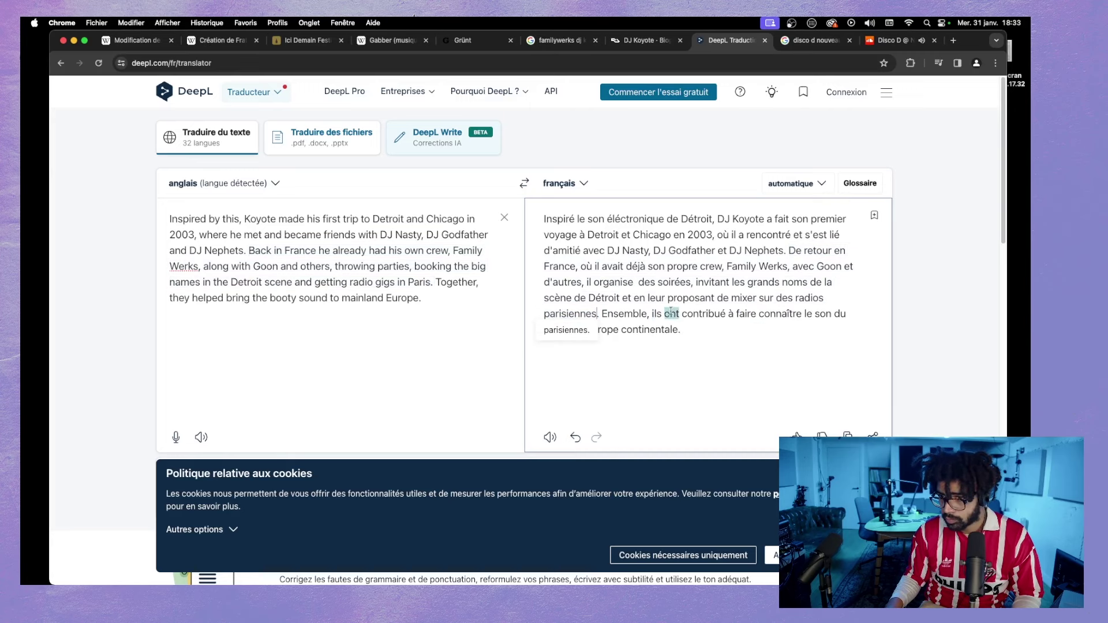
- Replace "Ensemble, ils ont" at the start of the last French sentence with "DJ Koyote et Family Werks ont"
left_click_drag(664, 313, 602, 314)
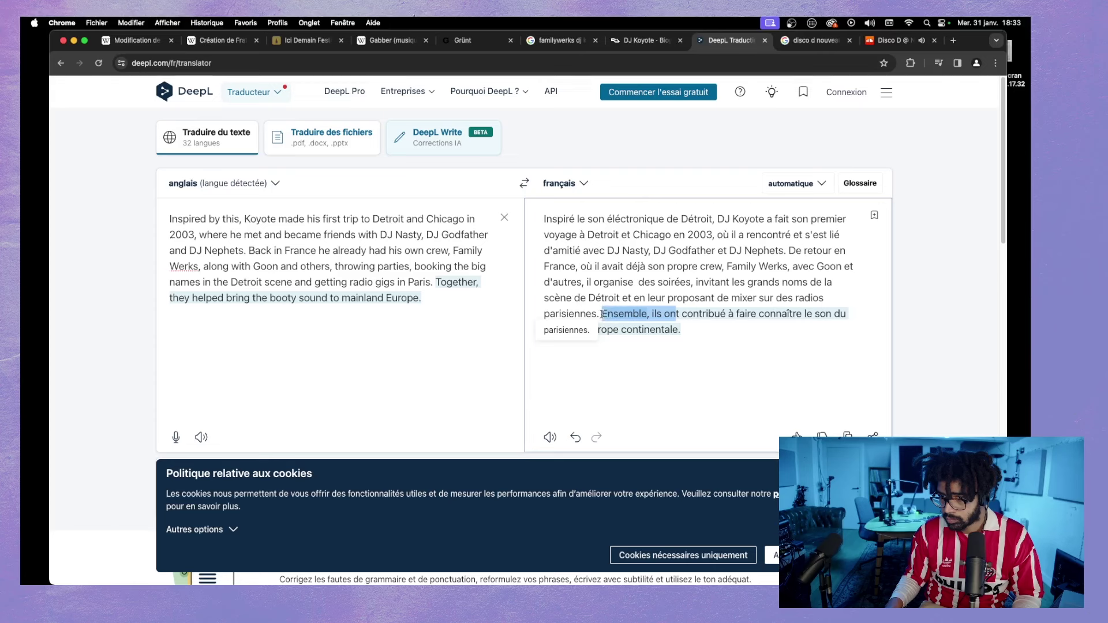
type("DJ ")
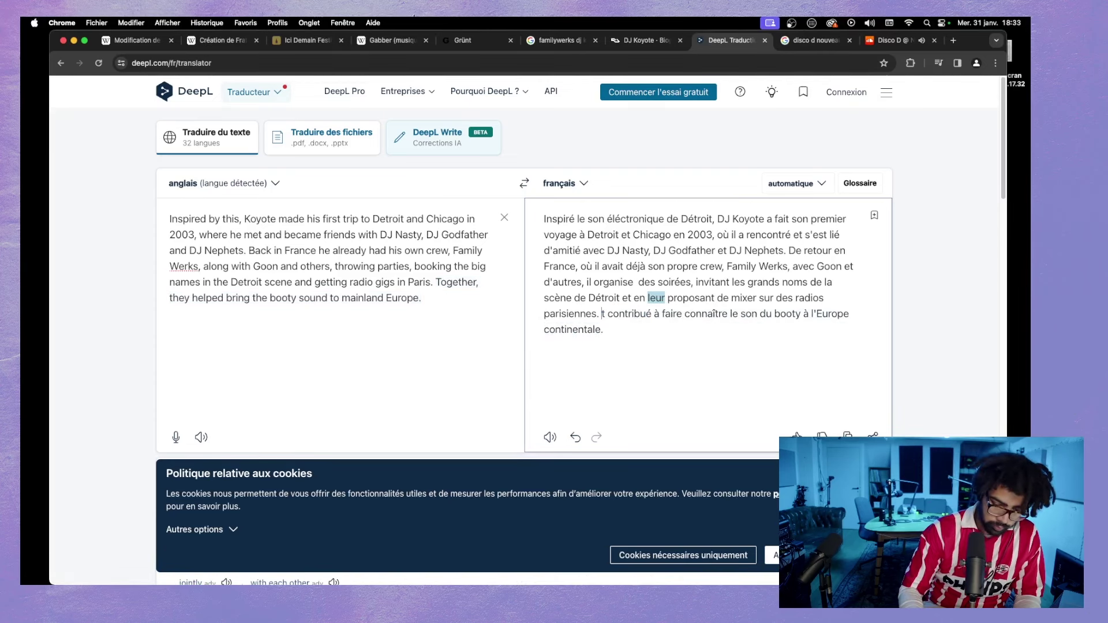
type("Koyote e")
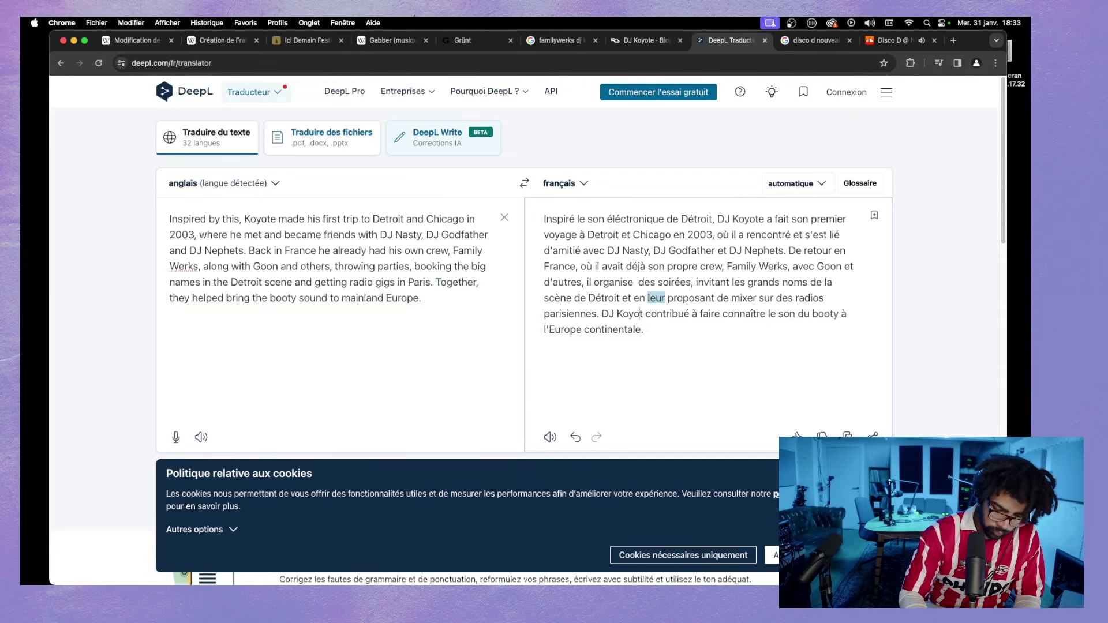
type("t Family Wer")
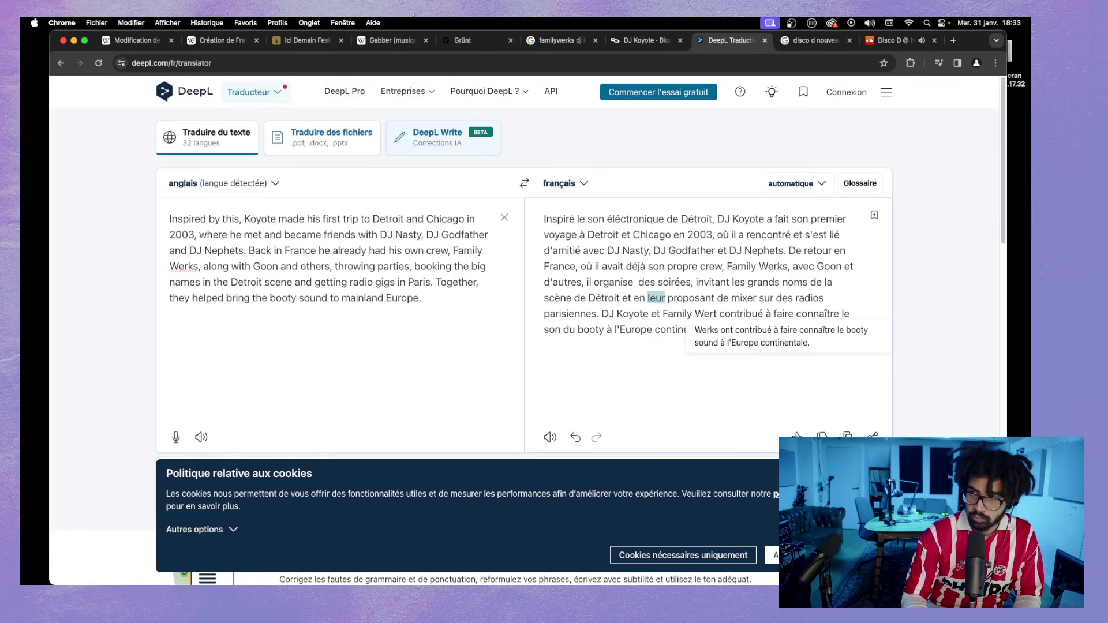
key("BackSpace")
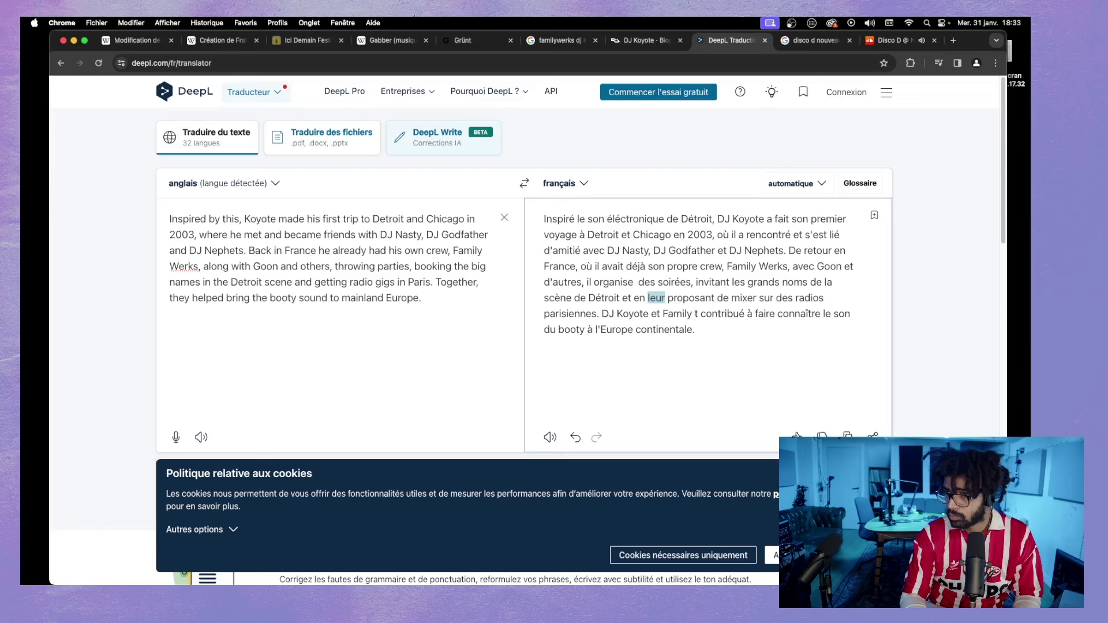
type("Werks")
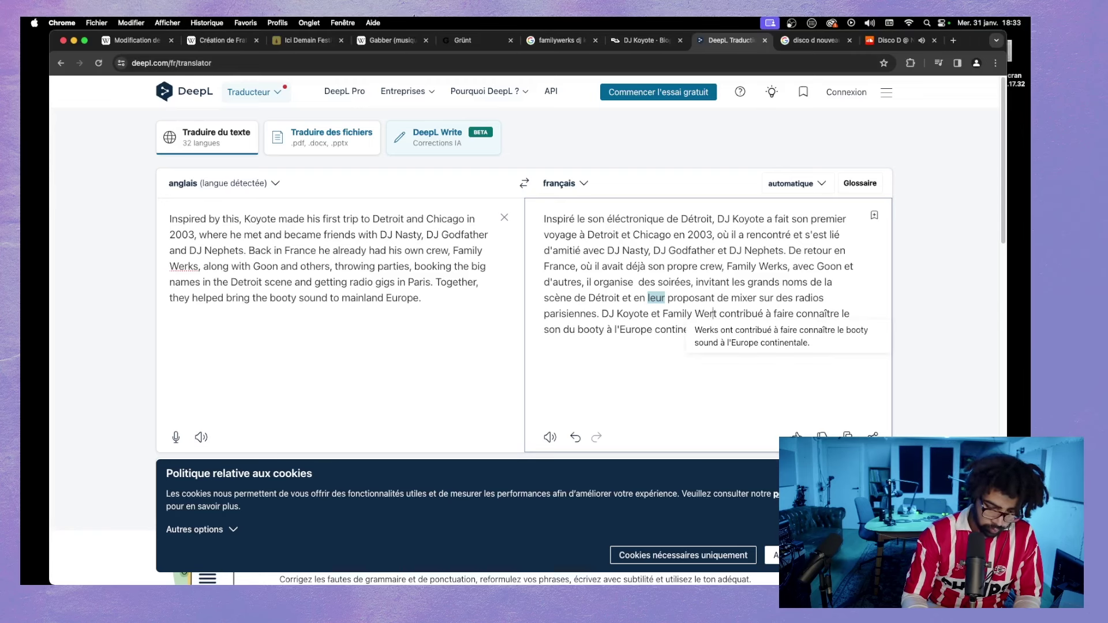
type(" o")
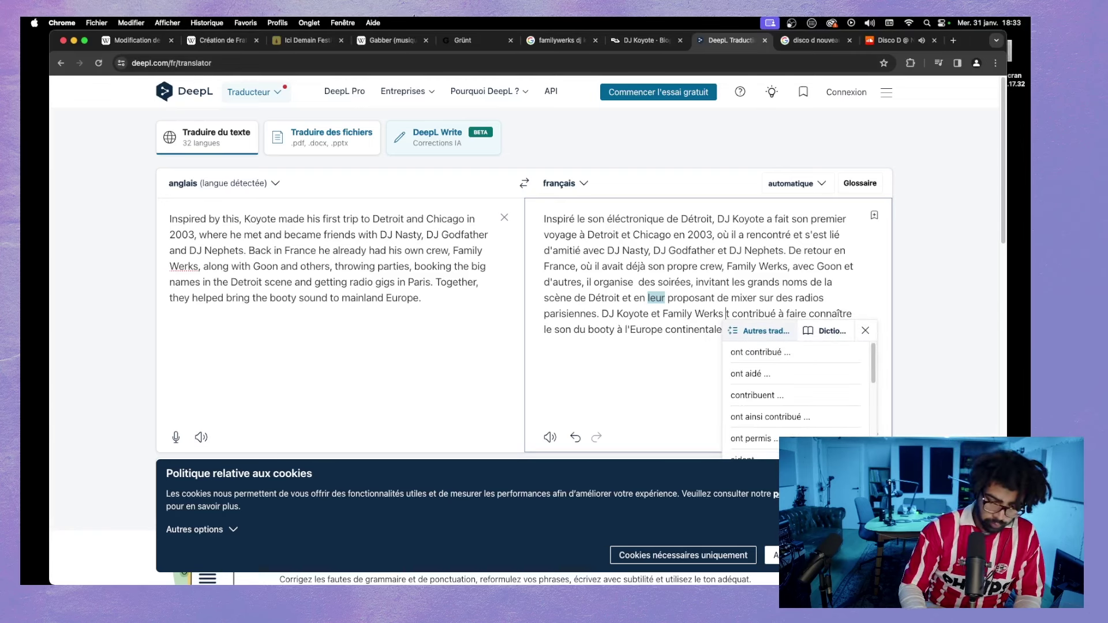
type("n")
- Insert ", la ghettotech et la ghettohouse" after "le son du booty" in the last French sentence
left_click(603, 298)
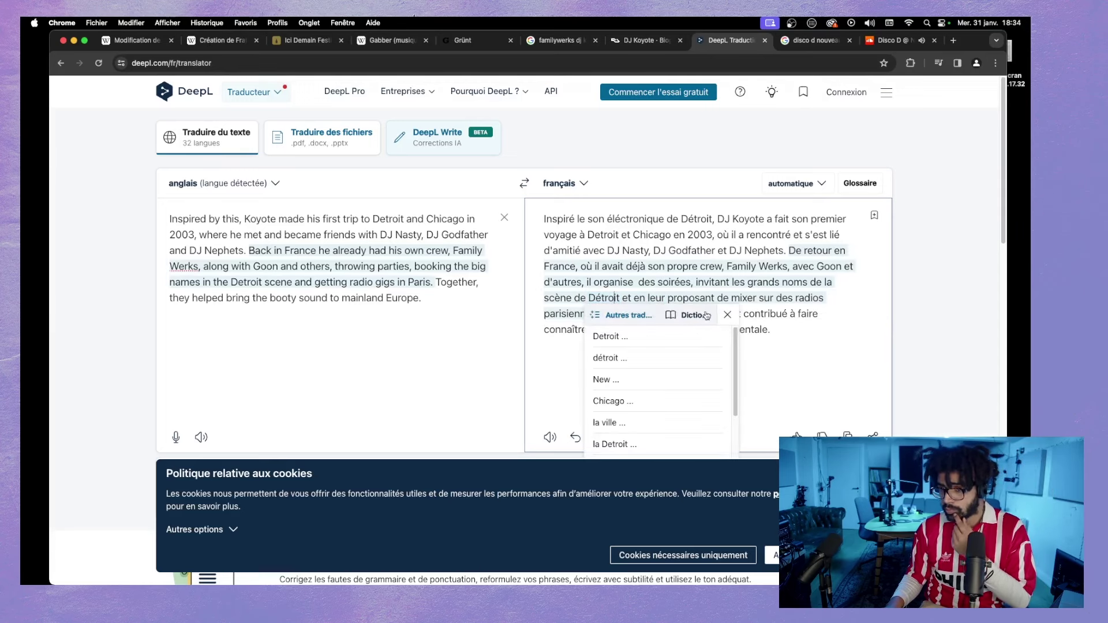
left_click(808, 315)
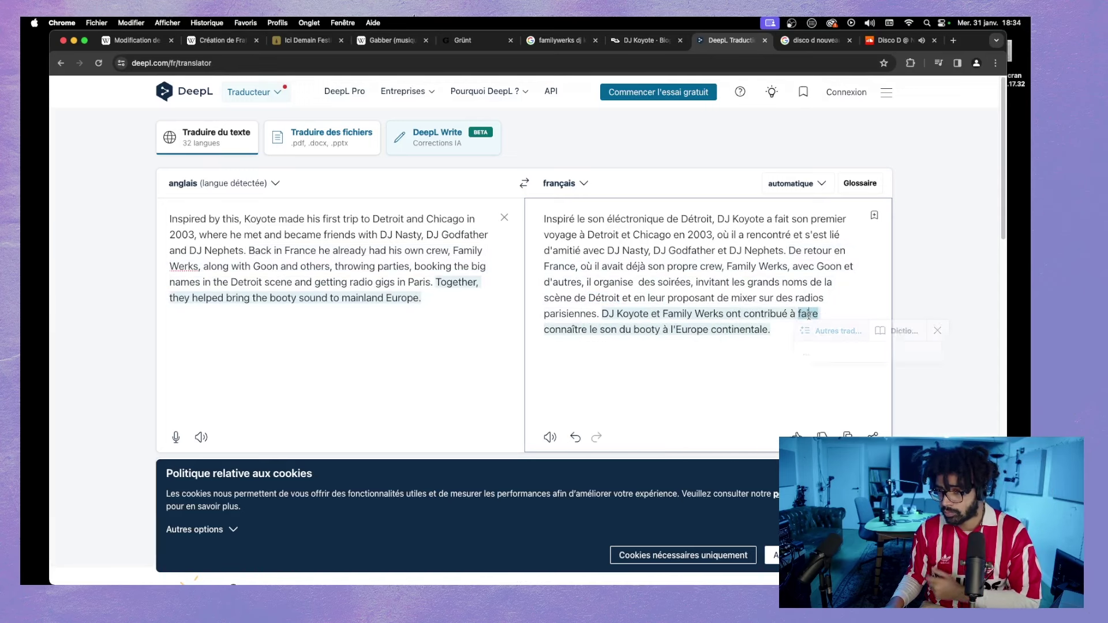
left_click(663, 326)
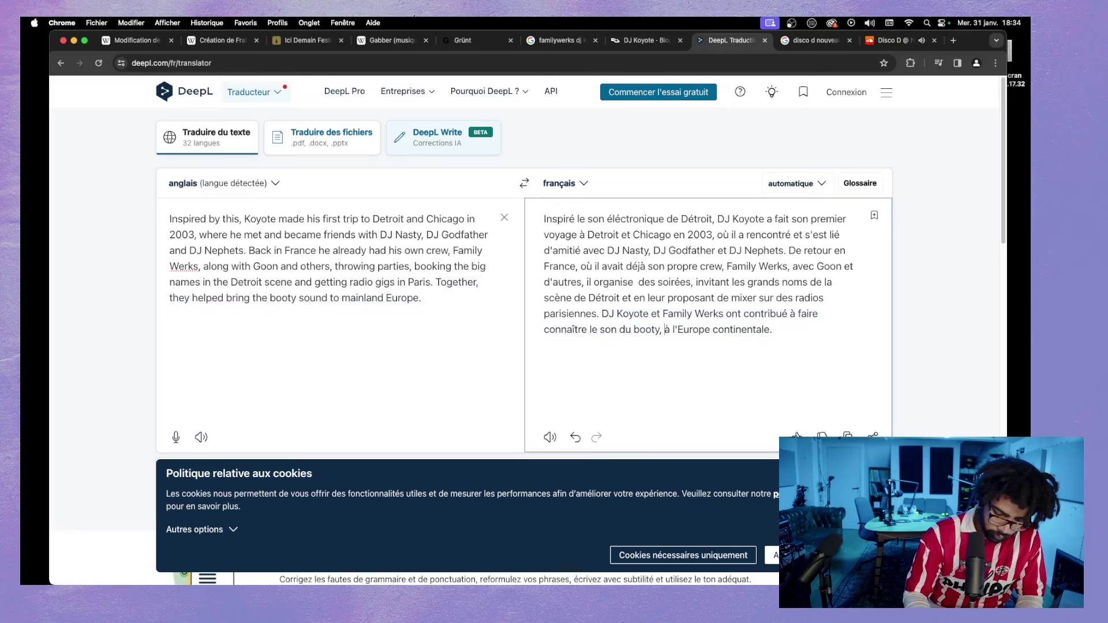
type(", la ghettotech et")
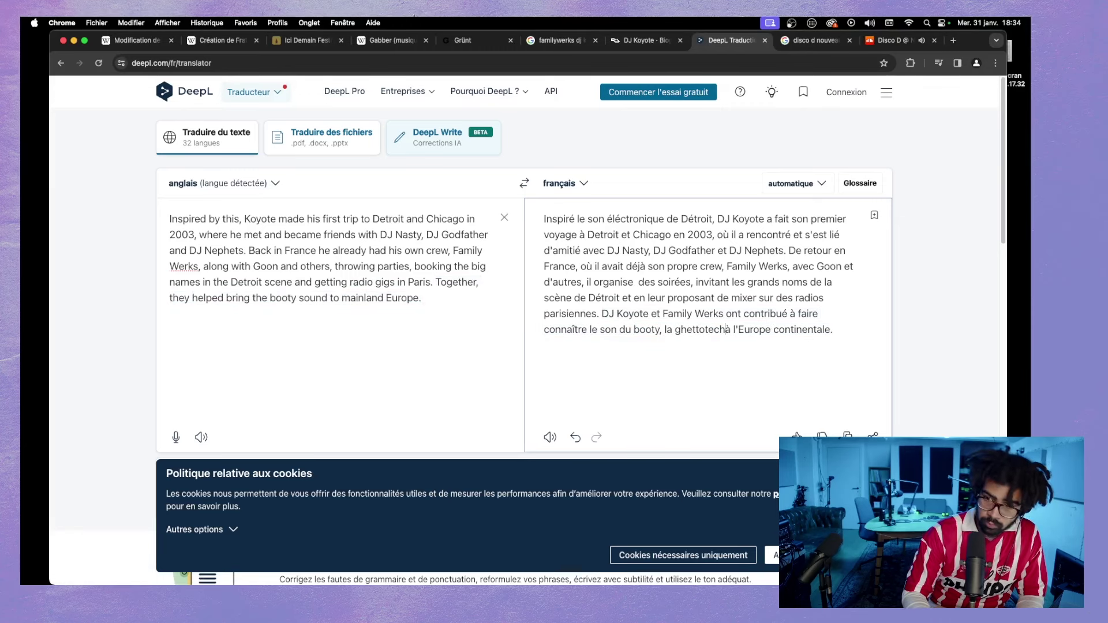
type(" la ghetto")
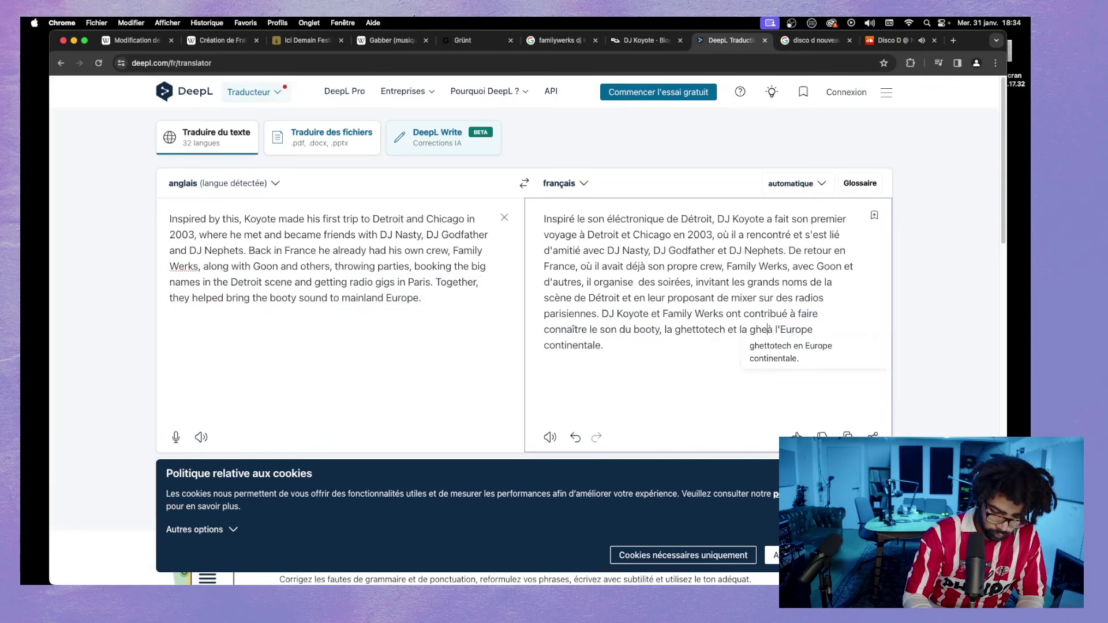
type("house")
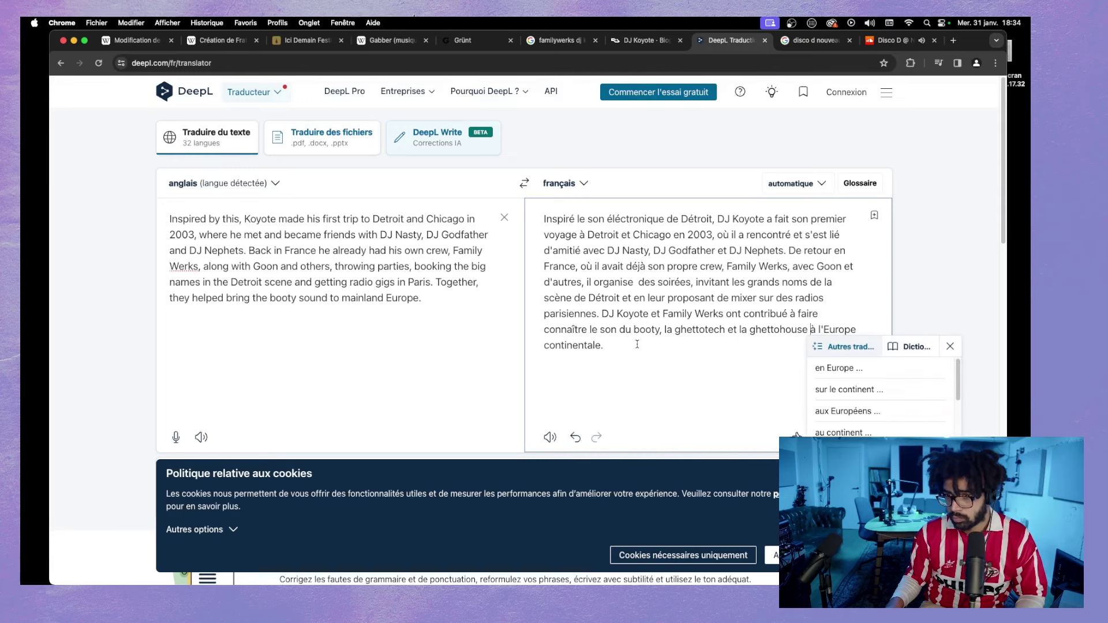
key("super+Down")
- Replace "son du booty" in the last French sentence with "booty sound" enclosed in double quotation marks
left_click_drag(660, 329, 600, 329)
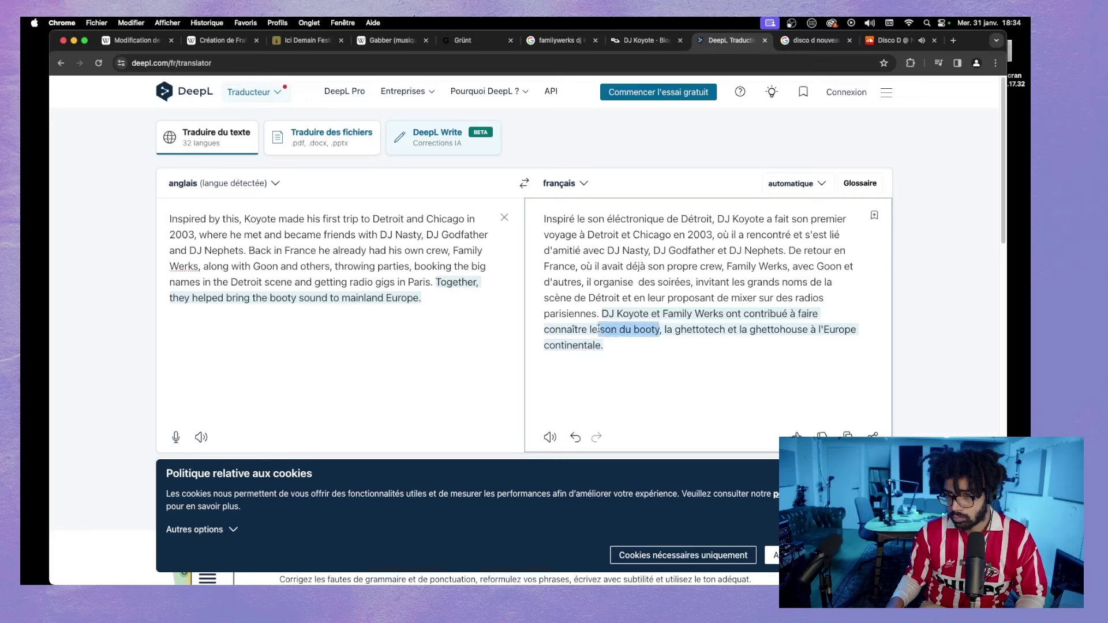
key("BackSpace")
type("booty s")
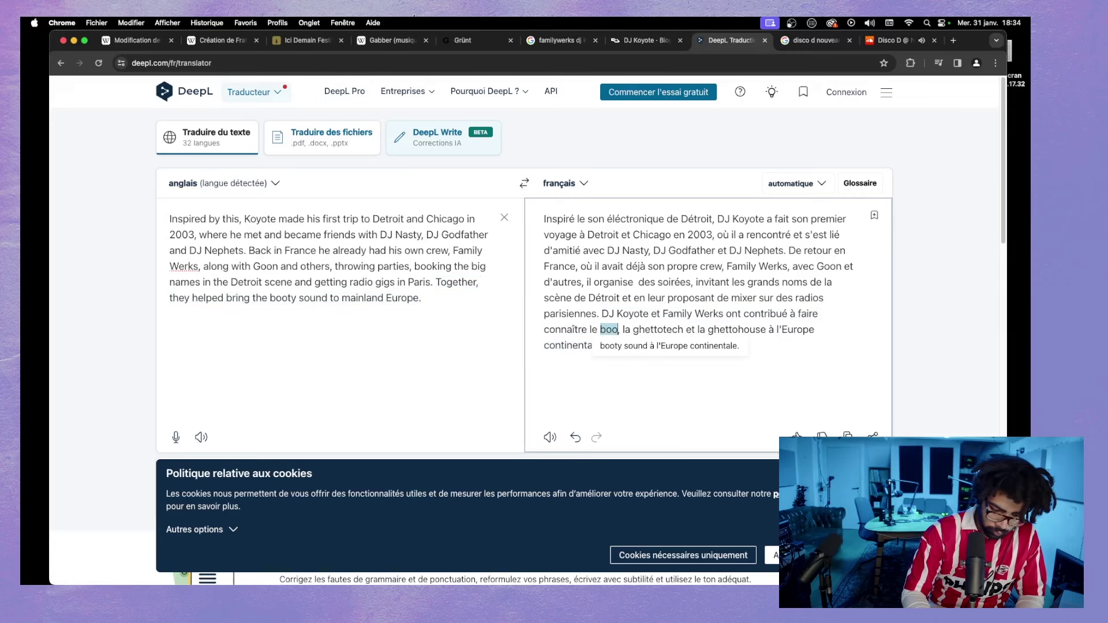
type("ound")
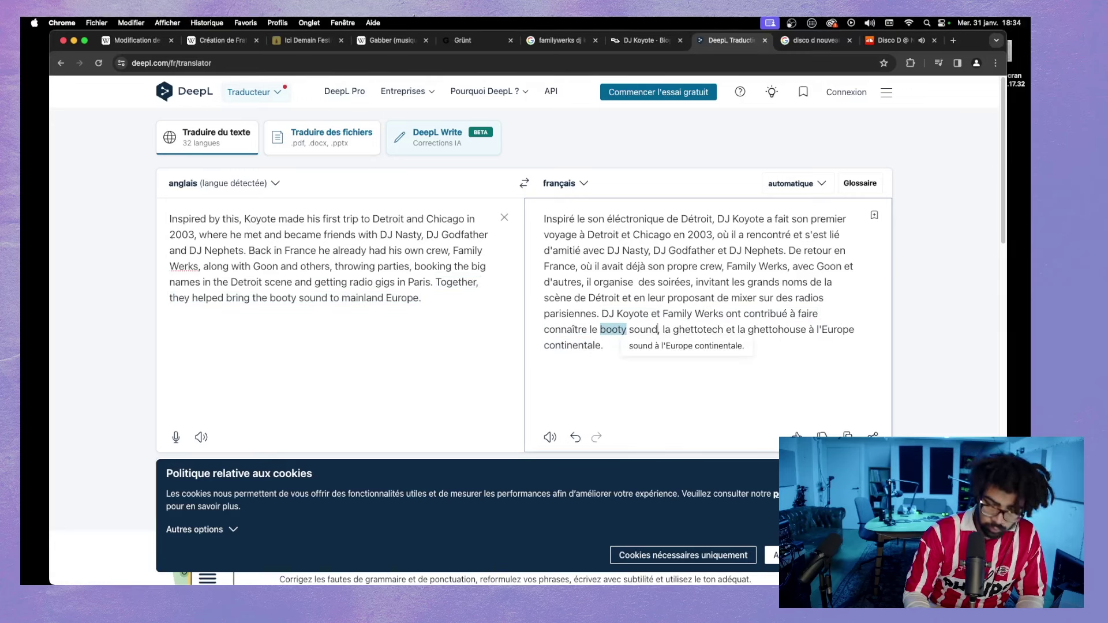
left_click(601, 329)
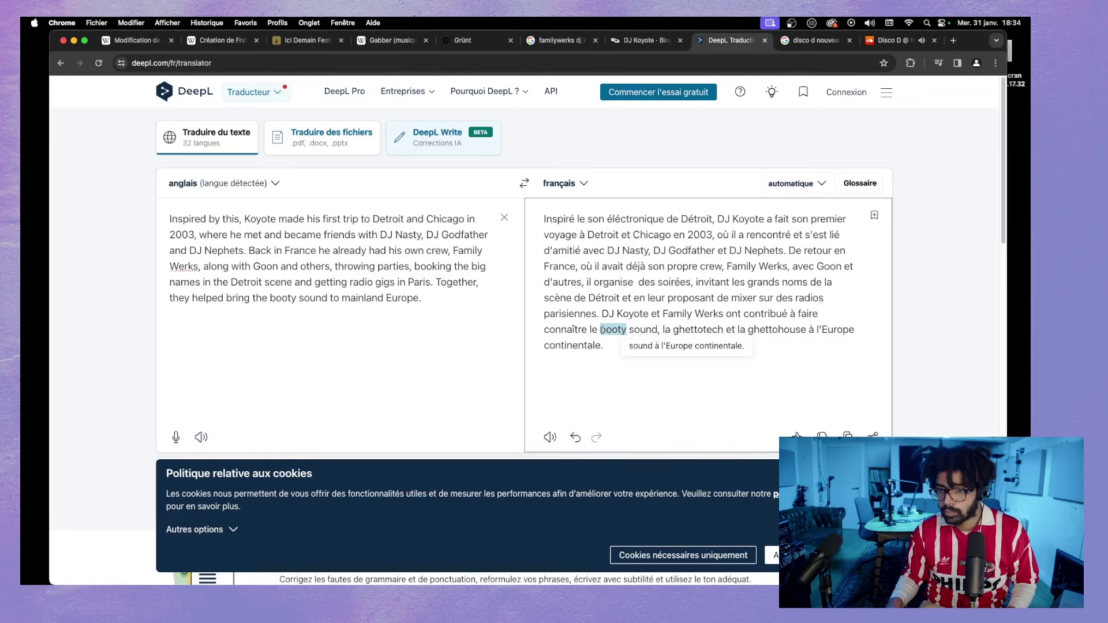
type("\"")
left_click(663, 329)
type("\"")
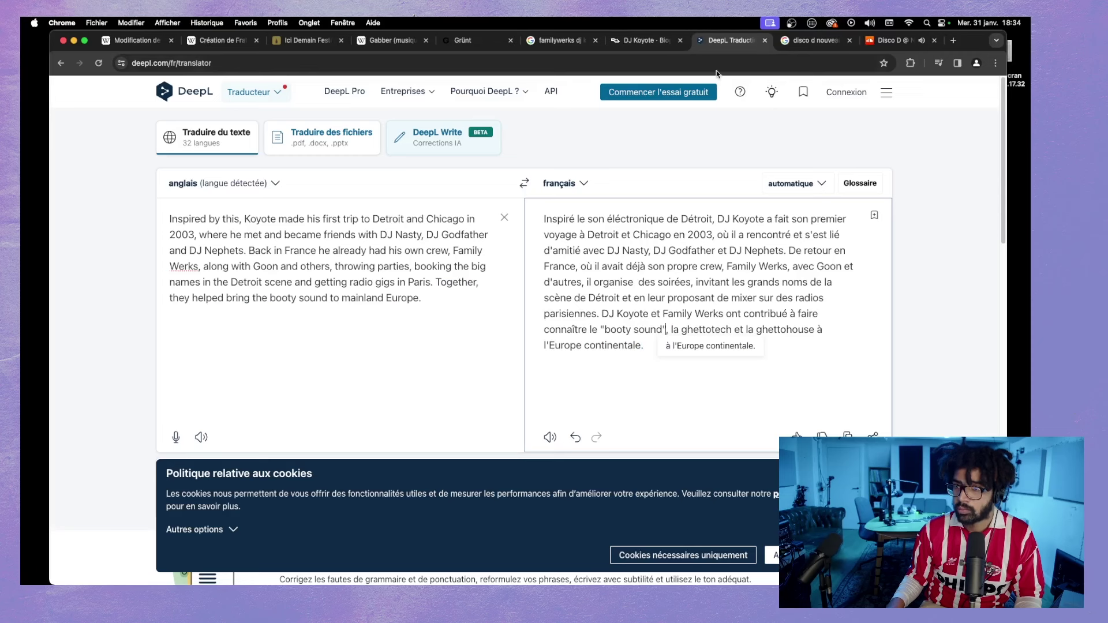
- Switch to the SoundCloud page and raise the player's volume to roughly the middle of its range
left_click(892, 39)
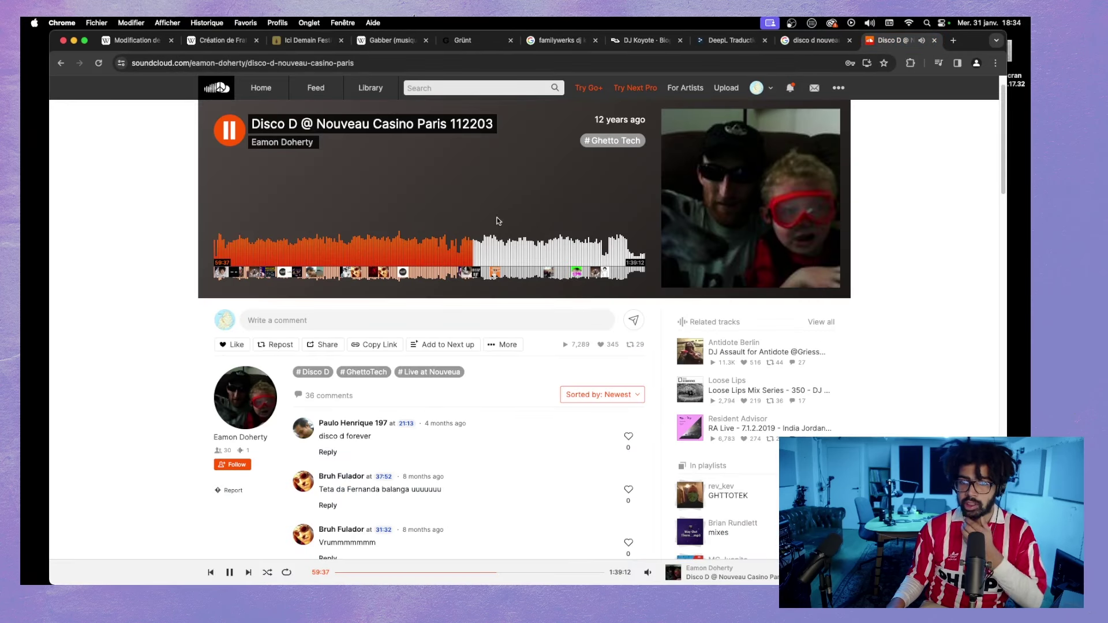
mouse_move(647, 572)
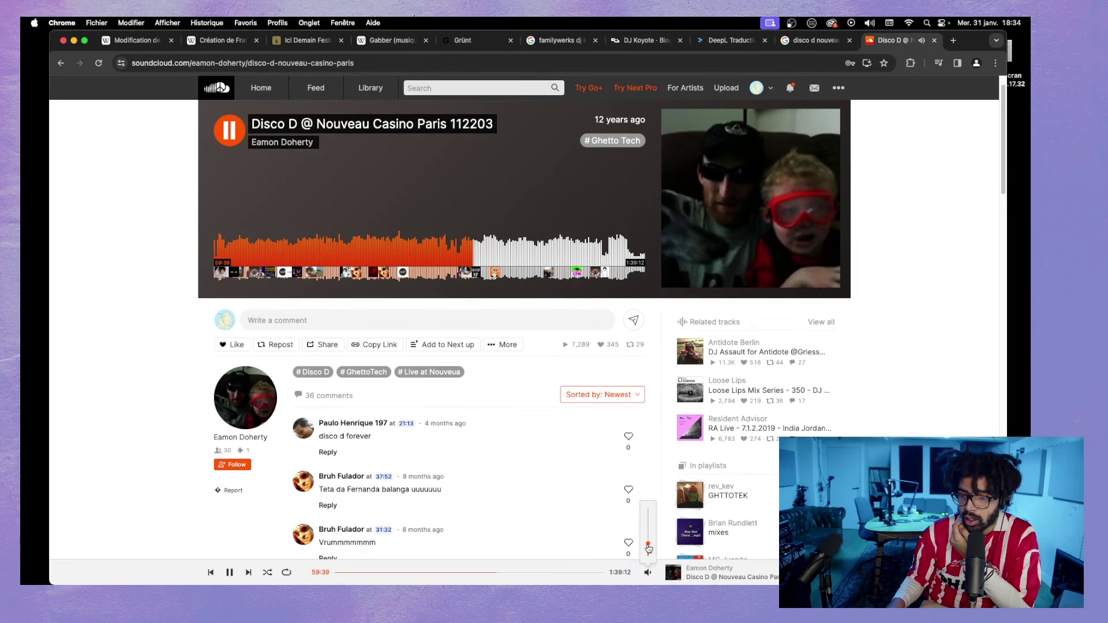
left_click_drag(648, 545, 649, 538)
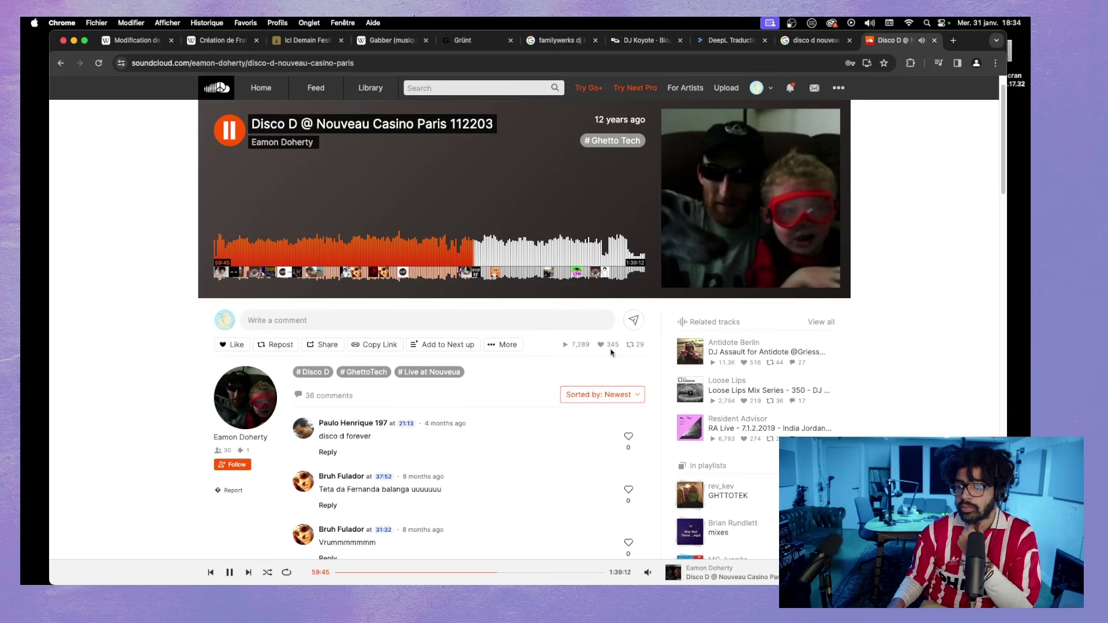
mouse_move(649, 573)
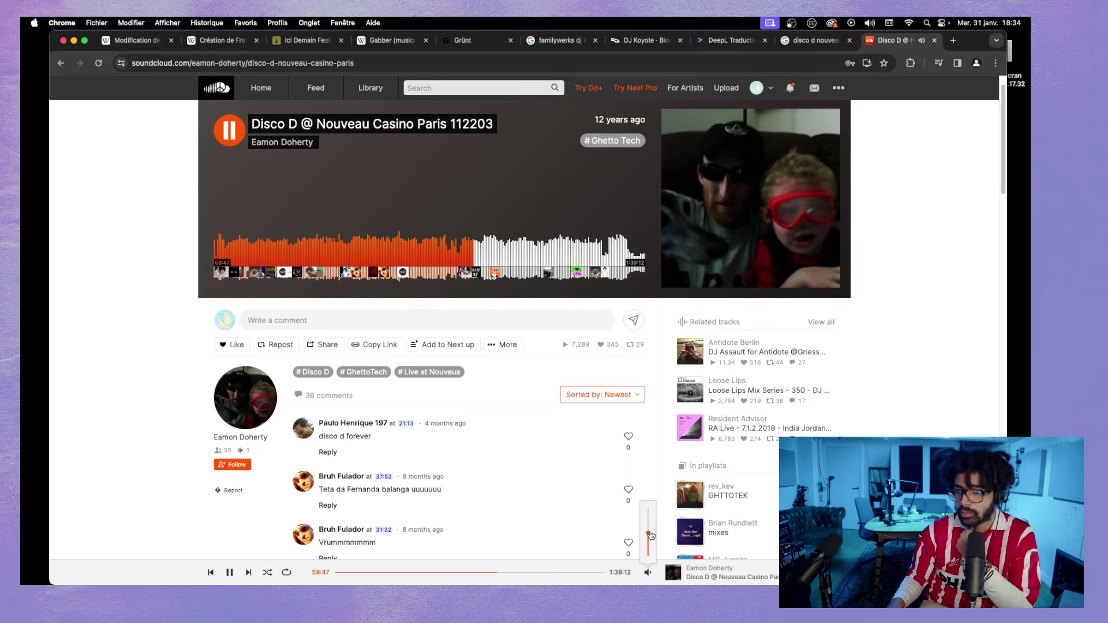
- Read through the listener comments on the Disco D @ Nouveau Casino mix
scroll(426, 462, "down", 15)
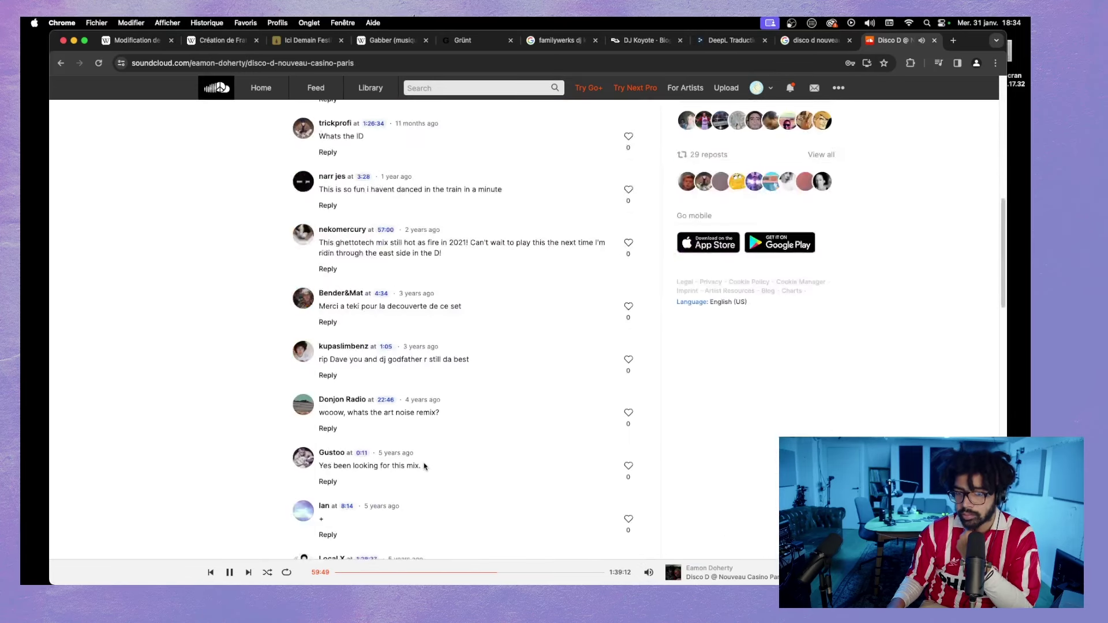
scroll(426, 466, "down", 5)
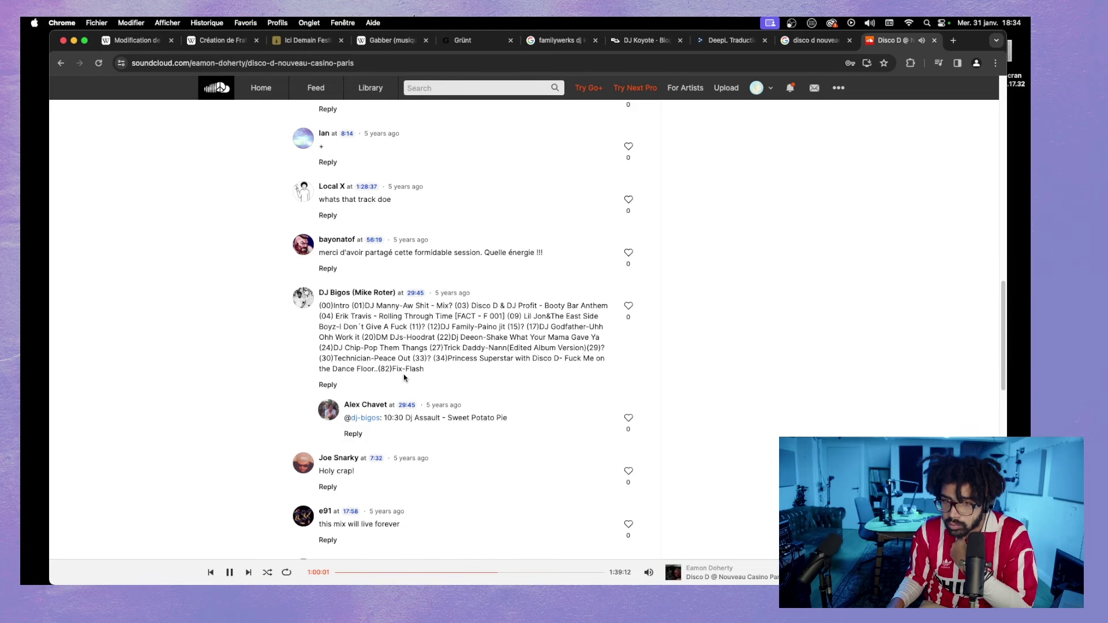
scroll(406, 380, "up", 1)
- Switch to the Wikipedia Ghettotech article editor and open a manual "Site web" source form after "radios parisiennes." in the France section
left_click(646, 40)
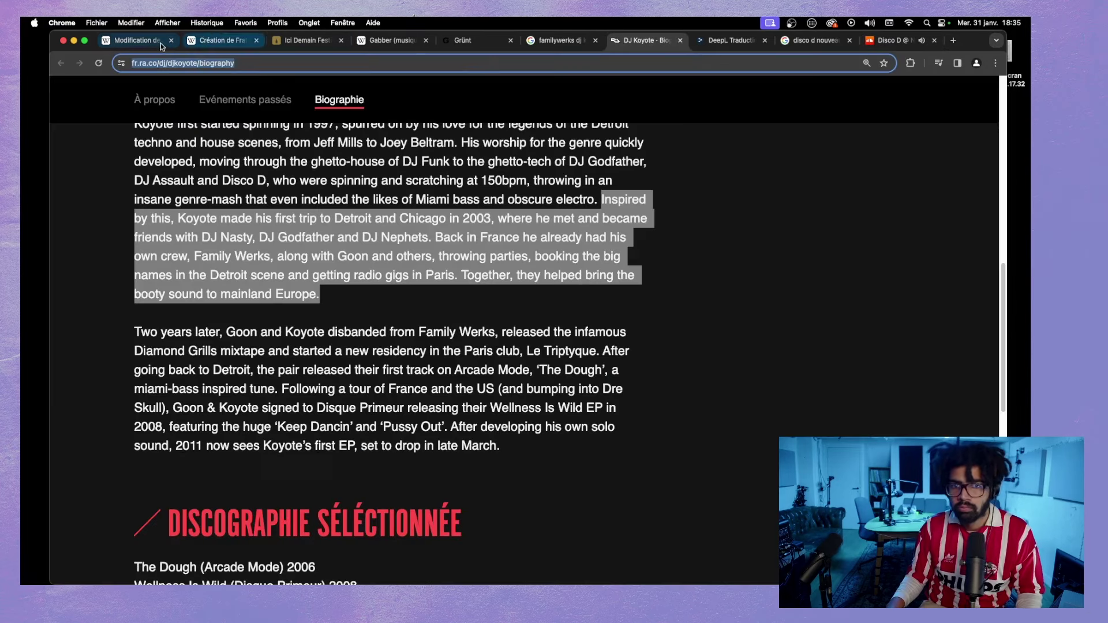
left_click(157, 45)
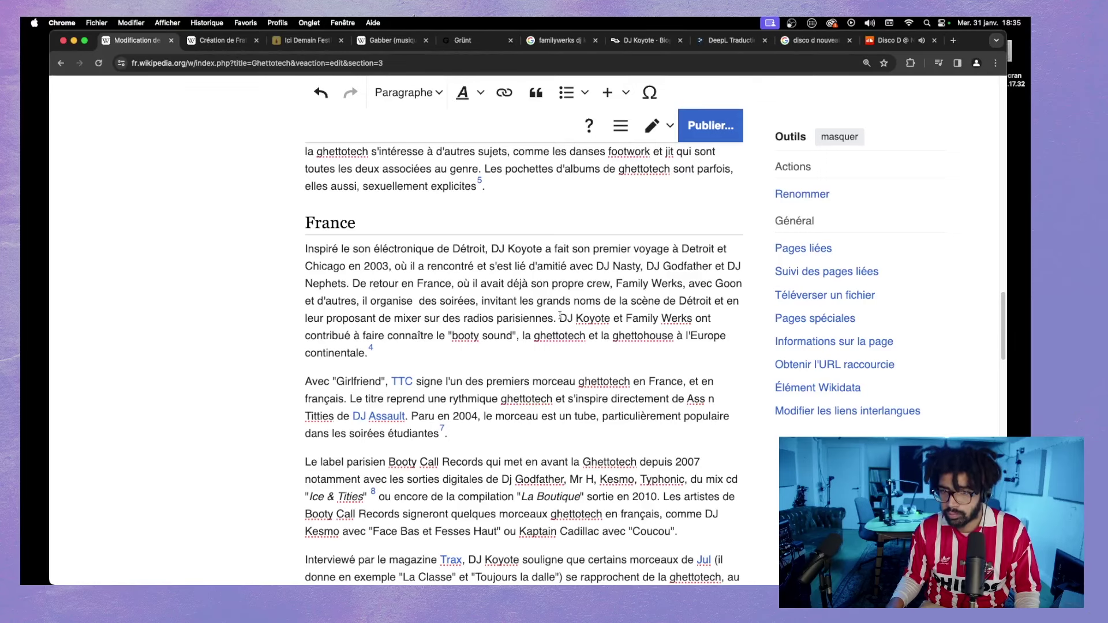
left_click(557, 318)
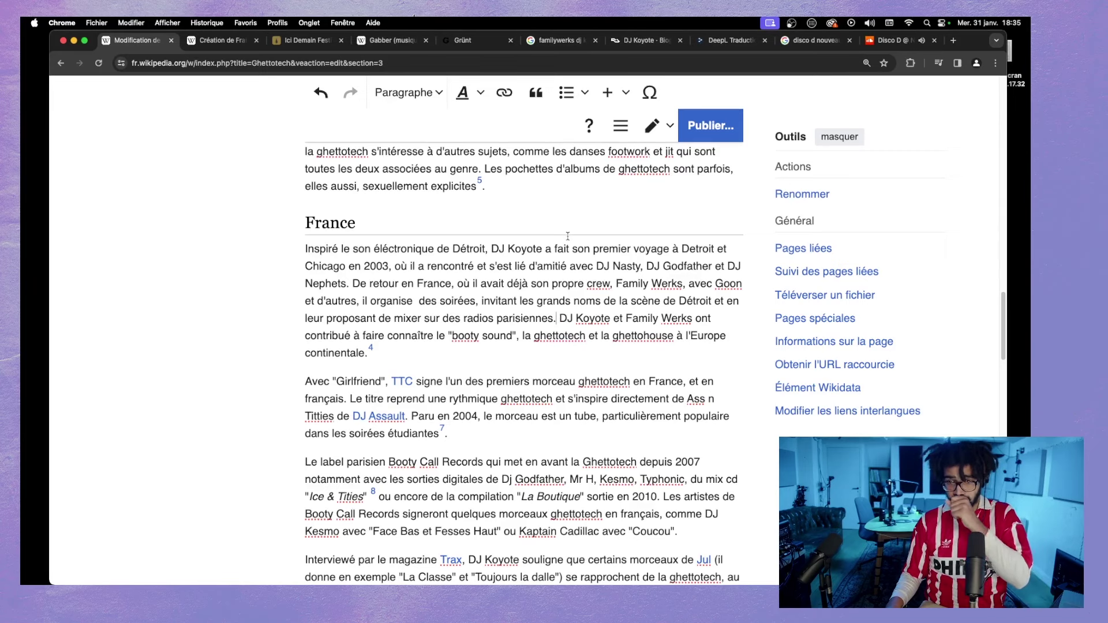
left_click(536, 92)
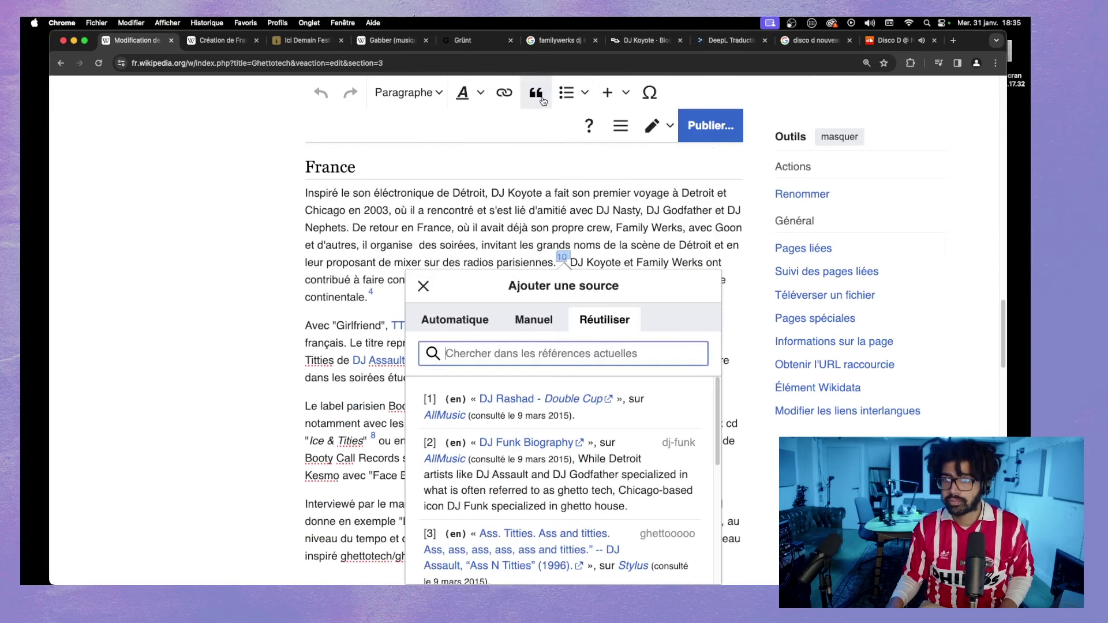
left_click(532, 323)
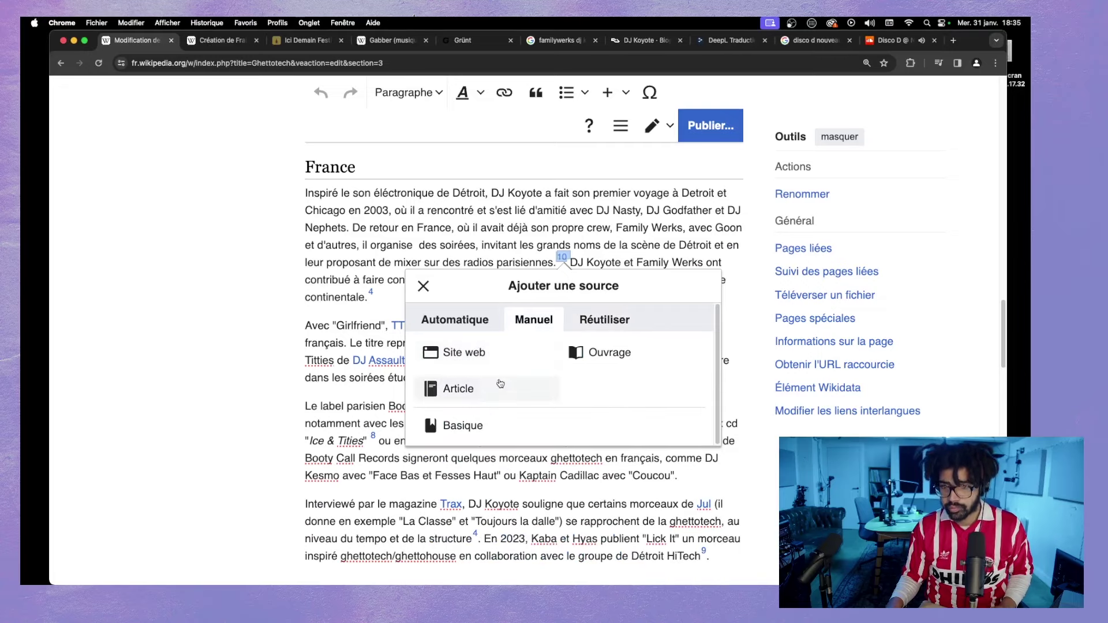
left_click(485, 354)
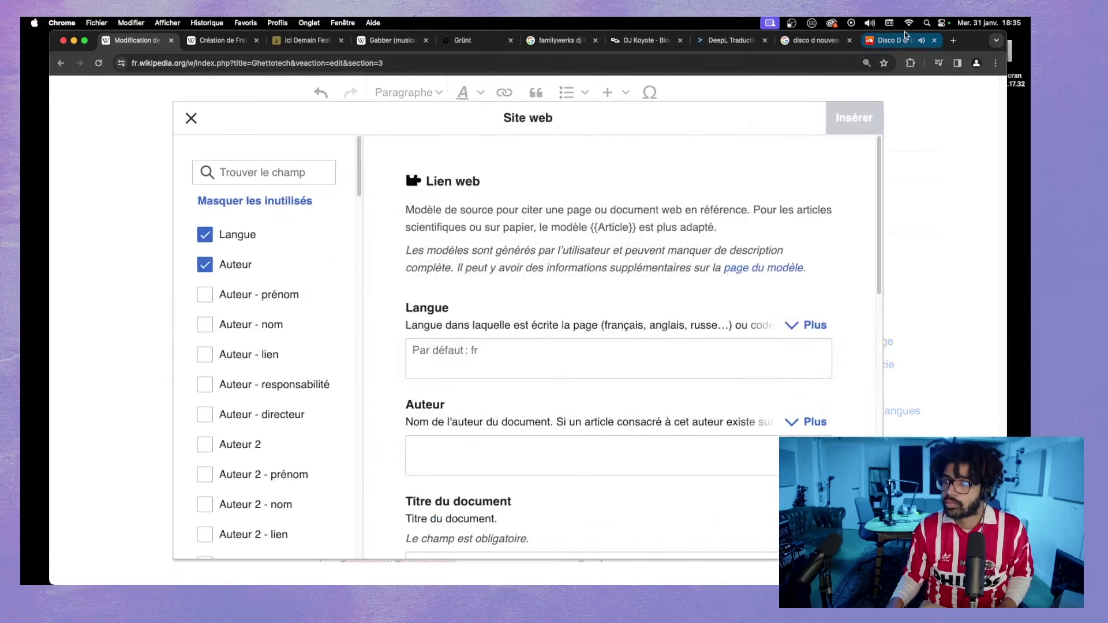
- Return to the SoundCloud mix, adjust the player's volume and pause the playback
left_click(891, 41)
scroll(519, 354, "up", 15)
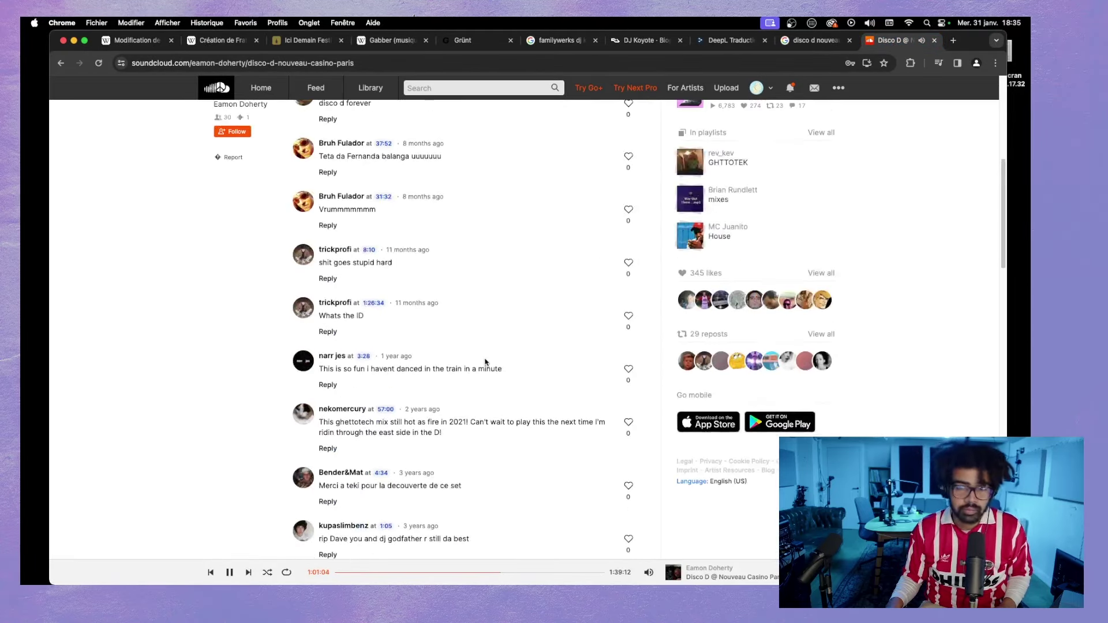
left_click(649, 537)
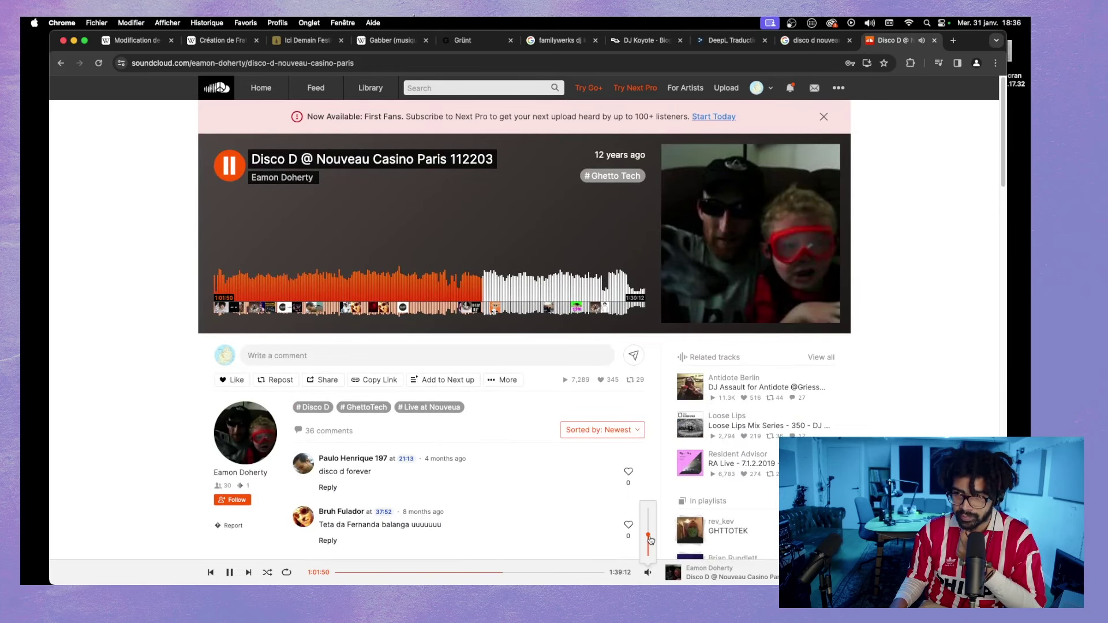
left_click(230, 574)
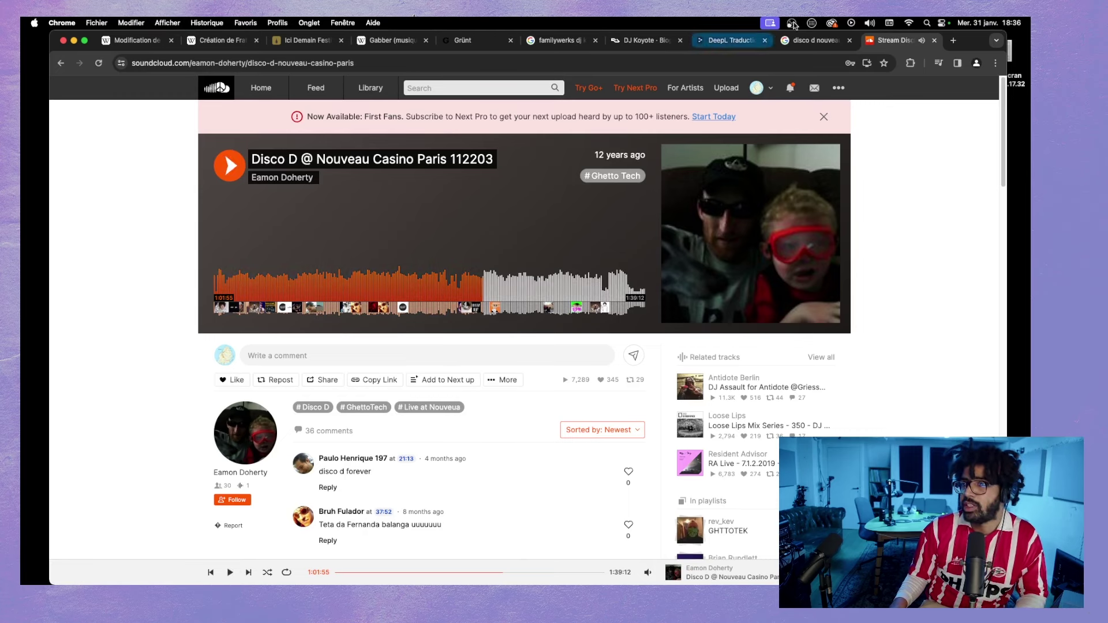
- Open the Mixcloud result for "Disco D @ Nouveau Casino Paris 11 22 03" in a new tab and examine the mix's details and tracklist
left_click(816, 41)
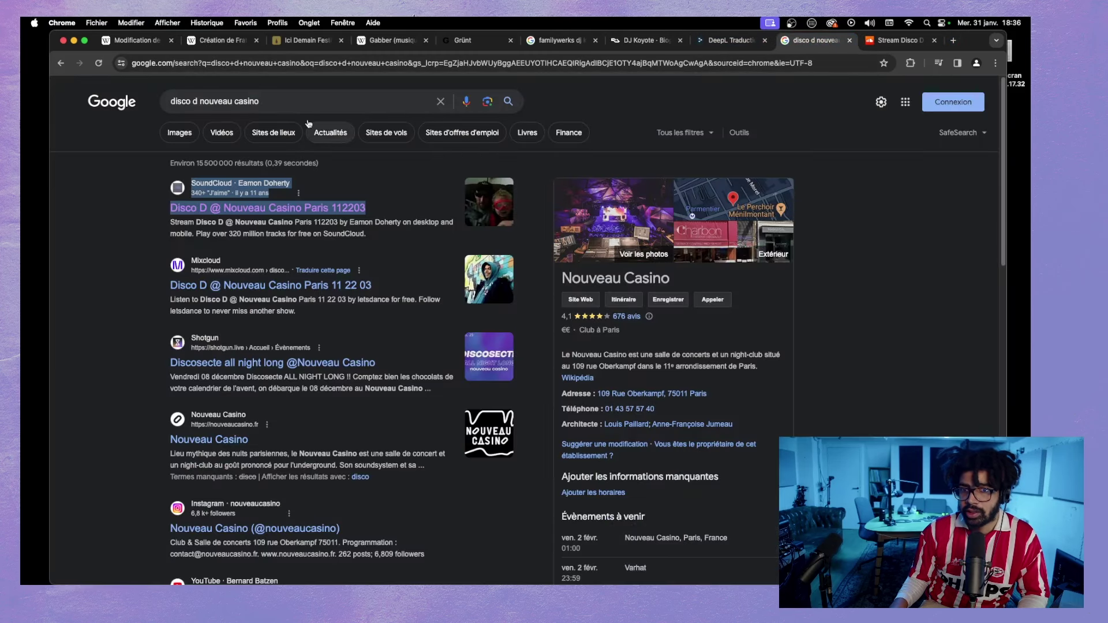
right_click(327, 287)
left_click(369, 291)
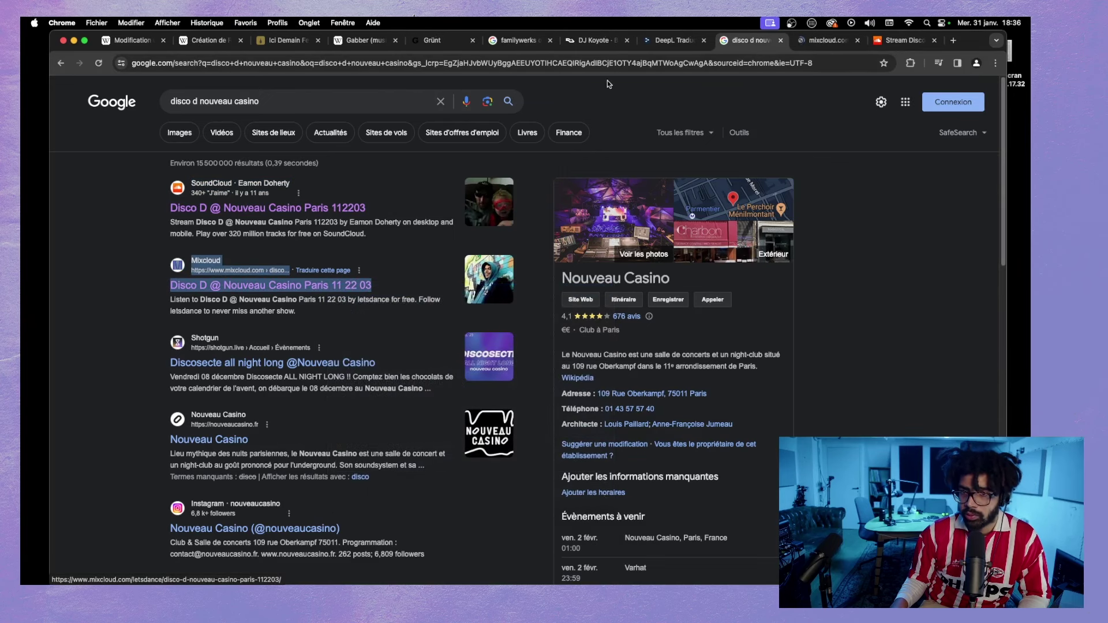
left_click(826, 40)
scroll(316, 355, "down", 10)
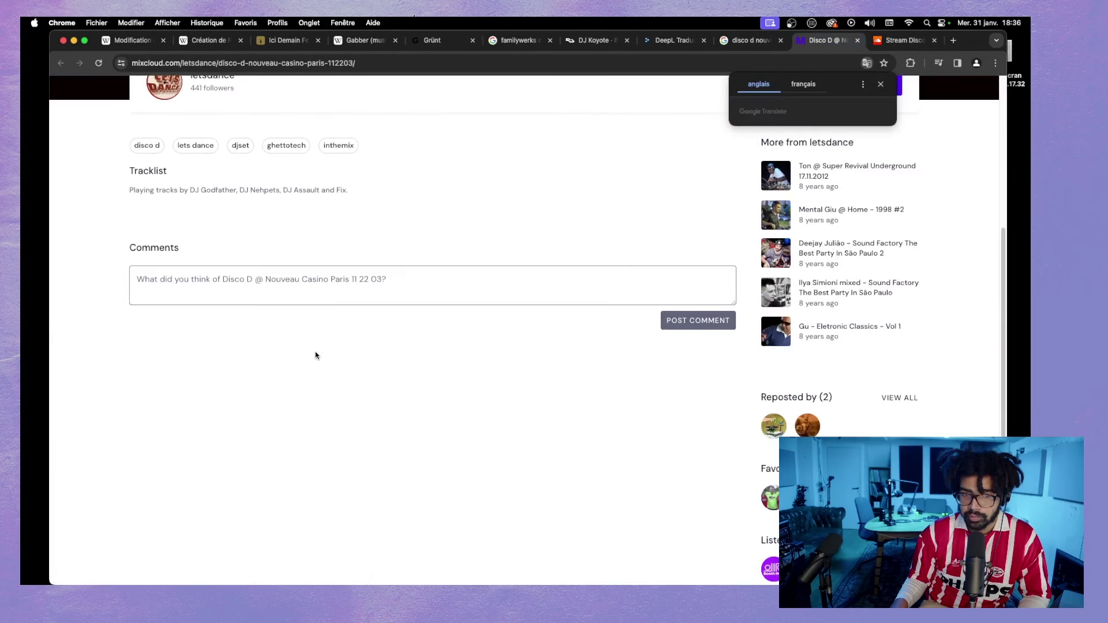
scroll(289, 327, "up", 10)
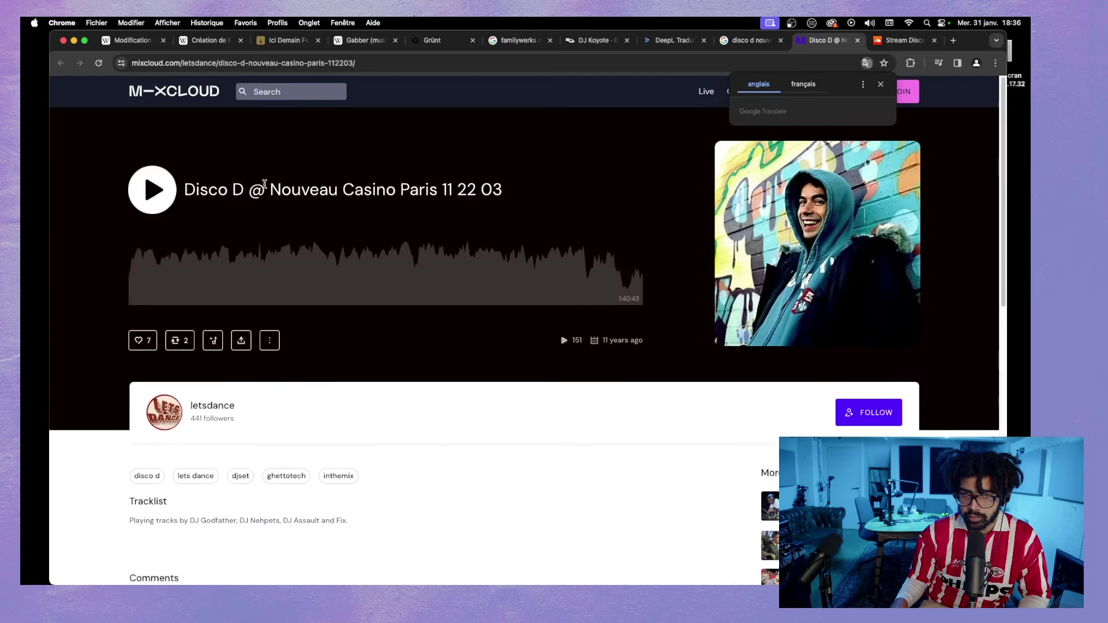
- Refine the Google search to "disco d nouveau casino 11 22 03" and look through the results
left_click(752, 40)
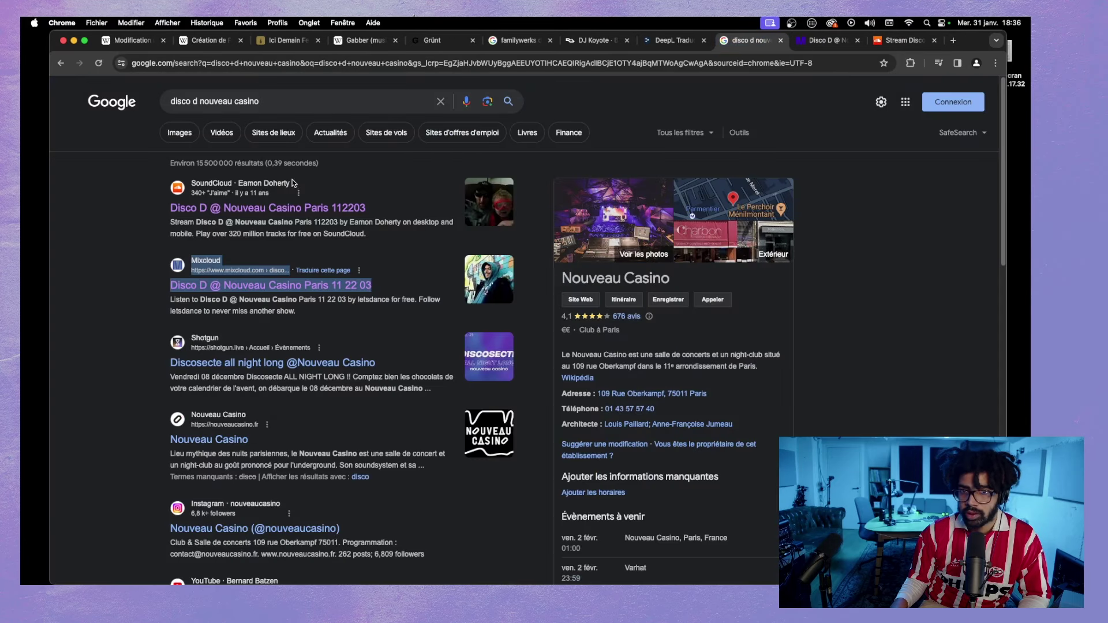
left_click(277, 101)
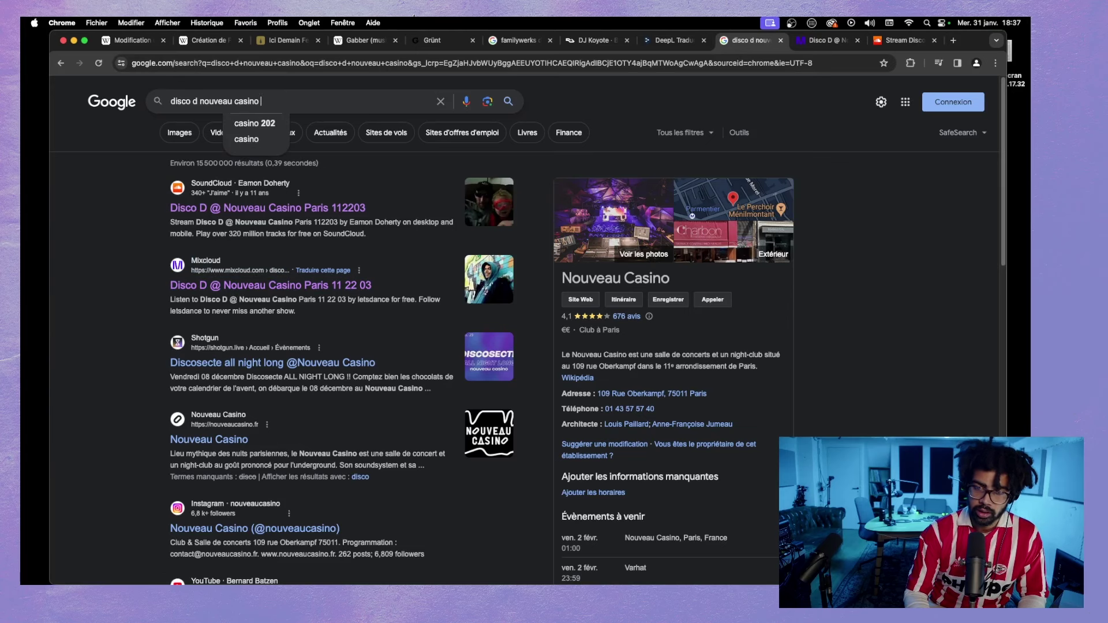
type("11 22 03")
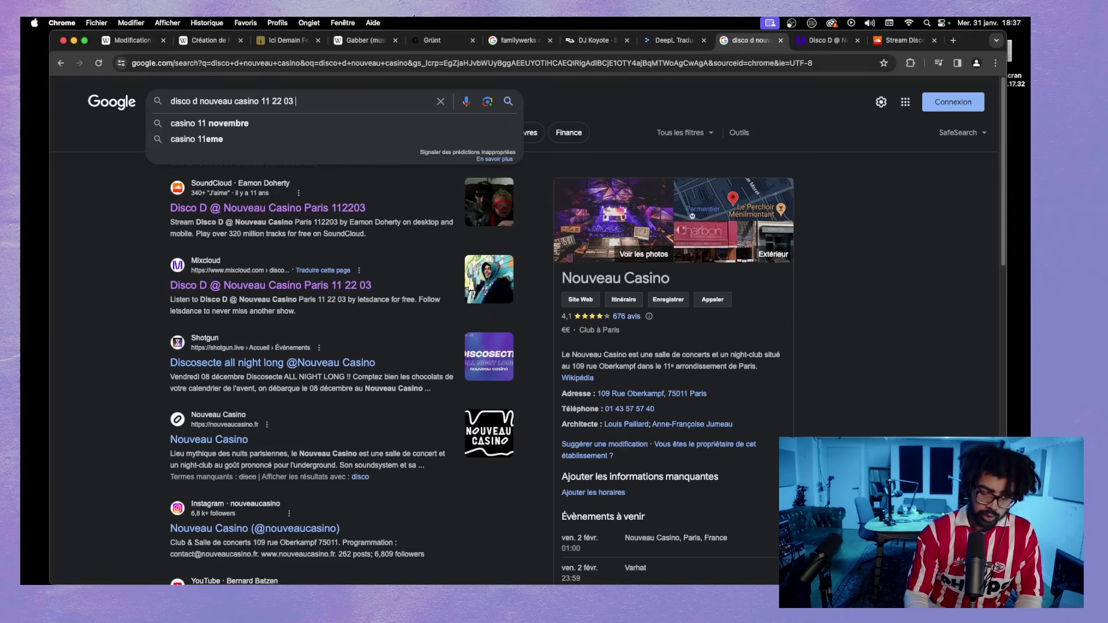
key("Return")
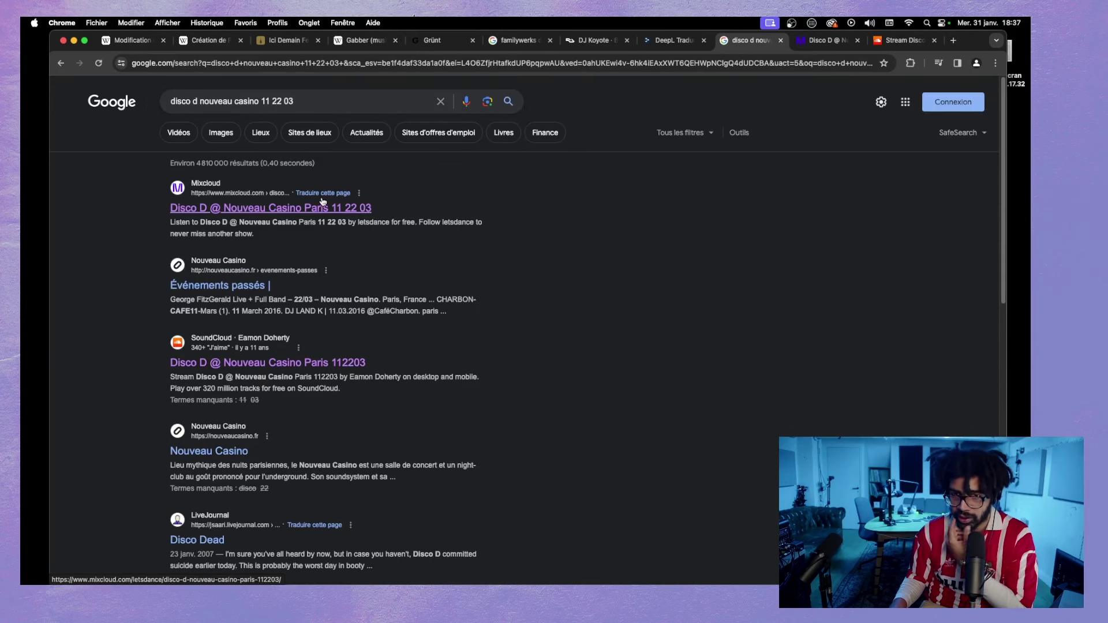
scroll(327, 216, "down", 4)
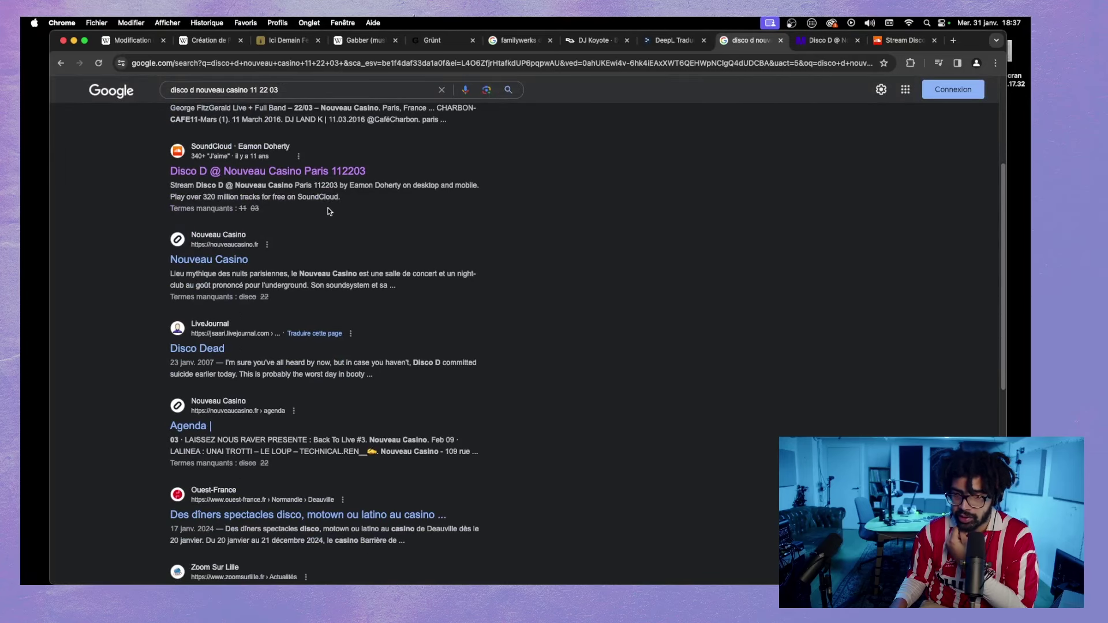
scroll(329, 211, "down", 4)
scroll(329, 211, "up", 7)
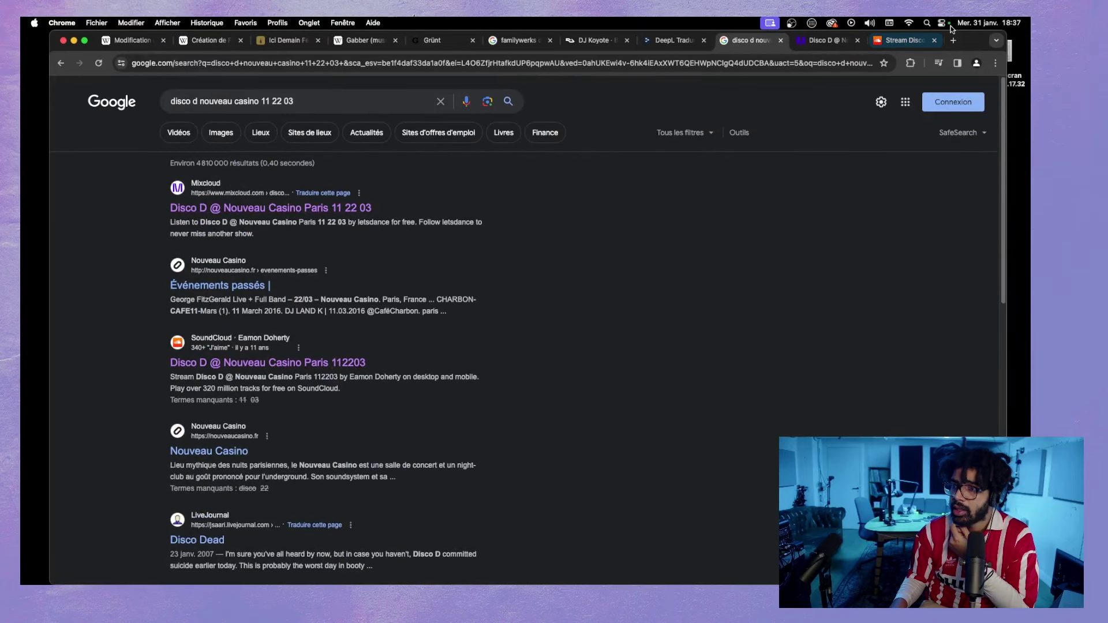
left_click(953, 39)
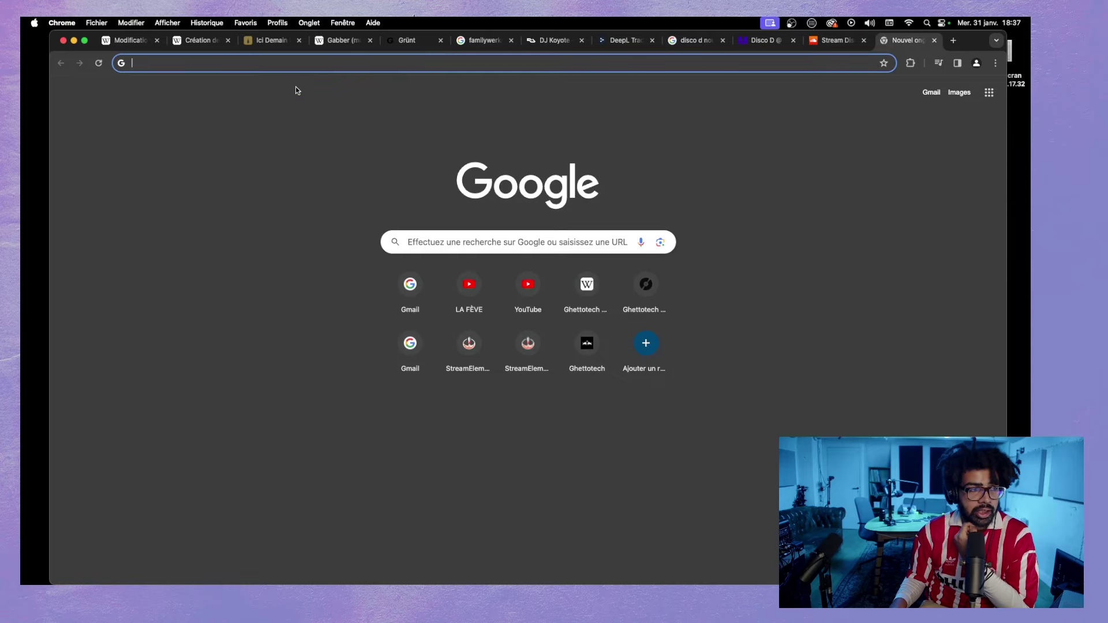
left_click(525, 288)
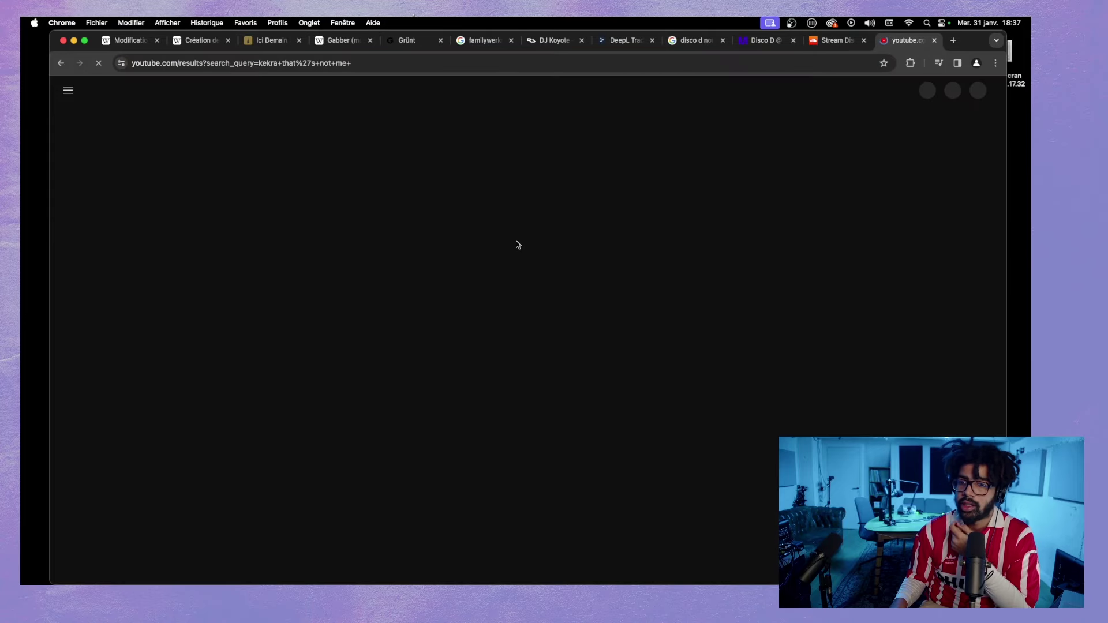
left_click(409, 84)
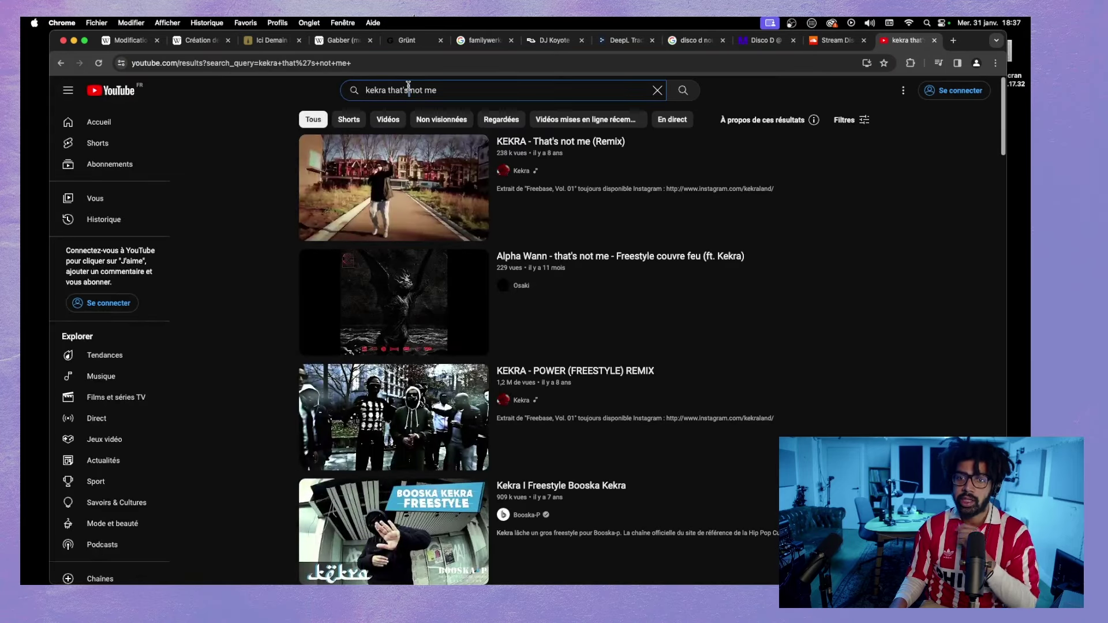
key("super+a")
type("France Copland")
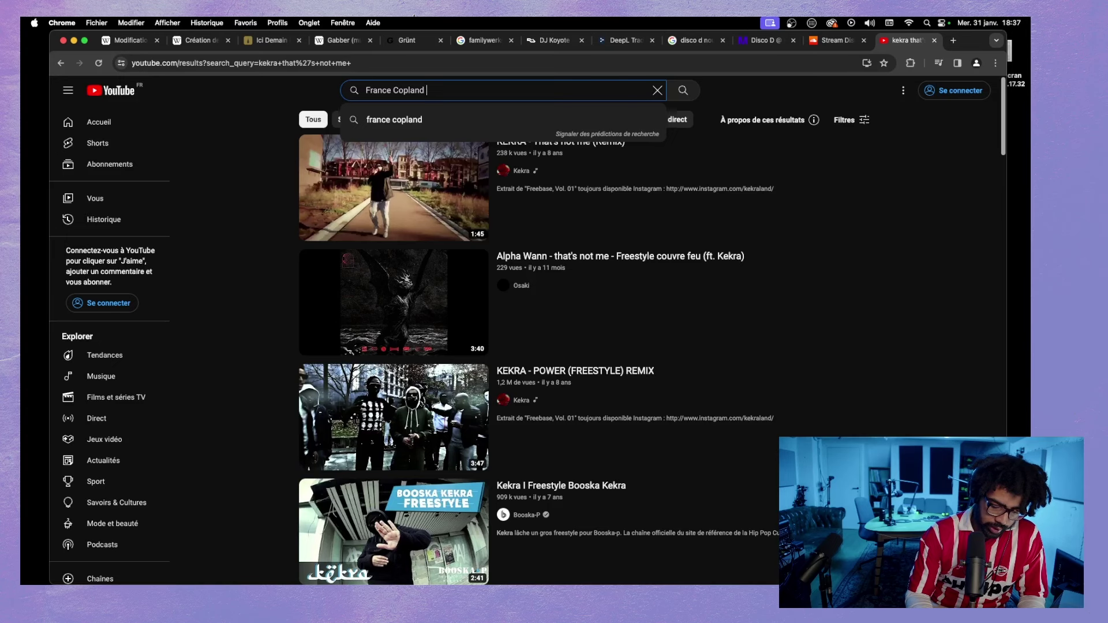
type(" pute")
key("Return")
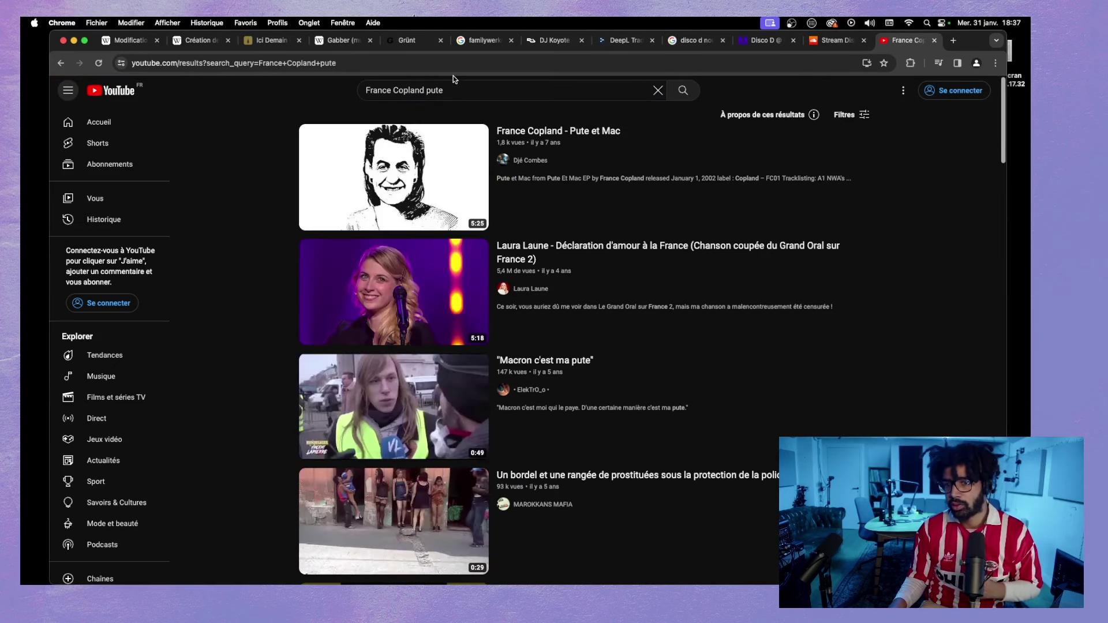
- Open the video "France Copland - Pute et Mac", raise its volume and expand its full description
left_click(540, 132)
left_click(303, 337)
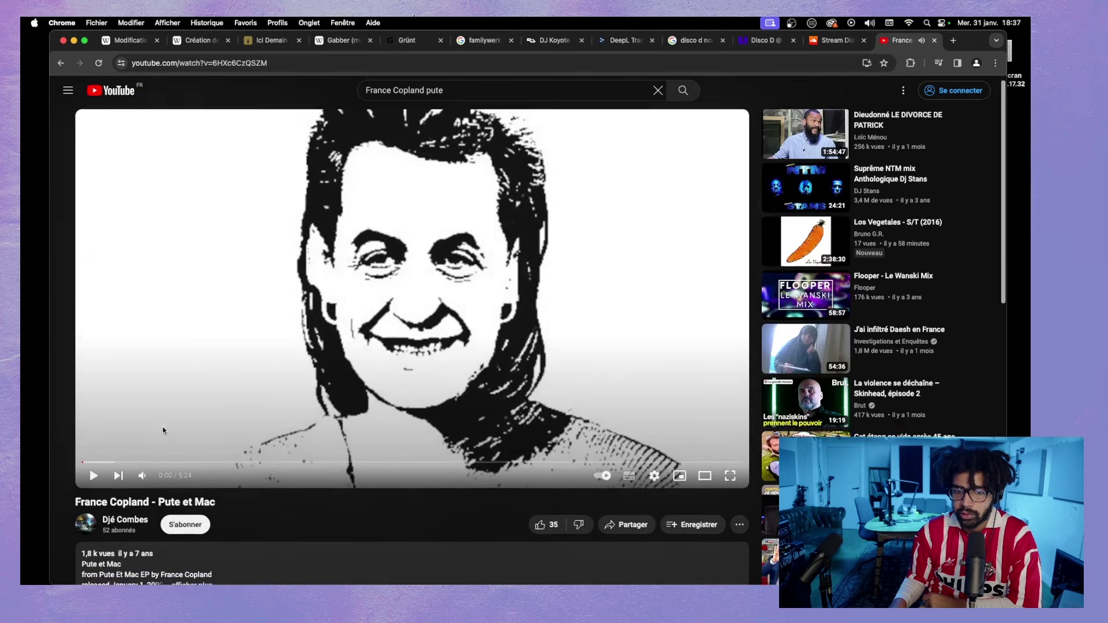
scroll(162, 430, "down", 3)
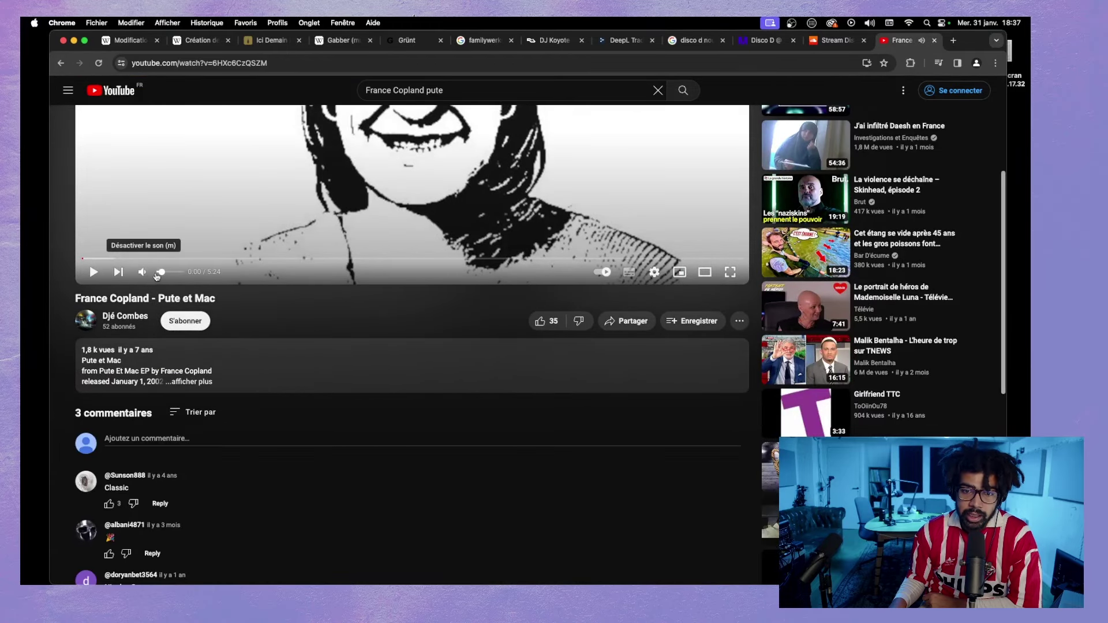
left_click_drag(156, 276, 180, 275)
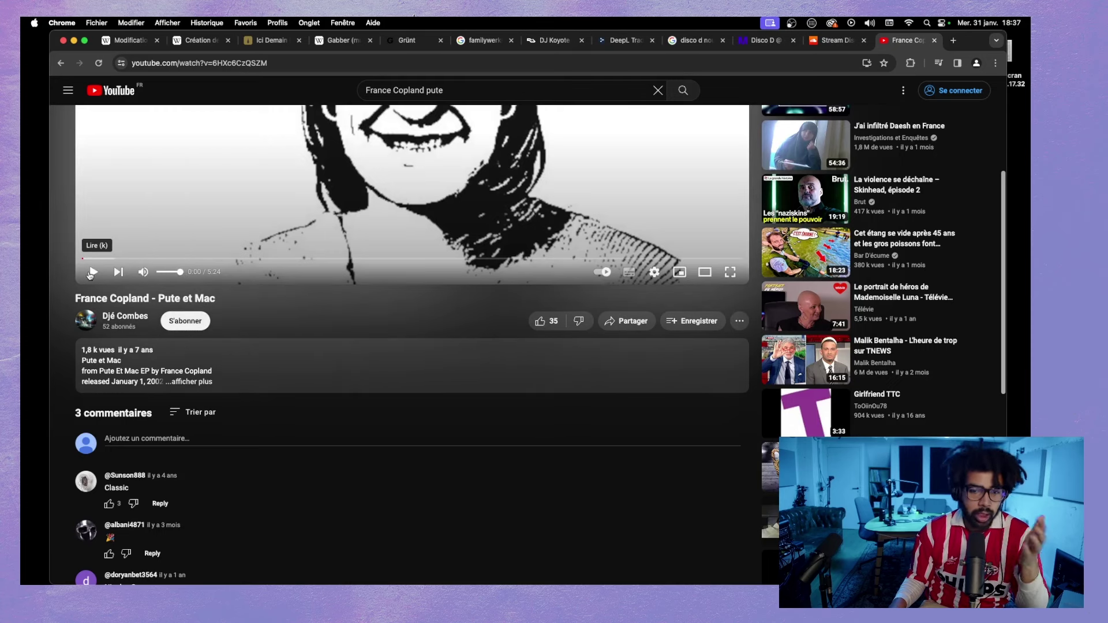
left_click(182, 381)
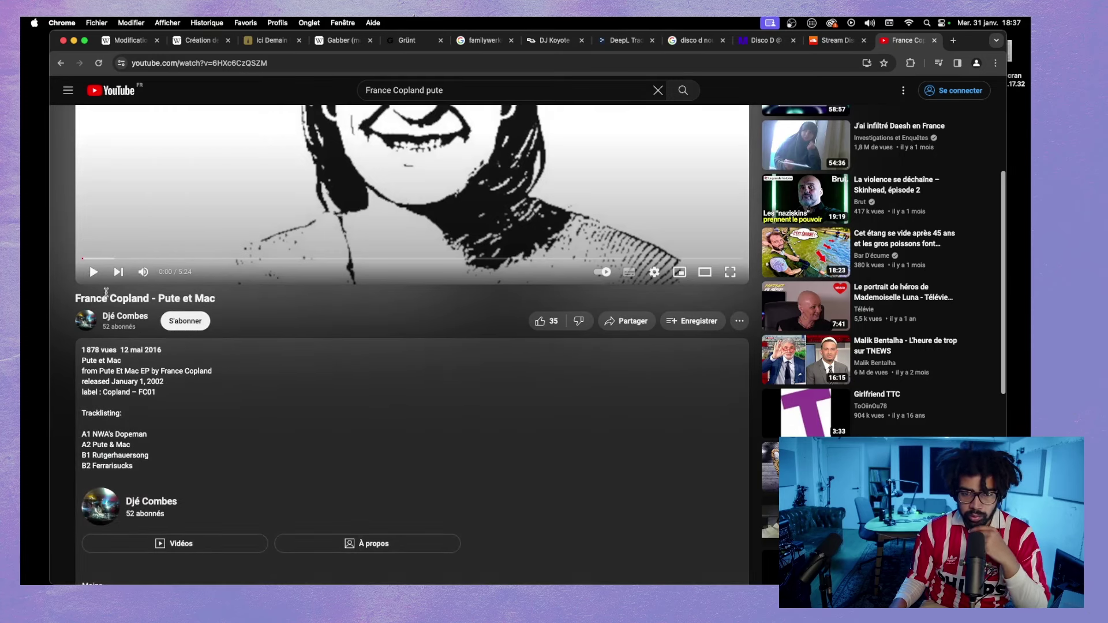
- Play the "Pute et Mac" video, lower its volume and look over the release details in the description
left_click(93, 272)
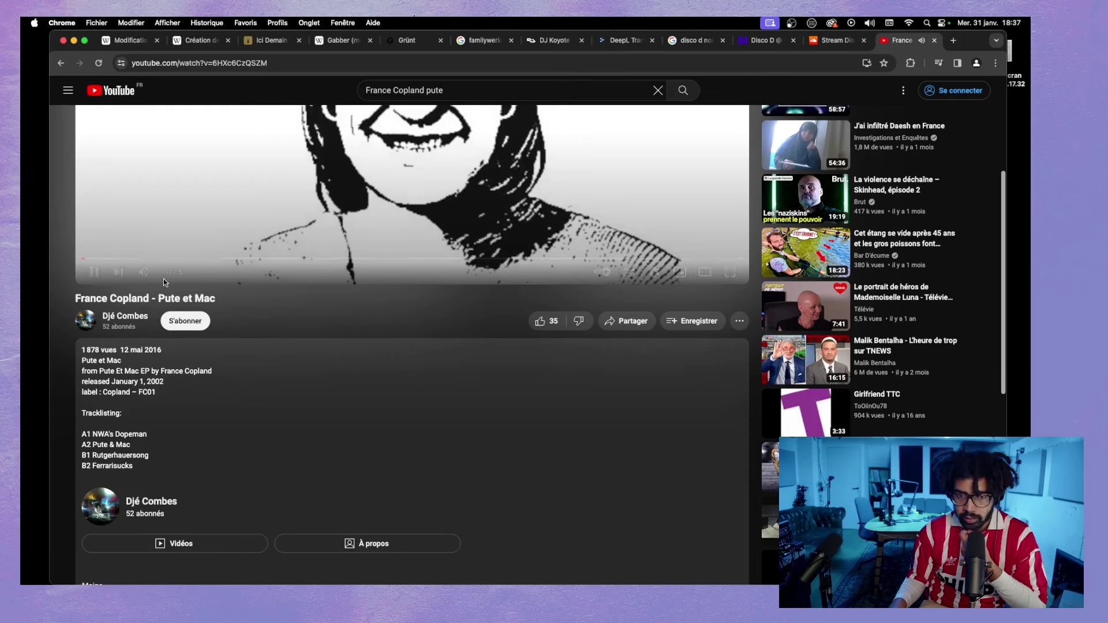
left_click_drag(185, 273, 169, 277)
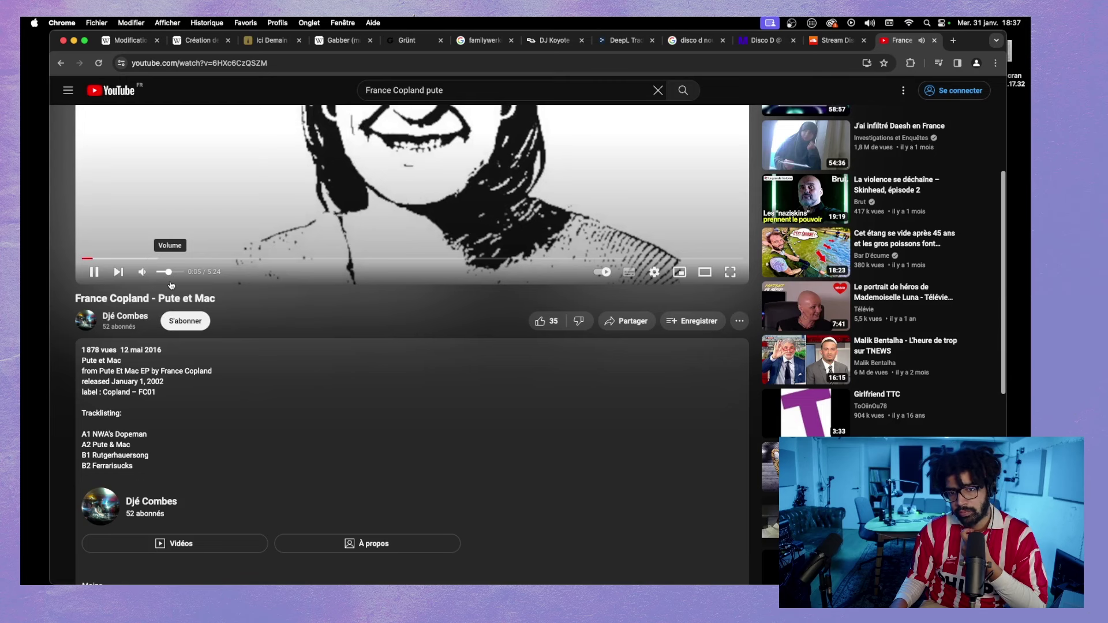
scroll(284, 375, "up", 5)
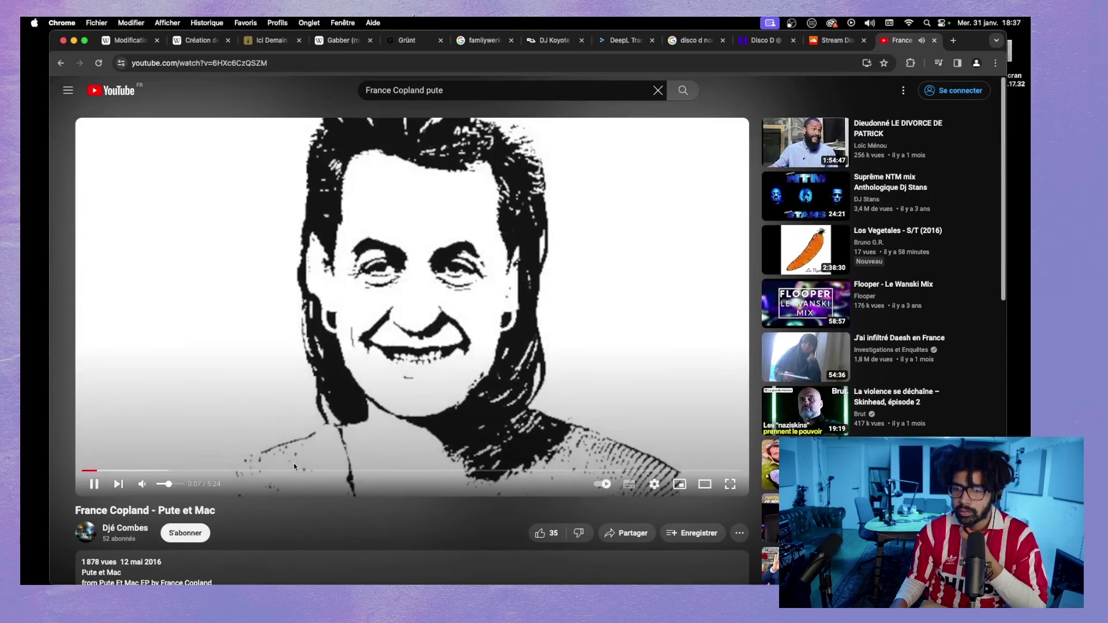
scroll(251, 508, "down", 3)
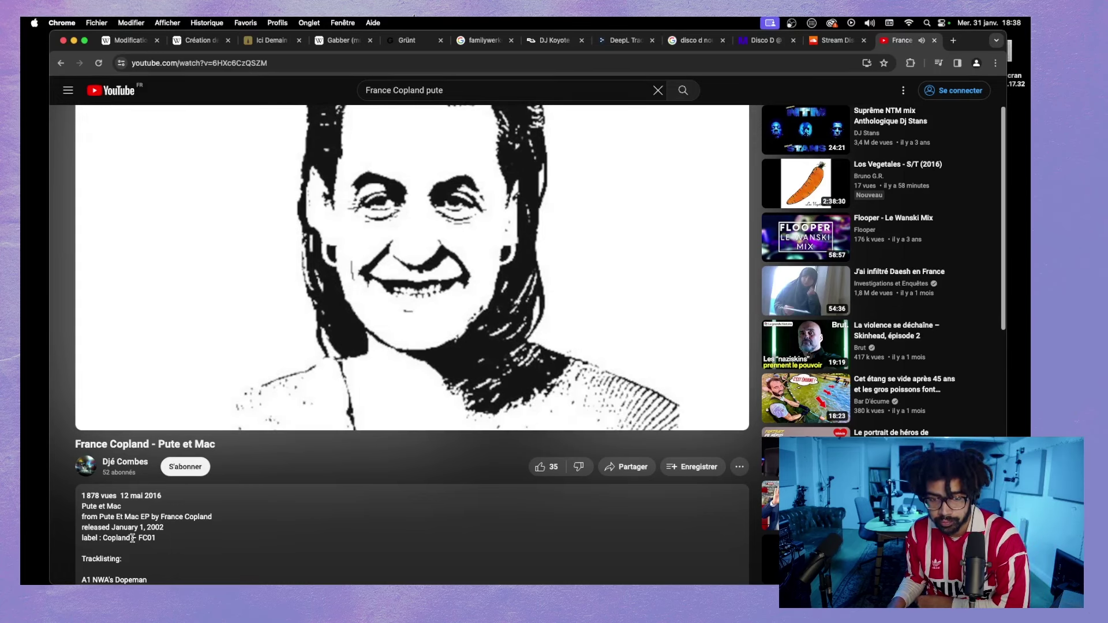
- Search Google for "france copland 2002" in a new tab
left_click(954, 40)
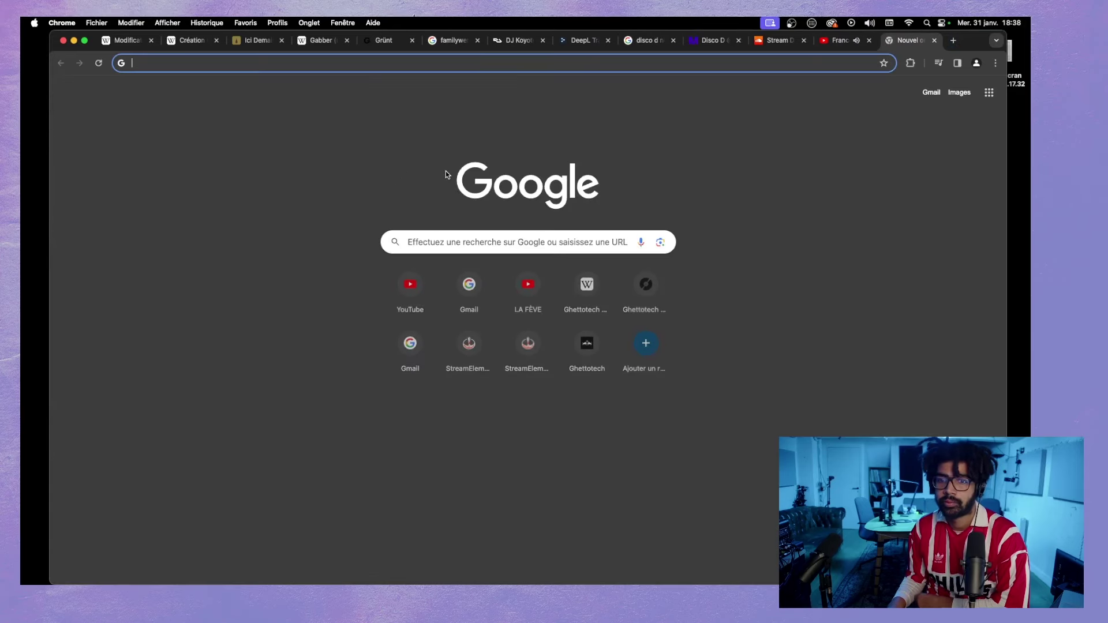
left_click(454, 232)
type("fra")
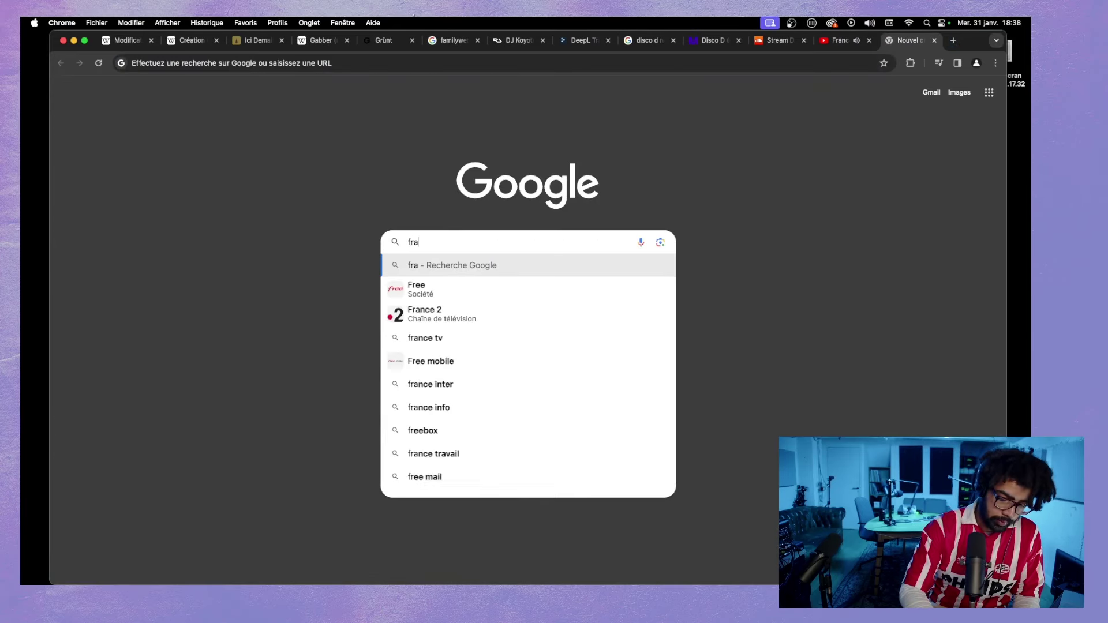
type("nce copland 2002")
key("Return")
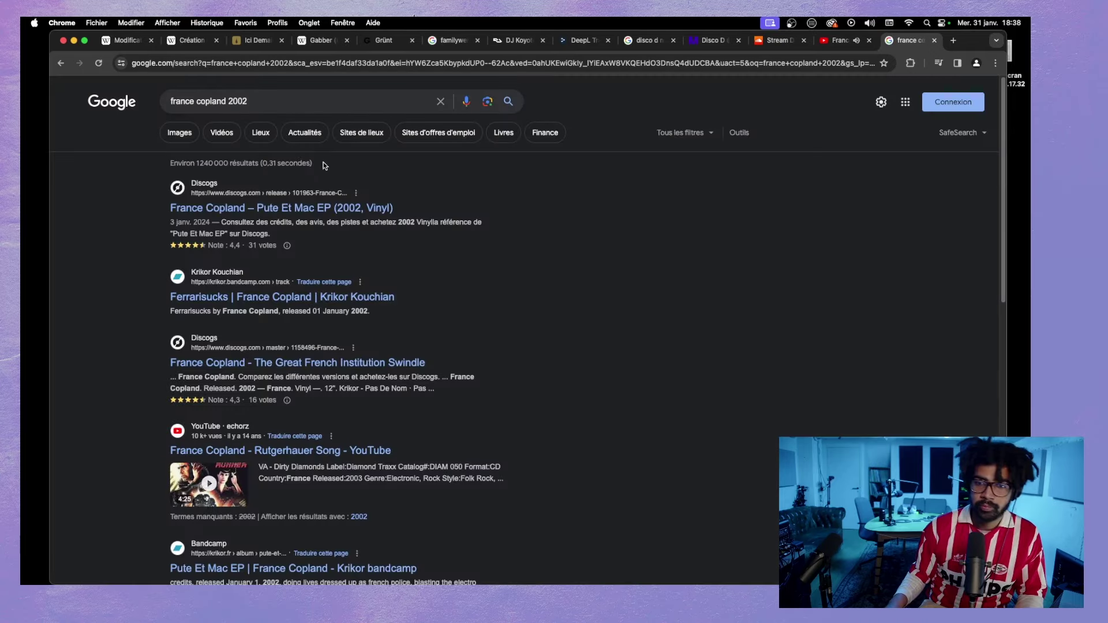
- Open the Discogs release page for "Pute Et Mac EP" and examine France Copland's artist page and discography
left_click(331, 207)
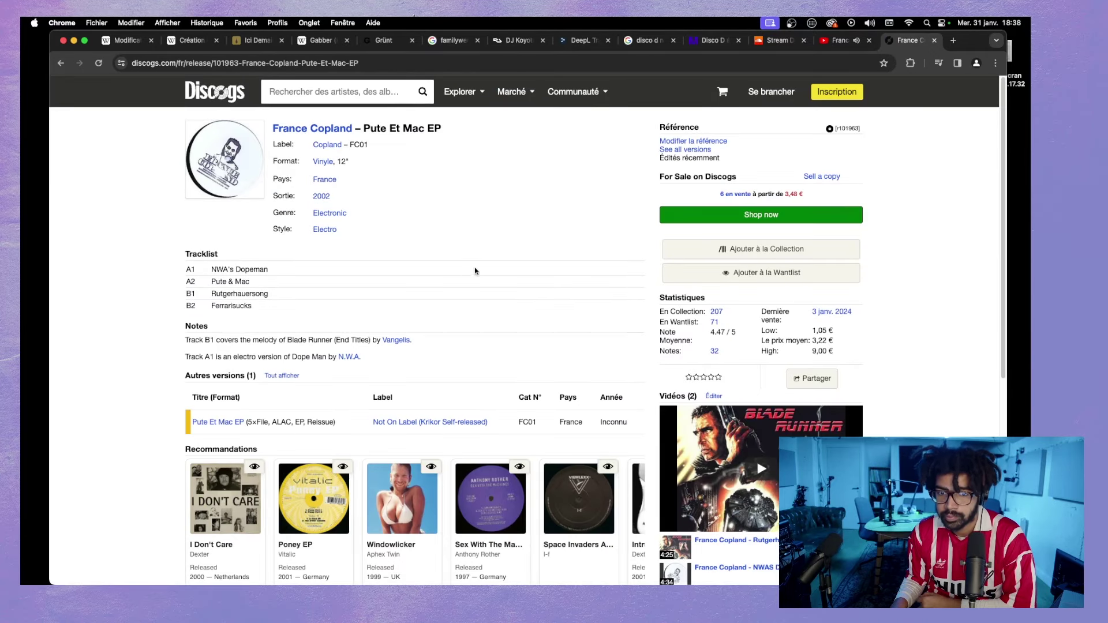
scroll(473, 273, "down", 2)
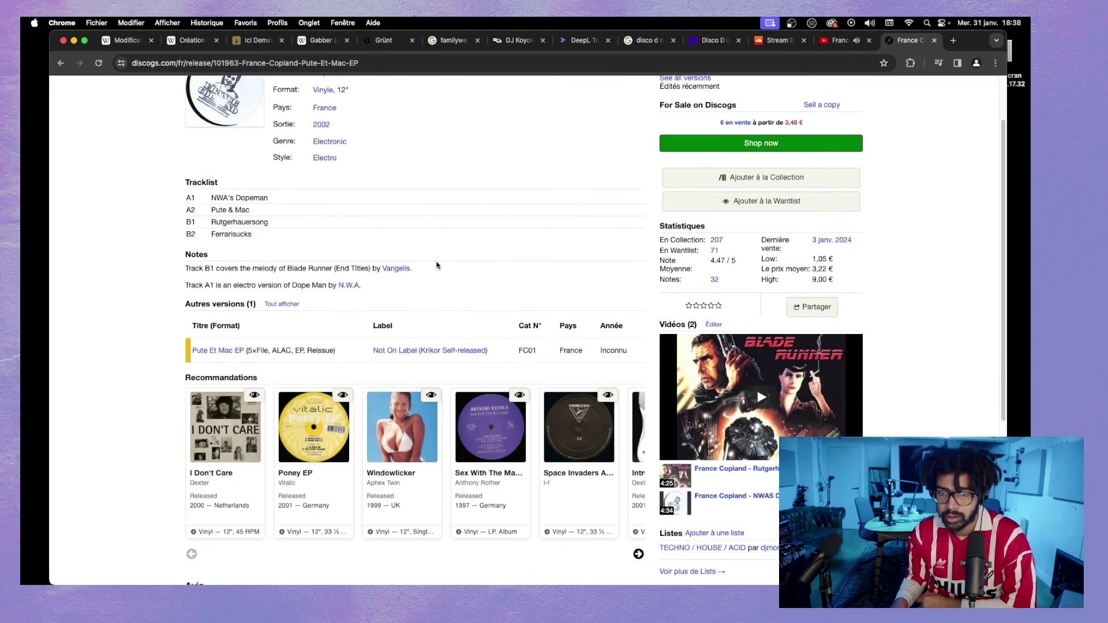
left_click(339, 326)
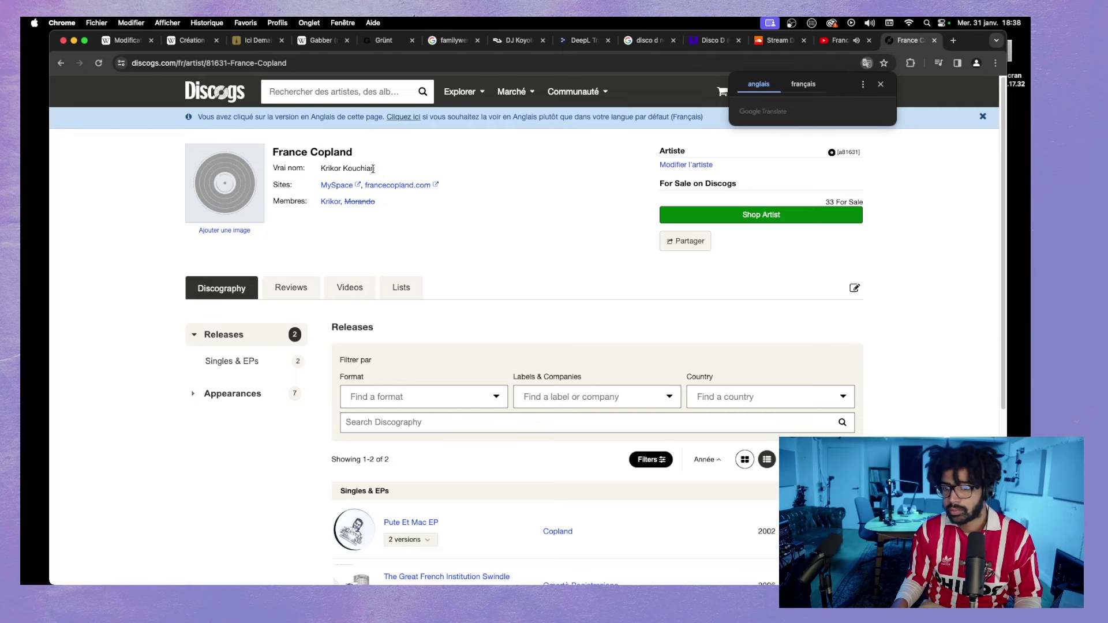
scroll(421, 255, "down", 5)
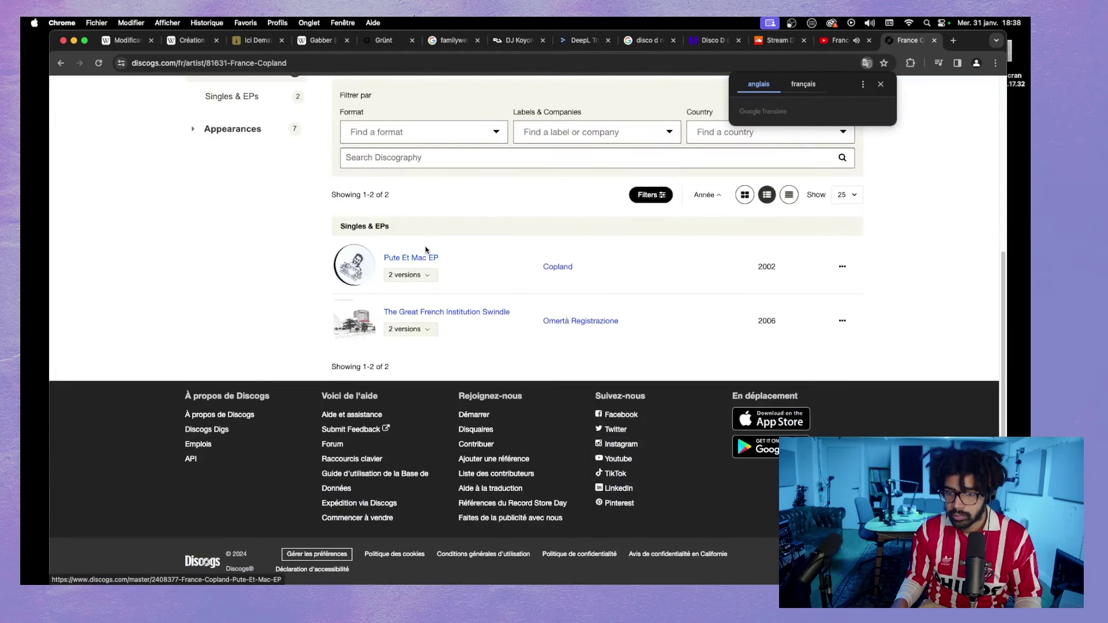
- Return to the YouTube video "Pute et Mac", adjust its volume while listening and pause the playback
left_click(834, 40)
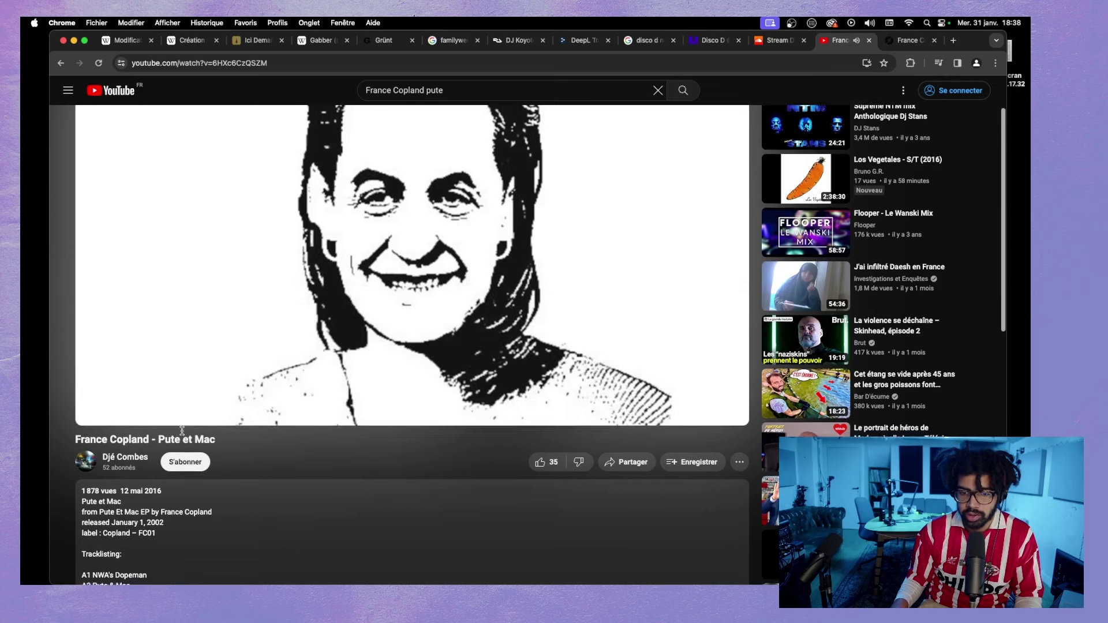
scroll(177, 402, "down", 1)
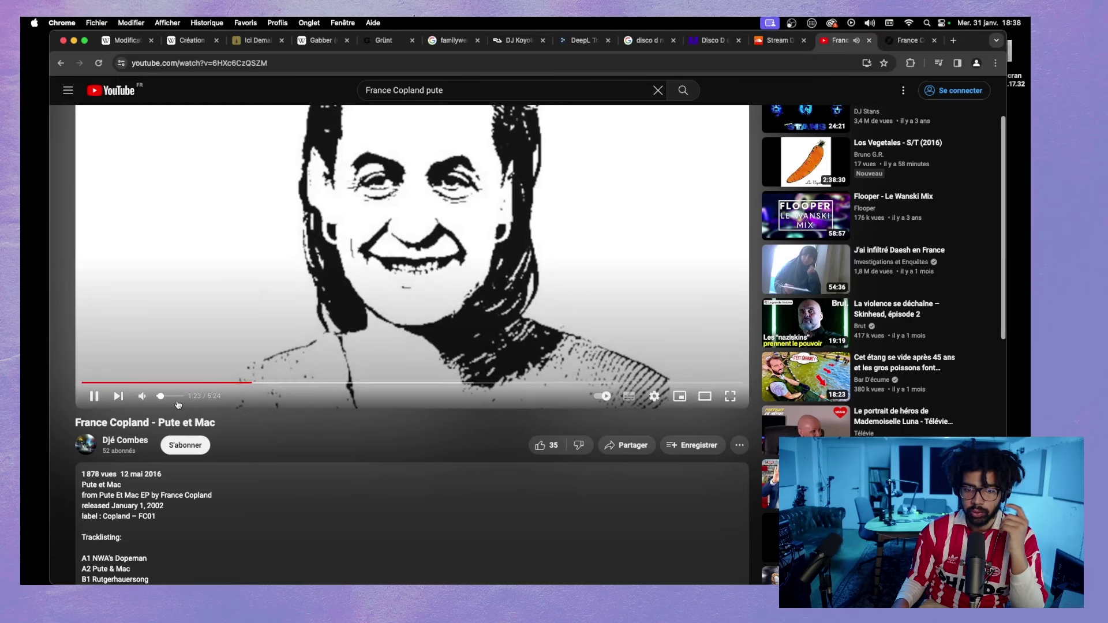
left_click_drag(161, 396, 169, 397)
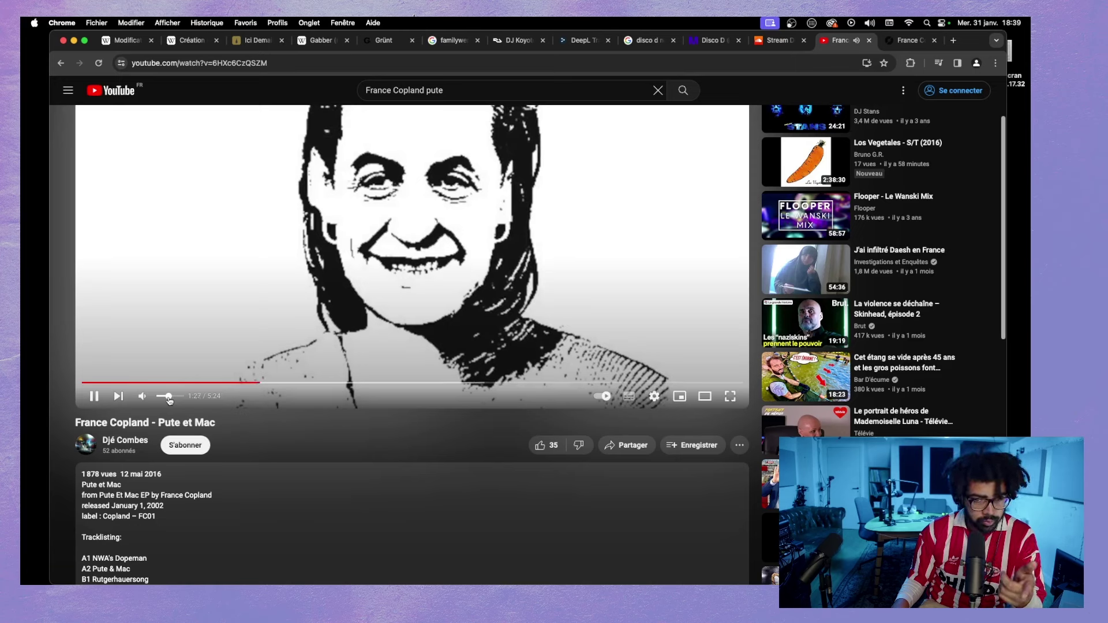
left_click_drag(169, 397, 167, 397)
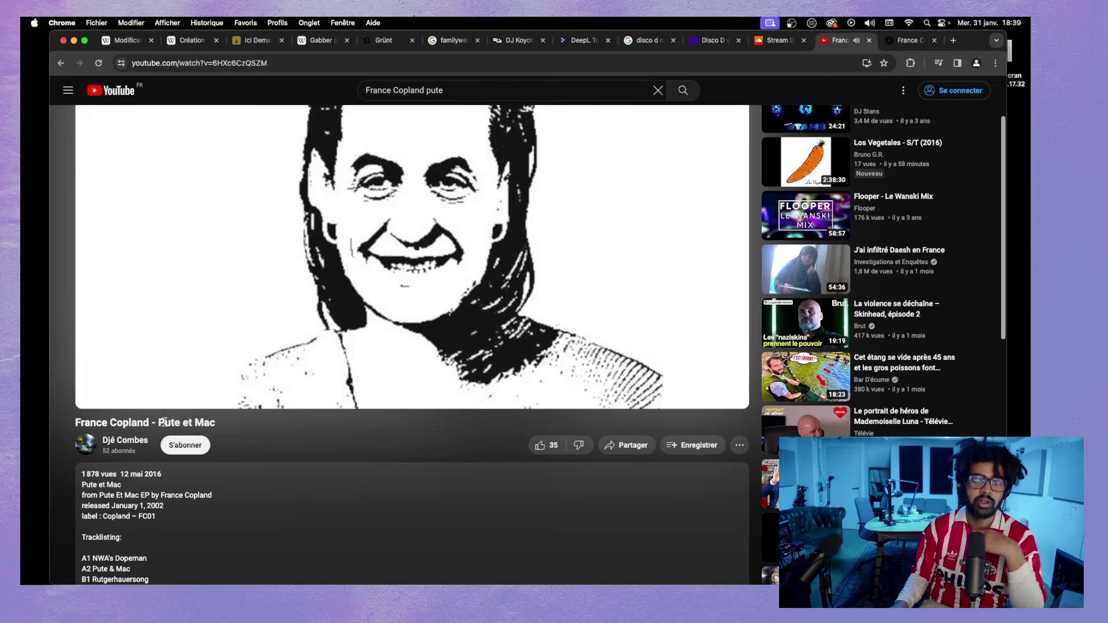
left_click_drag(168, 396, 162, 397)
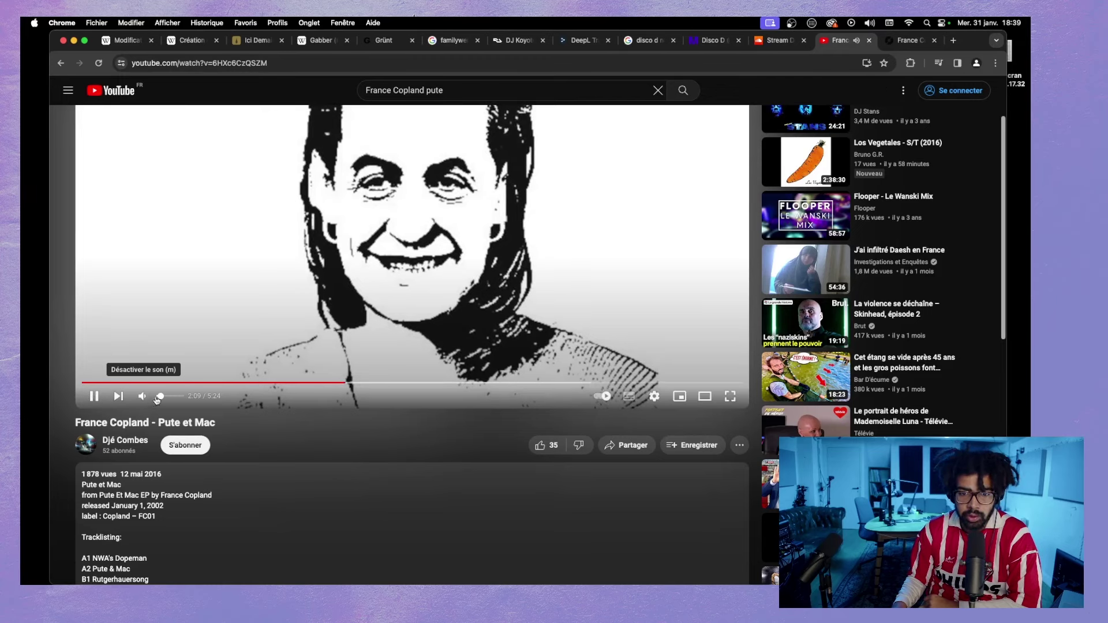
left_click(94, 396)
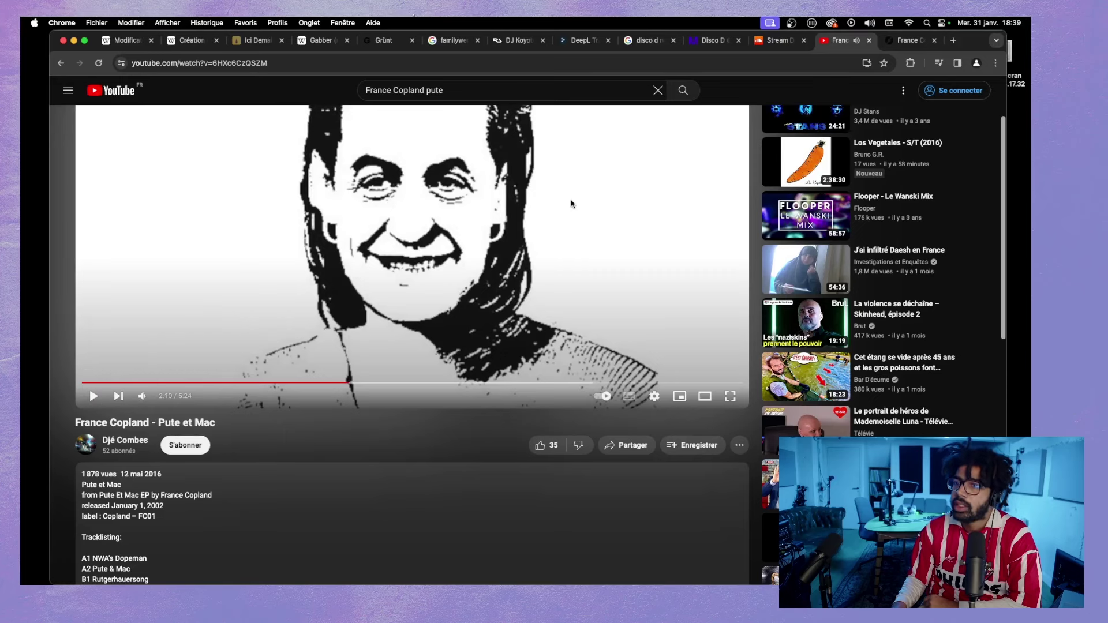
- Switch to the SoundCloud mix "Disco D @ Nouveau Casino Paris 112203", resume playback and adjust its volume
left_click(771, 41)
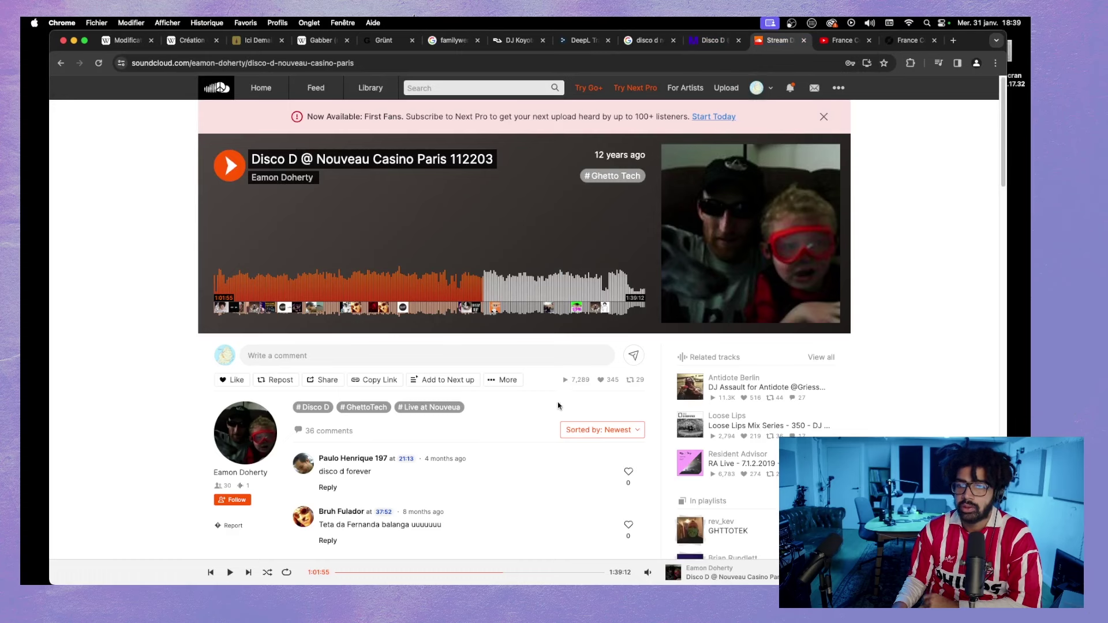
left_click(229, 573)
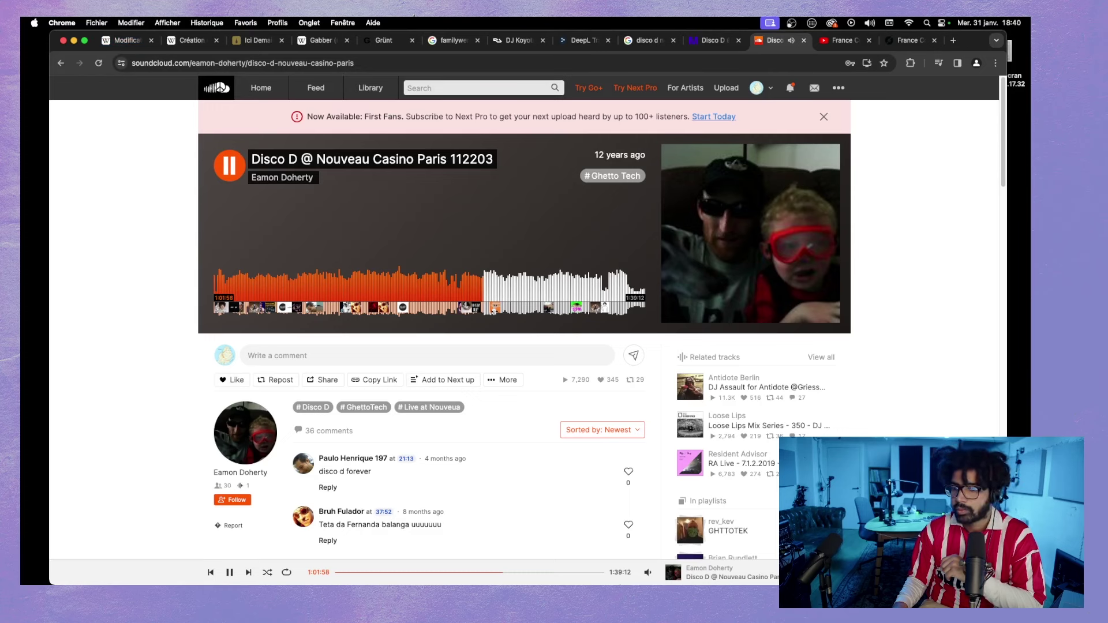
mouse_move(647, 571)
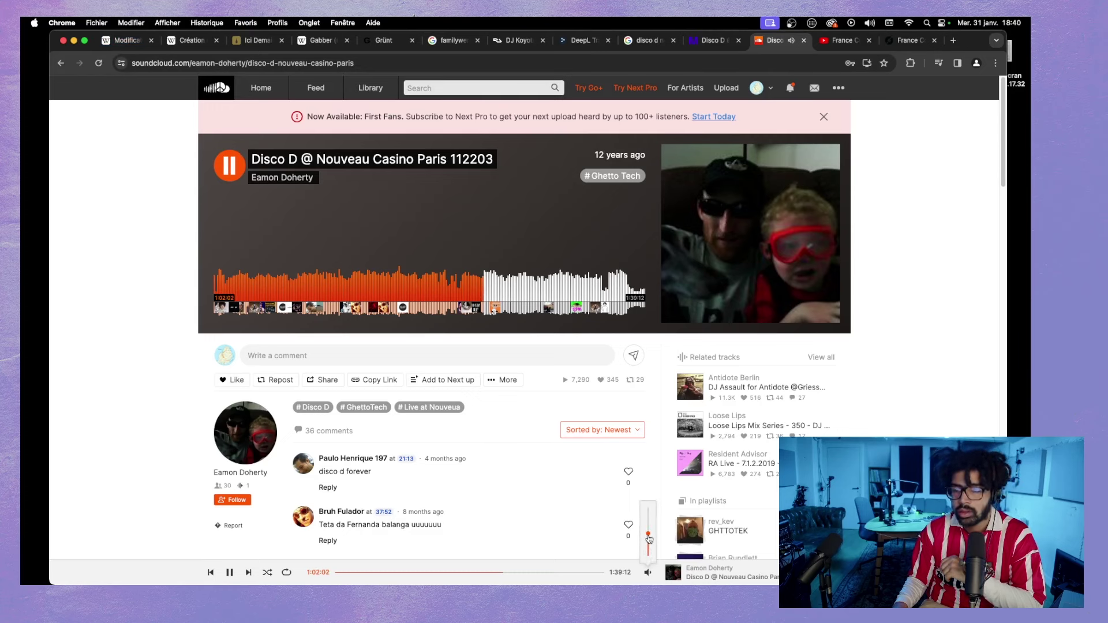
- Place the cursor at the start of the France section's first paragraph in the Wikipedia editor and readjust the SoundCloud mix's volume
left_click(120, 40)
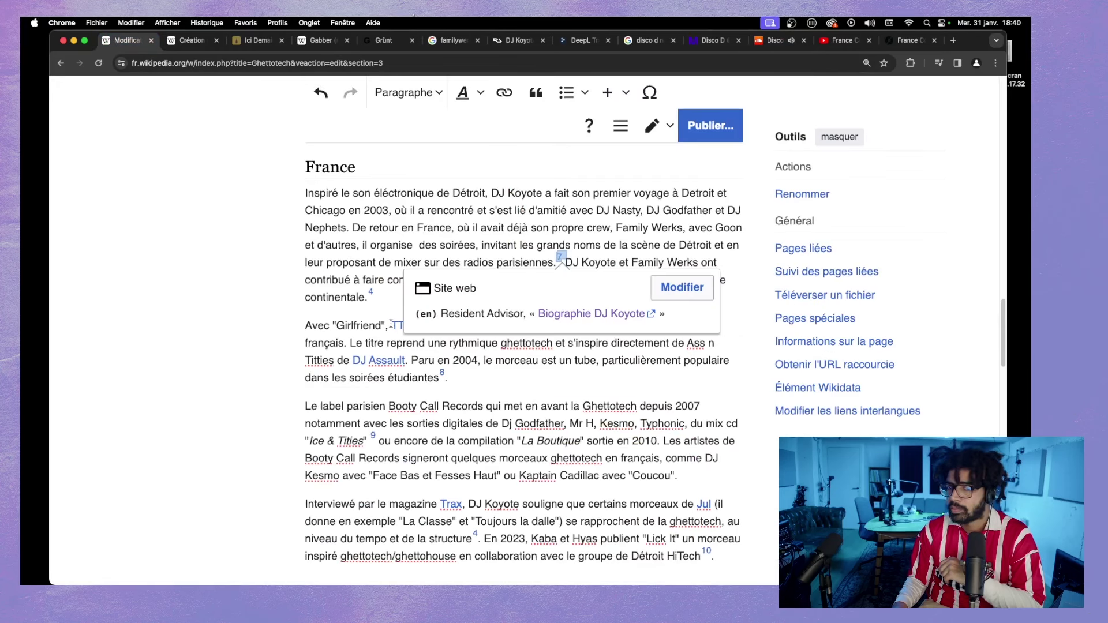
left_click(317, 204)
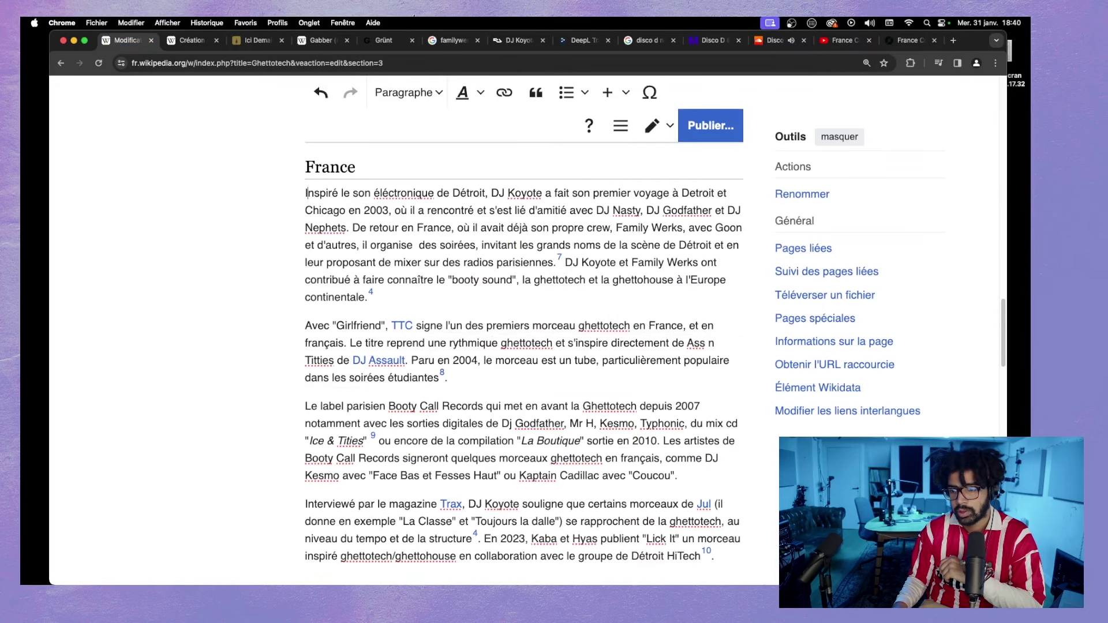
left_click(776, 39)
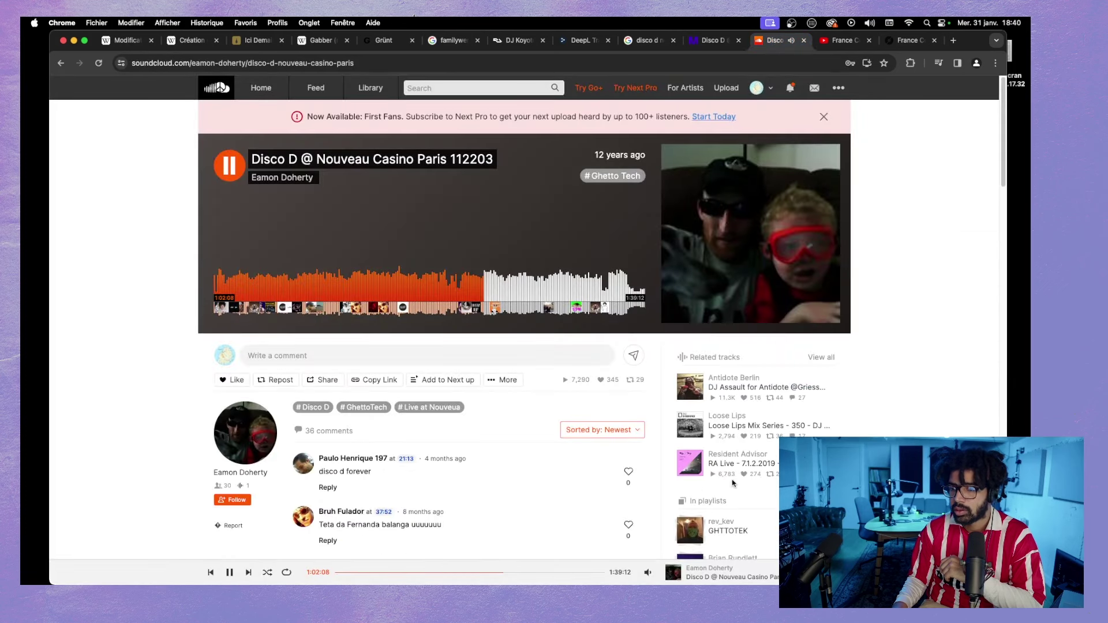
mouse_move(647, 573)
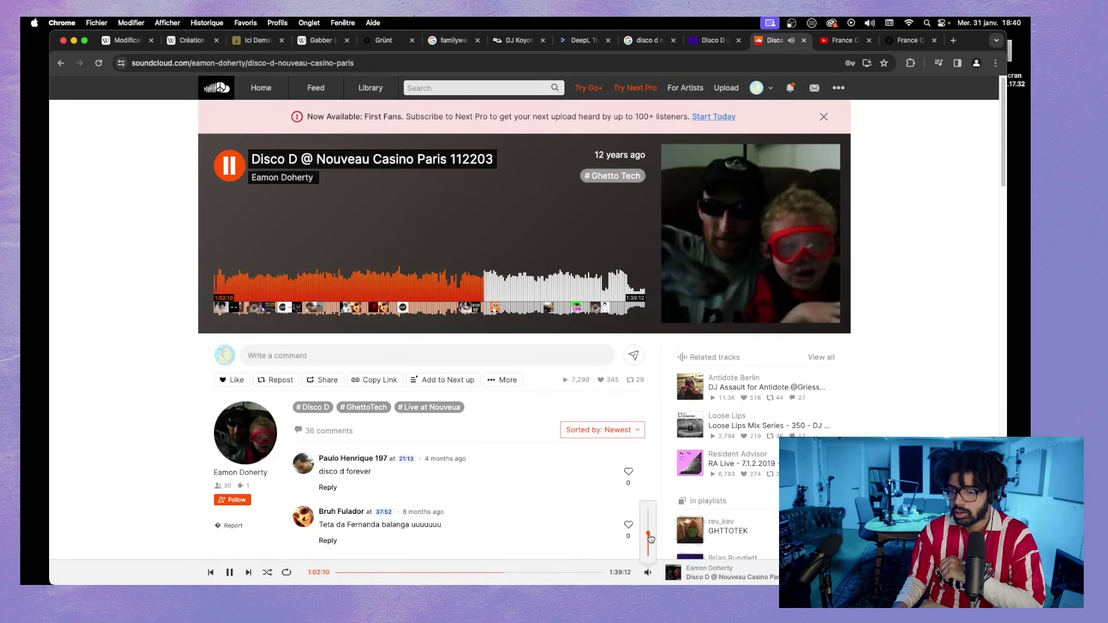
left_click(118, 40)
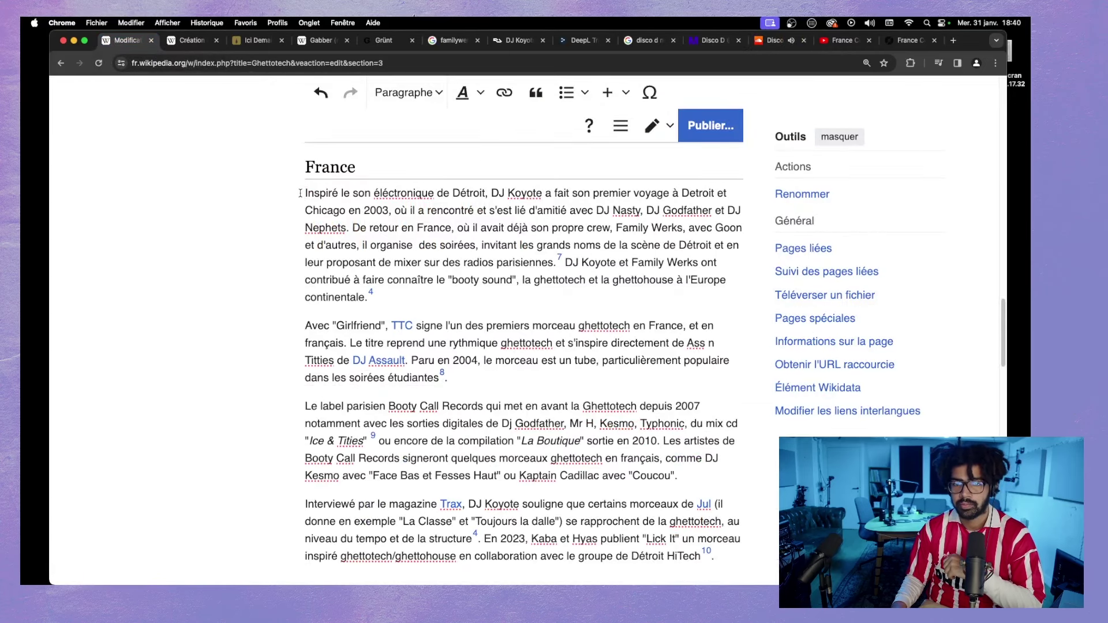
- Begin the France section's first paragraph with "Le premier morceau de Ghettotech produit en France est probablement"
type("Le pre")
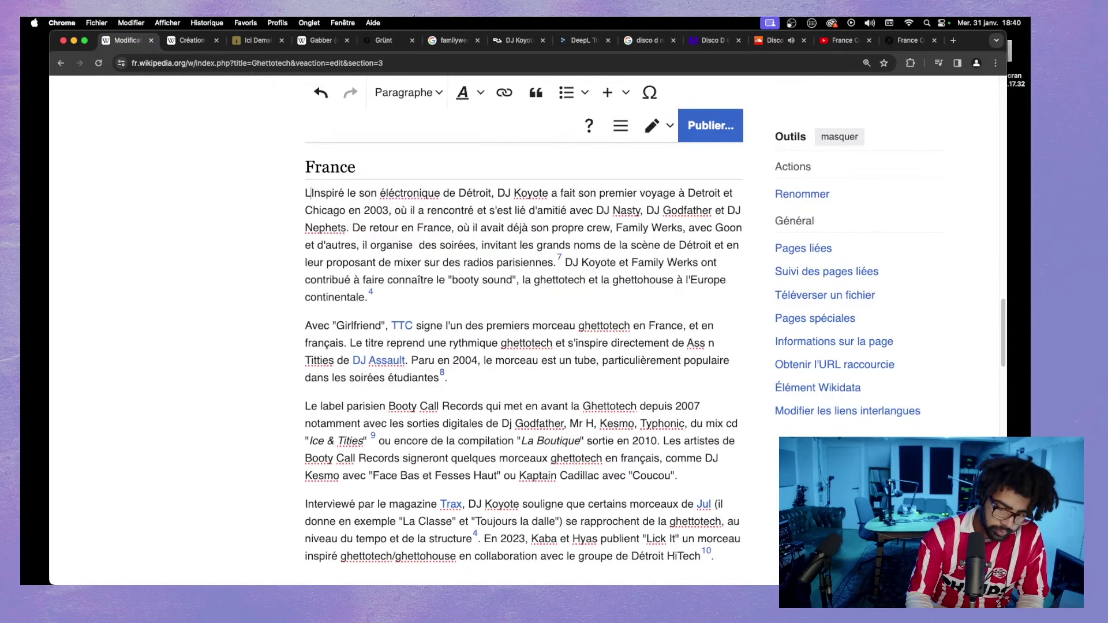
type("mier morcea")
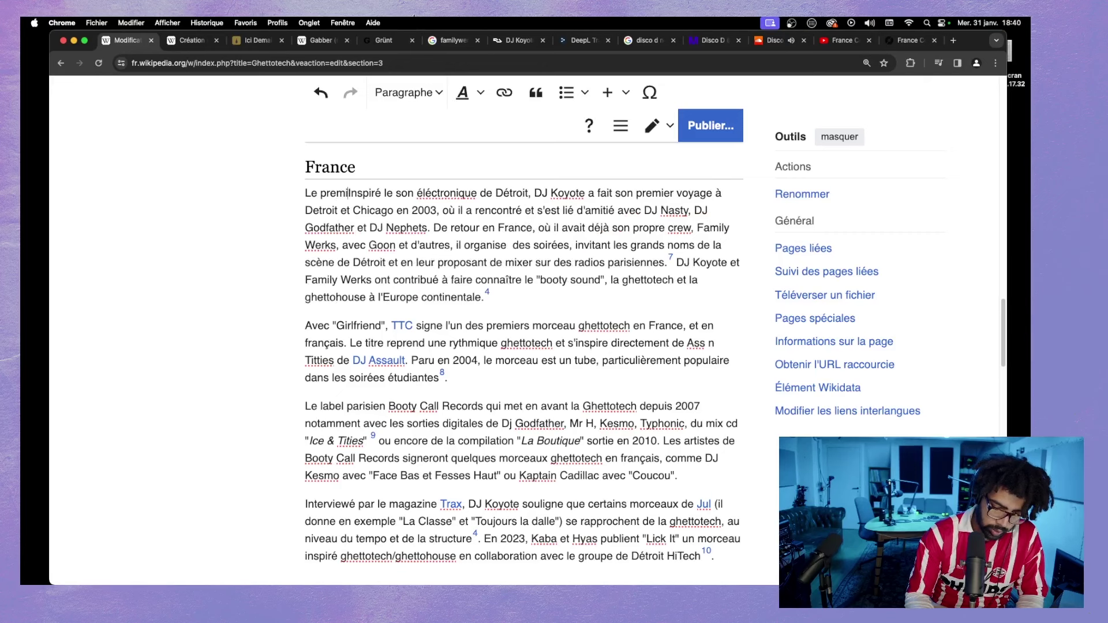
type("u de Ghet")
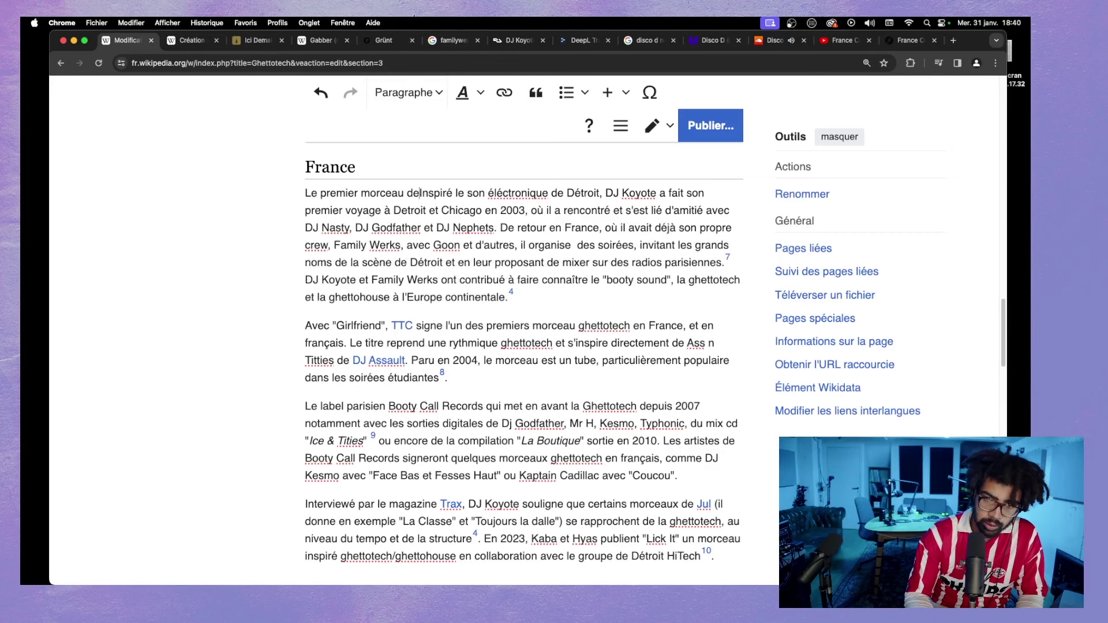
type("to")
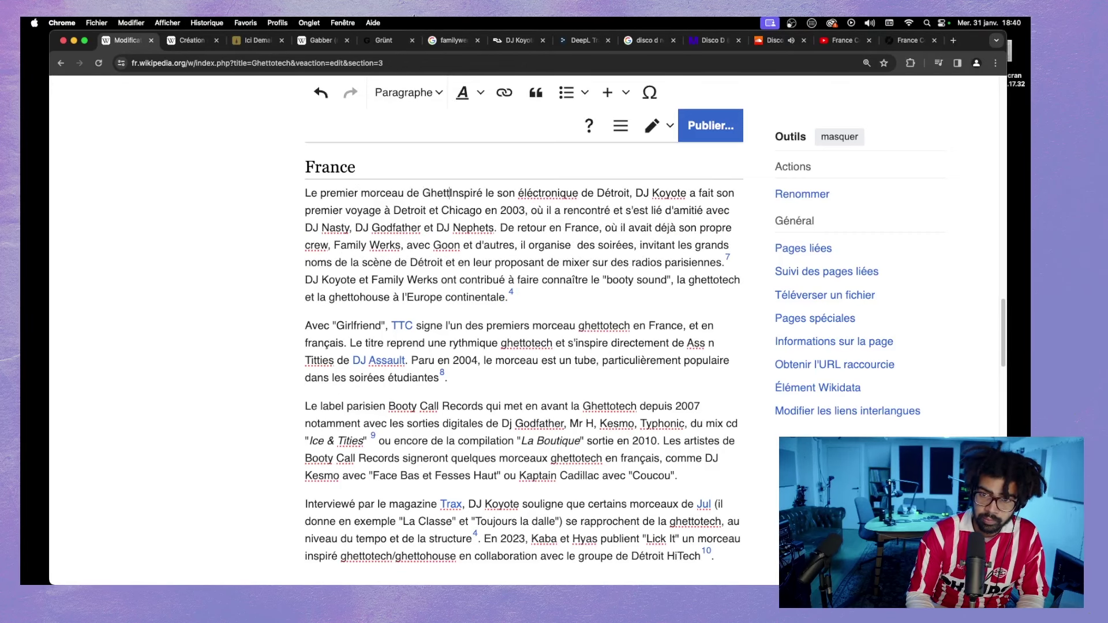
type("t")
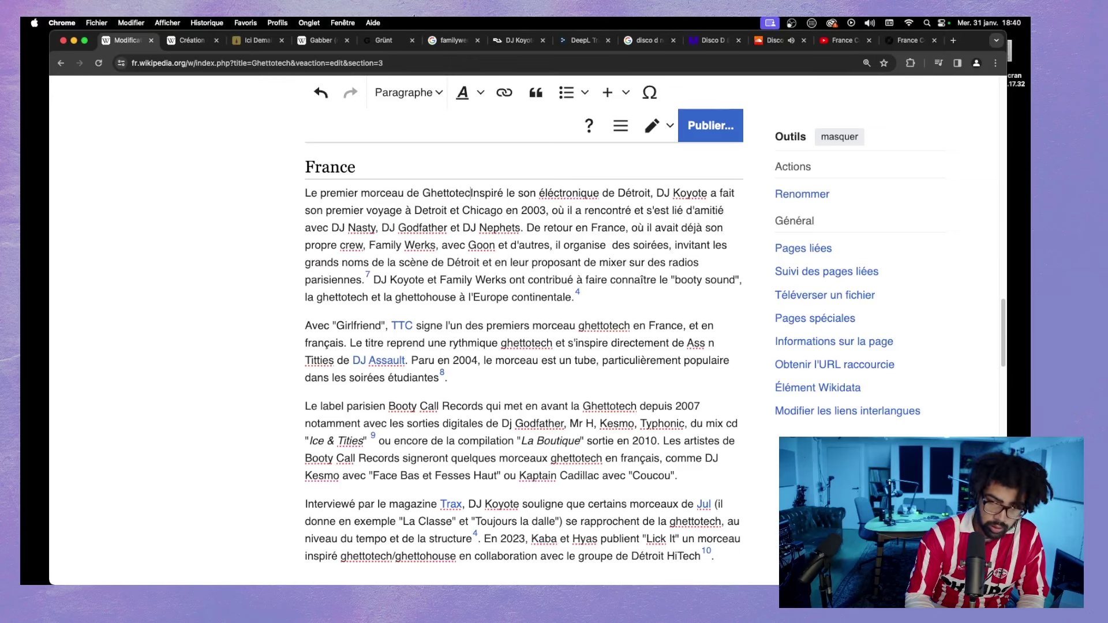
type("ech produit en Fr")
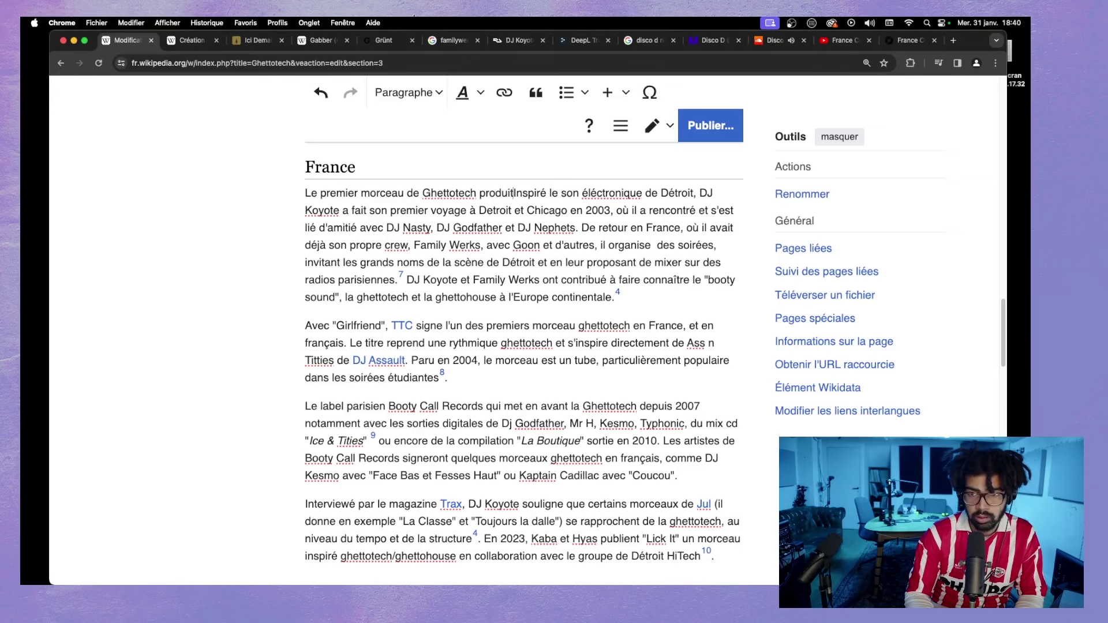
type("ance e")
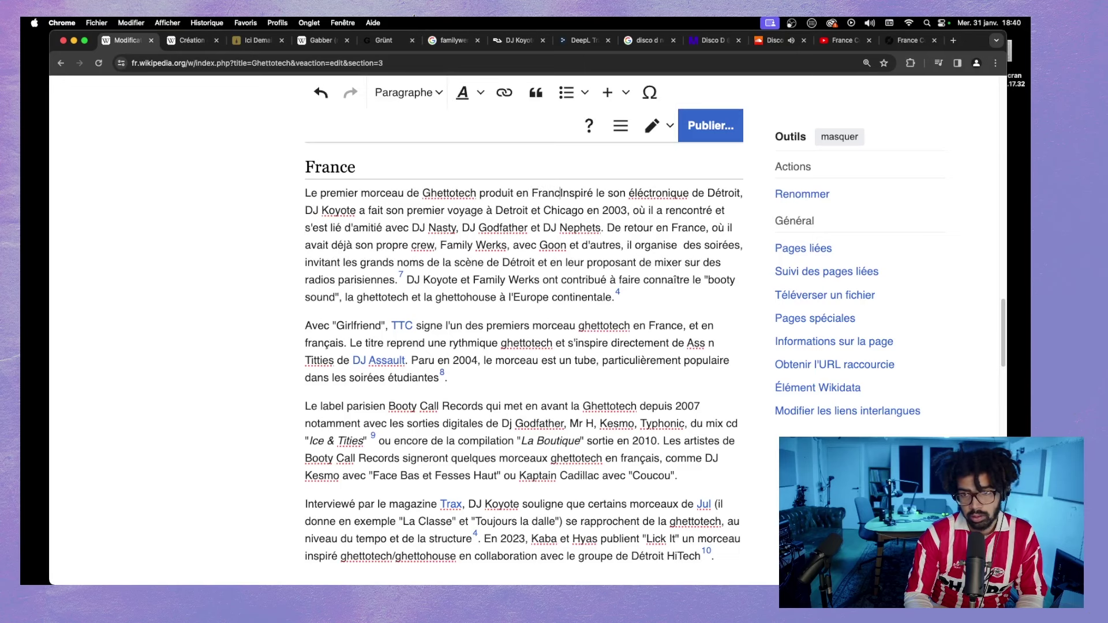
type("st ")
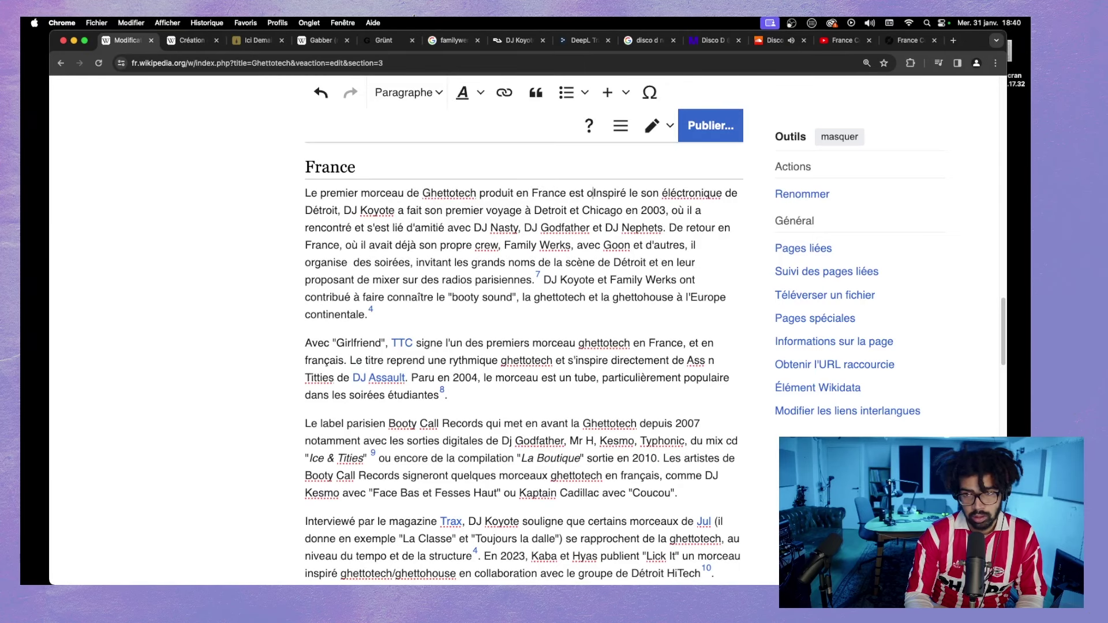
type("p")
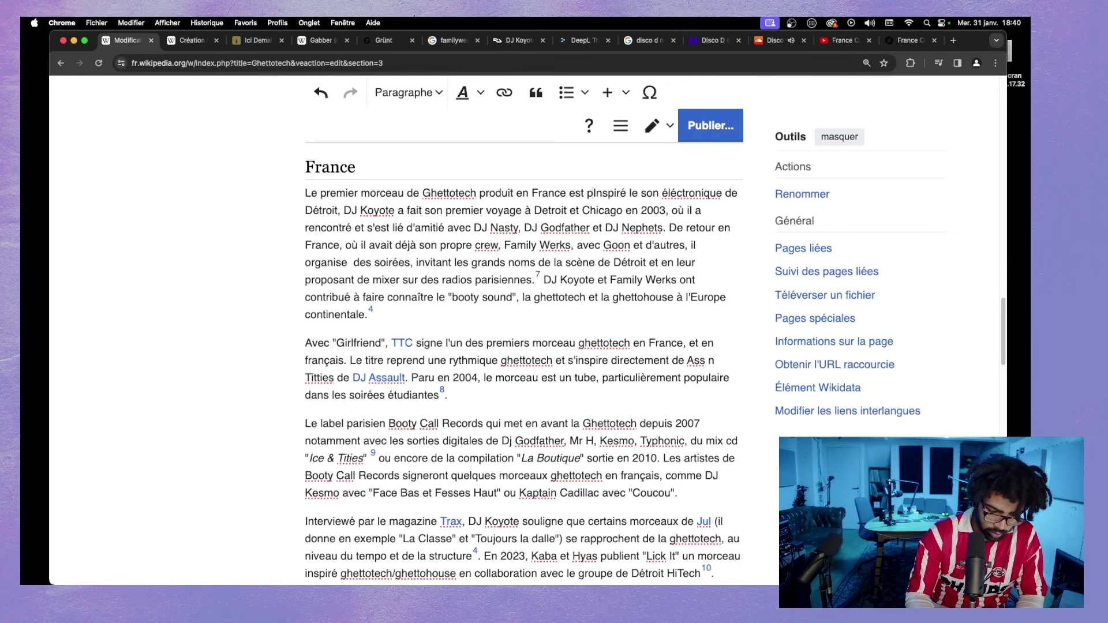
type("robr")
key("BackSpace")
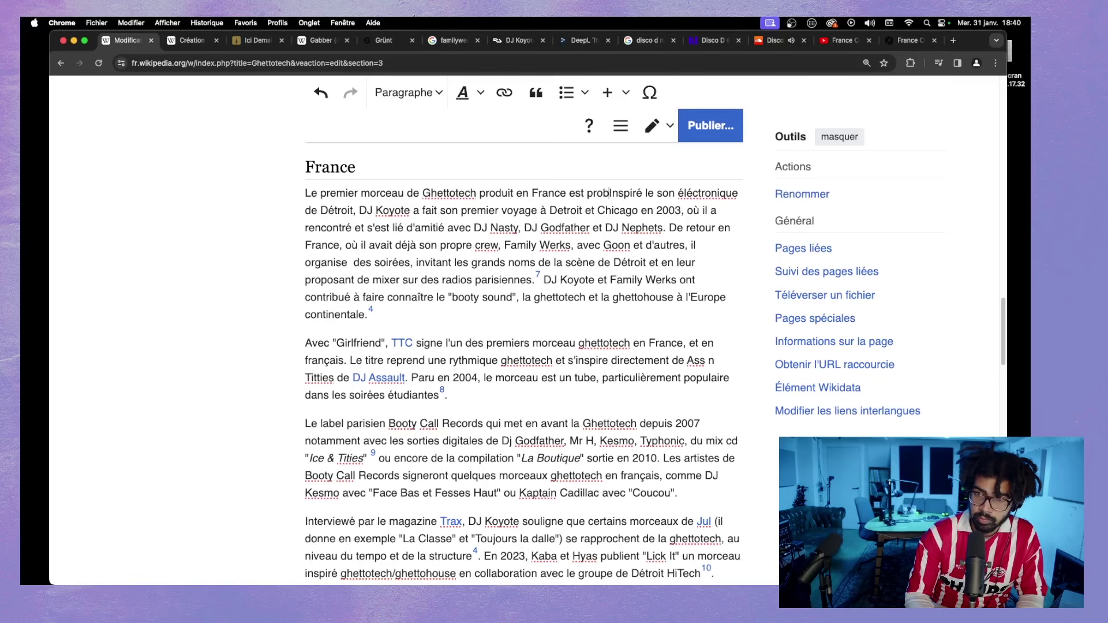
type("ablement")
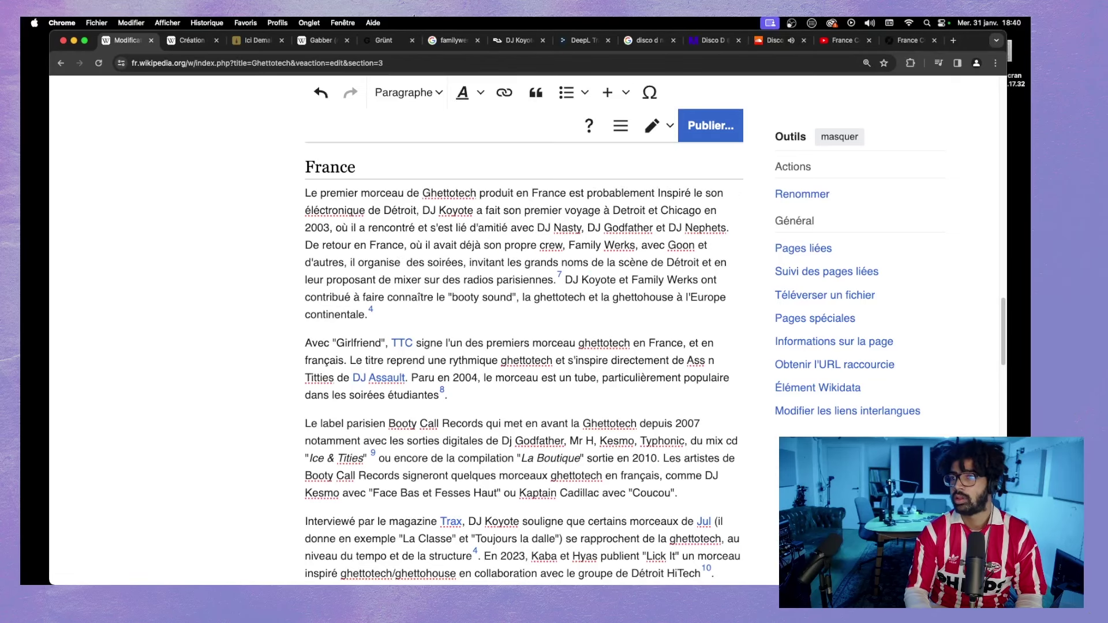
- Switch to the SoundCloud mix "Disco D @ Nouveau Casino Paris 112203" and pause its playback
left_click(775, 40)
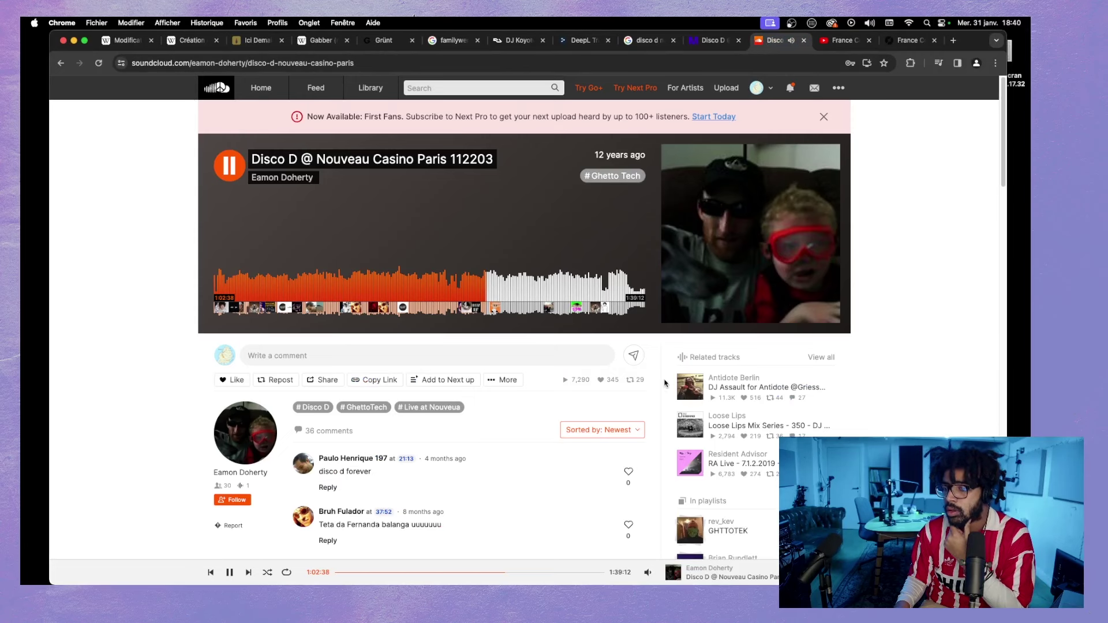
mouse_move(647, 571)
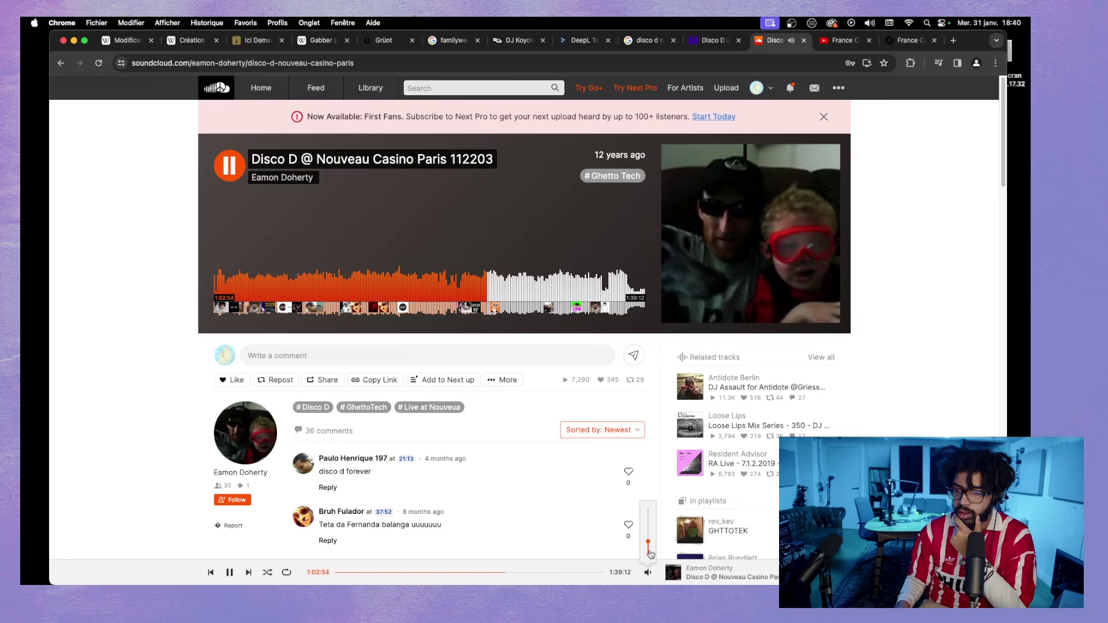
left_click(222, 173)
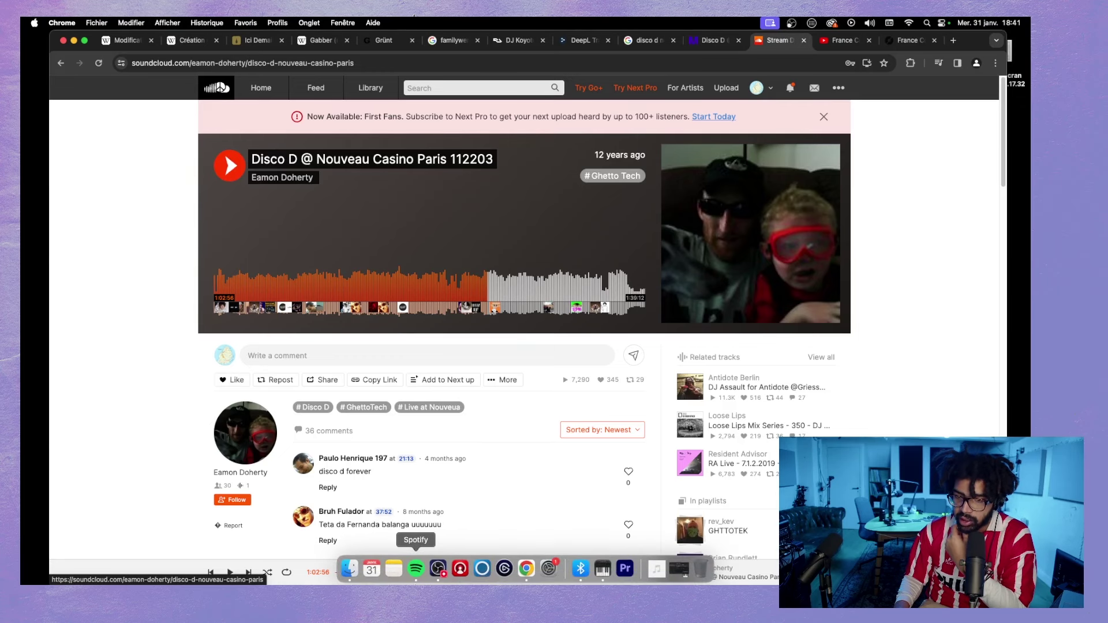
- Switch to Spotify and go back from the electronic music folders to the library's top level
left_click(424, 577)
left_click(151, 312)
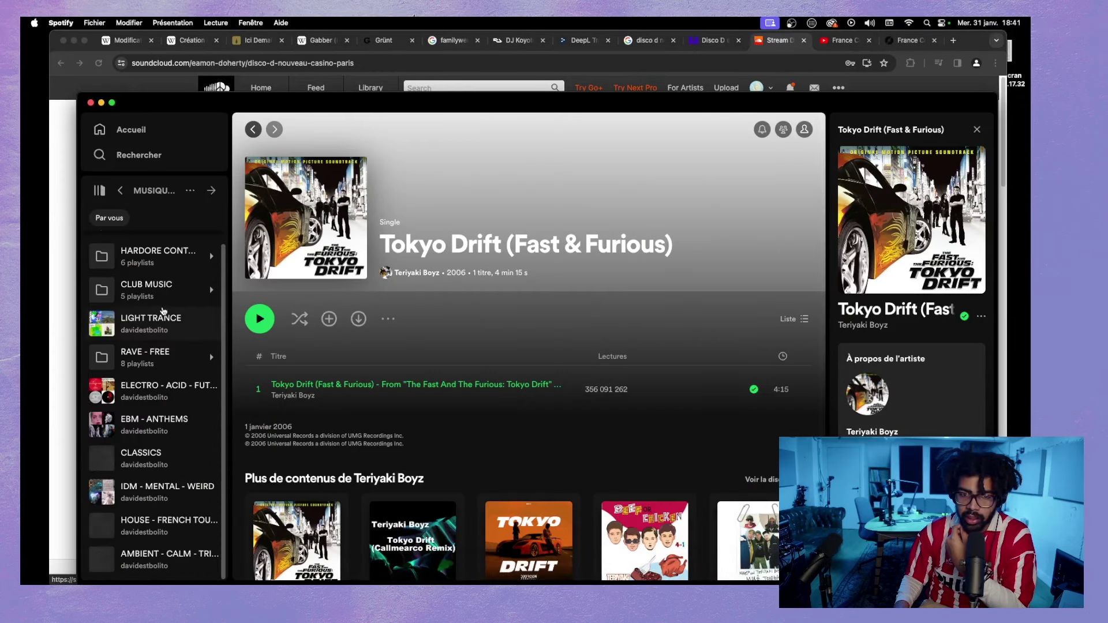
left_click(175, 280)
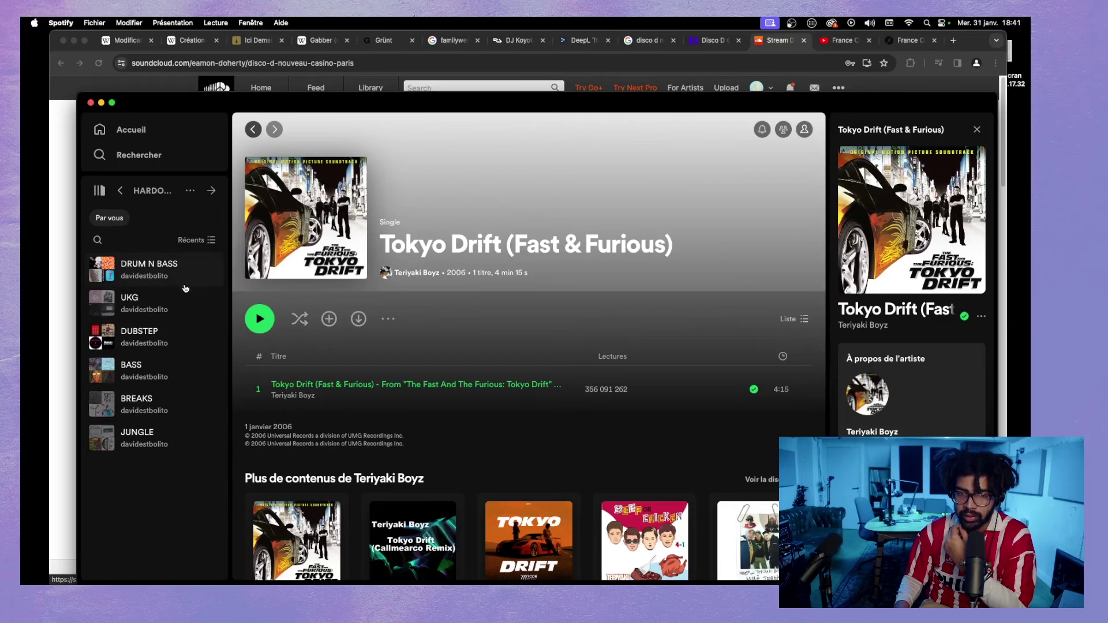
left_click(120, 191)
left_click(120, 190)
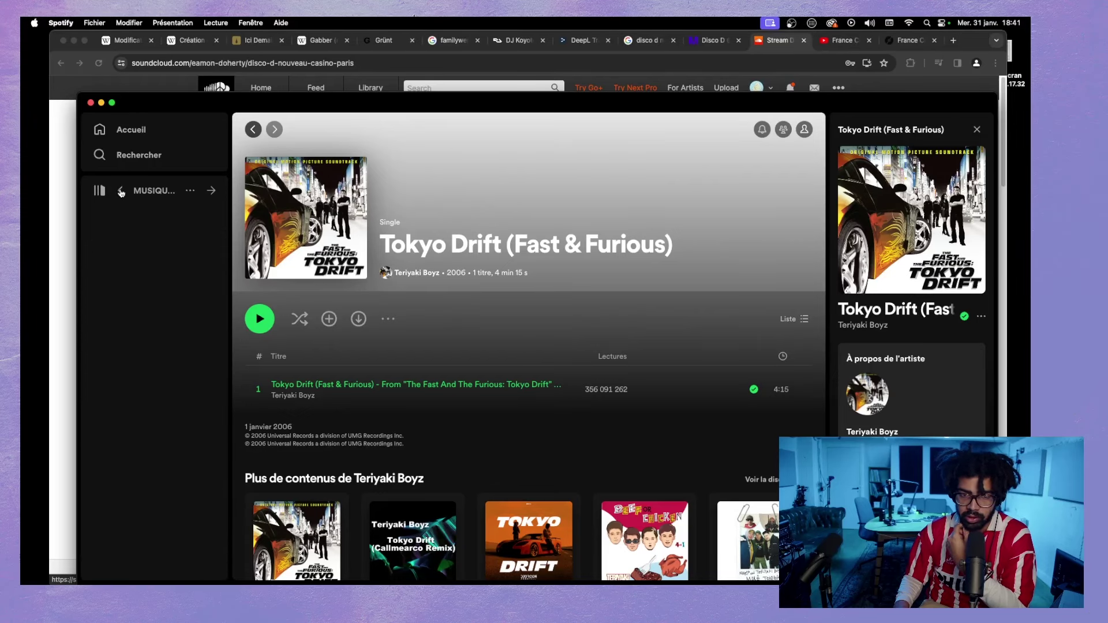
scroll(160, 436, "down", 2)
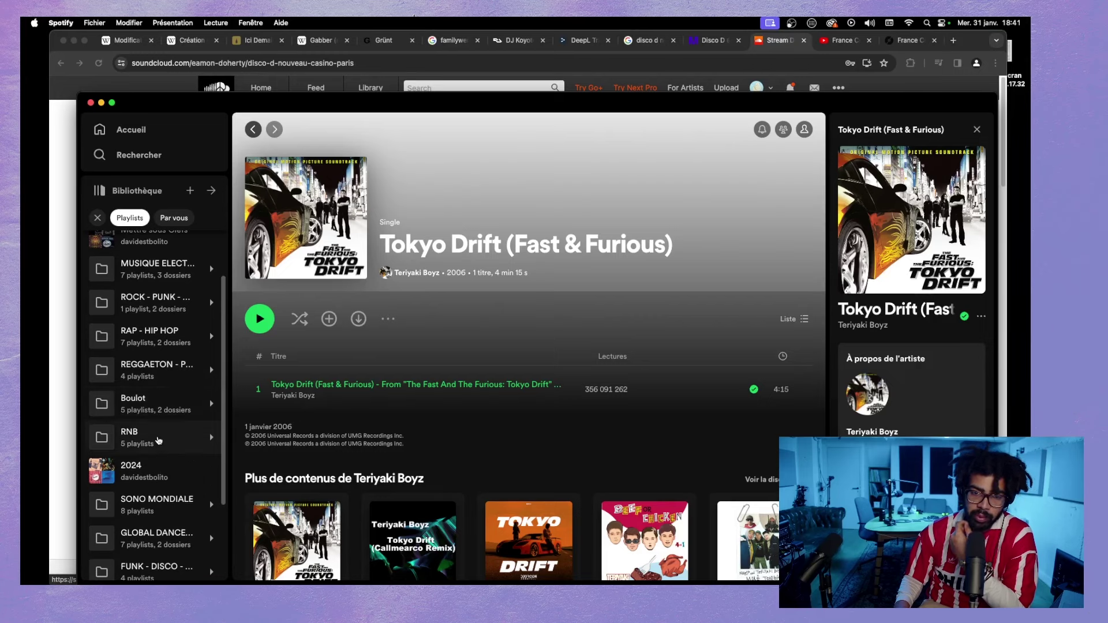
- Open the GHETTO HOUSE playlist under Boulot, R.A.W., Ghettotech, play "What Deez Bitches Want" by DJ Deeon and reposition the Spotify window
left_click(160, 413)
left_click(173, 271)
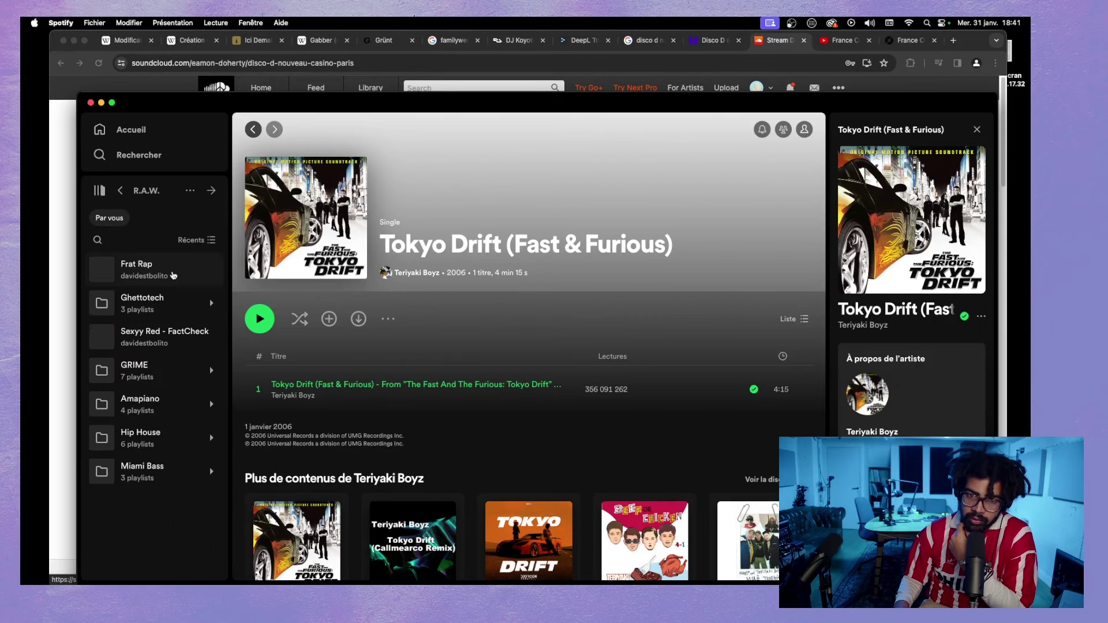
left_click(168, 303)
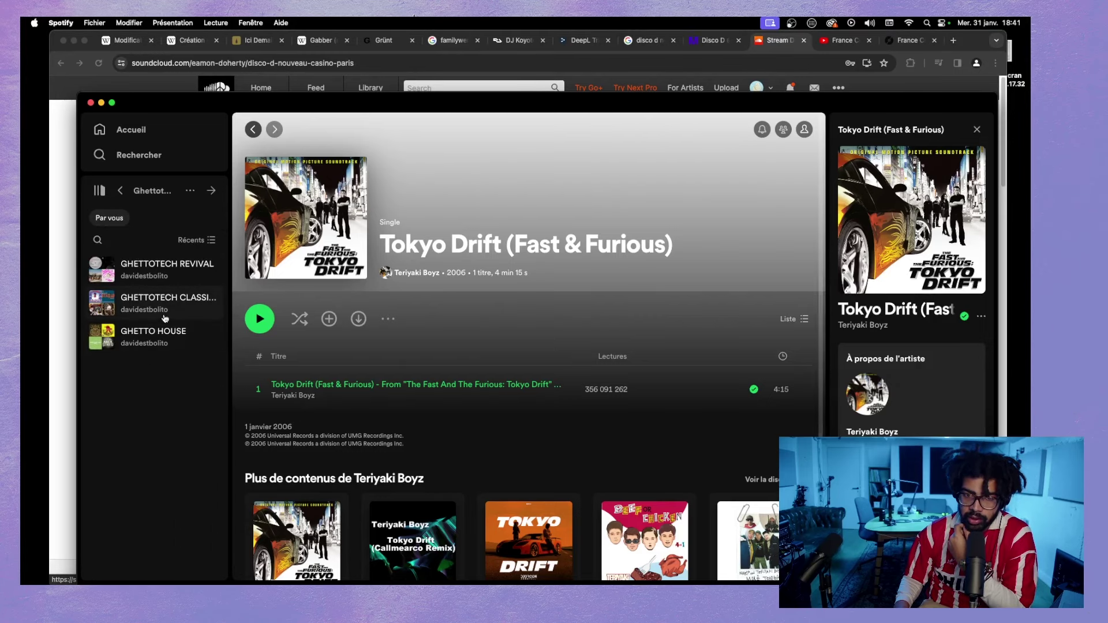
left_click(154, 335)
scroll(268, 403, "down", 3)
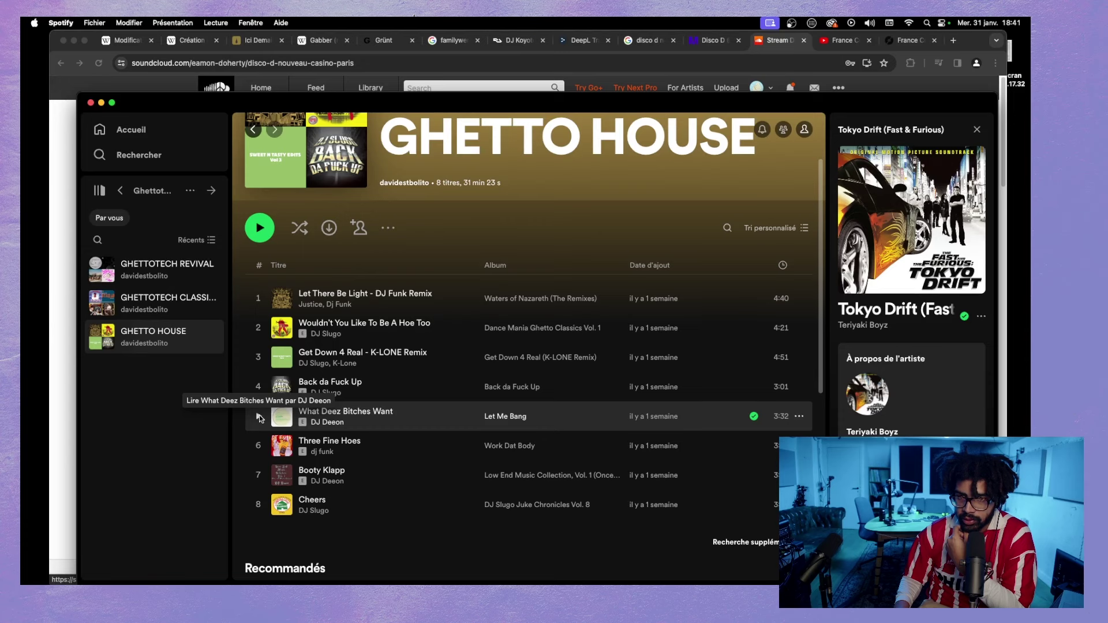
left_click(259, 414)
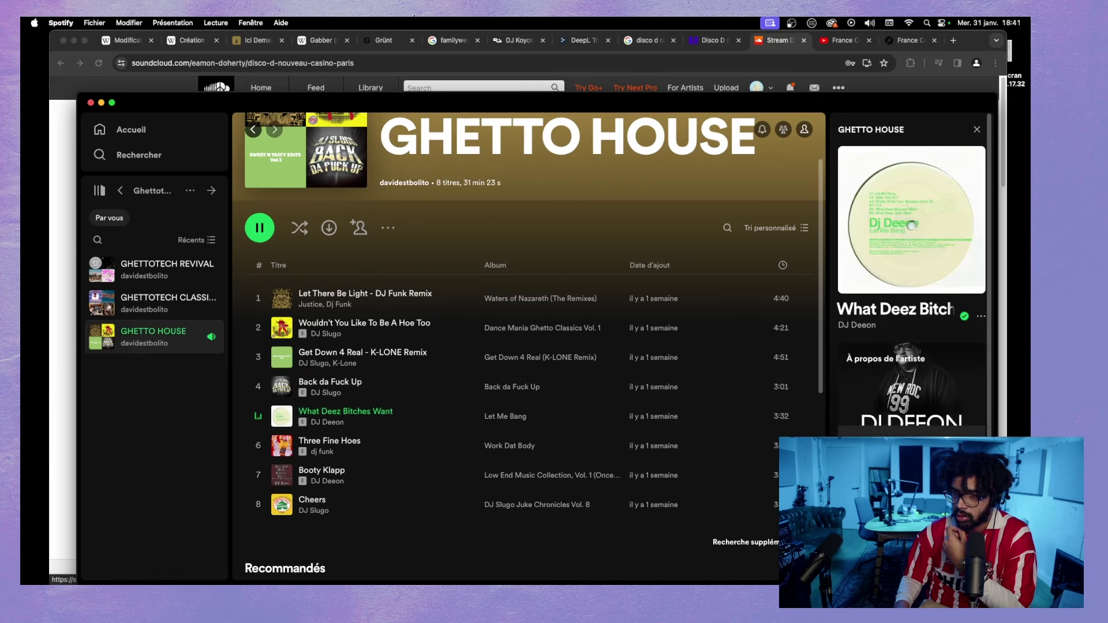
left_click_drag(656, 102, 700, 59)
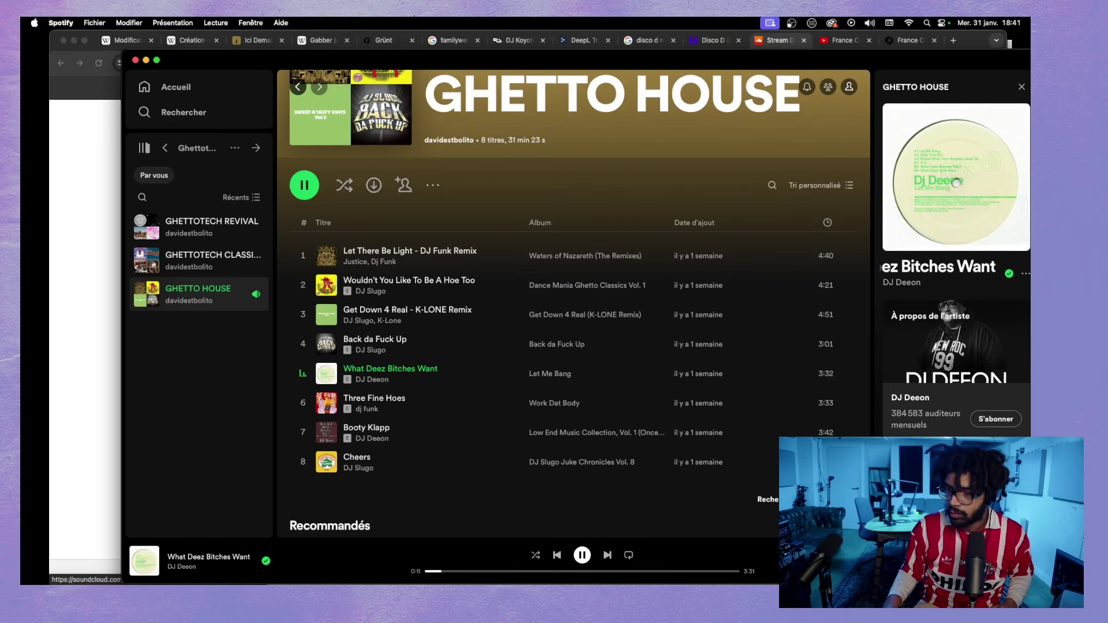
- Return to the Wikipedia editor and complete the sentence about the first French Ghettotech track with ""Pute & Mac" de France Copland paru en 2002."
left_click(114, 305)
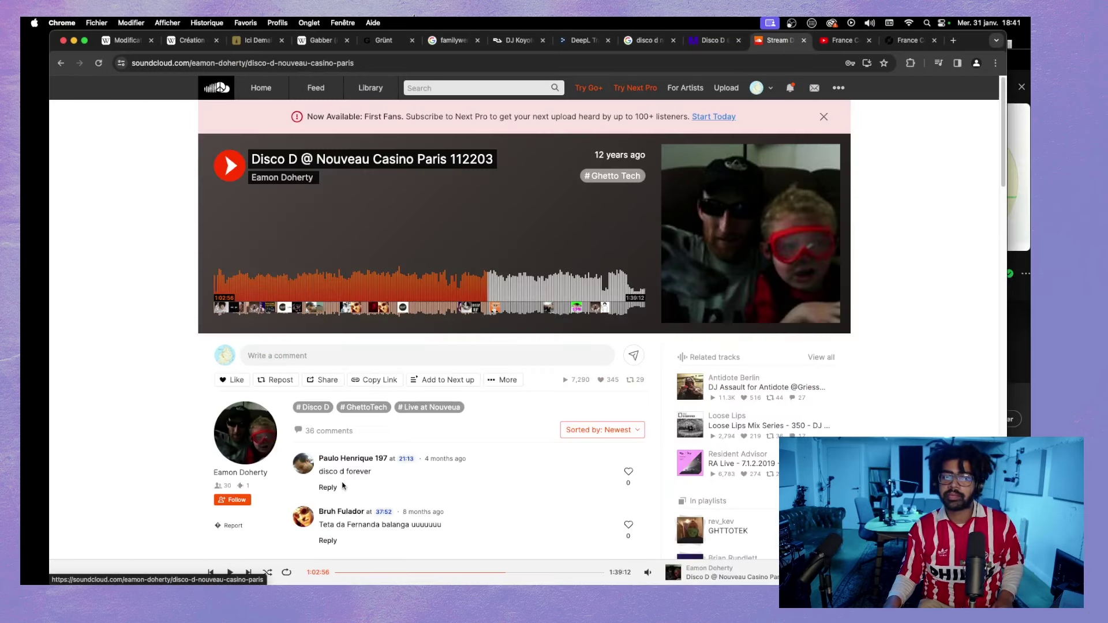
left_click(123, 42)
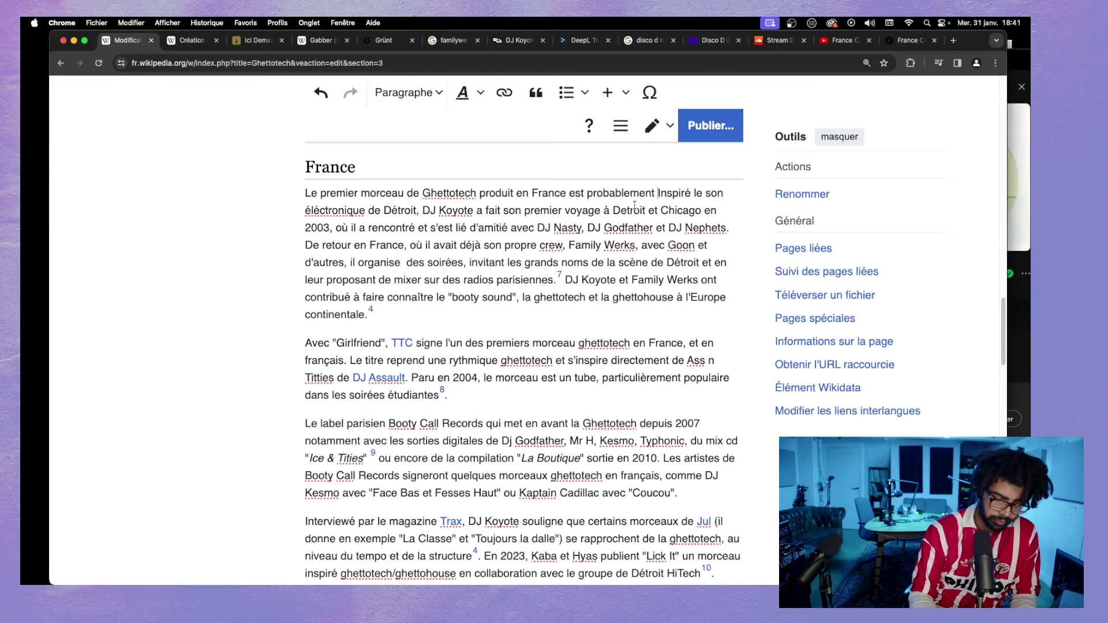
type("P")
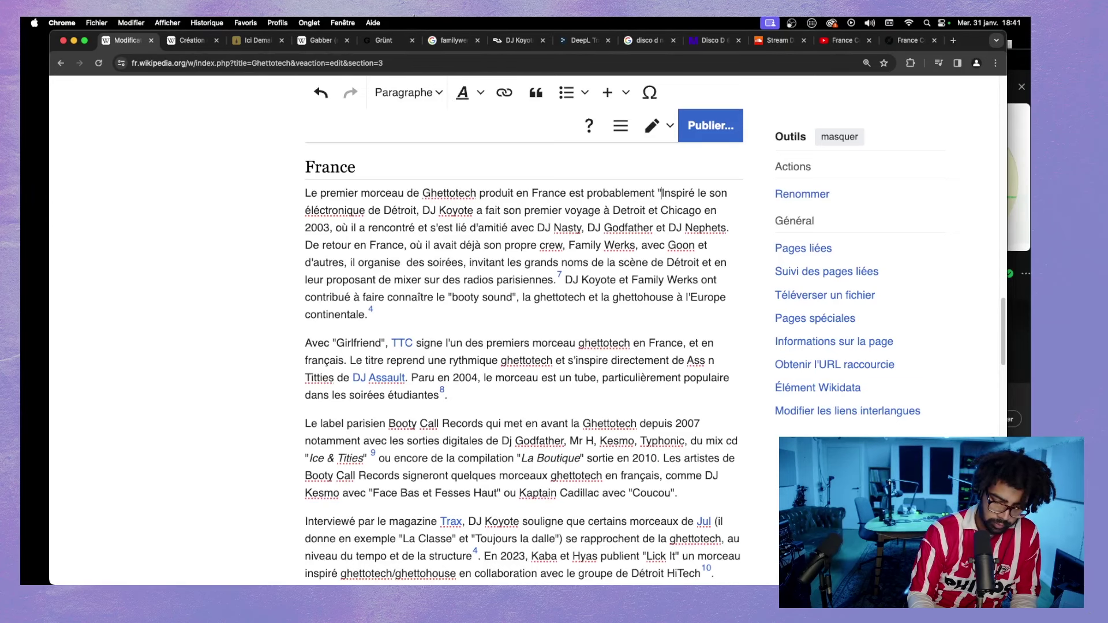
key("BackSpace")
type("\"Pute & Mac")
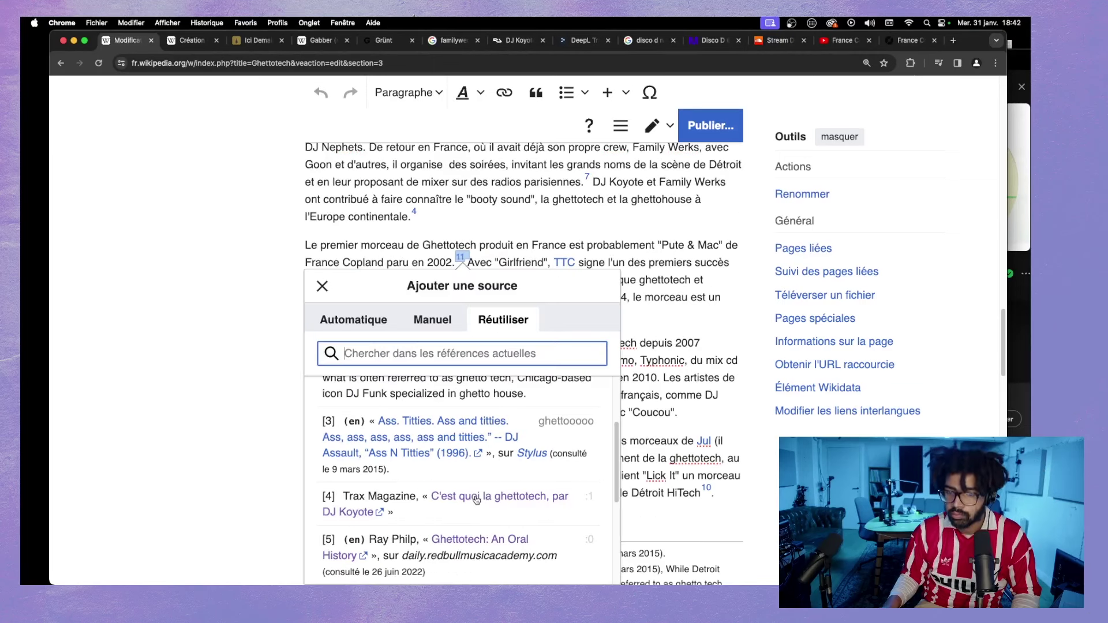
- Reuse the Trax Magazine reference "C'est quoi la ghettotech, par DJ Koyote" as the source after "paru en 2002."
left_click(404, 496)
left_click(664, 287)
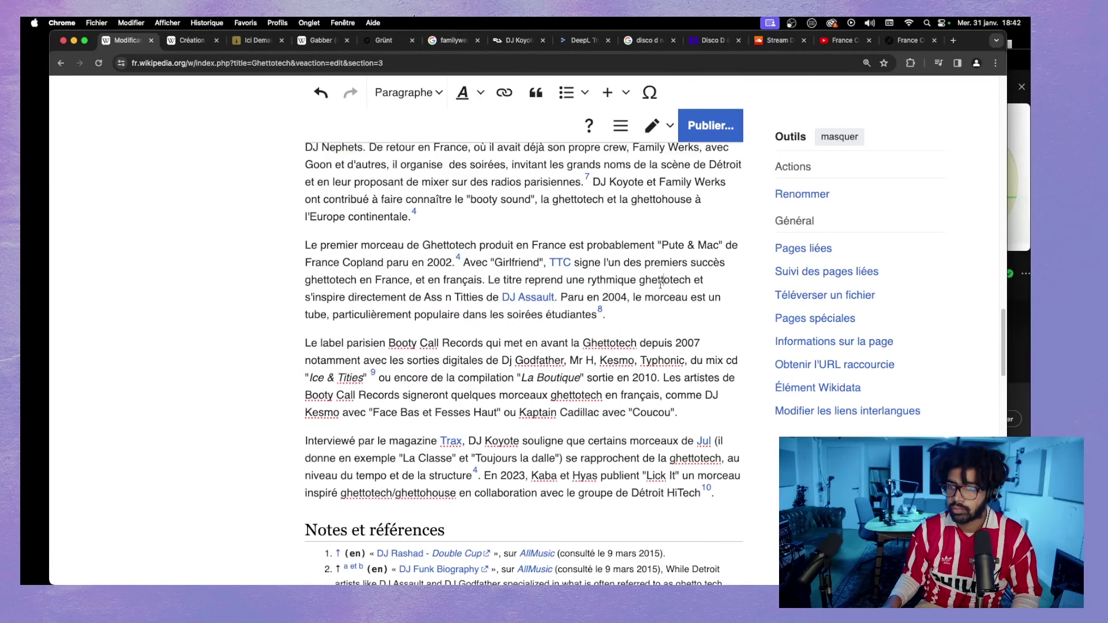
scroll(646, 306, "up", 2)
scroll(634, 318, "up", 1)
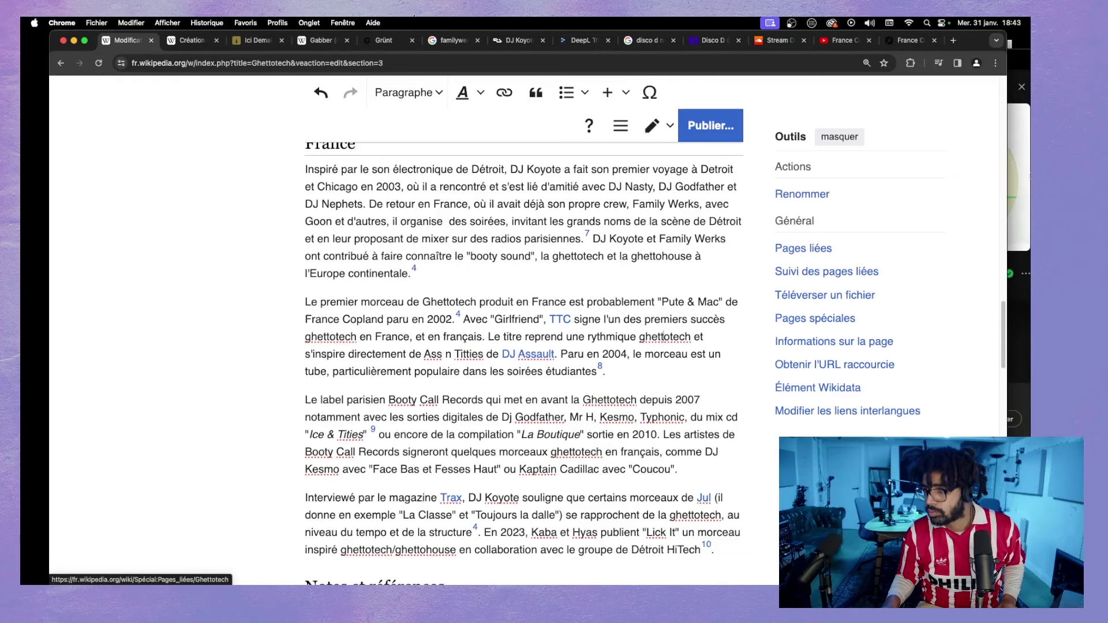
- Bring Spotify forward, reposition its window fully on screen and return to the Wikipedia editor
key("super+Tab")
left_click_drag(860, 60, 817, 45)
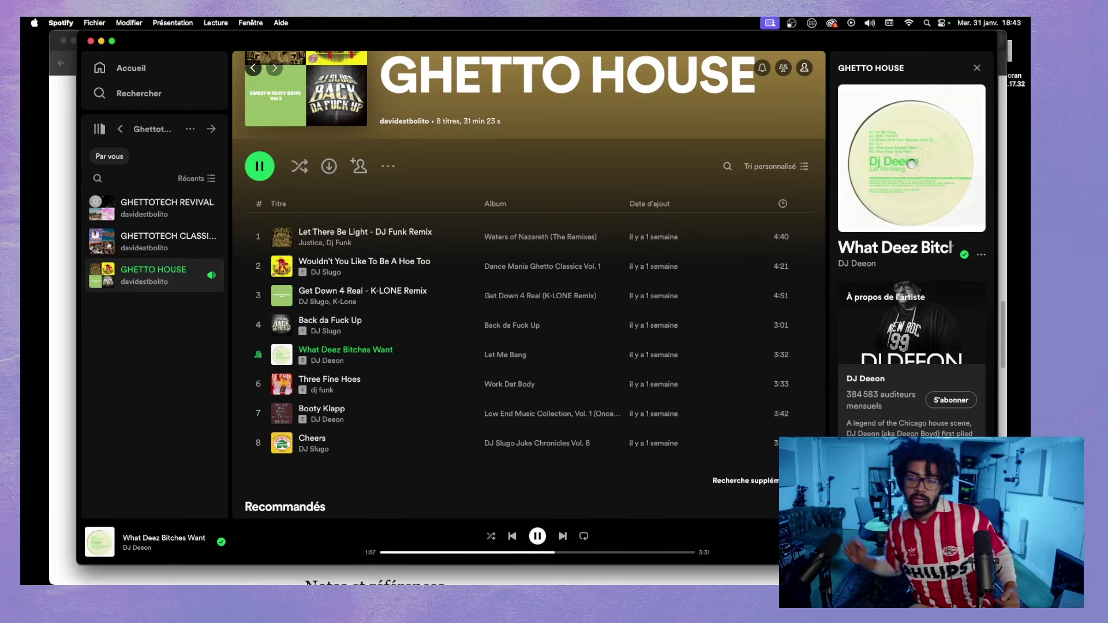
double_click(206, 49)
- Review the edited France section and the article's earlier history and Caractéristiques sections
scroll(348, 247, "up", 5)
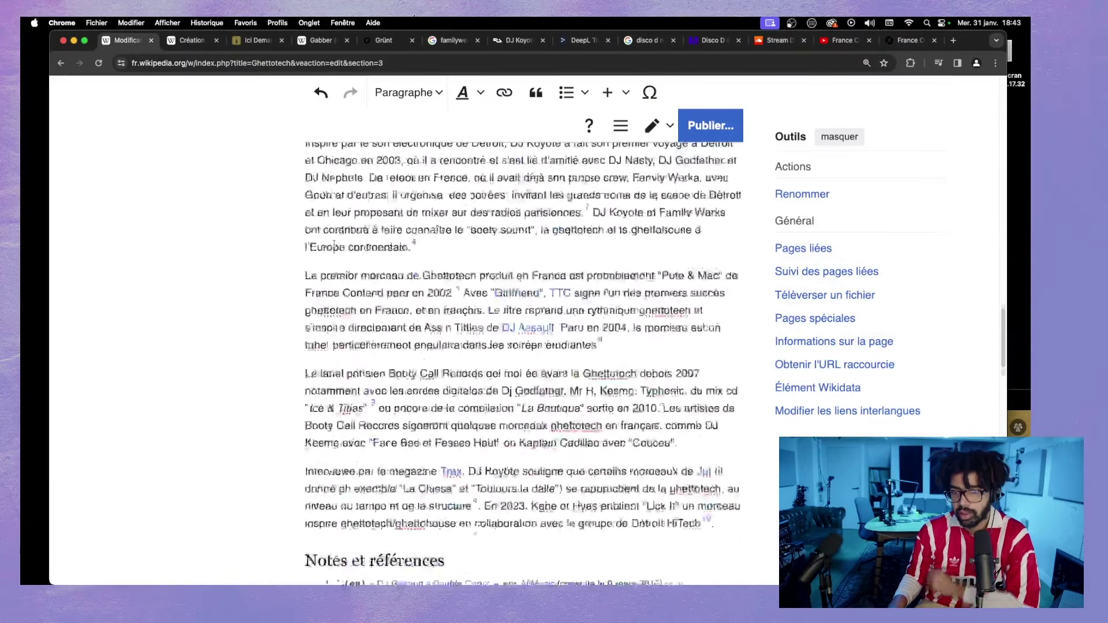
scroll(474, 314, "down", 1)
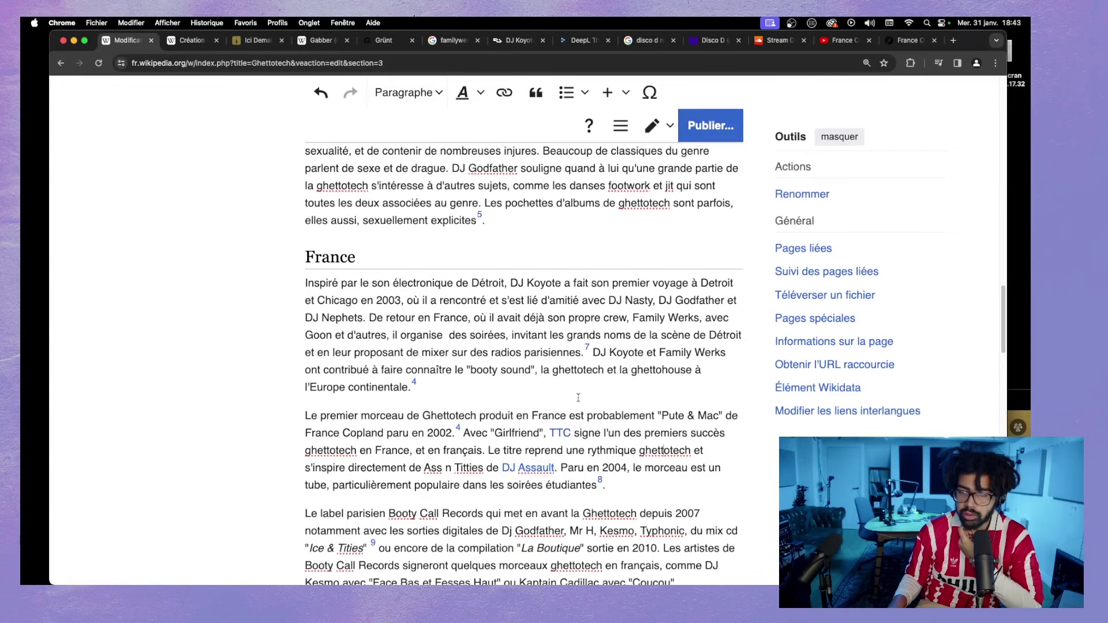
scroll(663, 360, "up", 10)
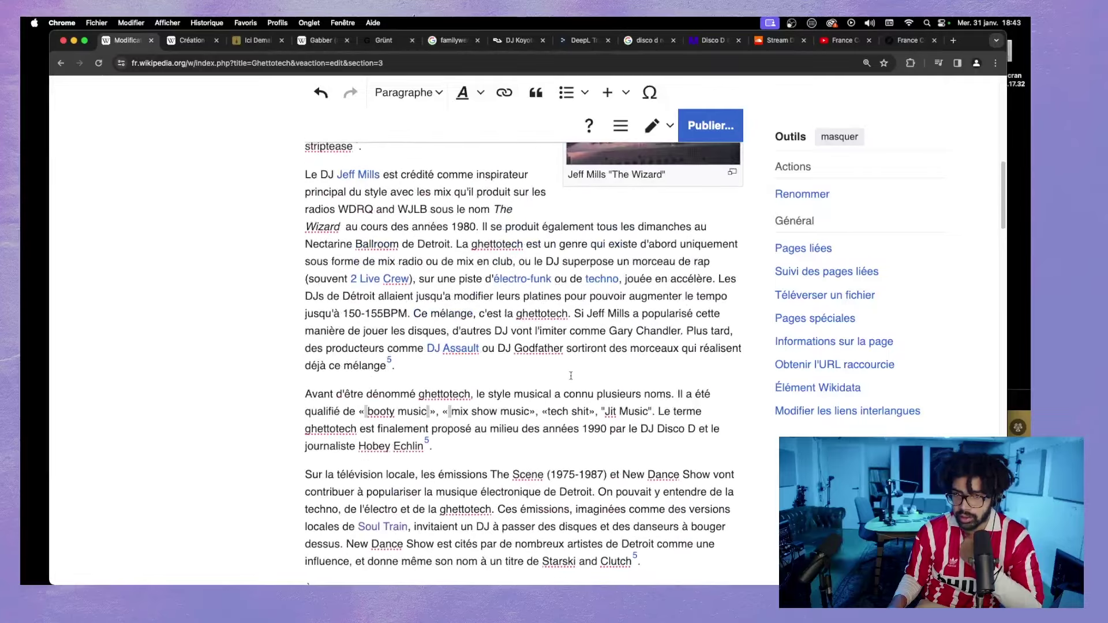
scroll(570, 376, "down", 15)
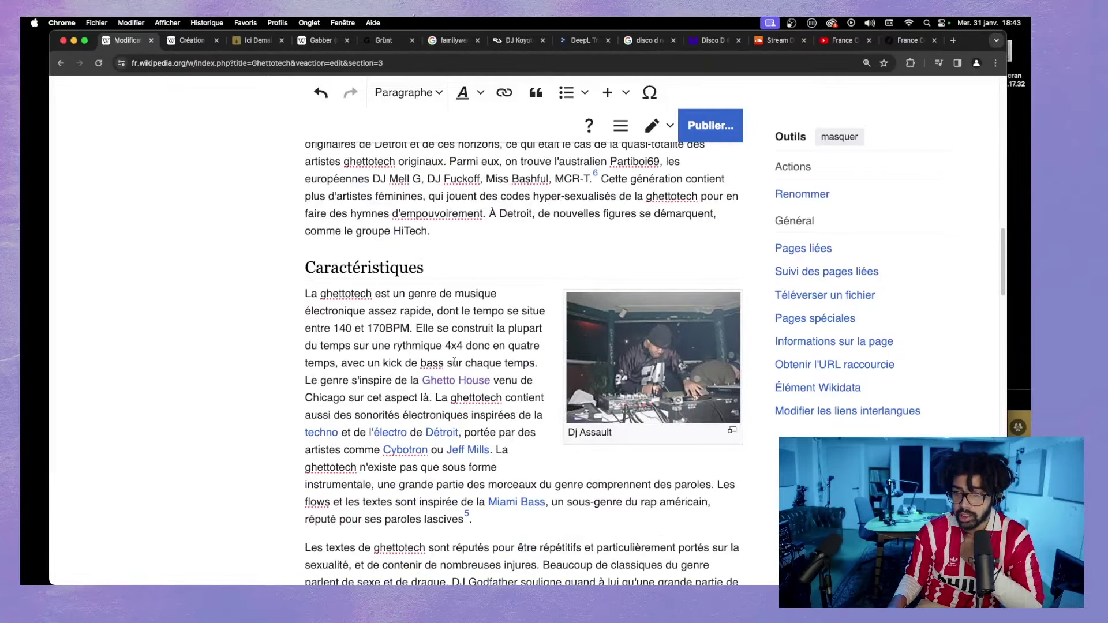
scroll(454, 362, "down", 4)
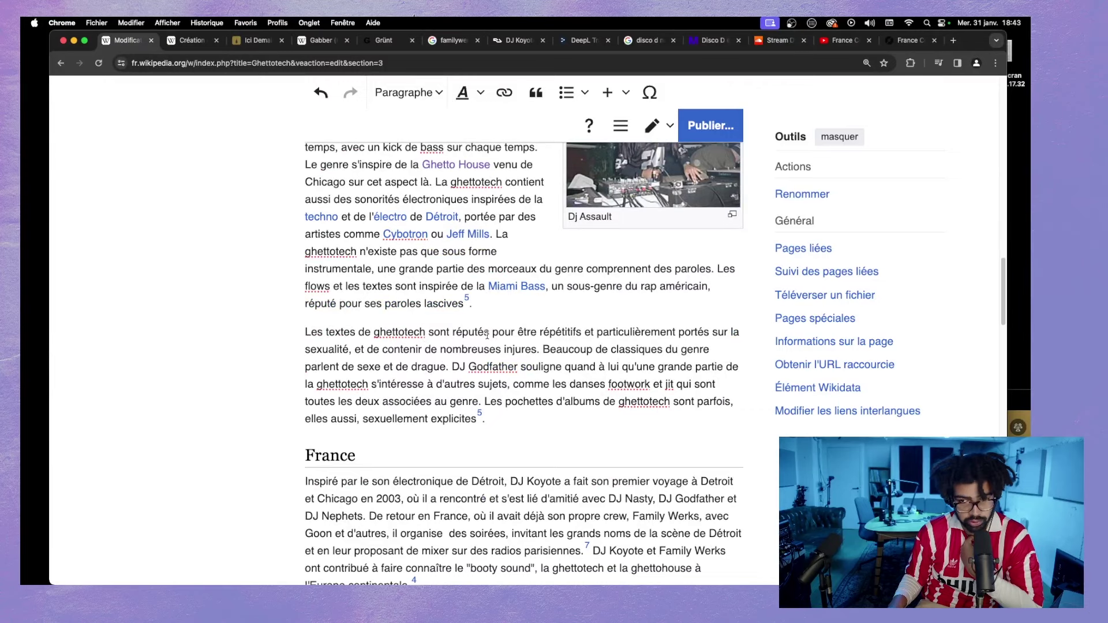
- Insert the copied passage starting "France Copland, c'était l'association de Morando" after "paru en 2002." in the France section
scroll(486, 334, "down", 9)
scroll(619, 328, "up", 4)
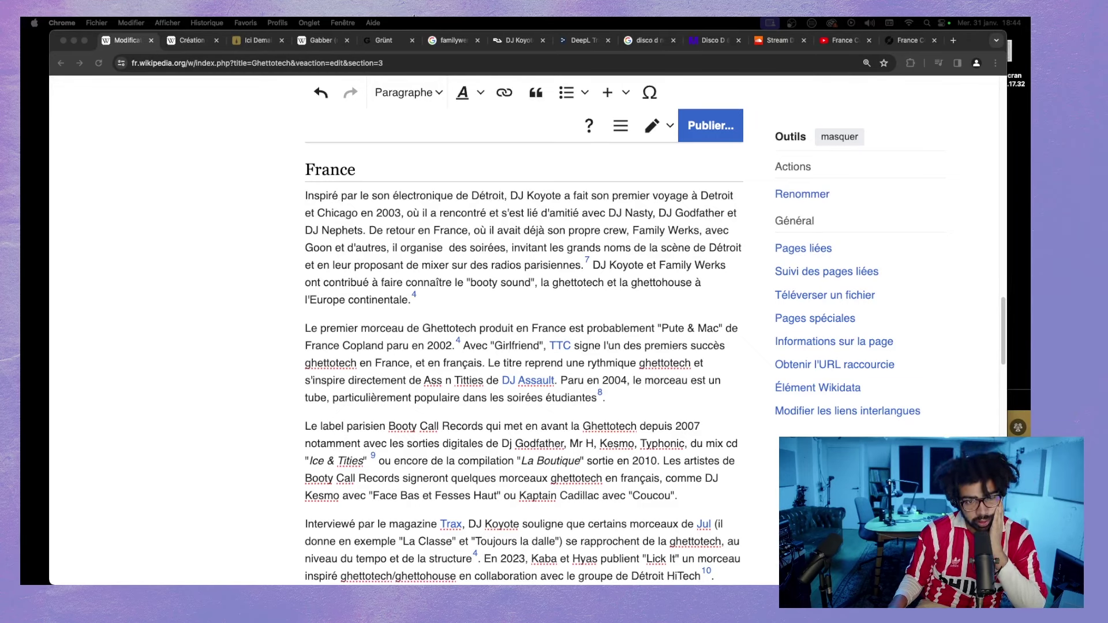
left_click(634, 394)
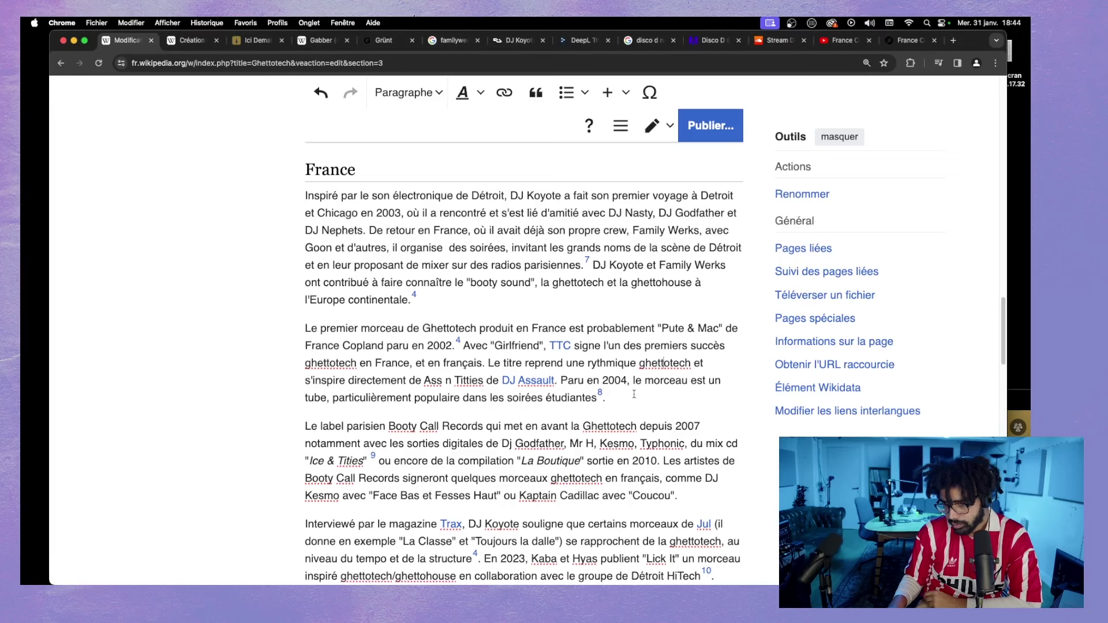
left_click(634, 394)
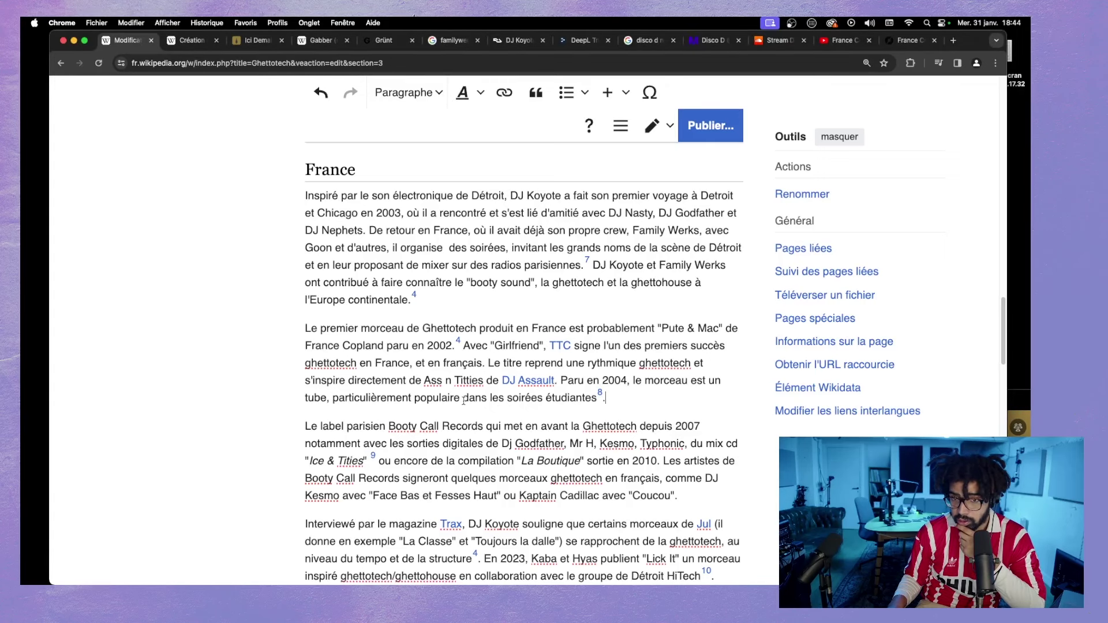
scroll(463, 400, "up", 1)
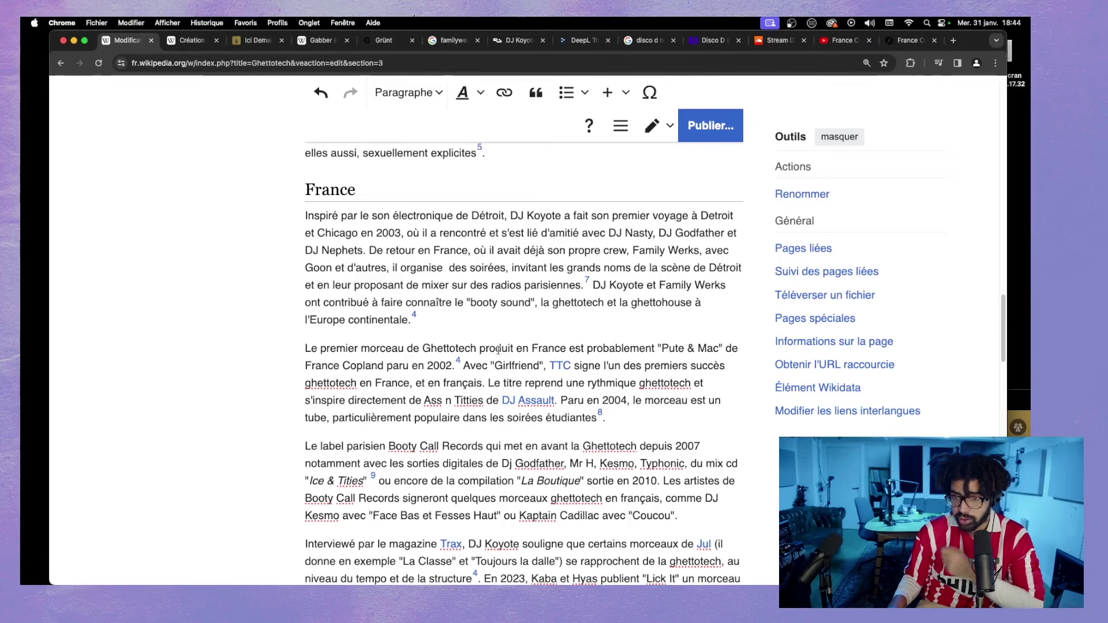
left_click(463, 368)
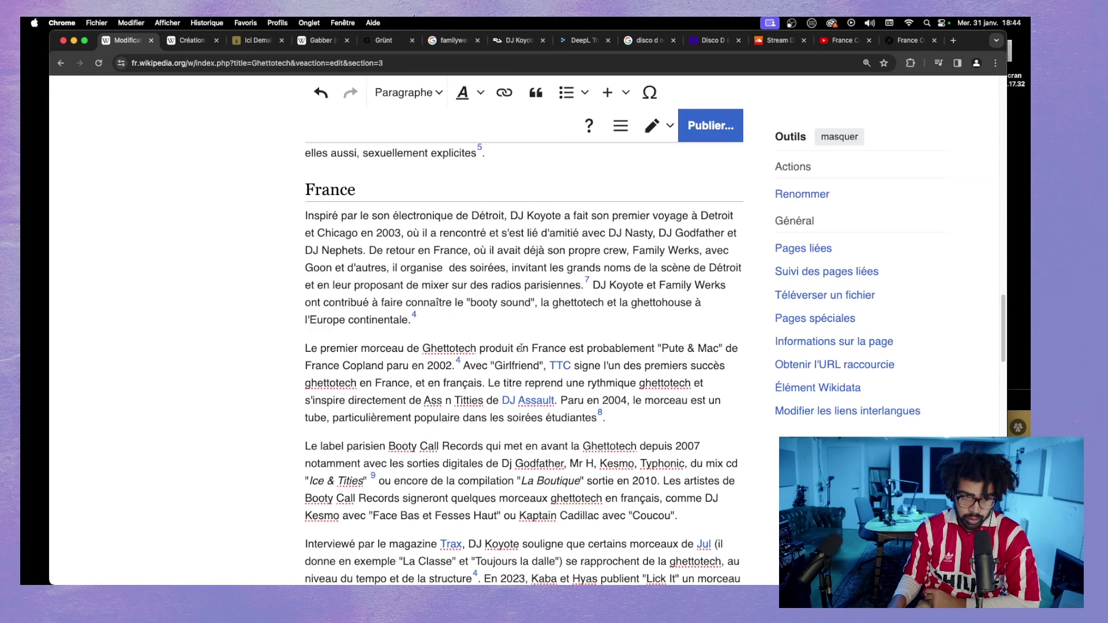
type("France Copland, c’était l’association de Morando aujourd’hui dans Discodéine avec Pilooski, et Krikor, connu en ce moment sous le nom de Crackboy. Ce morceau est une reprise de NWA et il est extrait d’un maxi sorti en 2002, qui contenait également ce qui devait être le premier morceau de Ghettotech avec des paroles en français : Pute et Mac. Grosse influence pour nous")
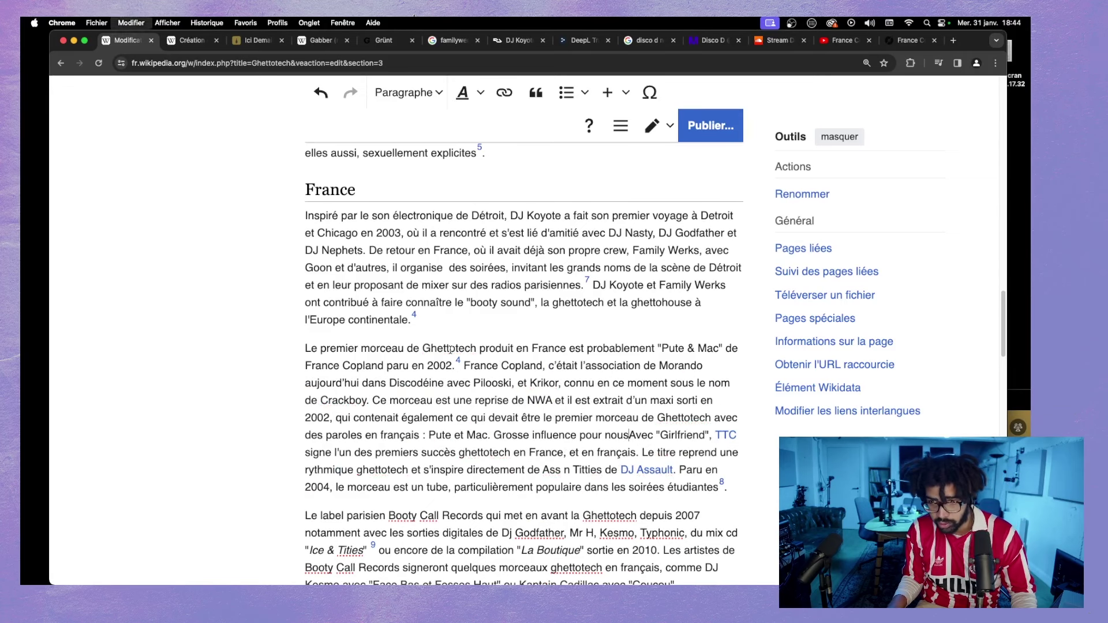
- Remove the sentence running from "France Copland, c'était l'association de Morando" to "Crackboy." from the inserted passage
scroll(491, 363, "down", 1)
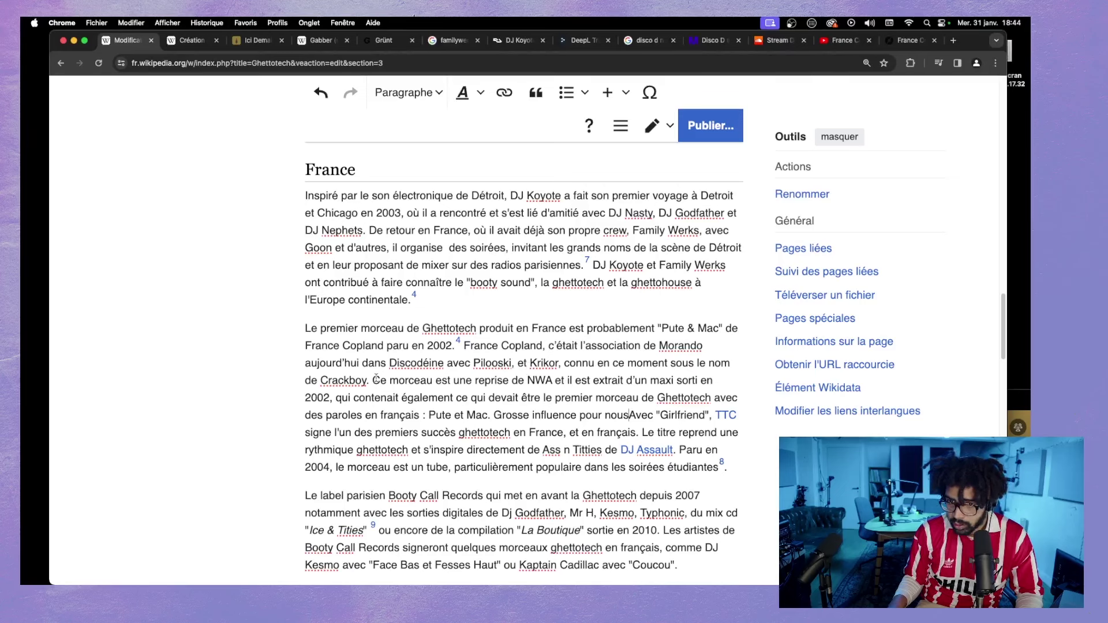
left_click_drag(370, 381, 466, 345)
key("super+c")
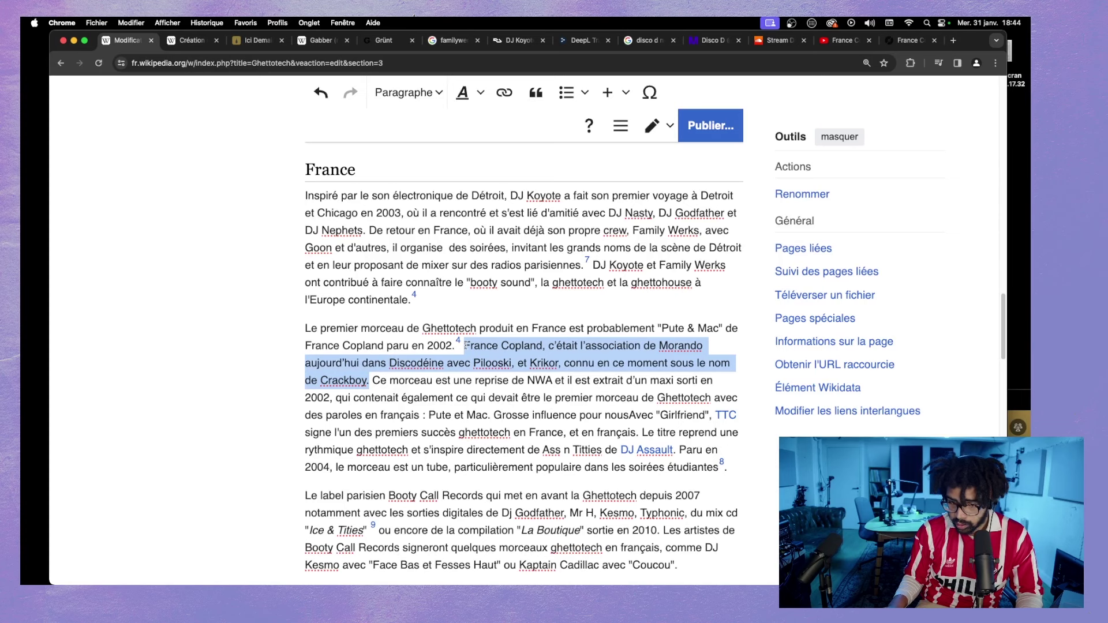
key("BackSpace")
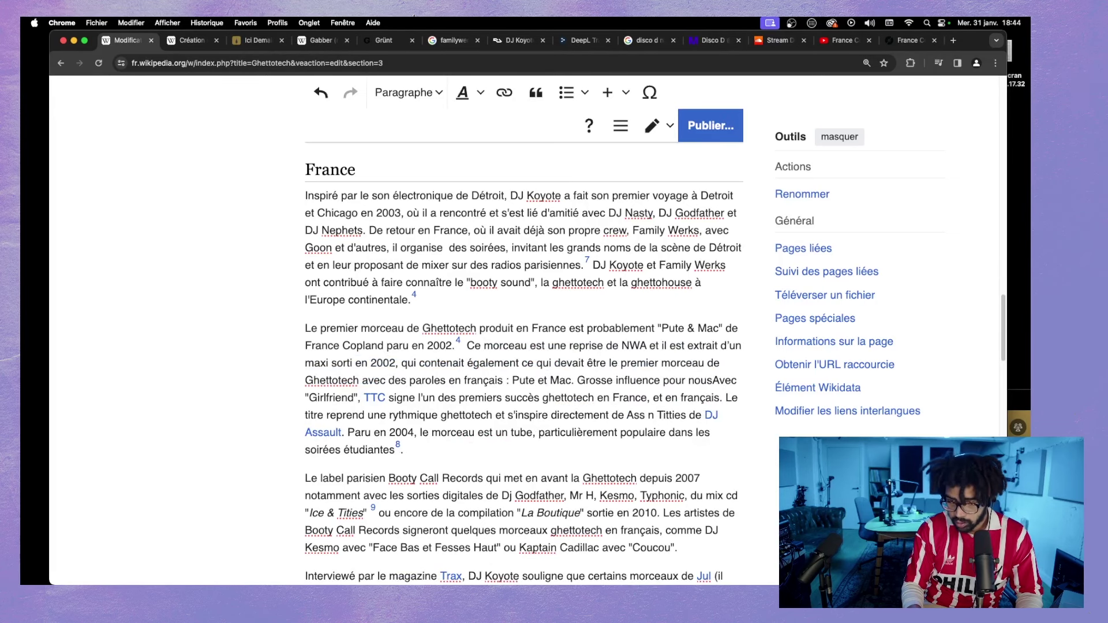
key("BackSpace")
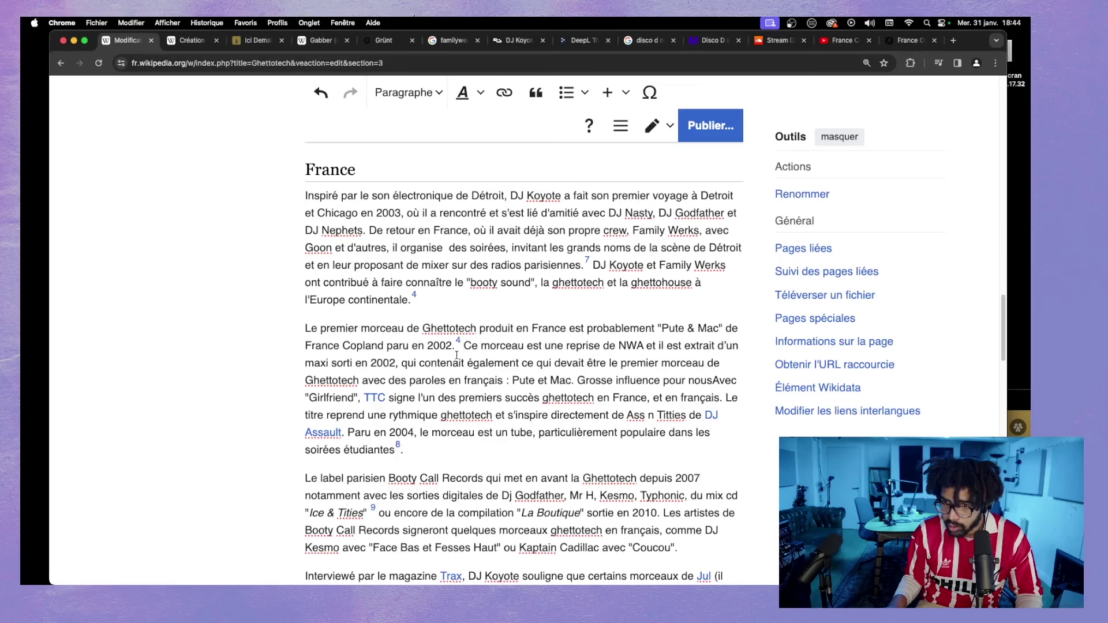
left_click_drag(401, 363, 649, 345)
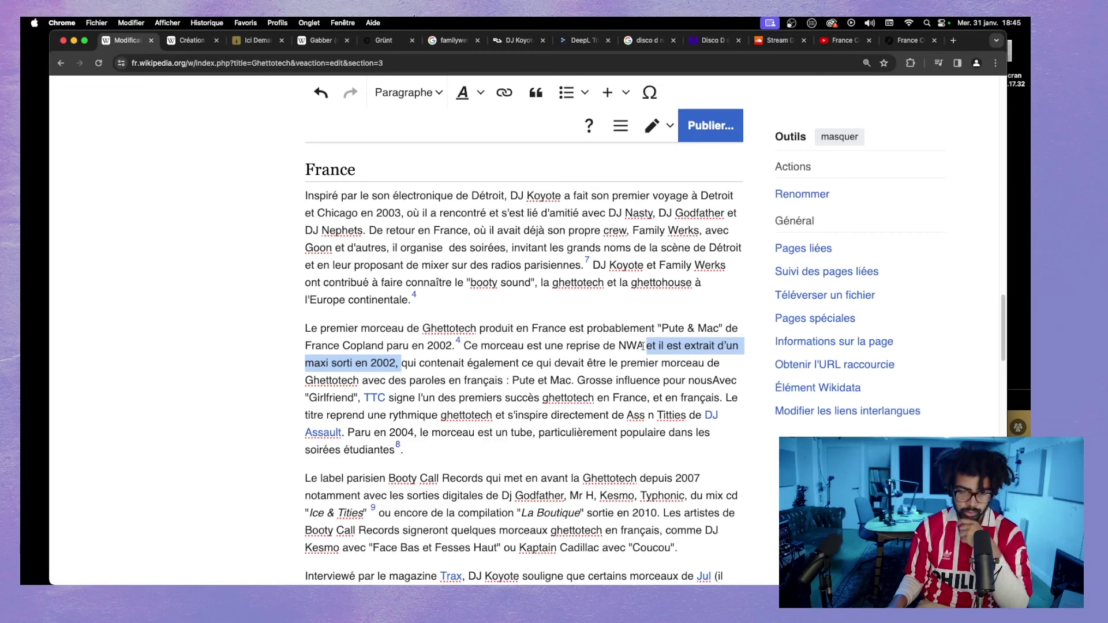
key("super+z")
key("super+v")
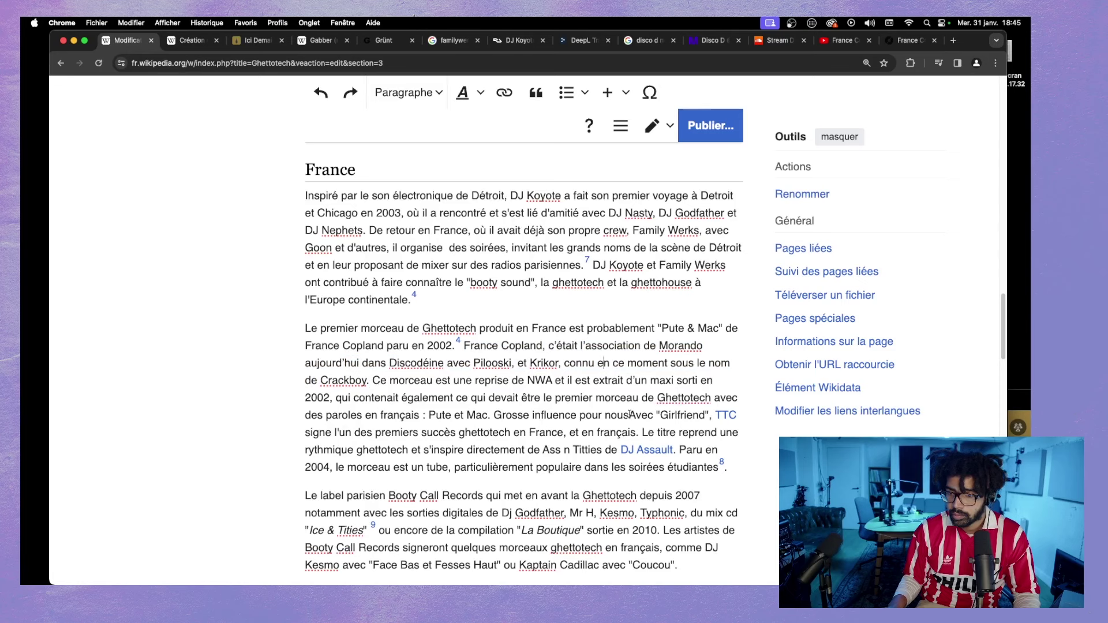
left_click_drag(628, 415, 464, 348)
key("BackSpace")
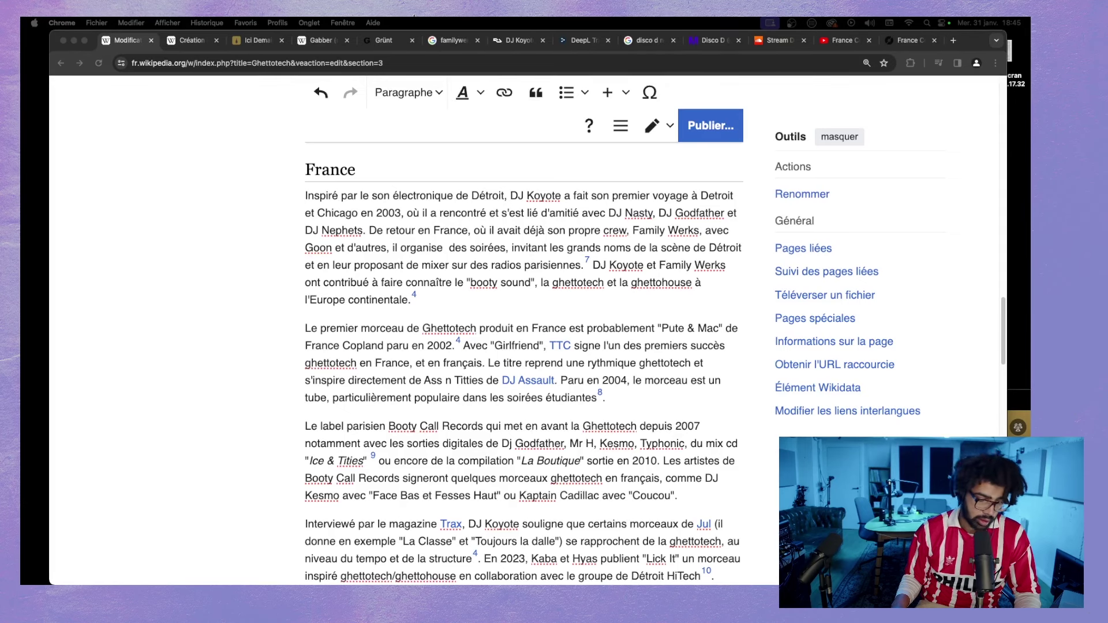
- Open liberation.fr/musique/2013/03/01/la-playlist-de-teki-latex_885095/ in a new browser tab
left_click(952, 40)
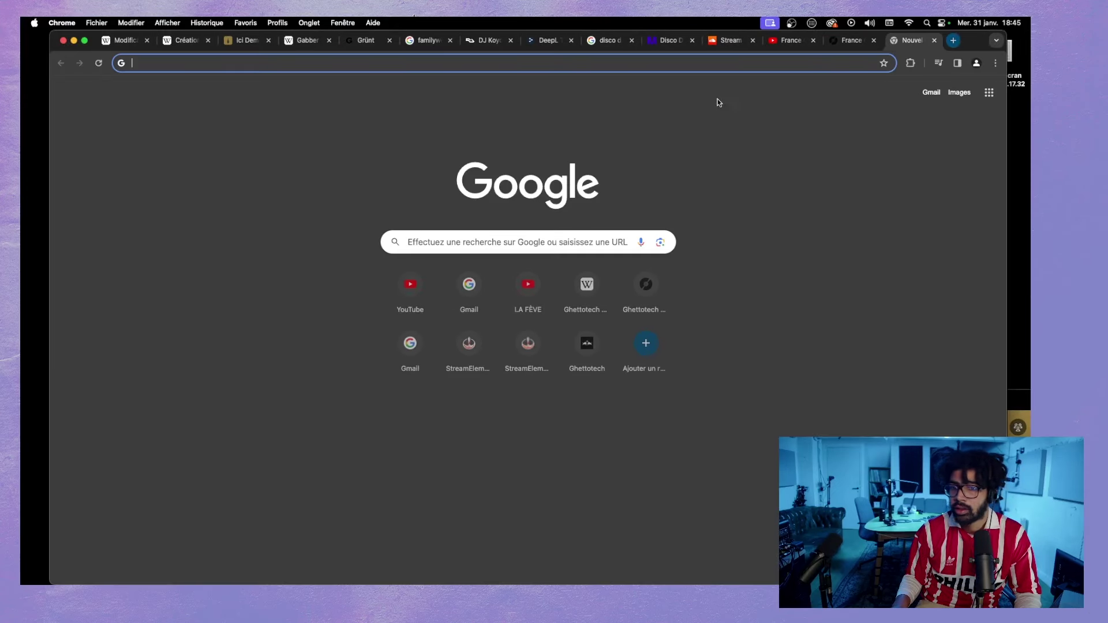
left_click(278, 60)
type("https://www.liberation.fr/musique/2013/03/01/la-playlist-de-teki-latex_885095/")
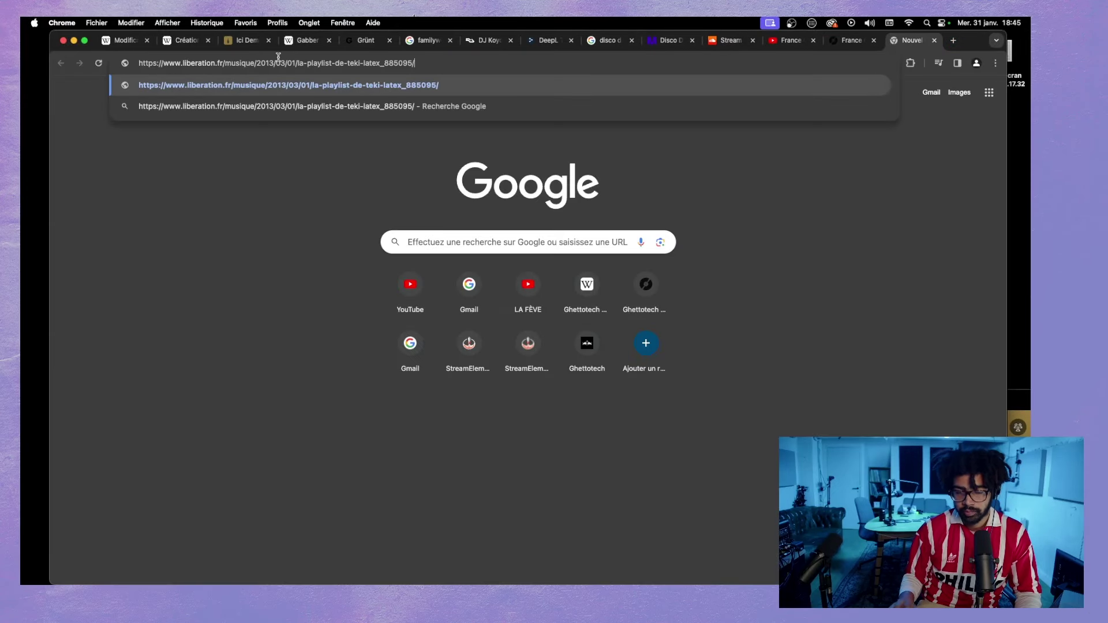
key("Return")
- Find "nwa" in the Libération article and read the France Copland entry of the playlist
scroll(392, 200, "down", 3)
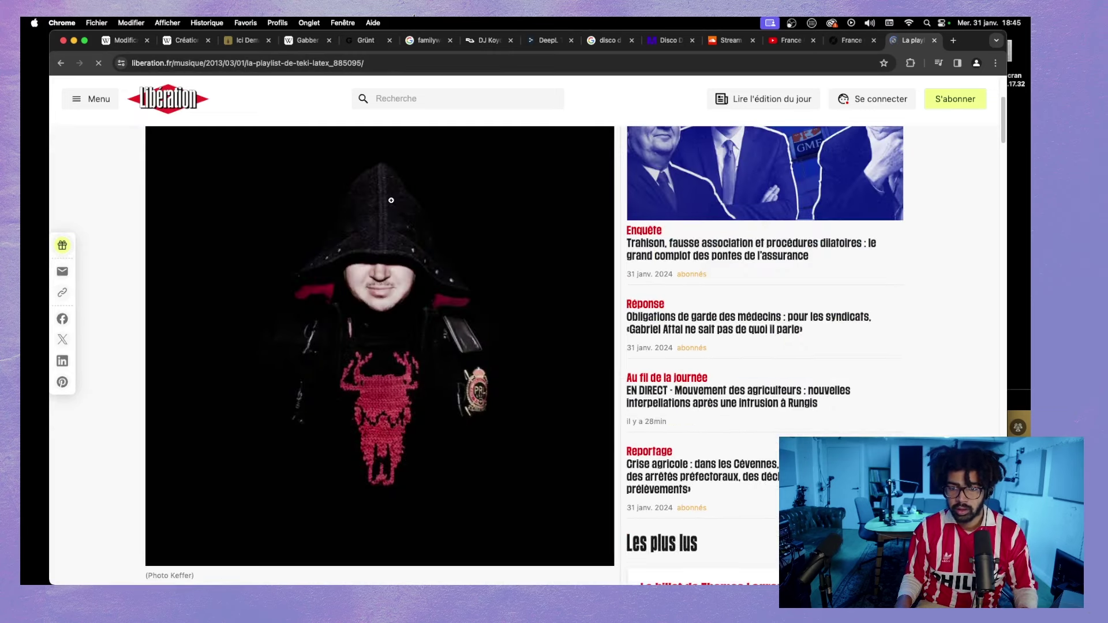
scroll(391, 200, "down", 3)
key("super+f")
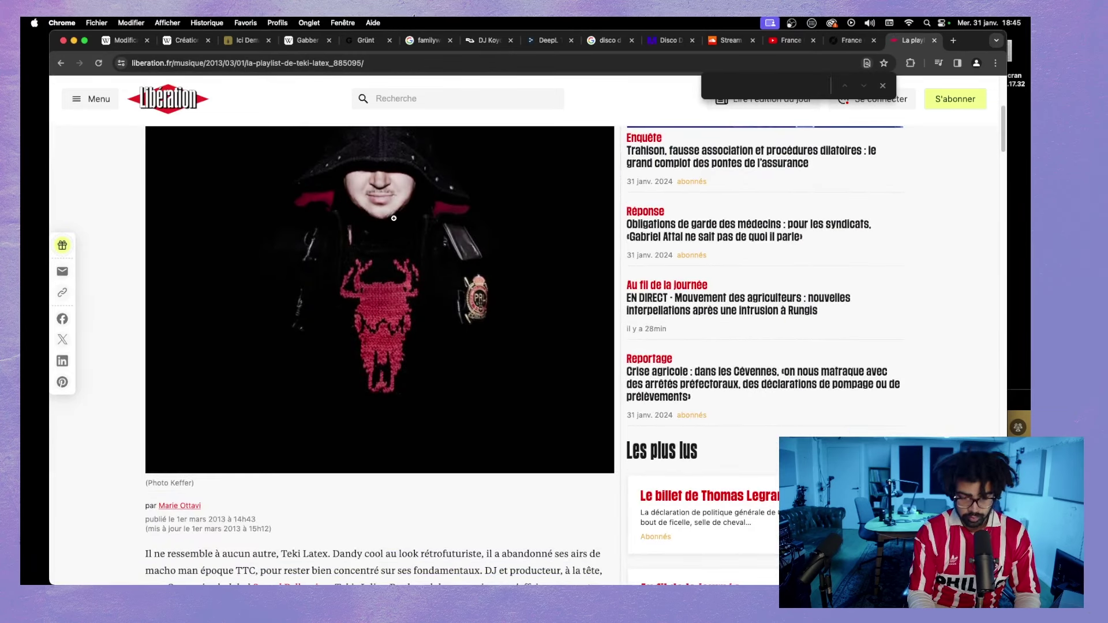
type("nwa")
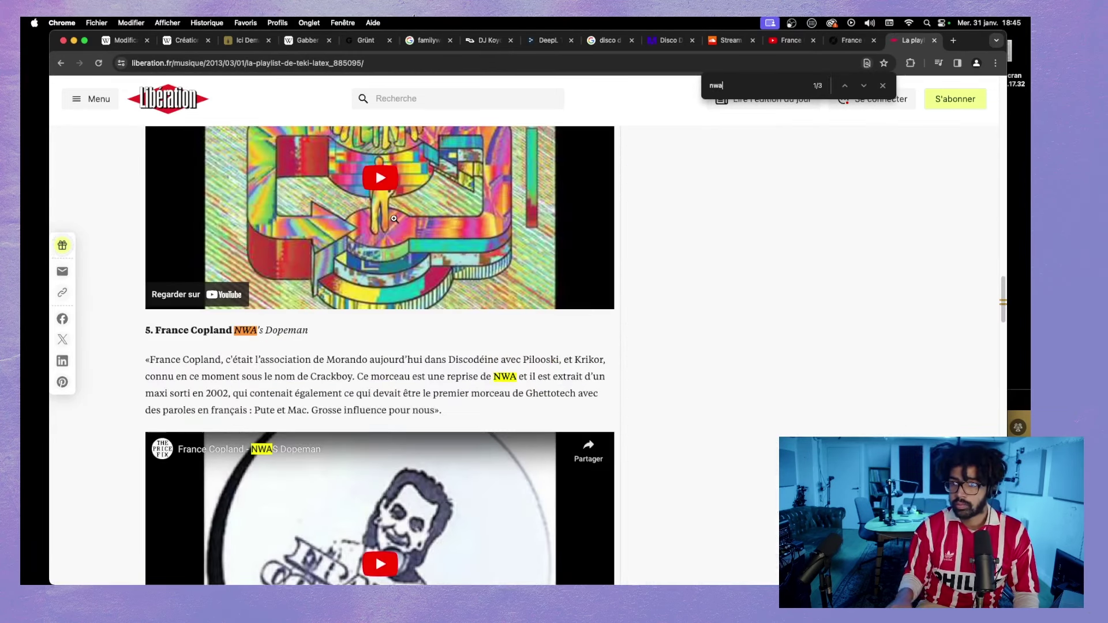
scroll(415, 353, "up", 2)
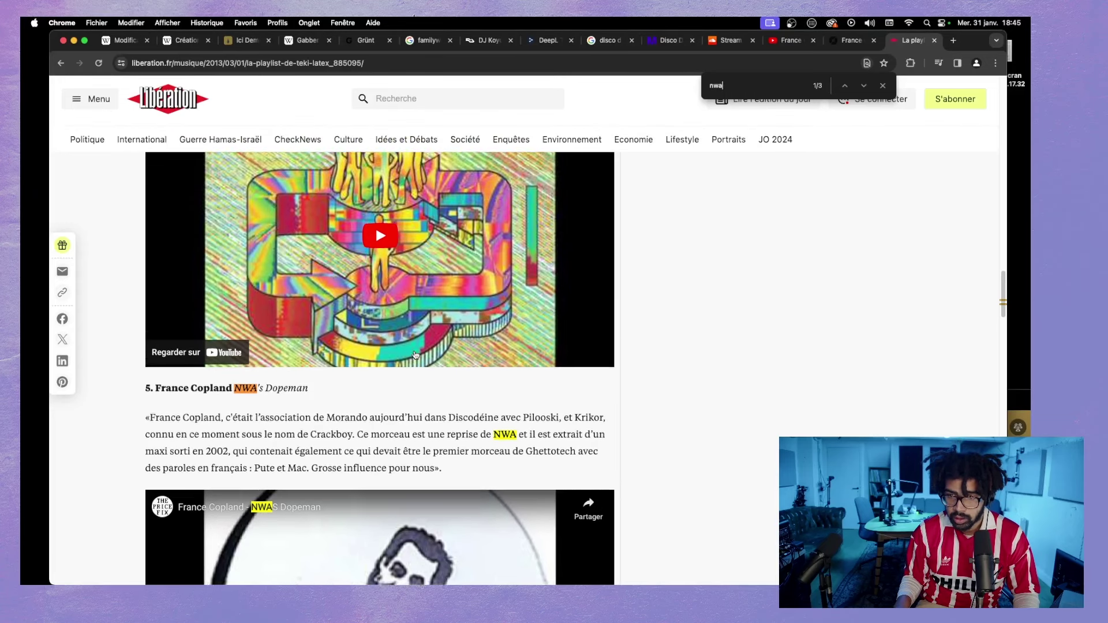
scroll(375, 300, "down", 5)
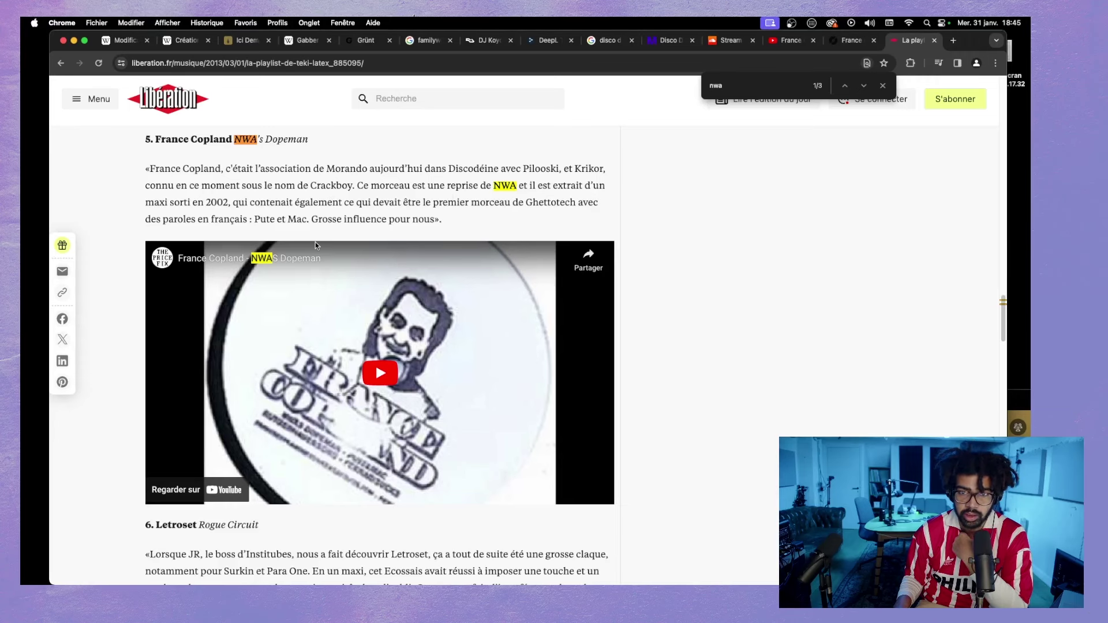
scroll(375, 362, "up", 1)
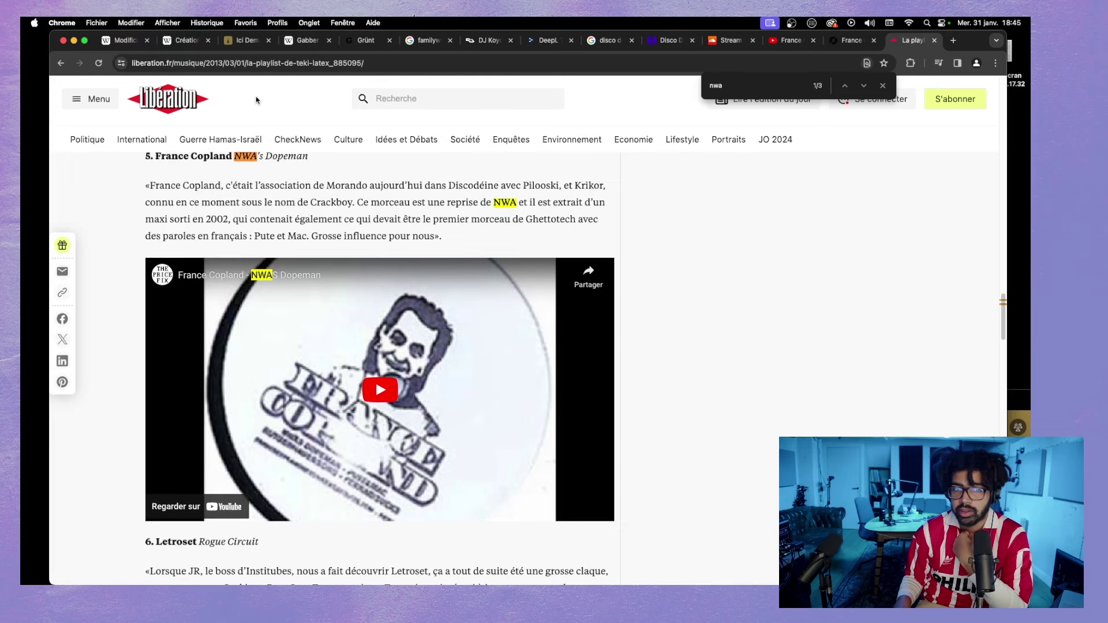
- Check the Wikipedia paragraph, then copy the full quoted France Copland paragraph from the Libération article
left_click(122, 40)
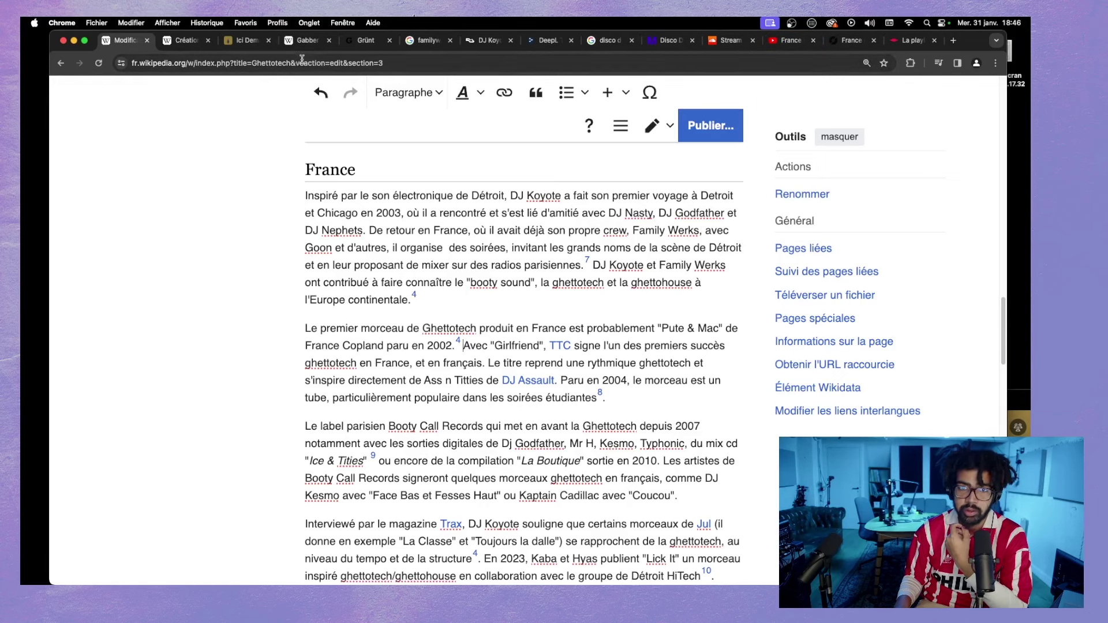
left_click(898, 41)
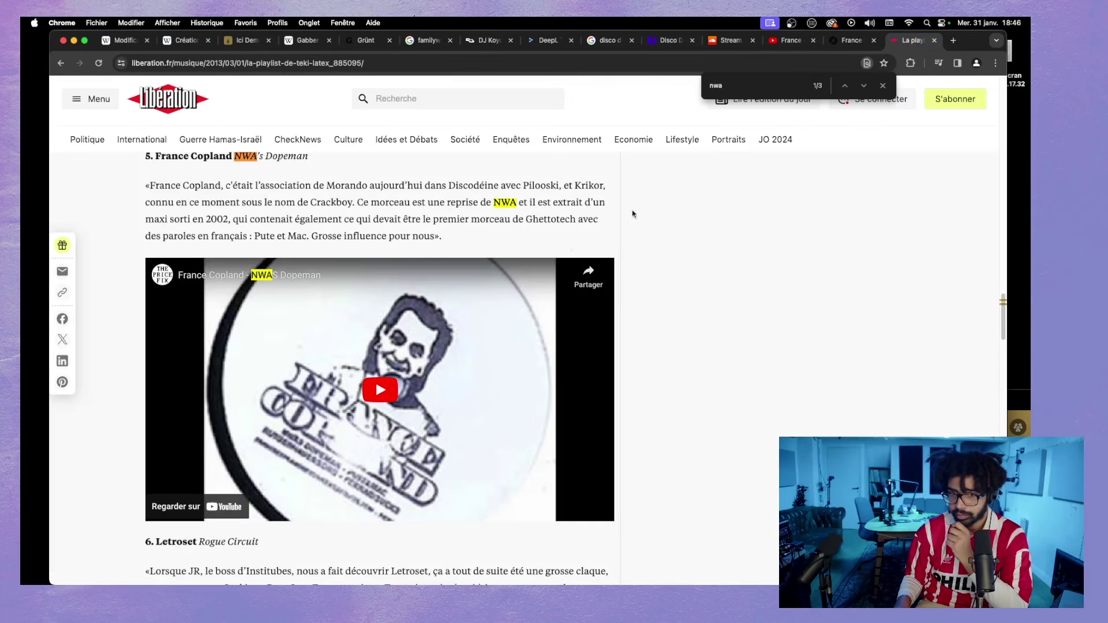
scroll(243, 190, "down", 1)
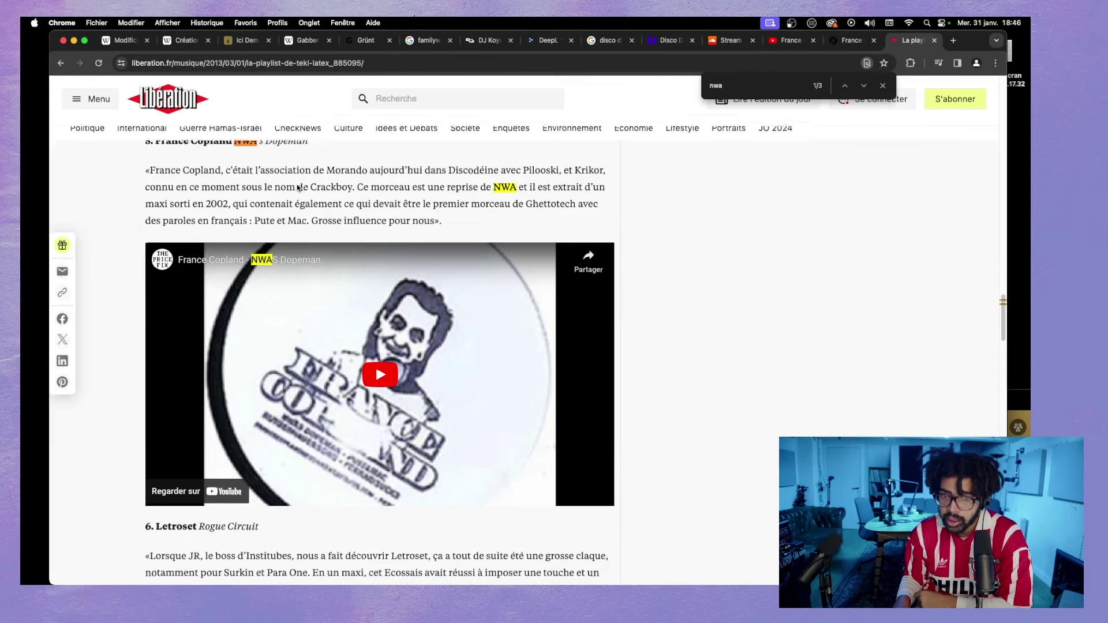
scroll(231, 193, "up", 1)
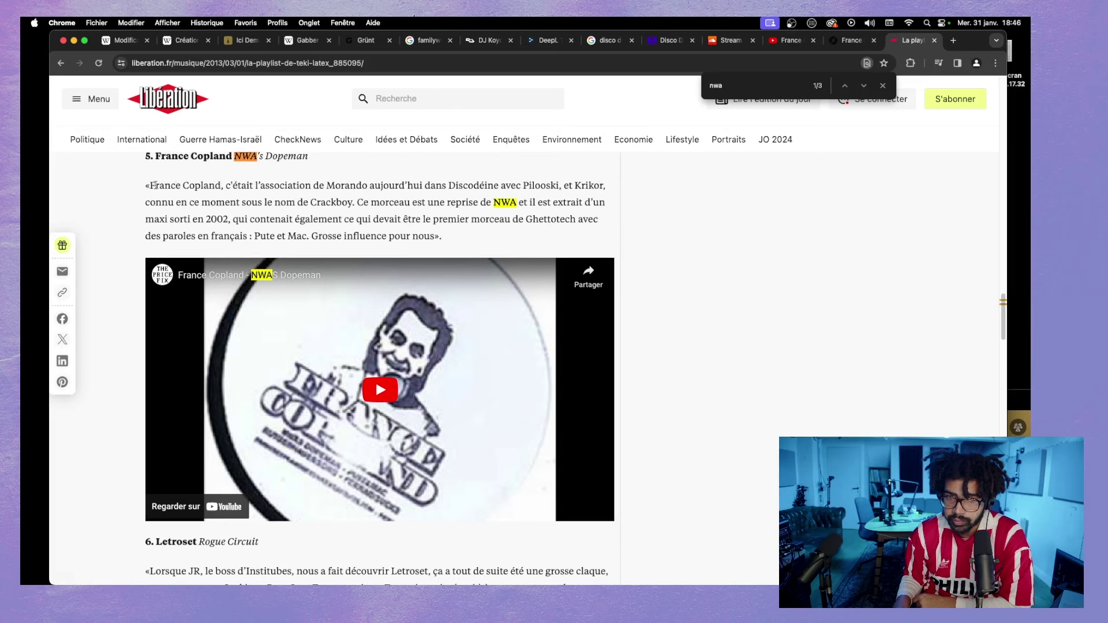
left_click_drag(150, 185, 172, 185)
key("super+c")
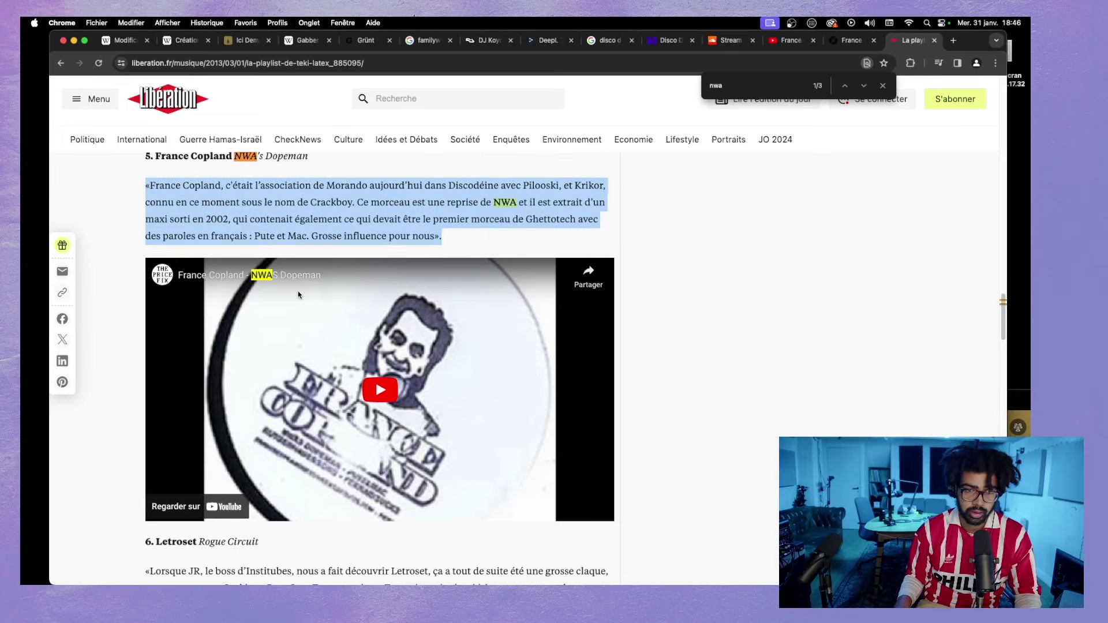
scroll(242, 254, "down", 3)
scroll(235, 258, "up", 1)
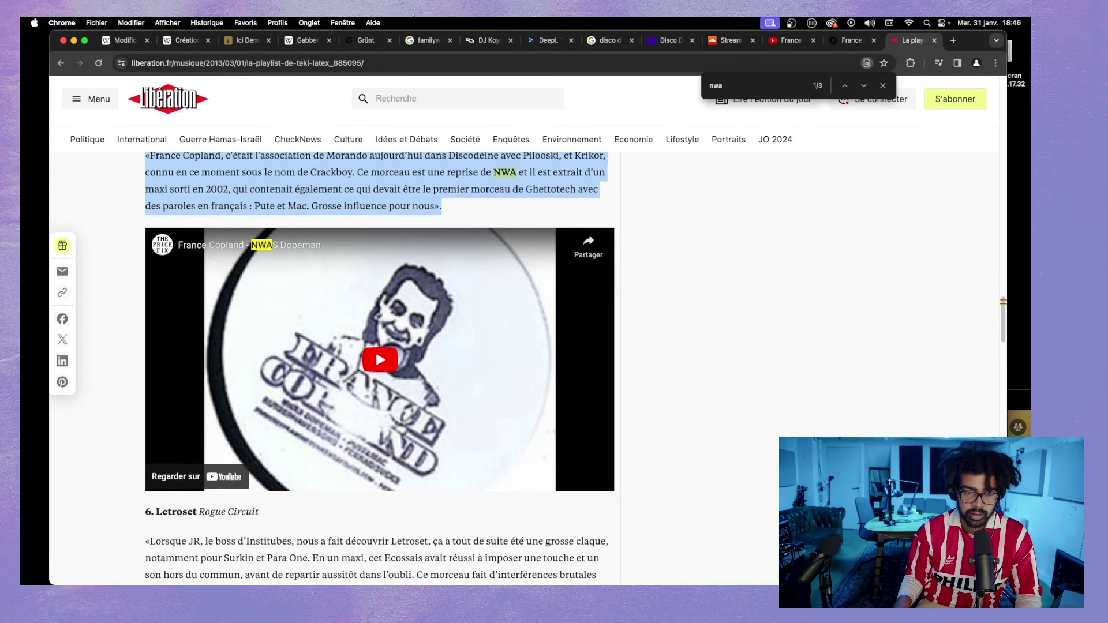
- Try inserting the copied Libération quote after "paru en 2002." in the Wikipedia article and undo the insertion
left_click(122, 40)
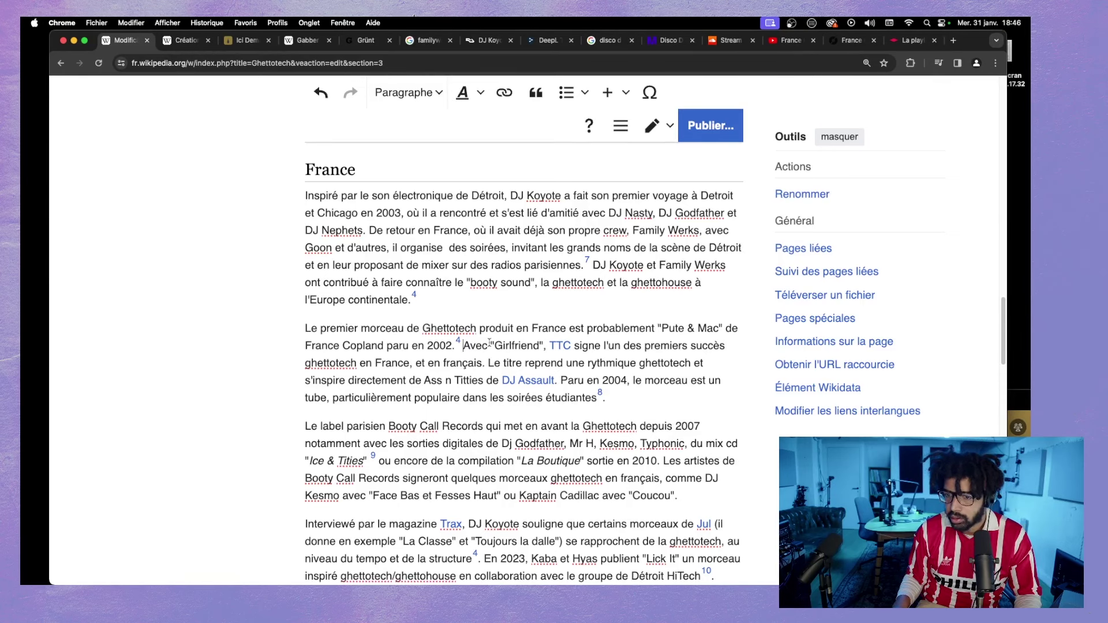
key("super+v")
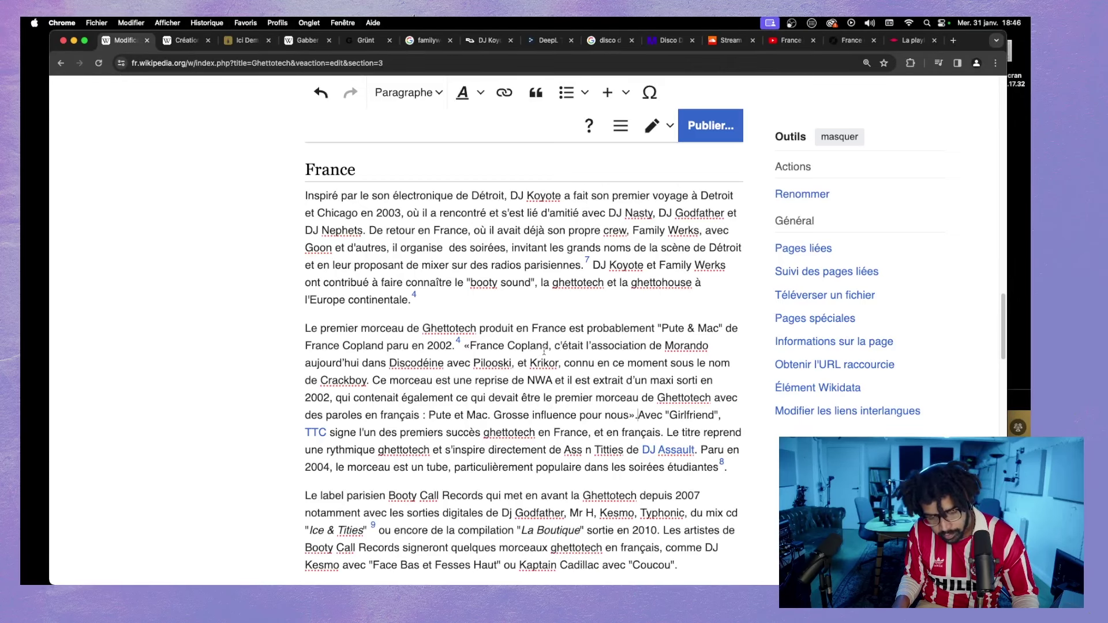
key("super+z")
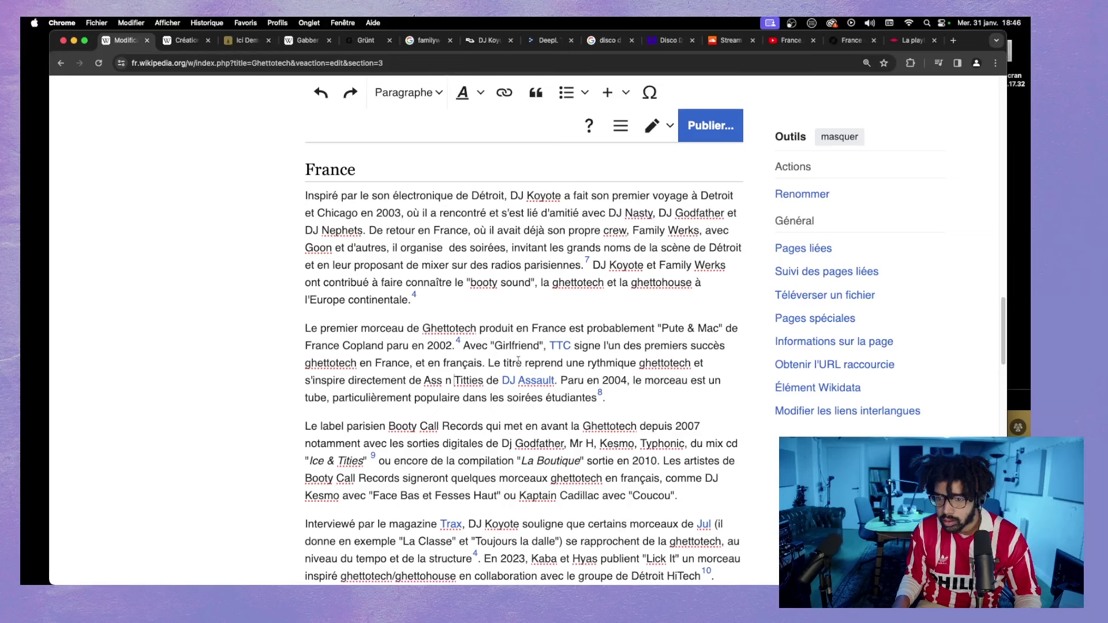
- Remove the leftover ", et en français" after "Teki Latex, membre de TTC, explique dans Libération"
left_click(560, 379)
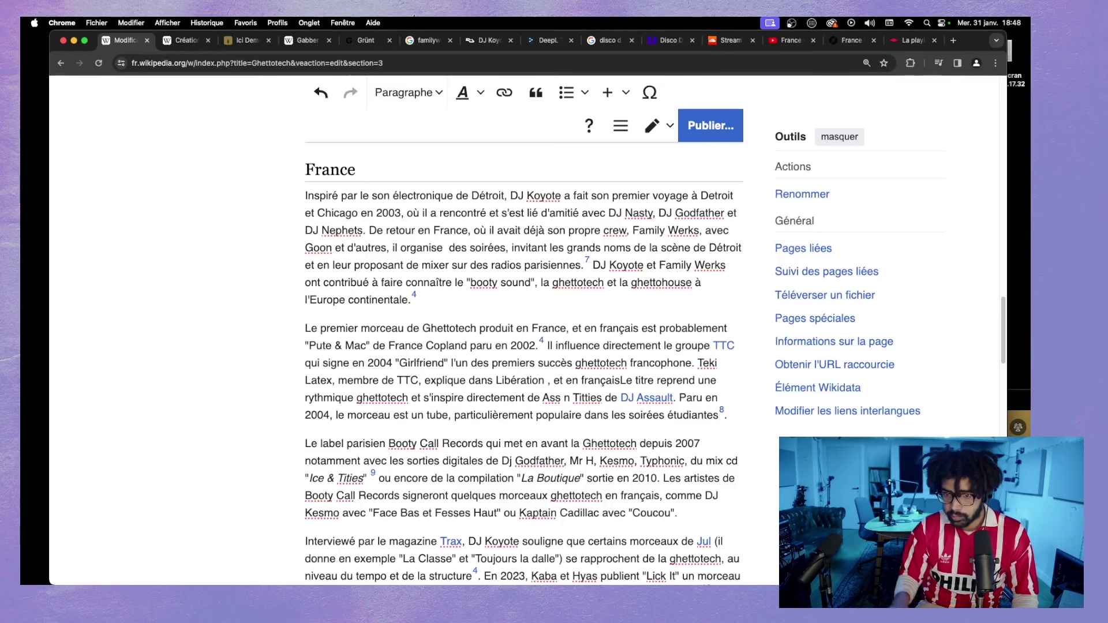
left_click_drag(620, 380, 555, 381)
key("BackSpace")
key("BackSpace")
key("BackSpace")
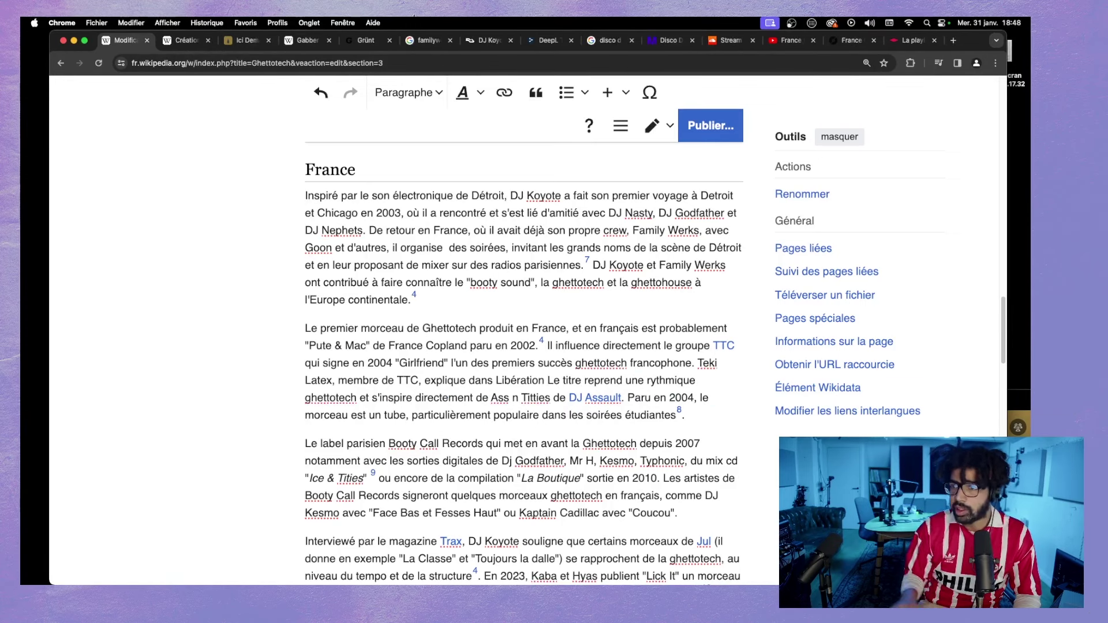
- Reread the France Copland entry in the Libération playlist article, focusing on the sentence about Morando, Pilooski and Krikor
left_click(912, 40)
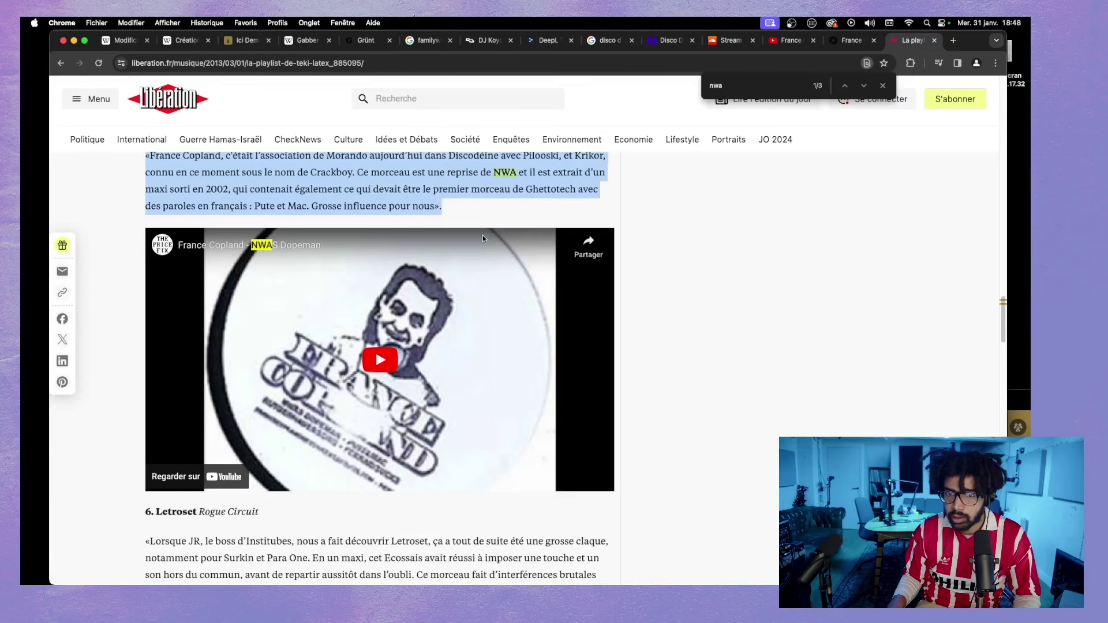
scroll(470, 246, "up", 3)
left_click(369, 241)
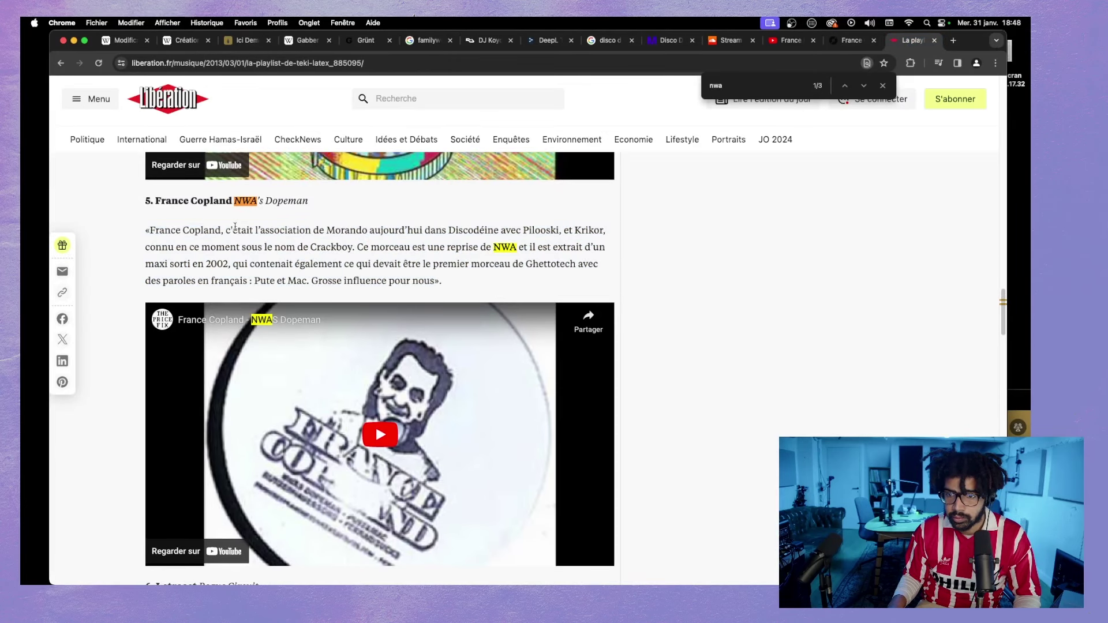
left_click_drag(150, 229, 358, 257)
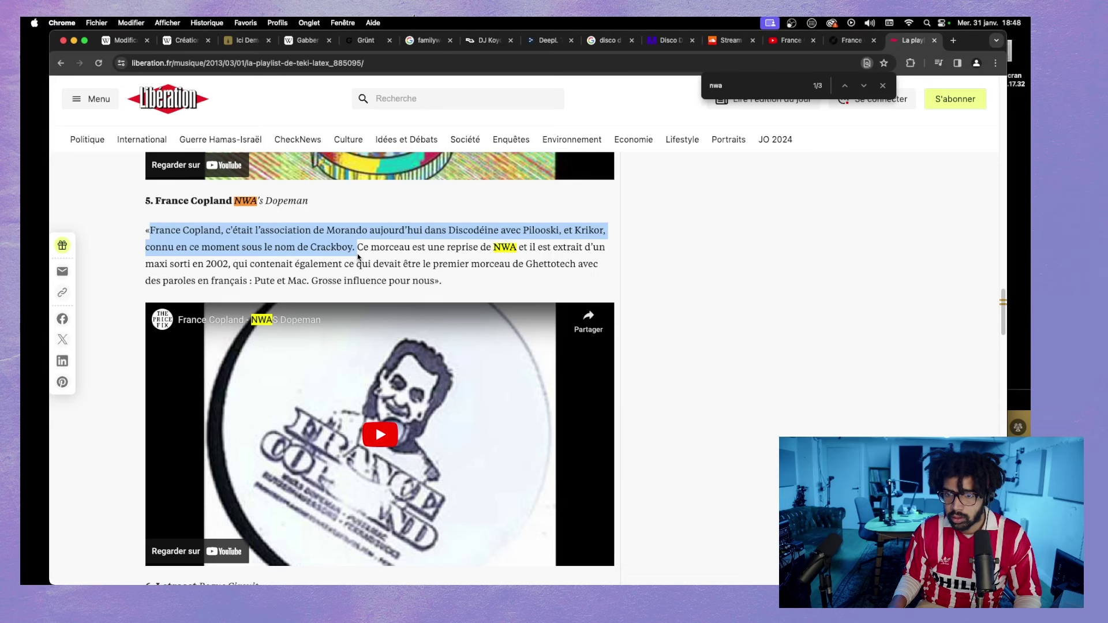
- In the Wikipedia article, reword the passage as "explique cette filiation dans Libération. "Girlfriend" reprend" and "s'inspire également de", and put Ass n Titties in quotation marks
key("super+1")
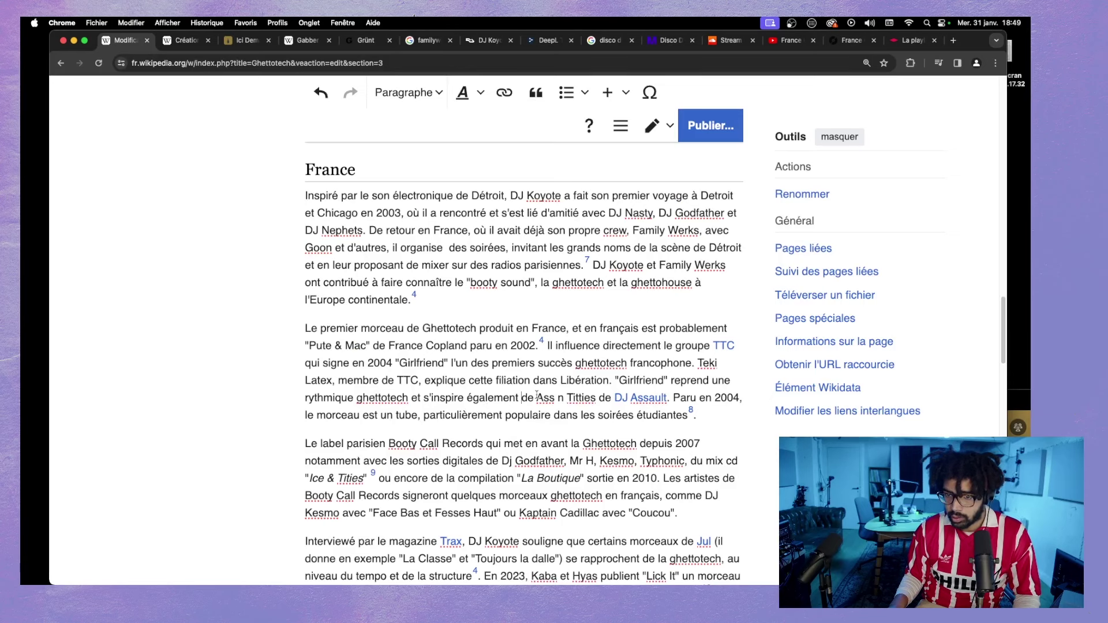
left_click(540, 397)
type("\"")
left_click(601, 398)
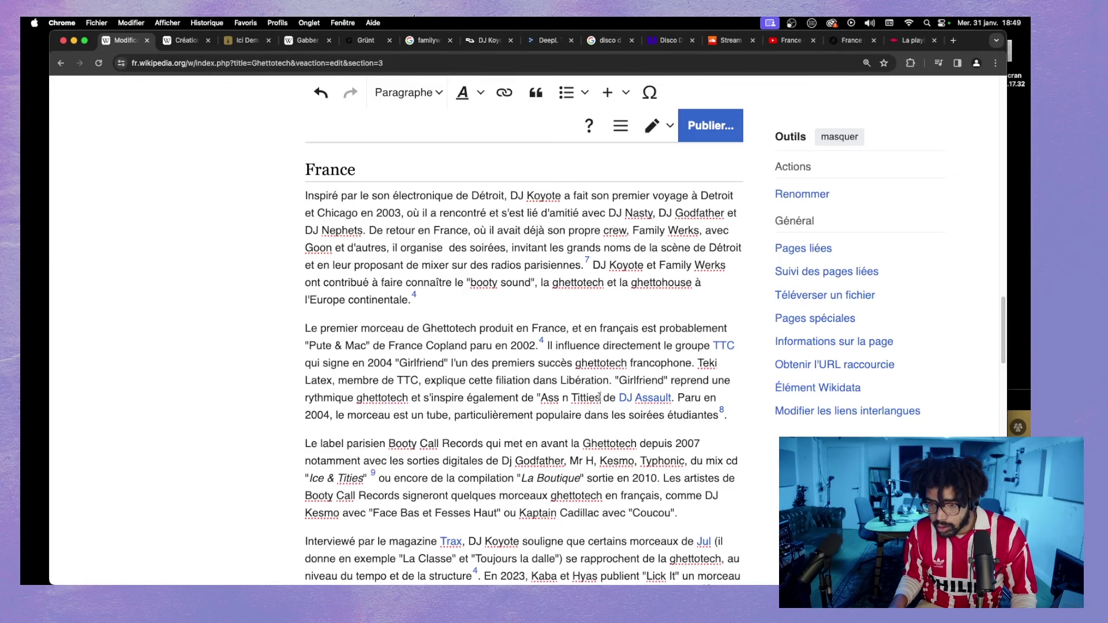
type("\"")
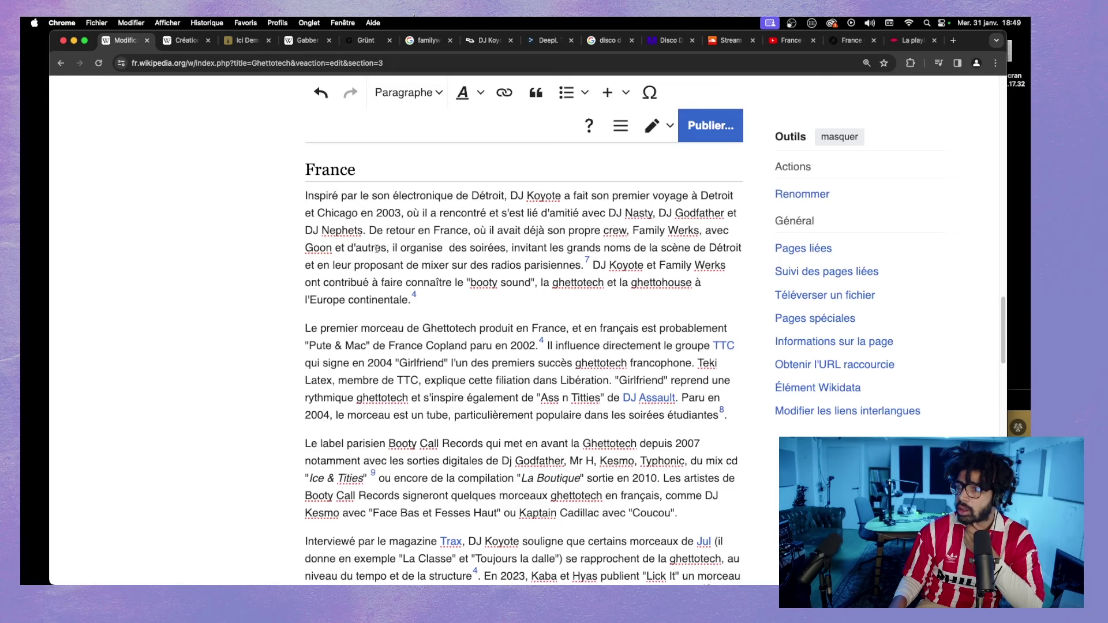
left_click(1027, 401)
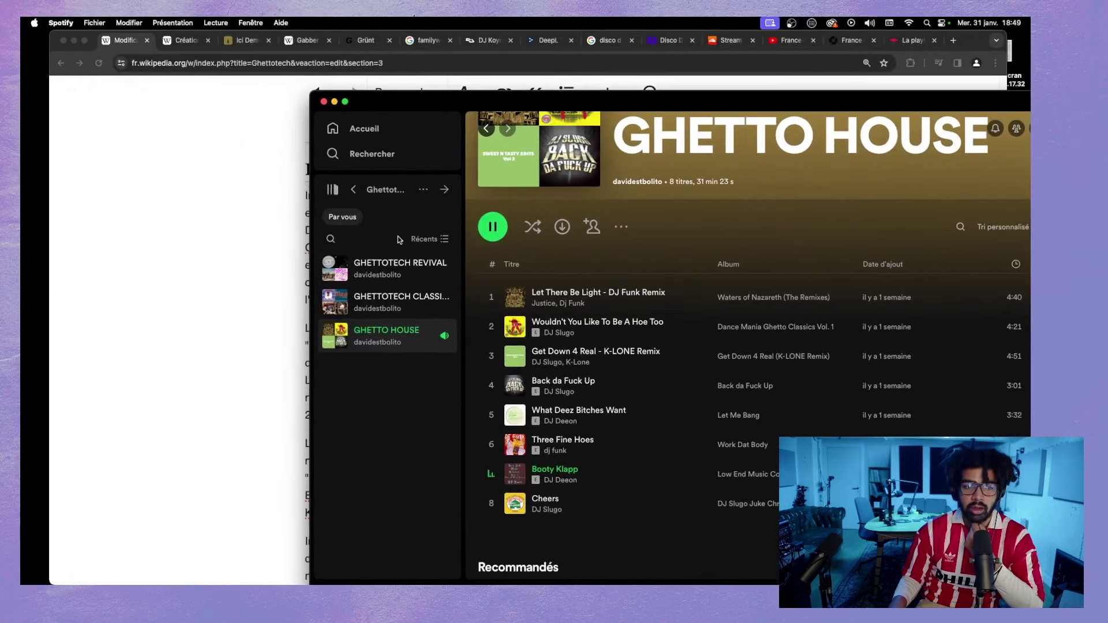
left_click(304, 298)
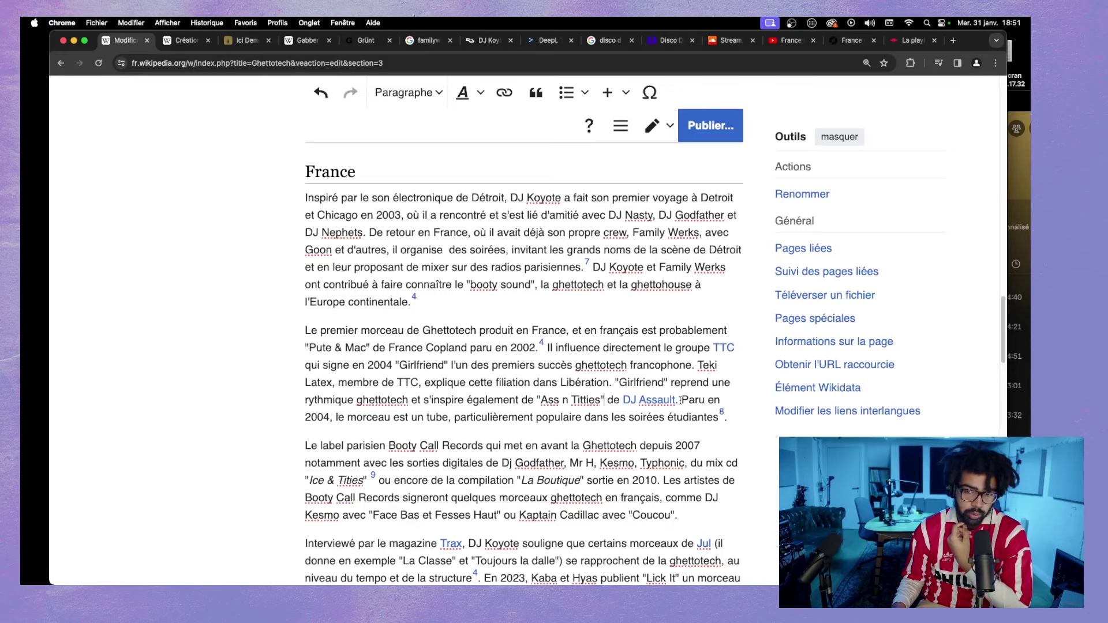
- Delete the space between reference 7 and "DJ Koyote et Family Werks" in the first France paragraph
left_click(701, 364)
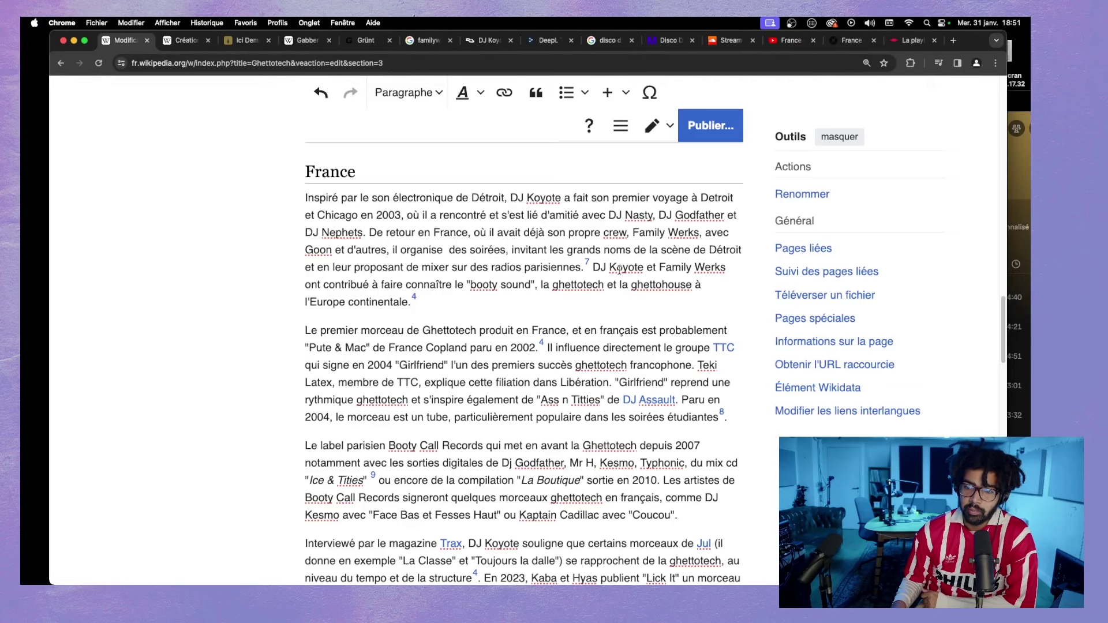
left_click(594, 267)
key("BackSpace")
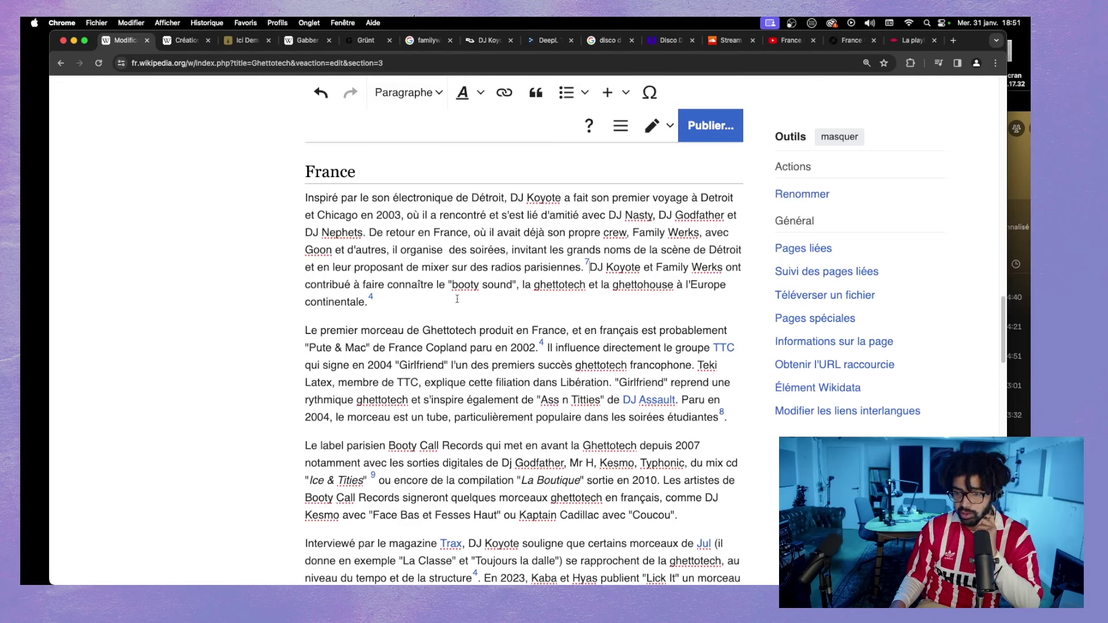
- Link the word "Libération" in the Ghettotech article's TTC paragraph to the Wikipedia page Libération (journal)
left_click_drag(561, 382, 609, 384)
left_click(497, 95)
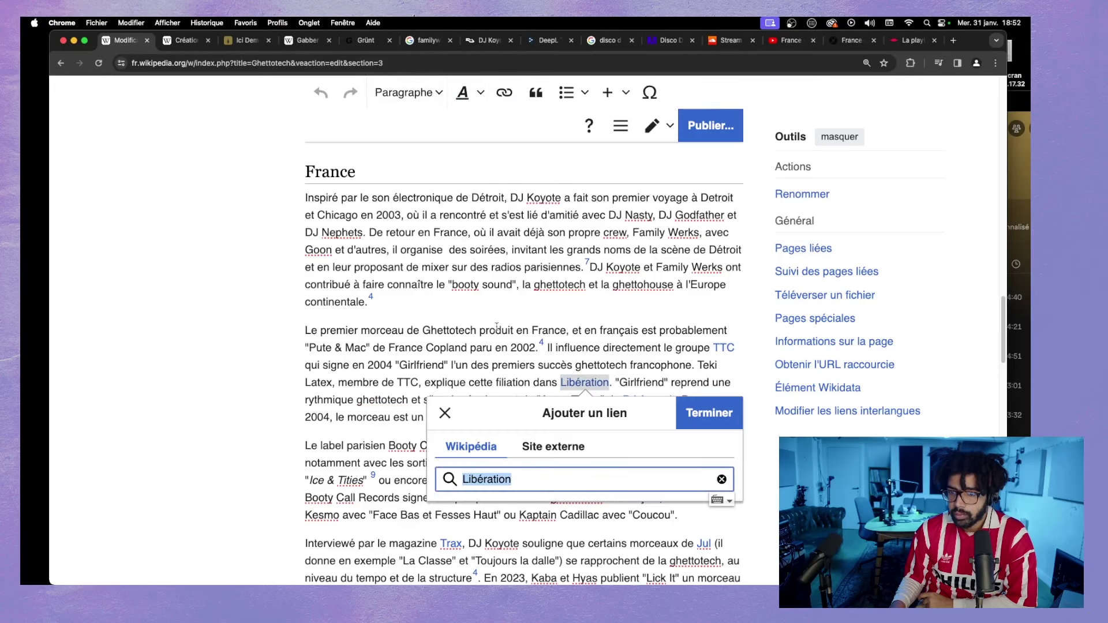
left_click(483, 277)
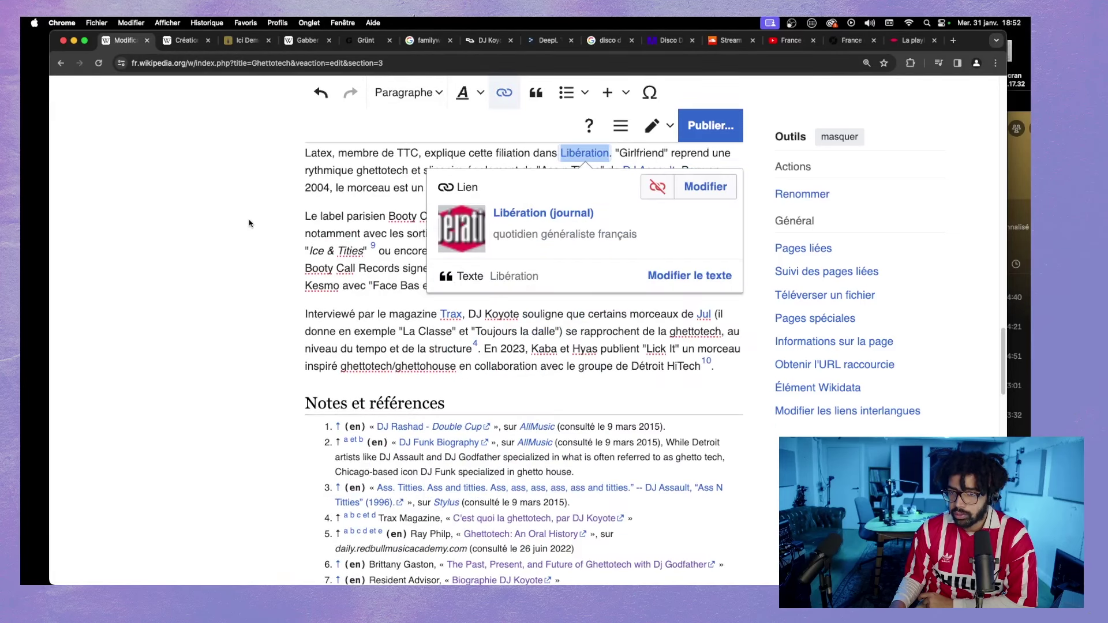
- Link "Teki Latex" in the same paragraph to the Wikipedia page of that name
scroll(297, 282, "up", 4)
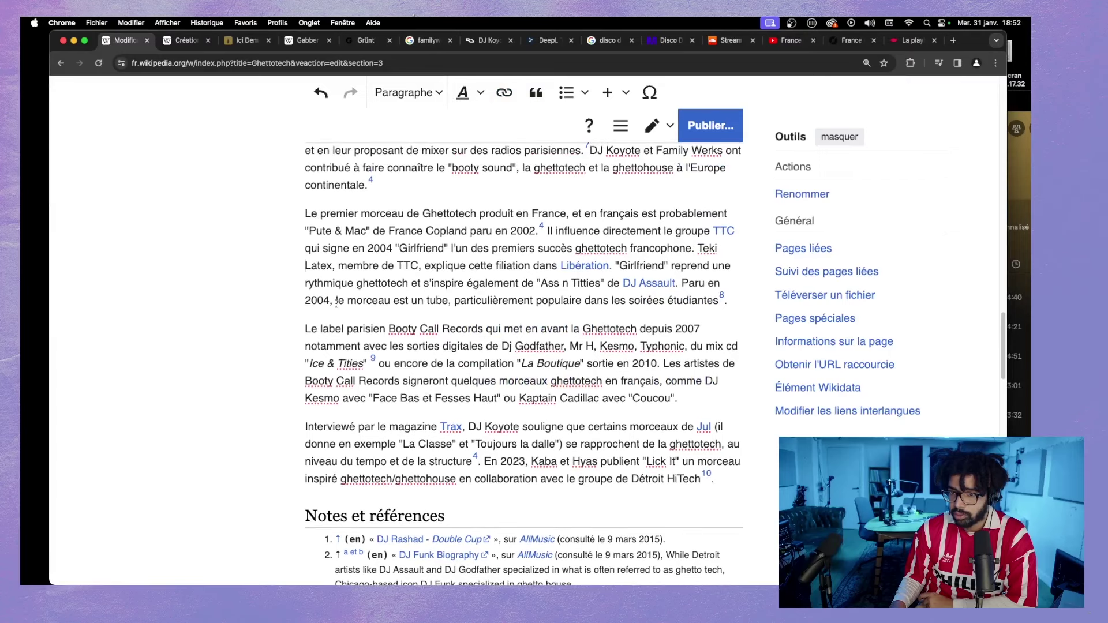
scroll(297, 282, "up", 3)
left_click_drag(697, 342, 333, 359)
left_click(504, 93)
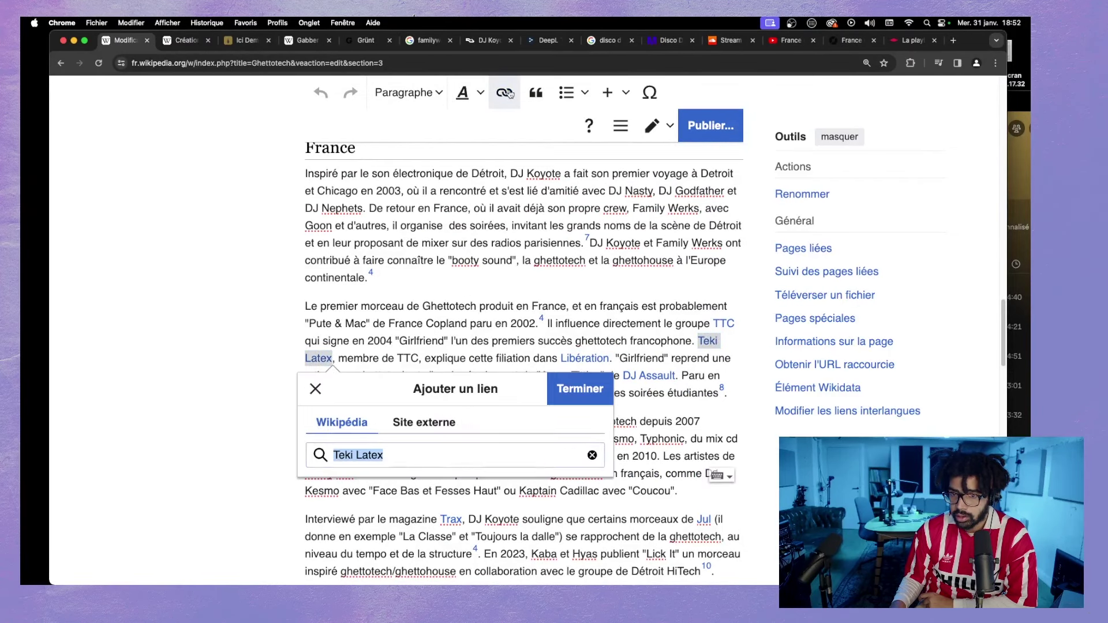
left_click(392, 506)
left_click(437, 307)
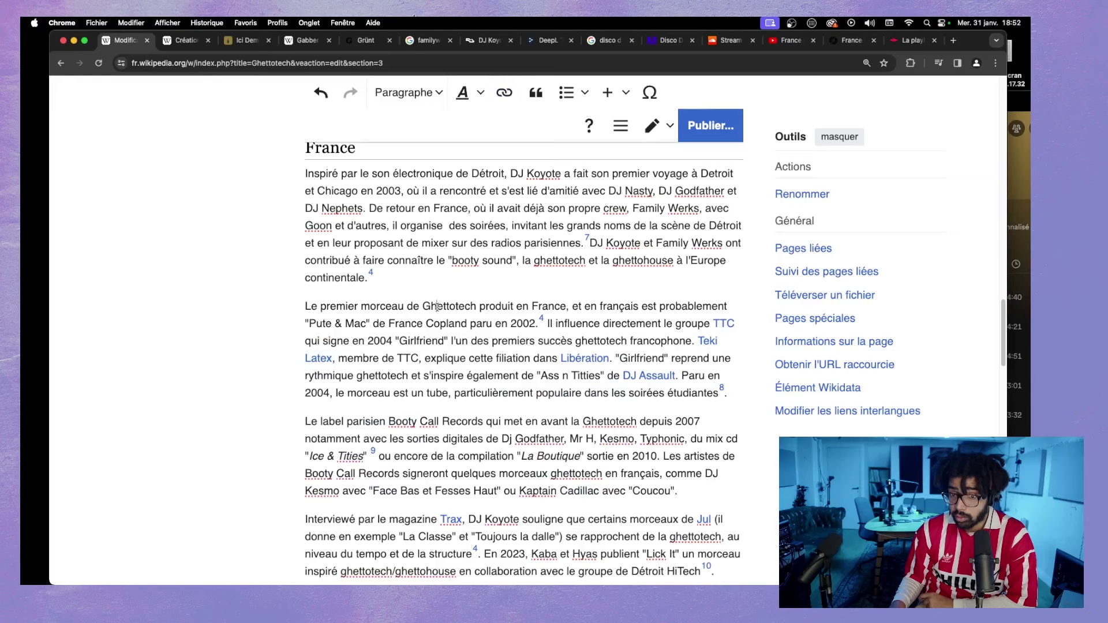
- Link "ghettohouse" in the first paragraph of the France section to the Wikipedia page Ghetto house
scroll(387, 336, "up", 1)
scroll(388, 336, "up", 1)
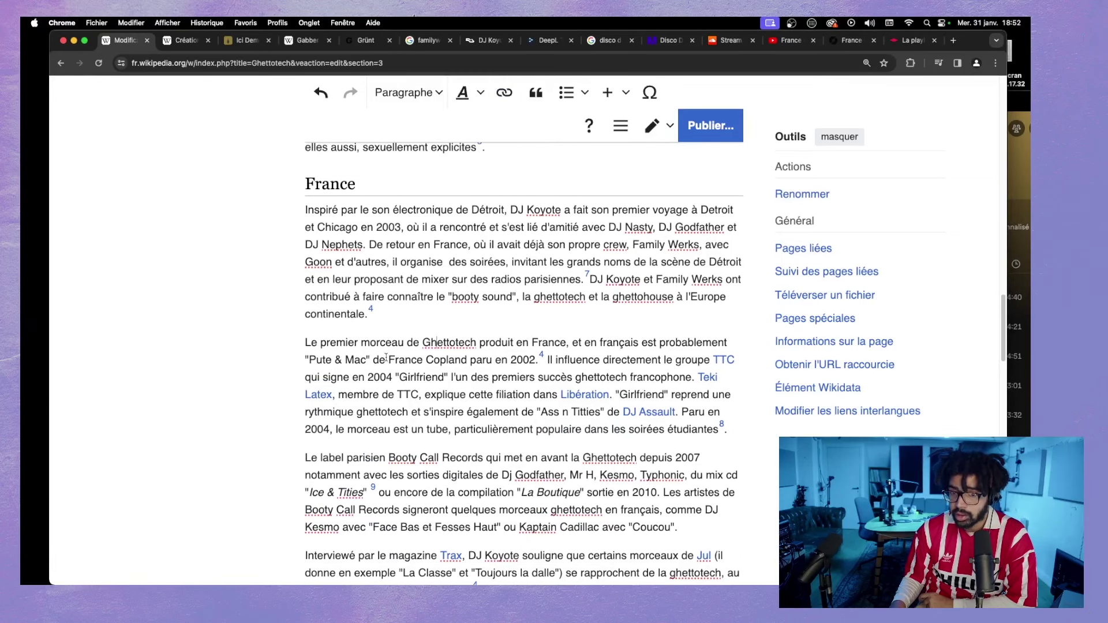
scroll(413, 359, "up", 2)
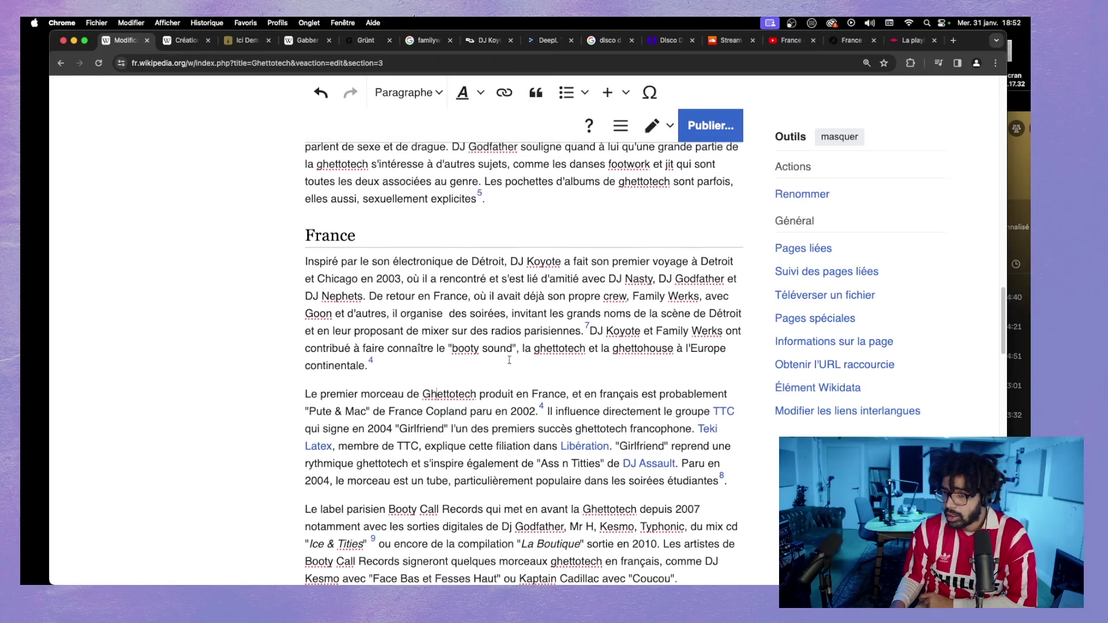
double_click(614, 350)
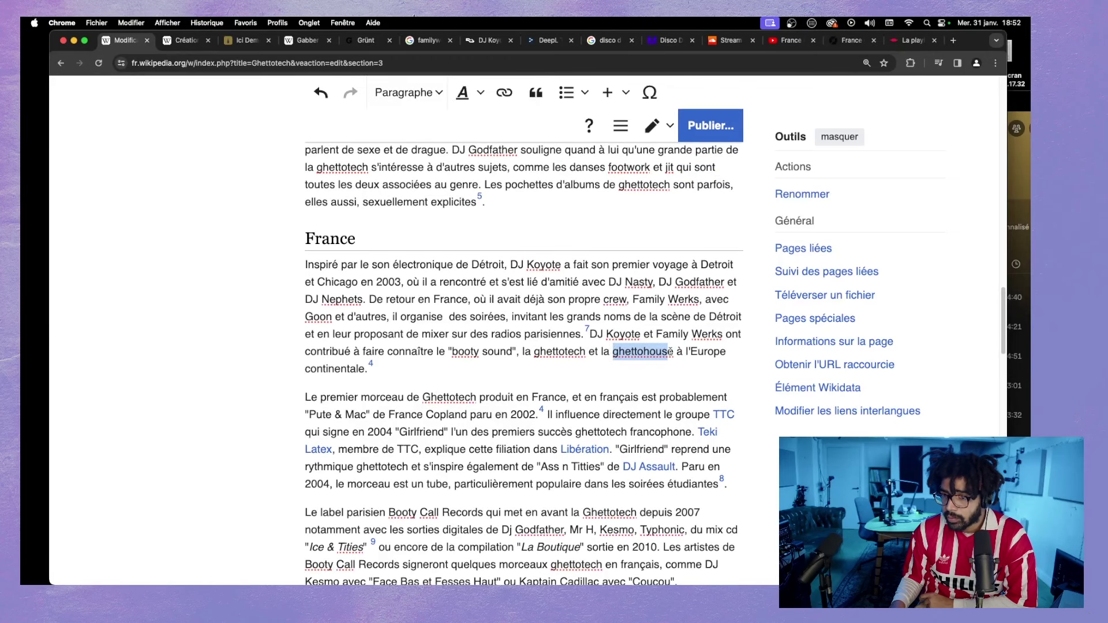
left_click(672, 351)
left_click_drag(673, 351, 614, 350)
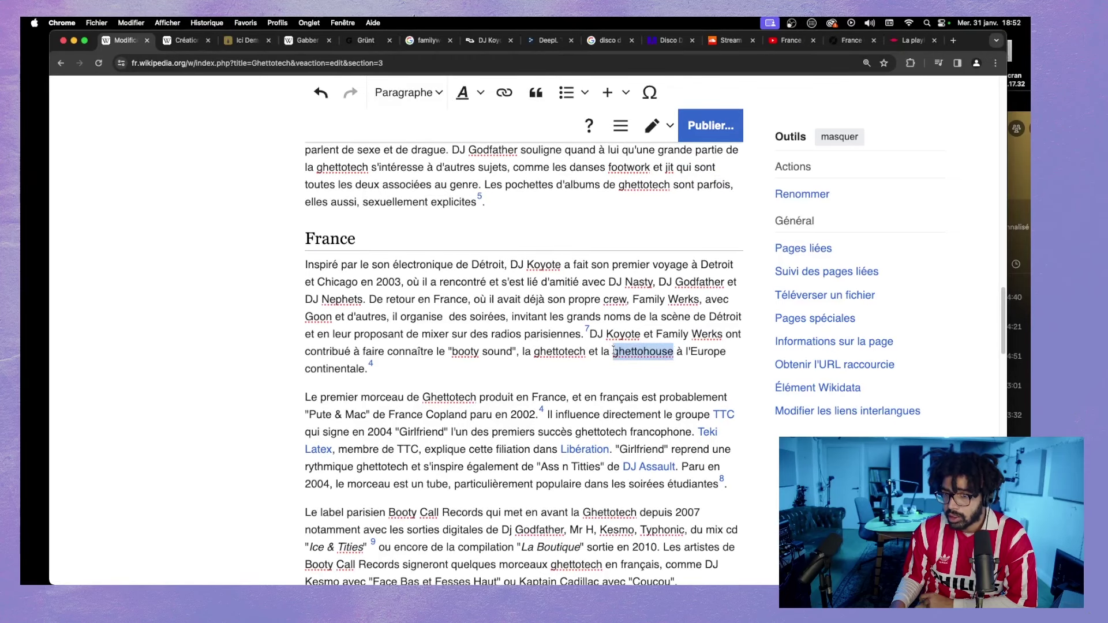
left_click(504, 92)
left_click(537, 482)
key("Return")
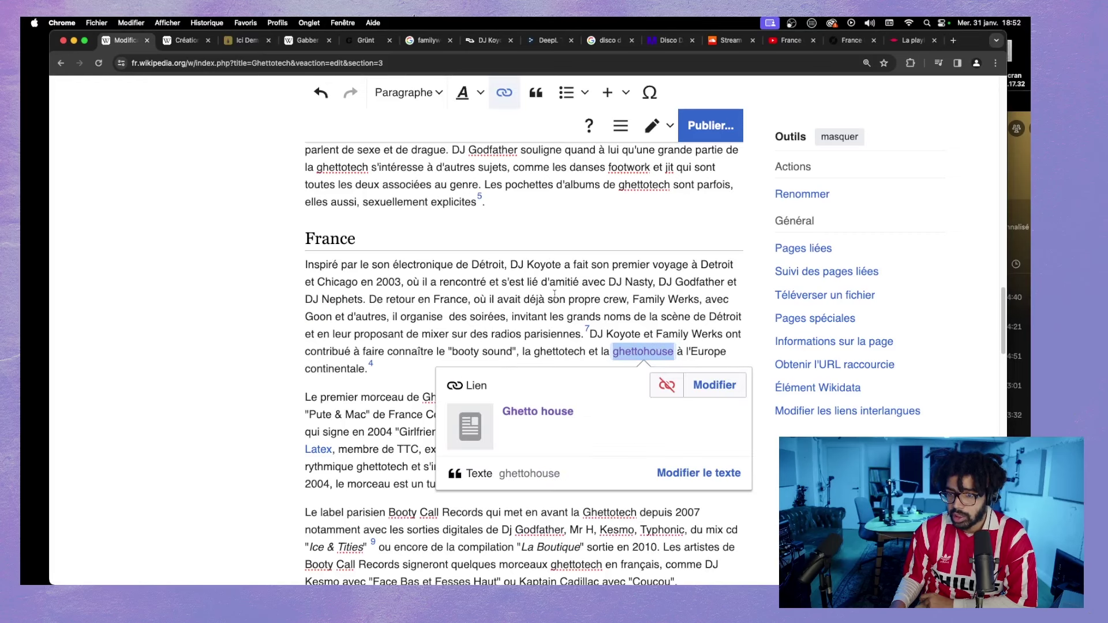
left_click(549, 299)
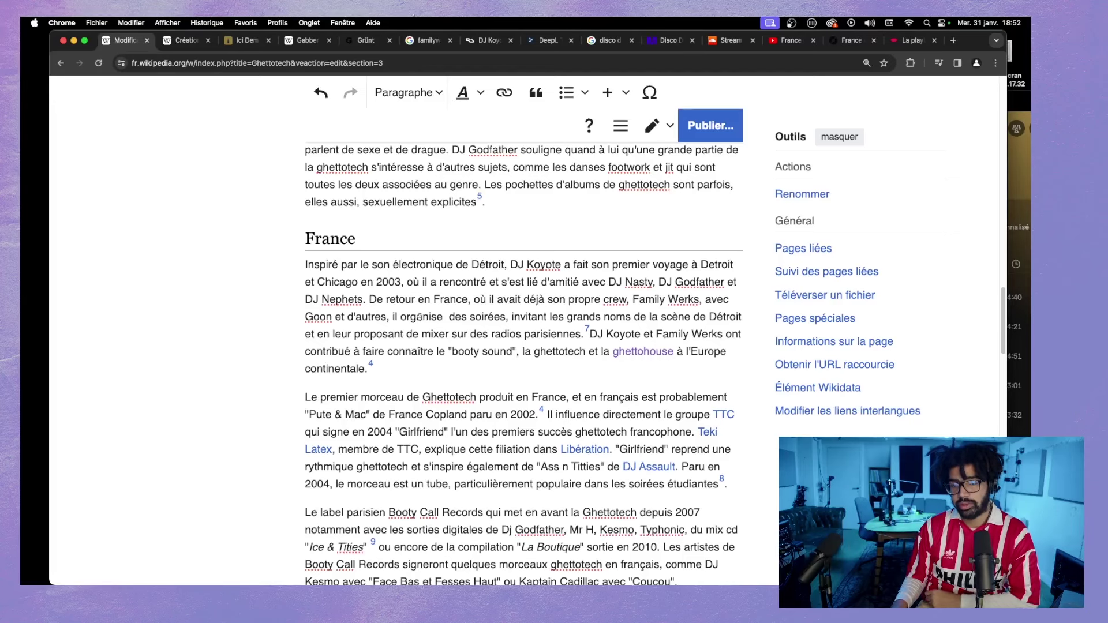
- Reread the France section from its heading down to the paragraph on Trax, Jul, and Kaba et Hyas
scroll(420, 317, "down", 5)
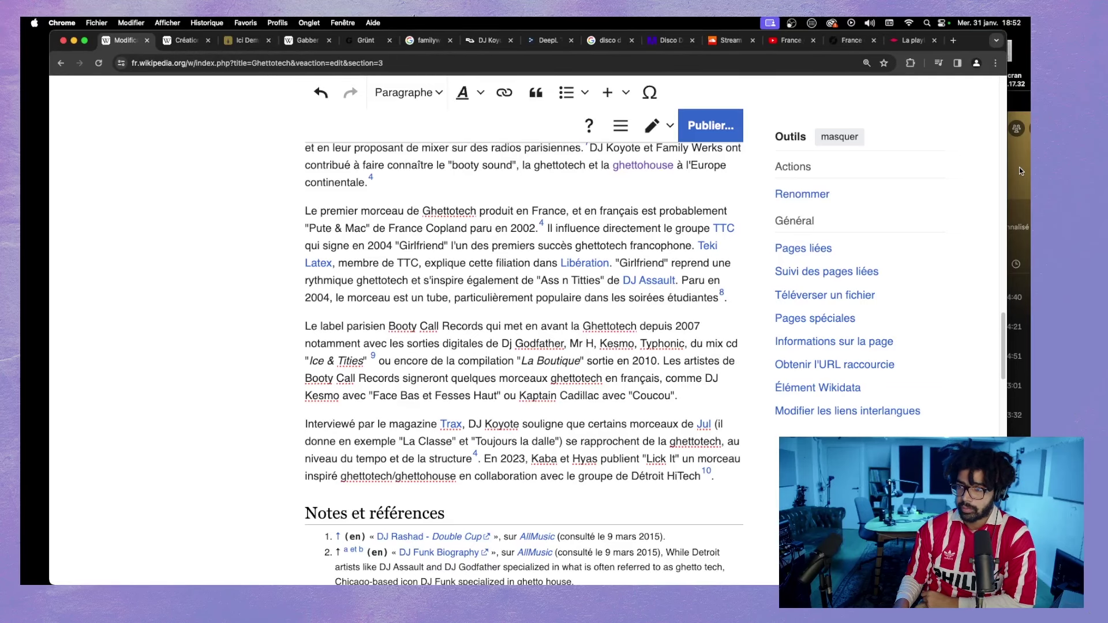
key("super+Tab")
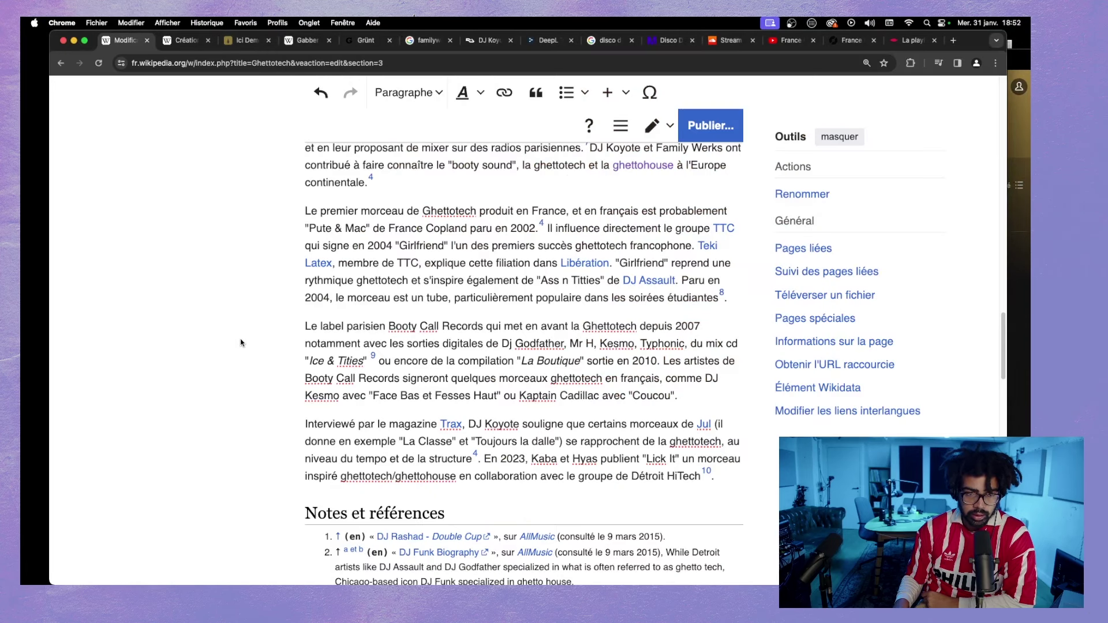
left_click(241, 343)
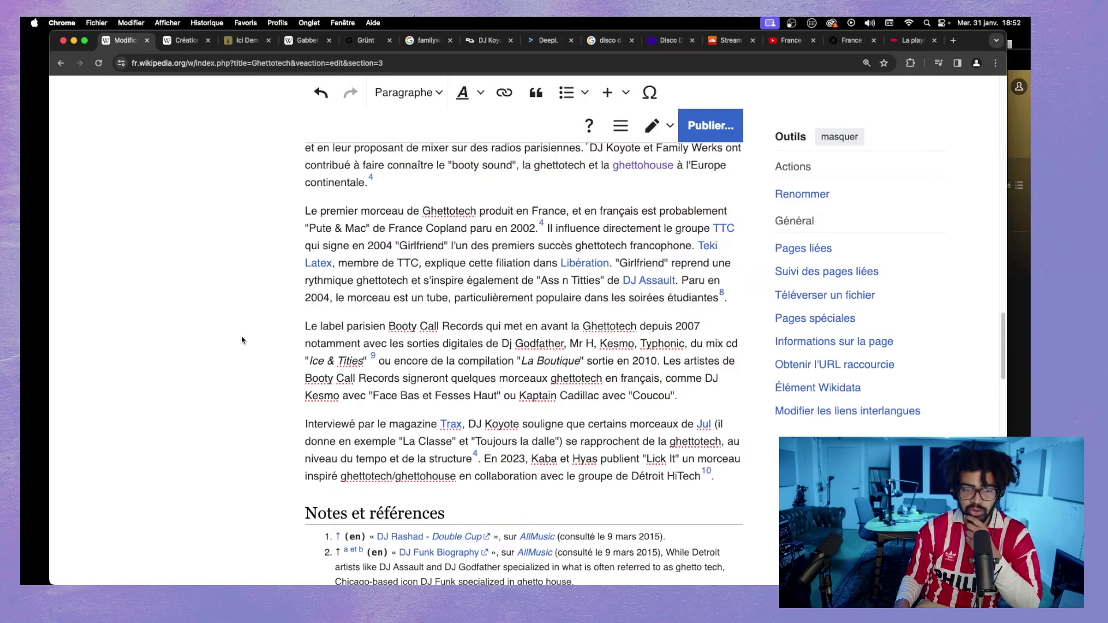
scroll(288, 335, "up", 3)
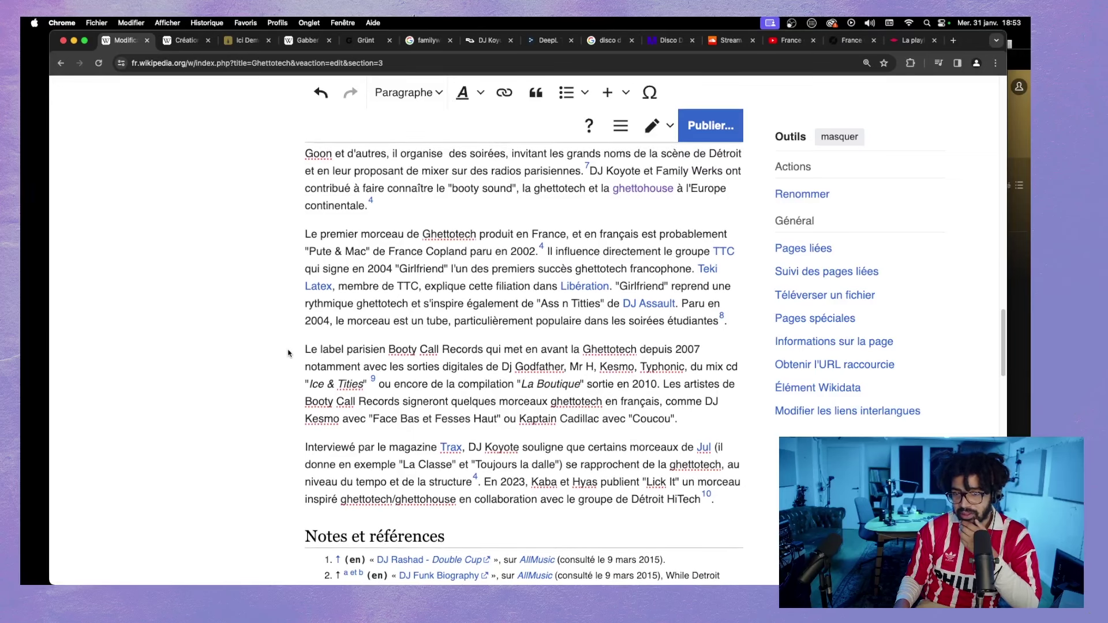
scroll(414, 358, "up", 1)
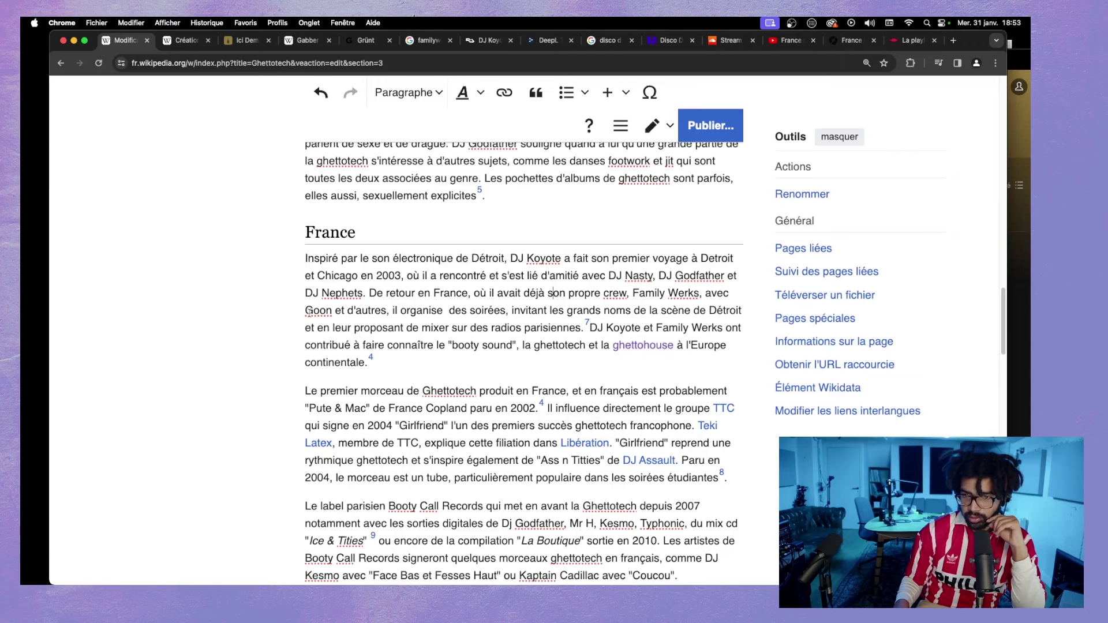
scroll(307, 312, "up", 5)
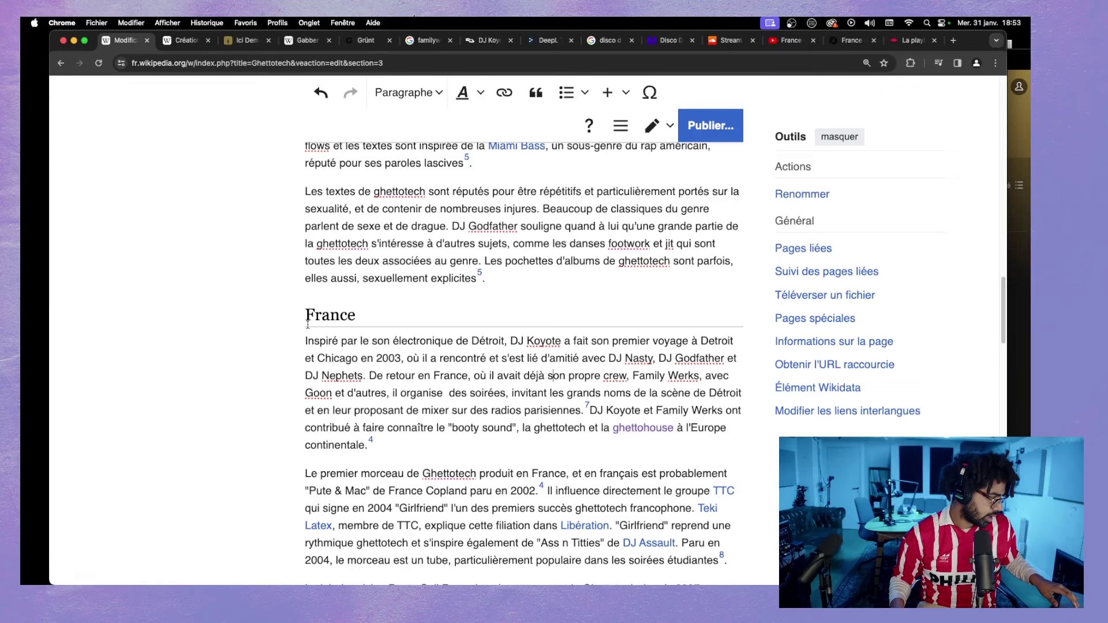
scroll(306, 319, "down", 15)
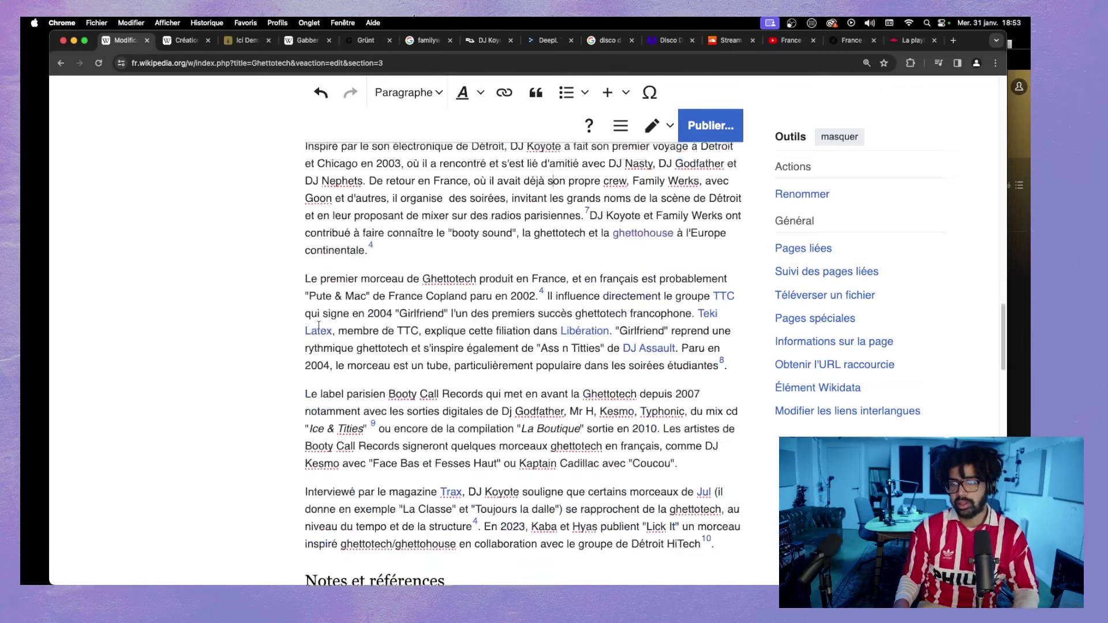
scroll(366, 336, "up", 8)
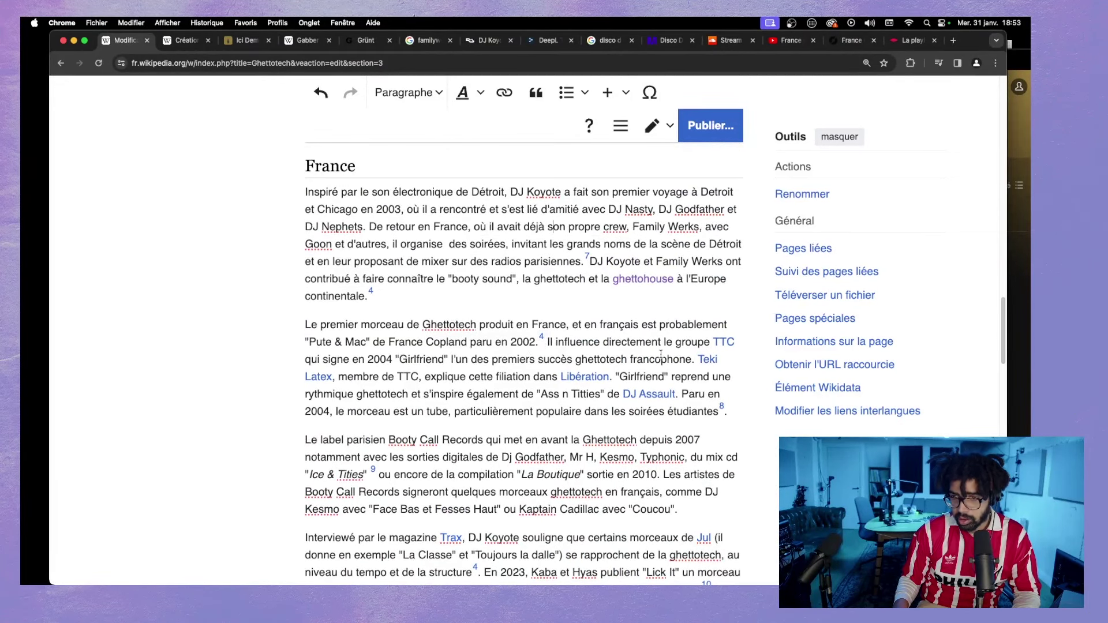
- Copy the web address of the Libération article on Teki Latex's playlist
left_click(909, 39)
key("super+l")
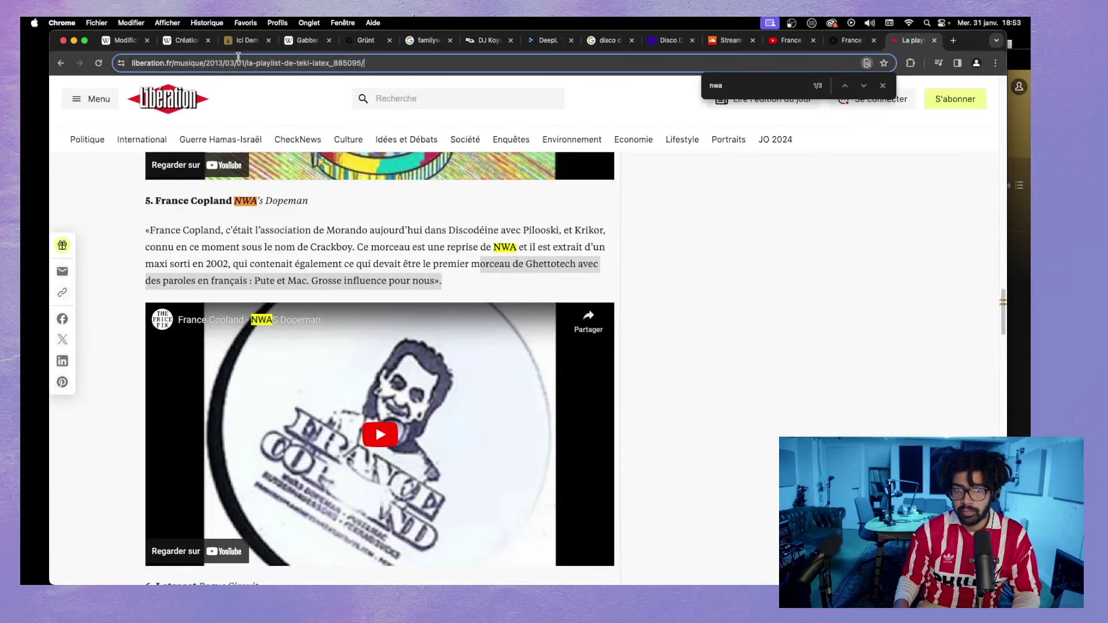
key("super+c")
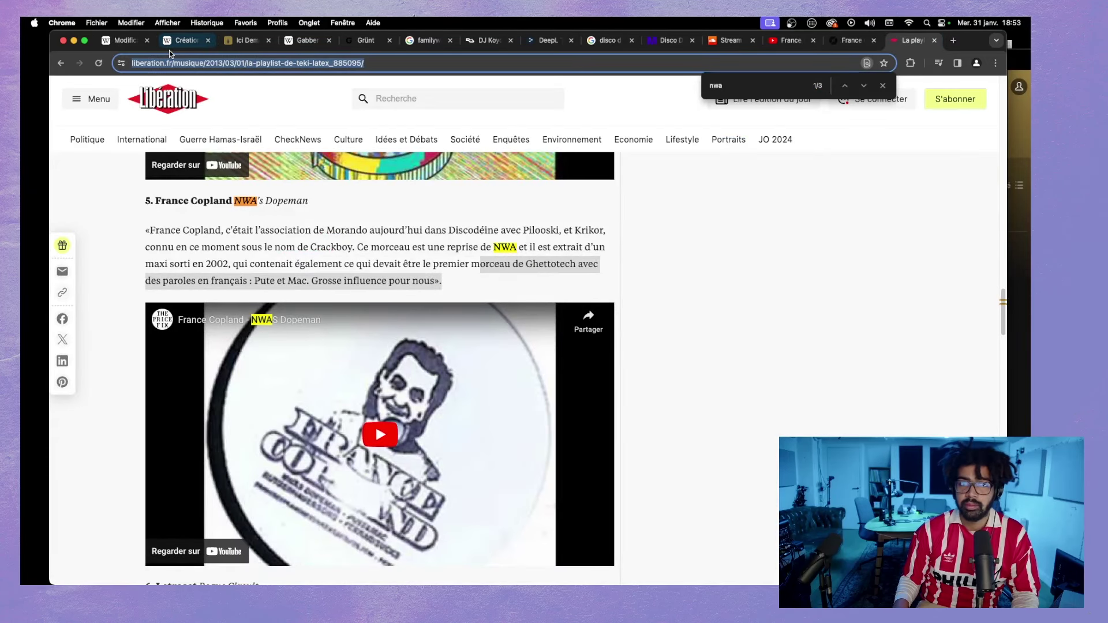
- Start a manual website citation after "Libération." in the Wikipedia France section, with language Français and author Teki Latex
left_click(113, 39)
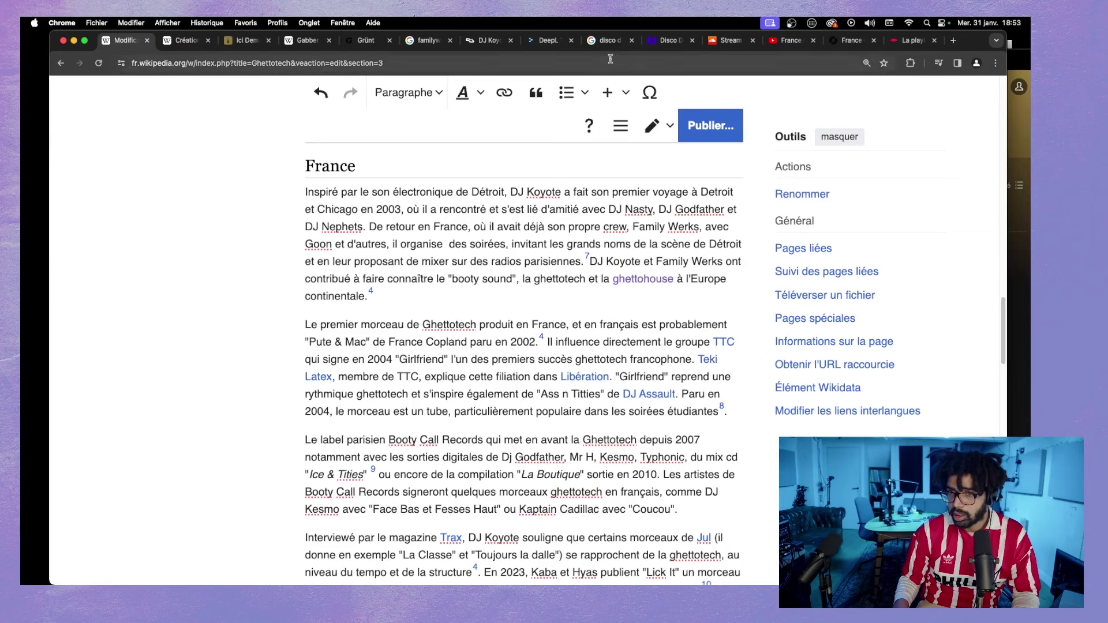
left_click(536, 93)
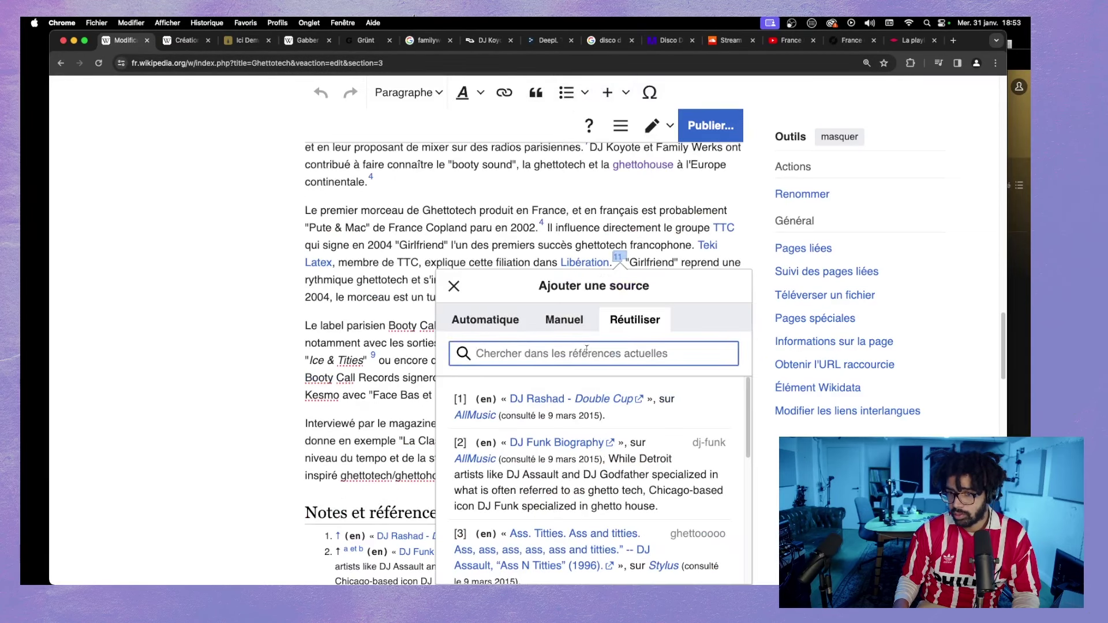
left_click(564, 319)
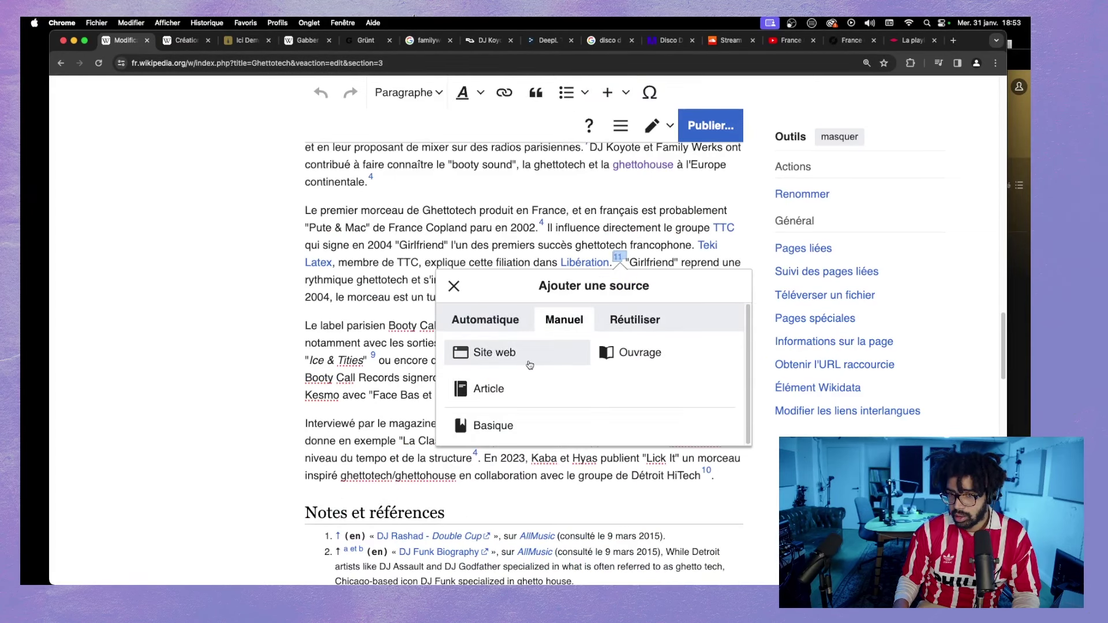
left_click(479, 352)
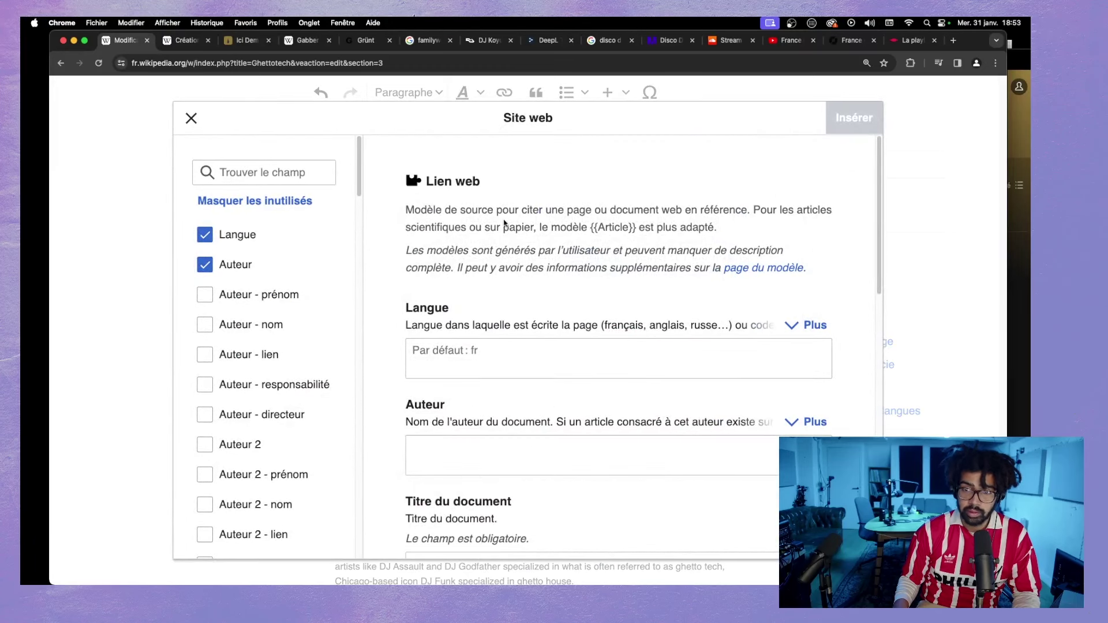
left_click(457, 339)
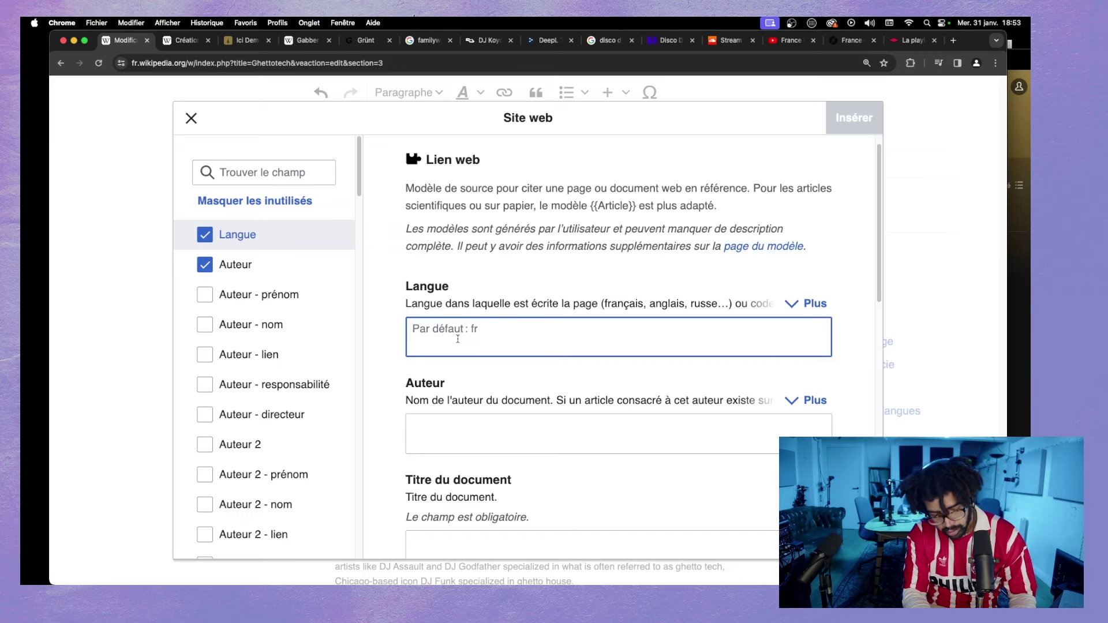
type("Français")
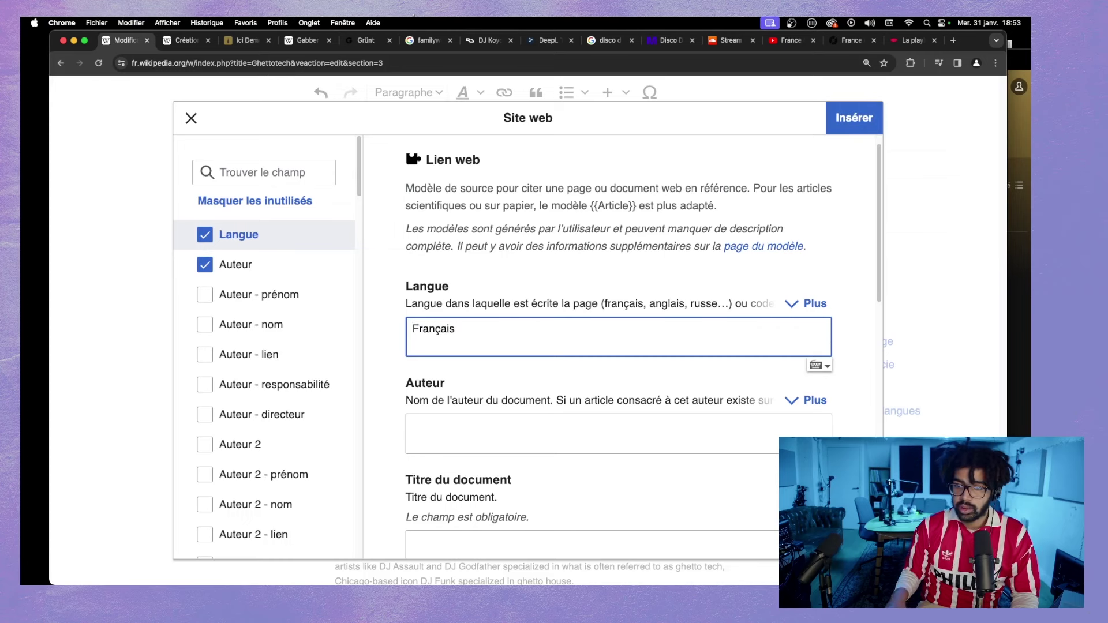
left_click(504, 439)
type("Tek")
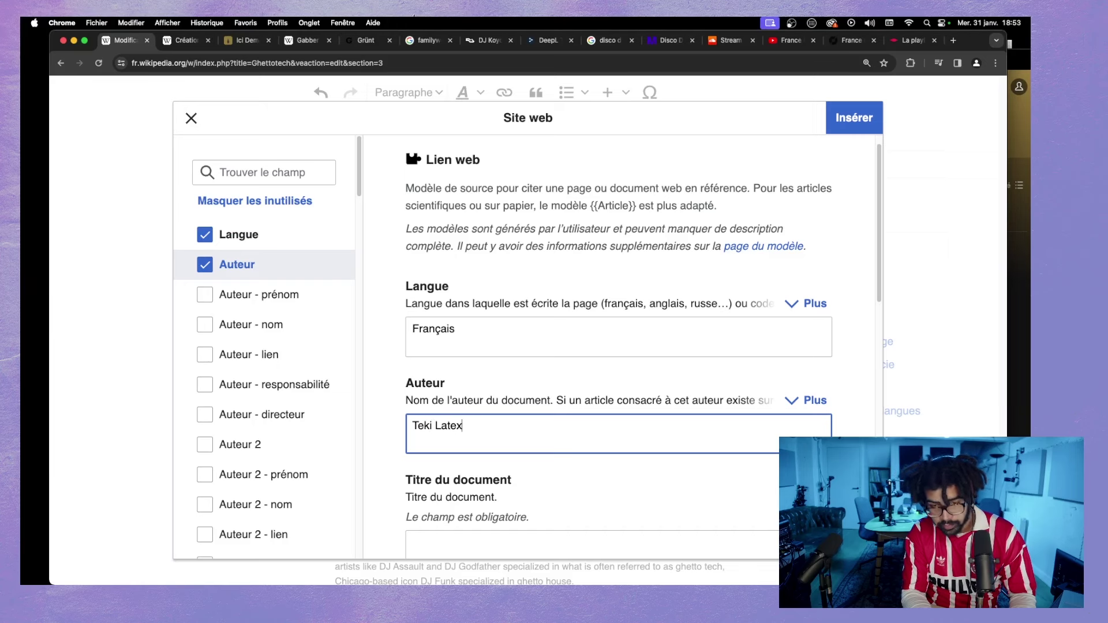
type("i Latex")
- Paste the copied Libération article address as the citation's web address
scroll(478, 390, "down", 4)
left_click(485, 422)
key("super+v")
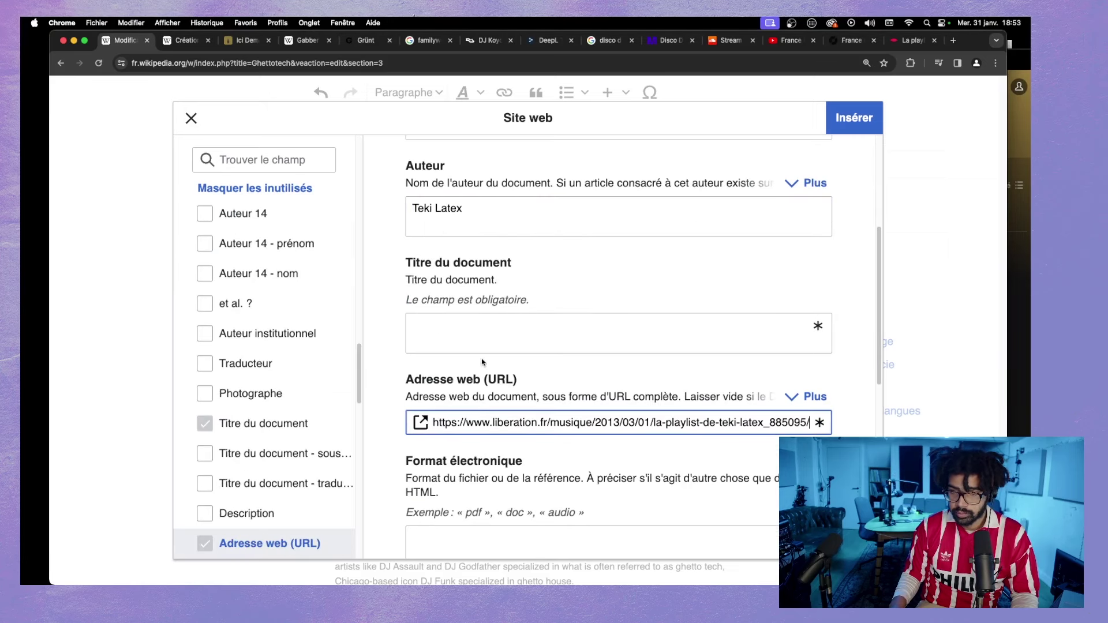
- Copy the Libération headline "La playlist de Teki Latex" into the citation as document title and insert the citation
left_click(470, 336)
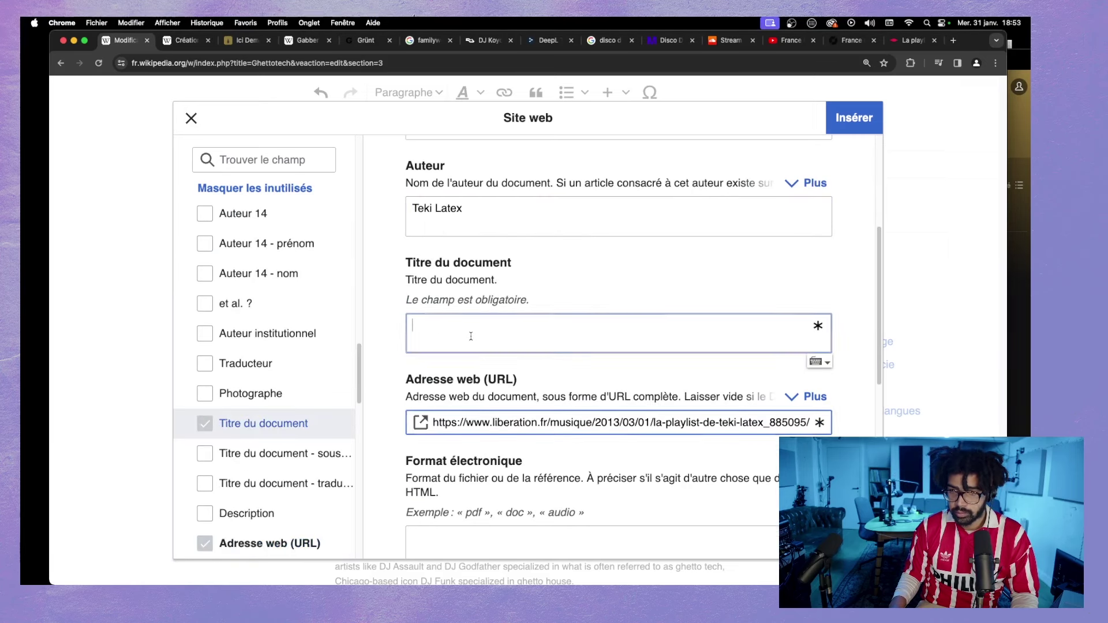
left_click(911, 40)
scroll(384, 347, "up", 10)
scroll(384, 346, "up", 10)
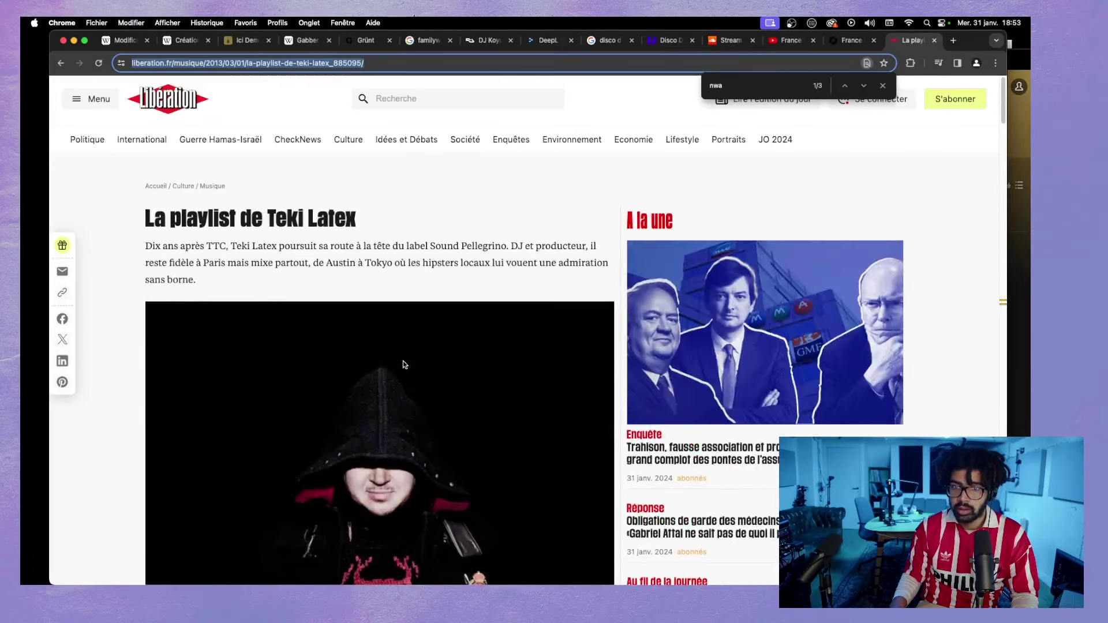
triple_click(262, 216)
key("super+c")
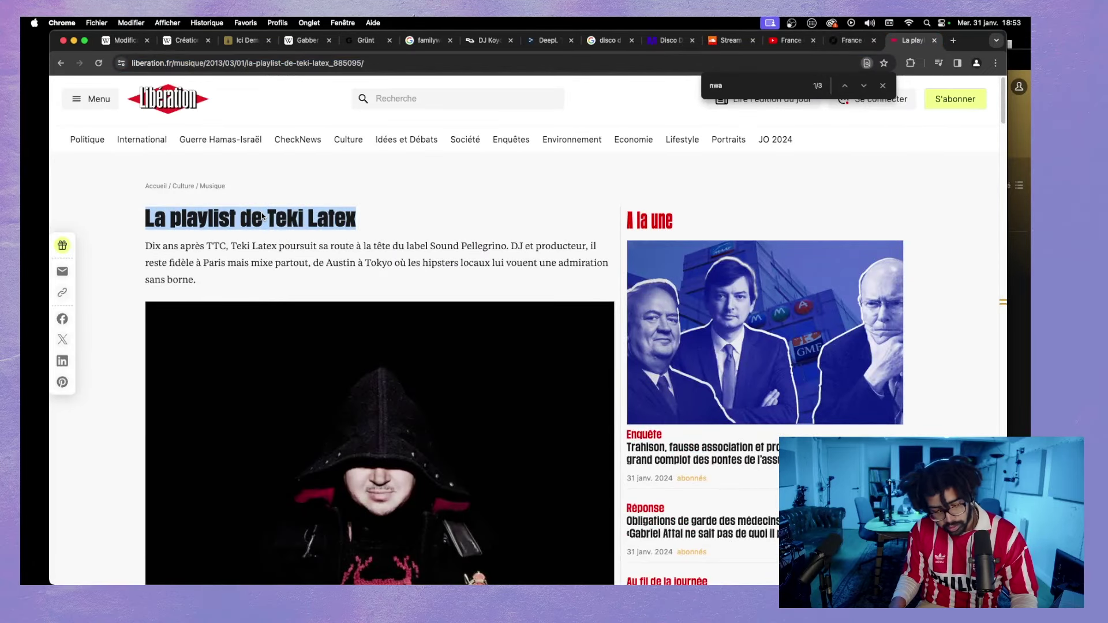
left_click(122, 40)
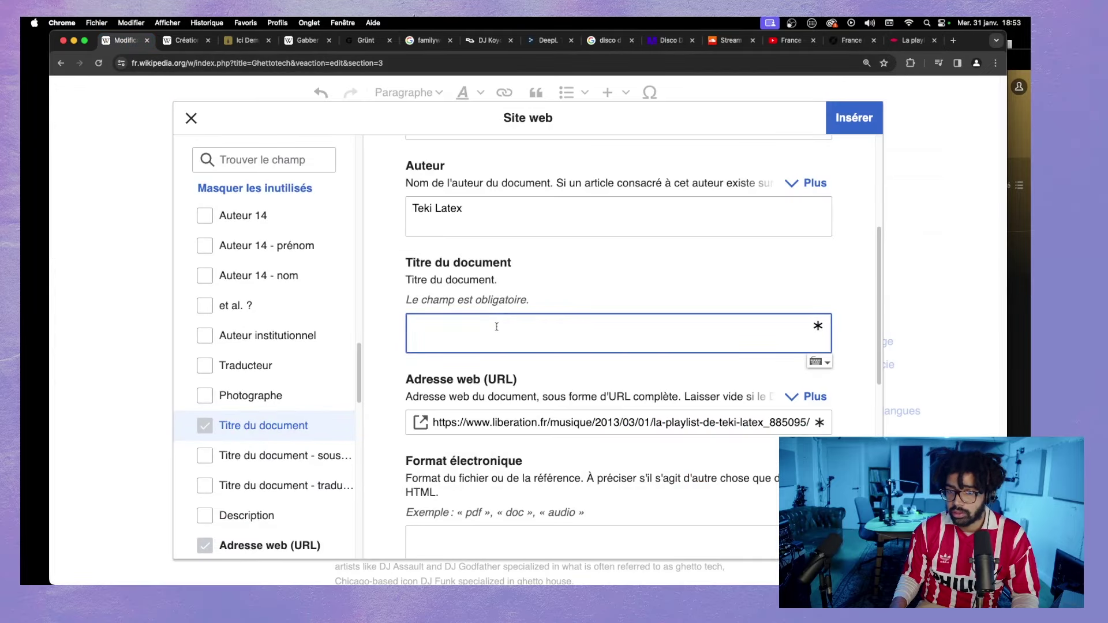
key("super+v")
left_click(854, 117)
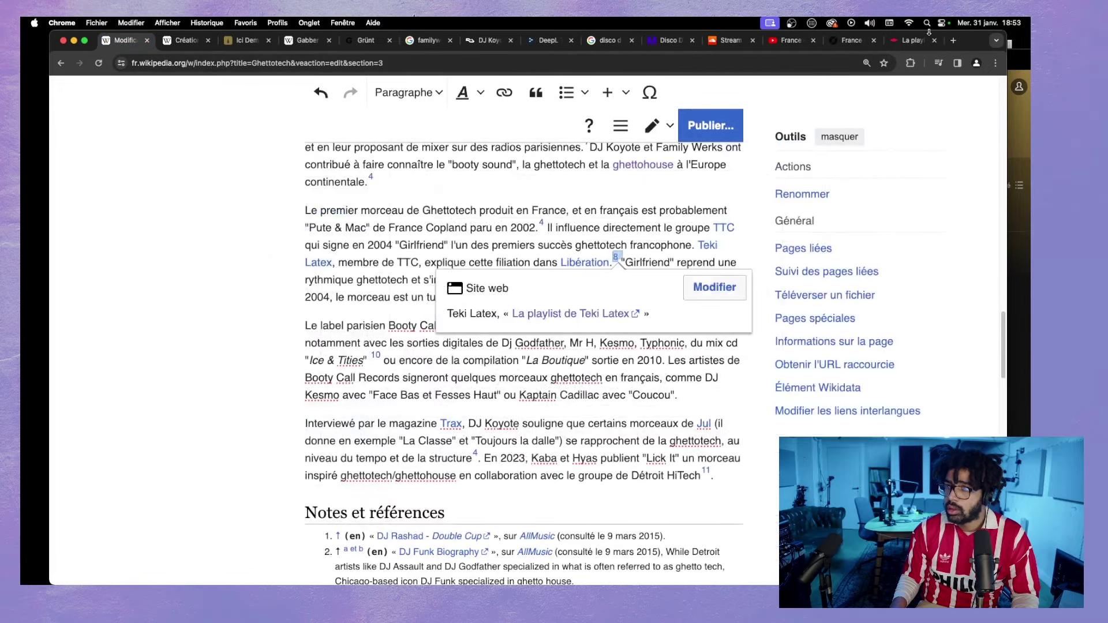
- Read through the Libération playlist article from its first entry down to number 10, Still Tippin
left_click(917, 40)
scroll(549, 302, "down", 15)
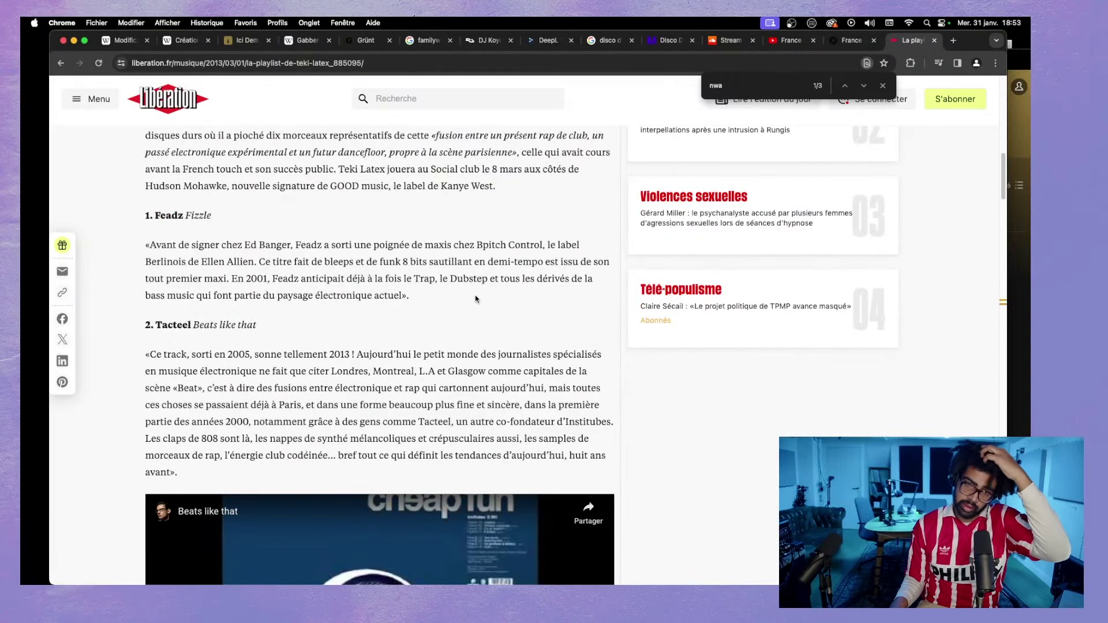
scroll(475, 296, "down", 8)
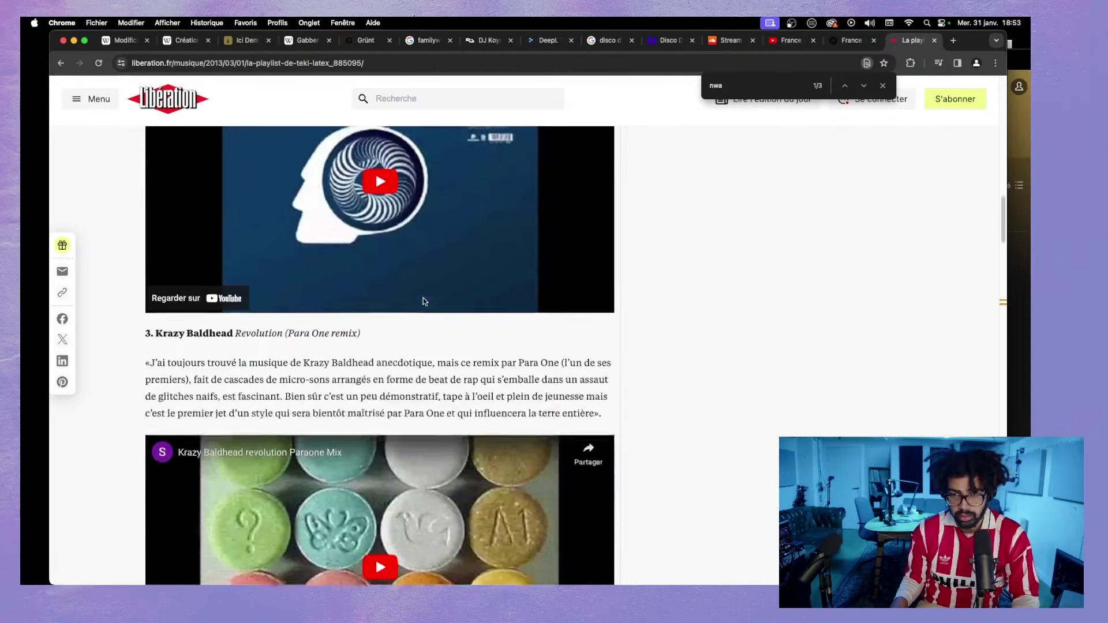
scroll(423, 301, "down", 2)
scroll(251, 275, "down", 2)
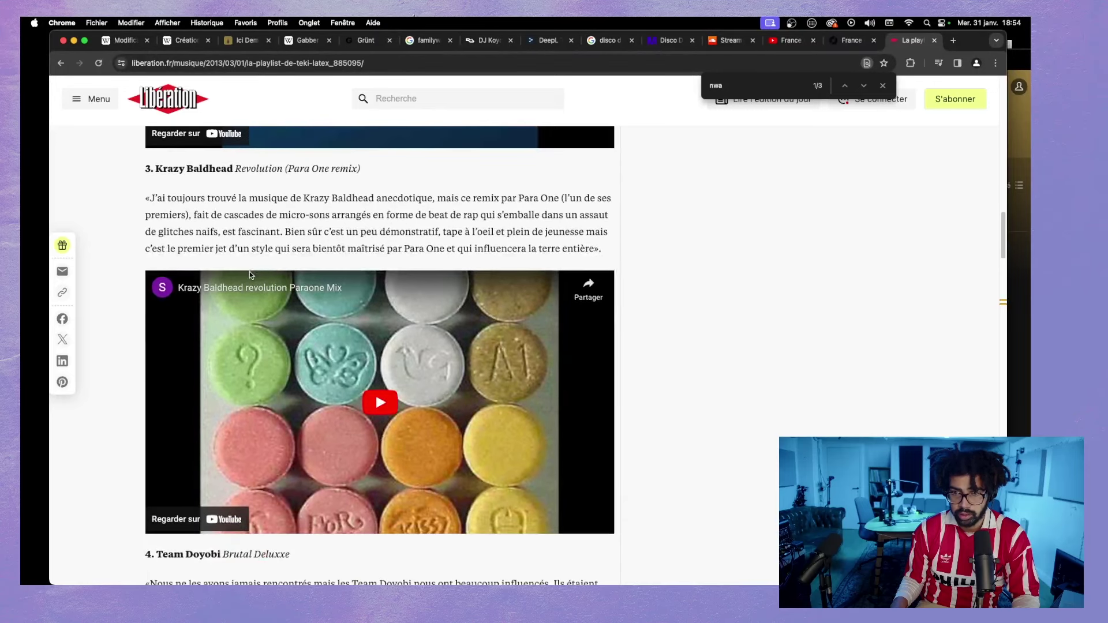
scroll(250, 274, "down", 8)
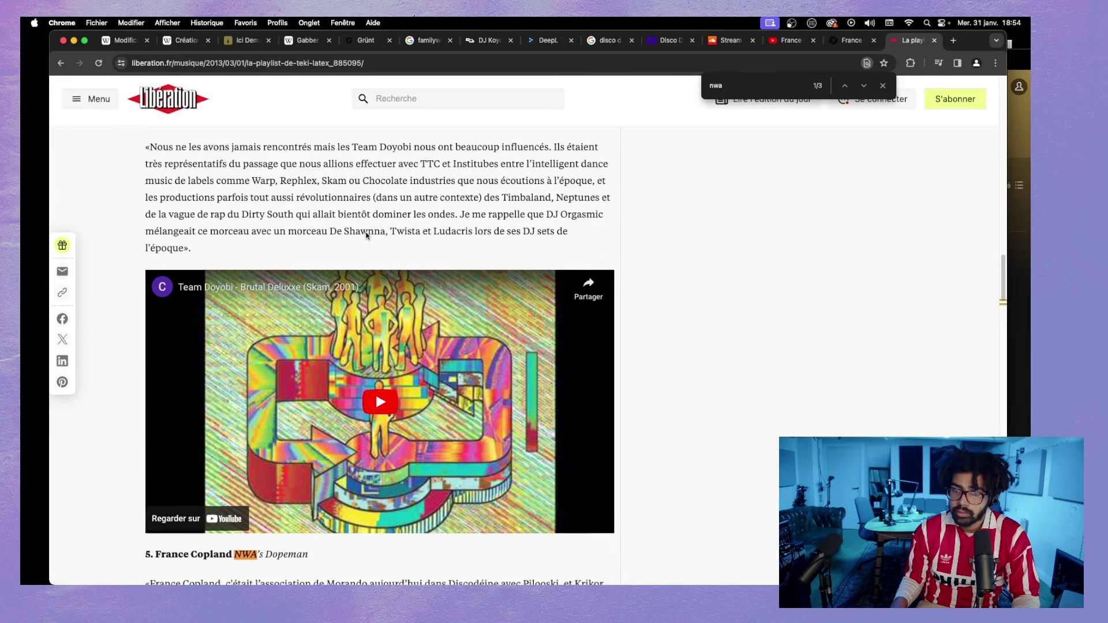
scroll(364, 235, "down", 14)
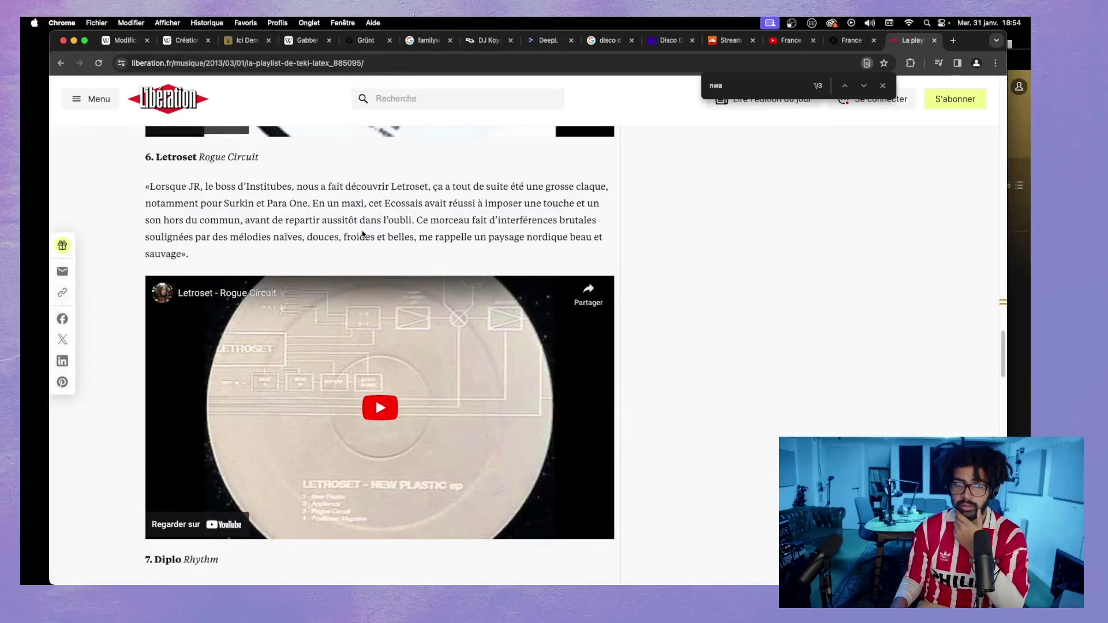
scroll(362, 231, "down", 1)
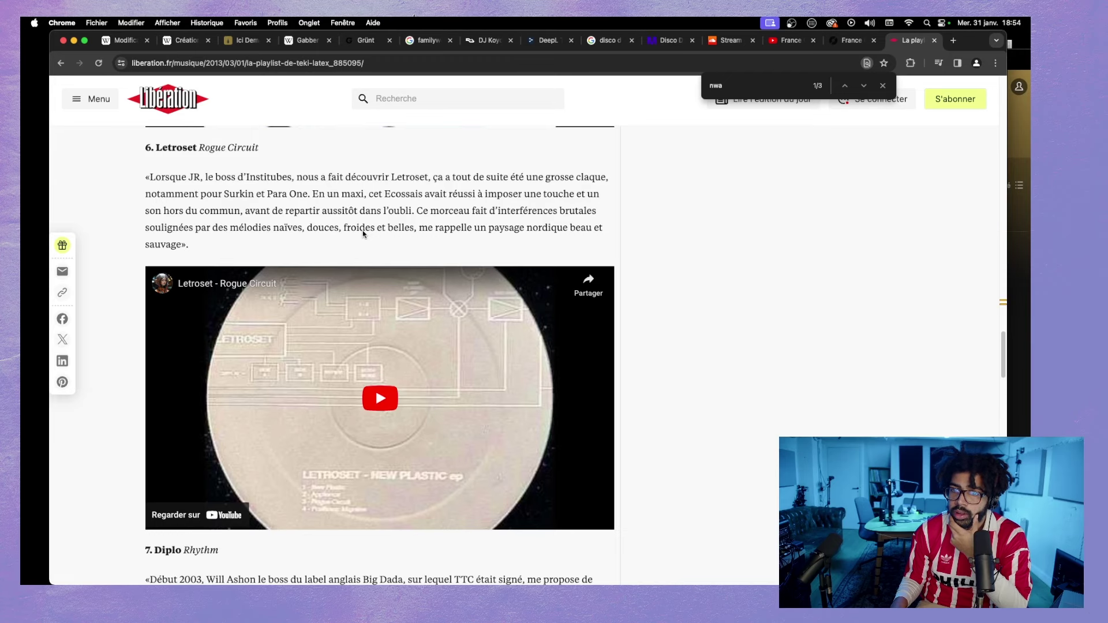
scroll(362, 231, "down", 14)
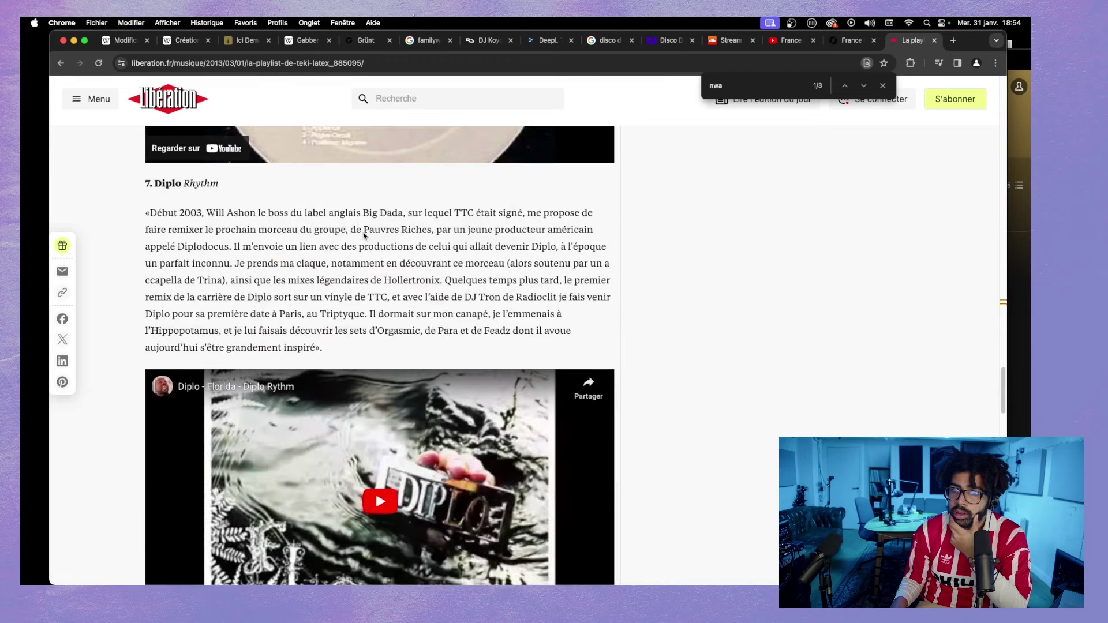
scroll(363, 235, "down", 3)
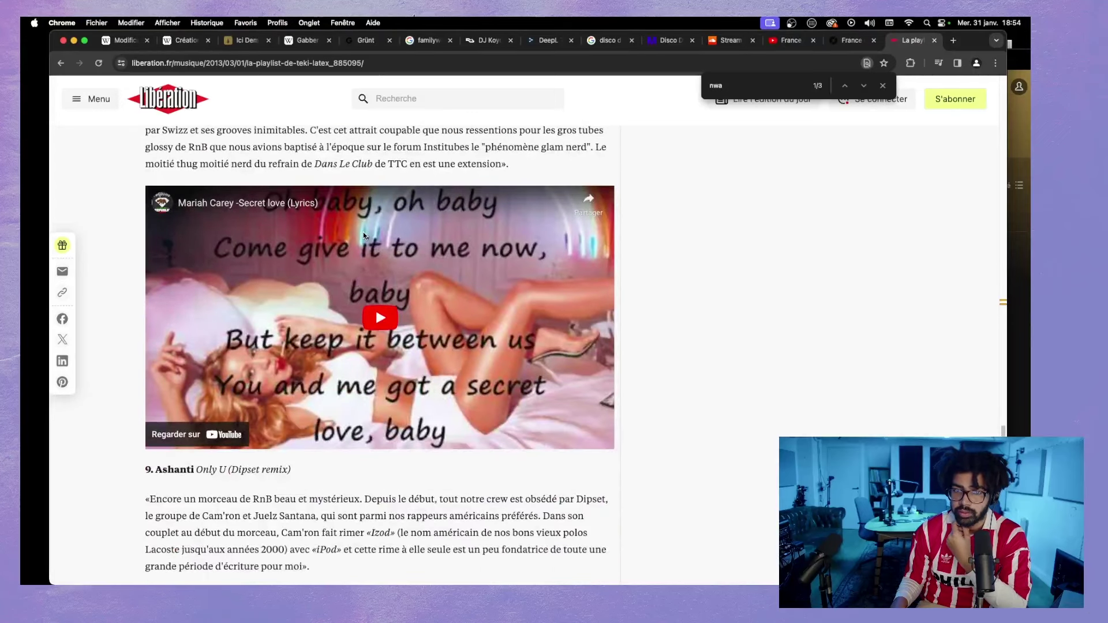
scroll(363, 234, "up", 4)
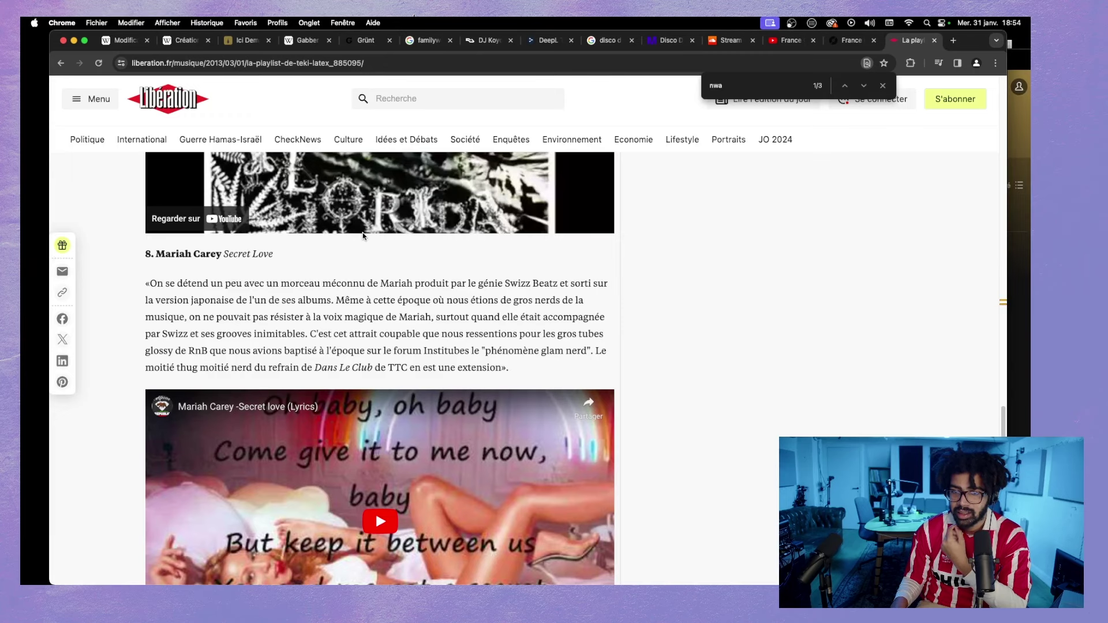
scroll(363, 235, "down", 10)
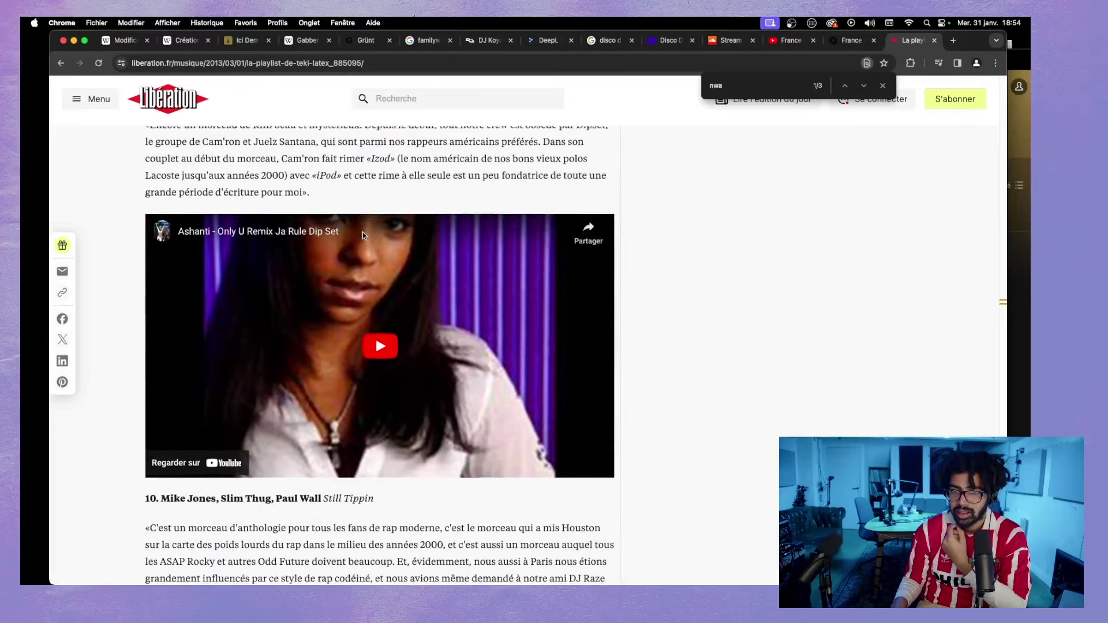
scroll(362, 232, "up", 2)
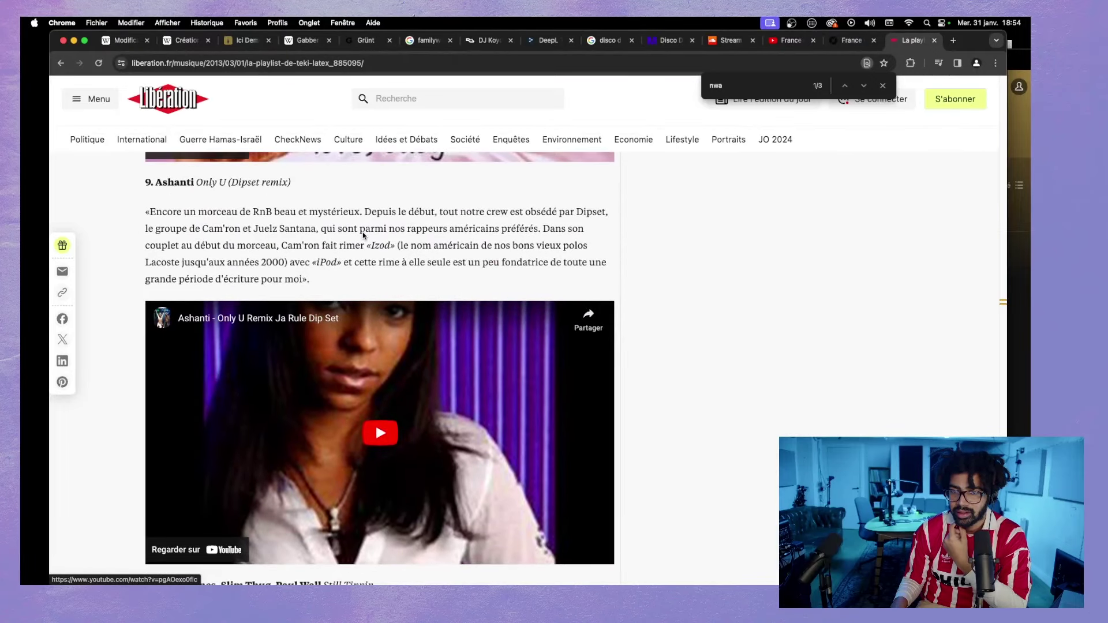
scroll(362, 235, "down", 9)
scroll(362, 237, "up", 3)
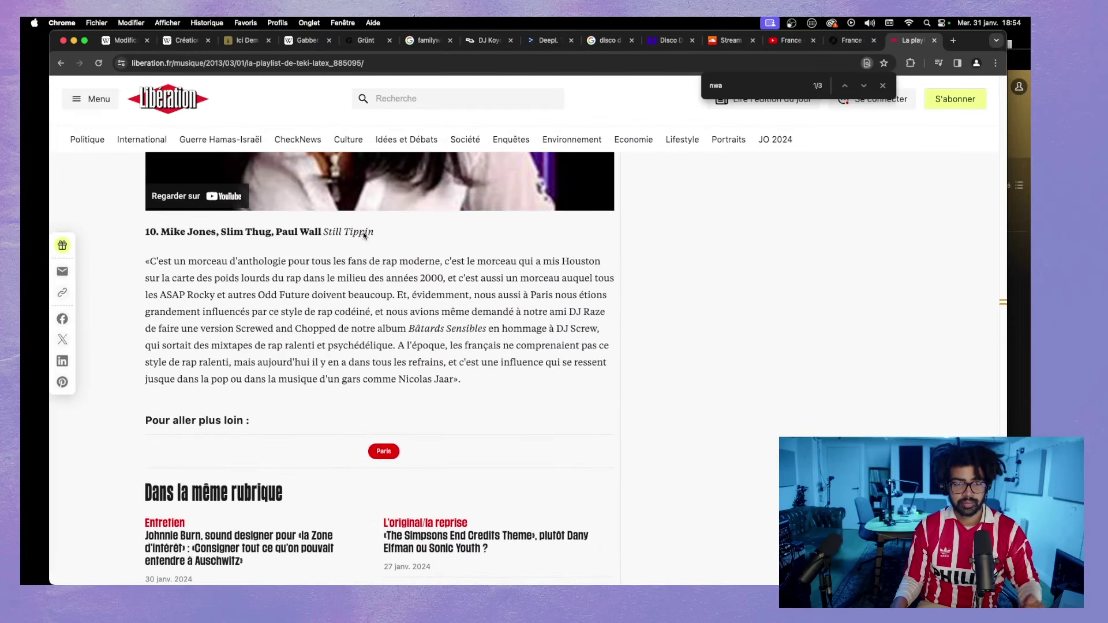
scroll(364, 234, "up", 1)
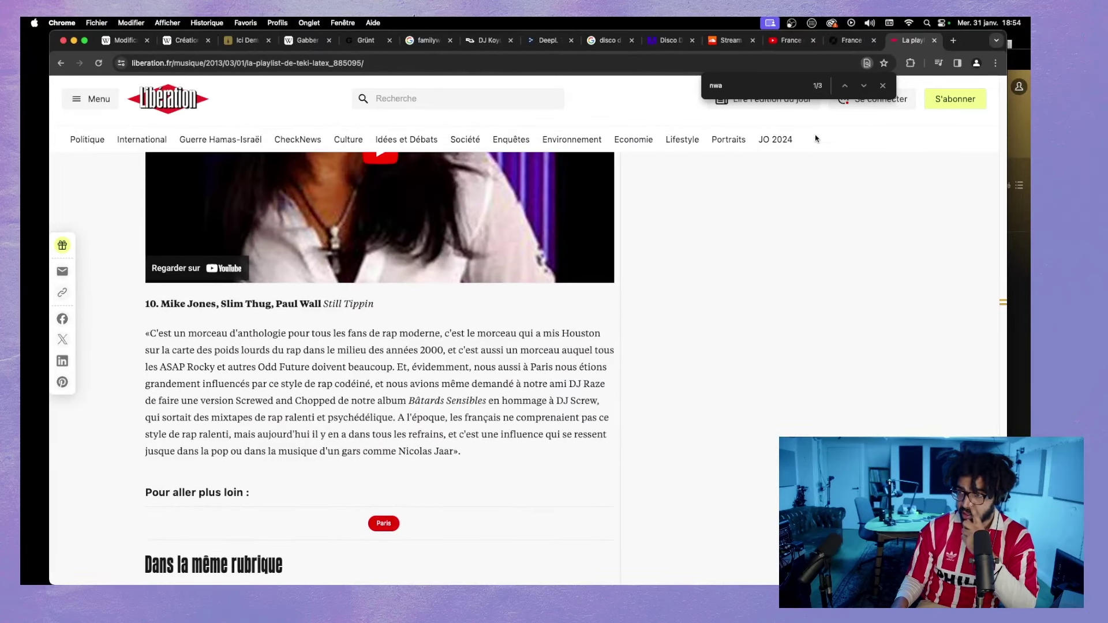
- Switch to Spotify, pause the playing track and go back from the Ghettotech folder to the top of the library
left_click(1022, 121)
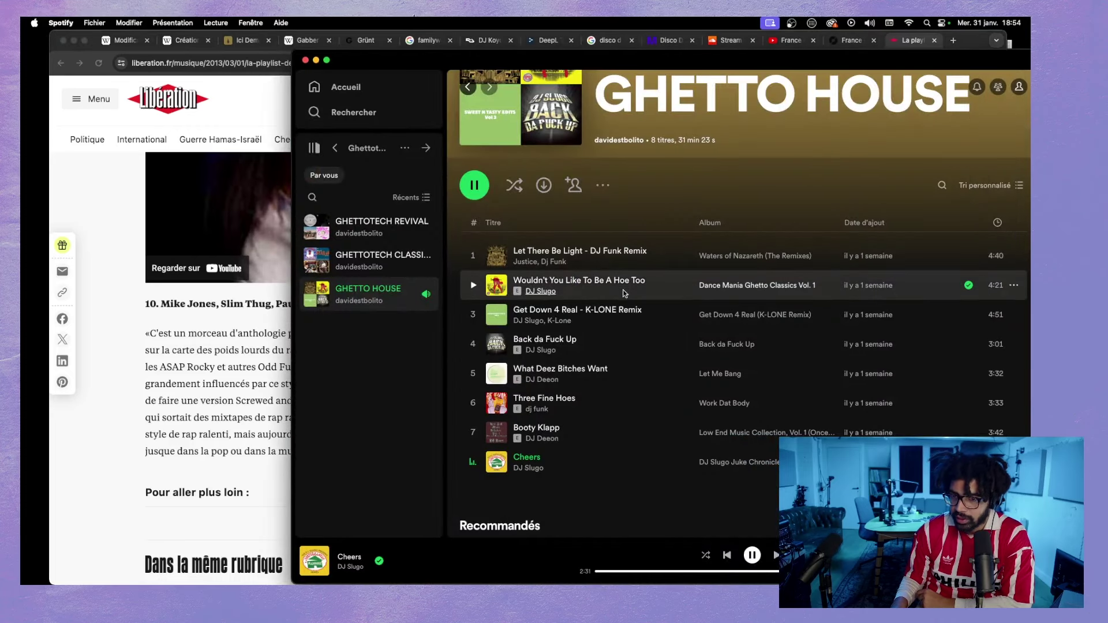
left_click(752, 556)
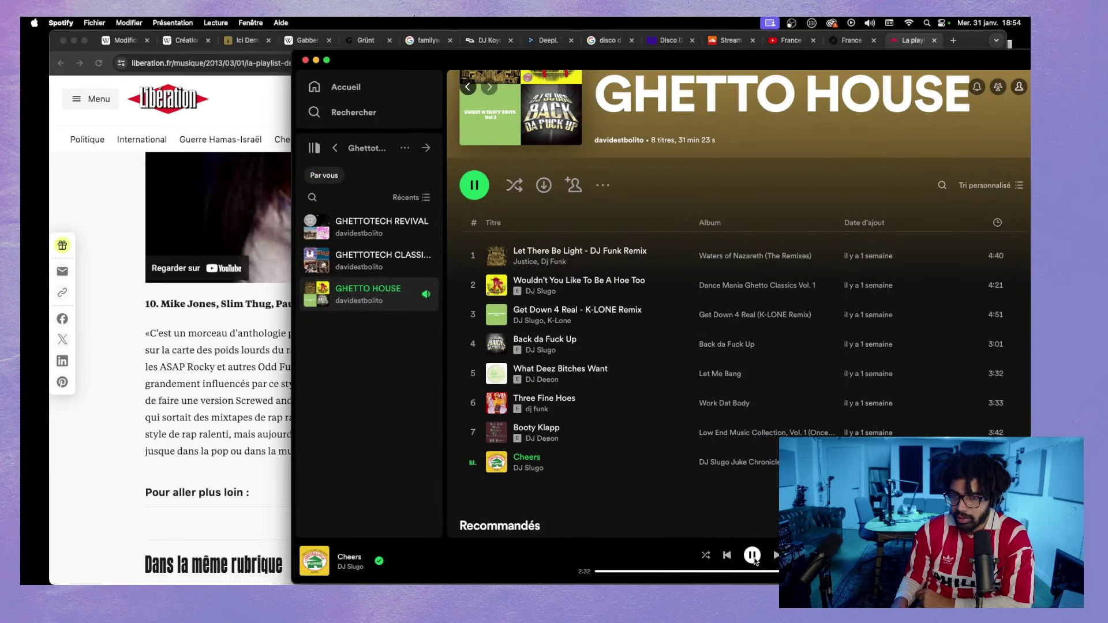
left_click(339, 150)
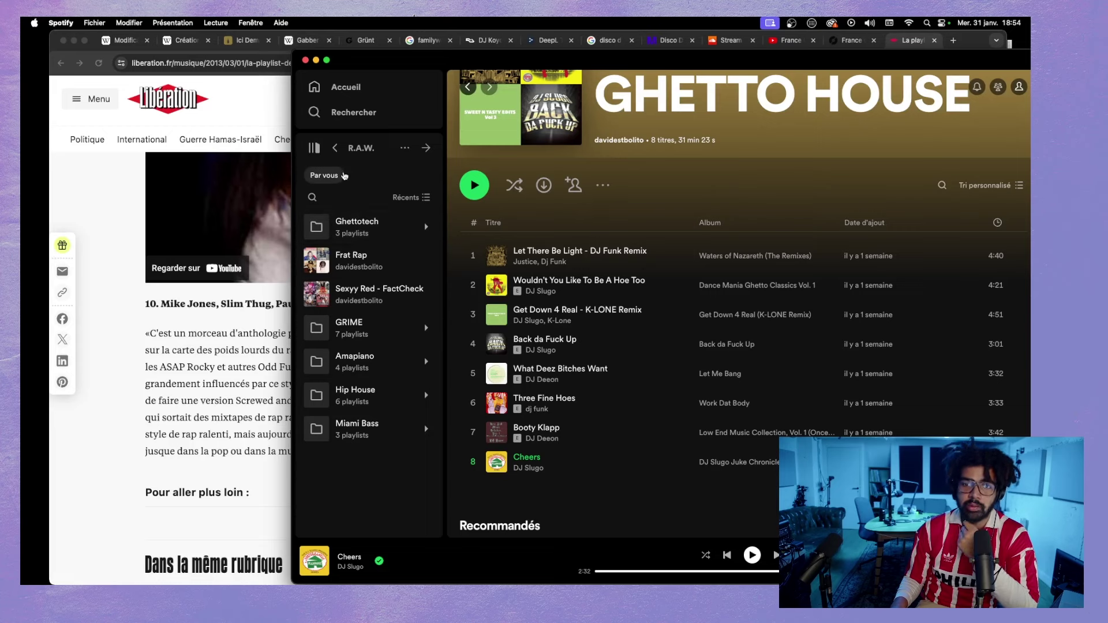
left_click(335, 150)
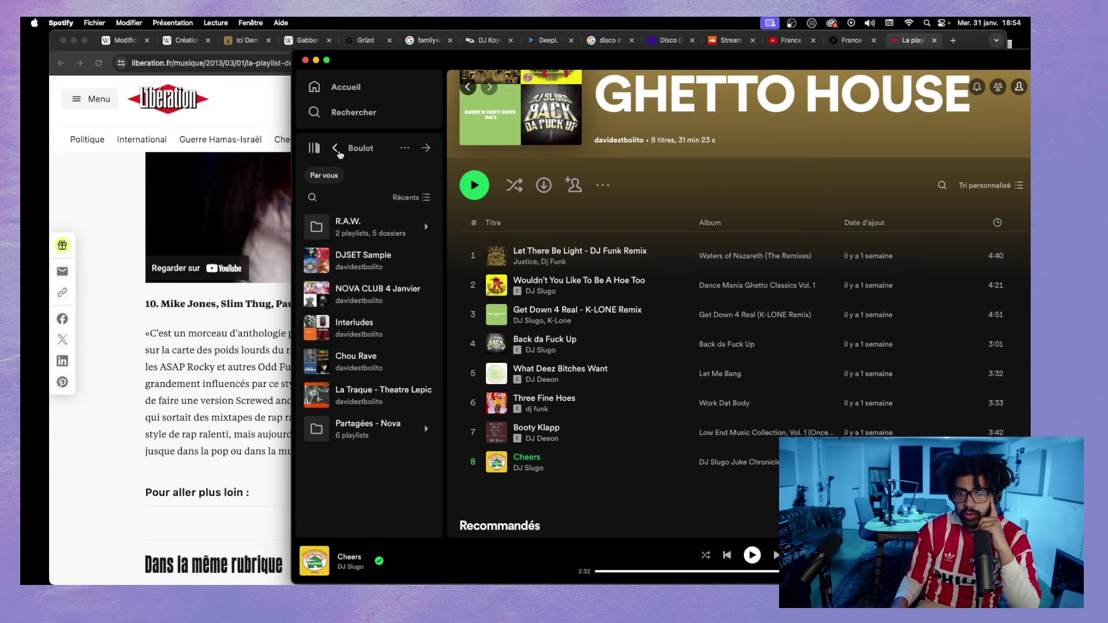
left_click(336, 149)
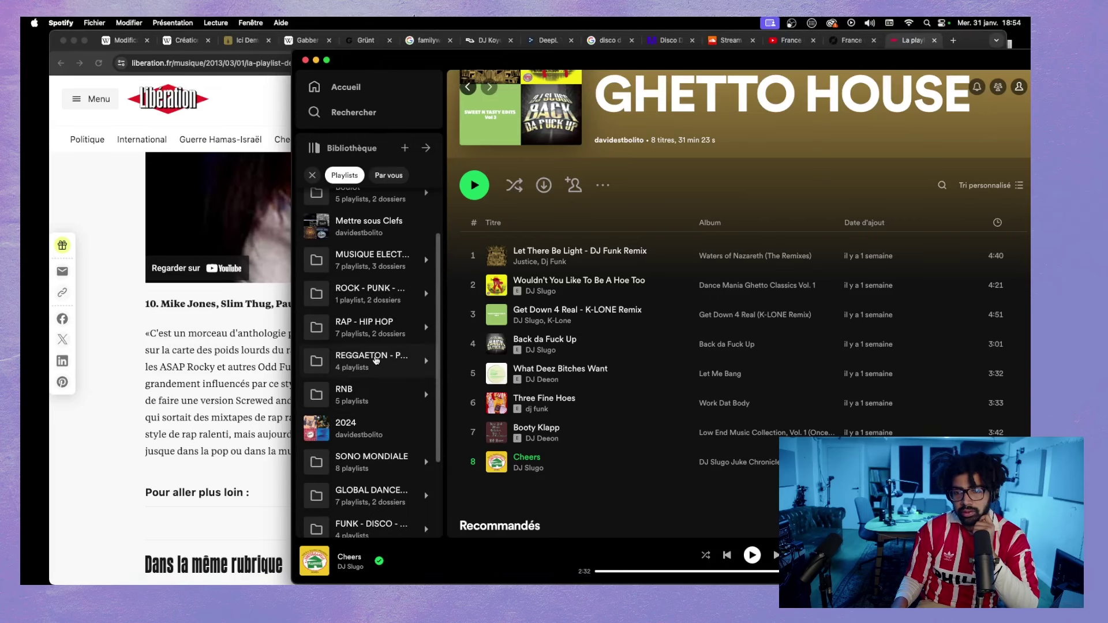
left_click(196, 352)
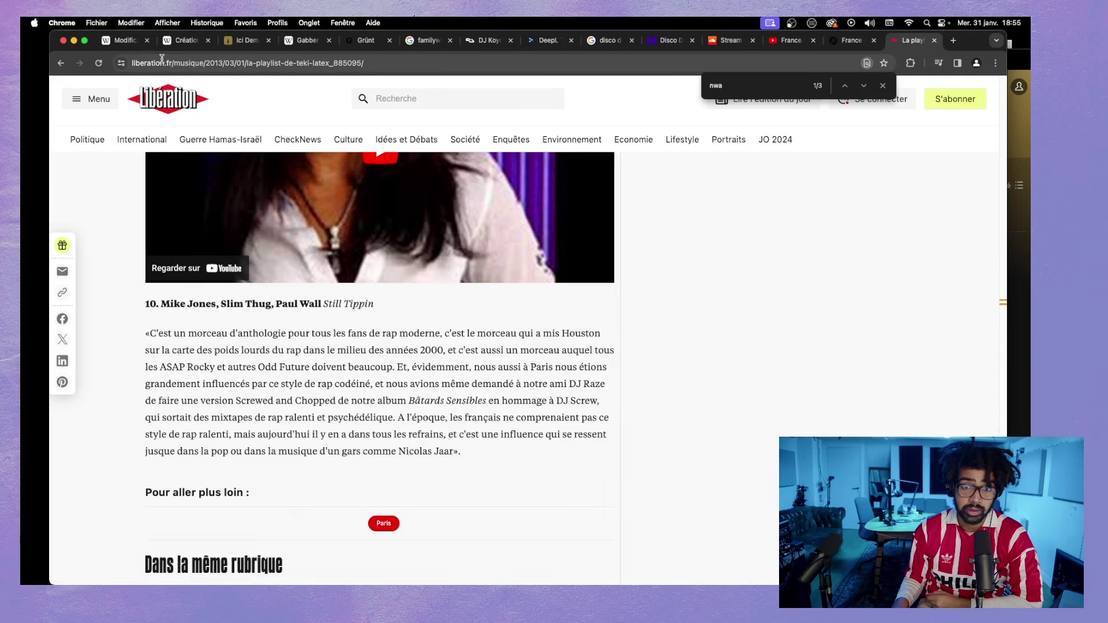
- Return to the Ghettotech article being edited, dismiss the citation preview and look over the France section
left_click(122, 42)
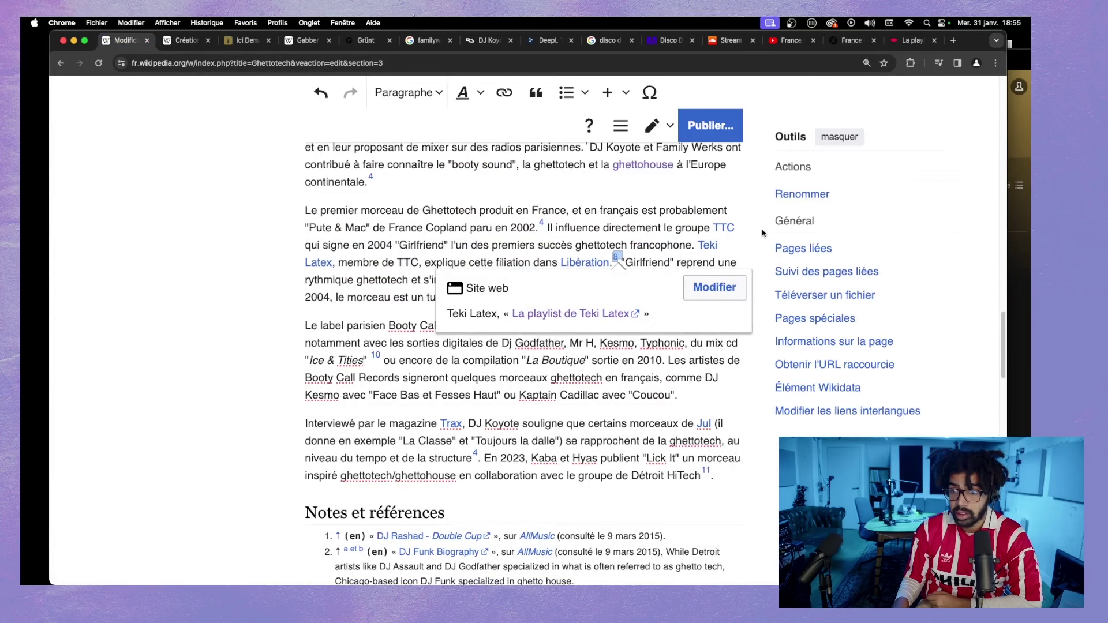
left_click(745, 222)
scroll(578, 238, "up", 5)
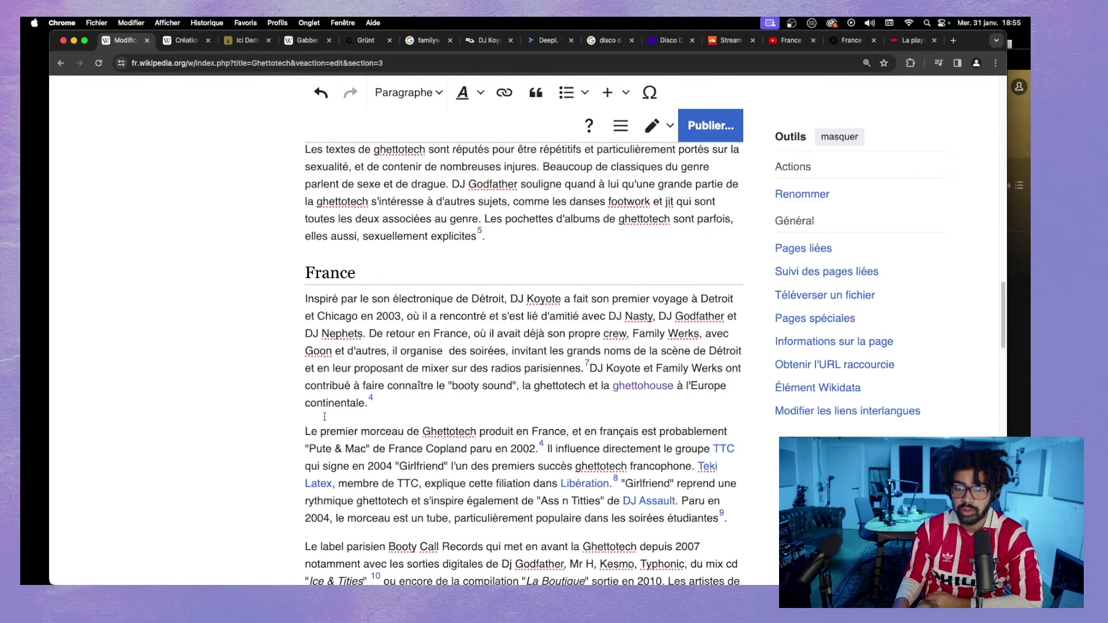
scroll(324, 417, "down", 4)
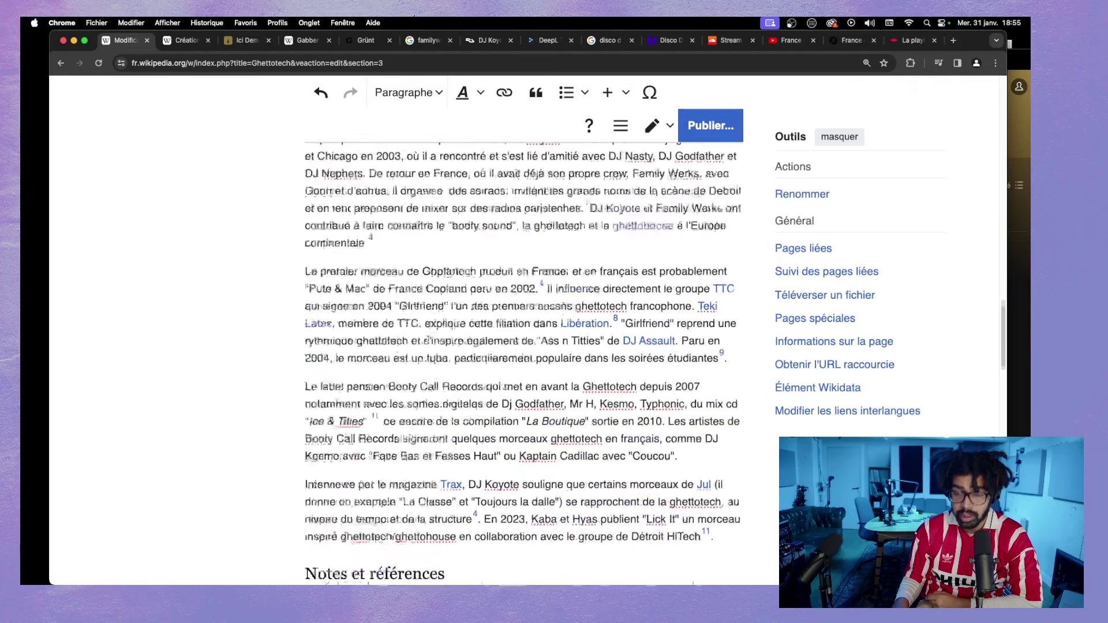
- Look over the end of the France section and the Caractéristiques section in the Ghettotech article
scroll(429, 340, "down", 3)
scroll(410, 344, "up", 3)
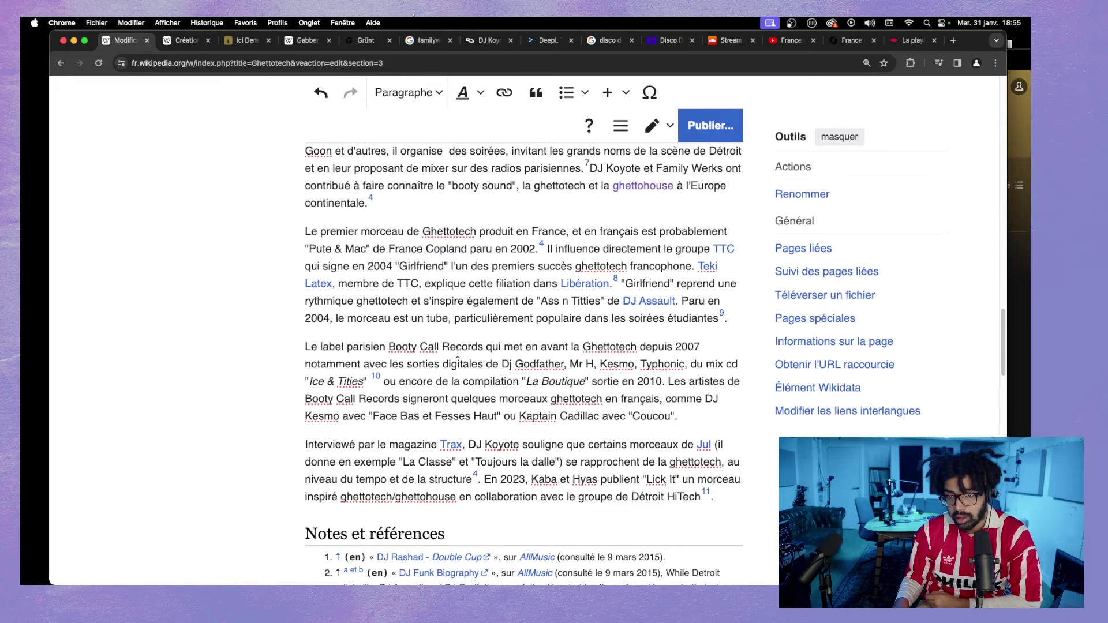
scroll(429, 339, "up", 12)
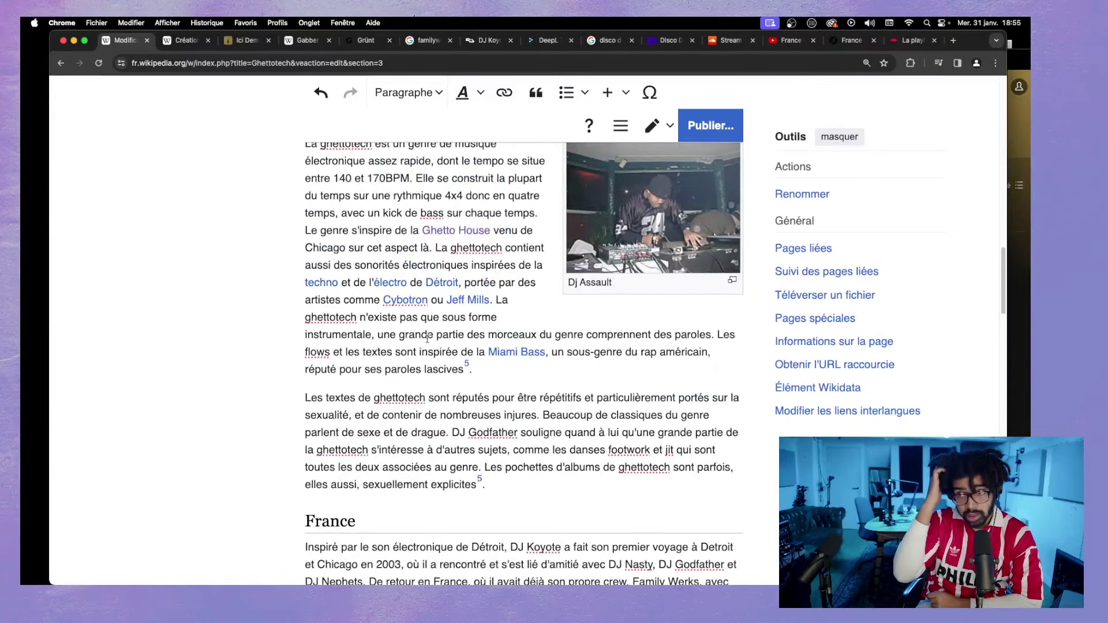
- Search Google for "traxmag" in the existing results tab and look through the results
left_click(604, 41)
triple_click(277, 103)
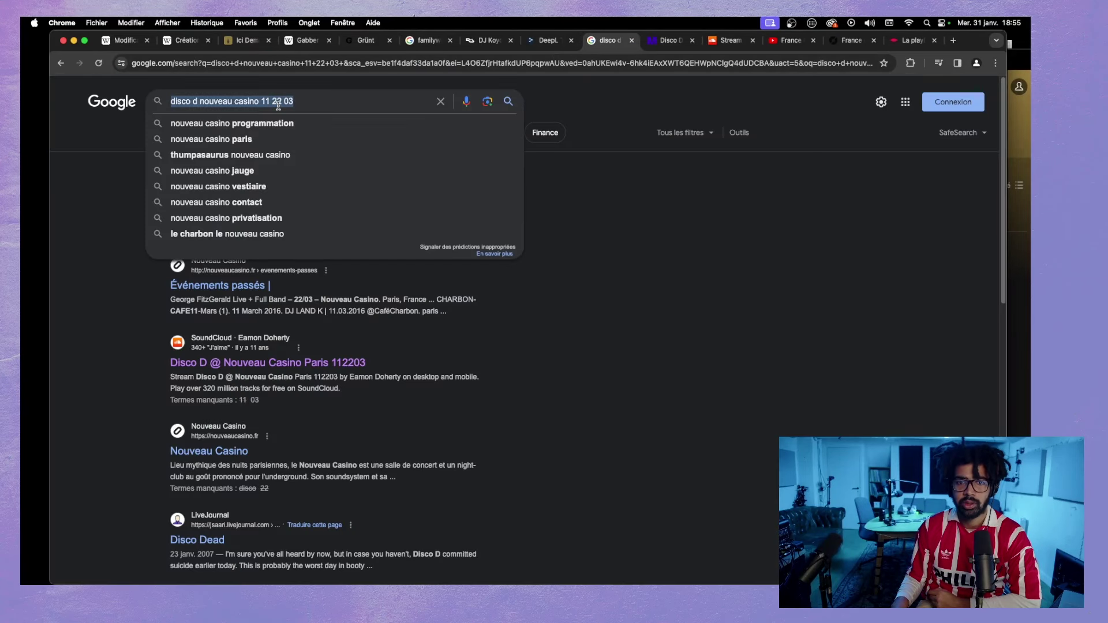
type("traxmag")
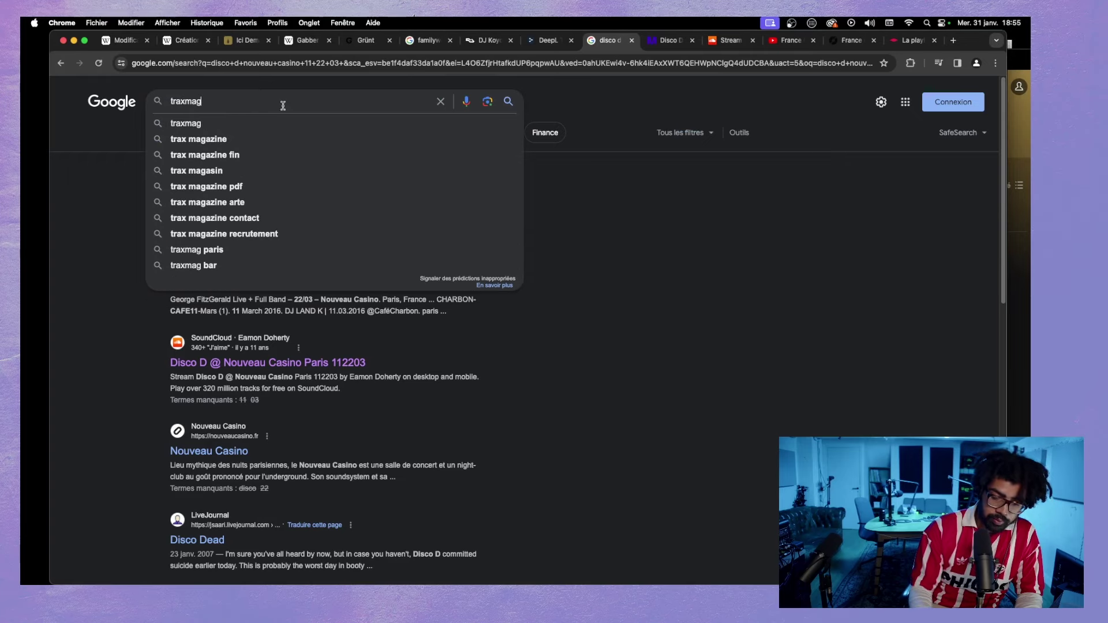
key("Return")
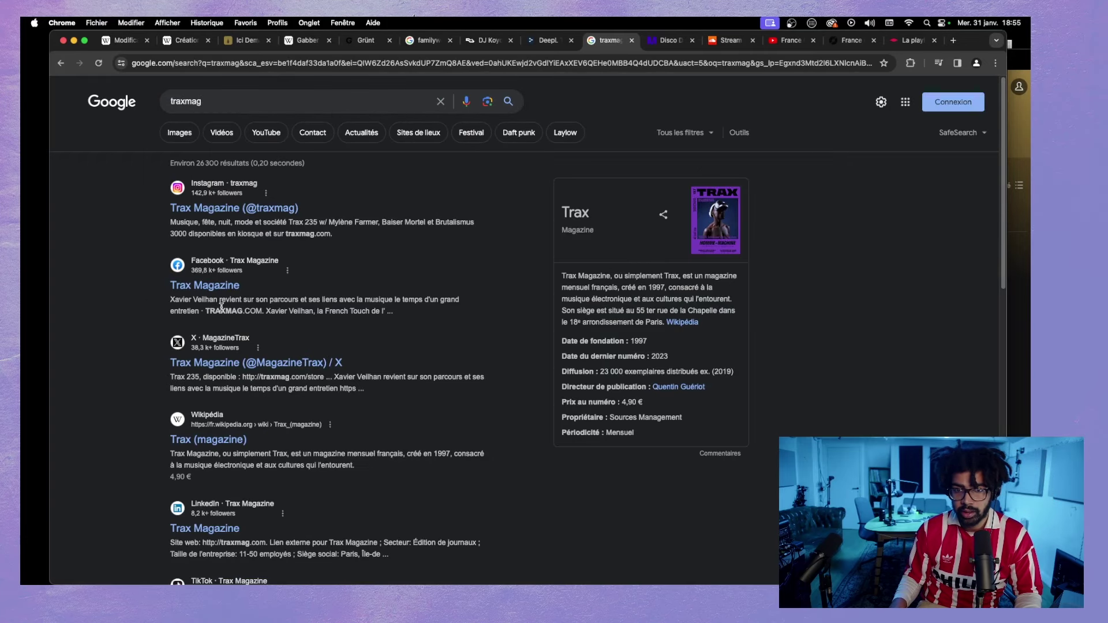
scroll(229, 298, "down", 3)
scroll(235, 302, "down", 3)
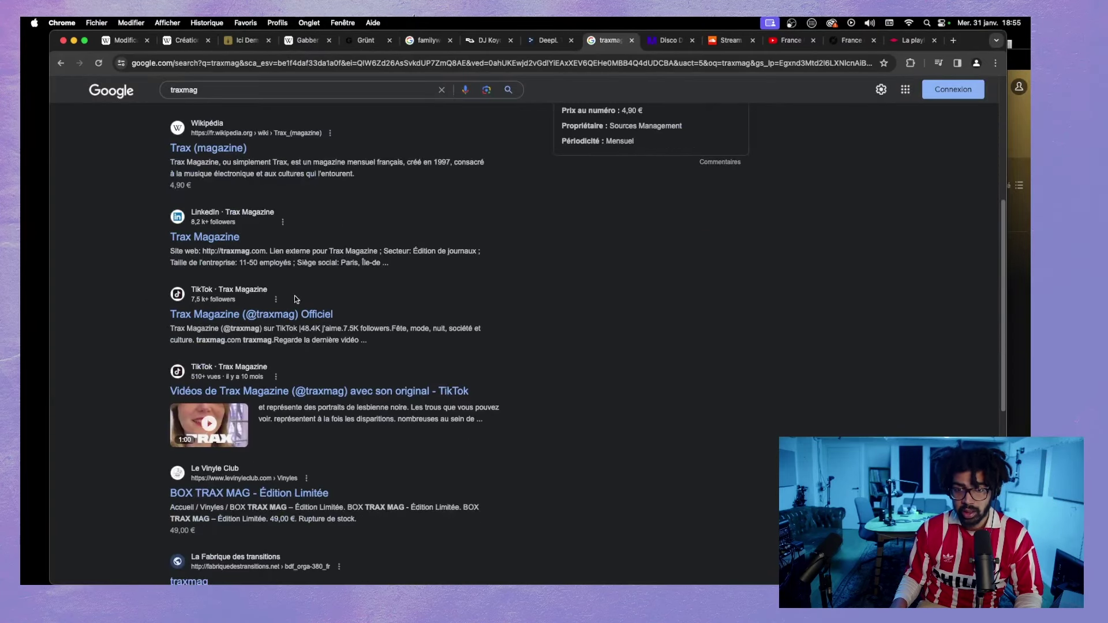
- Return to the Ghettotech article being edited and reread its Origines, Caractéristiques and France sections
left_click(124, 40)
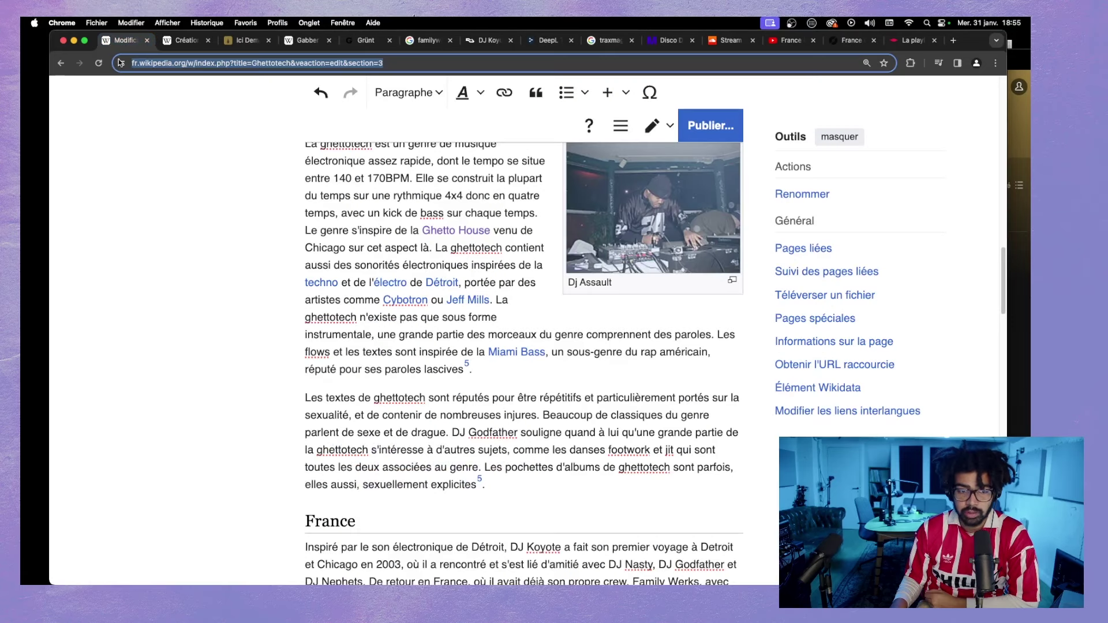
scroll(367, 392, "up", 3)
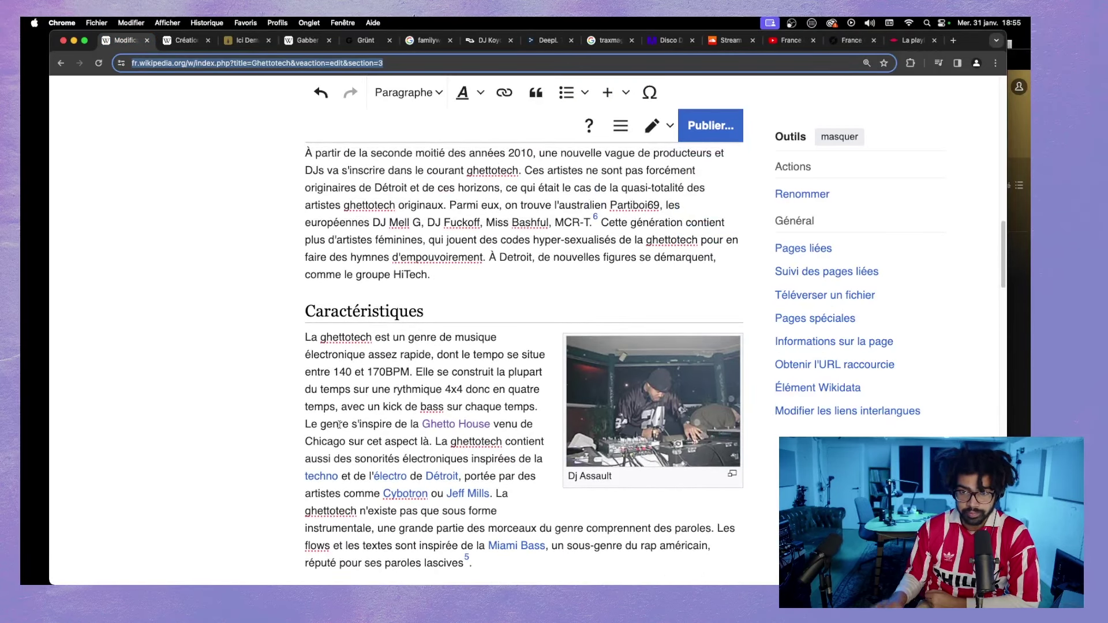
scroll(364, 427, "up", 5)
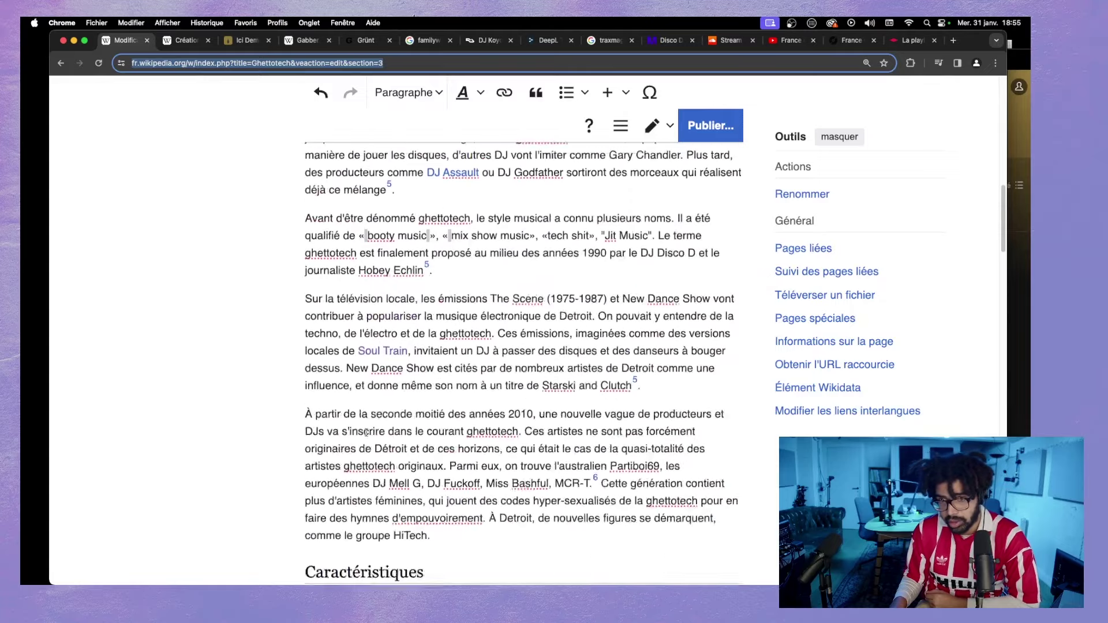
scroll(366, 433, "up", 5)
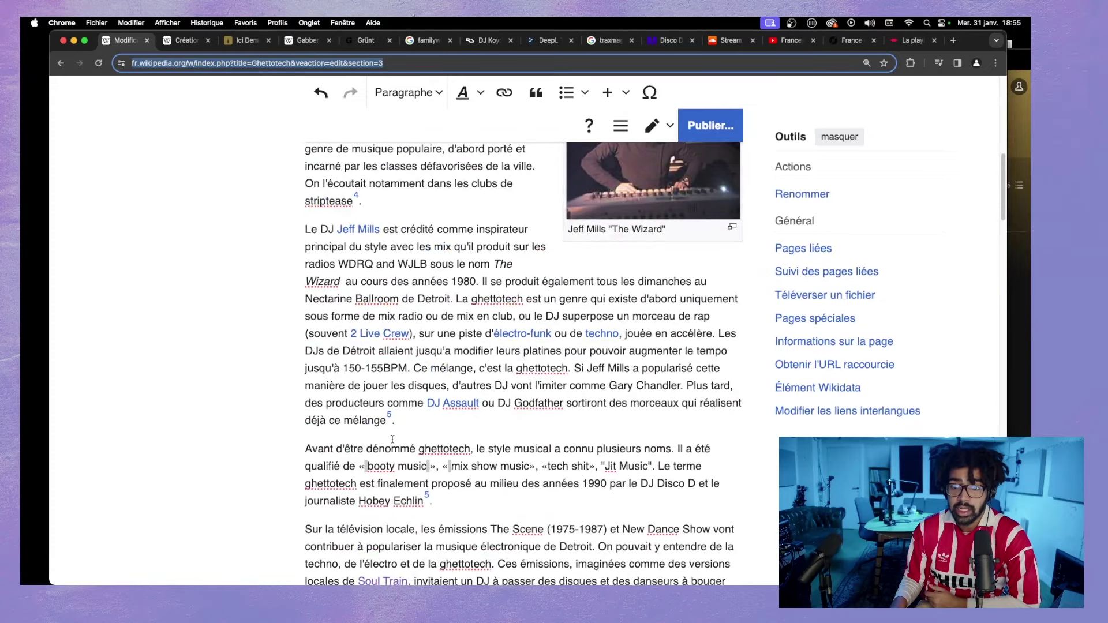
scroll(424, 414, "down", 15)
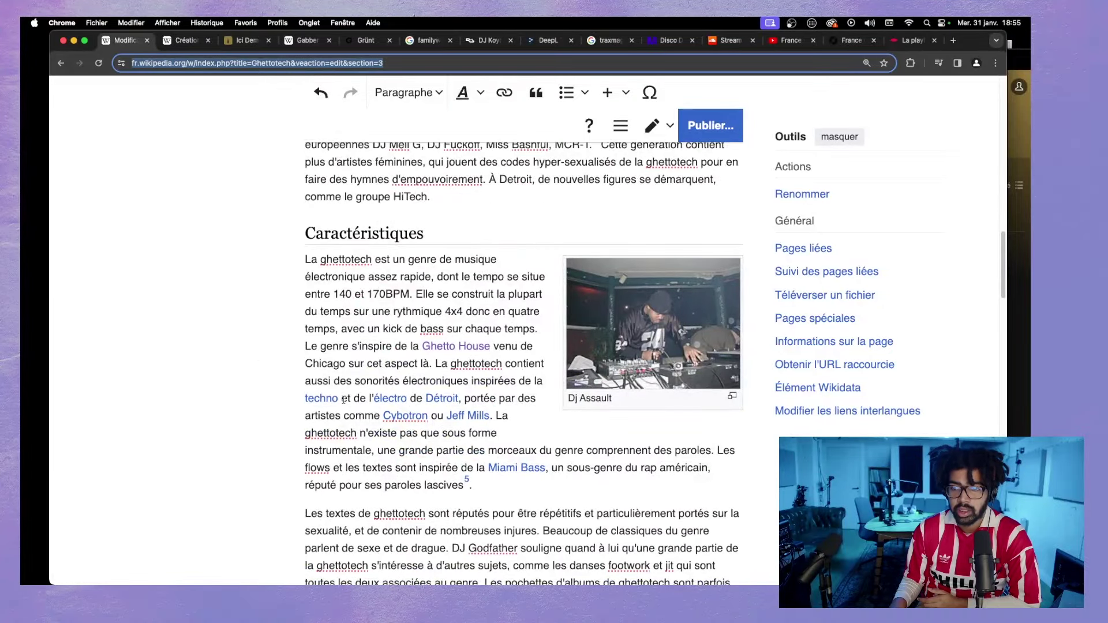
scroll(344, 399, "down", 8)
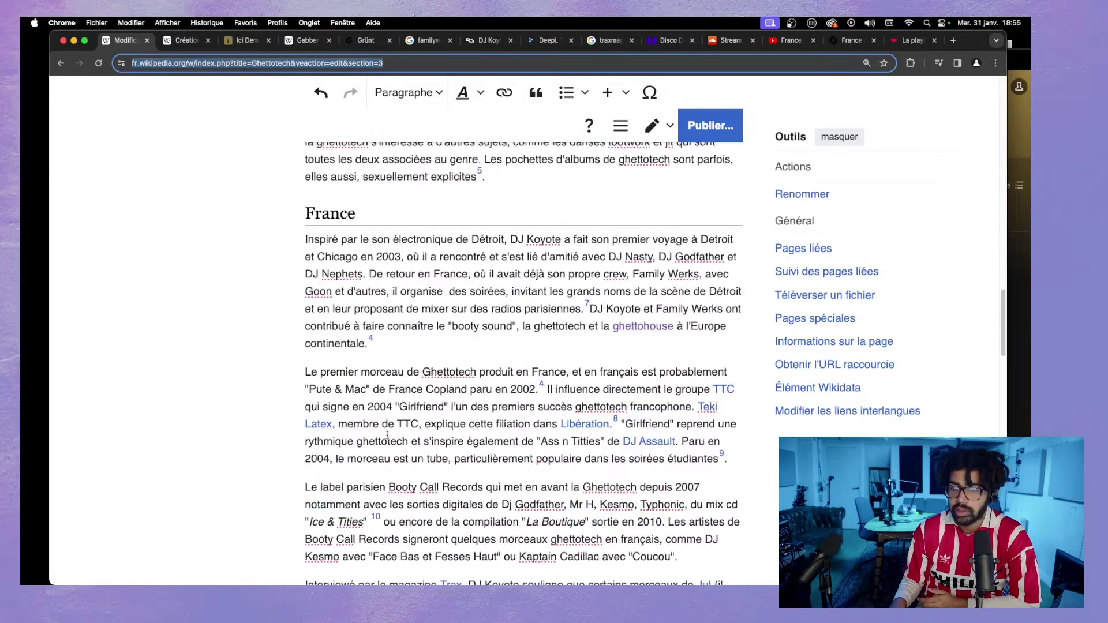
scroll(386, 435, "up", 8)
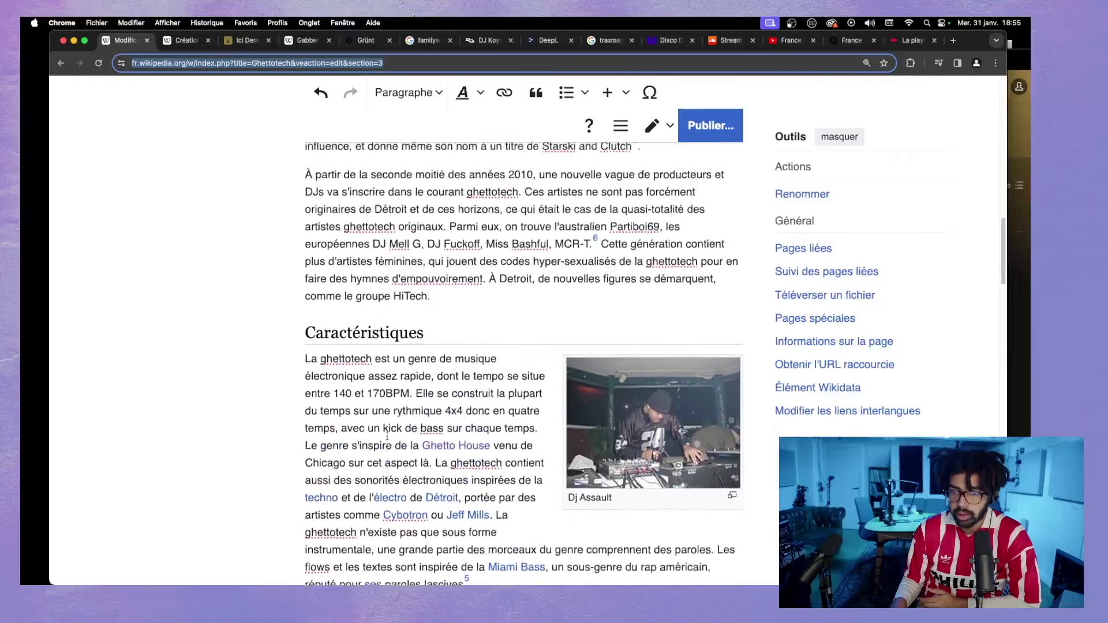
scroll(386, 437, "up", 5)
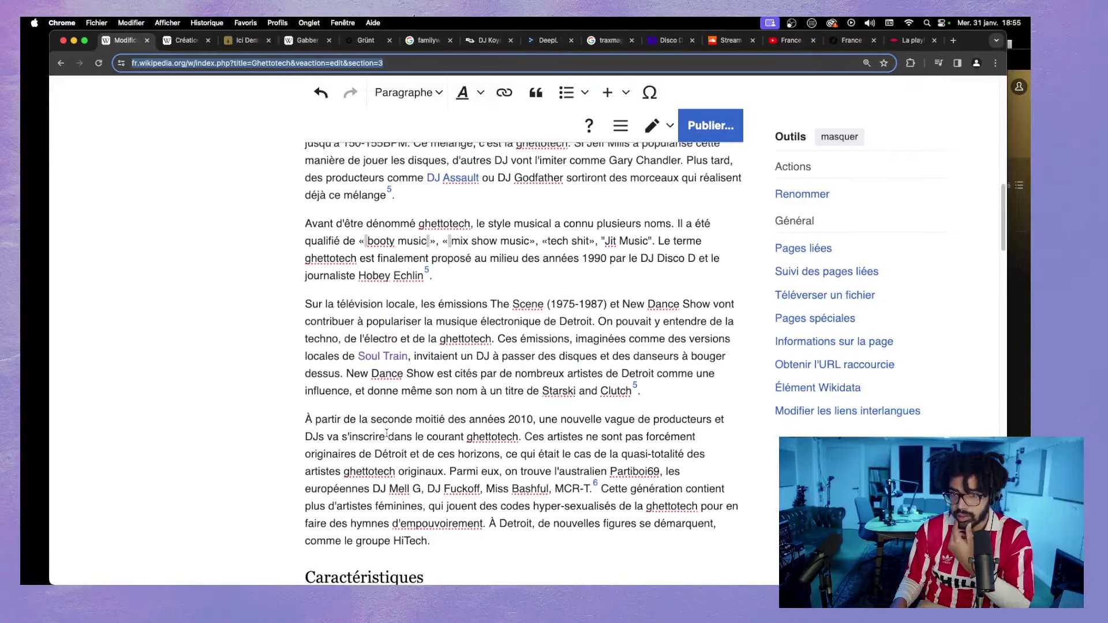
scroll(387, 434, "up", 3)
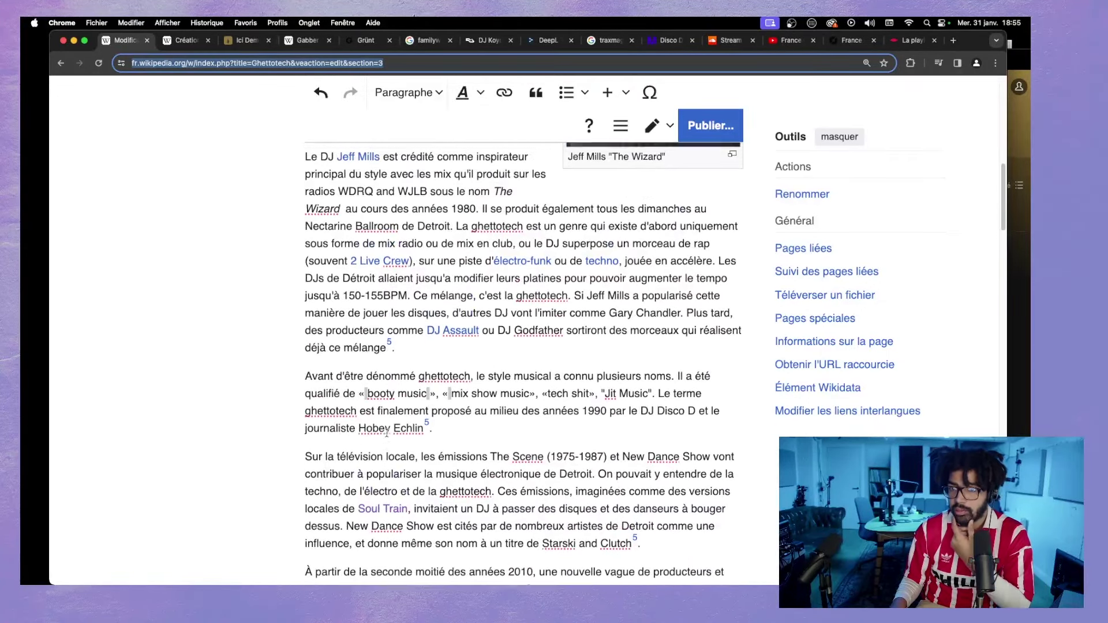
scroll(387, 434, "up", 3)
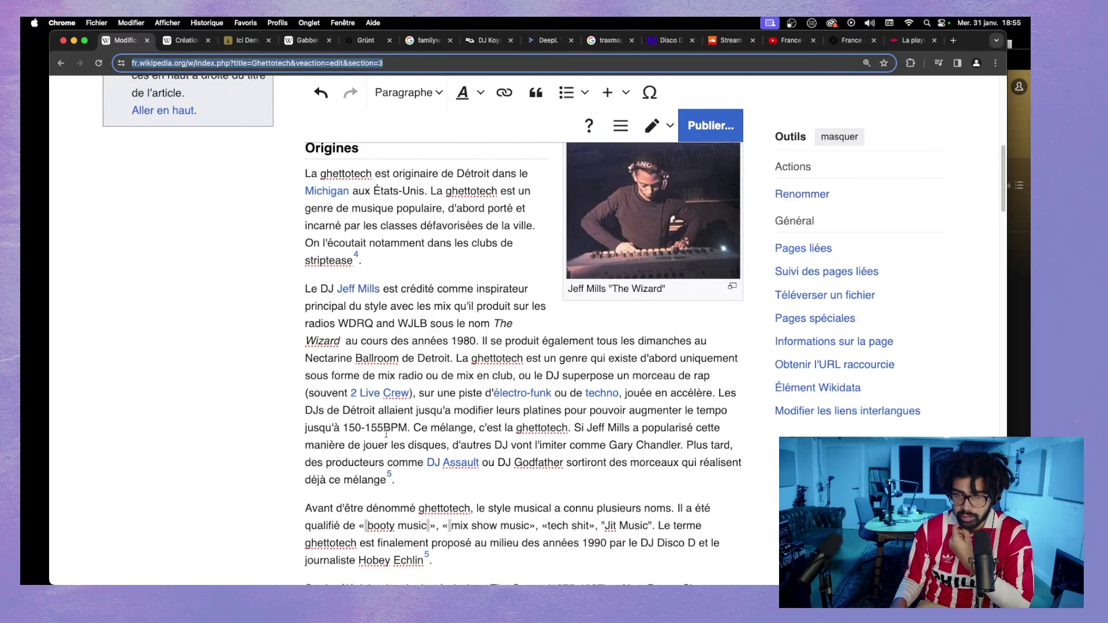
scroll(386, 436, "down", 7)
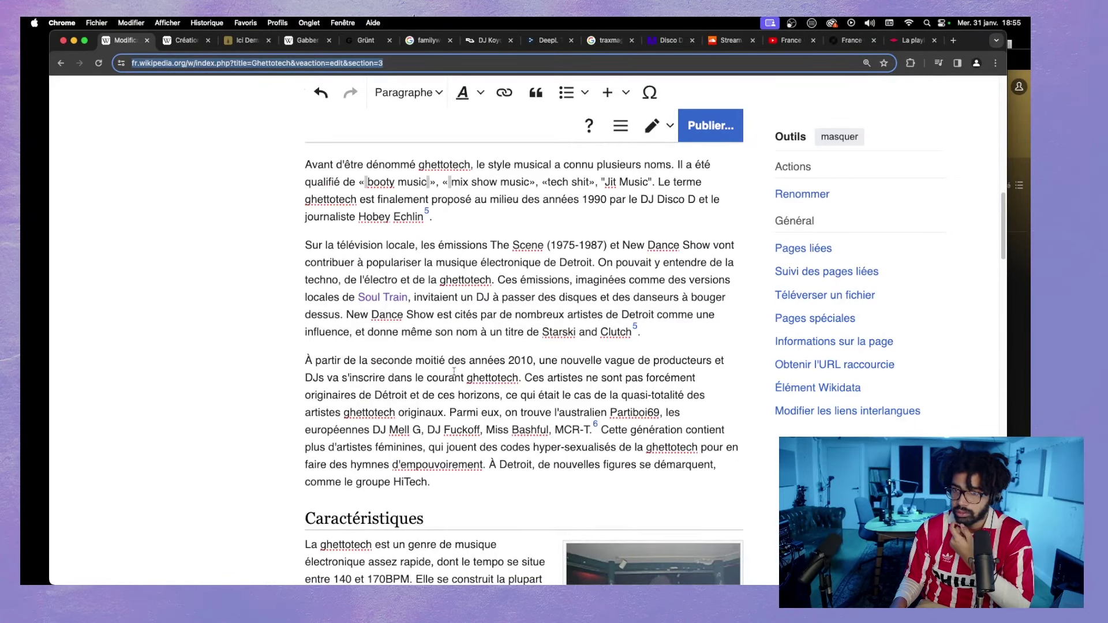
scroll(455, 371, "down", 7)
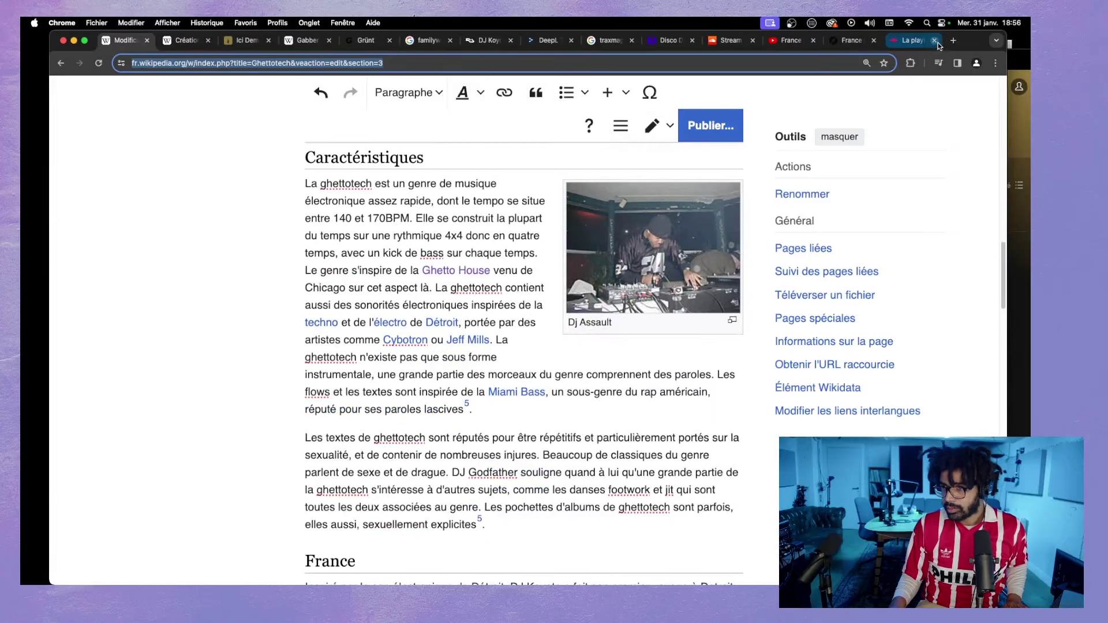
- Switch to Spotify and open the GHETTOTECH CLASSICS playlist from the Ghettotech folder inside Boulot
key("super+Tab")
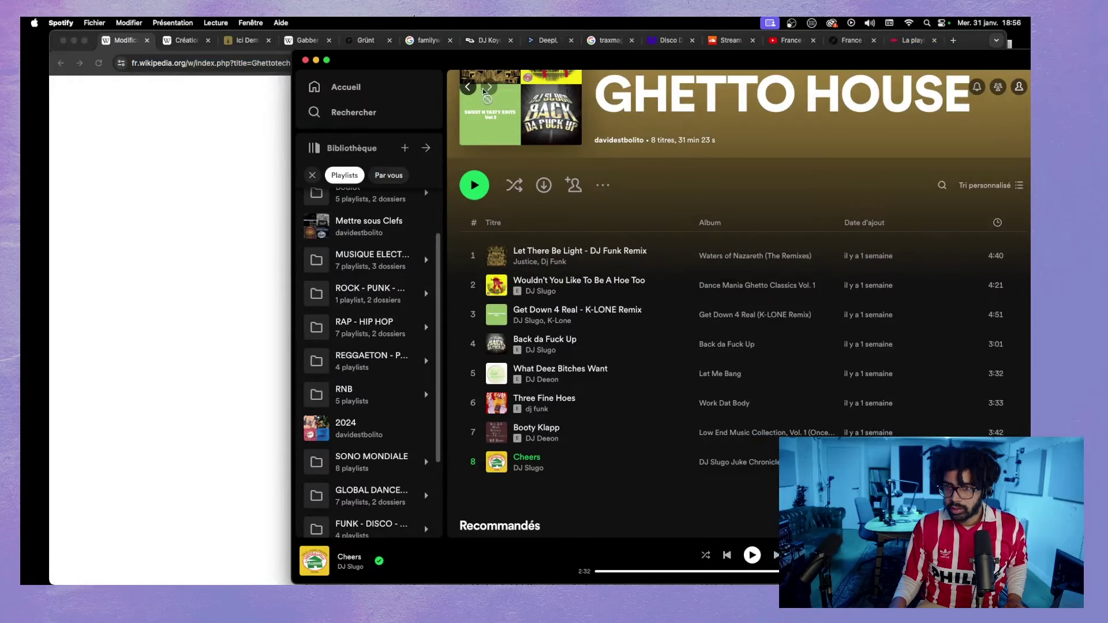
scroll(359, 260, "up", 3)
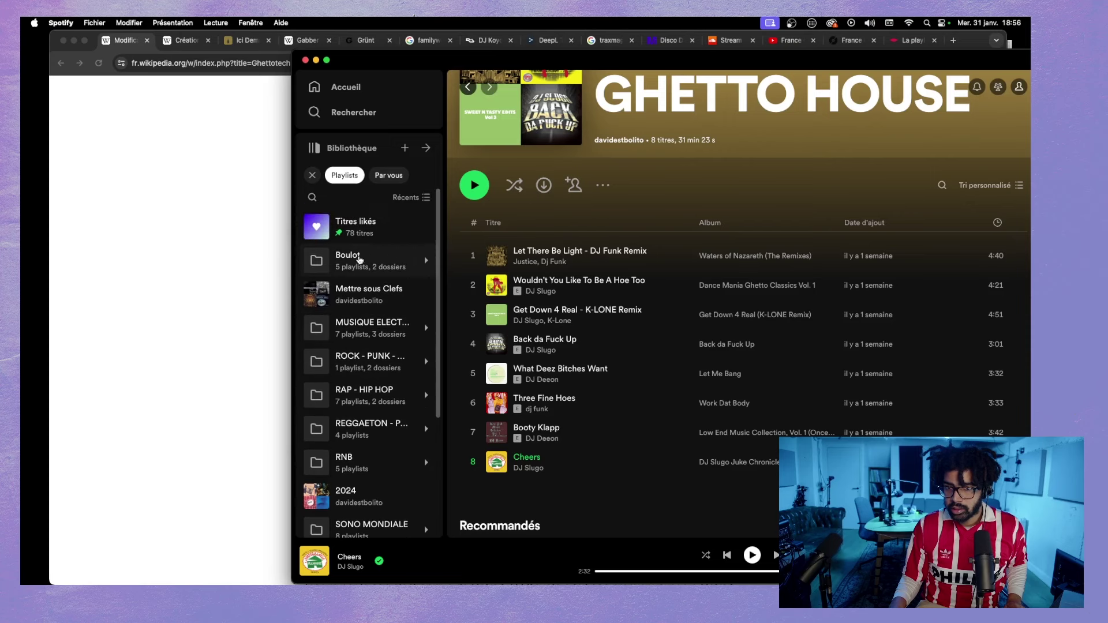
left_click(359, 260)
left_click(363, 227)
left_click(363, 227)
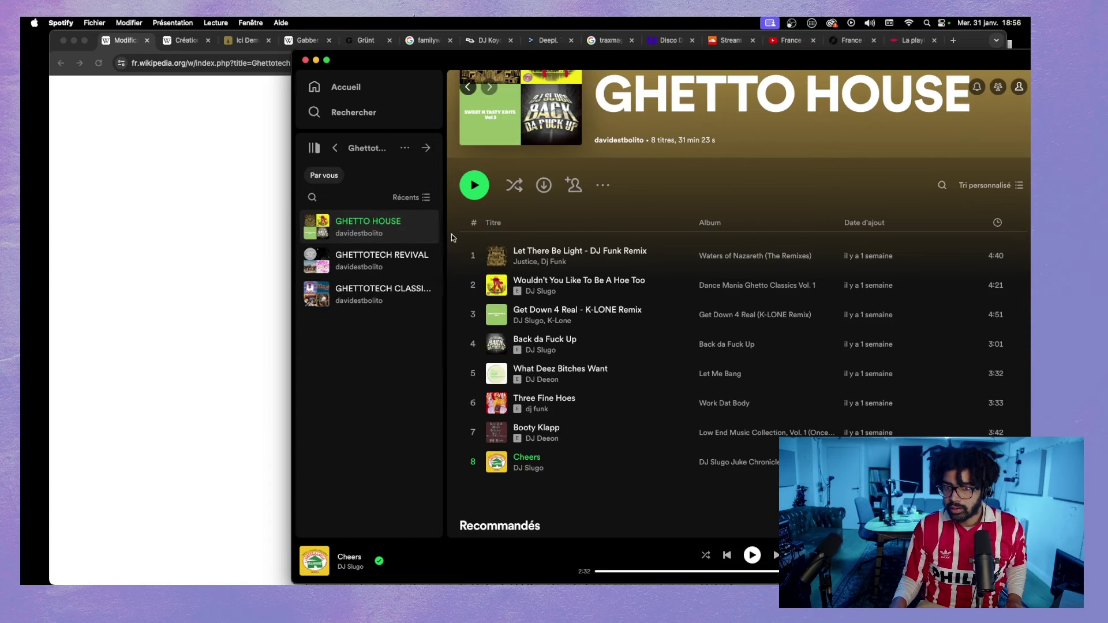
left_click(372, 294)
- Browse the tracks of GHETTOTECH CLASSICS and play Say My Name by DJ Assault
scroll(553, 345, "down", 5)
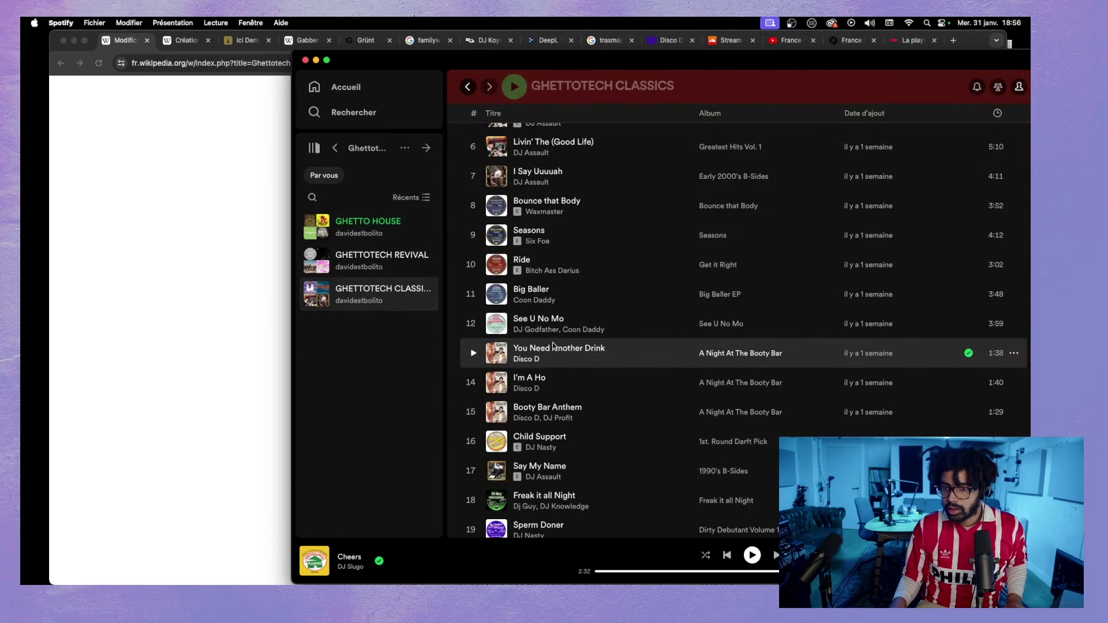
scroll(553, 345, "up", 4)
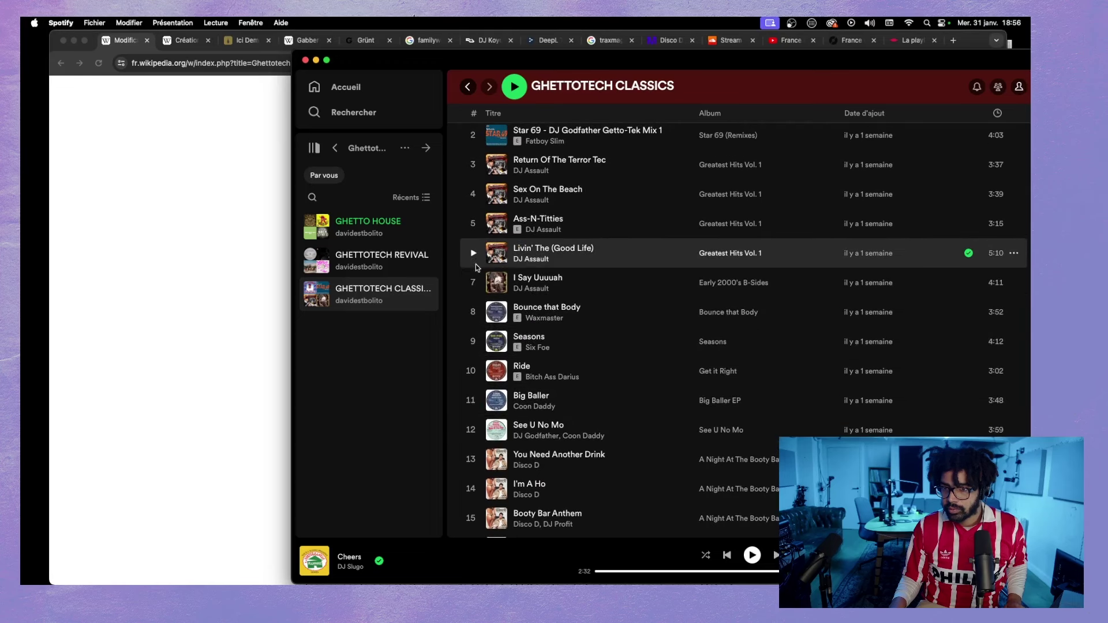
scroll(476, 308, "down", 4)
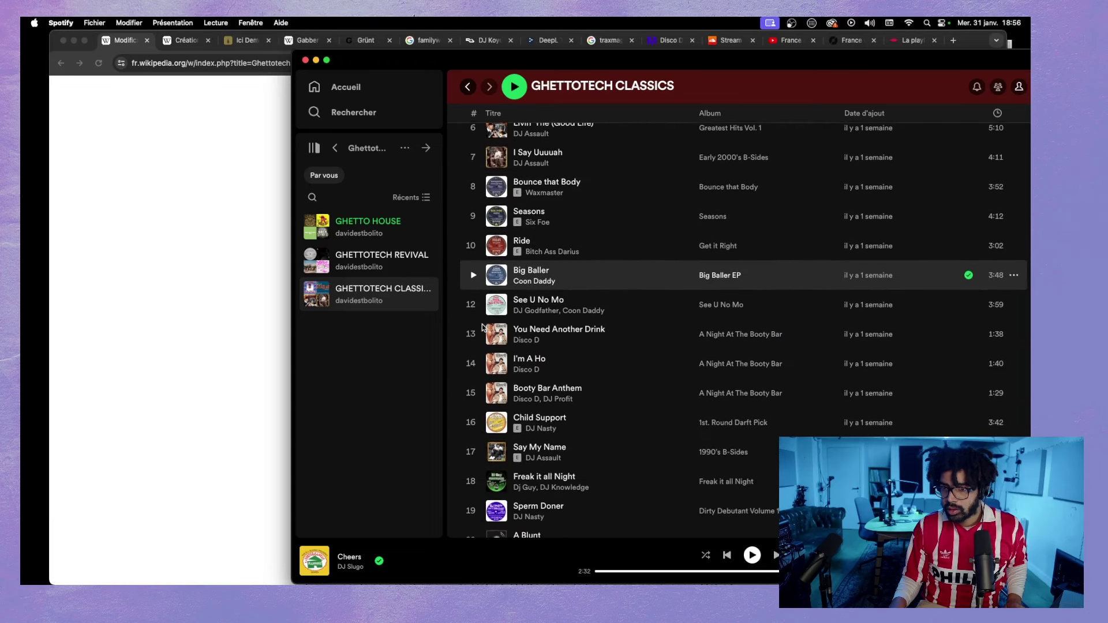
scroll(483, 327, "down", 3)
scroll(483, 324, "down", 7)
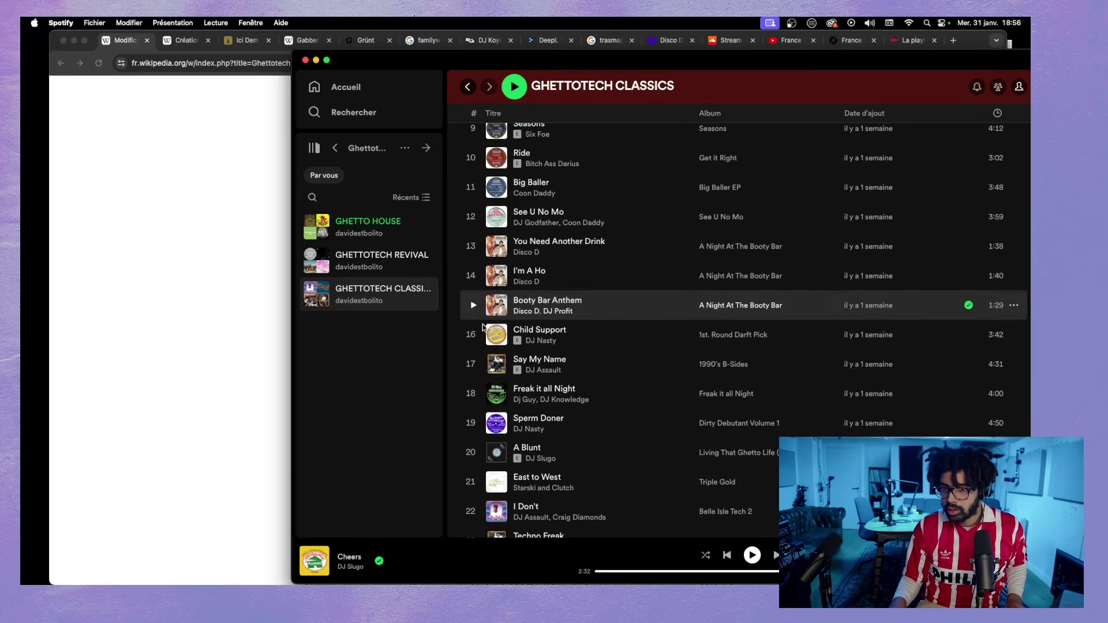
left_click(473, 167)
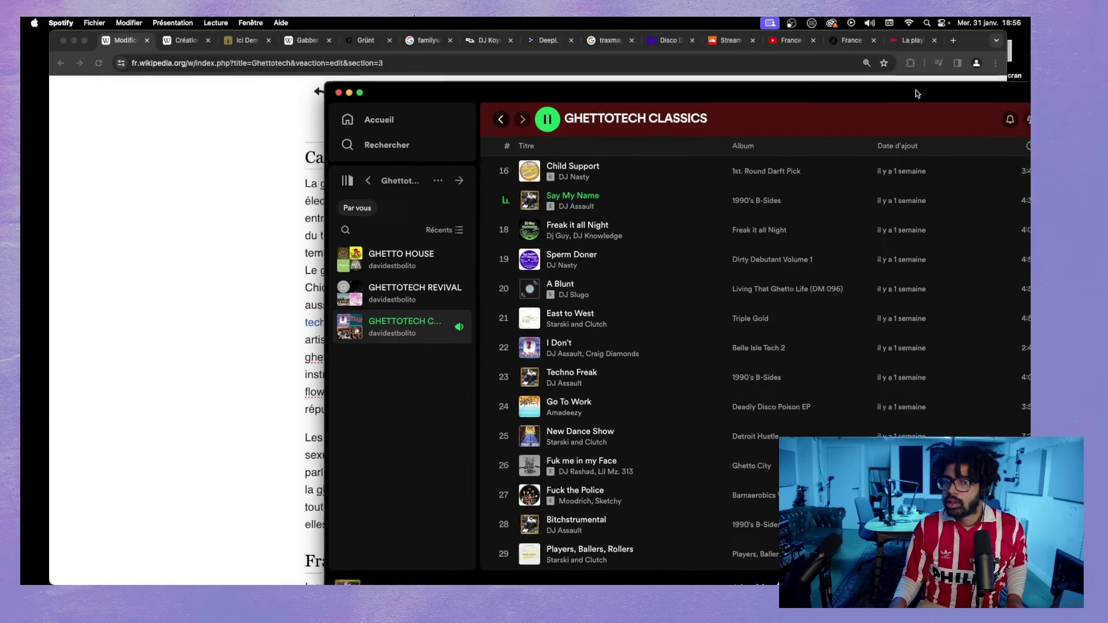
- Back in Chrome, search for "oral history ghettotech" in a new tab, then open and skim the Red Bull Music Academy article "Ghettotech: An Oral History"
left_click(247, 386)
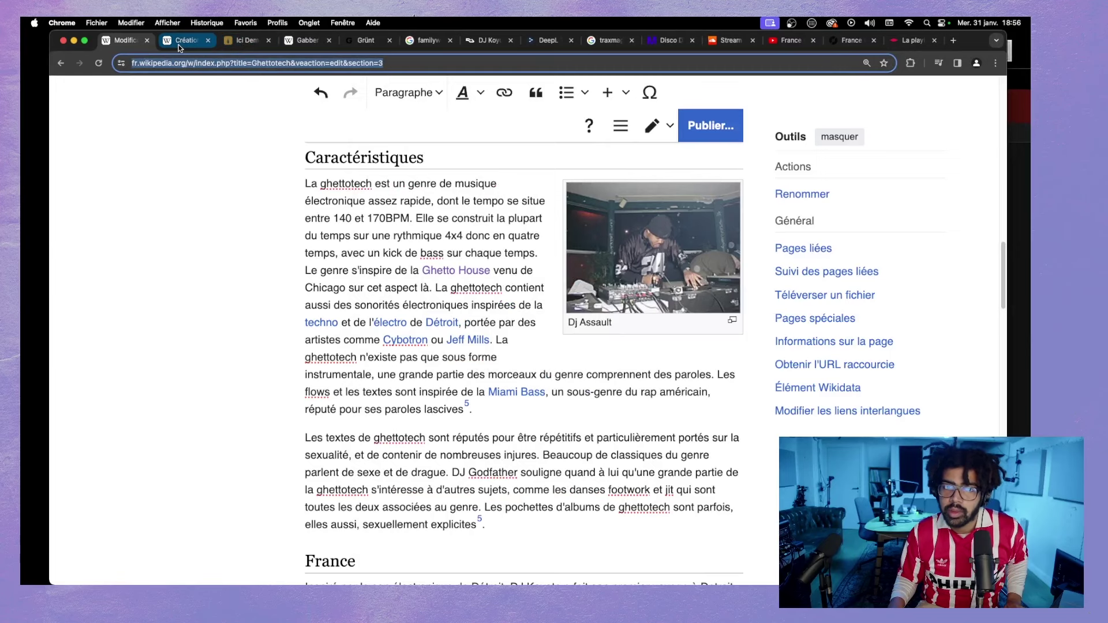
scroll(752, 135, "up", 6)
key("super+t")
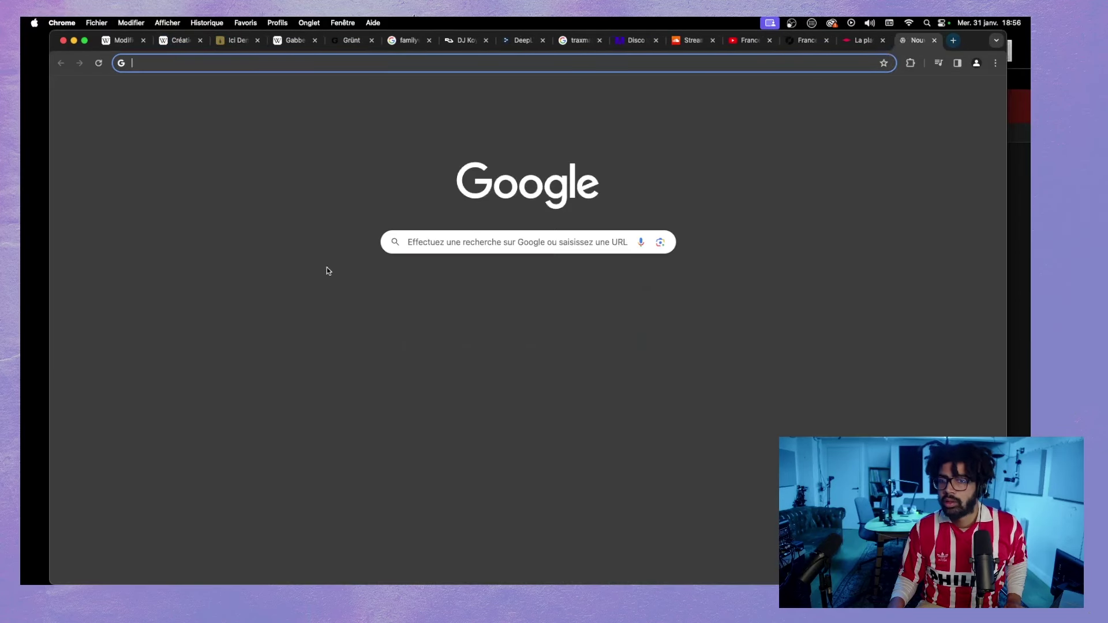
left_click(438, 240)
type("or")
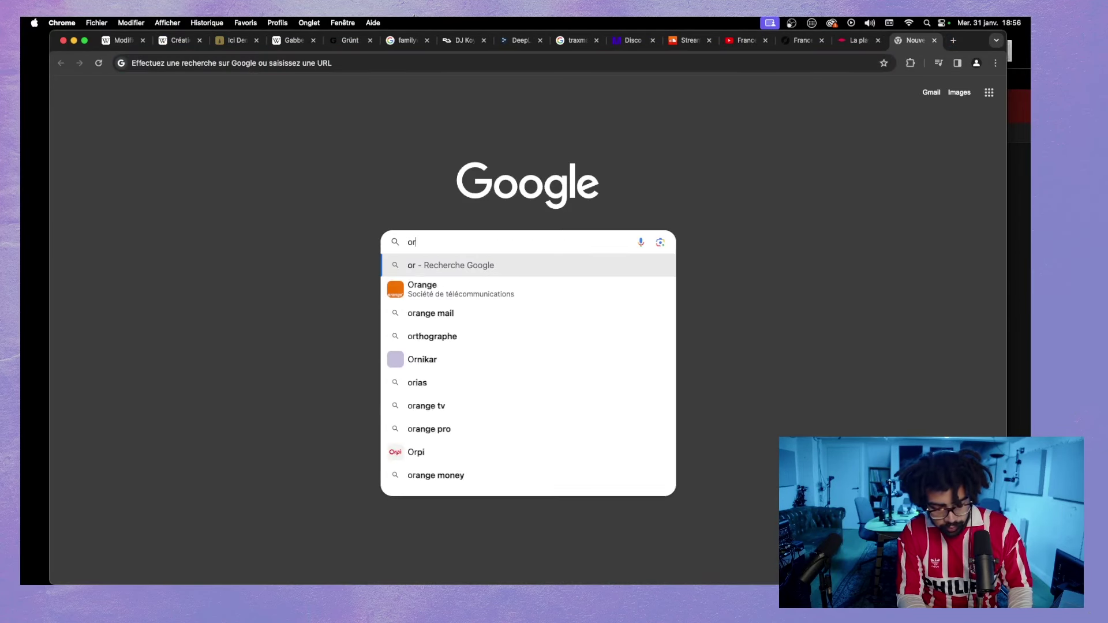
type("al history ghettotech")
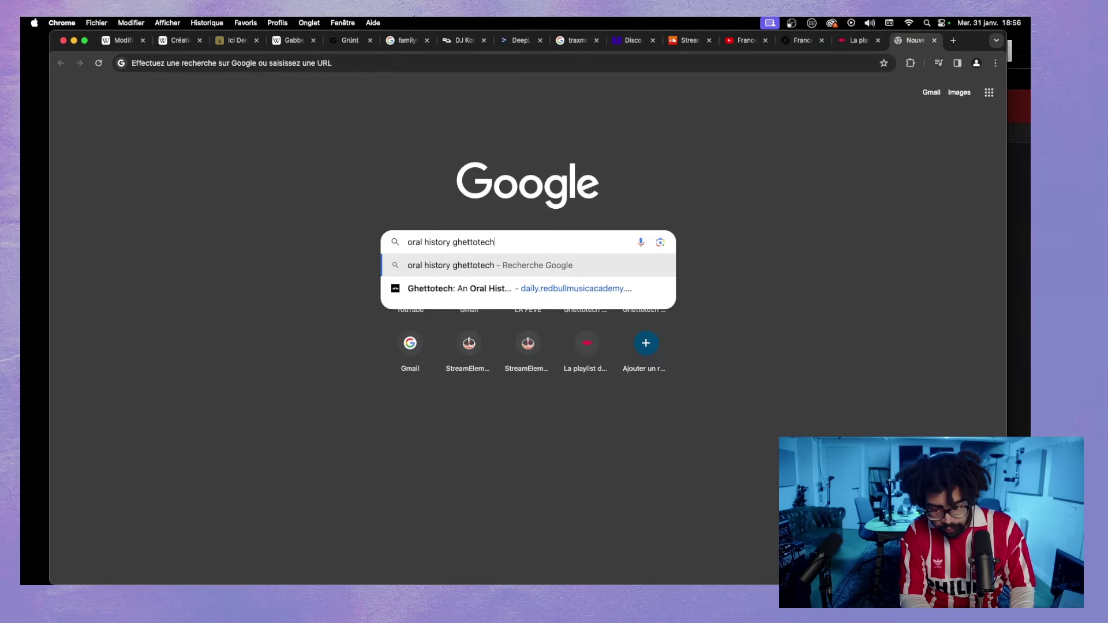
key("Return")
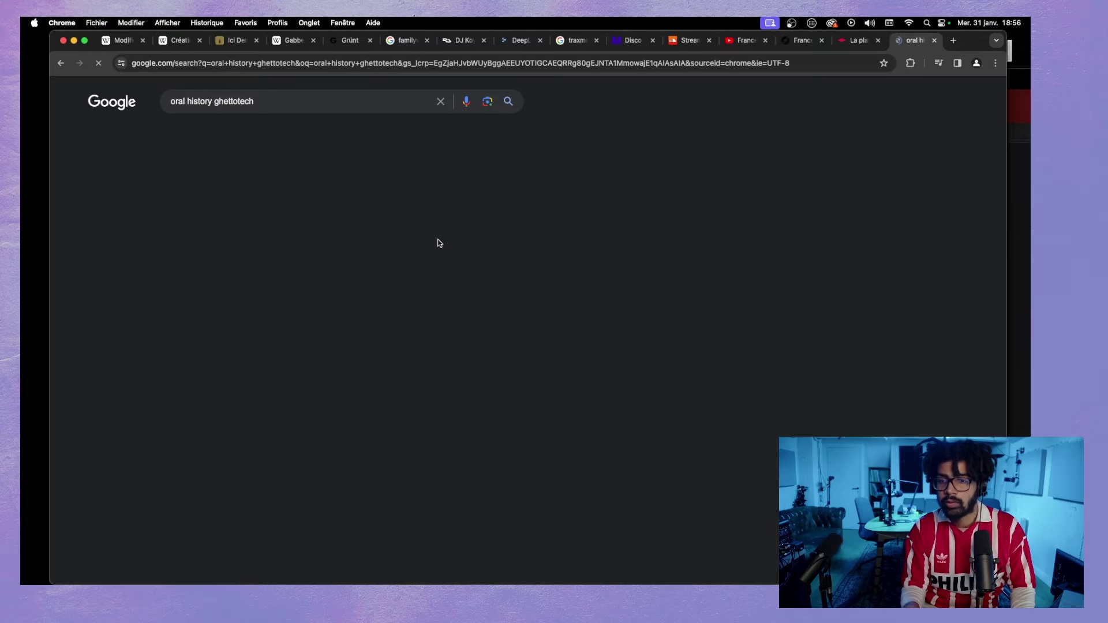
left_click(268, 250)
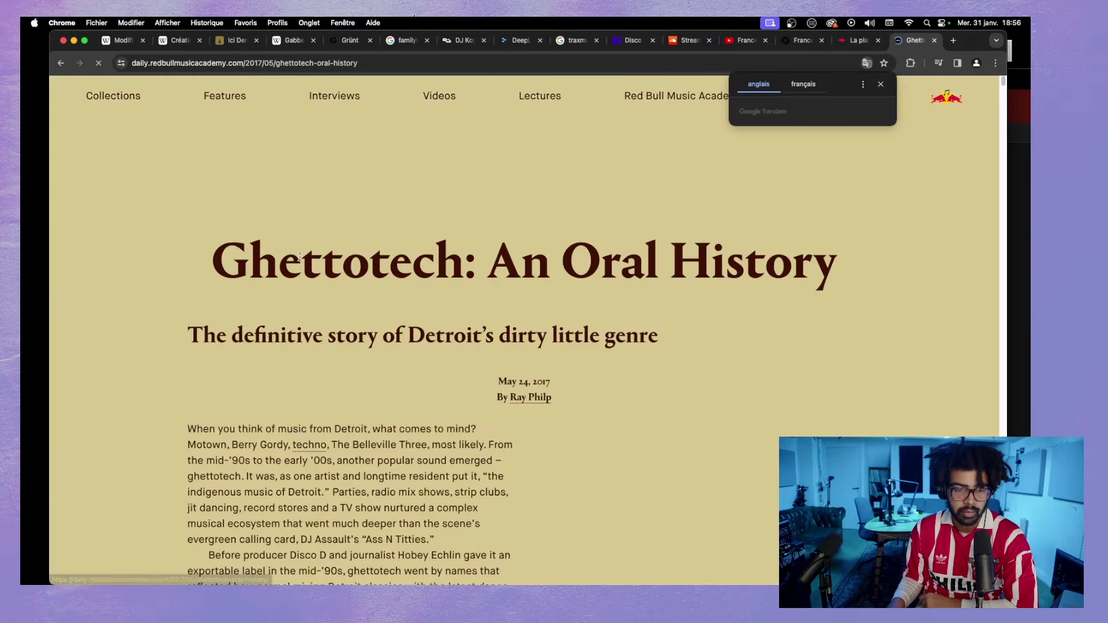
scroll(268, 250, "down", 20)
scroll(997, 183, "down", 20)
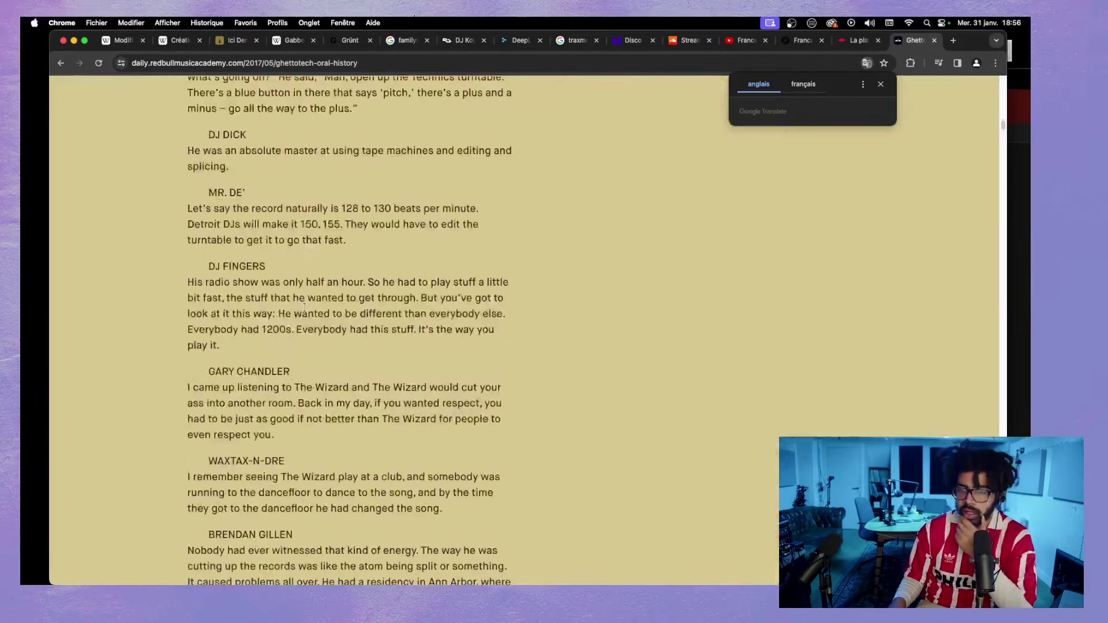
- Switch to Spotify and reposition its window so the playlist and playback controls fit on screen
key("super+Tab")
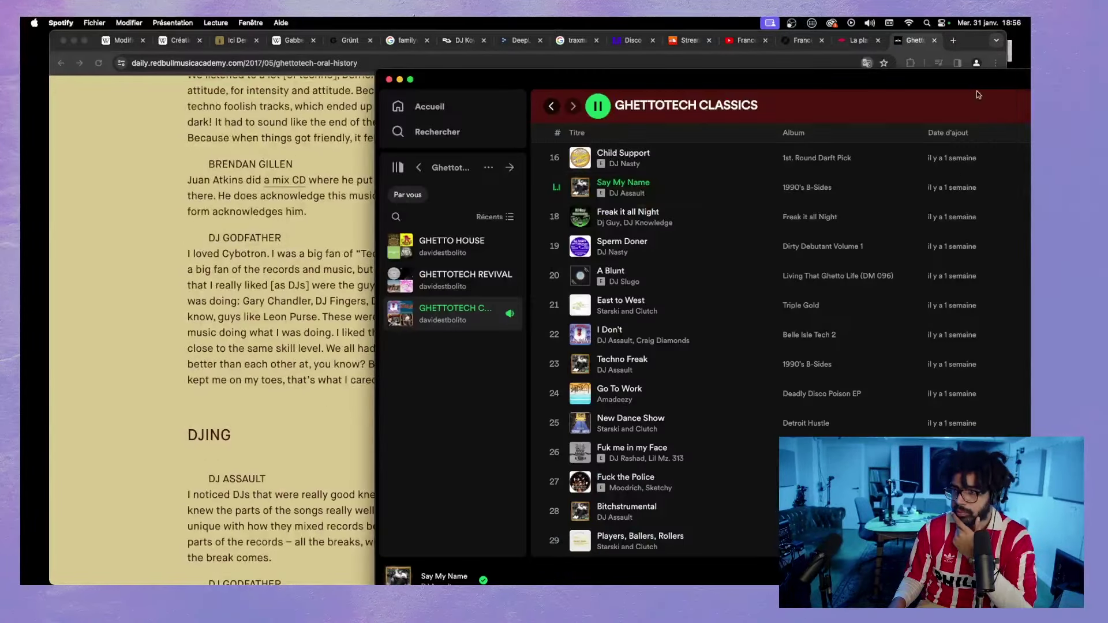
double_click(976, 91)
left_click_drag(778, 41, 654, 41)
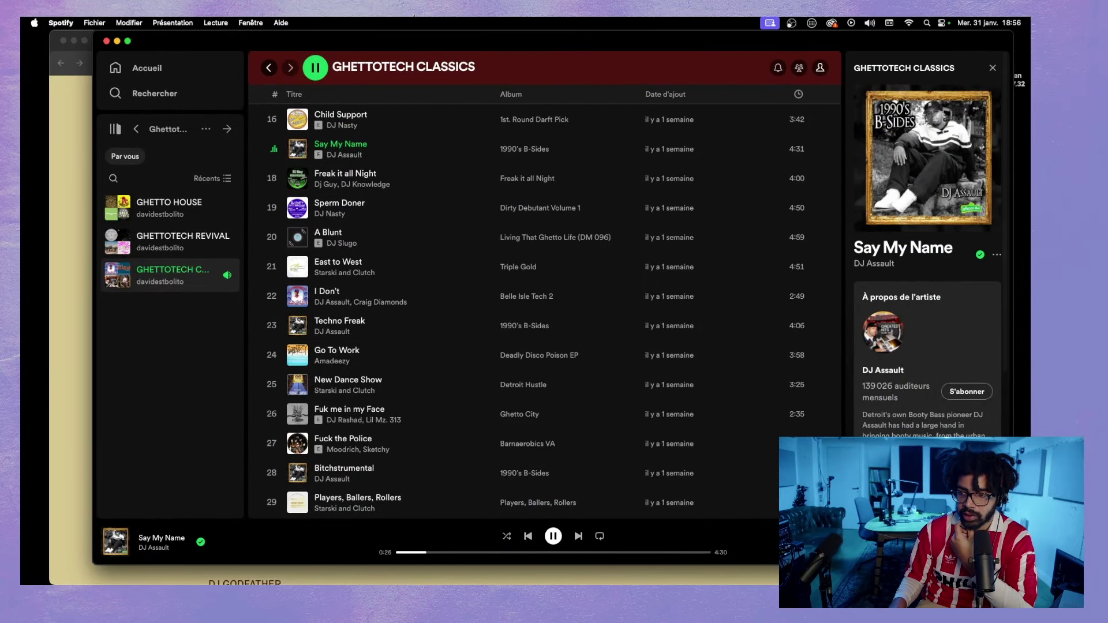
- Switch to Chrome and find "the end" in the Red Bull Music Academy ghettotech article, going through its matches
left_click(80, 339)
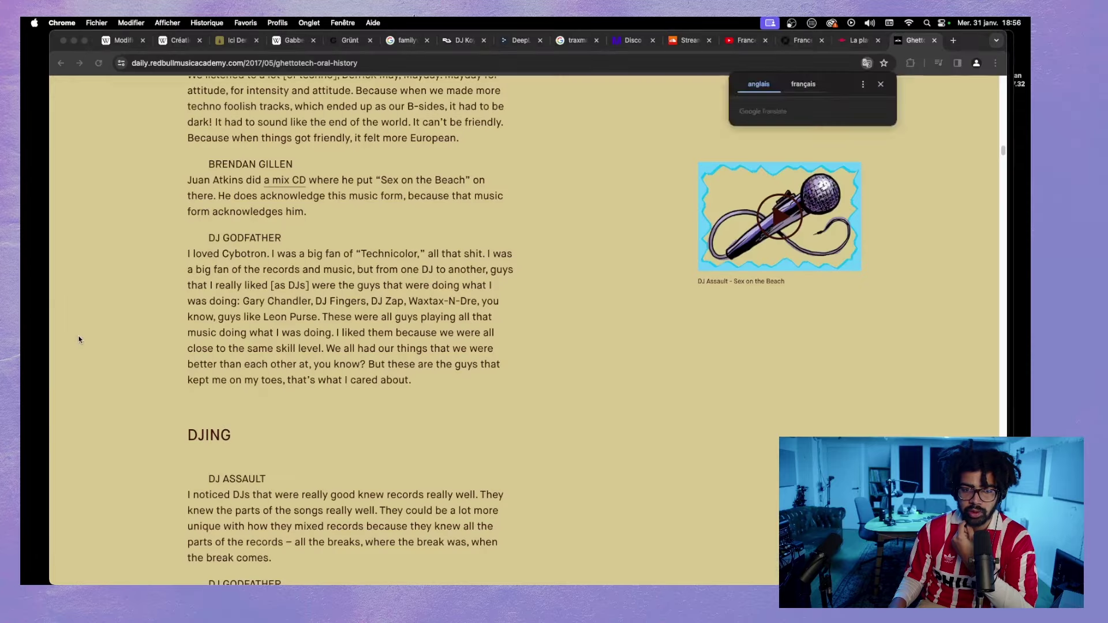
scroll(280, 320, "down", 10)
scroll(283, 318, "down", 5)
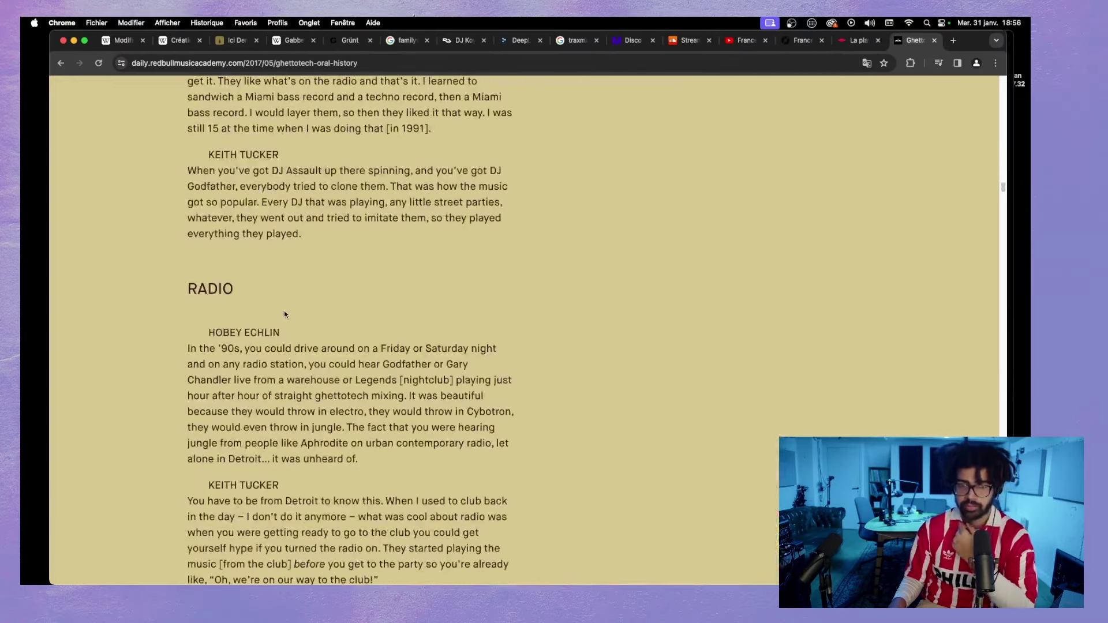
key("super+f")
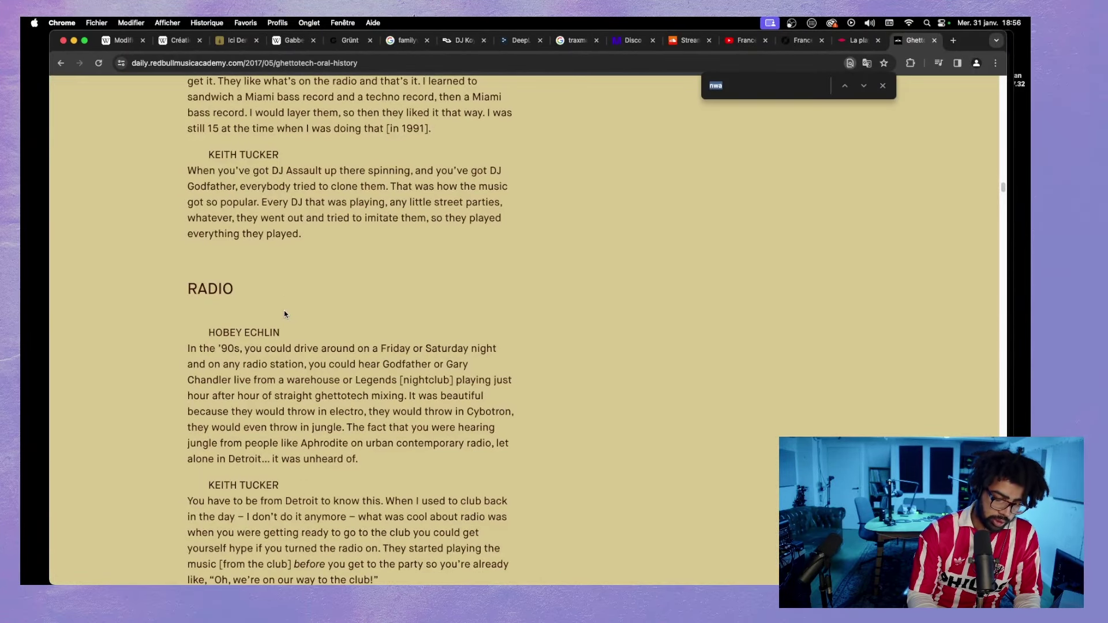
type("the end")
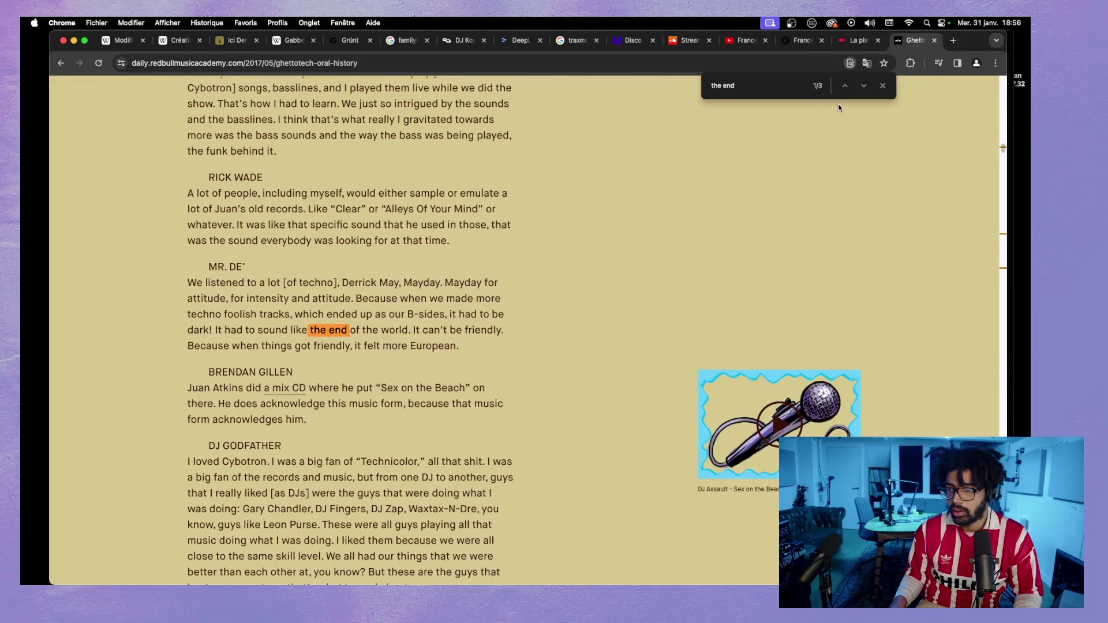
left_click(864, 86)
left_click(863, 87)
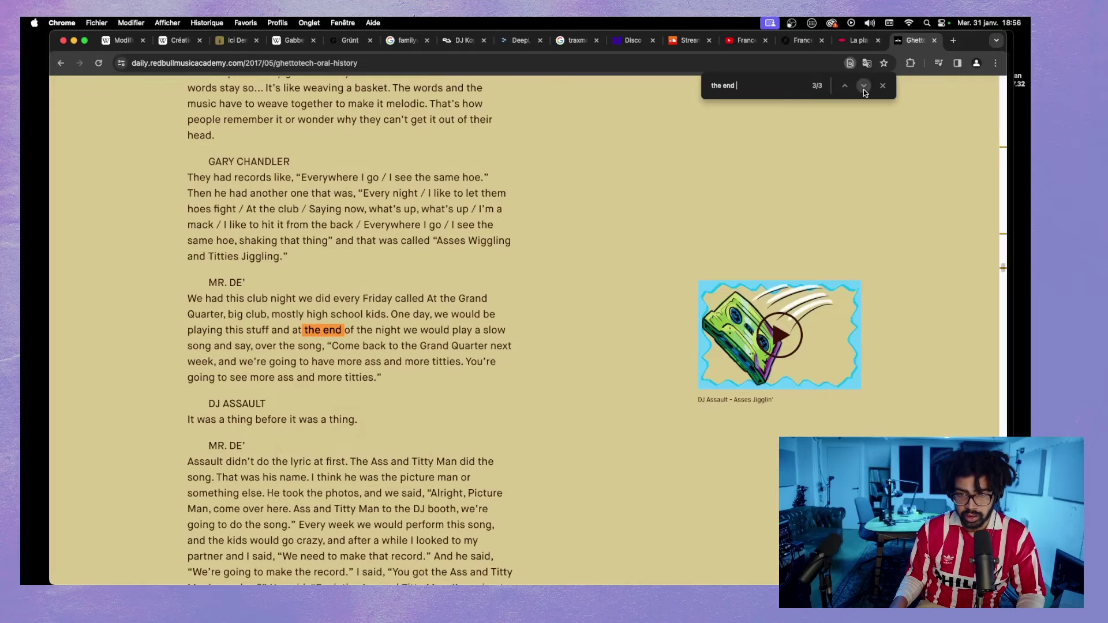
left_click(863, 86)
scroll(456, 392, "down", 5)
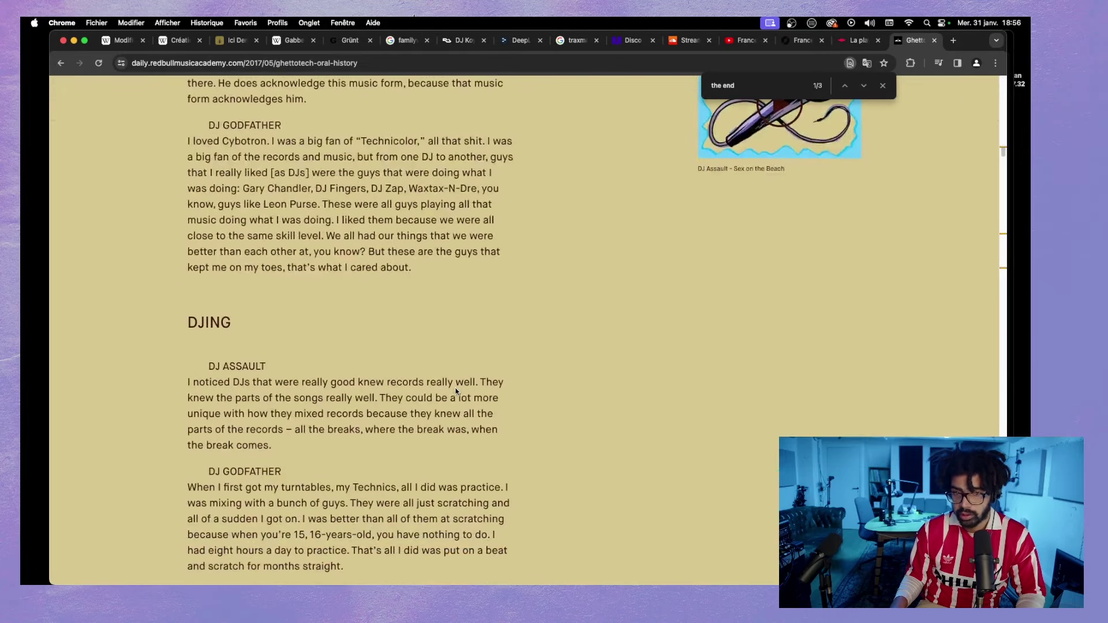
scroll(456, 392, "down", 5)
left_click(865, 86)
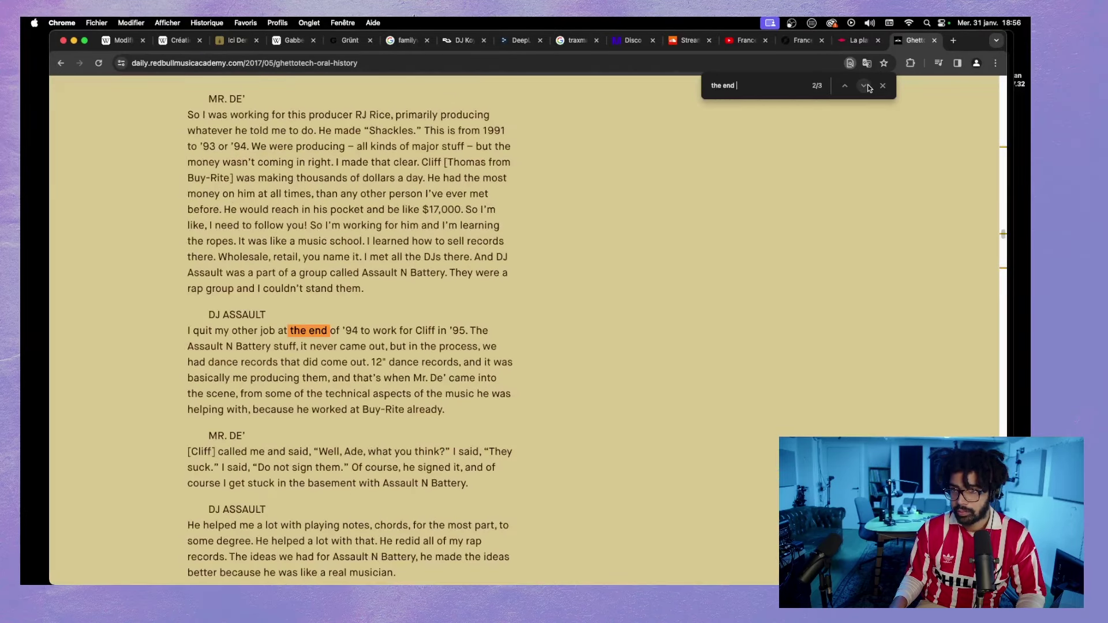
- Shorten the in-page search to "end", go through its matches in the article, and close the search
left_click_drag(721, 85, 694, 90)
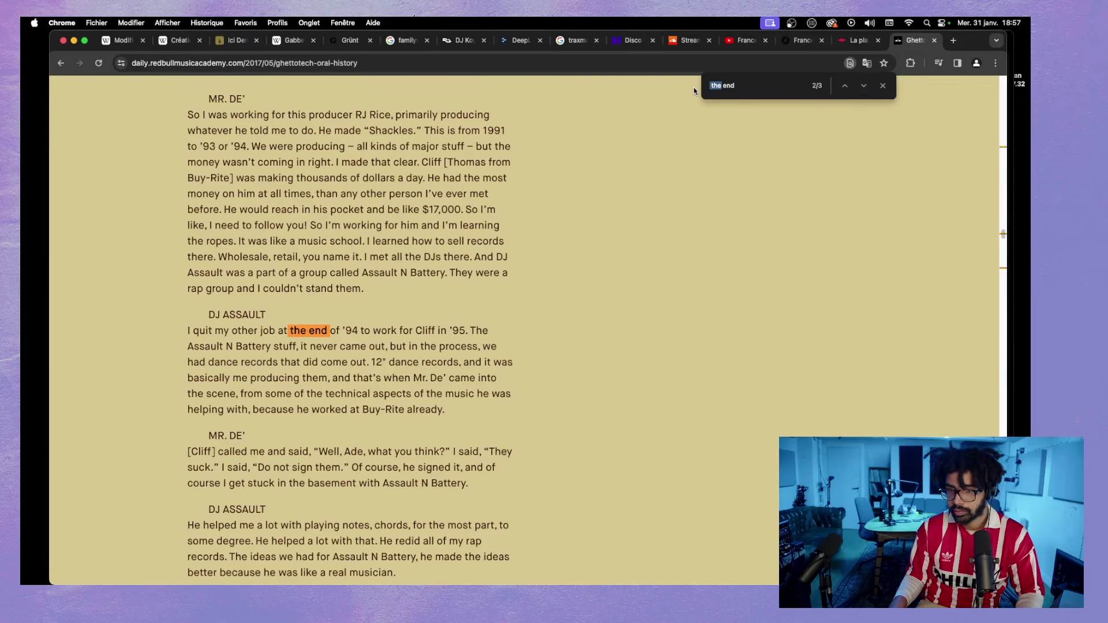
key("BackSpace")
left_click(864, 87)
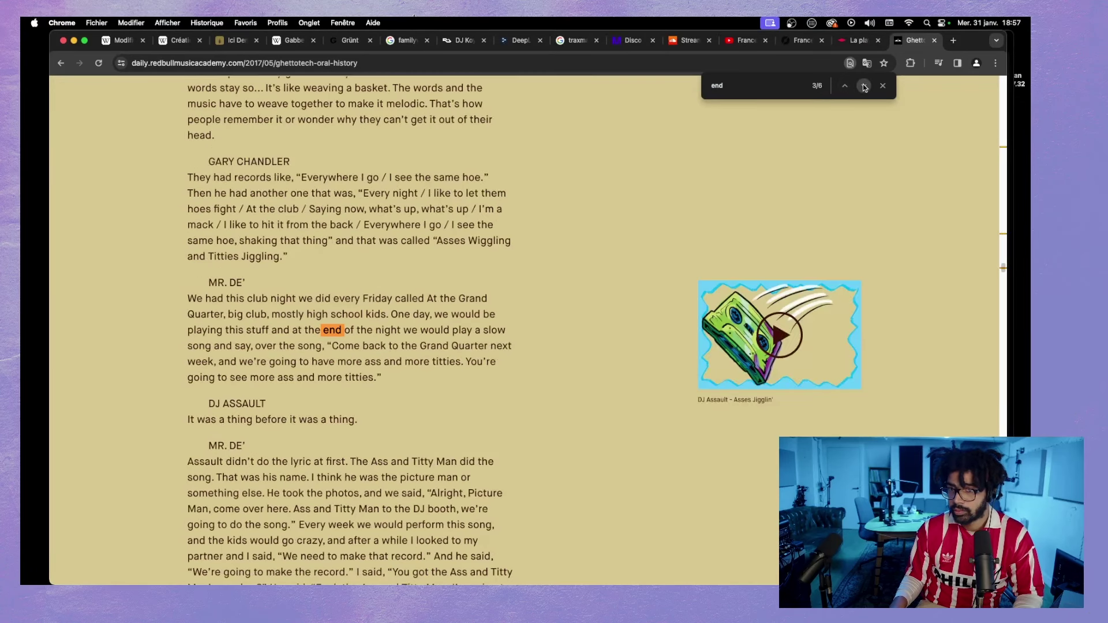
left_click(864, 86)
left_click(863, 86)
left_click(864, 87)
left_click(863, 87)
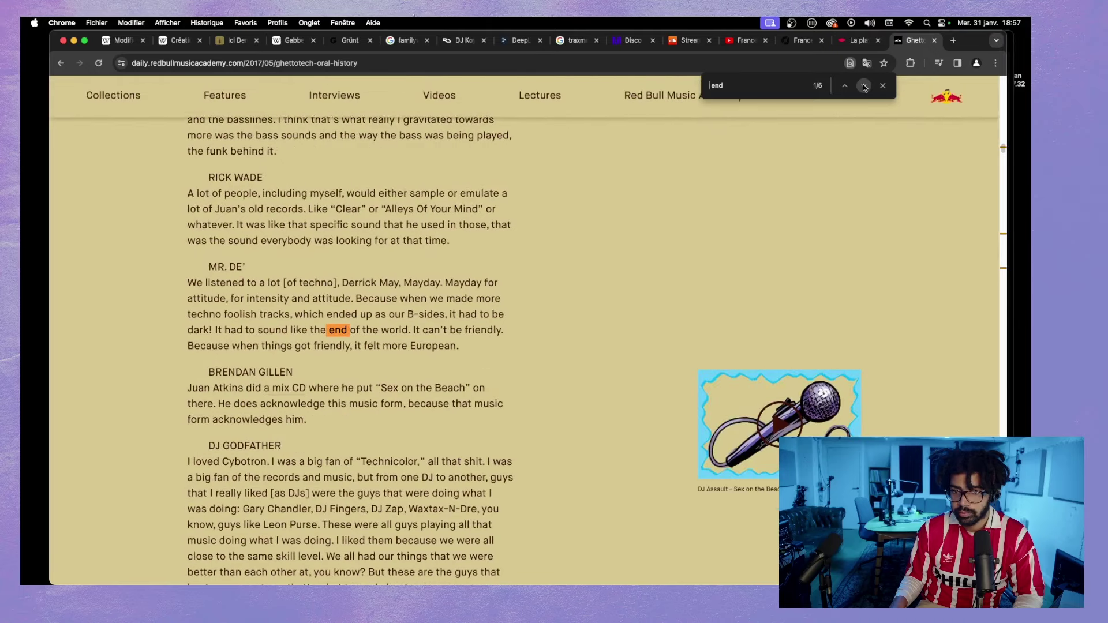
left_click(864, 87)
left_click(864, 86)
left_click(864, 87)
left_click(863, 86)
left_click(864, 86)
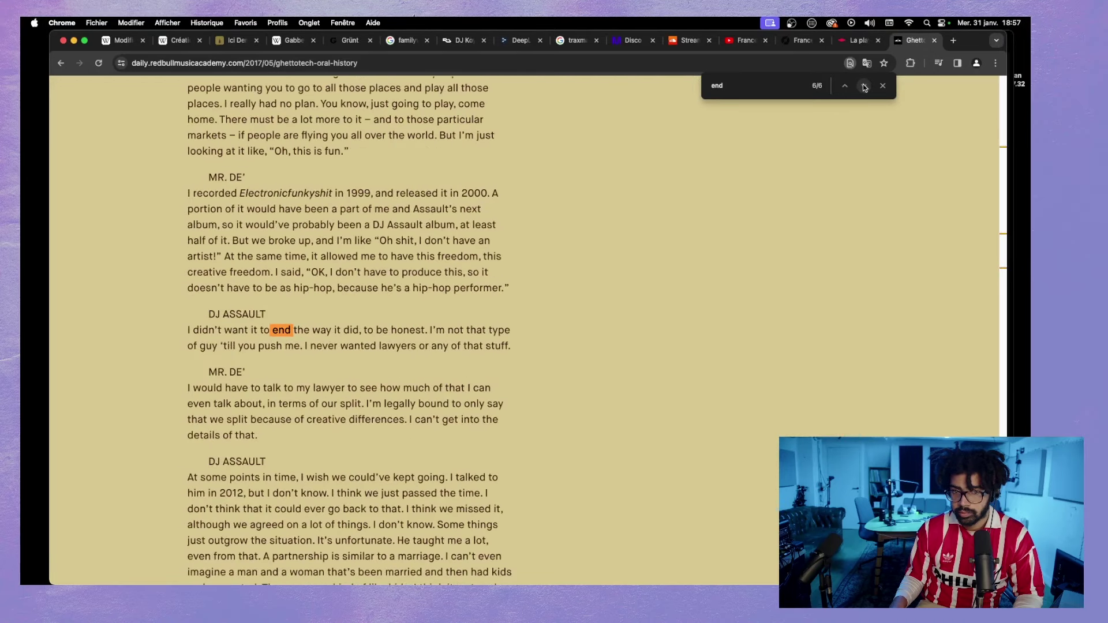
left_click(864, 86)
left_click(864, 86)
scroll(995, 260, "down", 5)
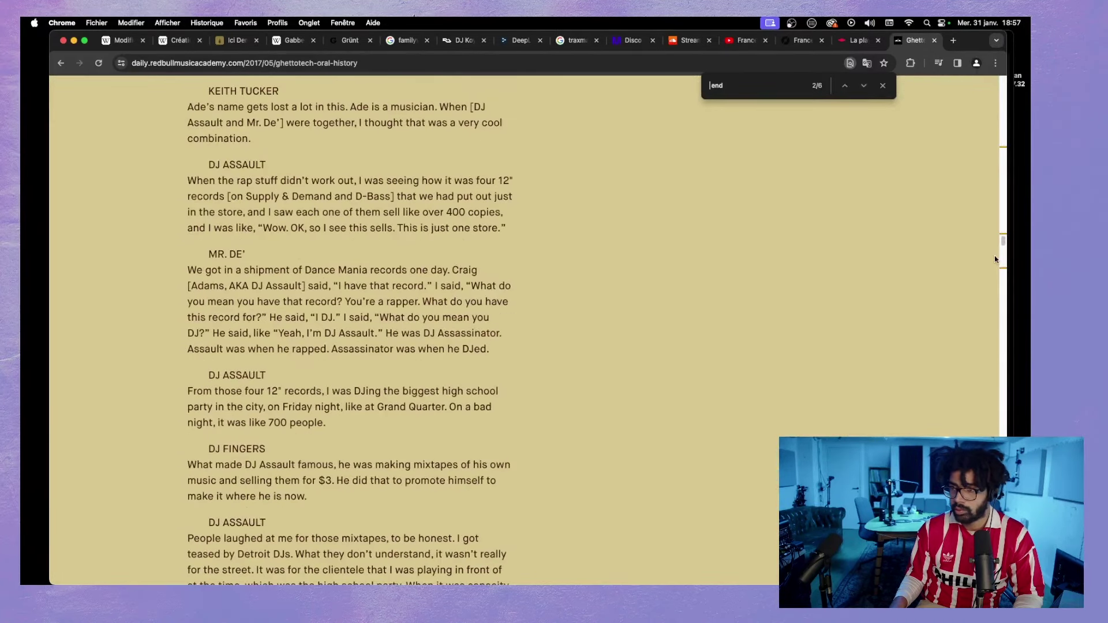
left_click(883, 85)
- Look through the rest of the oral history article to locate the section titled THE END
scroll(995, 357, "down", 10)
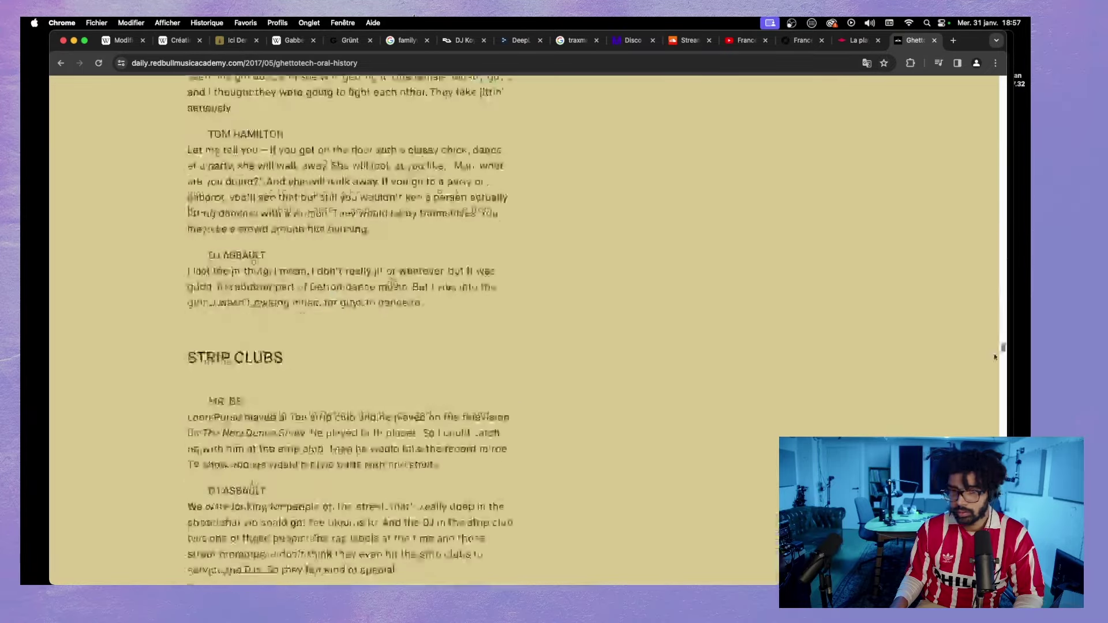
scroll(995, 357, "down", 15)
scroll(994, 357, "up", 20)
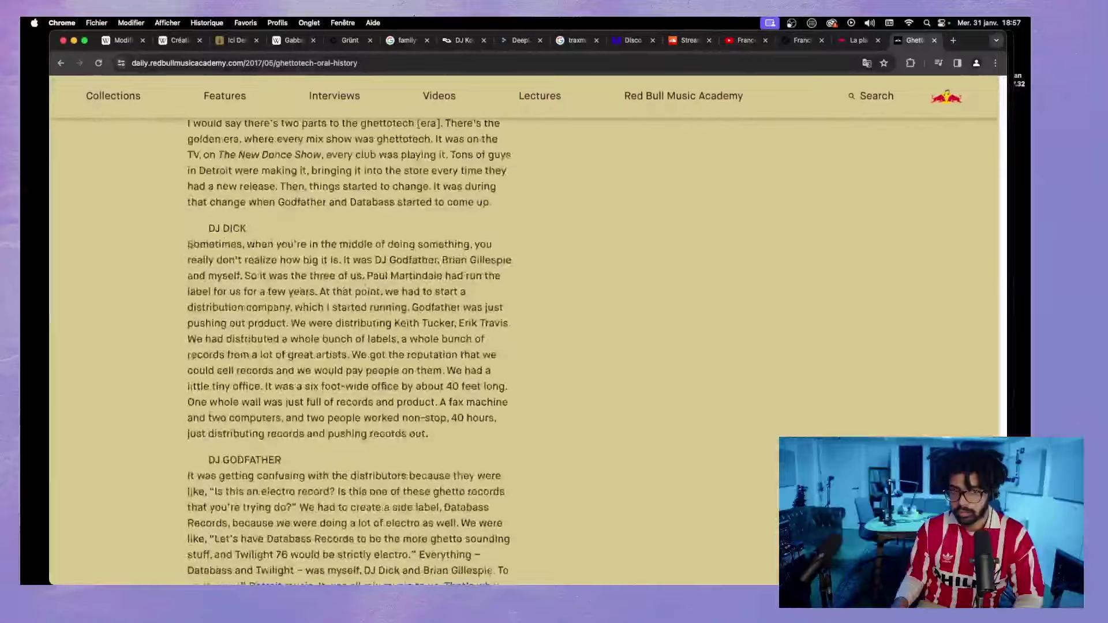
scroll(350, 346, "up", 15)
scroll(349, 346, "down", 4)
scroll(349, 346, "up", 4)
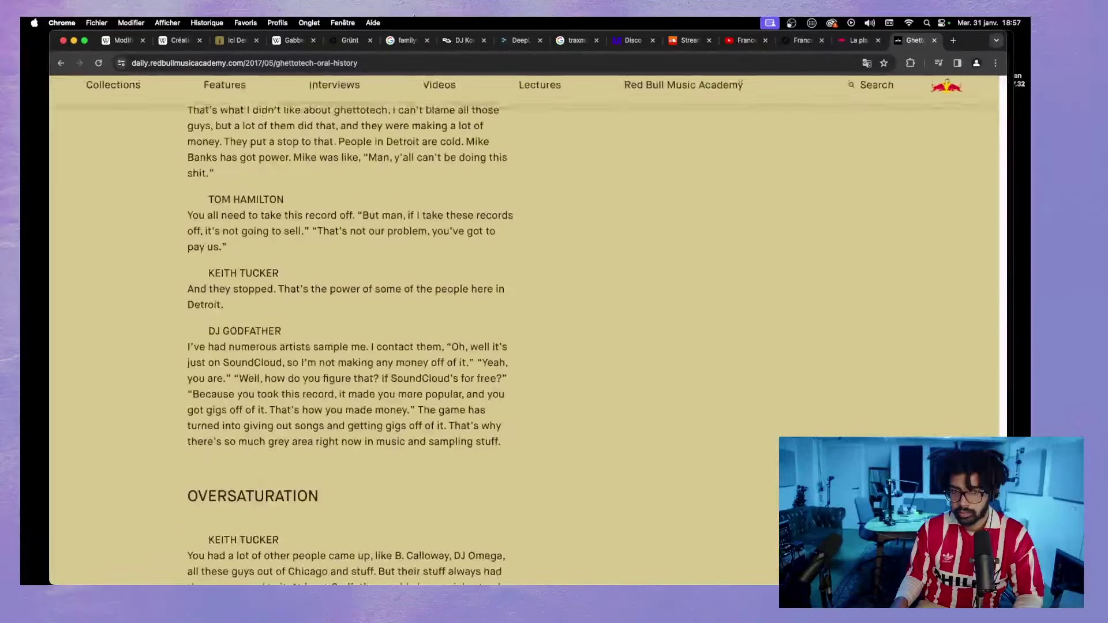
scroll(350, 346, "up", 15)
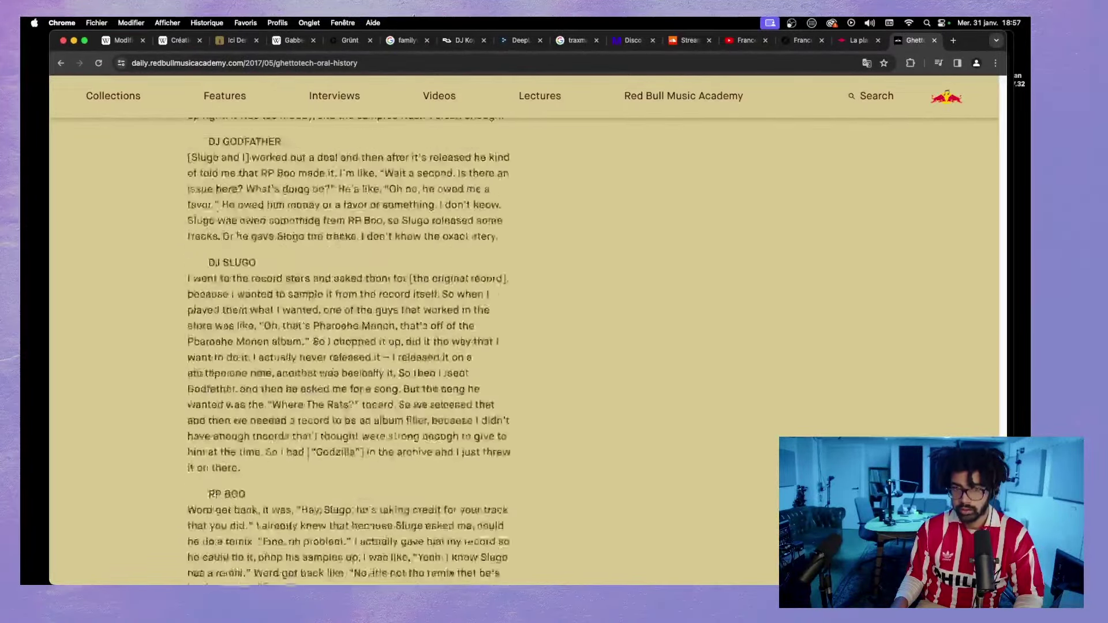
scroll(350, 346, "down", 15)
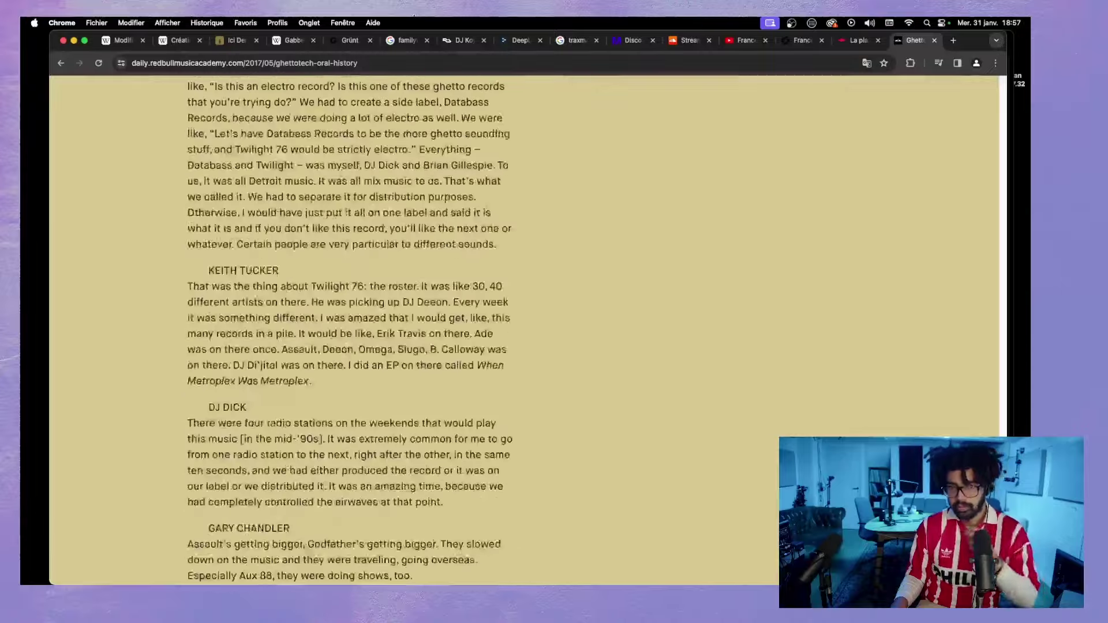
scroll(349, 347, "down", 20)
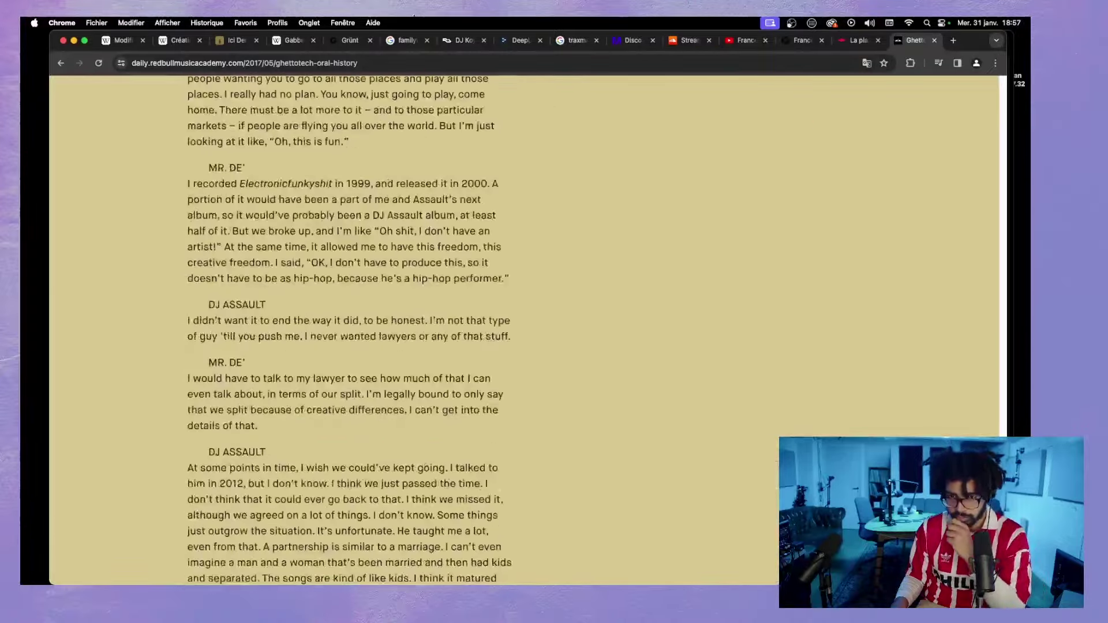
scroll(350, 346, "down", 20)
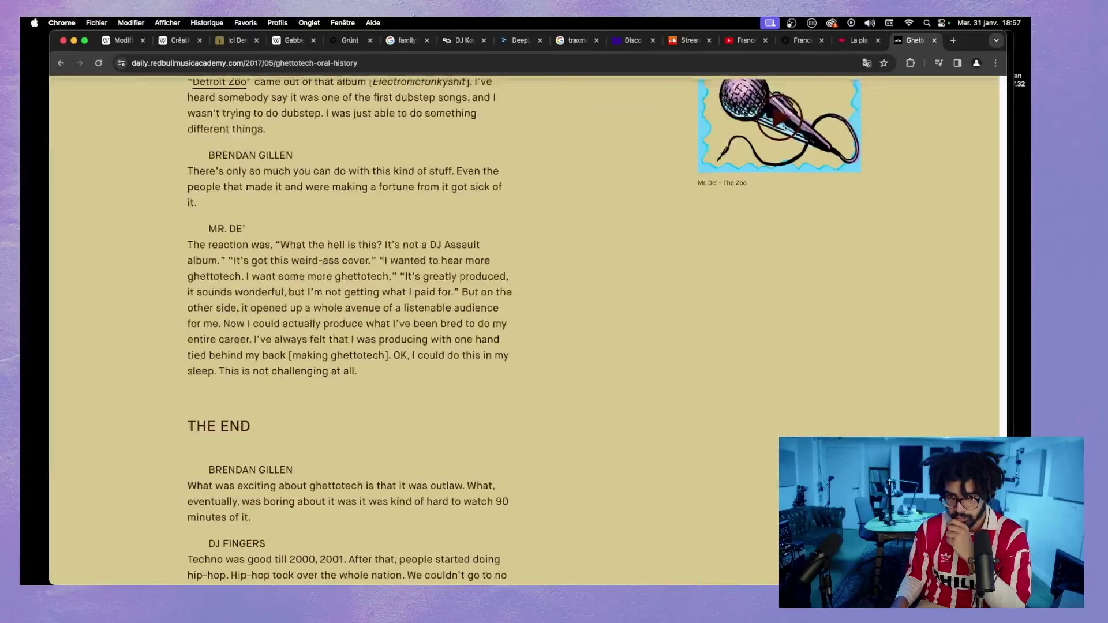
scroll(507, 426, "down", 5)
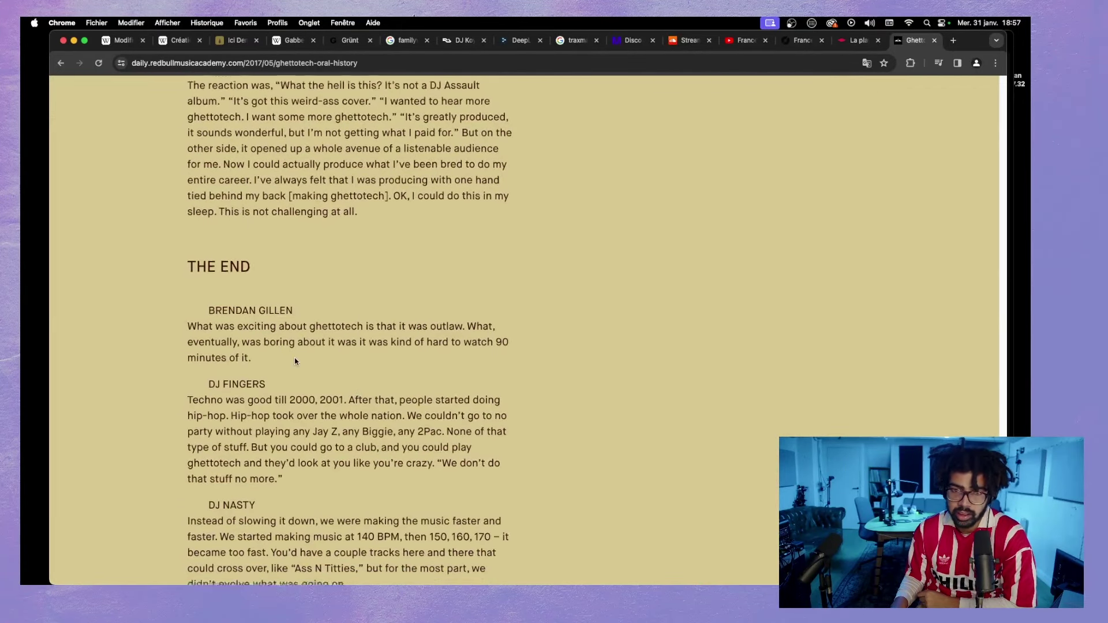
- Read the opening quotes of THE END section and highlight the speaker name DJ FINGERS
scroll(295, 362, "down", 6)
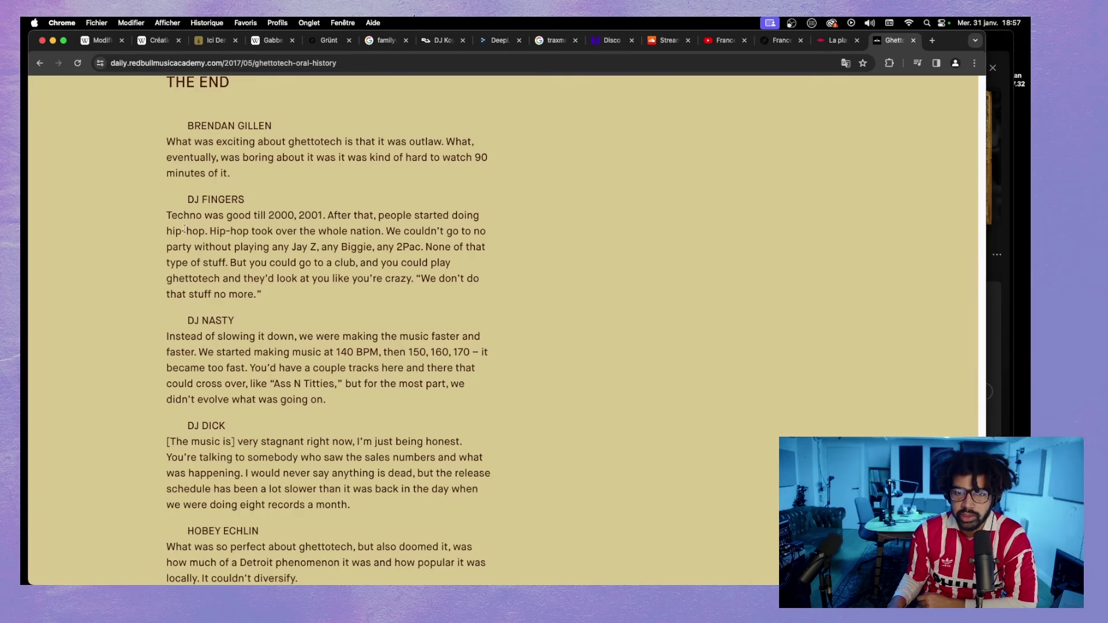
left_click_drag(187, 199, 255, 201)
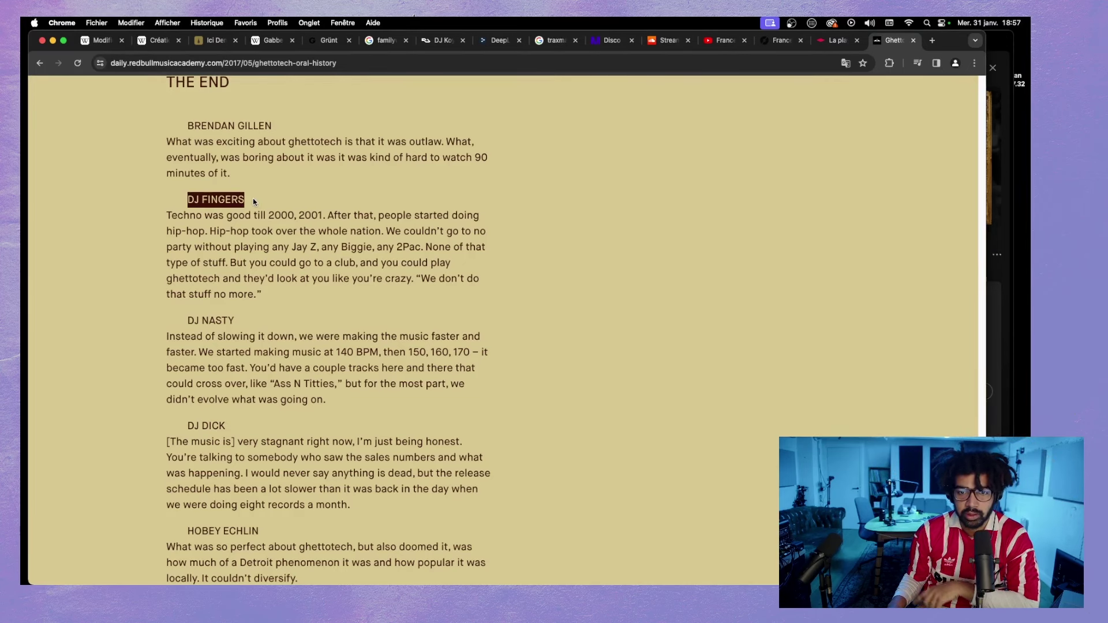
left_click(254, 200)
left_click_drag(187, 199, 253, 200)
left_click(290, 205)
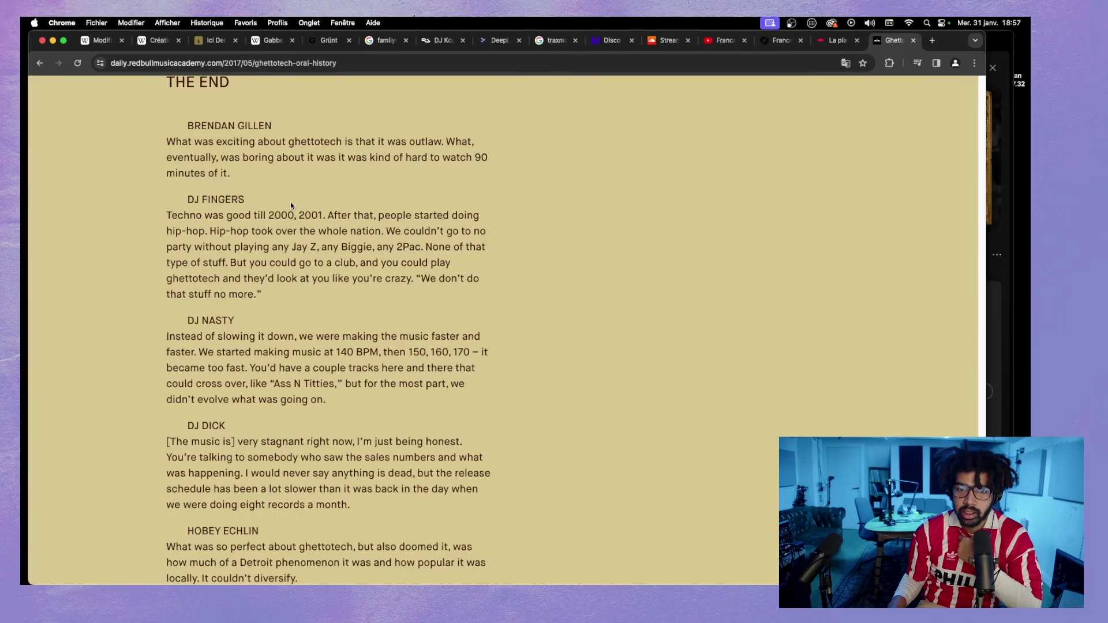
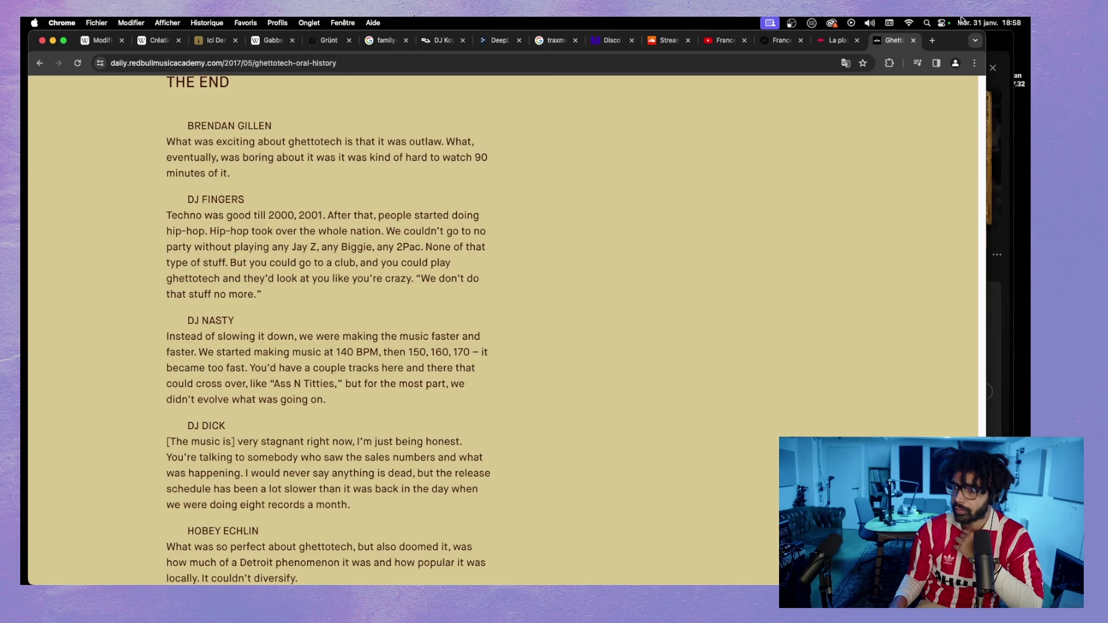
left_click(1018, 53)
left_click(402, 79)
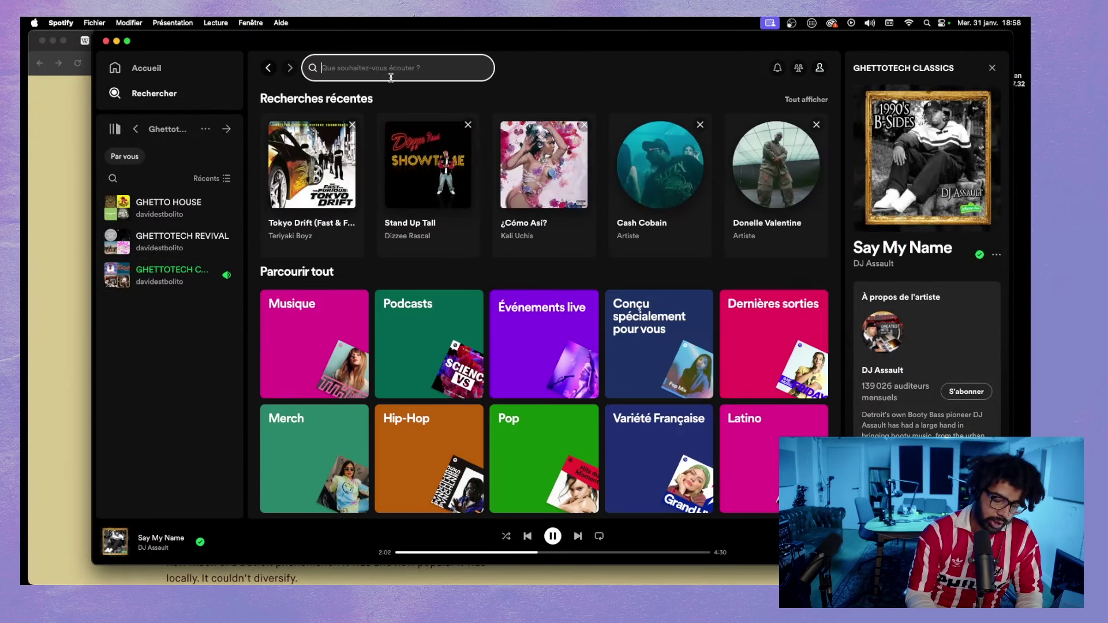
type("ghett")
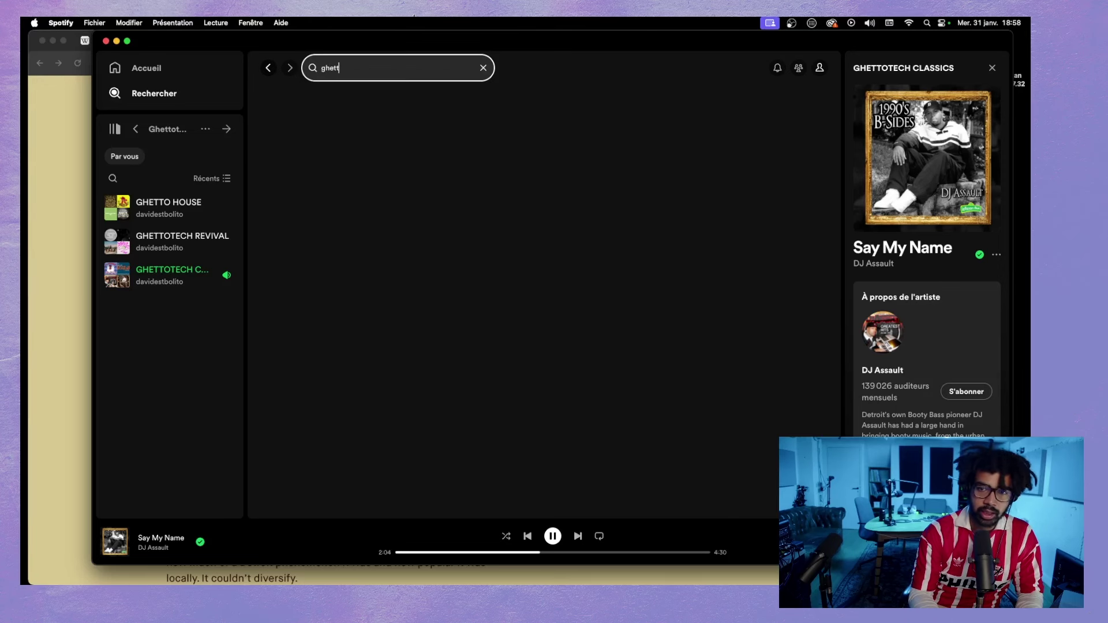
key("BackSpace")
key("BackSpace")
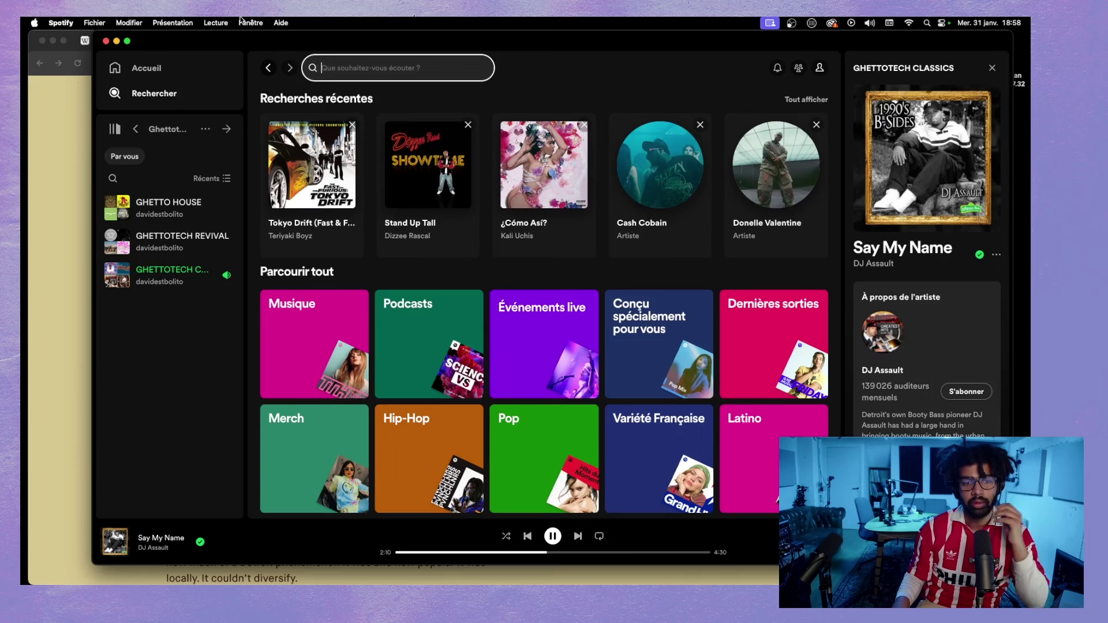
left_click(72, 204)
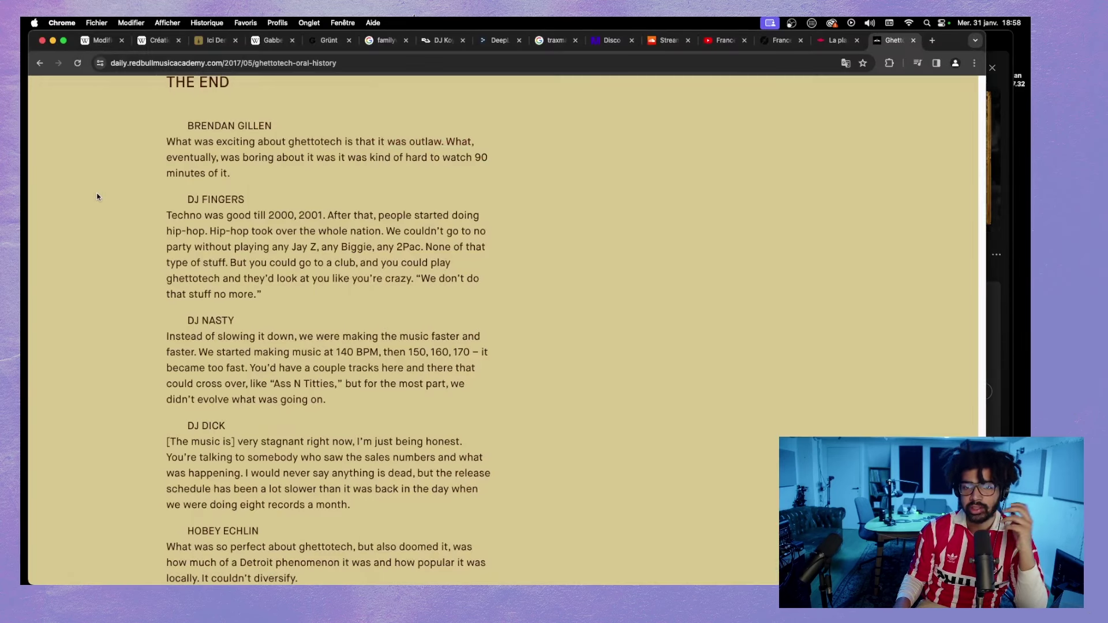
- Switch to Spotify, search for "outkast stan", and open Outkast's album Stankonia
left_click(1000, 48)
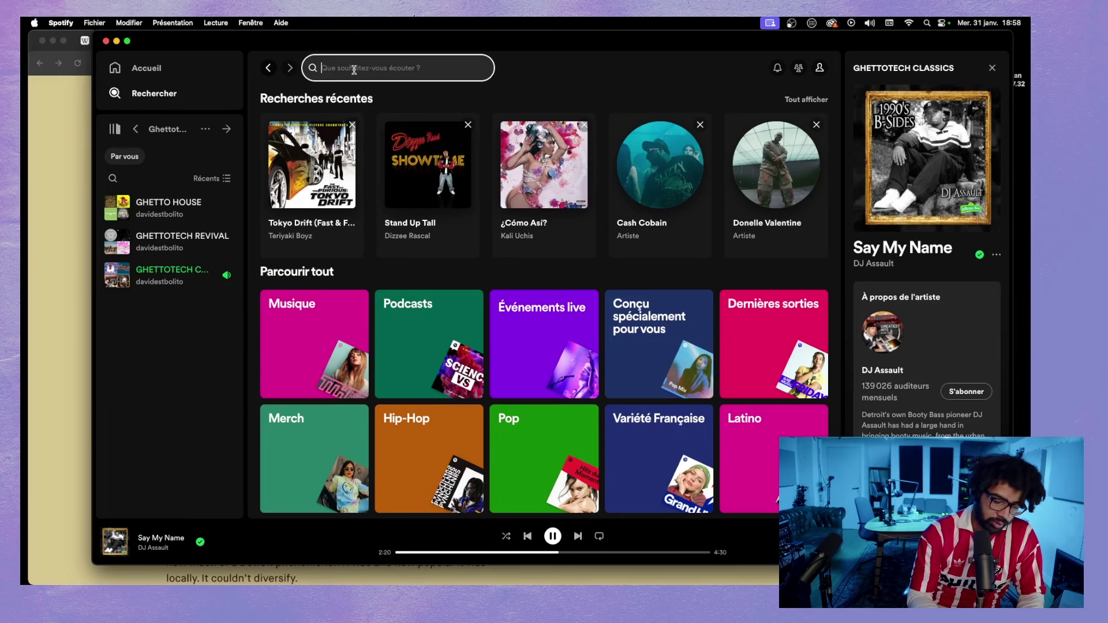
type("gh")
key("BackSpace")
key("BackSpace")
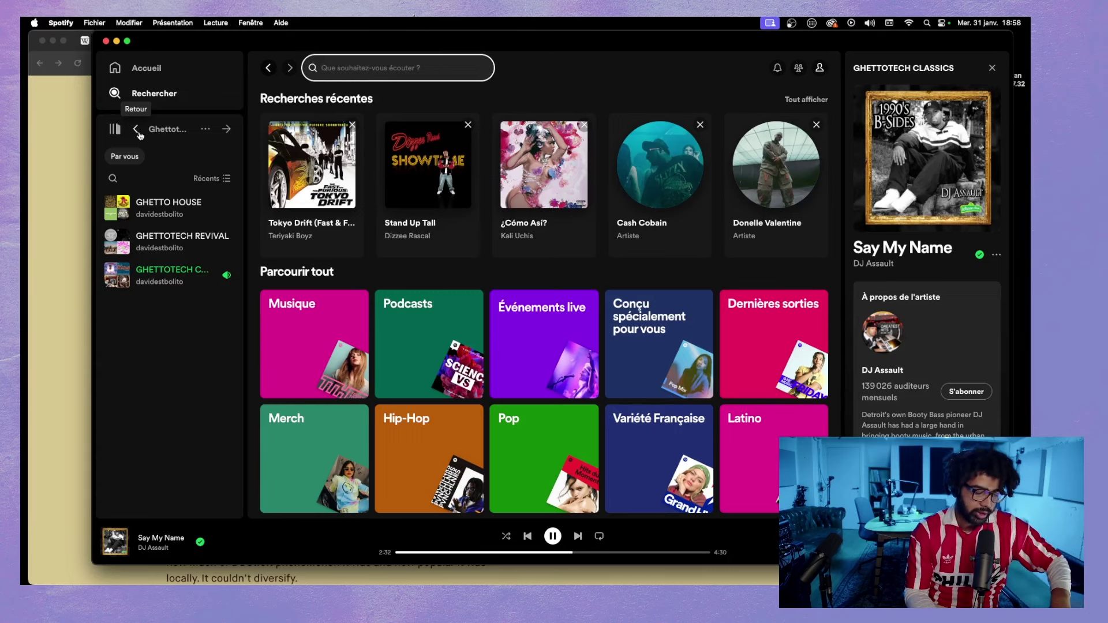
type("o")
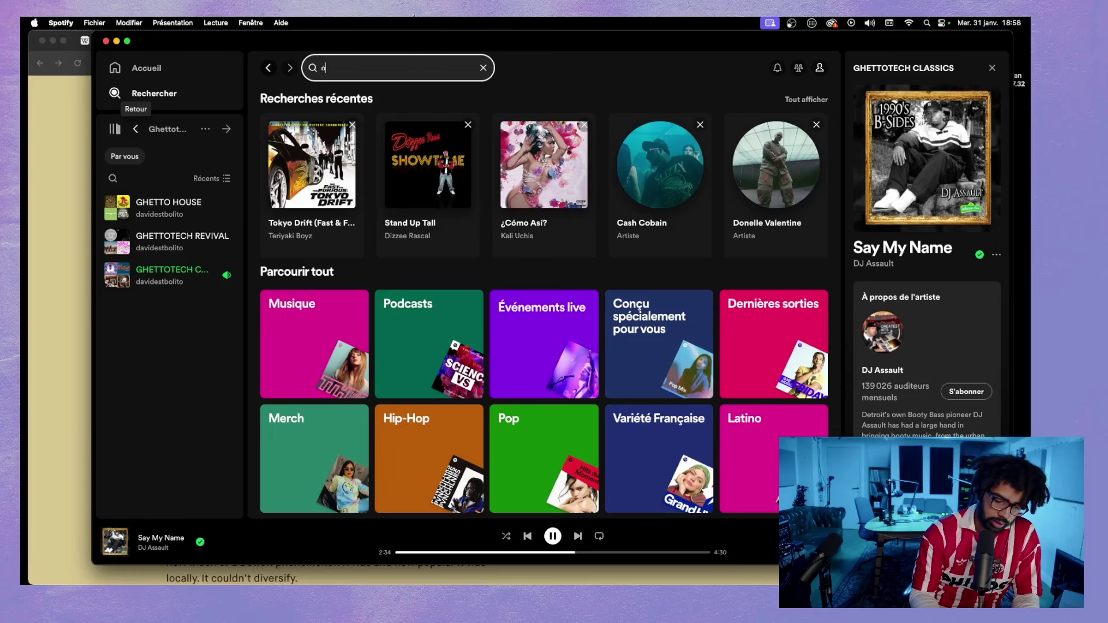
type("utkast stan")
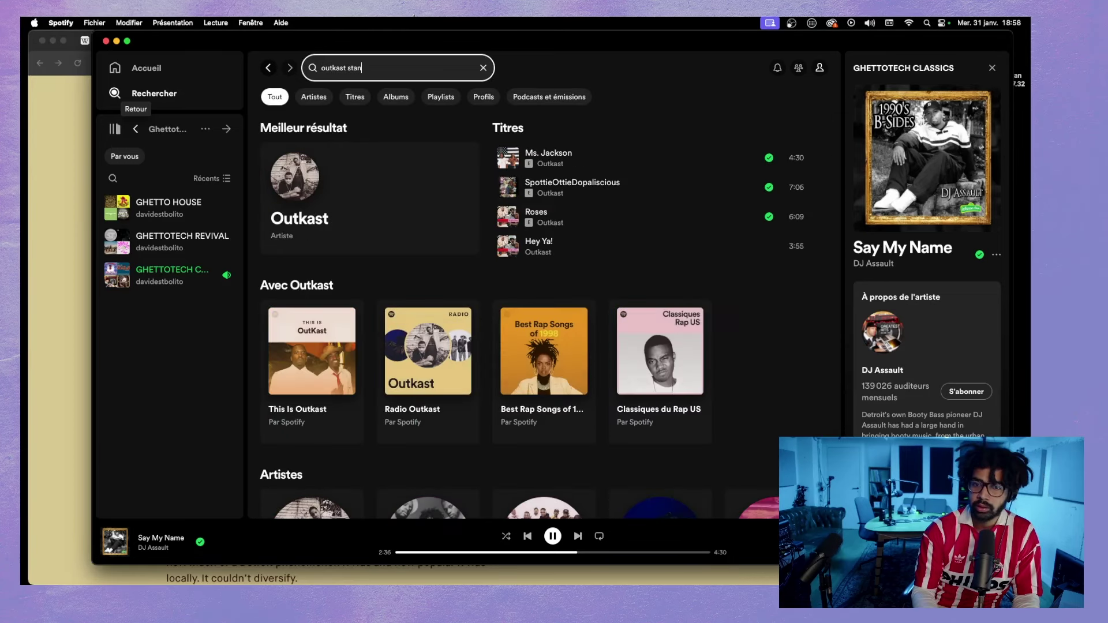
left_click(356, 182)
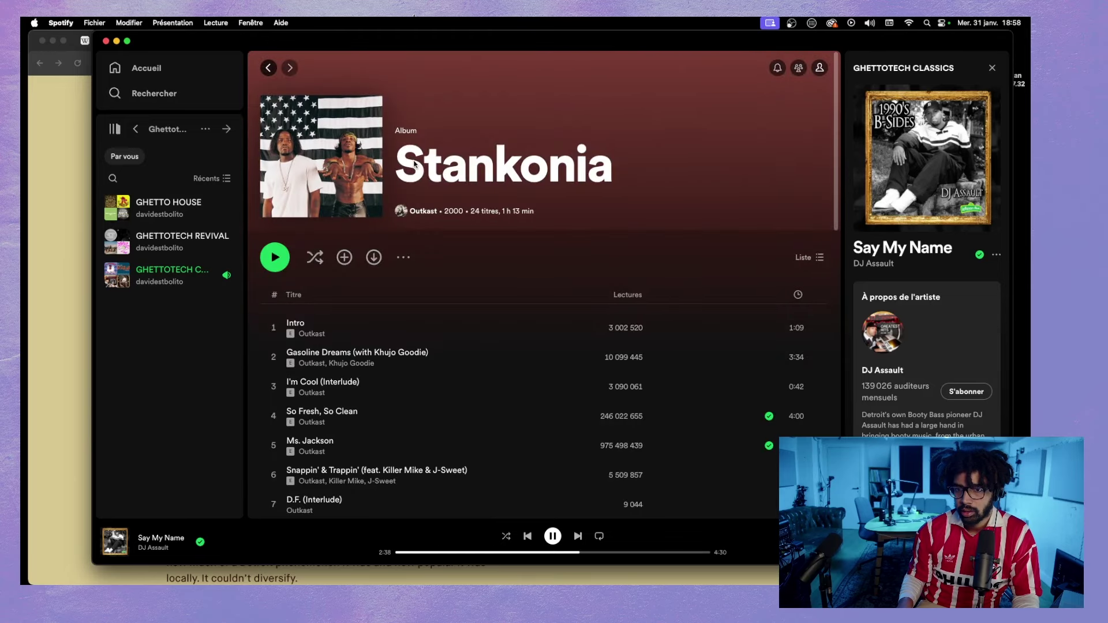
- Return to the oral history article in Chrome and continue reading THE END section past the DJ Fingers quote
left_click(54, 321)
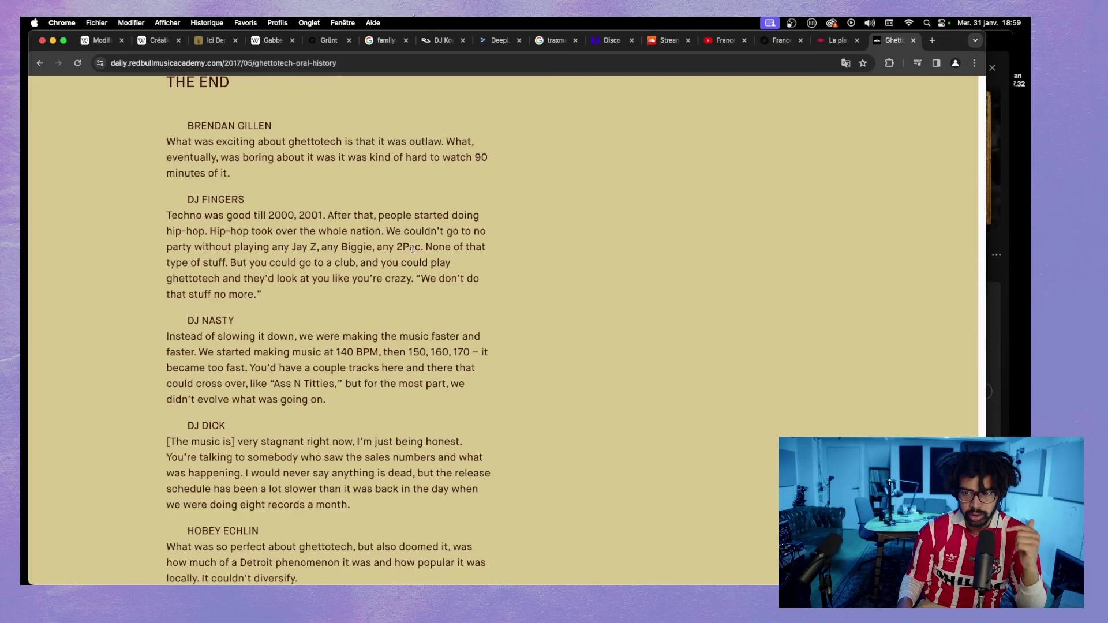
scroll(455, 198, "down", 3)
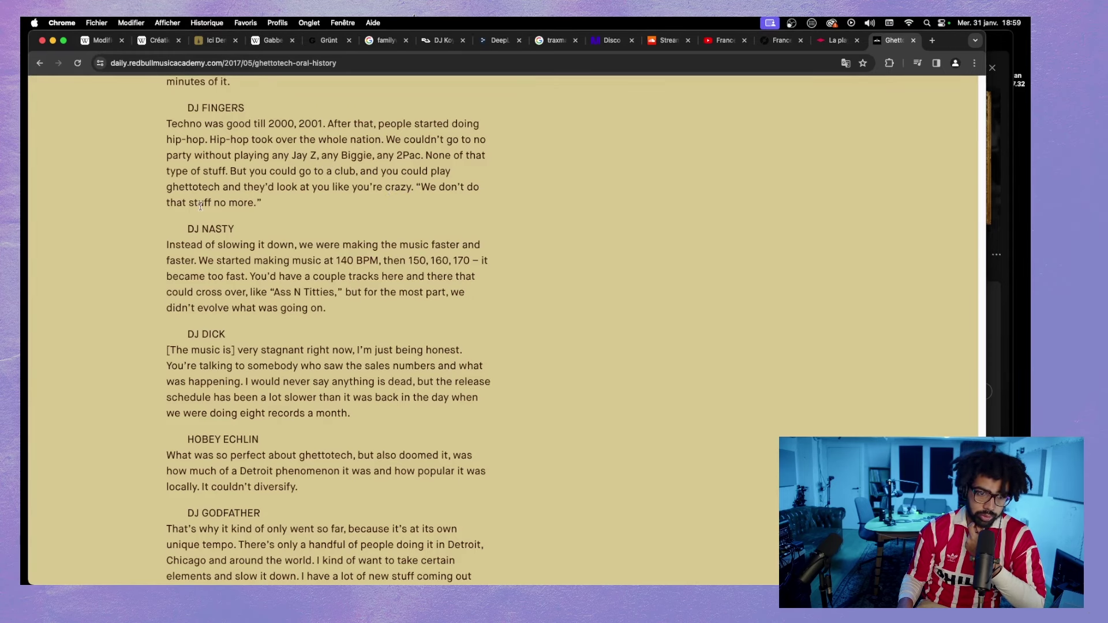
- Switch to Spotify, go up from the Ghettotech library folder to its parent folder, and return to the oral history article in Chrome
scroll(200, 206, "down", 3)
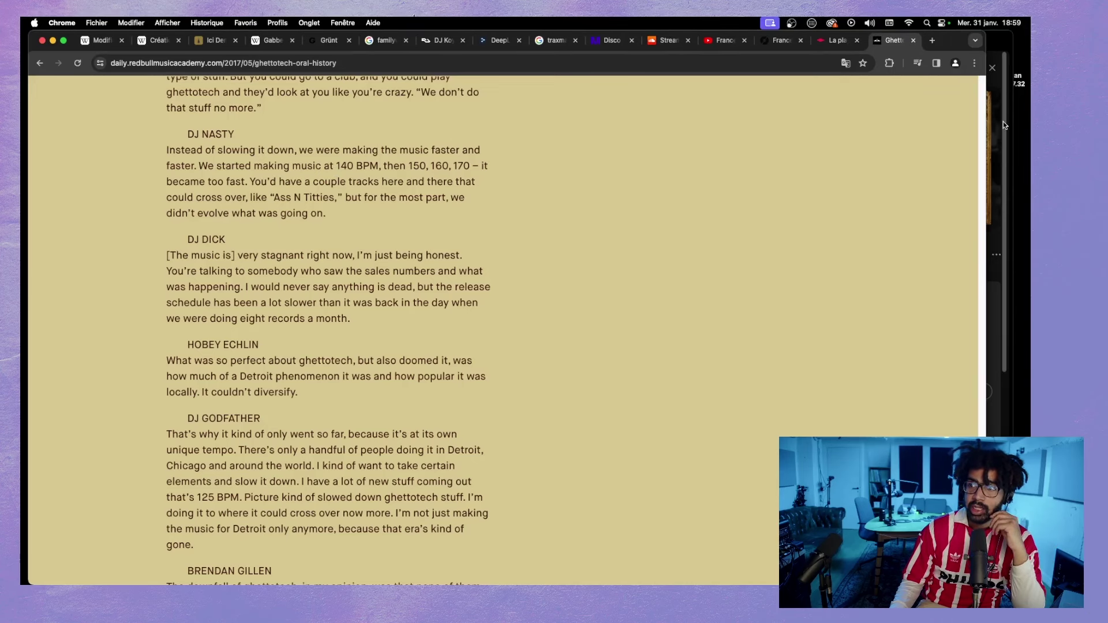
left_click(995, 93)
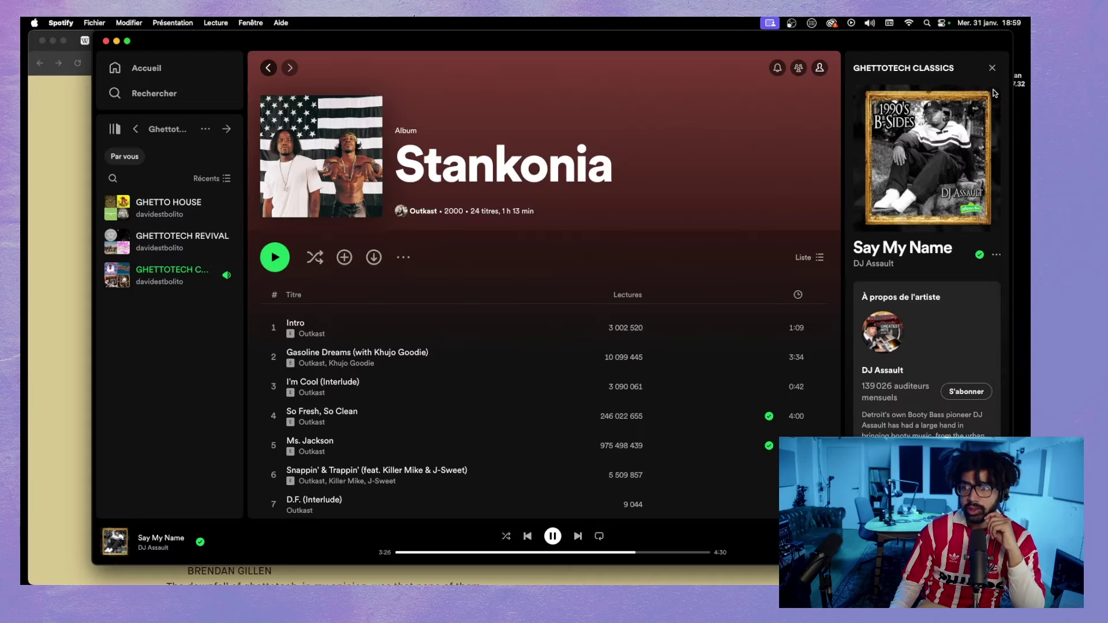
left_click(136, 129)
left_click(68, 158)
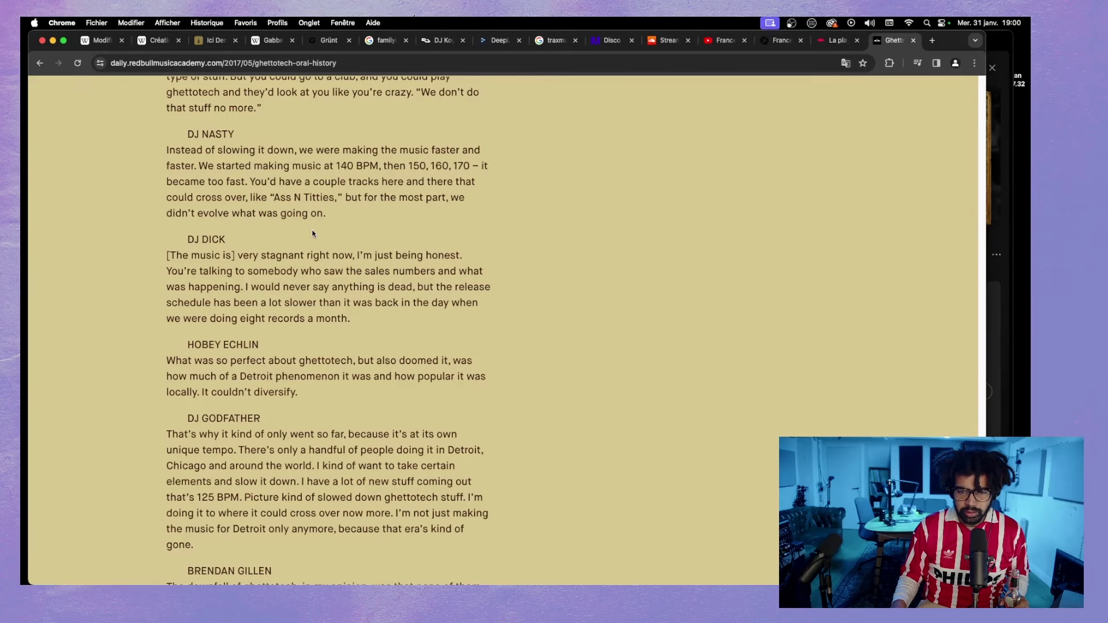
- Read the DJ Nasty and DJ Dick quotes in the oral history and highlight the speaker name HOBEY ECHLIN
scroll(312, 233, "down", 3)
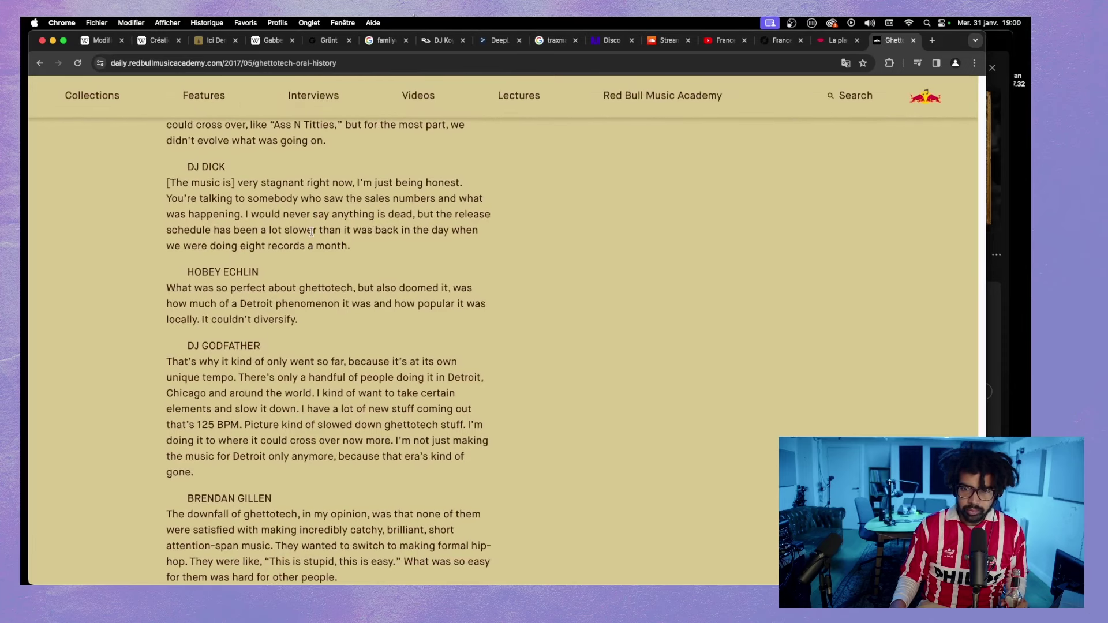
scroll(326, 231, "up", 3)
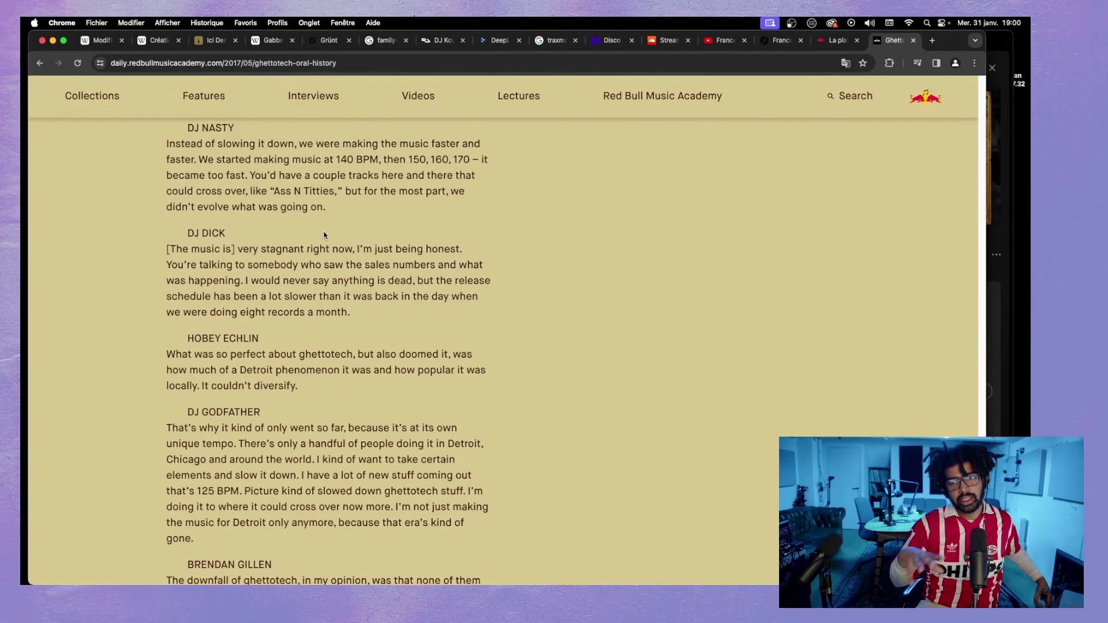
scroll(326, 230, "down", 2)
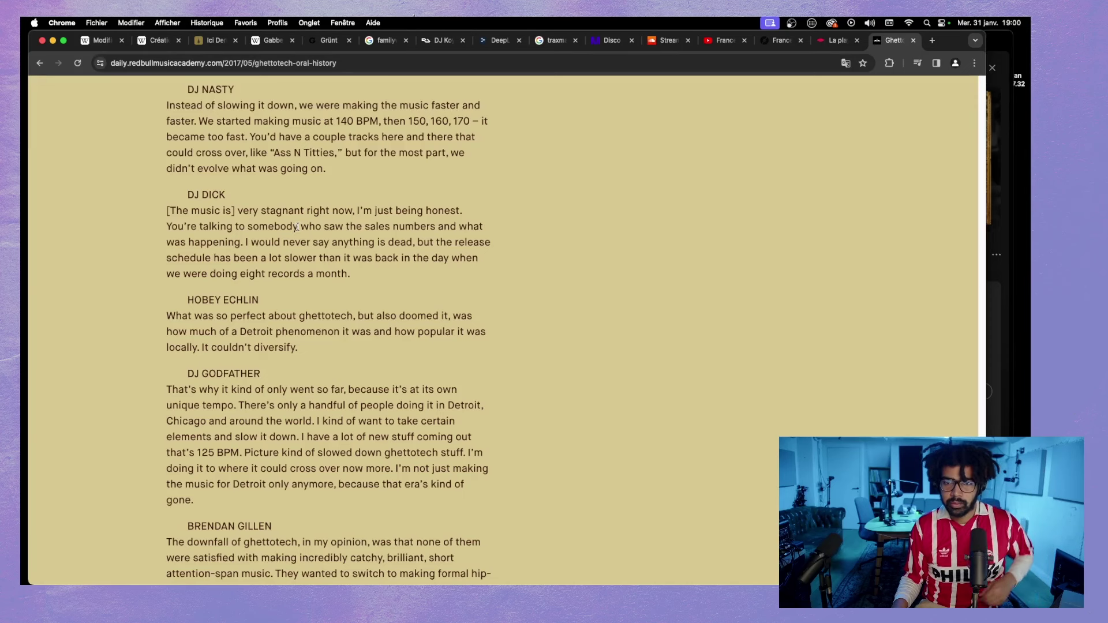
scroll(294, 225, "down", 1)
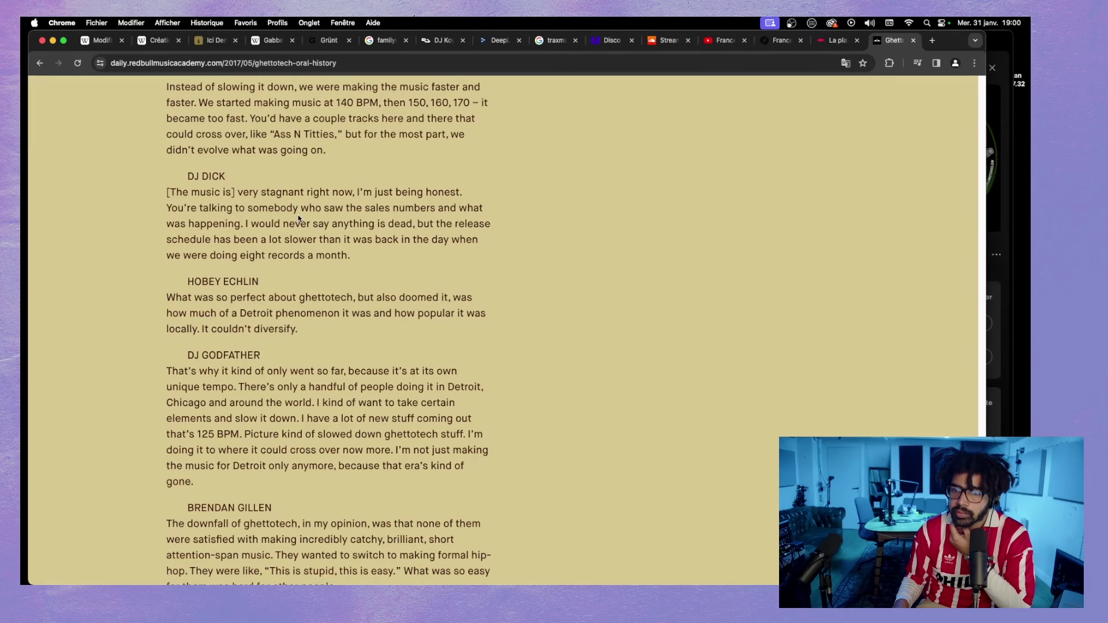
scroll(298, 214, "down", 3)
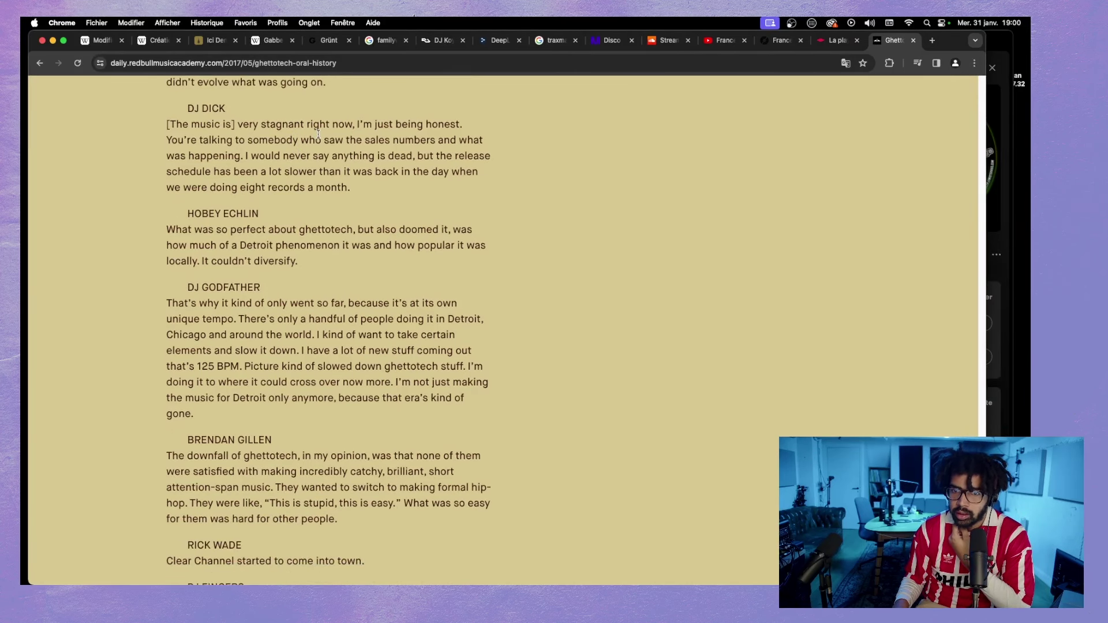
scroll(329, 142, "down", 4)
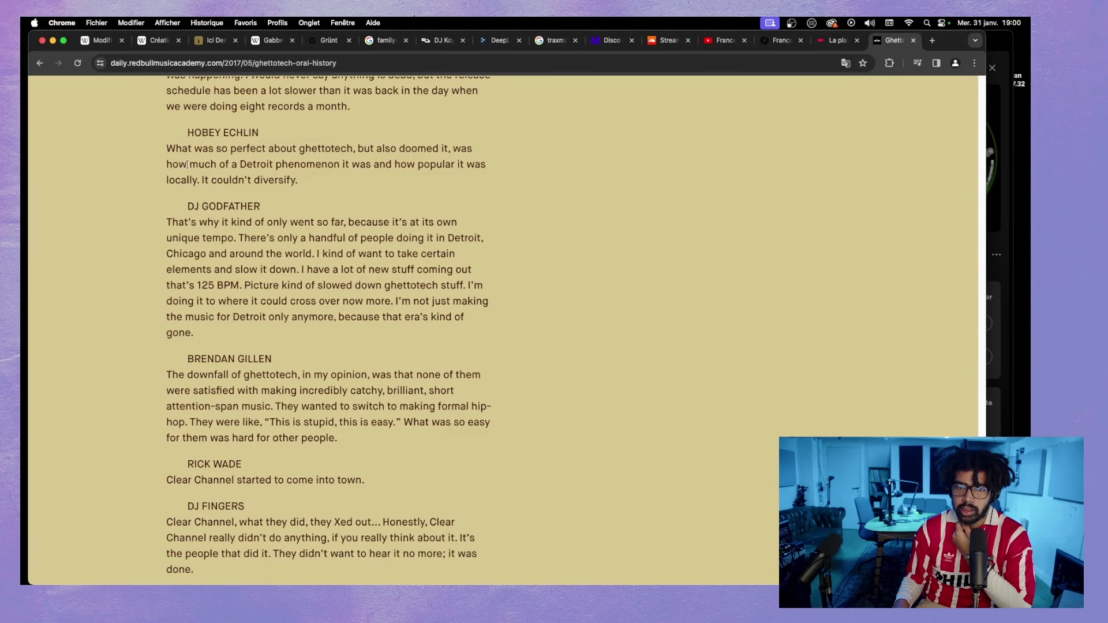
left_click_drag(187, 134, 260, 134)
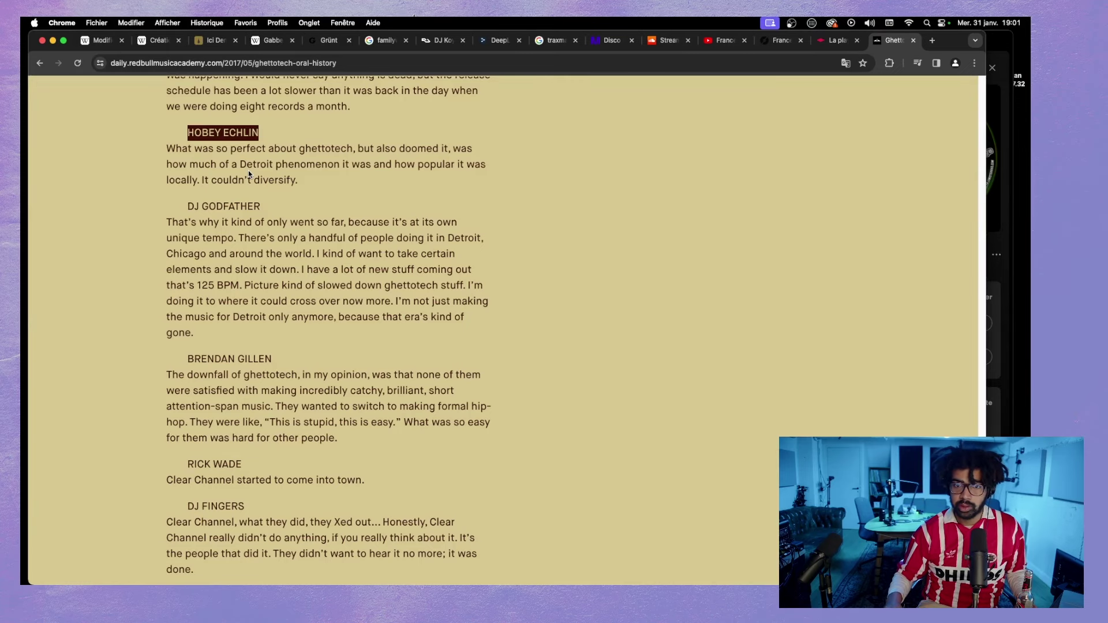
- Read the DJ Godfather quote, clear the speaker-name highlight, and mark the start of "slow it down"
scroll(272, 185, "down", 5)
scroll(272, 187, "up", 5)
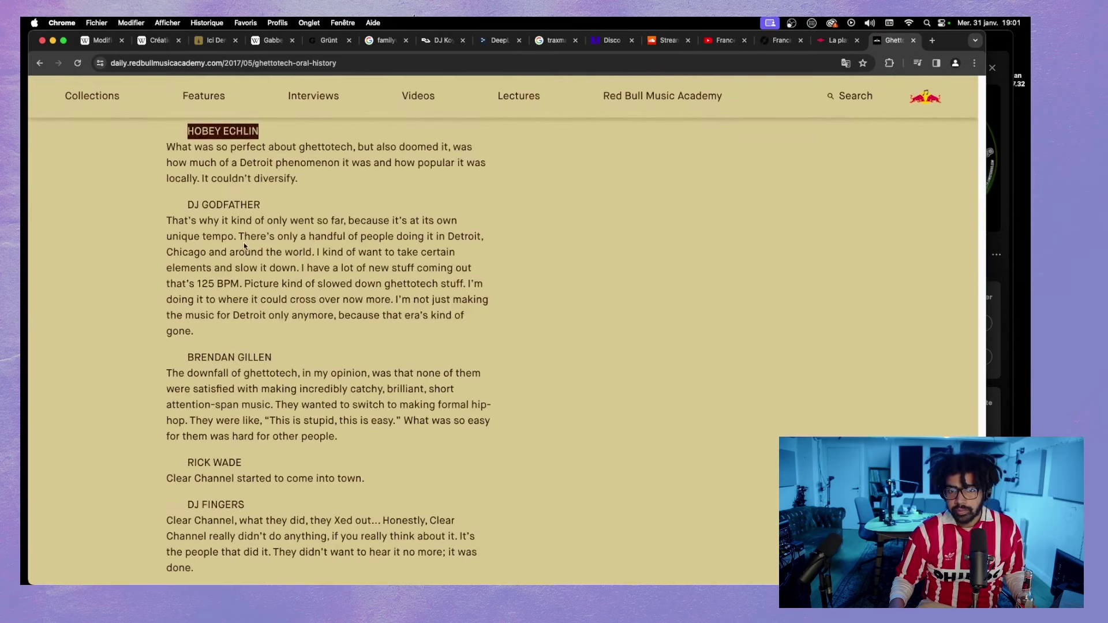
scroll(295, 240, "down", 2)
scroll(251, 248, "up", 2)
left_click(254, 245)
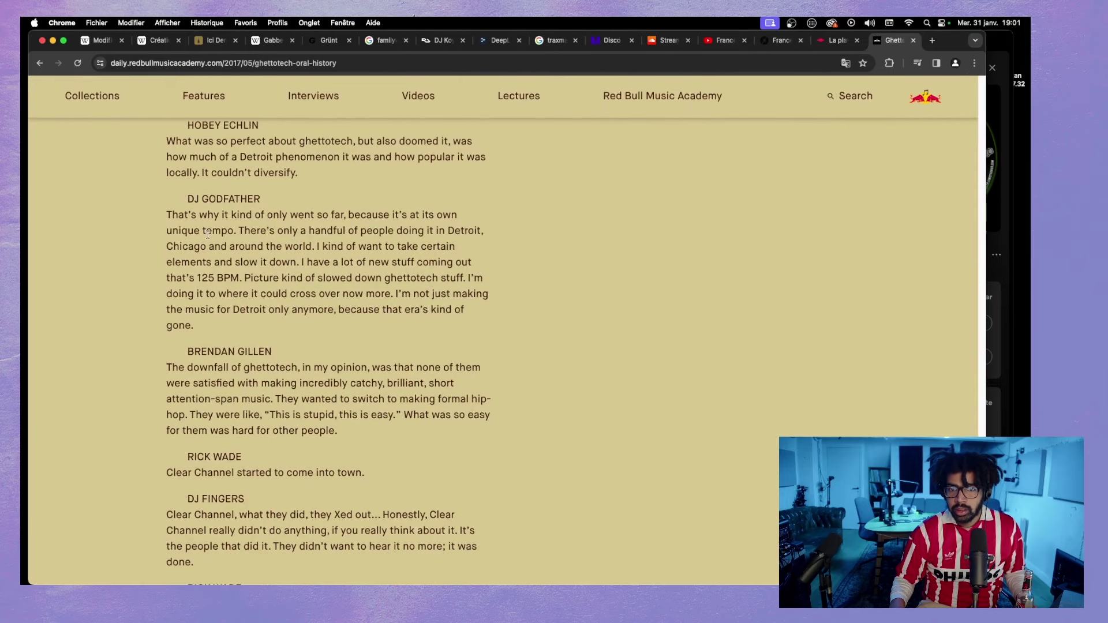
left_click_drag(214, 231, 415, 246)
left_click(415, 246)
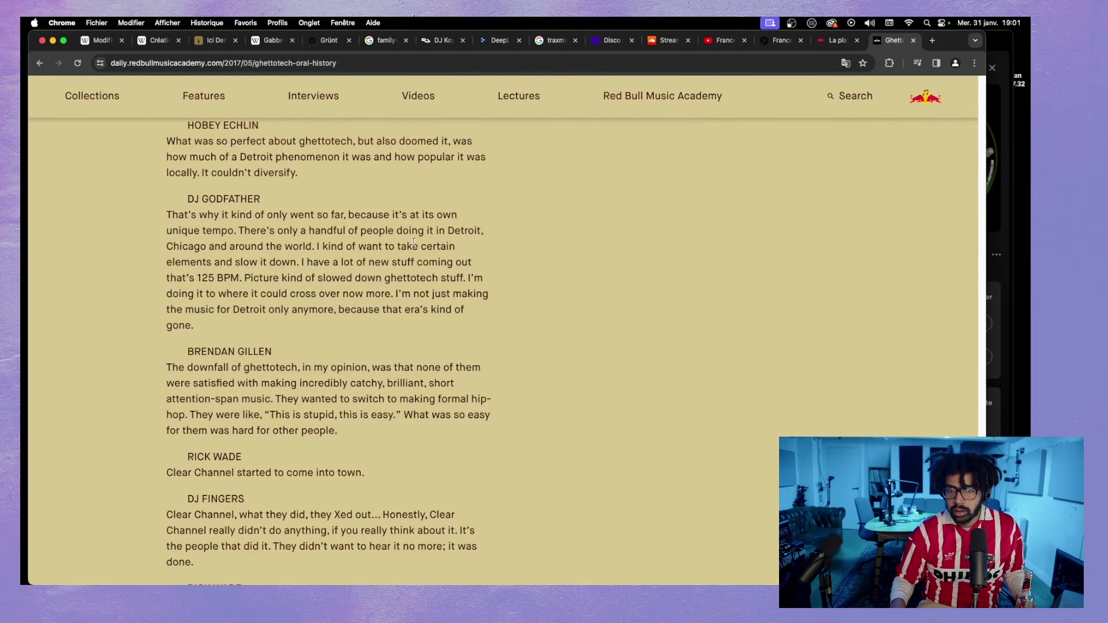
left_click_drag(226, 262, 230, 262)
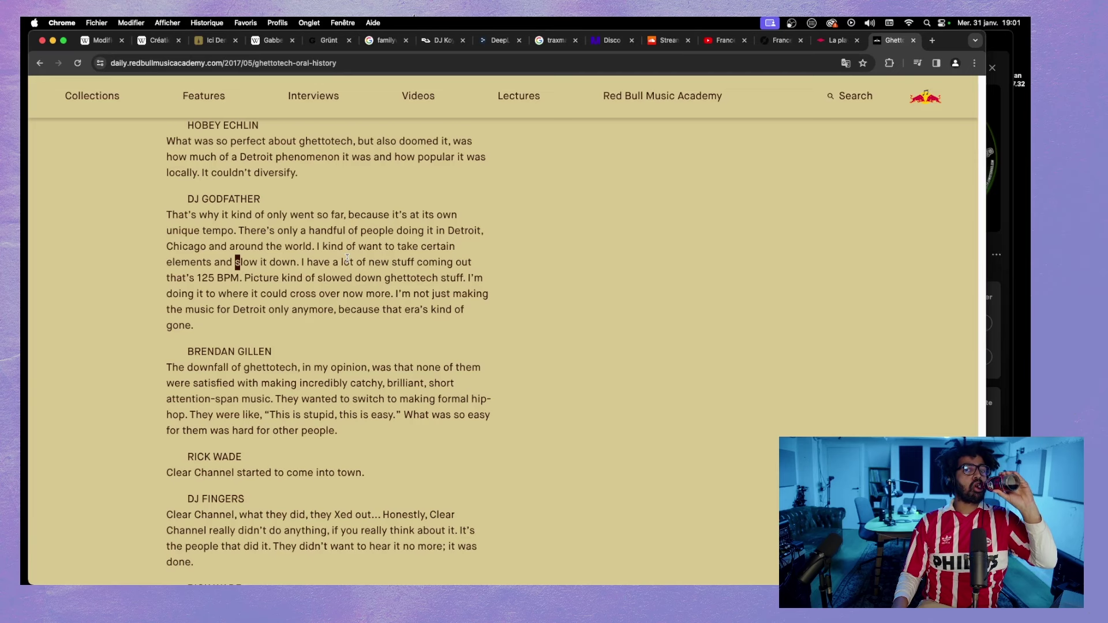
- Finish reading the DJ Godfather quote, check the current track in Spotify, and return to the article
scroll(348, 258, "down", 3)
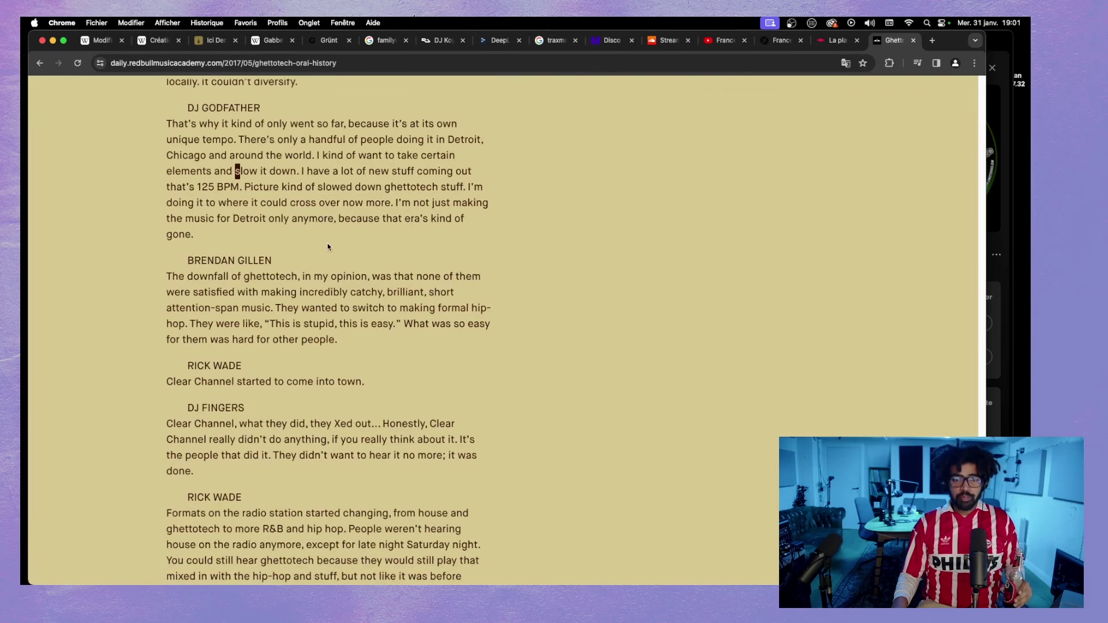
scroll(273, 214, "down", 1)
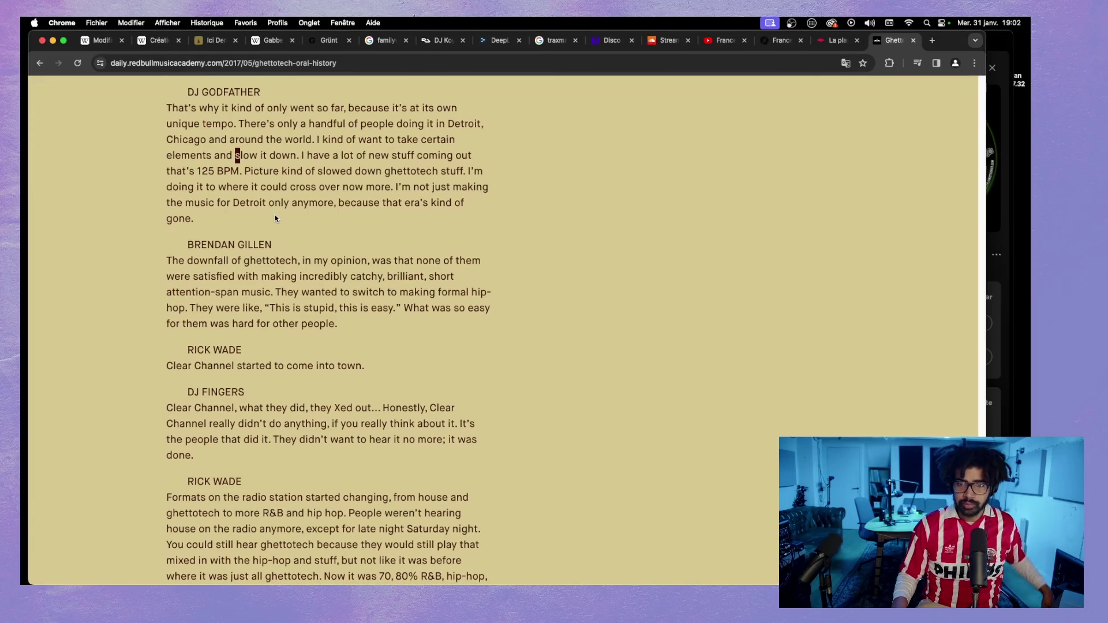
scroll(275, 217, "down", 1)
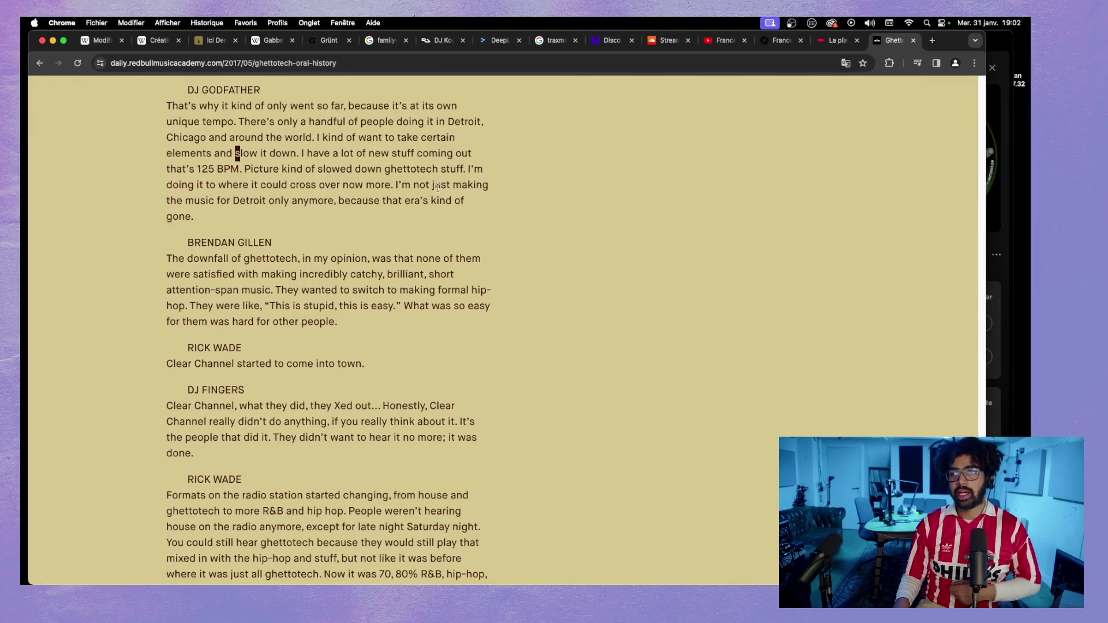
left_click(1003, 42)
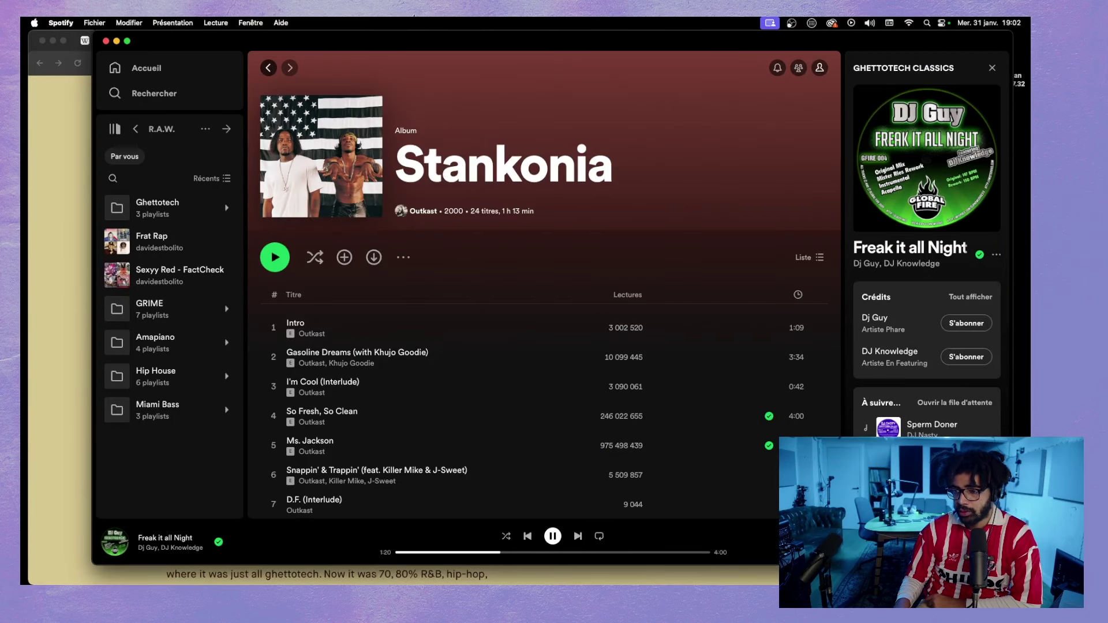
left_click(52, 265)
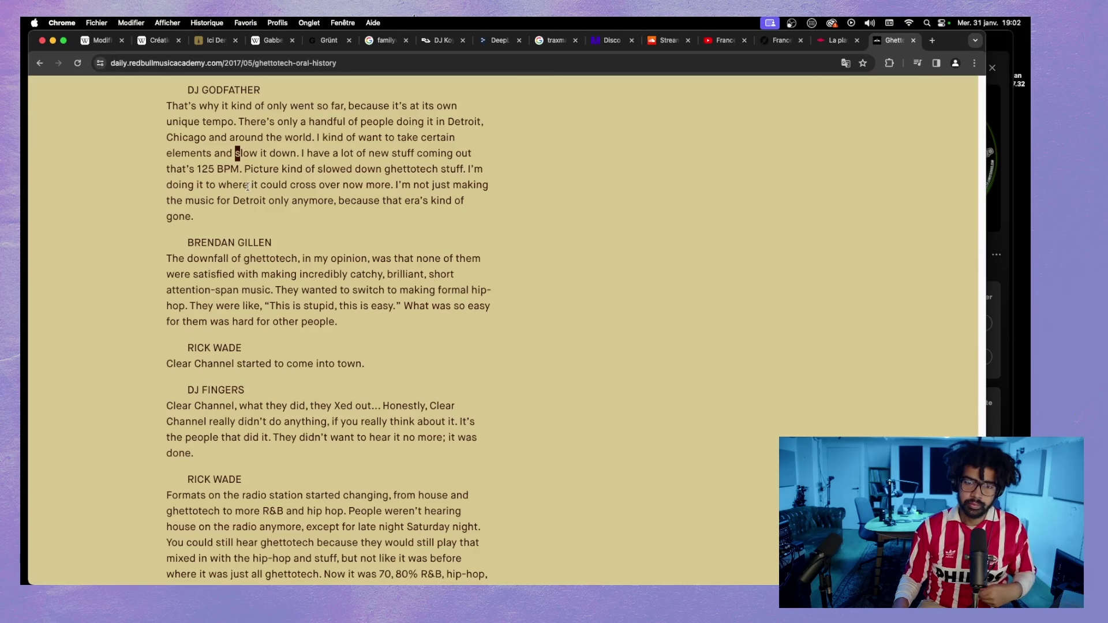
- Copy the speaker name BRENDAN GILLEN from the article and search Google for "BRENDAN GILLEN detroit" in a new tab
scroll(251, 186, "down", 2)
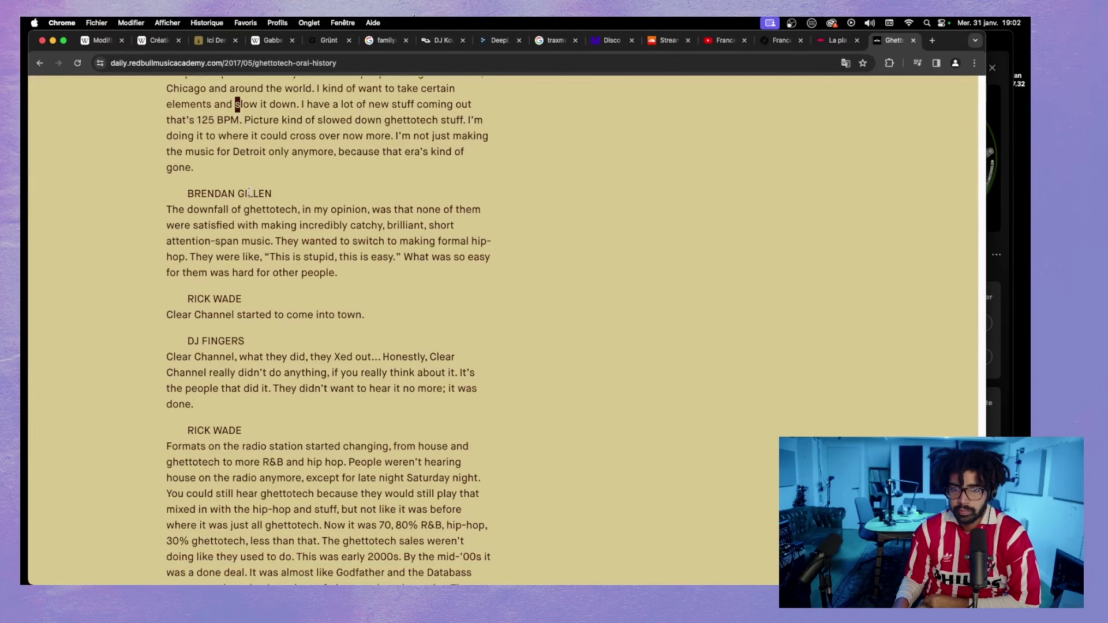
scroll(248, 193, "down", 1)
left_click_drag(178, 192, 274, 195)
key("super+c")
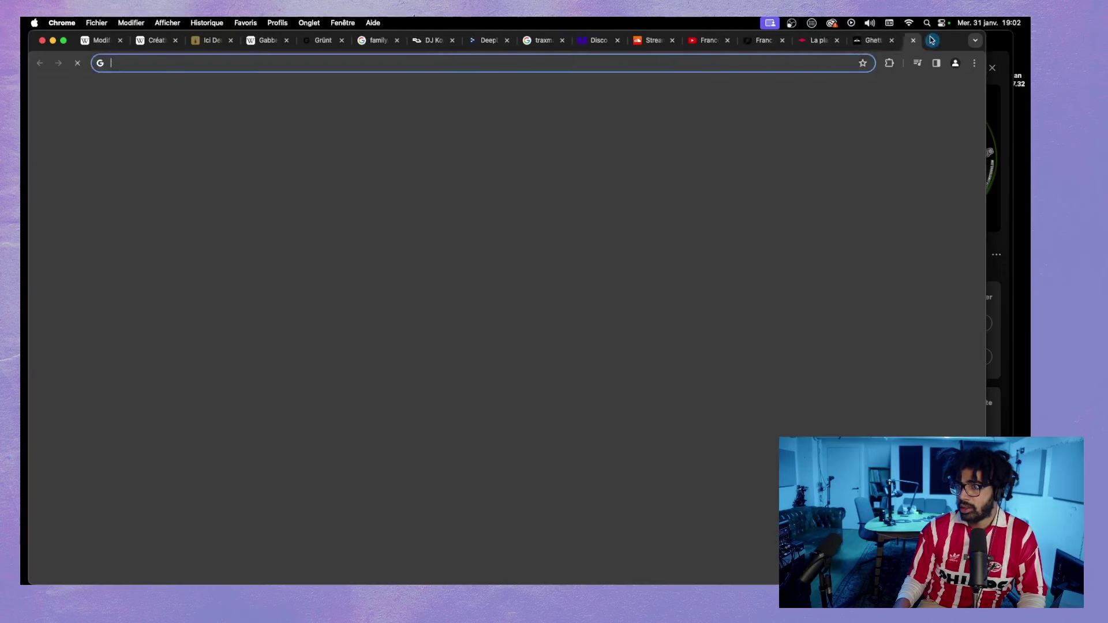
left_click(932, 41)
left_click(439, 233)
key("super+v")
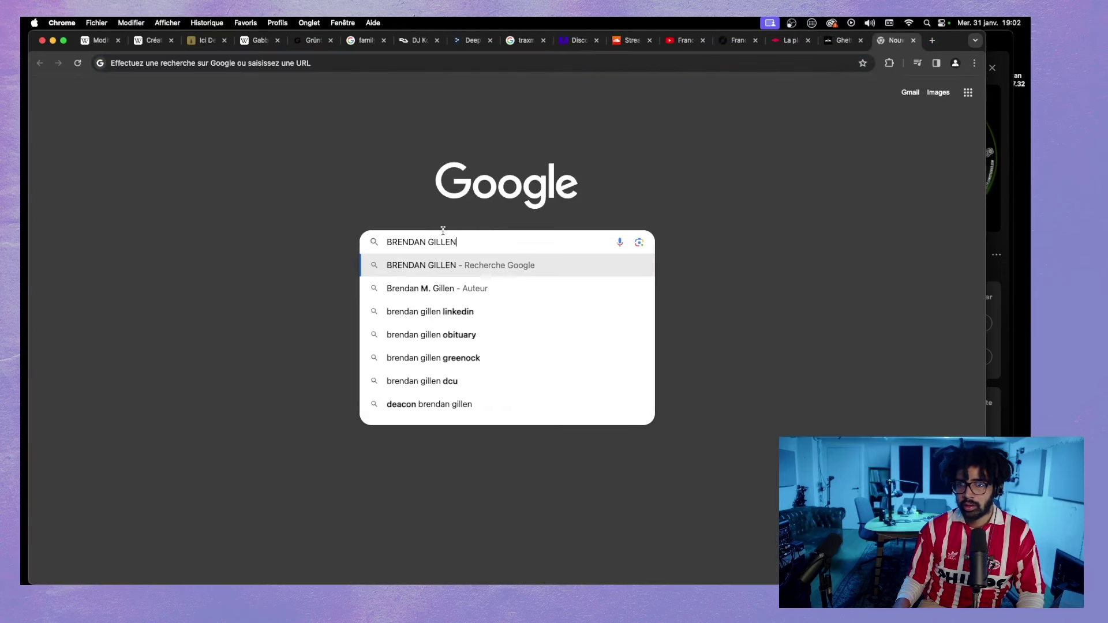
type("detroit")
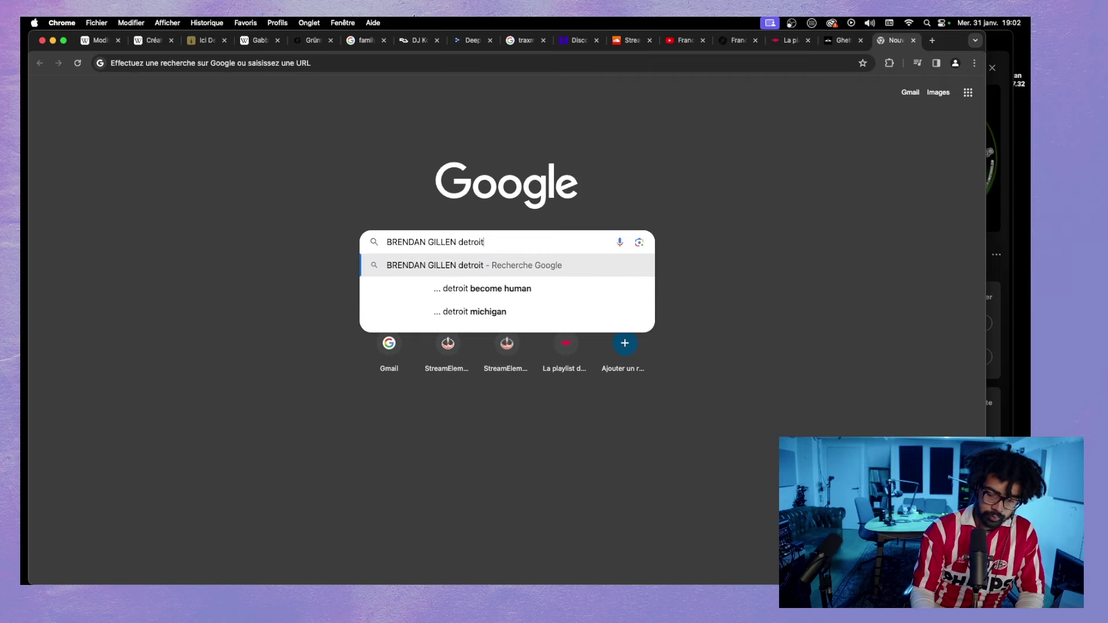
key("Return")
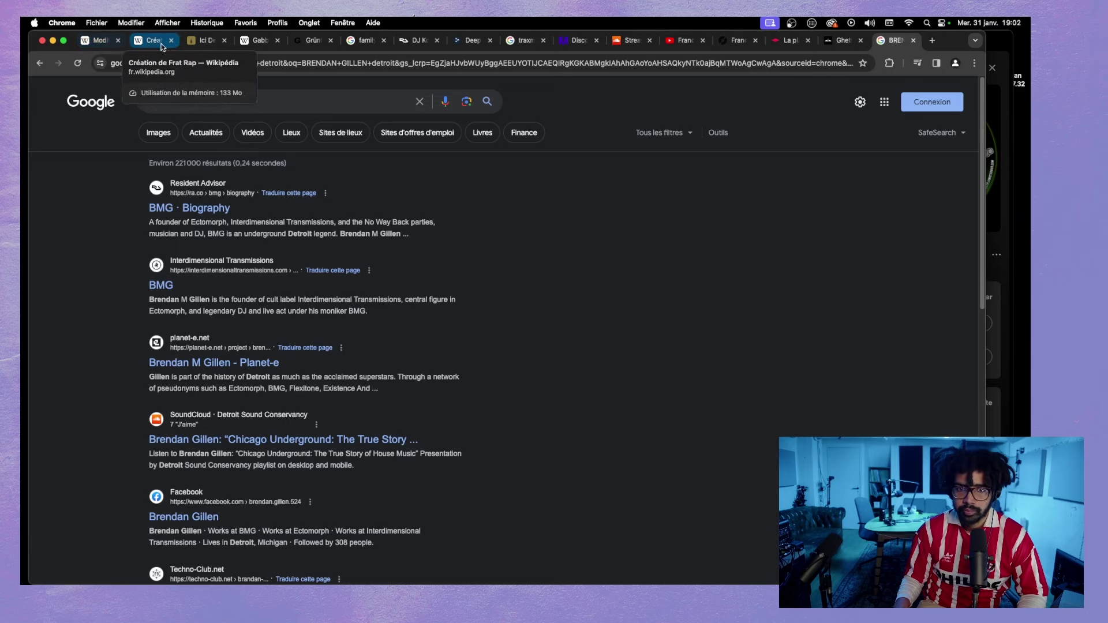
- Return to the oral history article, read from the Brendan Gillen quote to Rick Wade's radio formats quote, and highlight the name RICK WADE
left_click(842, 41)
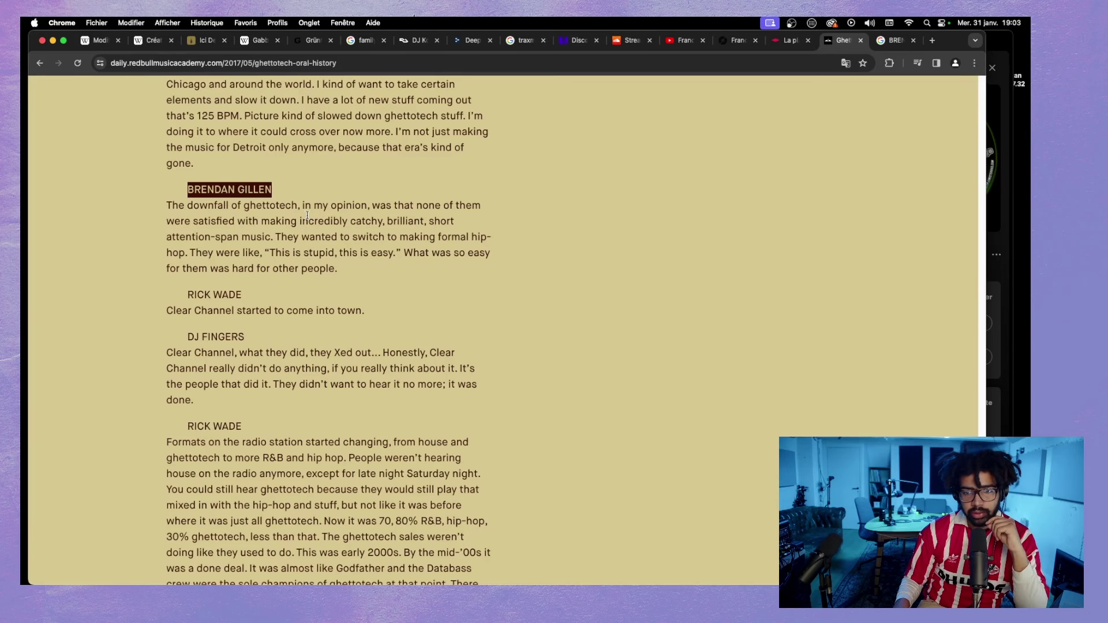
scroll(294, 208, "down", 3)
scroll(317, 199, "up", 1)
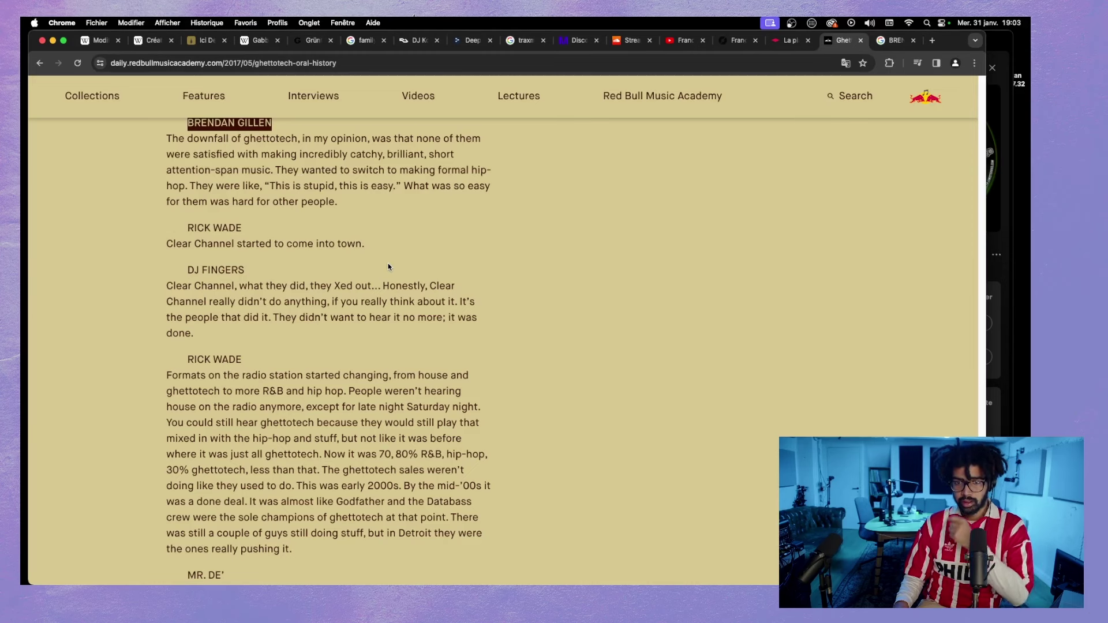
scroll(389, 268, "down", 3)
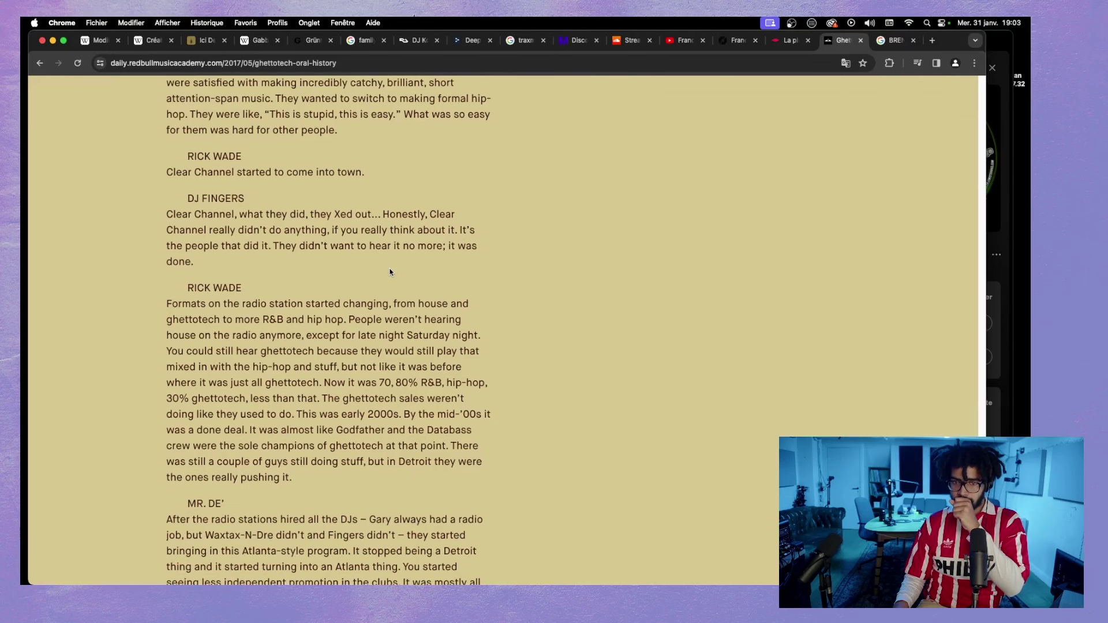
scroll(386, 270, "down", 2)
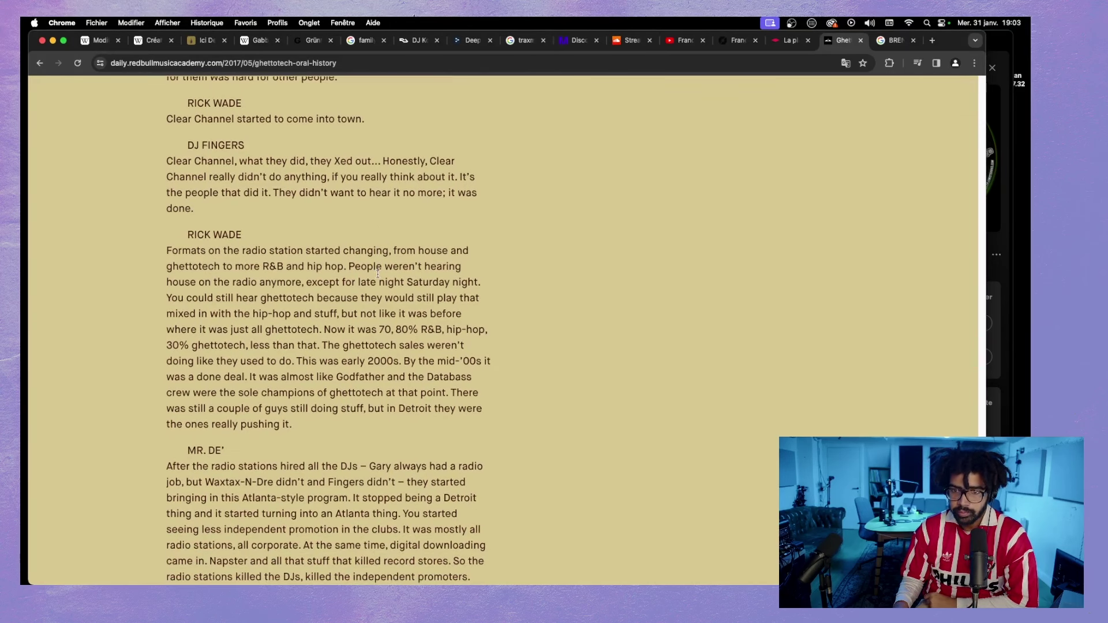
scroll(378, 277, "down", 1)
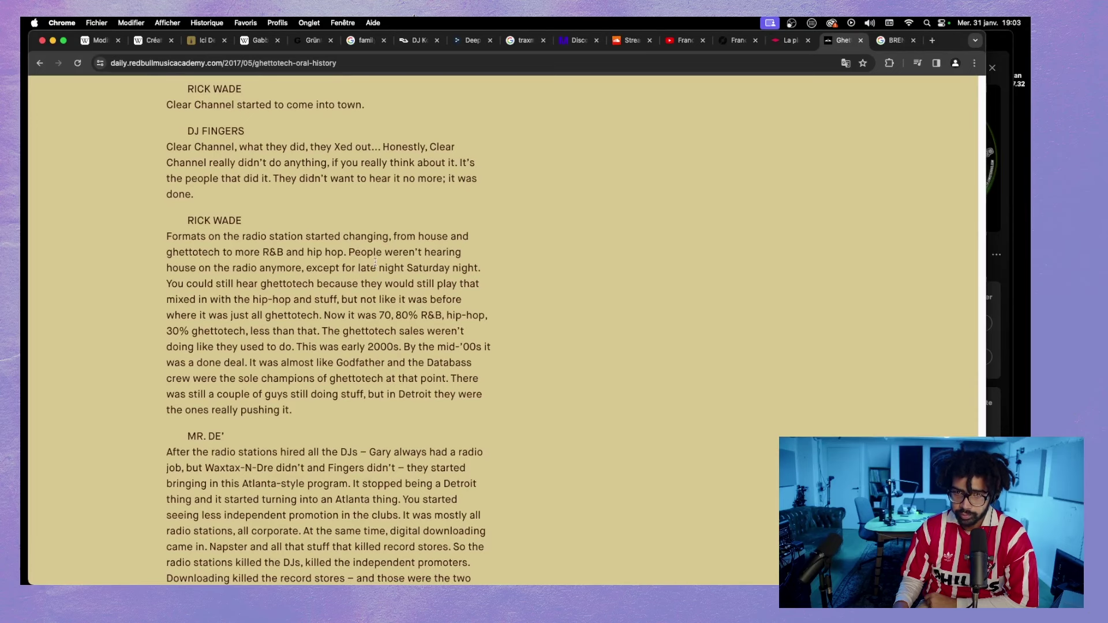
left_click_drag(182, 223, 269, 221)
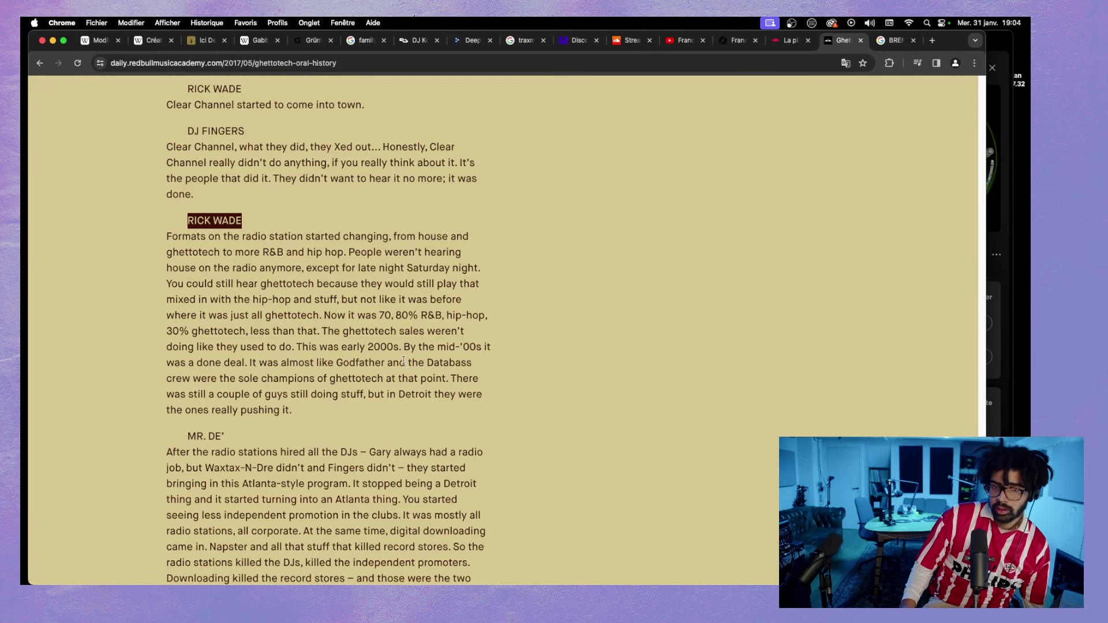
- Read on through the Mr. De' and Gary Chandler quotes in the article, and switch to Spotify
scroll(386, 352, "down", 2)
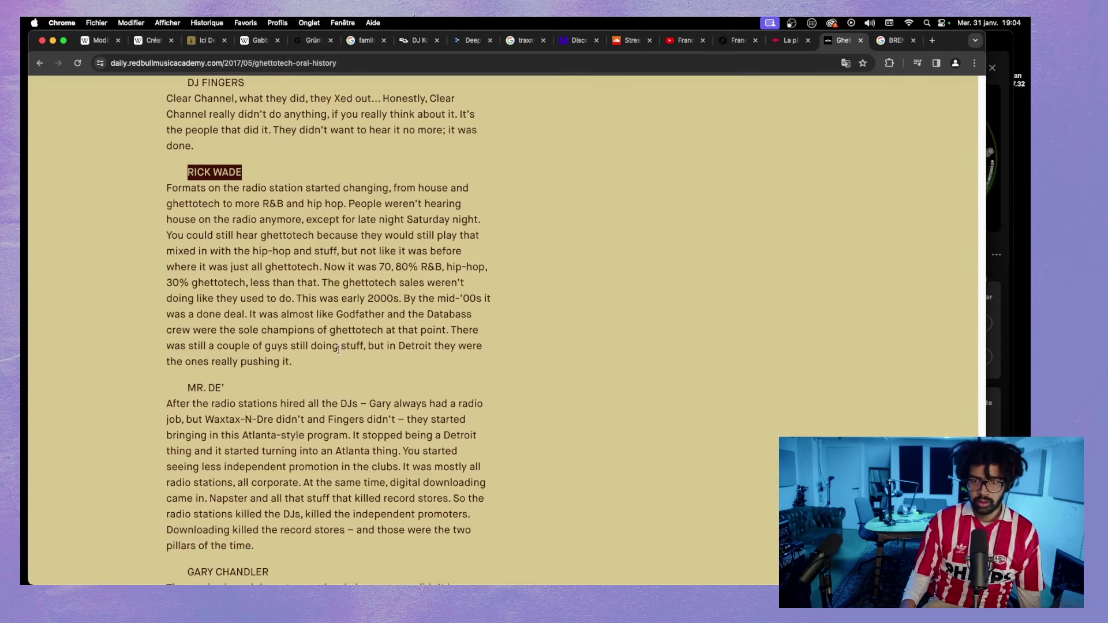
scroll(338, 349, "down", 4)
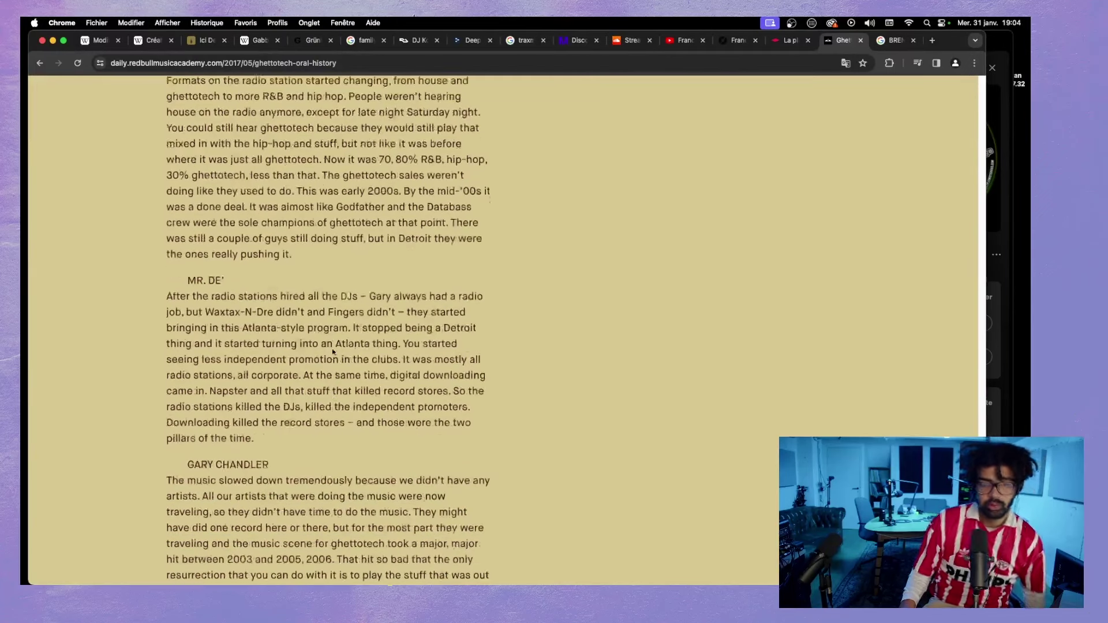
scroll(333, 352, "down", 2)
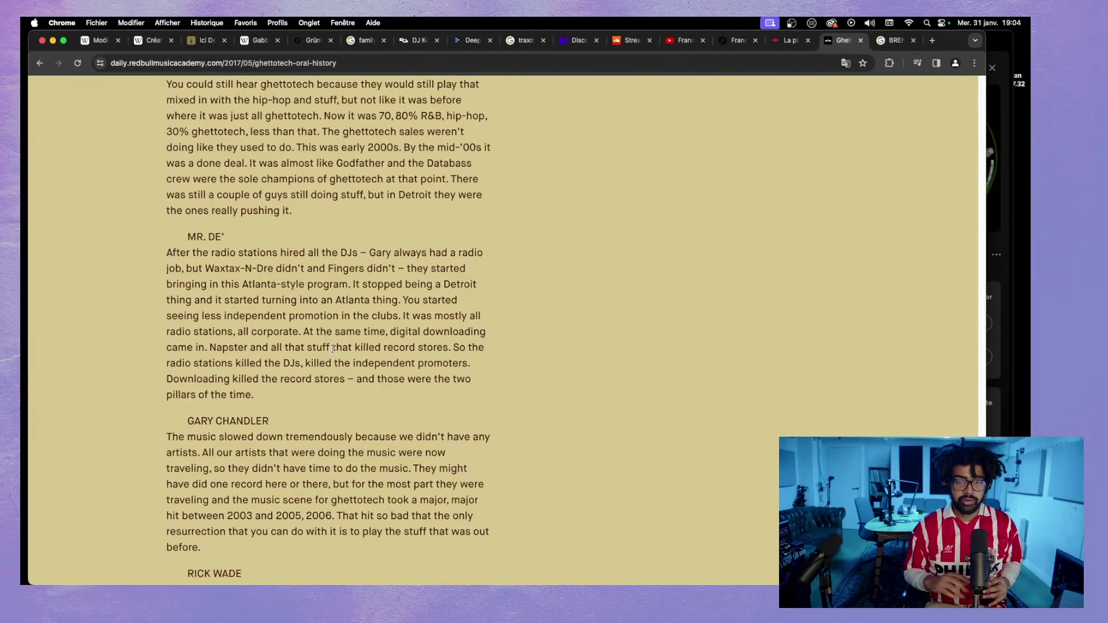
scroll(264, 192, "down", 3)
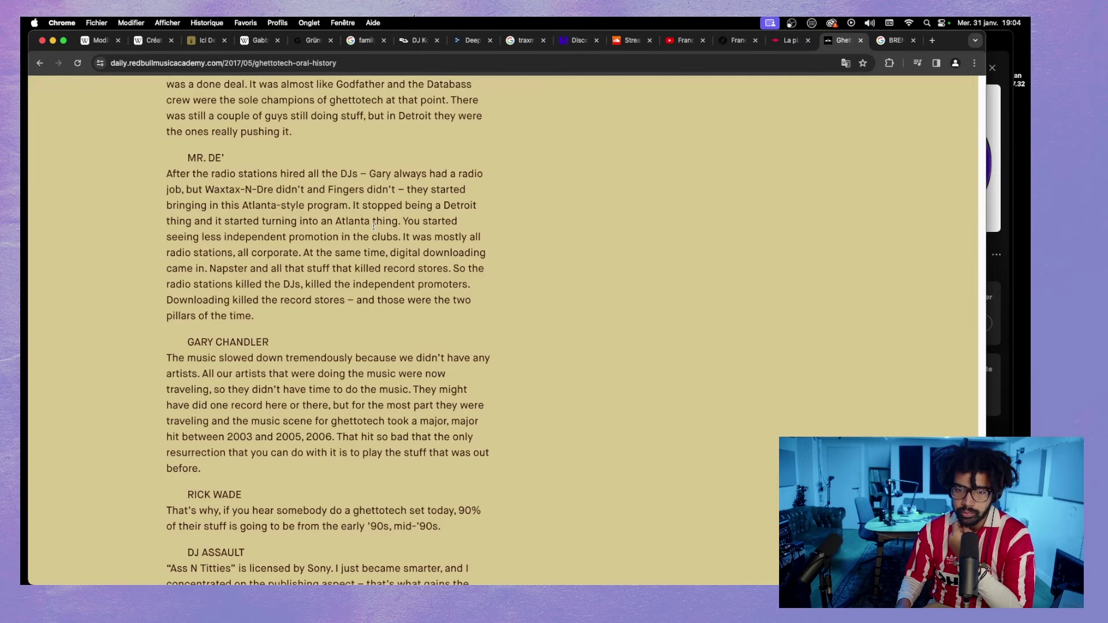
left_click(1004, 54)
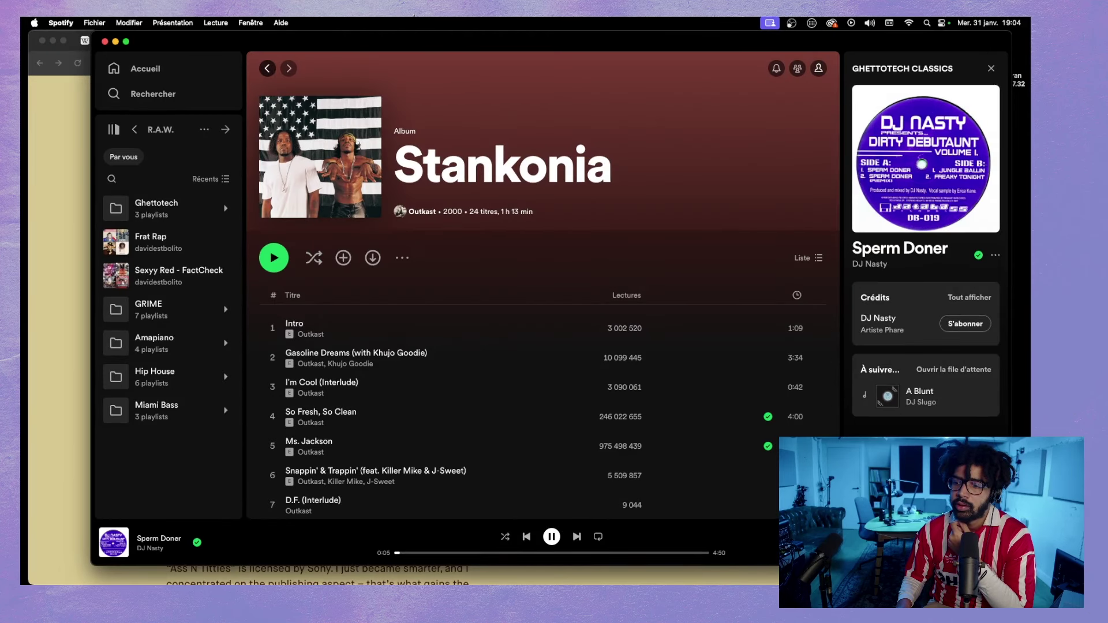
- Return to the oral history article, read on through the Gary Chandler quote, and highlight the name GARY CHANDLER
left_click(79, 251)
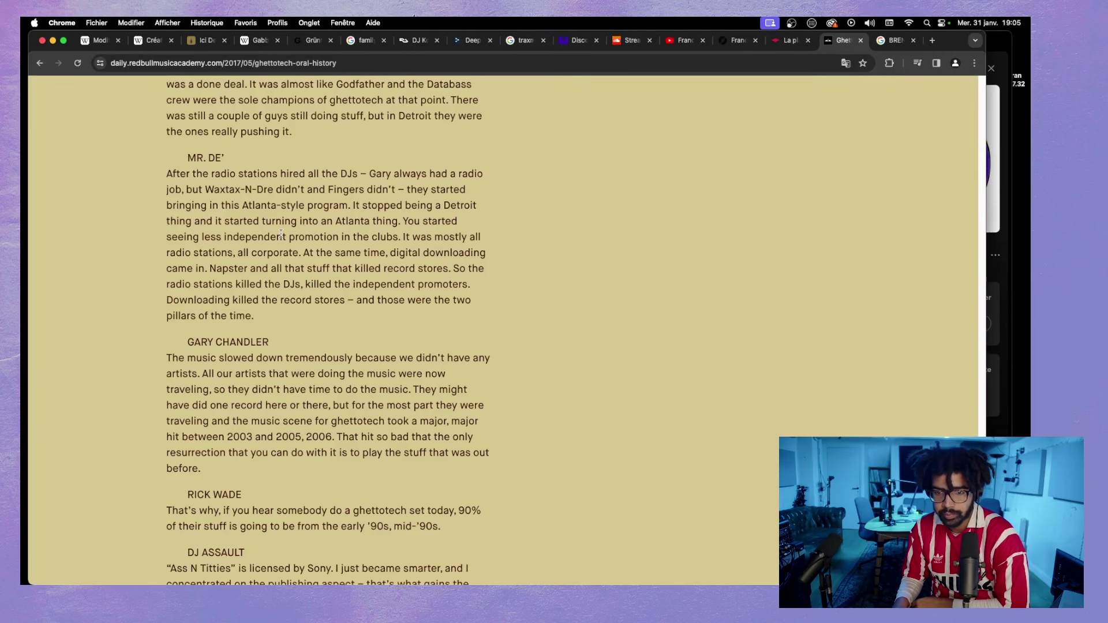
scroll(313, 287, "down", 3)
scroll(267, 245, "down", 5)
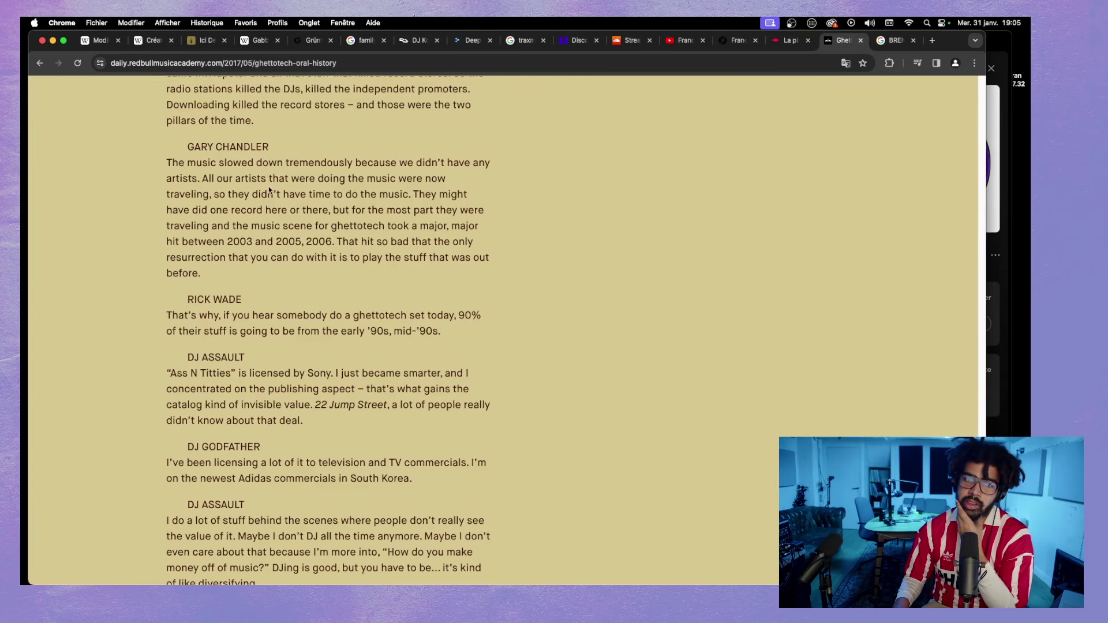
left_click_drag(189, 146, 276, 150)
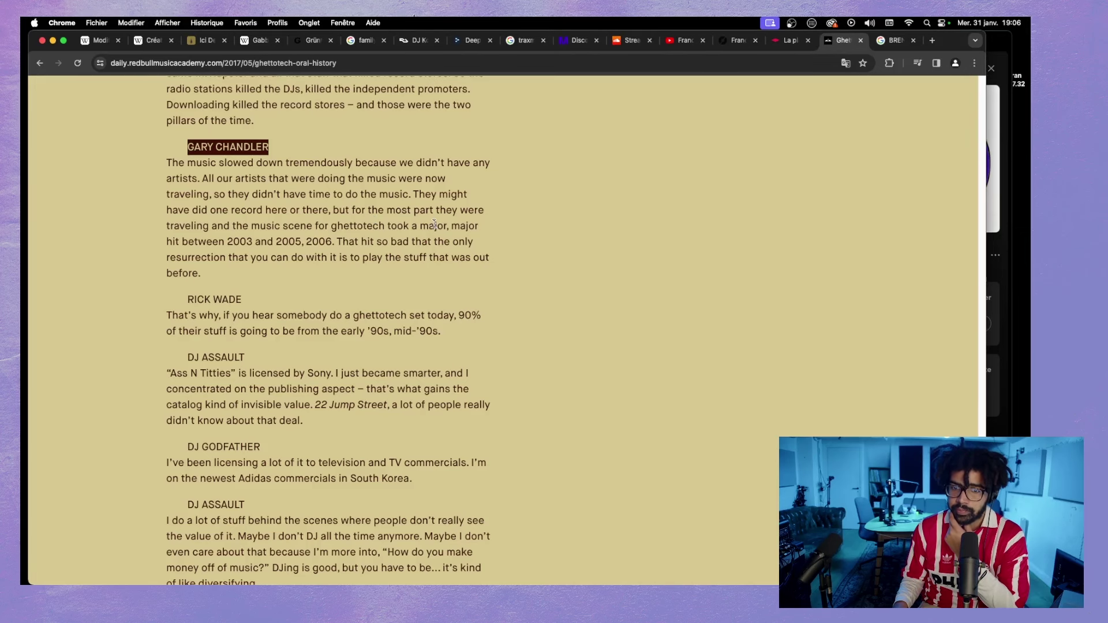
- Read the article's Rick Wade, DJ Assault and DJ Godfather quotes up to the LEGACY heading, and go back to the Gary Chandler quote
scroll(435, 236, "down", 3)
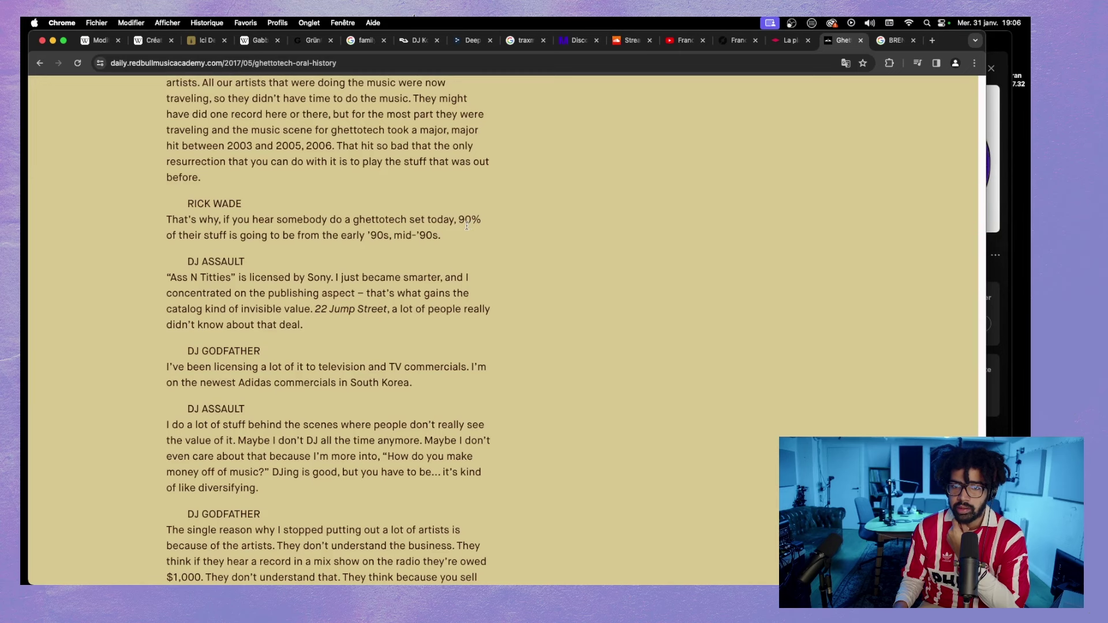
scroll(469, 225, "down", 3)
scroll(215, 144, "up", 3)
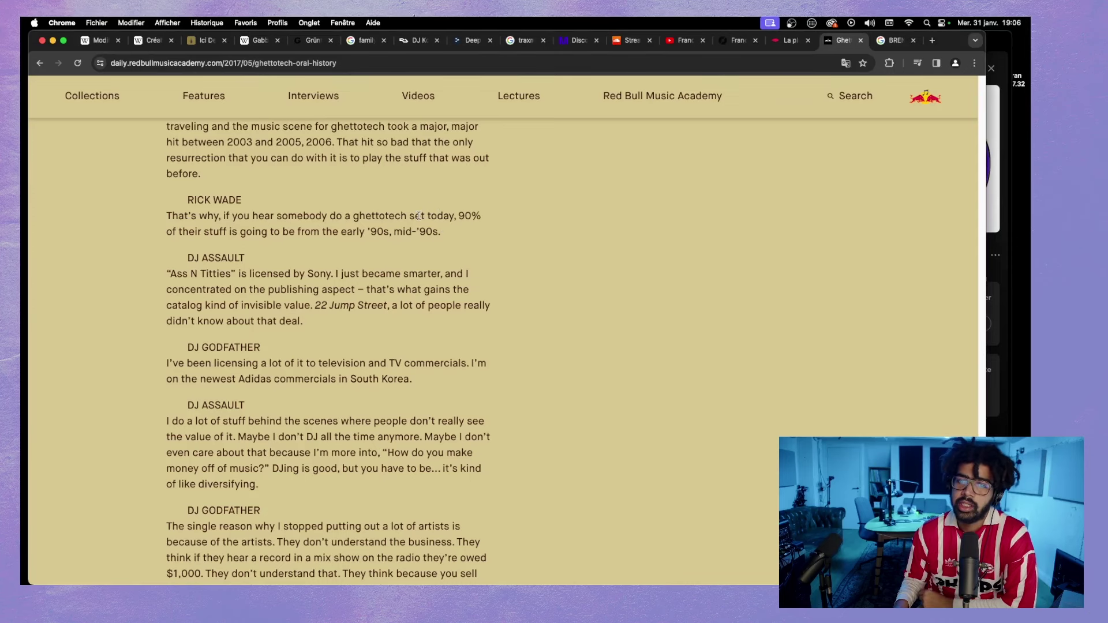
scroll(303, 270, "down", 4)
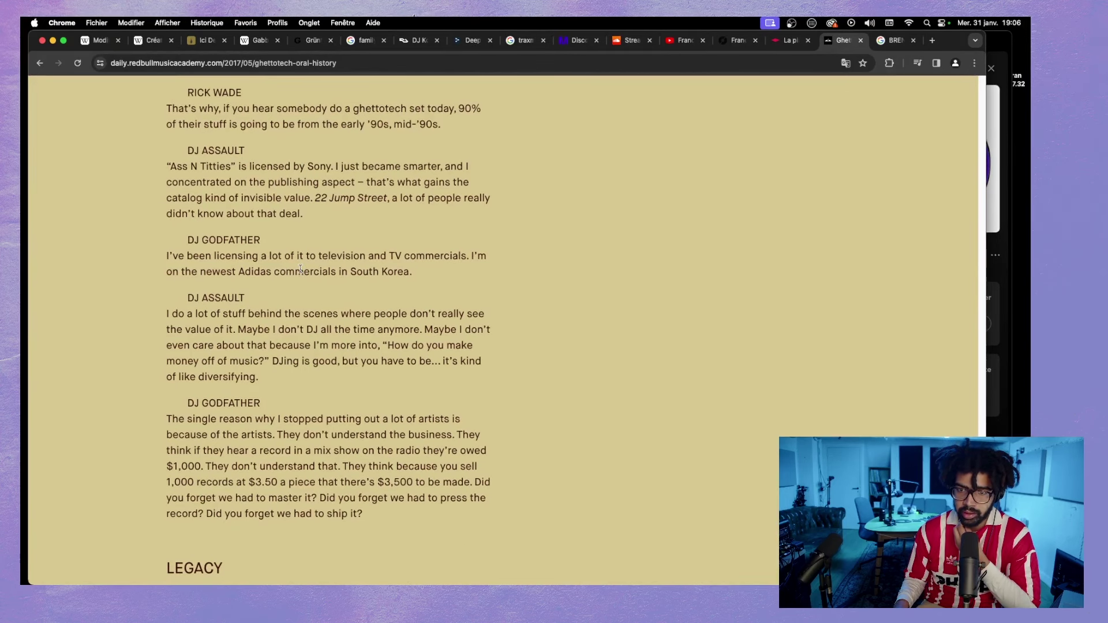
scroll(265, 223, "down", 1)
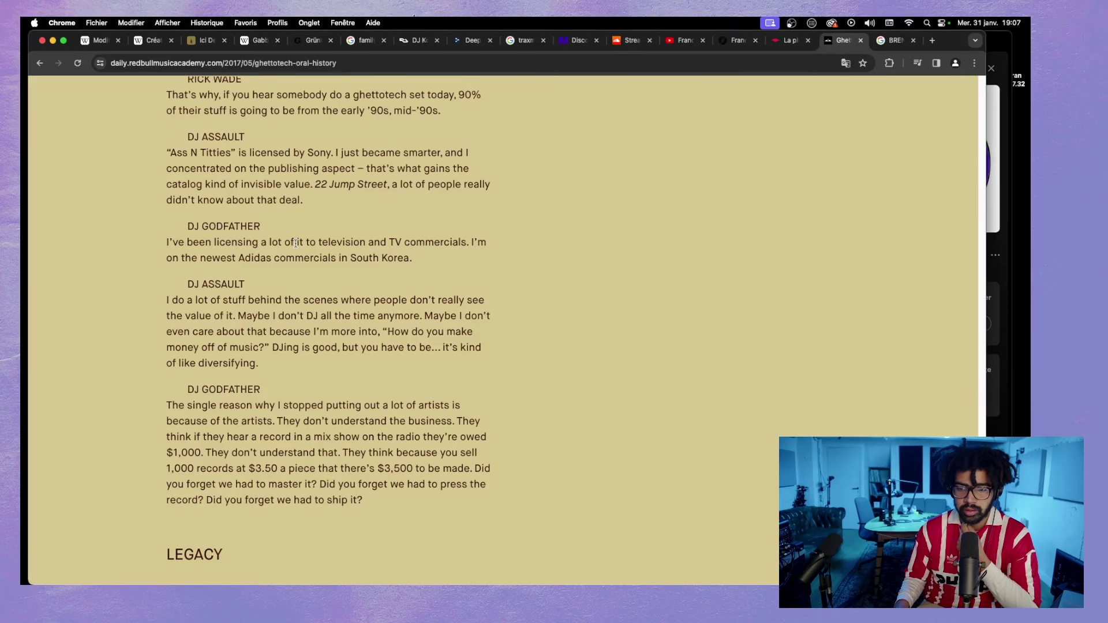
scroll(296, 242, "up", 15)
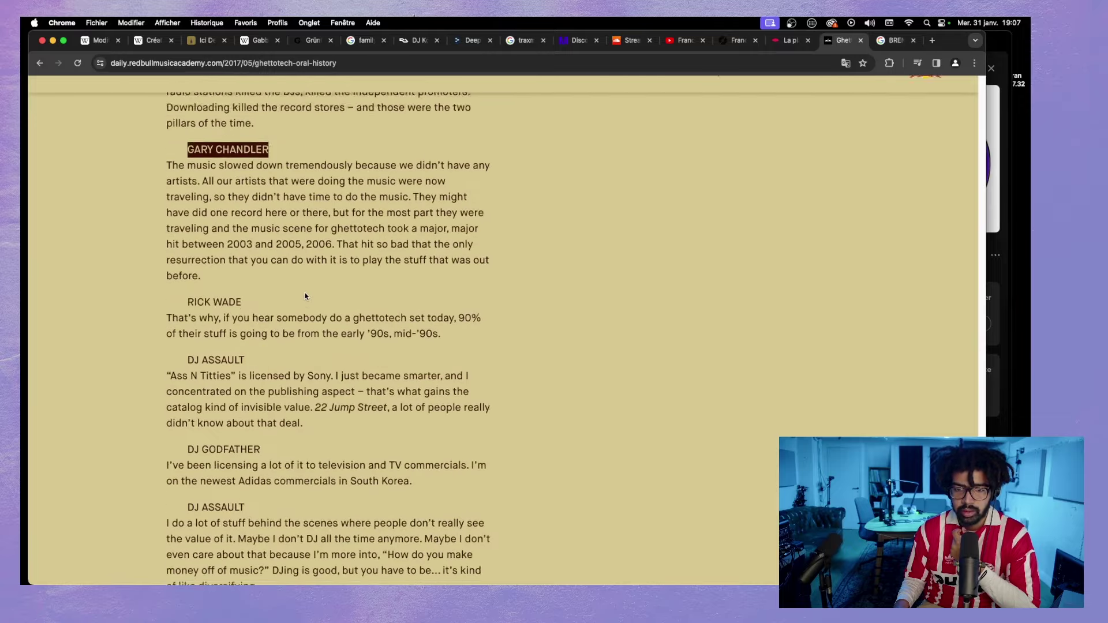
- In the Wikipedia Ghettotech draft, add a "Déclin" heading in Sous-titre 1 style after the television paragraph, with an empty paragraph below it
left_click(104, 41)
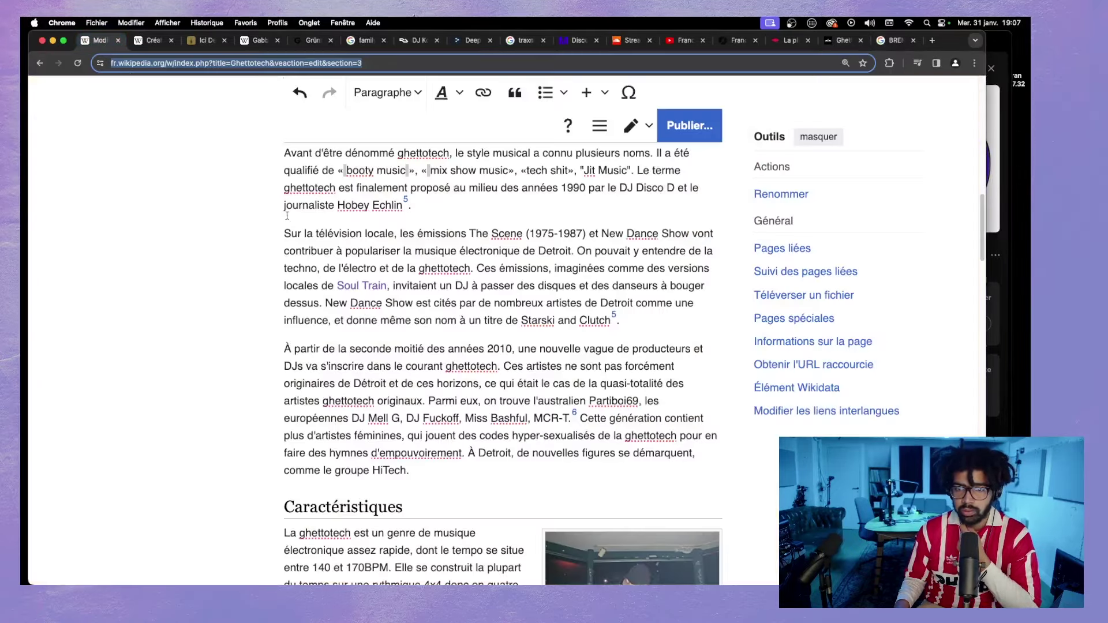
scroll(431, 371, "up", 10)
scroll(431, 371, "down", 8)
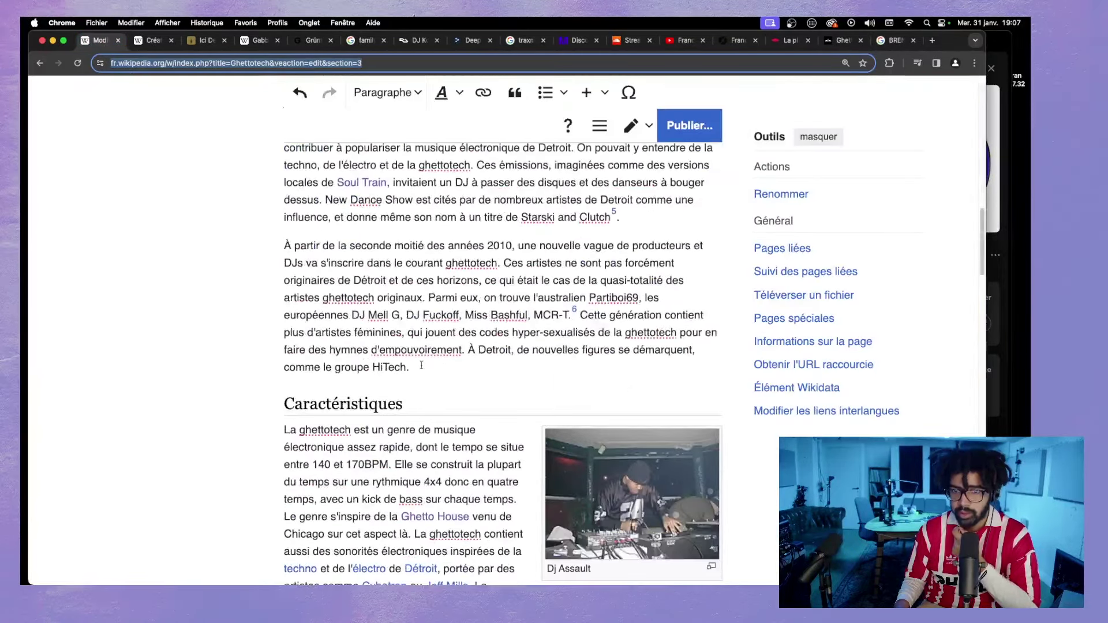
scroll(420, 365, "up", 4)
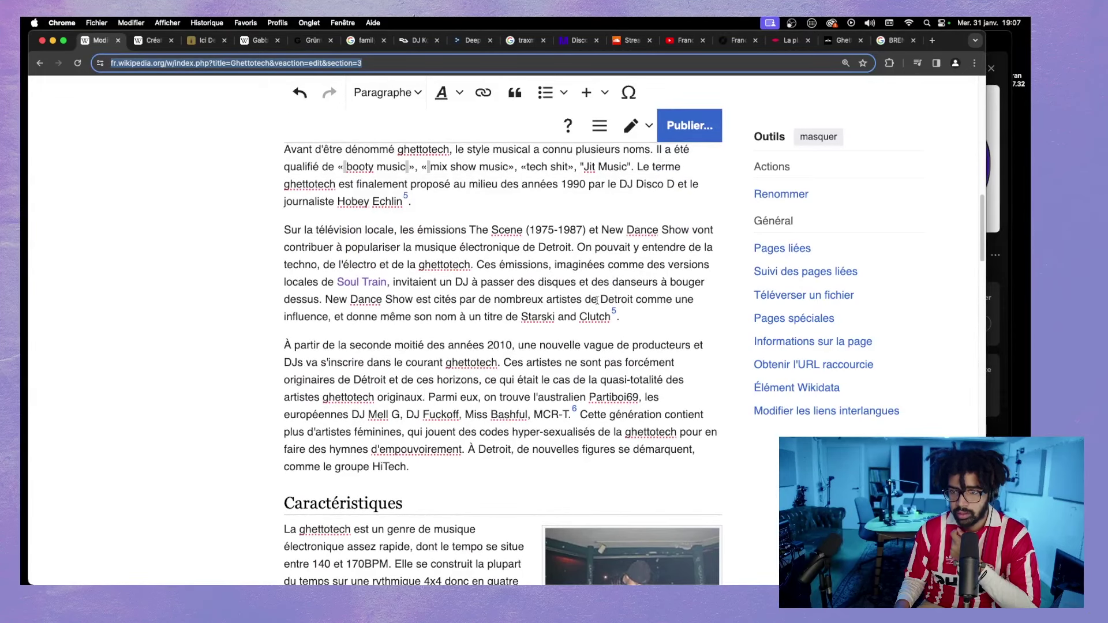
left_click(622, 316)
key("Return")
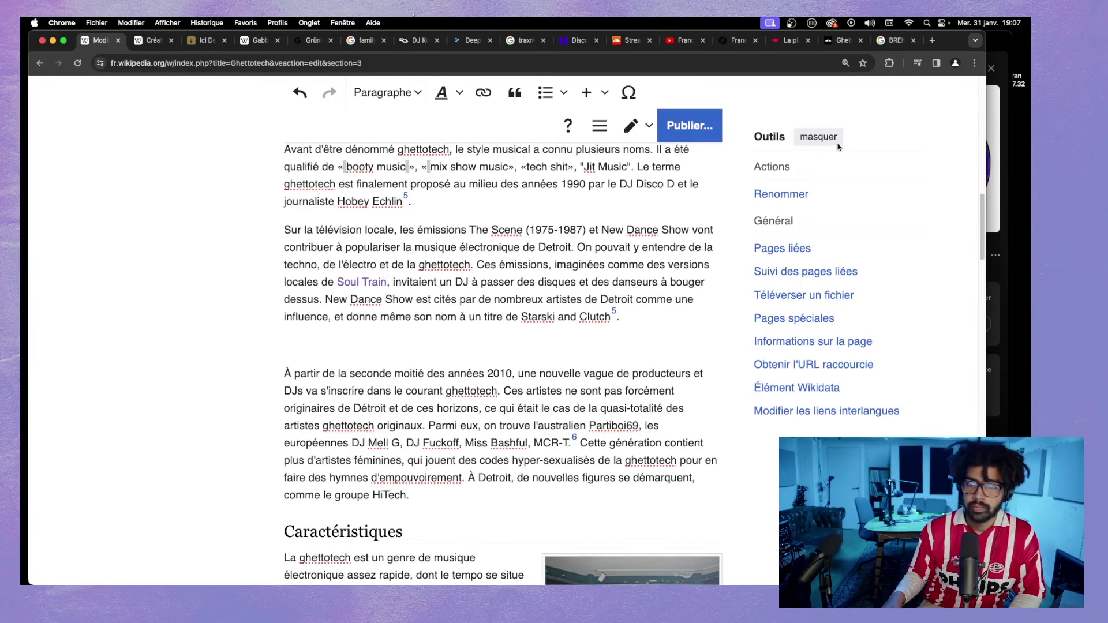
left_click(383, 92)
left_click(385, 201)
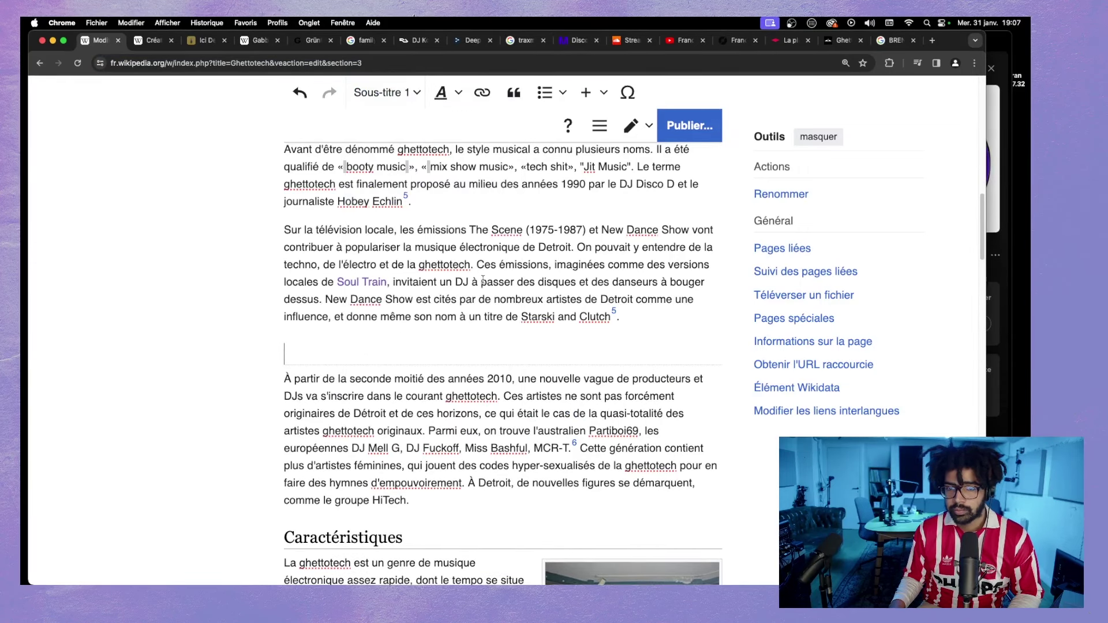
type("Déclin")
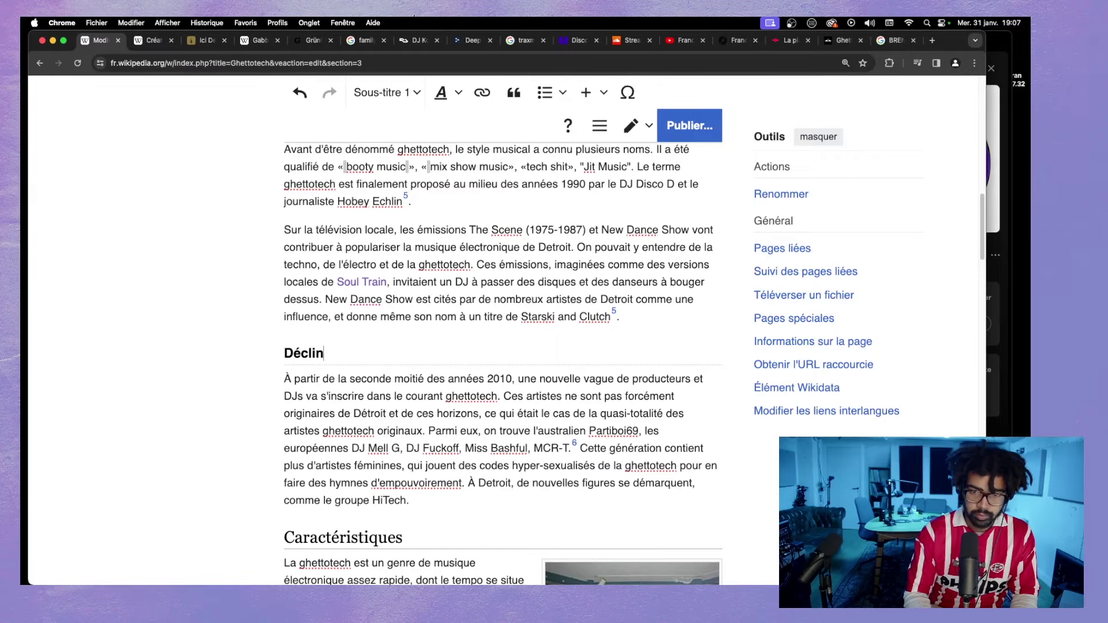
key("Return")
- Start the paragraph under the Déclin heading with the words "À partir de la"
scroll(410, 298, "down", 3)
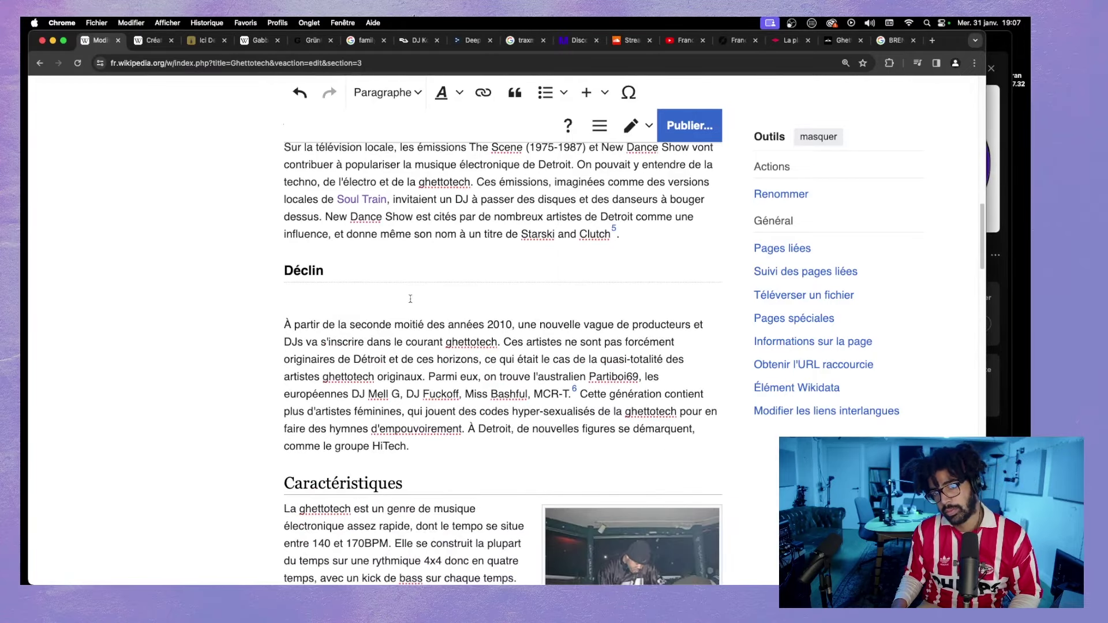
scroll(410, 298, "up", 10)
scroll(410, 305, "down", 6)
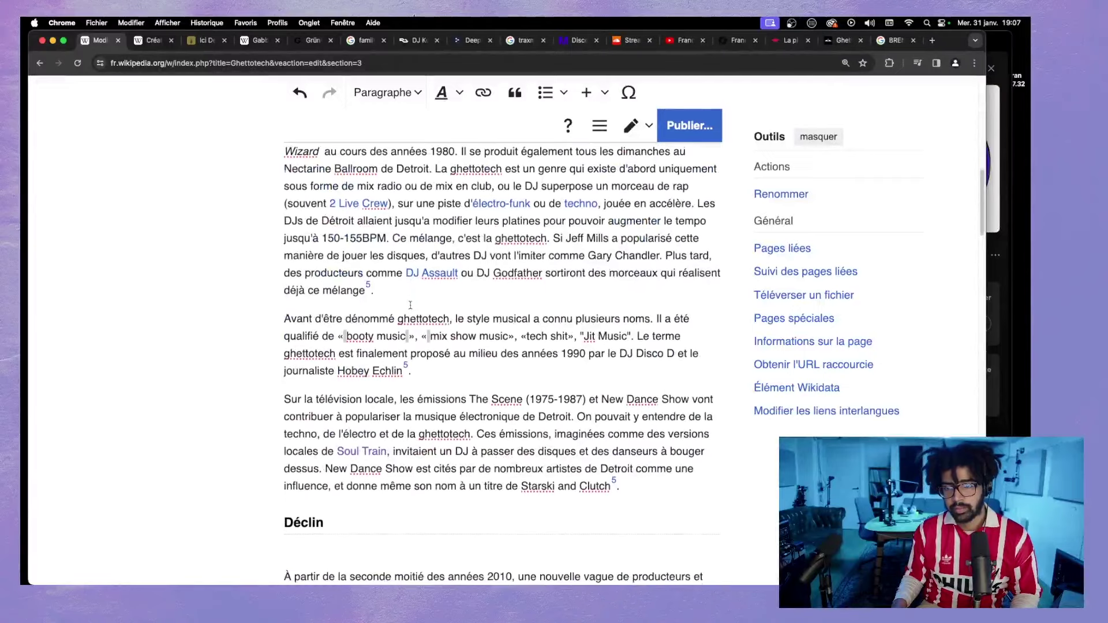
scroll(410, 305, "down", 5)
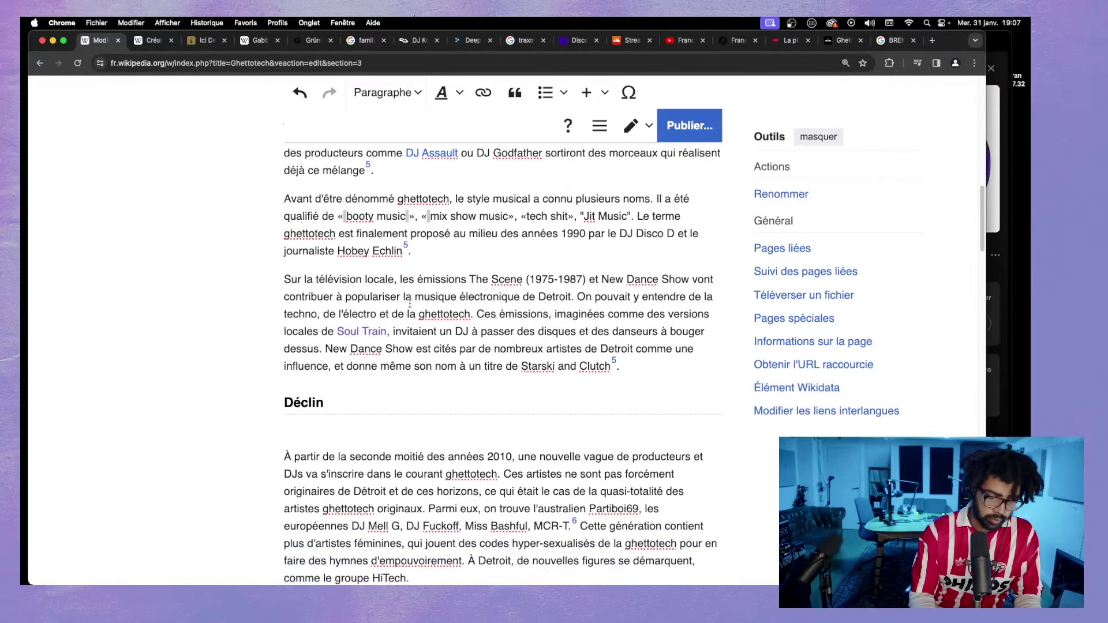
type("À&")
key("BackSpace")
key("BackSpace")
type("À ")
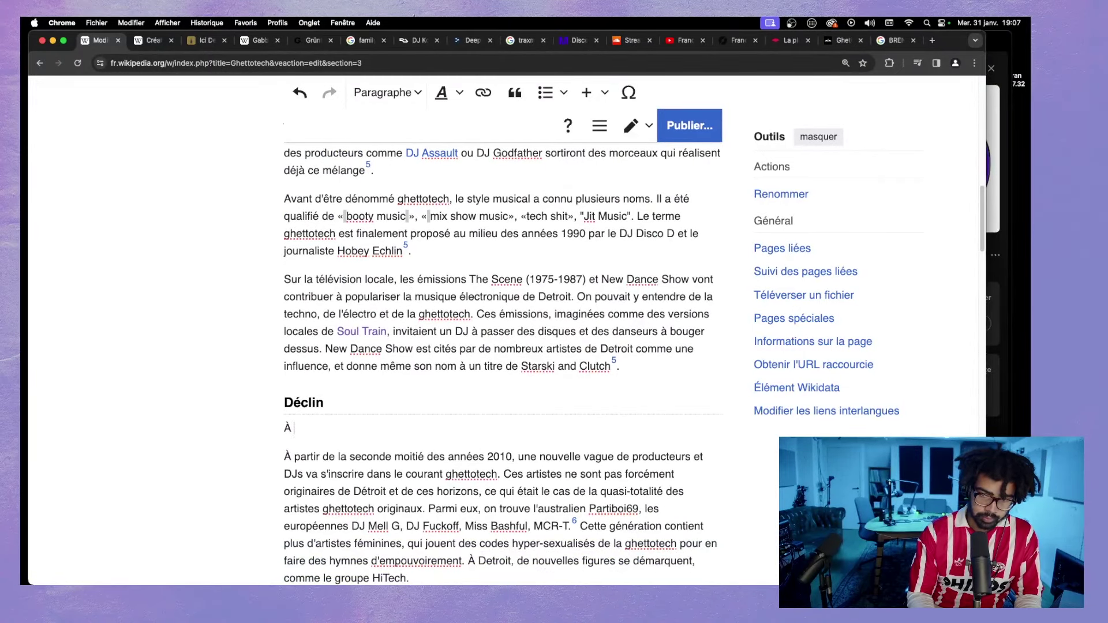
type("partir de ")
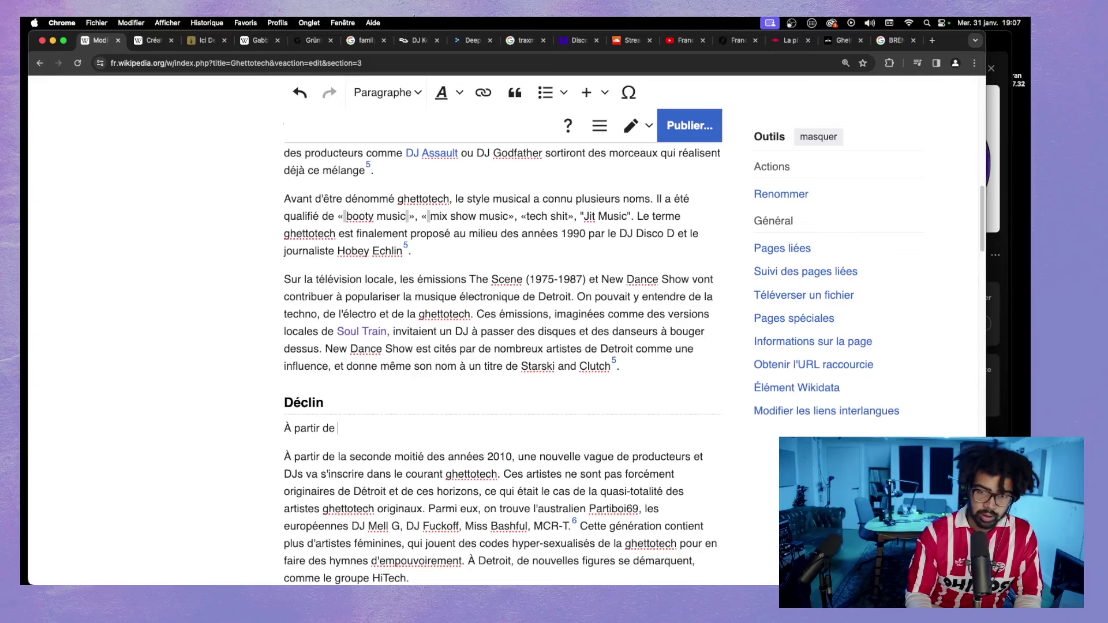
type("la")
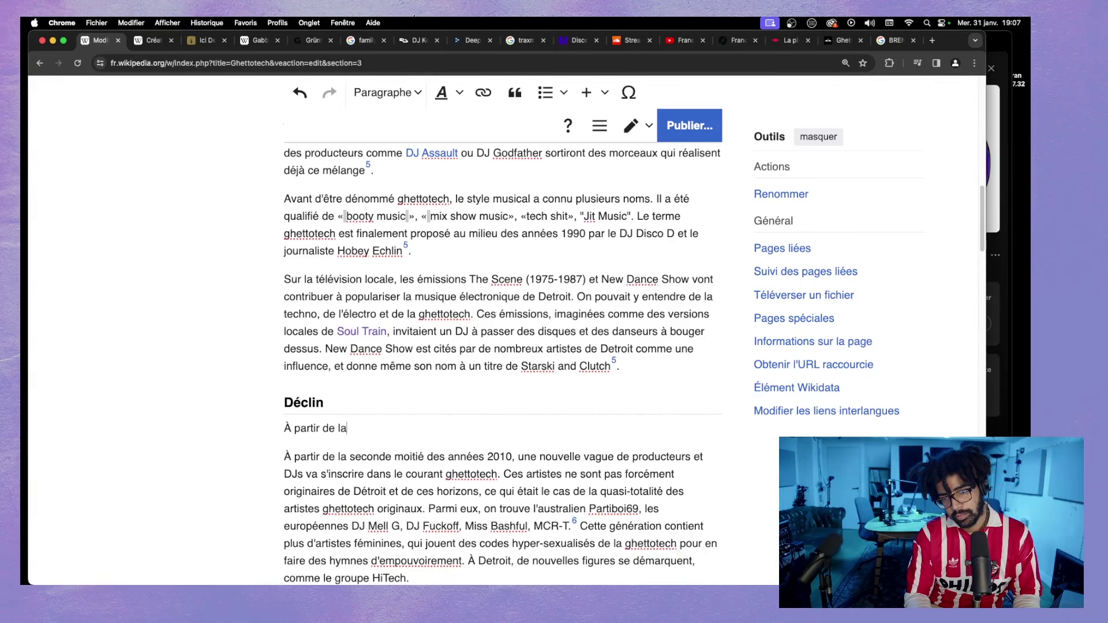
type(" seconde m")
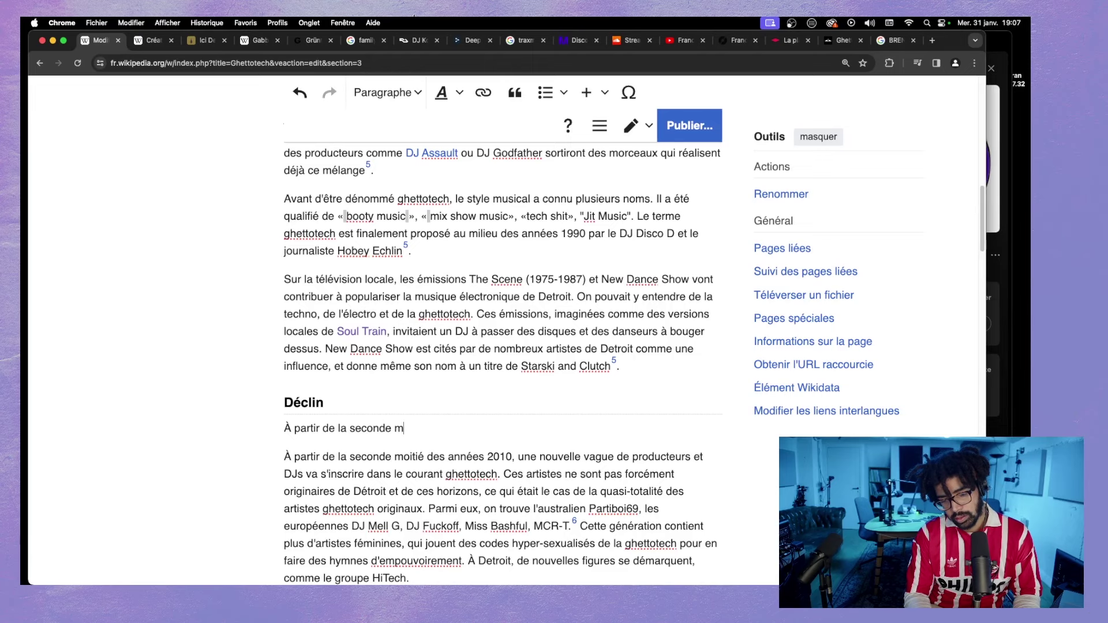
type("oitié")
key("BackSpace")
key("BackSpace")
key("BackSpace")
key("BackSpace")
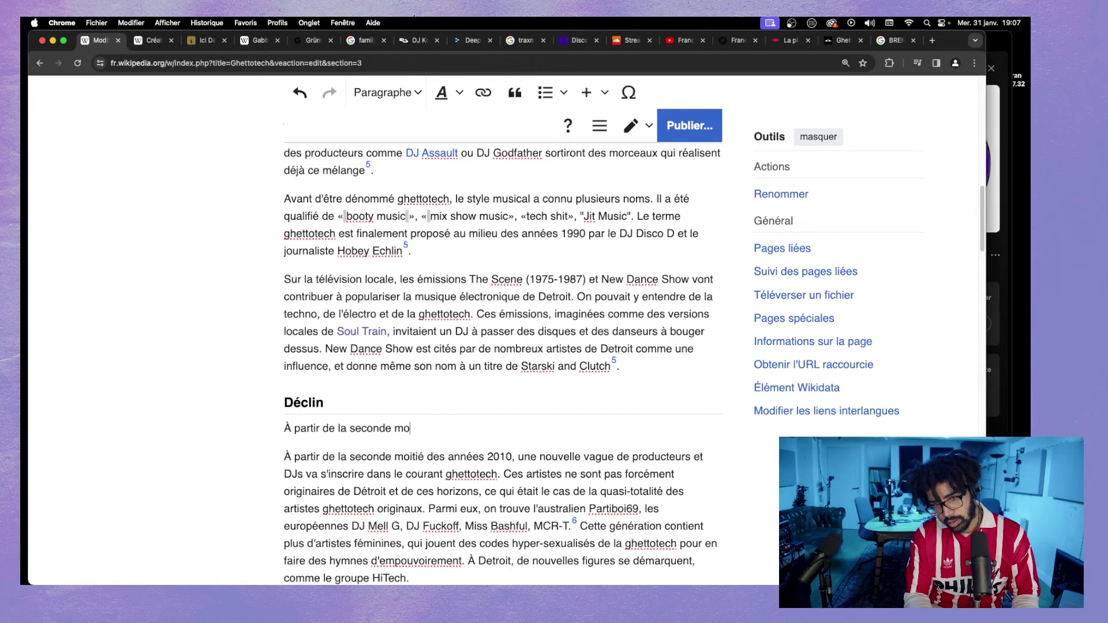
key("BackSpace")
key("BackSpace")
key("BackSpace")
key("BackSpace")
key("BackSpace")
key("BackSpace")
key("BackSpace")
key("BackSpace")
key("BackSpace")
key("BackSpace")
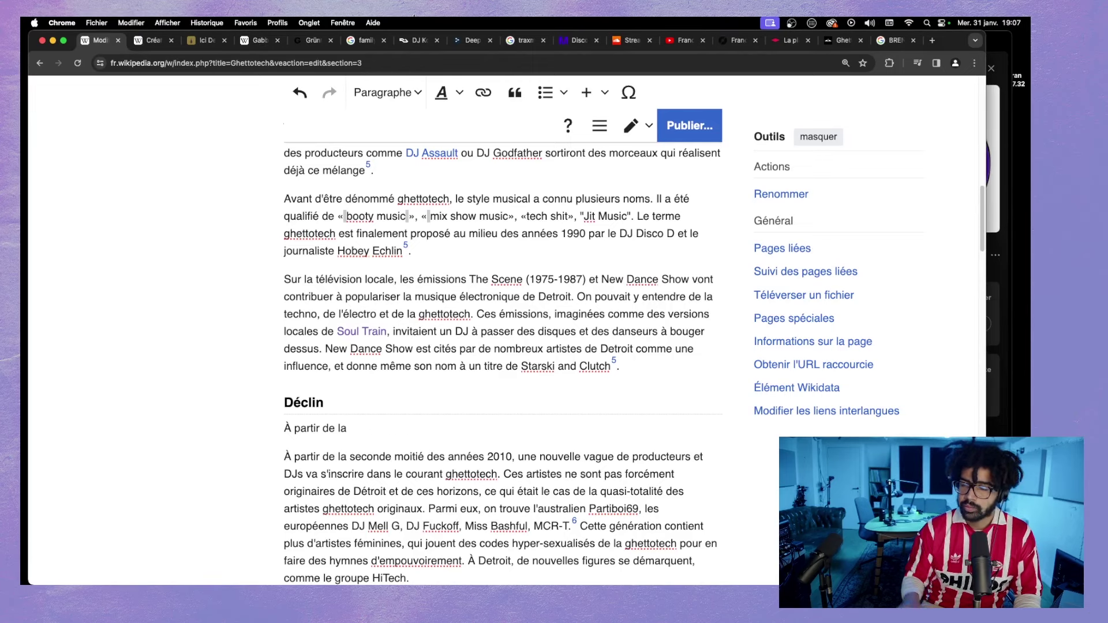
- Switch to Spotify, open the GHETTOTECH CLASSICS playlist in the Ghettotech folder, and play "U Ain't All That" by DJ Assault
left_click(1007, 41)
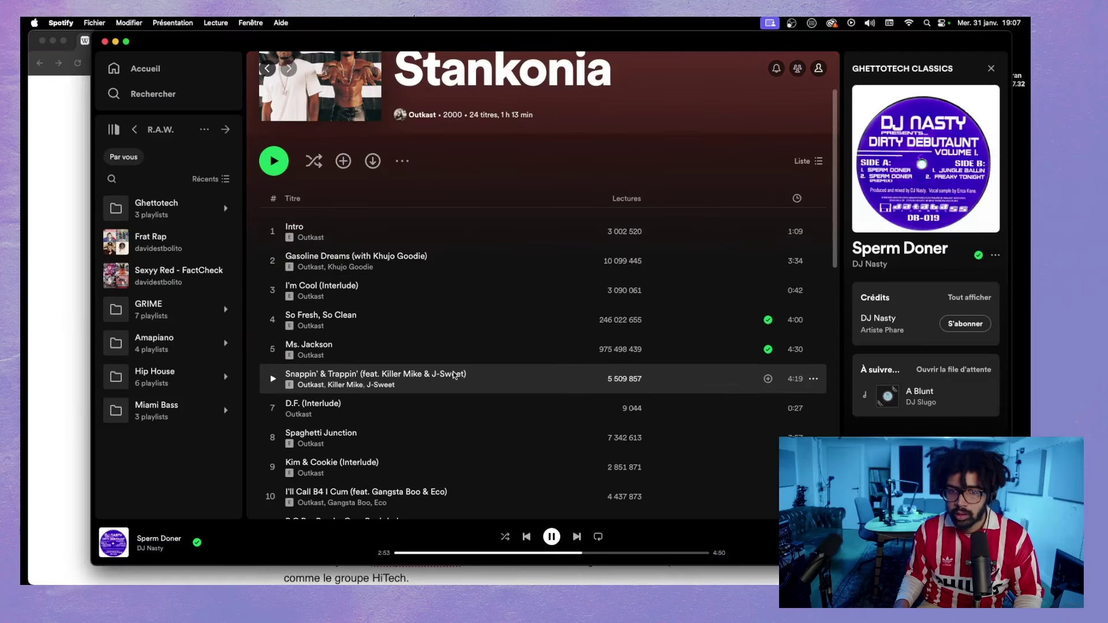
left_click(173, 213)
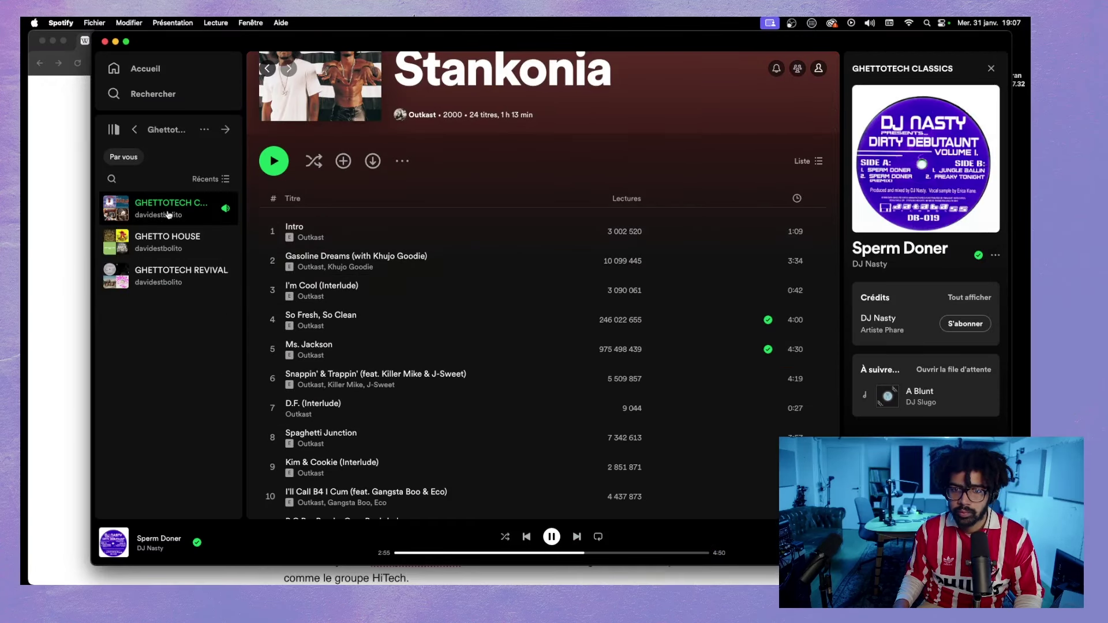
left_click(169, 215)
scroll(431, 376, "down", 10)
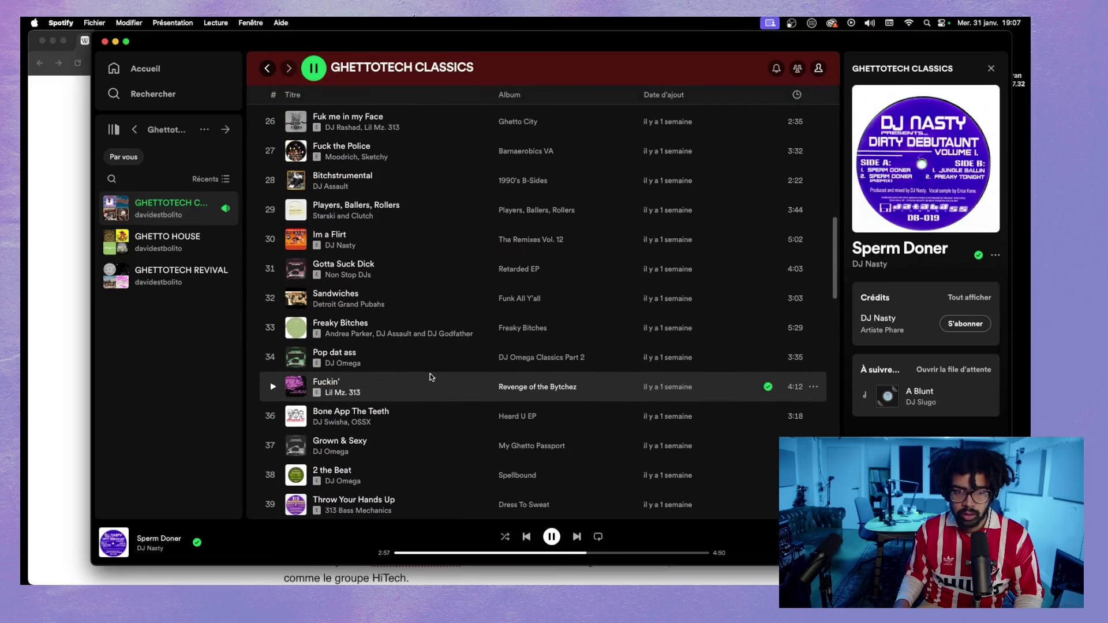
scroll(430, 376, "down", 3)
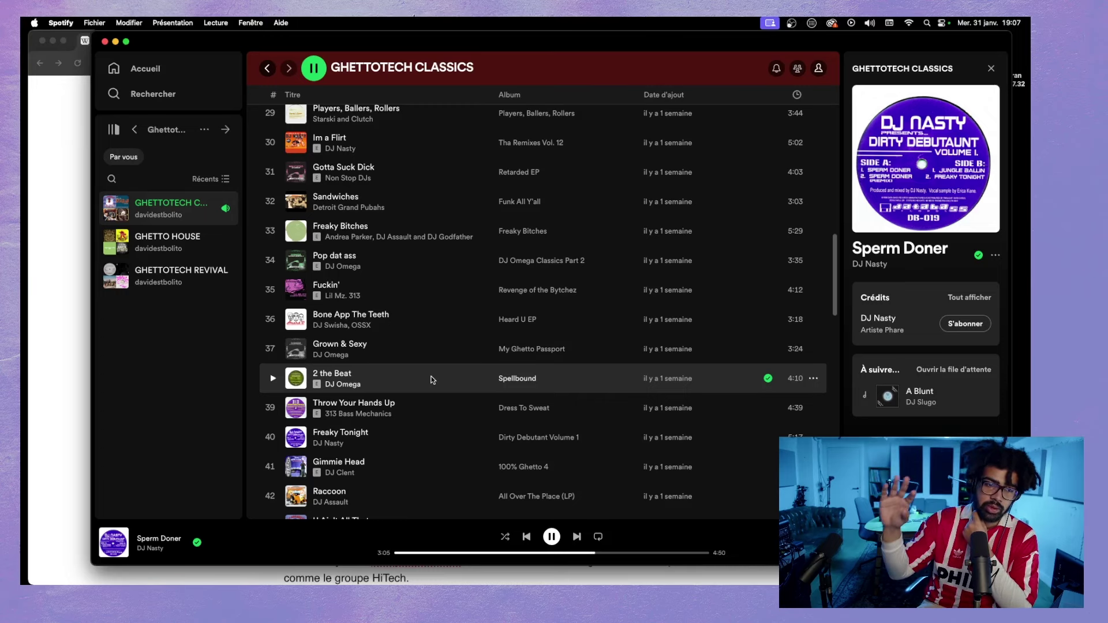
scroll(428, 387, "down", 3)
scroll(416, 375, "down", 4)
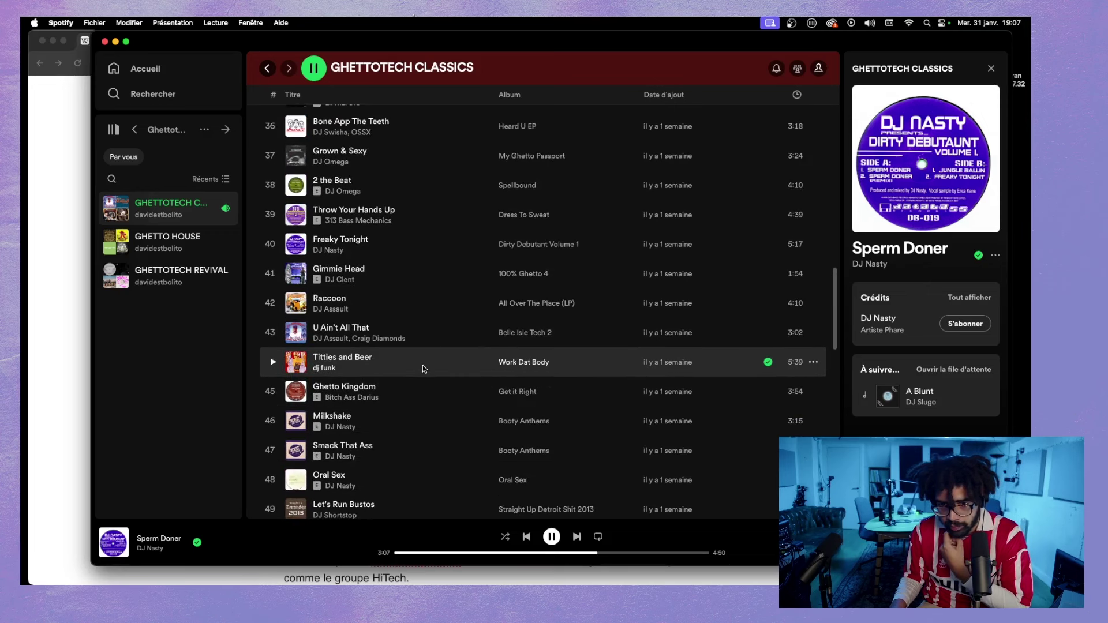
scroll(391, 365, "up", 1)
scroll(391, 365, "down", 5)
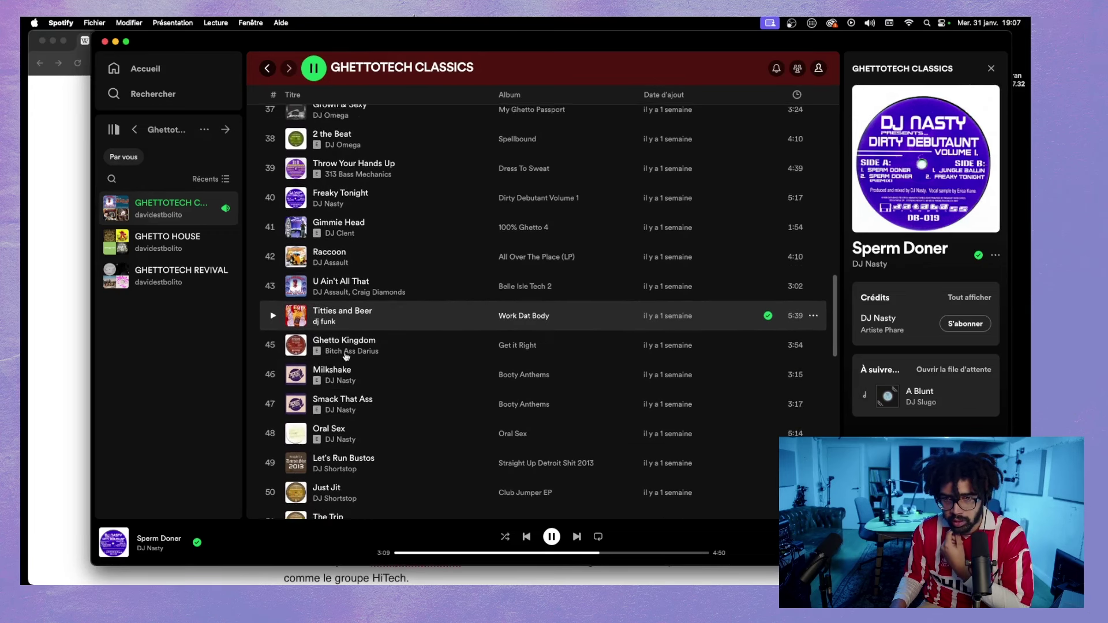
scroll(315, 355, "up", 3)
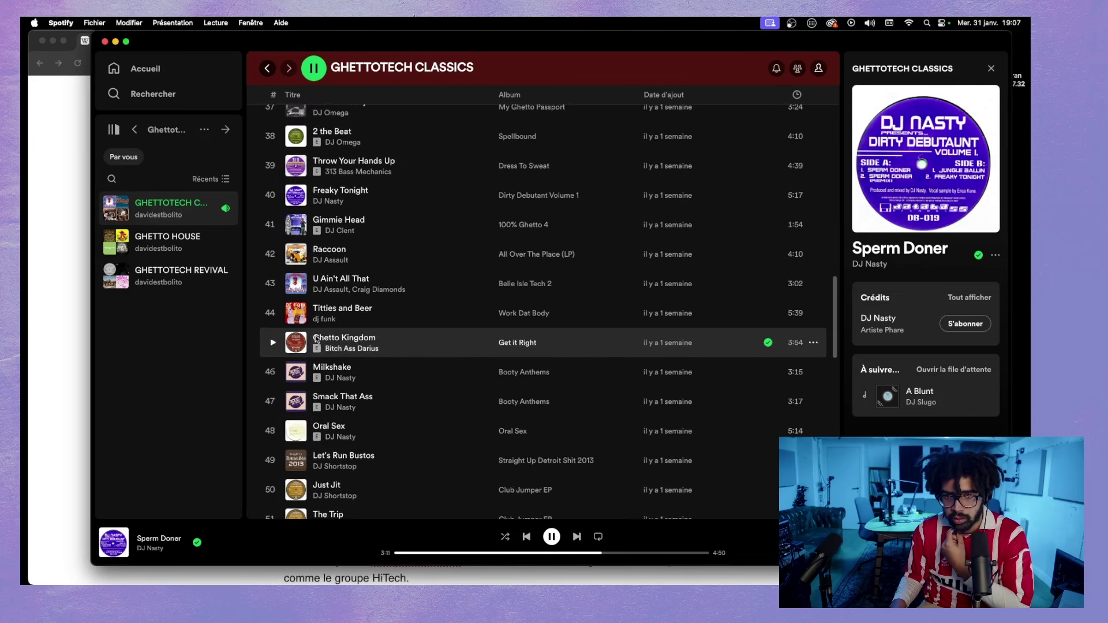
left_click(274, 284)
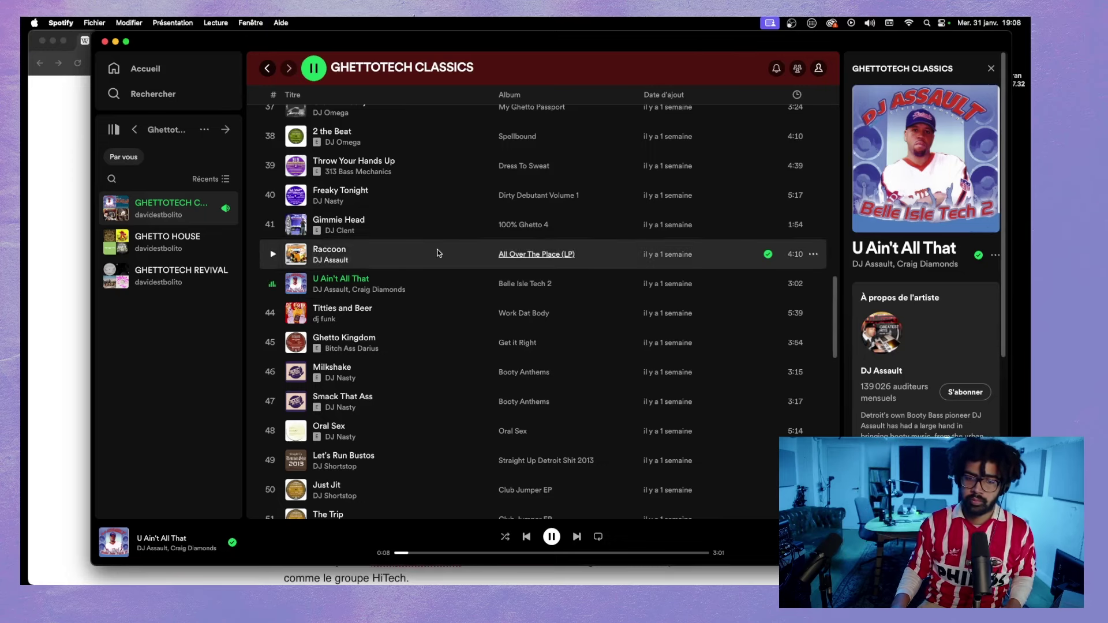
- Return to the Wikipedia draft in Chrome and continue the Déclin paragraph's opening with "fin des années 90 et le début des années 2000"
left_click(71, 319)
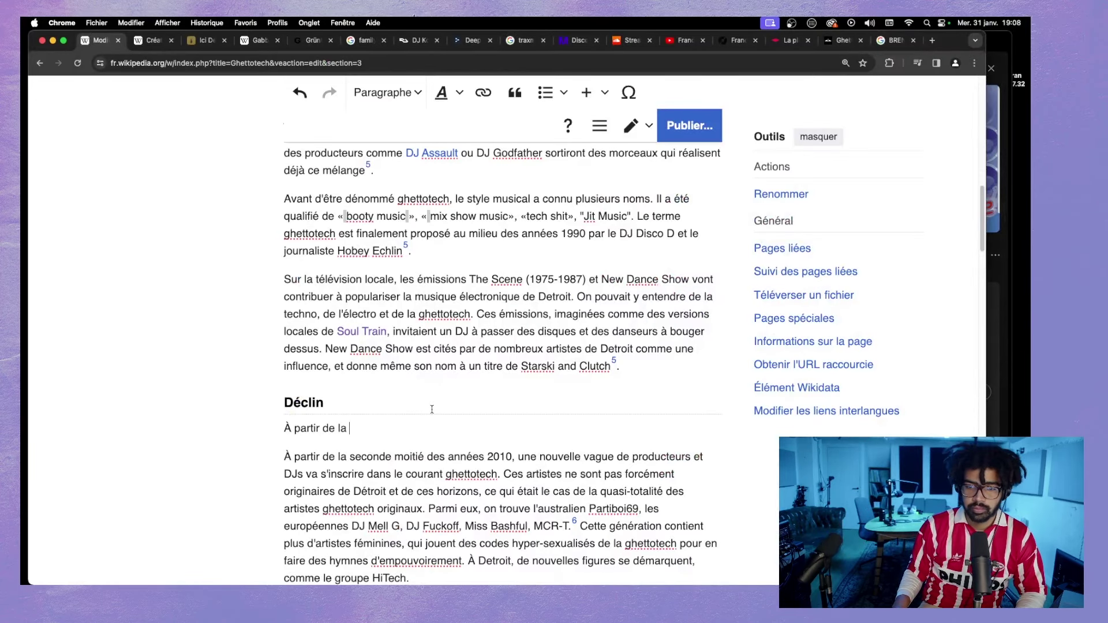
type("fin des a")
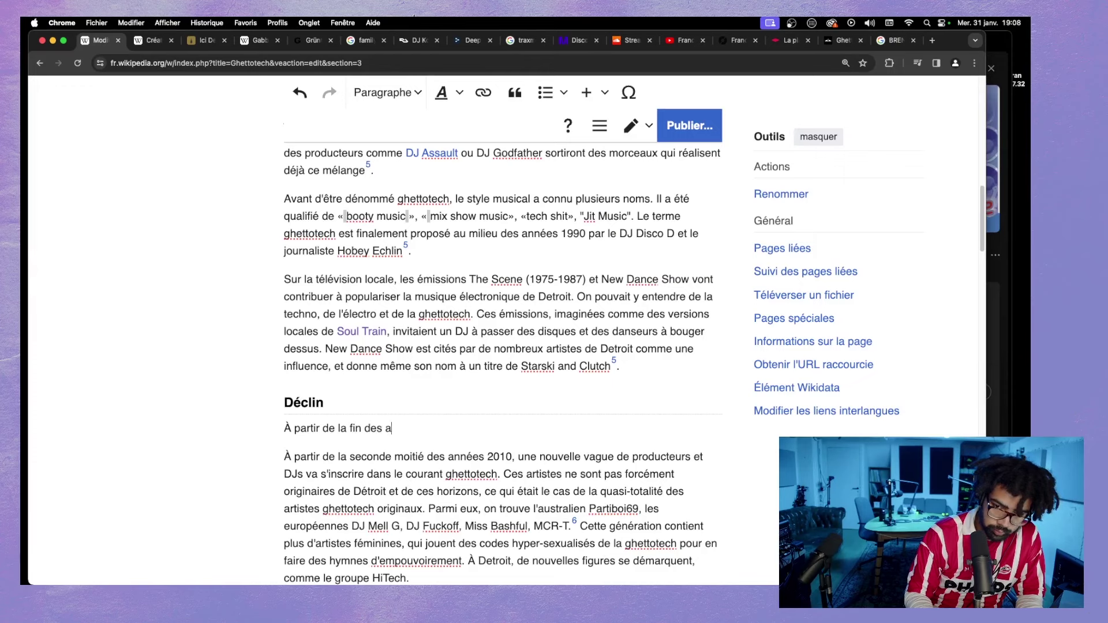
type("nnées 90 et le")
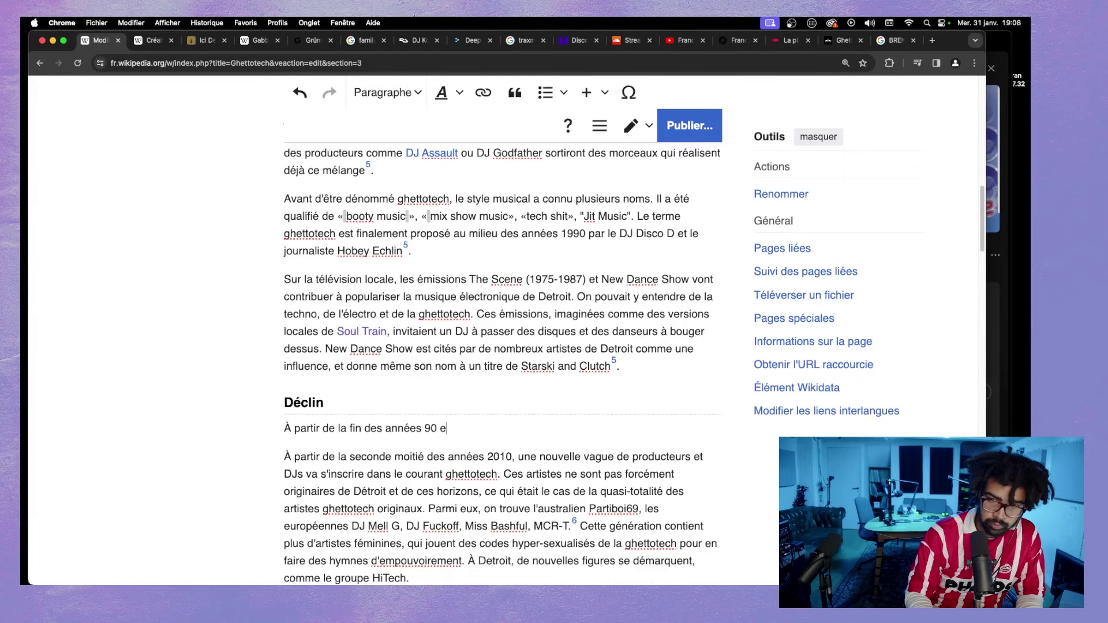
type(" dé")
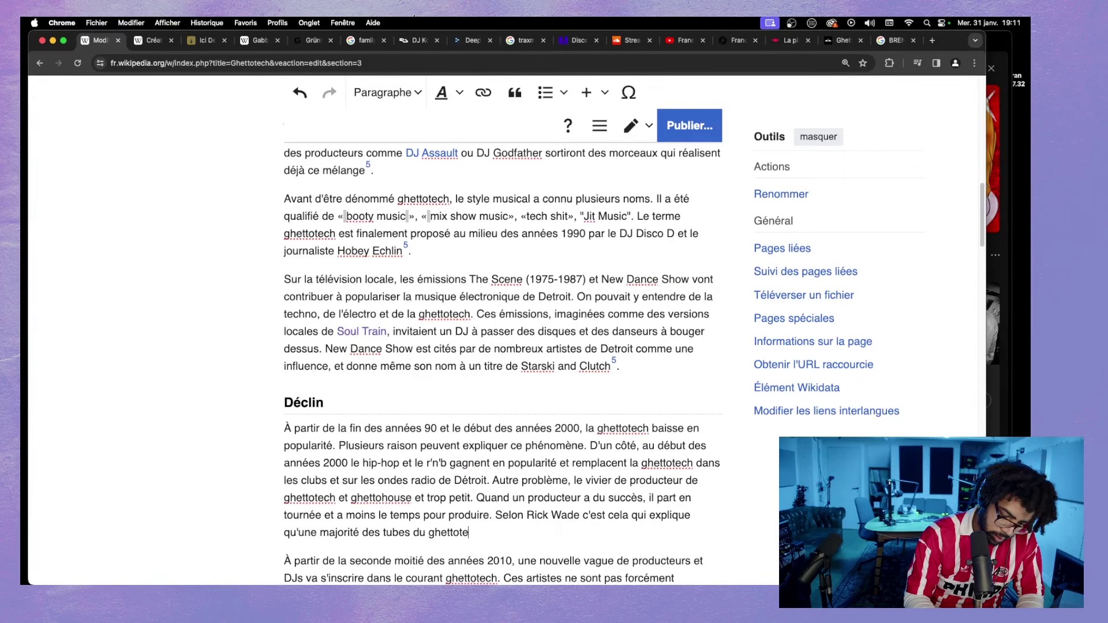
- Finish the Déclin paragraph's Rick Wade sentence so it ends with "tubes du ghettotech ont été produit avant le milieu des années 90."
type("ch ont été ")
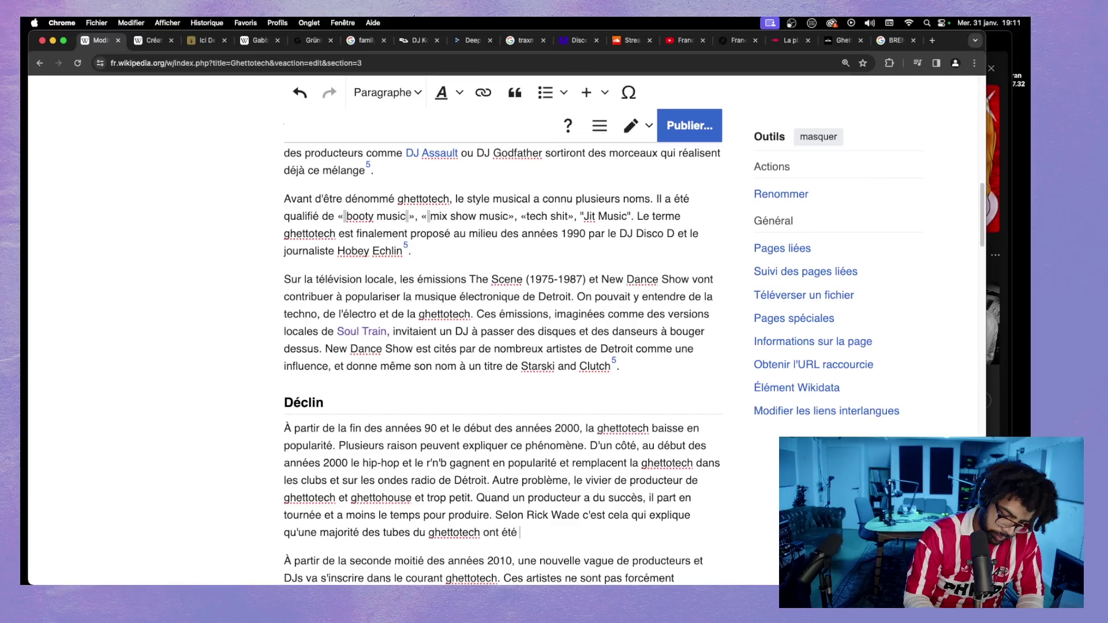
type("produit avant ")
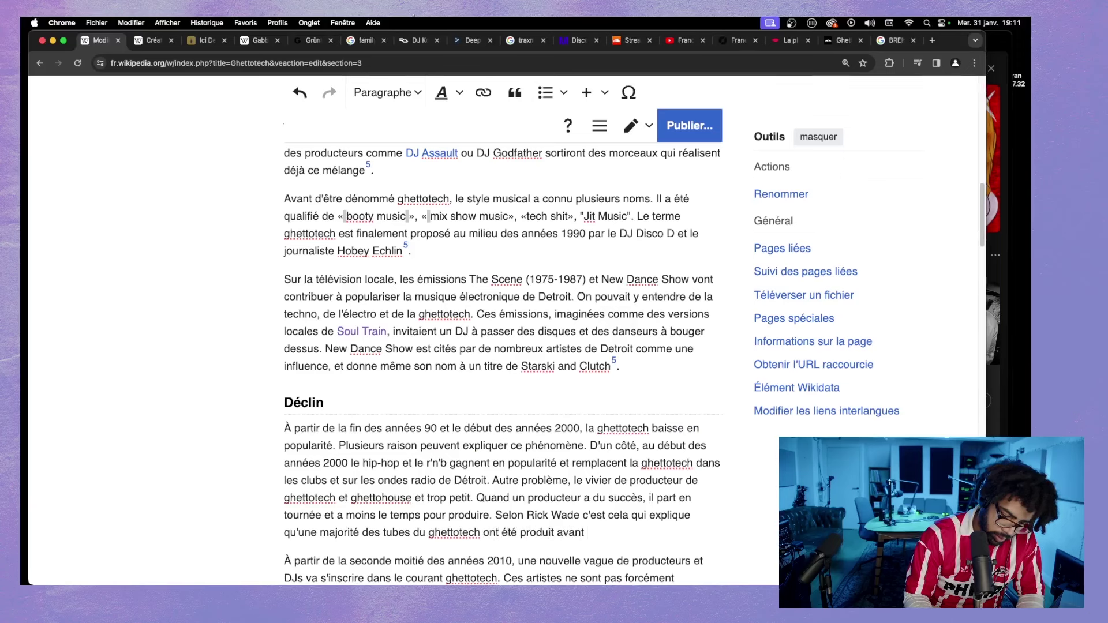
type("le milie")
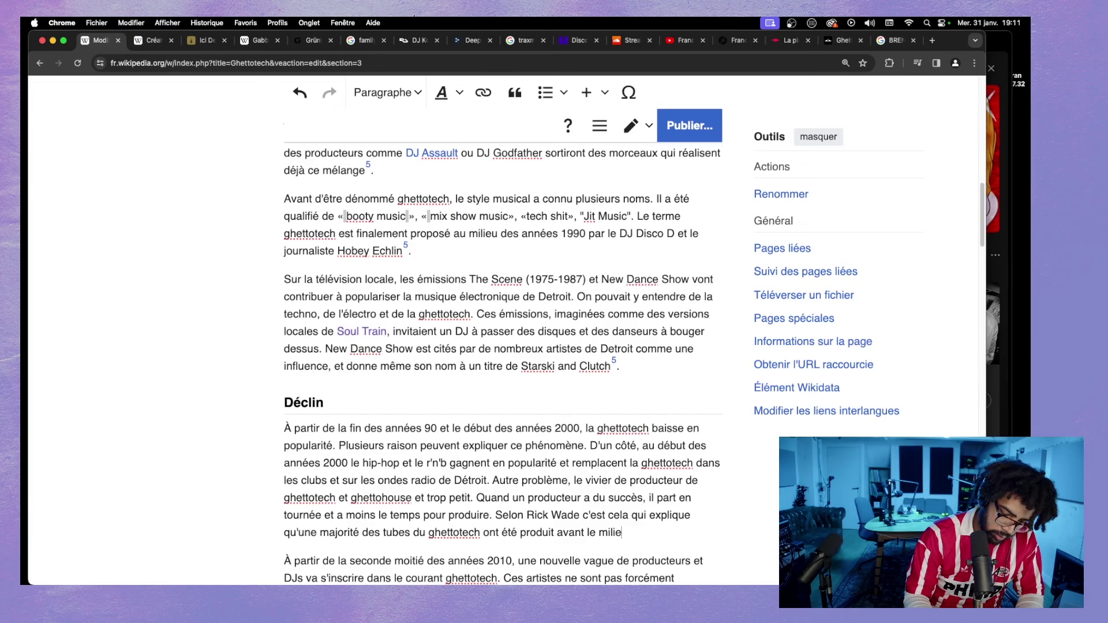
type("u des années 90.")
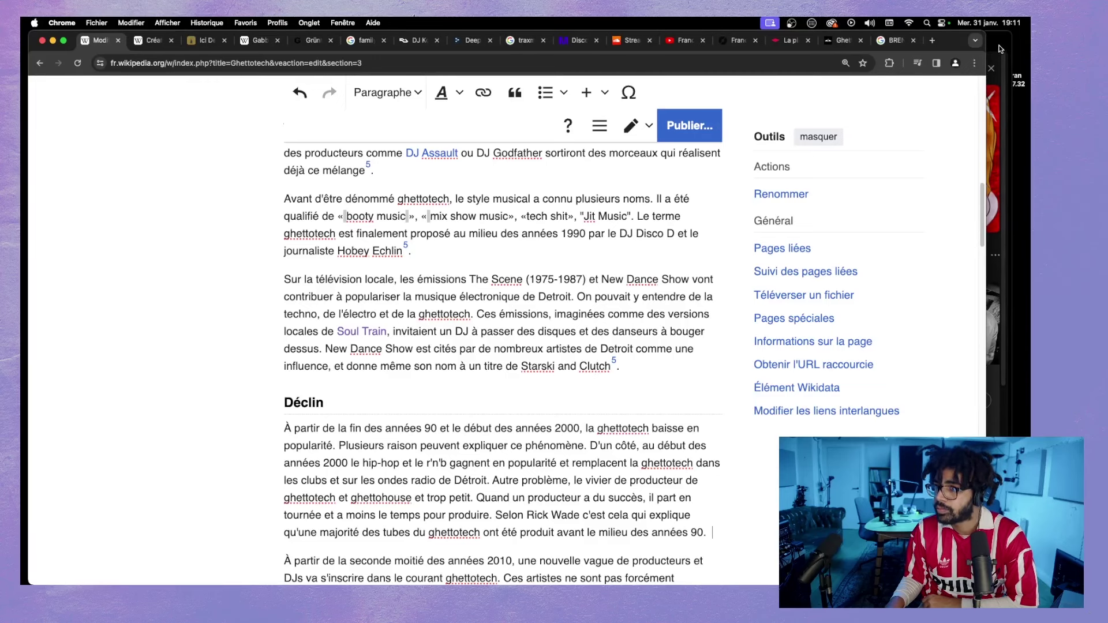
left_click(998, 231)
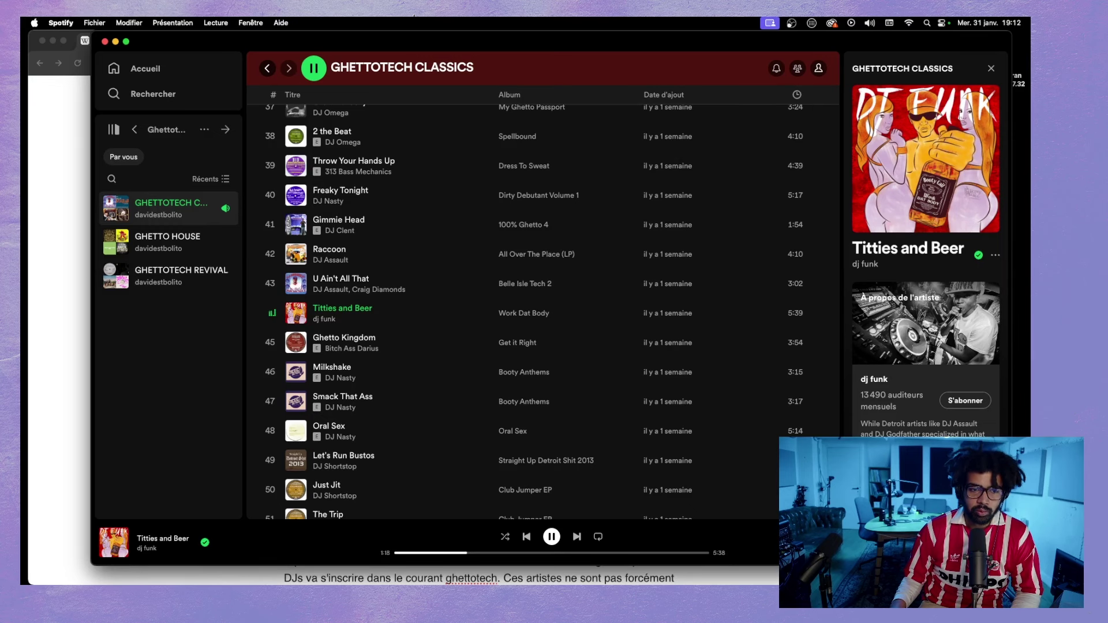
left_click(55, 235)
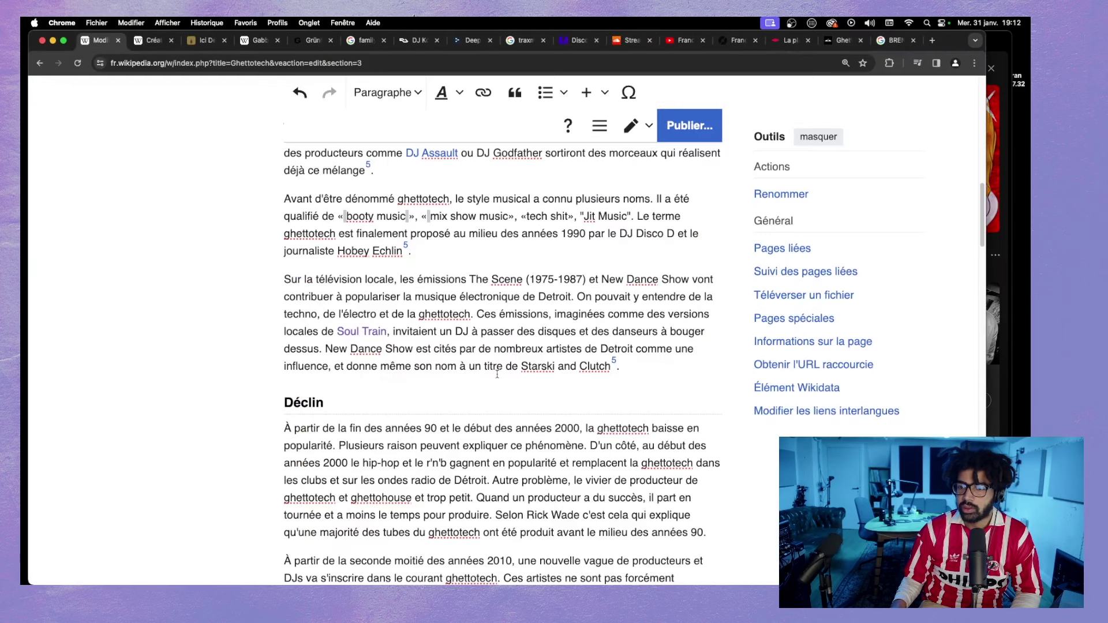
scroll(472, 310, "down", 5)
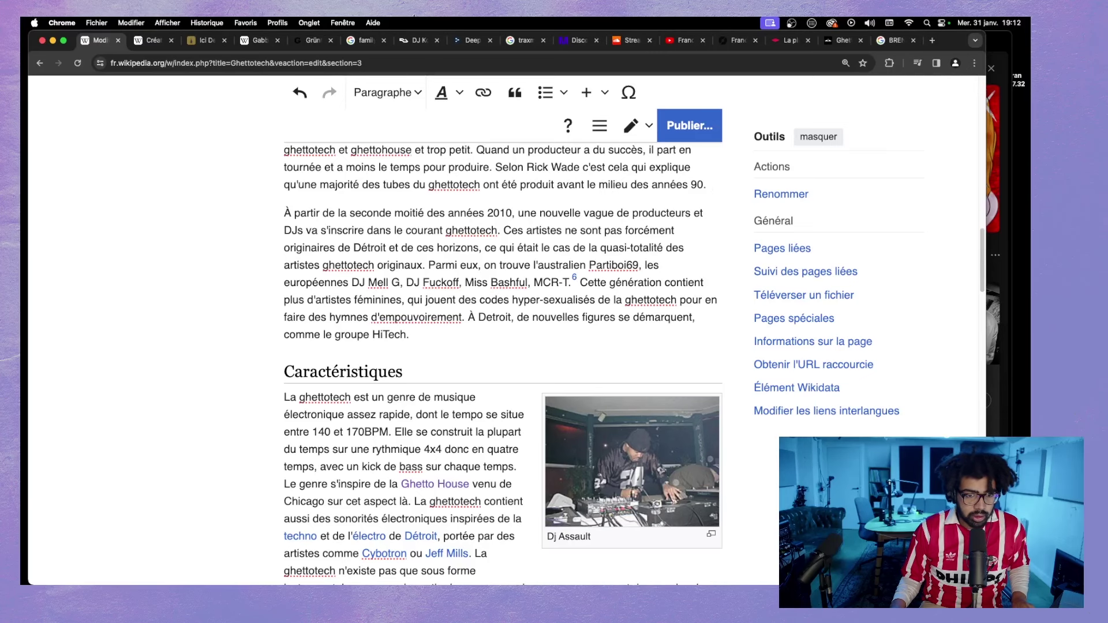
left_click(1005, 246)
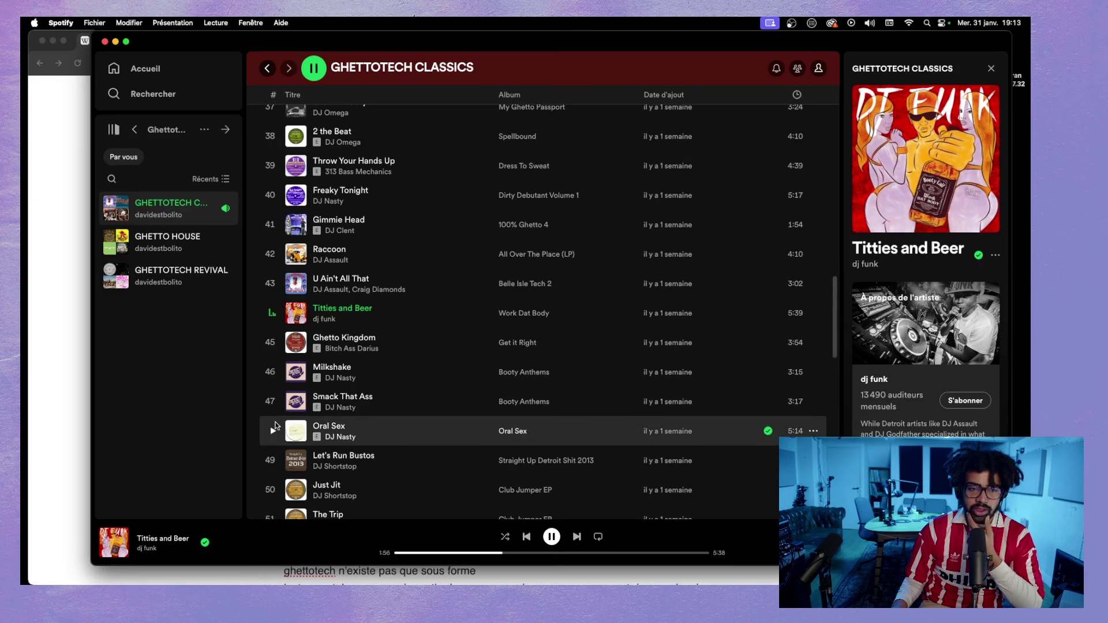
left_click(50, 339)
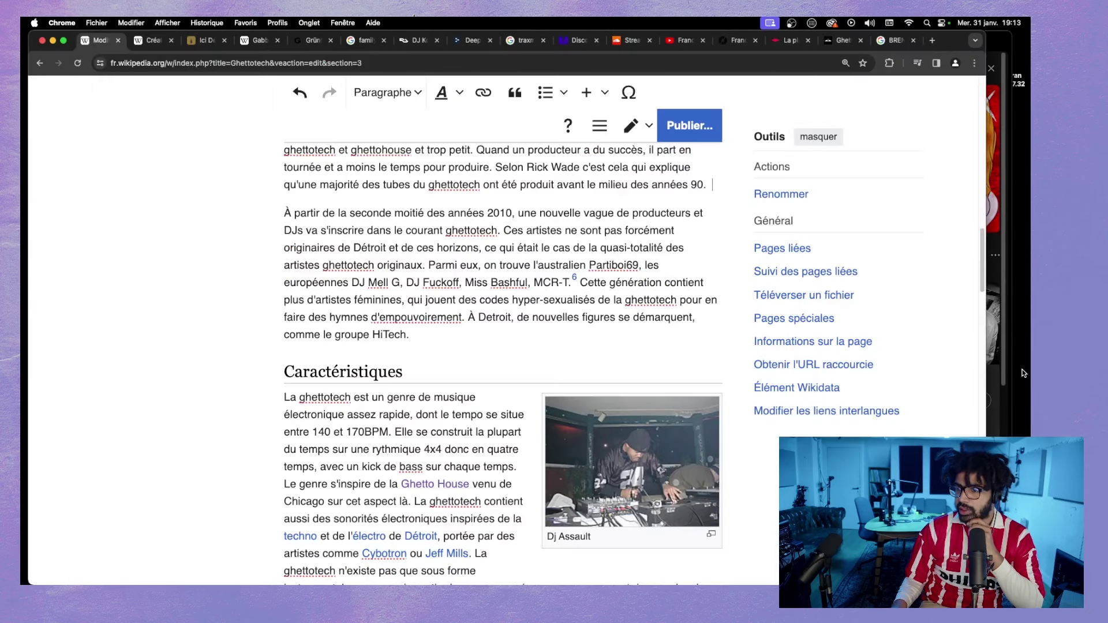
left_click(1004, 382)
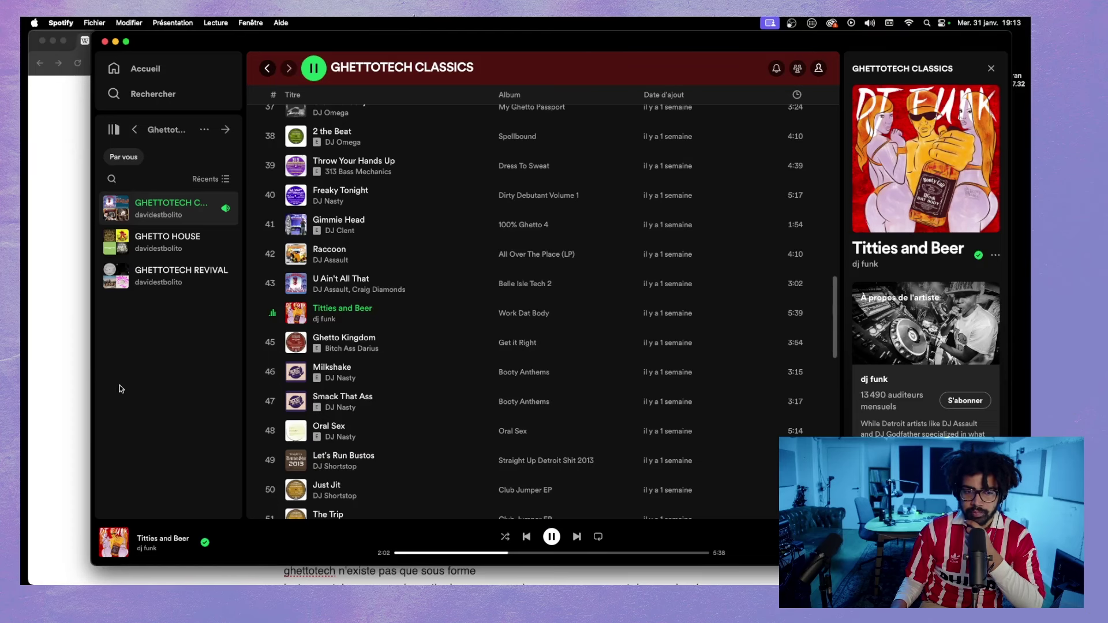
left_click(53, 392)
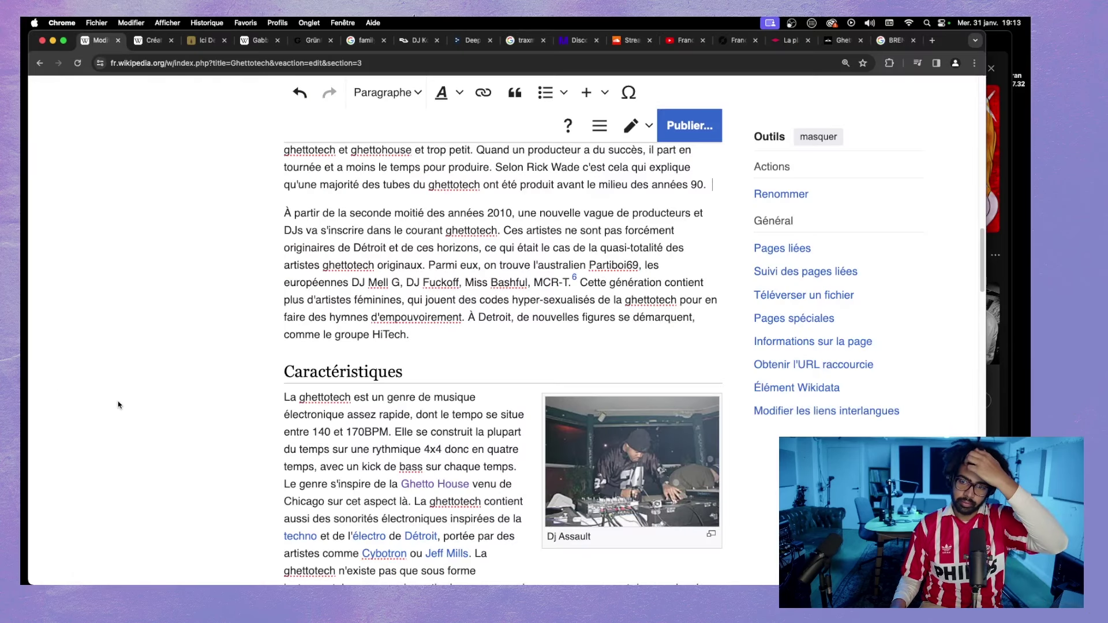
- Split the Déclin text into a new paragraph before "Autre problème" and correct "et trop petit" to "est trop petit"
scroll(392, 430, "up", 3)
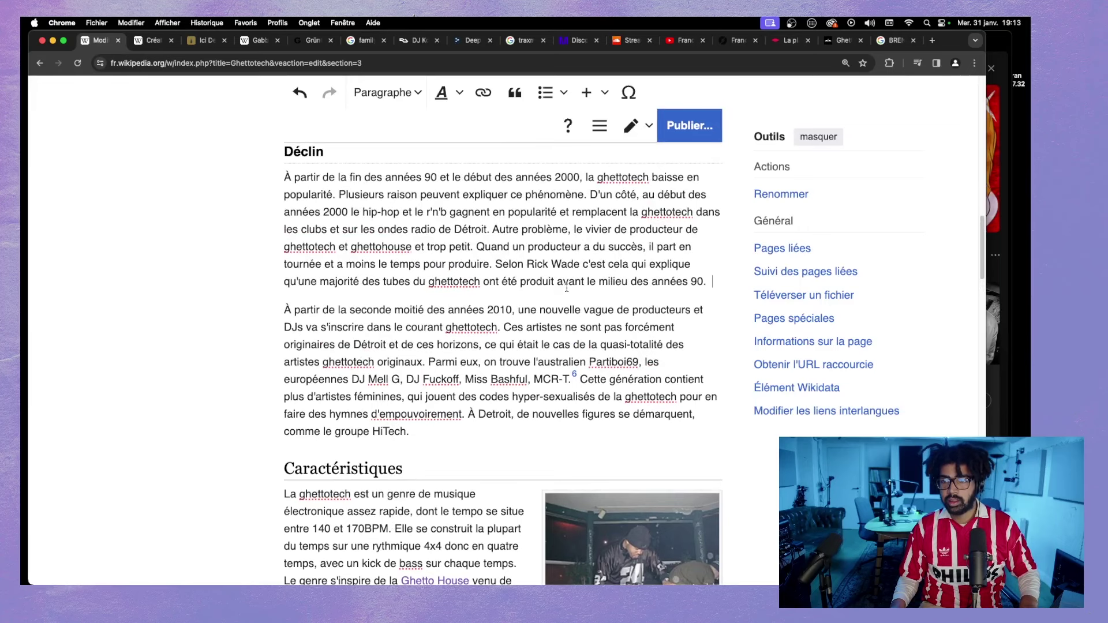
left_click(494, 229)
key("Return")
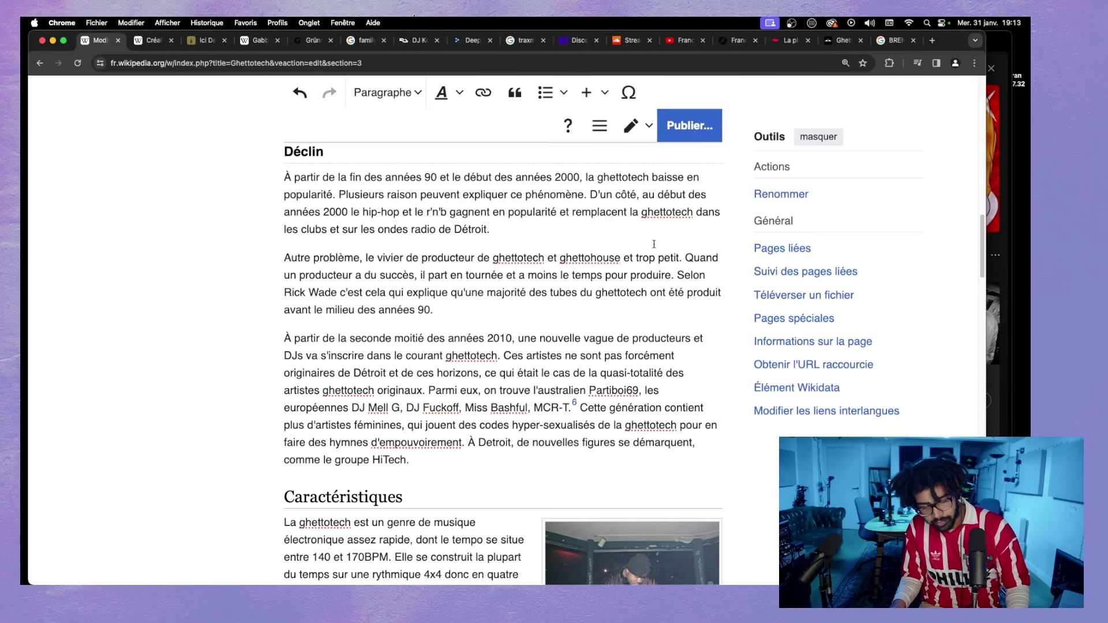
type("s")
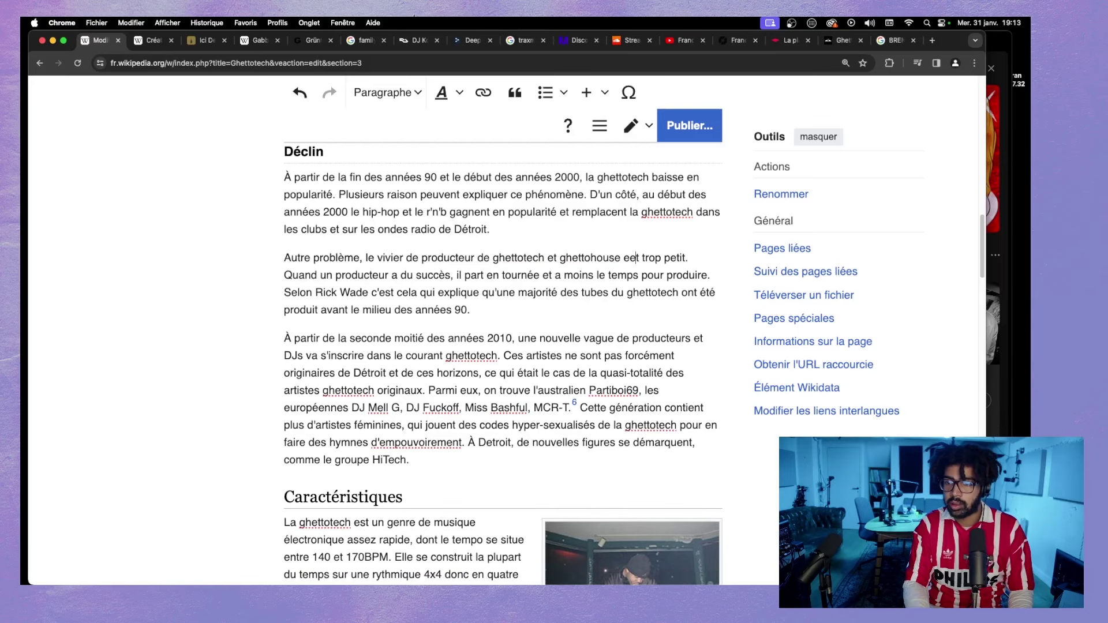
key("BackSpace")
type("s")
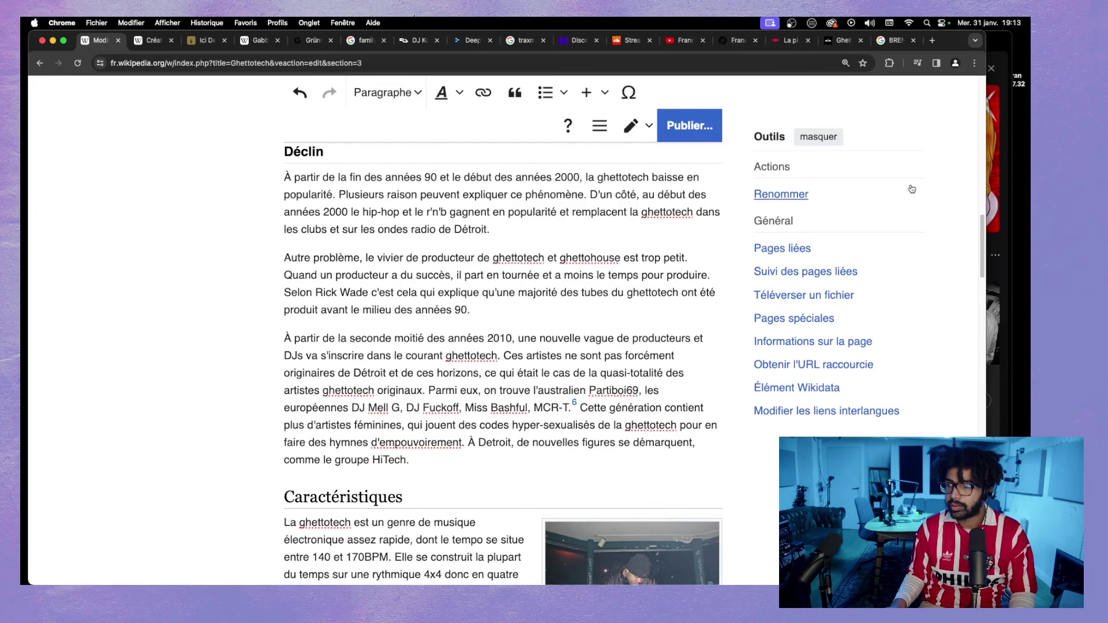
- Switch to the GHETTOTECH CLASSICS playlist in Spotify
left_click(1005, 108)
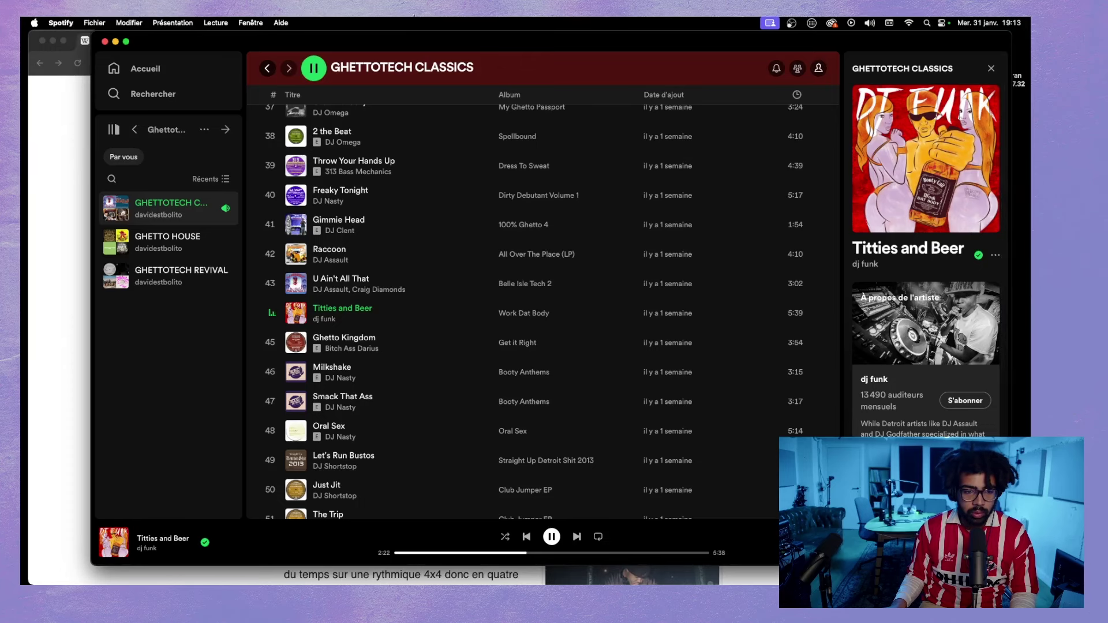
- Switch to Chrome and reread the Ghettotech Wikipedia article being edited, focusing on the Déclin section
left_click(37, 308)
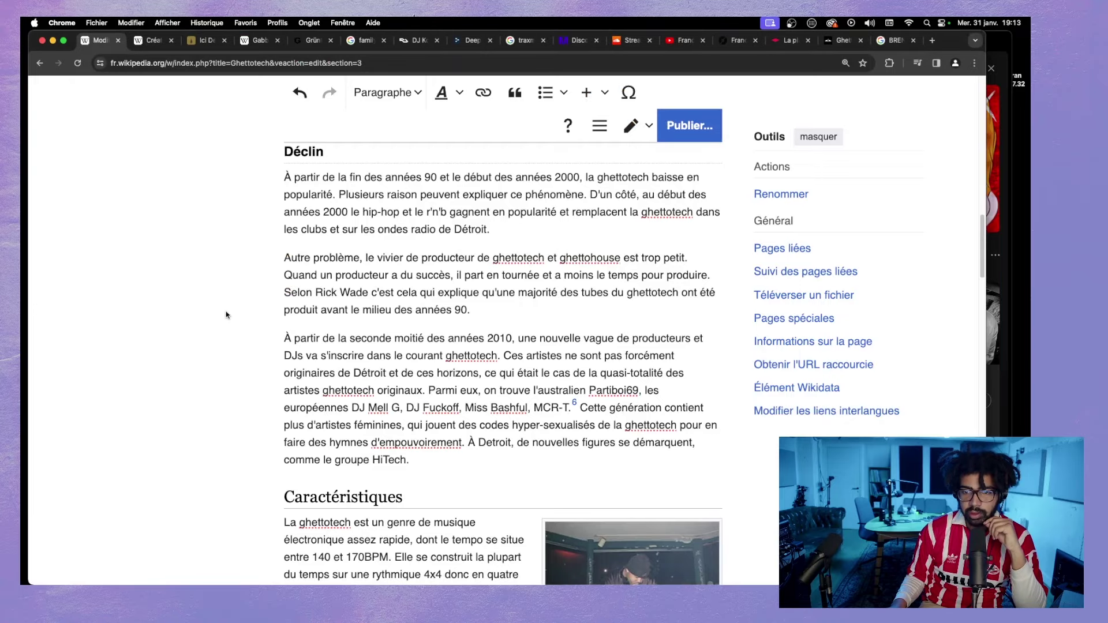
scroll(302, 304, "up", 3)
scroll(302, 304, "up", 15)
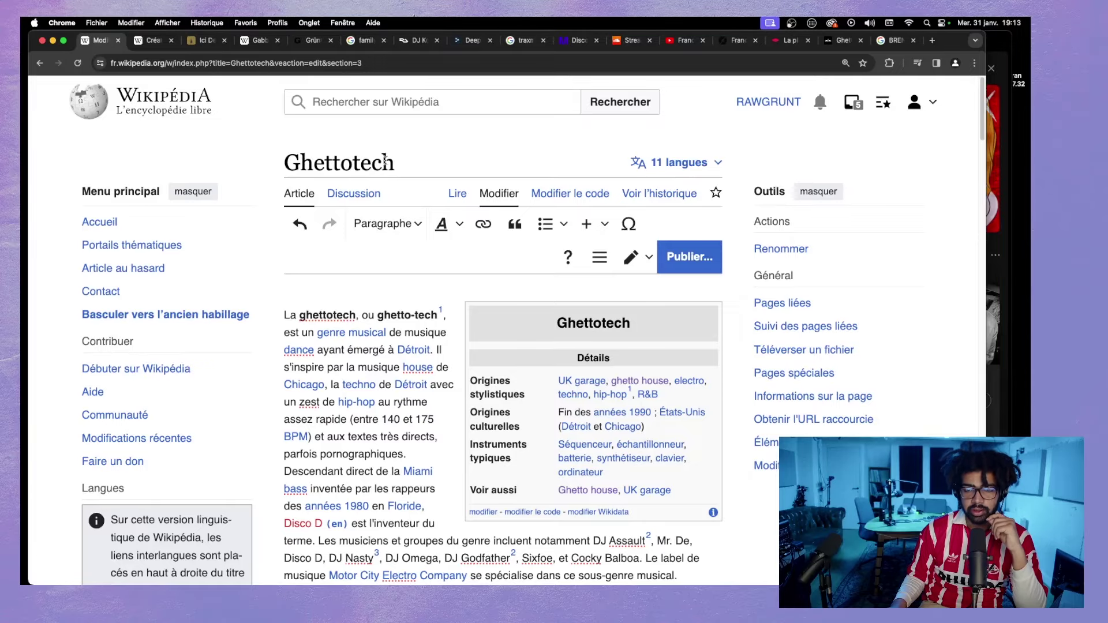
scroll(379, 202, "down", 15)
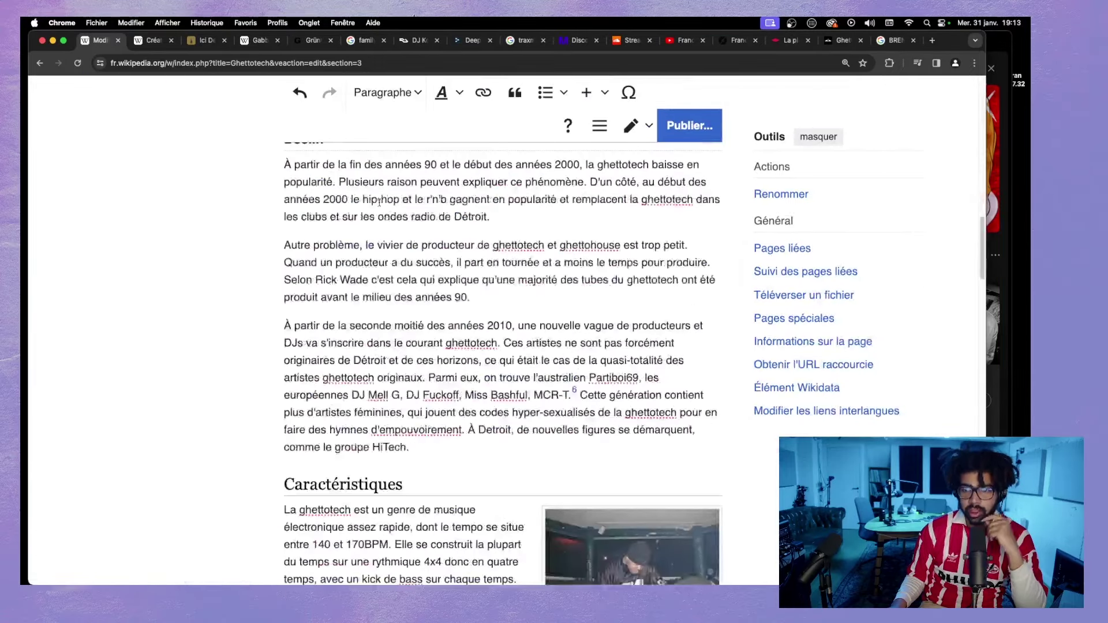
scroll(378, 202, "up", 1)
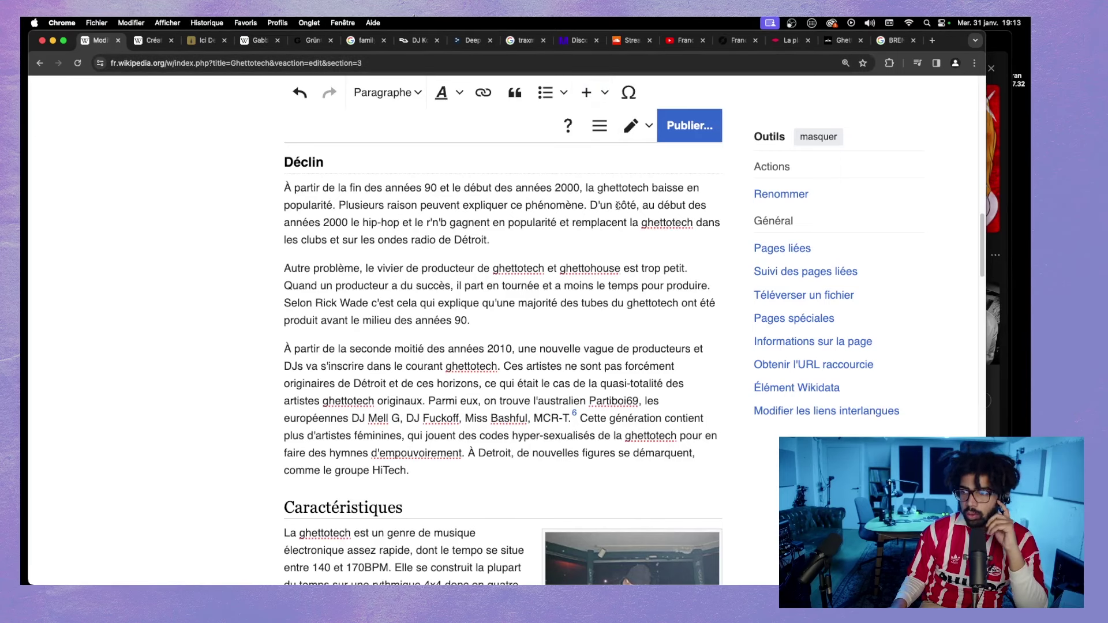
left_click(1000, 58)
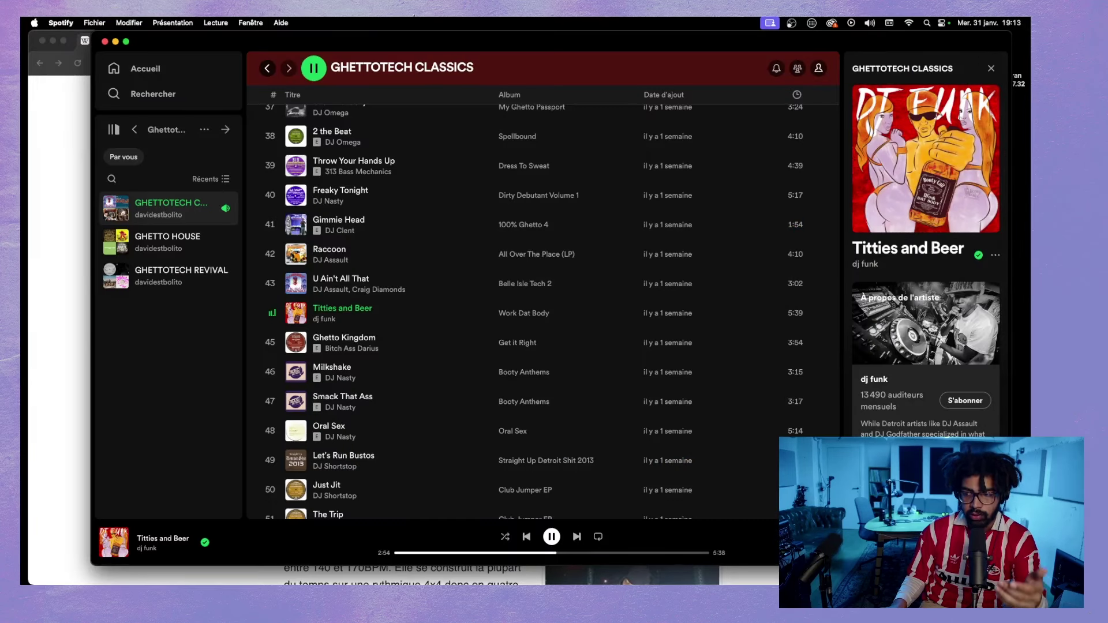
left_click(58, 403)
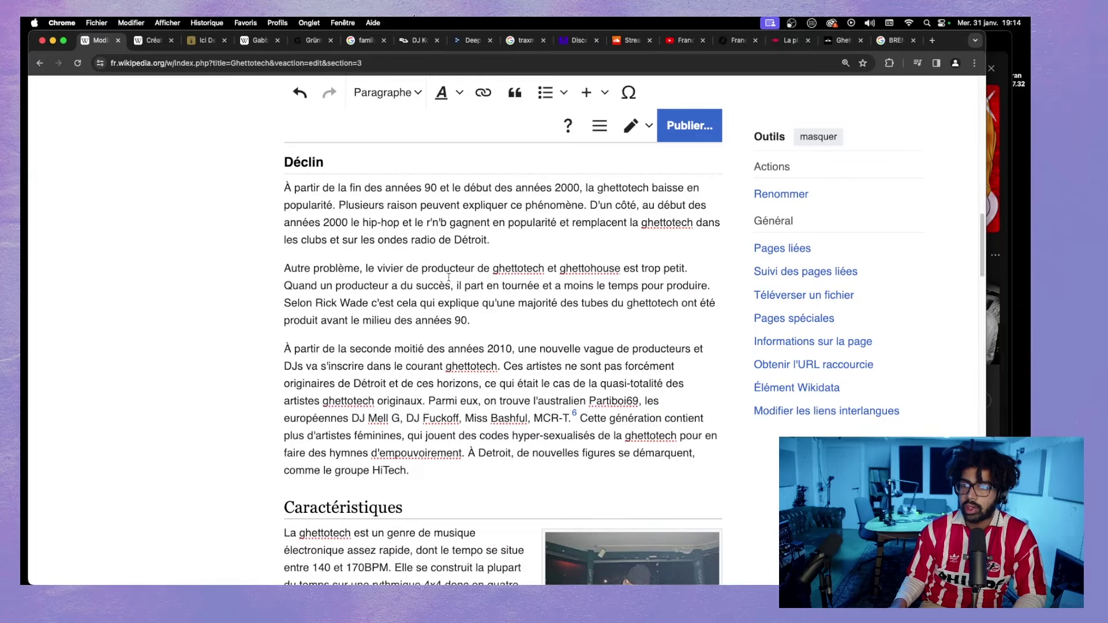
scroll(450, 277, "up", 10)
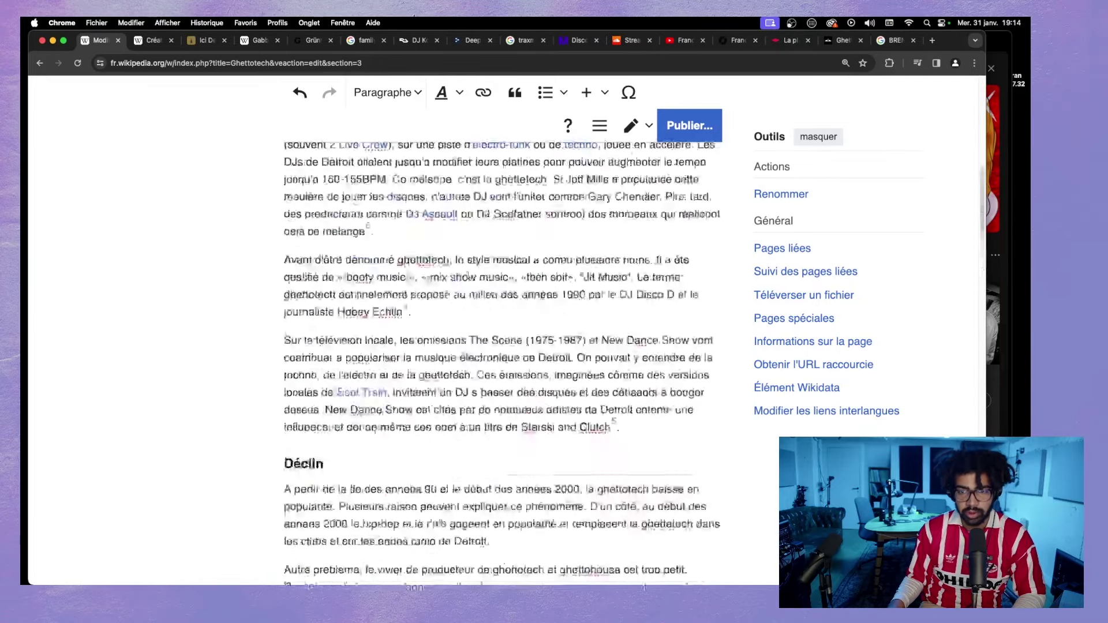
scroll(415, 260, "down", 15)
scroll(415, 261, "down", 10)
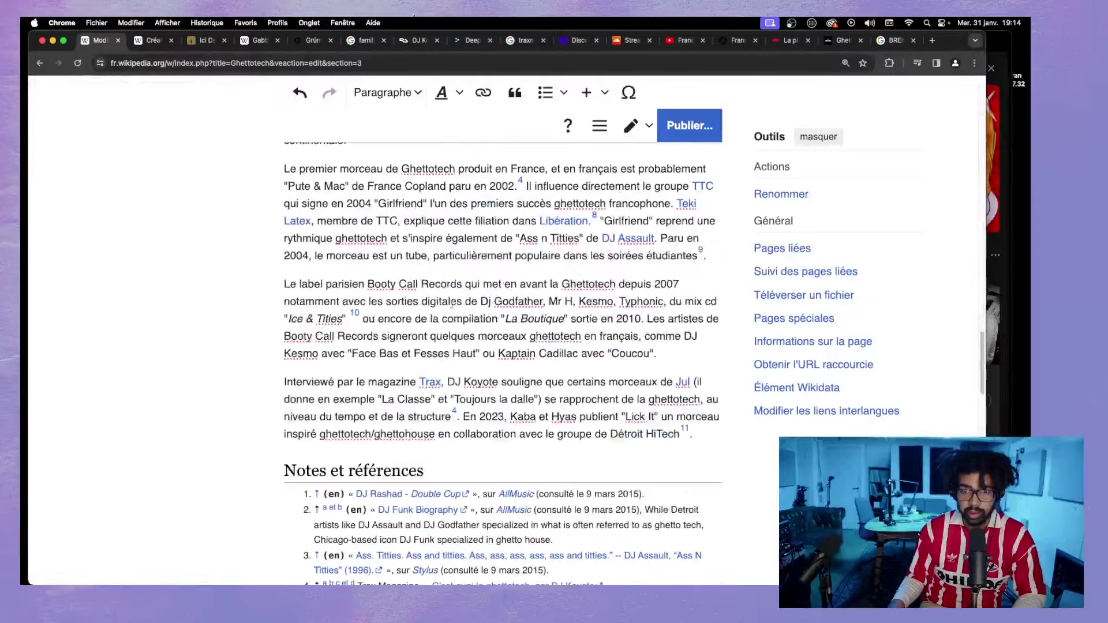
scroll(445, 272, "up", 20)
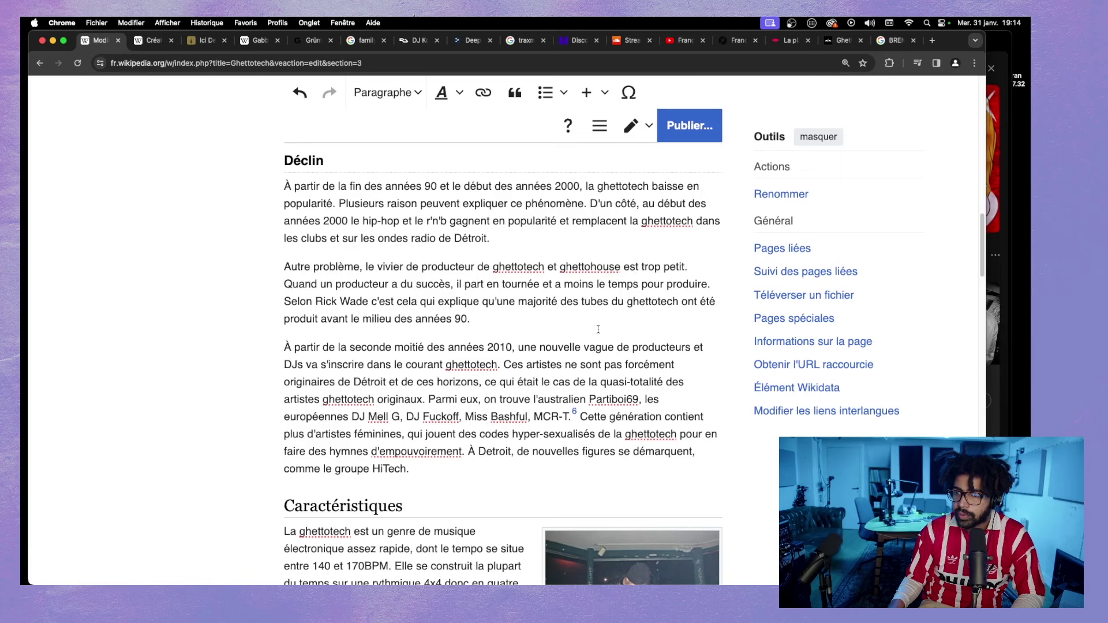
- In Déclin, correct "produit" to "produits" and append "L'arrivée des sites de téléchargement illégal comme Napster ont aussi fragilisé les disquaires principaux diffuseurs de vinyles de ghettotech."
left_click(513, 321)
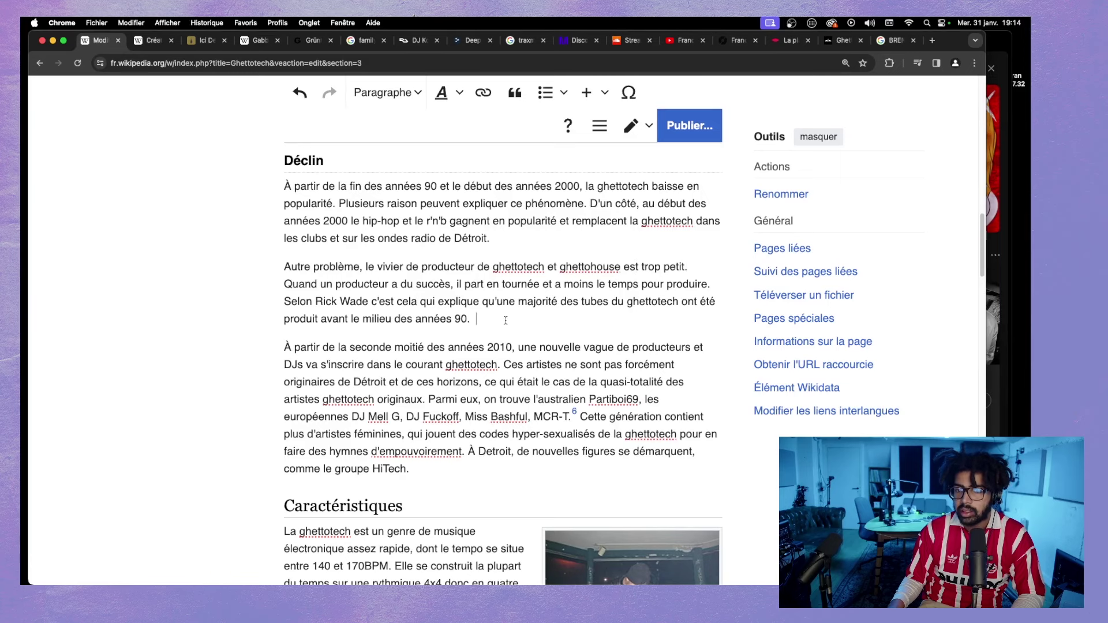
left_click(321, 319)
type("s")
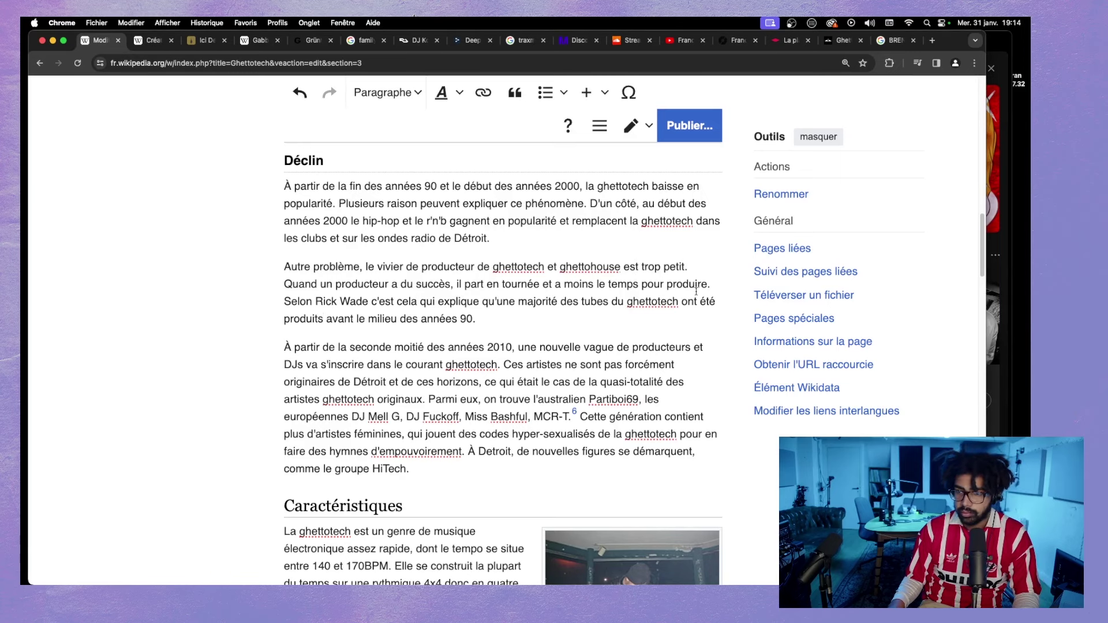
key("super+v")
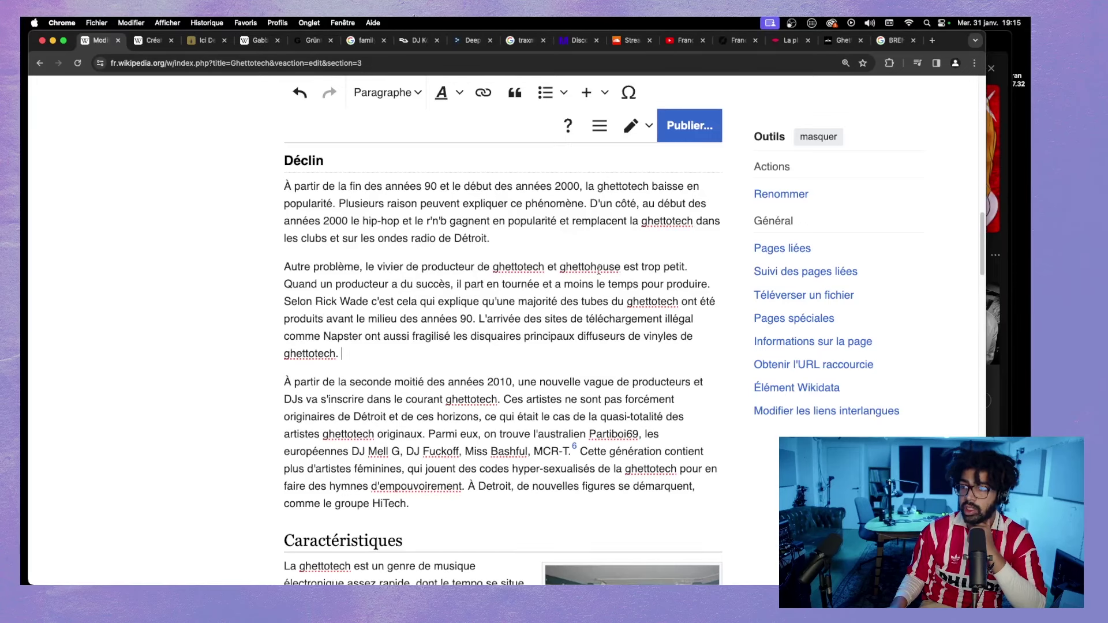
- Switch to Spotify and look through the tracks of the GHETTOTECH CLASSICS and GHETTOTECH REVIVAL playlists
left_click(992, 184)
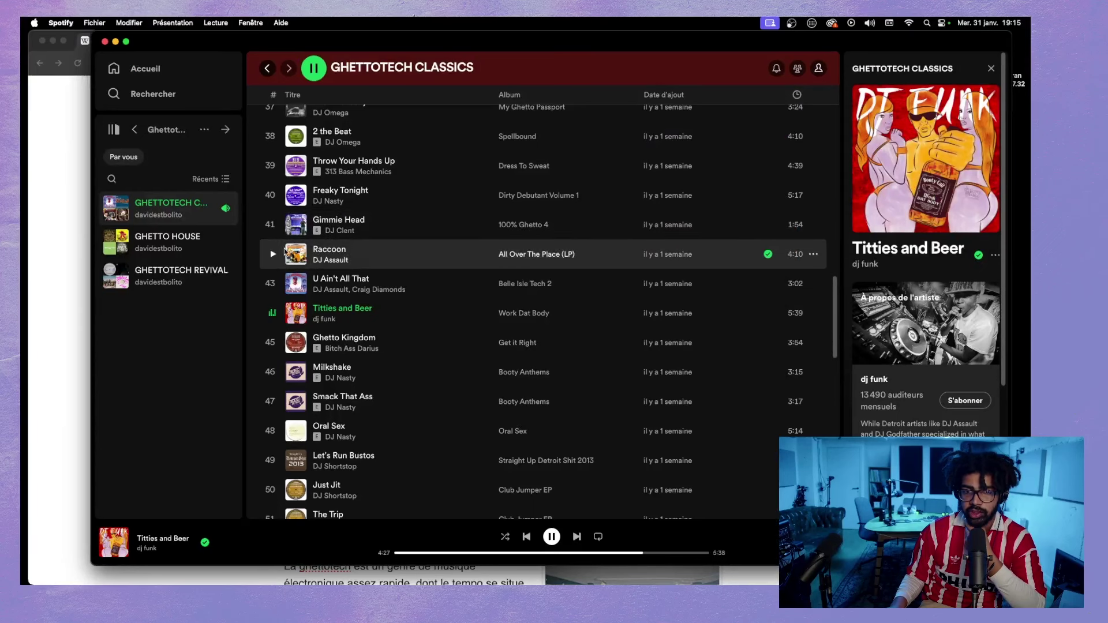
left_click(133, 129)
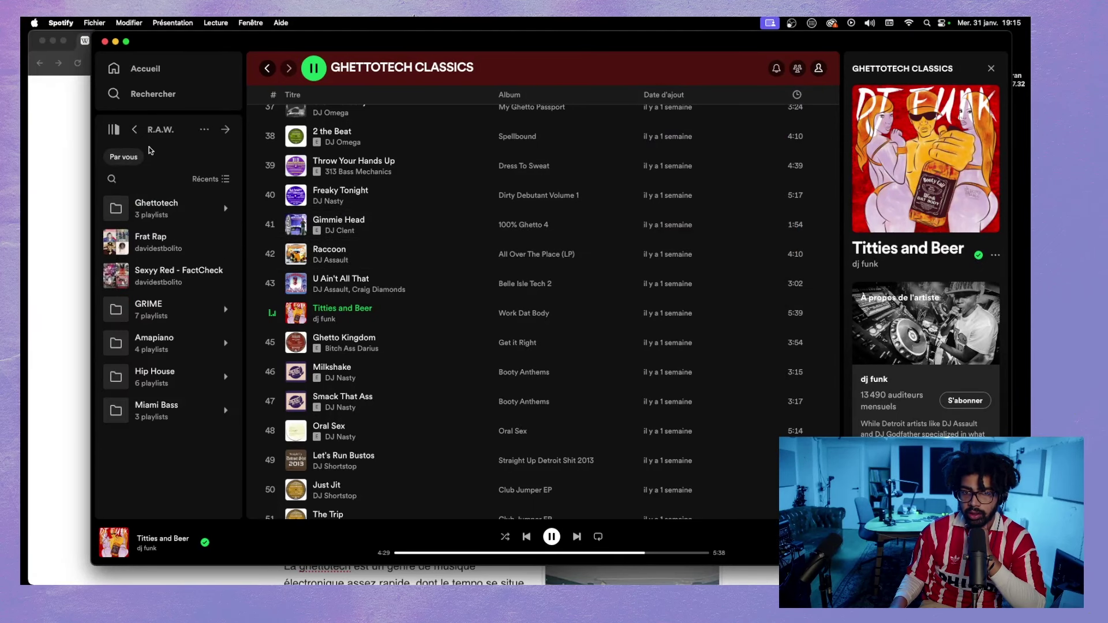
left_click(191, 211)
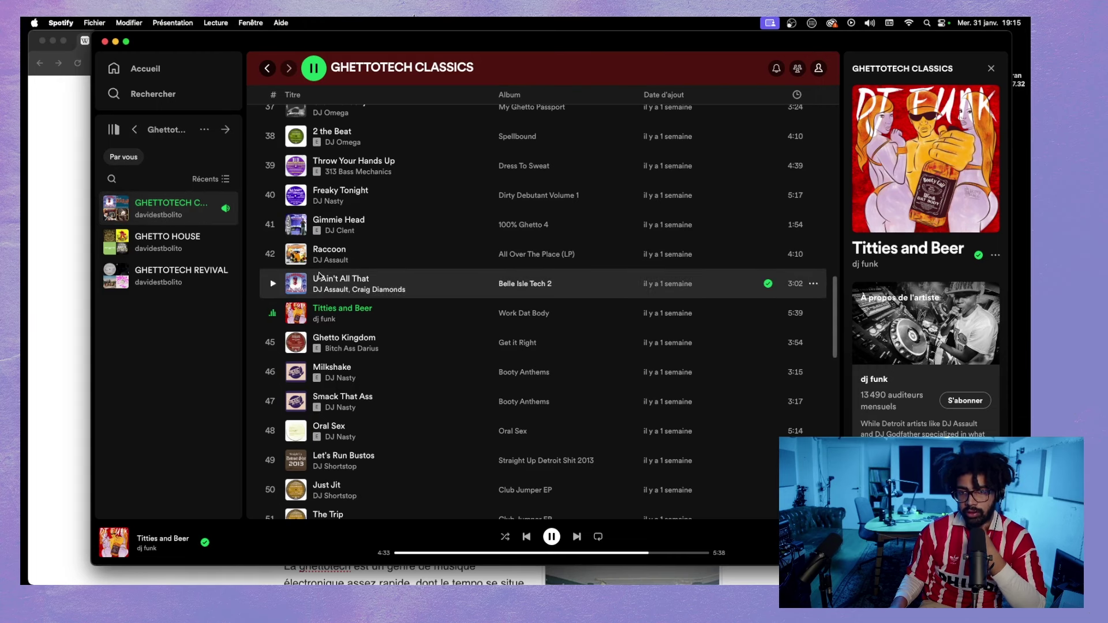
scroll(352, 421, "up", 6)
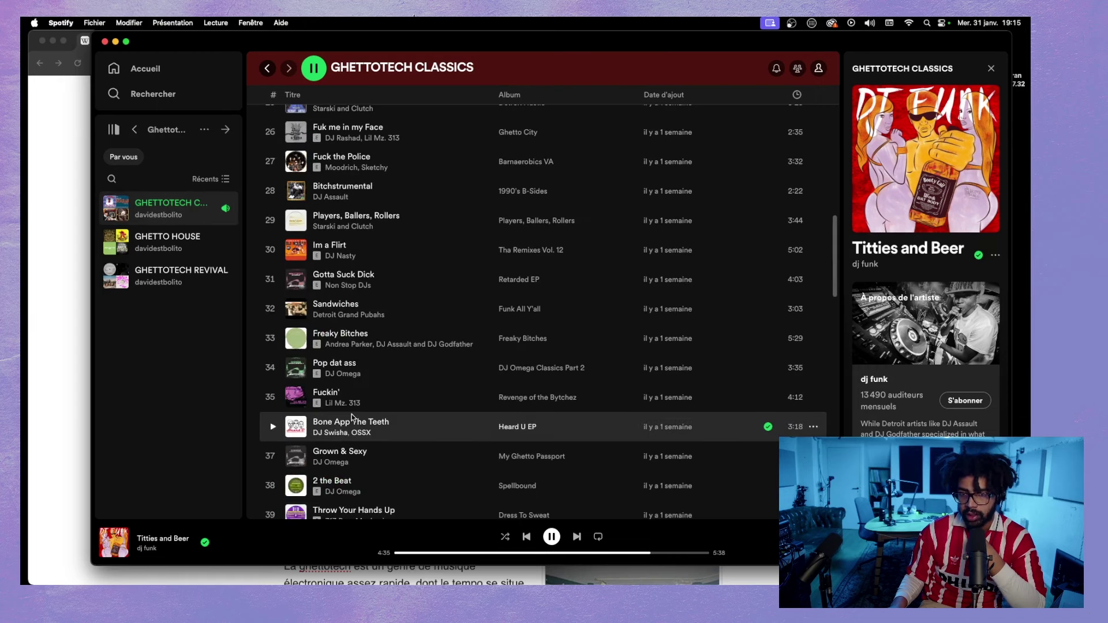
scroll(353, 416, "up", 10)
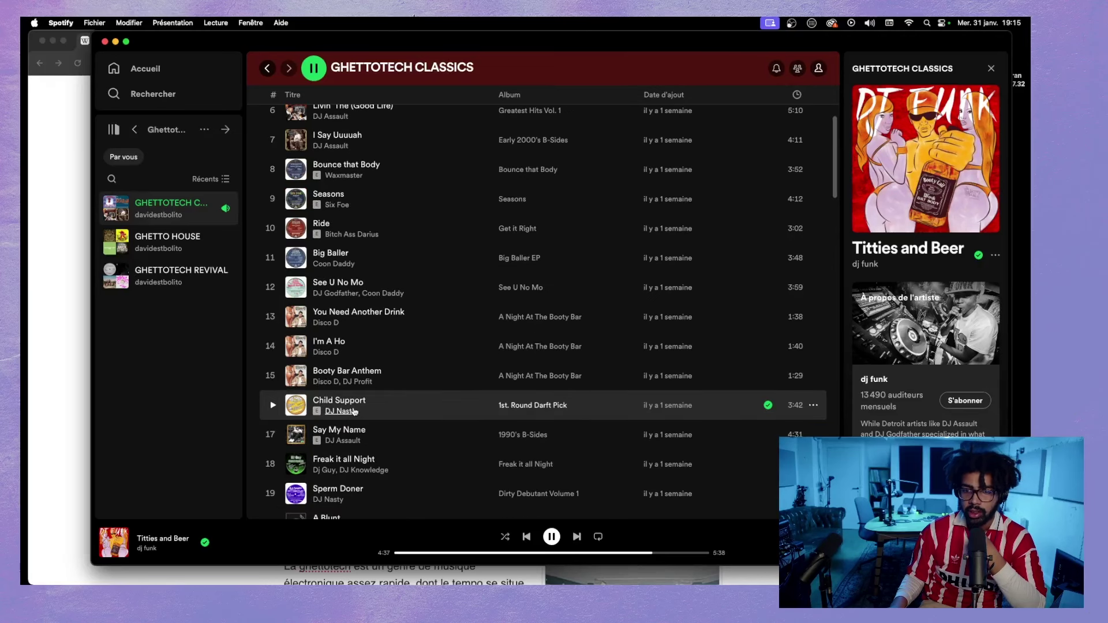
scroll(354, 411, "up", 5)
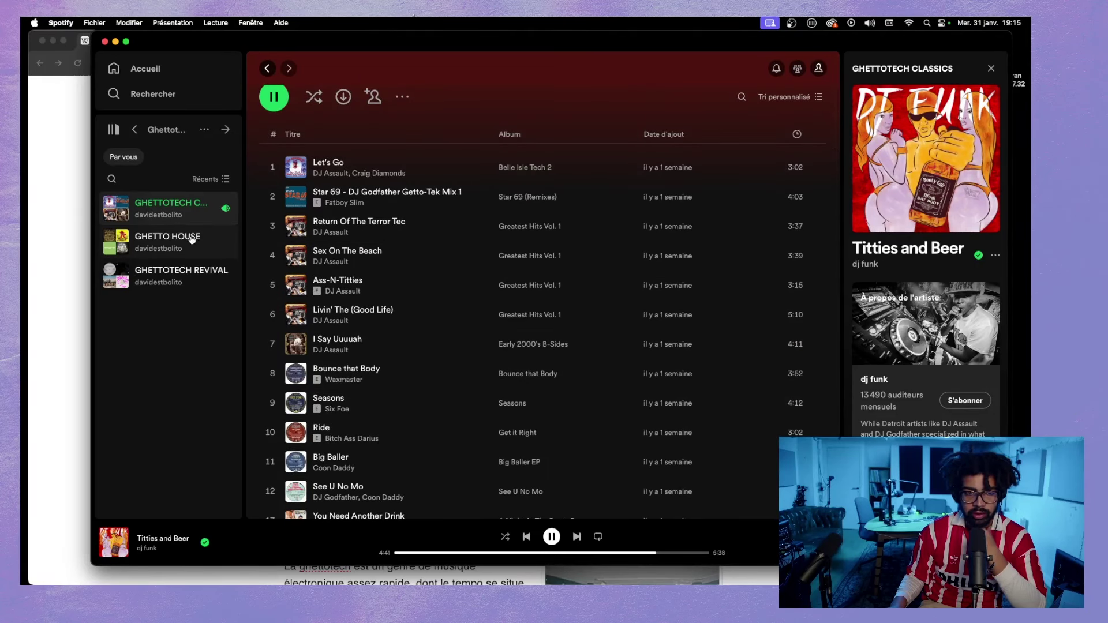
left_click(158, 280)
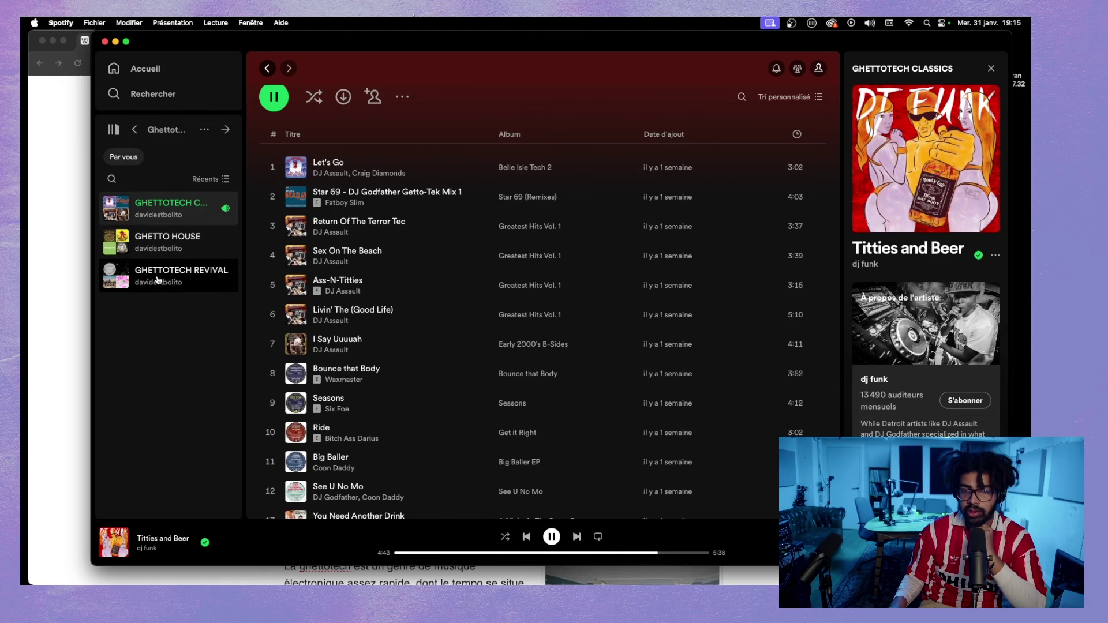
scroll(327, 313, "down", 3)
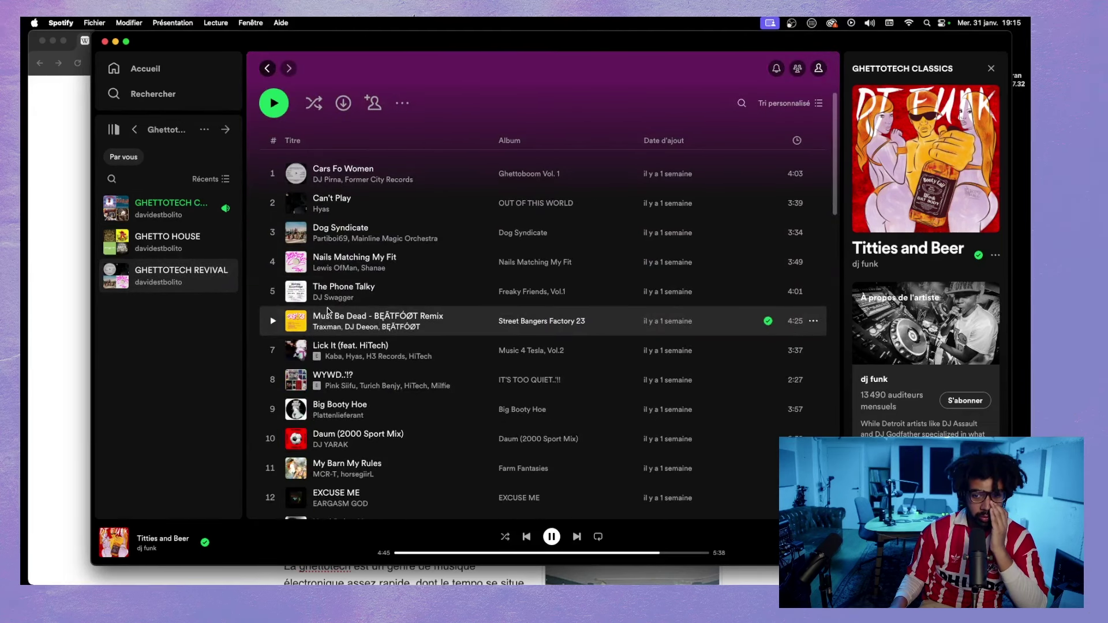
scroll(327, 312, "down", 15)
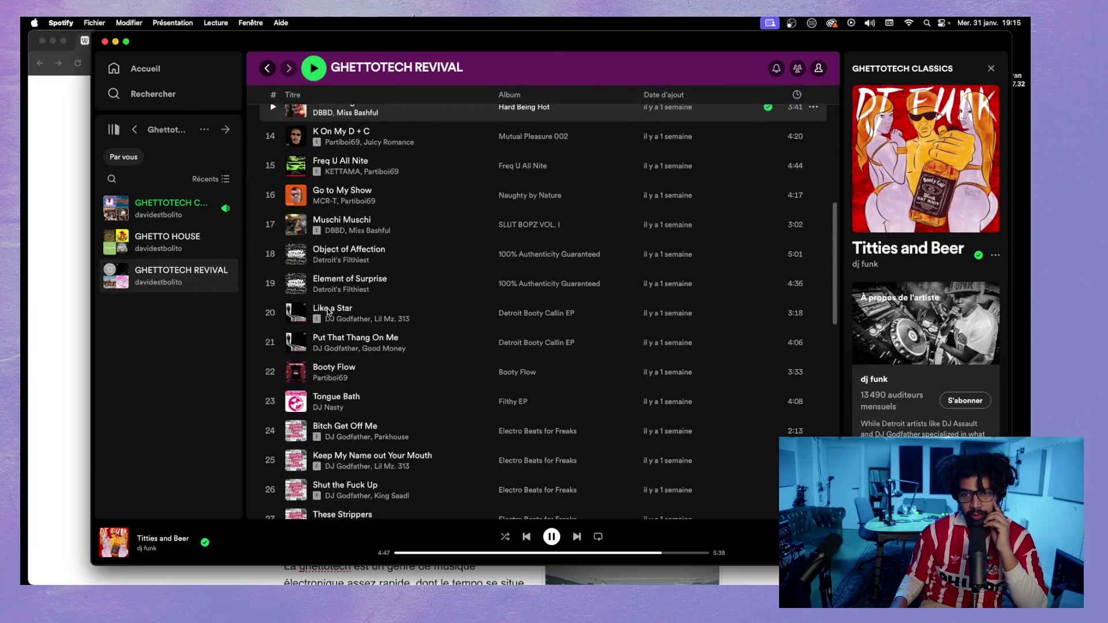
scroll(311, 314, "down", 10)
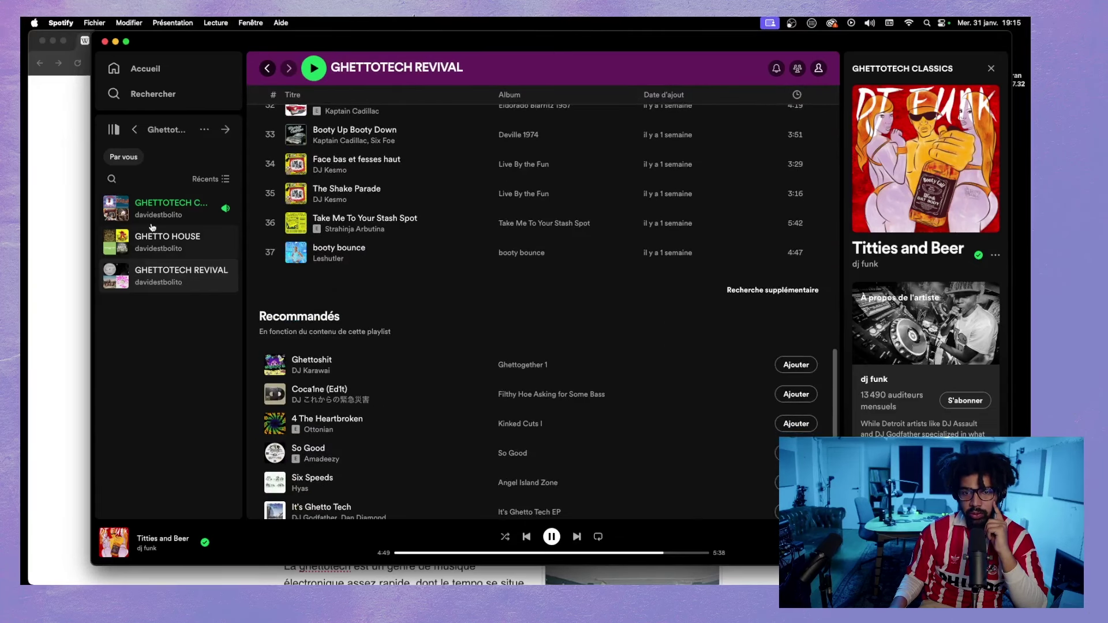
- Play the track "Seasons" by Six Foe from the GHETTOTECH CLASSICS playlist
left_click(164, 208)
scroll(367, 337, "down", 5)
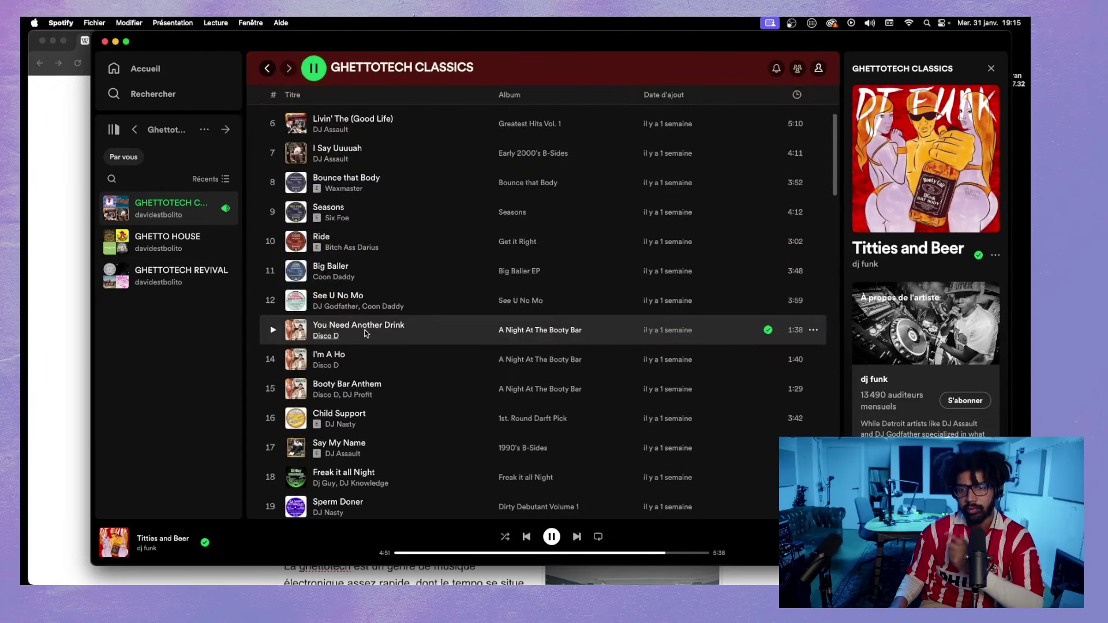
left_click(273, 212)
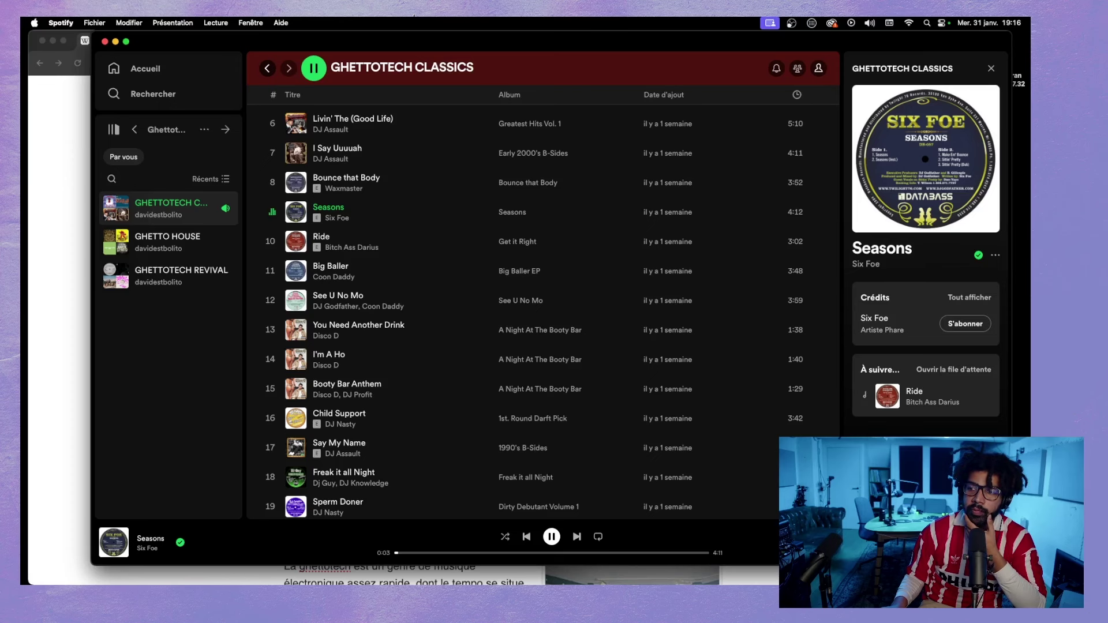
- Switch to Chrome and read the Red Bull Music Academy ghettotech oral history passages on the genre's decline
key("super+Tab")
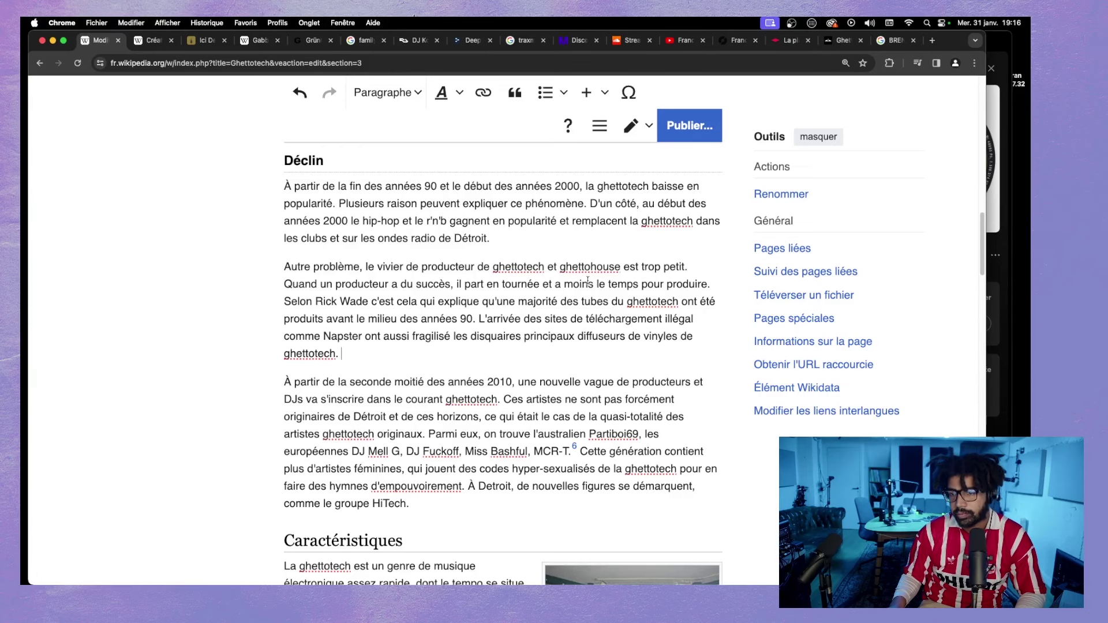
left_click(837, 41)
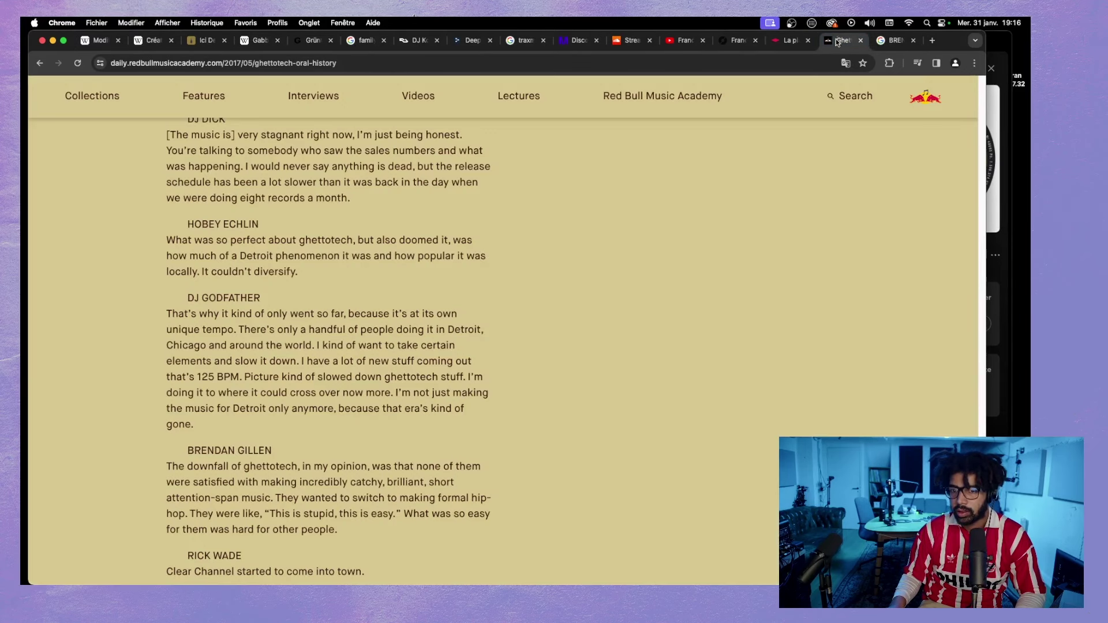
scroll(453, 353, "up", 3)
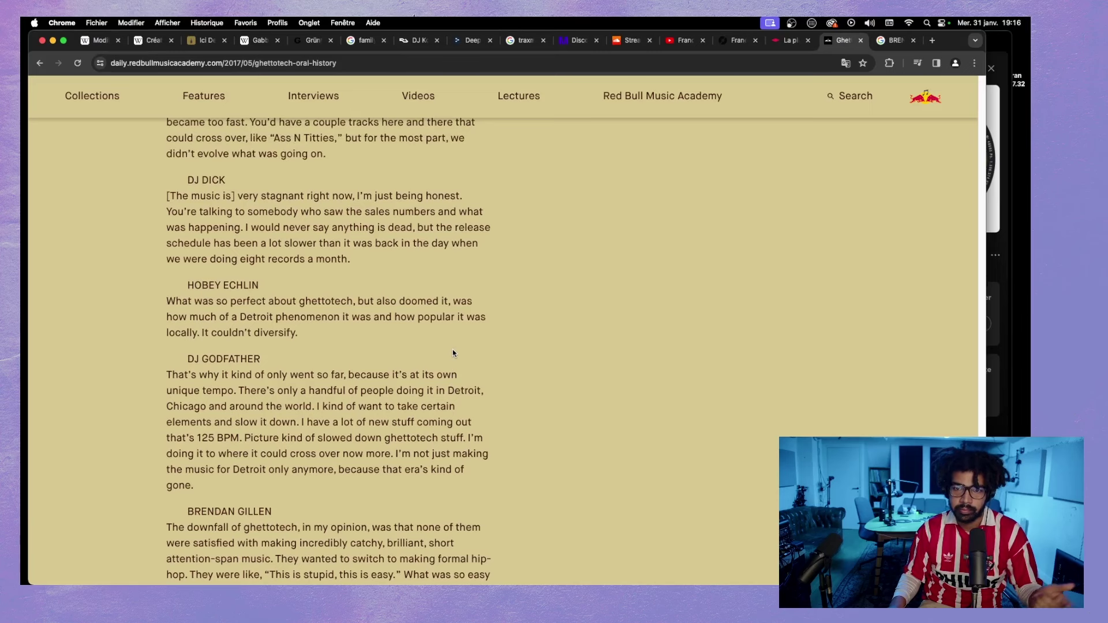
scroll(452, 353, "up", 3)
scroll(452, 354, "up", 3)
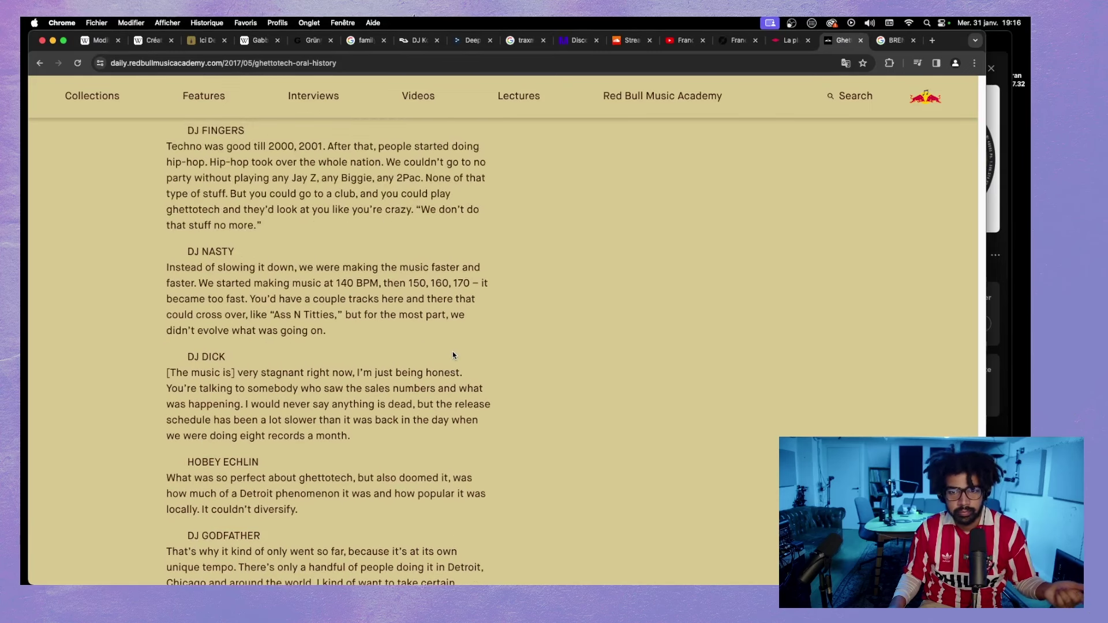
scroll(452, 351, "up", 2)
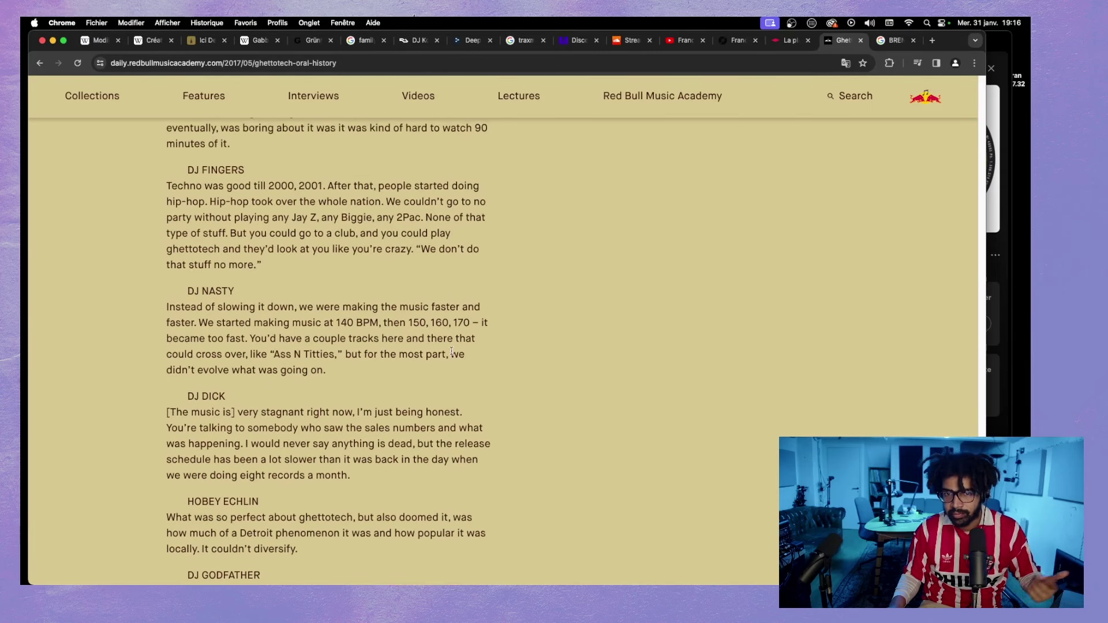
scroll(452, 351, "up", 7)
scroll(438, 338, "down", 5)
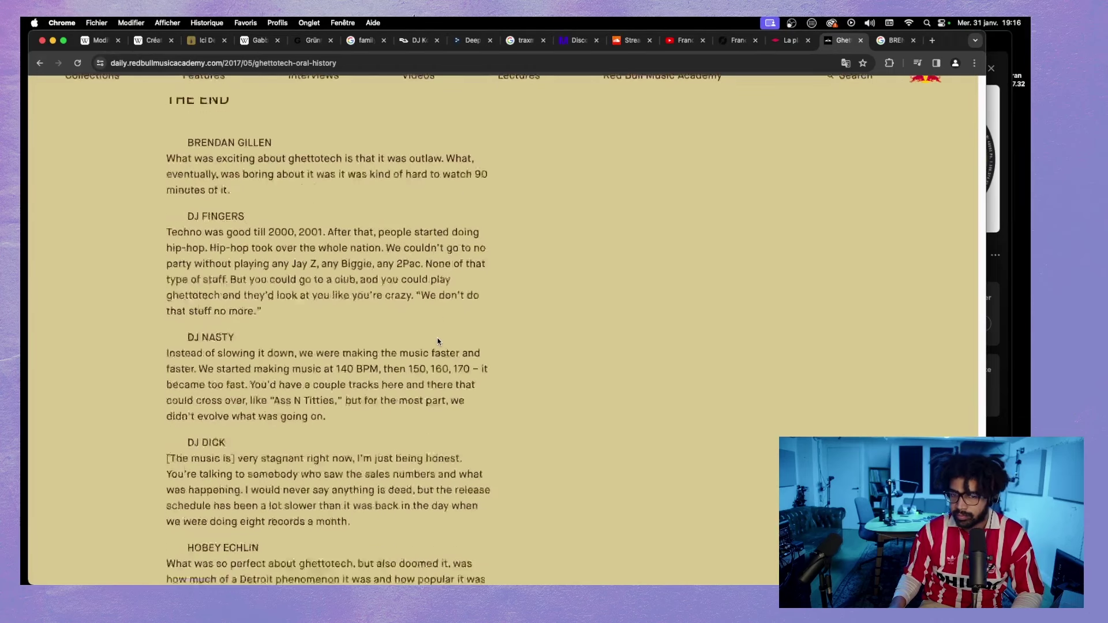
scroll(430, 341, "down", 3)
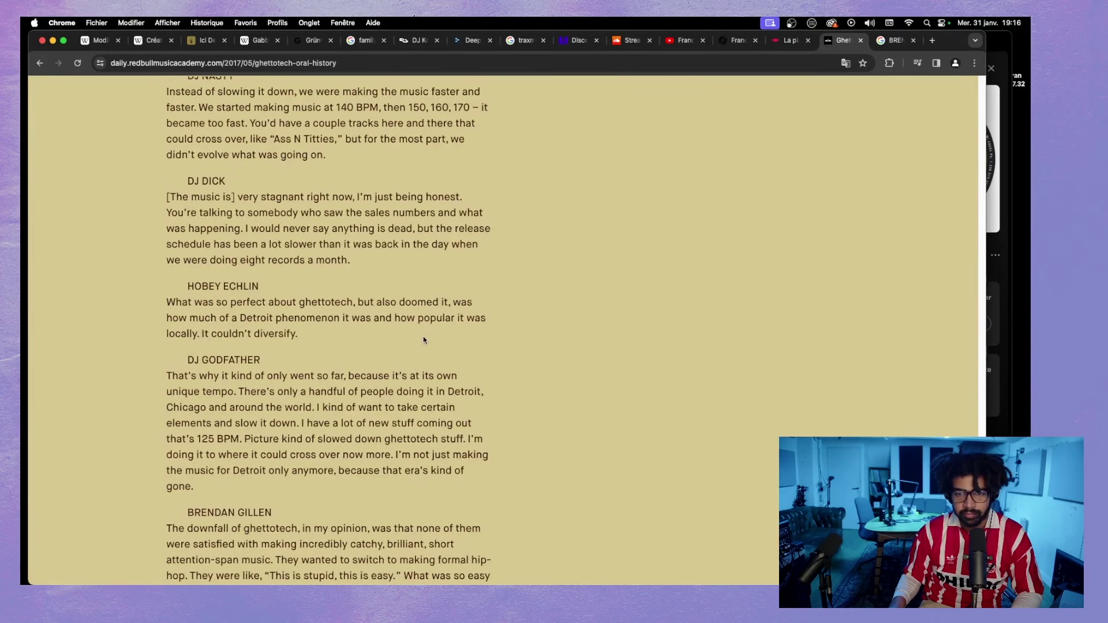
- Check the Déclin draft on Wikipedia against the DJ Godfather and Hobey Echlin quotes in the oral history article
left_click(97, 41)
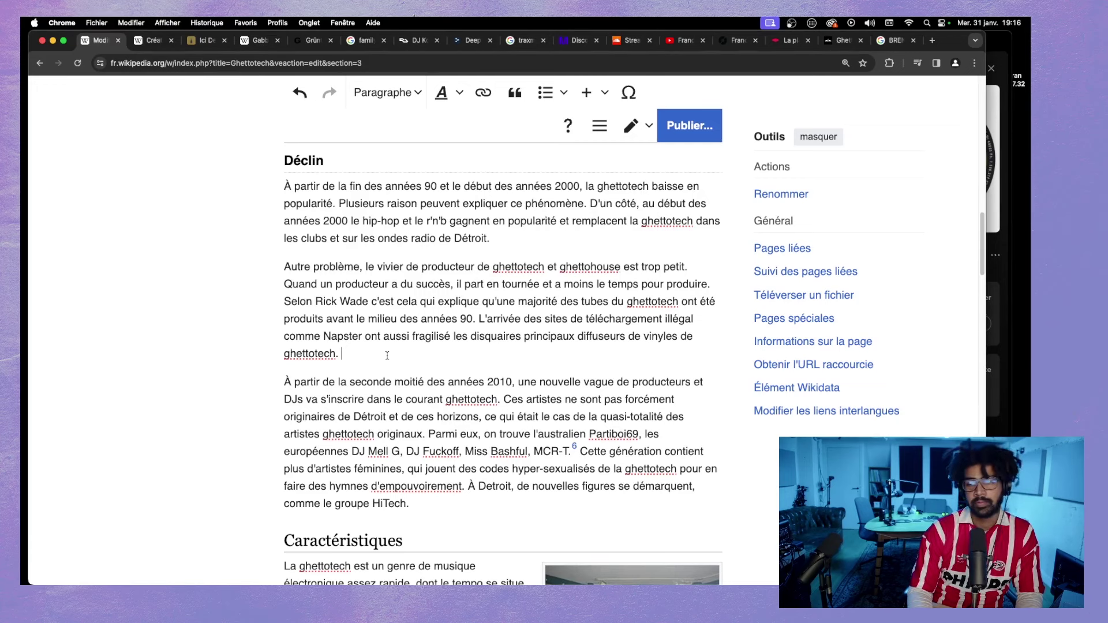
left_click(831, 47)
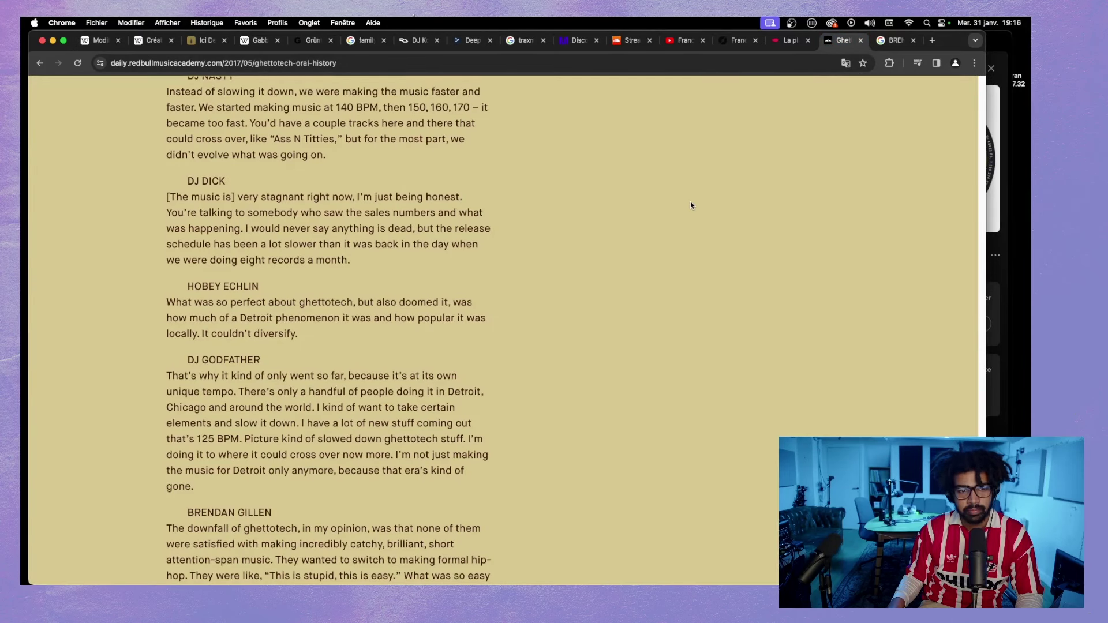
left_click(993, 162)
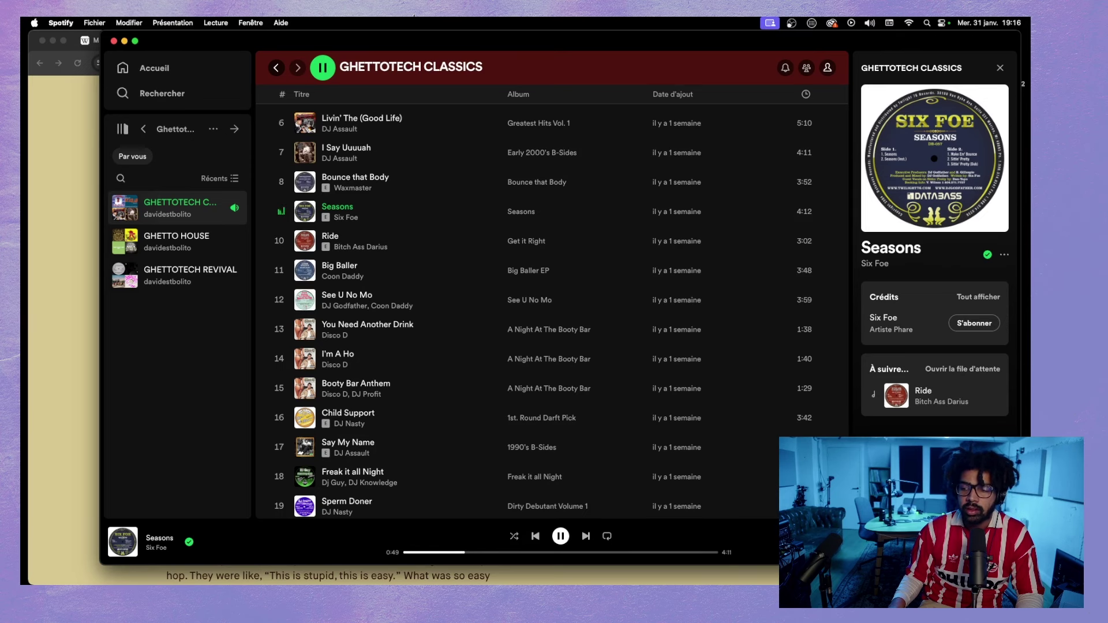
left_click(81, 335)
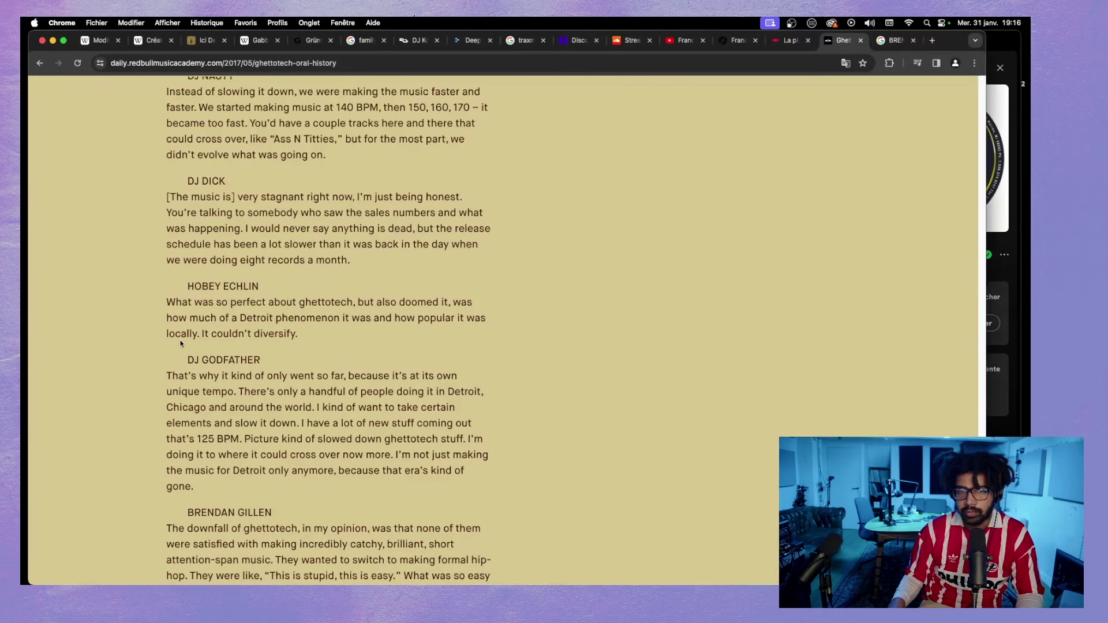
- Return to the Déclin draft, start a new paragraph after the Napster passage, and link "Napster" to the online music service's Wikipedia article
left_click(100, 41)
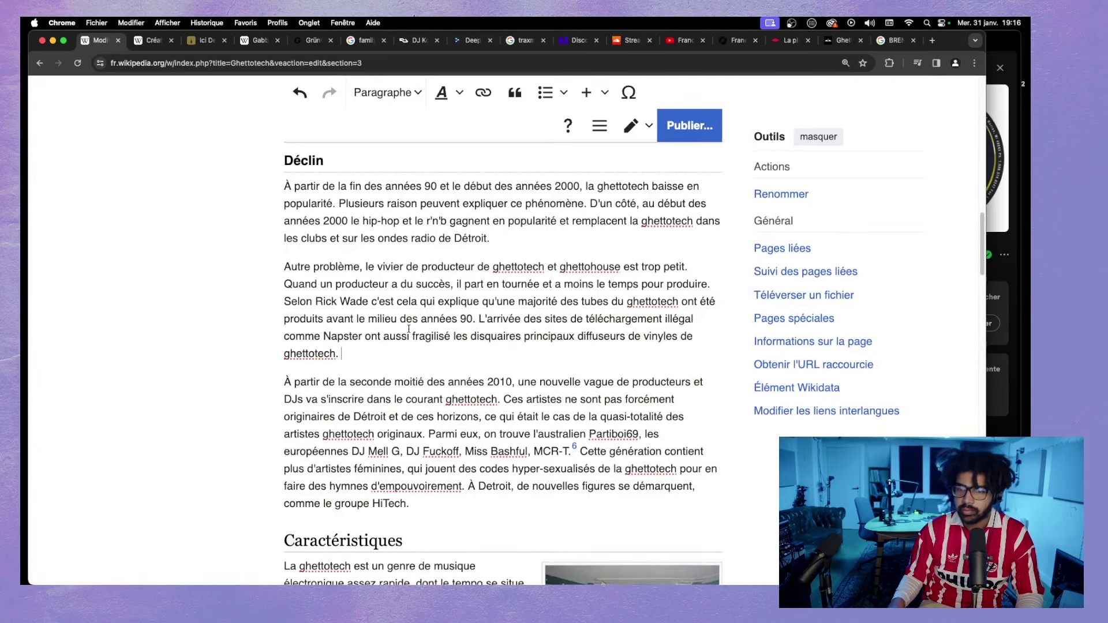
key("Return")
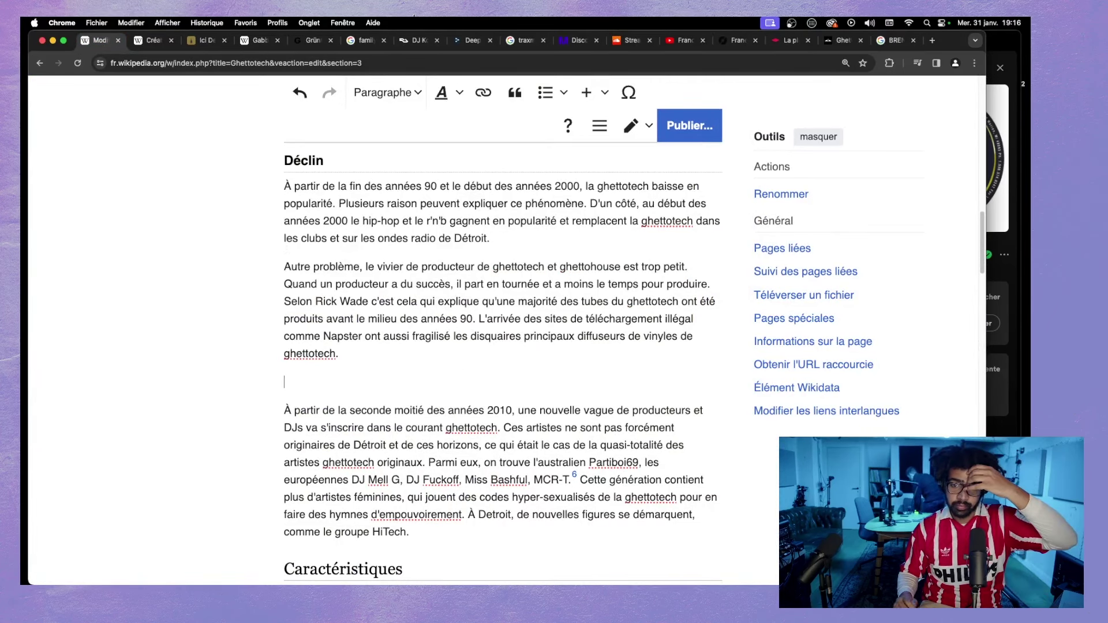
double_click(326, 336)
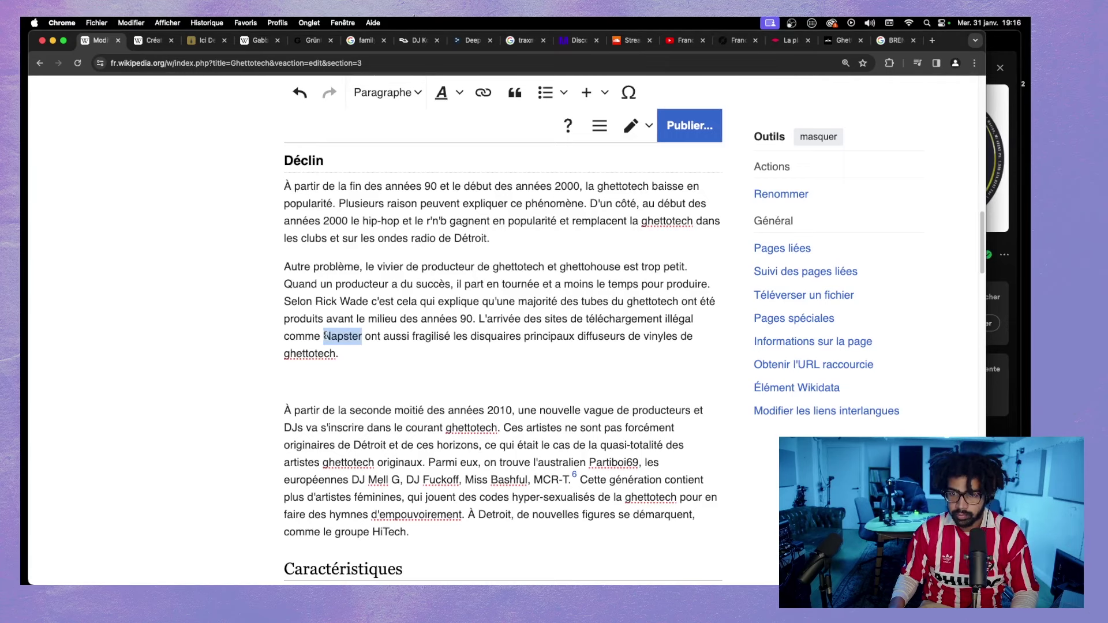
left_click(483, 92)
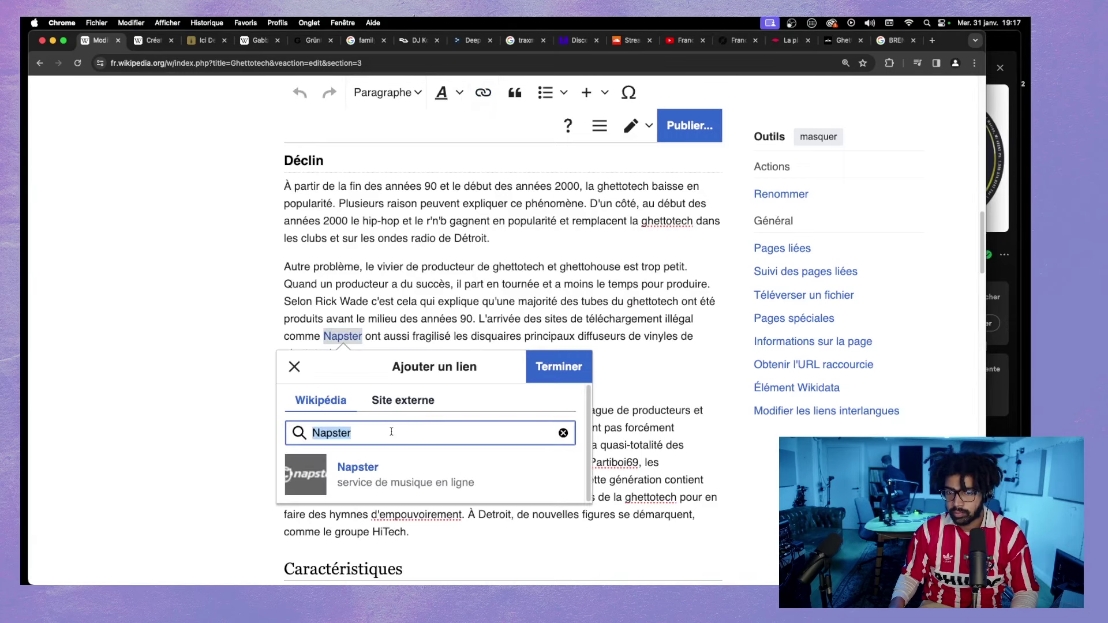
left_click(358, 472)
- Link "Rick Wade" in the second Déclin paragraph to the Wikipedia article of the same name
left_click(367, 301)
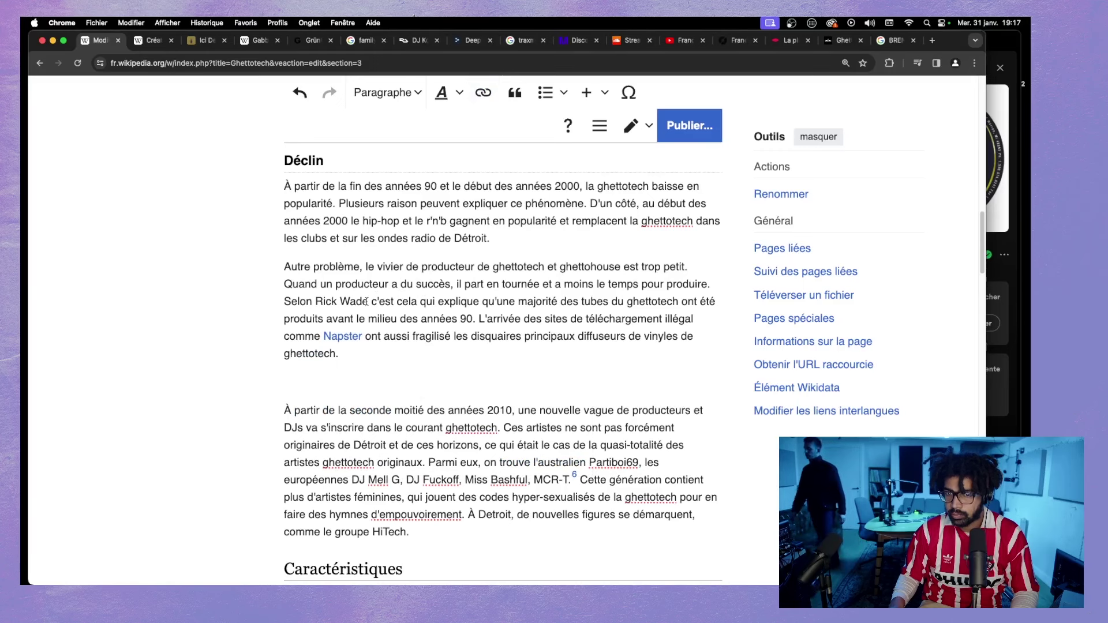
left_click_drag(368, 301, 316, 300)
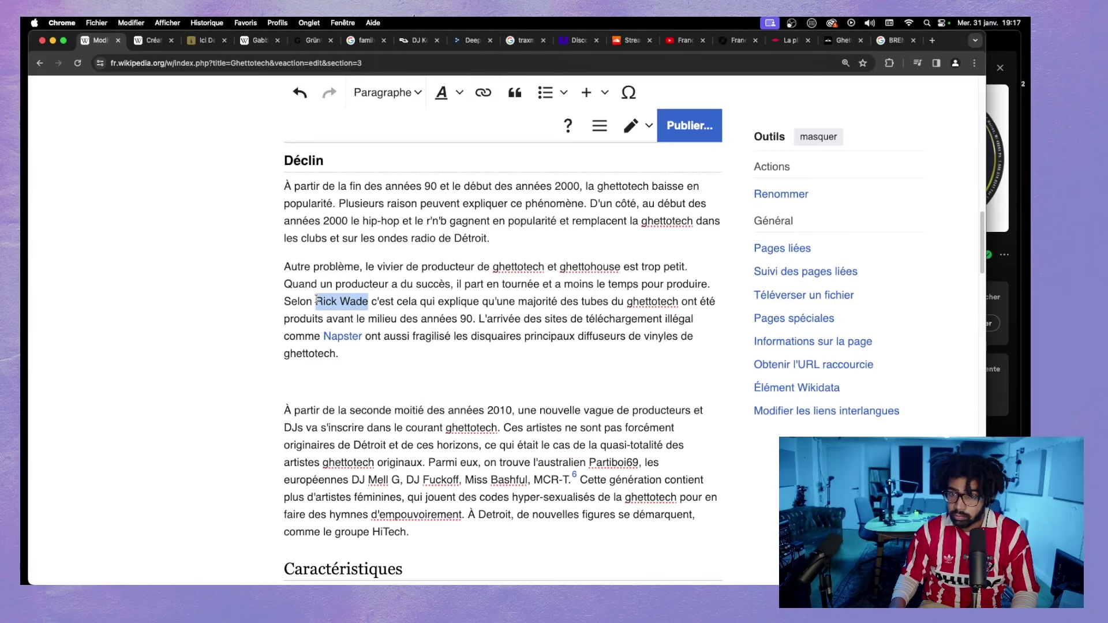
left_click(483, 92)
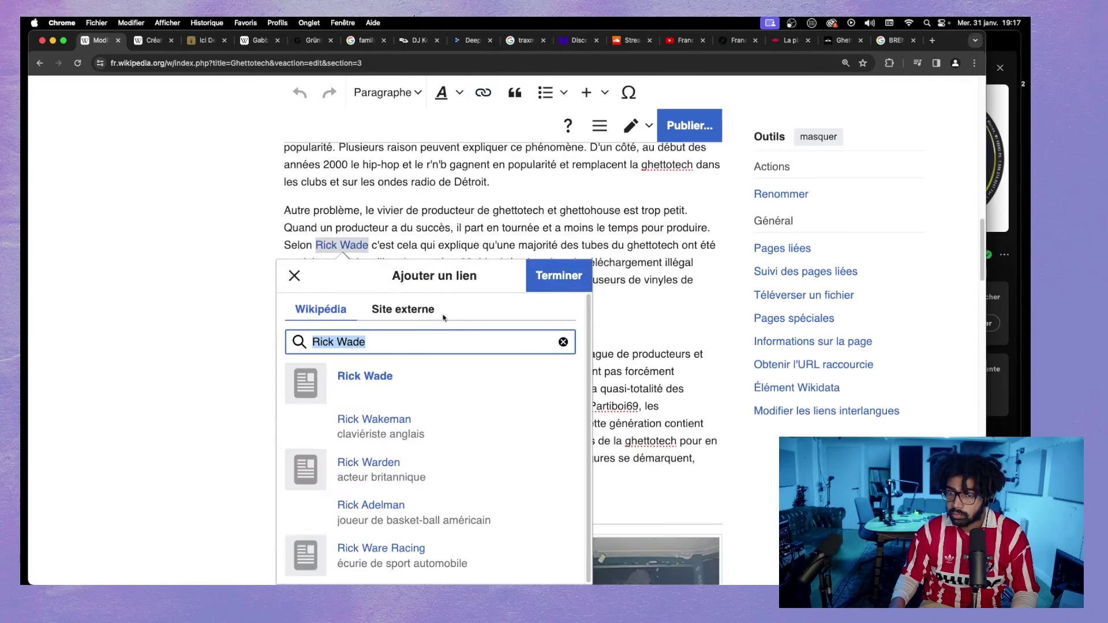
left_click(369, 369)
- Link "Détroit" at the end of the first Déclin paragraph to the city article "Détroit (Michigan)" instead of the strait
scroll(616, 287, "up", 3)
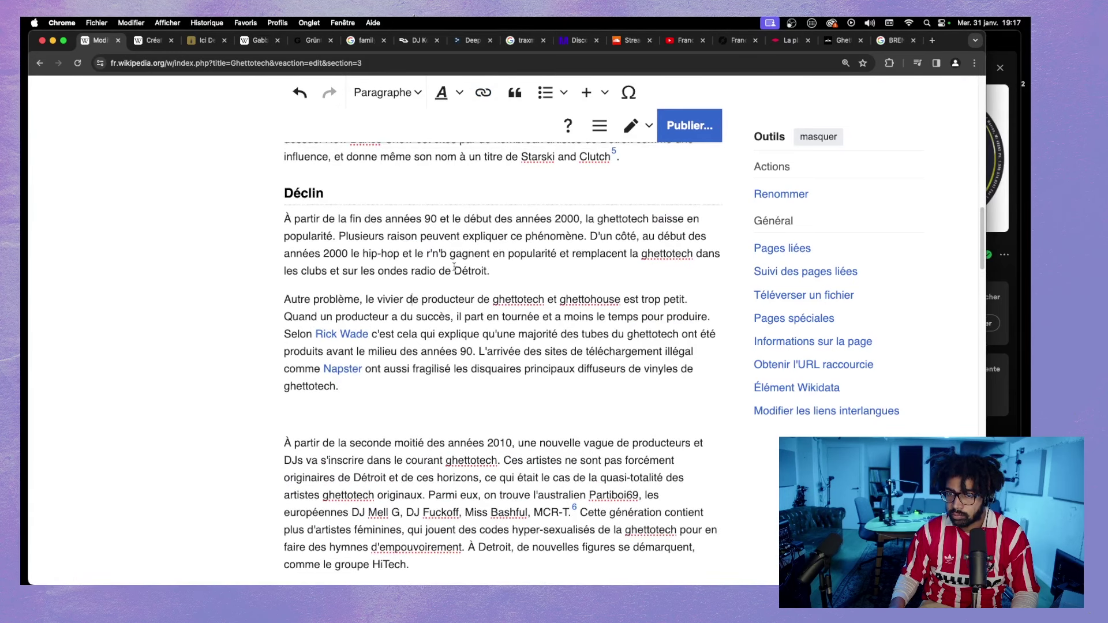
left_click_drag(455, 269, 486, 265)
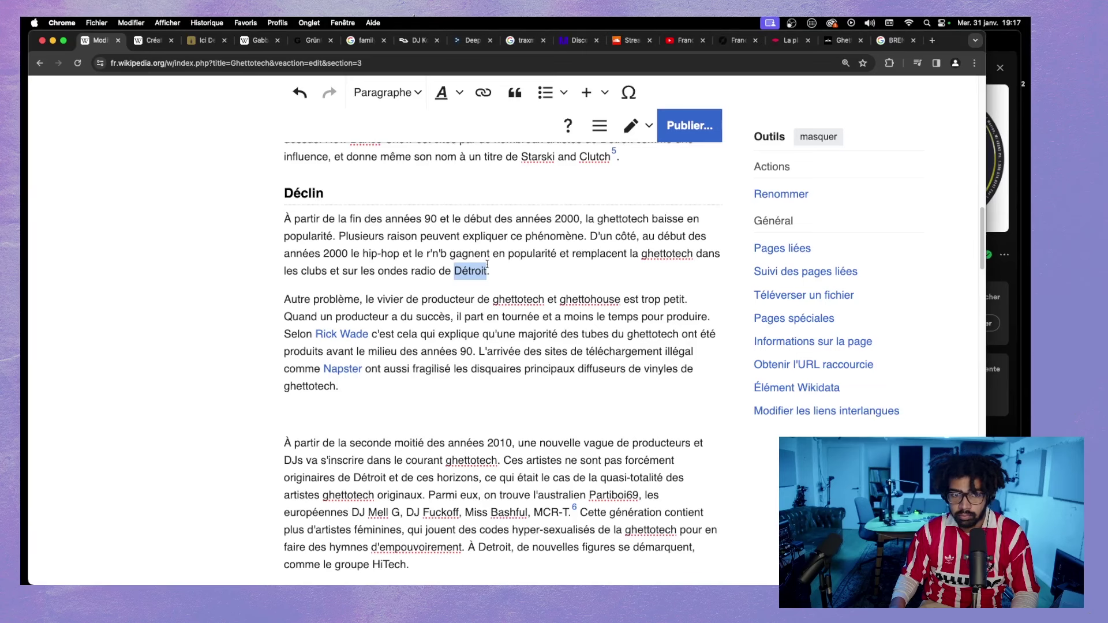
left_click(483, 92)
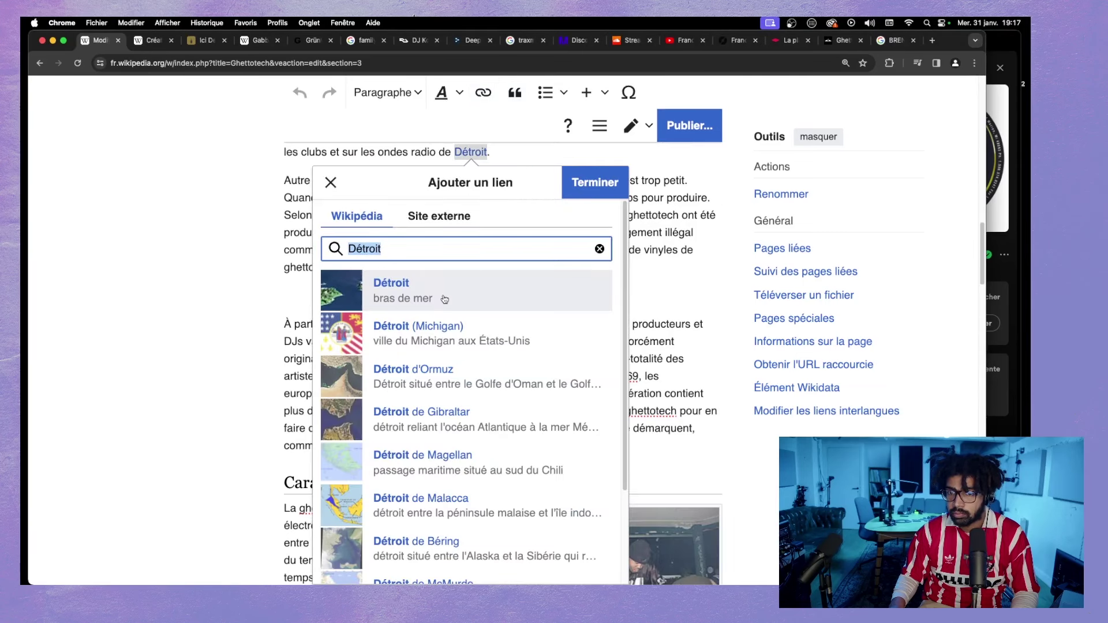
left_click(400, 287)
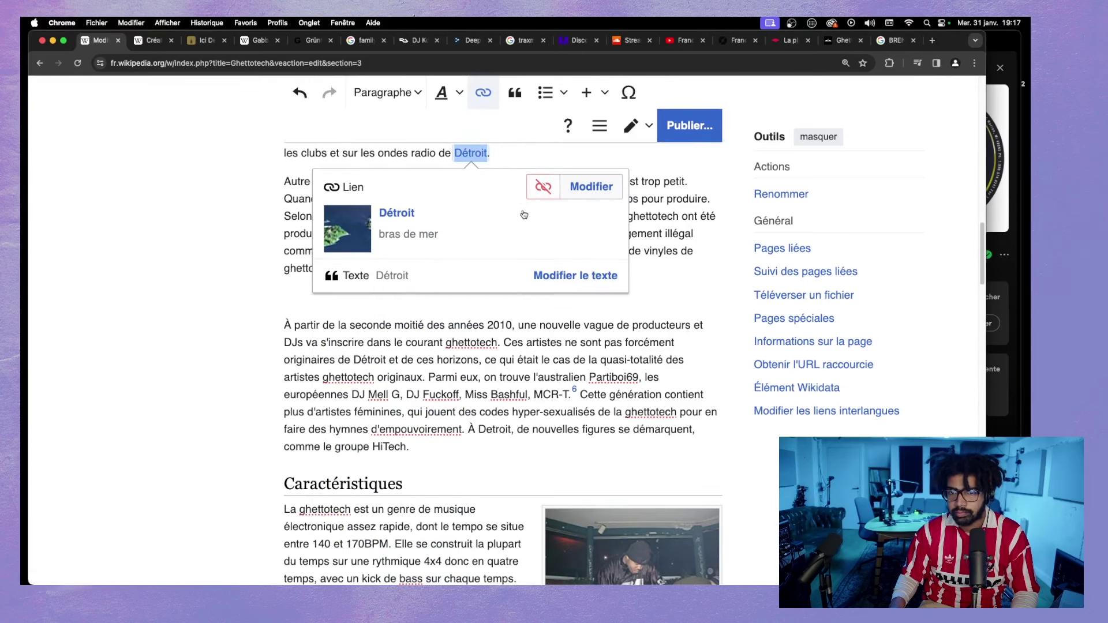
left_click(550, 192)
left_click(483, 92)
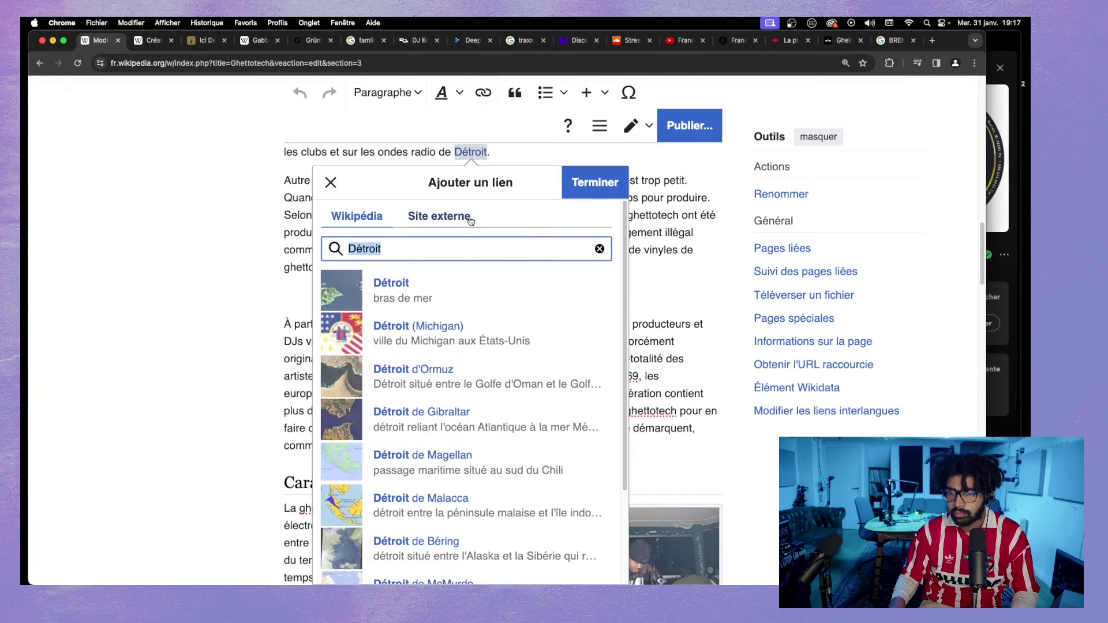
left_click(424, 332)
- Switch to Spotify and look through the tracks of the GHETTOTECH CLASSICS playlist
key("super+Tab")
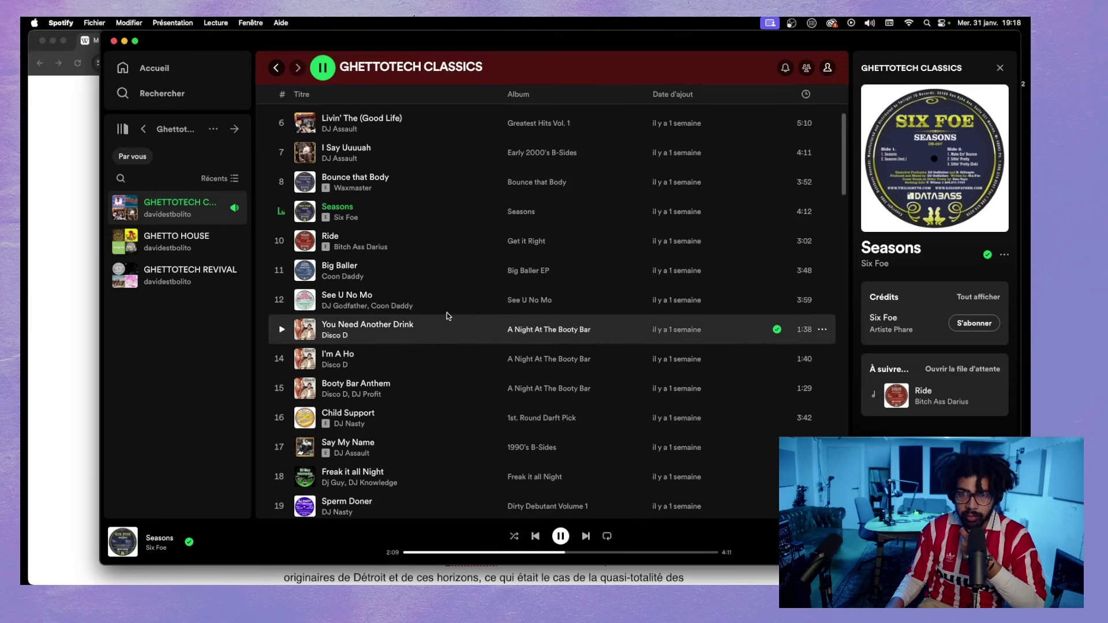
scroll(445, 317, "up", 2)
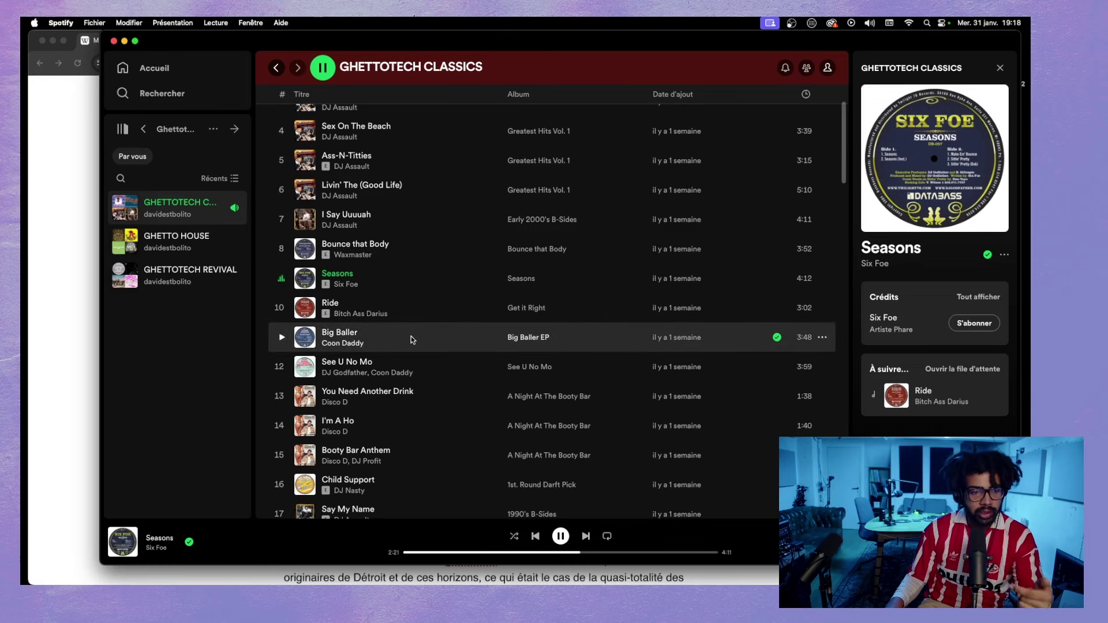
scroll(404, 341, "down", 5)
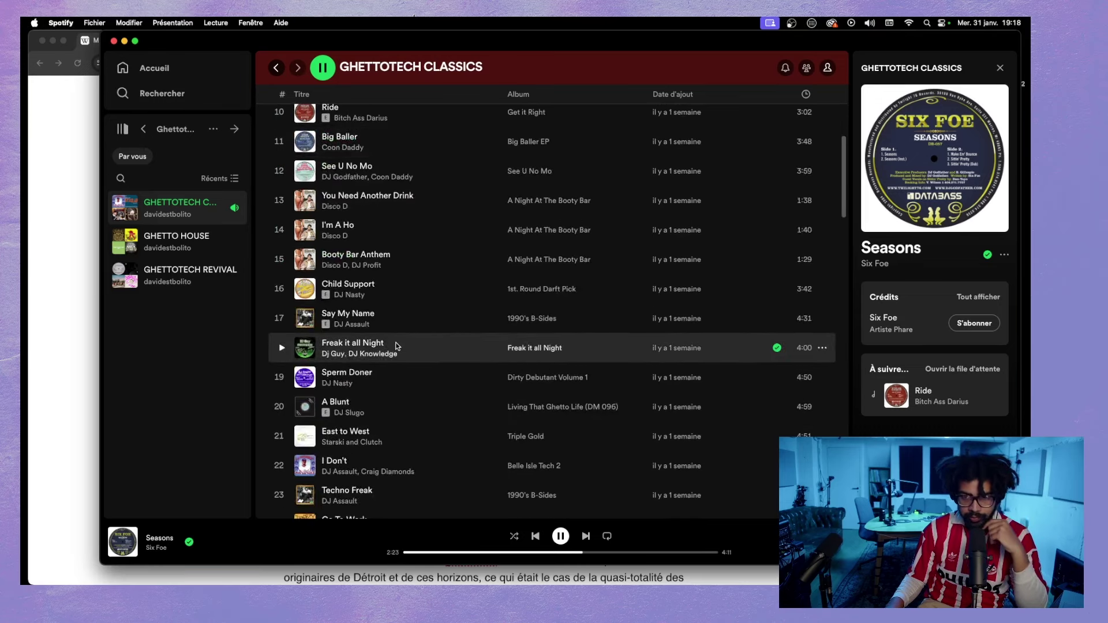
scroll(472, 341, "up", 8)
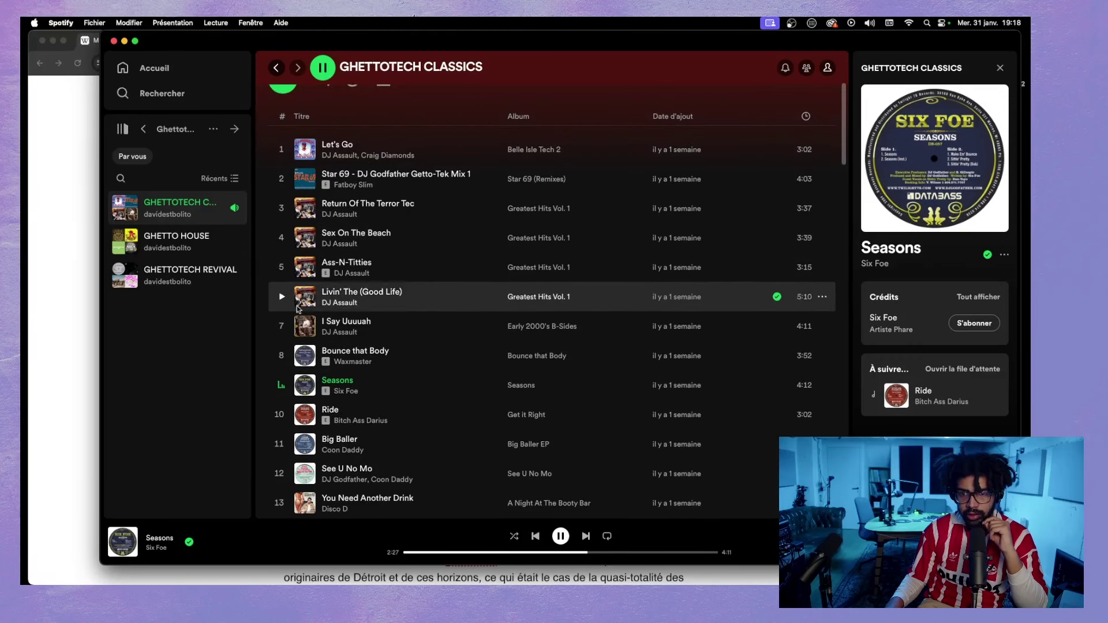
scroll(291, 284, "down", 1)
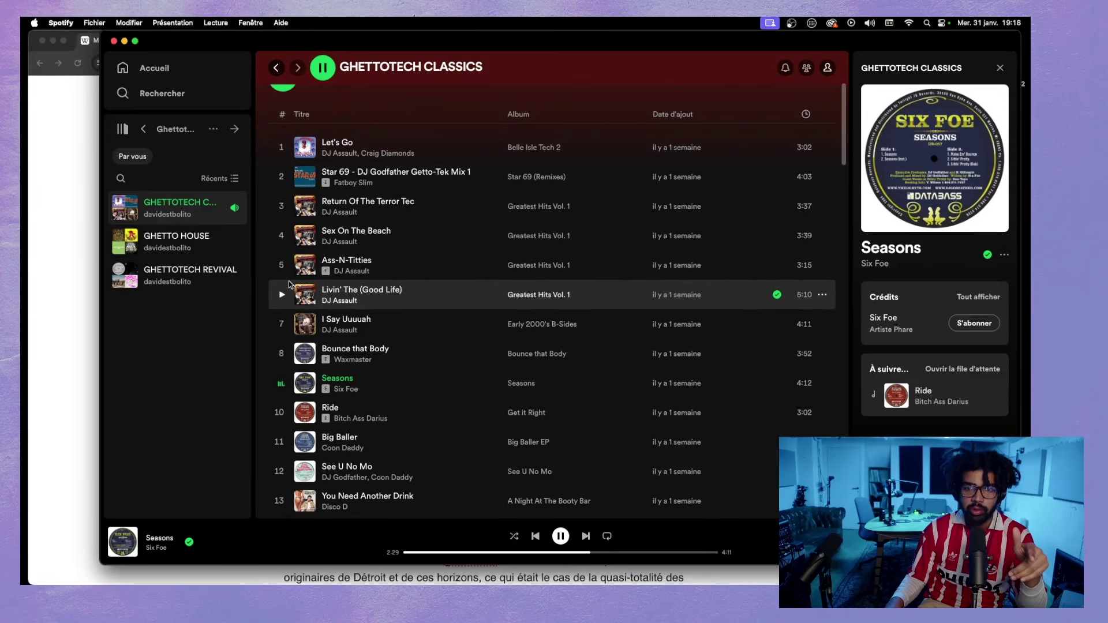
scroll(290, 283, "down", 10)
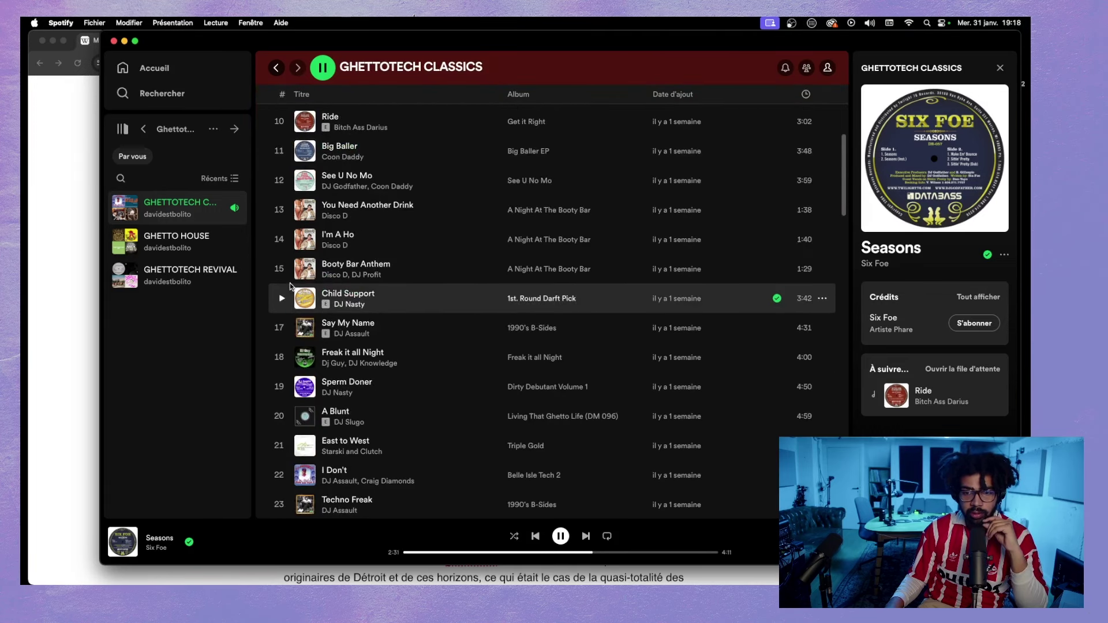
scroll(290, 282, "down", 20)
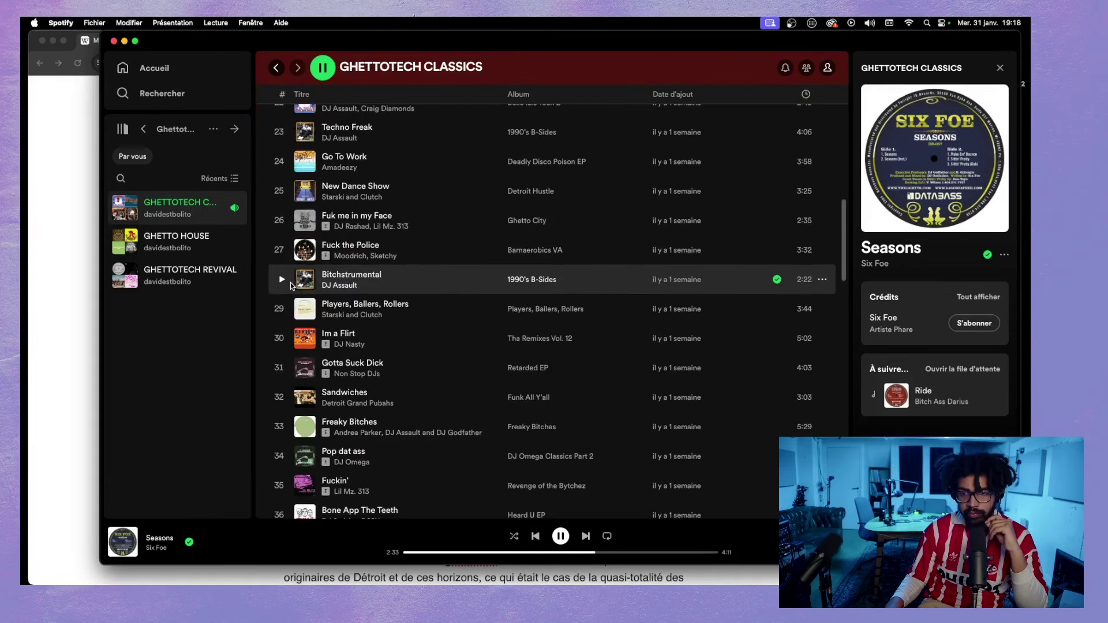
scroll(290, 282, "down", 8)
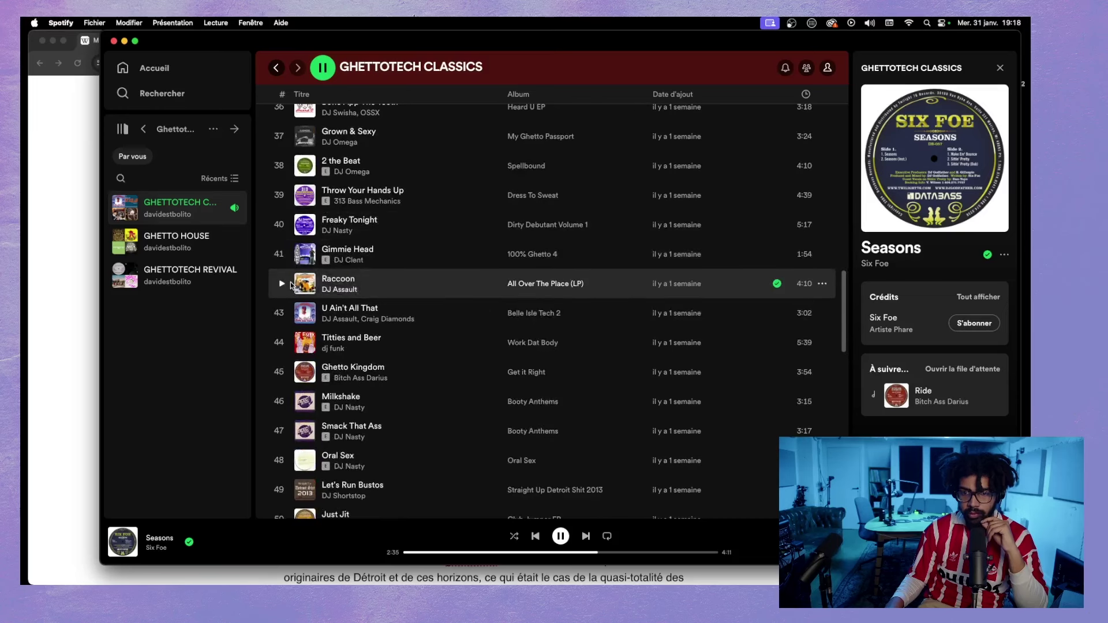
scroll(289, 284, "down", 9)
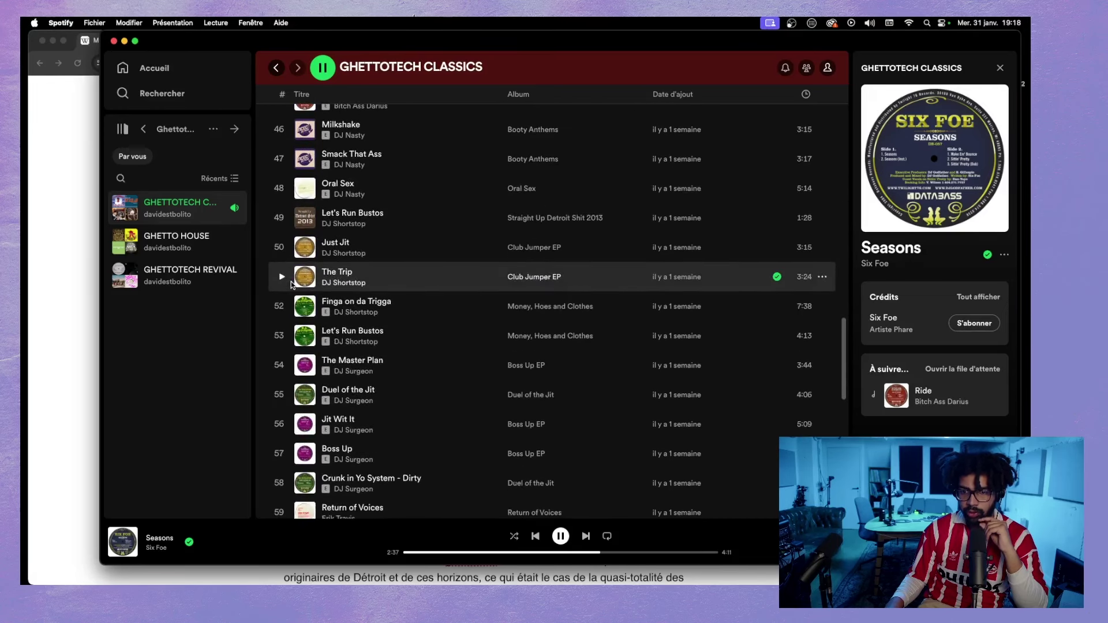
scroll(291, 282, "down", 3)
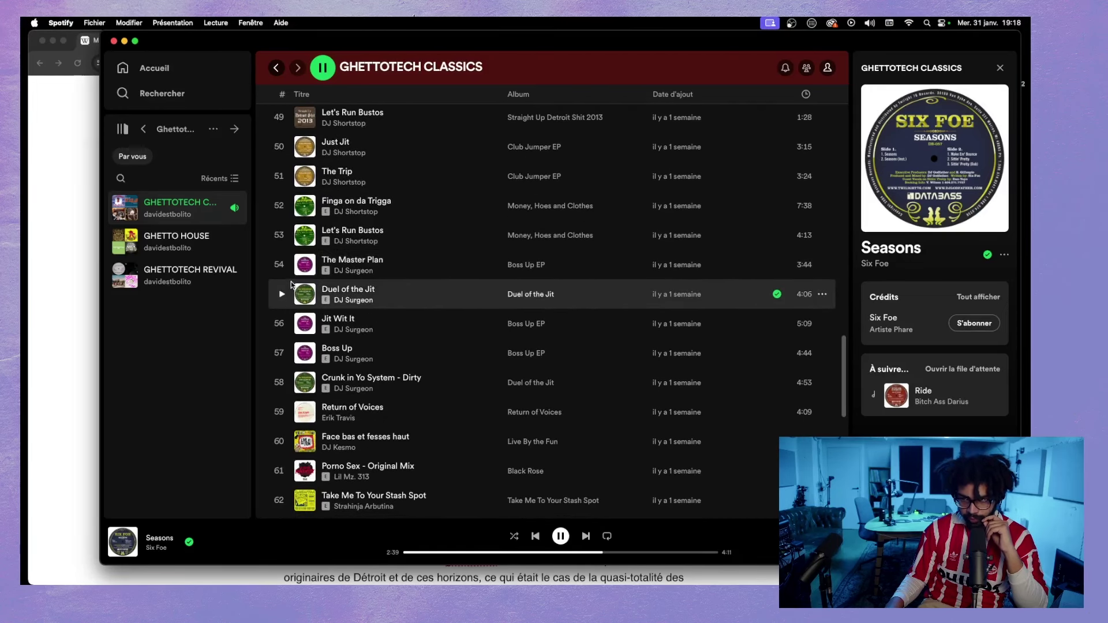
- Play the track "Sex On The Beach" by DJ Assault from the GHETTOTECH CLASSICS playlist
scroll(288, 284, "up", 20)
scroll(287, 285, "up", 12)
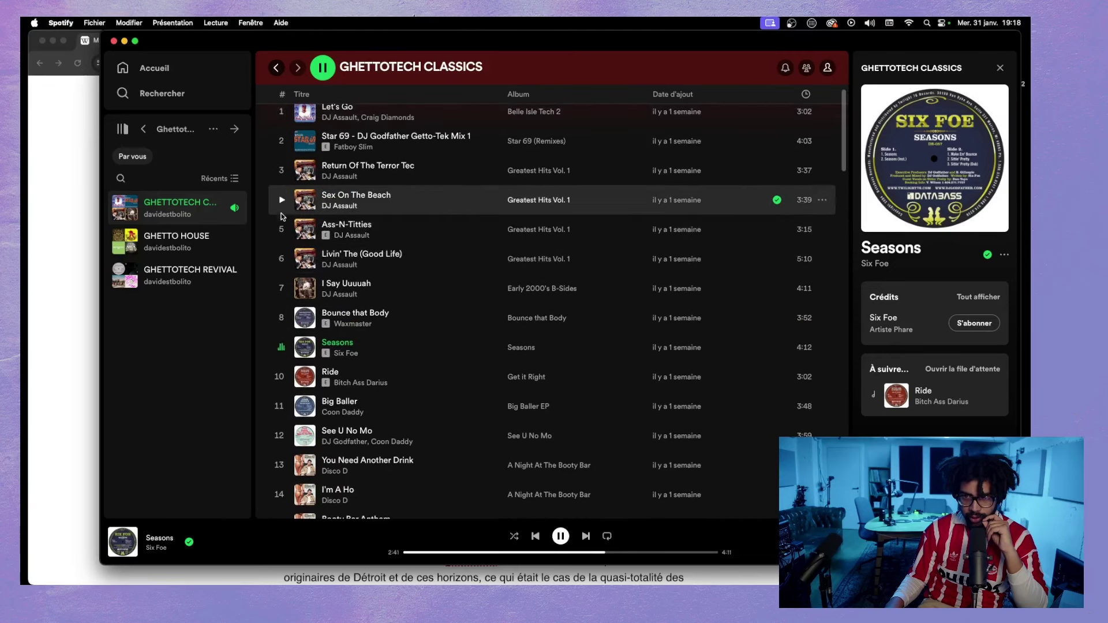
left_click(281, 202)
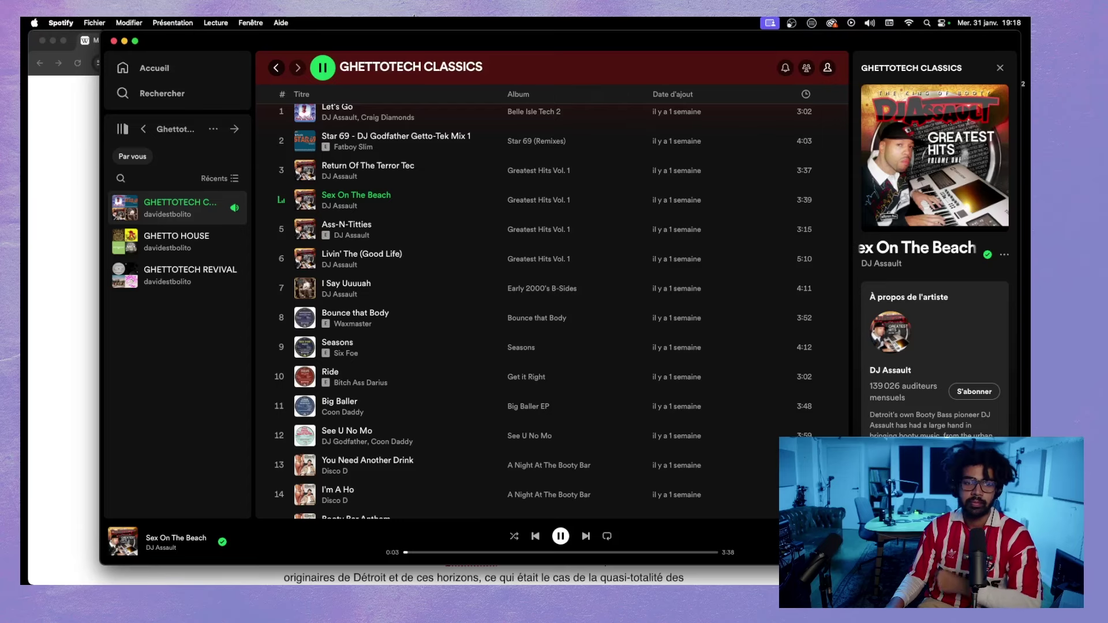
- Switch to Chrome and correct the verb after "Napster" in the Déclin draft so it reads "a aussi fragilisé"
left_click(63, 337)
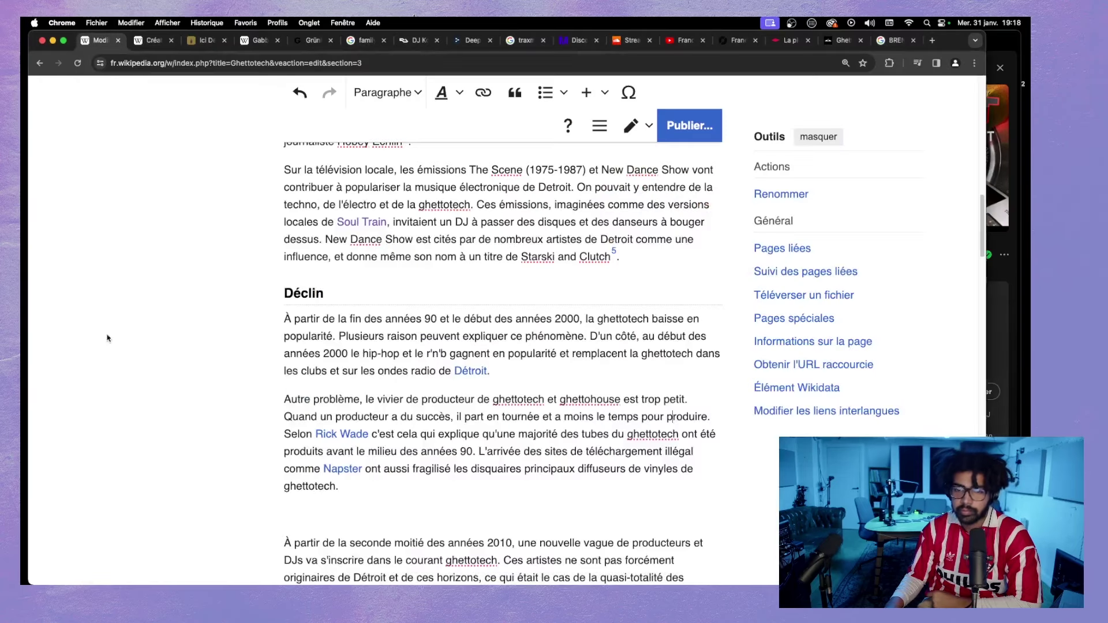
scroll(362, 246, "down", 4)
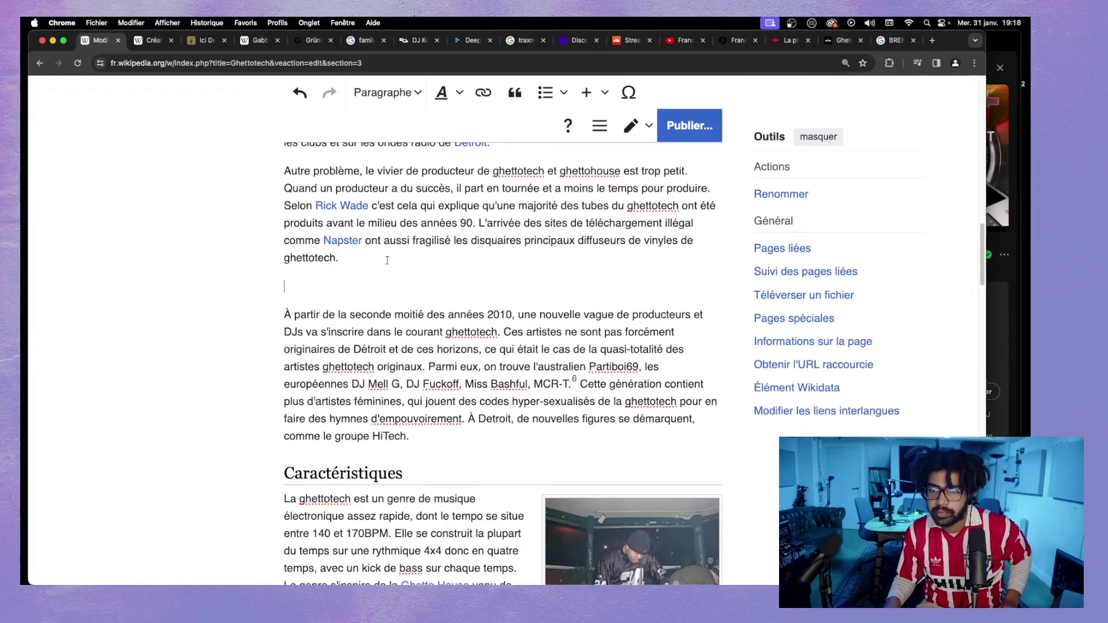
scroll(384, 260, "up", 2)
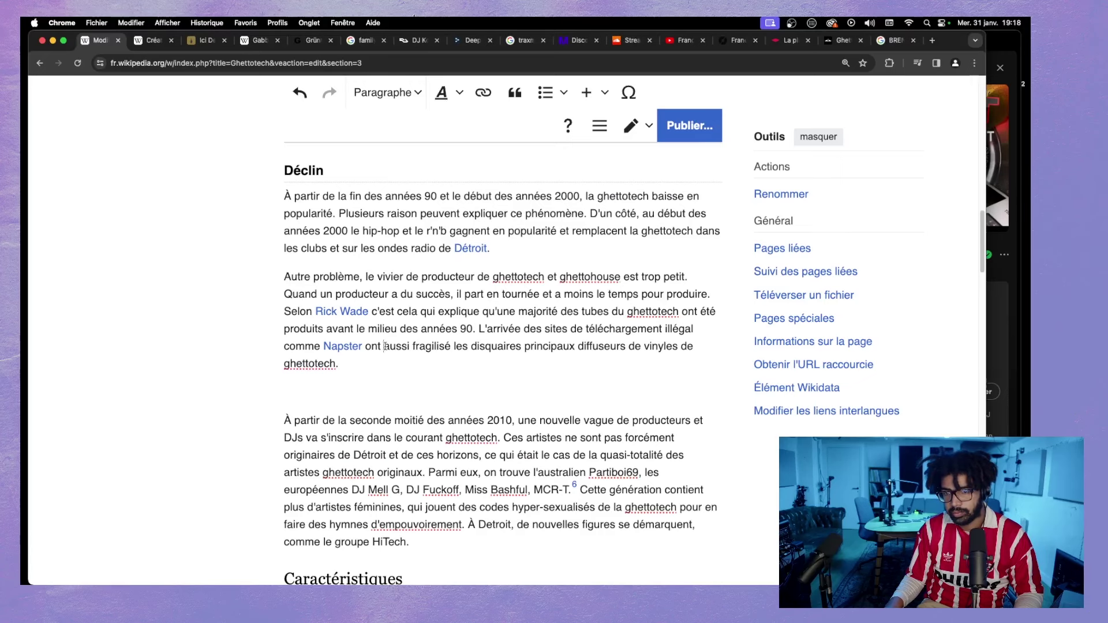
key("BackSpace")
key("BackSpace")
key("BackSpace")
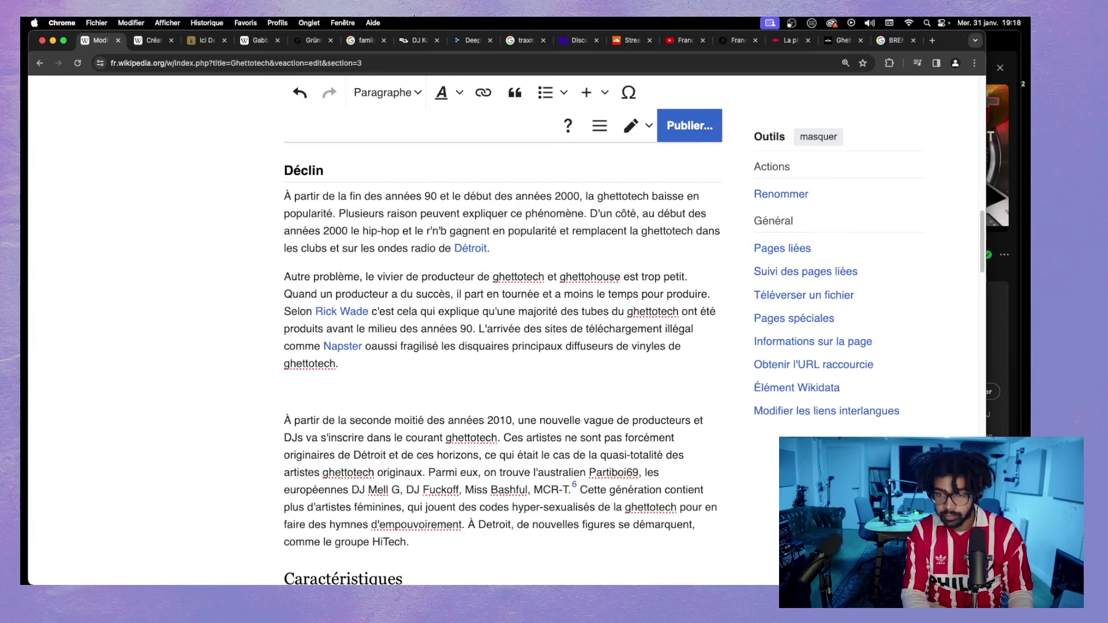
key("BackSpace")
type("a")
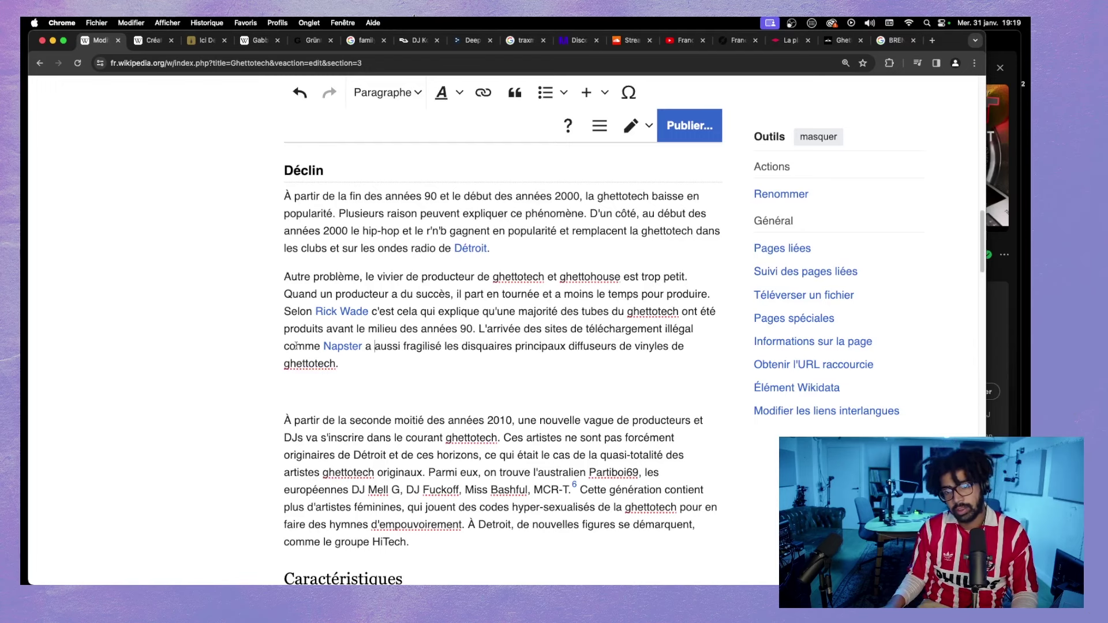
- Begin a new sentence at the end of the second Déclin paragraph with "Enfin, le changement de"
left_click(355, 356)
type("E")
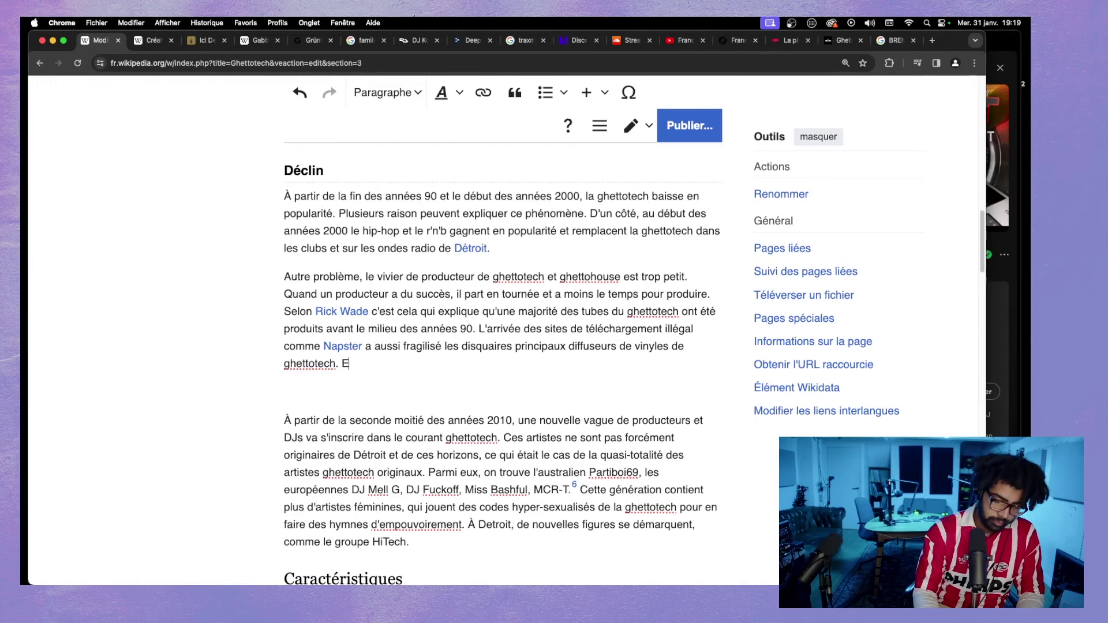
type("nfin")
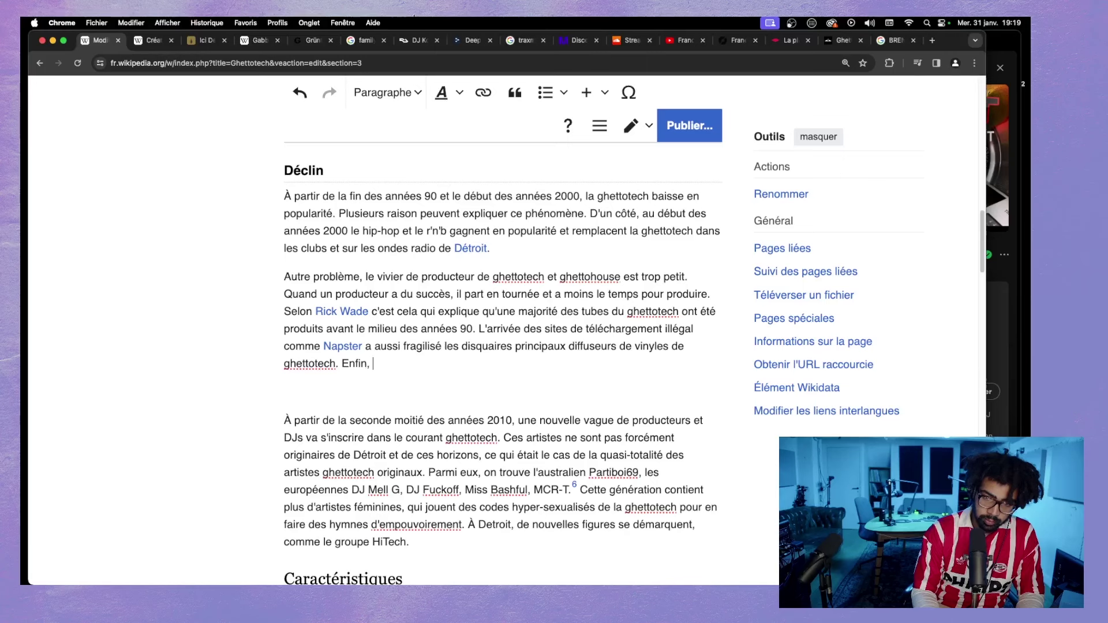
type(", le changement de")
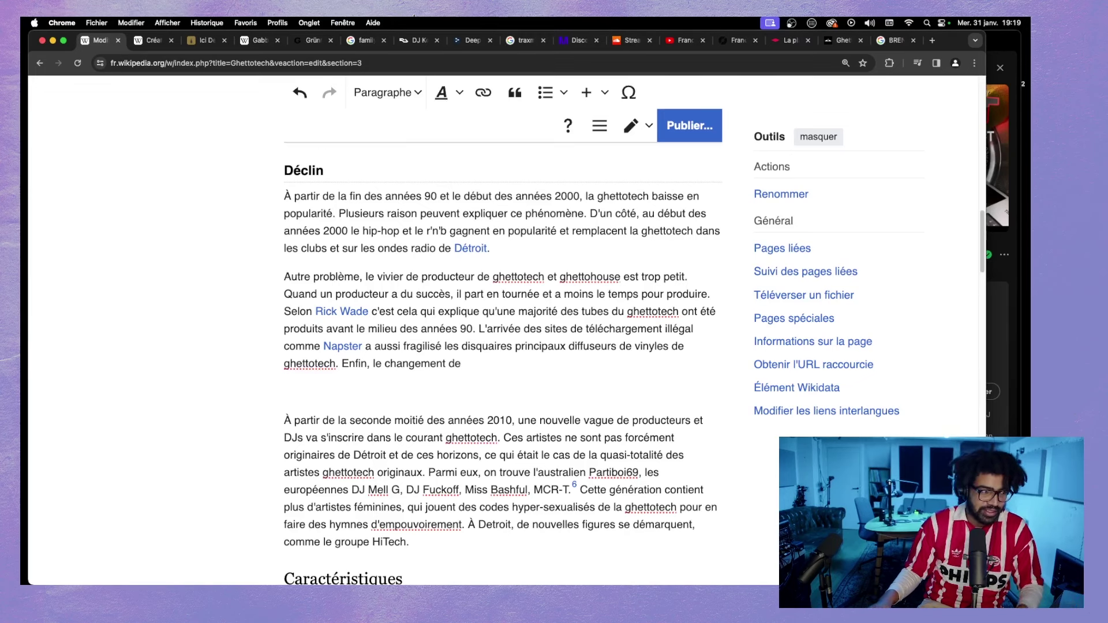
- Switch to Spotify and look through the tracks of the GHETTOTECH REVIVAL playlist
left_click(999, 295)
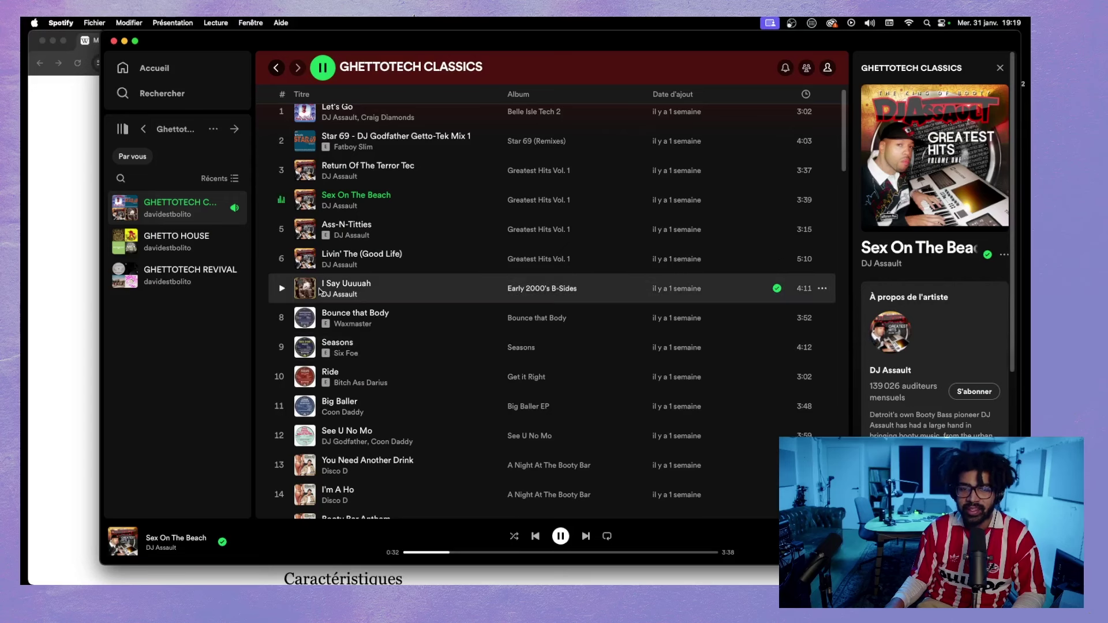
left_click(164, 275)
scroll(514, 353, "down", 5)
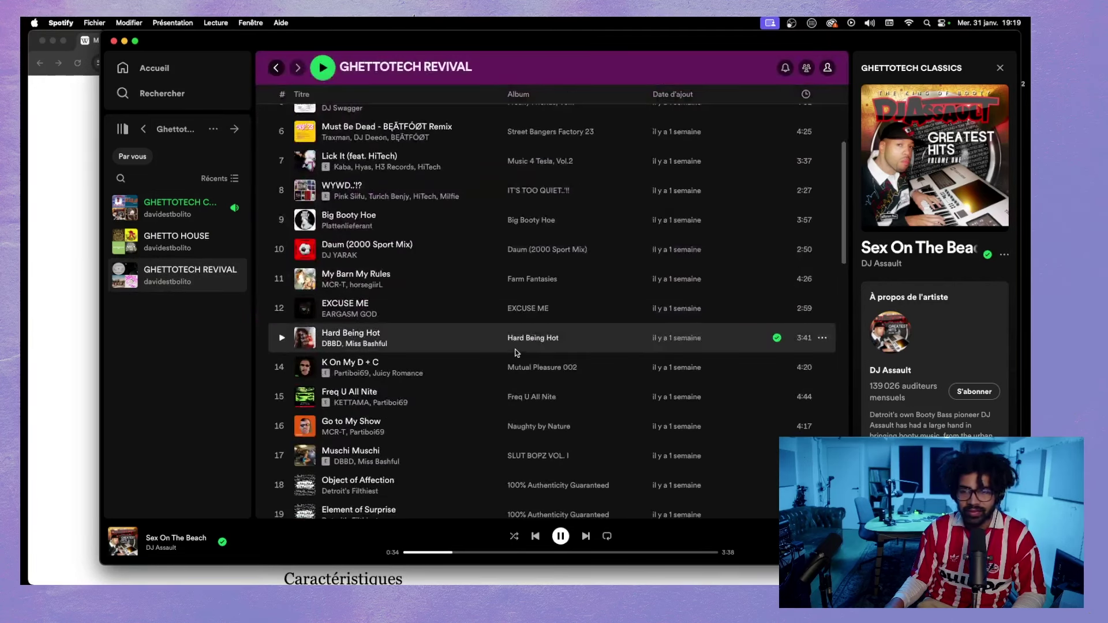
scroll(452, 292, "down", 10)
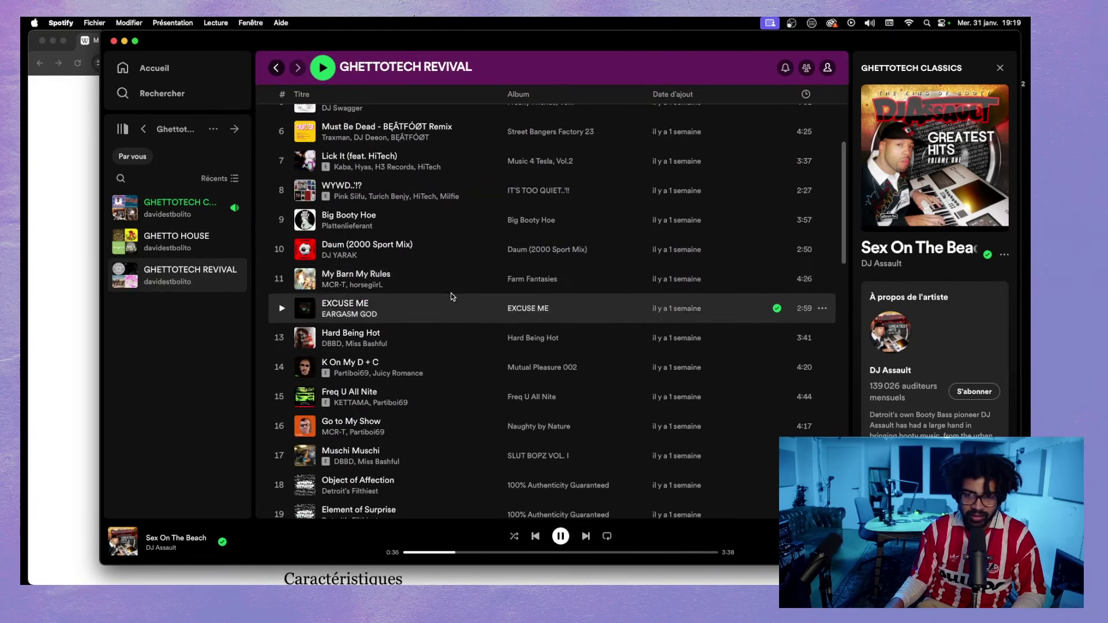
- Return to the Déclin draft in Chrome and complete its last sentence with "programmation des radios ont donné moins d'orputinnités aux DJ locaux."
scroll(454, 297, "down", 5)
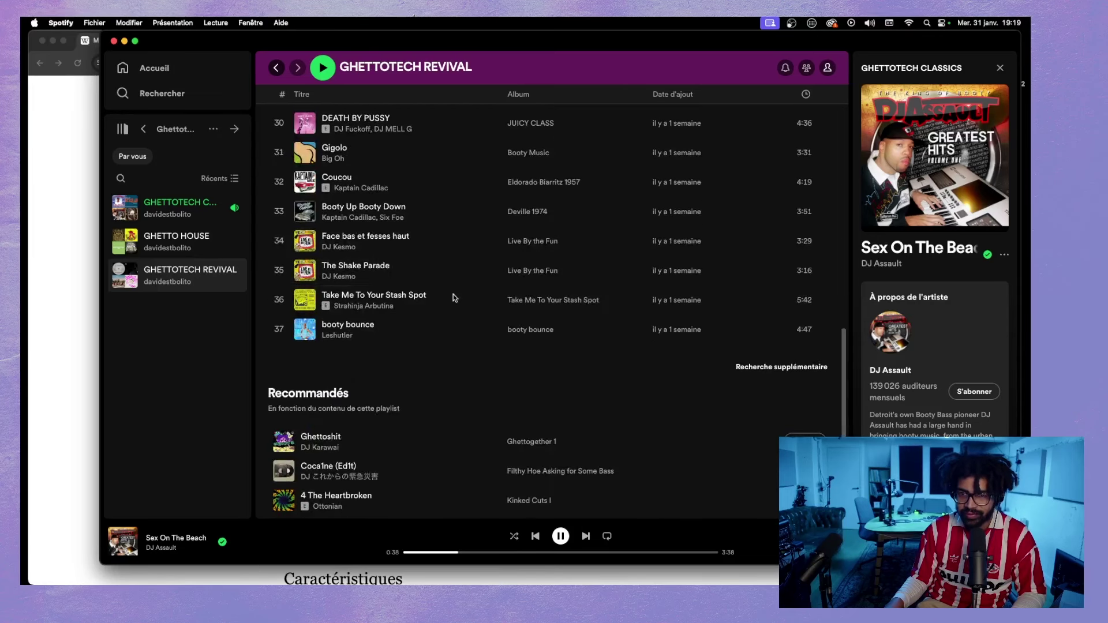
scroll(453, 298, "up", 2)
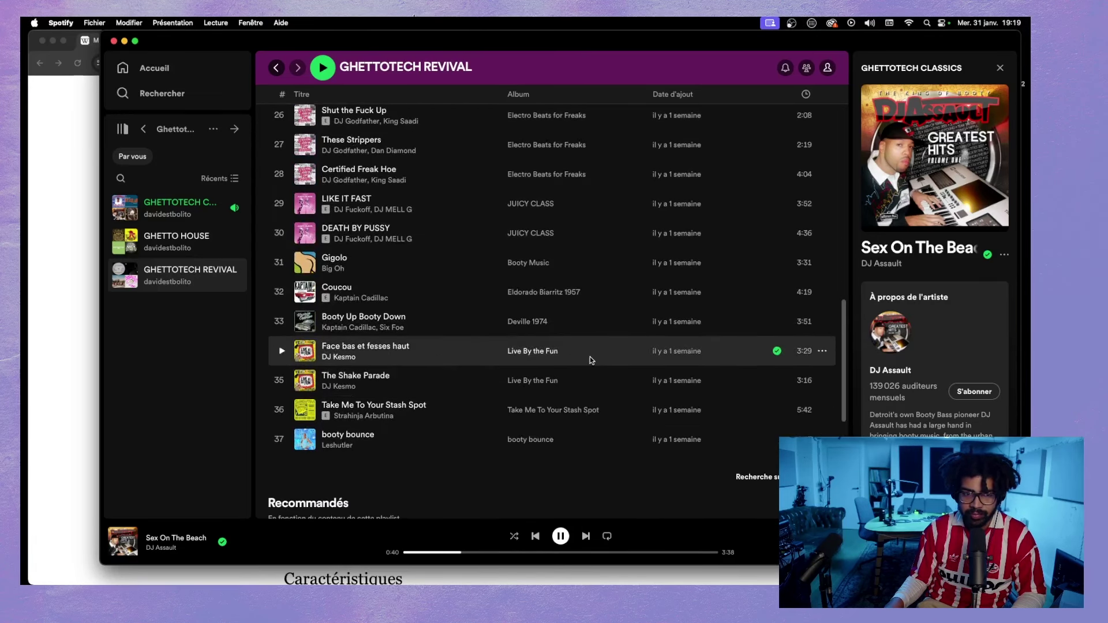
left_click(67, 367)
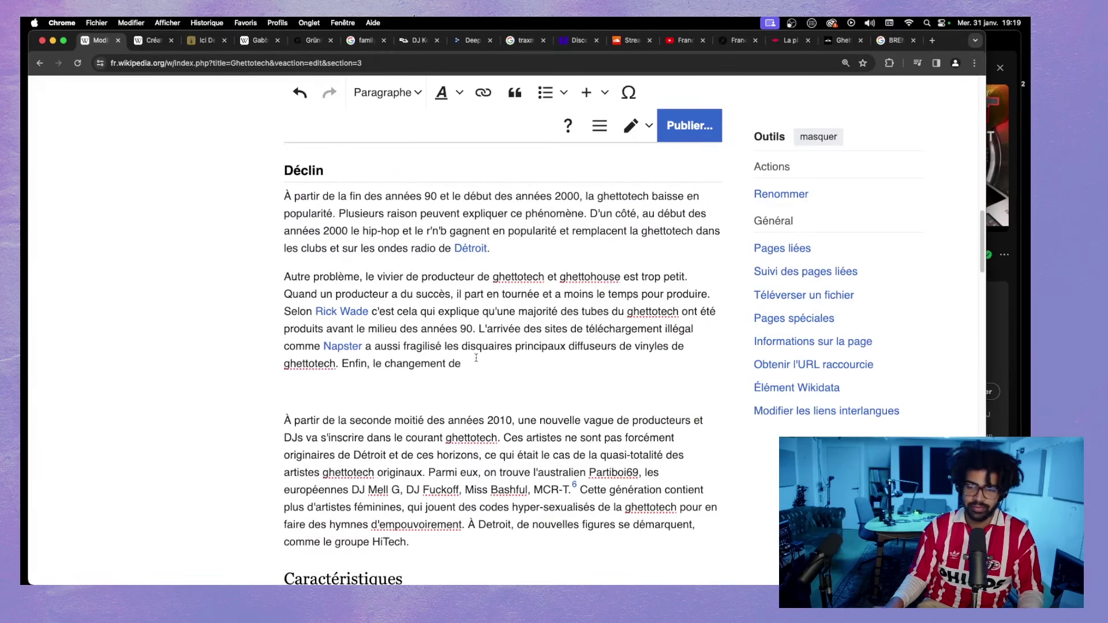
type("programmat")
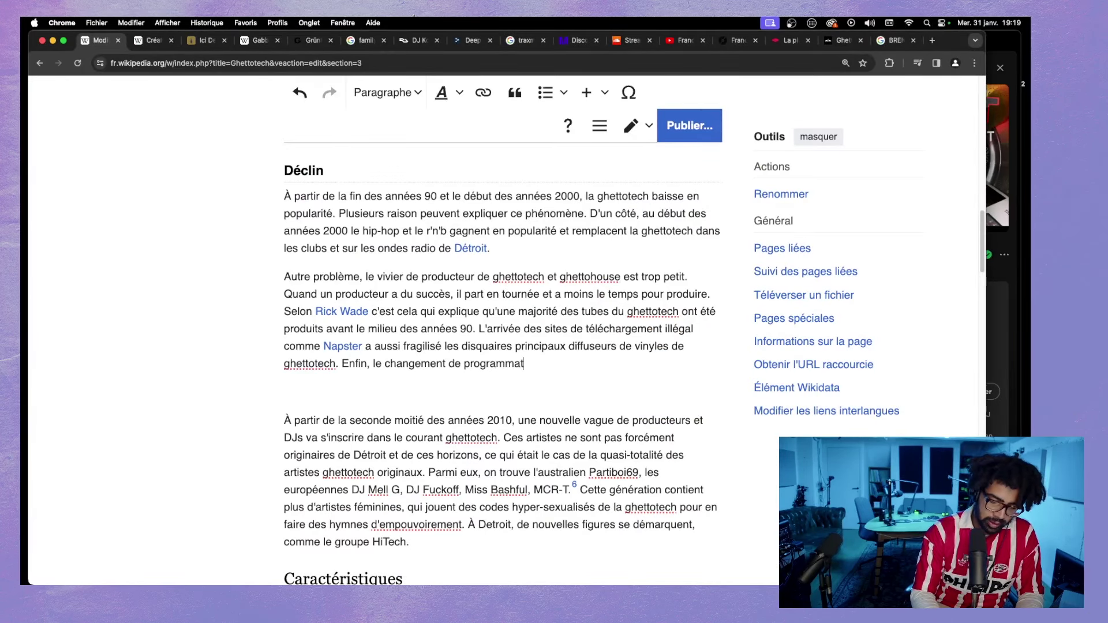
type("ion des radi")
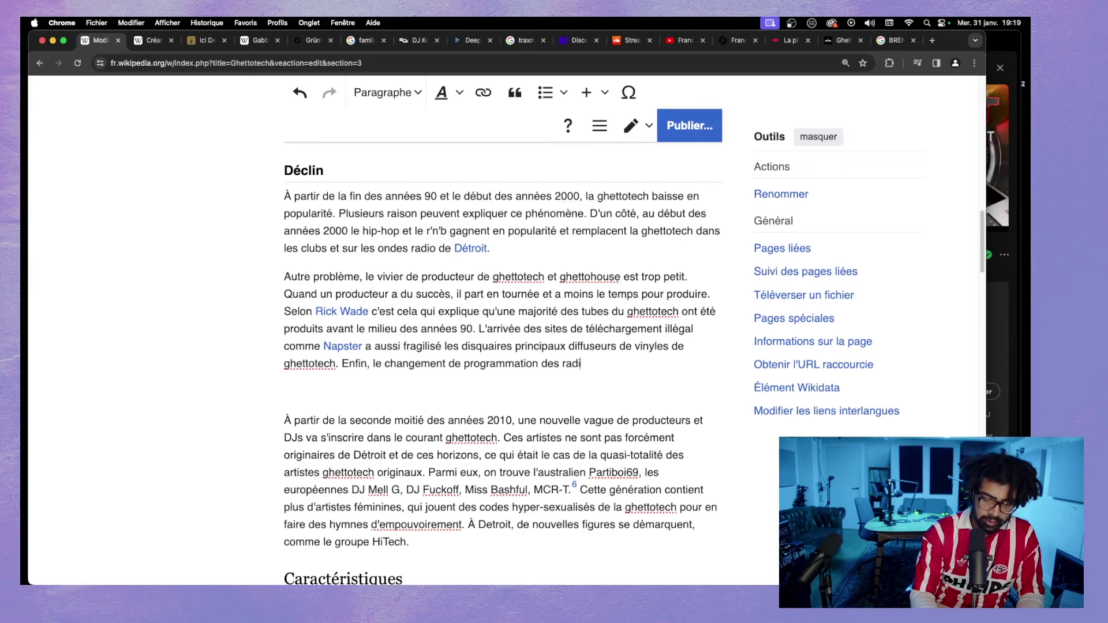
type("os ont di")
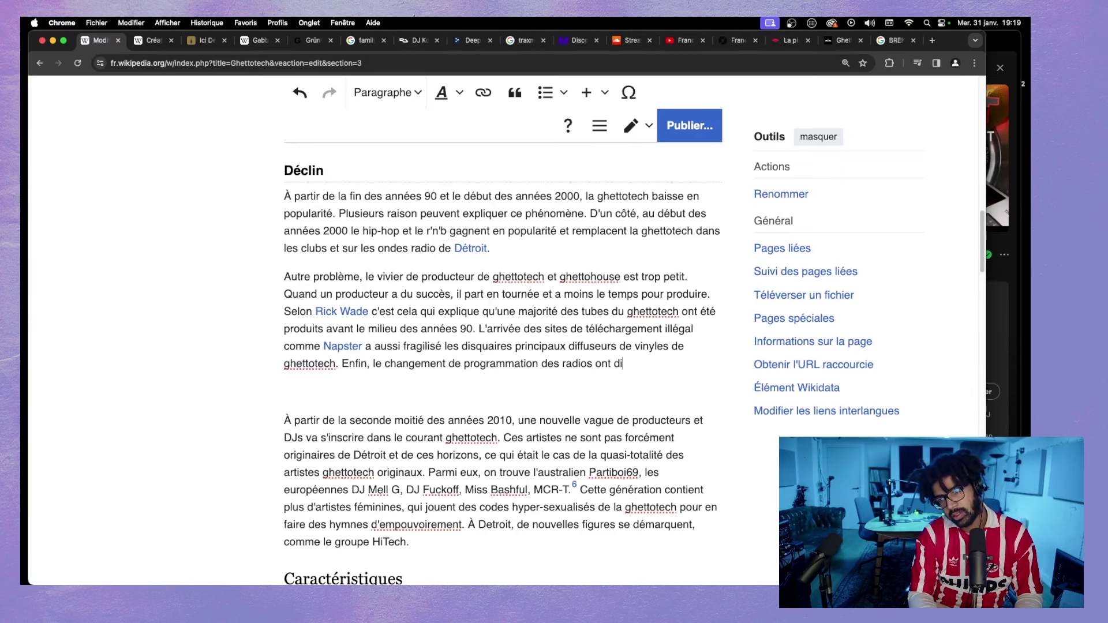
type("nné ")
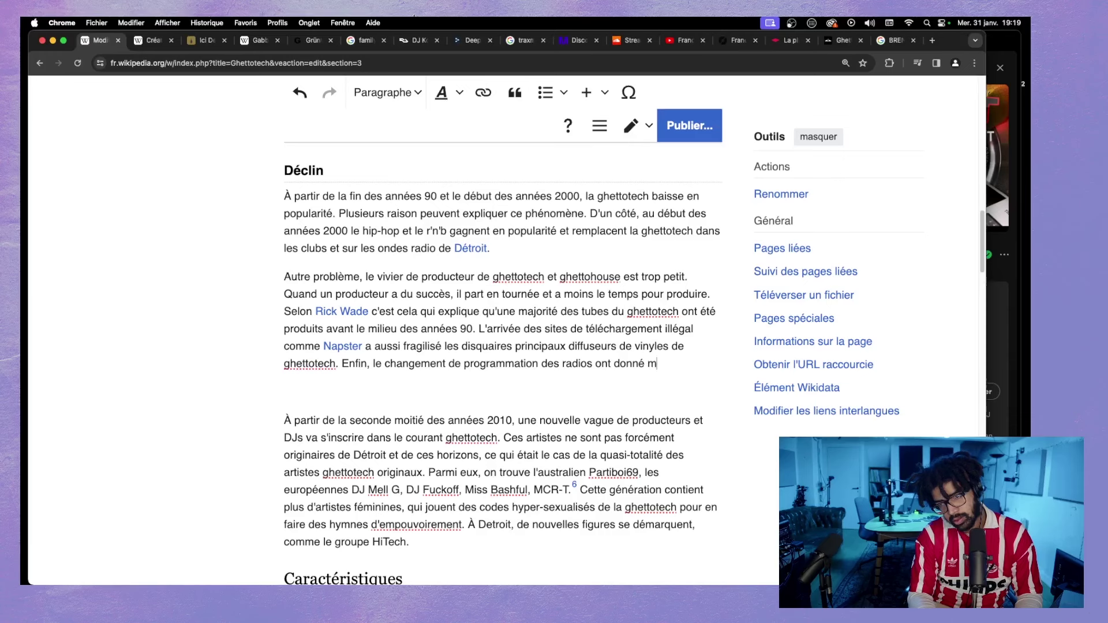
type("moins d'")
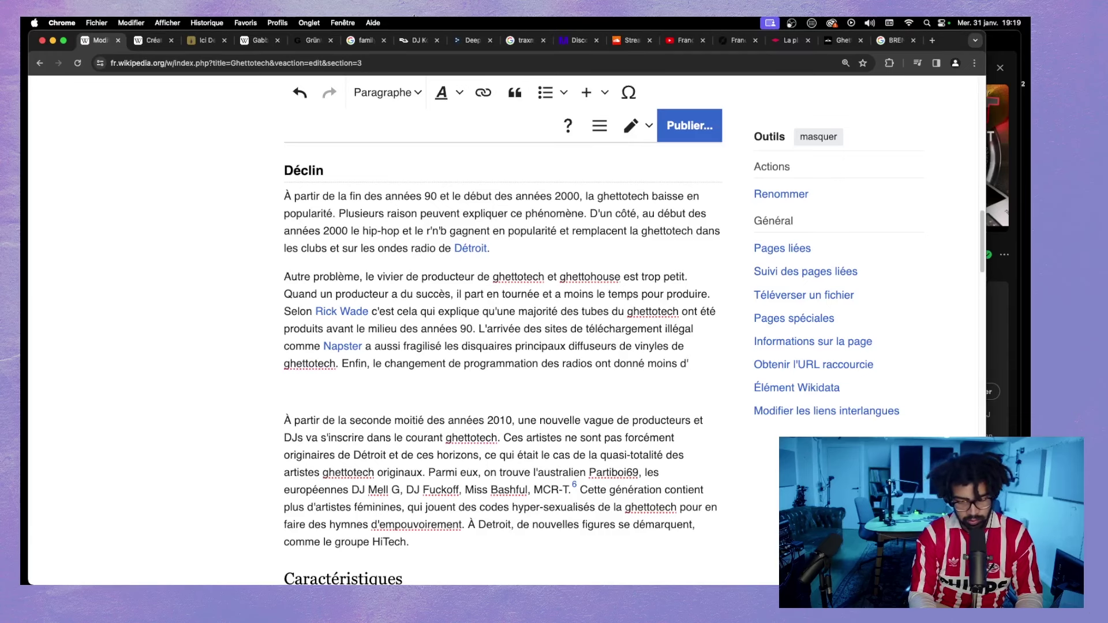
type("orputin")
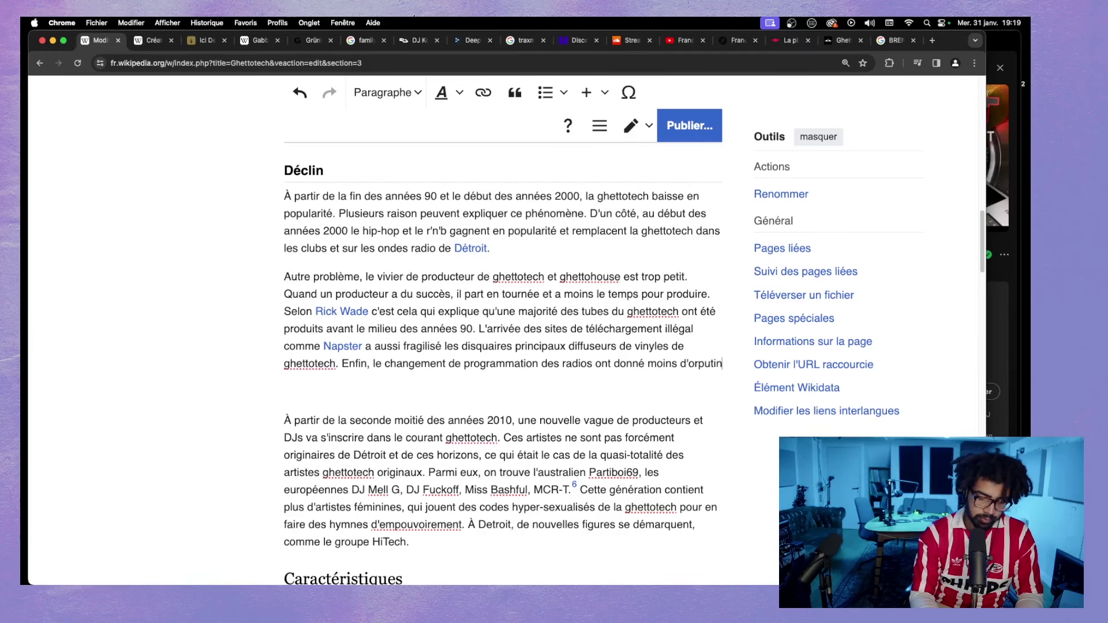
type("nités aux")
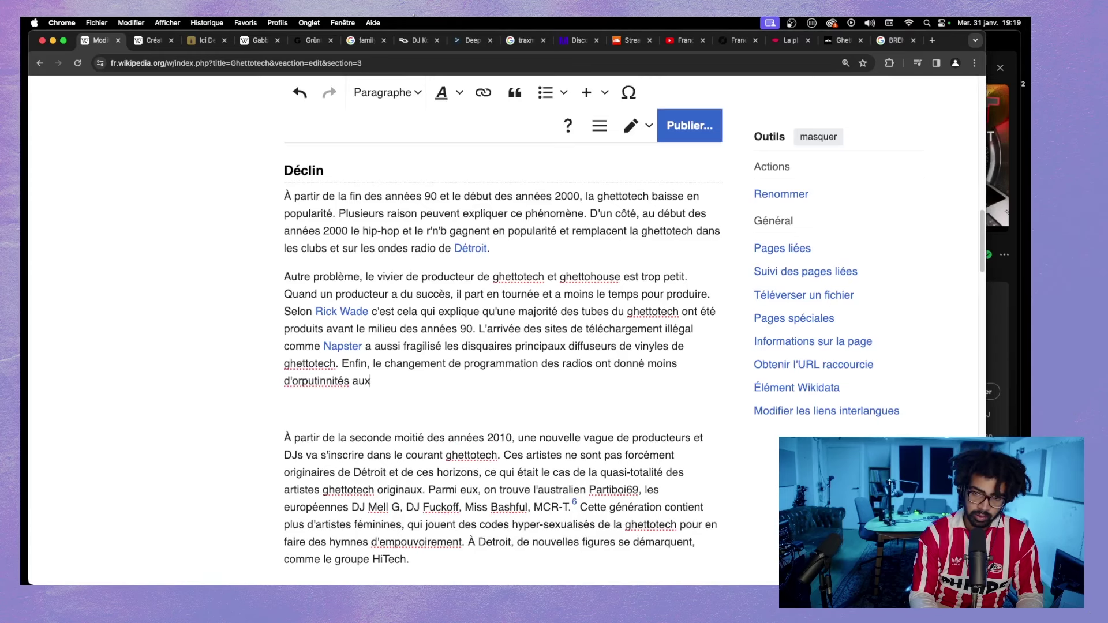
type(" DJ locaux")
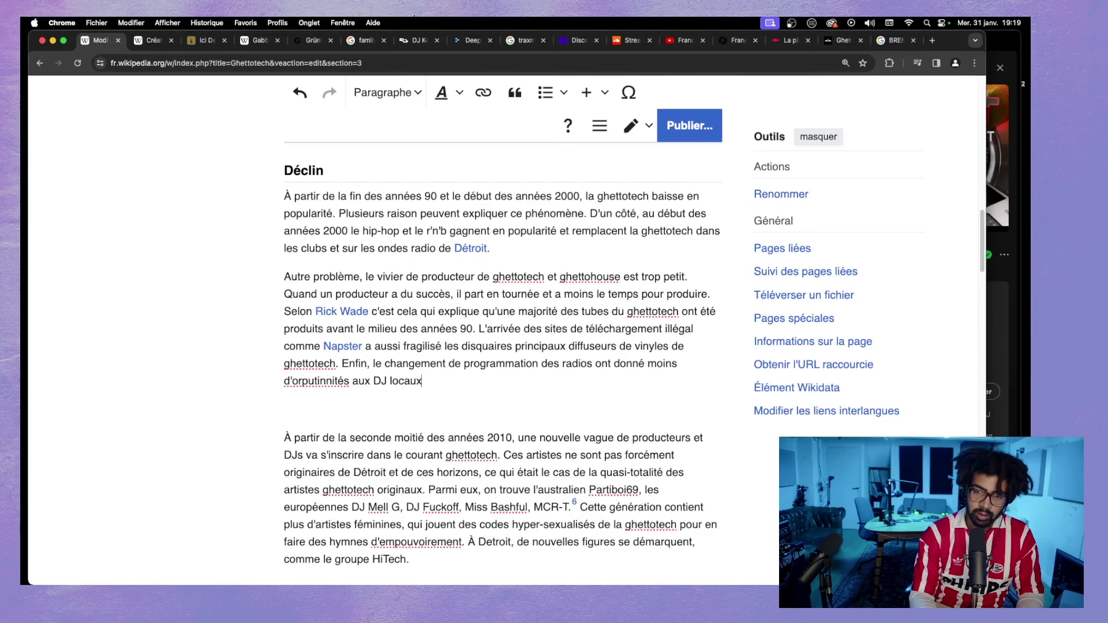
type(".")
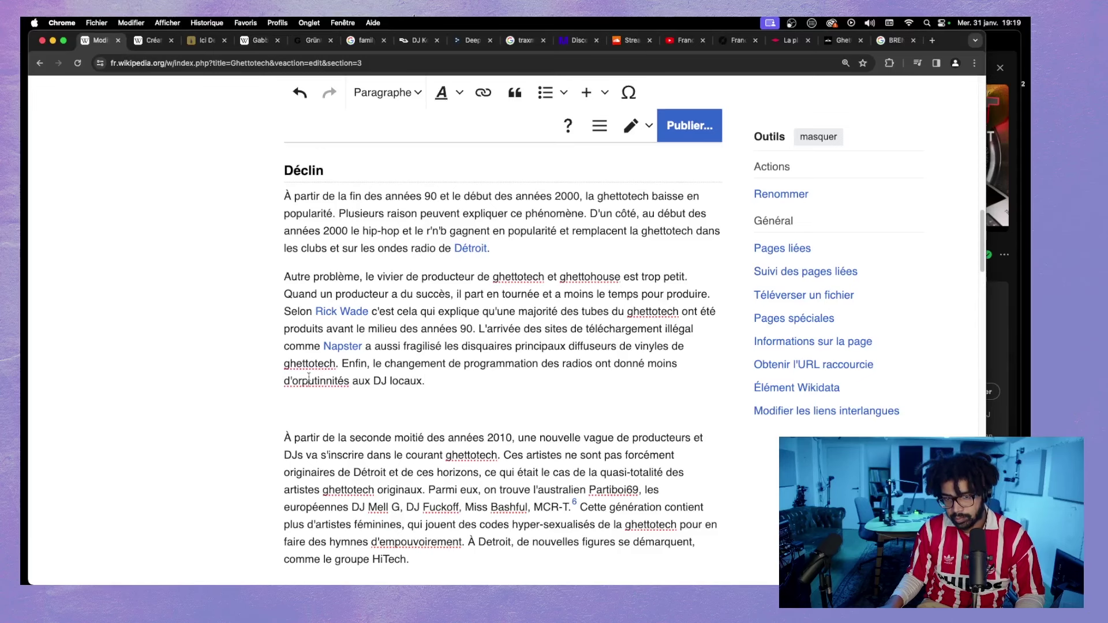
right_click(318, 379)
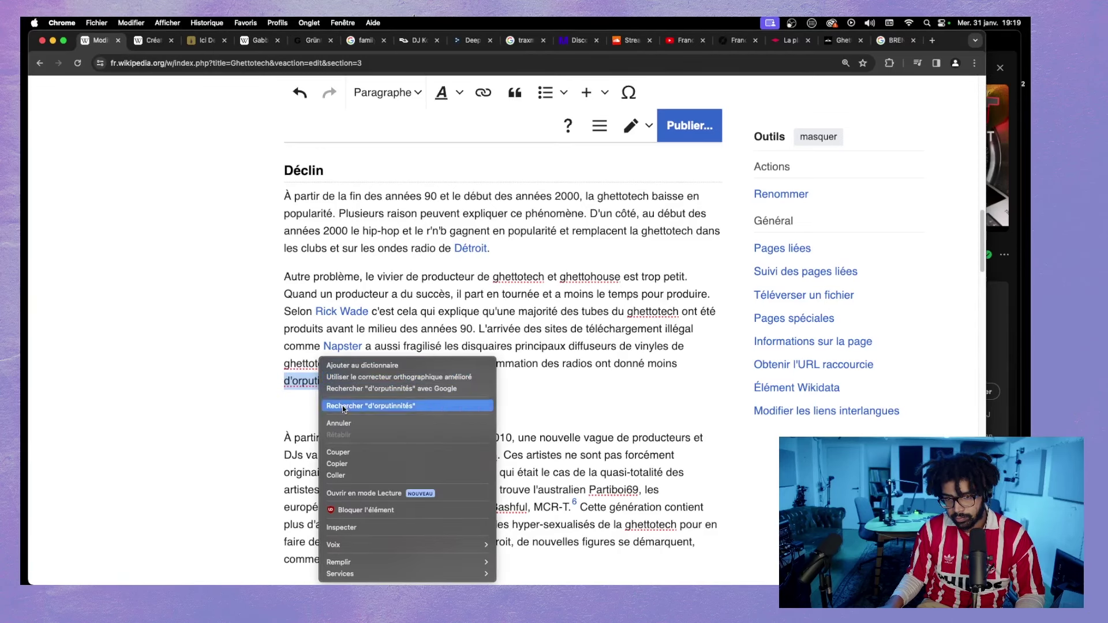
left_click(349, 391)
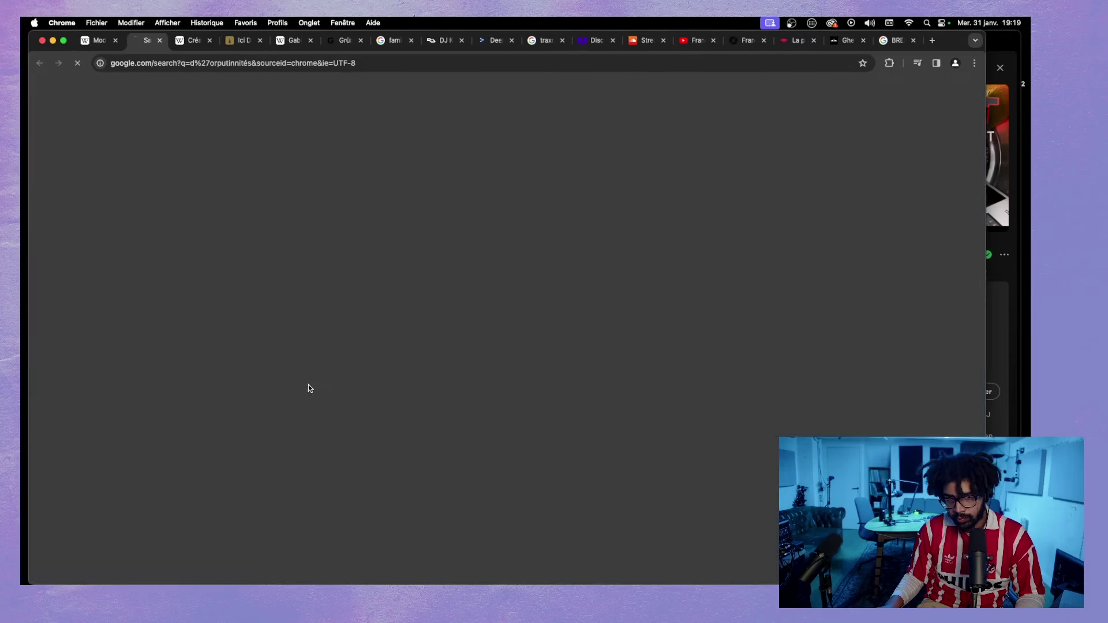
key("super+w")
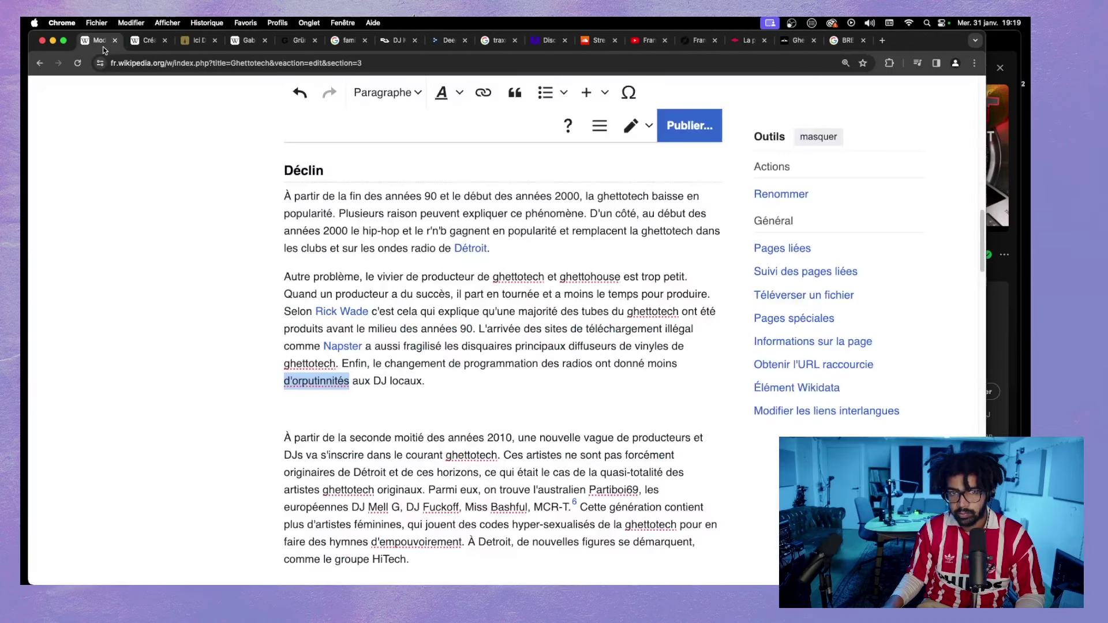
- Correct the misspelled word before "aux DJ locaux" so it reads "d'opportunités"
left_click_drag(350, 381, 304, 379)
left_click(303, 380)
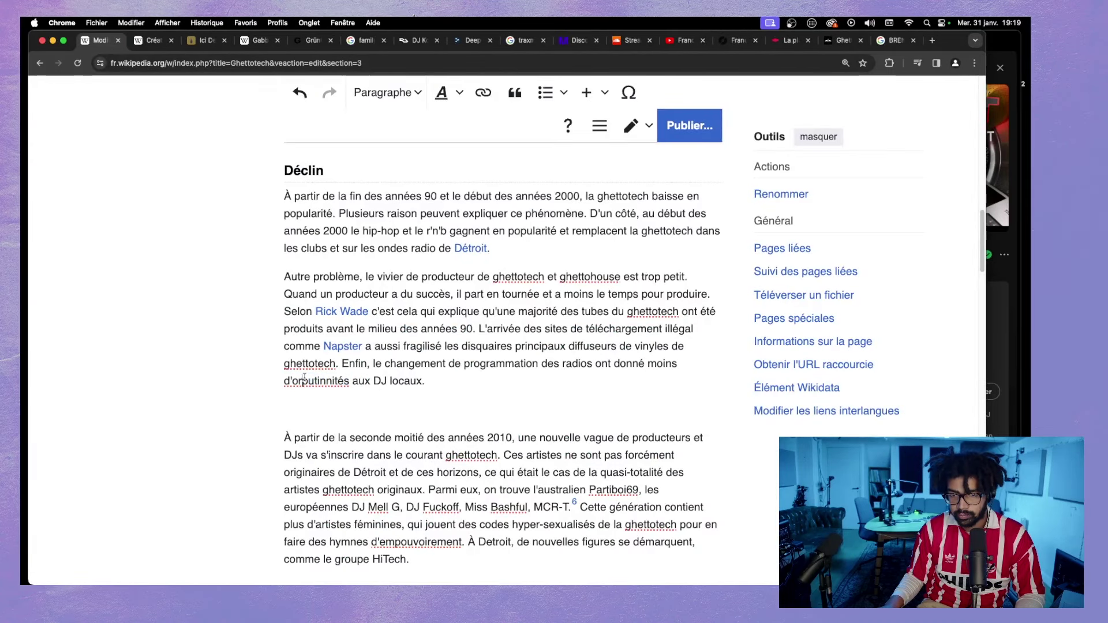
key("BackSpace")
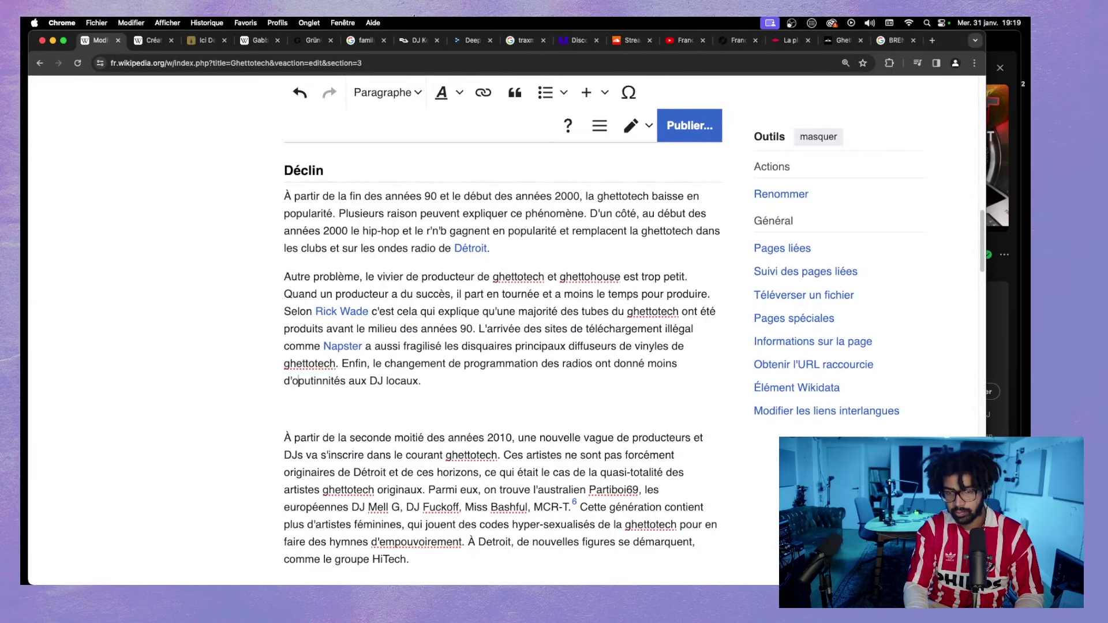
left_click(309, 380)
key("BackSpace")
type("or")
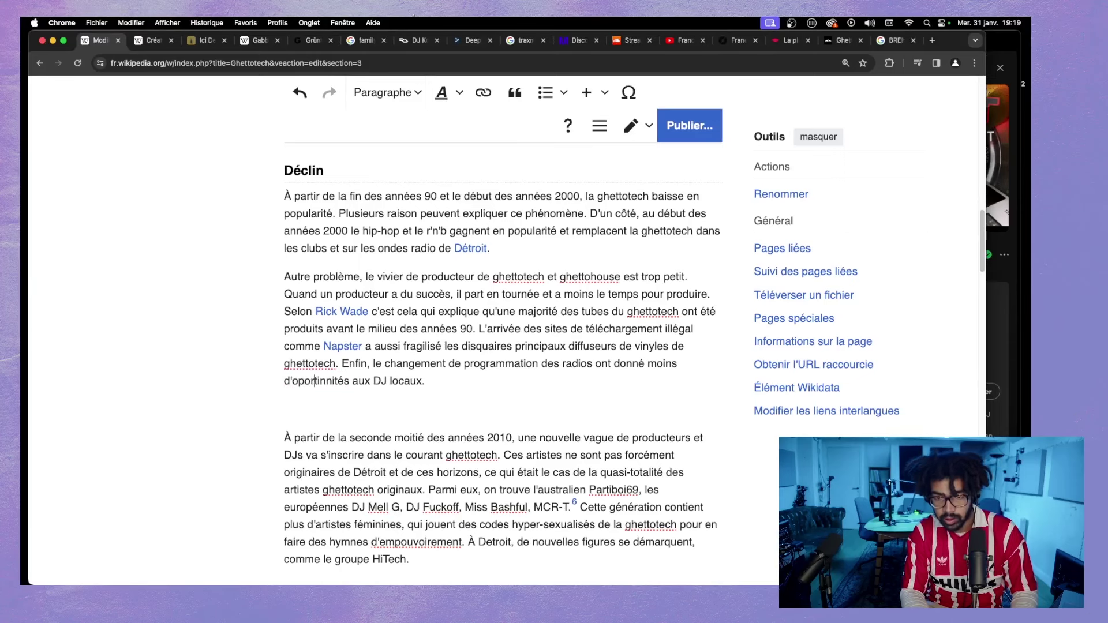
key("BackSpace")
key("BackSpace")
type("po")
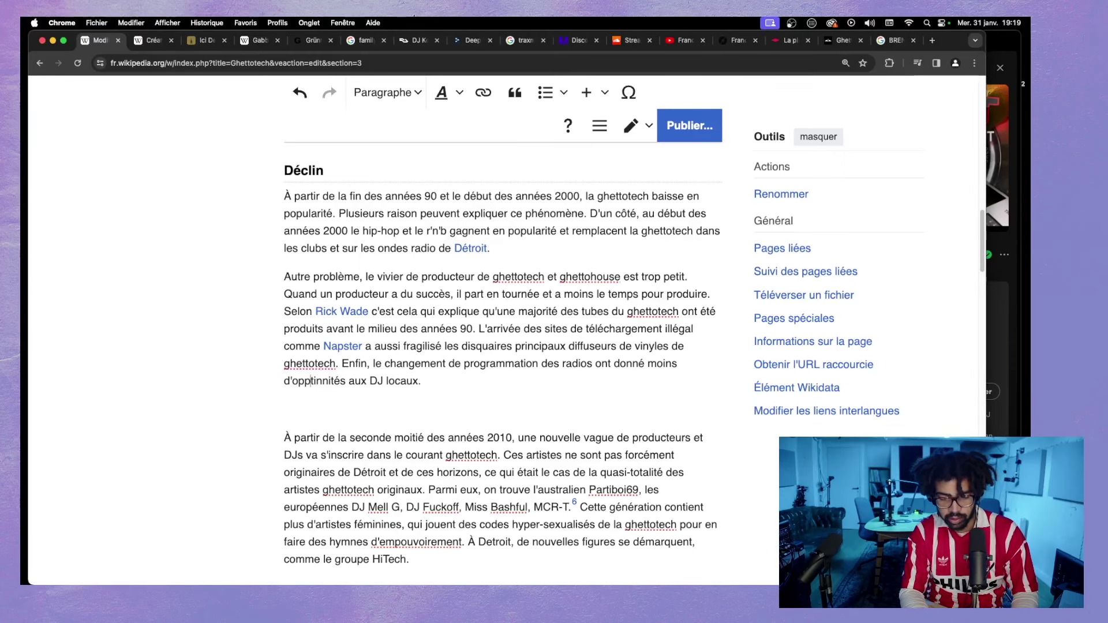
type("r")
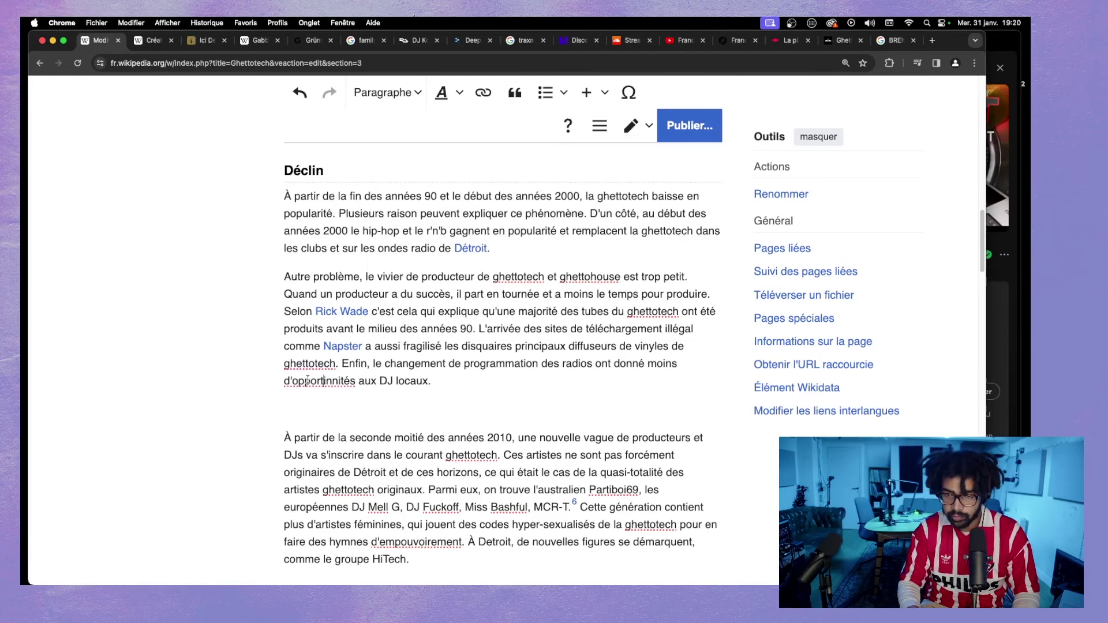
key("Right")
key("Right")
key("Right")
key("BackSpace")
key("BackSpace")
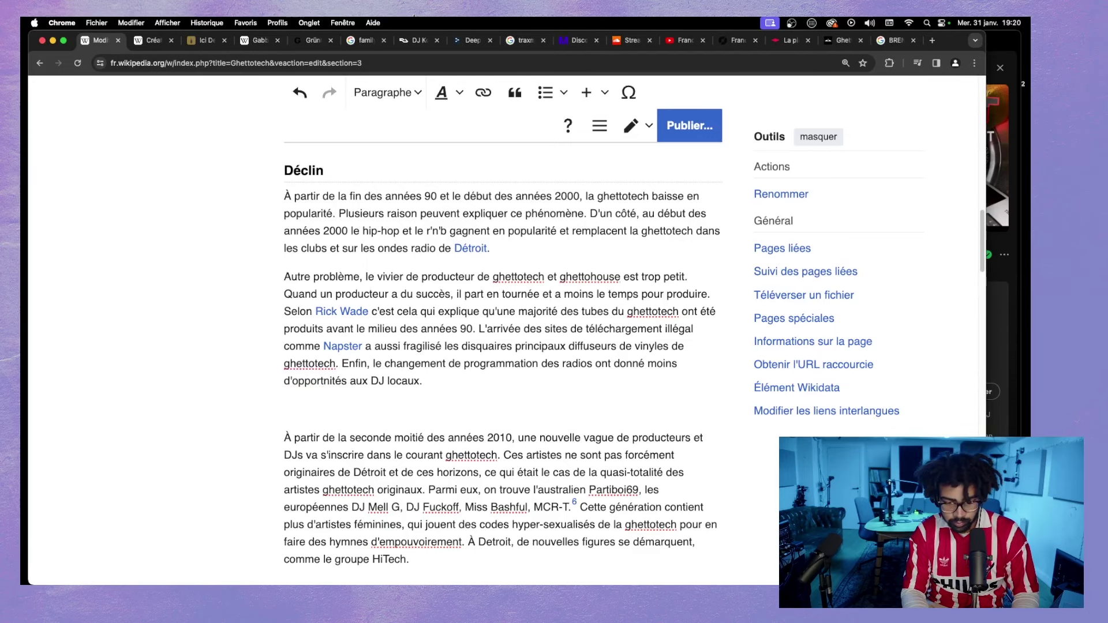
type("u")
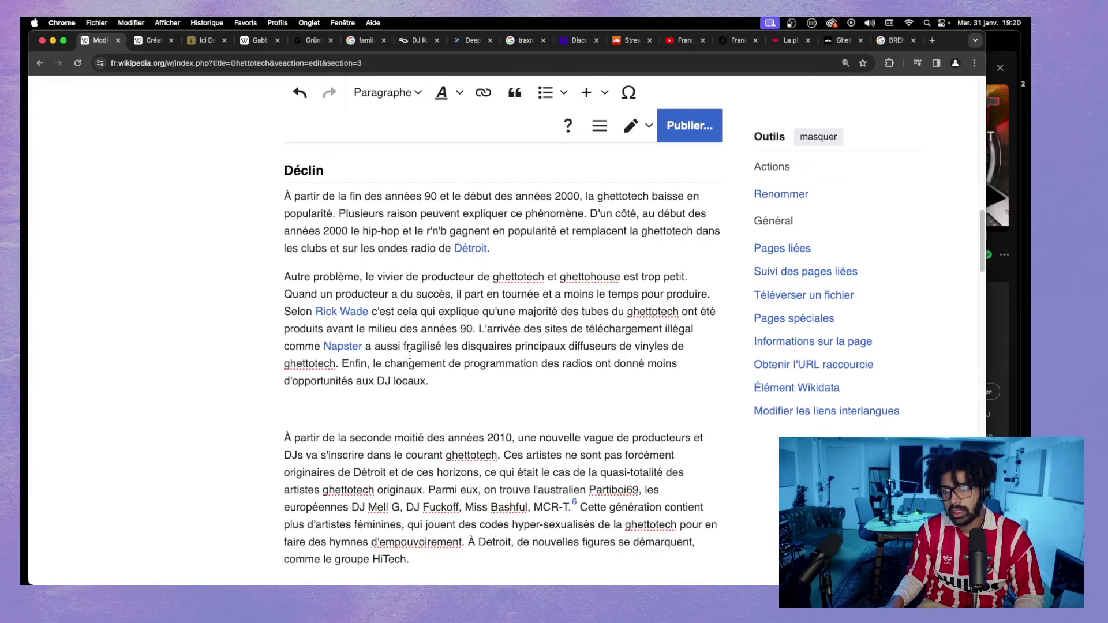
scroll(470, 323, "down", 5)
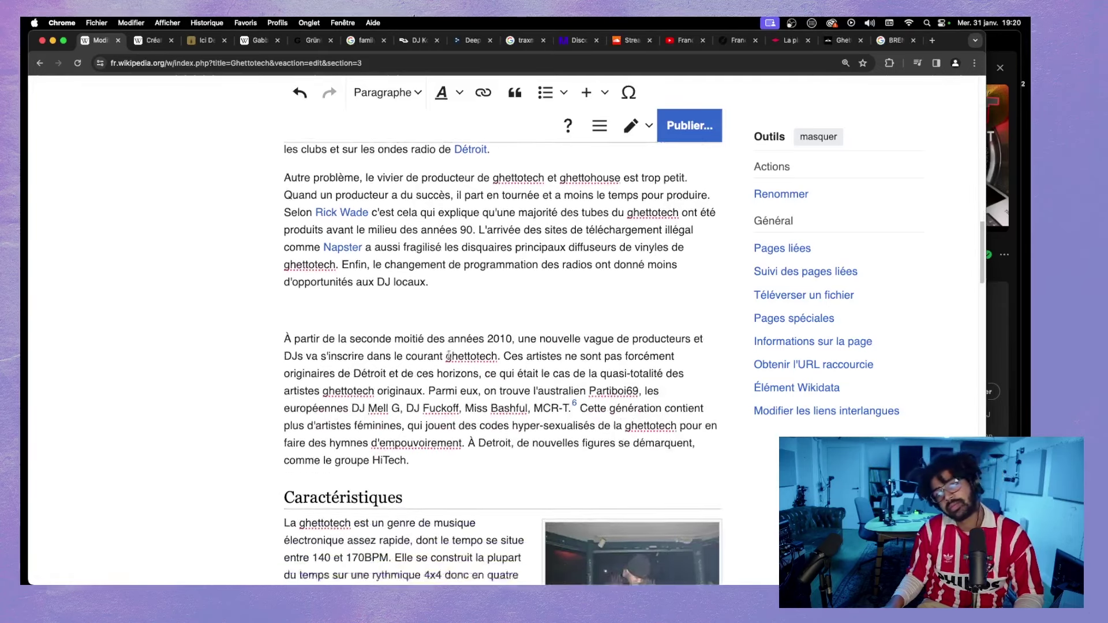
scroll(446, 350, "up", 5)
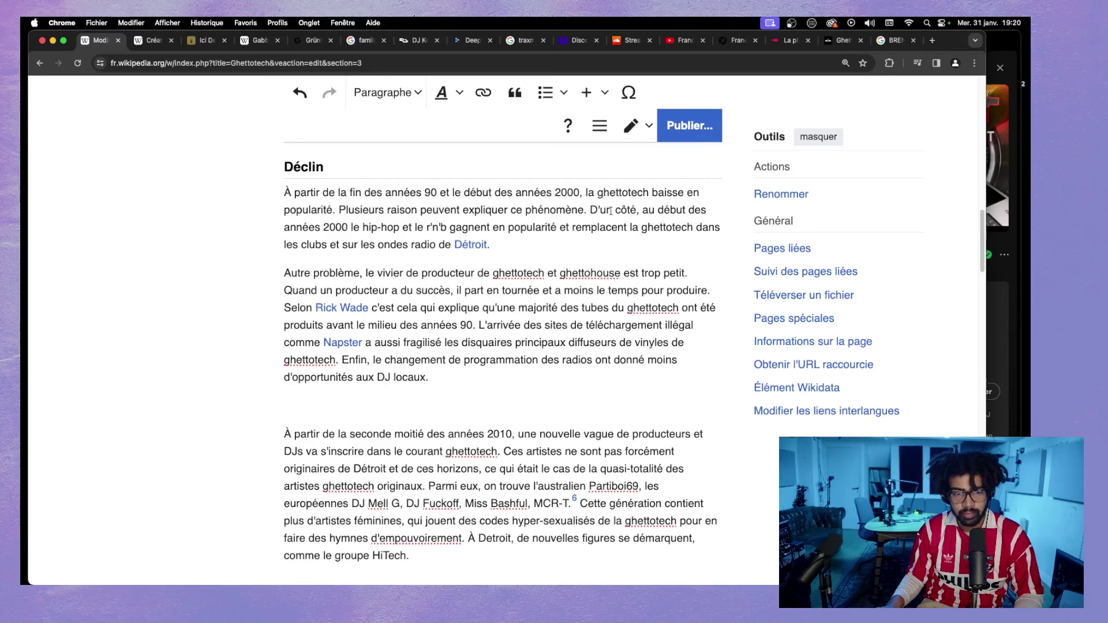
- Switch to Spotify, open DJ Godfather's artist page from the GHETTOTECH REVIVAL playlist, and look through the full popular tracks list and discography
left_click(994, 42)
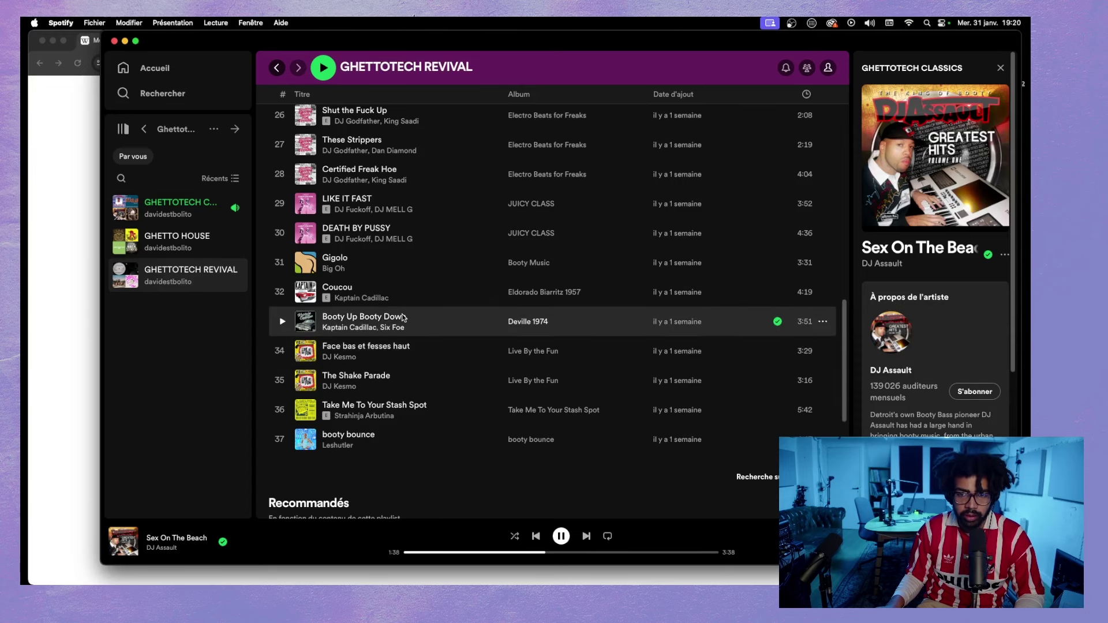
scroll(470, 362, "up", 2)
scroll(470, 363, "up", 6)
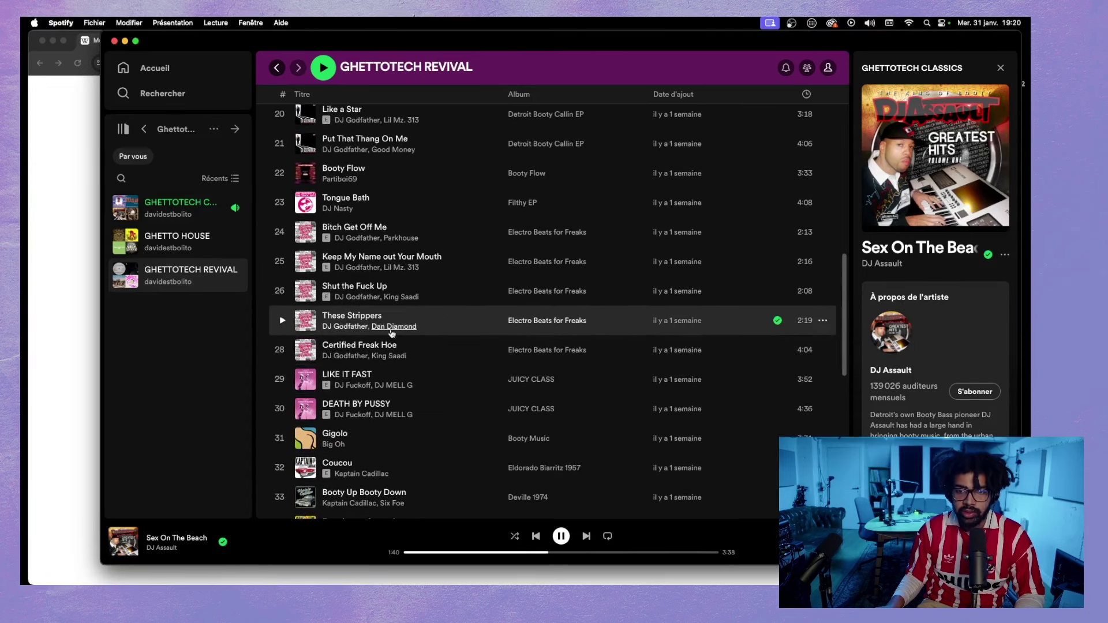
left_click(351, 259)
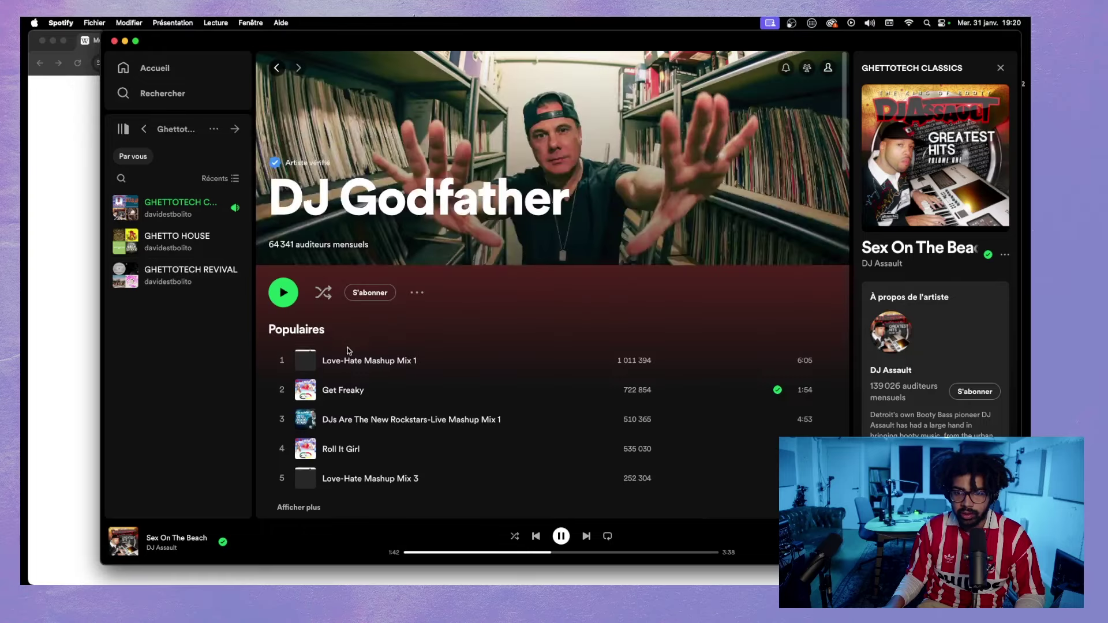
scroll(345, 351, "down", 3)
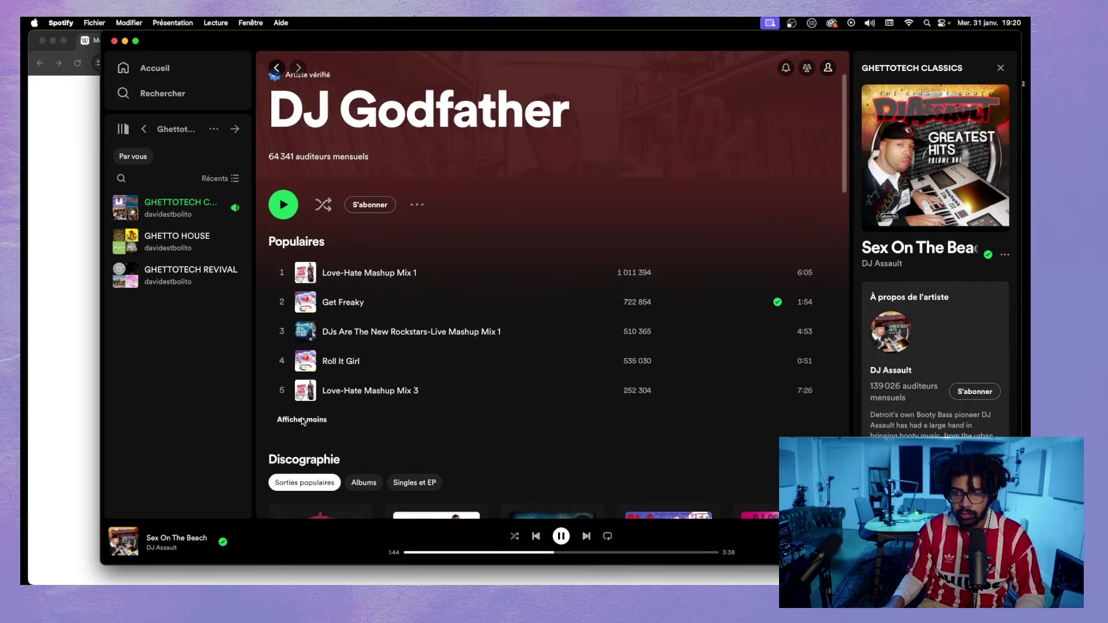
left_click(304, 421)
scroll(366, 392, "down", 5)
scroll(367, 392, "down", 4)
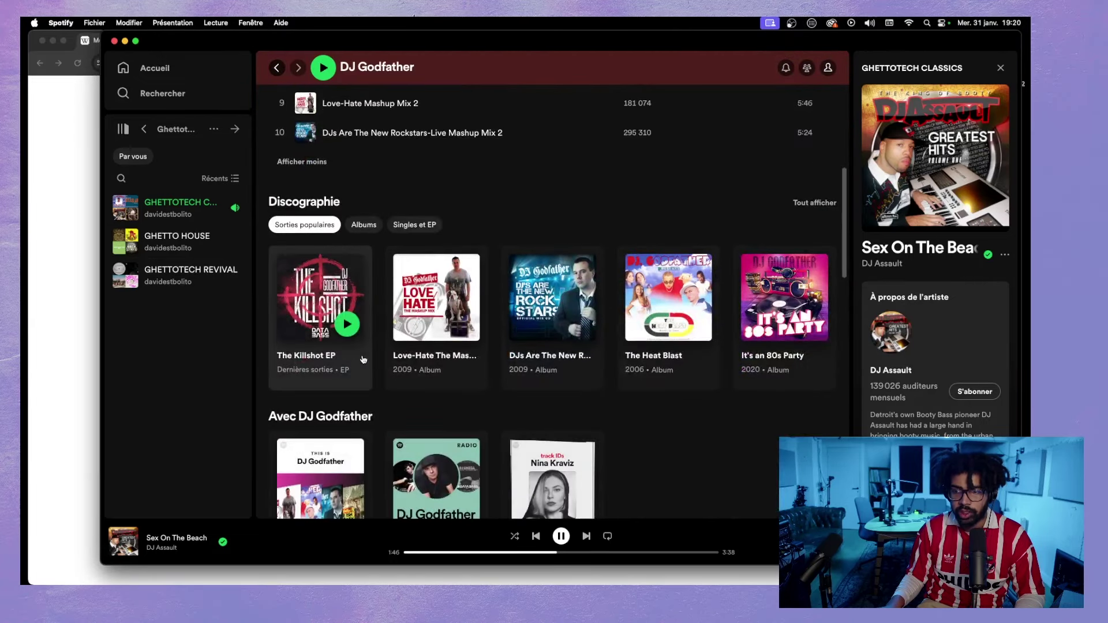
- Go back to the GHETTOTECH REVIVAL playlist and look through the artists of its earlier tracks
left_click(277, 68)
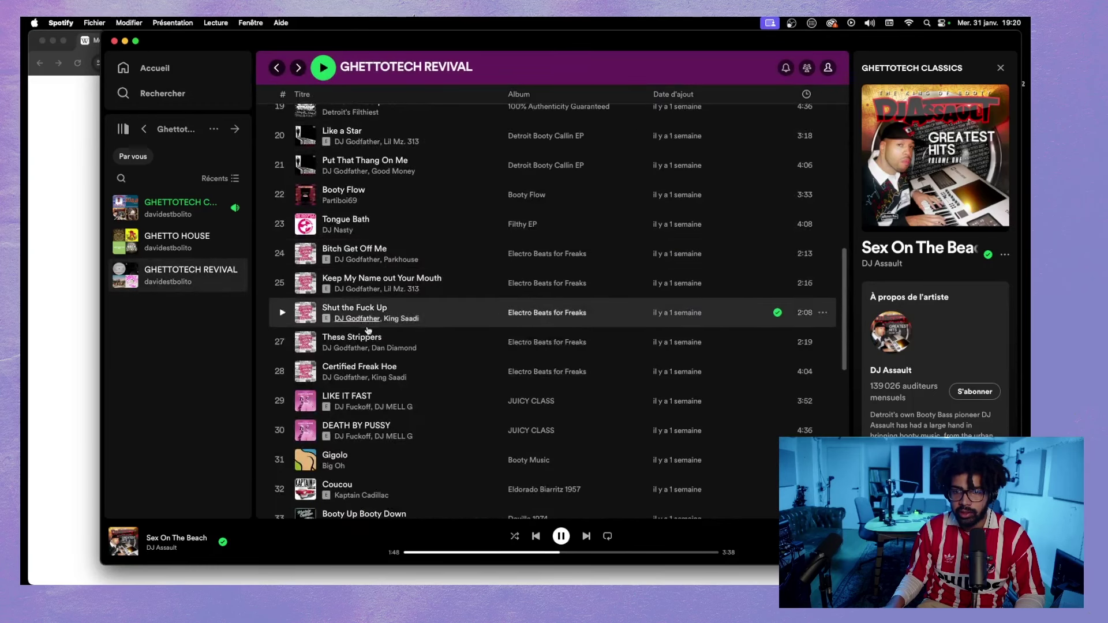
scroll(367, 338, "up", 4)
scroll(375, 369, "up", 2)
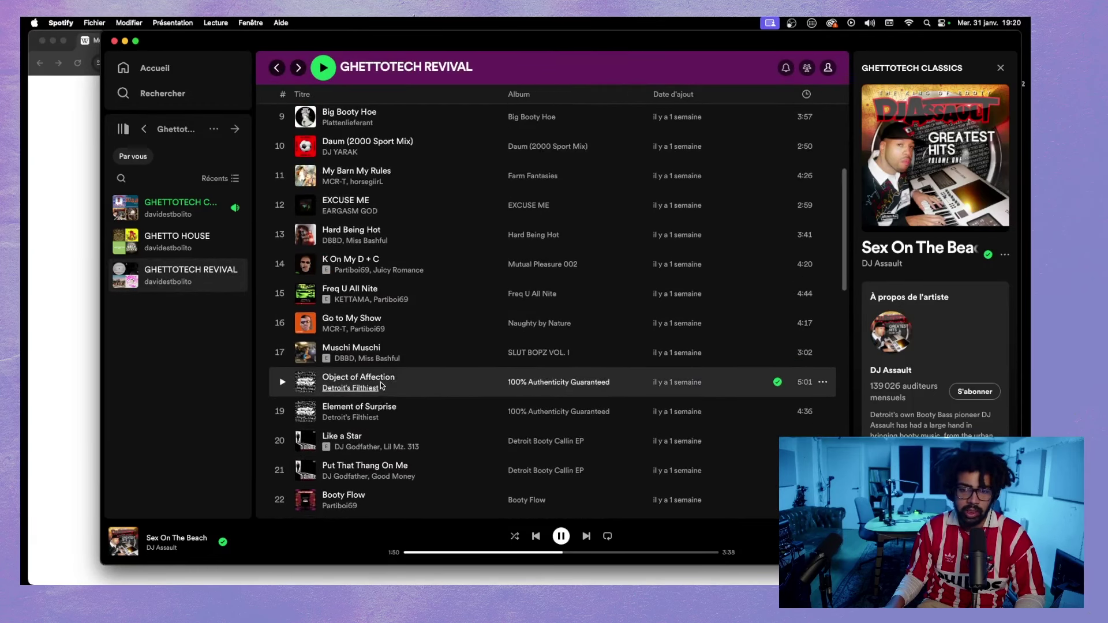
scroll(367, 361, "up", 1)
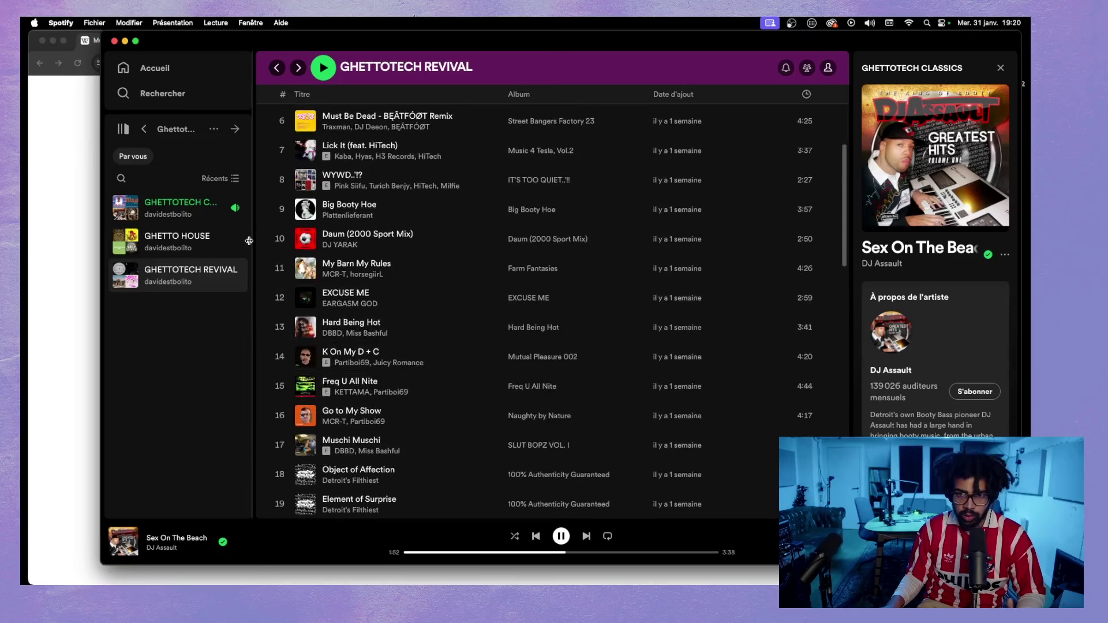
- Open the GHETTOTECH CLASSICS playlist and look through its tracks and artists
left_click(176, 206)
scroll(325, 295, "down", 6)
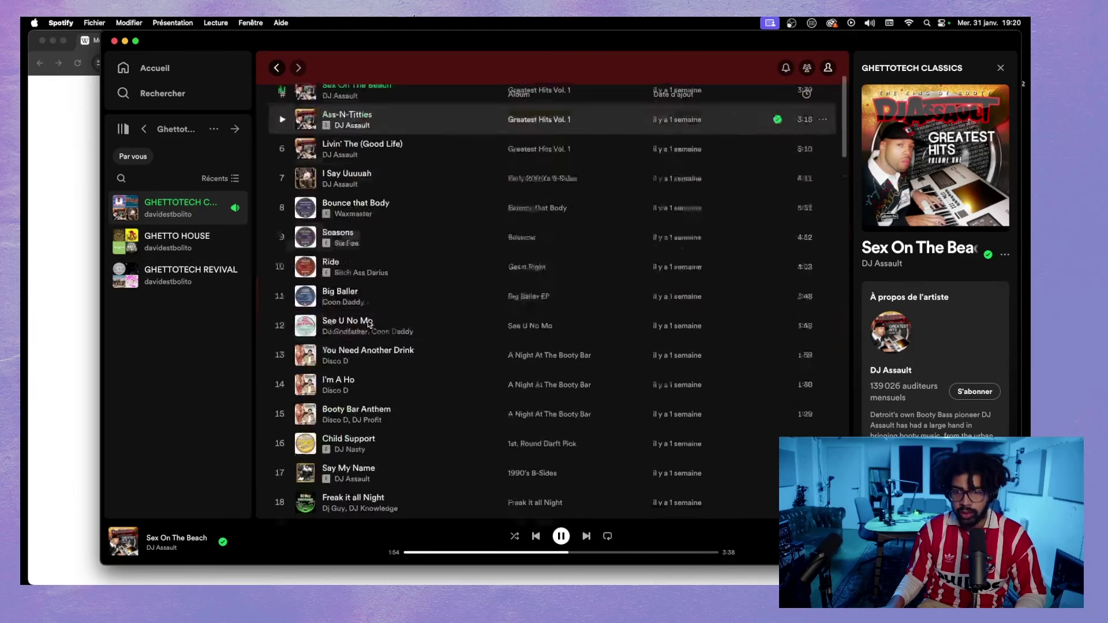
scroll(367, 301, "down", 3)
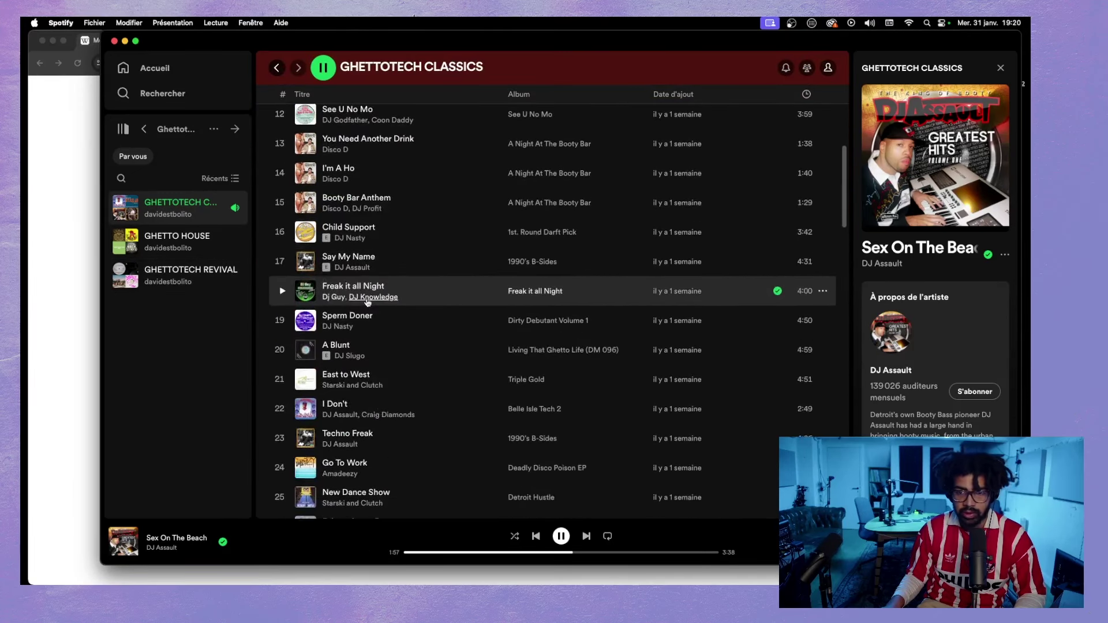
scroll(385, 279, "down", 6)
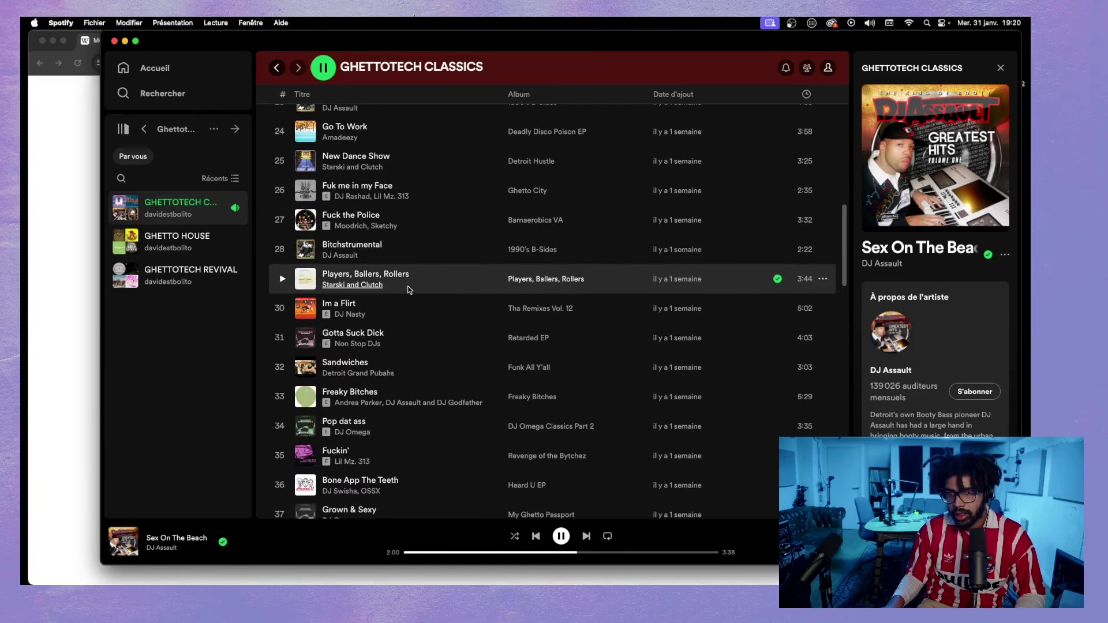
- Look through the remaining tracks of the GHETTOTECH CLASSICS playlist down to the recommended songs
scroll(410, 277, "up", 3)
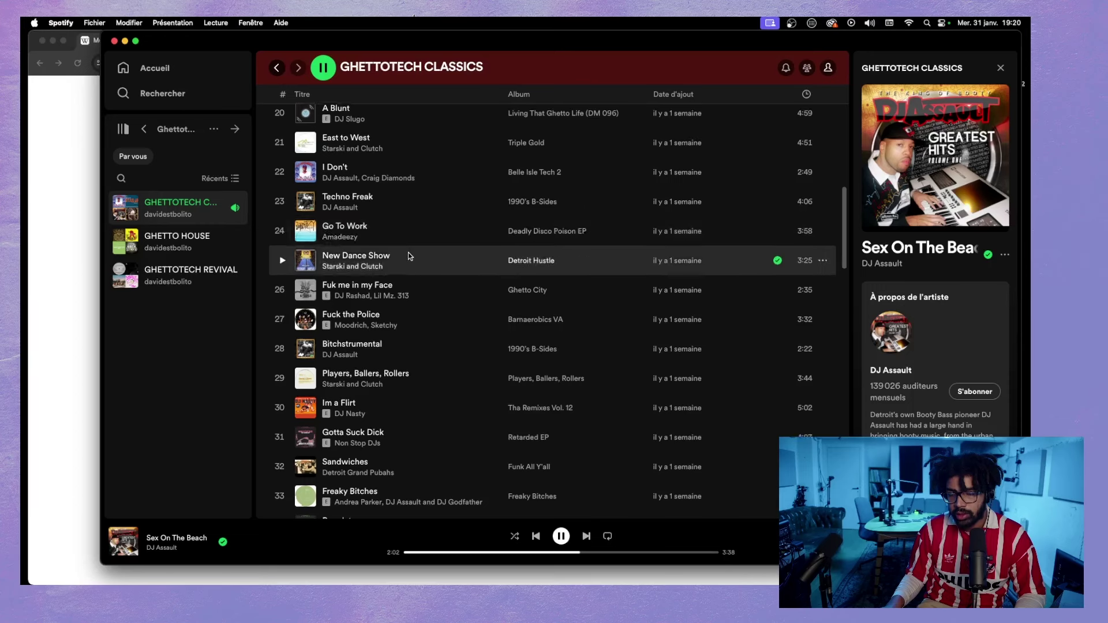
scroll(408, 252, "down", 12)
scroll(409, 256, "down", 6)
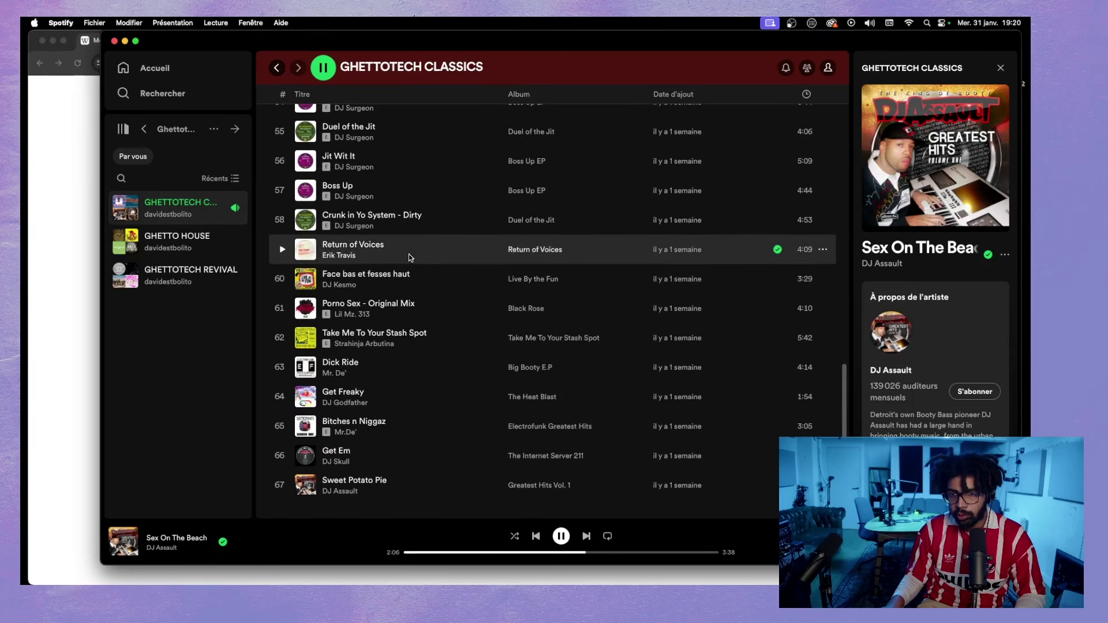
scroll(404, 285, "down", 3)
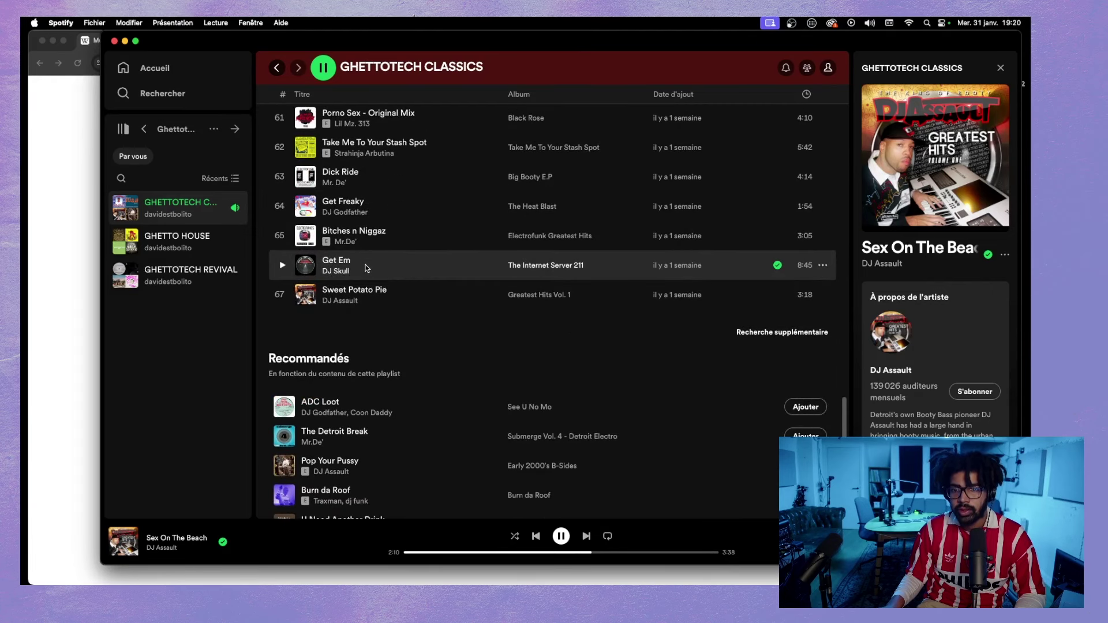
- Open DJ Assault's artist page from the playlist's last track and look through the popular tracks and discography
left_click(340, 301)
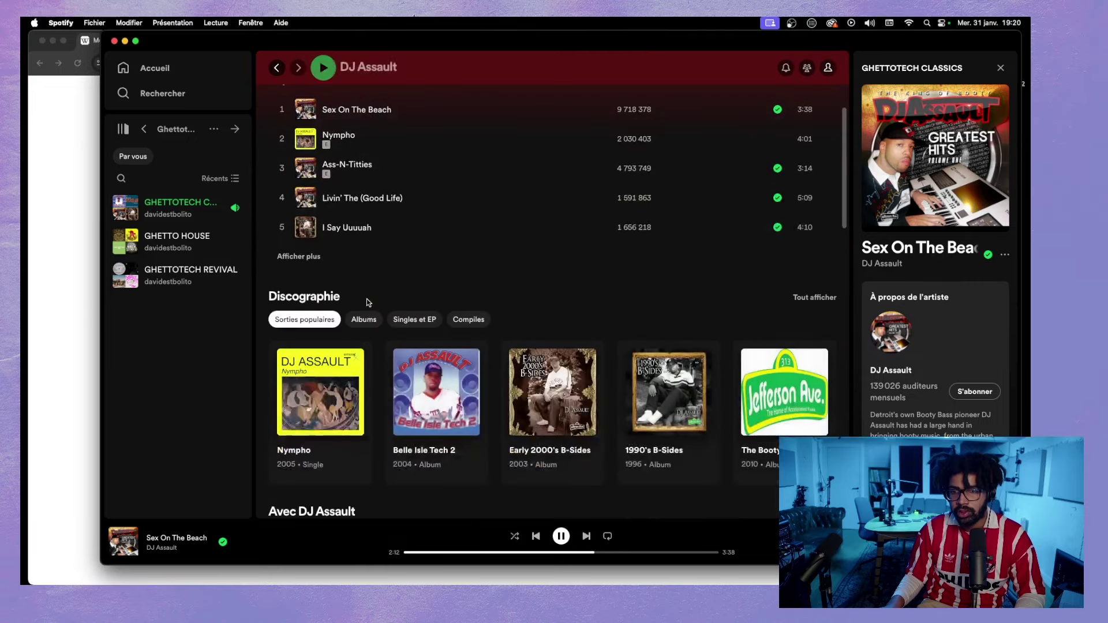
left_click(323, 258)
scroll(391, 286, "down", 6)
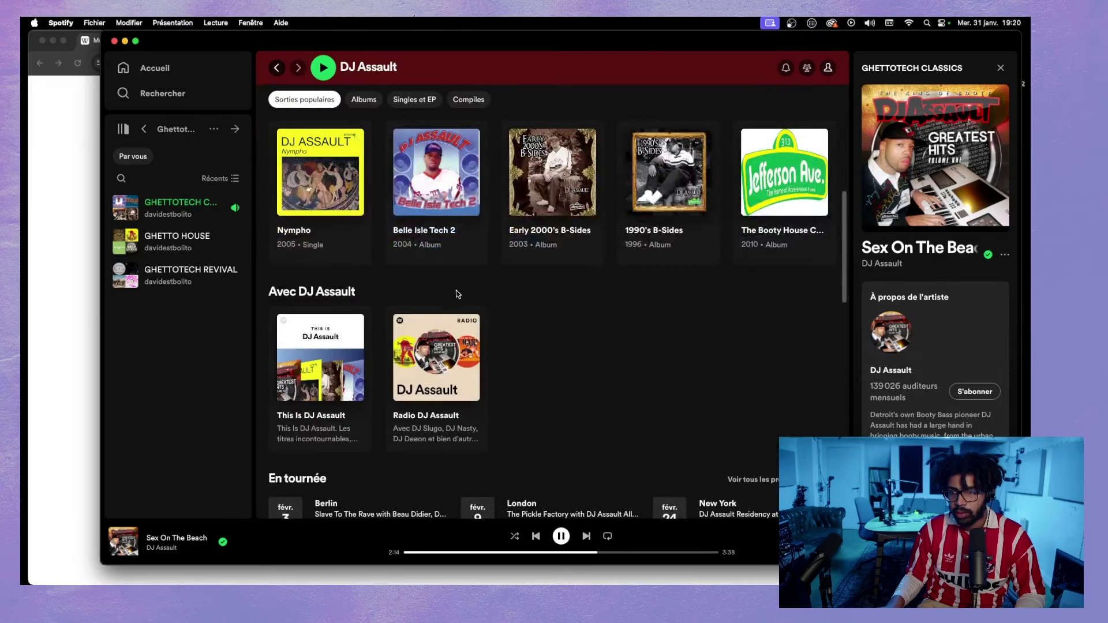
- Open the album Early 2000's B-Sides from the discography and look through its whole track list
left_click(547, 244)
scroll(392, 296, "down", 6)
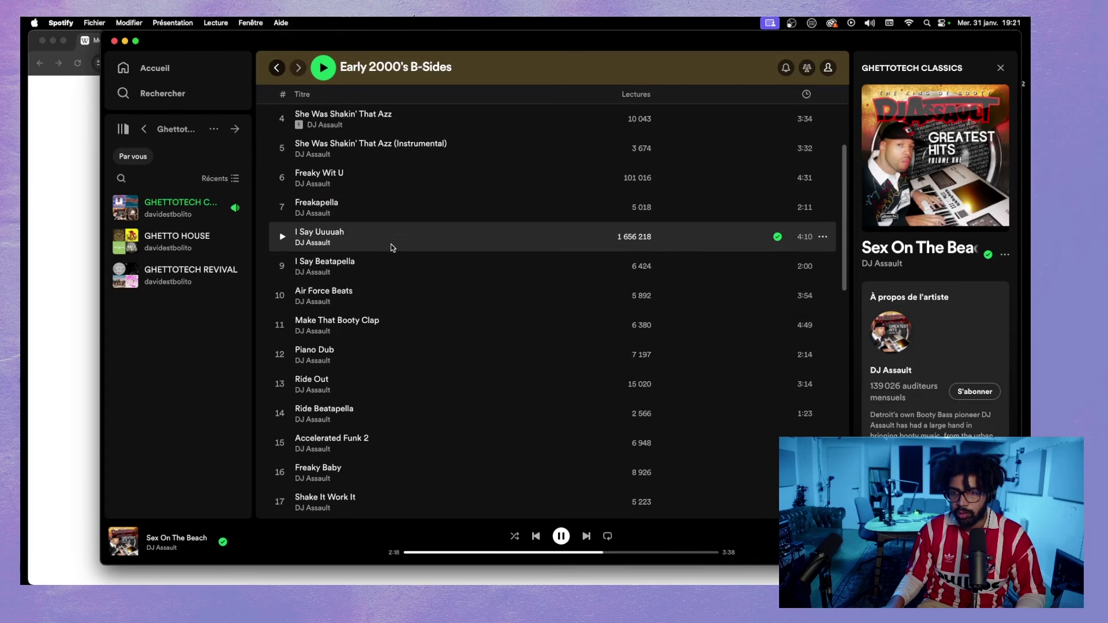
scroll(390, 246, "down", 1)
scroll(404, 277, "down", 5)
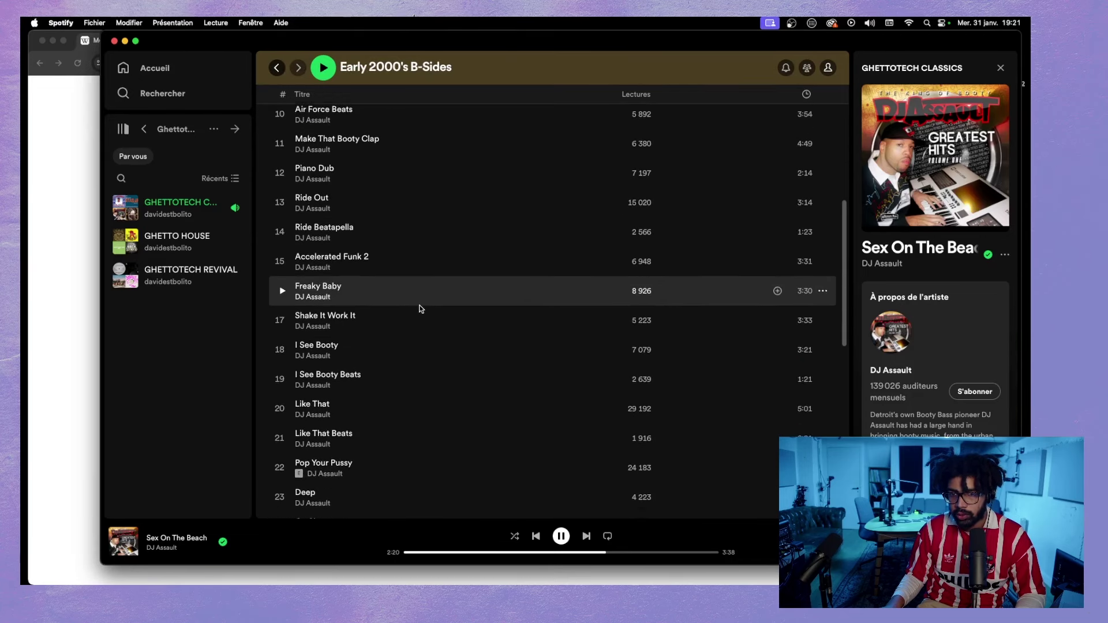
scroll(420, 309, "down", 10)
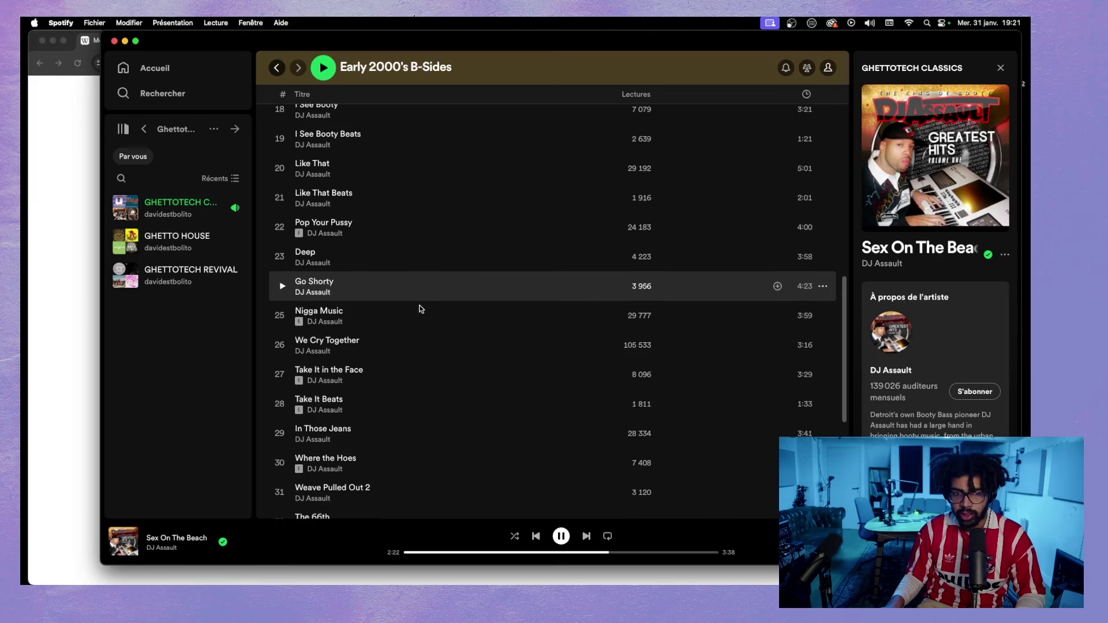
scroll(421, 317, "down", 6)
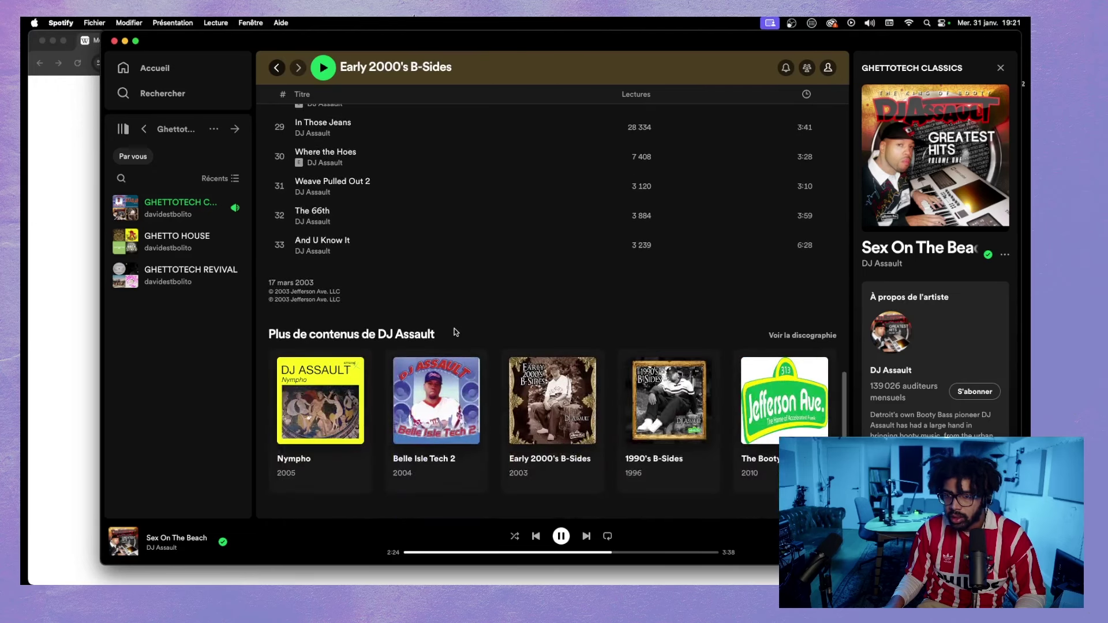
scroll(456, 318, "up", 7)
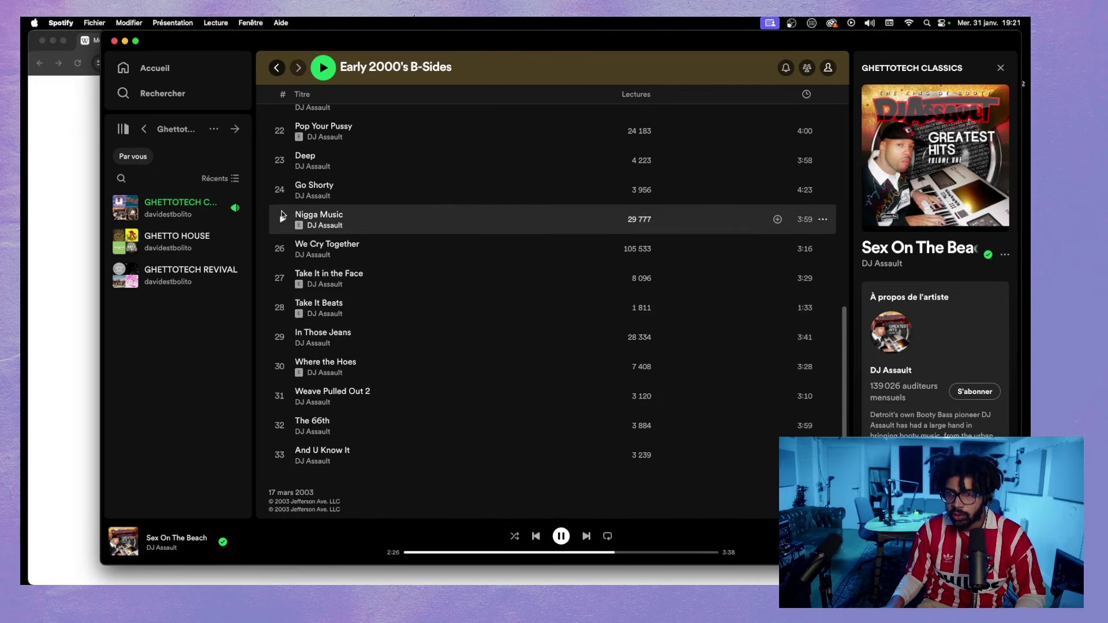
scroll(327, 251, "down", 6)
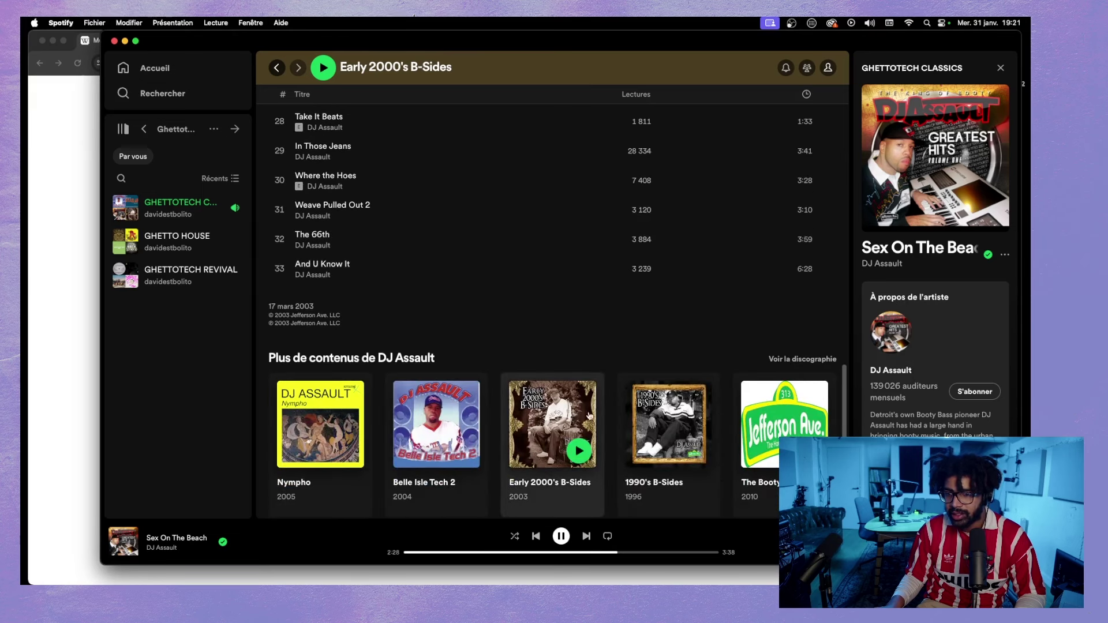
- Open DJ Assault's album 1990's B-Sides, look through its tracks and play Terror Tec
left_click(669, 424)
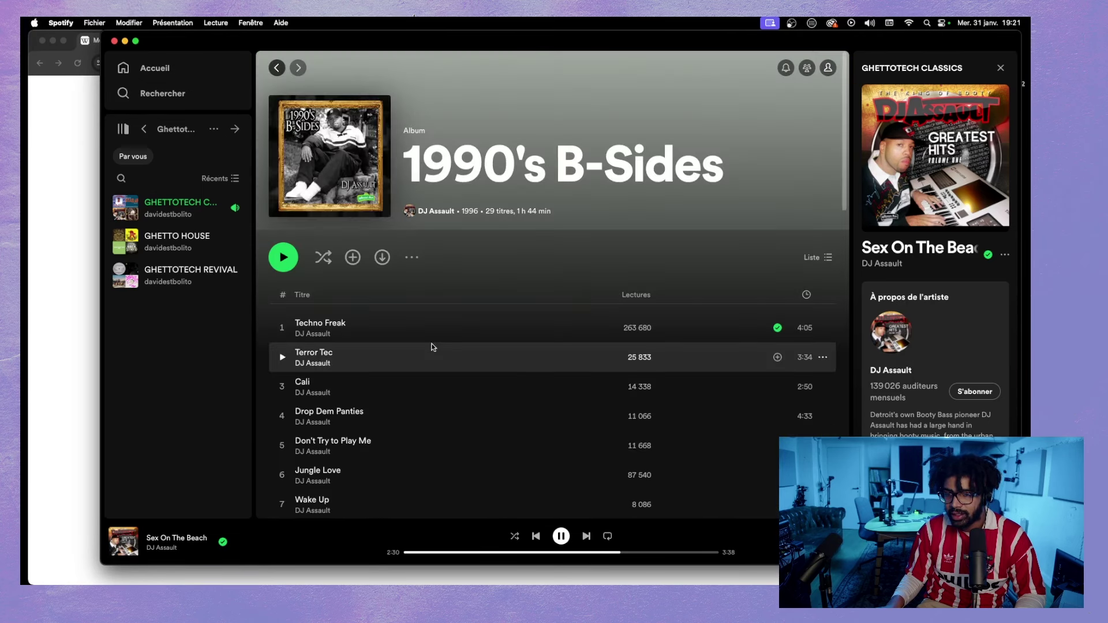
scroll(410, 343, "down", 5)
scroll(374, 334, "down", 5)
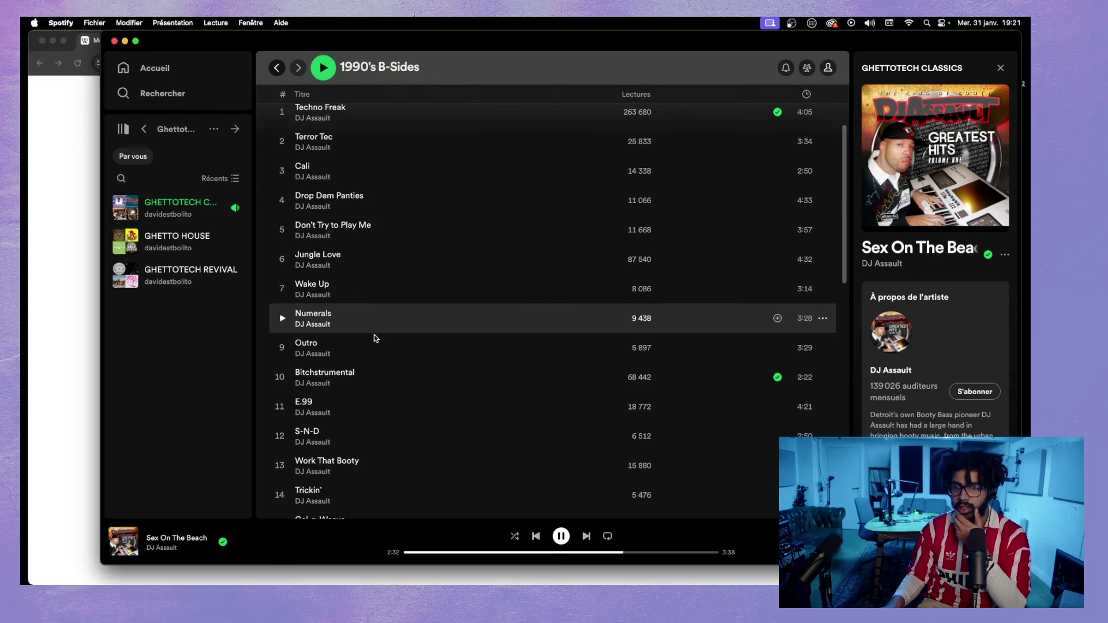
scroll(371, 335, "down", 6)
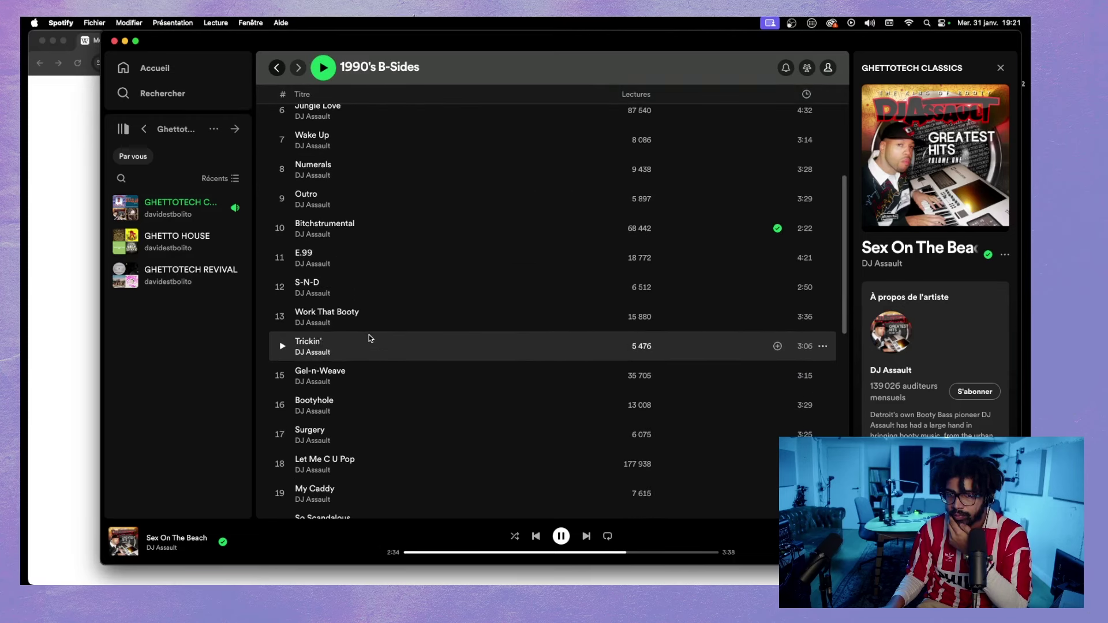
scroll(370, 338, "down", 3)
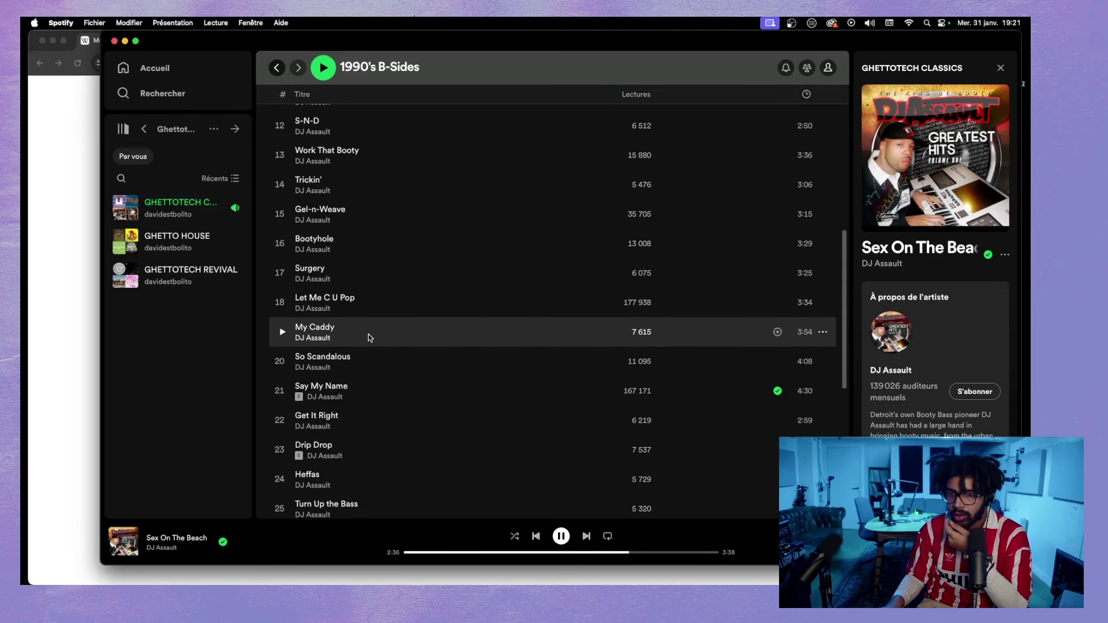
scroll(368, 335, "down", 10)
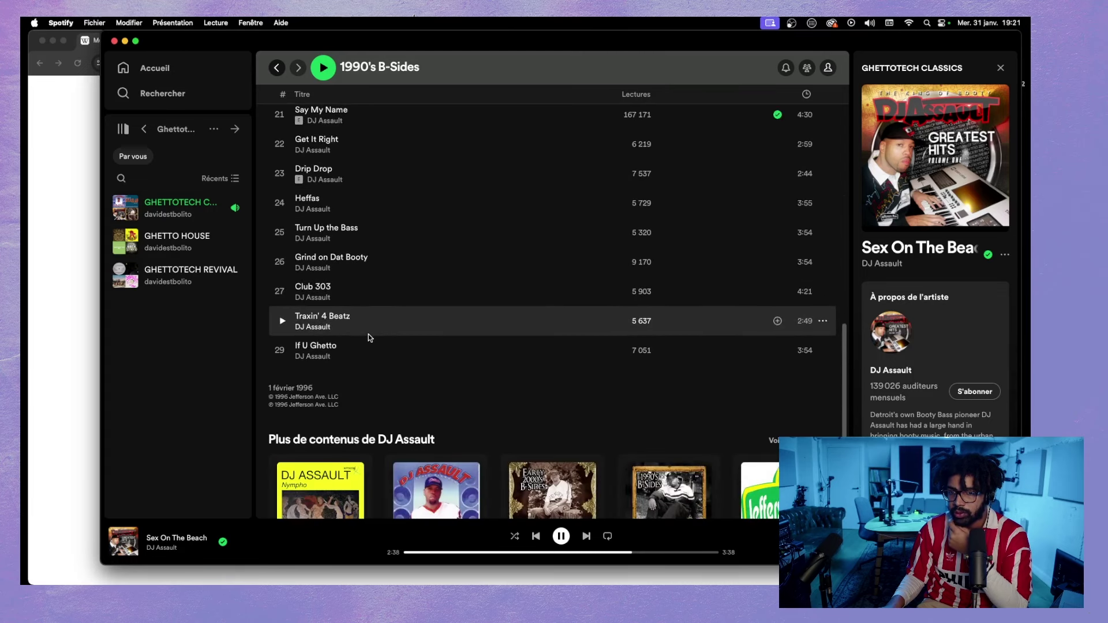
scroll(368, 334, "up", 20)
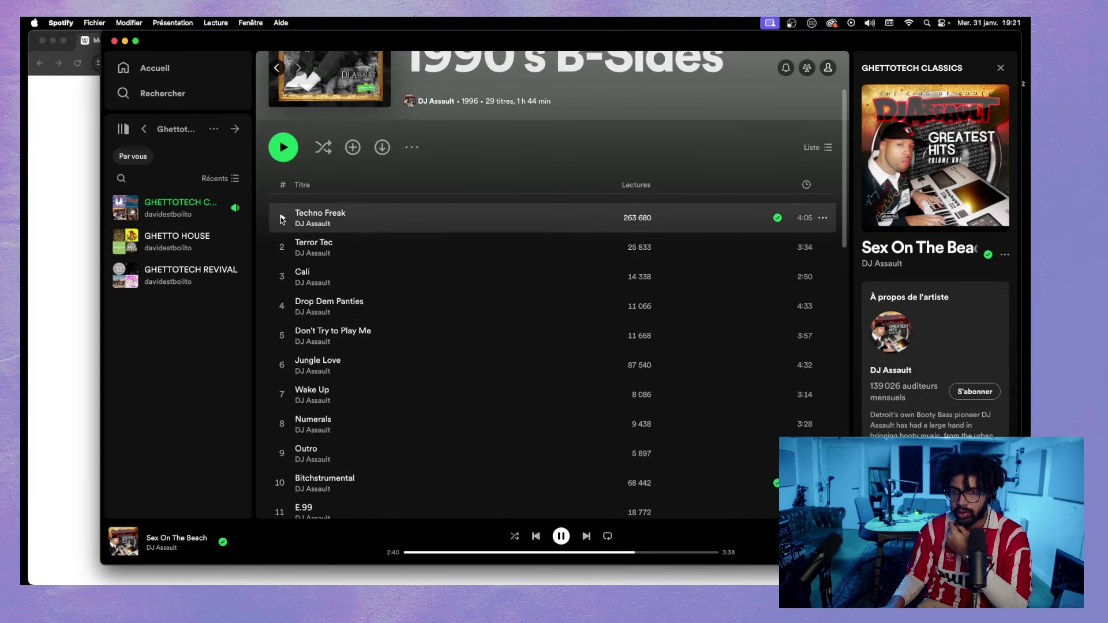
left_click(281, 247)
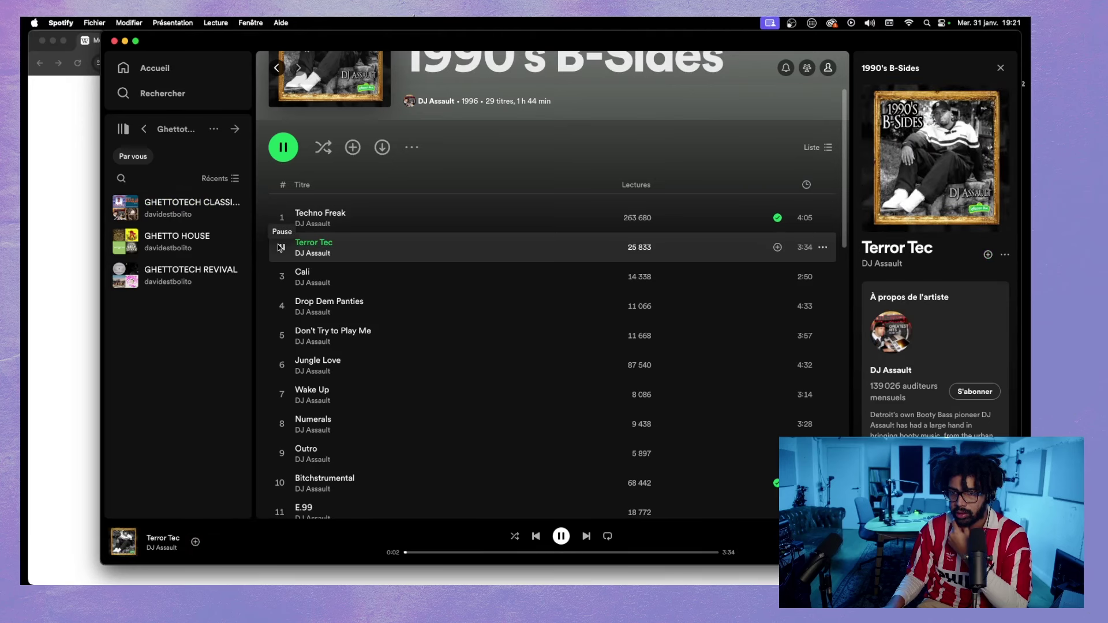
- Return to DJ Assault's artist page, expand the popular tracks list and play Return Of The Terror Tec
scroll(281, 248, "down", 3)
key("super+bracketleft")
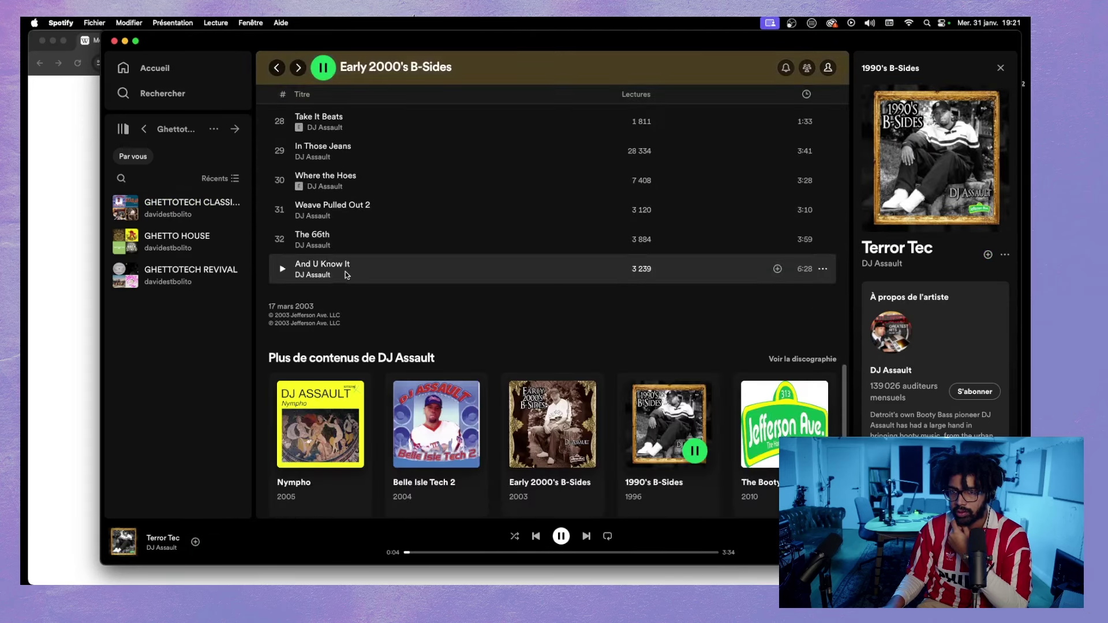
key("super+bracketleft")
key("super+bracketleft")
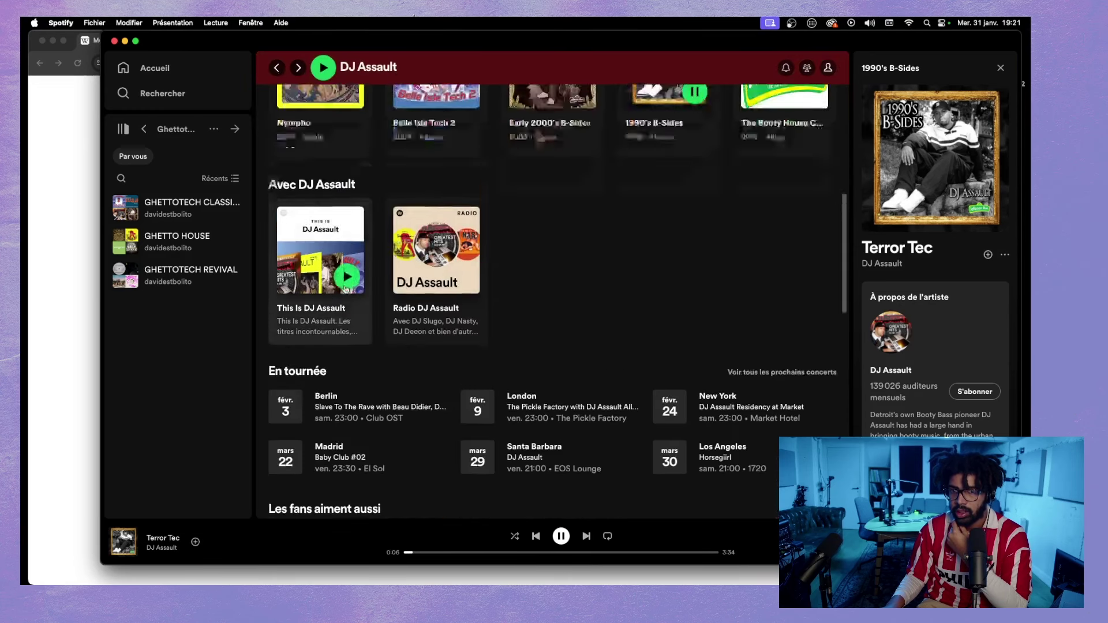
scroll(345, 289, "up", 10)
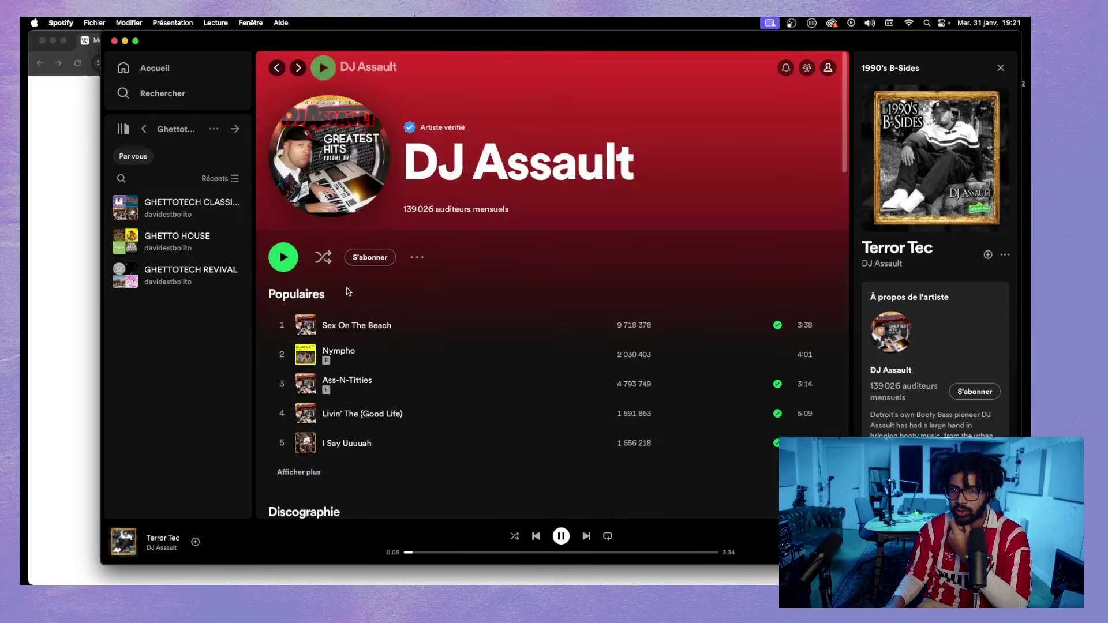
left_click(294, 472)
scroll(310, 417, "down", 2)
left_click(282, 401)
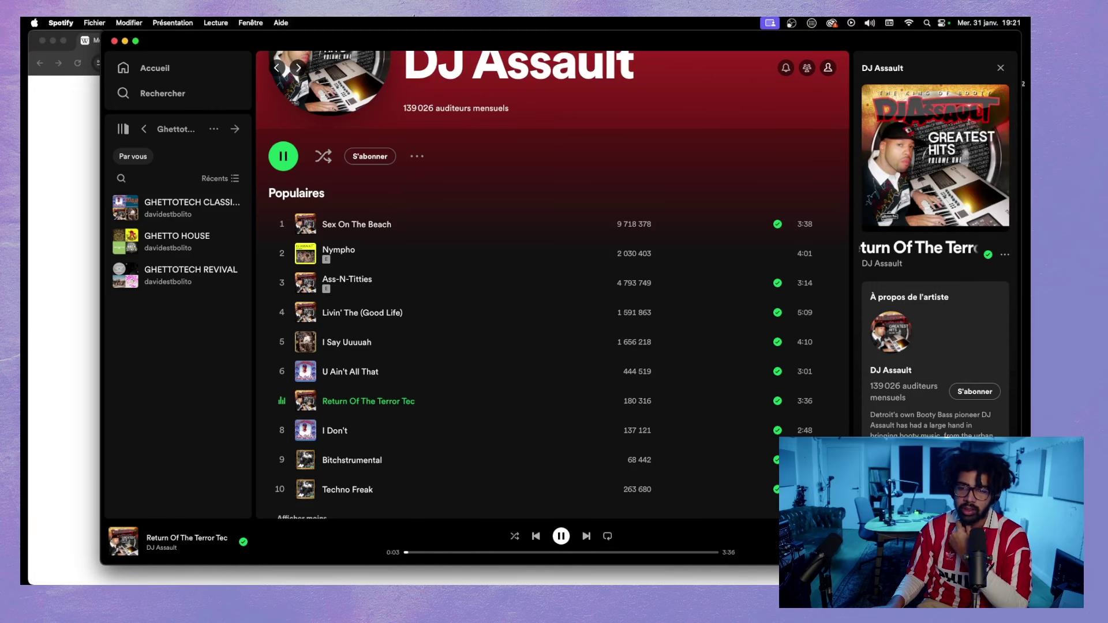
- Switch to the Wikipedia article in Chrome and start a new sentence, "Certains morceaux", after "de nombreuses injures" in the Caractéristiques section
left_click(61, 345)
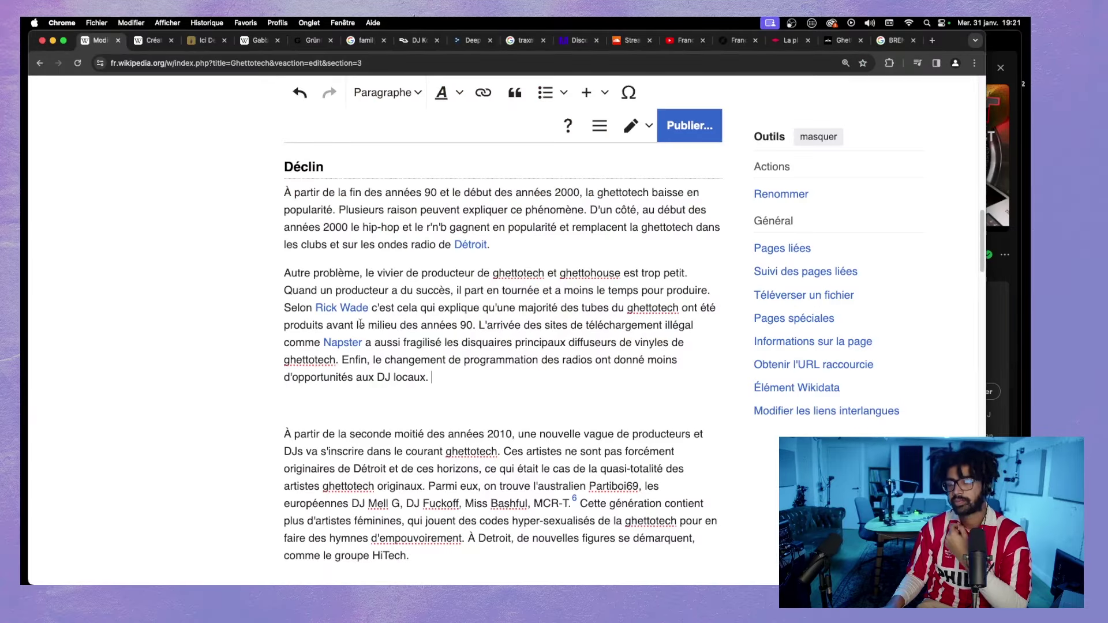
scroll(498, 333, "up", 10)
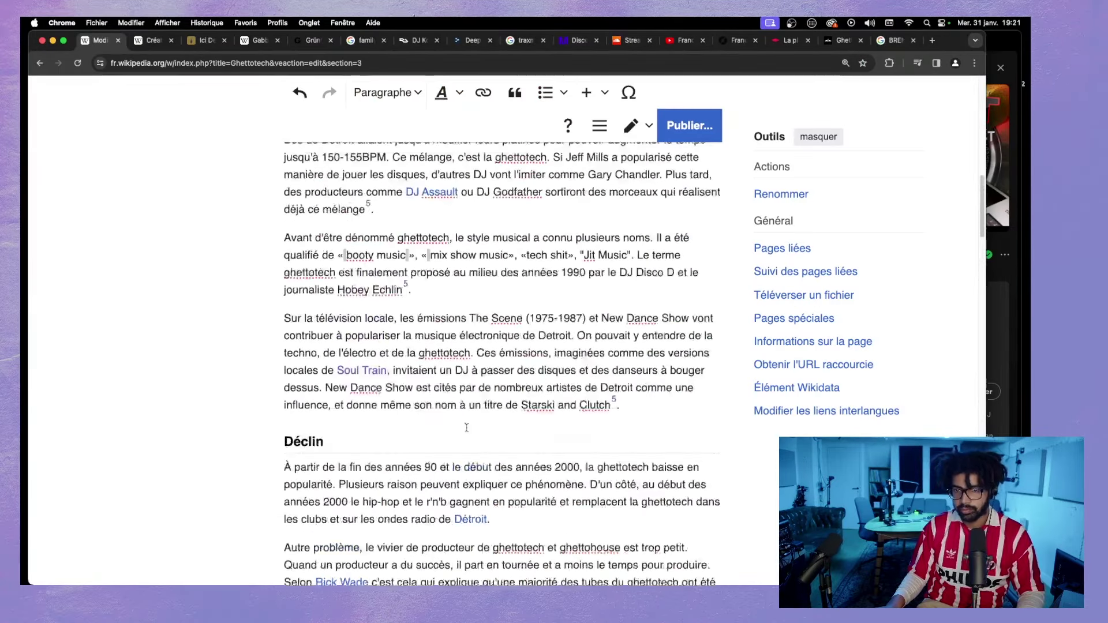
scroll(466, 427, "up", 3)
scroll(466, 427, "down", 15)
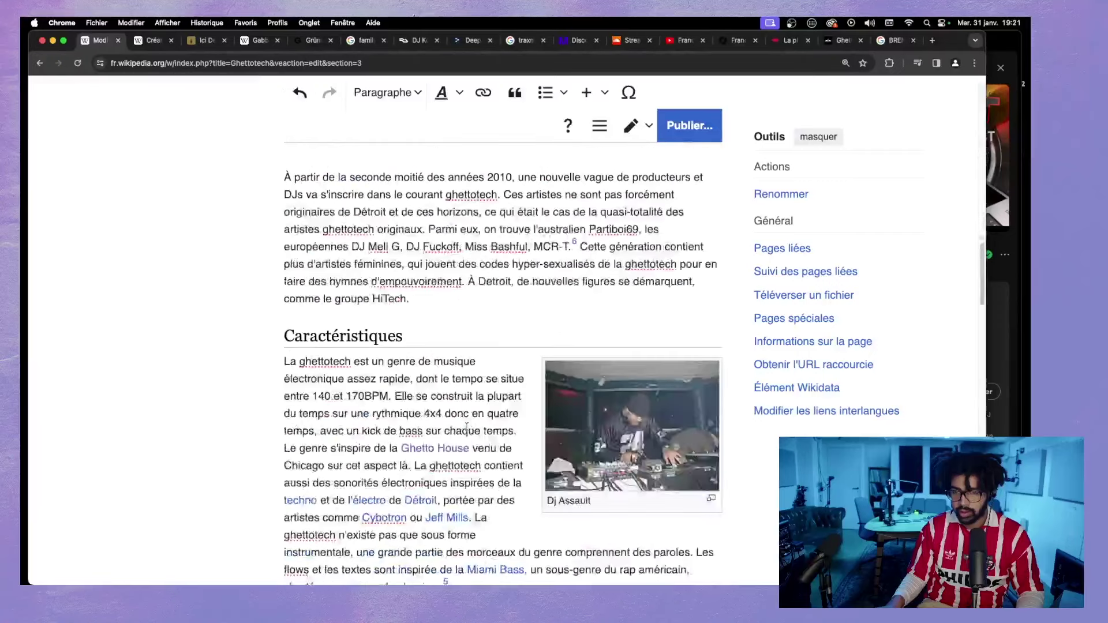
scroll(466, 427, "down", 3)
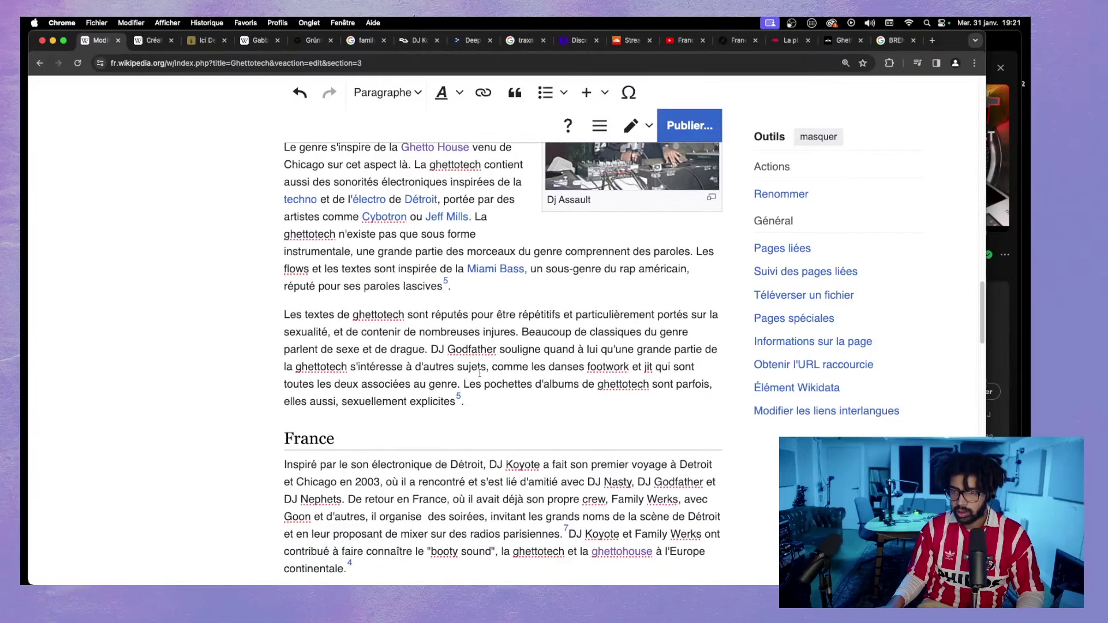
left_click(517, 332)
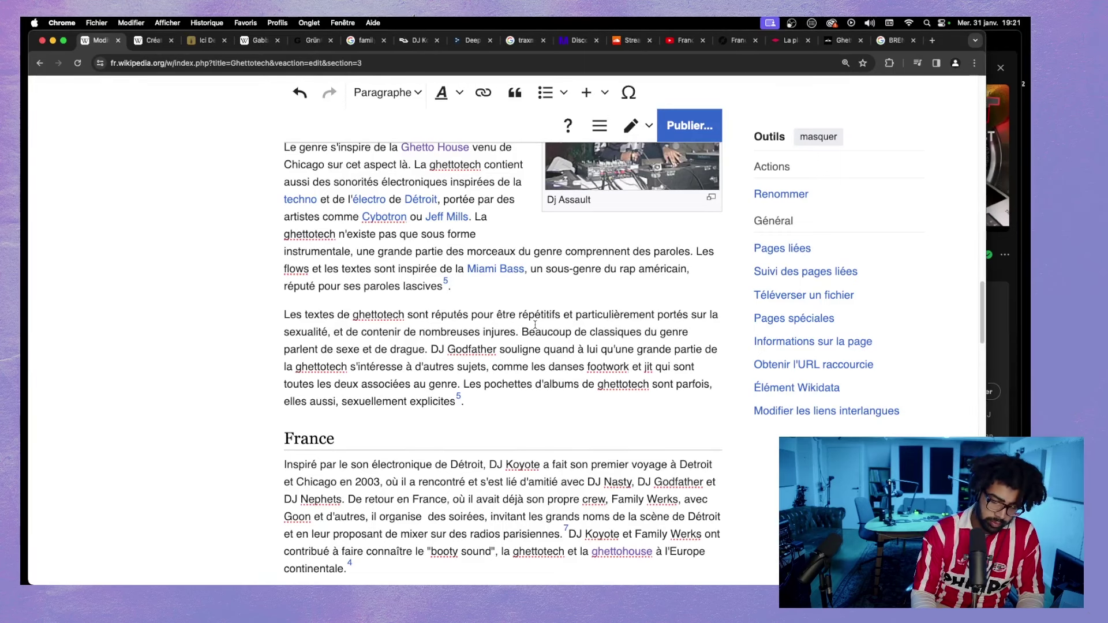
type(". Certains ")
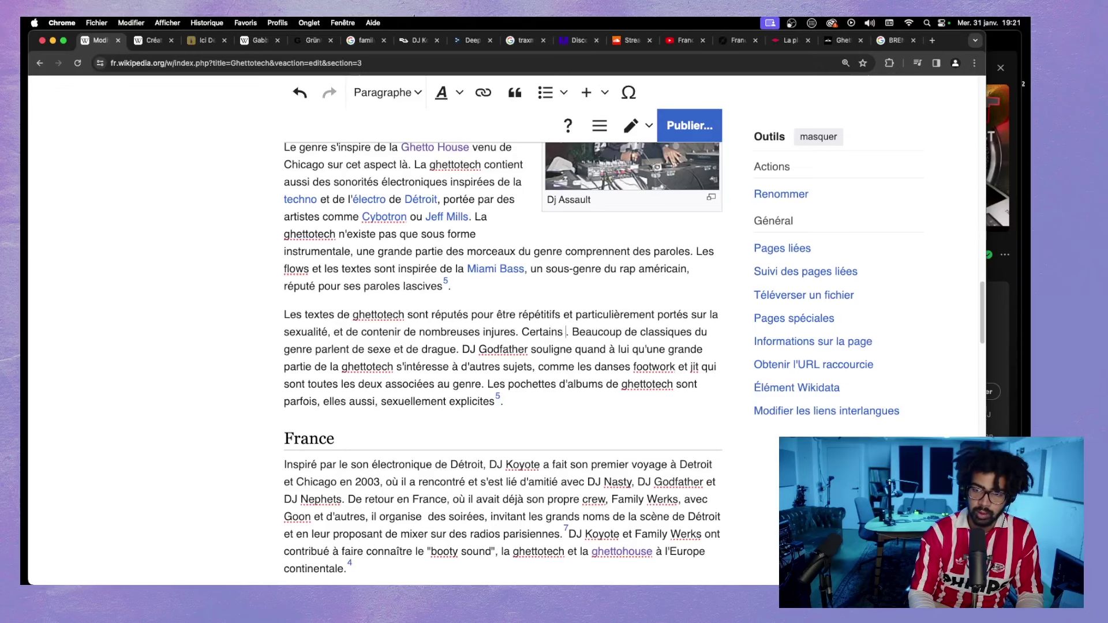
type("morceaux")
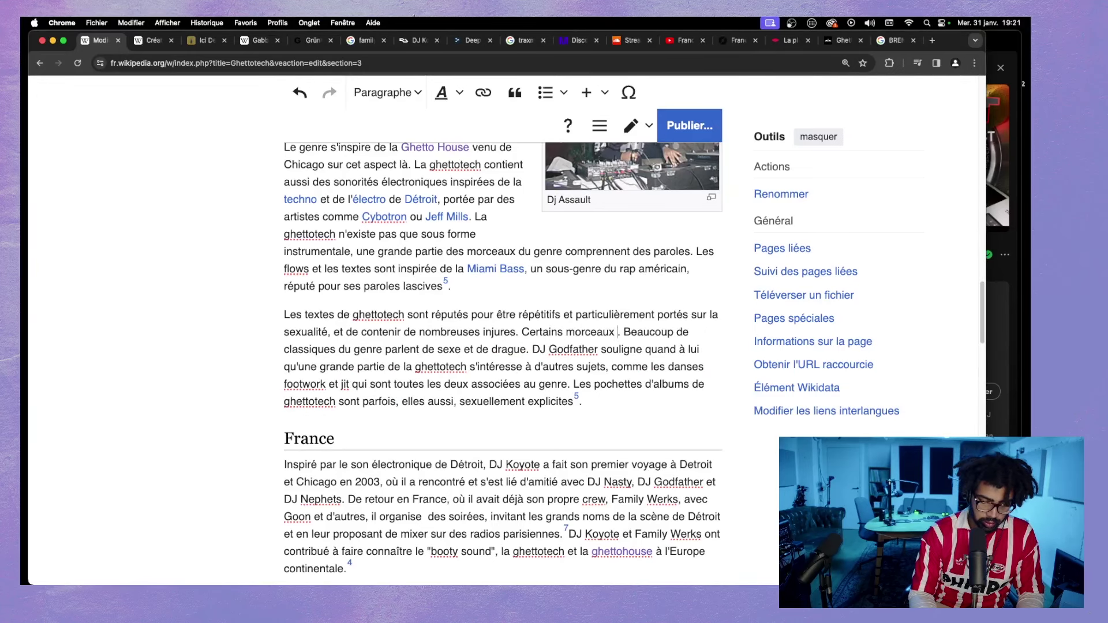
- Continue the "Certains morceaux" sentence in the Caractéristiques section with "existent en version censurée"
key("BackSpace")
key("BackSpace")
key("BackSpace")
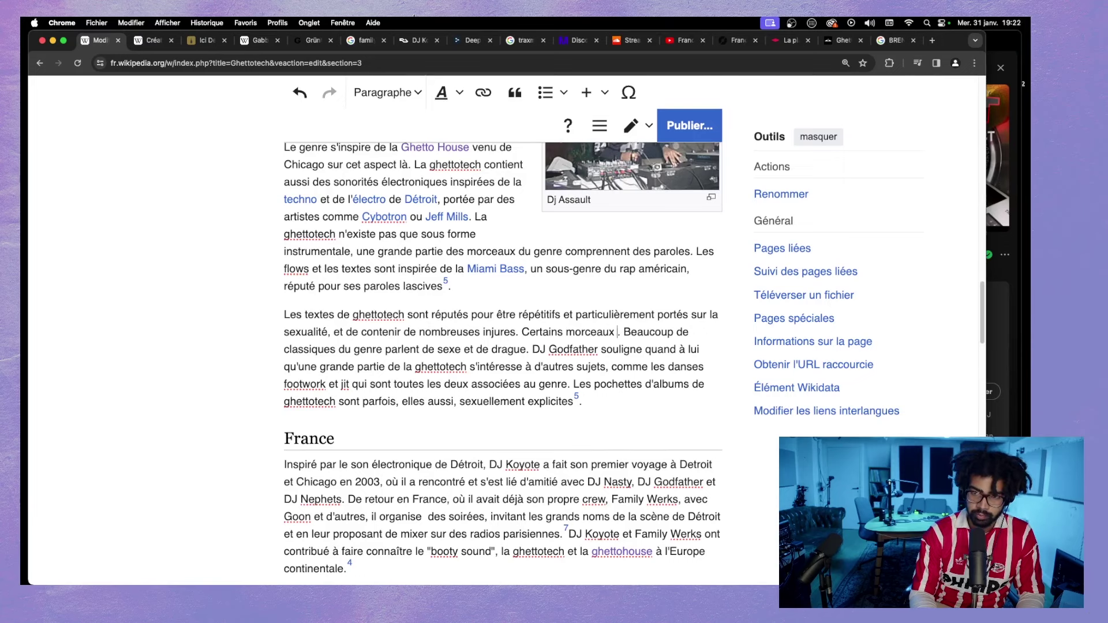
type("xistent")
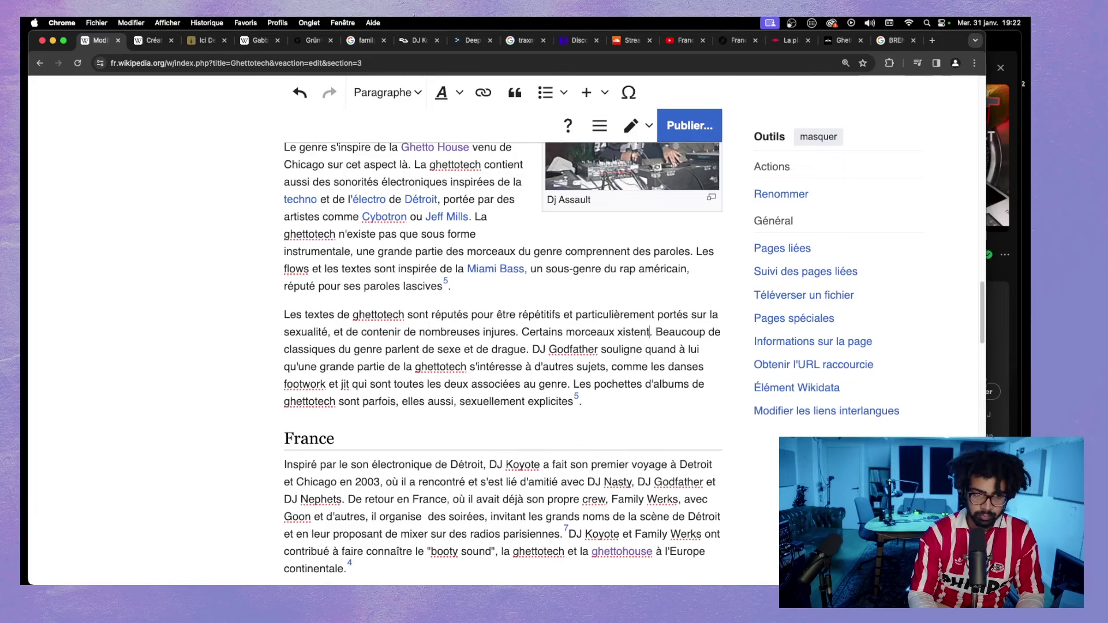
key("BackSpace")
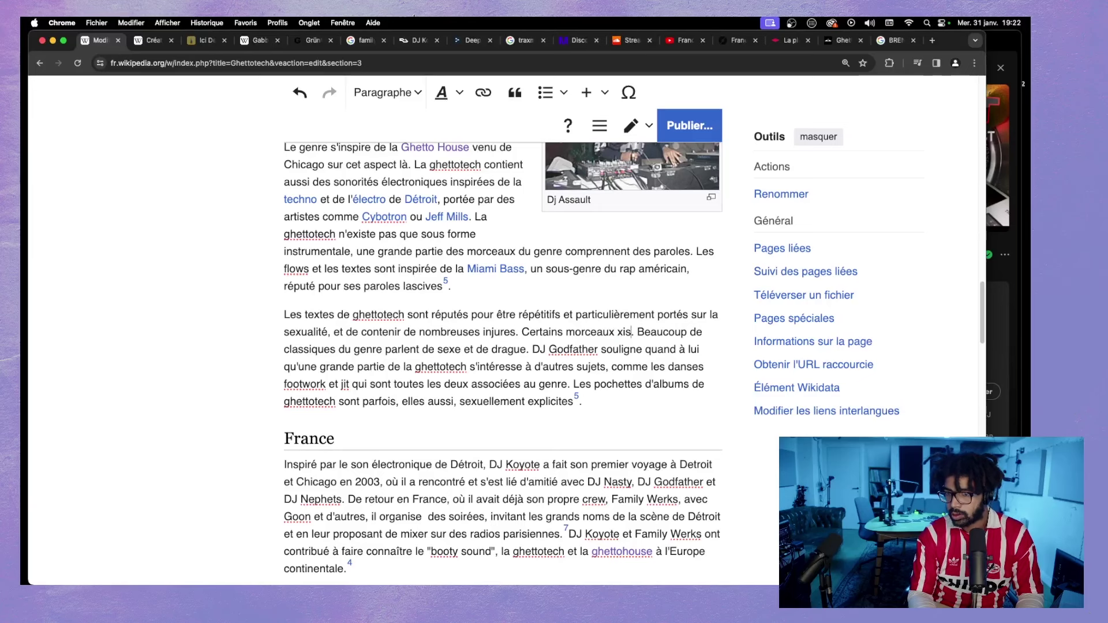
key("BackSpace")
key("BackSpace")
type("iste")
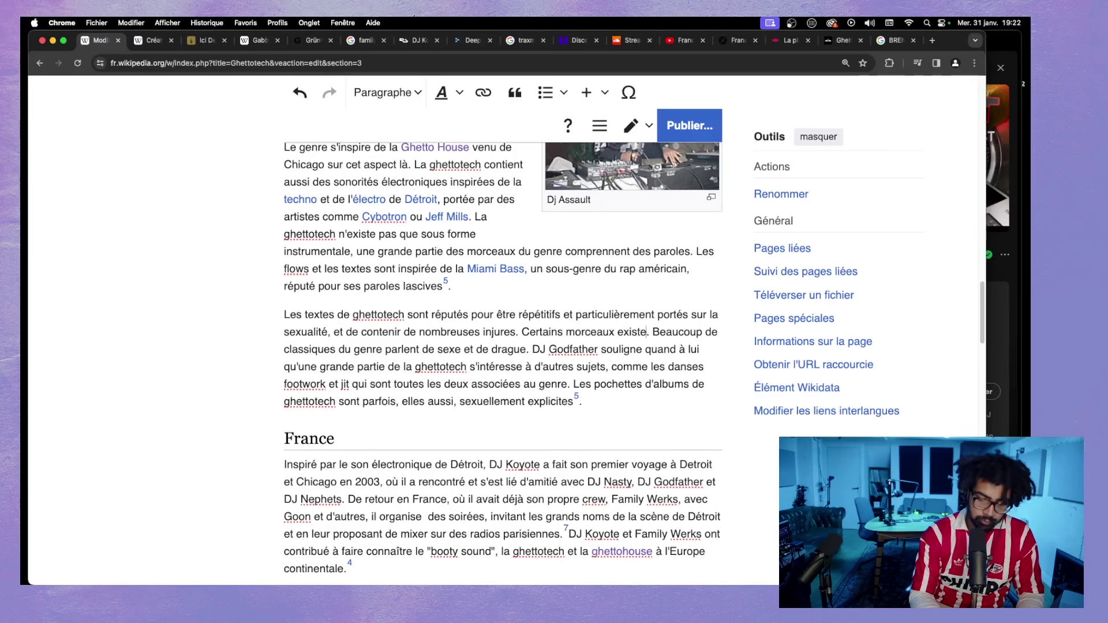
type("nt")
left_click(1008, 75)
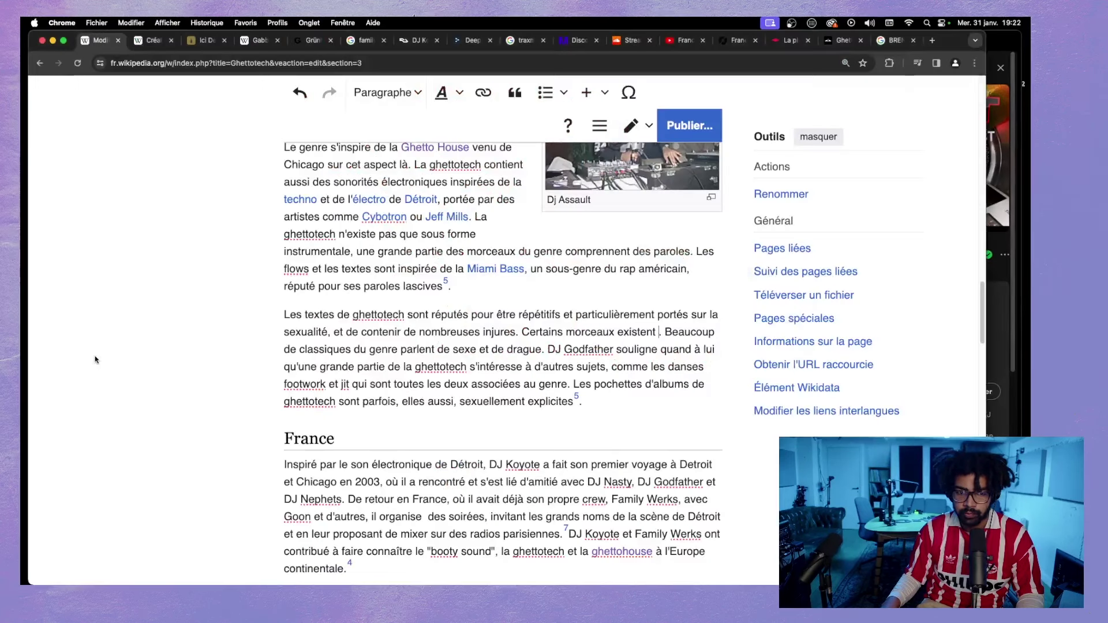
left_click(102, 353)
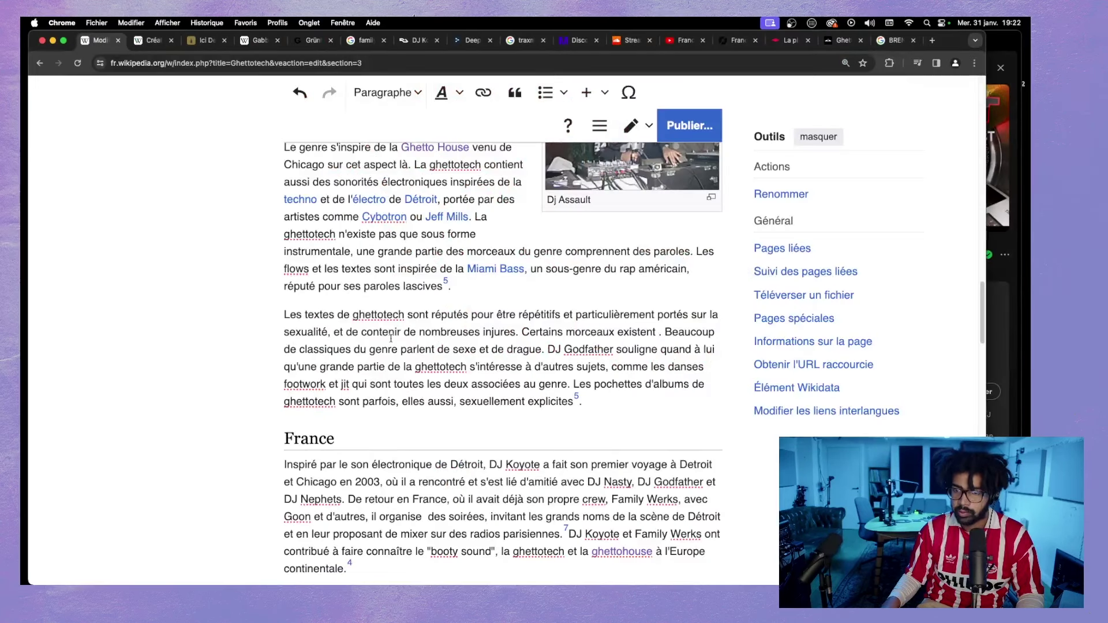
left_click(658, 332)
type("en versi")
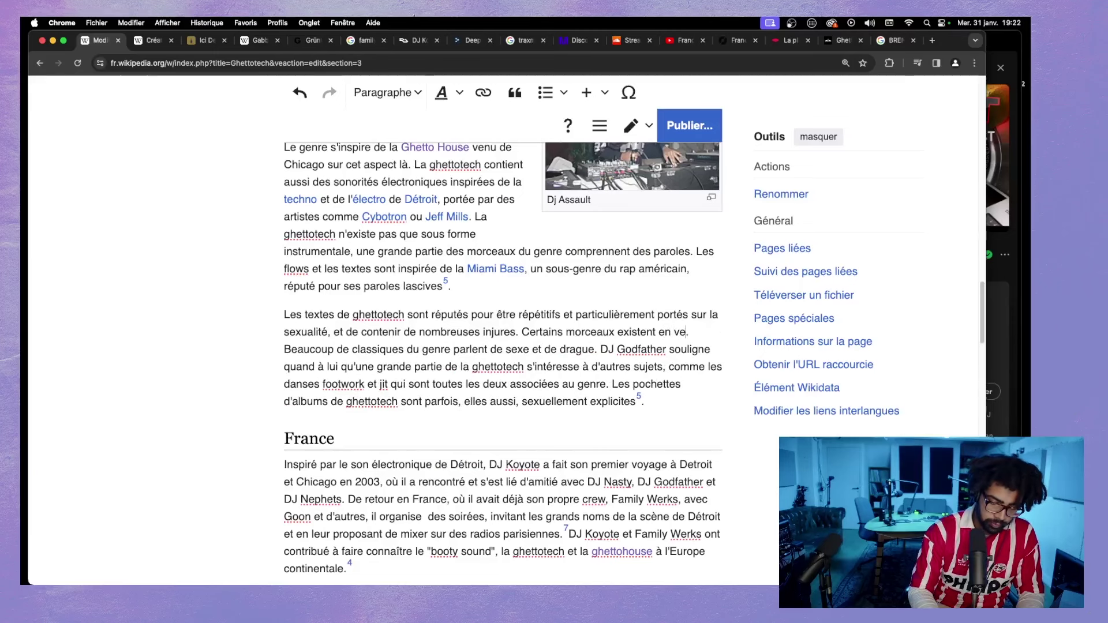
type("on cens")
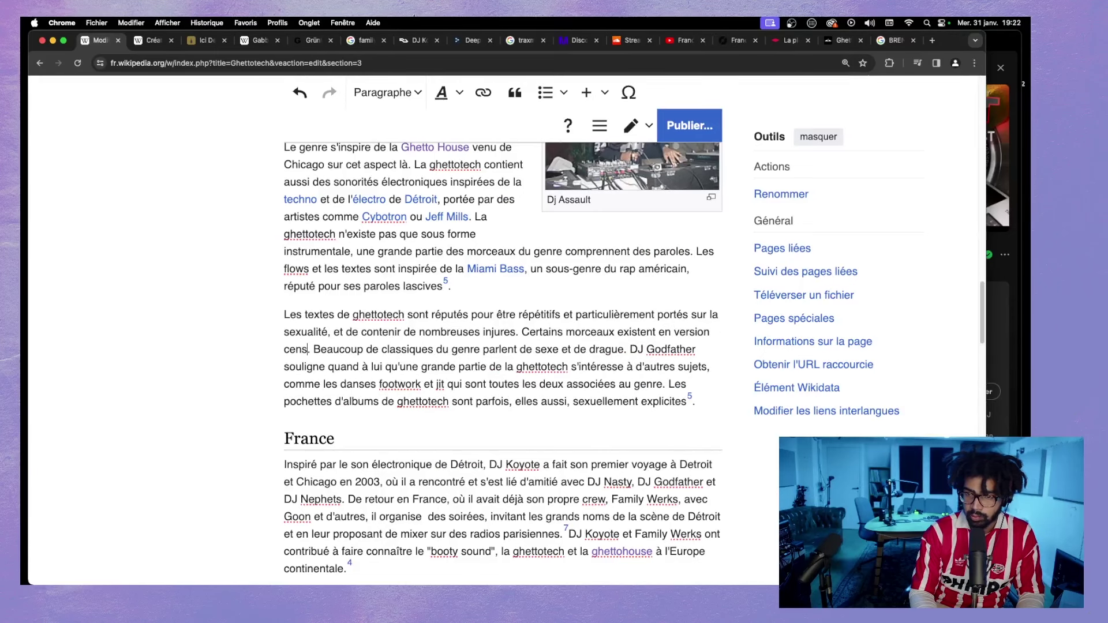
type("urée")
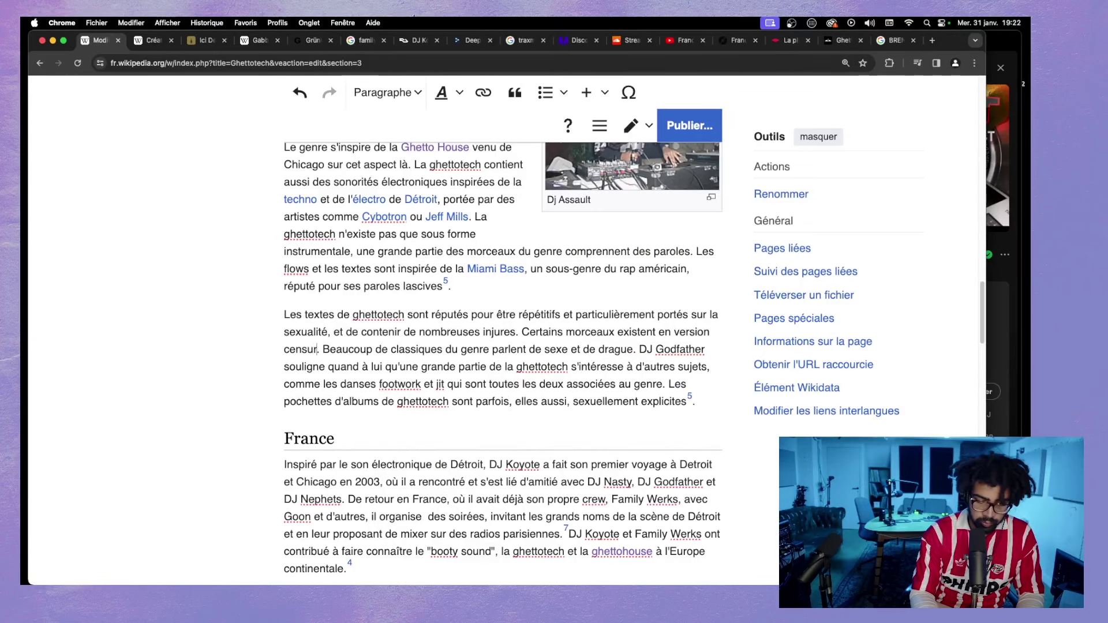
- Add the example ", comme "Gel and Weave" version radio-friendly" after "en version censurée"
type(", comme ")
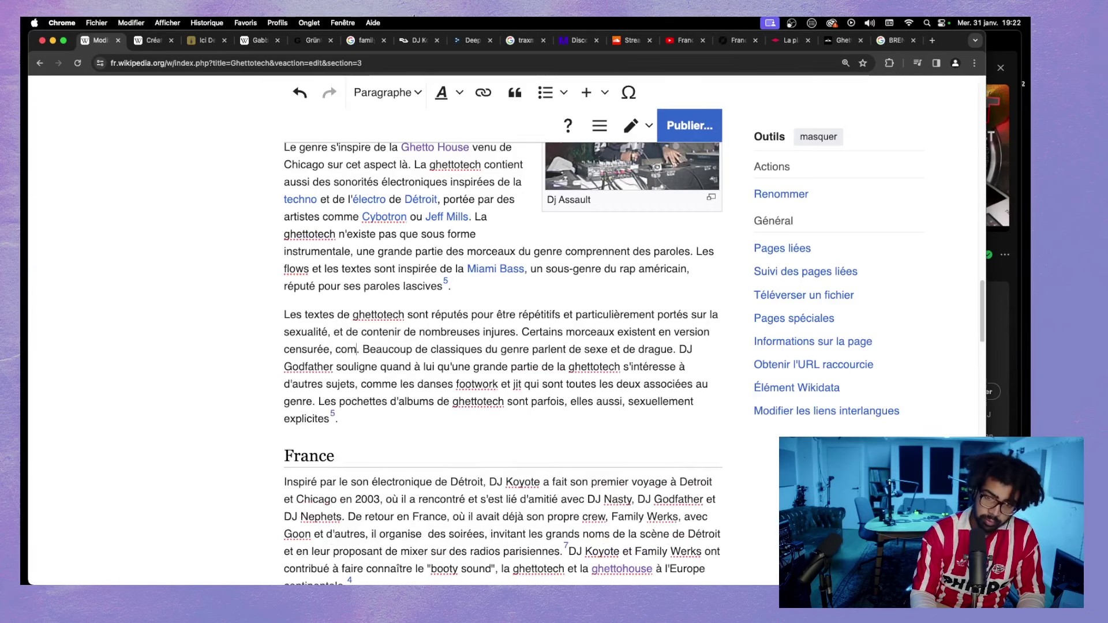
type("\"Gel and ")
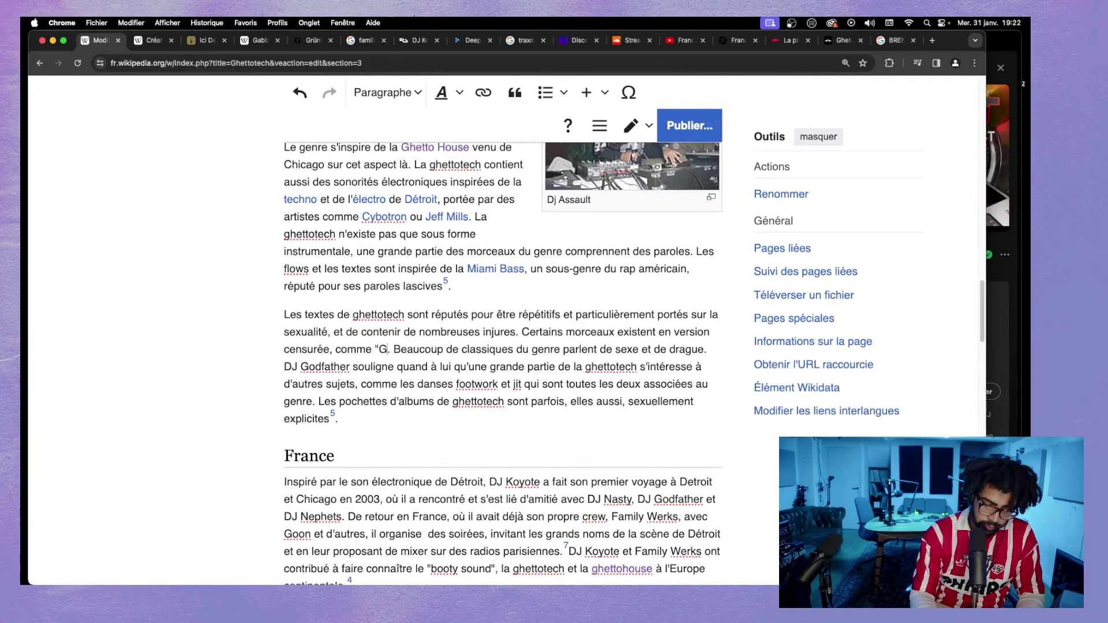
type("Weave\"")
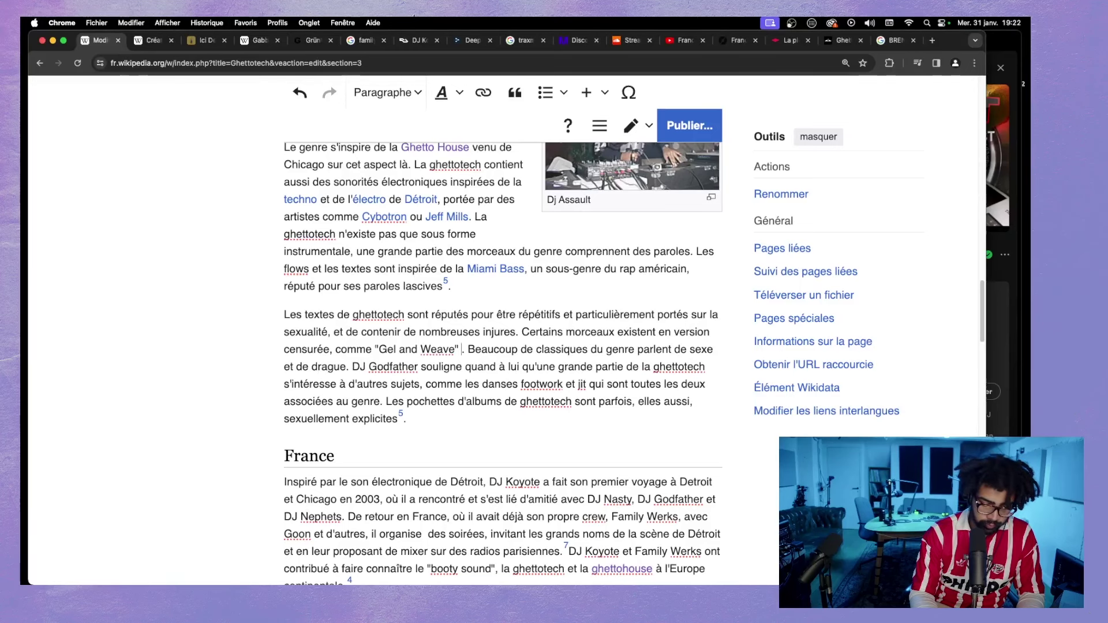
type(" version ")
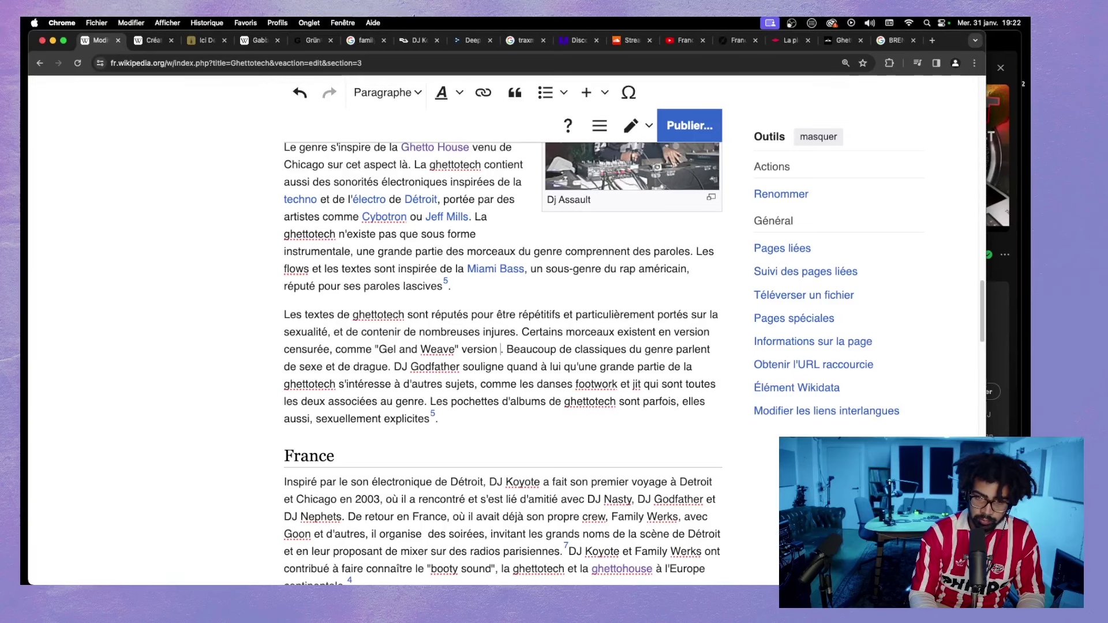
type("radio")
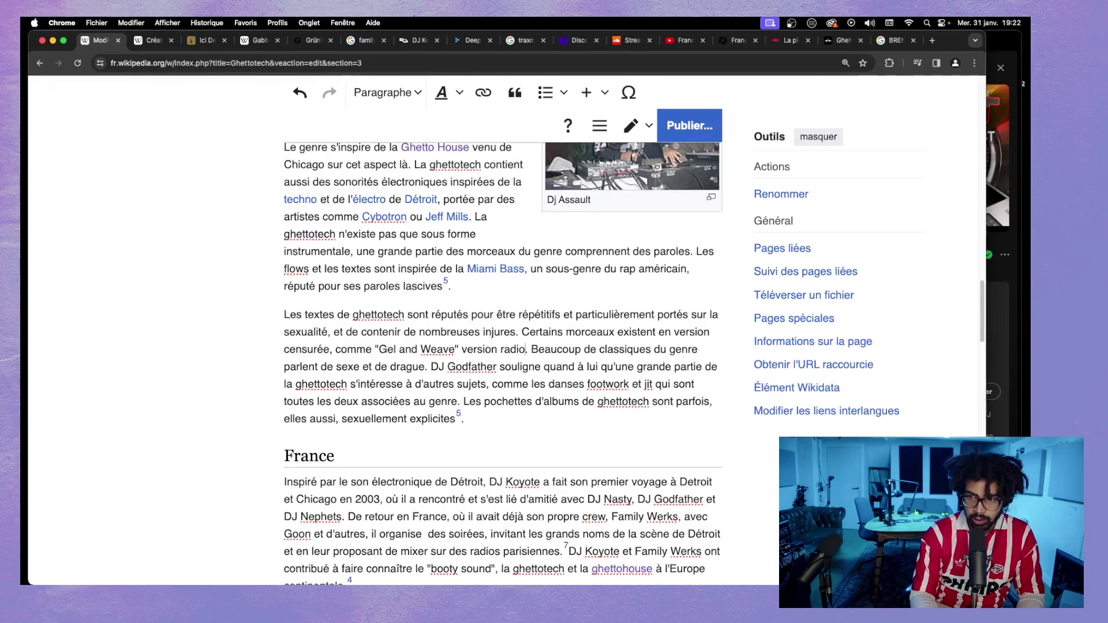
type("-fried")
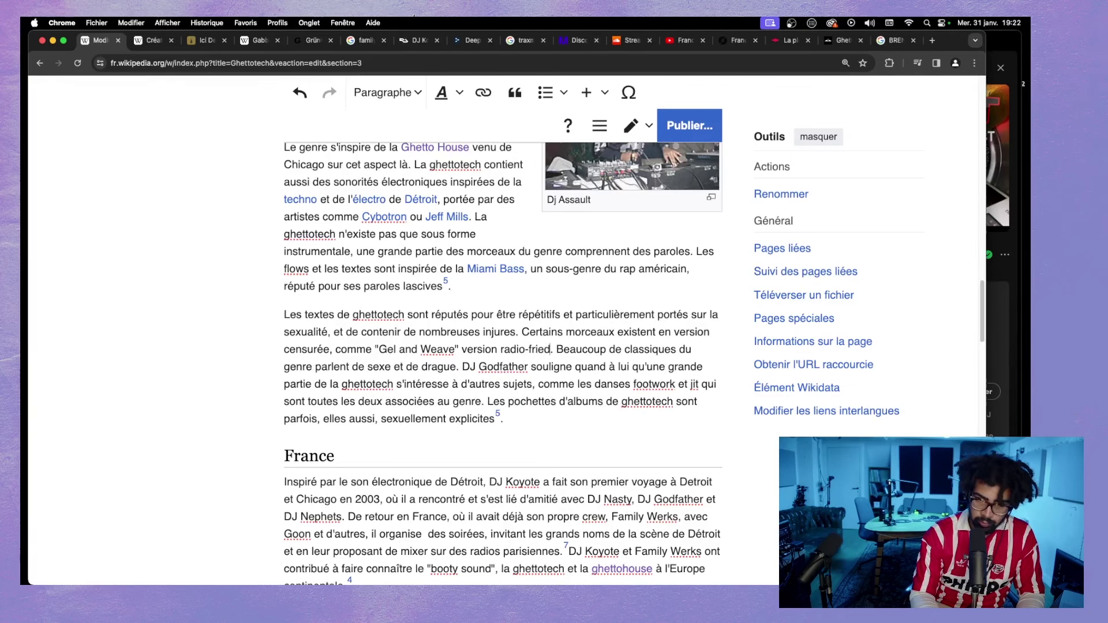
key("BackSpace")
type("ndly de")
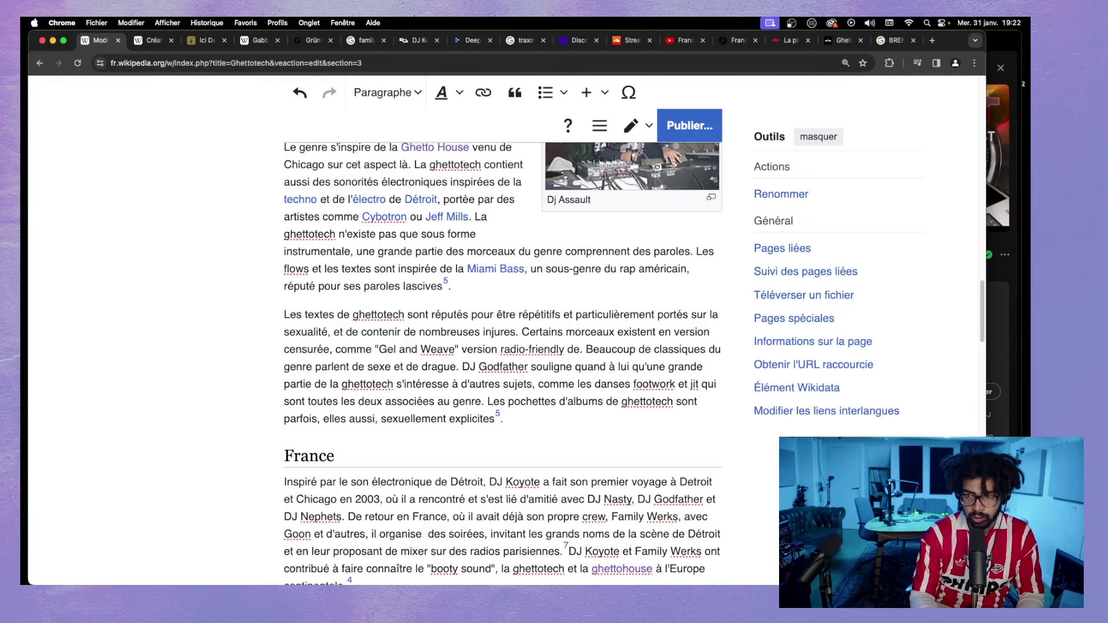
- Complete the example by naming the original track with the wording "du morceau "Ass N Titties""
key("BackSpace")
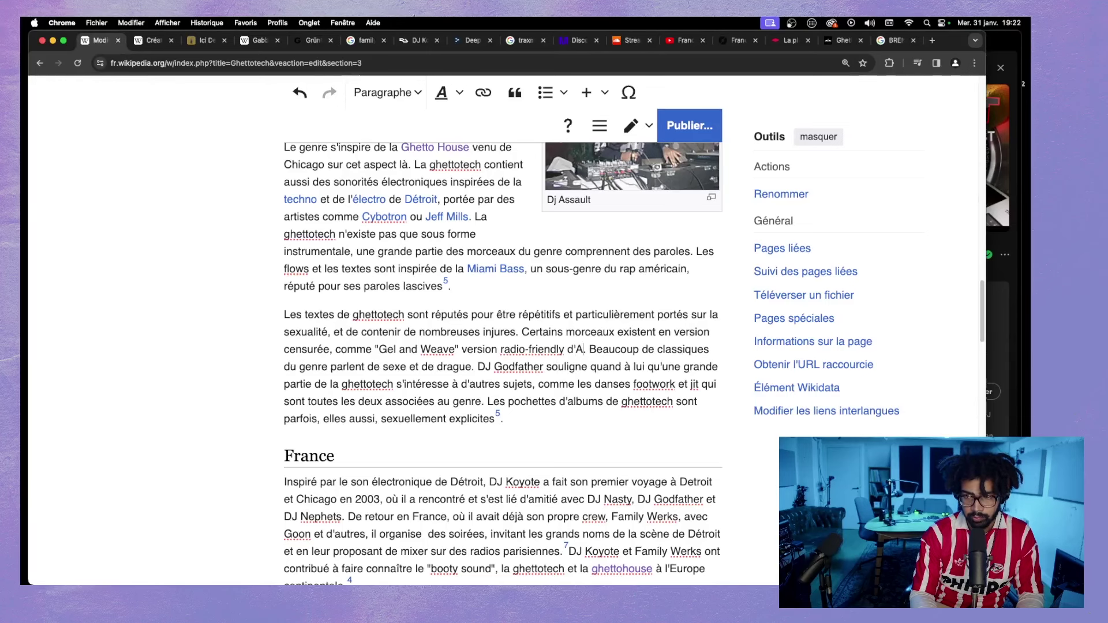
type("\"Ass")
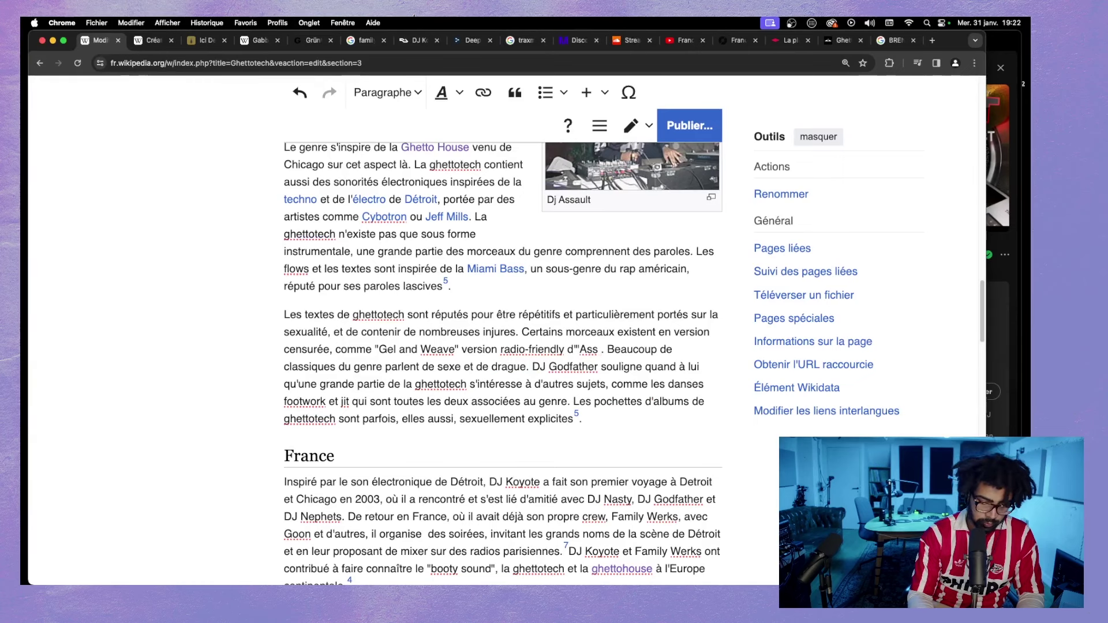
type(" N Titties")
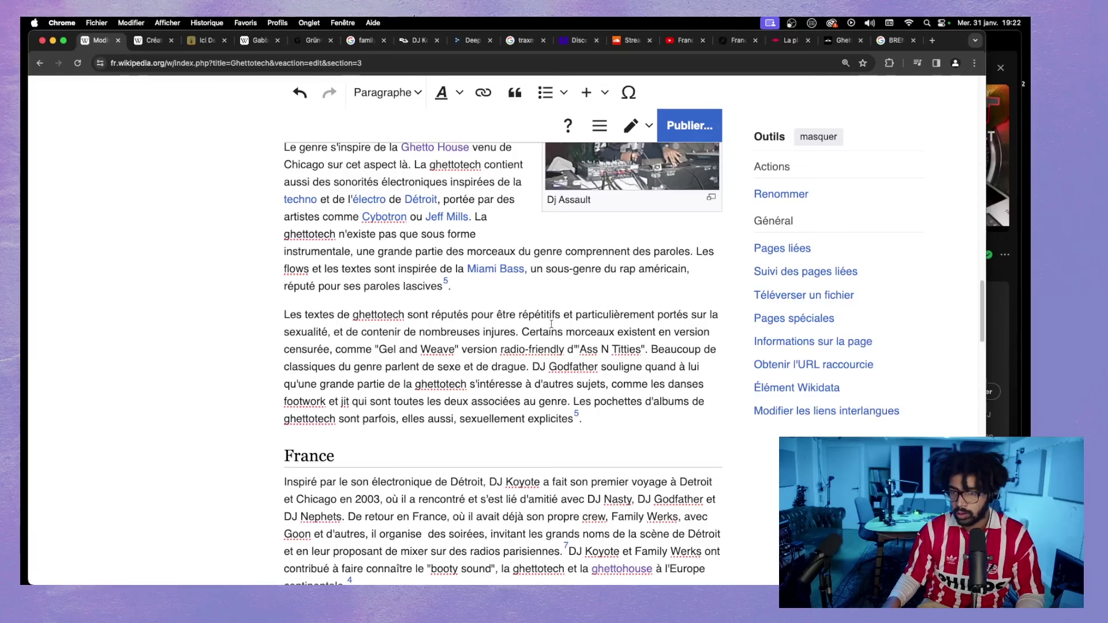
key("BackSpace")
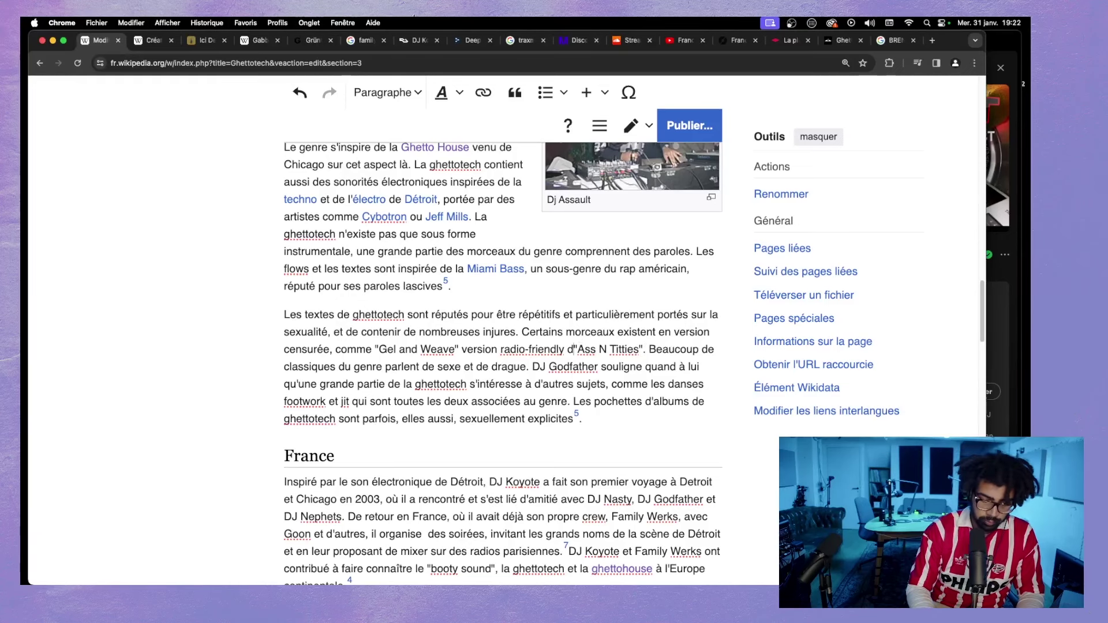
type("u morceau")
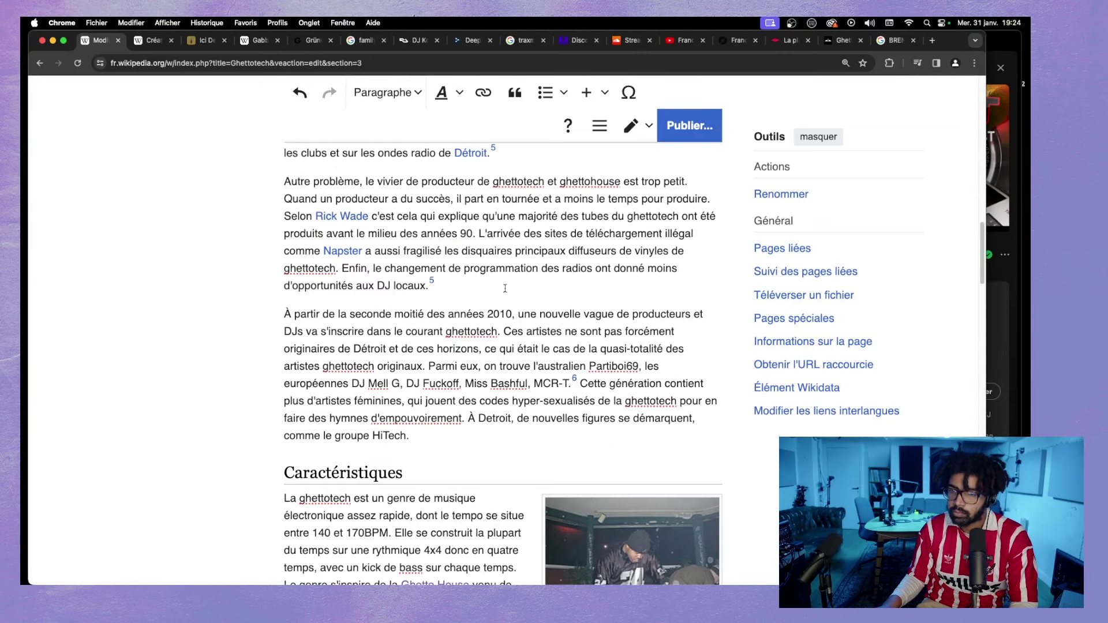
- Switch to Spotify, search for "partiboi69" and open the Partiboi69 artist page
left_click(1000, 39)
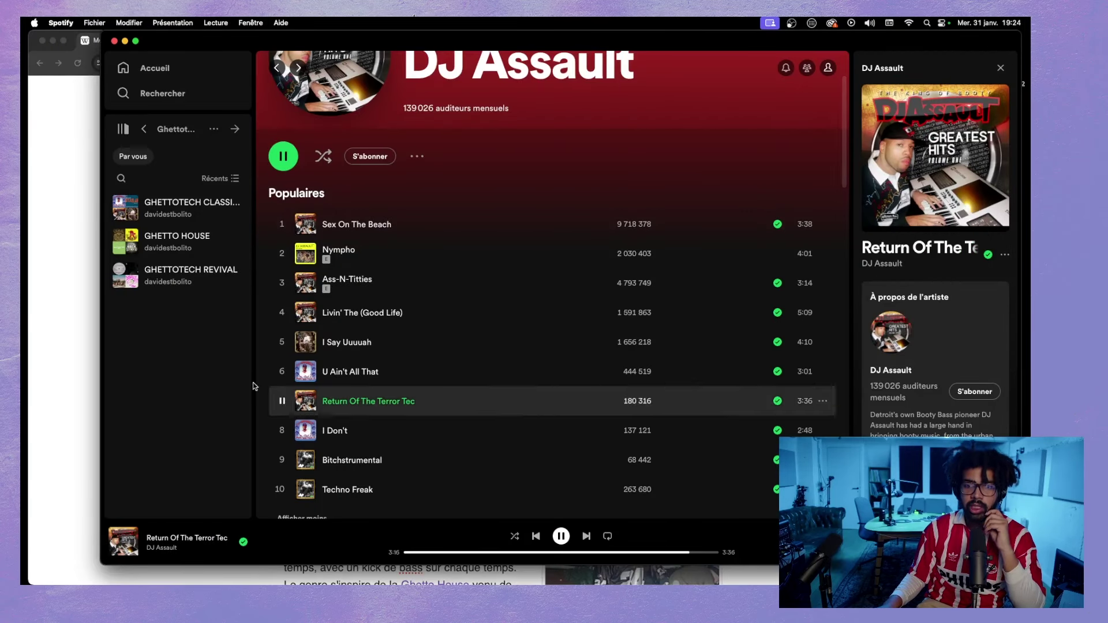
left_click(74, 287)
left_click(999, 266)
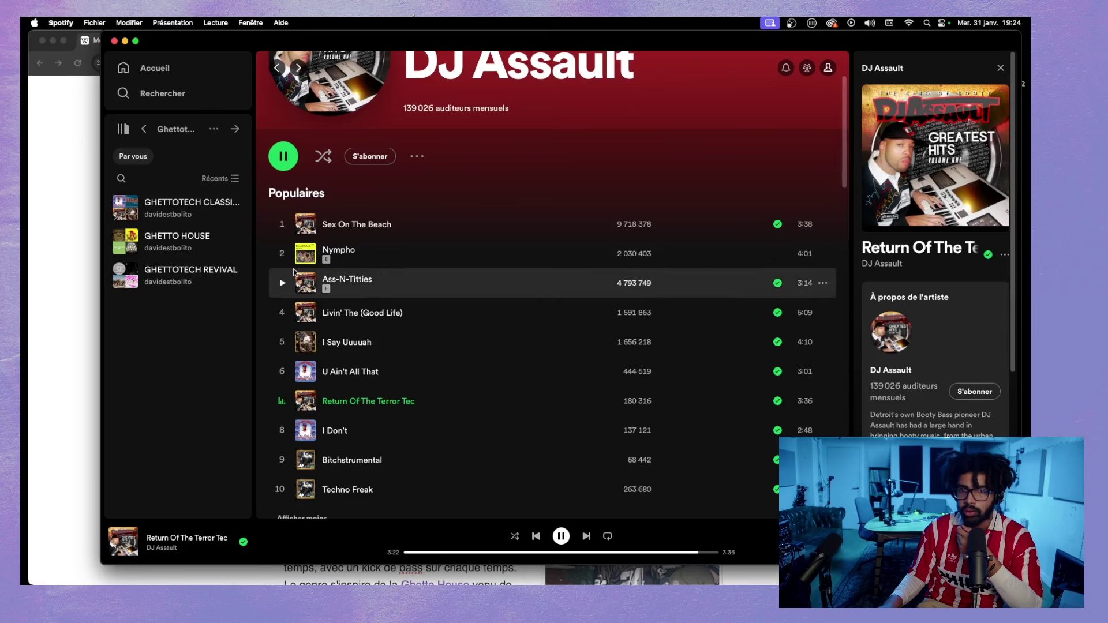
left_click(165, 94)
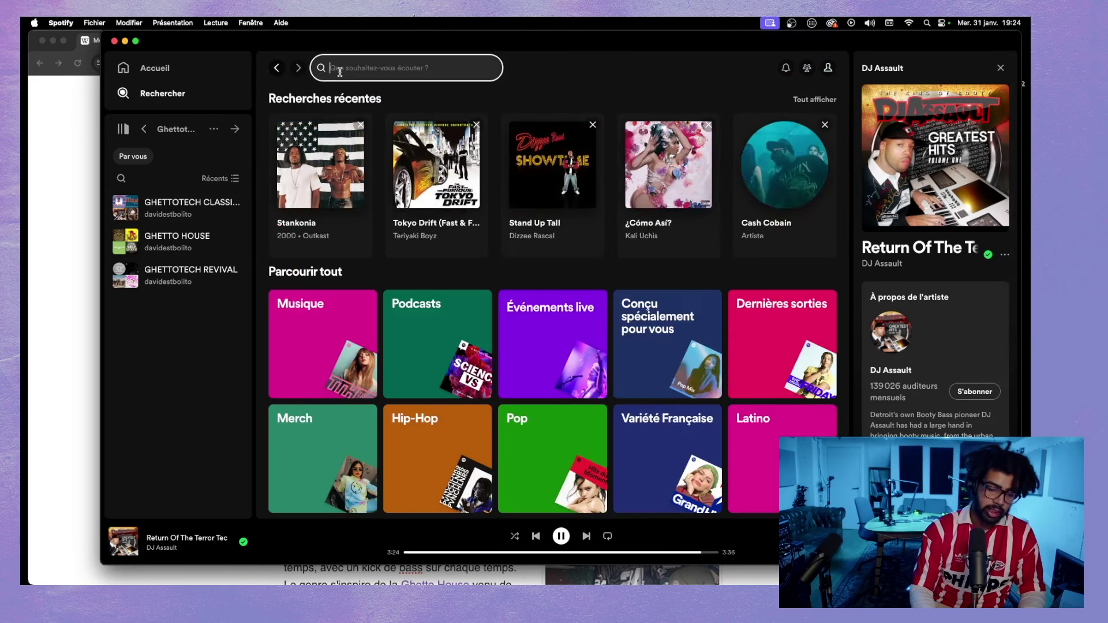
type("partiboi69")
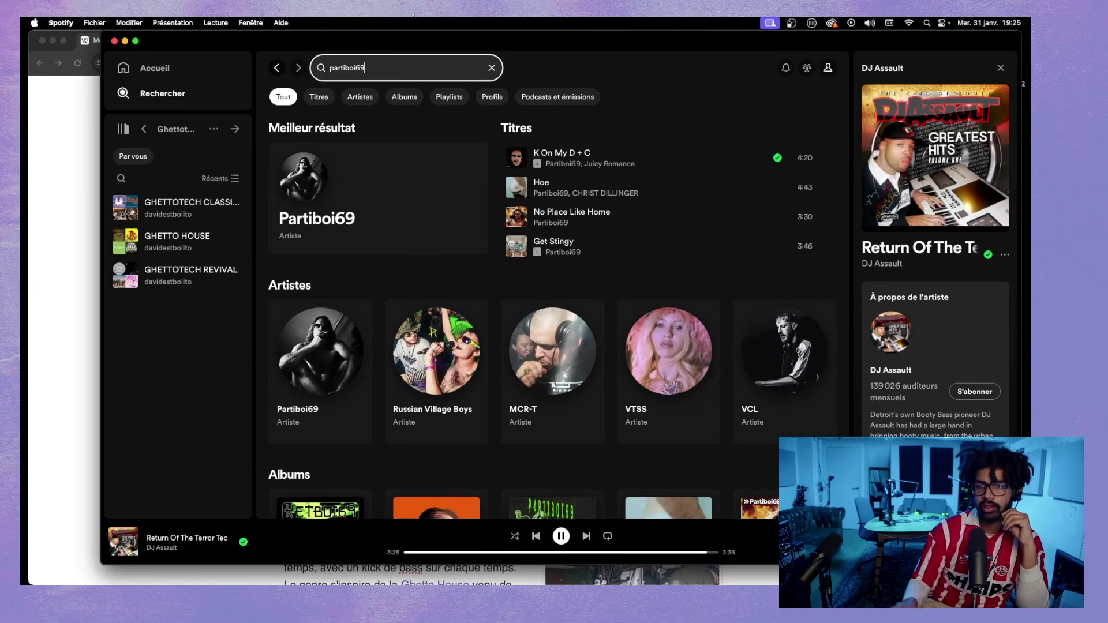
left_click(375, 185)
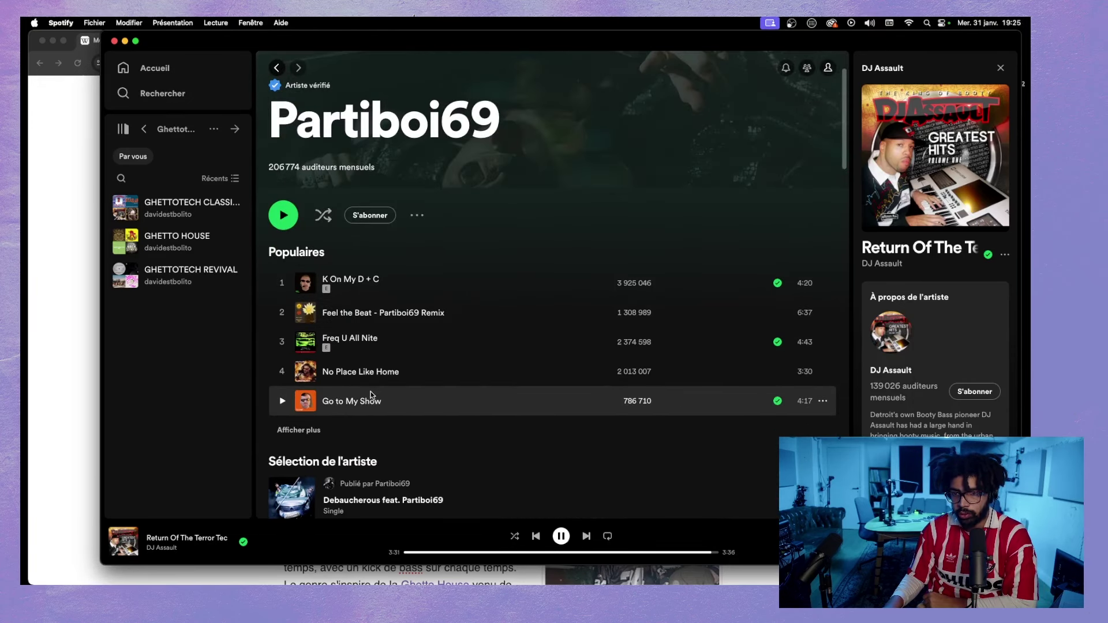
- Expand Partiboi69's popular tracks and look through the list and the discography
left_click(287, 431)
scroll(321, 438, "down", 3)
scroll(320, 438, "down", 3)
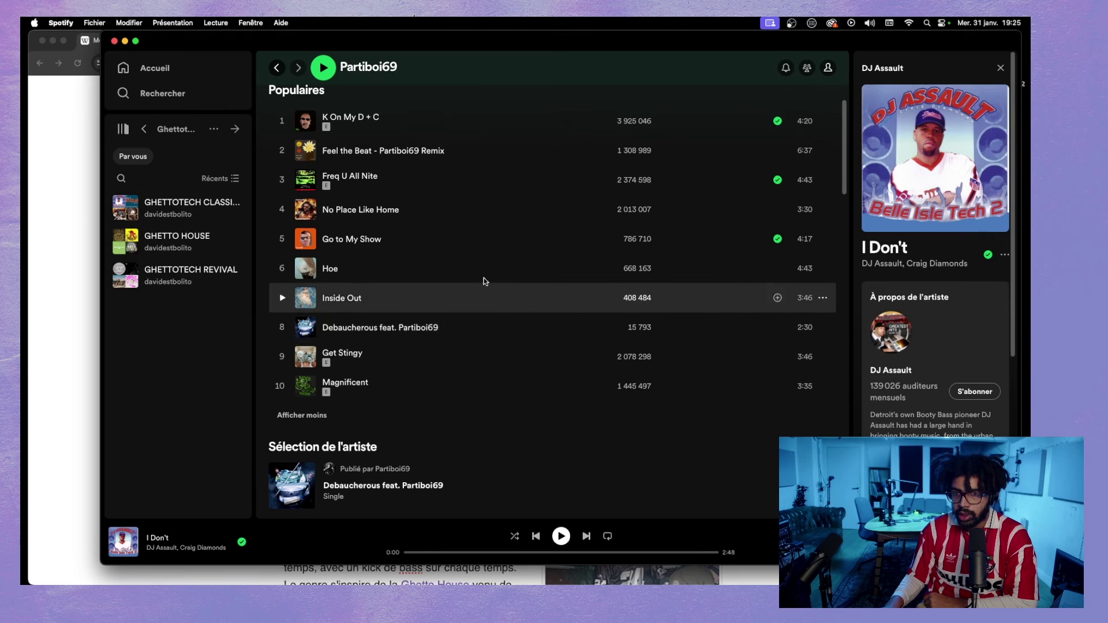
scroll(415, 398, "down", 5)
scroll(408, 369, "down", 3)
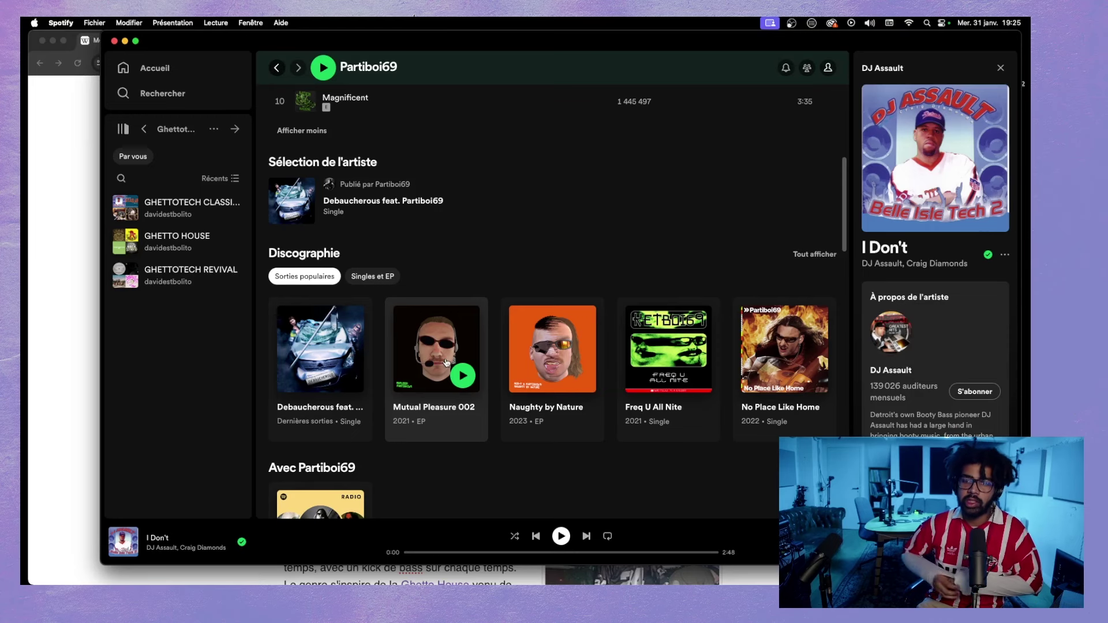
- Switch to YouTube in Chrome, search for "partiboi69" and play the video Live G House/G Tech Mix
left_click(55, 153)
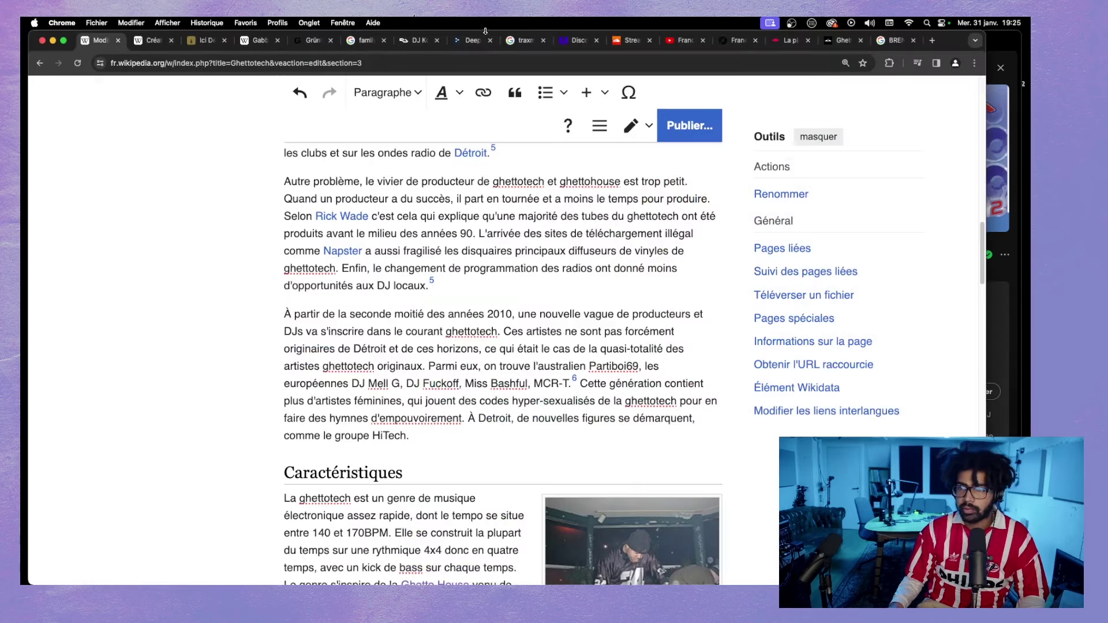
left_click(684, 39)
triple_click(381, 88)
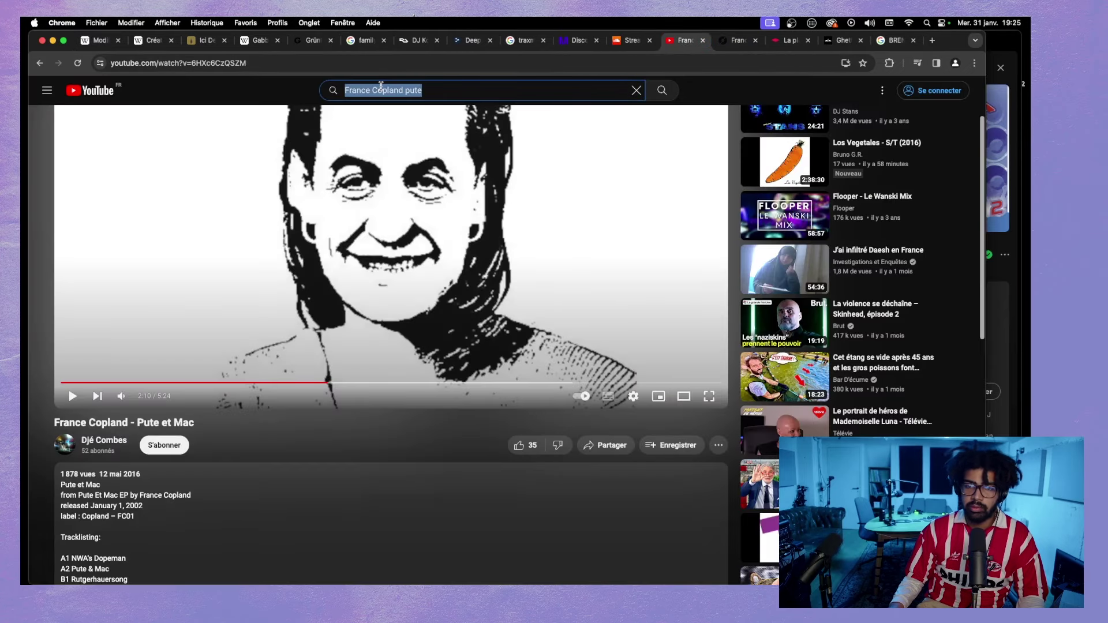
key("BackSpace")
type("p")
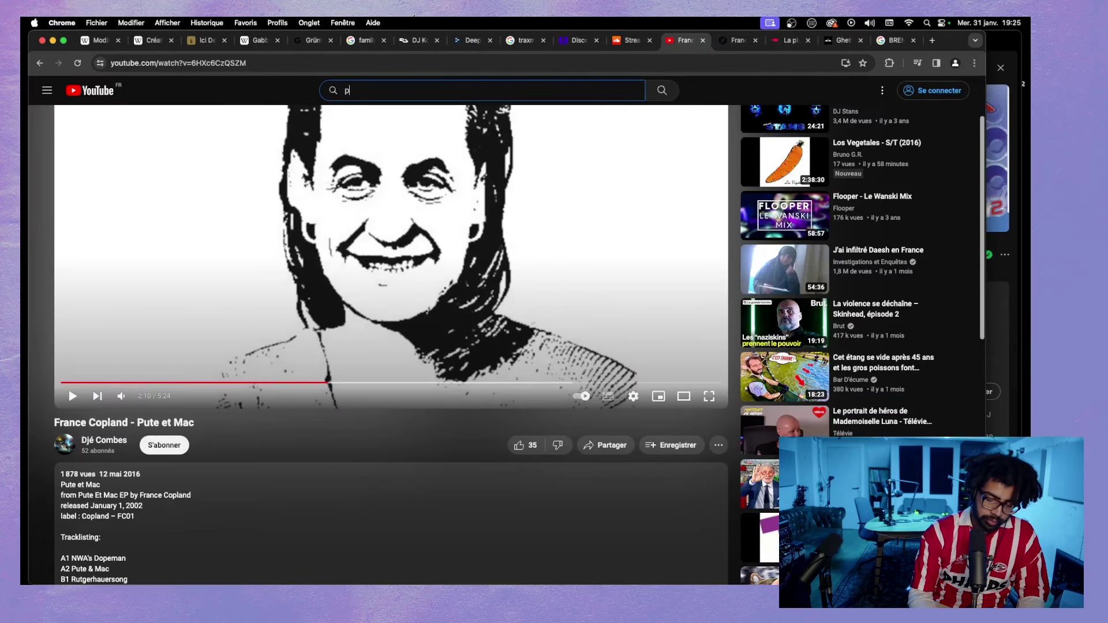
type("artiboi")
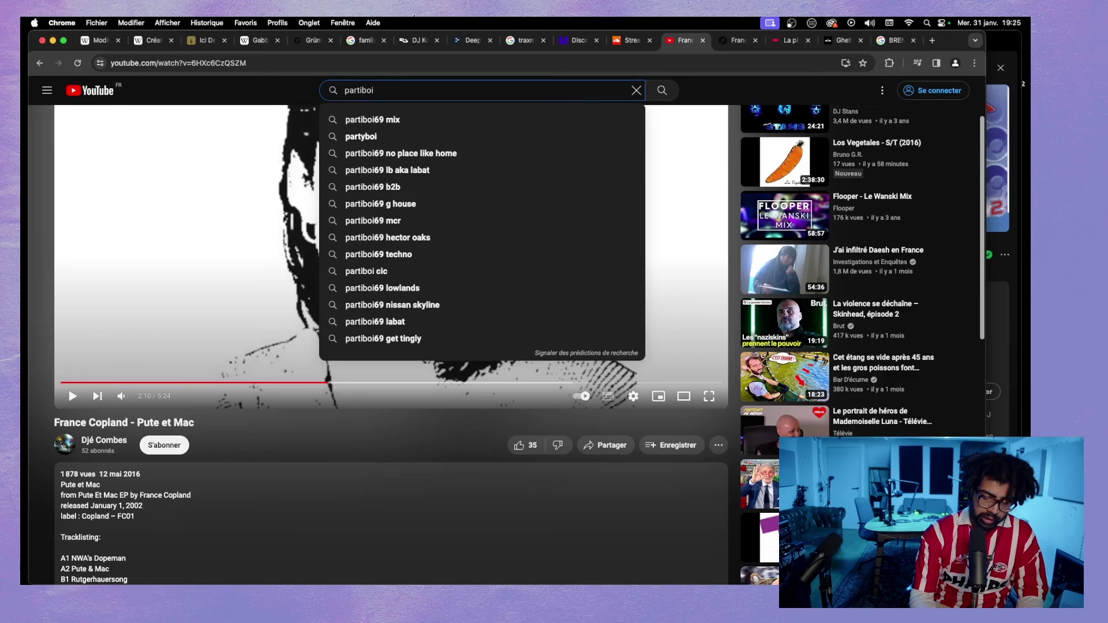
type("69")
key("Return")
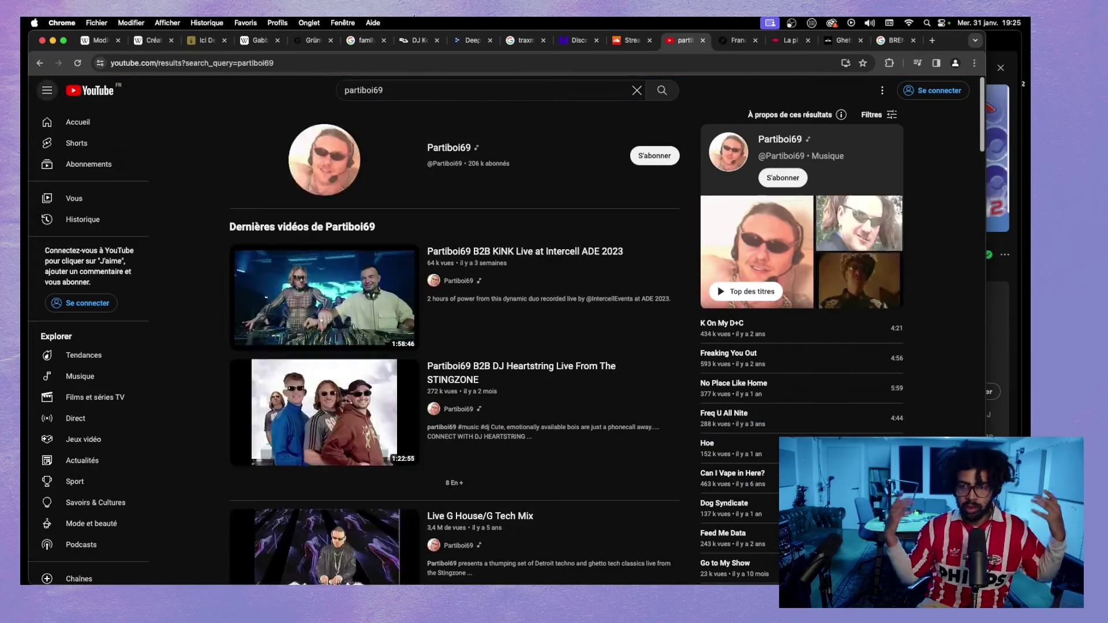
scroll(483, 436, "down", 2)
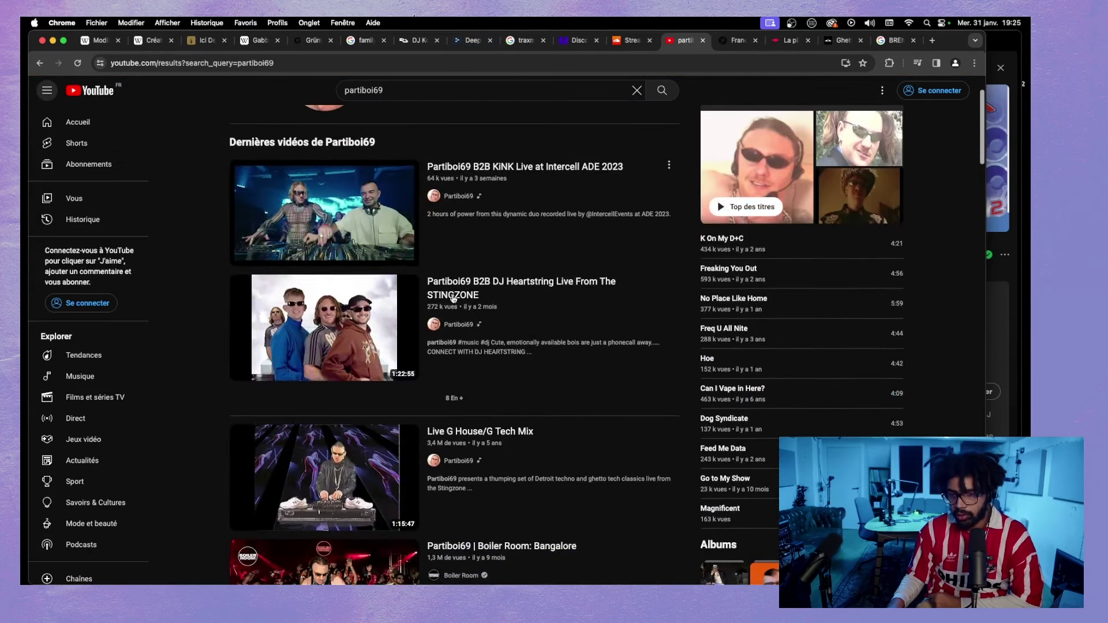
left_click(484, 437)
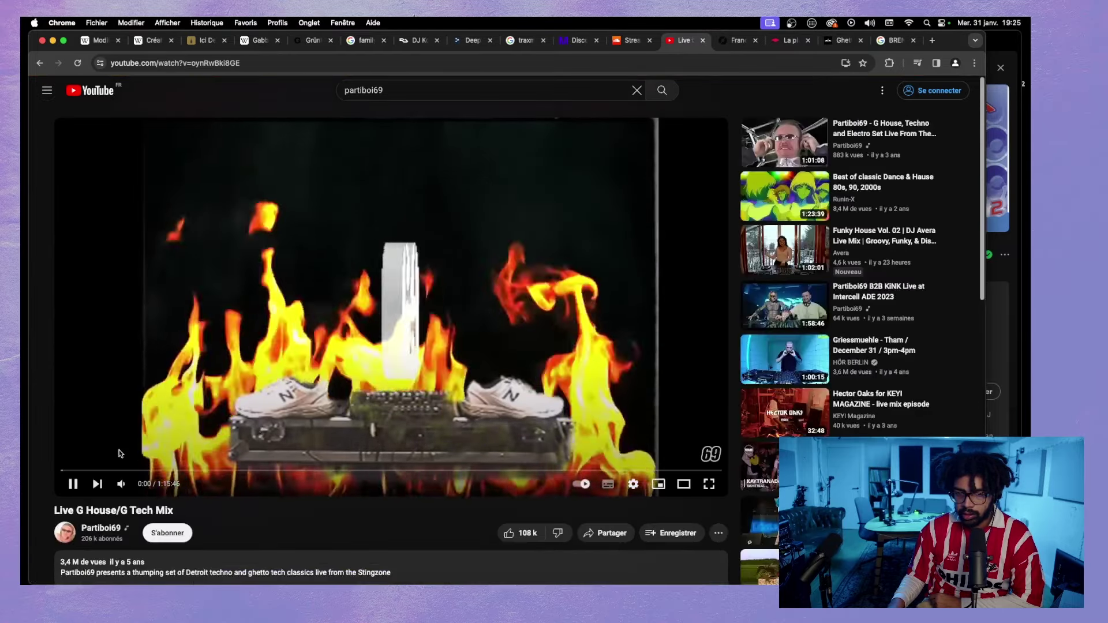
- Skip ahead about one minute in the Live G House/G Tech Mix video and lower its volume
left_click(68, 470)
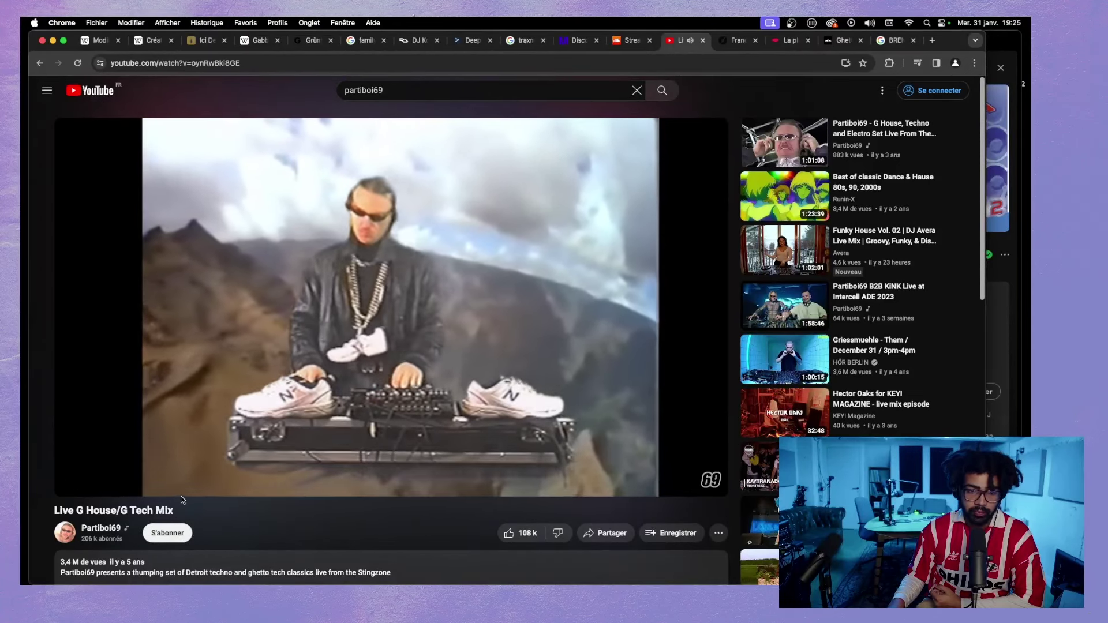
mouse_move(144, 488)
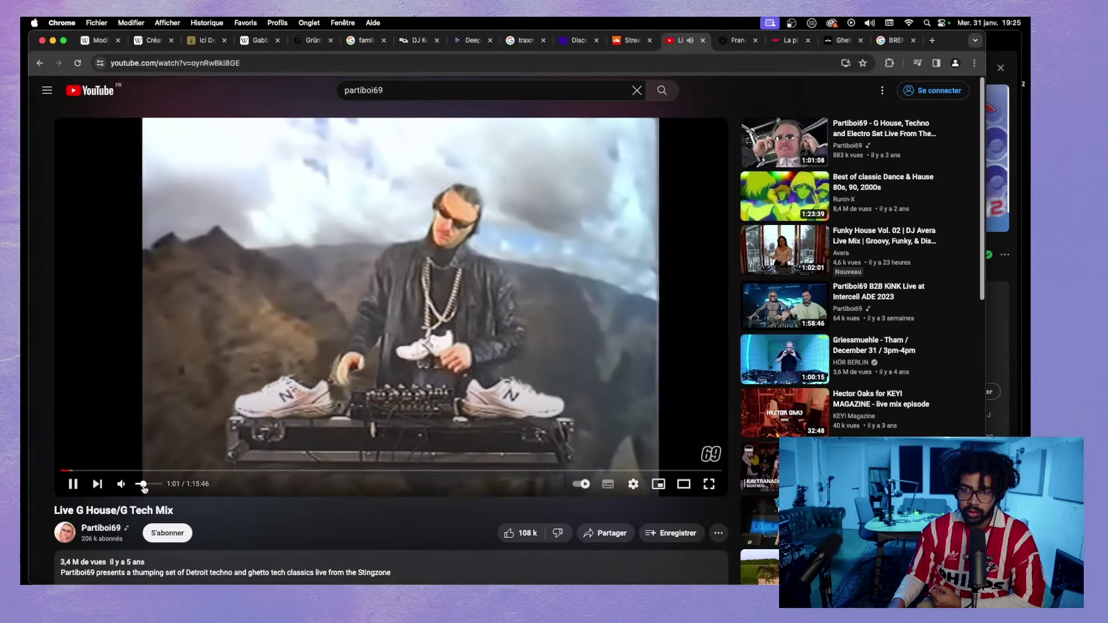
left_click_drag(145, 485, 141, 485)
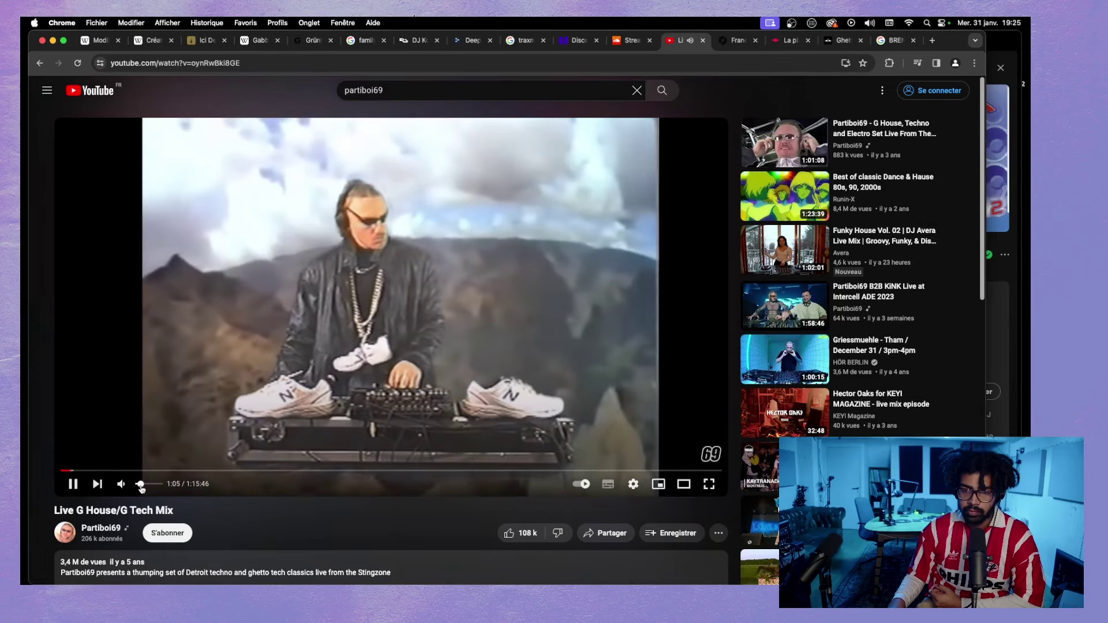
- Expand the video's description and look through the listed music tracks
scroll(235, 500, "down", 3)
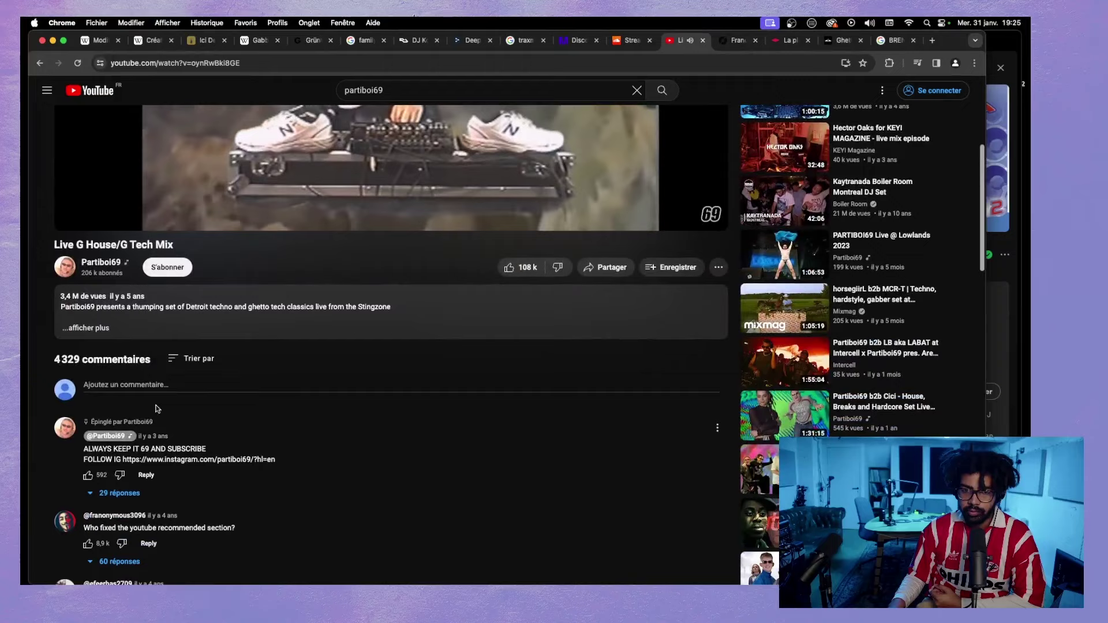
left_click(94, 328)
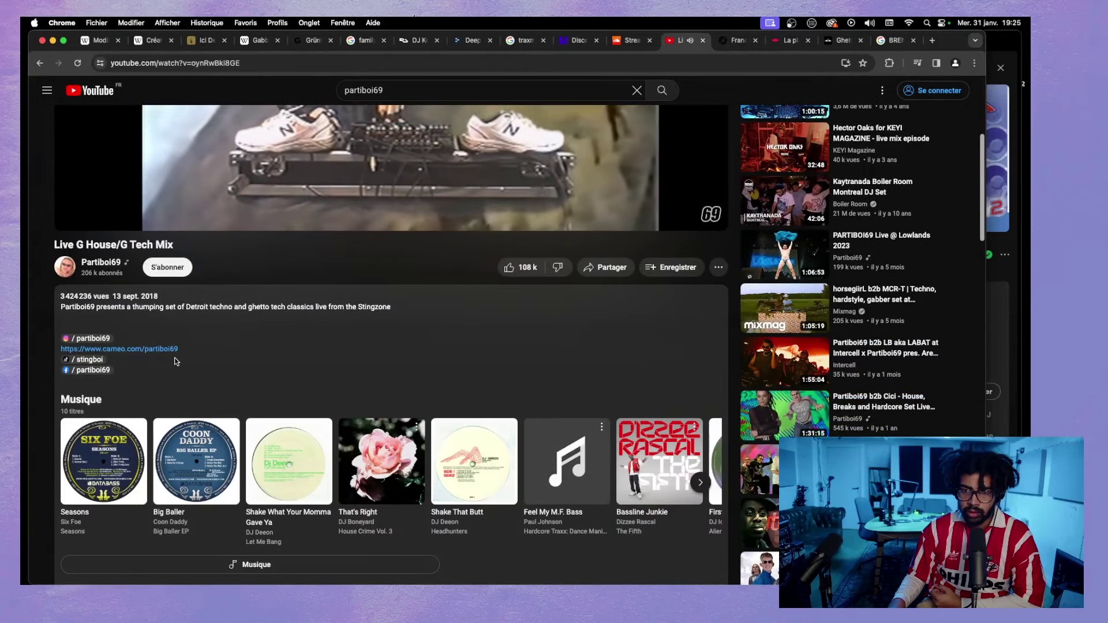
scroll(175, 358, "down", 10)
scroll(176, 358, "up", 15)
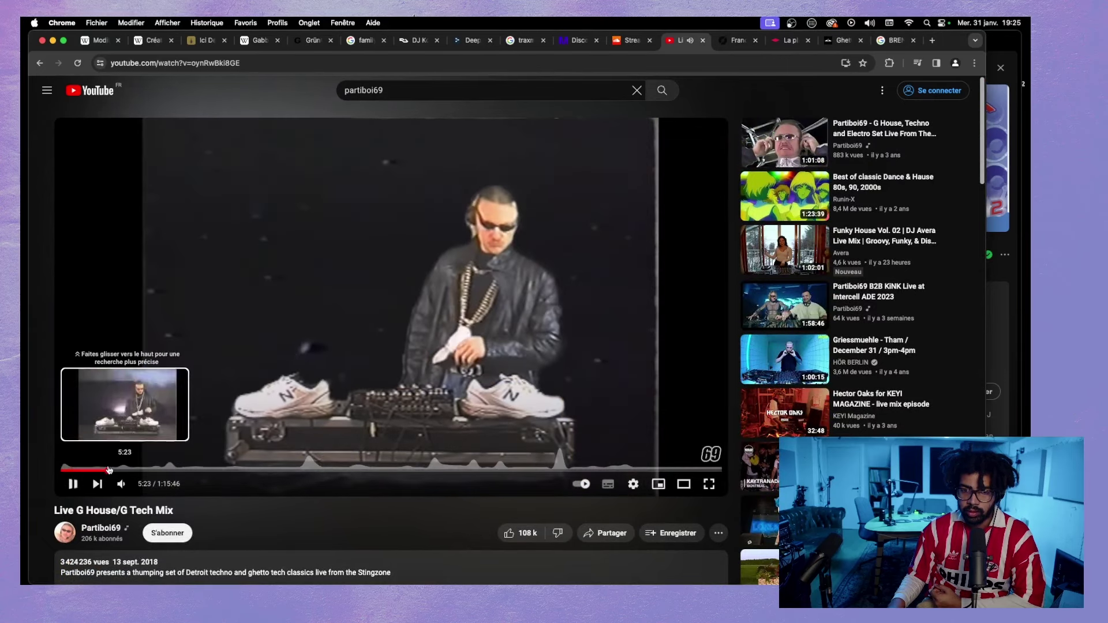
- Sample the mix at 5:23 and 28:01, mute it and pause playback
left_click(109, 469)
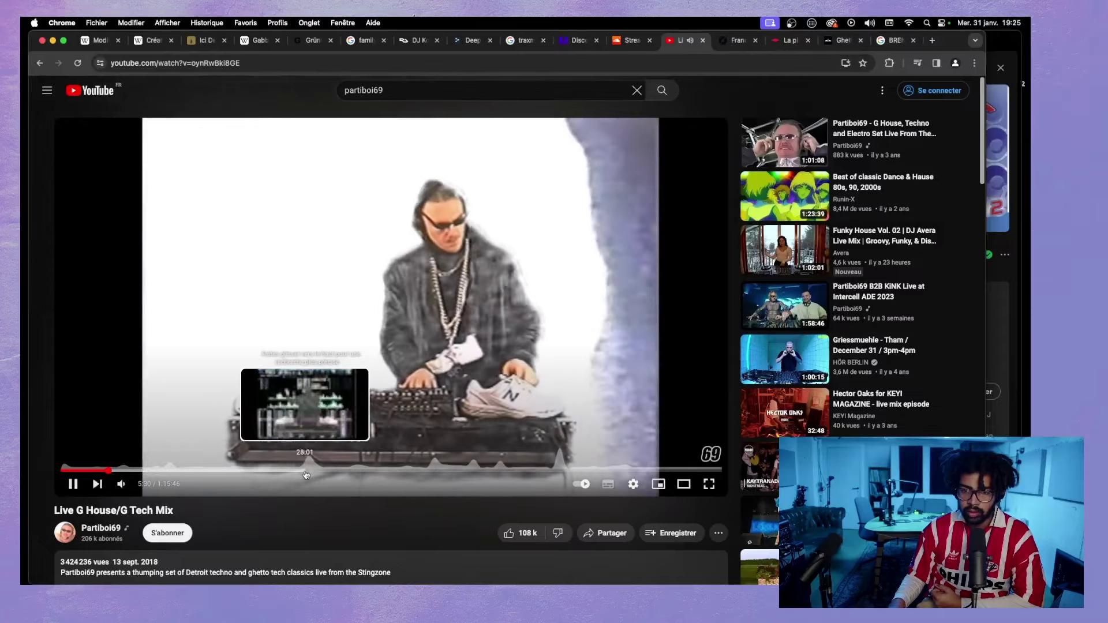
left_click(306, 473)
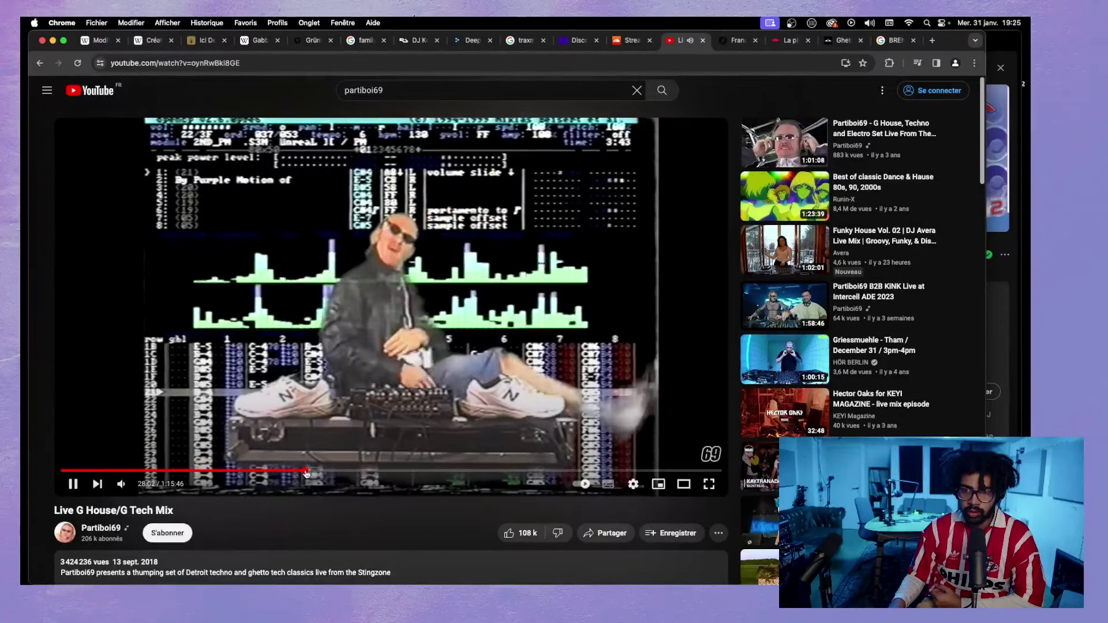
mouse_move(142, 488)
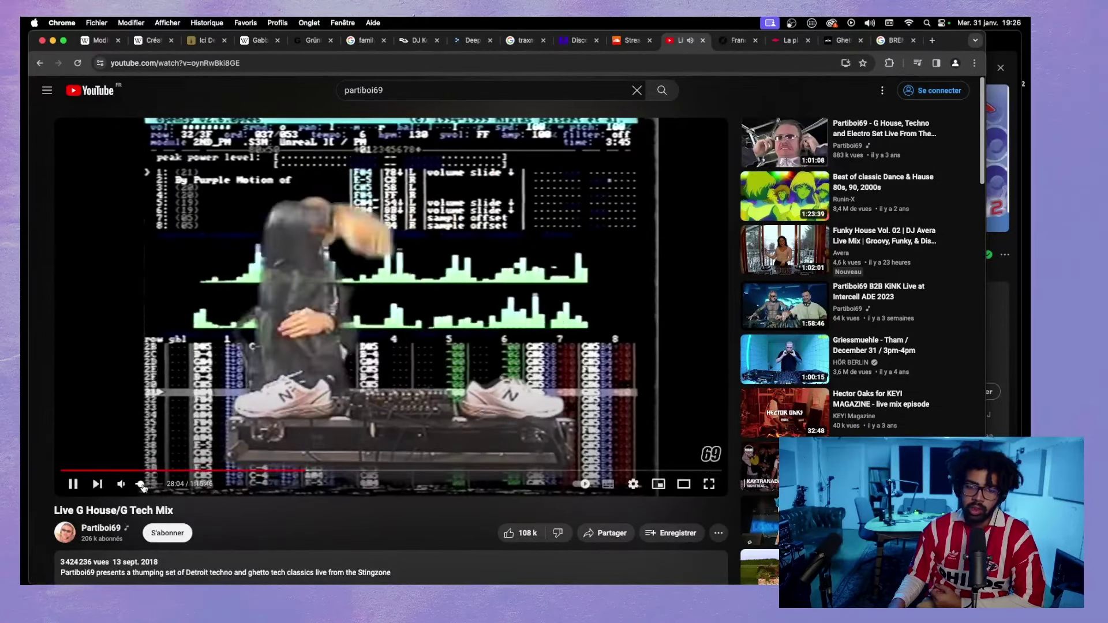
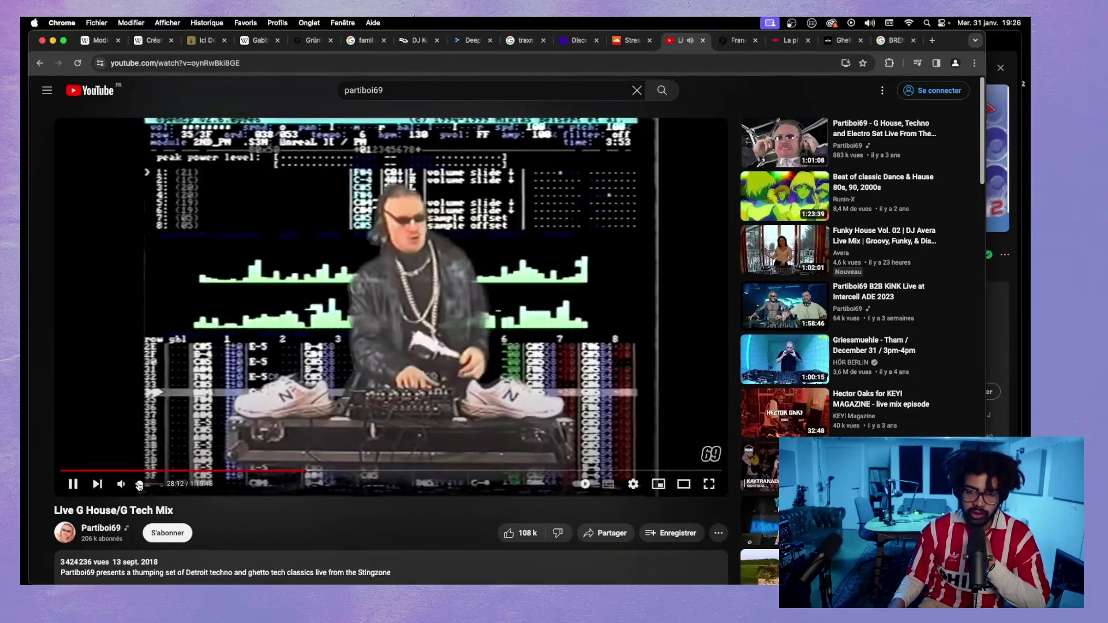
left_click_drag(140, 486, 134, 486)
left_click(73, 484)
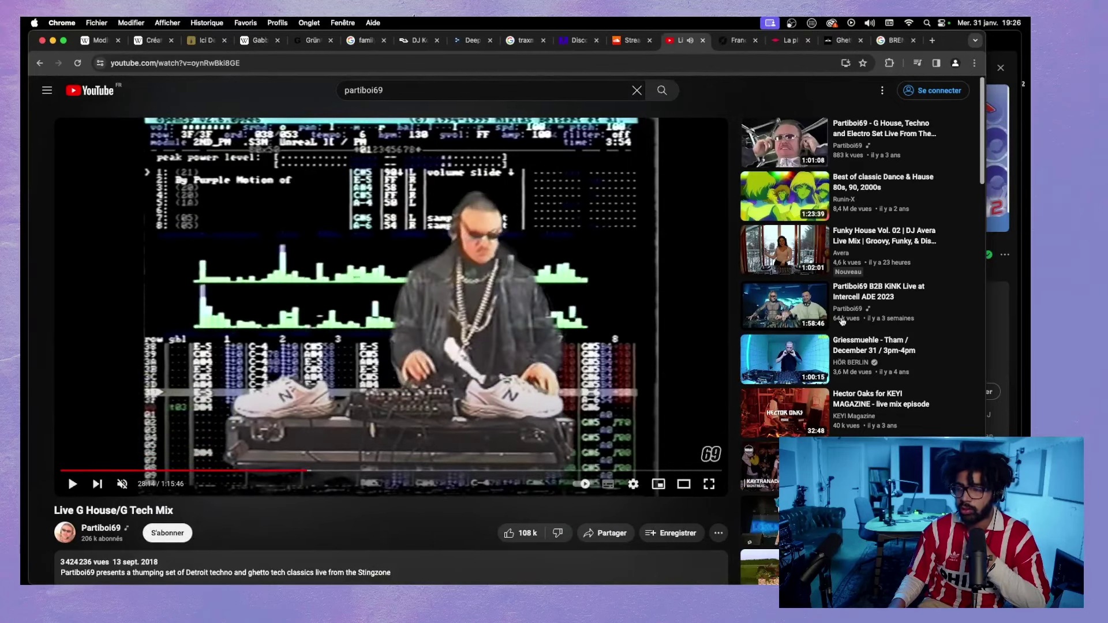
- Switch to Spotify, open the single Freq U All Nite and go from it to Partiboi69's artist page
left_click(1002, 173)
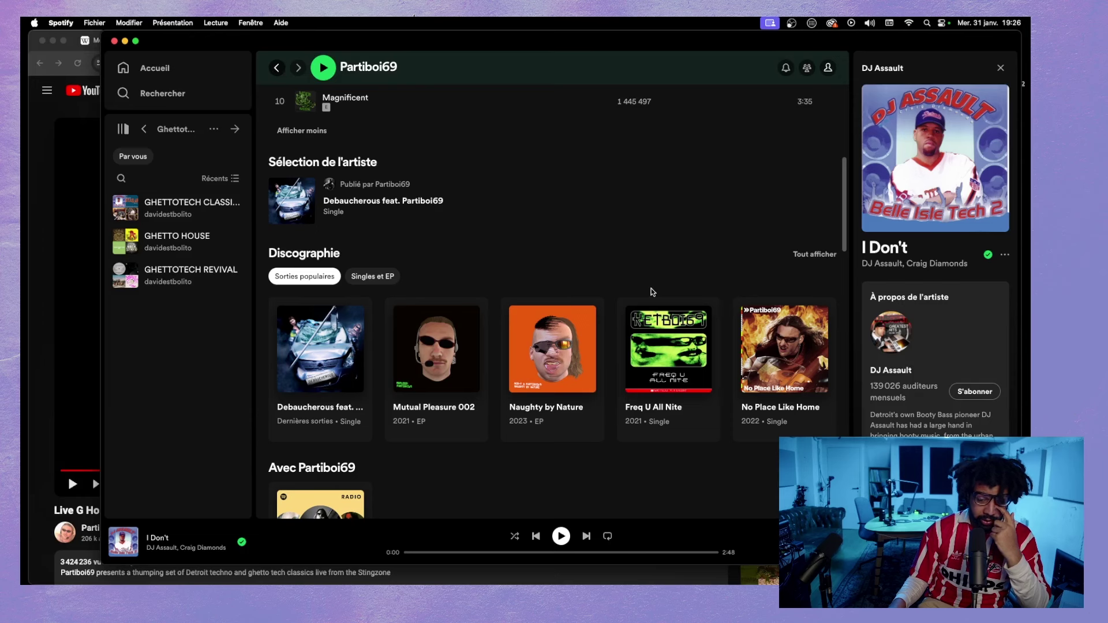
left_click(663, 347)
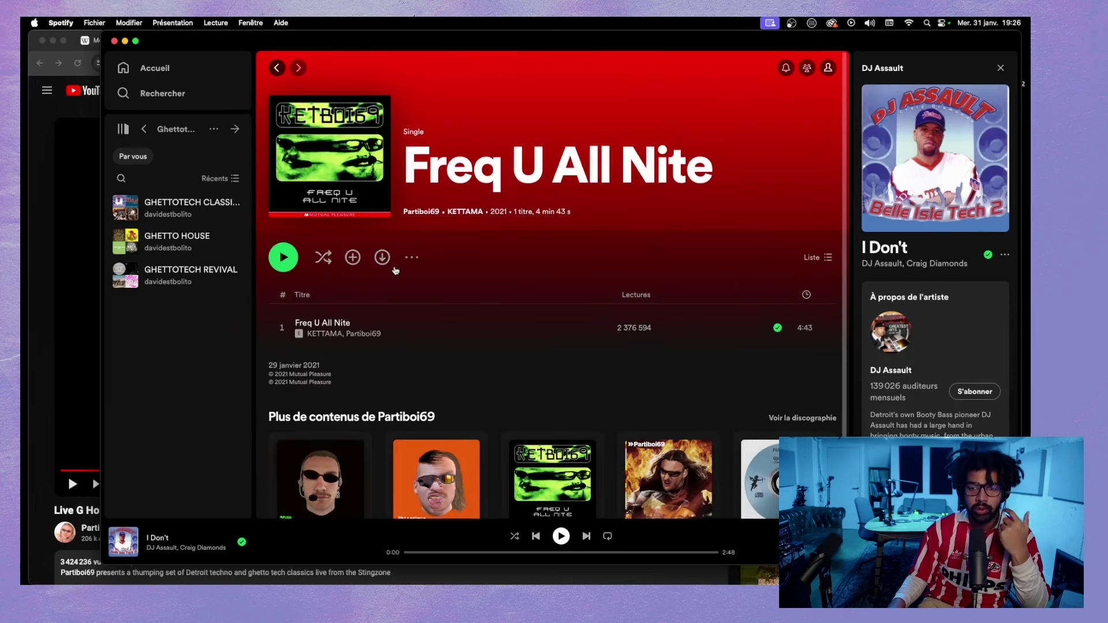
left_click(429, 211)
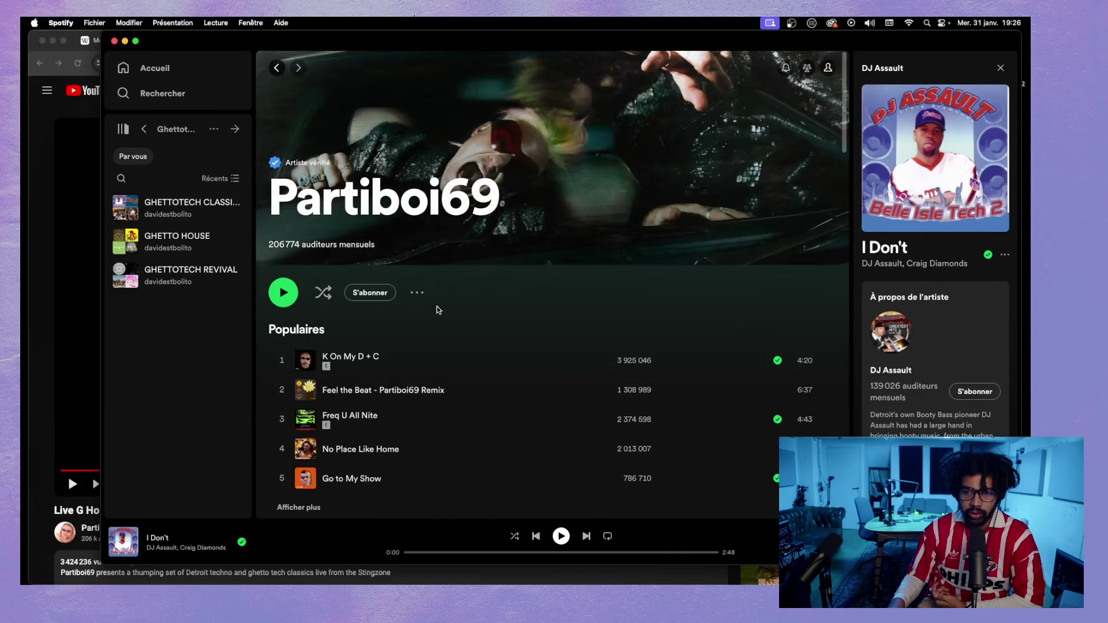
- Show all ten popular tracks by Partiboi69 and look through them and the artist page
scroll(436, 310, "down", 2)
left_click(298, 411)
scroll(433, 352, "down", 5)
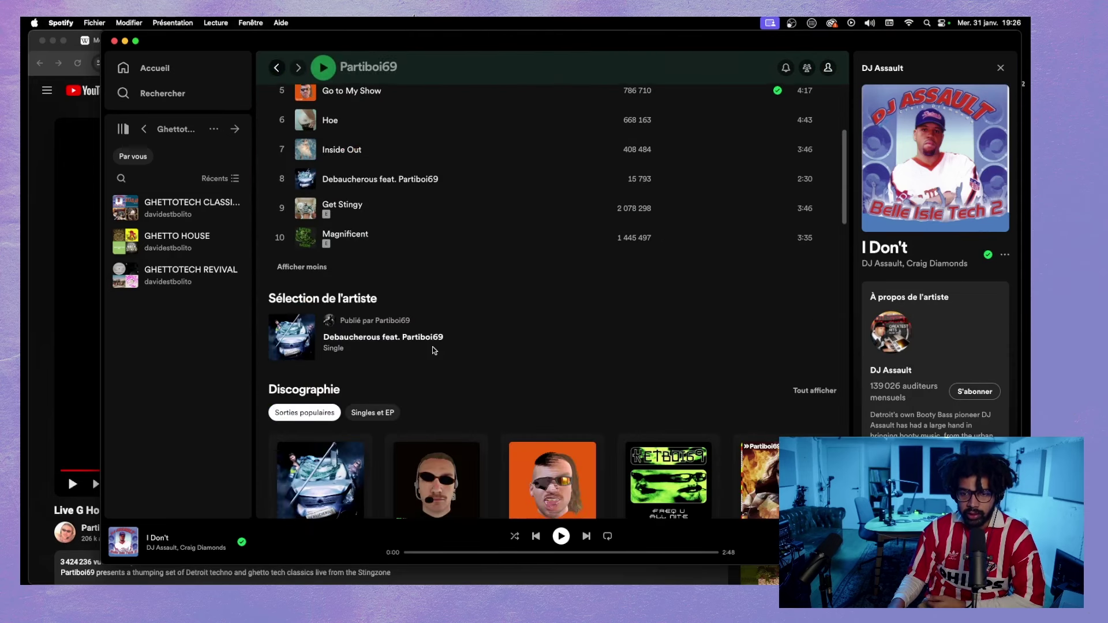
scroll(365, 299, "up", 3)
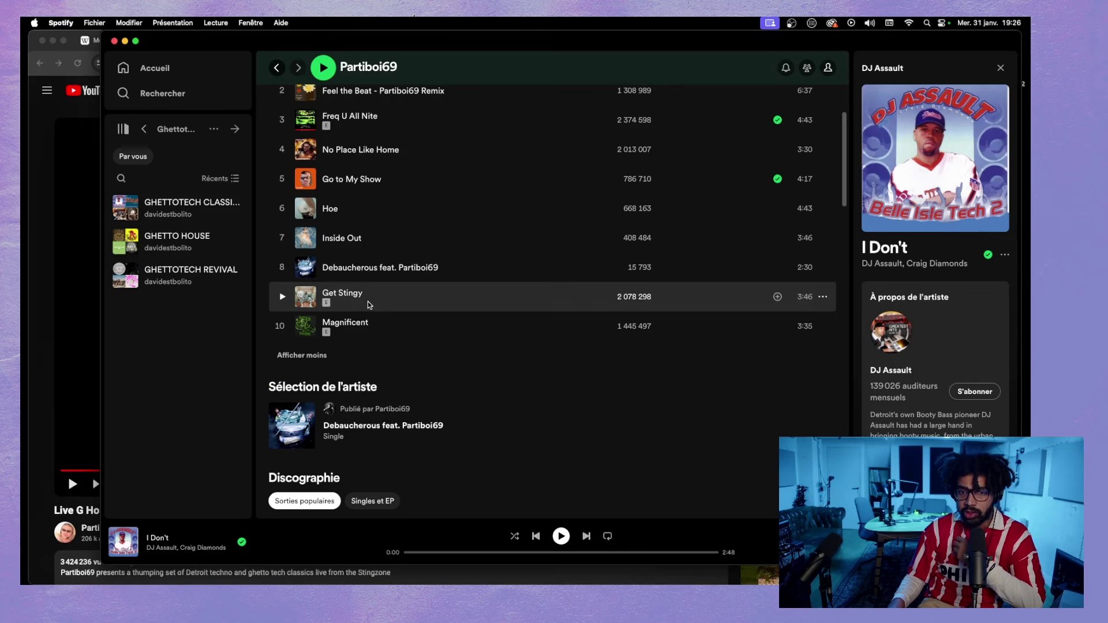
scroll(368, 303, "up", 4)
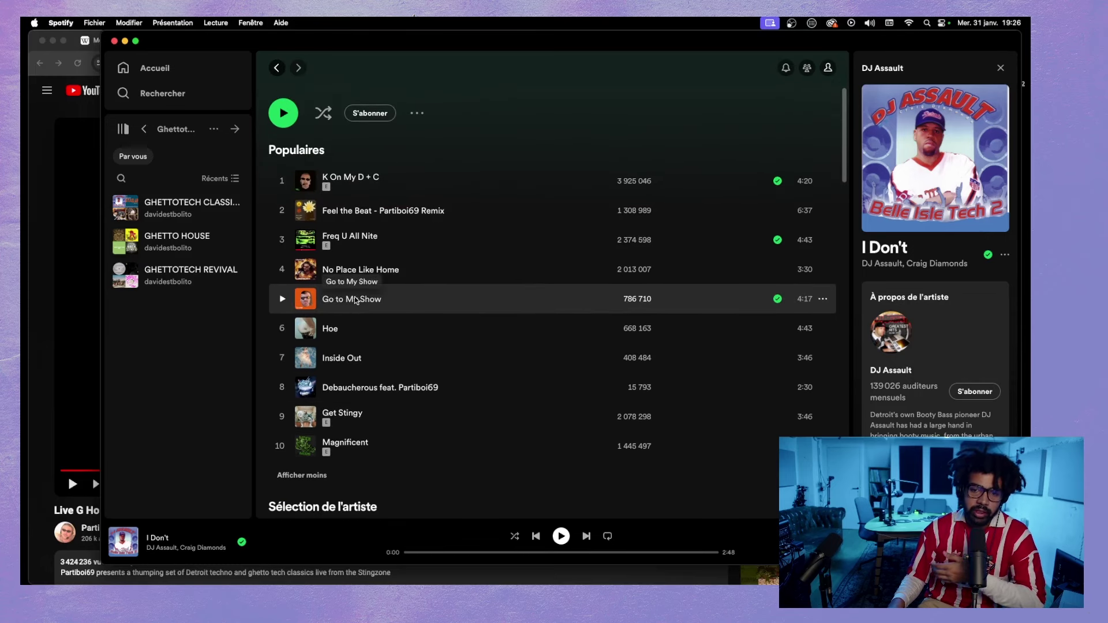
scroll(354, 301, "down", 10)
scroll(357, 302, "up", 12)
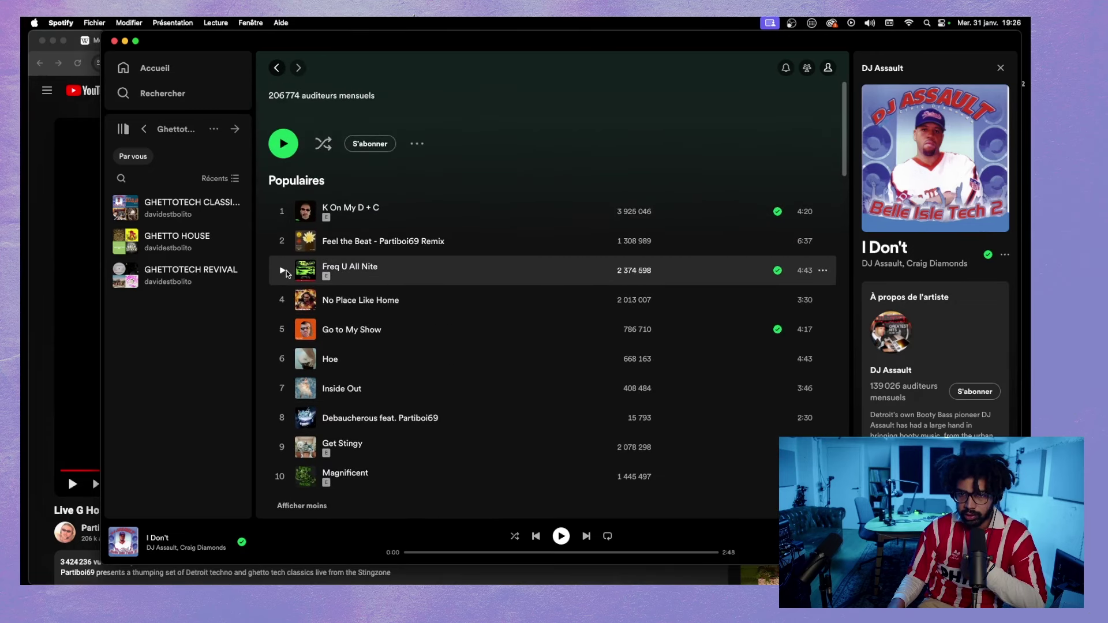
- Play the track K On My D + C, skip to about 0:37 and pause it
left_click(283, 212)
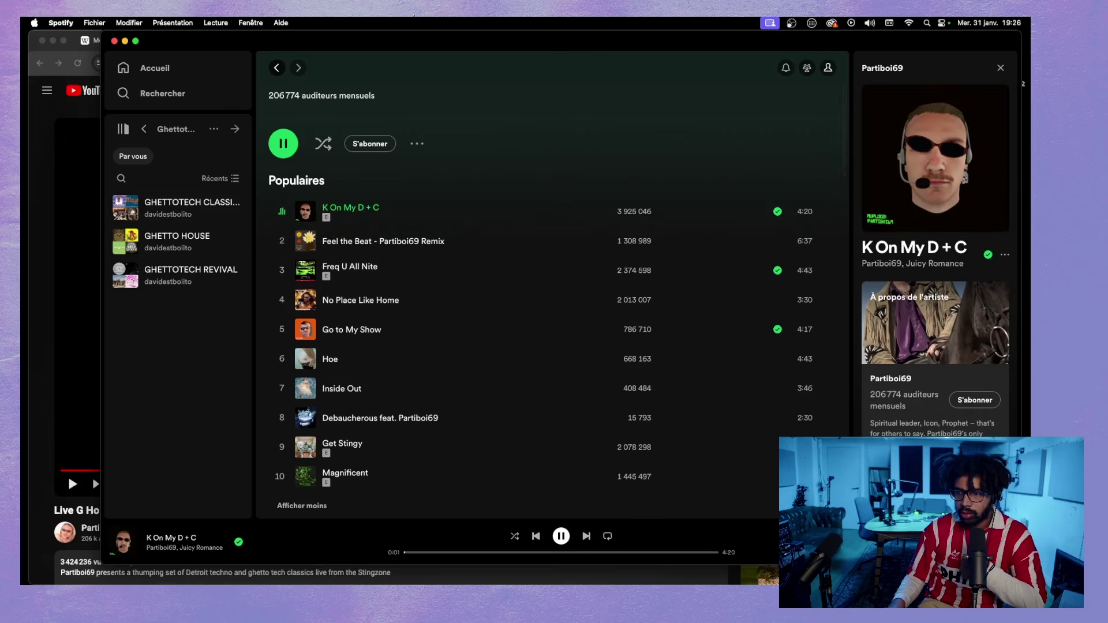
left_click(448, 552)
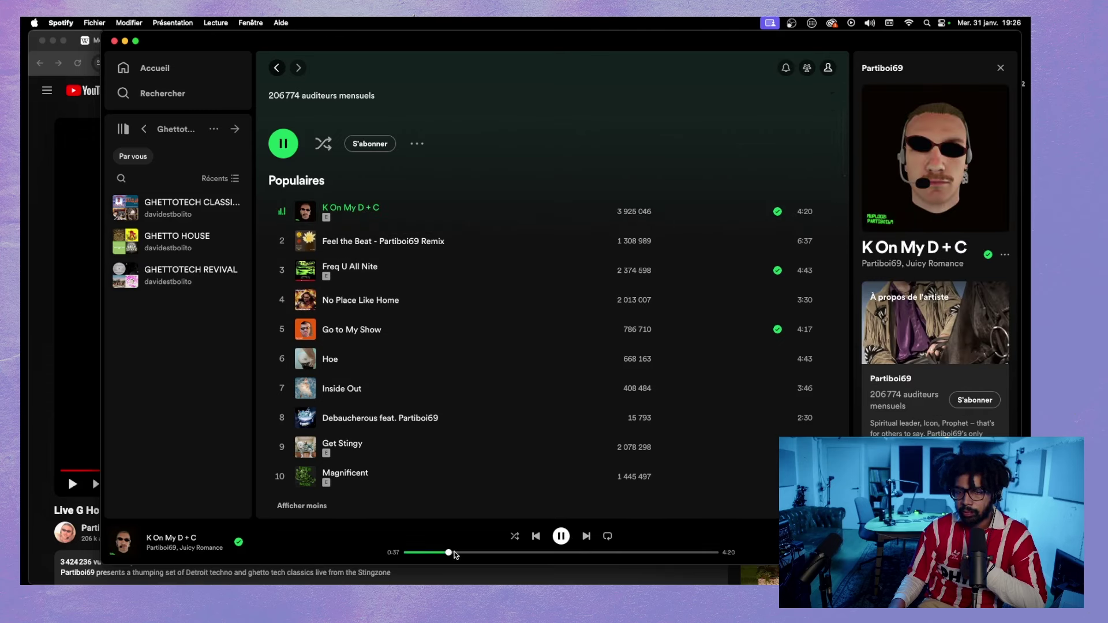
left_click(565, 537)
- Search Spotify for "dog partiboi" and play the track Dog Syndicate
left_click(168, 99)
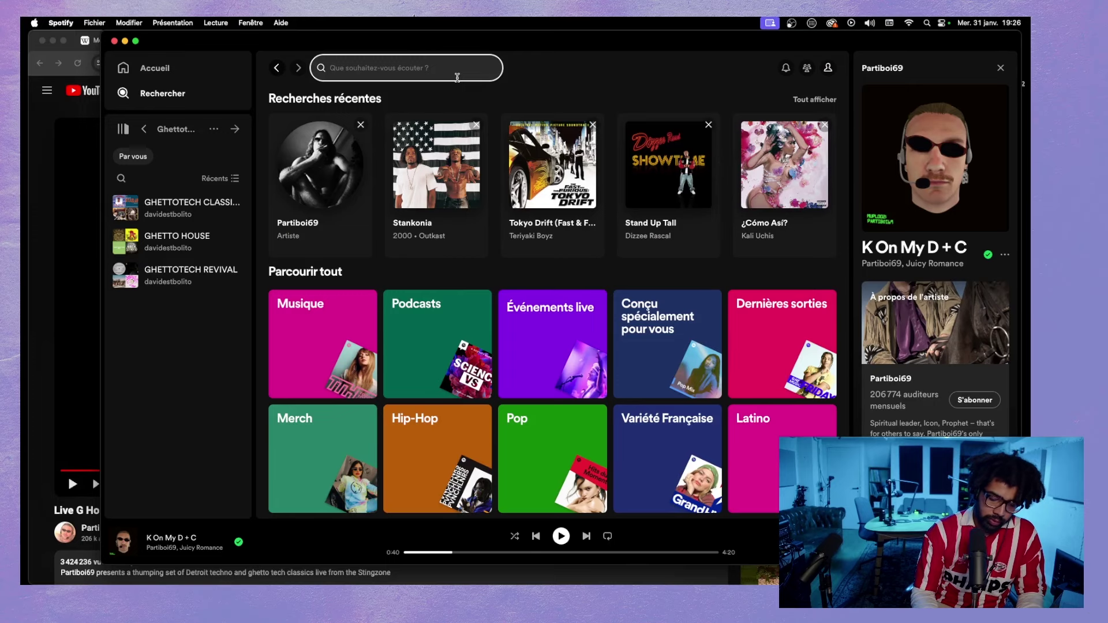
type("dog pa")
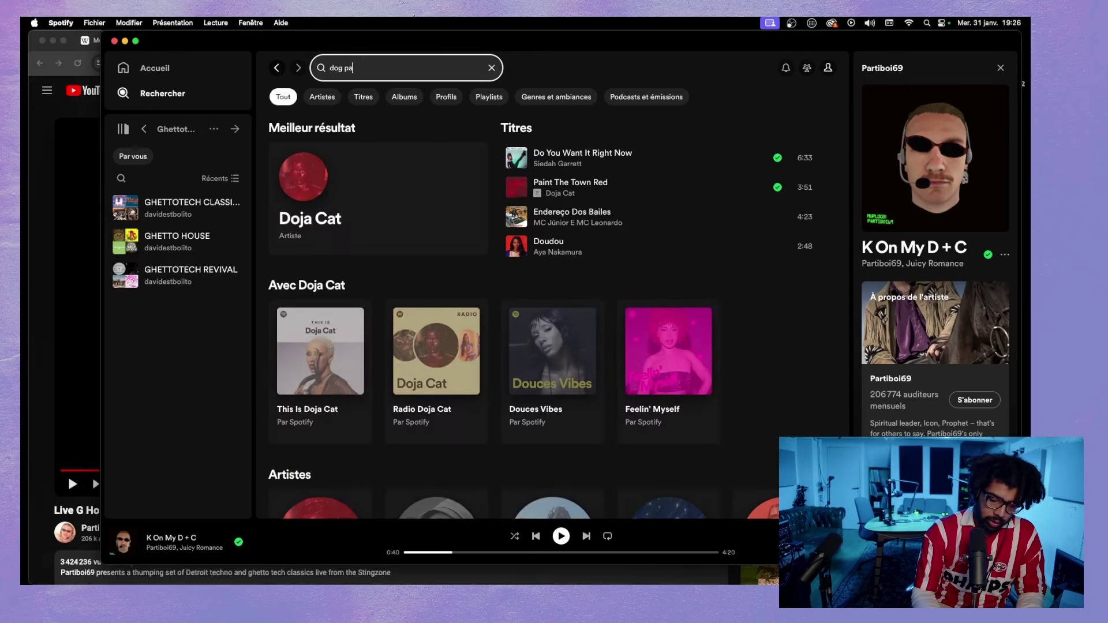
type("rtiboi")
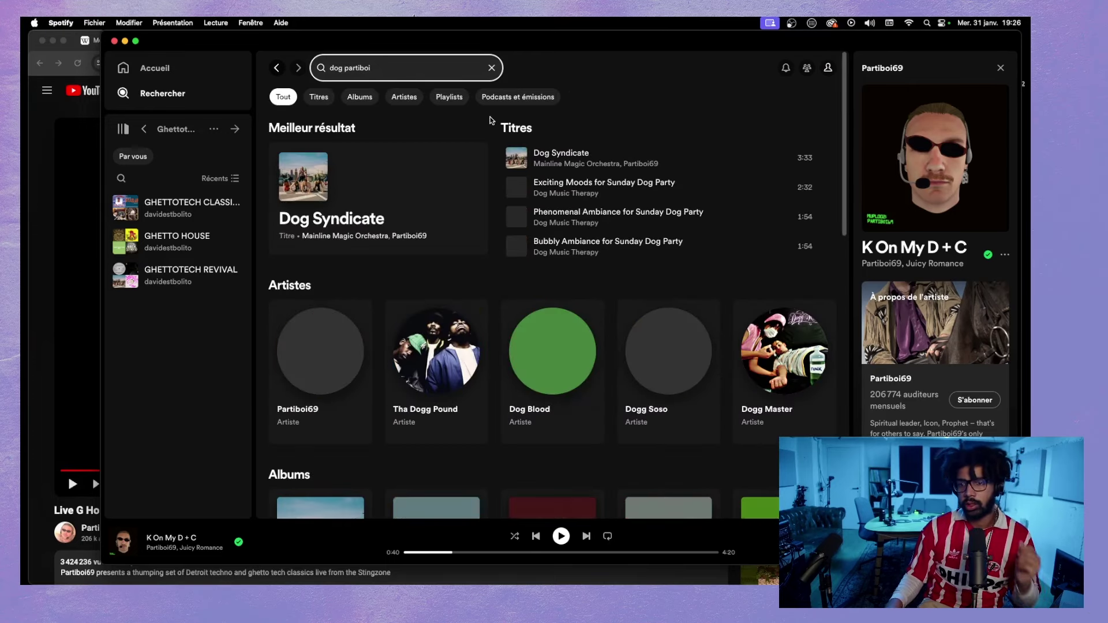
left_click(519, 157)
left_click(518, 157)
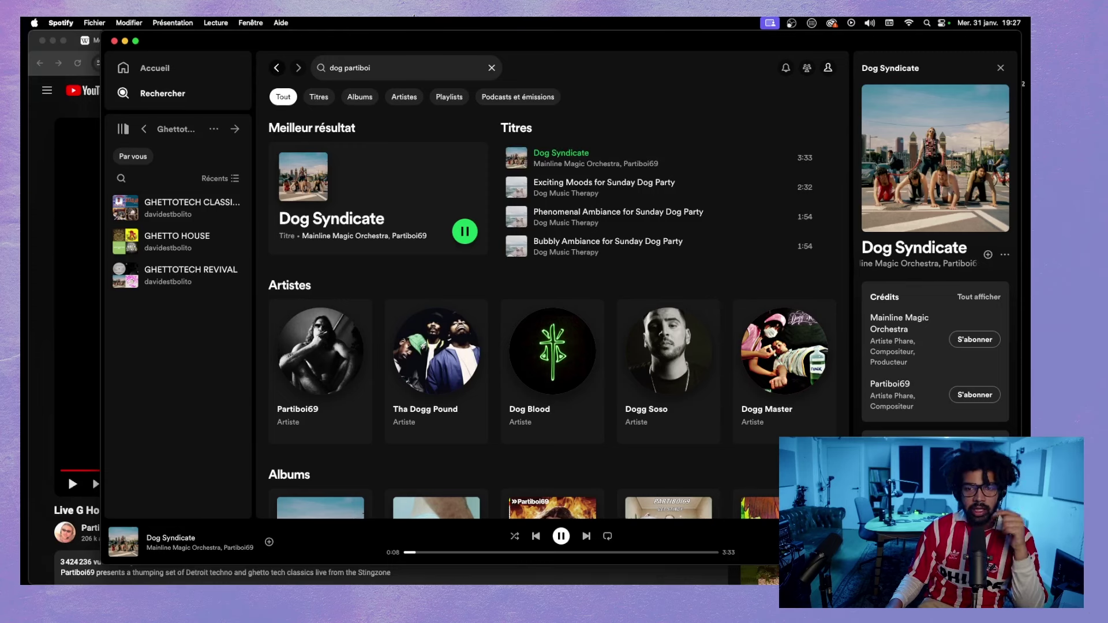
- Return to Wikipedia in Chrome and publish the edits, adding the summary "Declin de la gghettotech, Précisions sur la scène française et sur les paroles"
left_click(46, 128)
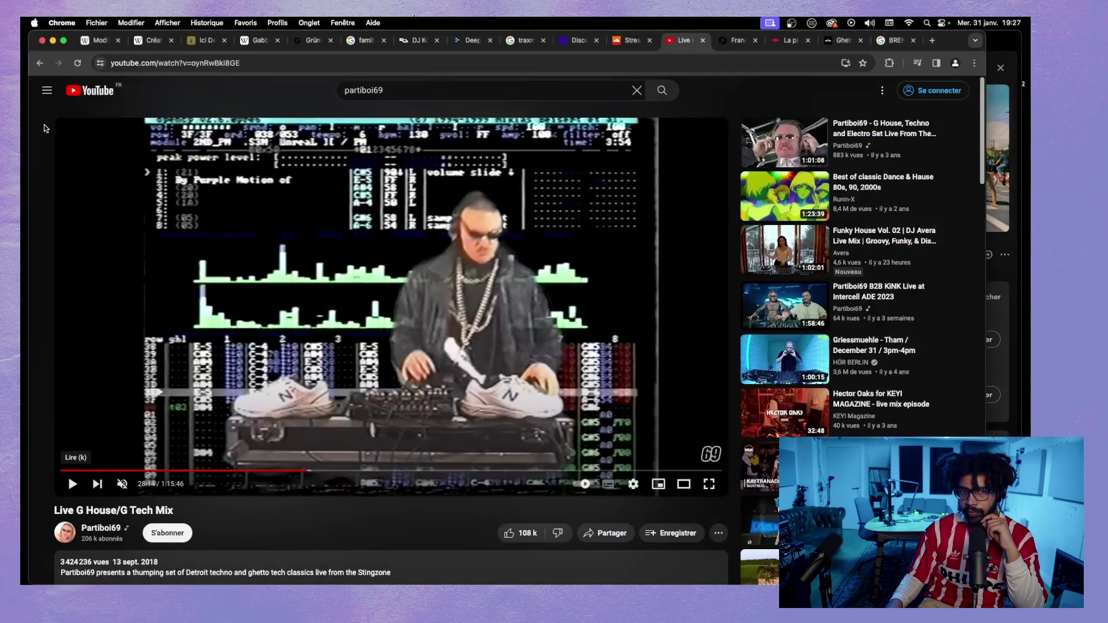
key("super+1")
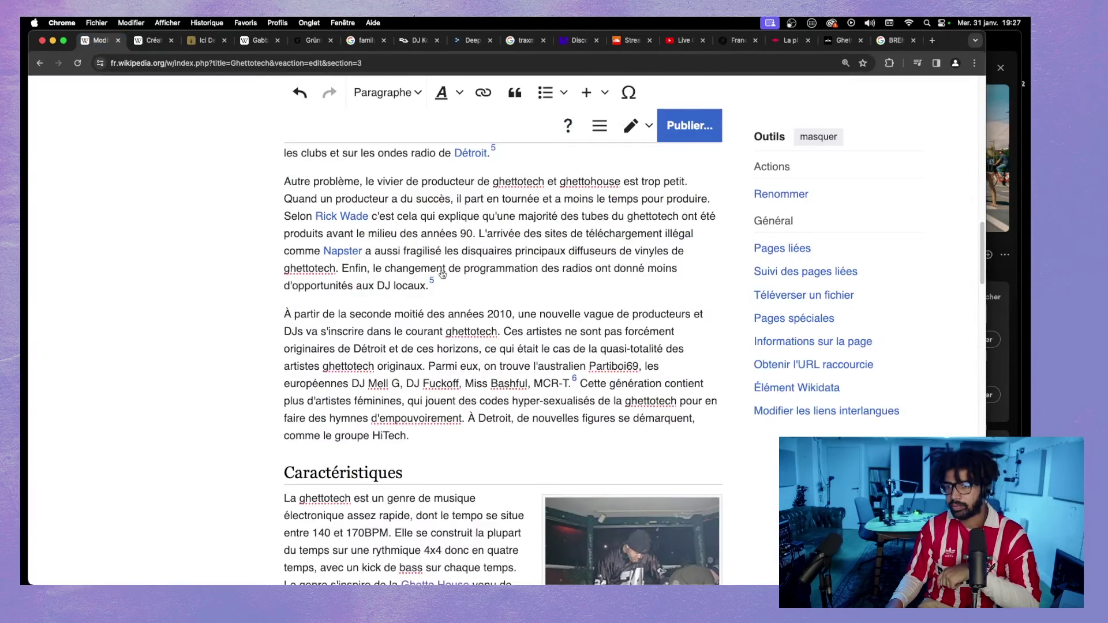
left_click(690, 127)
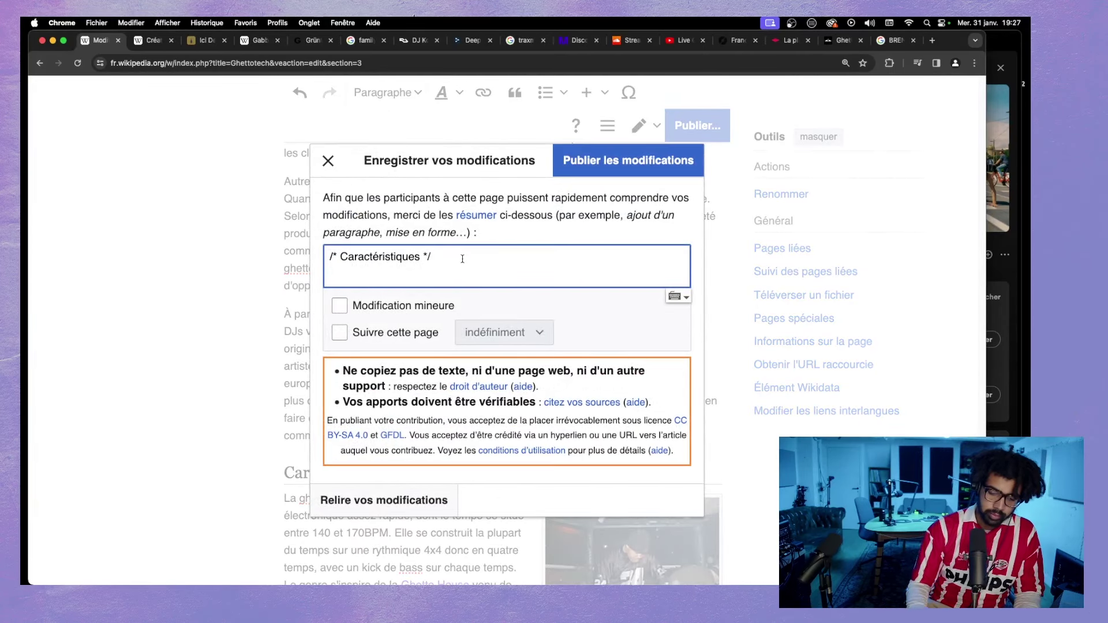
type("Declin de la gghe")
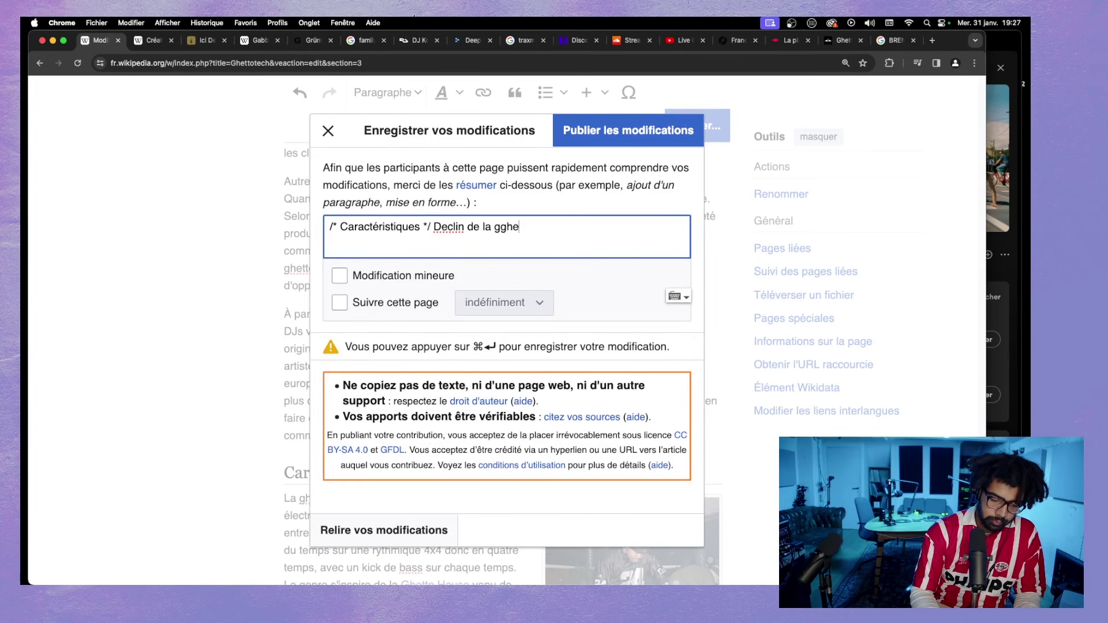
type("ttotech, Précisions s")
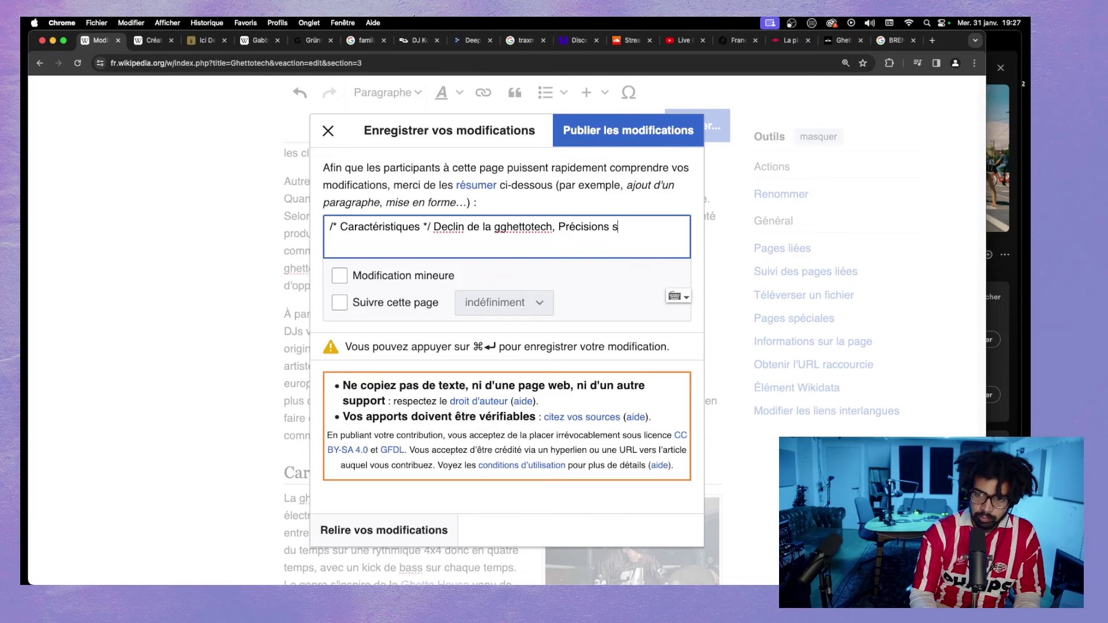
type("ur la scène française e")
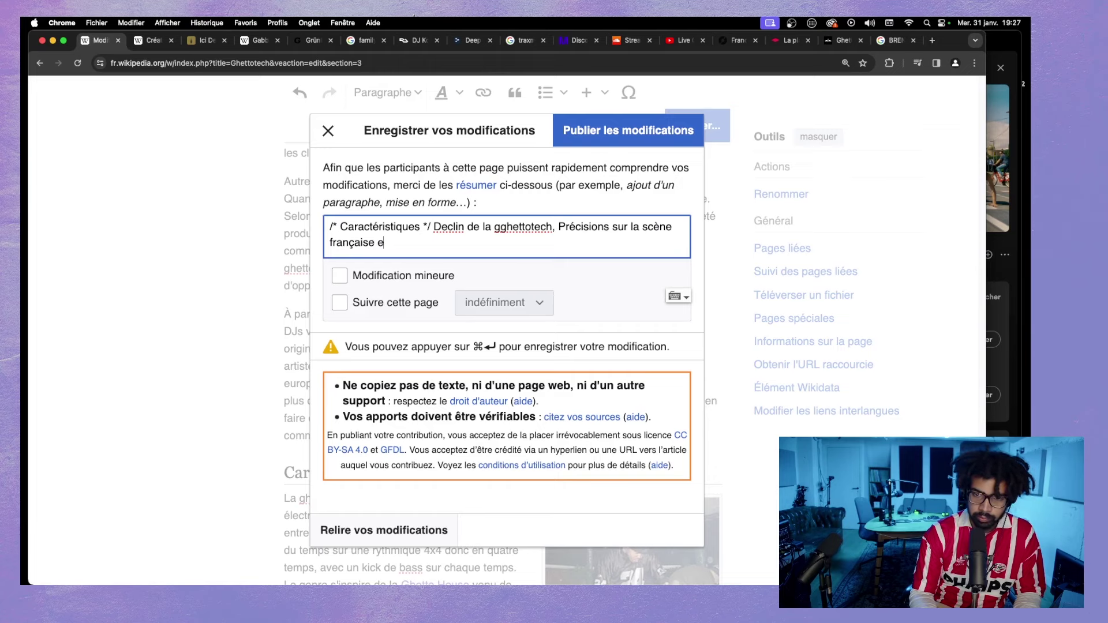
type("t sur les paro")
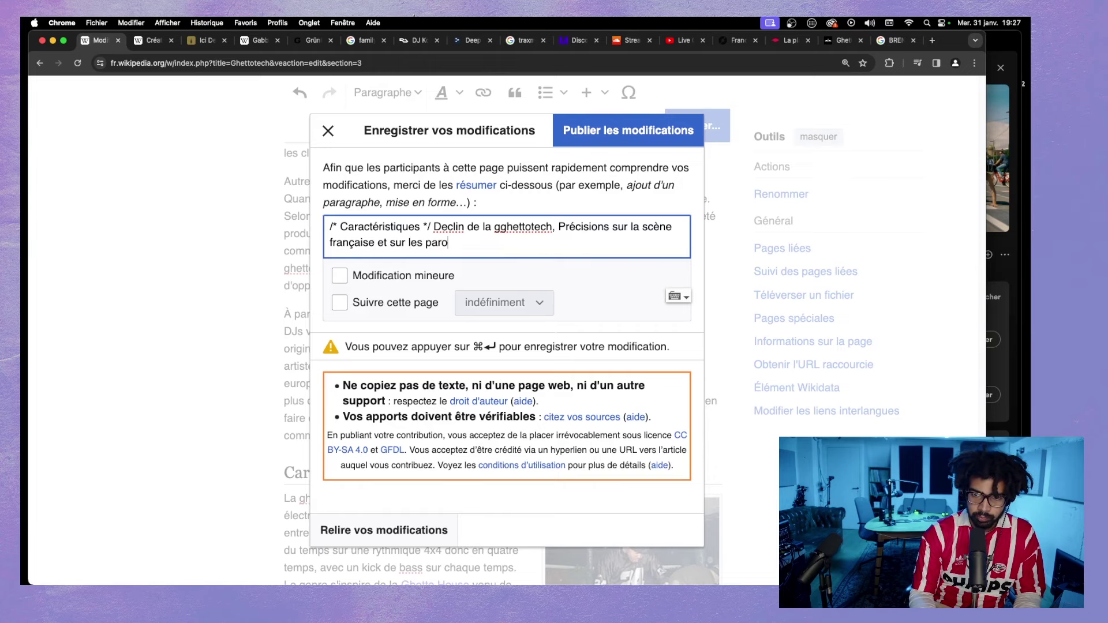
type("les")
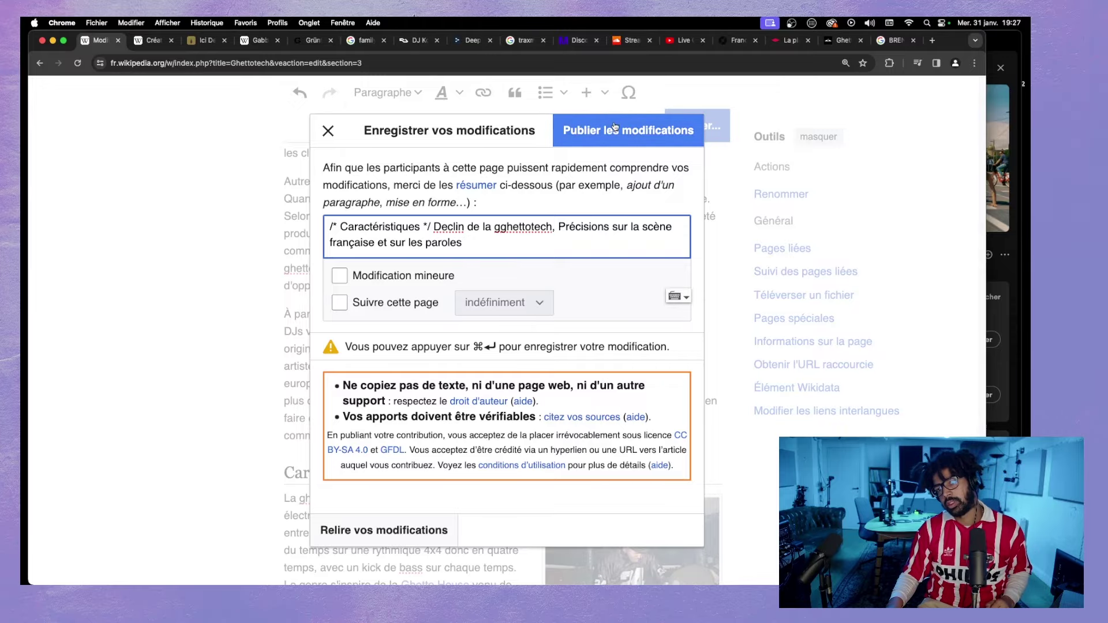
left_click(616, 126)
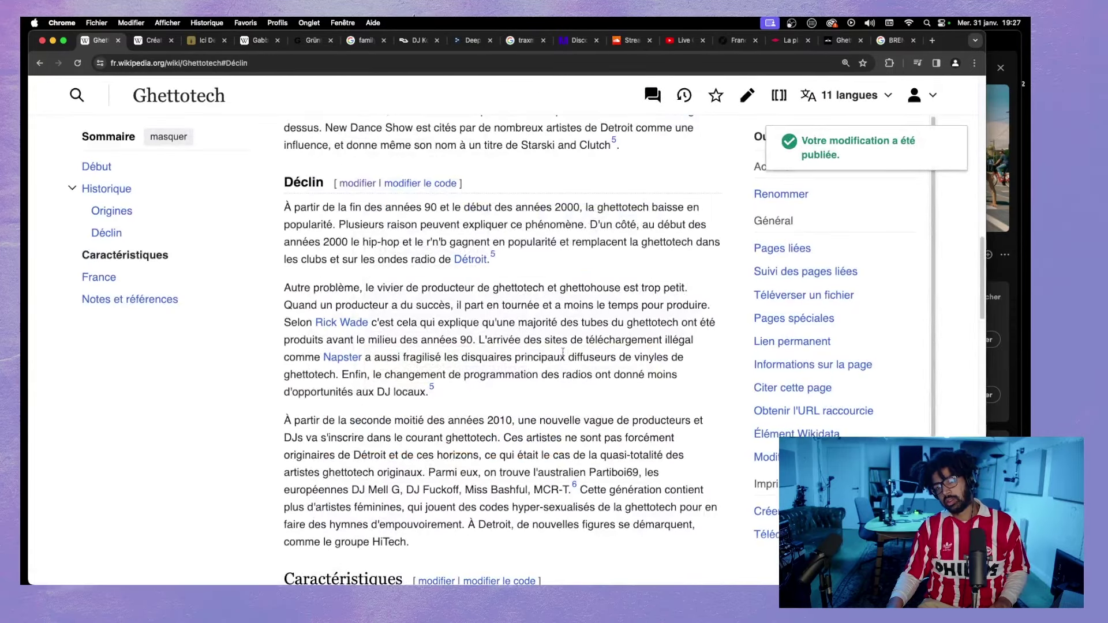
- Look over the Déclin section of the published Ghettotech article
scroll(501, 390, "down", 5)
scroll(502, 390, "up", 3)
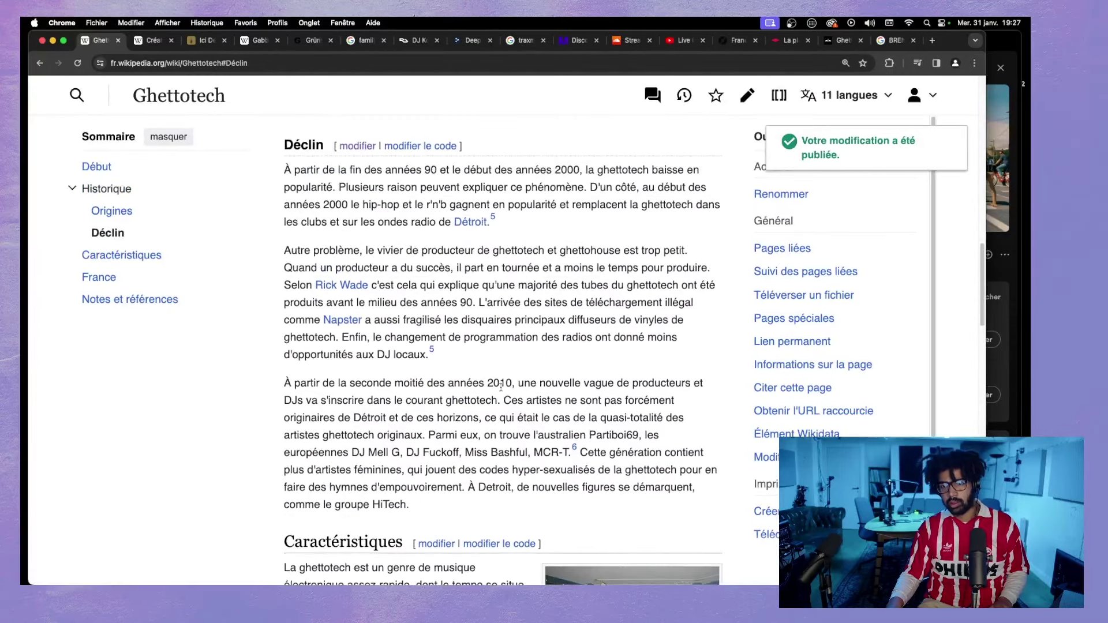
scroll(471, 352, "up", 2)
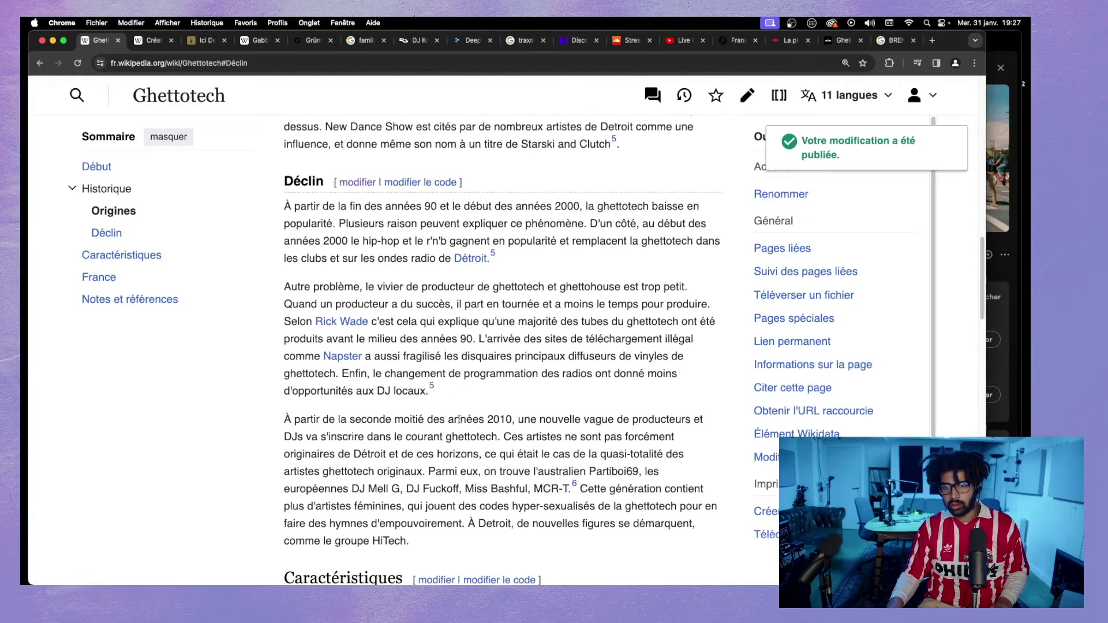
- Edit the Déclin section and insert the Sous-titre 1 subheading "Renouveau" above the paragraph on the second half of the 2010s
left_click(357, 182)
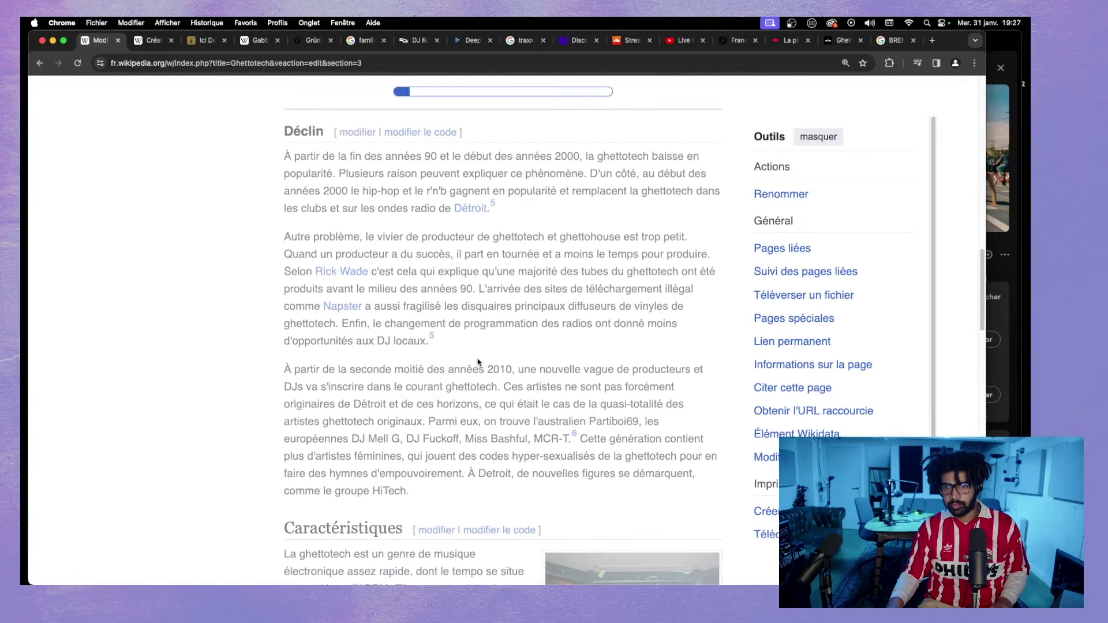
left_click(447, 367)
key("Return")
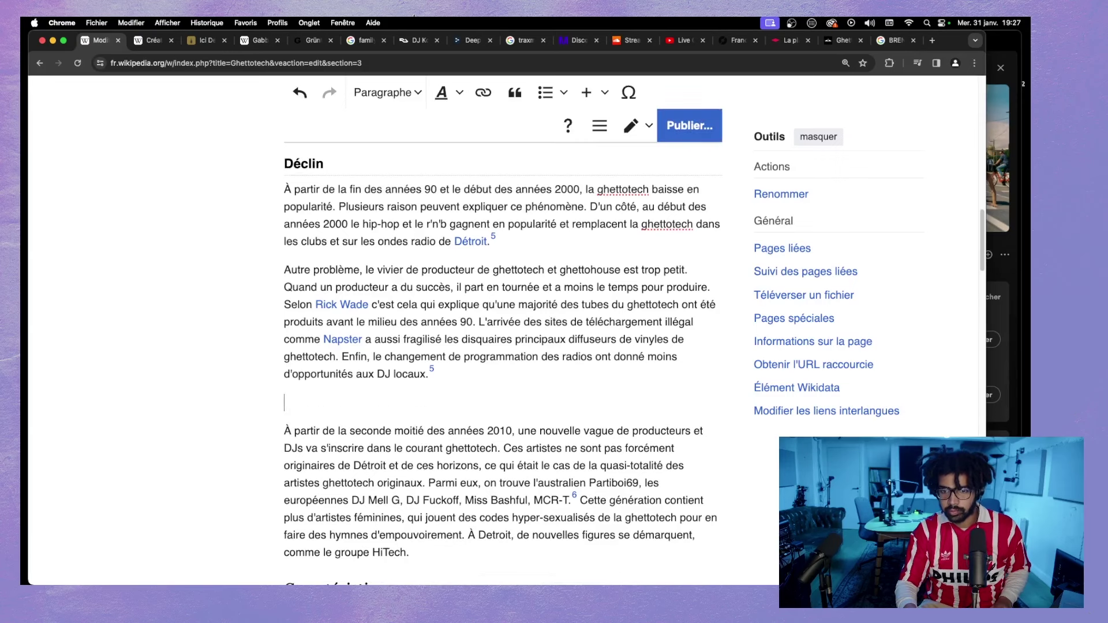
left_click(407, 98)
left_click(410, 198)
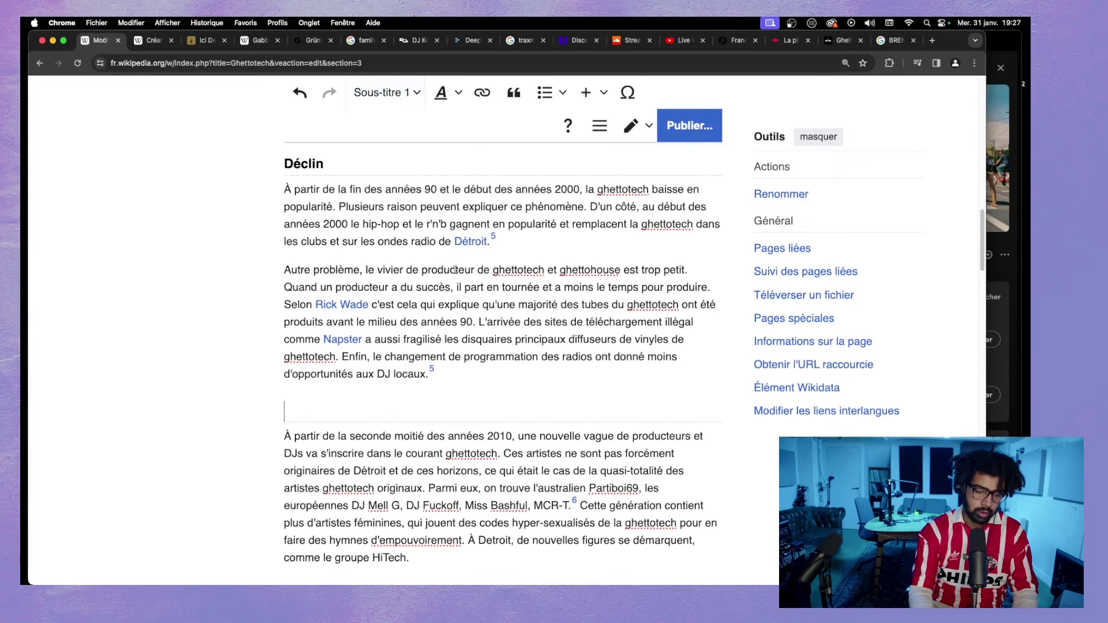
type("Renouveau")
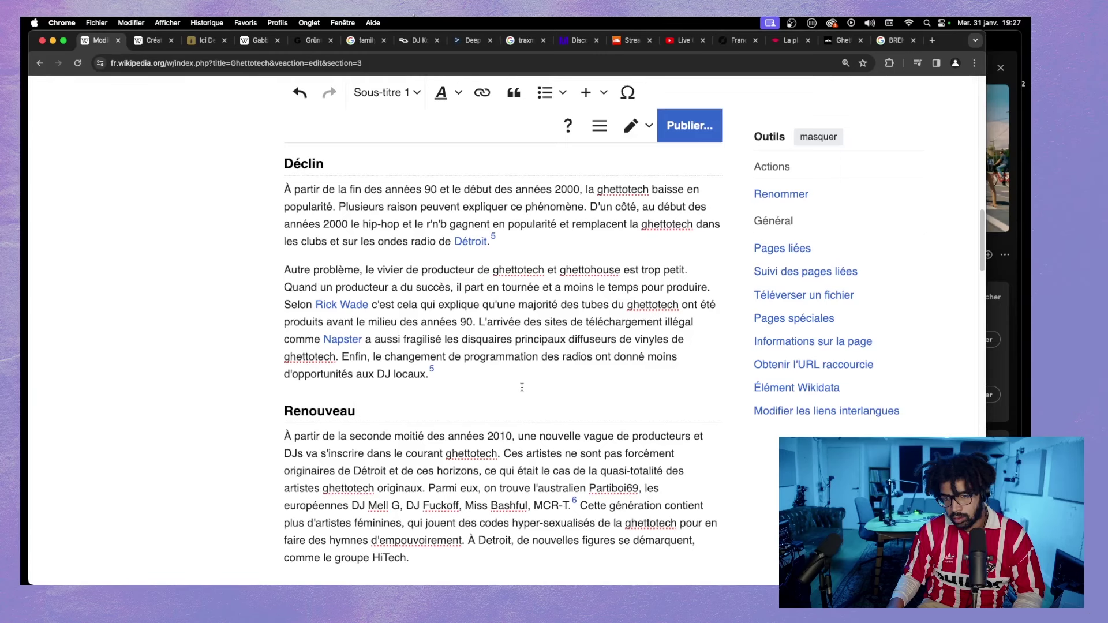
- Review the edited section and publish the changes with "renouveau" added to the edit summary
scroll(472, 480, "down", 2)
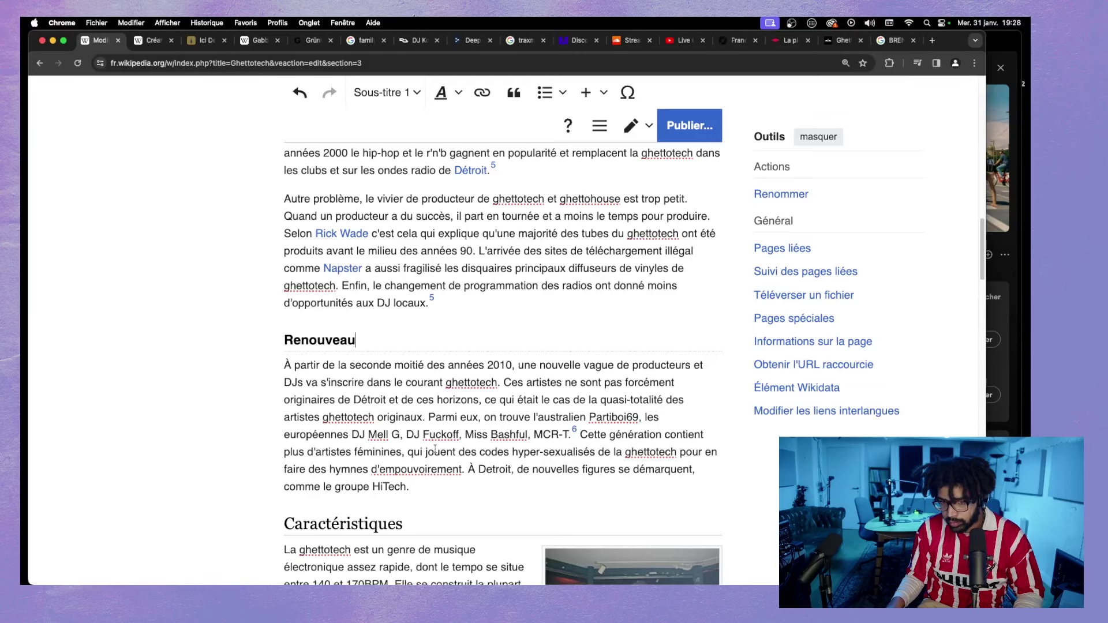
scroll(517, 344, "up", 3)
left_click(686, 124)
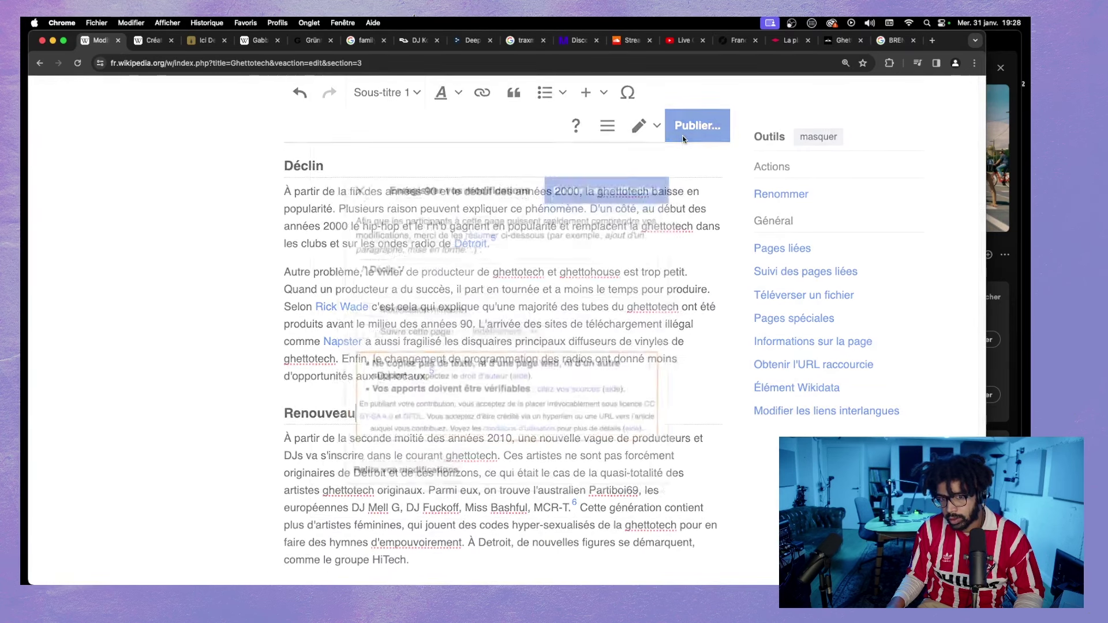
type("er")
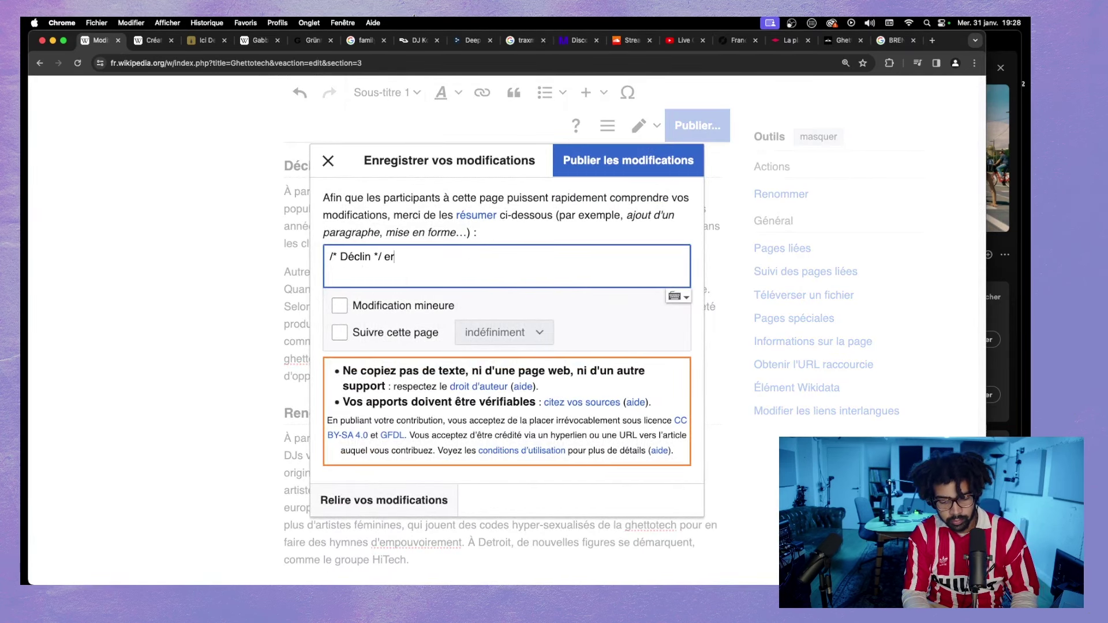
type("nouveau")
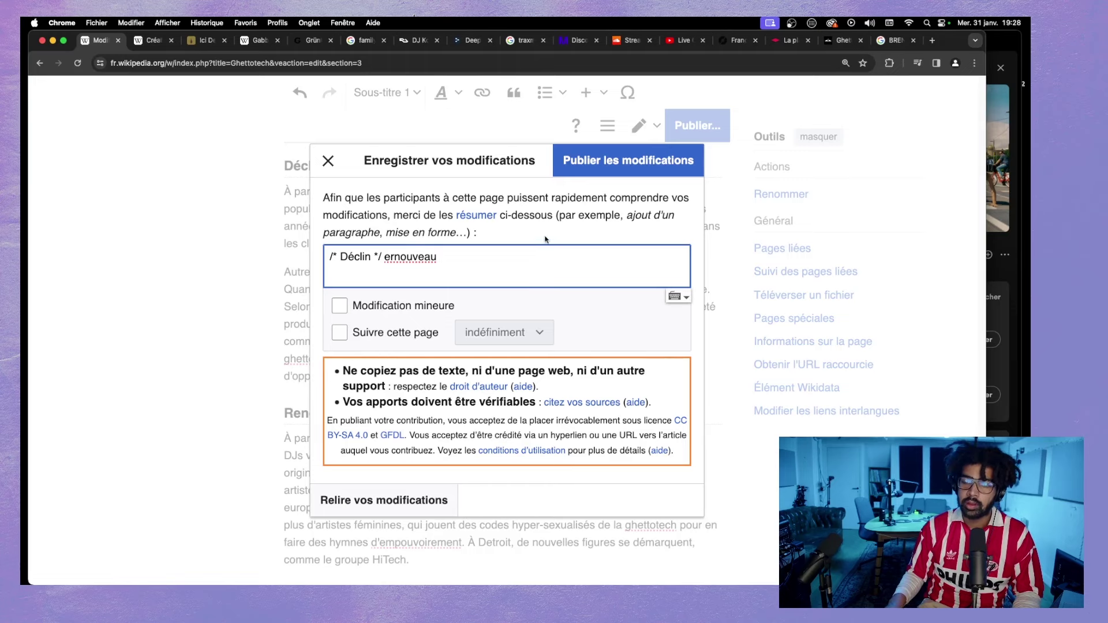
left_click(396, 256)
key("BackSpace")
key("BackSpace")
type("re")
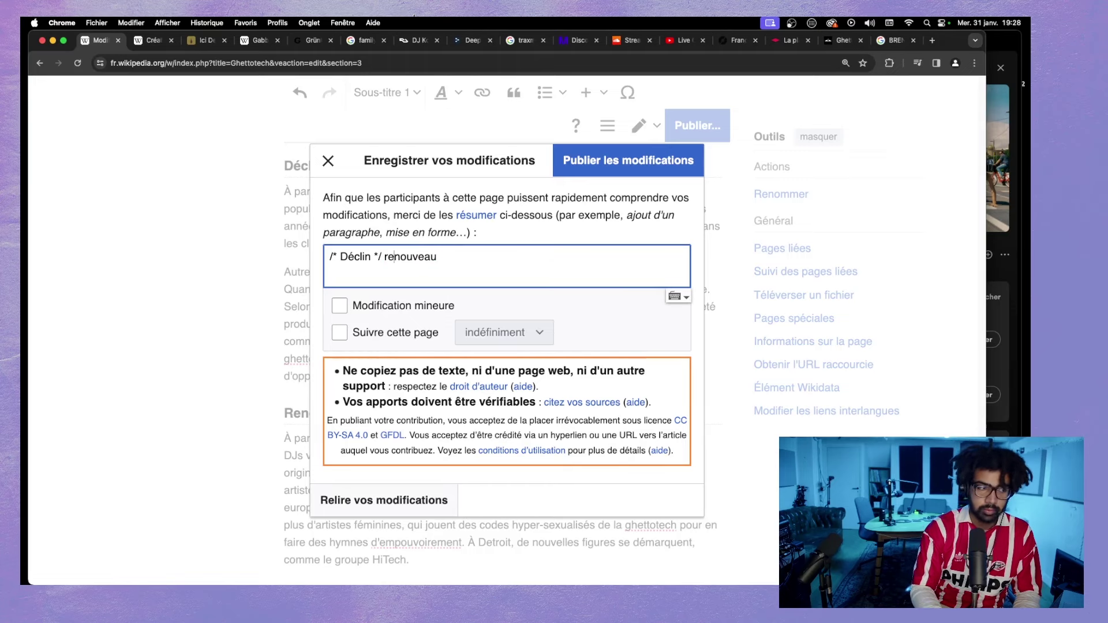
key("Return")
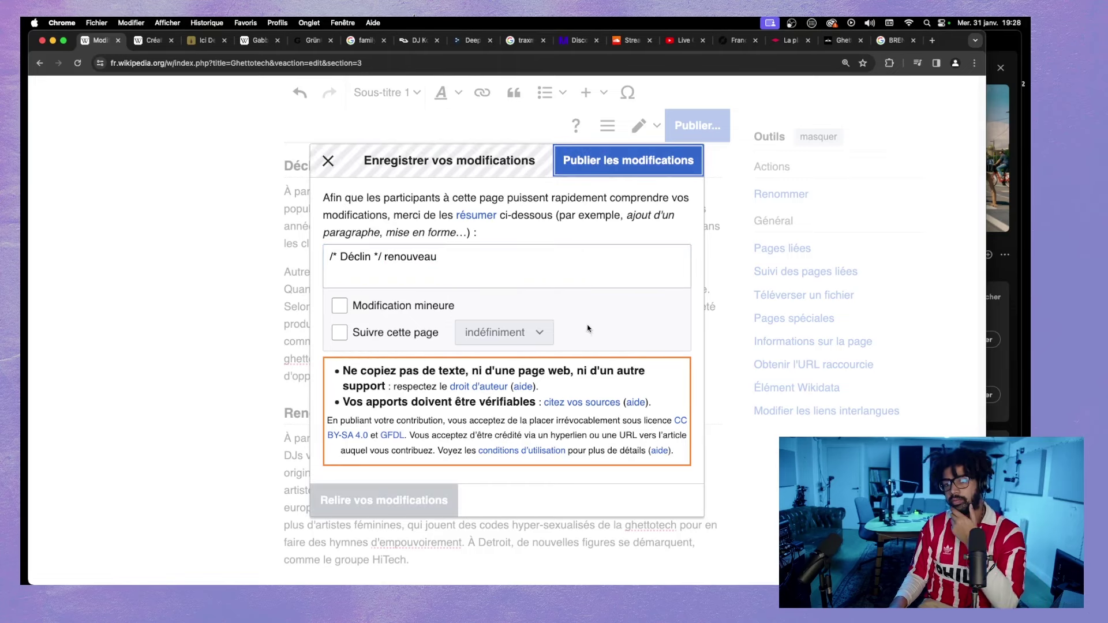
- Look over the Caractéristiques and France sections of the published Ghettotech article
scroll(582, 312, "down", 15)
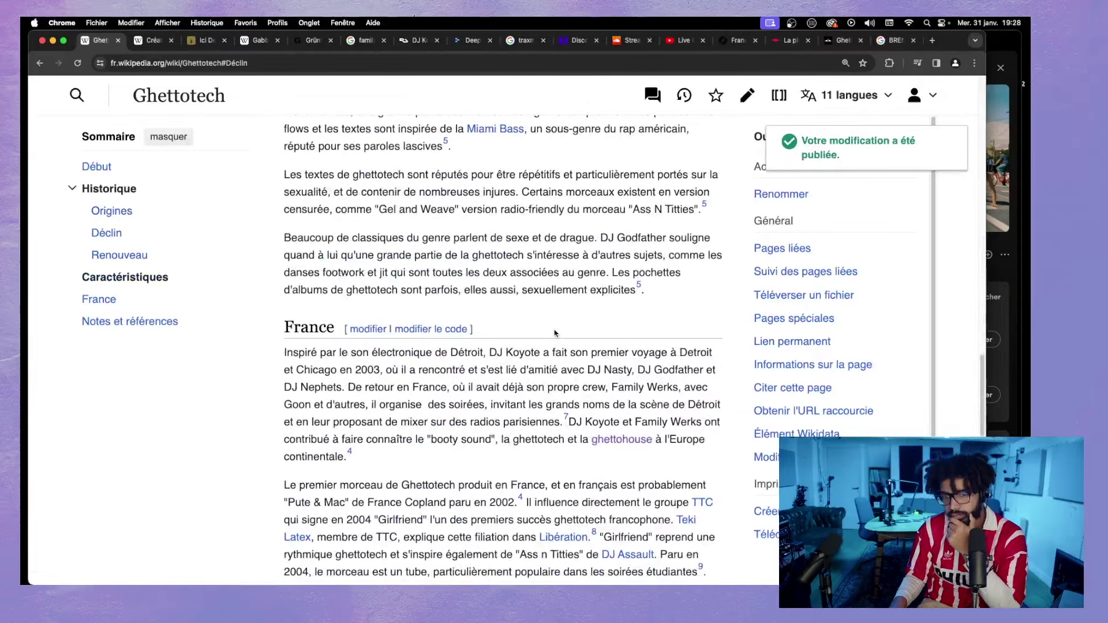
scroll(554, 330, "down", 3)
scroll(554, 331, "up", 4)
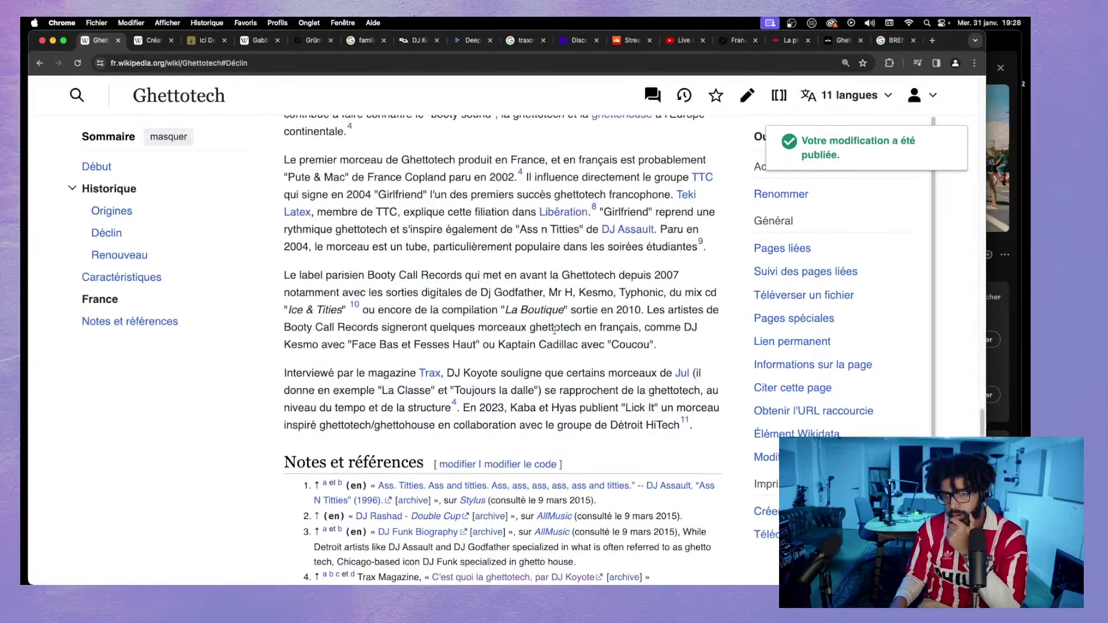
scroll(554, 331, "up", 6)
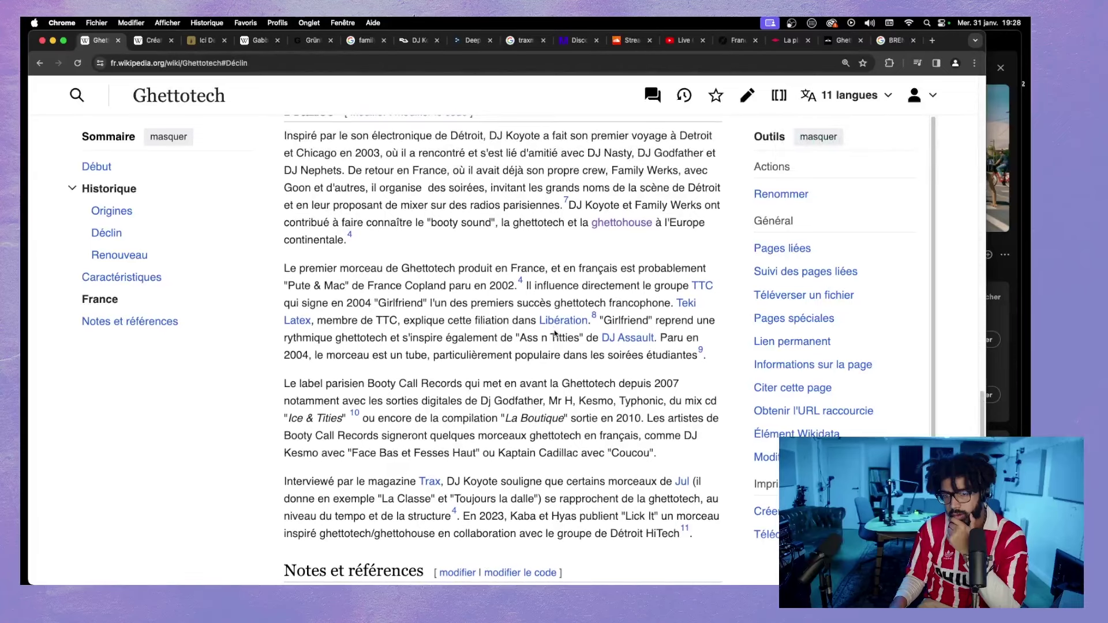
scroll(554, 333, "up", 5)
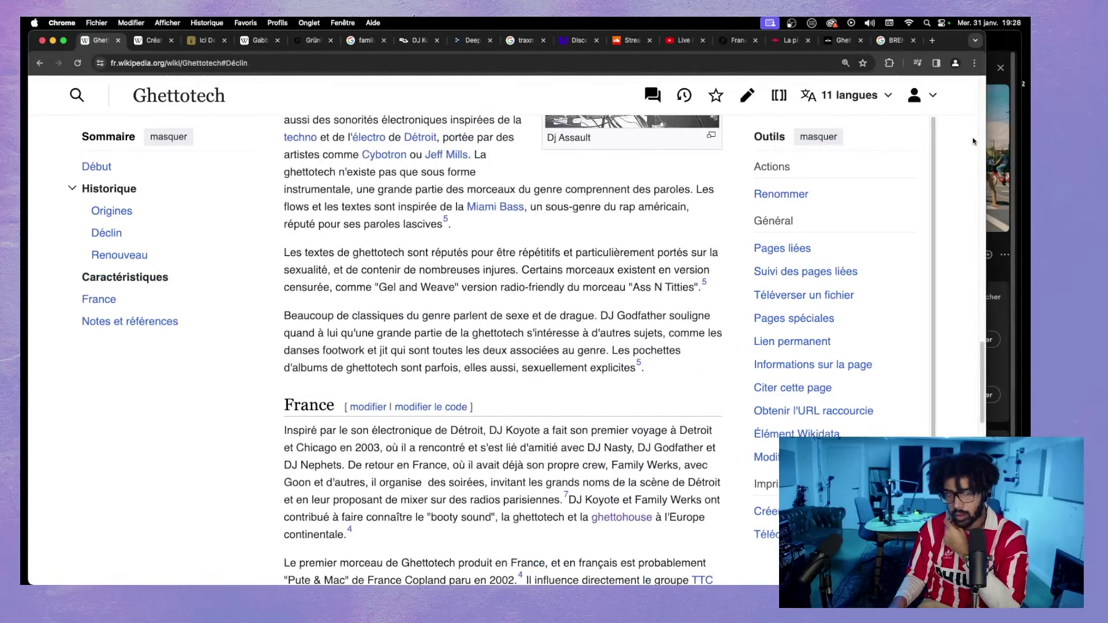
- Switch to Spotify, go to the home page and open the signed-in account's profile
left_click(1000, 49)
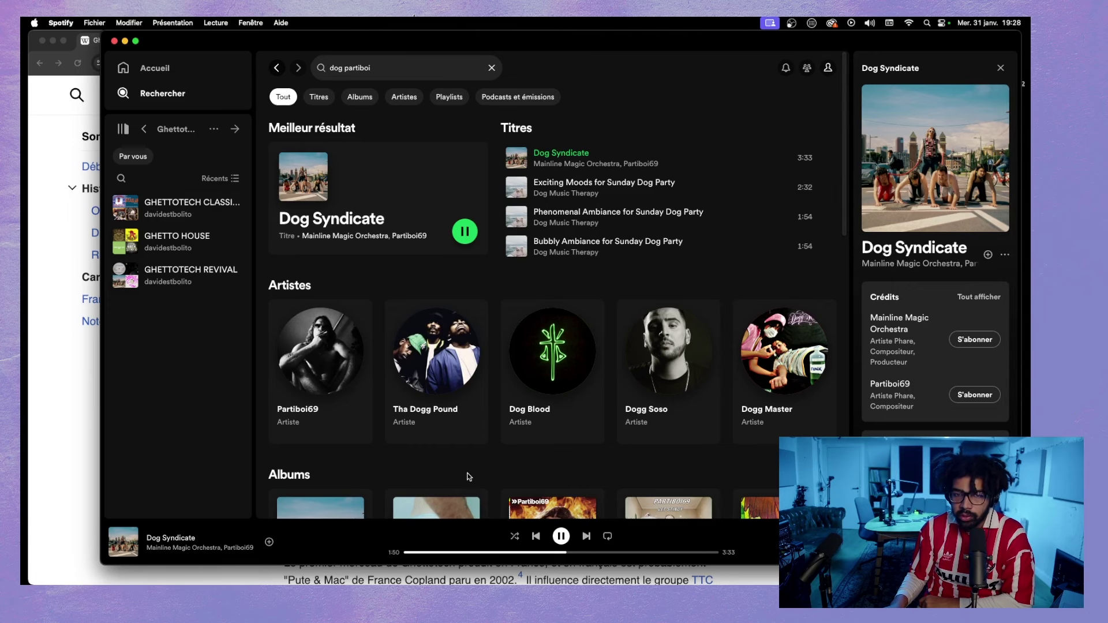
left_click(151, 68)
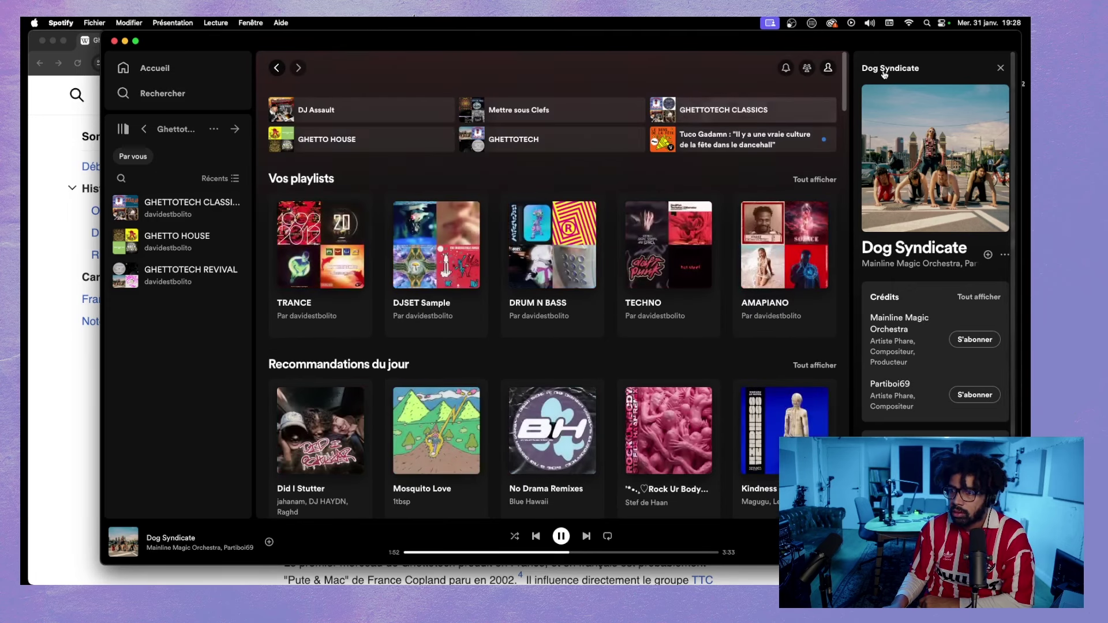
left_click(827, 67)
left_click(797, 90)
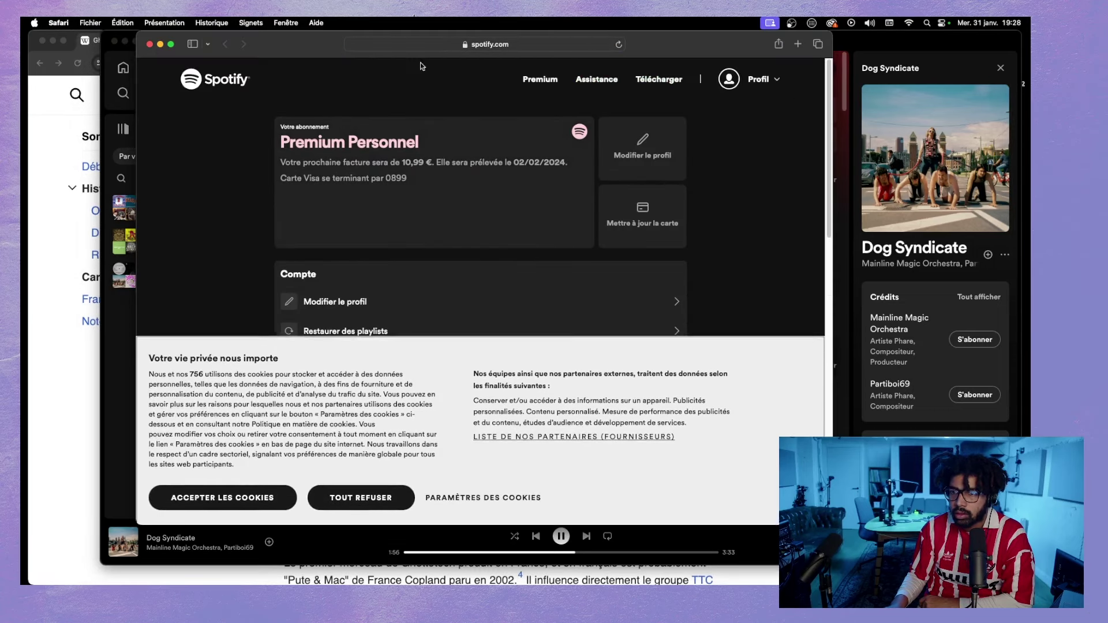
left_click_drag(306, 44, 349, 250)
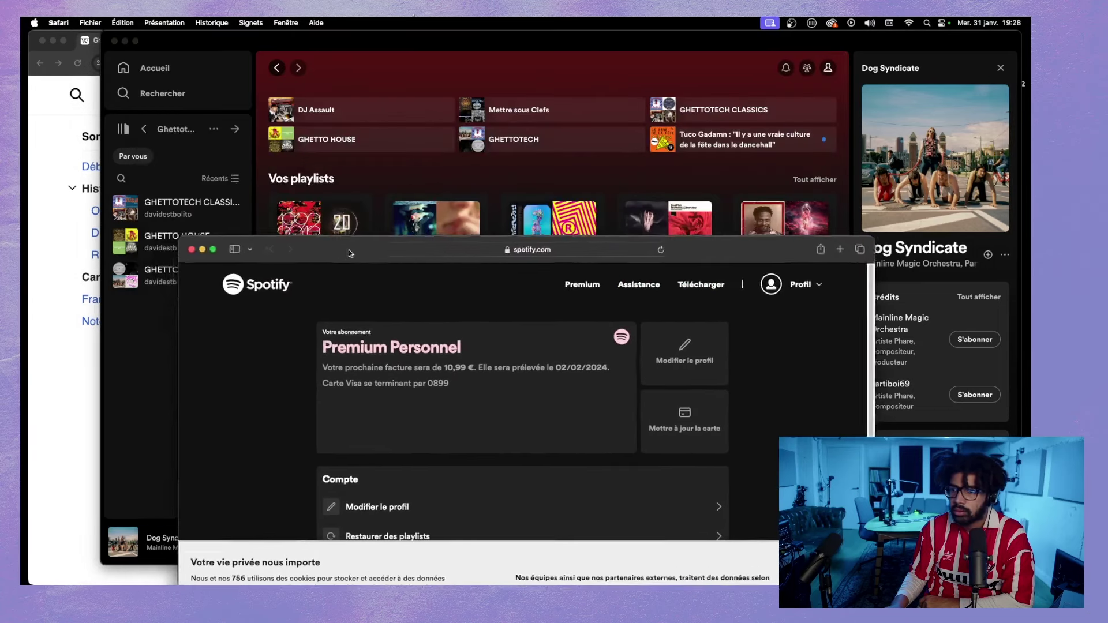
left_click(709, 64)
left_click(828, 67)
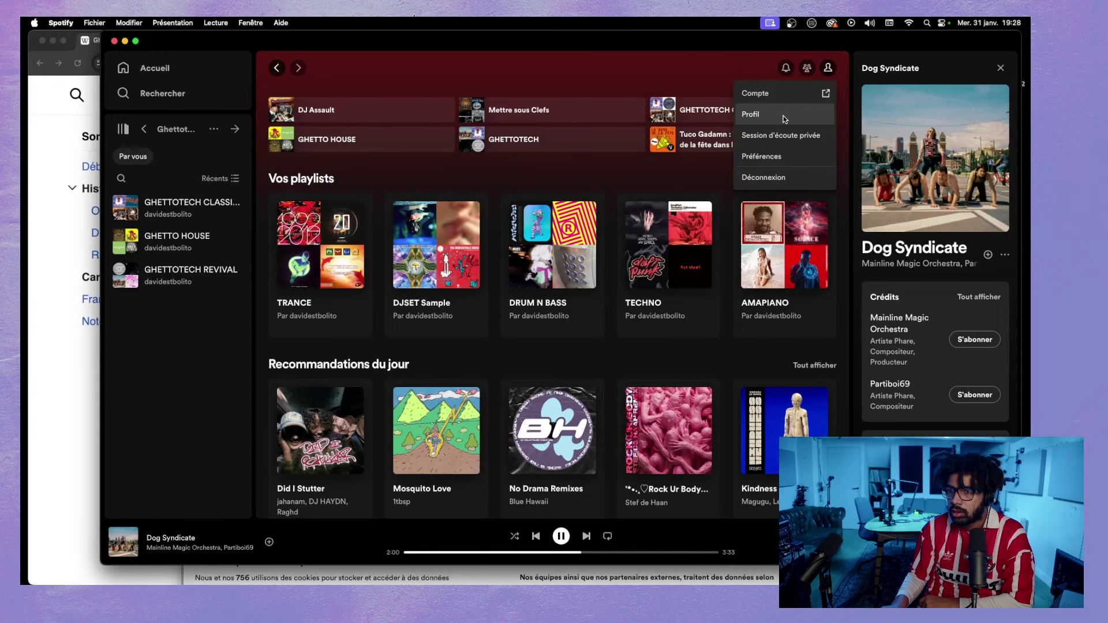
left_click(750, 114)
left_click(486, 169)
left_click(489, 169)
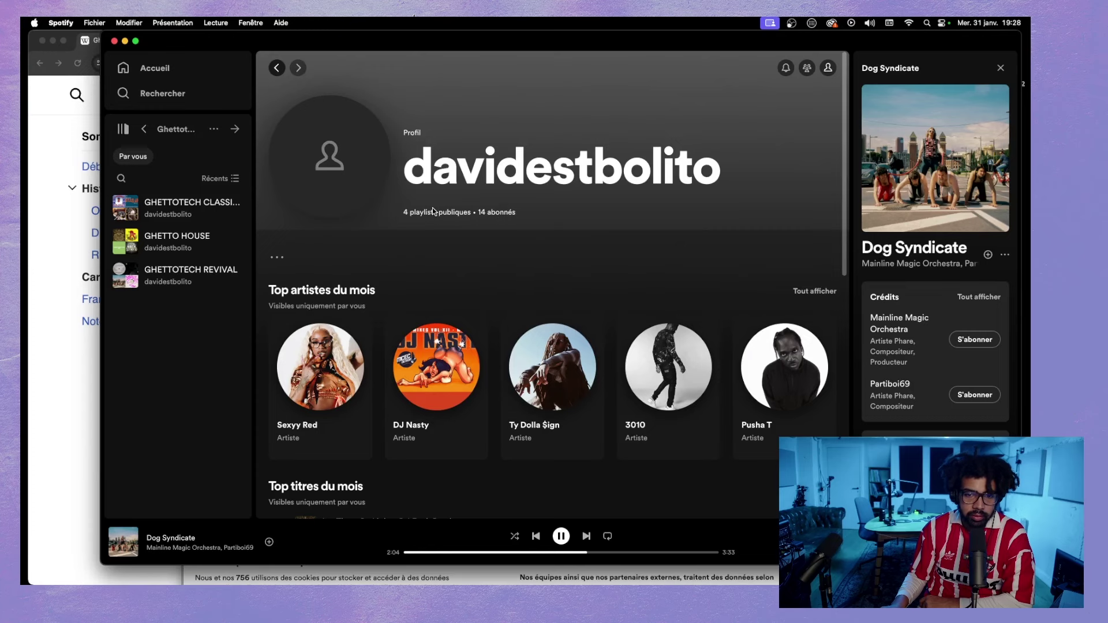
- Search Spotify for "dj assault" and open the DJ Assault artist page
left_click(153, 93)
type("d")
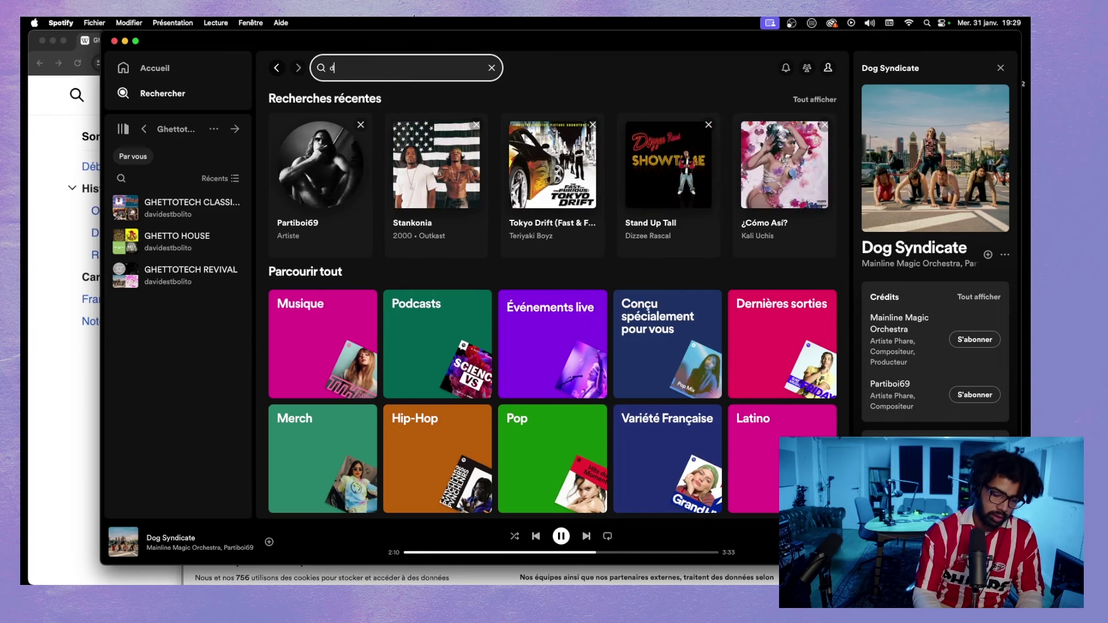
type("j assault")
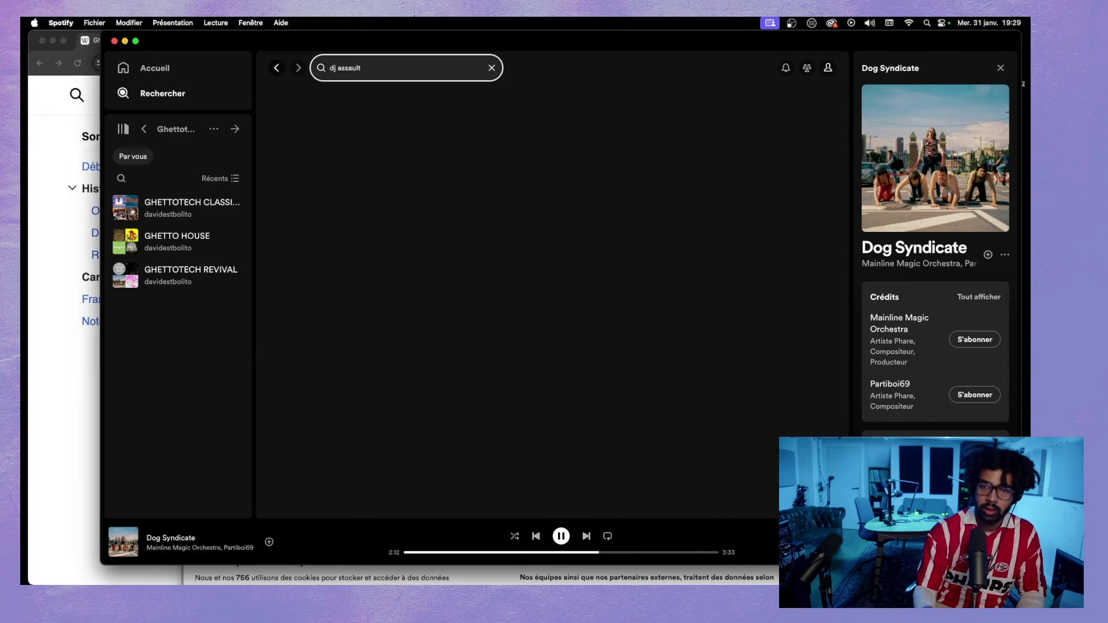
left_click(407, 157)
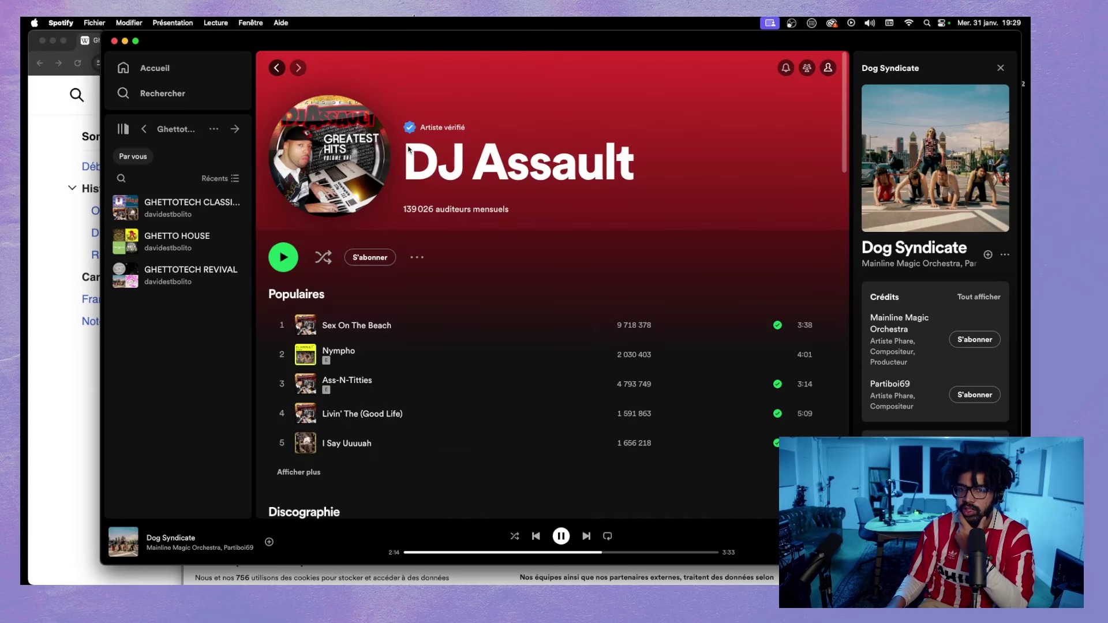
- Filter DJ Assault's discography to albums and show the complete list
scroll(524, 281, "down", 10)
scroll(525, 281, "up", 2)
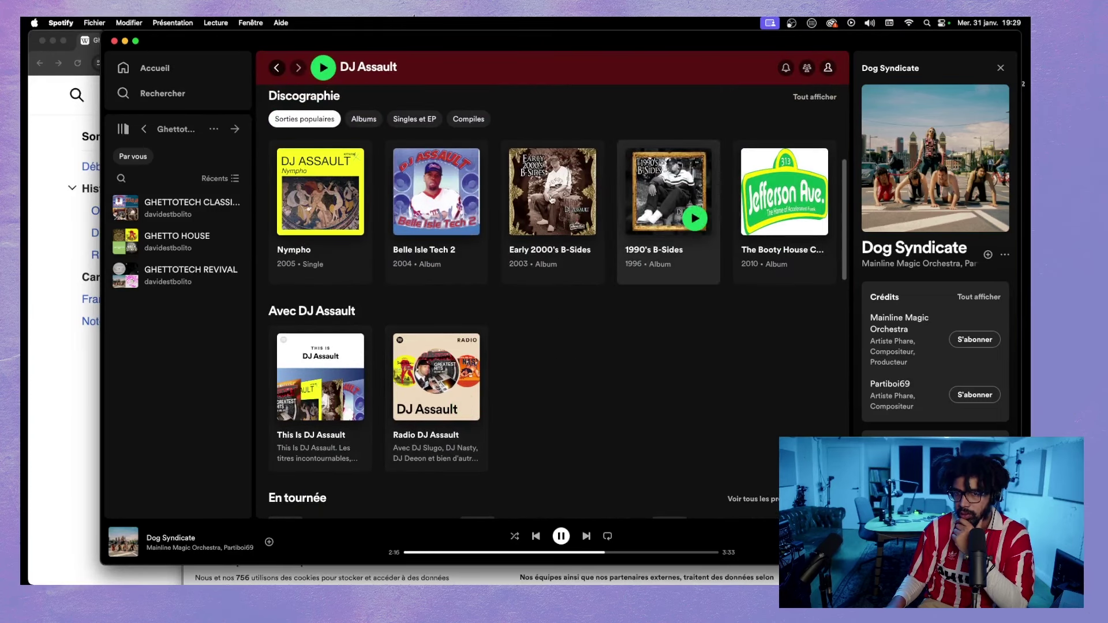
left_click(363, 119)
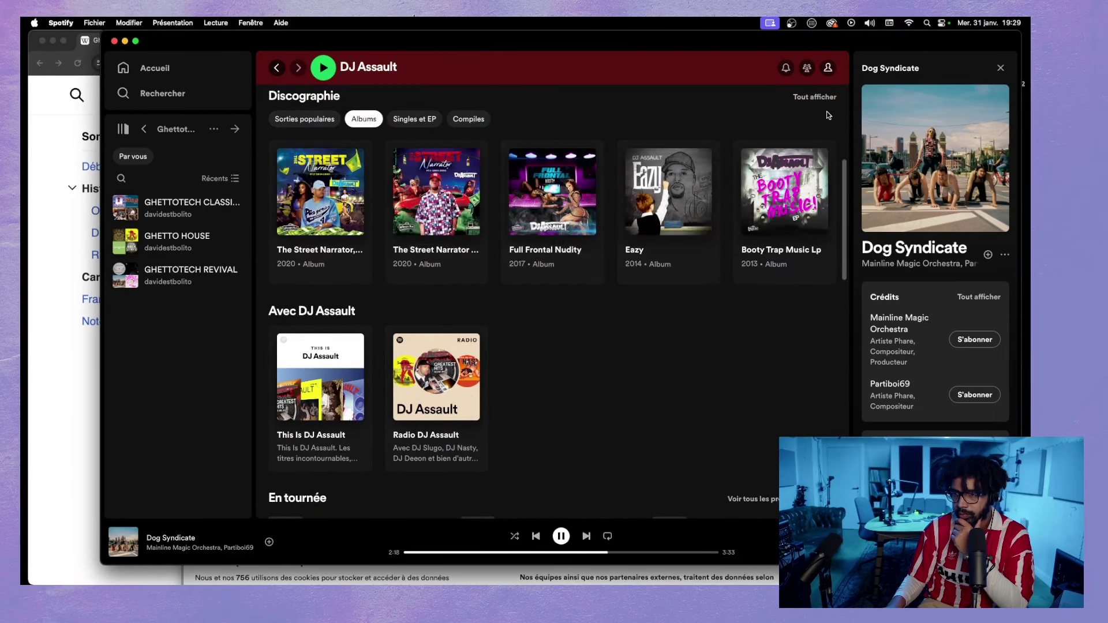
left_click(814, 97)
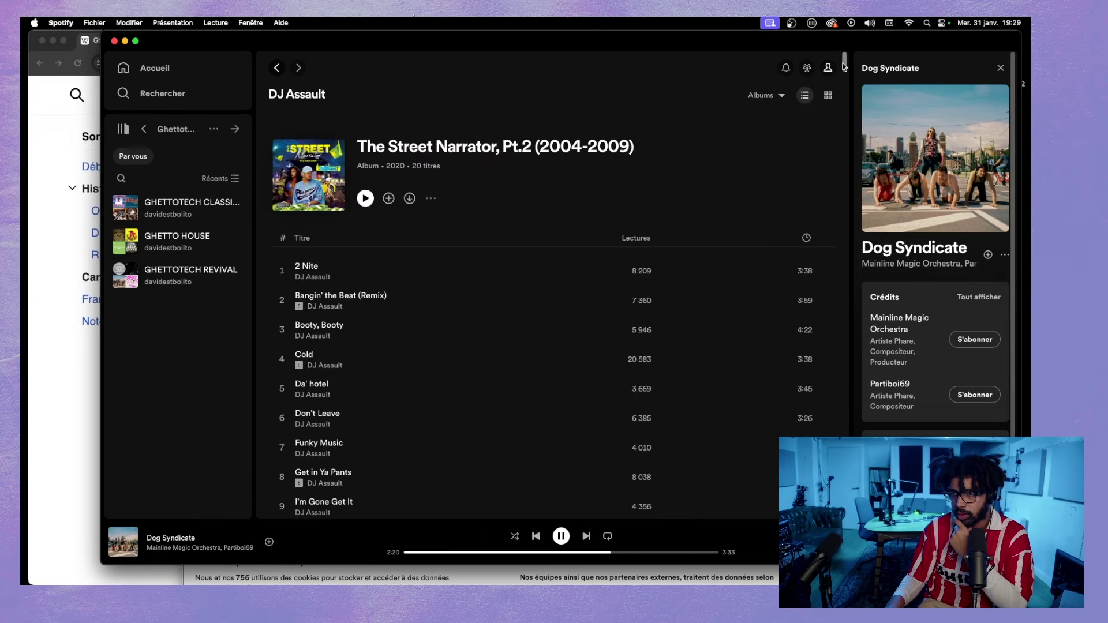
- Look through the track list of DJ Assault's album 1990's B-Sides
scroll(683, 358, "down", 20)
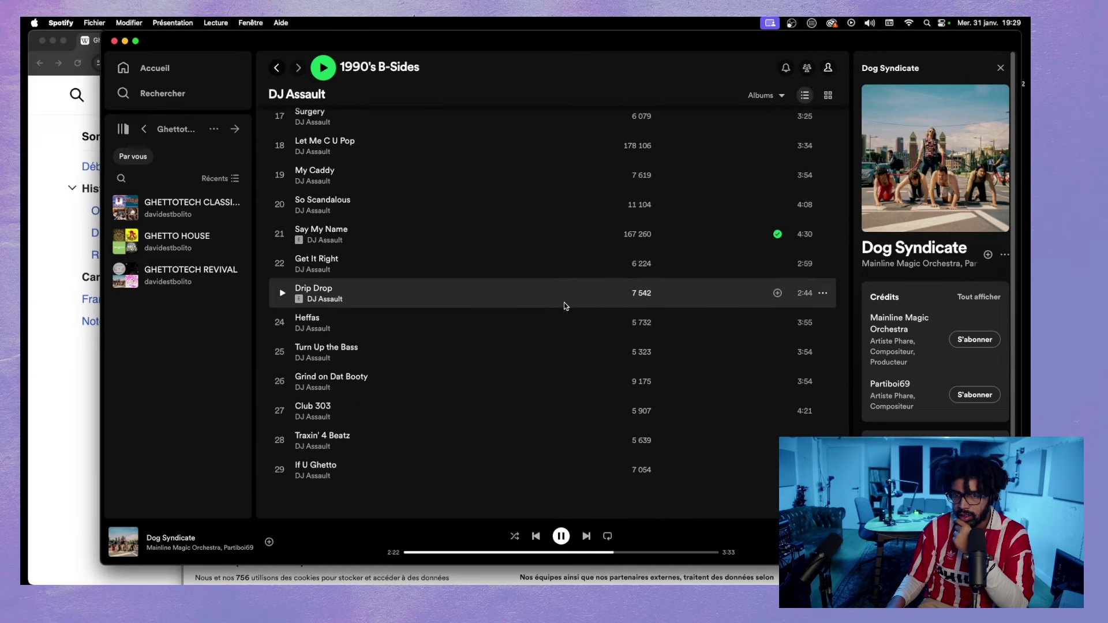
scroll(576, 307, "up", 12)
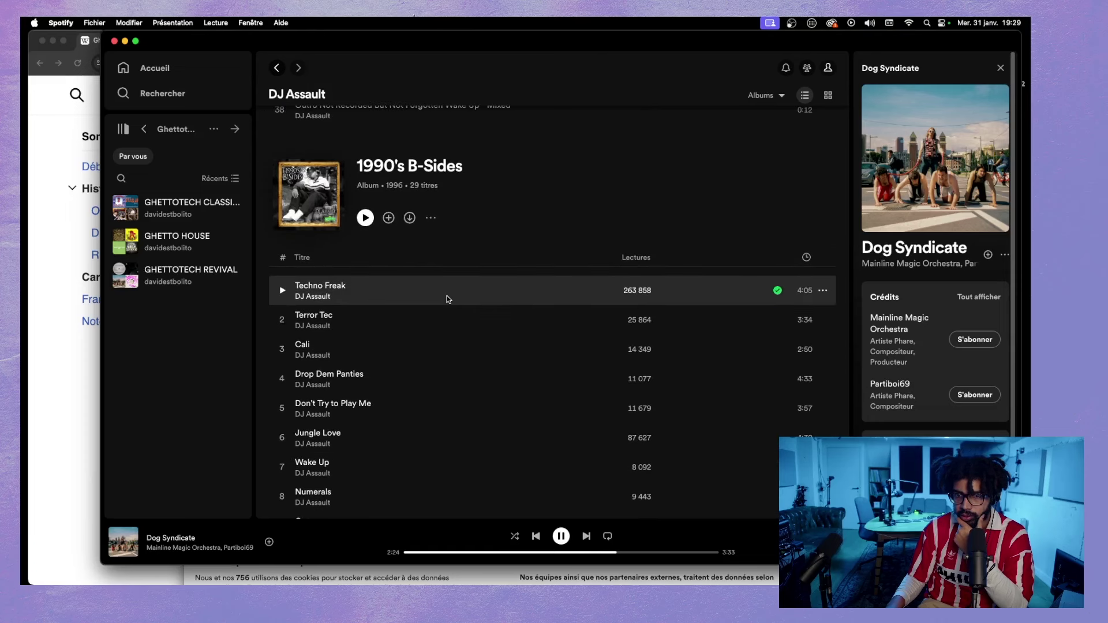
scroll(441, 300, "down", 8)
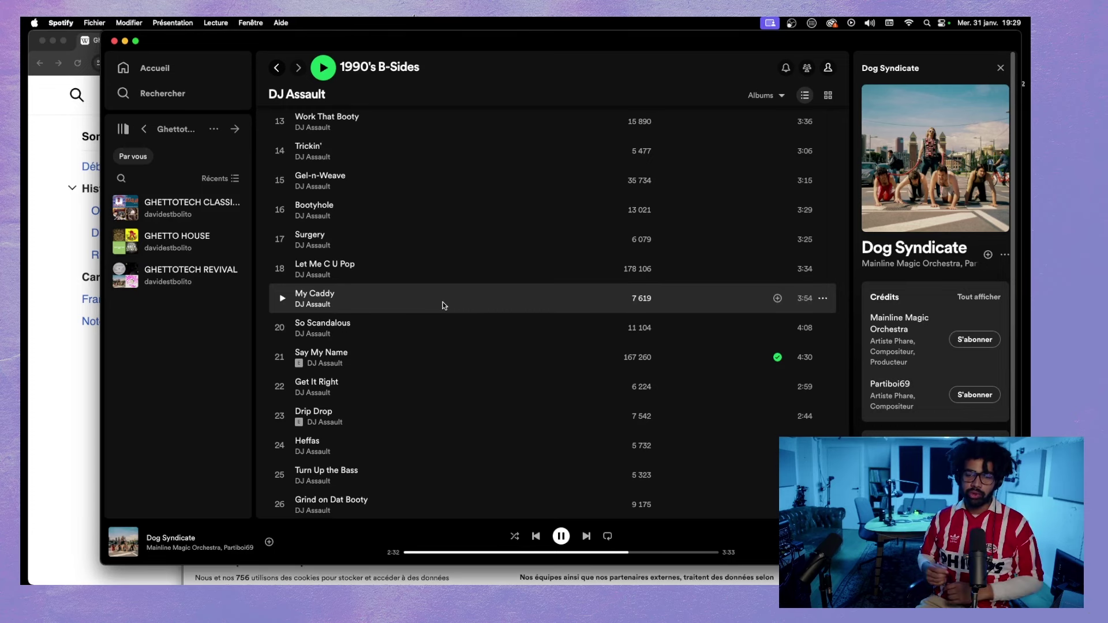
scroll(403, 256, "down", 4)
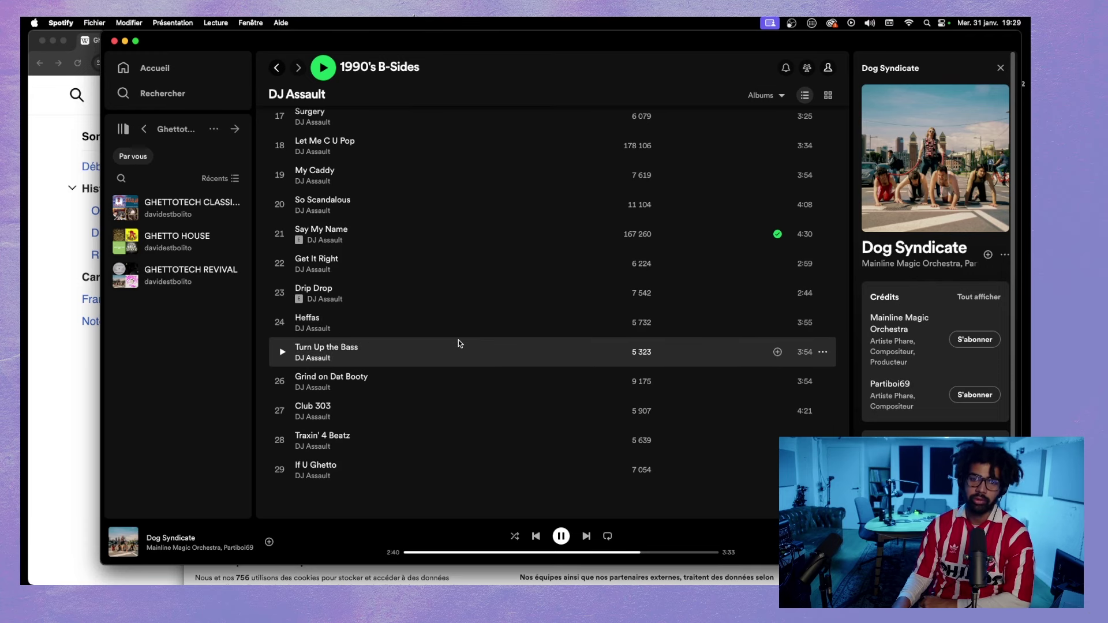
scroll(458, 341, "up", 3)
scroll(458, 342, "up", 8)
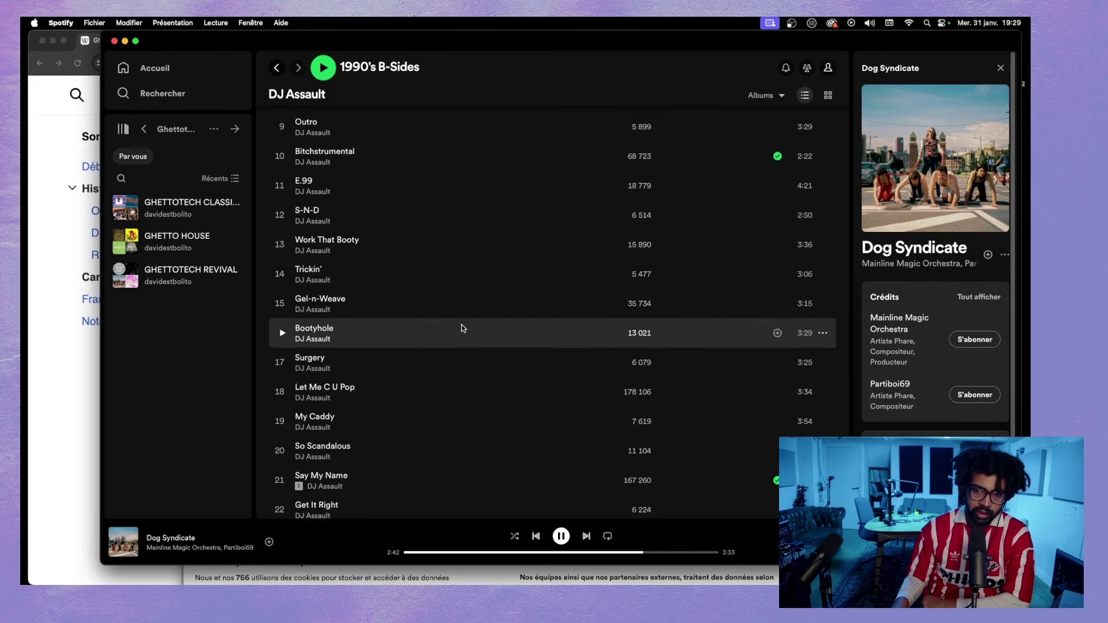
scroll(459, 335, "up", 3)
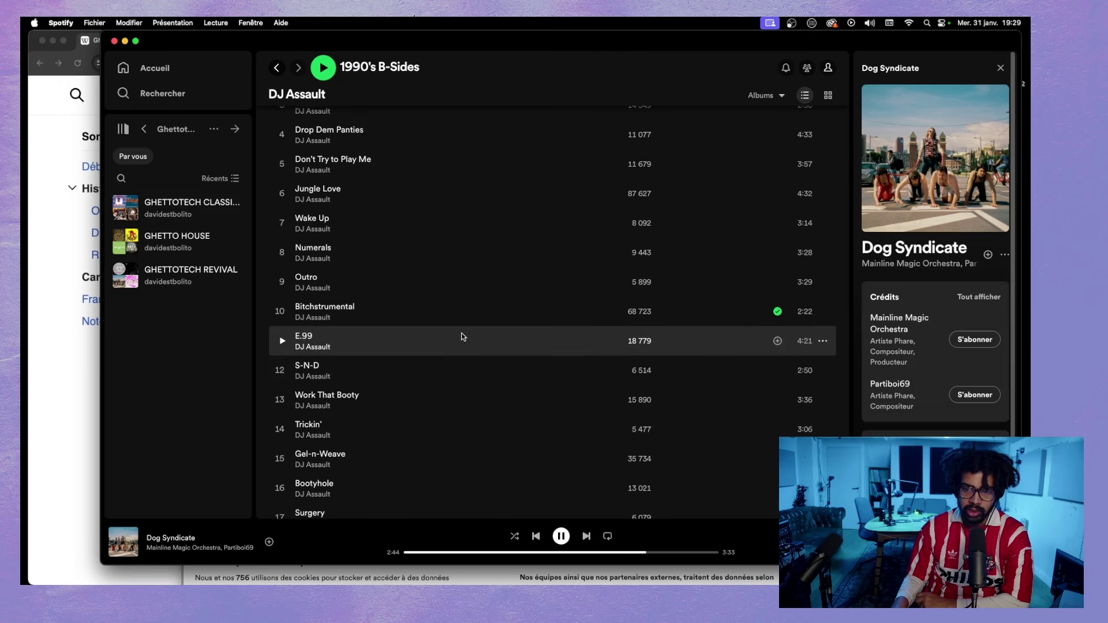
- Play Jungle Love from the album 1990's B-Sides and skip to about 0:51
scroll(460, 337, "up", 2)
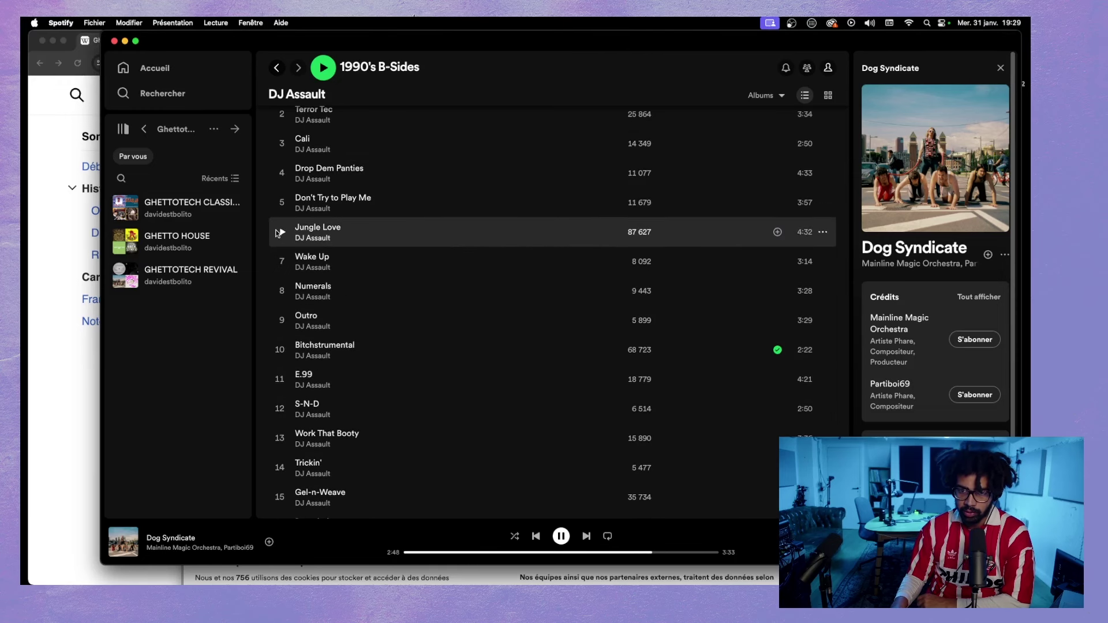
left_click(284, 232)
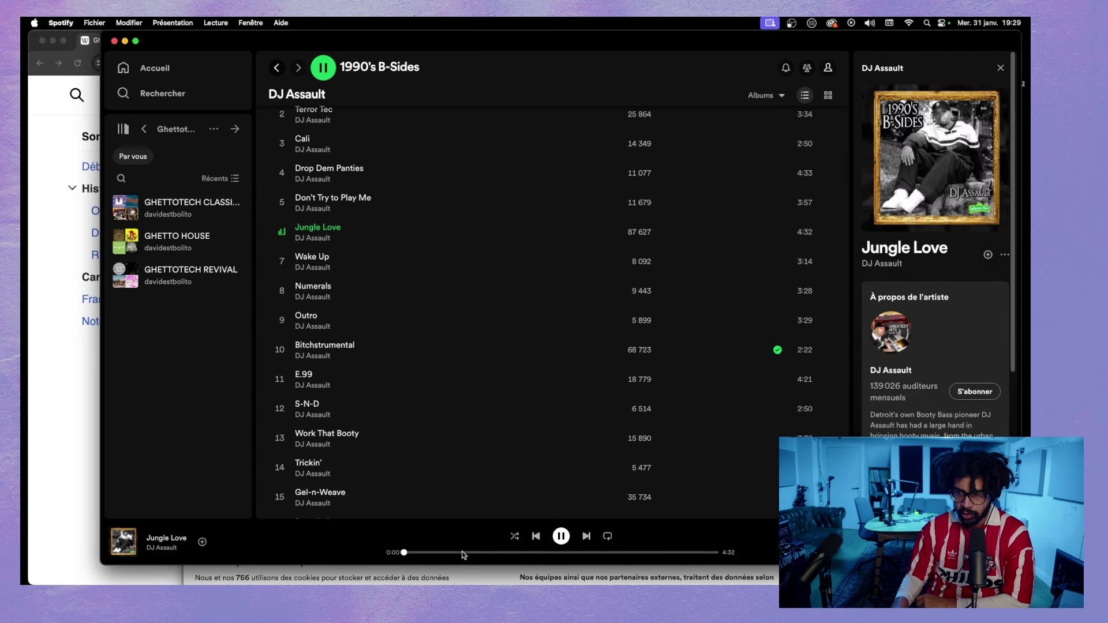
left_click(463, 553)
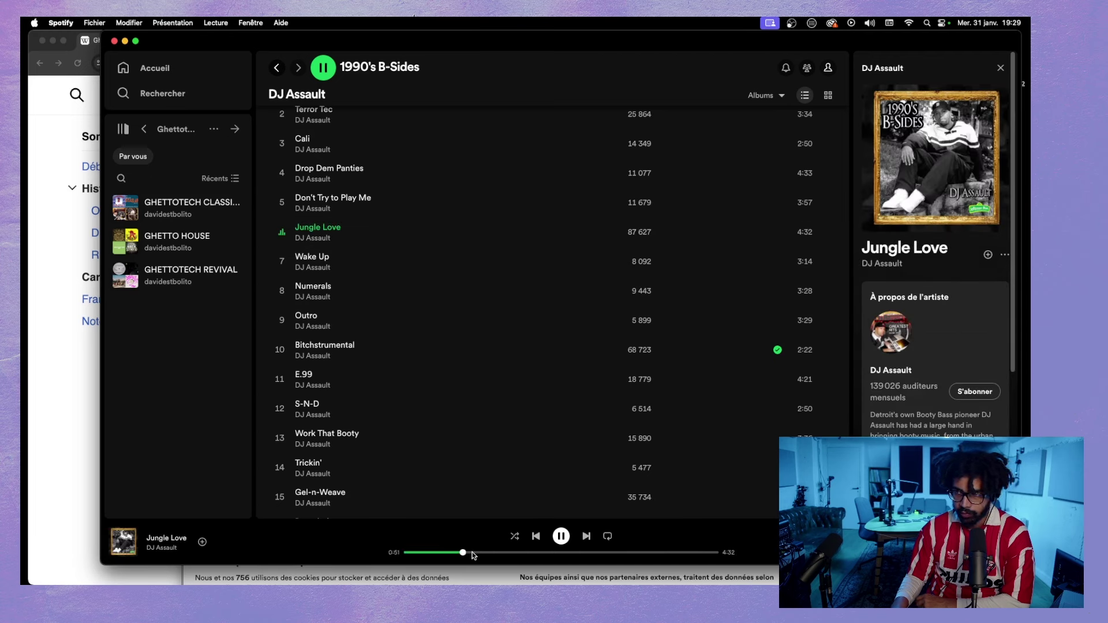
- Skip Jungle Love to about 1:32 and look through the track list of DJ Assault's album Belle Isle Tech
left_click(511, 553)
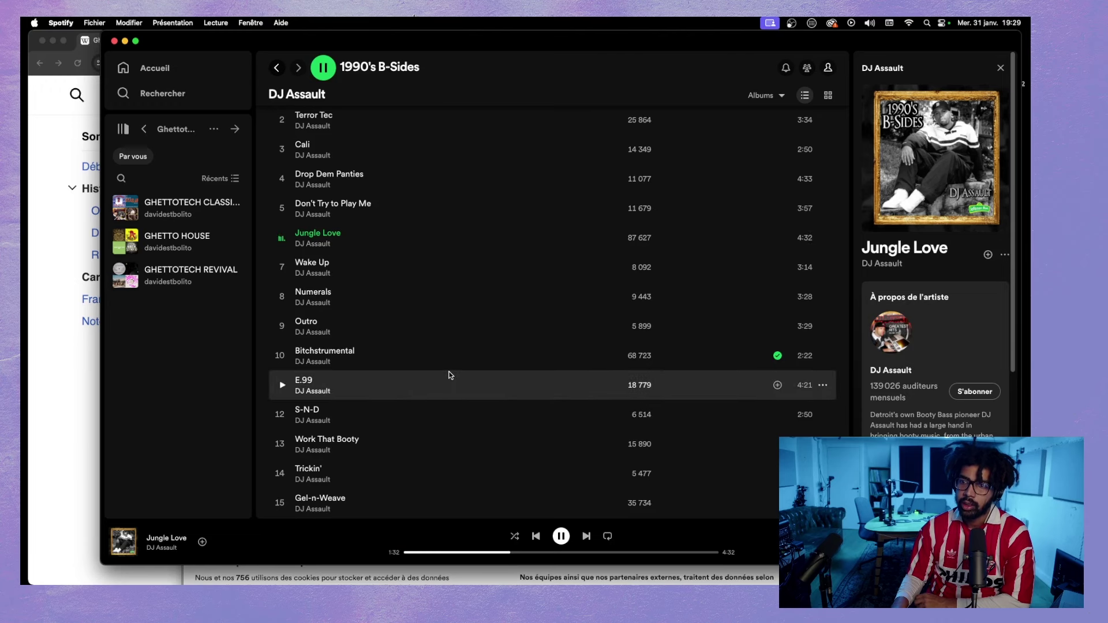
scroll(452, 374, "up", 3)
scroll(453, 375, "up", 3)
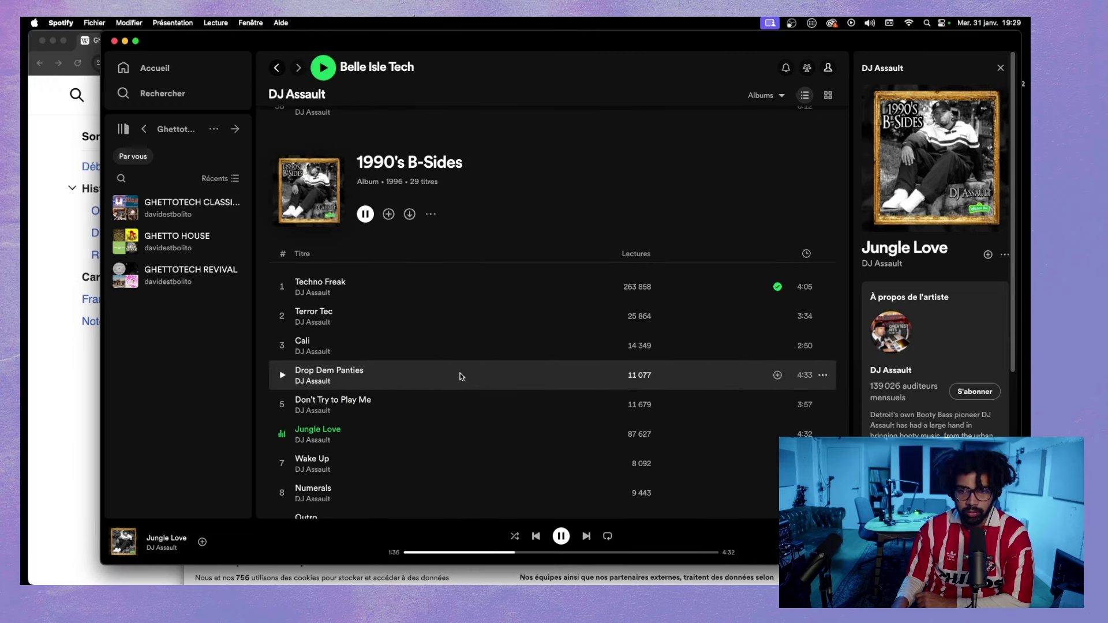
scroll(460, 375, "up", 1)
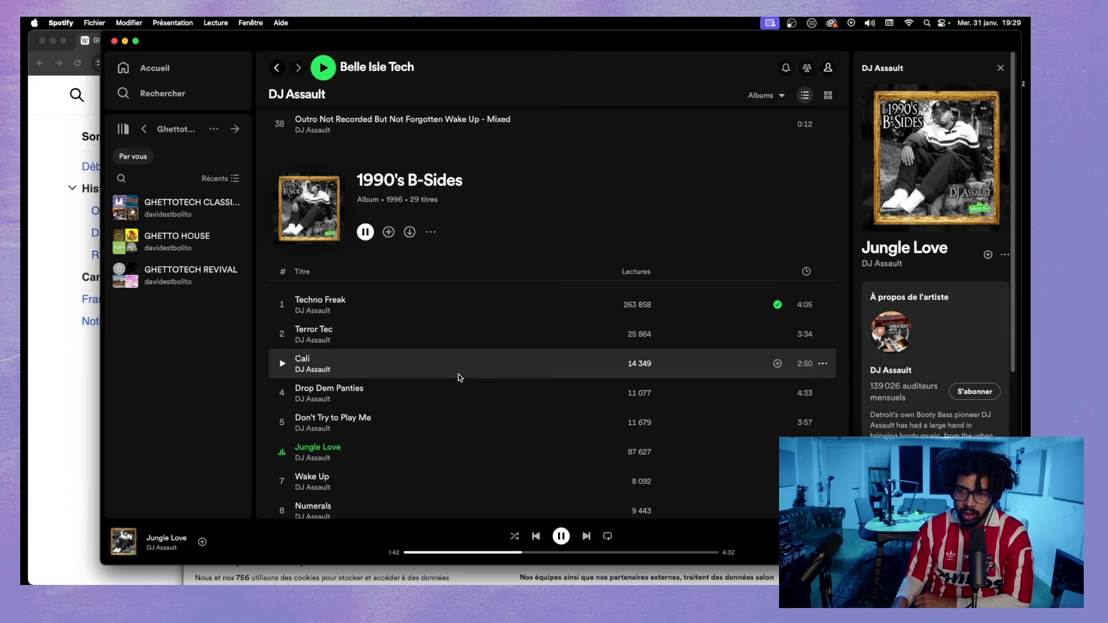
scroll(459, 378, "up", 10)
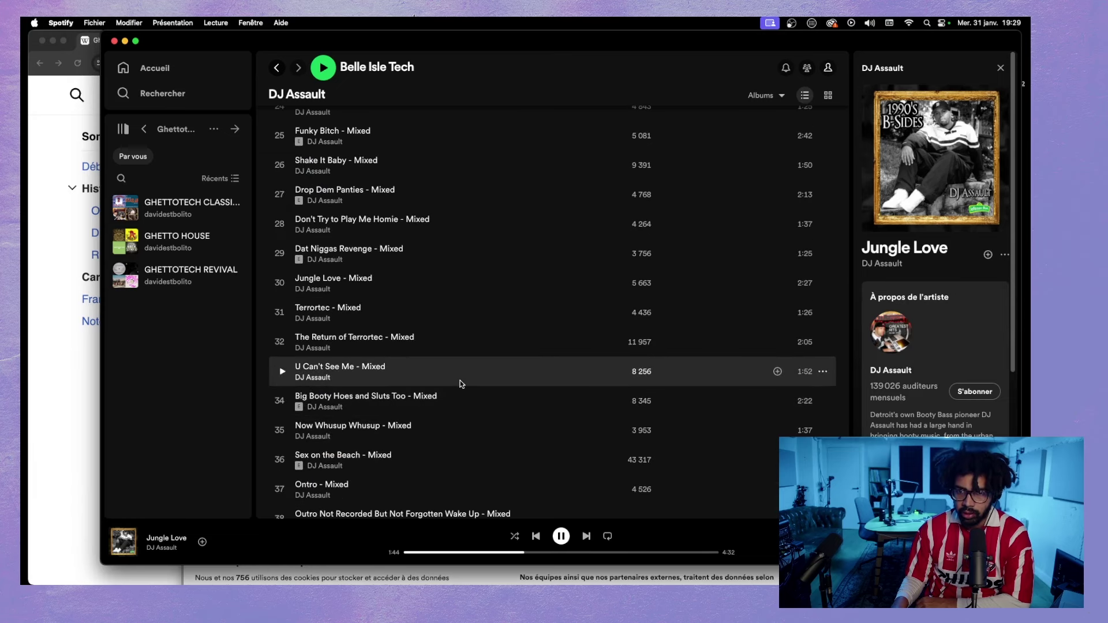
scroll(460, 383, "up", 2)
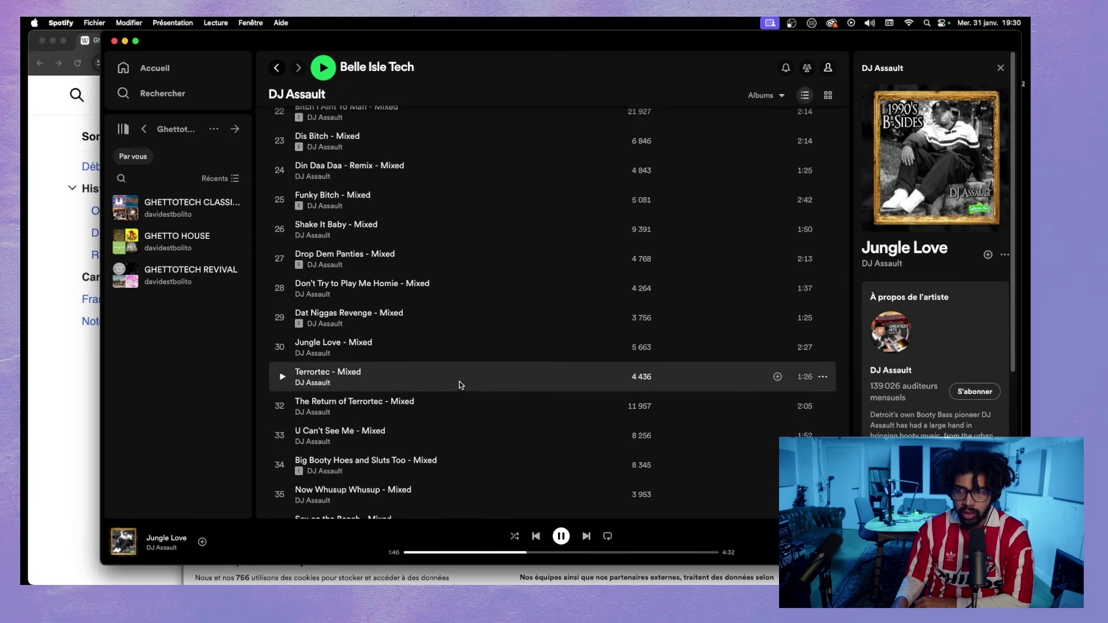
scroll(460, 382, "up", 20)
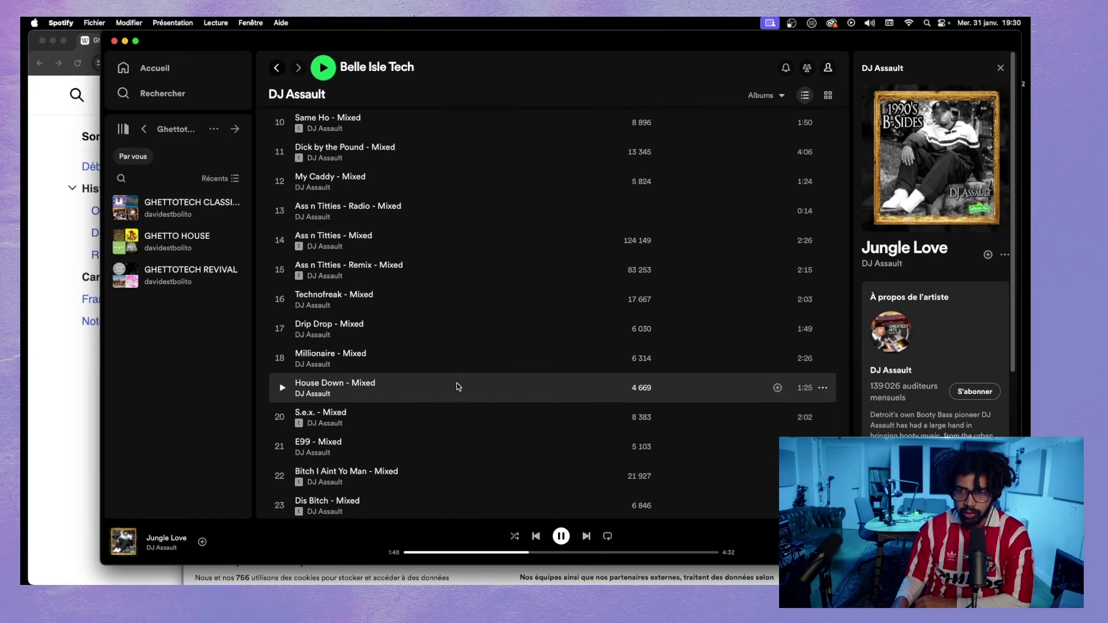
scroll(459, 386, "up", 15)
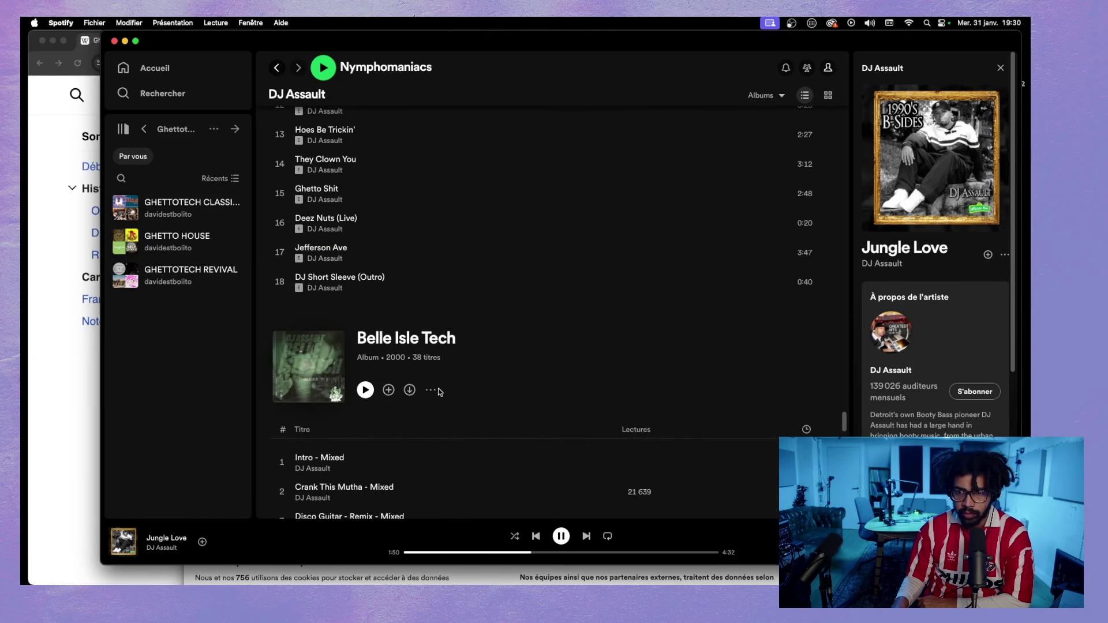
scroll(458, 385, "down", 10)
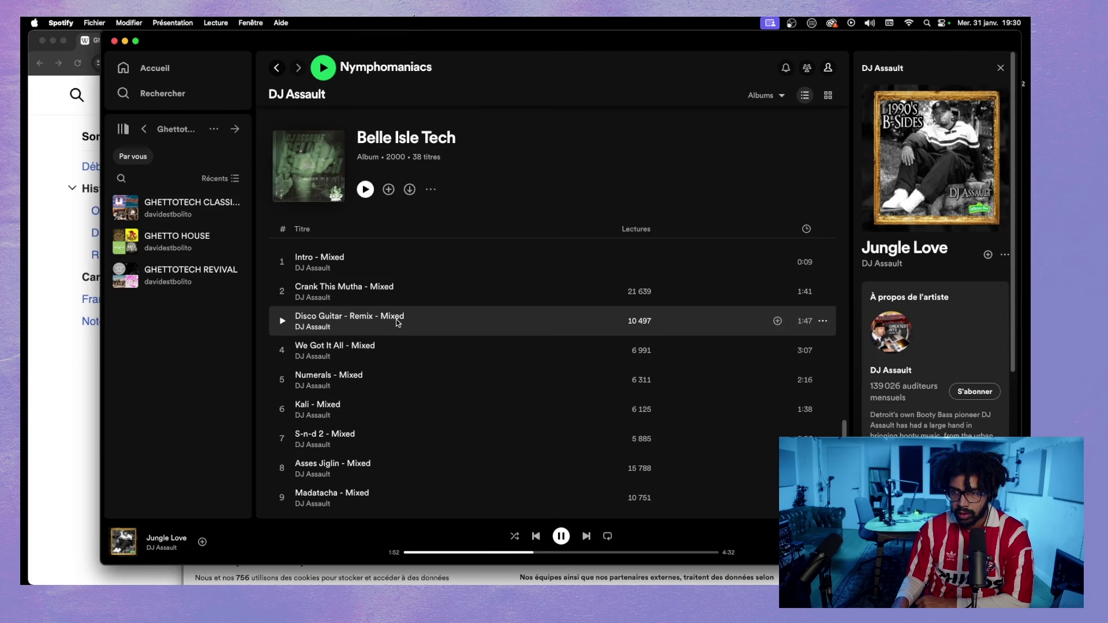
- Search Spotify for "dj asssault belle is"
left_click(173, 102)
type("d")
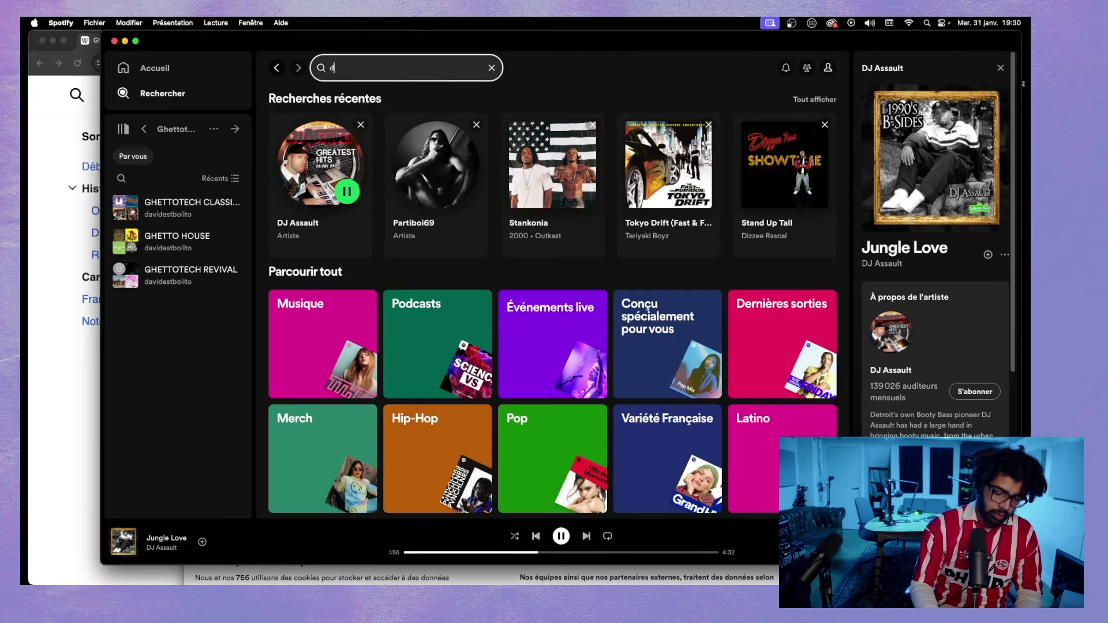
type("j asssault ")
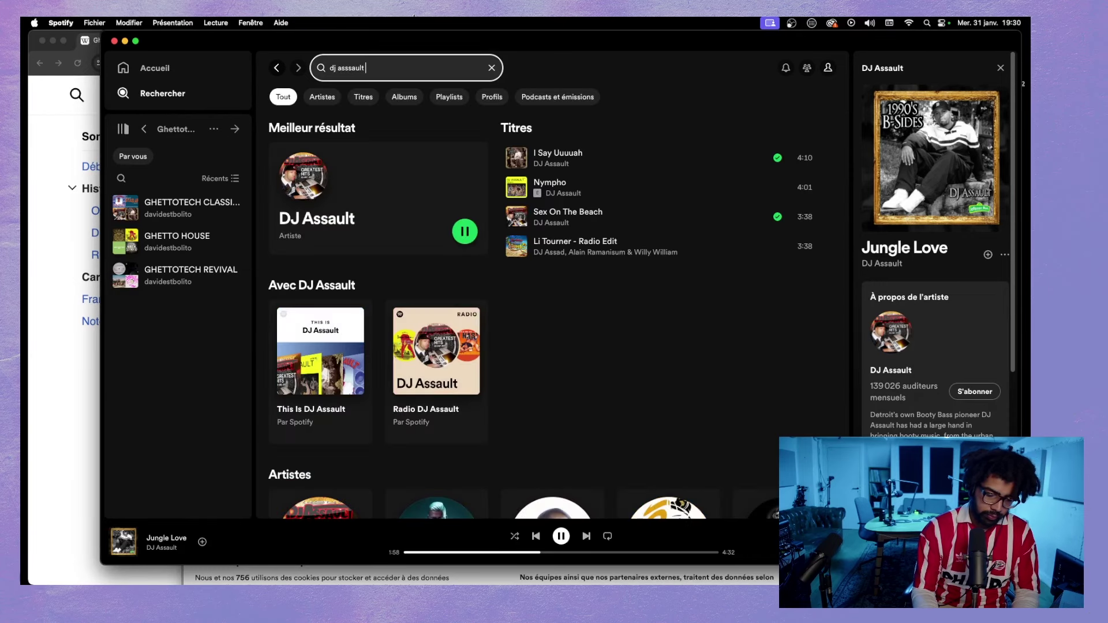
type("belle is")
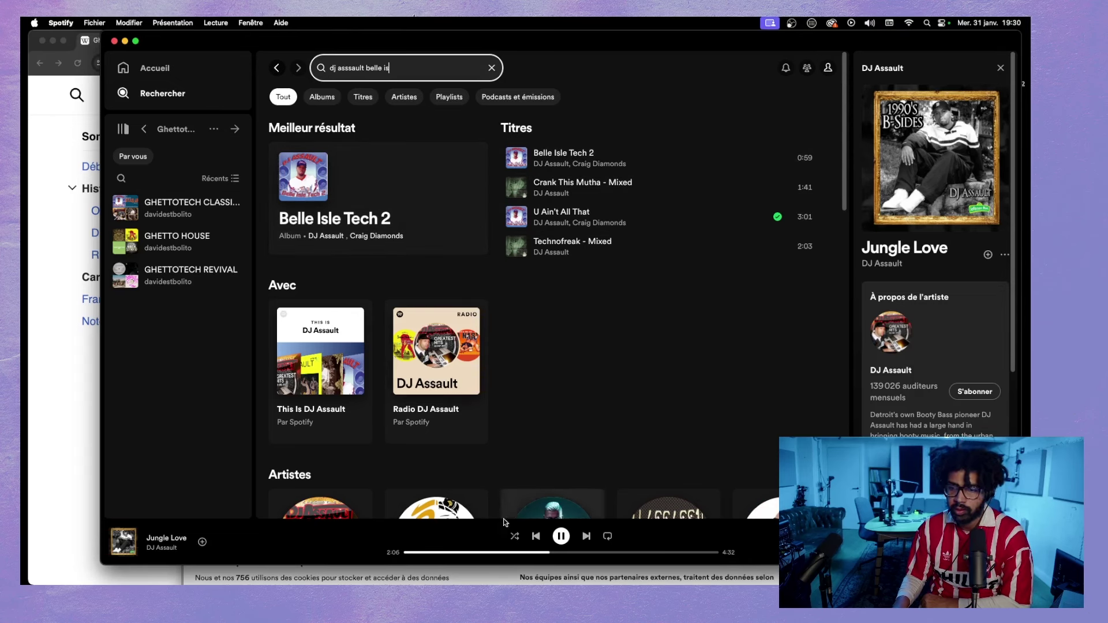
- Switch to the YouTube page in Chrome and search for "dj assault bell isle tech"
left_click(57, 278)
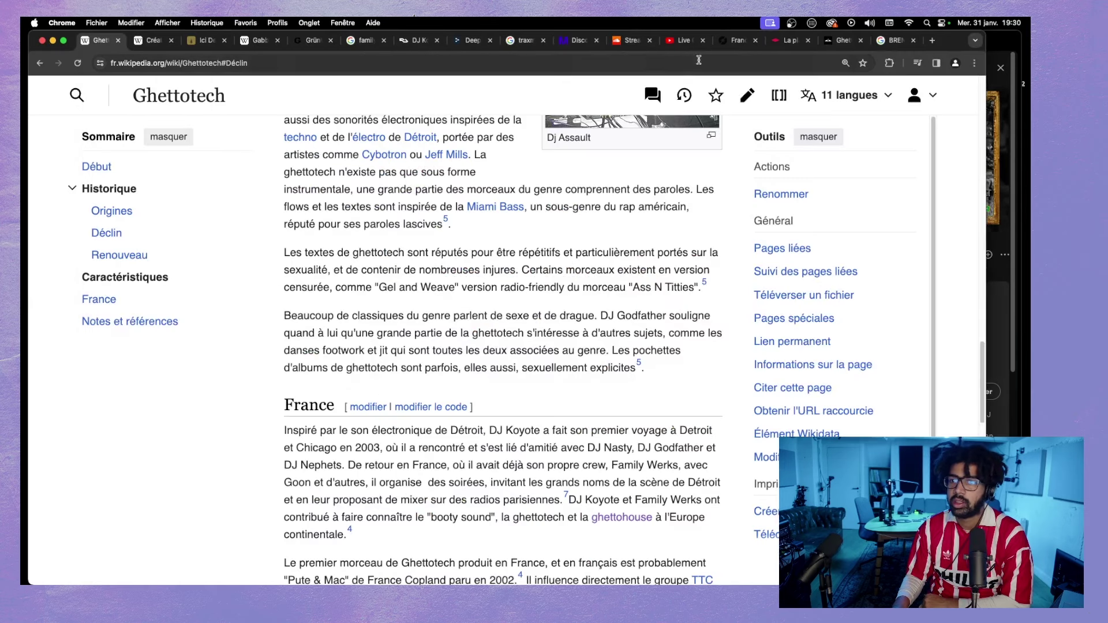
left_click(683, 40)
double_click(392, 91)
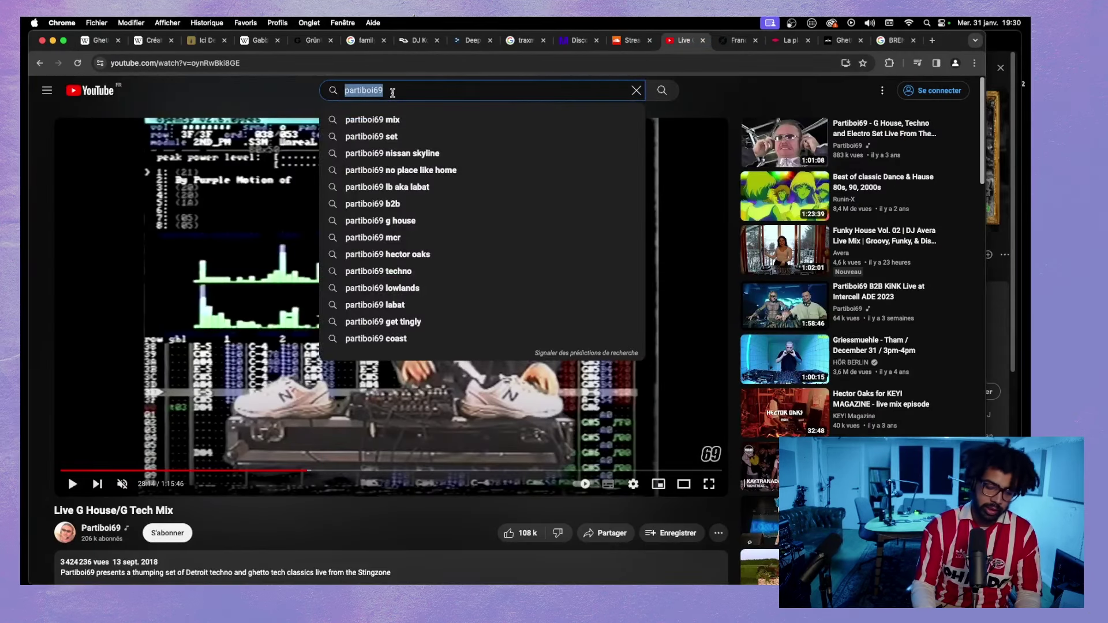
type("dj assault ")
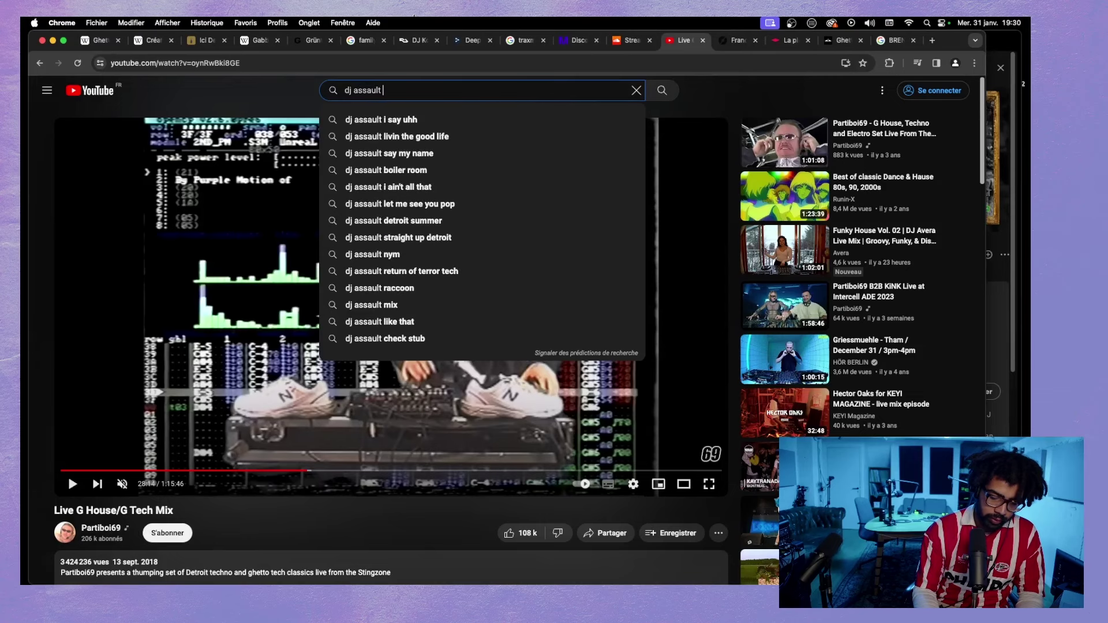
type("bell isle ")
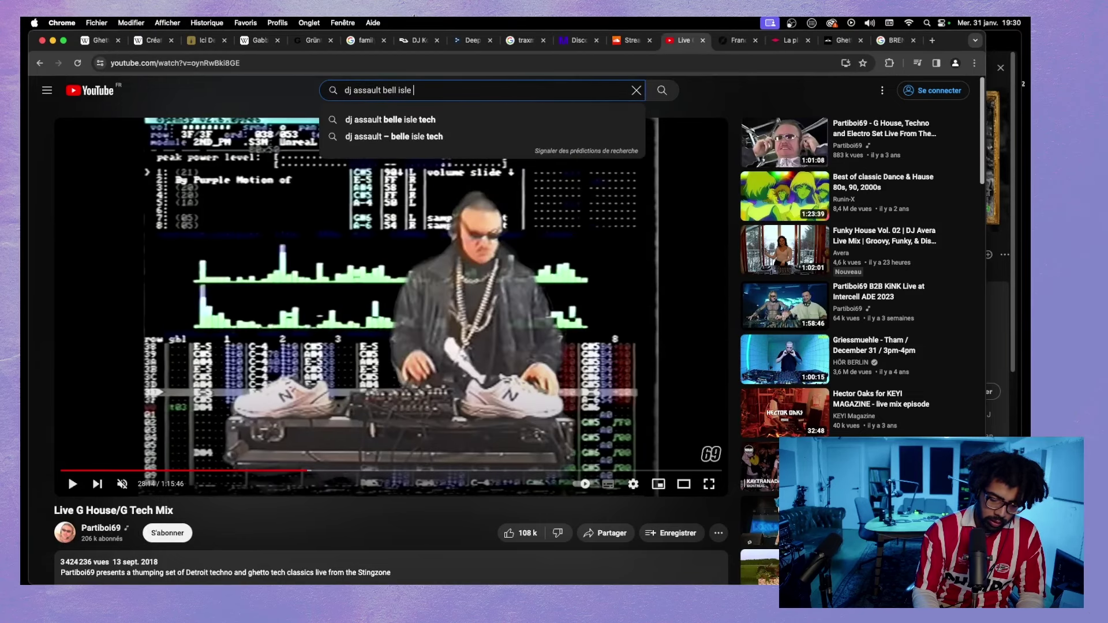
type("tech")
key("Return")
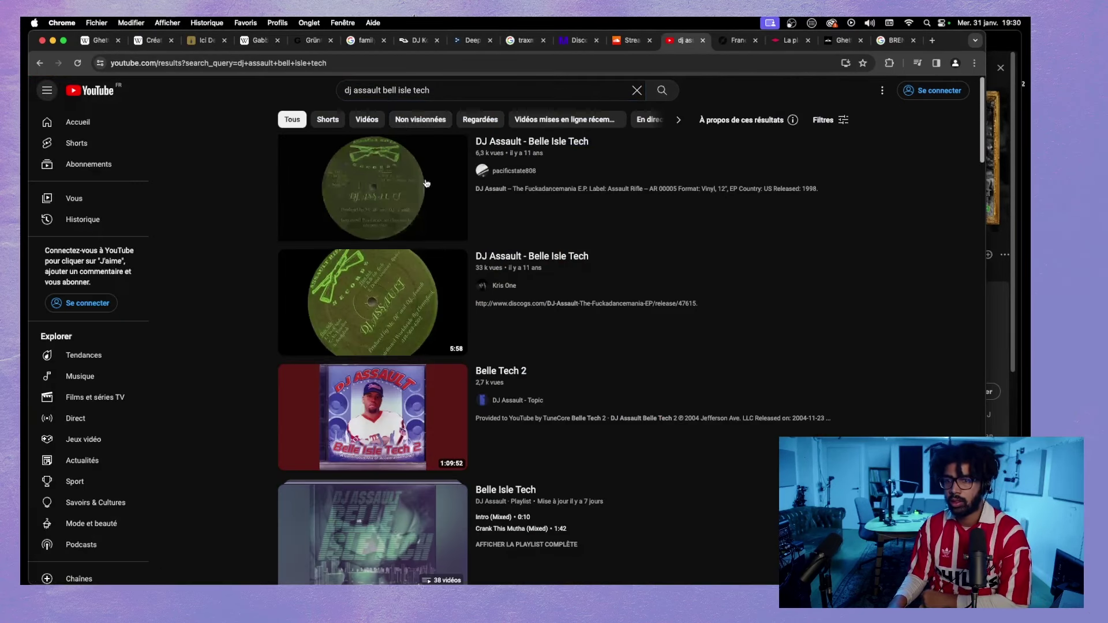
- Play the first search result, DJ Assault - Belle Isle Tech, and adjust the video's volume
left_click(398, 182)
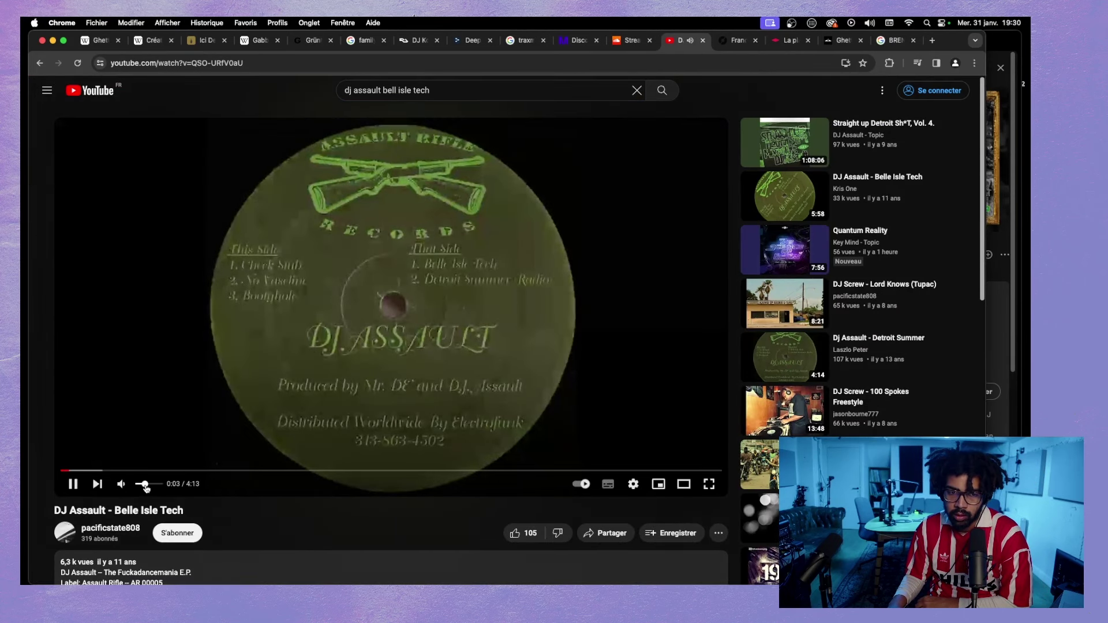
left_click_drag(145, 490, 151, 489)
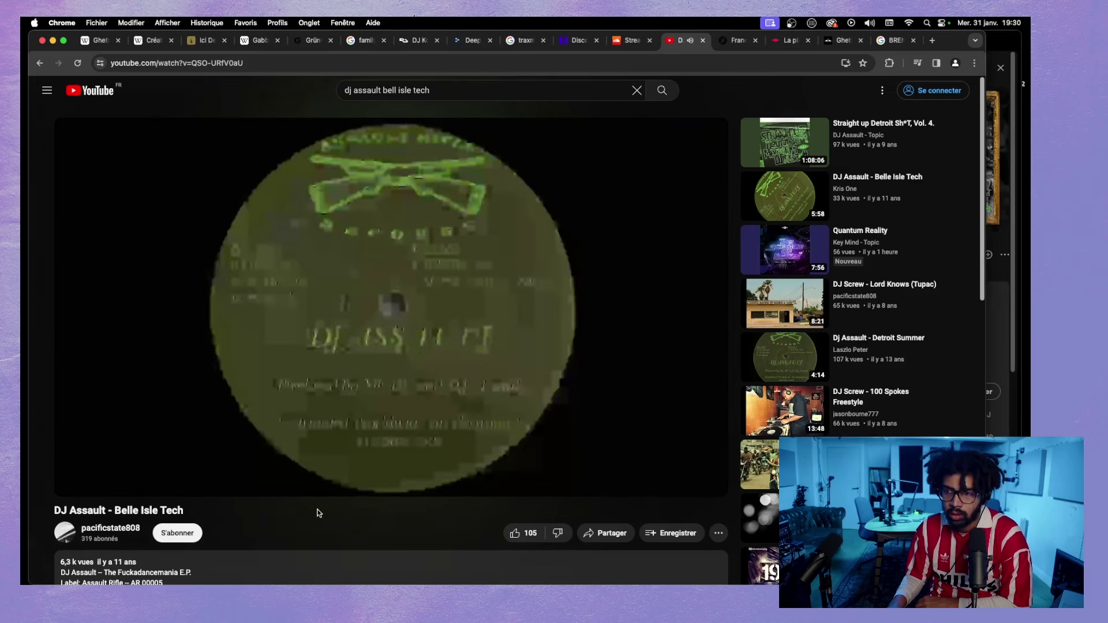
scroll(314, 512, "down", 1)
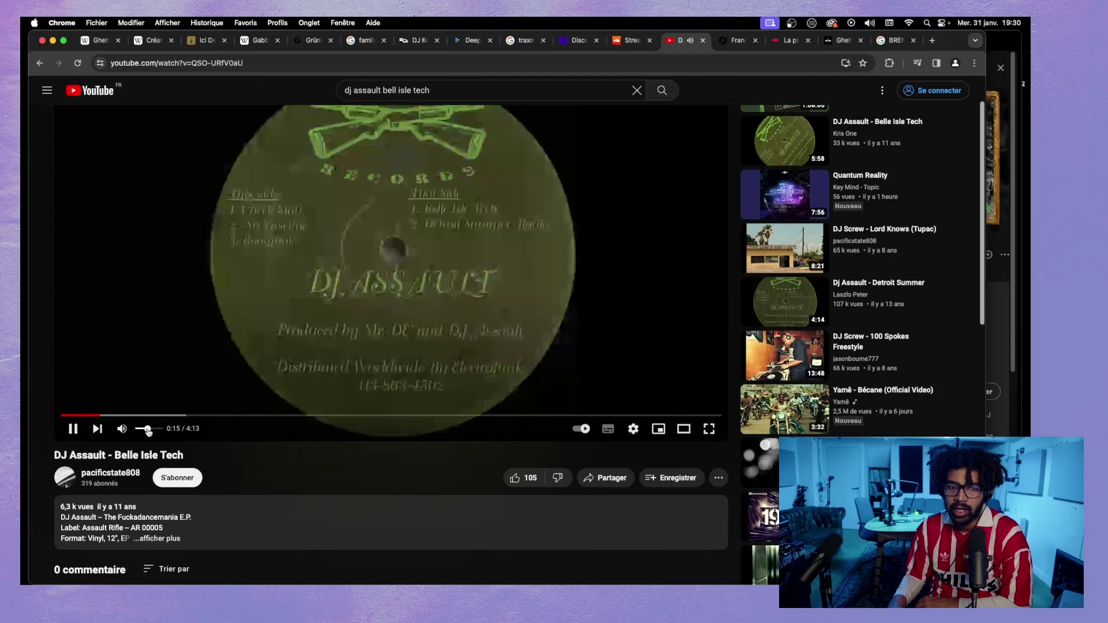
left_click_drag(151, 429, 144, 429)
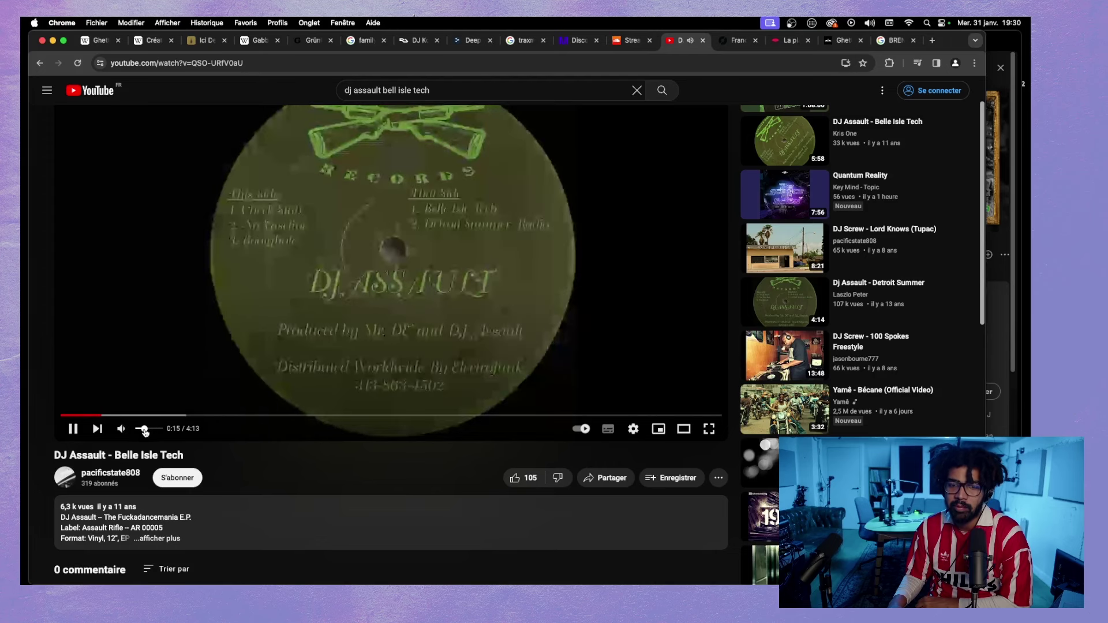
- Play the suggested video Dj Assault - Detroit Summer, expand its description and look through the comments
left_click(783, 311)
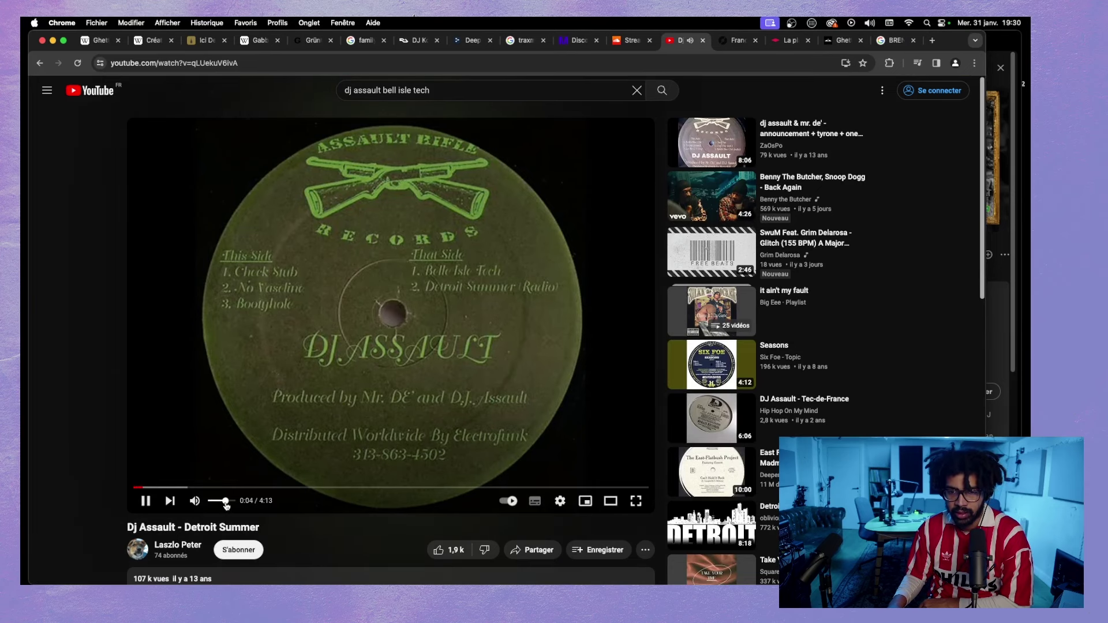
scroll(374, 524, "down", 4)
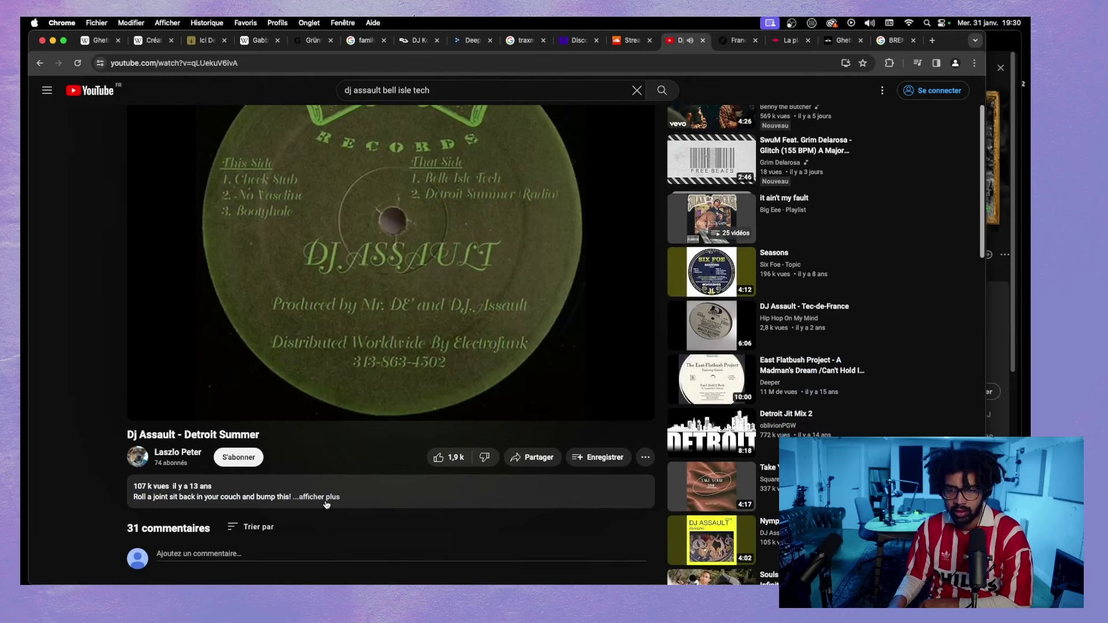
left_click(319, 498)
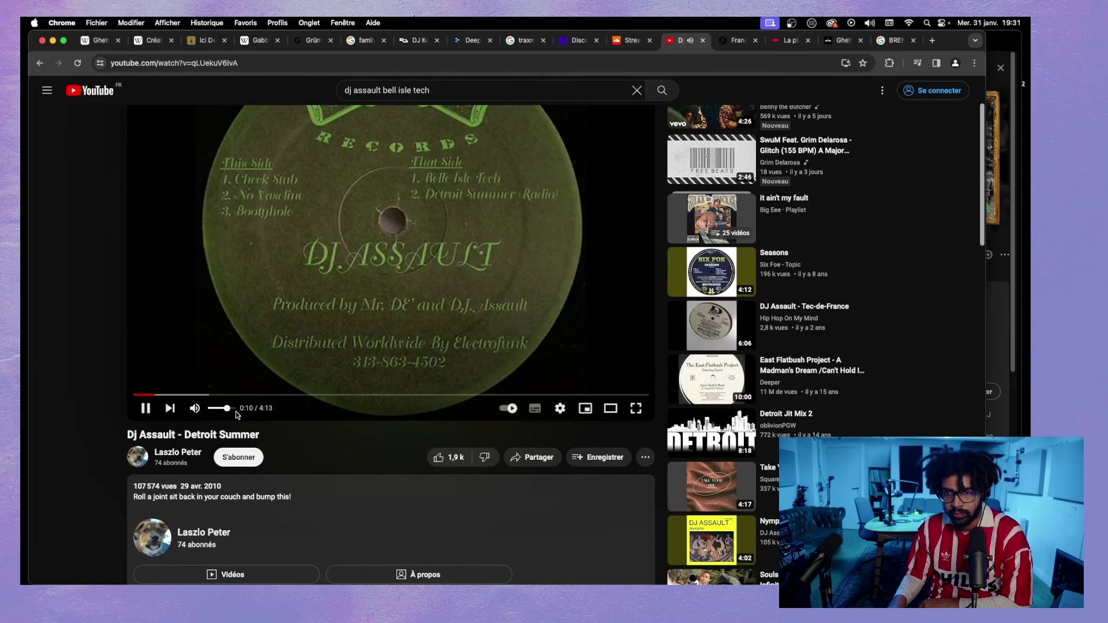
scroll(327, 462, "up", 4)
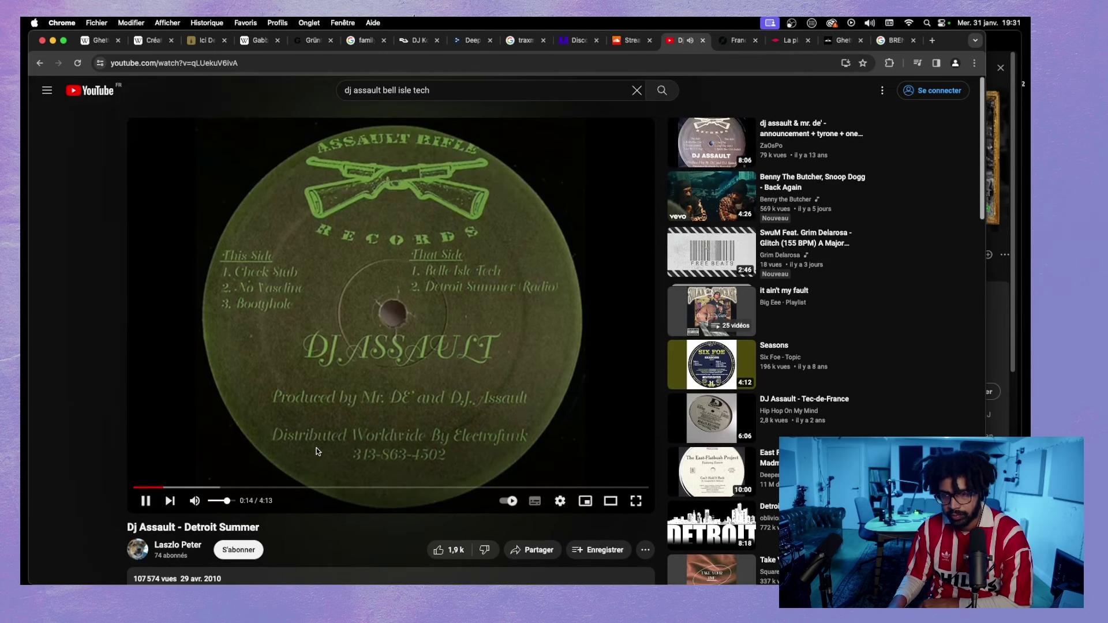
scroll(319, 448, "down", 10)
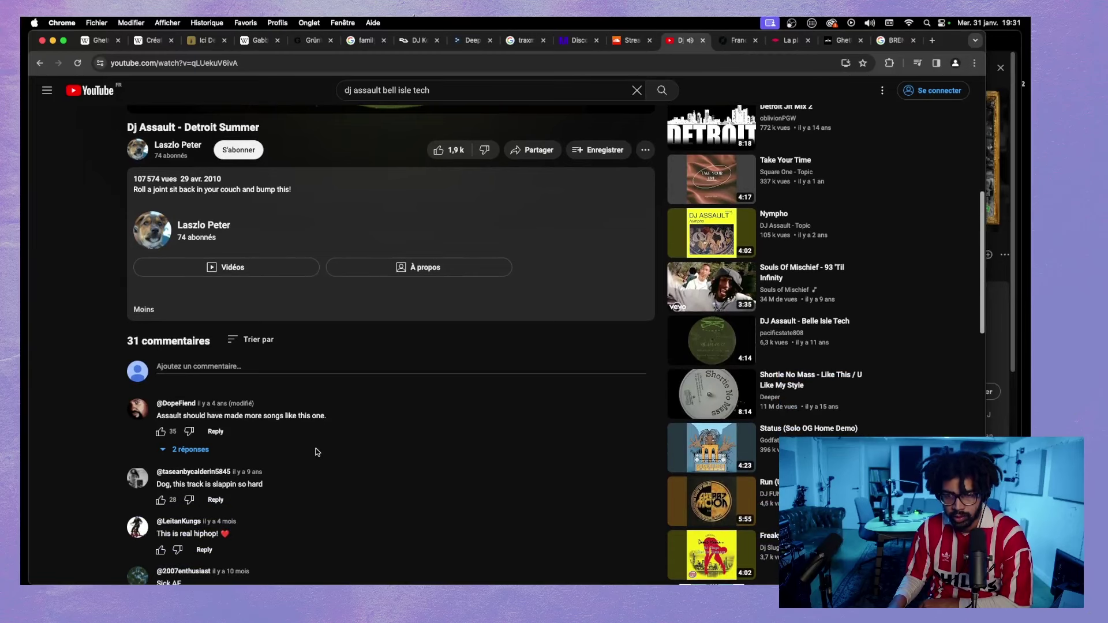
scroll(316, 450, "up", 10)
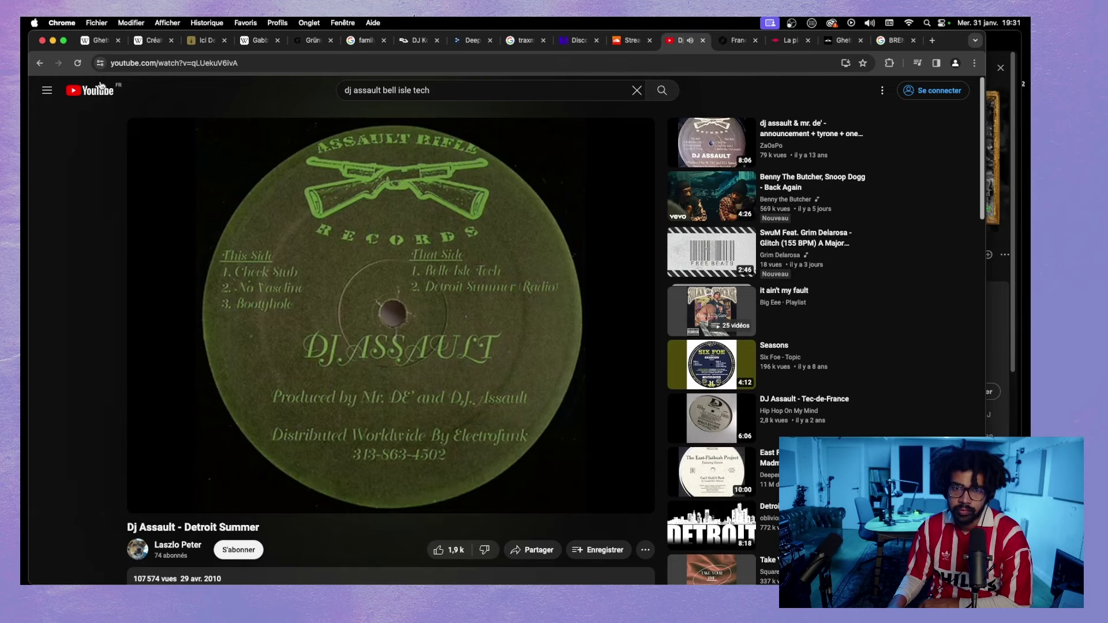
- Search Google for "detroit summer dj assault" in place of the existing Brendan Gillen query
left_click(99, 40)
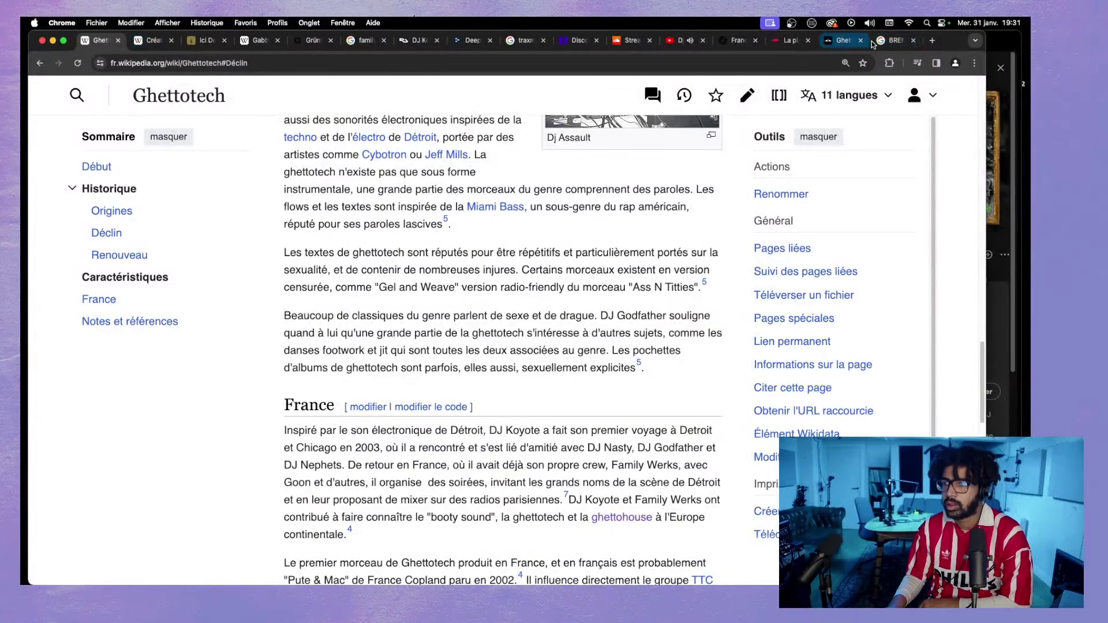
left_click(891, 40)
triple_click(267, 108)
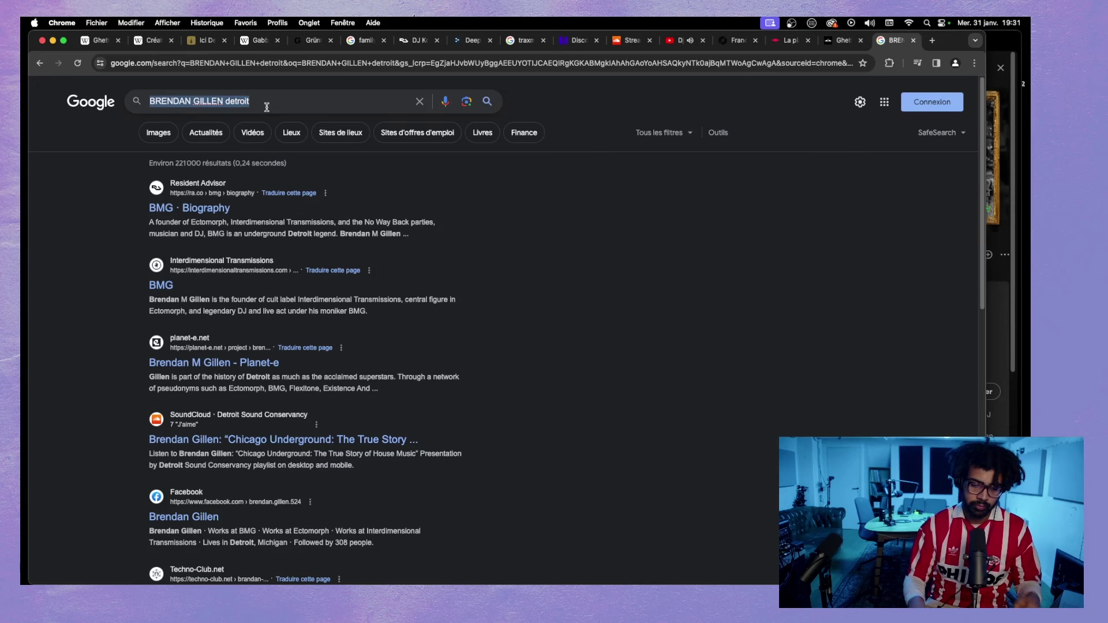
type("detroit s")
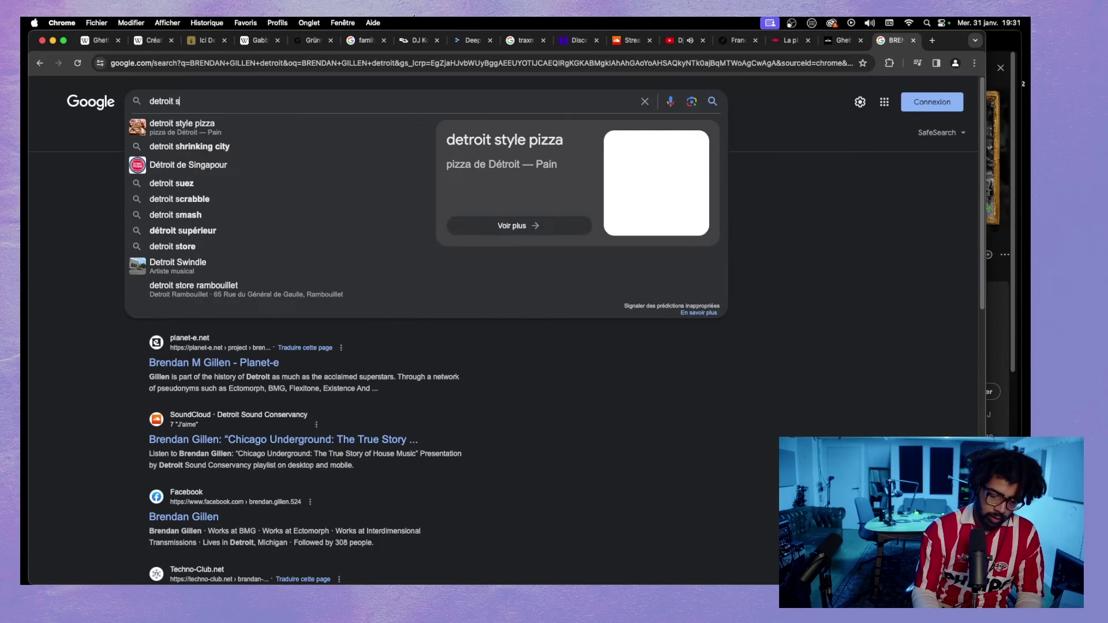
type("ummer dj assault")
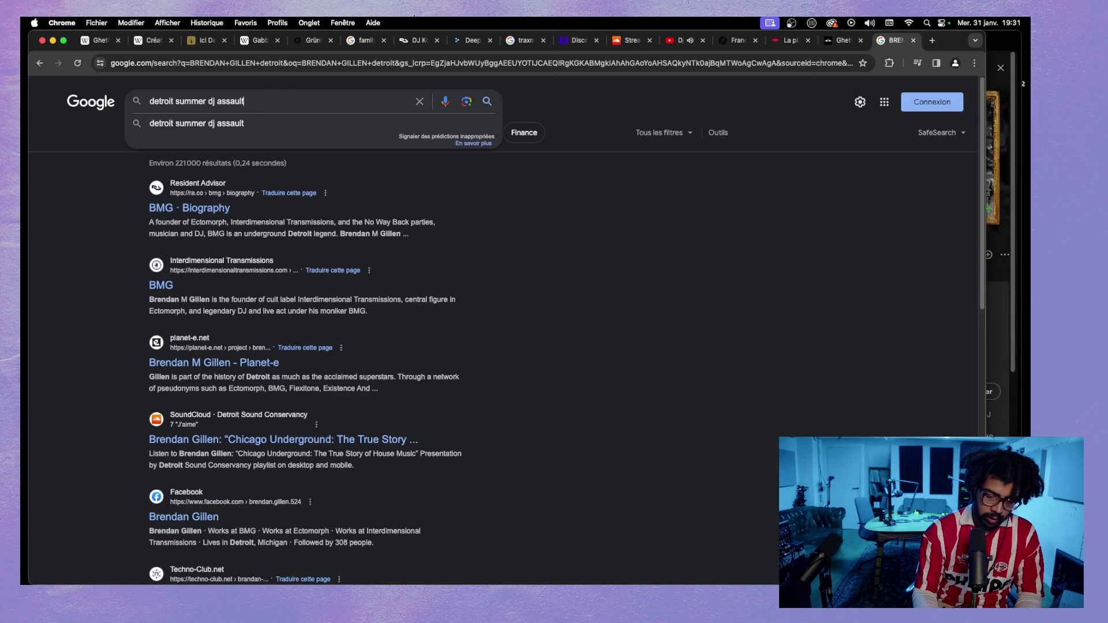
key("Return")
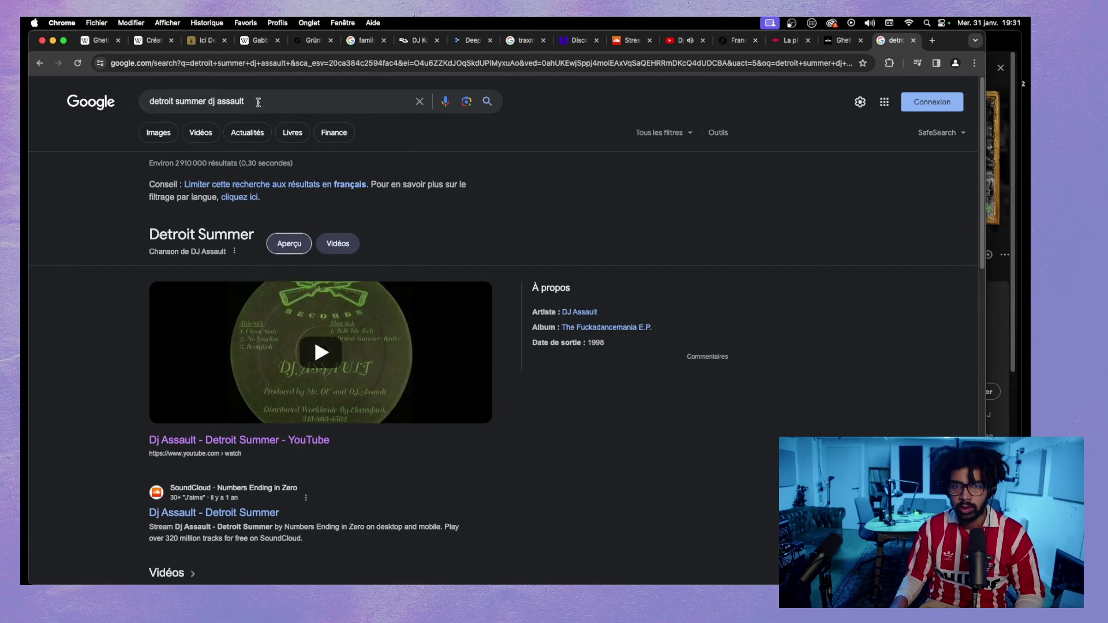
- Return to the Wikipedia article Ghettotech and review its Déclin and Renouveau sections
left_click(99, 41)
left_click(147, 42)
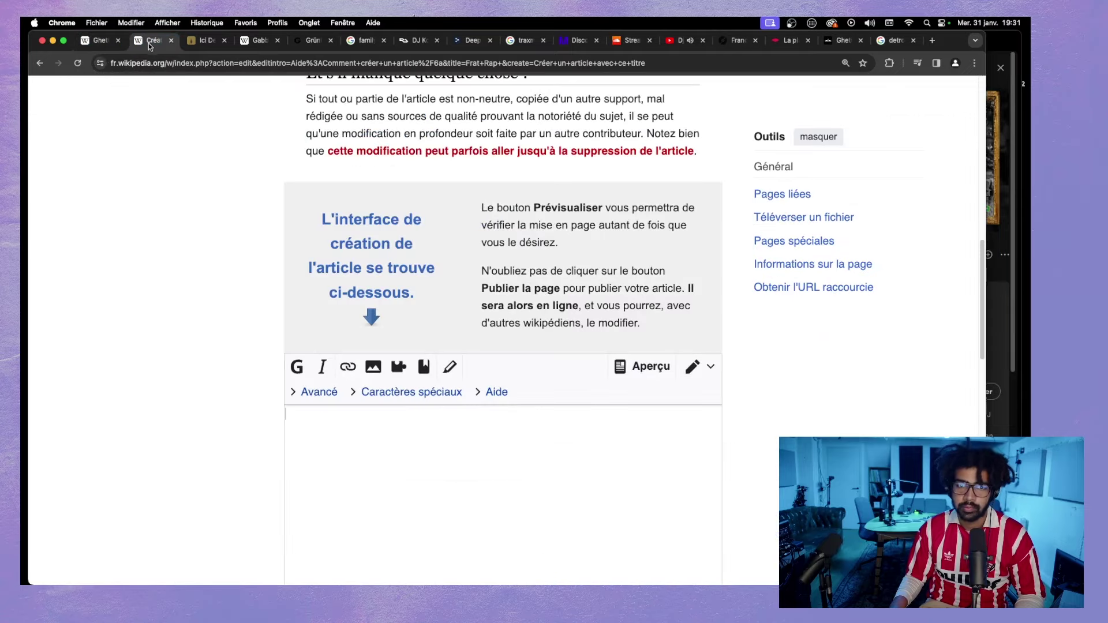
left_click(99, 41)
scroll(473, 390, "up", 1)
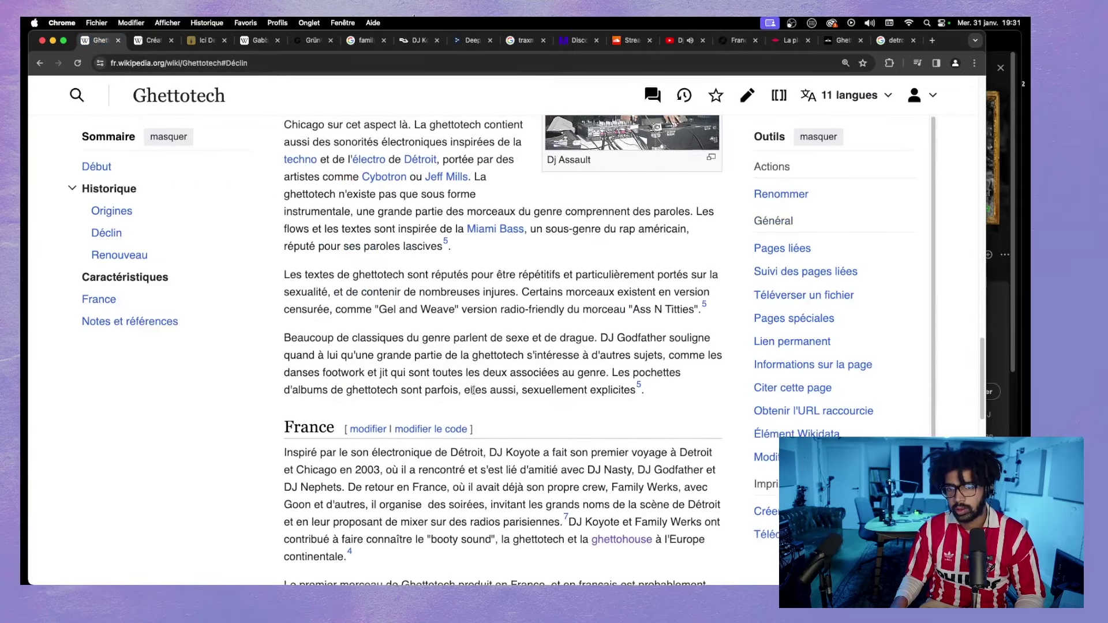
scroll(473, 391, "up", 10)
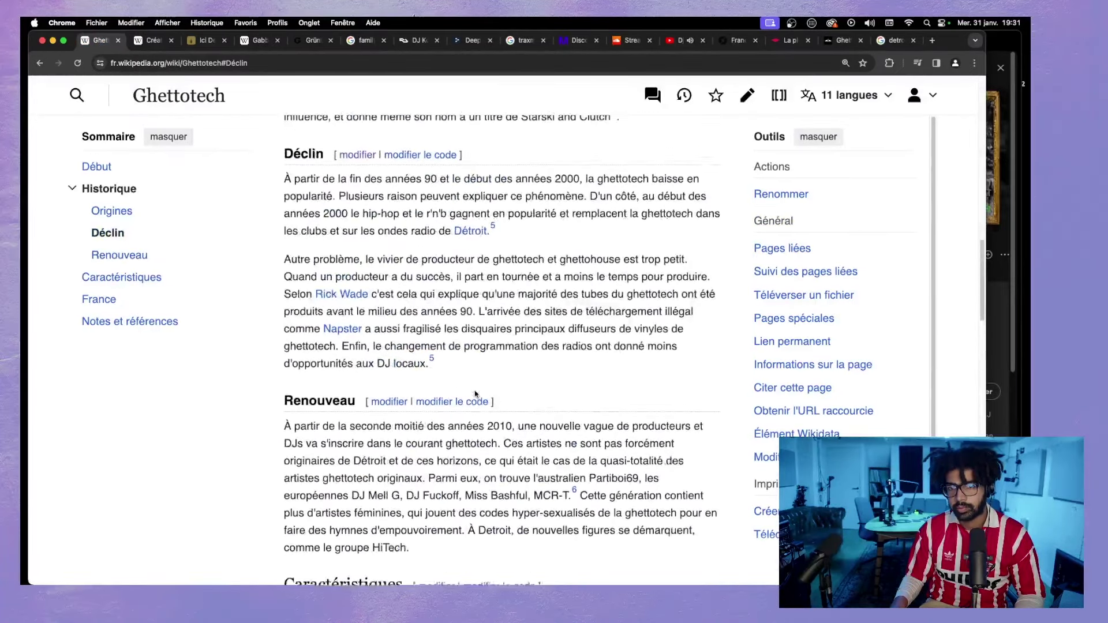
scroll(475, 394, "up", 1)
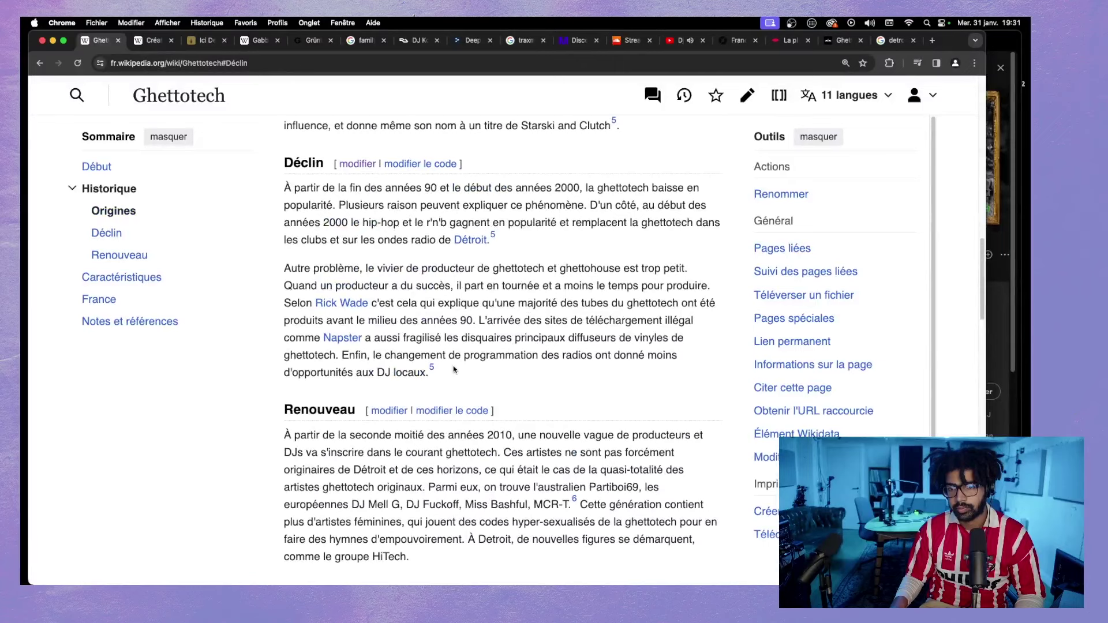
- Open the Déclin section for editing and start a new closing paragraph with "Au tournant des années 2000, les producteurs de ghettotech sont"
left_click(358, 167)
left_click(451, 376)
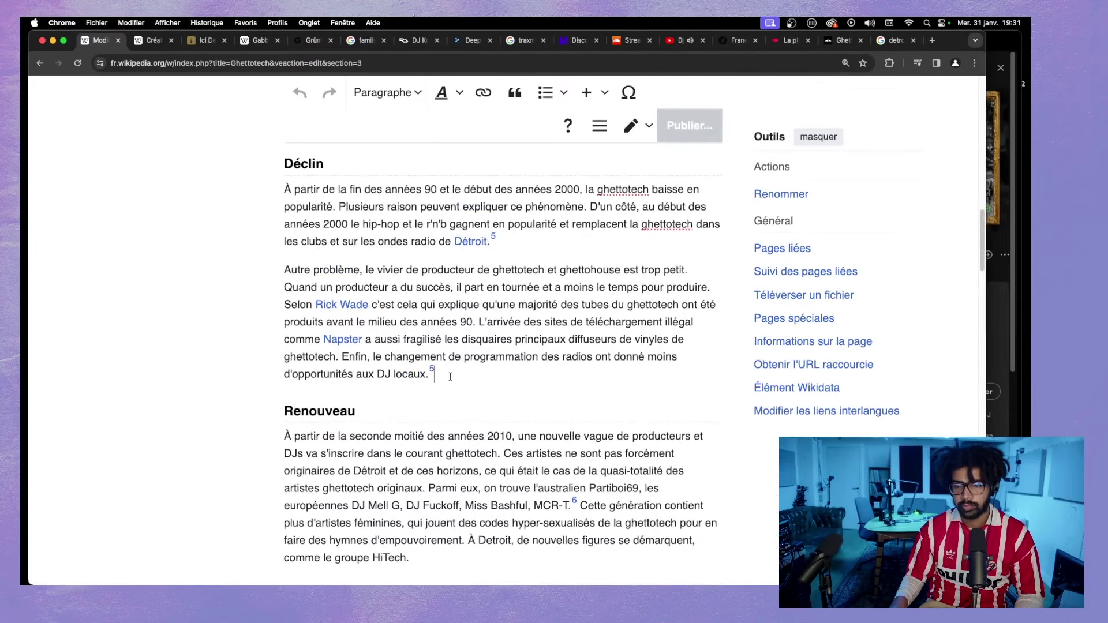
key("Return")
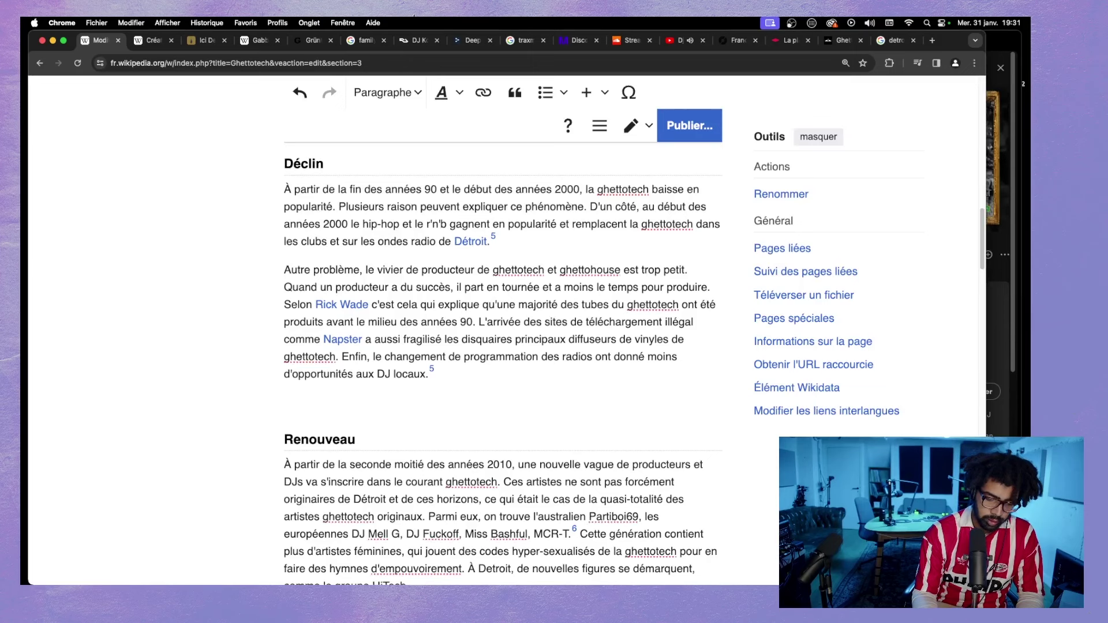
type("Au tournant de")
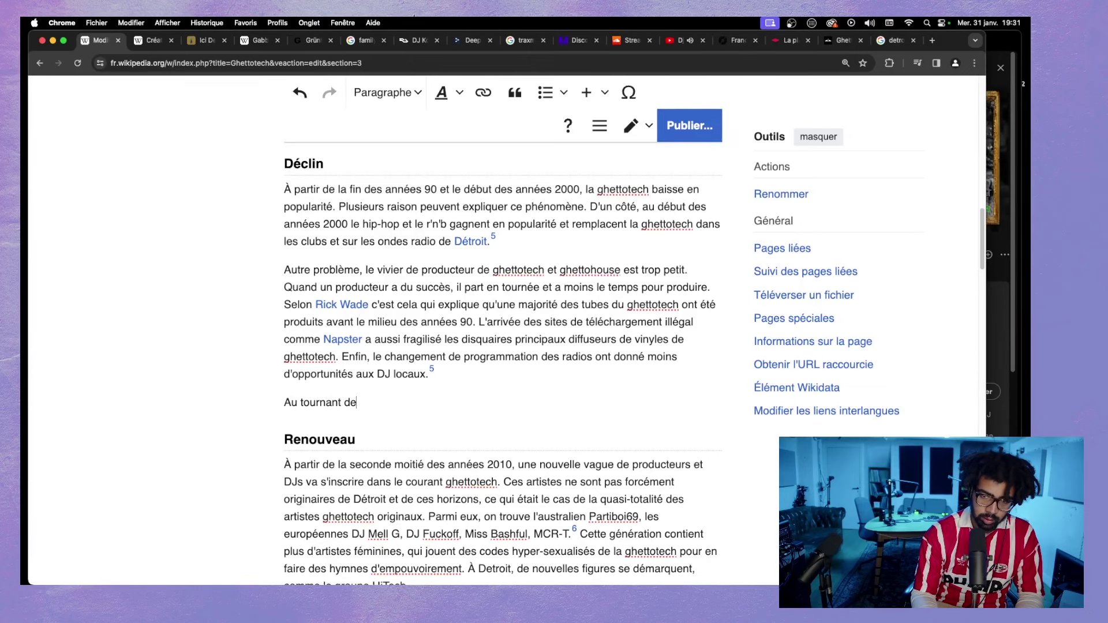
type("s années 2")
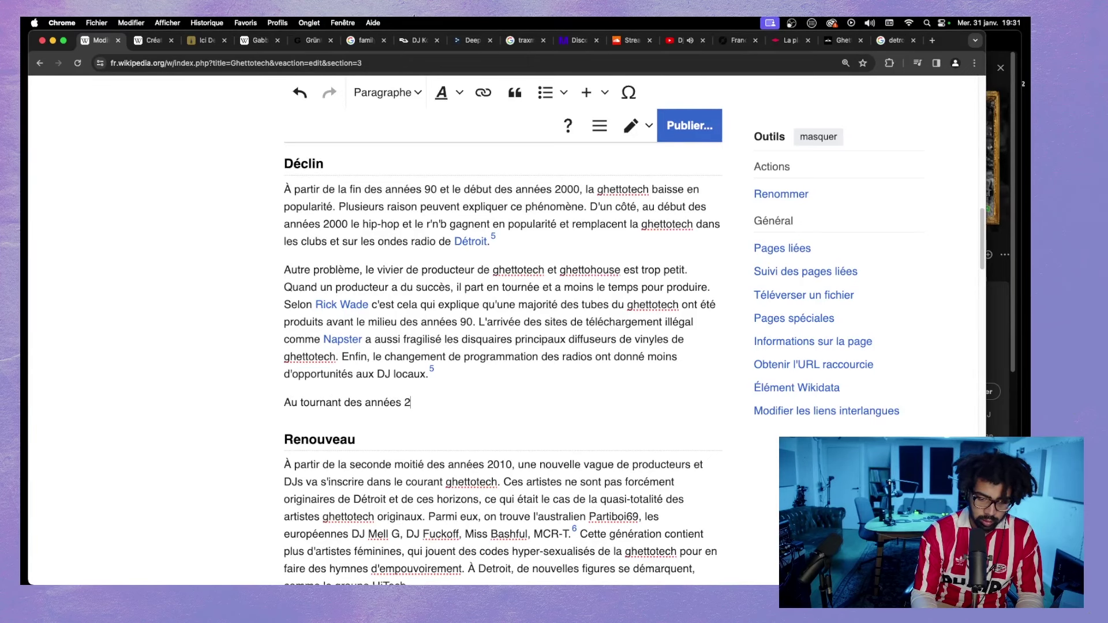
type("000, k")
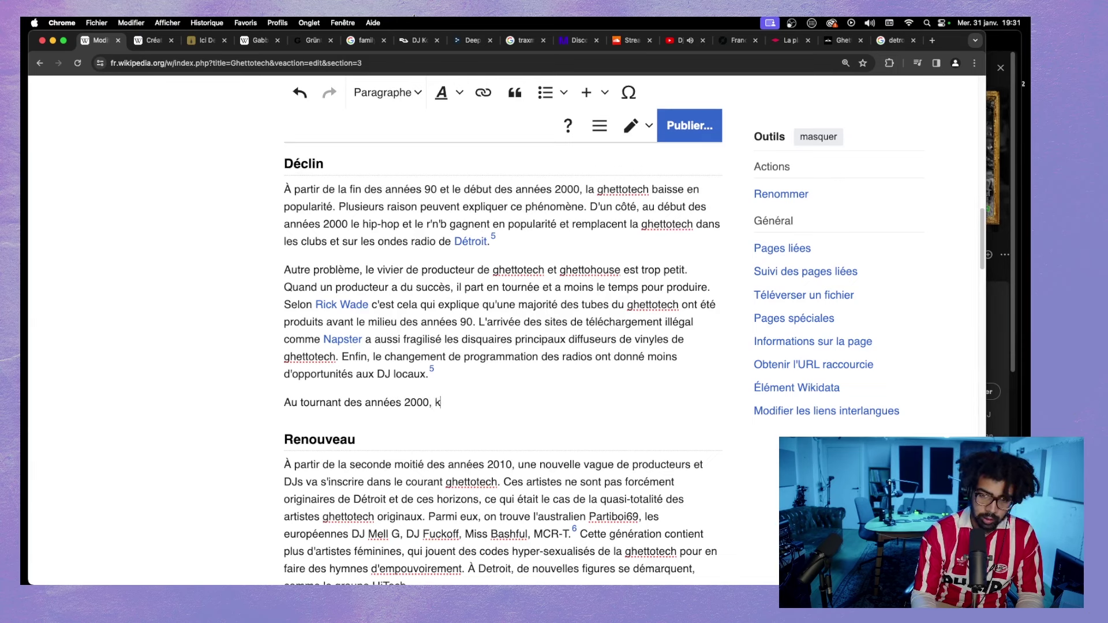
key("BackSpace")
type("les produc")
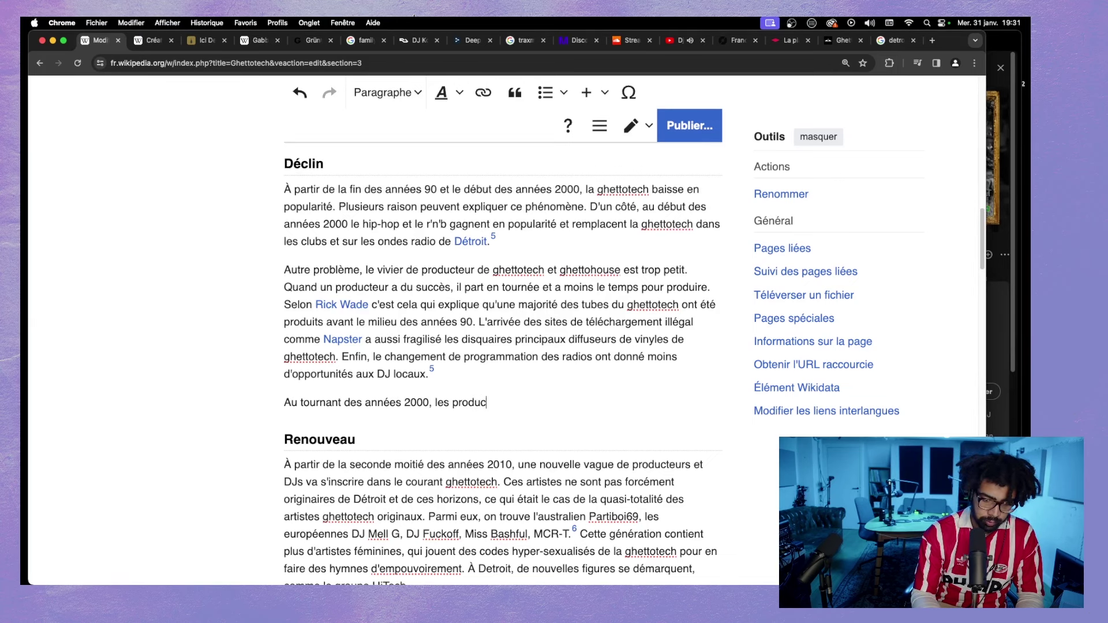
type("teurs de")
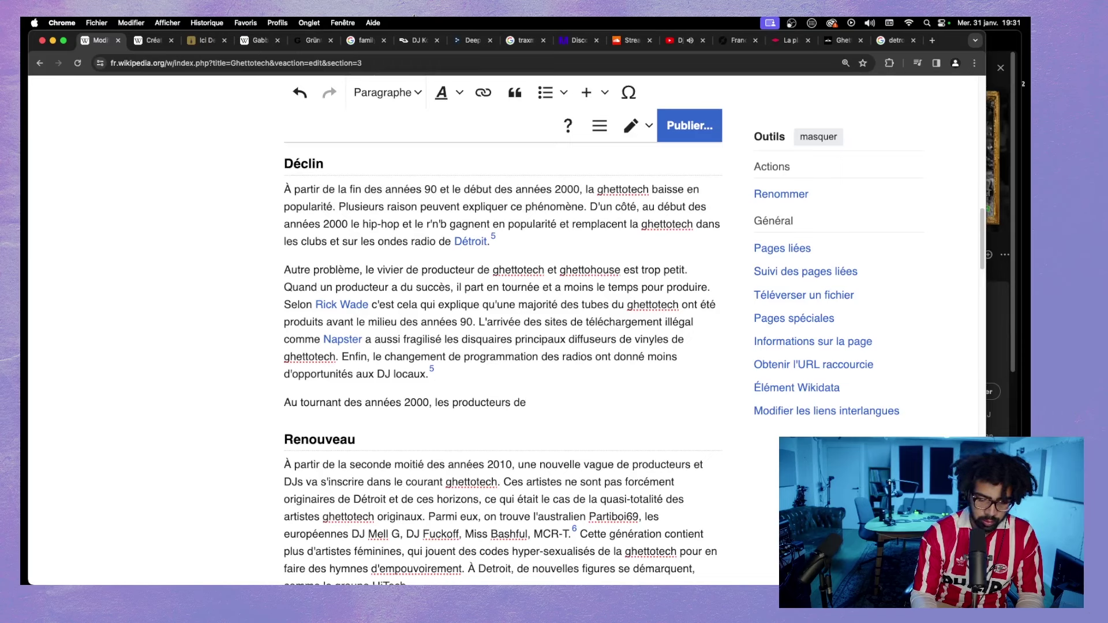
type(" ghettio")
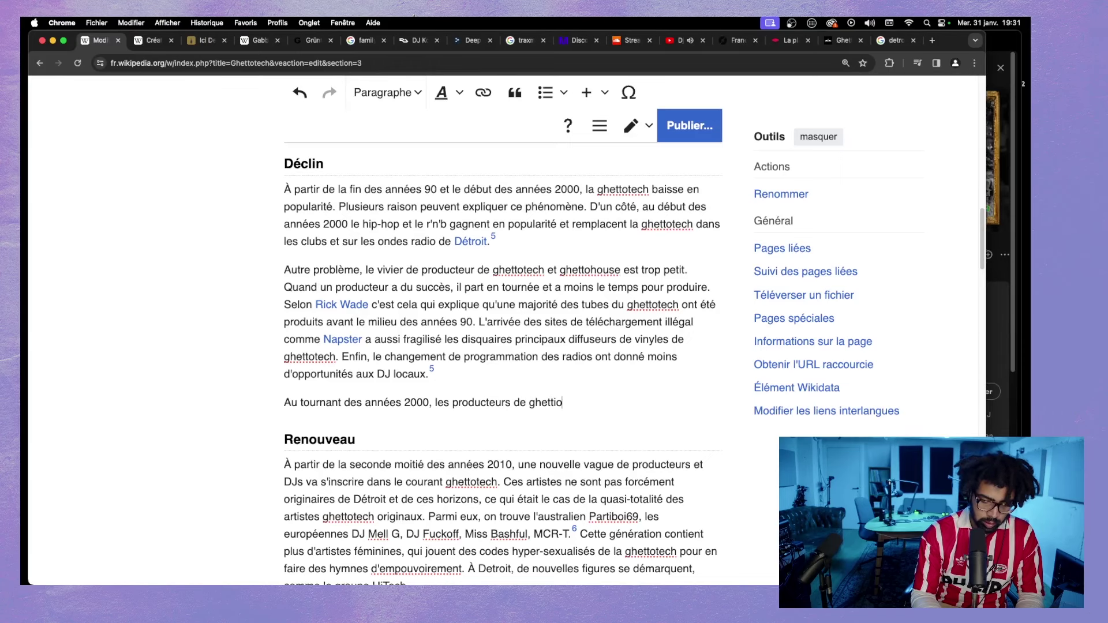
key("BackSpace")
key("BackSpace")
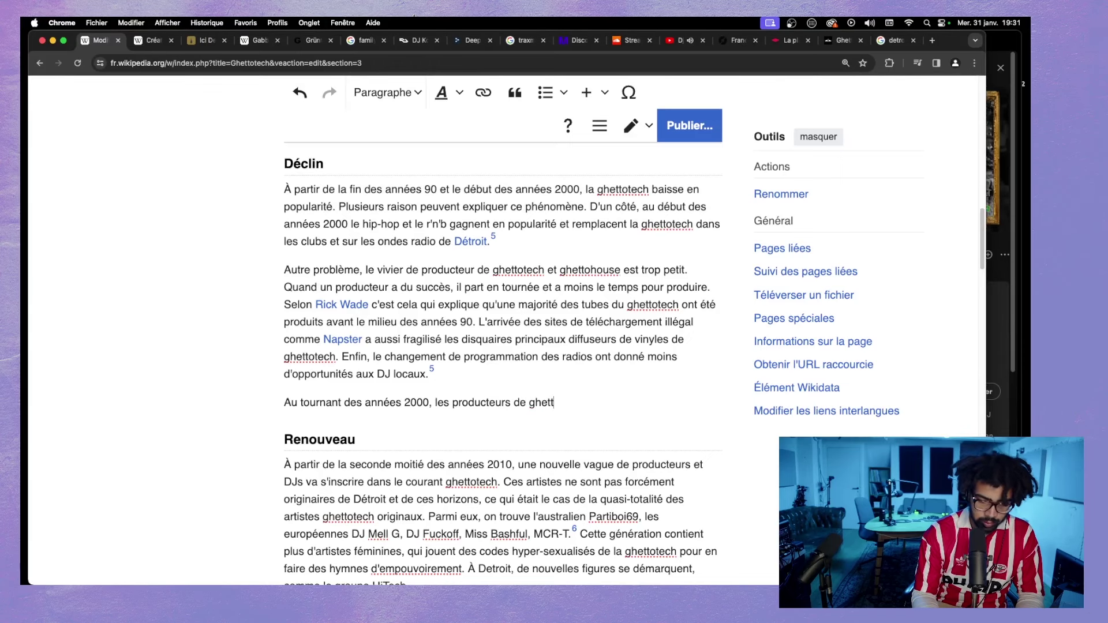
type("otech sont s")
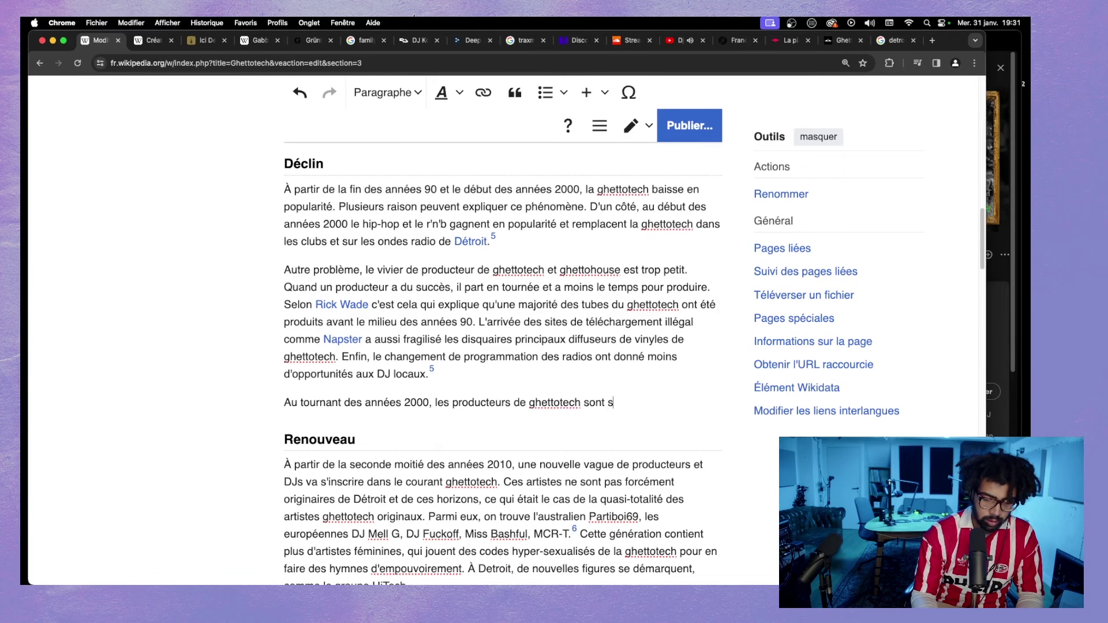
- Continue the new paragraph with "partagés entre une volonté de produire des morceaux plus proche de la scène rap"
type("éparé")
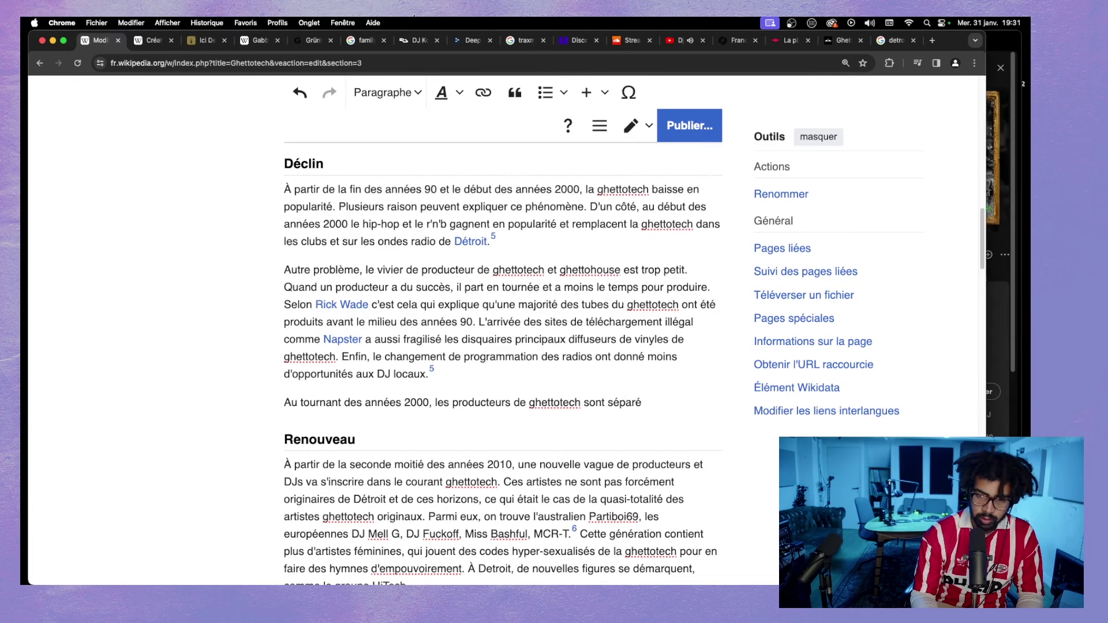
key("BackSpace")
key("BackSpace")
key("BackSpace")
key("BackSpace")
key("BackSpace")
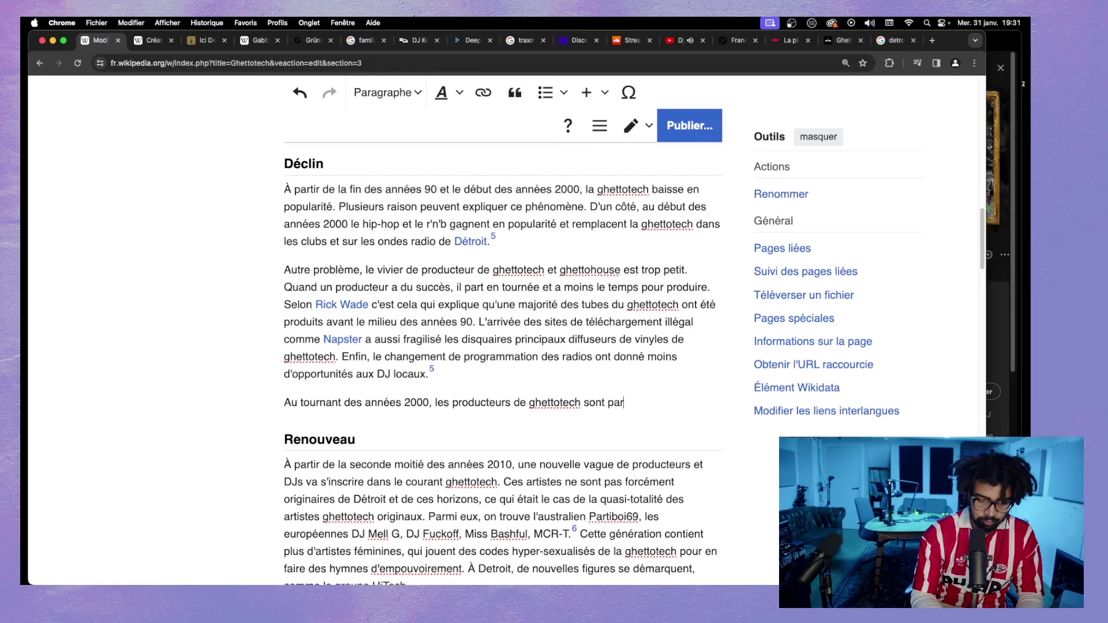
type("partagés entre")
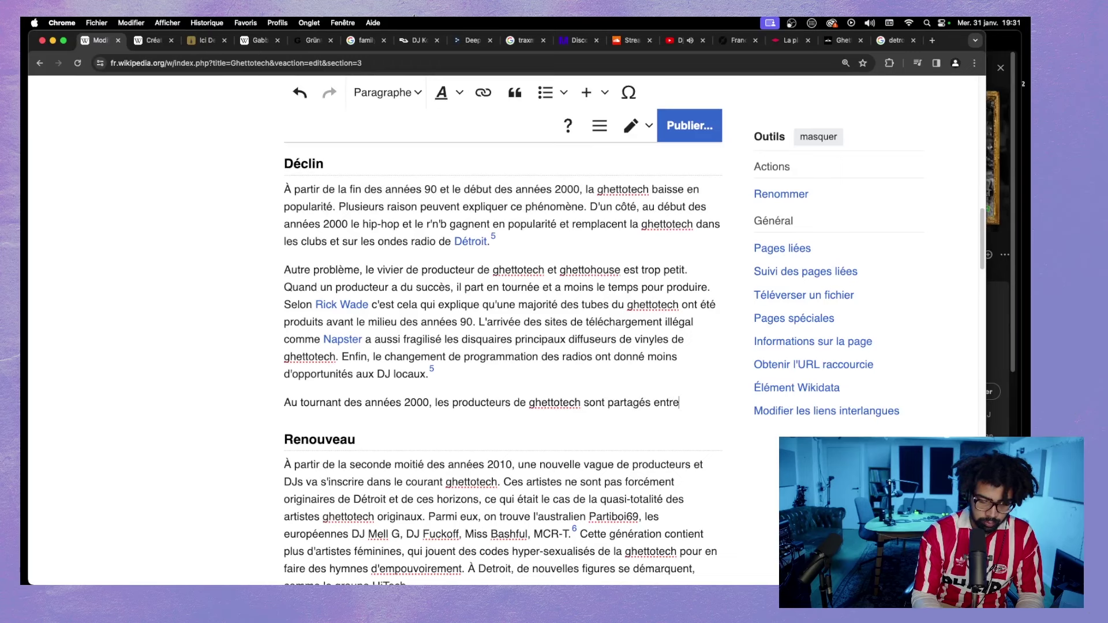
type(" une volonté")
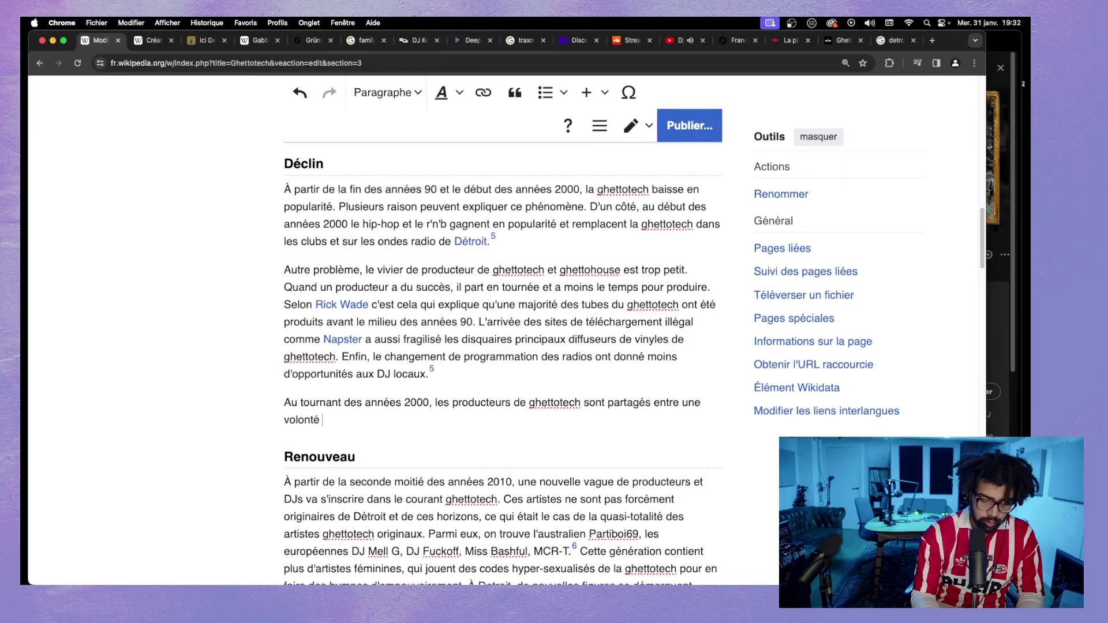
type(" de produir")
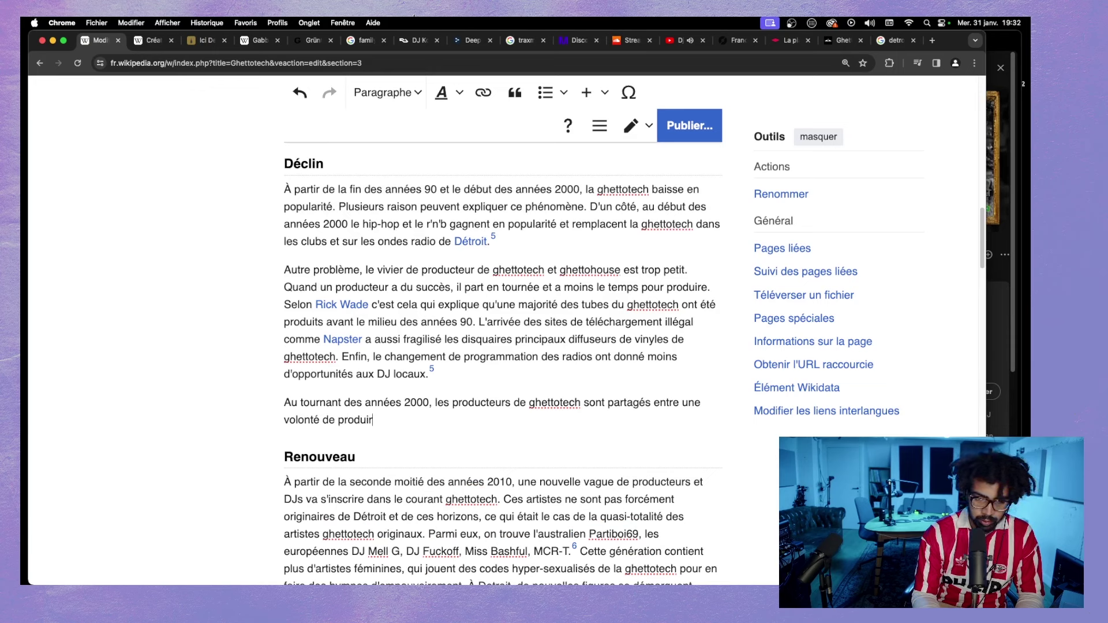
type("e des mor")
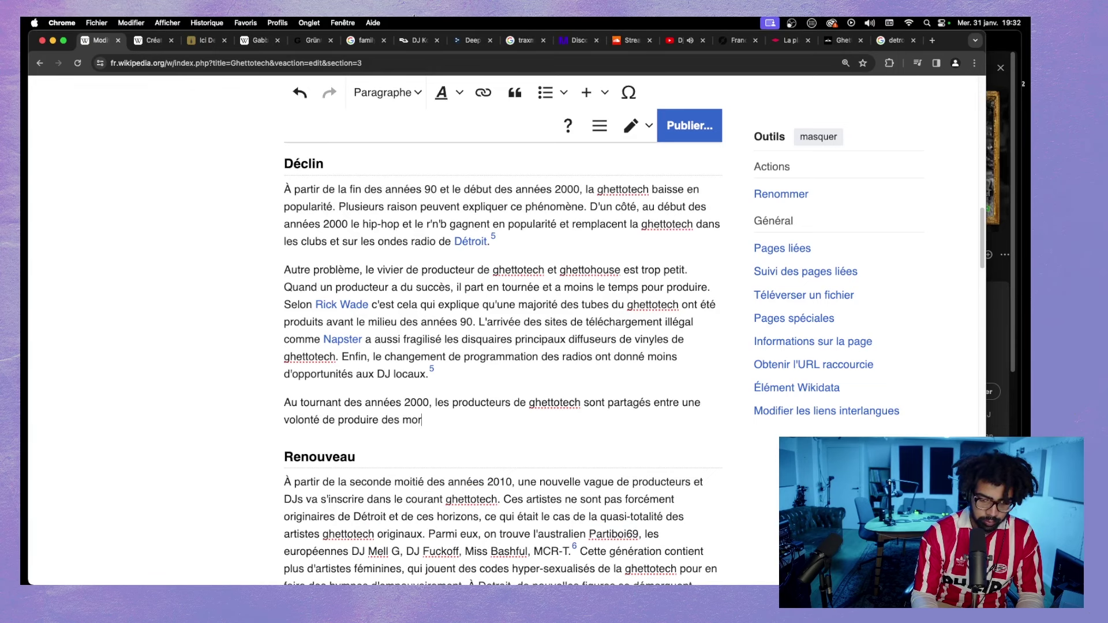
type("ceaux pp")
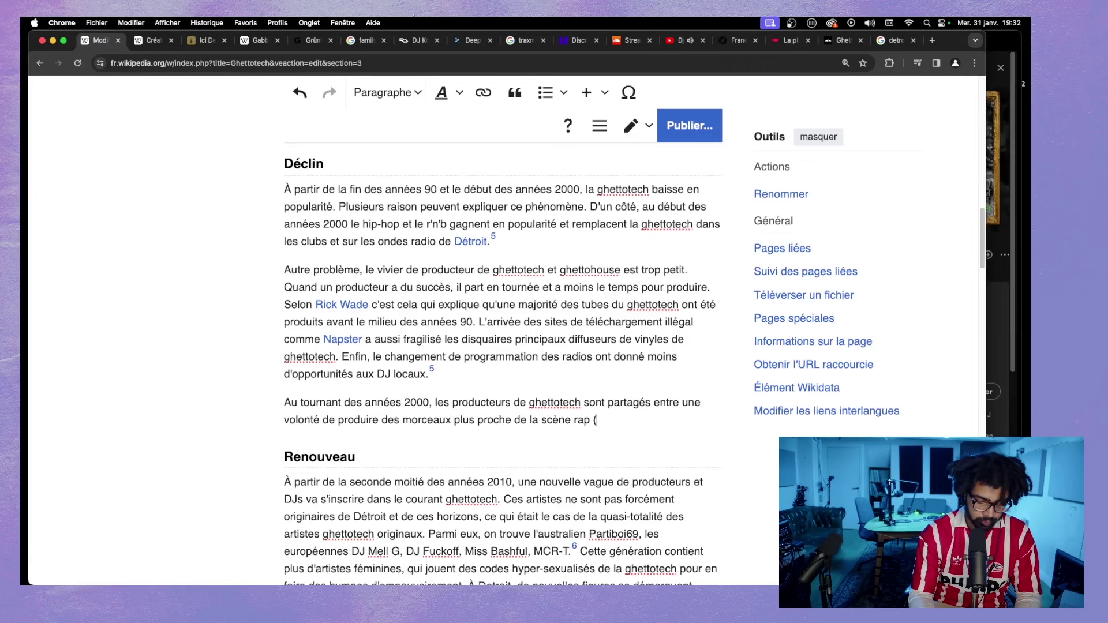
- Add the parenthetical example "DJ Assault avec Detroit Summer en est un exemple" after "scène rap"
type("DJ")
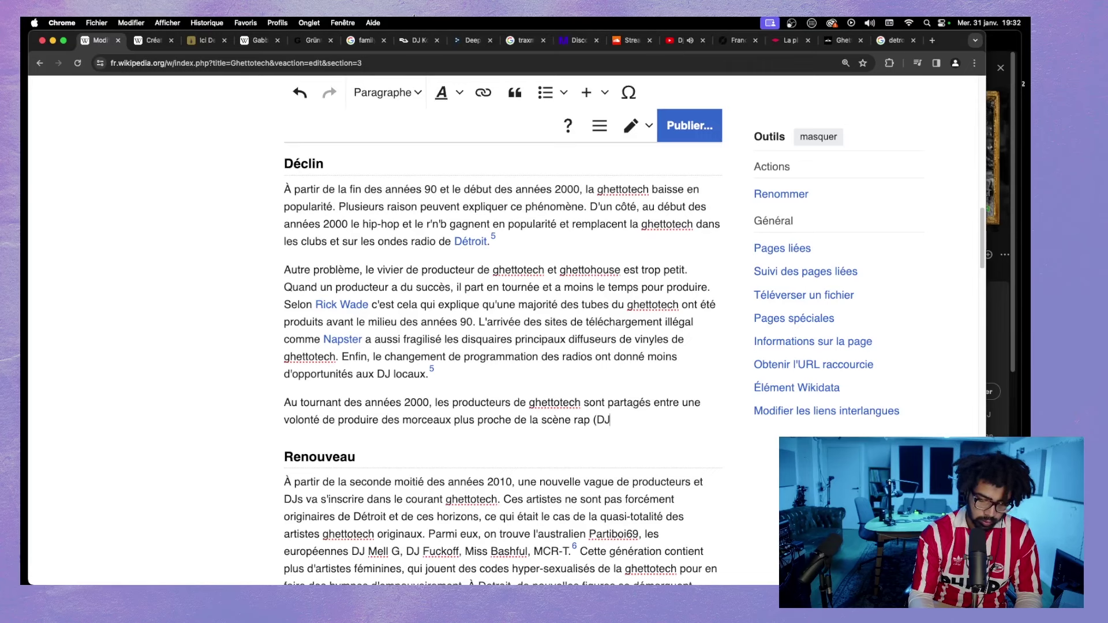
type(" ass")
key("BackSpace")
key("BackSpace")
key("BackSpace")
type("A")
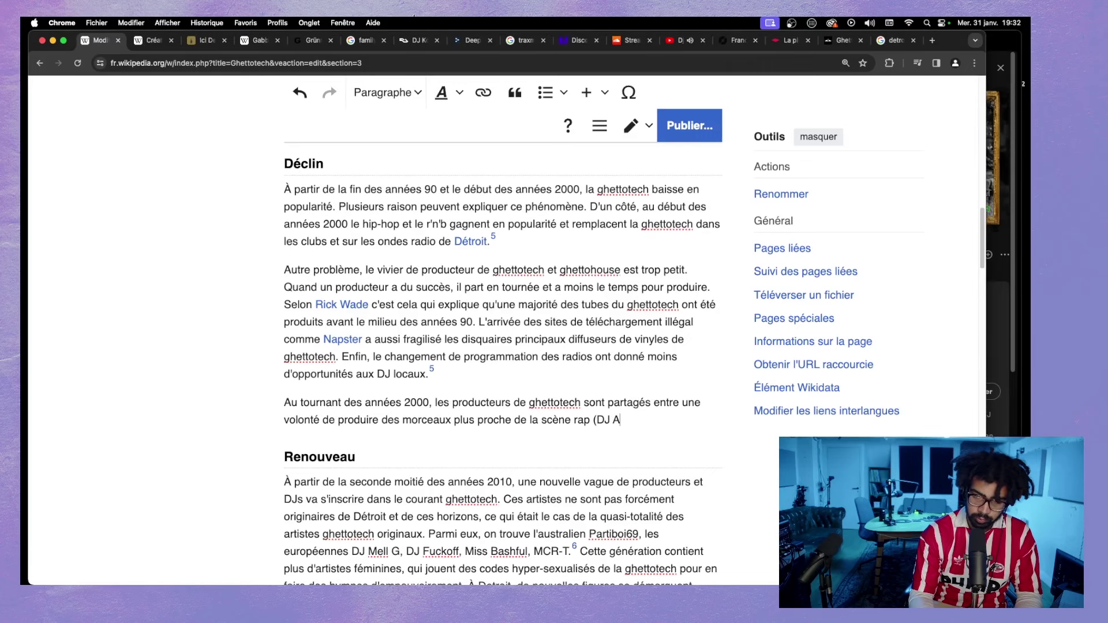
type("ssault a")
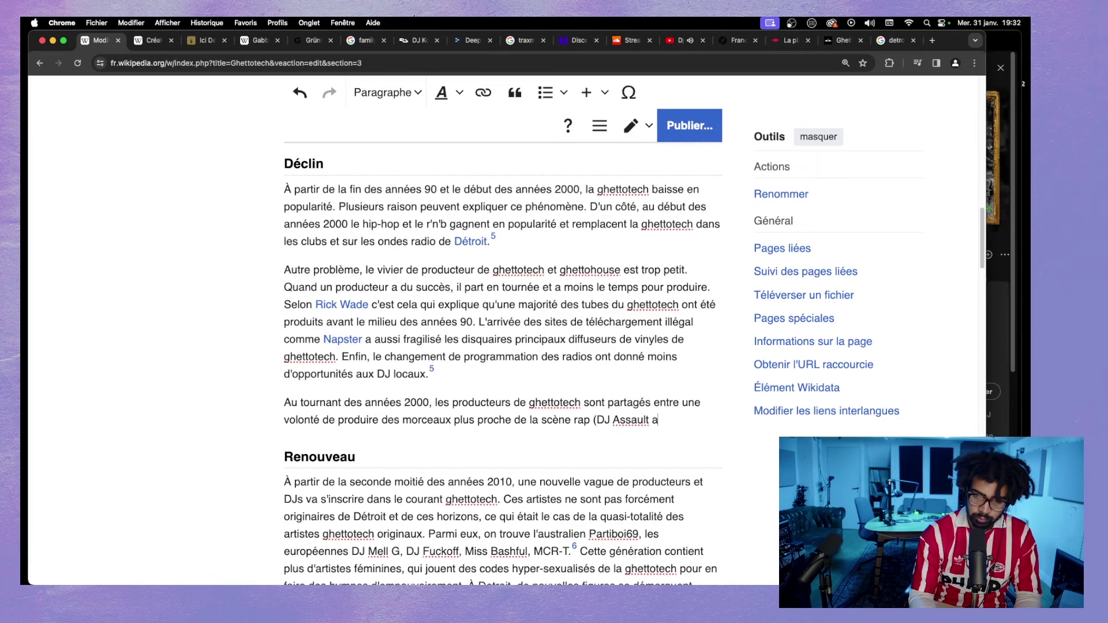
type("vec Det")
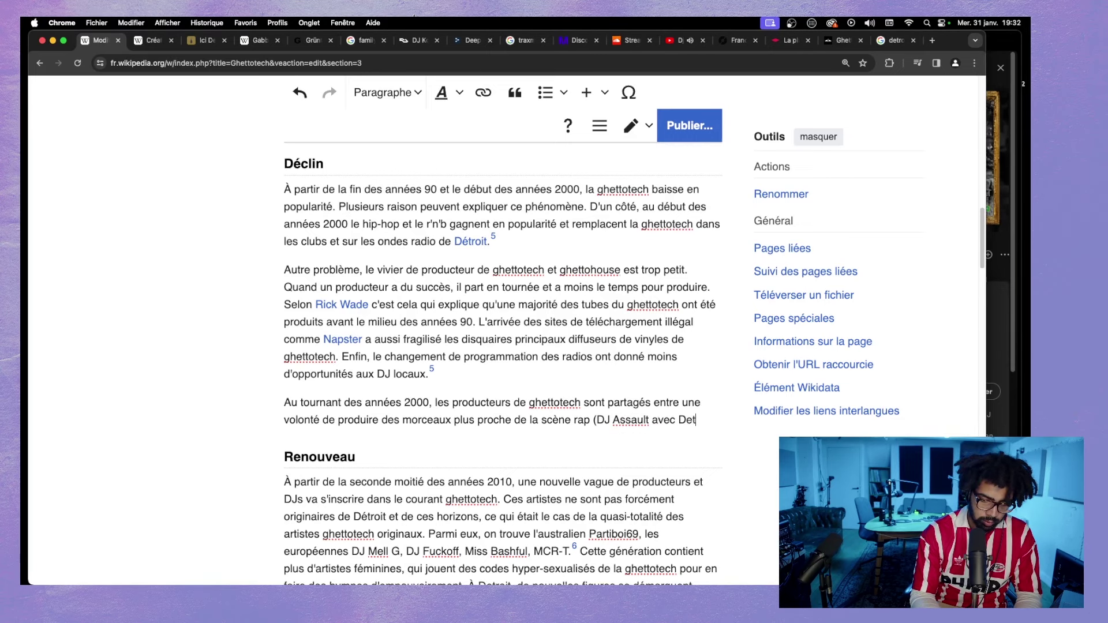
type("roit Summe")
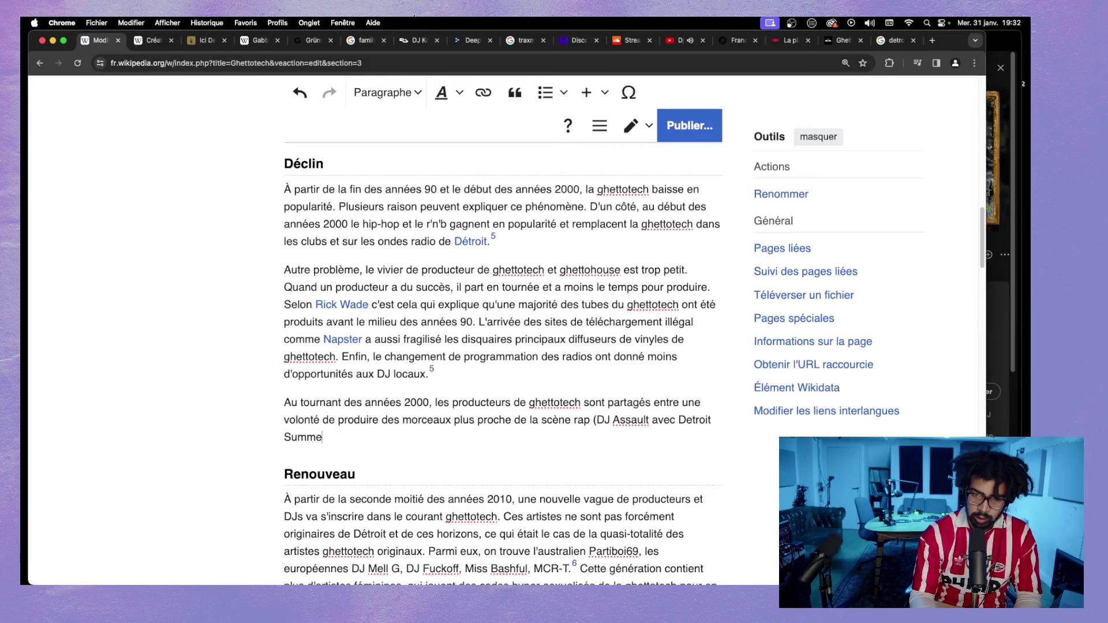
type("r en est ")
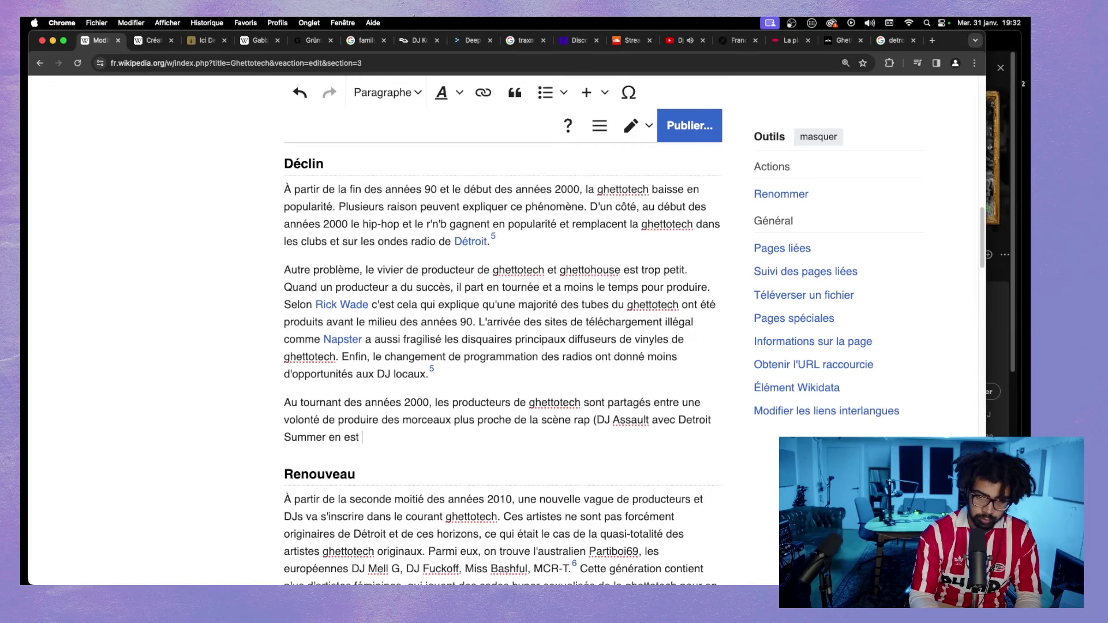
type("un exemple")
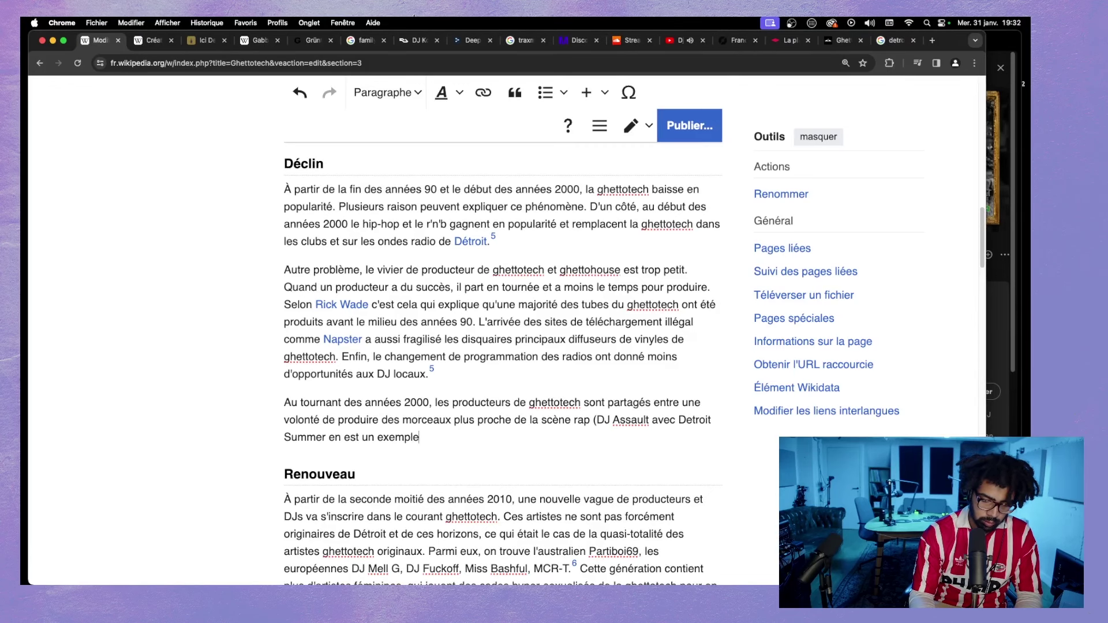
- Close the parenthesis and continue the sentence with ", des titres au tempo plus rapide"
type("), des ")
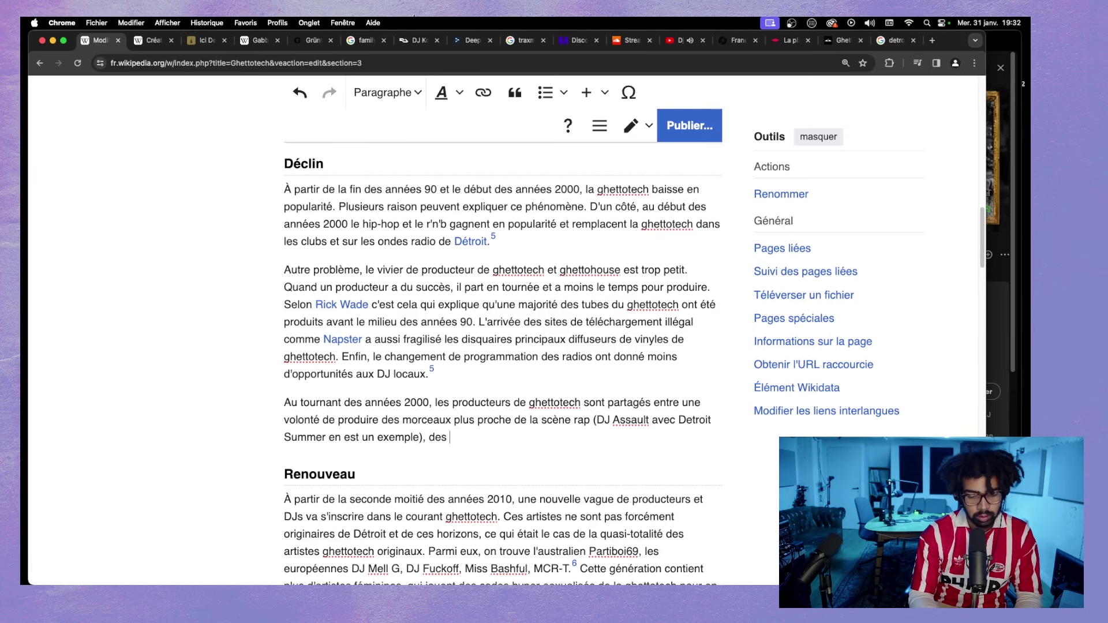
type("titres pl")
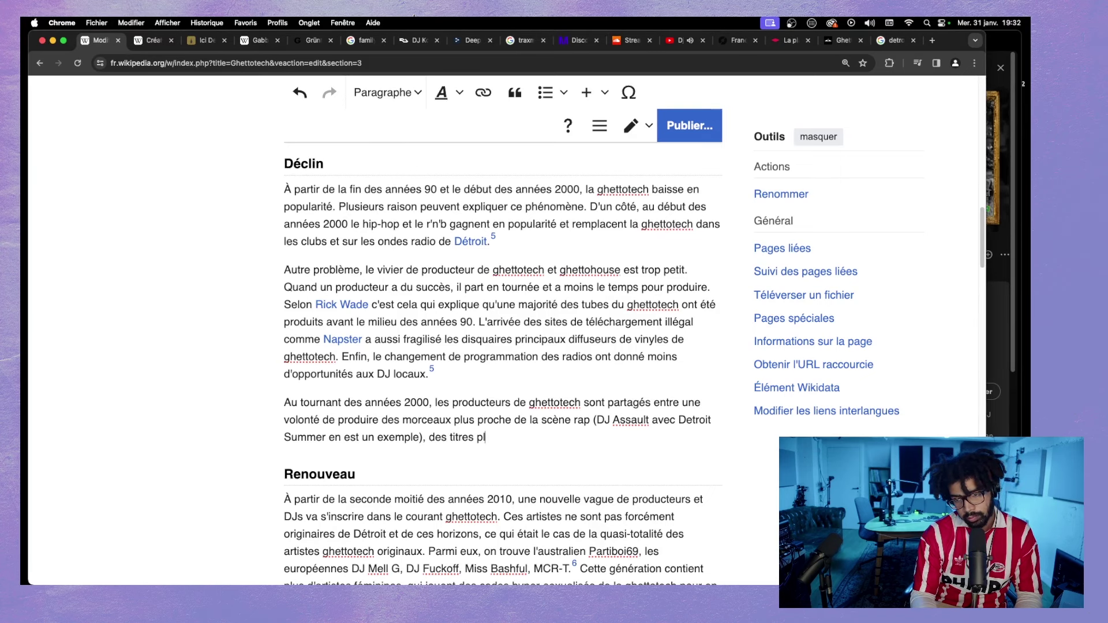
type("us ra")
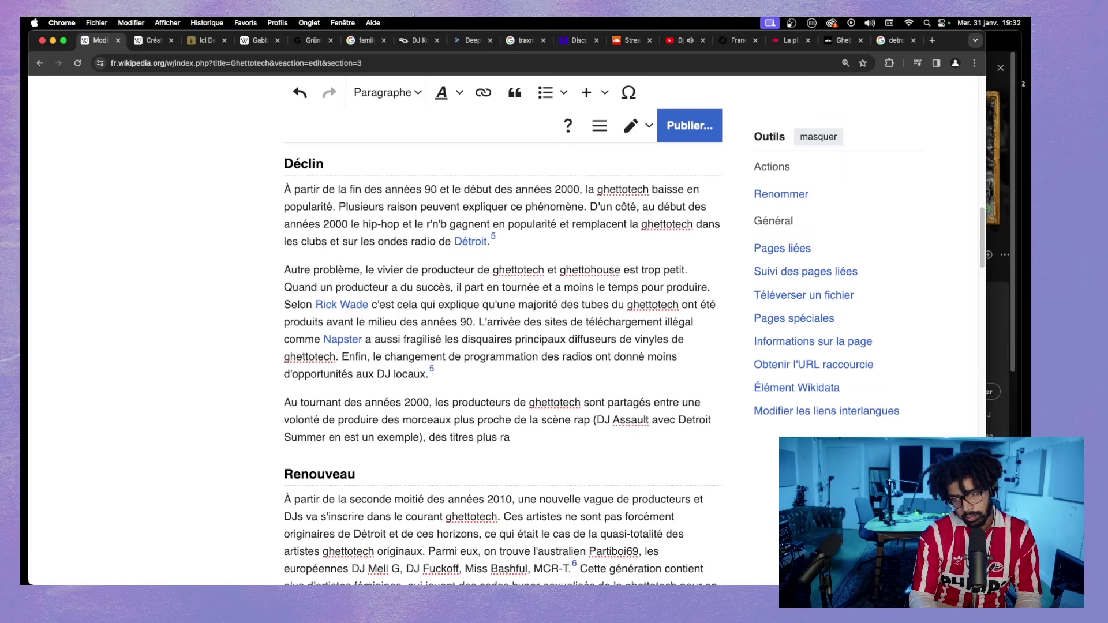
key("BackSpace")
key("BackSpace")
key("BackSpace")
key("BackSpace")
key("BackSpace")
key("BackSpace")
key("BackSpace")
type("au ")
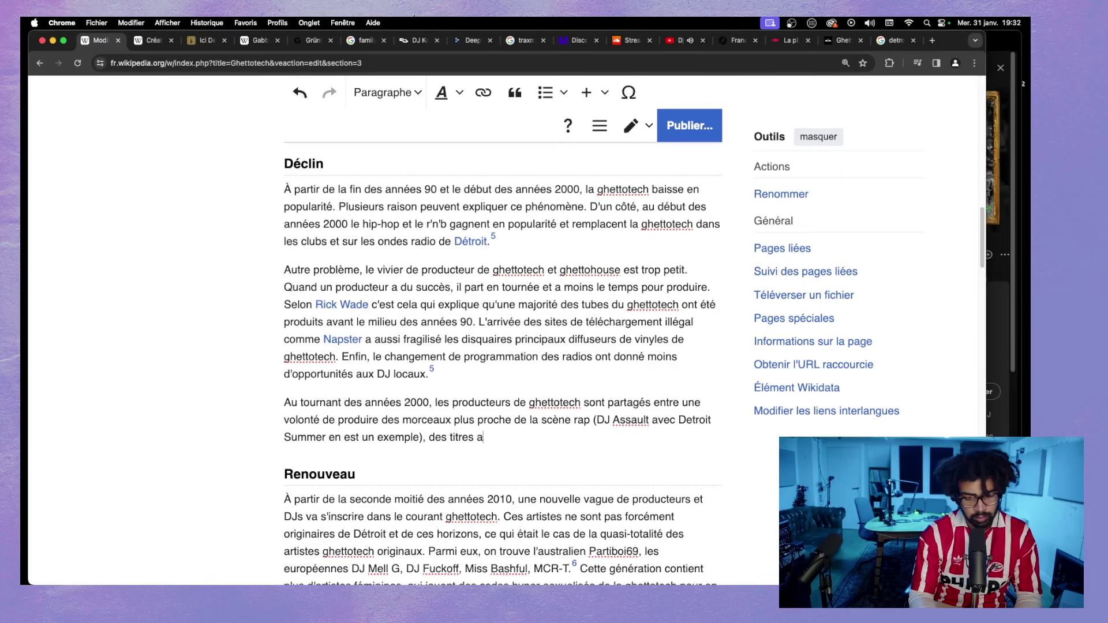
type("tempo plu")
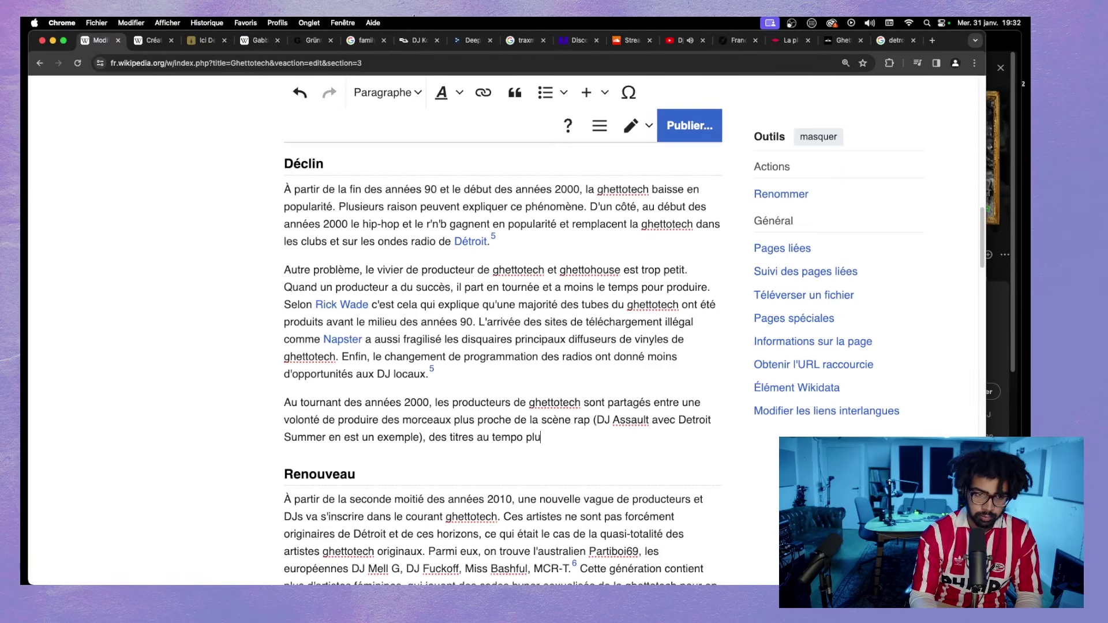
type("s rapide ")
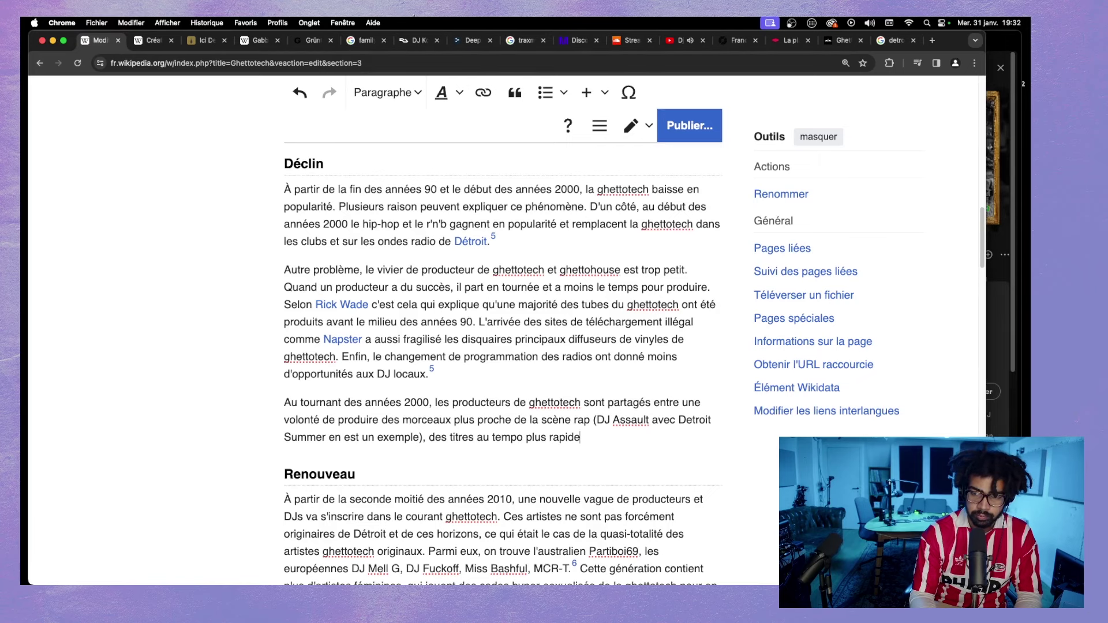
type("(")
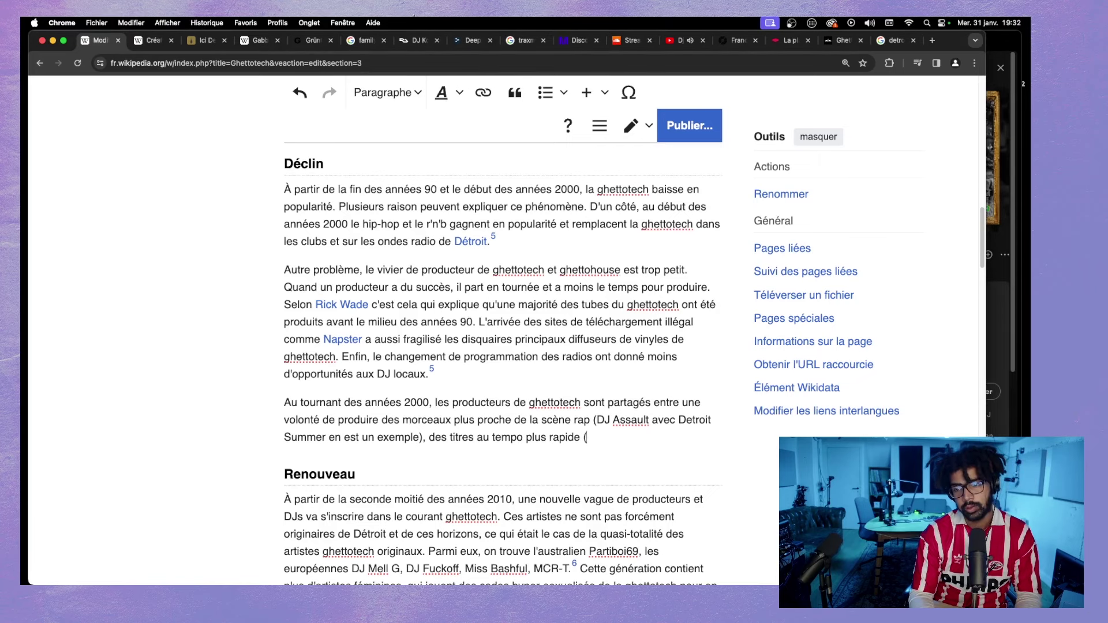
type("DJ N")
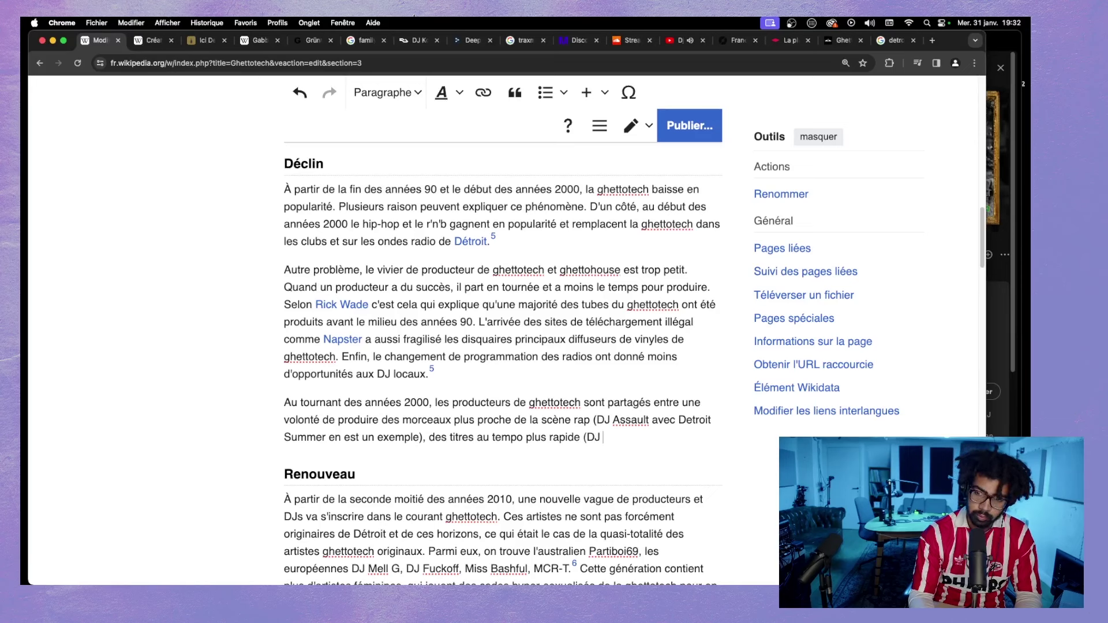
key("BackSpace")
key("BackSpace")
key("BackSpace")
key("BackSpace")
key("BackSpace")
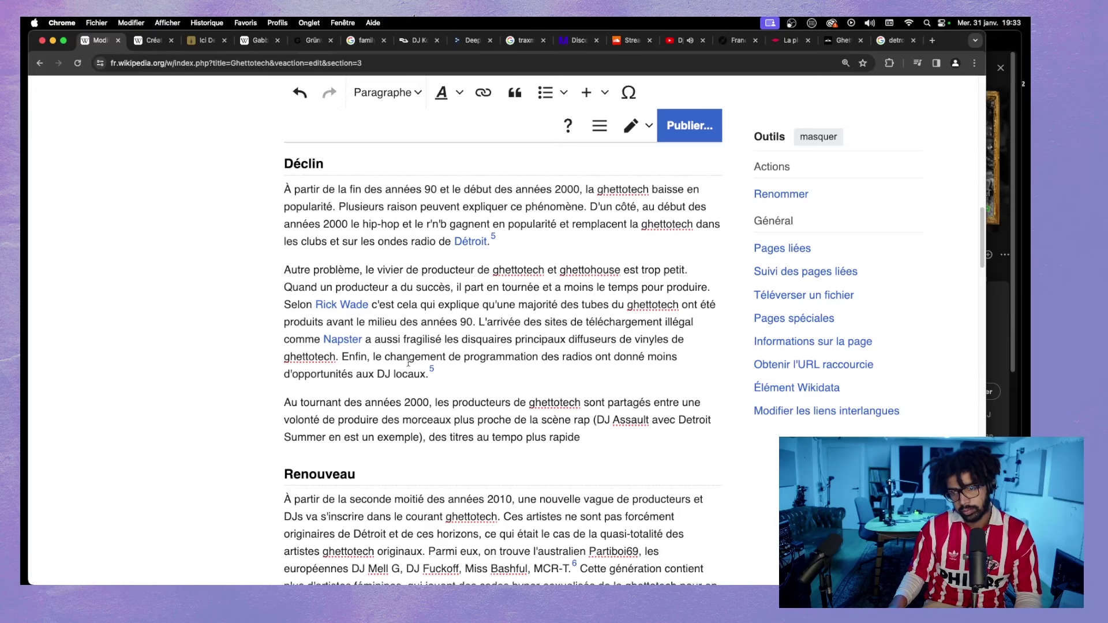
- Replace the comma before "des titres" with "et" and end the sentence after "rapide" with a period
left_click(427, 437)
key("BackSpace")
type("e")
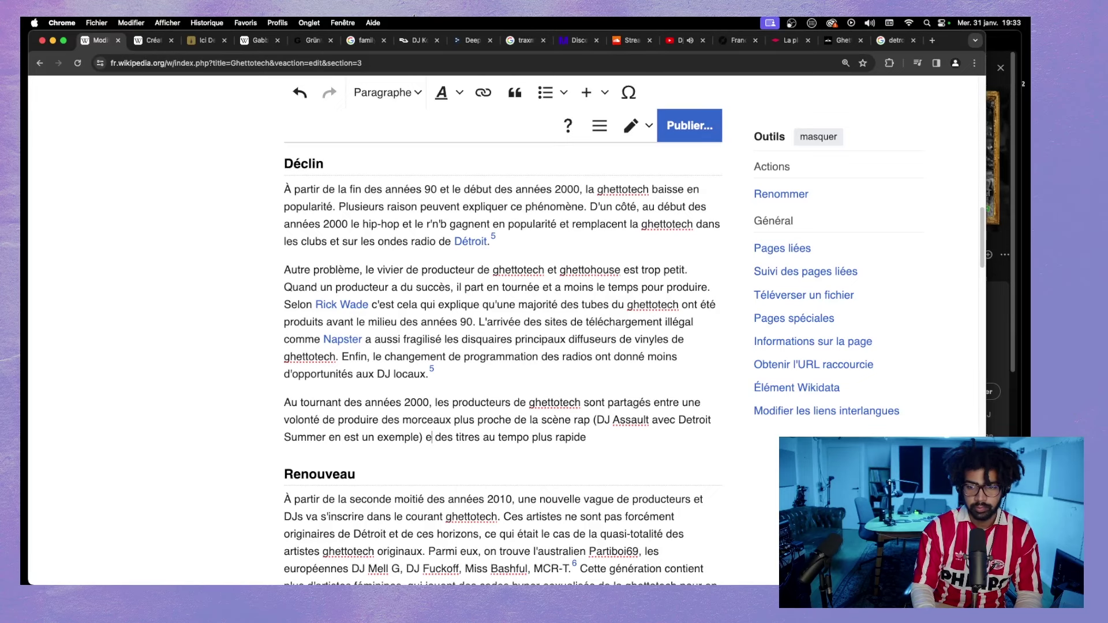
type("t")
left_click(610, 440)
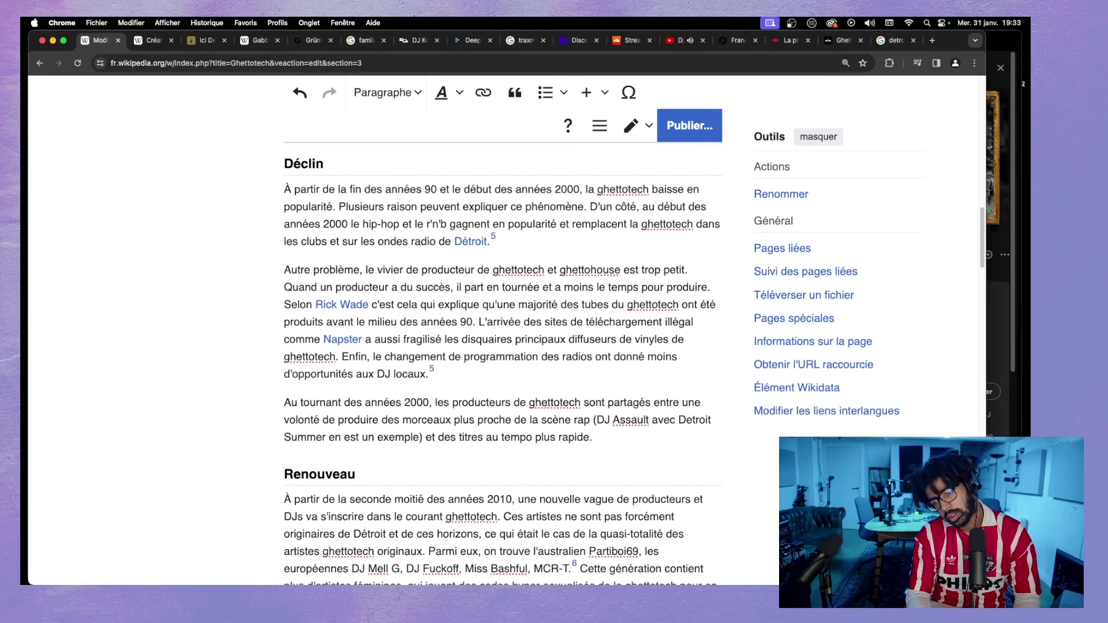
- Begin a new sentence after "rapide." in the last Déclin paragraph with "Ces morceaux, trop rapide pour"
key("BackSpace")
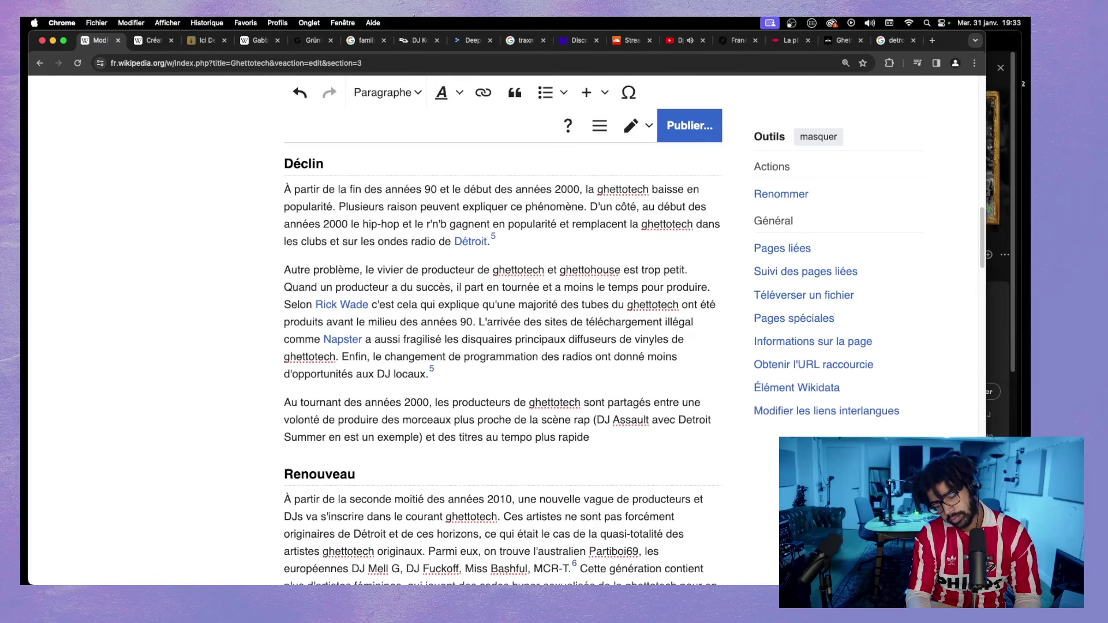
type(".")
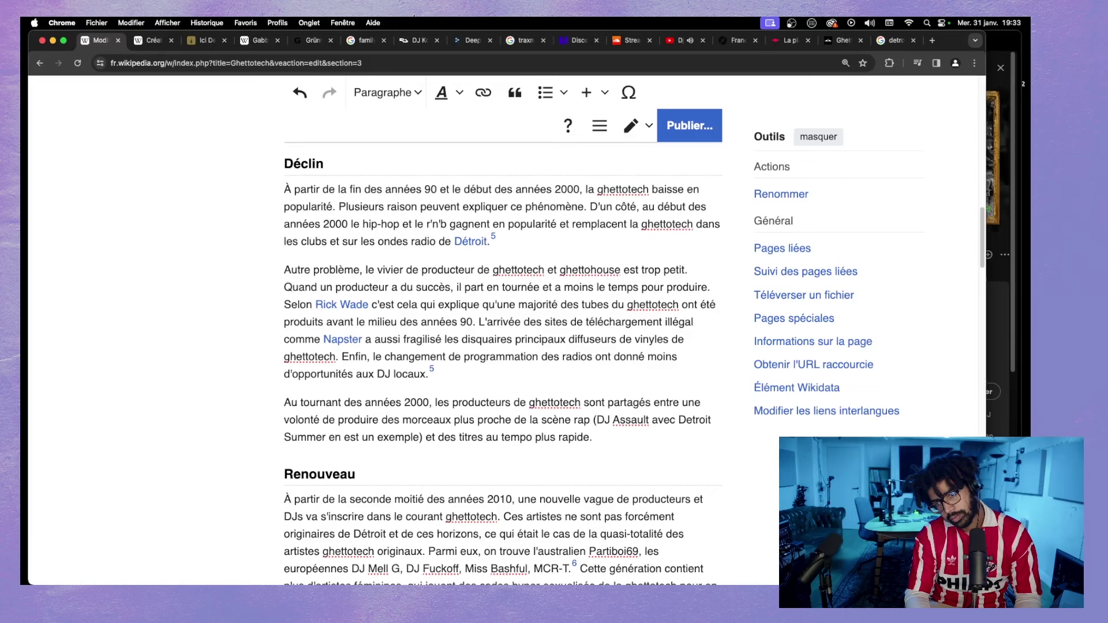
type("C")
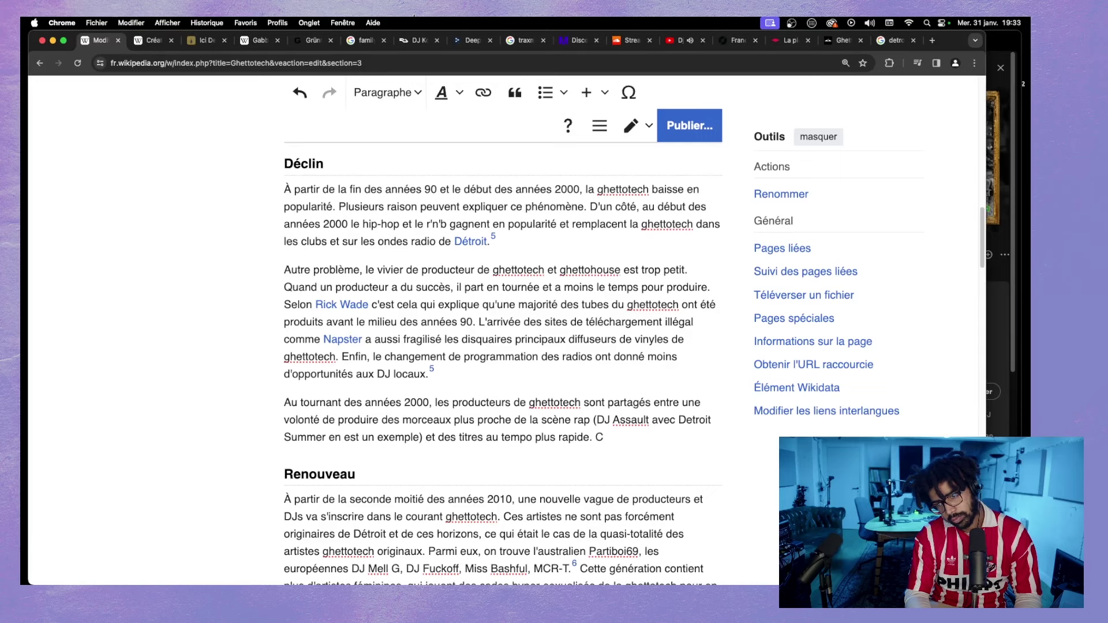
type("es ")
type("mor")
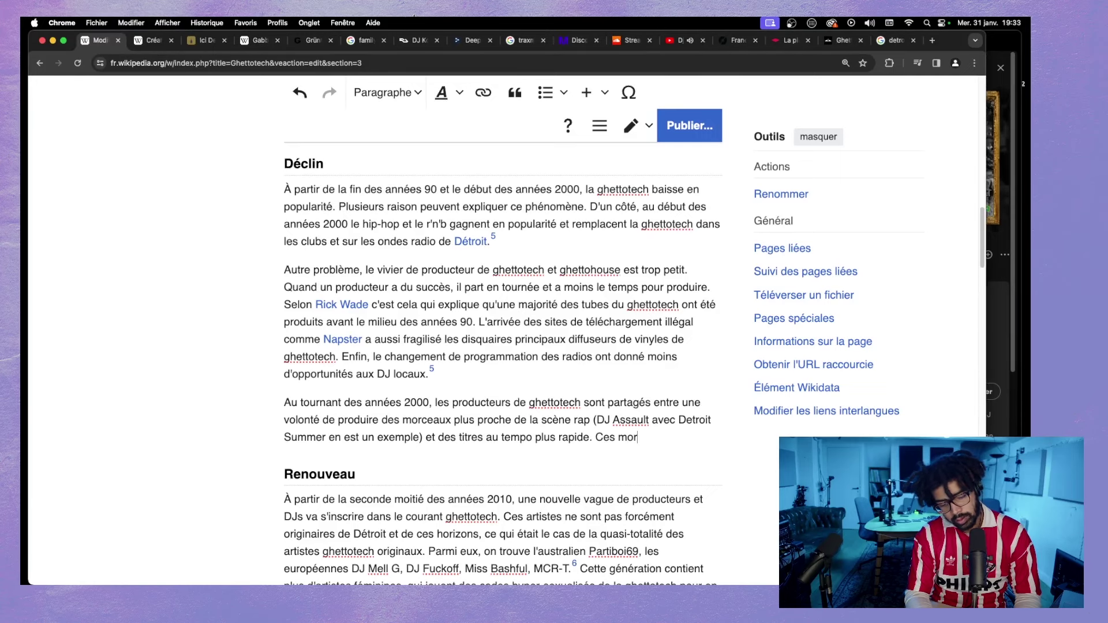
type("ceaux, ")
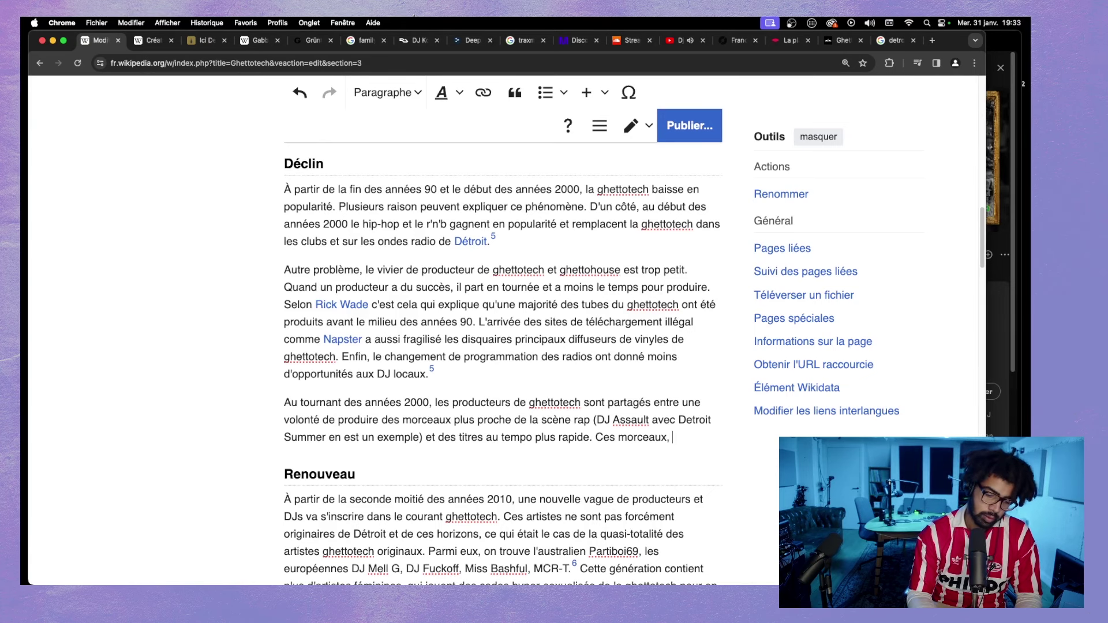
type("trop rapide pour ")
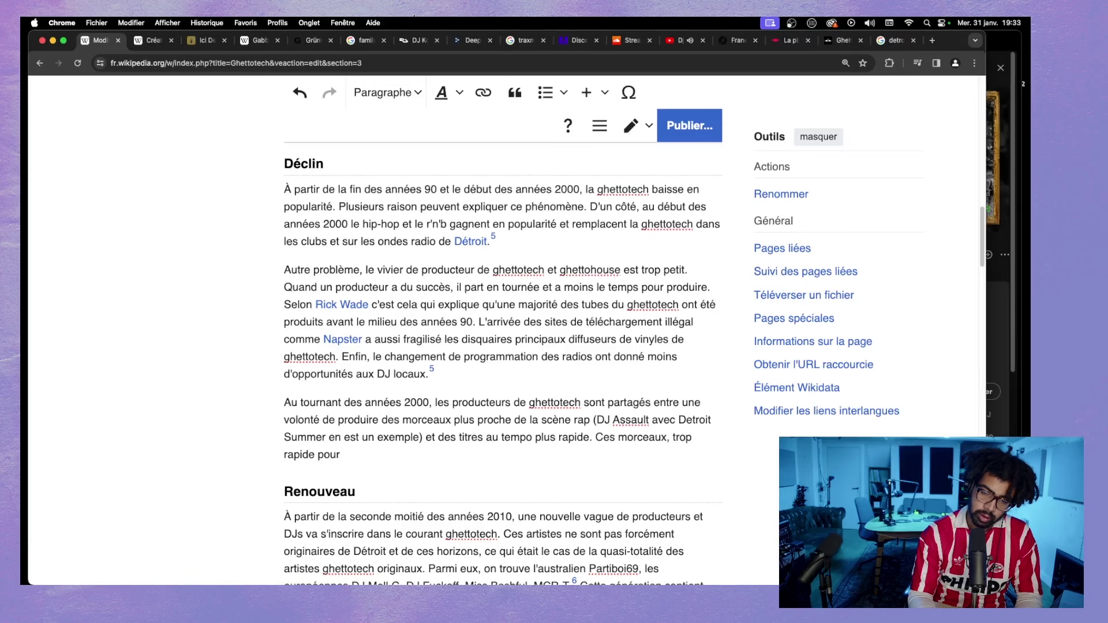
type("l'audience ")
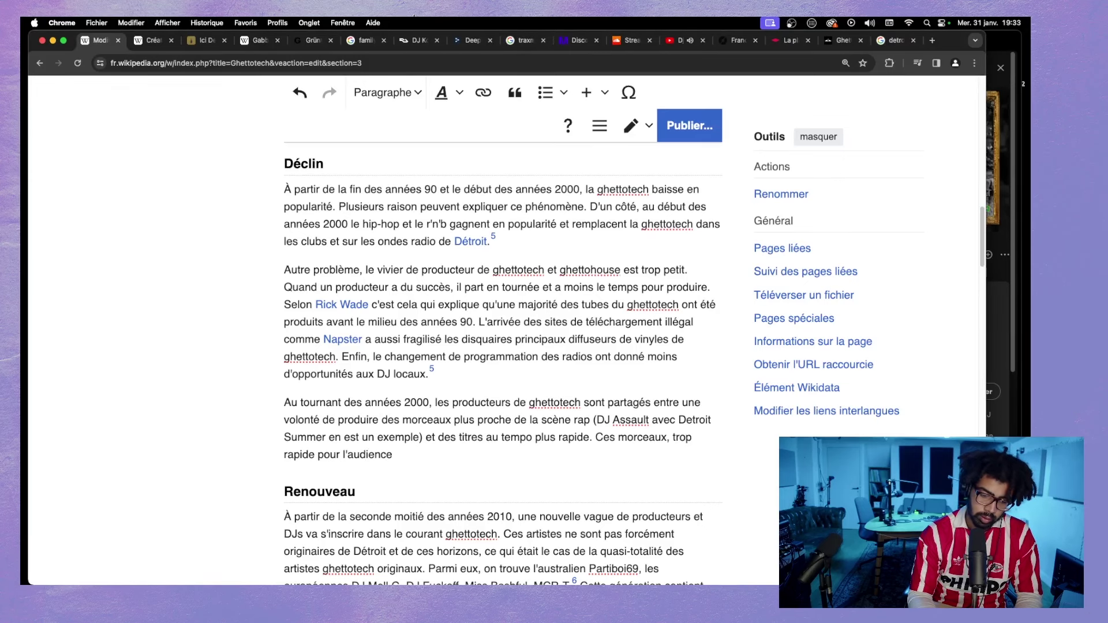
type("h")
key("BackSpace")
key("BackSpace")
key("BackSpace")
key("BackSpace")
key("BackSpace")
key("BackSpace")
key("BackSpace")
key("BackSpace")
key("BackSpace")
key("BackSpace")
key("BackSpace")
key("BackSpace")
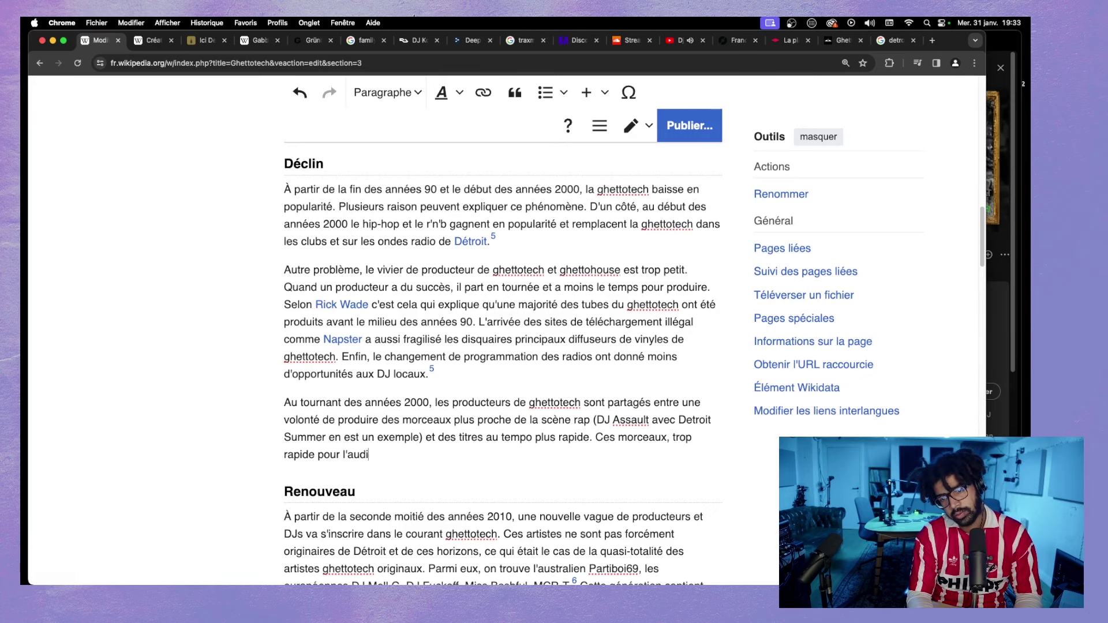
- Complete the sentence with "une grande partie de l'audience, peinent a trouver un public."
type("une ")
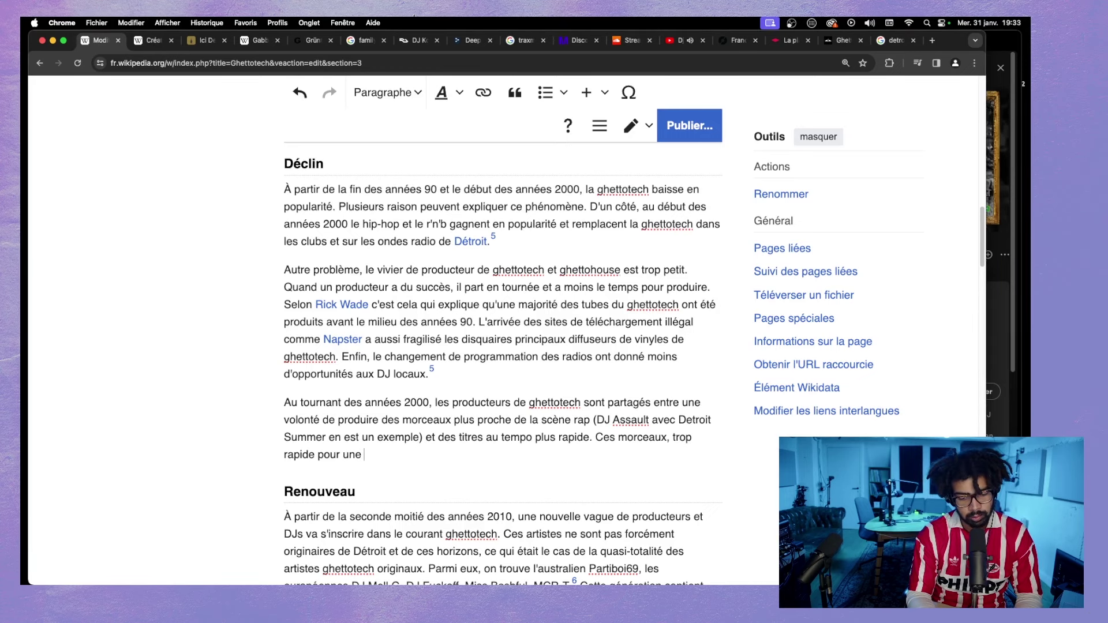
type("grande part")
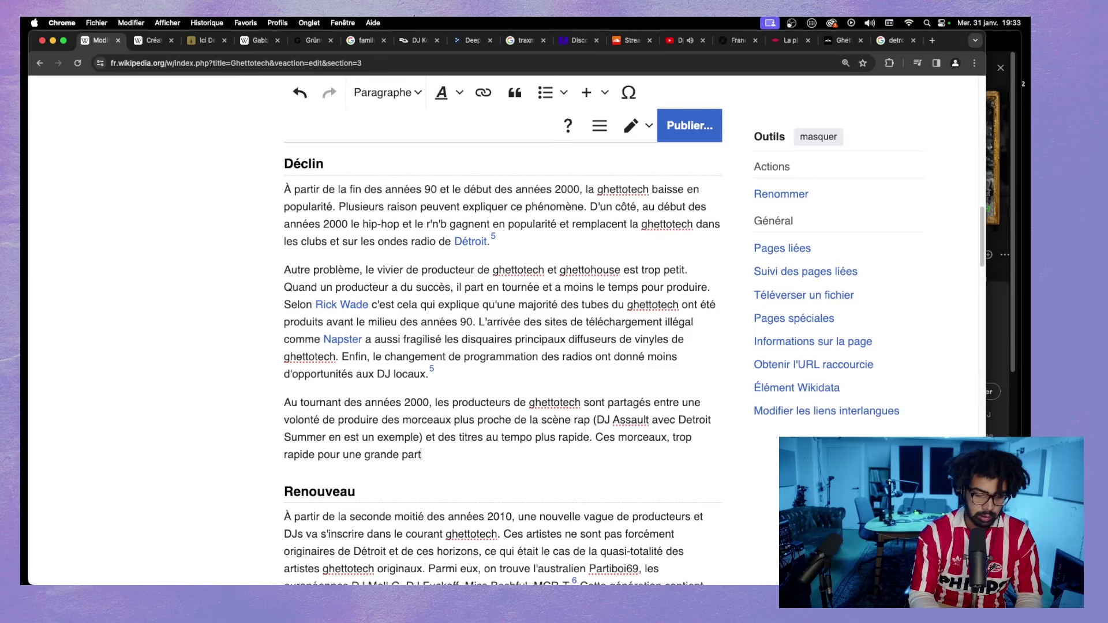
type("ie de l'au")
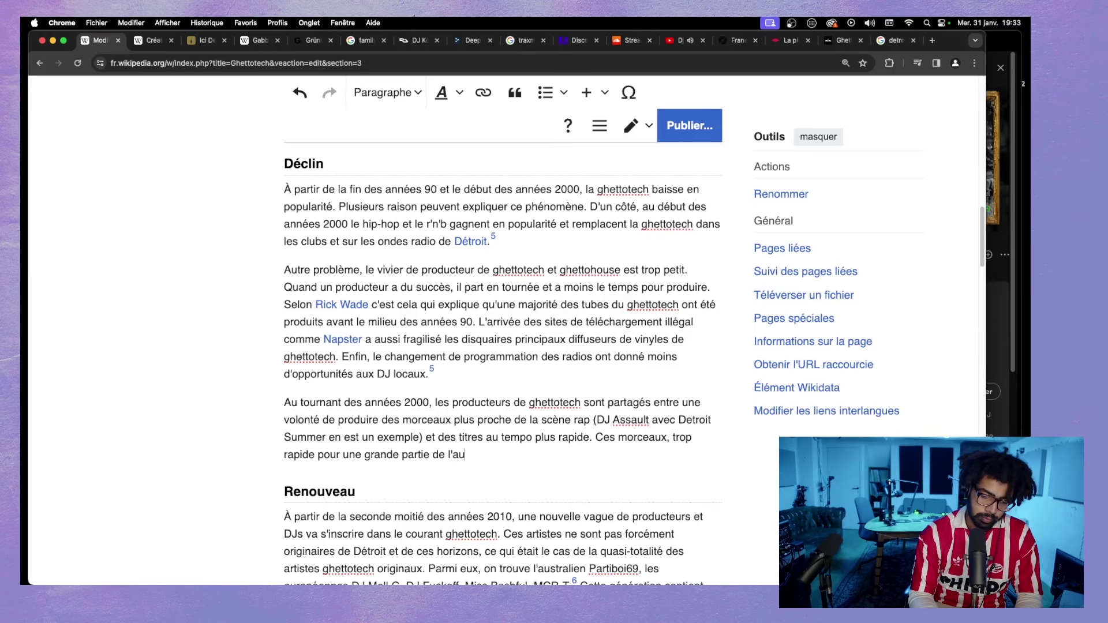
type("dience, p")
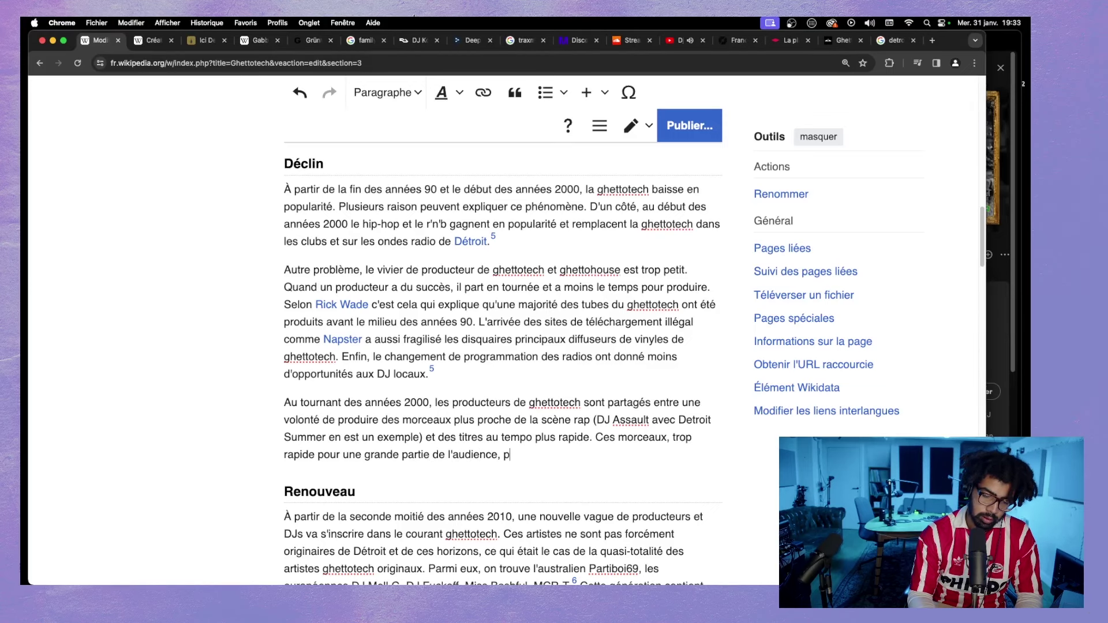
type("eine")
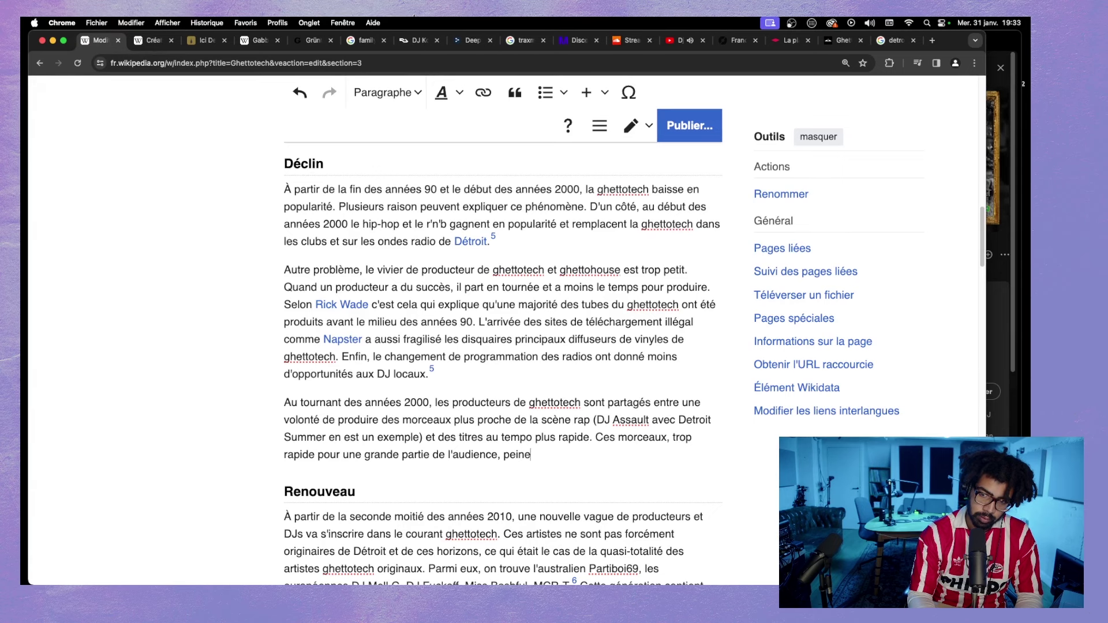
type("nt a trou")
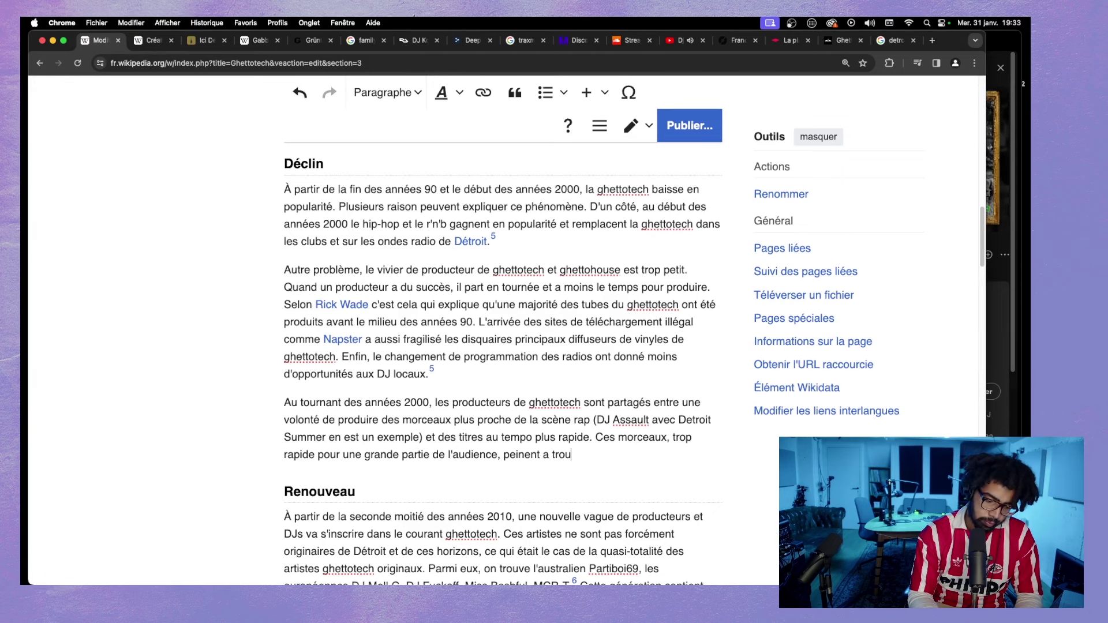
type("ver un public.")
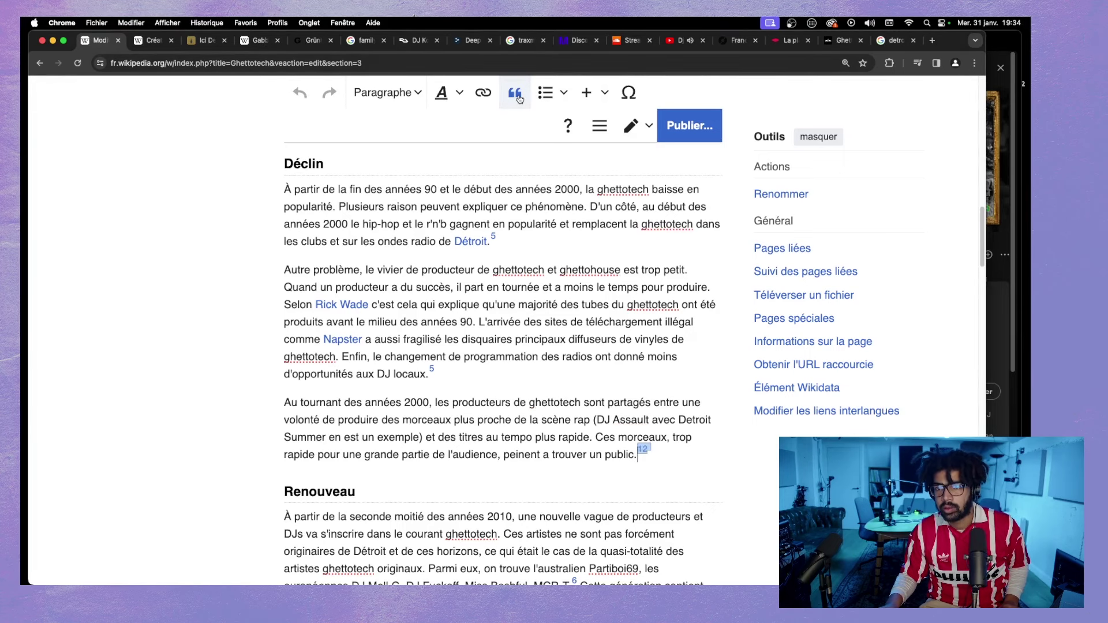
- Cite the new Déclin paragraph at its end by reusing the existing source [5], "Ghettotech: An Oral History"
key("ctrl+shift+k")
scroll(605, 453, "down", 5)
scroll(605, 453, "up", 3)
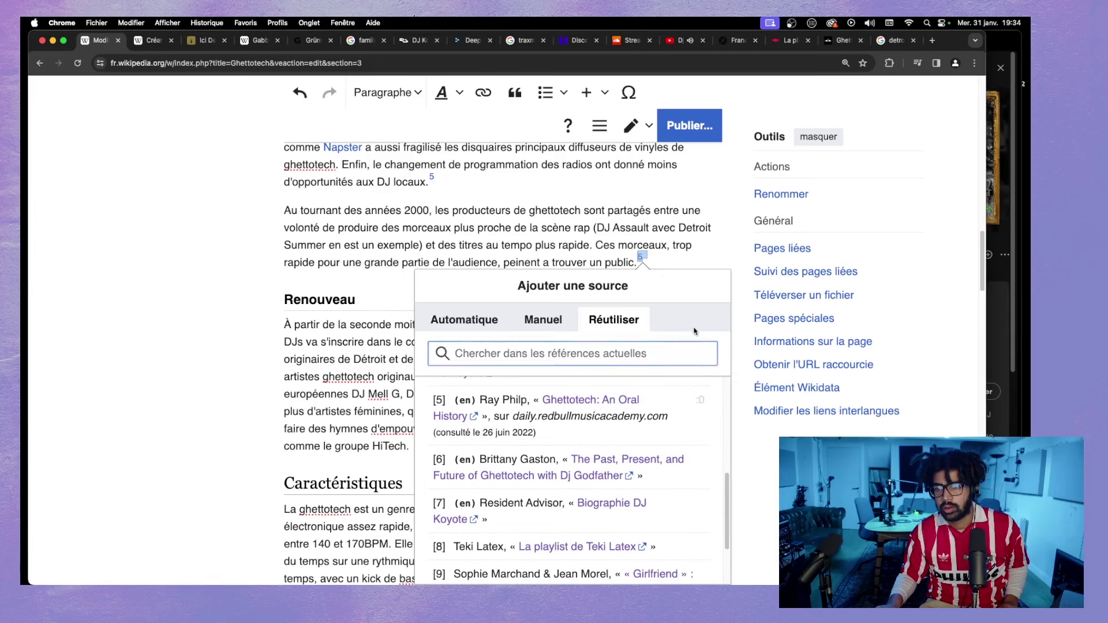
left_click(592, 409)
left_click(707, 244)
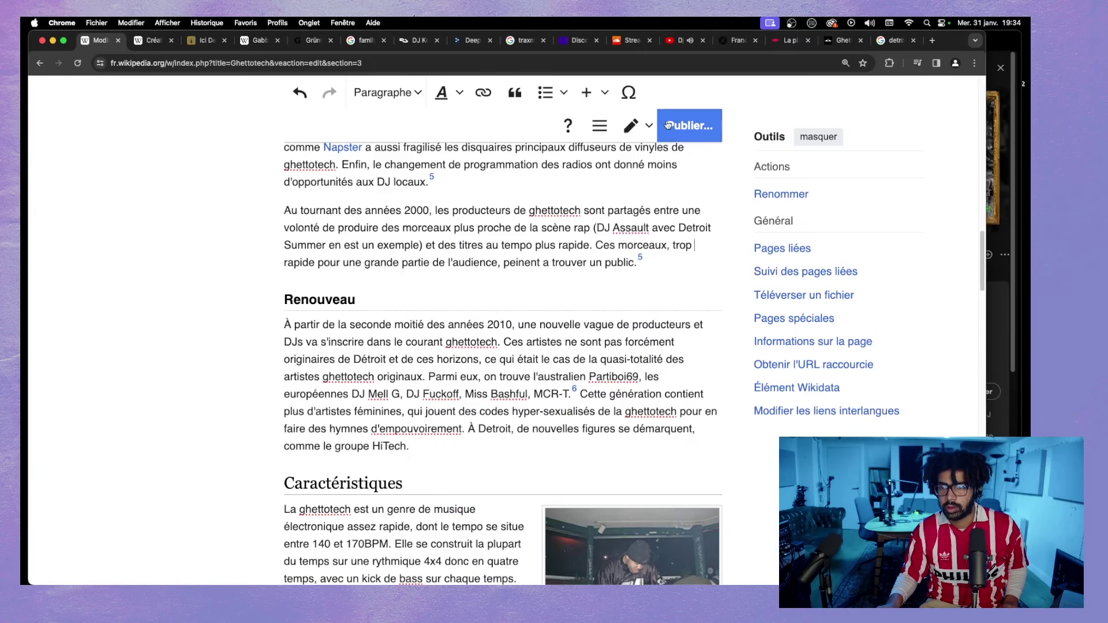
- Publish the Déclin changes with the edit summary "Ajout d'un paragra^hue sur la production post 2000"
left_click(689, 125)
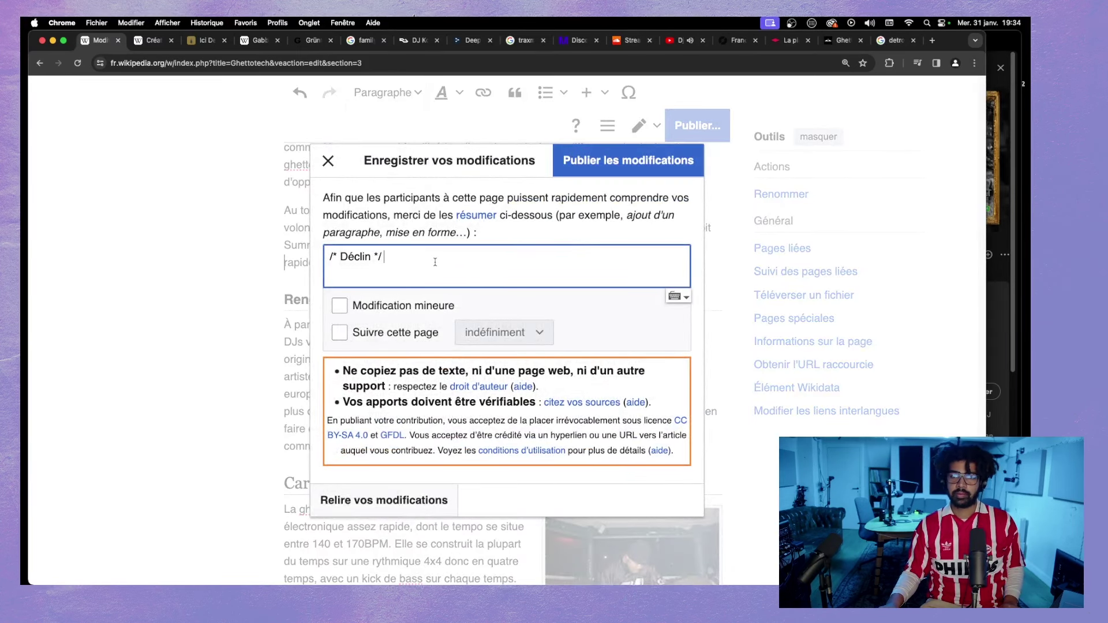
type("A")
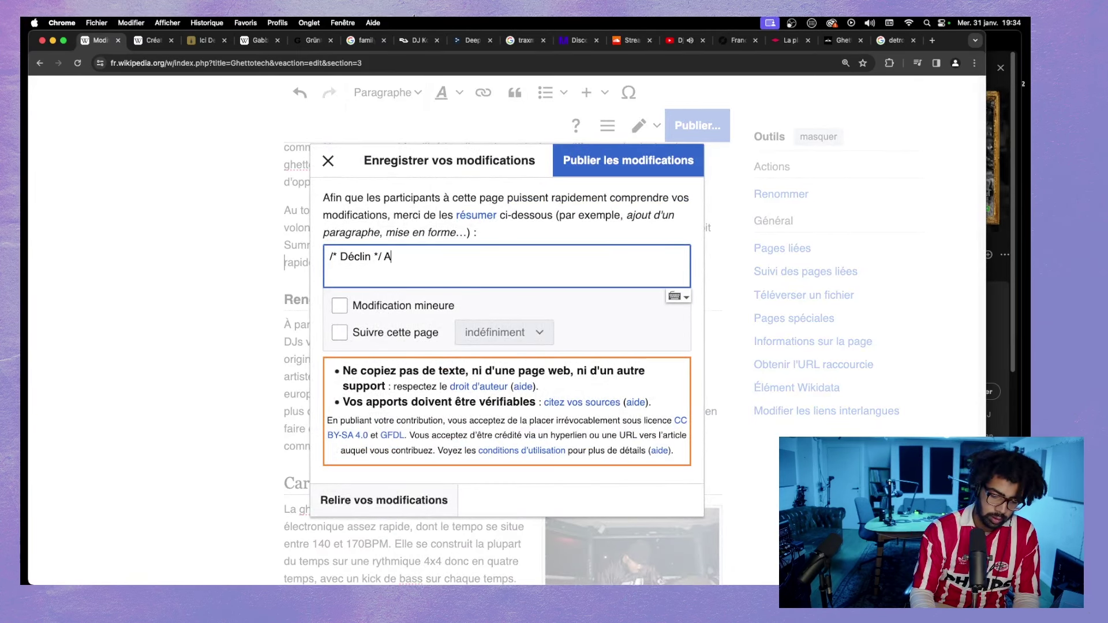
type("jout d'un par")
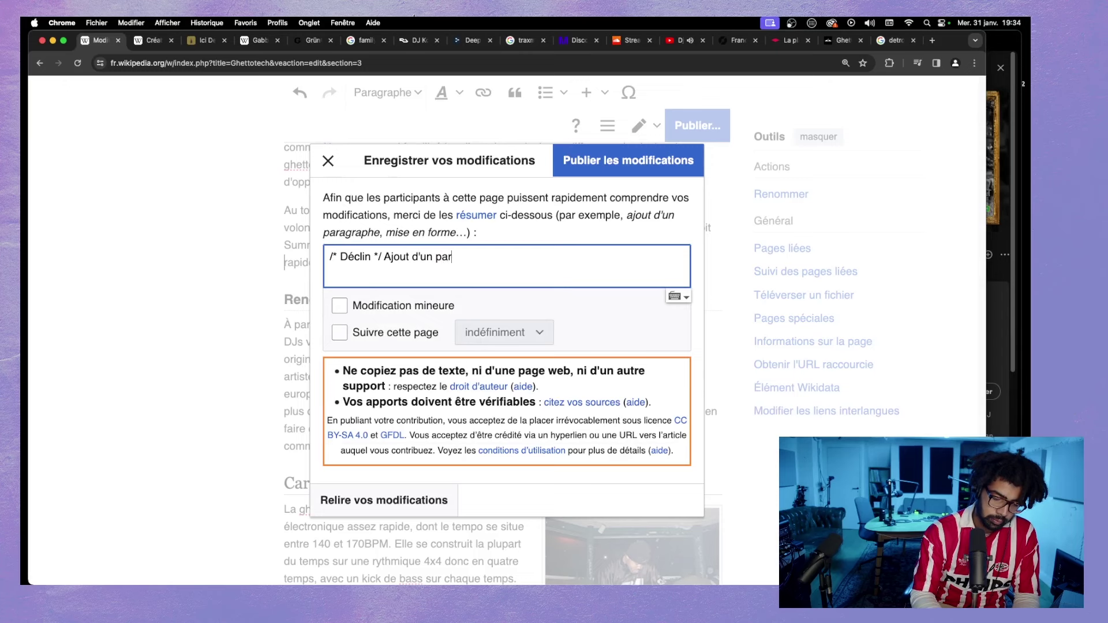
type("agra^hue sur ")
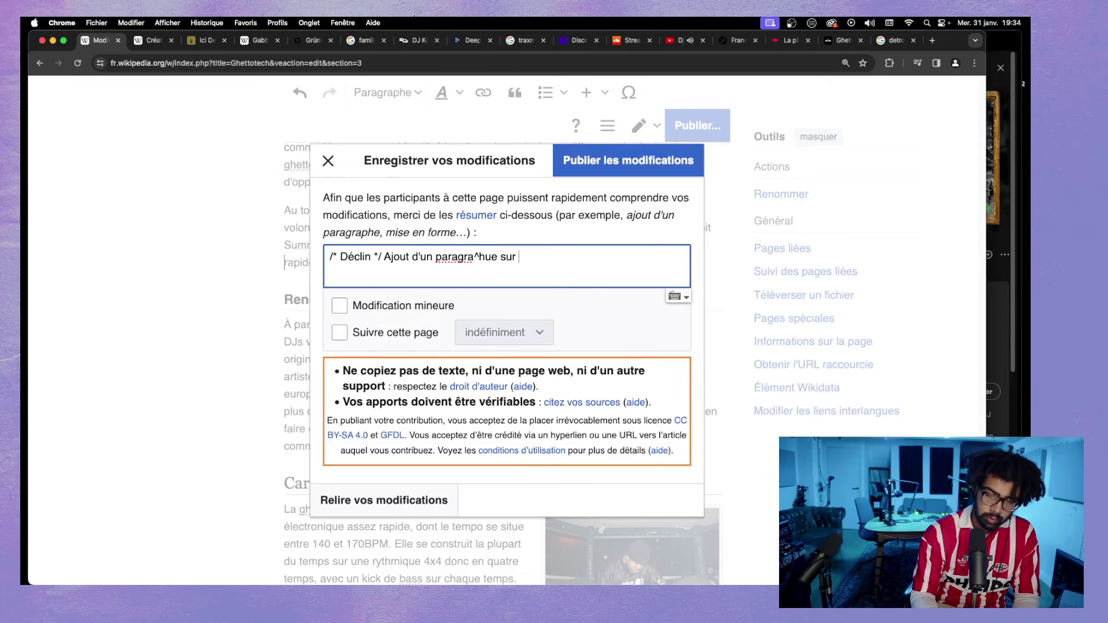
type("la produc")
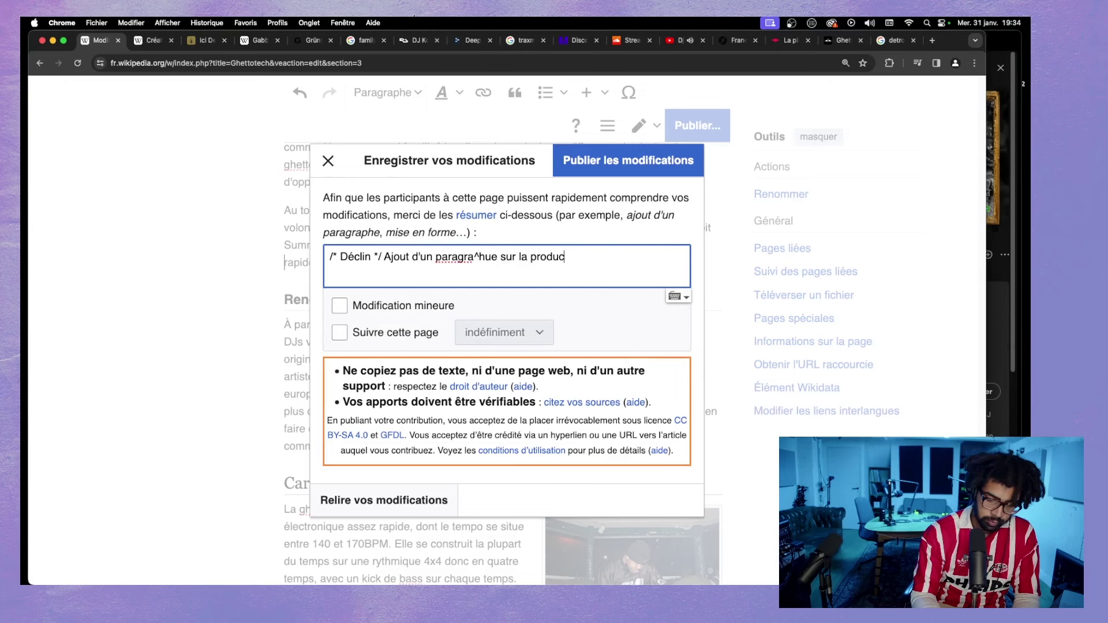
type("tion post 2")
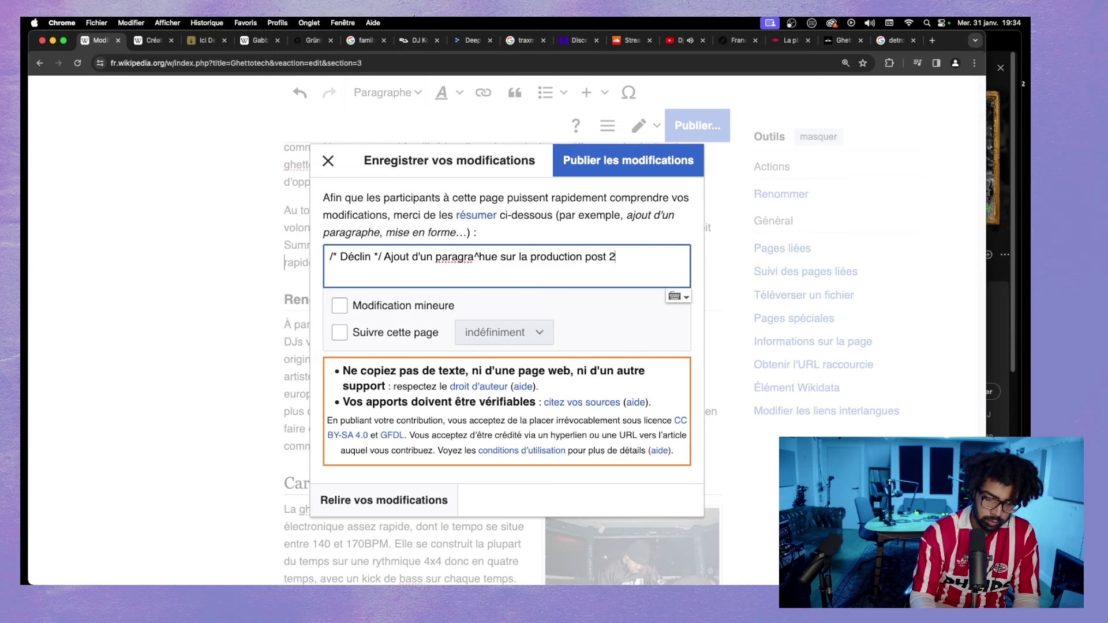
type("000")
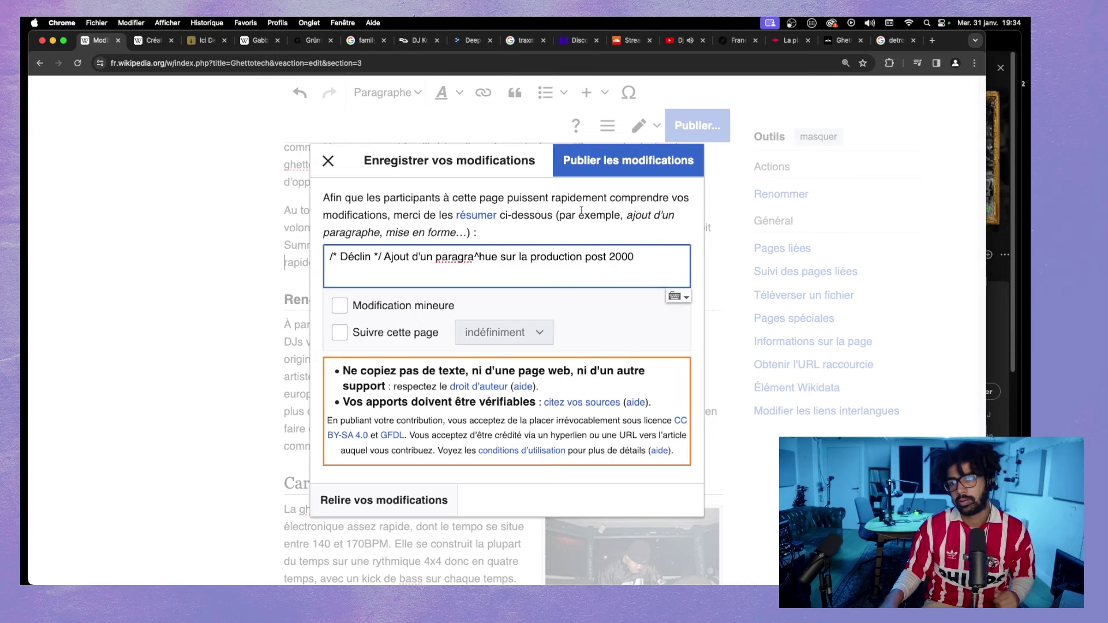
left_click(611, 160)
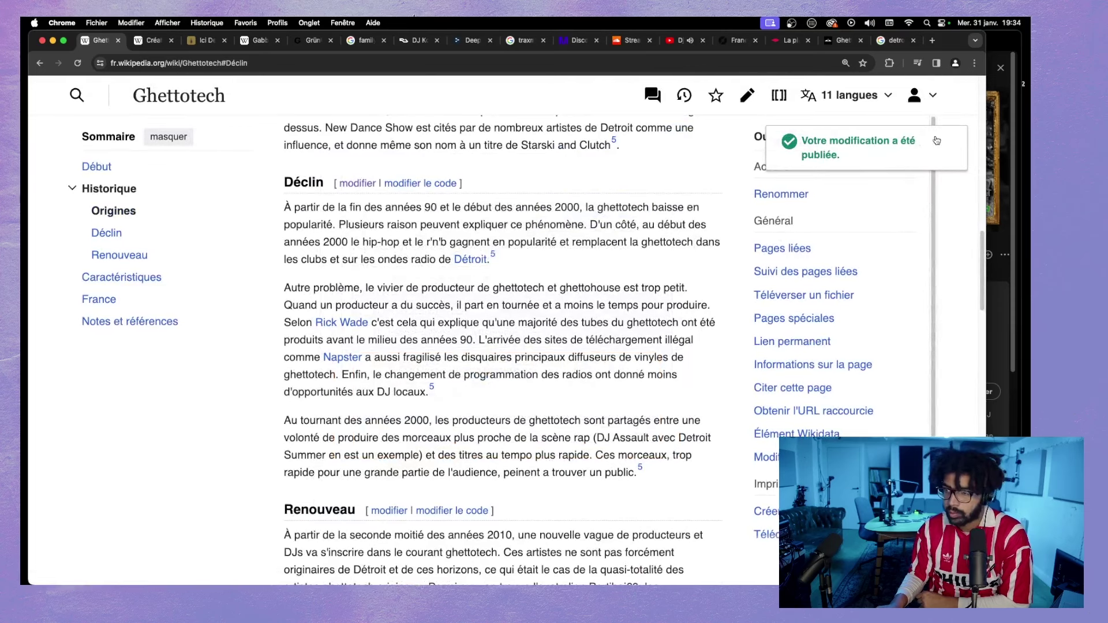
- Switch to the YouTube video "Dj Assault - Detroit Summer", turn its volume down and pause playback
left_click(684, 40)
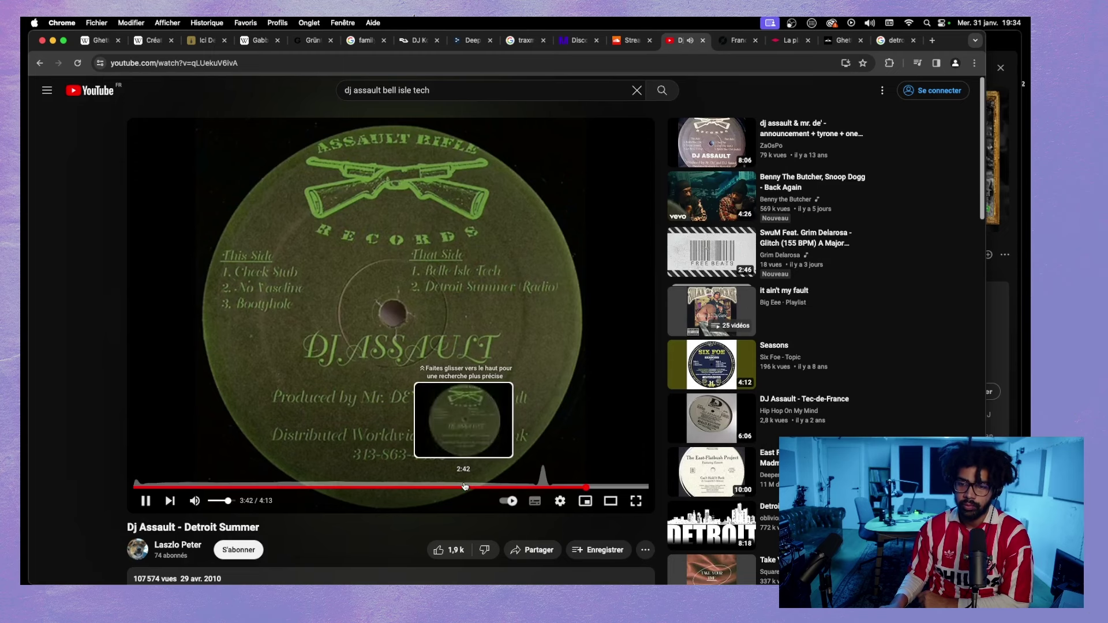
left_click(224, 501)
left_click_drag(226, 504, 213, 500)
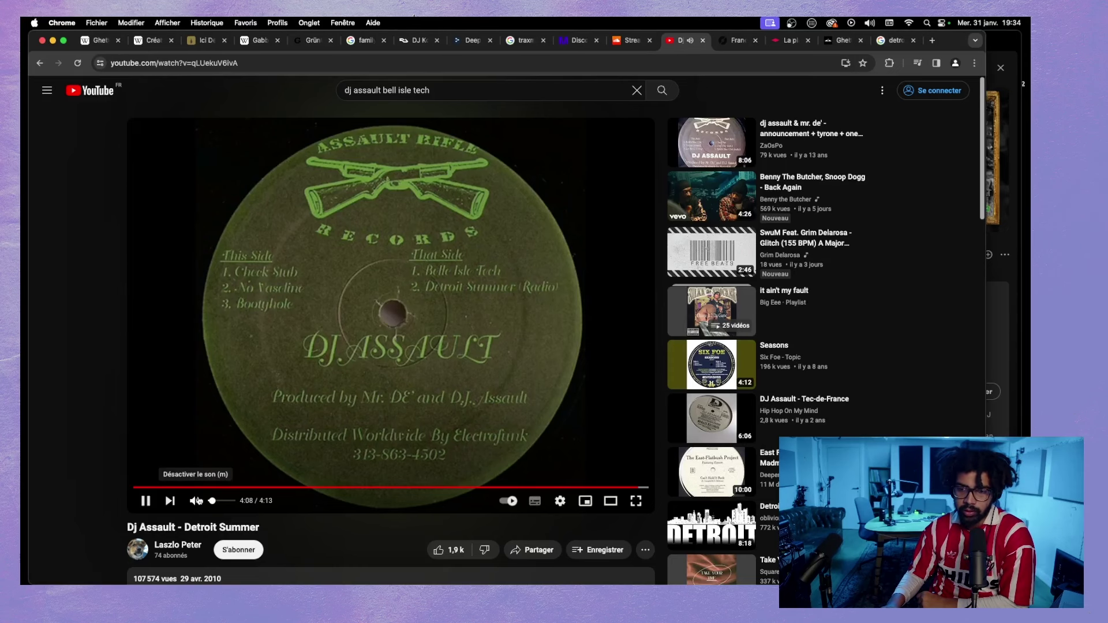
scroll(200, 496, "down", 6)
left_click(199, 496)
scroll(254, 501, "up", 3)
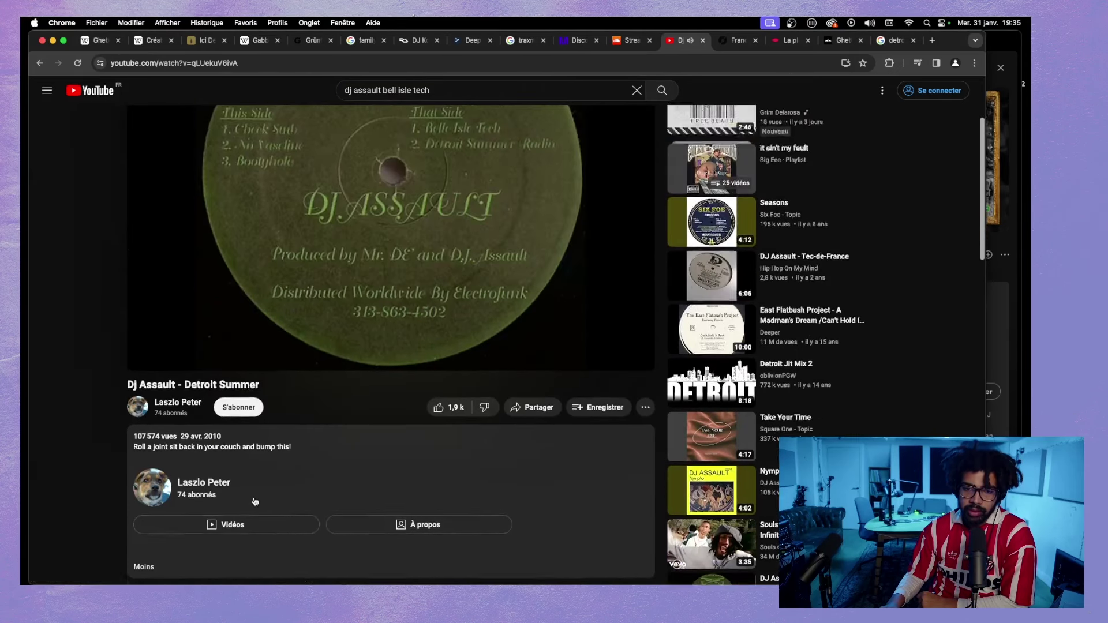
scroll(254, 502, "up", 1)
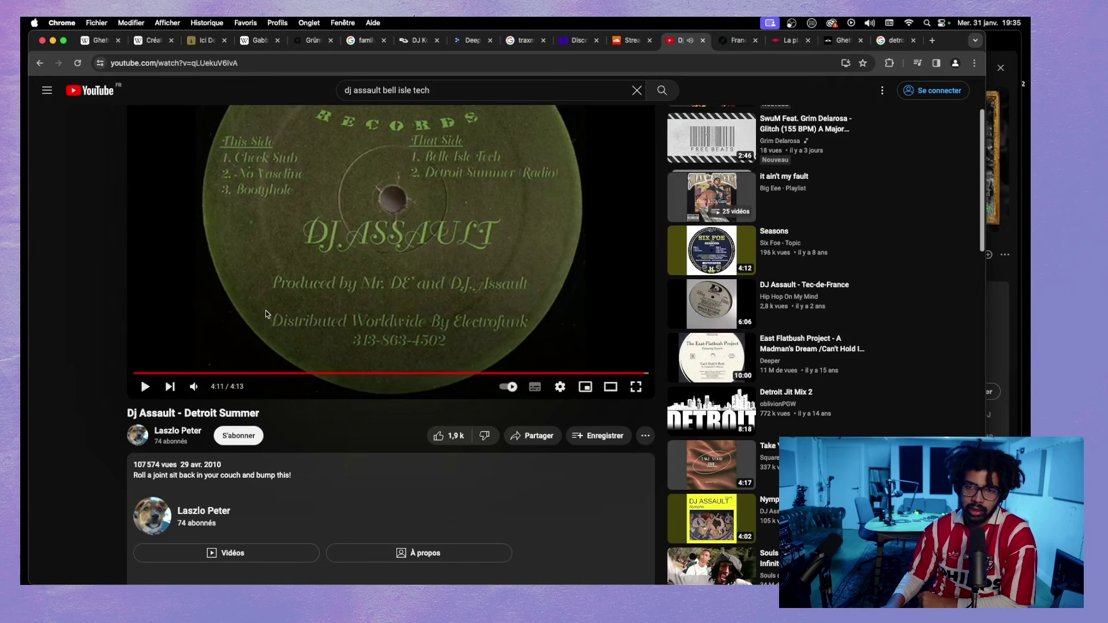
scroll(317, 246, "up", 4)
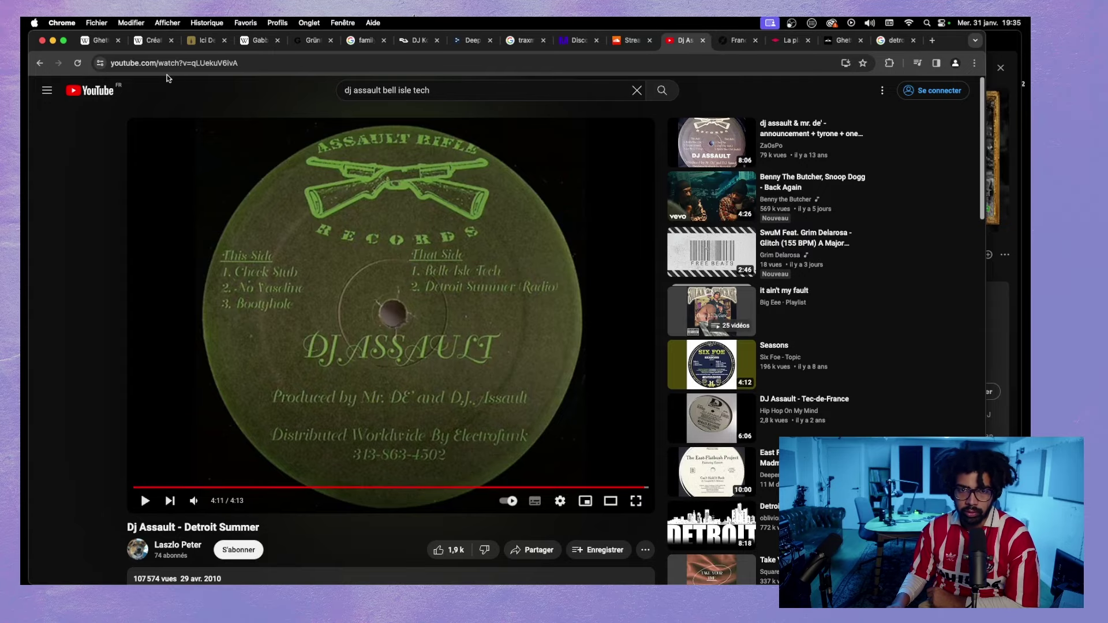
- Return to the Ghettotech article and review the published text from Origines through Caractéristiques
left_click(94, 40)
scroll(468, 374, "up", 5)
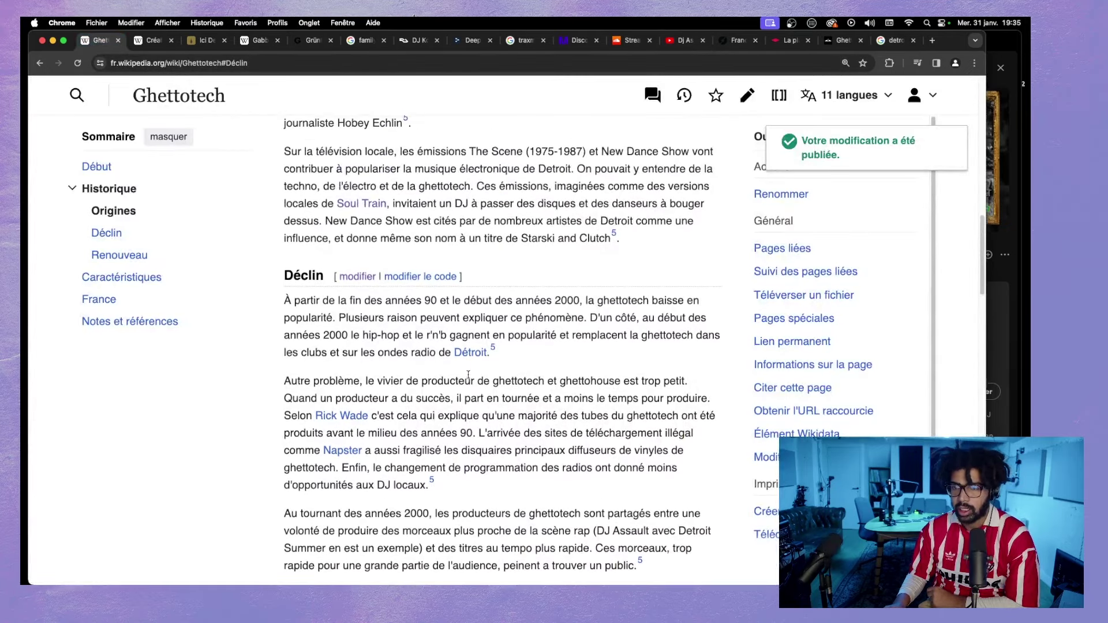
scroll(468, 374, "up", 3)
scroll(469, 374, "down", 8)
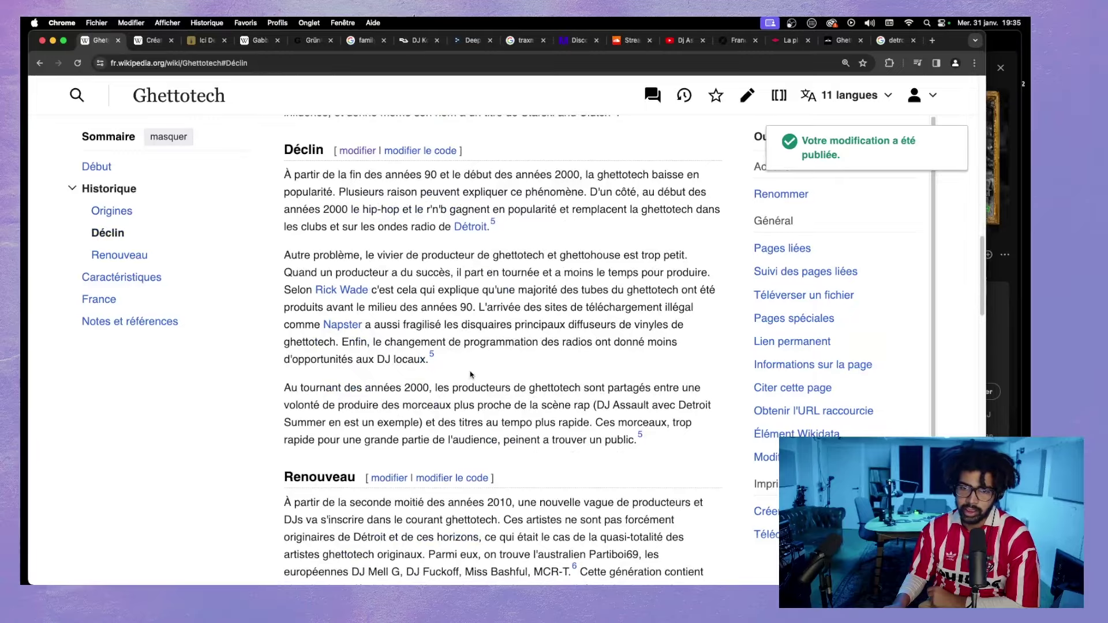
scroll(470, 374, "down", 15)
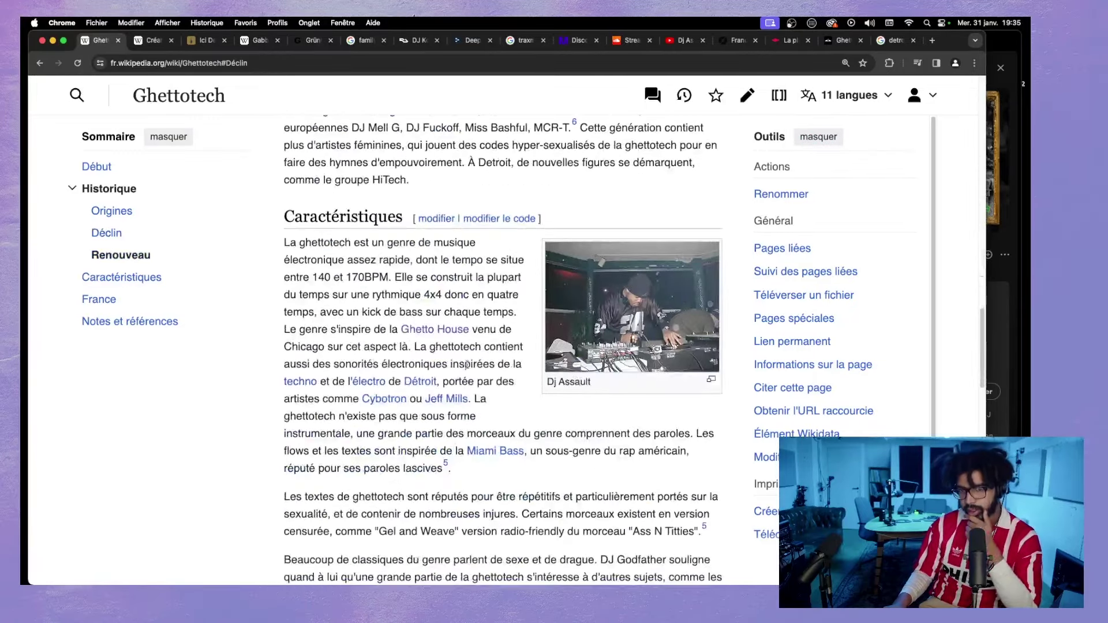
scroll(469, 362, "up", 15)
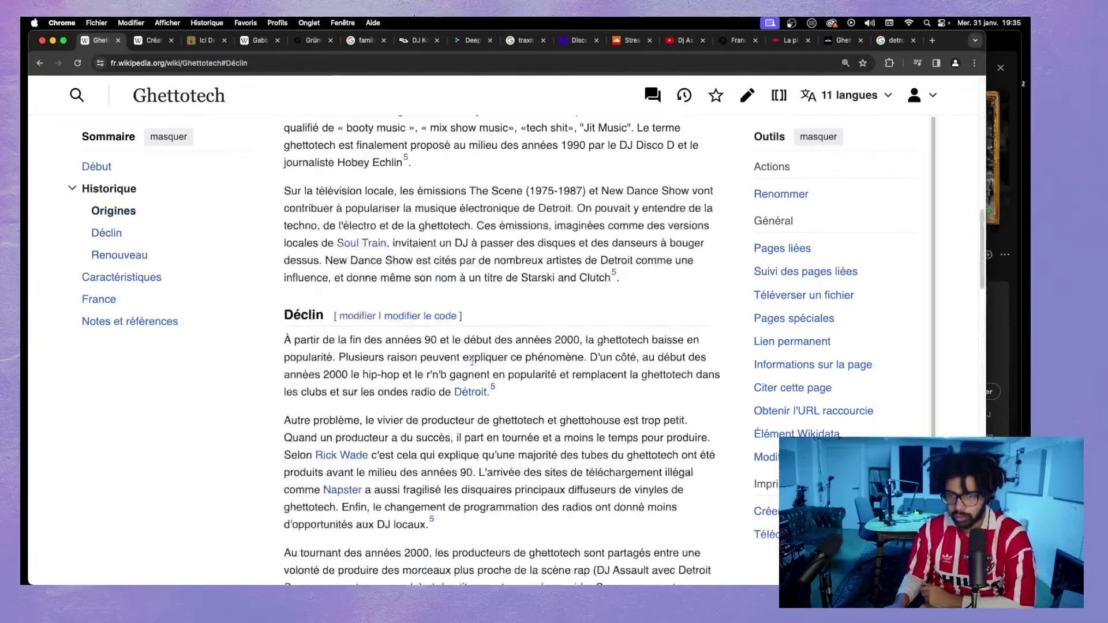
scroll(472, 367, "up", 8)
scroll(472, 367, "down", 15)
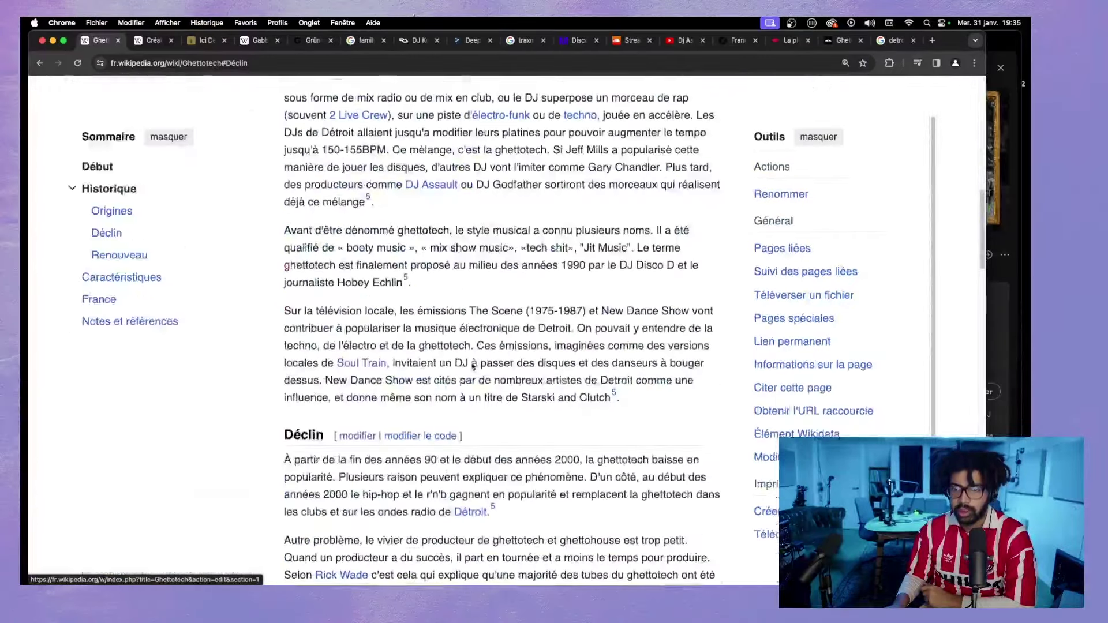
- Review the Ghettotech article's France section and its references
scroll(471, 367, "down", 15)
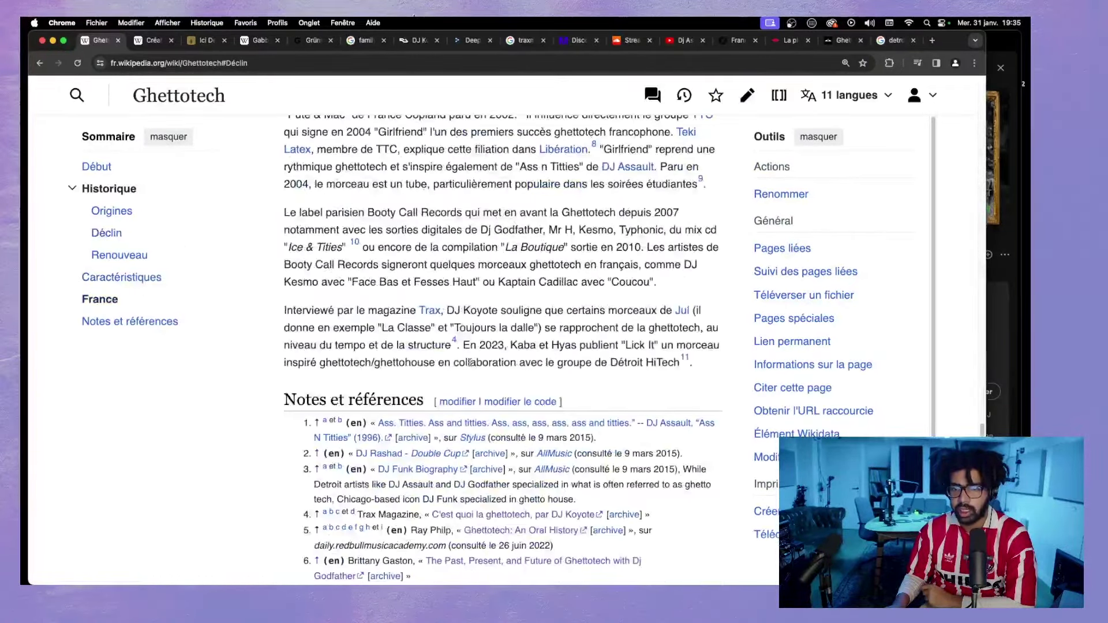
scroll(469, 362, "up", 6)
scroll(468, 362, "up", 3)
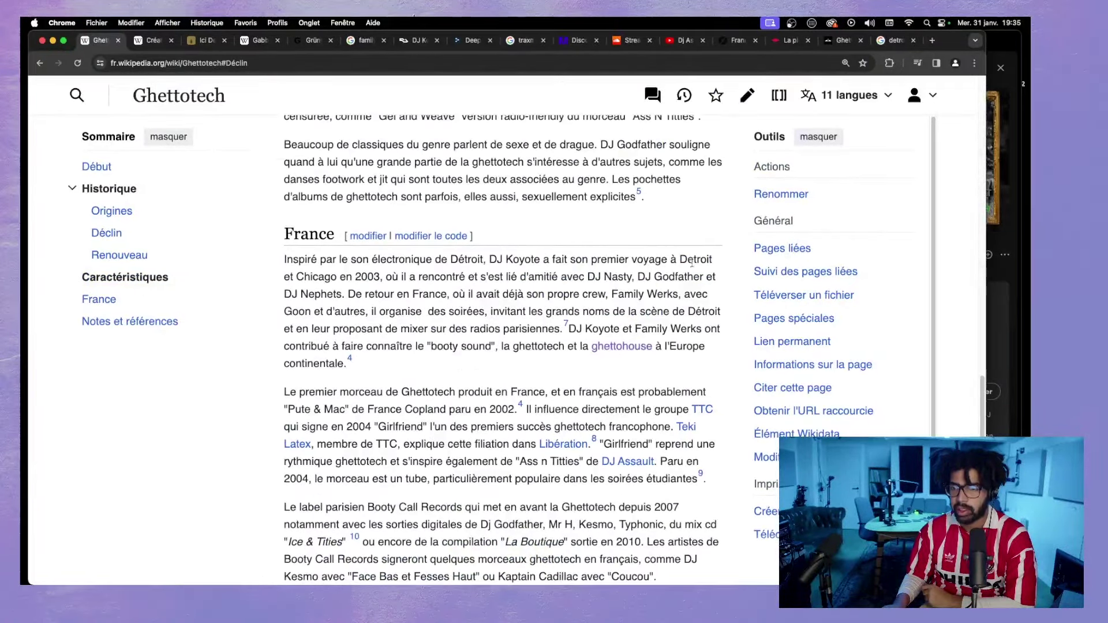
- Switch to Spotify and play "See U No Mo" by DJ Godfather and Coon Daddy from the GHETTOTECH CLASSICS playlist
left_click(996, 48)
left_click(217, 204)
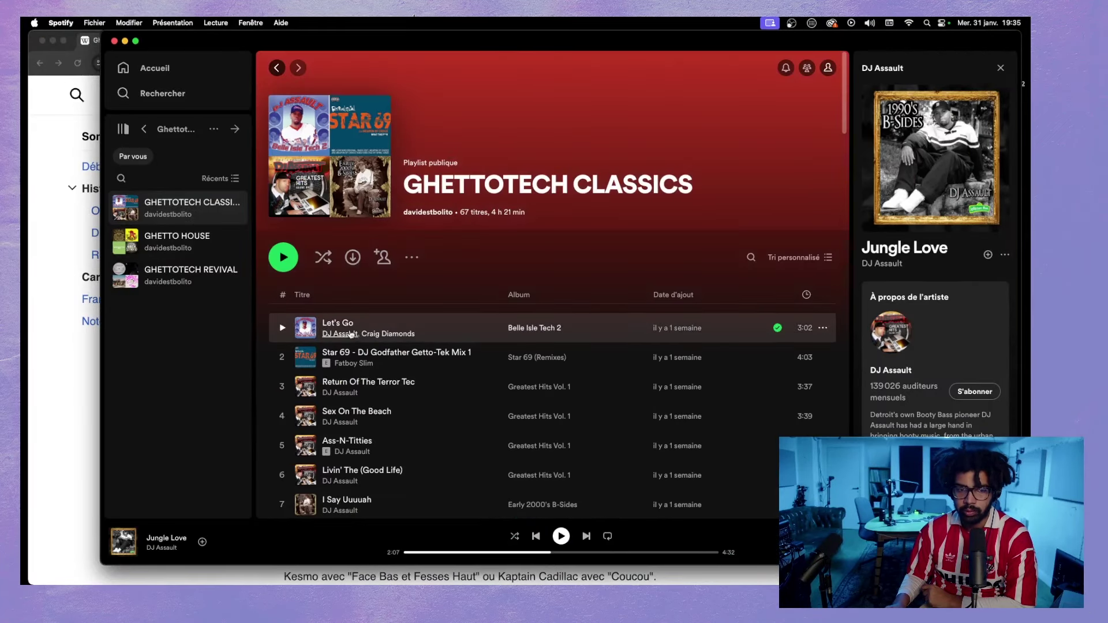
scroll(350, 334, "down", 4)
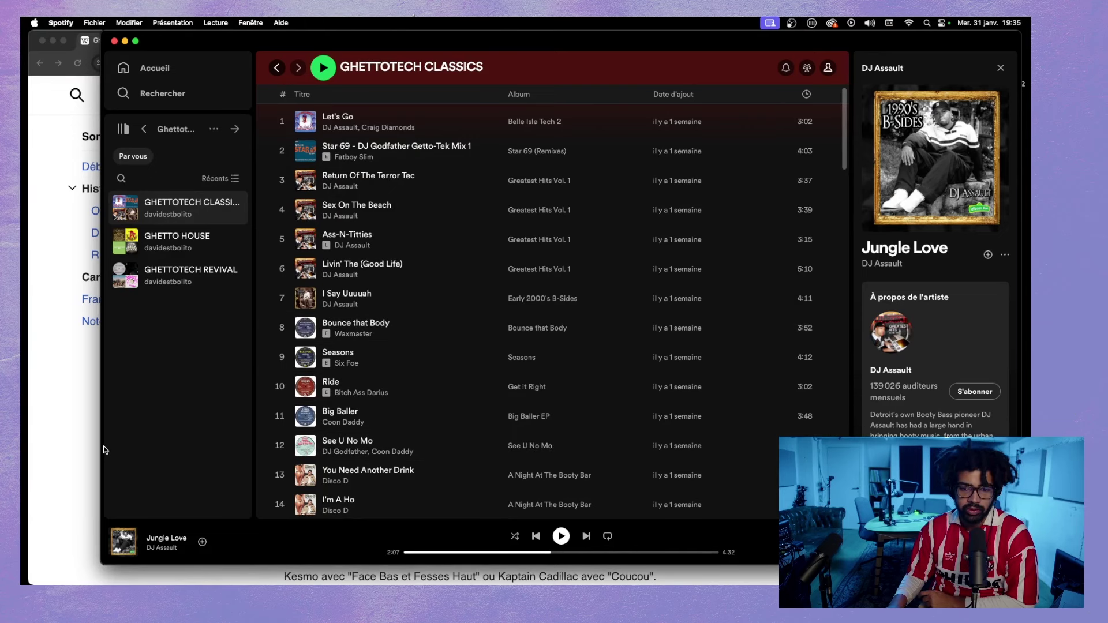
left_click(281, 445)
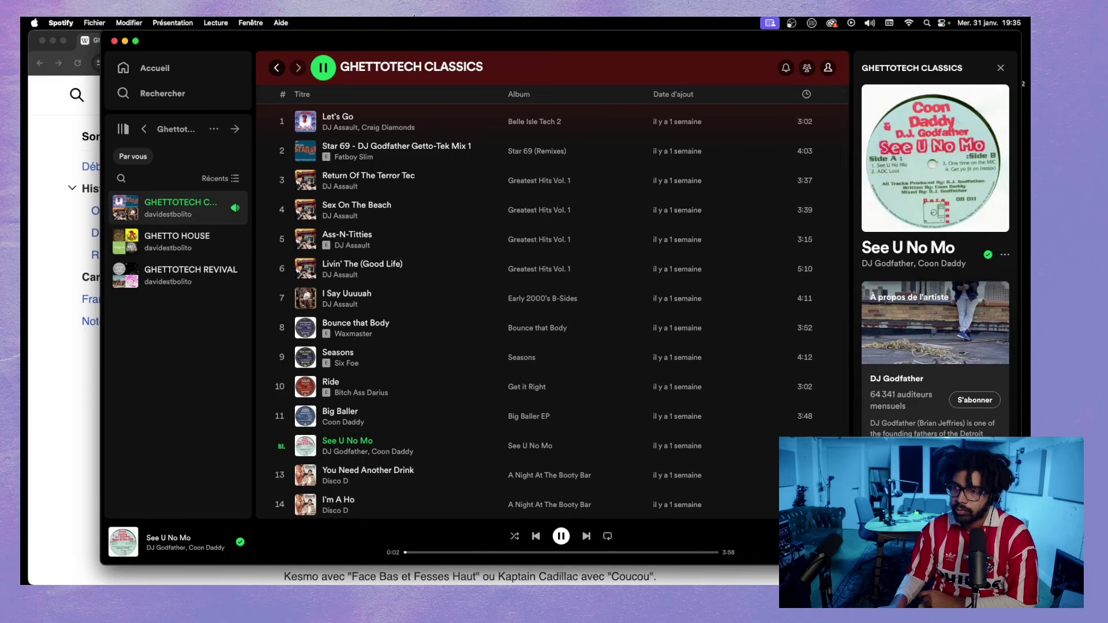
- Return to the Ghettotech article in Chrome and reread the text from France back up through Renouveau and Déclin
left_click(63, 385)
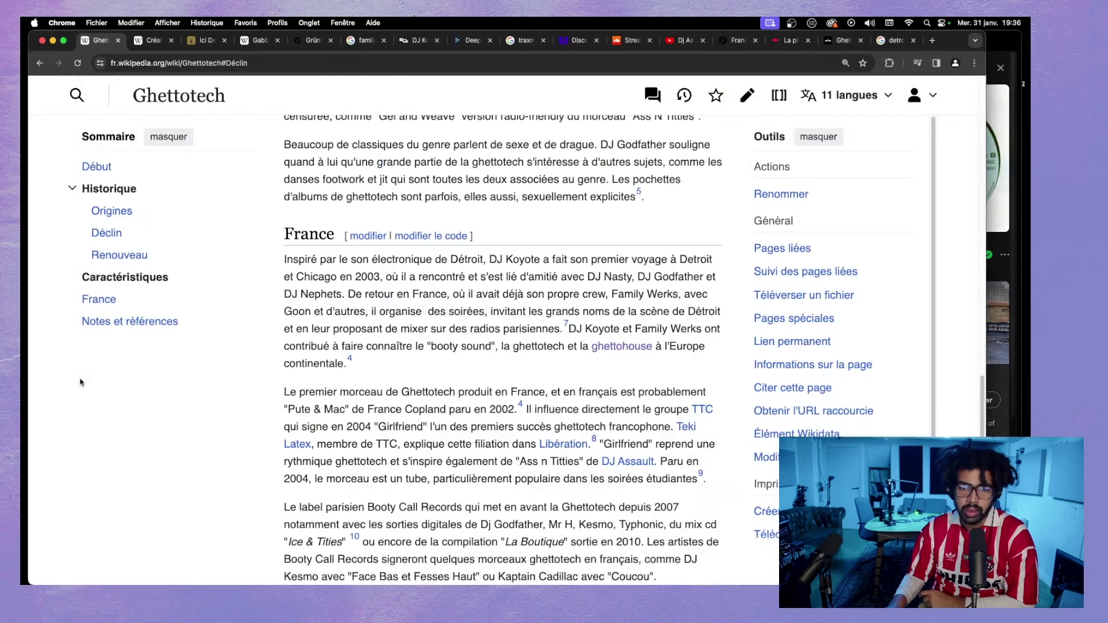
scroll(742, 404, "up", 3)
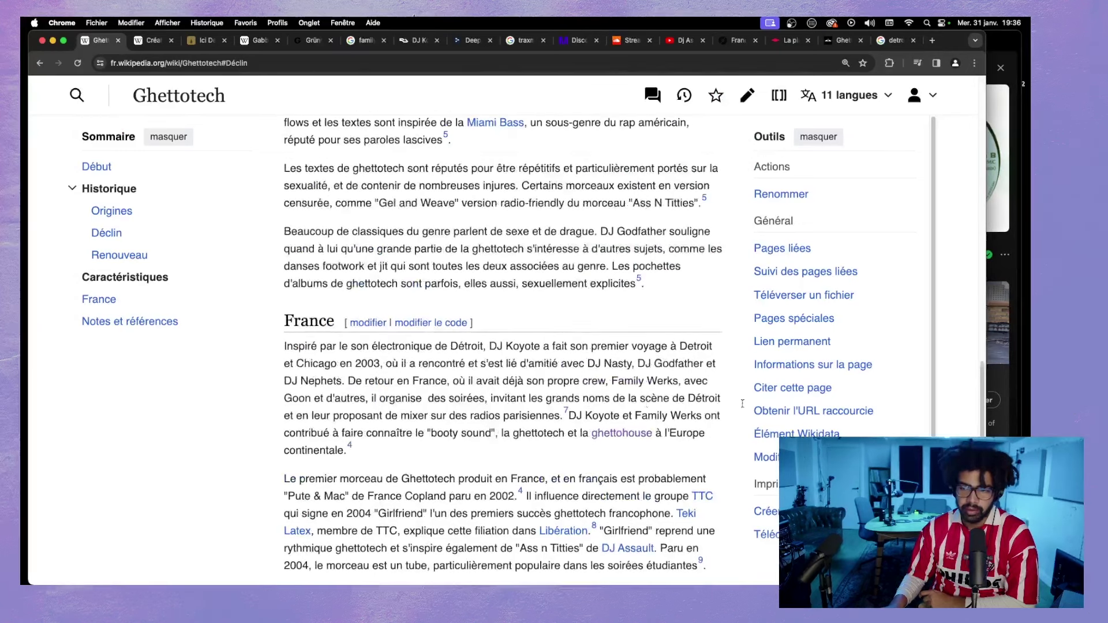
left_click(1010, 374)
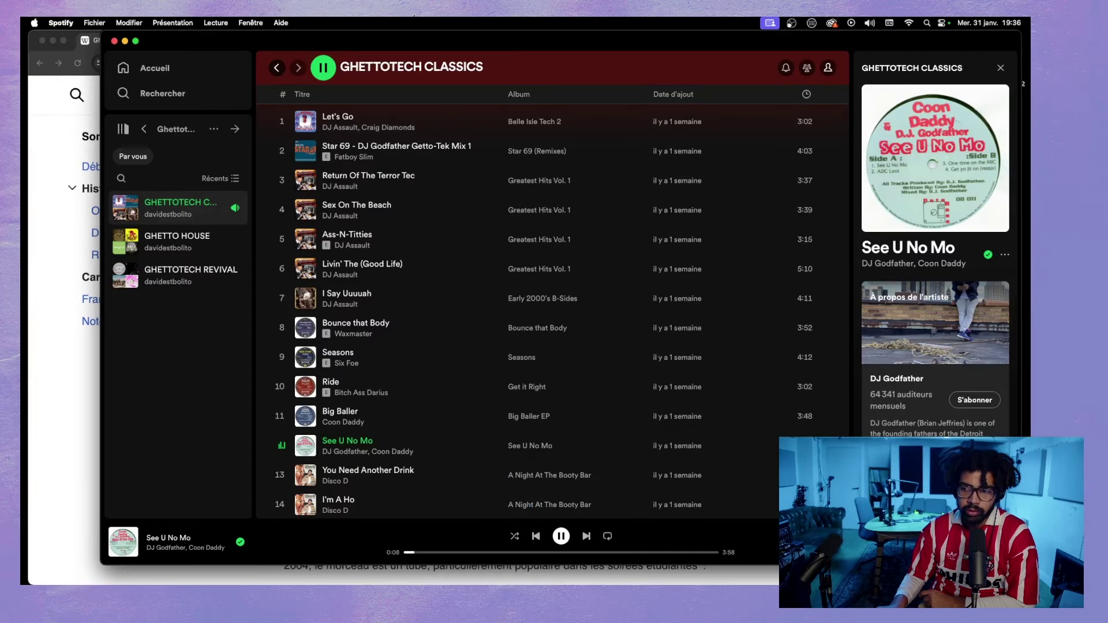
left_click(56, 398)
scroll(344, 466, "up", 10)
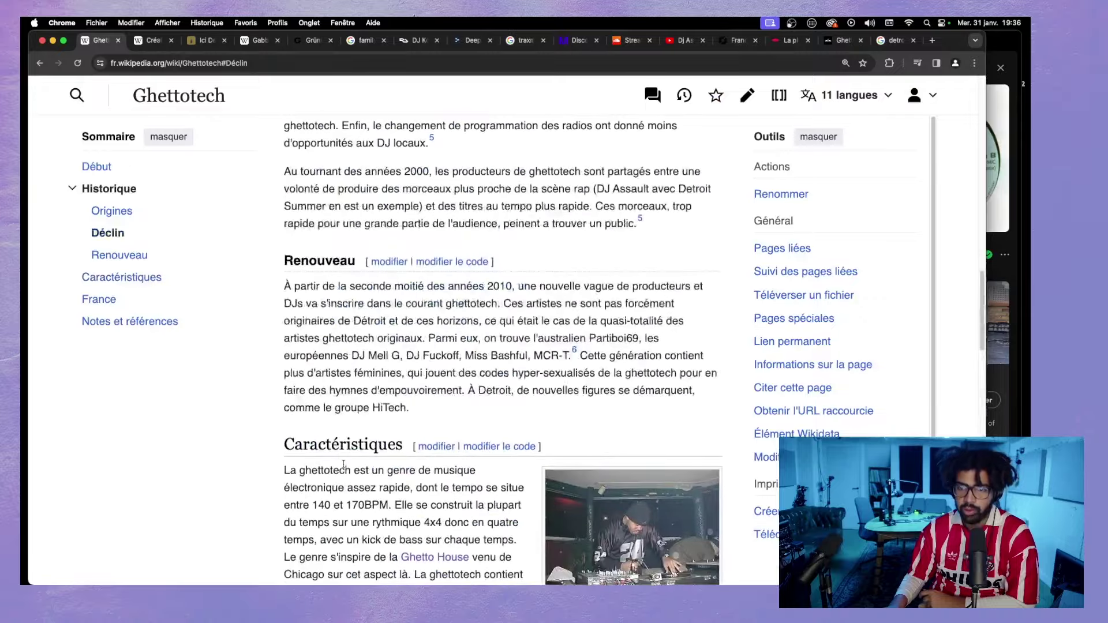
scroll(344, 466, "up", 5)
scroll(343, 466, "down", 7)
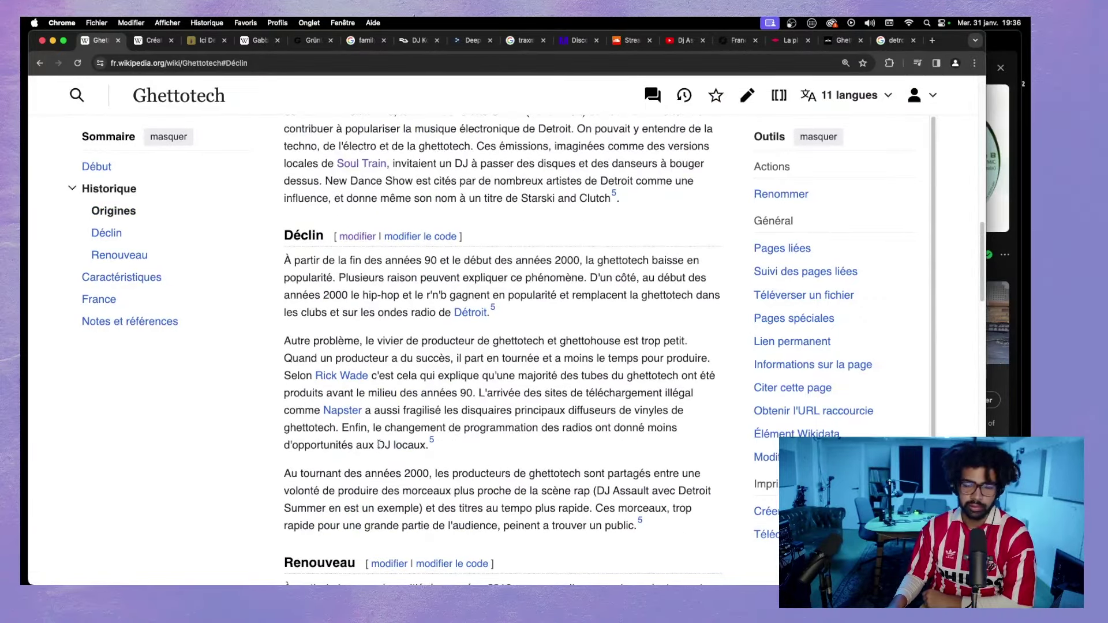
scroll(958, 350, "down", 3)
left_click(1010, 282)
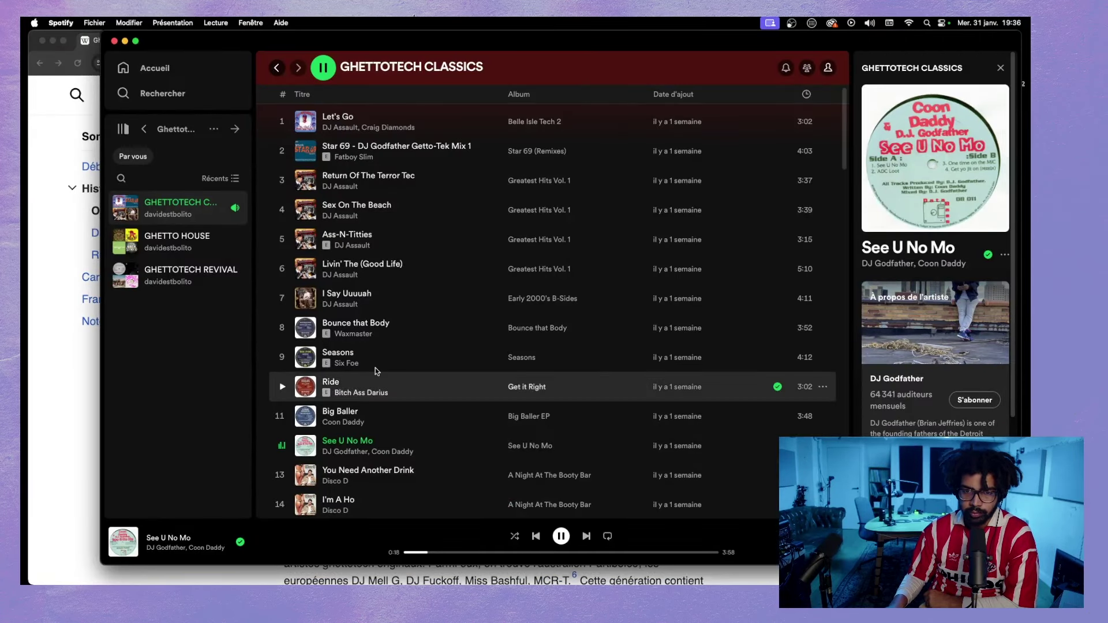
left_click(95, 370)
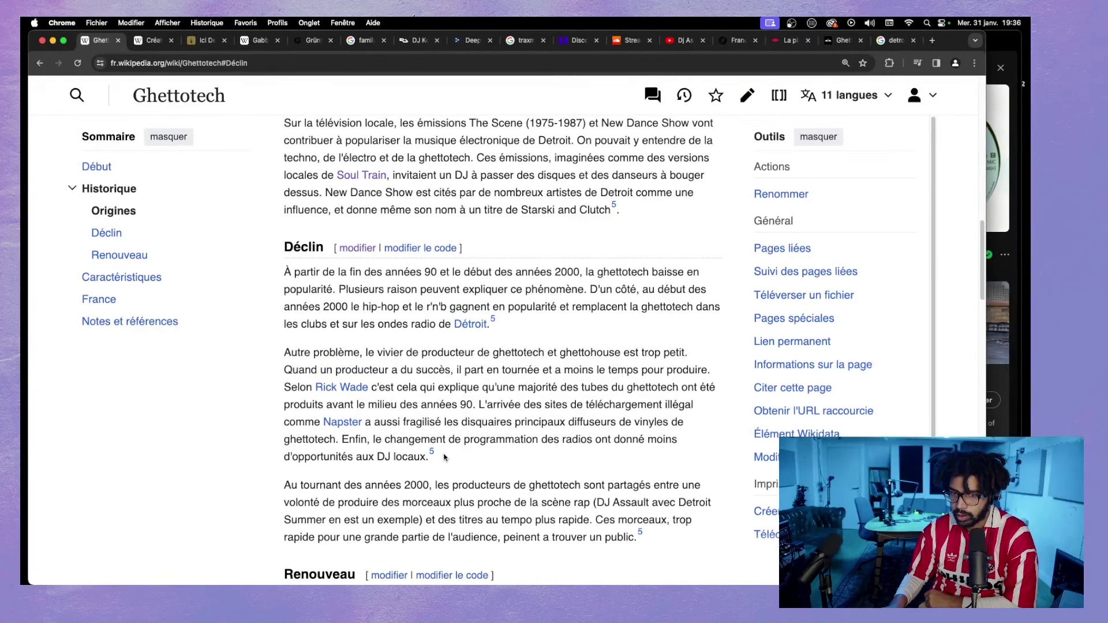
- Insert the image "Napster running on an original iBook (2001-03-11).png" at the second Déclin paragraph with the caption "Napster en 2001"
left_click(742, 99)
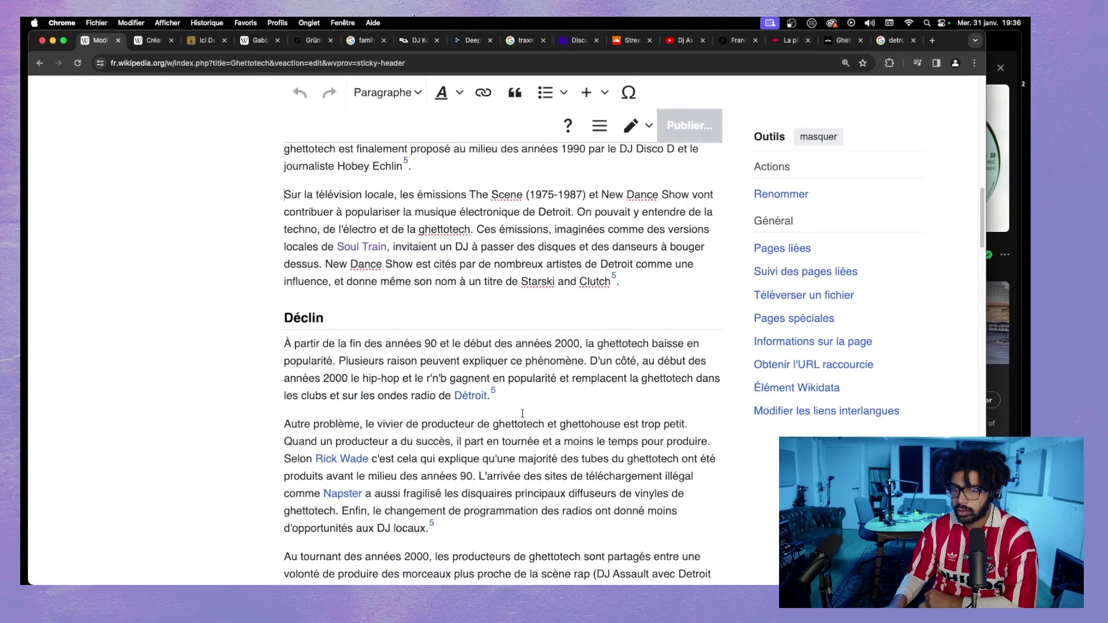
scroll(522, 413, "down", 3)
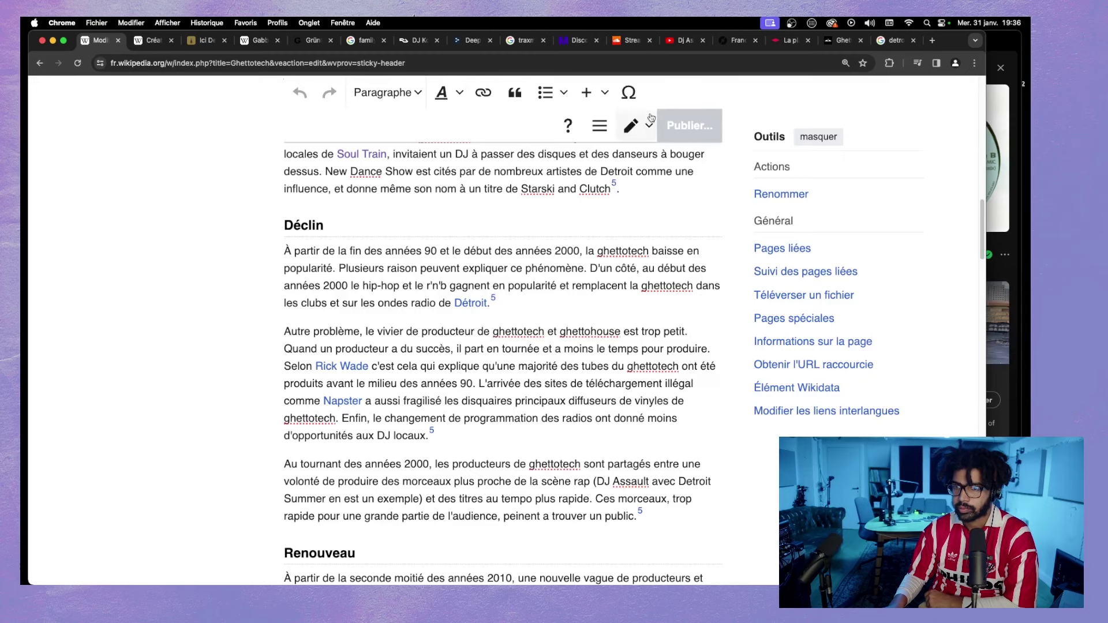
left_click(590, 102)
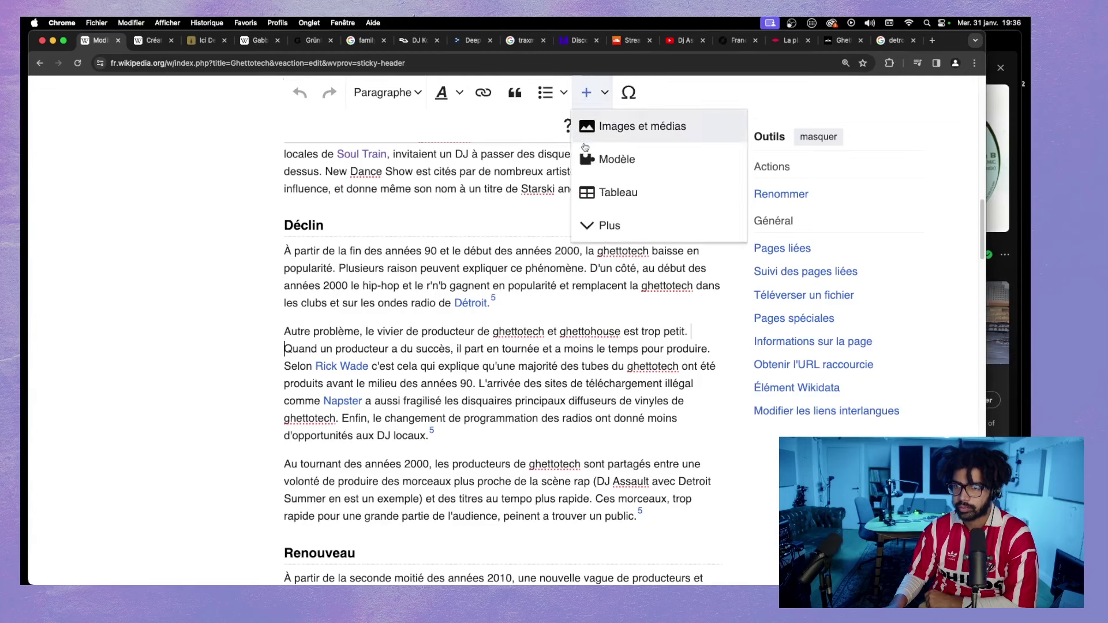
left_click(603, 122)
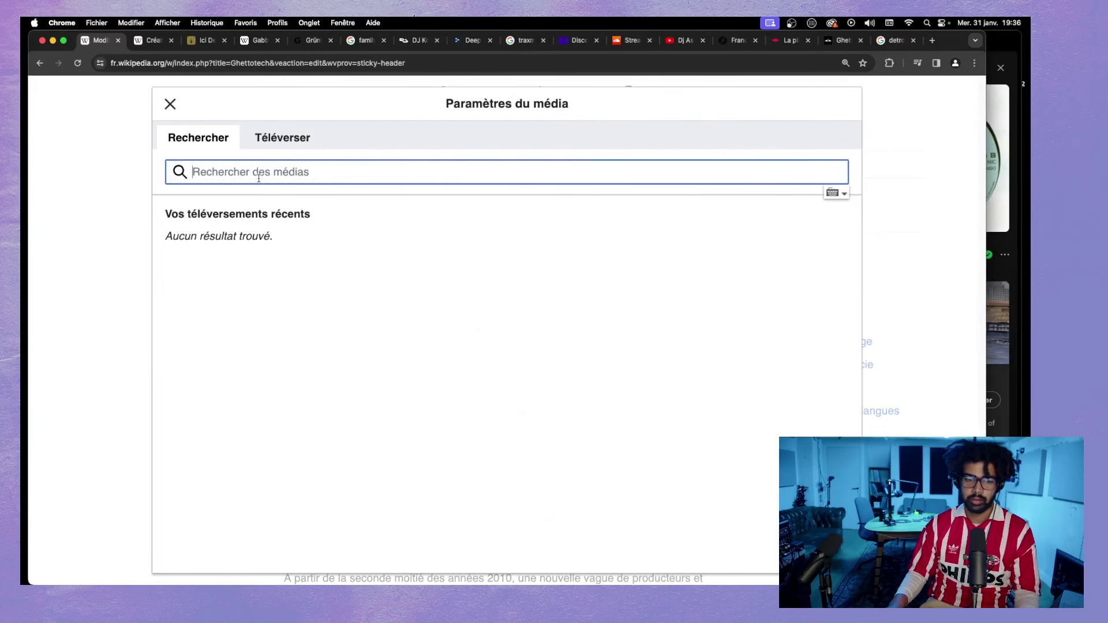
type("d")
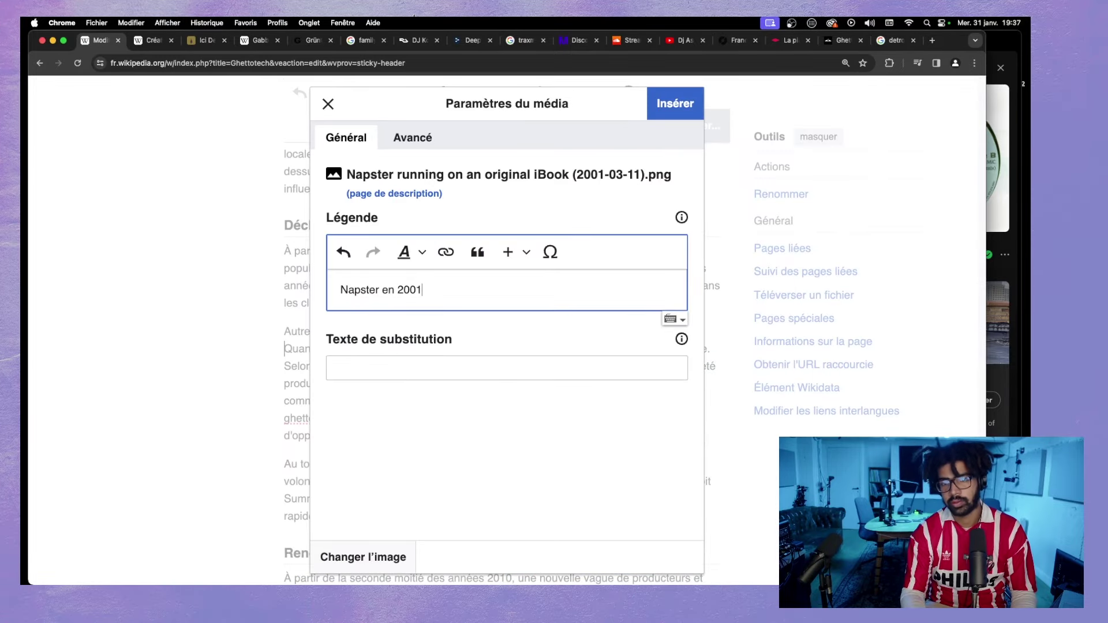
left_click(675, 103)
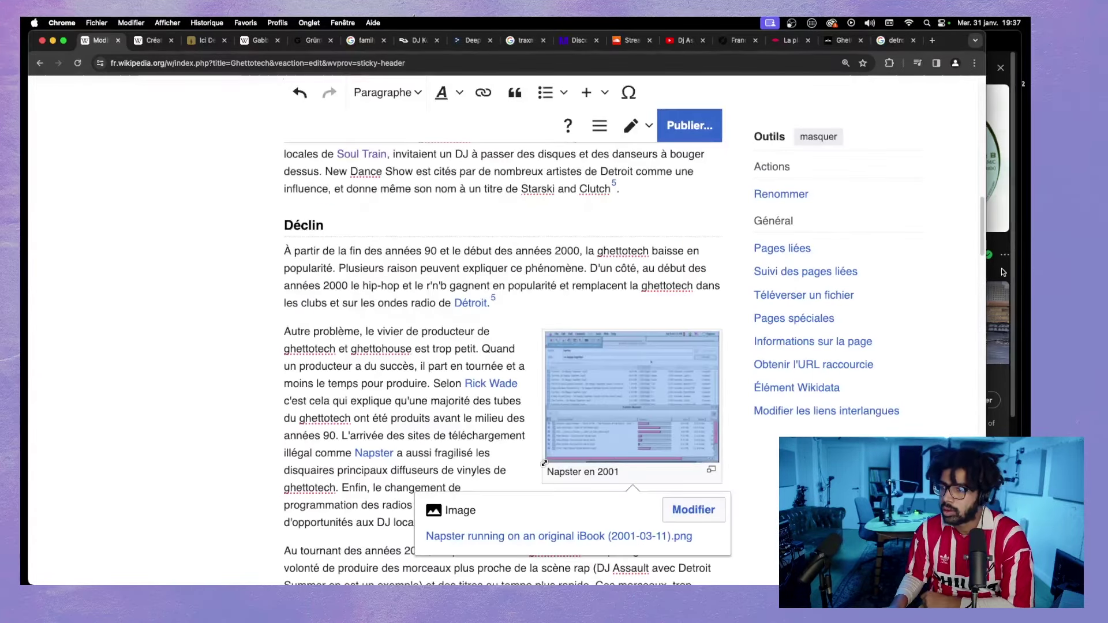
key("super+Tab")
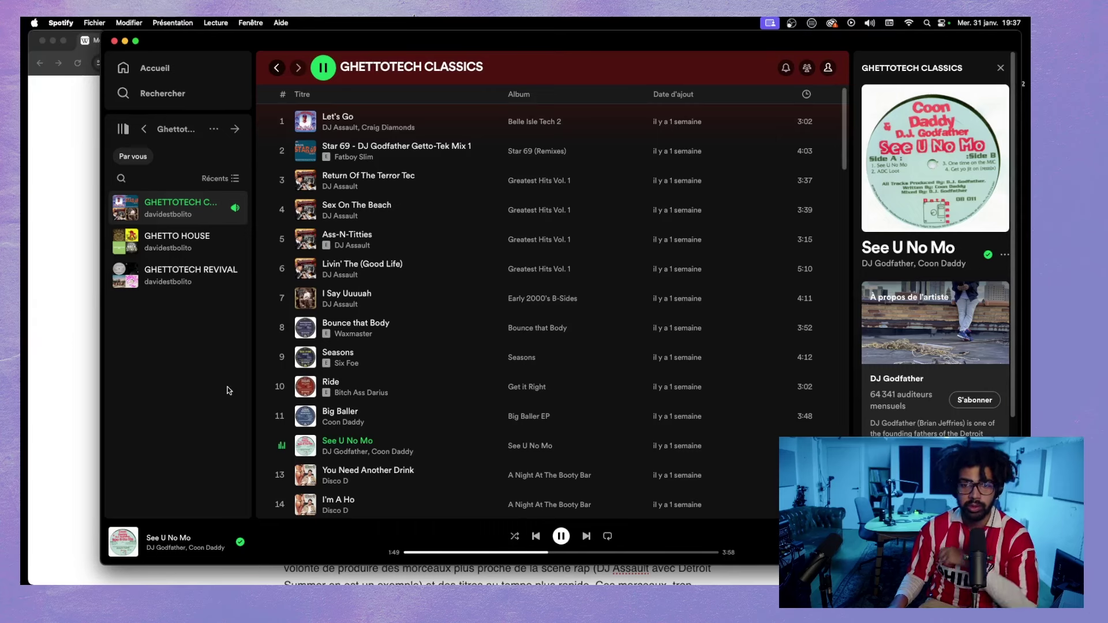
left_click(85, 355)
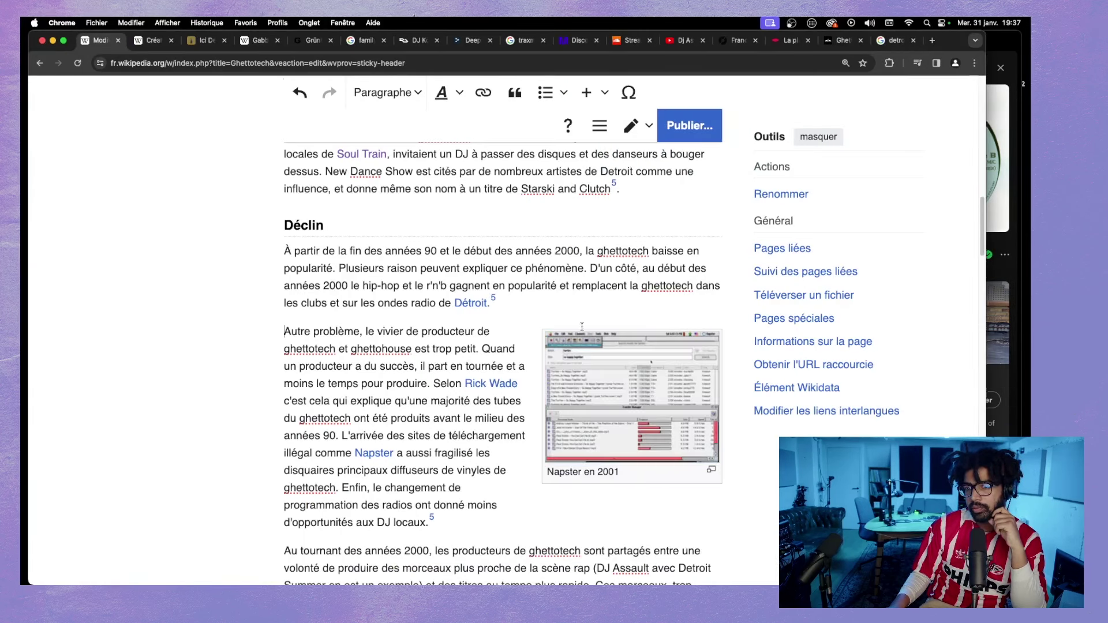
left_click(586, 346)
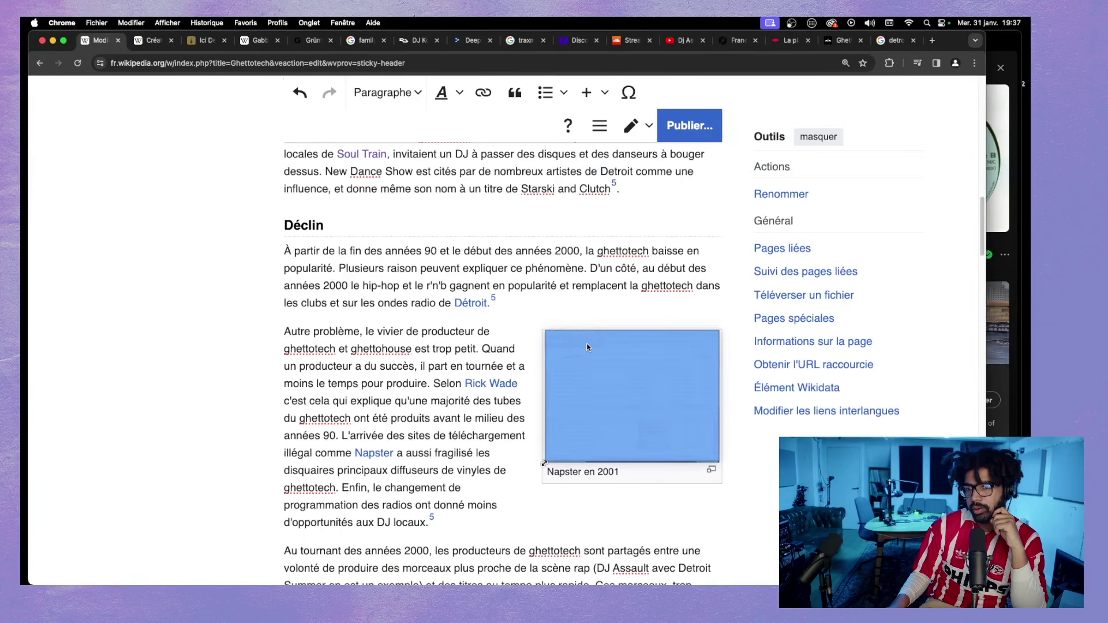
left_click(563, 302)
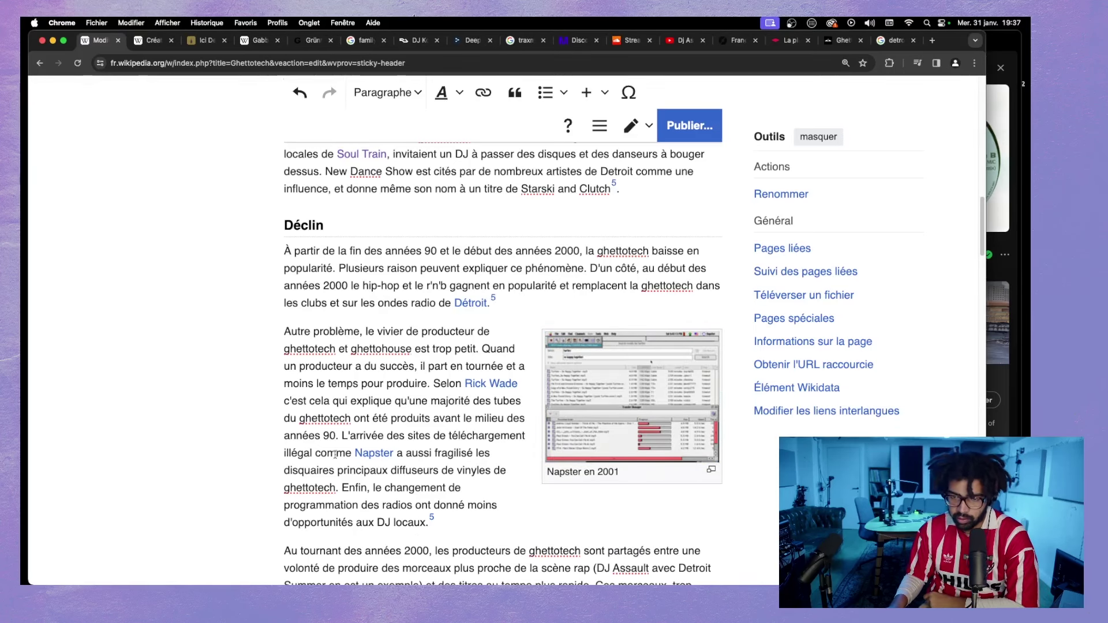
- Split the second Déclin paragraph so that a new one starts at "L'arrivée des sites de téléchargement illégal"
left_click(344, 435)
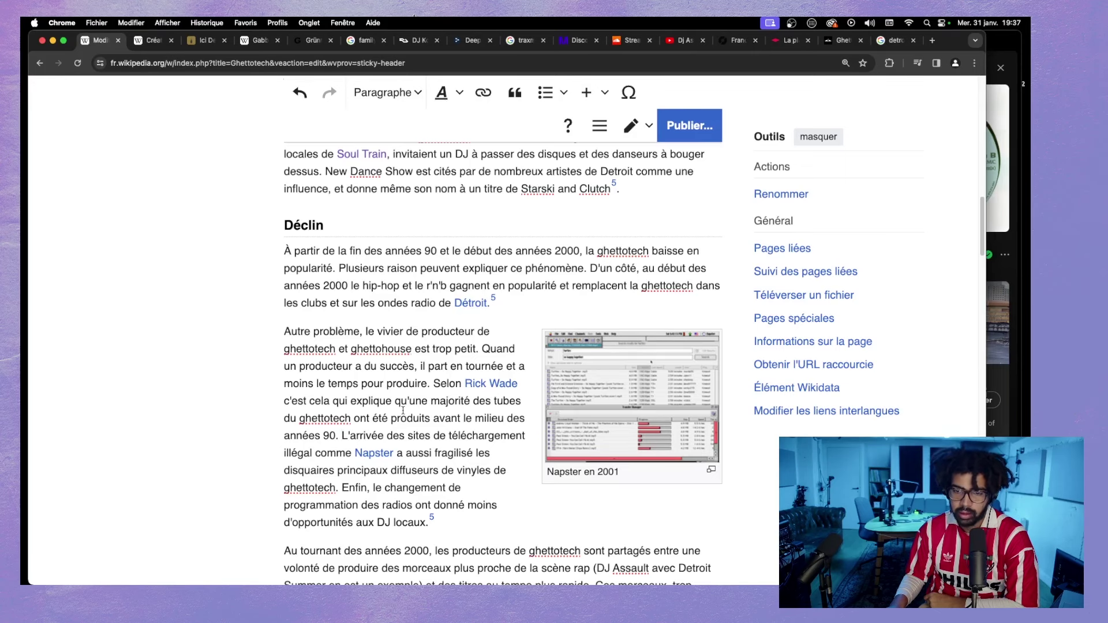
key("Return")
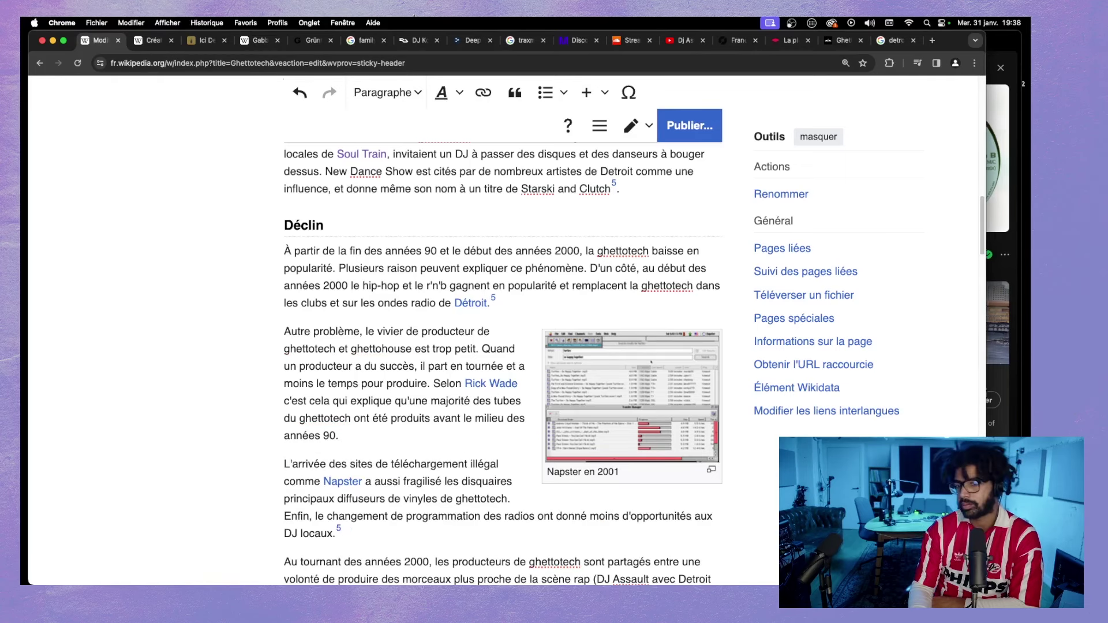
scroll(413, 427, "down", 3)
scroll(411, 435, "up", 3)
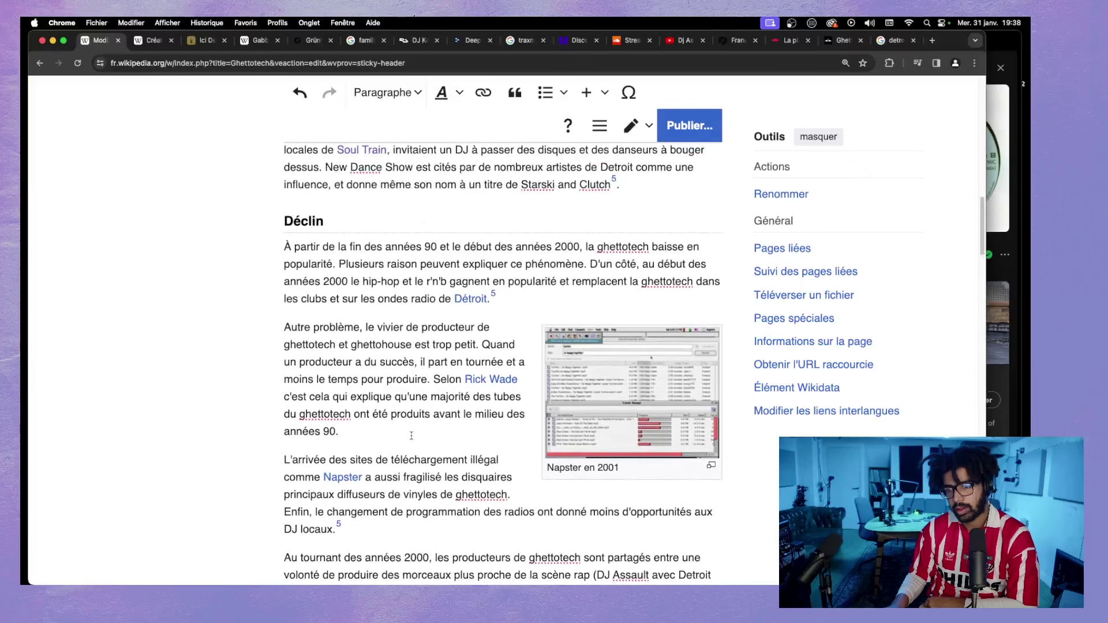
- Review the layout and text of the draft's Origines and Déclin sections, including their images
scroll(411, 435, "down", 5)
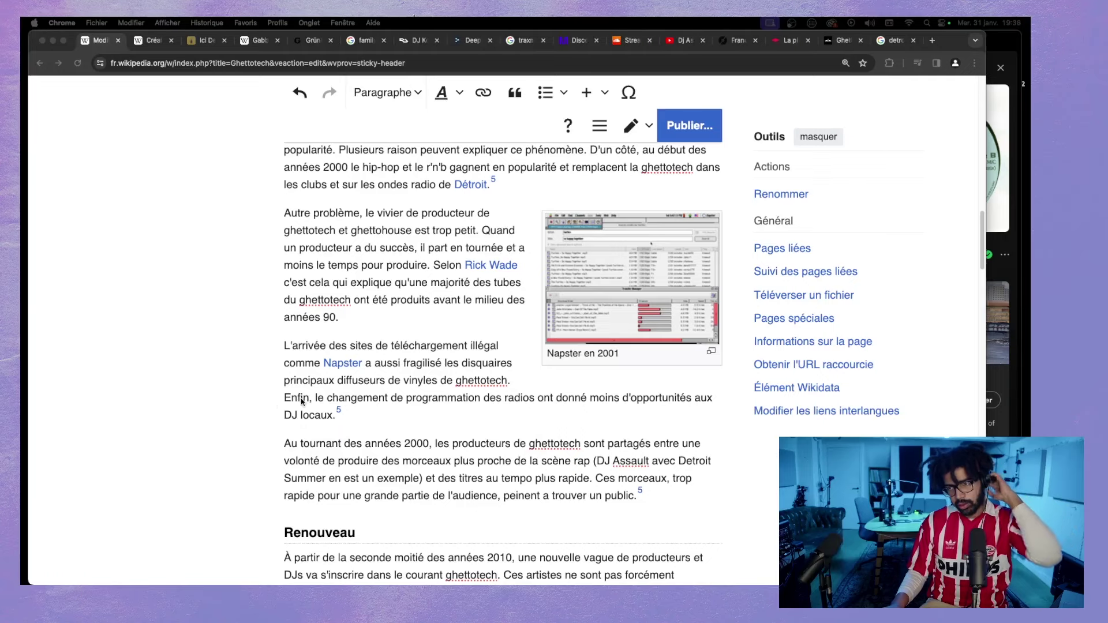
scroll(296, 395, "up", 5)
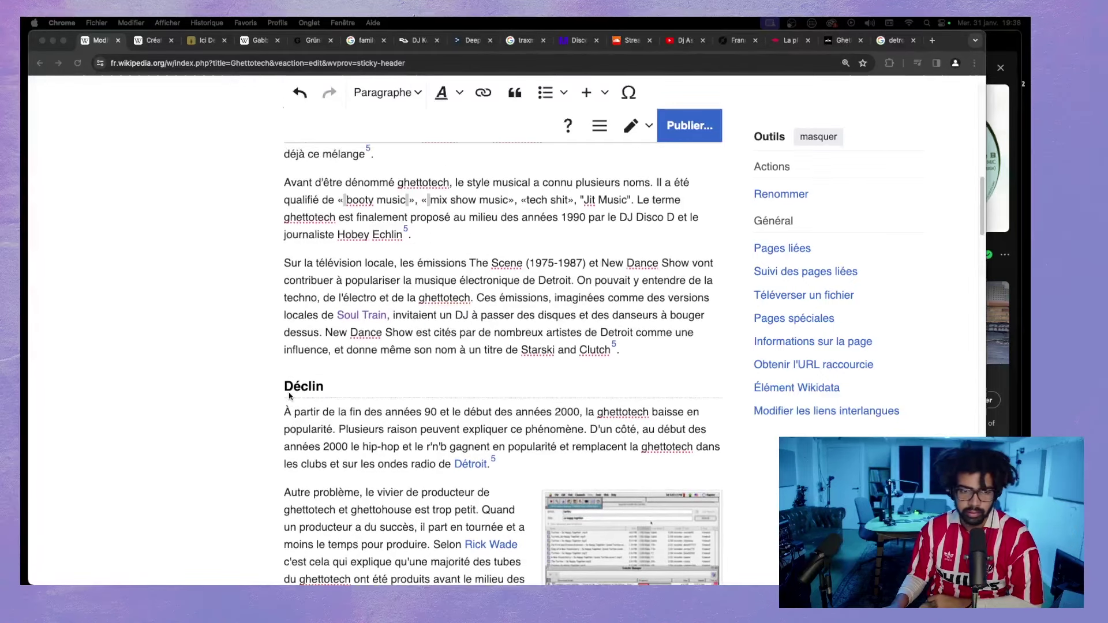
scroll(315, 430, "up", 6)
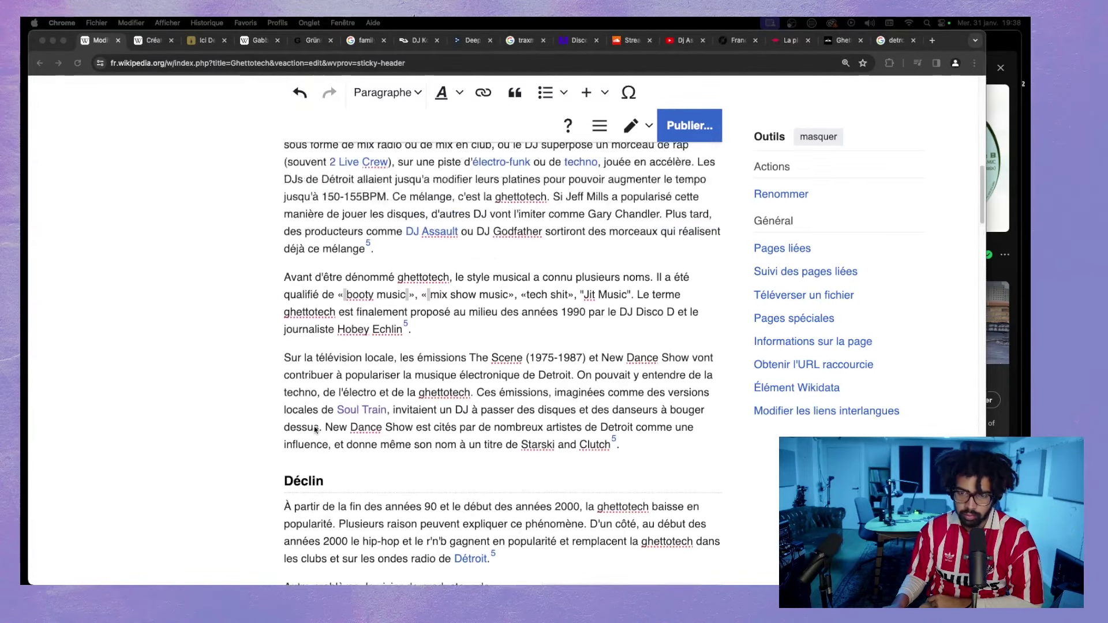
scroll(316, 430, "up", 5)
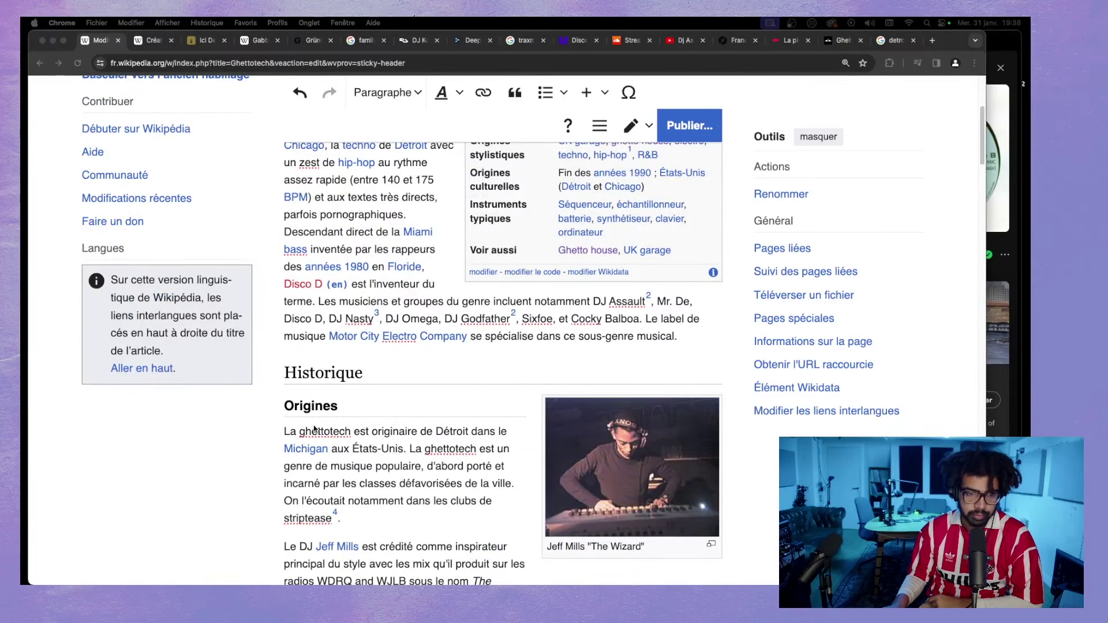
scroll(315, 430, "down", 3)
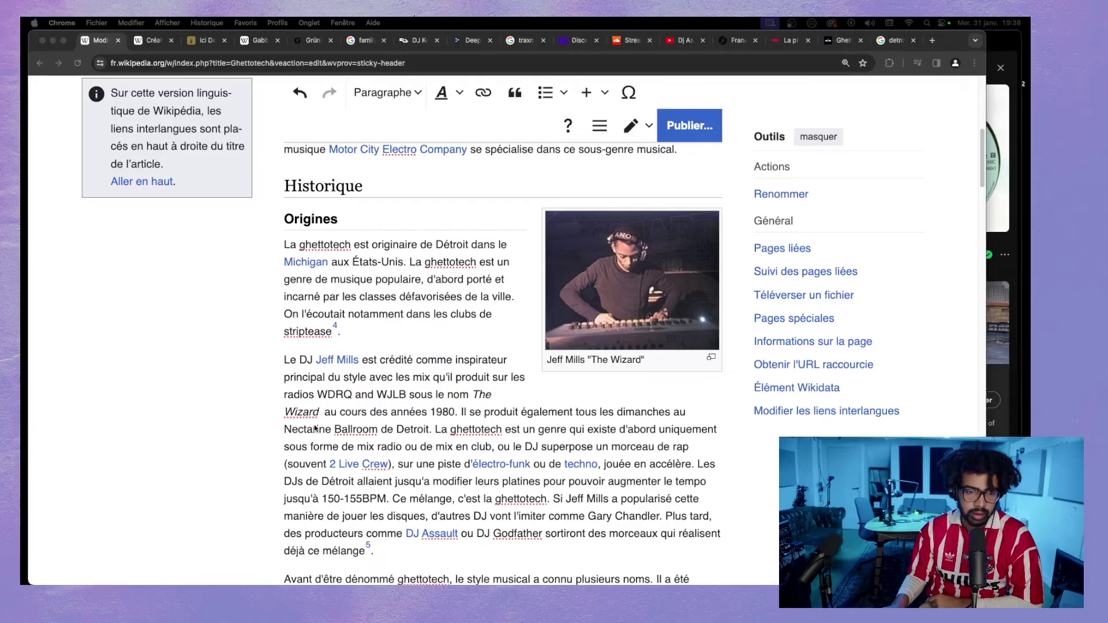
scroll(315, 427, "down", 3)
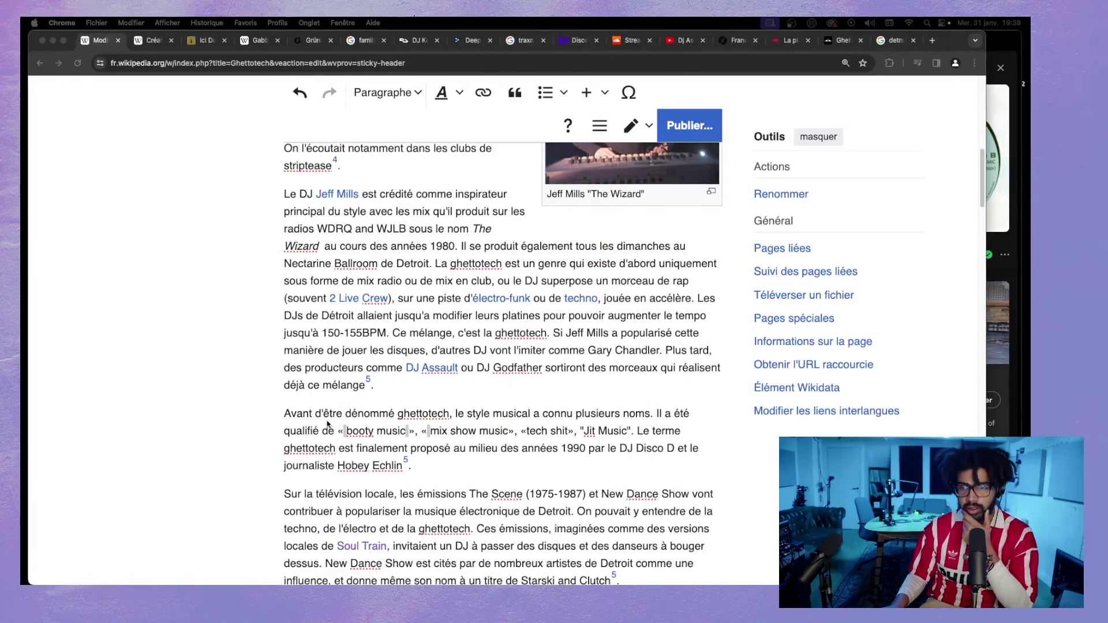
scroll(327, 424, "down", 3)
scroll(325, 425, "up", 1)
scroll(323, 426, "down", 5)
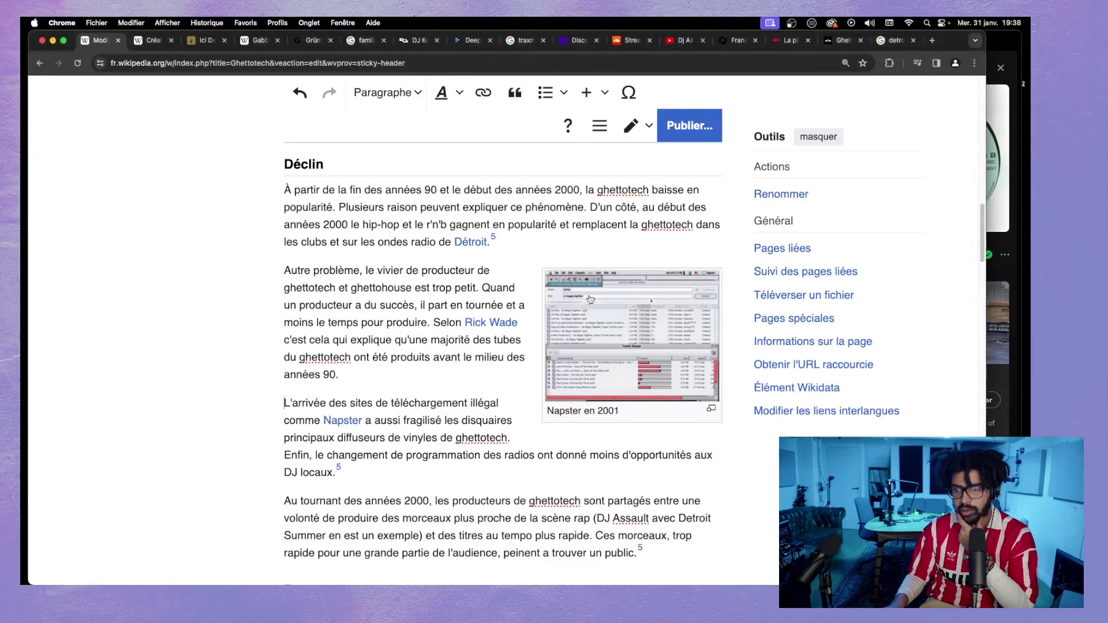
scroll(454, 342, "up", 2)
scroll(454, 342, "up", 5)
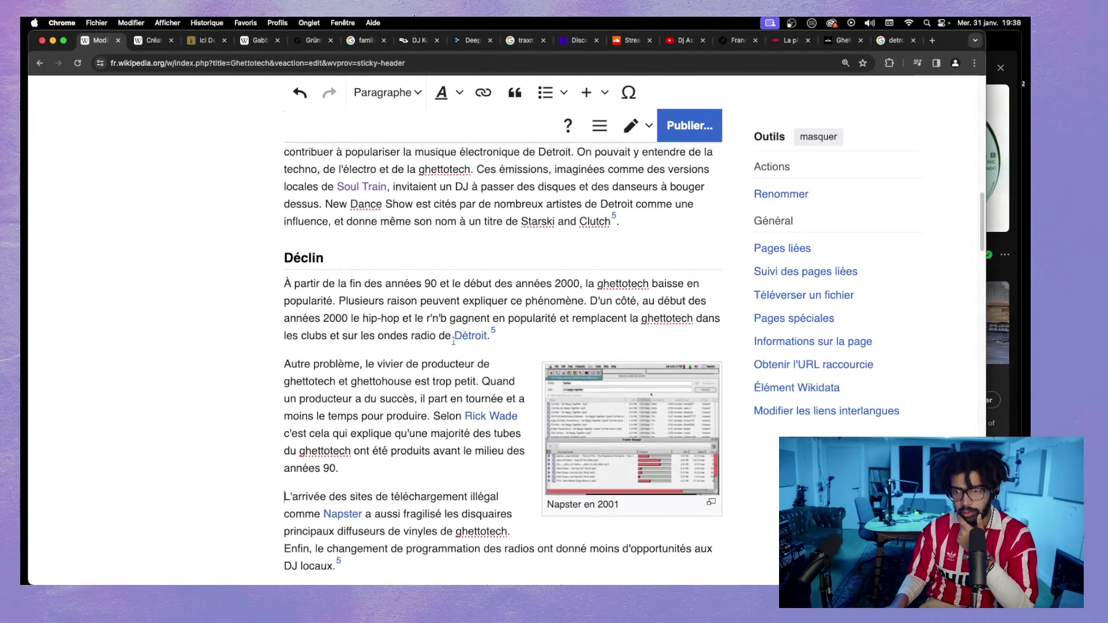
scroll(453, 341, "up", 1)
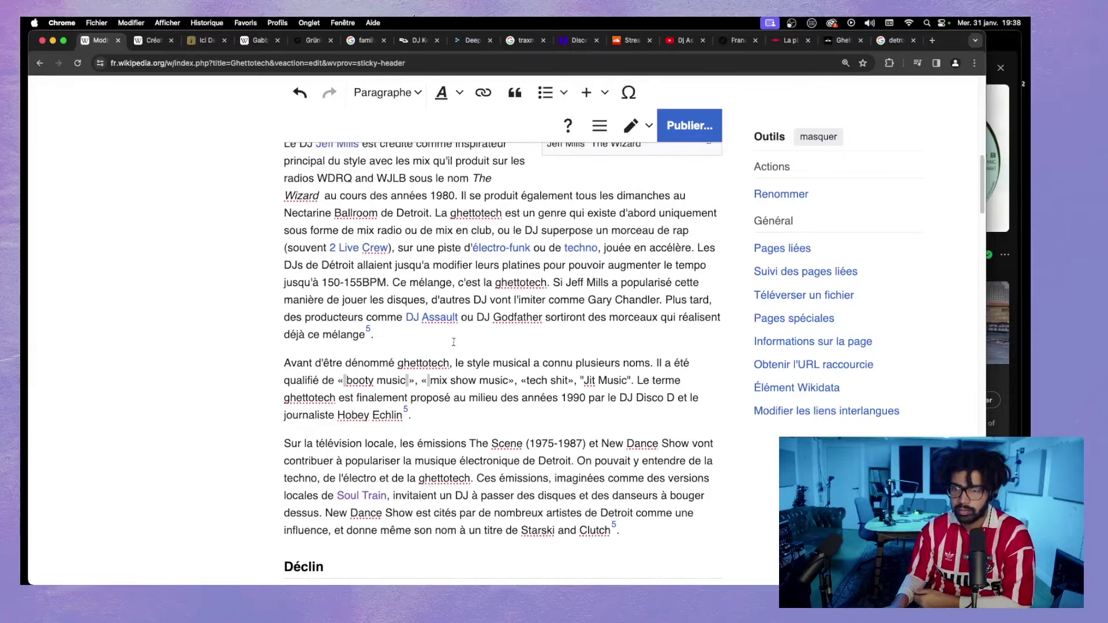
scroll(449, 346, "up", 7)
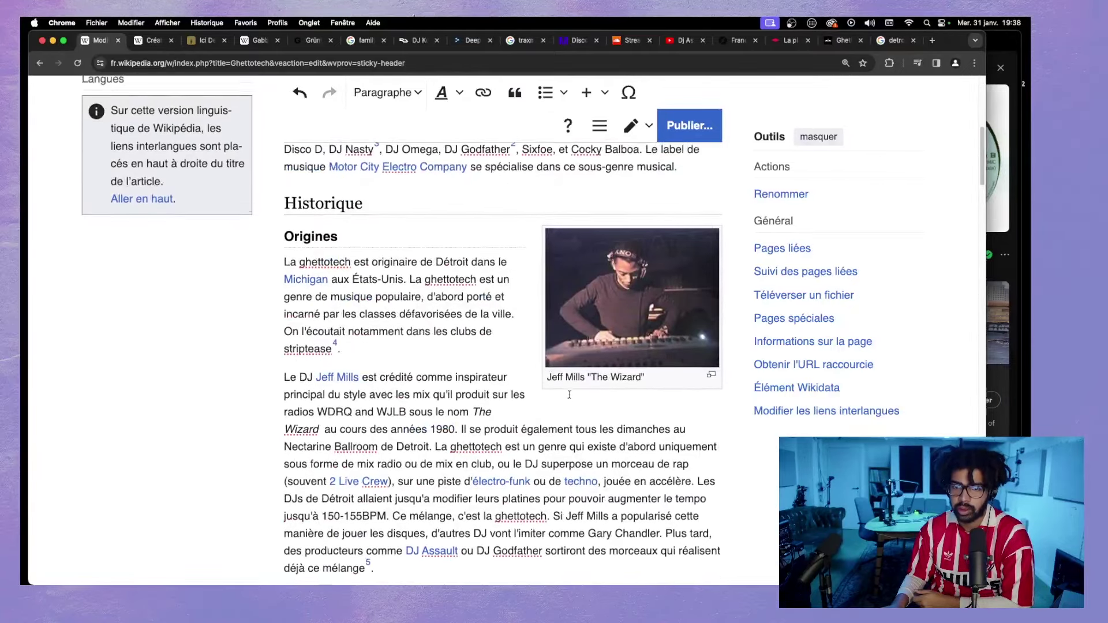
- Start adding an image at the end of the Origines paragraph on the genre's earlier names, searching the media for "Disco D"
scroll(568, 395, "down", 12)
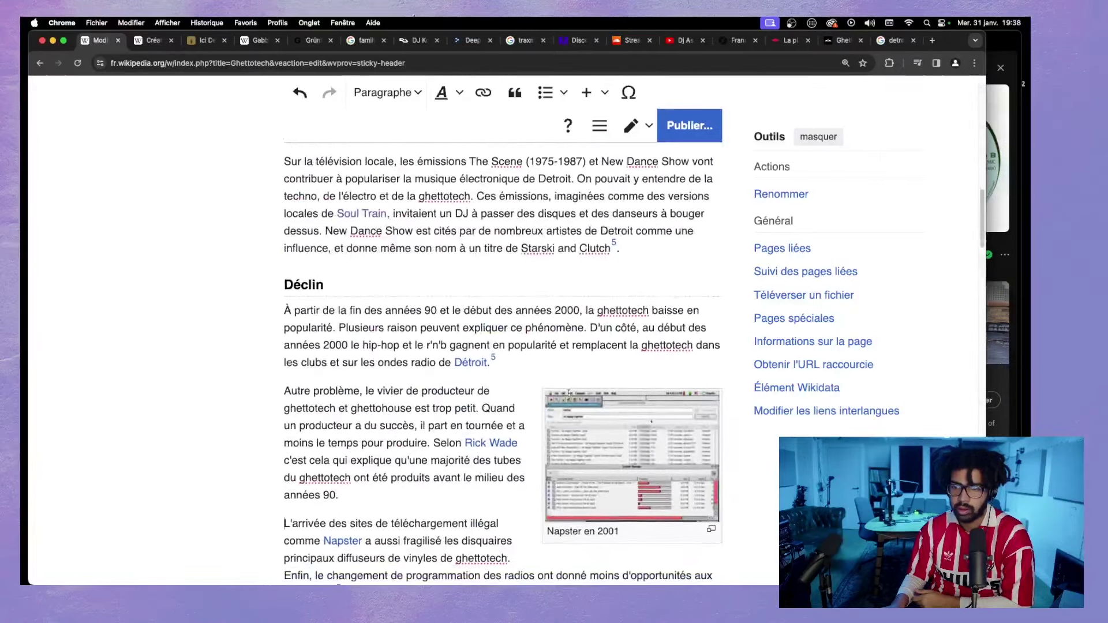
scroll(555, 392, "up", 6)
scroll(478, 430, "down", 2)
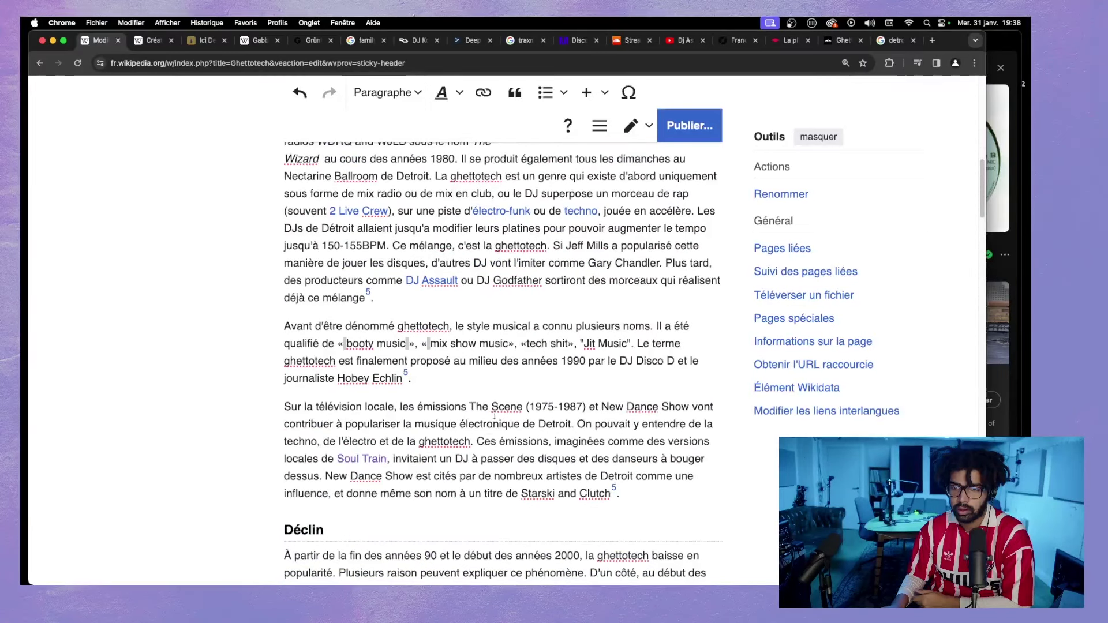
left_click(463, 377)
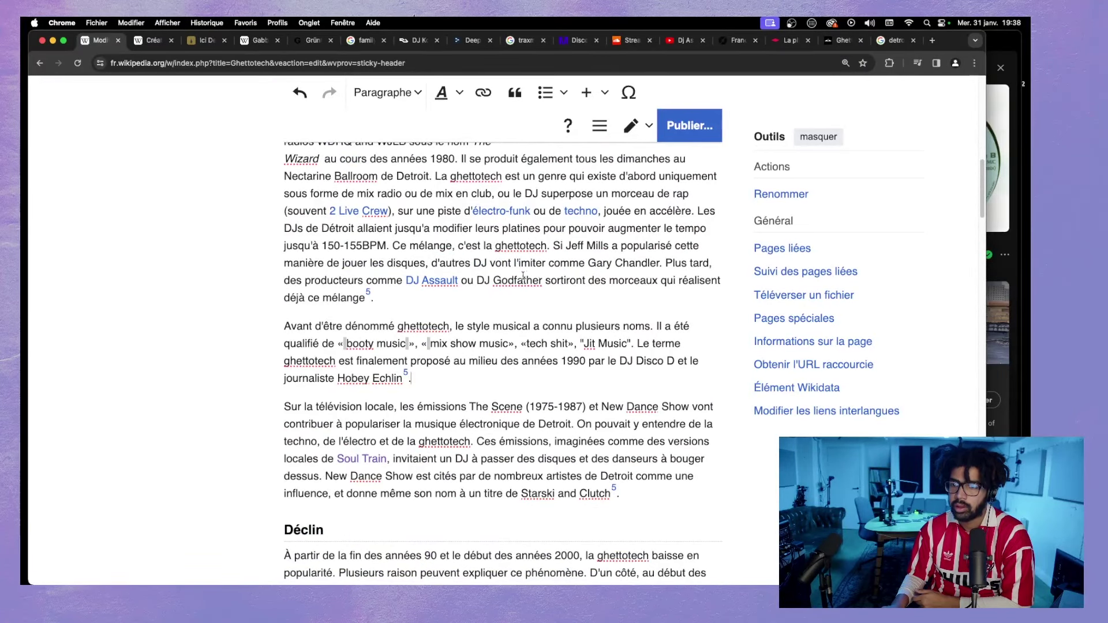
left_click(589, 96)
left_click(623, 126)
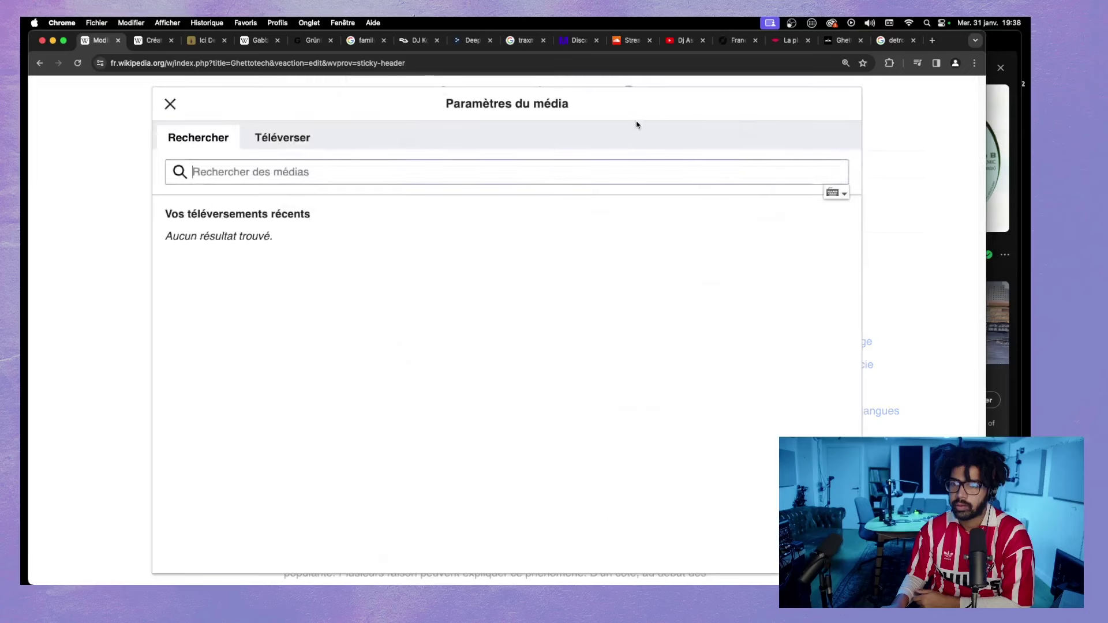
type("D")
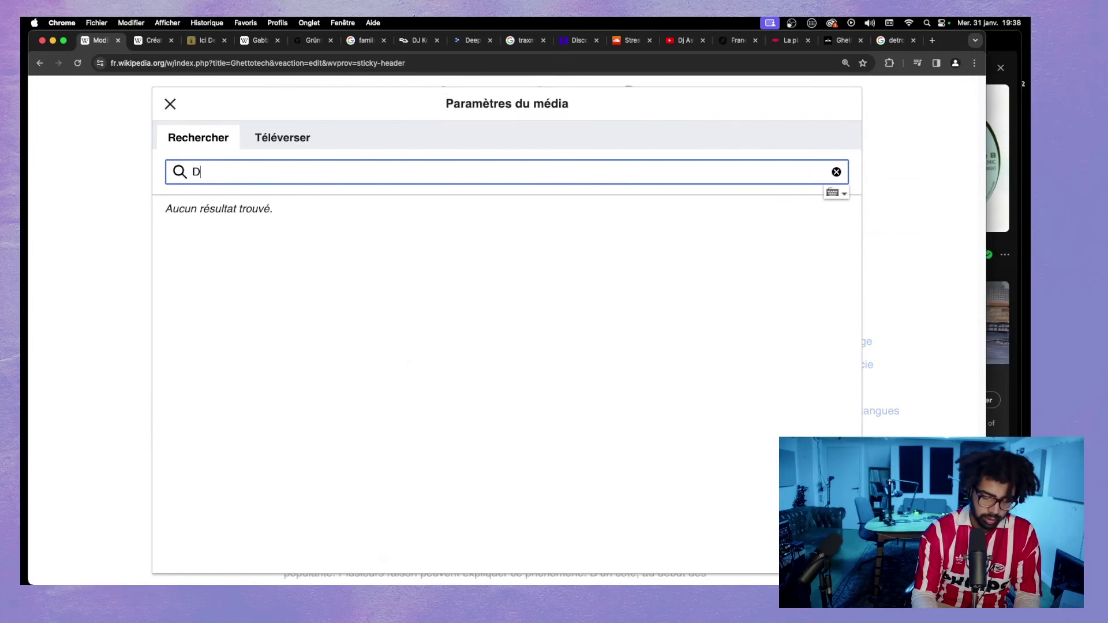
type("isco D")
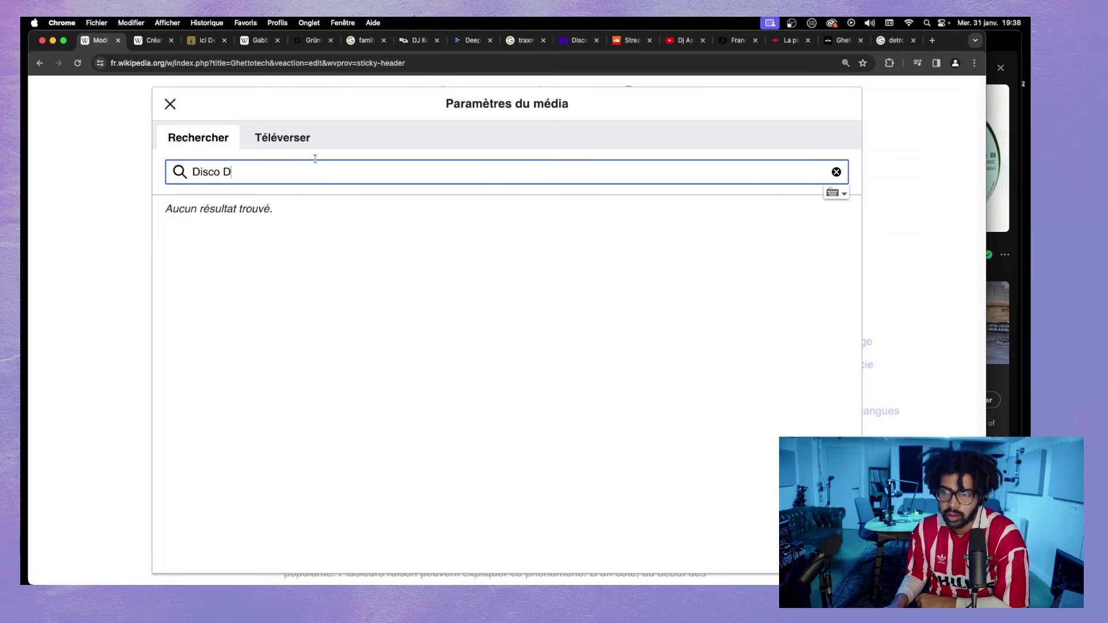
- Search the media for "dj godfather" instead and choose the image "DJ Godfather.jpg" for the article
triple_click(260, 174)
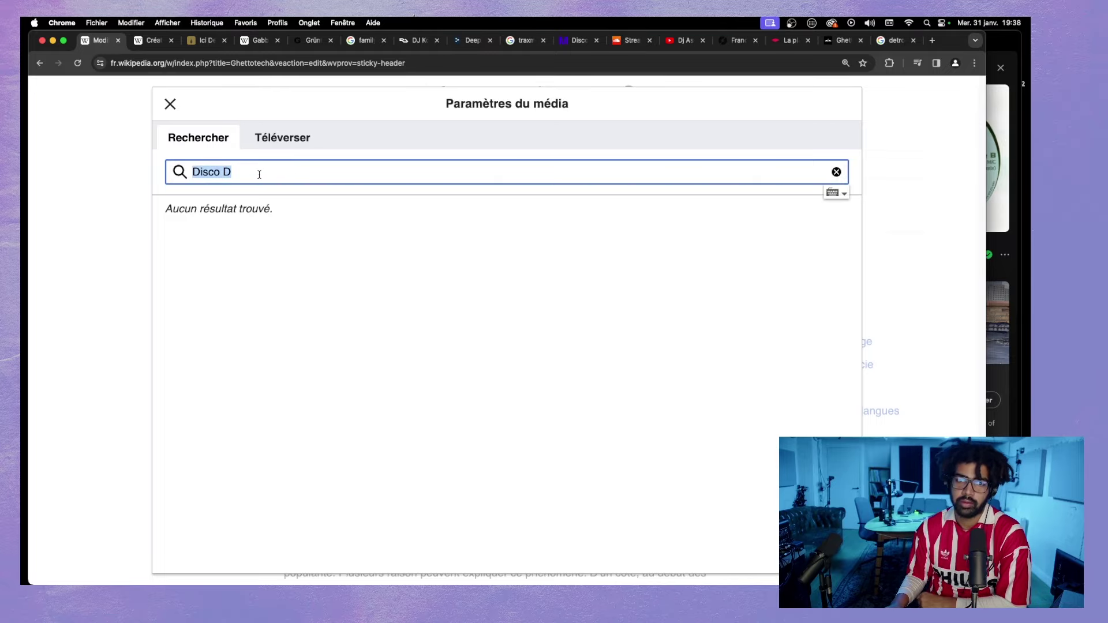
key("BackSpace")
type("dj g")
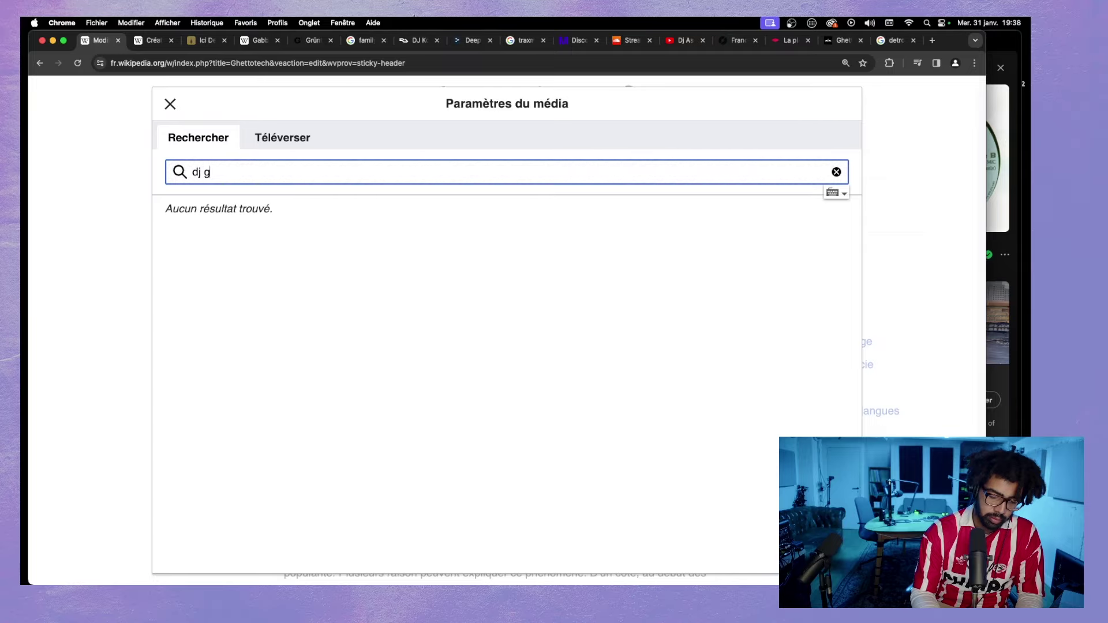
type("odfather")
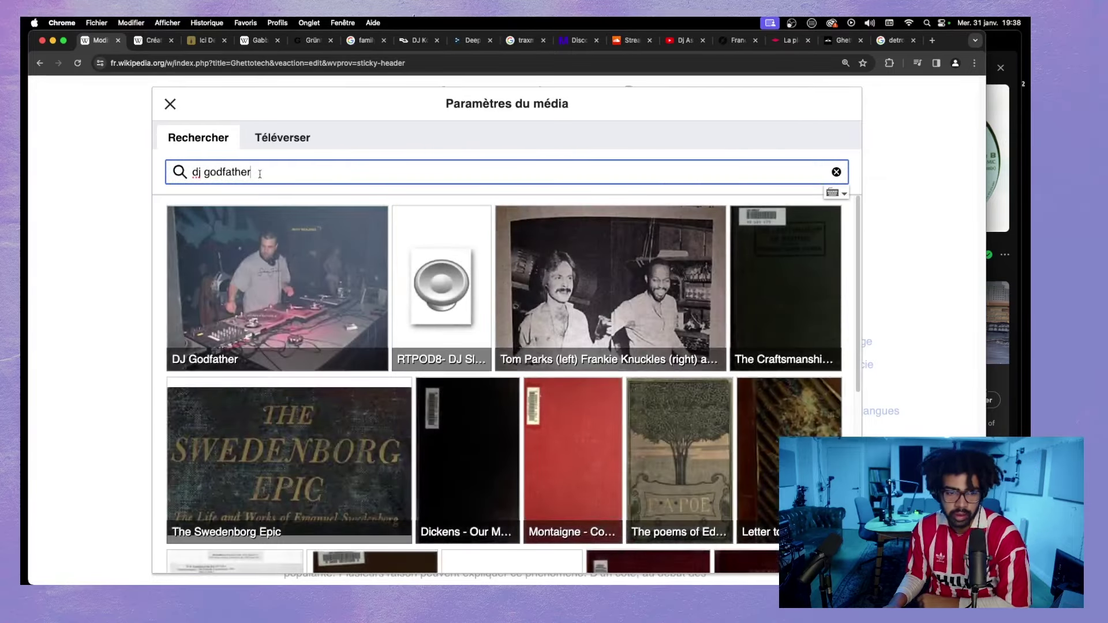
left_click(299, 256)
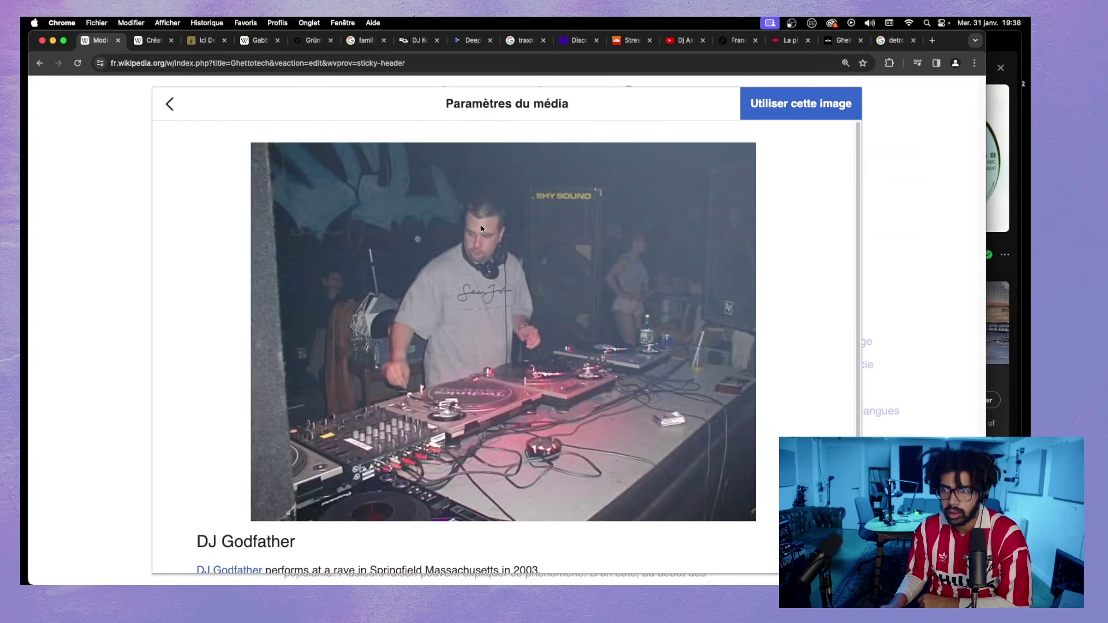
left_click(785, 111)
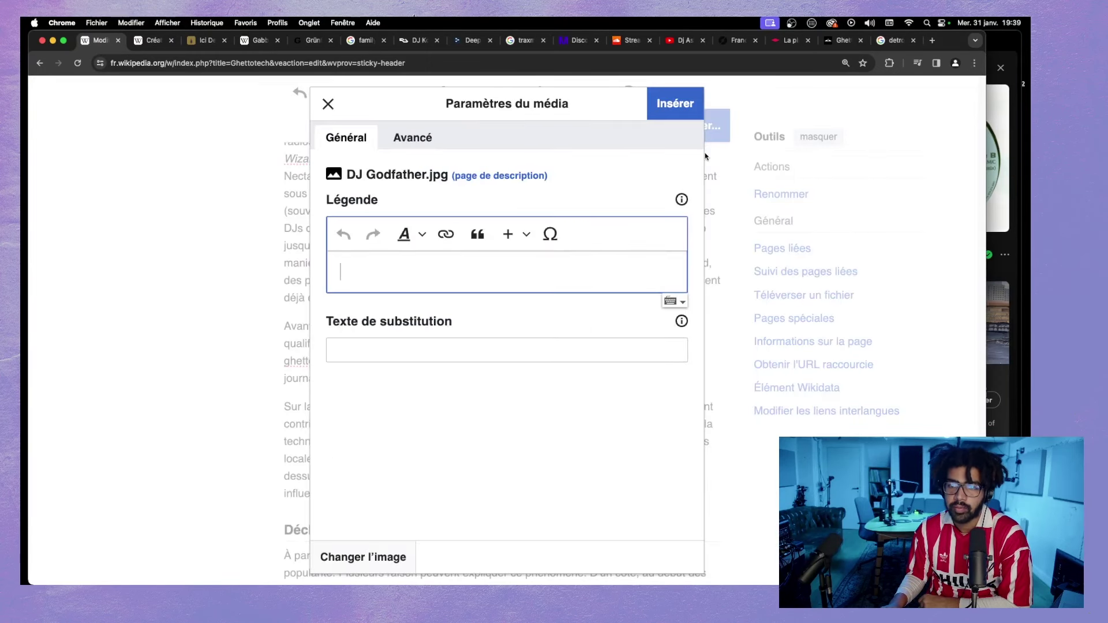
- Give the DJ Godfather.jpg image the caption "DJ Godfather" and insert it into the article
type("DJ")
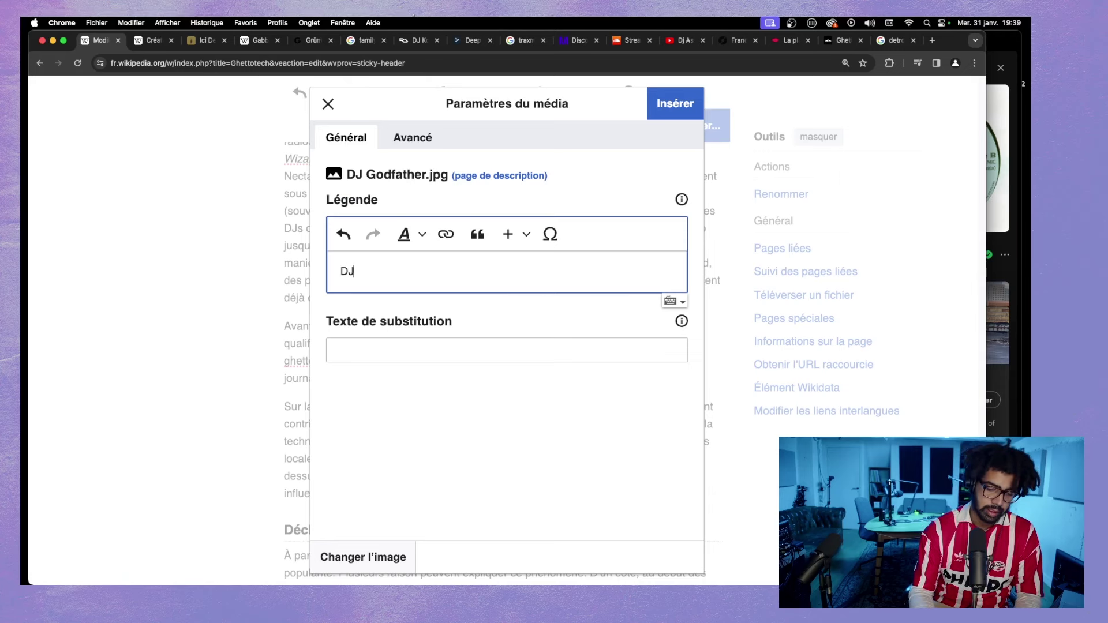
type(" Gdfath")
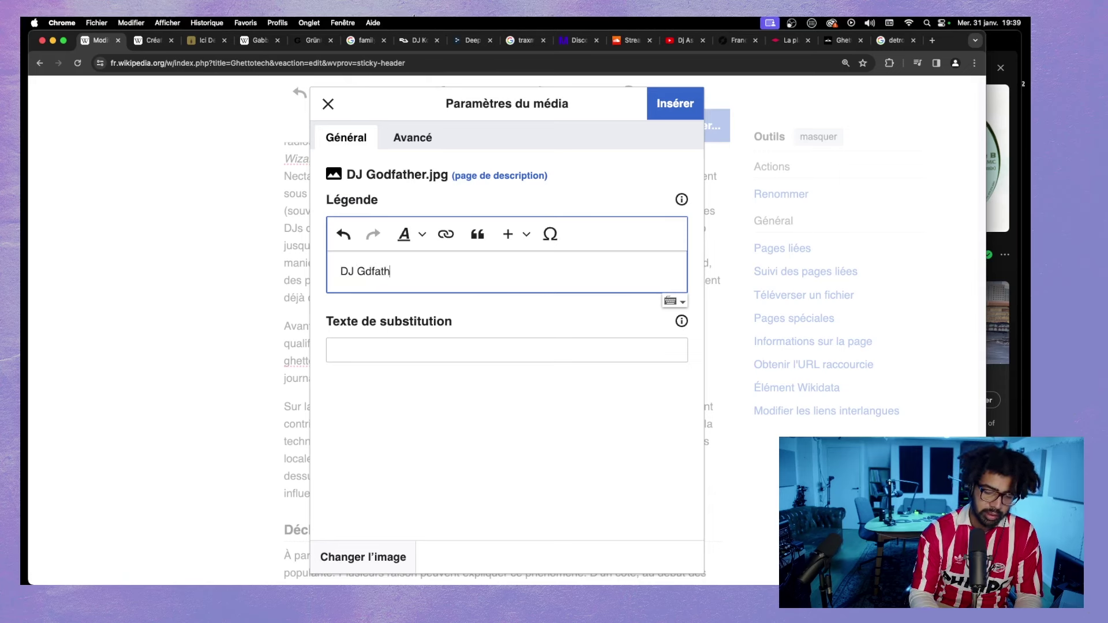
type("er ")
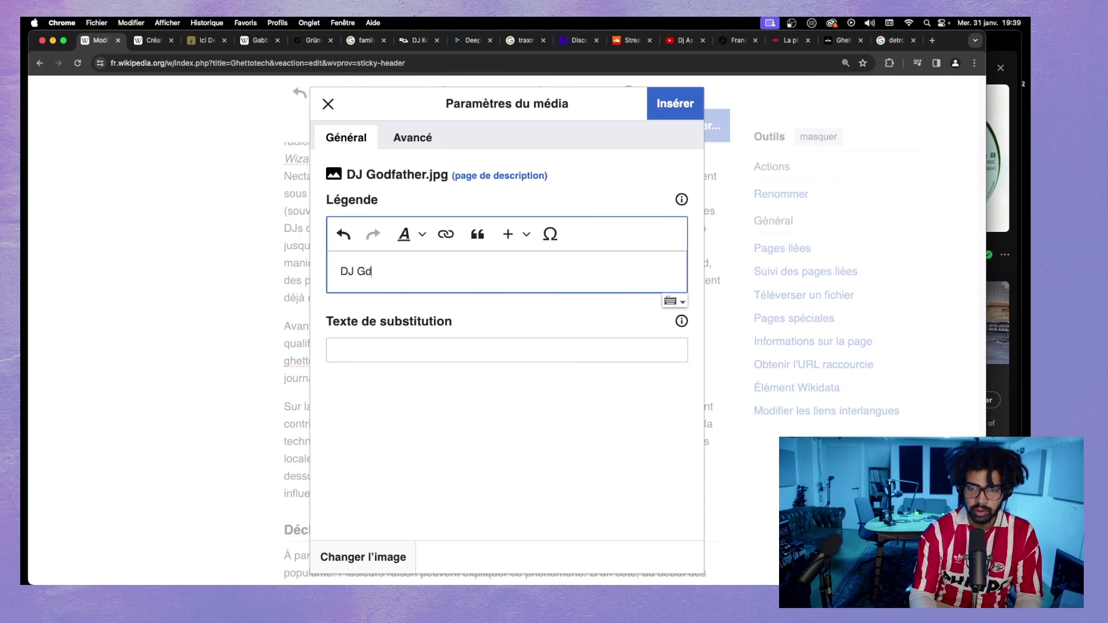
type("father")
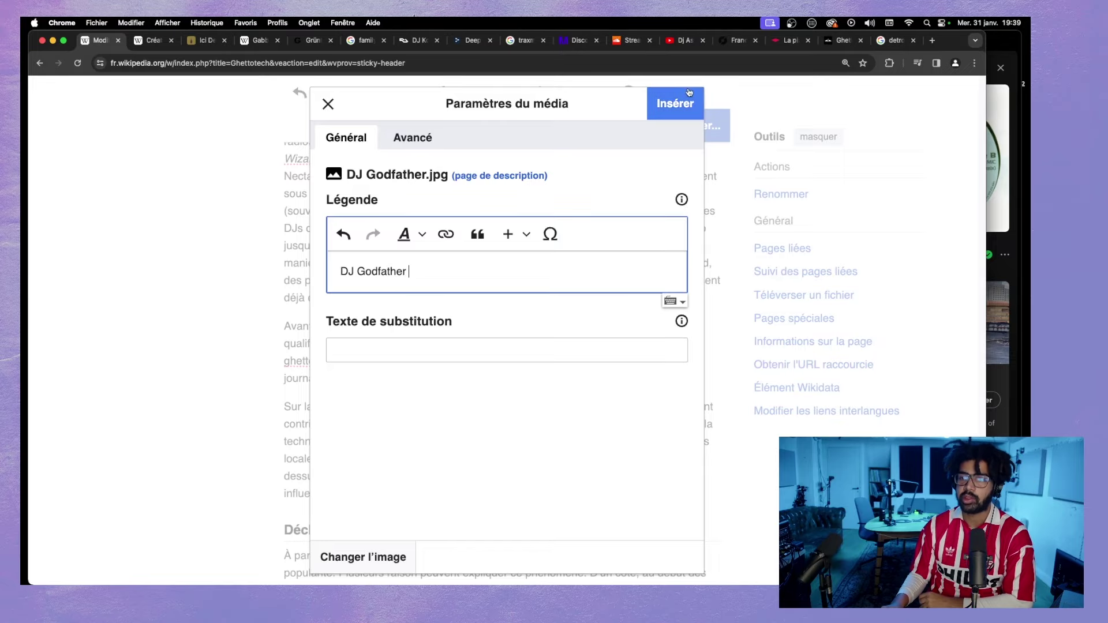
left_click(675, 104)
left_click(586, 311)
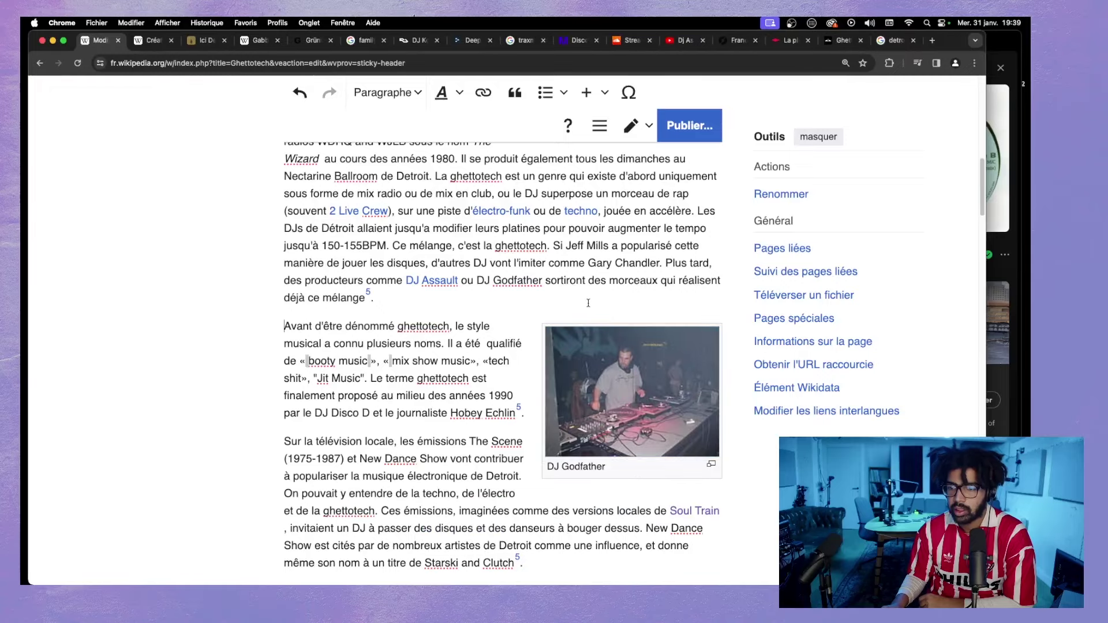
- Start inserting media at the France section's paragraph on the first French ghettotech track and search for "TTC"
scroll(581, 301, "down", 2)
scroll(581, 301, "up", 4)
scroll(580, 301, "down", 15)
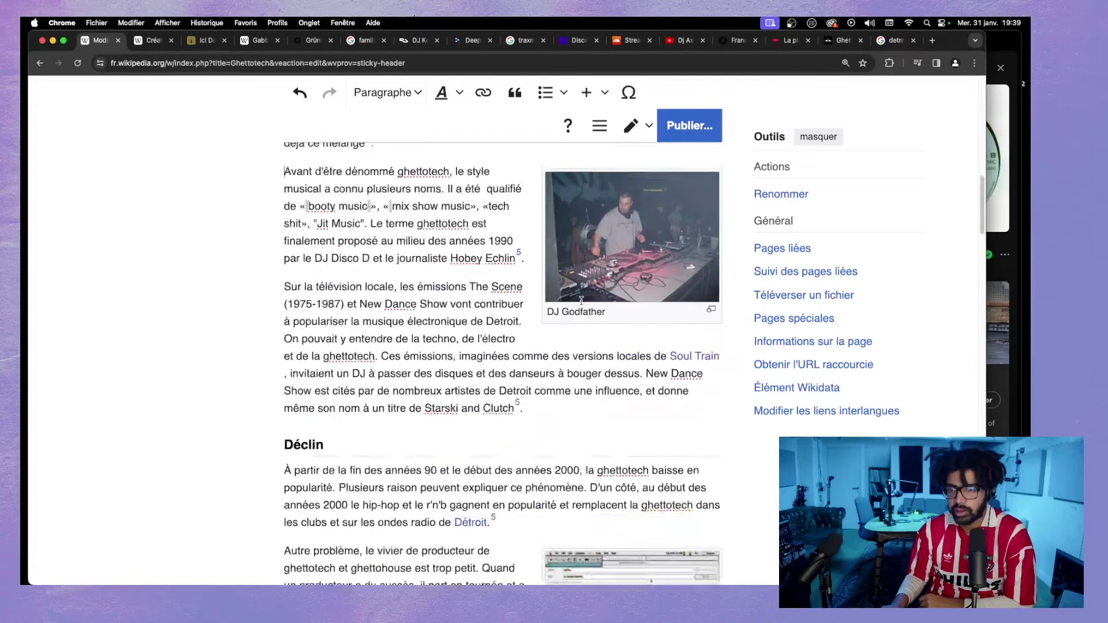
scroll(580, 300, "down", 10)
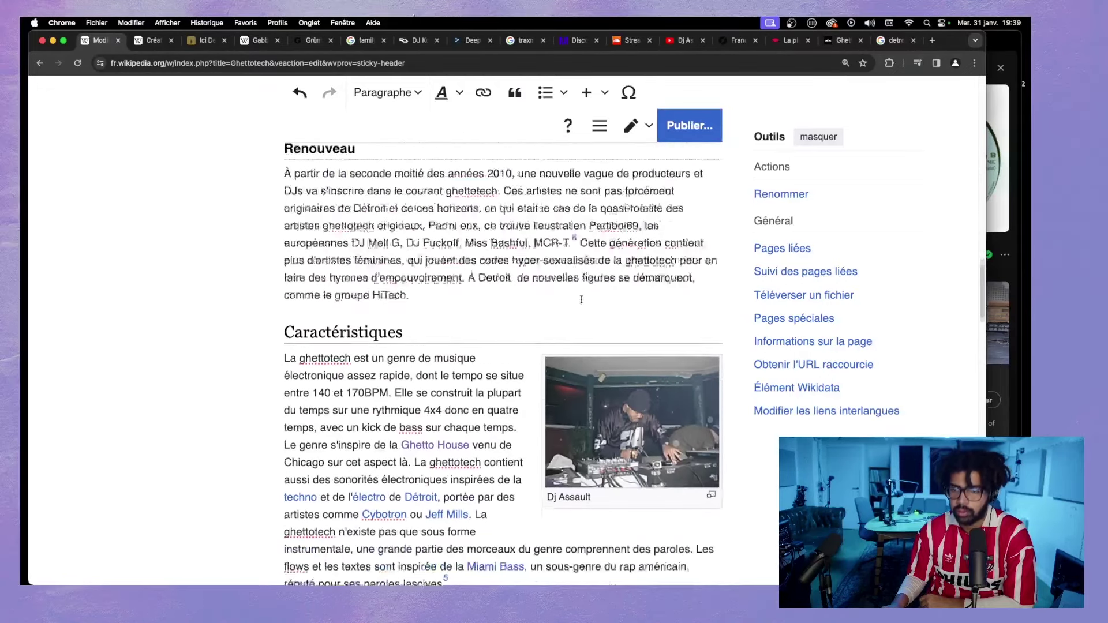
scroll(580, 296, "down", 5)
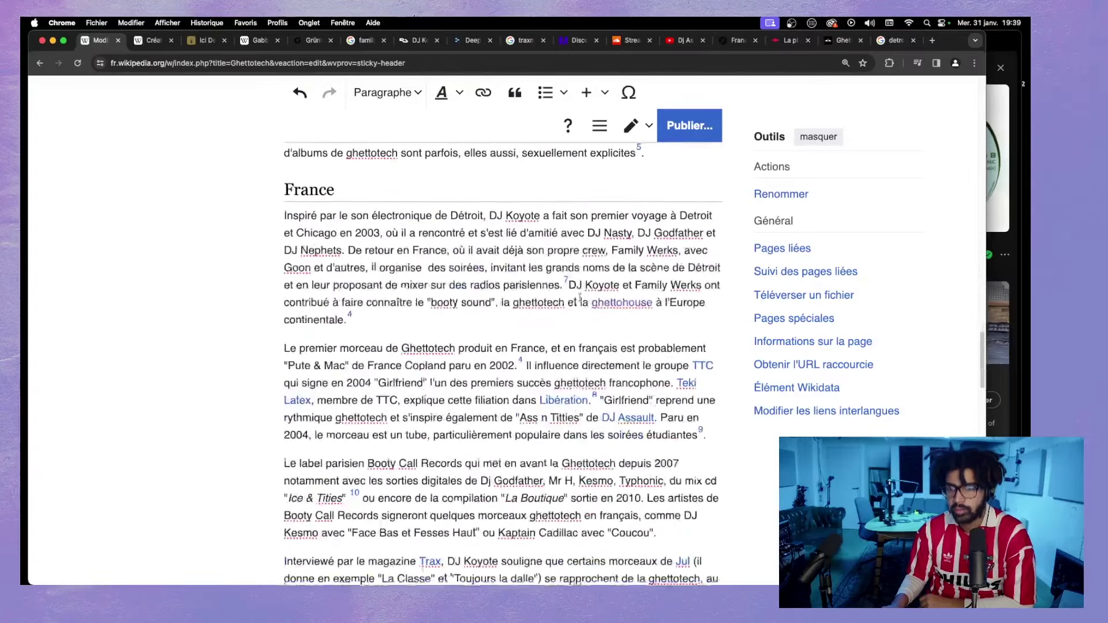
scroll(580, 296, "up", 4)
scroll(580, 297, "down", 4)
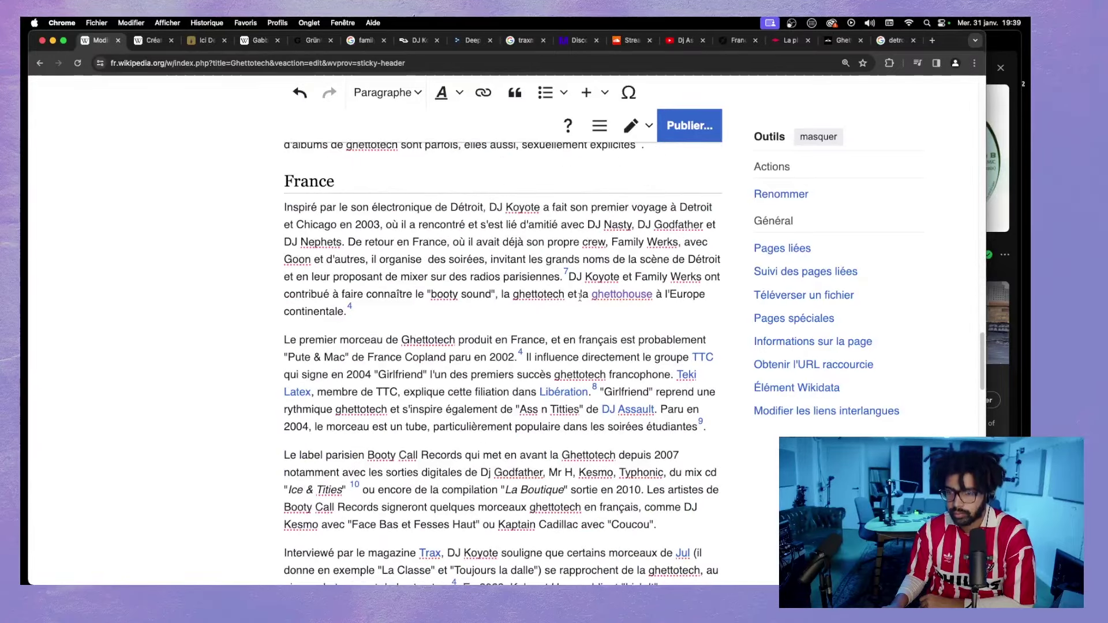
left_click(709, 340)
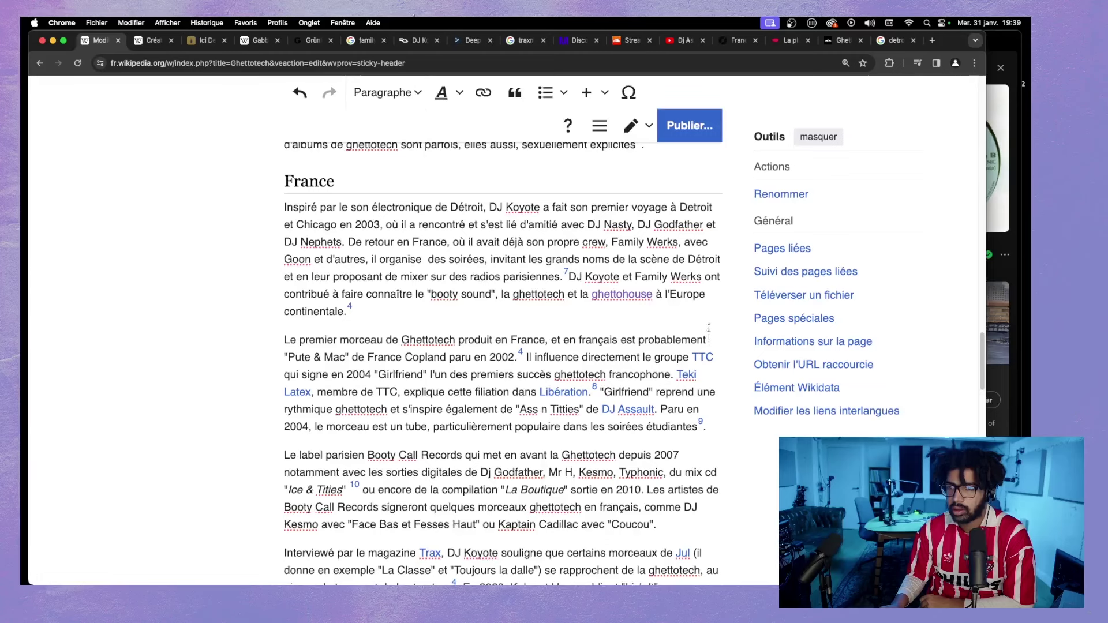
left_click(581, 99)
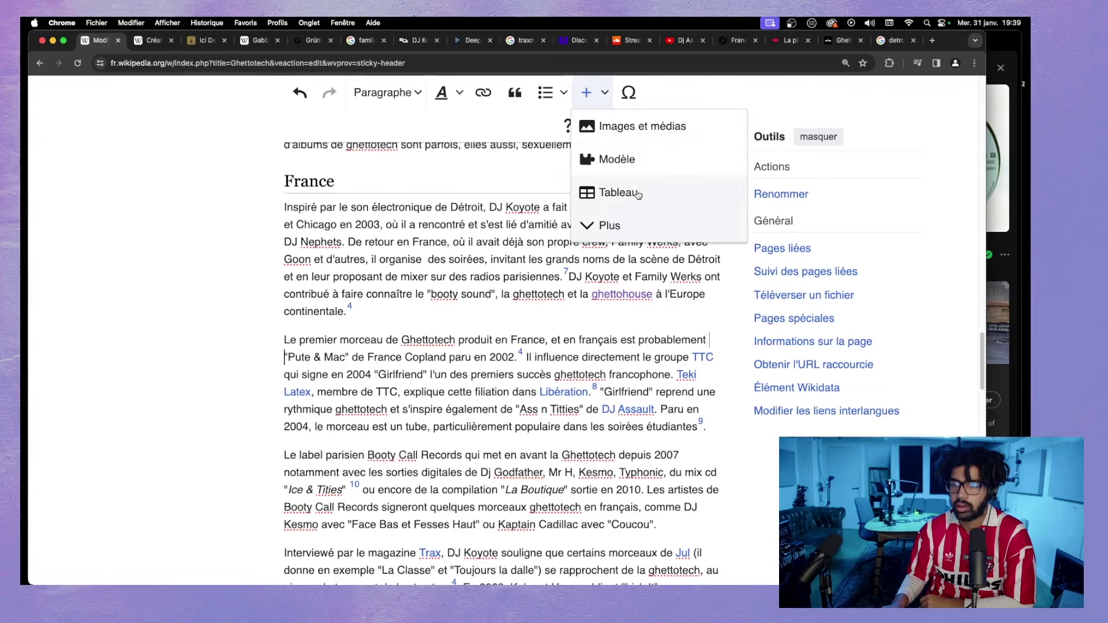
left_click(616, 127)
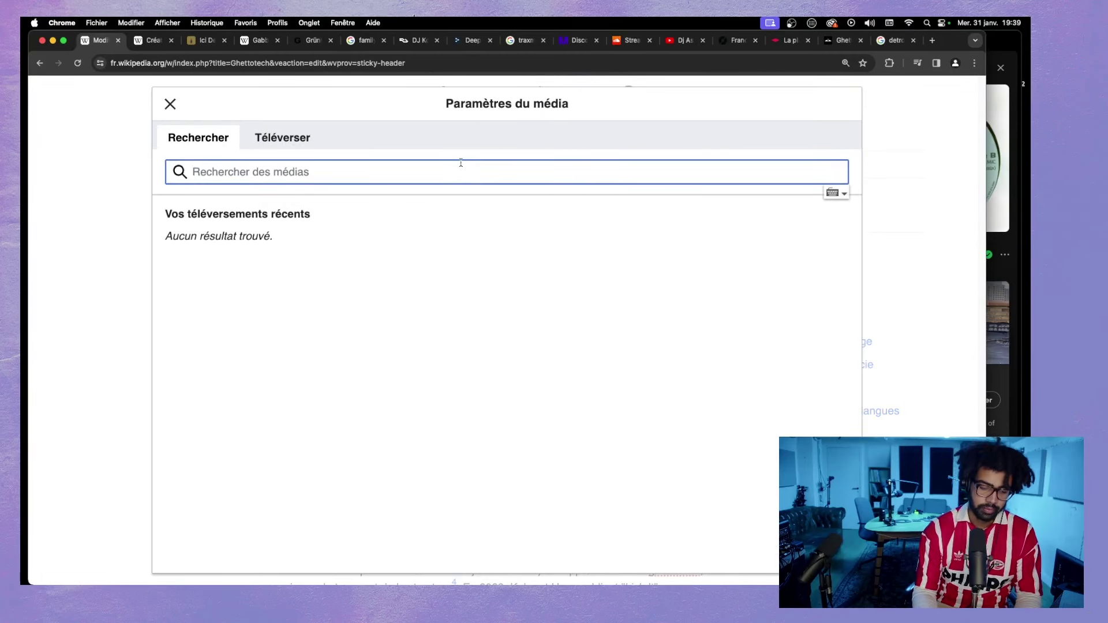
type("TTC")
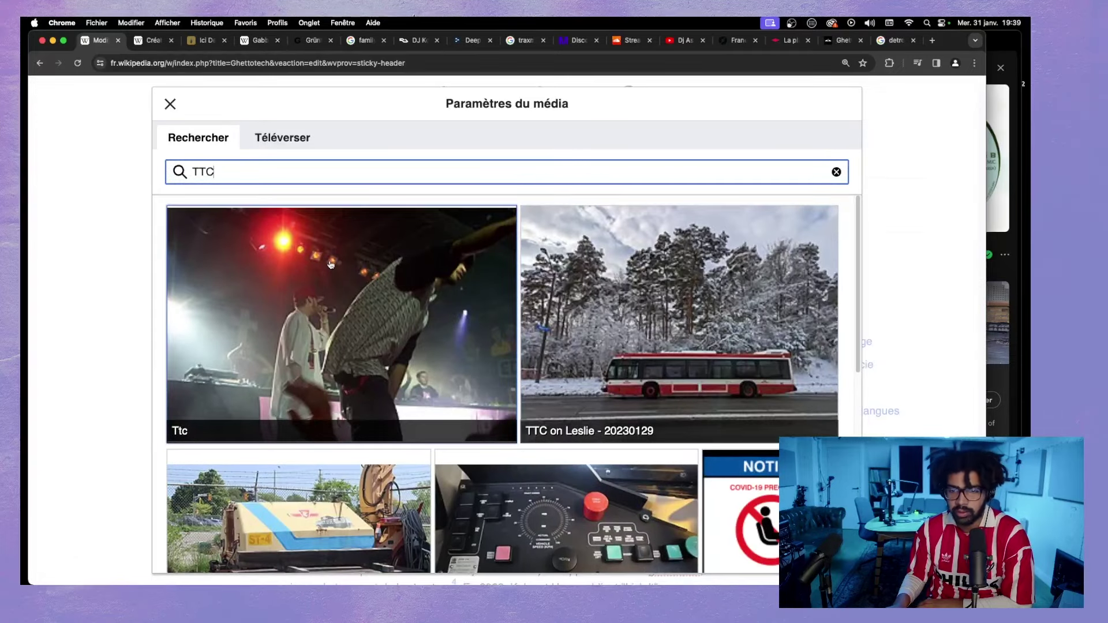
- Browse the TTC image results and pick the "Ttc" concert photo of two performers on stage
scroll(326, 271, "down", 5)
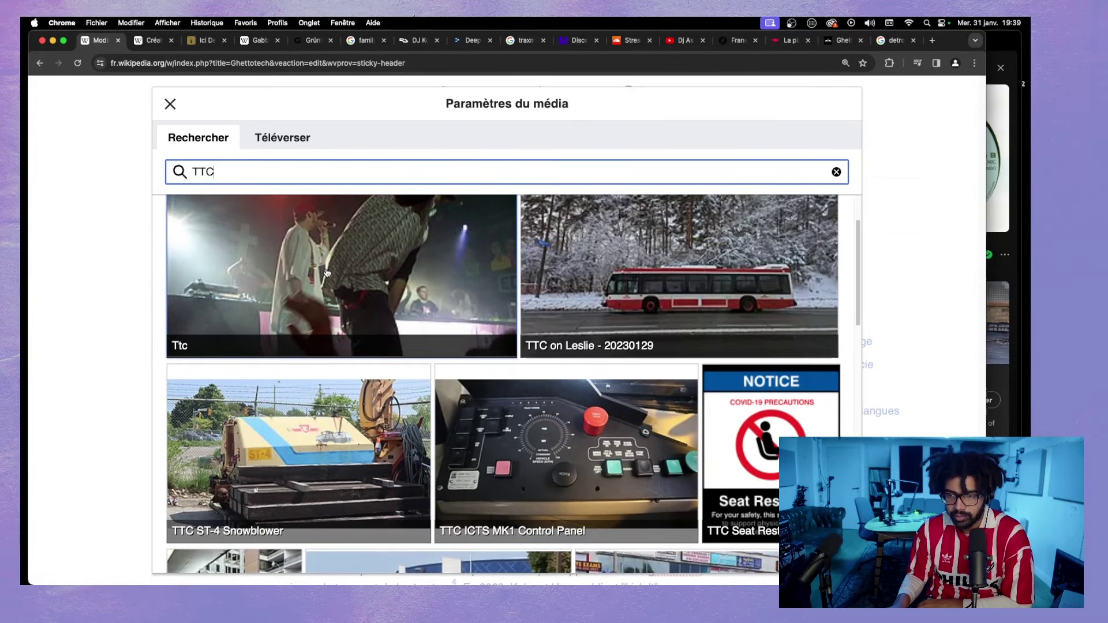
scroll(326, 276, "down", 9)
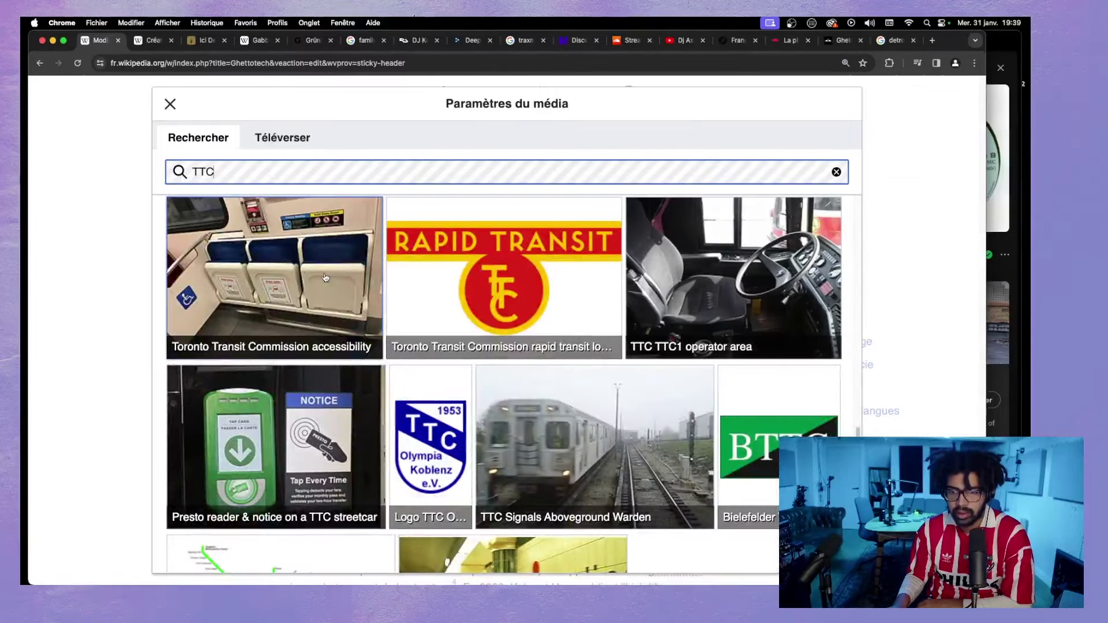
scroll(326, 277, "up", 6)
scroll(325, 277, "up", 3)
scroll(325, 277, "down", 12)
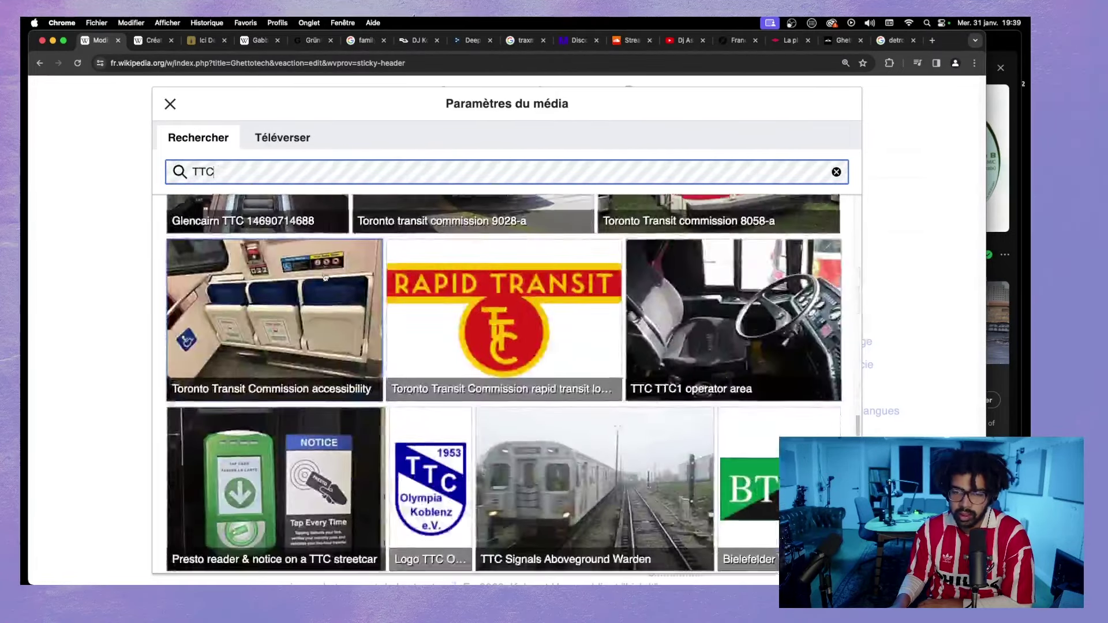
scroll(325, 277, "up", 9)
scroll(325, 277, "up", 10)
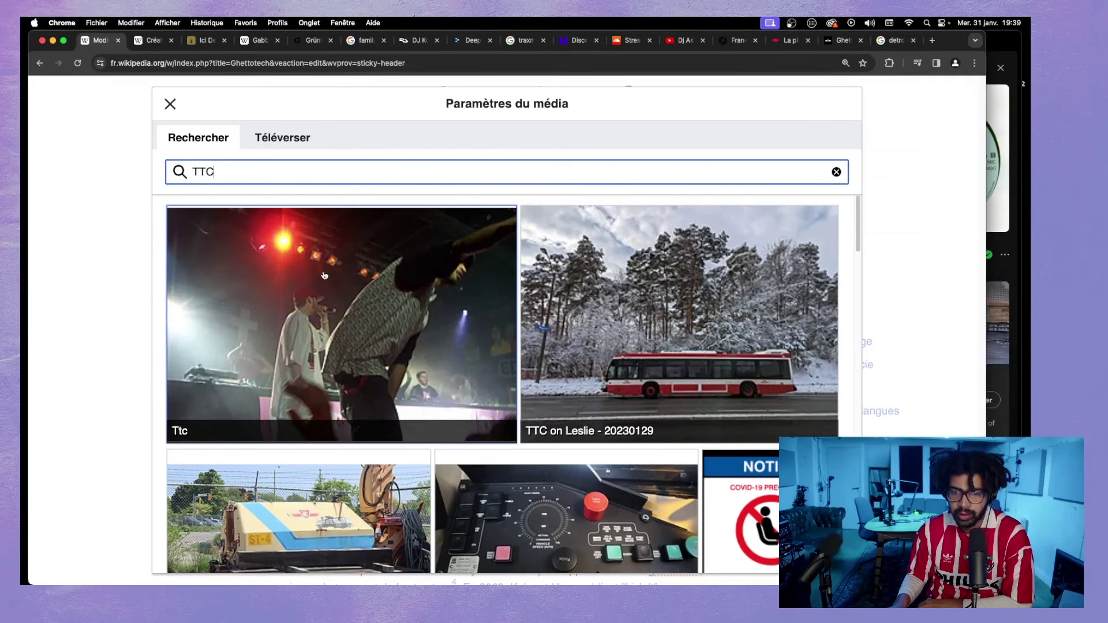
left_click(325, 275)
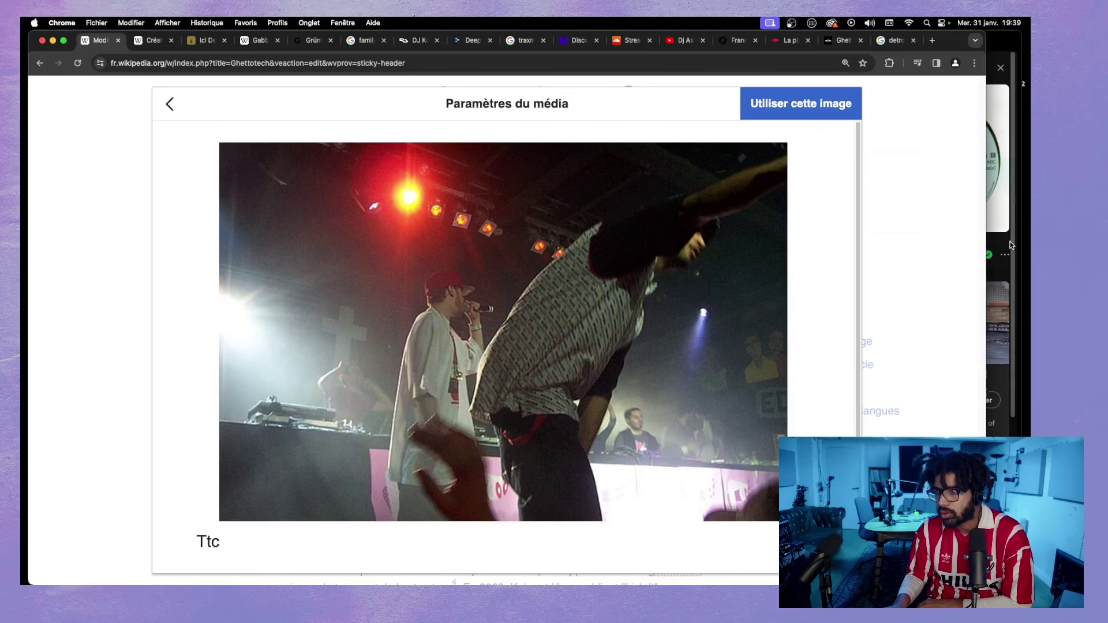
- Switch to Spotify and look through the GHETTOTECH CLASSICS playlist
key("super+Tab")
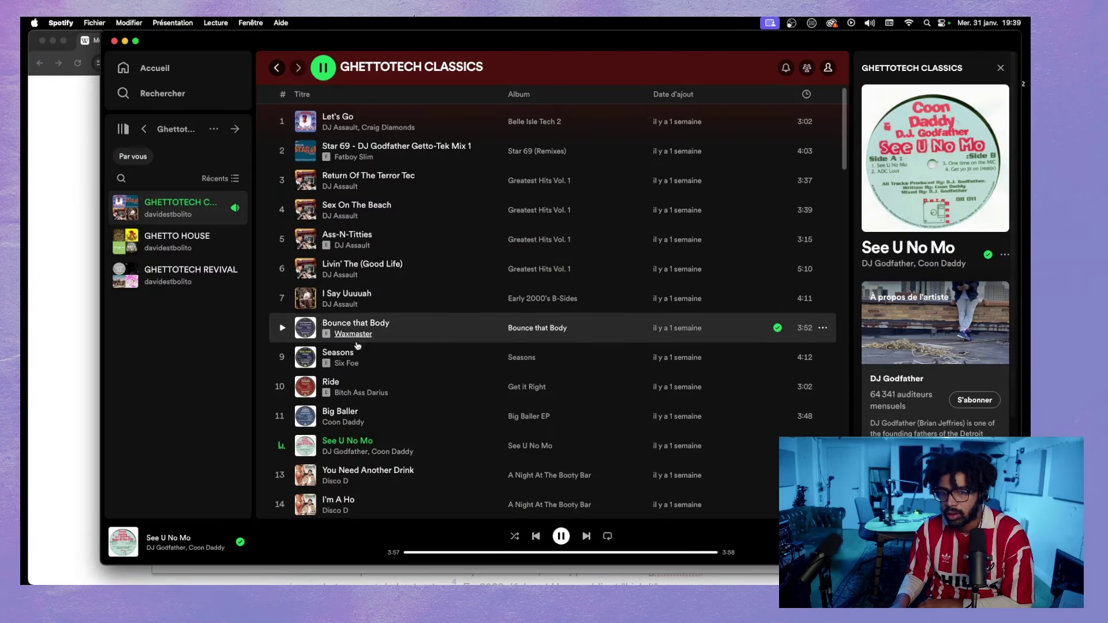
scroll(358, 347, "down", 5)
scroll(304, 268, "up", 5)
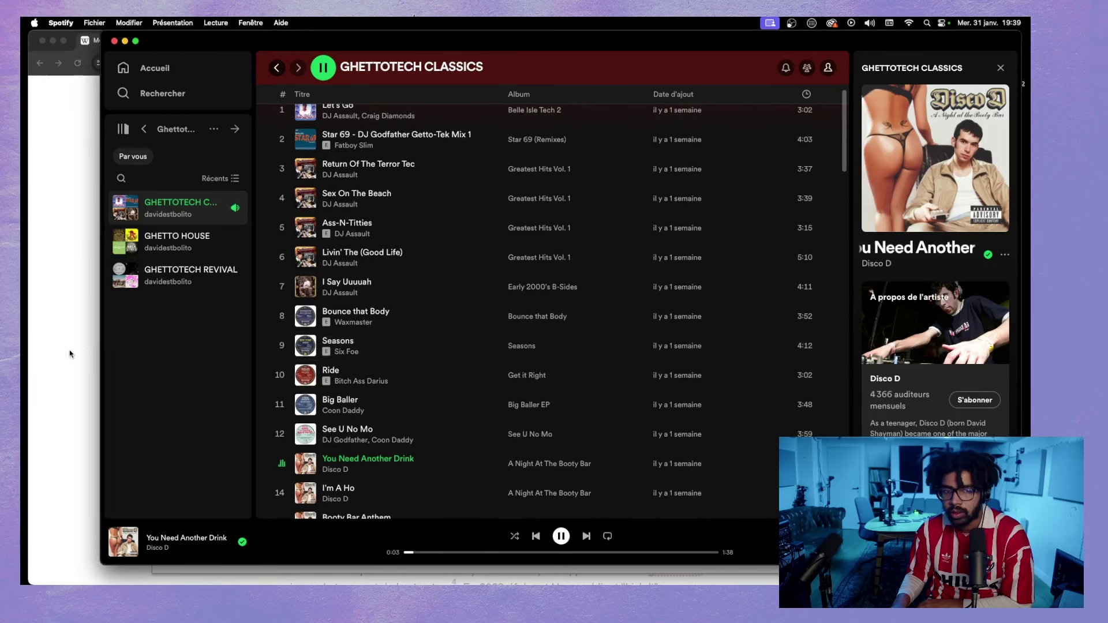
- Return to the Wikipedia editor in Chrome and insert the Ttc.jpg image with the caption "TTC"
key("super+Tab")
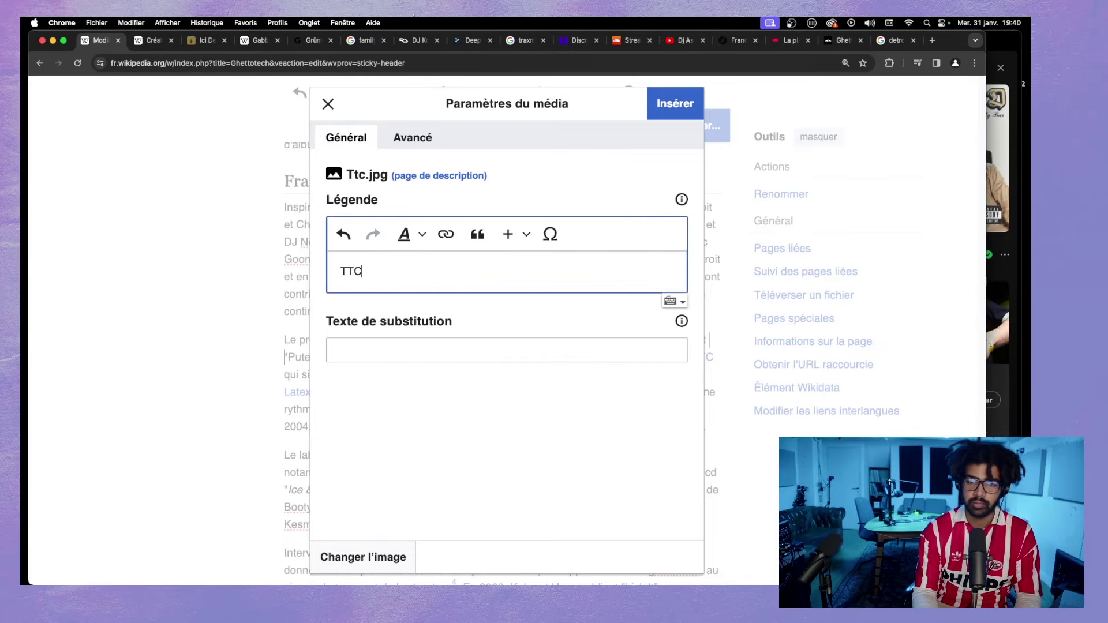
left_click(675, 103)
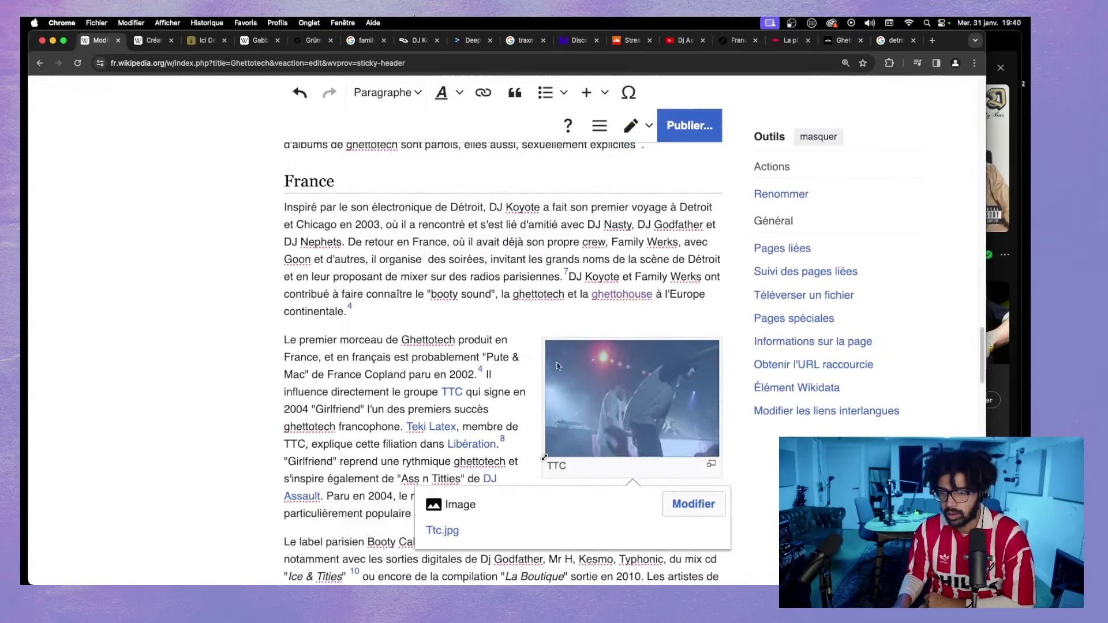
left_click(575, 318)
- Review the whole Ghettotech article, checking the text and image placement from the introduction down to the France section
scroll(560, 306, "down", 5)
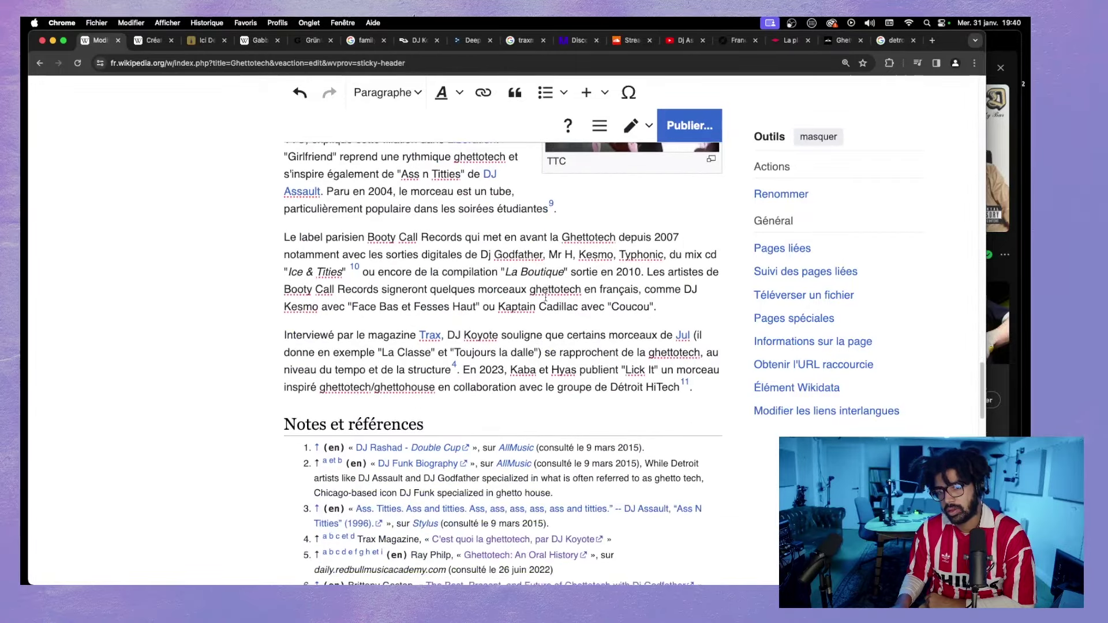
scroll(546, 297, "up", 20)
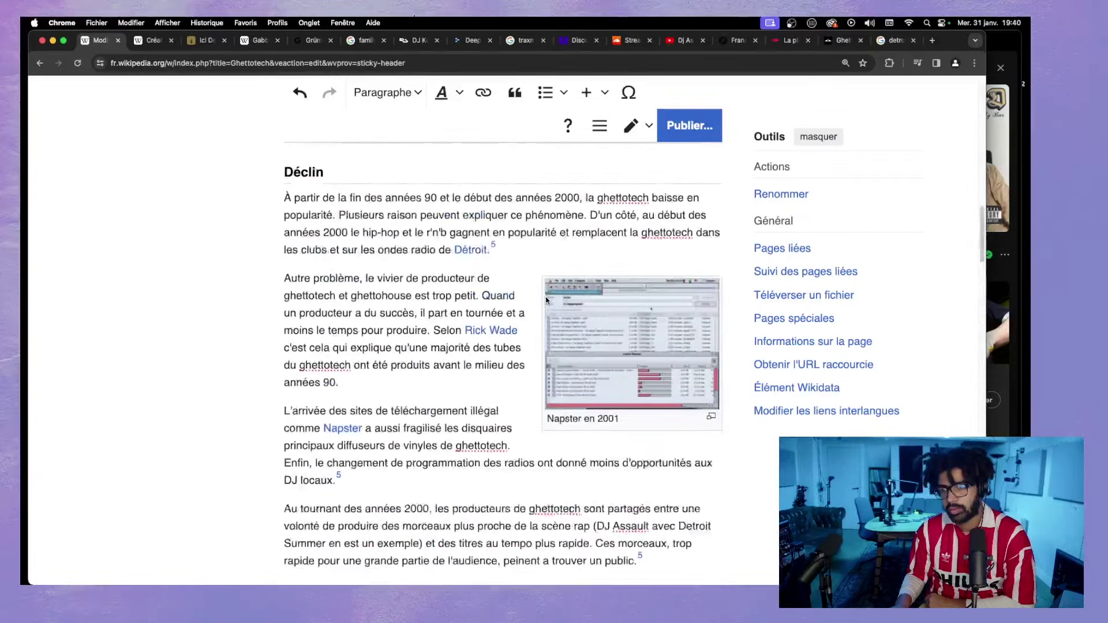
scroll(546, 297, "up", 10)
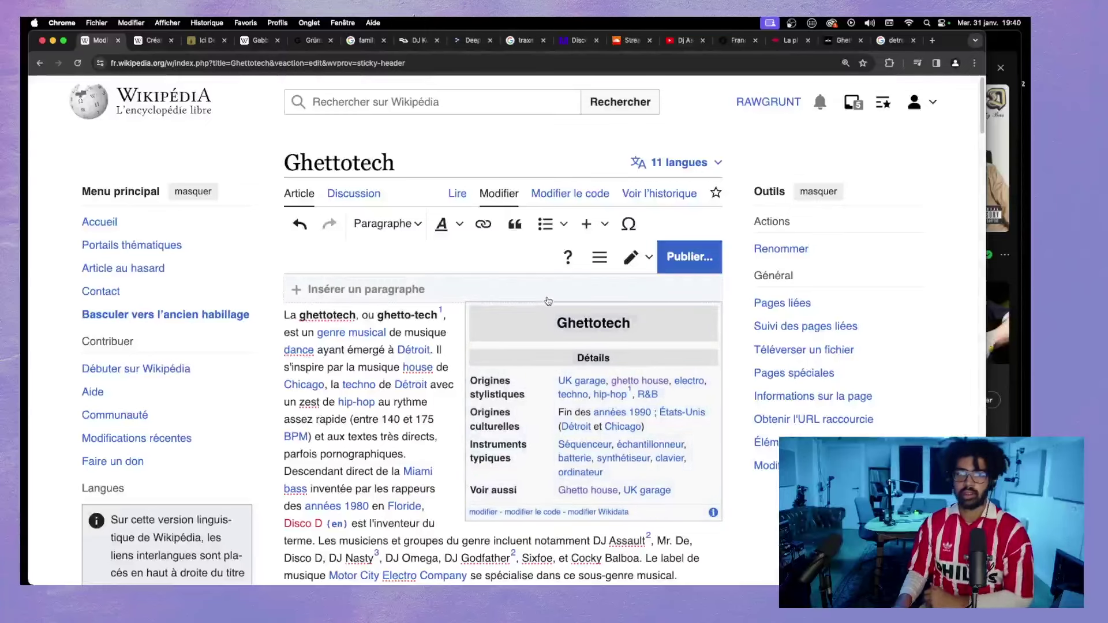
left_click(1002, 42)
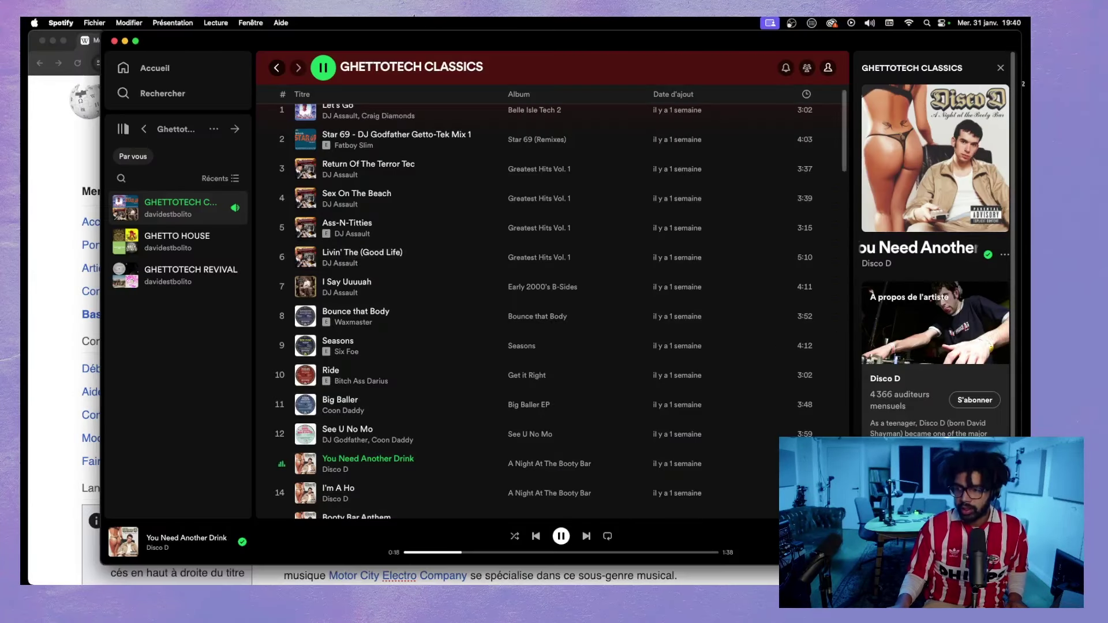
left_click(62, 338)
scroll(115, 352, "down", 10)
scroll(115, 352, "down", 15)
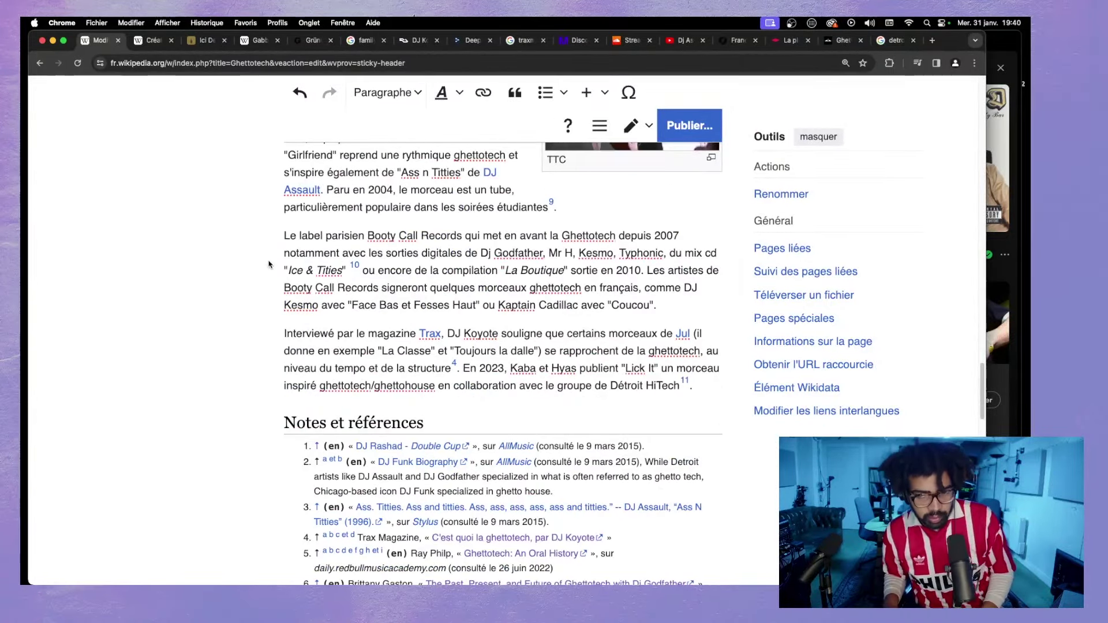
scroll(250, 254, "up", 1)
scroll(245, 257, "up", 15)
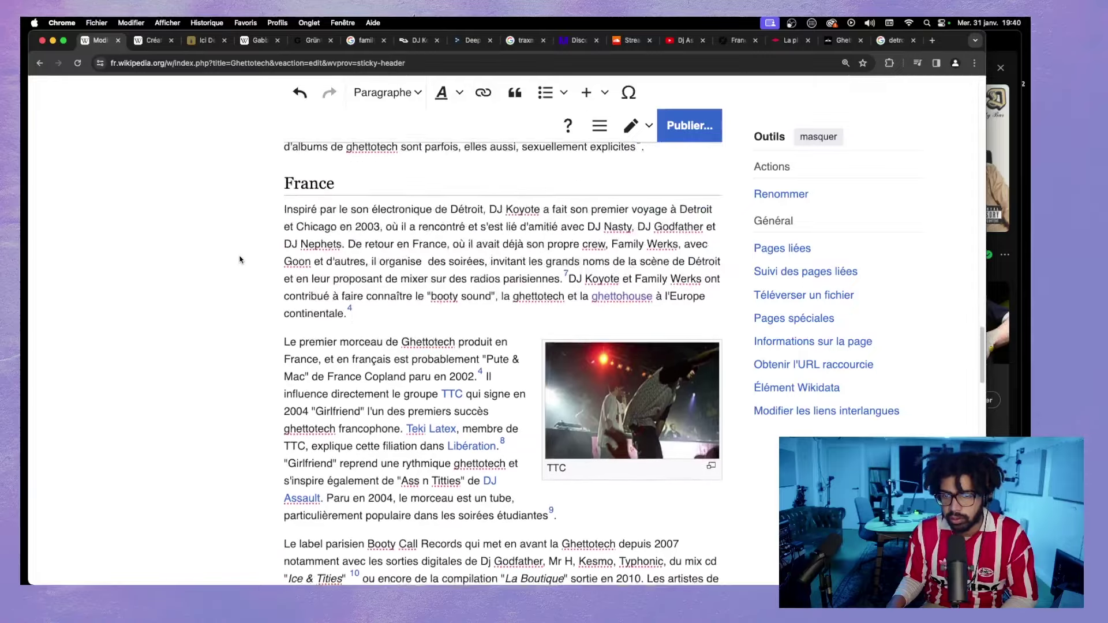
scroll(243, 260, "up", 3)
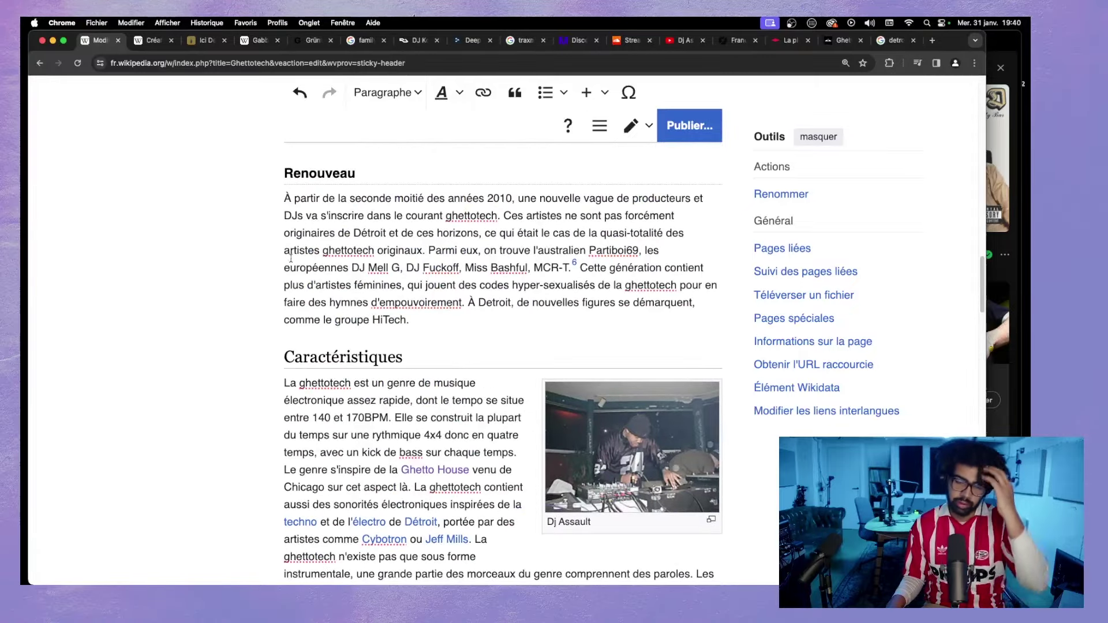
scroll(259, 258, "down", 6)
scroll(290, 257, "up", 4)
scroll(290, 258, "up", 15)
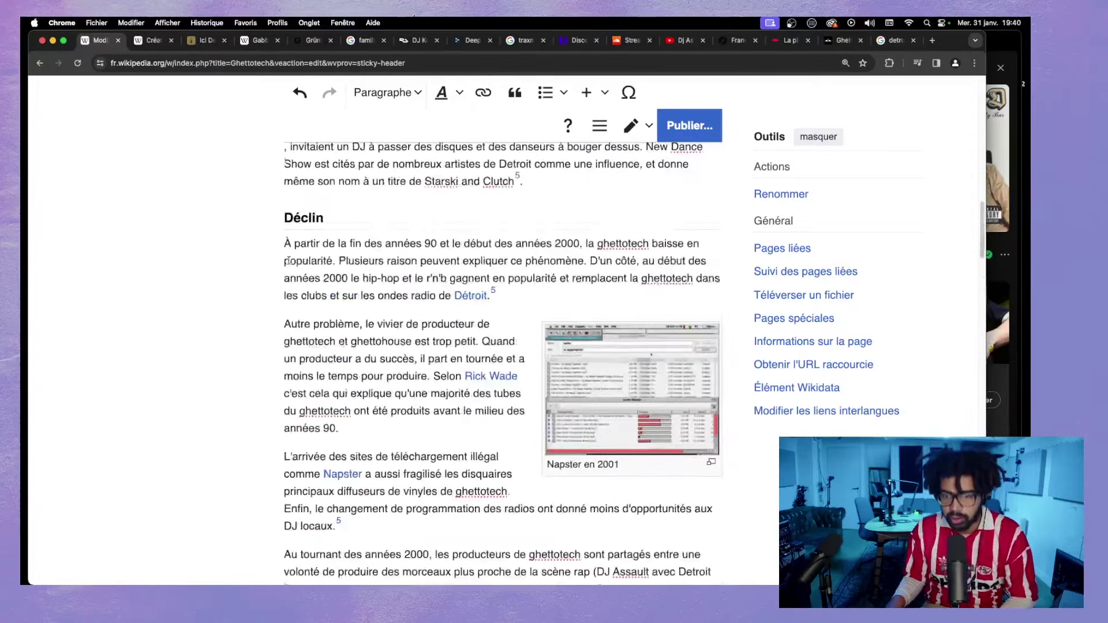
scroll(288, 260, "down", 10)
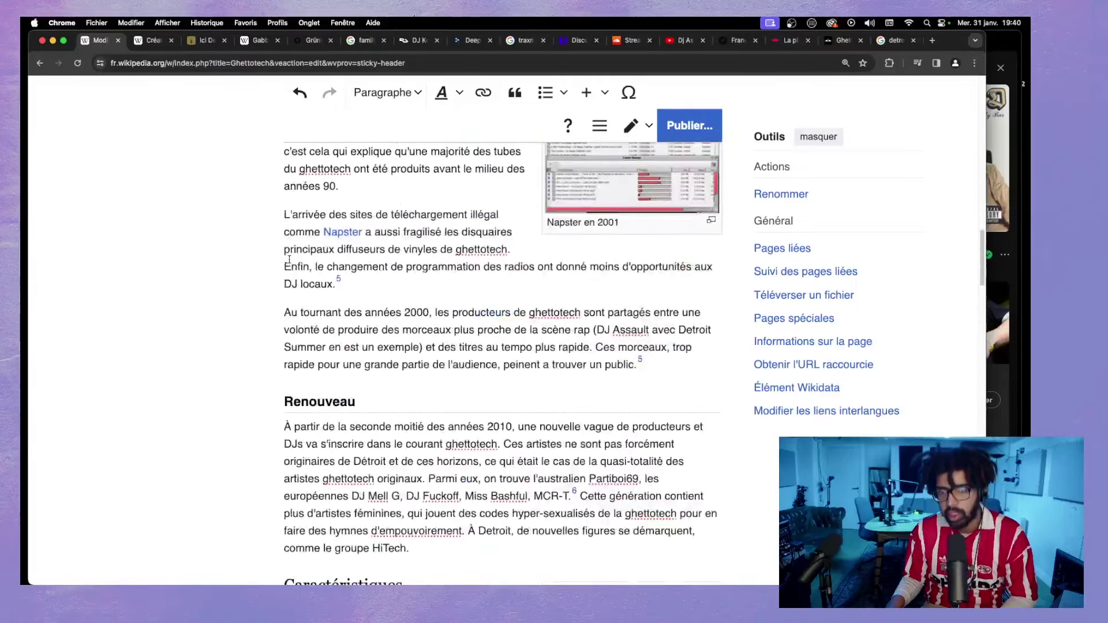
scroll(288, 259, "up", 14)
scroll(289, 258, "up", 15)
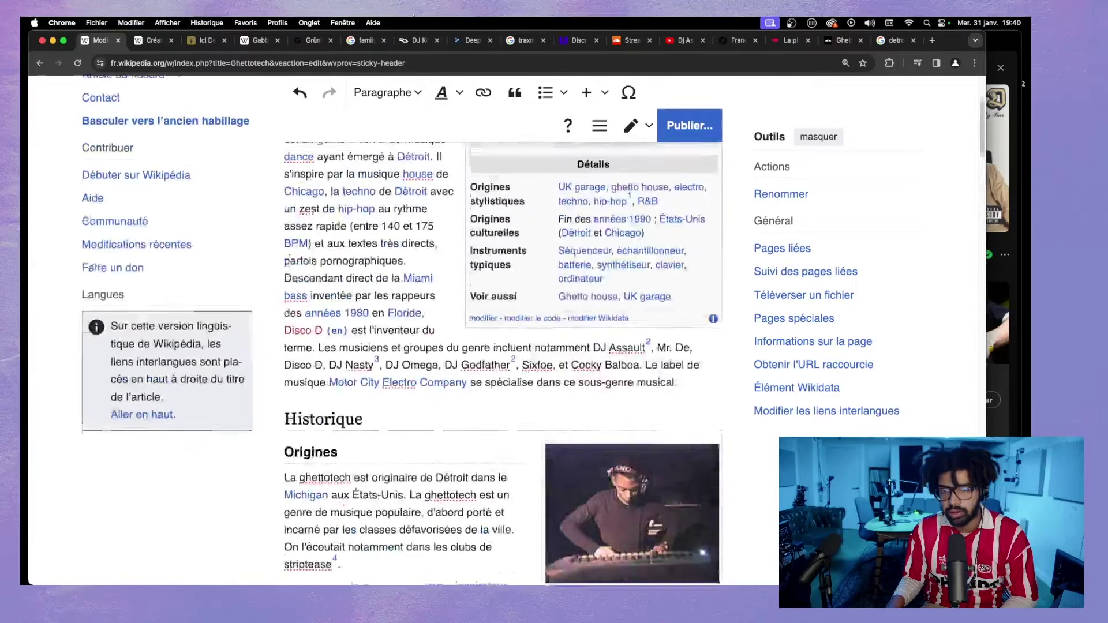
- Publish the Ghettotech article changes with the edit summary "Ajout de photo"
left_click(690, 252)
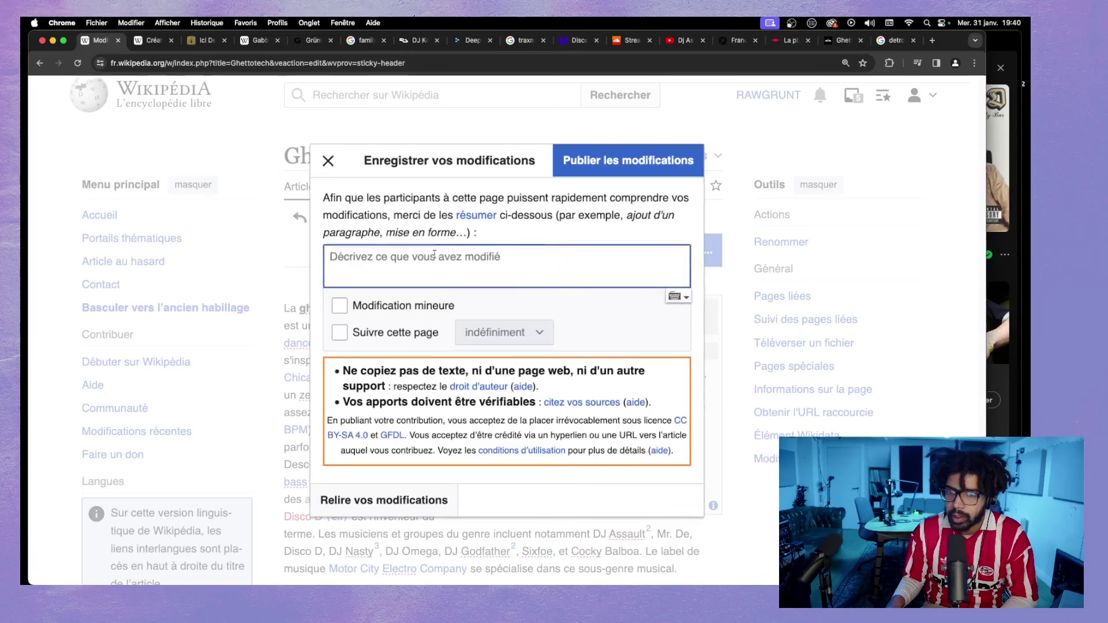
type("Aj")
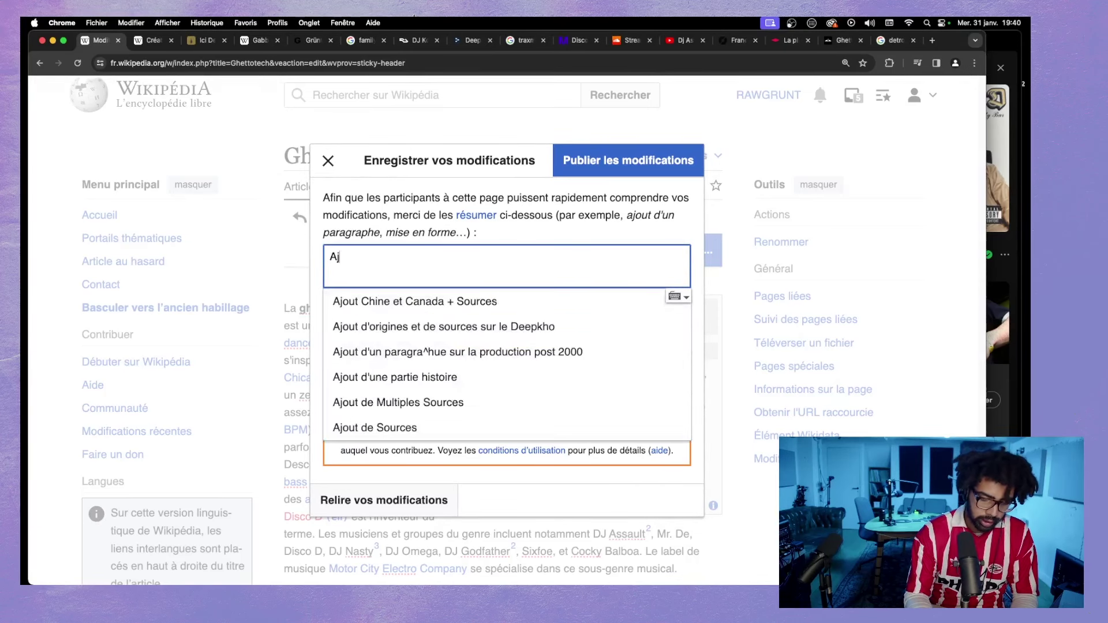
type("out de pjt")
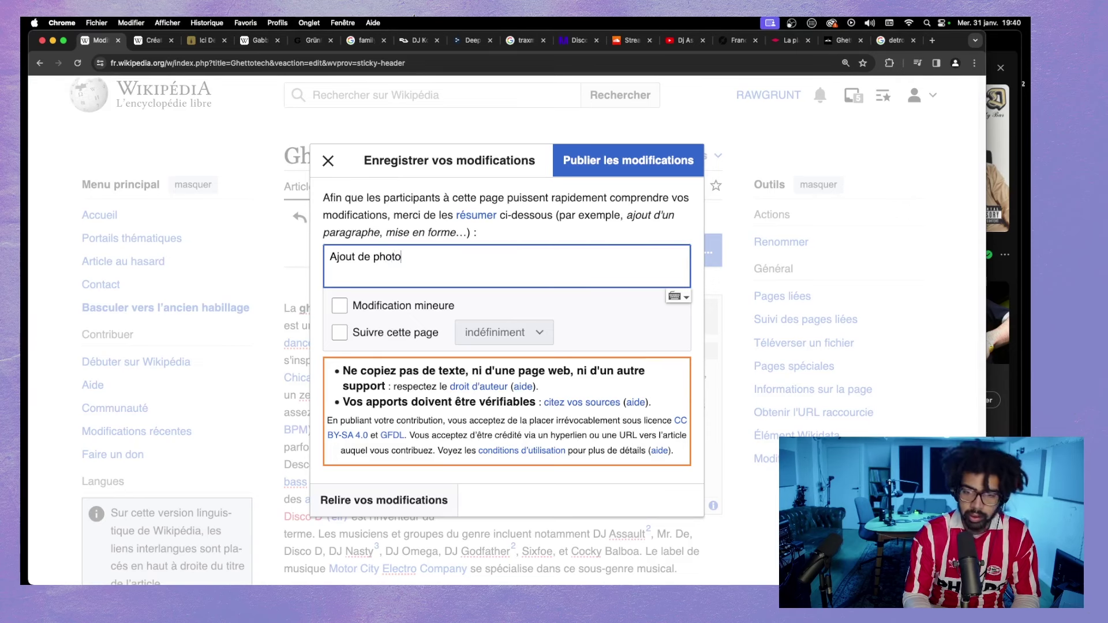
left_click(626, 160)
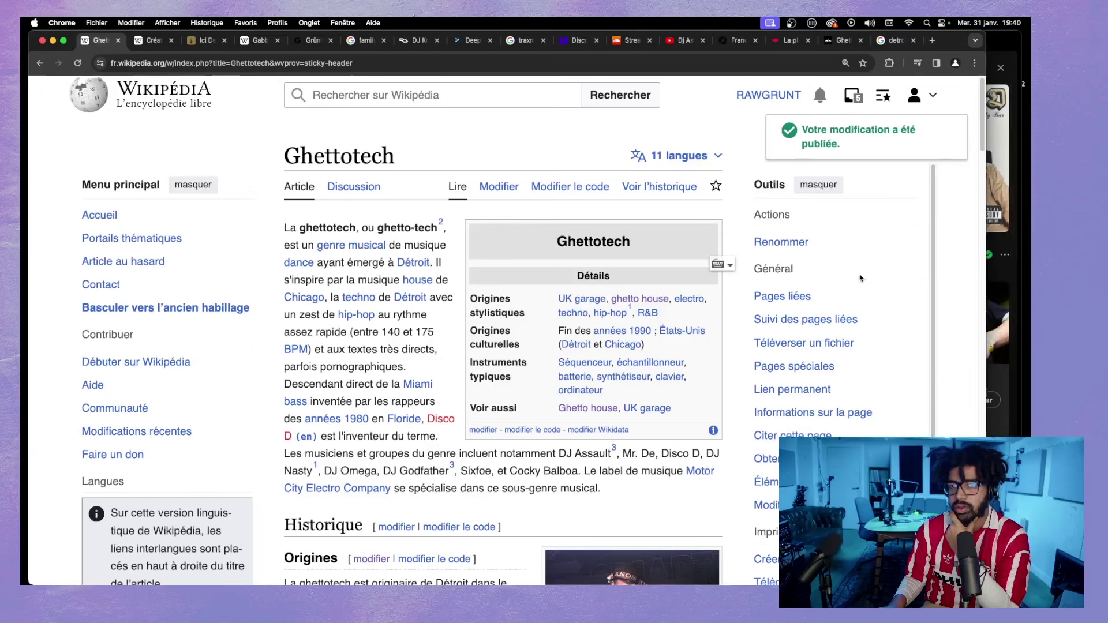
- Glance at Spotify, return to Wikipedia in Chrome and search for the article on "amapiano"
key("super+Tab")
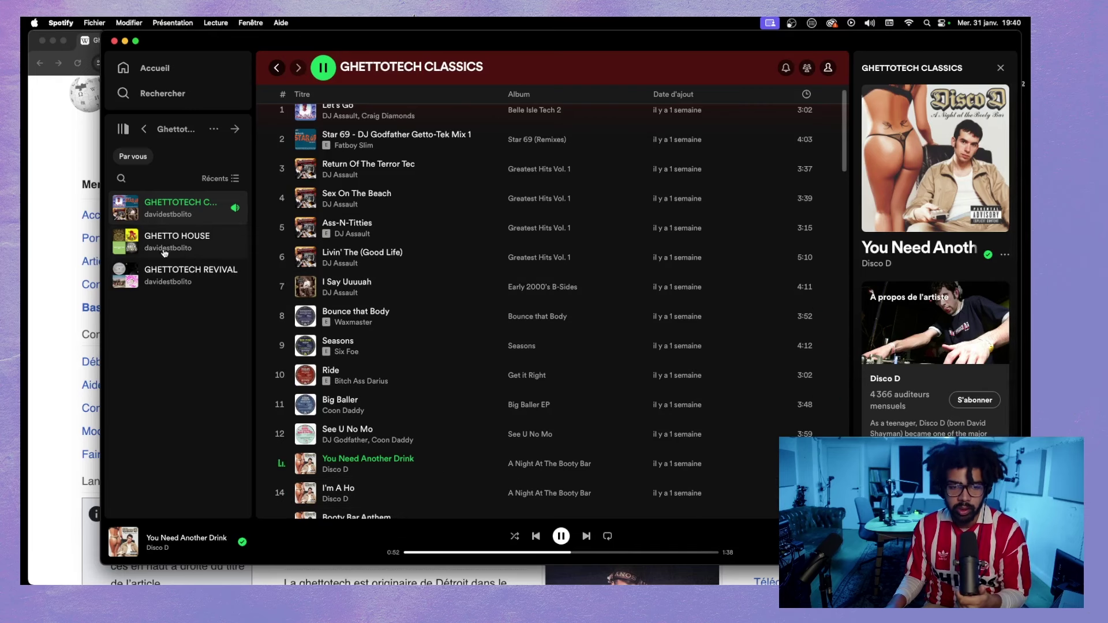
left_click(75, 217)
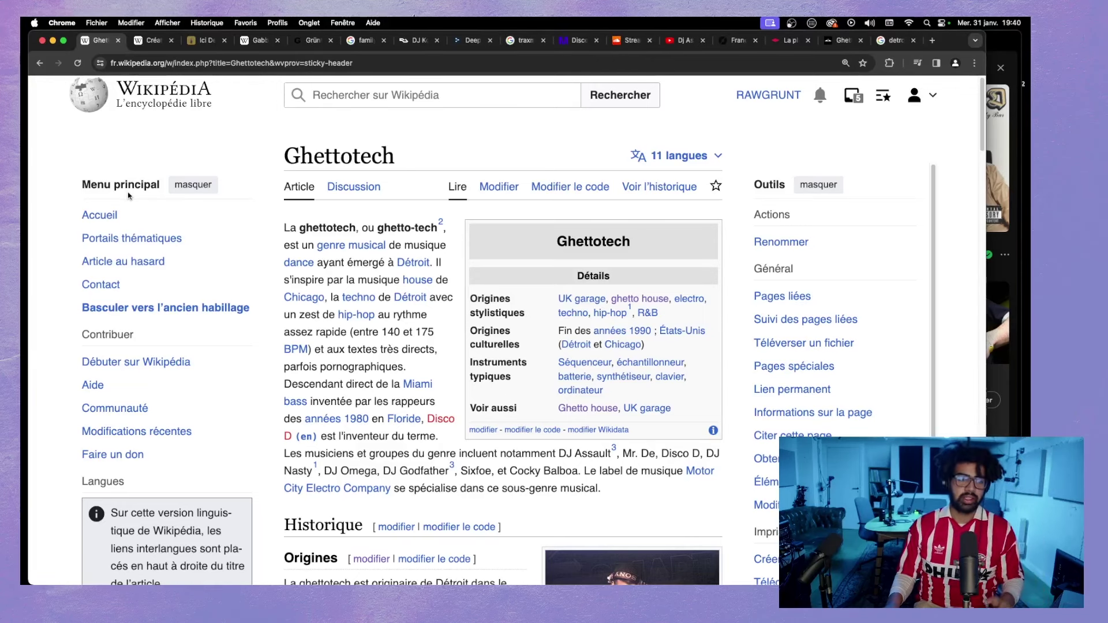
left_click(394, 102)
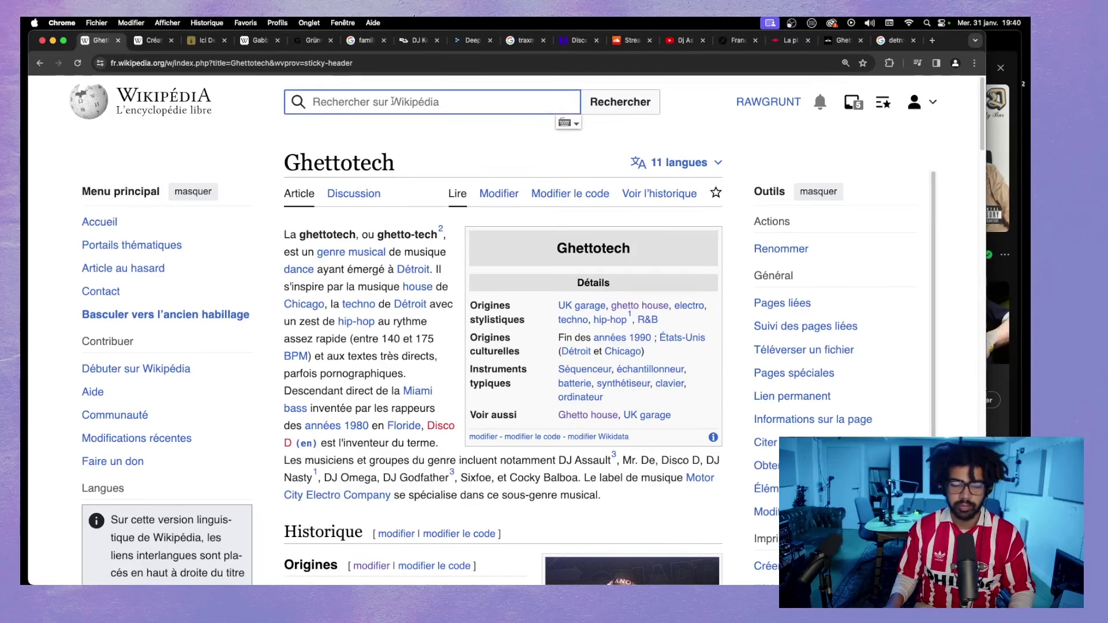
type("amap")
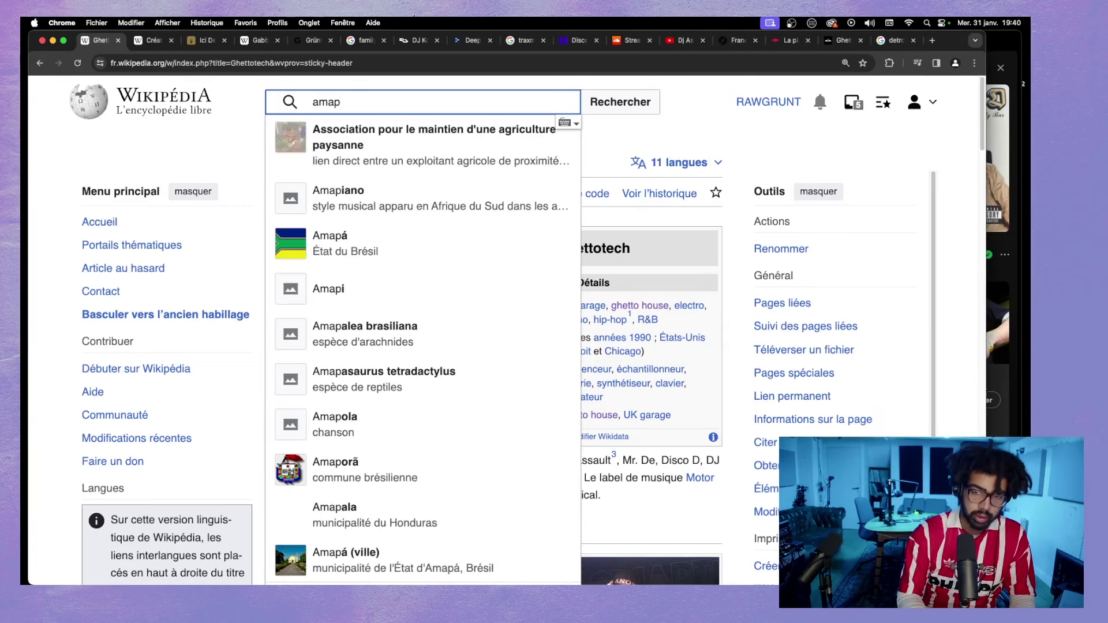
key("BackSpace")
type("a")
key("BackSpace")
type("piano")
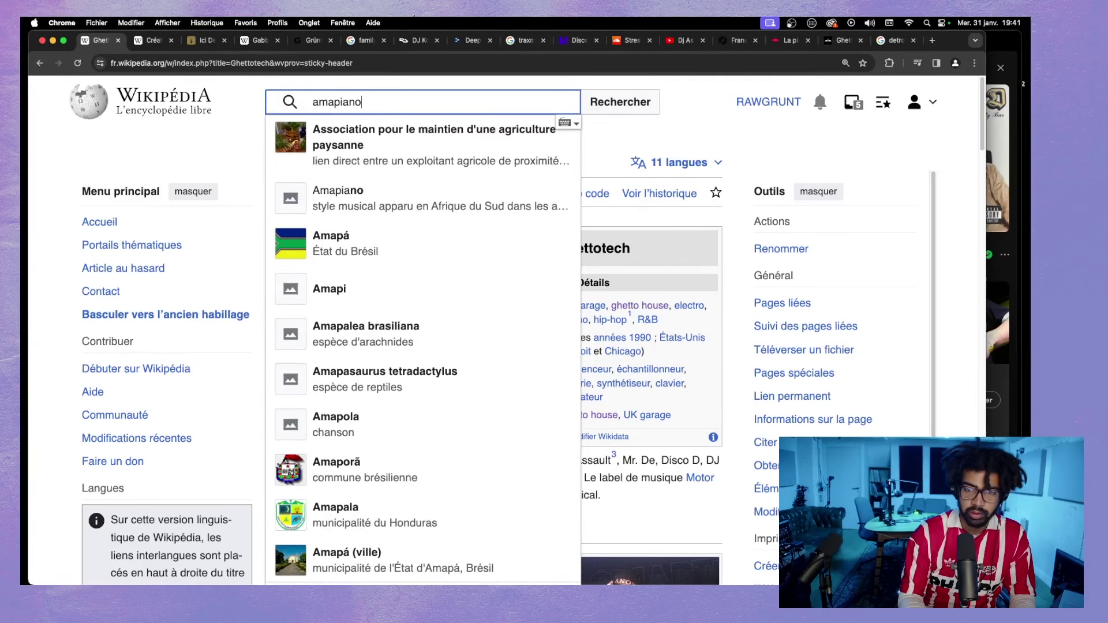
key("Return")
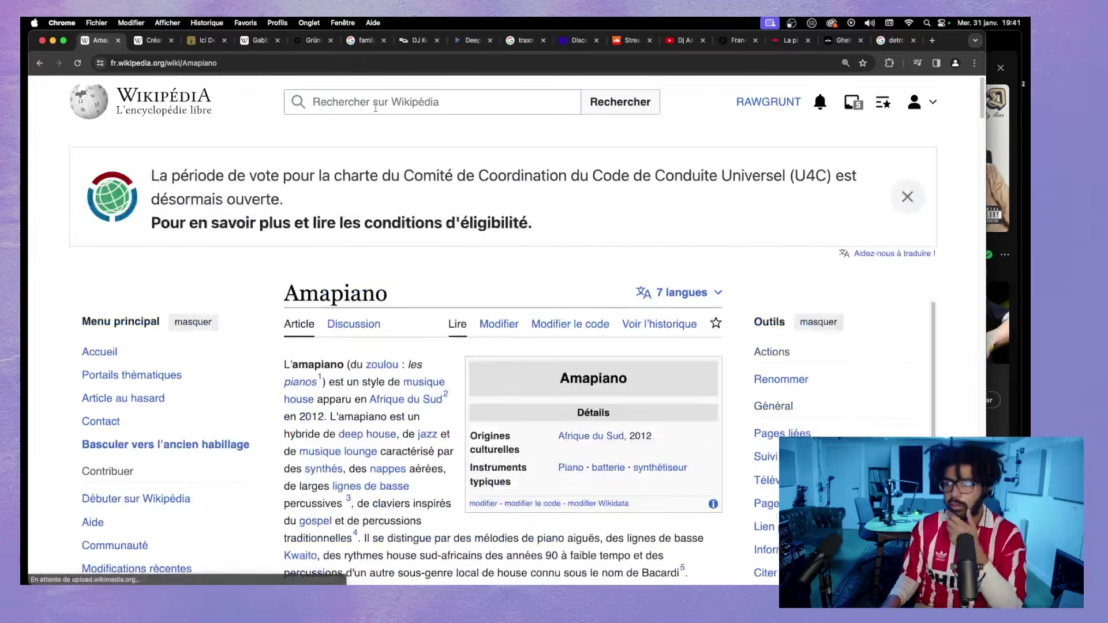
- Look through the Amapiano article's sections, images and references, including the France section, and return to its beginning
scroll(392, 276, "down", 20)
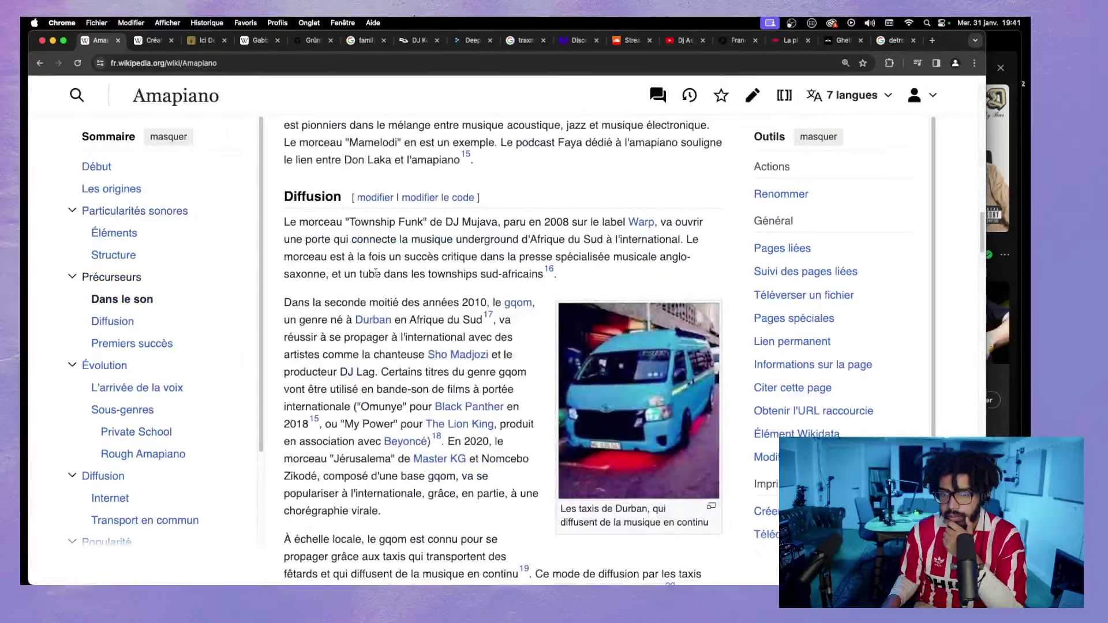
scroll(376, 276, "down", 15)
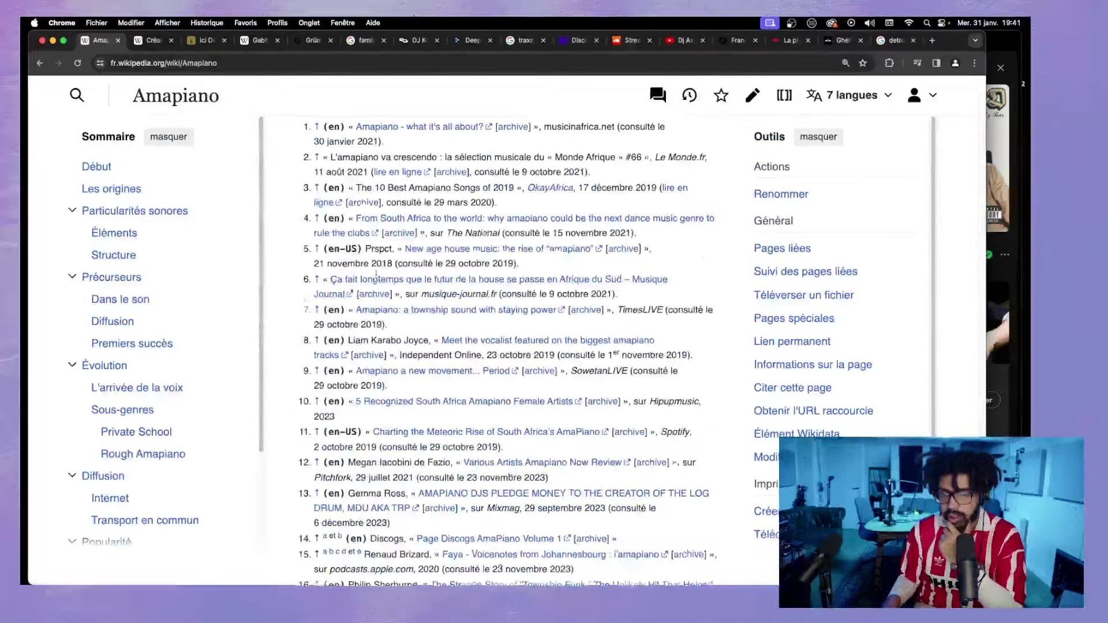
scroll(376, 277, "up", 8)
scroll(376, 276, "up", 3)
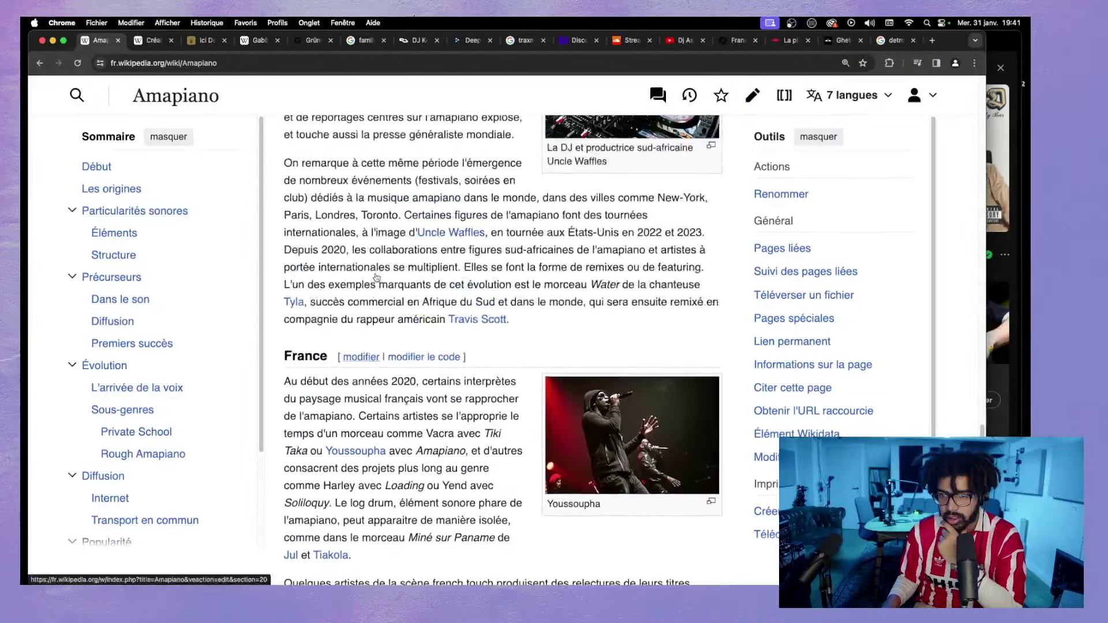
scroll(375, 276, "down", 4)
scroll(378, 276, "up", 12)
scroll(377, 276, "up", 20)
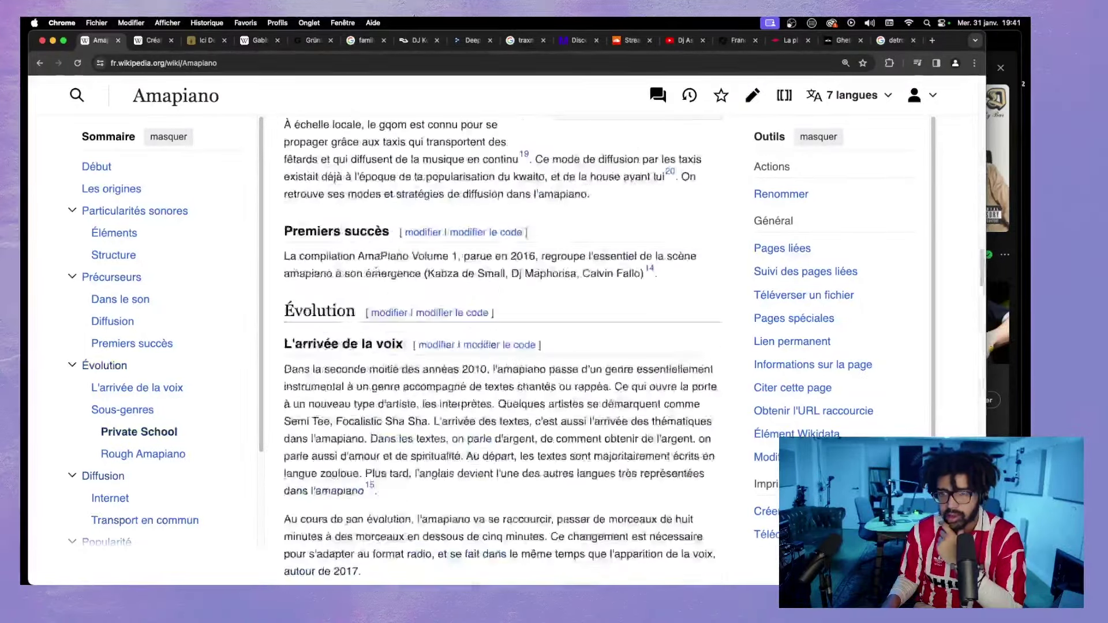
scroll(375, 276, "up", 5)
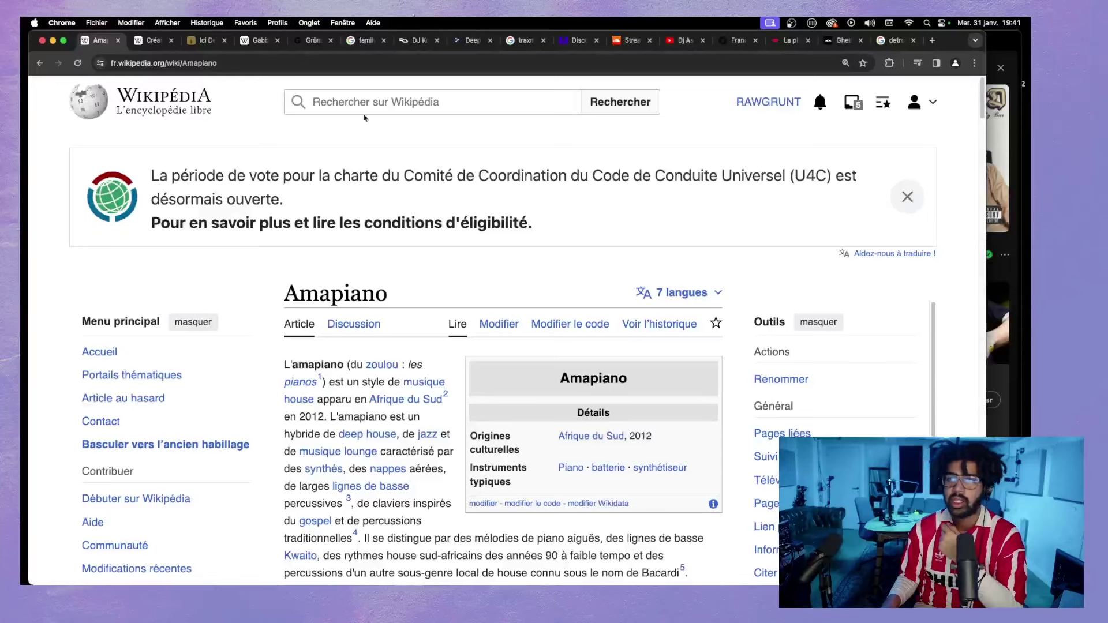
- Switch to Spotify, pause the playing track and open the account's own profile page
left_click(998, 53)
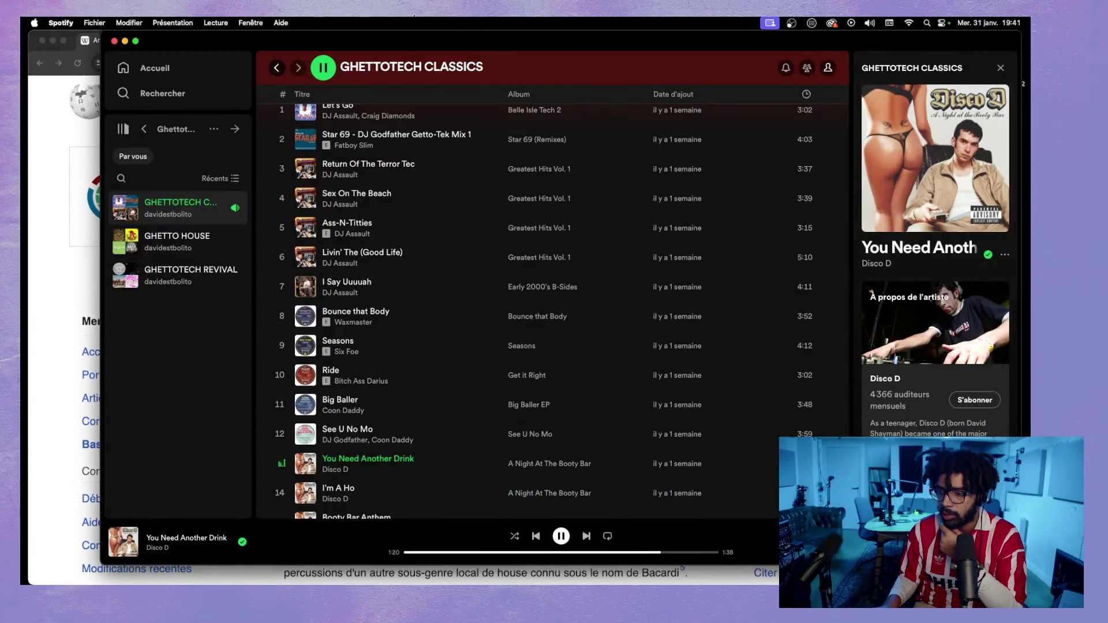
left_click(561, 536)
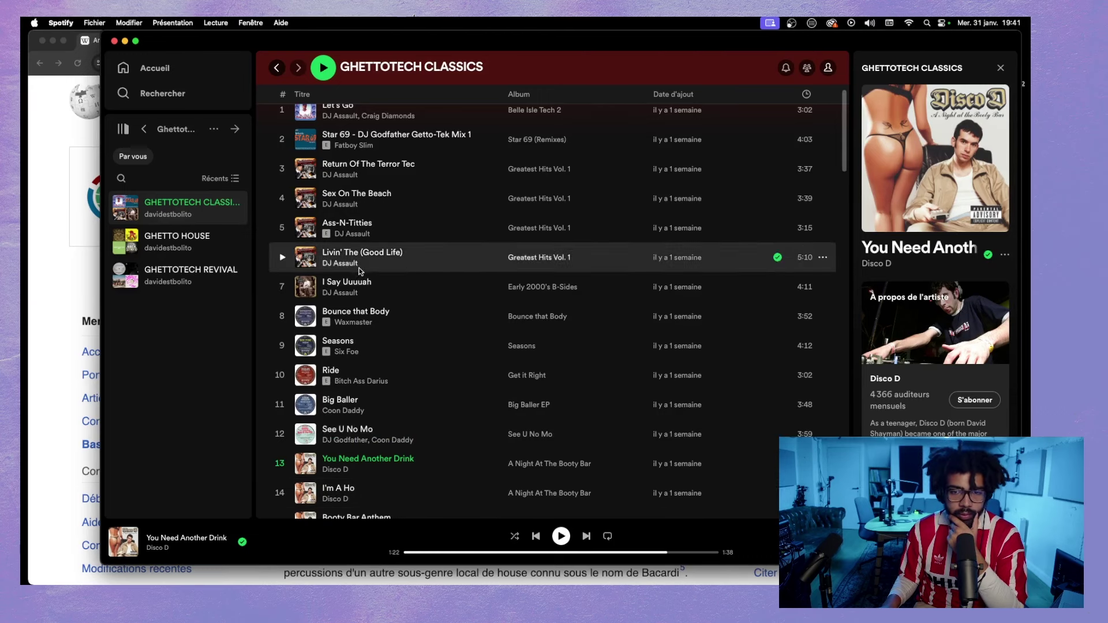
left_click(159, 123)
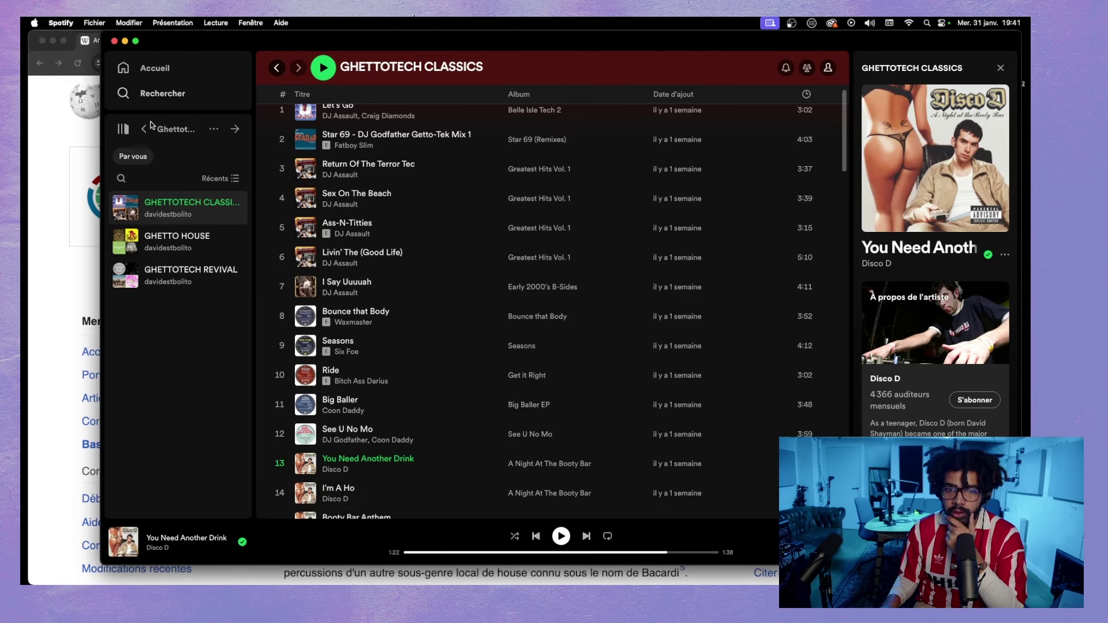
left_click(154, 92)
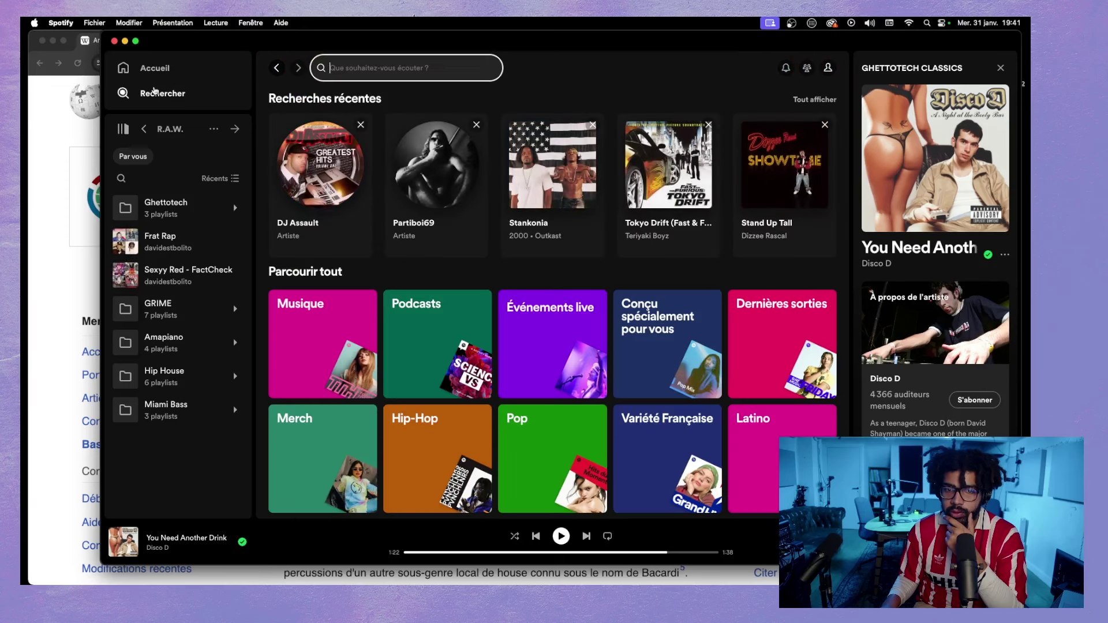
left_click(827, 68)
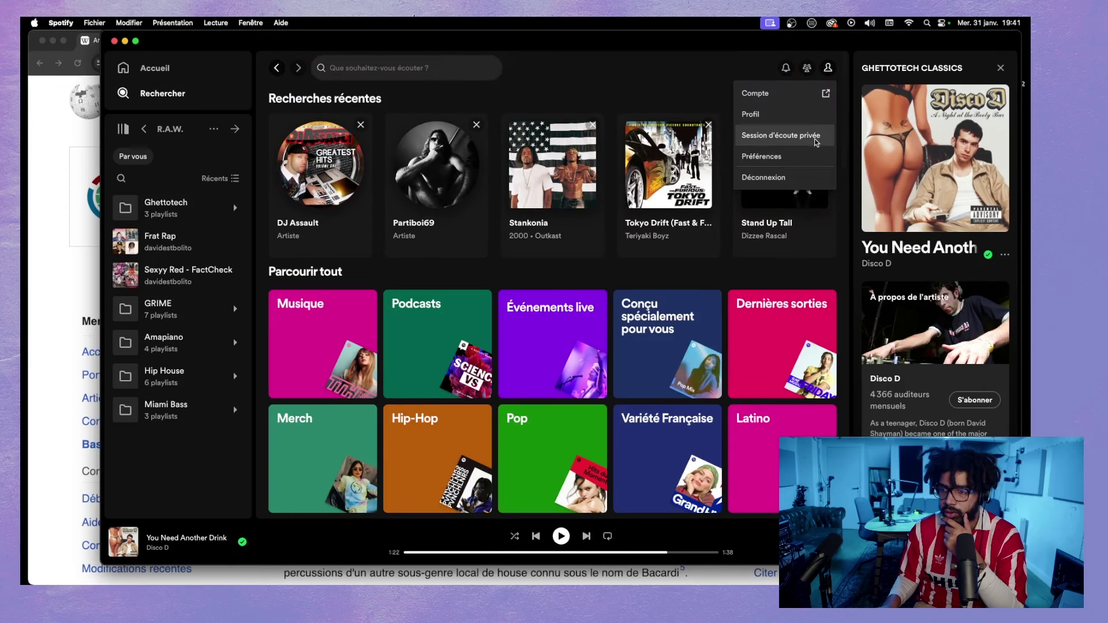
left_click(776, 115)
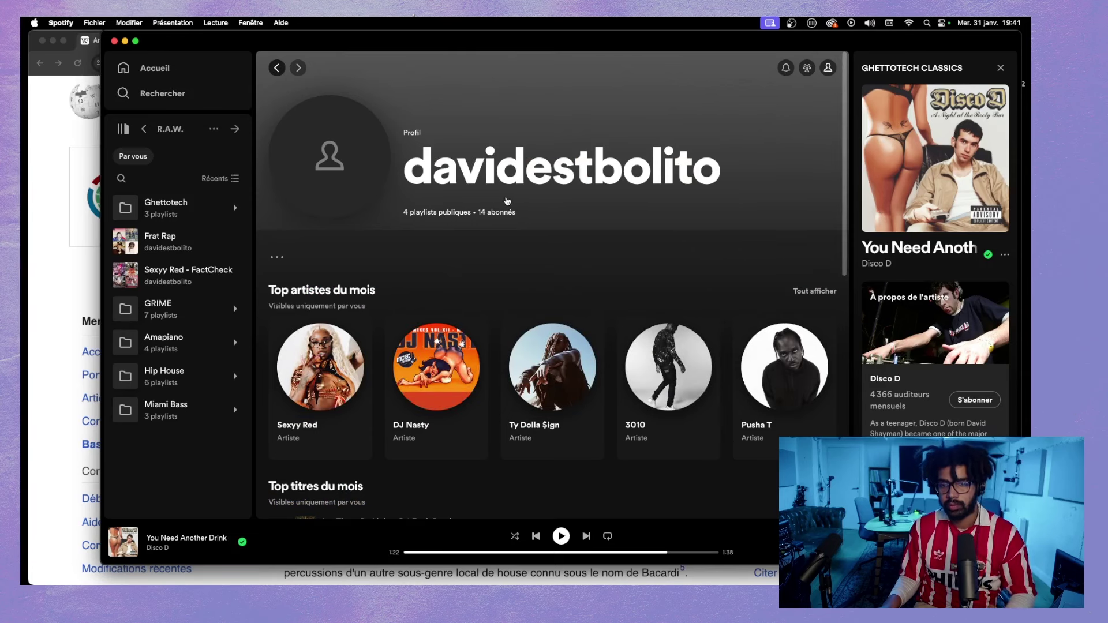
- Look through the profile's top tracks, public playlists and followers, and return to the start of the page
scroll(500, 201, "down", 2)
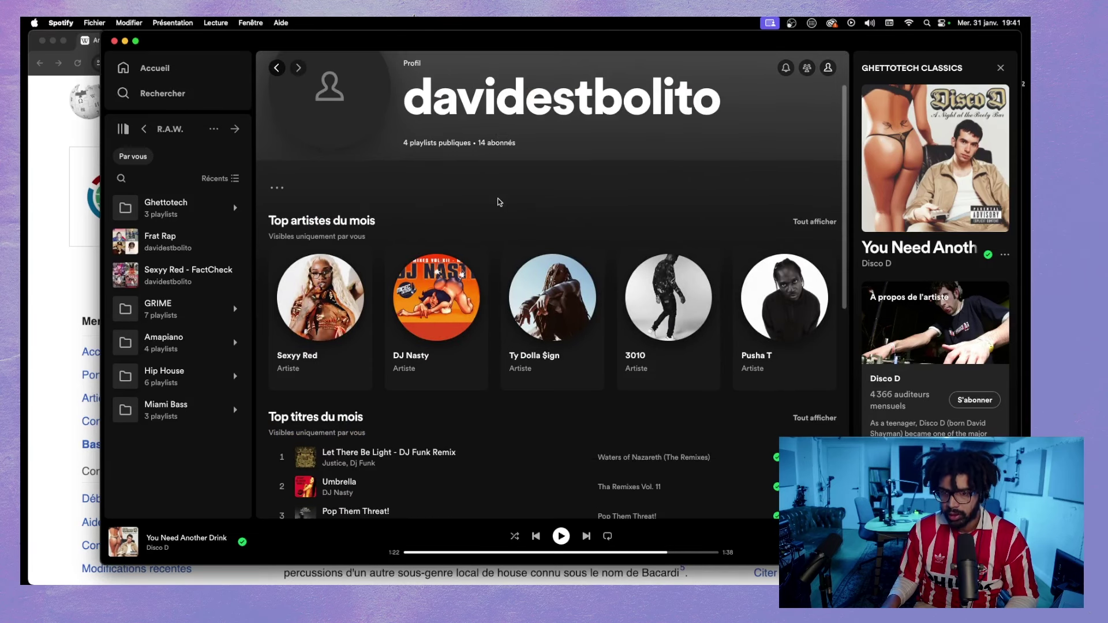
scroll(500, 202, "down", 5)
scroll(499, 202, "down", 2)
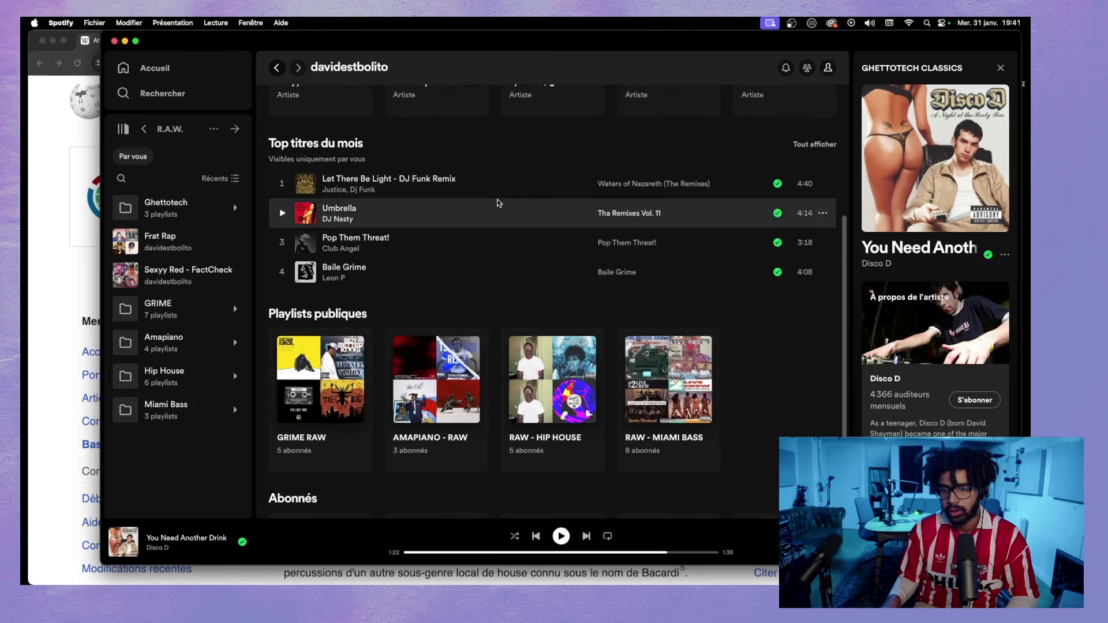
scroll(551, 375, "down", 2)
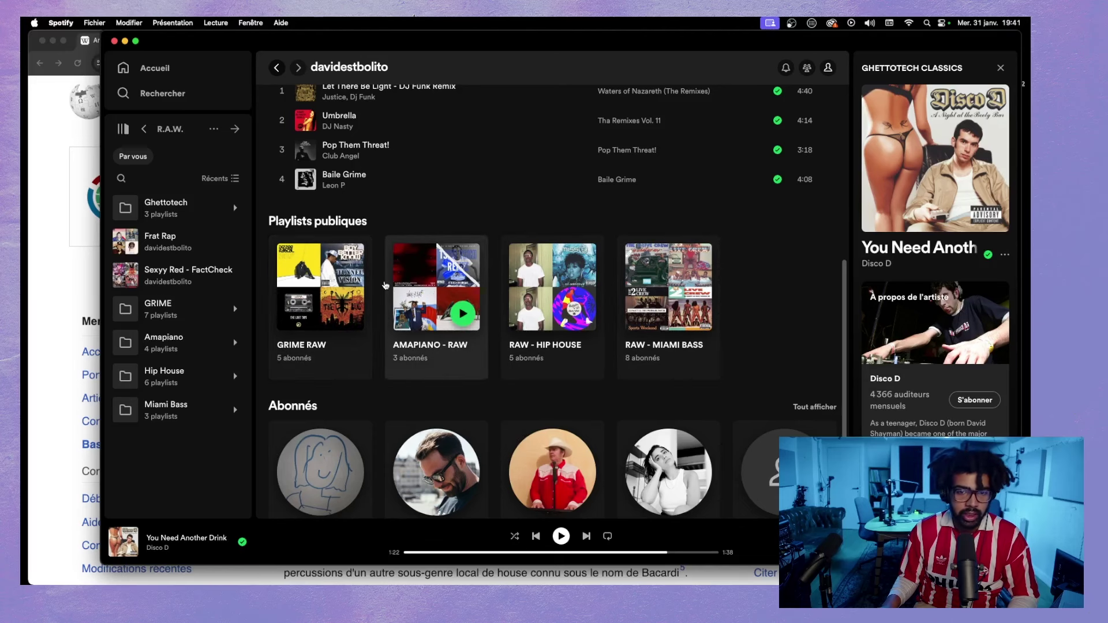
scroll(317, 261, "up", 10)
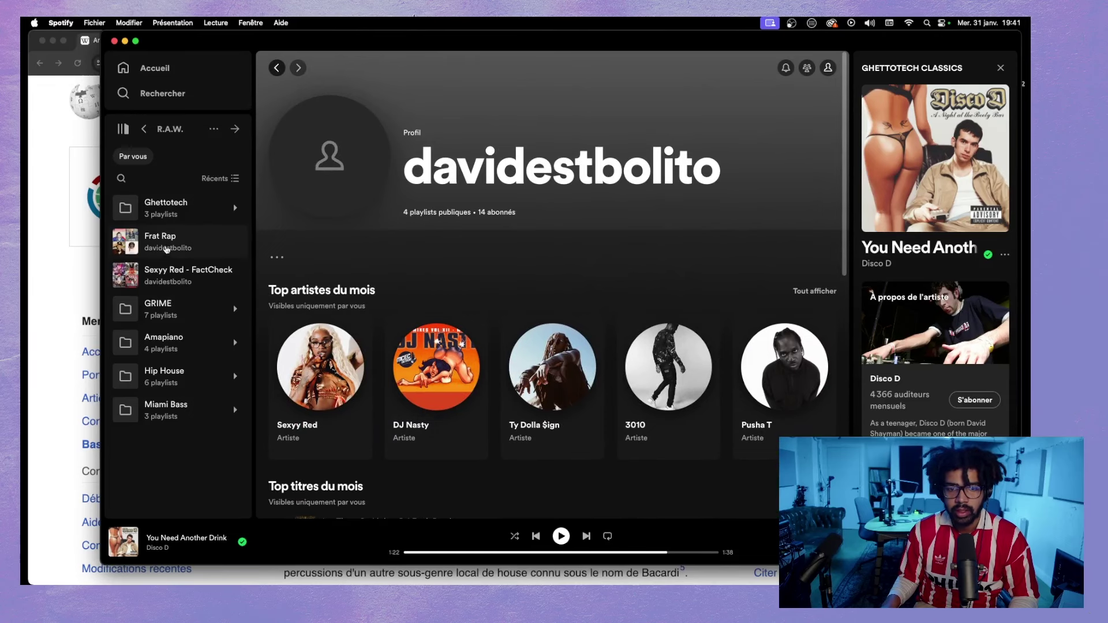
- Return to Chrome and close every research tab after the "familywerks dj koyote" search, including the Red Bull, Libération, Discogs, SoundCloud, Mixcloud and DeepL pages
left_click(61, 304)
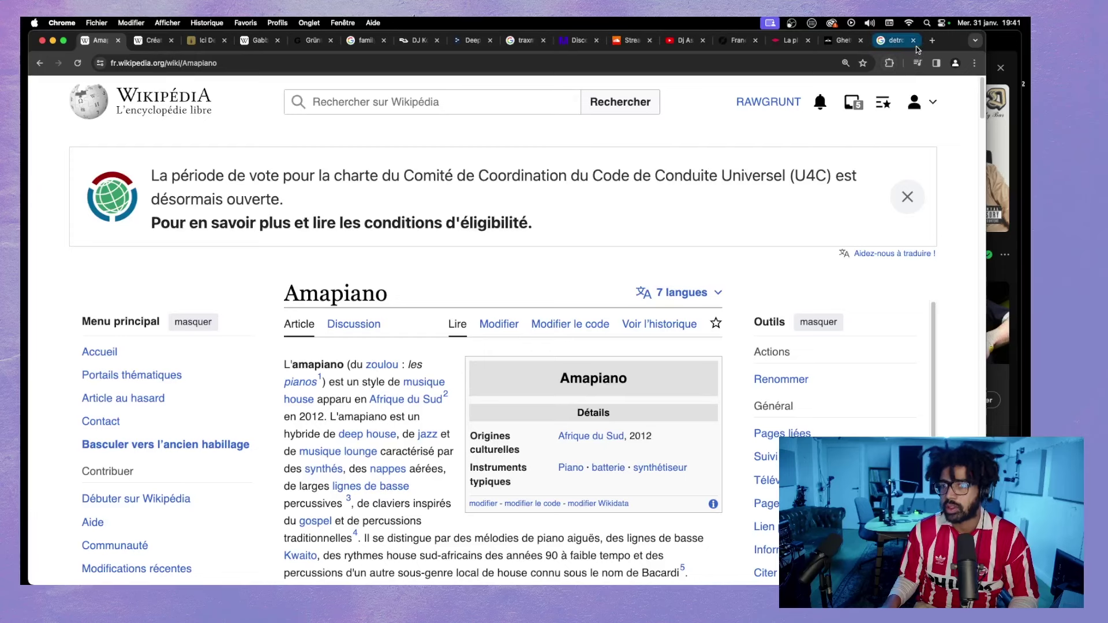
left_click(852, 40)
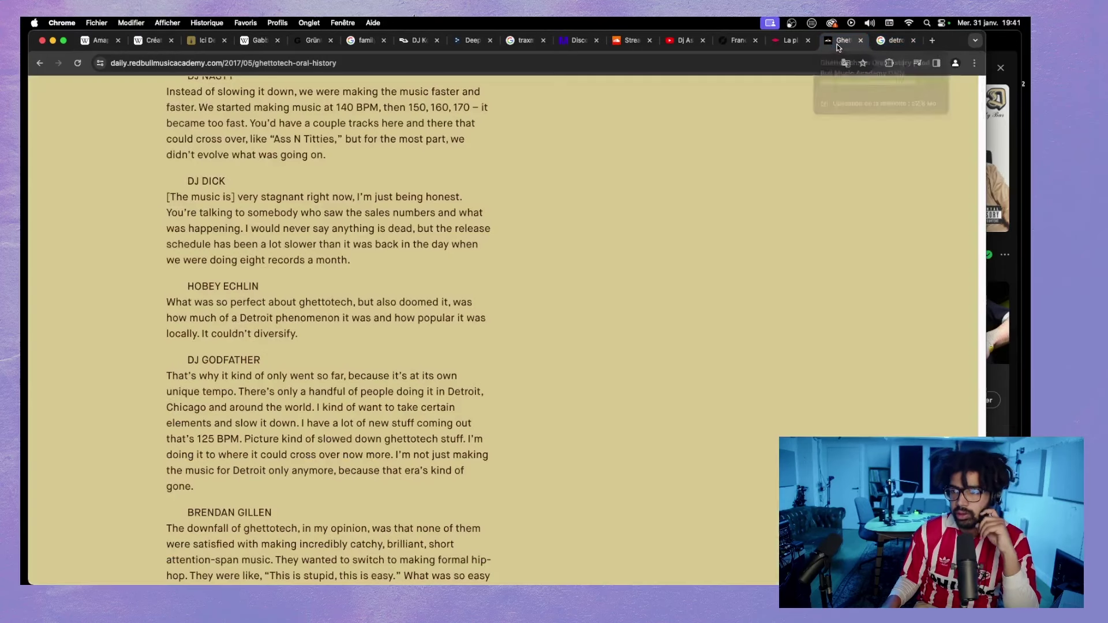
left_click(861, 40)
left_click(863, 41)
left_click(858, 39)
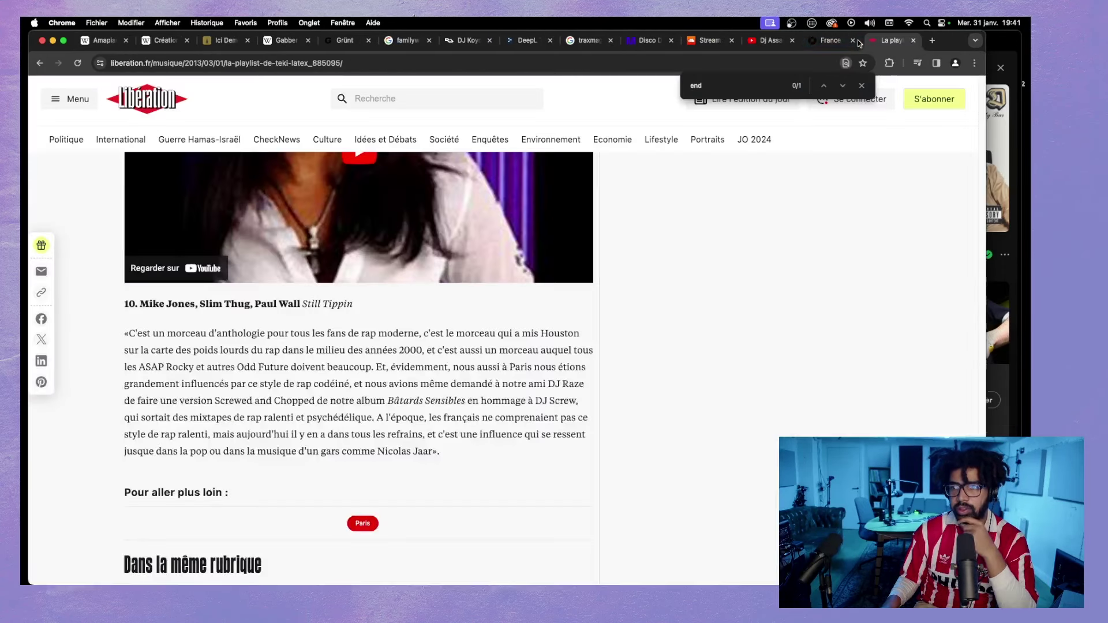
left_click(913, 40)
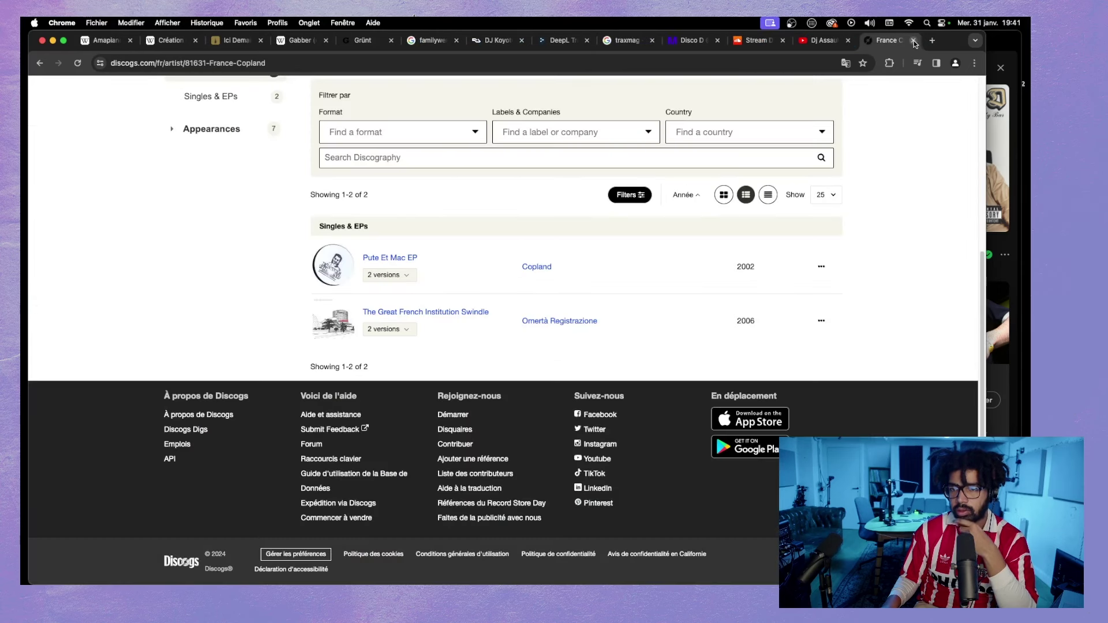
left_click(913, 41)
left_click(912, 40)
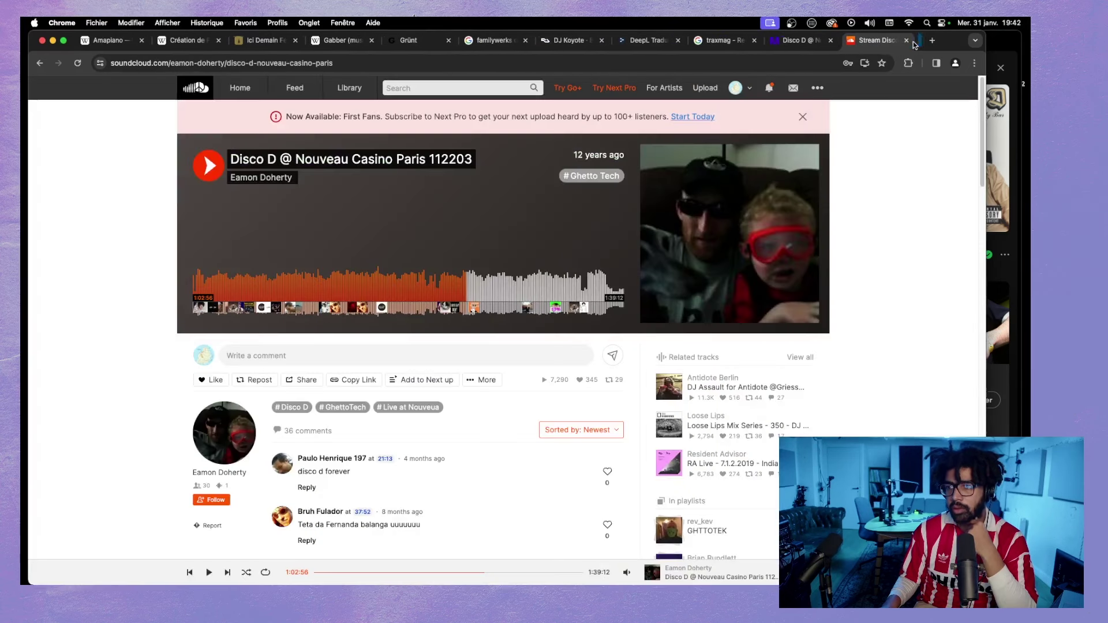
left_click(913, 40)
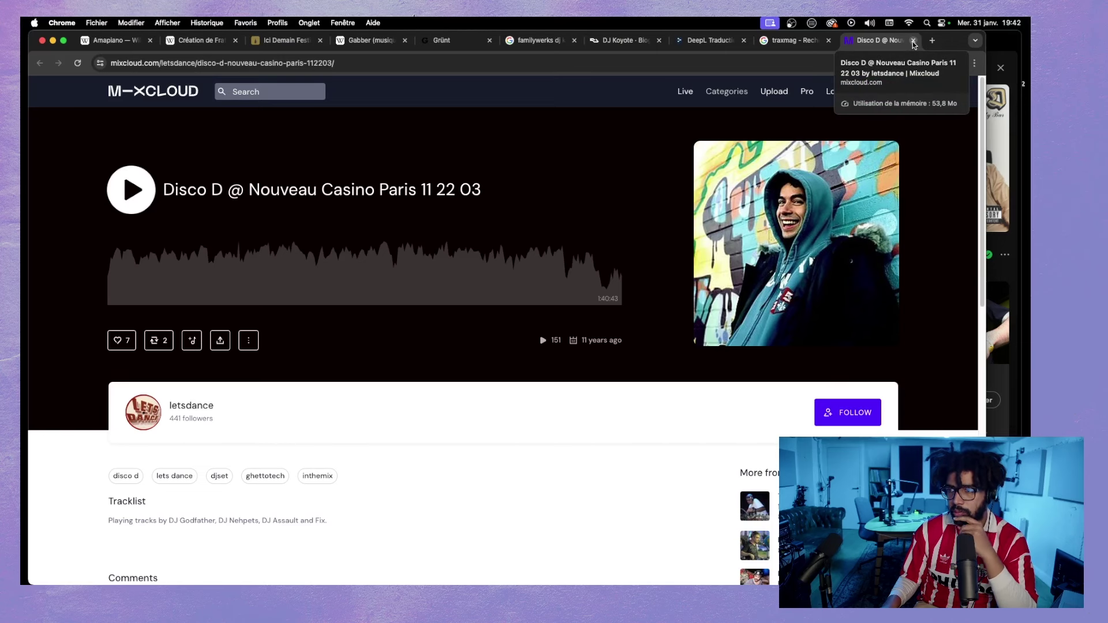
left_click(913, 40)
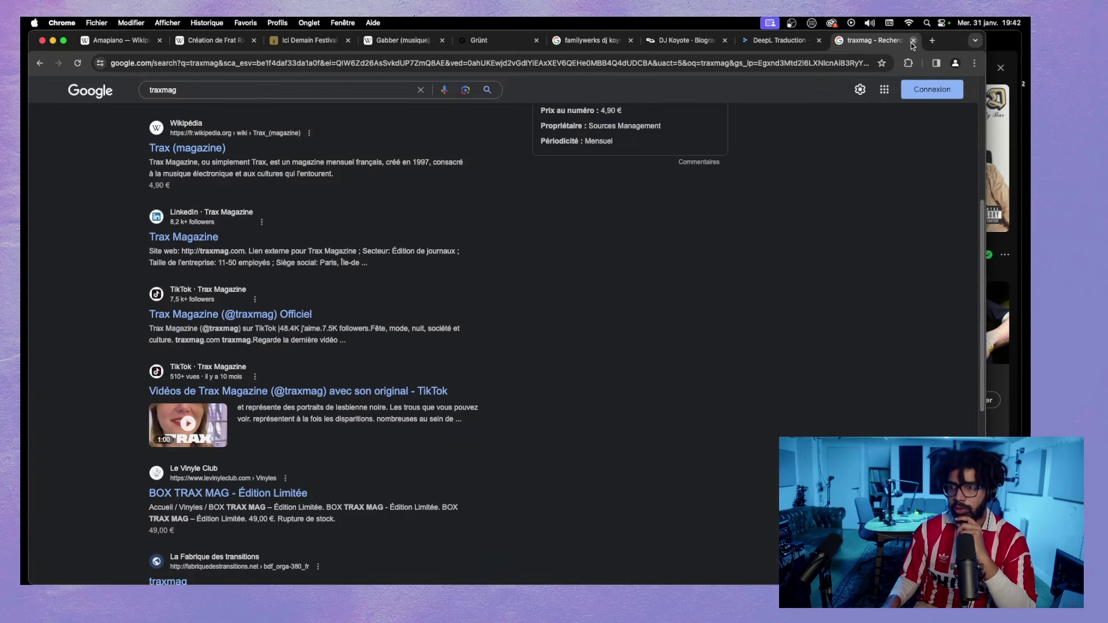
left_click(913, 40)
left_click(913, 40)
left_click(909, 41)
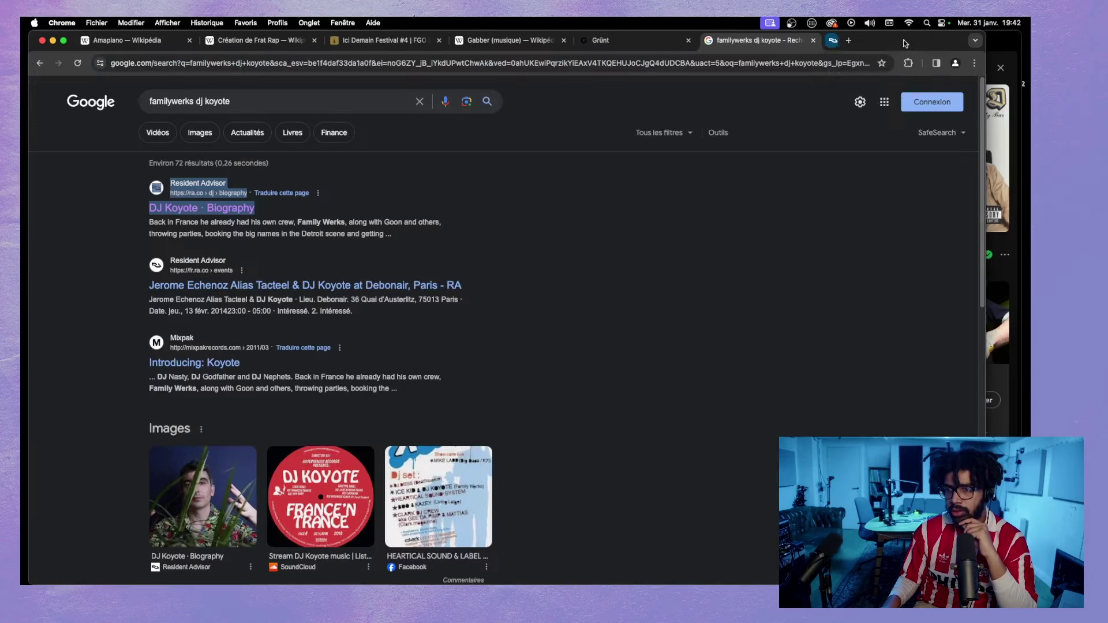
- Switch to the Frat Rap article creation page and look over its instructions and empty editing area
left_click(270, 37)
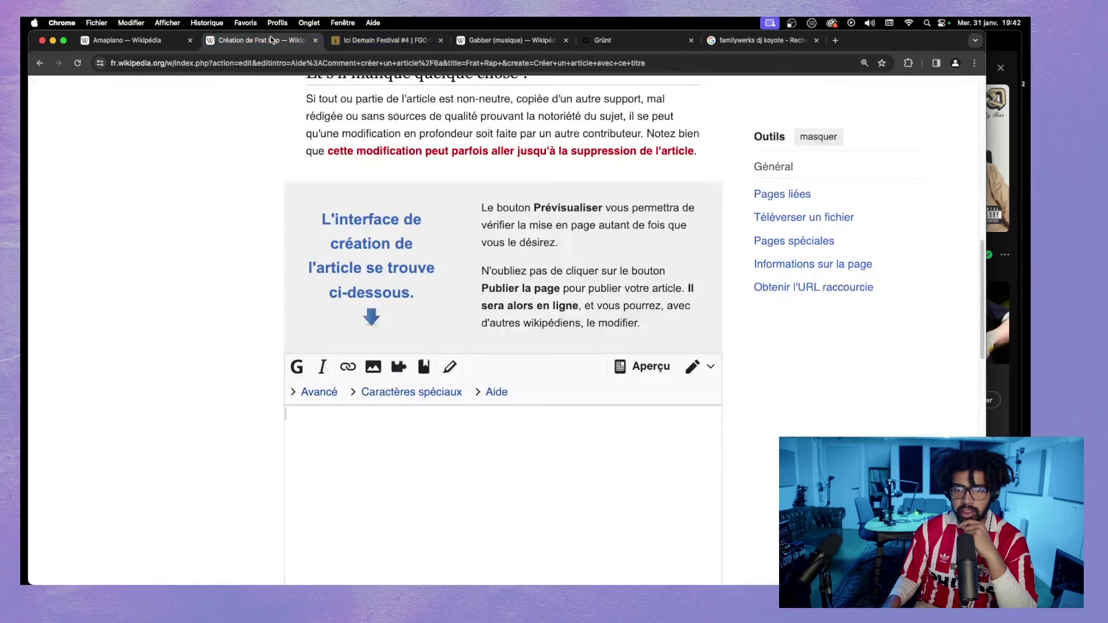
scroll(306, 272, "down", 3)
scroll(305, 271, "up", 15)
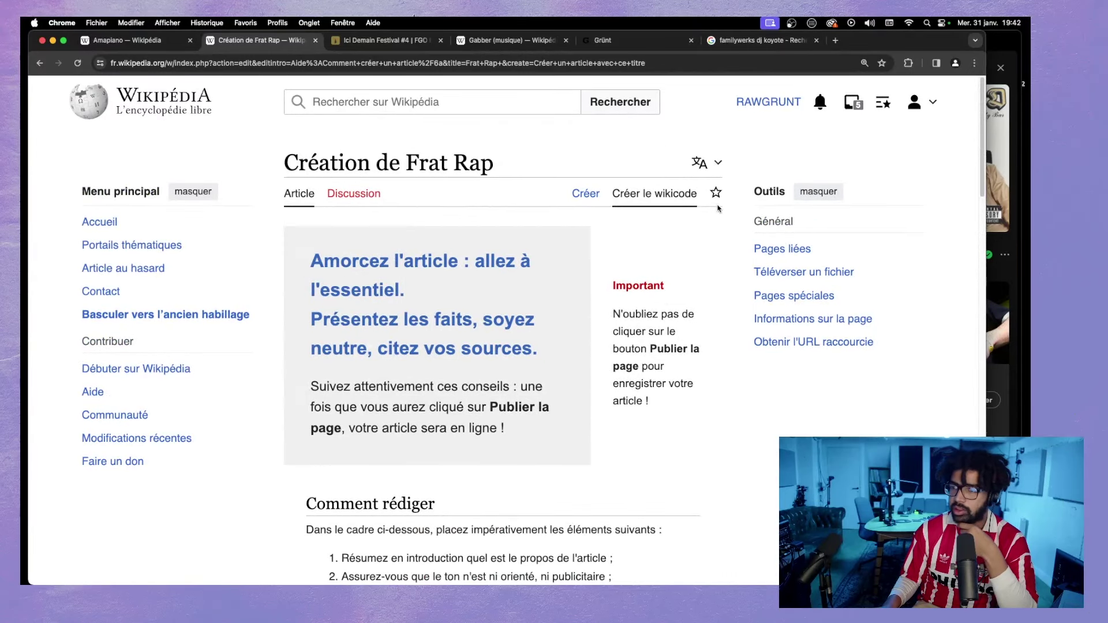
- Switch to Spotify, open the Frat Rap playlist in the R.A.W. folder and look through its tracks
left_click(995, 53)
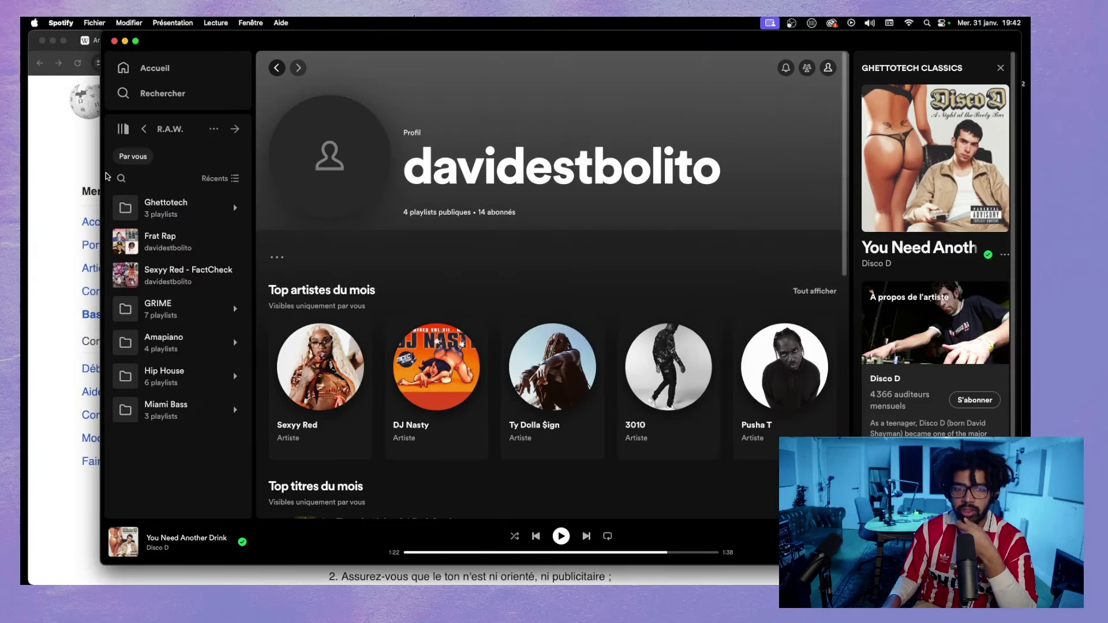
left_click(151, 252)
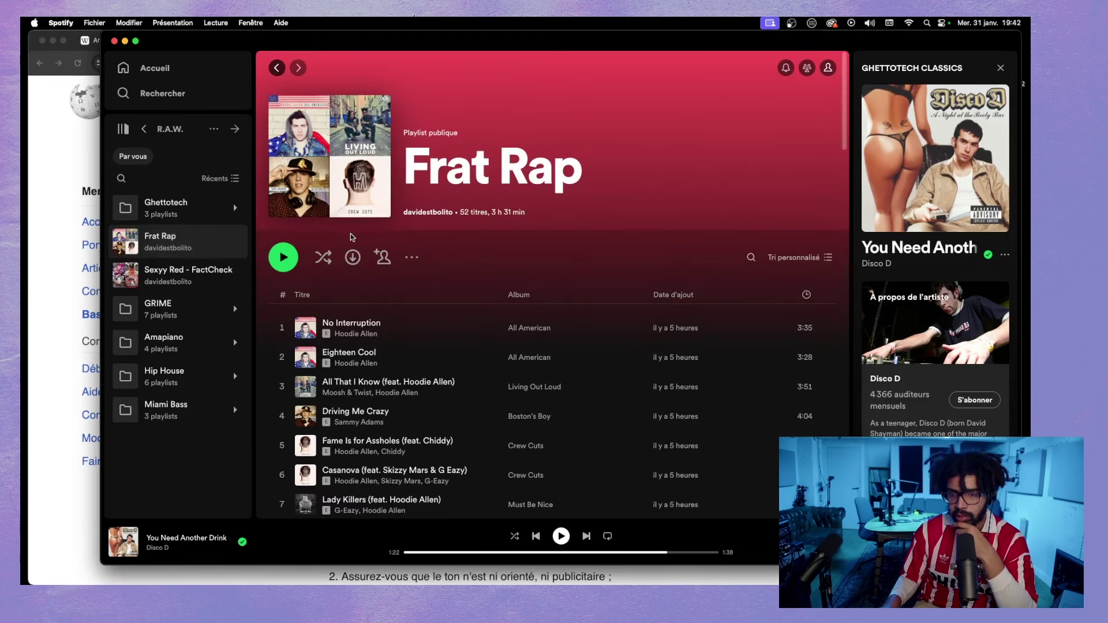
scroll(342, 281, "down", 6)
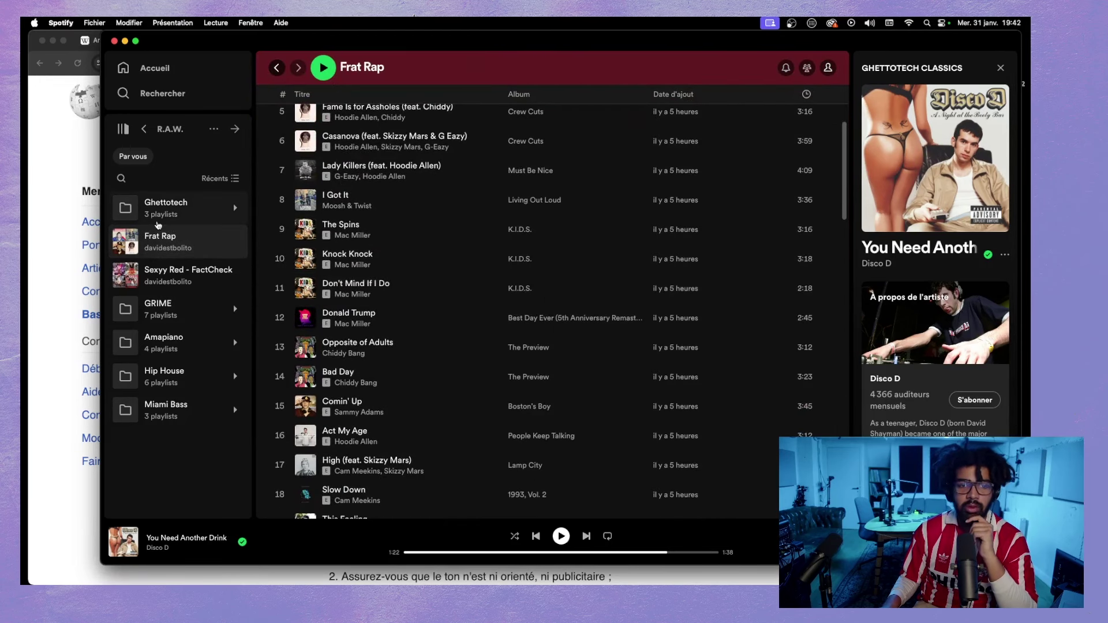
scroll(51, 155, "down", 4)
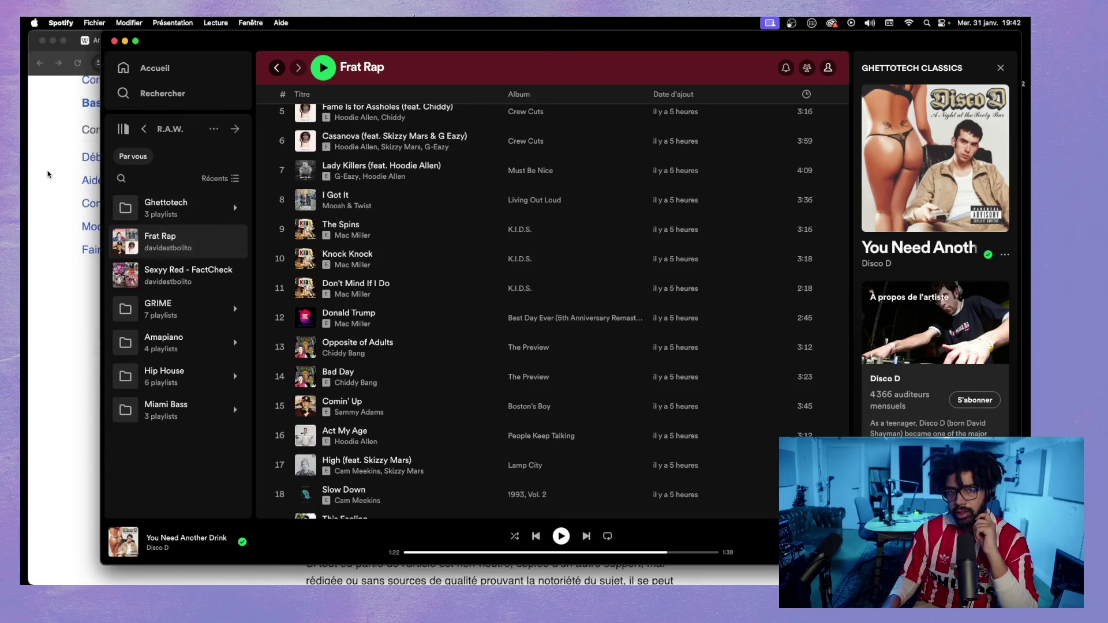
- Return to the Frat Rap article creation page in Chrome and highlight "Frat Rap" in its title
left_click(50, 173)
scroll(239, 290, "up", 4)
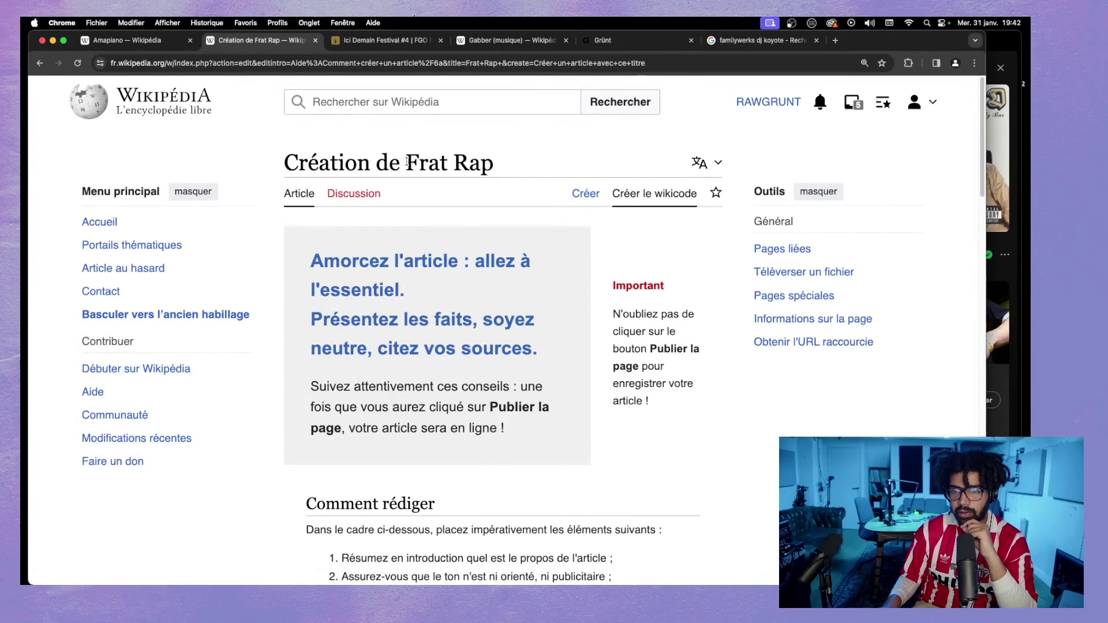
left_click_drag(404, 163, 508, 176)
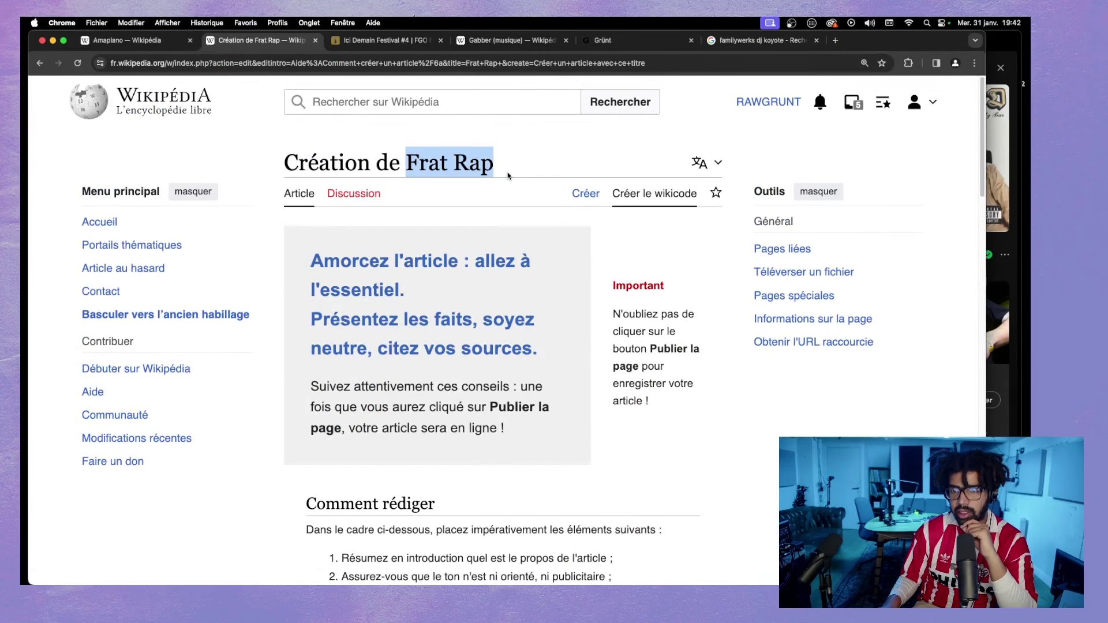
- Search Google for "Fraternity college" in a new tab
left_click(835, 40)
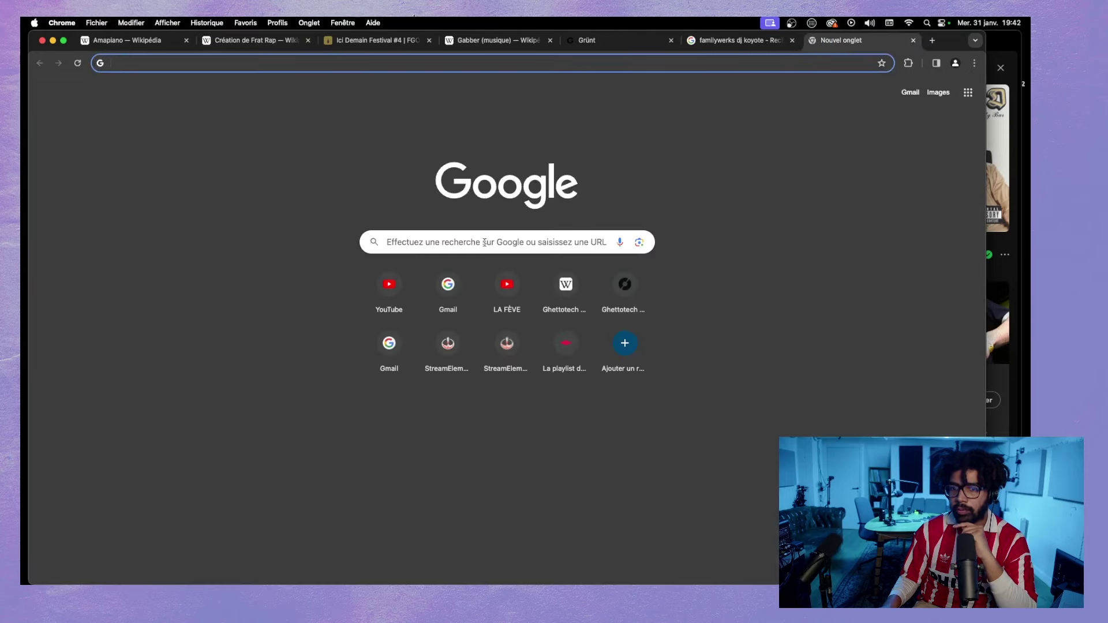
left_click(425, 237)
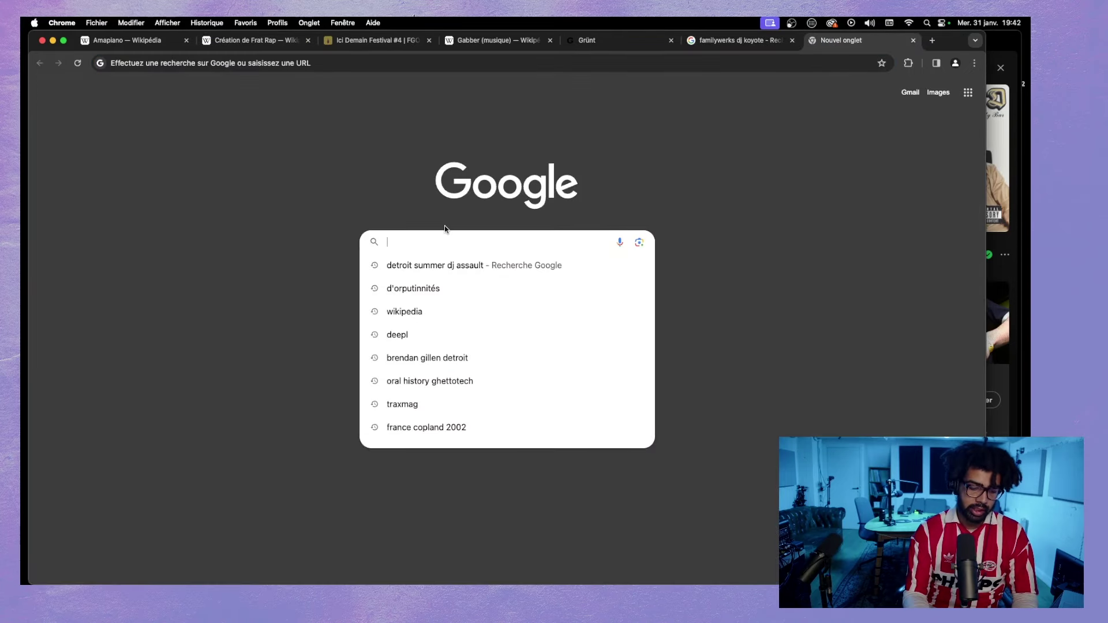
type("Fret")
key("BackSpace")
key("BackSpace")
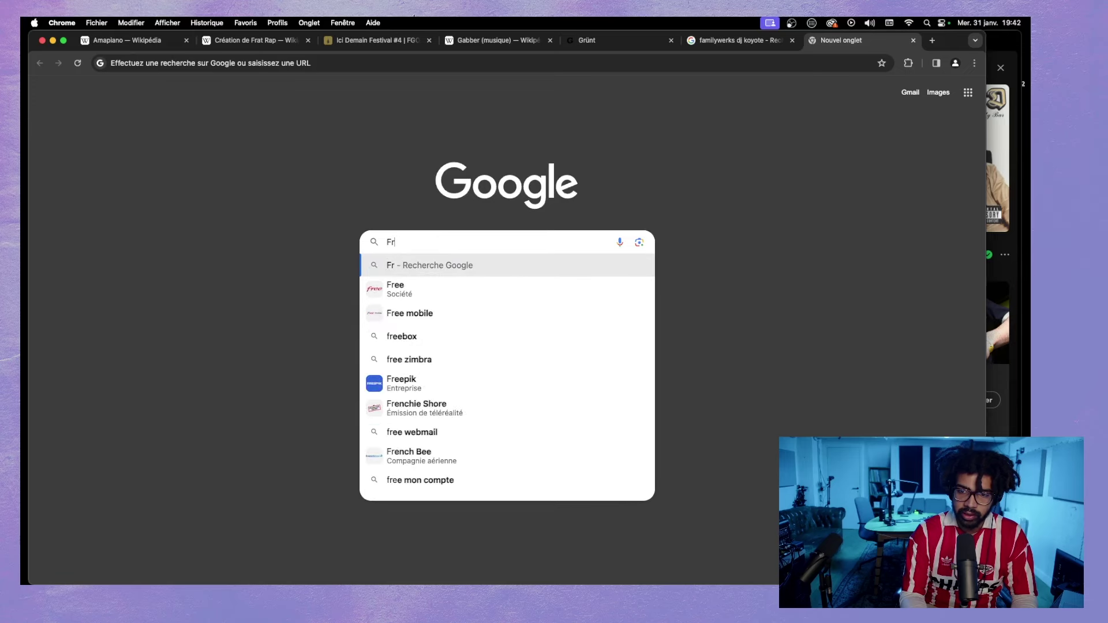
type("aterni")
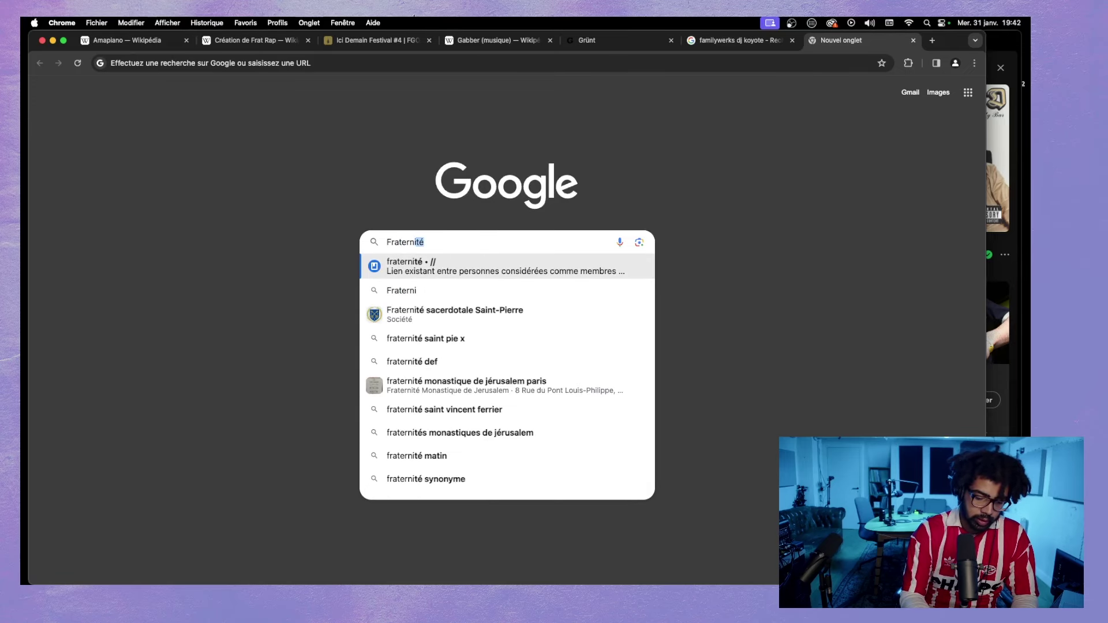
type("ty college")
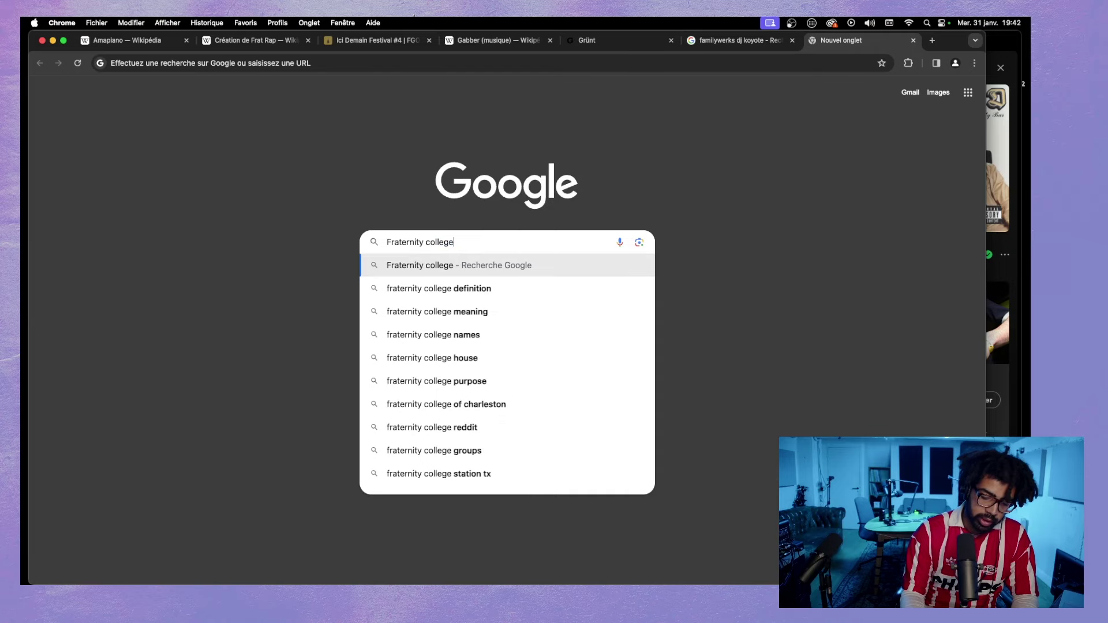
key("Return")
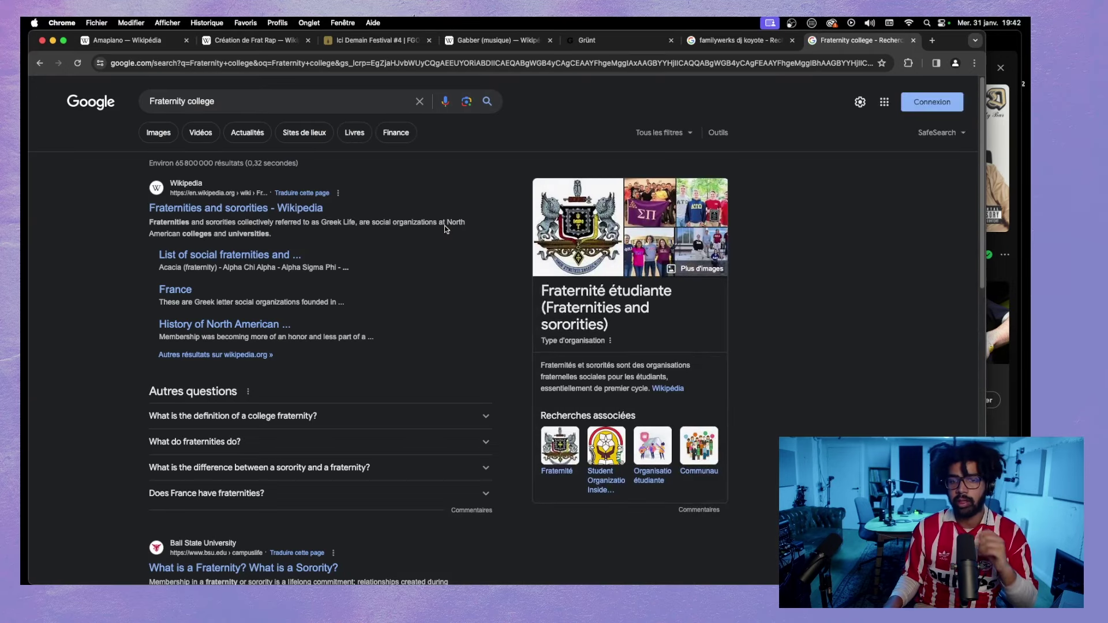
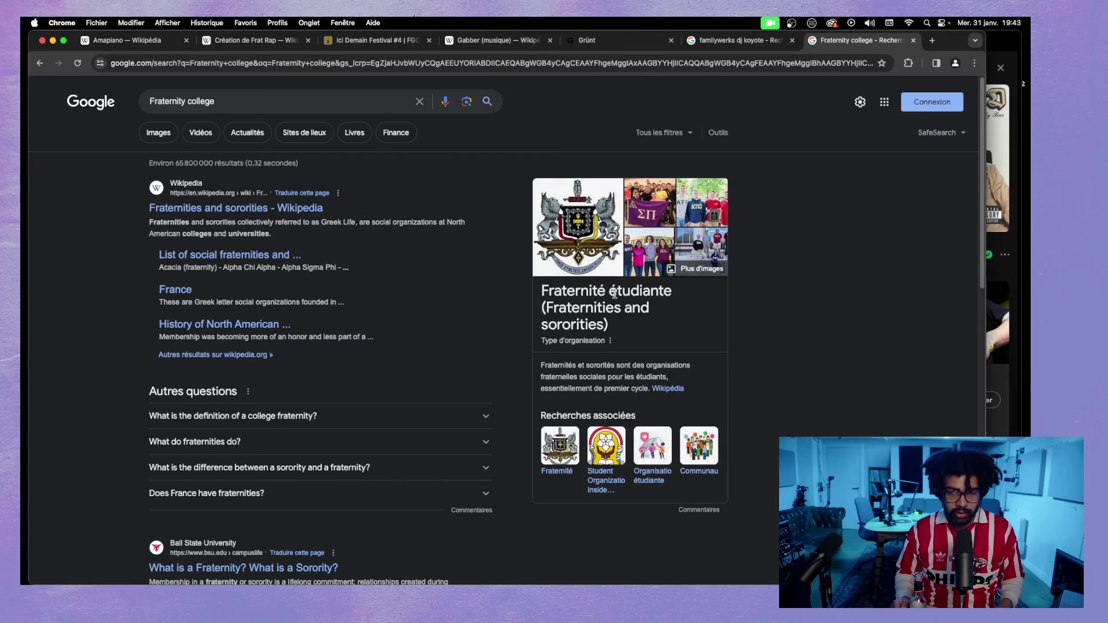
- View the Business Insider and Marietta Times fraternity photos among the image results, and return to all results
left_click(651, 212)
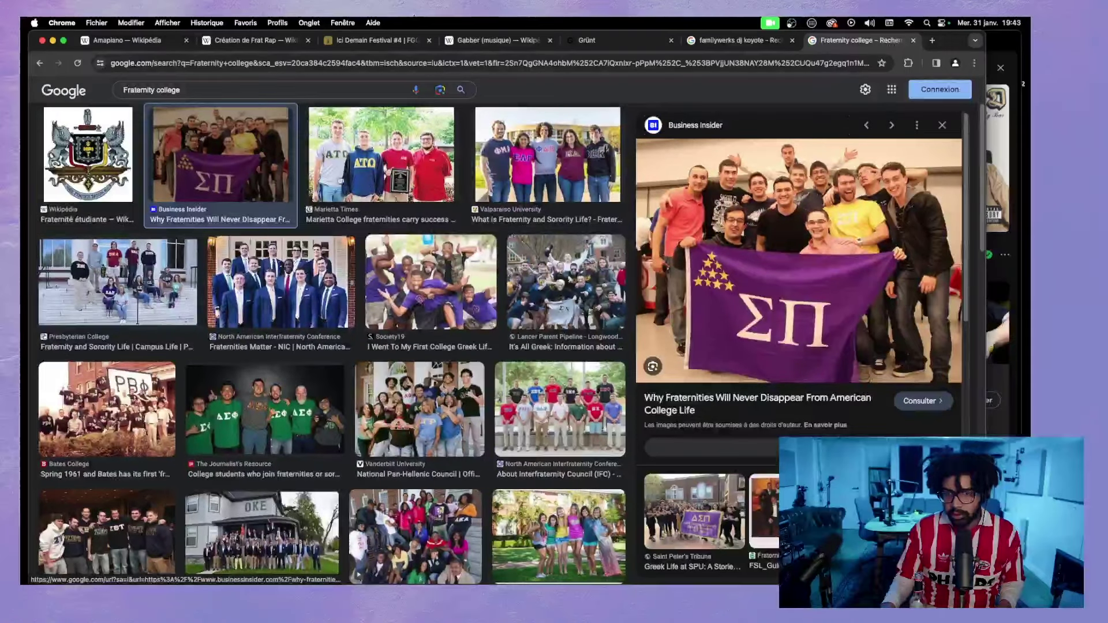
left_click(380, 202)
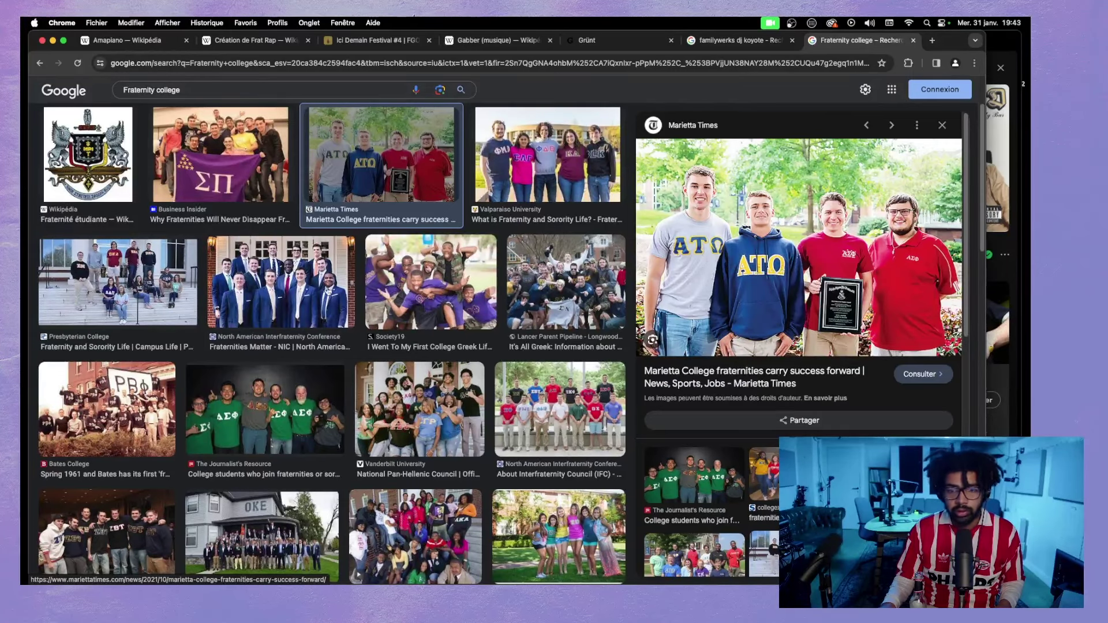
scroll(291, 319, "up", 3)
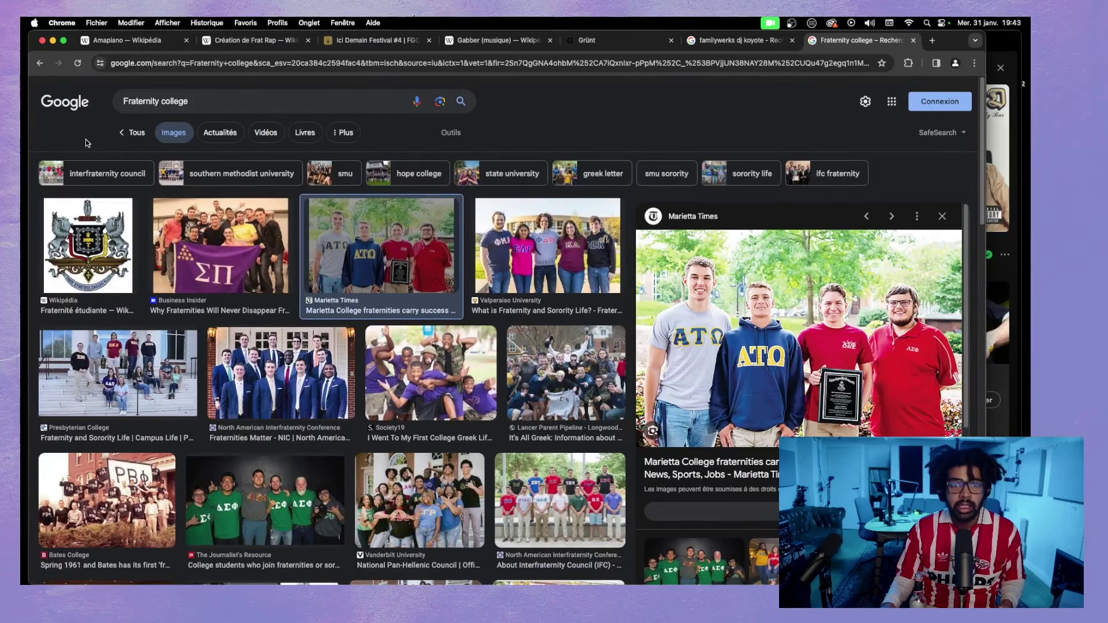
left_click(127, 132)
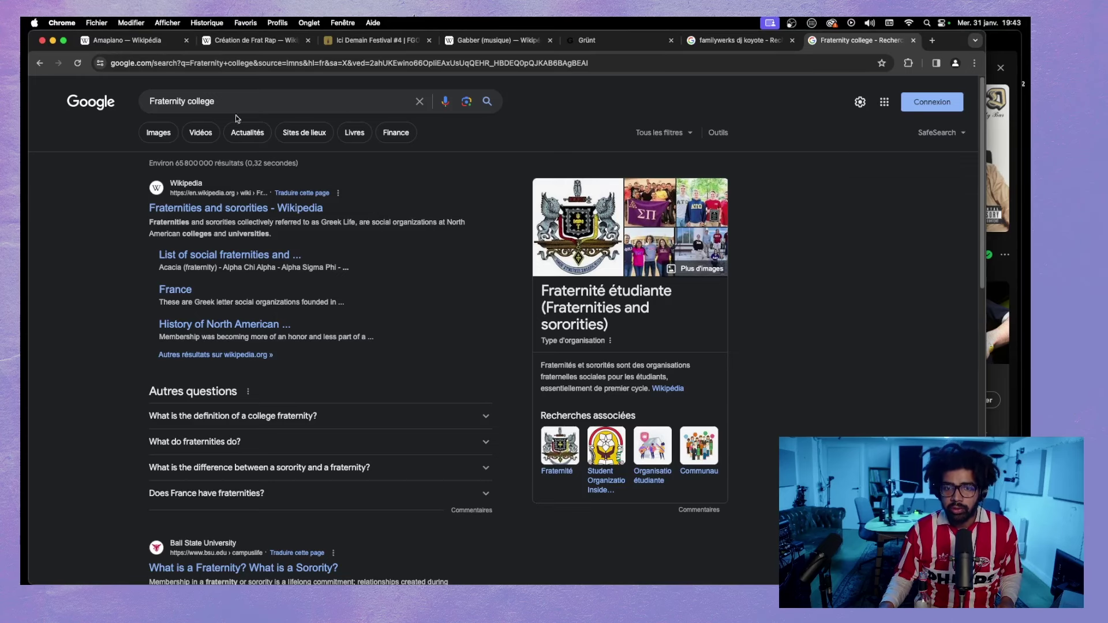
- Change the Google search to "Frat house" and show the image results
left_click_drag(219, 101, 163, 97)
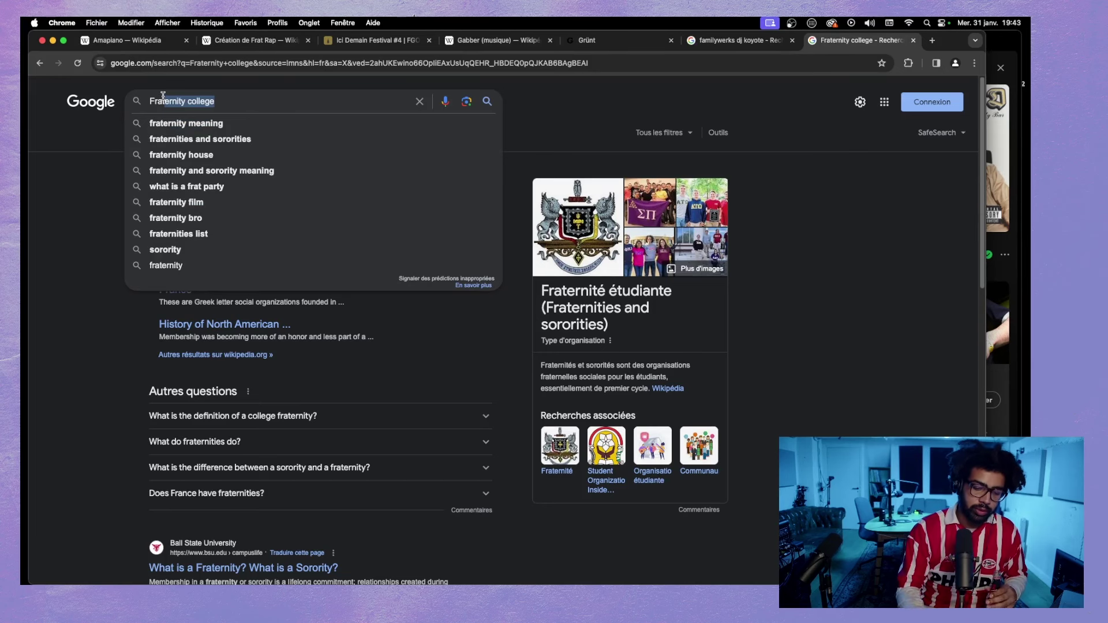
type("t house")
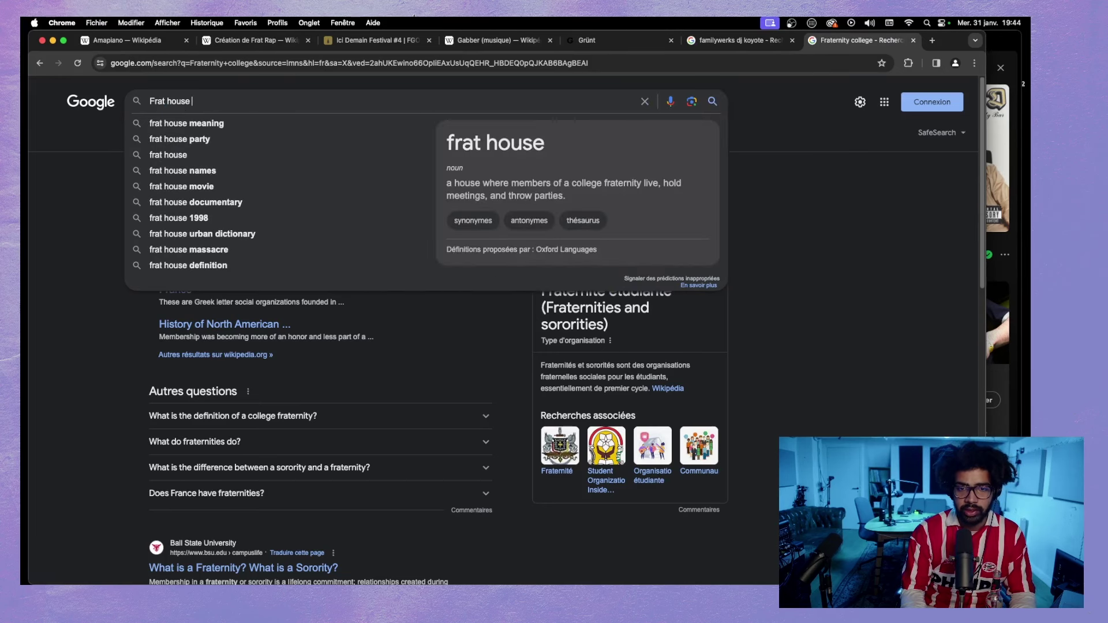
key("Return")
left_click(157, 132)
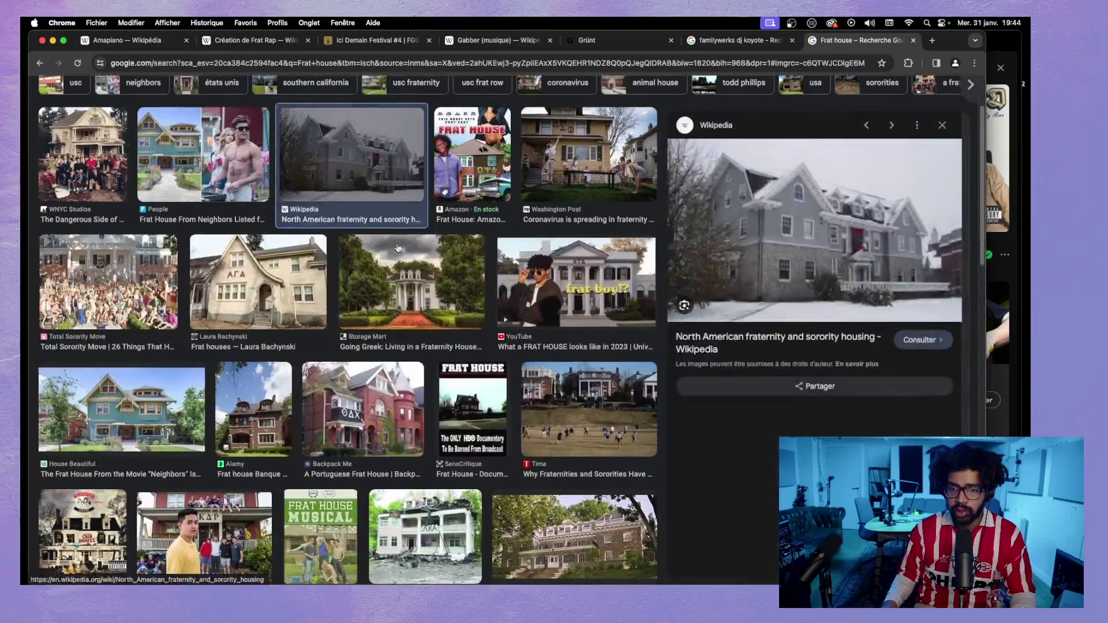
- Preview several frat house pictures, including the Backpack Me, YouTube, Storage Mart and WNYC Studios ones, and return to all results
left_click(390, 251)
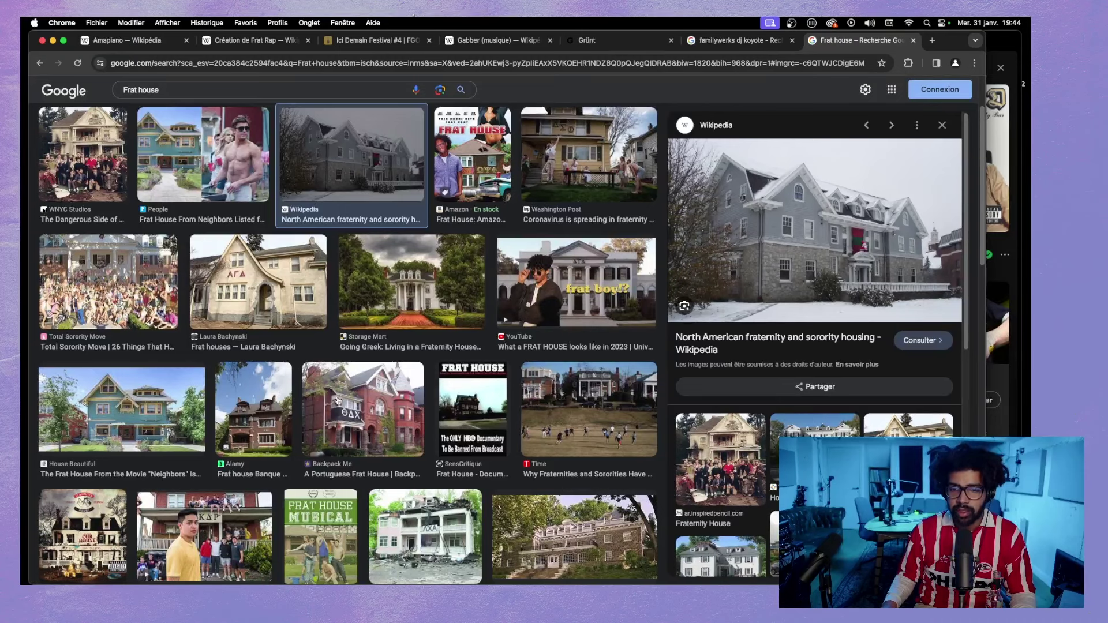
left_click(391, 393)
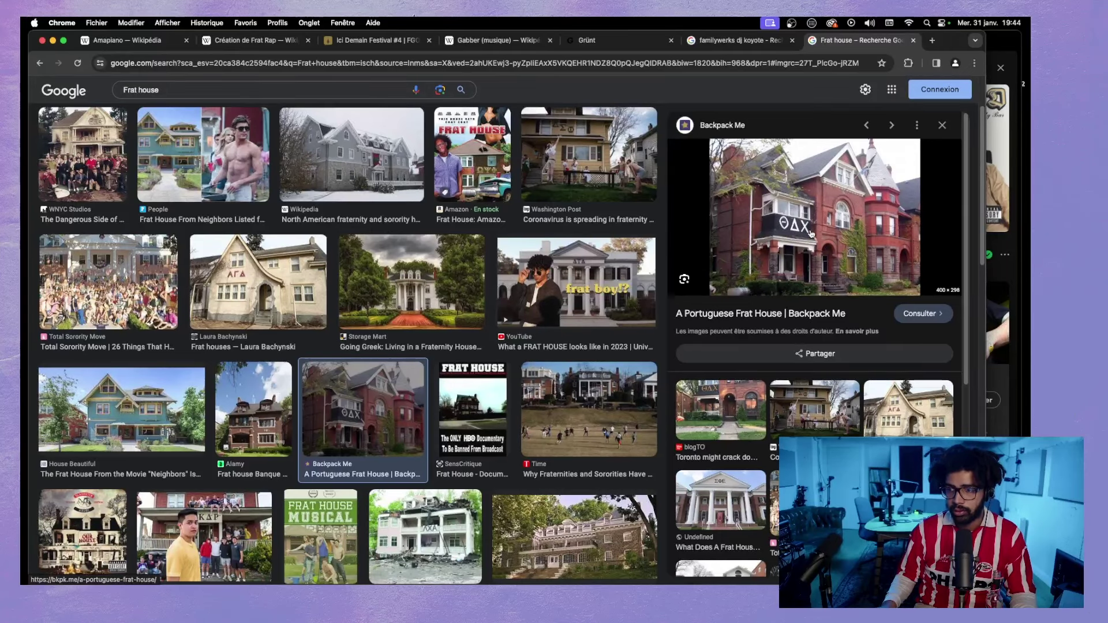
scroll(591, 368, "up", 3)
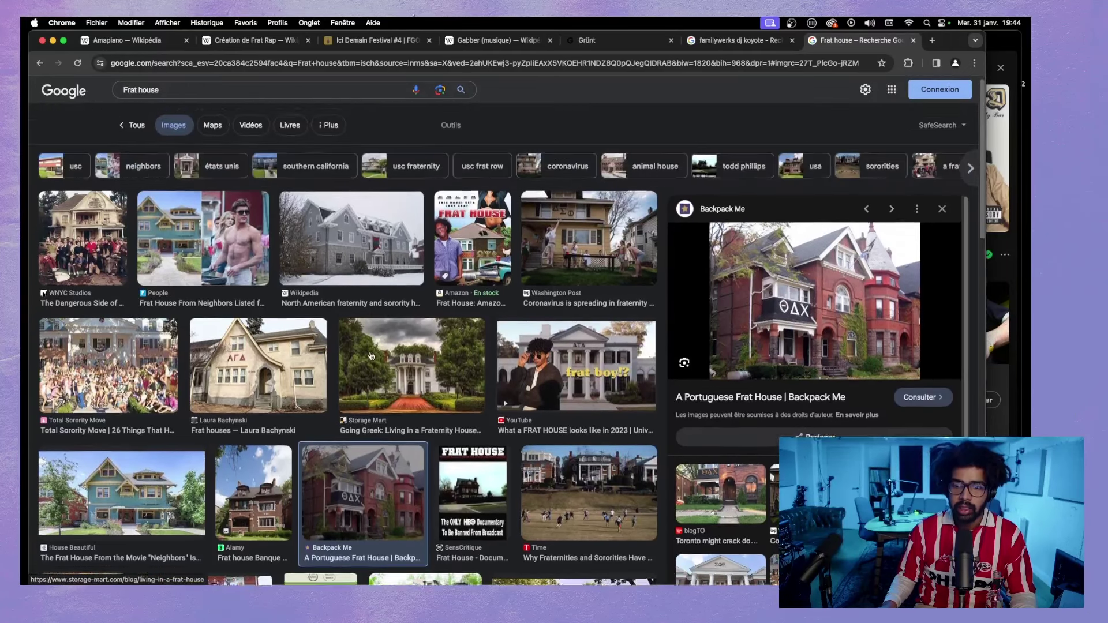
left_click(587, 368)
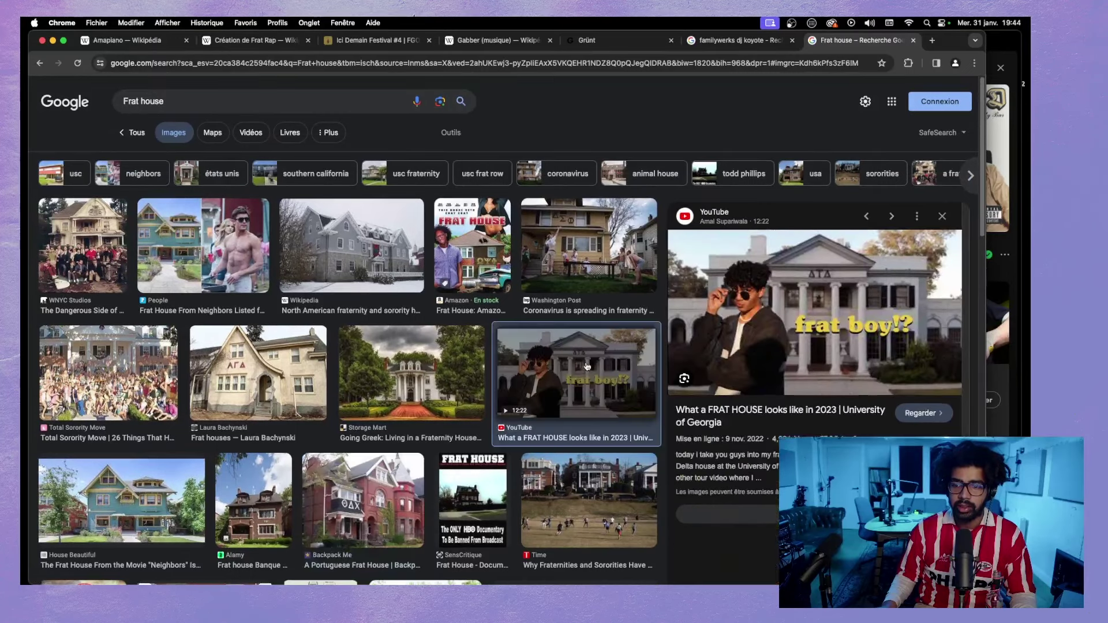
left_click(457, 369)
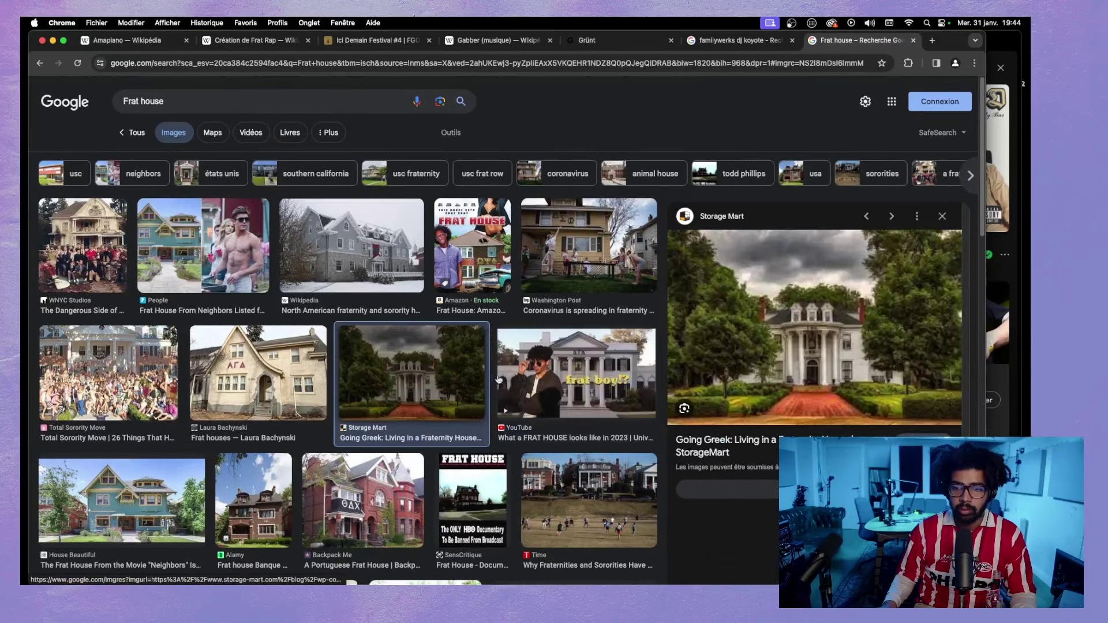
left_click(287, 376)
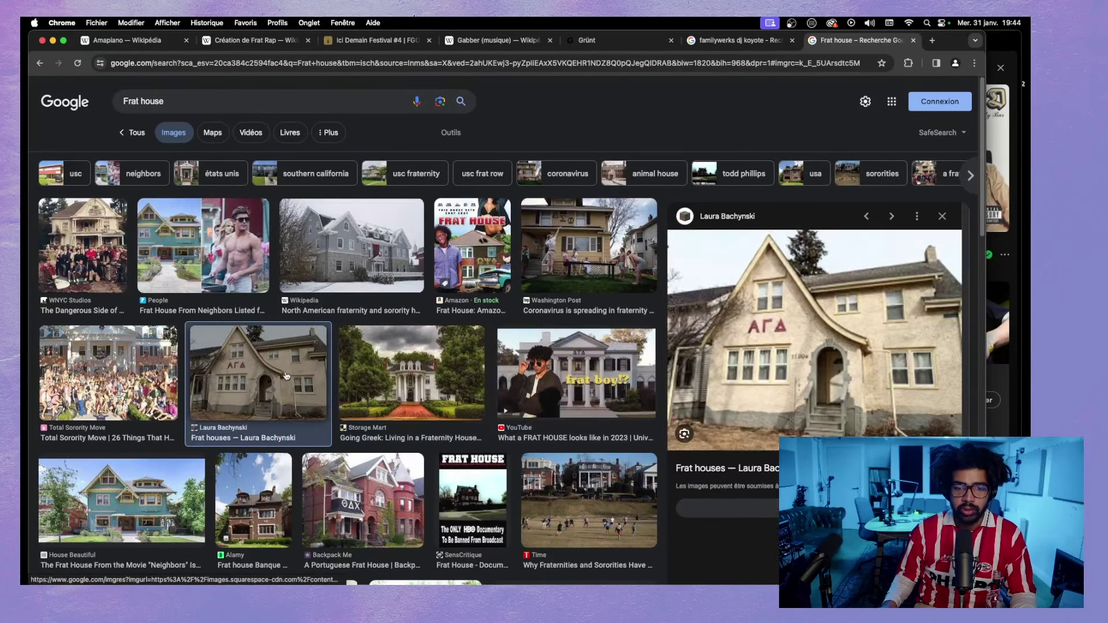
left_click(138, 370)
left_click(95, 235)
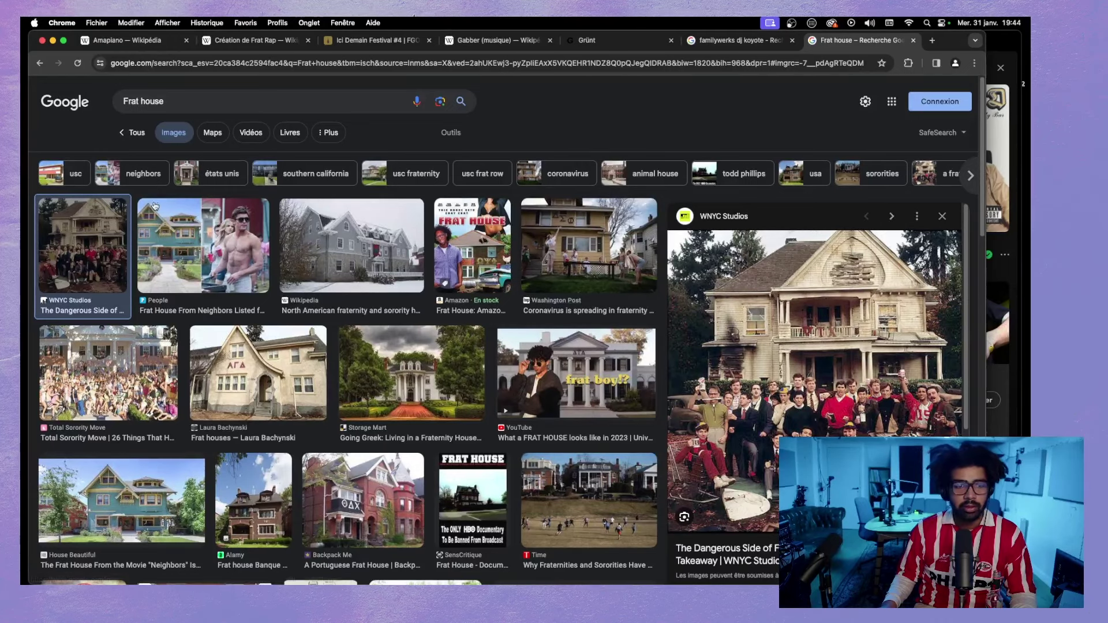
left_click(131, 132)
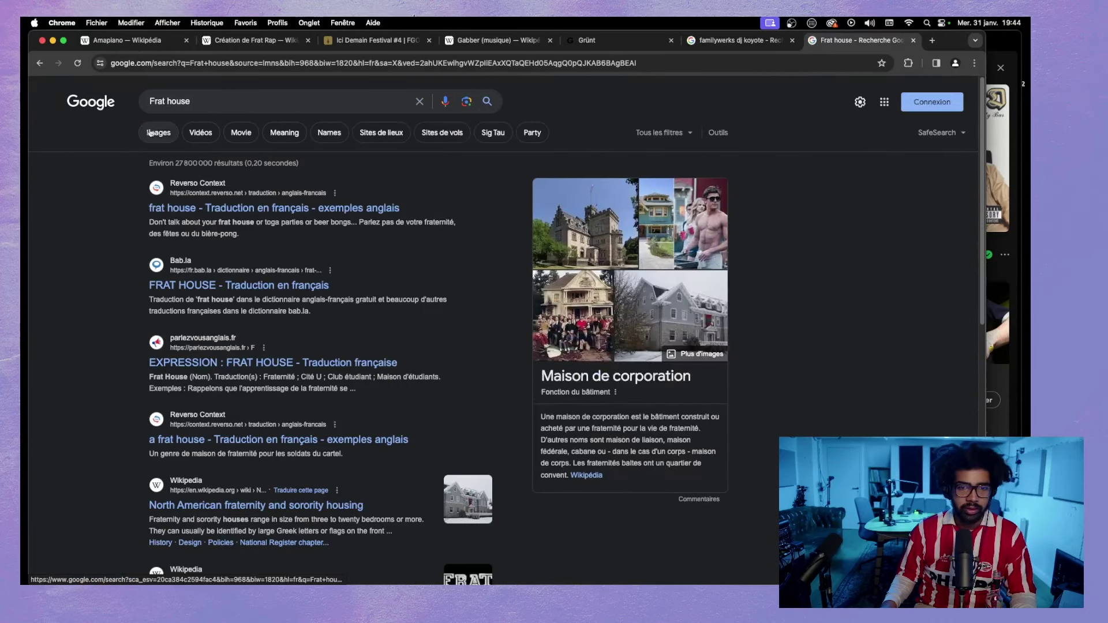
- View the castle-like fraternity house picture, return to all results, and open the People picture of the frat house from Neighbors
left_click(149, 133)
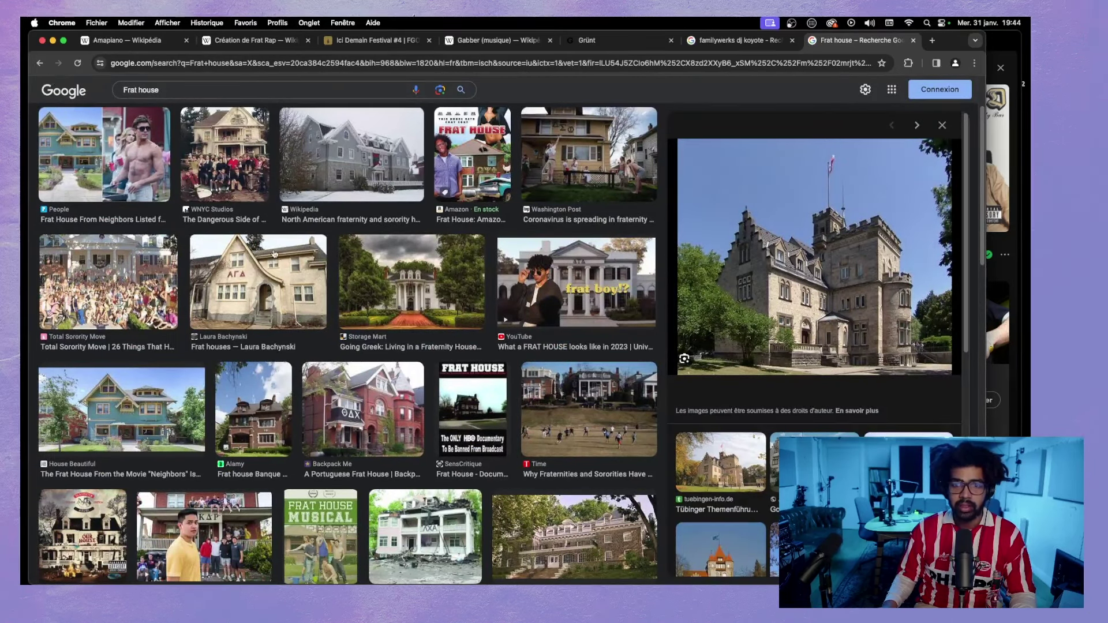
scroll(274, 254, "up", 3)
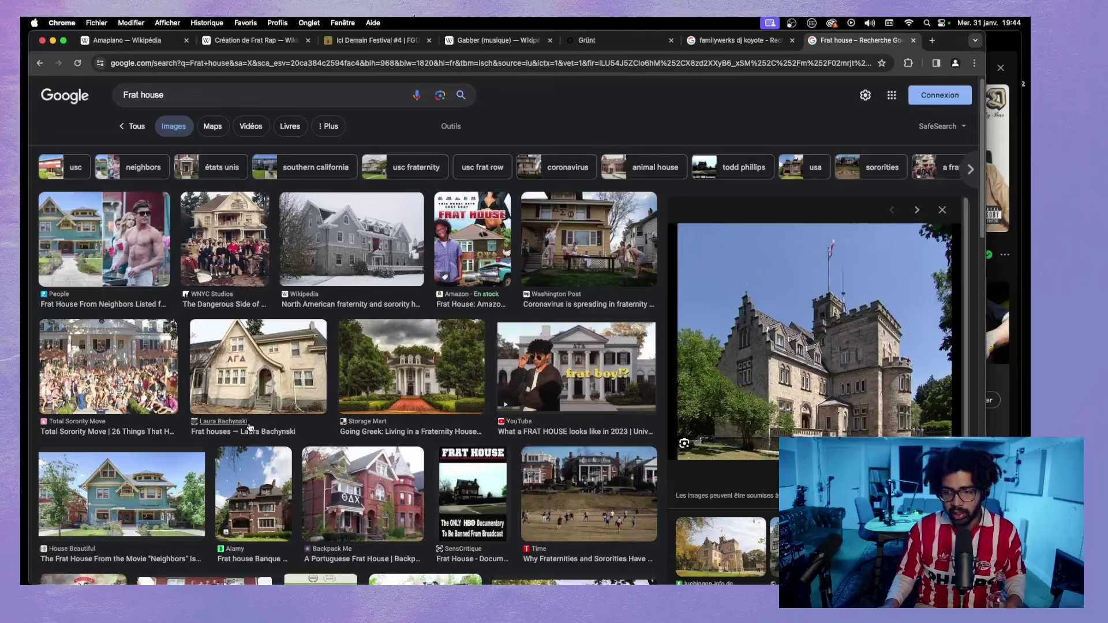
left_click(127, 126)
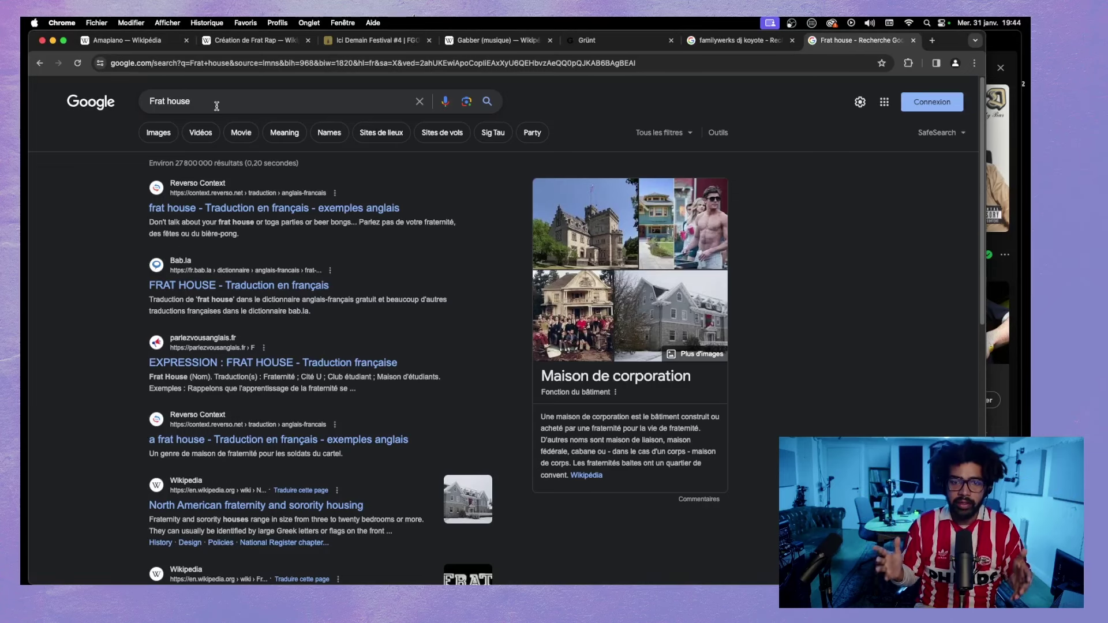
left_click_drag(189, 102, 169, 99)
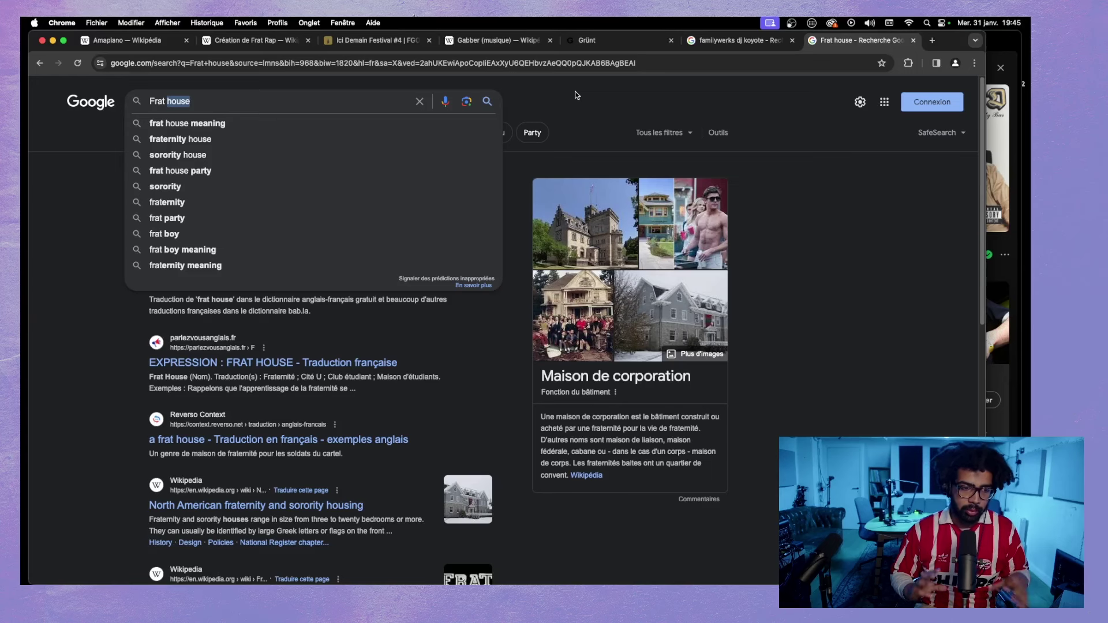
key("Right")
left_click(698, 230)
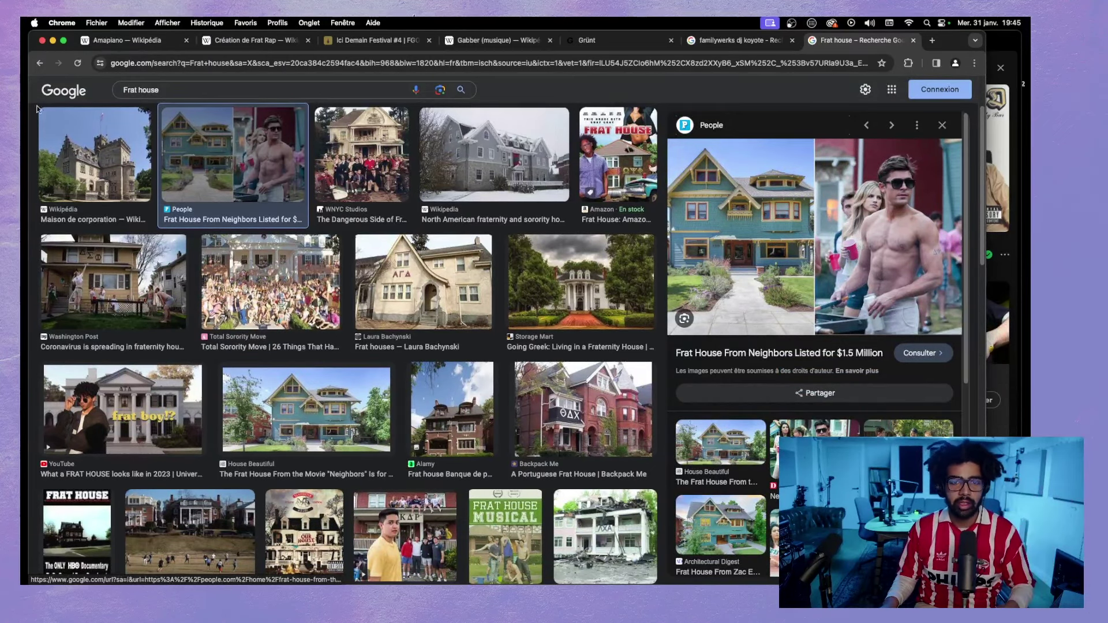
- Leave the image results for the Google home page and switch back to the Frat Rap article creation page
left_click(70, 92)
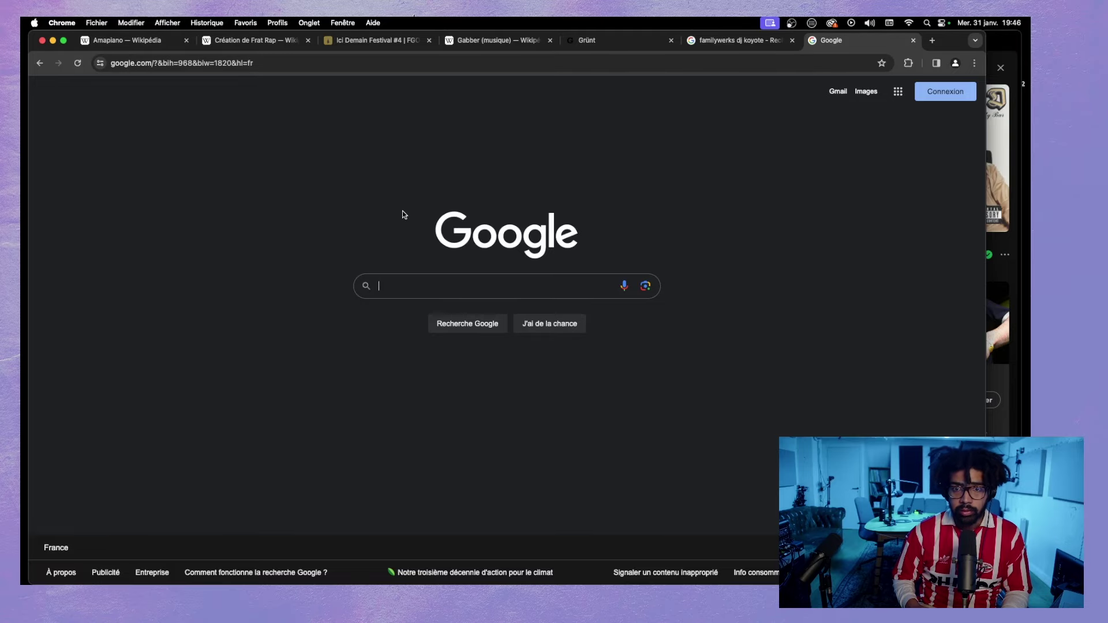
left_click(248, 40)
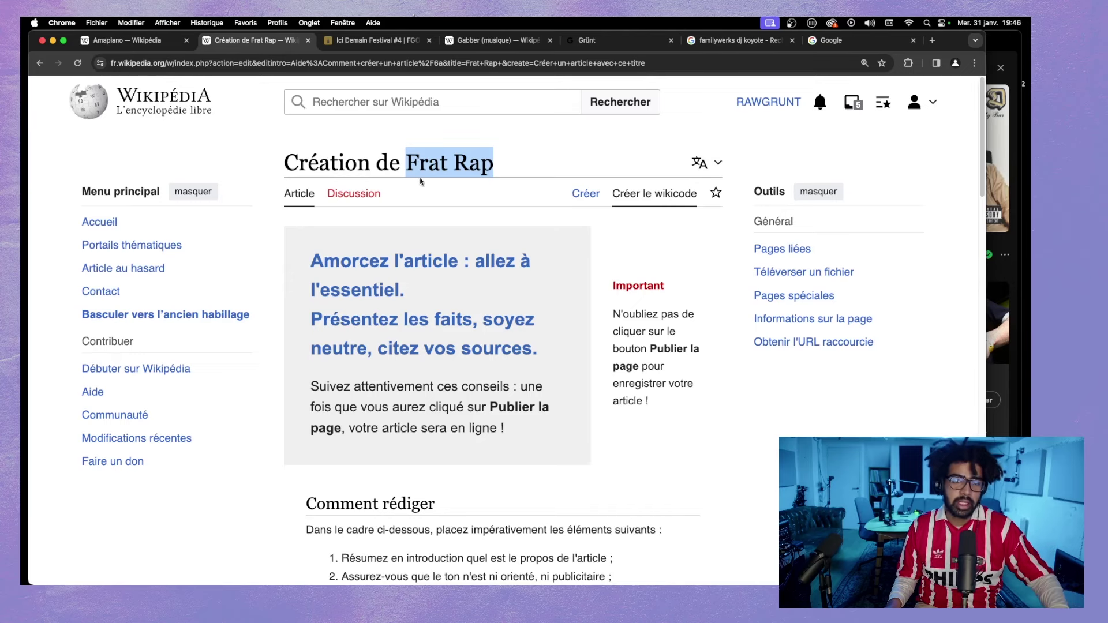
- Switch to Spotify and open the RAP US 20s playlist from the RAP US folder inside the library's rap and hip-hop folder
left_click(505, 156)
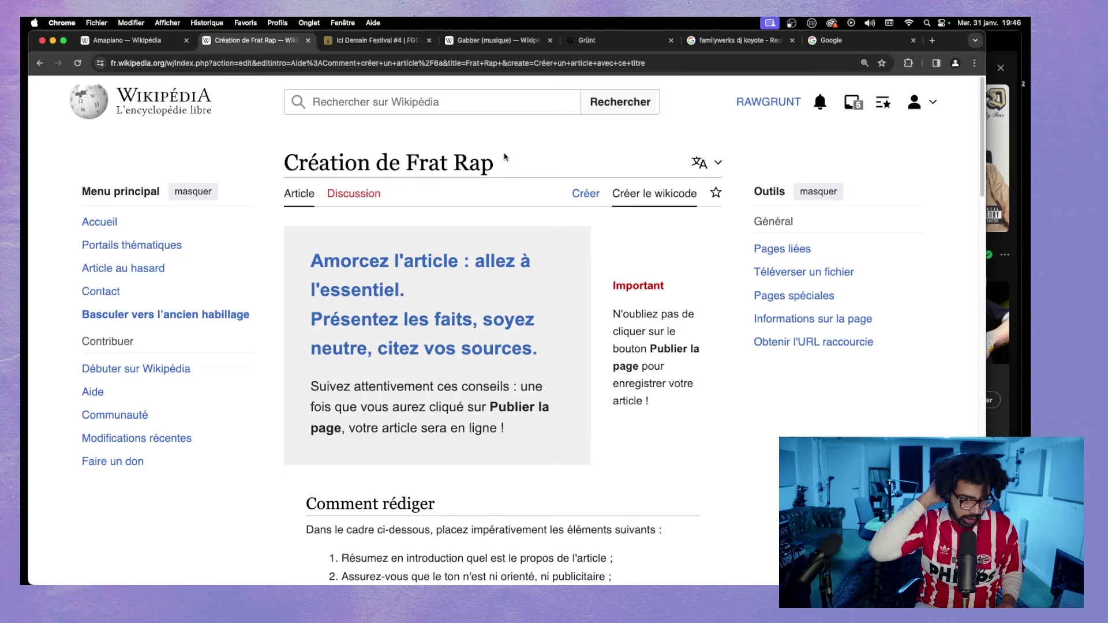
left_click(1015, 42)
left_click(180, 95)
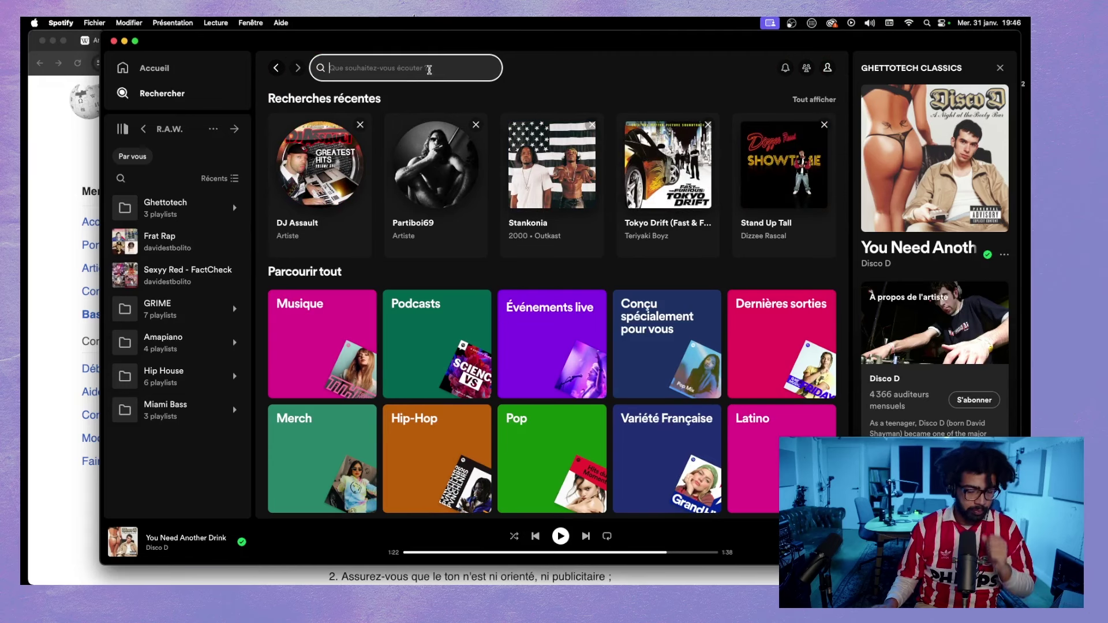
left_click(143, 128)
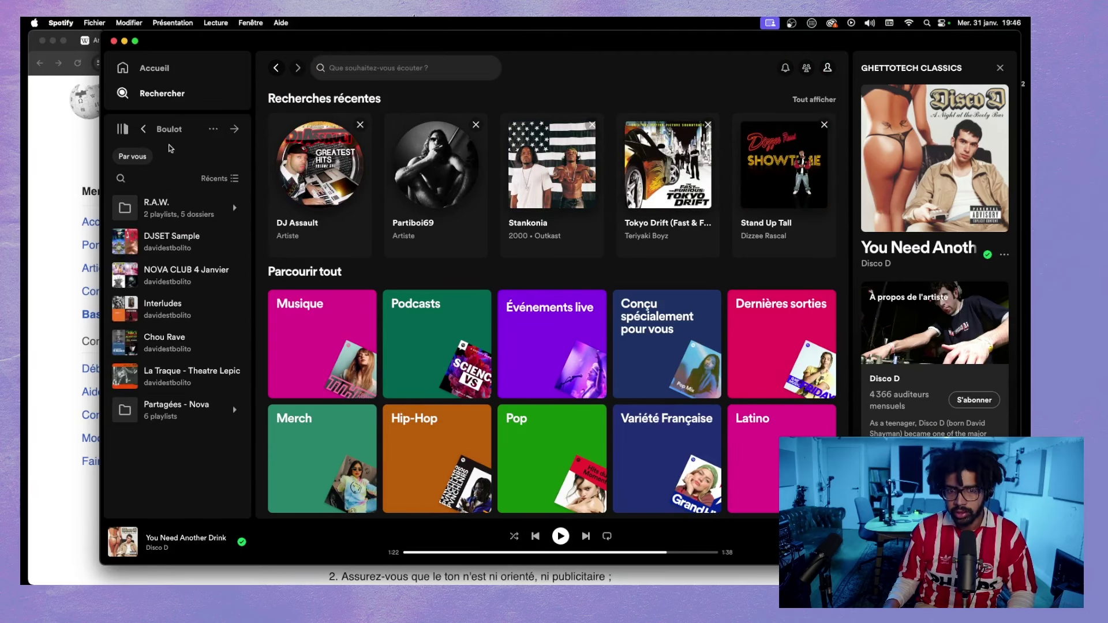
left_click(143, 128)
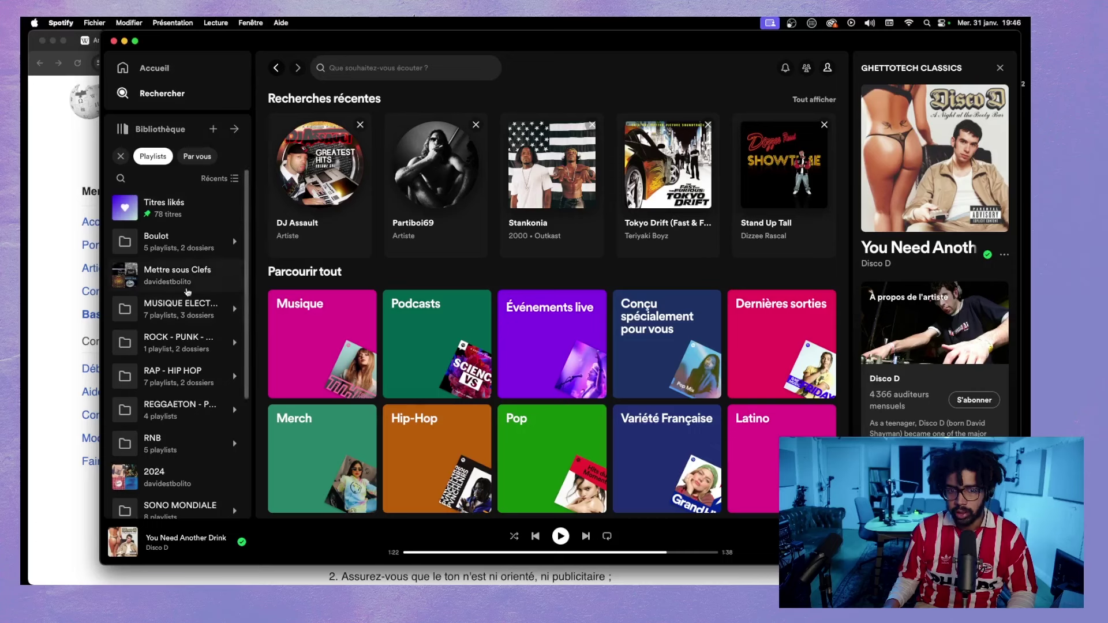
left_click(190, 381)
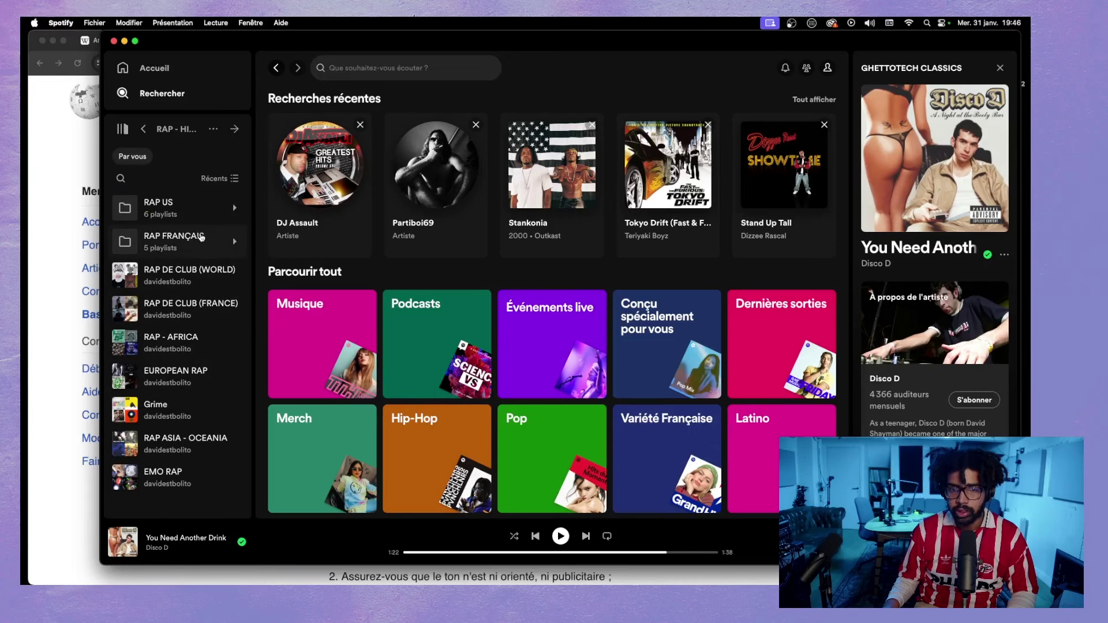
left_click(207, 209)
left_click(199, 207)
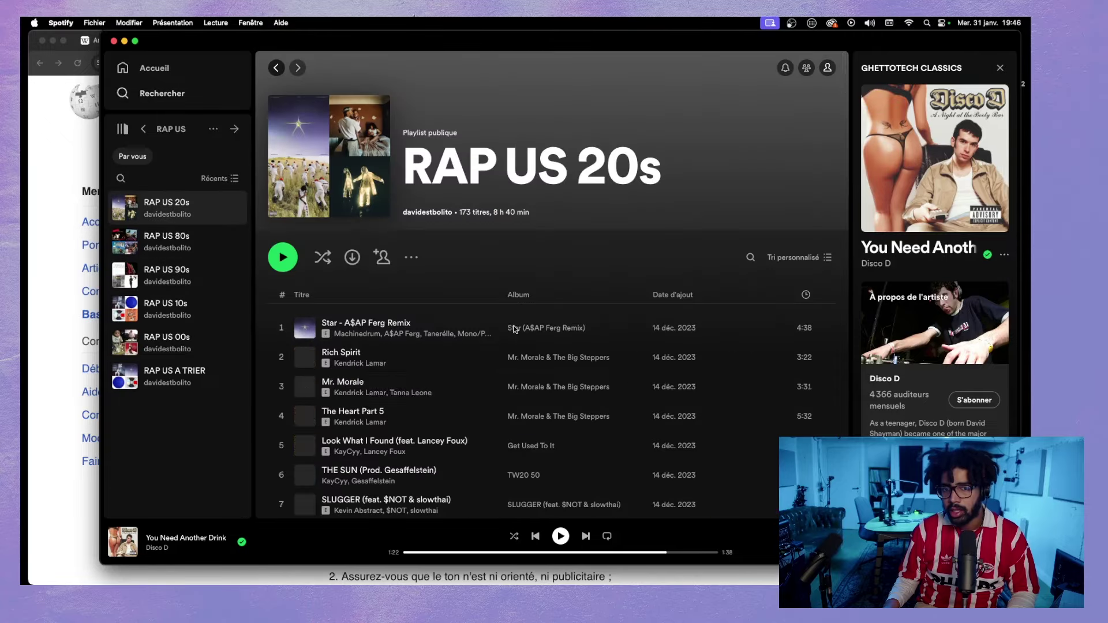
- Find HOOLIGANG by Joey Valence & Brae in the RAP US 20s playlist and play it
scroll(514, 329, "down", 20)
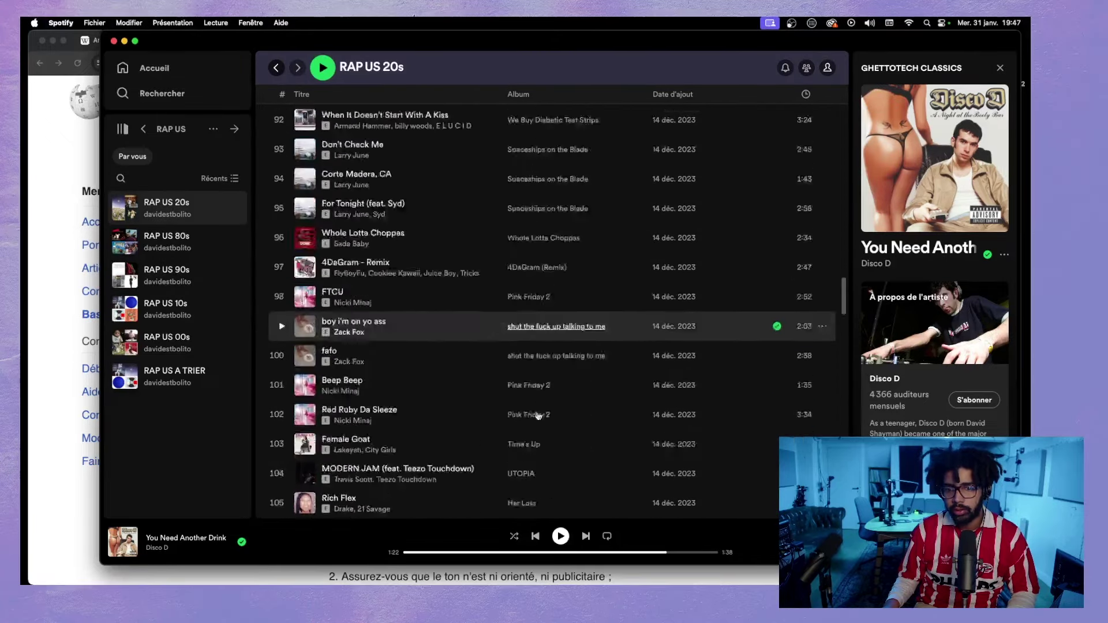
scroll(538, 415, "down", 20)
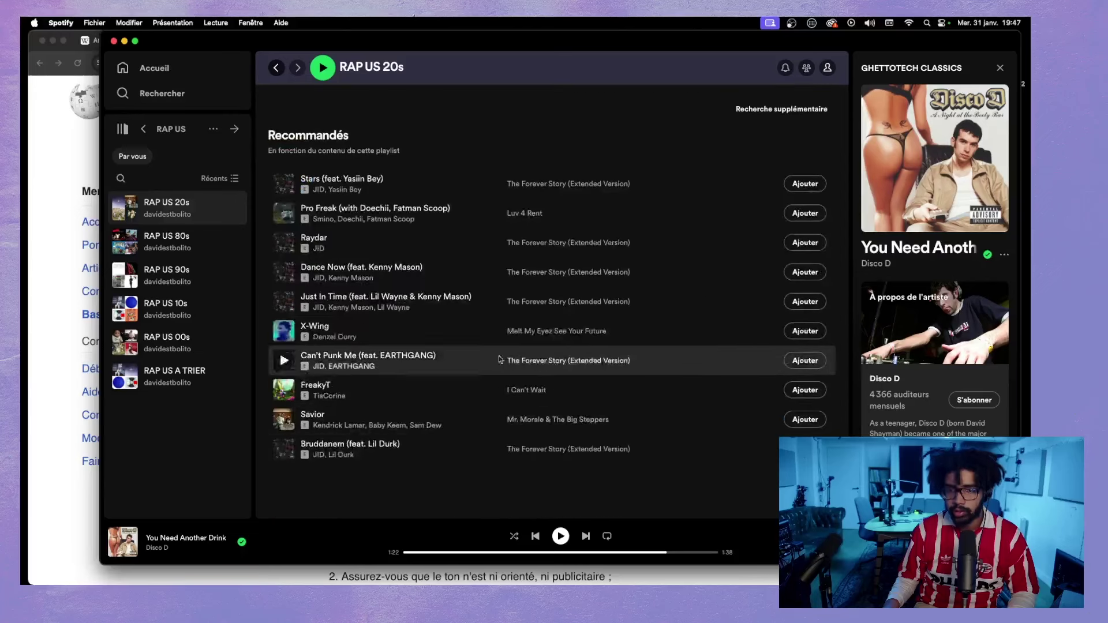
scroll(500, 360, "up", 15)
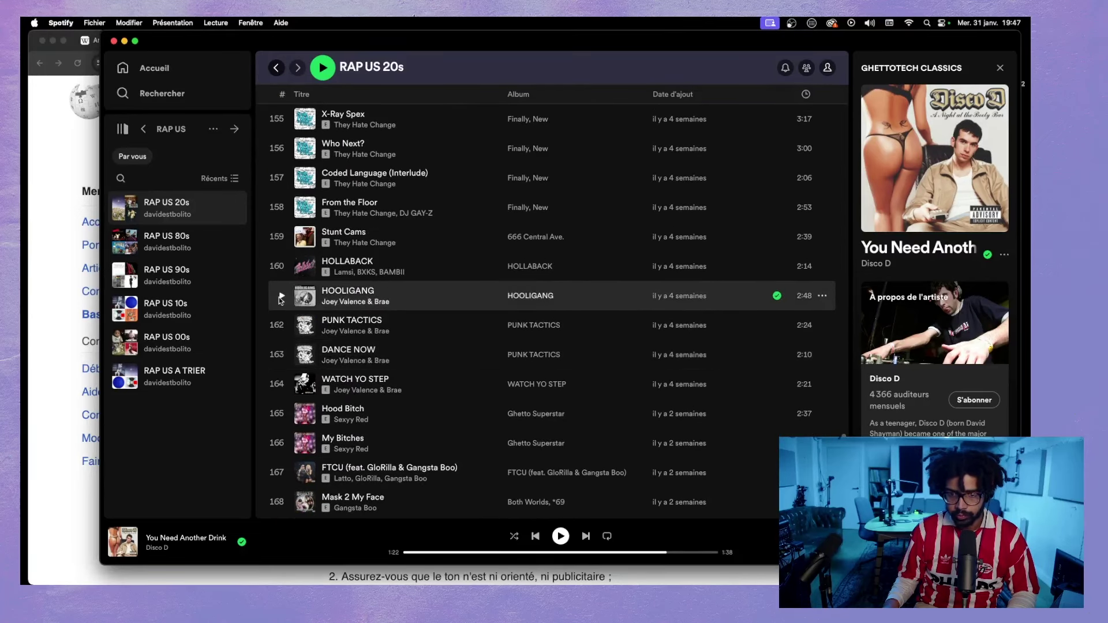
left_click(281, 298)
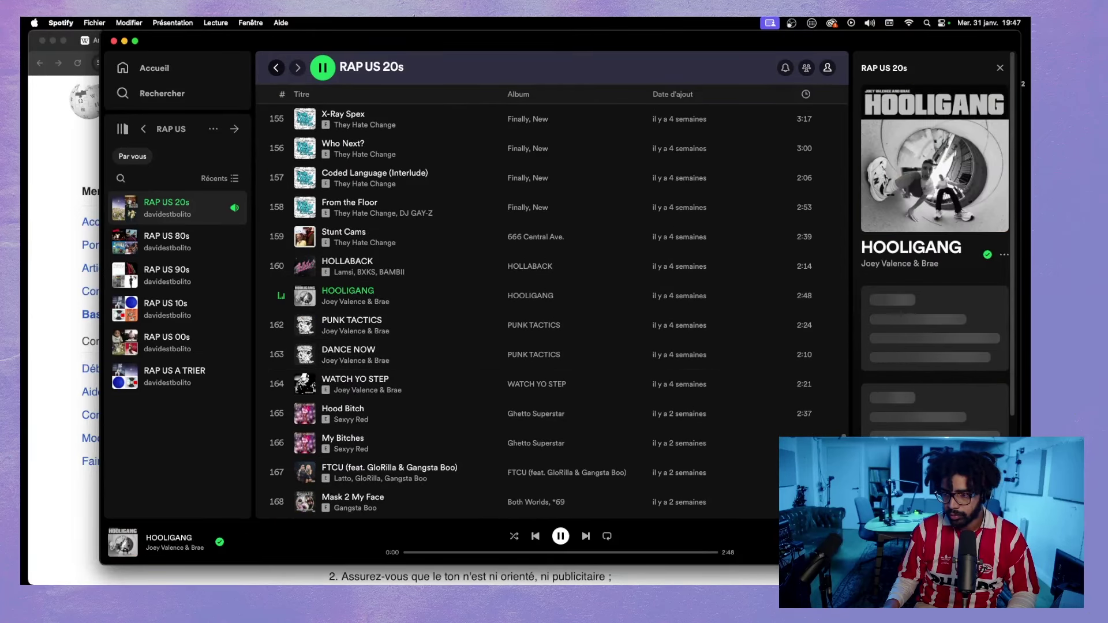
left_click(559, 538)
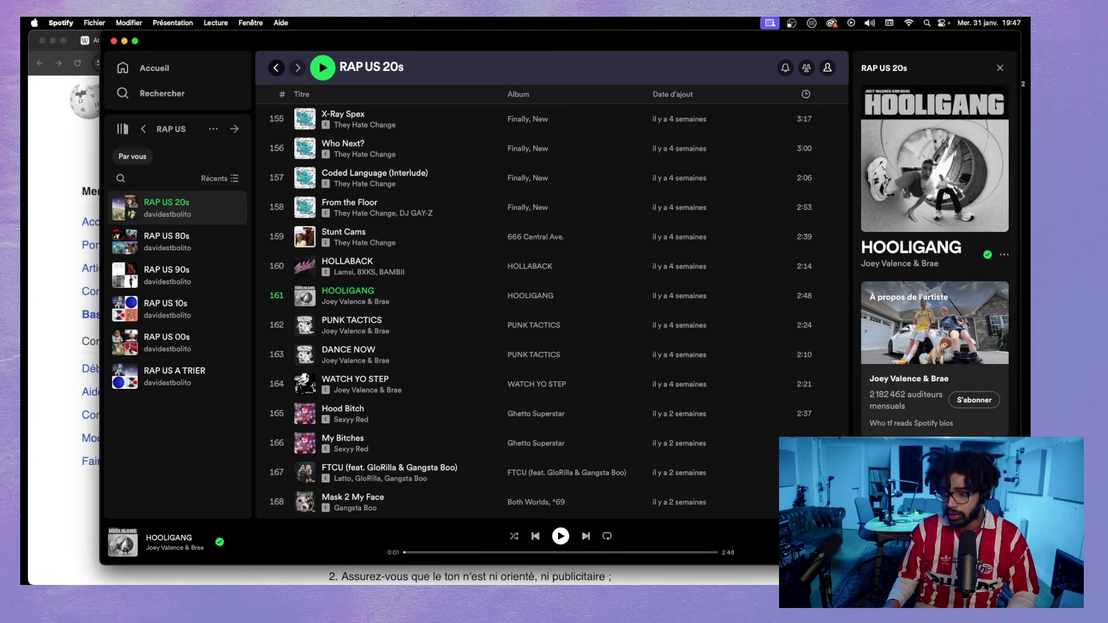
left_click(560, 537)
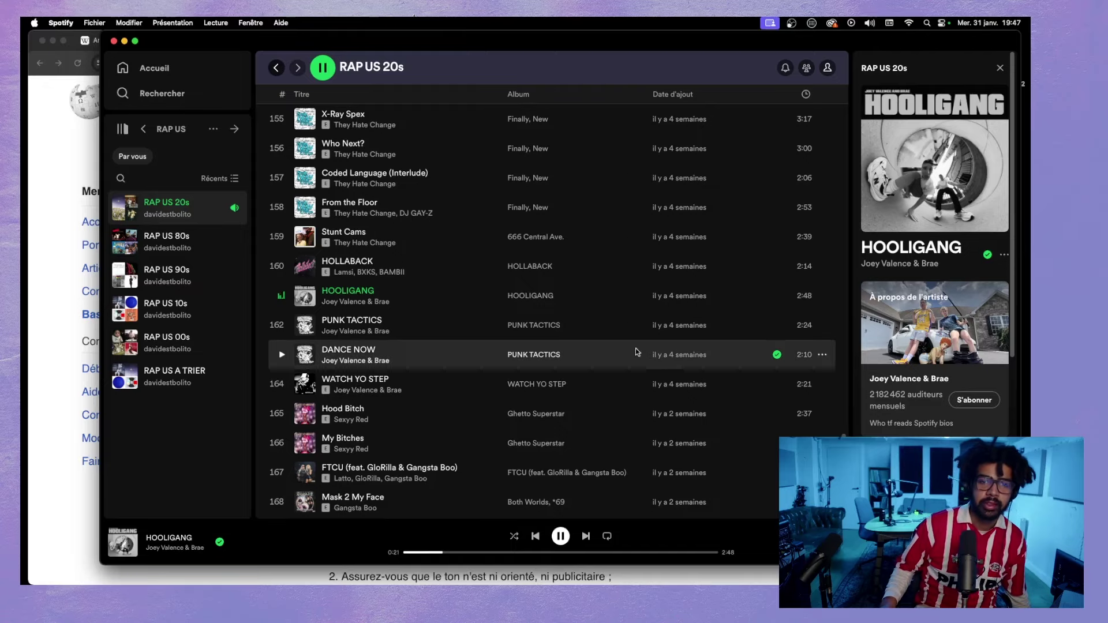
- Switch back to the Frat Rap creation page in Chrome and enter "Résumé" in the empty article editor
key("super+Tab")
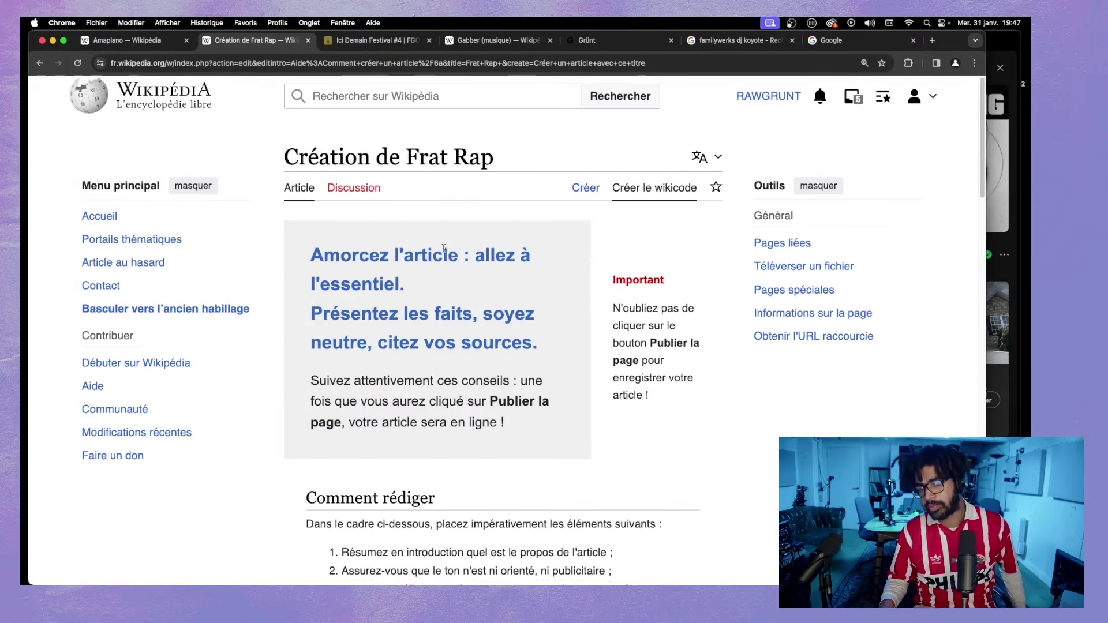
scroll(444, 248, "down", 10)
left_click(410, 225)
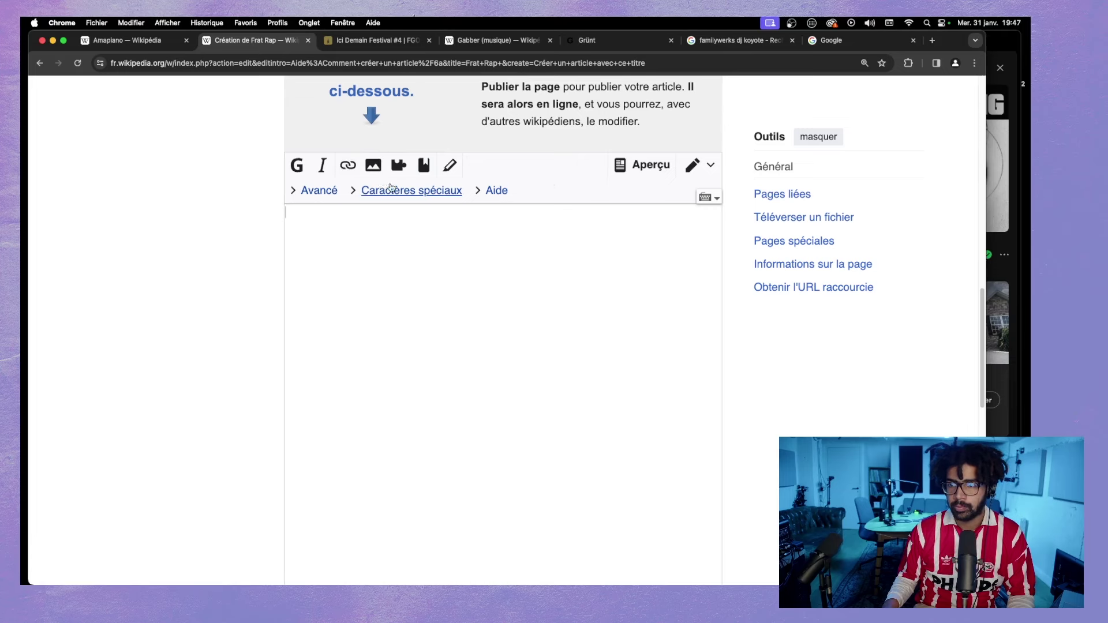
left_click(694, 167)
left_click(694, 167)
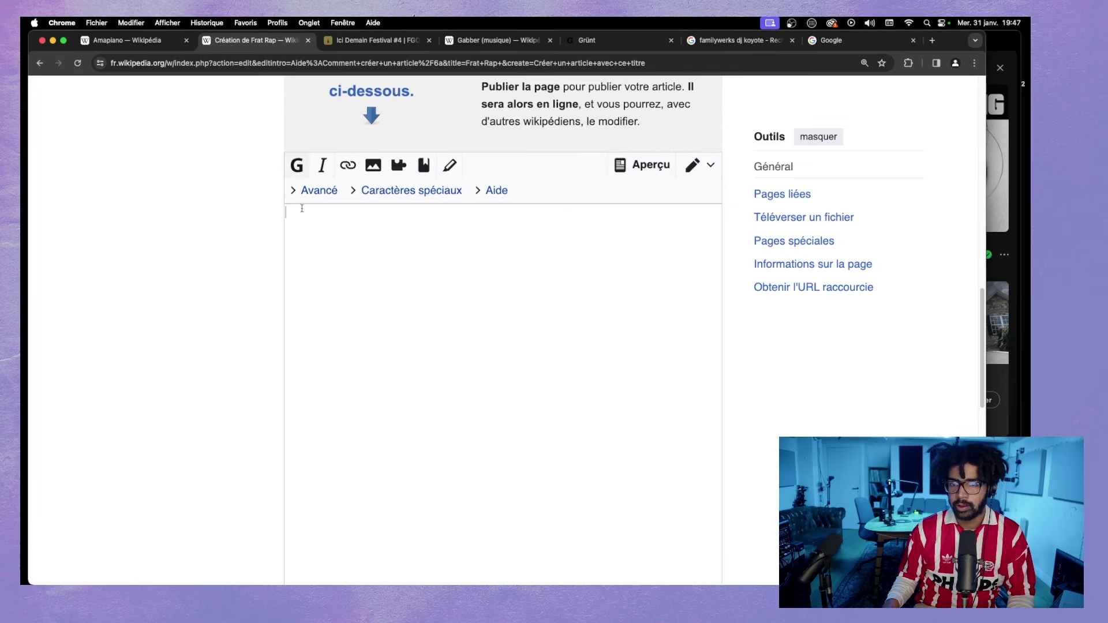
scroll(345, 282, "up", 4)
scroll(392, 299, "down", 6)
scroll(391, 298, "up", 2)
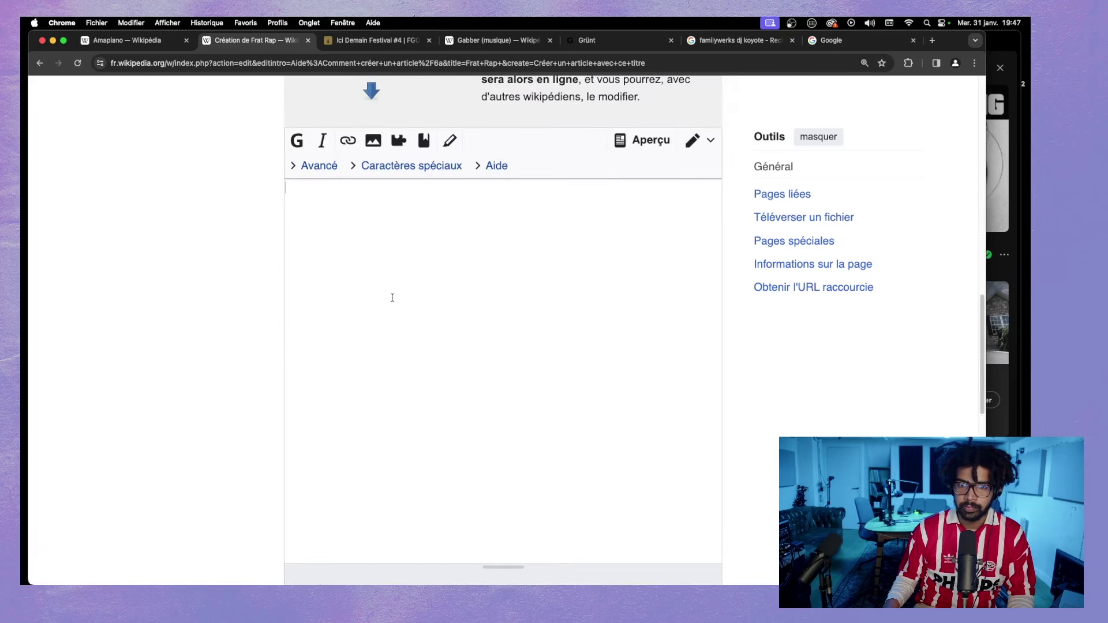
type("R")
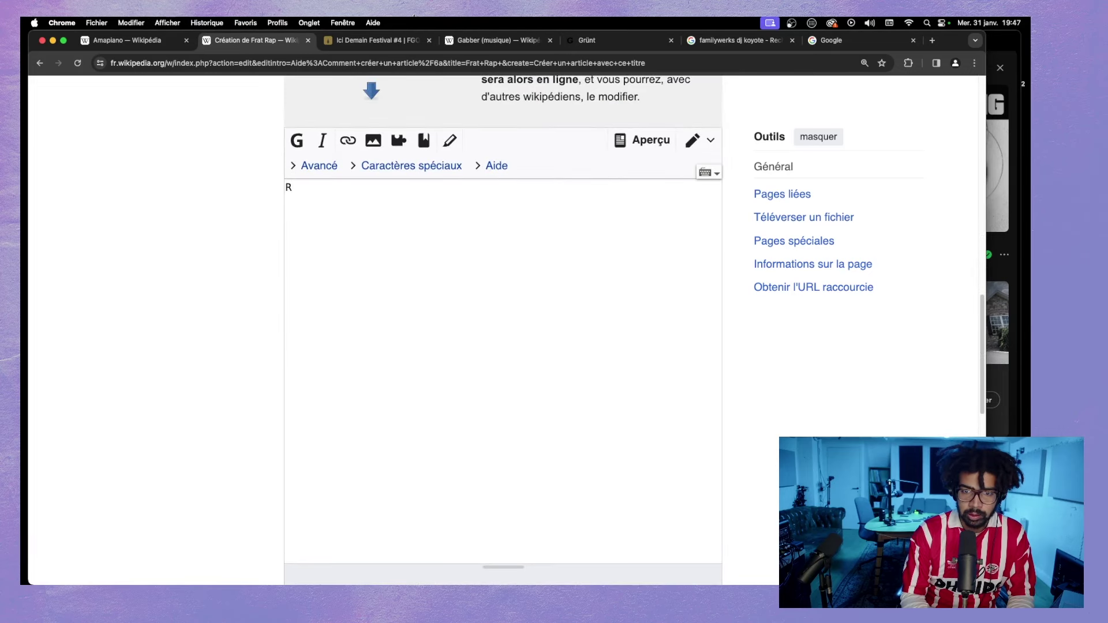
type("ésumé")
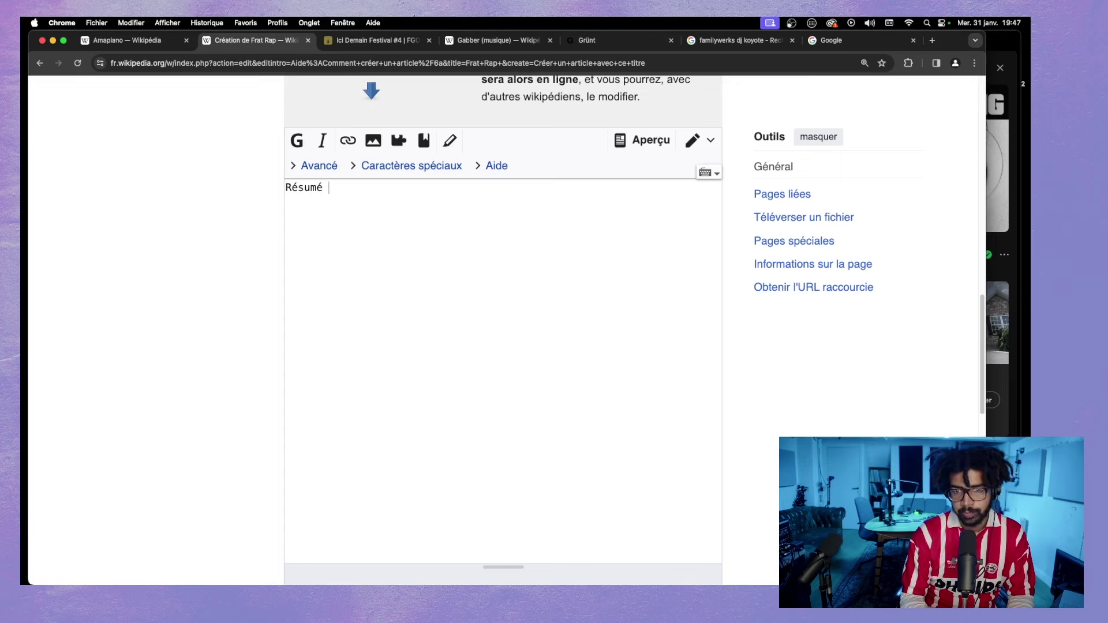
- Put the word "Résumé" in italics and insert an italic placeholder text right after it
double_click(304, 194)
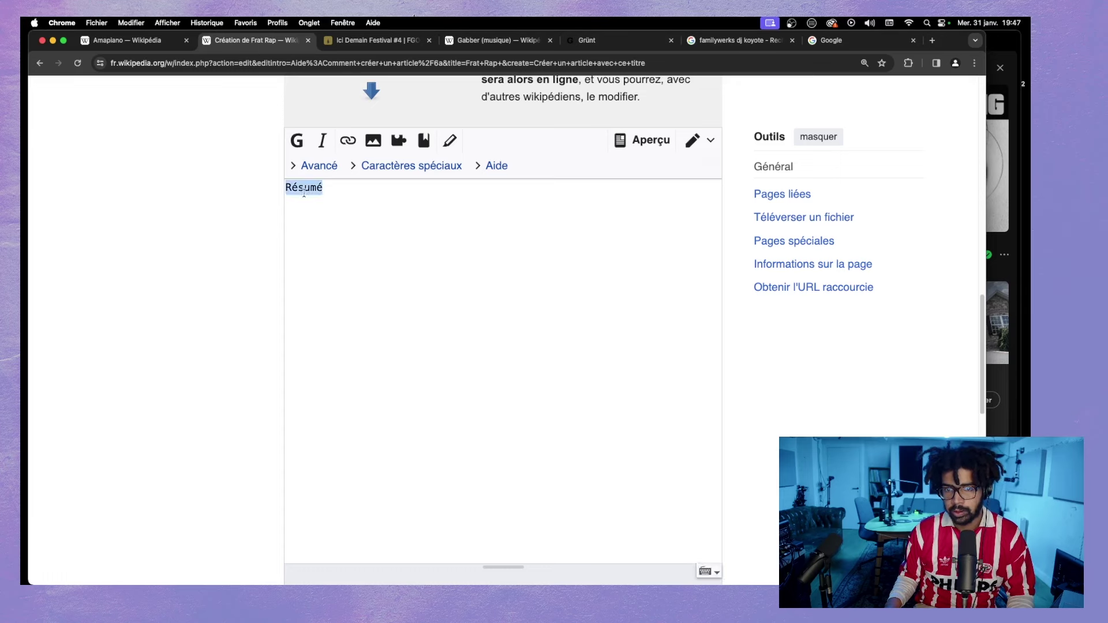
type("B")
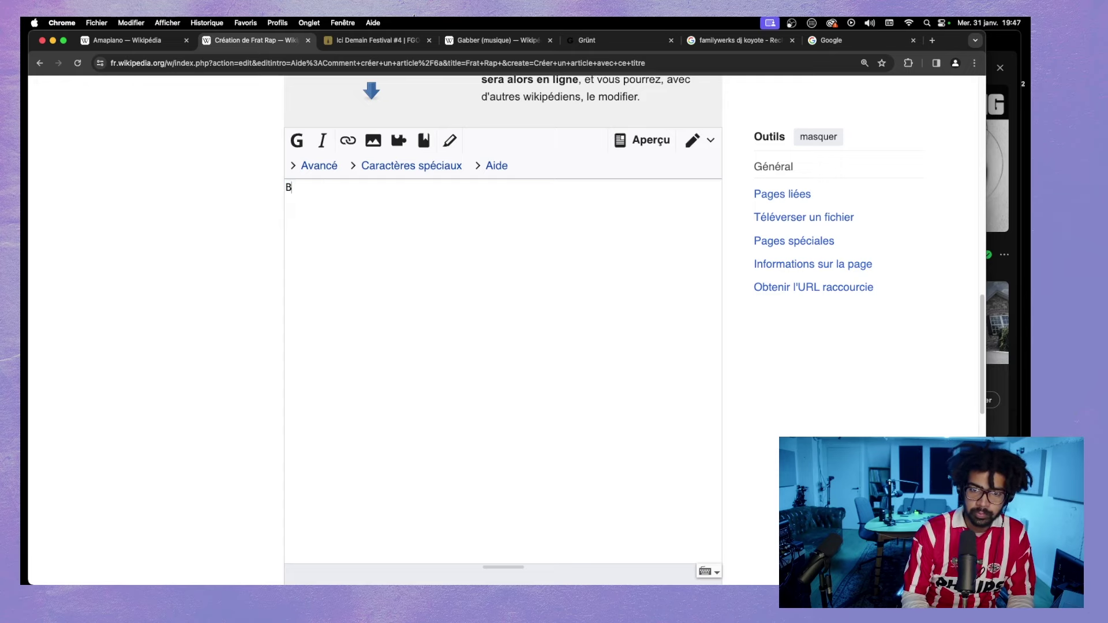
key("super+z")
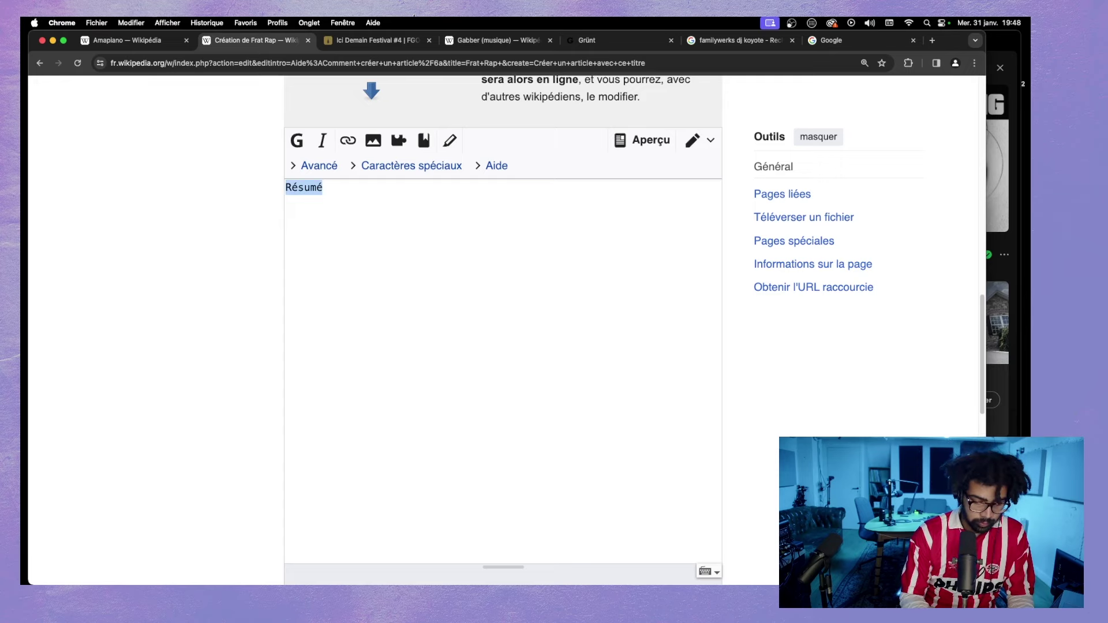
left_click(323, 143)
left_click(324, 144)
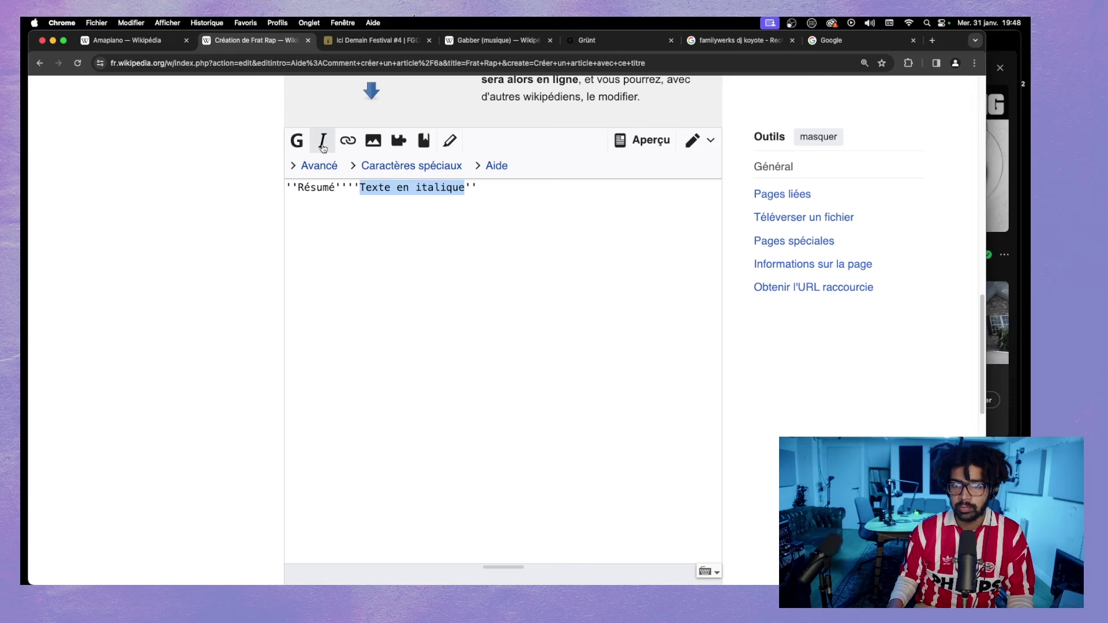
- Replace "italique" with "gras" in the placeholder text following "Résumé"
left_click(465, 188)
left_click_drag(465, 187, 416, 187)
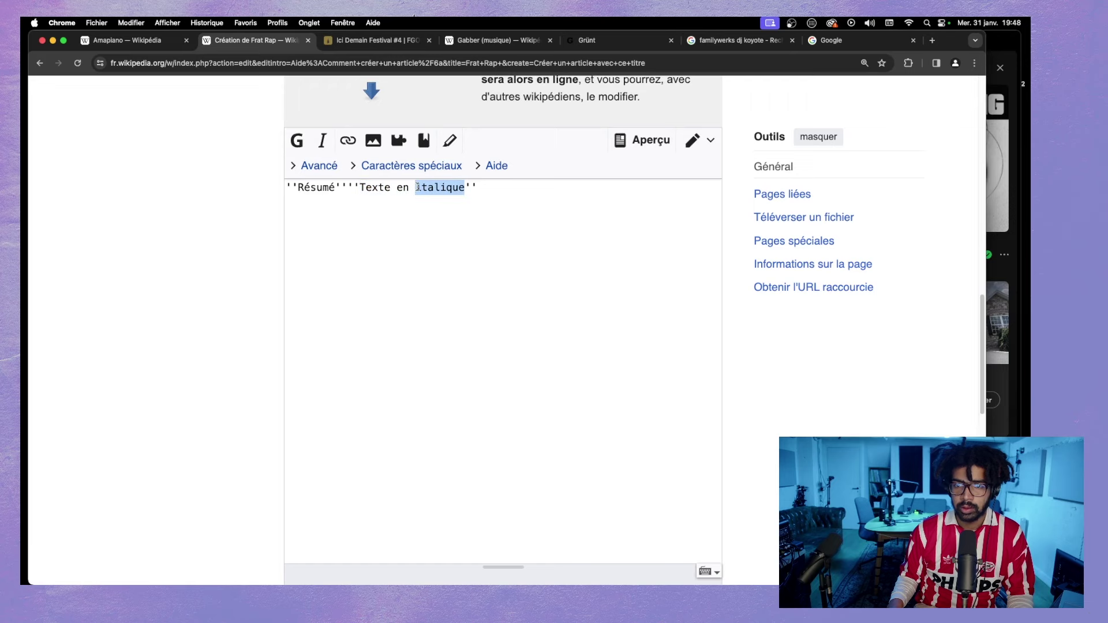
scroll(437, 286, "up", 5)
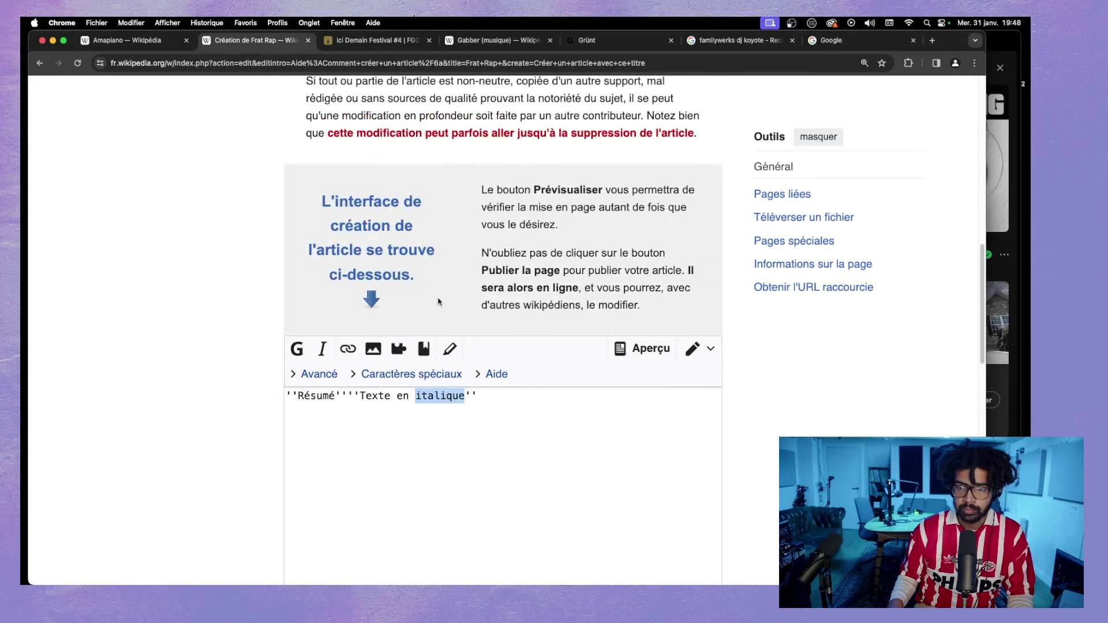
scroll(439, 301, "down", 4)
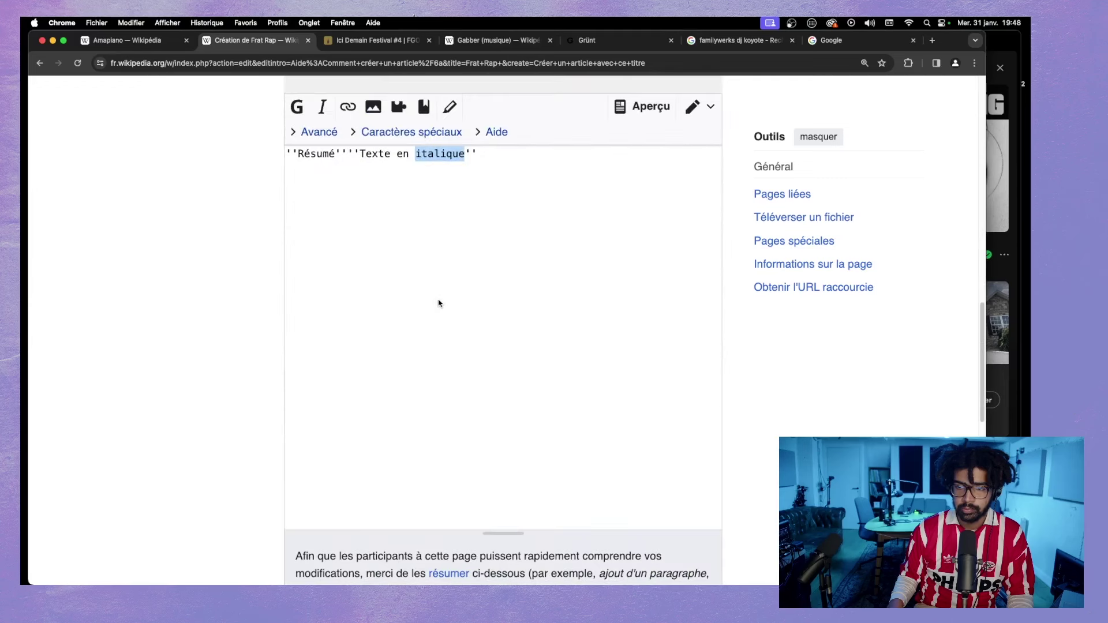
key("BackSpace")
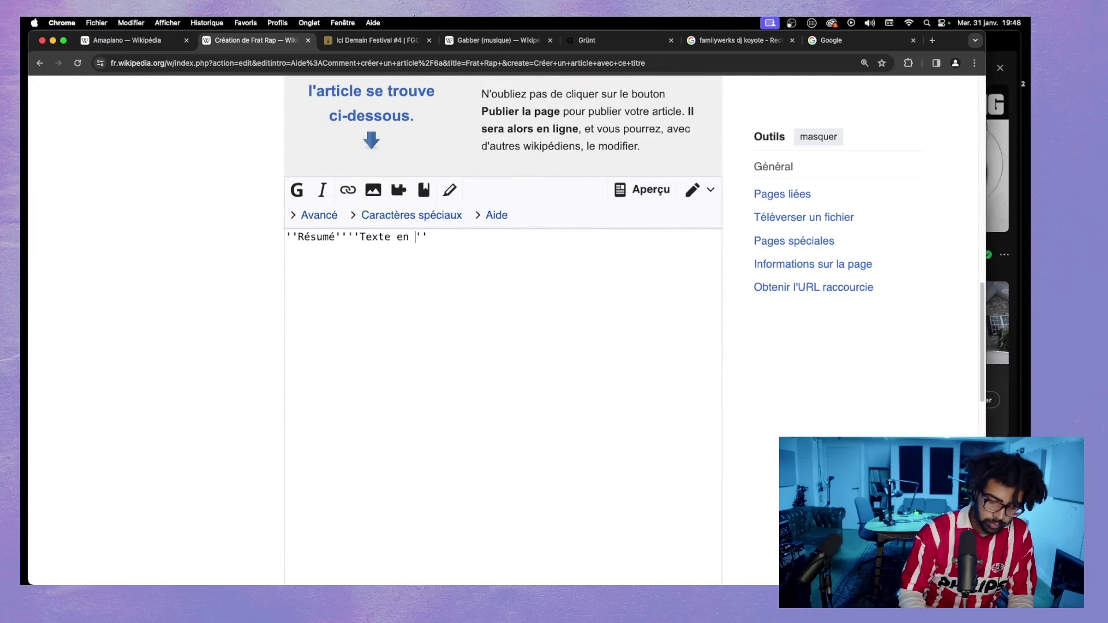
type("gras")
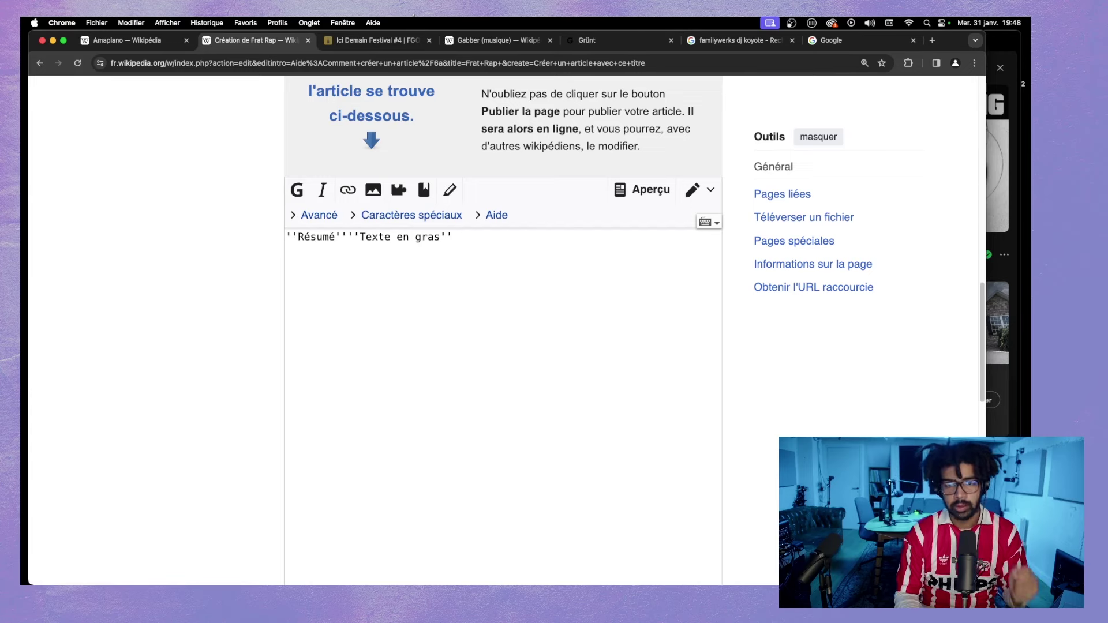
- On a new line, write "Le terme frat rap désigne un courant esthétique du rap américain. Popularisé dans la seconde moitié des années 2000"
key("Return")
type("Le terme frat rap désigne un courant esthétique du rap américain. Popularisé d")
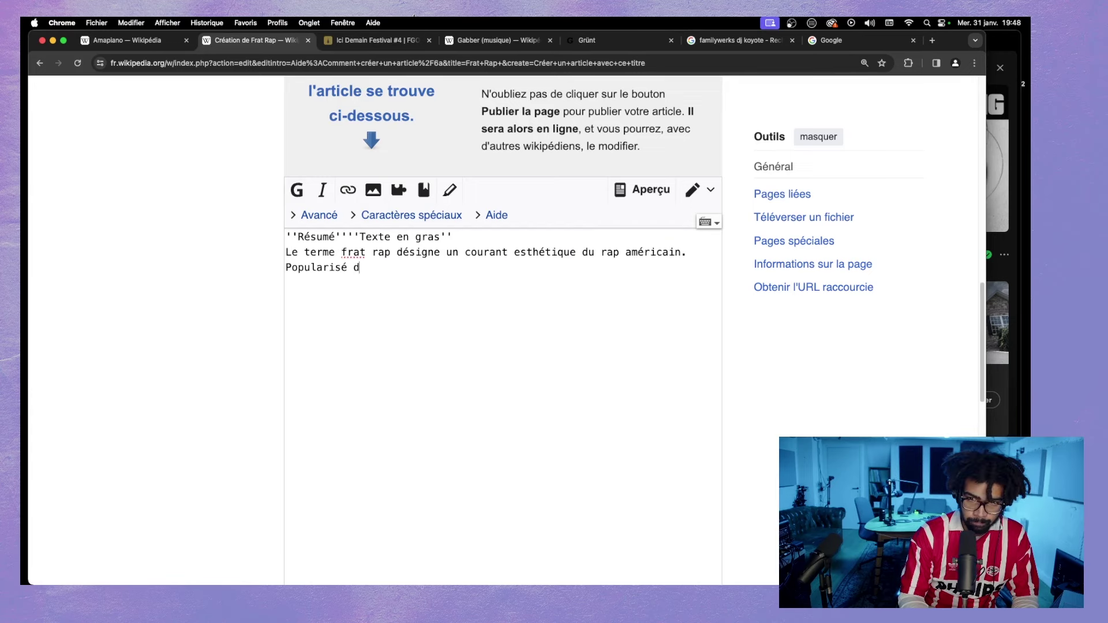
type("ans la se")
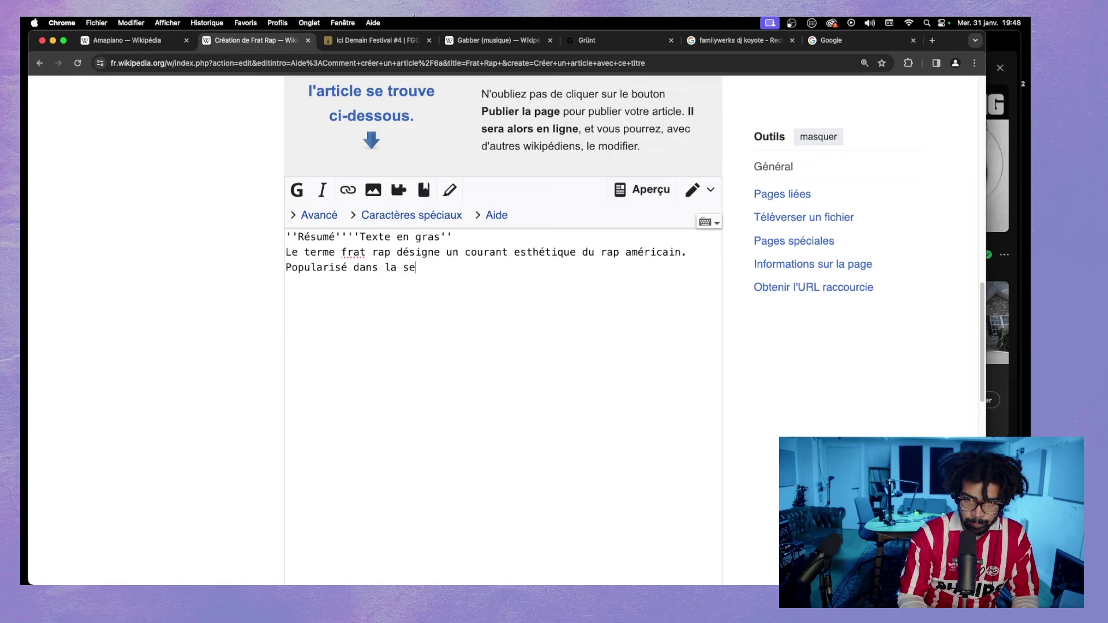
type("conde moitié des années")
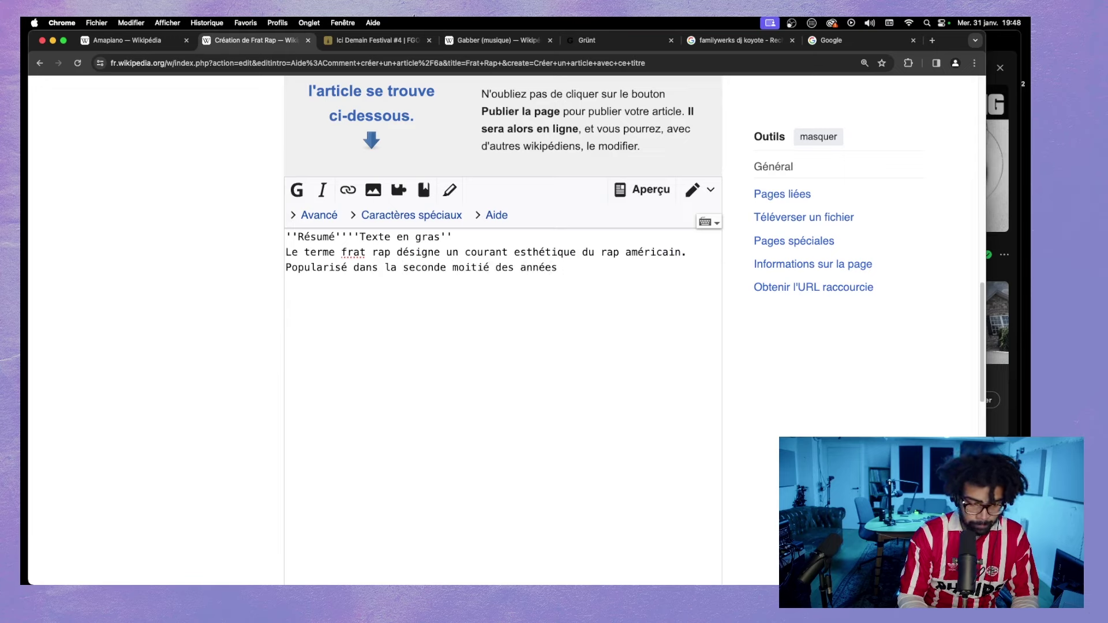
type(" 2000")
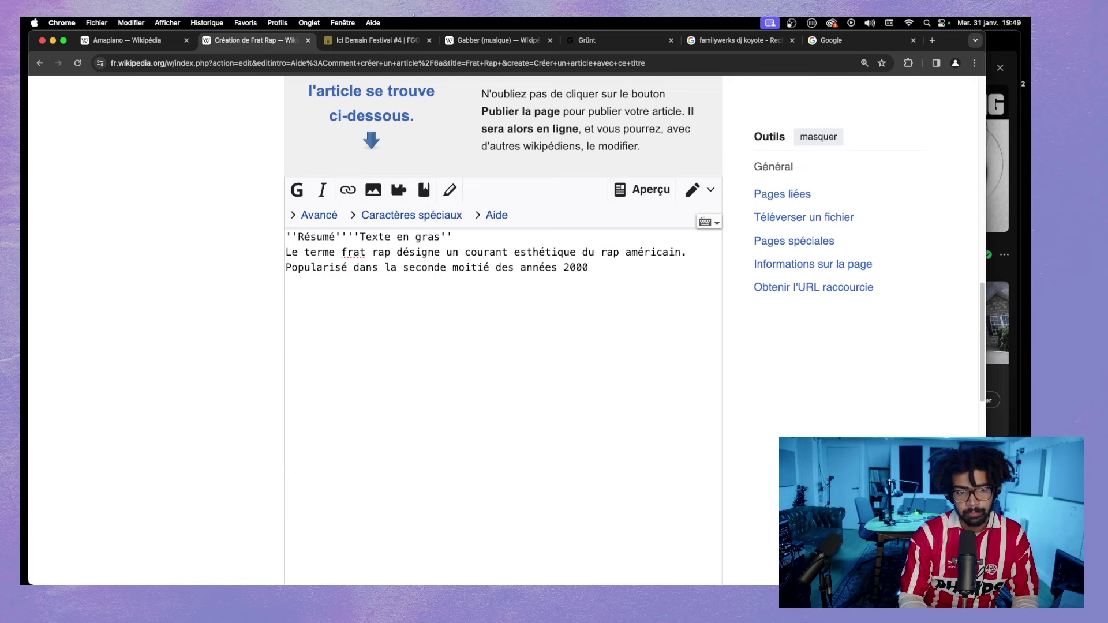
- View the HOOLIGANG single's page in Spotify, go back to the playlist, and return to the Frat Rap article draft in Chrome
key("super+Tab")
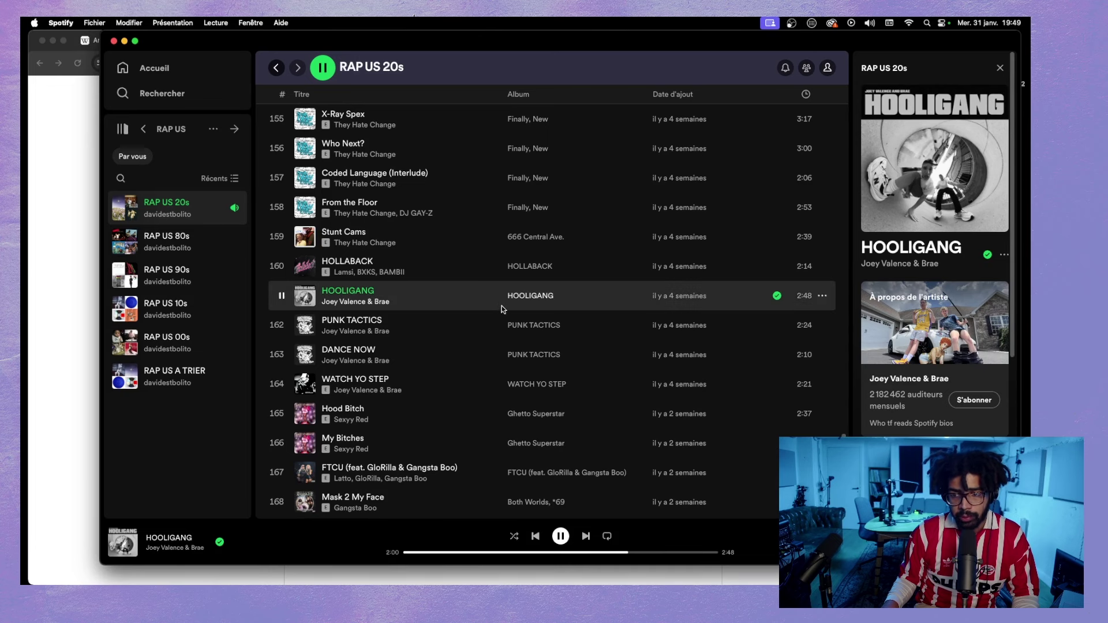
left_click(527, 296)
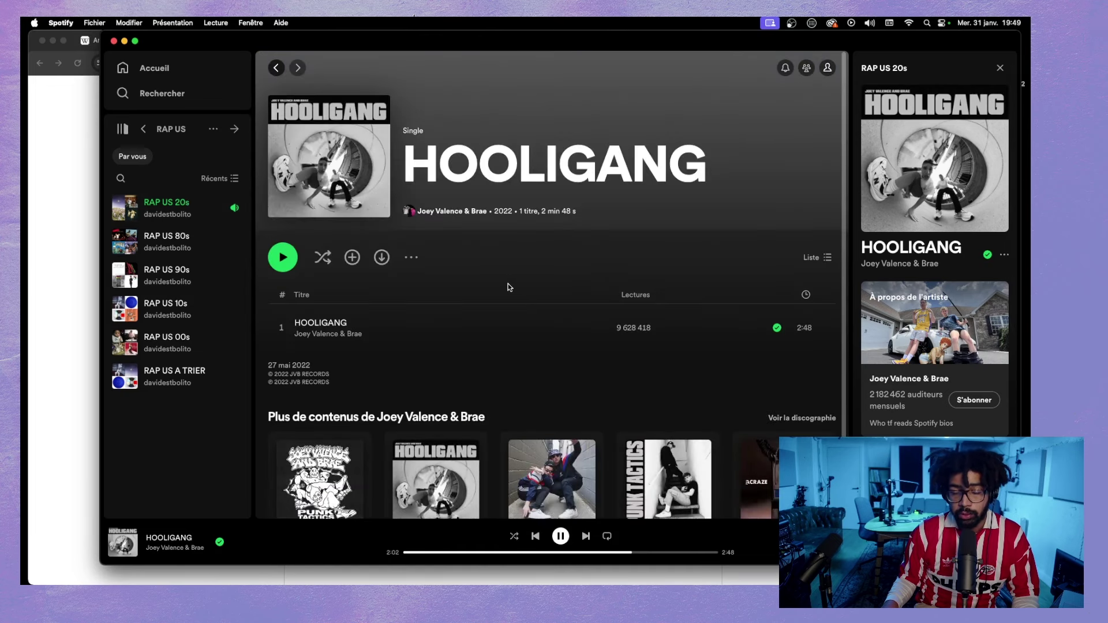
key("super+bracketleft")
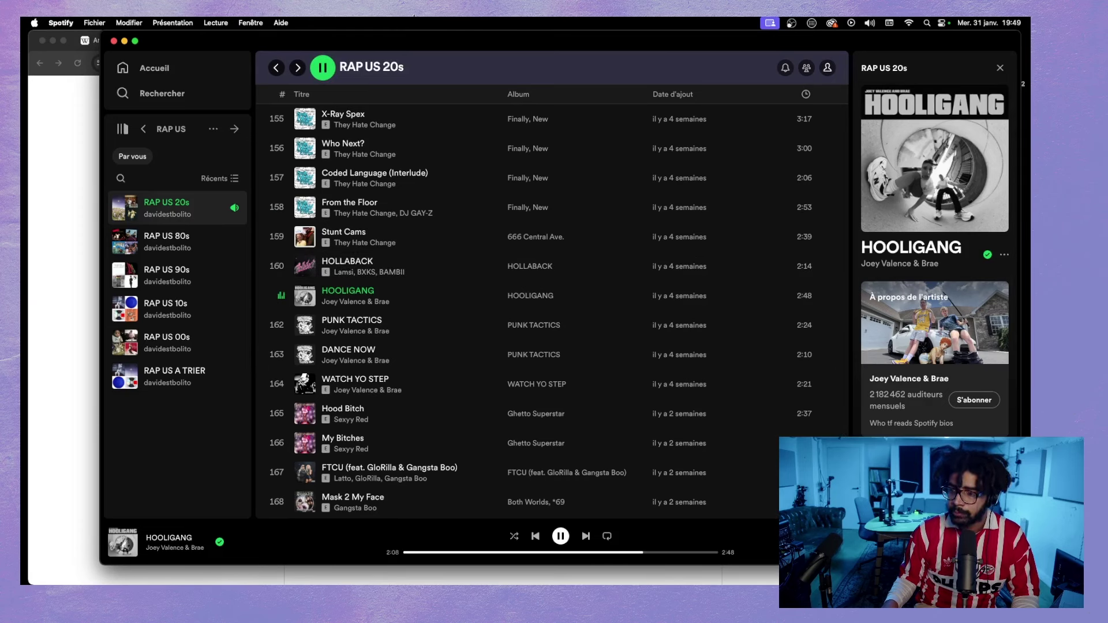
left_click(93, 276)
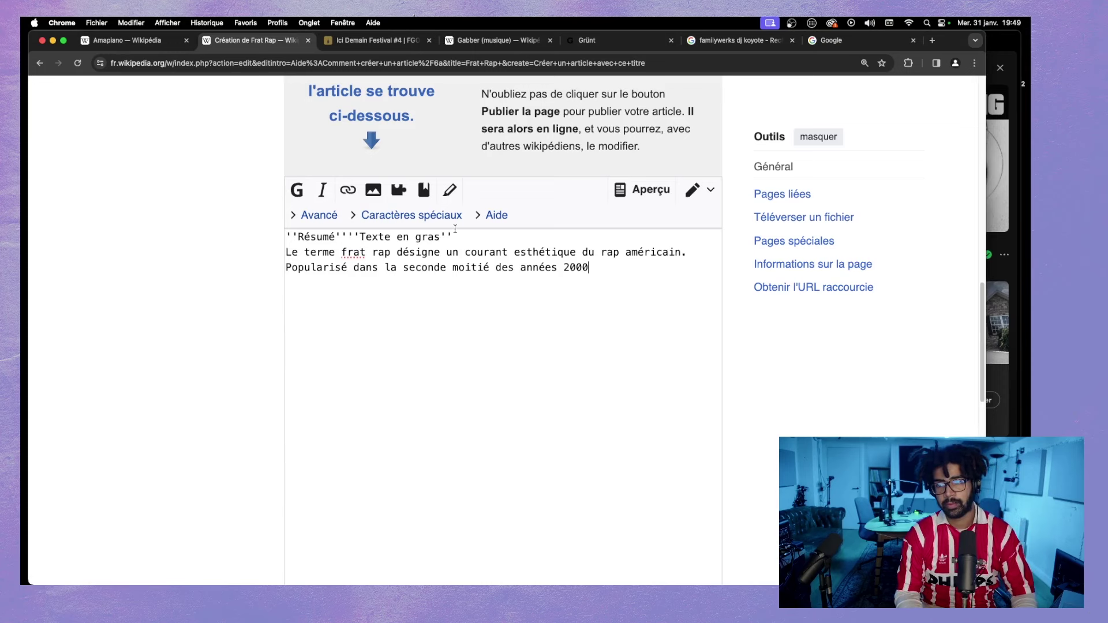
- Continue the summary after "années 2000" with "par des figures comme Asher Roth et Sammy Davies"
type("par des ")
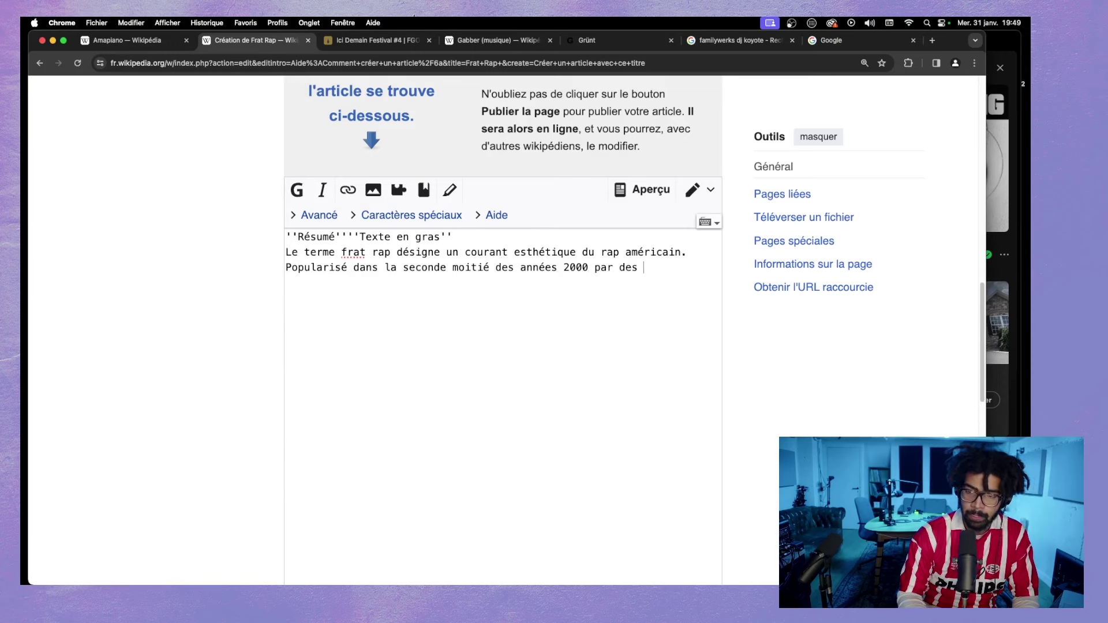
type("f")
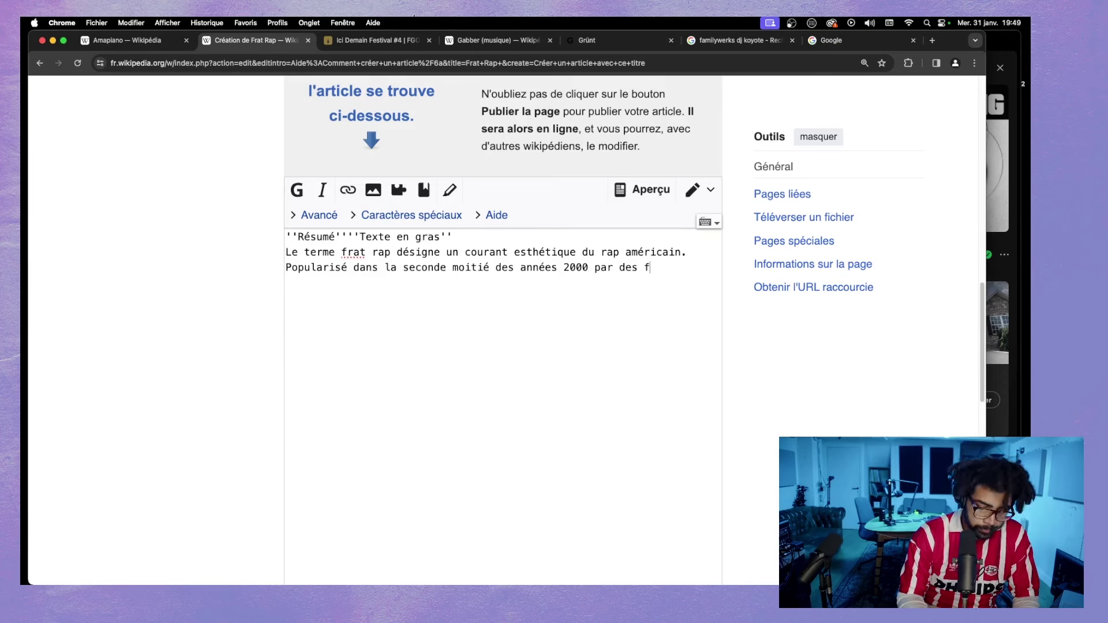
type("igures comme ")
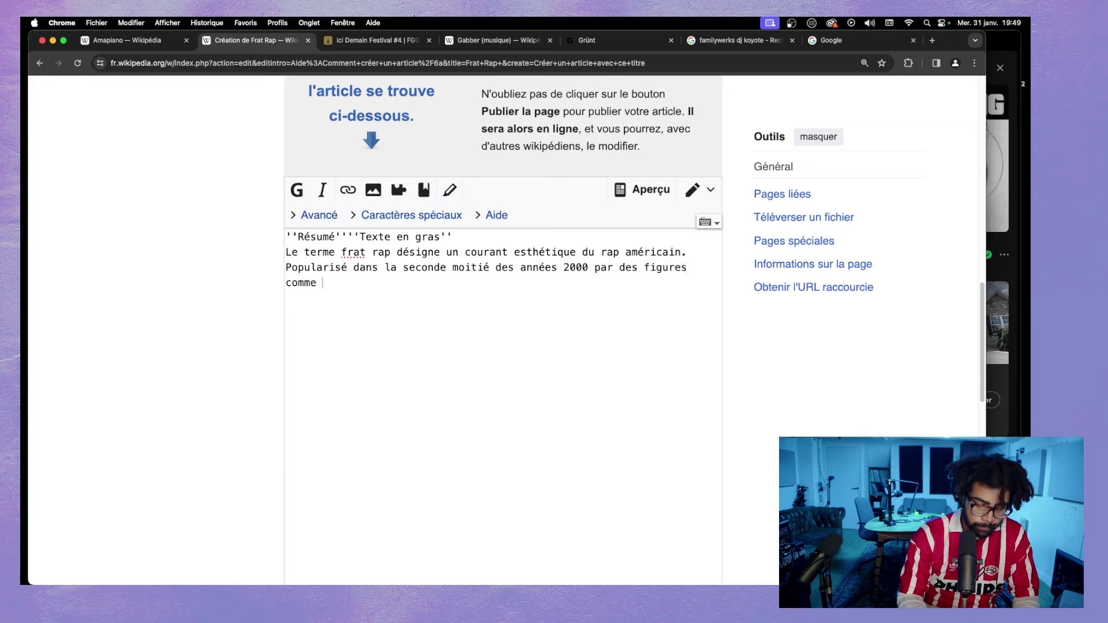
type("Asher Roth e")
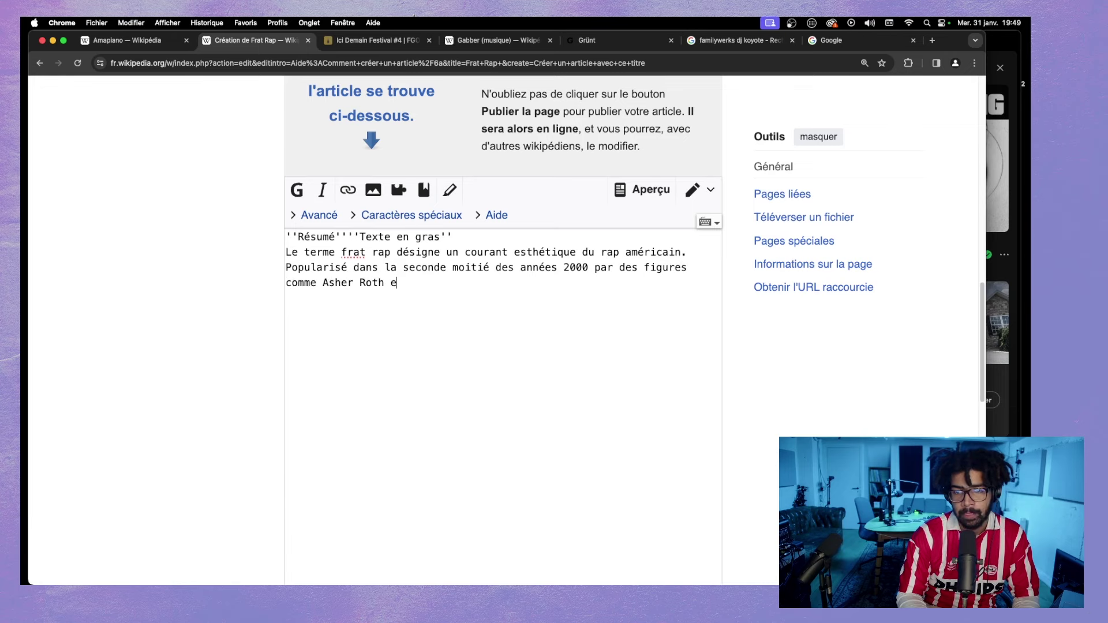
type("t S")
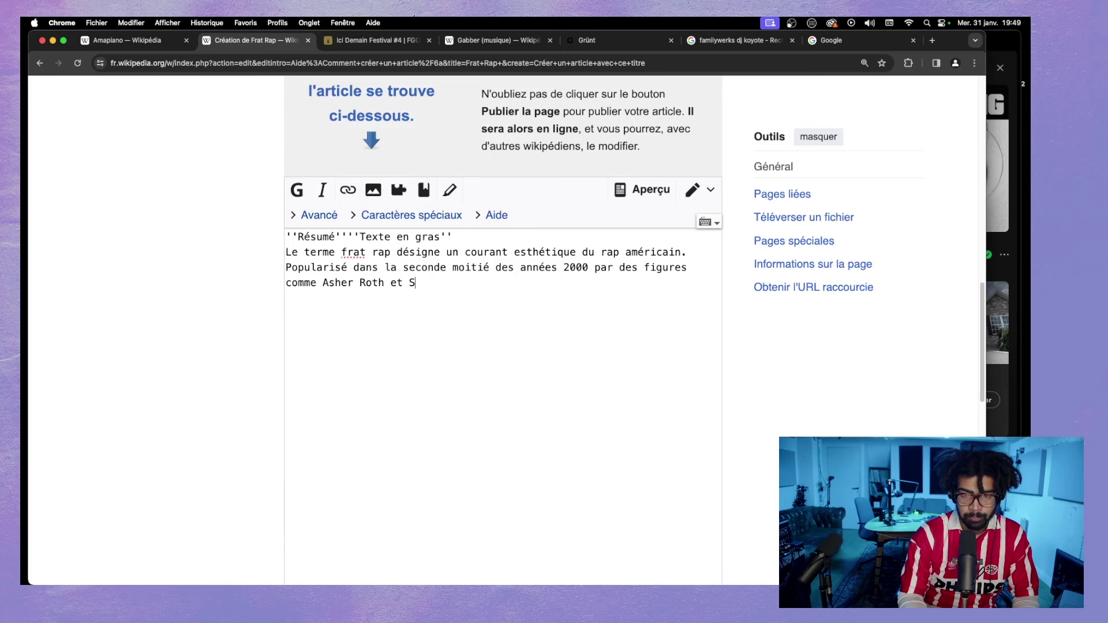
type("ammy Davies")
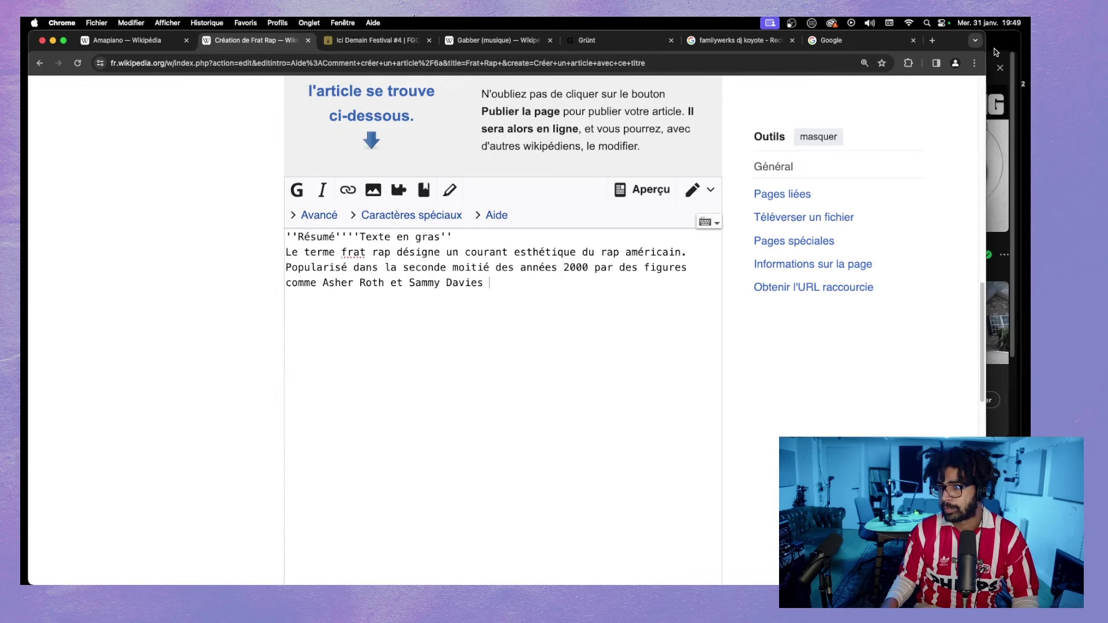
- Switch to Spotify, open the Frat Rap playlist in the R.A.W. folder inside Boulot, and return to the article draft in Chrome
key("super+Tab")
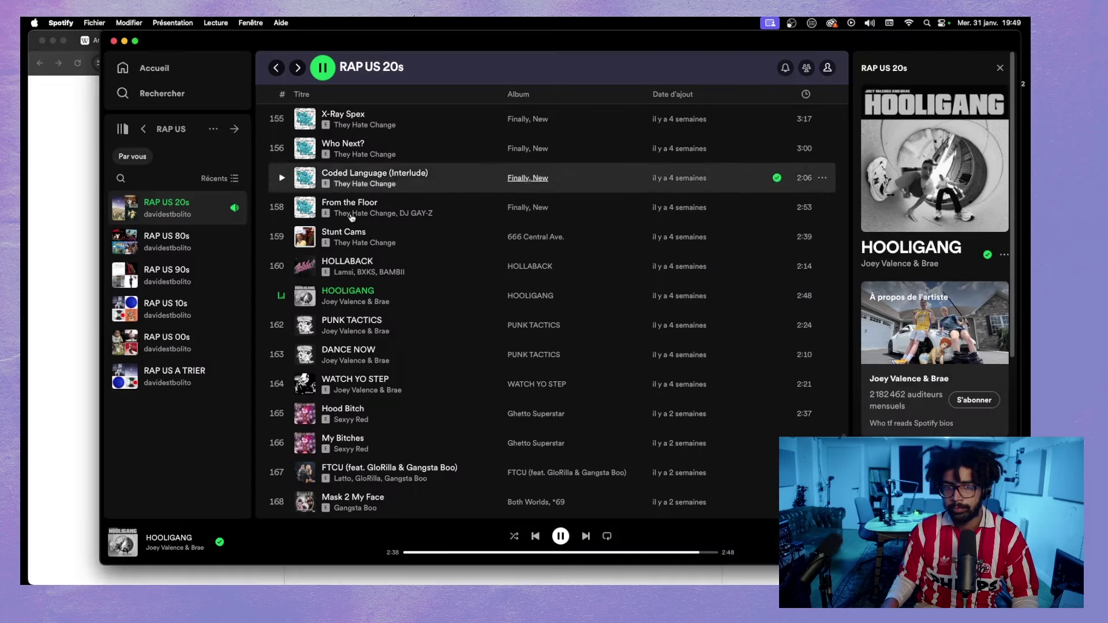
left_click(143, 129)
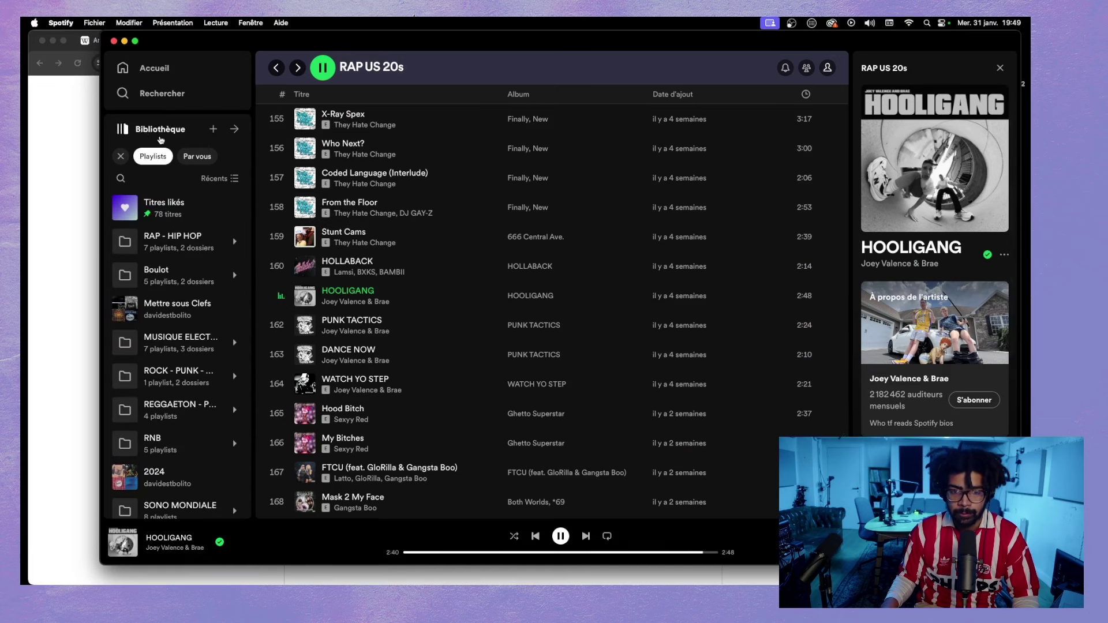
left_click(188, 273)
left_click(208, 197)
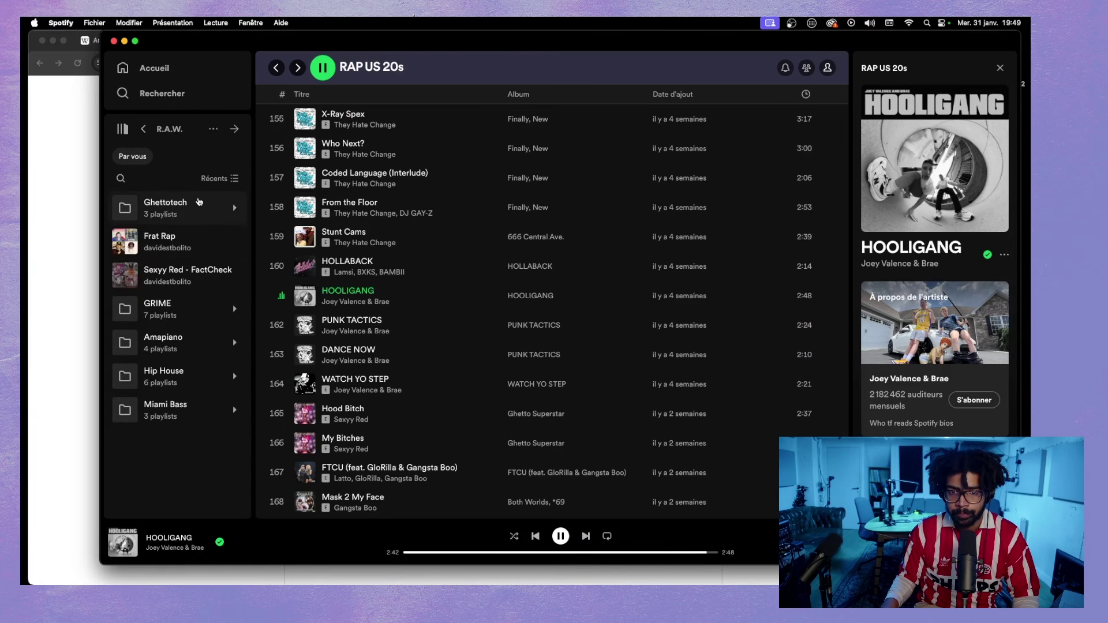
left_click(208, 249)
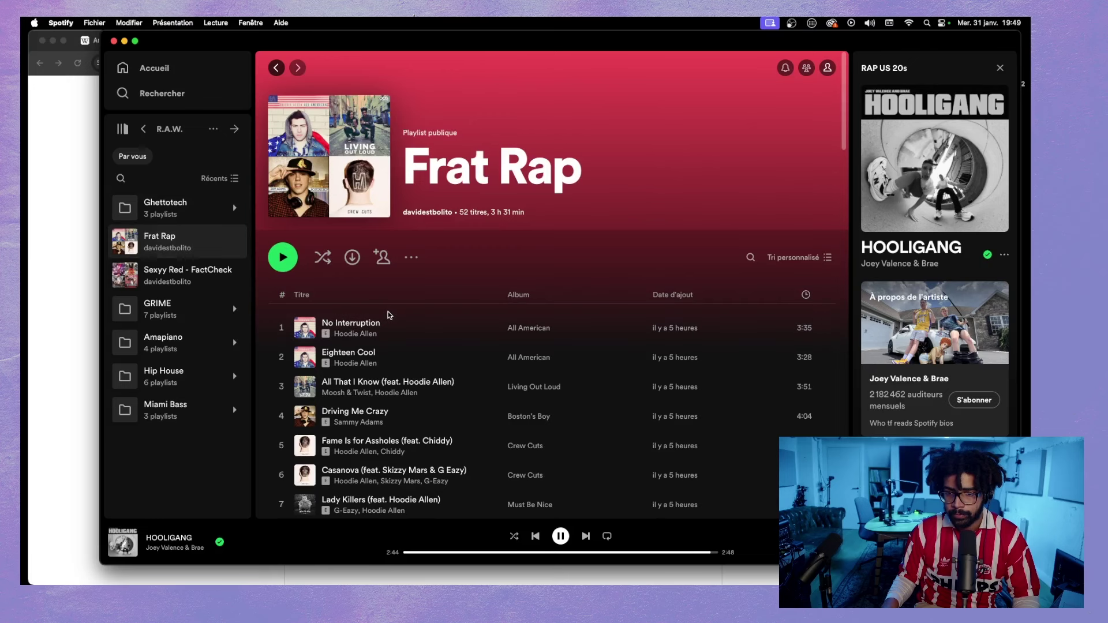
left_click(97, 346)
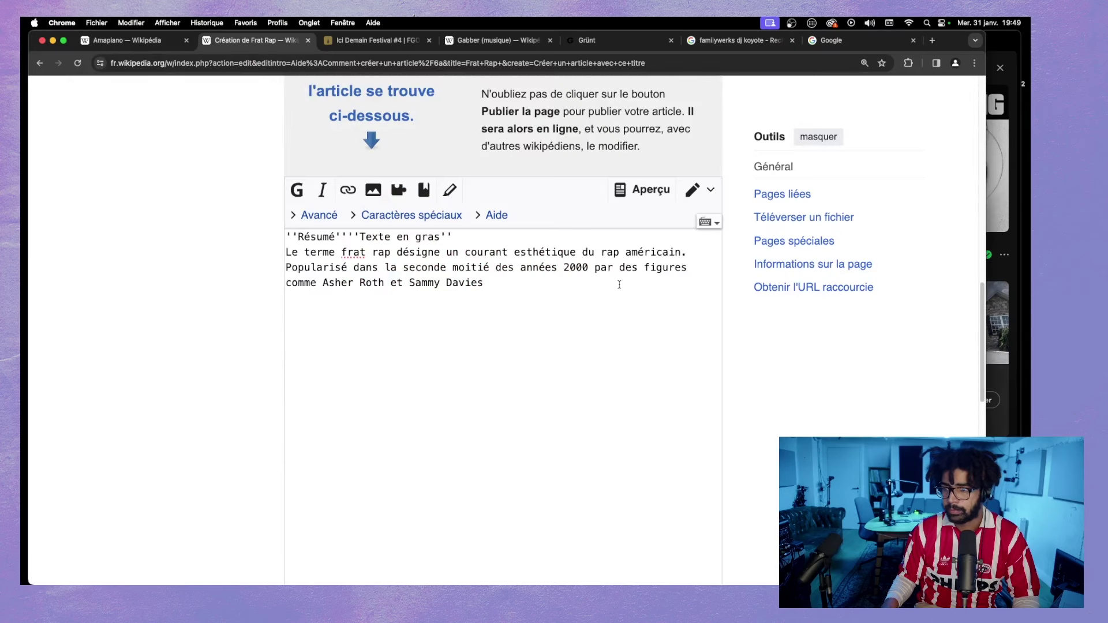
- Switch back to Spotify and pause the music playback
key("super+Tab")
left_click(561, 536)
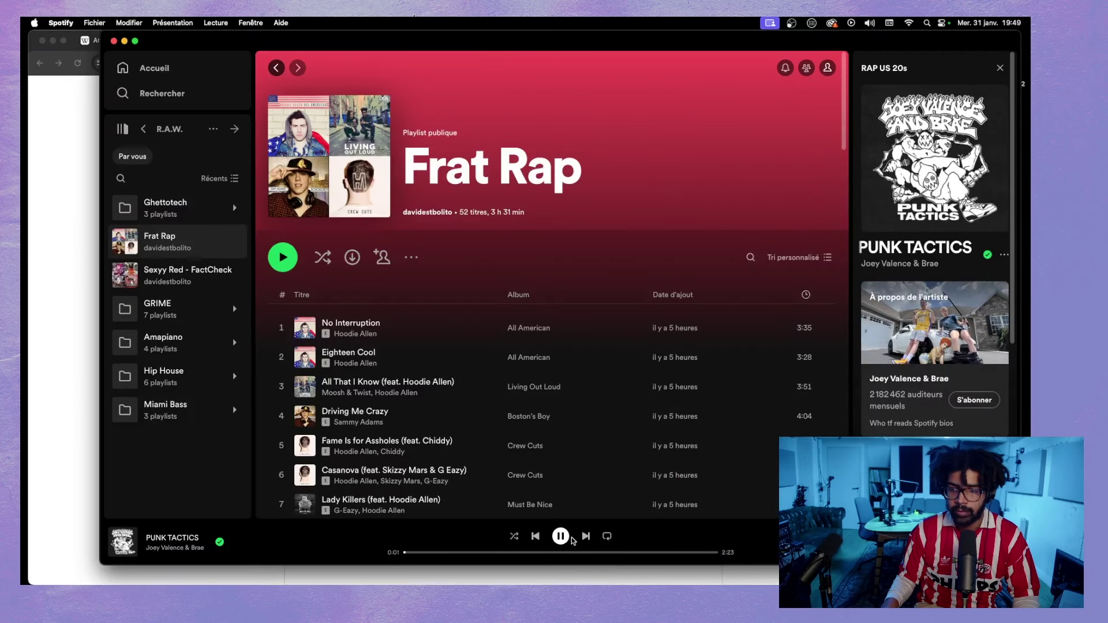
left_click(569, 537)
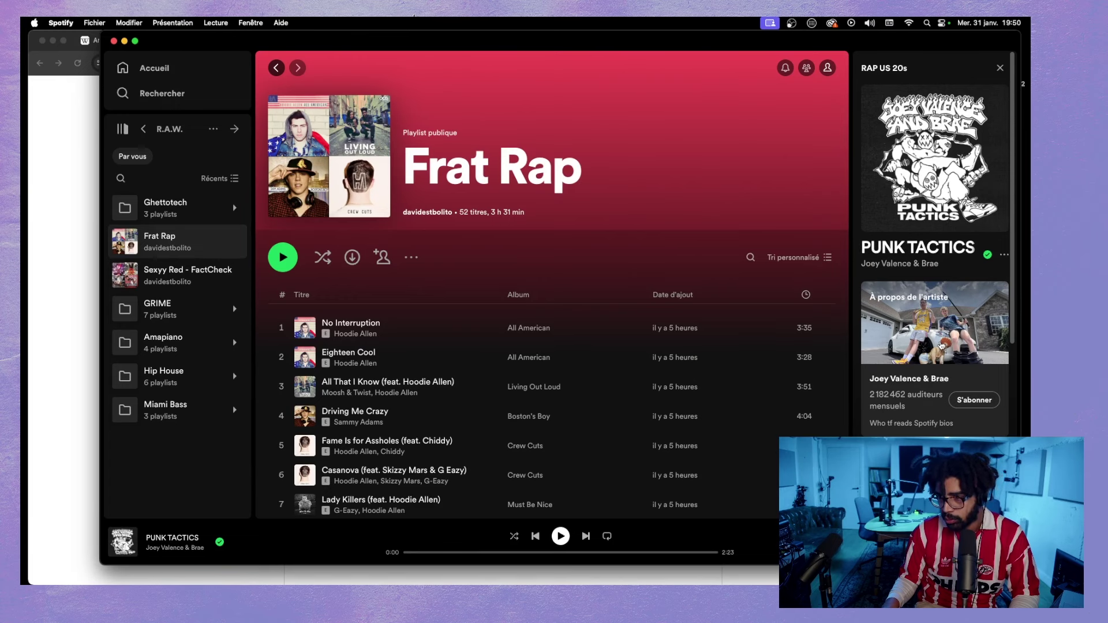
- View the Joey Valence & Brae artist page, and search Spotify for "beastie boys" to open the Beastie Boys artist page
left_click(929, 265)
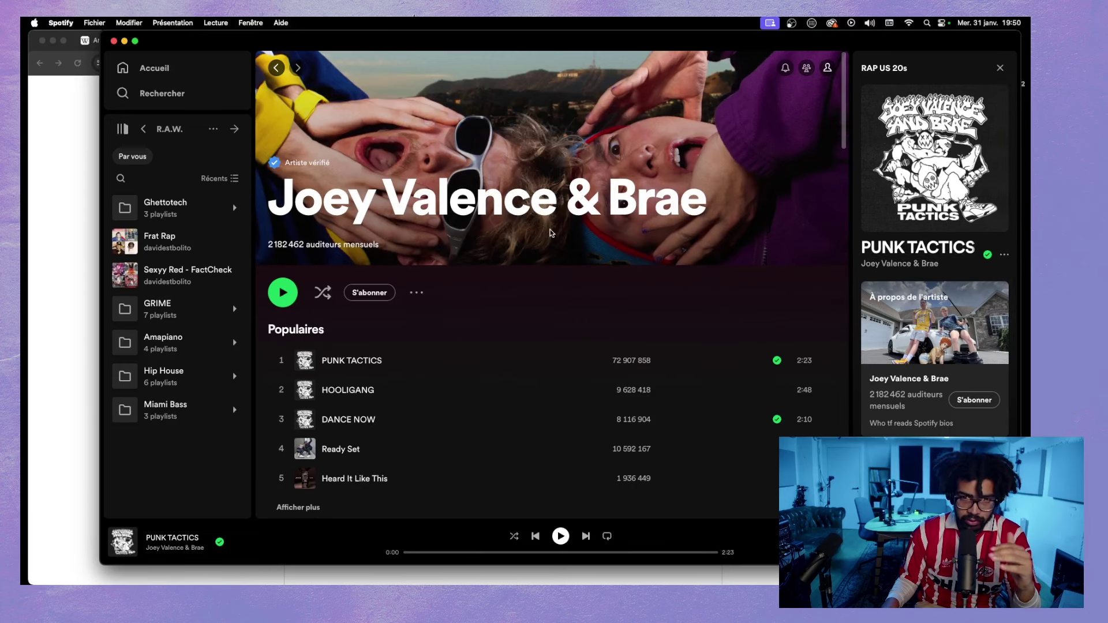
left_click(159, 93)
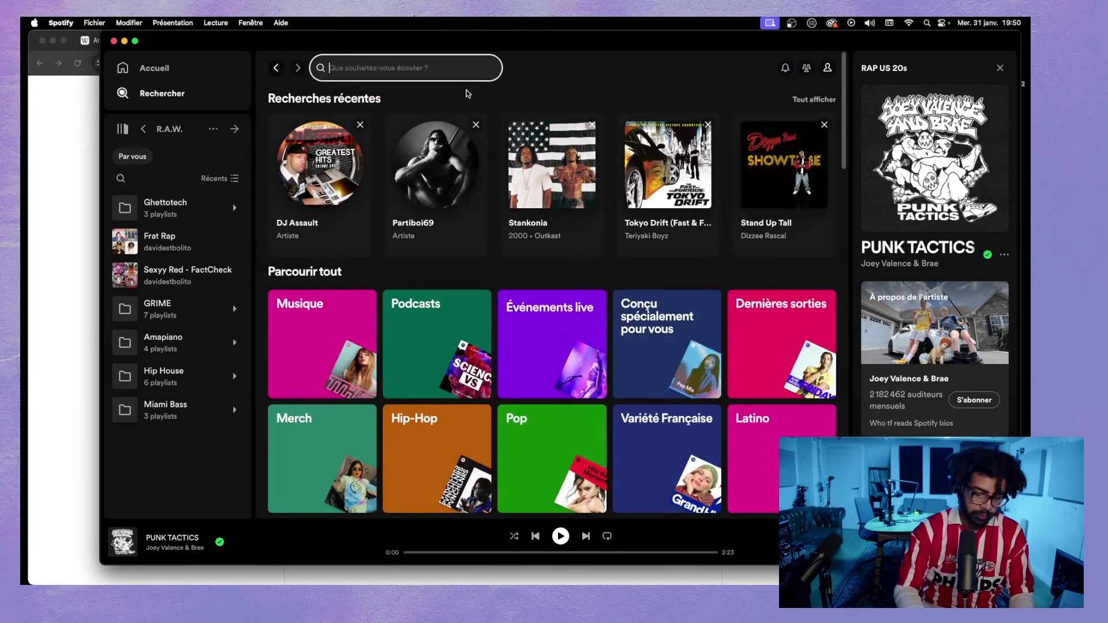
type("beastie bo")
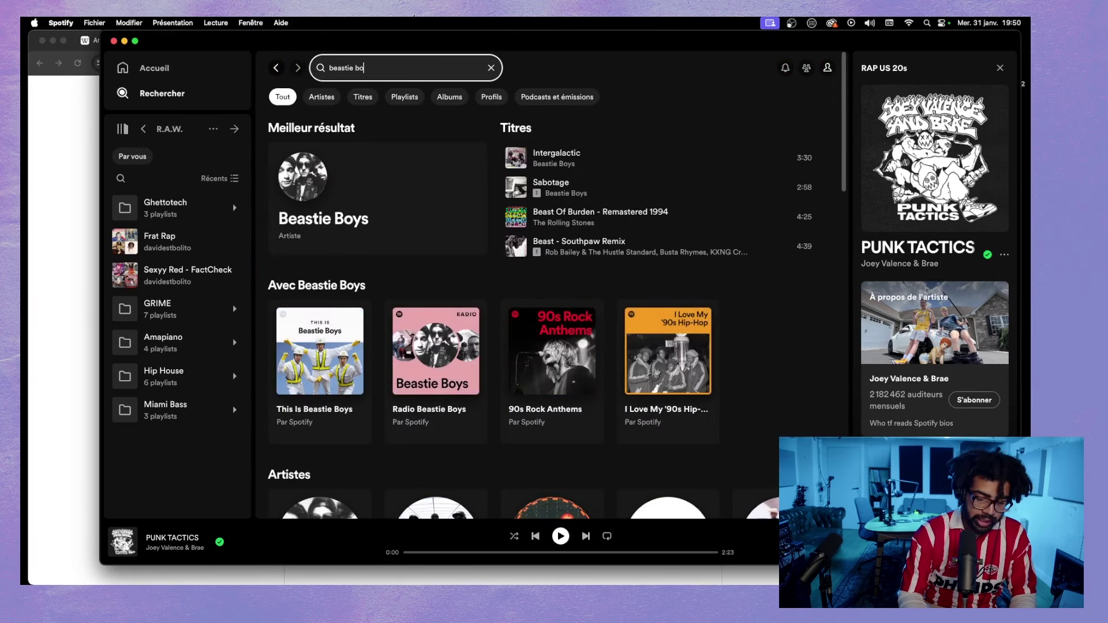
type("ys")
left_click(360, 181)
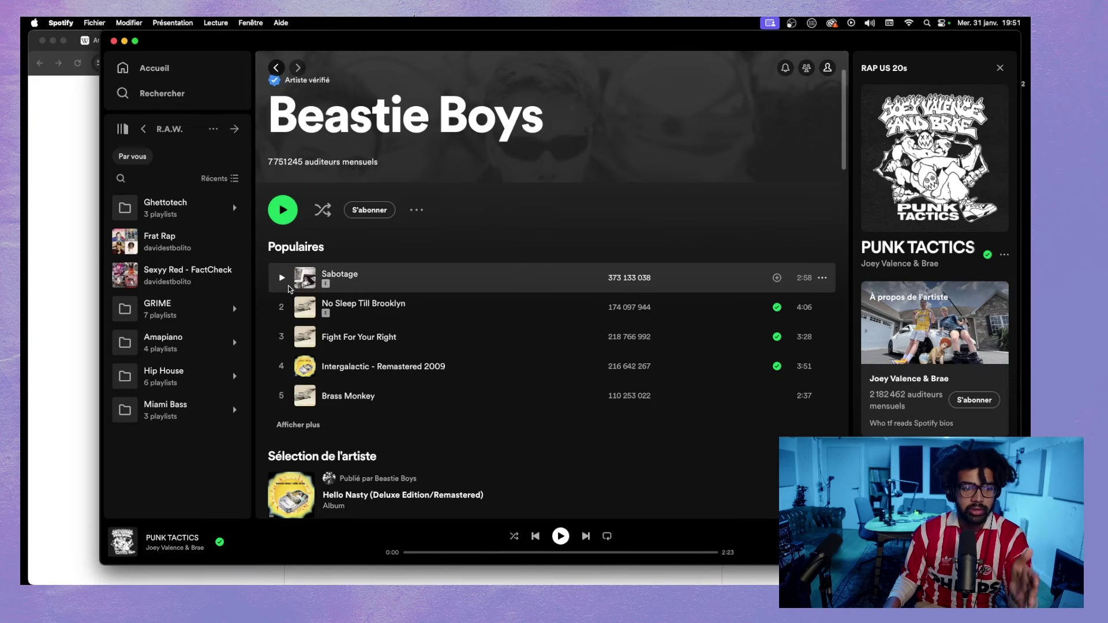
- Return to Chrome and load youtube.com/watch?v=59rzbrsPE6U in the Google tab to get to YouTube
left_click(70, 236)
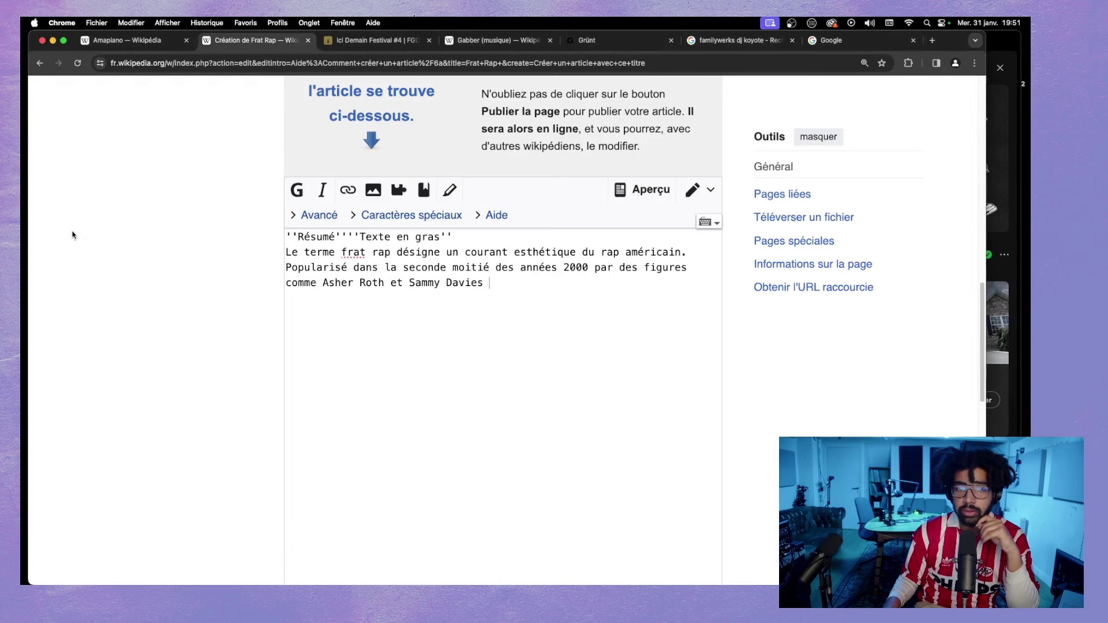
key("super+t")
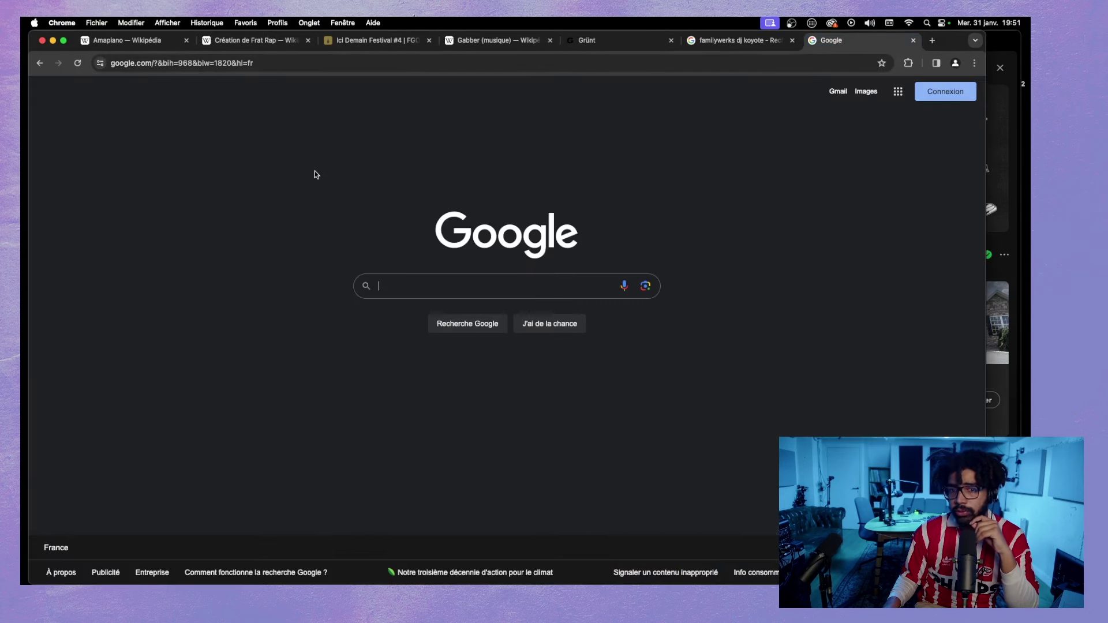
left_click(189, 65)
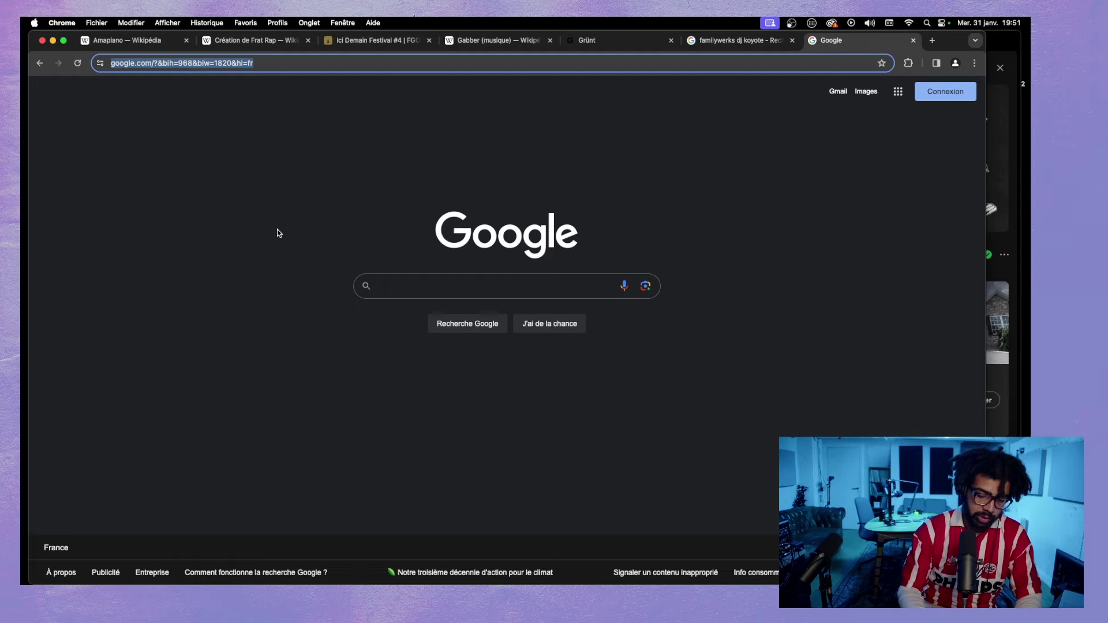
type("youtube.com/watch?v=59rzbrsPE6U")
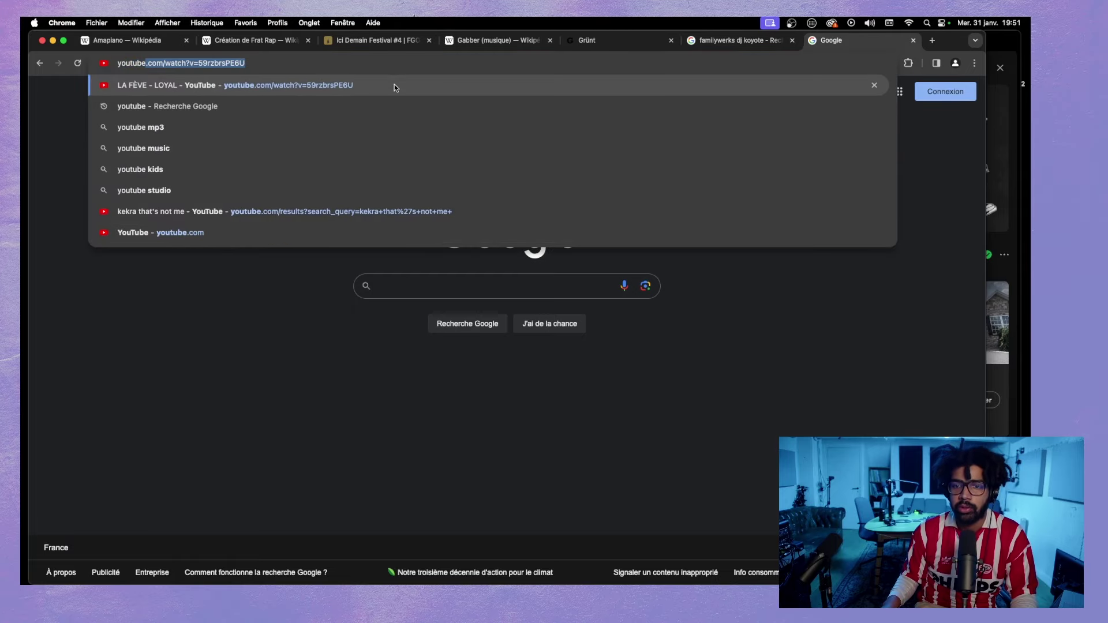
key("Return")
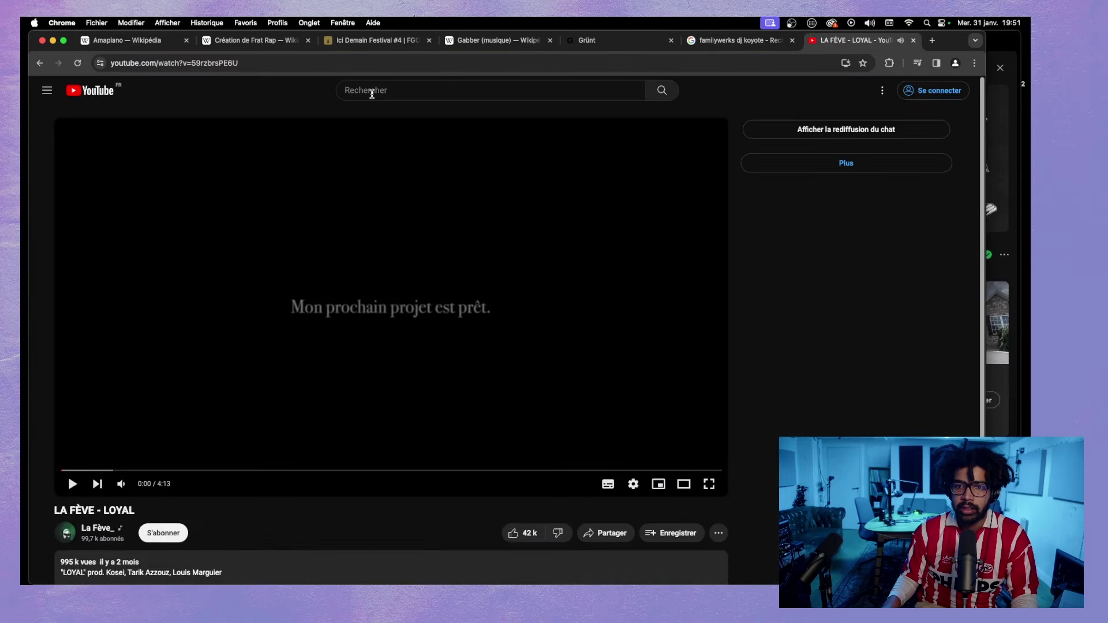
- Search YouTube for "fallon joey valence" and look through the results
left_click(372, 92)
type("fallon")
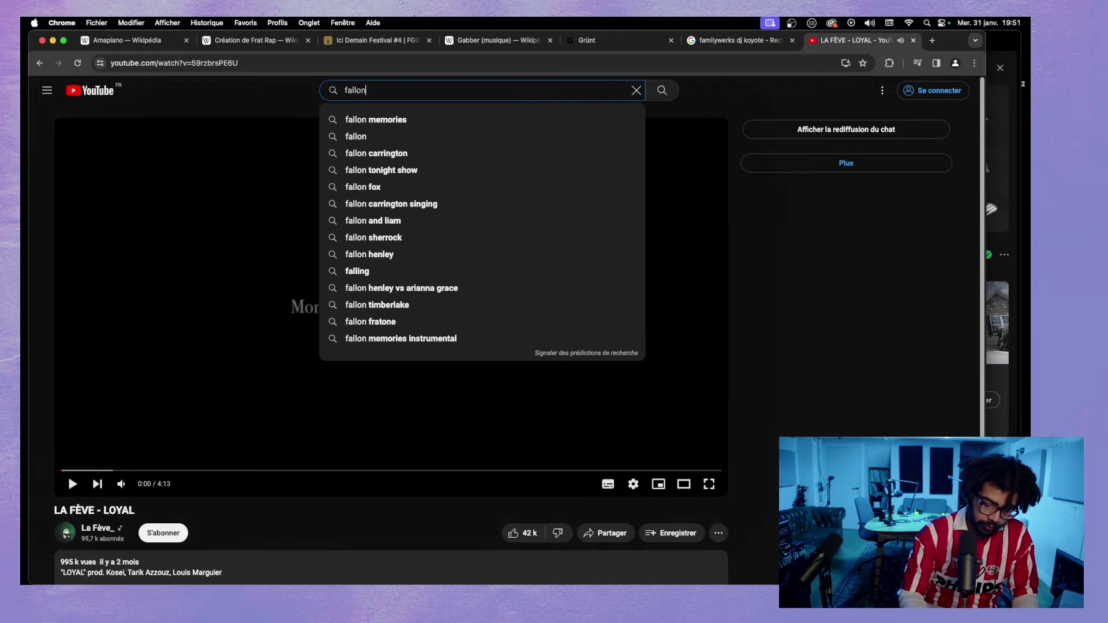
type(" joey valence")
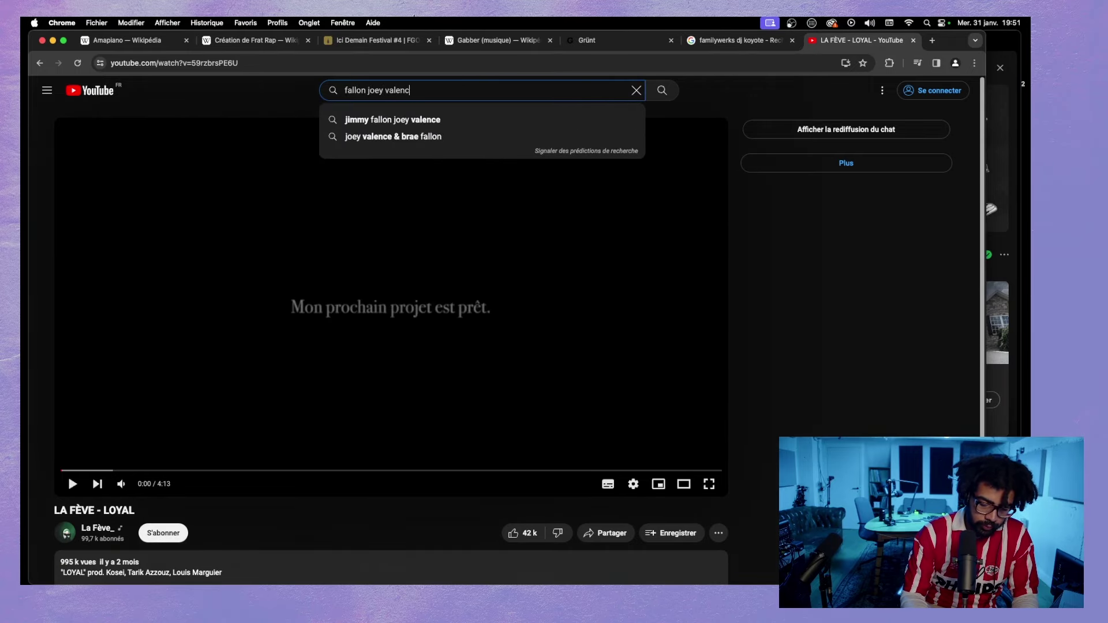
key("Return")
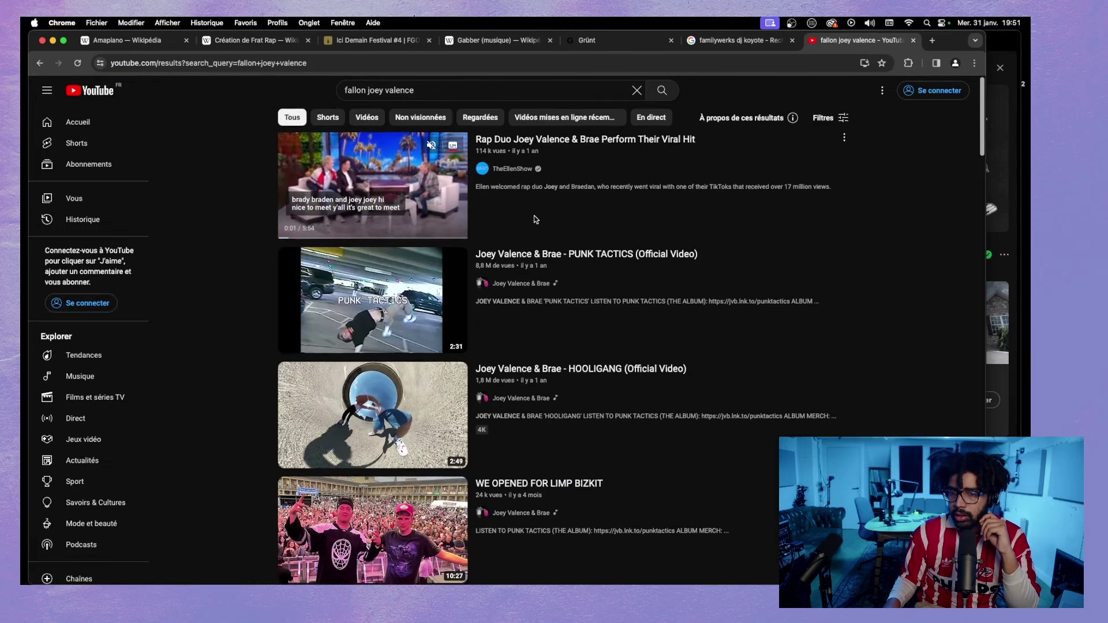
scroll(530, 223, "down", 7)
scroll(530, 223, "up", 7)
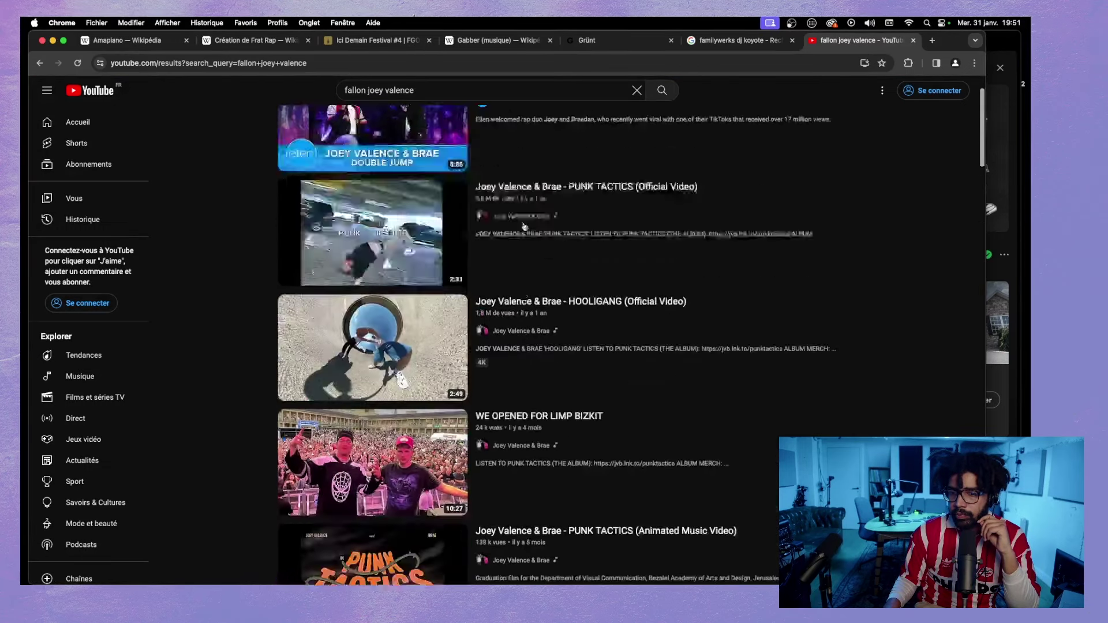
- Refine the YouTube search to "jimmy fallon joey valence"
left_click(351, 85)
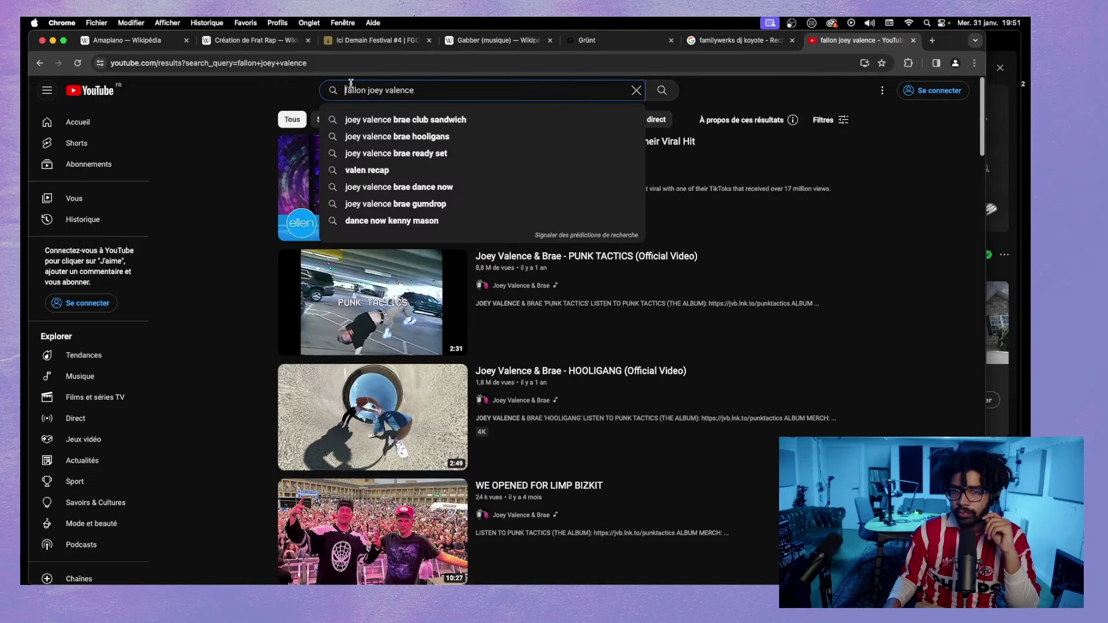
type("jimmy")
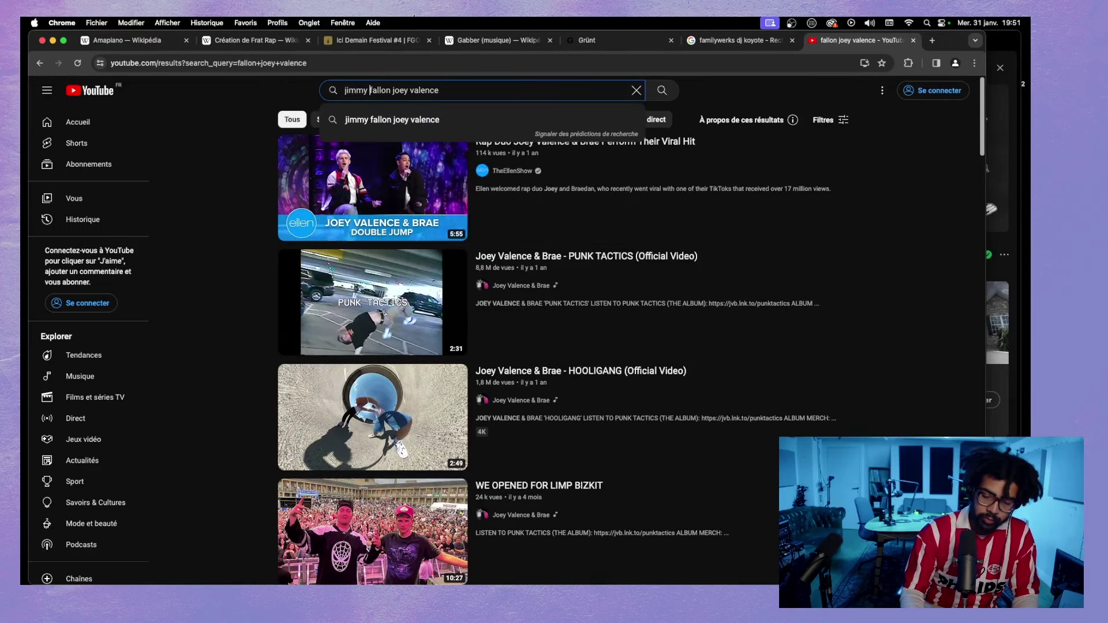
key("Return")
- Change the YouTube search to "joey valence lve Tv" and look through the results for a televised performance
left_click_drag(439, 91, 344, 91)
key("BackSpace")
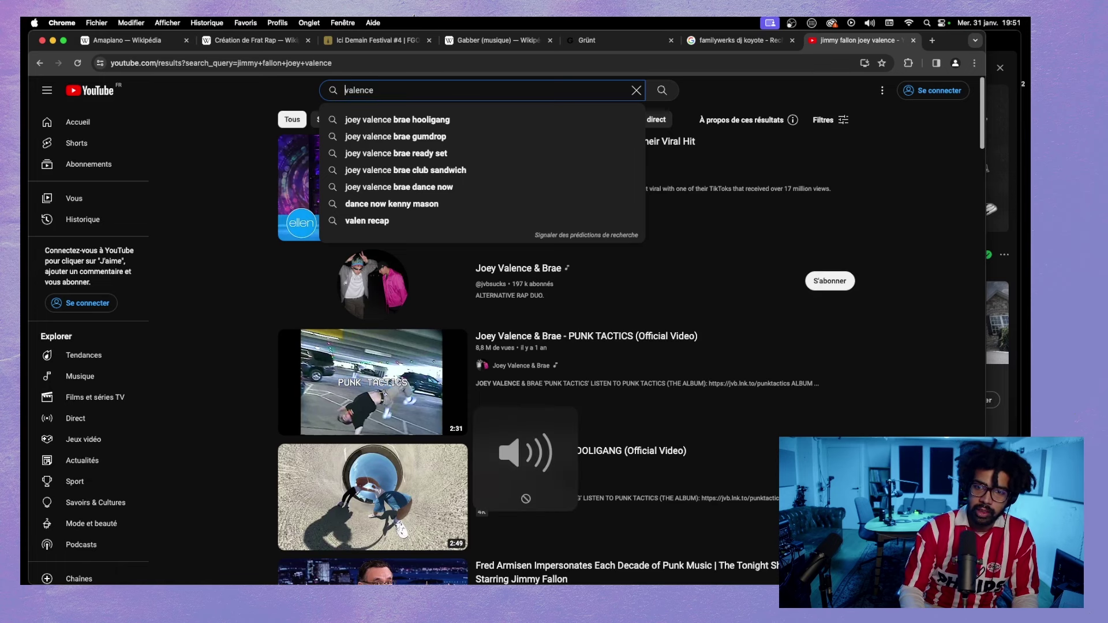
type("joey")
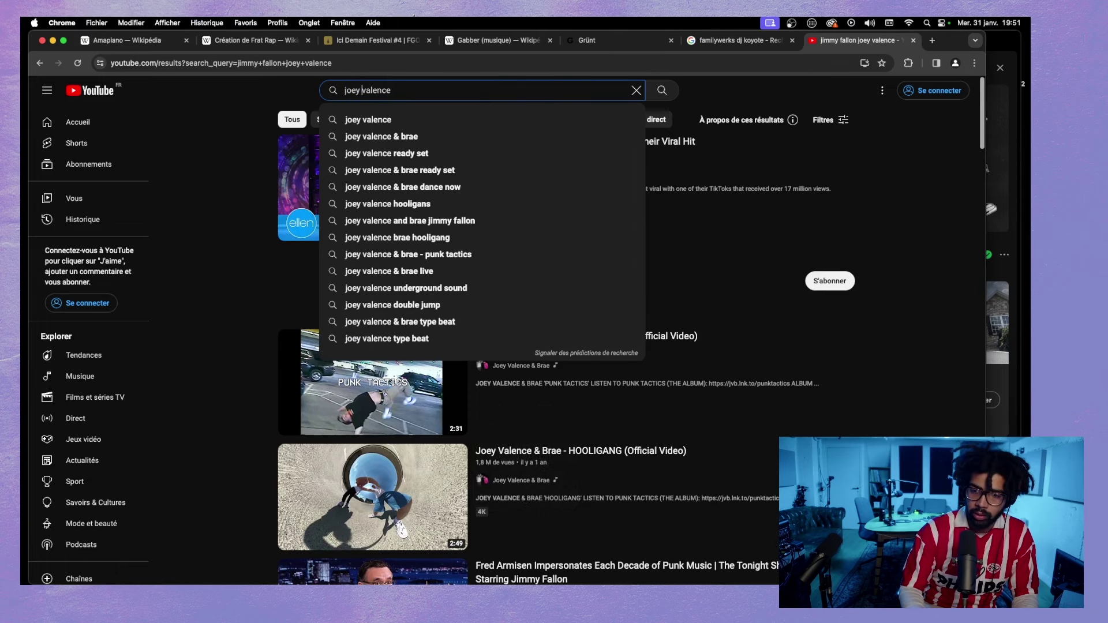
left_click(426, 88)
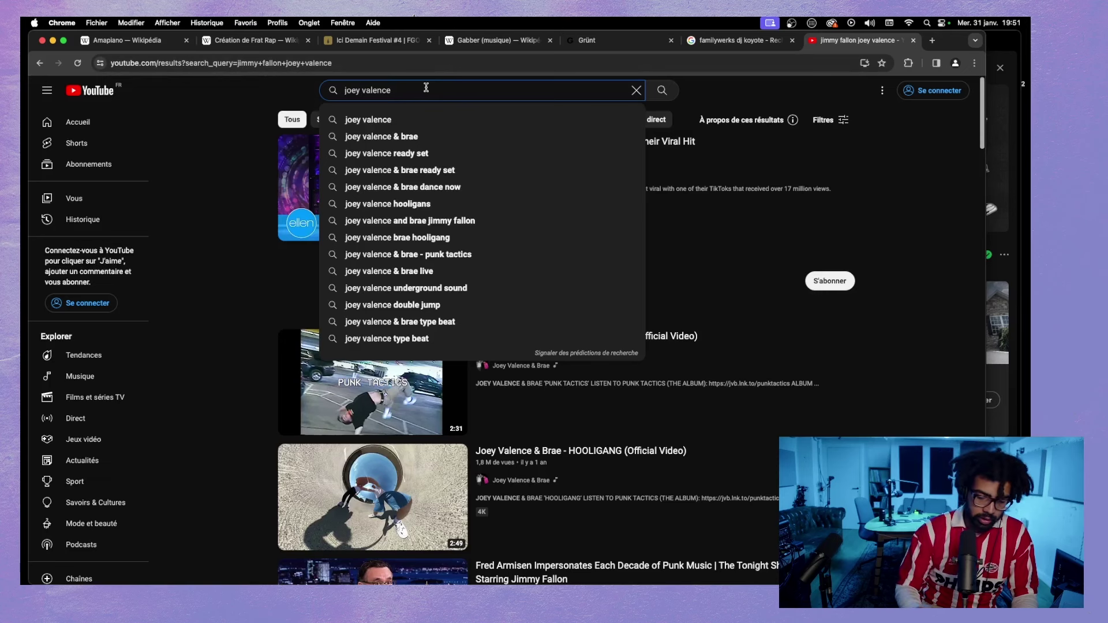
type("lve ")
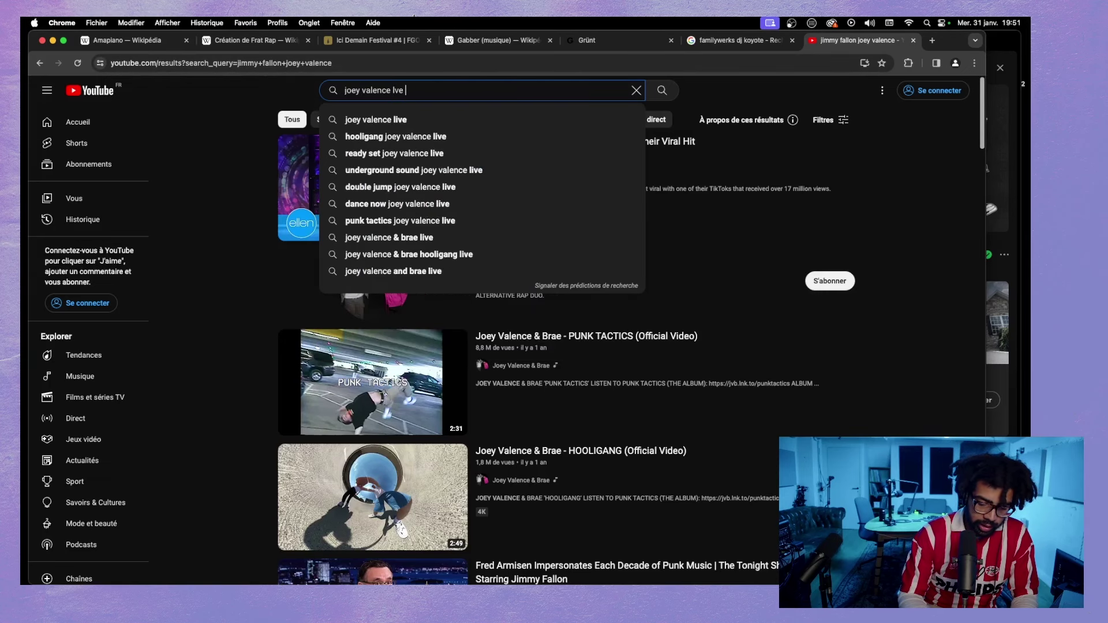
type("Tv")
key("Return")
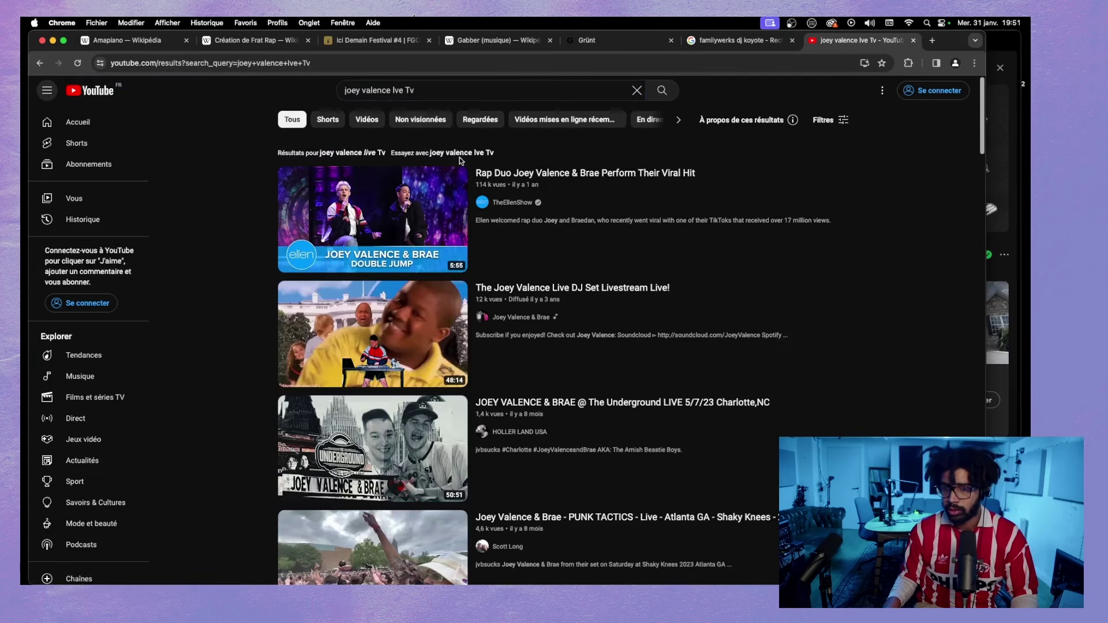
scroll(494, 264, "down", 3)
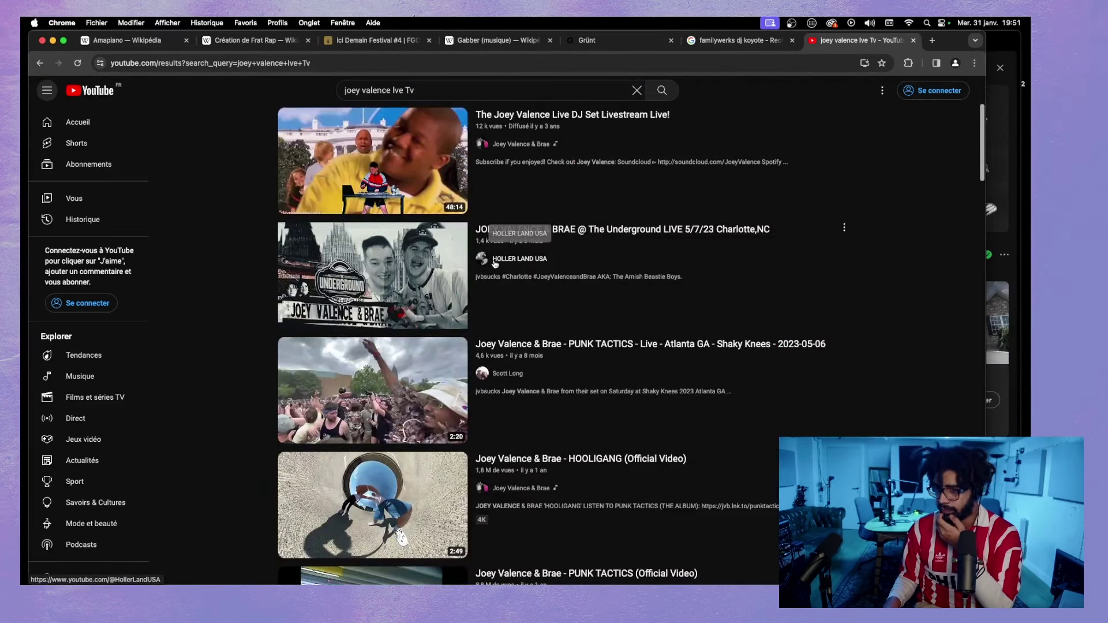
scroll(494, 263, "down", 6)
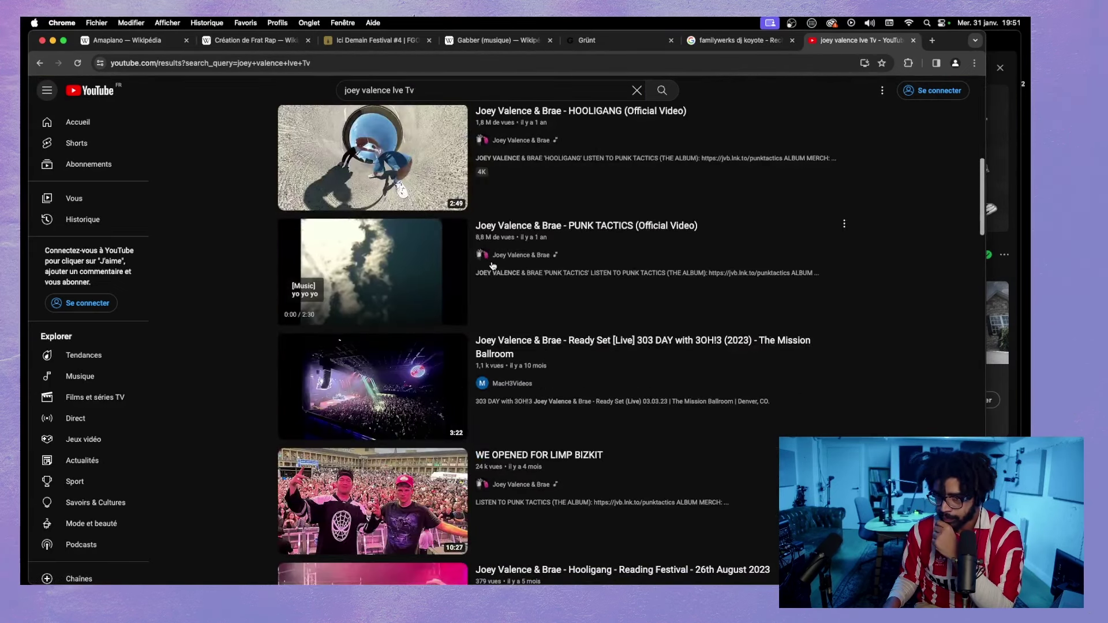
- Look through the rest of the results and open the video "Rap Duo Joey Valence & Brae Perform Their Viral Hit"
scroll(493, 265, "down", 2)
scroll(491, 266, "down", 2)
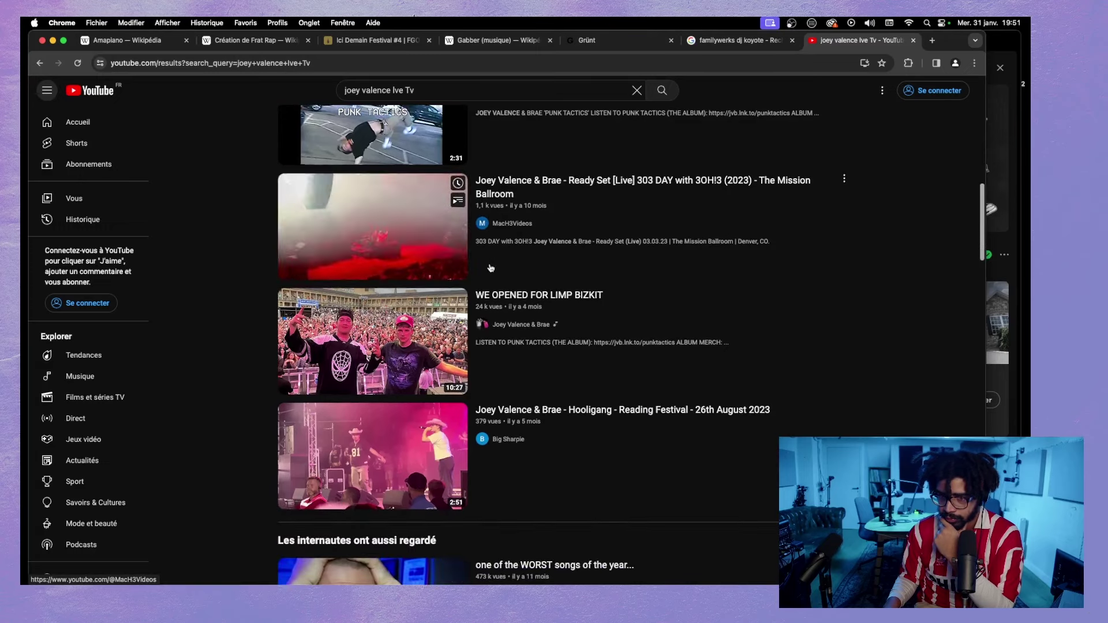
scroll(491, 267, "down", 1)
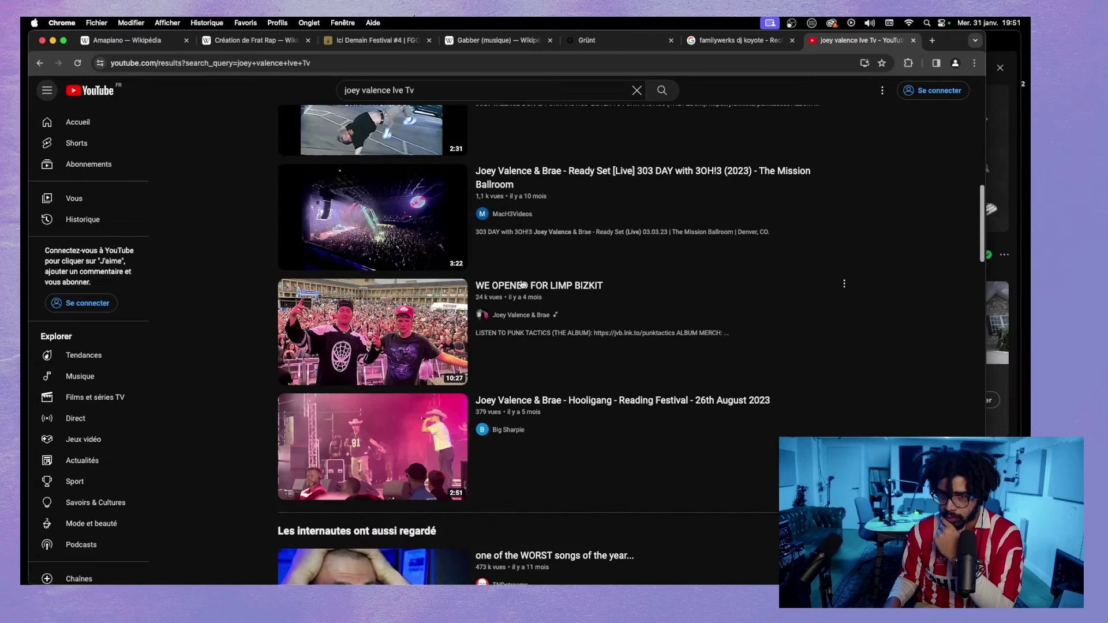
scroll(522, 285, "down", 4)
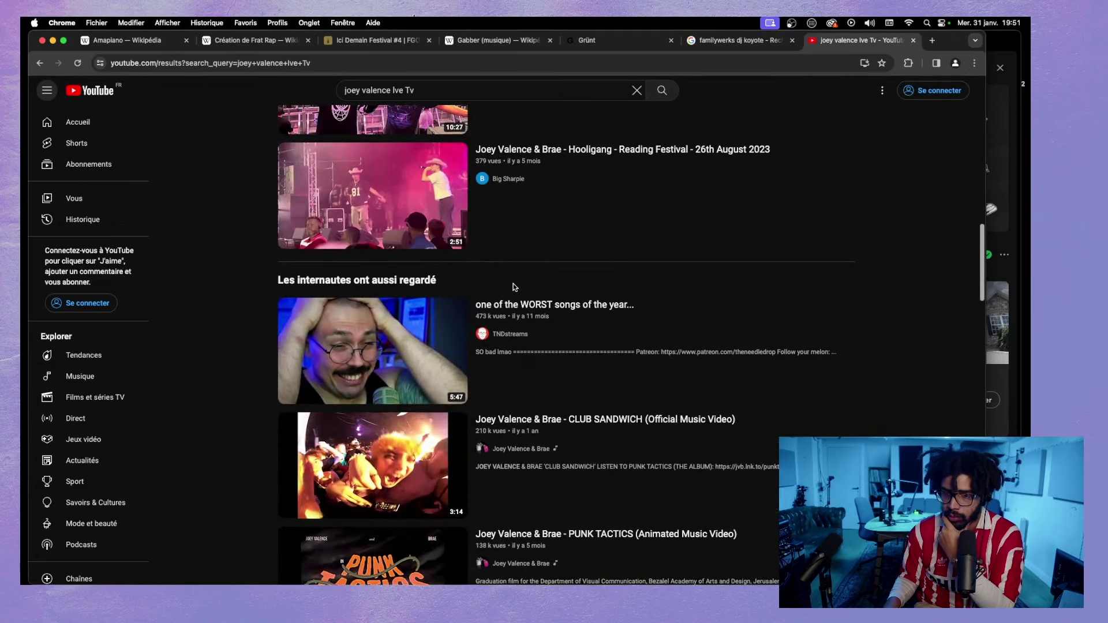
scroll(514, 286, "up", 15)
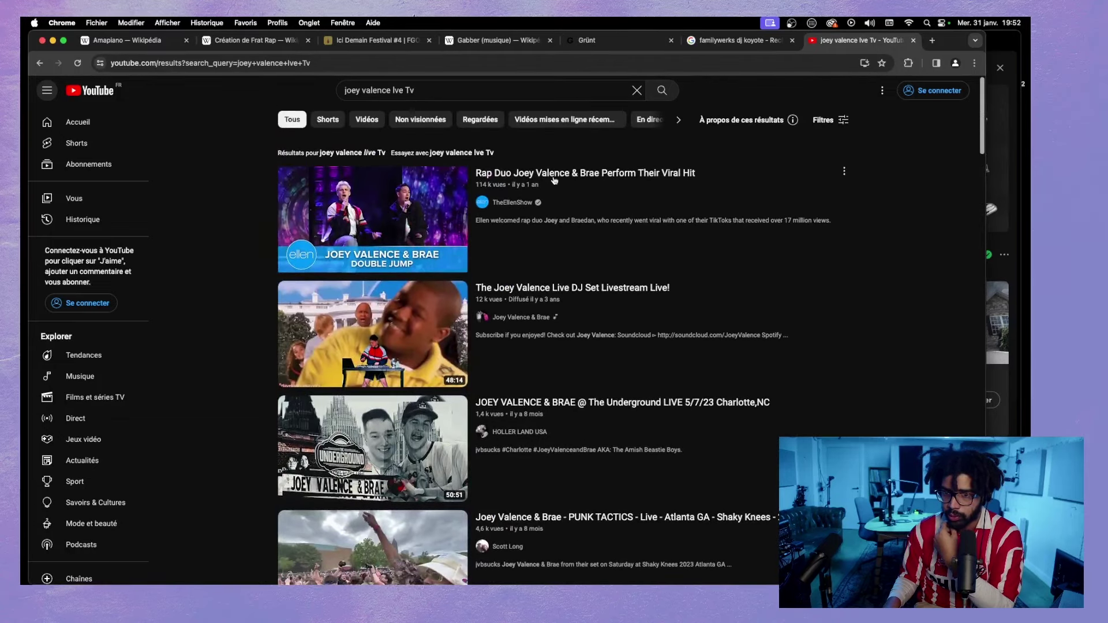
left_click(549, 171)
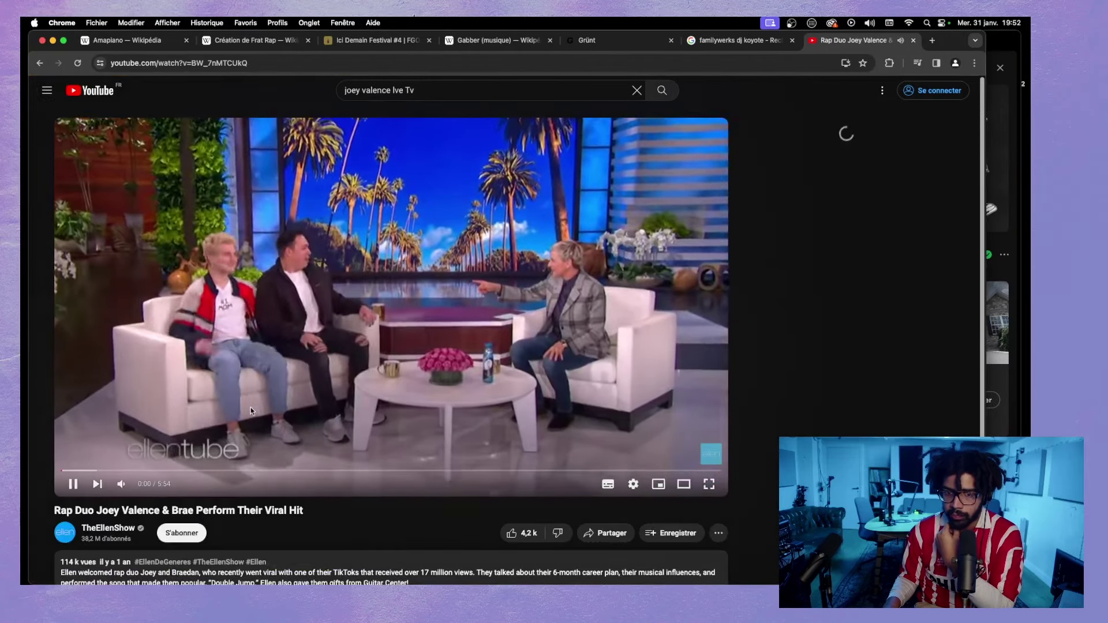
- Expand the Ellen video's description, pause playback and read the description
scroll(212, 420, "down", 2)
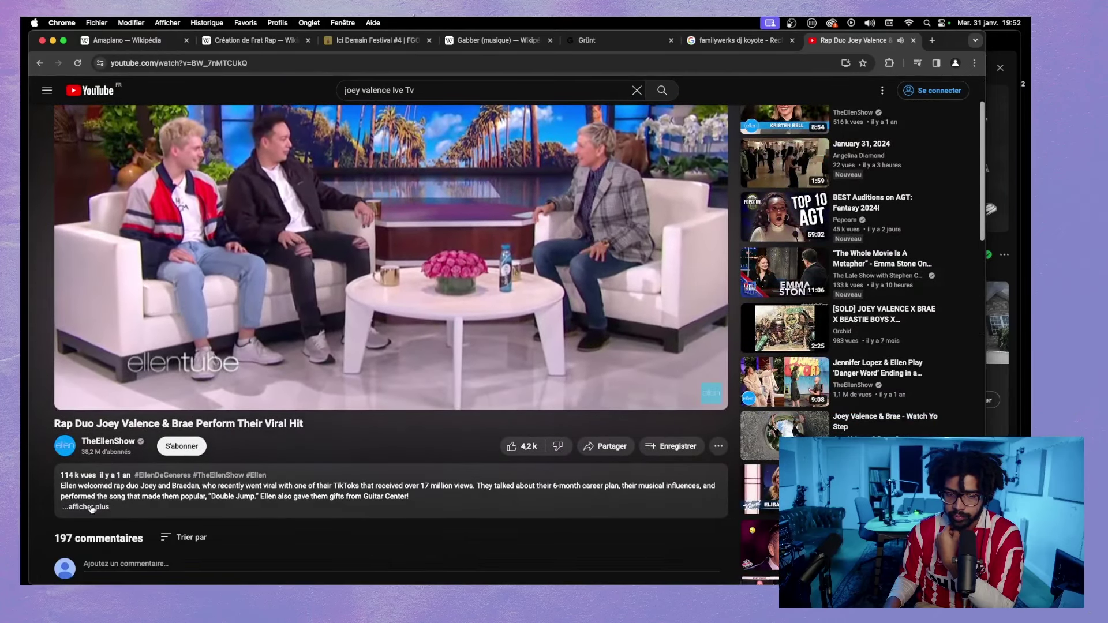
left_click(100, 506)
scroll(259, 425, "up", 2)
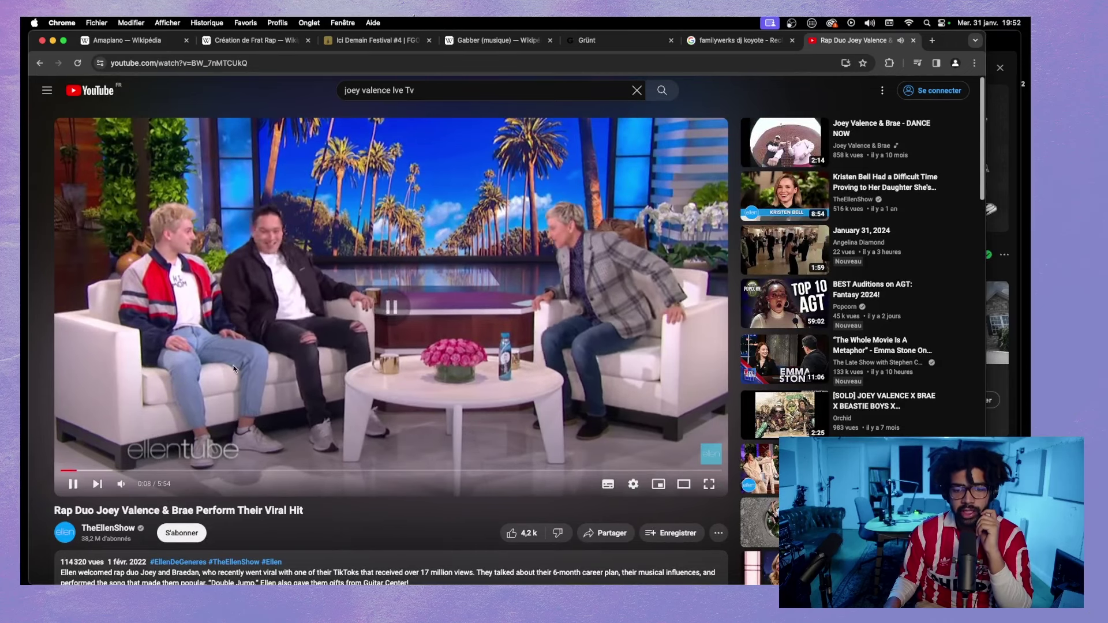
left_click(224, 381)
scroll(196, 385, "down", 3)
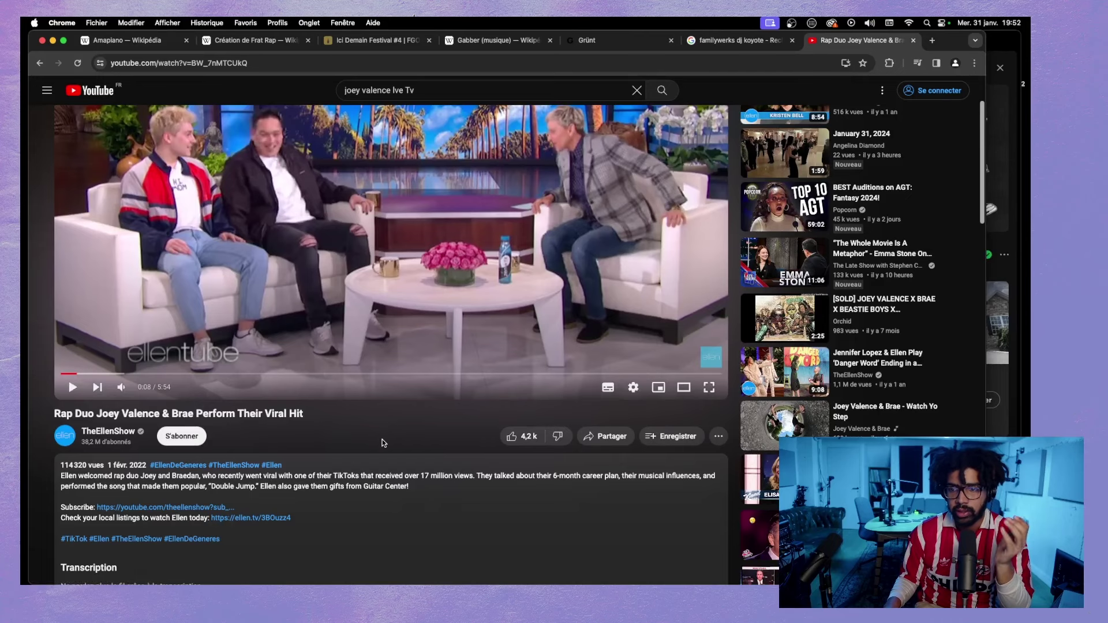
scroll(383, 430, "up", 3)
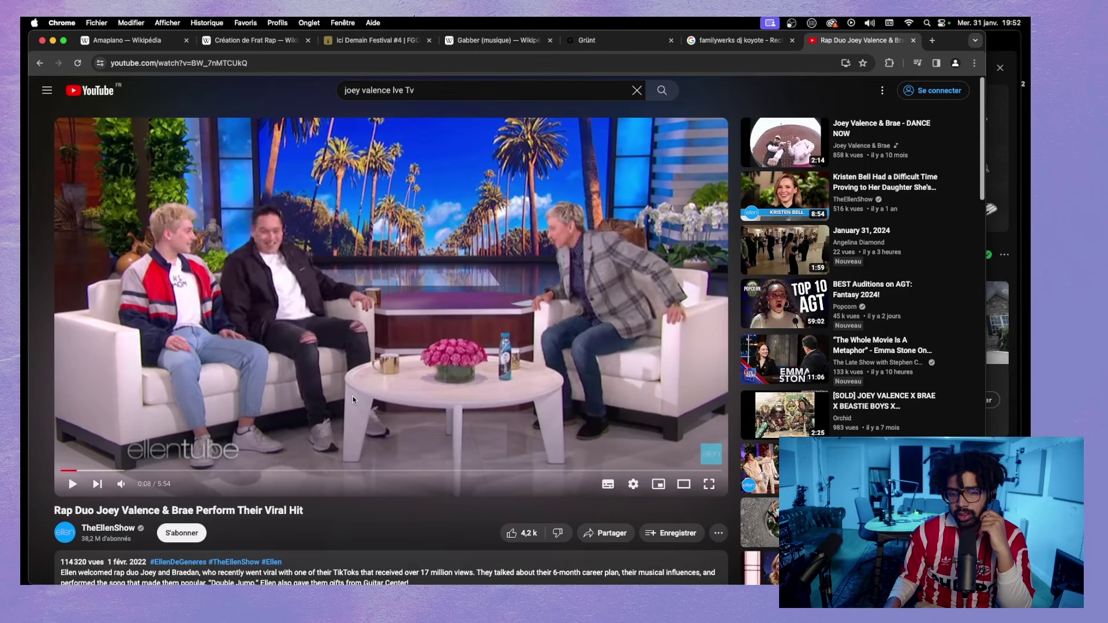
scroll(267, 528, "down", 3)
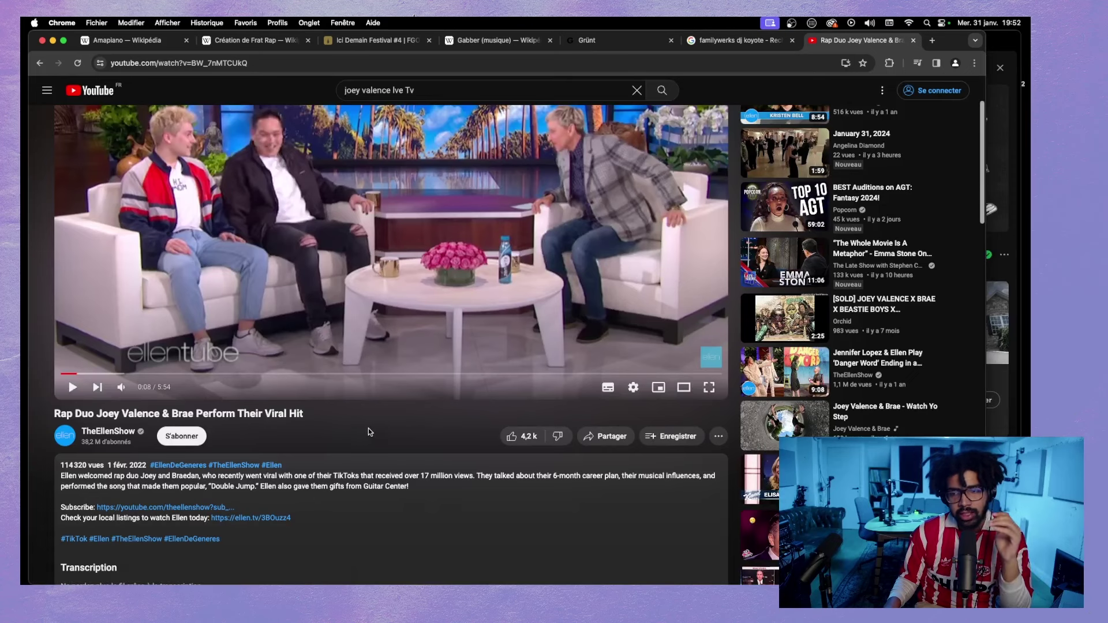
scroll(358, 435, "up", 3)
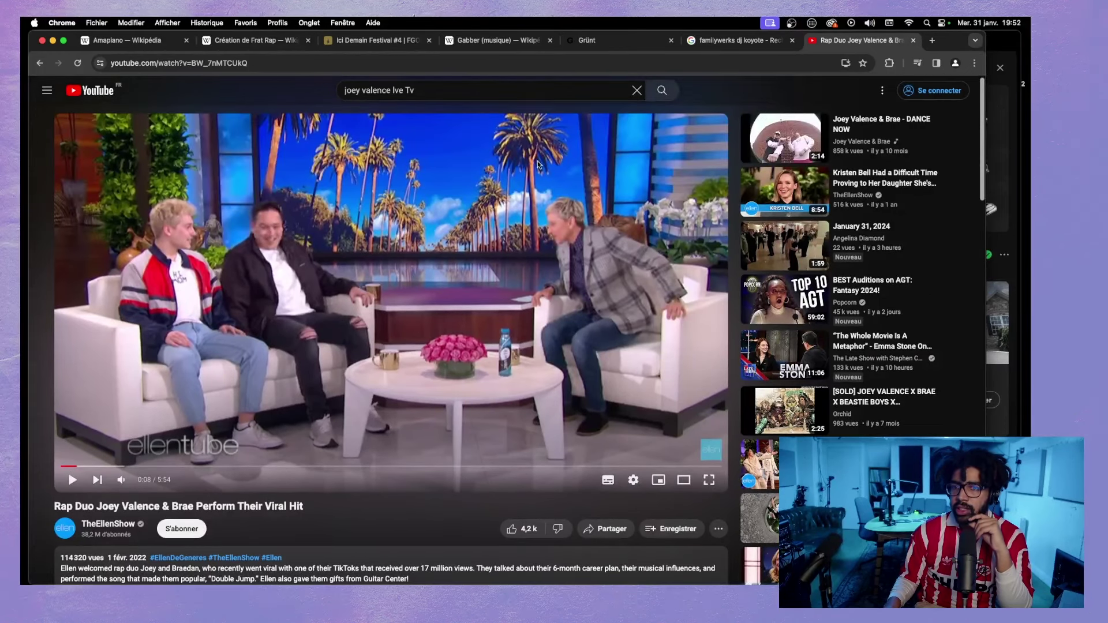
- Check the Amapiano article and the Frat Rap draft on Wikipedia, and return to the Ellen video page
left_click(170, 40)
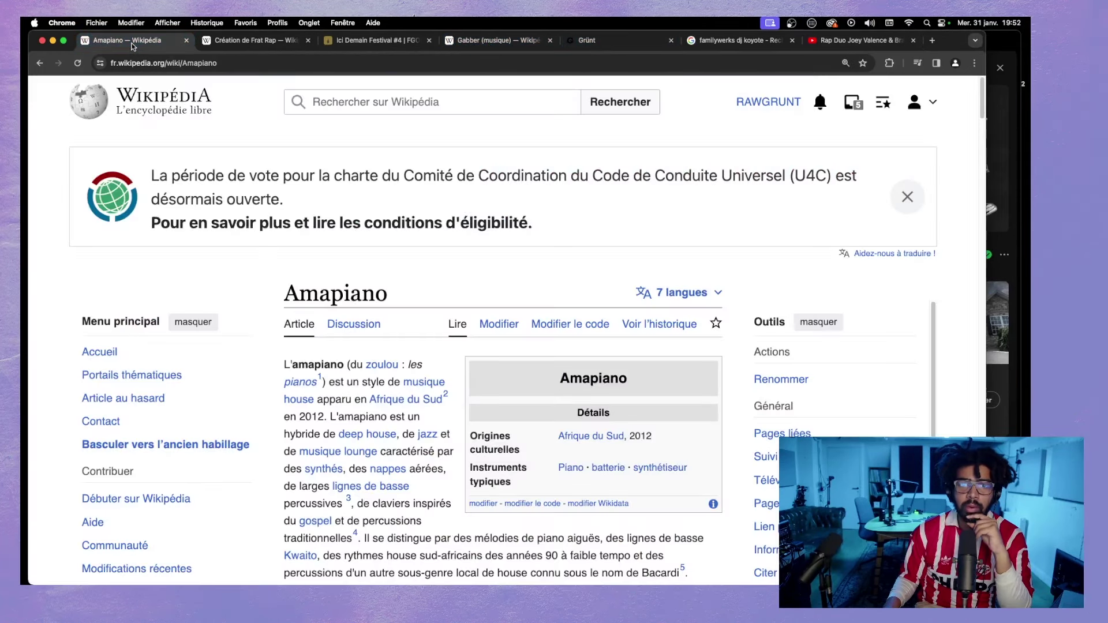
left_click(250, 47)
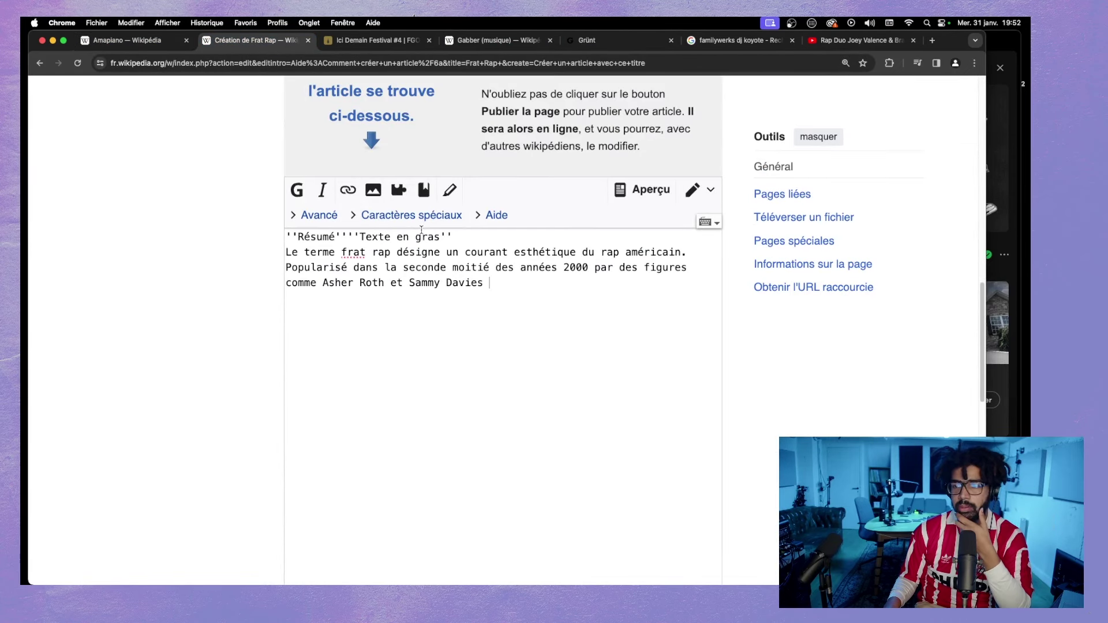
left_click(817, 48)
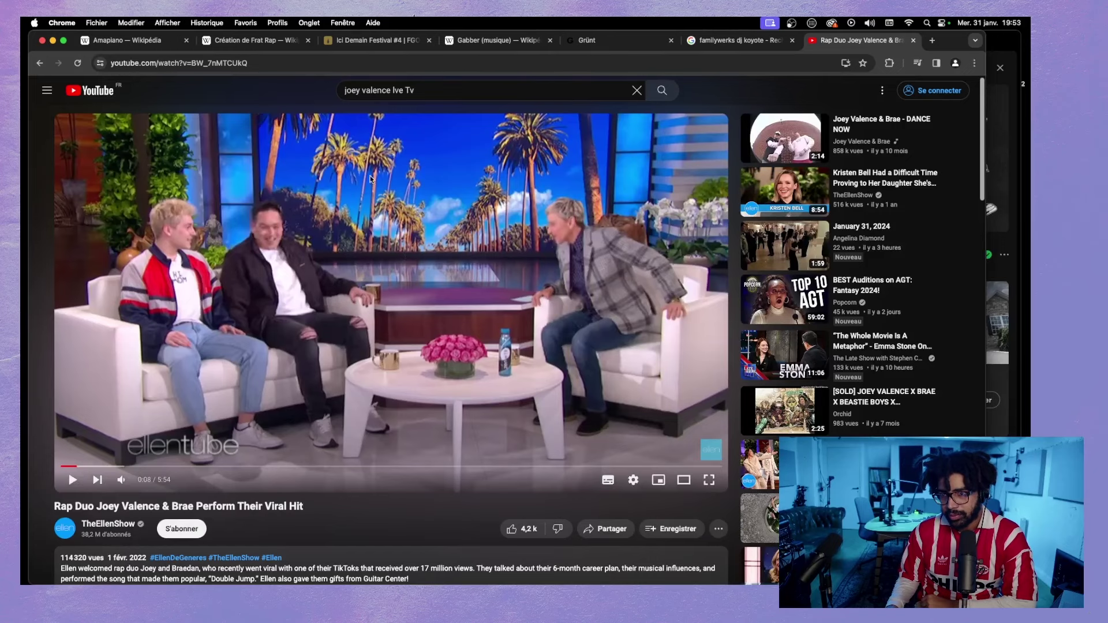
scroll(347, 277, "down", 5)
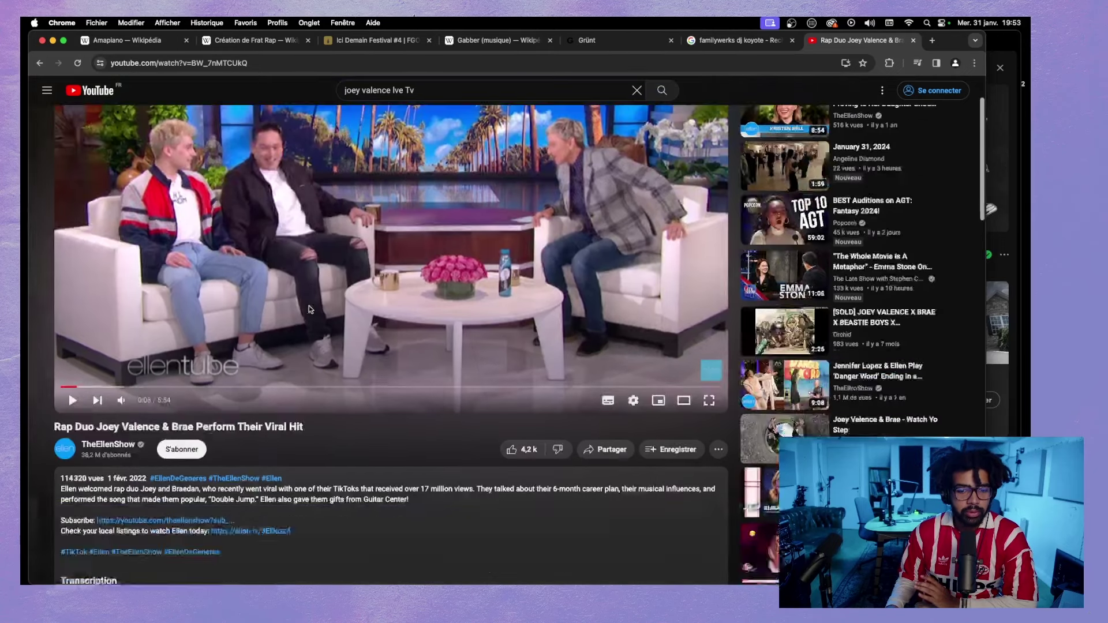
scroll(295, 226, "up", 4)
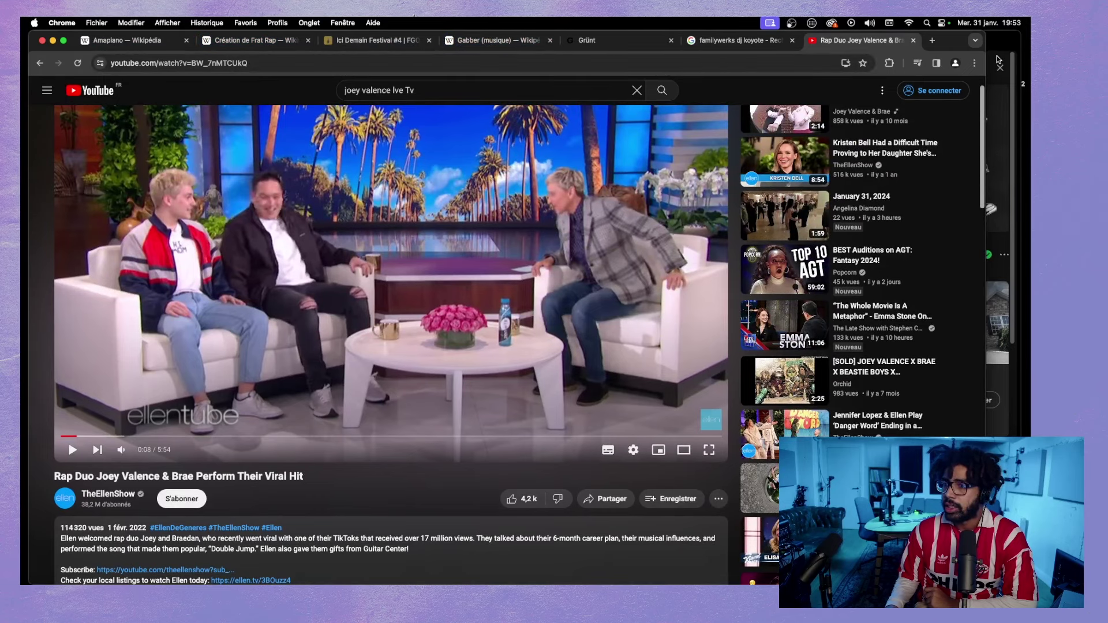
- Switch to Spotify to play "Sabotage" by Beastie Boys, and return to the Frat Rap draft in Chrome
left_click(1007, 95)
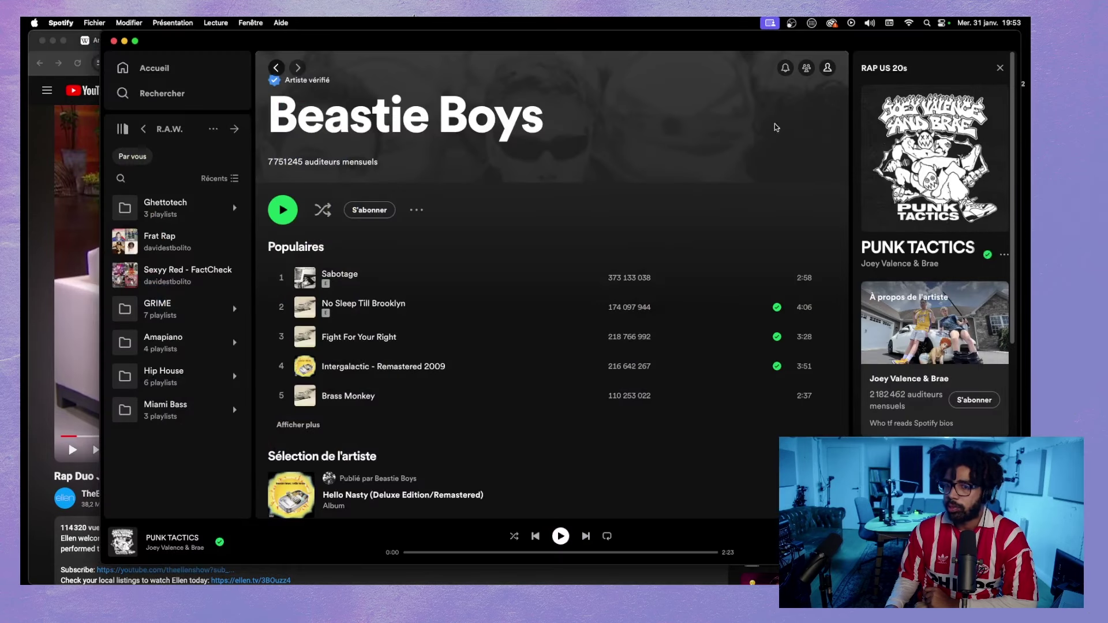
left_click(279, 278)
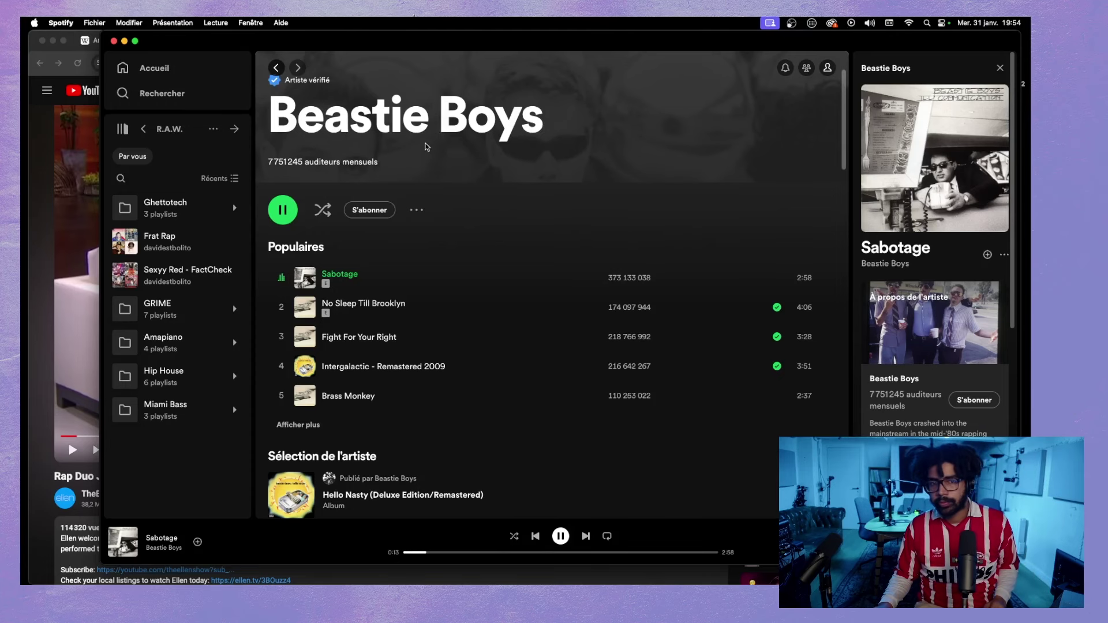
left_click(38, 130)
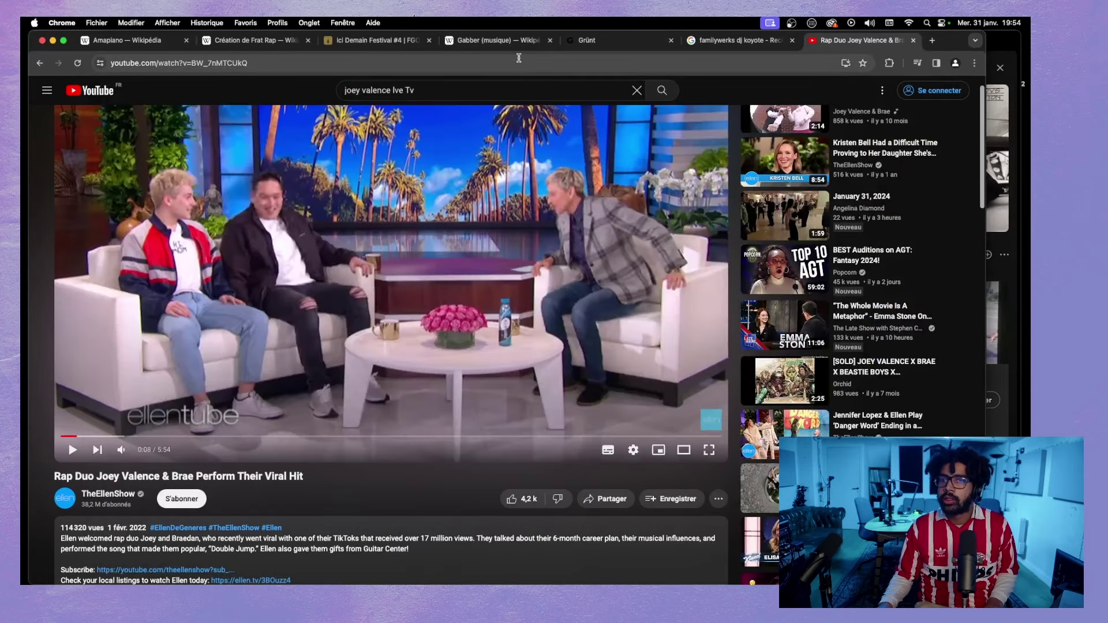
left_click(263, 43)
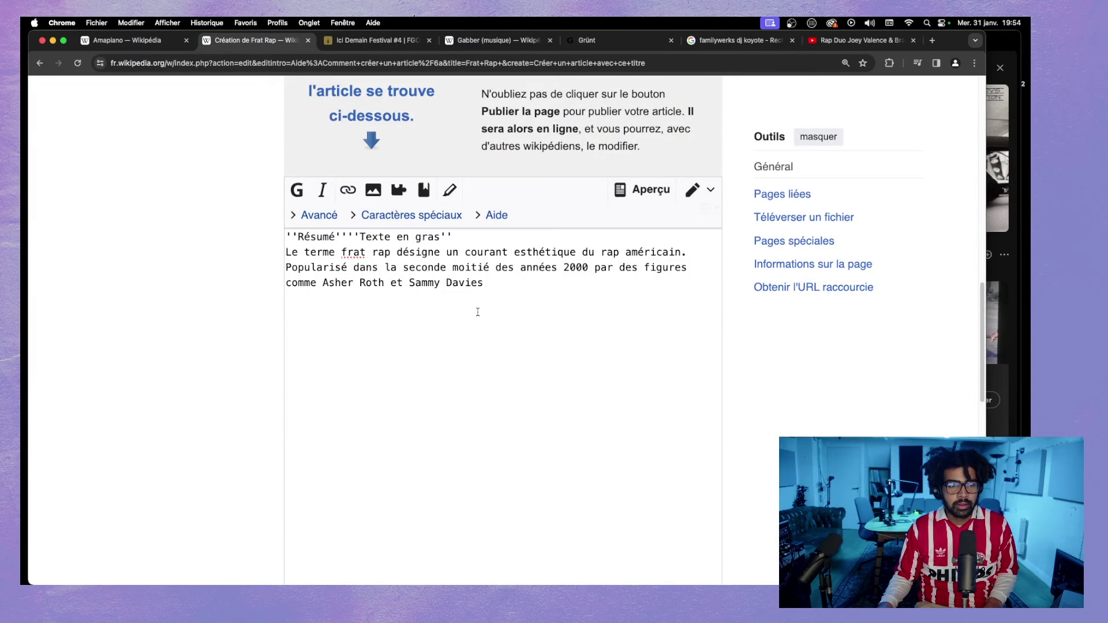
- Switch to Spotify and search for "sure shot"
left_click(1008, 51)
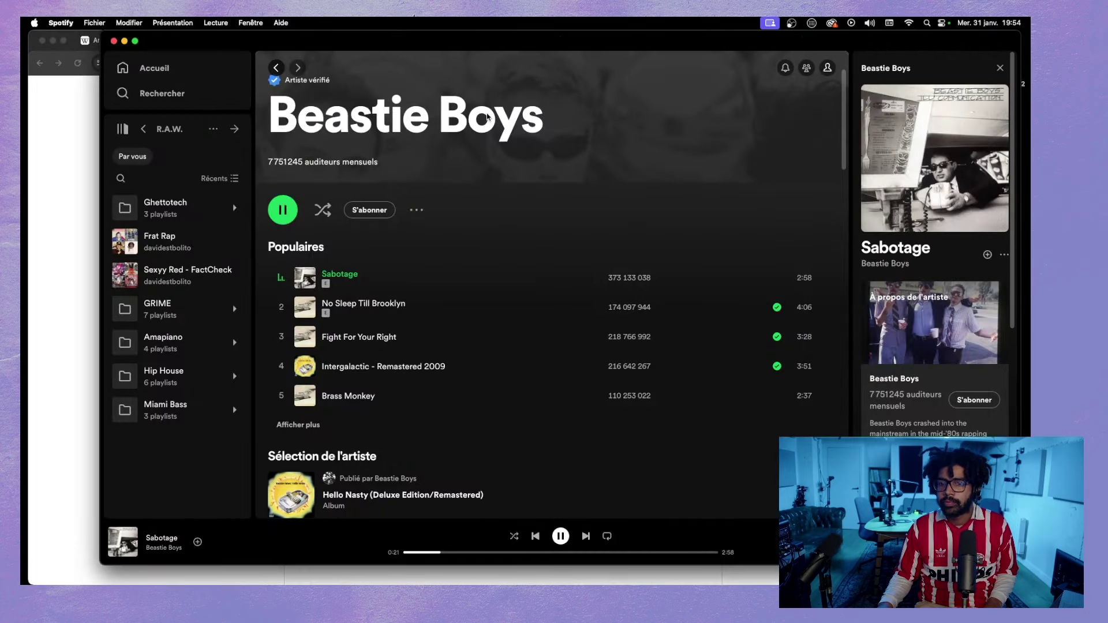
left_click(159, 93)
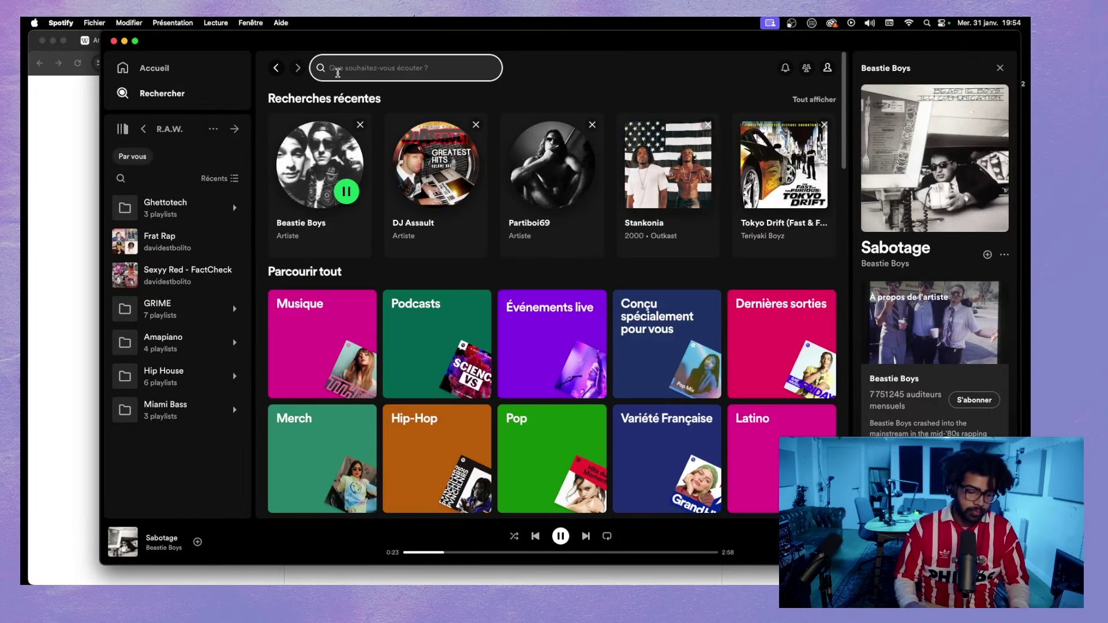
type("sure shiot")
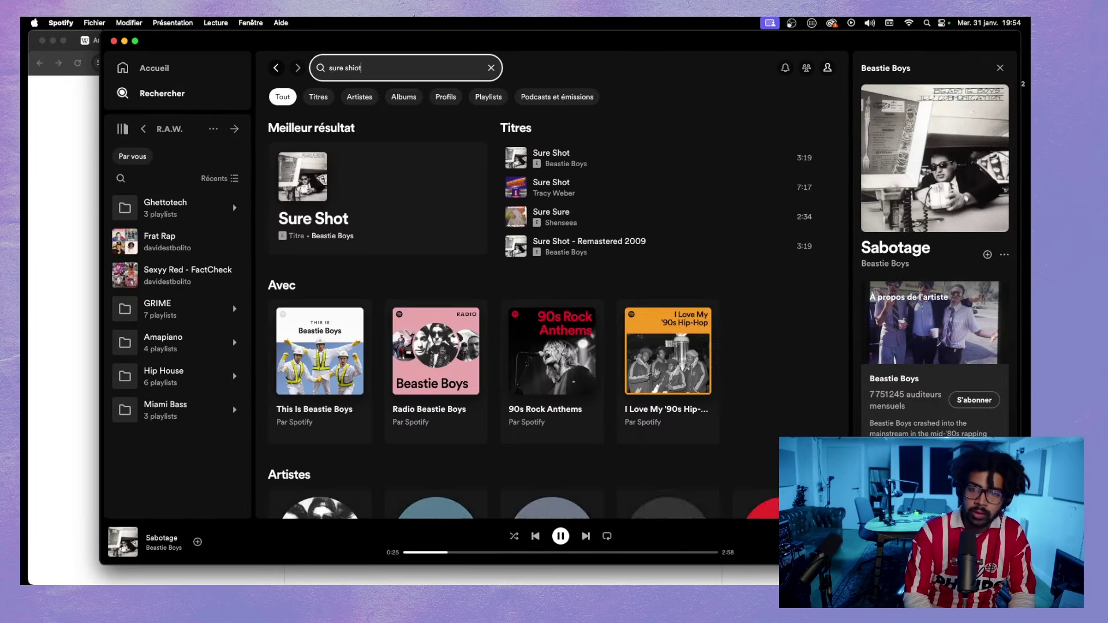
key("BackSpace")
key("BackSpace")
key("BackSpace")
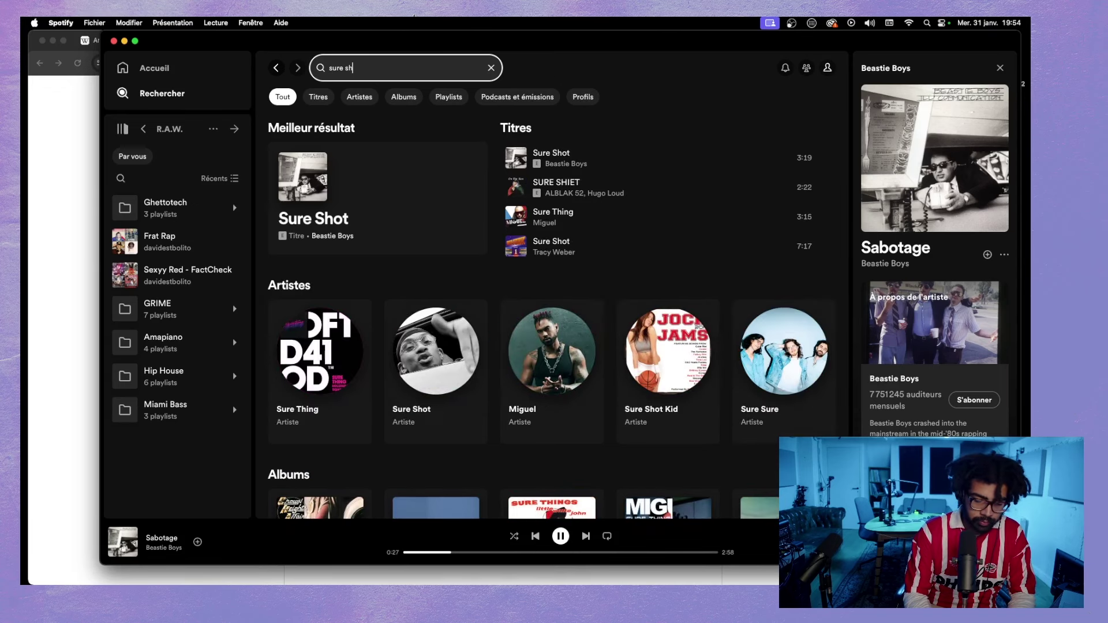
type("ot")
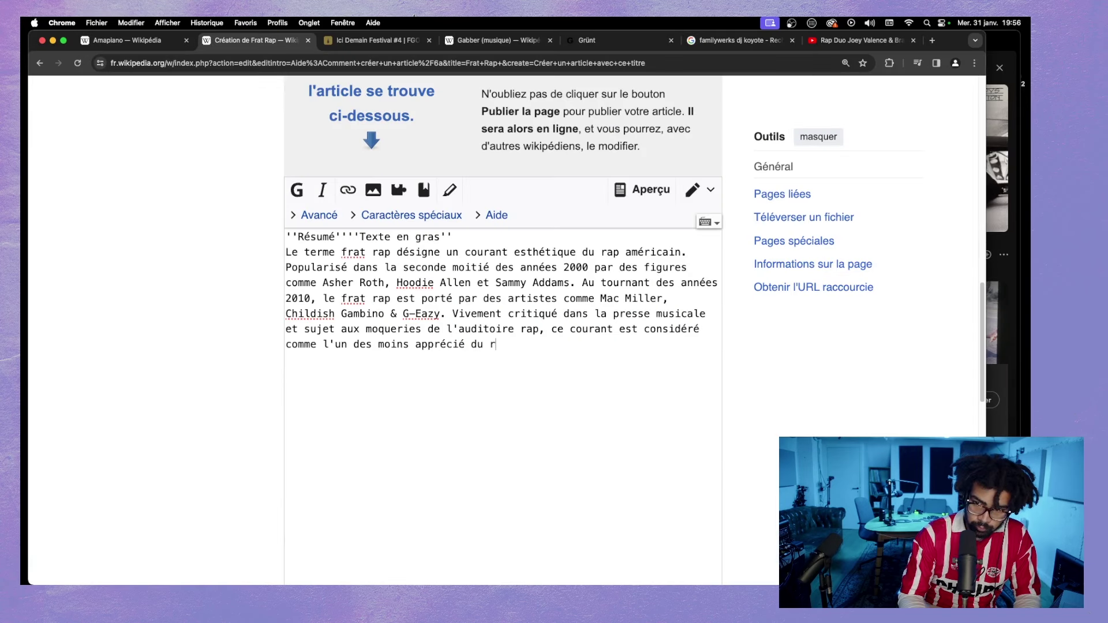
- Finish the summary's last sentence in the Frat Rap draft so it ends with "du rap américain."
type("ap amér")
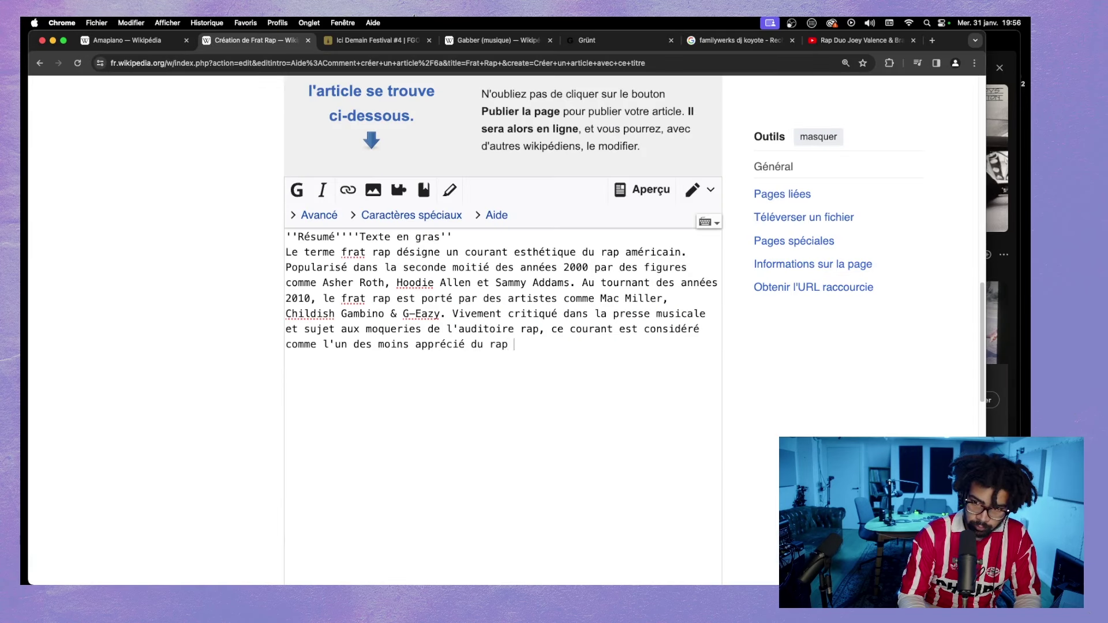
type("icain")
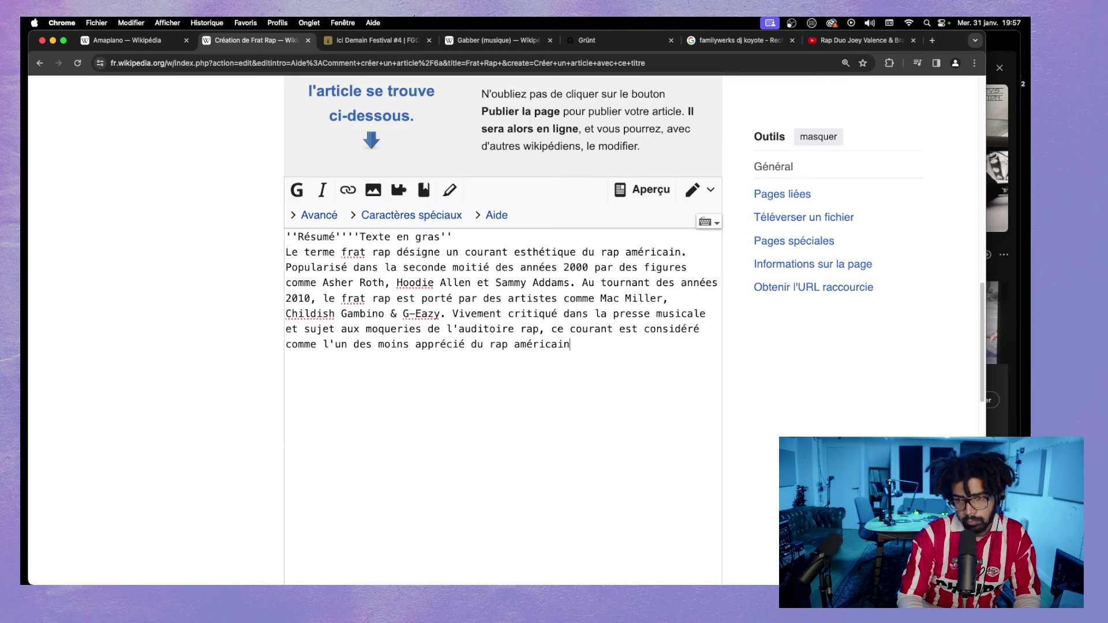
type(".")
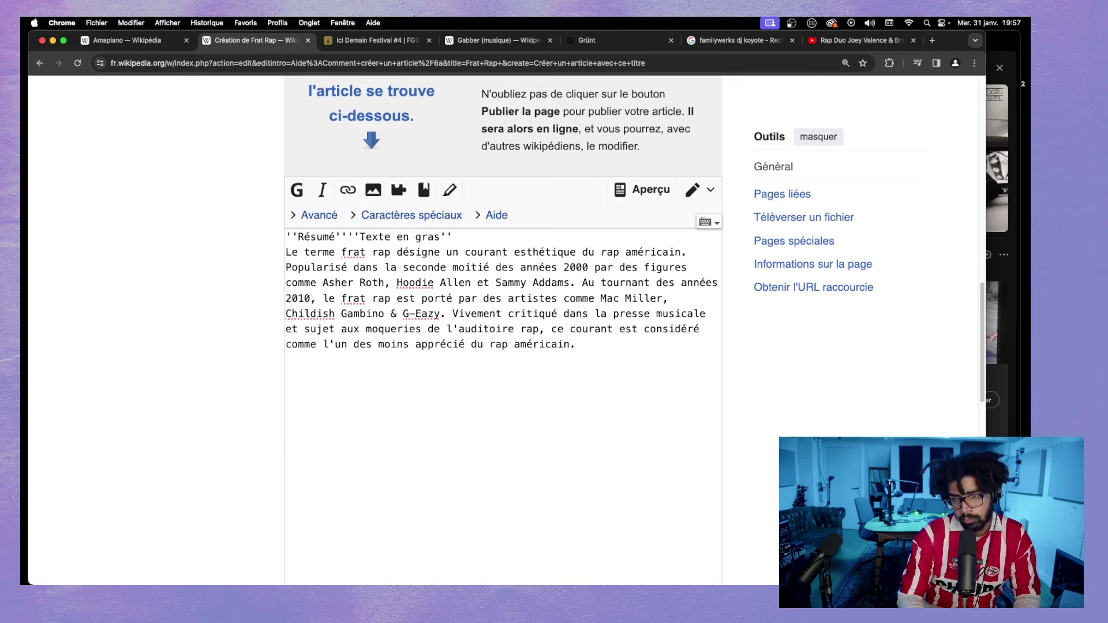
type(" Lesart")
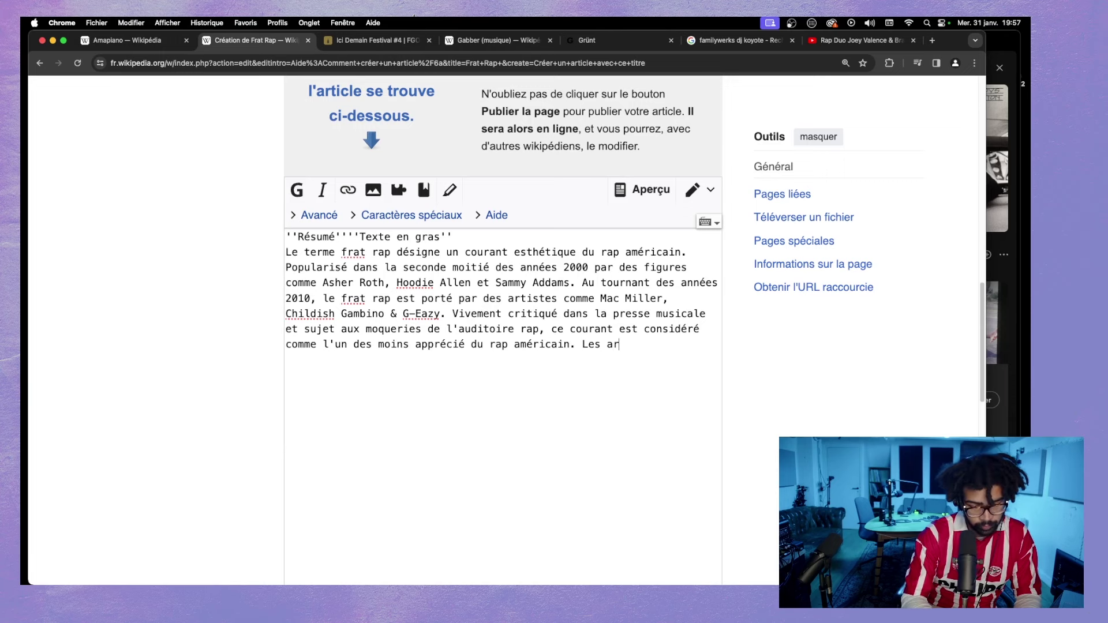
key("BackSpace")
key("BackSpace")
key("BackSpace")
key("BackSpace")
key("BackSpace")
key("BackSpace")
key("BackSpace")
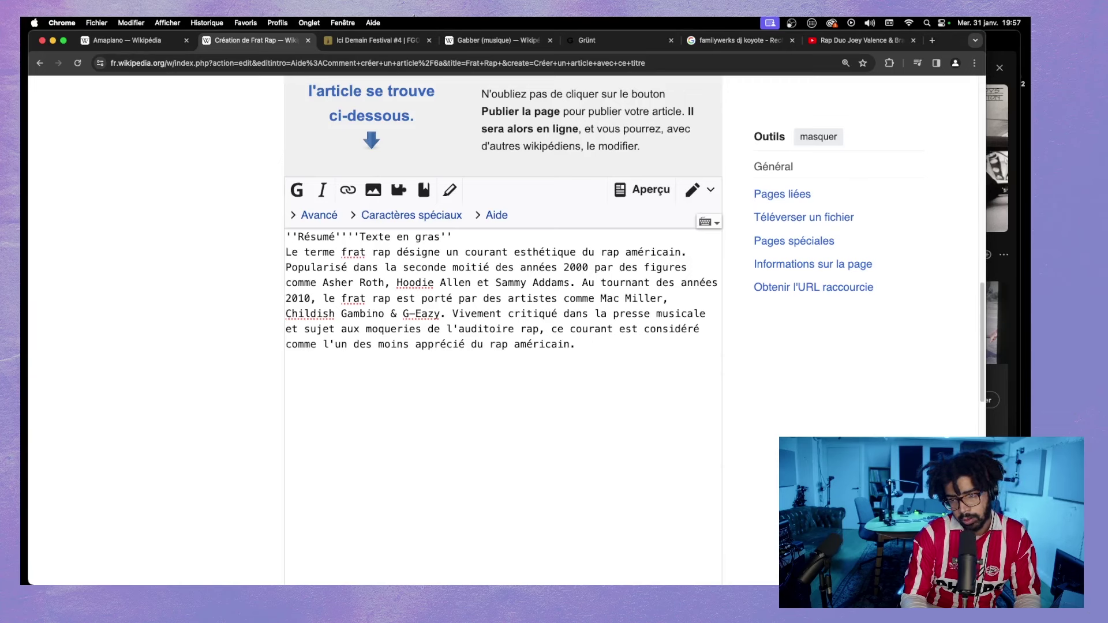
type("Une ")
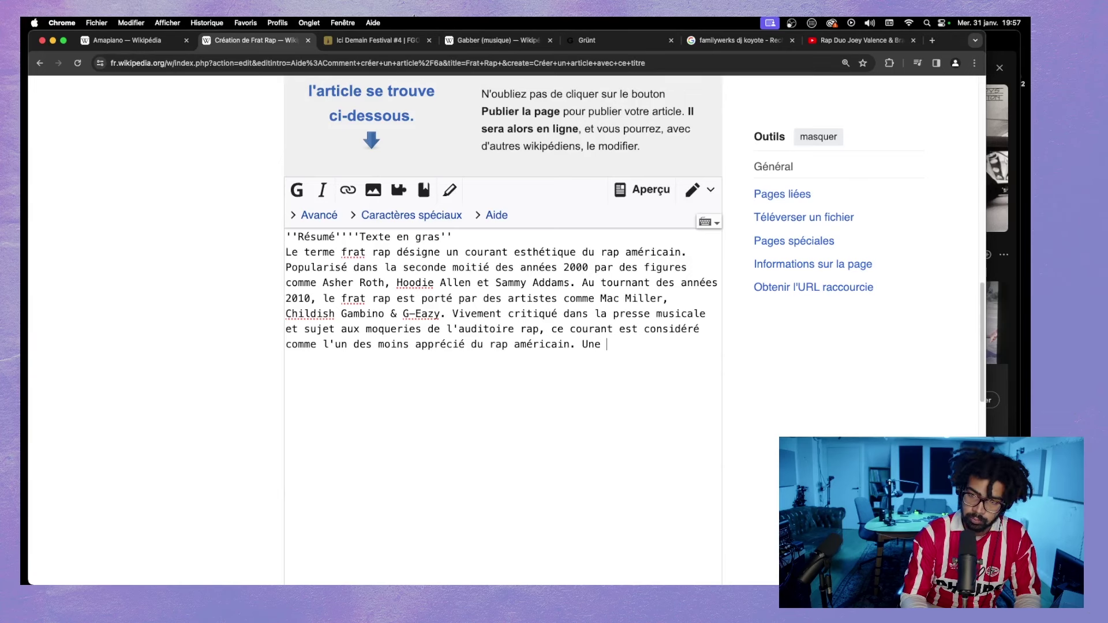
type("partie")
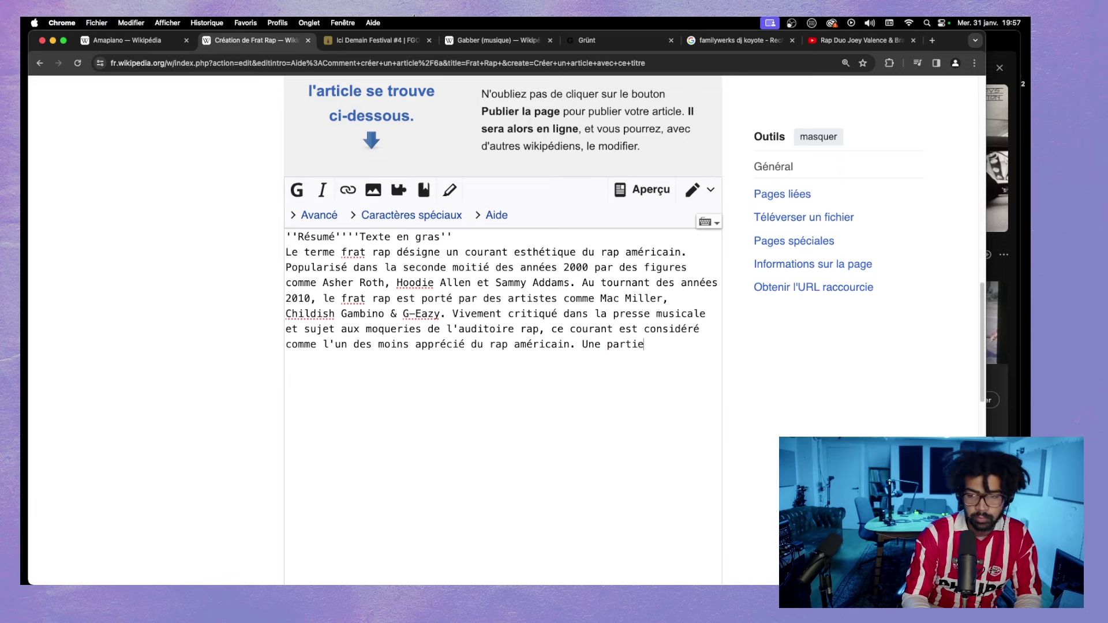
type(" des artistes")
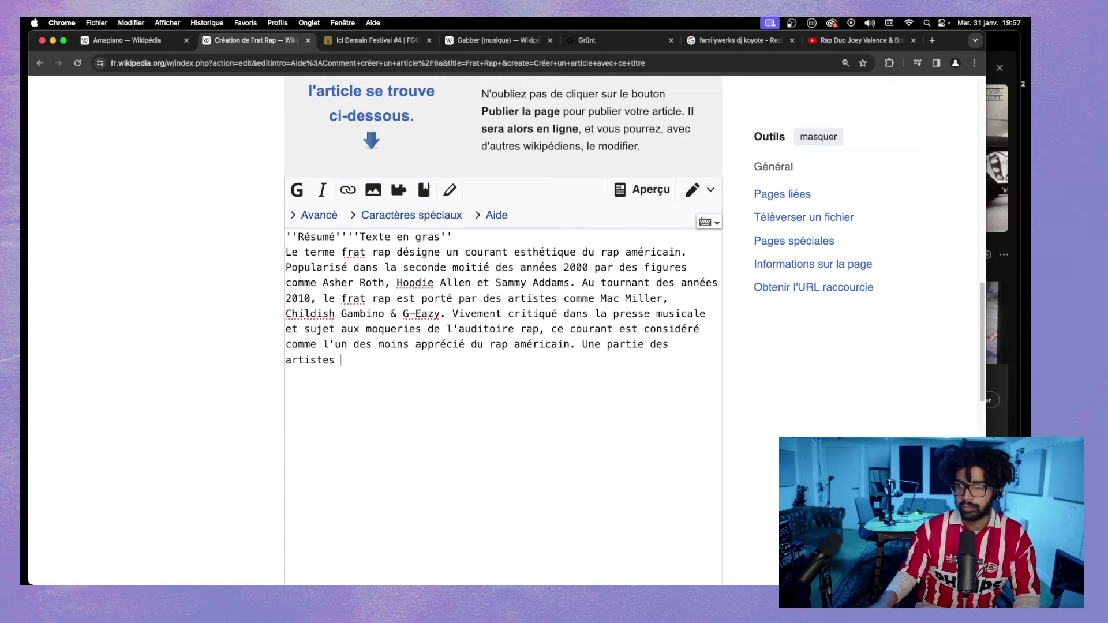
left_click_drag(346, 360, 582, 340)
key("BackSpace")
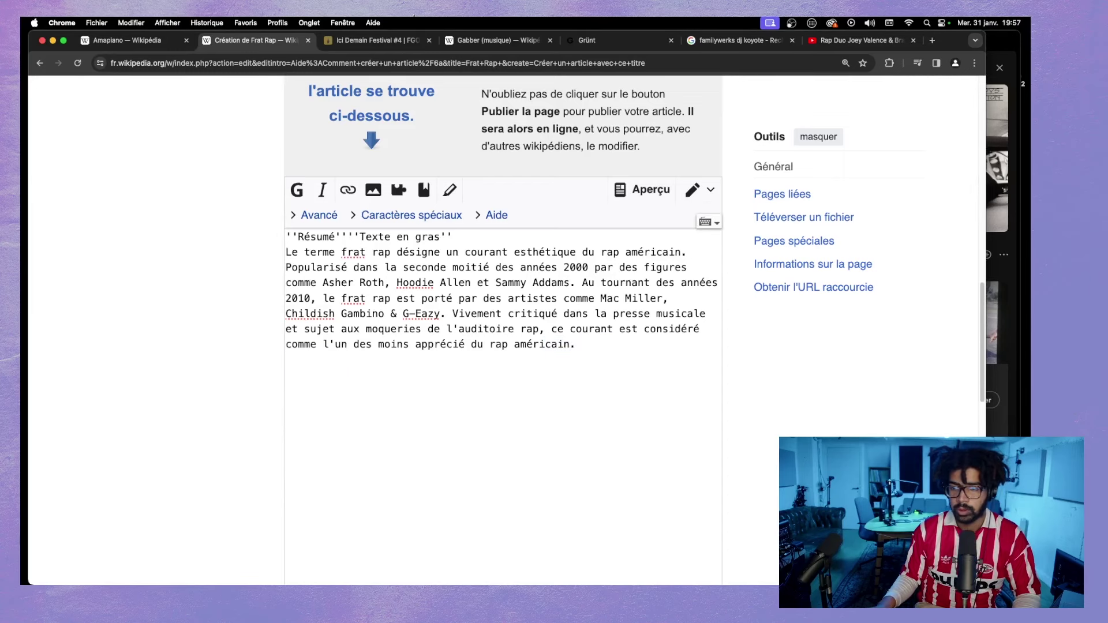
scroll(547, 332, "up", 2)
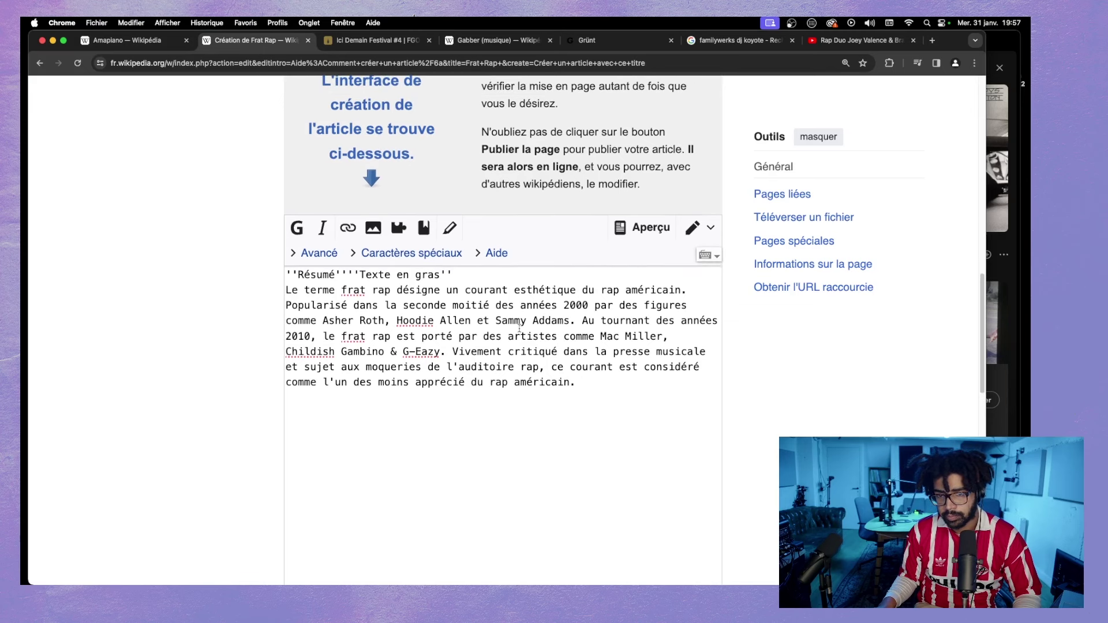
- Check the playing track in Spotify, and search Google in Chrome for "beastie boys frat rap"
left_click(994, 39)
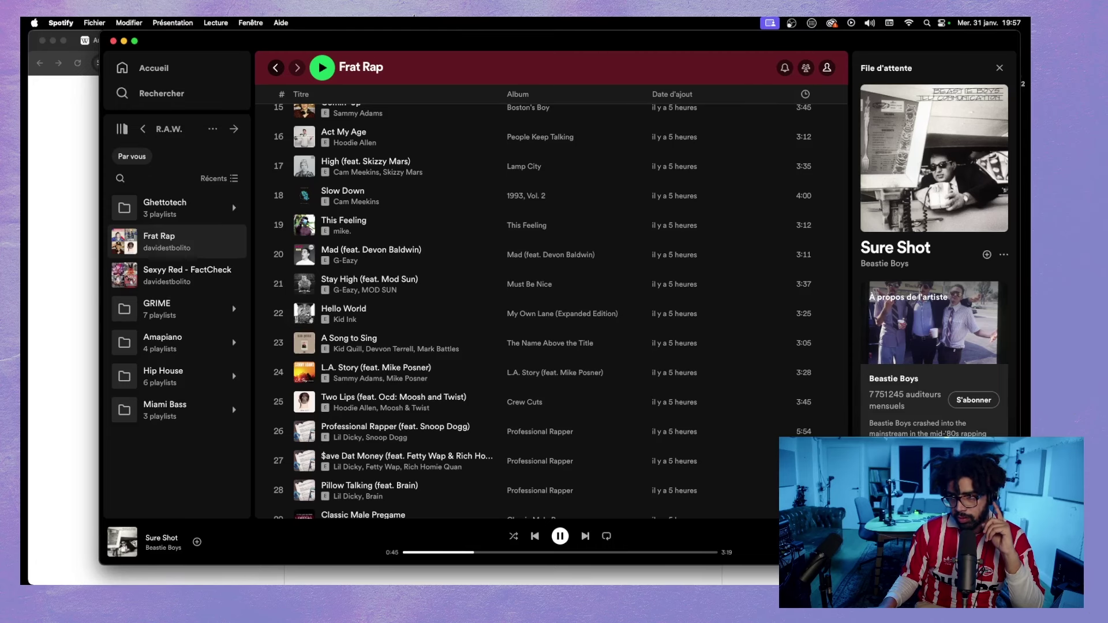
left_click(69, 240)
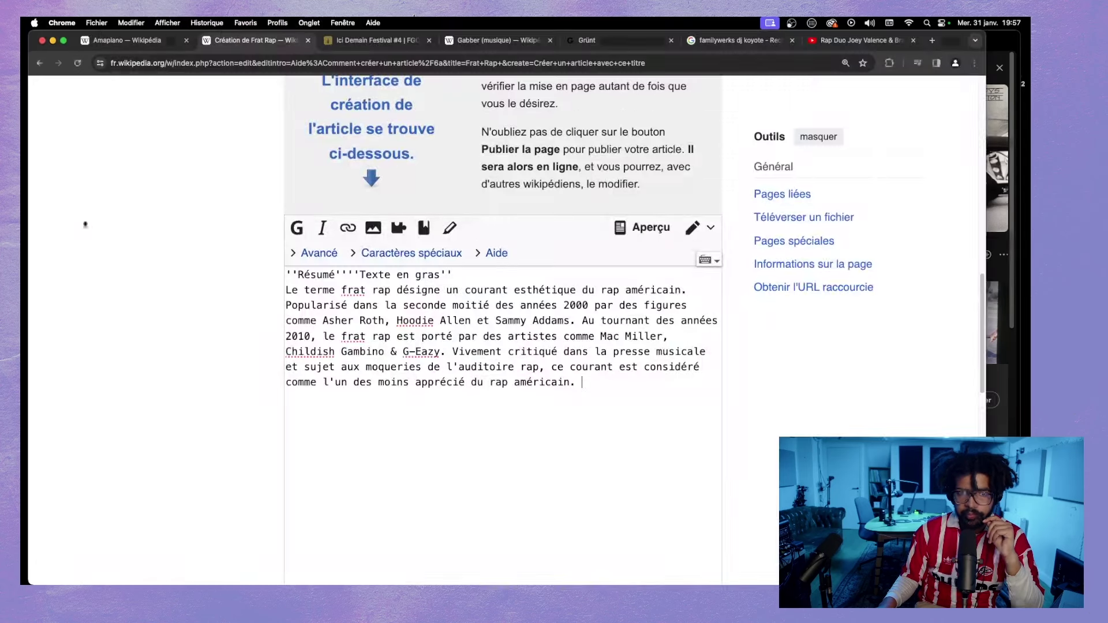
left_click(714, 41)
triple_click(239, 101)
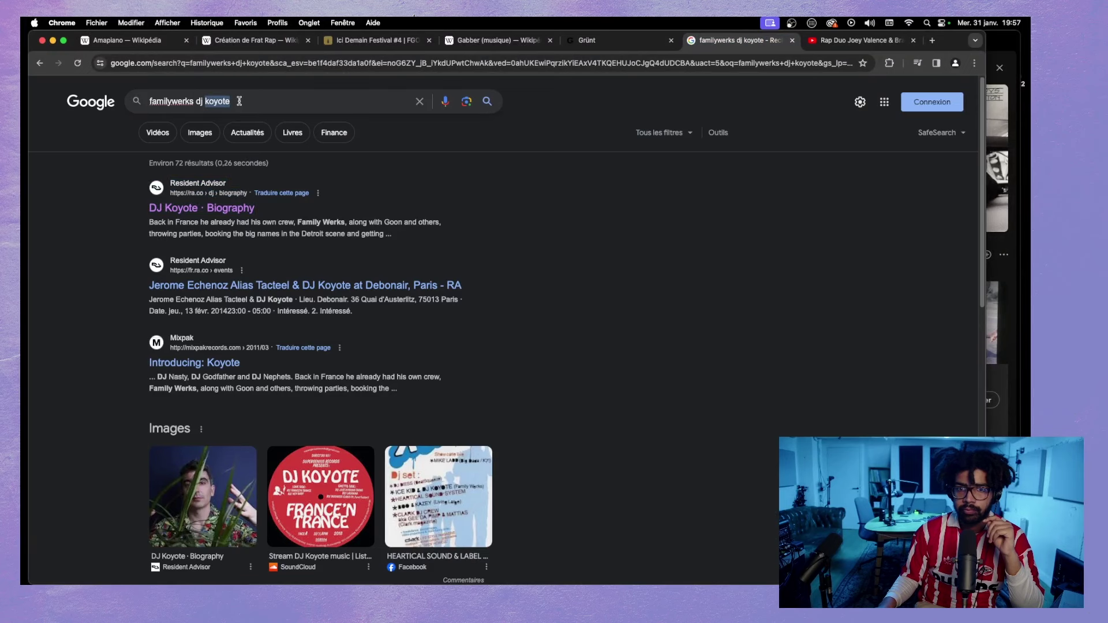
key("BackSpace")
type("beast")
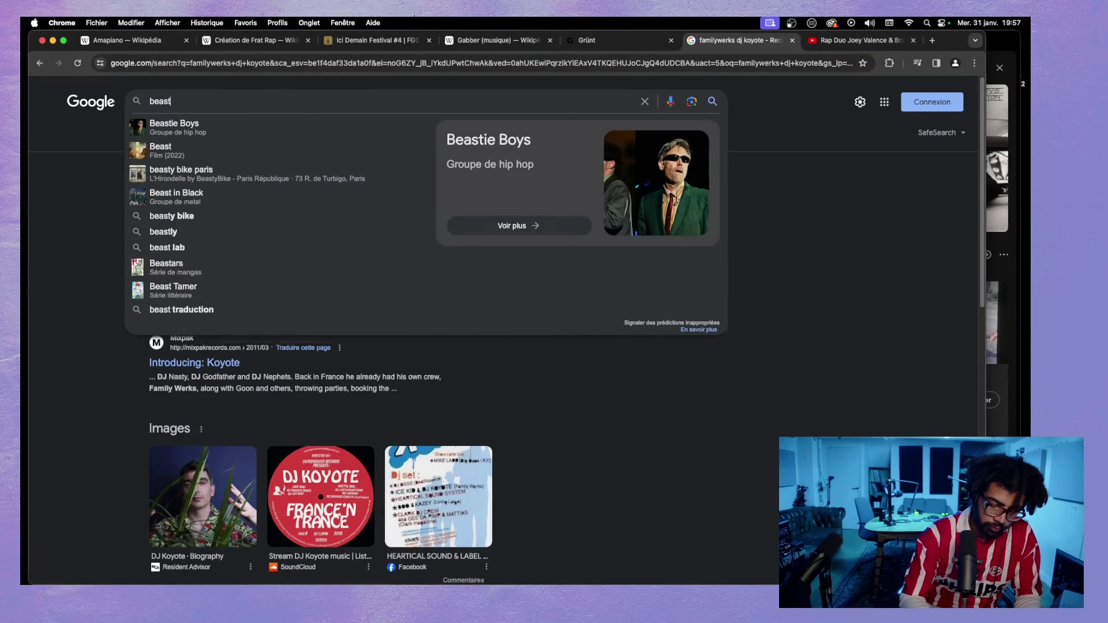
type("ie boys ")
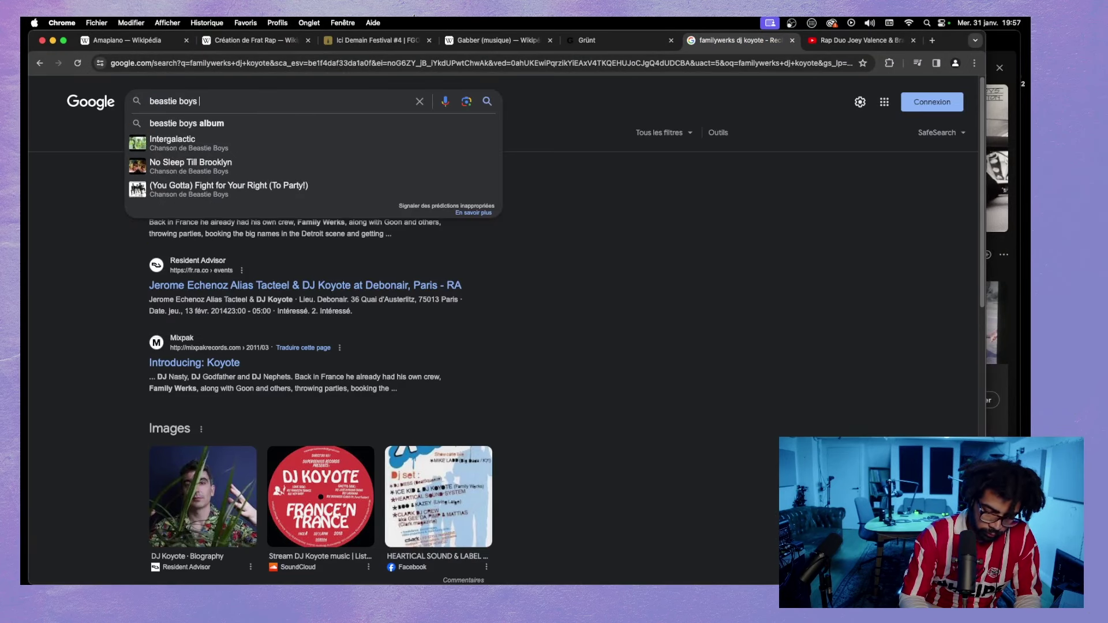
type("frat rap")
key("Return")
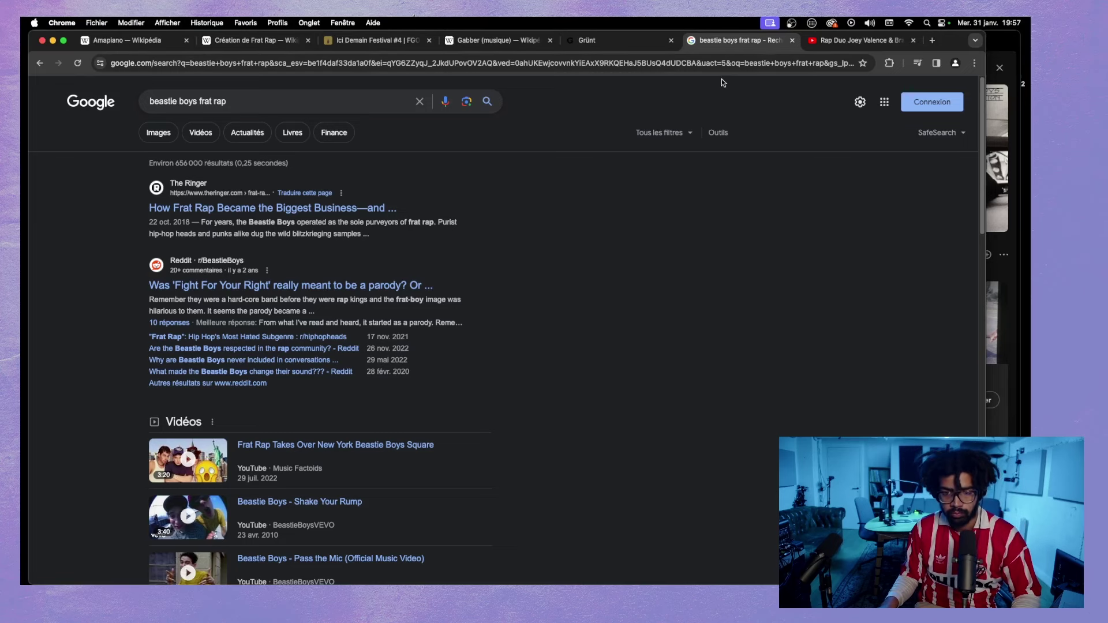
- Look at the Frat Rap playlist in Spotify and return to the Frat Rap draft in Chrome
left_click(998, 52)
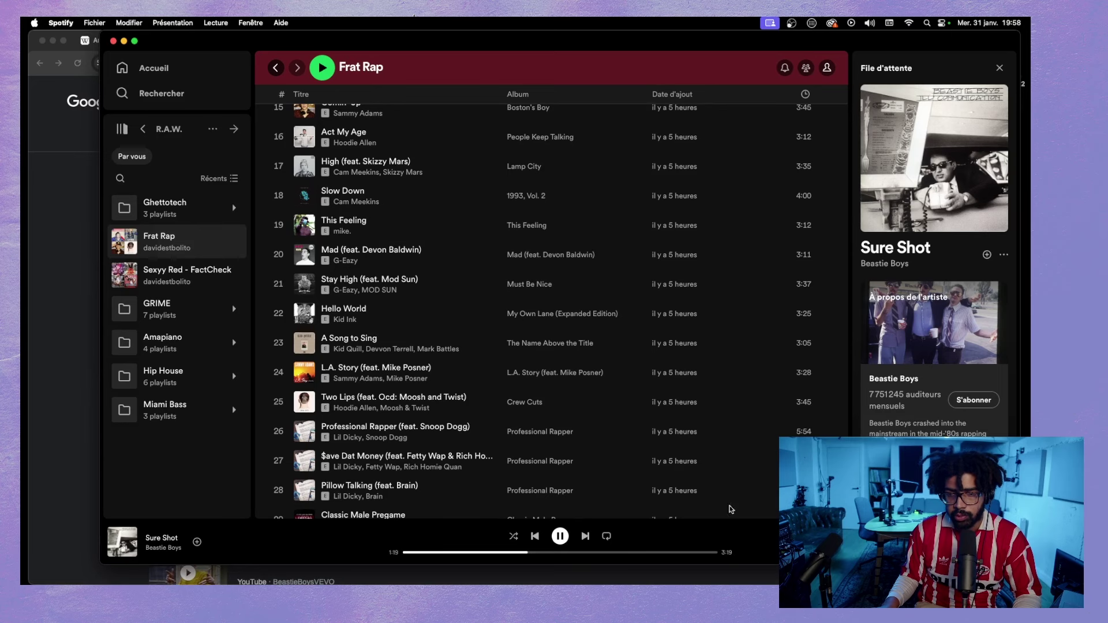
left_click(65, 231)
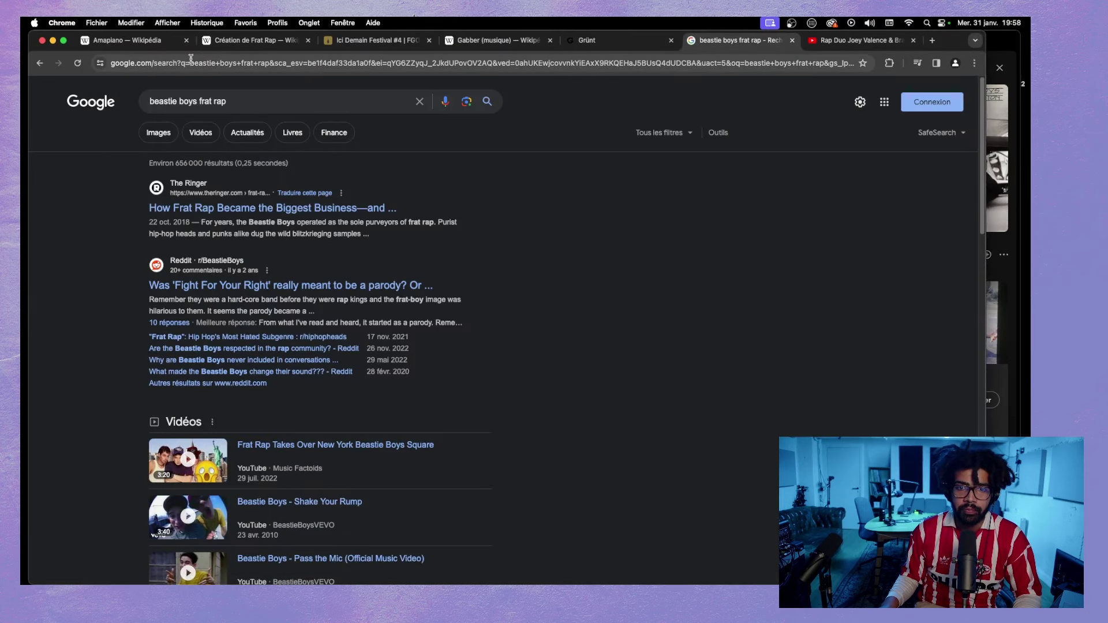
left_click(247, 41)
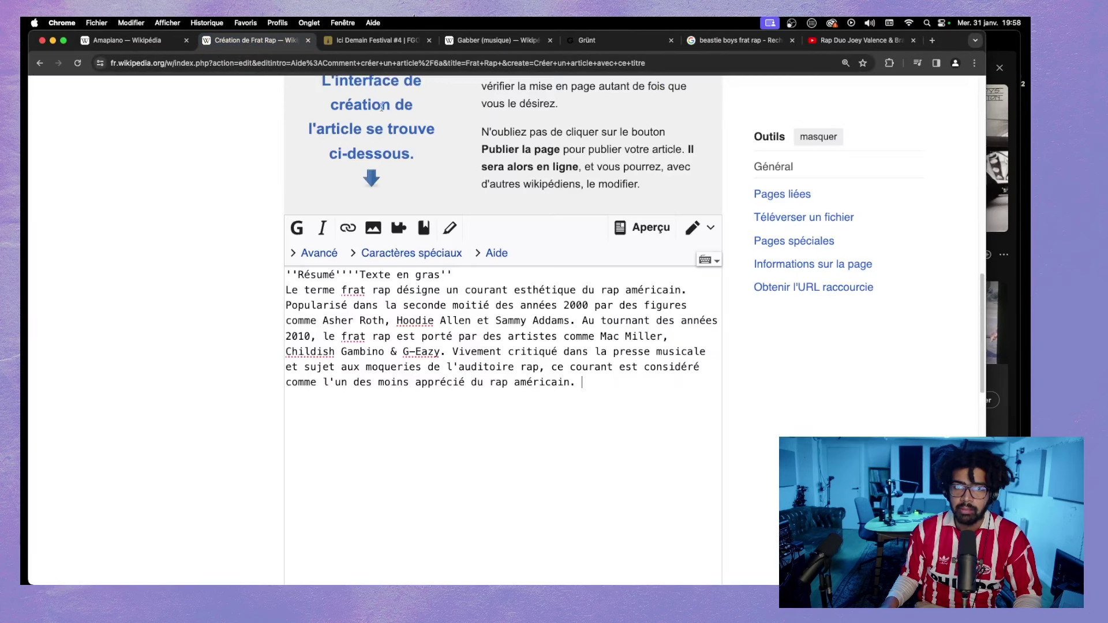
- Switch to Spotify, shift its window slightly, and return to Chrome
left_click(995, 44)
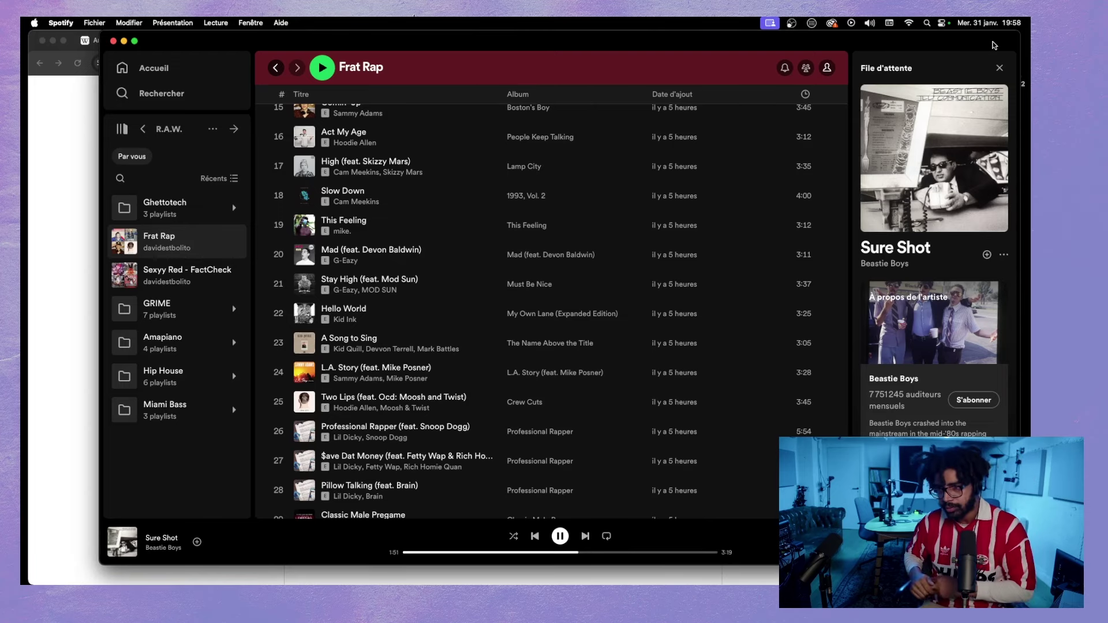
left_click_drag(937, 41, 947, 41)
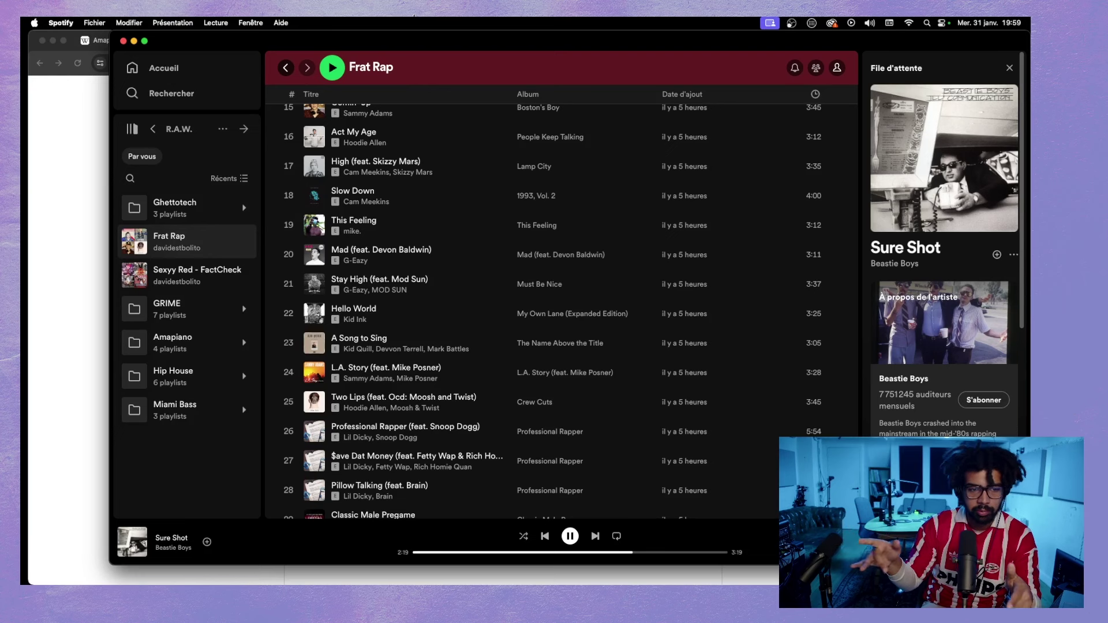
left_click(64, 227)
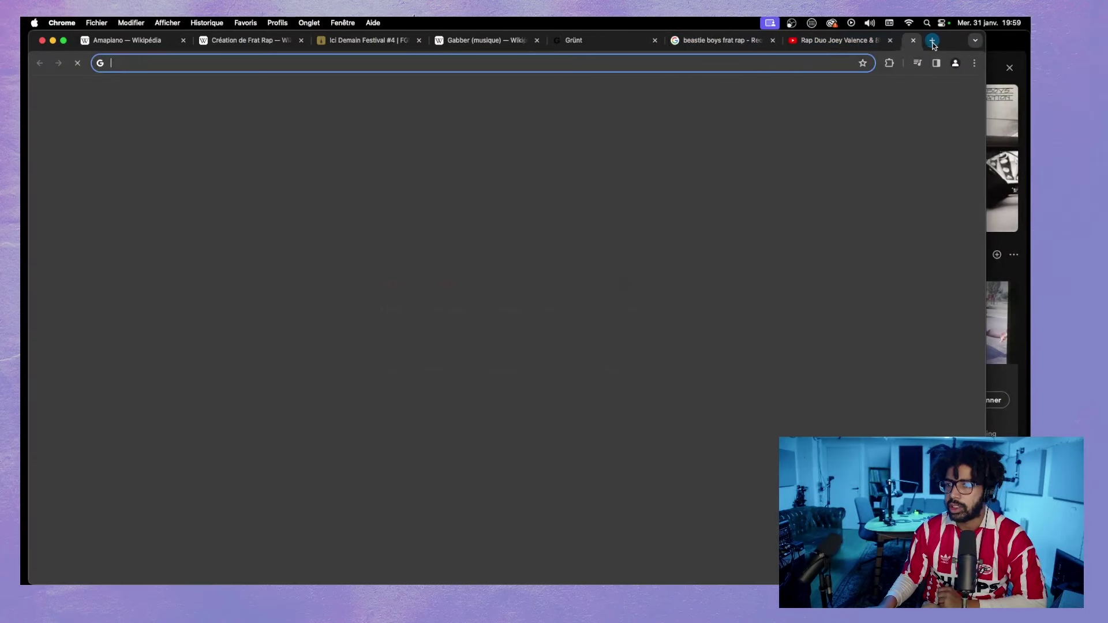
- Open a new browser tab, glance back at the "beastie boys frat rap" results, and search for "google" in the new tab
left_click(932, 39)
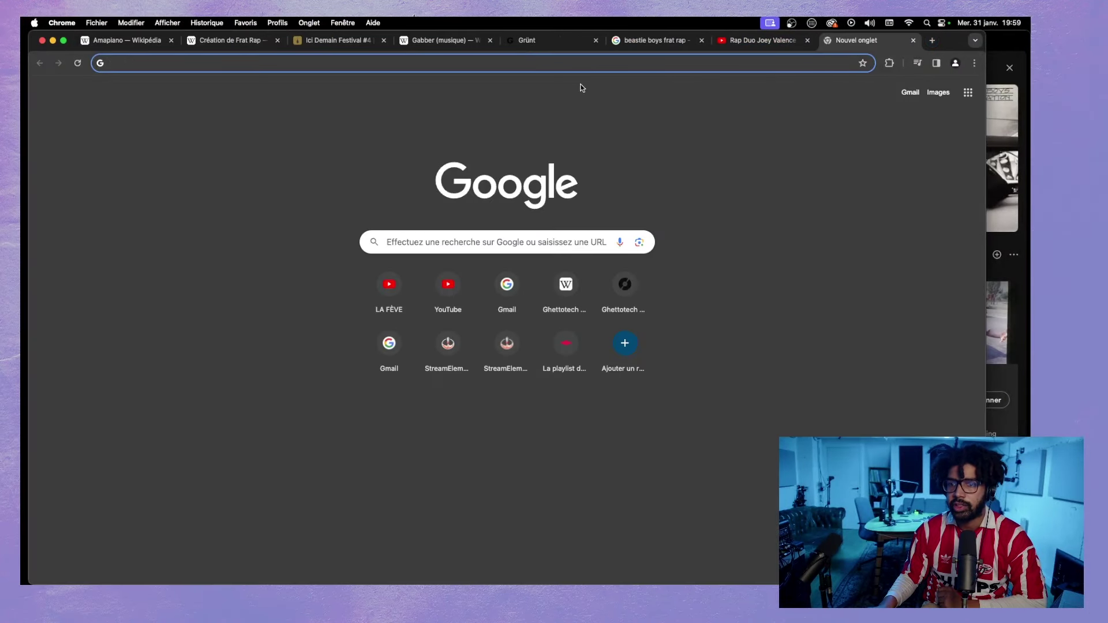
left_click(646, 40)
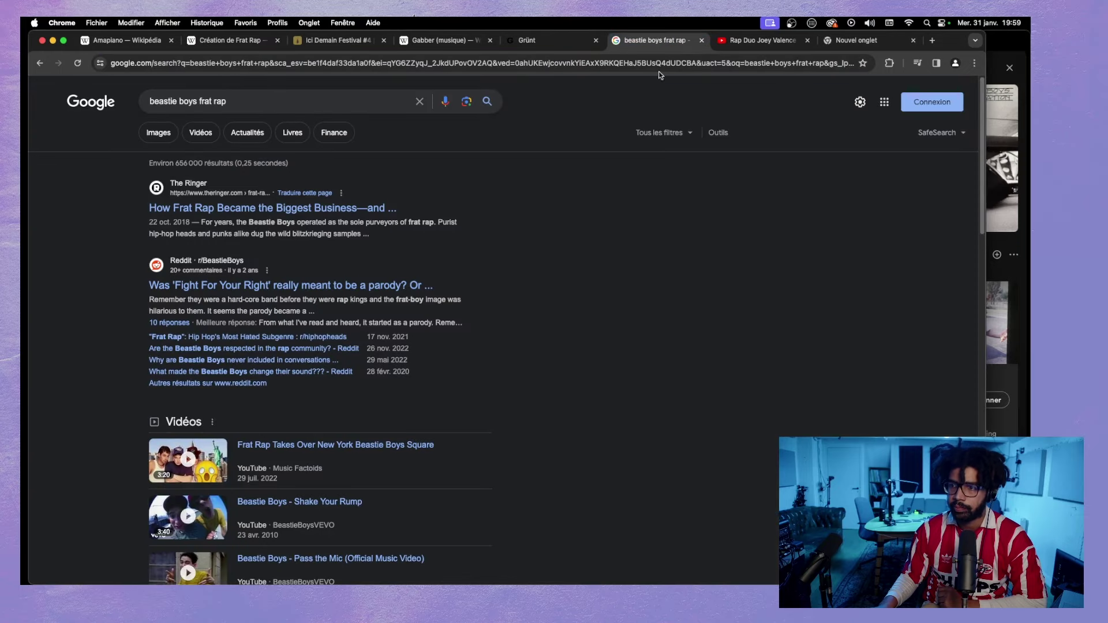
left_click(859, 41)
type("goo")
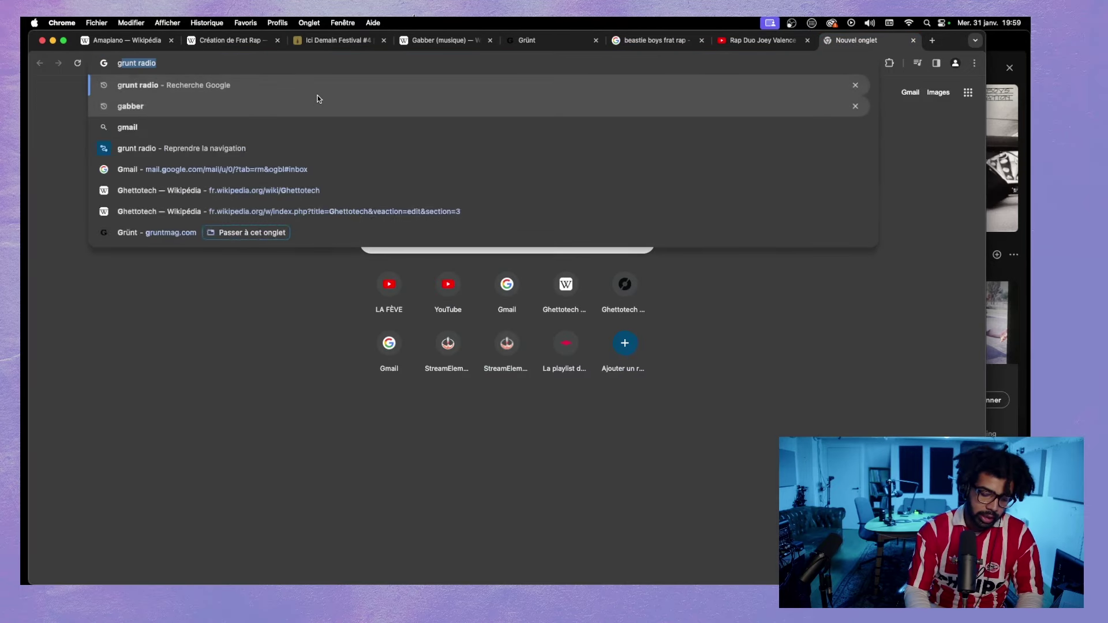
key("Return")
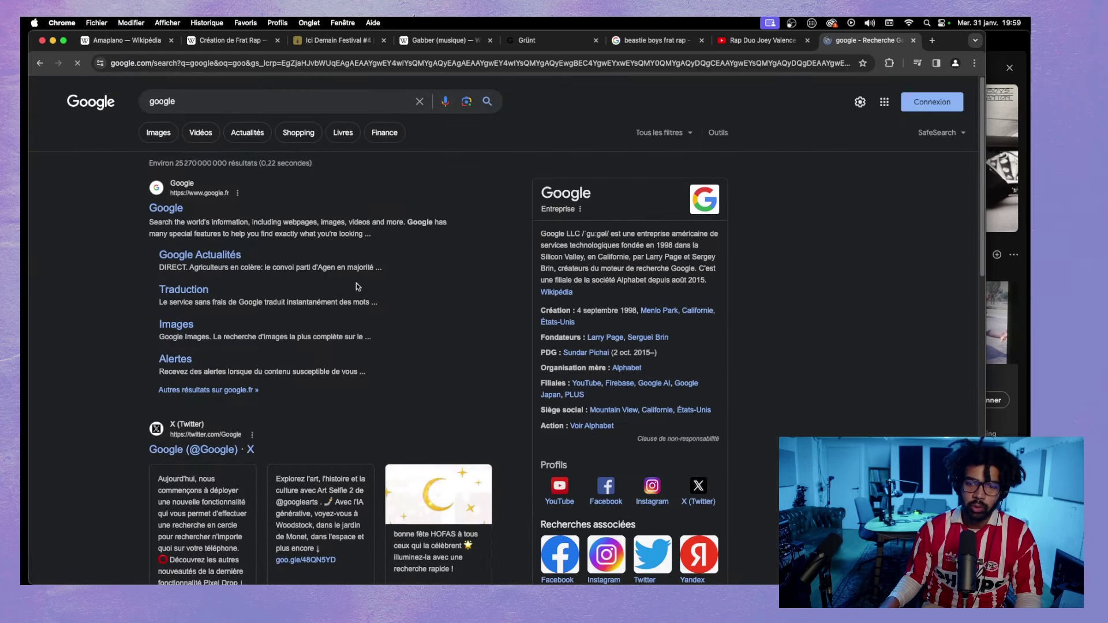
- Replace the query with "beastie boys", run the search, and open the group's French Wikipedia article
left_click(189, 99)
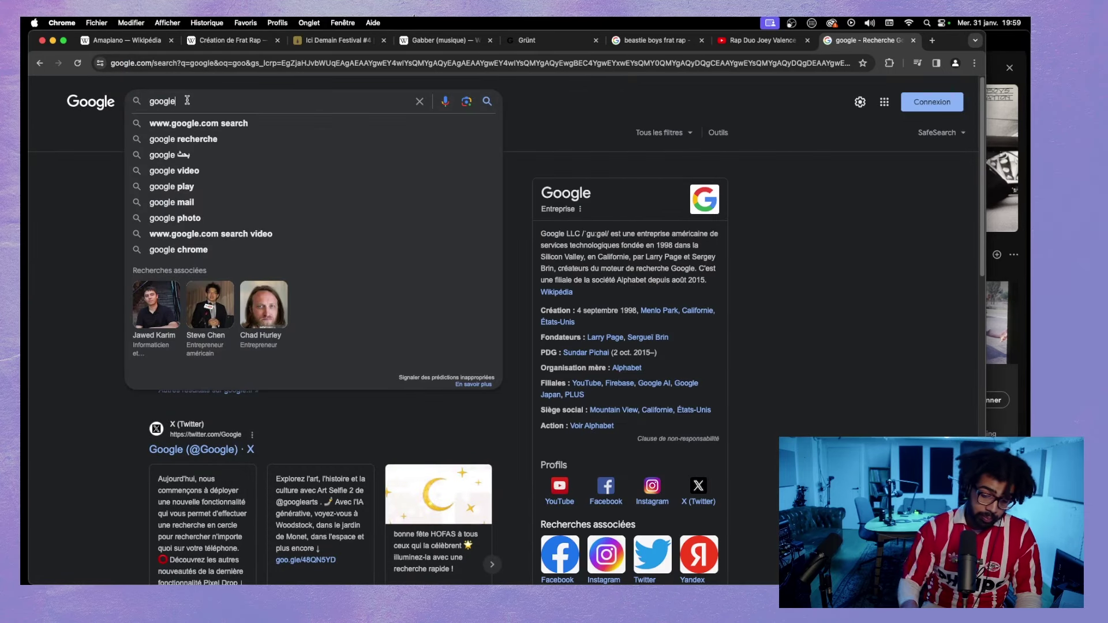
key("BackSpace")
type("beastie bo")
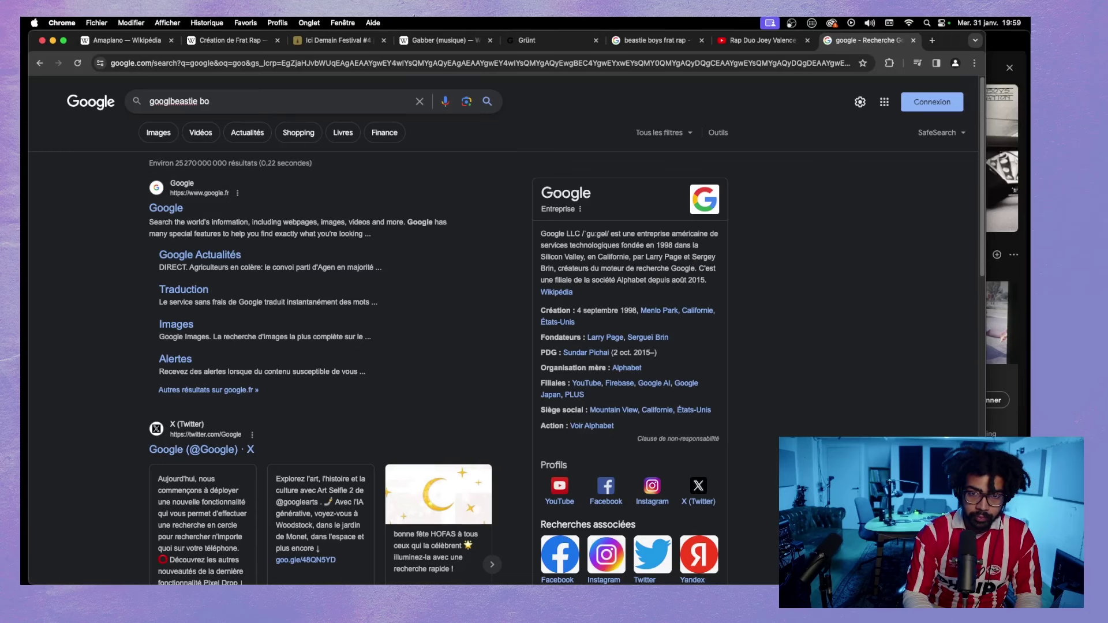
key("BackSpace")
key("BackSpace")
key("BackSpace")
key("BackSpace")
key("BackSpace")
key("BackSpace")
key("BackSpace")
key("BackSpace")
key("BackSpace")
key("BackSpace")
key("BackSpace")
key("BackSpace")
key("BackSpace")
key("BackSpace")
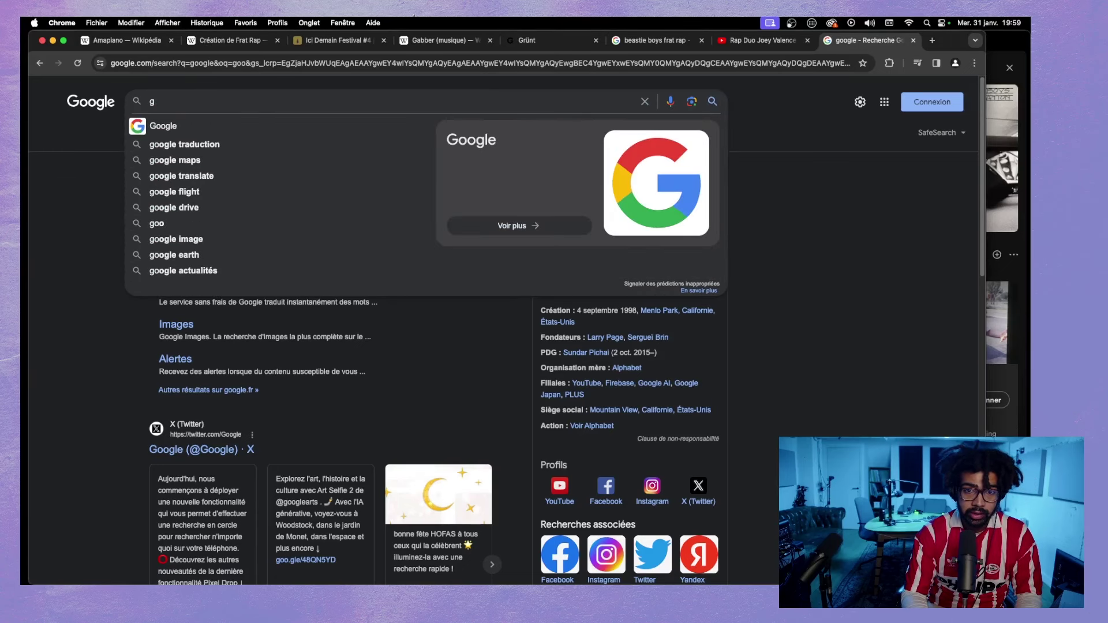
key("BackSpace")
type("beastie b")
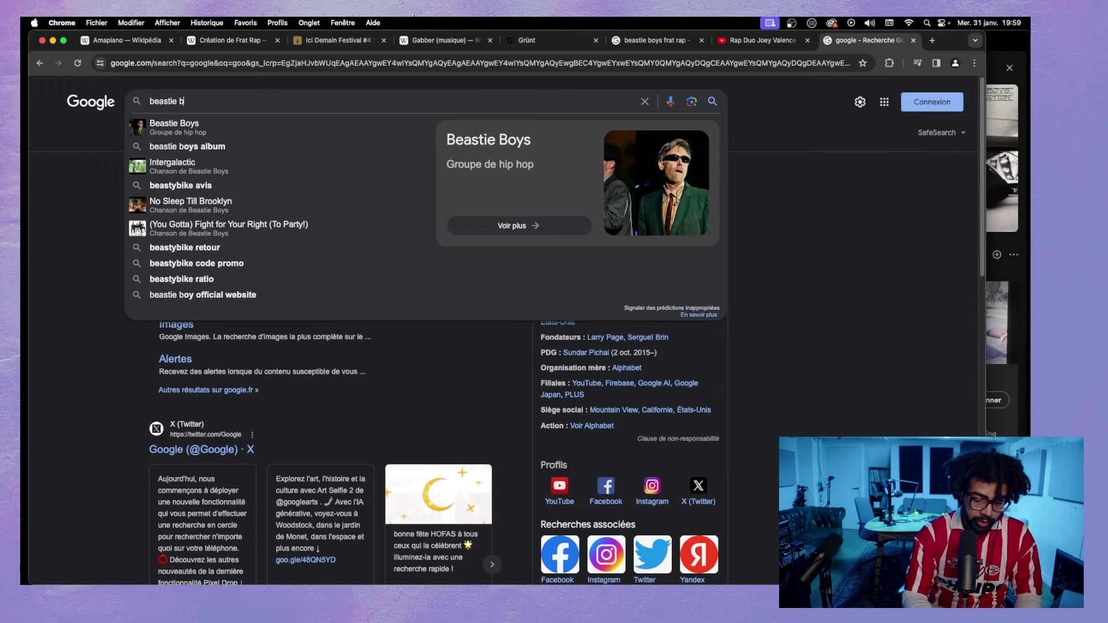
type("oys")
key("Return")
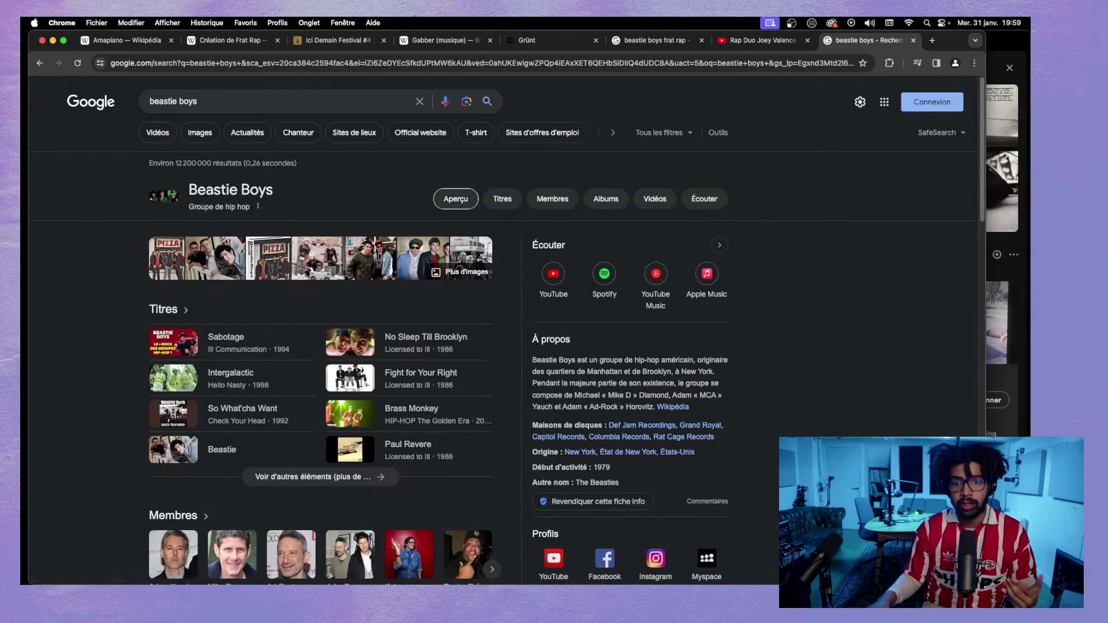
scroll(308, 217, "down", 5)
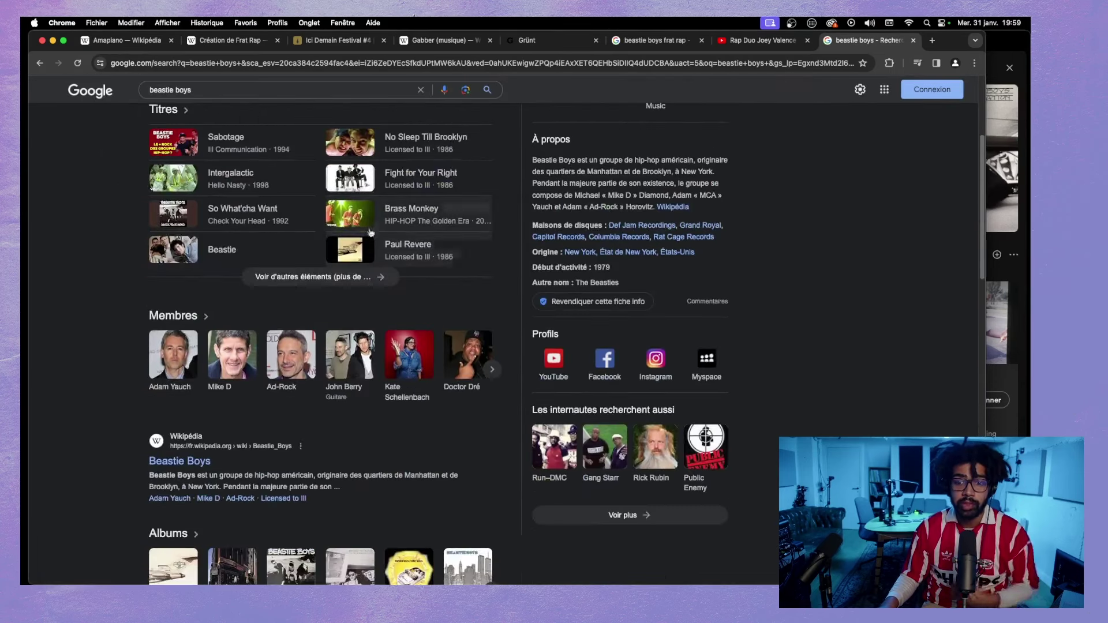
left_click(183, 389)
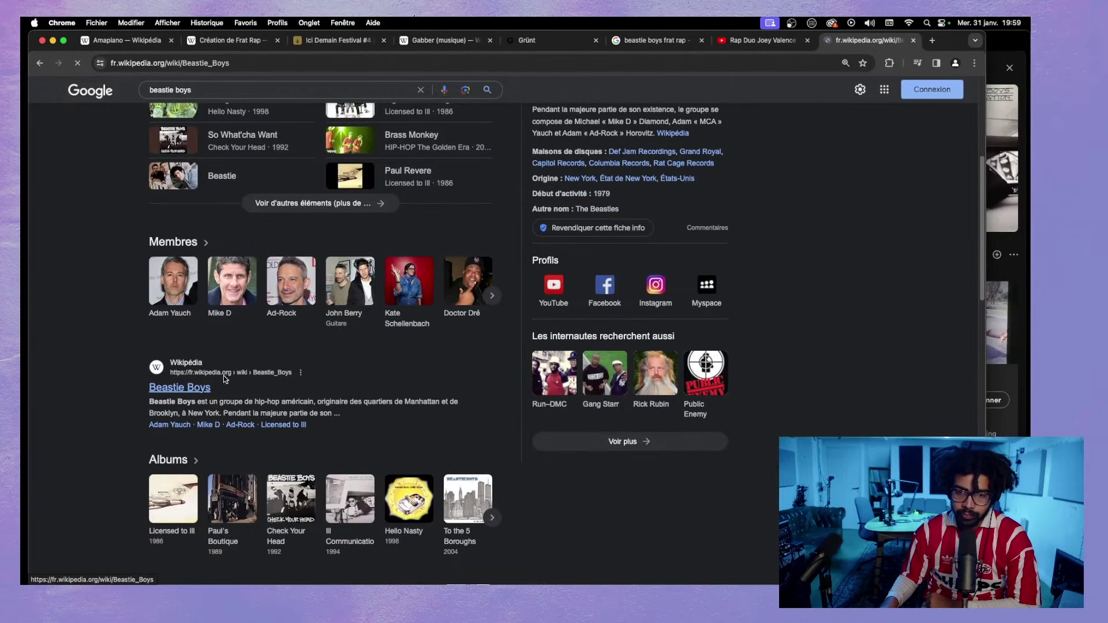
- Read the Beastie Boys article's introduction and biography sections "Débuts (1979–1983)" and "Licensed to Ill (1984–1987)"
scroll(419, 365, "down", 4)
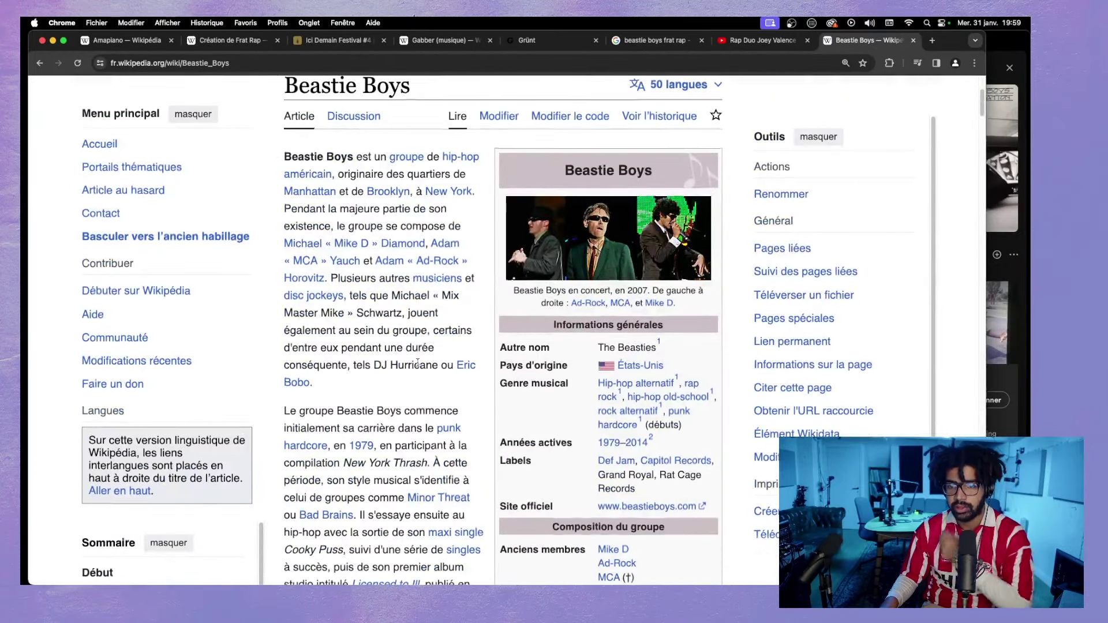
scroll(419, 365, "down", 12)
scroll(397, 364, "down", 2)
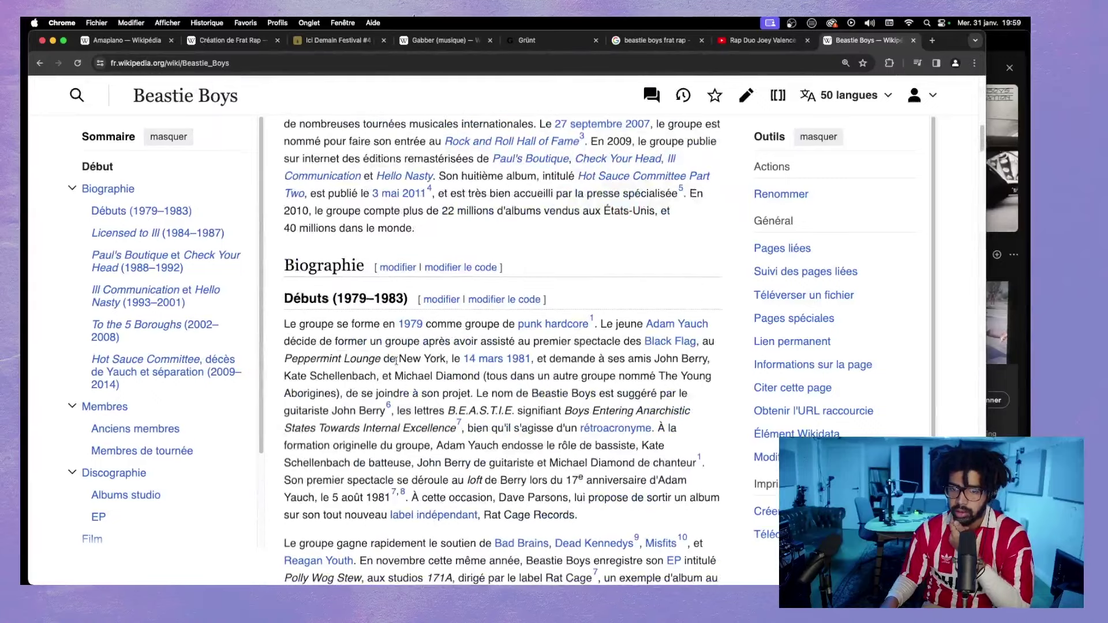
scroll(484, 353, "down", 5)
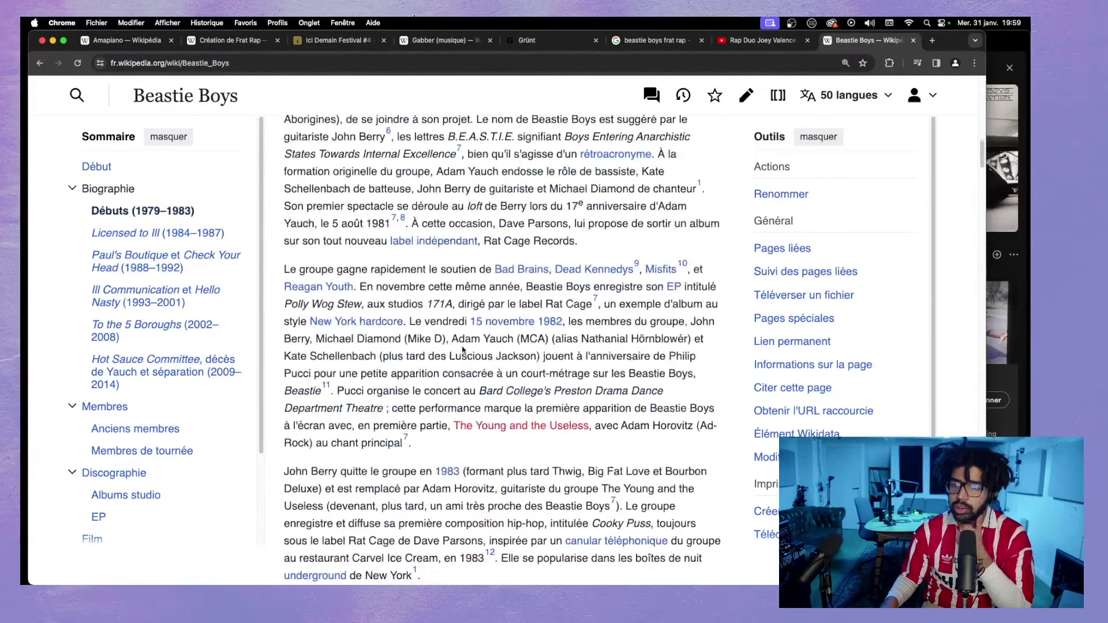
scroll(479, 334, "up", 5)
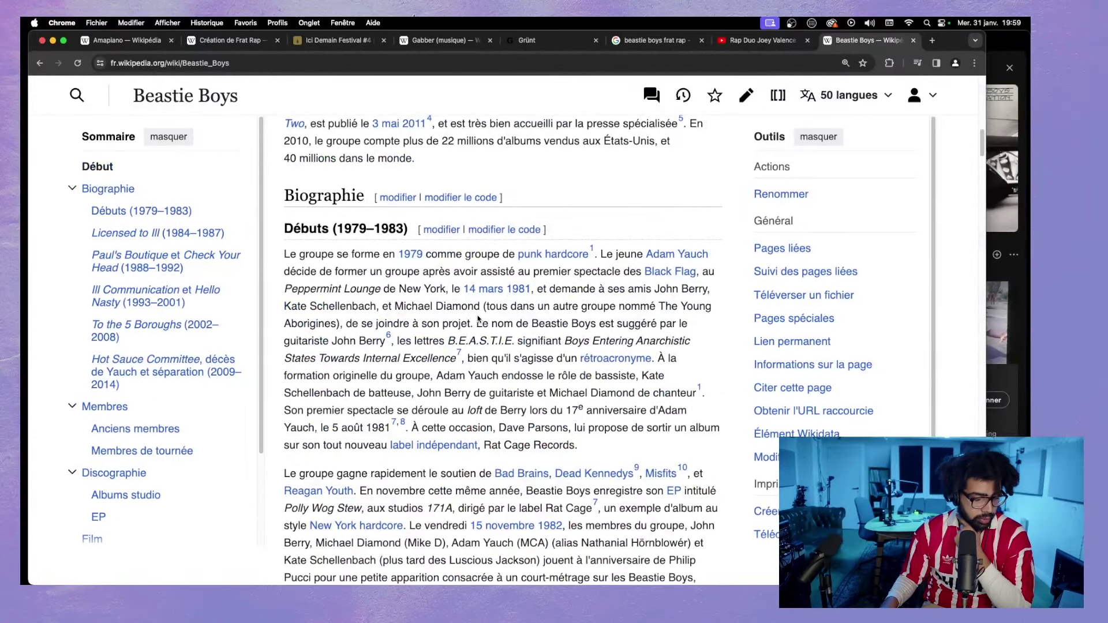
scroll(478, 318, "down", 4)
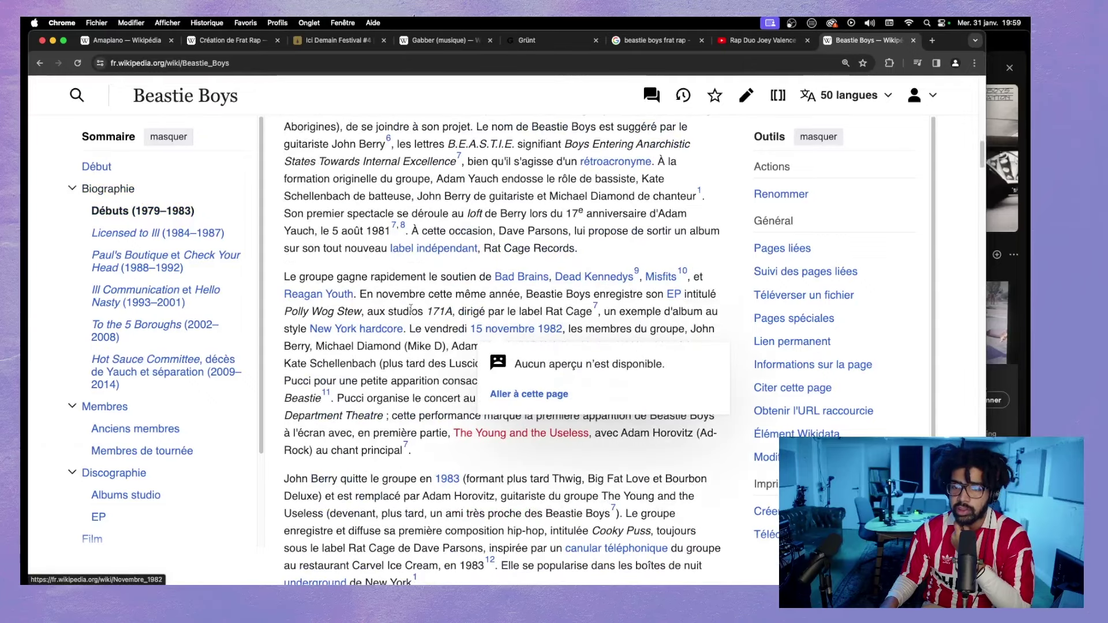
scroll(412, 309, "down", 2)
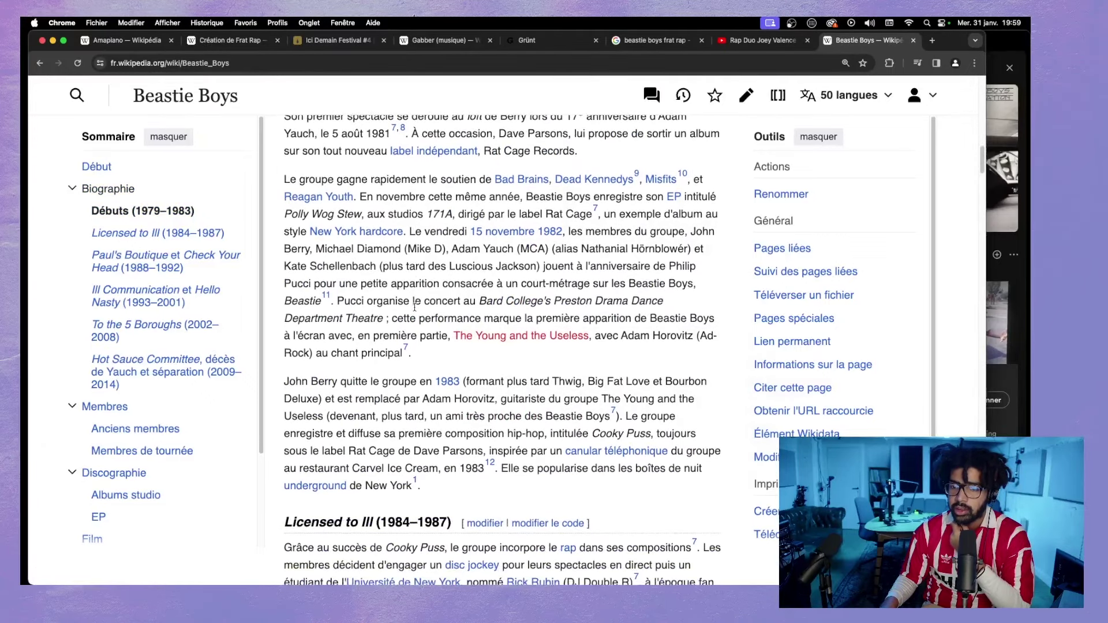
scroll(414, 307, "down", 3)
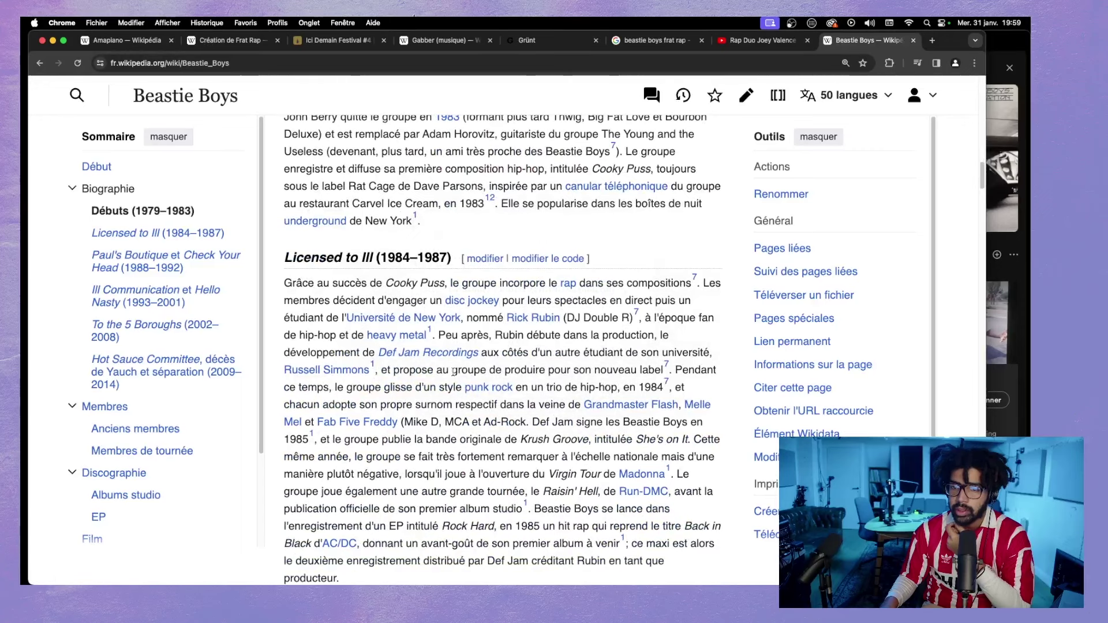
scroll(418, 311, "up", 1)
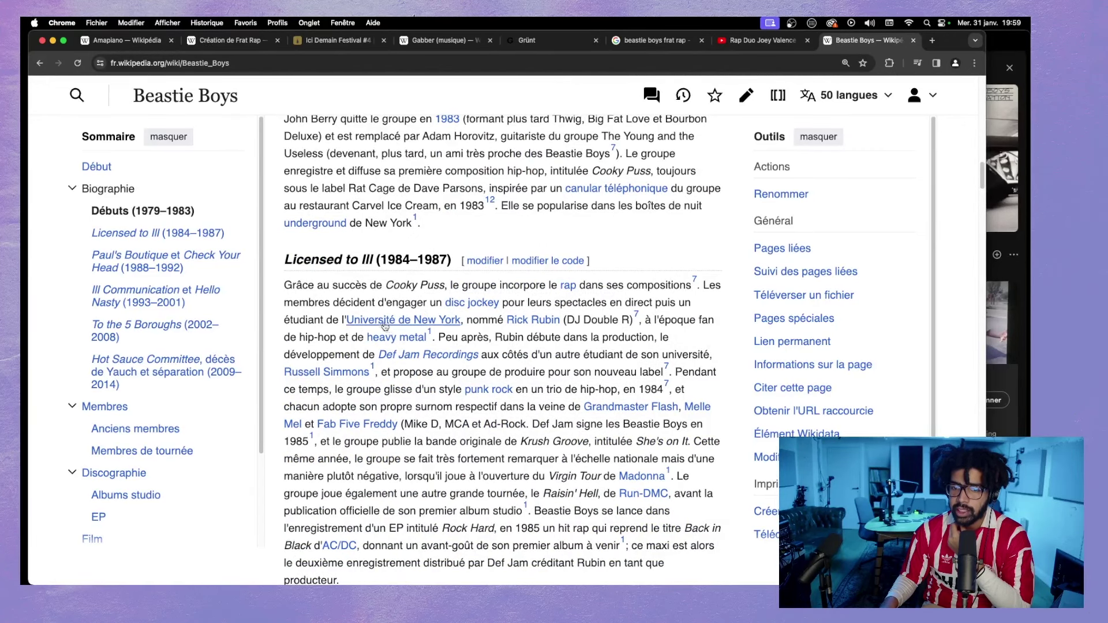
mouse_move(538, 326)
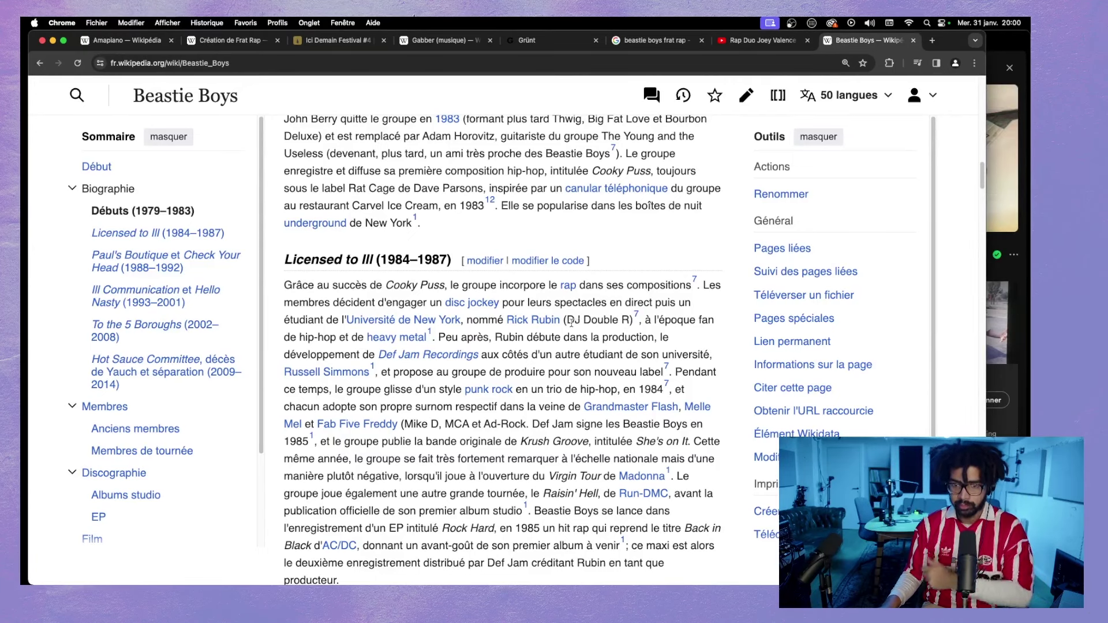
scroll(571, 322, "down", 3)
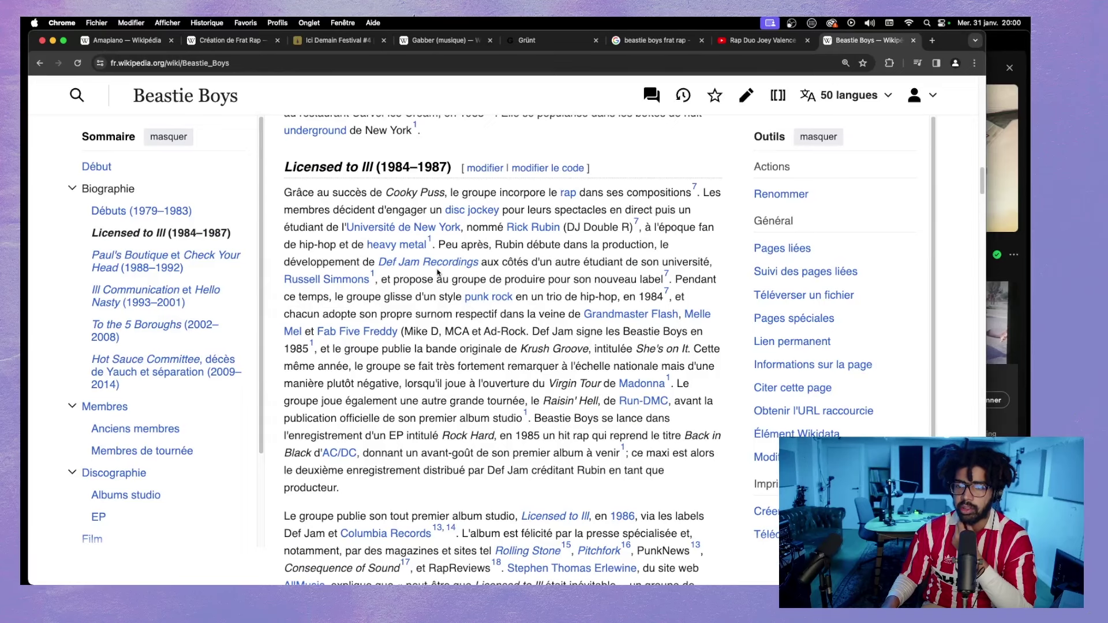
mouse_move(443, 271)
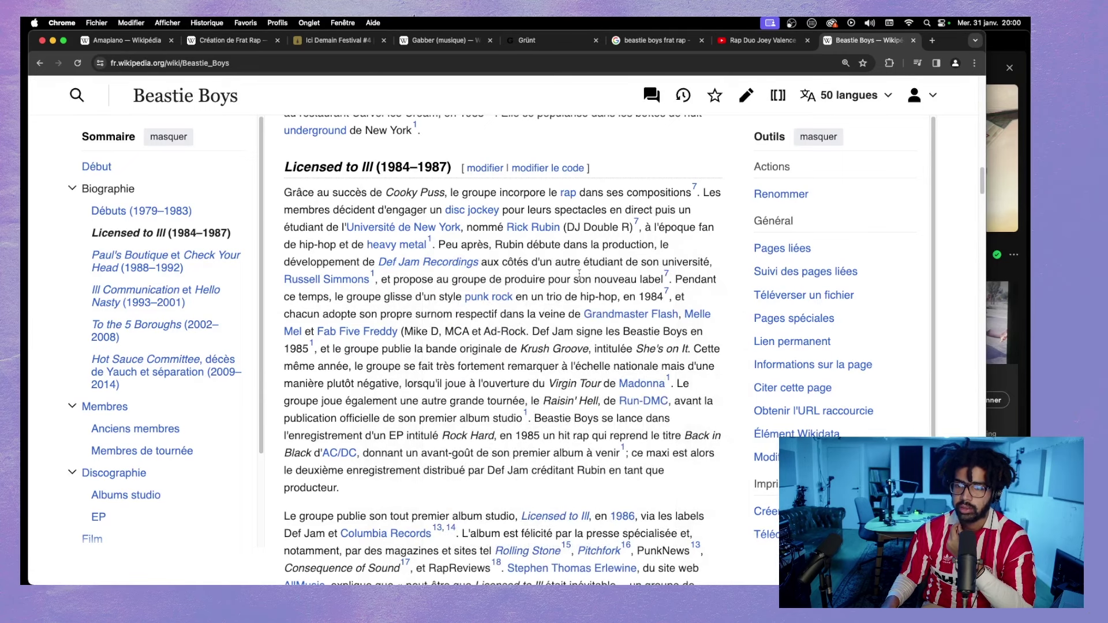
scroll(577, 274, "down", 1)
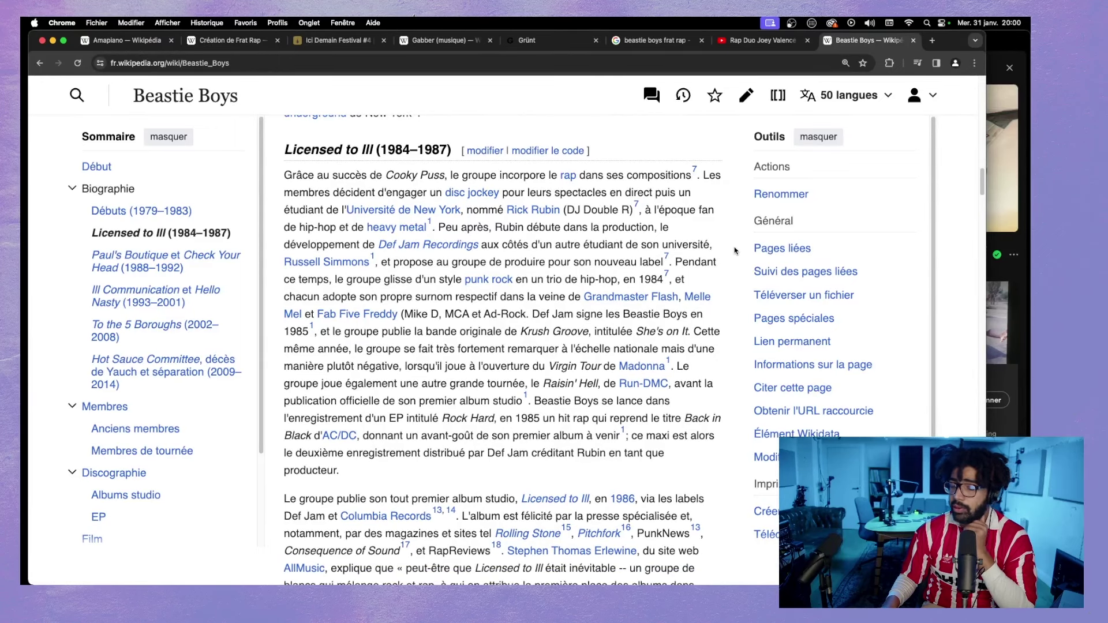
- Switch to Spotify, open the Beastie Boys album Licensed To Ill, and play the track "Fight For Your Right"
left_click(1001, 144)
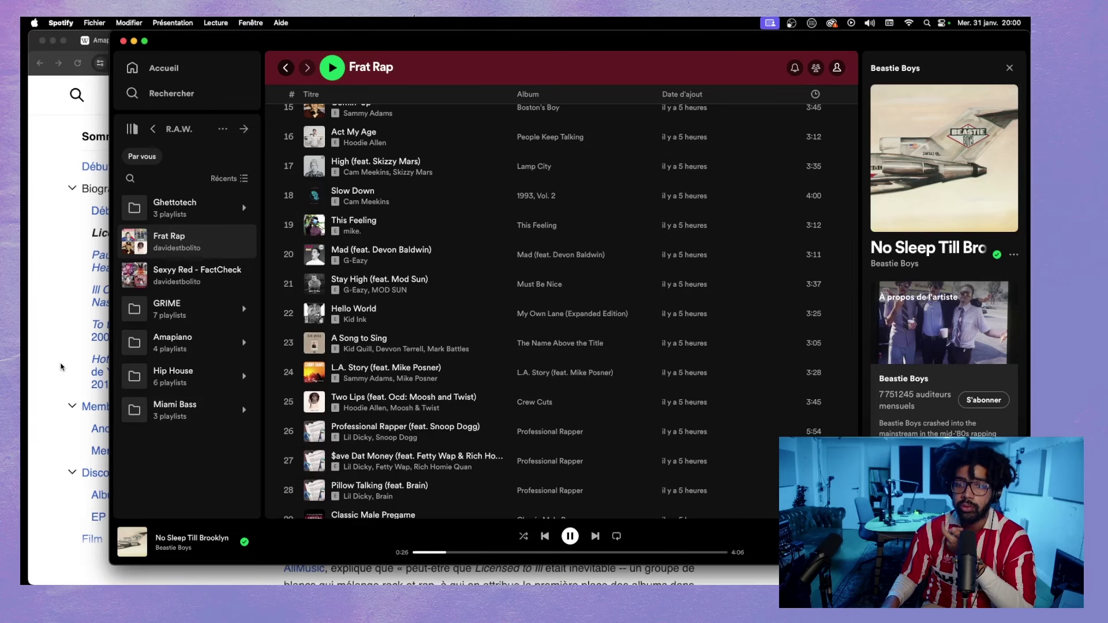
left_click(922, 252)
scroll(376, 306, "down", 2)
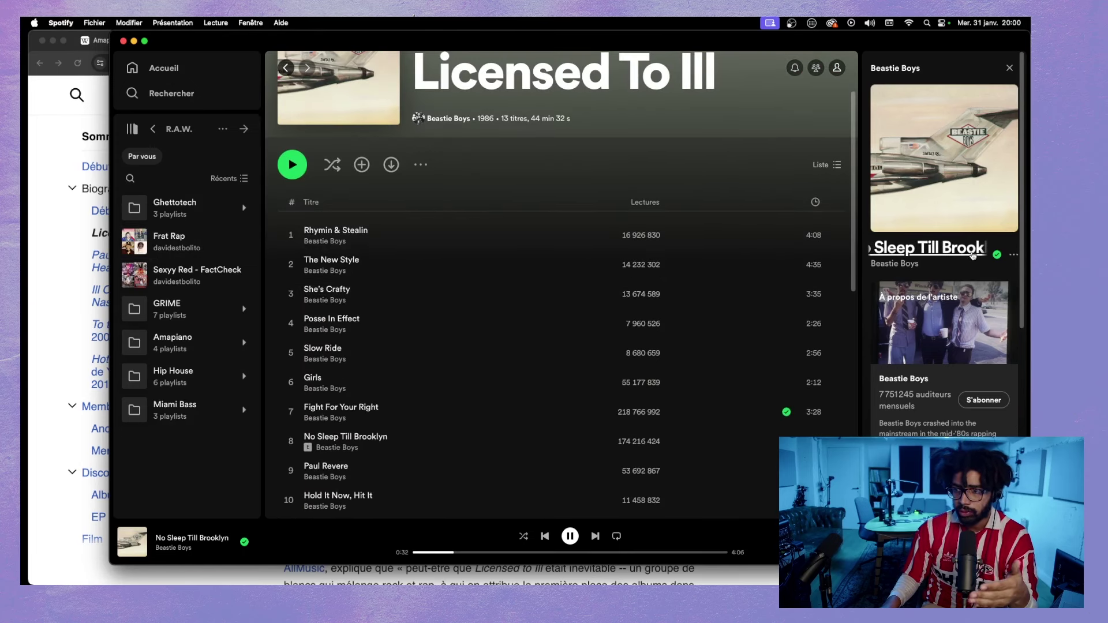
scroll(560, 327, "down", 2)
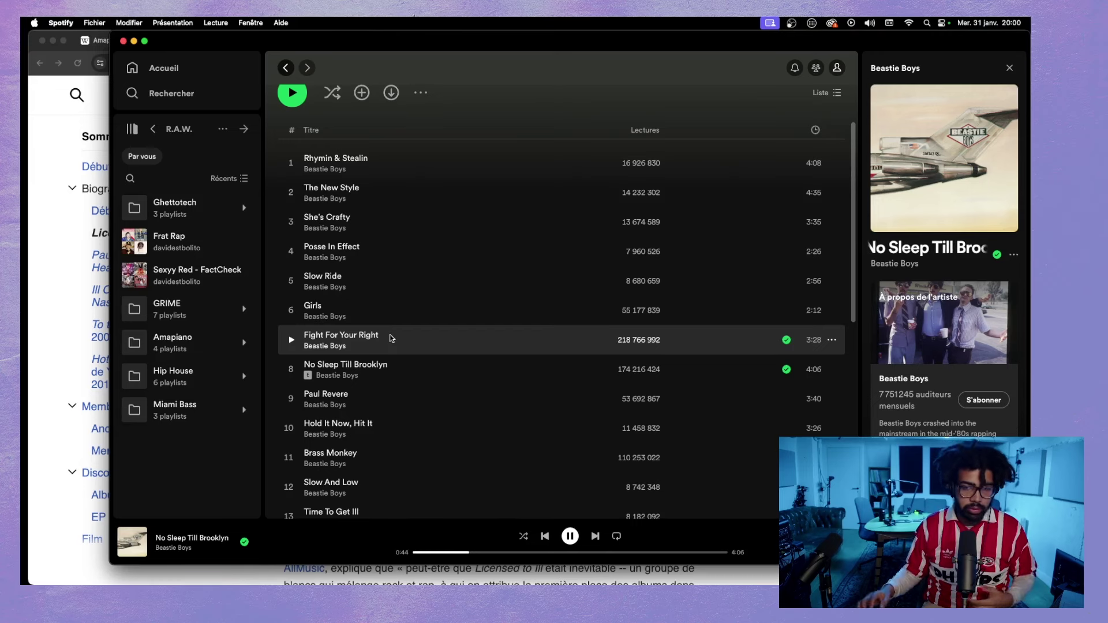
left_click(292, 342)
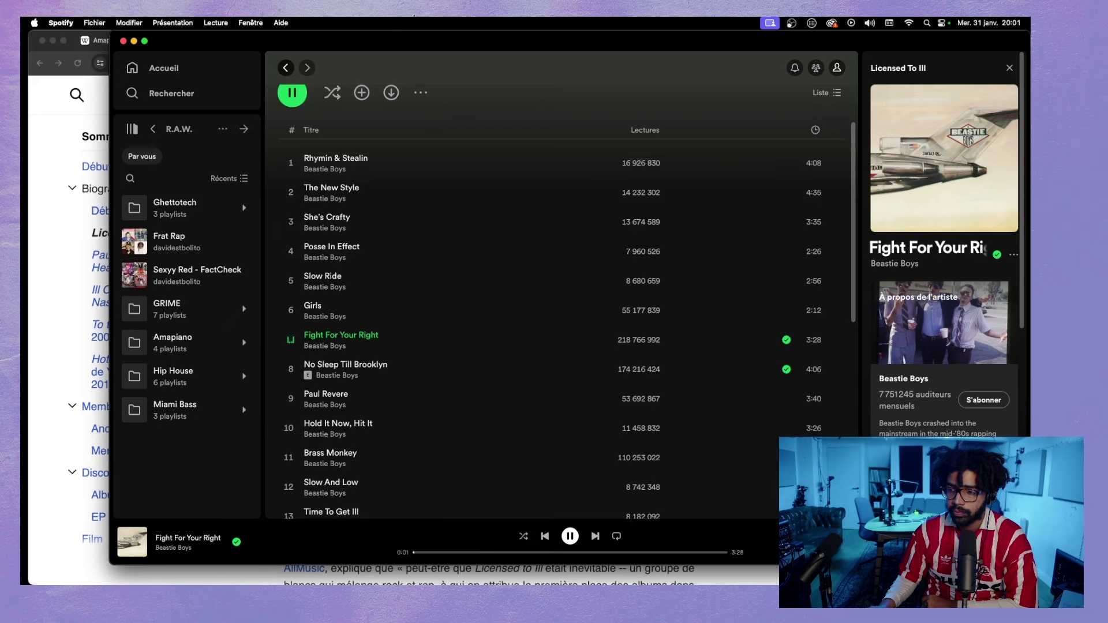
left_click(570, 536)
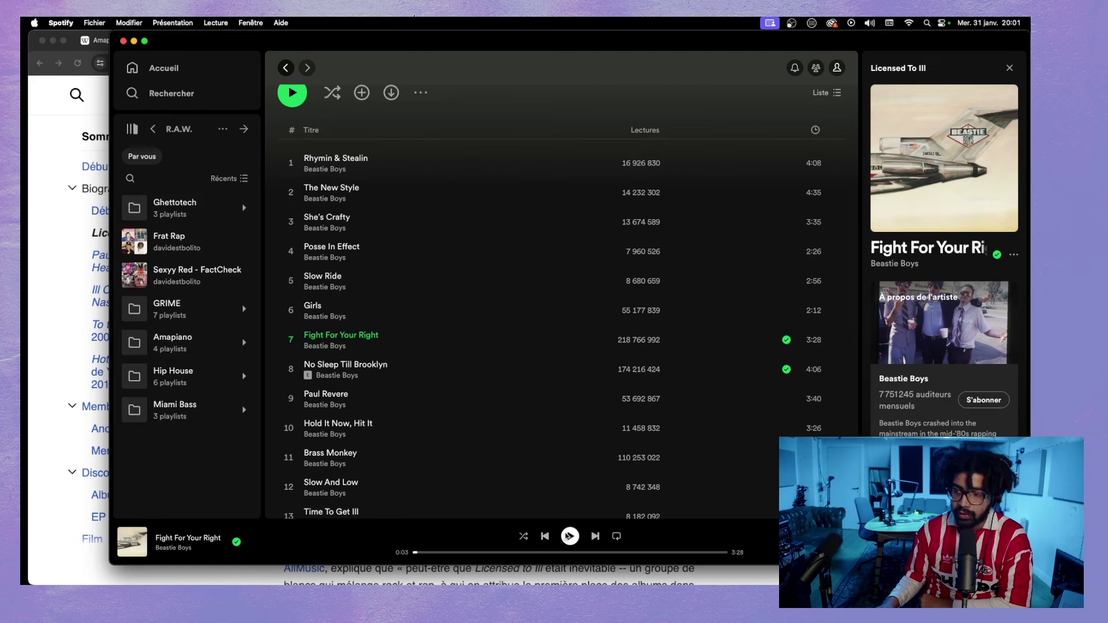
left_click(570, 536)
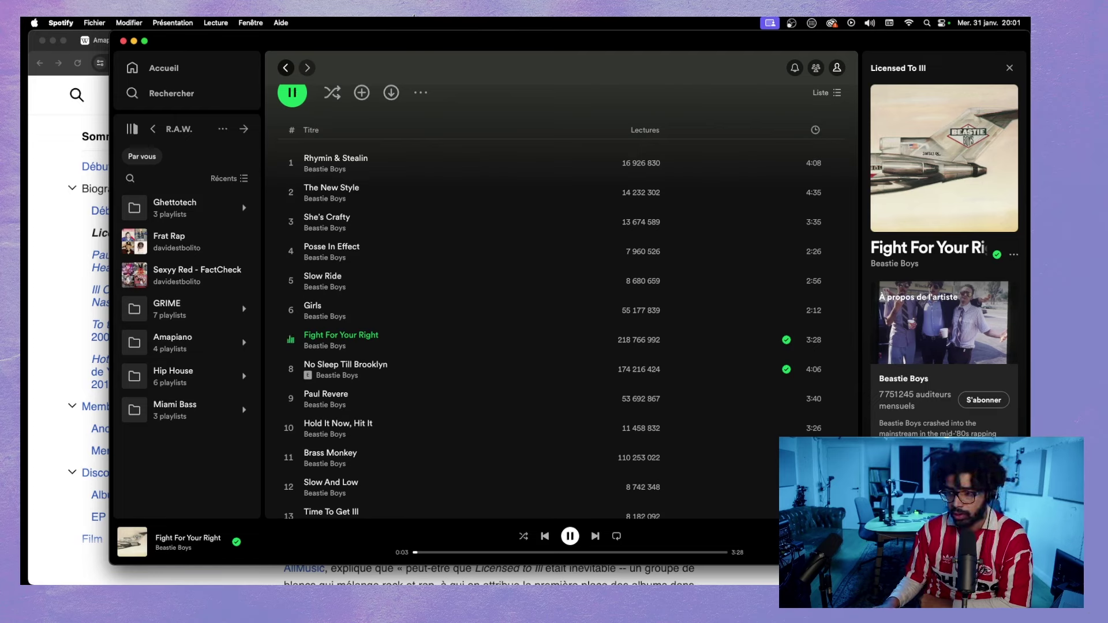
- Return to the YouTube page in Chrome and search for "fight for your right to party"
left_click(90, 236)
left_click(759, 40)
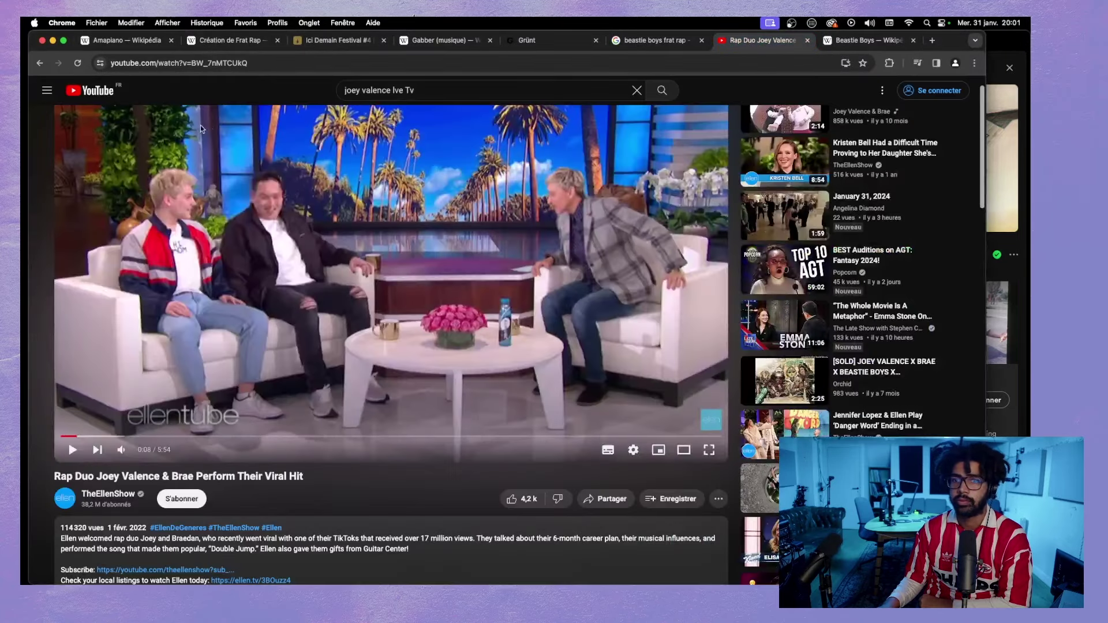
left_click(367, 91)
triple_click(367, 90)
key("BackSpace")
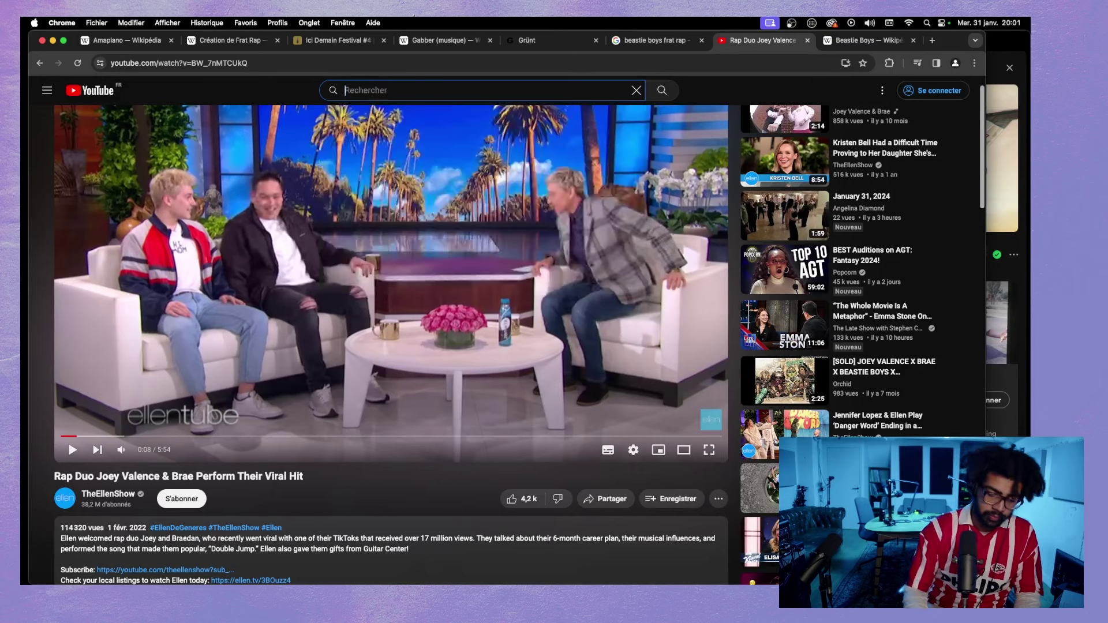
type("fight for ")
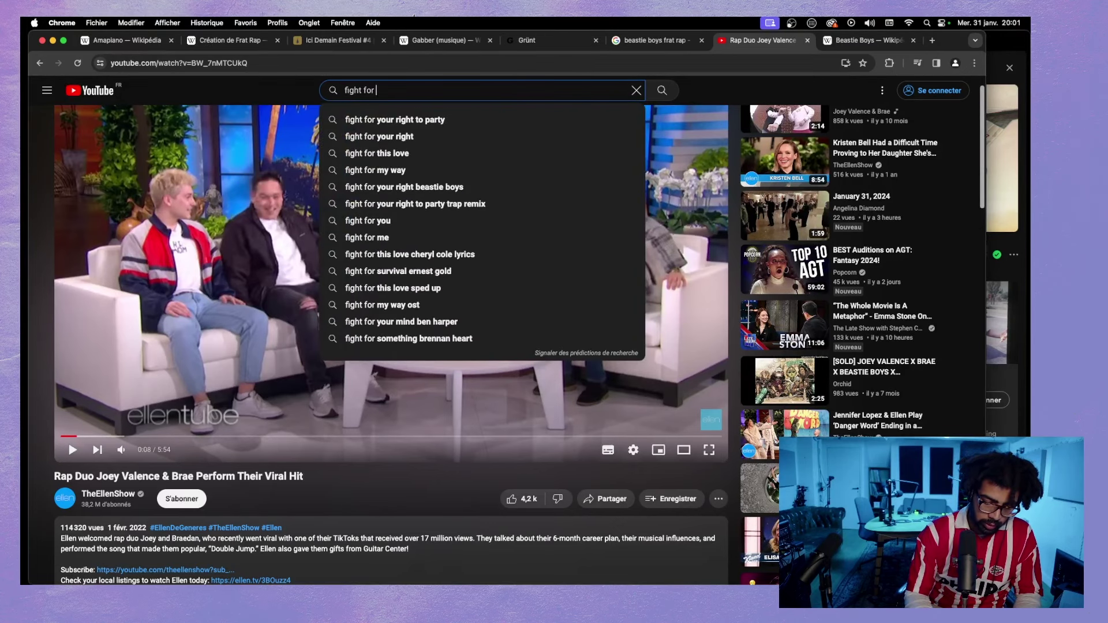
type("your ri")
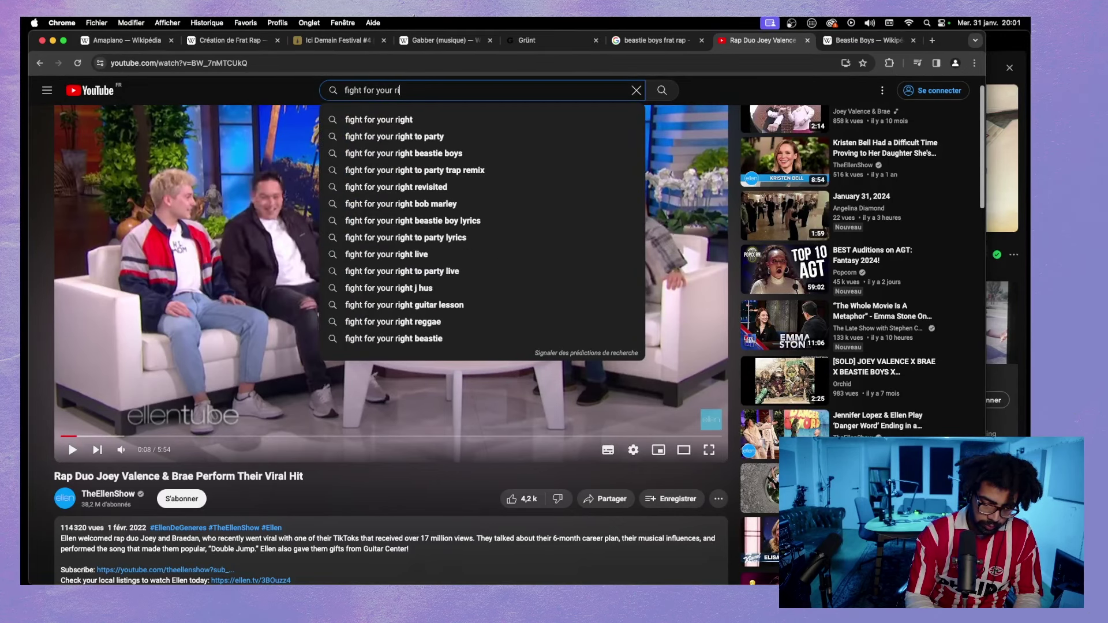
type("ght to party")
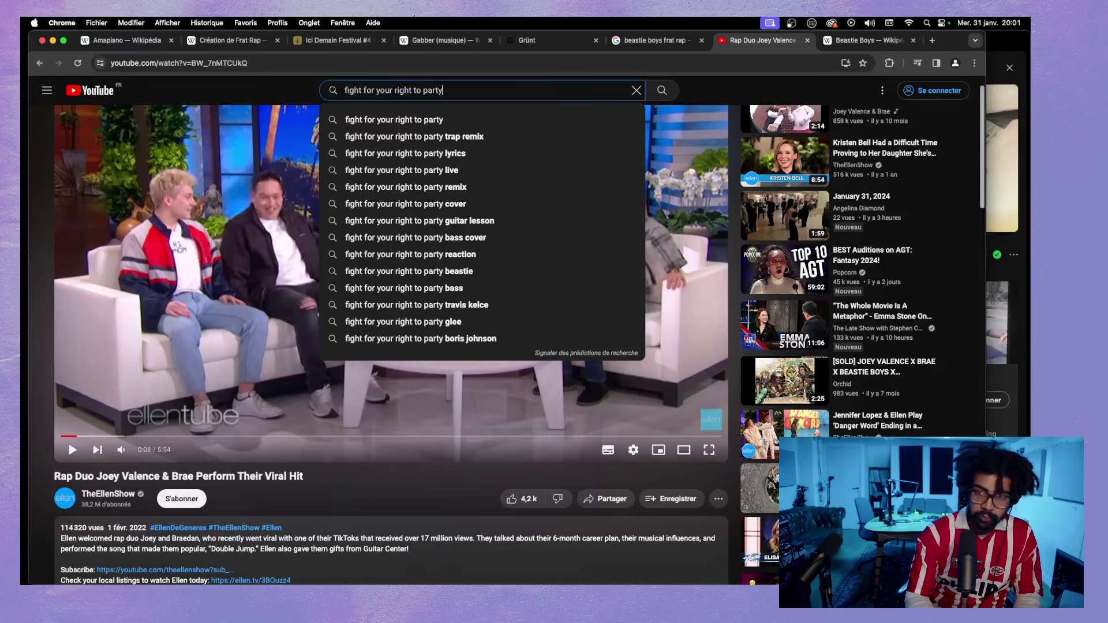
key("Return")
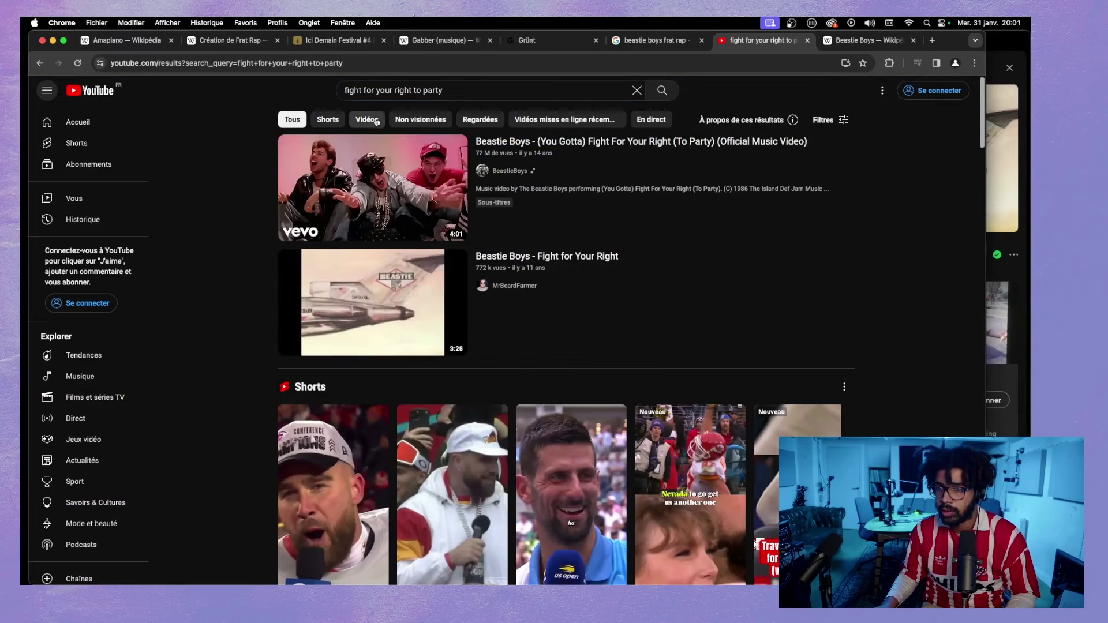
- Pause the song in Spotify and play the official "(You Gotta) Fight For Your Right (To Party)" music video on YouTube
mouse_move(422, 199)
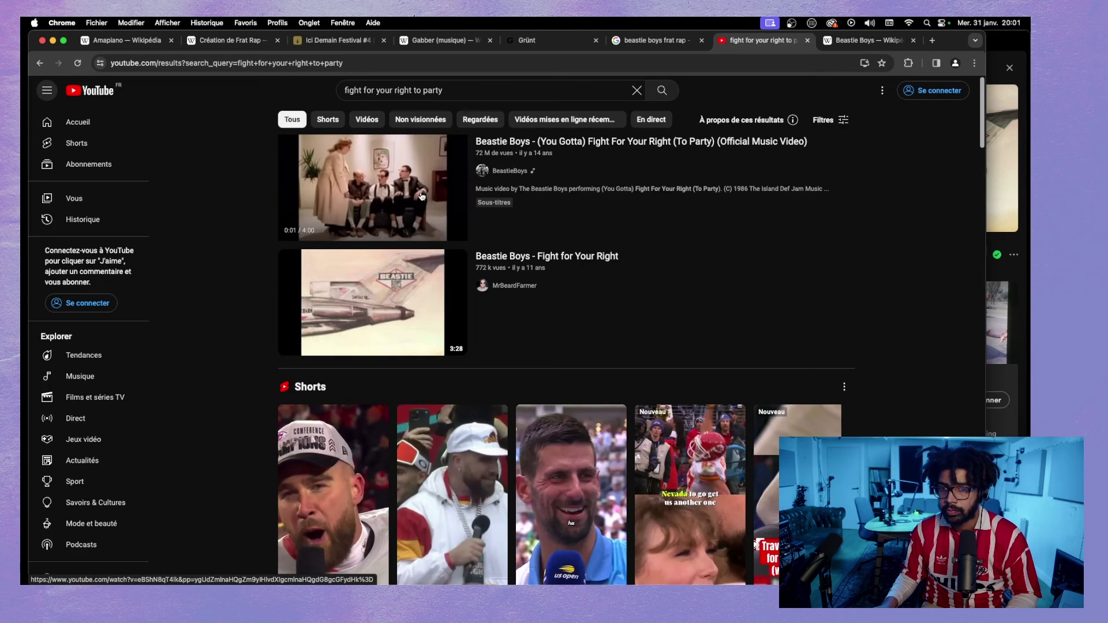
left_click(1007, 50)
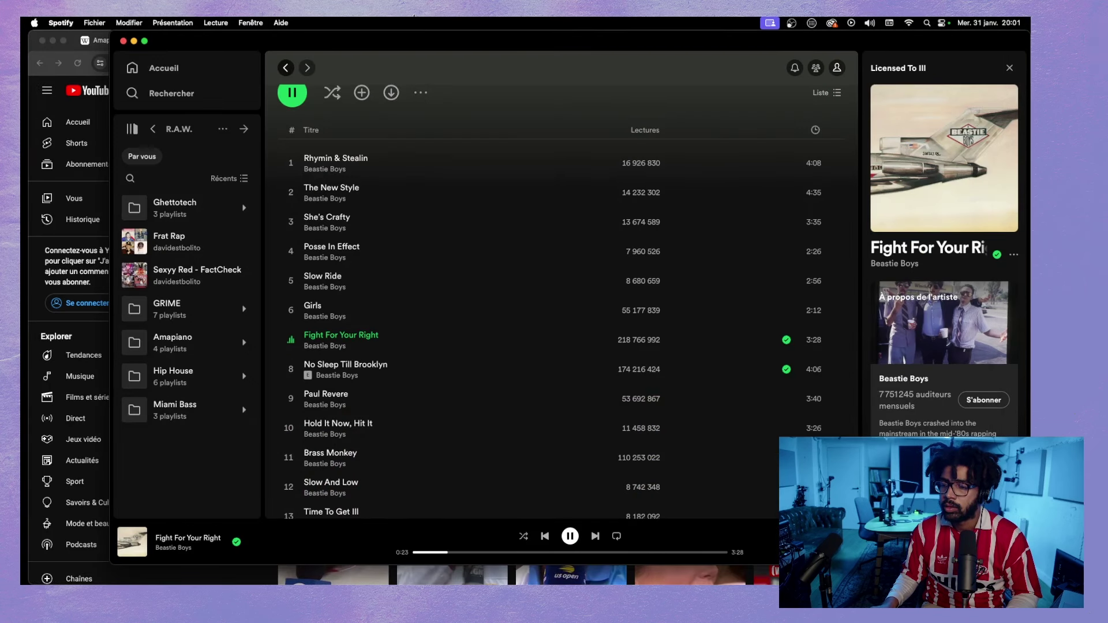
left_click(569, 536)
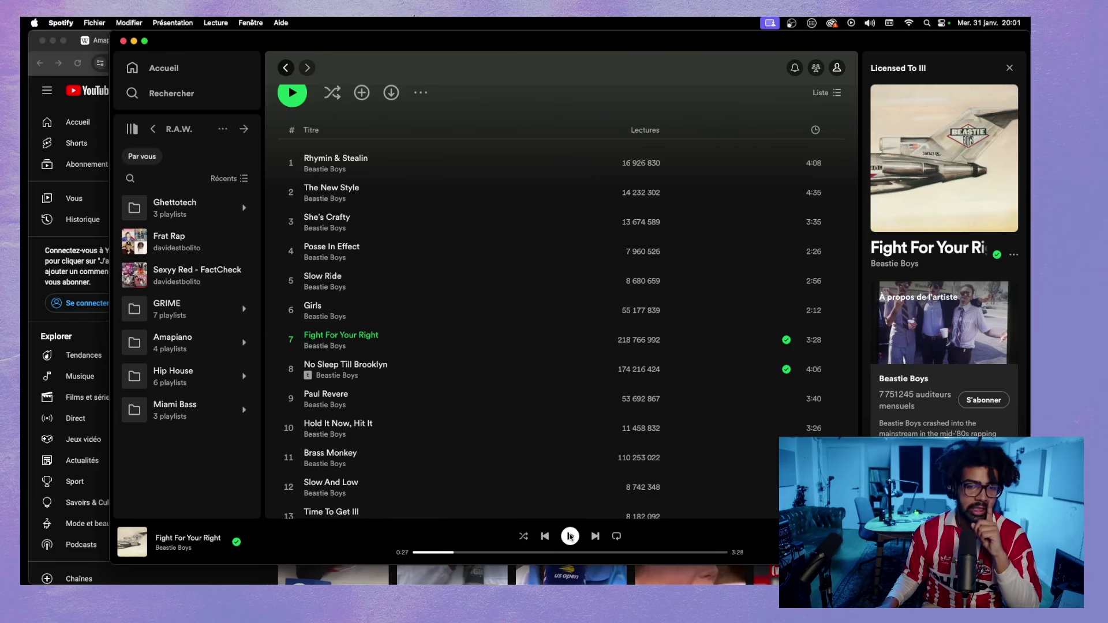
left_click(107, 133)
left_click(371, 181)
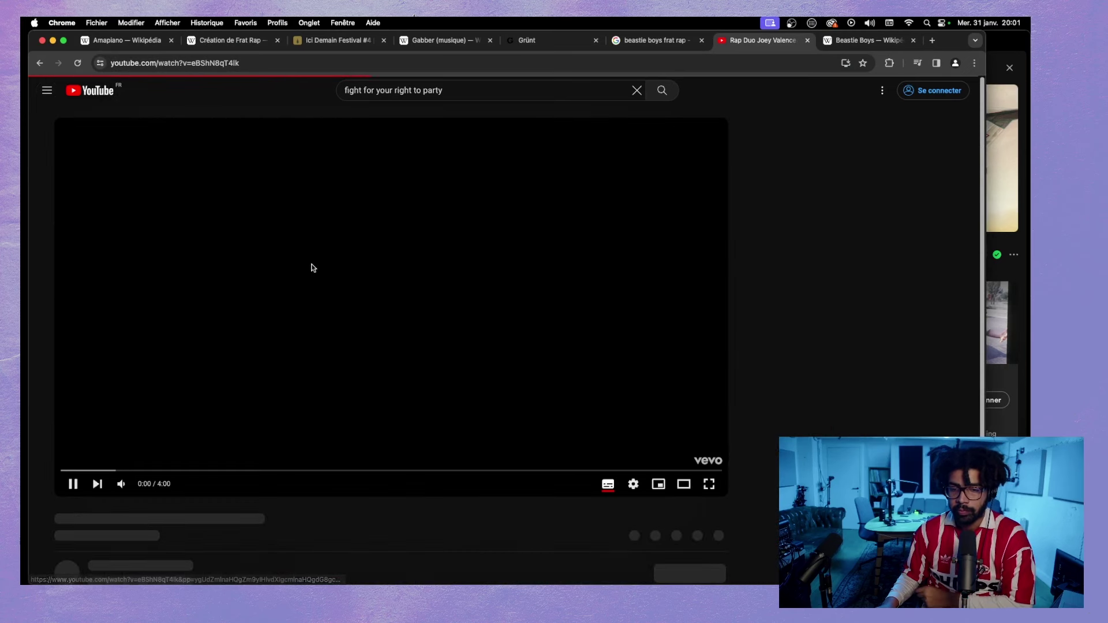
mouse_move(149, 486)
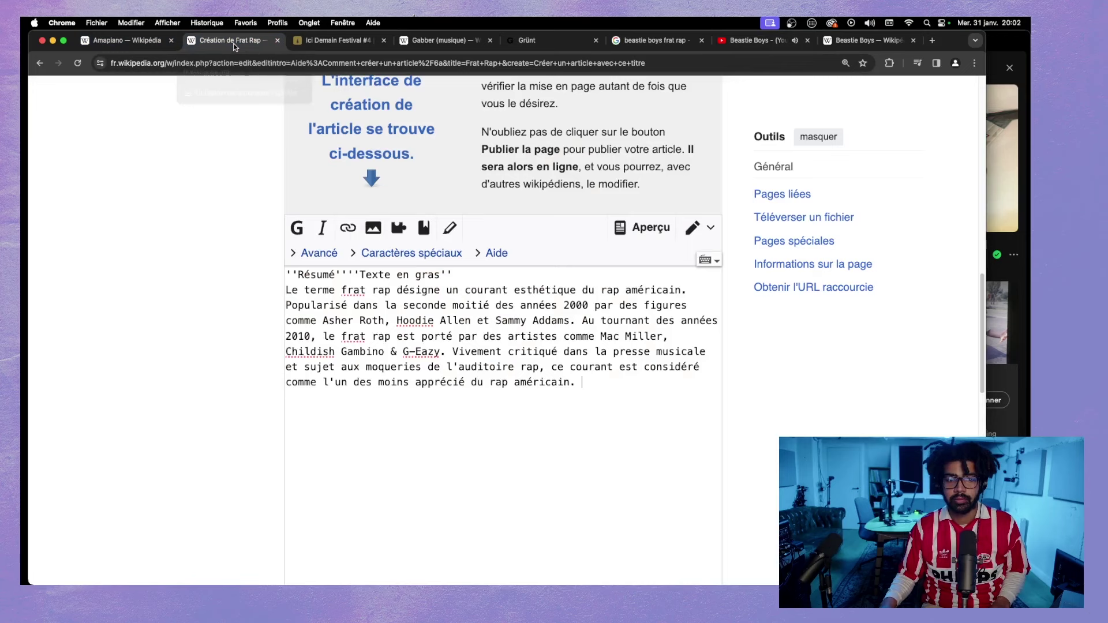
- Return to the Frat Rap article draft and add a "Histoire" heading below the summary paragraph
left_click(230, 39)
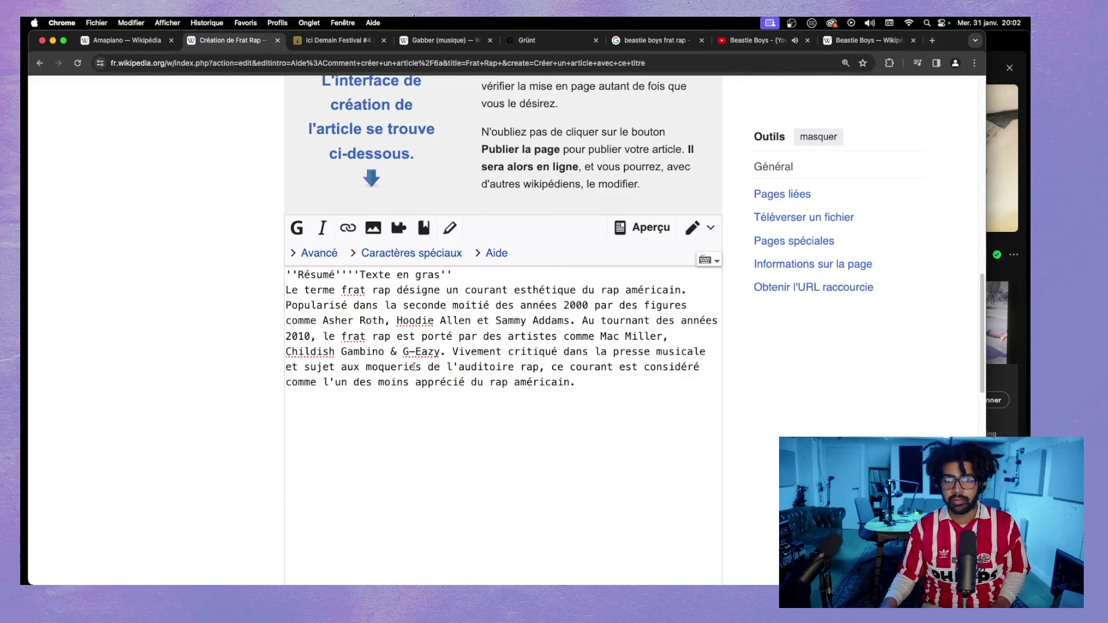
left_click(579, 382)
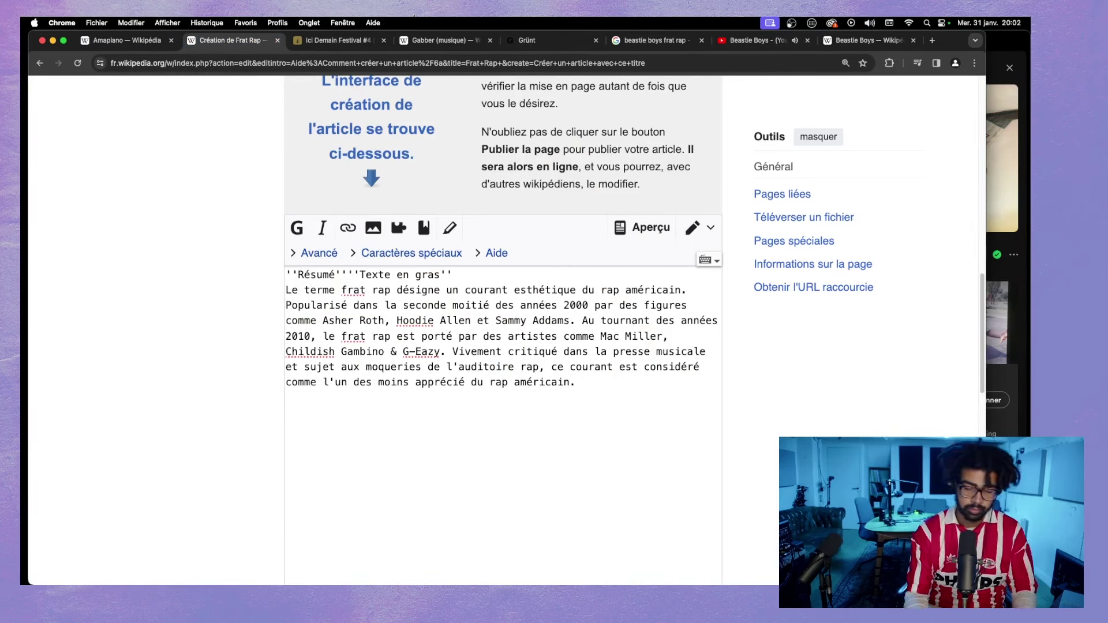
type("Histoire")
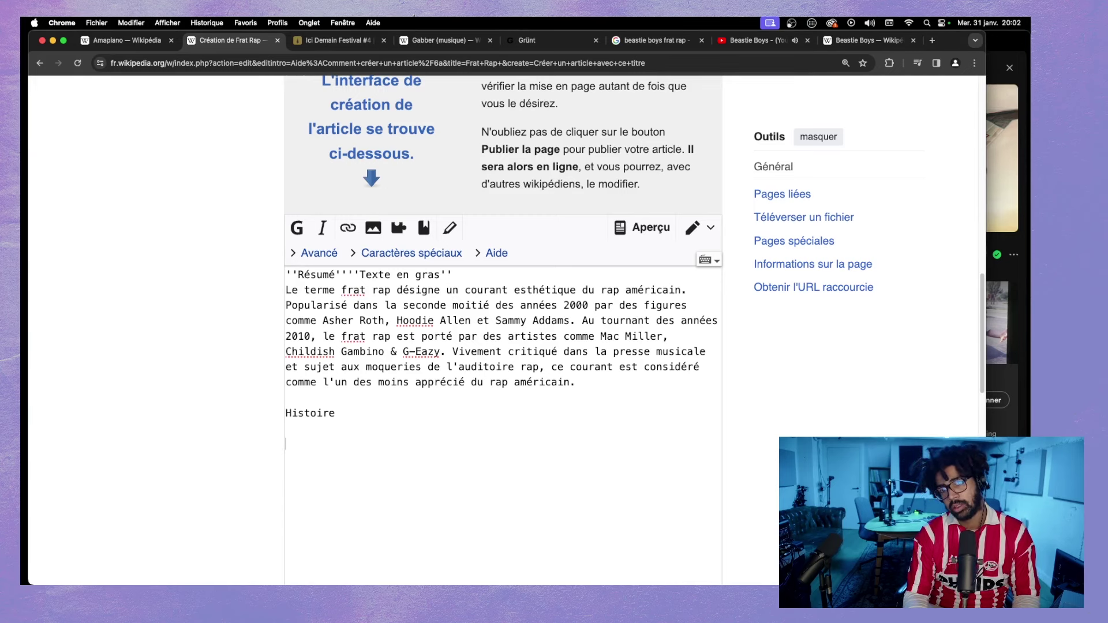
- Begin the paragraph under the "Histoire" heading with "Les origines du frat rap peuven"
left_click(286, 428)
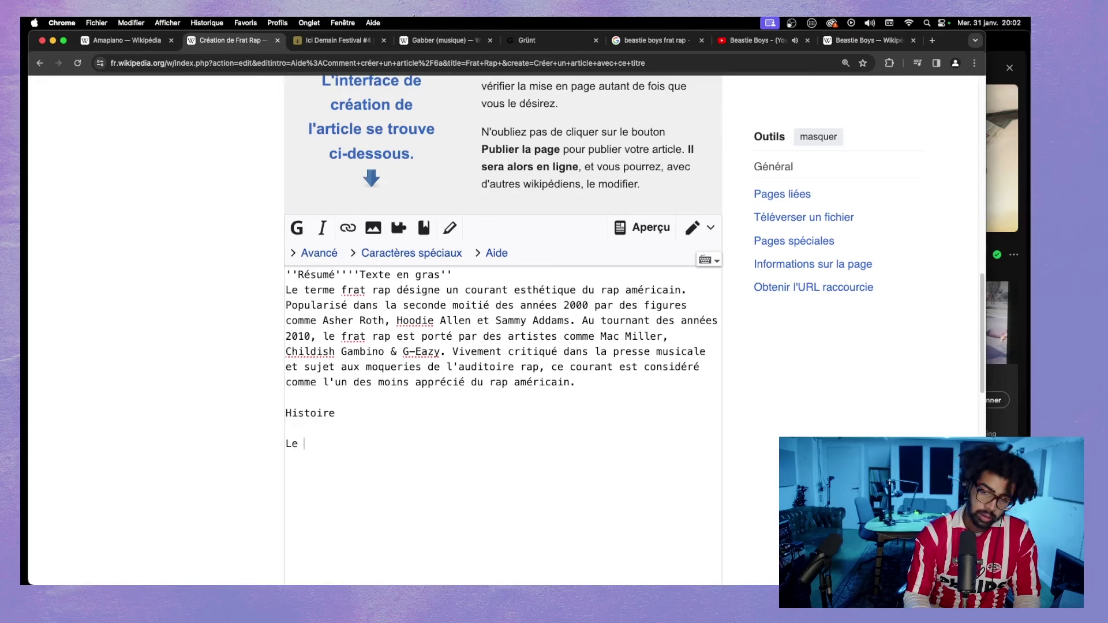
type("Le ")
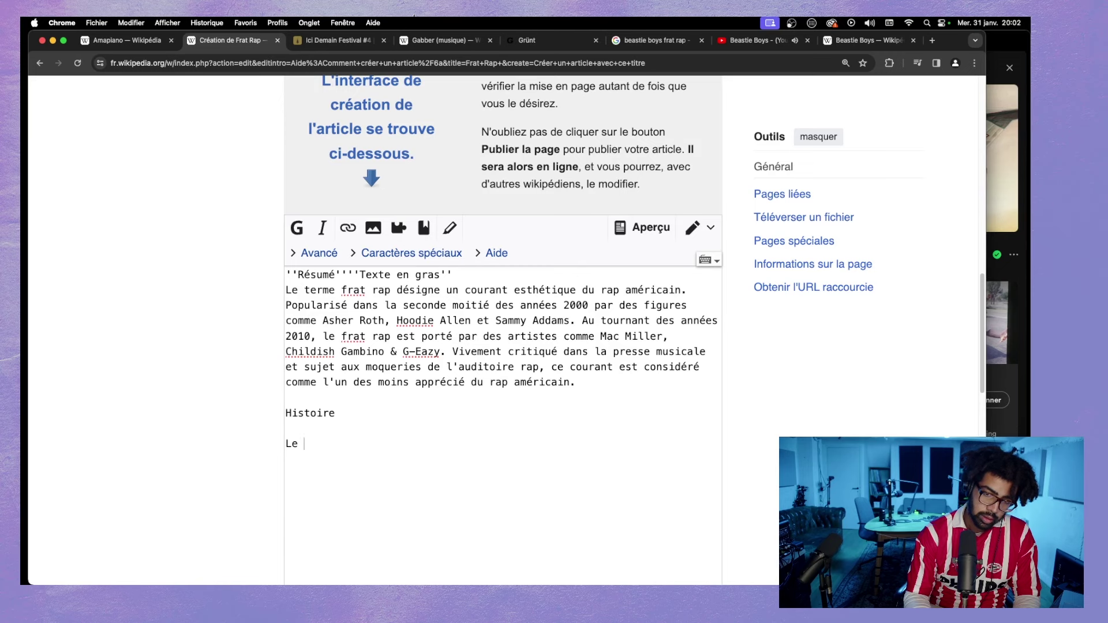
type("premier")
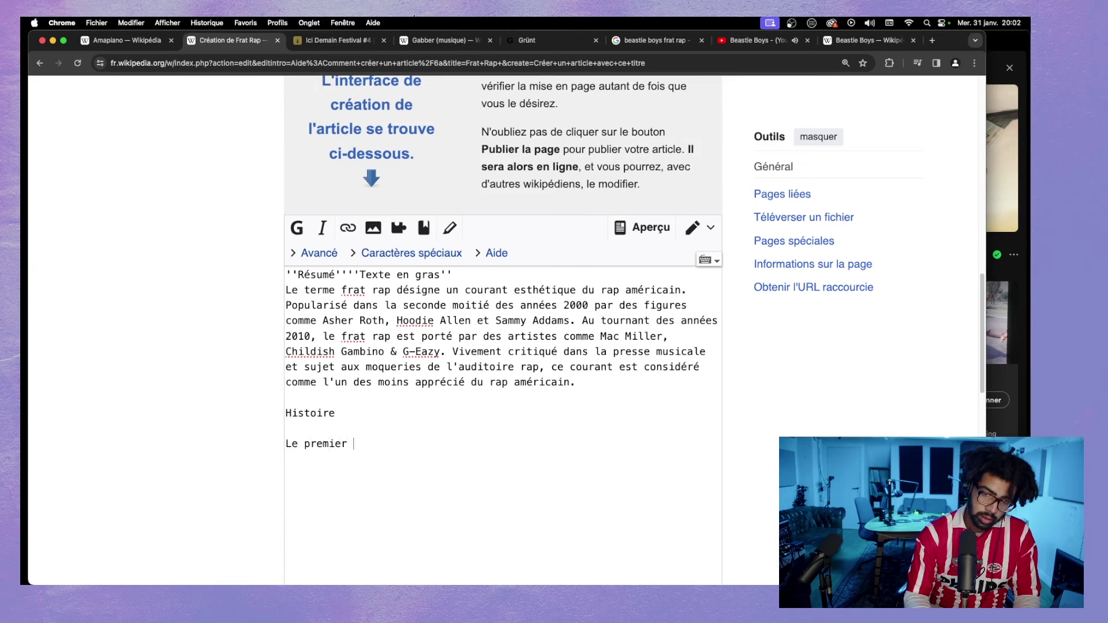
key("BackSpace")
key("BackSpace")
key("BackSpace")
key("BackSpace")
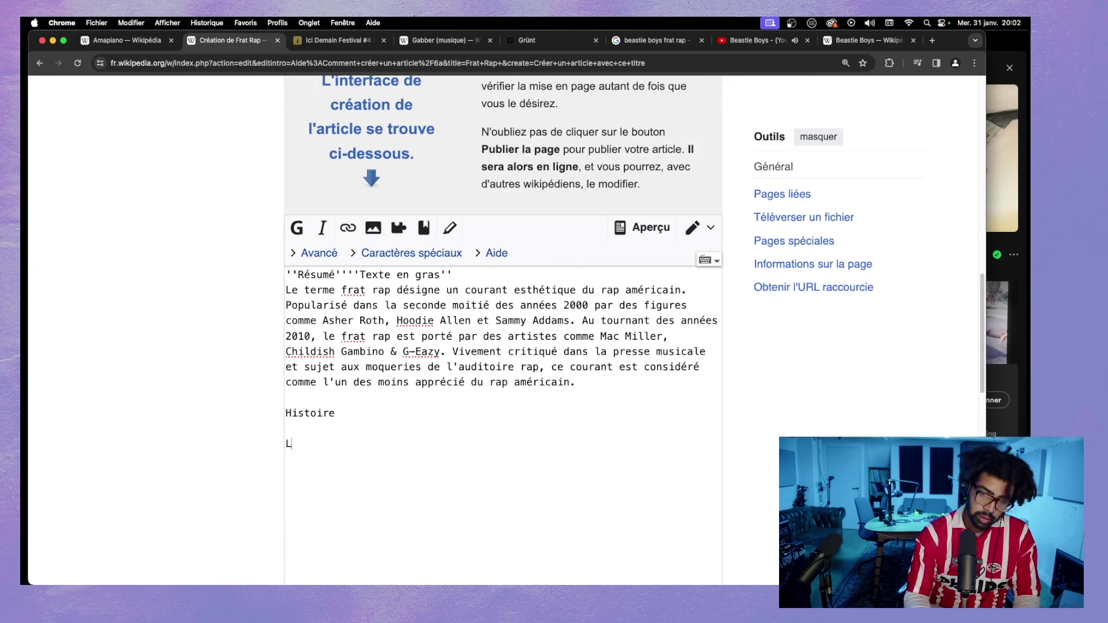
type("es origines ")
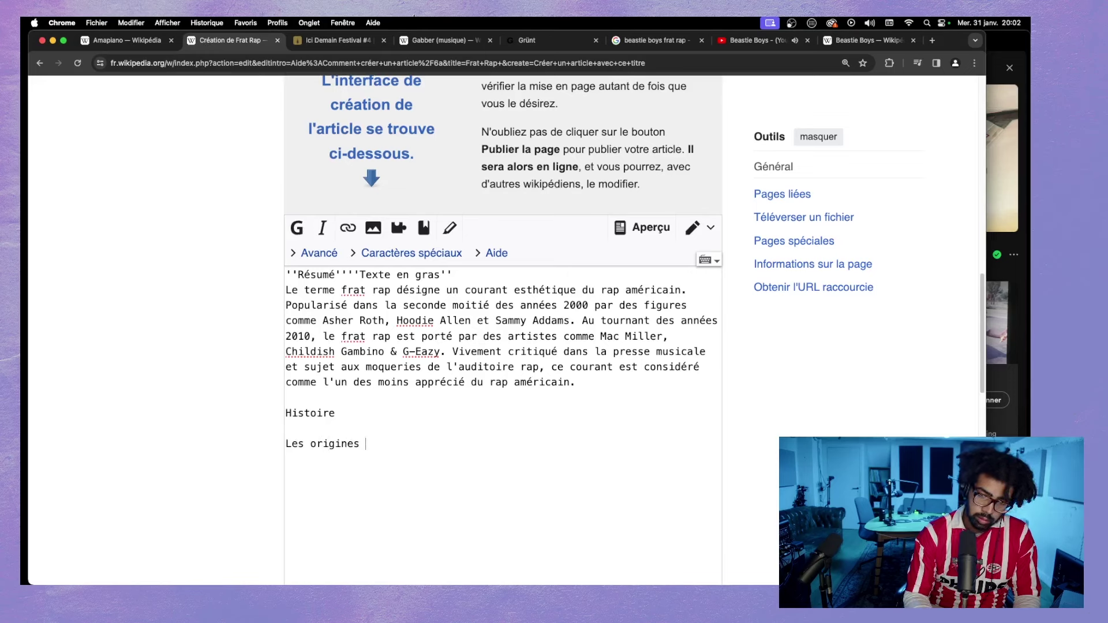
type("du frat ")
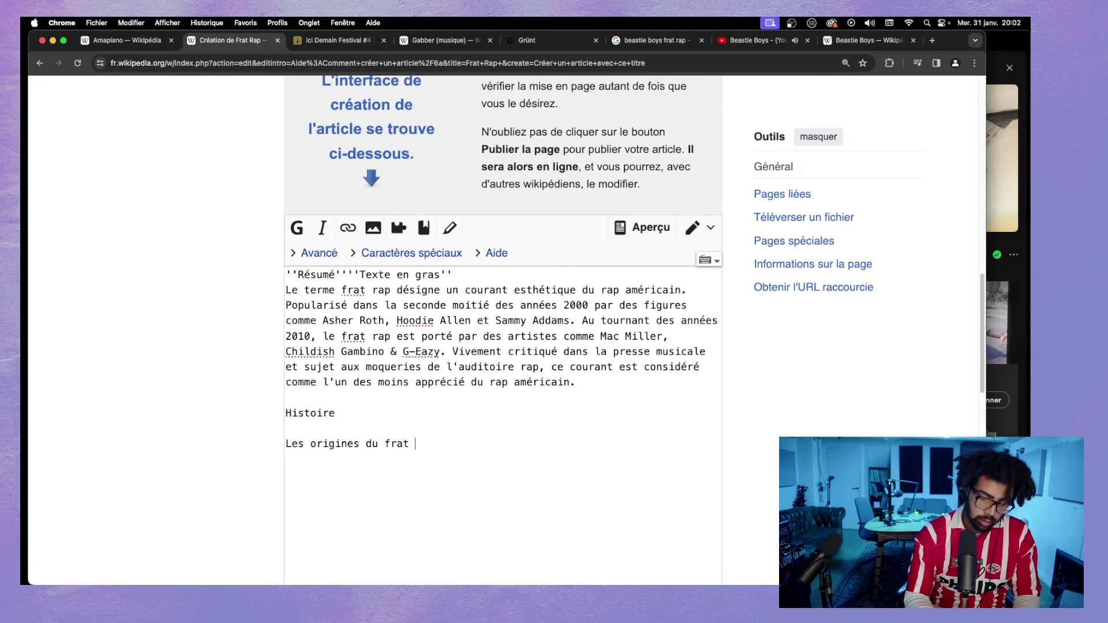
type("rap pey")
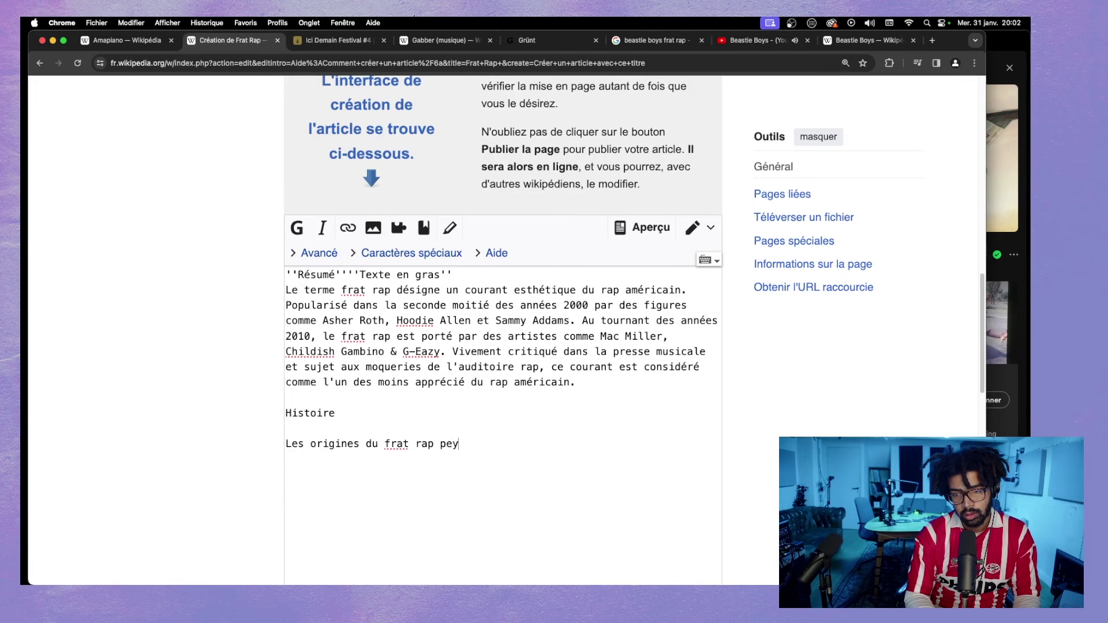
key("BackSpace")
type("uven")
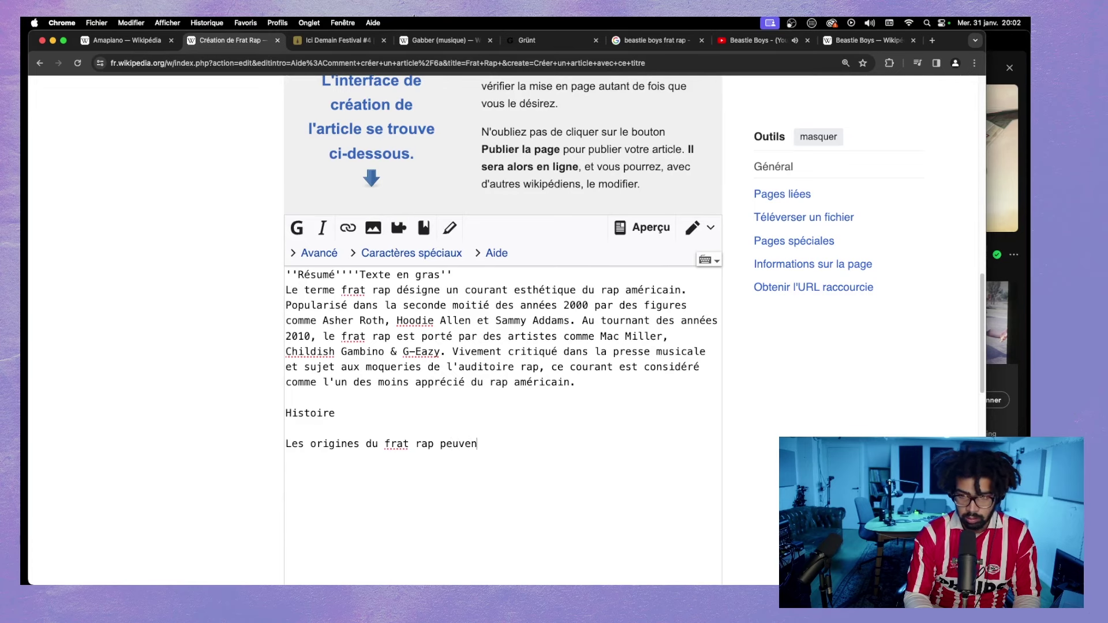
- Watch the Beastie Boys music video in full screen, lower its volume, exit full screen and pause it at 2:37
left_click(747, 40)
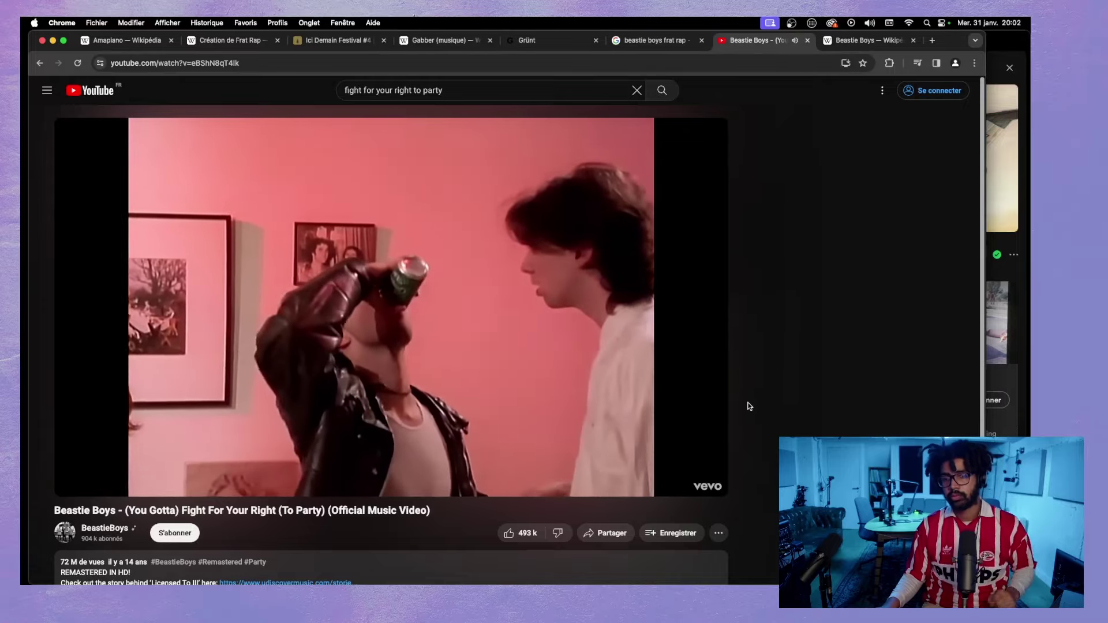
key("f")
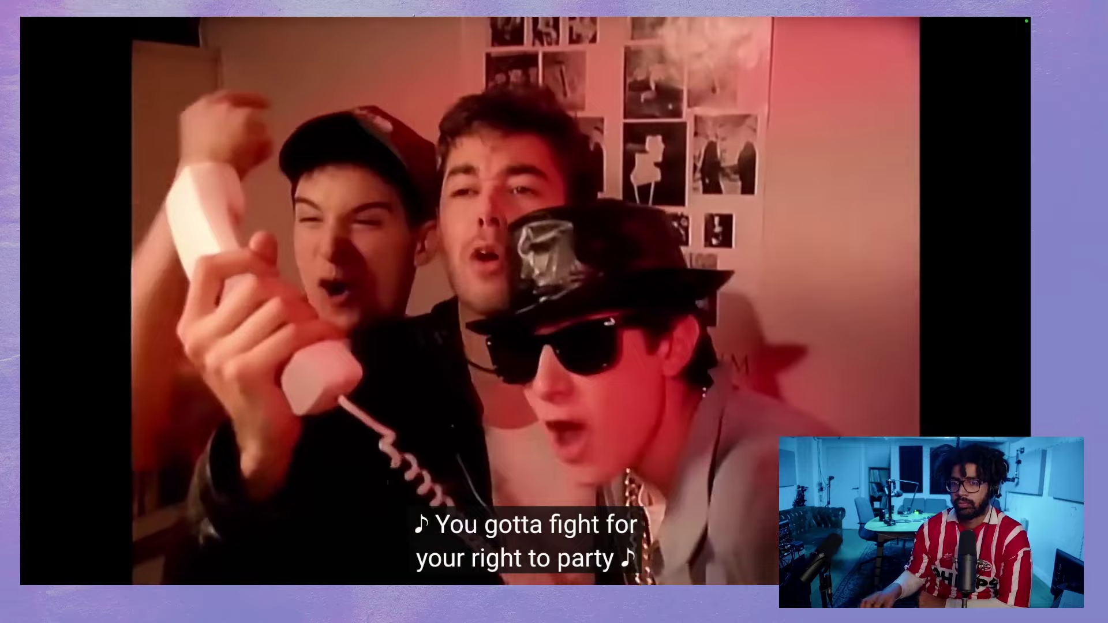
mouse_move(1019, 306)
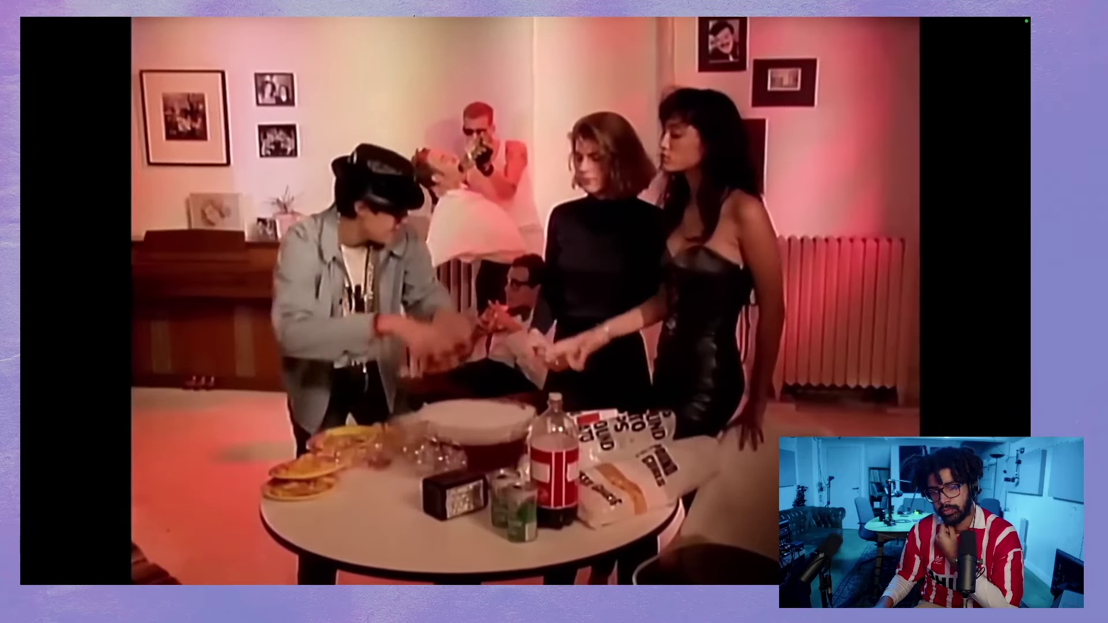
mouse_move(107, 472)
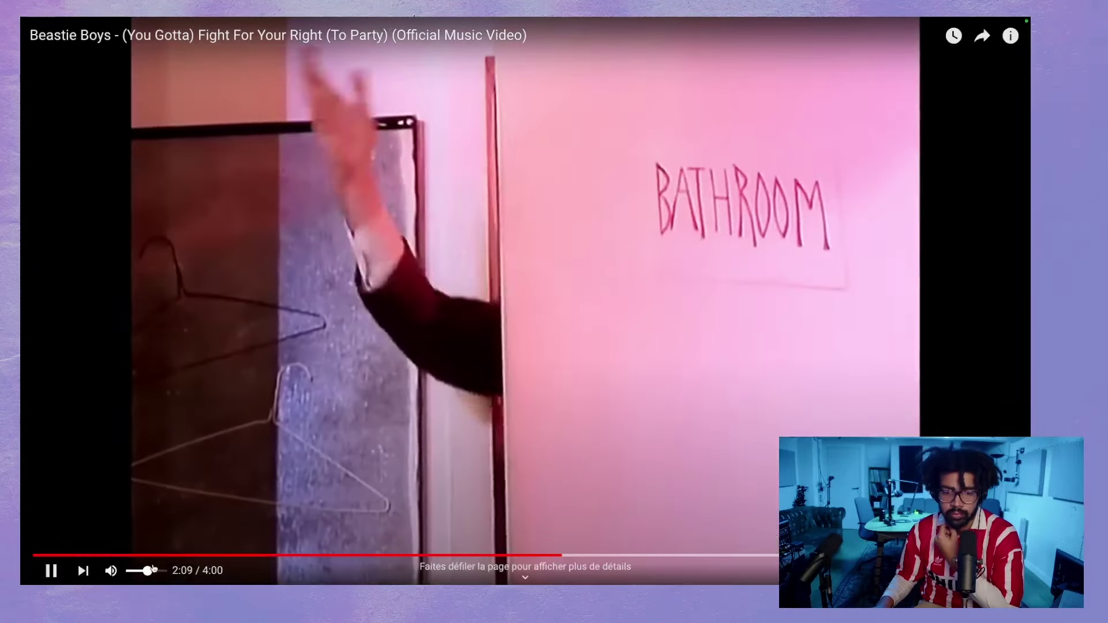
left_click(140, 571)
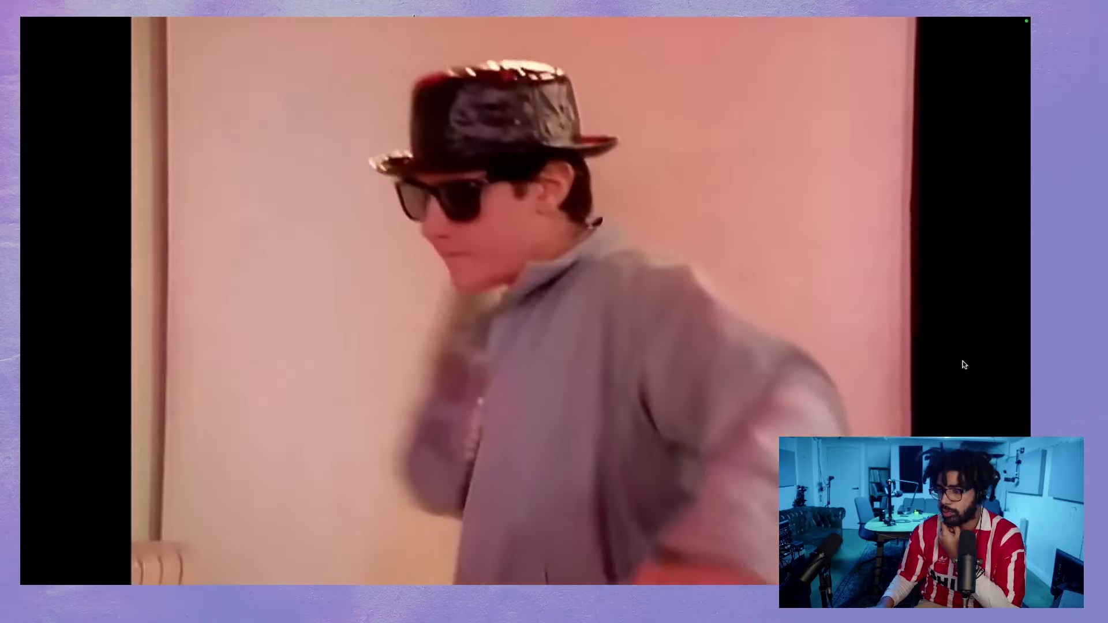
key("Escape")
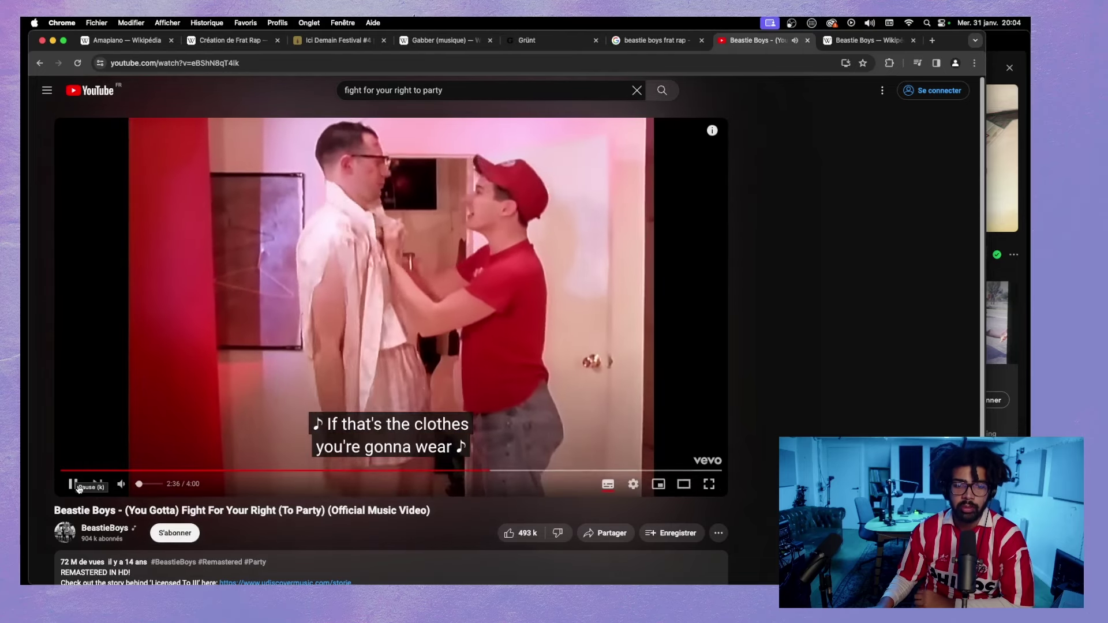
left_click(79, 488)
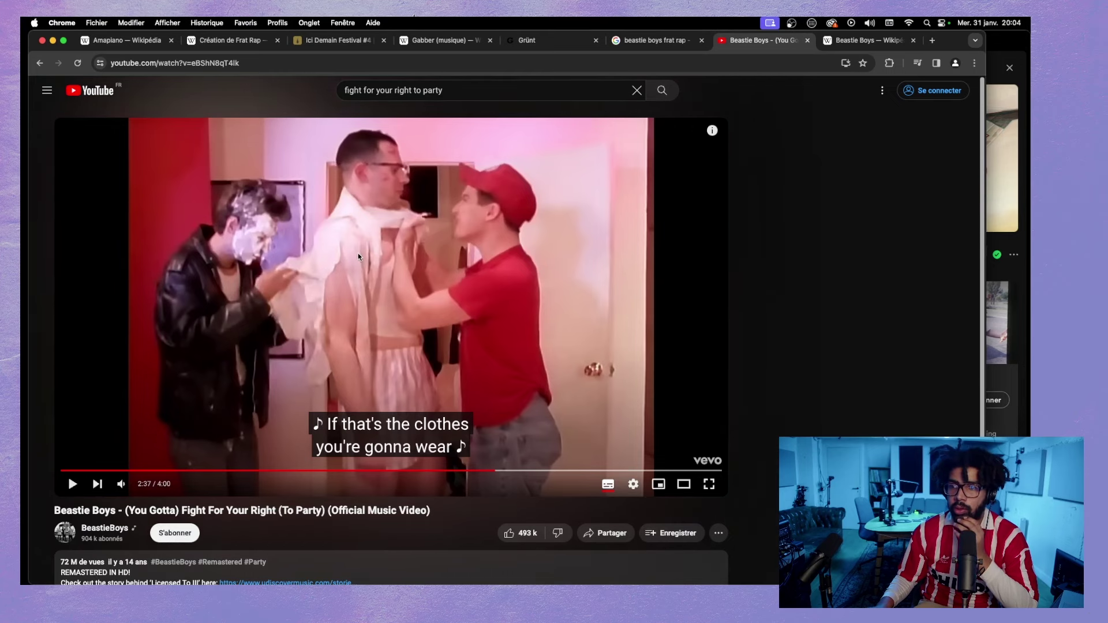
- Check the Beastie Boys video's description, then search Google in a new tab for "fight for you right beastie"
scroll(237, 521, "down", 3)
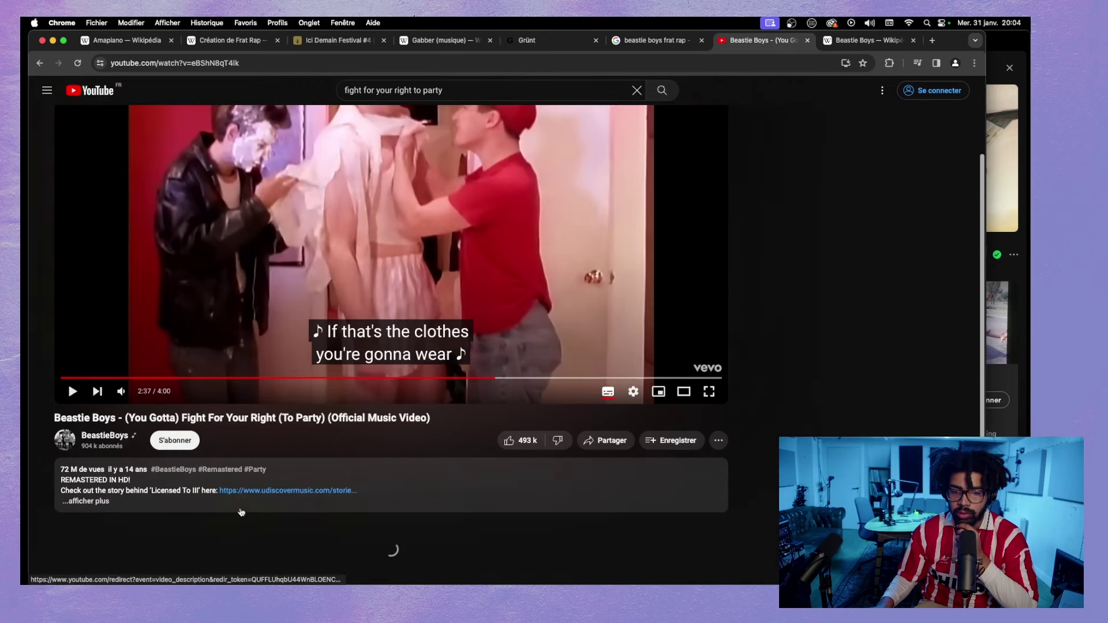
left_click(932, 40)
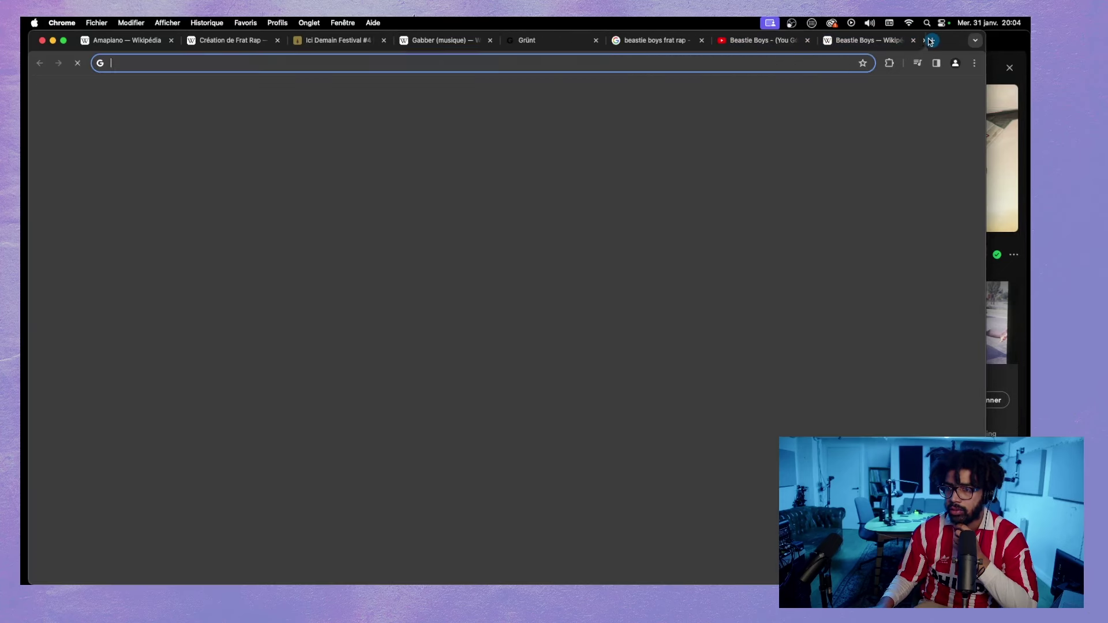
left_click(443, 242)
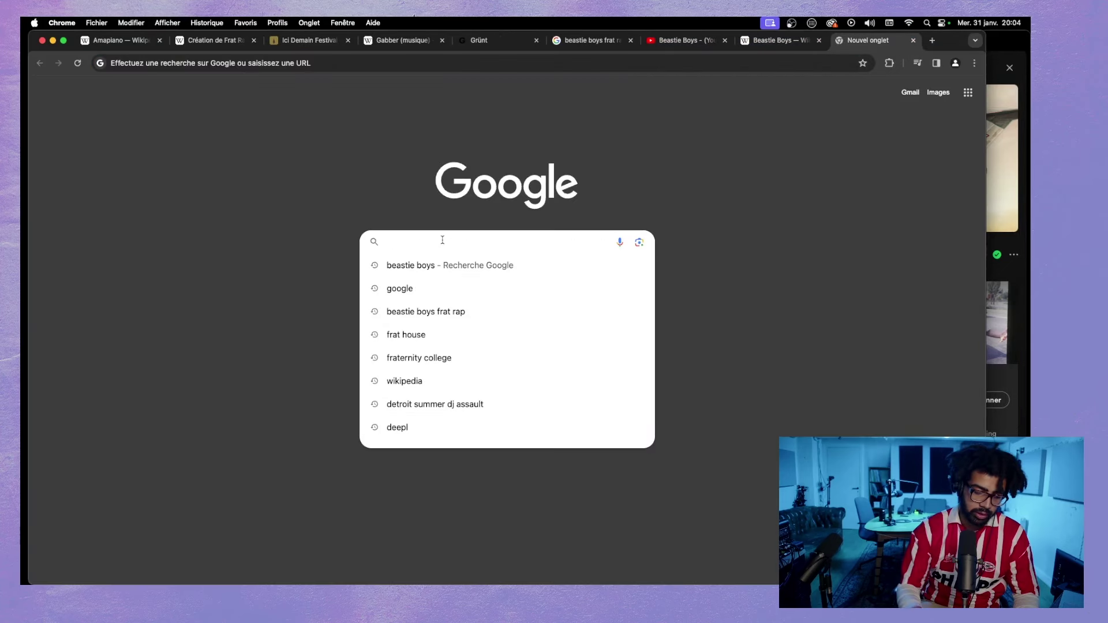
type("fight for y")
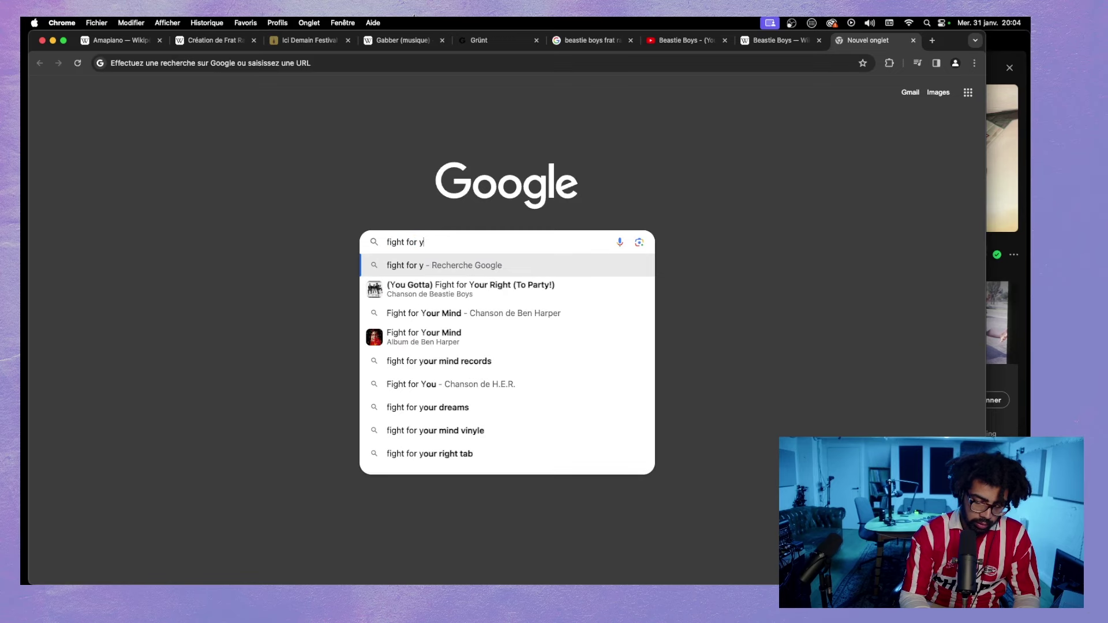
type("ou ri")
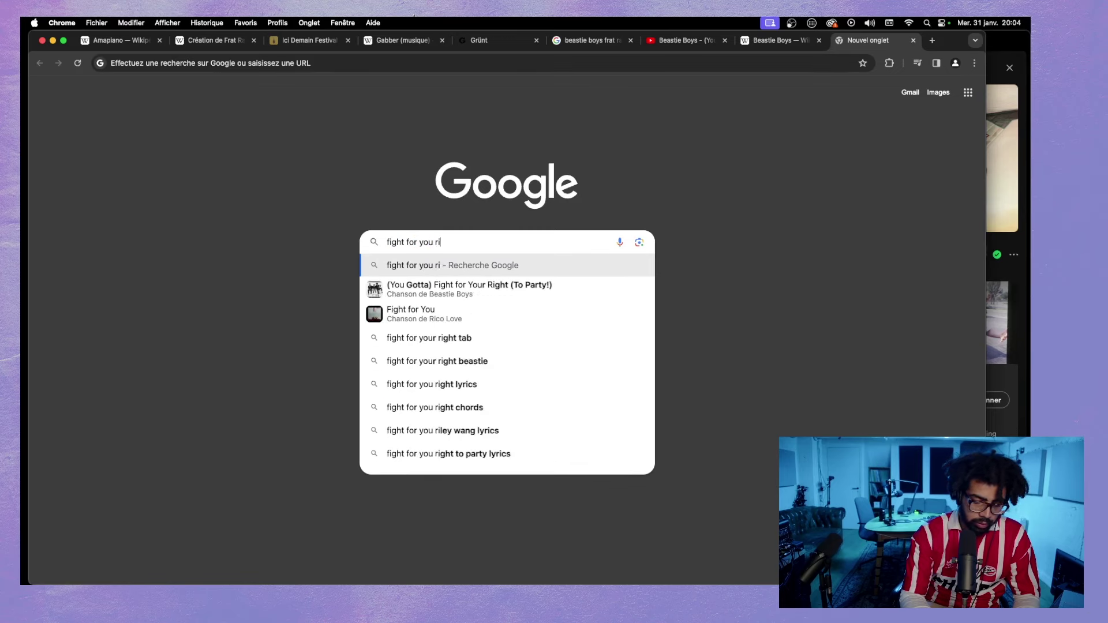
type("ght rap")
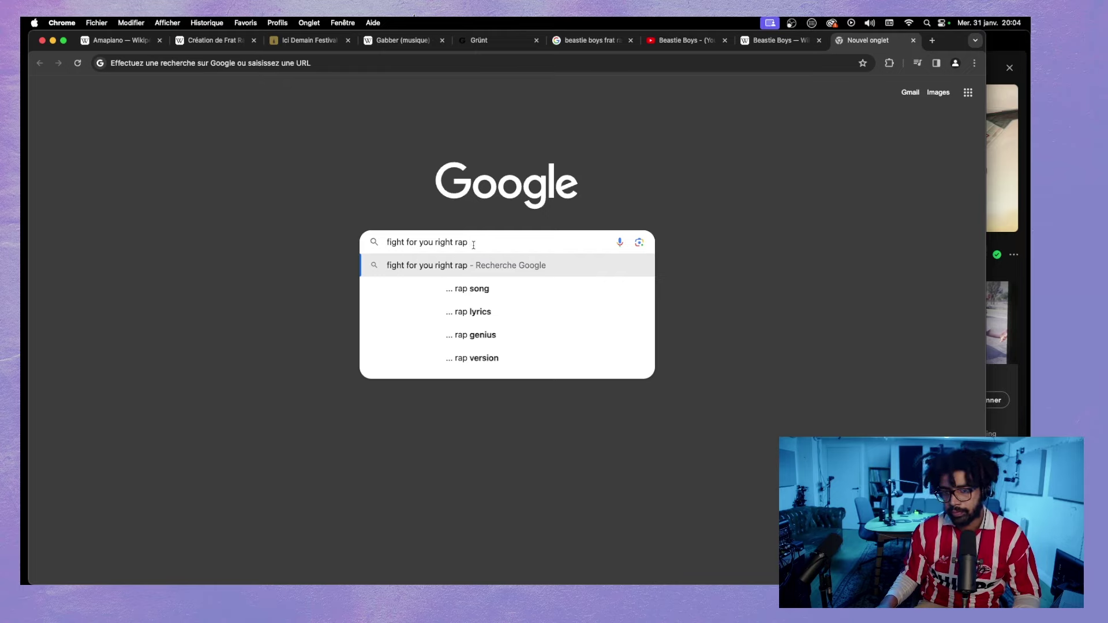
key("BackSpace")
key("BackSpace")
key("BackSpace")
type("beat")
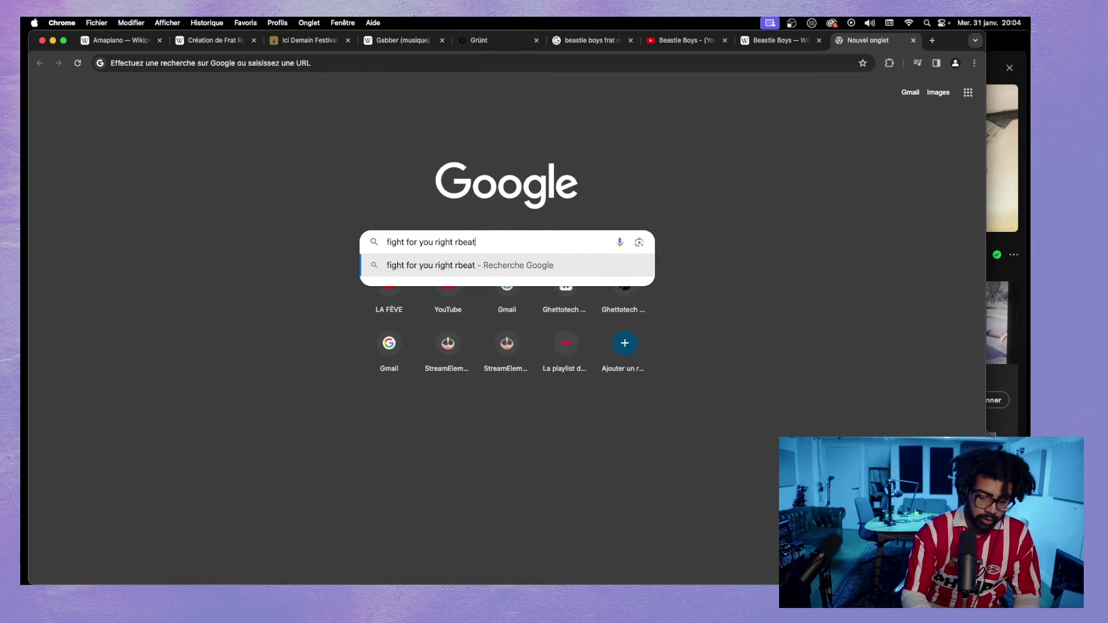
type("ie")
key("BackSpace")
key("BackSpace")
key("BackSpace")
key("BackSpace")
key("BackSpace")
key("BackSpace")
key("BackSpace")
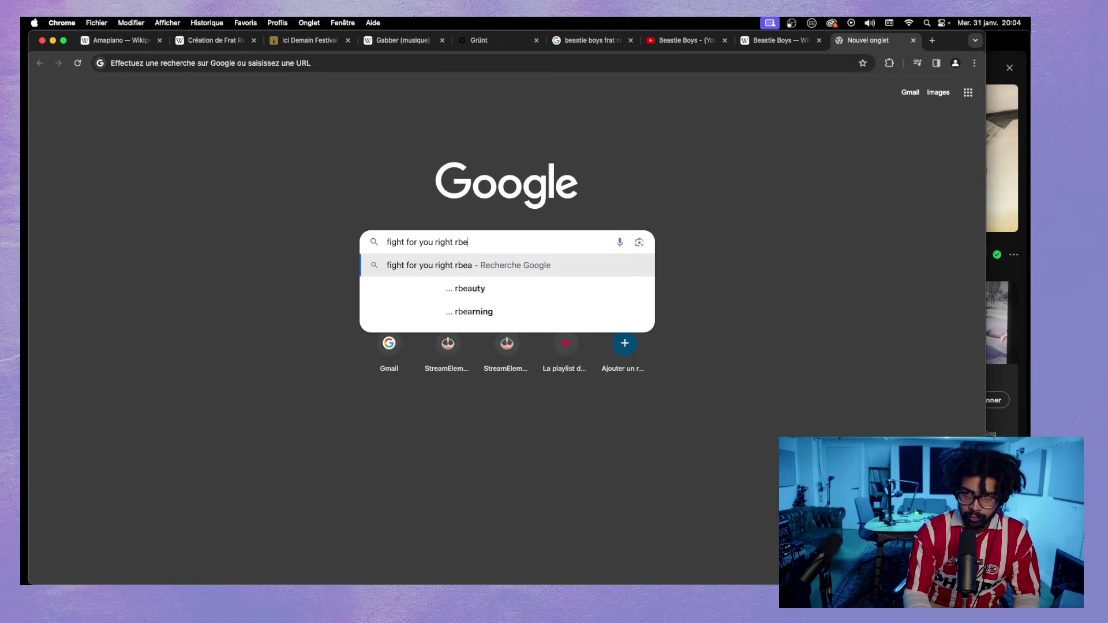
type("beastie")
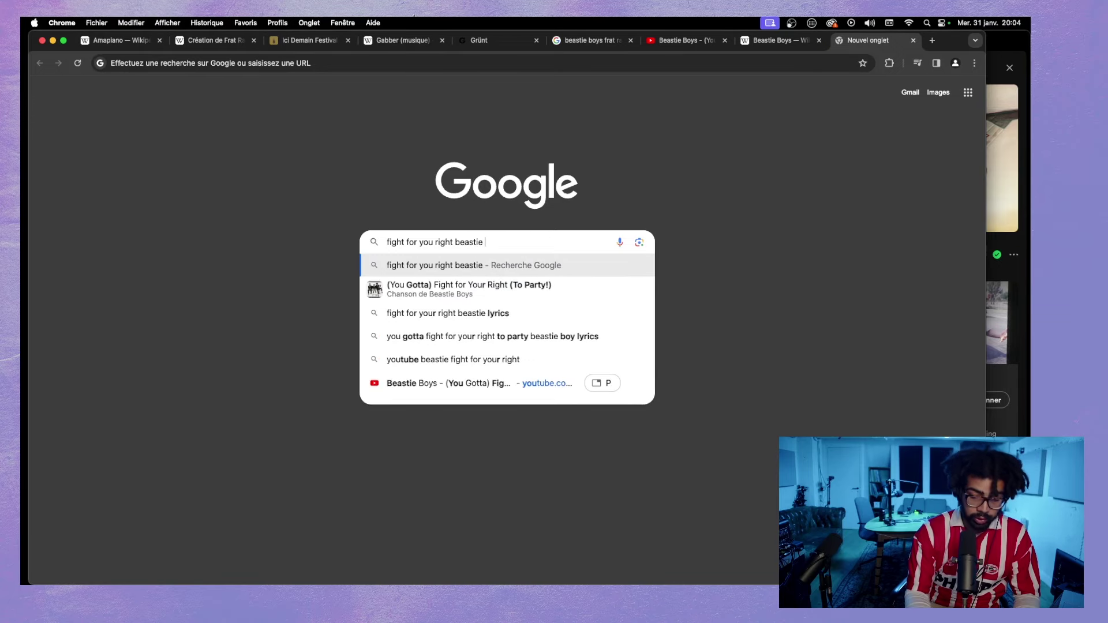
key("Return")
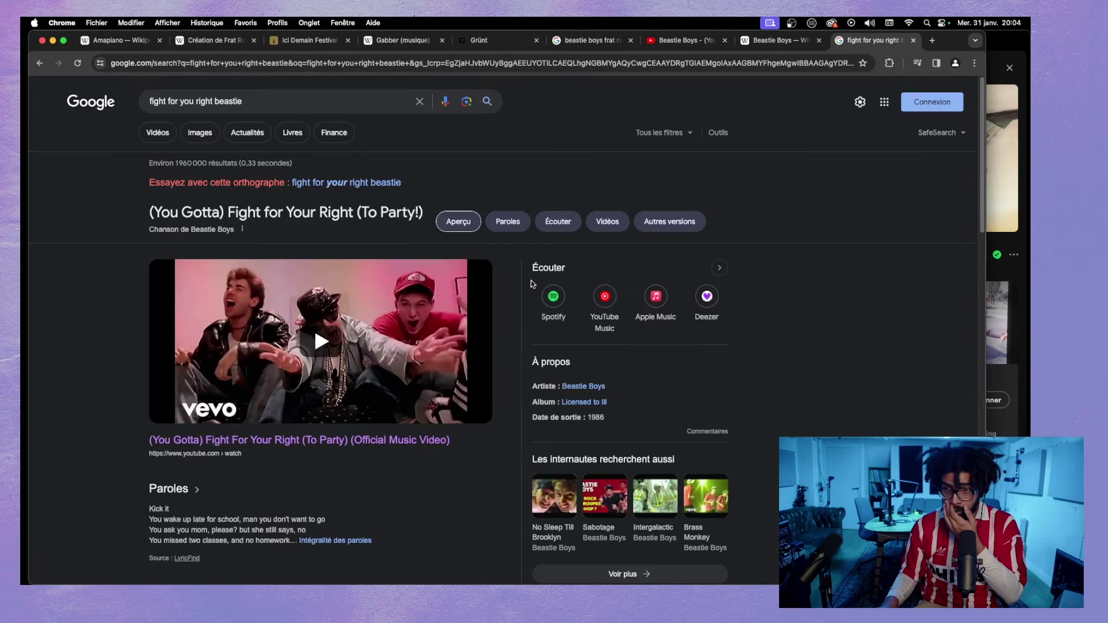
- Replace the Google query with "walk this way run dmc" and run the search
left_click_drag(251, 110, 118, 90)
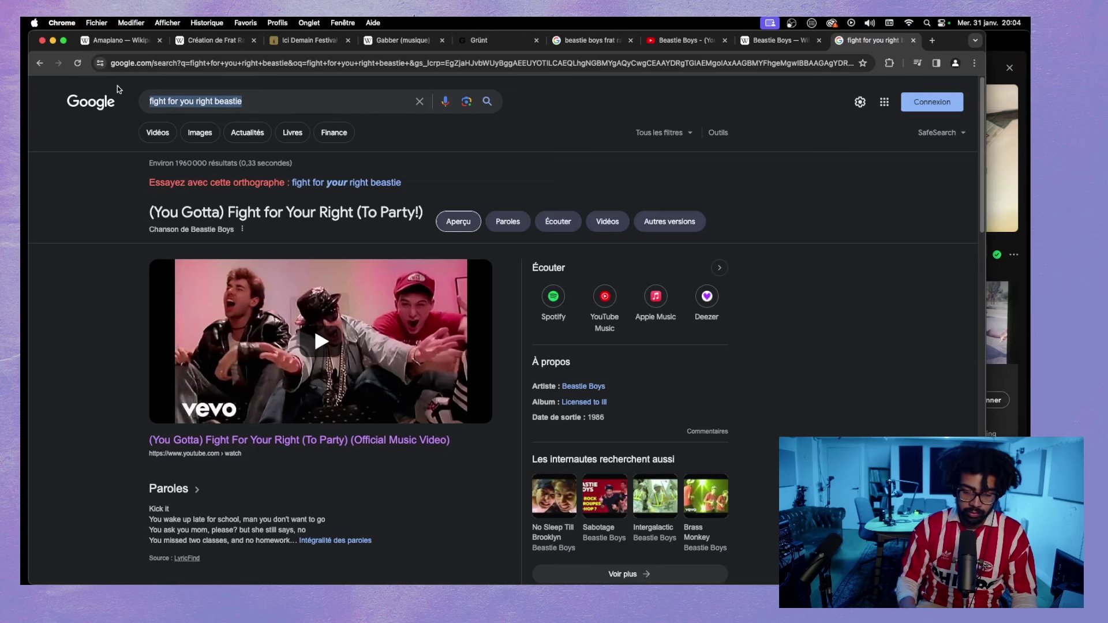
type("walk this d")
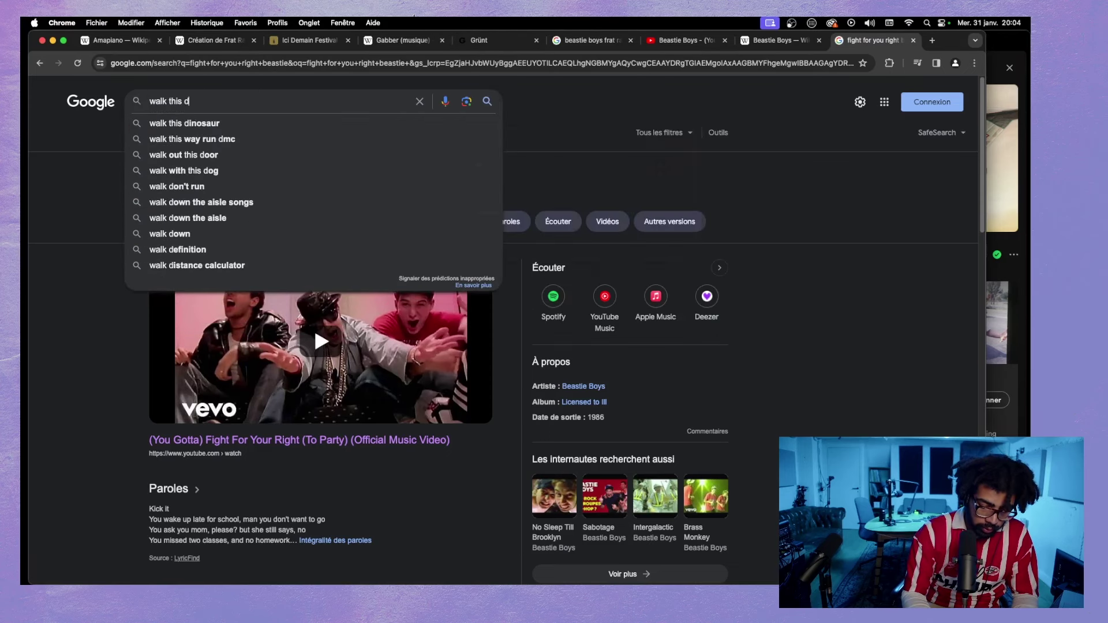
key("BackSpace")
type("way run ")
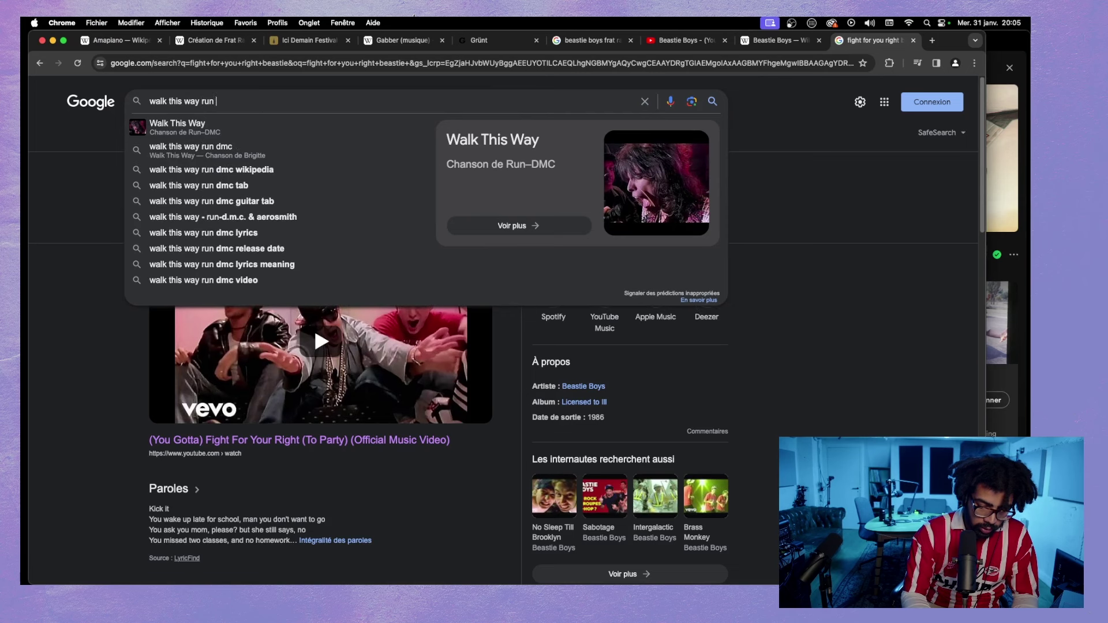
type("dmc")
key("Return")
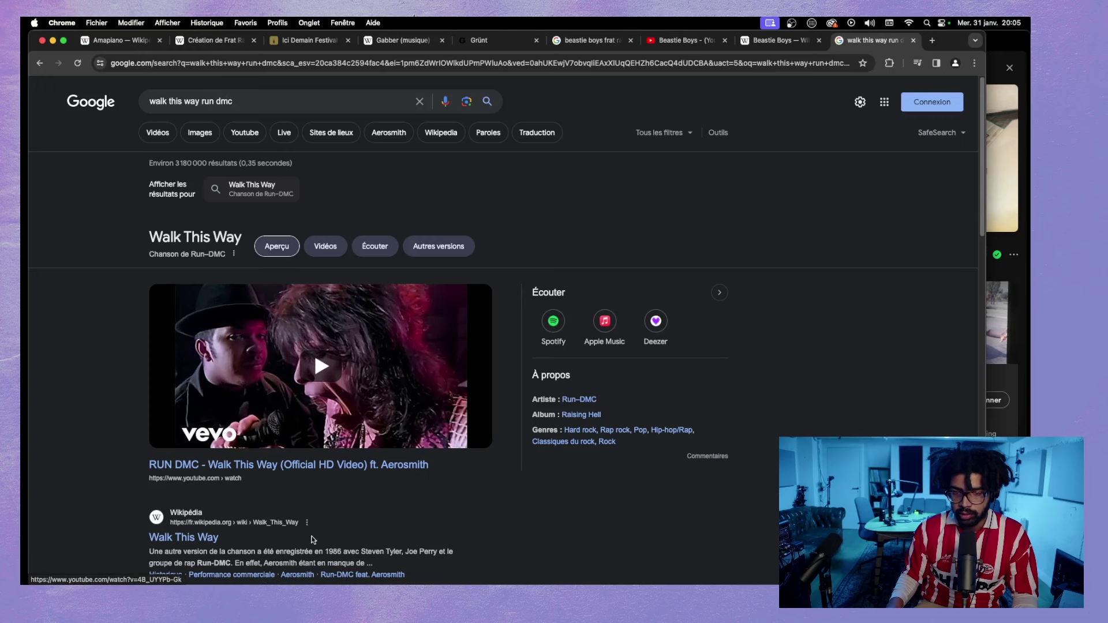
- Look over the Run-DMC results and extend the search to "walk this way run dmc release date"
scroll(315, 528, "down", 1)
scroll(331, 522, "up", 1)
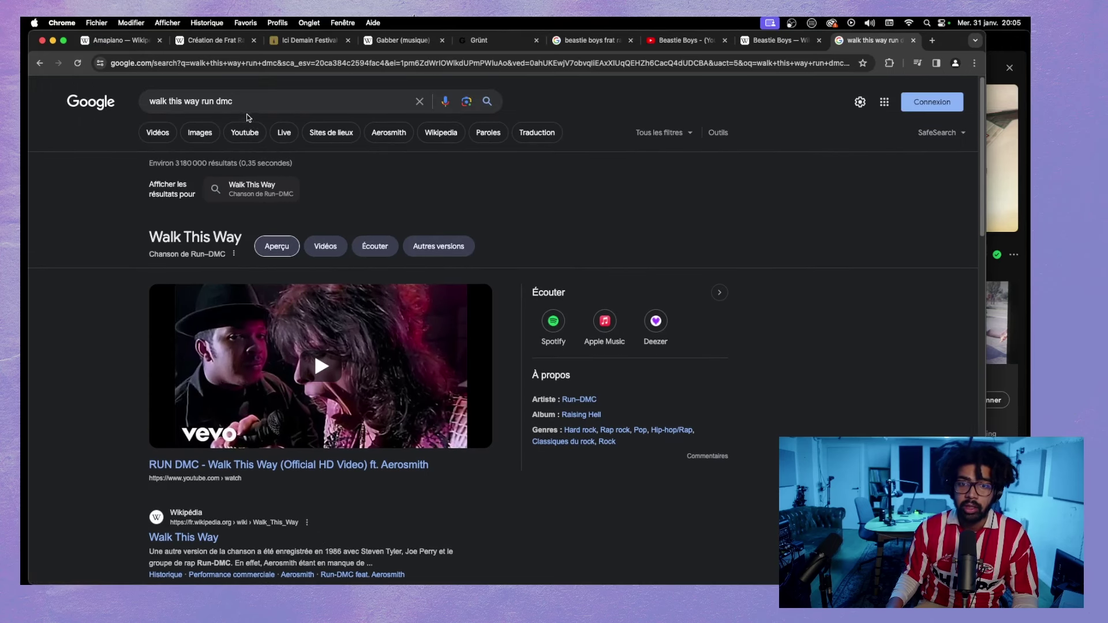
left_click(255, 104)
type("rele")
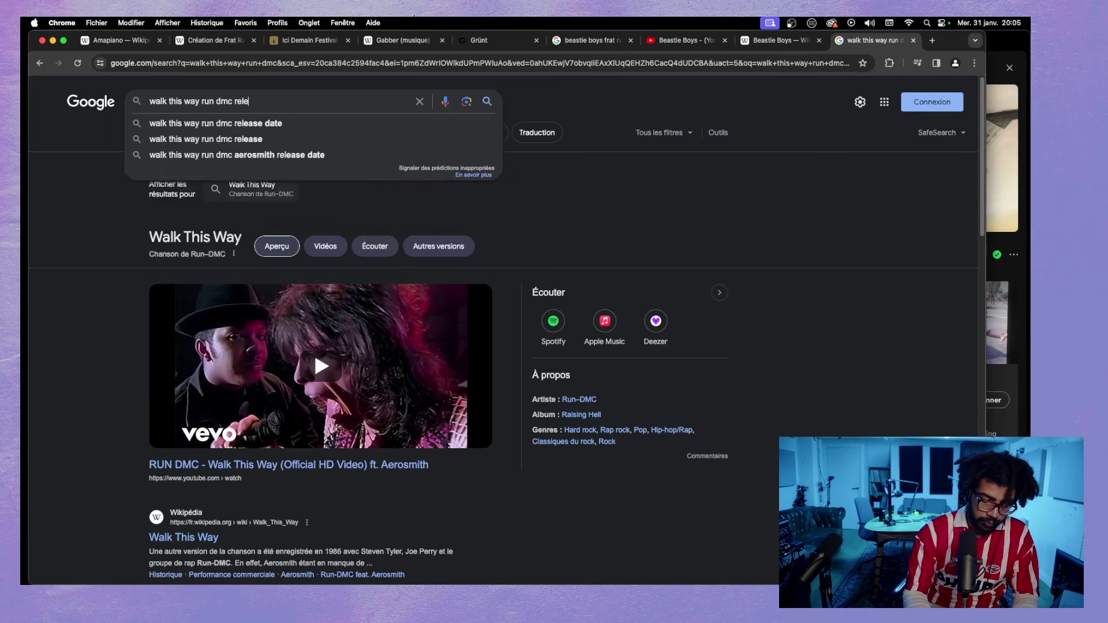
type("ase date")
key("Return")
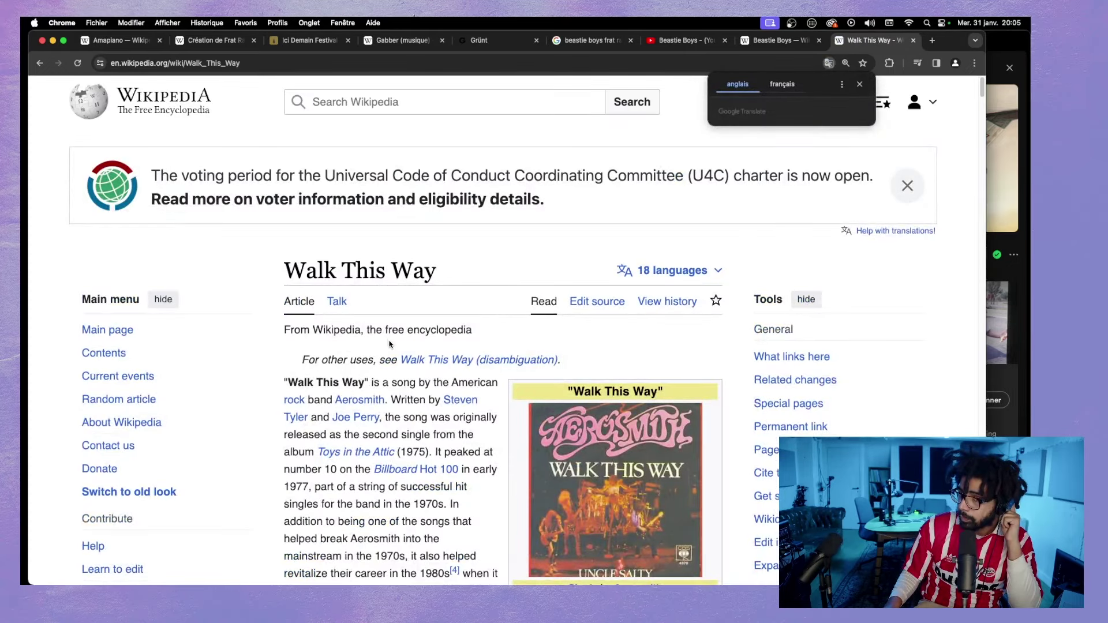
- Look through the English Wikipedia article "Walk This Way" for the Run-DMC version's release date, and return to the search results
scroll(389, 345, "down", 5)
scroll(389, 342, "down", 1)
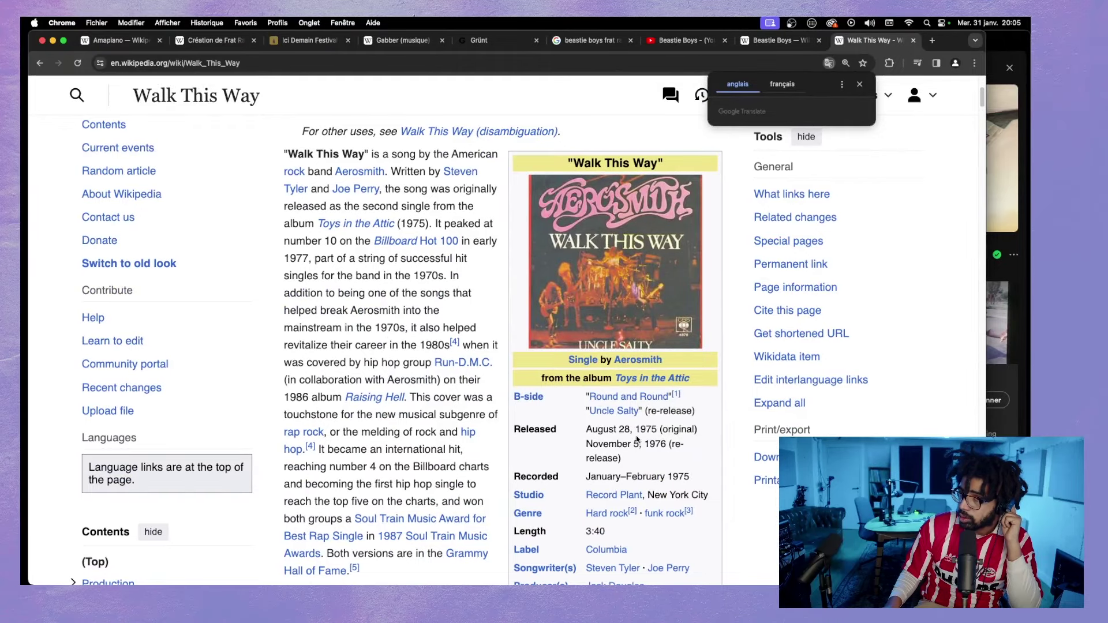
scroll(637, 440, "down", 15)
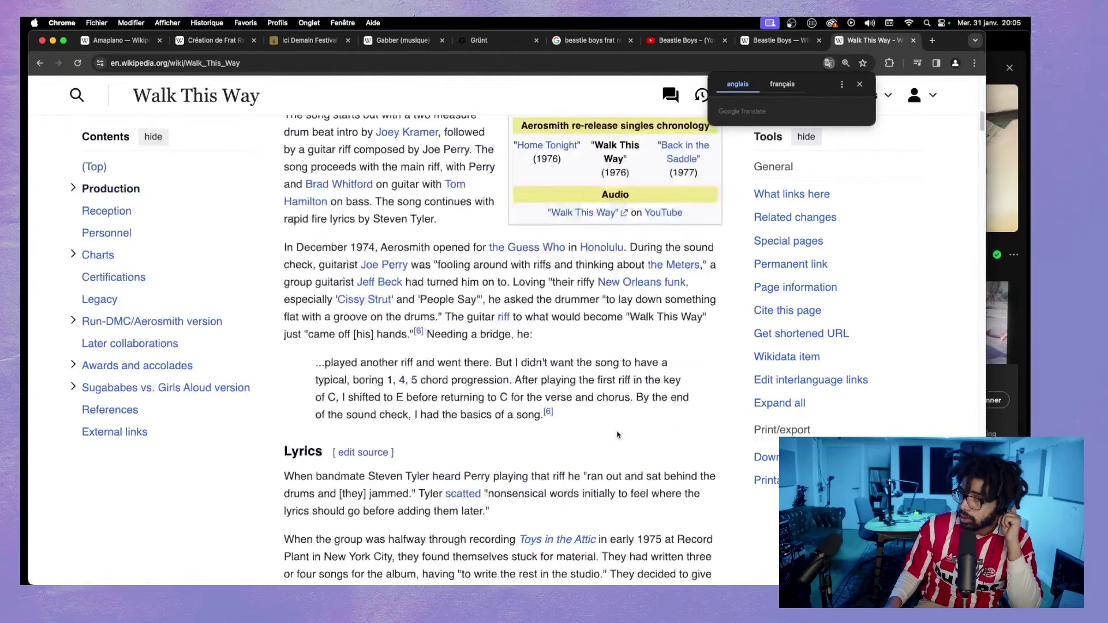
scroll(617, 434, "up", 3)
scroll(617, 432, "down", 15)
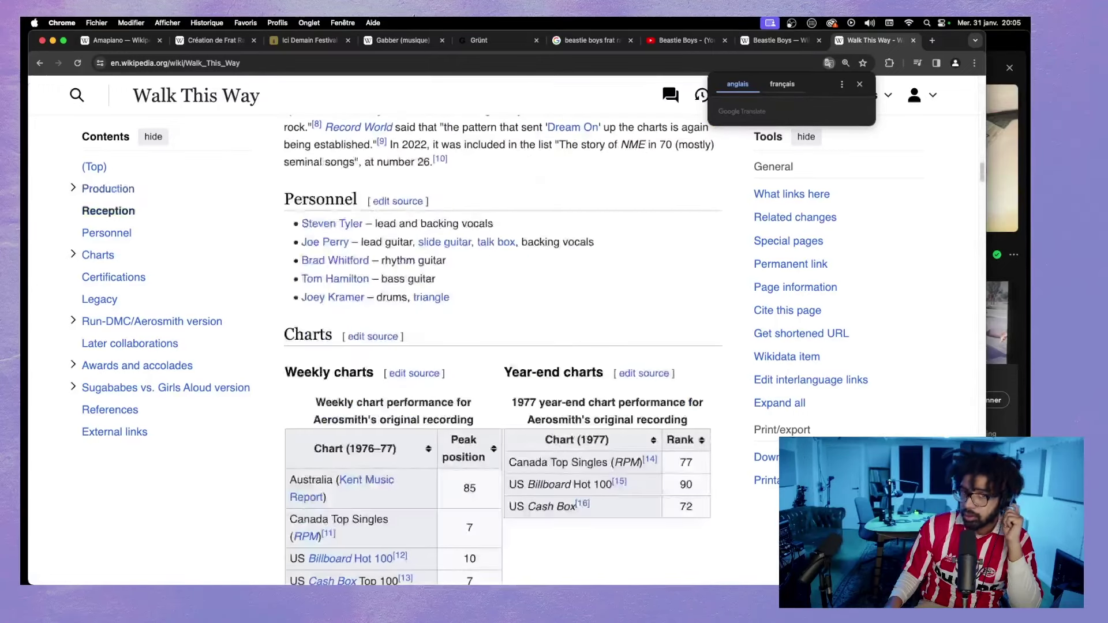
left_click(40, 63)
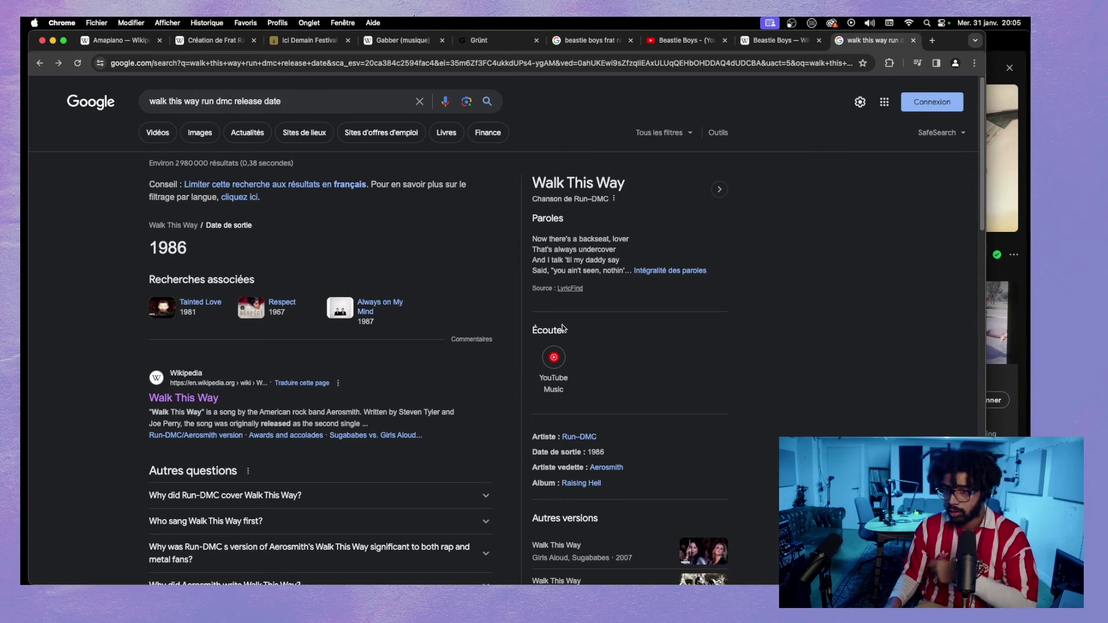
- Open the Discogs page for Run DMC's 1986 "Walk This Way" vinyl, view its cover and label images, and close the gallery
scroll(563, 328, "down", 10)
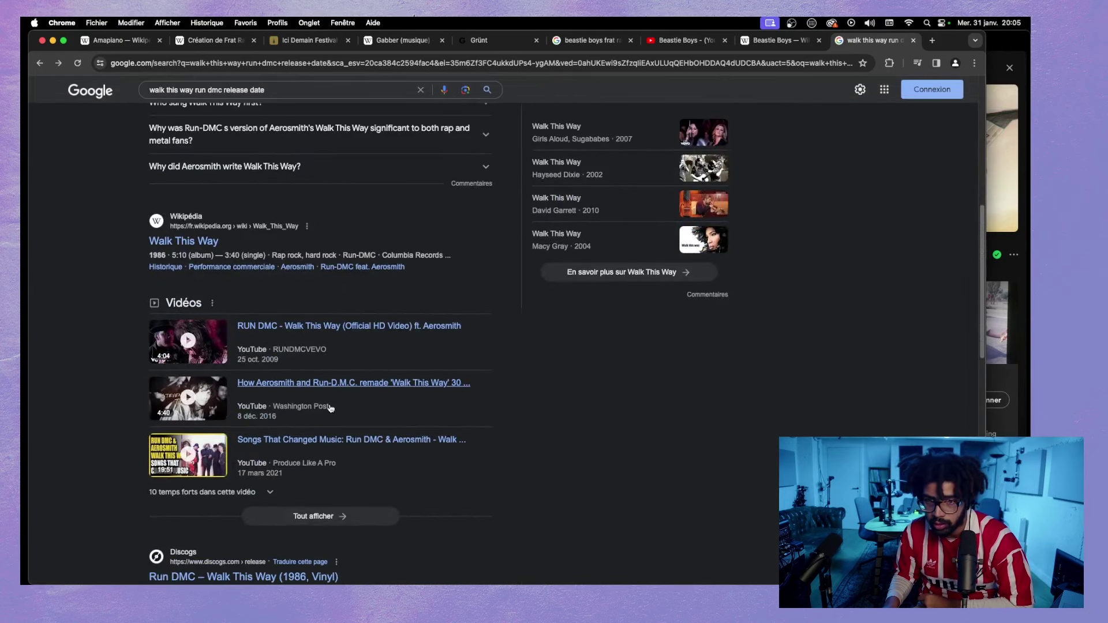
scroll(330, 408, "down", 4)
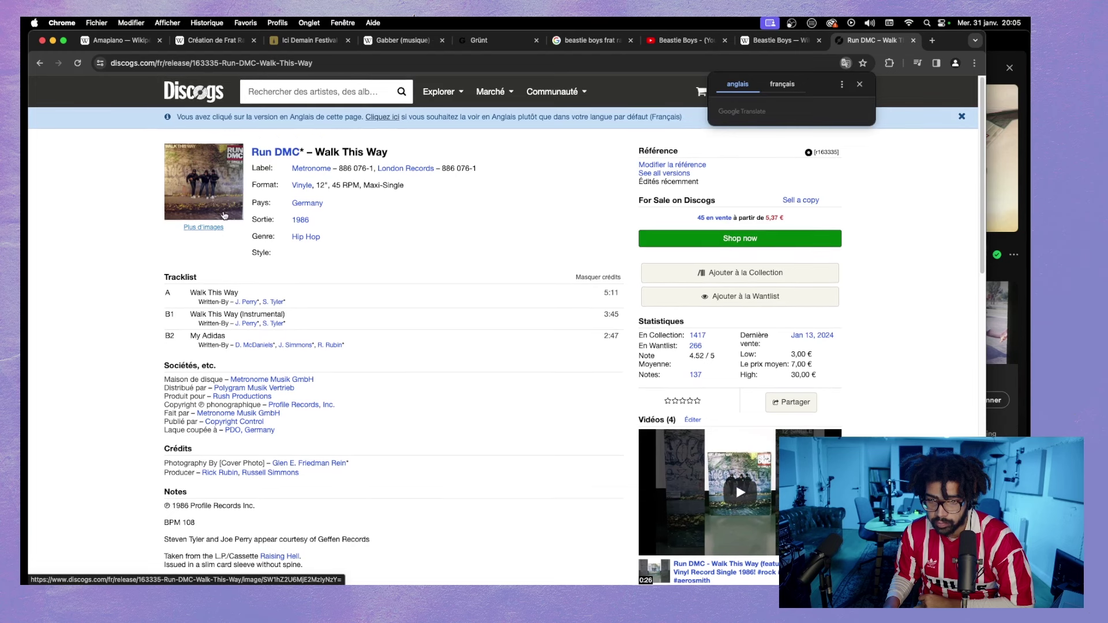
left_click(214, 194)
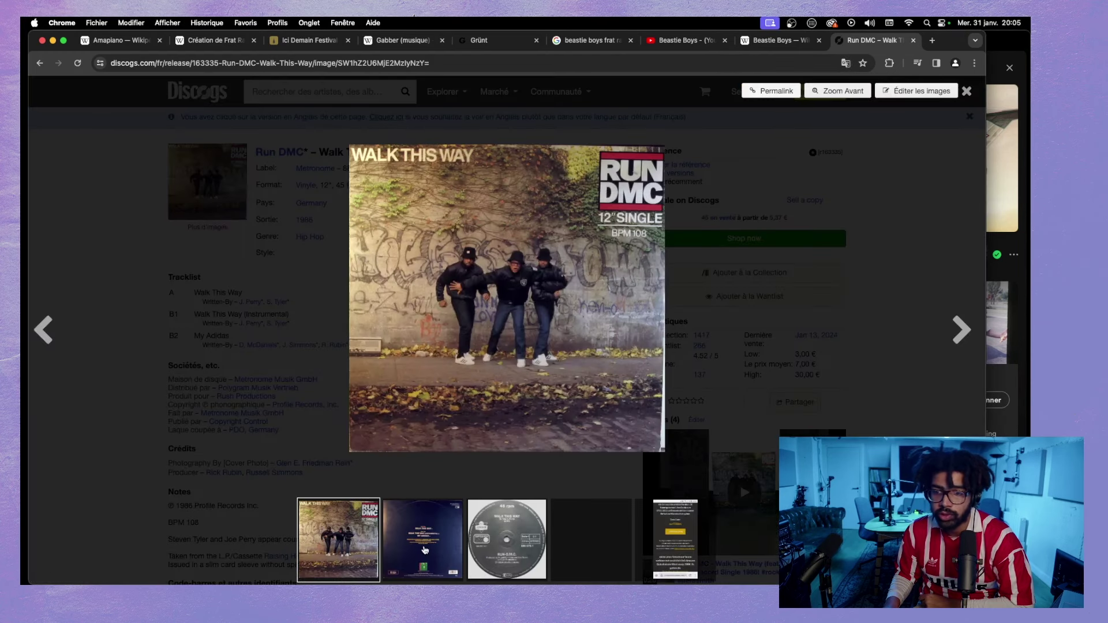
left_click(486, 549)
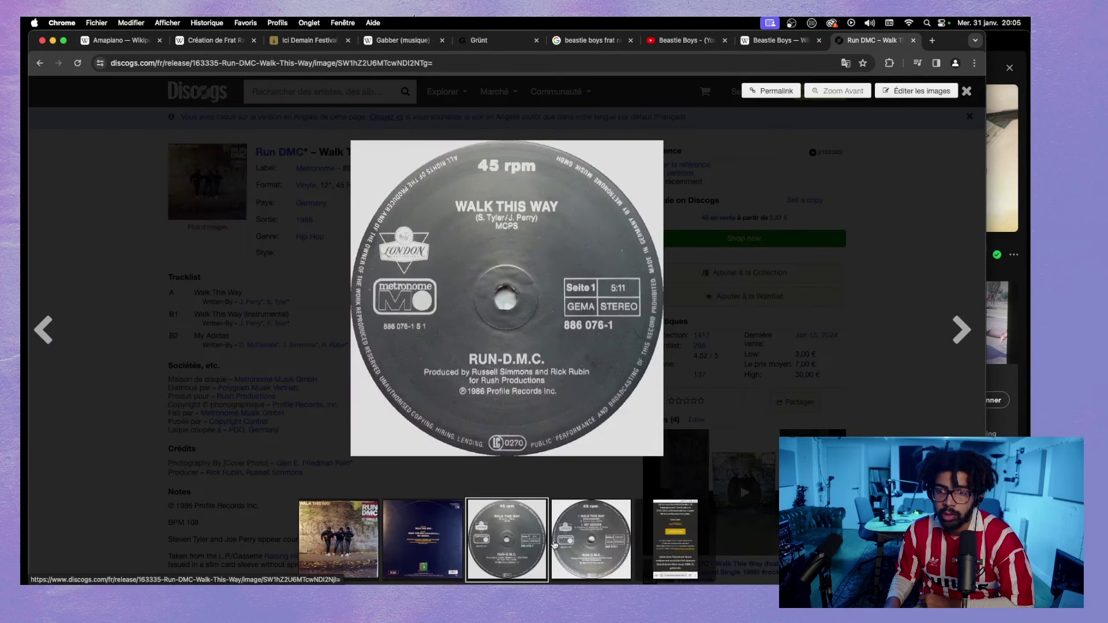
left_click(583, 542)
left_click(669, 534)
left_click(232, 266)
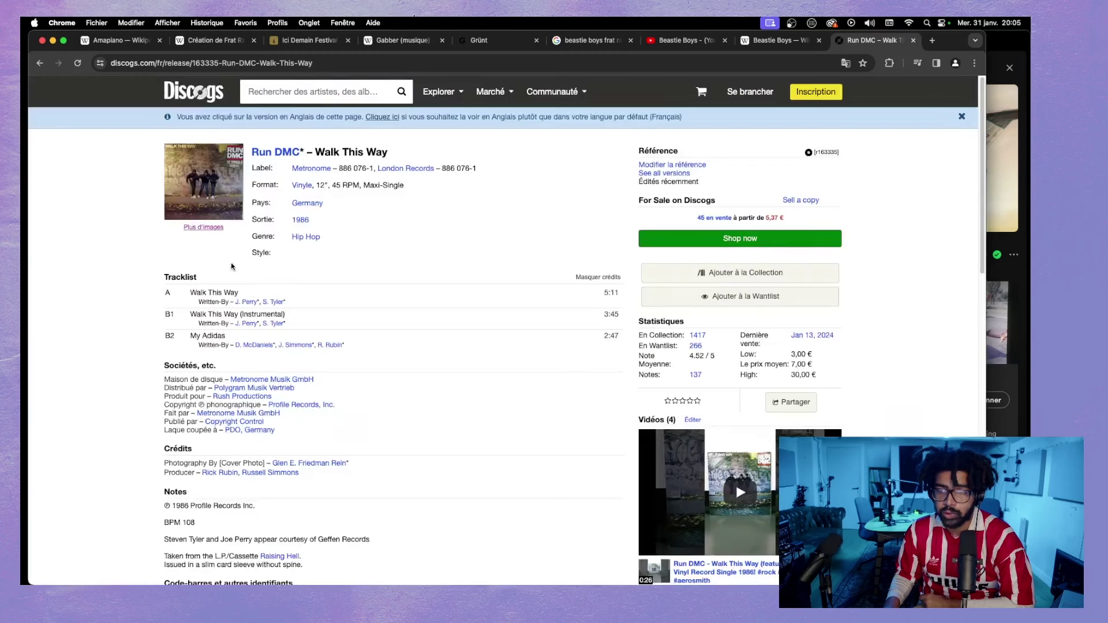
- Close the Discogs tab and return to the paused Beastie Boys music video on YouTube
left_click(40, 65)
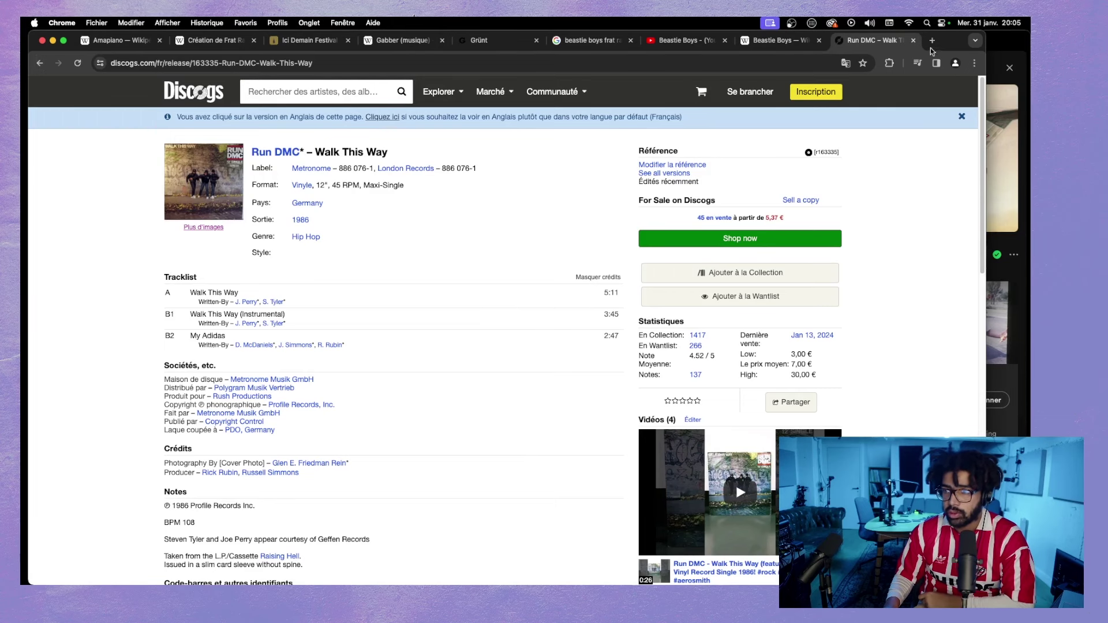
left_click(913, 39)
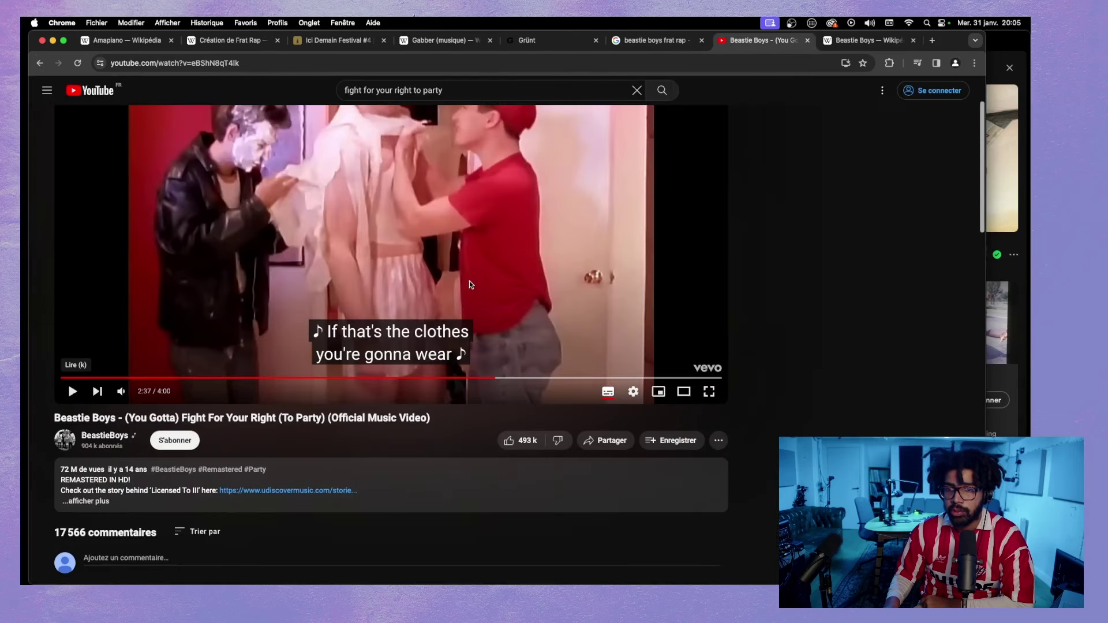
scroll(469, 277, "up", 2)
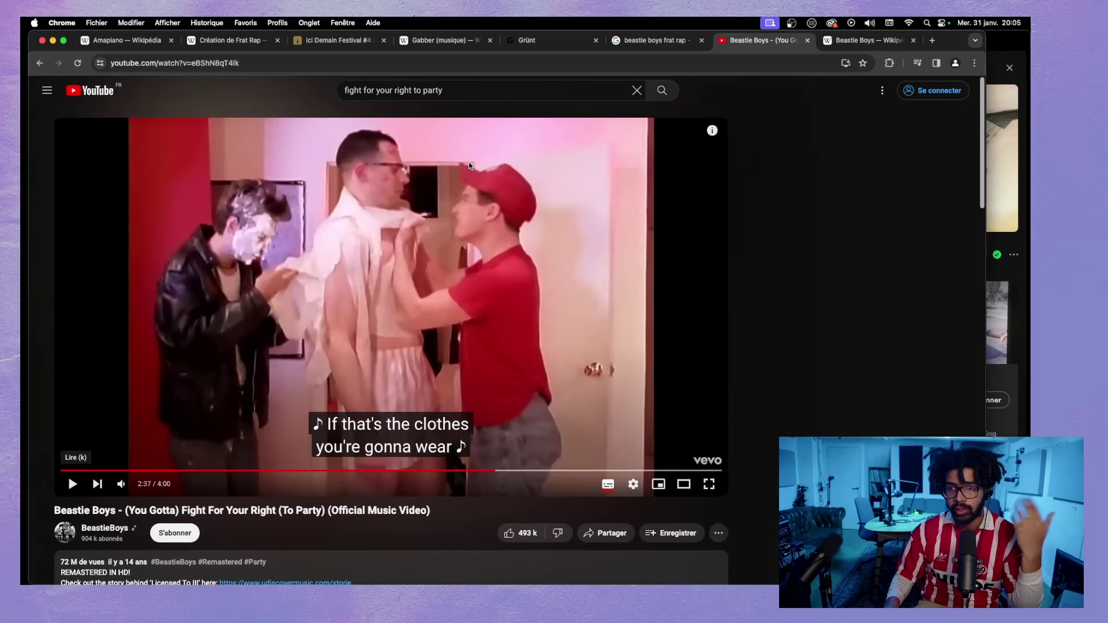
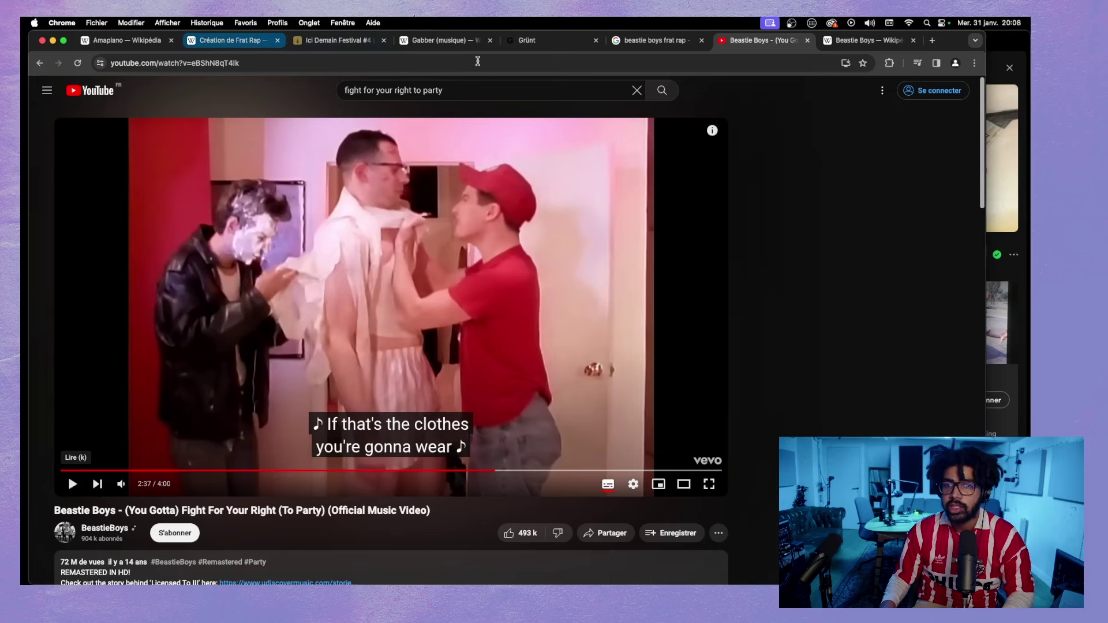
- Search Google in a new tab for "ringer frat rap", open The Ringer's "How Frat Rap Became the Biggest Business" article and dismiss the translation prompt
left_click(932, 40)
type("ringer frat rap")
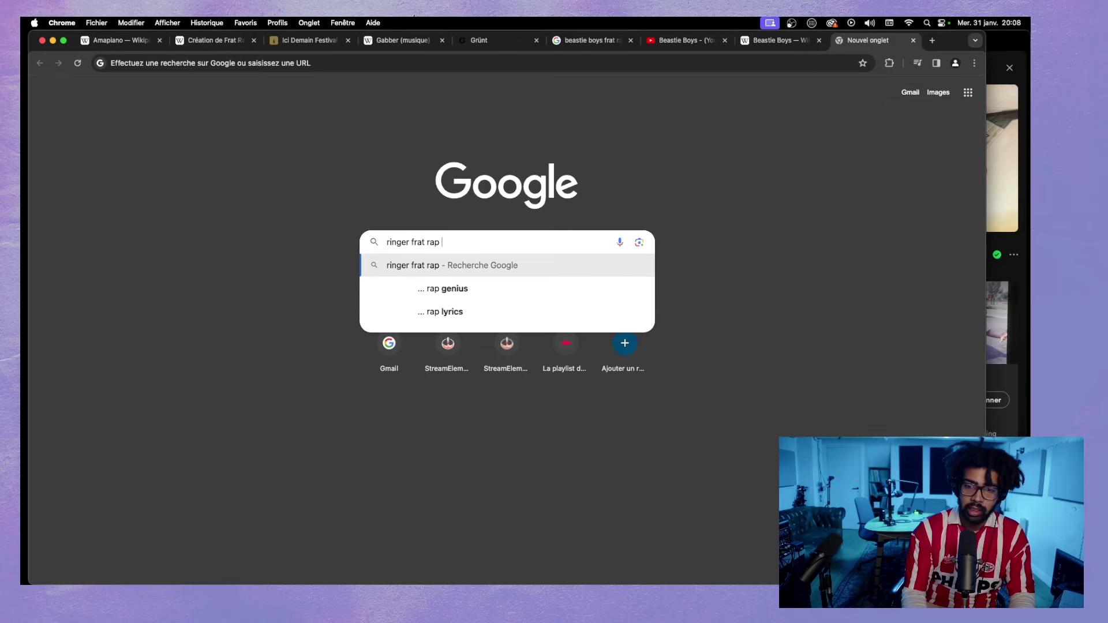
key("Return")
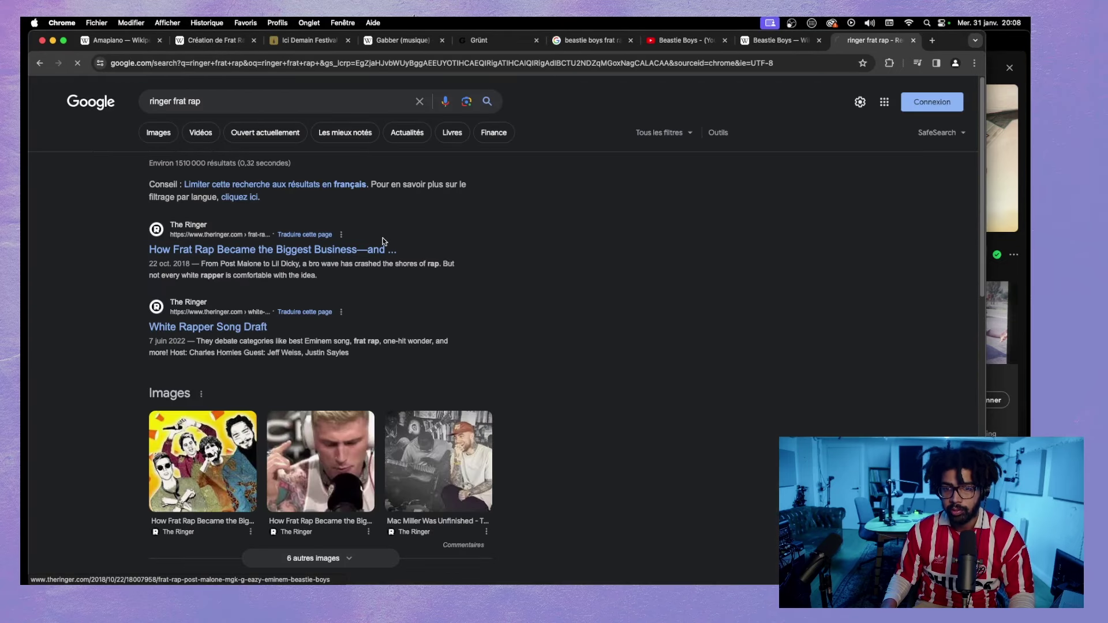
left_click(383, 241)
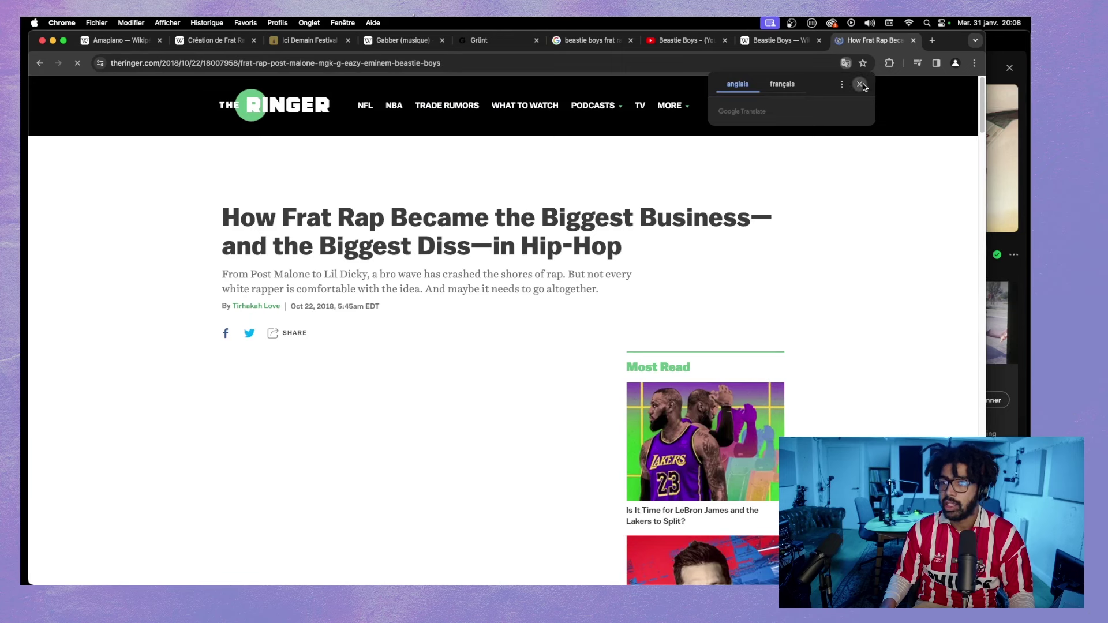
left_click(859, 85)
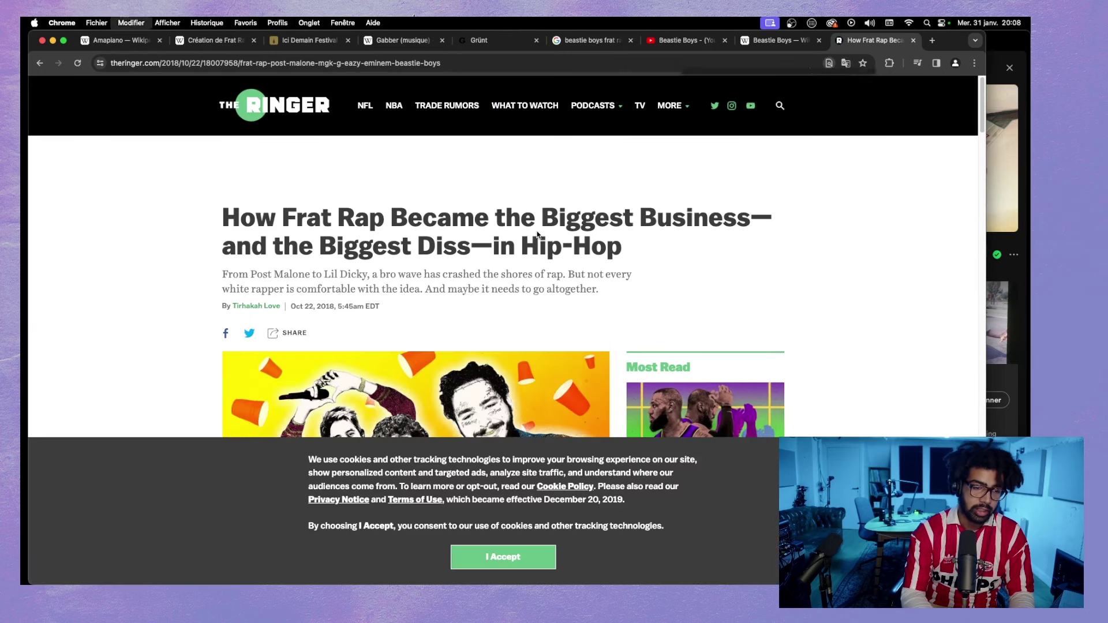
- Accept the cookies on The Ringer's frat rap article and dismiss the translation prompt to reach the article's opening paragraphs
key("super+f")
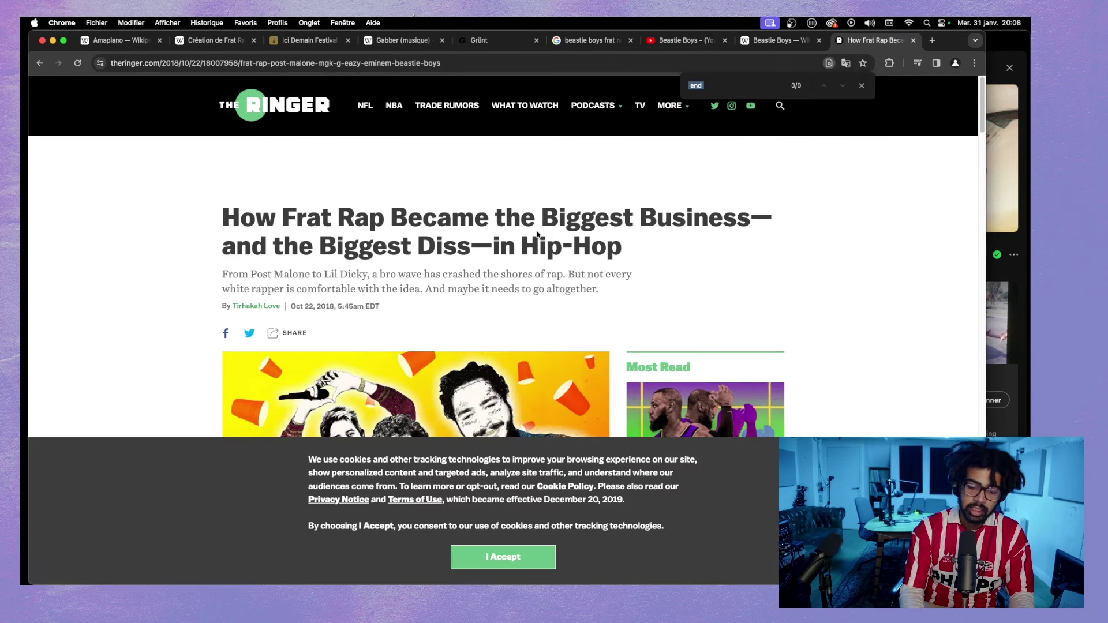
key("BackSpace")
left_click(545, 543)
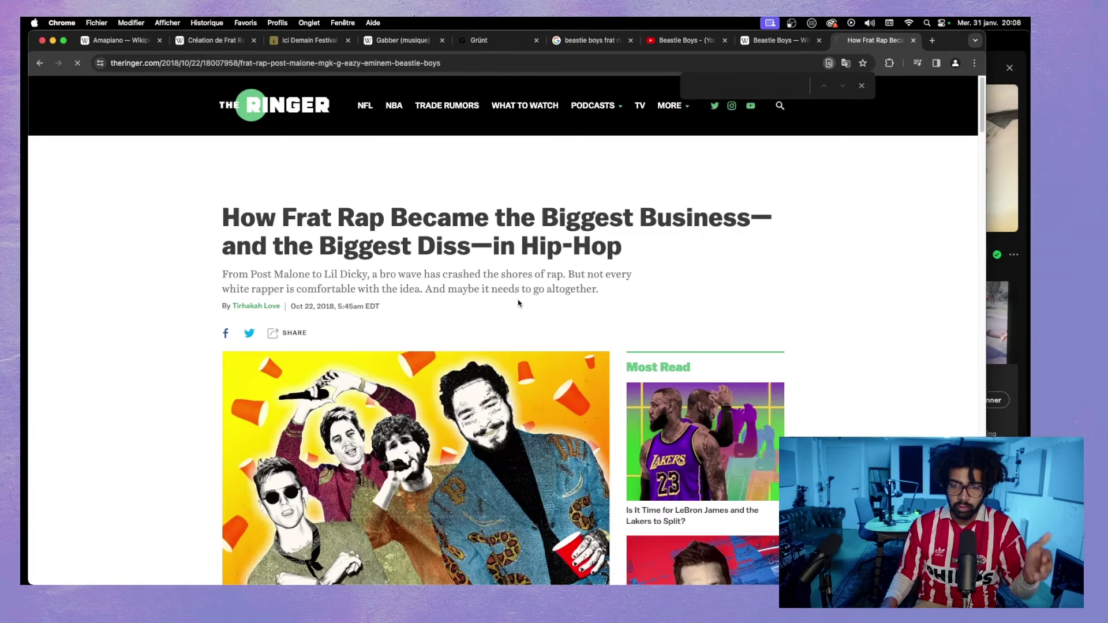
scroll(517, 311, "down", 4)
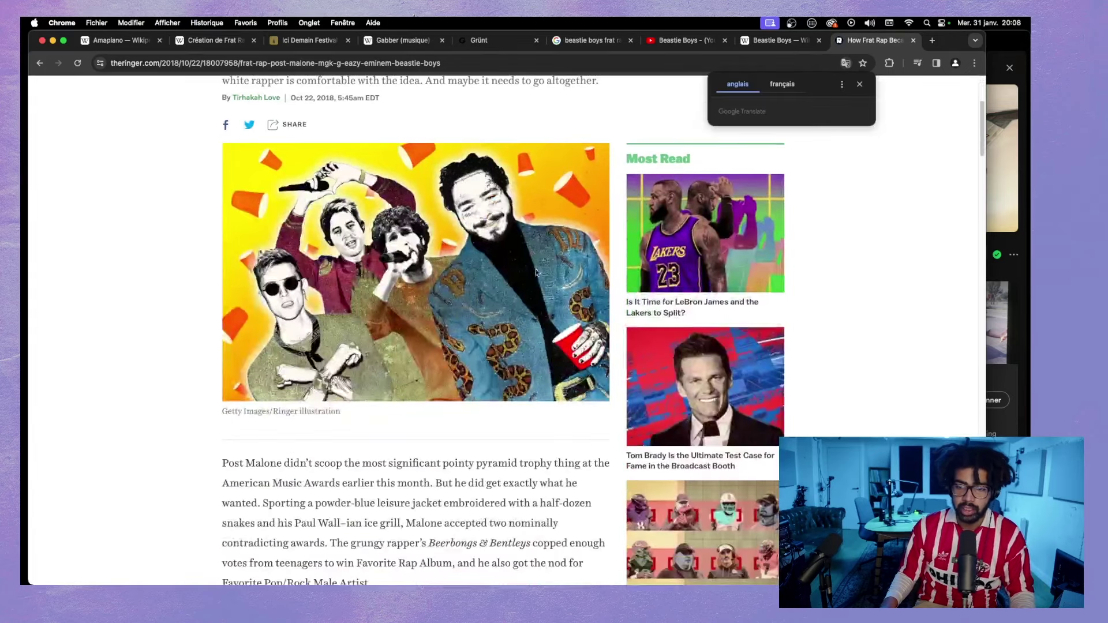
left_click(864, 84)
scroll(444, 322, "down", 2)
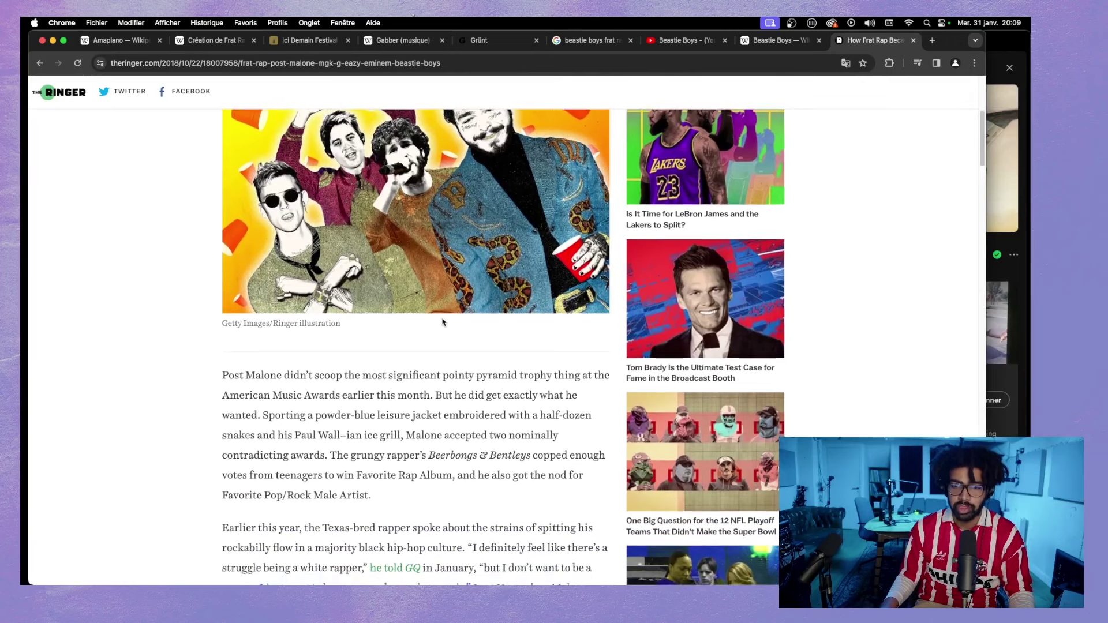
scroll(443, 322, "down", 2)
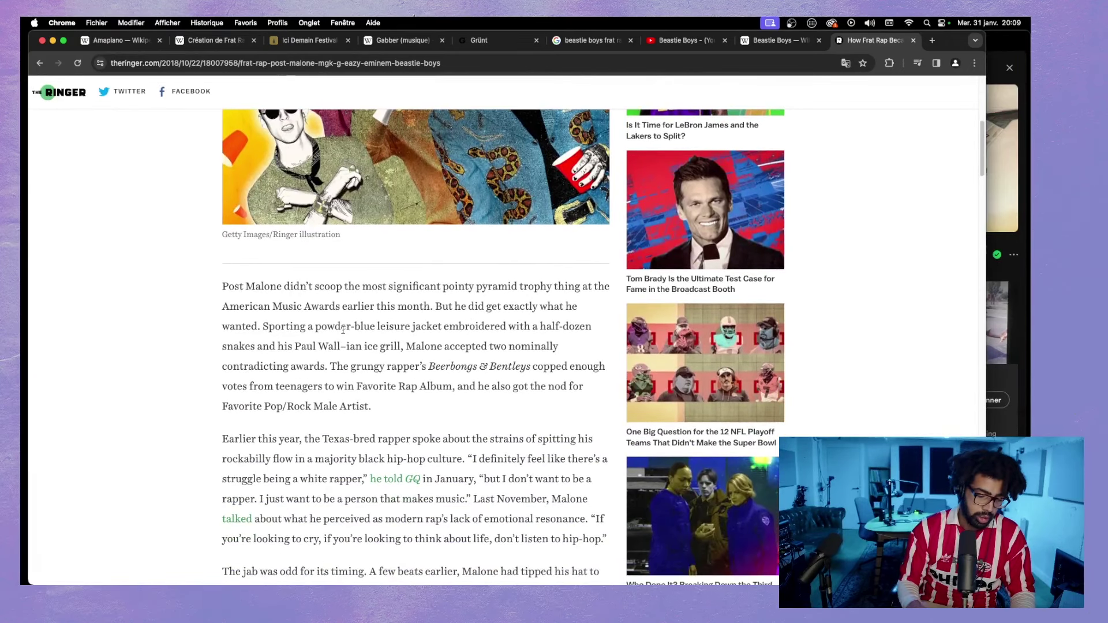
- Find "beastie" within The Ringer article and enlarge the page to 125 % to read the first matching paragraph
key("super+f")
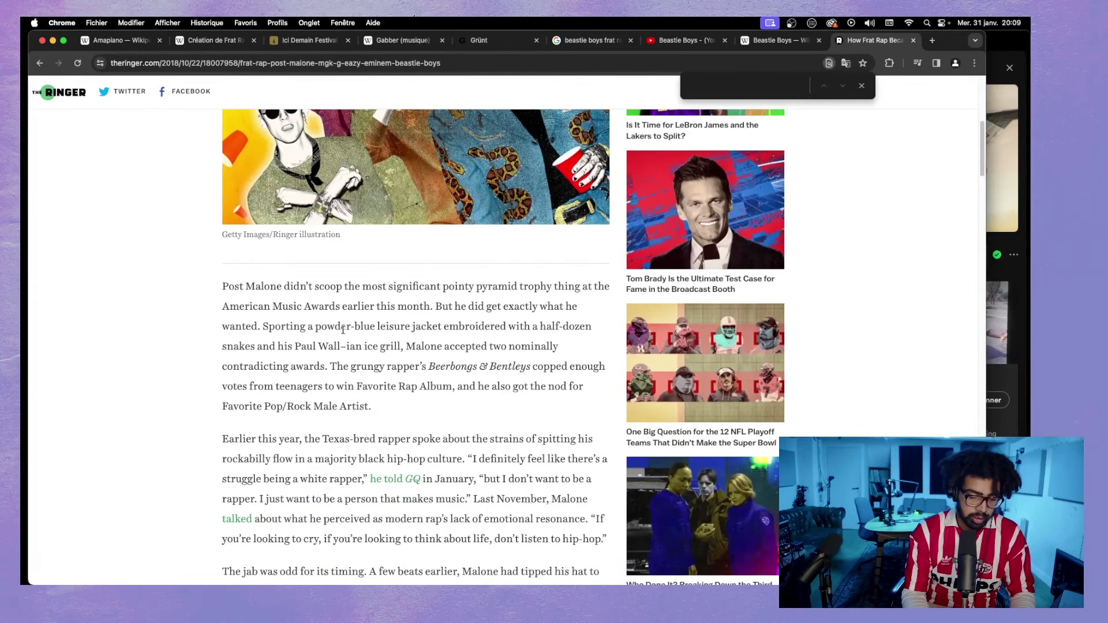
type("beas")
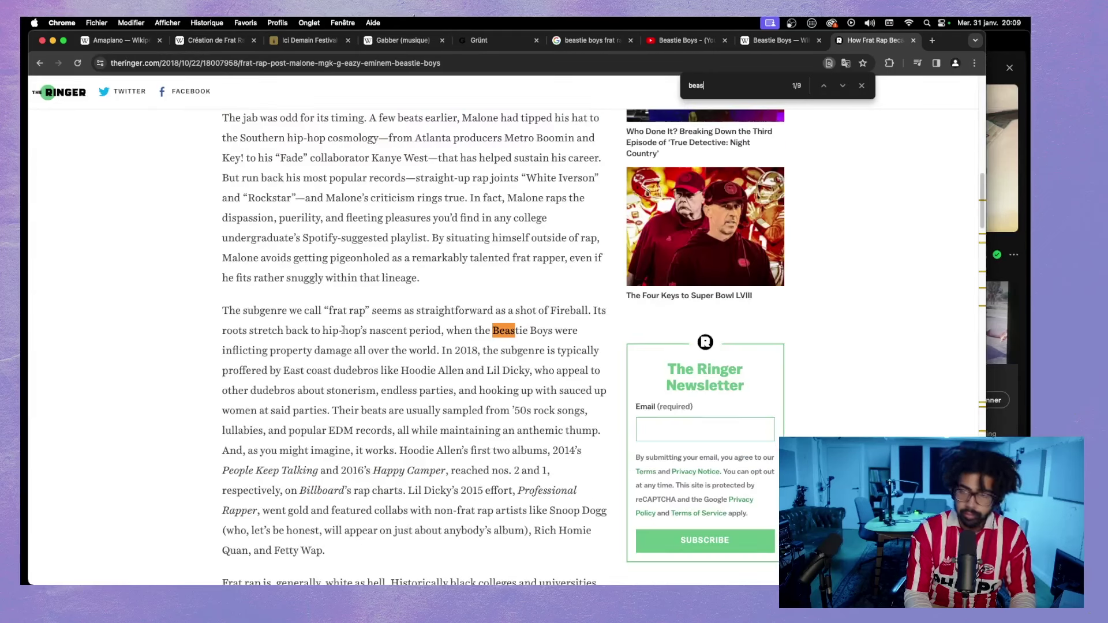
type("tie")
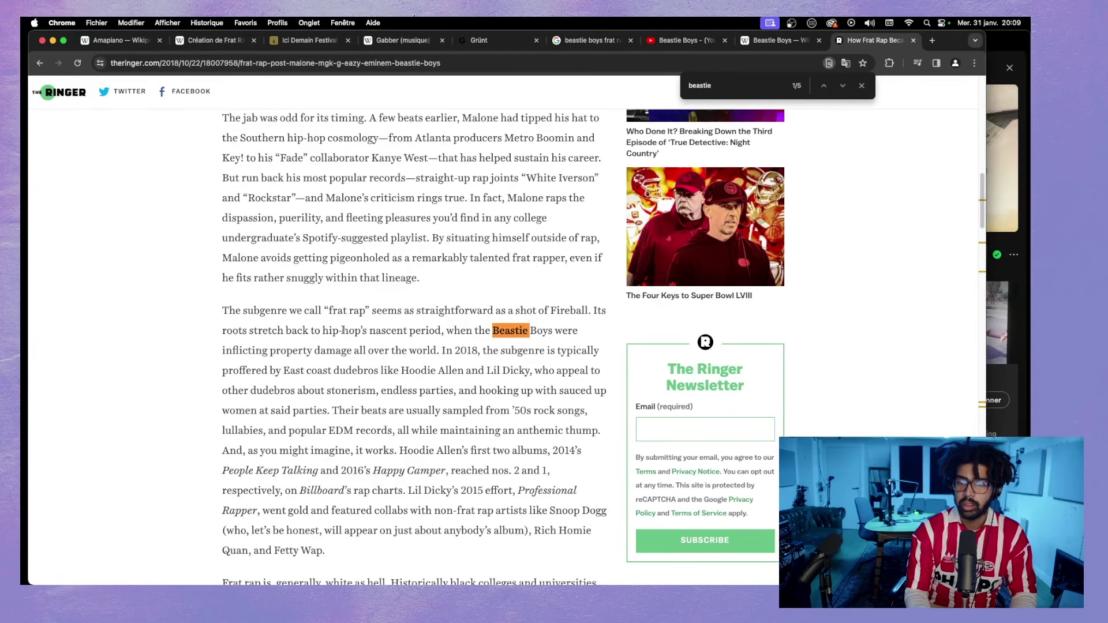
scroll(369, 381, "down", 5)
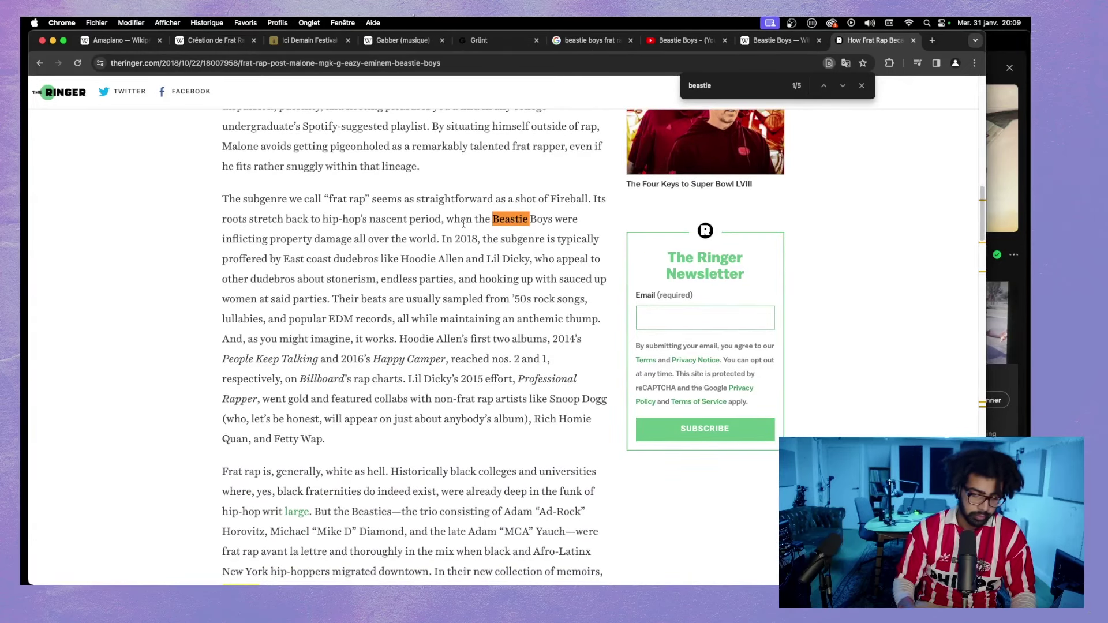
key("super+equal")
key("super+equal")
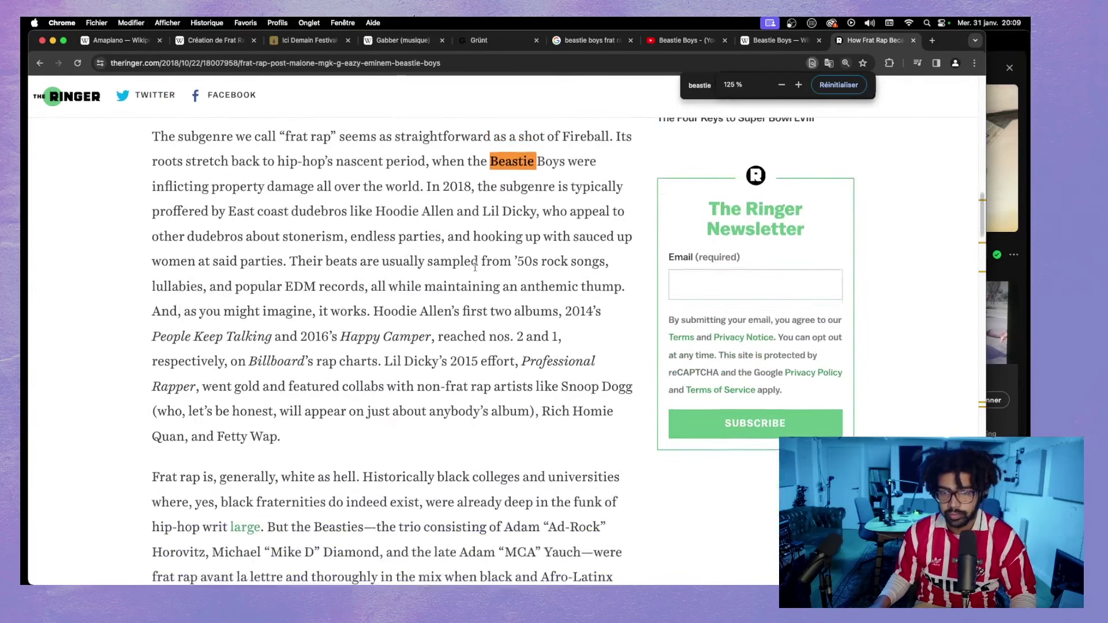
scroll(464, 270, "up", 2)
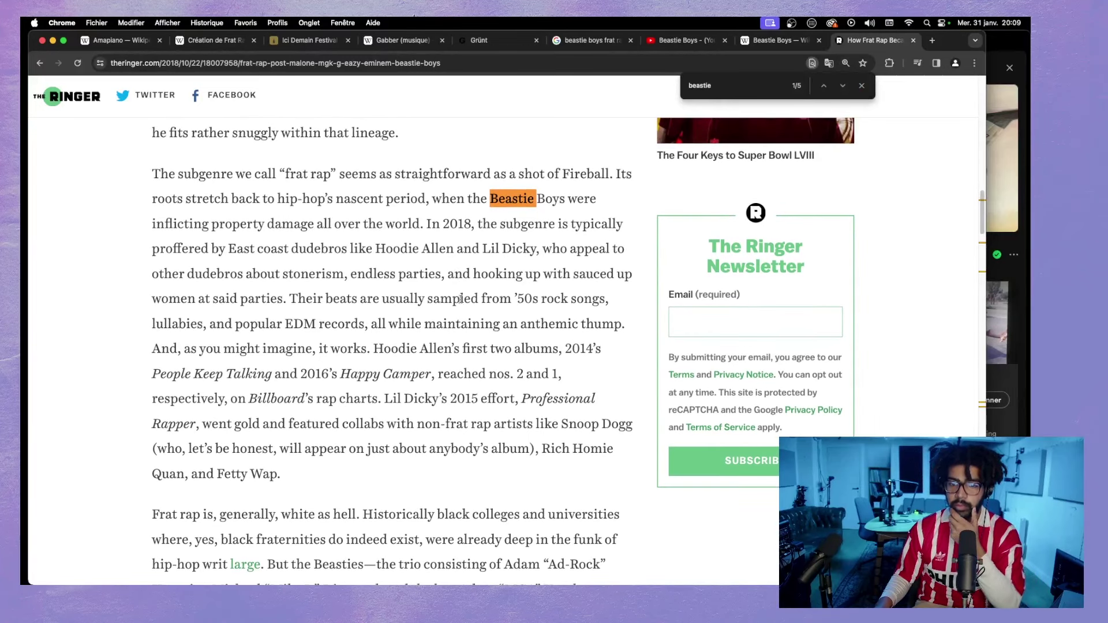
- Go to the second "beastie" match and read the article's passages on the Beastie Boys' role in frat rap and on Eminem
left_click(842, 86)
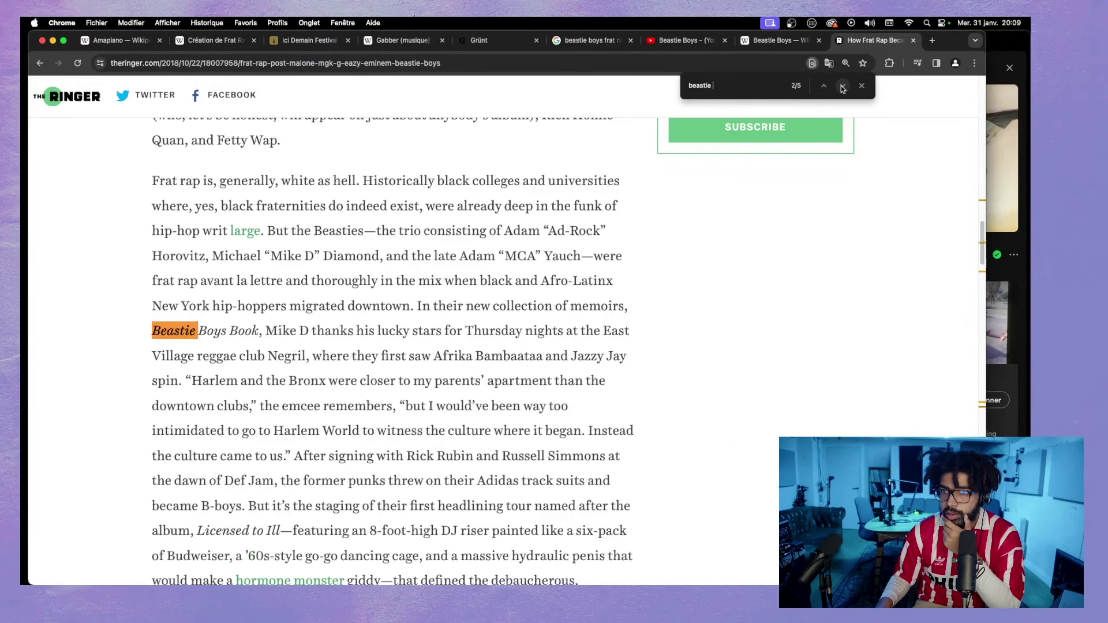
scroll(537, 298, "down", 1)
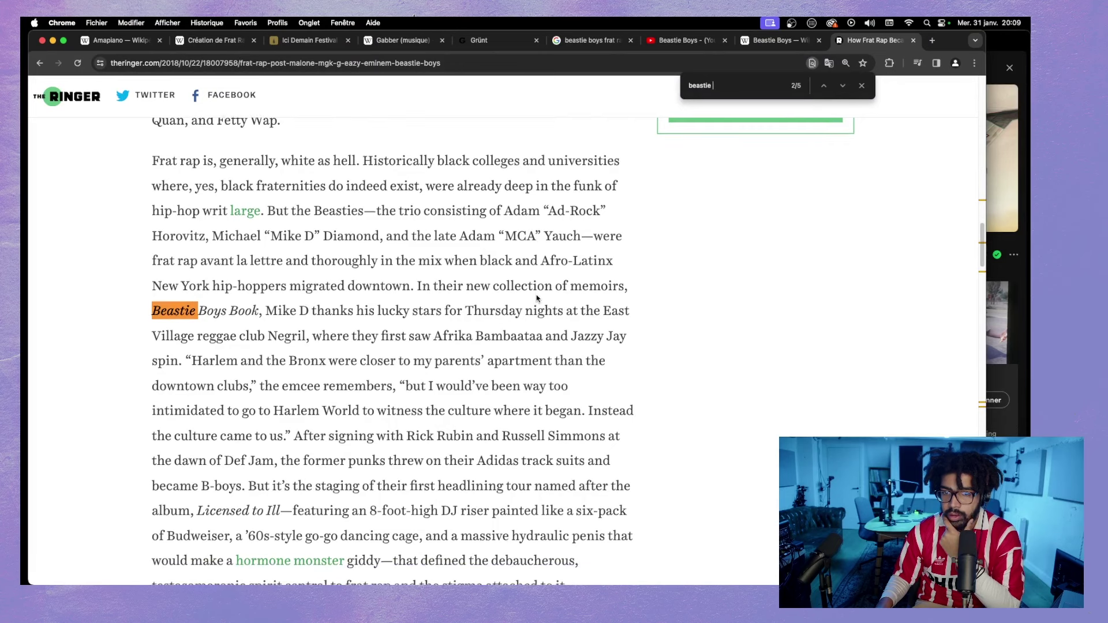
scroll(536, 298, "down", 3)
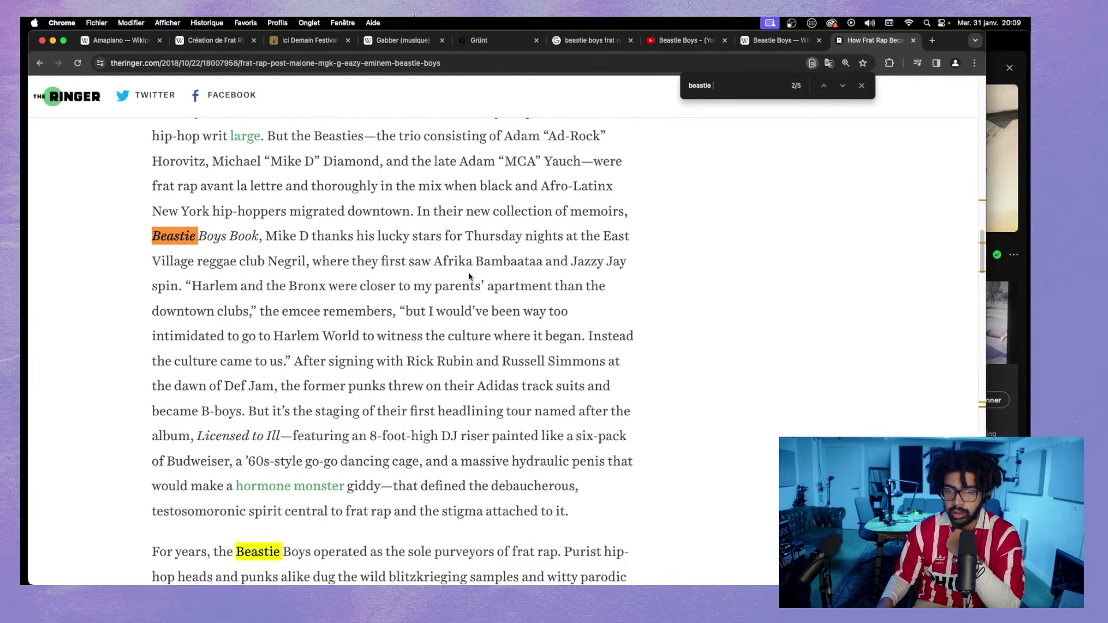
scroll(469, 277, "down", 3)
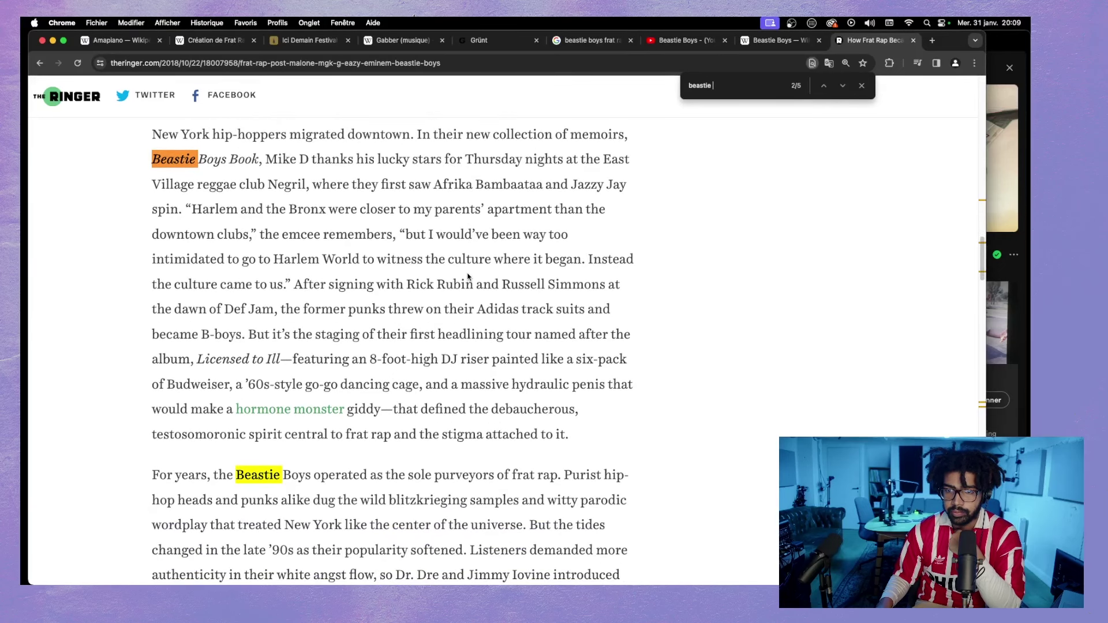
scroll(469, 276, "down", 4)
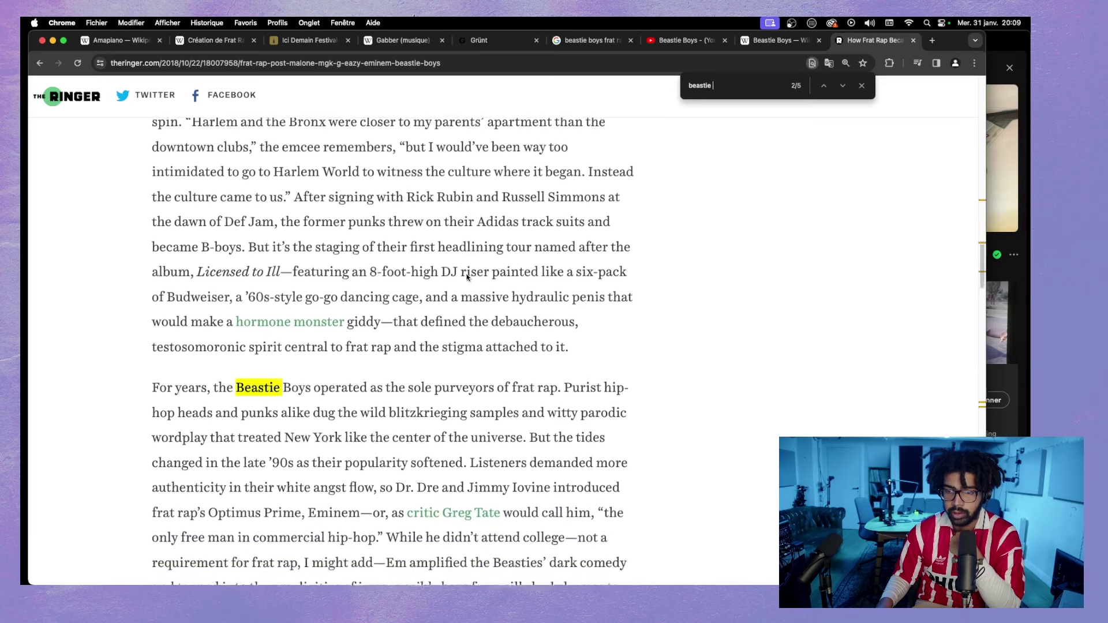
scroll(467, 277, "down", 2)
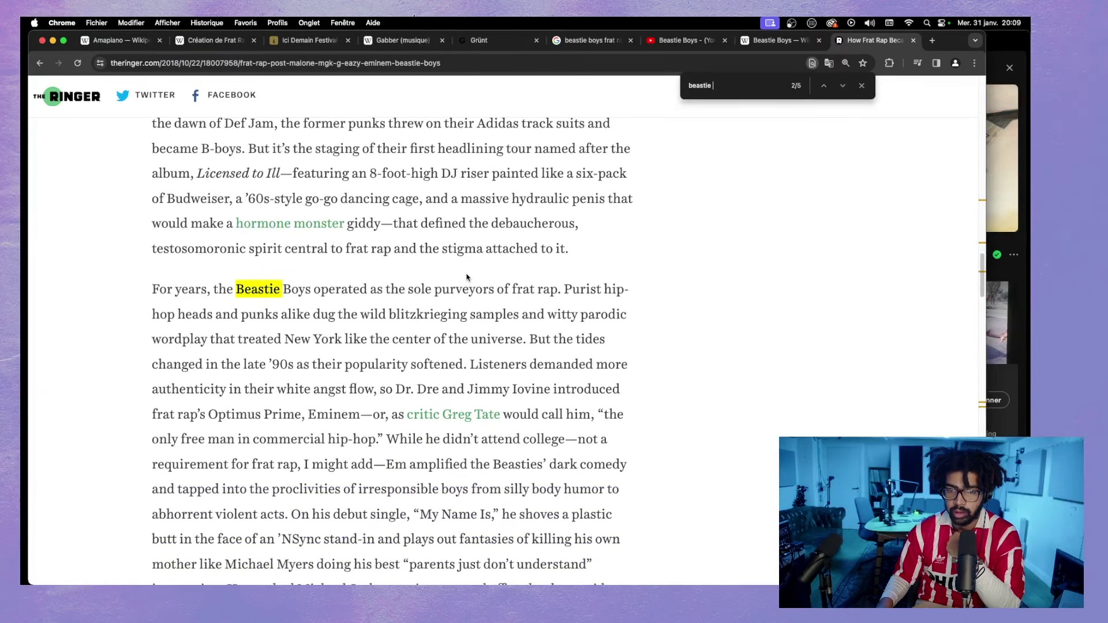
scroll(467, 277, "down", 3)
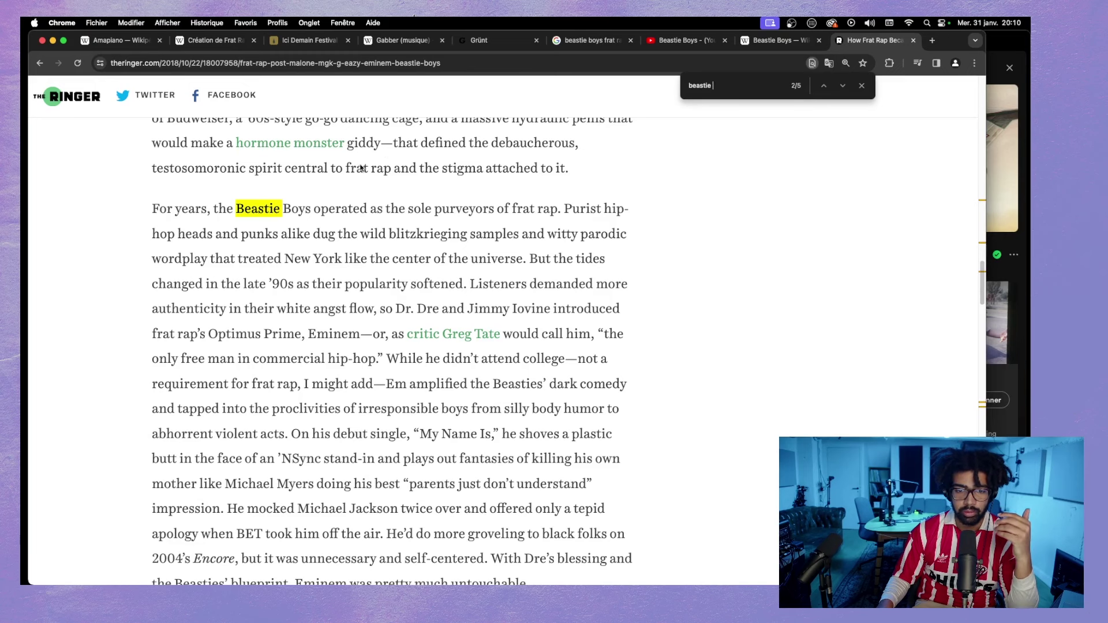
scroll(349, 211, "down", 3)
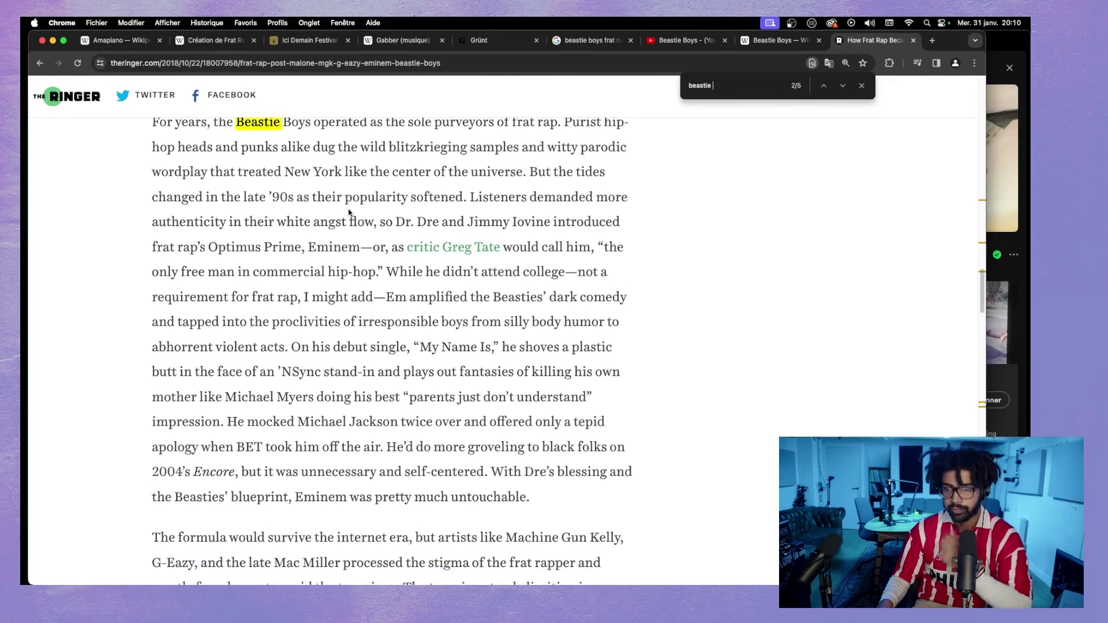
scroll(347, 213, "up", 2)
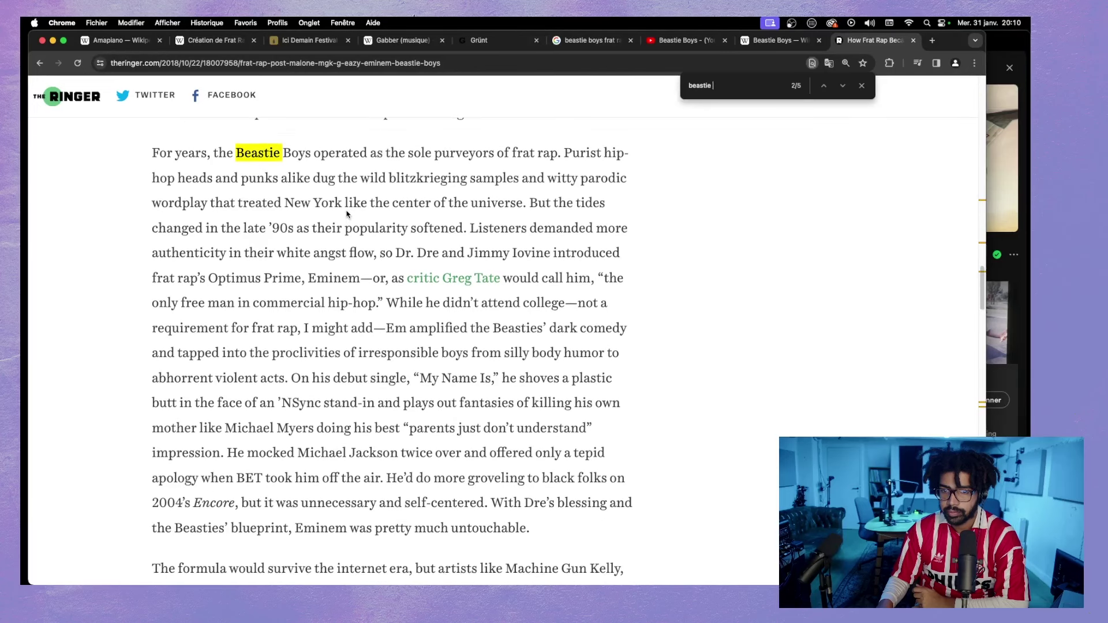
scroll(346, 213, "up", 2)
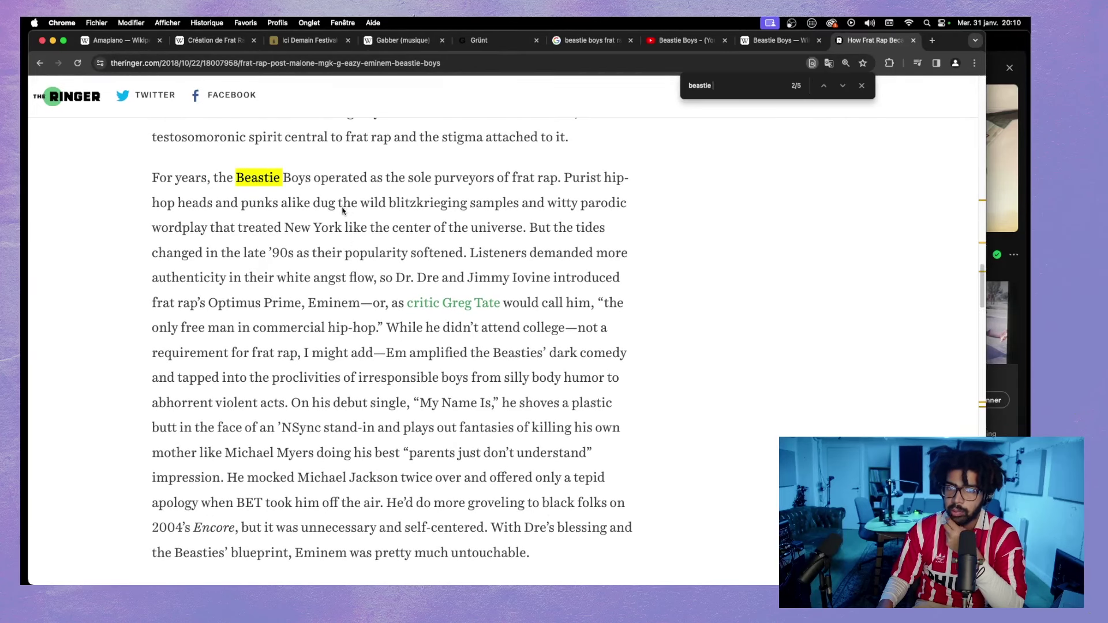
- Return to the Frat Rap draft, switch to Spotify, search for "joey valence" and open the Joey Valence & Brae artist page
left_click(216, 39)
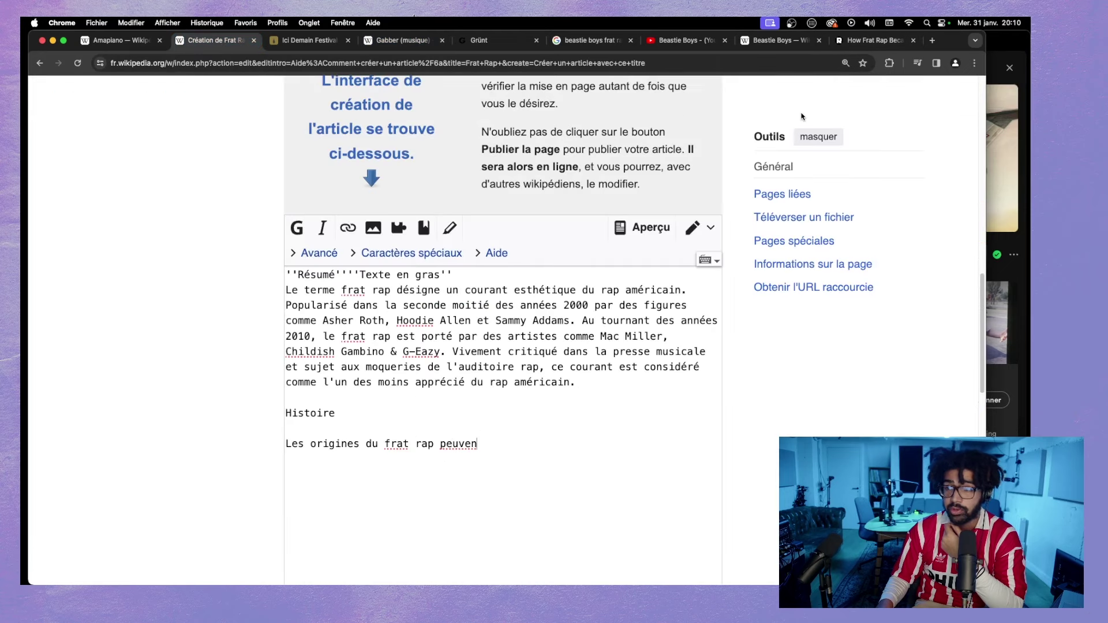
key("super+Tab")
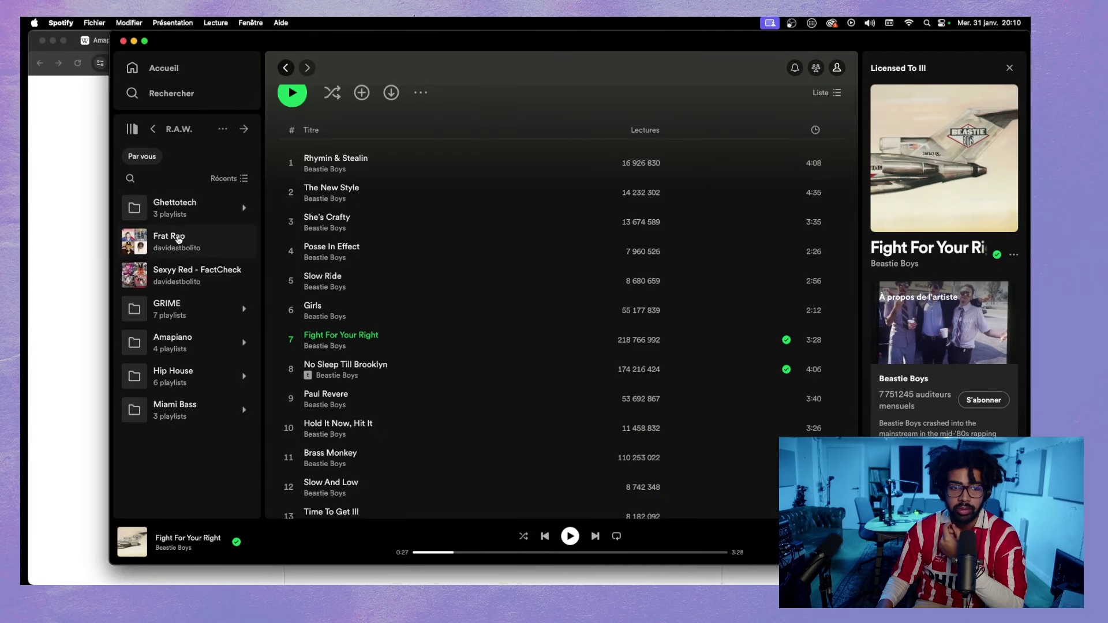
left_click(153, 134)
left_click(164, 94)
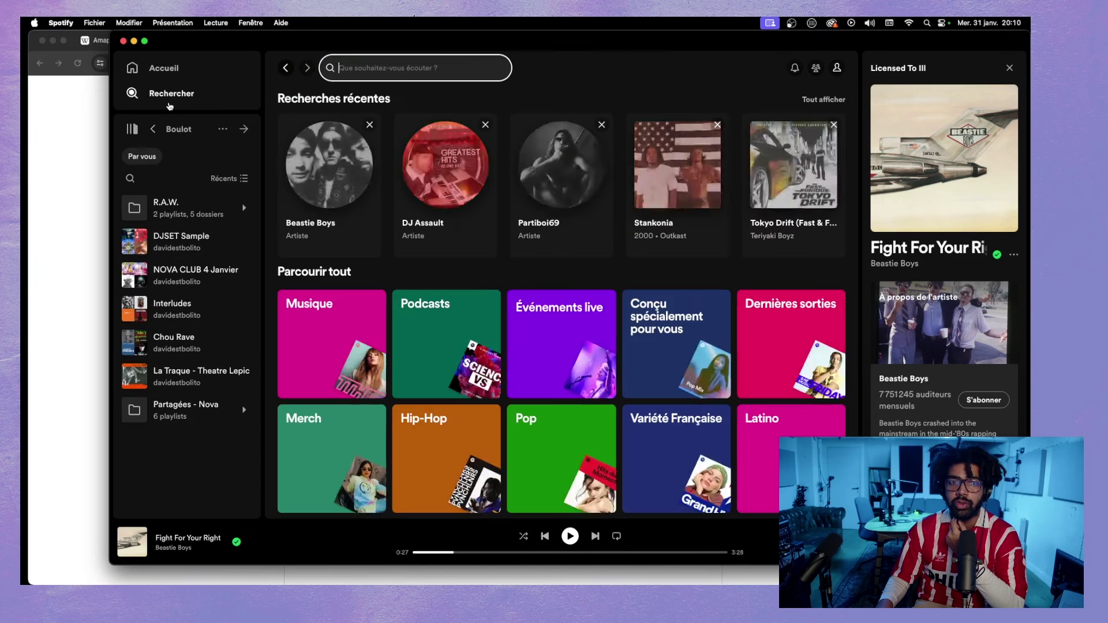
type("jo")
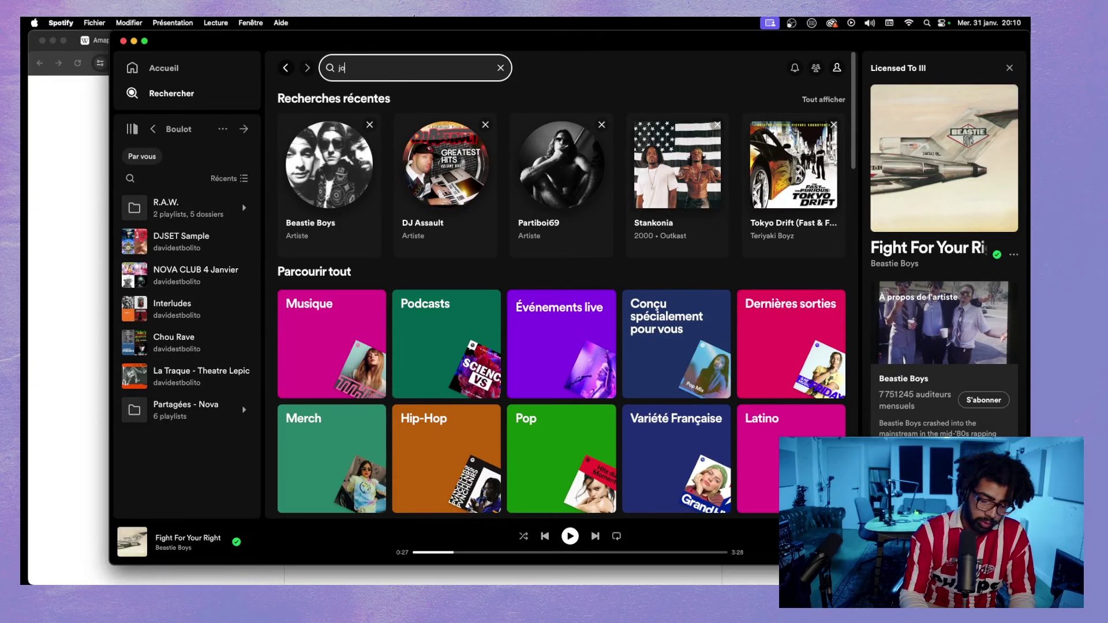
type("ey valence")
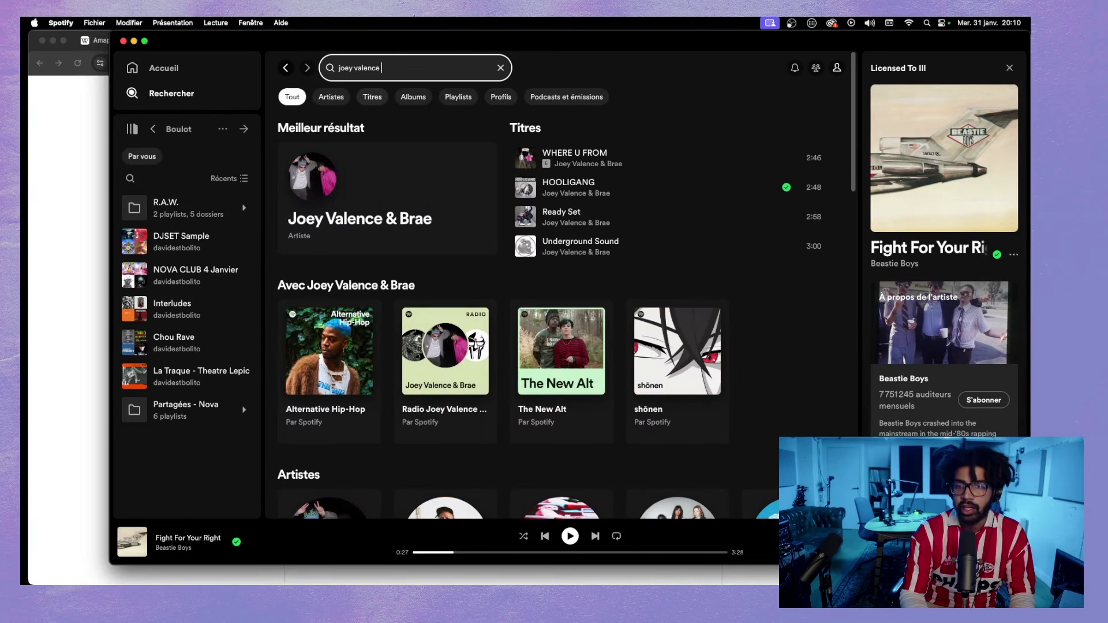
left_click(370, 198)
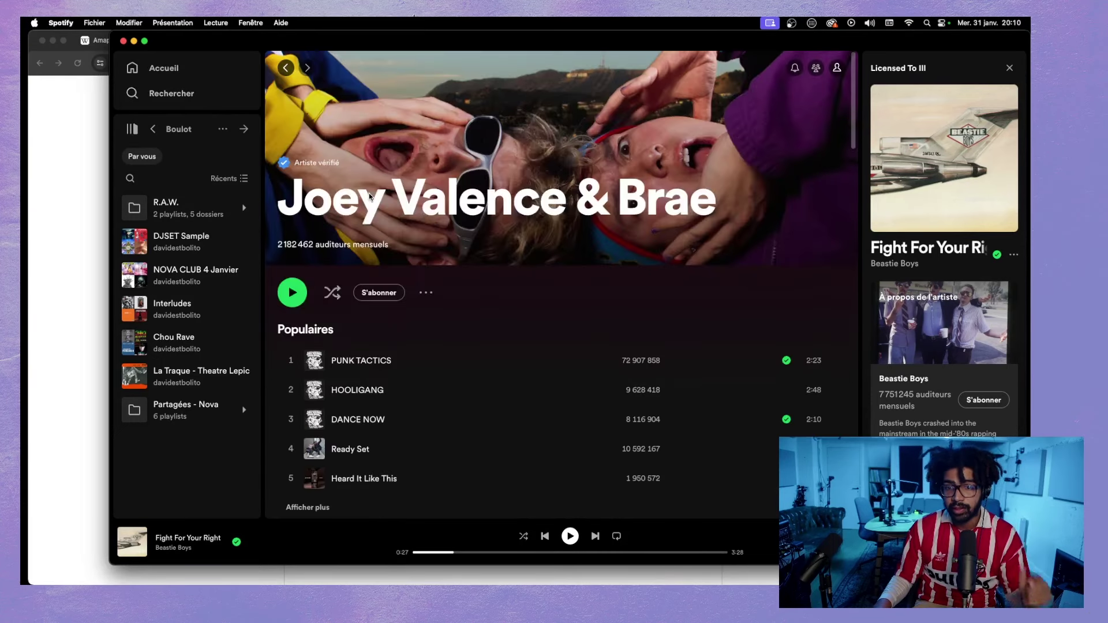
- Open the 2023 album PUNK TACTICS from the artist's discography and play its title track
scroll(365, 239, "down", 3)
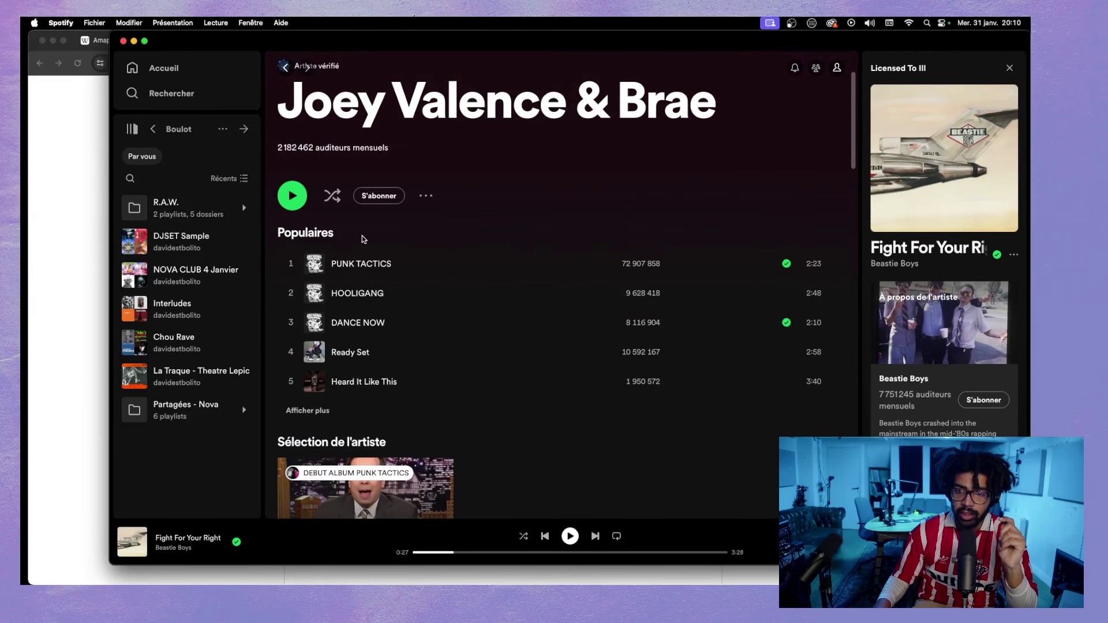
scroll(363, 239, "down", 5)
scroll(370, 248, "down", 5)
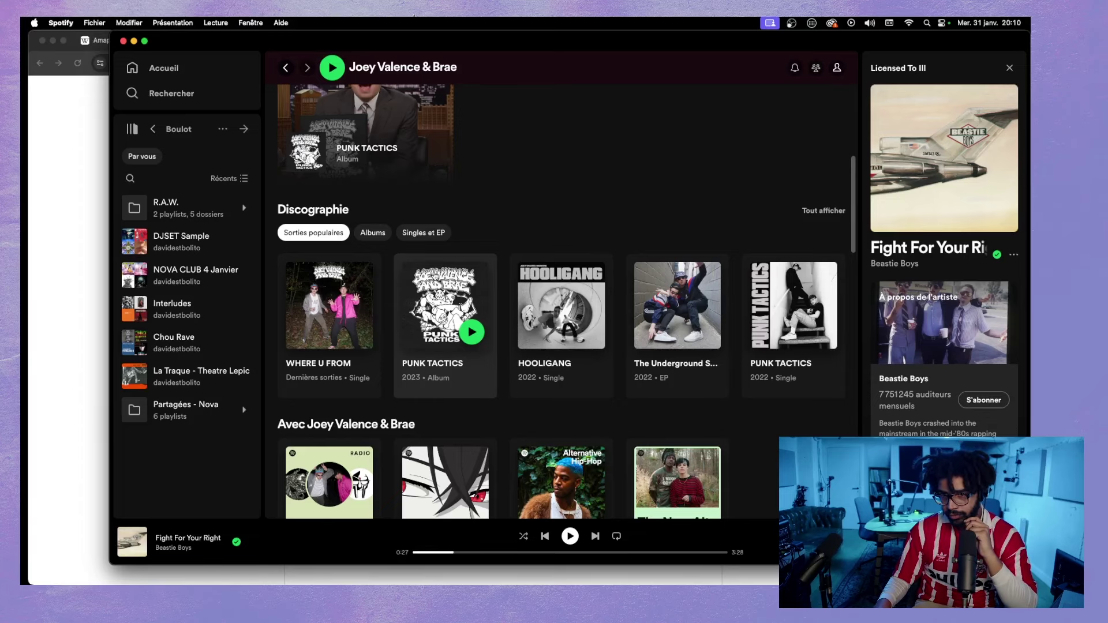
left_click(482, 271)
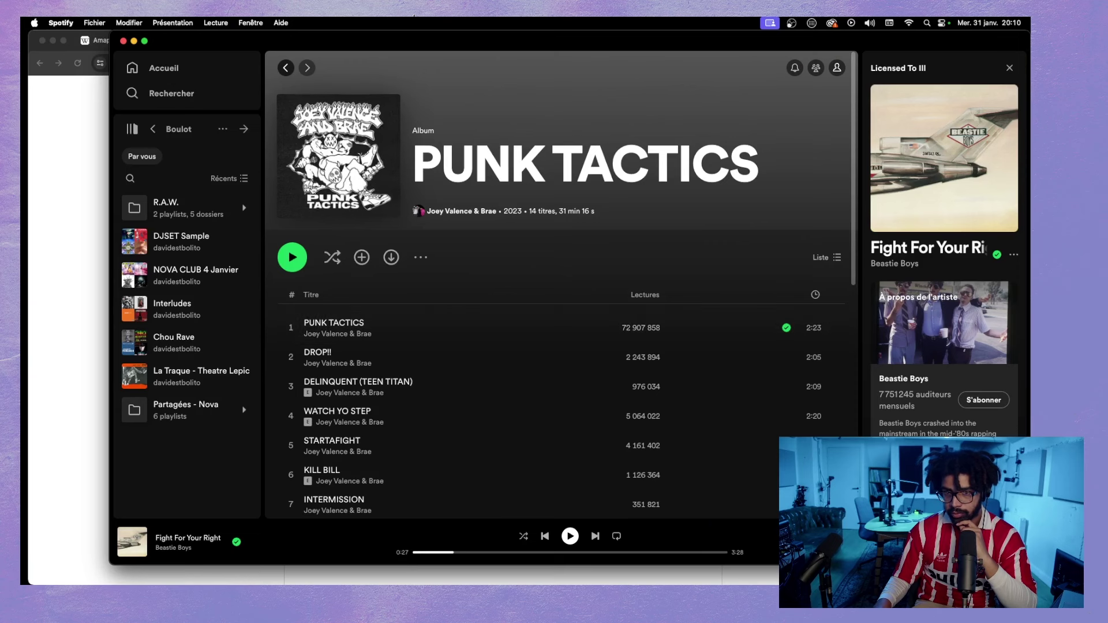
left_click(291, 327)
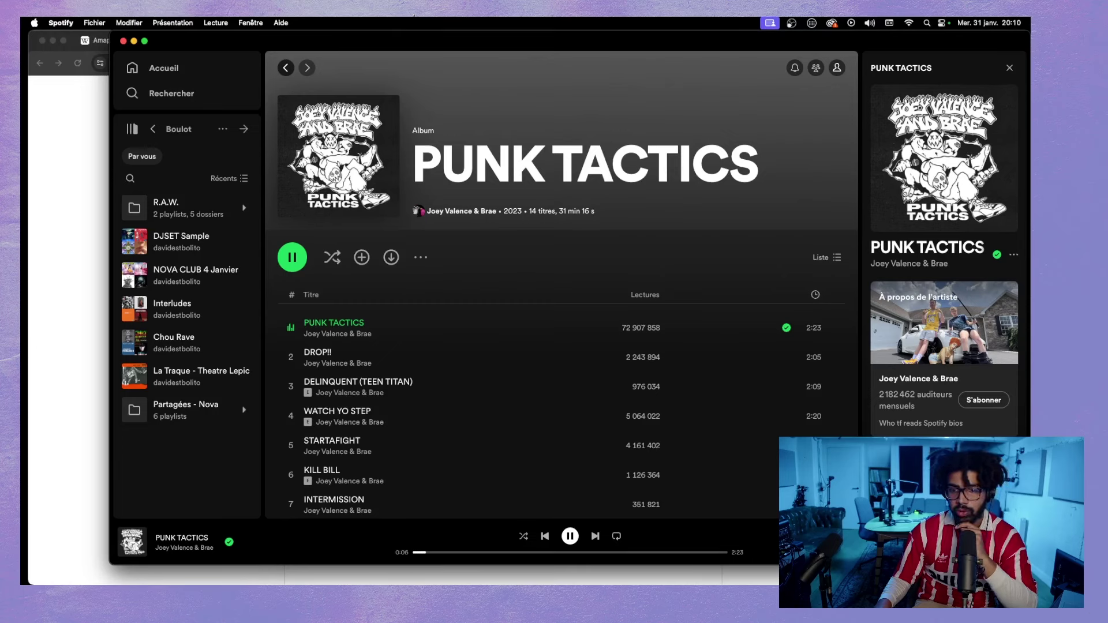
- Add the track DANCE NOW to the playback queue and return to the Frat Rap draft in Chrome
scroll(550, 396, "down", 6)
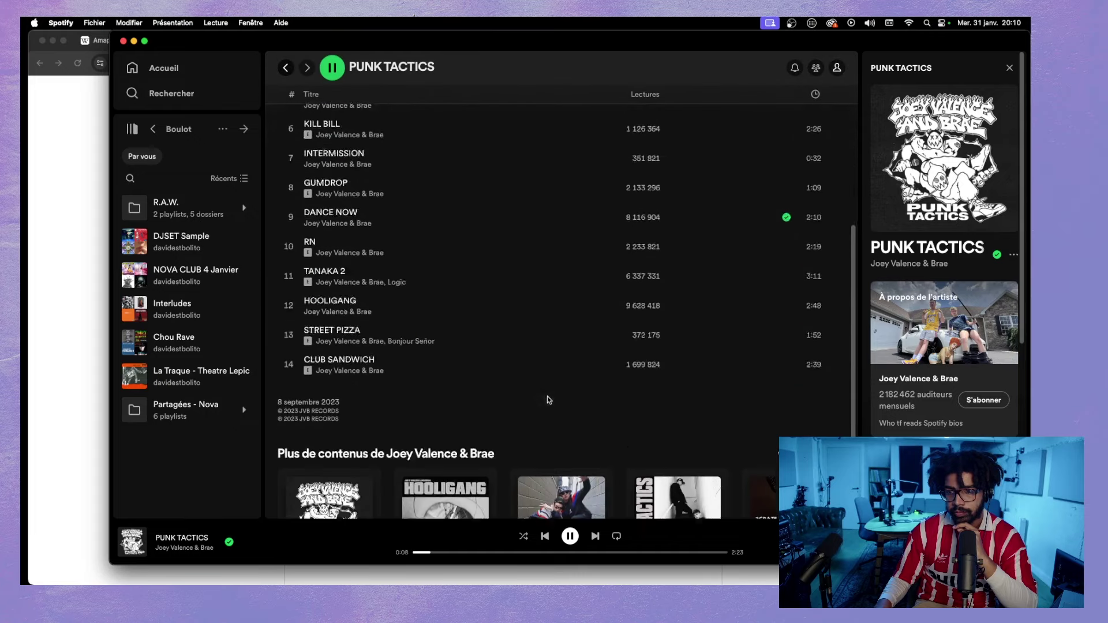
scroll(554, 398, "up", 1)
right_click(472, 265)
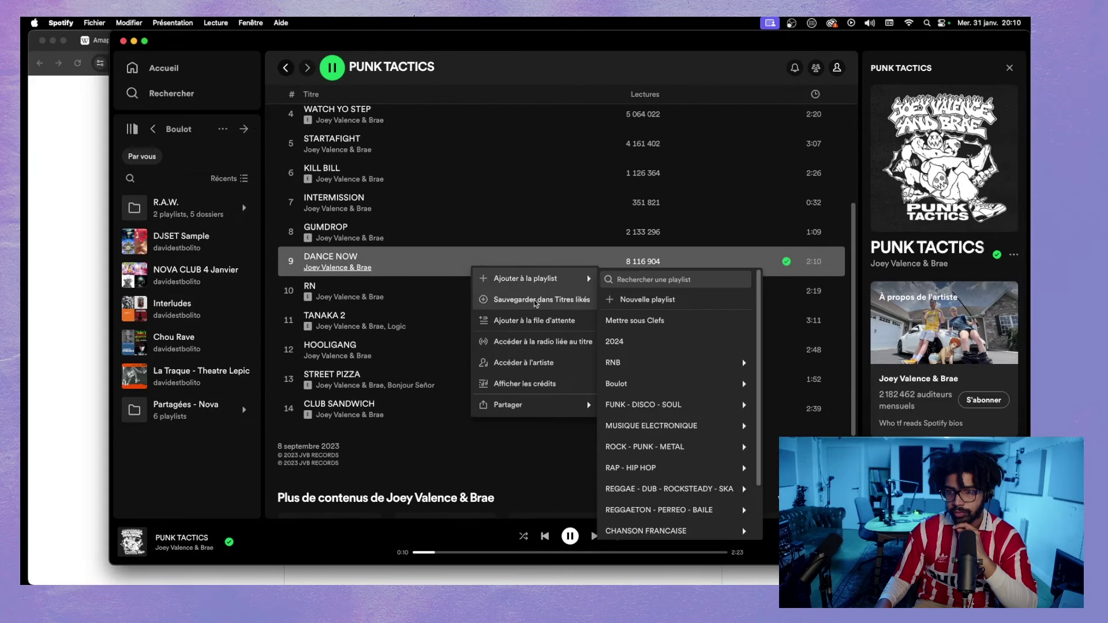
left_click(536, 321)
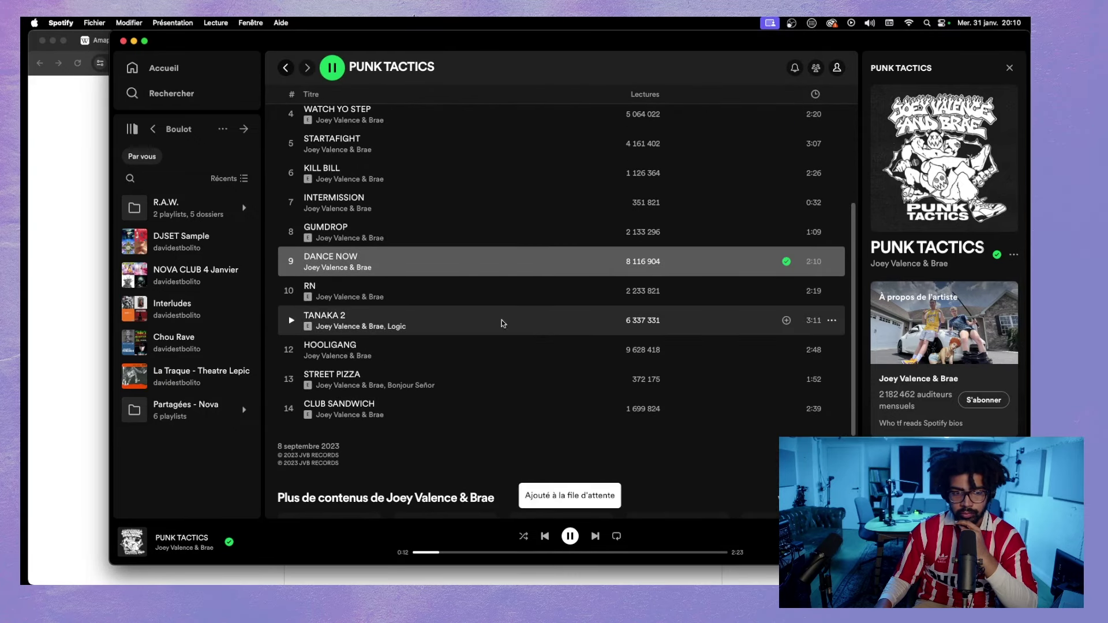
left_click(66, 240)
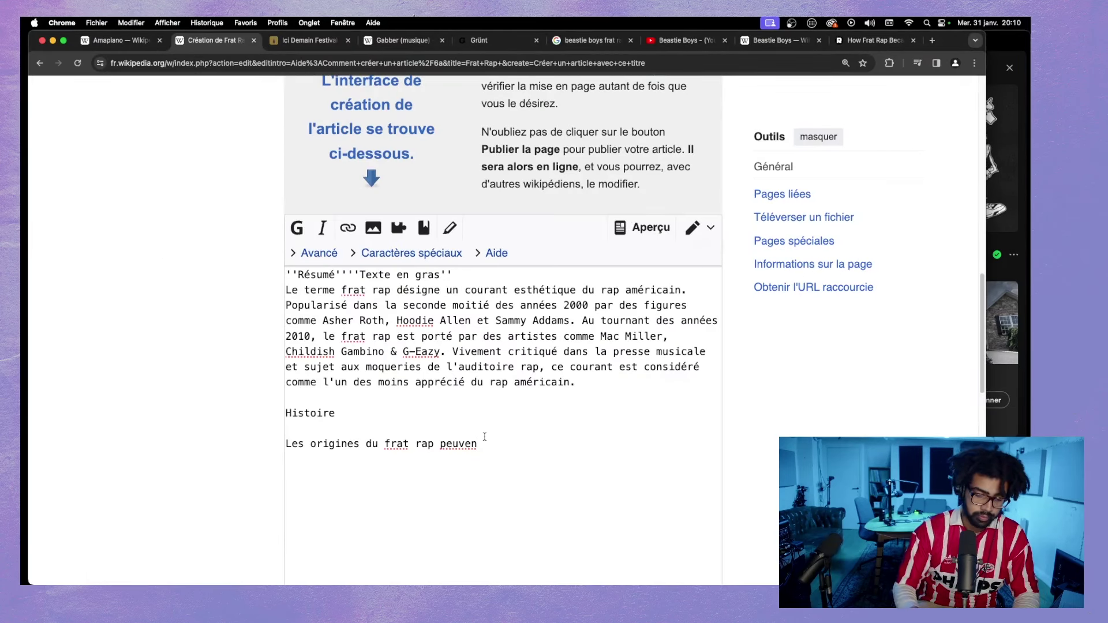
type("t")
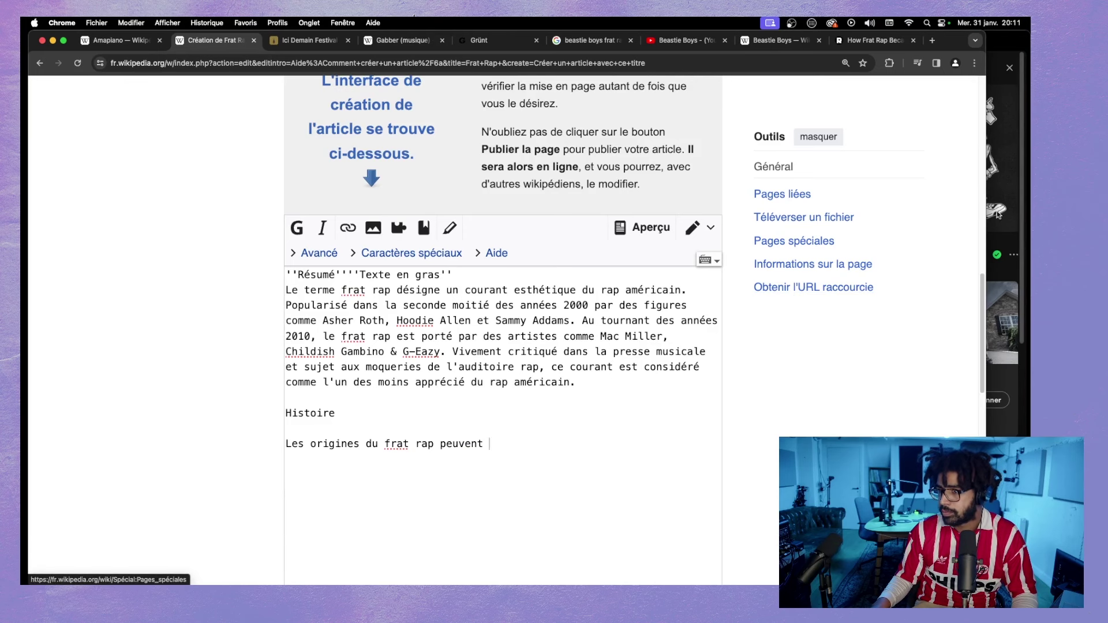
left_click(1014, 240)
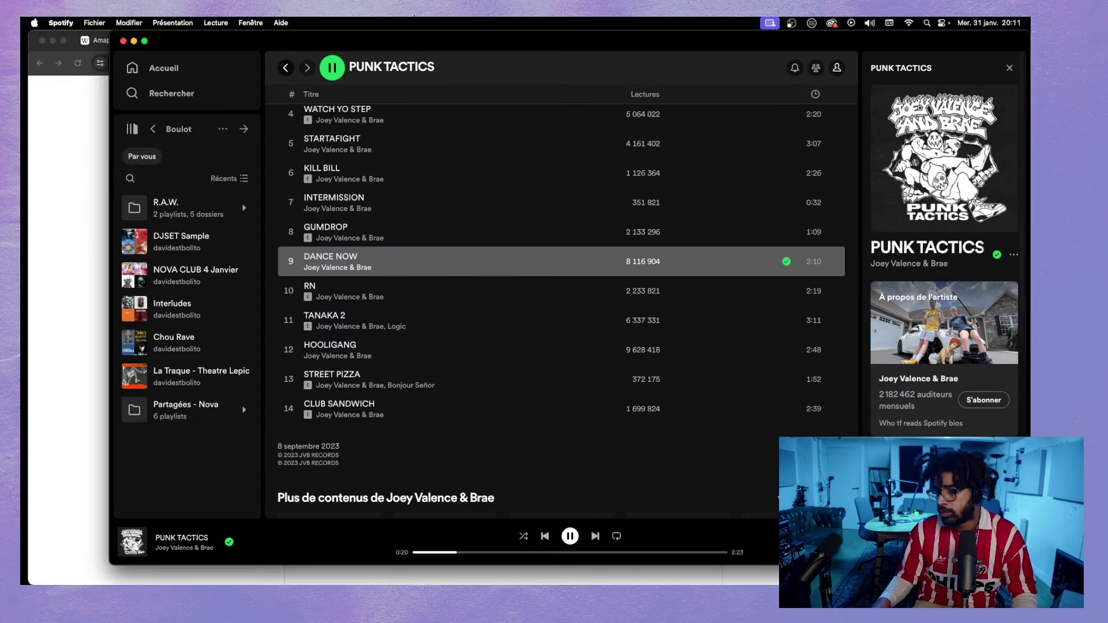
left_click(75, 325)
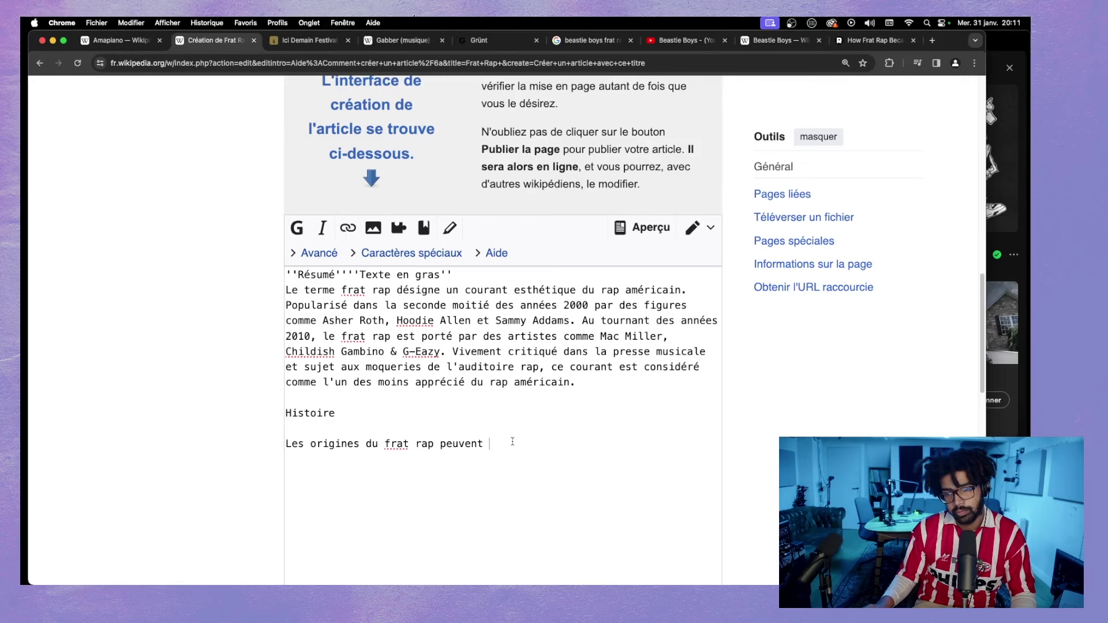
key("BackSpace")
key("BackSpace")
key("BackSpace")
key("BackSpace")
key("BackSpace")
key("BackSpace")
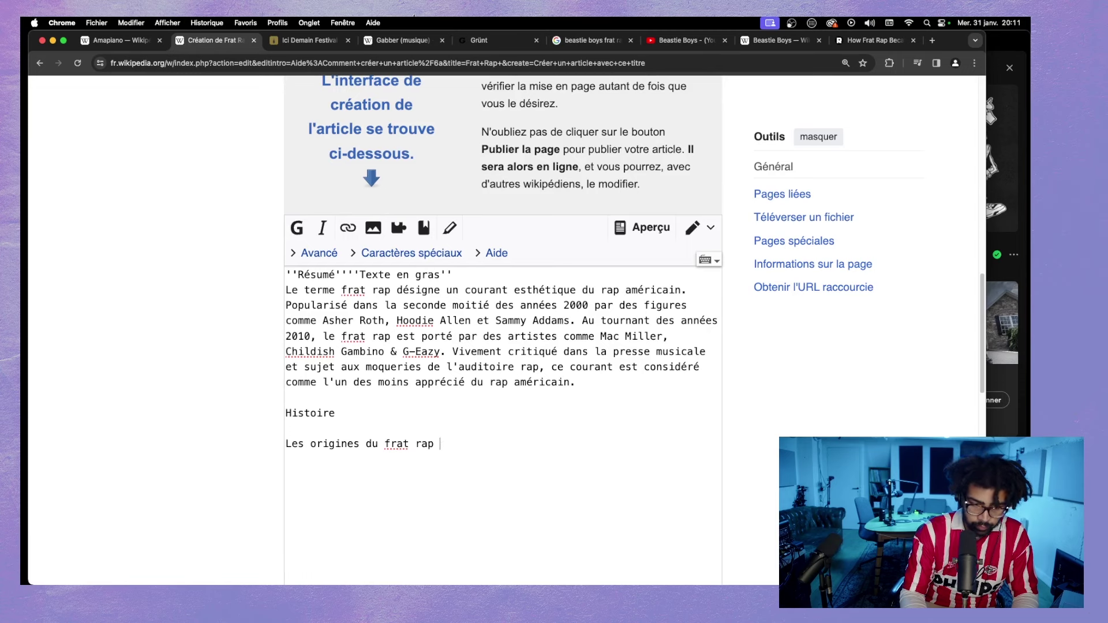
type("remontent")
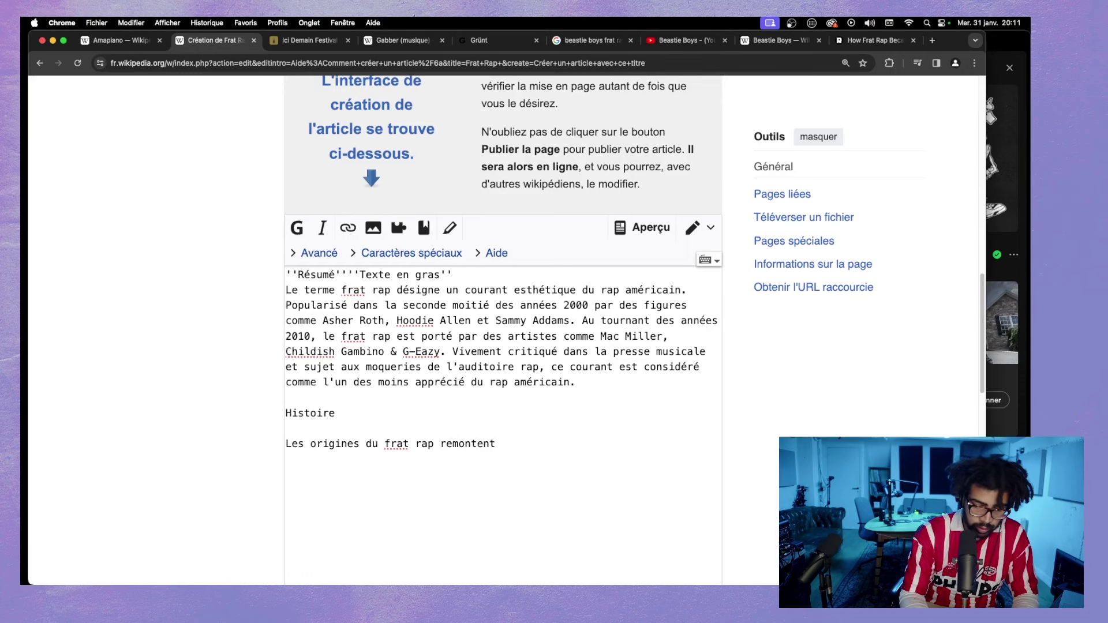
key("BackSpace")
key("BackSpace")
key("BackSpace")
key("BackSpace")
key("BackSpace")
key("BackSpace")
key("BackSpace")
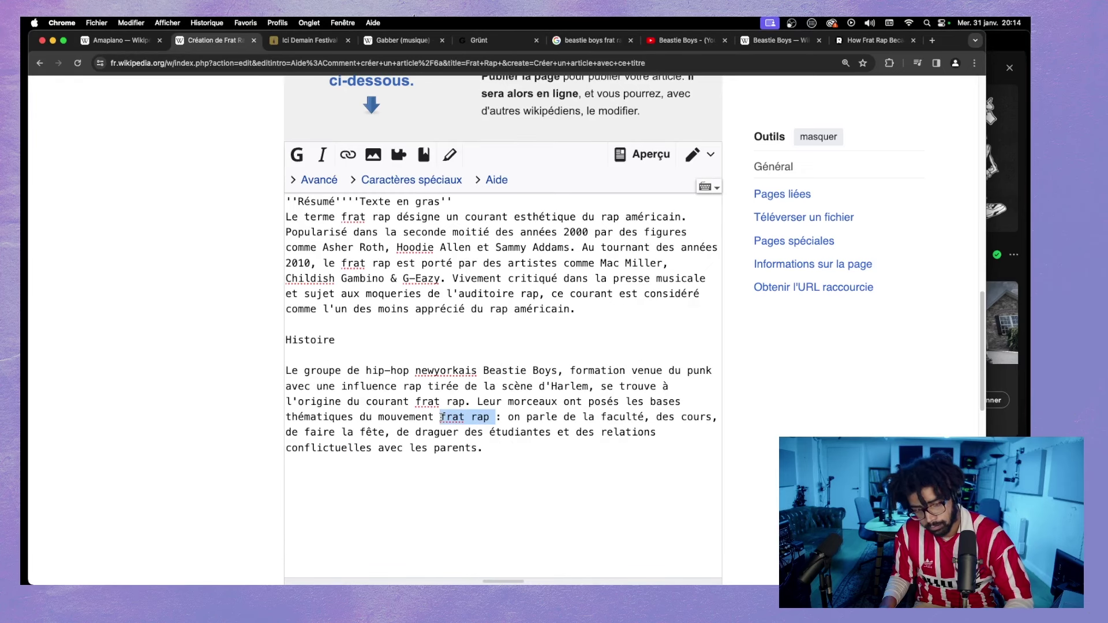
- Remove the repeated "frat rap" after "mouvement" and start a new Histoire paragraph with "De plus les Beastie Boys incarnent"
key("BackSpace")
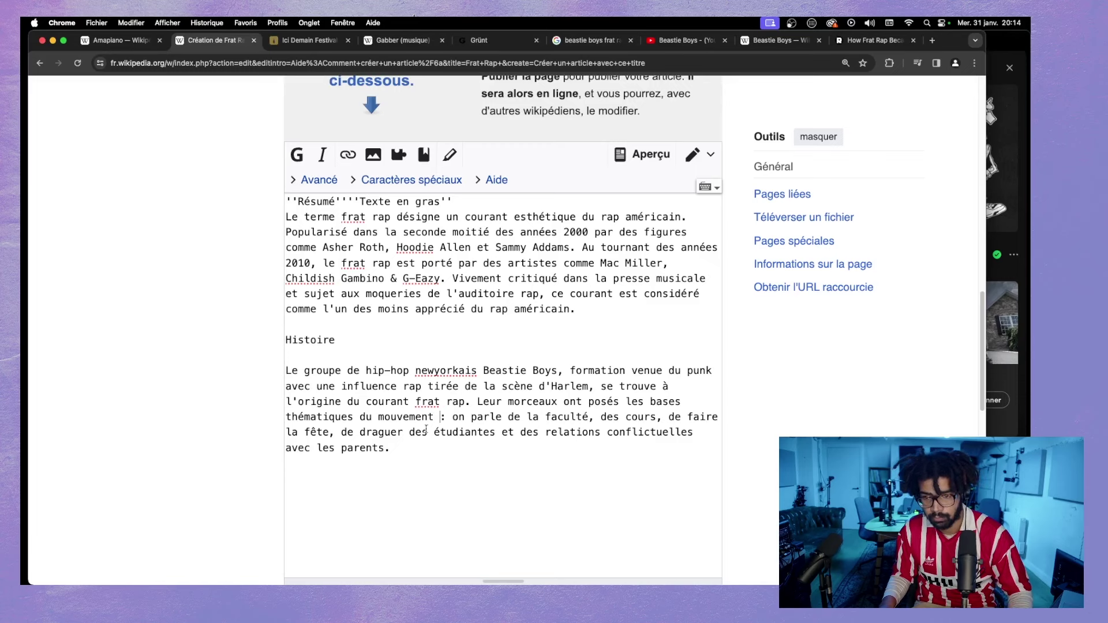
left_click(403, 450)
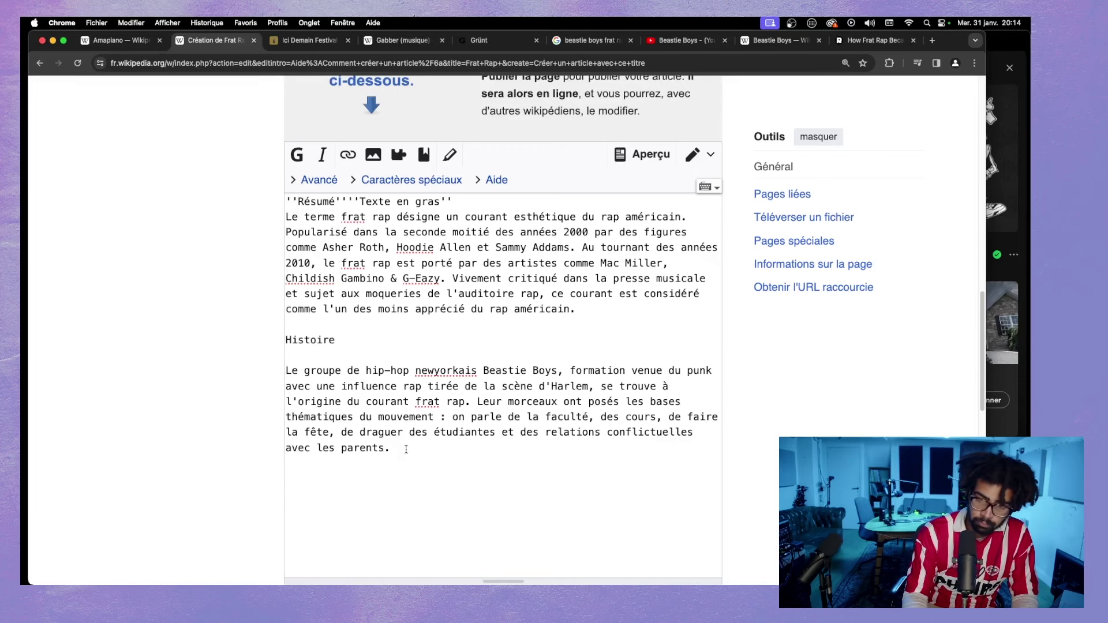
key("Return")
type("De ")
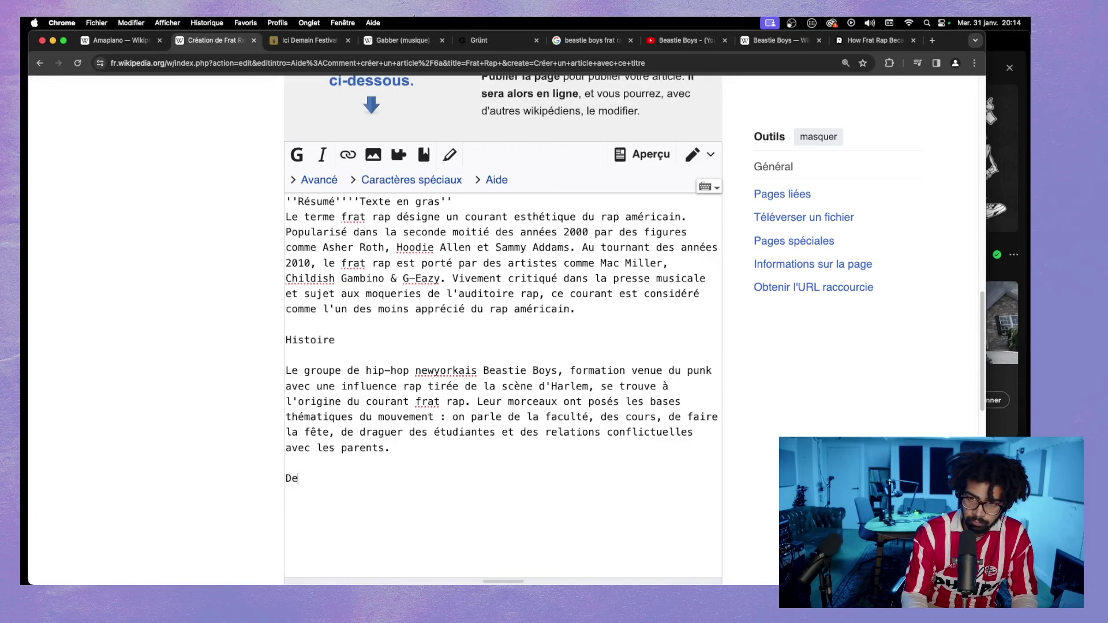
type("plus l")
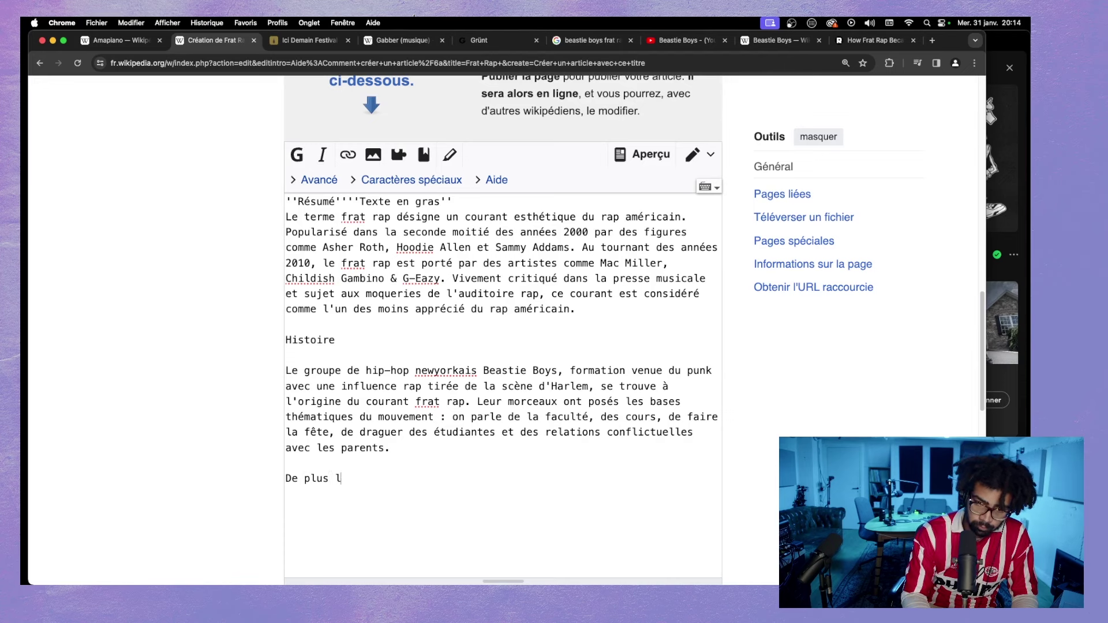
type("es Beats")
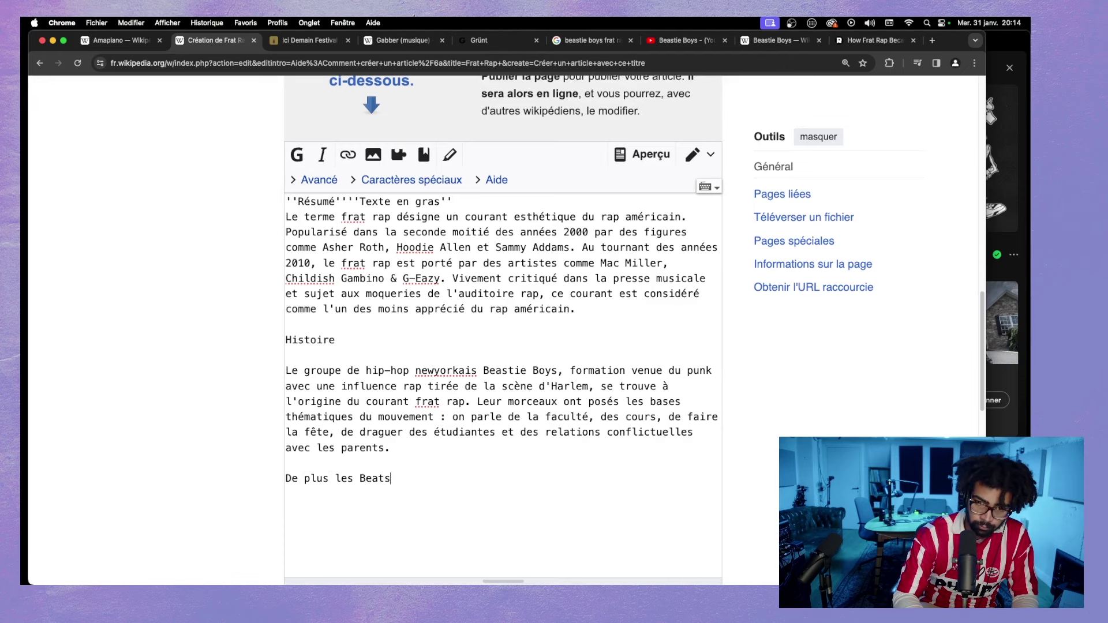
key("BackSpace")
key("BackSpace")
type("stie B")
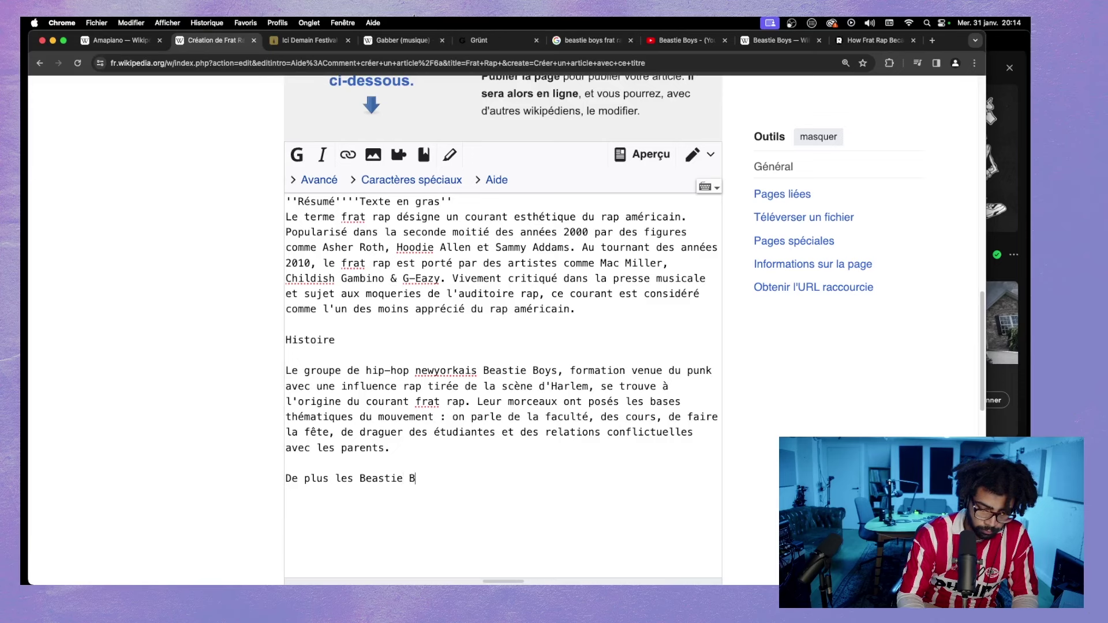
type("oys in")
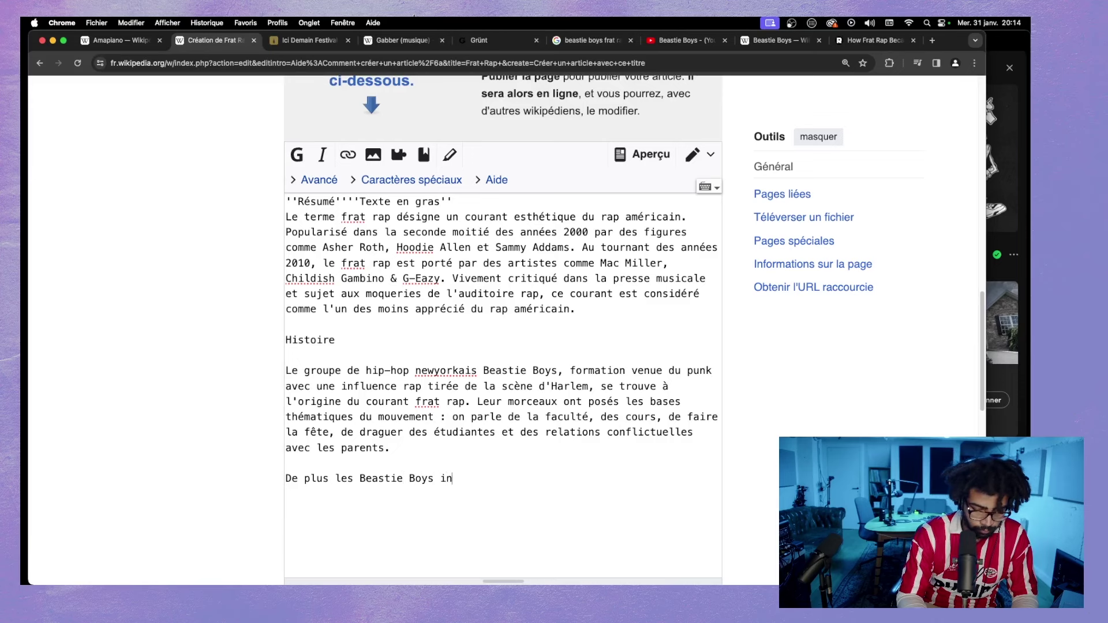
type("carnent")
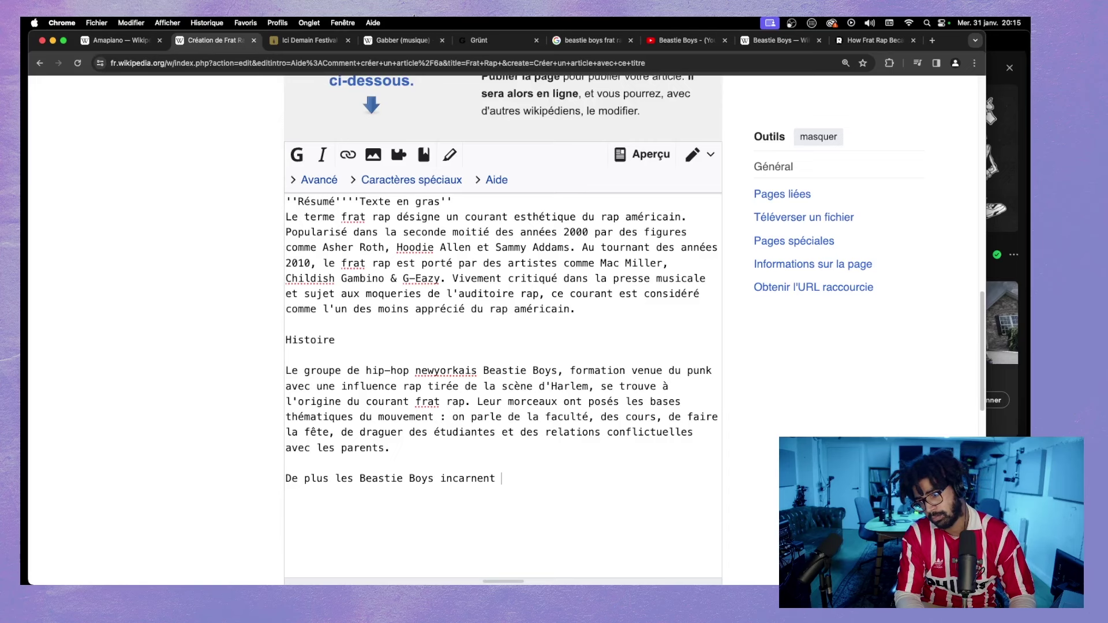
- Continue the new paragraph's sentence with "l'idée que l'on se fait d'un artiste"
type("l'i")
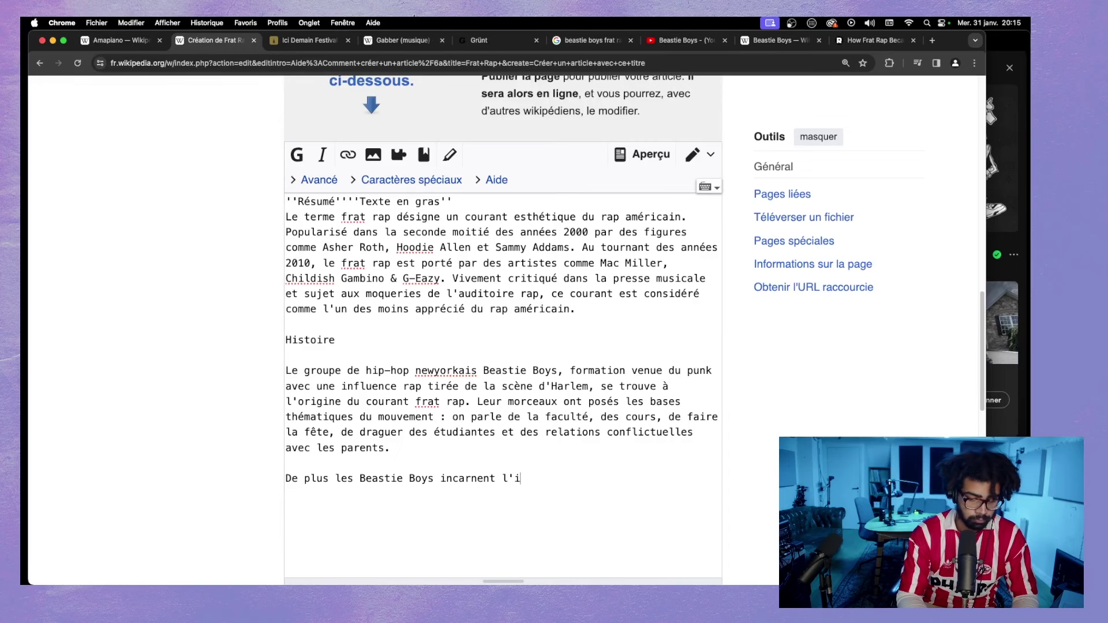
type("dée")
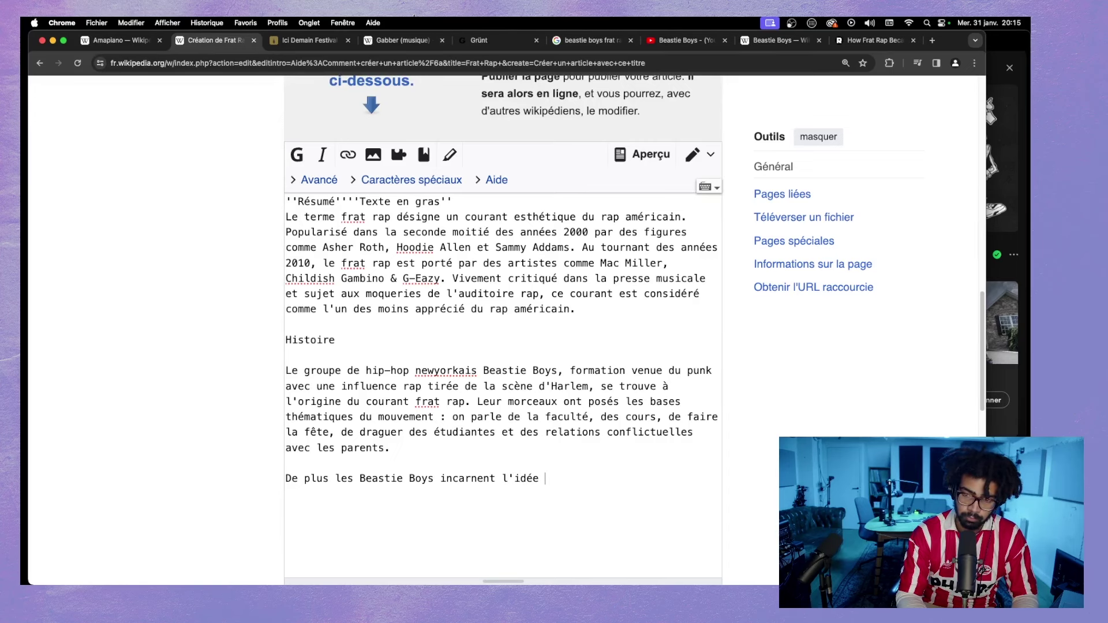
type(" que ")
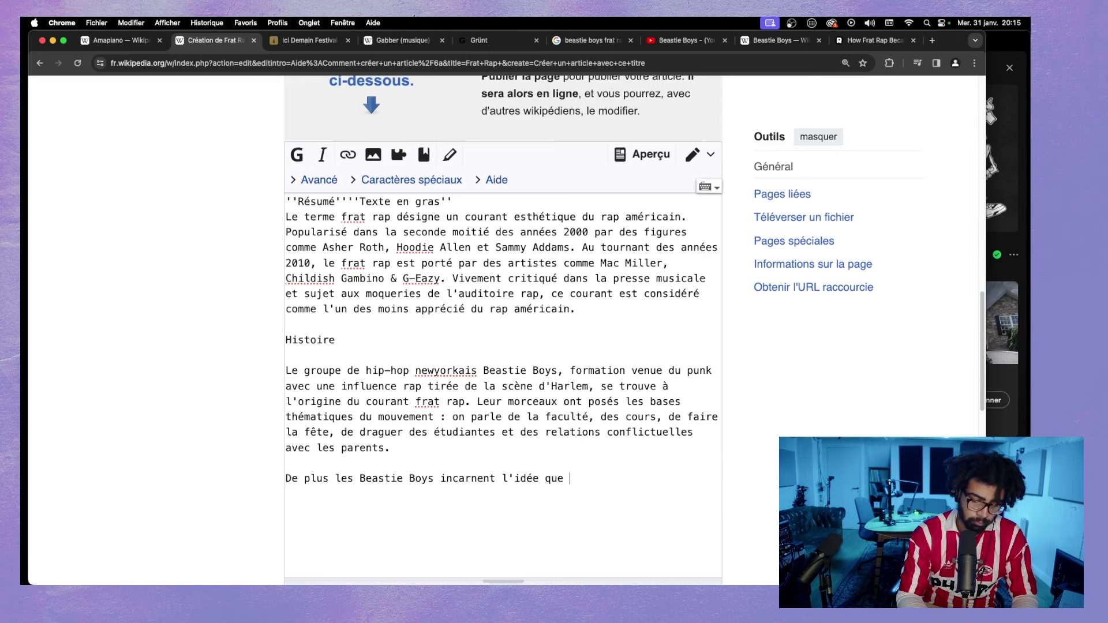
type("l'on se fait d")
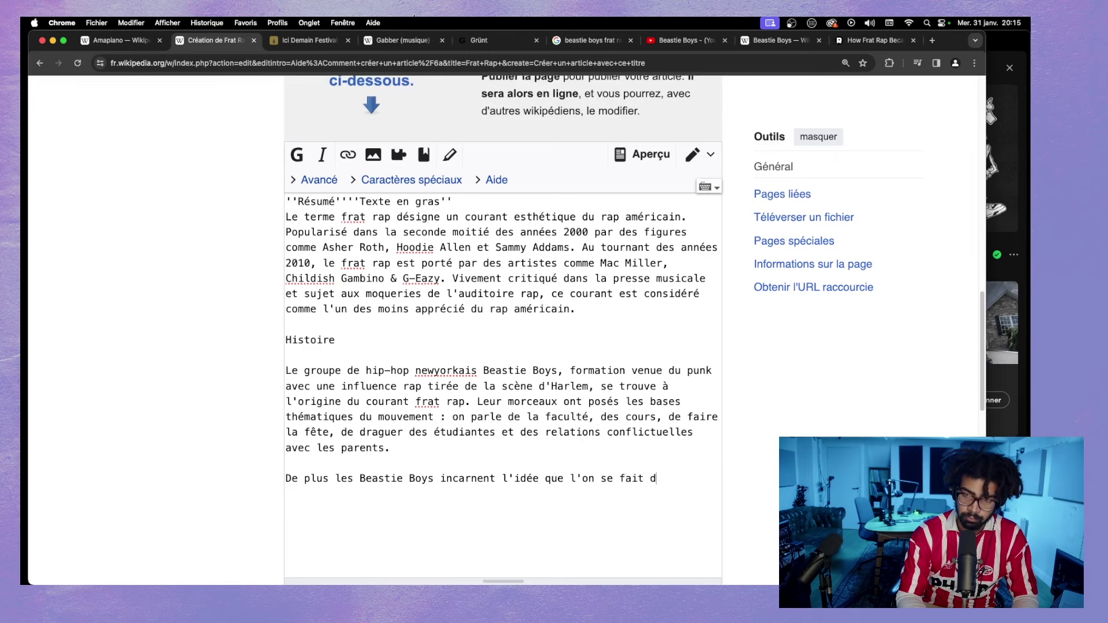
type("'un artiste")
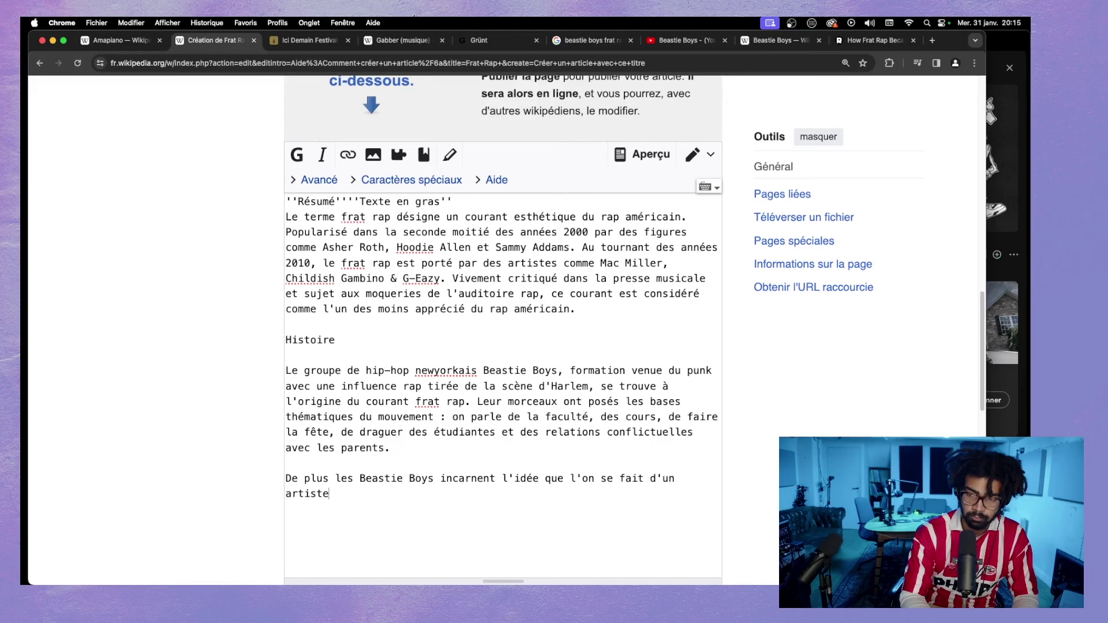
type(" :")
- Switch to Spotify, pause playback and look through the Frat Rap playlist in the R.A.W. folder inside Boulot
left_click(993, 80)
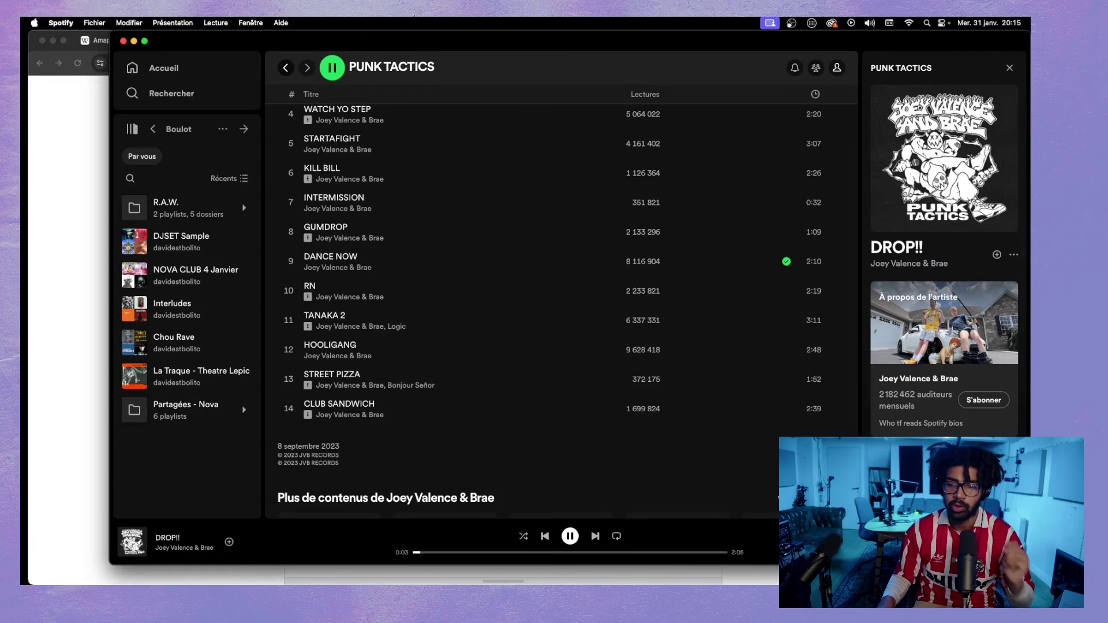
left_click(570, 536)
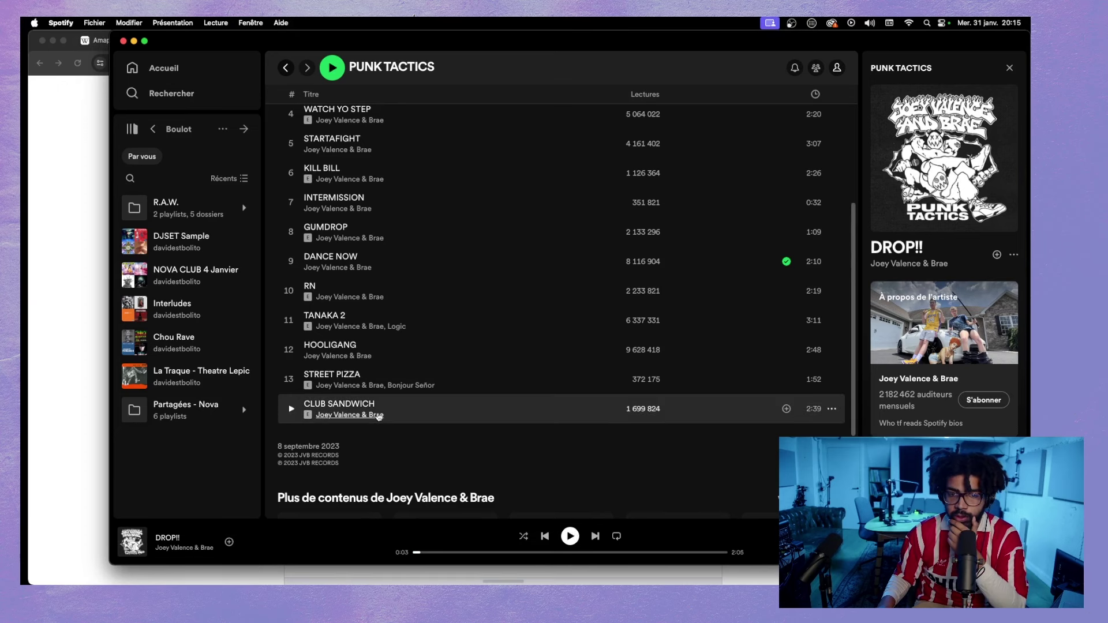
left_click(153, 129)
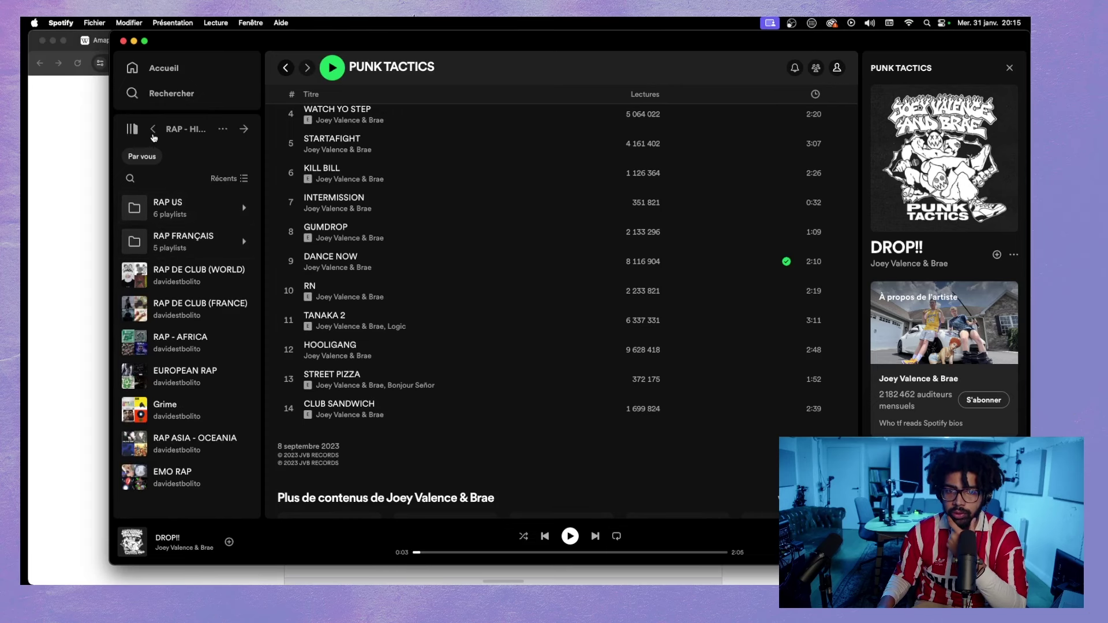
left_click(153, 135)
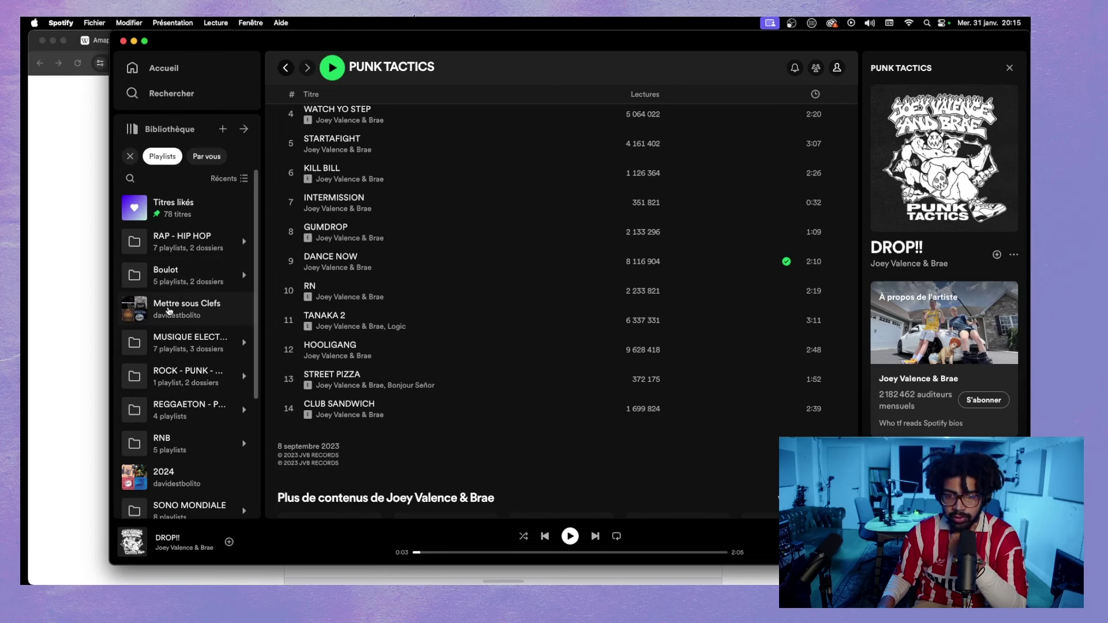
left_click(173, 276)
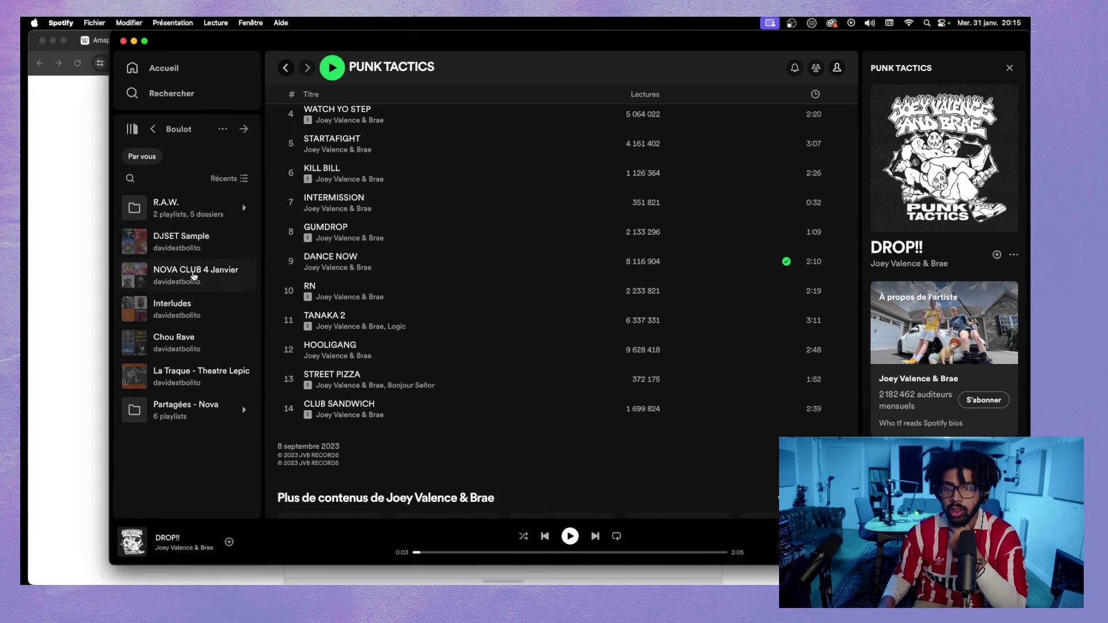
left_click(214, 213)
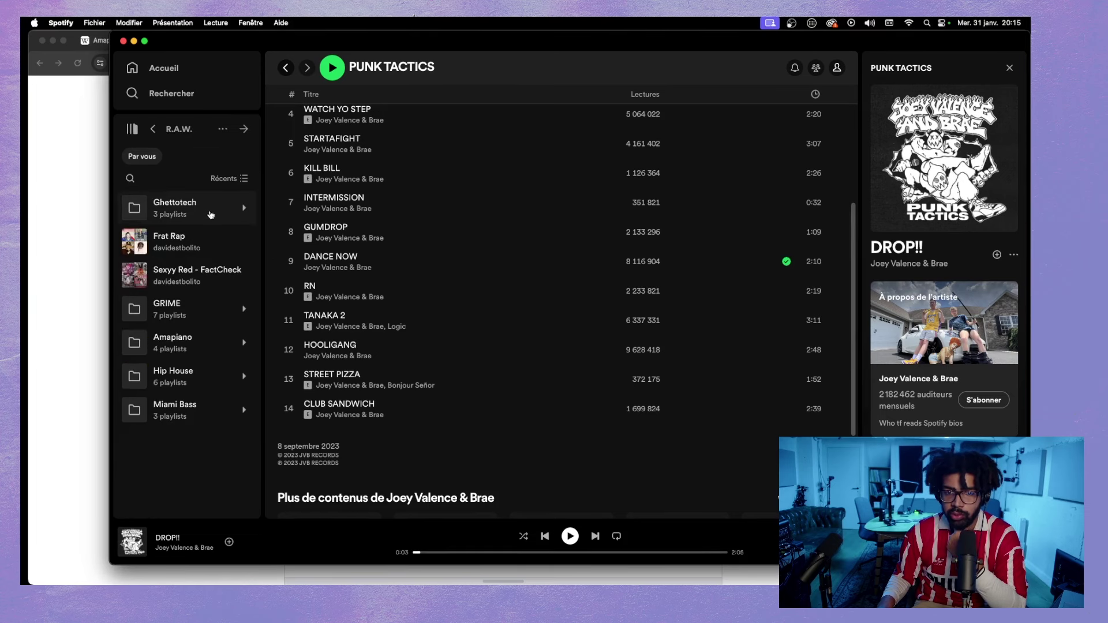
left_click(194, 238)
scroll(361, 286, "down", 10)
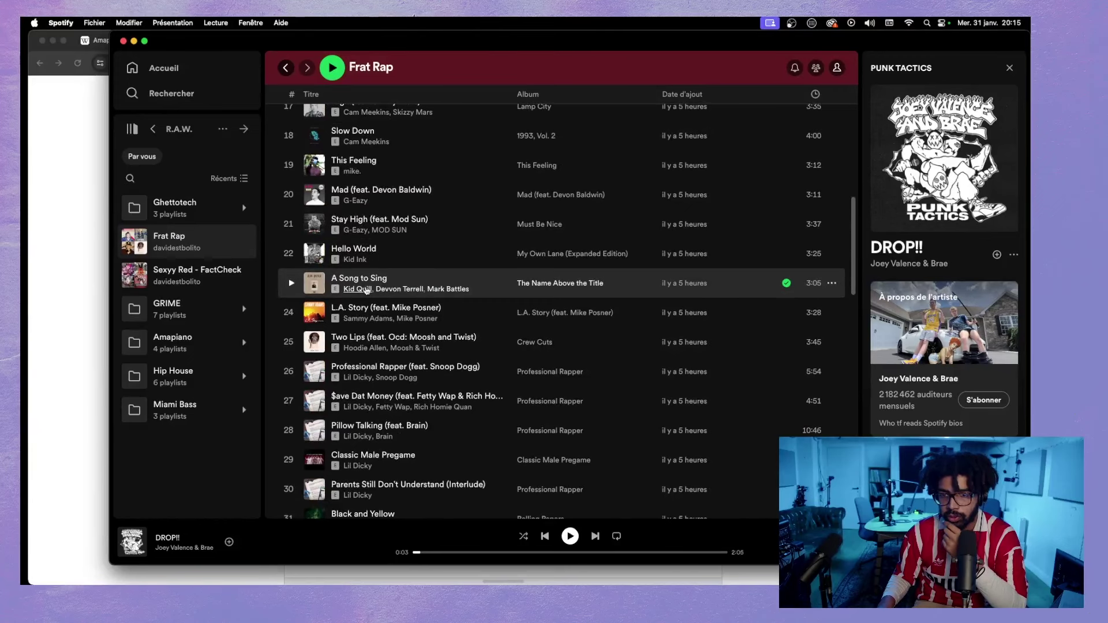
- Search Spotify for "beastie boys" and play the track Intergalactic
left_click(167, 93)
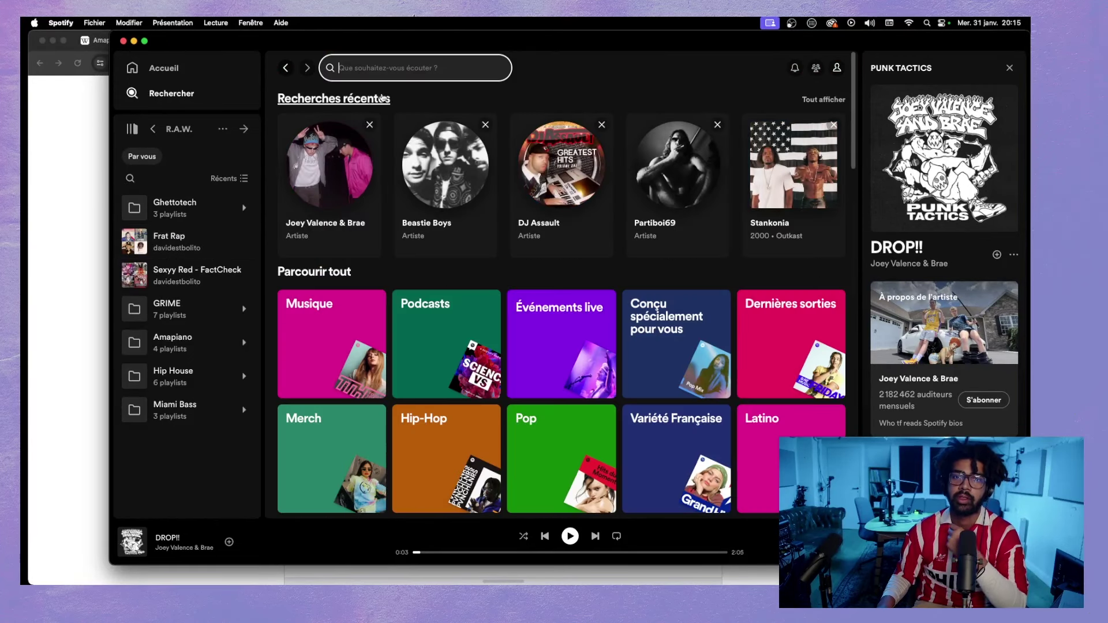
type("beastie")
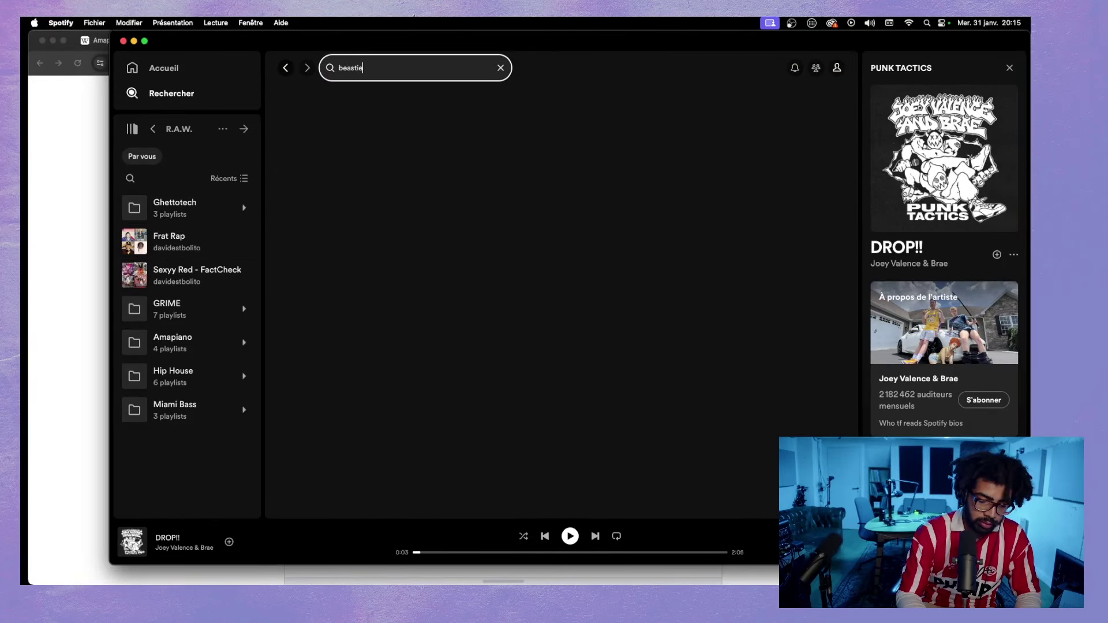
type(" boys")
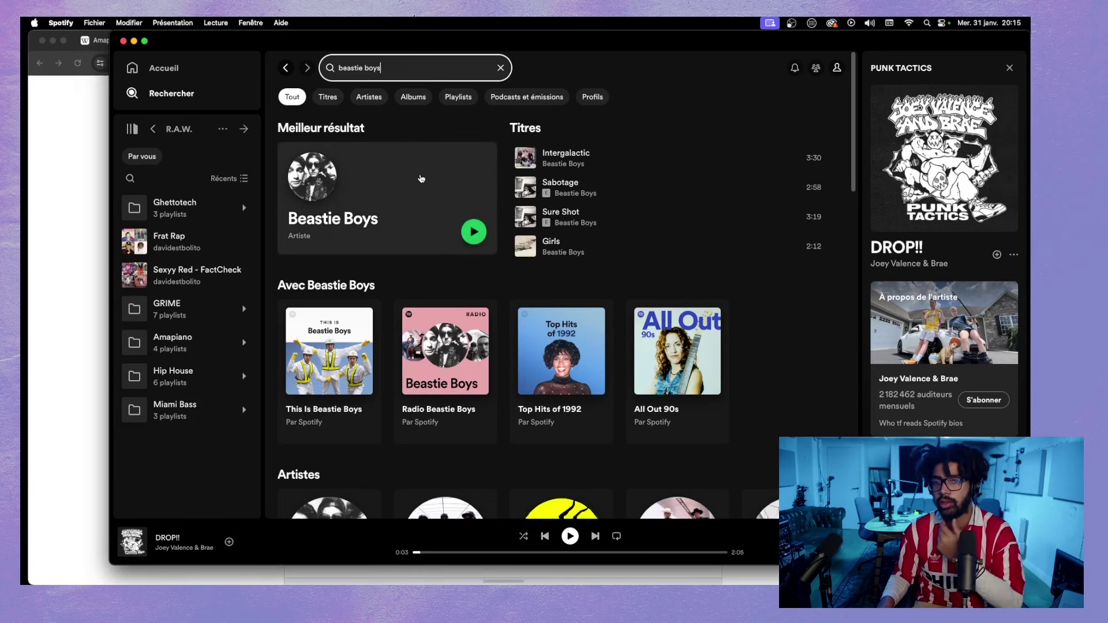
left_click(525, 157)
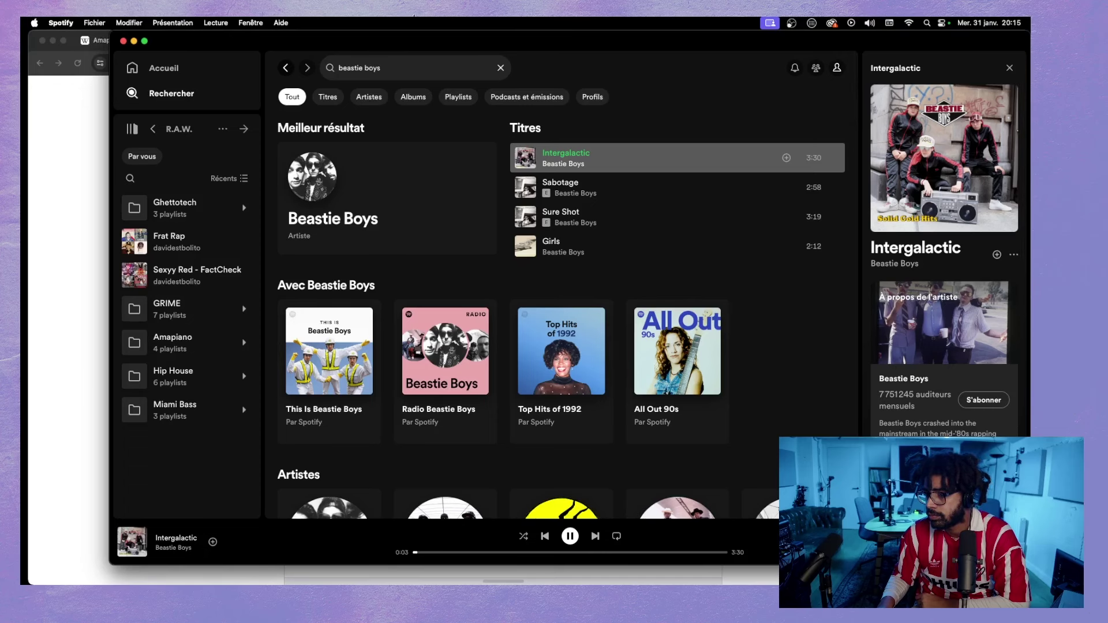
- Switch back to the Wikipedia draft in Chrome and end the last Histoire sentence with "frat rap."
left_click(55, 324)
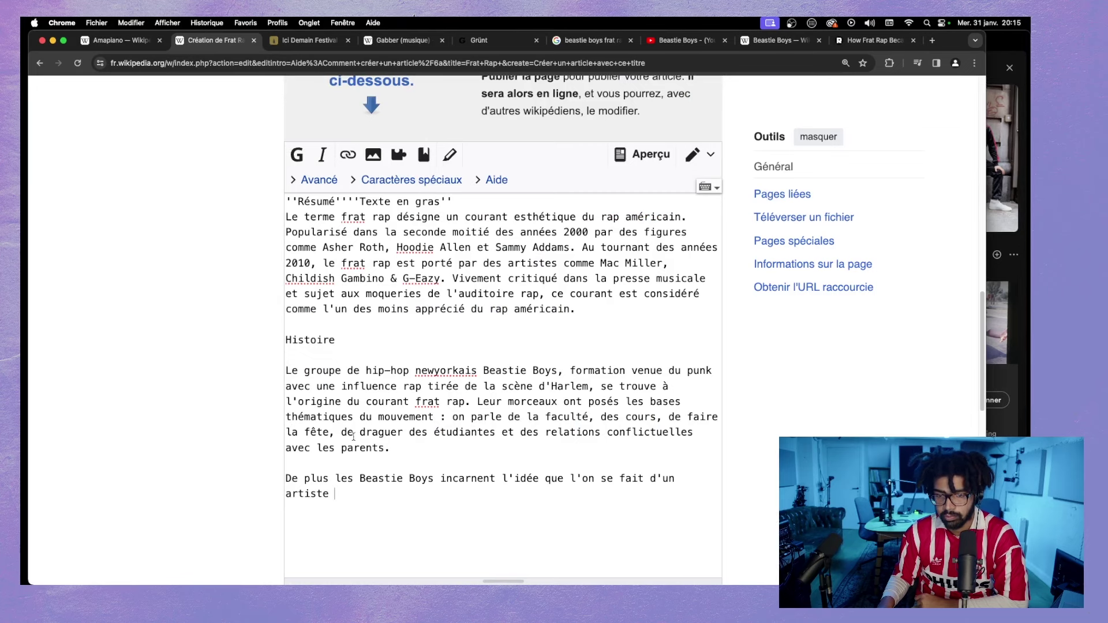
type("fr")
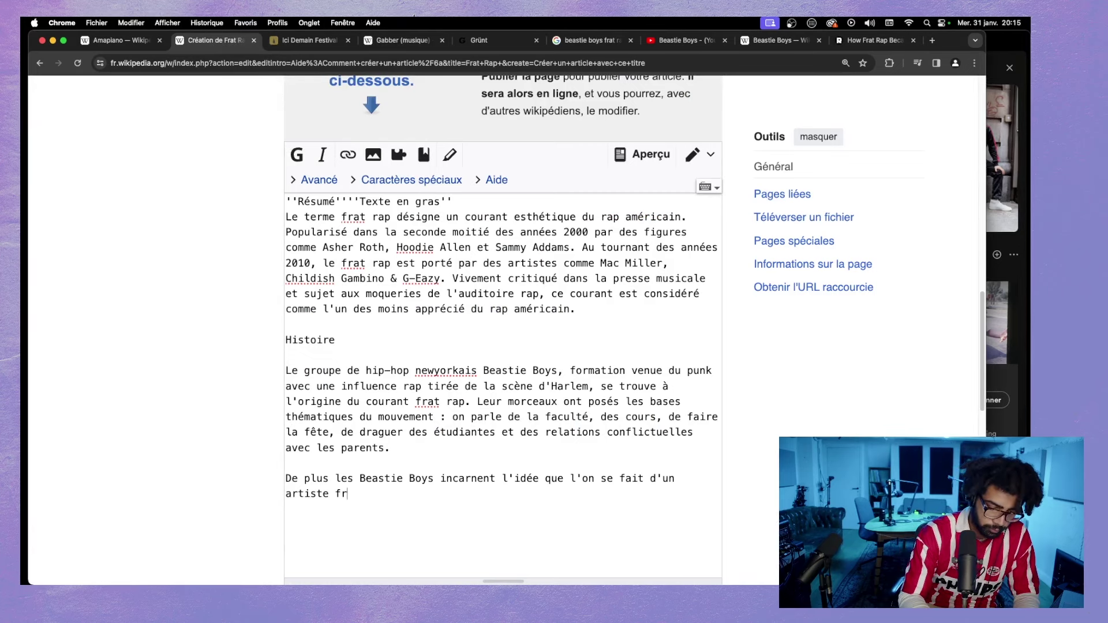
type("at rap ")
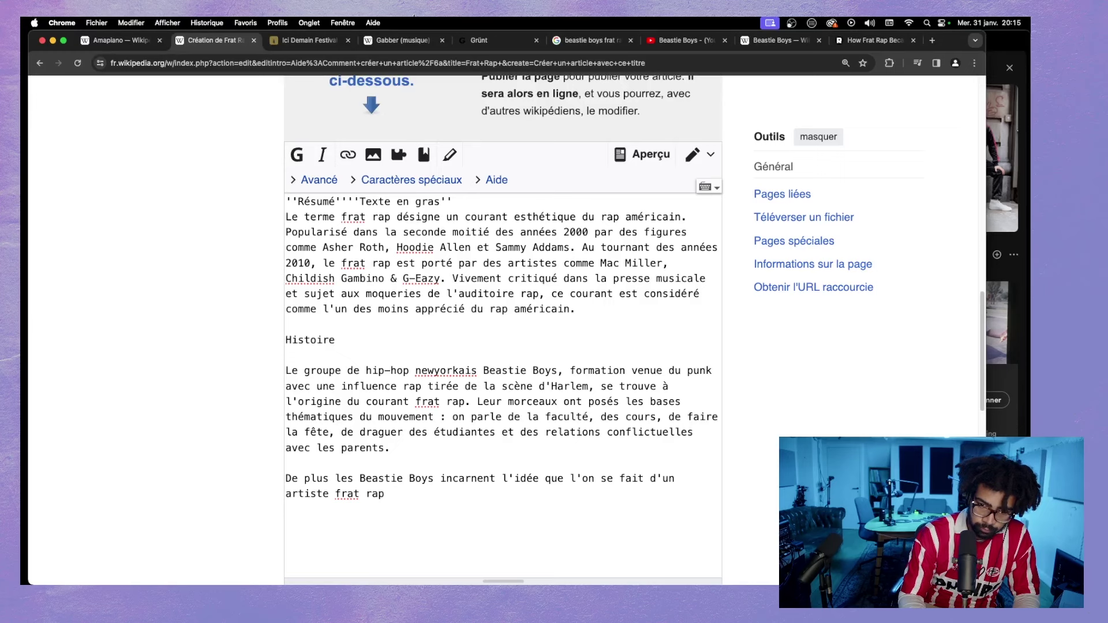
type(". Ils")
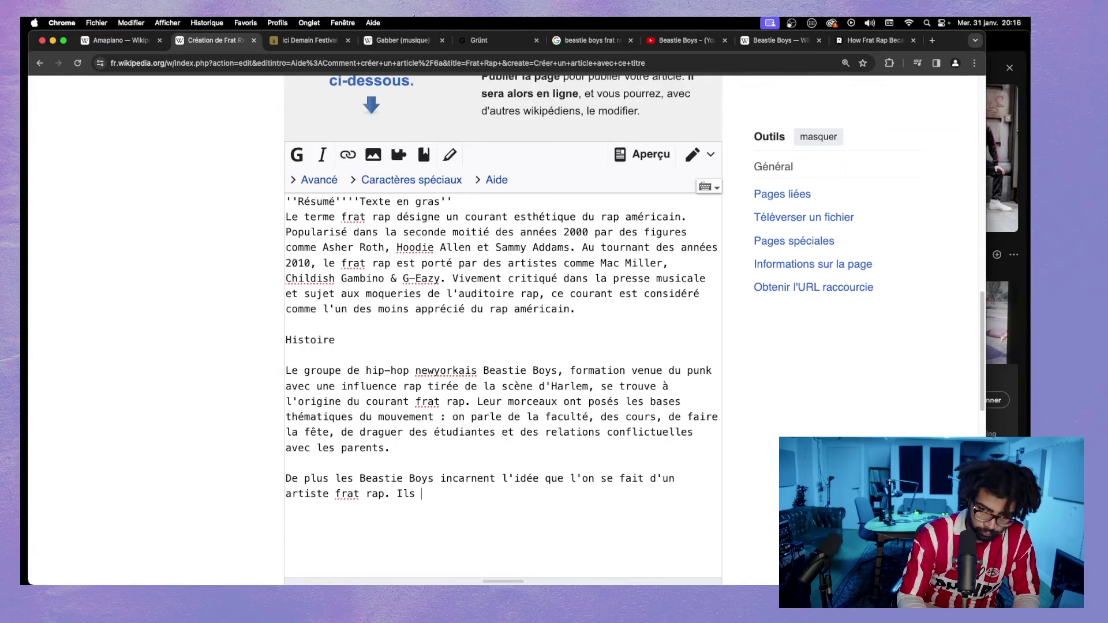
type(" se")
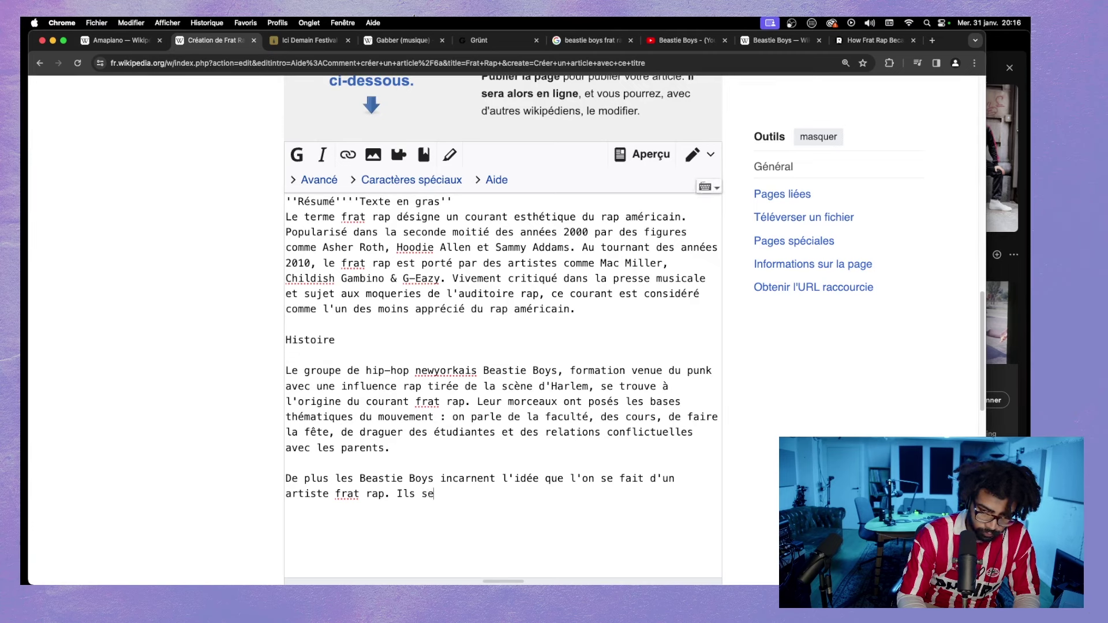
type(" connauss")
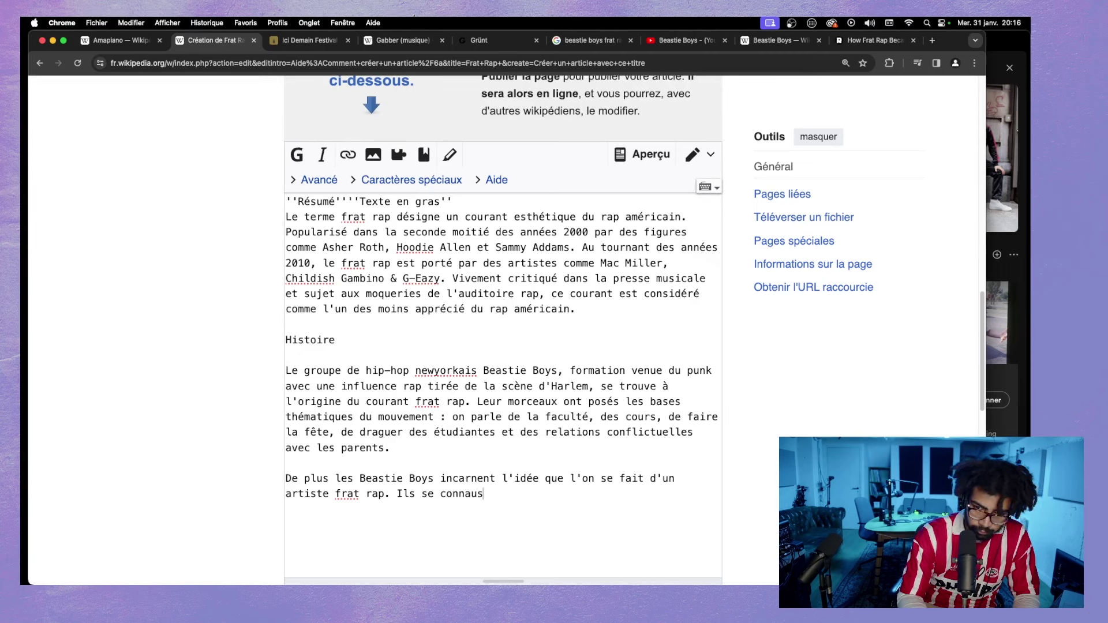
key("BackSpace")
key("BackSpace")
key("BackSpace")
key("BackSpace")
key("BackSpace")
key("BackSpace")
key("BackSpace")
key("BackSpace")
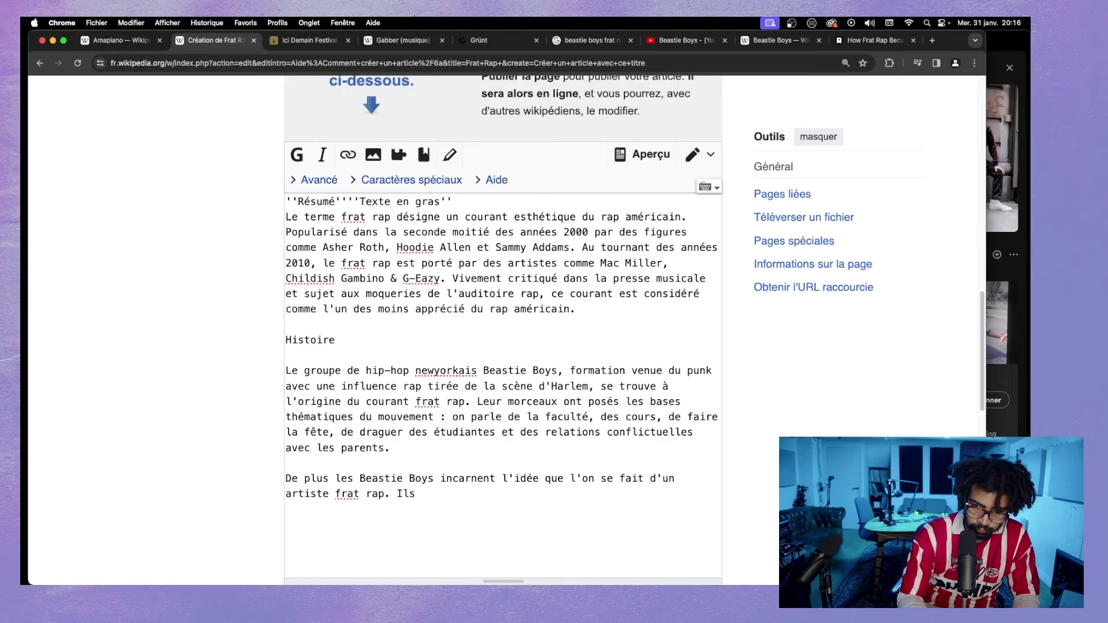
key("BackSpace")
key("BackSpace")
key("BackSpace")
key("BackSpace")
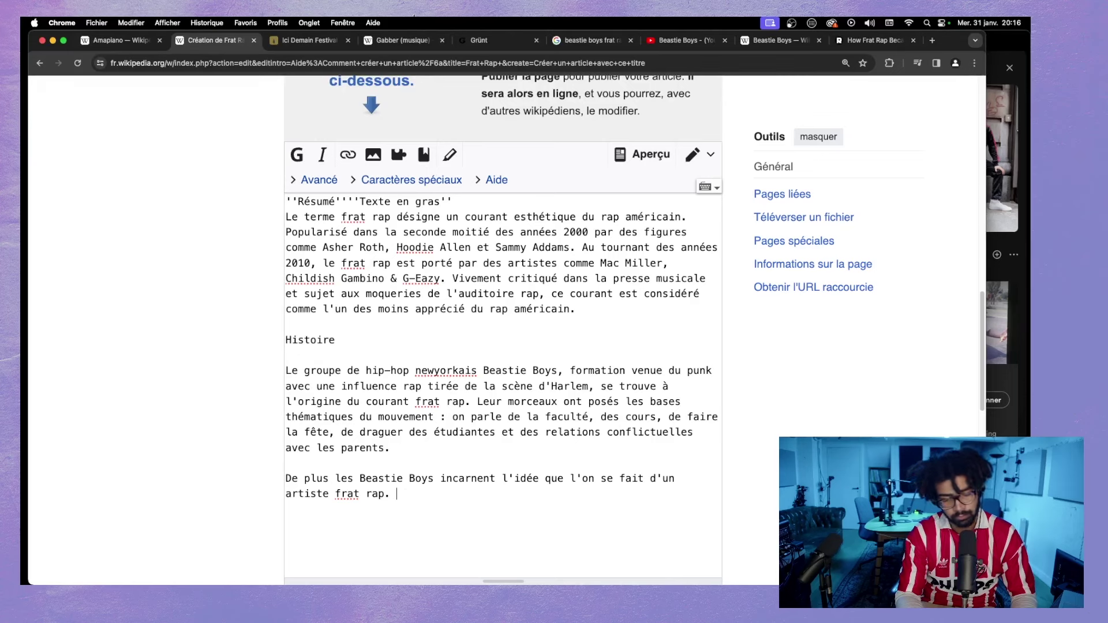
- Begin the next sentence of the paragraph with "Proche du milieu universitaire américain (ils ont cotoyé"
type("Proche")
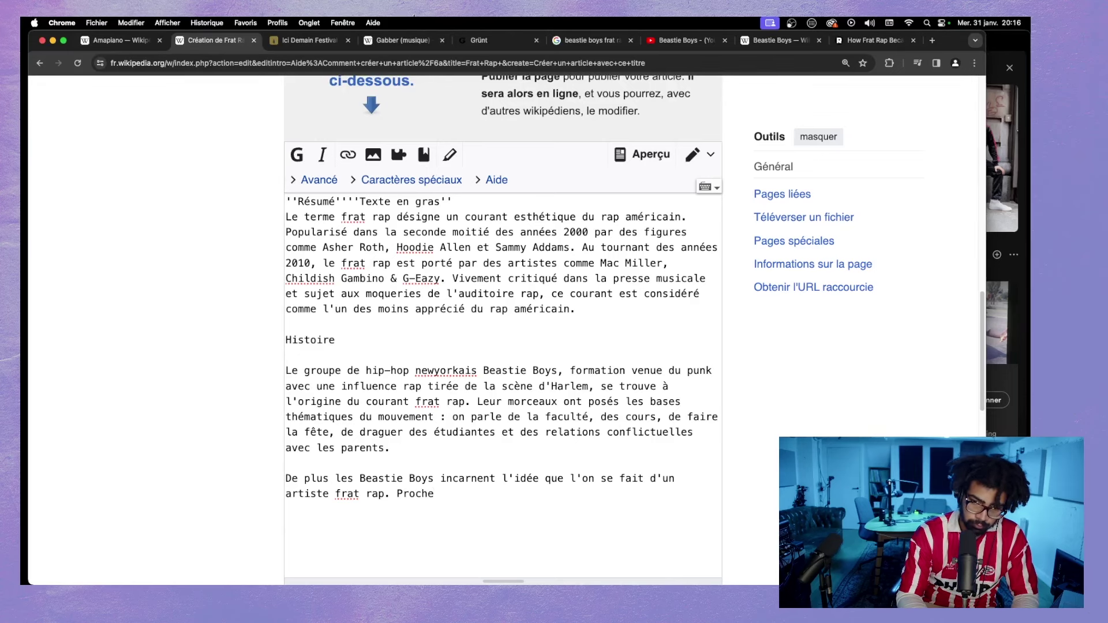
type(" du mil")
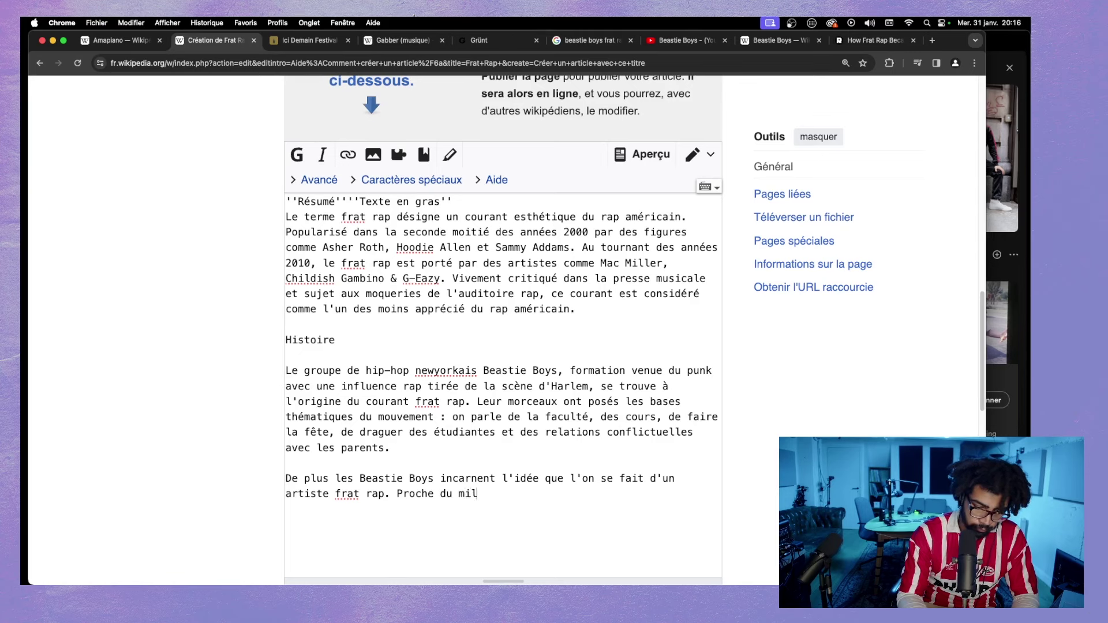
type("ieu unive")
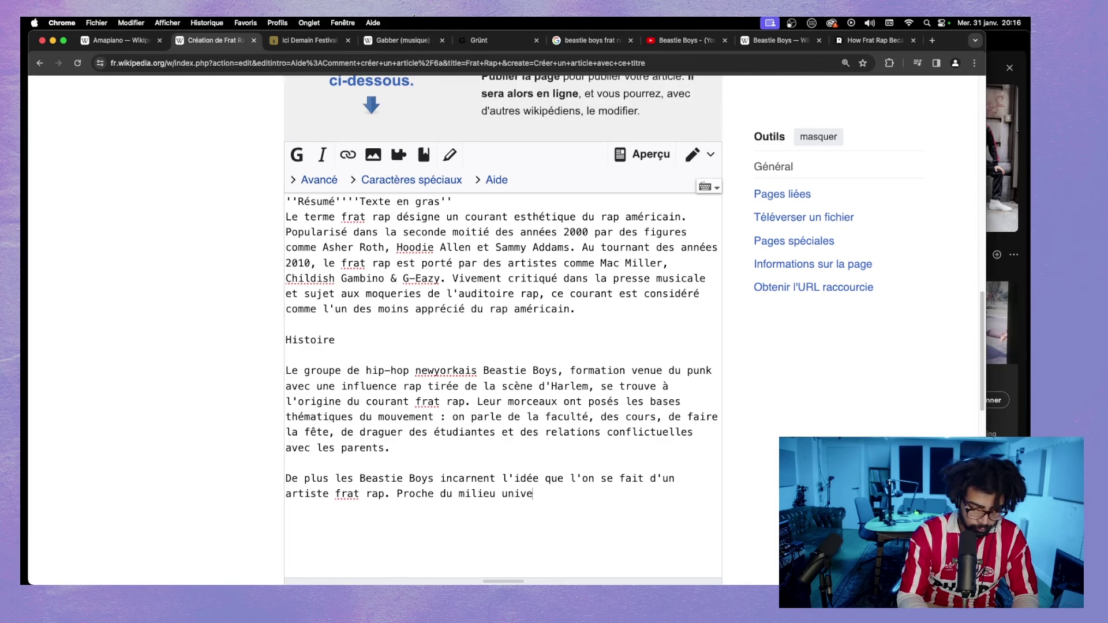
type("rsitaire")
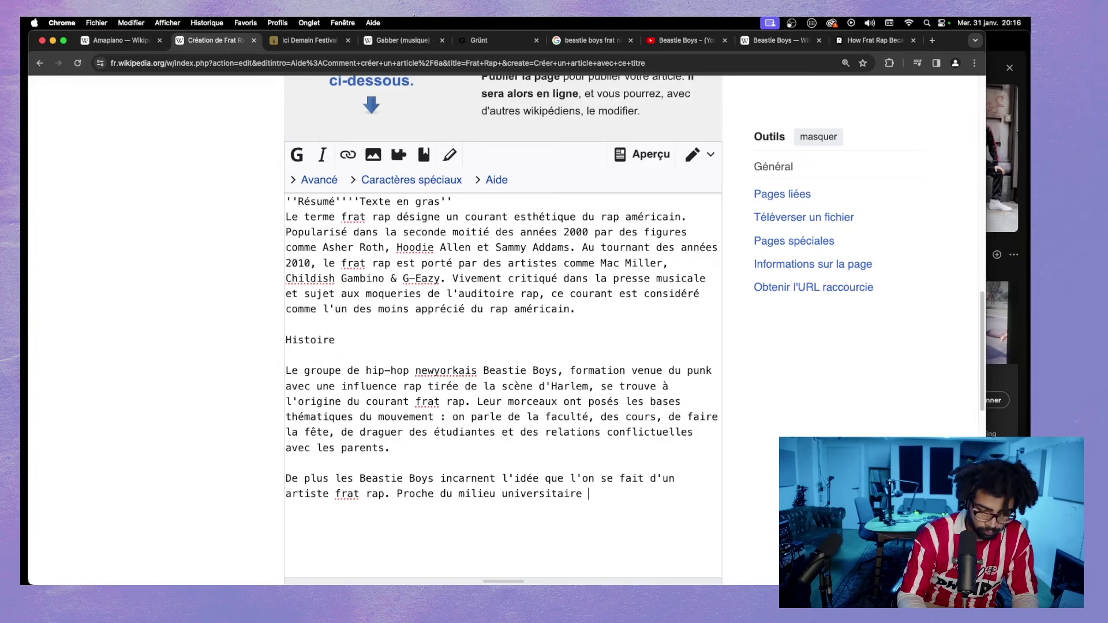
type("américain ")
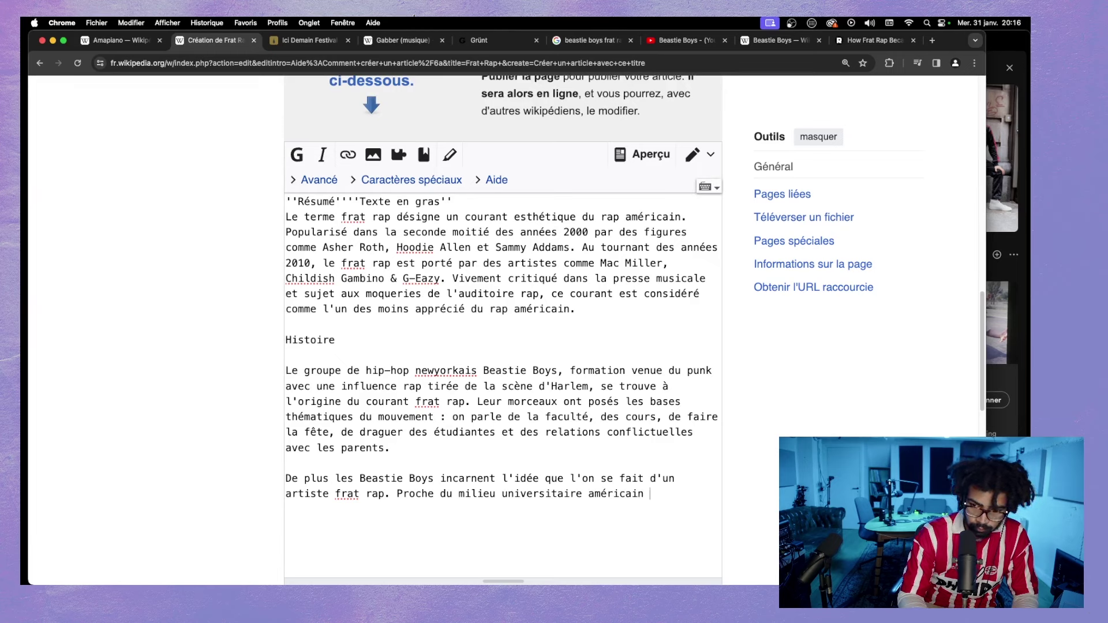
type("(ils ont")
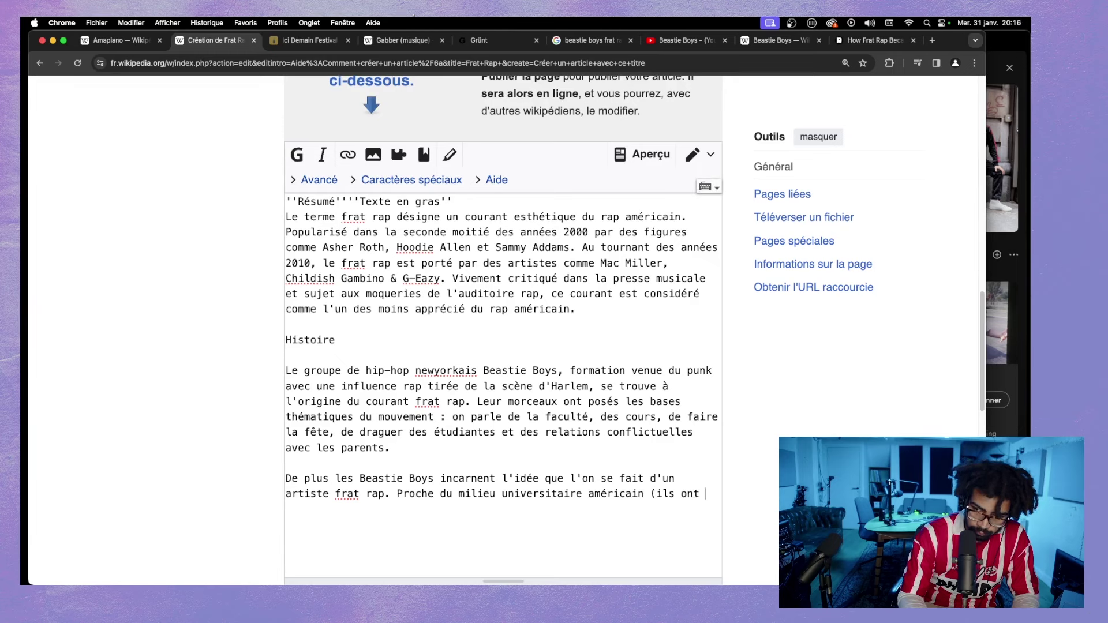
type(" cotoyé ")
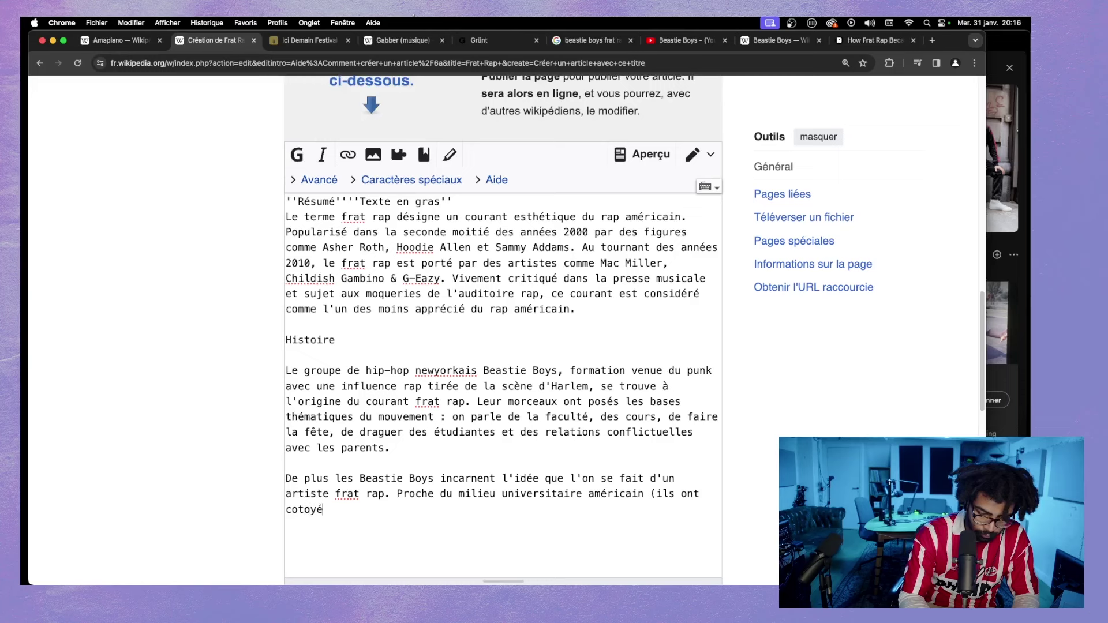
- Continue the open parenthesis in the last paragraph with "le producteur Rick Rubin alors qu'ils étaient tous à NYU)."
type("le producte")
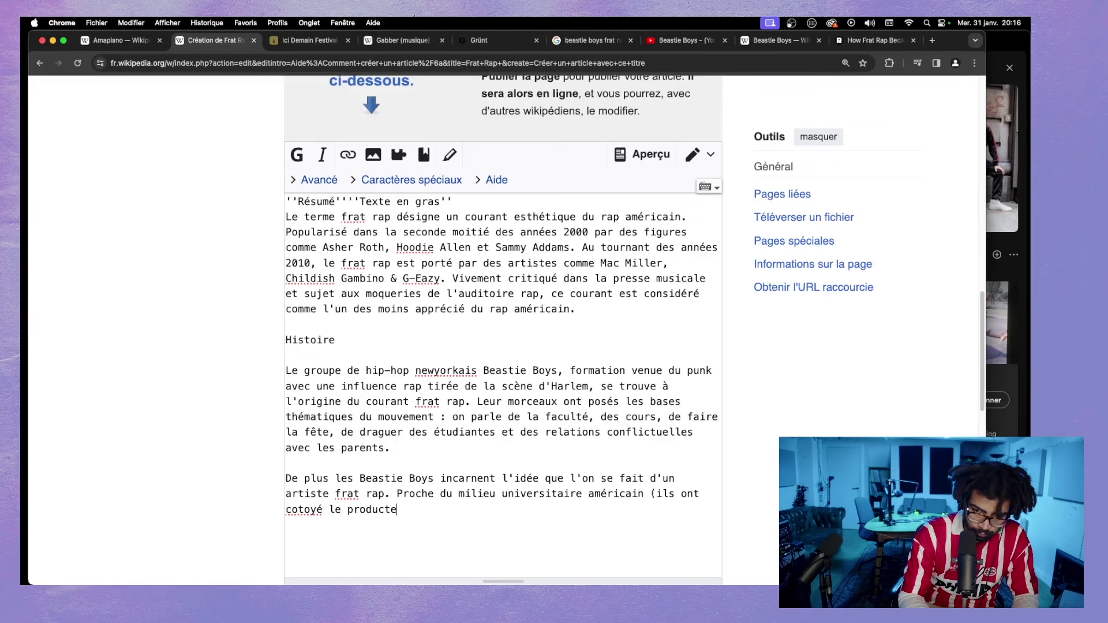
type("ur Ric")
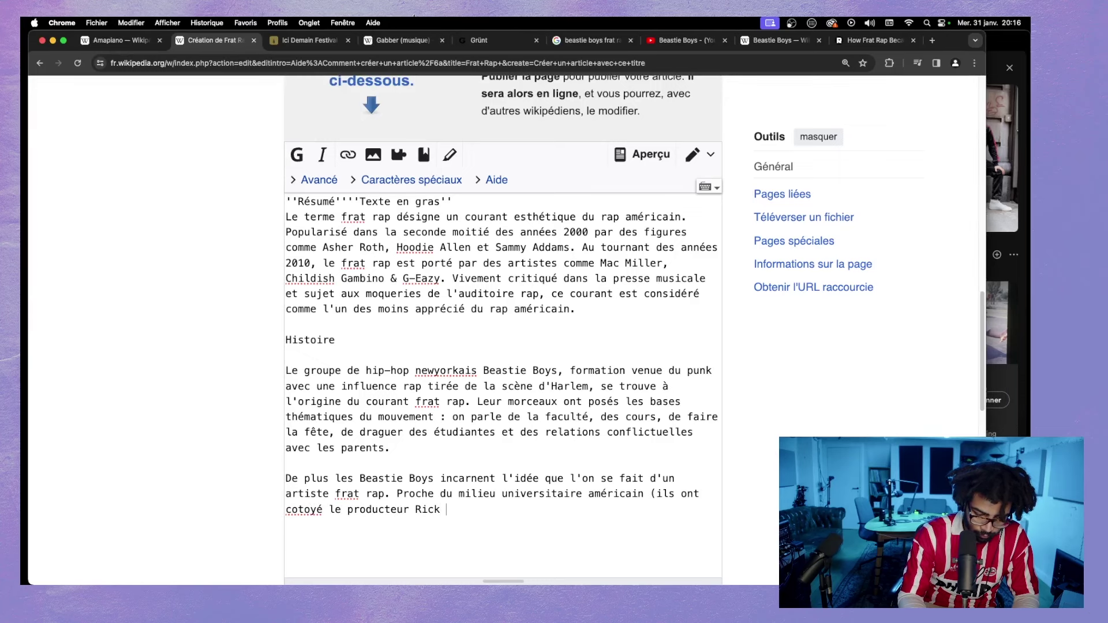
type("k")
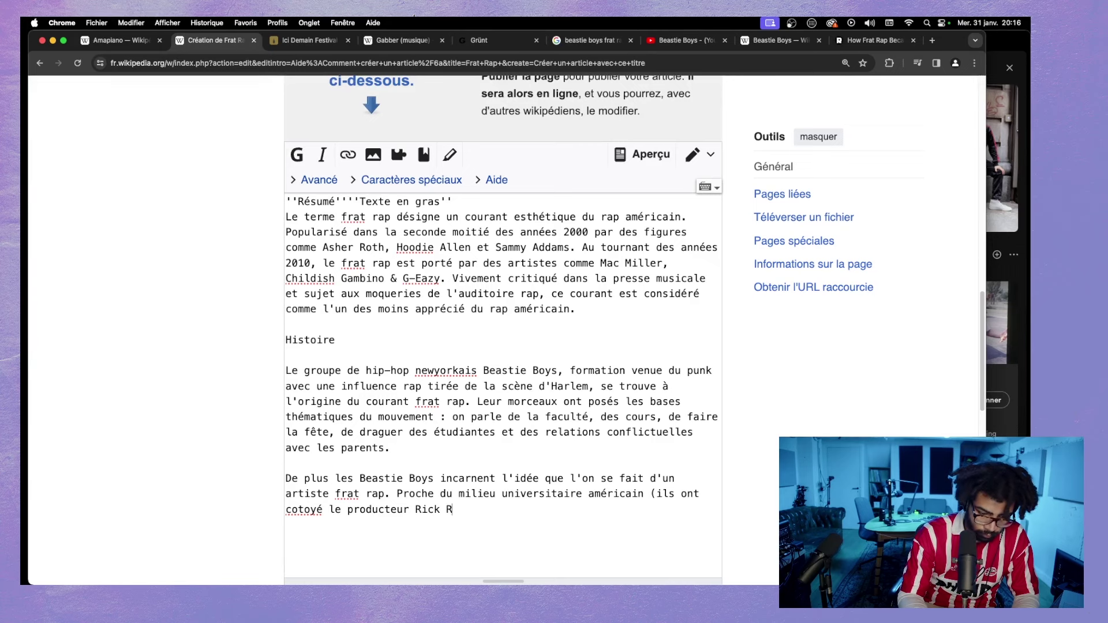
type(" Rubin")
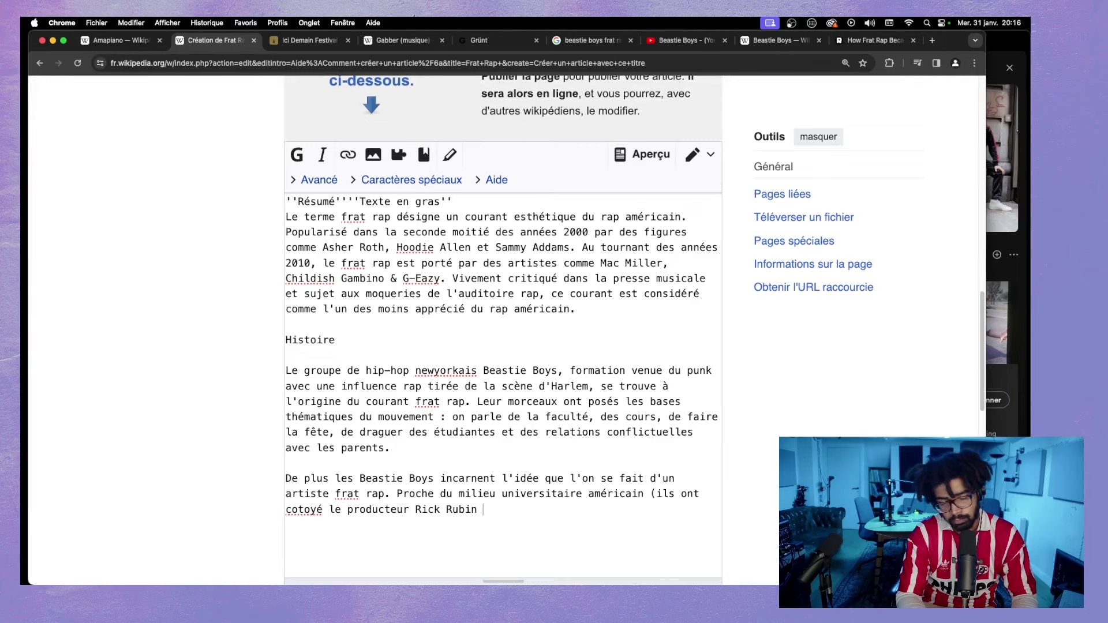
type("alors qu'ils")
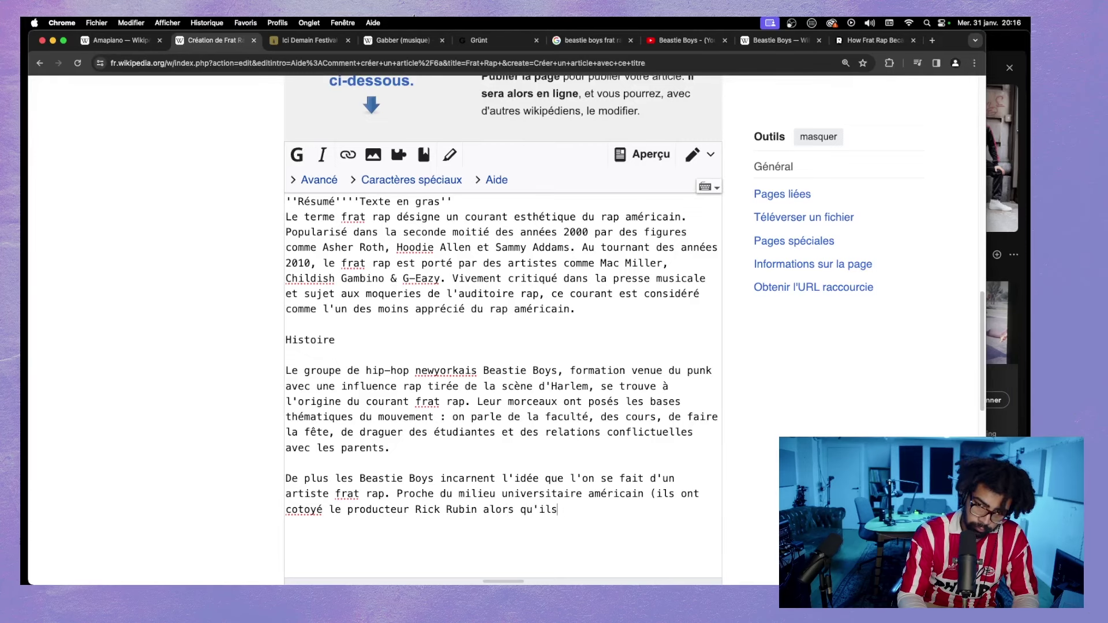
type(" étai")
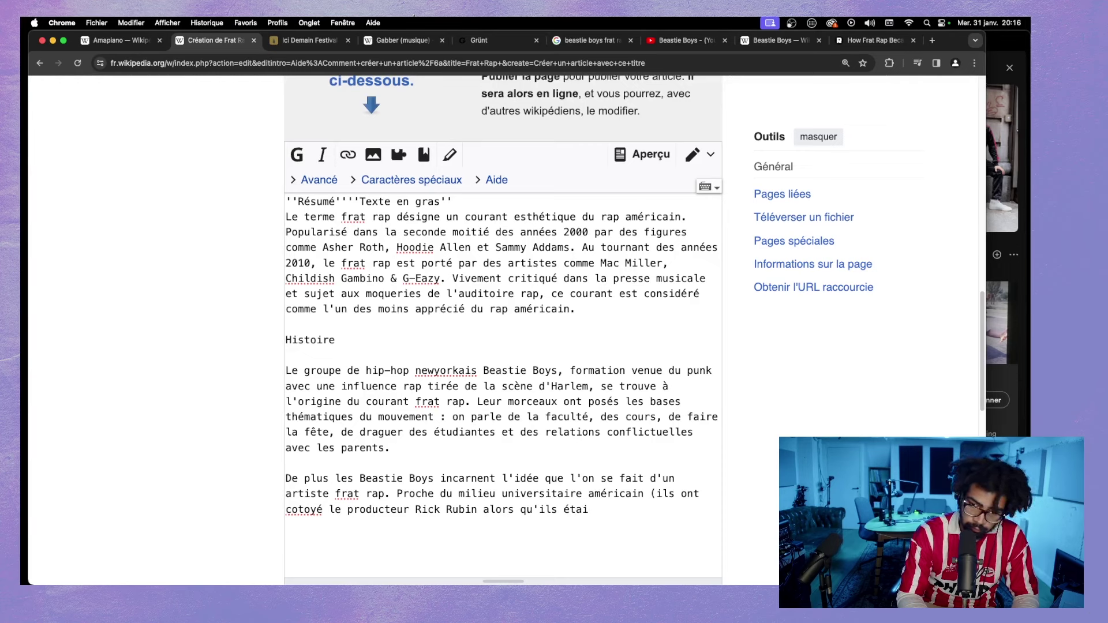
type("ent tous à ")
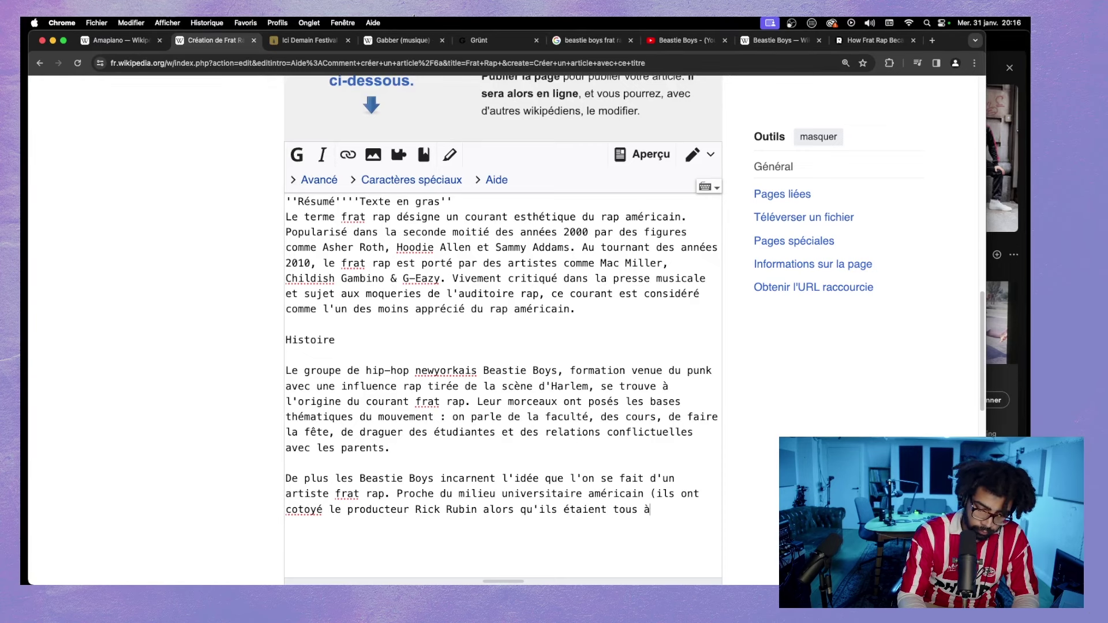
type("NYU")
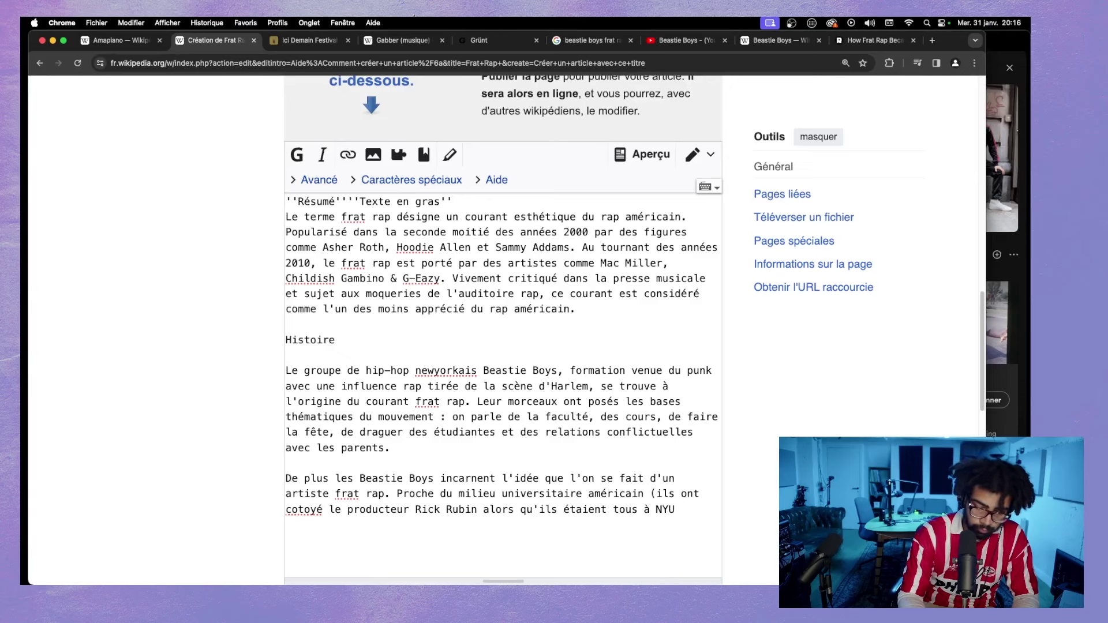
type(")")
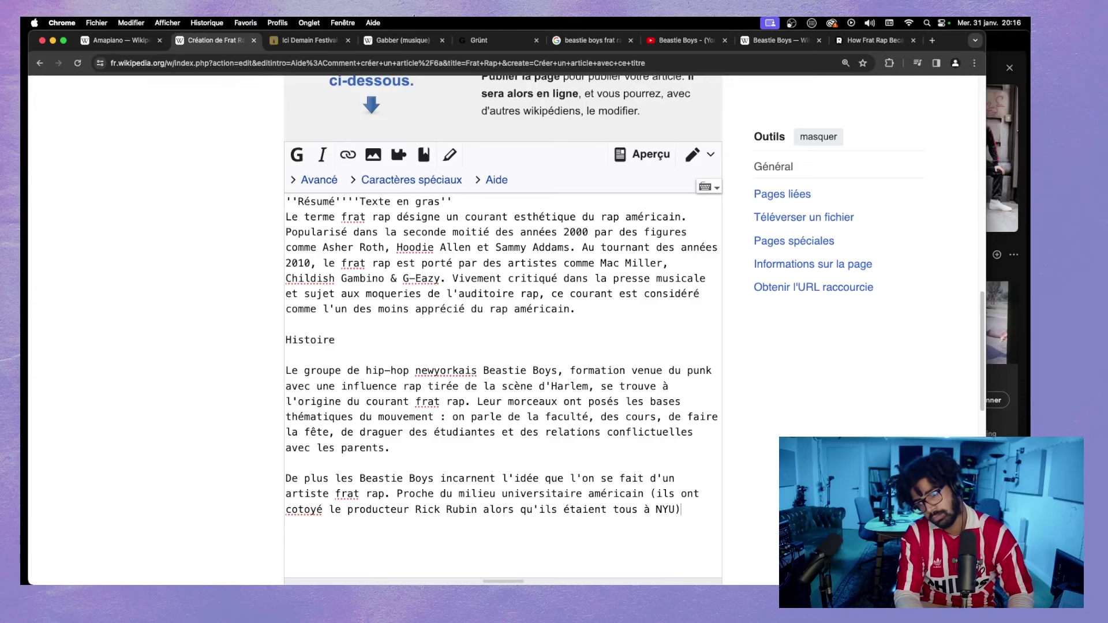
type(".")
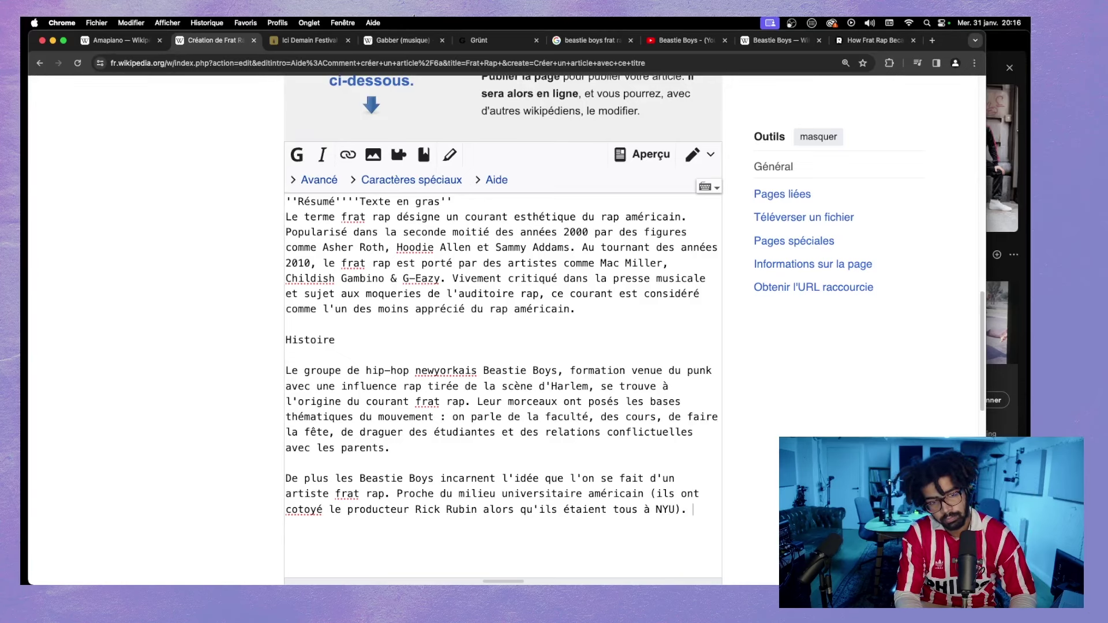
- Replace "NYU" at the end of the parenthesis with "l'université de New-York", keeping the closing parenthesis and period
key("BackSpace")
key("BackSpace")
key("BackSpace")
key("BackSpace")
key("BackSpace")
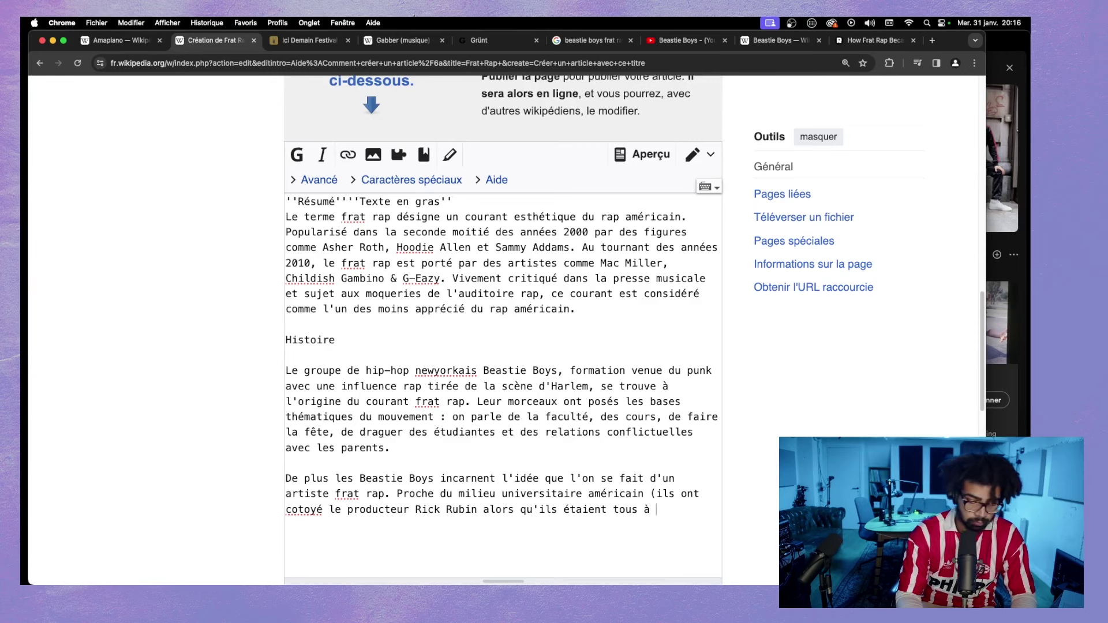
type("l'univers")
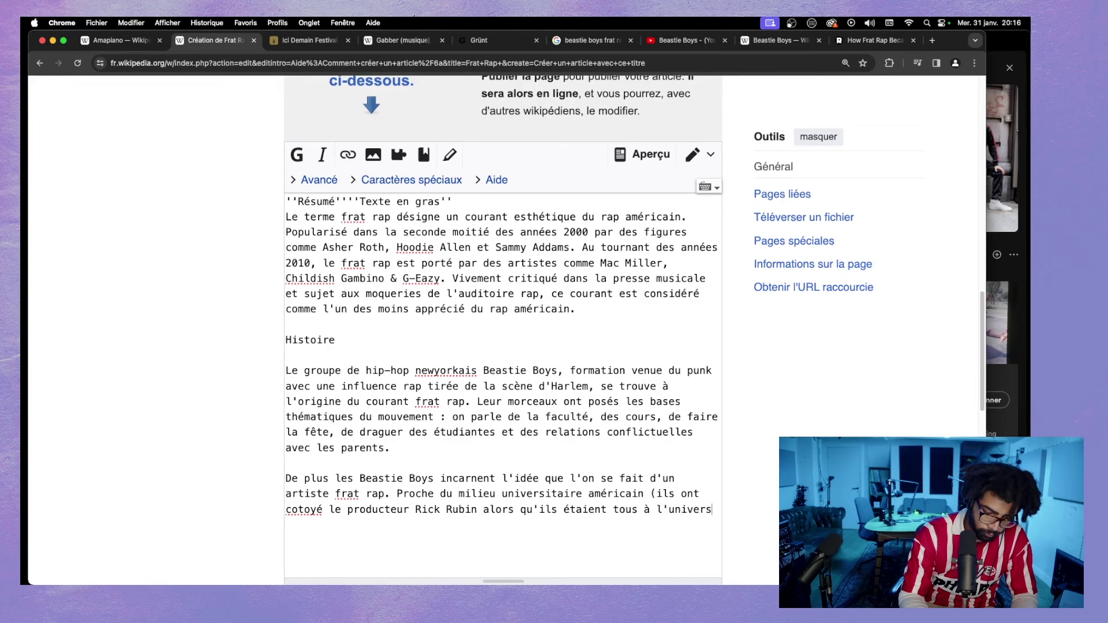
type("ité de Ne")
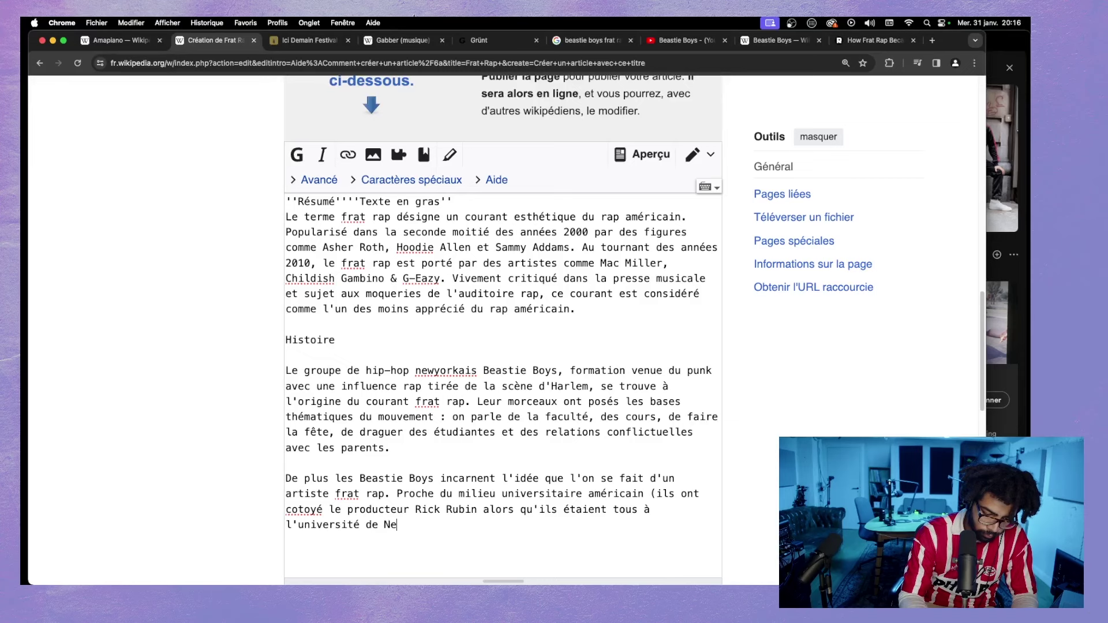
type("w-Yor")
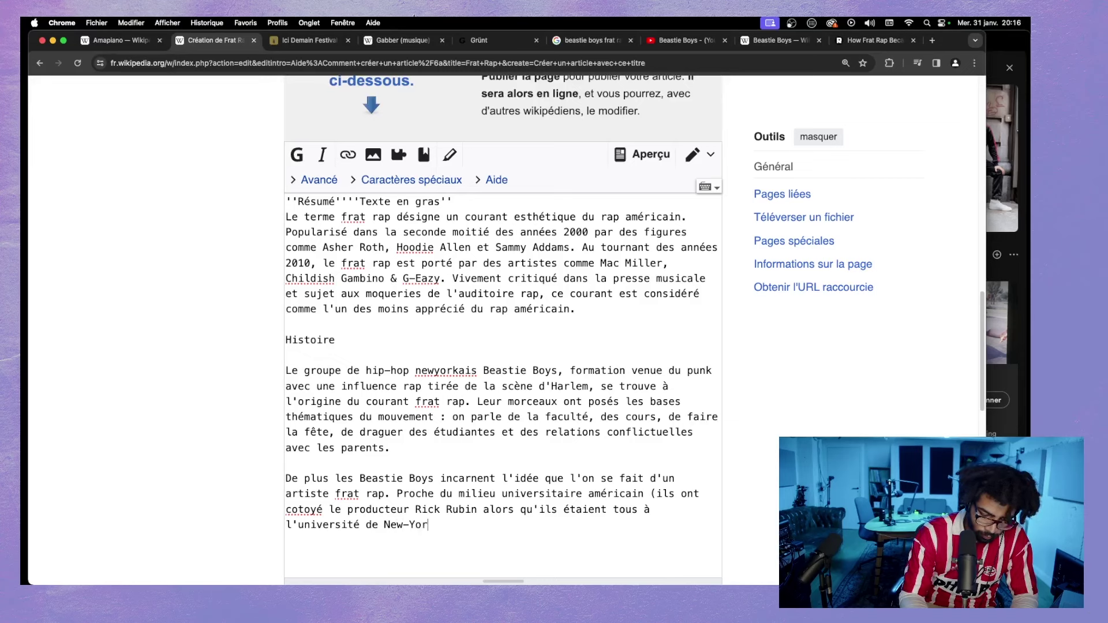
type("k).")
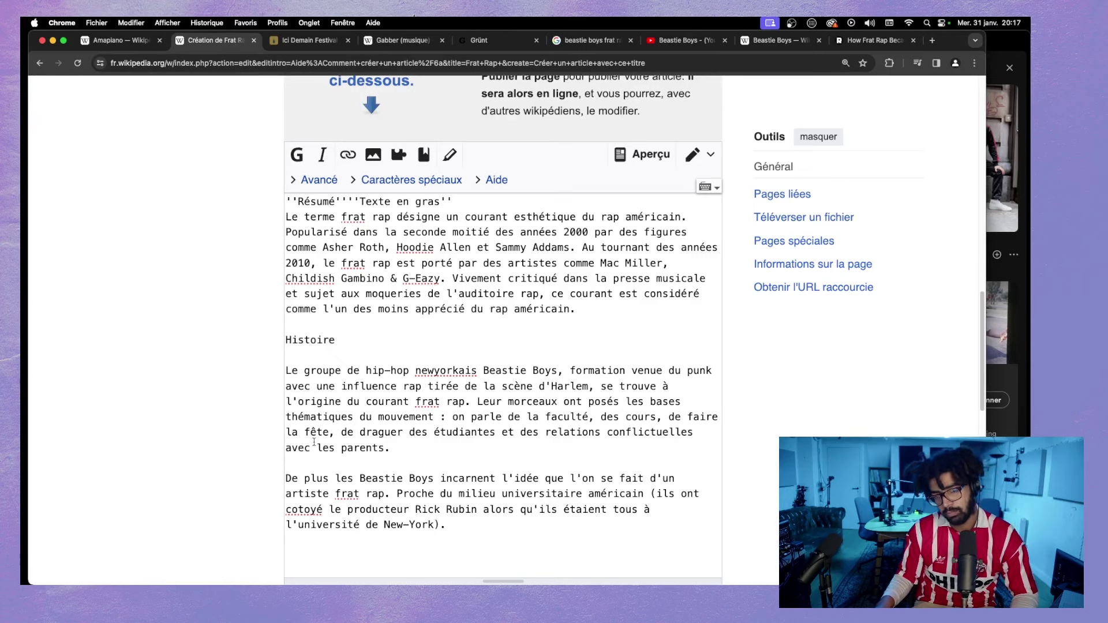
- Reword the start of the last paragraph's second sentence from "Proche" to "Ils sont proche"
left_click(403, 494)
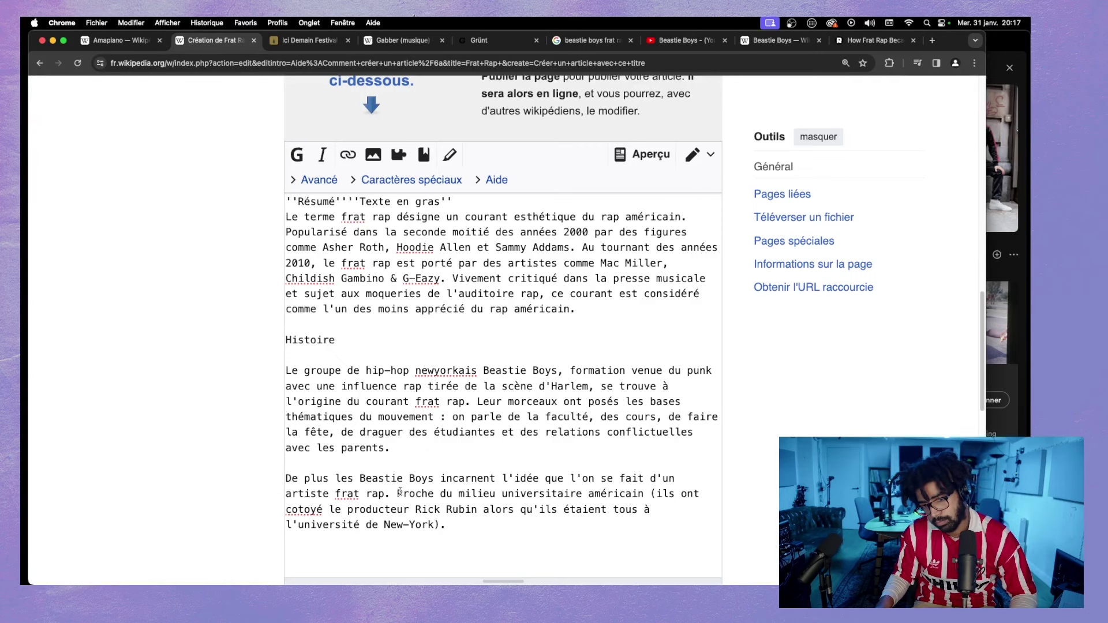
key("BackSpace")
type("Il")
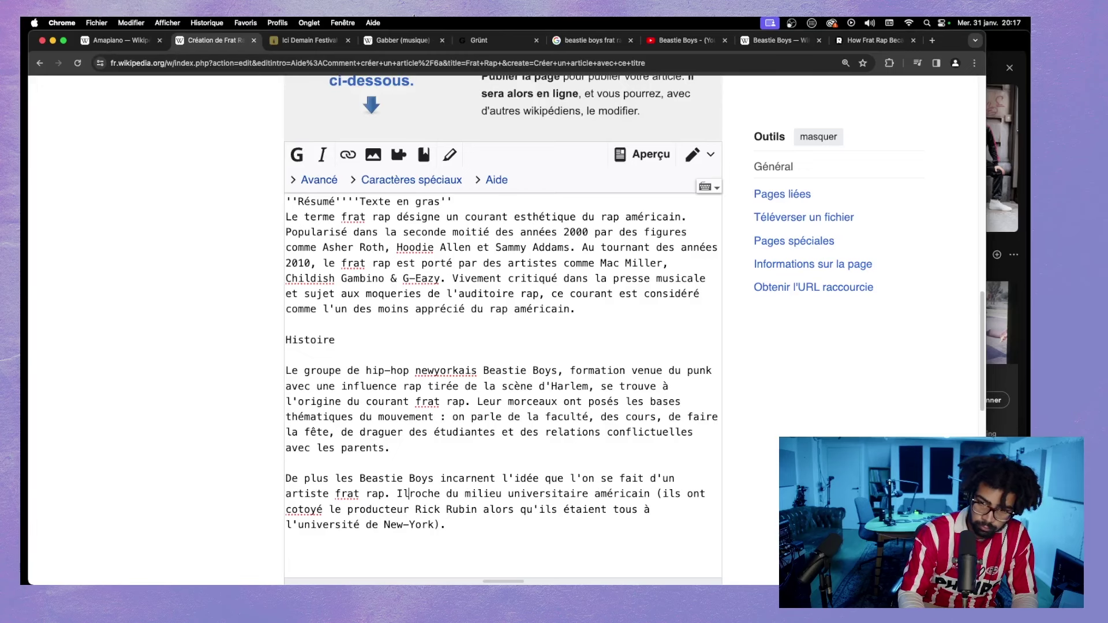
type("s sont p")
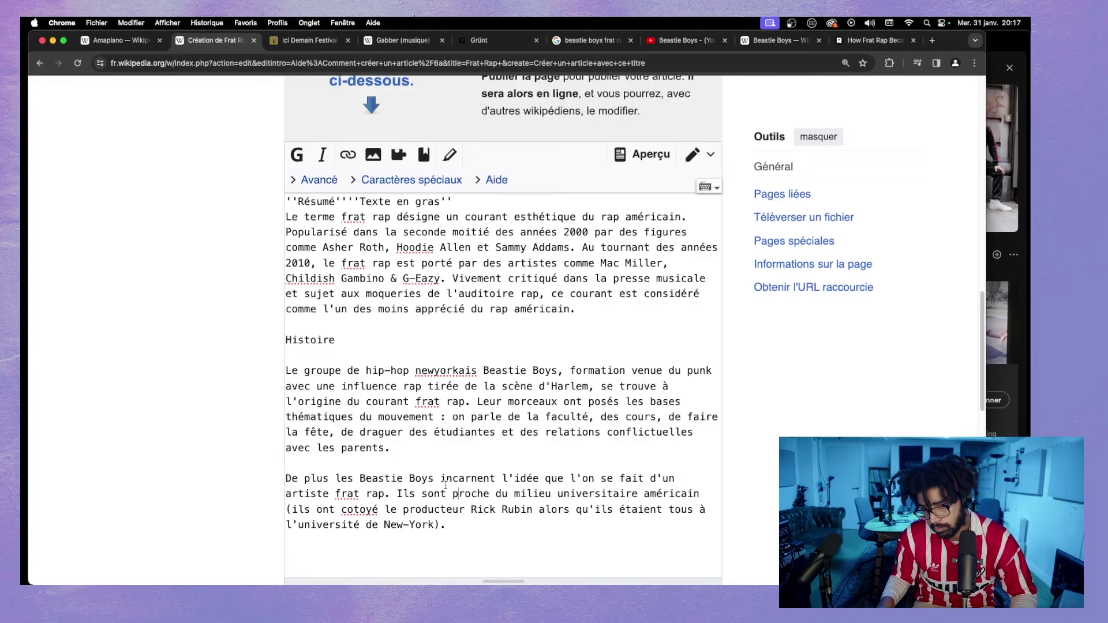
- Replace the period after "New-York)" with ", viennent de la classe moyenne américaine et sont caucasien."
left_click(445, 524)
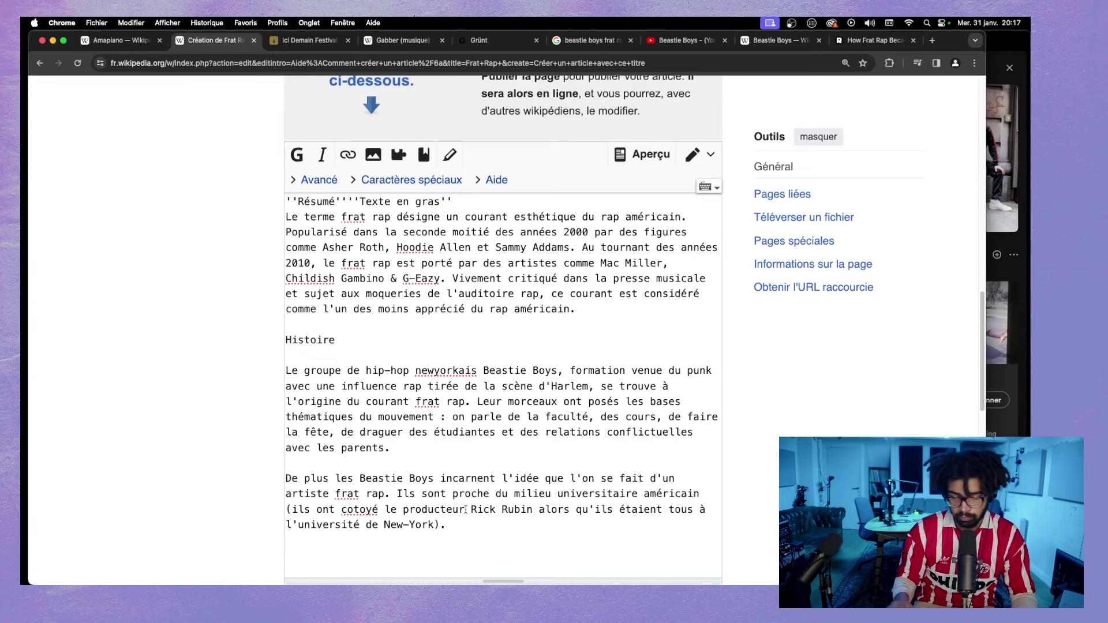
key("BackSpace")
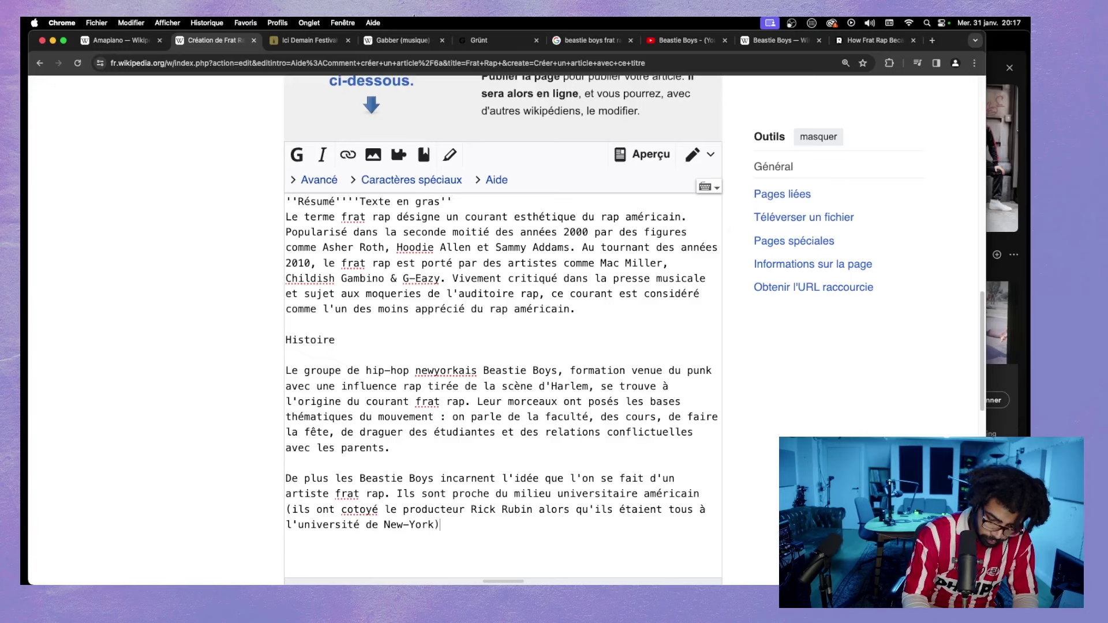
type(", vien")
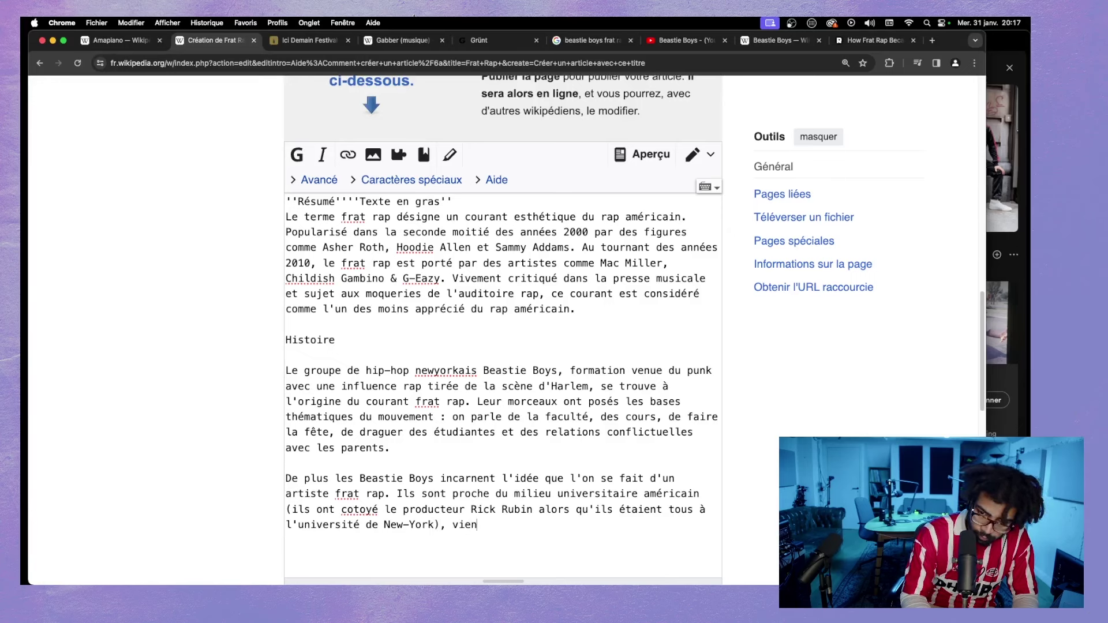
type("nent de la cl")
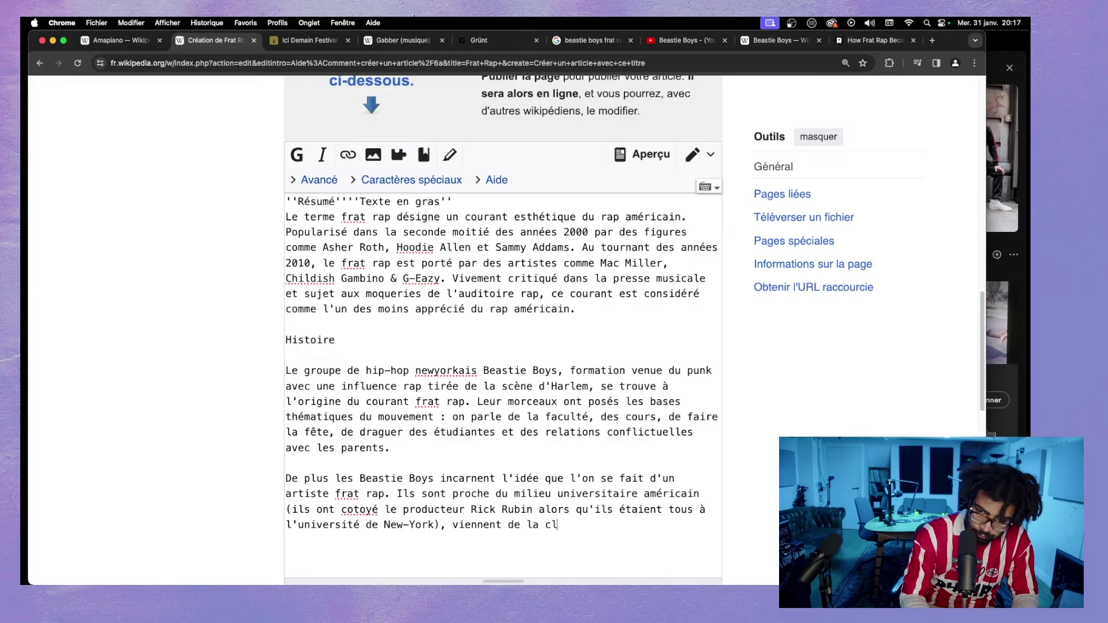
type("asse moyenn")
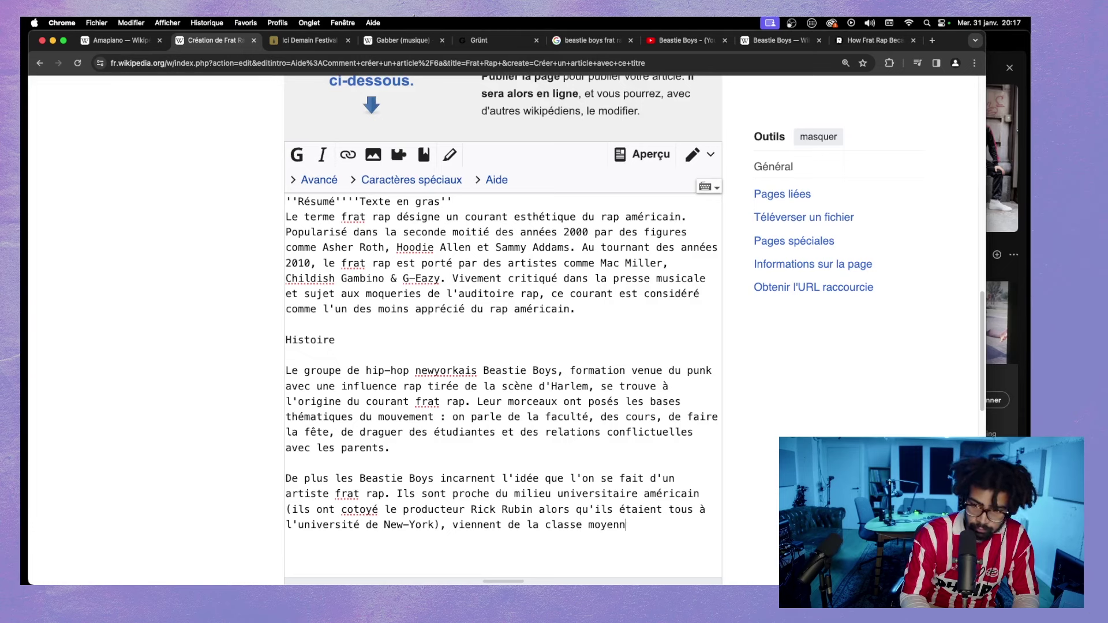
type("e amér")
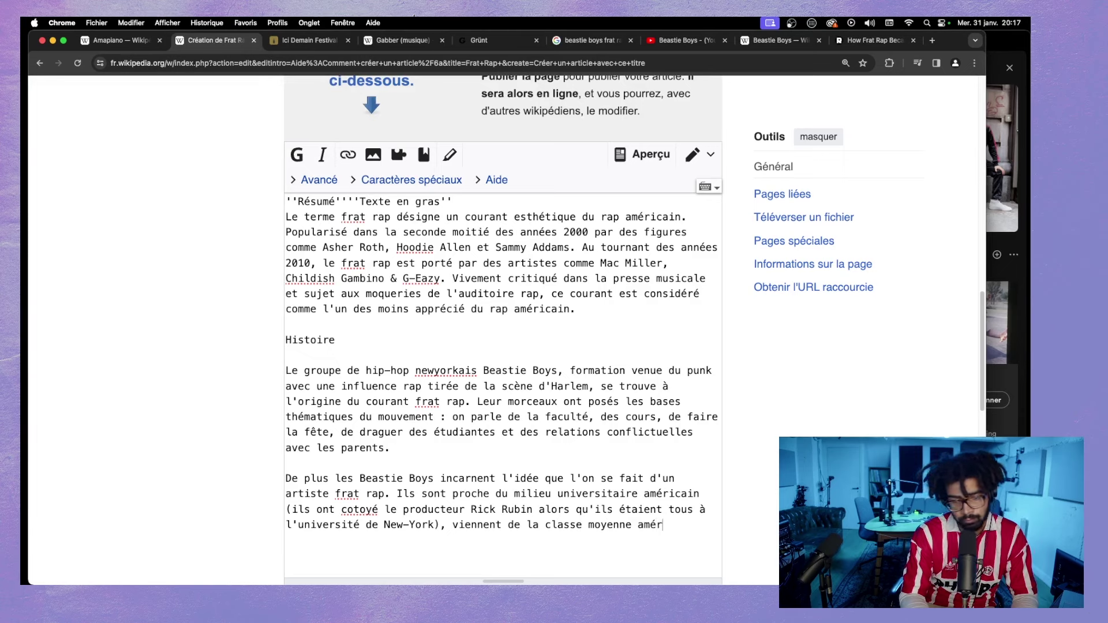
type("icain")
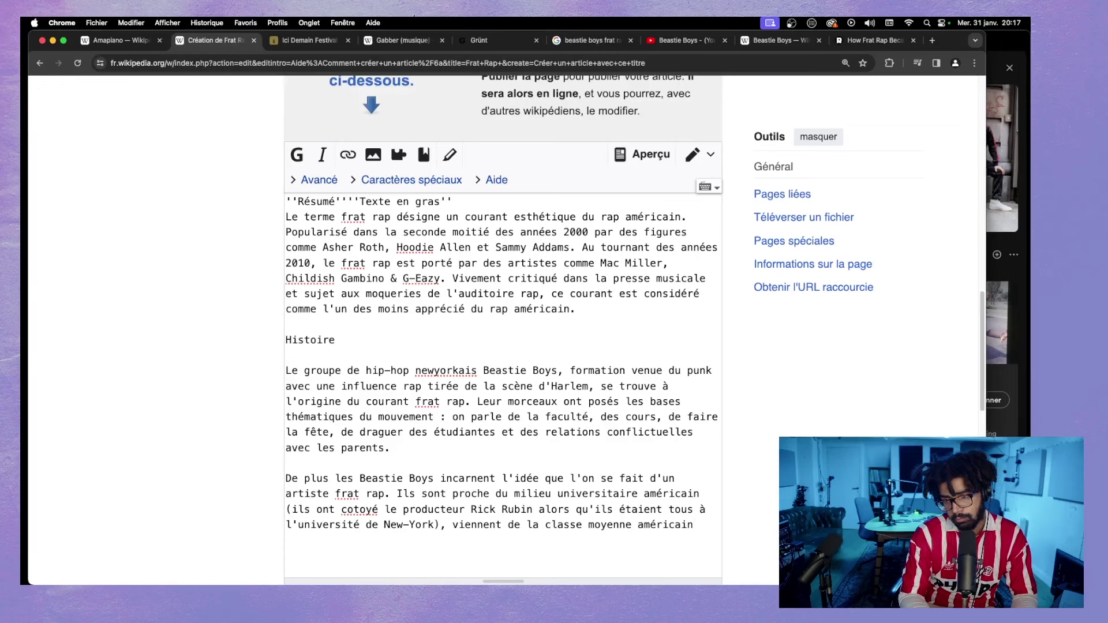
type("e et sont c")
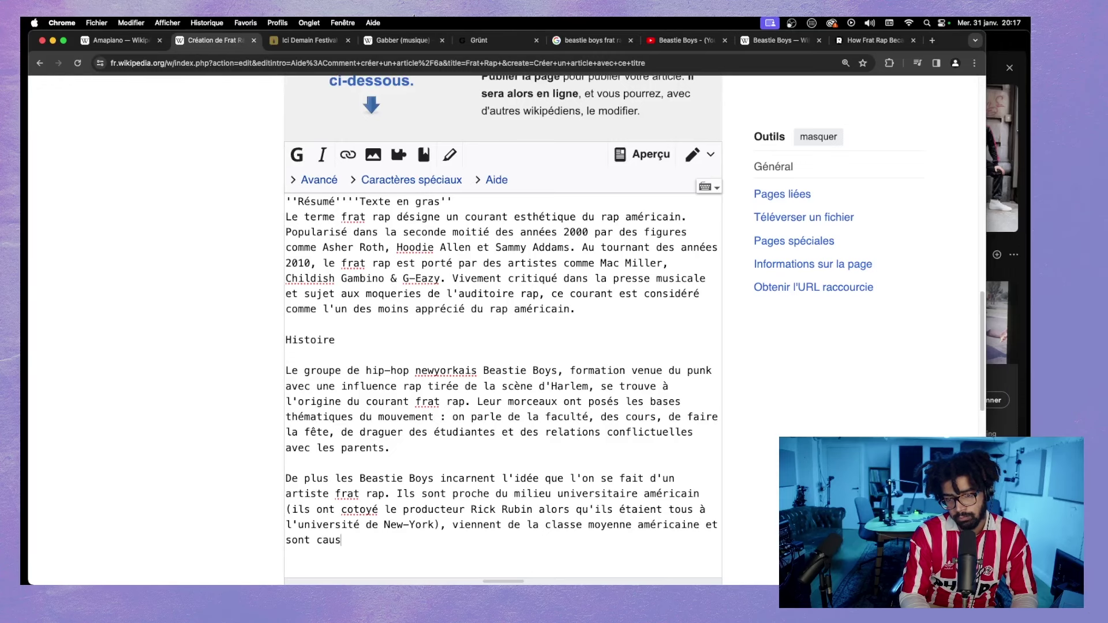
type("aucasien")
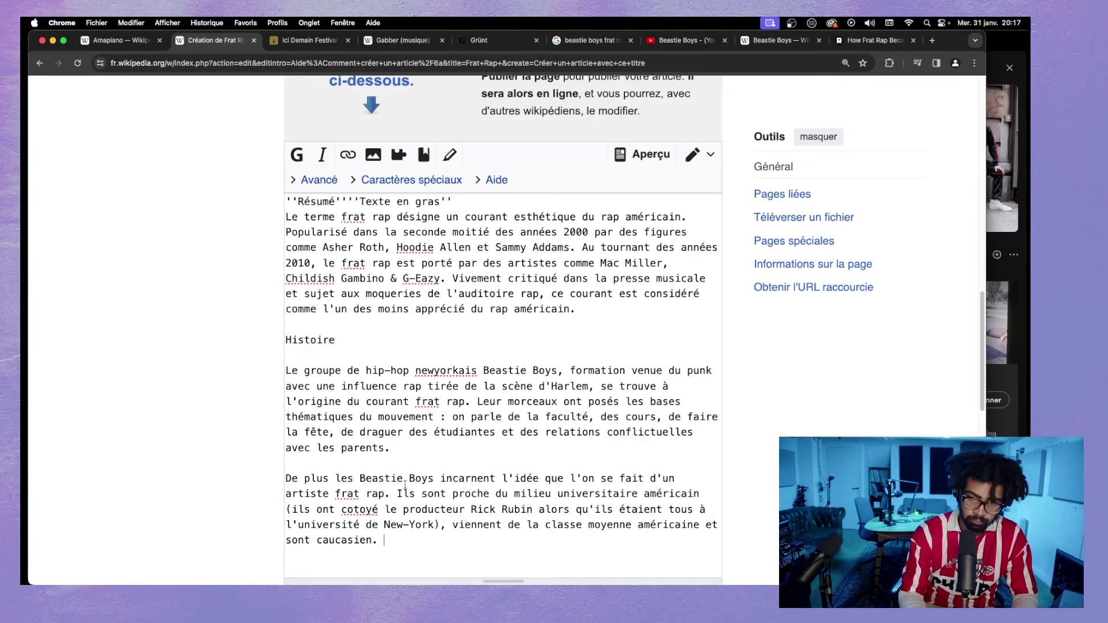
- Add the sentence start "C'est l'archétype du frat rapper" at the end of the last paragraph, after "sont caucasien."
left_click(384, 540)
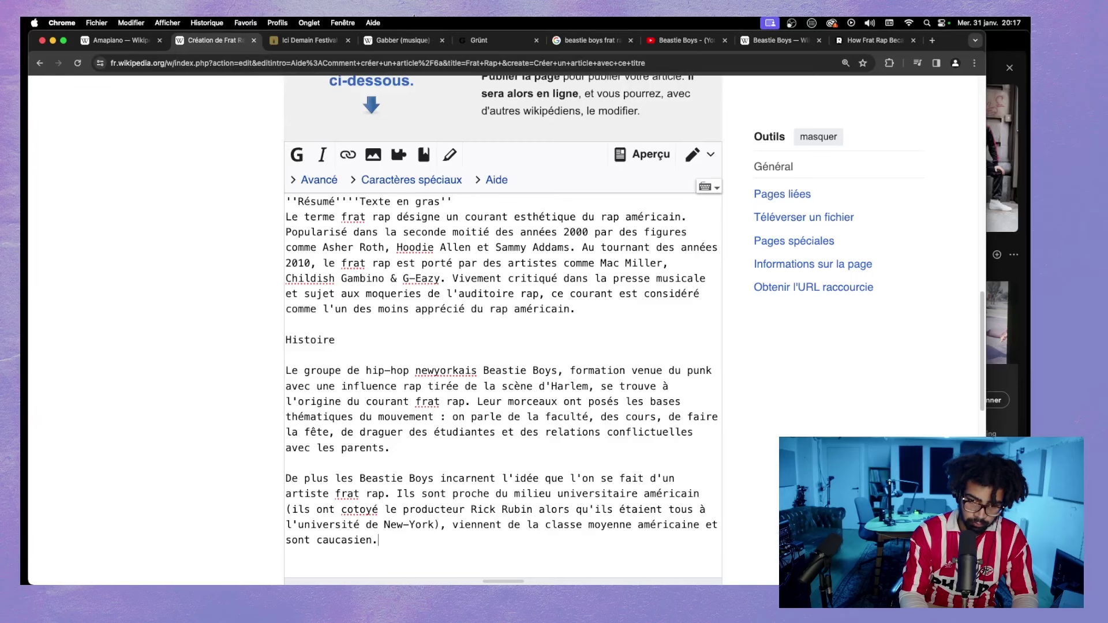
type("C'est l")
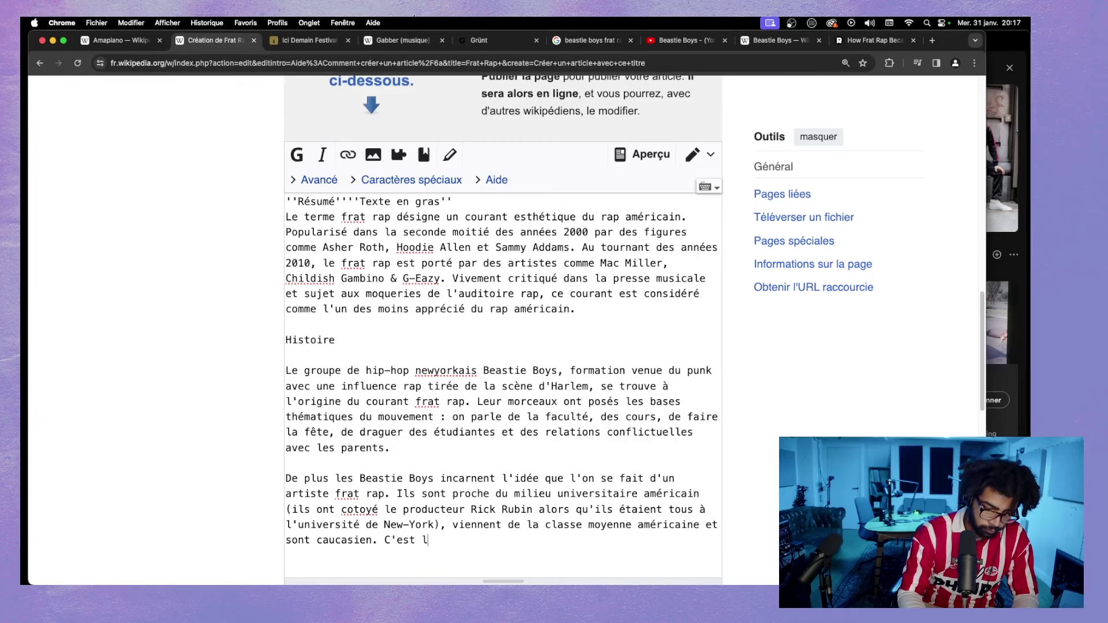
type("'archétiqy")
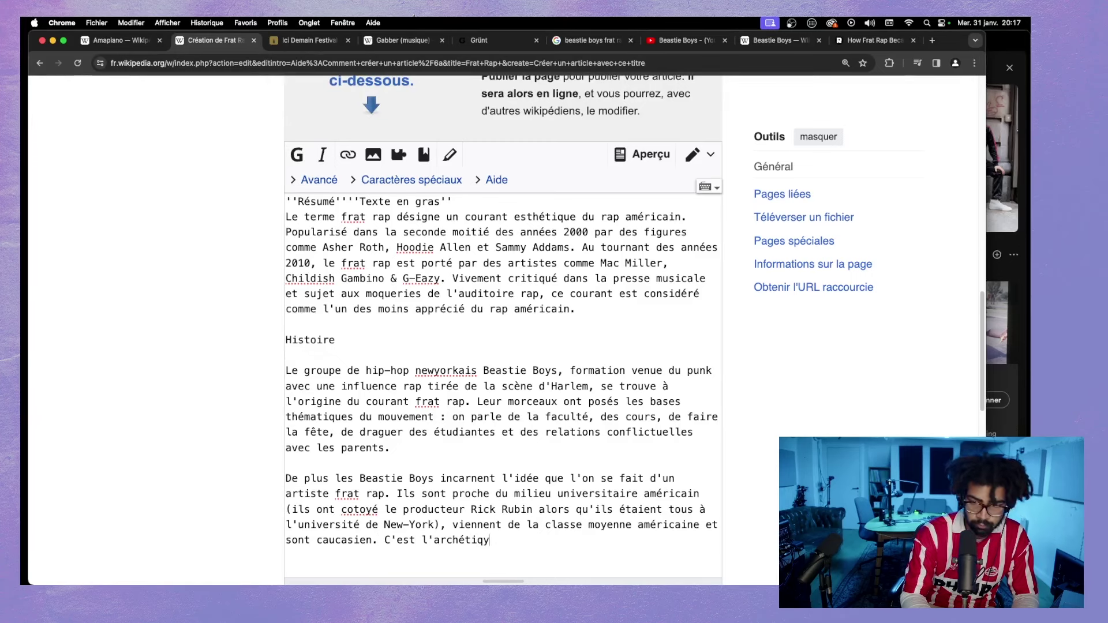
type("p")
key("BackSpace")
key("BackSpace")
key("BackSpace")
key("BackSpace")
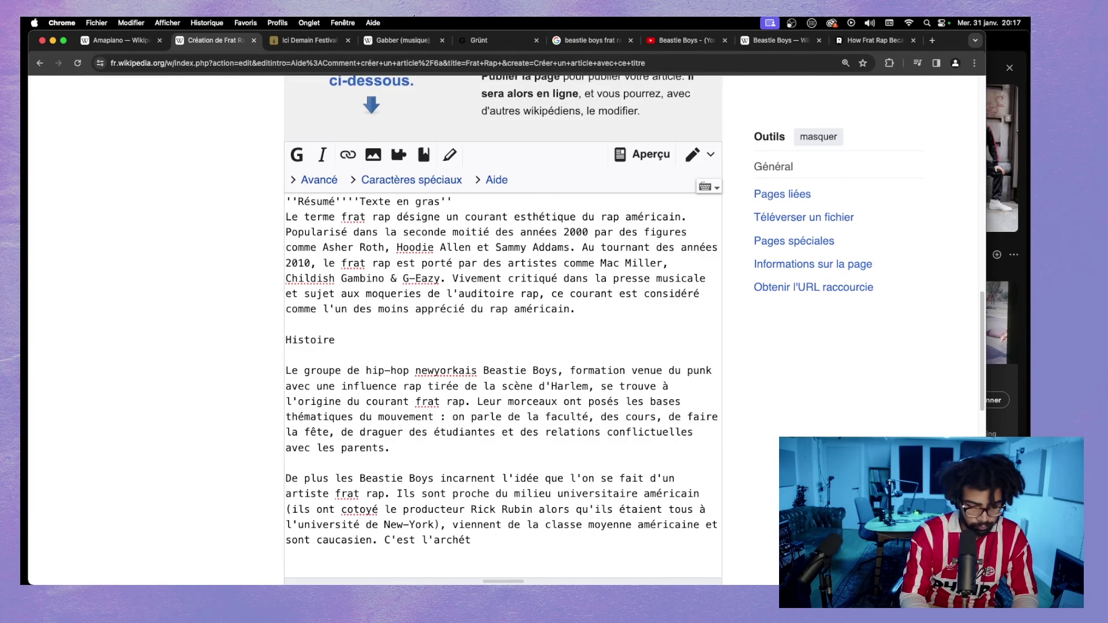
type("ype du")
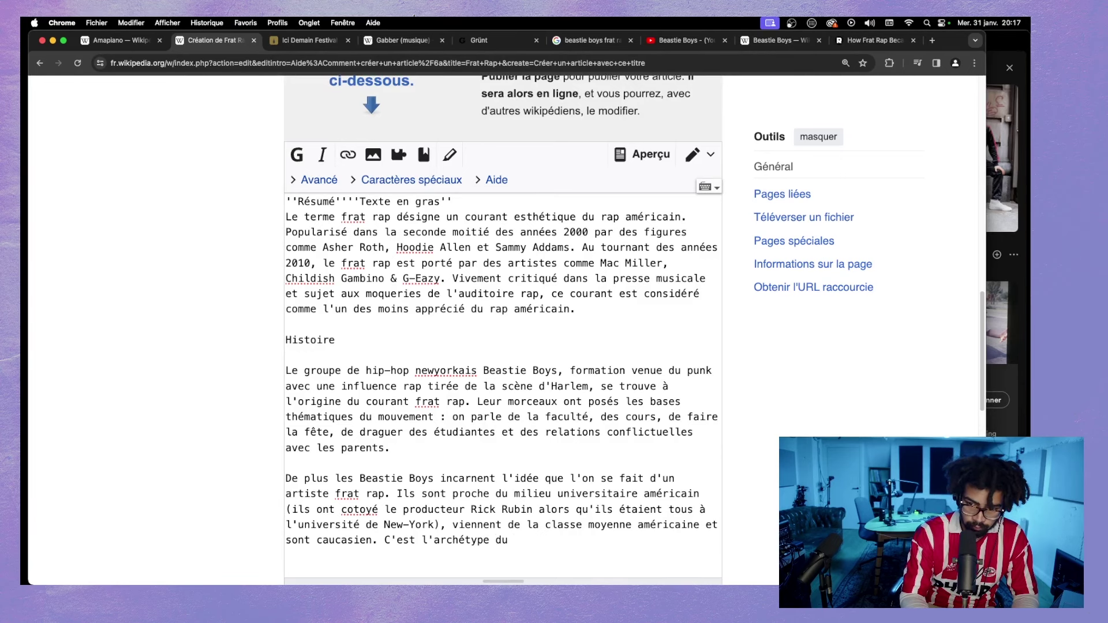
type(" frat")
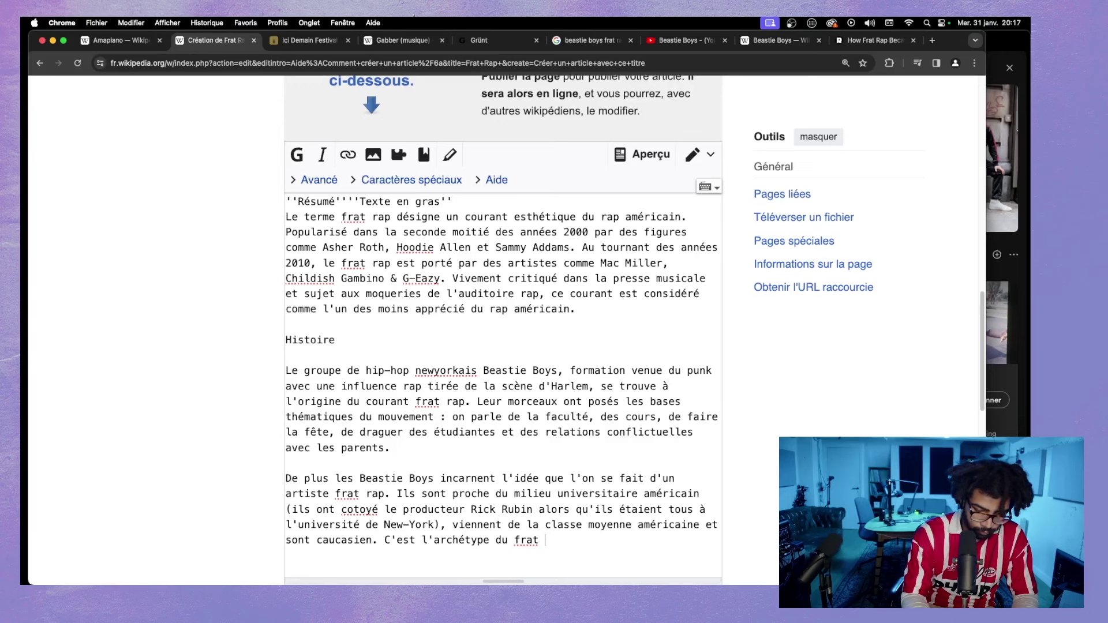
type(" rapper ")
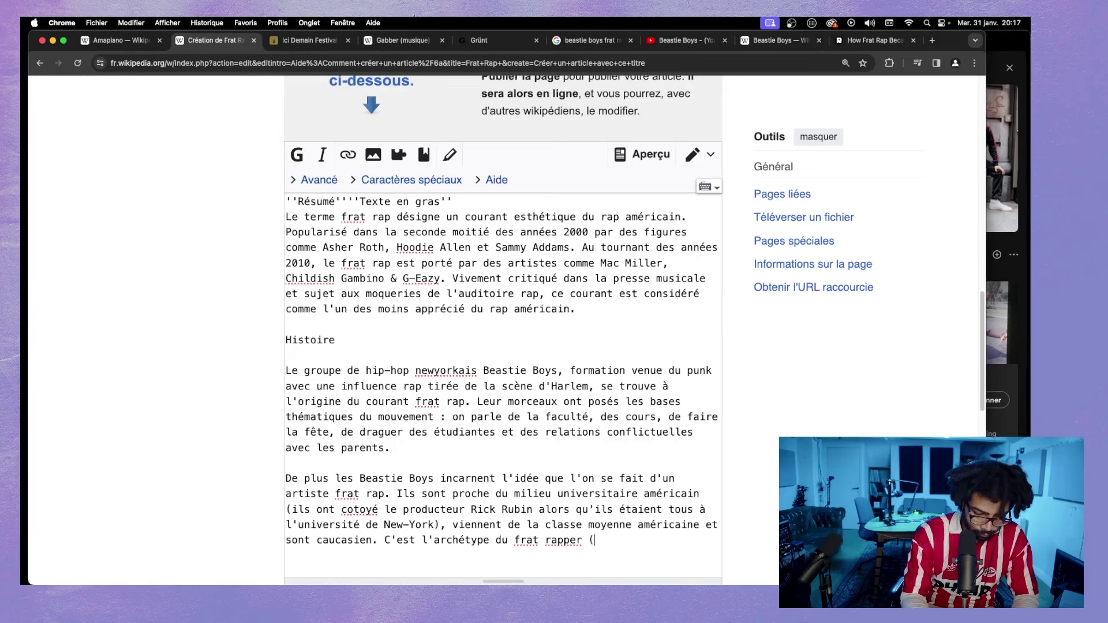
- Finish the sentence with the parenthesis "(bien que de nombreux membres du courant ne répondent pas à tous ces critères)."
type("(bien qu'au")
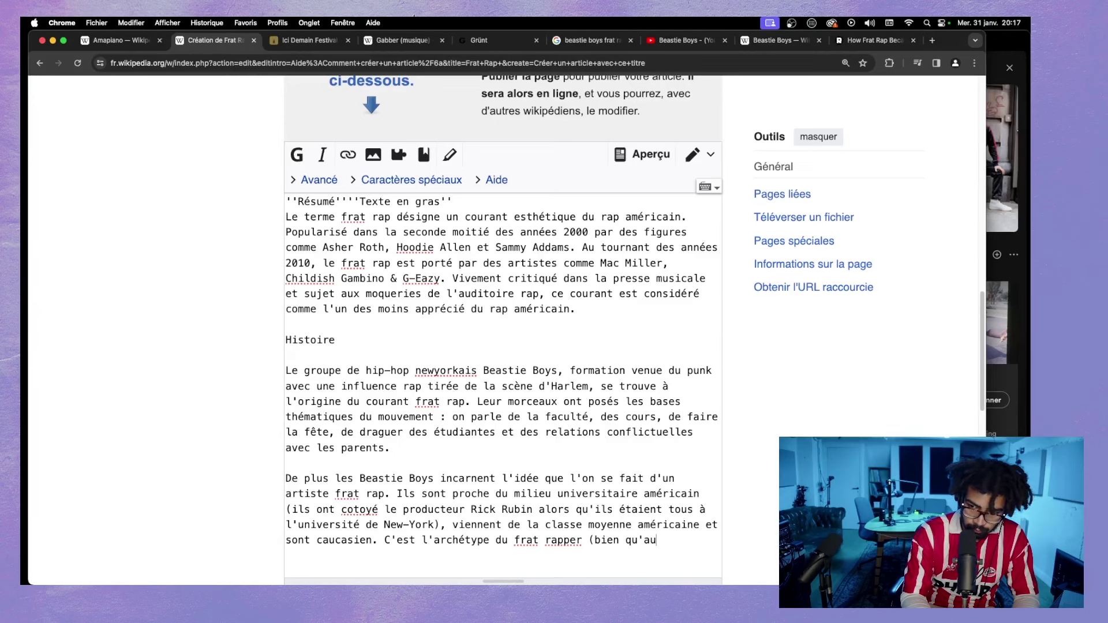
type("cune de")
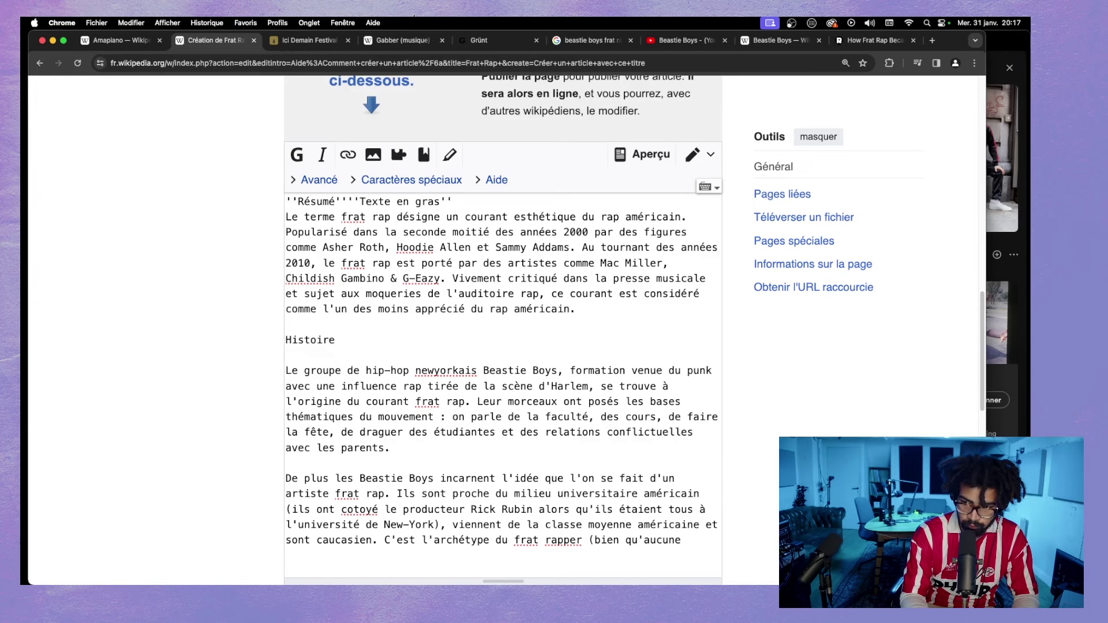
key("BackSpace")
key("BackSpace")
key("BackSpace")
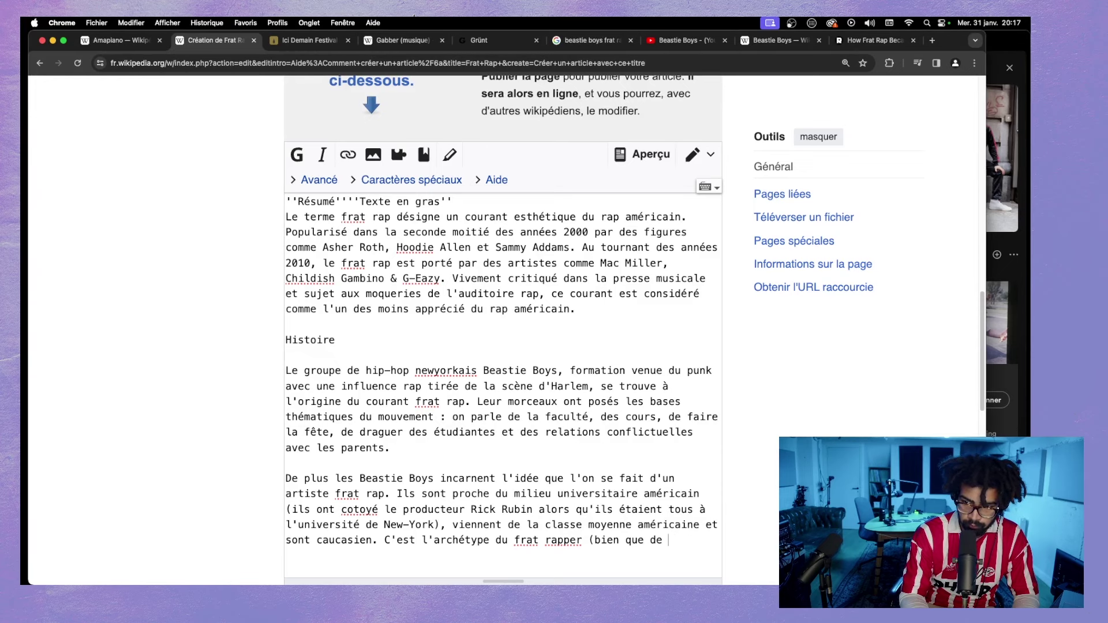
type("e de nombreux")
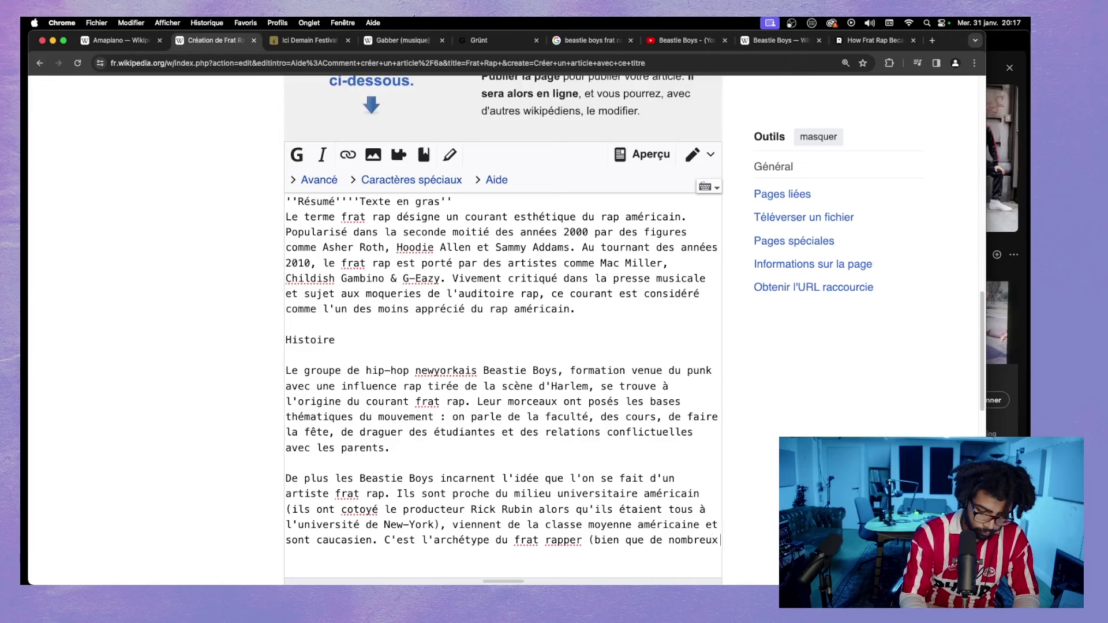
type(" memb")
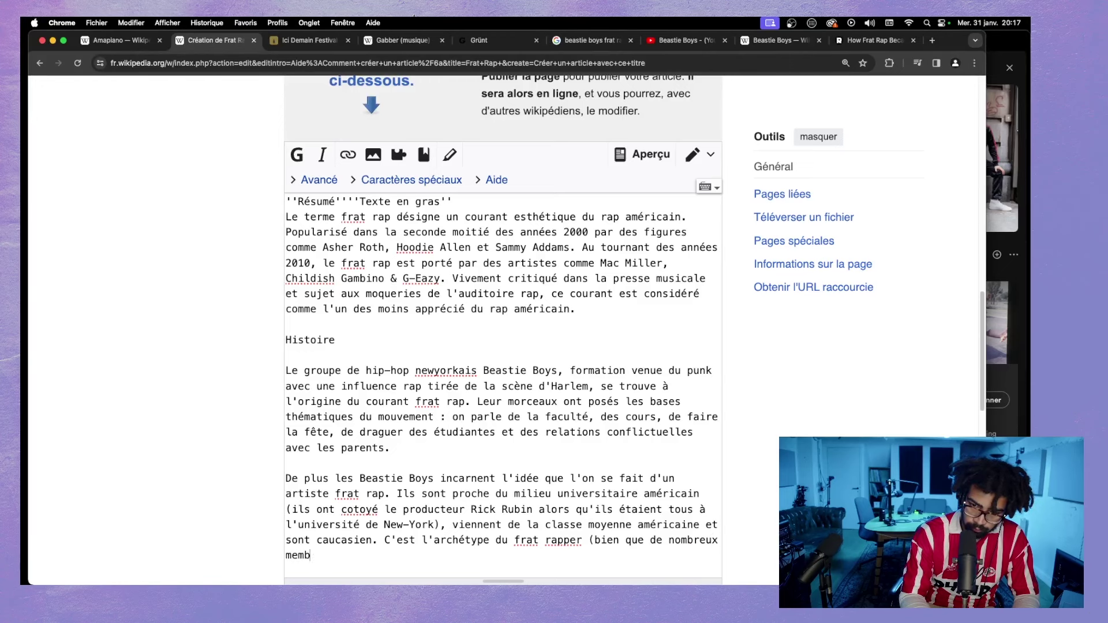
type("res du coura")
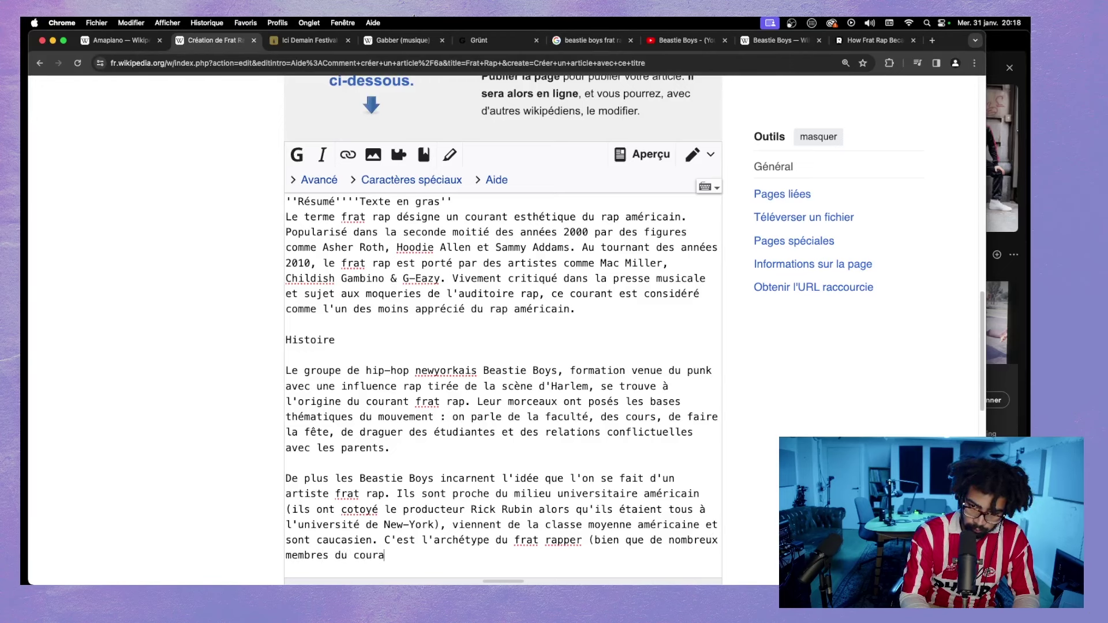
type("nt ne réponde")
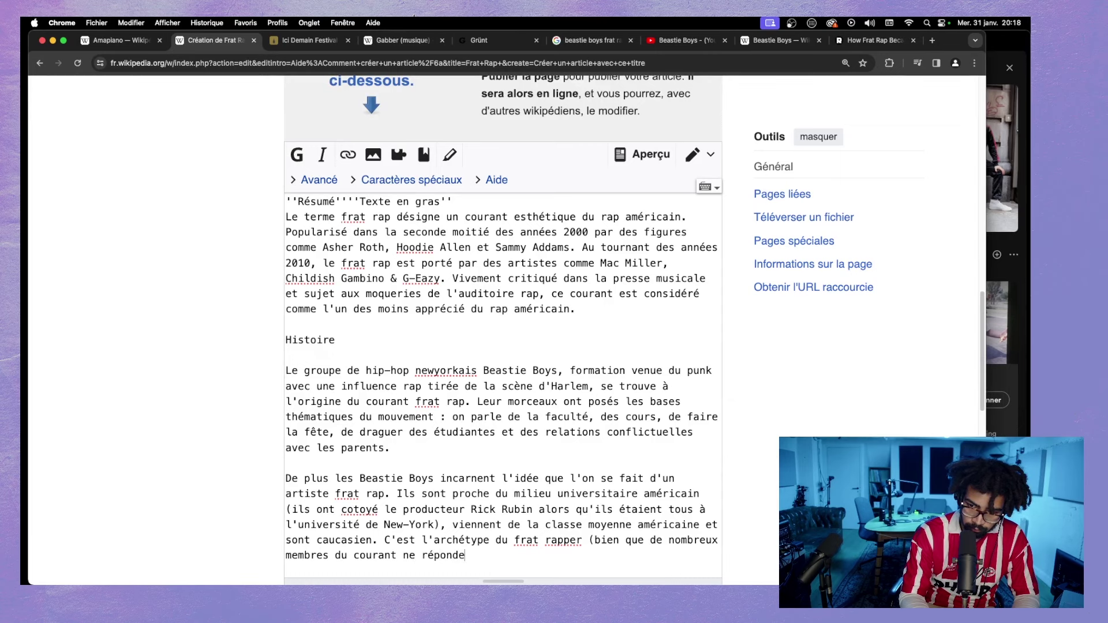
type("nt pas à to")
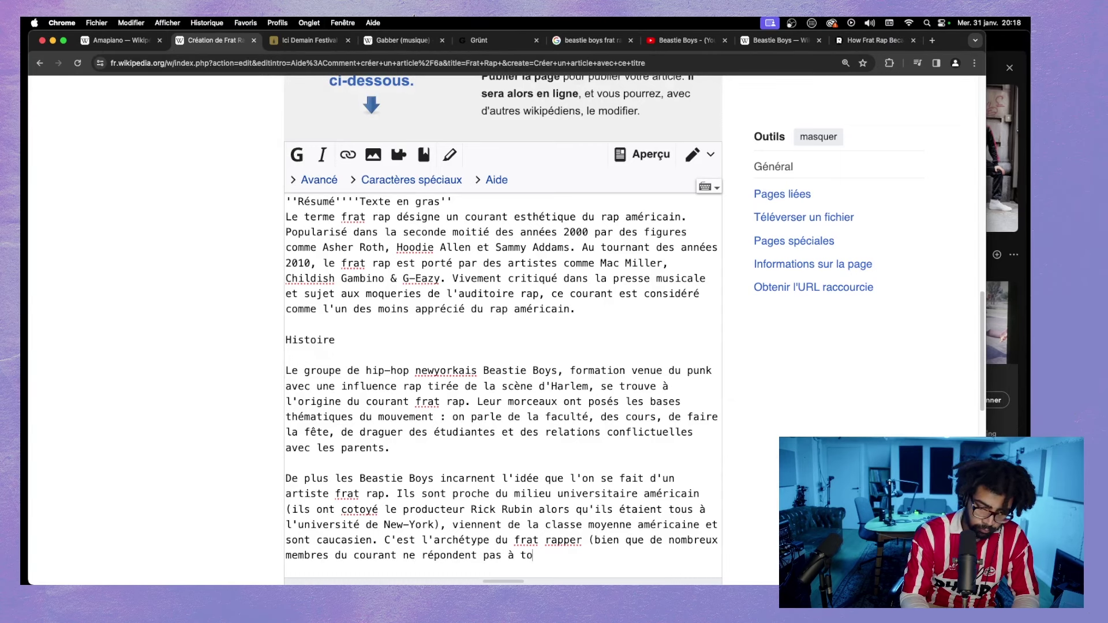
type("us ces crit")
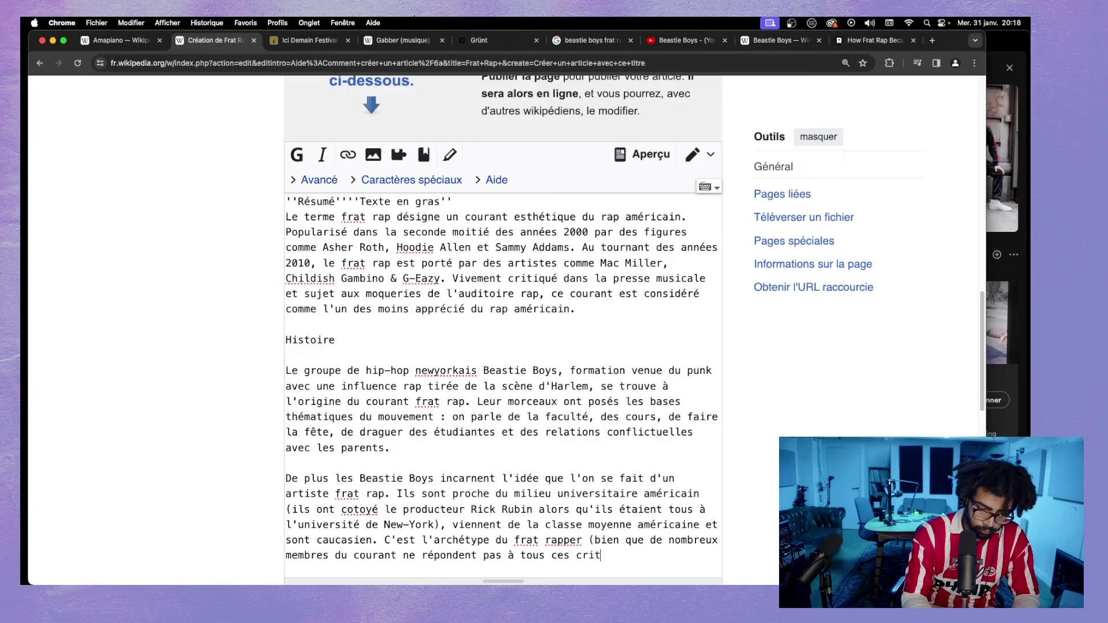
type("ères).")
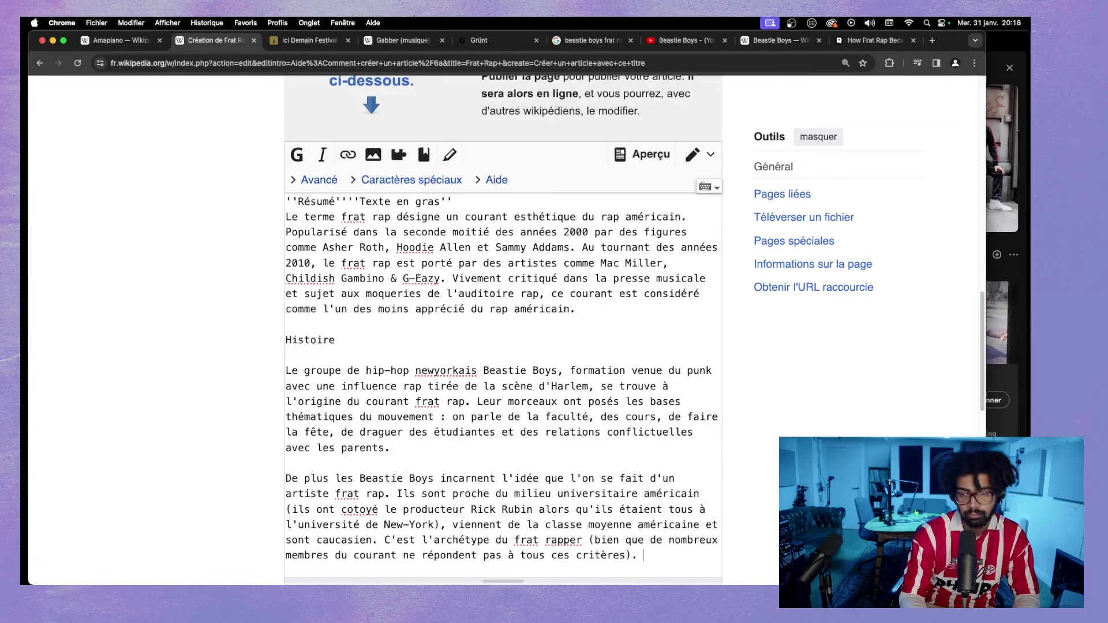
scroll(642, 295, "down", 5)
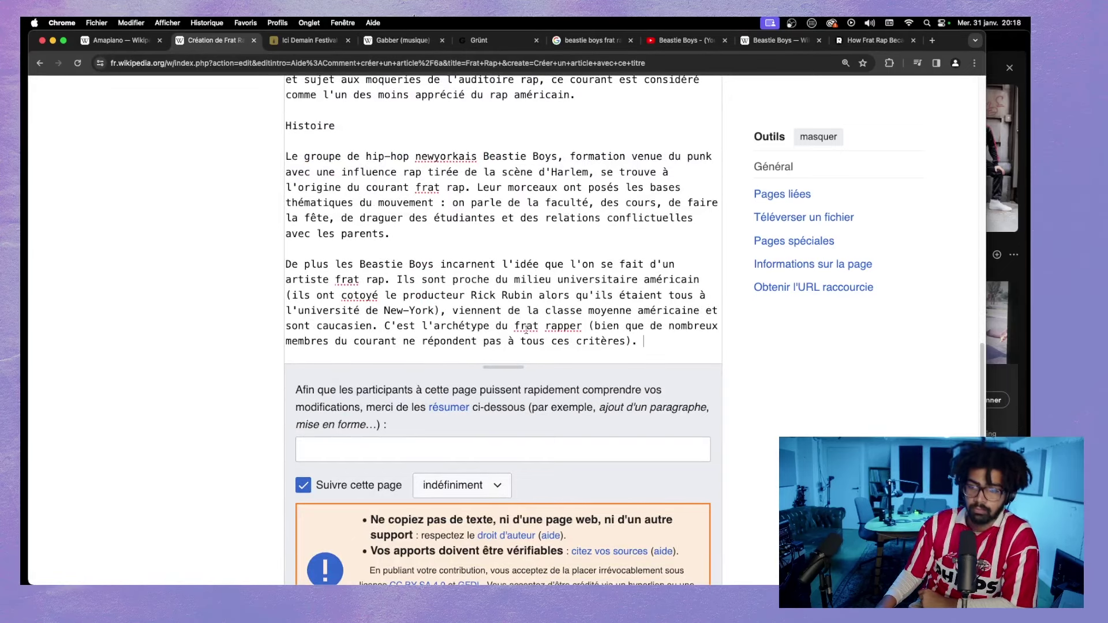
scroll(478, 341, "up", 2)
scroll(478, 342, "up", 4)
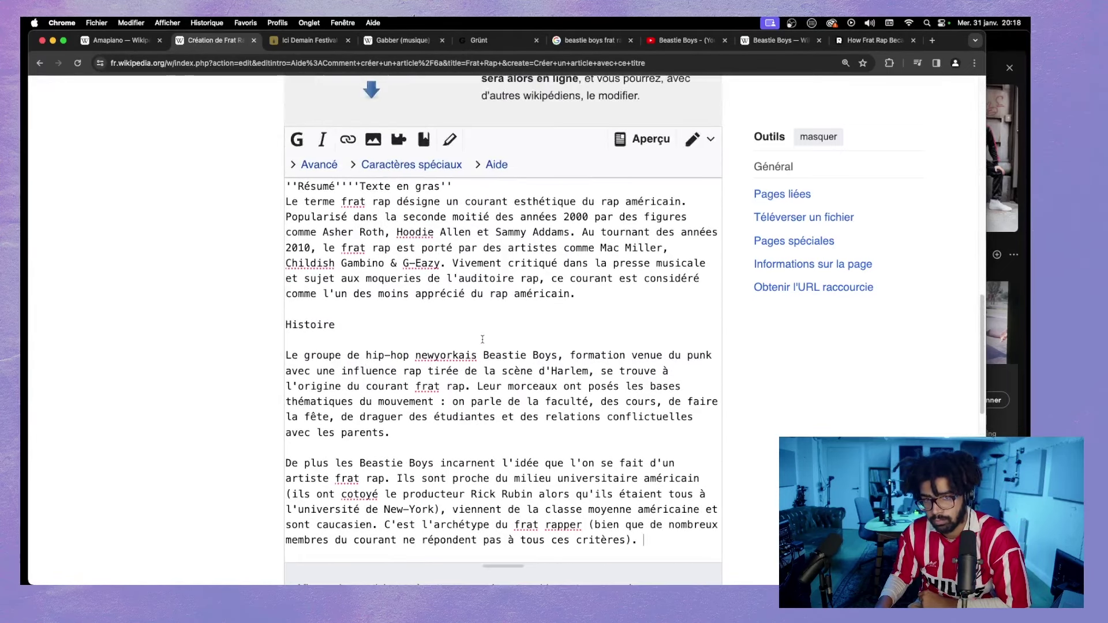
scroll(483, 338, "up", 6)
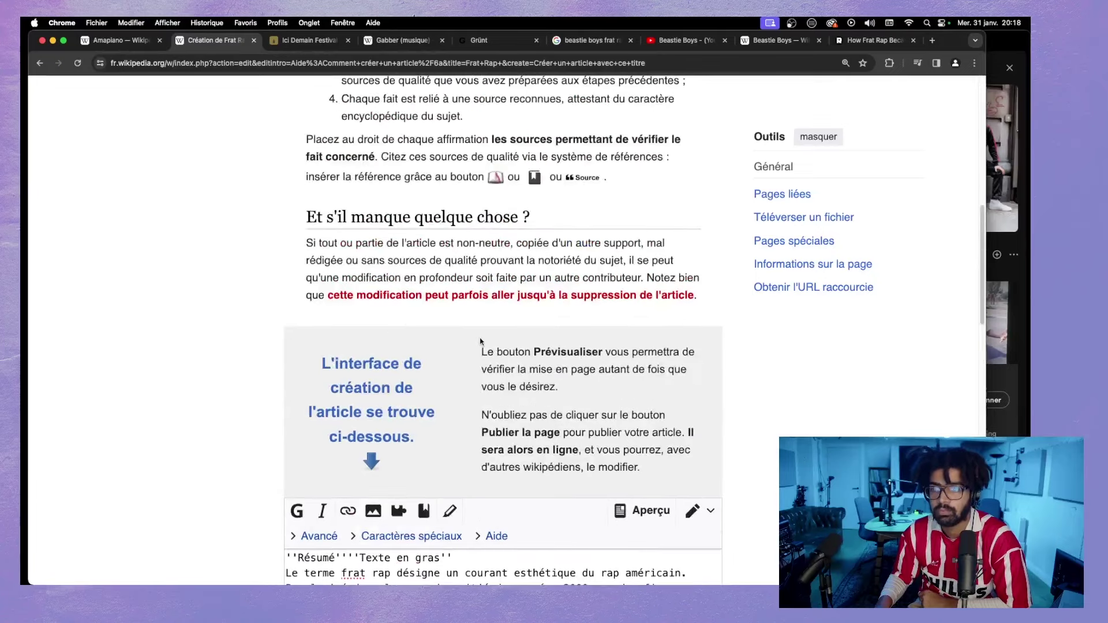
left_click(997, 72)
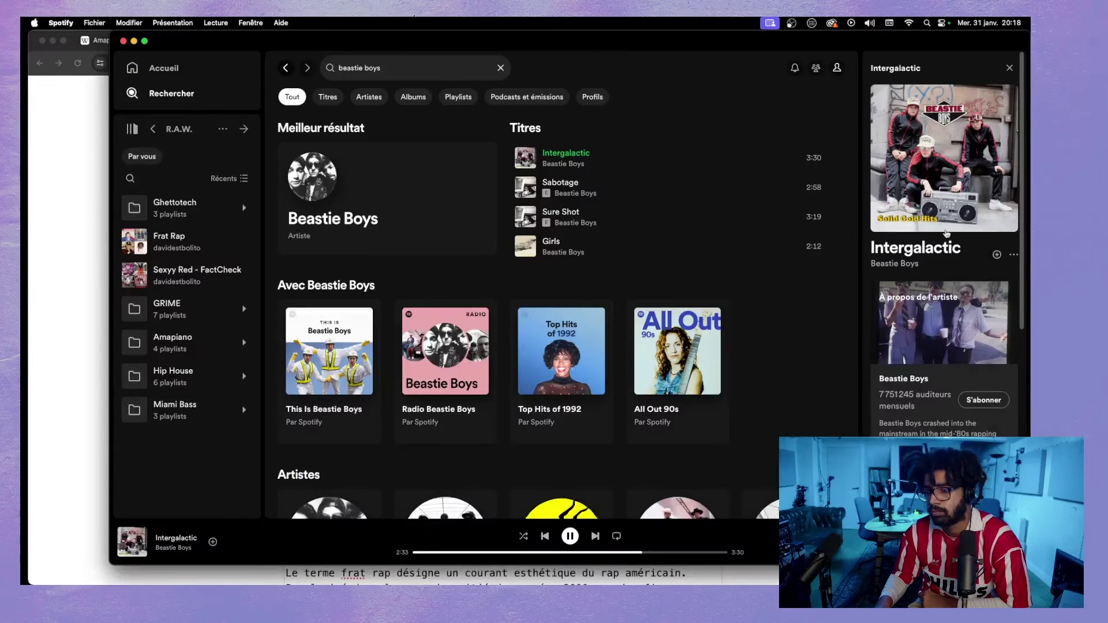
left_click(415, 574)
- Preview the draft article and check how its opening "Résumé" and "Texte en gras" line and the paragraphs are rendered
scroll(405, 409, "down", 6)
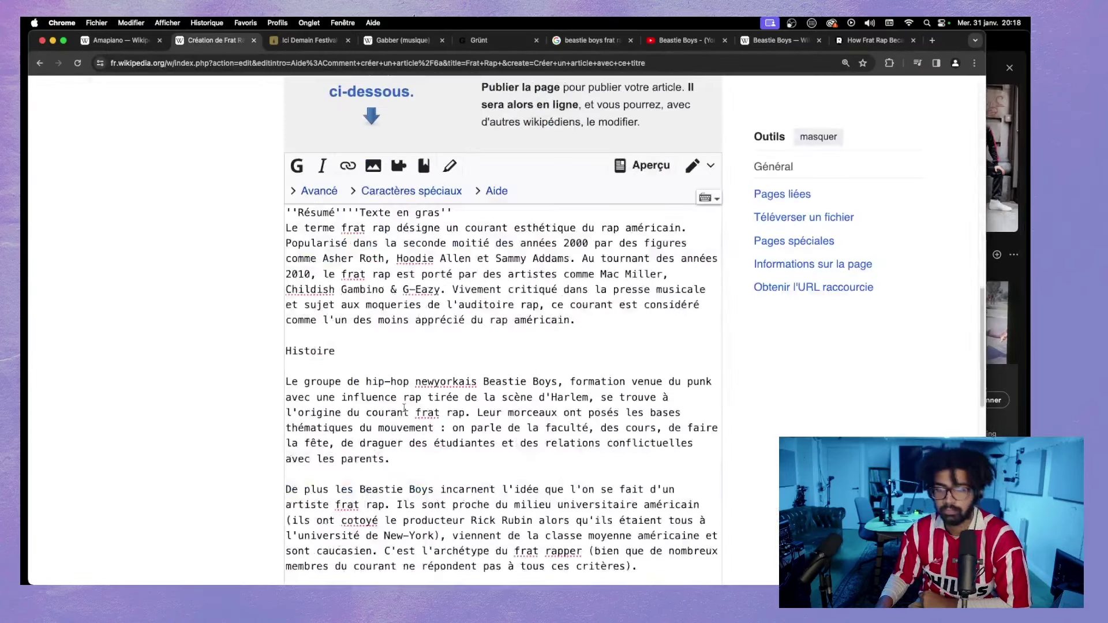
scroll(405, 408, "down", 10)
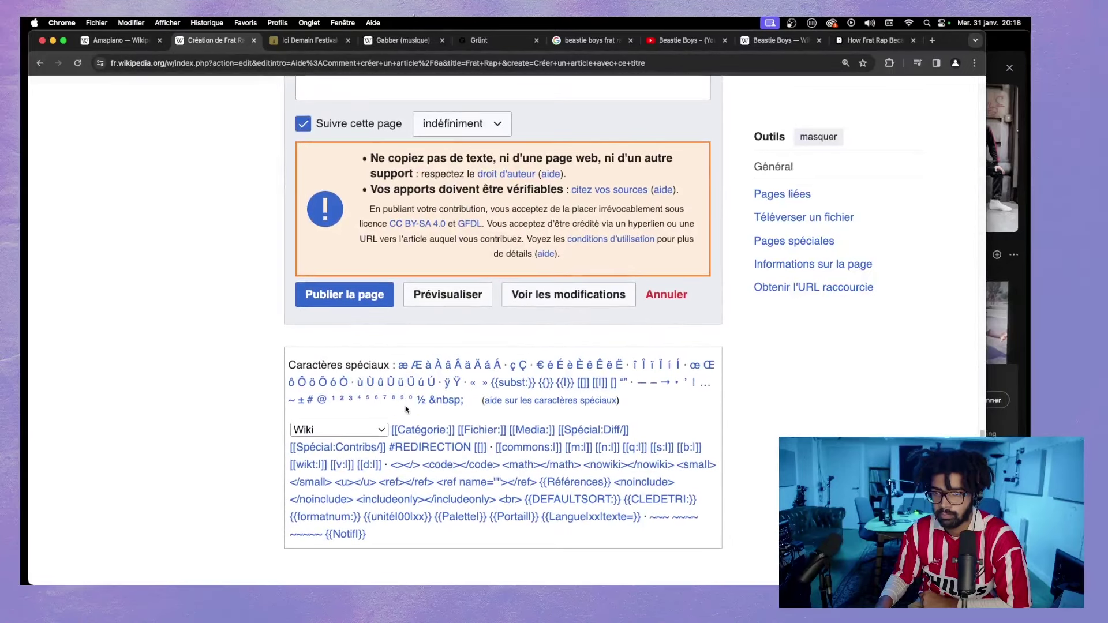
scroll(406, 410, "up", 1)
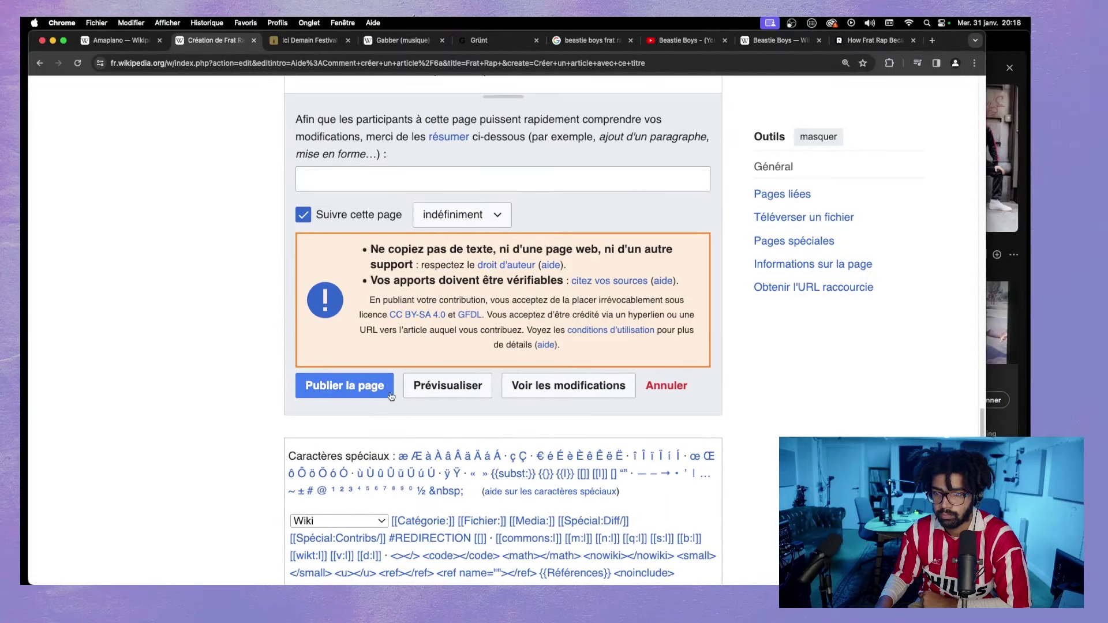
left_click(434, 395)
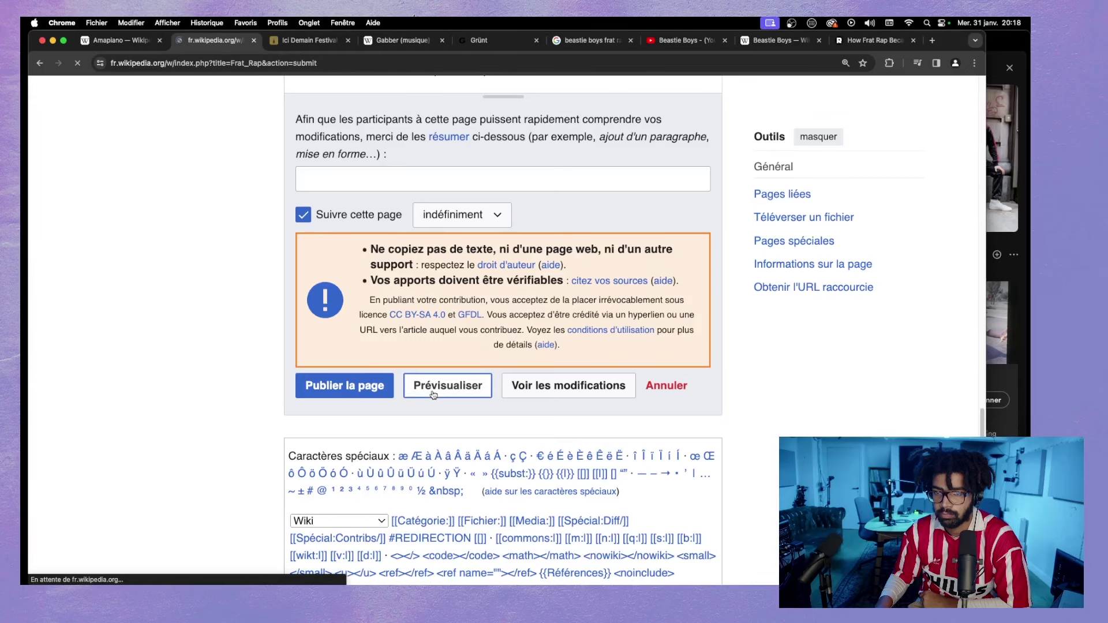
scroll(444, 395, "down", 6)
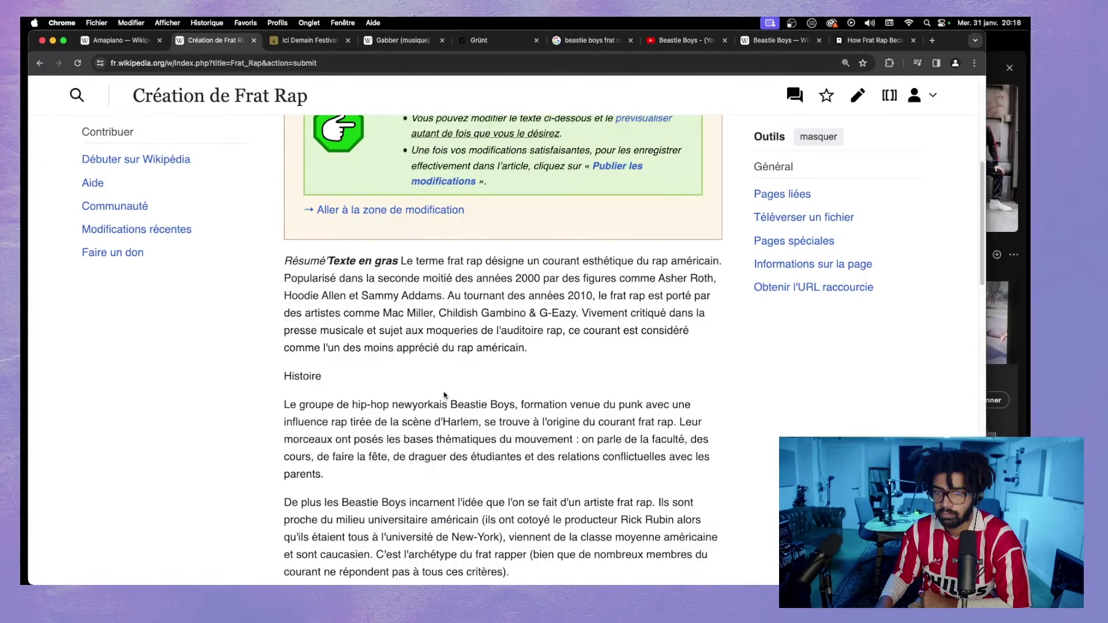
left_click_drag(401, 261, 329, 255)
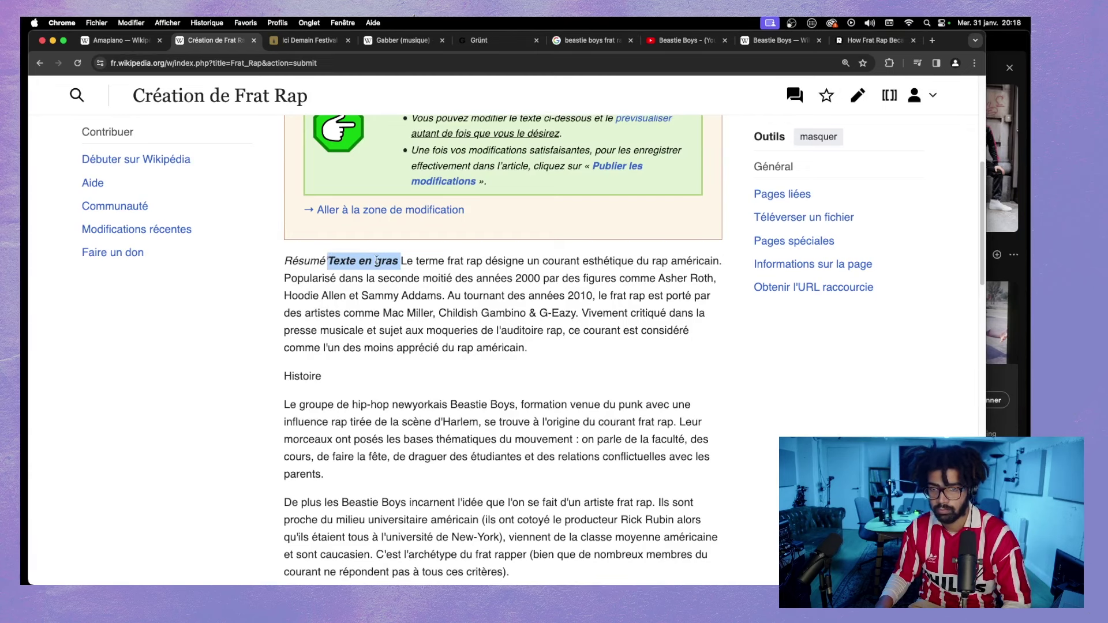
scroll(406, 261, "up", 2)
left_click(475, 370)
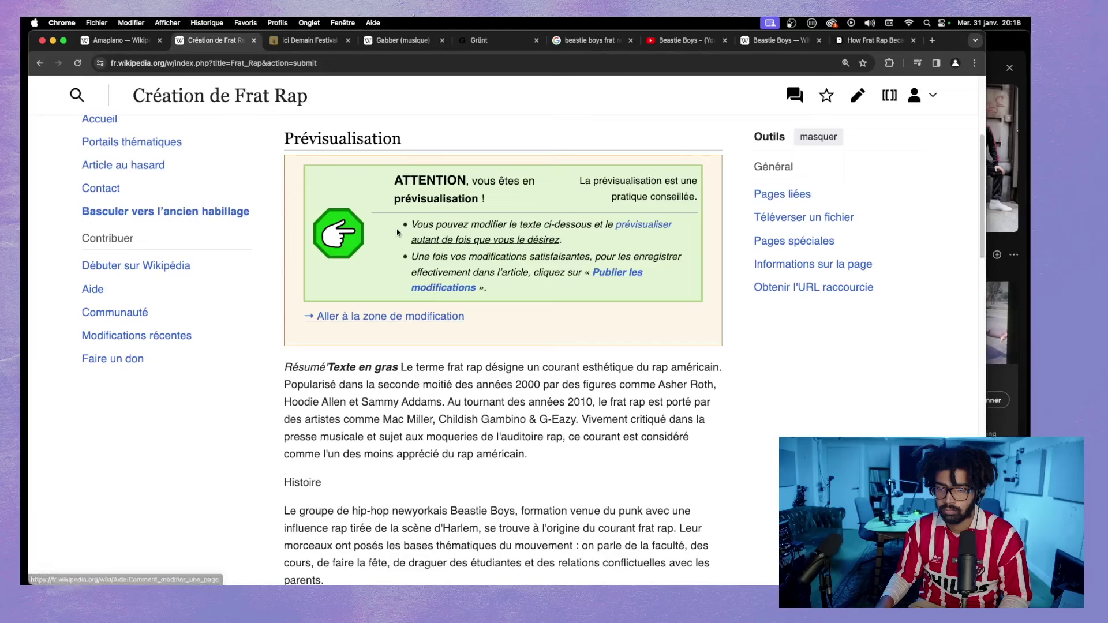
- Follow the preview notice's "Publier les modifications" link, agree to leave the edit page, and look through the help page on modifying a page
left_click(39, 62)
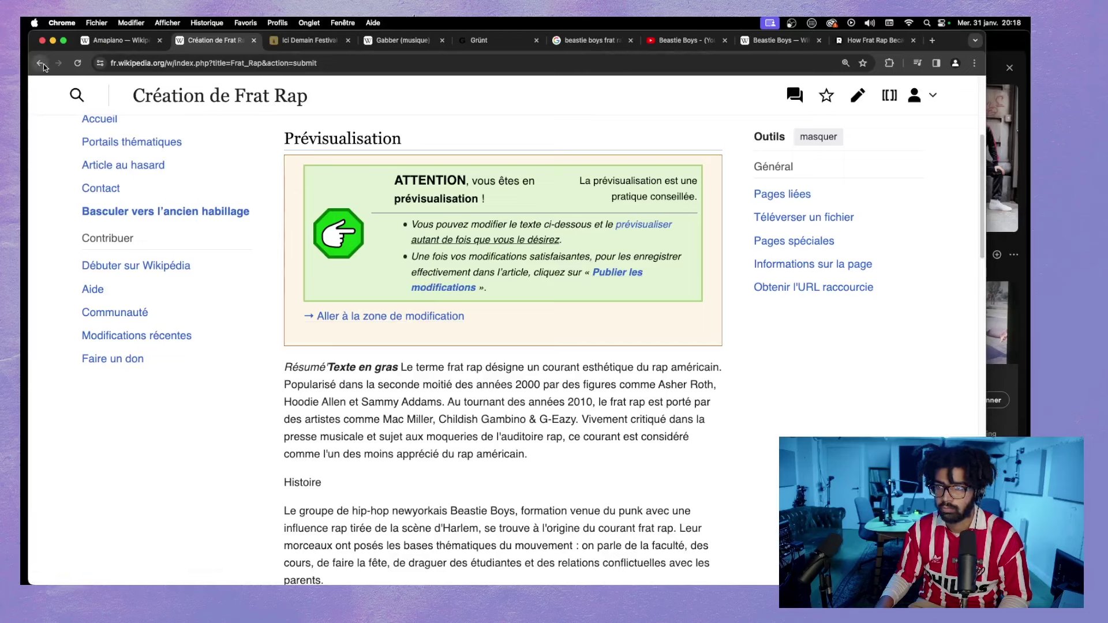
left_click(482, 267)
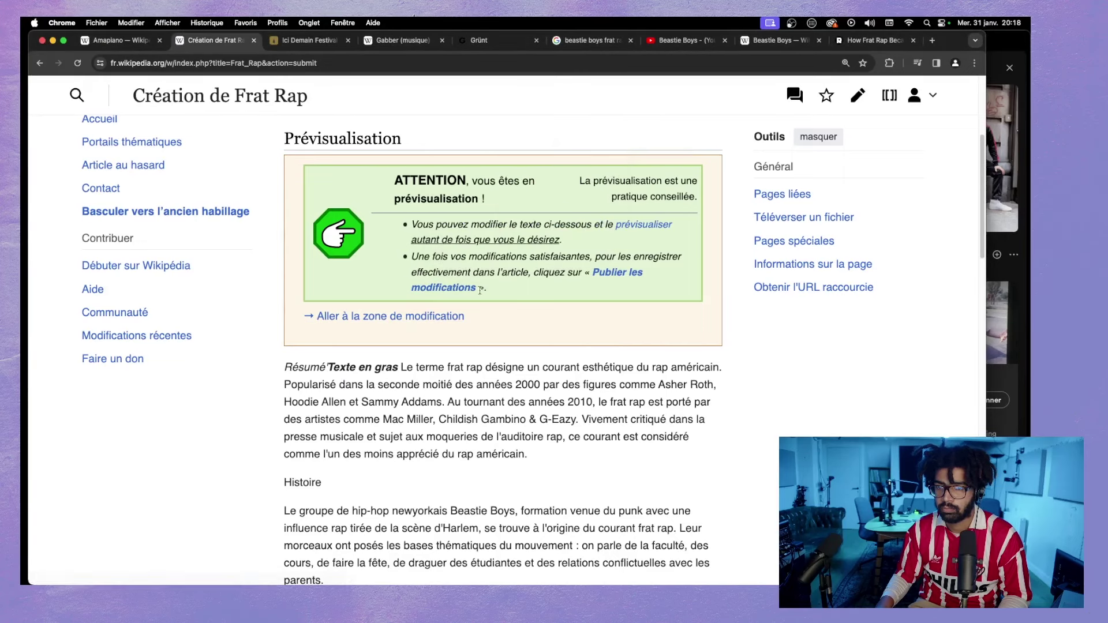
left_click(621, 276)
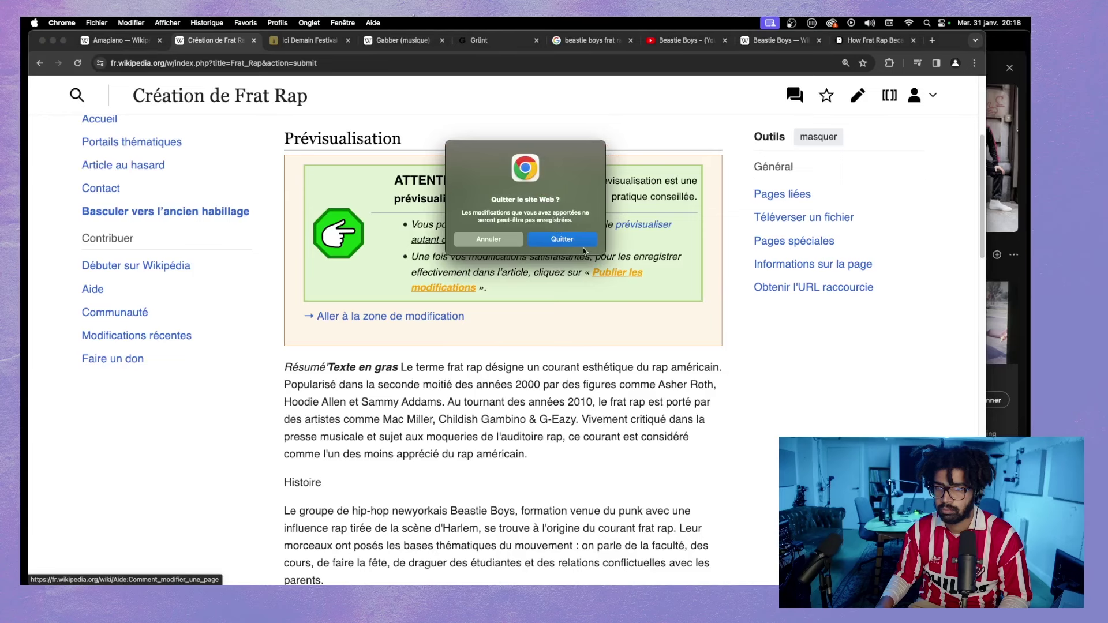
left_click(552, 240)
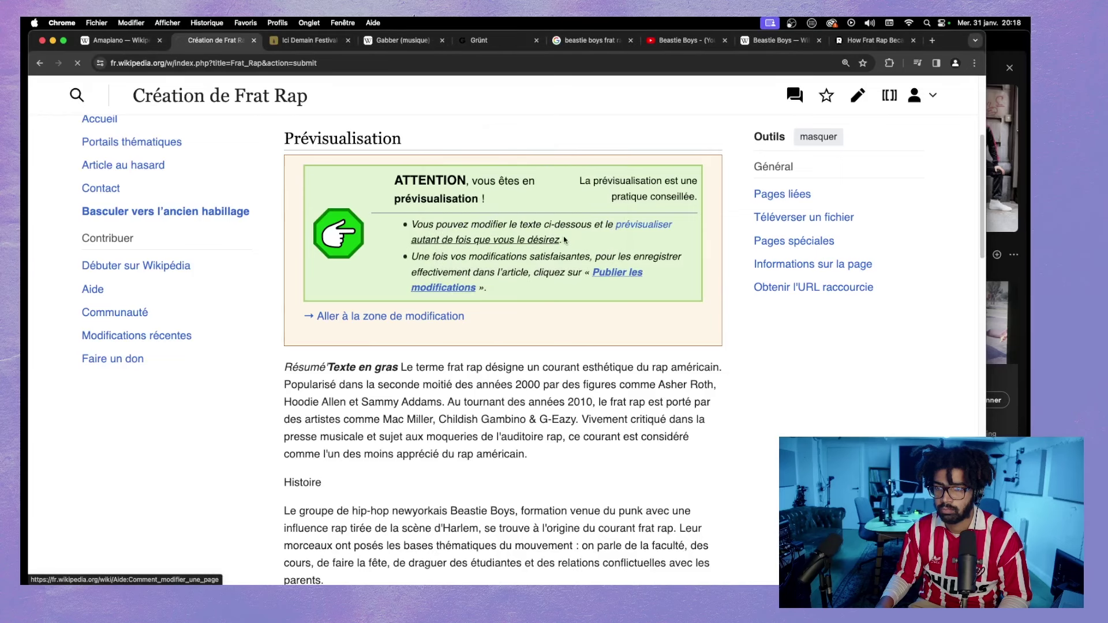
scroll(492, 338, "down", 10)
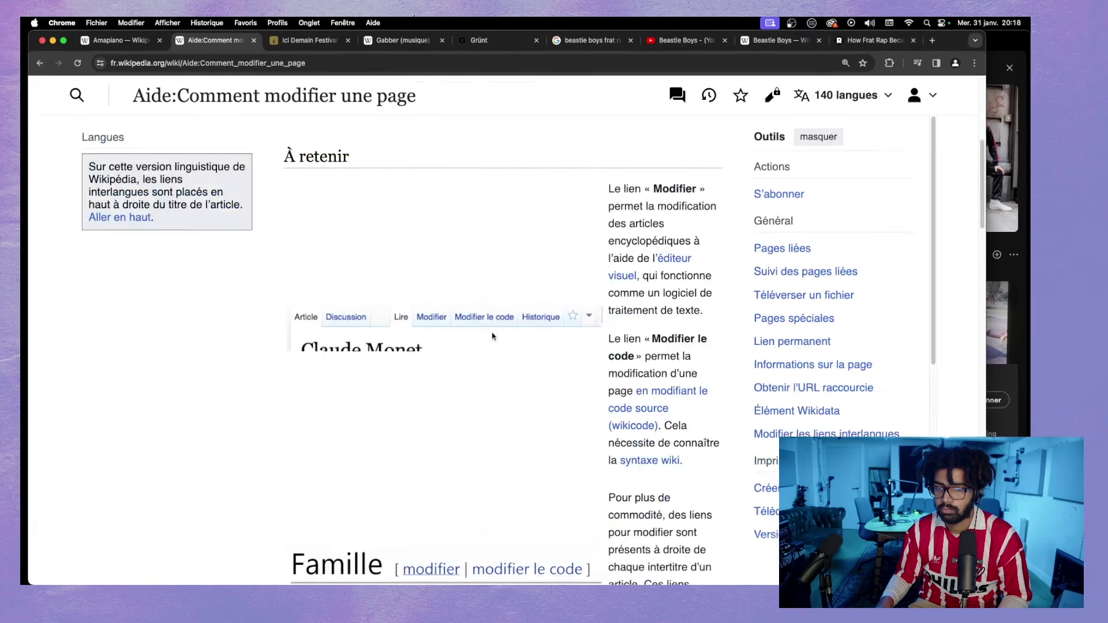
scroll(492, 338, "up", 10)
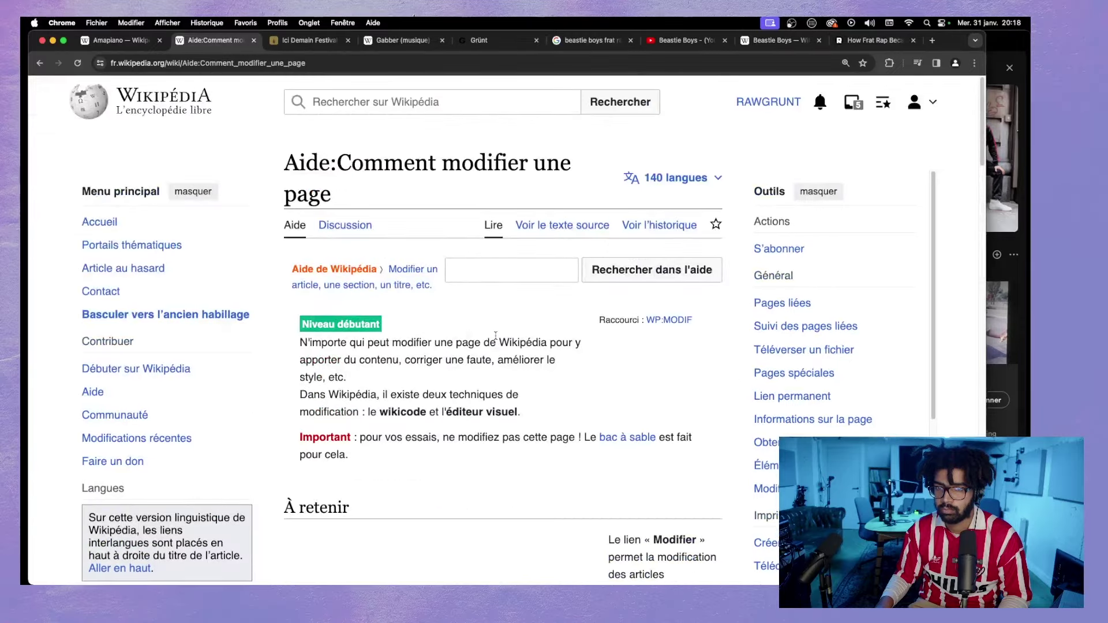
scroll(496, 339, "down", 10)
scroll(496, 338, "up", 5)
scroll(495, 339, "down", 15)
scroll(495, 338, "up", 15)
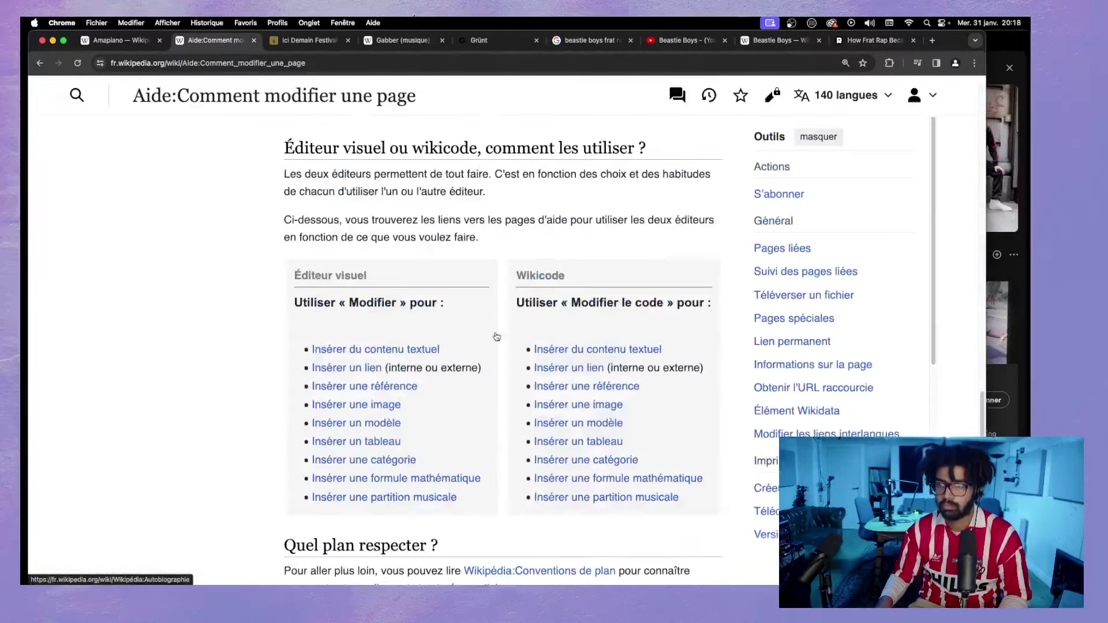
- Glance at the Beastie Boys article and try to return from the help page to the Frat Rap draft's edit form
scroll(496, 337, "down", 8)
scroll(496, 337, "up", 5)
left_click(780, 40)
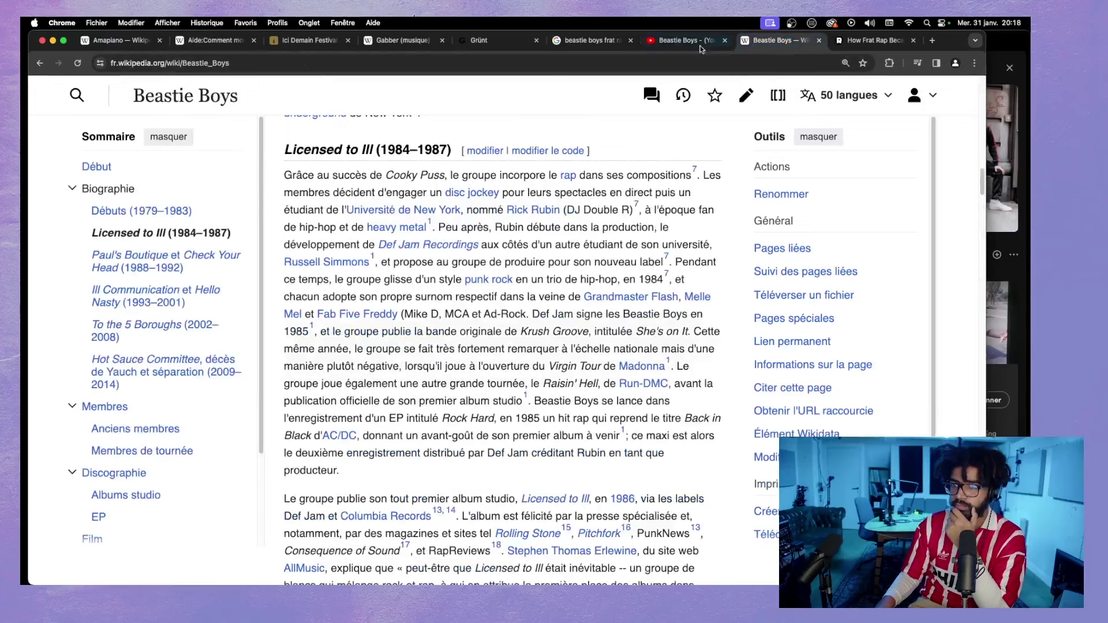
left_click(206, 41)
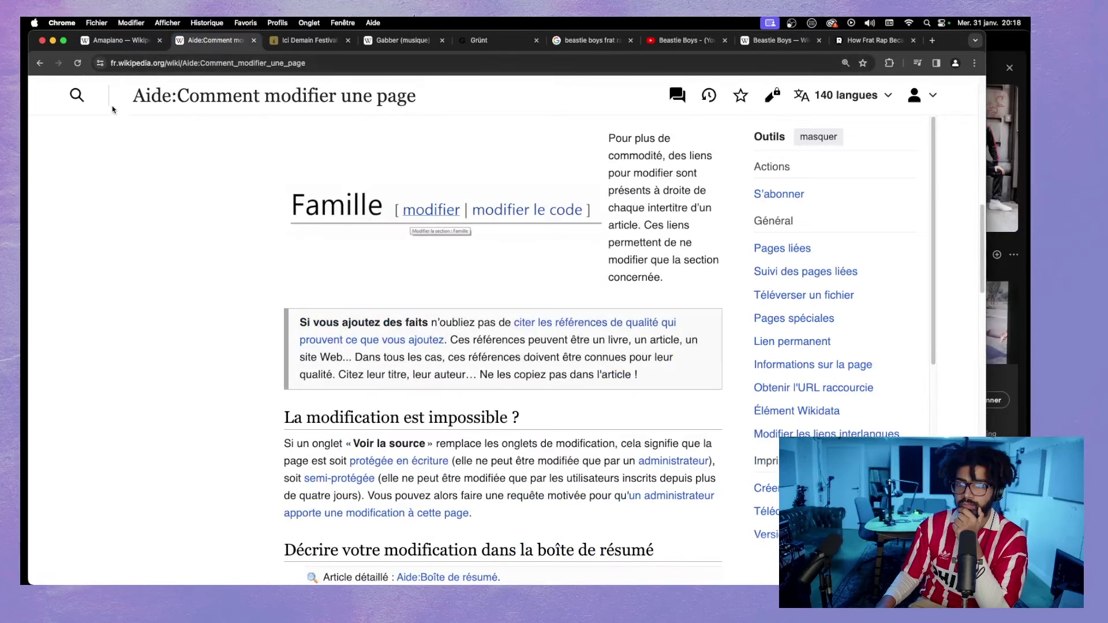
left_click(41, 63)
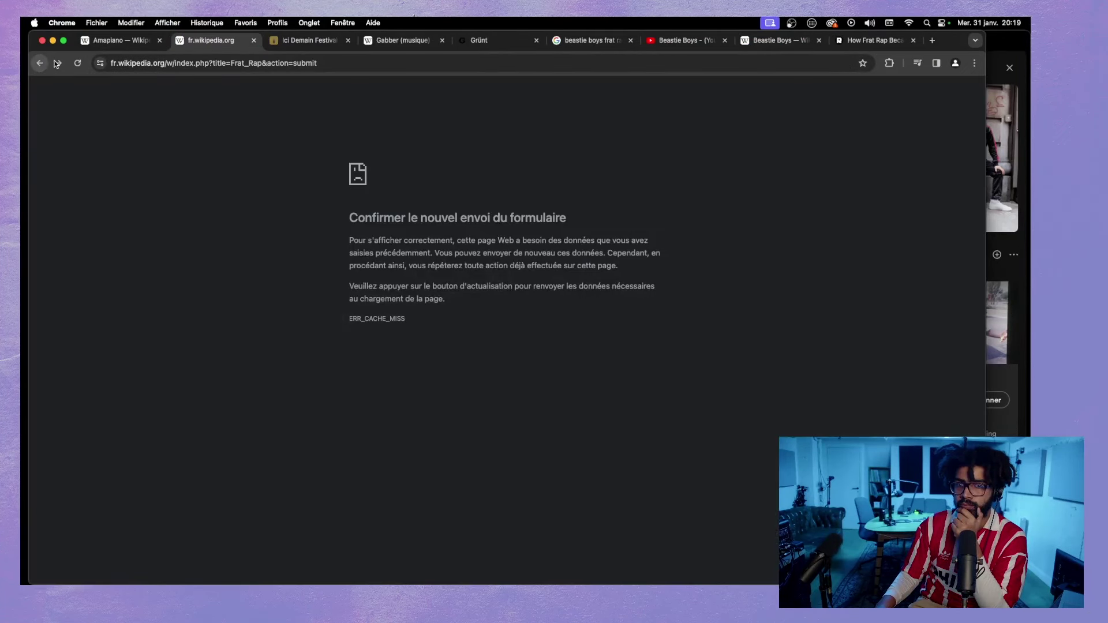
left_click(57, 63)
- Look through the help page "Comment modifier une page" from beginning to end for guidance on formatting and publishing an article
scroll(520, 289, "down", 5)
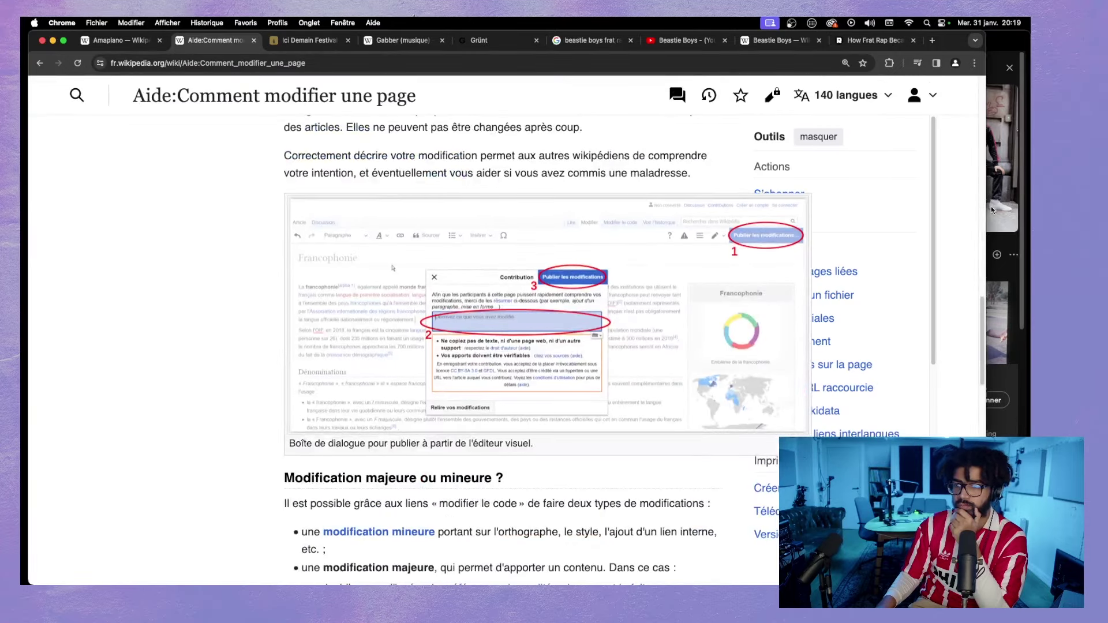
left_click(992, 209)
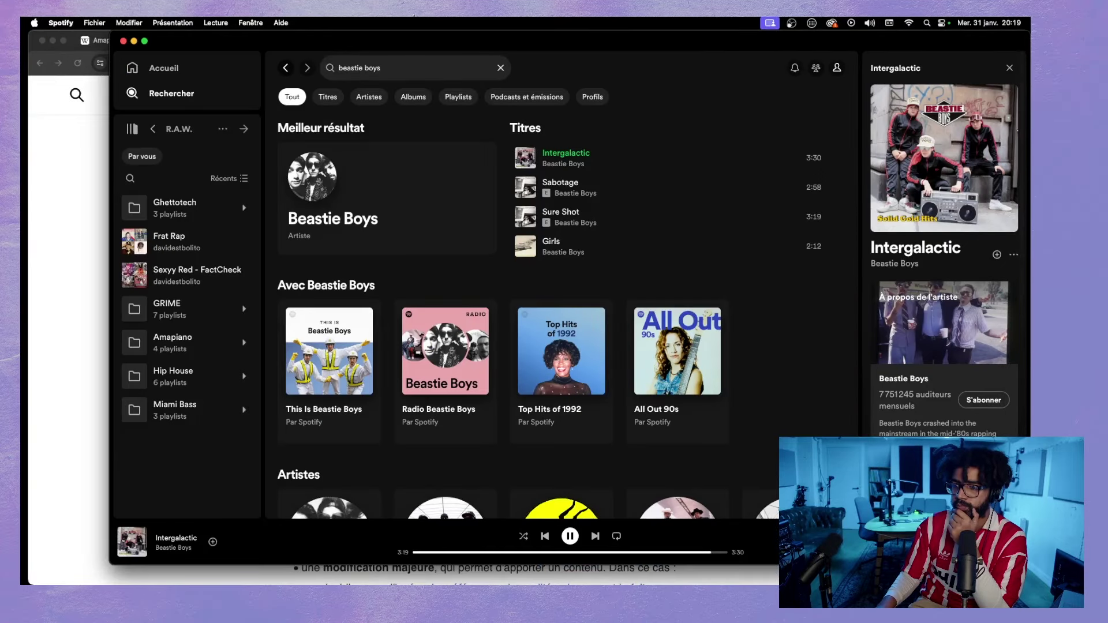
left_click(68, 365)
scroll(322, 403, "down", 10)
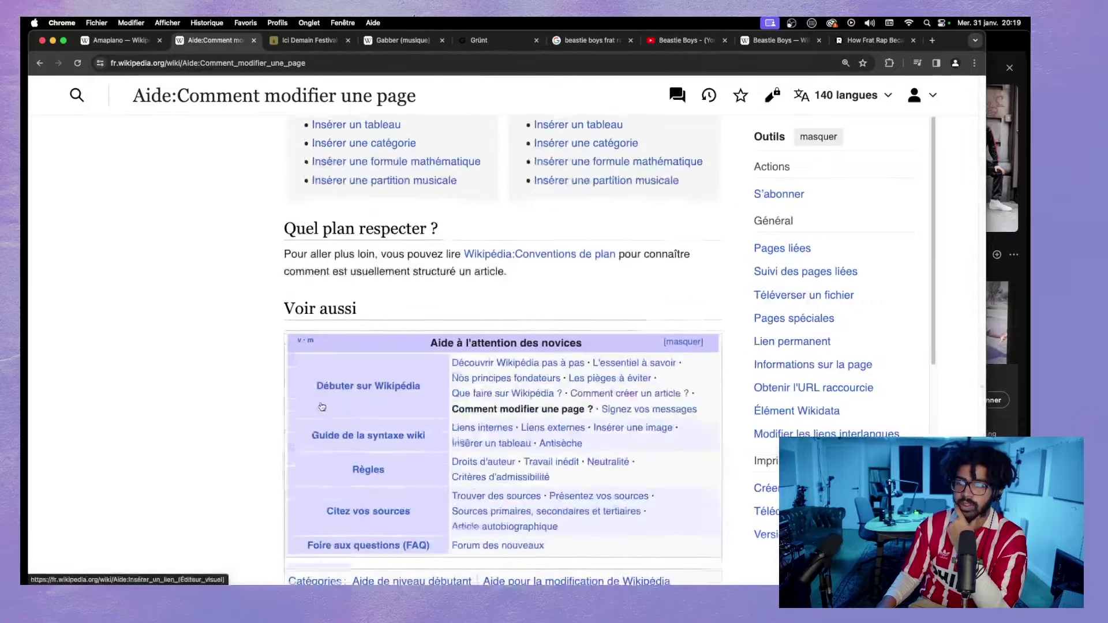
scroll(323, 403, "up", 10)
key("super+Tab")
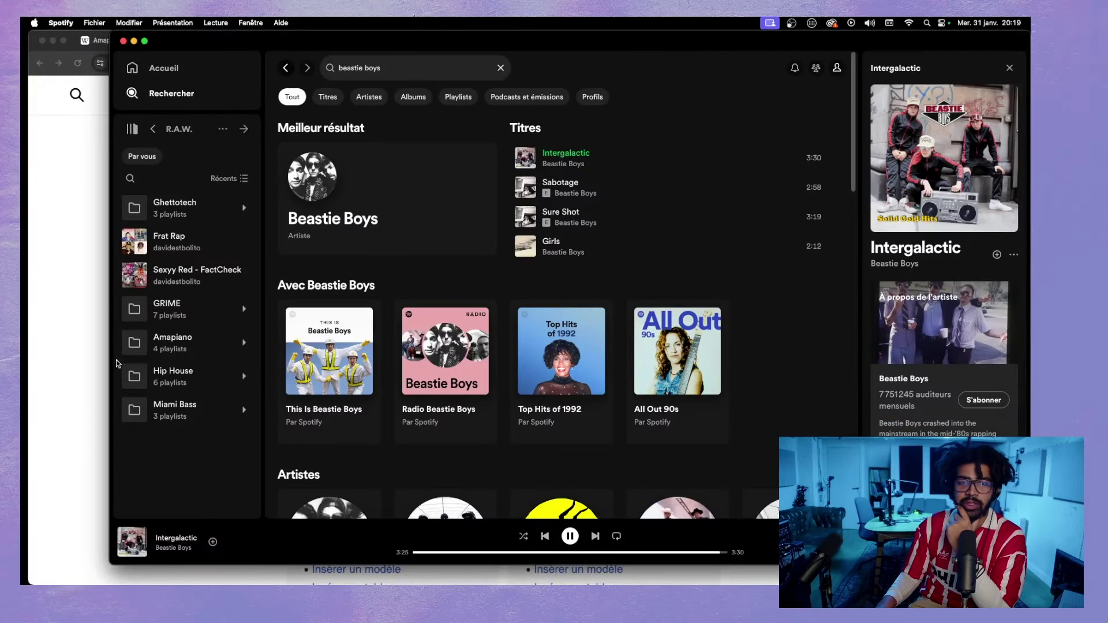
left_click(82, 346)
scroll(454, 354, "up", 5)
scroll(453, 354, "up", 10)
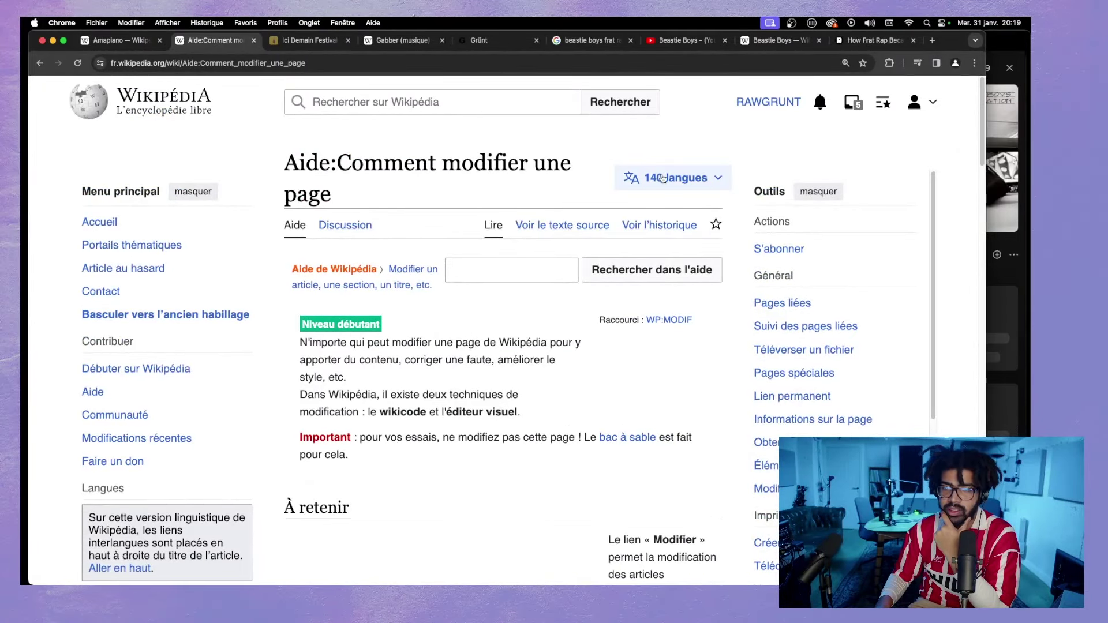
scroll(481, 350, "down", 15)
scroll(480, 351, "up", 15)
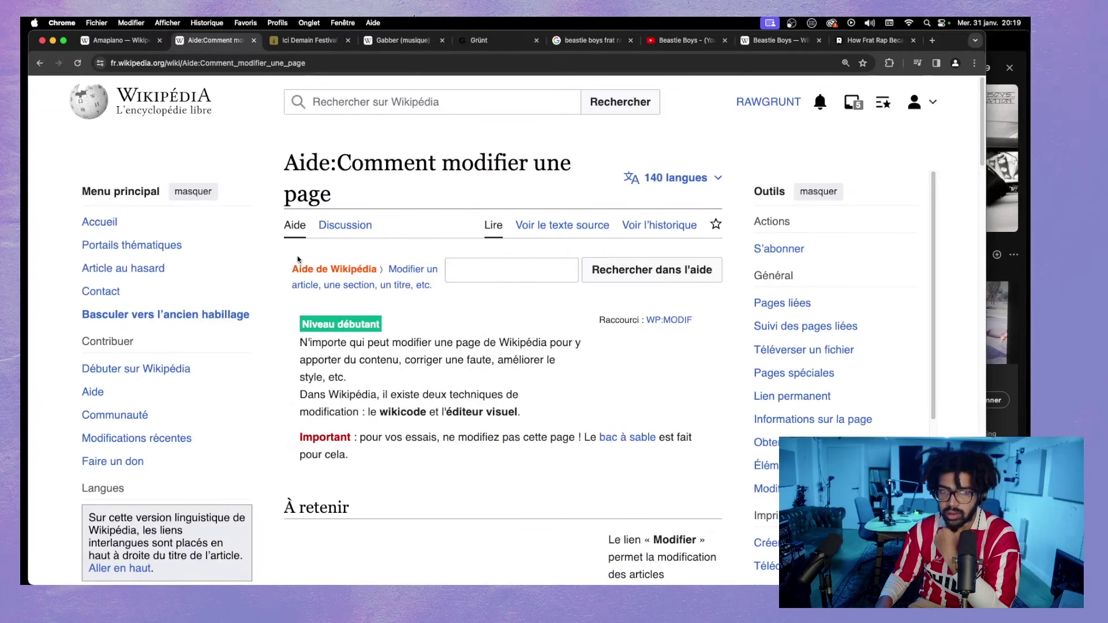
- Open the account's personal home page and enter "frat" in the Wikipedia search
left_click(761, 104)
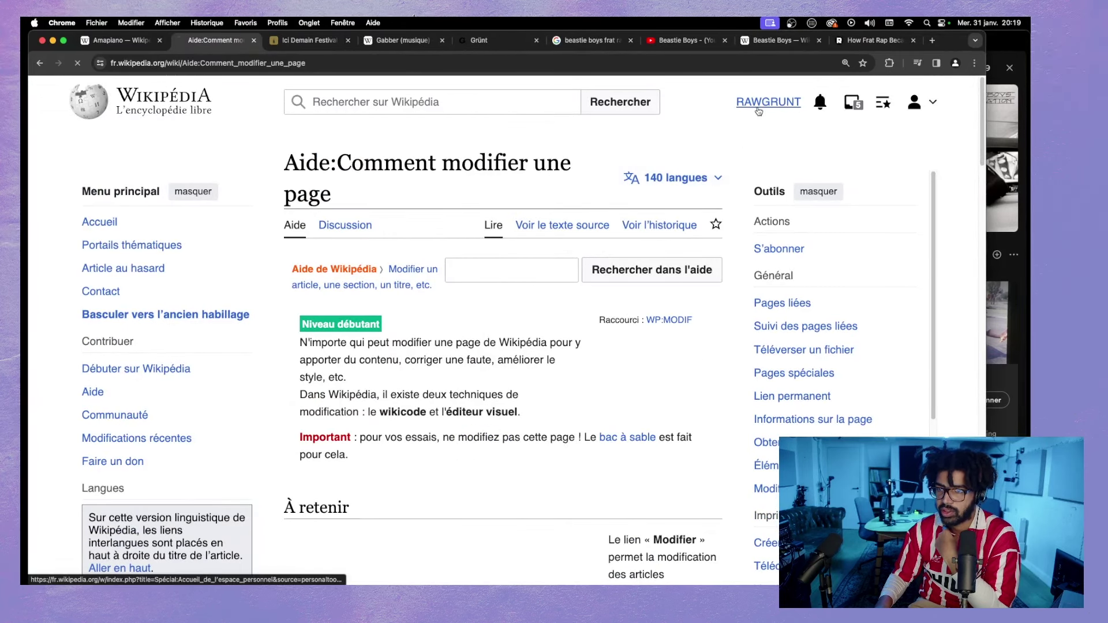
left_click(367, 101)
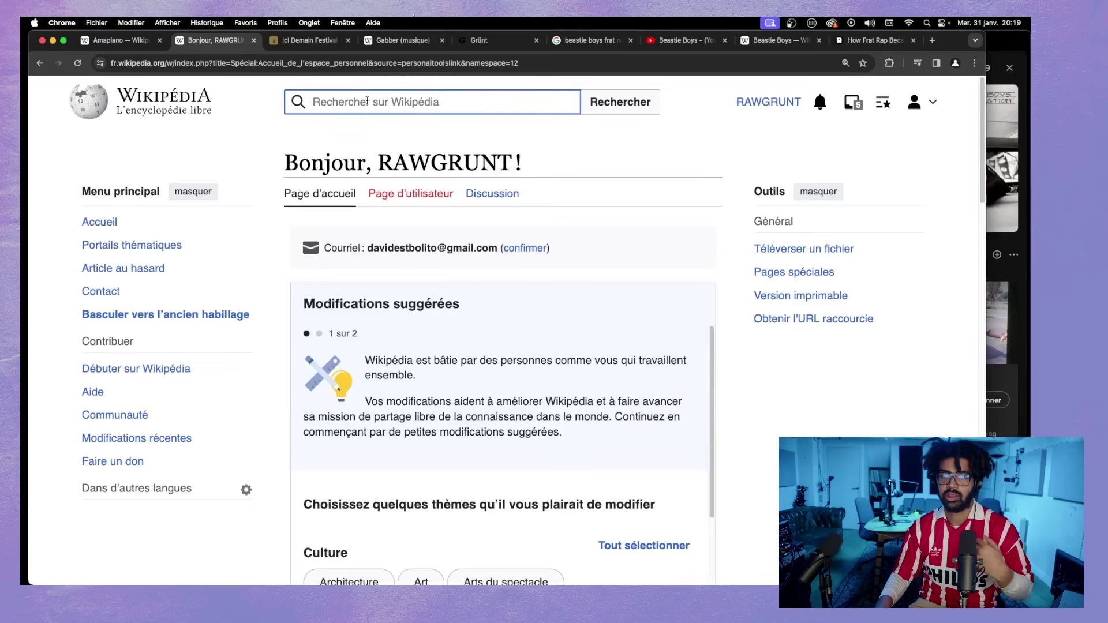
type("frat")
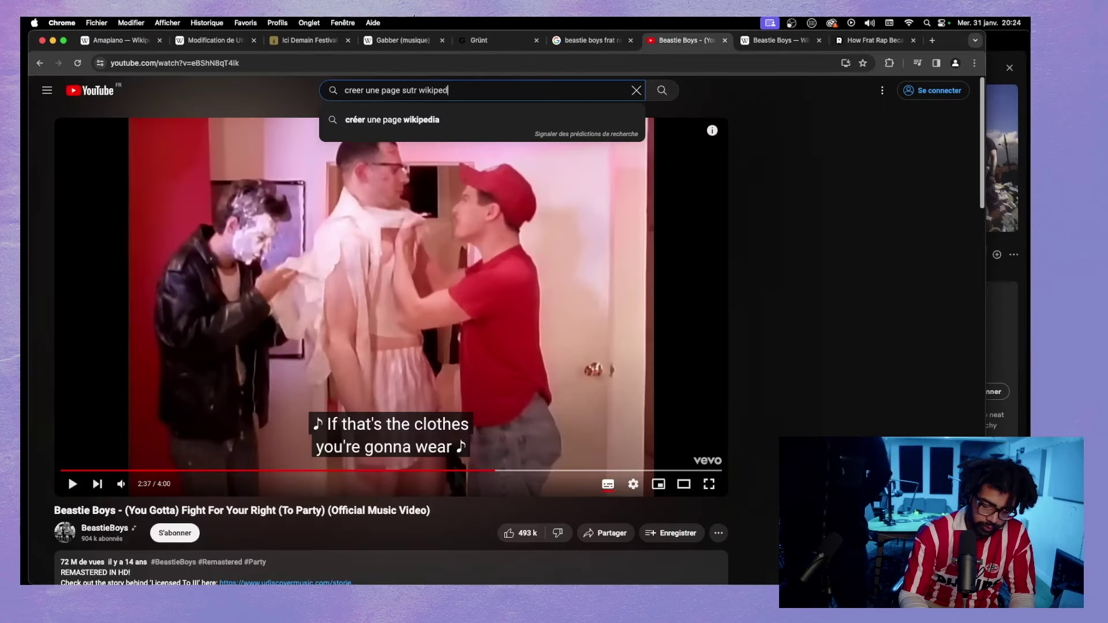
- Search YouTube for "creer une page sutr wikipedia", watch "Créer sa première page sur Wikipédia facilement" from about 0:19, and pause it at the title entry
key("Return")
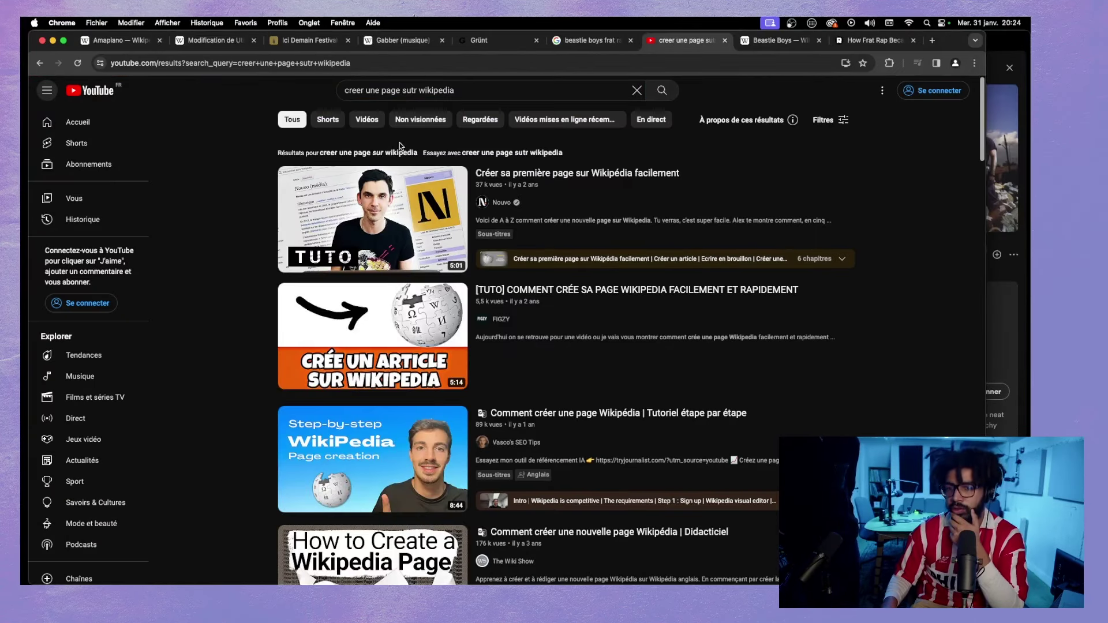
left_click(391, 237)
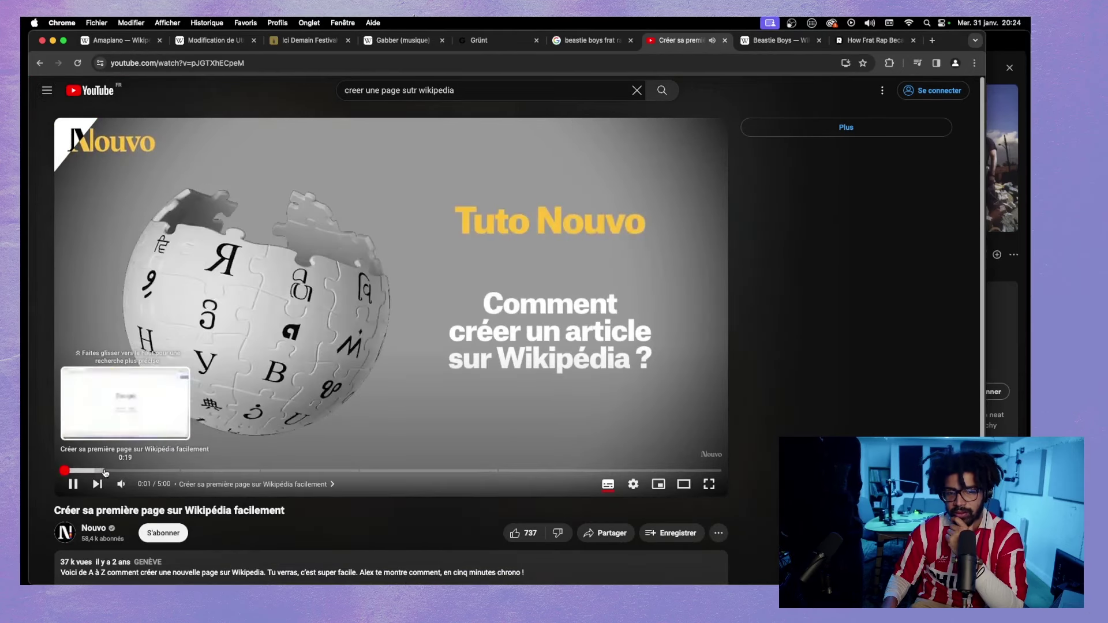
left_click(105, 473)
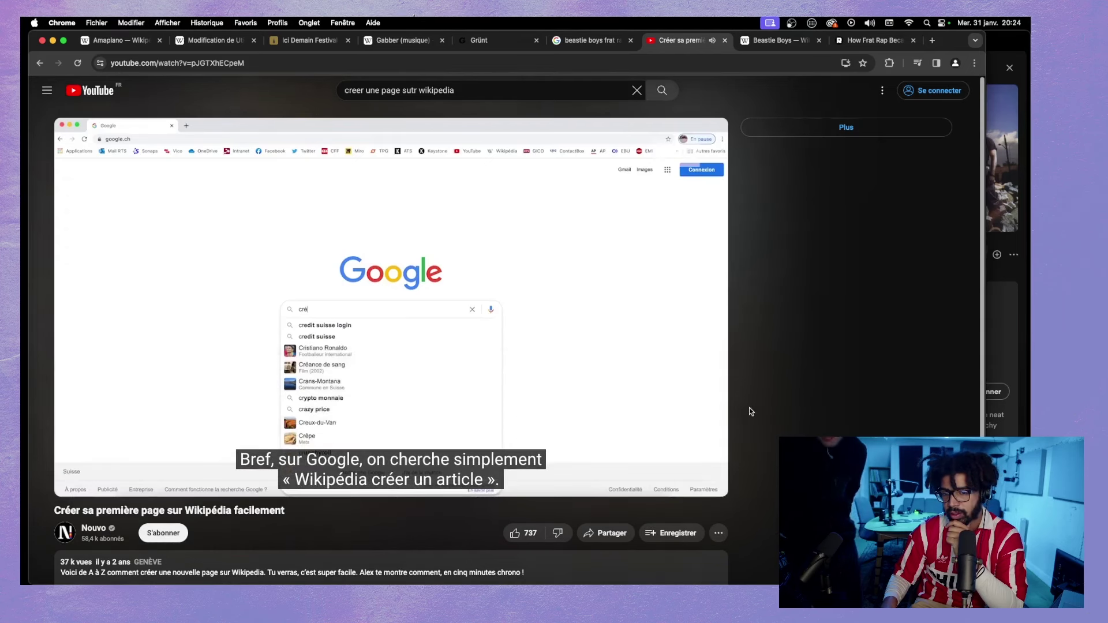
key("super+Tab")
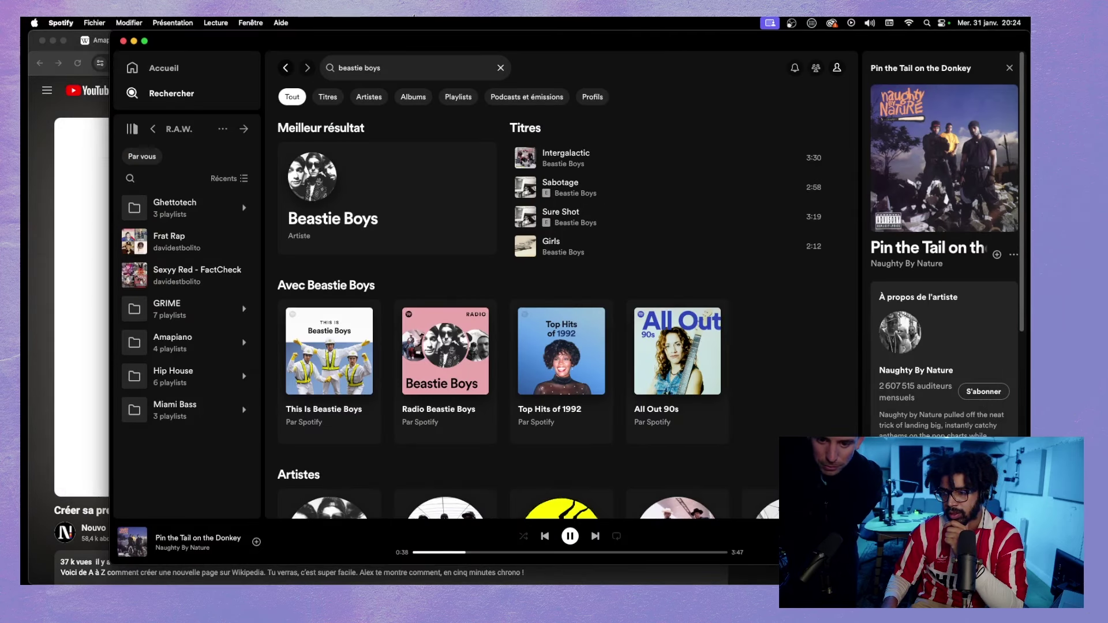
left_click(50, 362)
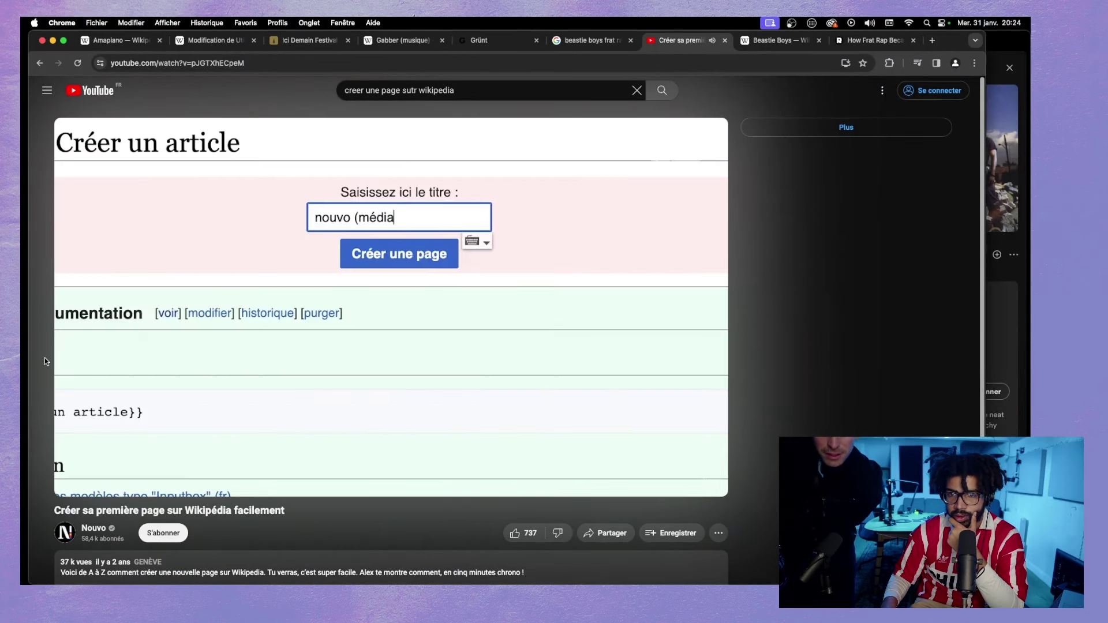
left_click(268, 249)
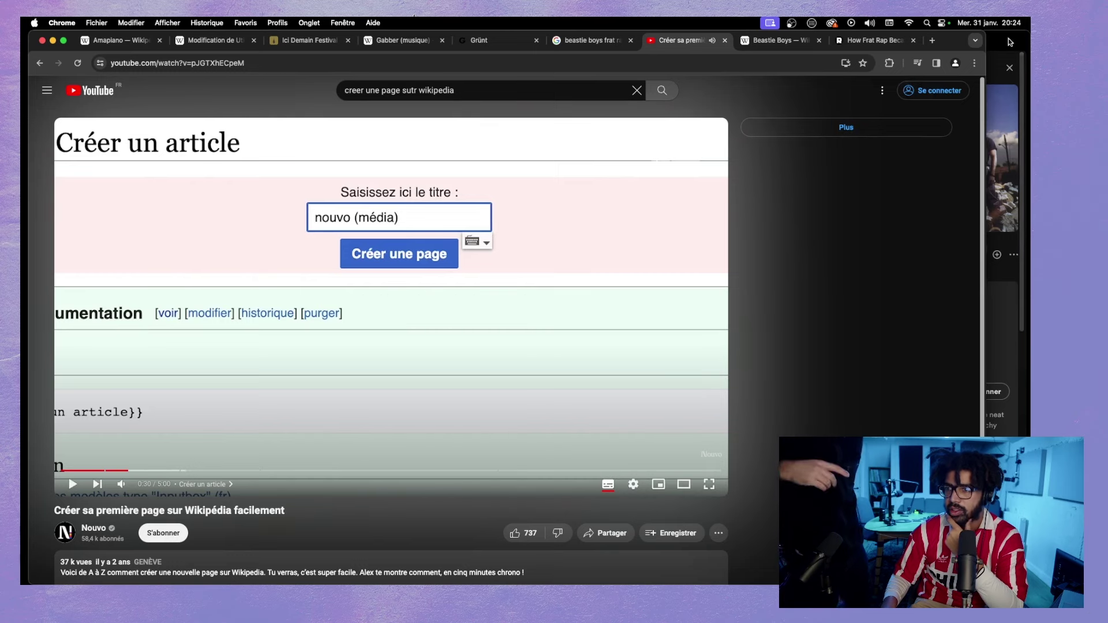
- Search Google in a new tab for "creer un article wikipedia" and open the Wikipedia page "Modèle:Créer un article"
left_click(933, 41)
left_click(463, 246)
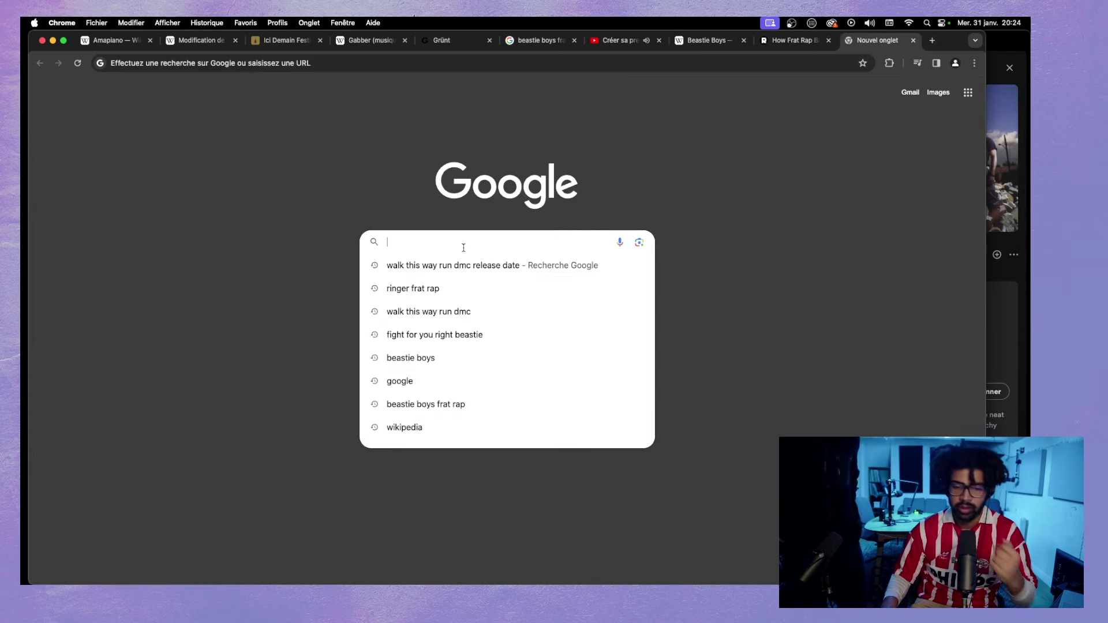
type("creer ")
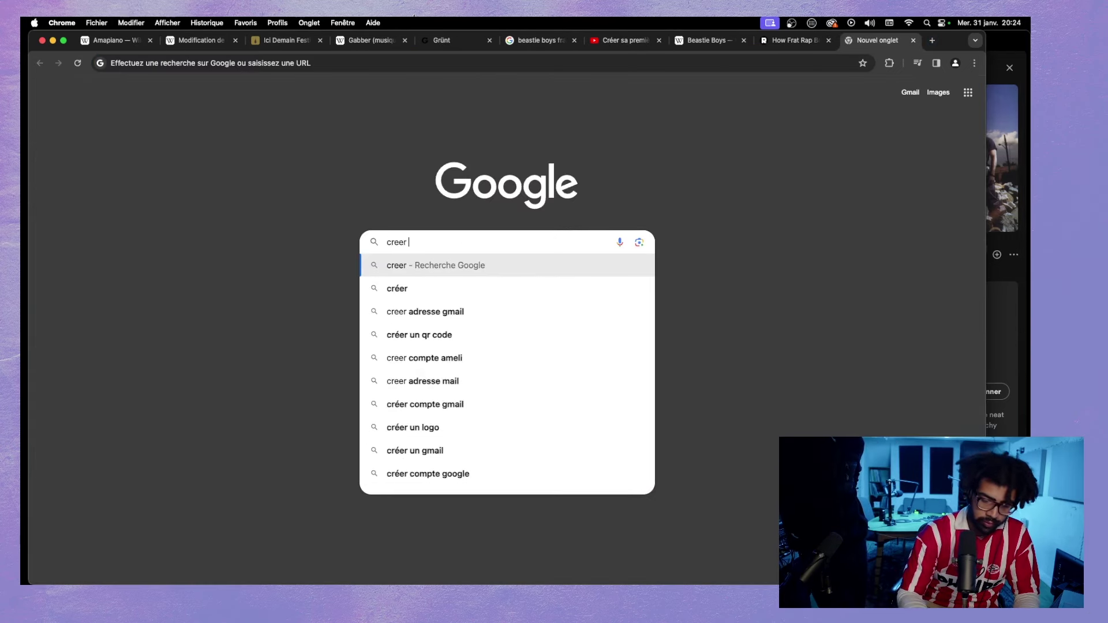
type("un article ")
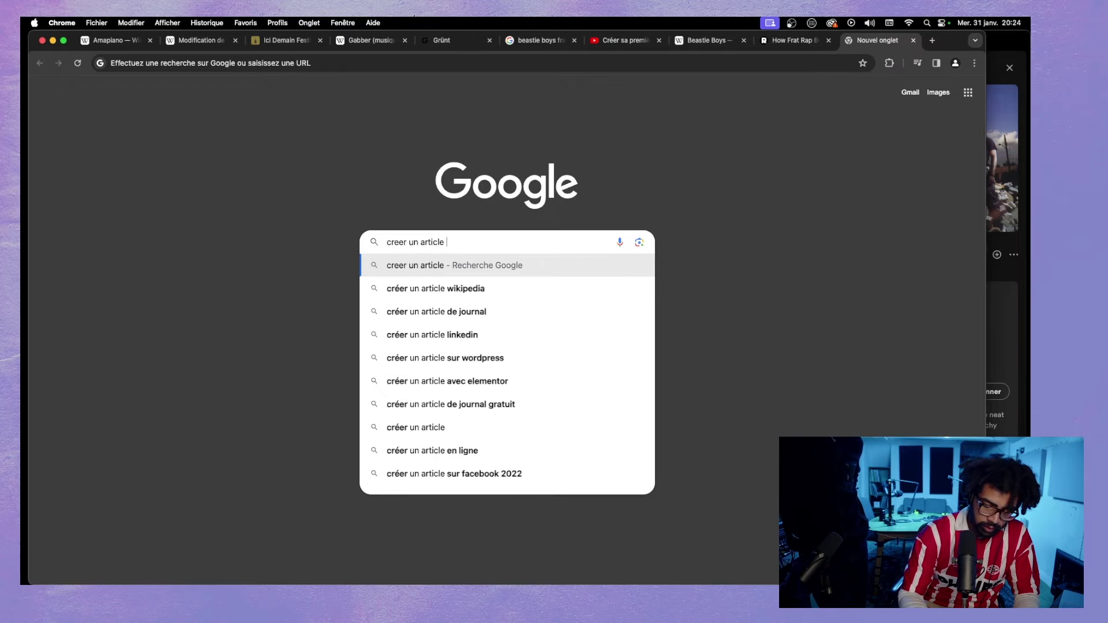
type("wikipedia")
key("Return")
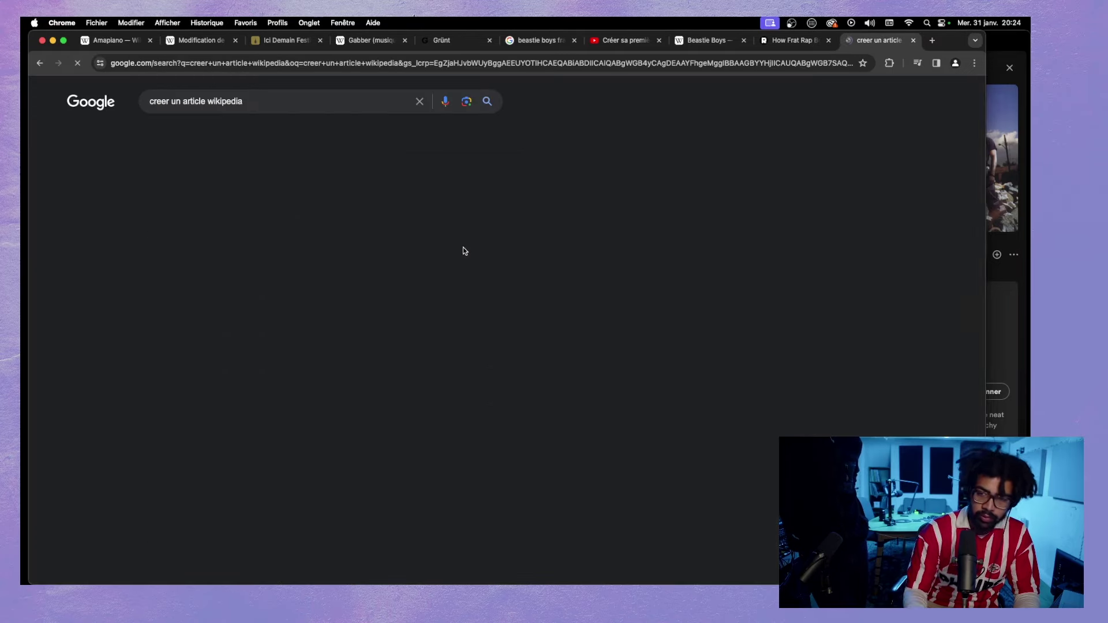
left_click(253, 272)
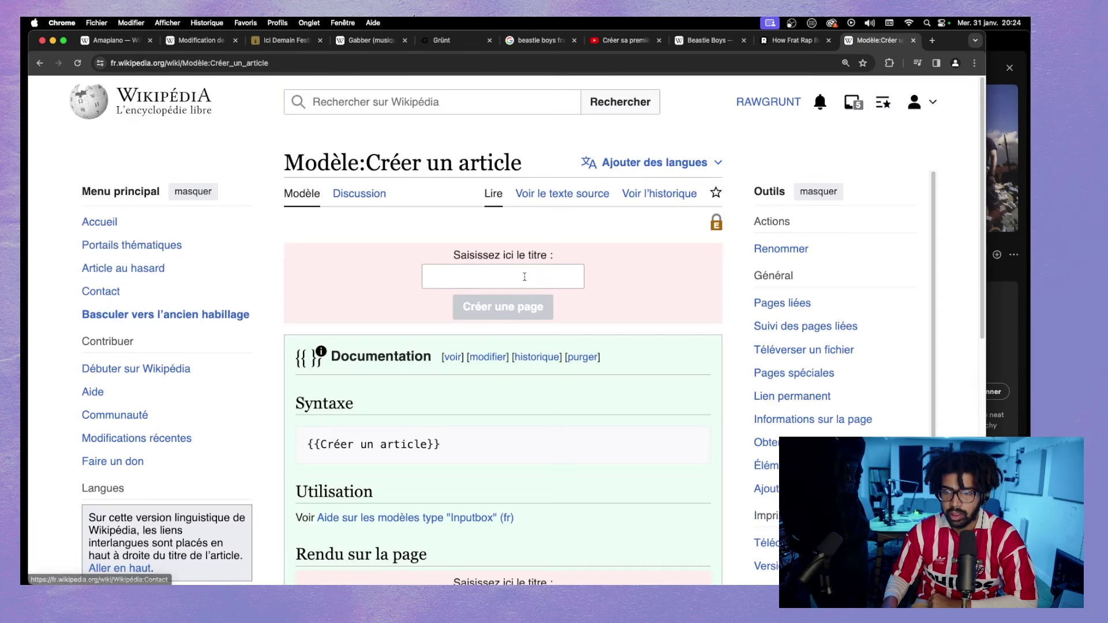
- Create a page titled "Frat Rap", open it in the visual editor rather than wikicode, and dismiss the article-creation notice
left_click(524, 277)
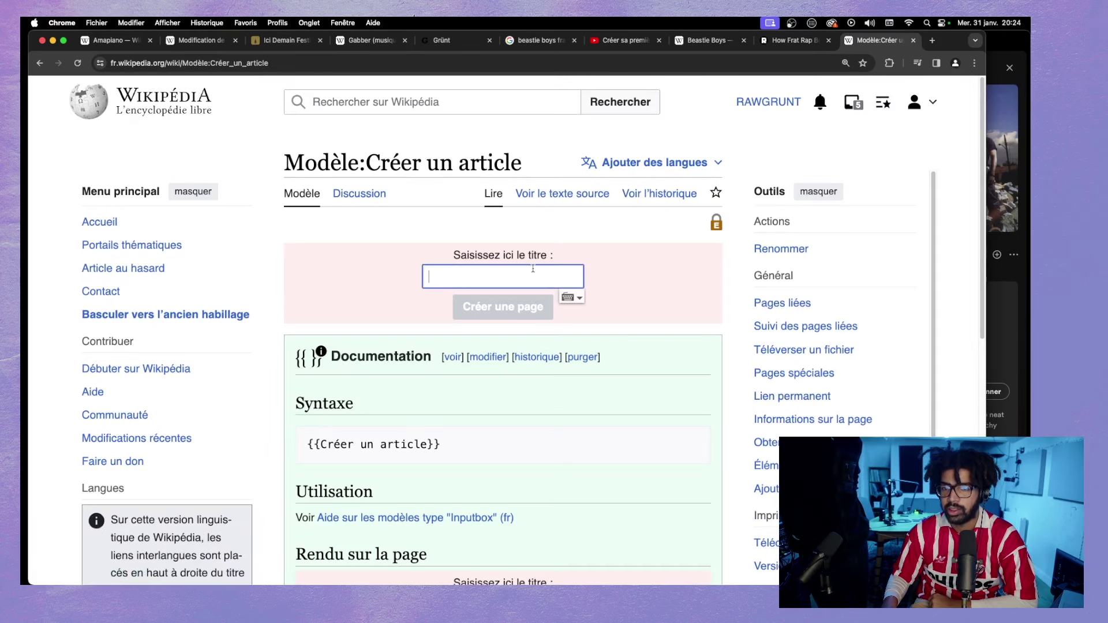
type("Frat Rap")
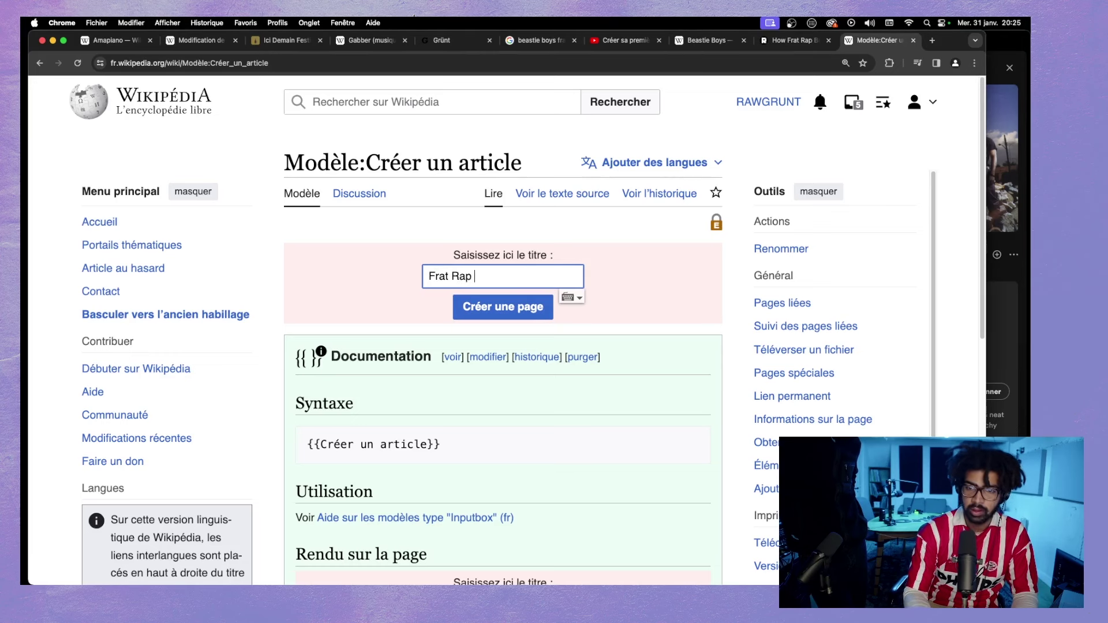
left_click(537, 307)
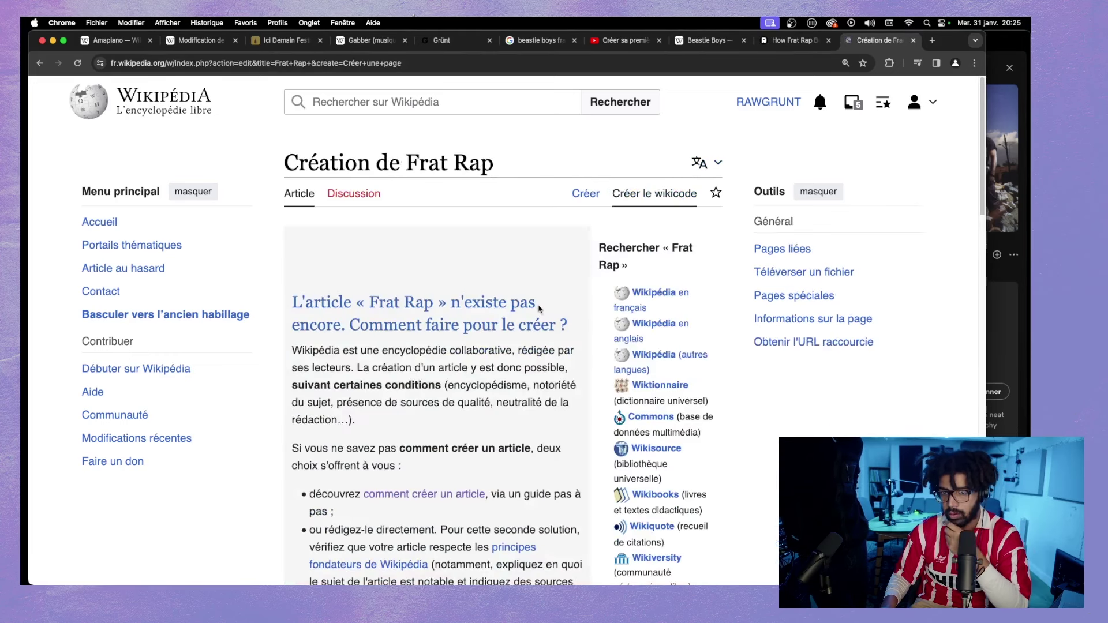
scroll(519, 326, "down", 6)
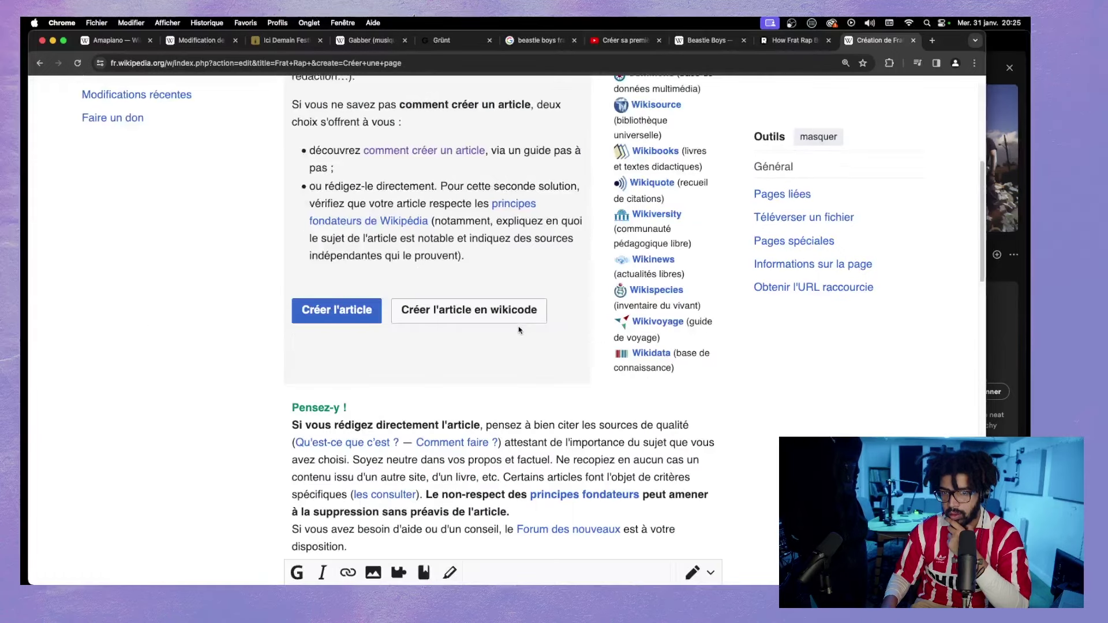
left_click(350, 309)
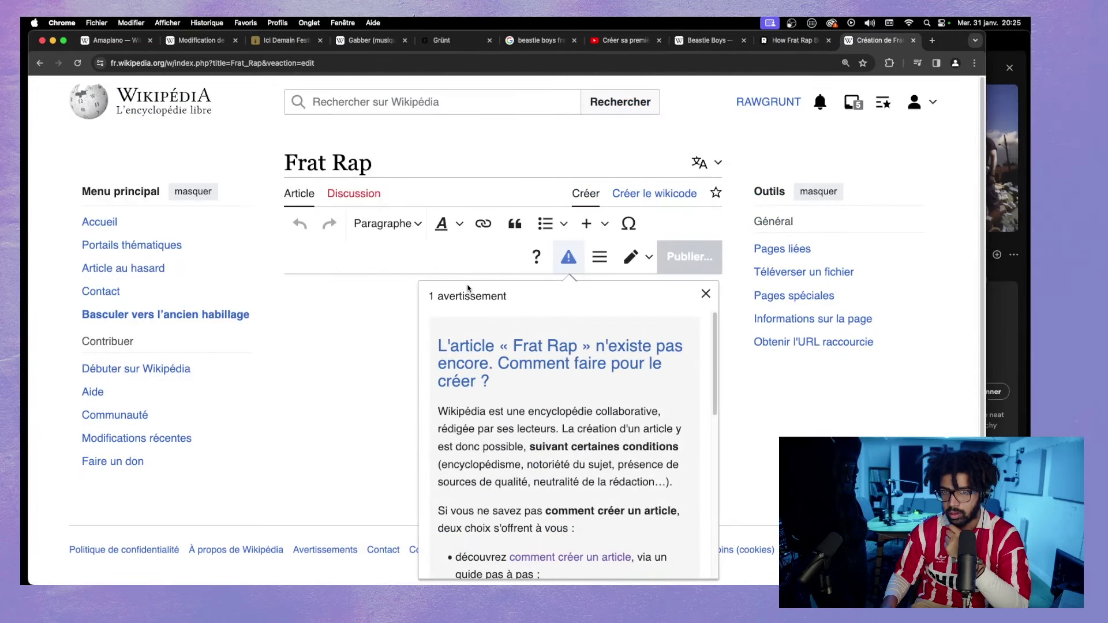
left_click(408, 333)
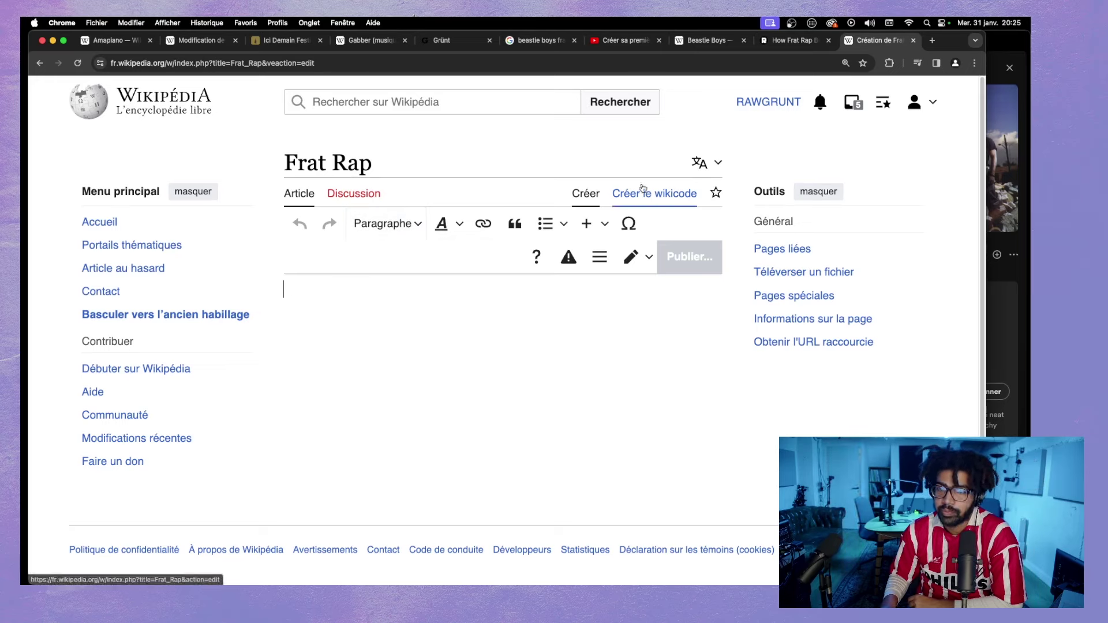
- Add the section title "Résumé" at the start of the empty Frat Rap article
left_click(401, 283)
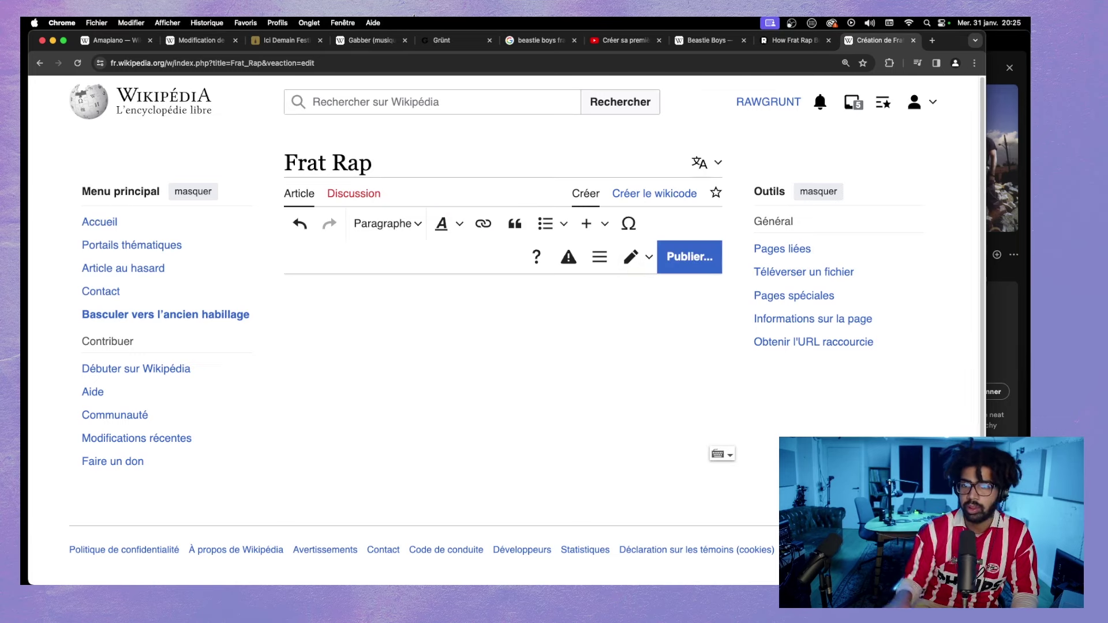
left_click(410, 229)
left_click(408, 303)
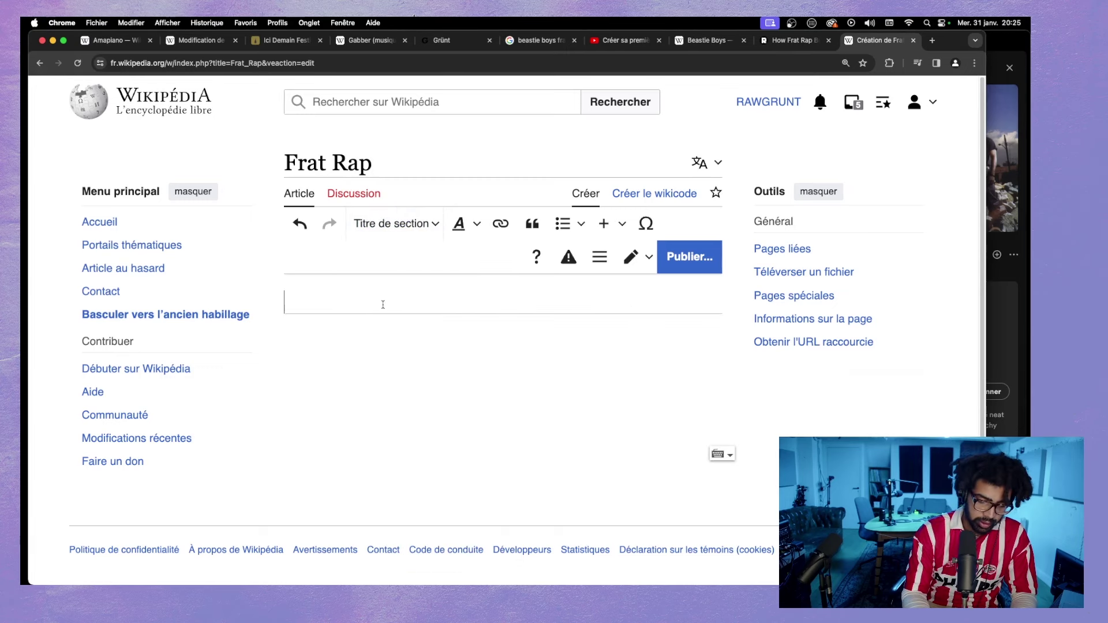
type("Résumé")
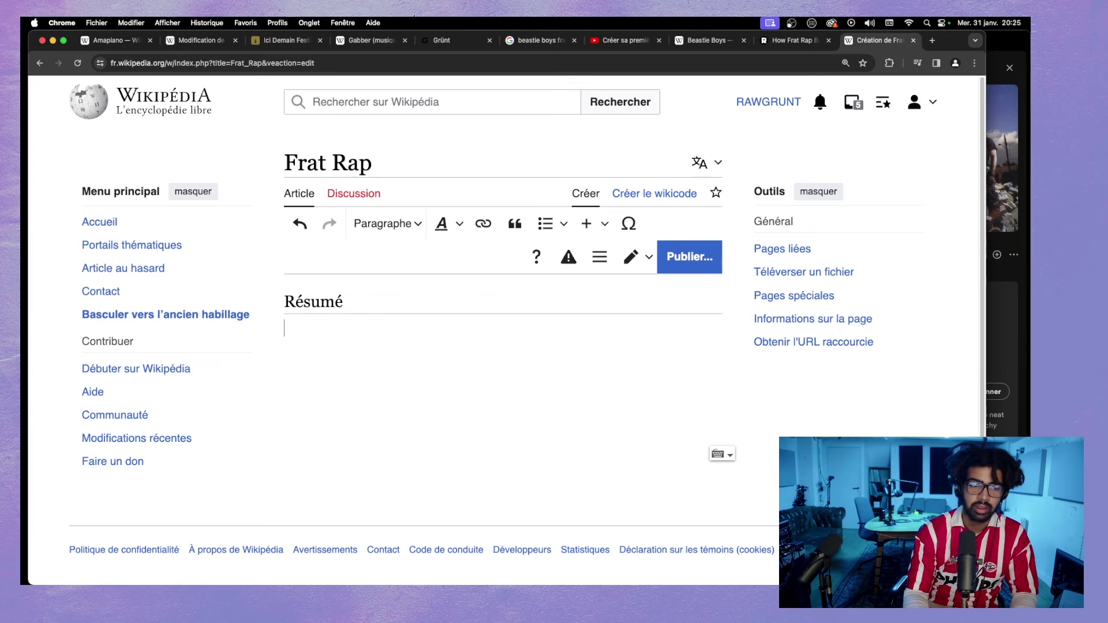
- Add a second section title, "Histoire", below the Résumé heading
left_click(388, 224)
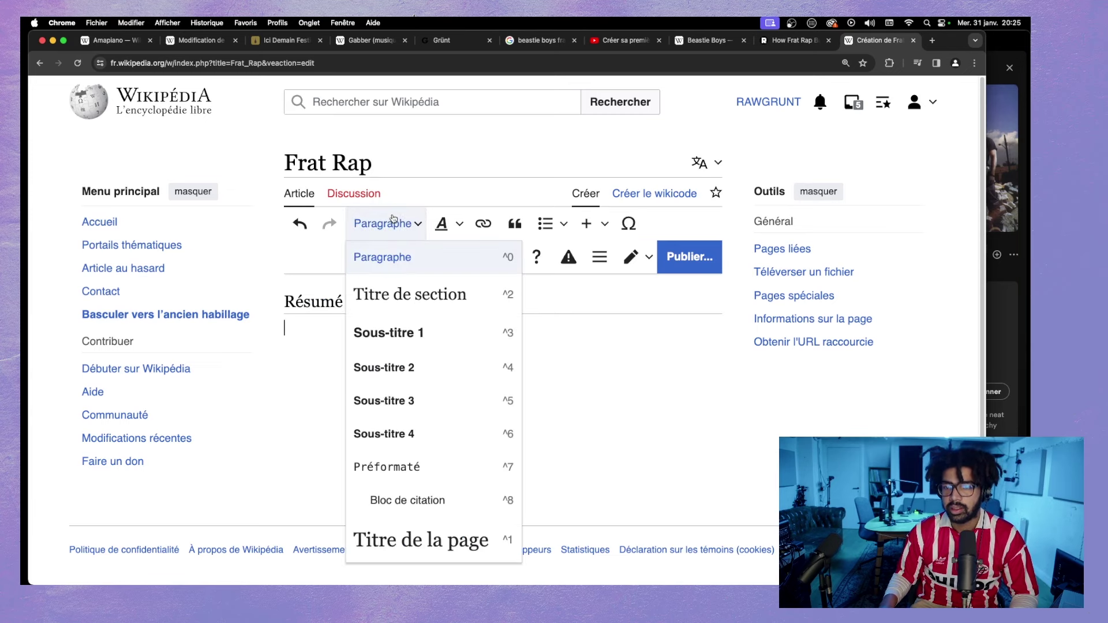
left_click(410, 303)
type("Histoire")
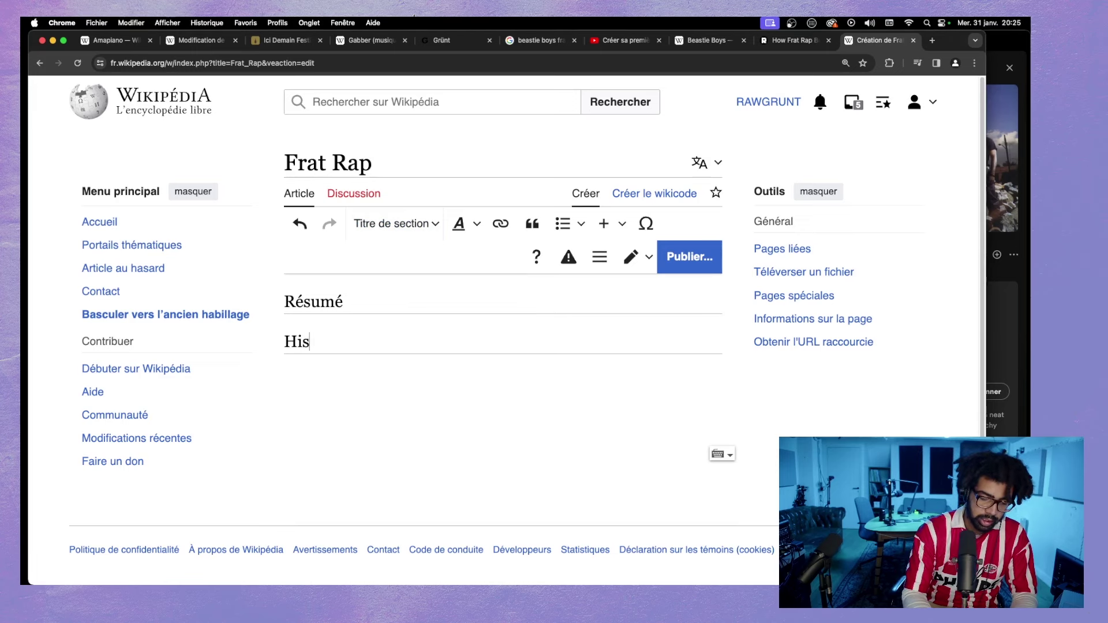
left_click(404, 224)
left_click(600, 372)
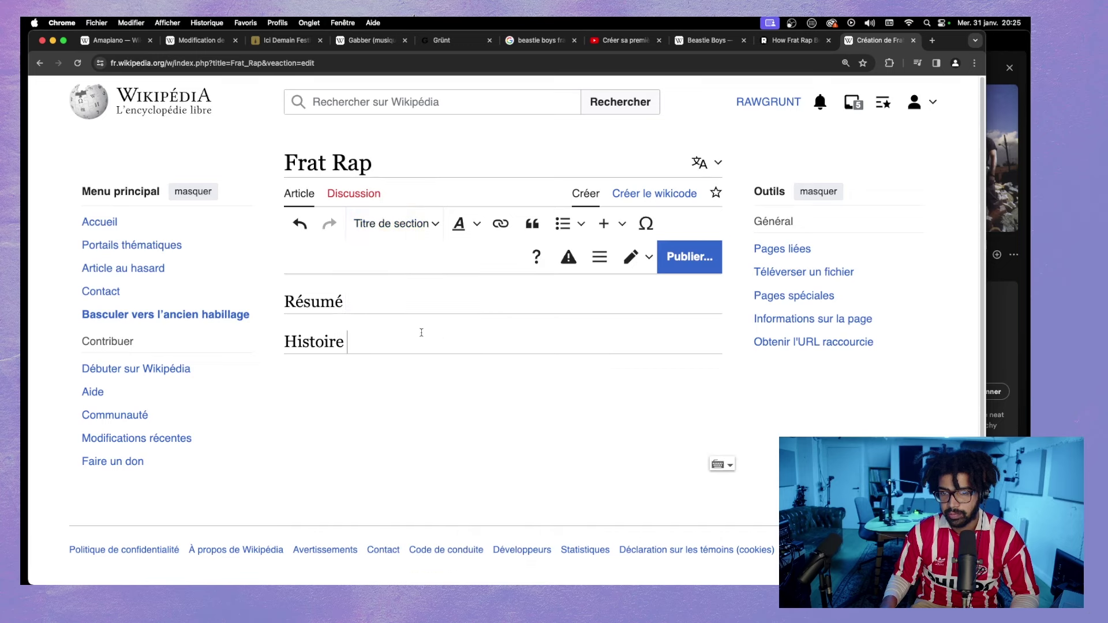
- Insert blank space between the Résumé and Histoire headings and start an empty paragraph below Histoire
left_click(283, 341)
key("Return")
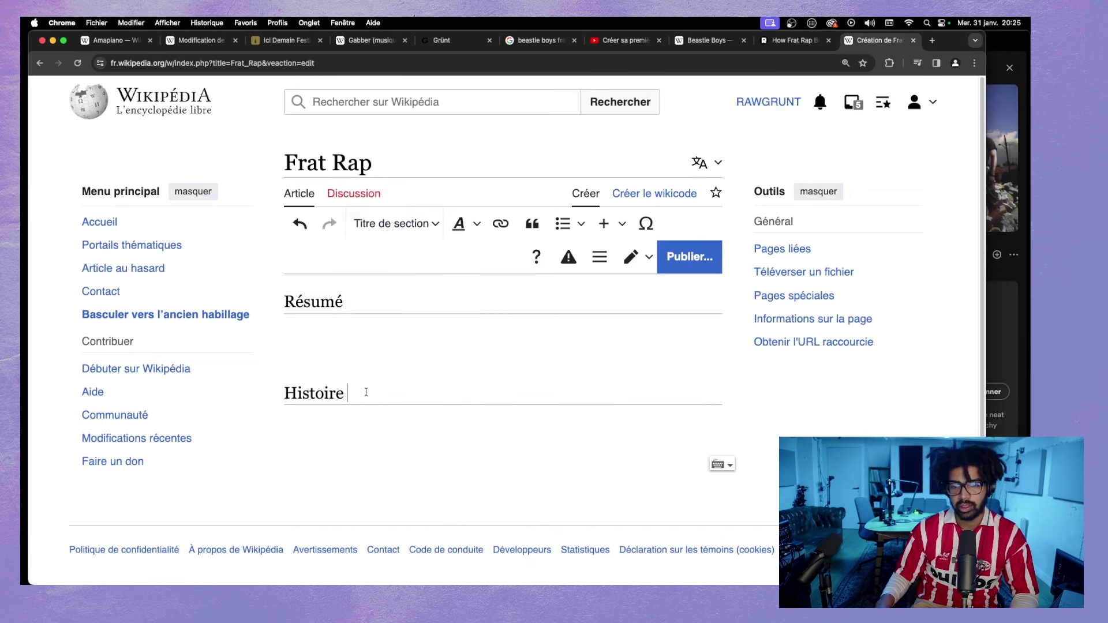
key("Return")
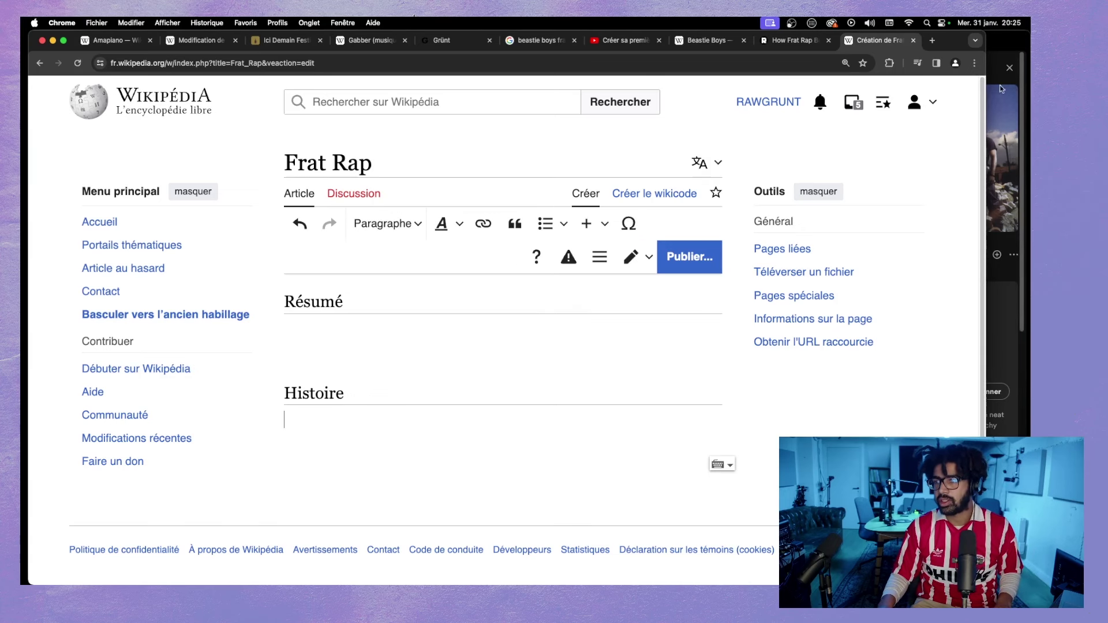
- Switch to Spotify, open the Frat Rap playlist and look through its tracks
left_click(1002, 58)
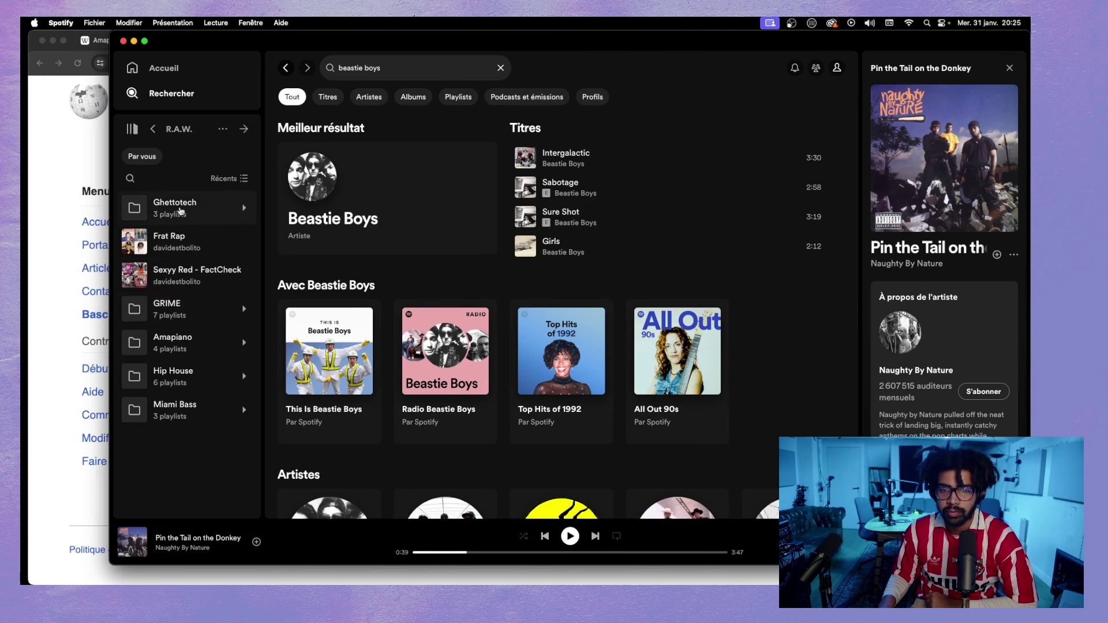
left_click(176, 237)
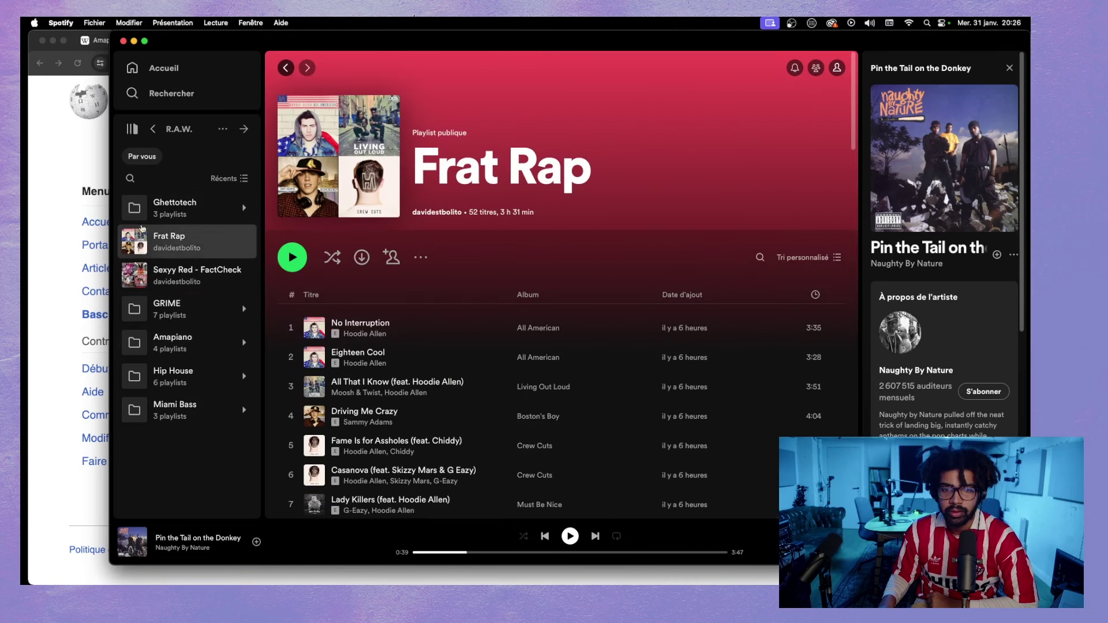
left_click(153, 93)
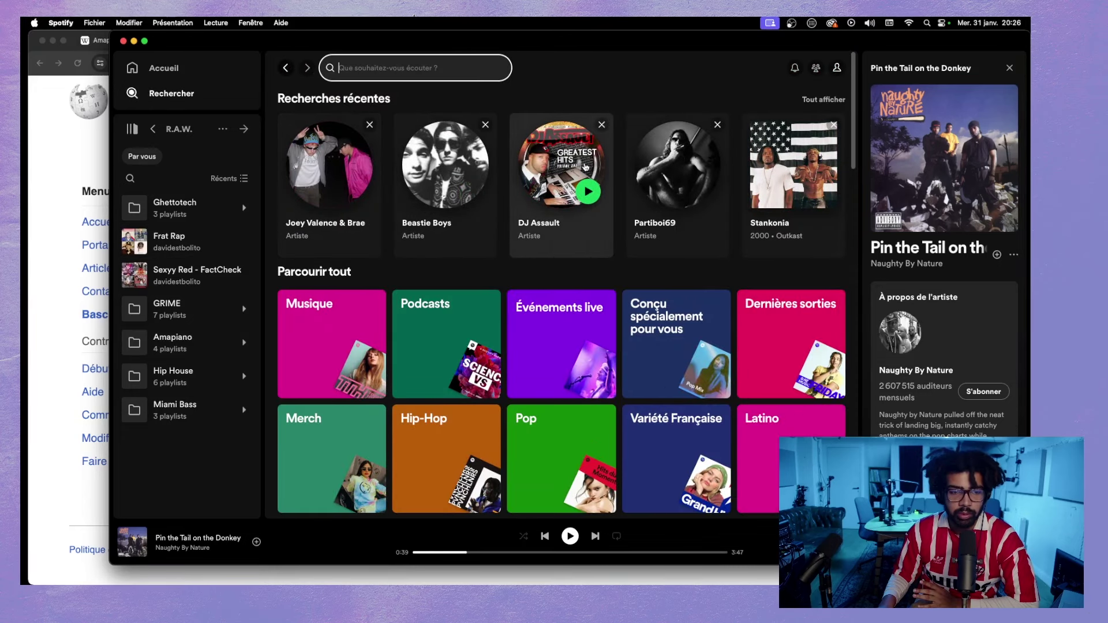
left_click(173, 241)
scroll(381, 375, "down", 5)
scroll(380, 375, "down", 8)
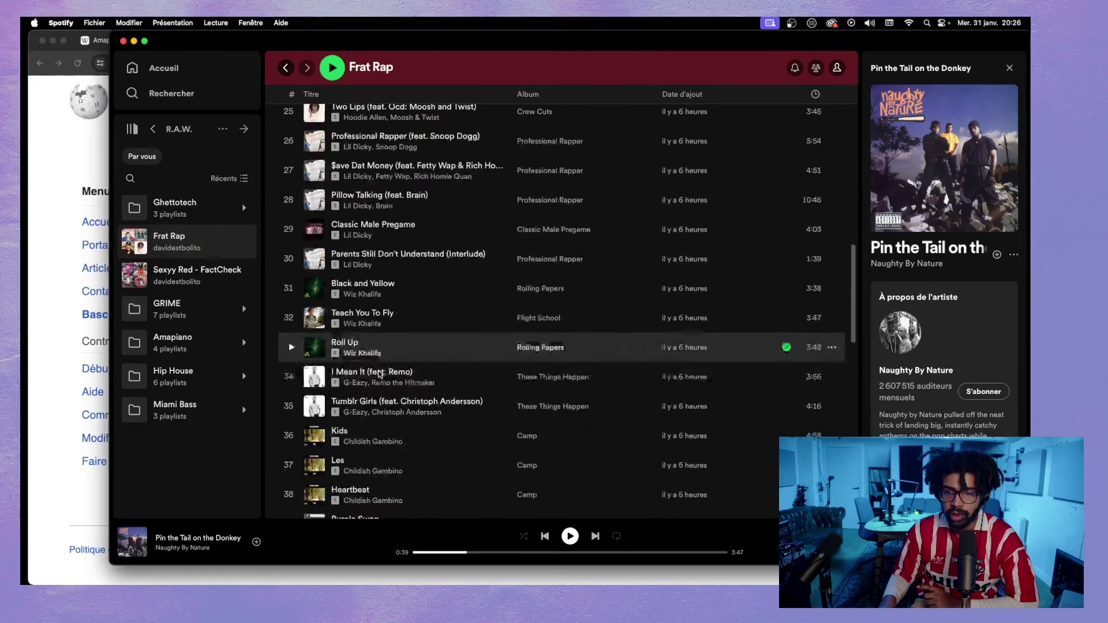
- Return to the top level of the library and play "Oldie" by Odd Future from the Frat Rap playlist
left_click(153, 129)
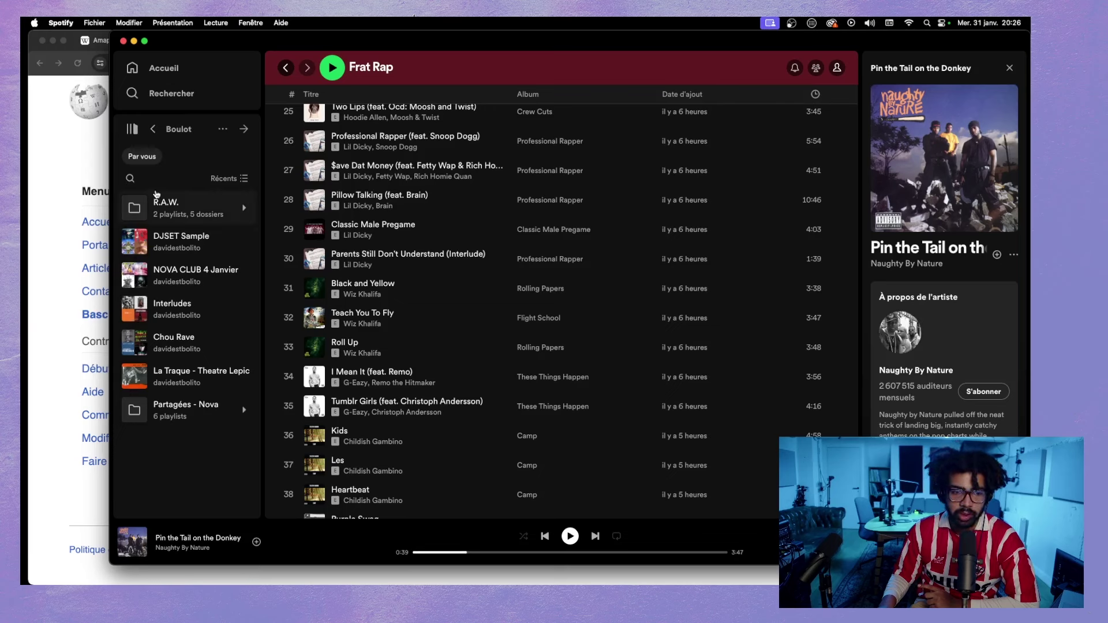
left_click(153, 128)
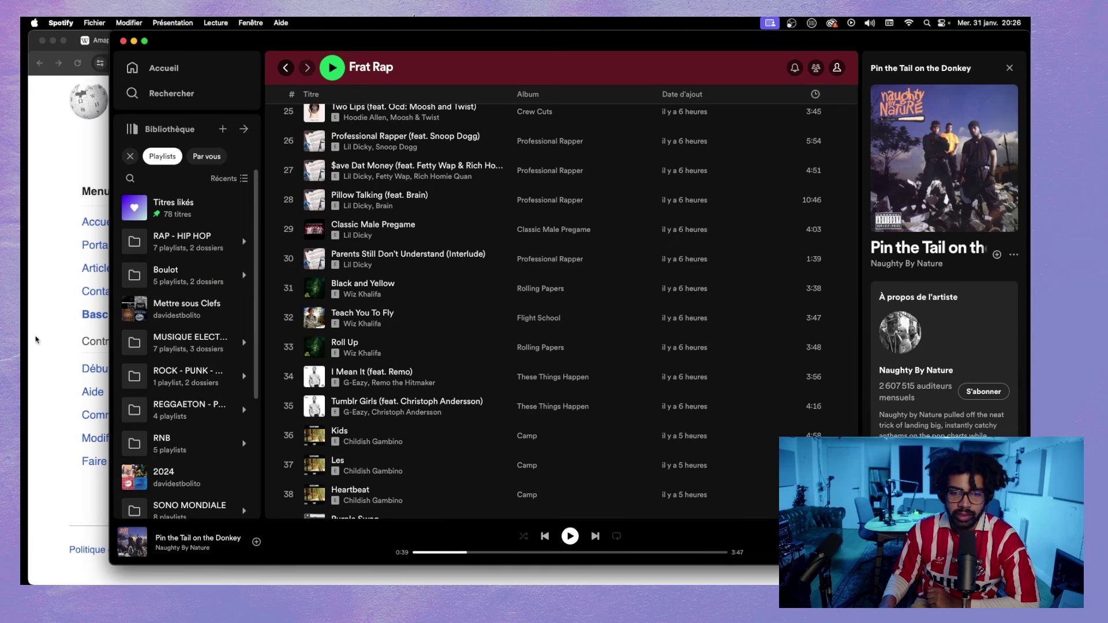
scroll(357, 318, "up", 3)
scroll(357, 319, "down", 4)
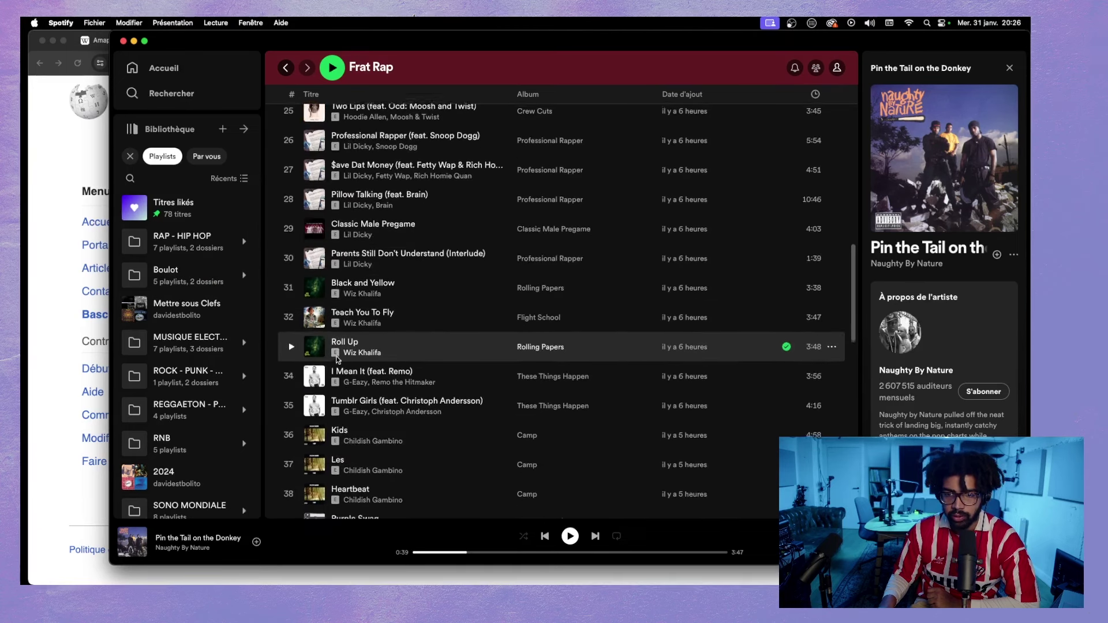
scroll(336, 358, "up", 3)
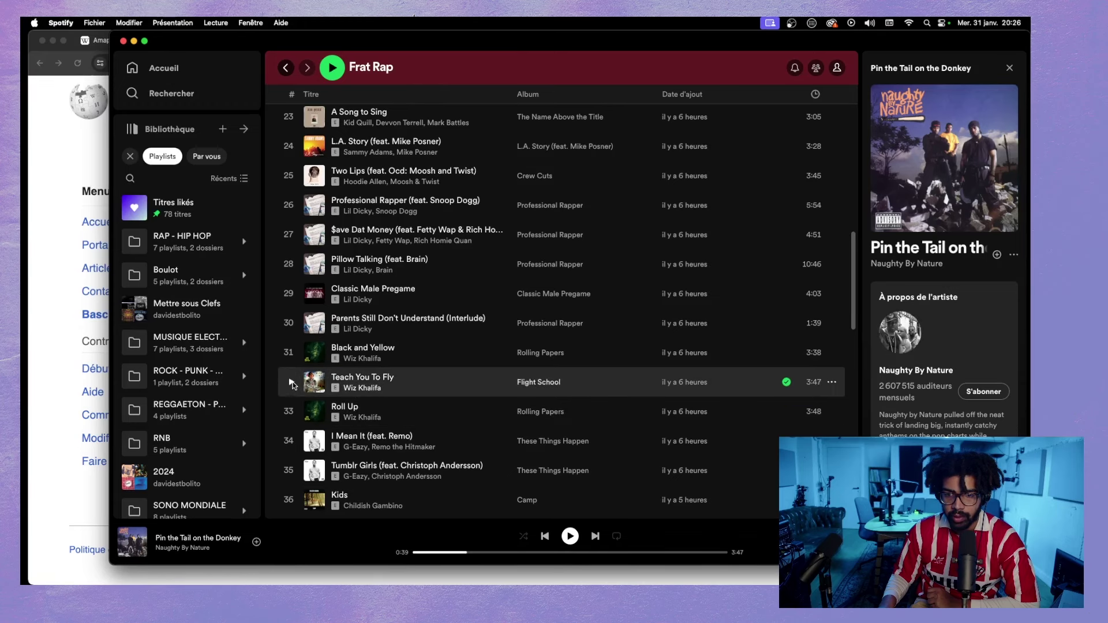
scroll(299, 392, "down", 12)
scroll(300, 397, "down", 4)
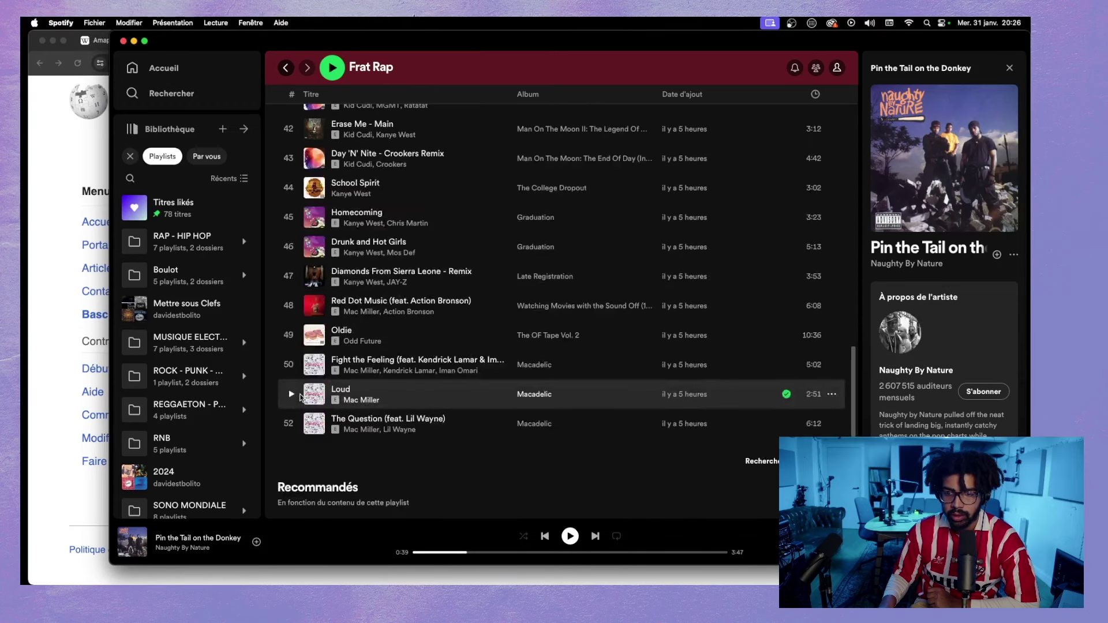
scroll(300, 396, "up", 1)
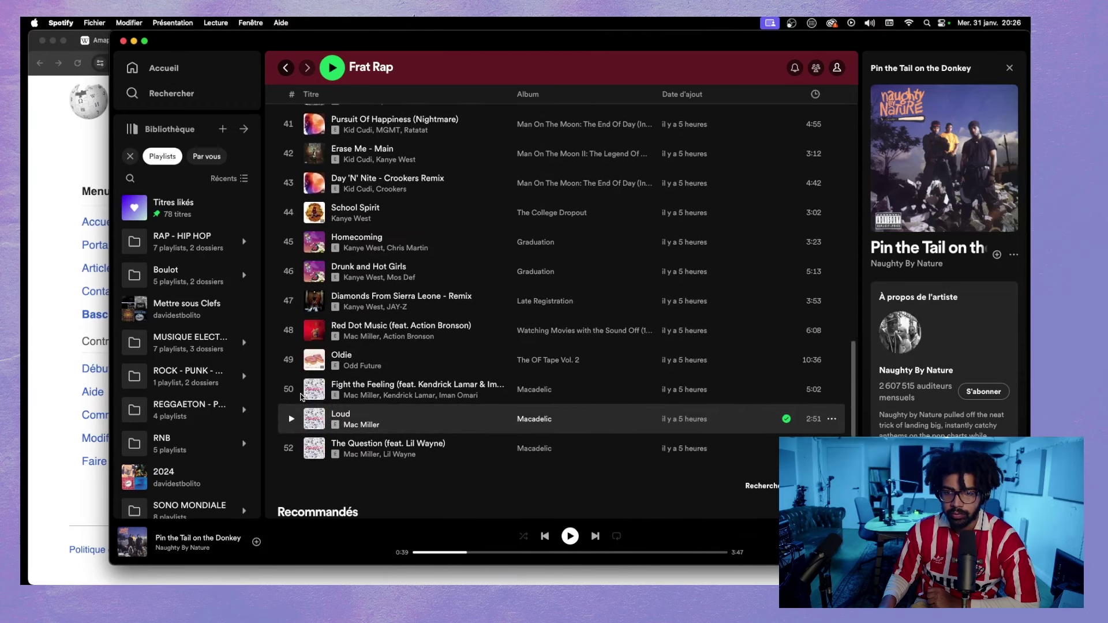
left_click(290, 360)
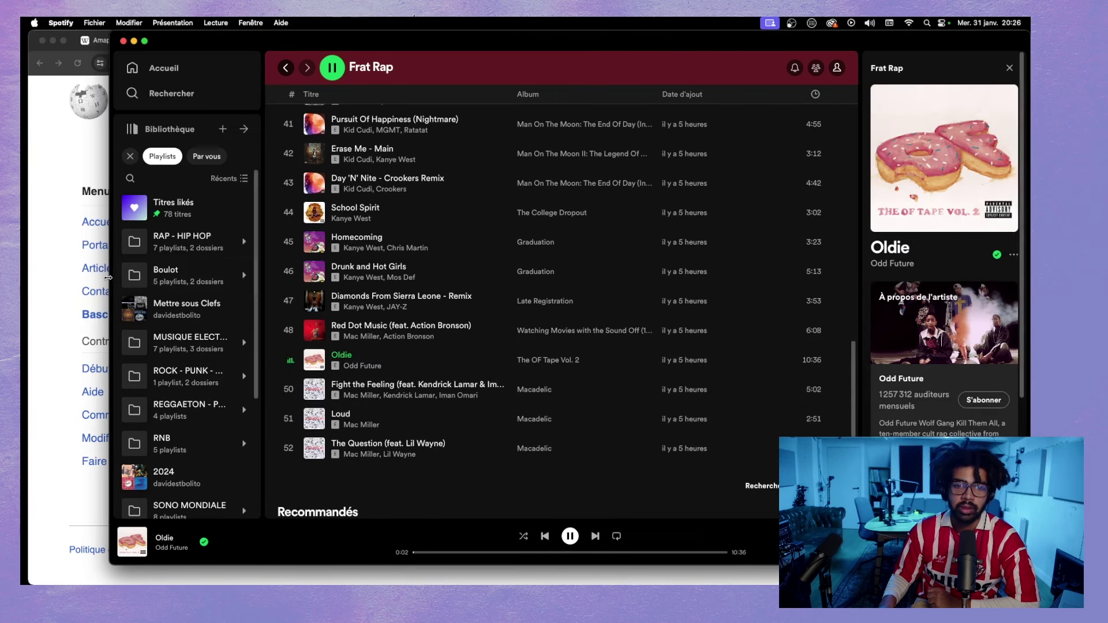
- Switch back to Chrome, open the account's draft page (Brouillon) from the Beastie Boys tab and dismiss the draft-creation notice
left_click(86, 281)
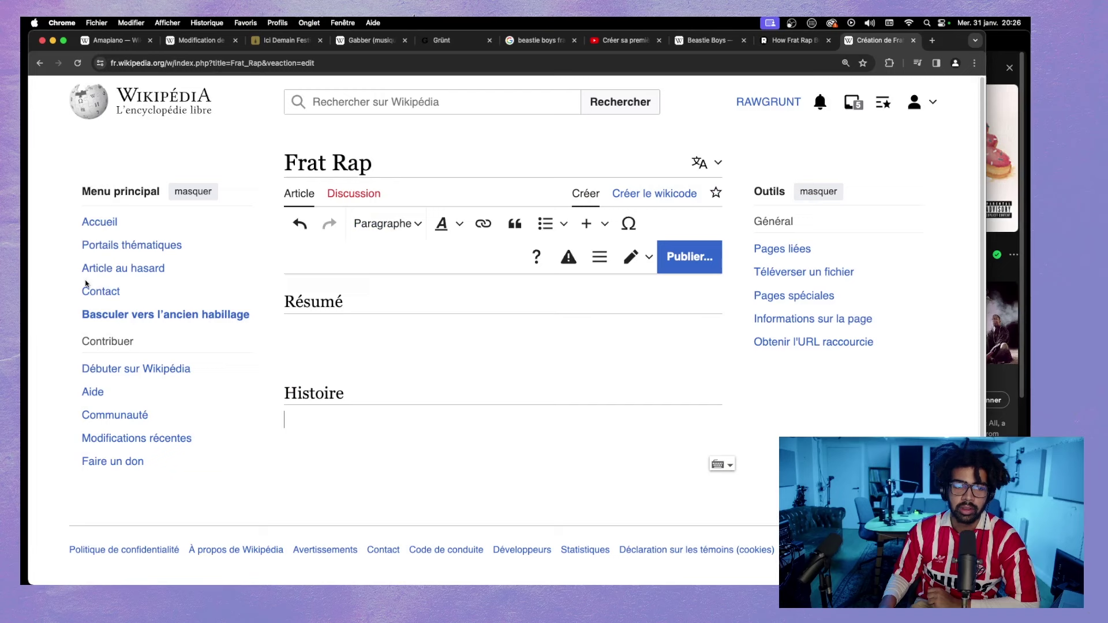
left_click(934, 41)
left_click(652, 40)
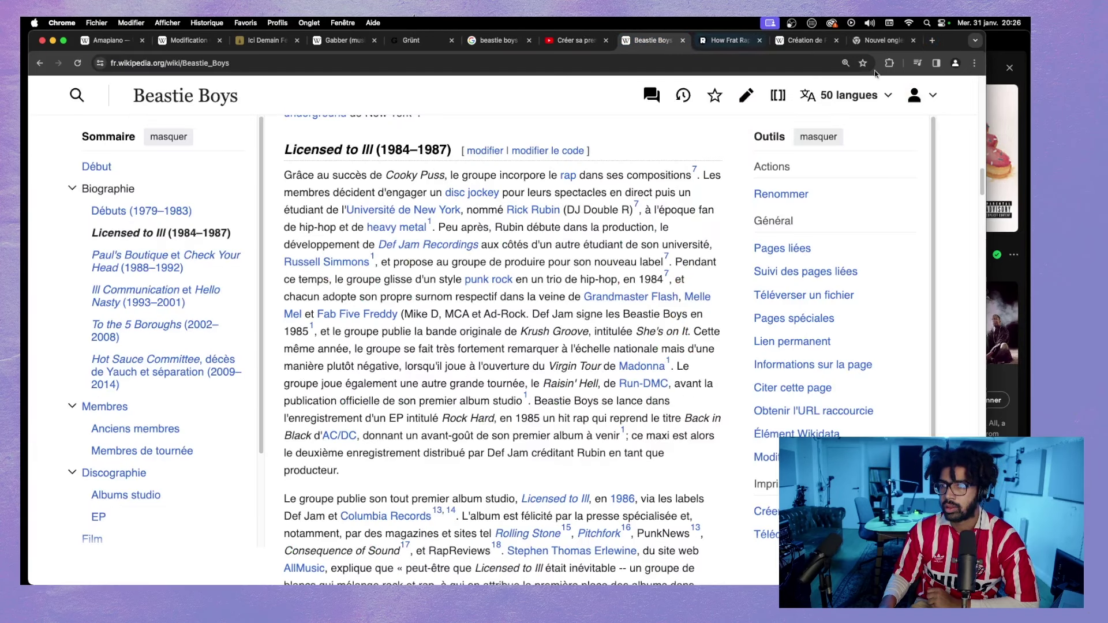
left_click(932, 102)
left_click(874, 188)
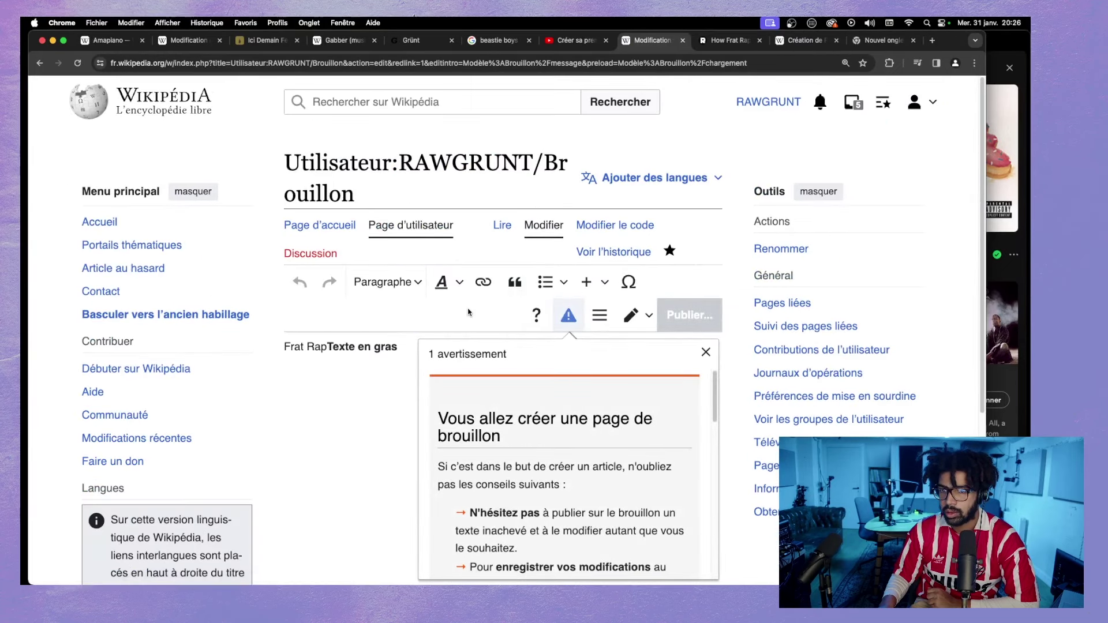
scroll(468, 312, "down", 5)
scroll(468, 312, "up", 5)
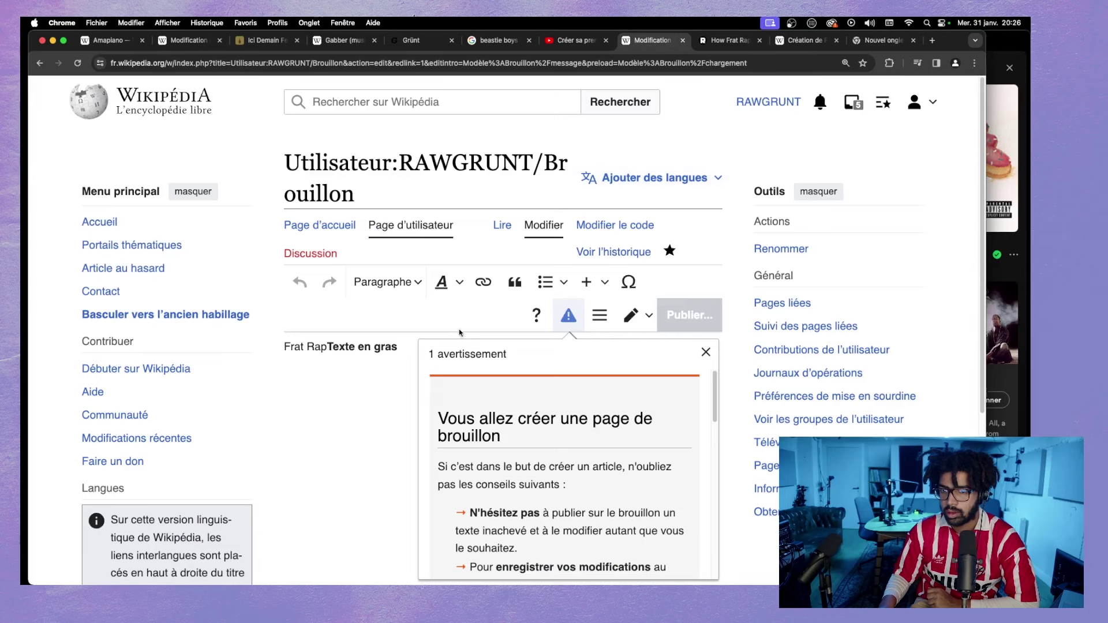
left_click(481, 314)
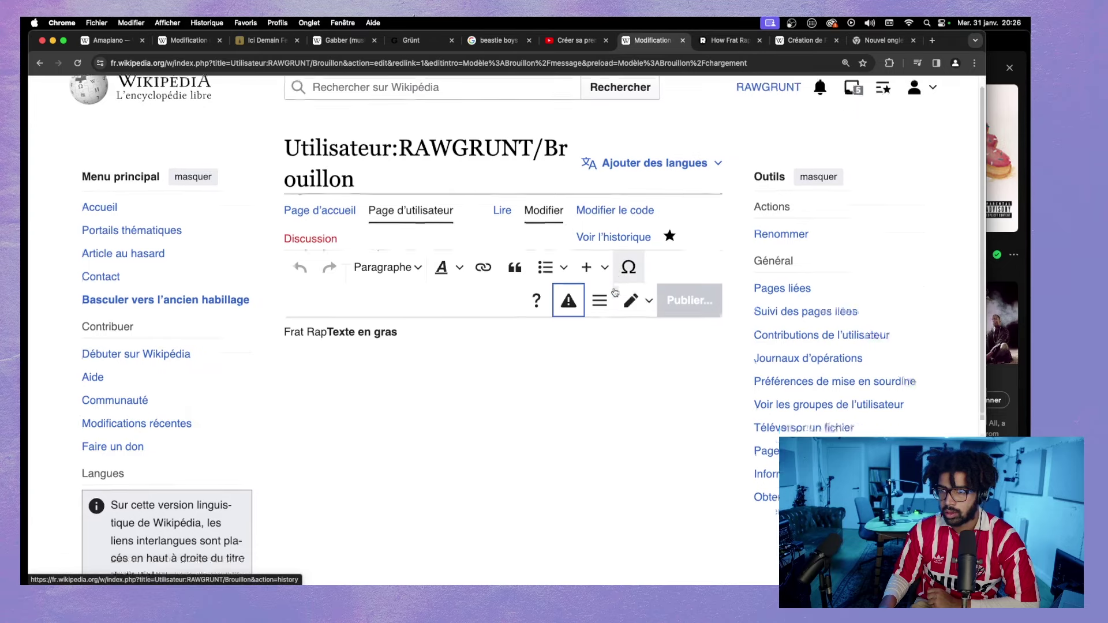
- Open the draft page's version history and examine the archived version from 31 janvier 2024 à 20:20
left_click(596, 263)
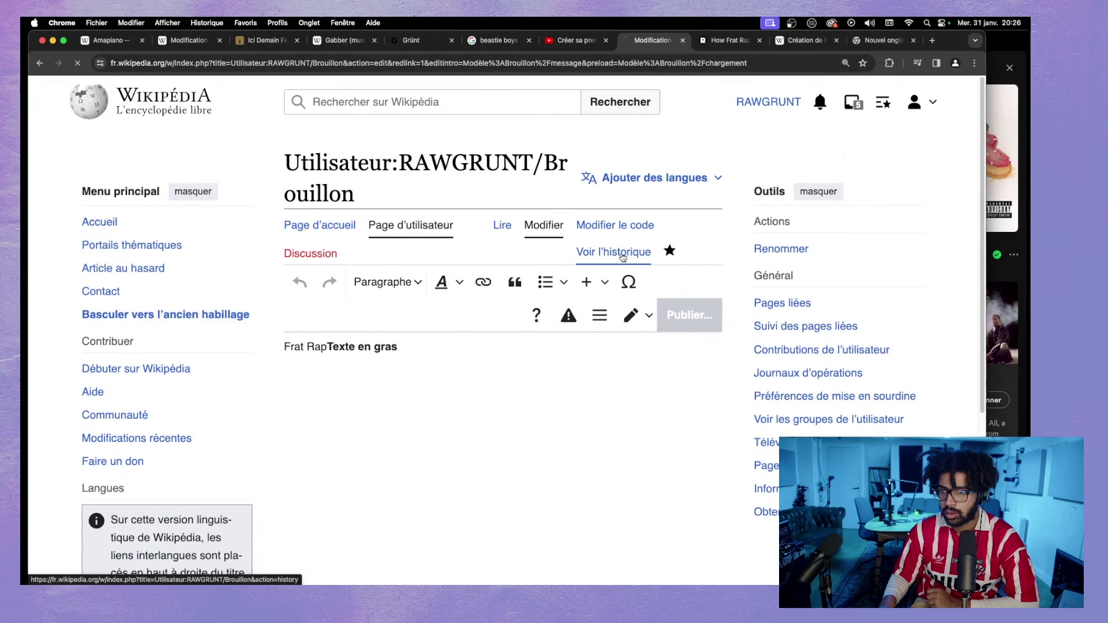
scroll(530, 330, "down", 3)
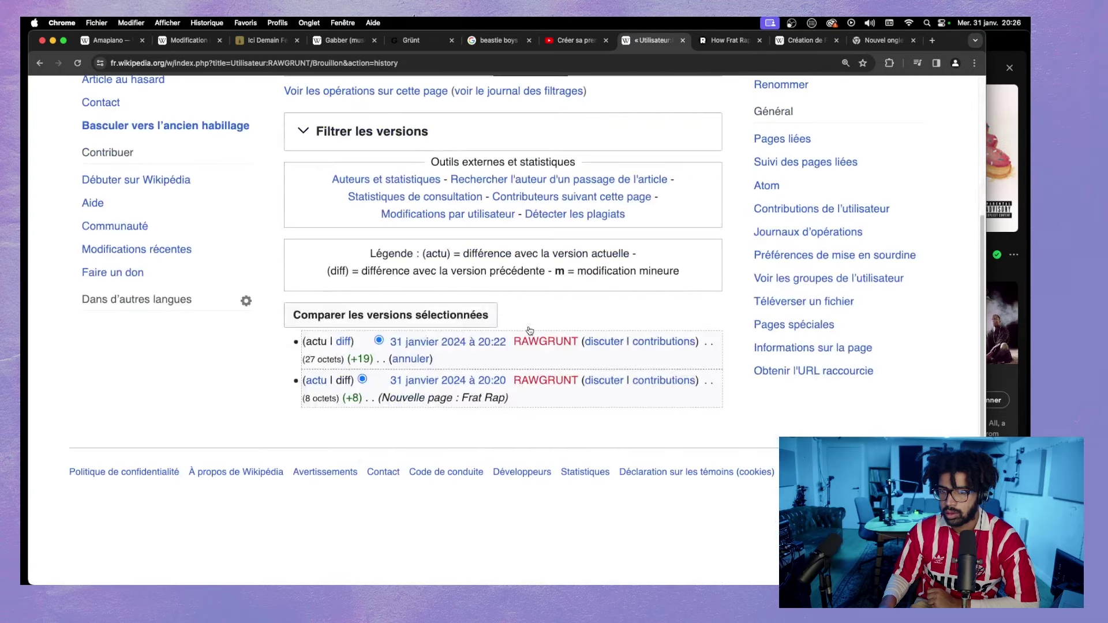
left_click(484, 381)
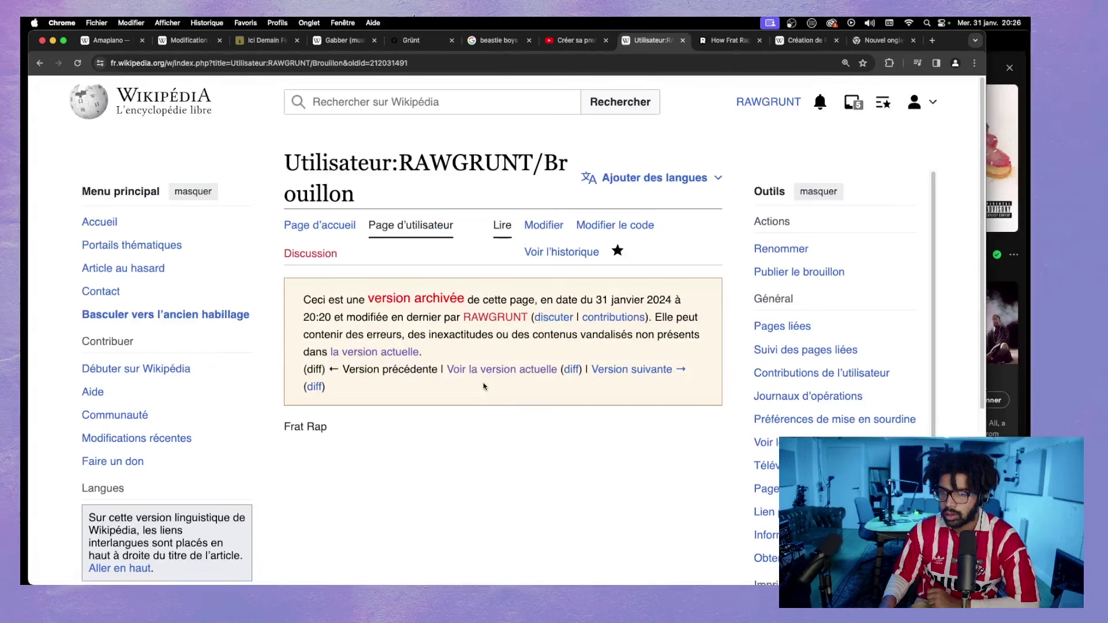
scroll(483, 385, "down", 7)
scroll(483, 385, "up", 5)
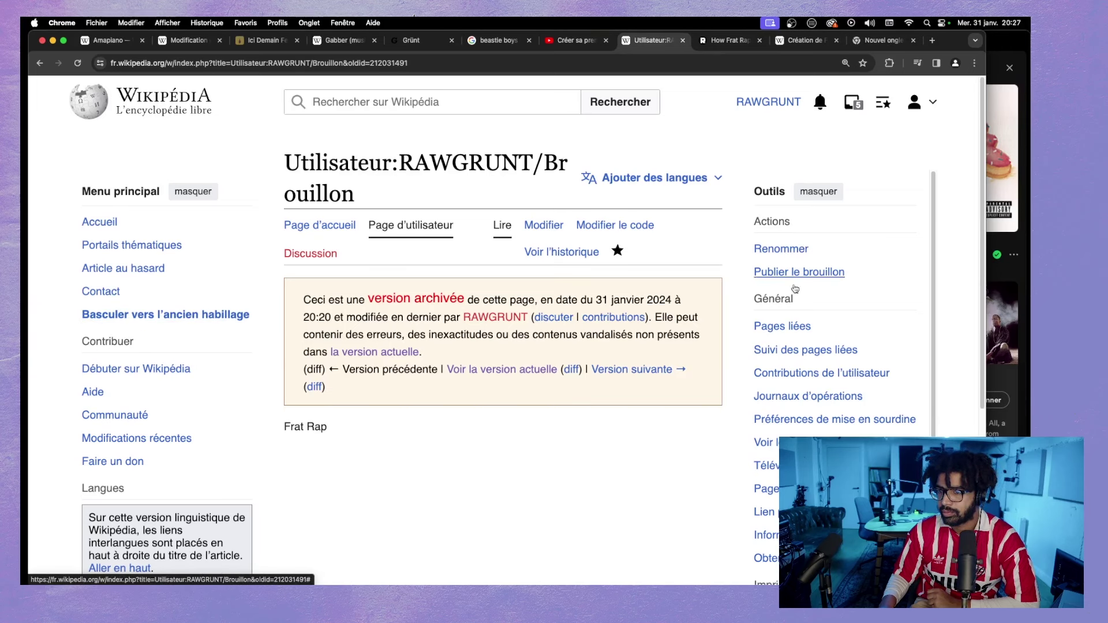
scroll(806, 321, "down", 1)
scroll(802, 300, "down", 3)
scroll(808, 266, "up", 4)
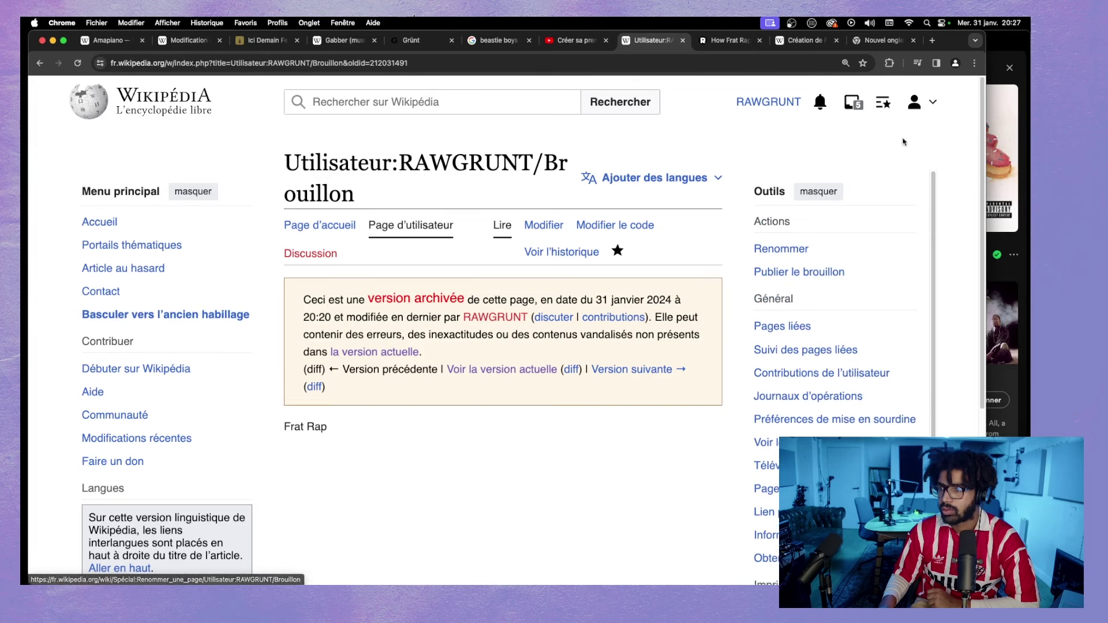
- Return to the Frat Rap article under creation and place the cursor in the empty paragraph below Résumé
left_click(995, 55)
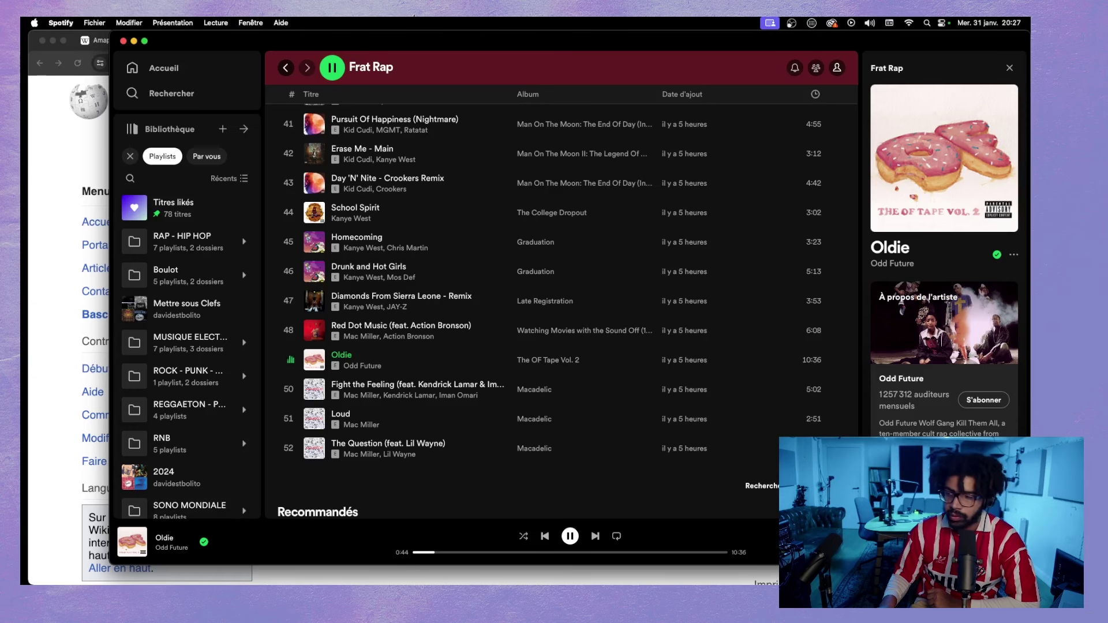
key("super+Tab")
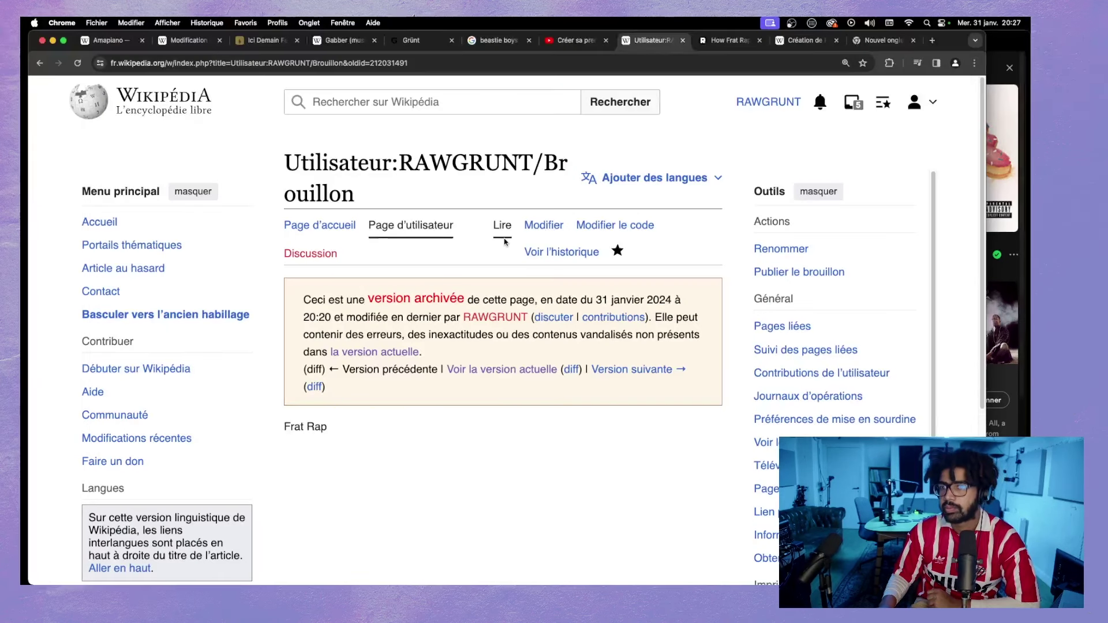
left_click(815, 39)
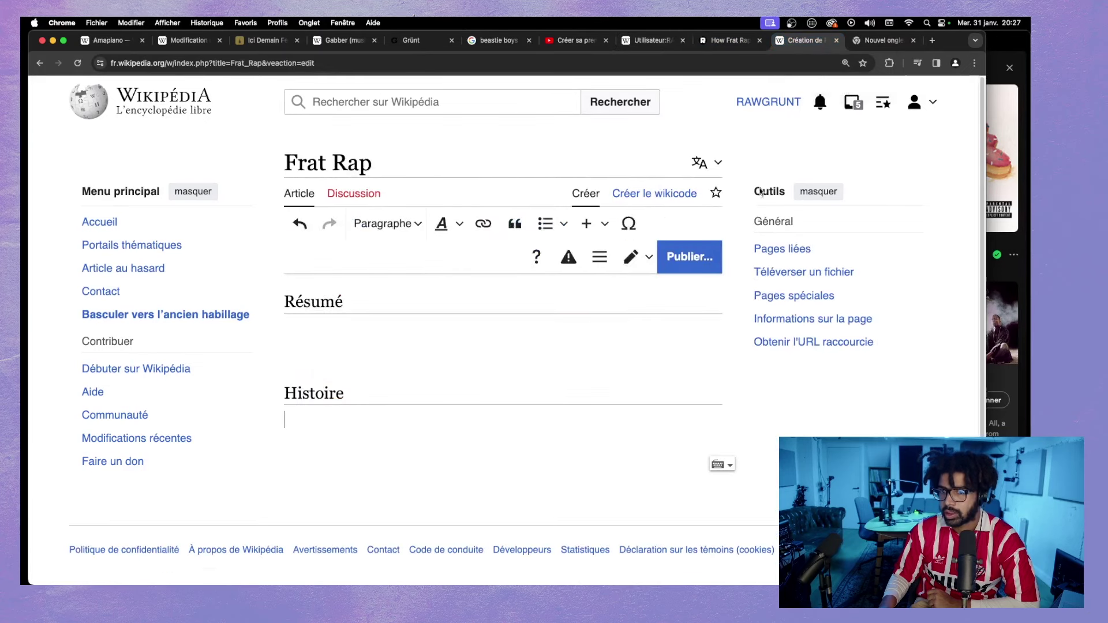
left_click(1011, 430)
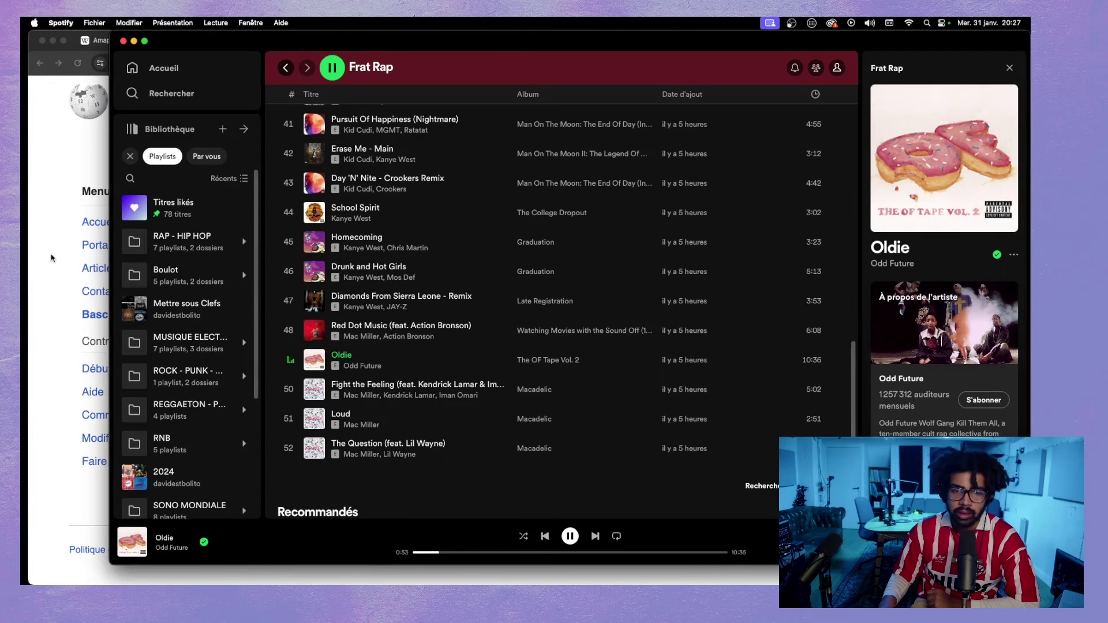
key("super+Tab")
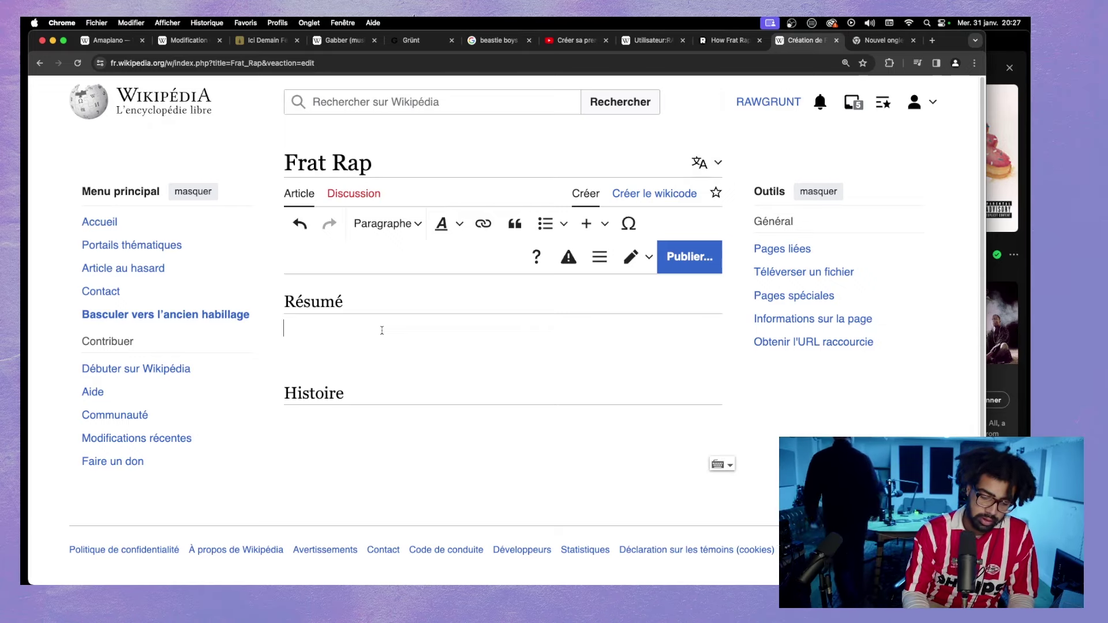
- Begin the Résumé with a sentence defining frat rap as a "courant esthétique" of American hip-hop, using "hip-hop" instead of "rap"
type("Le")
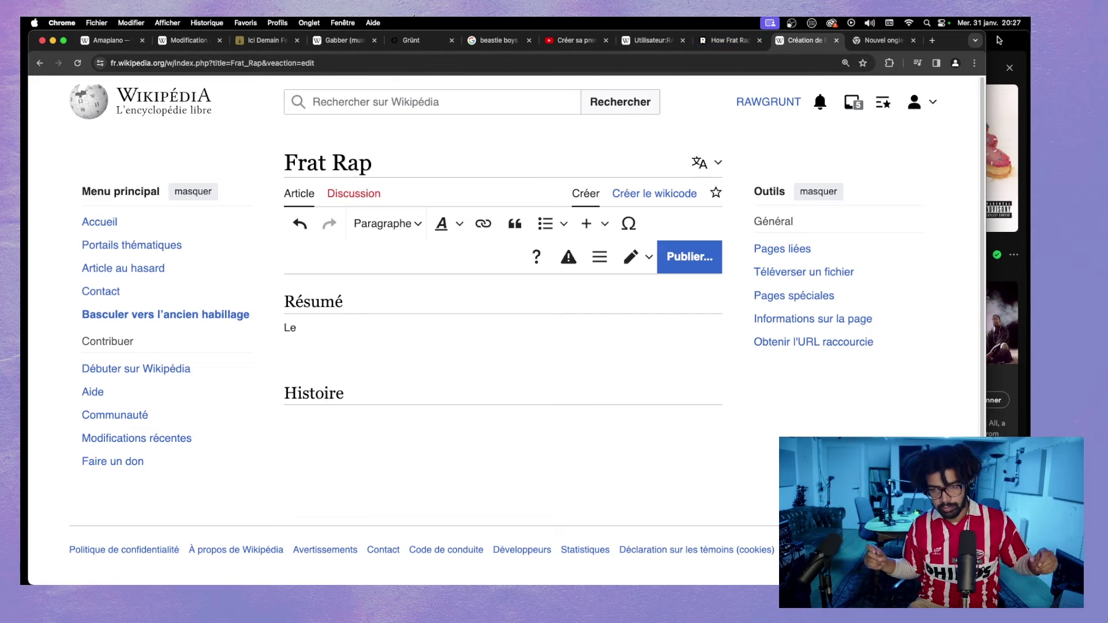
type("fr")
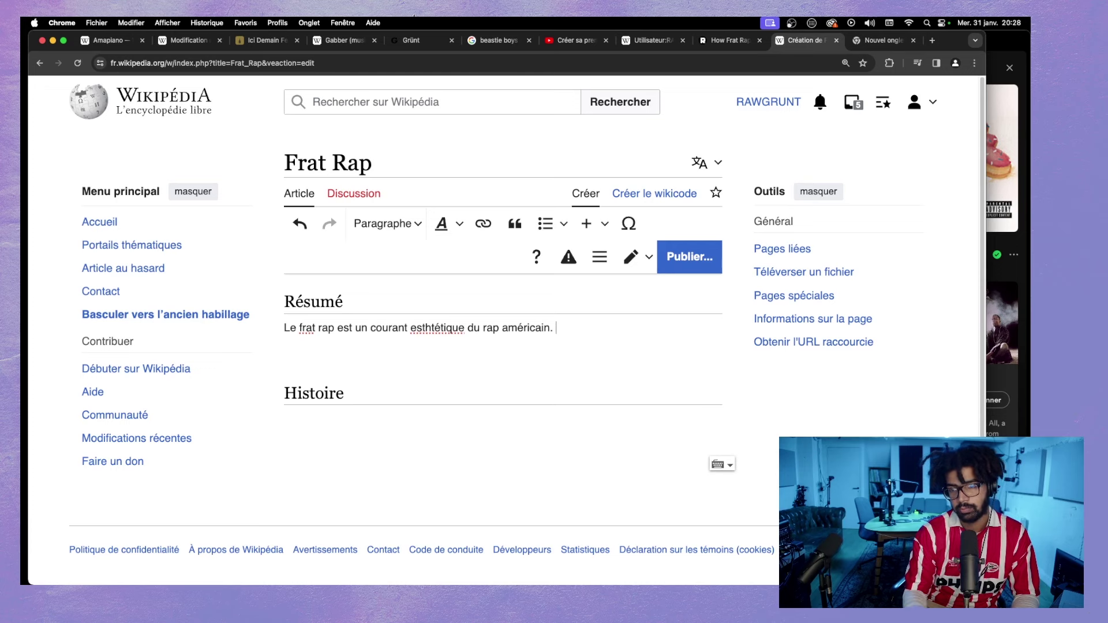
double_click(495, 327)
type("hip-ho")
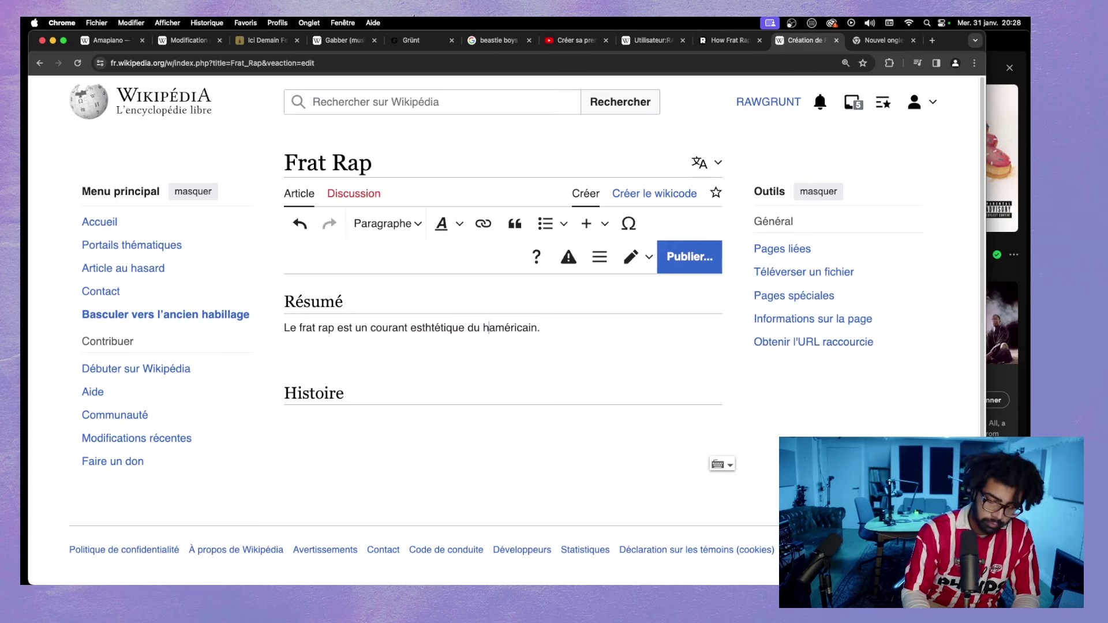
type("p")
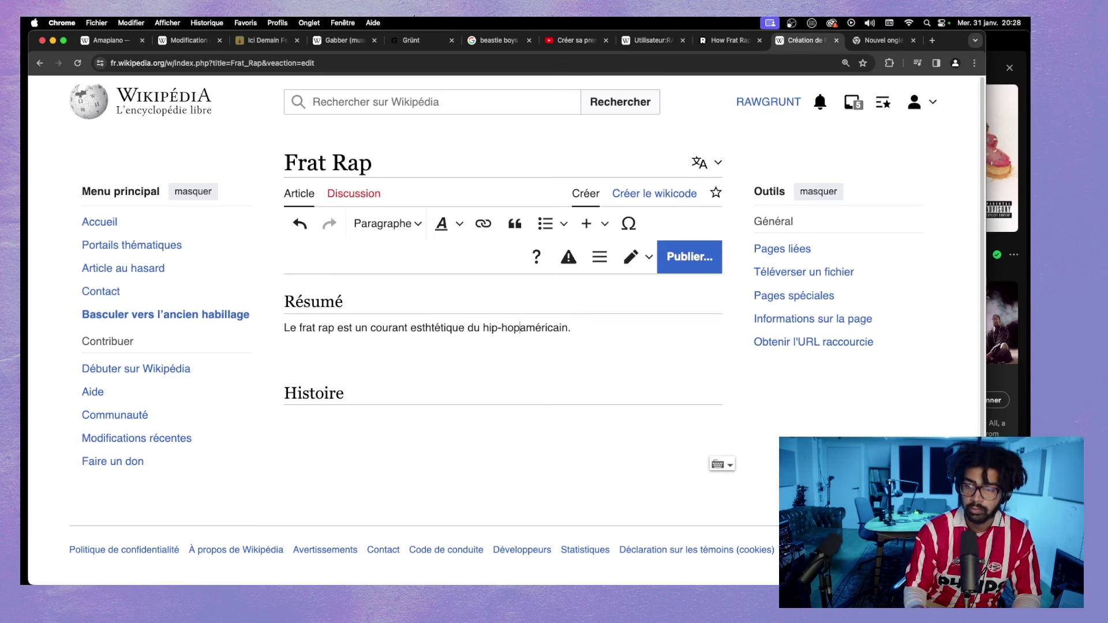
- Complete the Résumé paragraph with the genre's 2000s figures, its 2010s artists and its poor critical reception, and add a blank line below it
left_click(1002, 40)
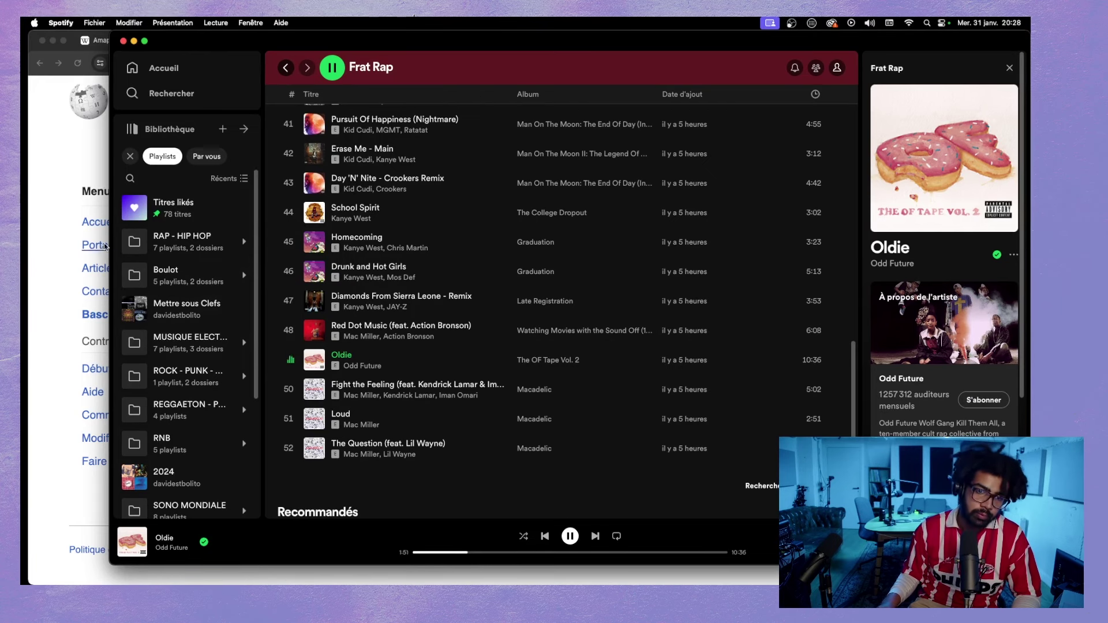
left_click(69, 248)
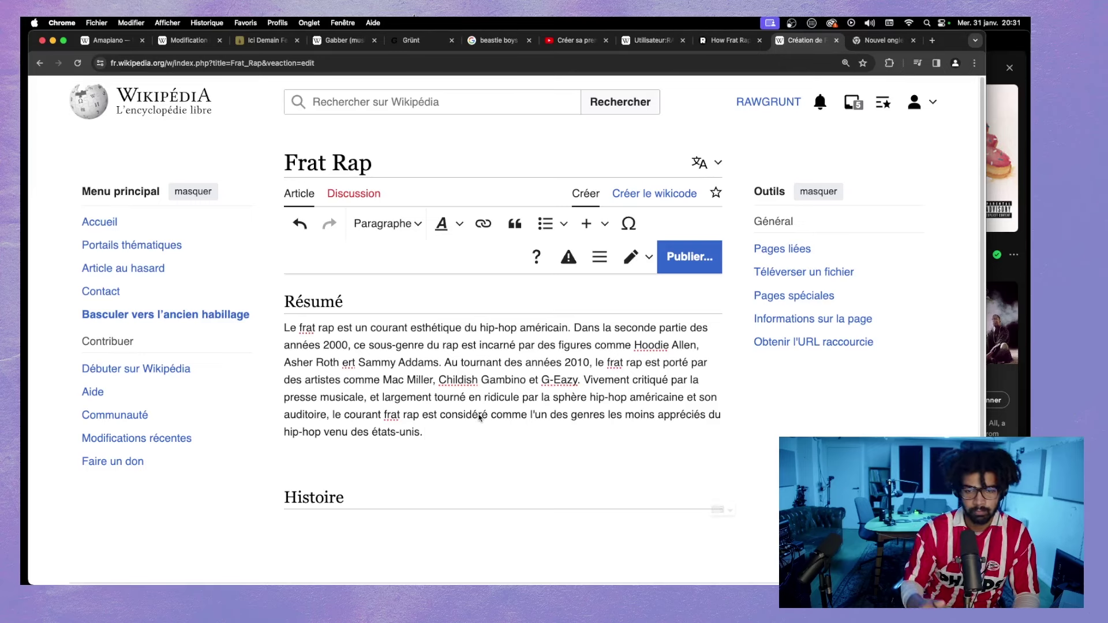
key("Return")
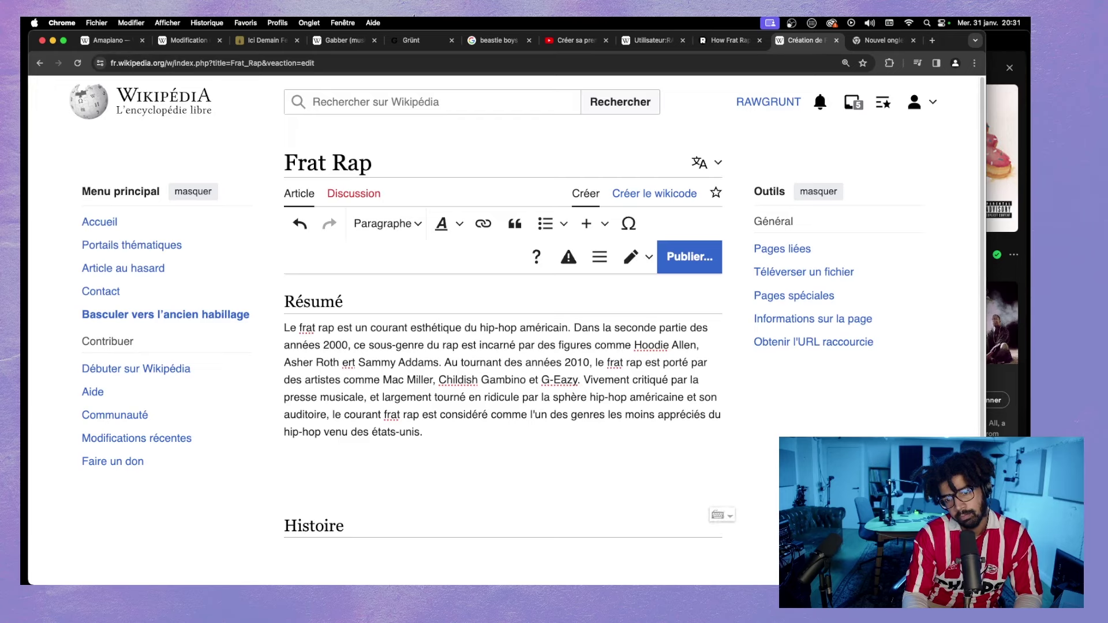
- Remove the extra blank line above the Histoire heading and close the unused new browser tab
key("BackSpace")
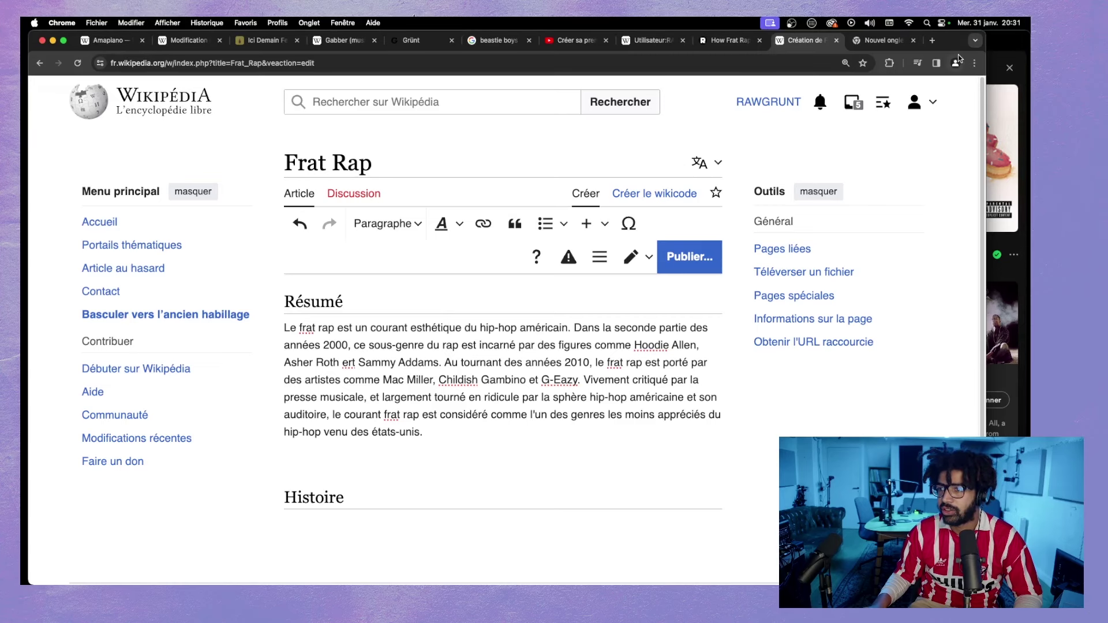
key("super+Tab")
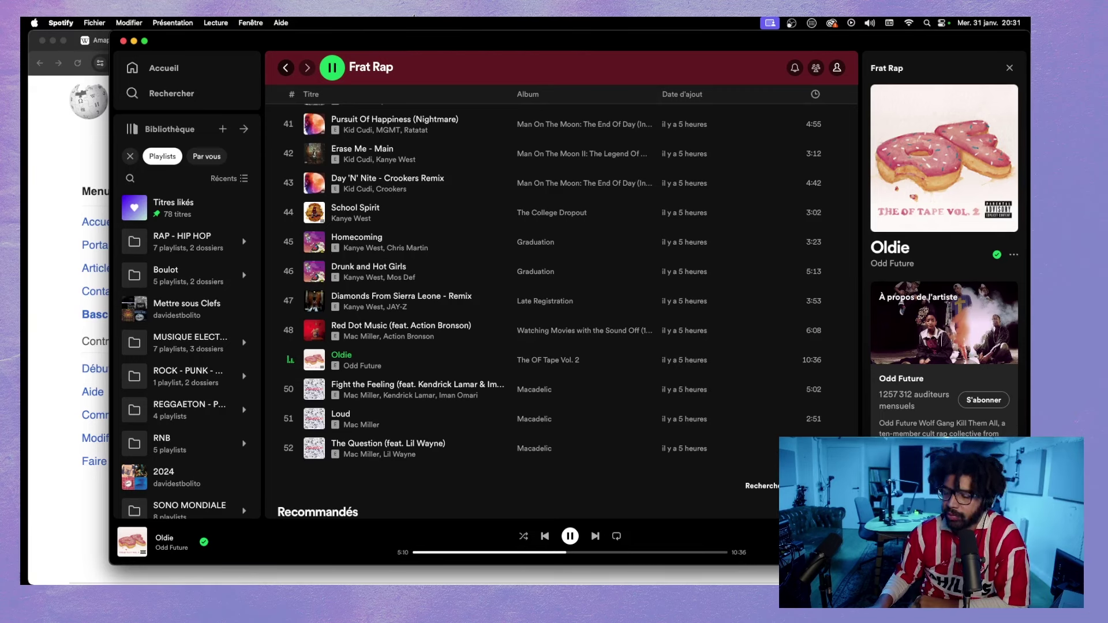
left_click(53, 313)
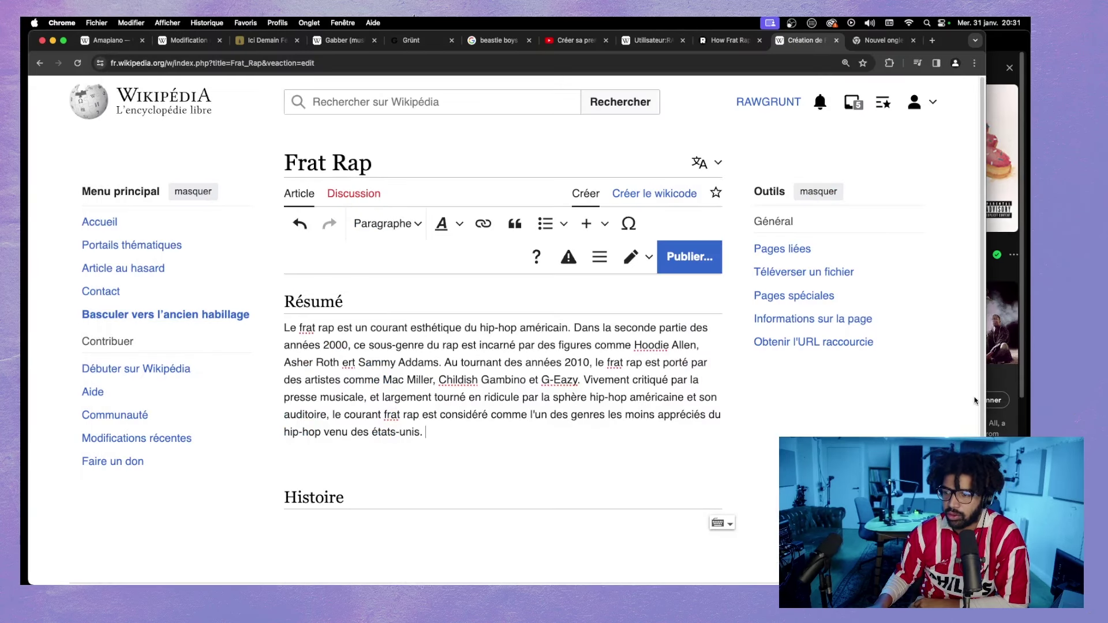
left_click(1001, 385)
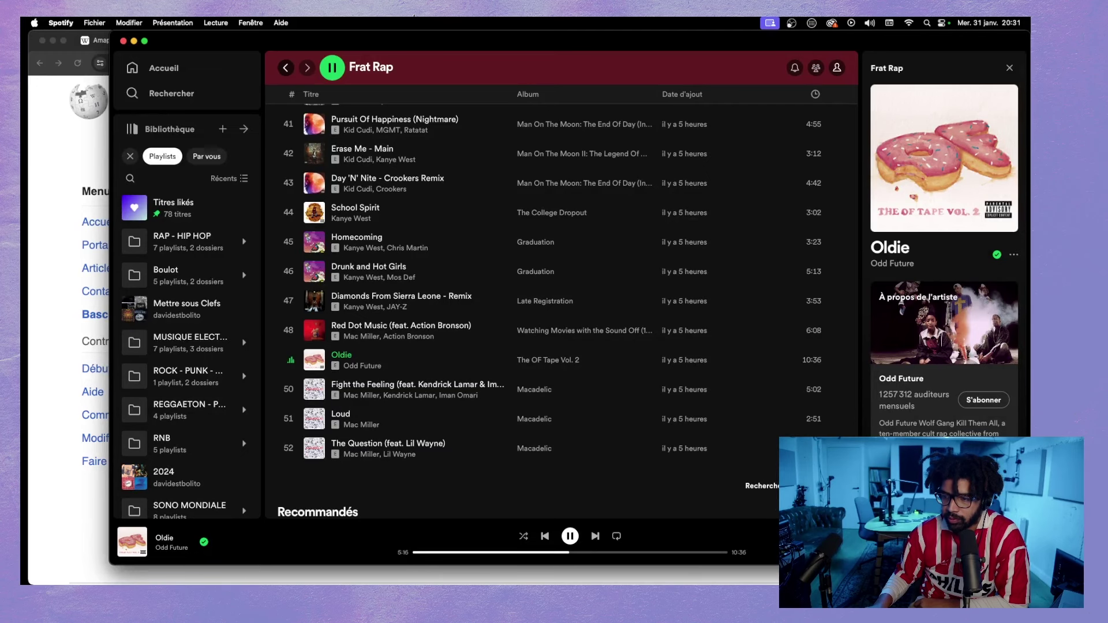
left_click(57, 354)
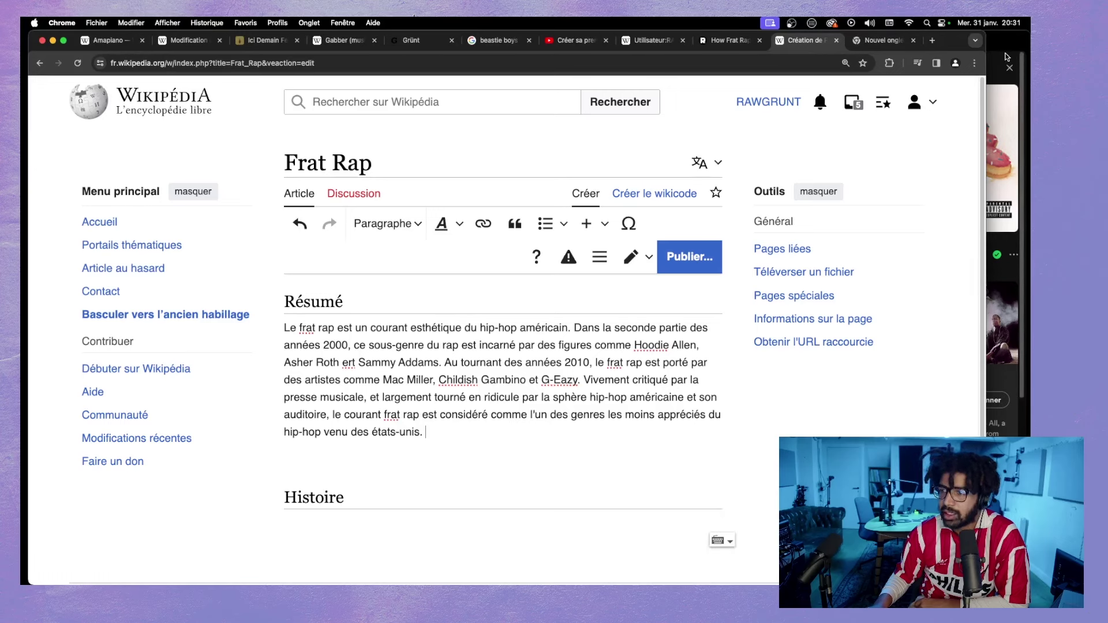
left_click(913, 40)
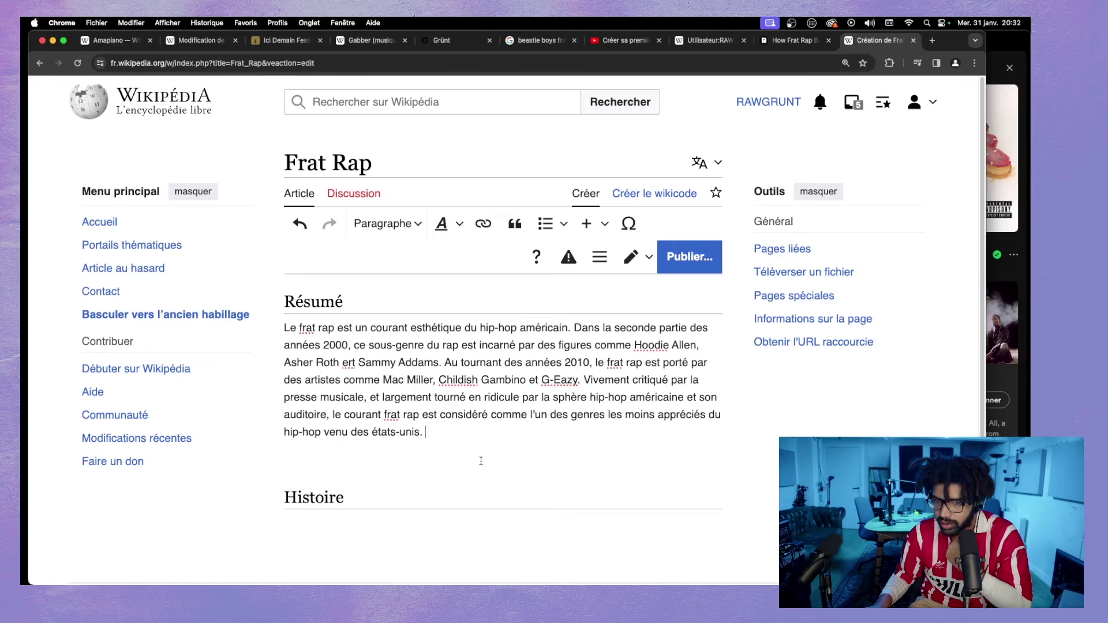
- Correct "ert" to "et" in the Résumé and link "Asher Roth" to the matching Wikipedia article
left_click(351, 362)
key("BackSpace")
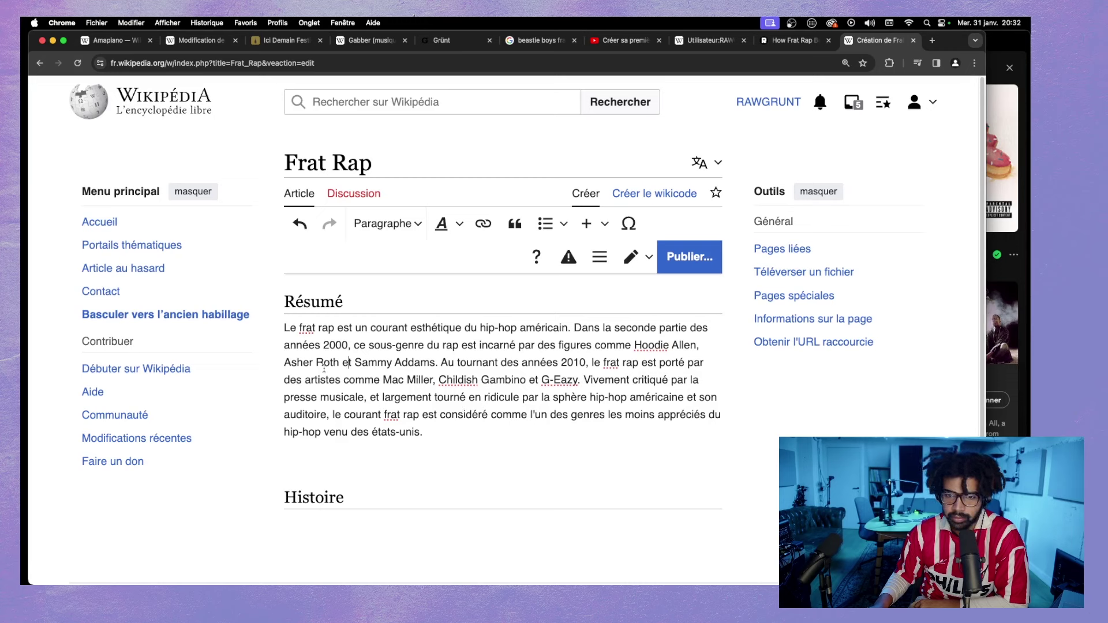
left_click_drag(285, 363, 340, 363)
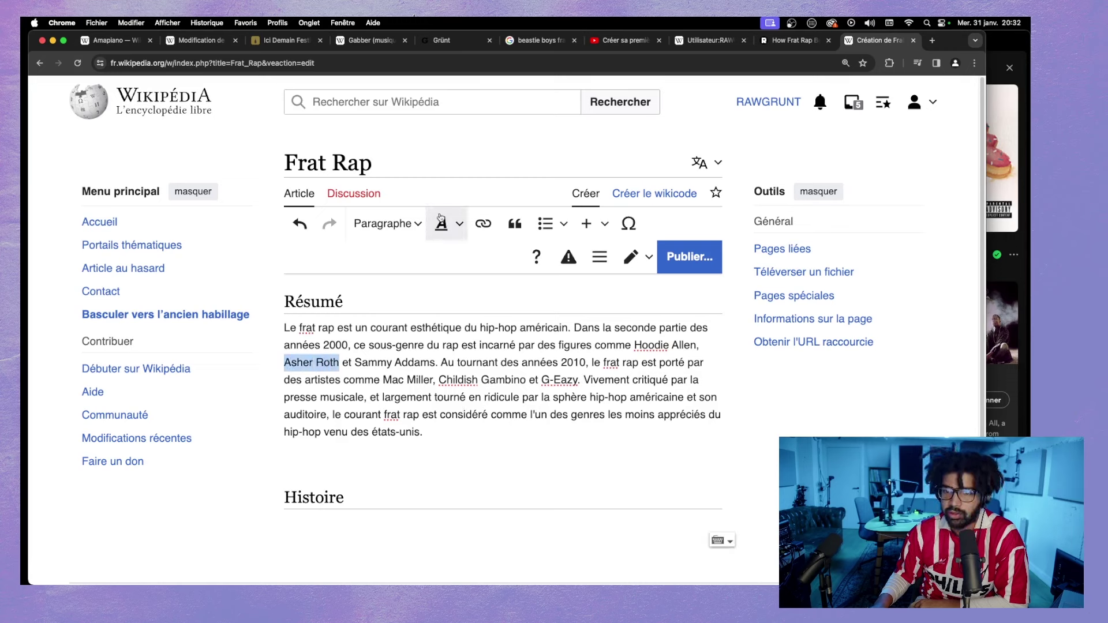
left_click(483, 223)
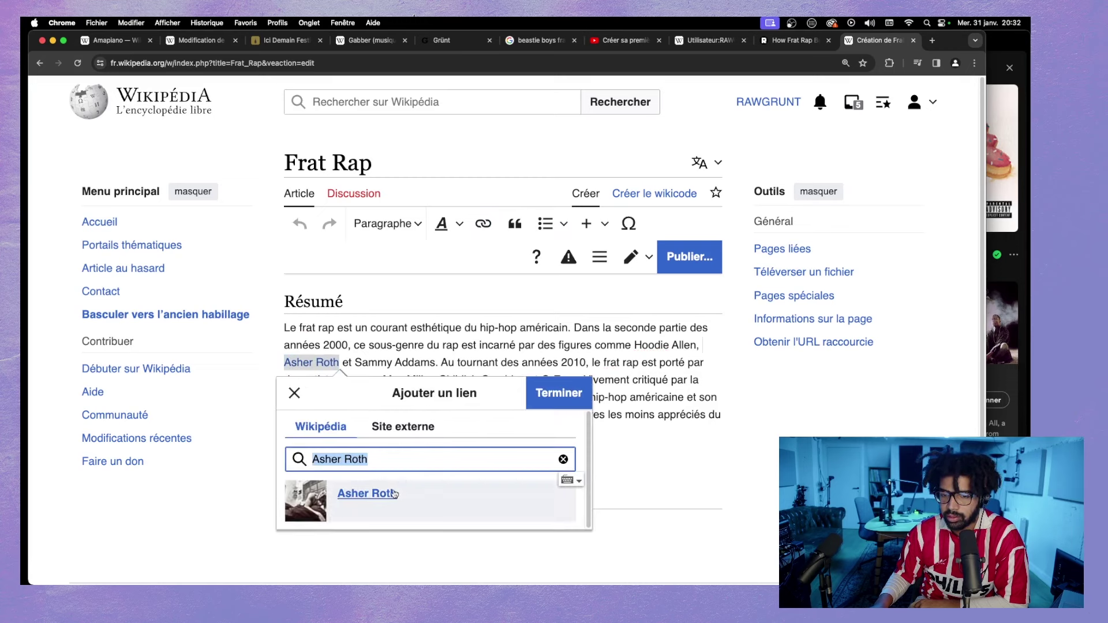
left_click(393, 494)
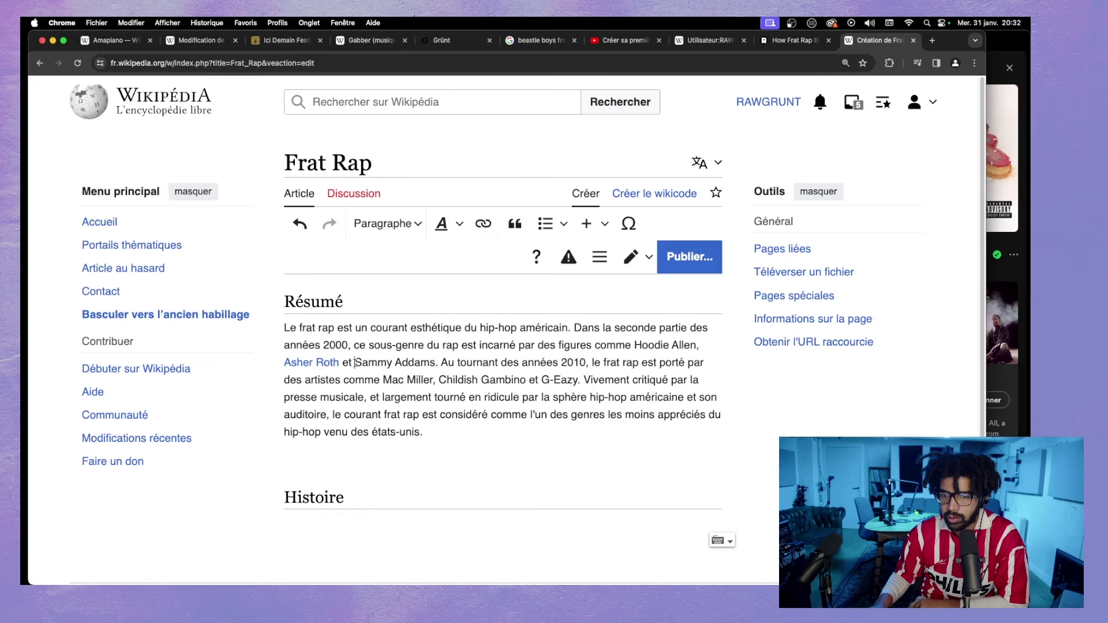
- Link "Mac Miller" and "Childish Gambino" in the Résumé to their Wikipedia articles
left_click_drag(354, 362, 433, 380)
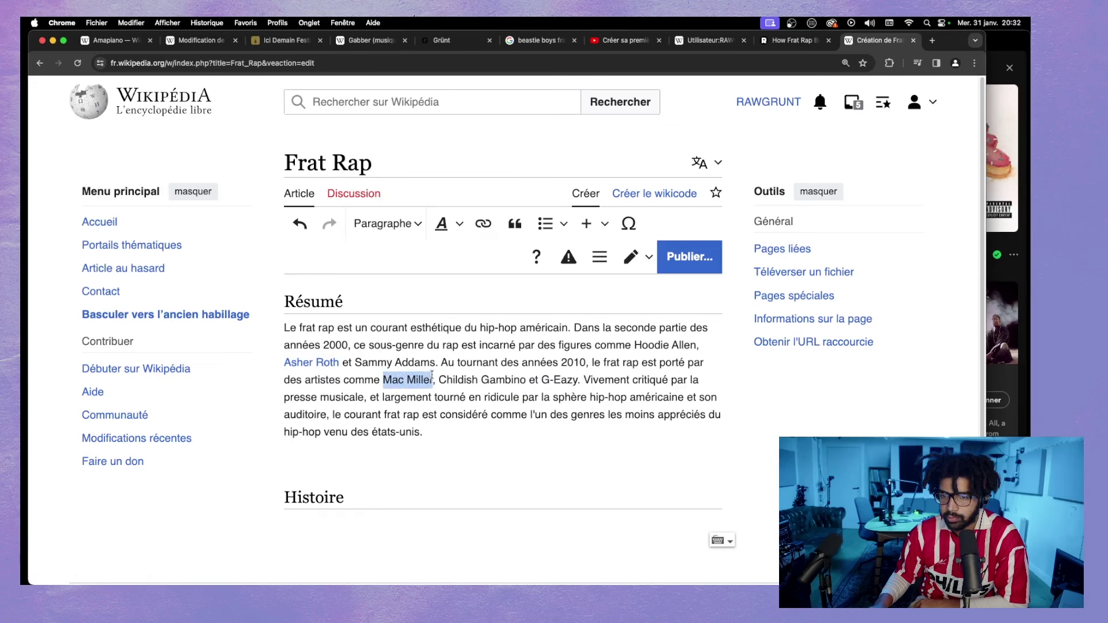
left_click(483, 224)
left_click(378, 424)
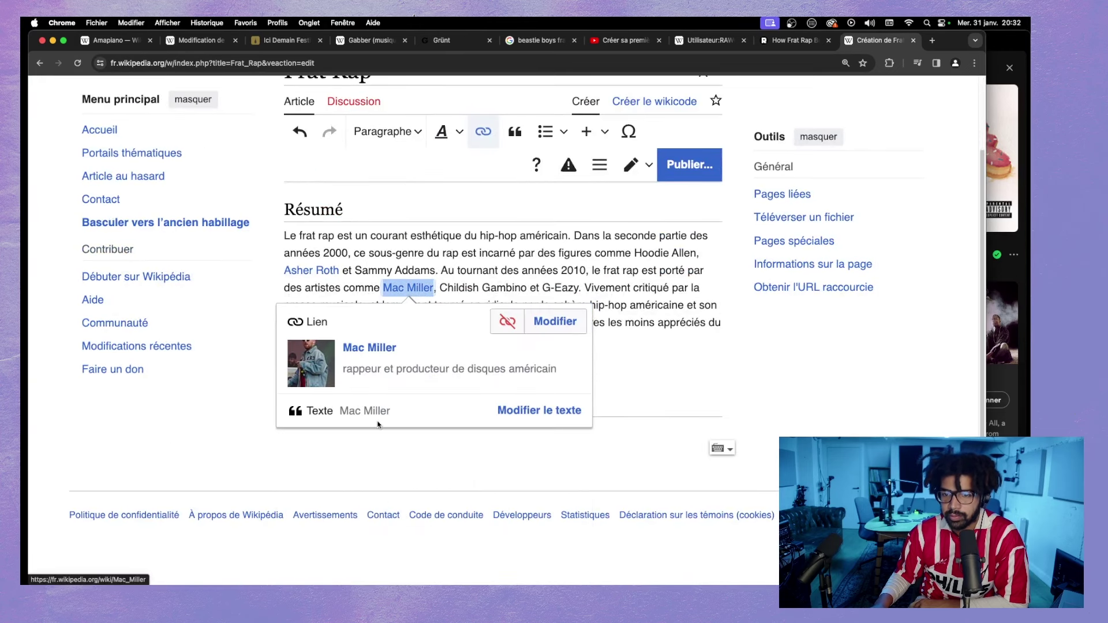
left_click(529, 288)
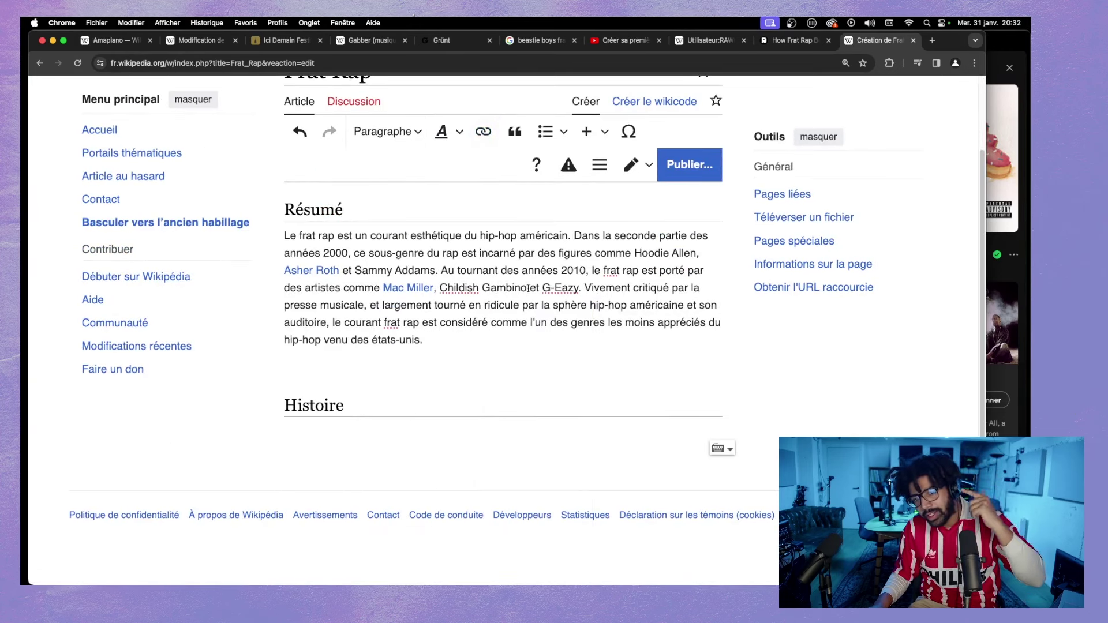
left_click_drag(440, 288, 527, 288)
left_click(483, 131)
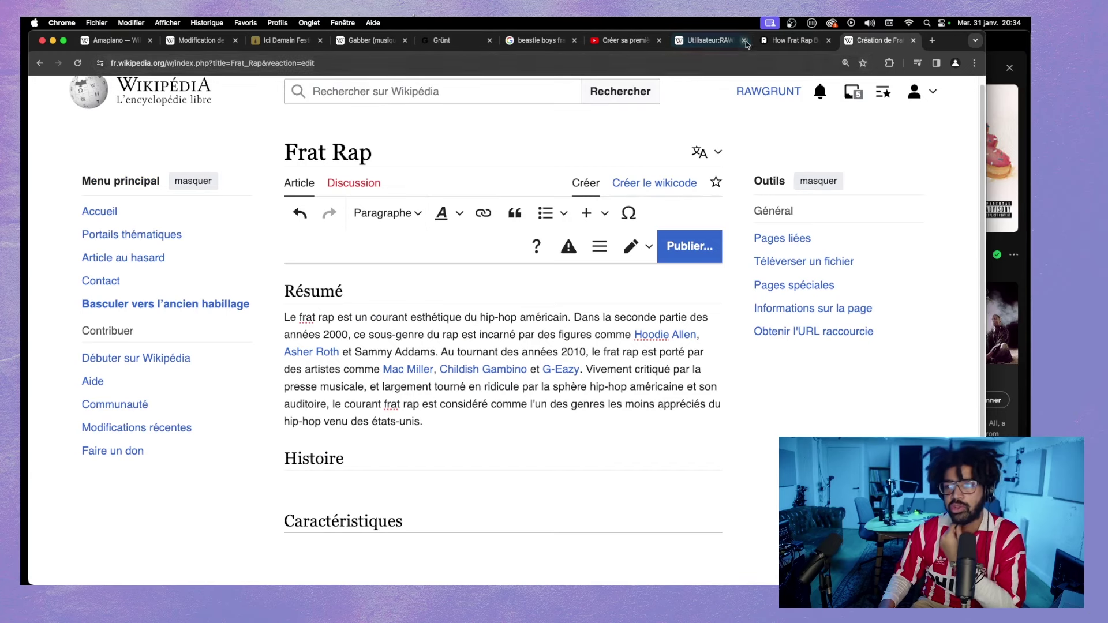
- Search Google in a new tab for "todd phillips dc frat"
left_click(932, 41)
left_click(455, 238)
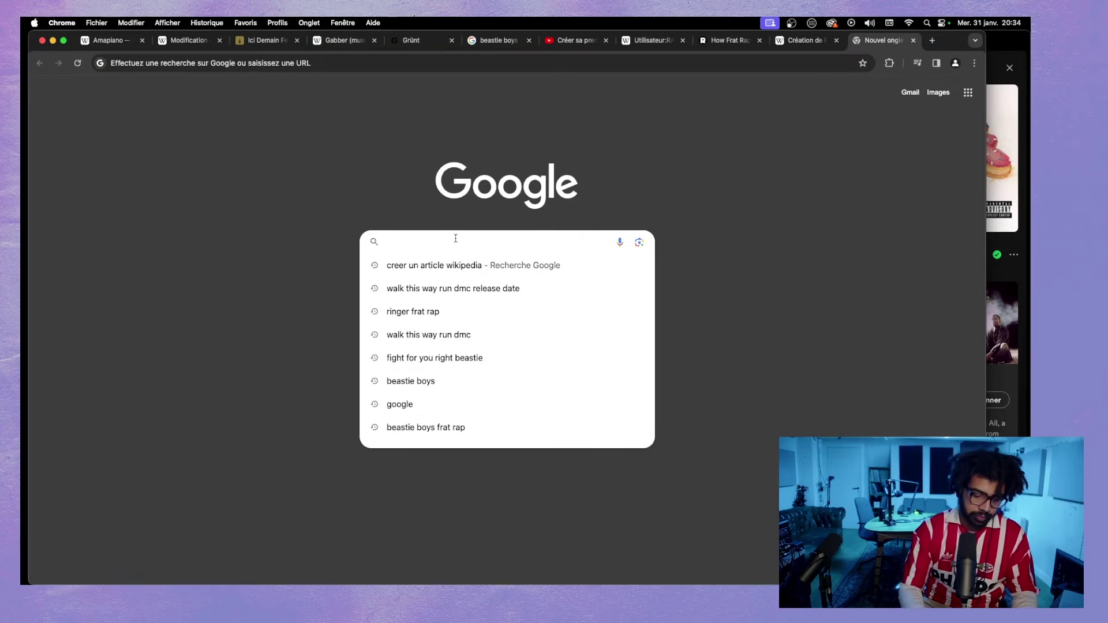
type("jo")
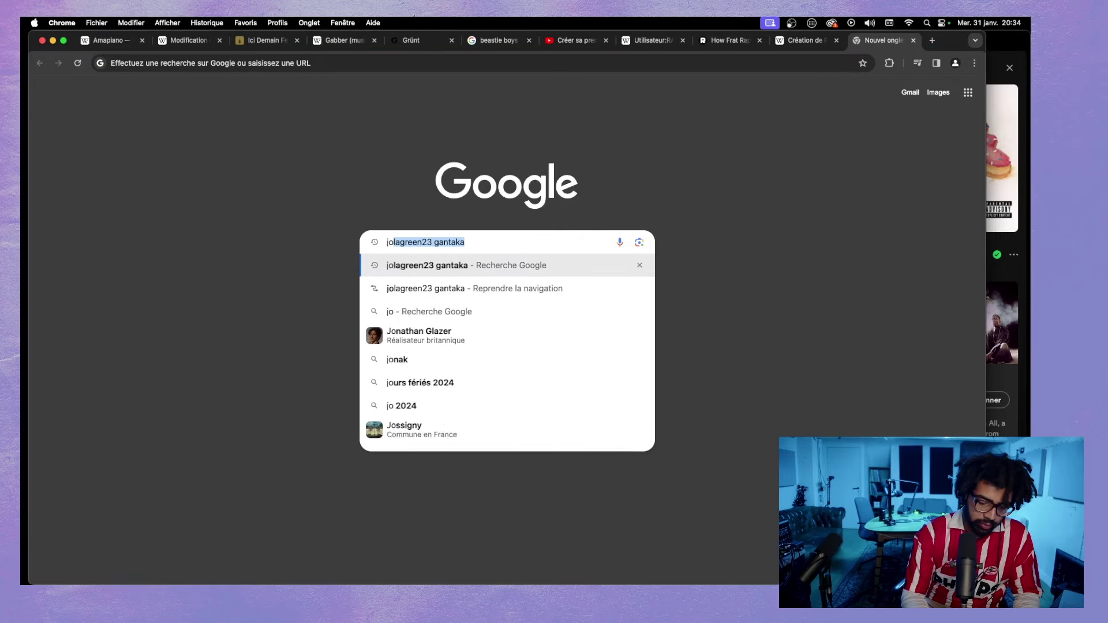
type("ker ")
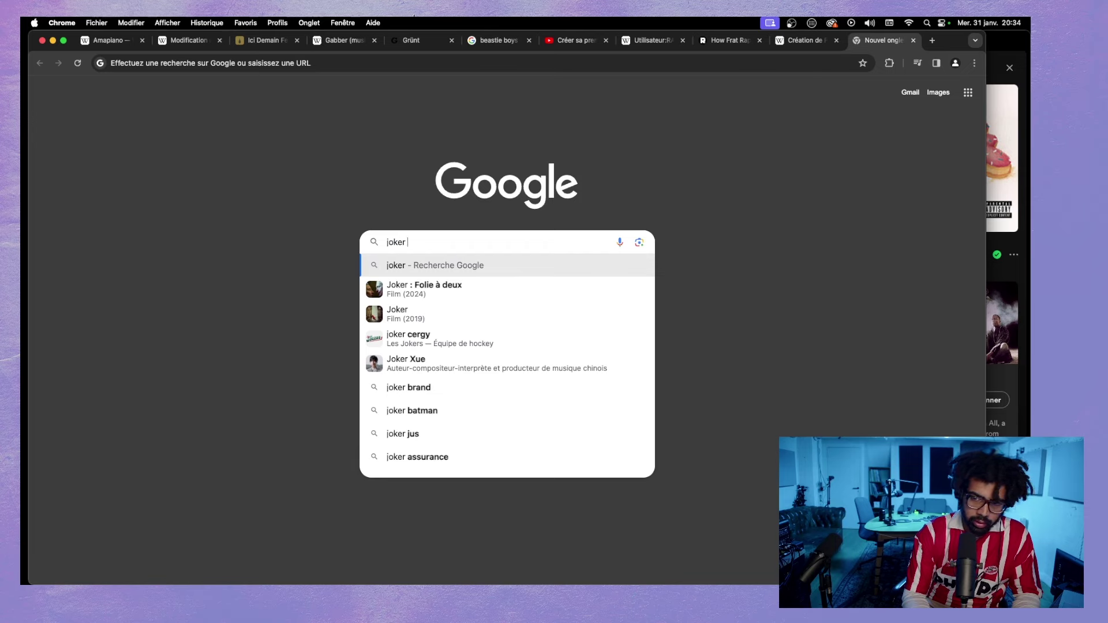
type("todd")
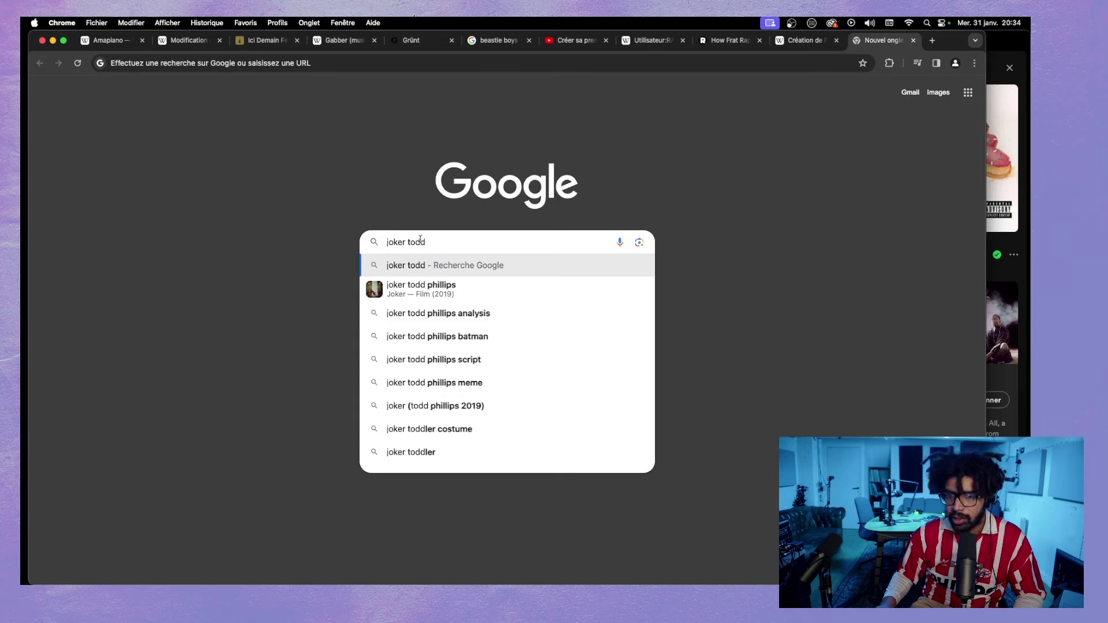
left_click_drag(407, 243, 340, 241)
key("BackSpace")
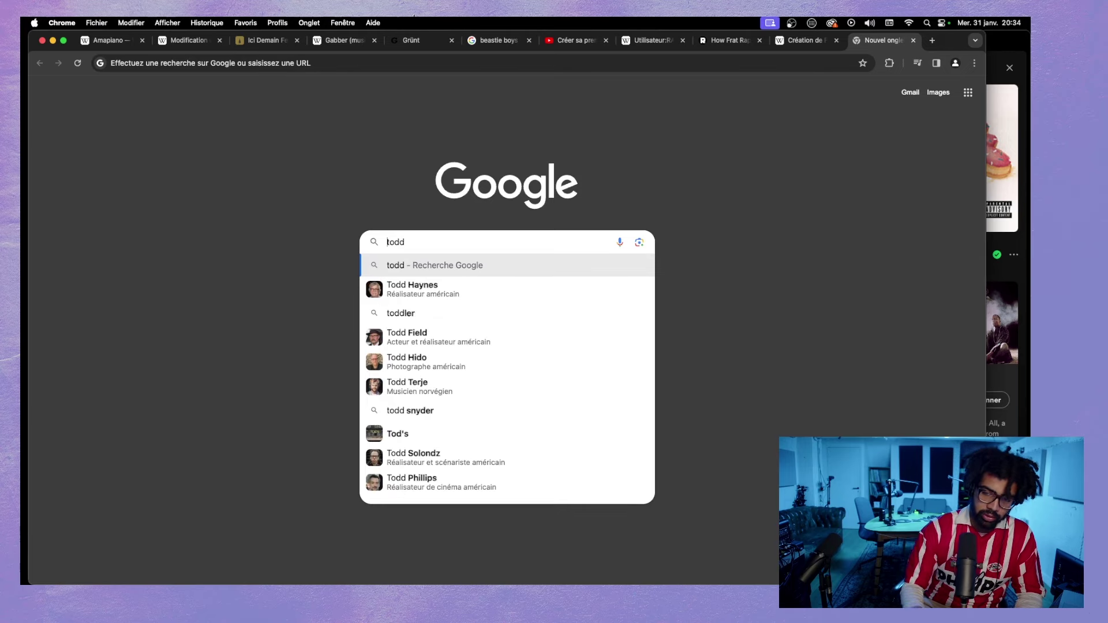
type("p")
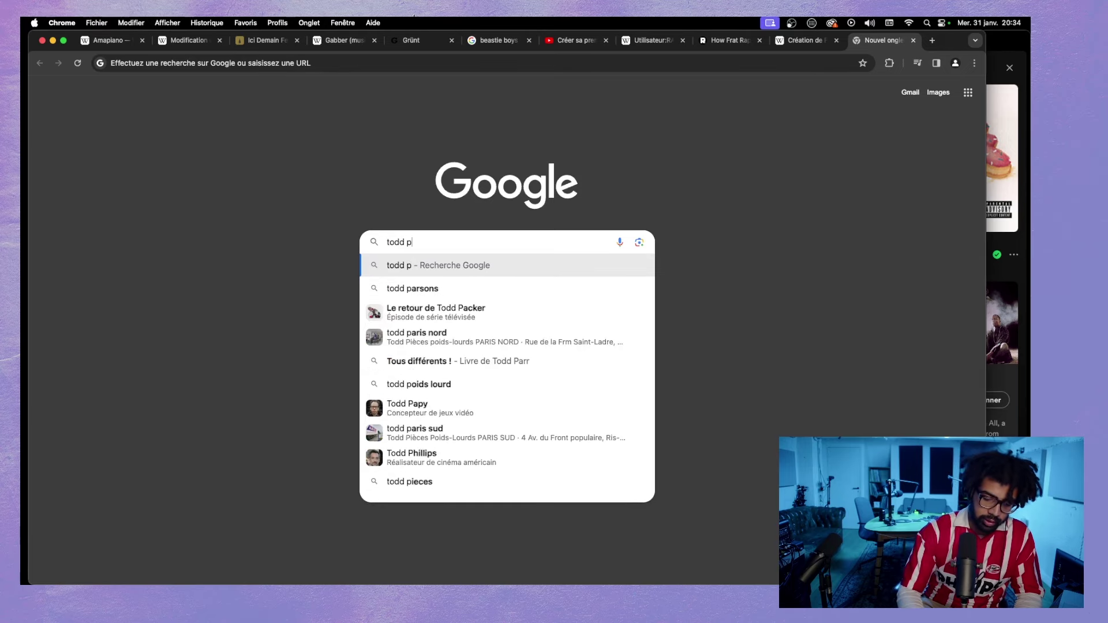
type("hillips ")
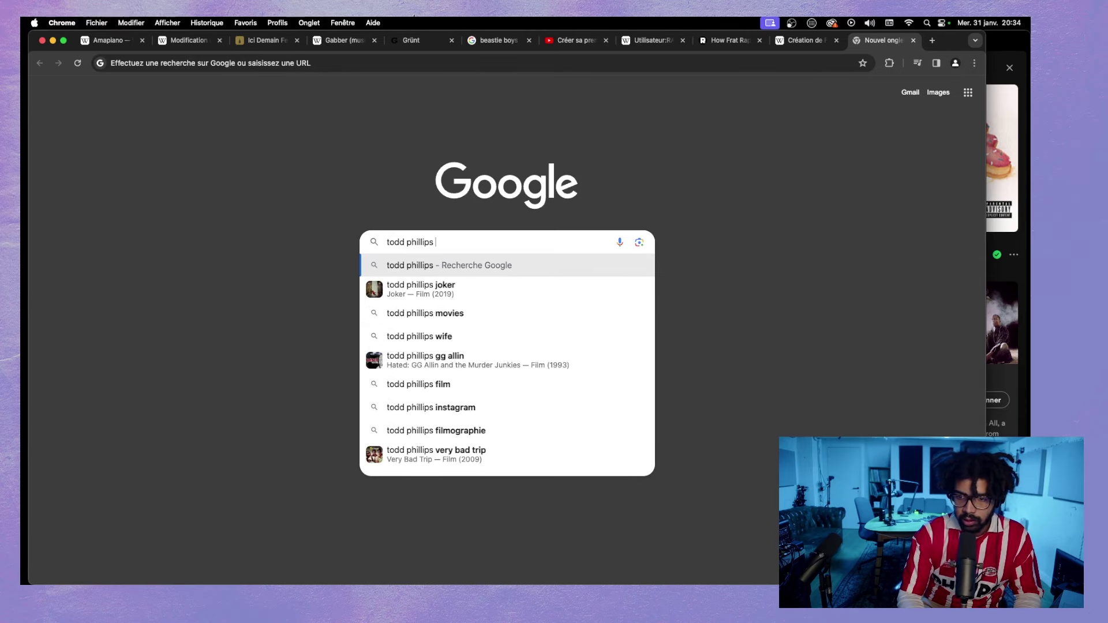
type("dc frat")
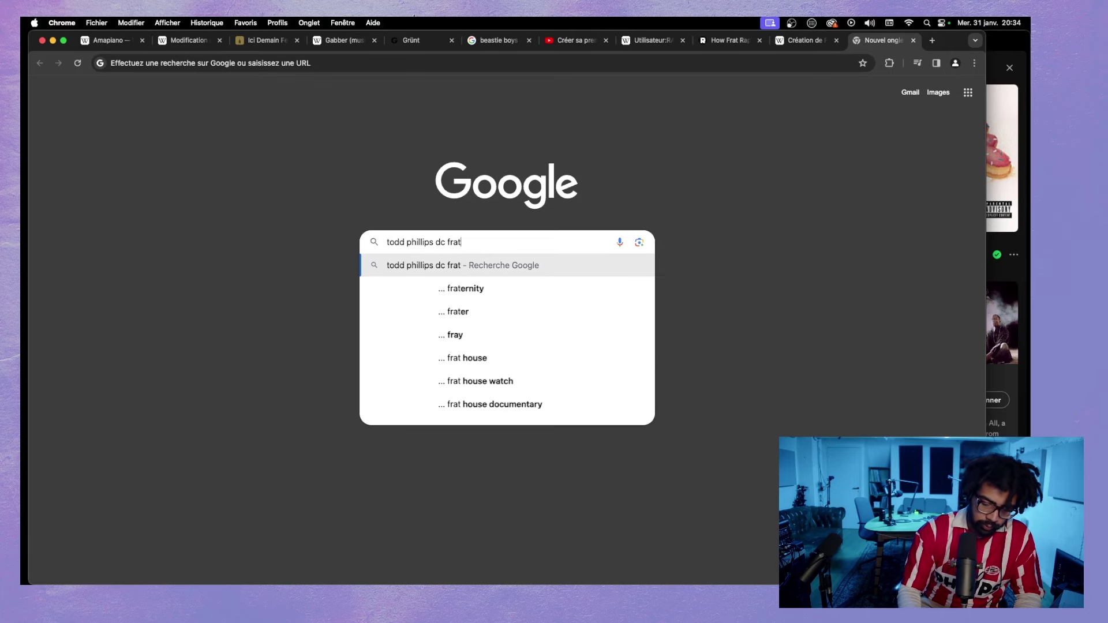
key("Return")
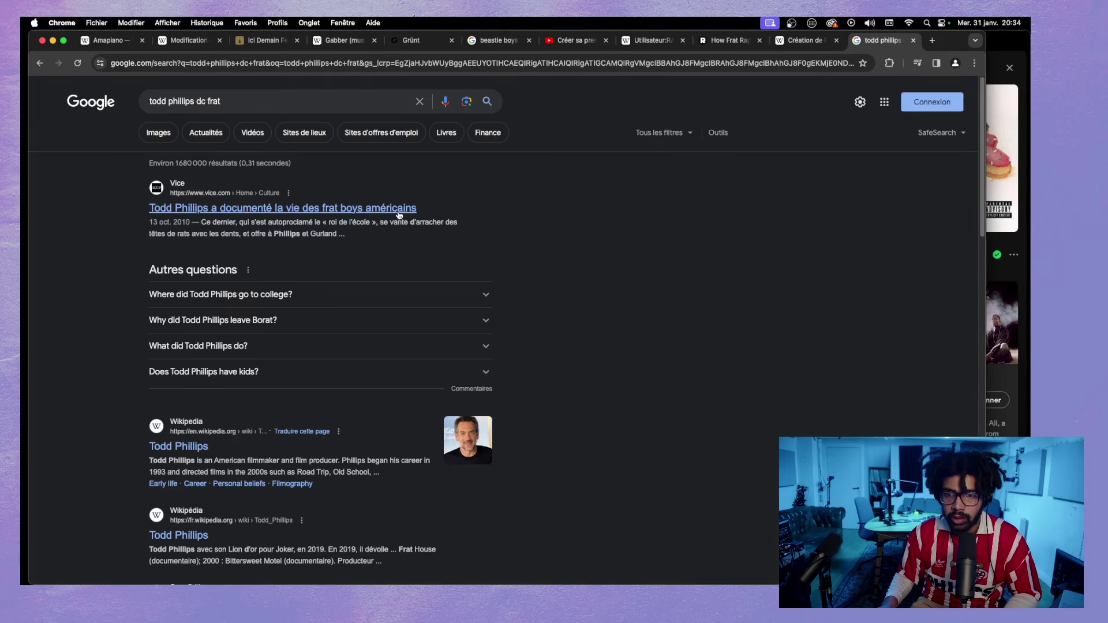
- Examine the Vice article on Todd Phillips and American frat boys, then return to the search results and look through them
left_click(398, 208)
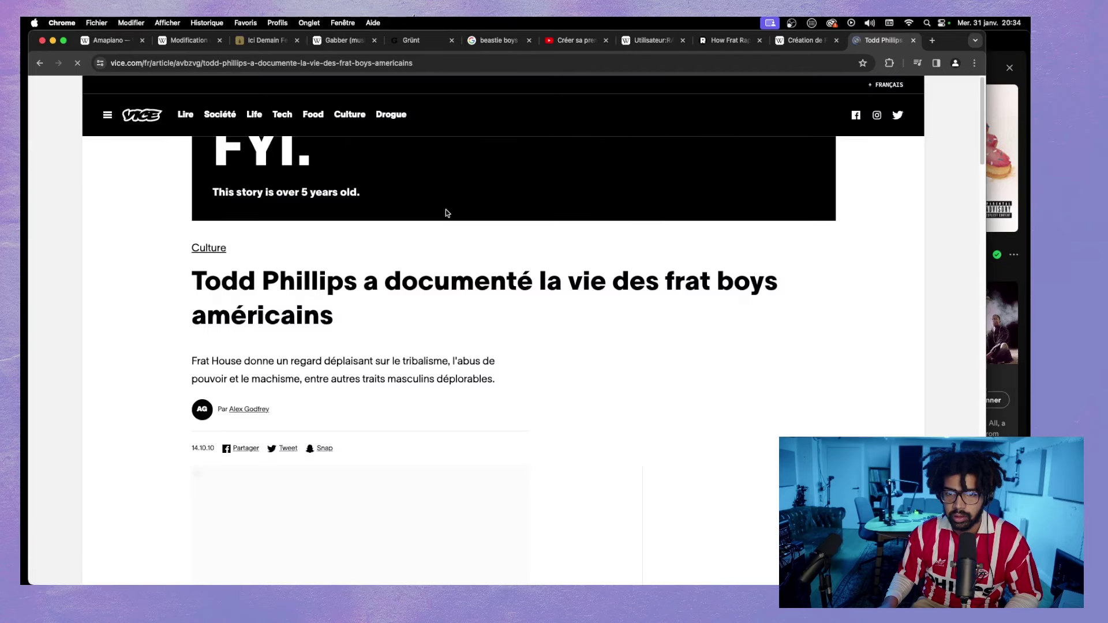
scroll(459, 281, "down", 2)
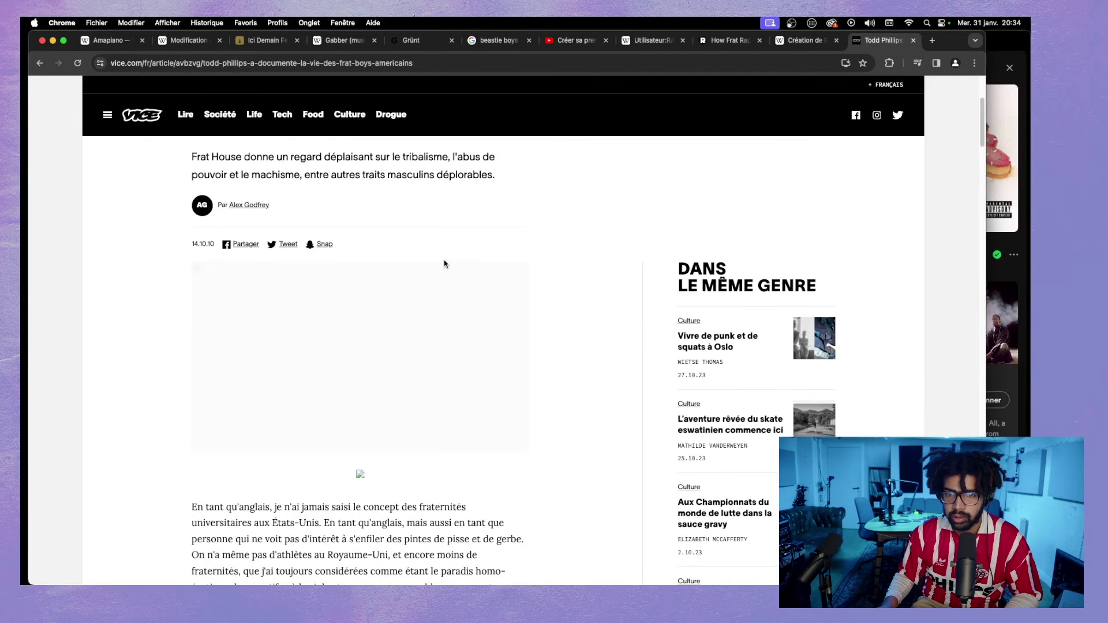
scroll(417, 221, "up", 2)
scroll(321, 278, "up", 1)
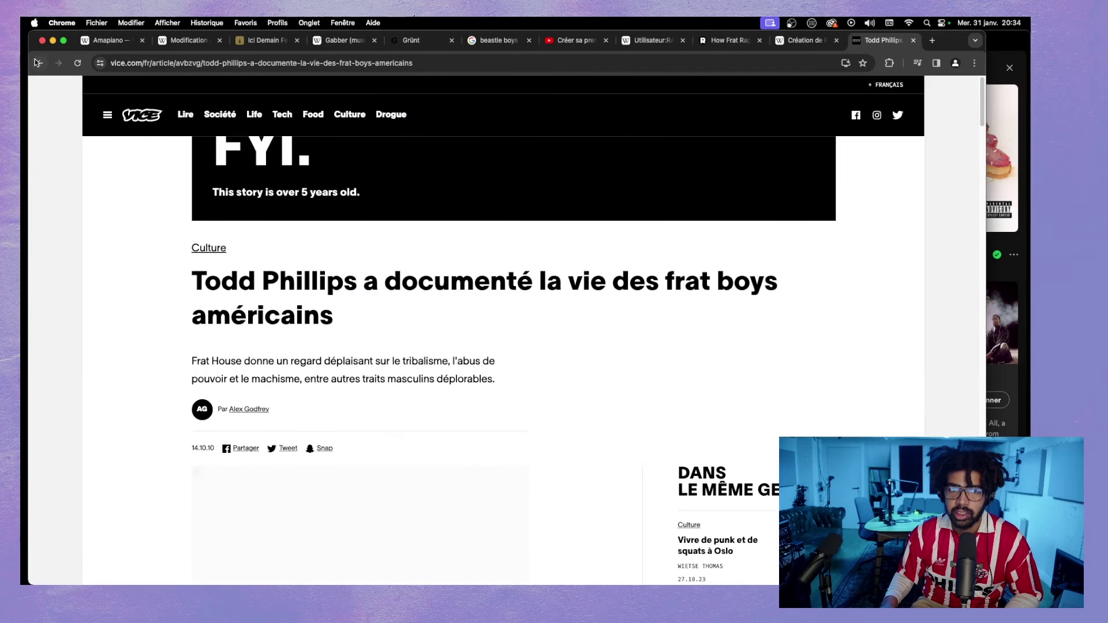
key("super+bracketleft")
scroll(544, 286, "down", 3)
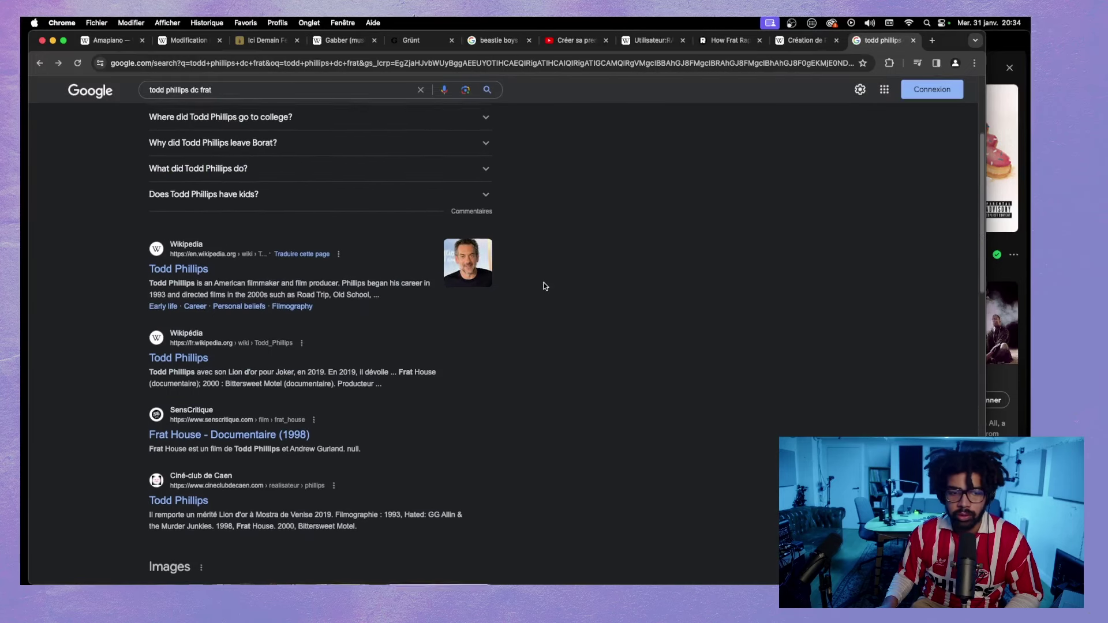
scroll(544, 286, "up", 3)
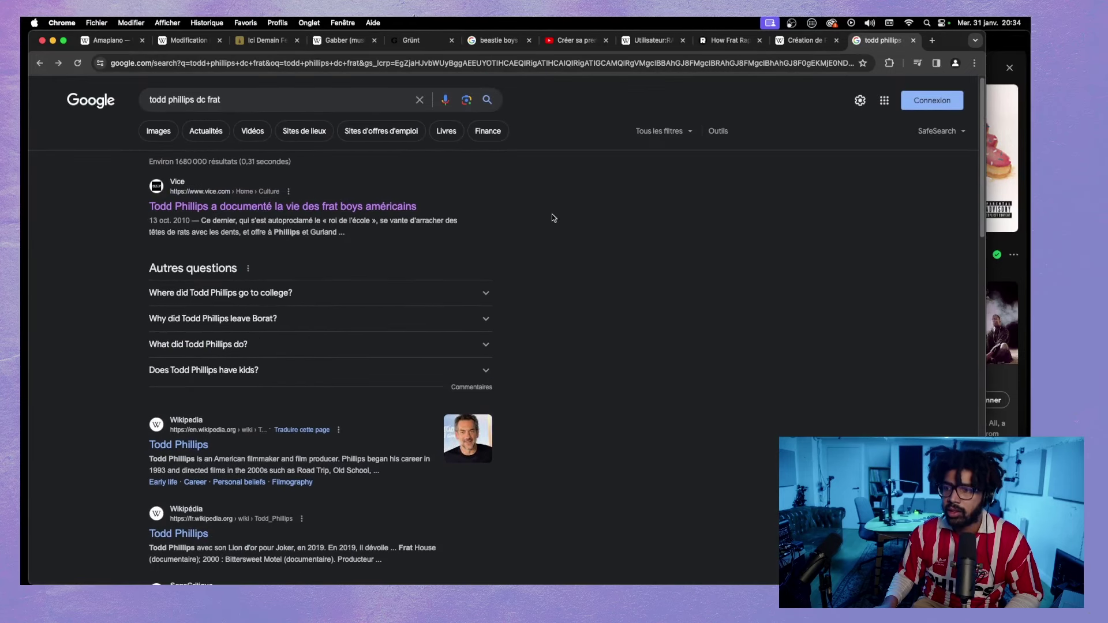
- Return to the Frat Rap article under creation and close the tab holding the archived draft version
left_click(999, 46)
key("super+Tab")
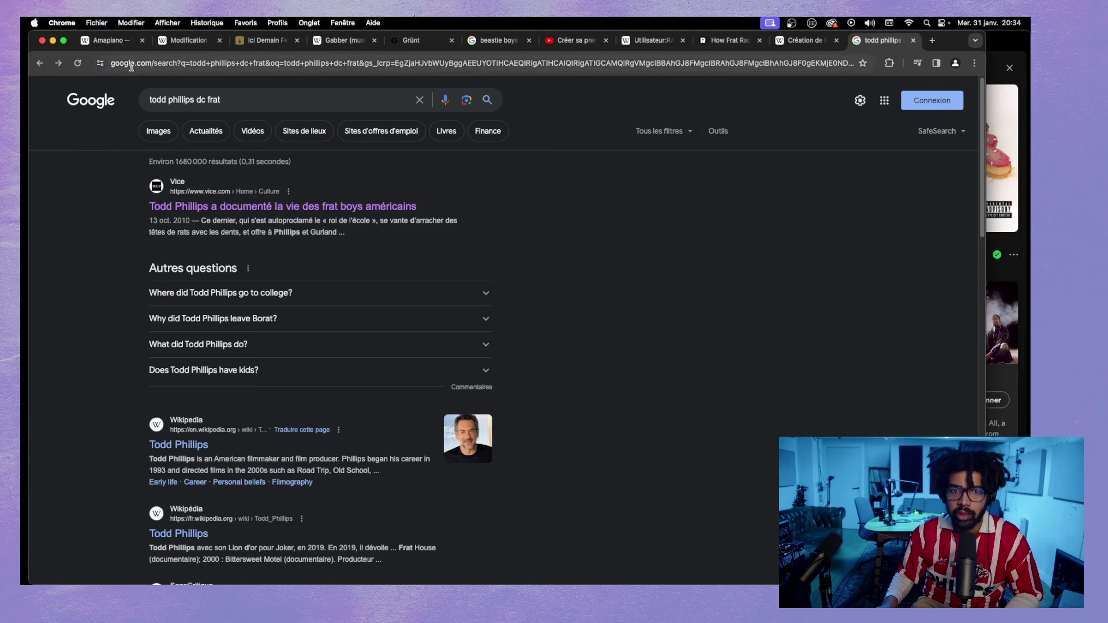
left_click(172, 41)
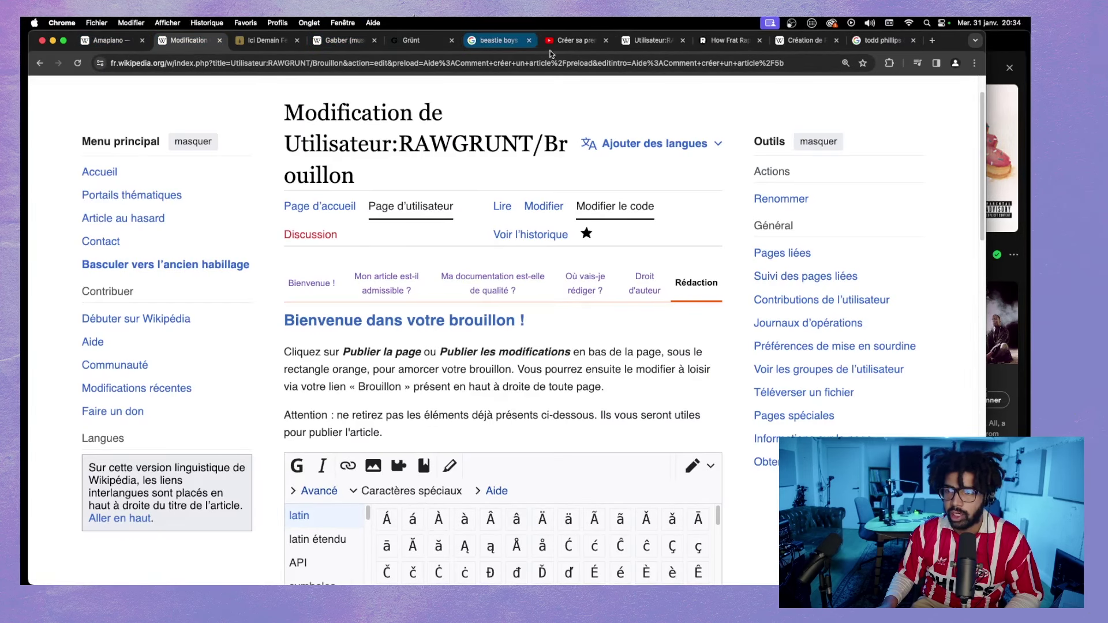
left_click(654, 41)
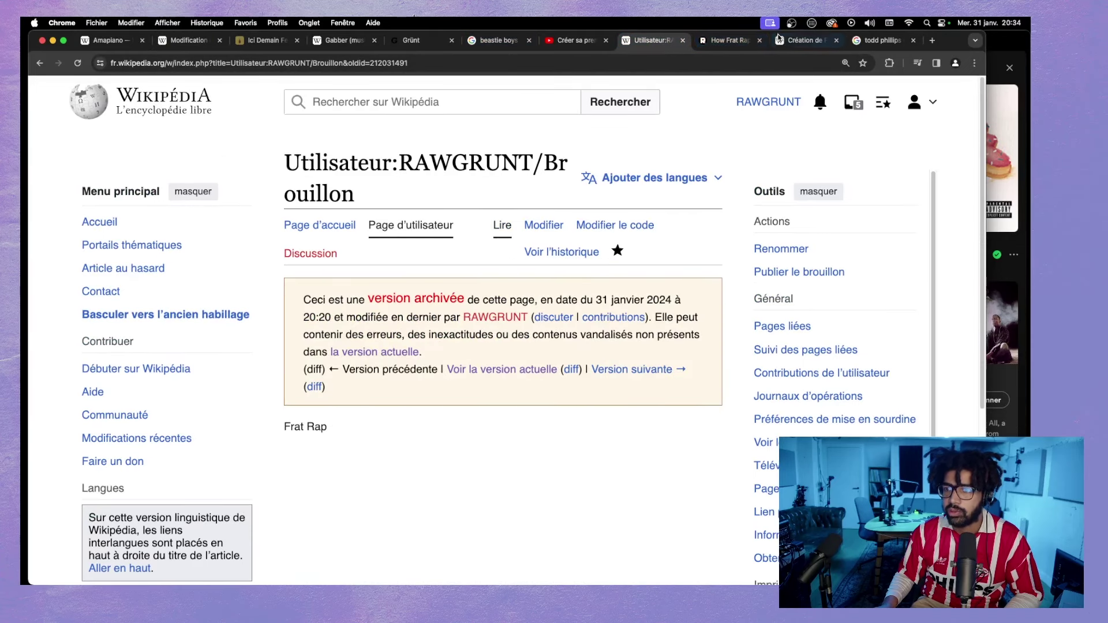
left_click(805, 40)
left_click(683, 40)
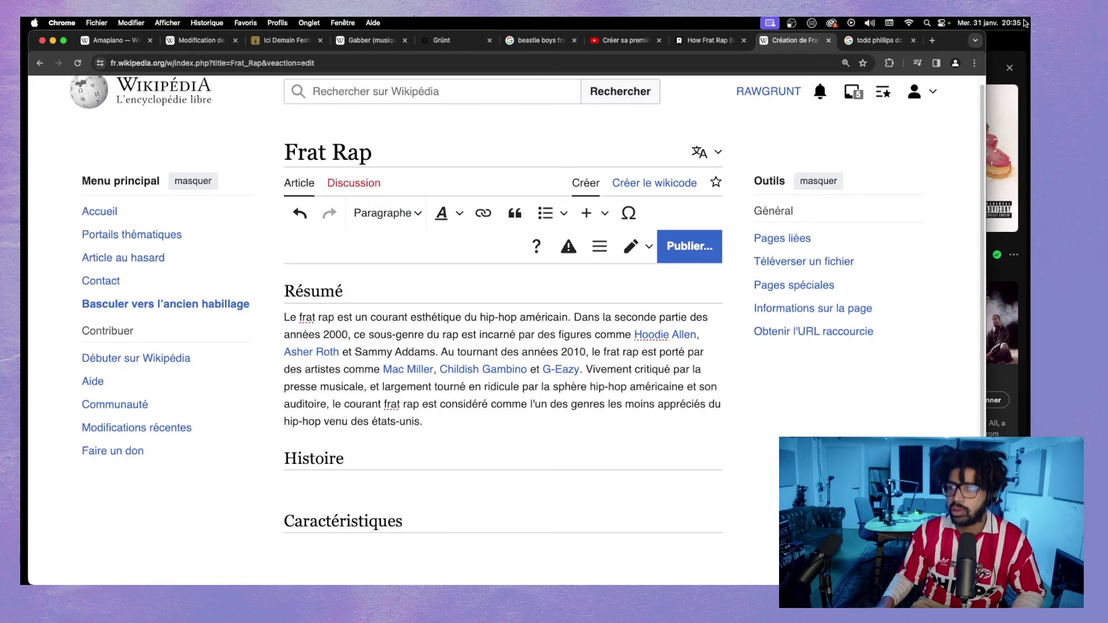
left_click(1016, 40)
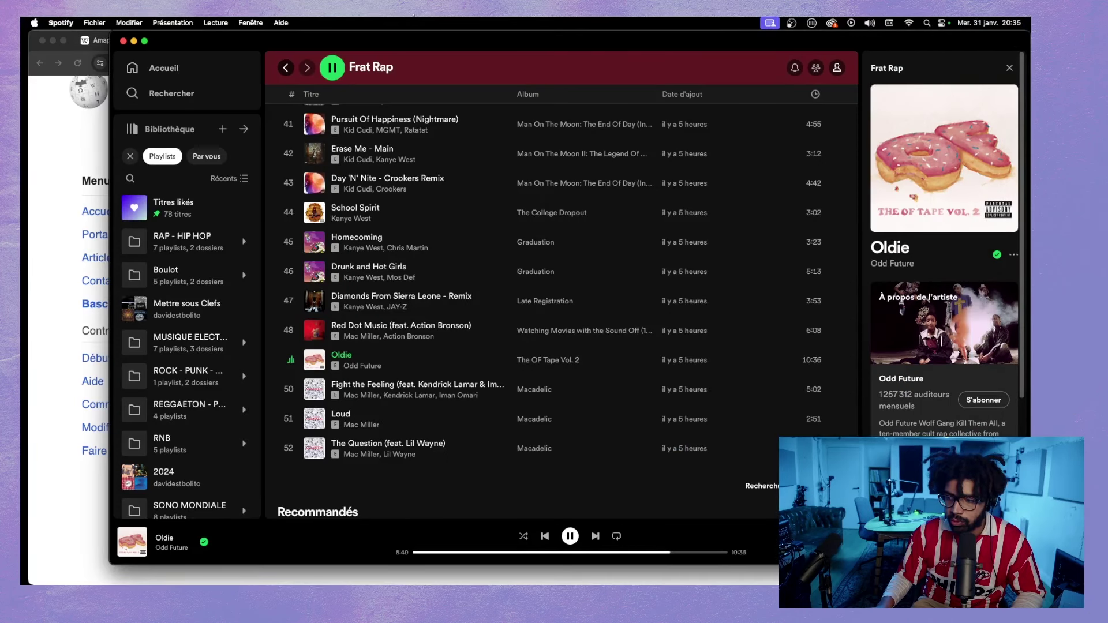
left_click(71, 263)
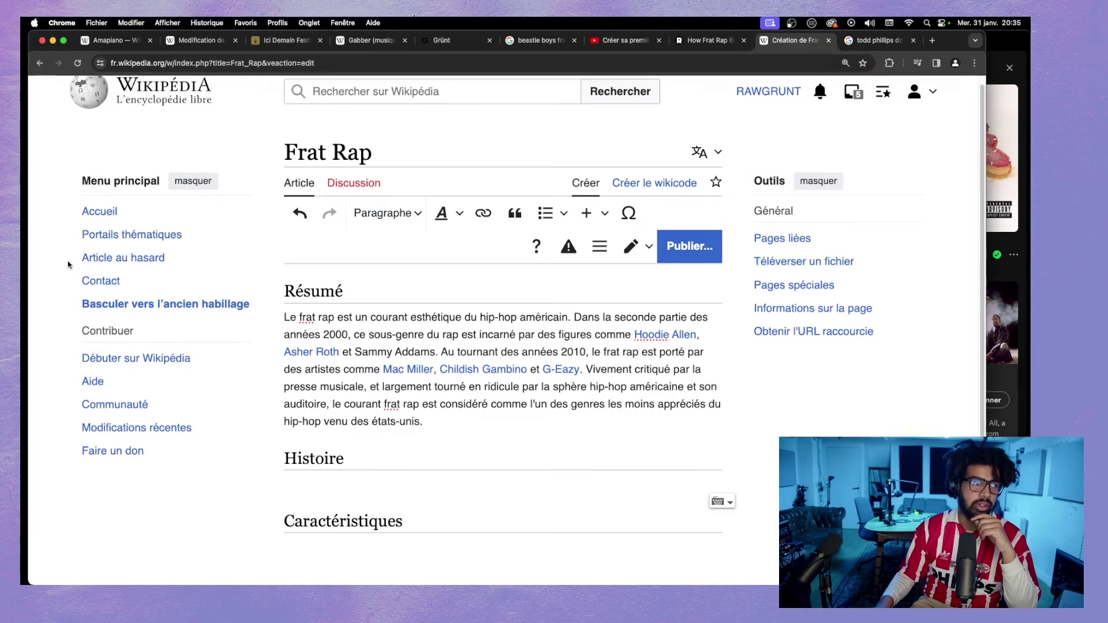
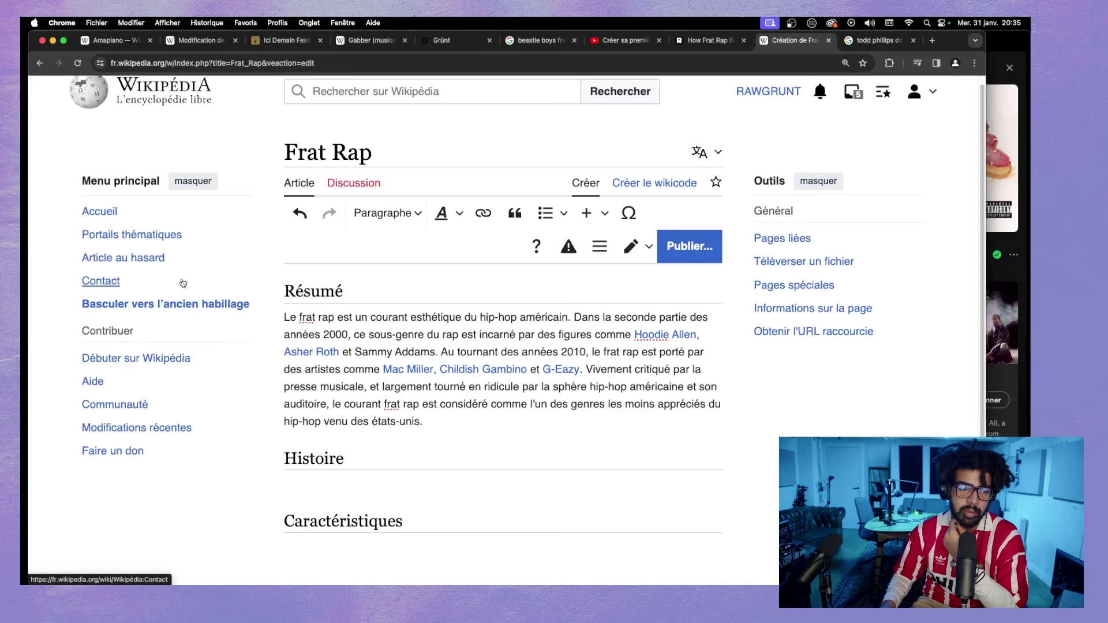
- Switch to Spotify, look through the last tracks of the Frat Rap playlist, and return to the Frat Rap article
scroll(369, 378, "down", 3)
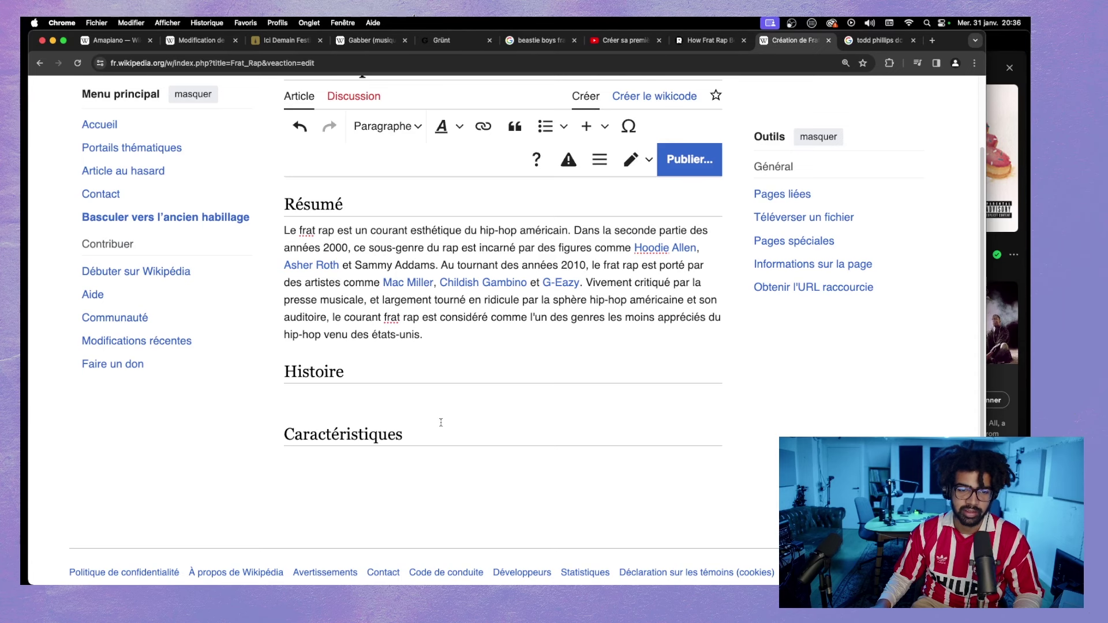
left_click(1002, 44)
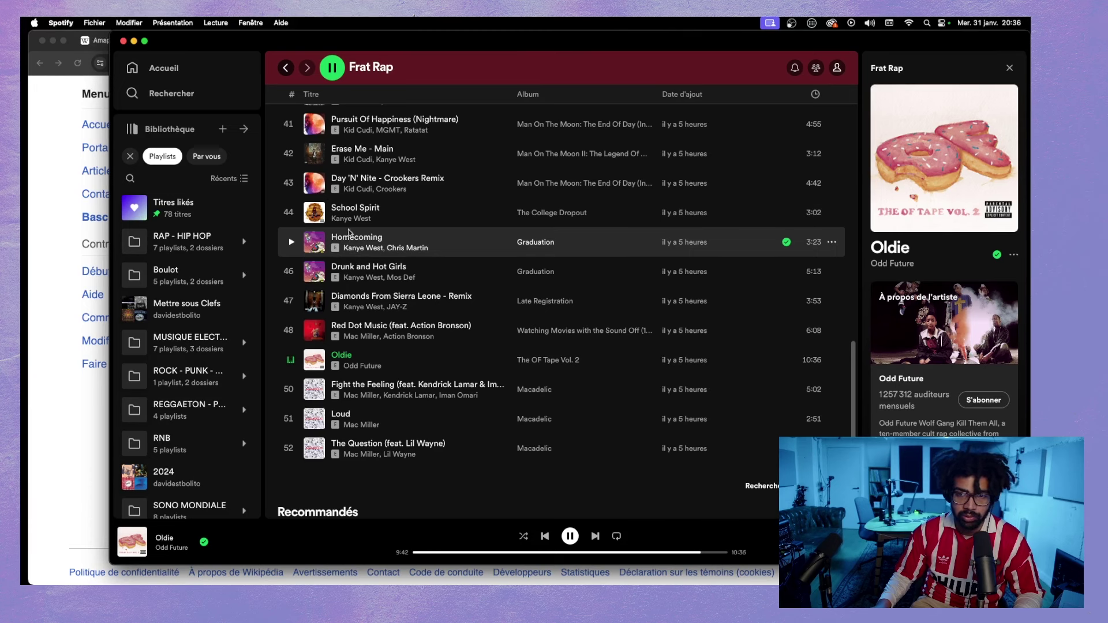
scroll(346, 306, "up", 2)
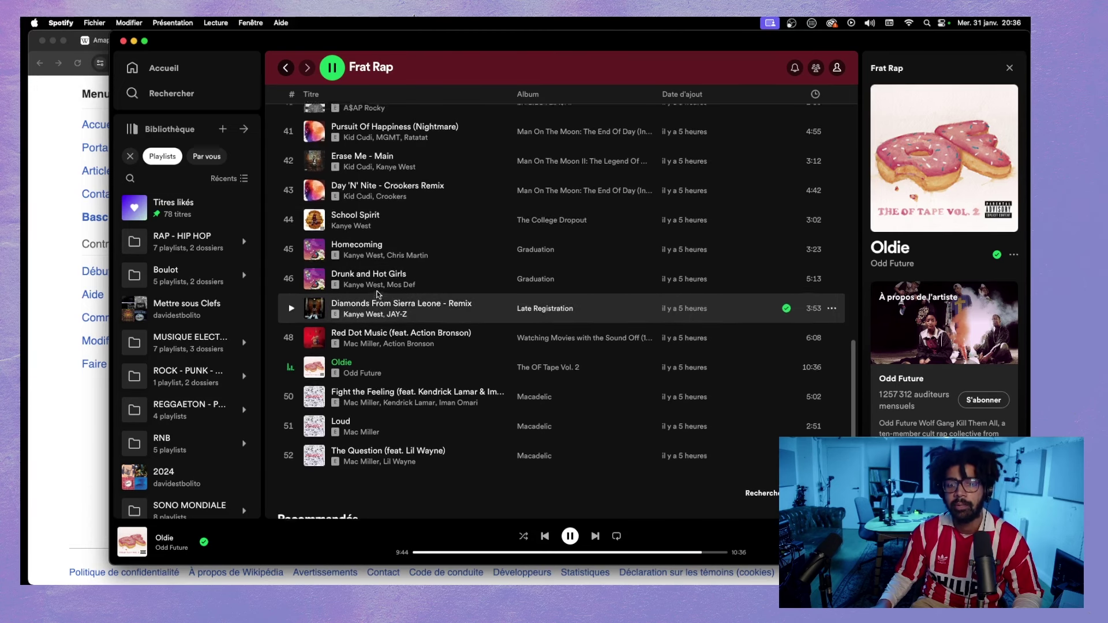
left_click(98, 420)
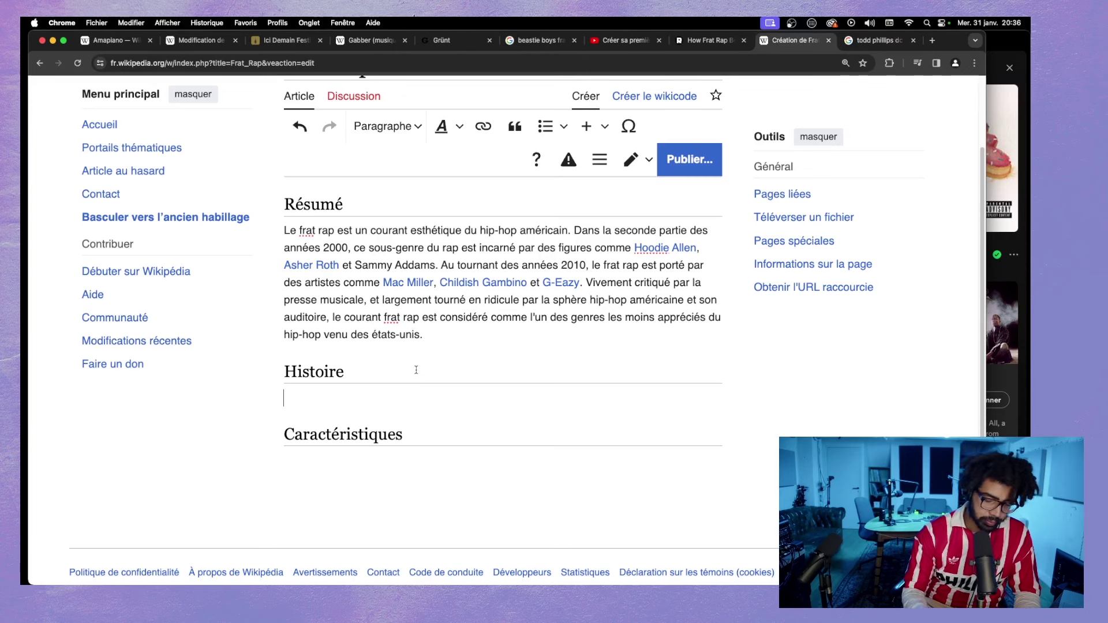
- Begin the Histoire section with the text "Les Beastie Boys, groupe de hip-hop newyorkais"
type("KLue")
key("BackSpace")
key("BackSpace")
key("BackSpace")
key("BackSpace")
type("Les ")
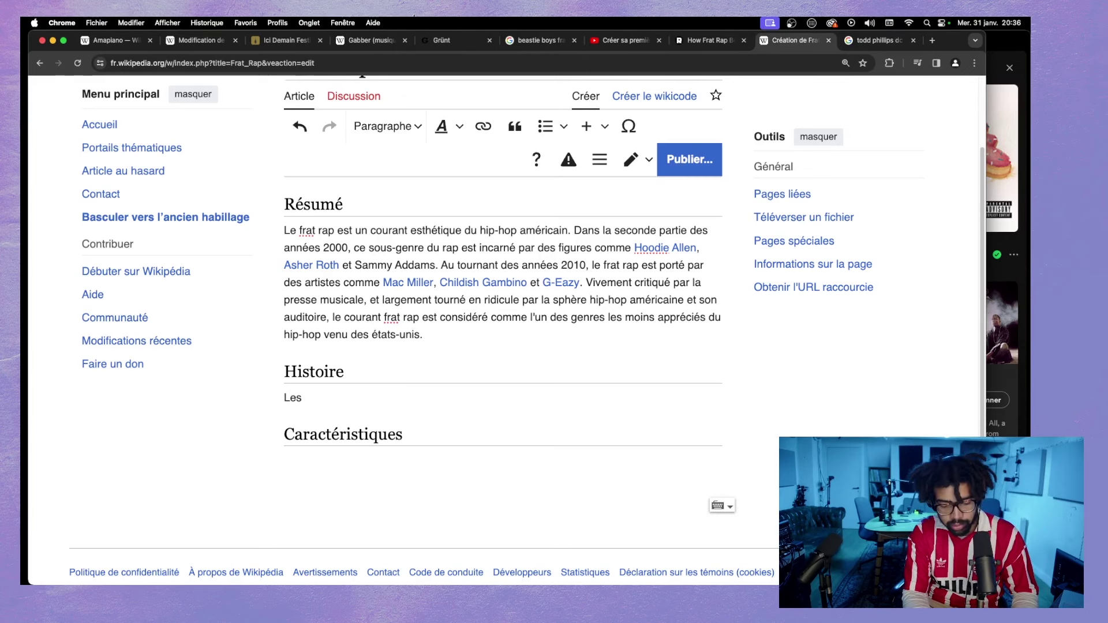
type("Beastie Boys,")
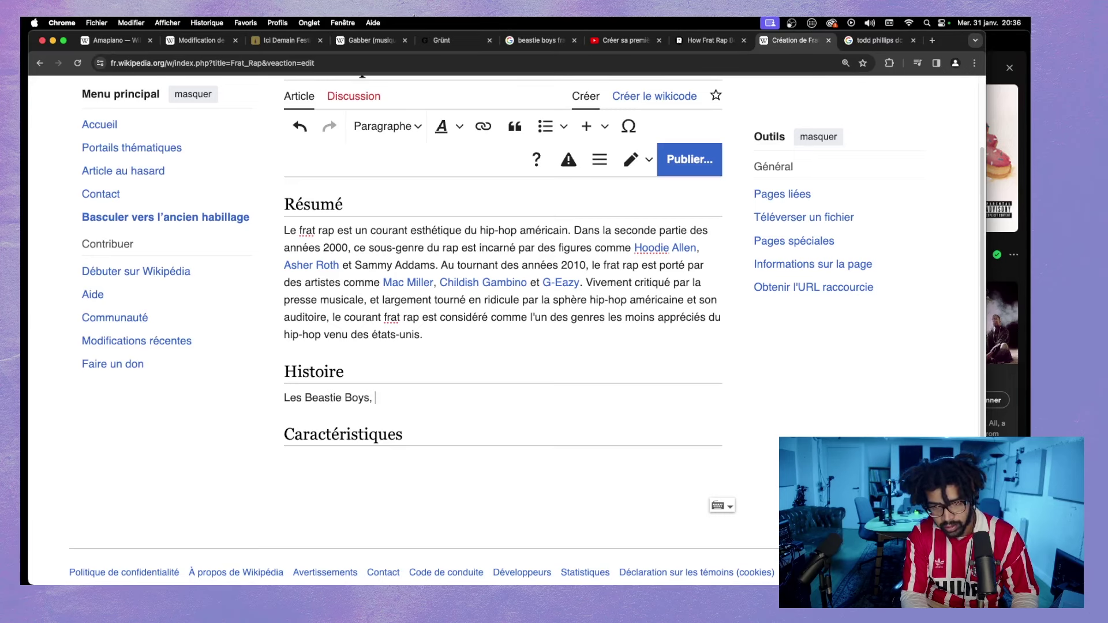
type(" grou")
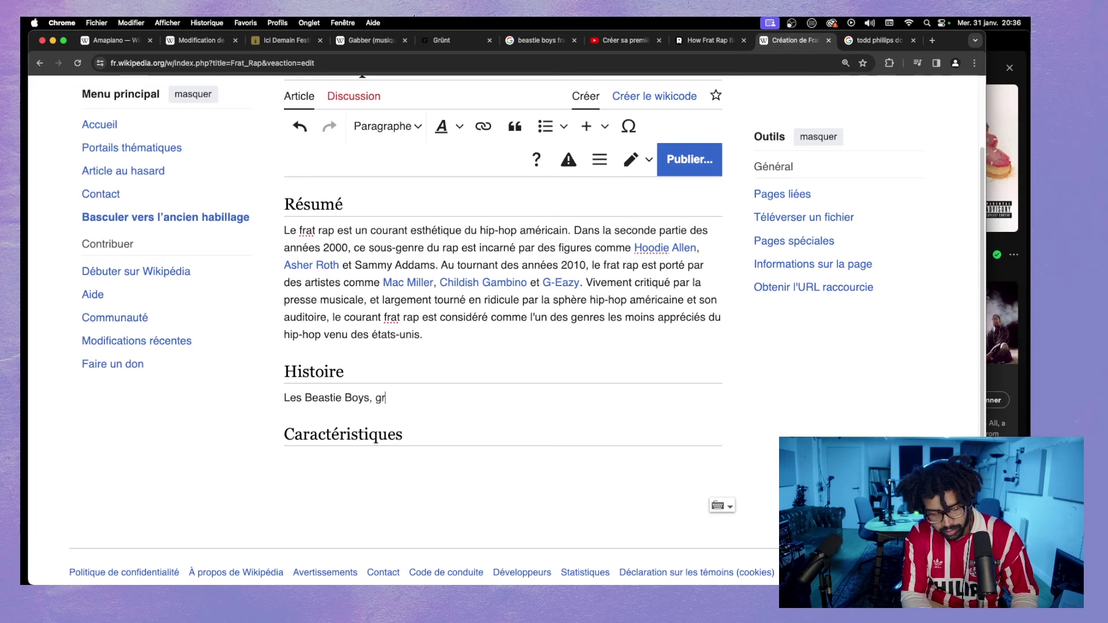
key("BackSpace")
key("BackSpace")
type("oup")
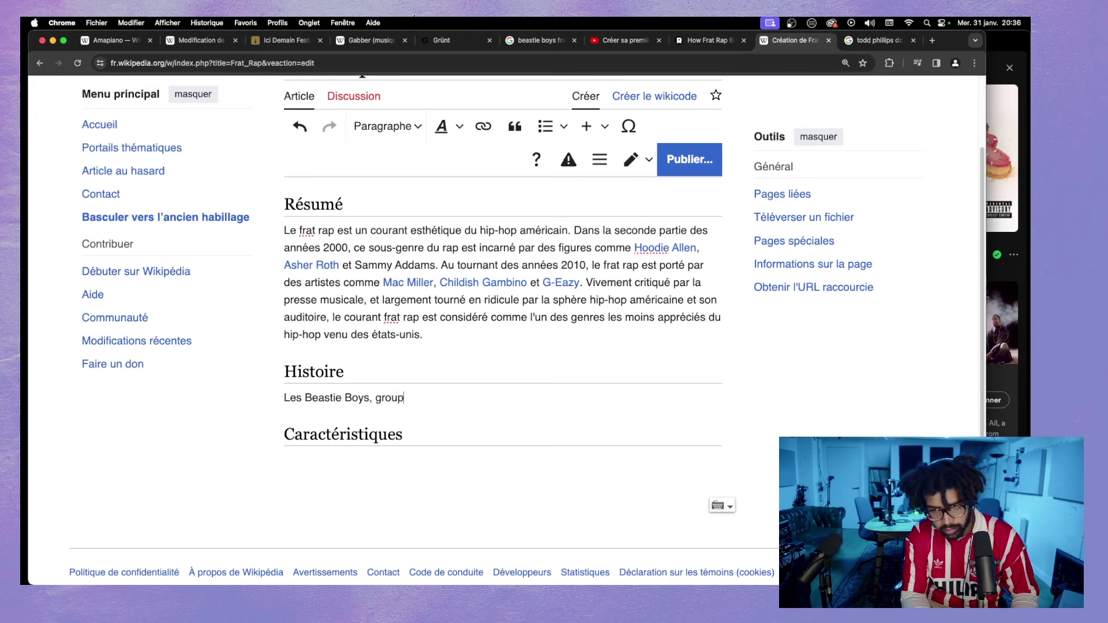
type("e de hip")
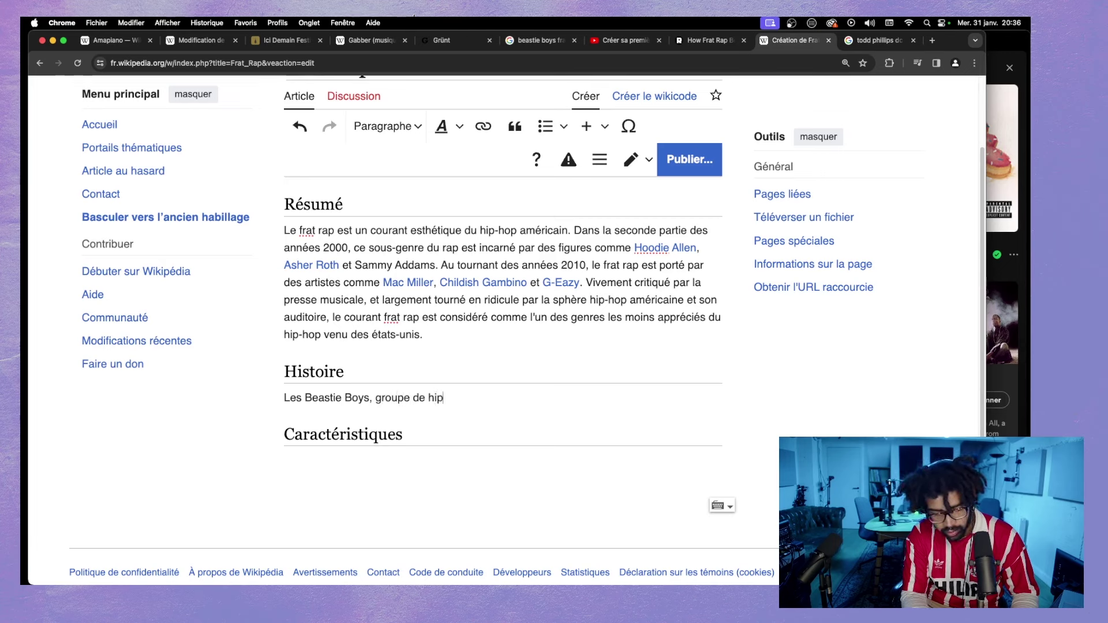
type("-hop n")
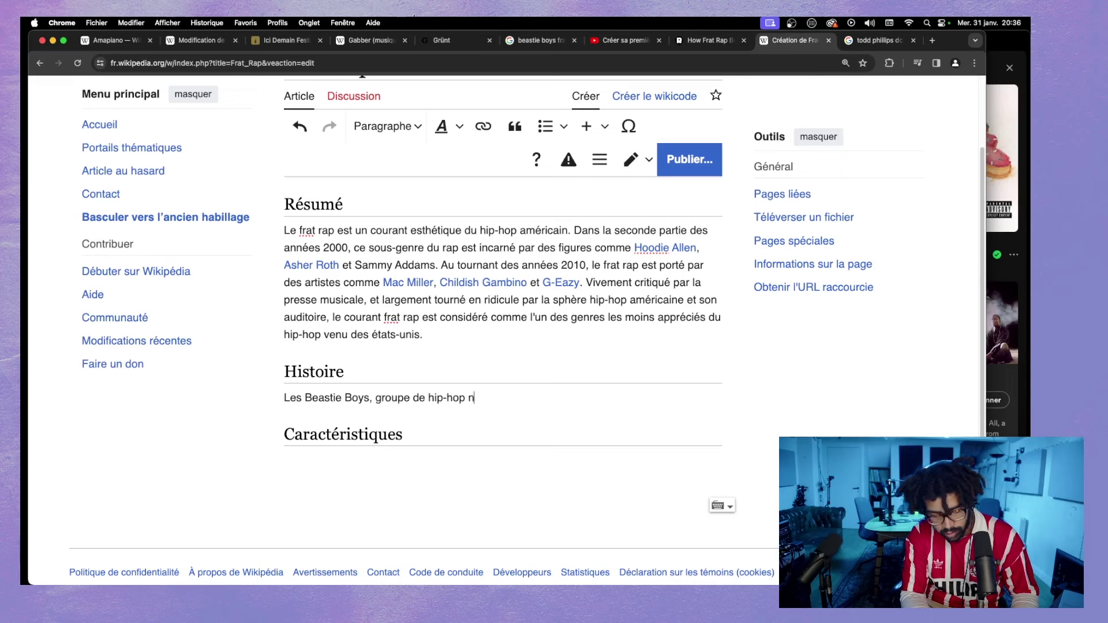
type("ewyorkais a")
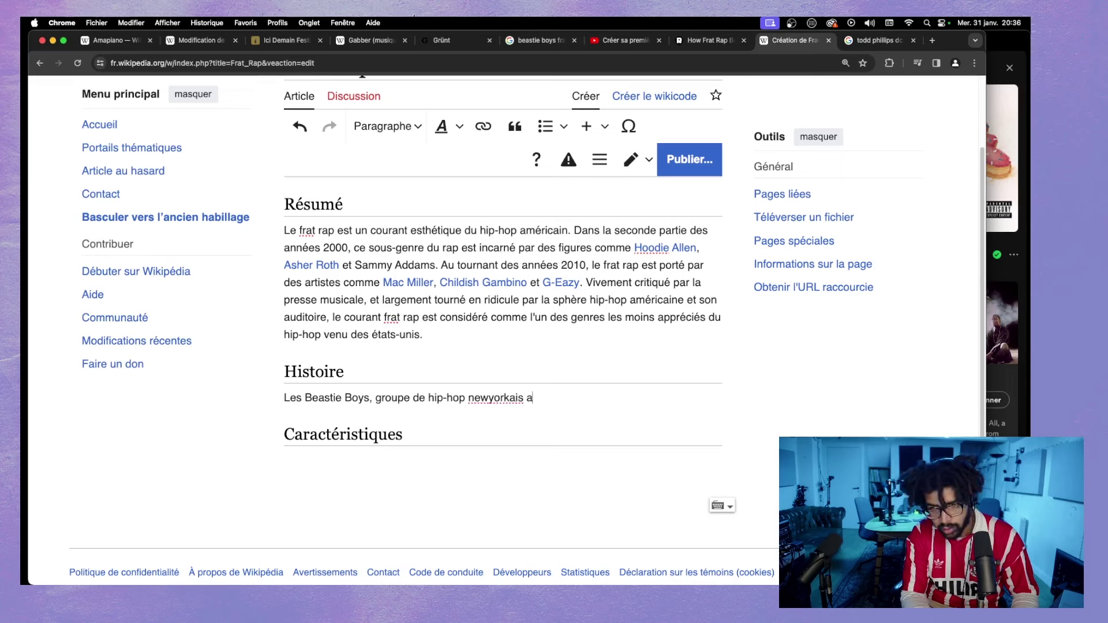
type("ctif de la")
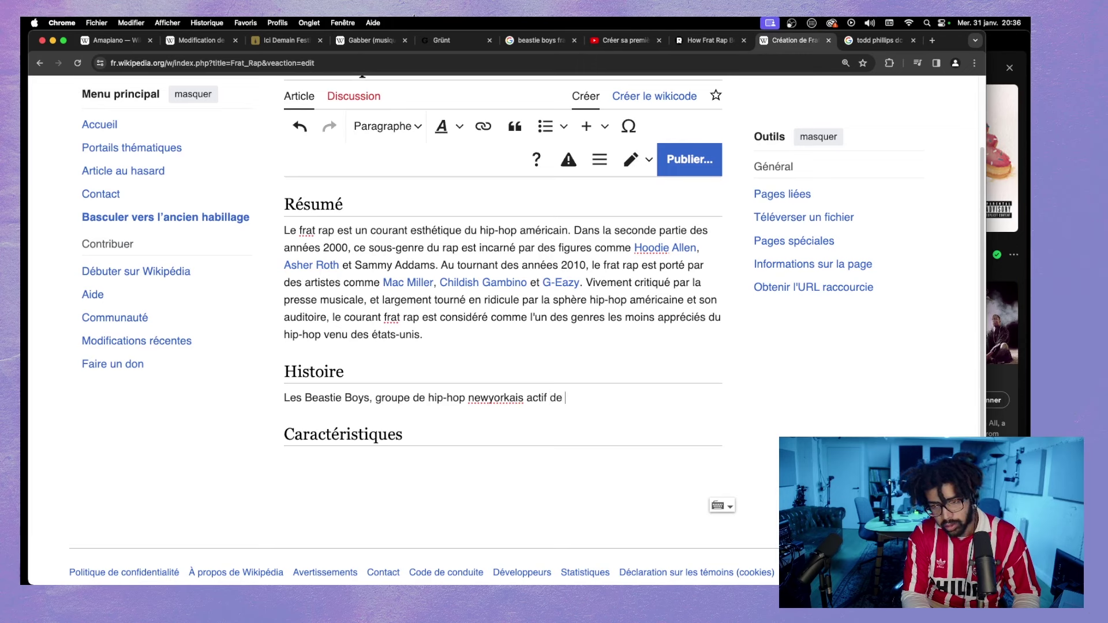
key("BackSpace")
key("BackSpace")
key("BackSpace")
key("BackSpace")
key("BackSpace")
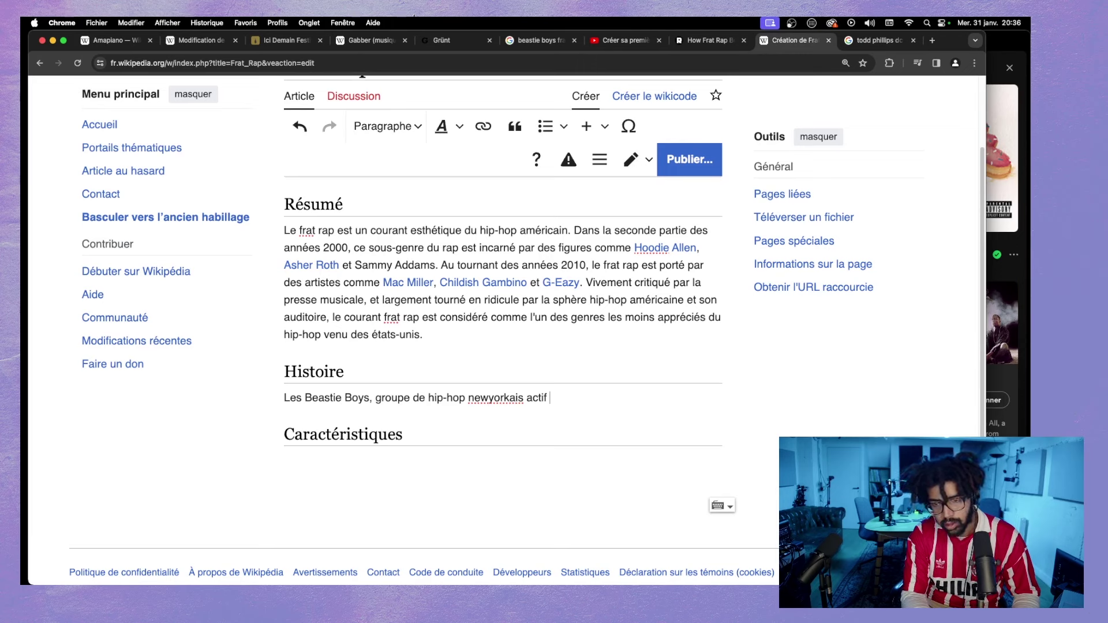
key("BackSpace")
key("BackSpace")
key("BackSpace")
key("BackSpace")
- Continue the Histoire sentence after "newyorkais" with "qui tire ses inspir"
type("qui tir")
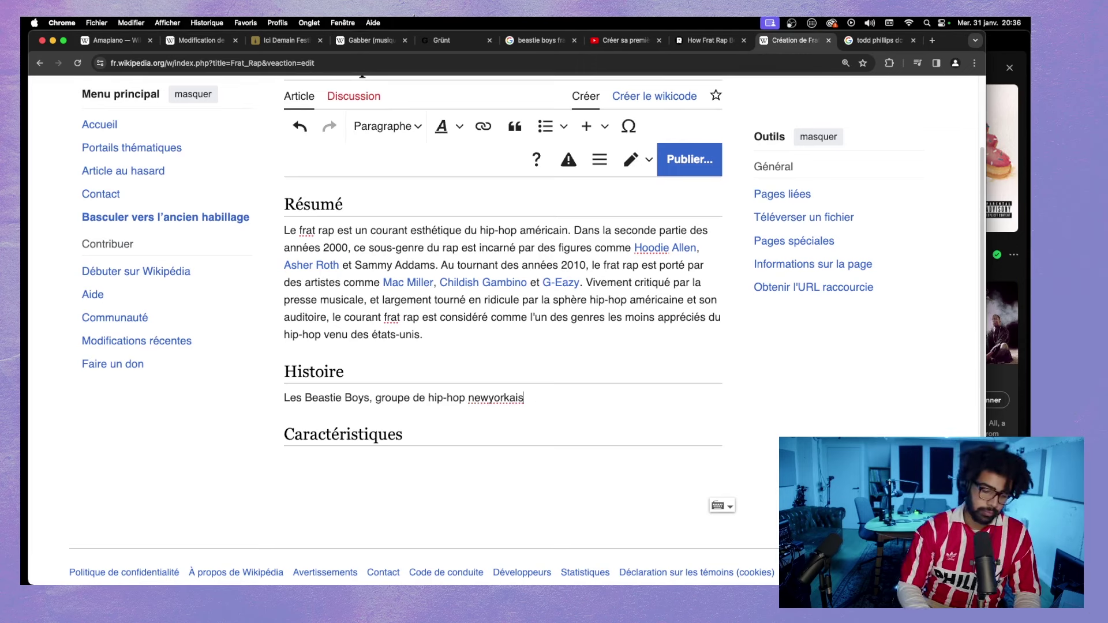
type("e ses inspir")
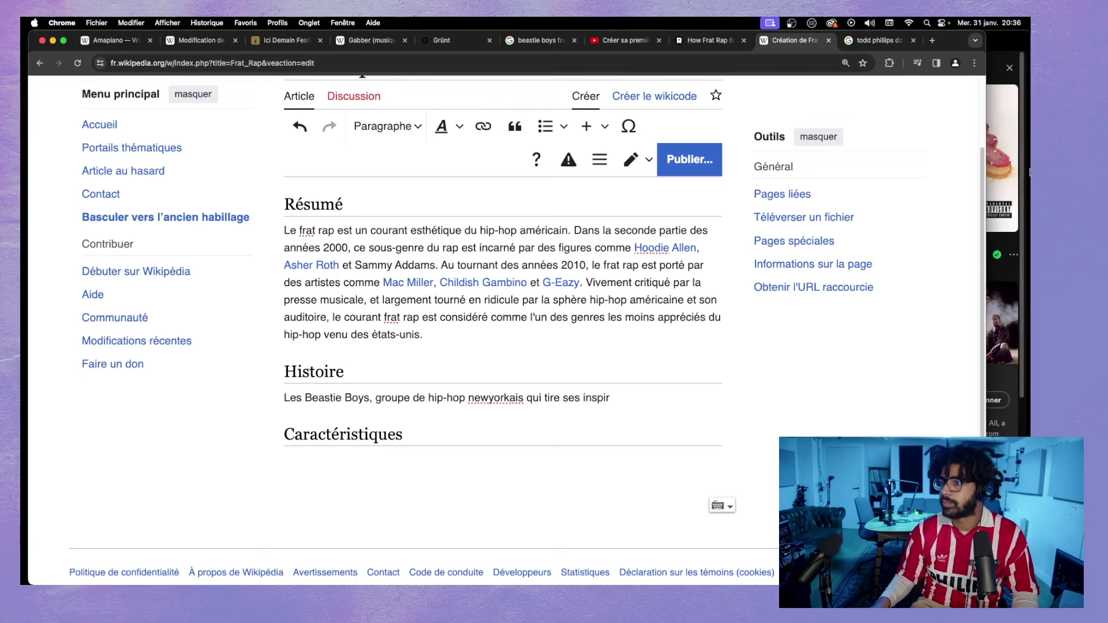
left_click(993, 47)
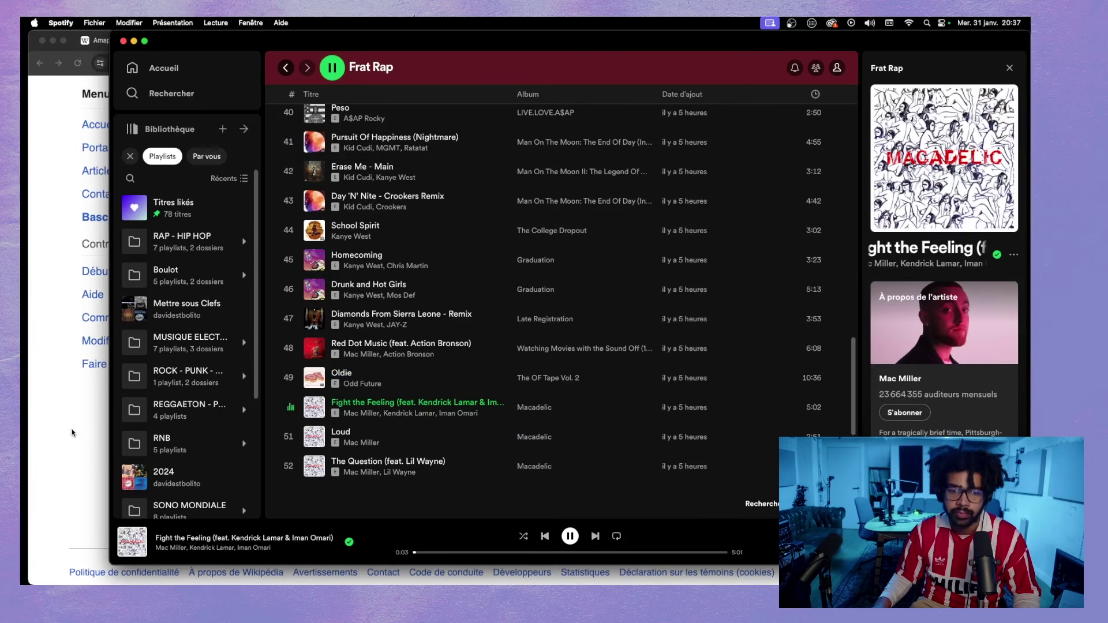
left_click(103, 428)
key("super+Tab")
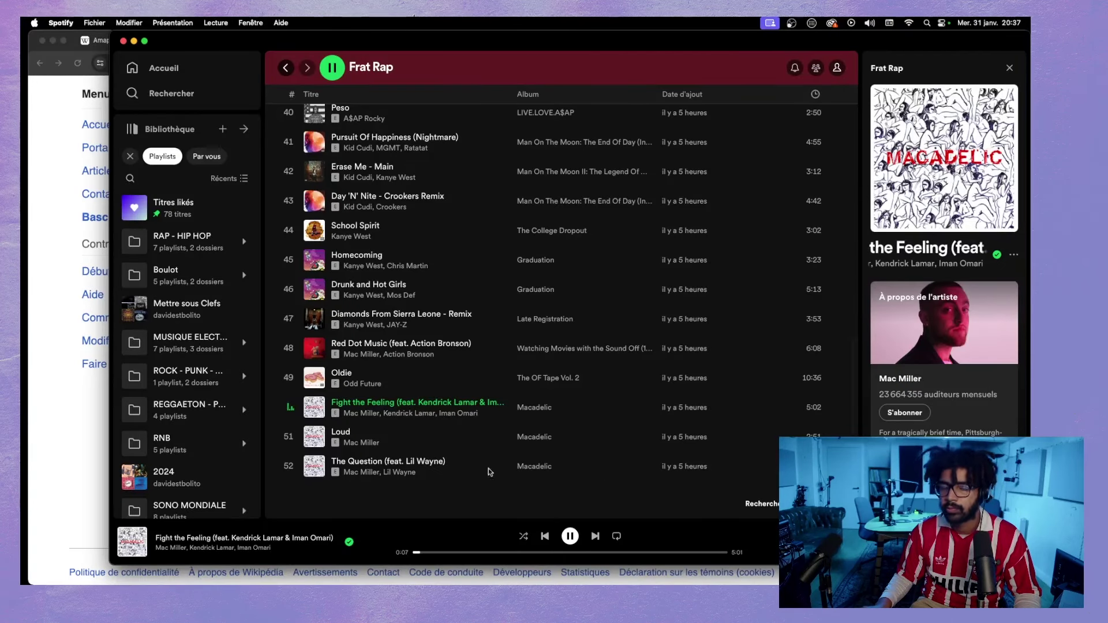
key("super+Tab")
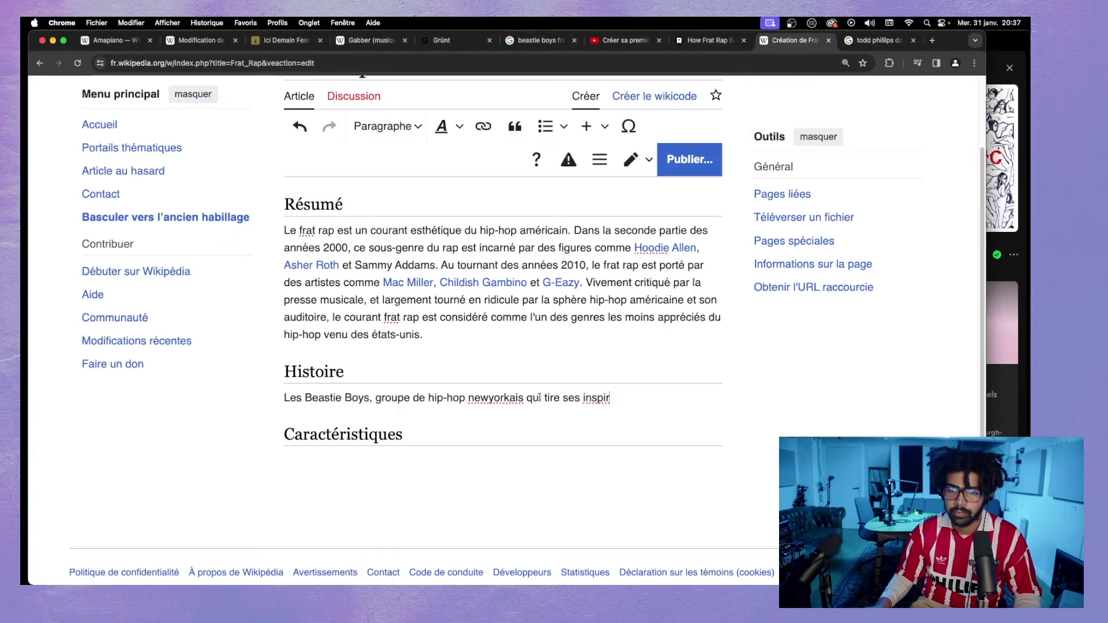
- Complete the word "inspiration" in the Histoire sentence and add "du punk et de la scène hip-hop d'Harlem"
left_click(616, 395)
type("ation ")
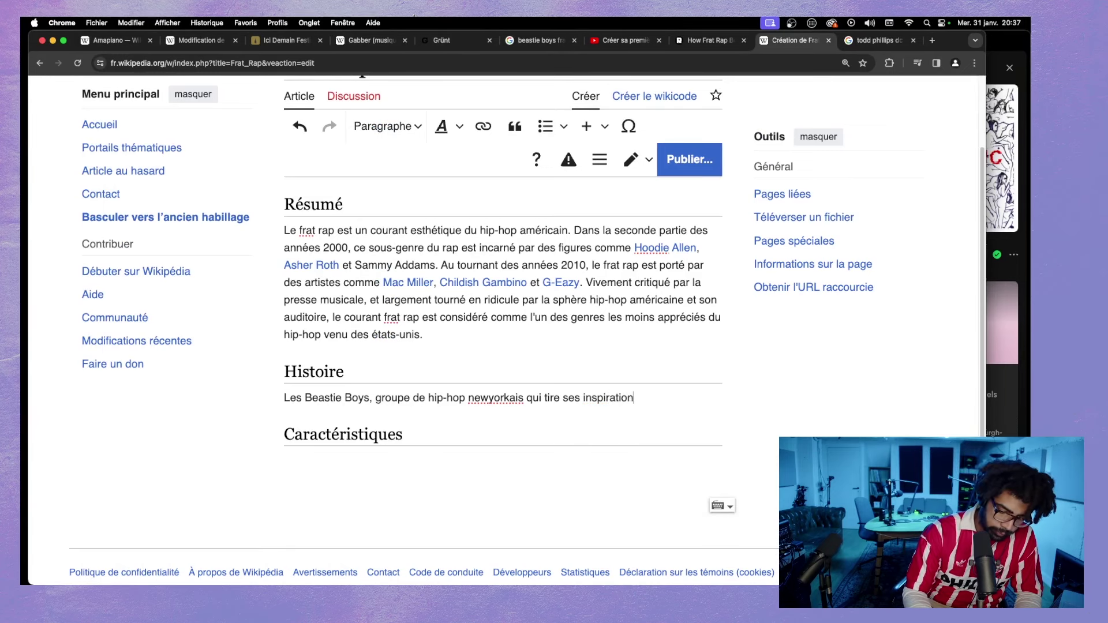
type("du pu")
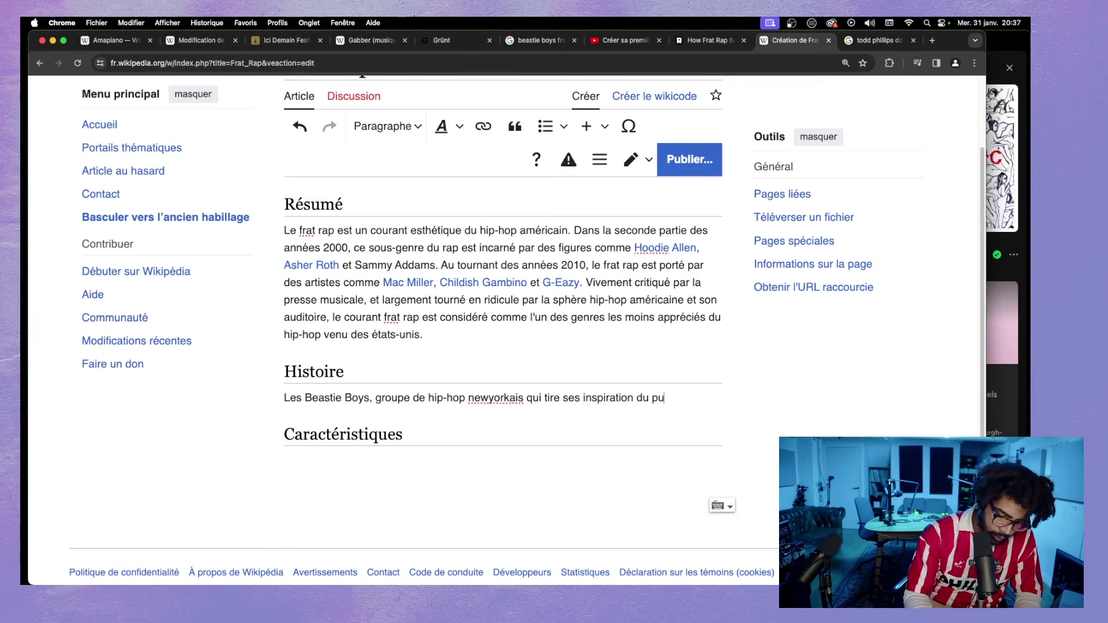
type("nk et de la sc")
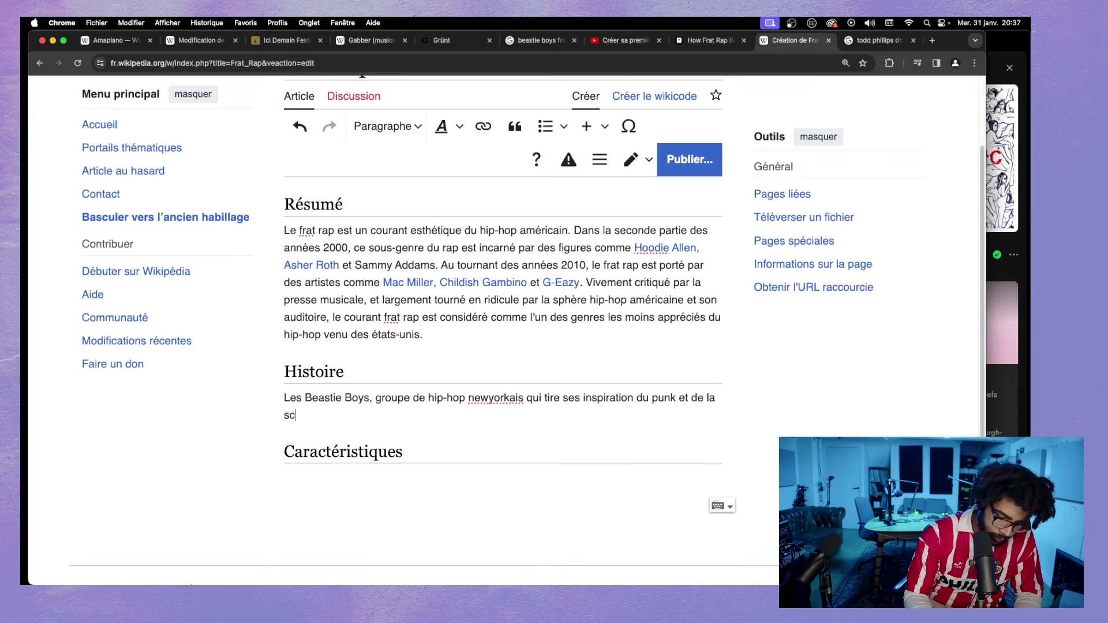
type("ène hip")
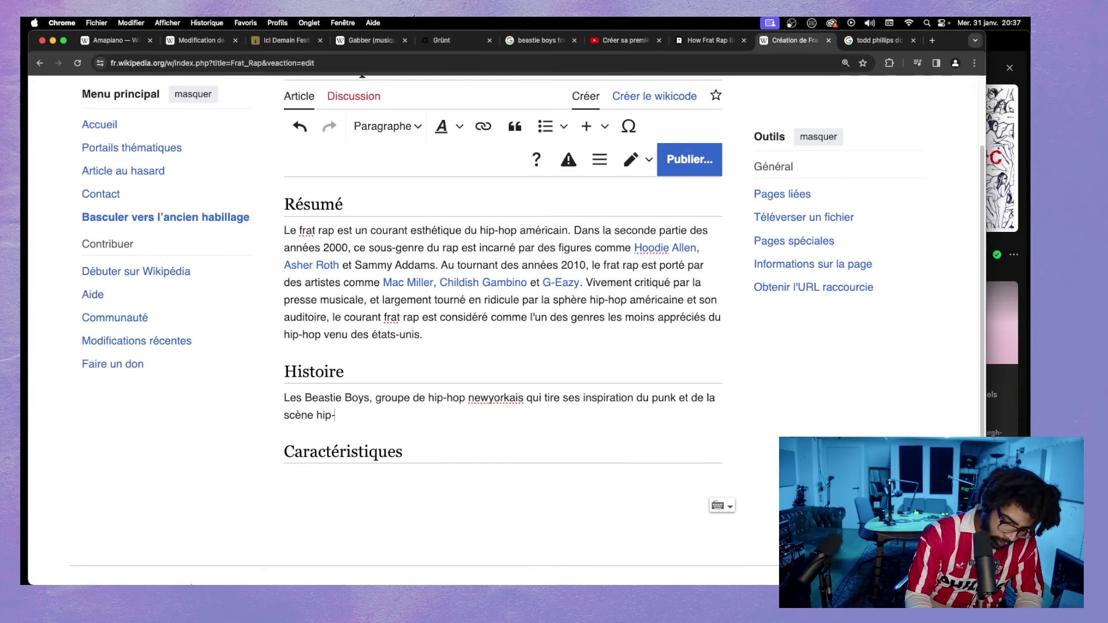
type("-hop de")
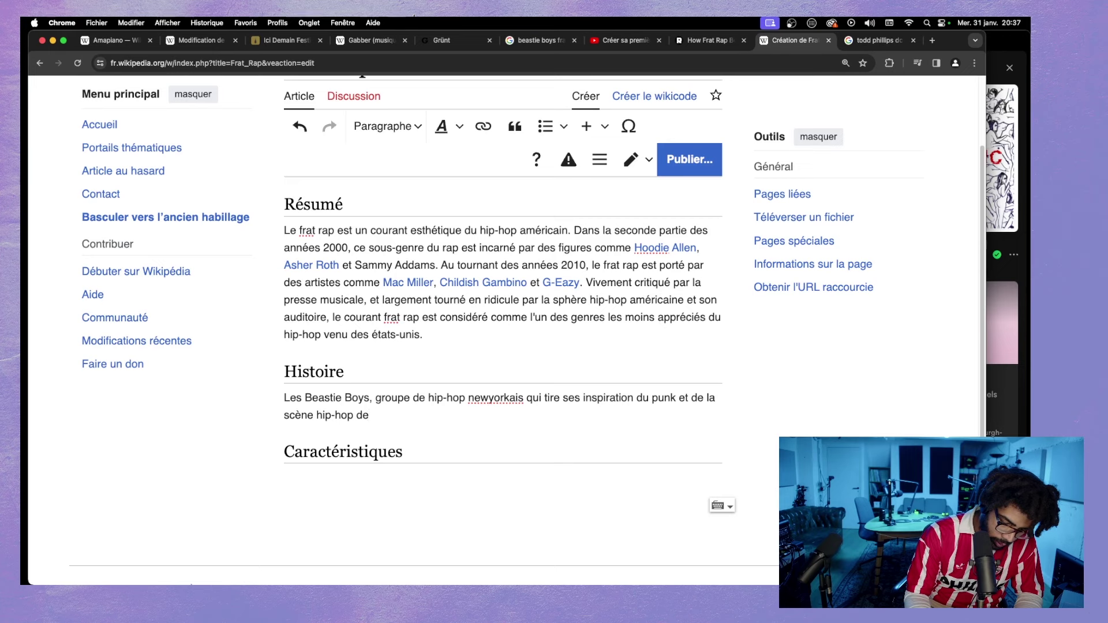
key("BackSpace")
type("'Harl")
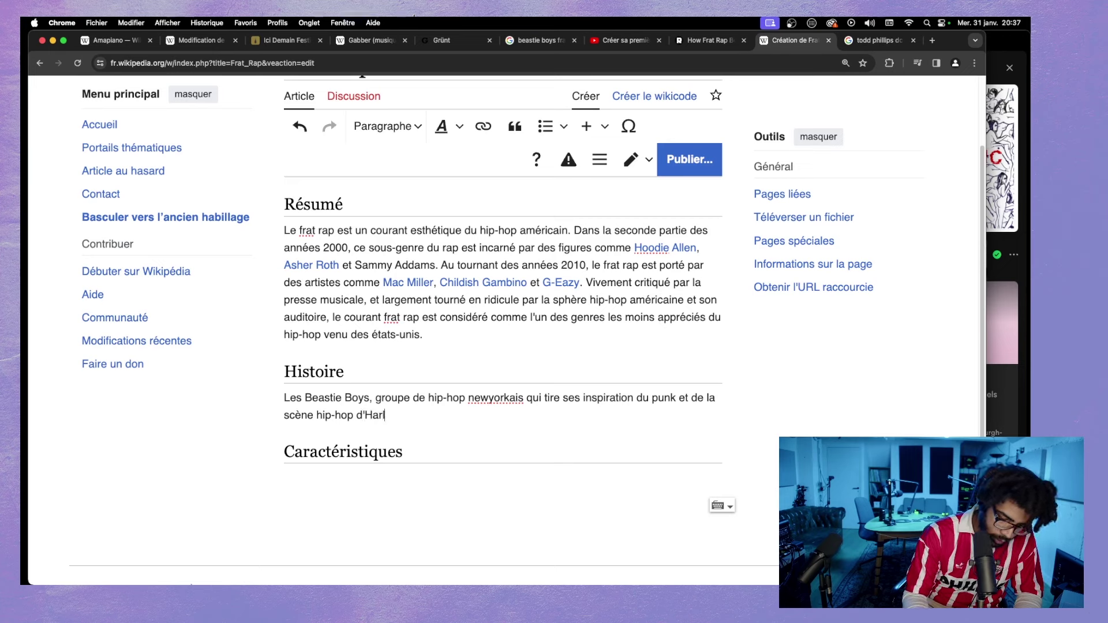
type("em")
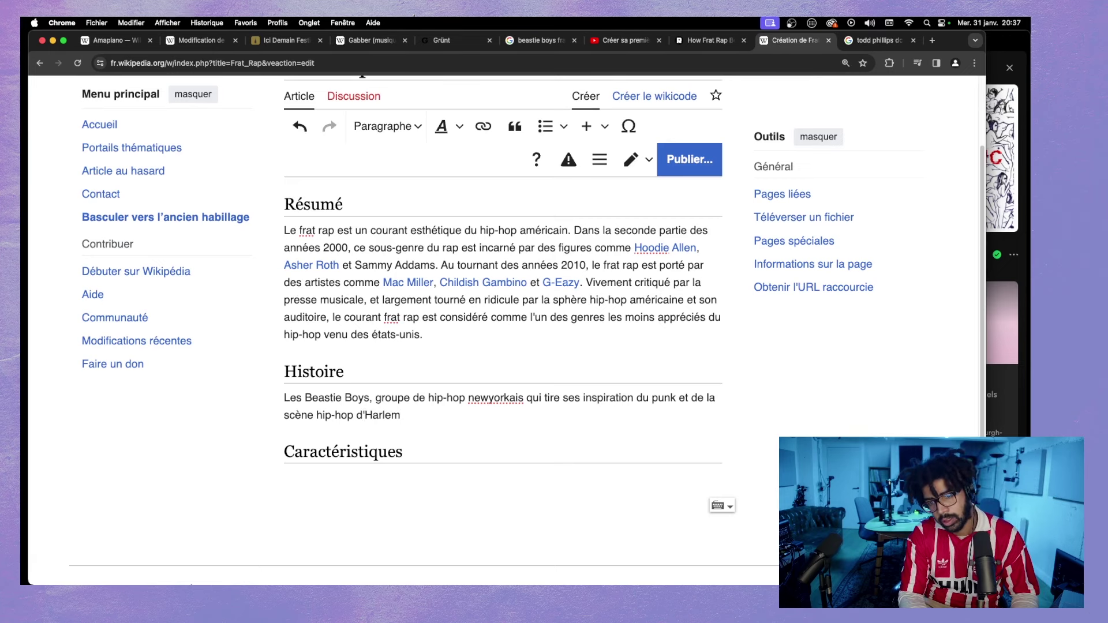
- Extend the Histoire sentence after "d'Harlem" with ", se trouve a l'origine du mouvement frat rap"
type(", se")
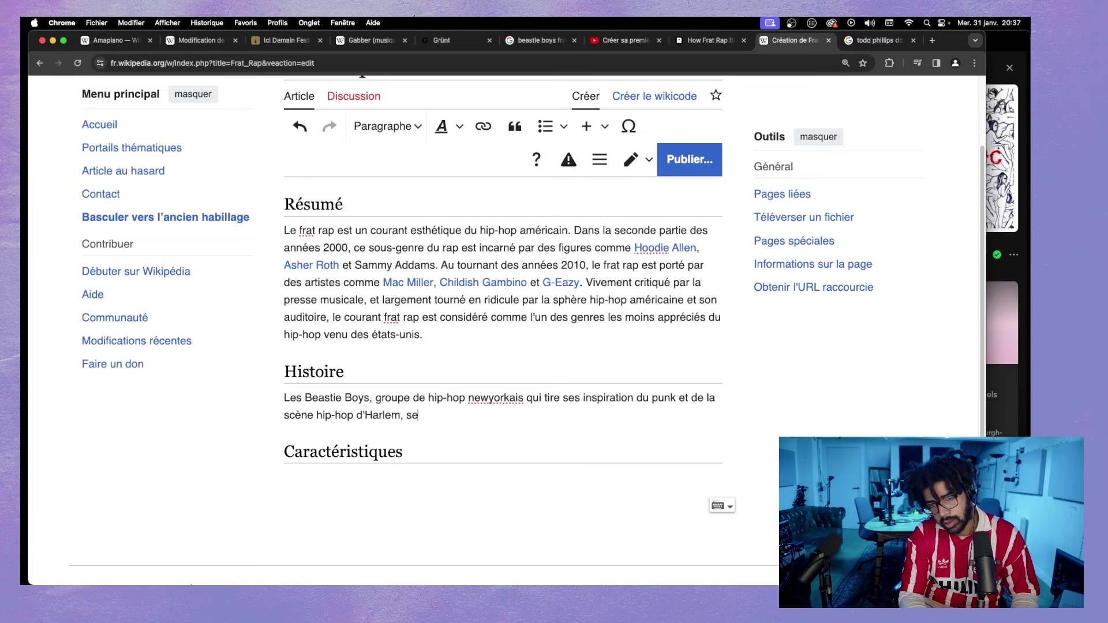
type(" trou")
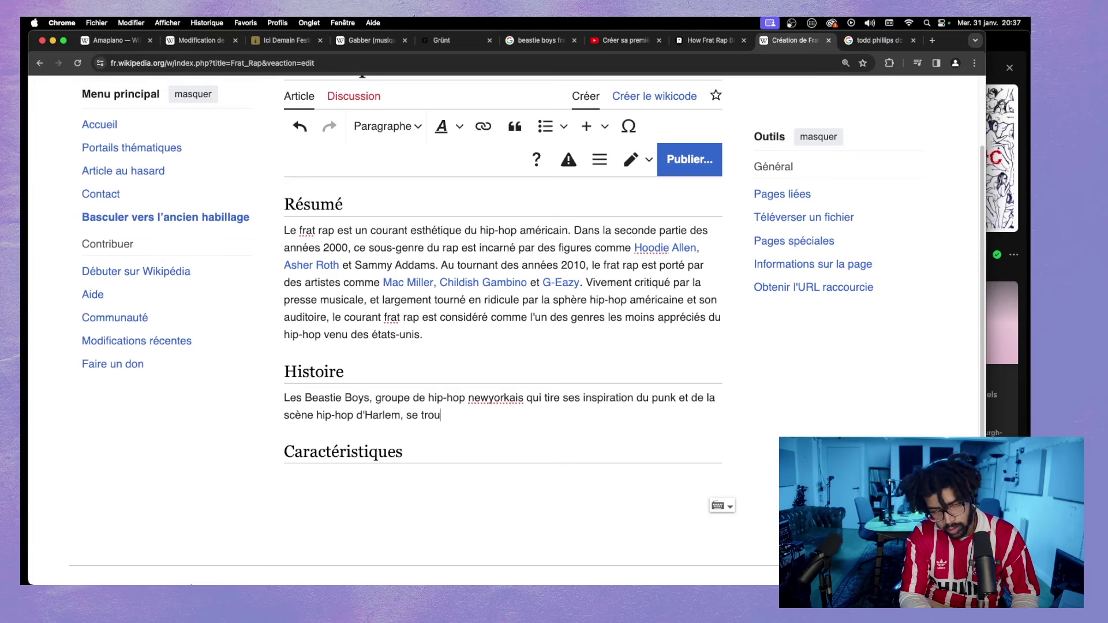
type("ve a l'ori")
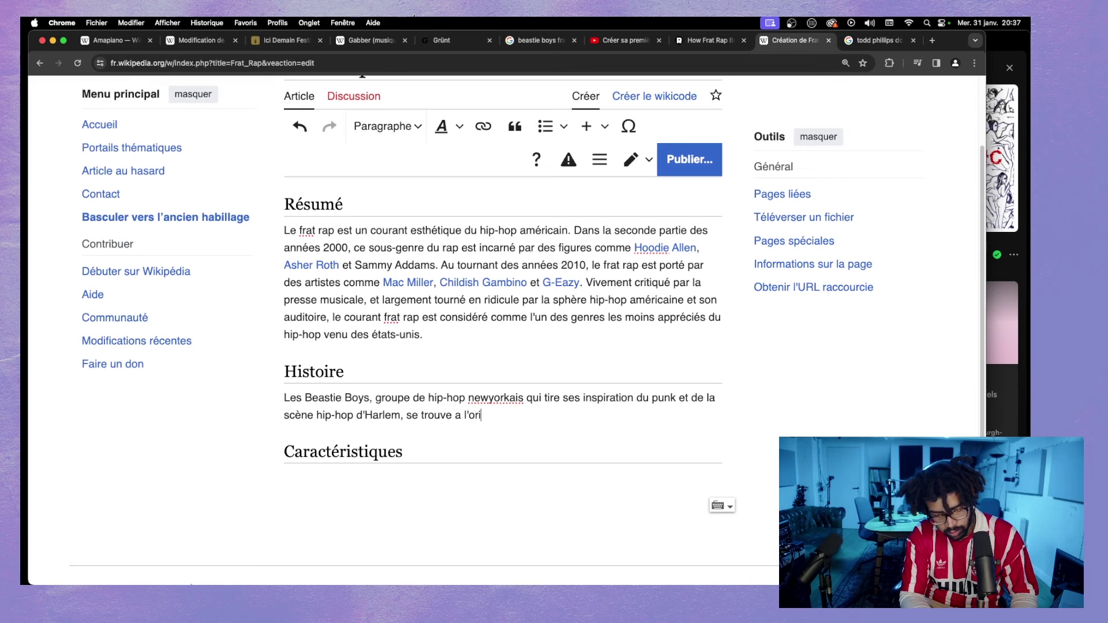
type("gine du mou")
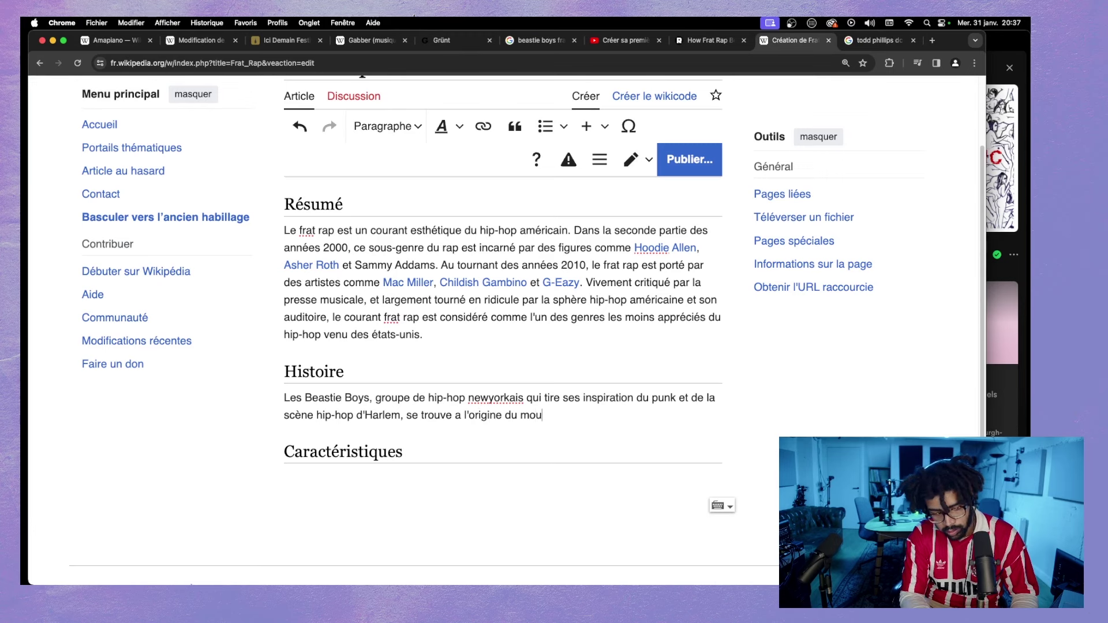
type("vement")
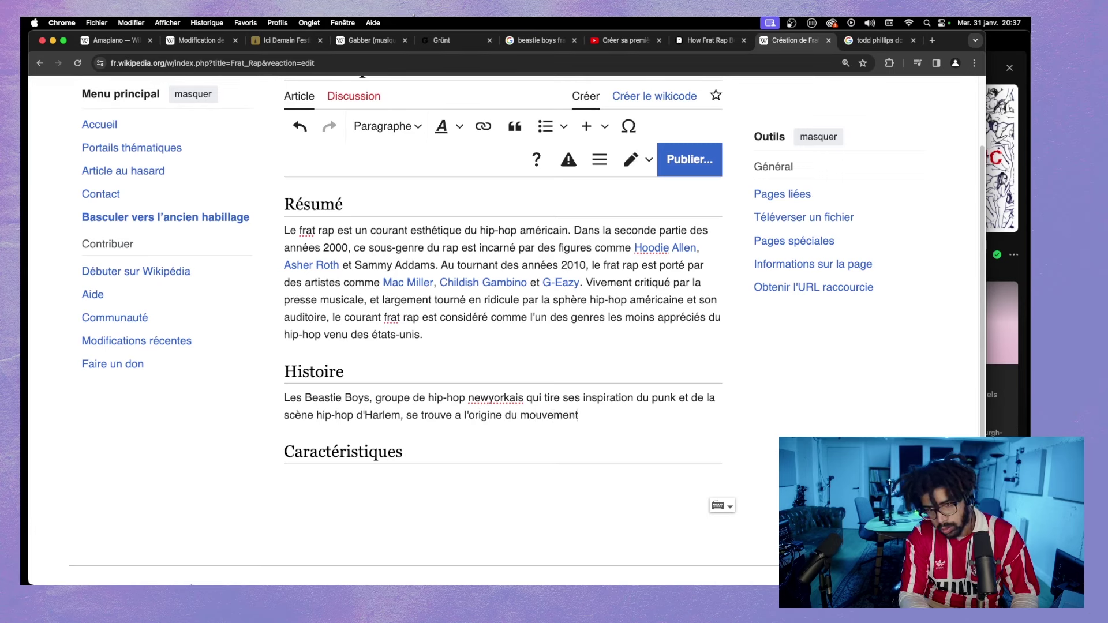
type(" frat rap")
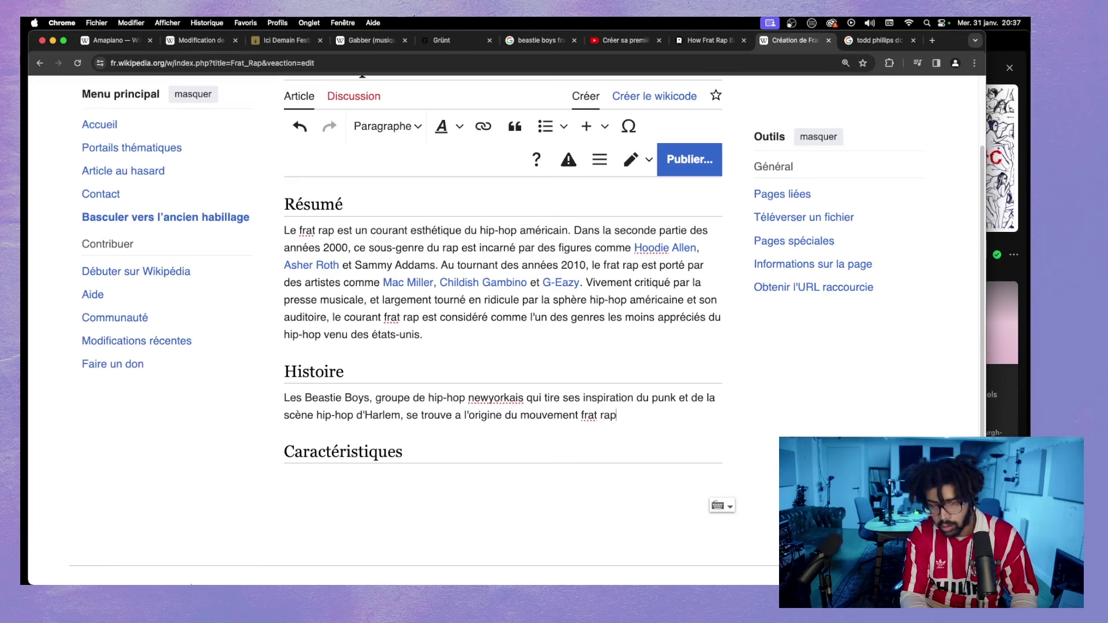
- Replace "mouvement" with "courant" in the Histoire sentence and end the sentence with a period
left_click_drag(580, 415, 520, 416)
key("BackSpace")
type("courant")
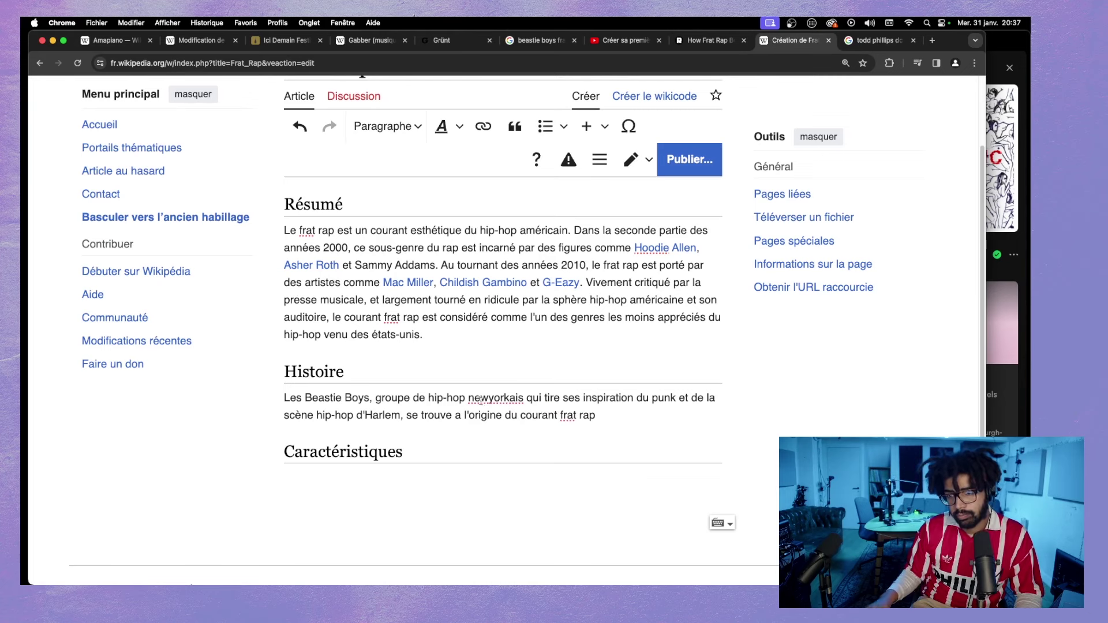
left_click(602, 414)
type(".")
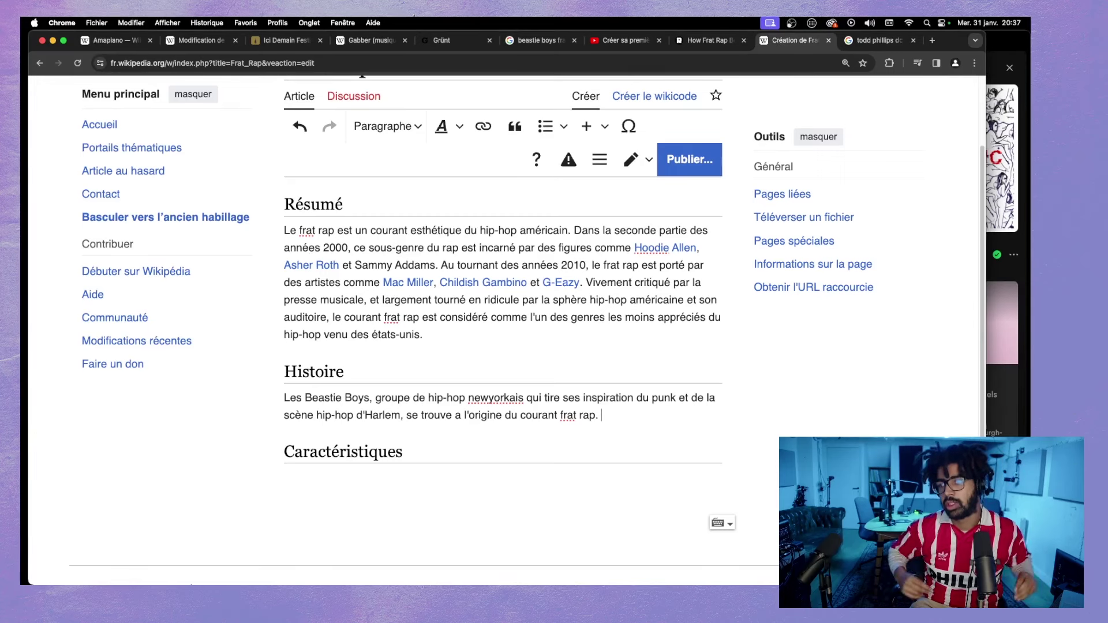
key("super+Tab")
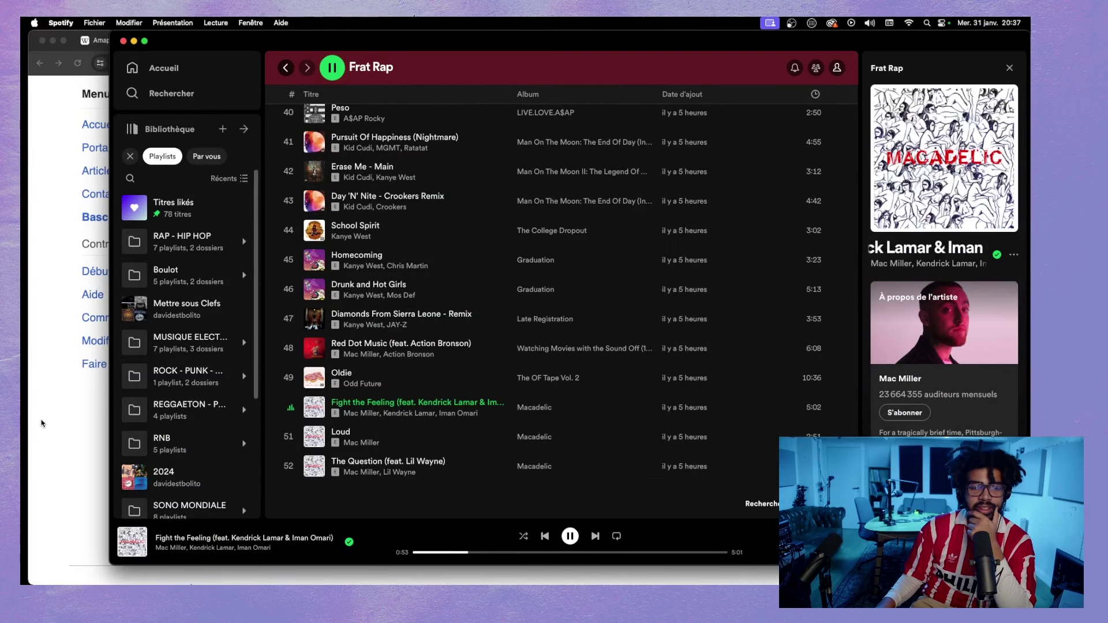
left_click(58, 401)
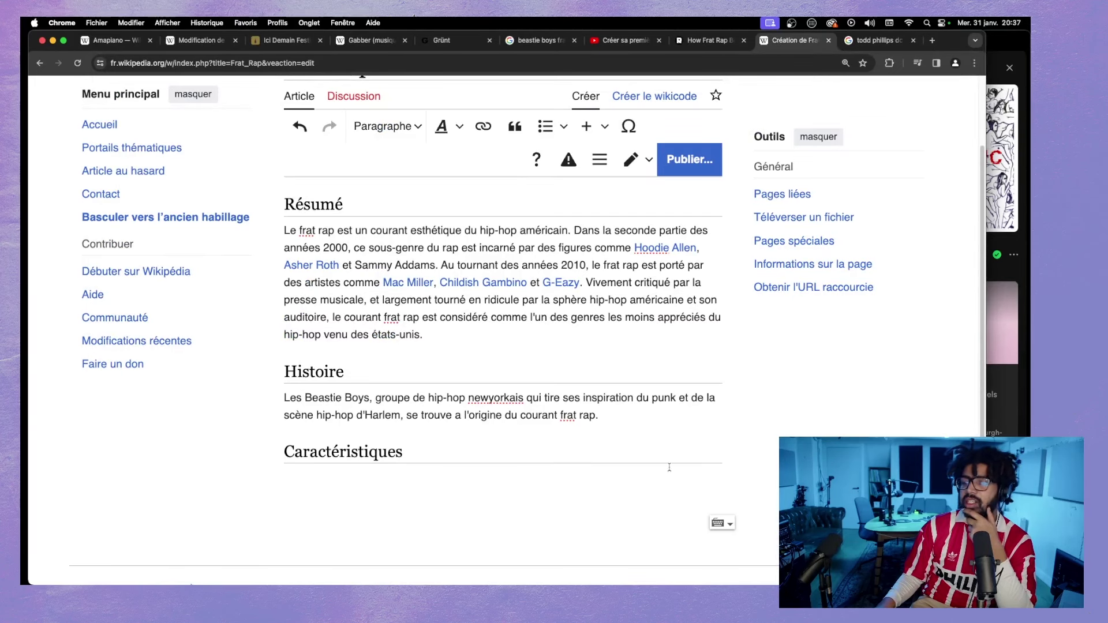
left_click(1003, 388)
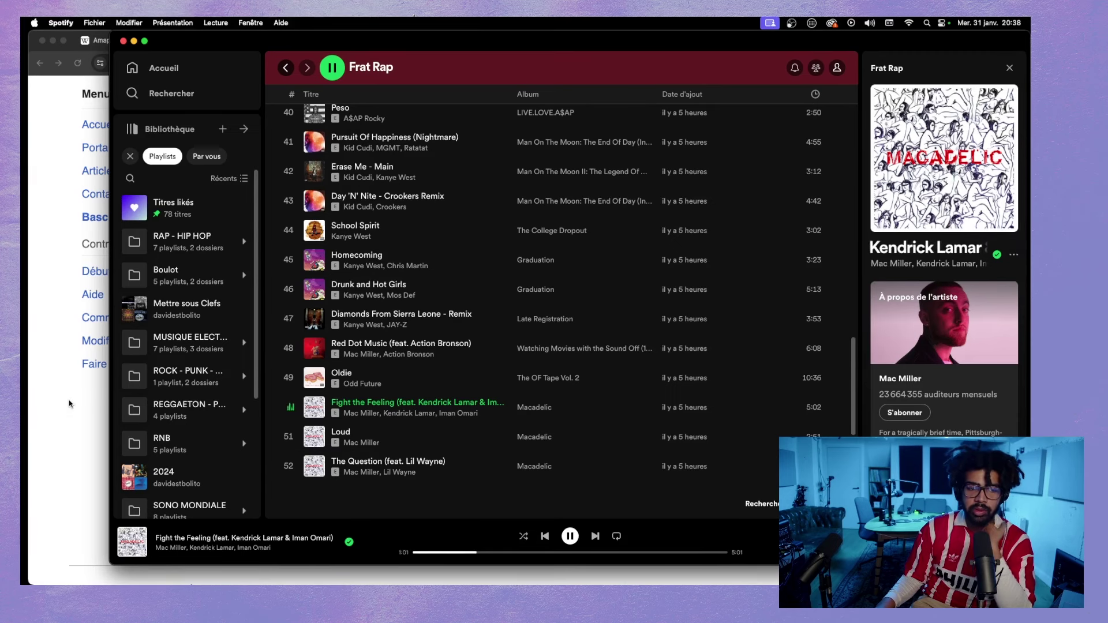
left_click(95, 403)
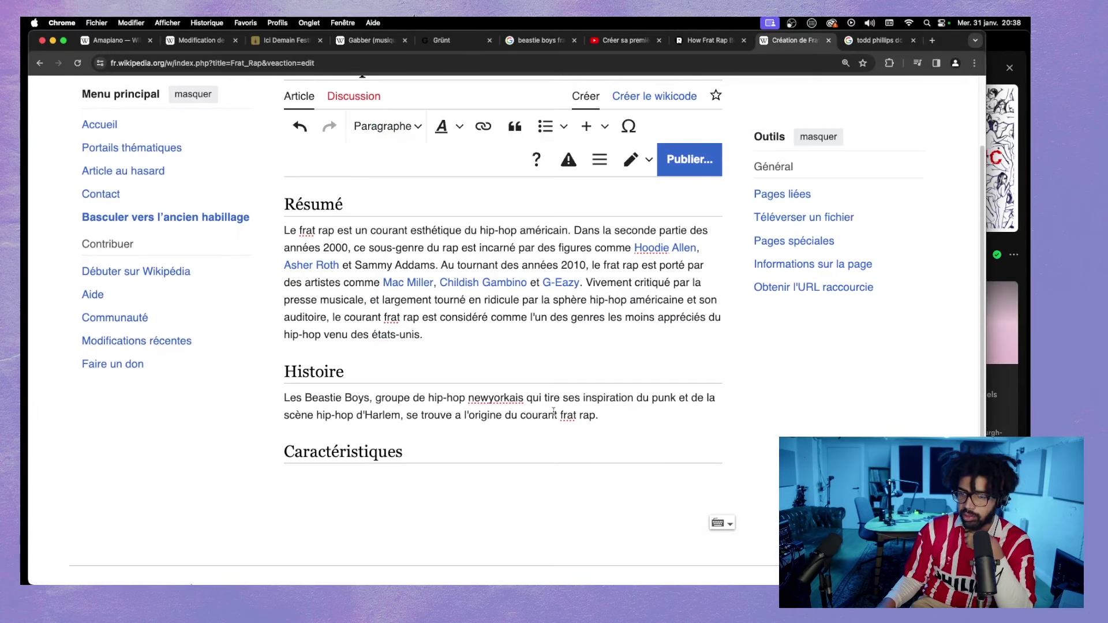
left_click(489, 397)
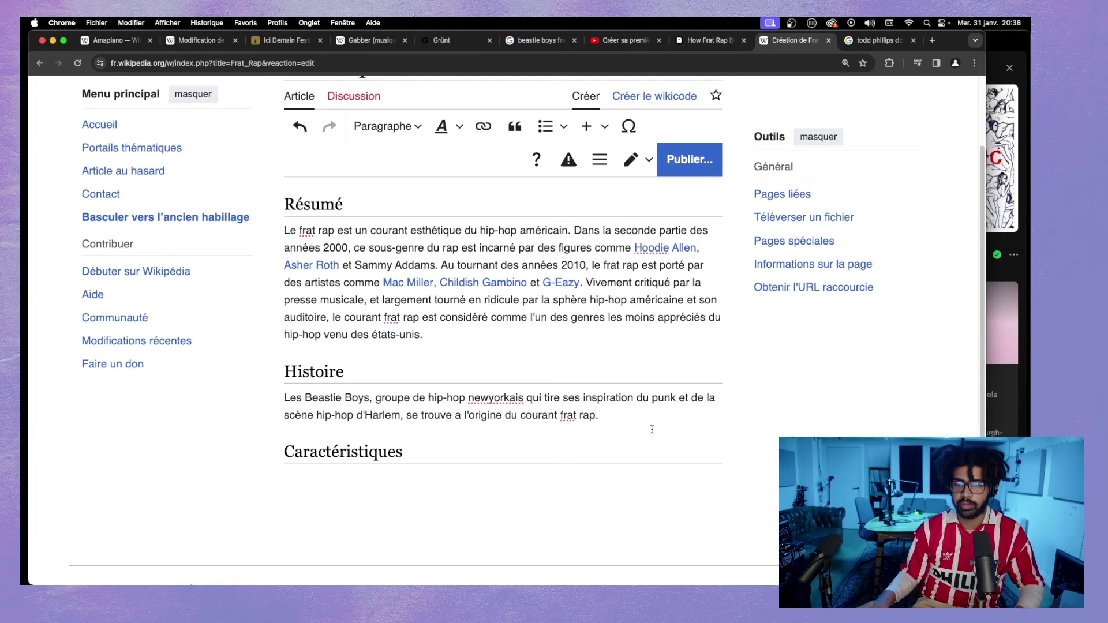
- Start a second sentence in the Histoire section with "Le trio va être le premier groupe"
type(".")
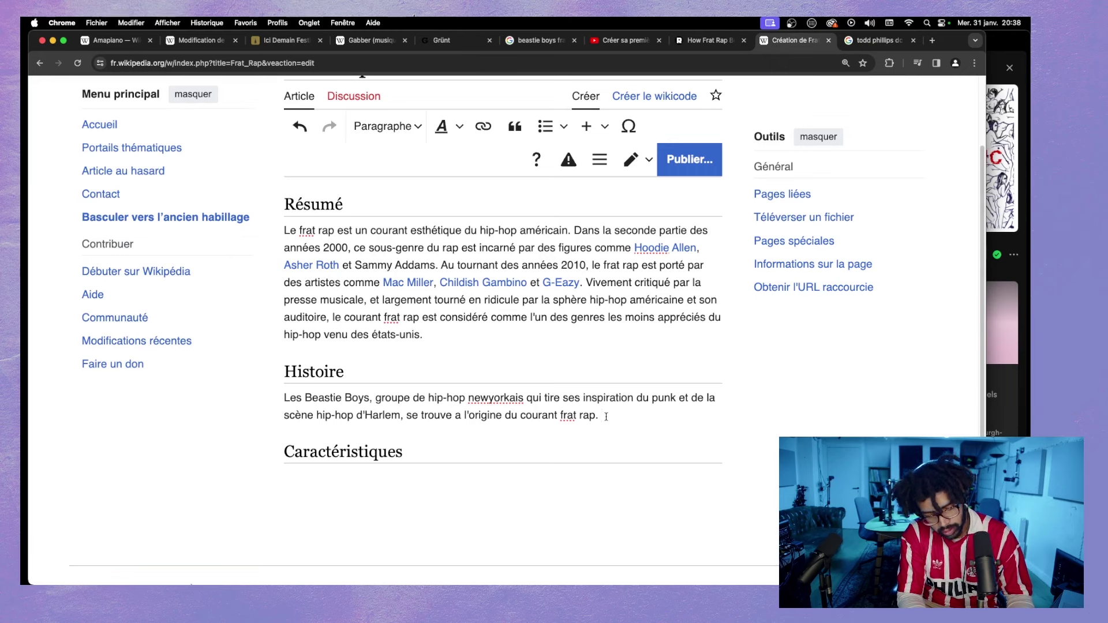
type("C")
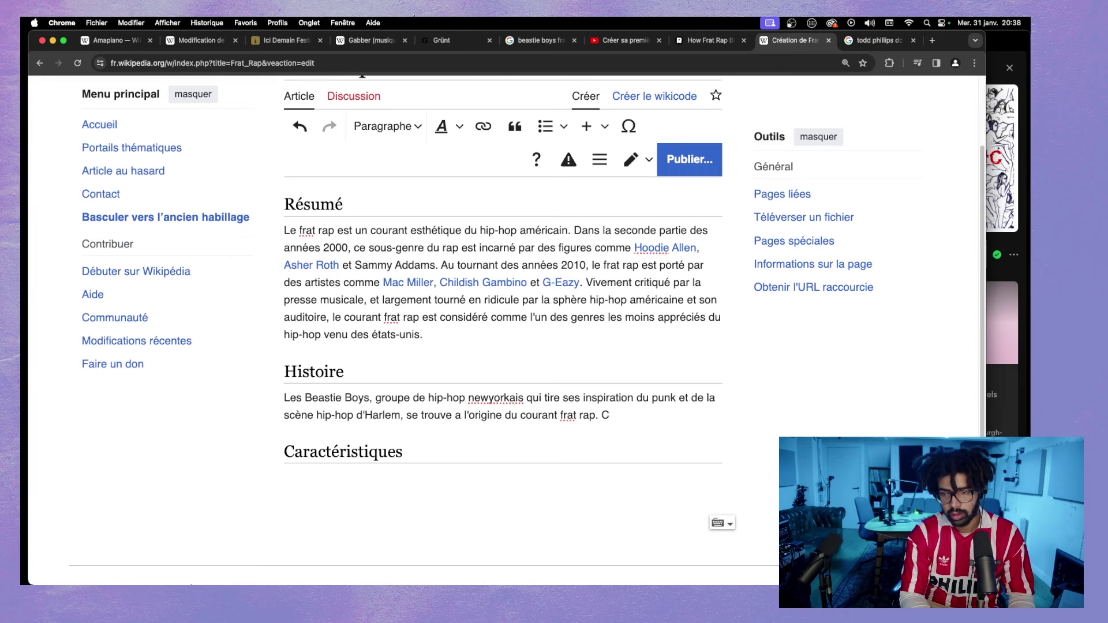
key("BackSpace")
type("Le trio")
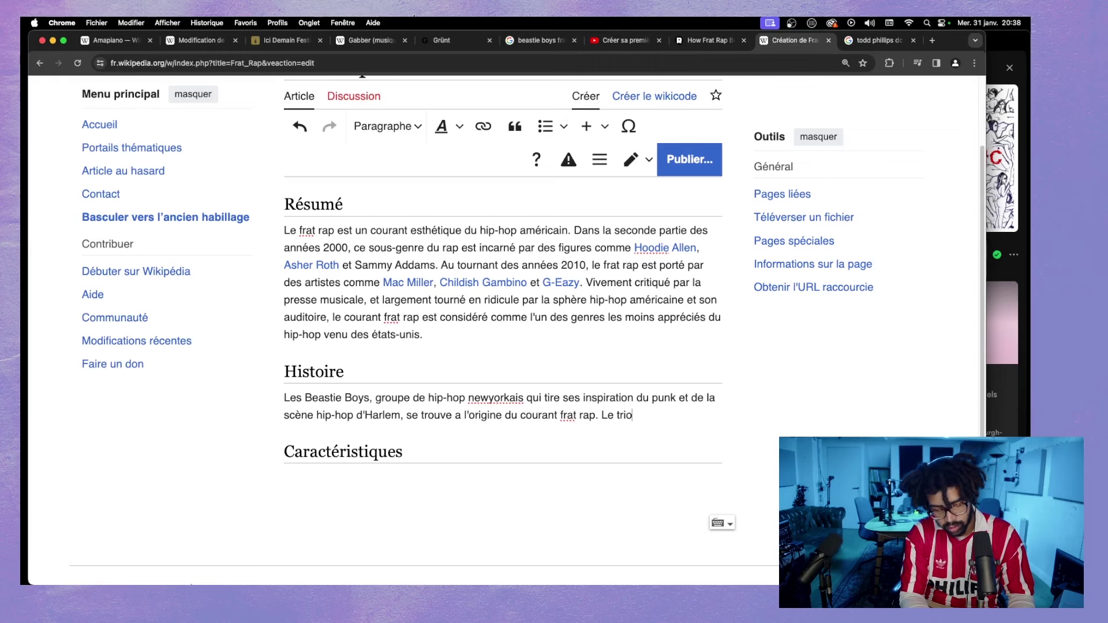
type(" va être ")
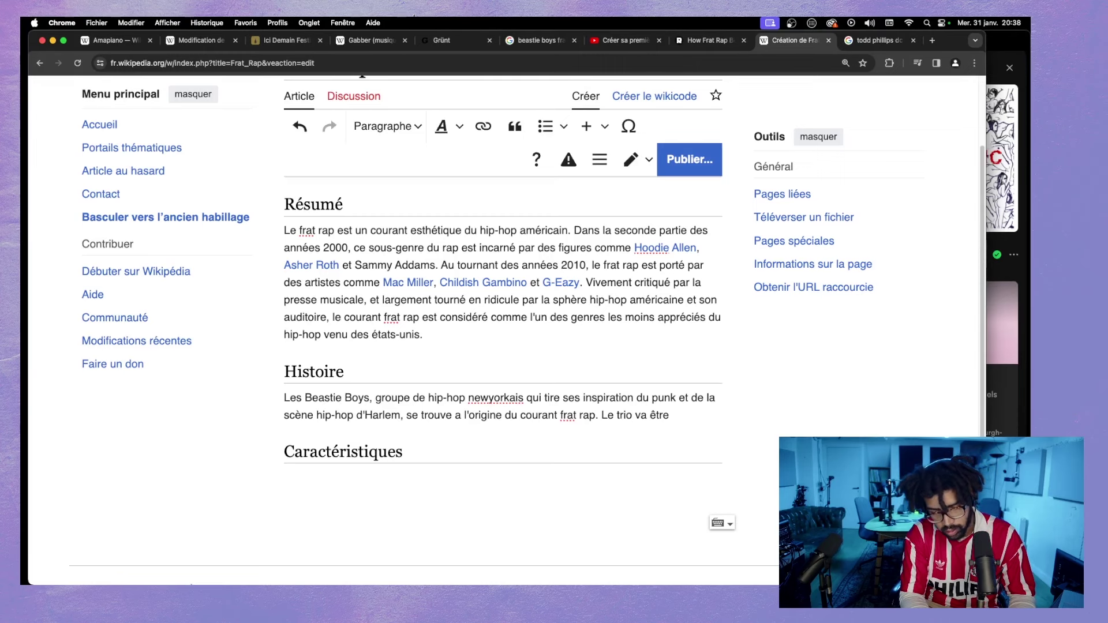
type("le pre")
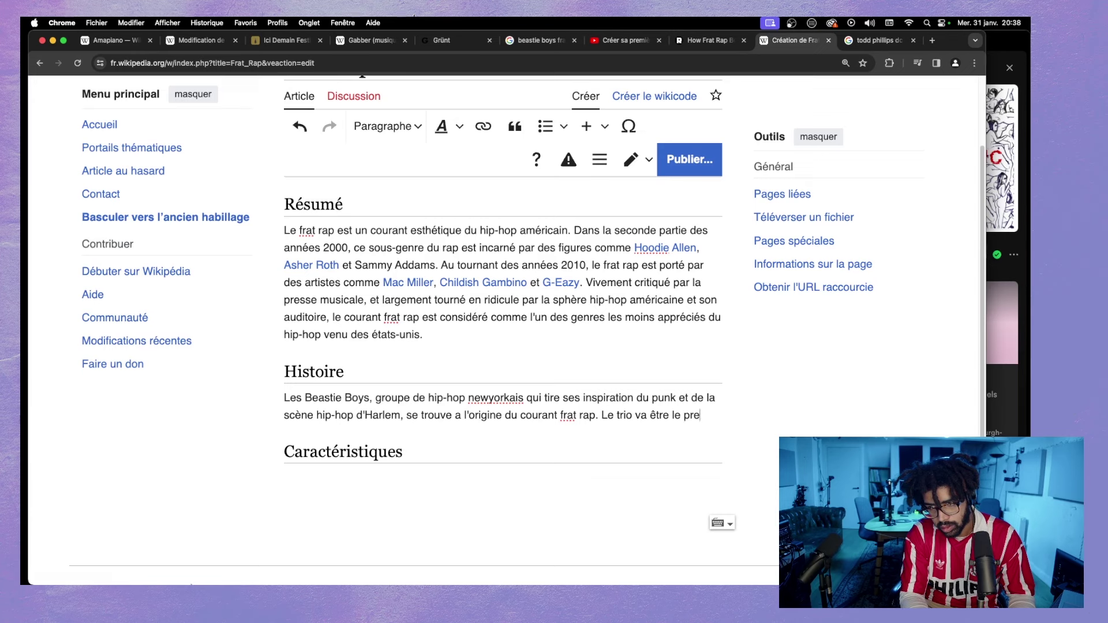
type("mier groupe")
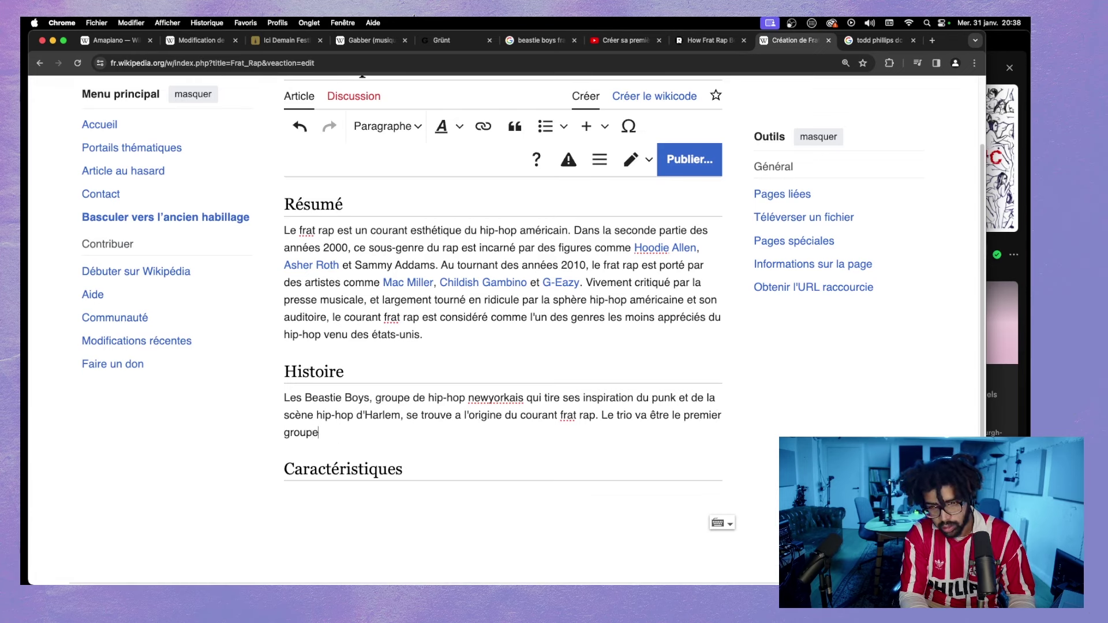
- Continue the second Histoire sentence after "premier groupe" with "a poser les bases thématiques du frat rap"
type(" a pos")
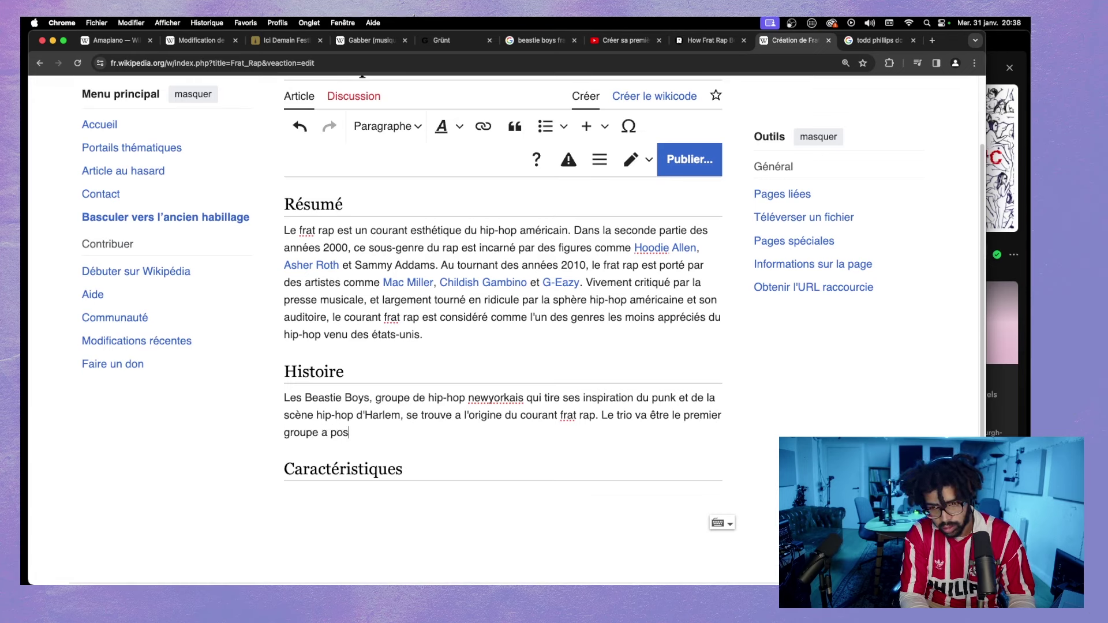
type("er les pases")
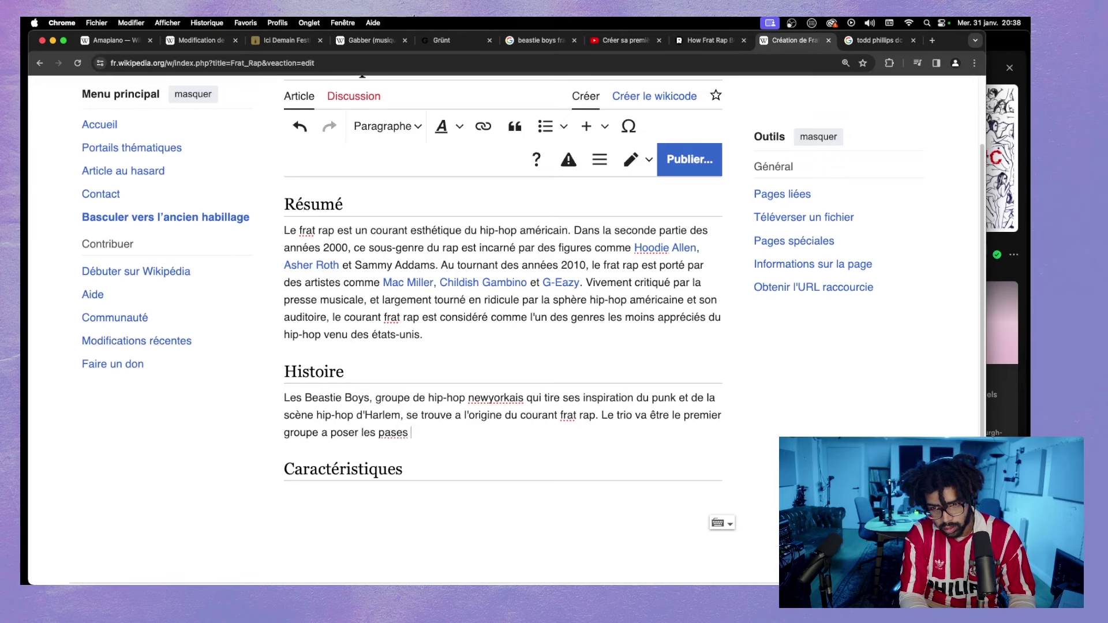
key("BackSpace")
key("BackSpace")
key("BackSpace")
key("BackSpace")
key("BackSpace")
key("BackSpace")
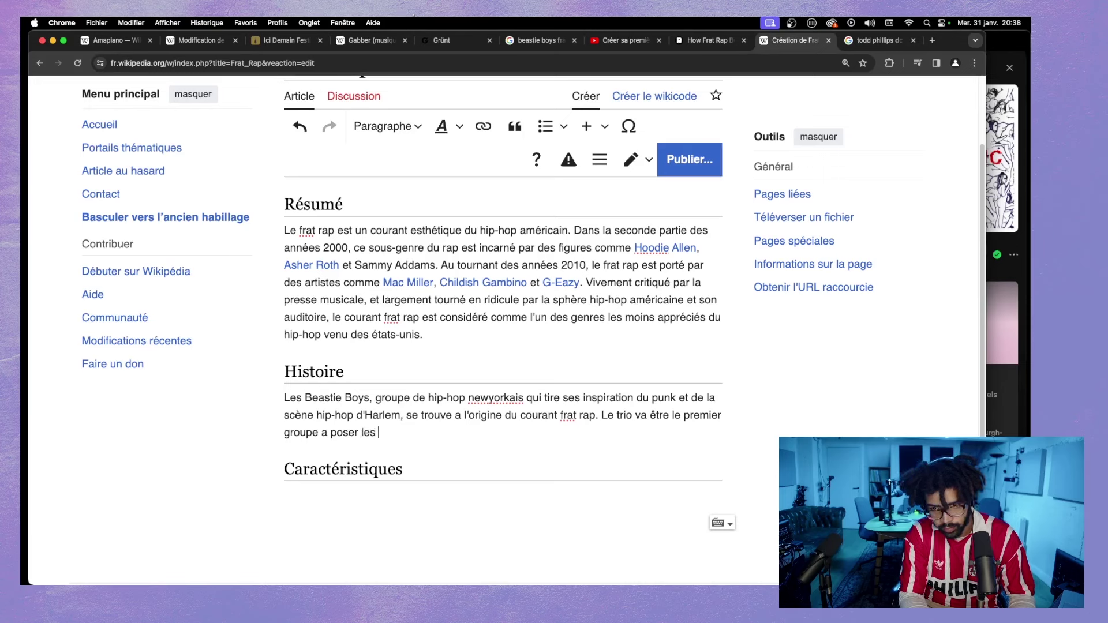
type("bases thé")
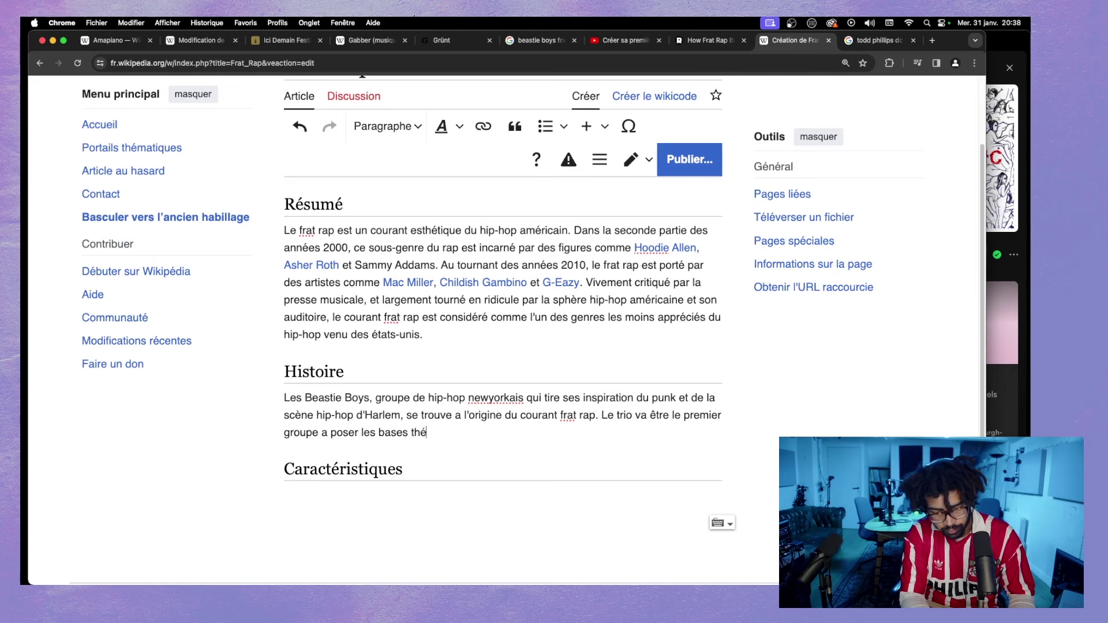
type("matiques du ")
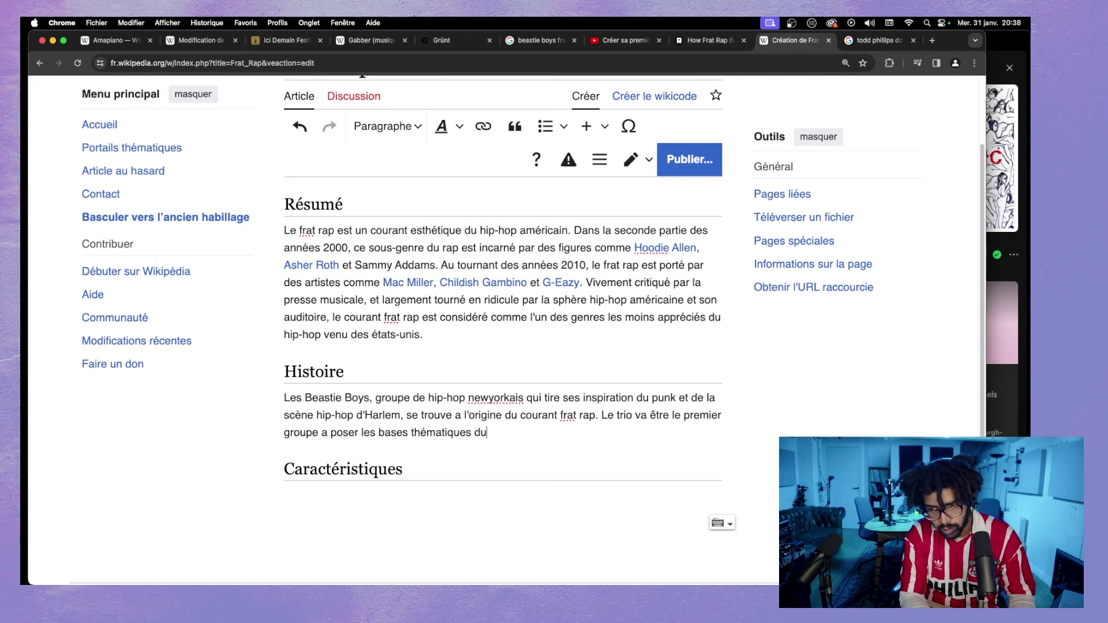
type("frat rap")
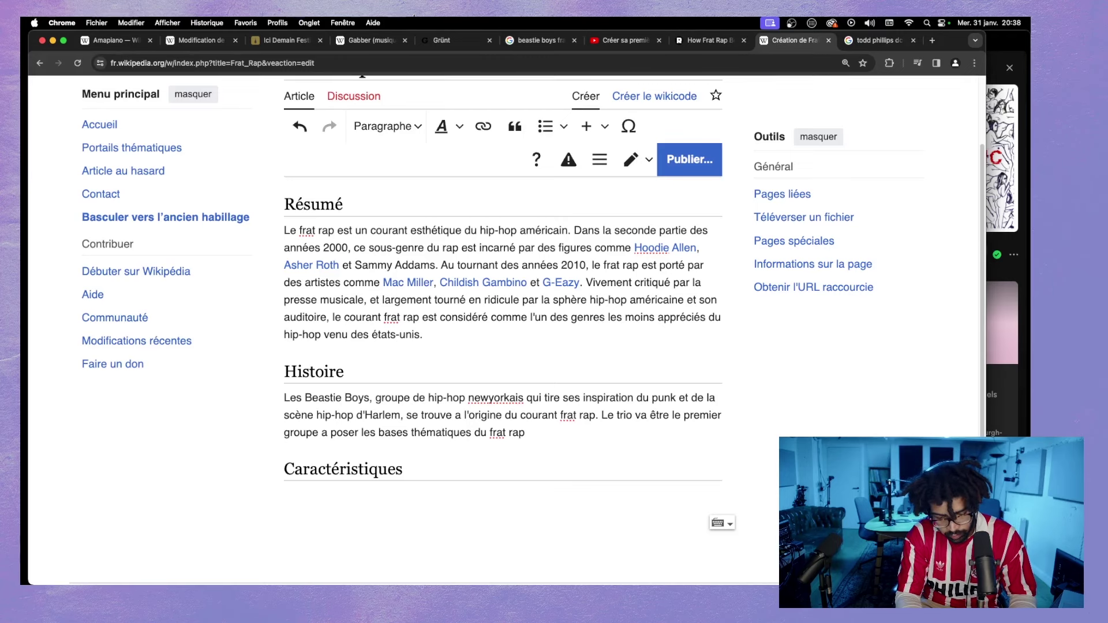
- End the second Histoire sentence with a period and begin another with "Dans leur morceaux, ils racontent la vie étudiante"
type(" : ils ra")
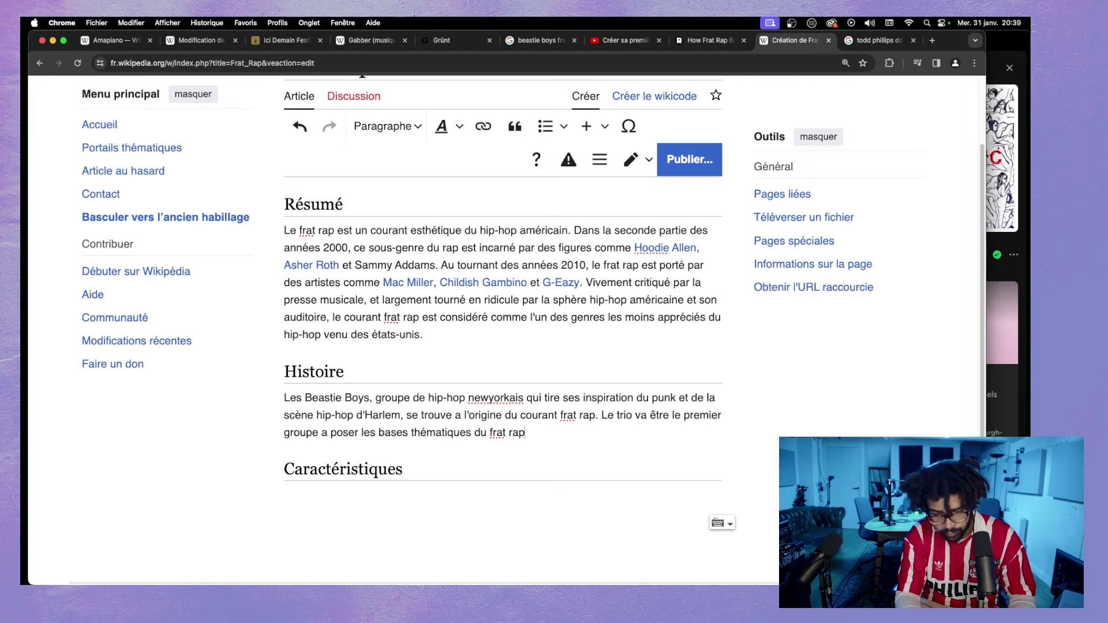
type(" Dans leur m")
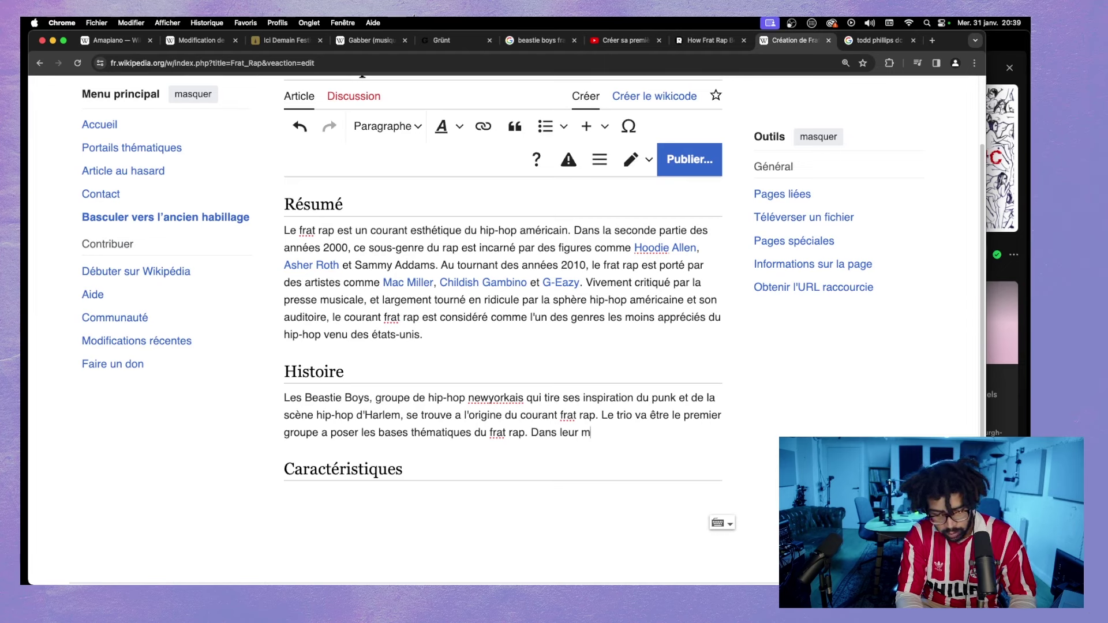
type("orceaux")
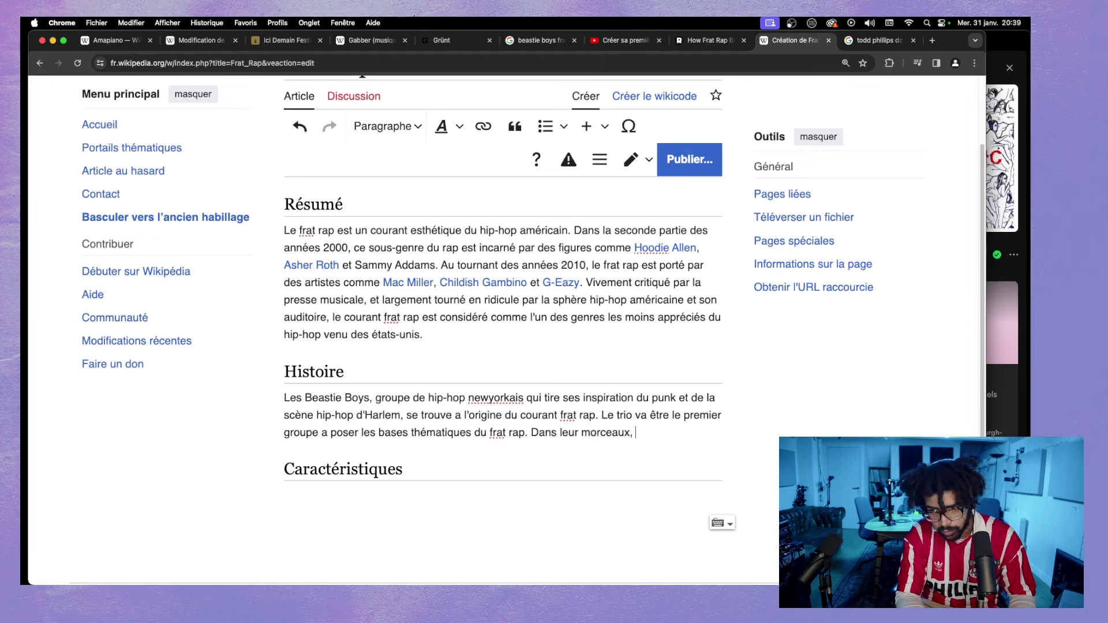
type(", ils raconten")
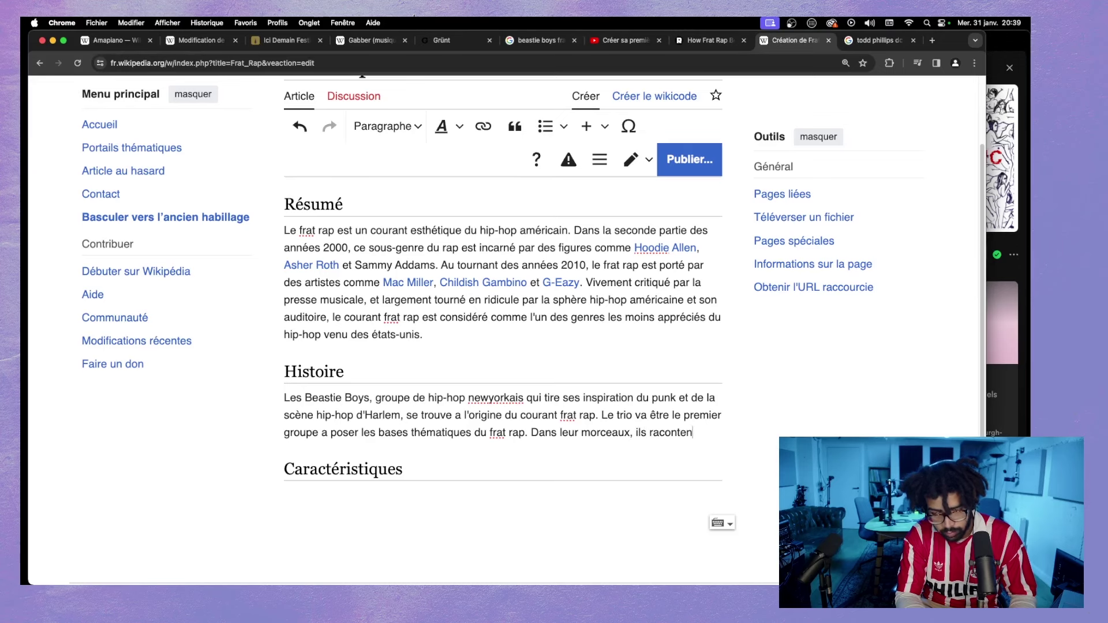
type("t la vie d")
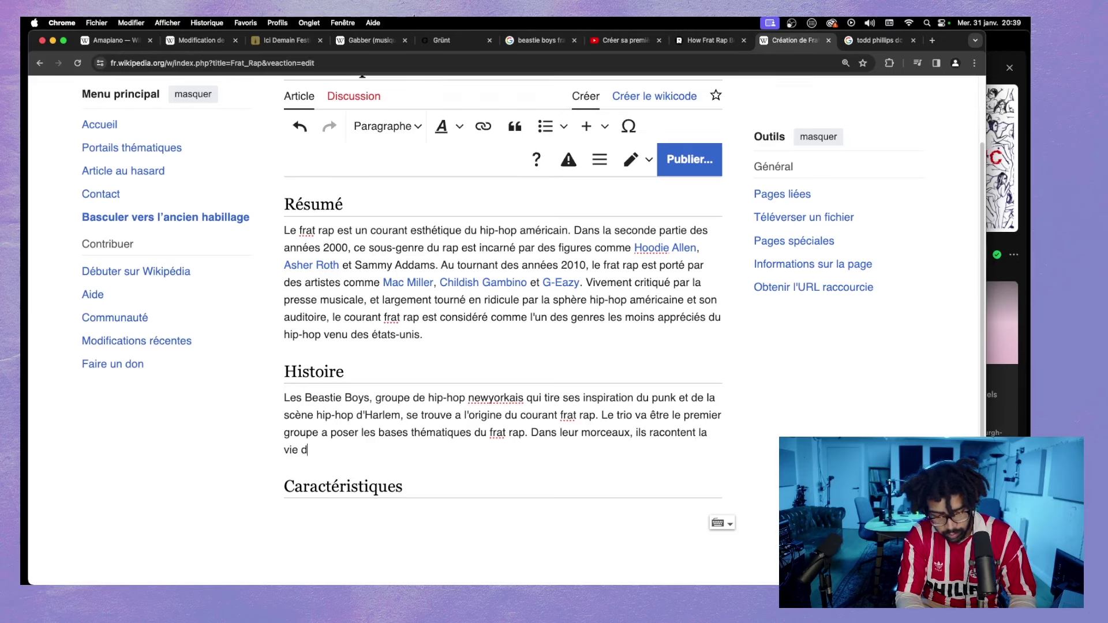
key("BackSpace")
type("étudiante ")
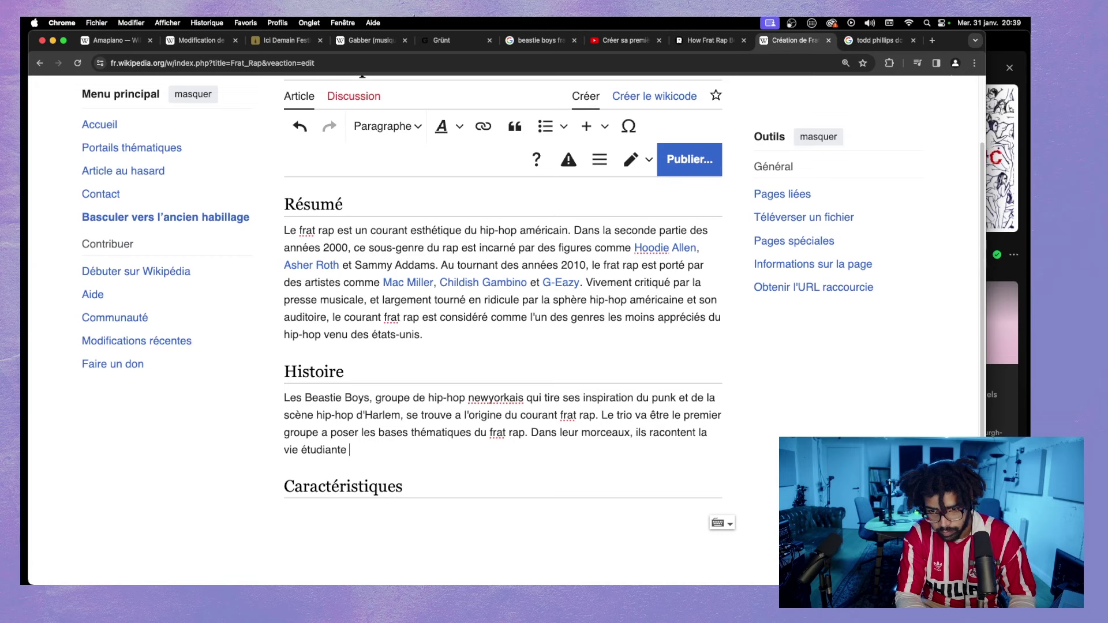
- Extend the third Histoire sentence after "étudiante" with "de l'américain de classe moyenne,"
type("de l'a")
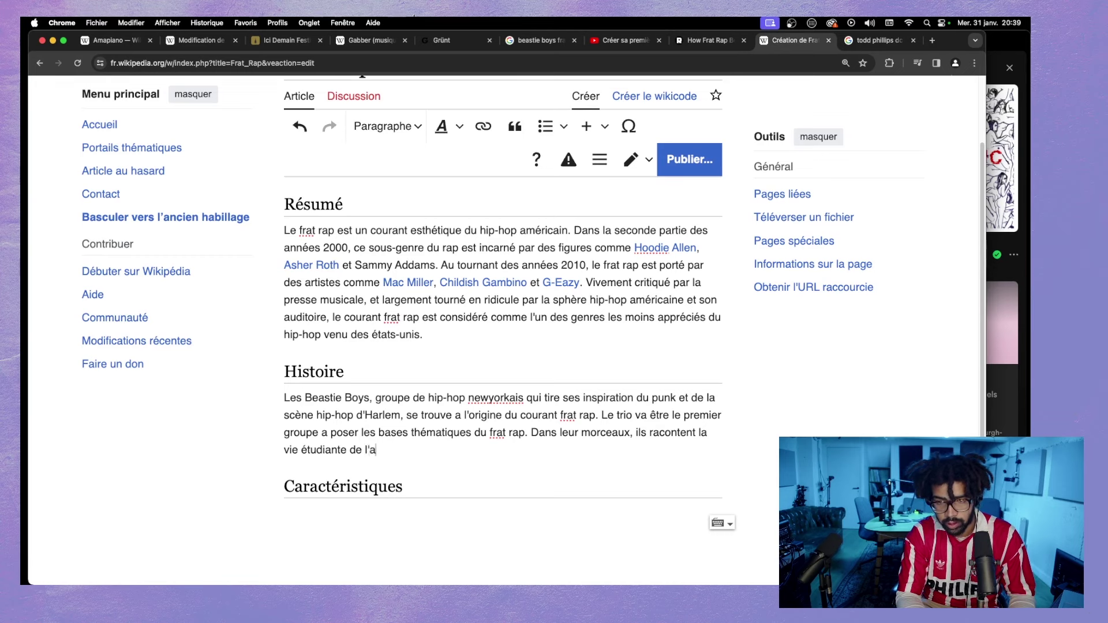
type("méricain de cl")
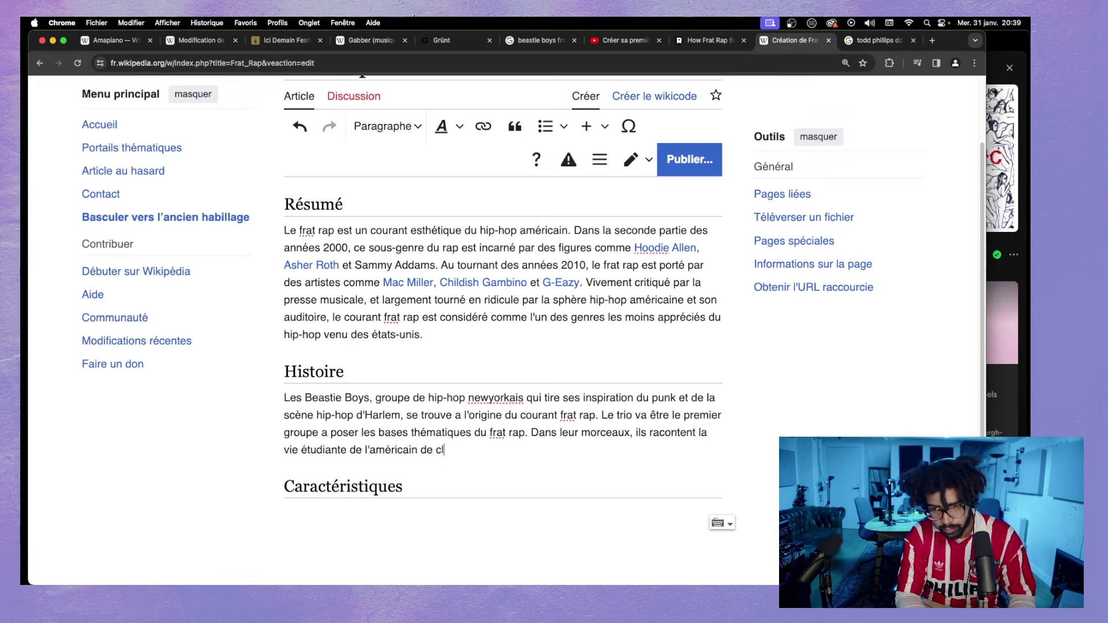
type("asse mo")
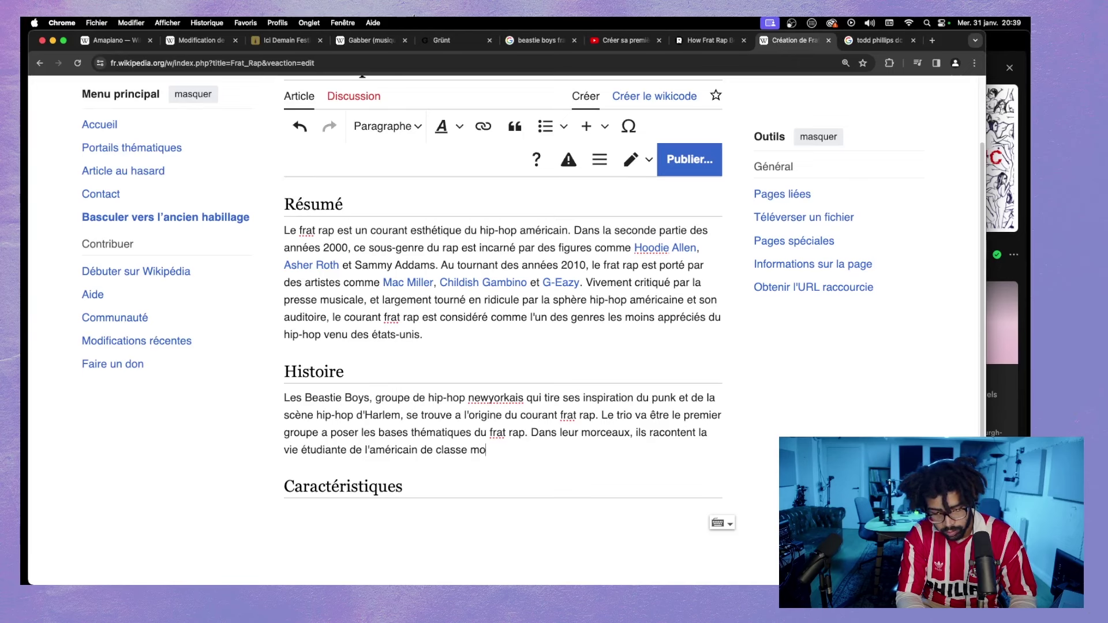
type("yenne, l'envie de")
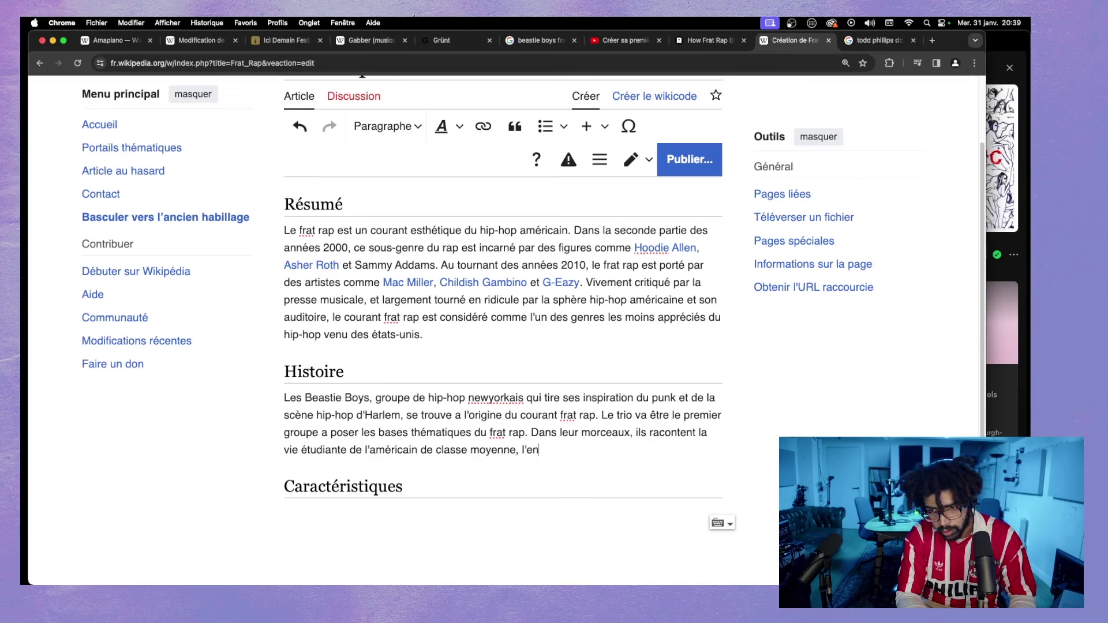
- Replace the comma after "moyenne" with a colon and continue the Histoire sentence with "l'envie de faire la fête,"
key("BackSpace")
key("BackSpace")
key("BackSpace")
key("BackSpace")
key("BackSpace")
key("BackSpace")
key("BackSpace")
key("BackSpace")
key("BackSpace")
key("BackSpace")
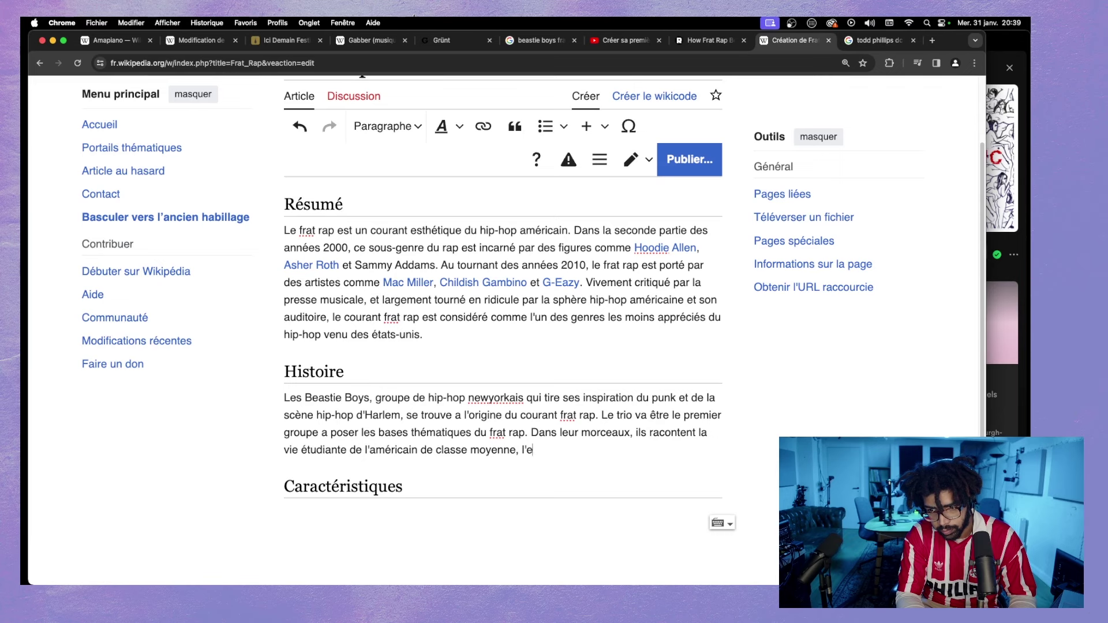
type("l'")
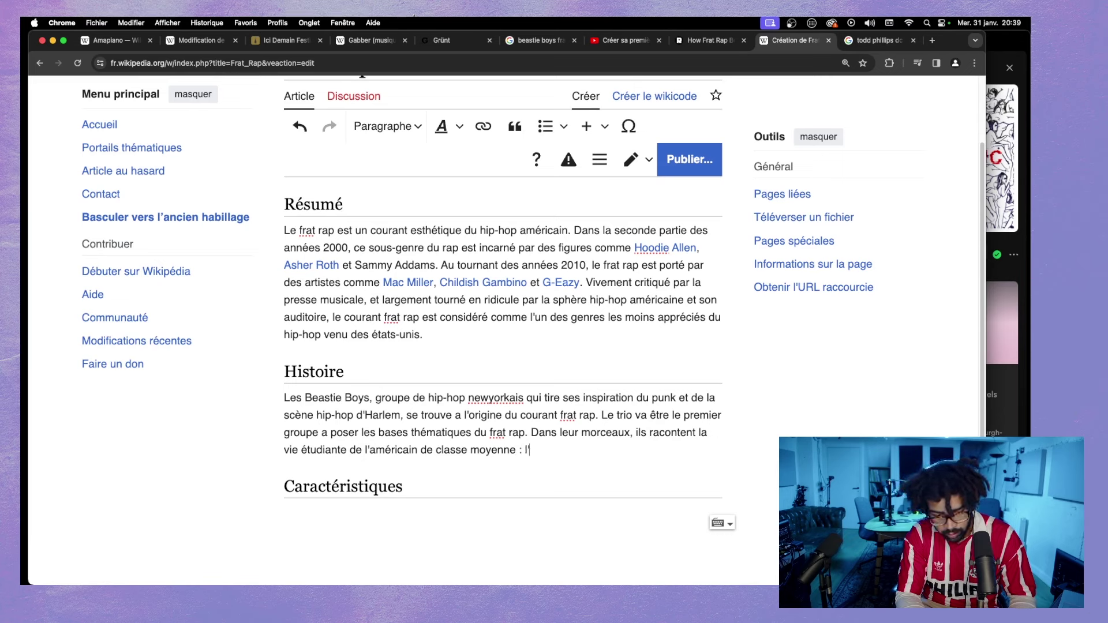
type("envie de faire ")
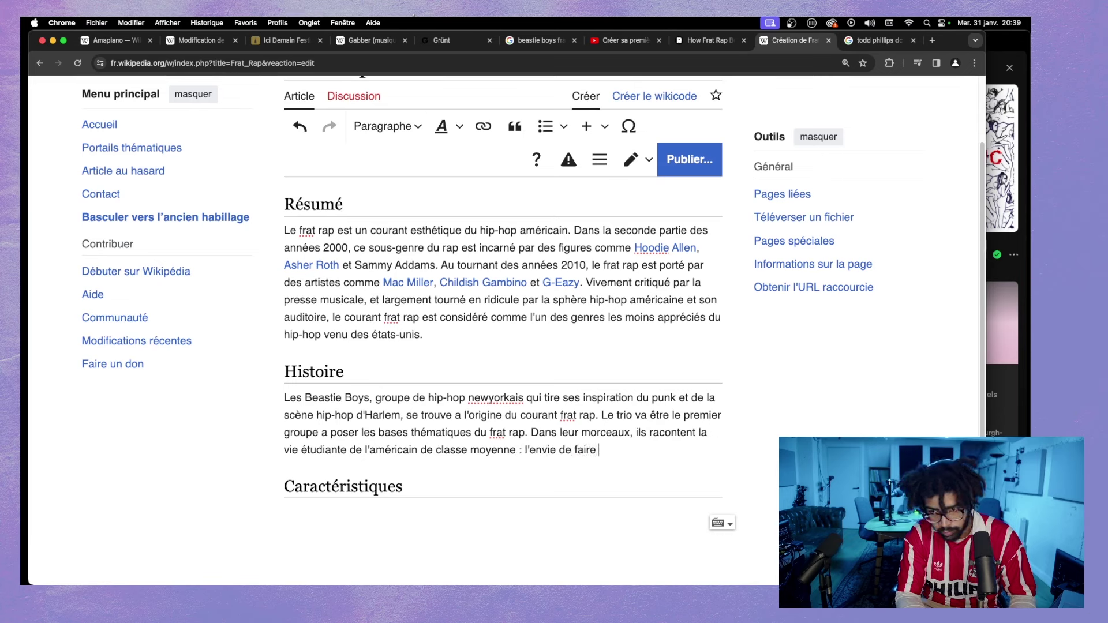
type("la fête, ")
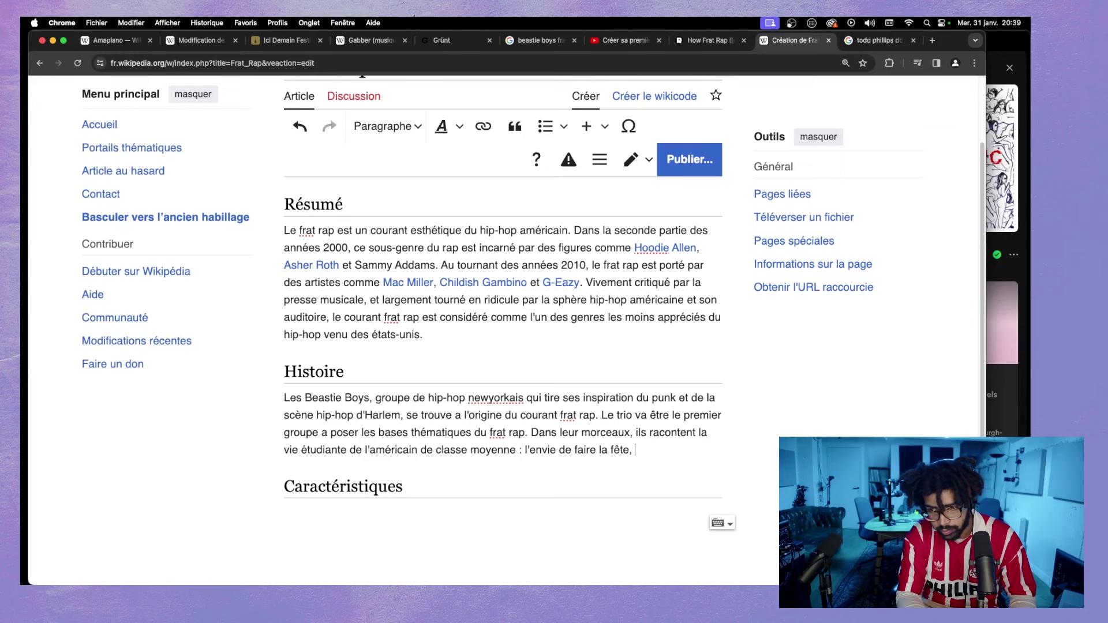
- Add "la vie de la fac," to the list of themes after "la fête," in the Histoire sentence
type("la vie de la")
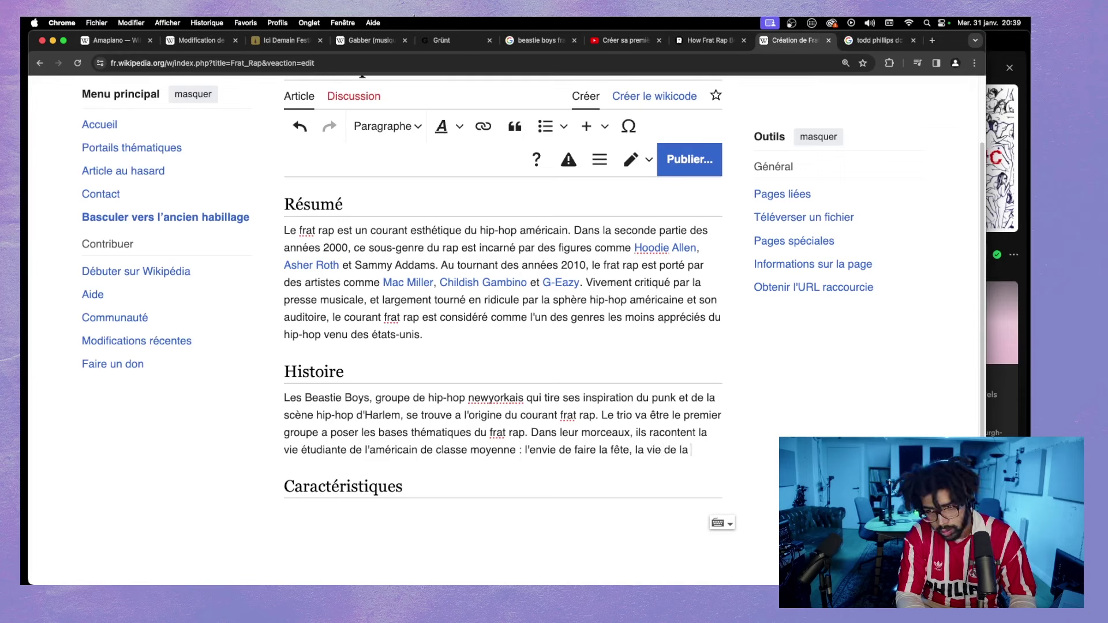
type(" d")
key("BackSpace")
type("fac,")
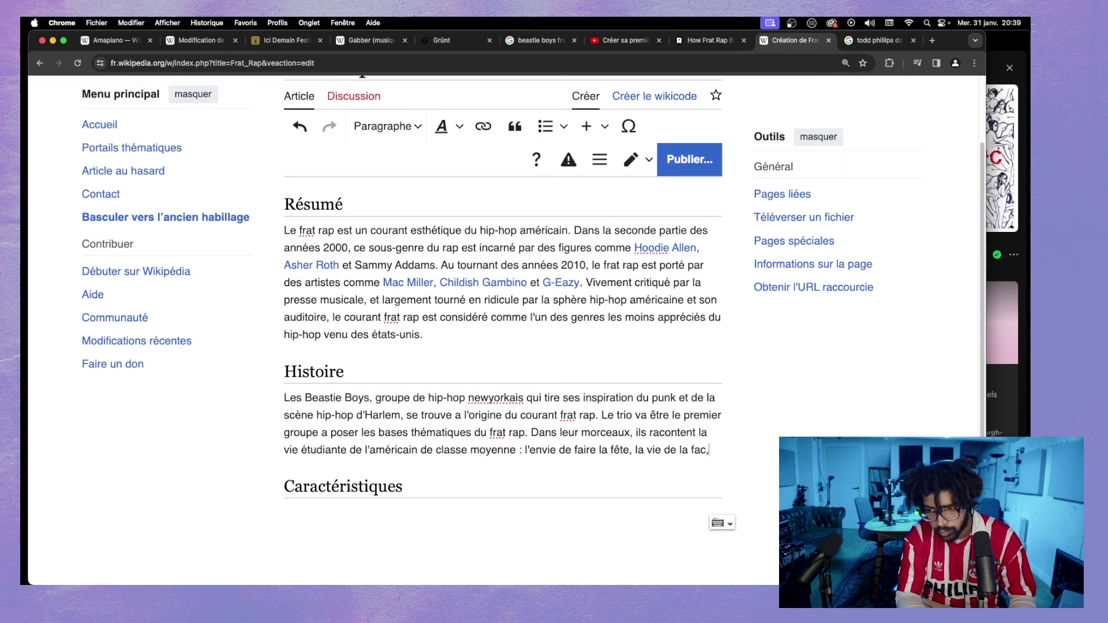
- Add "les devoirs, les drogues, l'alcool," to the list of themes after "la vie de la fac," in the Histoire sentence
type("les devoir")
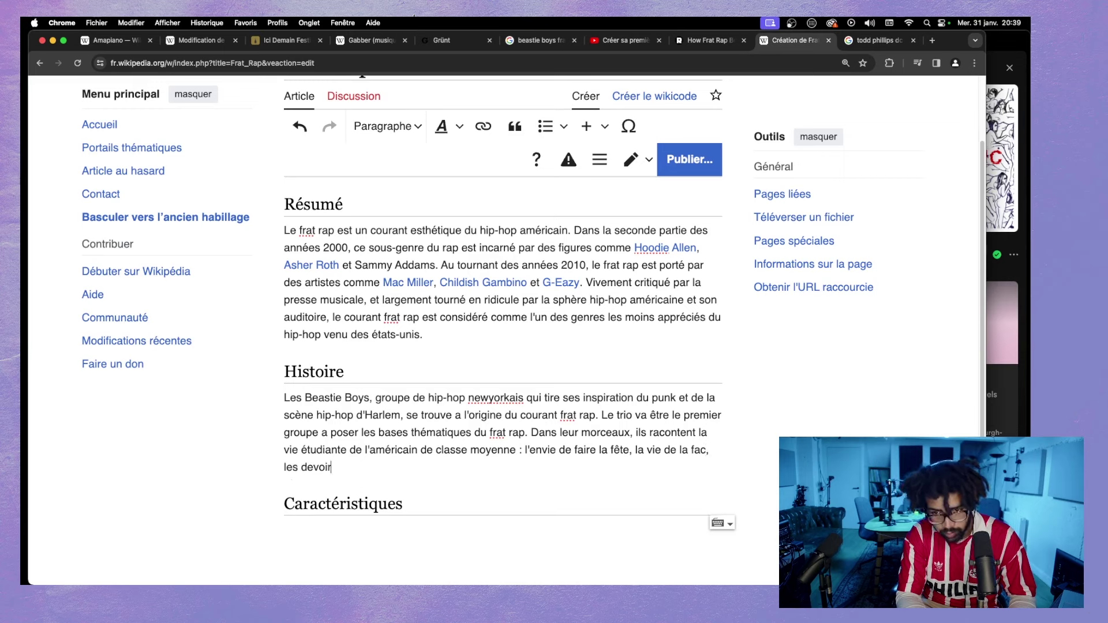
type("s, les dro")
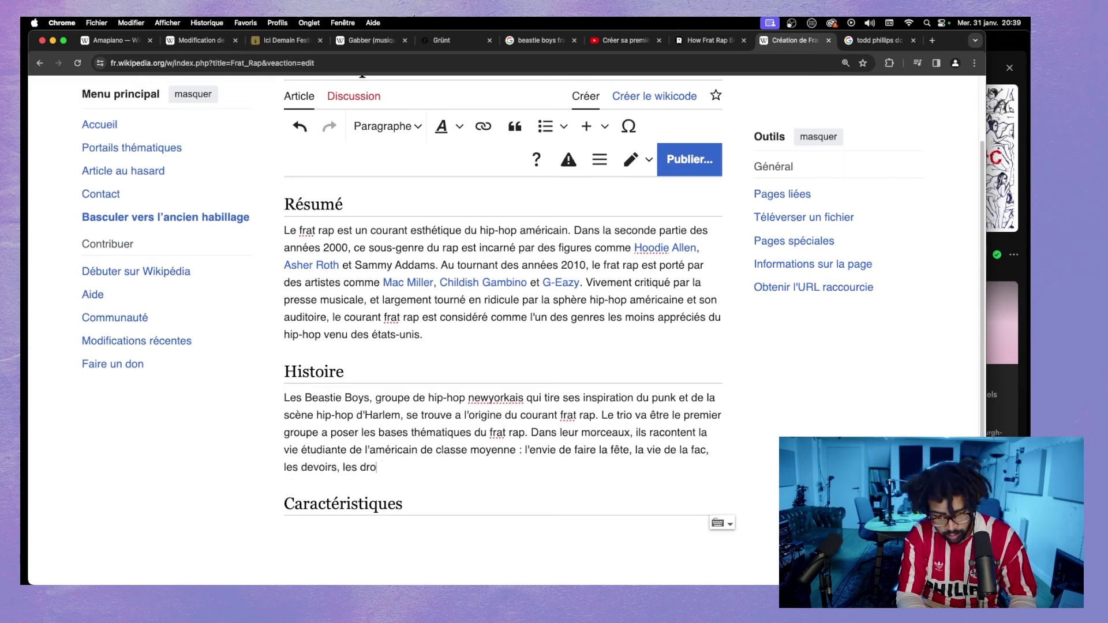
type("ogues")
key("BackSpace")
key("BackSpace")
key("BackSpace")
key("BackSpace")
key("BackSpace")
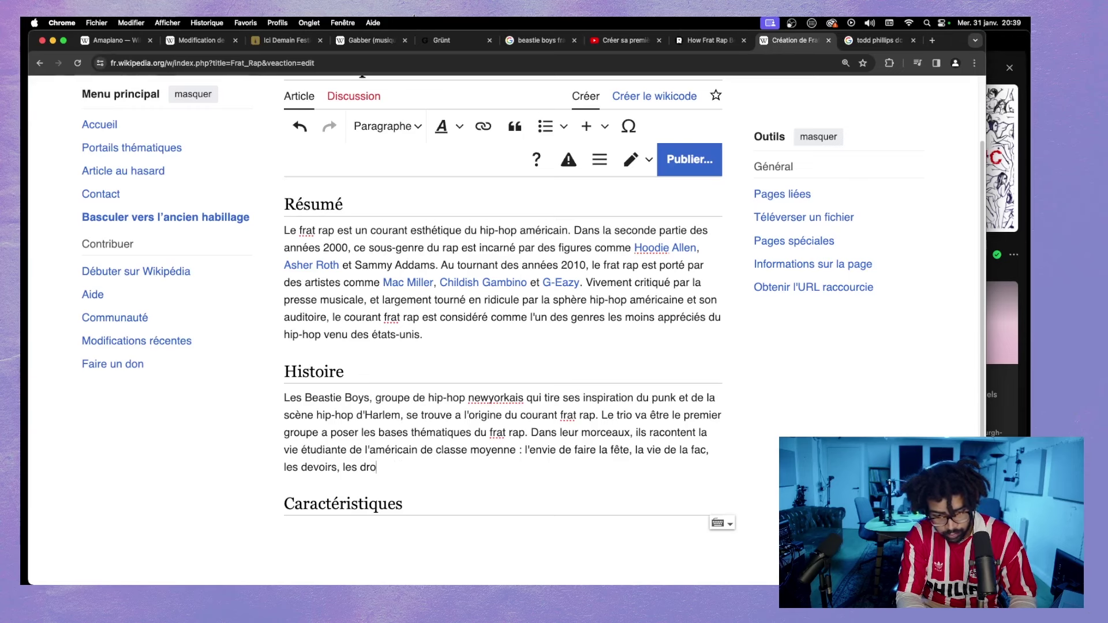
type("gues, l'alcool,")
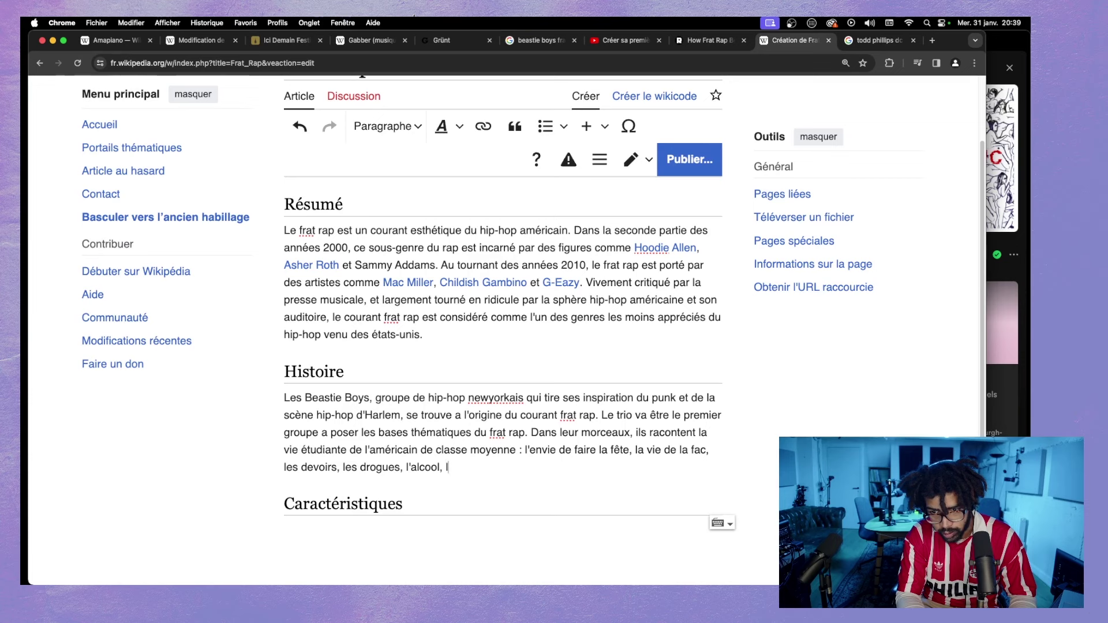
- Continue the Histoire theme list after "l'alcool," with "les relations conflictuelles avec les parents,"
type(" les ")
type("relati")
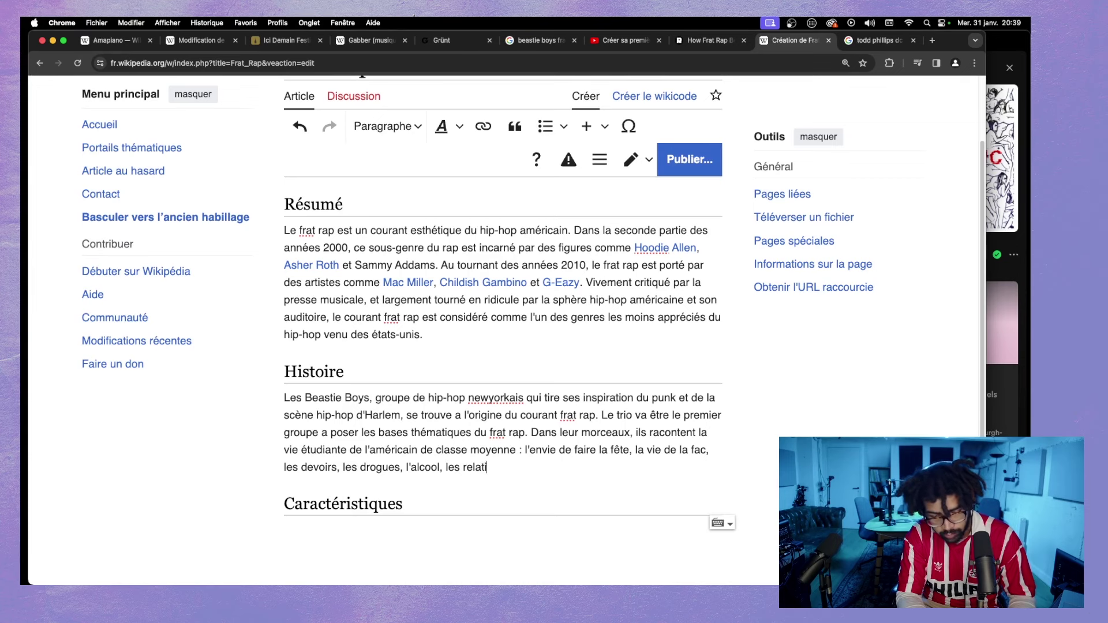
type("ons conflict")
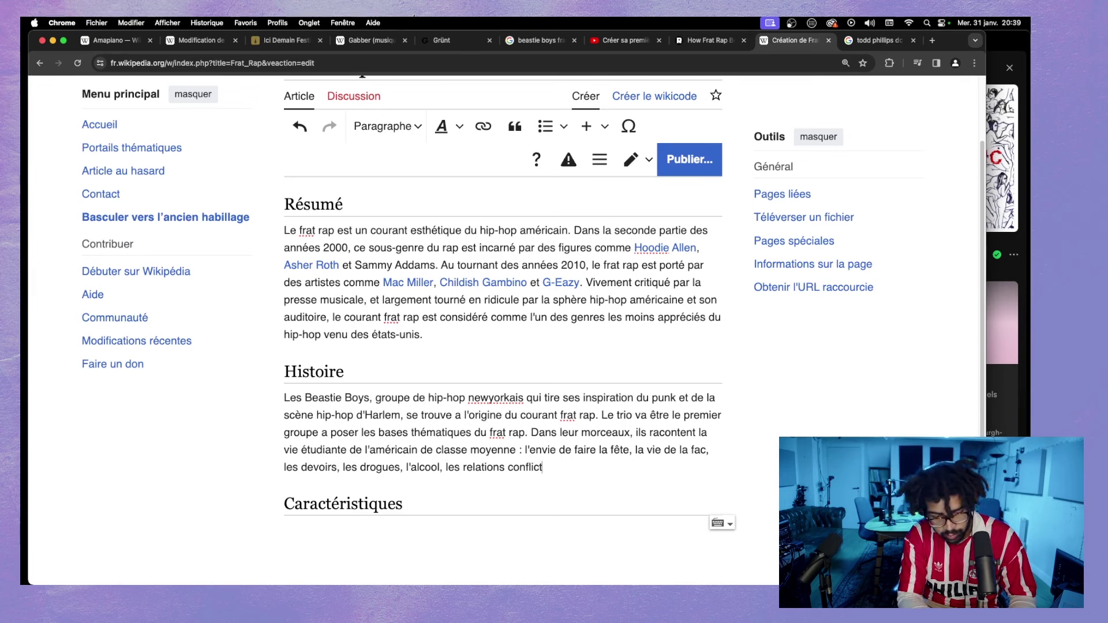
type("uelles avec les ")
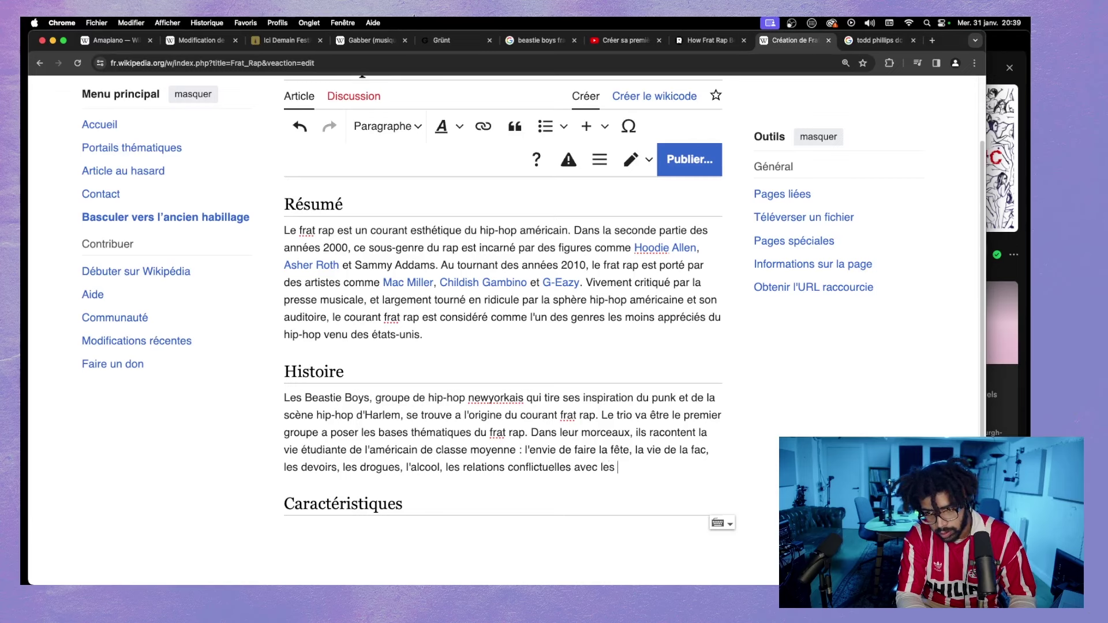
type("parents")
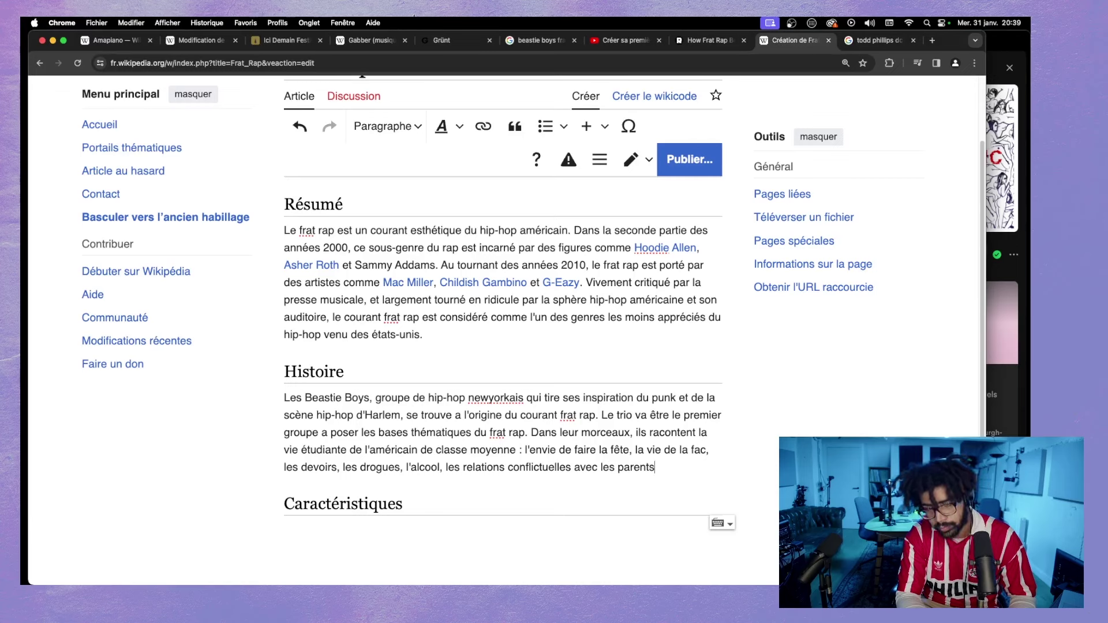
type(", la")
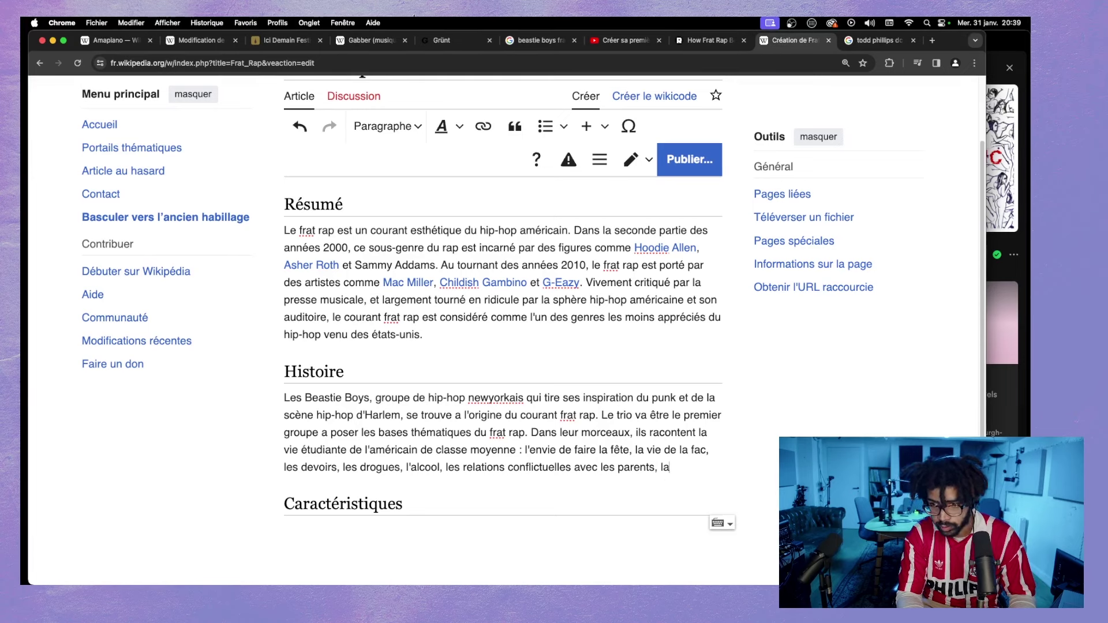
key("BackSpace")
type("'envie d")
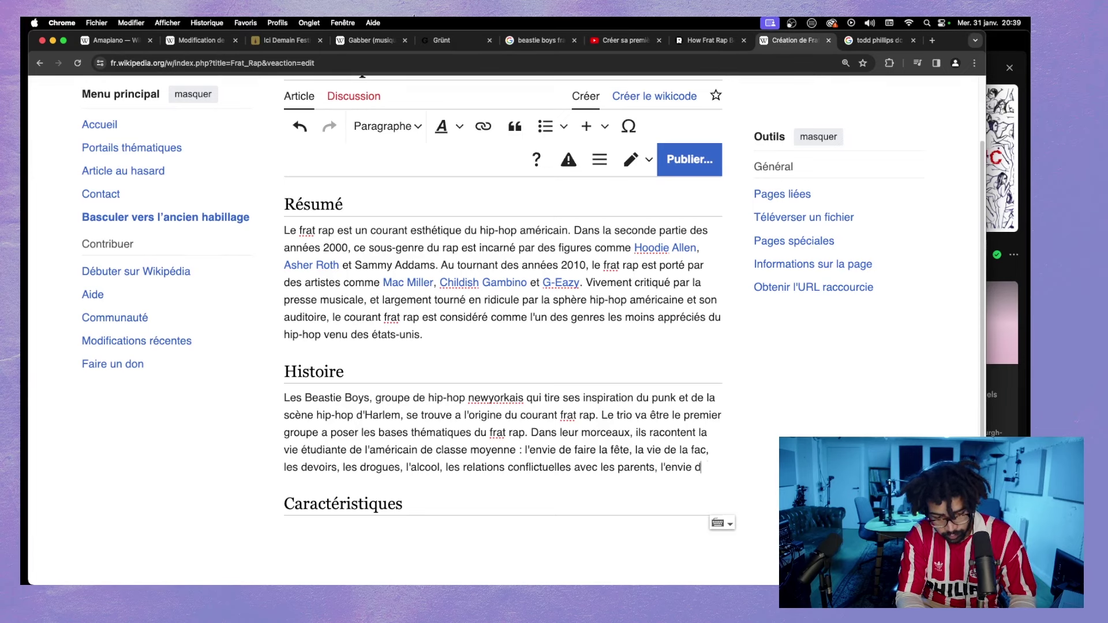
type("e draguer")
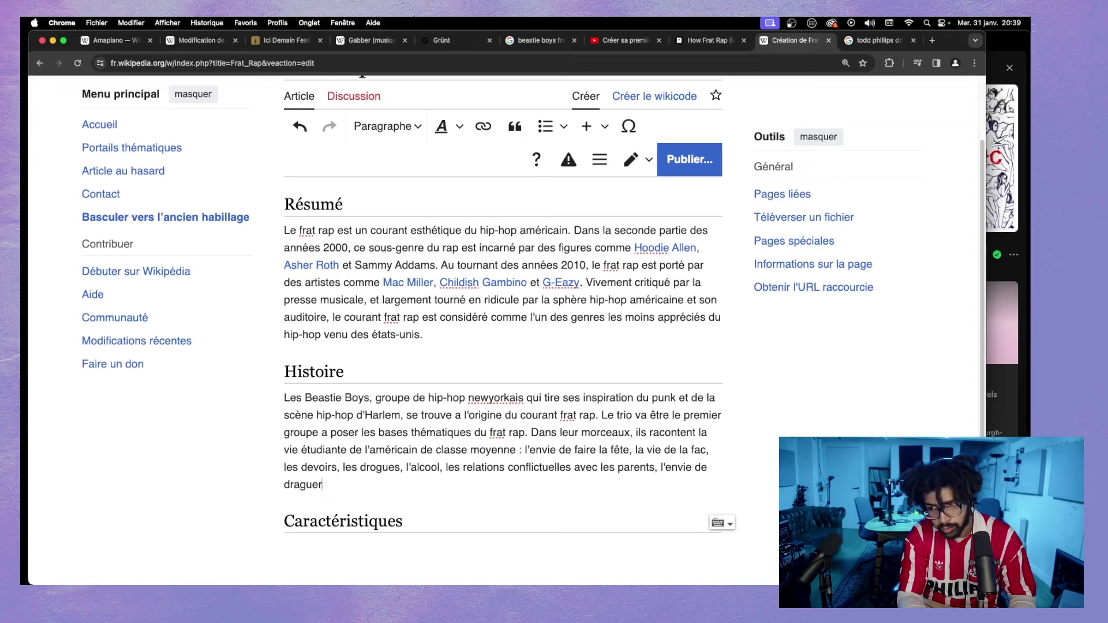
key("BackSpace")
key("BackSpace")
key("BackSpace")
key("BackSpace")
key("BackSpace")
key("BackSpace")
key("BackSpace")
key("BackSpace")
key("BackSpace")
key("BackSpace")
key("BackSpace")
key("BackSpace")
key("BackSpace")
key("BackSpace")
key("BackSpace")
key("BackSpace")
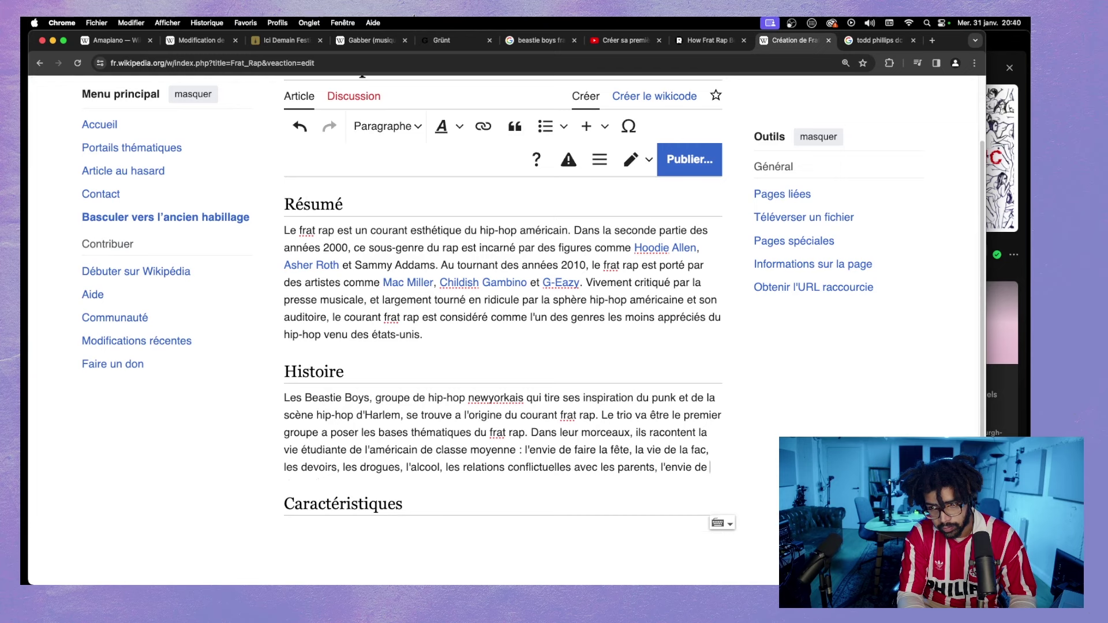
- Finish the Histoire theme list after "les parents," with "la drague et l'humour potache."
type("drague et l'")
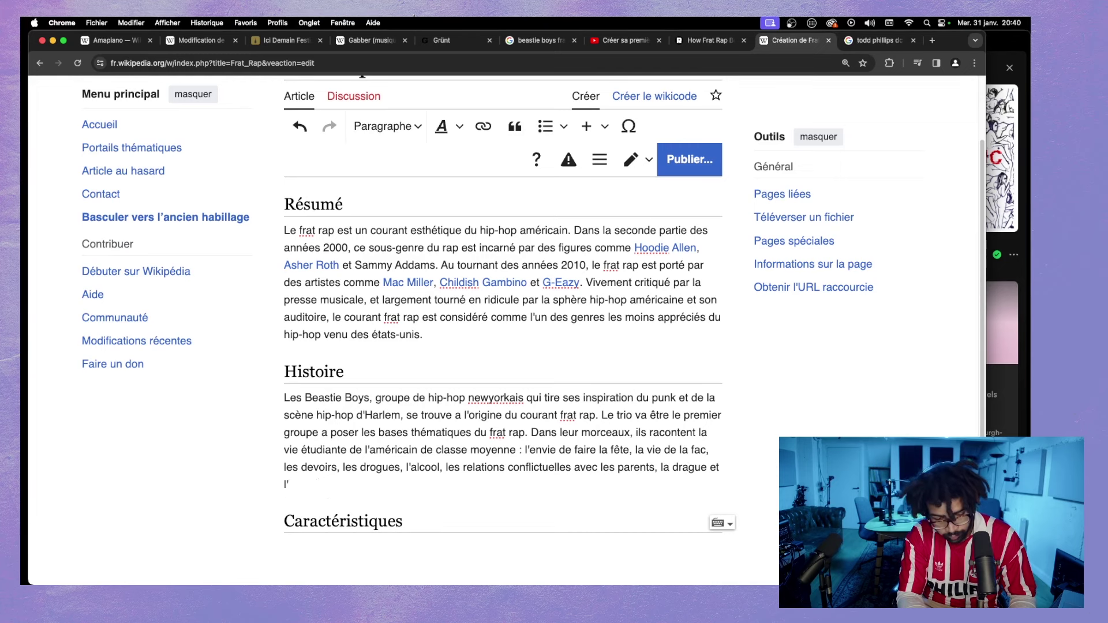
type("humour po")
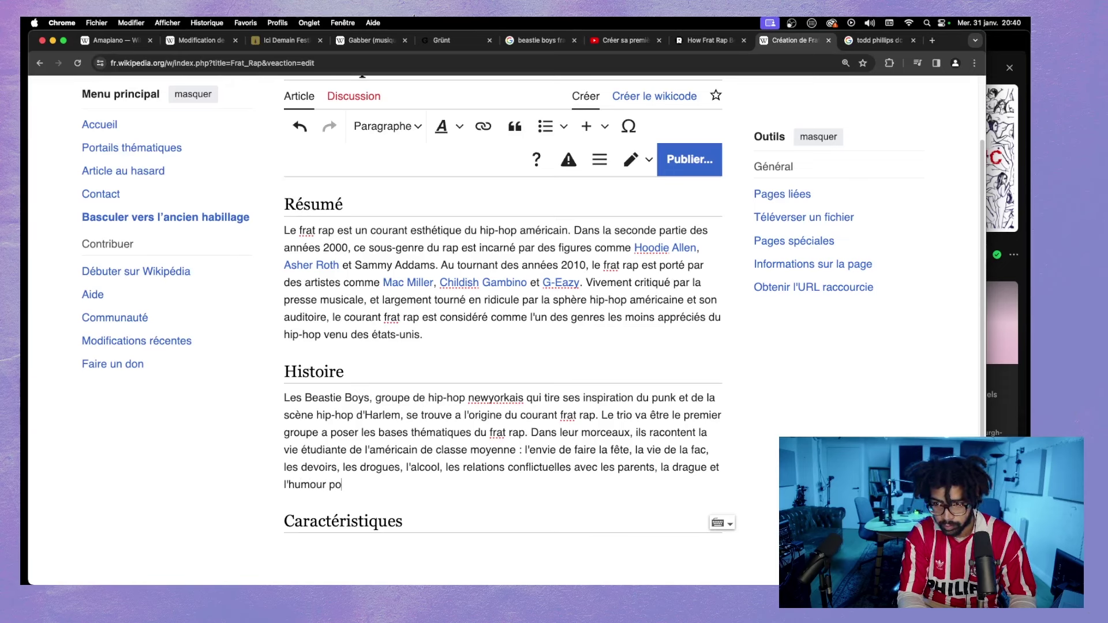
type("tache.")
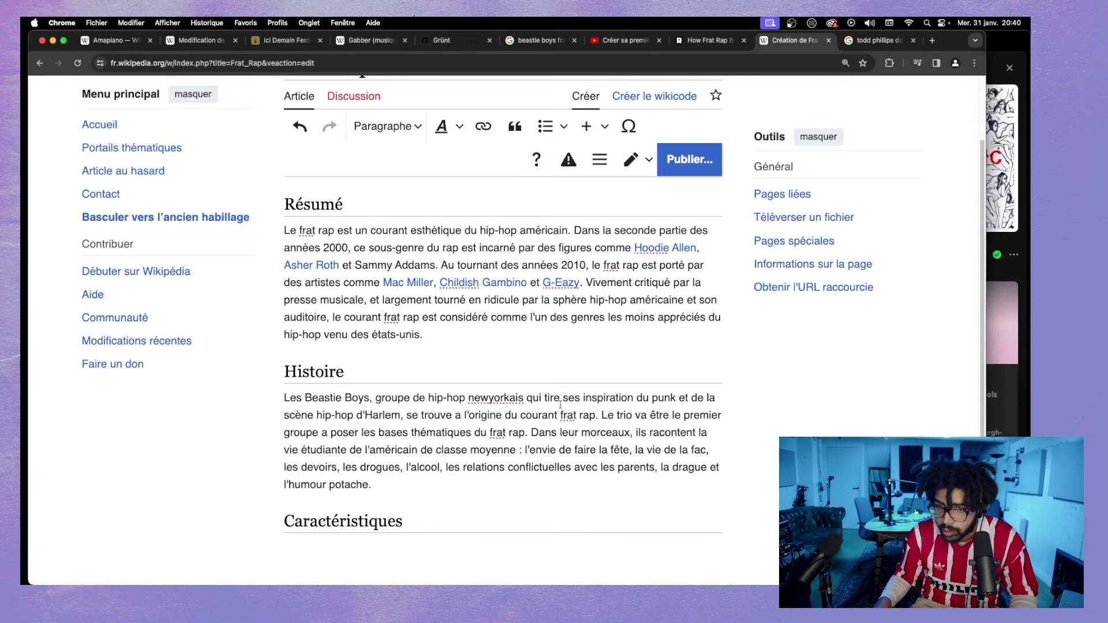
- Change "poser les bases" to "et posent ainsi les bases" in the second Histoire sentence
left_click(332, 433)
type("et")
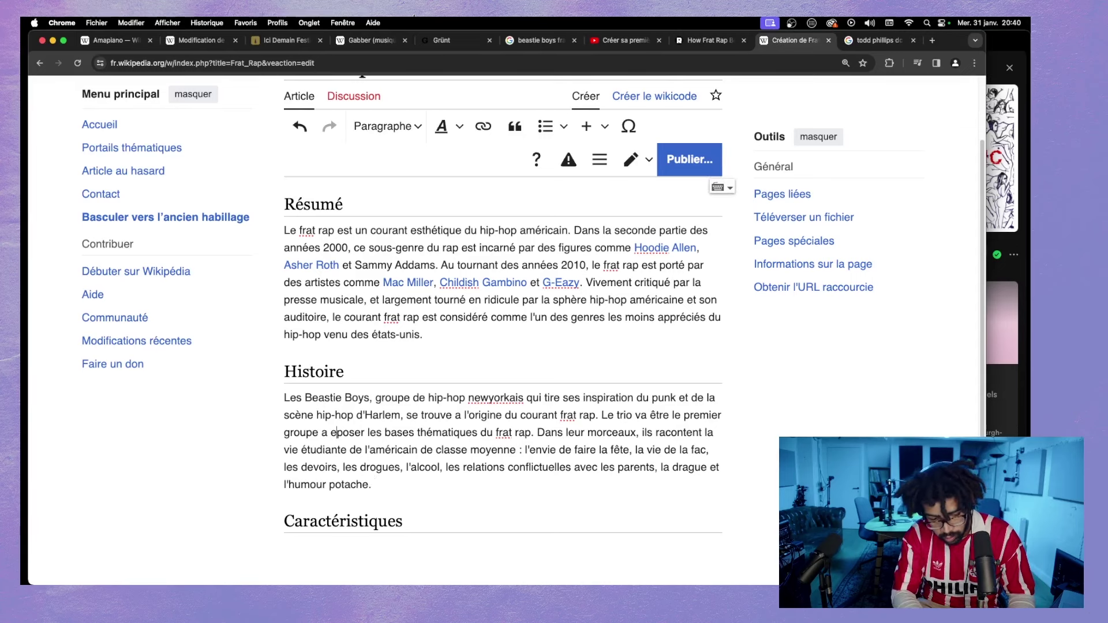
left_click(370, 433)
key("BackSpace")
type("nt ai")
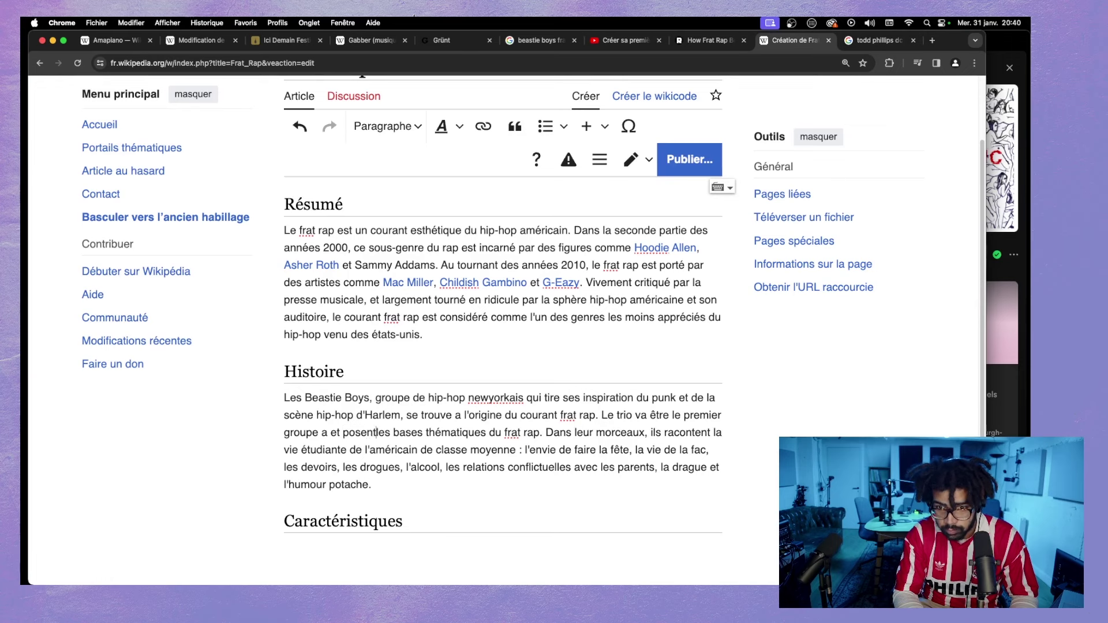
type("nsi")
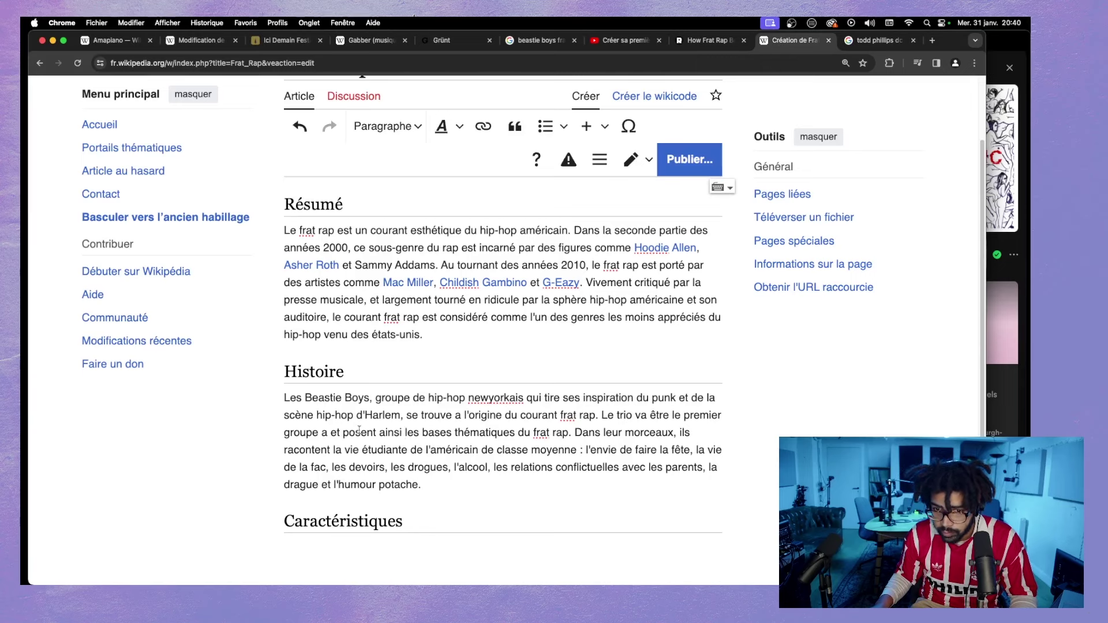
- Delete "Le trio va être le premier groupe a et" and cut "posent ainsi les bases thématiques du frat rap." from Histoire
left_click_drag(343, 434, 404, 437)
key("super+c")
key("BackSpace")
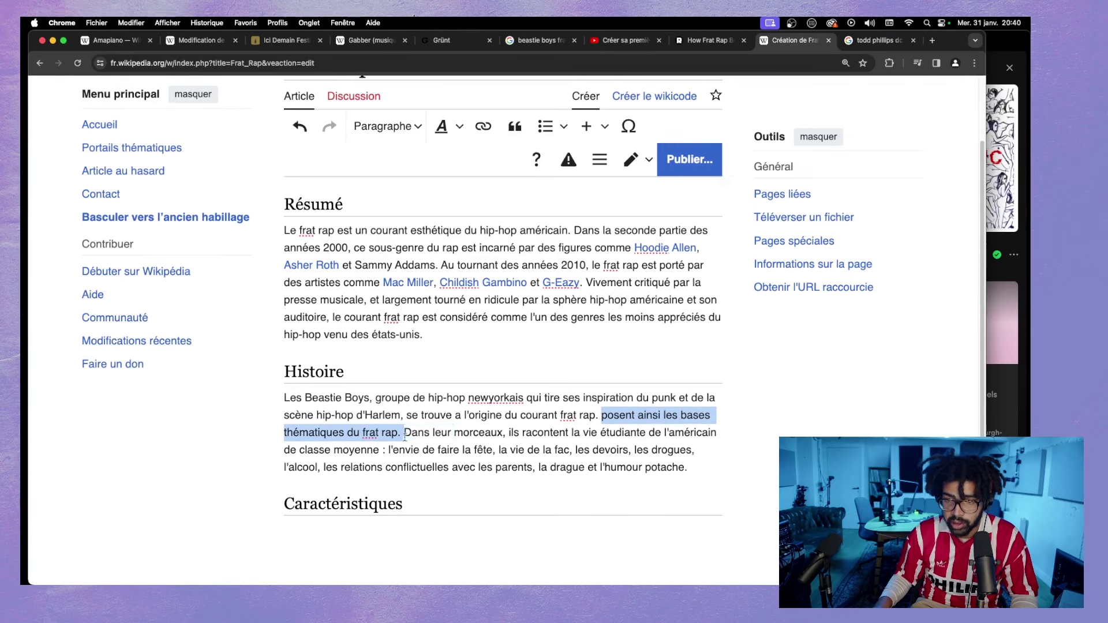
type("ormation venue du punk avec une influence rap tirée de la scène d'Harlem.")
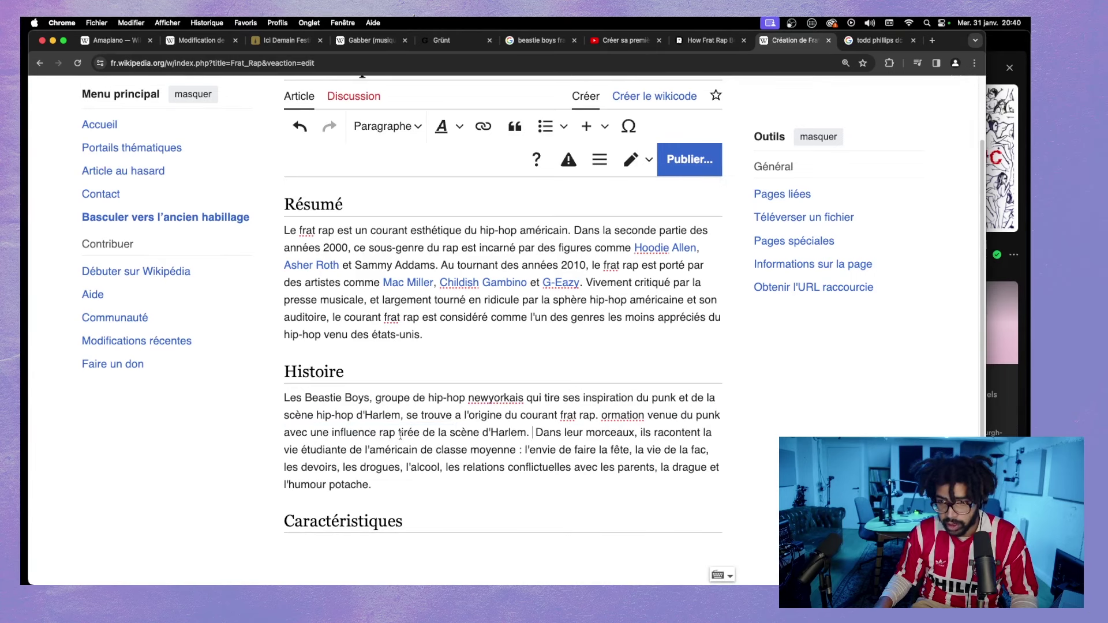
key("super+z")
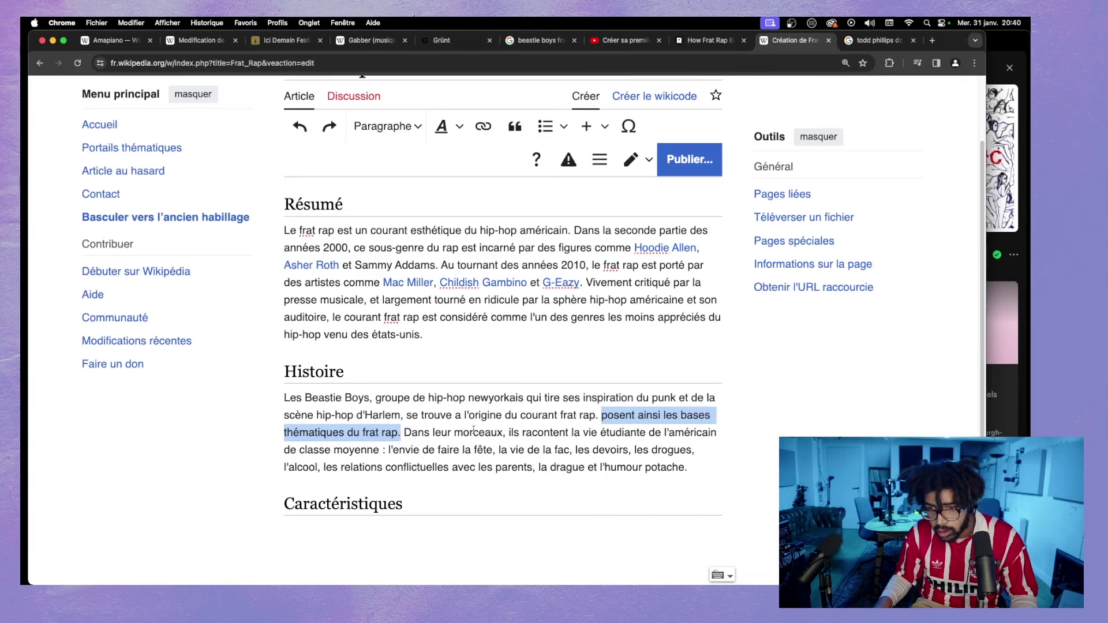
left_click(454, 428)
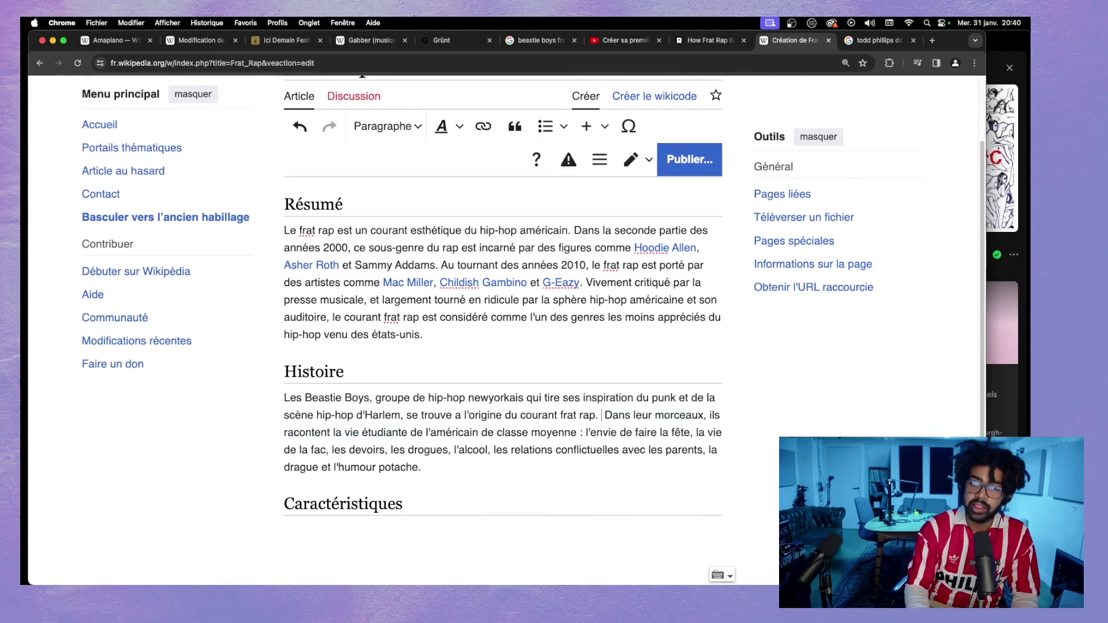
left_click(994, 63)
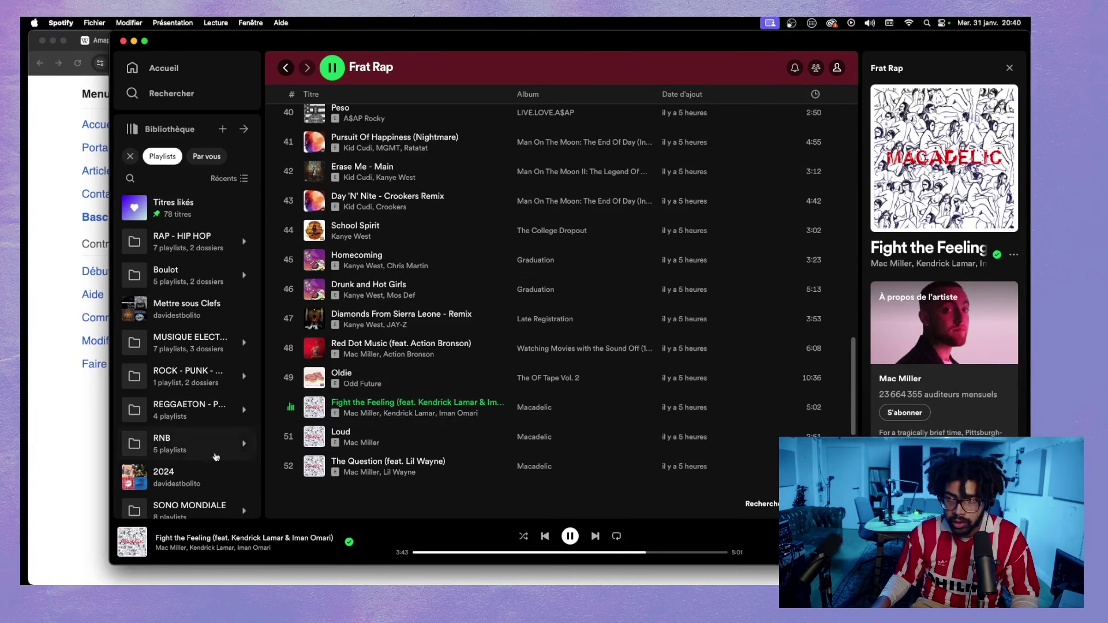
left_click(81, 444)
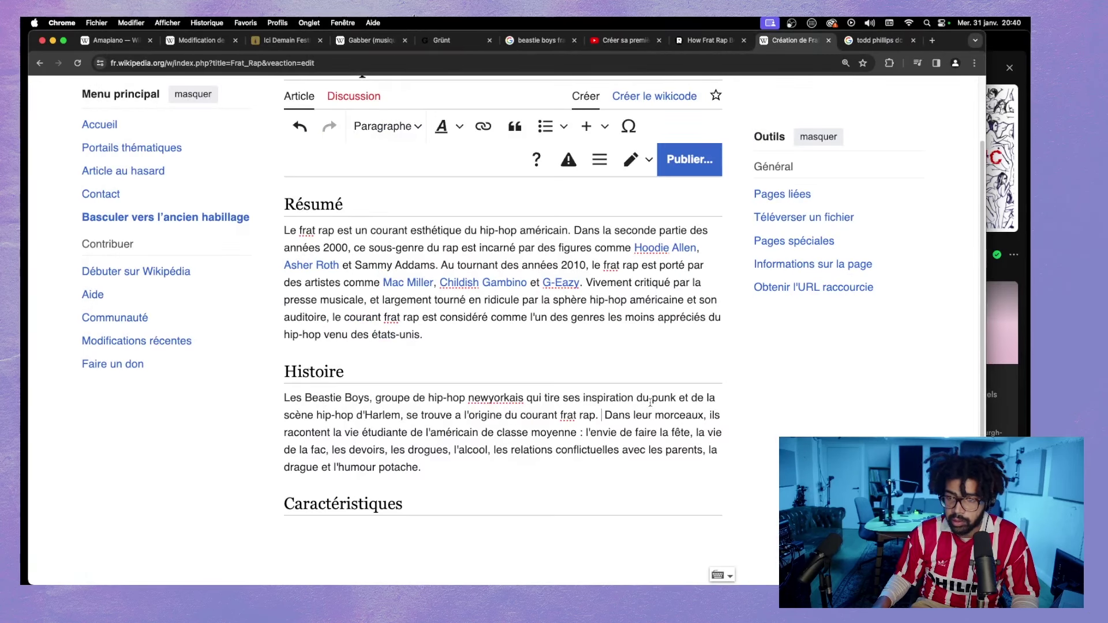
- Delete the extra space before "Dans leur morceaux" in the Histoire paragraph
left_click(607, 415)
key("BackSpace")
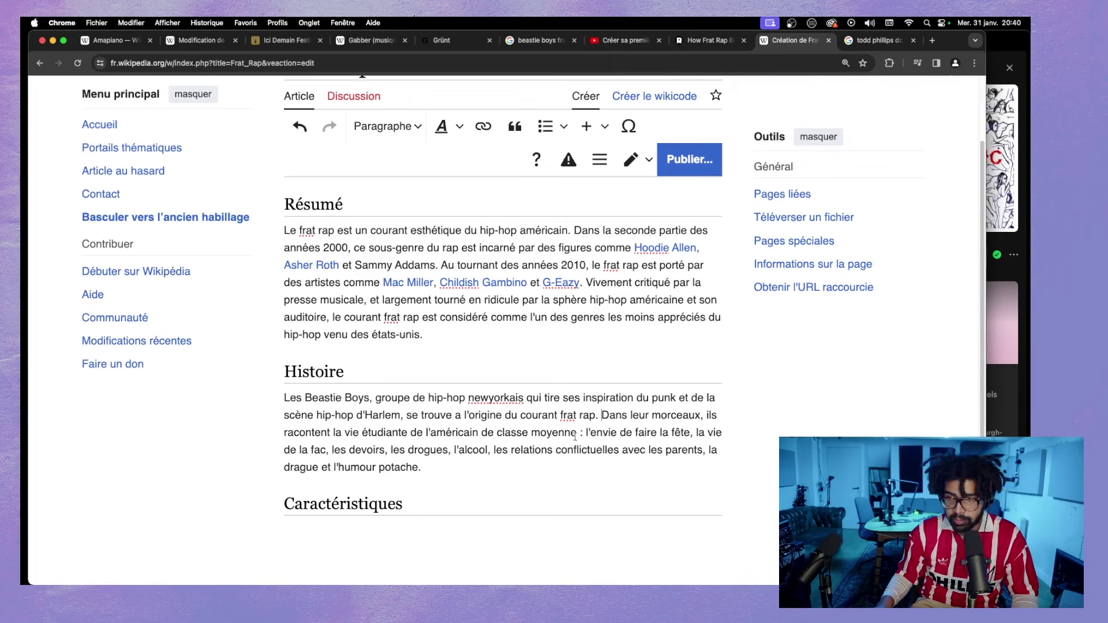
left_click(708, 414)
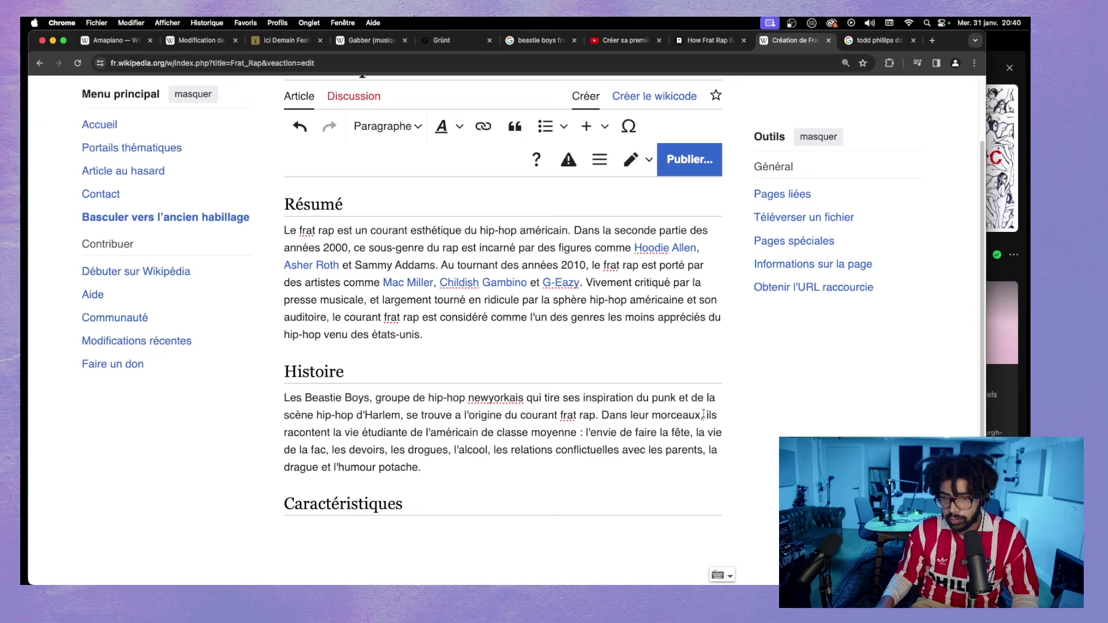
key("super+v")
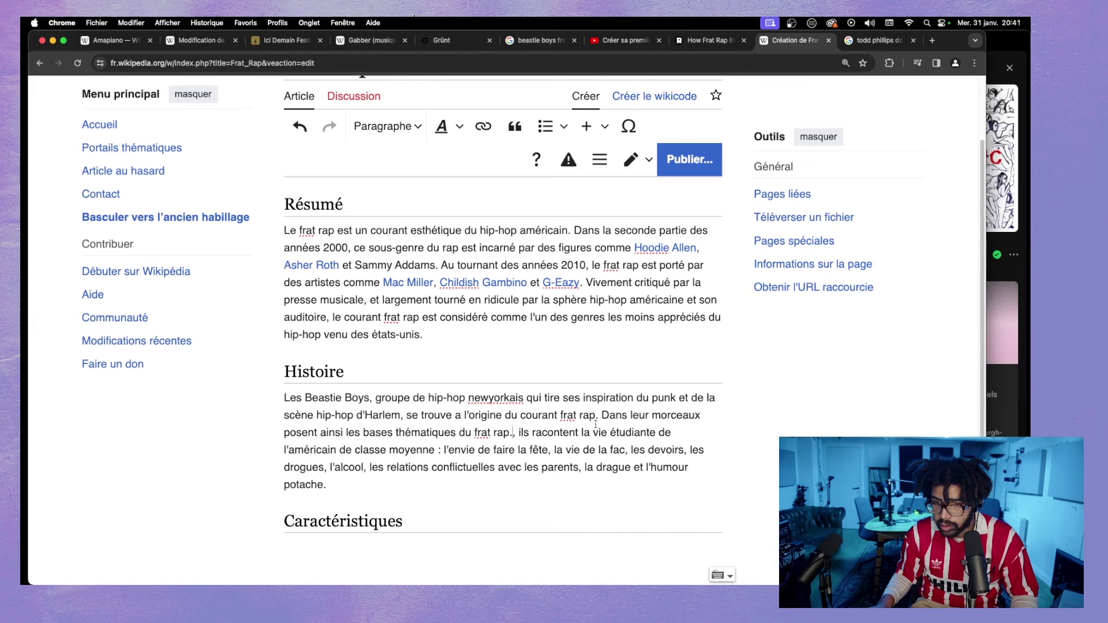
left_click(513, 433)
left_click(284, 433)
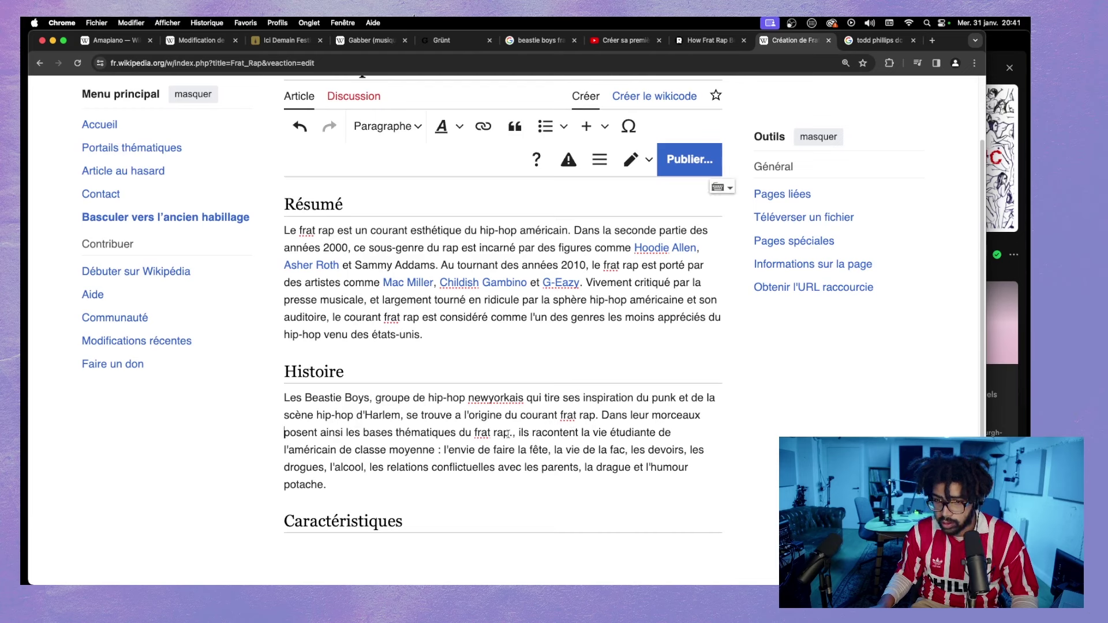
left_click_drag(513, 432, 279, 433)
key("super+c")
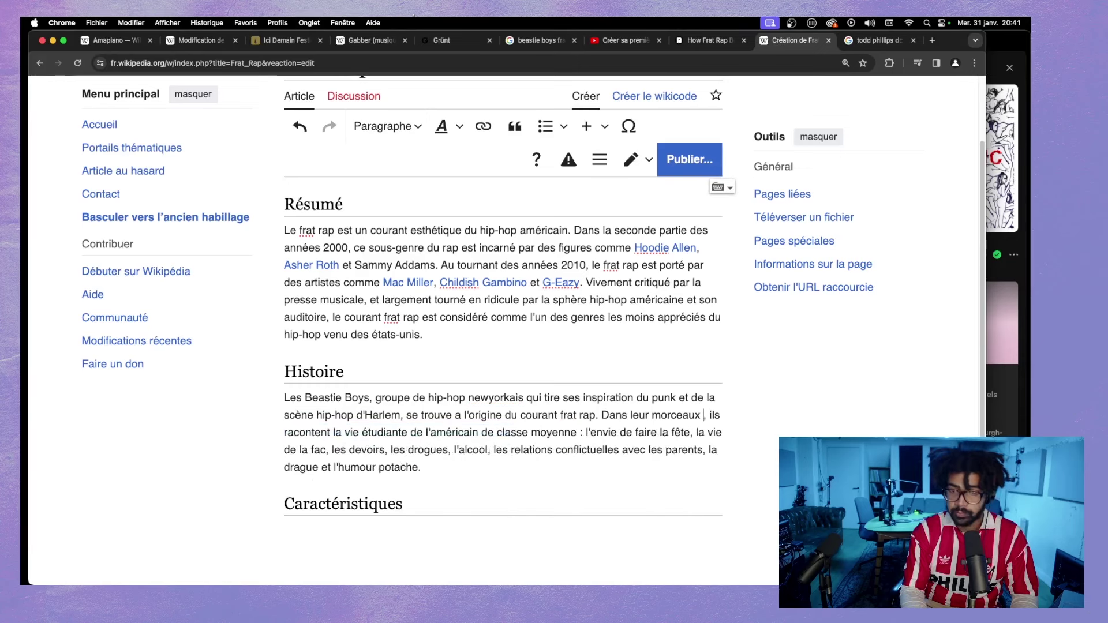
key("BackSpace")
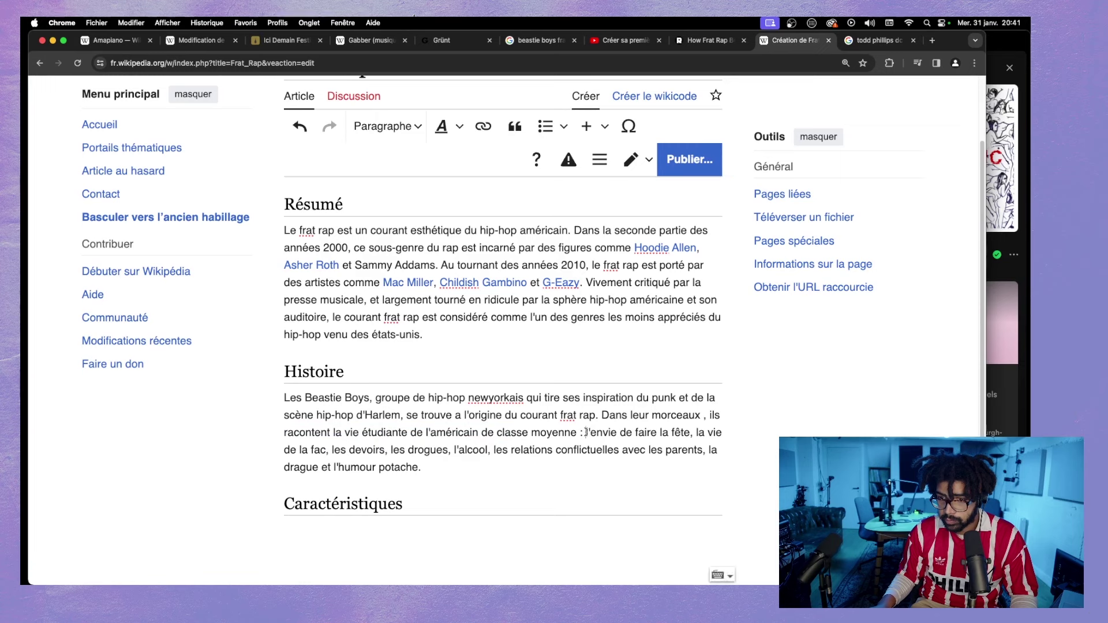
- Insert "et posent ainsi les bases thématiques du frat rap" between "classe moyenne" and the colon in Histoire, without its period
key("super+v")
left_click(580, 433)
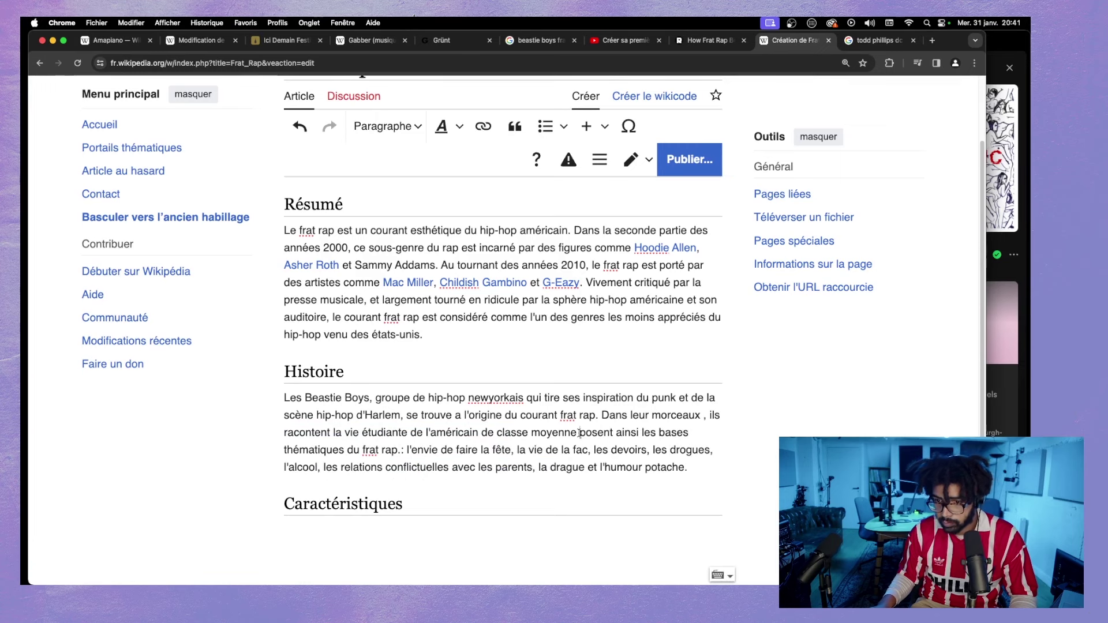
type("et")
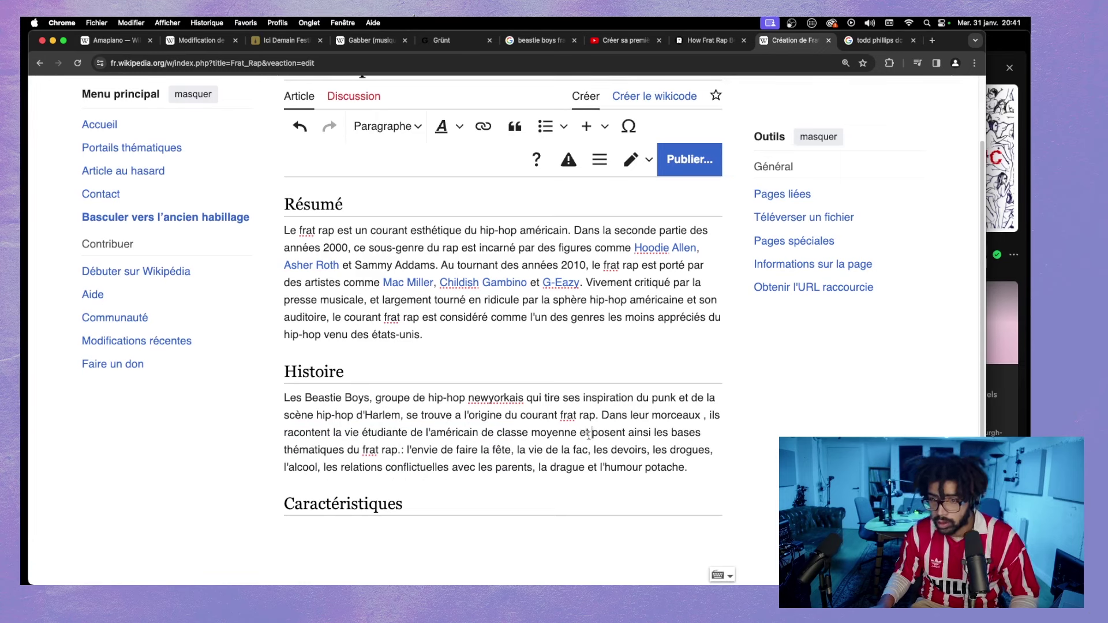
left_click(401, 449)
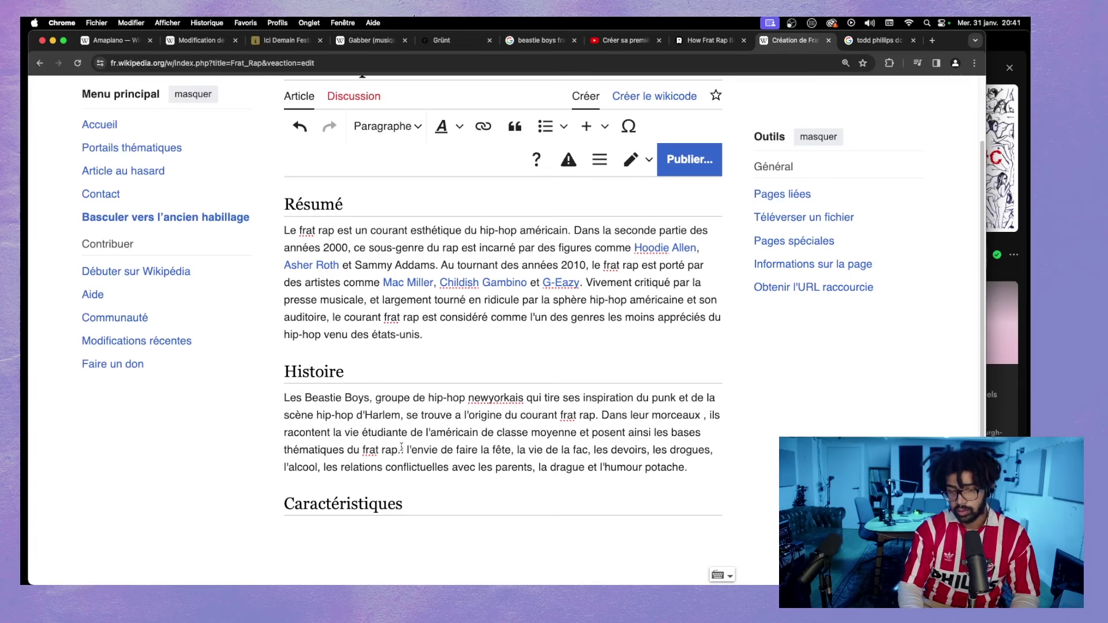
key("BackSpace")
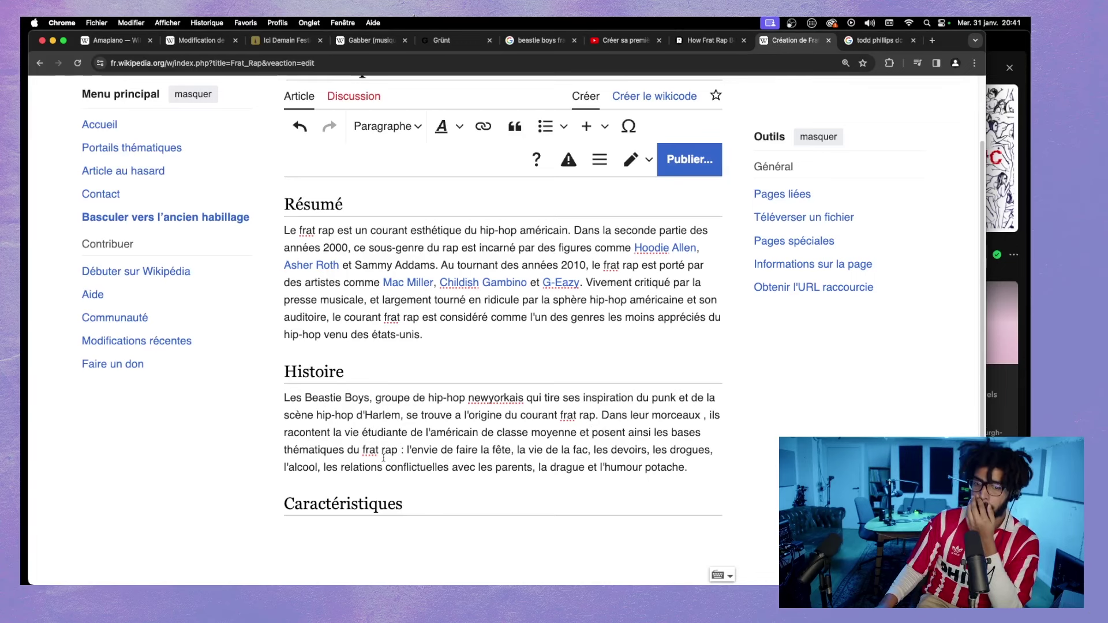
- Switch to Spotify, play "The Question (feat. Lil Wayne)" from the Frat Rap playlist, and return to the Wikipedia draft in Chrome
left_click(1007, 296)
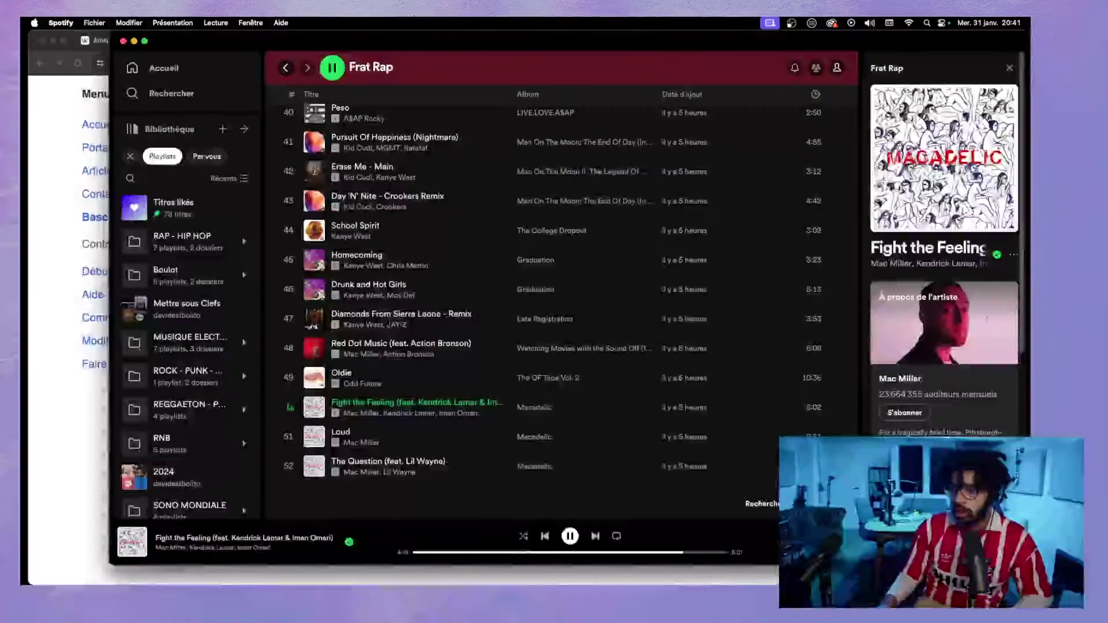
left_click(75, 456)
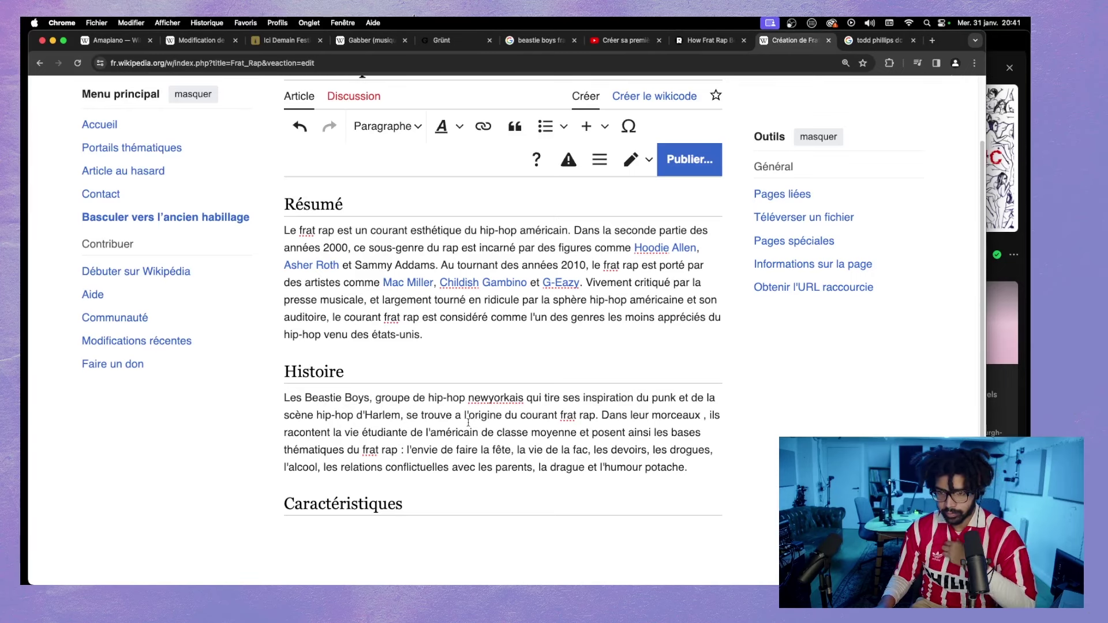
left_click(995, 312)
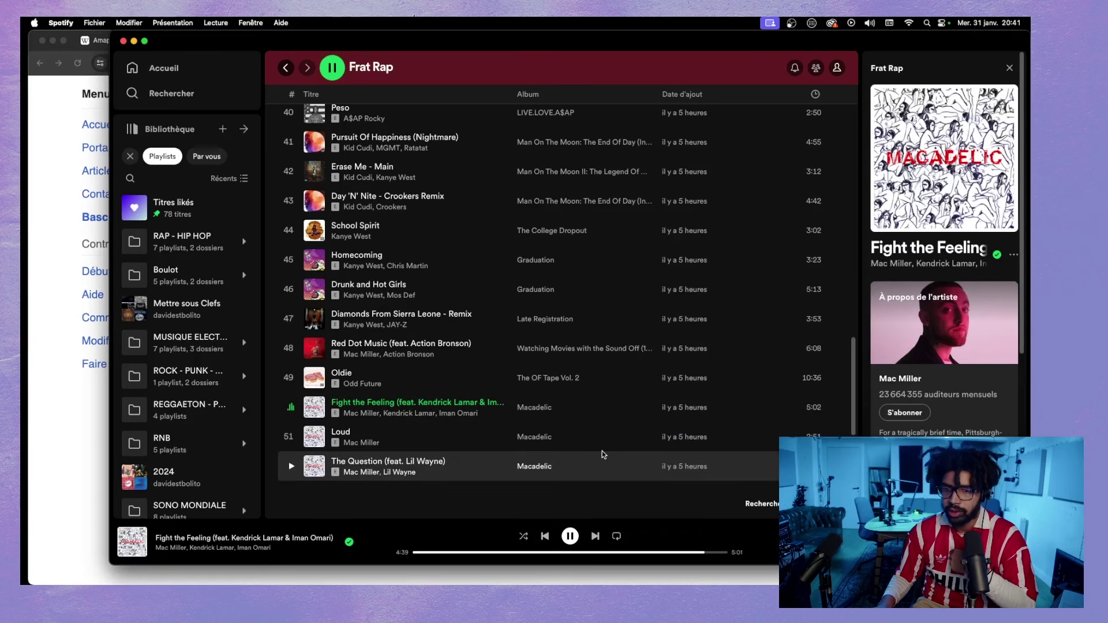
left_click(311, 462)
left_click(292, 466)
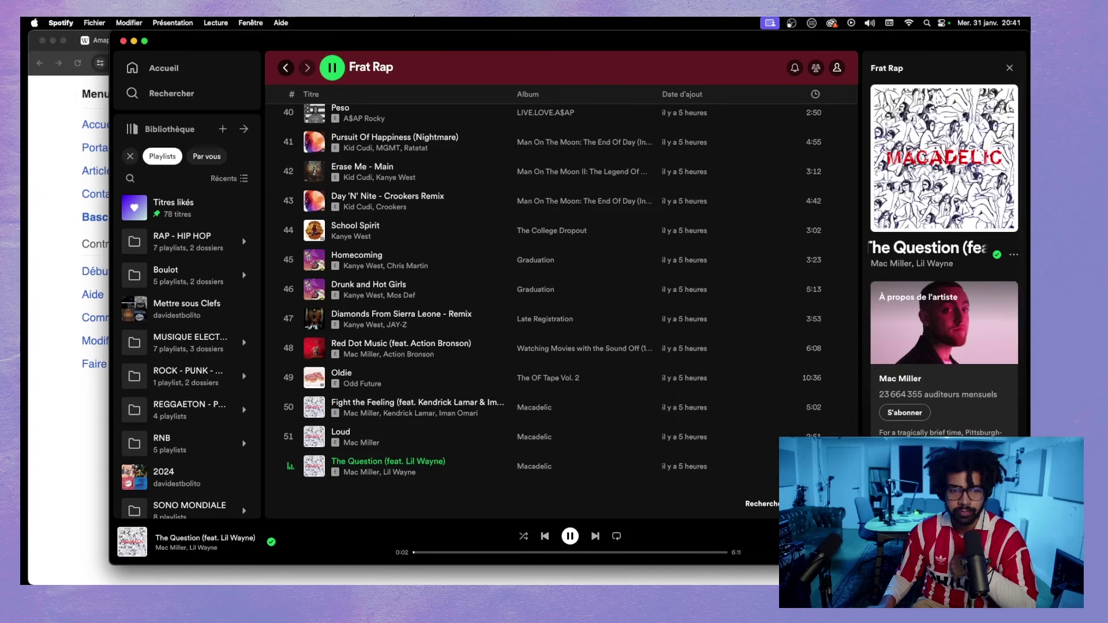
left_click(96, 395)
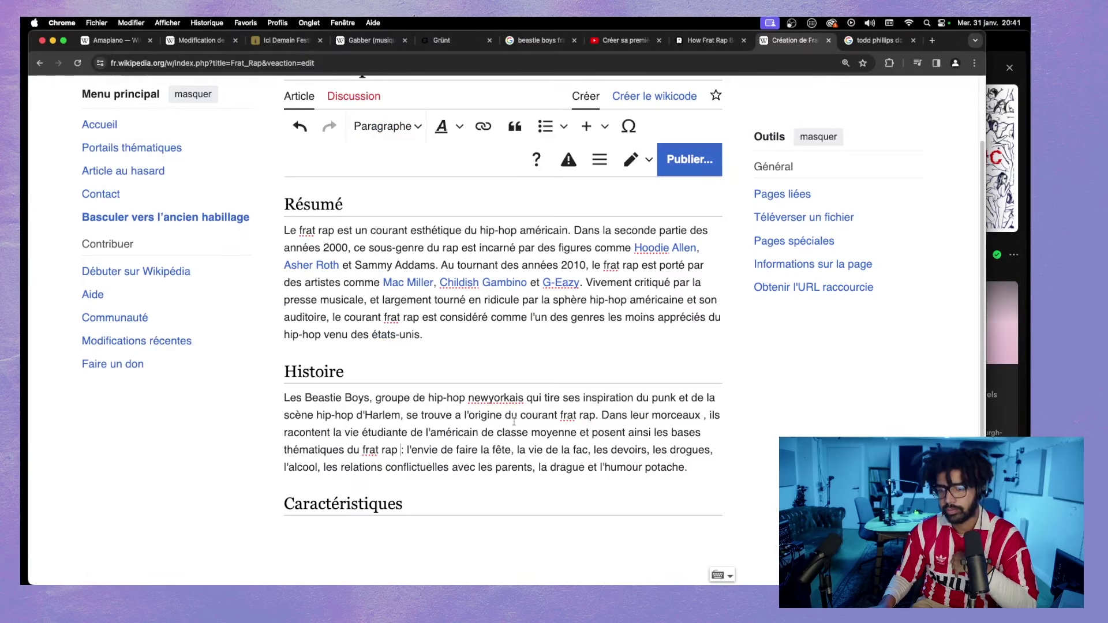
- Place the text cursor in the empty paragraph under the Caractéristiques heading
scroll(669, 456, "down", 3)
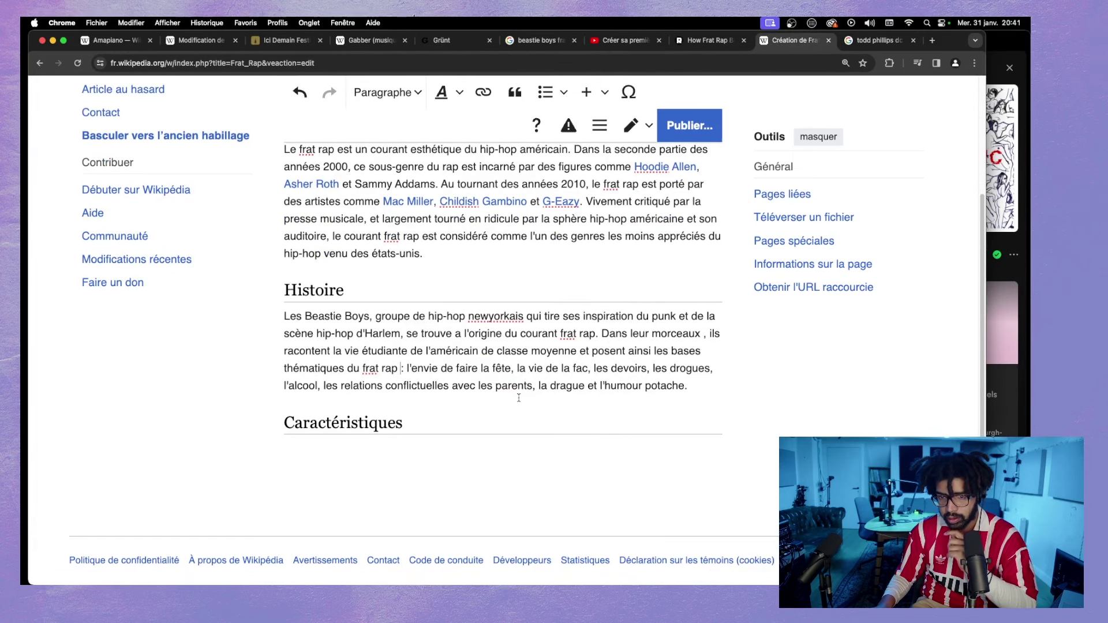
left_click(372, 454)
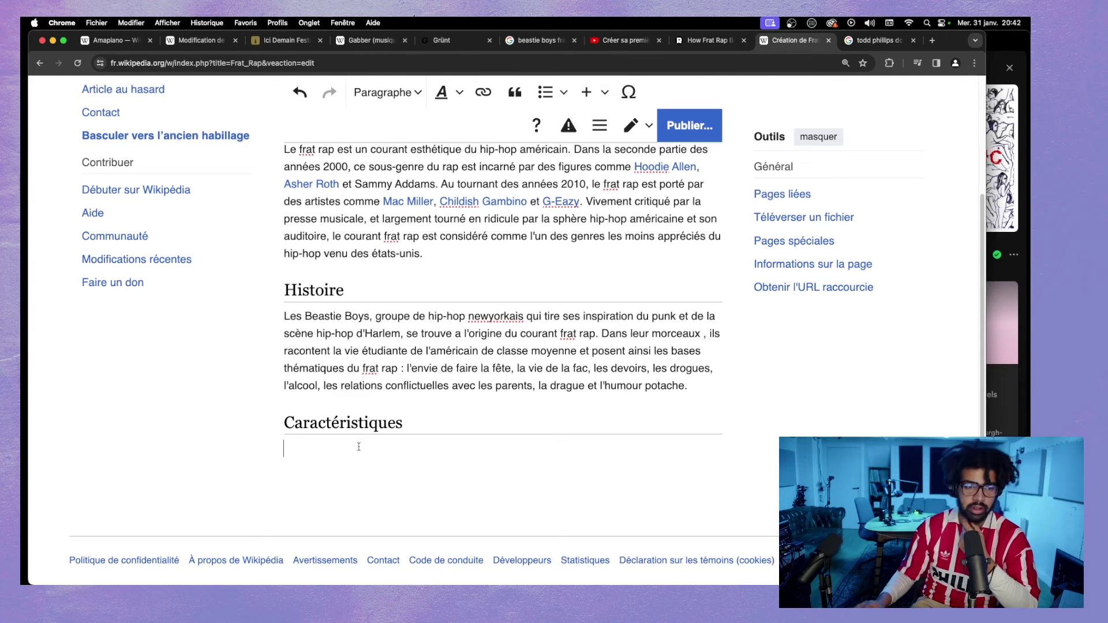
left_click(1009, 268)
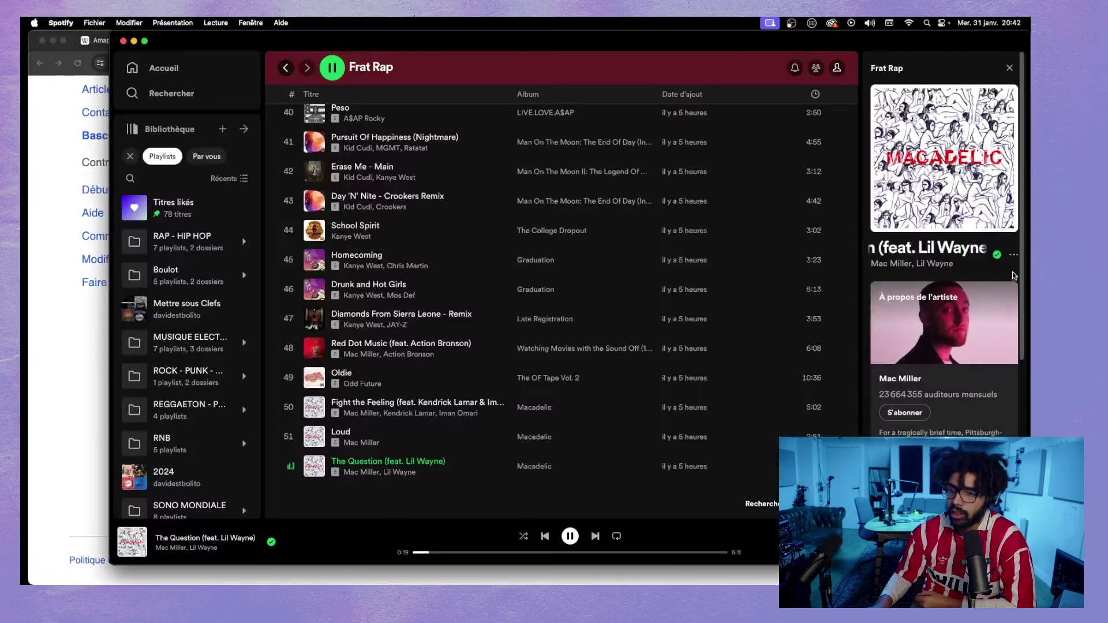
left_click(83, 376)
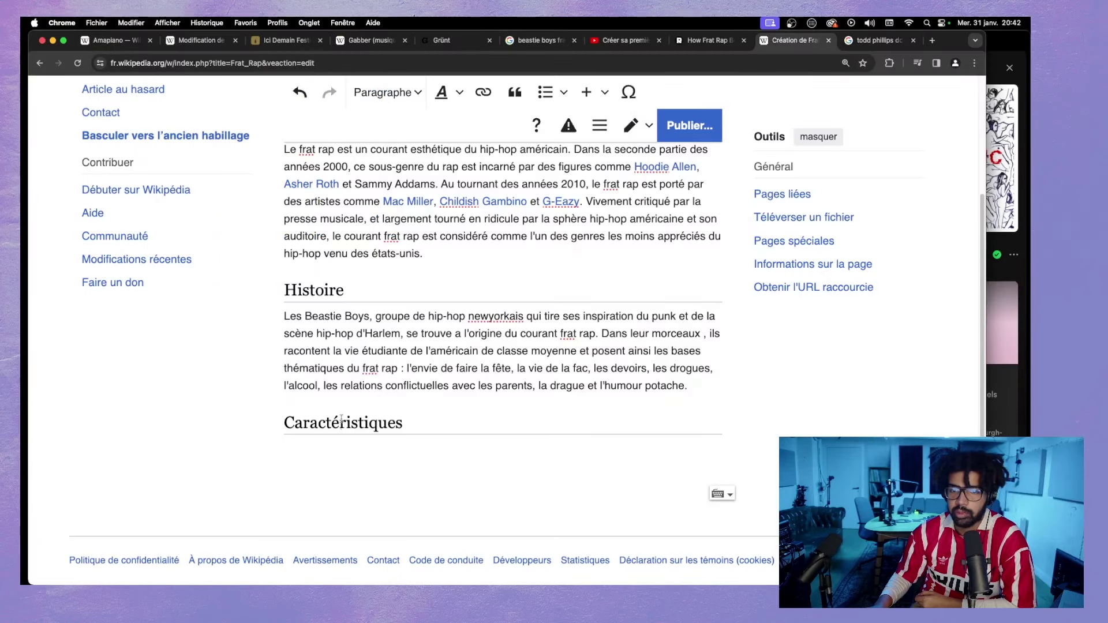
scroll(353, 398, "up", 3)
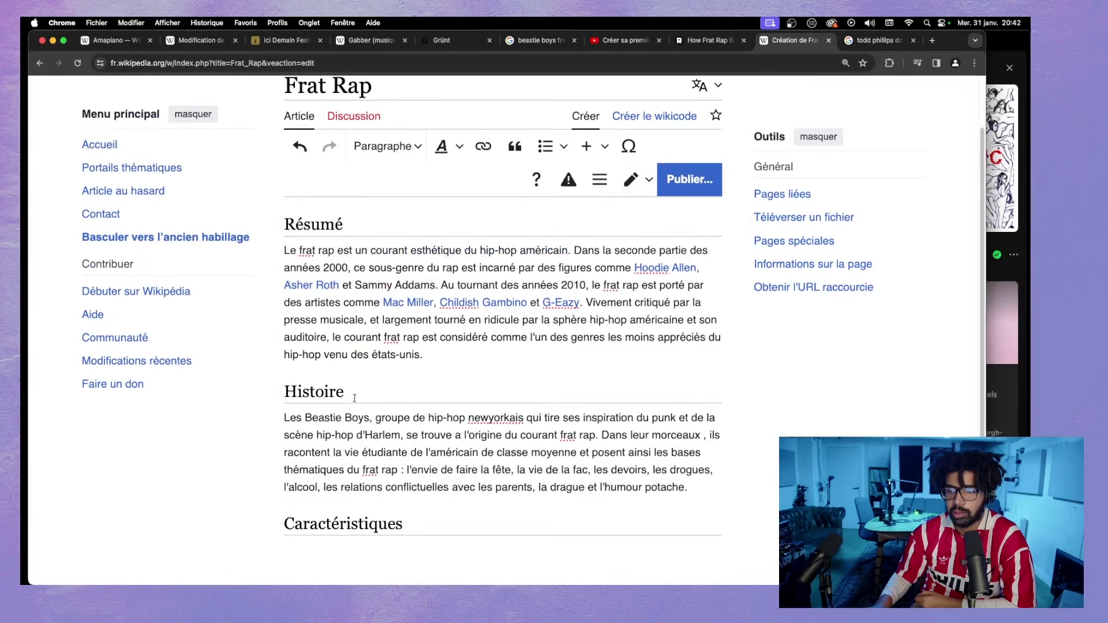
- Examine the paragraph in The Ringer's frat rap article that covers the subgenre's roots, typical artists and themes
left_click(705, 40)
scroll(434, 319, "up", 5)
scroll(434, 319, "up", 5)
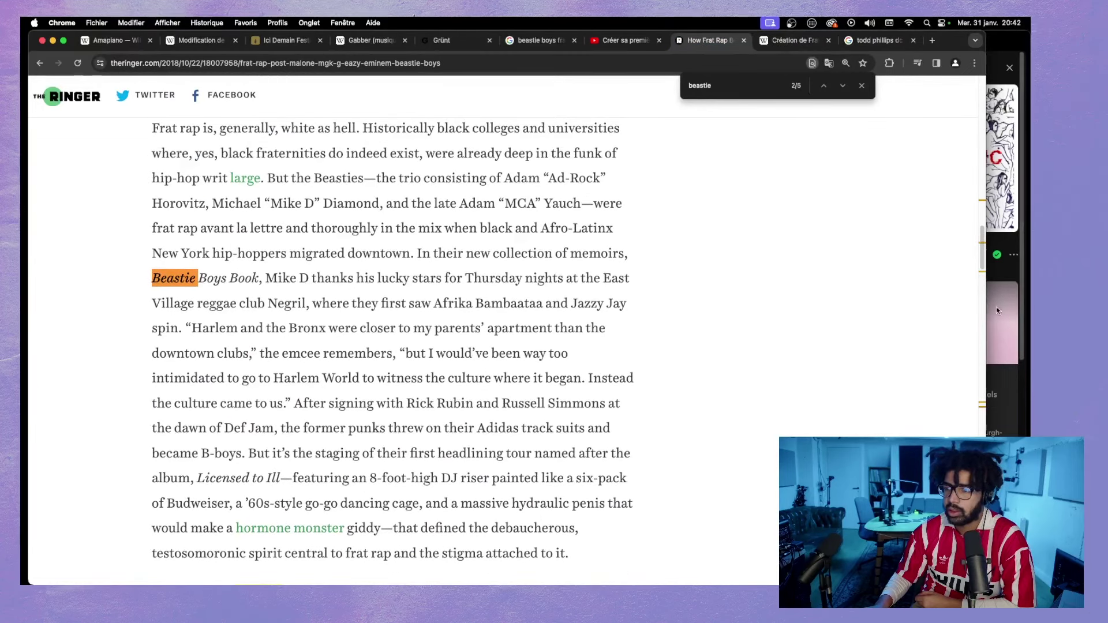
left_click(996, 306)
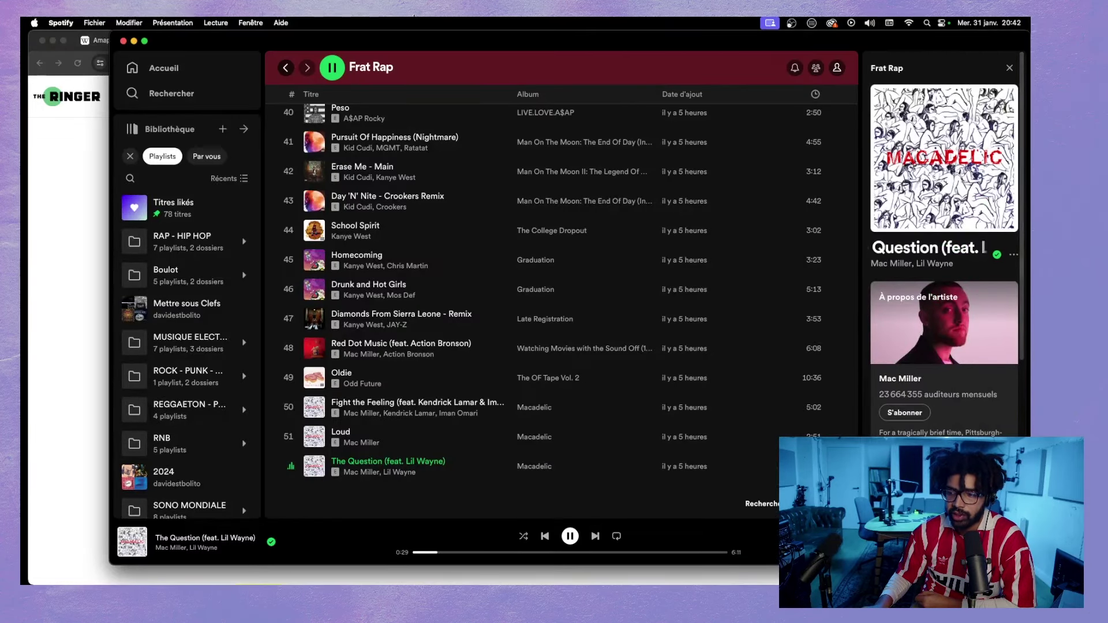
left_click(101, 277)
scroll(123, 277, "up", 5)
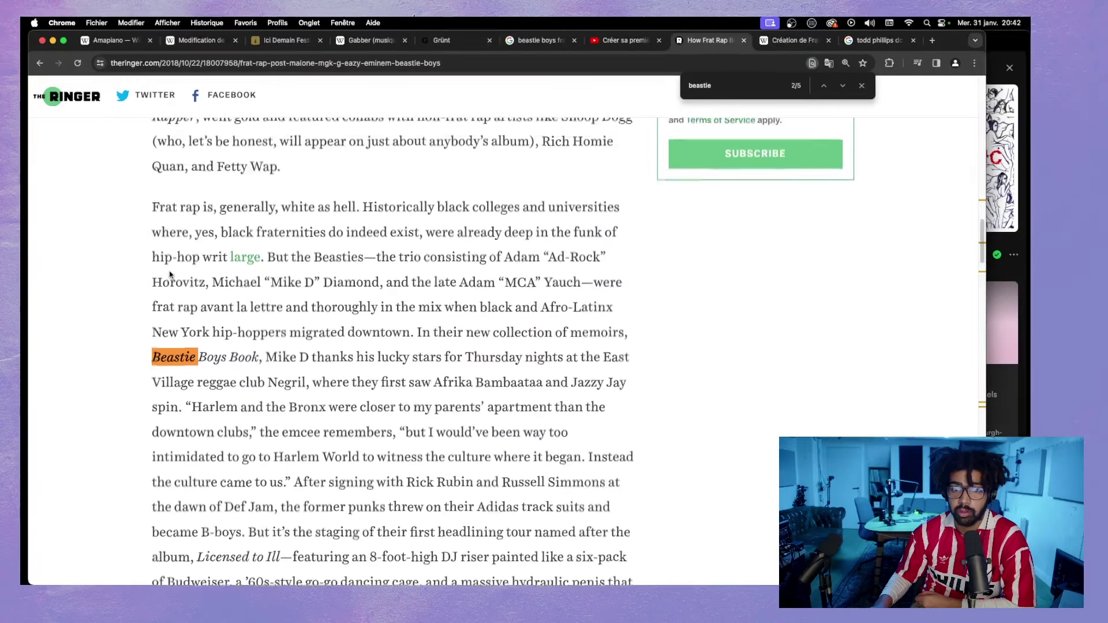
scroll(171, 271, "up", 7)
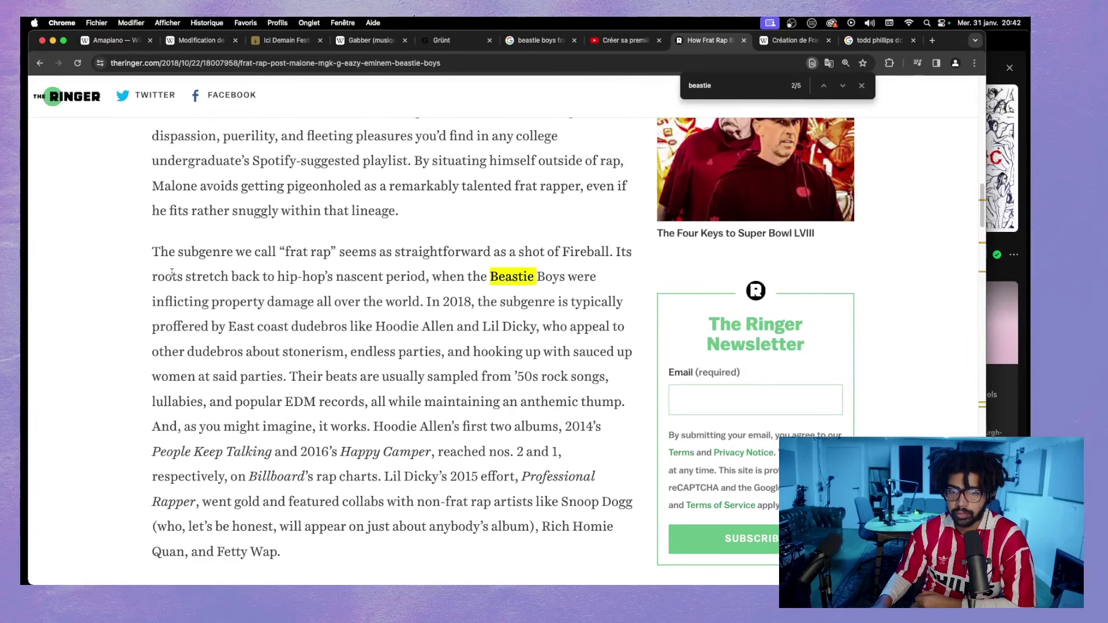
scroll(171, 272, "down", 1)
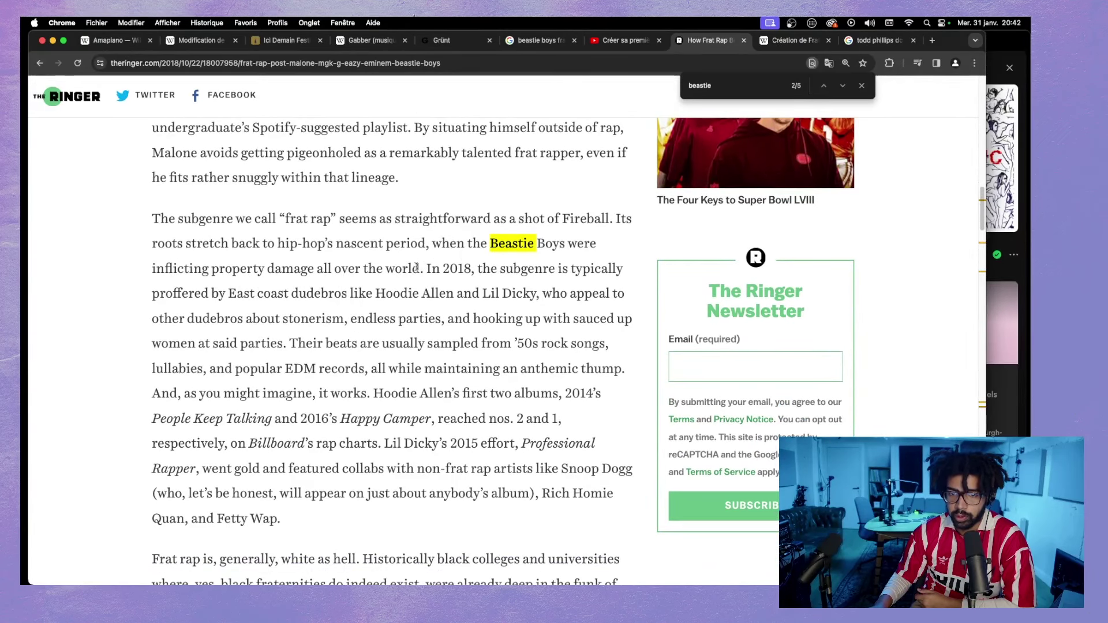
scroll(409, 267, "down", 1)
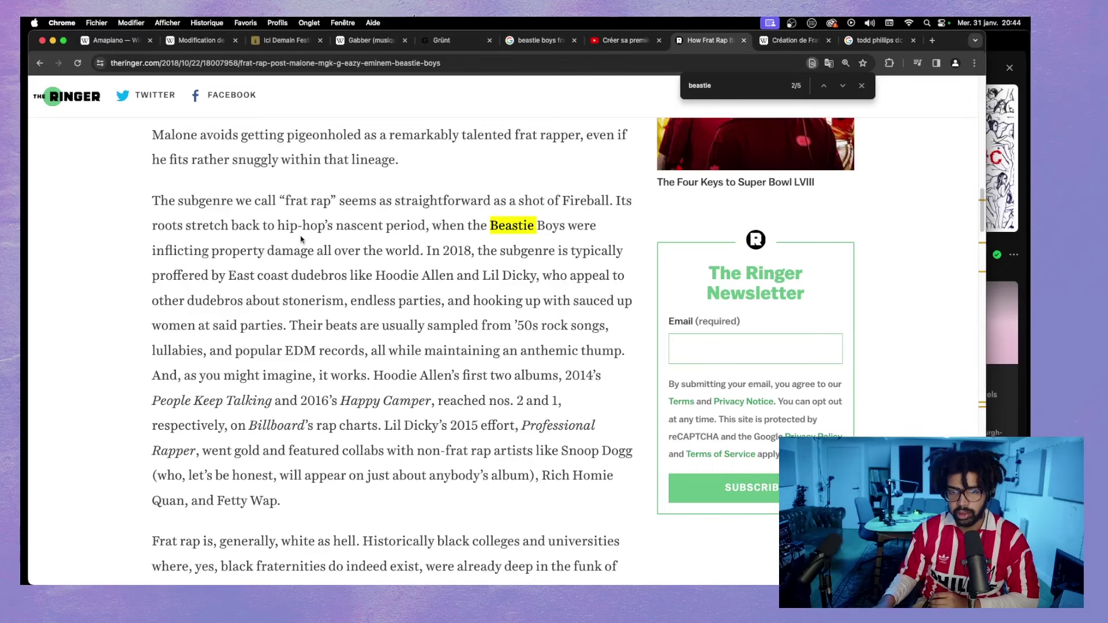
scroll(354, 231, "down", 1)
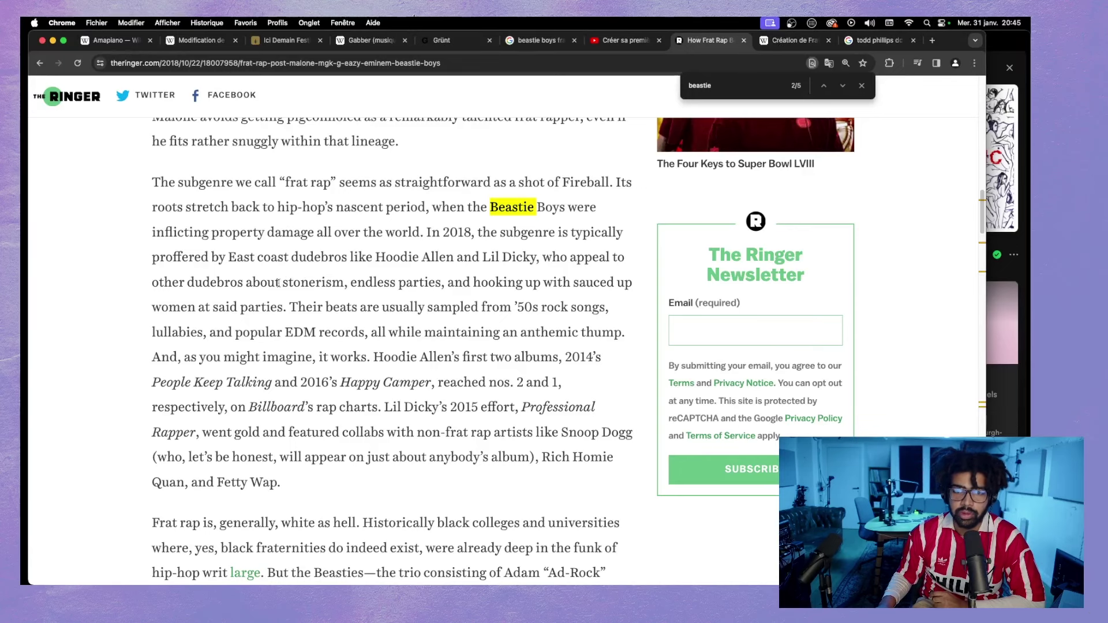
- Highlight the lyrical themes "stonerism", "endless parties" and "hooking up" one after another in The Ringer article
left_click_drag(345, 282, 283, 284)
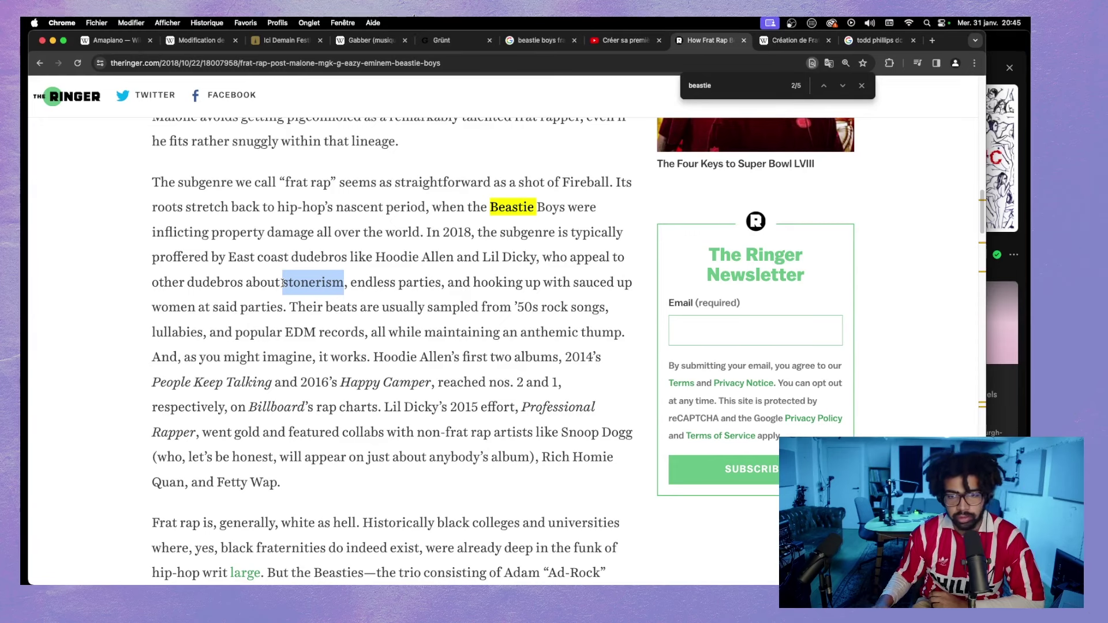
left_click_drag(354, 284, 449, 283)
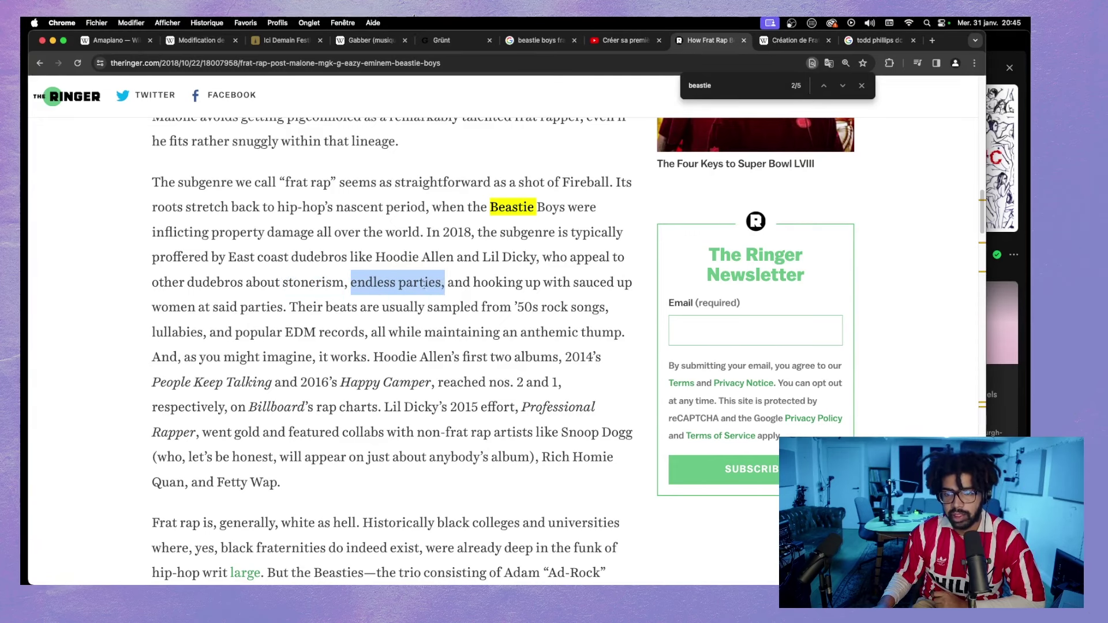
left_click(451, 285)
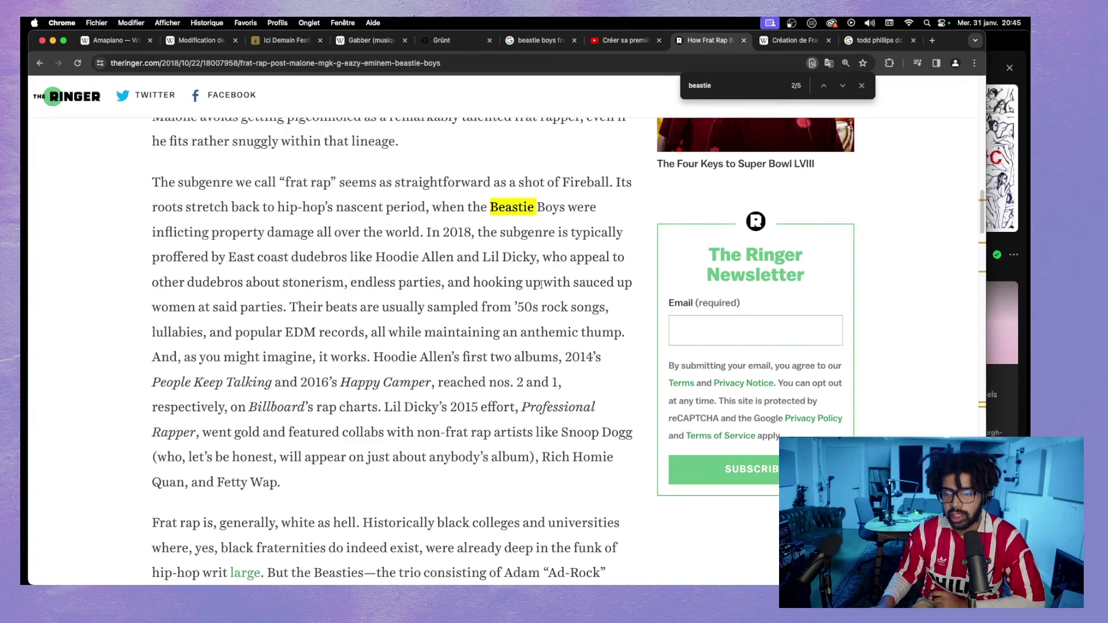
left_click_drag(542, 284, 473, 284)
- Highlight the full sentence from "Their beats are usually sampled" to "an anthemic thump" after examining its individual phrases
scroll(563, 286, "down", 1)
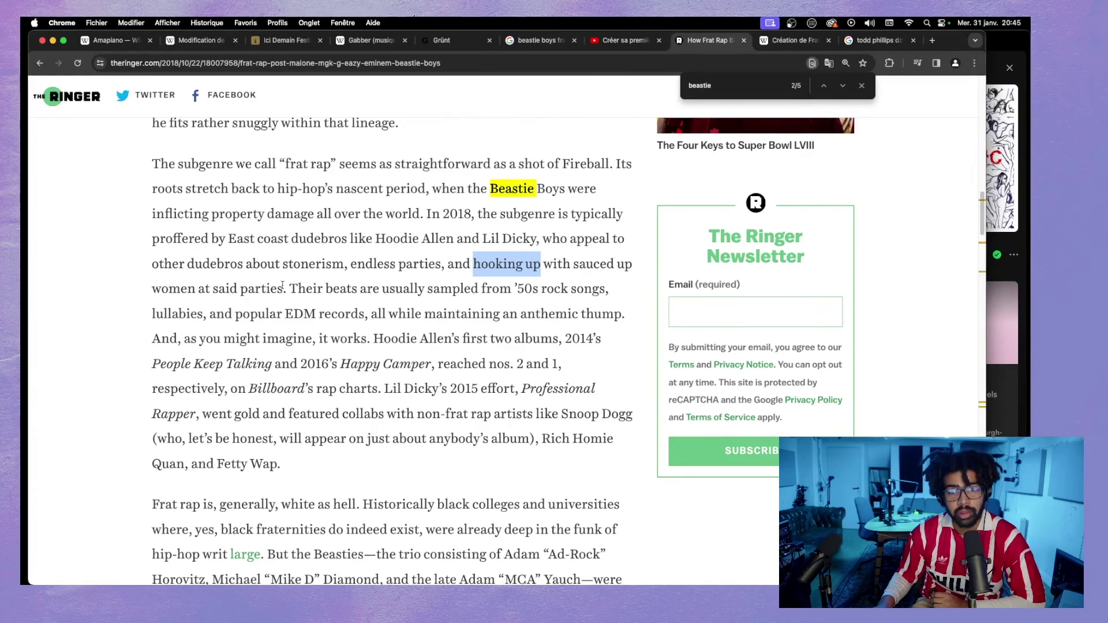
scroll(346, 277, "down", 3)
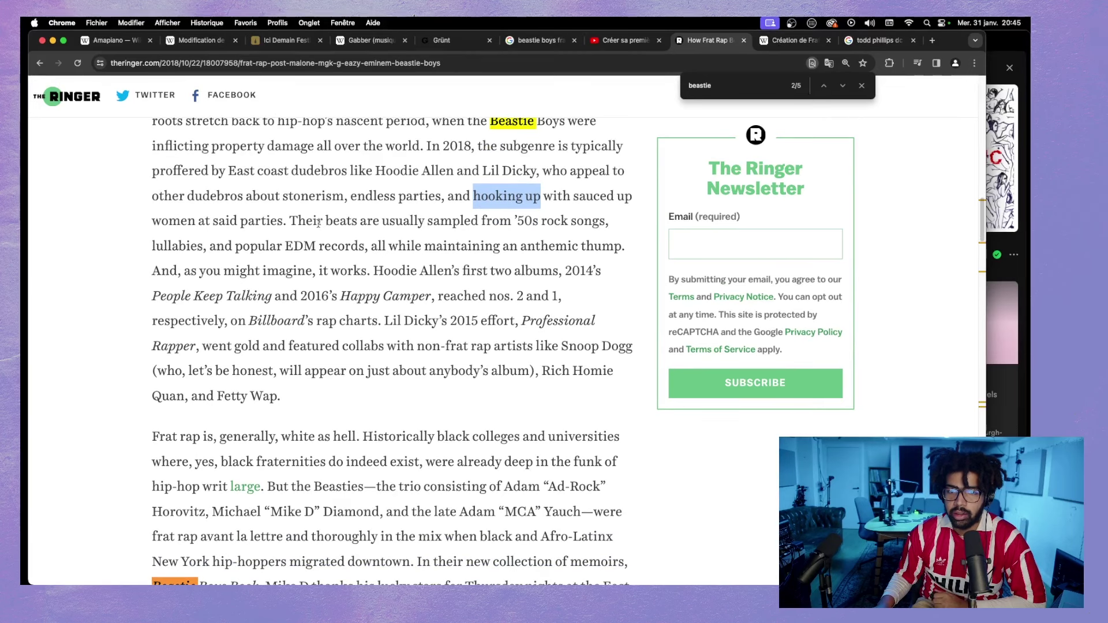
left_click_drag(298, 222, 425, 223)
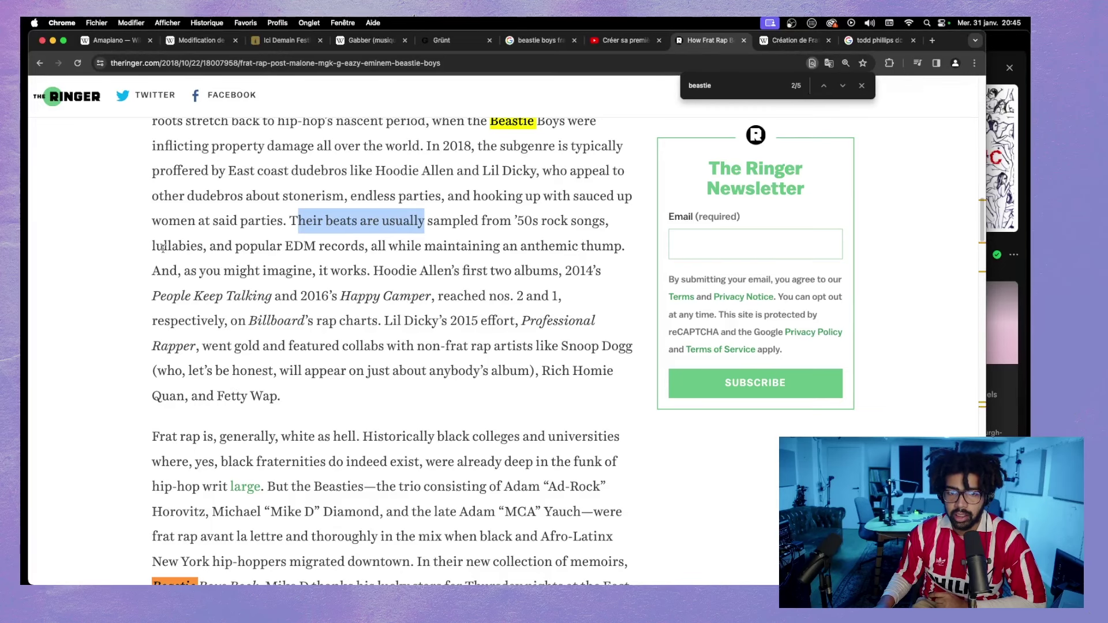
left_click_drag(152, 247, 204, 248)
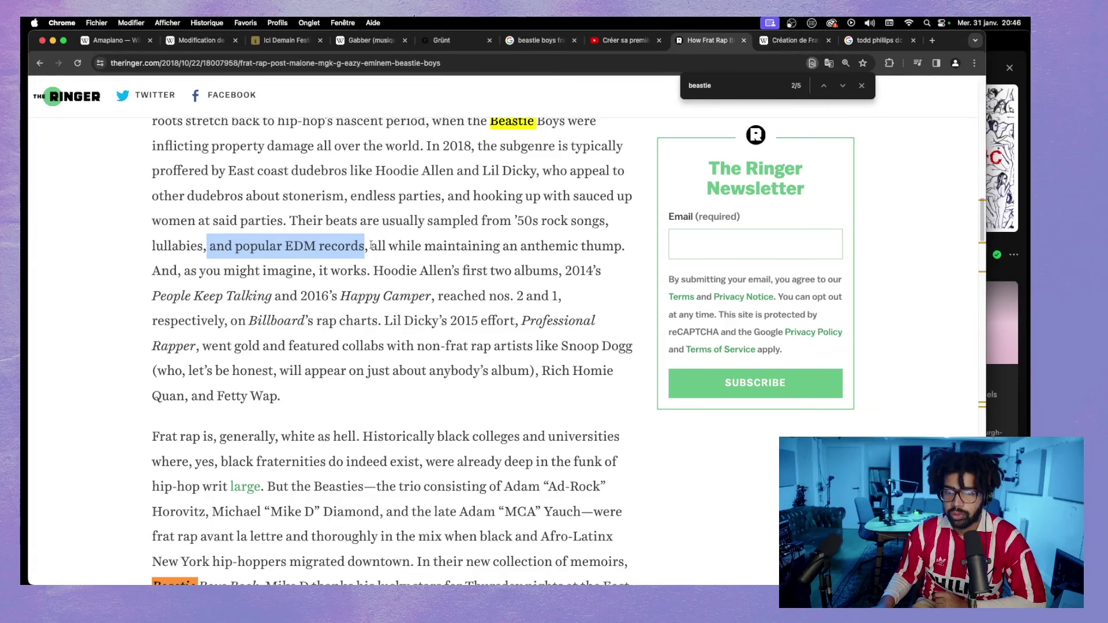
left_click_drag(371, 245, 615, 247)
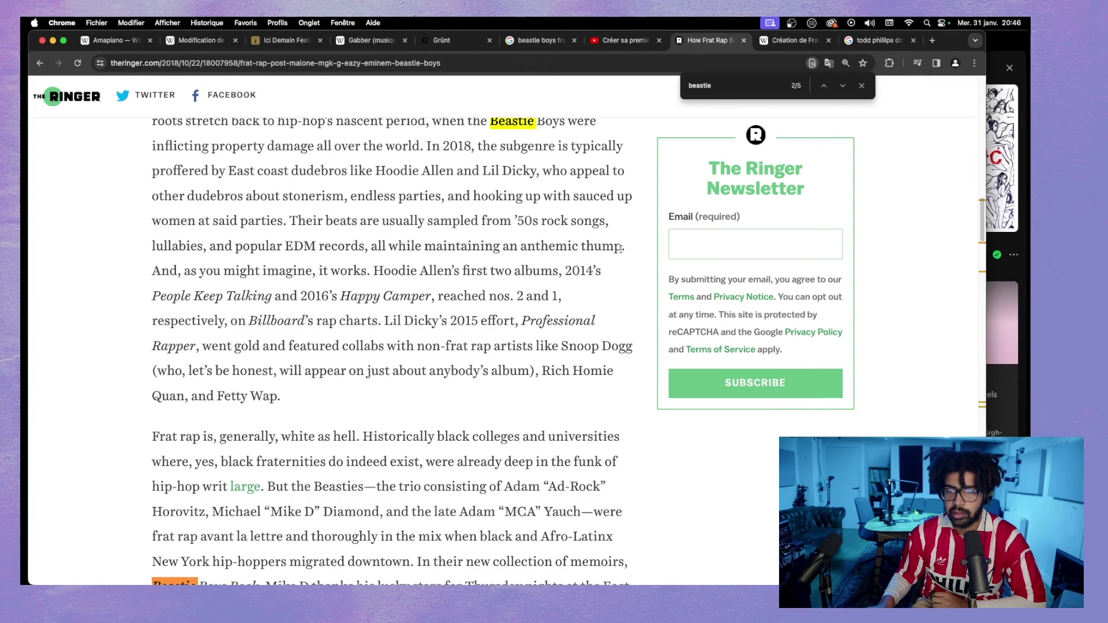
left_click_drag(622, 247, 290, 222)
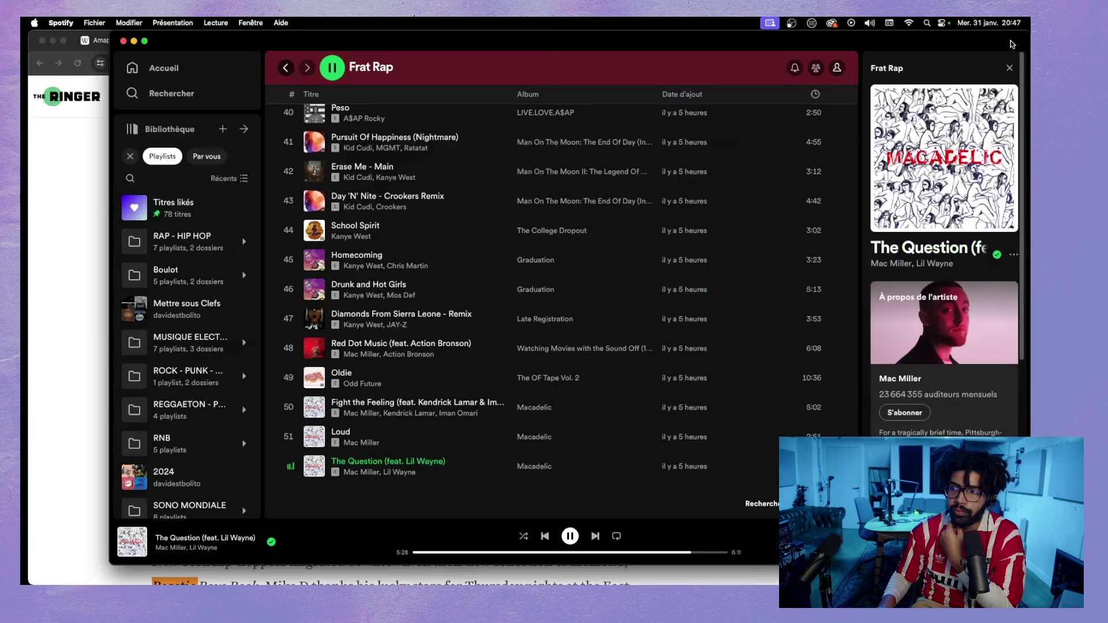
- Switch to Spotify, search for "runaround sue" and play Dion's "Runaround Sue"
left_click(1013, 43)
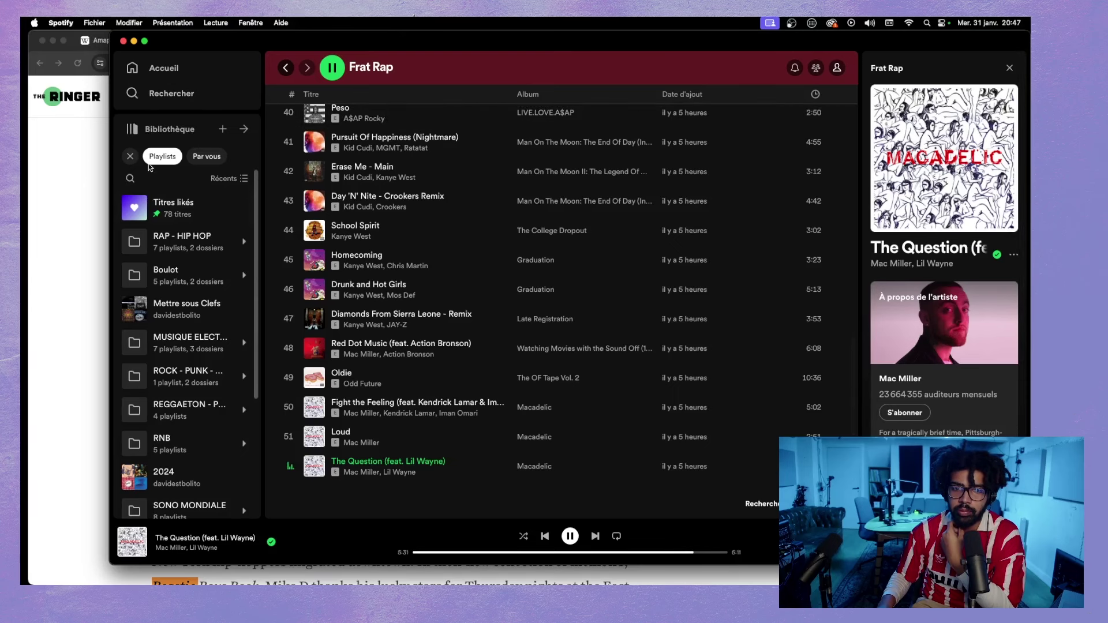
left_click(147, 95)
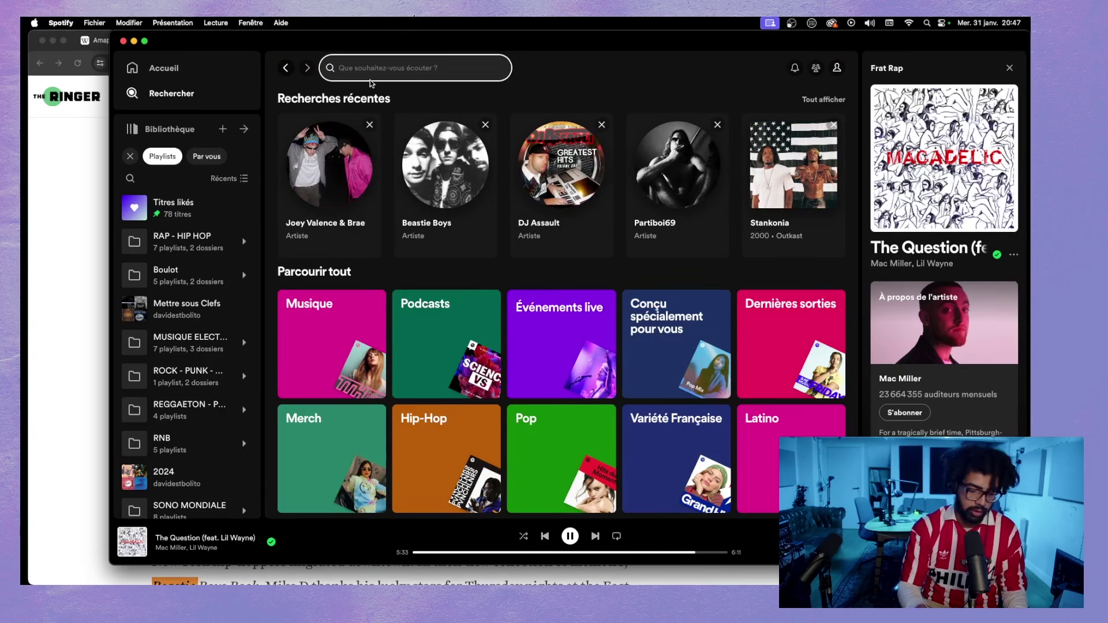
type("runaround")
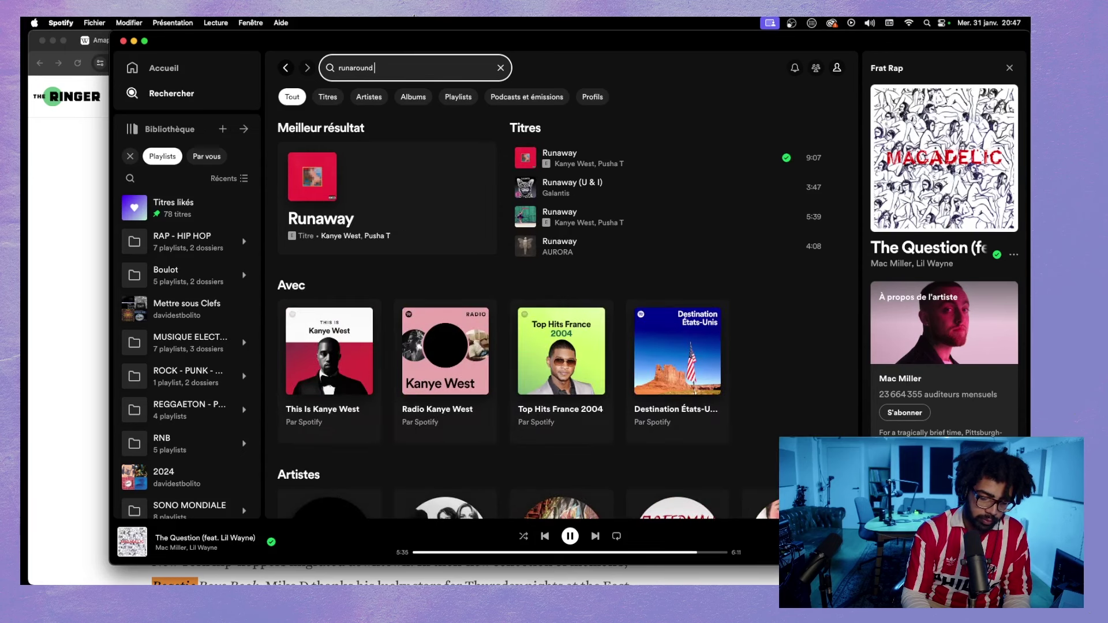
type(" sue")
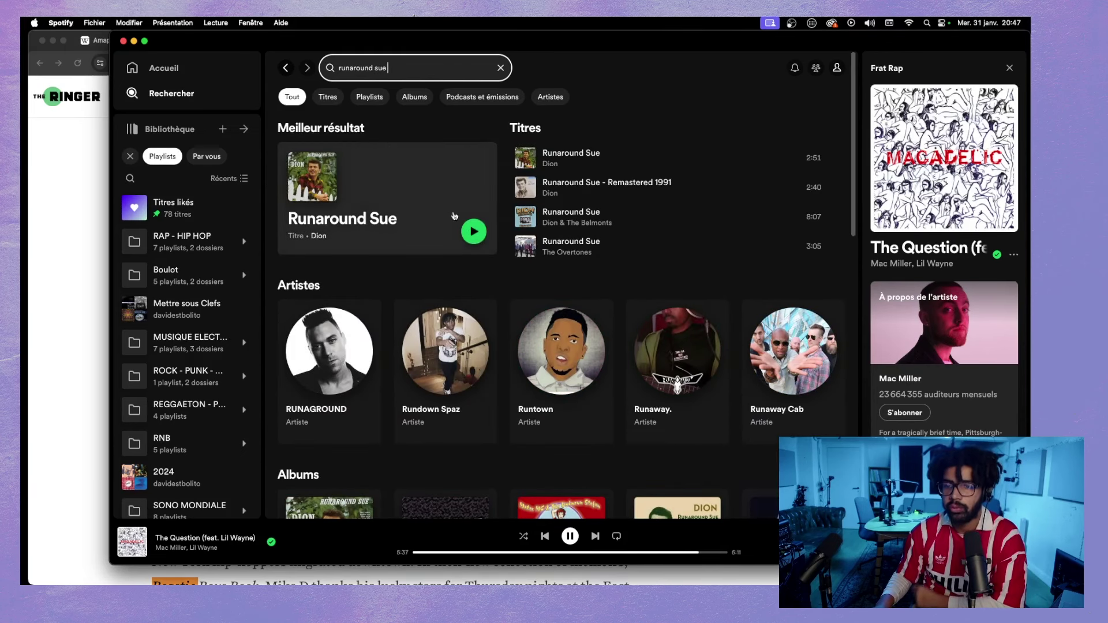
left_click(474, 231)
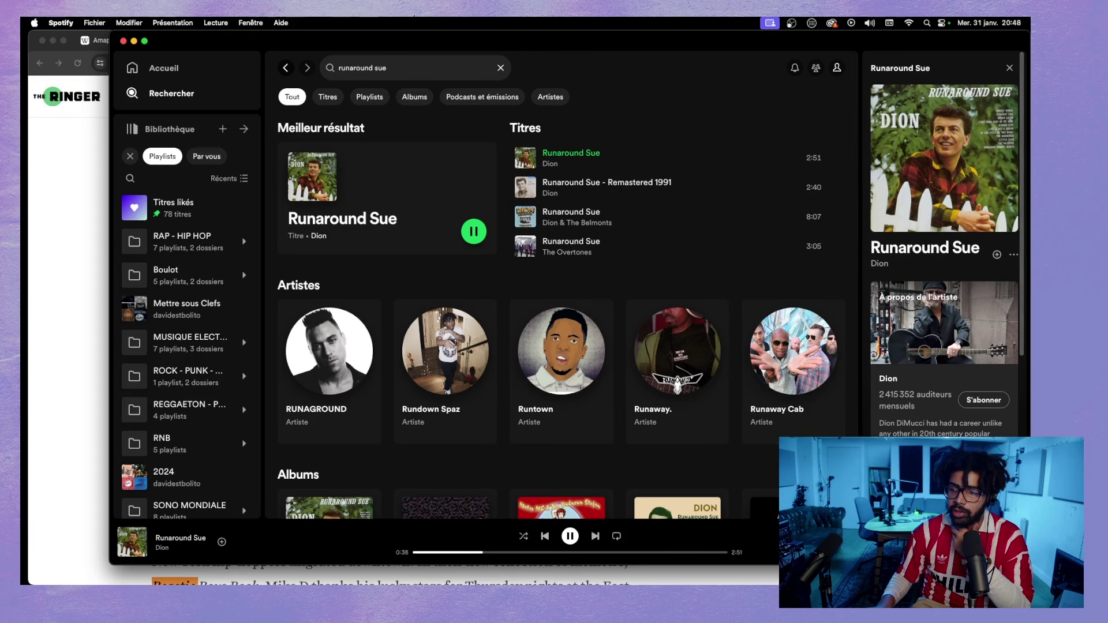
- Switch to YouTube in the browser and search for "g eazy runaround sue"
key("super+Tab")
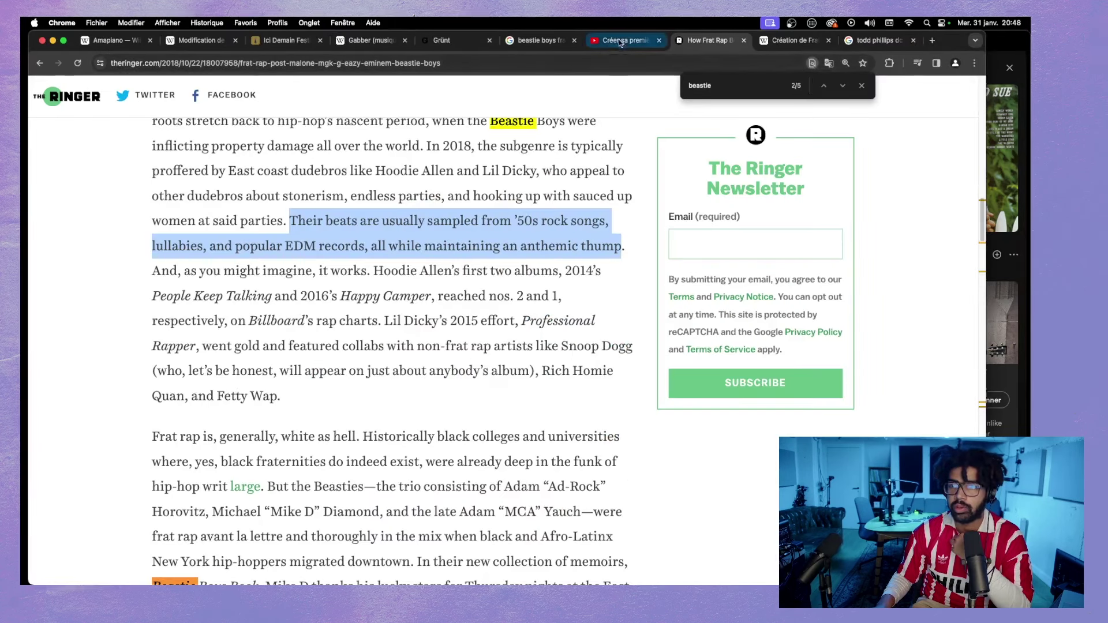
left_click(618, 39)
triple_click(403, 93)
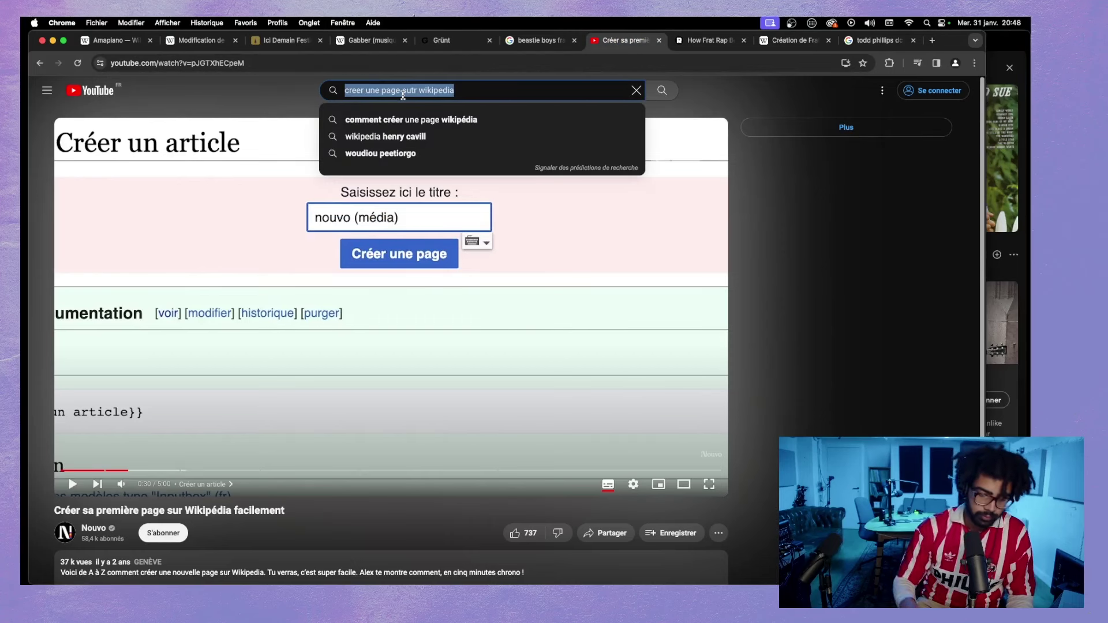
type("g eazy")
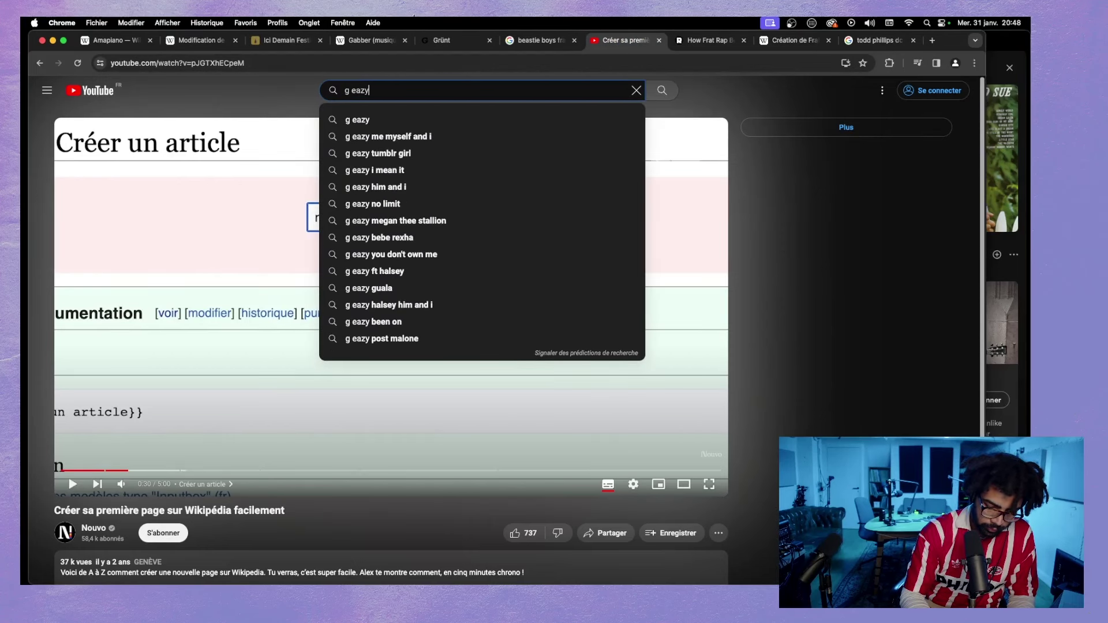
type(" runaround")
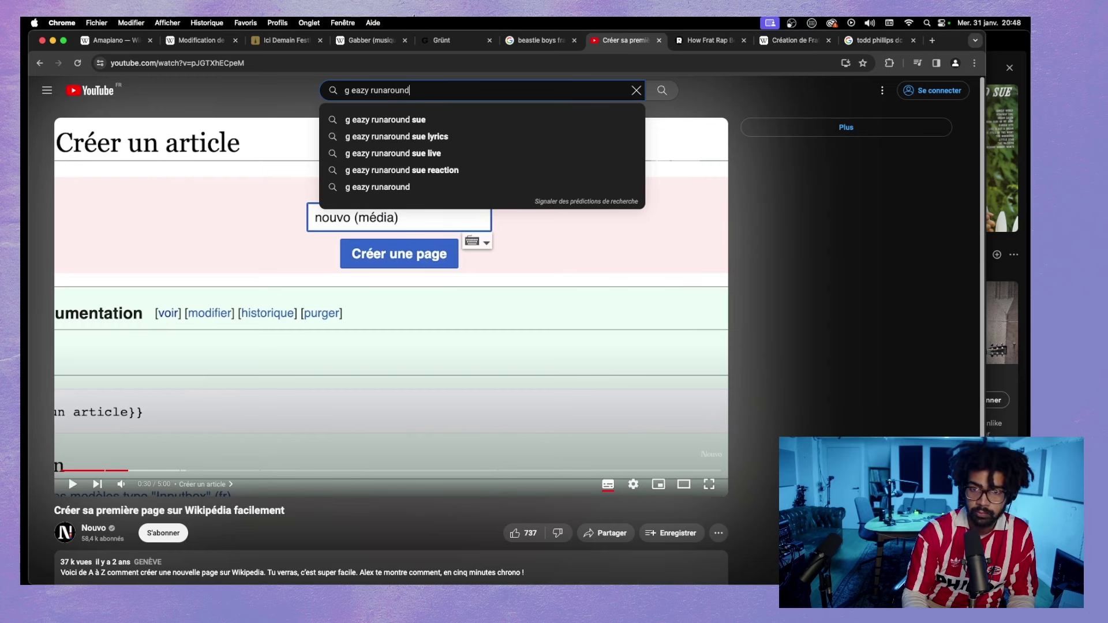
left_click(407, 119)
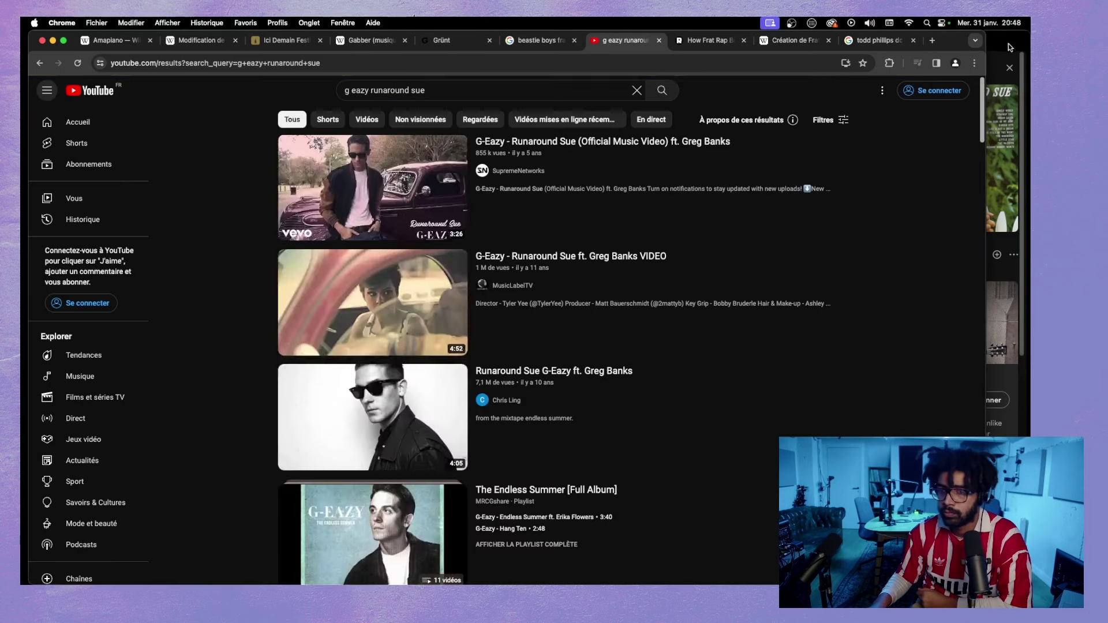
- Pause Dion's song in Spotify, play G-Eazy's "Runaround Sue" official music video on YouTube, and pause it after listening to the opening
key("super+Tab")
key("space")
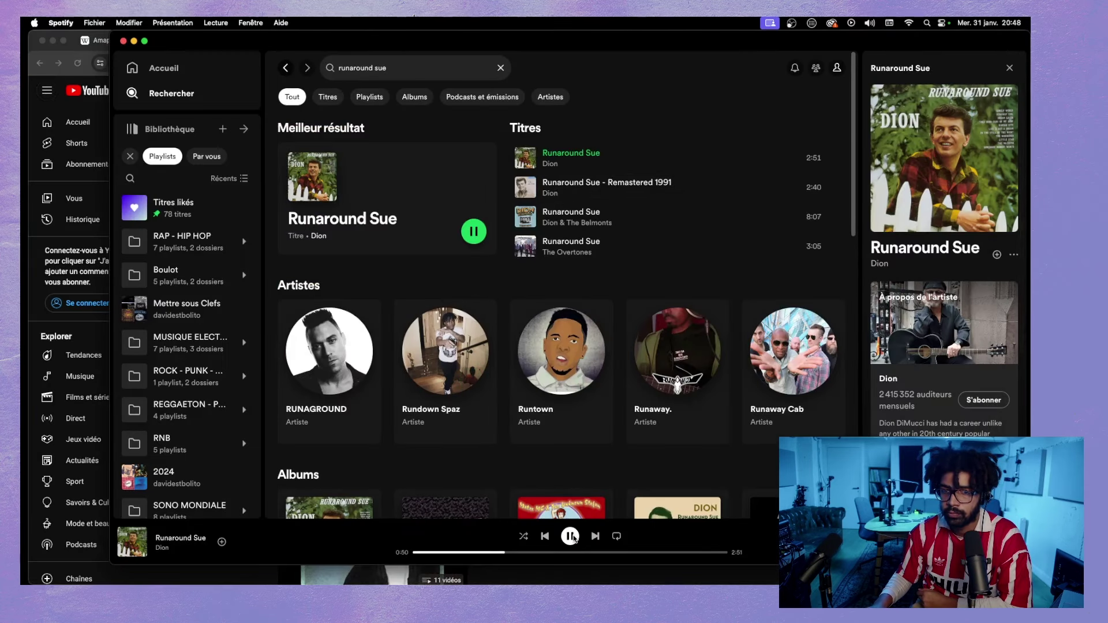
key("super+Tab")
left_click(350, 159)
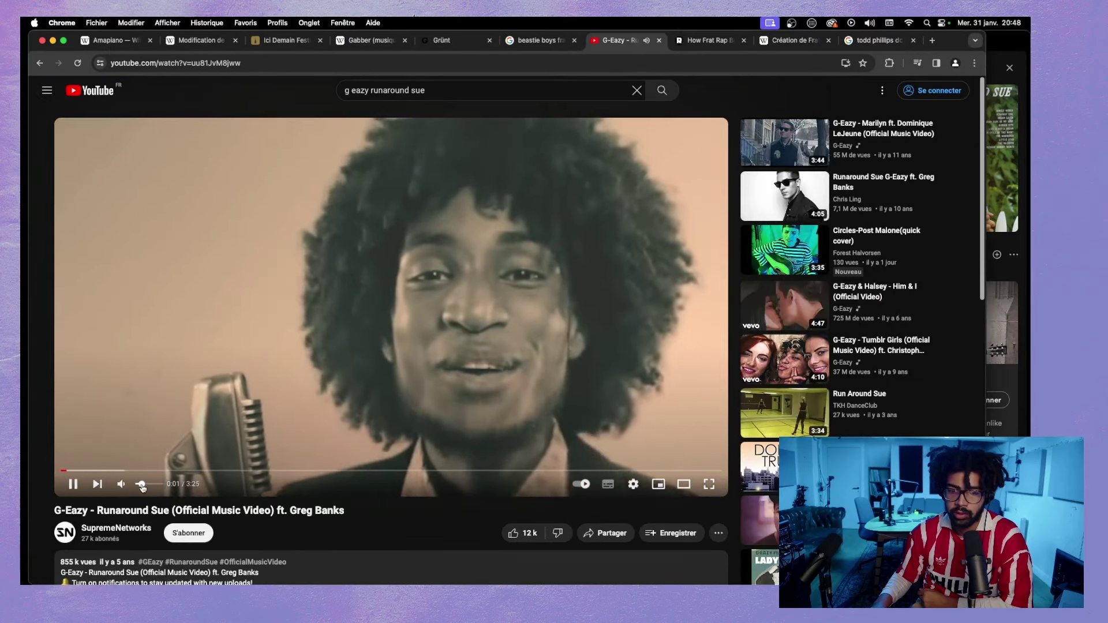
mouse_move(143, 488)
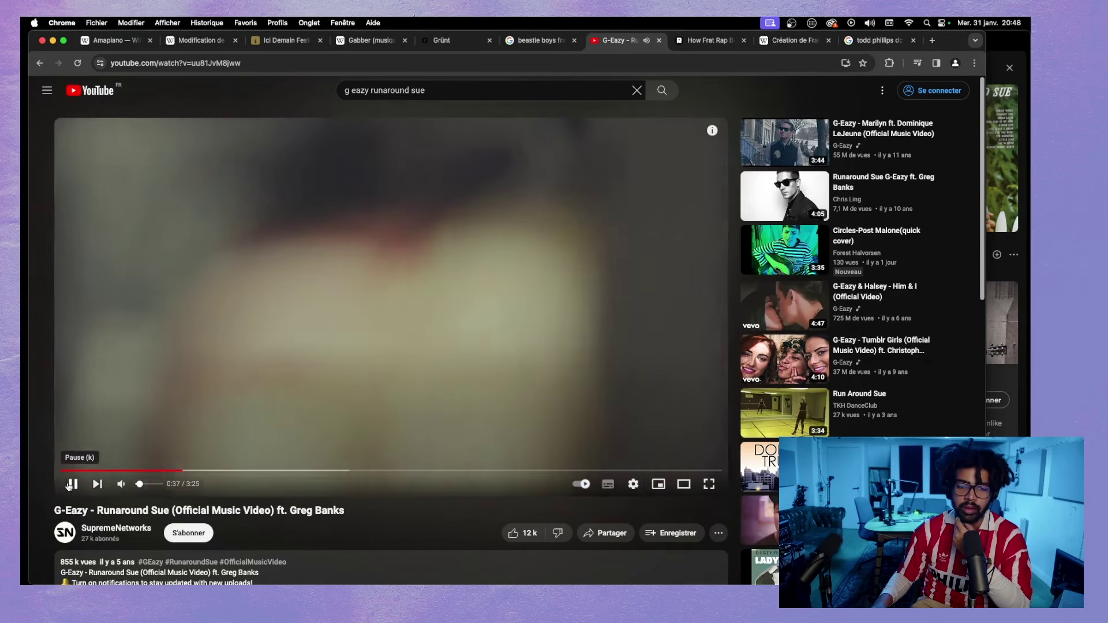
left_click(70, 485)
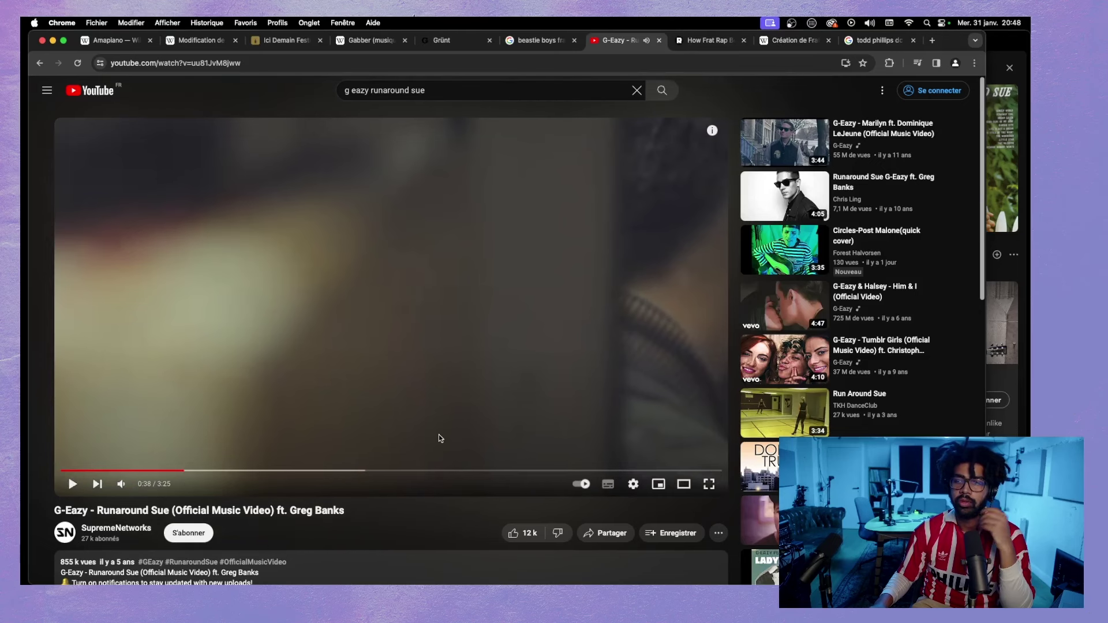
- Switch to Spotify, search for "i've told every" and play Linda Scott's "I've Told Every Little Star"
left_click(999, 47)
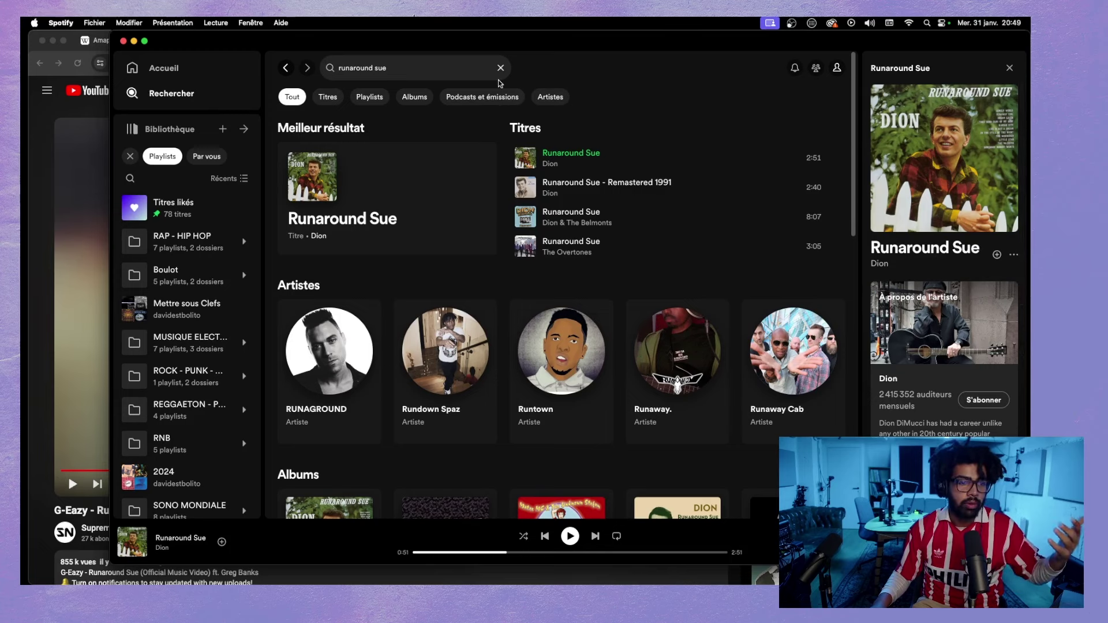
left_click(408, 70)
key("super+a")
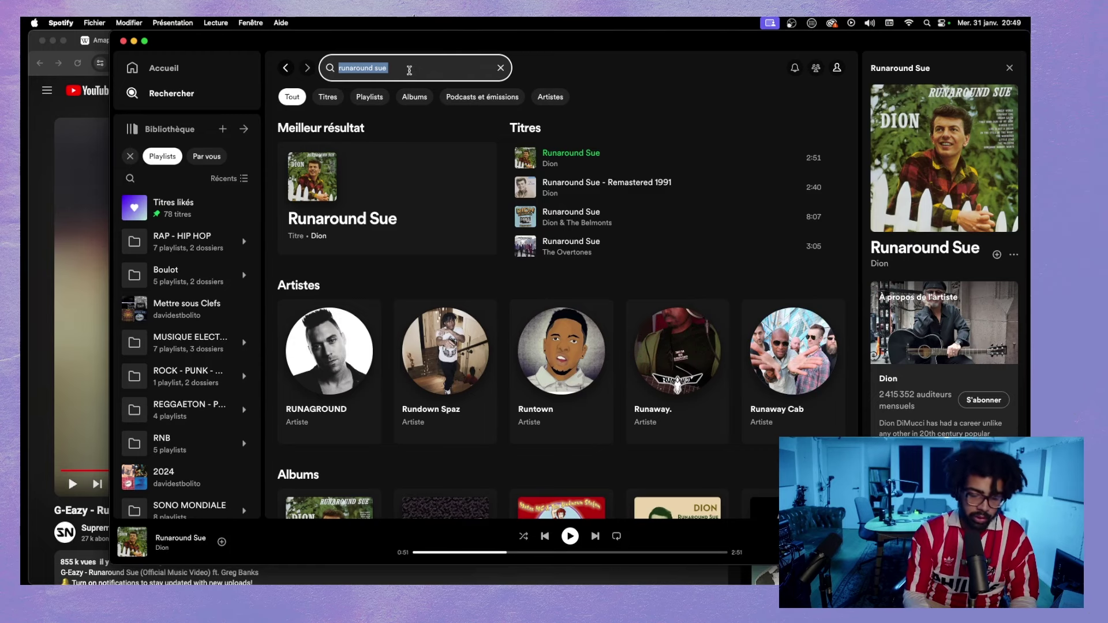
type("i")
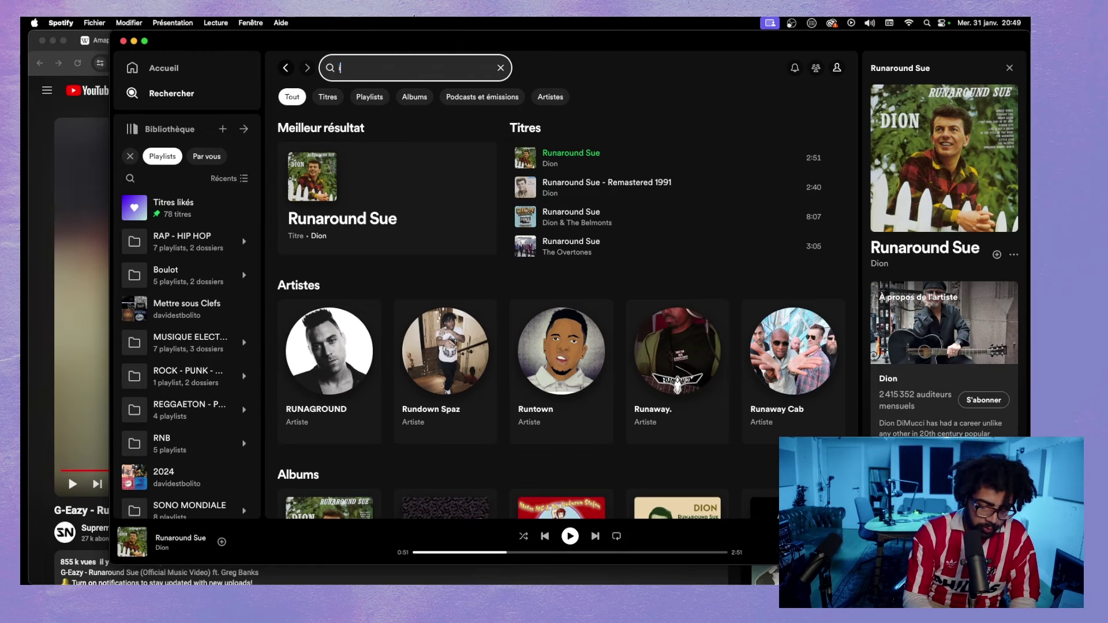
type("'ve told every")
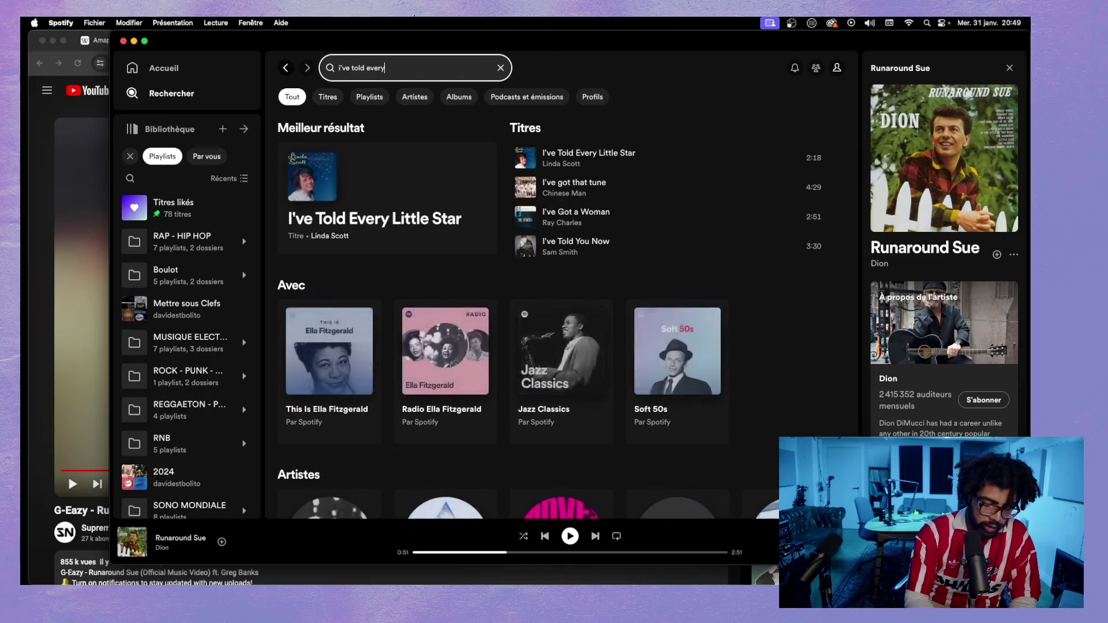
left_click(426, 175)
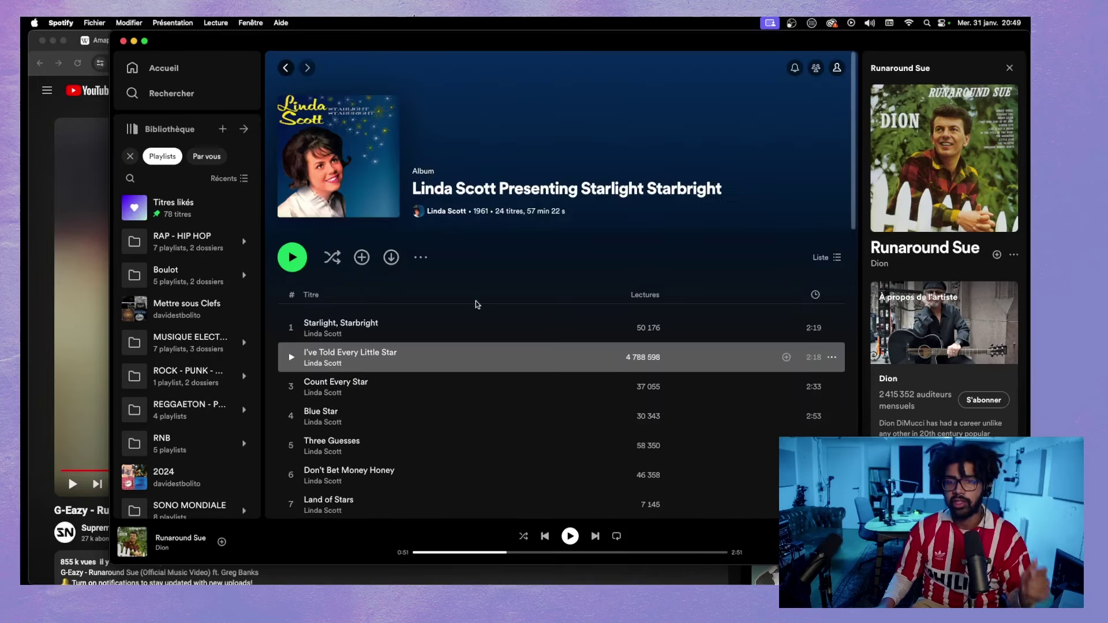
left_click(292, 357)
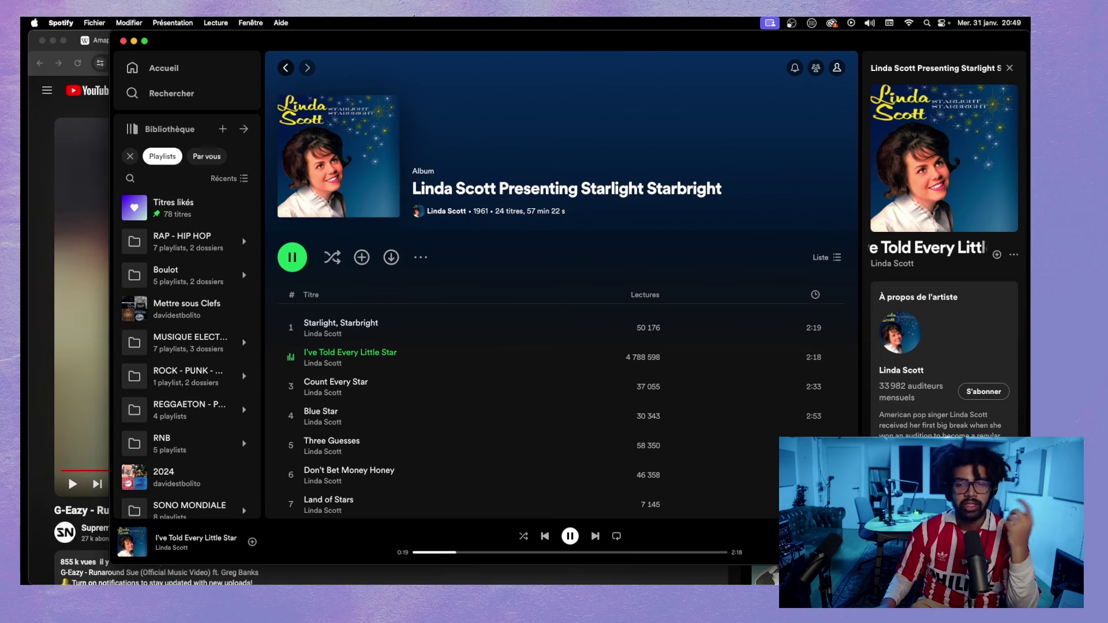
- Search Spotify for "mac miller" and examine the discography on the artist's page
left_click(172, 94)
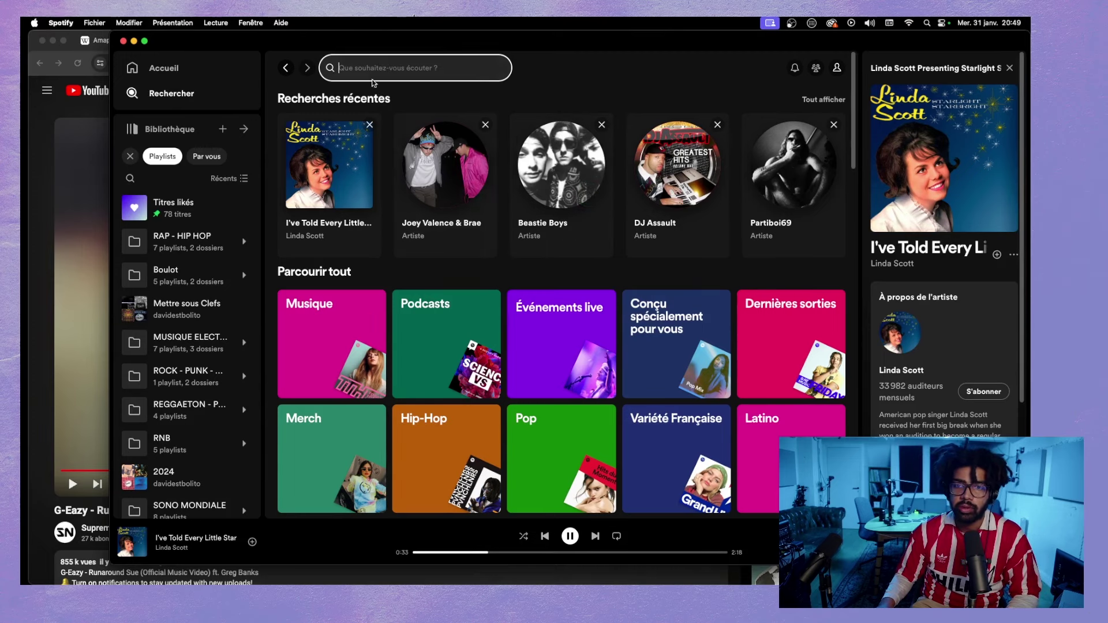
type("mac miller")
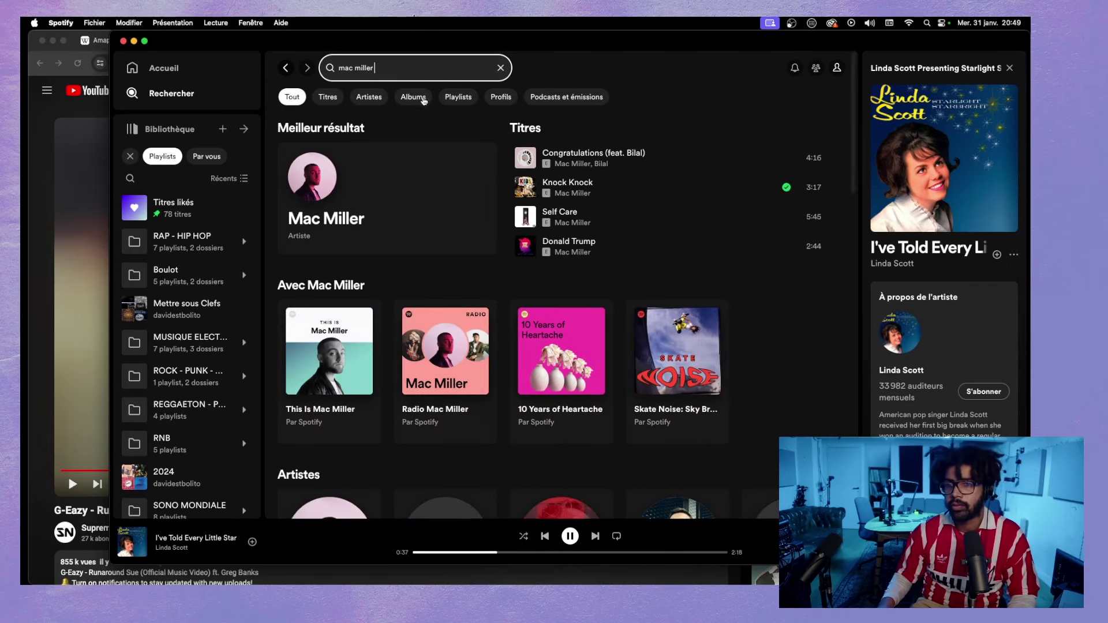
left_click(406, 181)
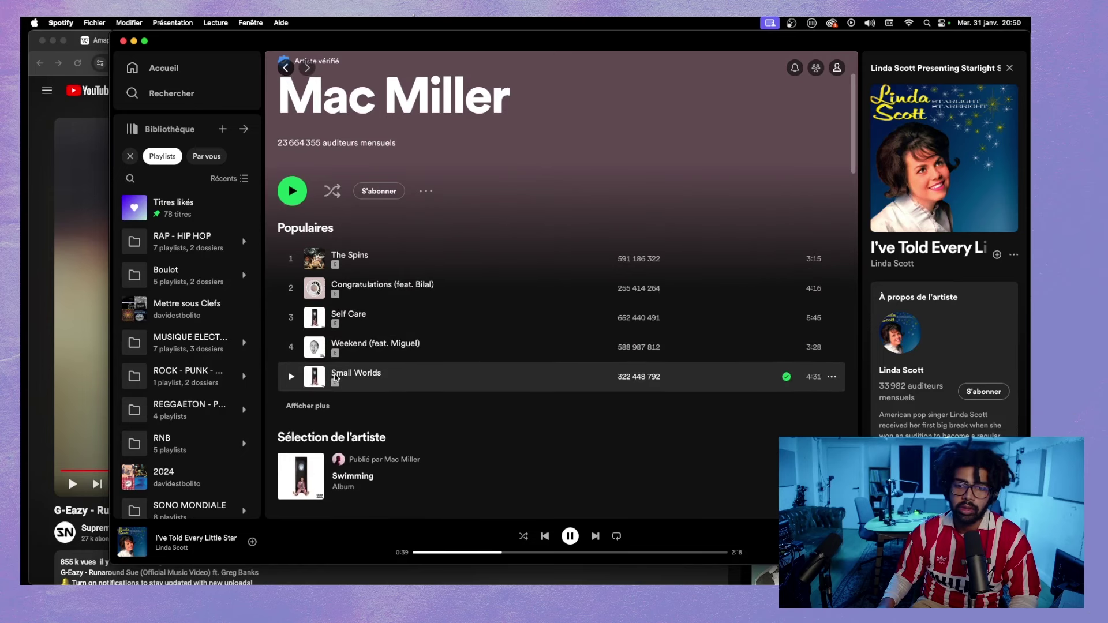
scroll(367, 371, "down", 5)
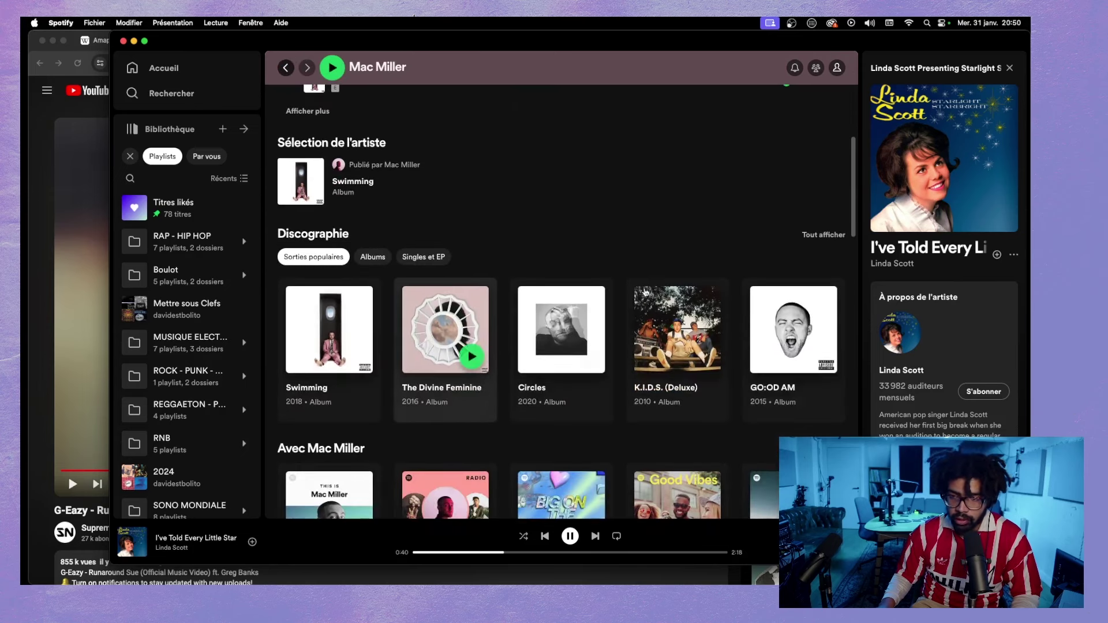
left_click(823, 235)
left_click(285, 68)
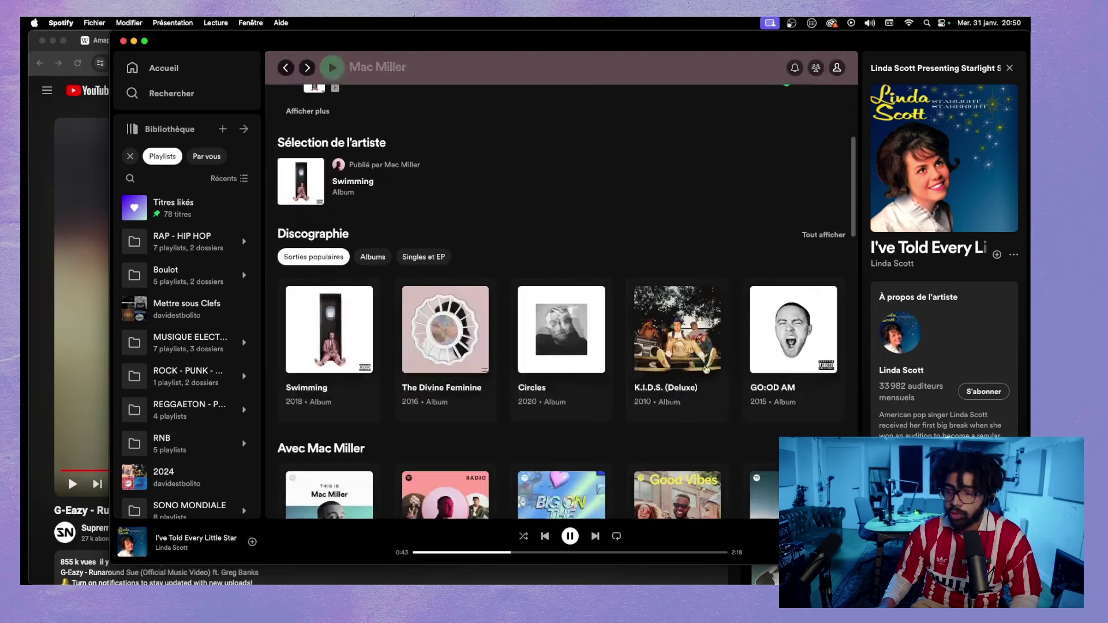
- Open the album K.I.D.S. (Deluxe) and play the track "Knock Knock"
left_click(664, 341)
scroll(427, 331, "down", 3)
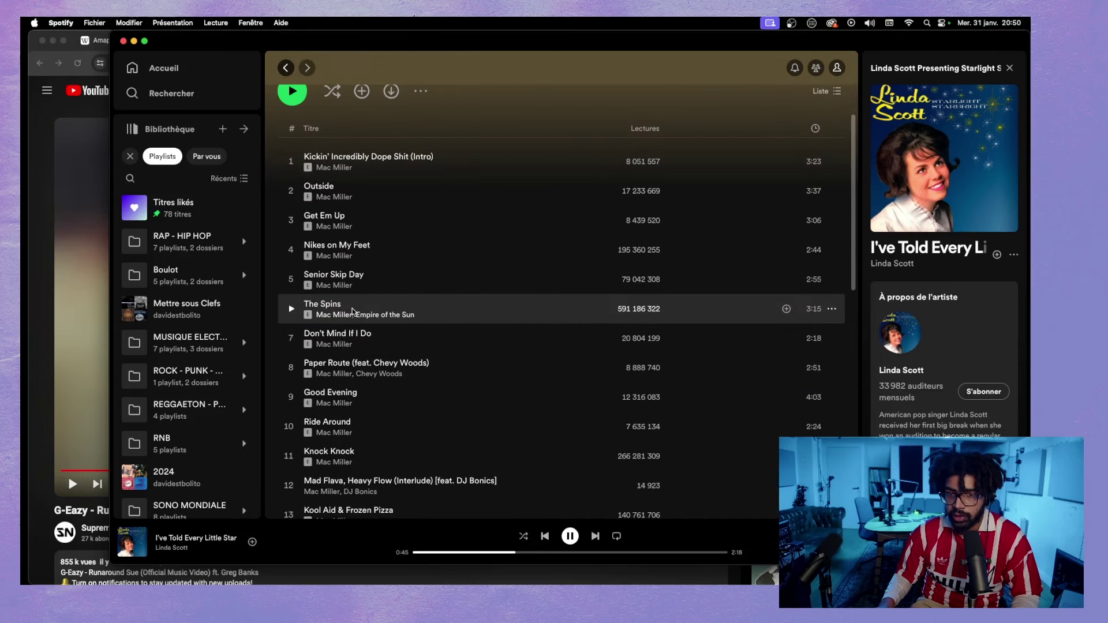
scroll(344, 278, "down", 3)
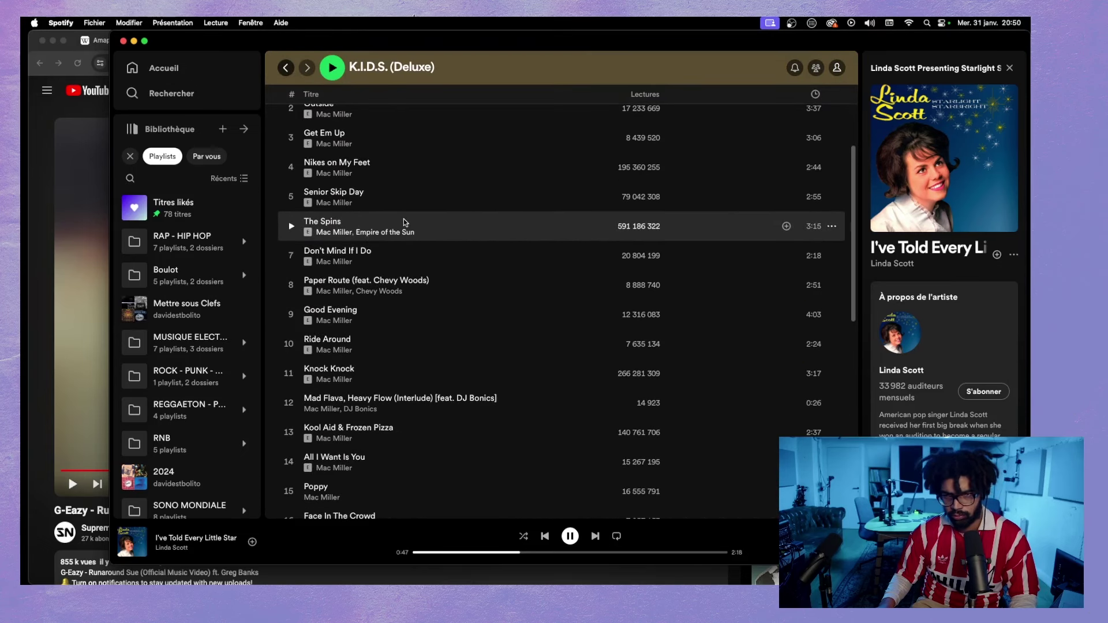
scroll(398, 231, "down", 2)
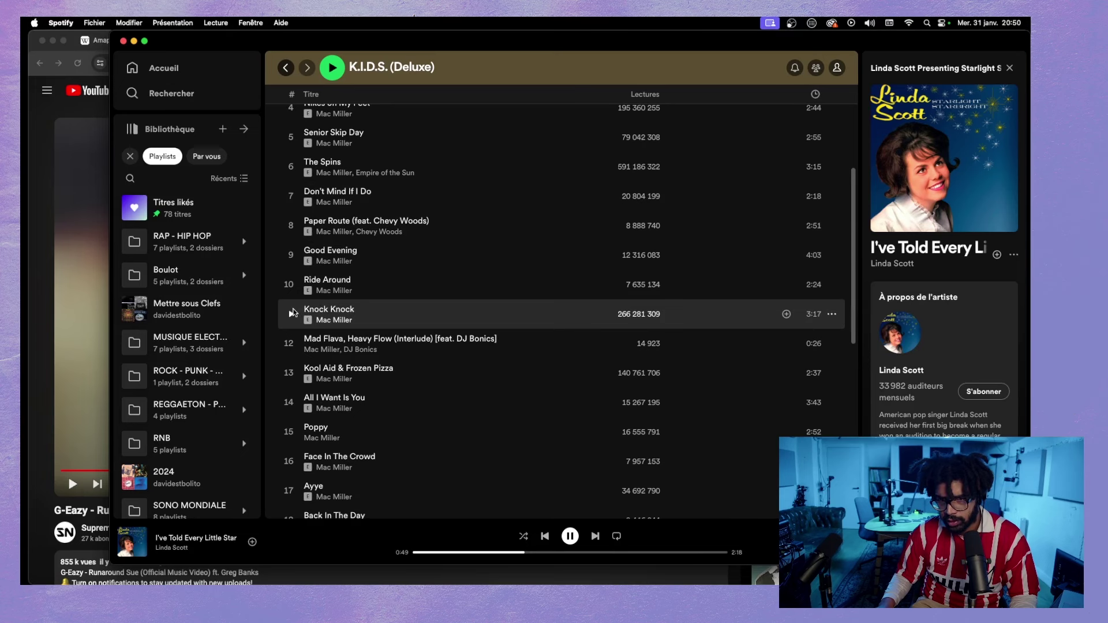
double_click(319, 305)
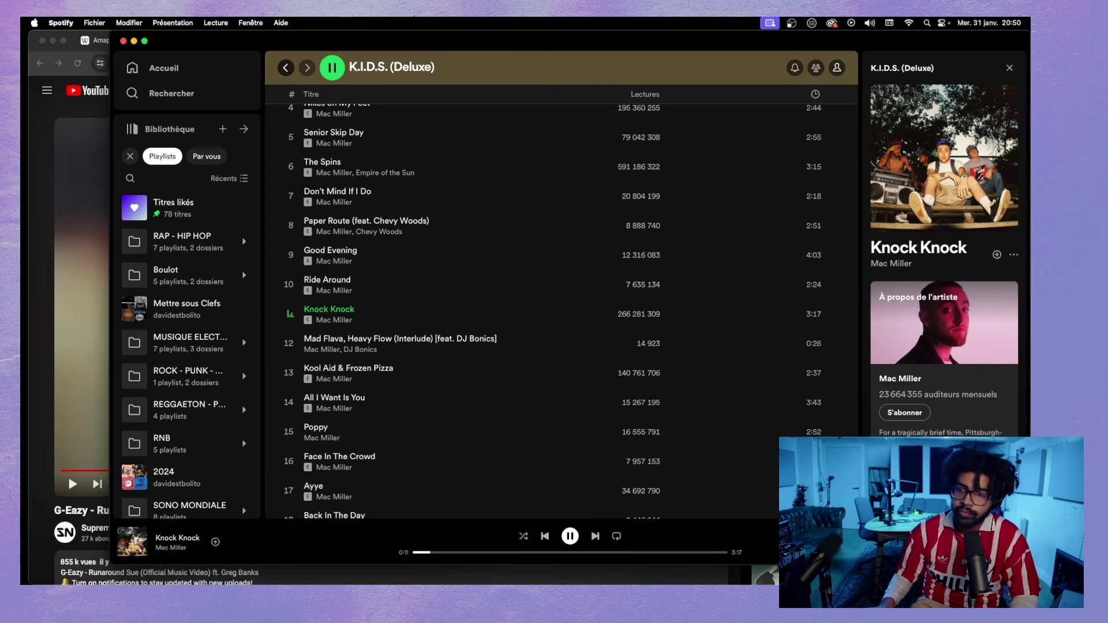
- Look through the K.I.D.S. (Deluxe) album page while "Knock Knock" plays, and pause the track near its end
scroll(570, 294, "up", 5)
scroll(570, 298, "down", 10)
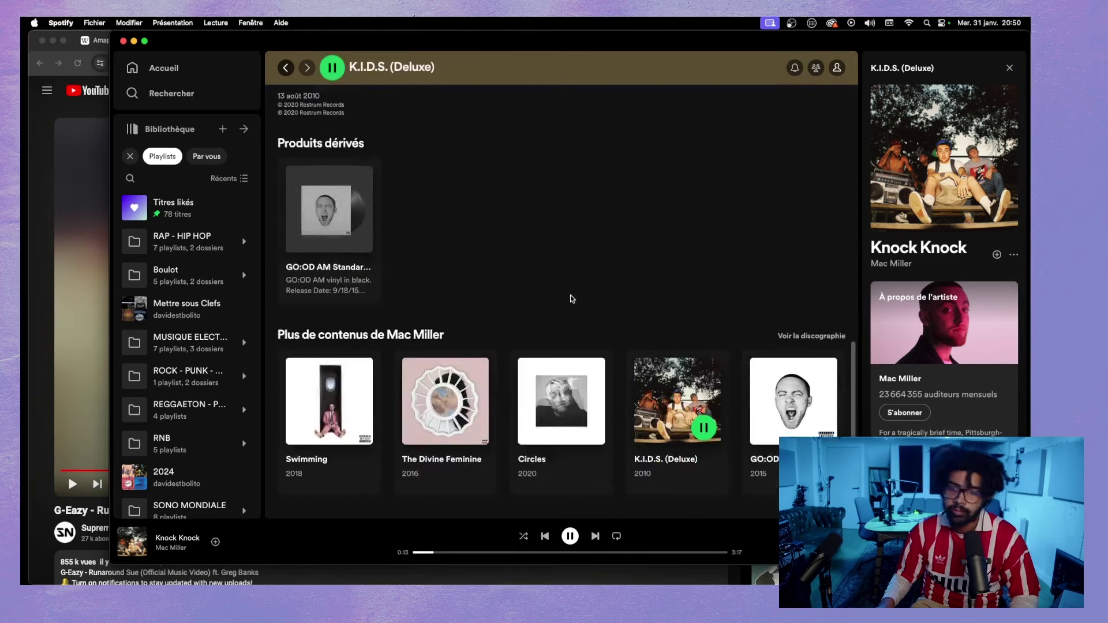
scroll(570, 298, "up", 10)
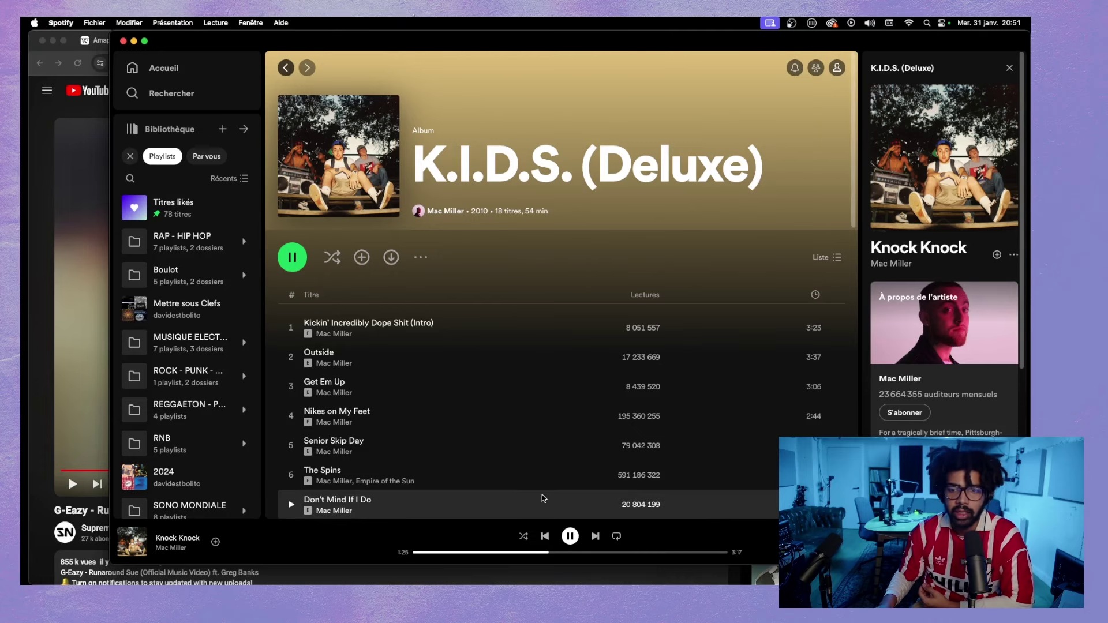
scroll(473, 324, "down", 3)
scroll(460, 264, "down", 5)
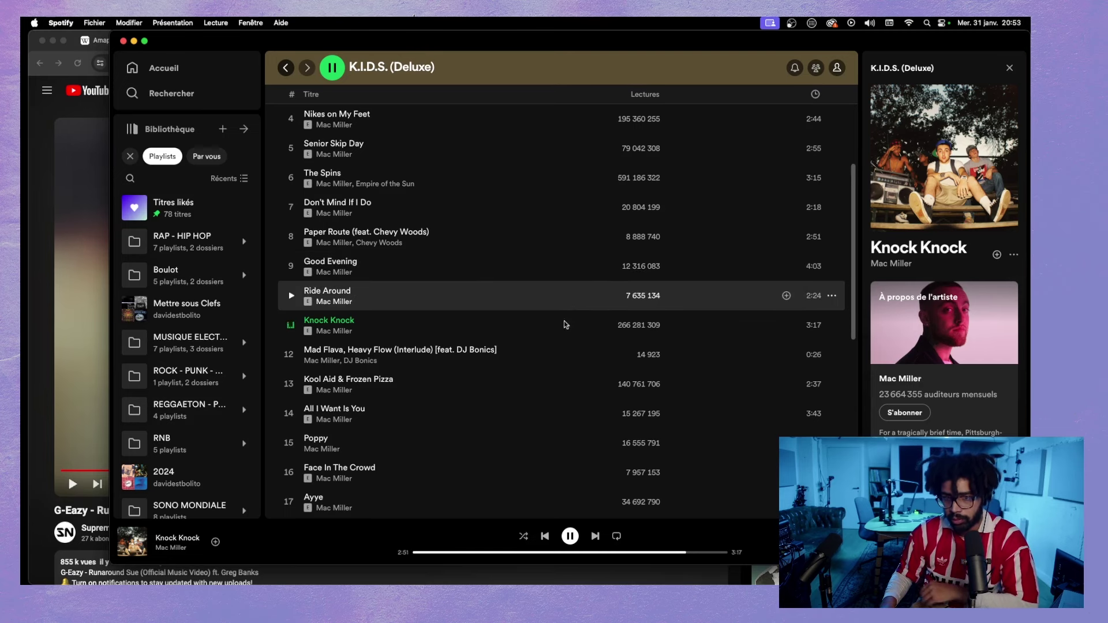
left_click(58, 107)
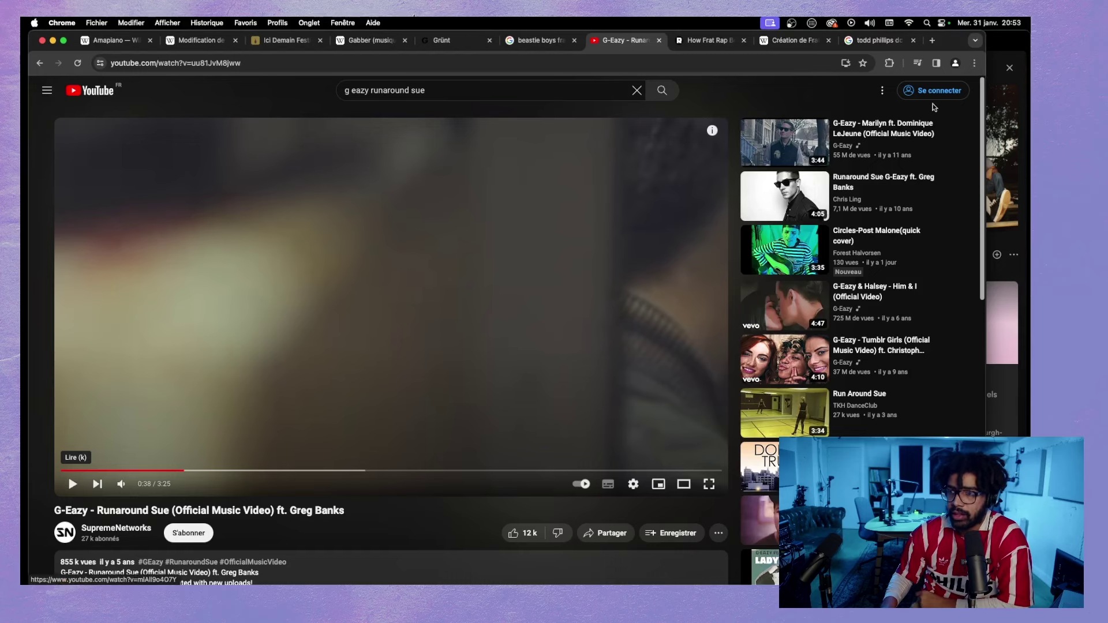
left_click(1020, 39)
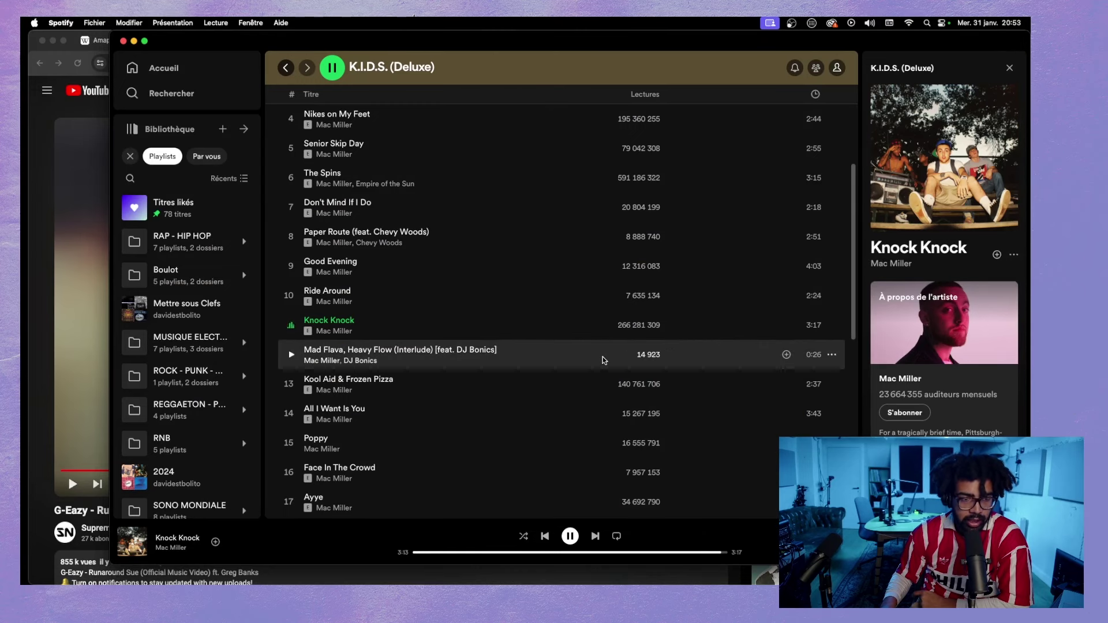
left_click(572, 537)
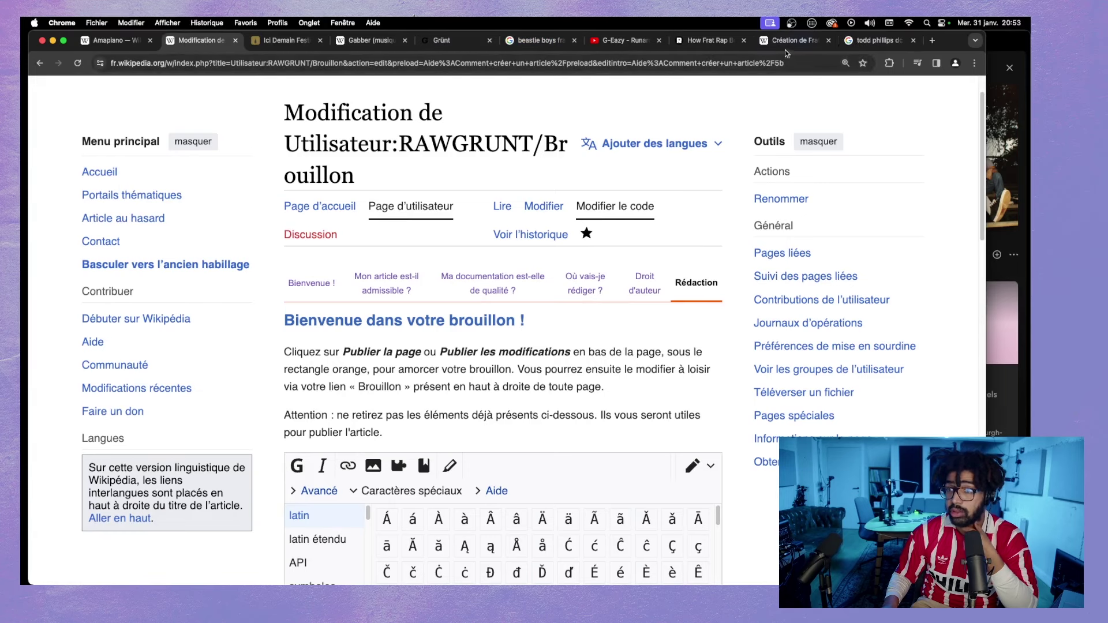
- Review the Frat Rap draft from Résumé to Caractéristiques on Wikipedia, and return to the K.I.D.S. (Deluxe) track list in Spotify
left_click(790, 41)
scroll(462, 320, "down", 3)
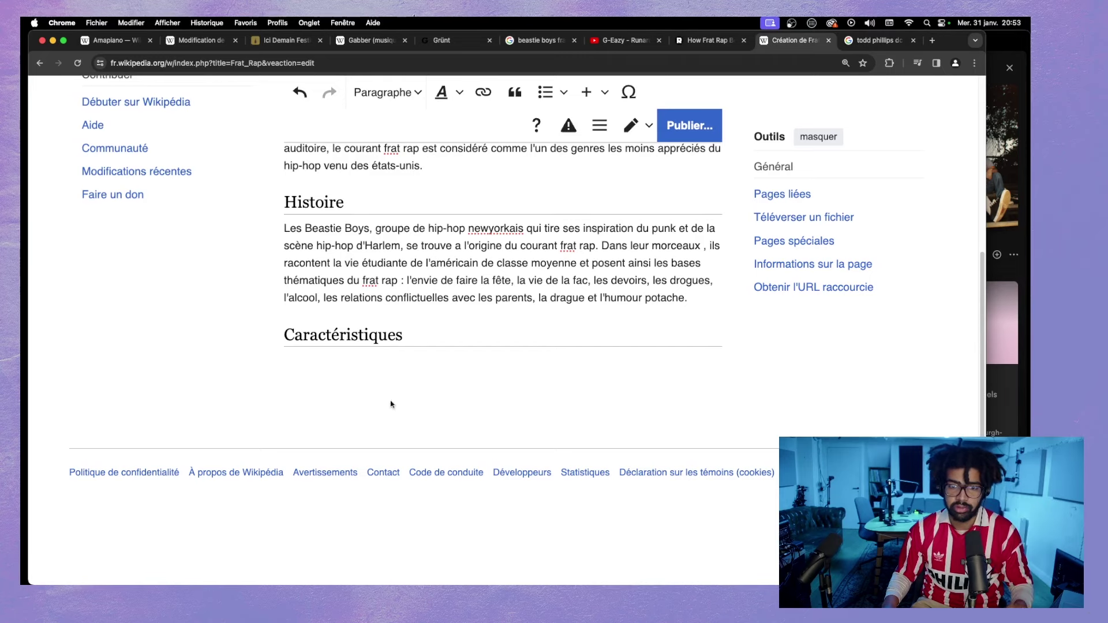
scroll(577, 289, "up", 5)
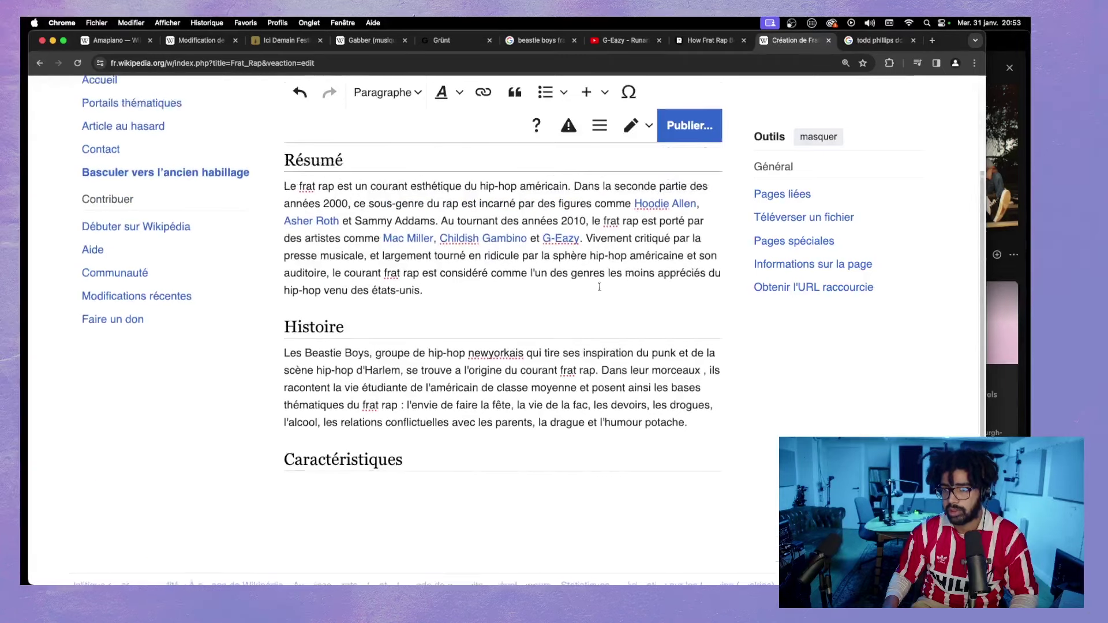
scroll(630, 284, "down", 5)
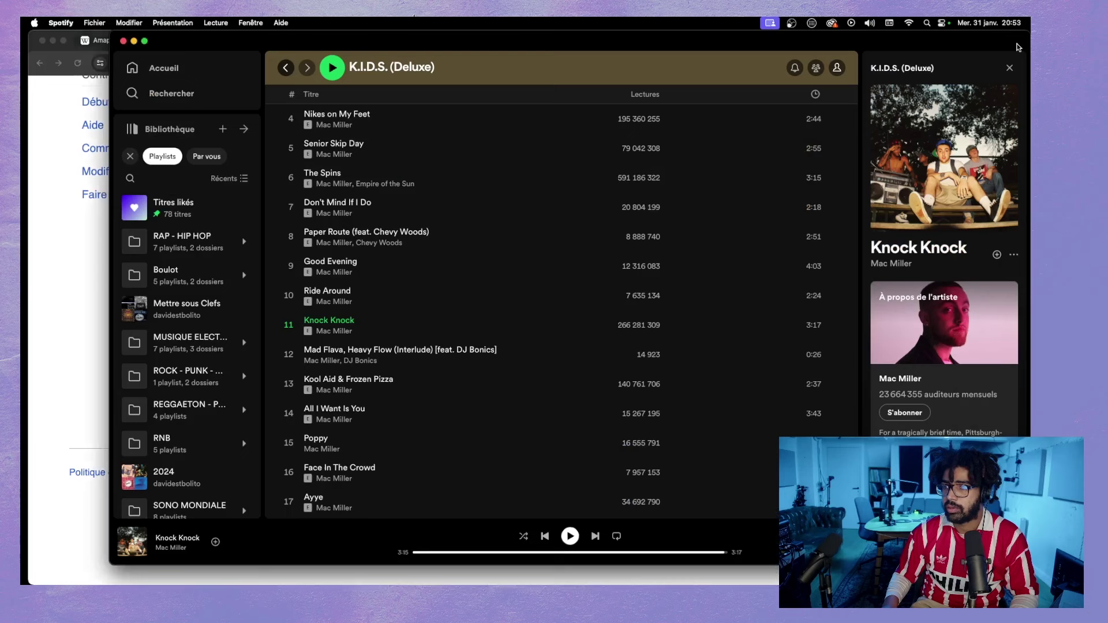
left_click(1020, 49)
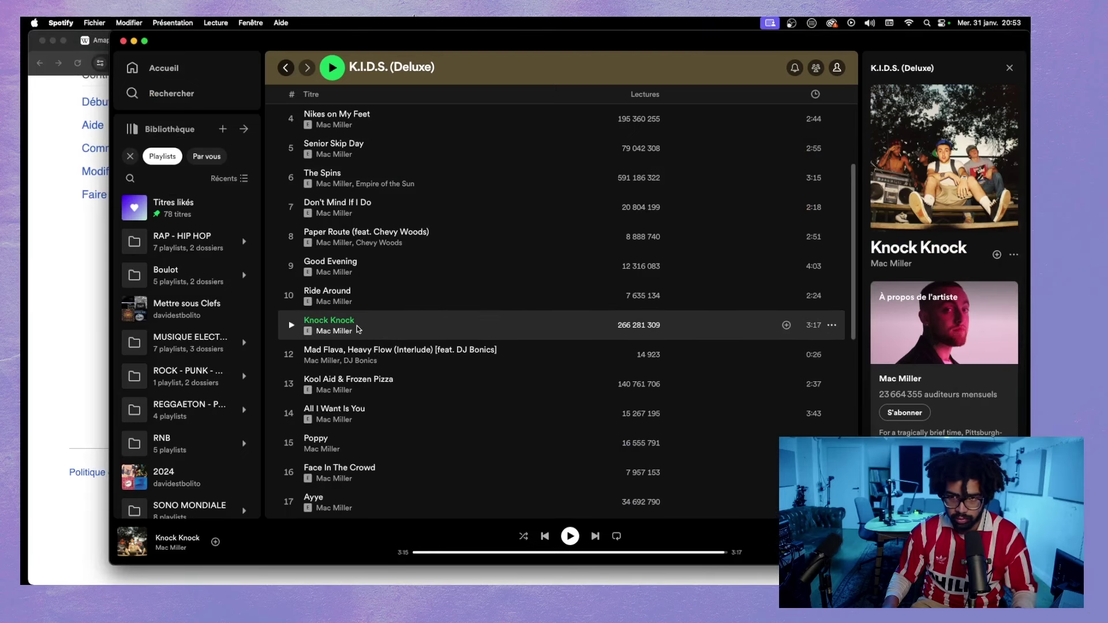
scroll(361, 334, "up", 1)
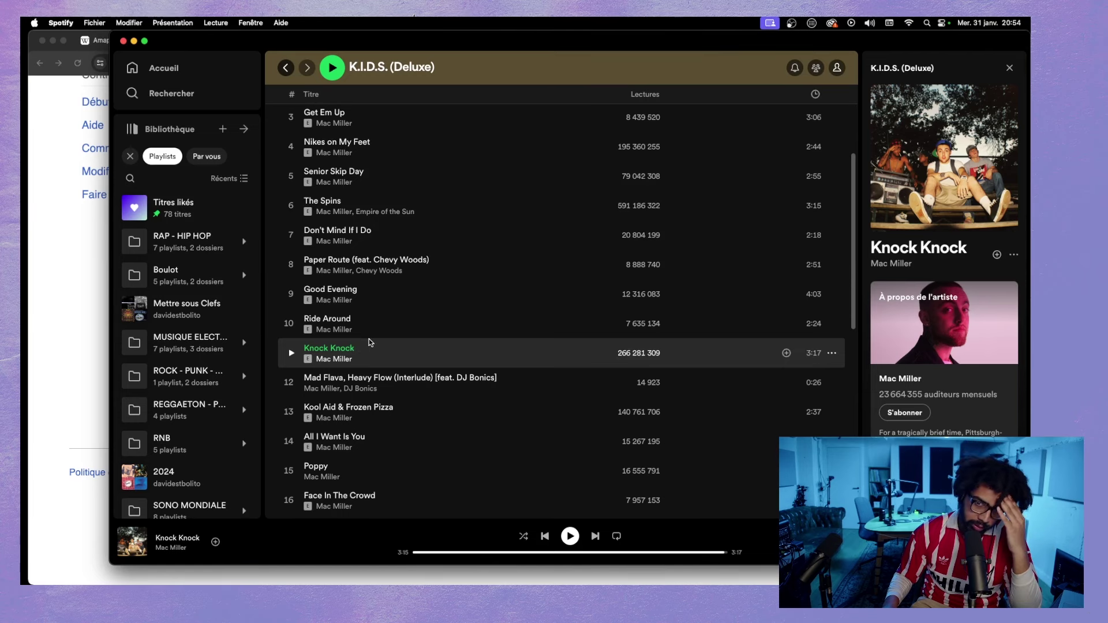
- Find "Kool Aid & Frozen Pizza" in the K.I.D.S. (Deluxe) track list and play it
scroll(361, 375, "up", 1)
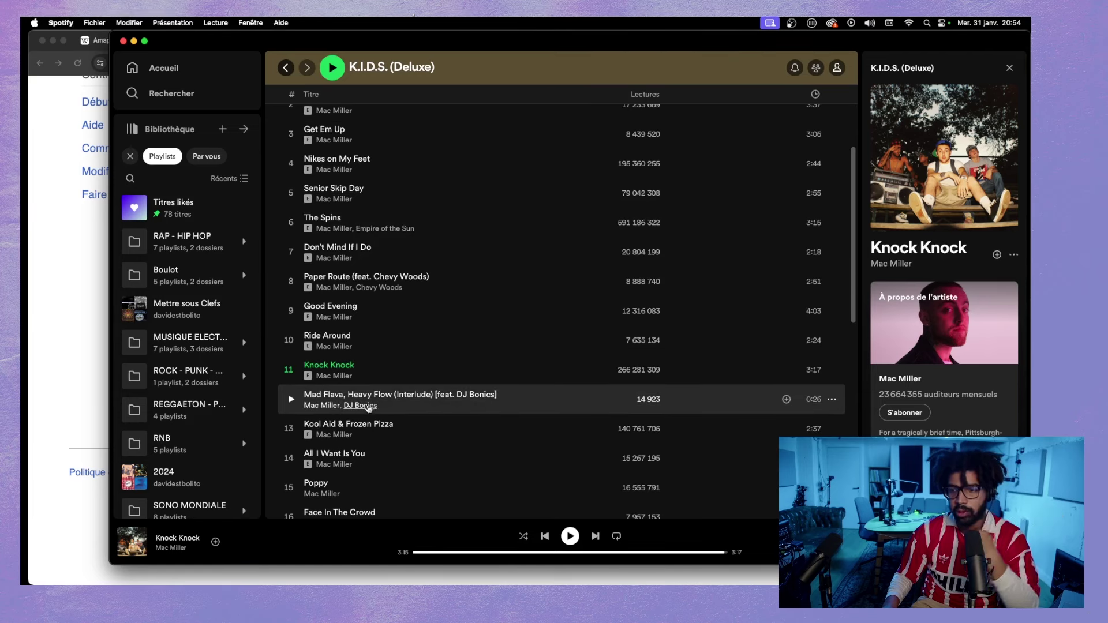
scroll(366, 419, "down", 5)
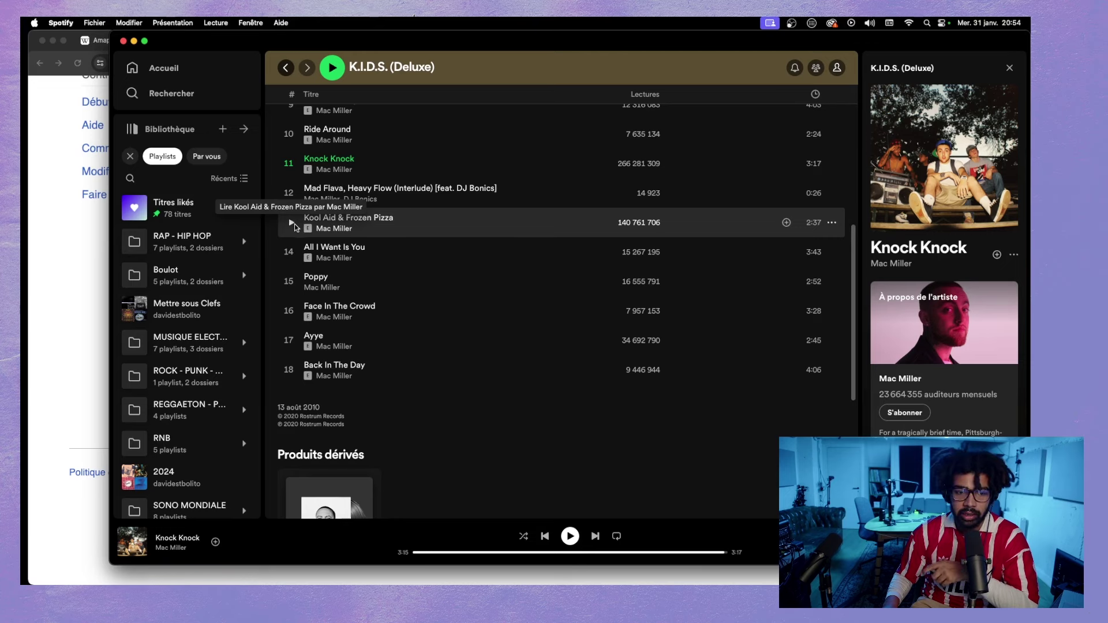
left_click(293, 225)
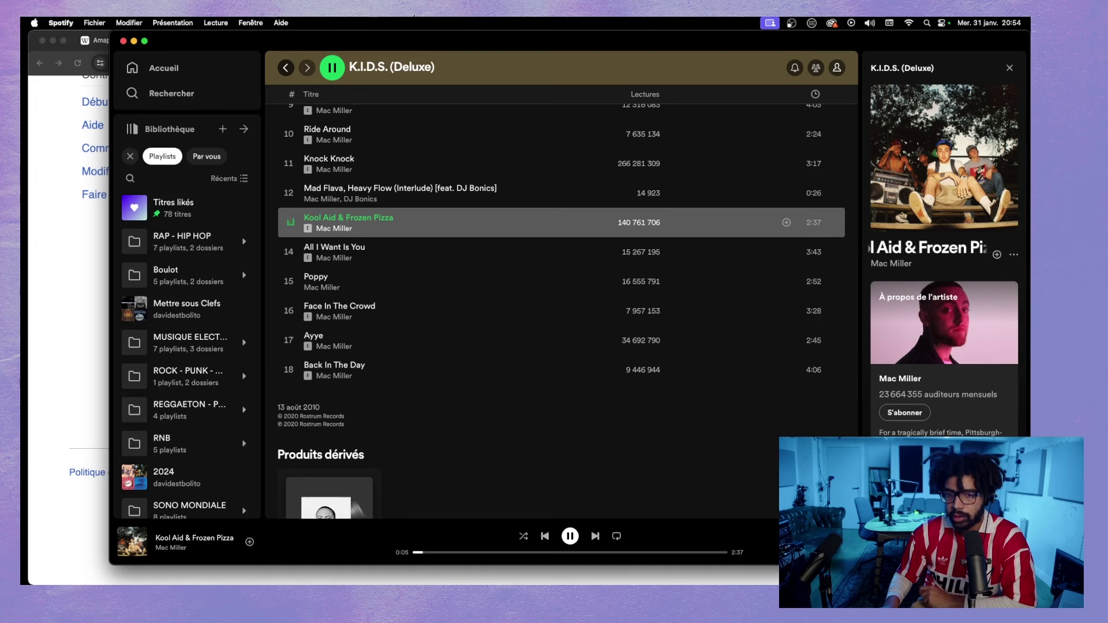
- Add the tracks "Nikes on My Feet" and "Senior Skip Day" from K.I.D.S. (Deluxe) to the playback queue
scroll(477, 370, "up", 5)
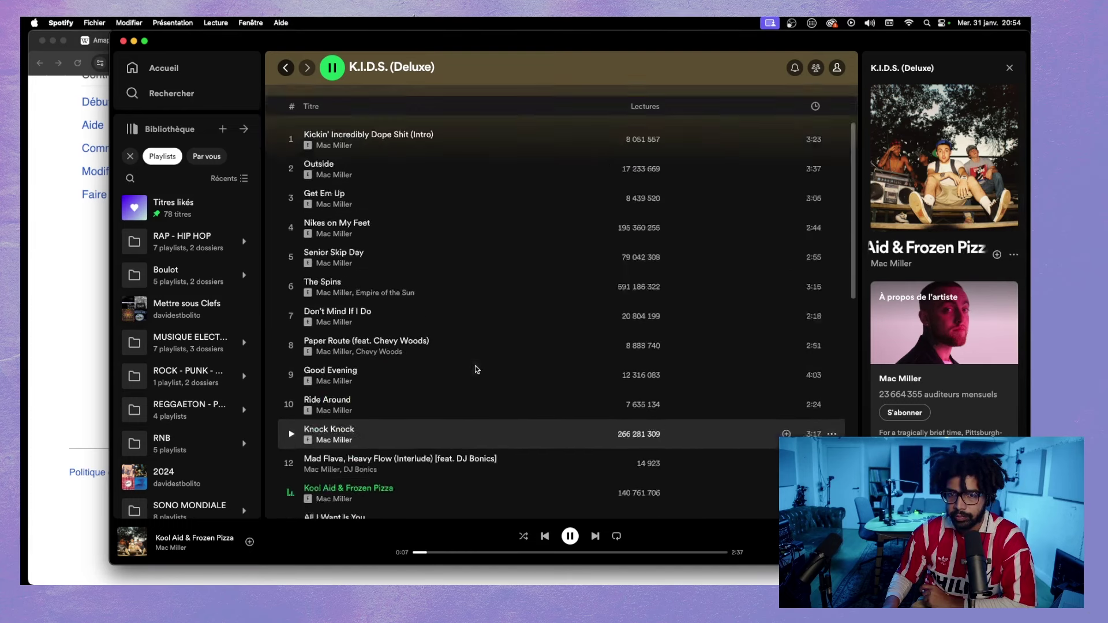
scroll(477, 369, "up", 2)
right_click(440, 289)
mouse_move(442, 295)
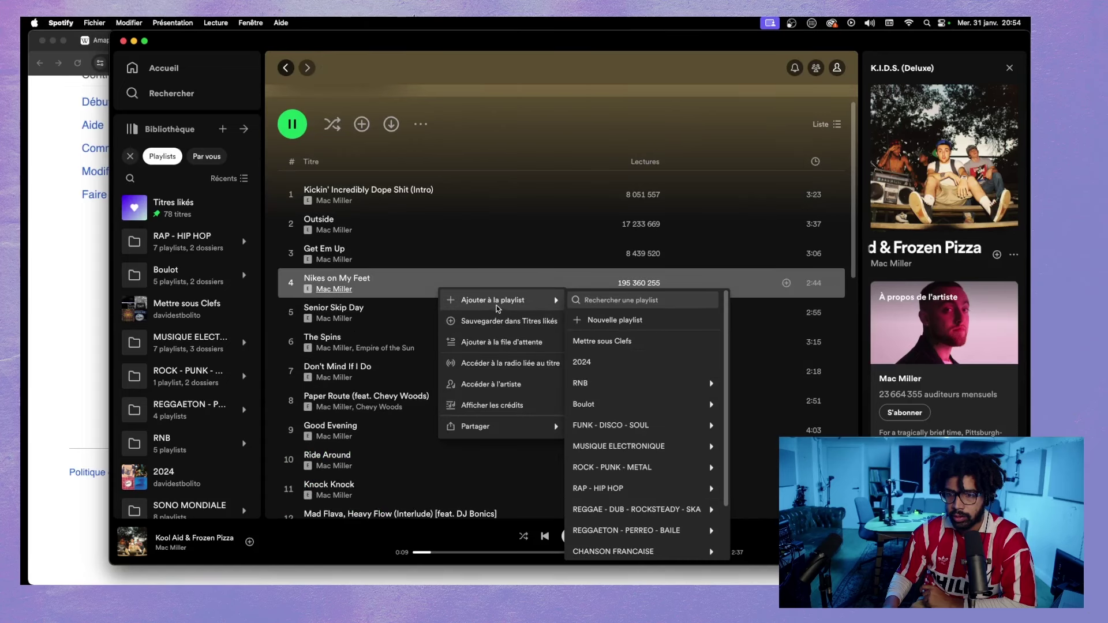
left_click(510, 343)
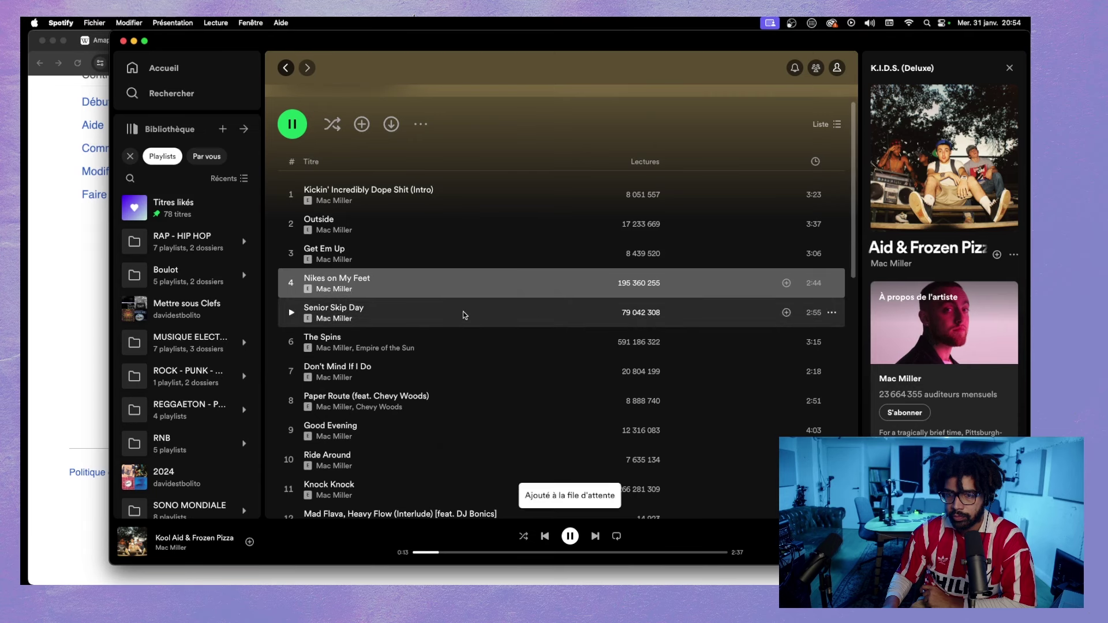
right_click(463, 316)
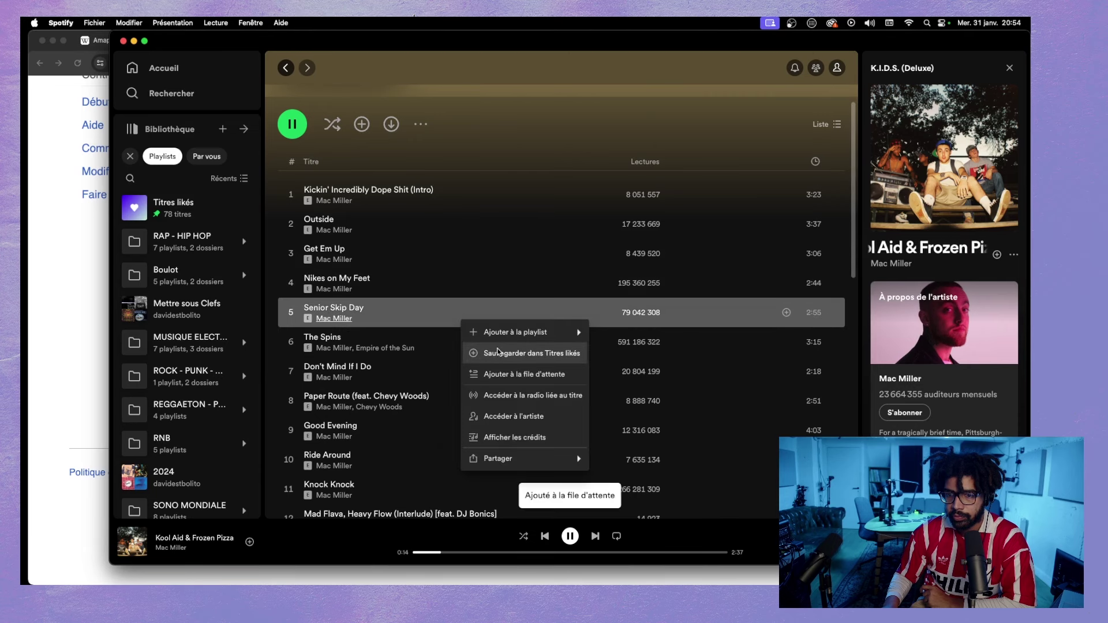
left_click(513, 374)
- Switch to the Frat Rap draft on Wikipedia and add a Sous-titre 2 heading "Thématiques" under Caractéristiques
left_click(102, 302)
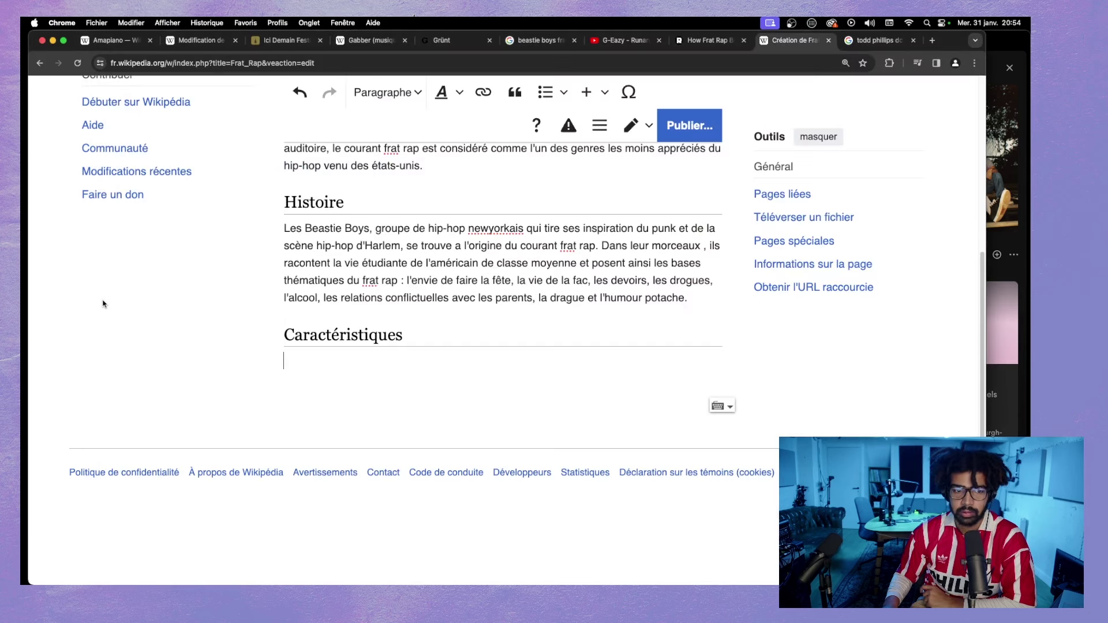
left_click(401, 359)
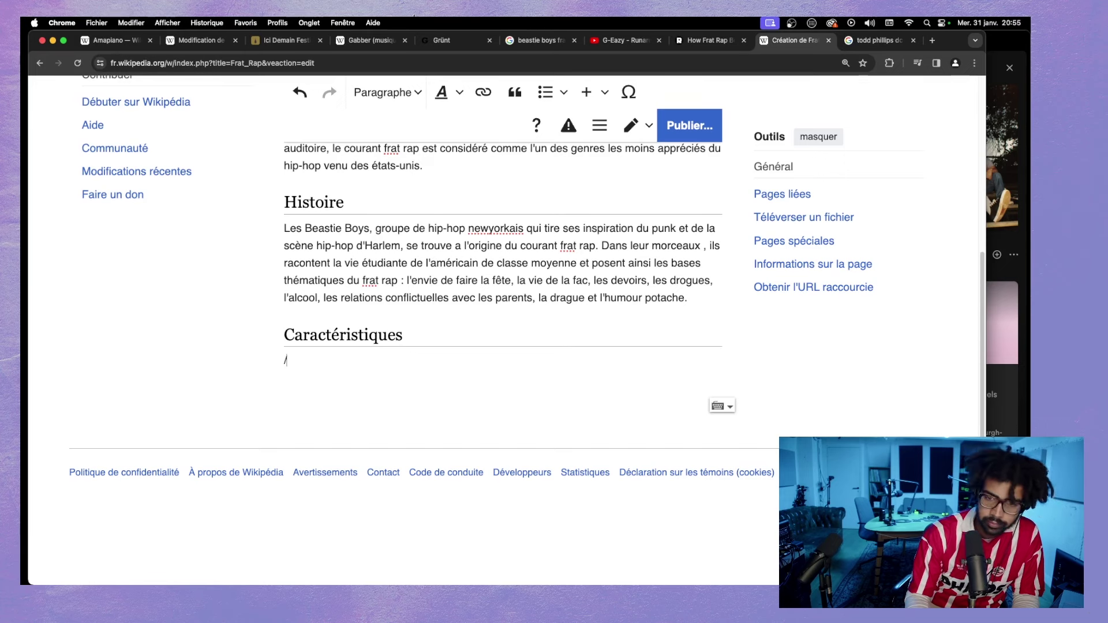
left_click(383, 92)
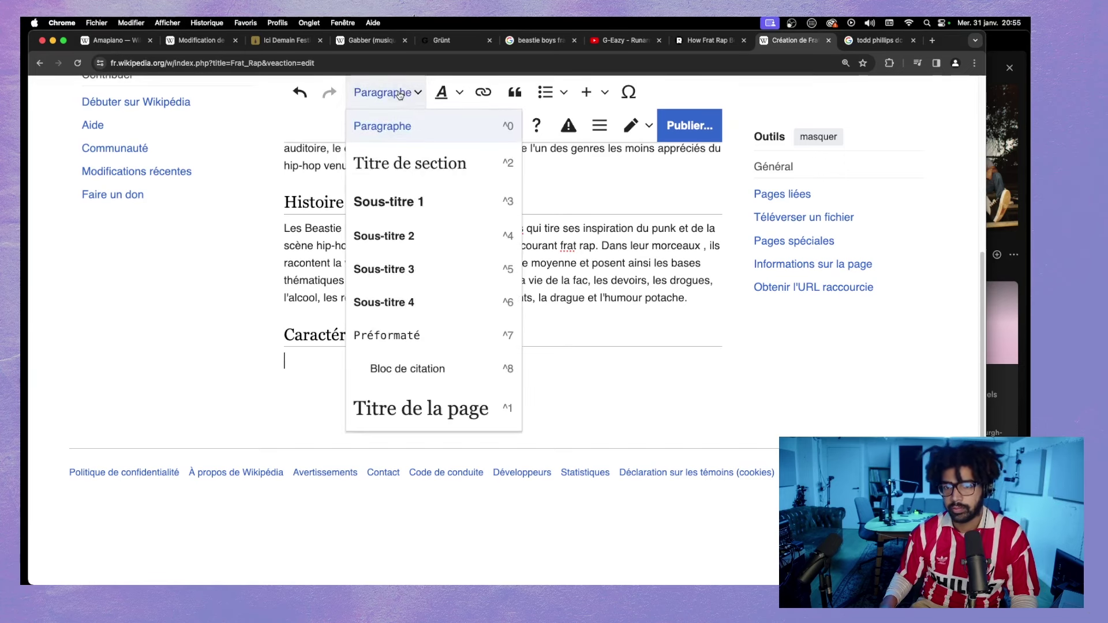
left_click(430, 231)
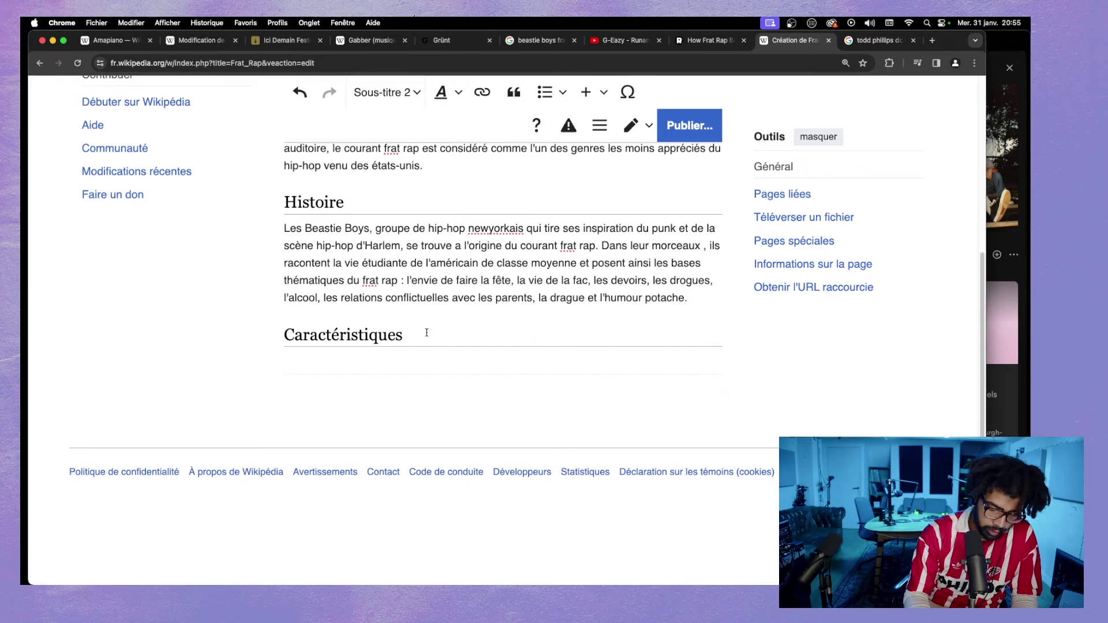
type("Théma")
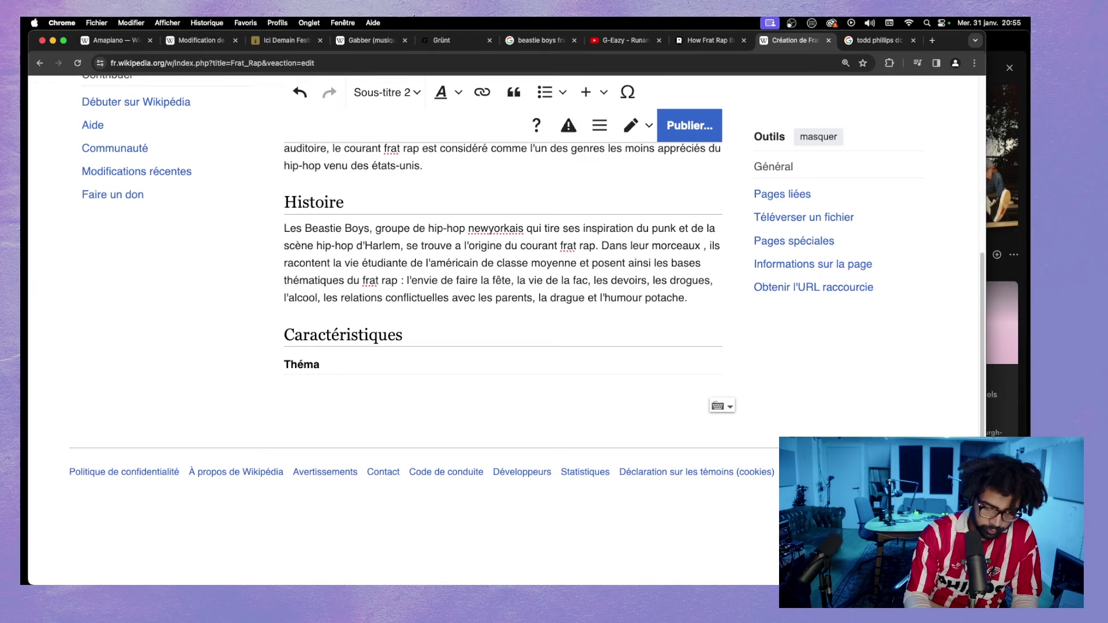
type("tiques")
key("Return")
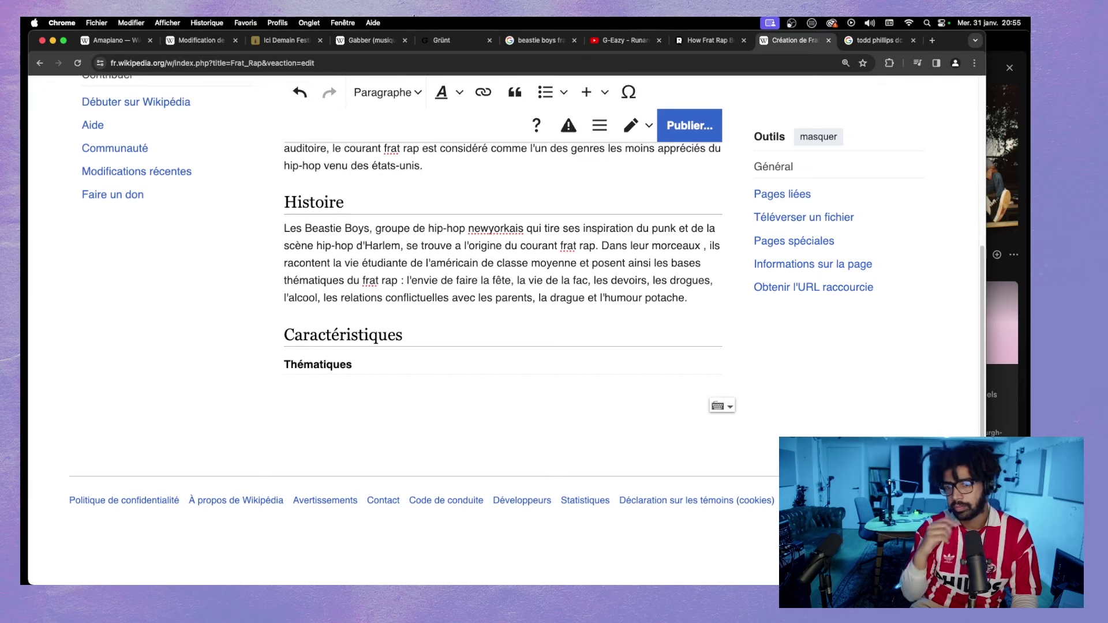
- Write the Thématiques paragraph on middle-class student life in the lyrics, from "Dans les textes, le frat rap décrit" to "les jeunes qui les écoutent."
scroll(439, 321, "up", 5)
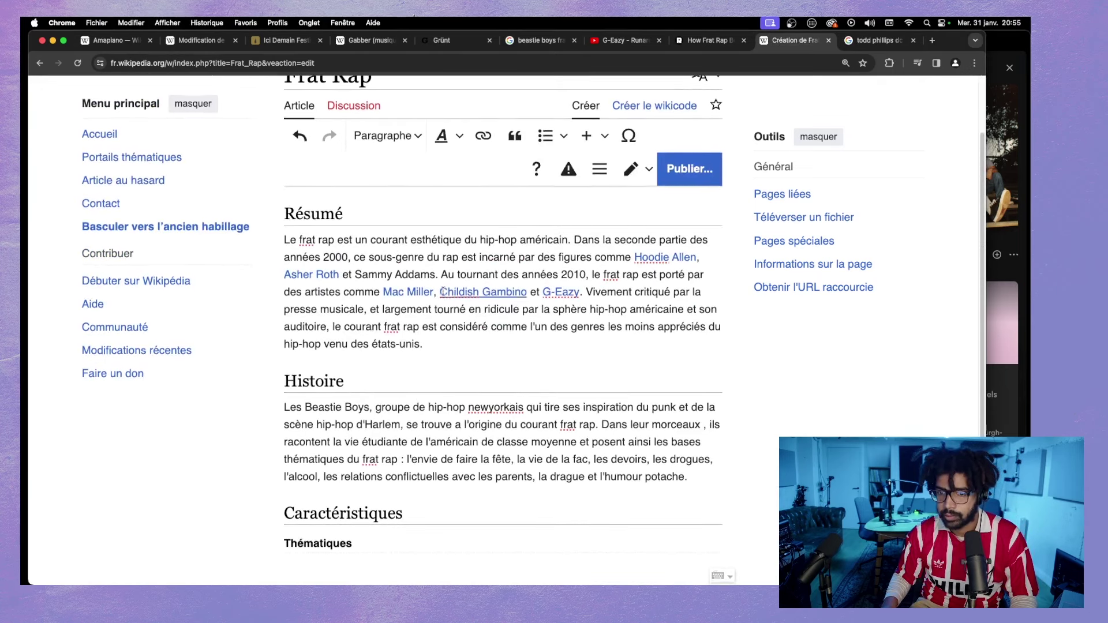
scroll(432, 307, "down", 2)
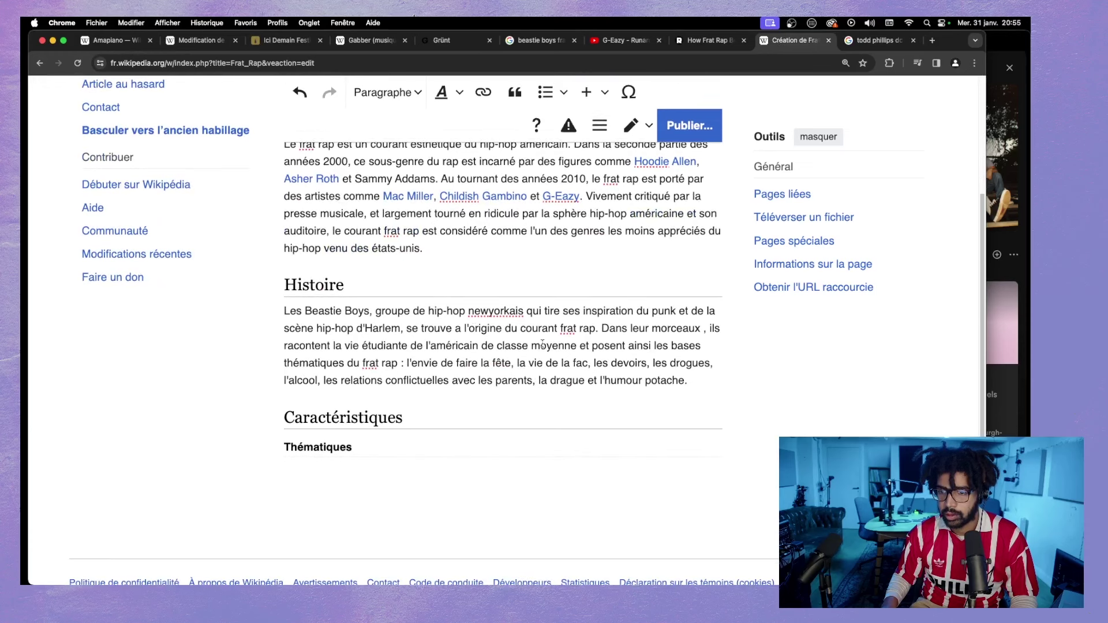
left_click(385, 439)
key("Return")
type("Dans ")
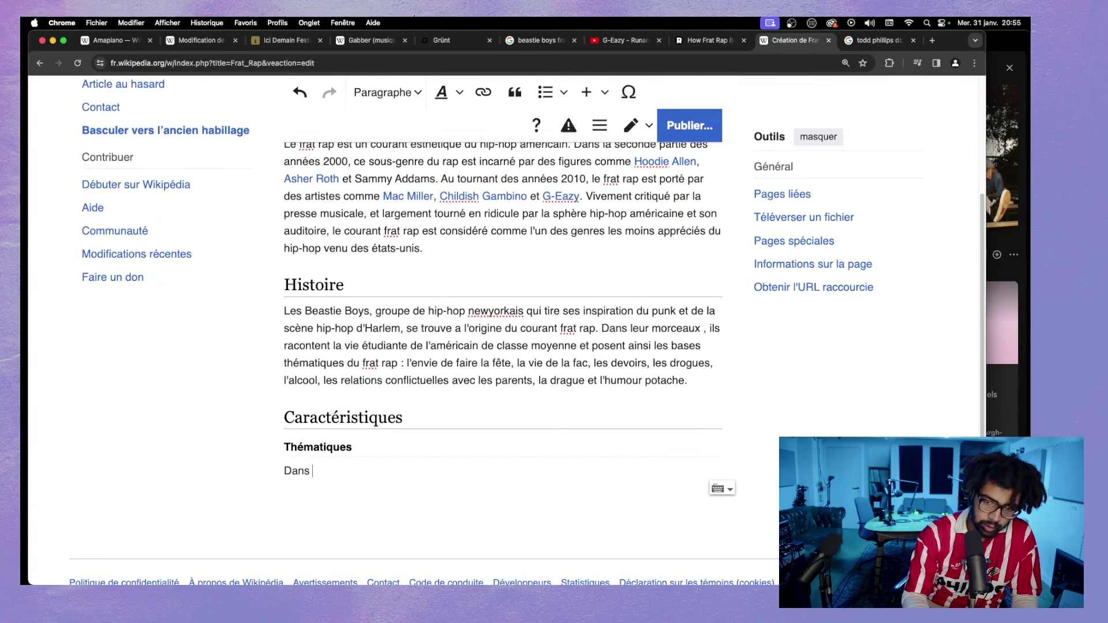
type("les textes")
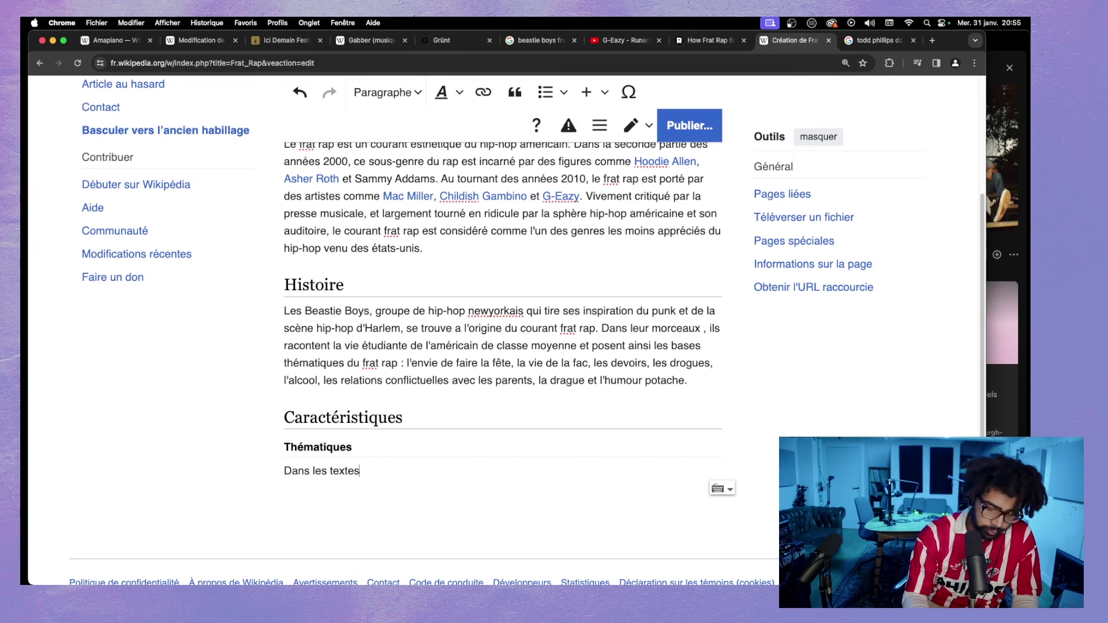
type(", le")
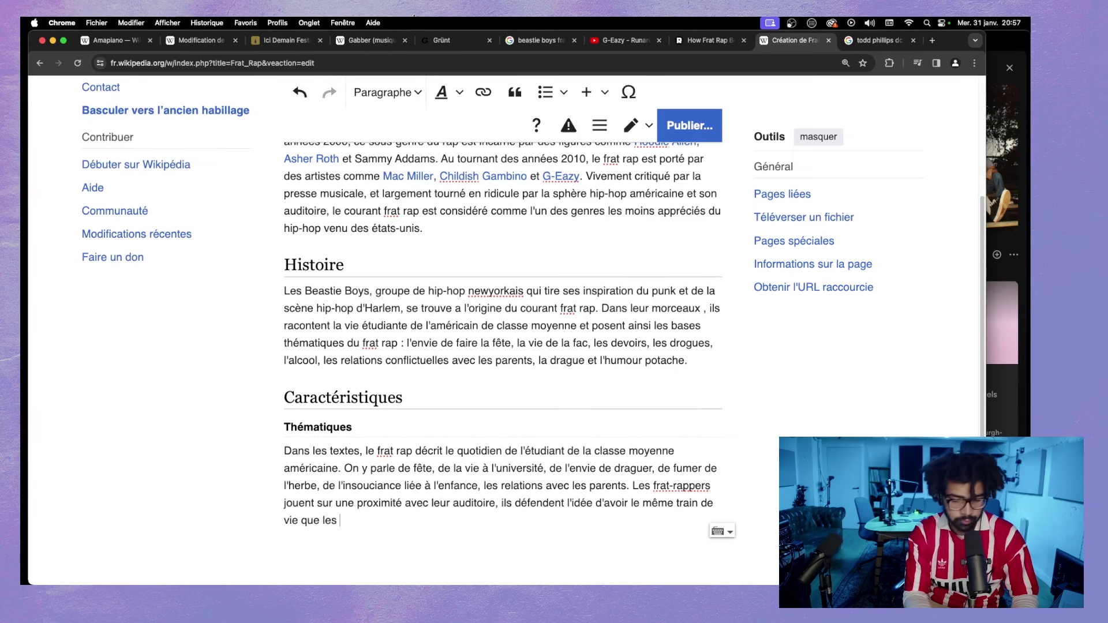
type("jeunes ")
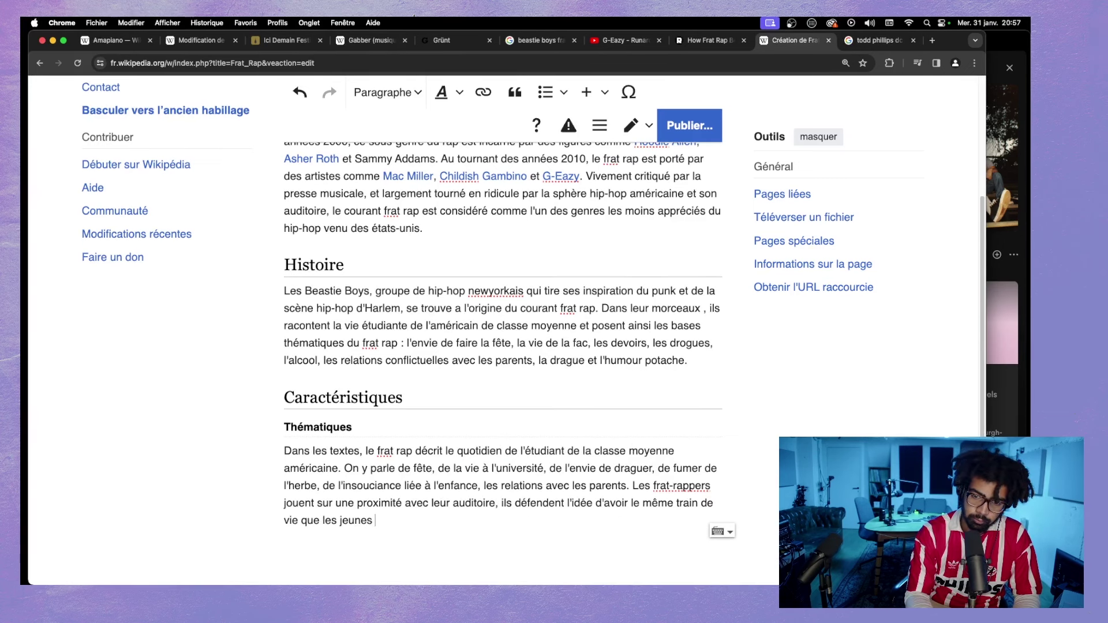
type("qui les ")
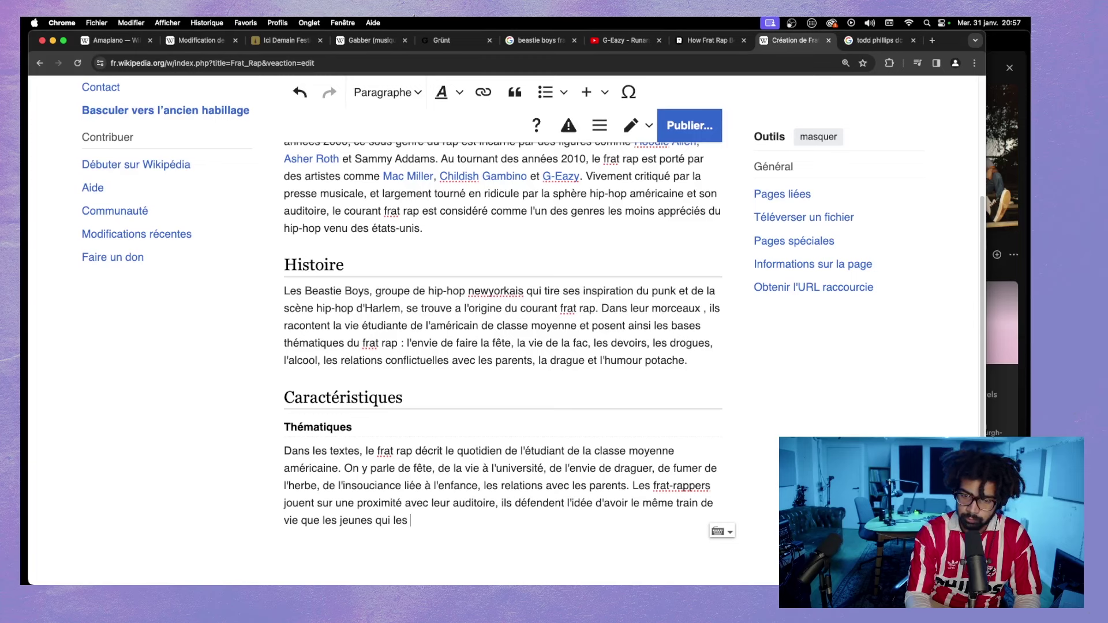
type("écoutent.")
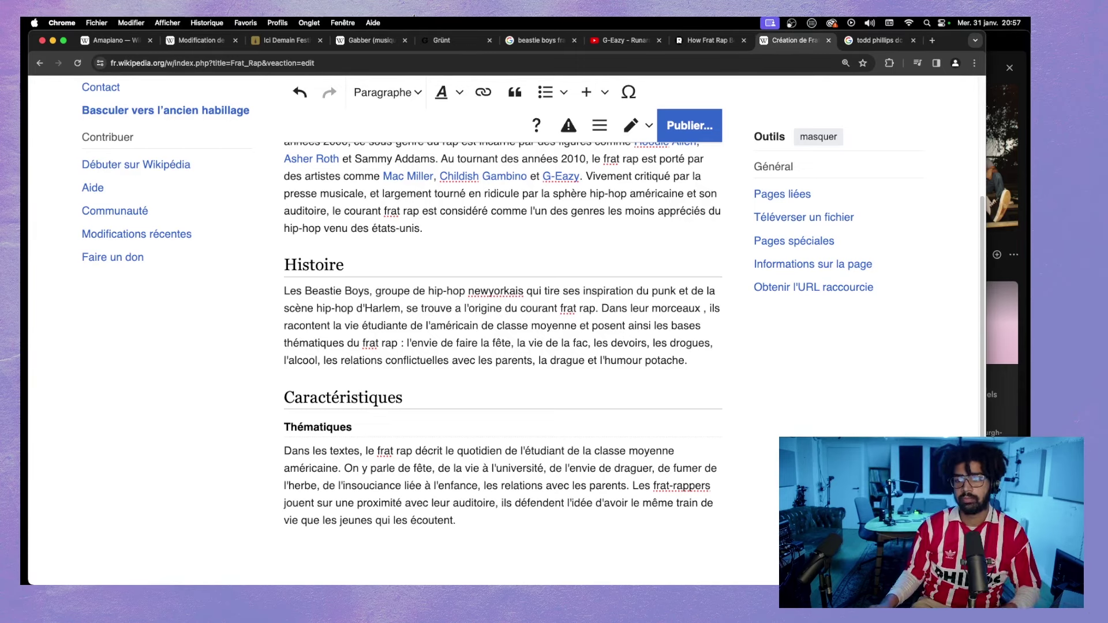
- Add a second Sous-titre 2 heading, "Esthétique", below the Thématiques paragraph
scroll(538, 460, "down", 3)
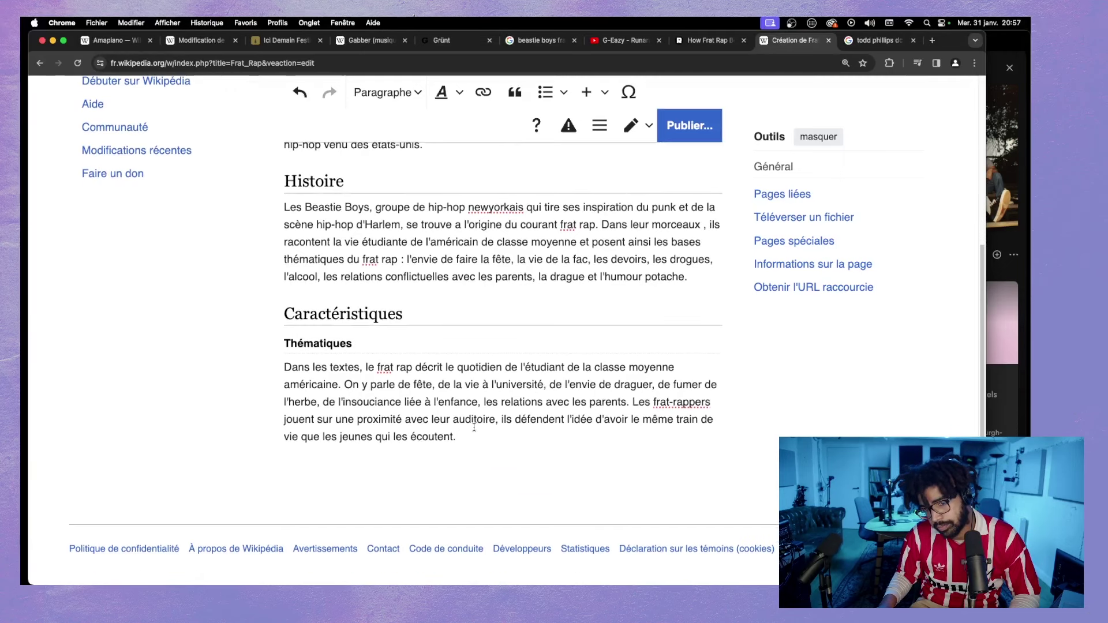
key("Return")
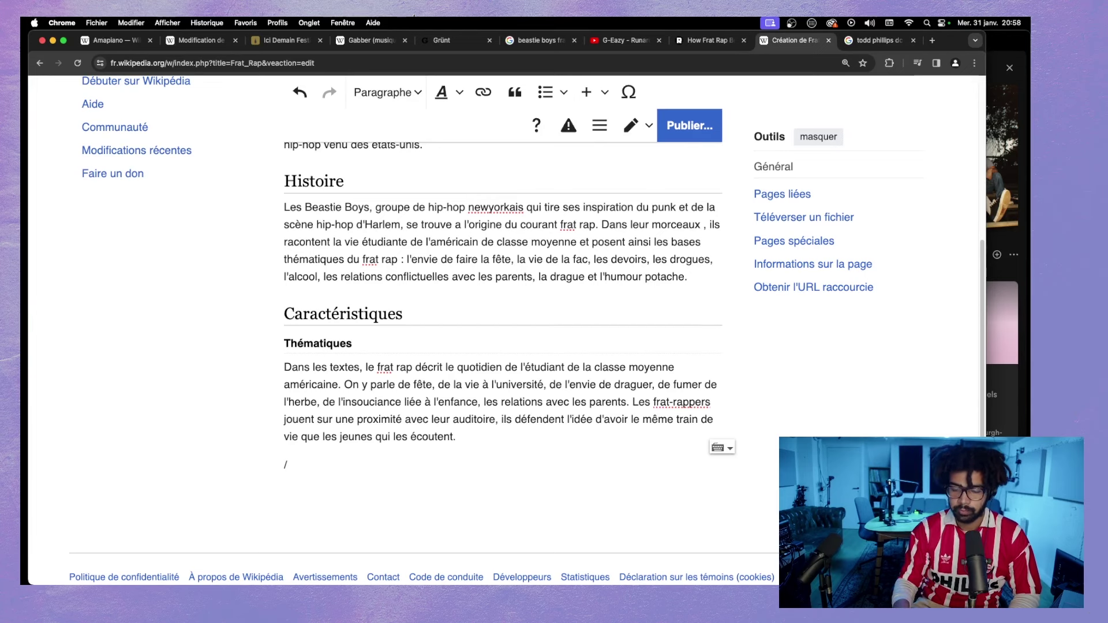
left_click(411, 92)
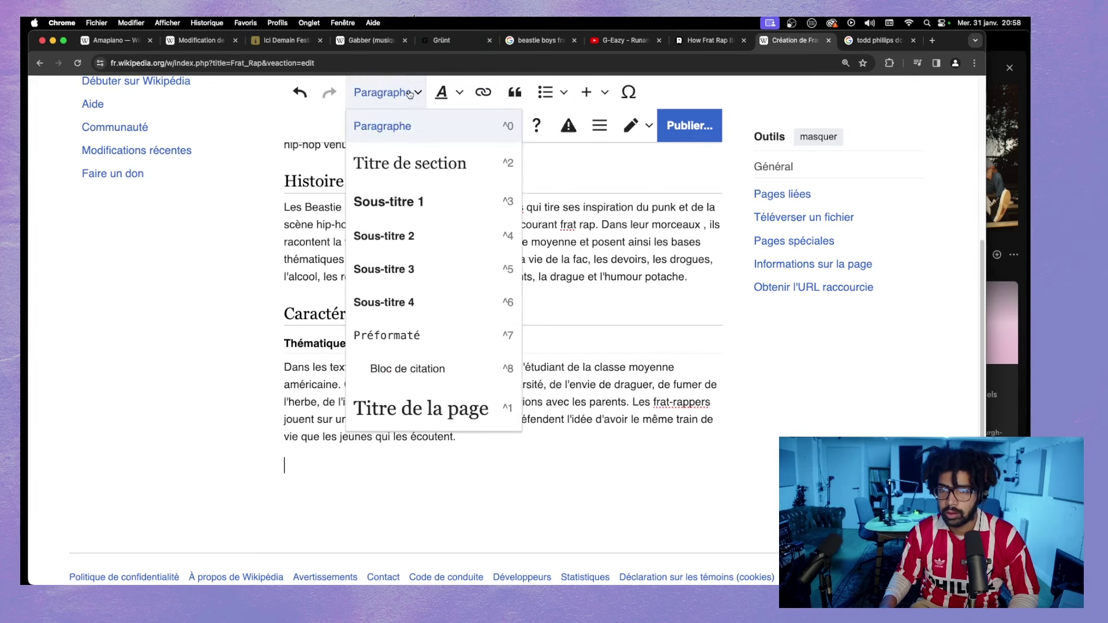
left_click(426, 240)
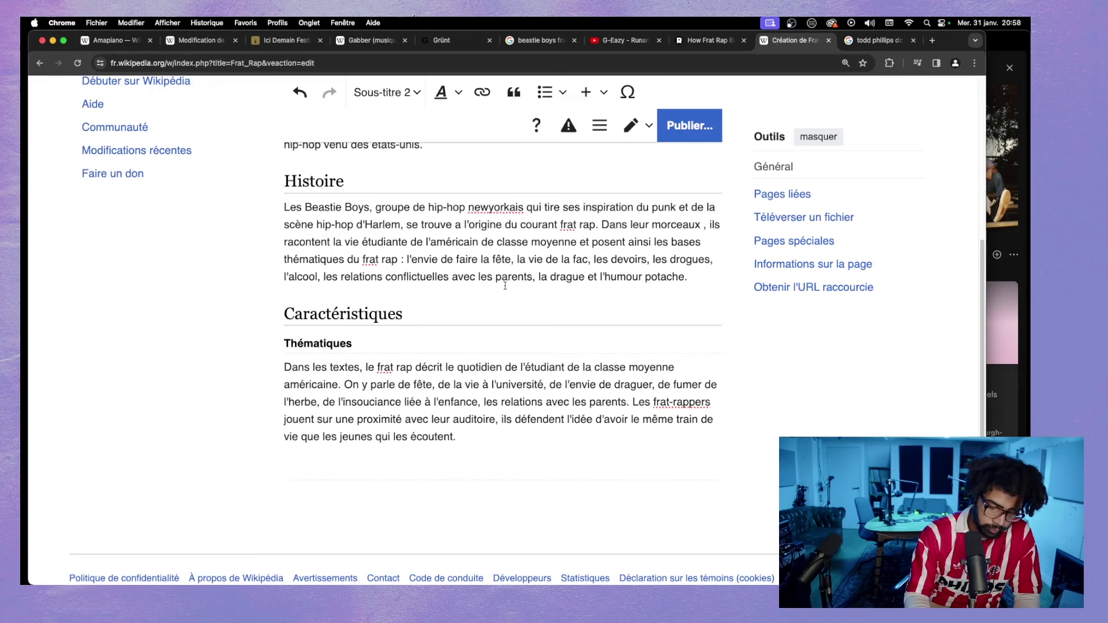
type("Sty")
key("BackSpace")
key("BackSpace")
key("BackSpace")
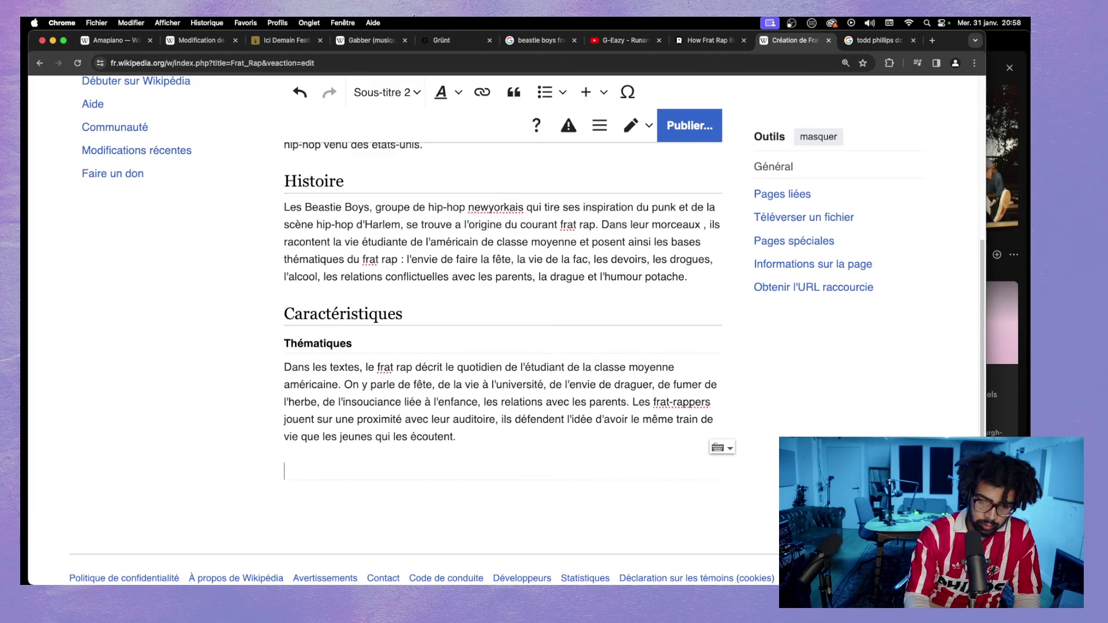
type("Esthétique")
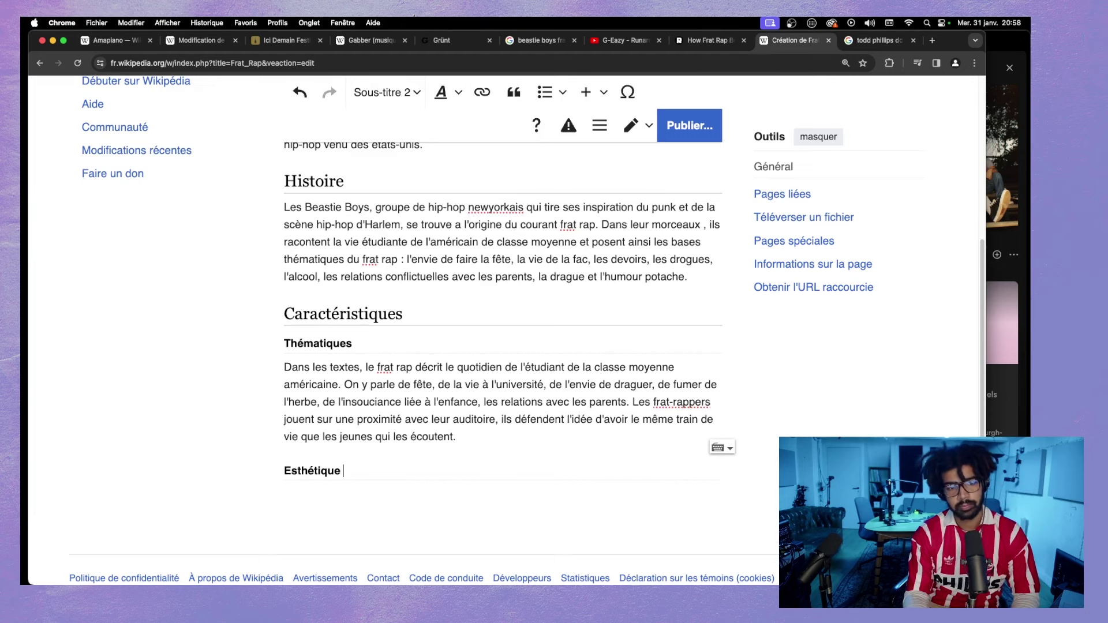
- Write the opening of the Esthétique paragraph, from "Le frat-rap peut adopter de nombreuses esthétiques différentes" to G-Eazy sampling "Dion et son "Runaround Sue,"
key("Return")
type("Le fr")
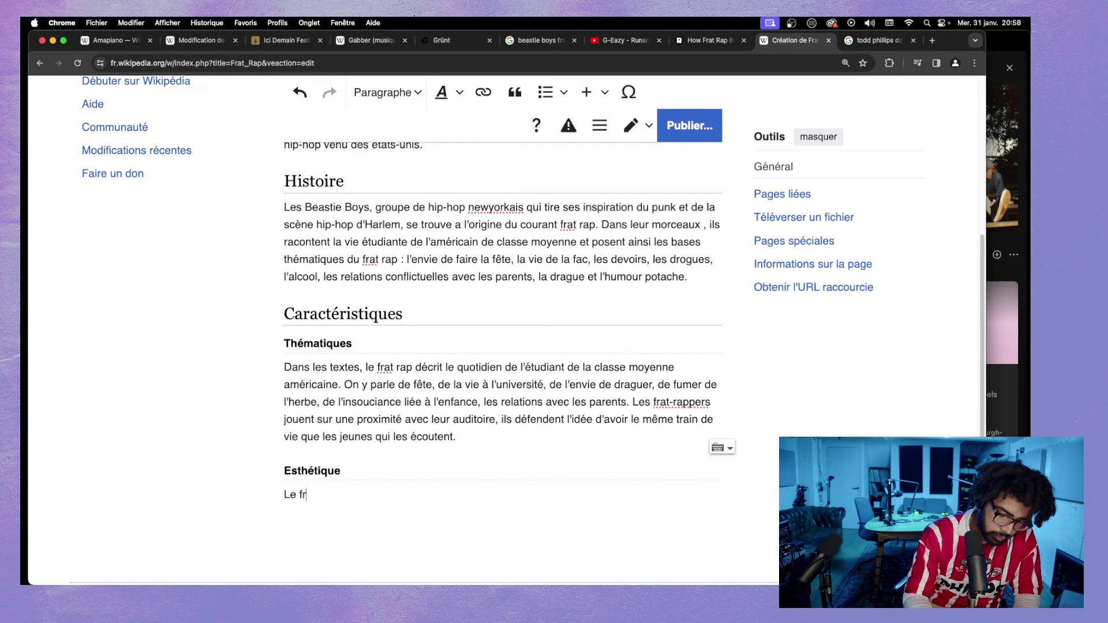
type("at-")
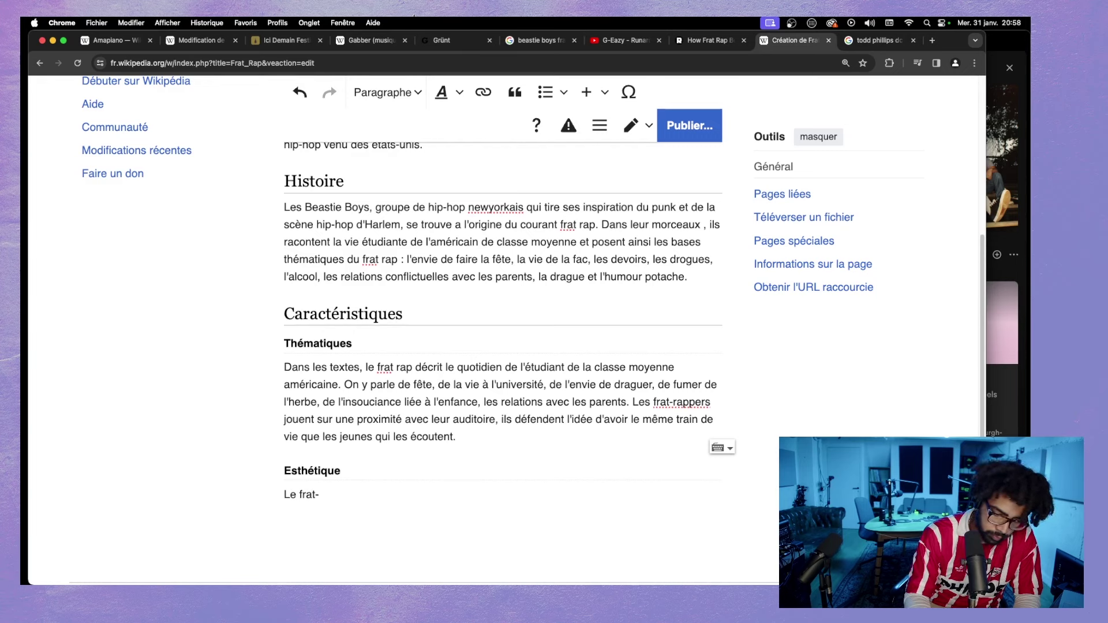
type("rap")
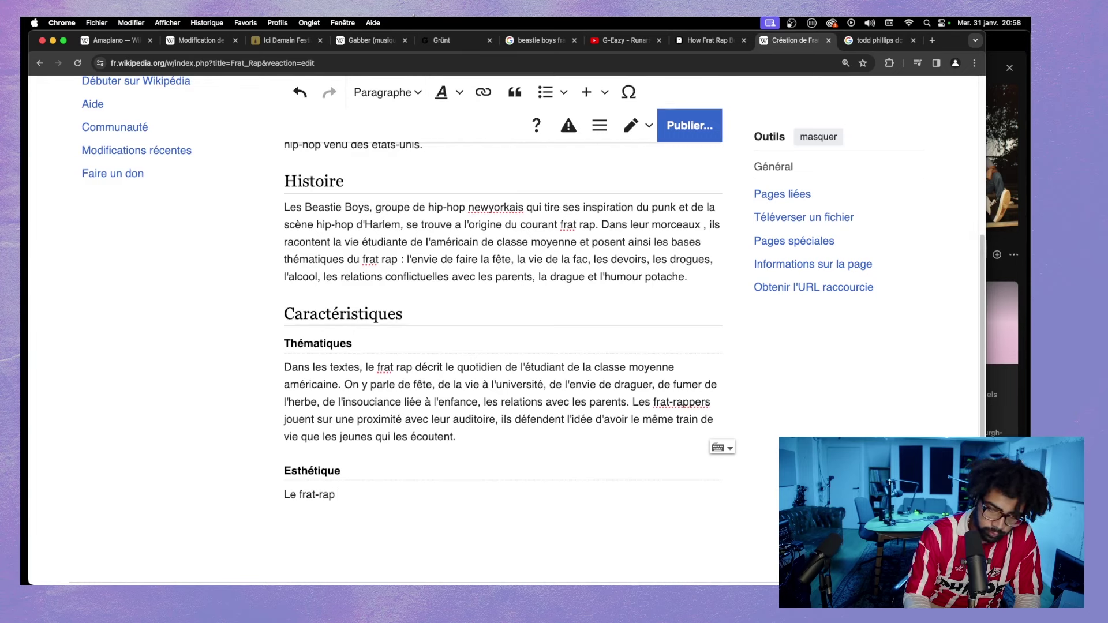
type(" peut adopter")
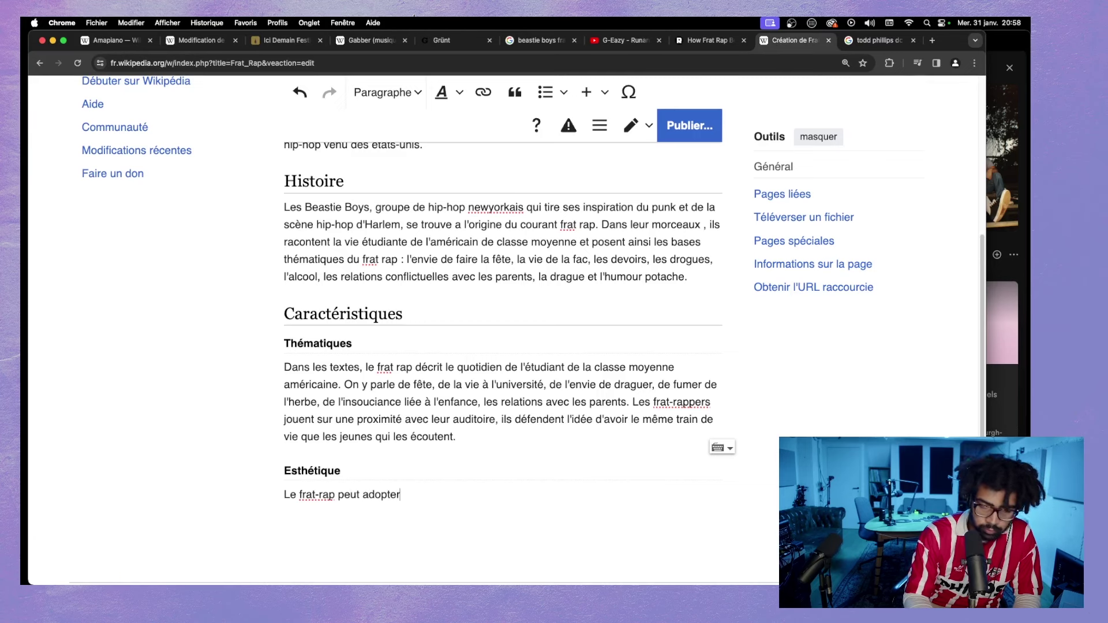
type(" une")
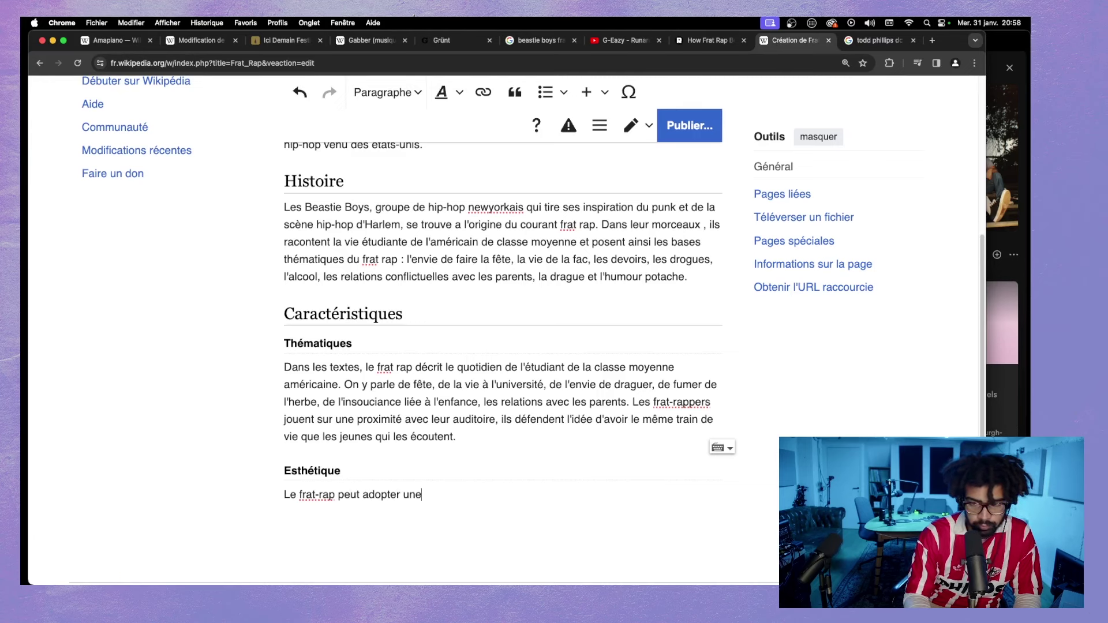
key("BackSpace")
key("BackSpace")
key("BackSpace")
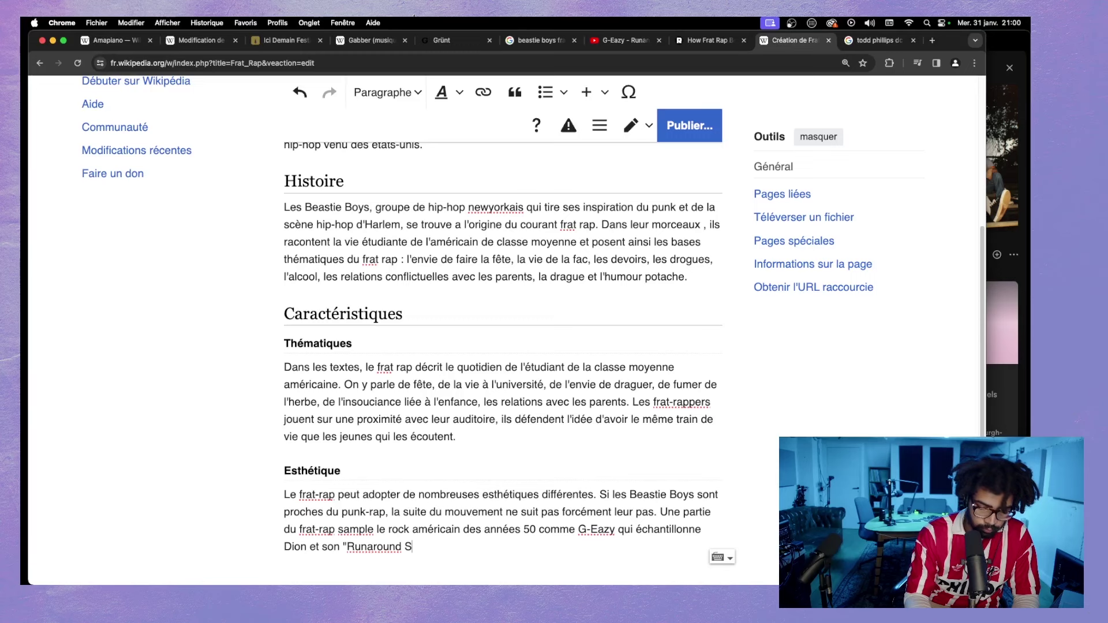
type("ue,")
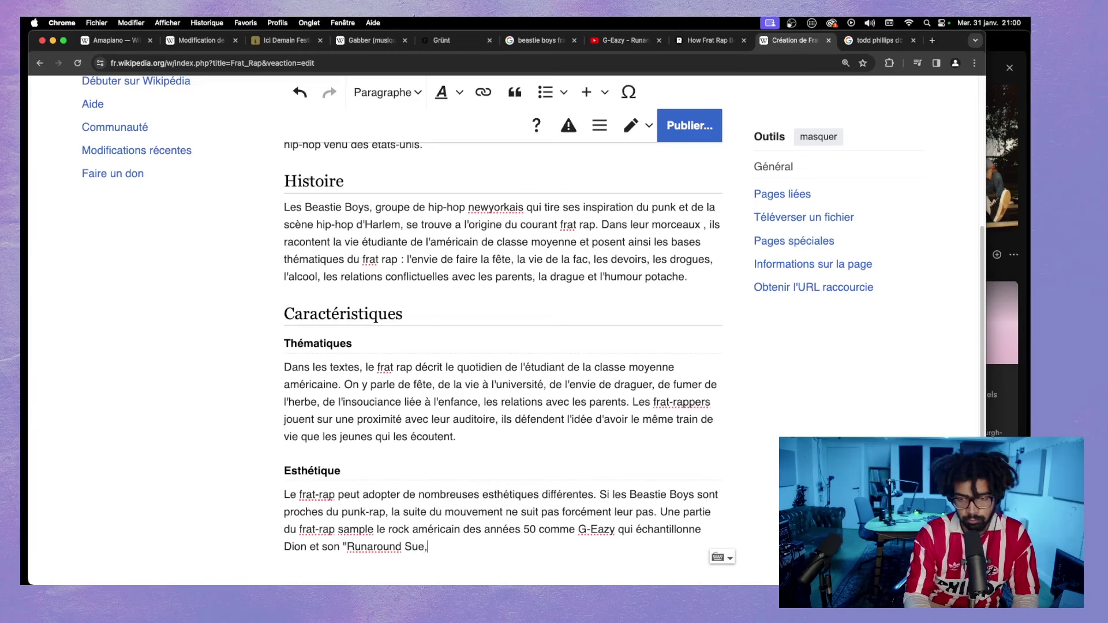
- Complete the sentence with "ou Mac Miller qui sample Linda Scott sur "Knock Knock".", checking the sampled artist's name in Spotify's recent searches
type(" ou Mac")
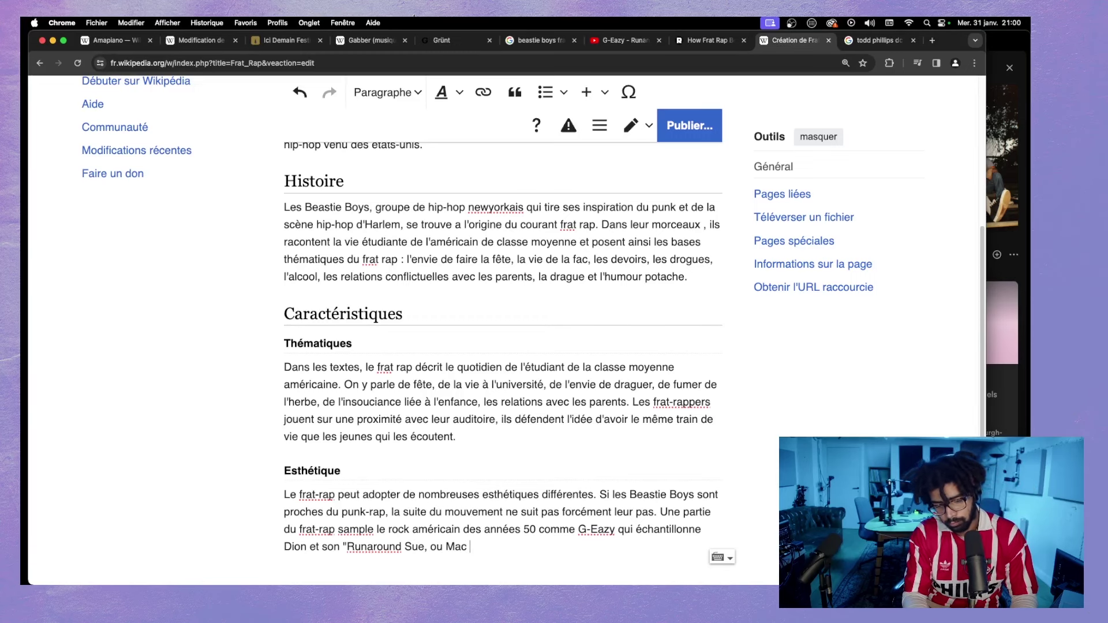
type(" Miller")
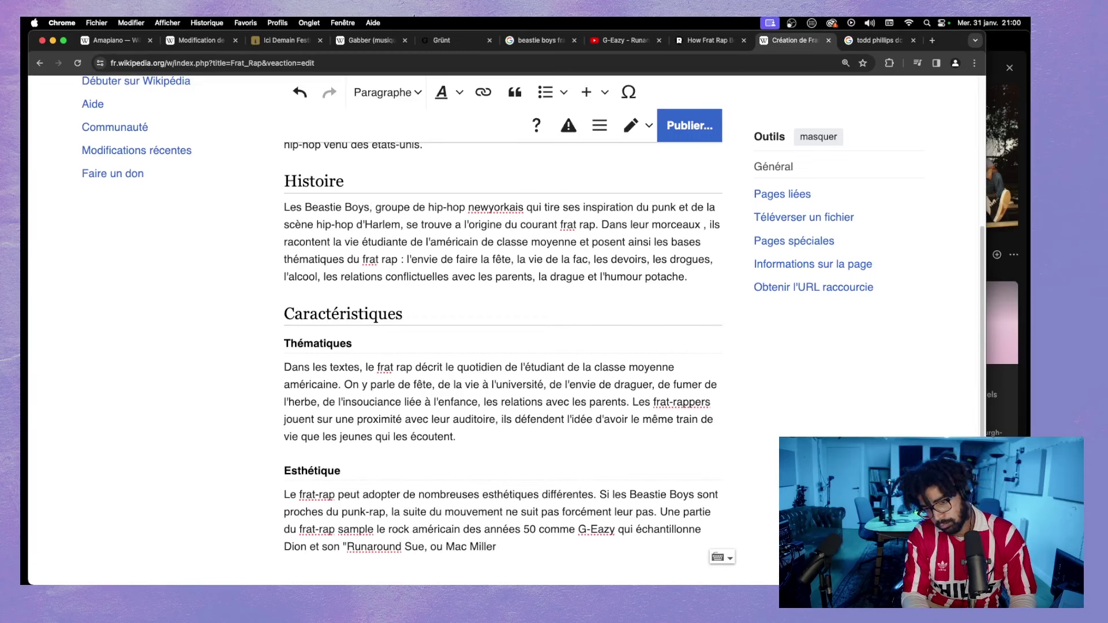
type(" qui sample")
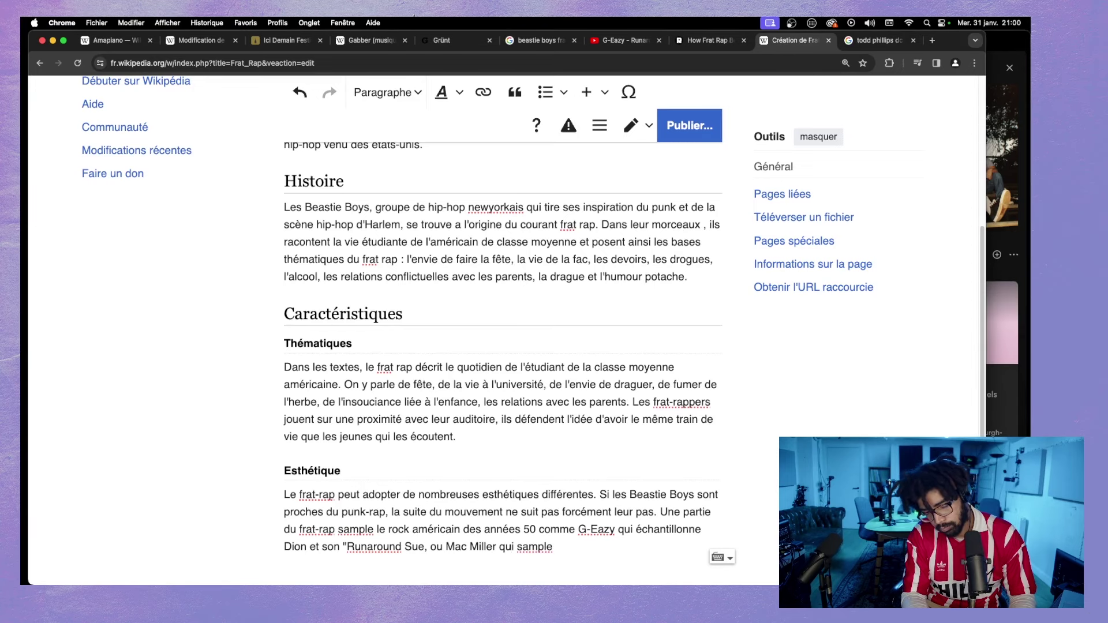
key("super+Tab")
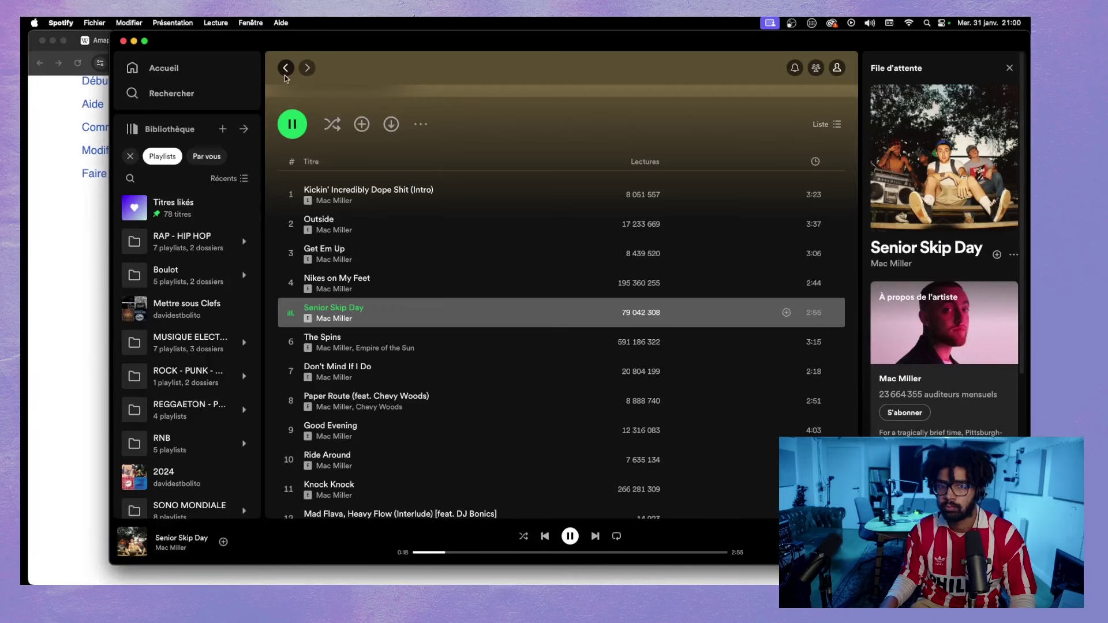
left_click(199, 92)
left_click(69, 299)
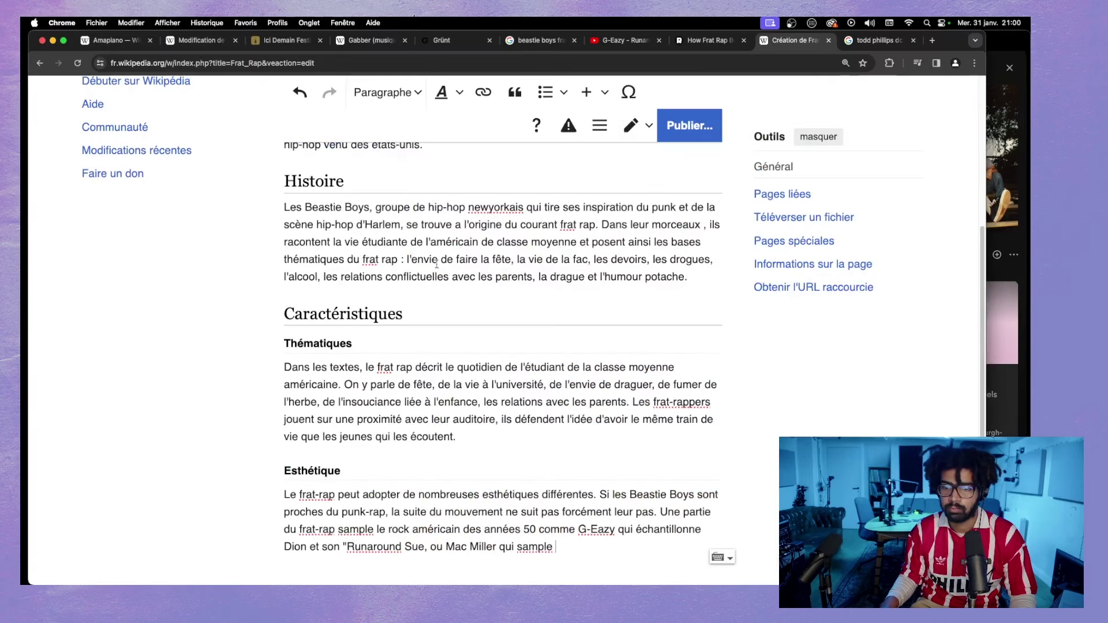
type("Lind")
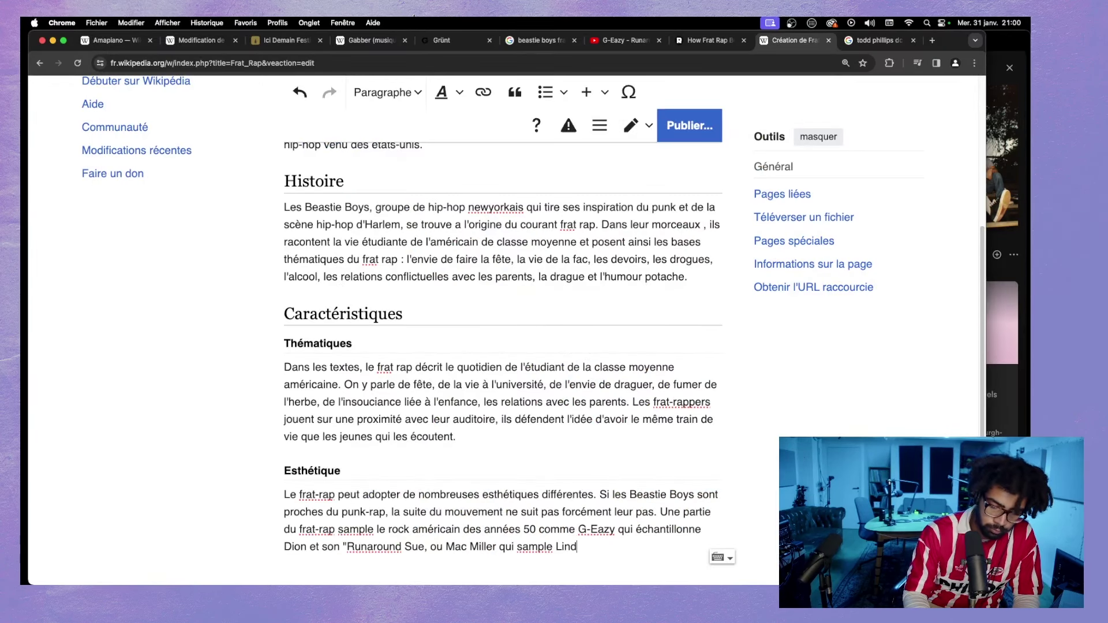
type("a Scott")
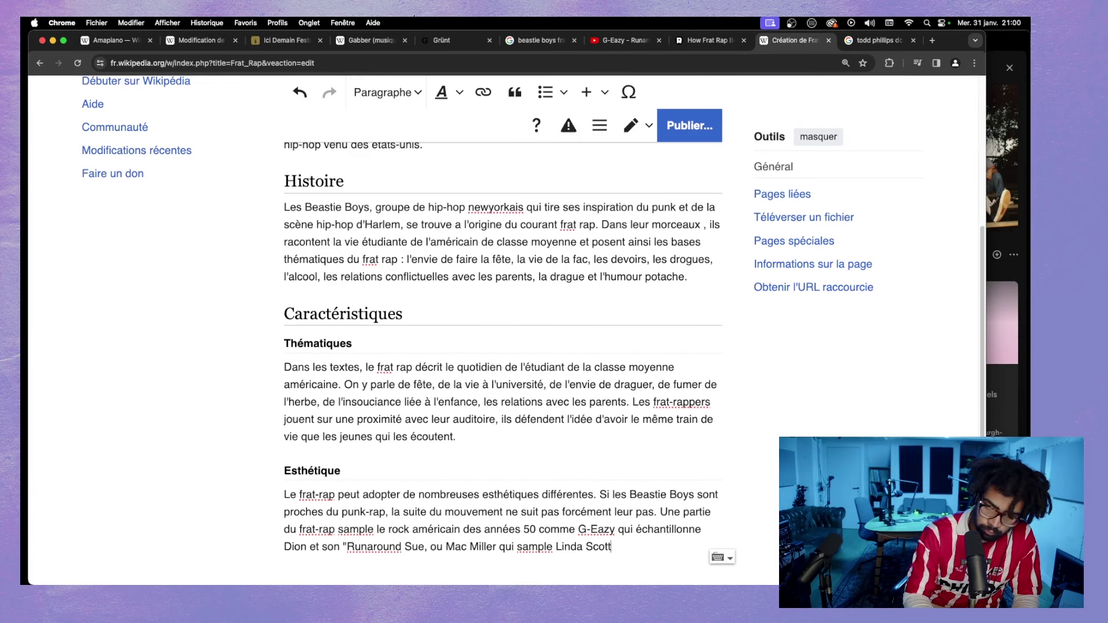
type(" sur \"Kn")
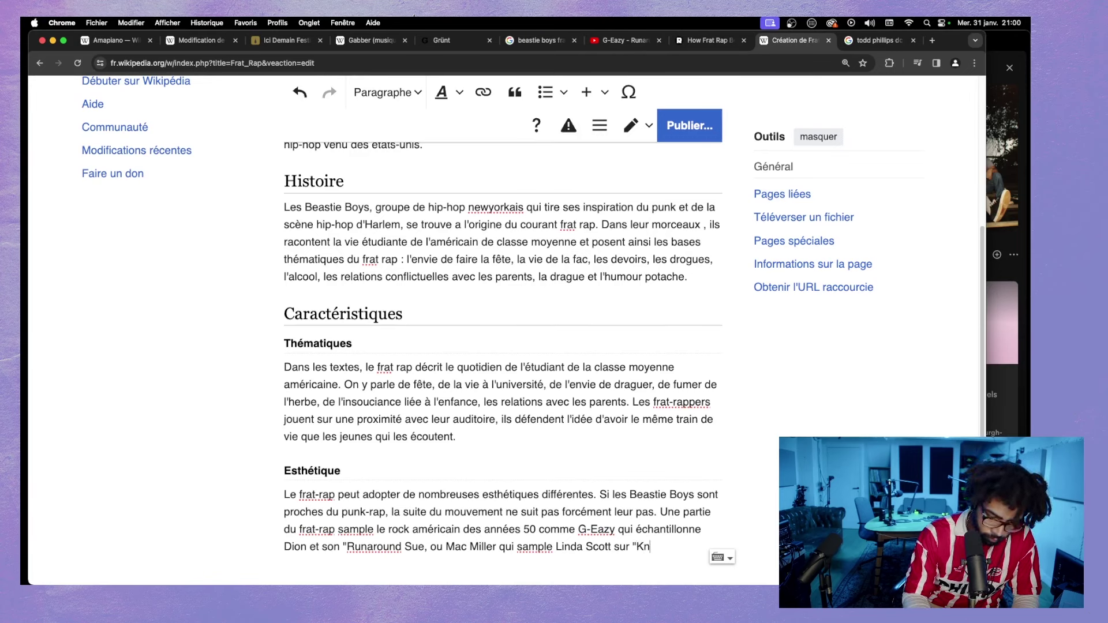
type("ock Knock")
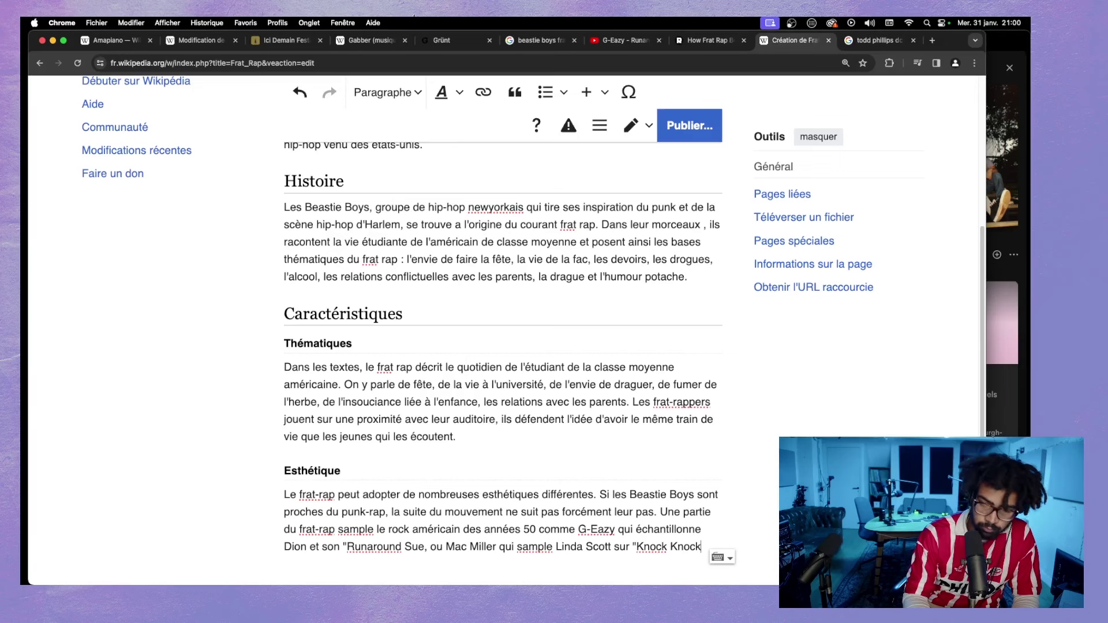
type("\".")
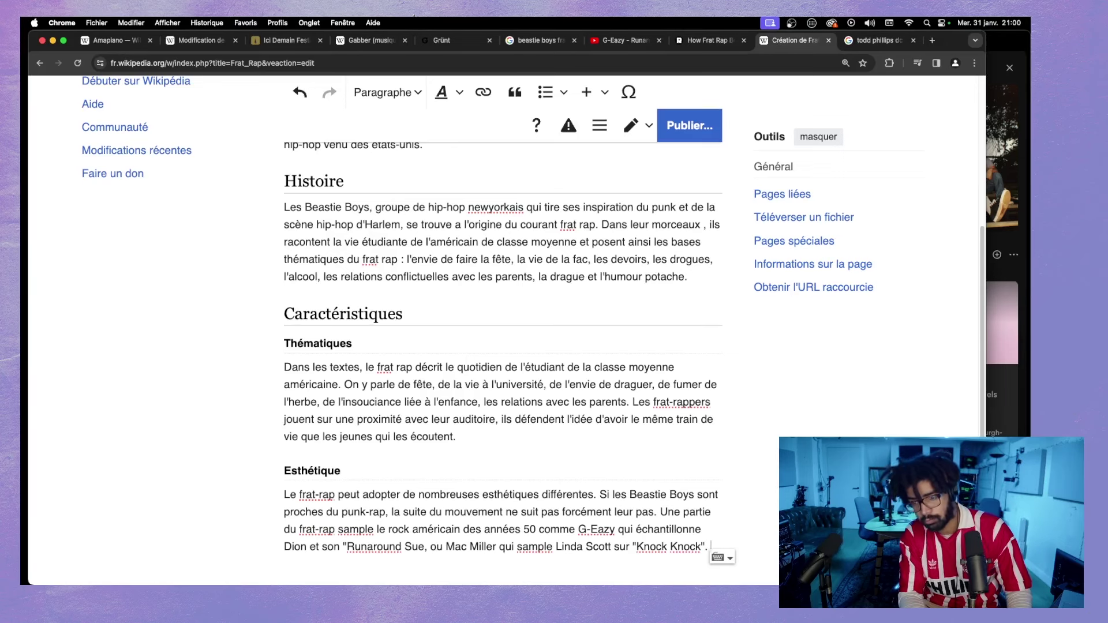
- Link "Mac Miller" in the Esthétique paragraph to the Wikipédia article on the American rapper and producer
left_click_drag(446, 547, 497, 546)
scroll(471, 404, "down", 2)
left_click(483, 92)
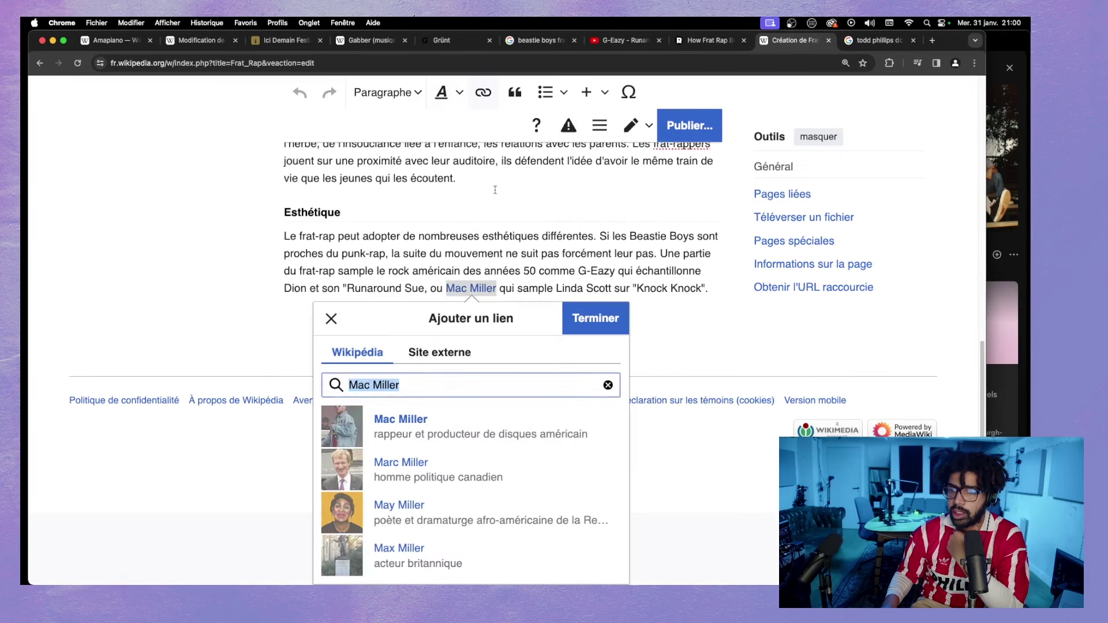
left_click(430, 422)
left_click(428, 321)
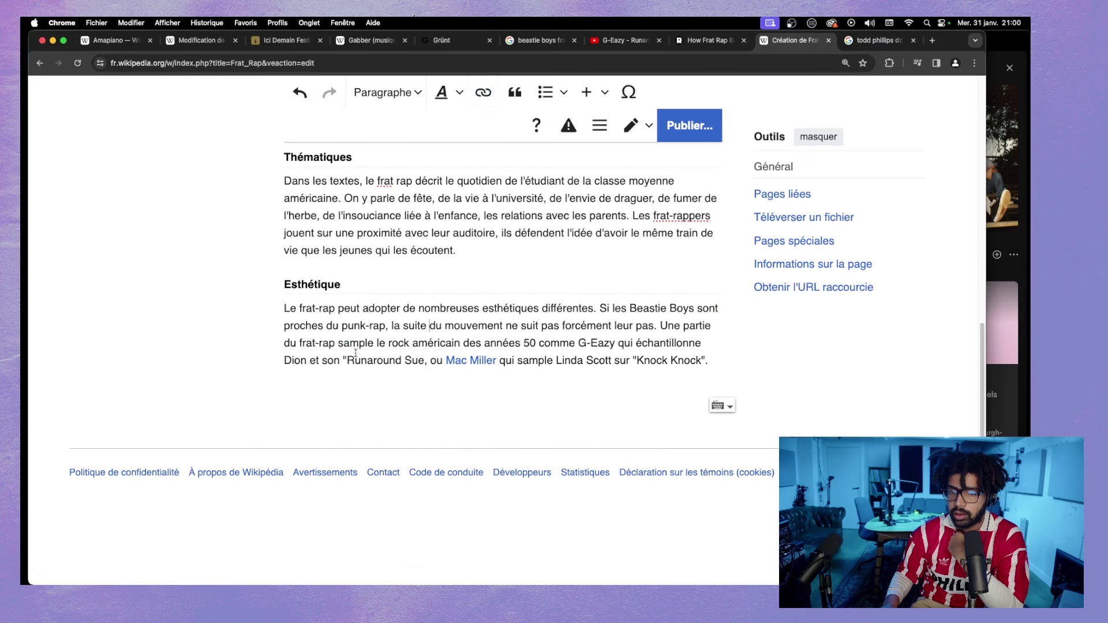
left_click(1022, 295)
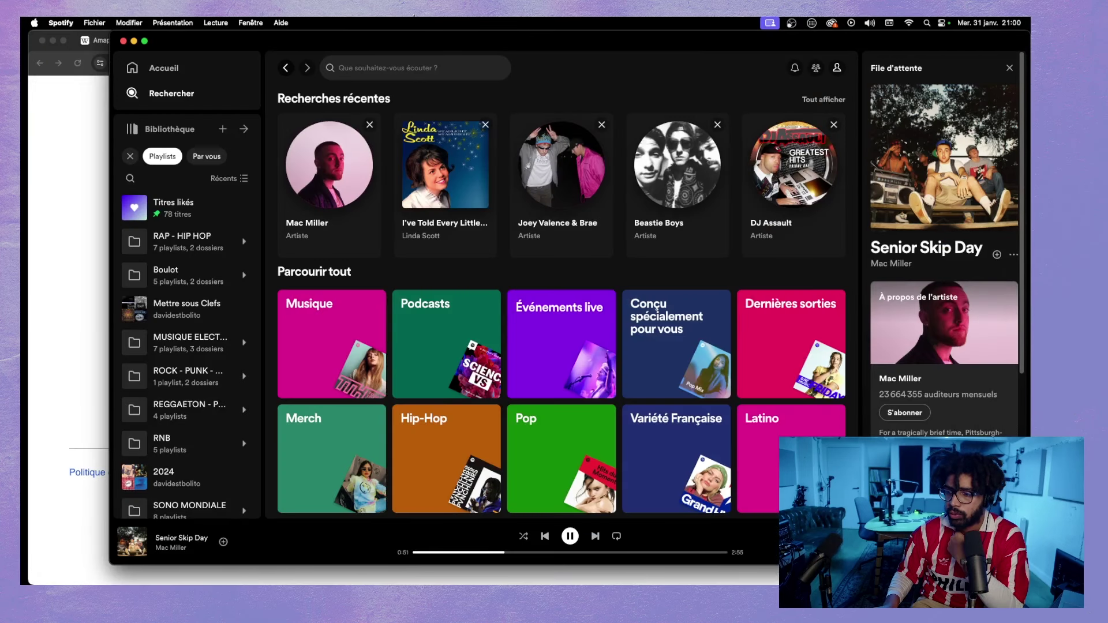
left_click(107, 300)
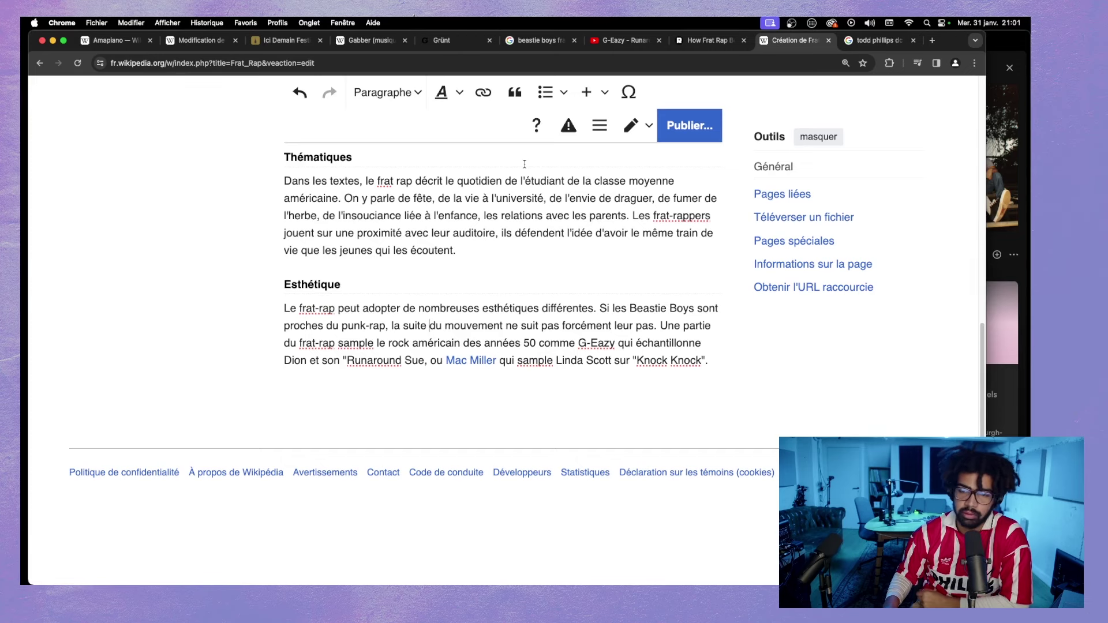
- Link "G-Eazy" in the Esthétique paragraph to the rapper's Wikipédia article
left_click_drag(578, 345, 614, 342)
left_click(483, 92)
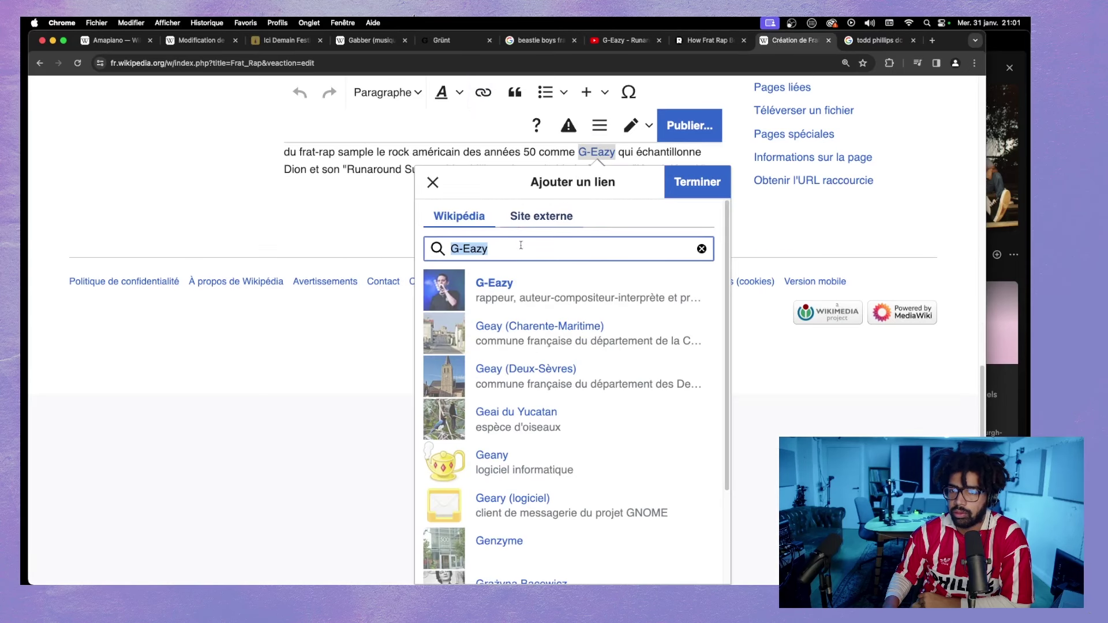
left_click(503, 278)
left_click(393, 245)
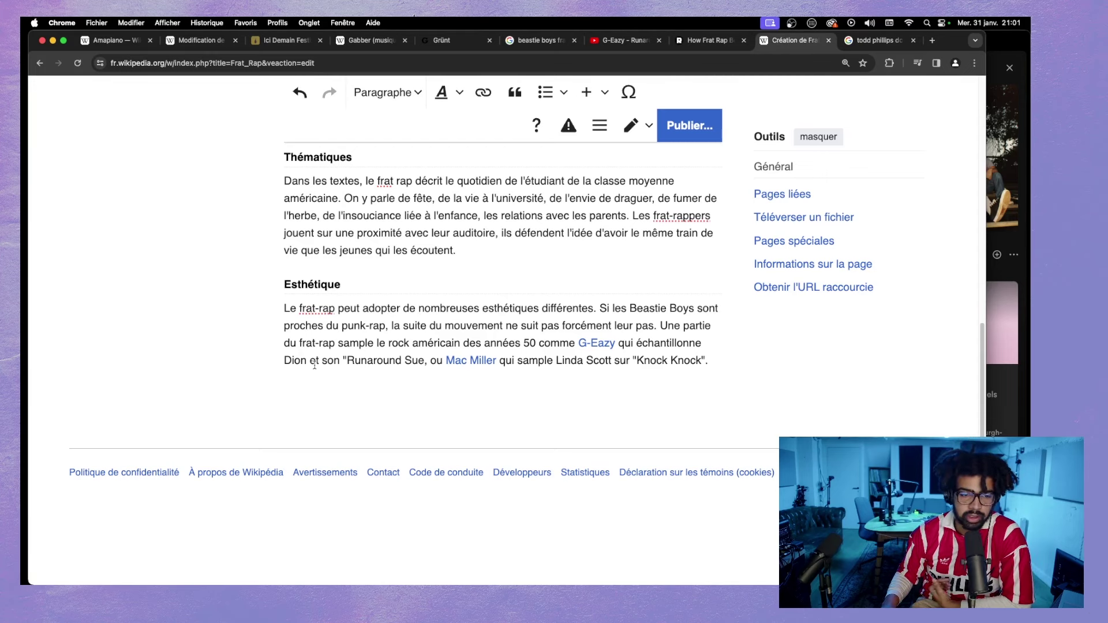
- Link "Dion" in the Esthétique paragraph to the article "Dion (chanteur)", refining the link search to "Dion chanteur"
left_click_drag(310, 361, 282, 360)
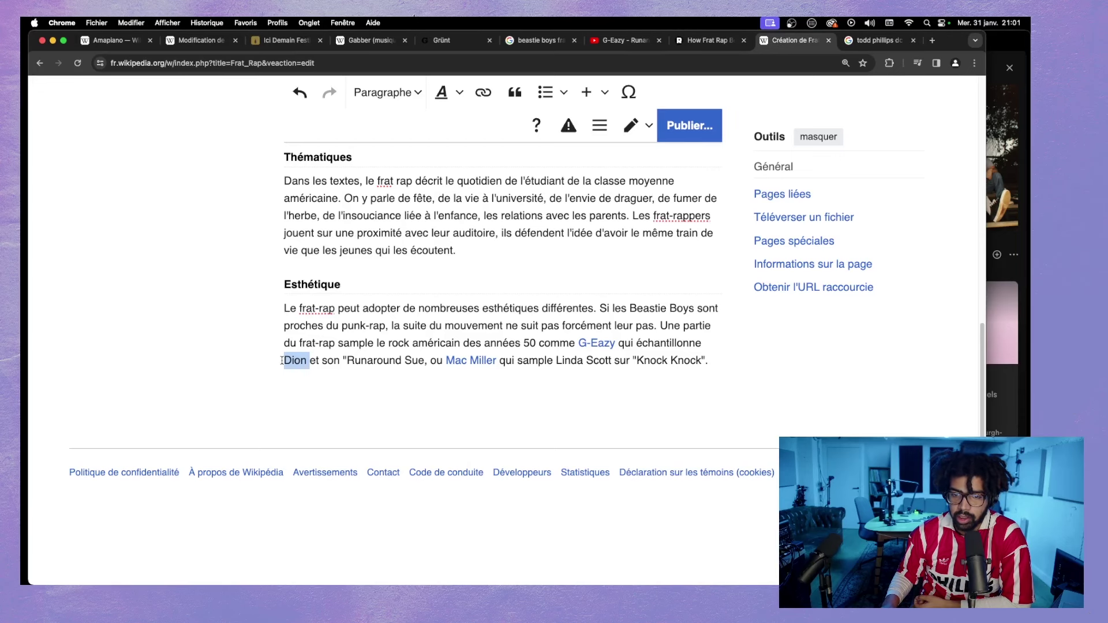
left_click(483, 93)
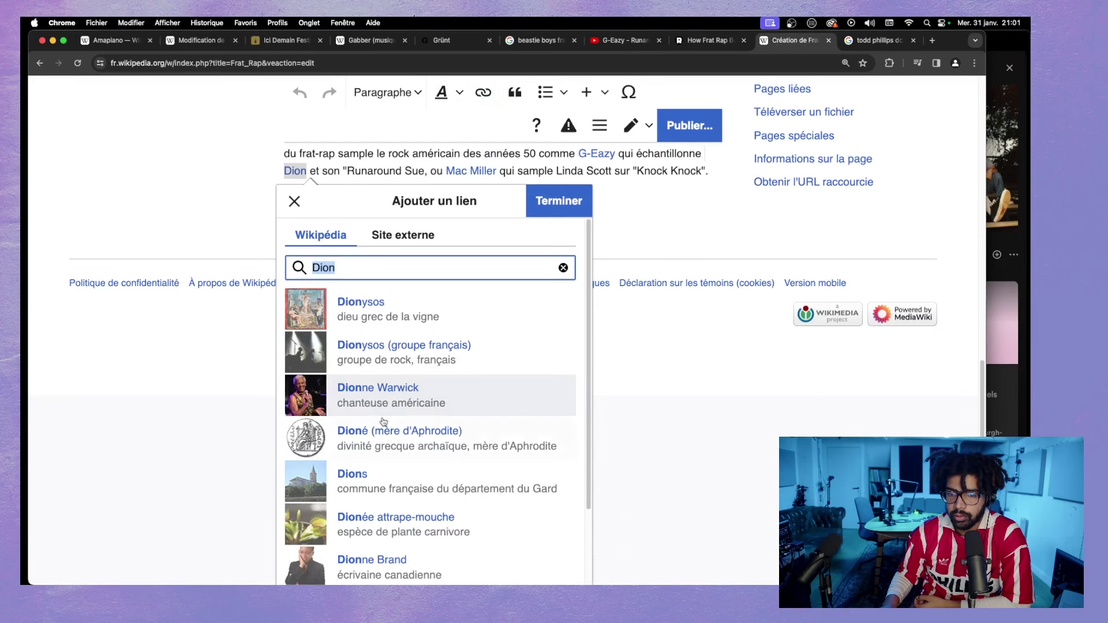
scroll(386, 412, "down", 1)
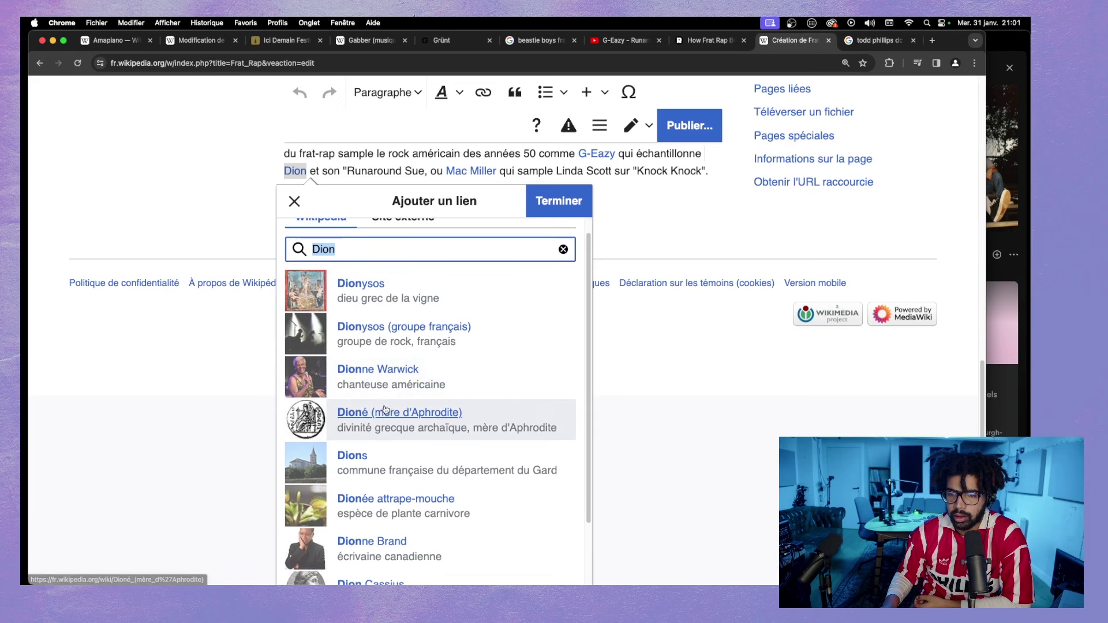
scroll(386, 411, "down", 3)
scroll(380, 231, "up", 4)
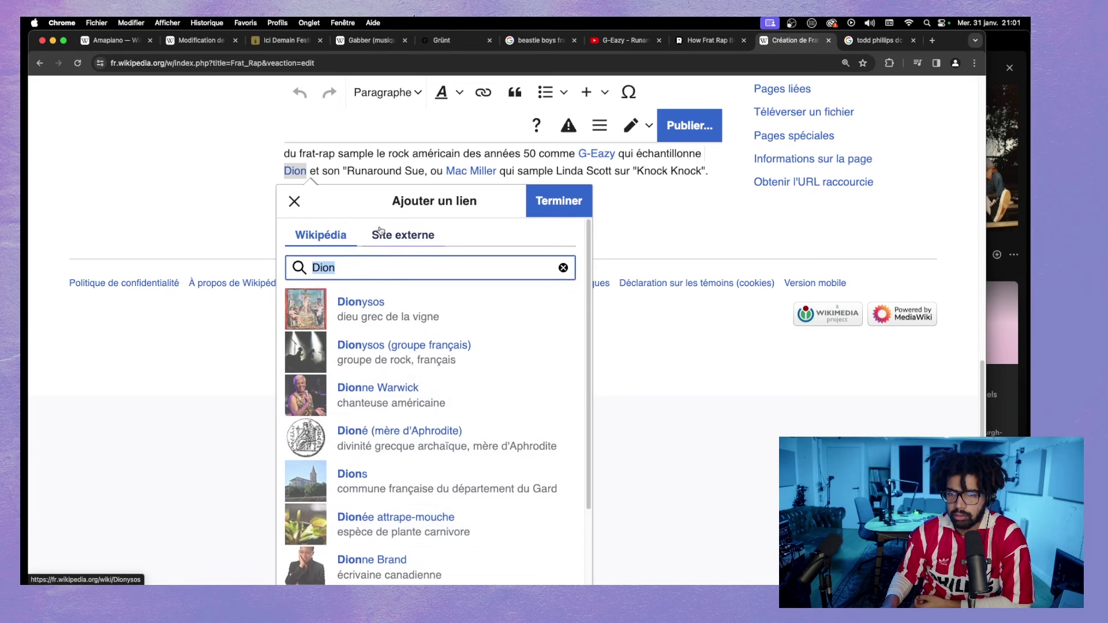
left_click(359, 269)
scroll(359, 269, "down", 1)
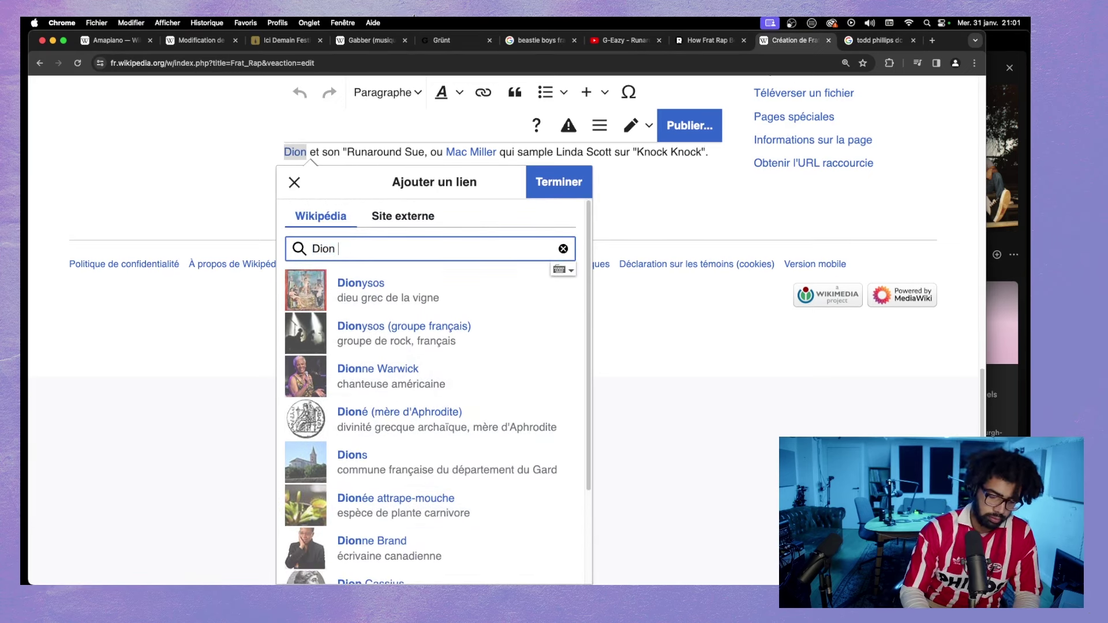
type("chanteur")
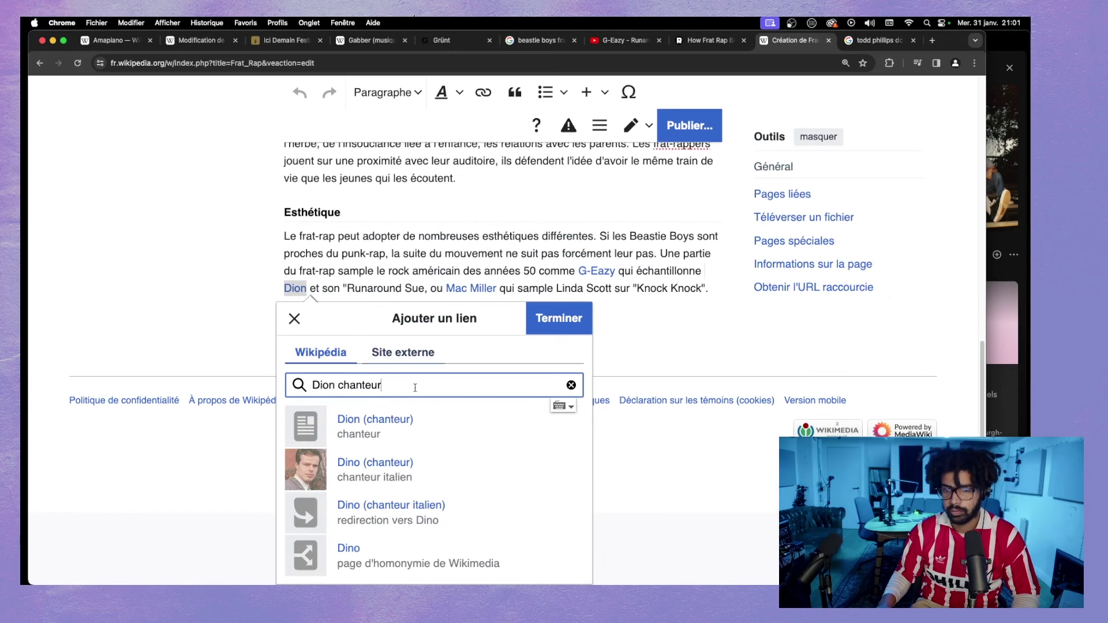
left_click(393, 426)
left_click(397, 308)
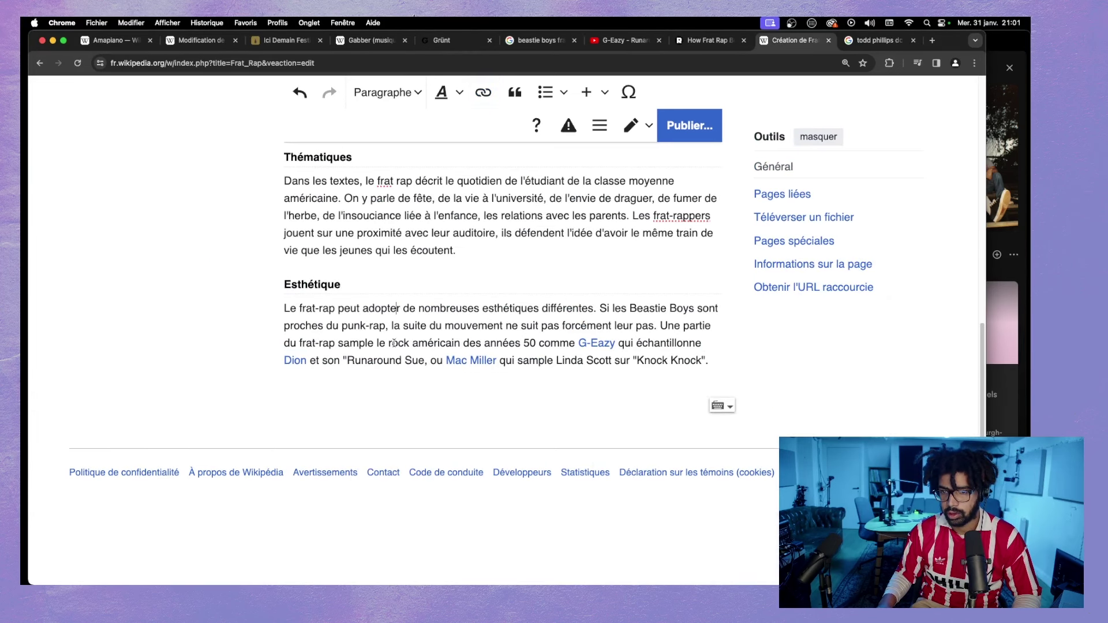
- In the Esthétique paragraph, link "Runaround Sue" to the Dion song's Wikipedia article and remove the quotation mark in front of it
left_click_drag(347, 360, 422, 356)
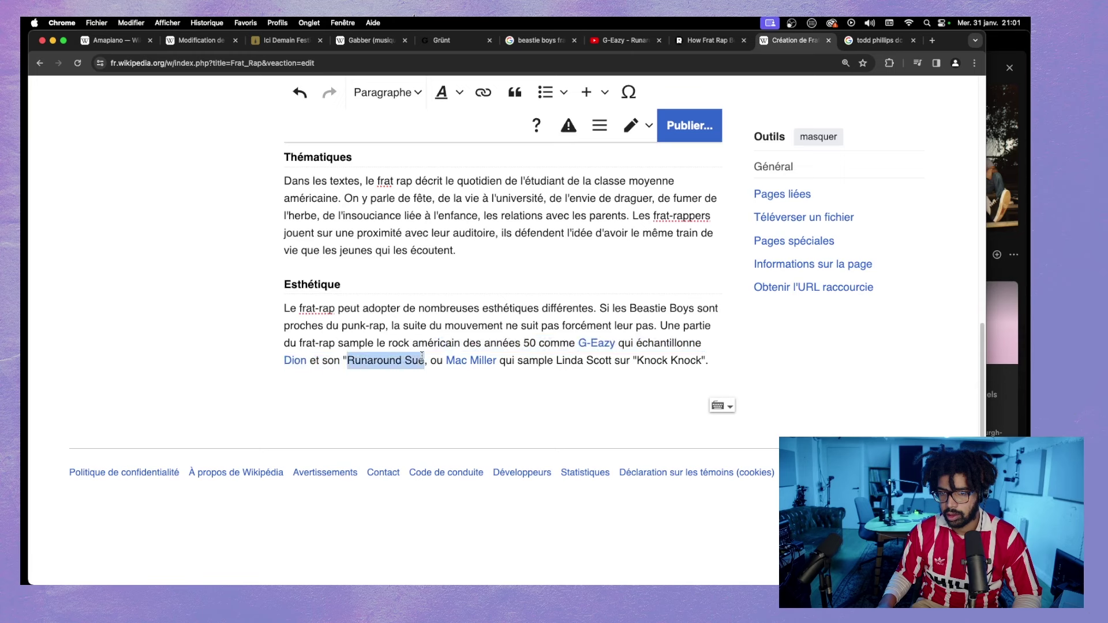
left_click(483, 92)
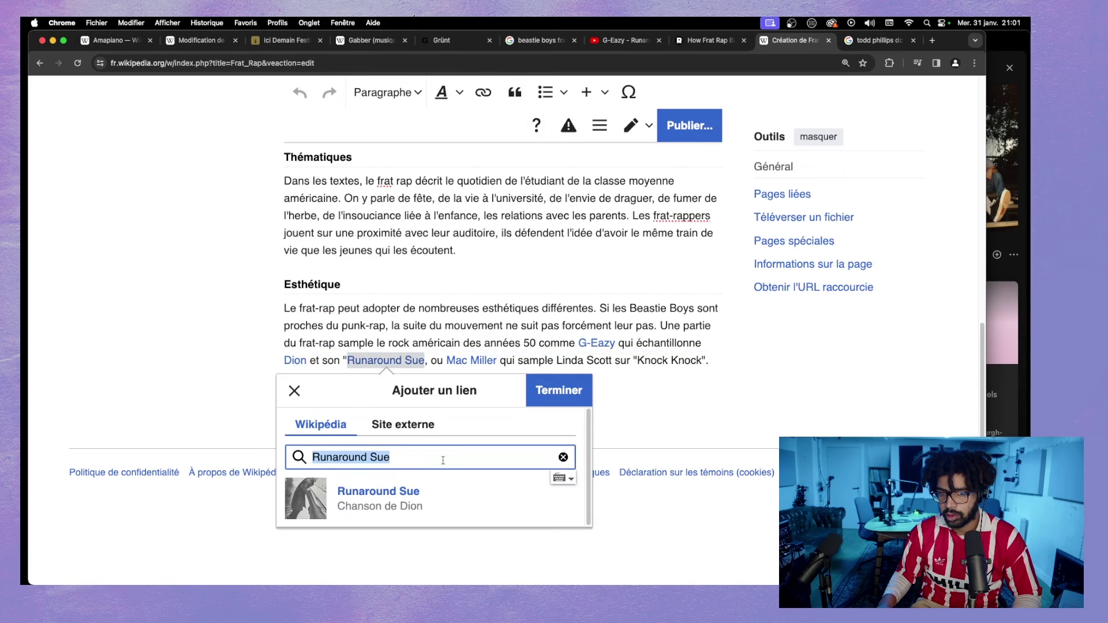
left_click(378, 492)
key("Left")
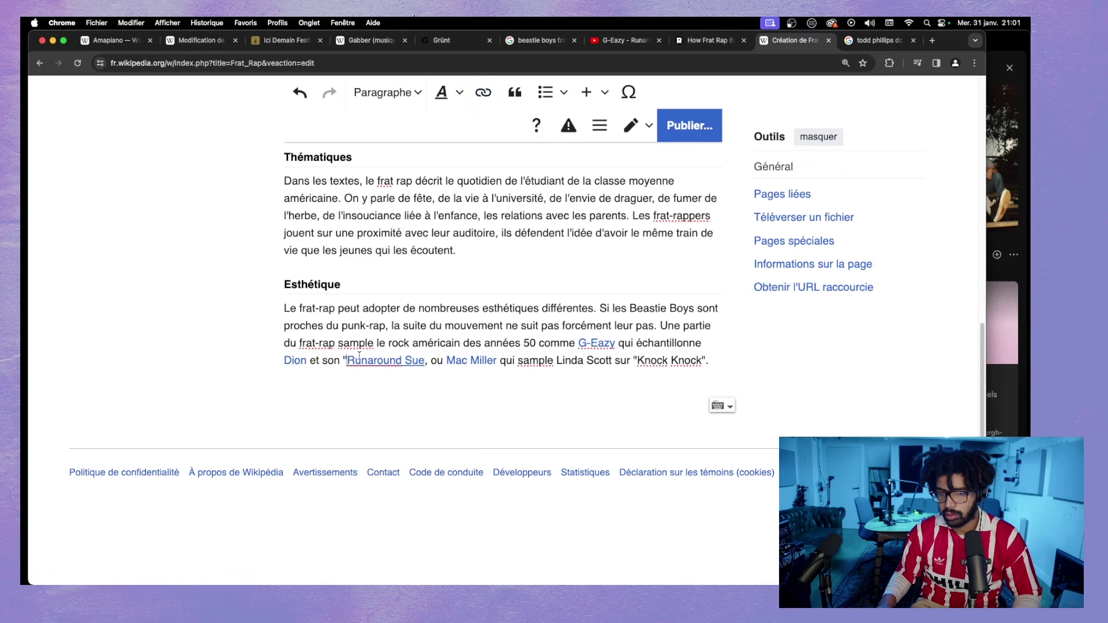
key("BackSpace")
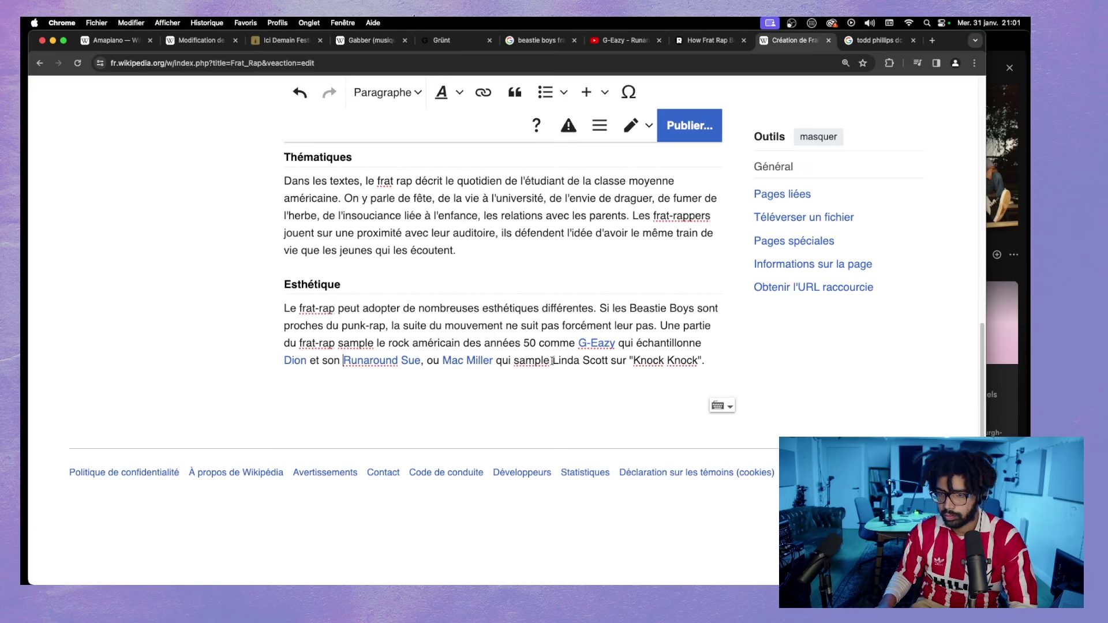
- Try to link "Linda Scott" in the Esthétique paragraph to a Wikipedia article
left_click_drag(552, 361, 609, 361)
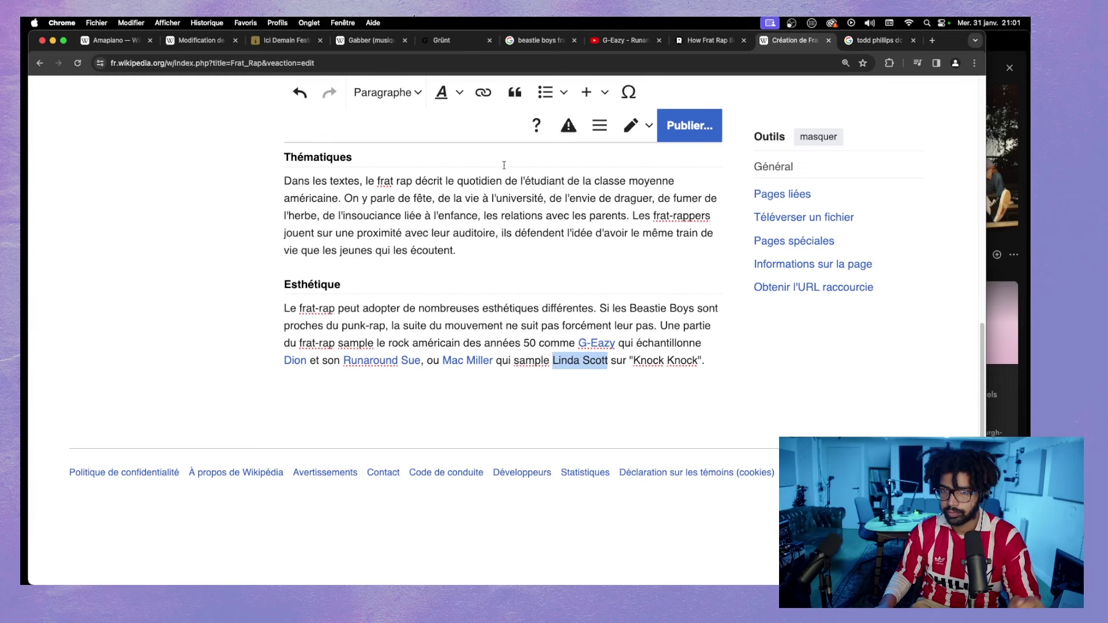
left_click(483, 92)
left_click(433, 391)
- Link "Beastie Boys" in the first lines of the Esthétique paragraph to the group's Wikipedia article
left_click_drag(630, 309, 694, 309)
left_click(484, 93)
left_click(502, 450)
left_click(529, 287)
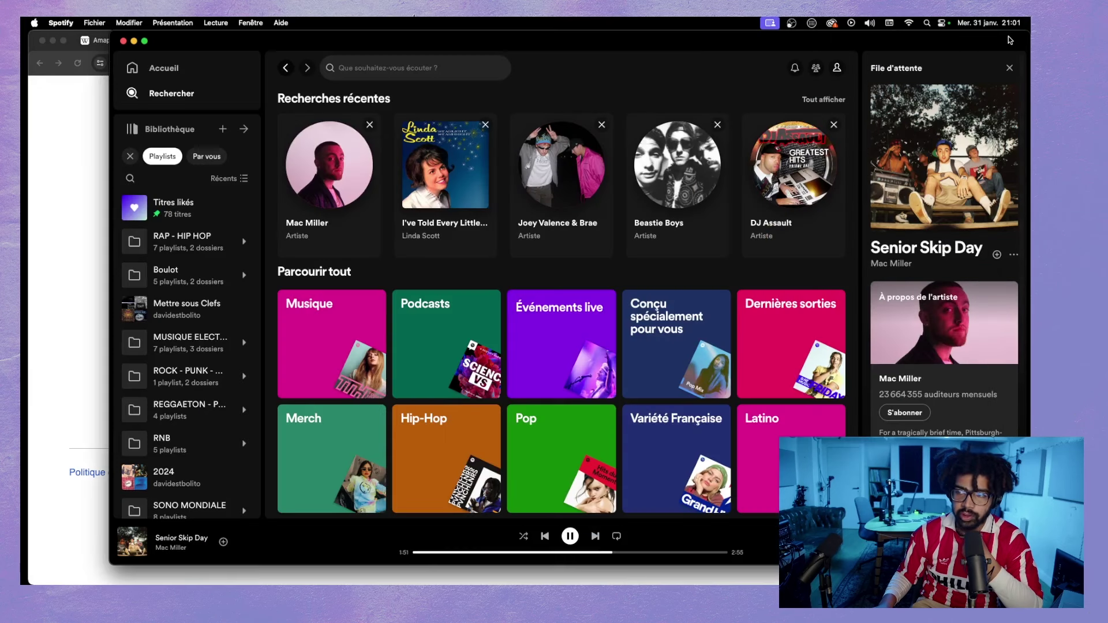
left_click(1009, 39)
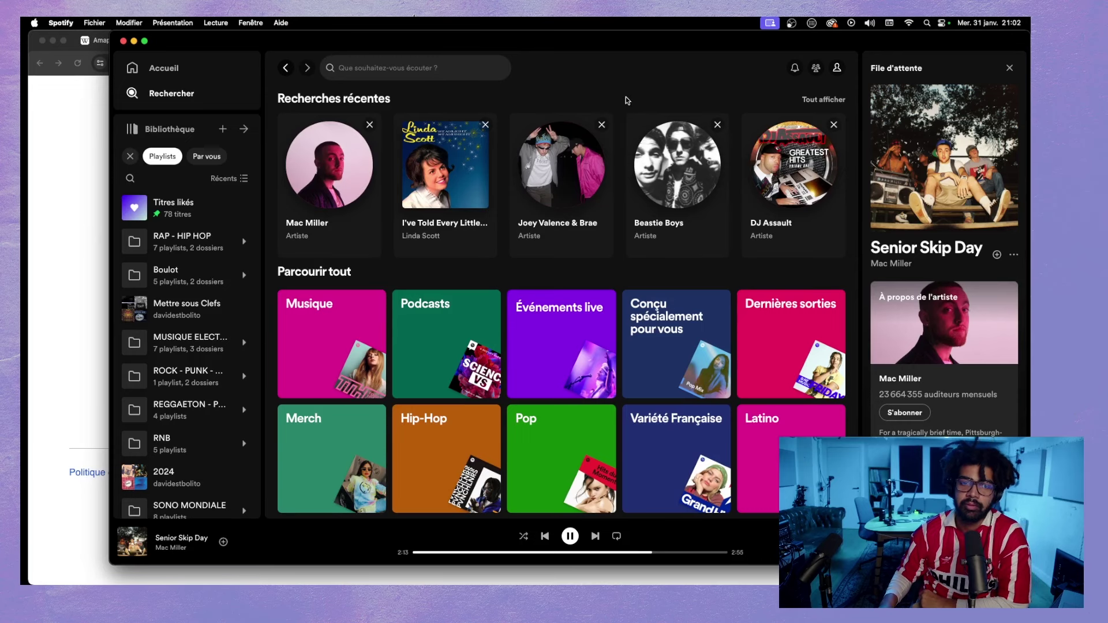
key("super+Tab")
scroll(647, 294, "up", 3)
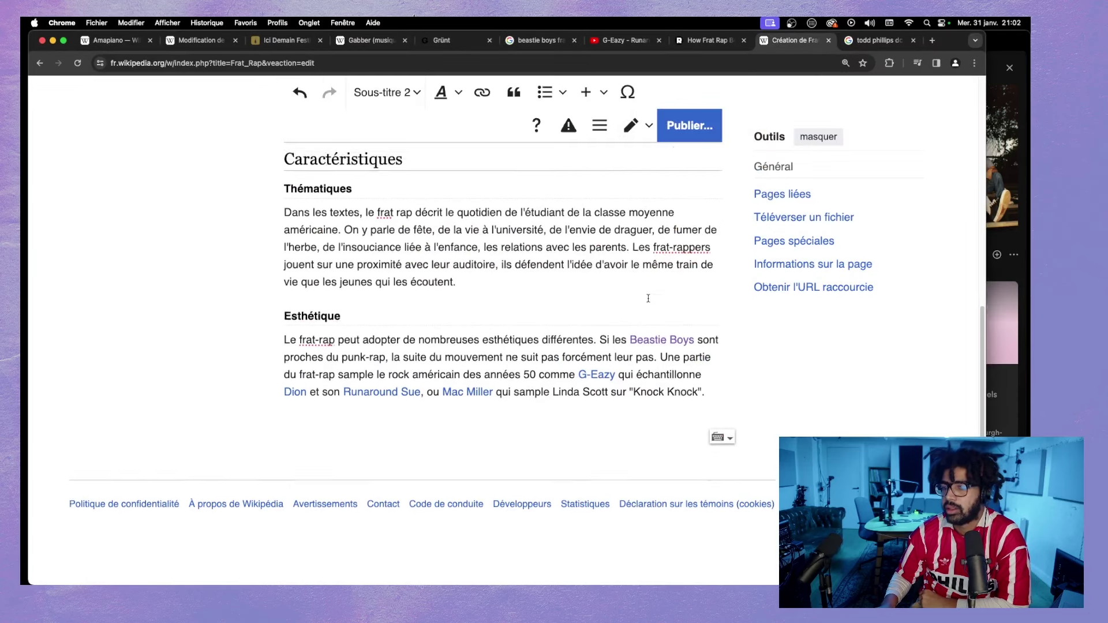
- Switch to Spotify, then pause and resume the playing Mac Miller track "All I Want Is You"
left_click(1001, 238)
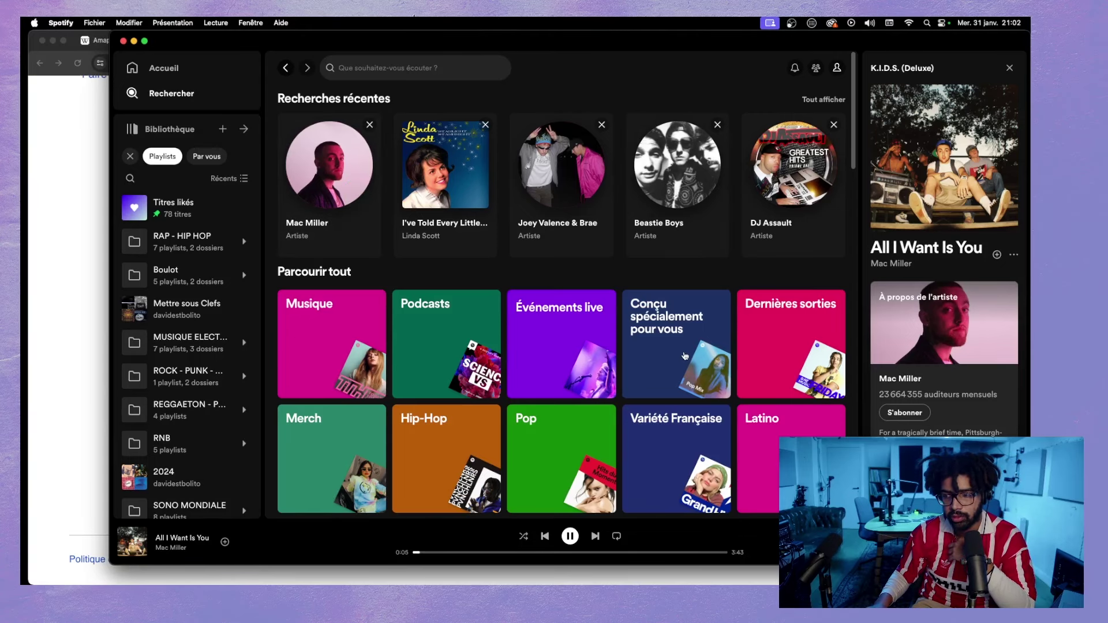
left_click(568, 536)
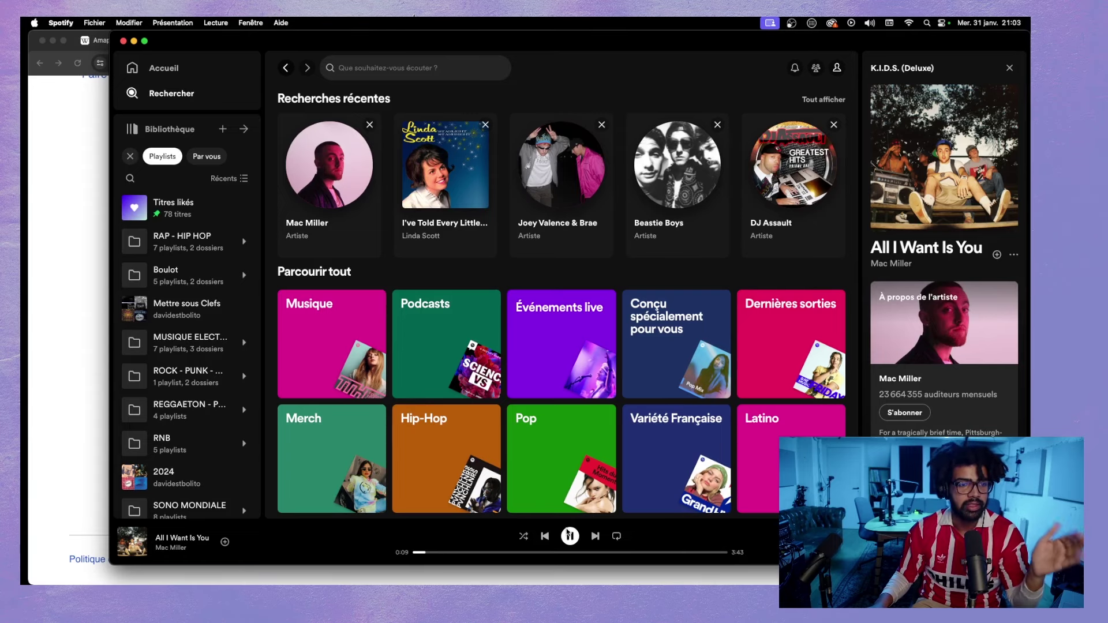
left_click(569, 534)
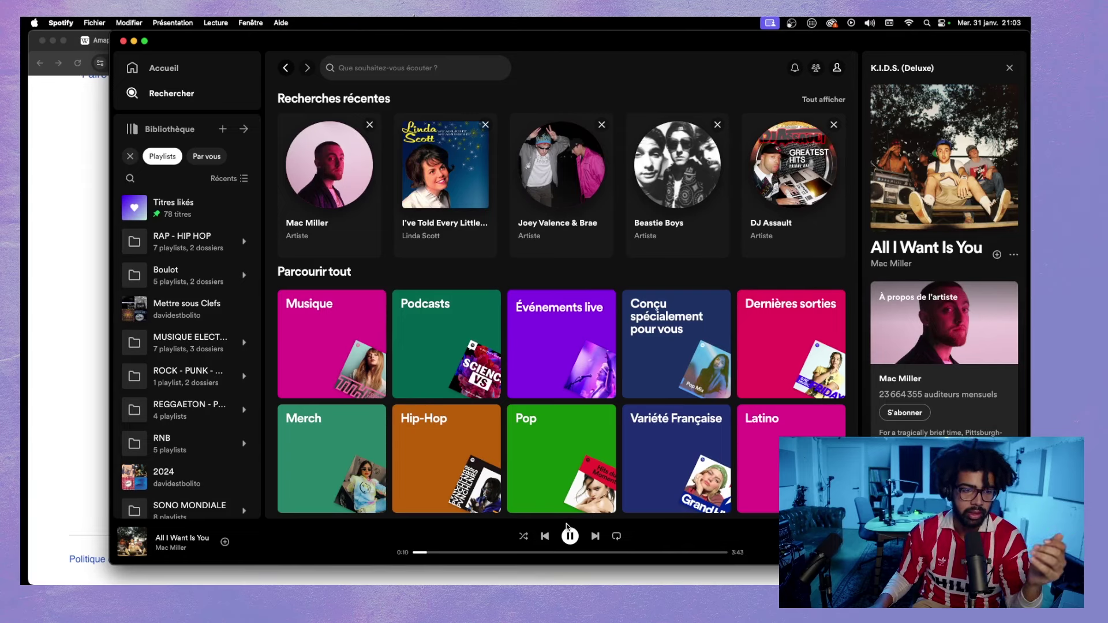
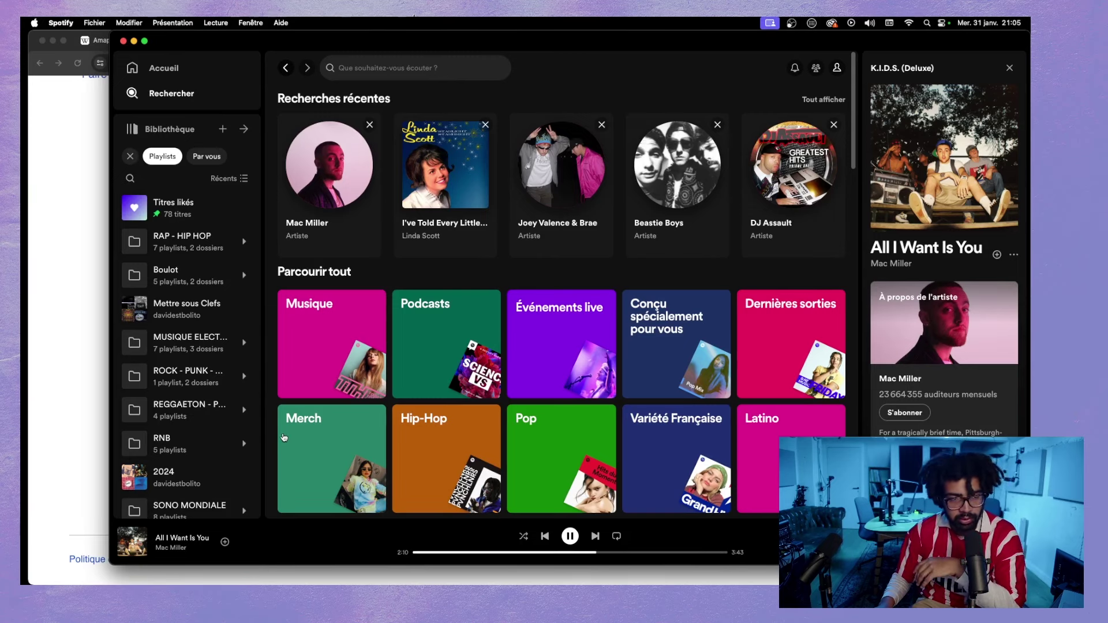
- Return to the Frat Rap draft in Chrome and review its sections from Résumé through Histoire, Thématiques and Esthétique
left_click(73, 282)
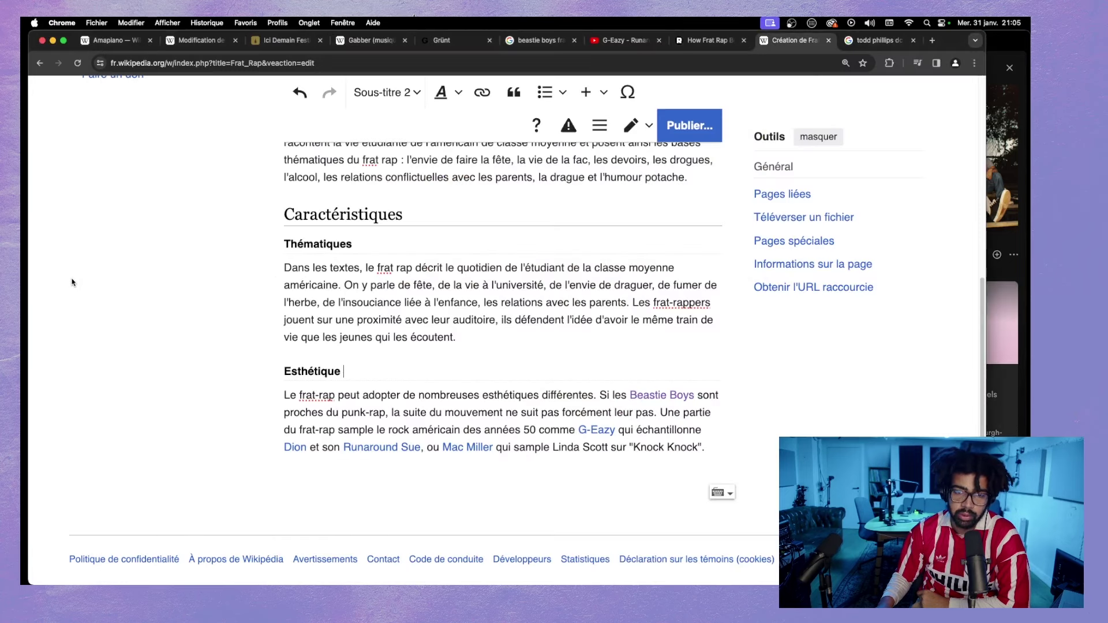
scroll(436, 339, "up", 10)
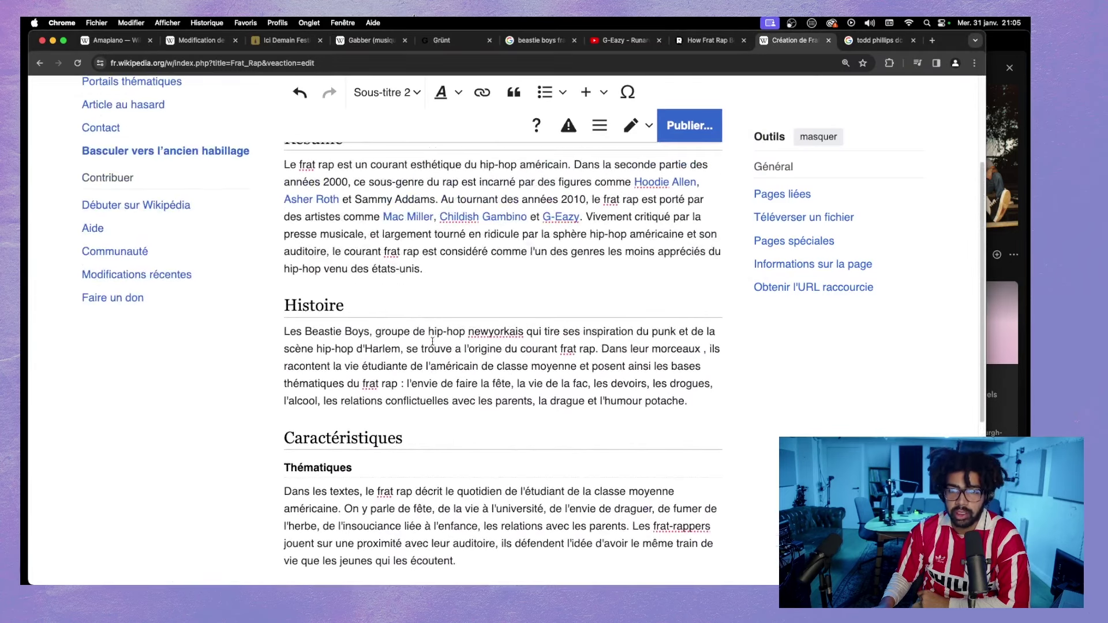
scroll(432, 343, "down", 10)
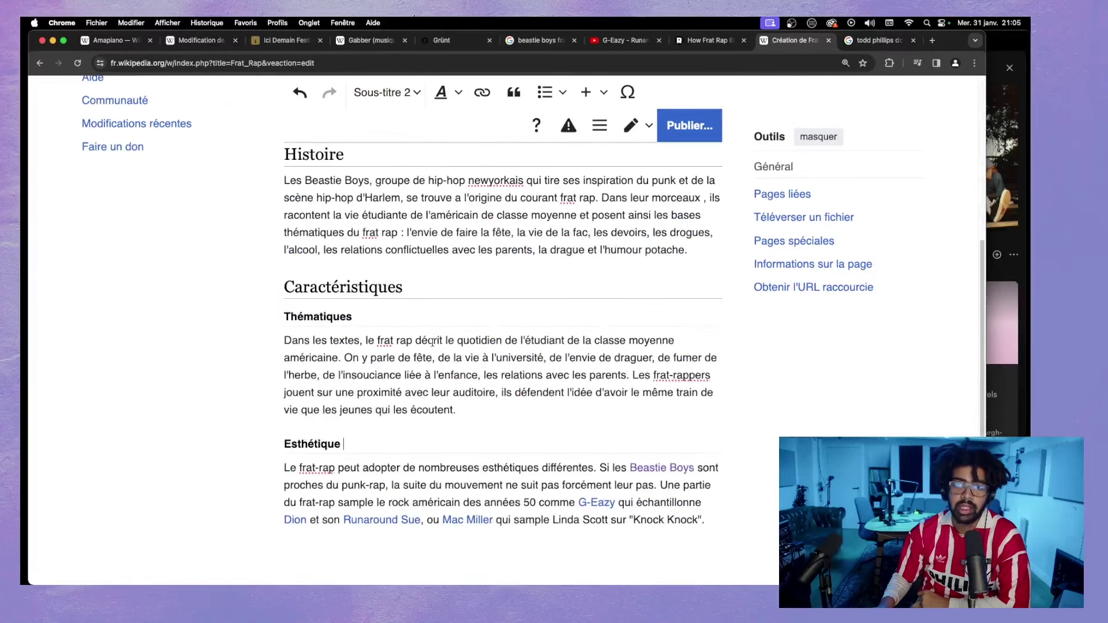
scroll(432, 343, "up", 1)
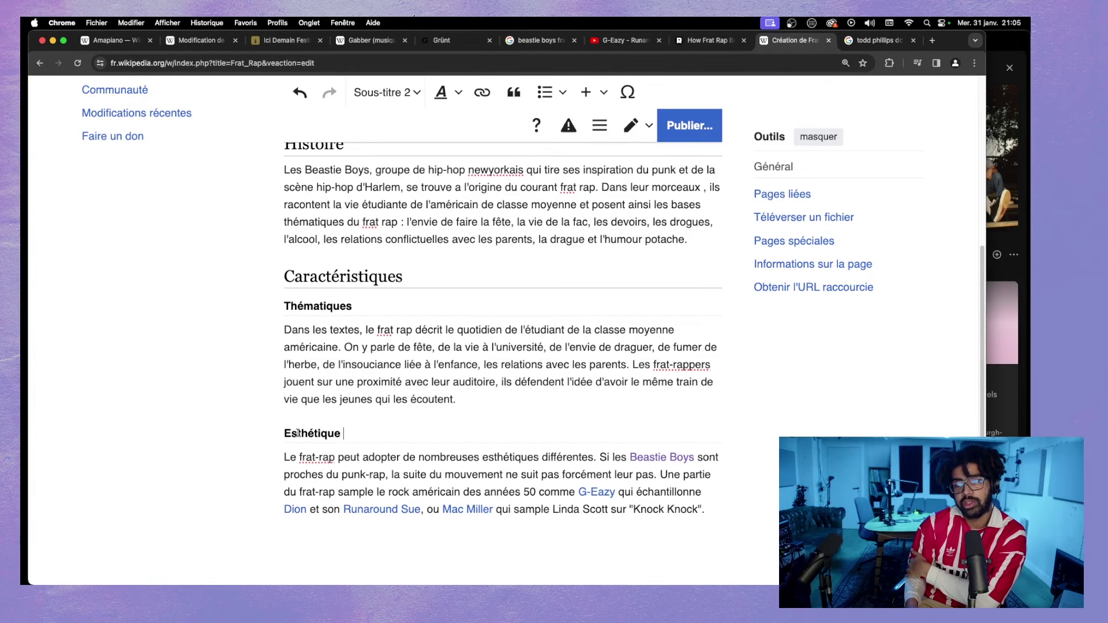
scroll(306, 431, "up", 10)
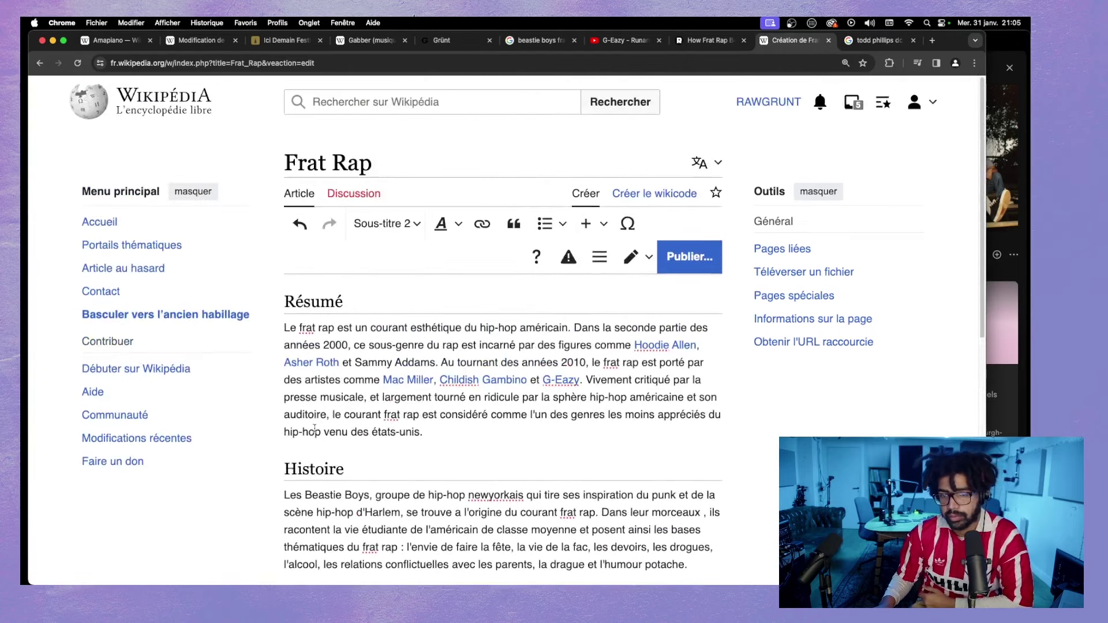
scroll(315, 429, "down", 4)
scroll(395, 453, "up", 4)
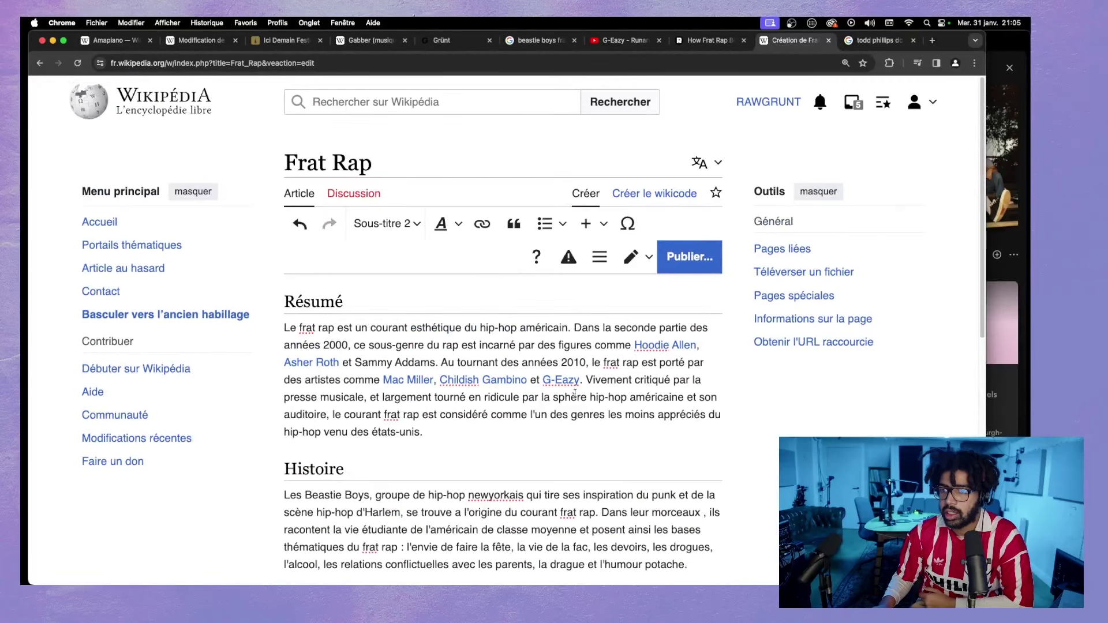
left_click(627, 225)
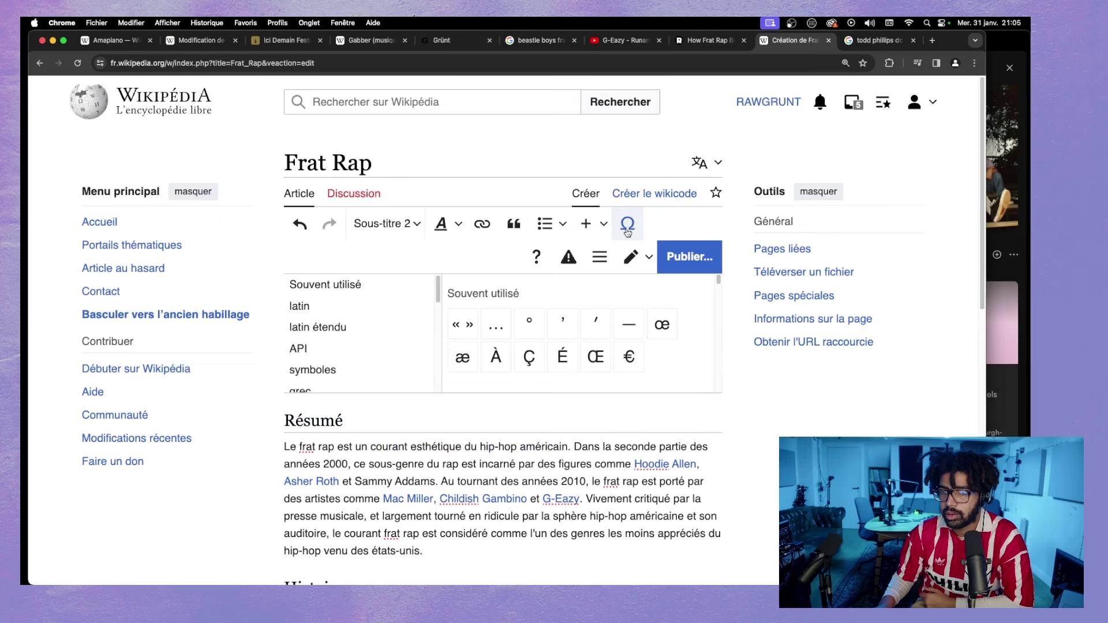
left_click(627, 225)
scroll(644, 327, "down", 3)
scroll(653, 329, "up", 3)
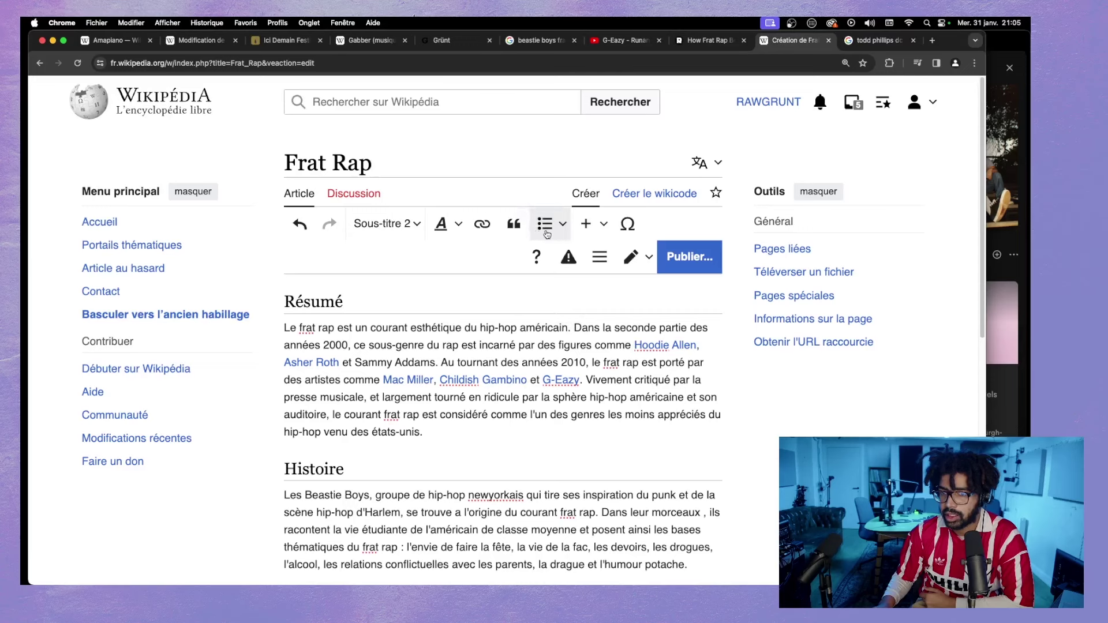
left_click(589, 224)
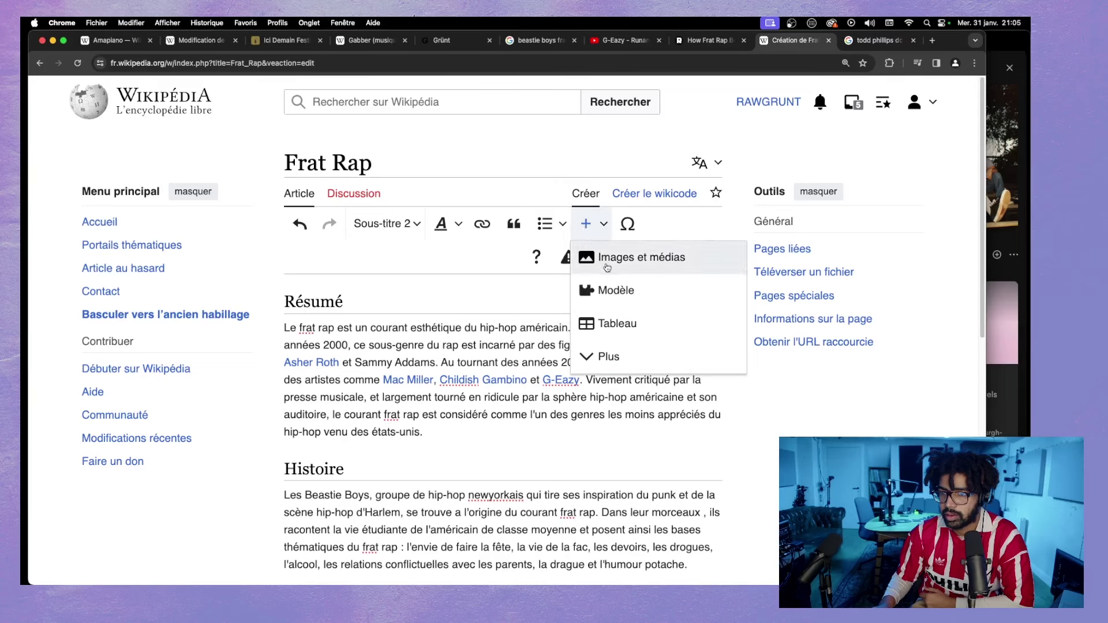
left_click(605, 292)
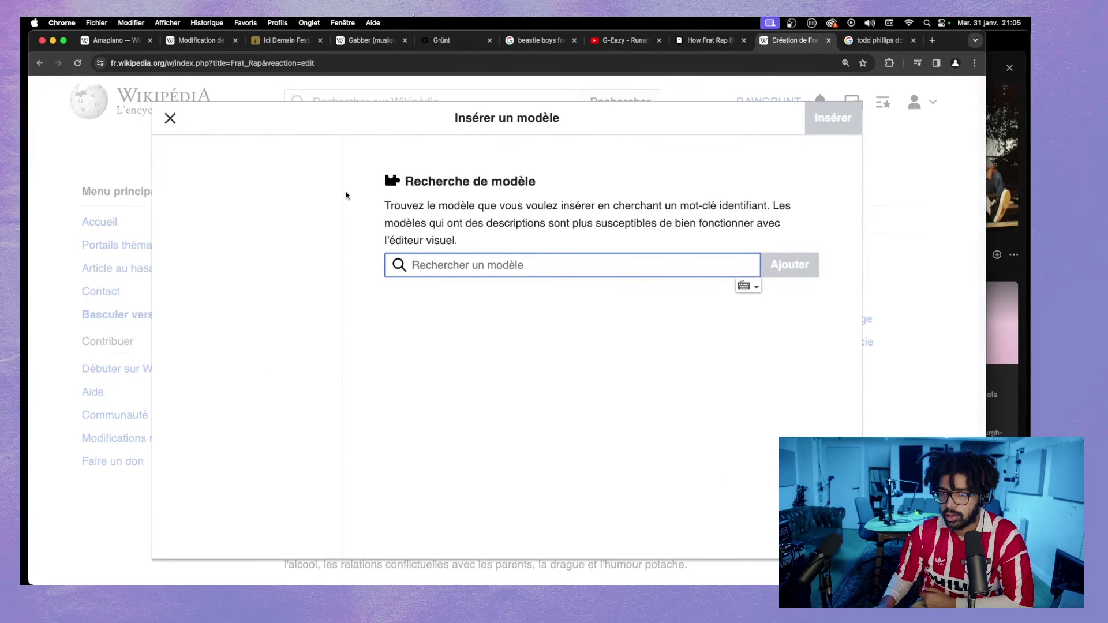
left_click(170, 118)
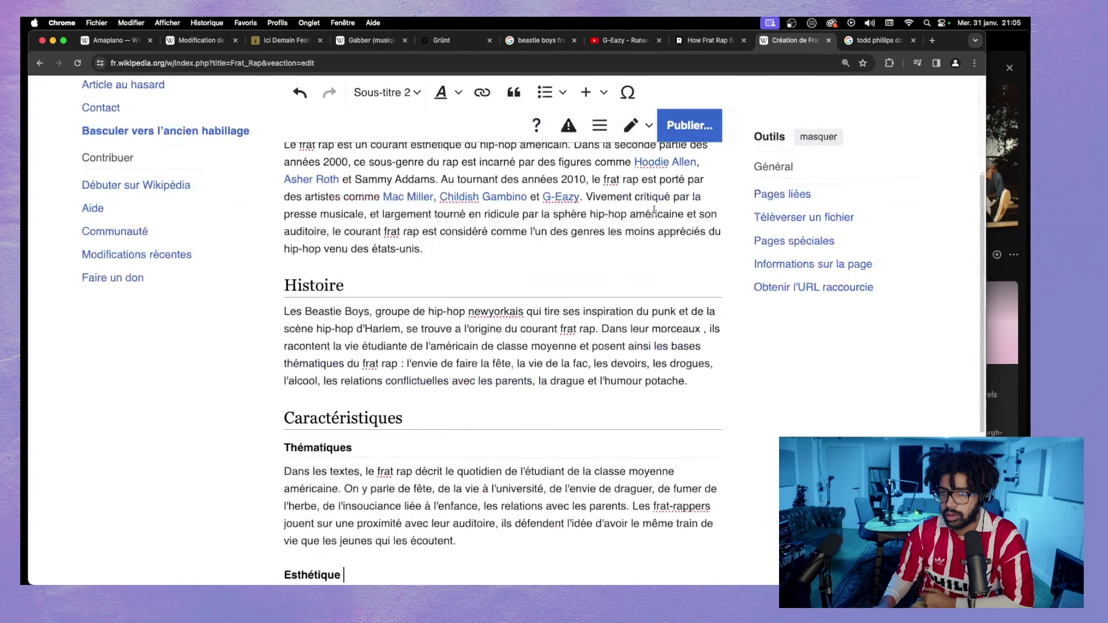
- Look through the insertable element types, search the templates for "genre musical" and choose Palette Genre musical
left_click(586, 98)
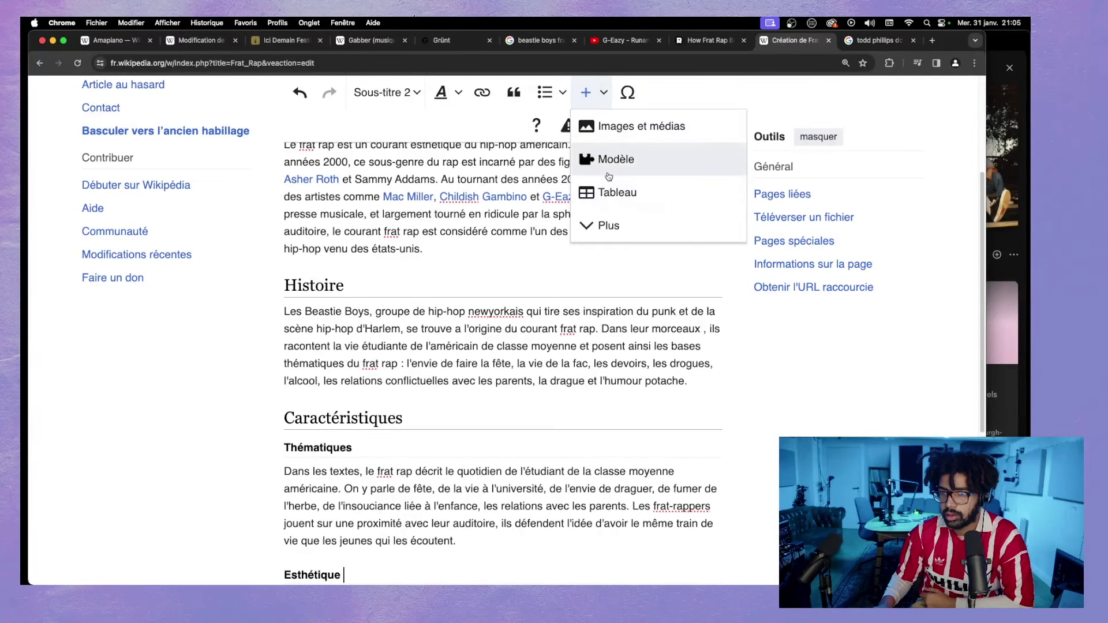
left_click(603, 226)
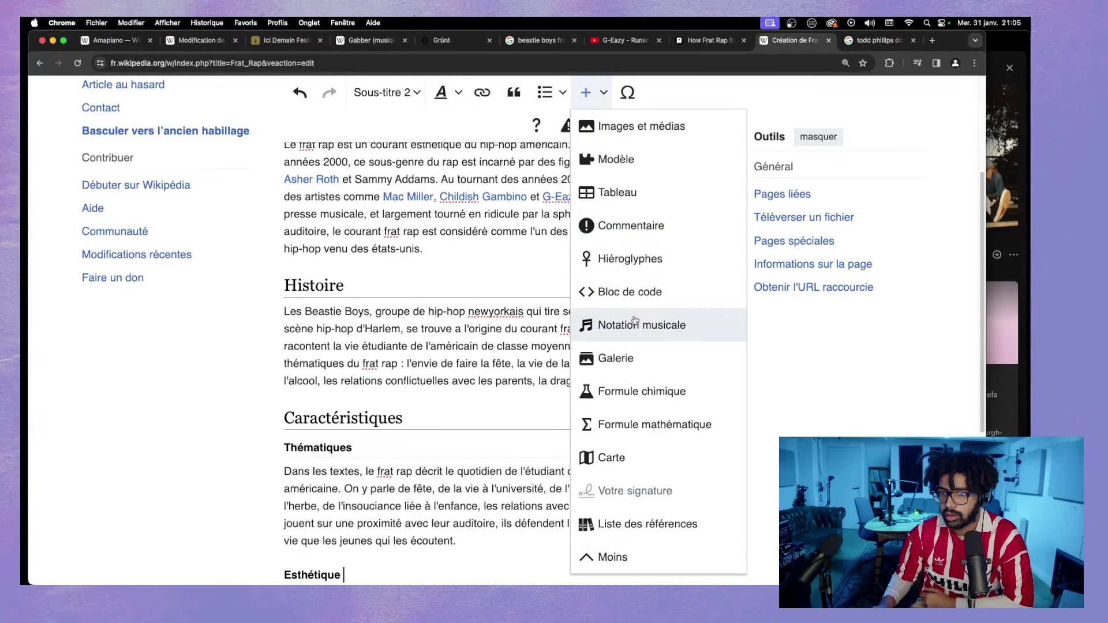
scroll(635, 358, "down", 3)
scroll(634, 468, "up", 5)
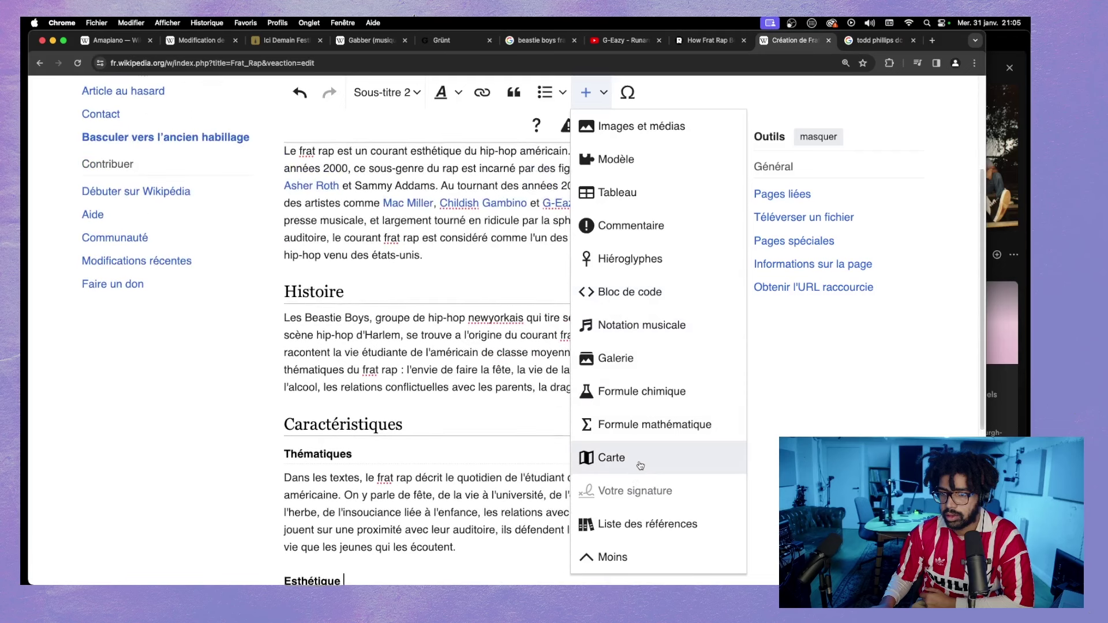
left_click(634, 209)
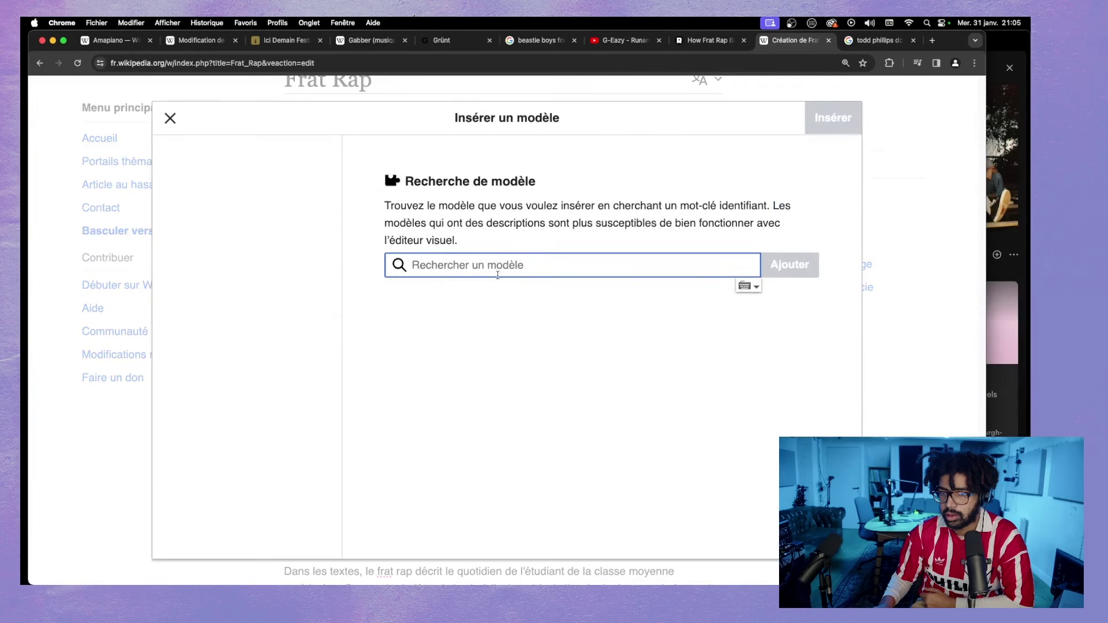
type("ge")
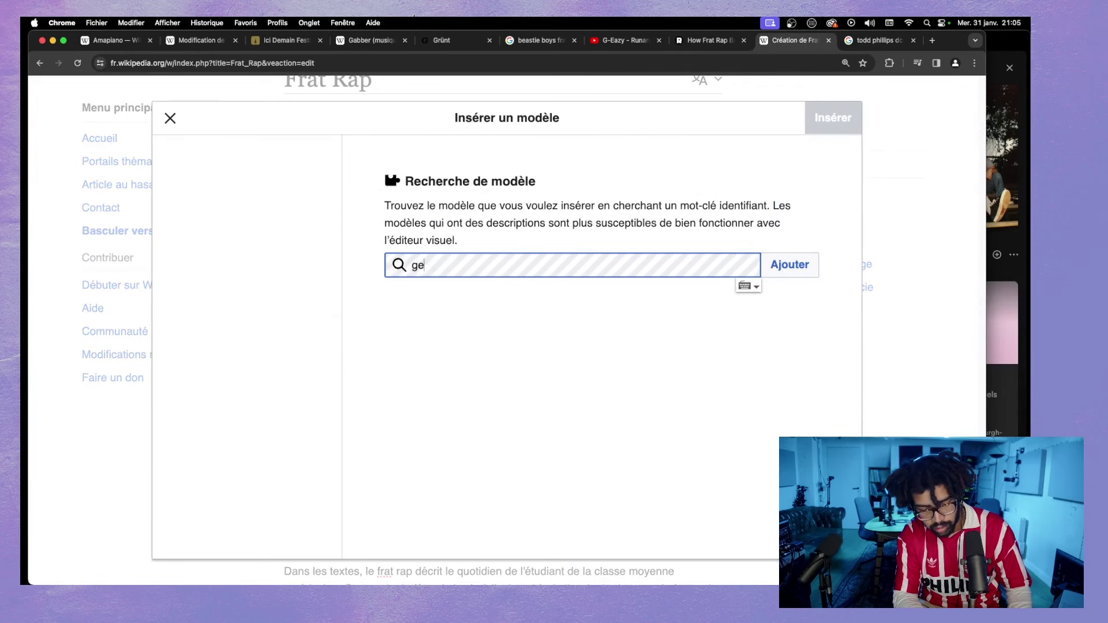
type("nre musical")
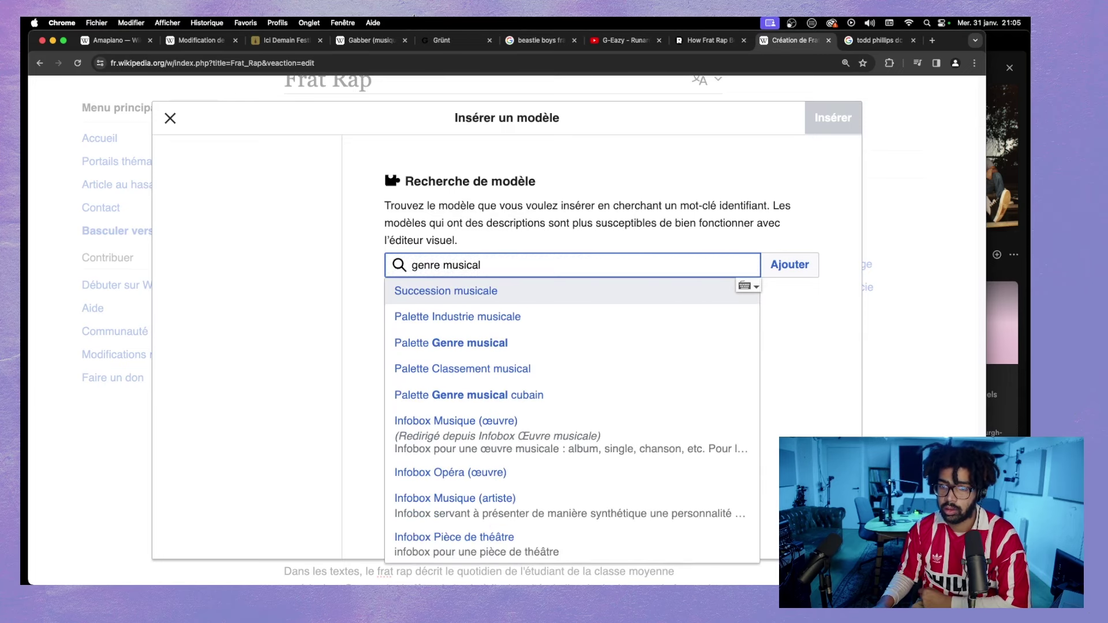
left_click(497, 344)
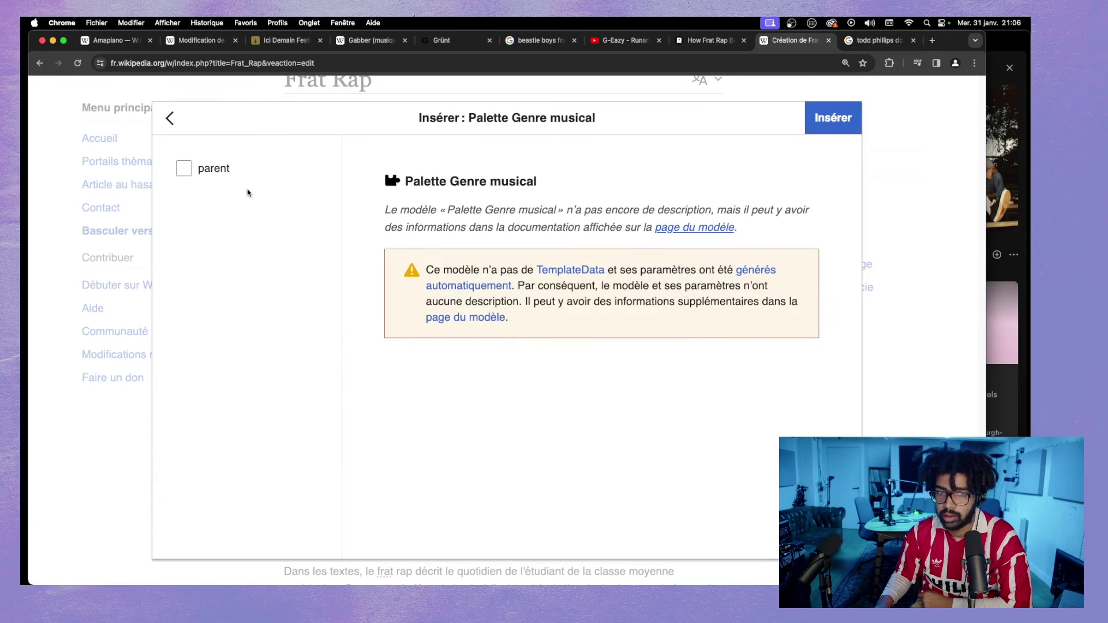
- Try adding the parent parameter with the value "hip-hop" to the Palette Genre musical template, then remove the parameter
left_click(216, 172)
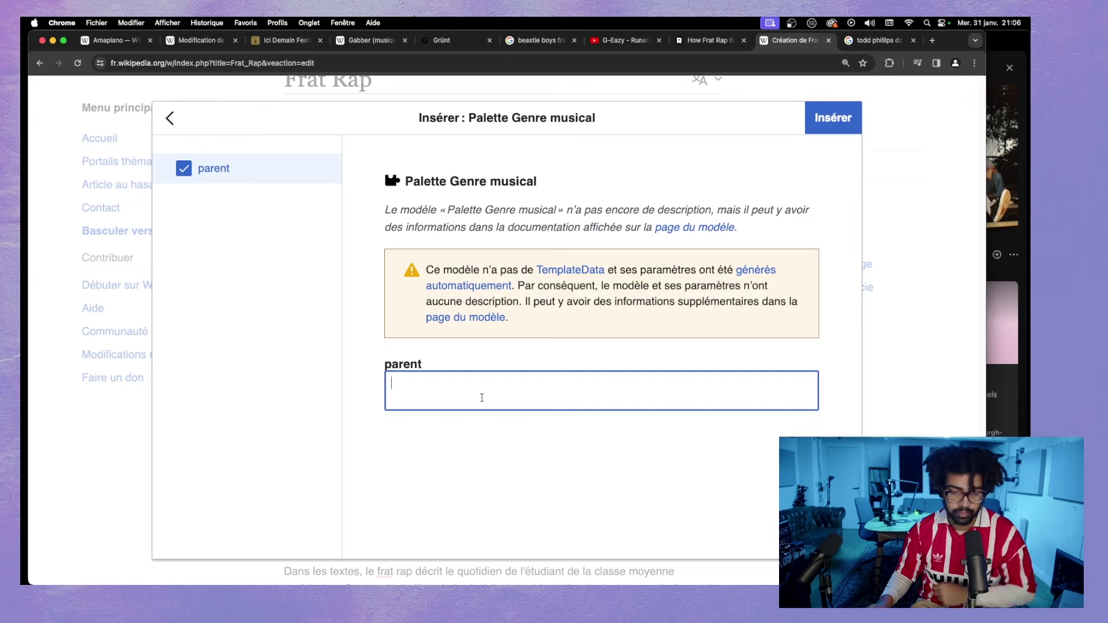
type("rap")
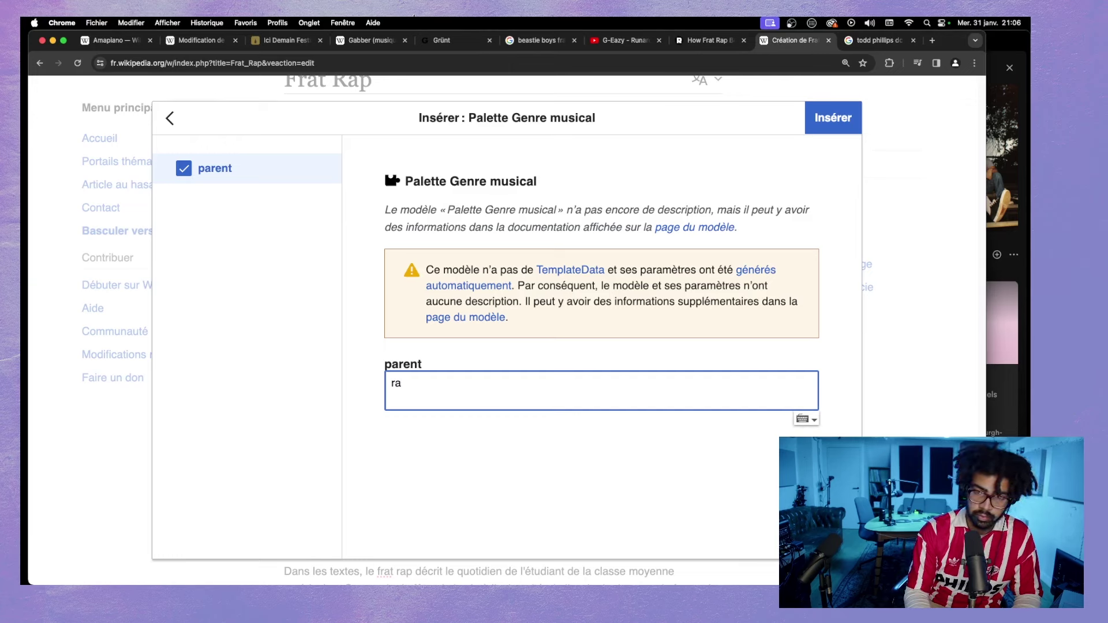
key("BackSpace")
key("BackSpace")
type("hip hop")
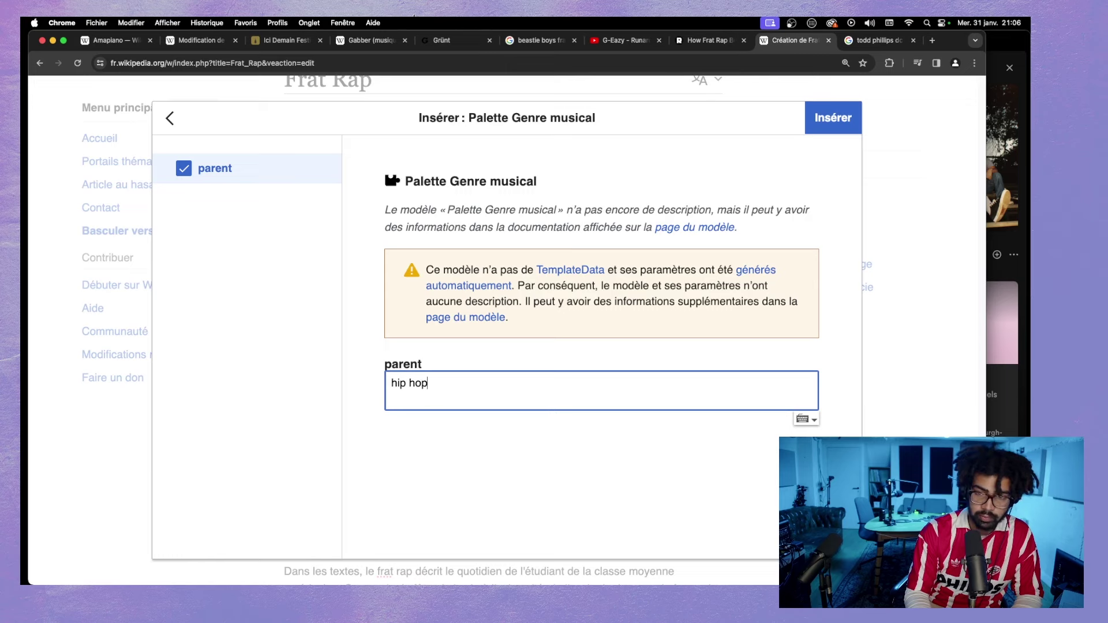
left_click(410, 383)
key("BackSpace")
type("-")
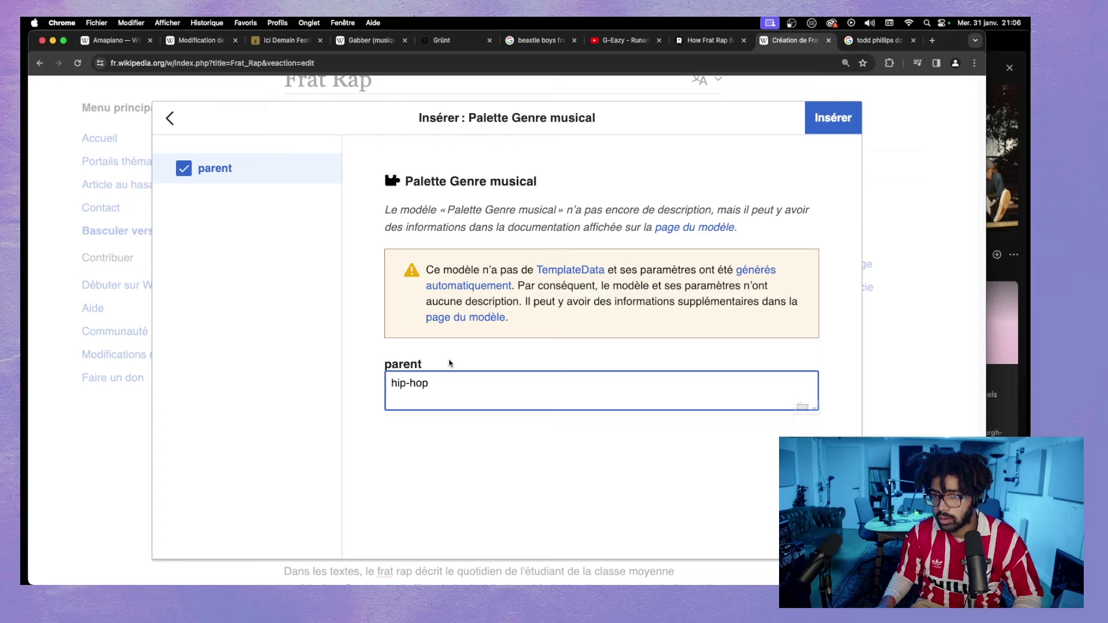
left_click(184, 168)
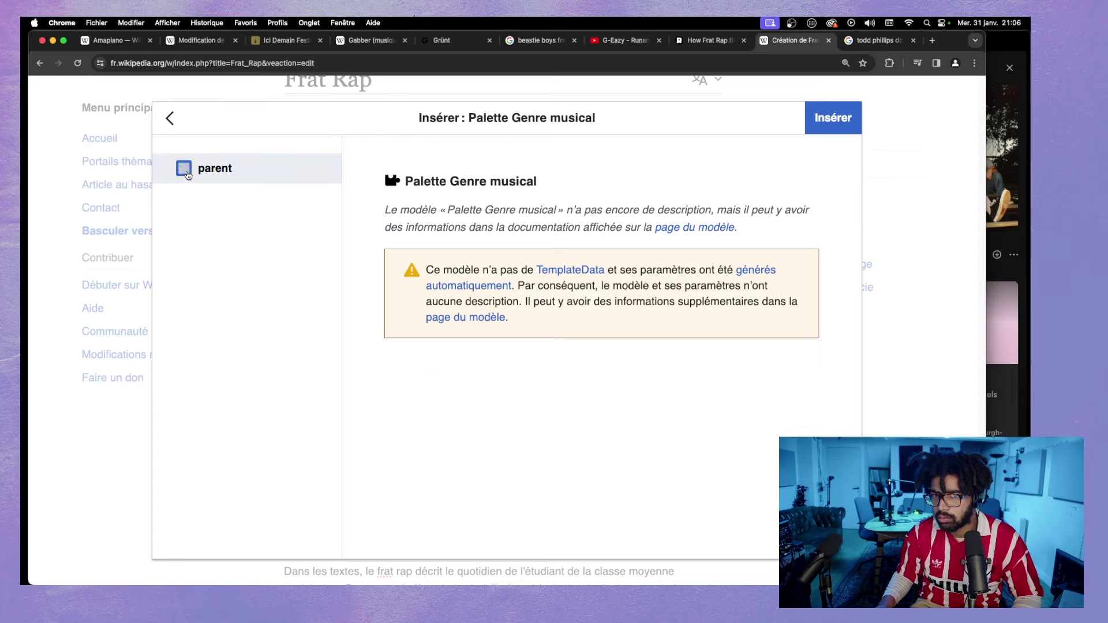
- Search the templates for "sous genre musical", open Succession musicale and leave the template insertion without adding it
left_click(170, 117)
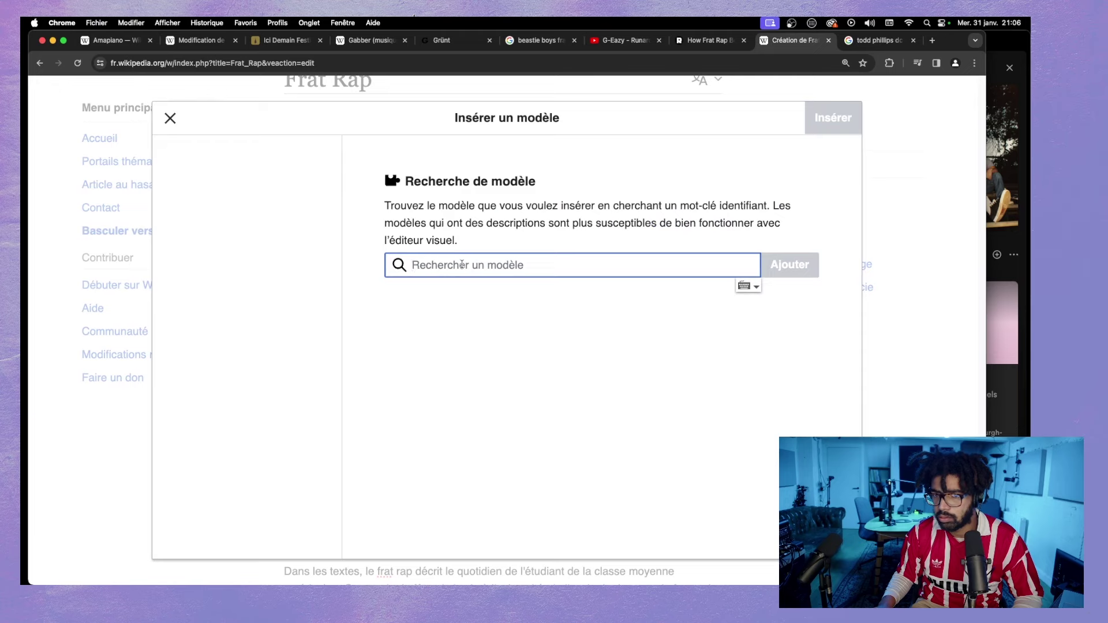
type("sous genre musical")
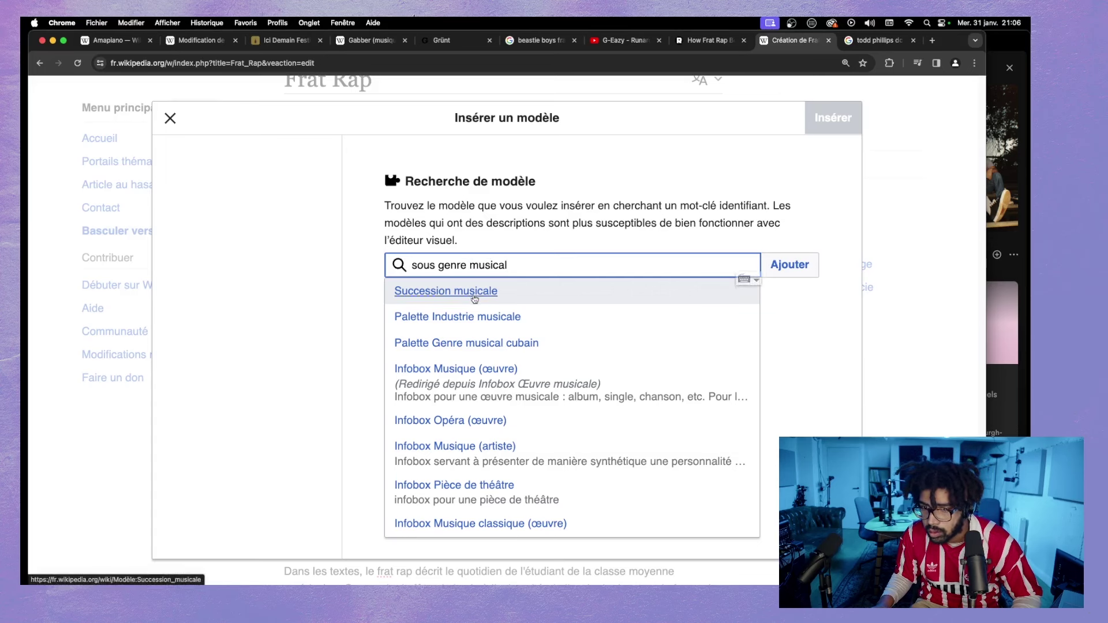
left_click(475, 296)
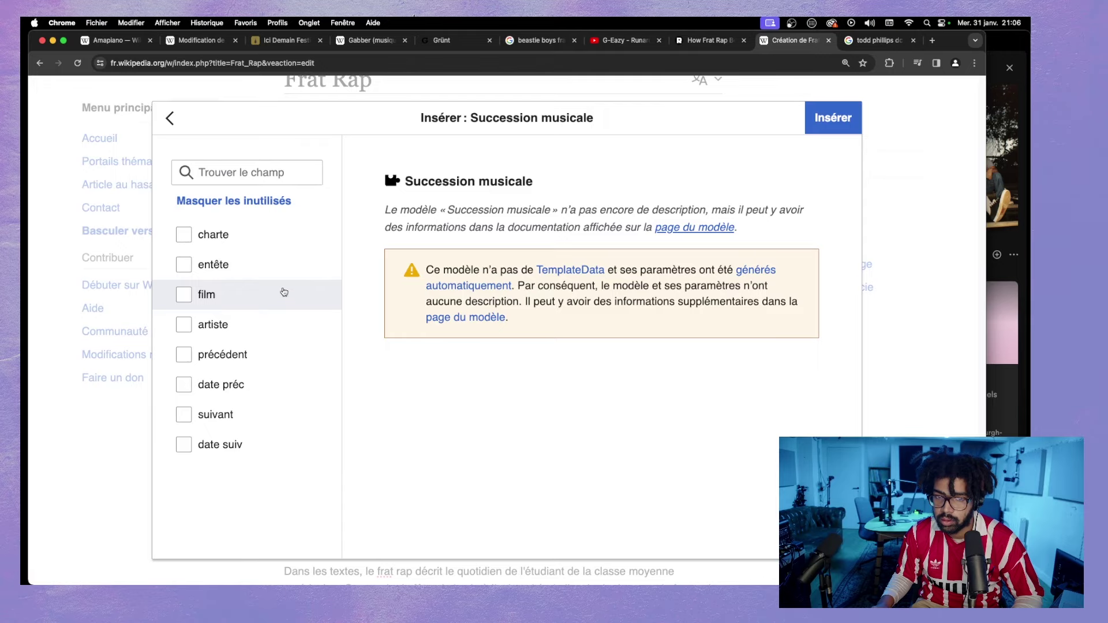
left_click(170, 118)
left_click(169, 116)
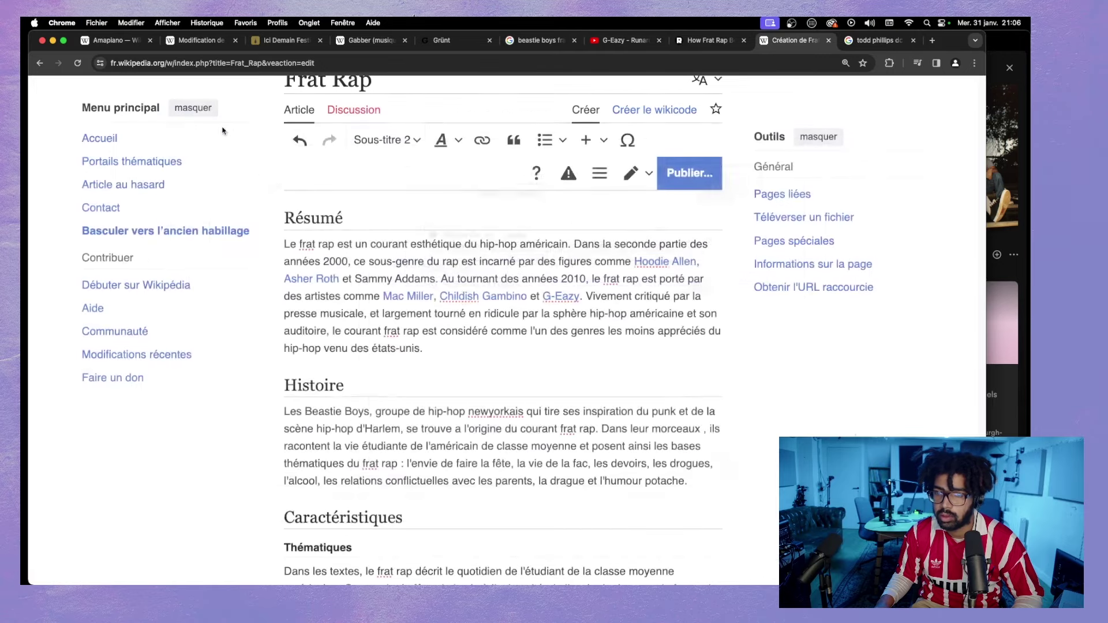
scroll(629, 353, "down", 2)
scroll(629, 353, "up", 3)
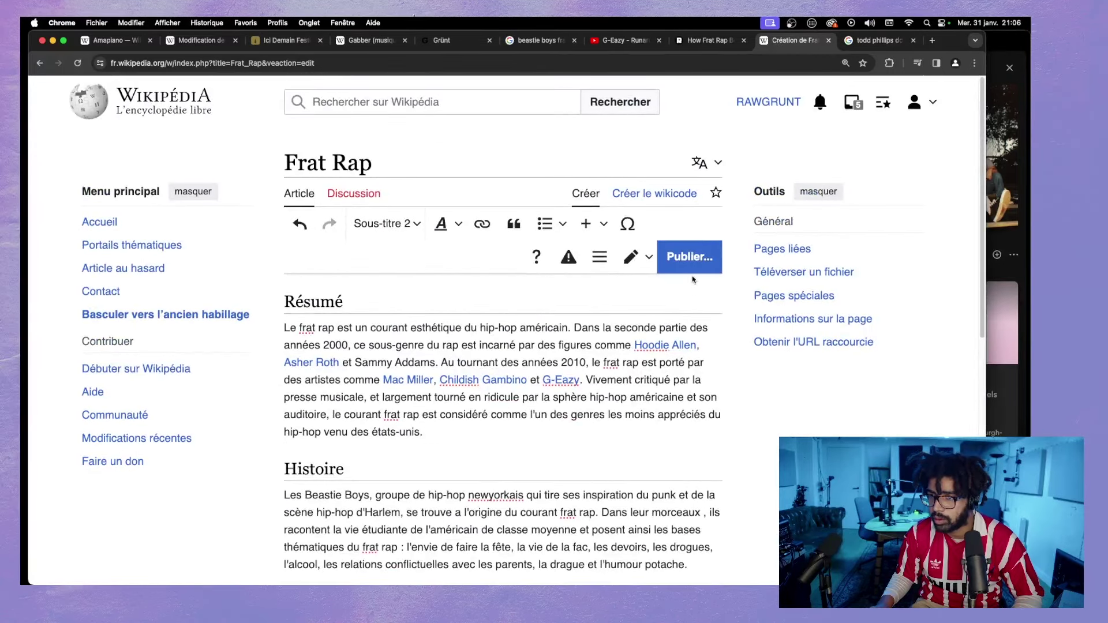
left_click(716, 168)
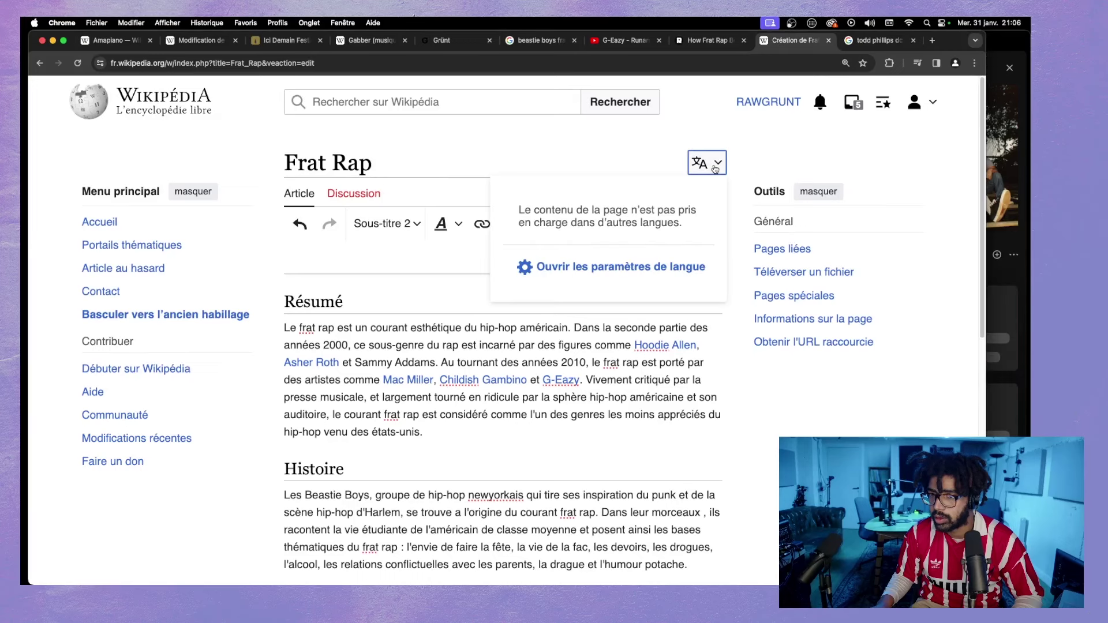
left_click(716, 165)
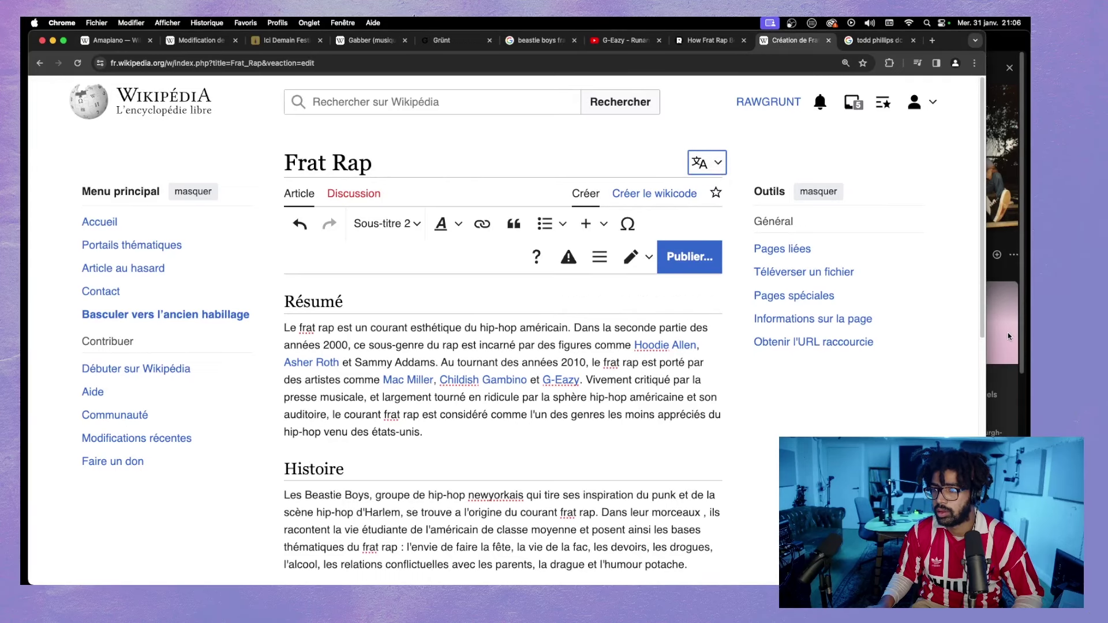
key("super+Tab")
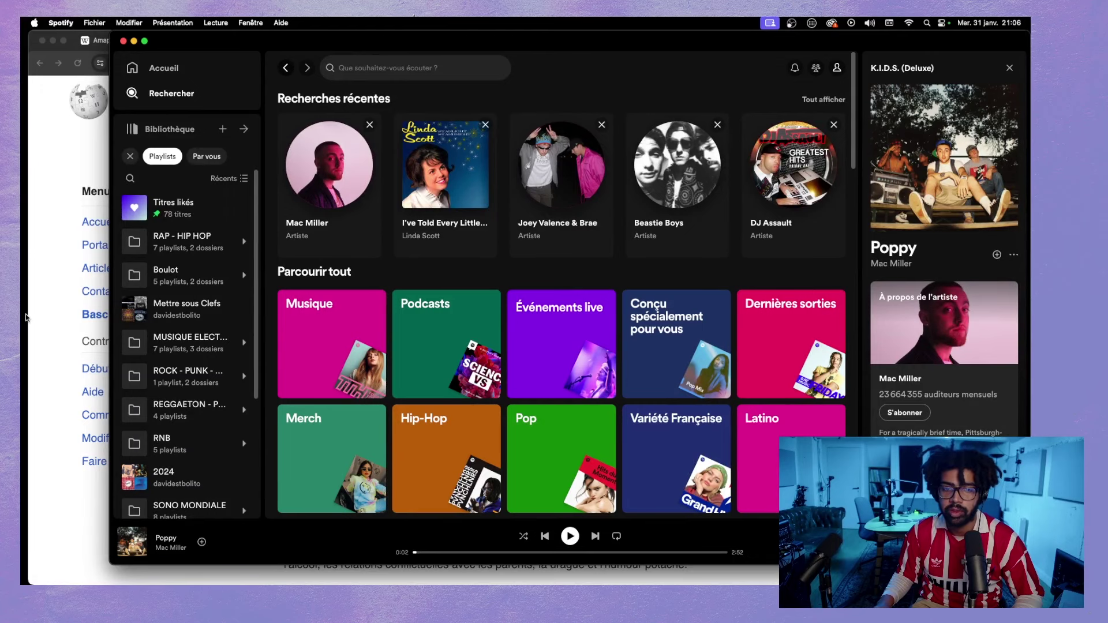
key("super+Tab")
- Search YouTube for "wikipedia creer une page" and open the video "Créer sa première page sur Wikipédia facilement"
left_click(611, 40)
triple_click(393, 89)
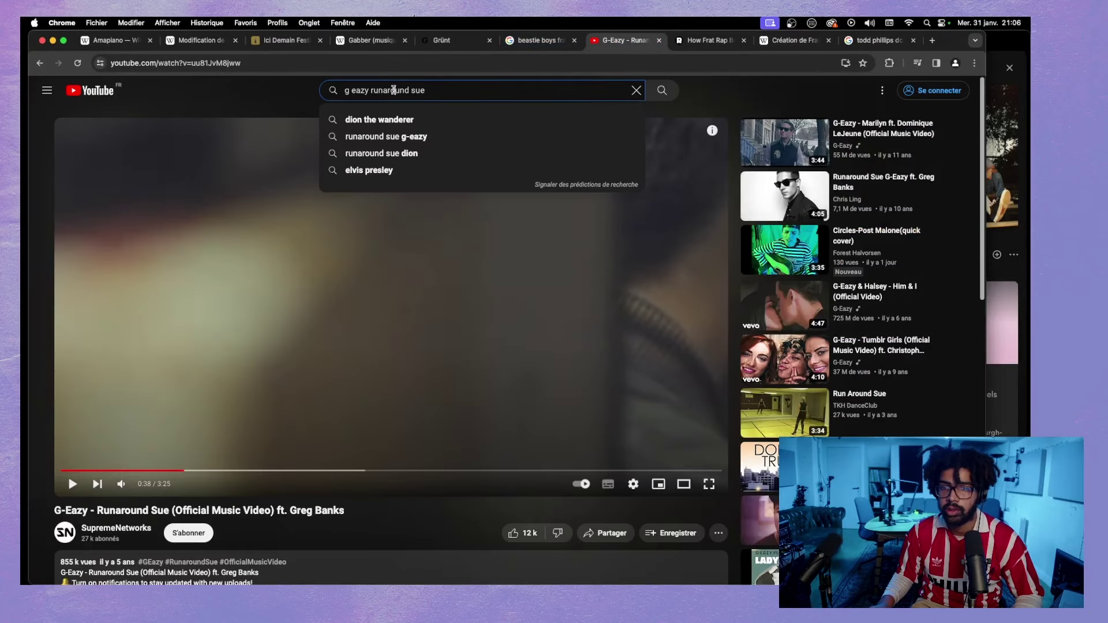
type("wiki")
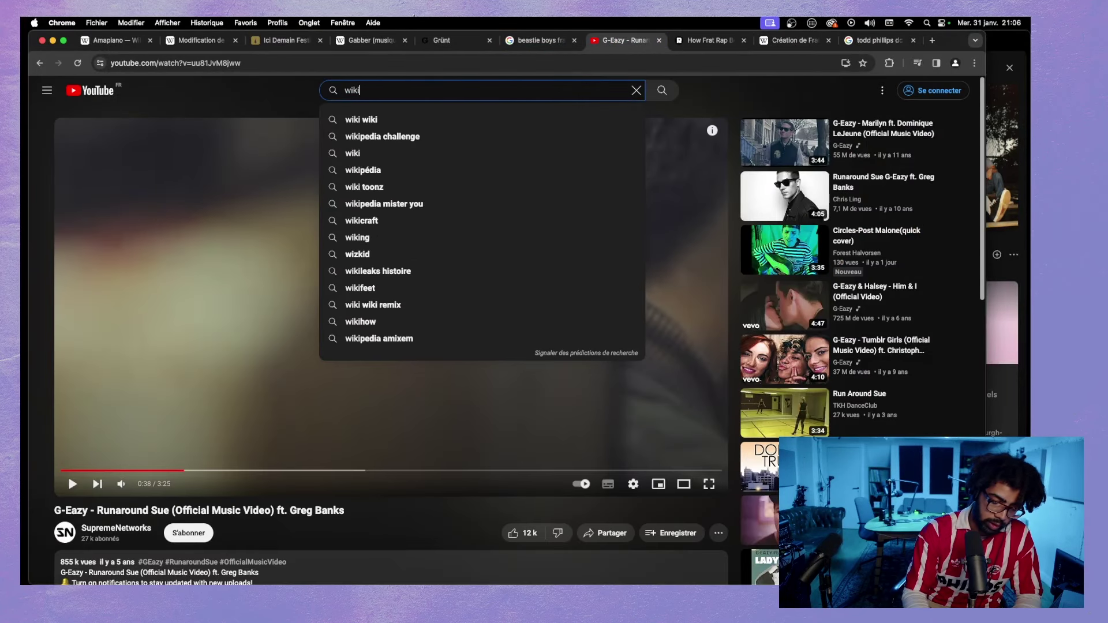
type("pedia creer")
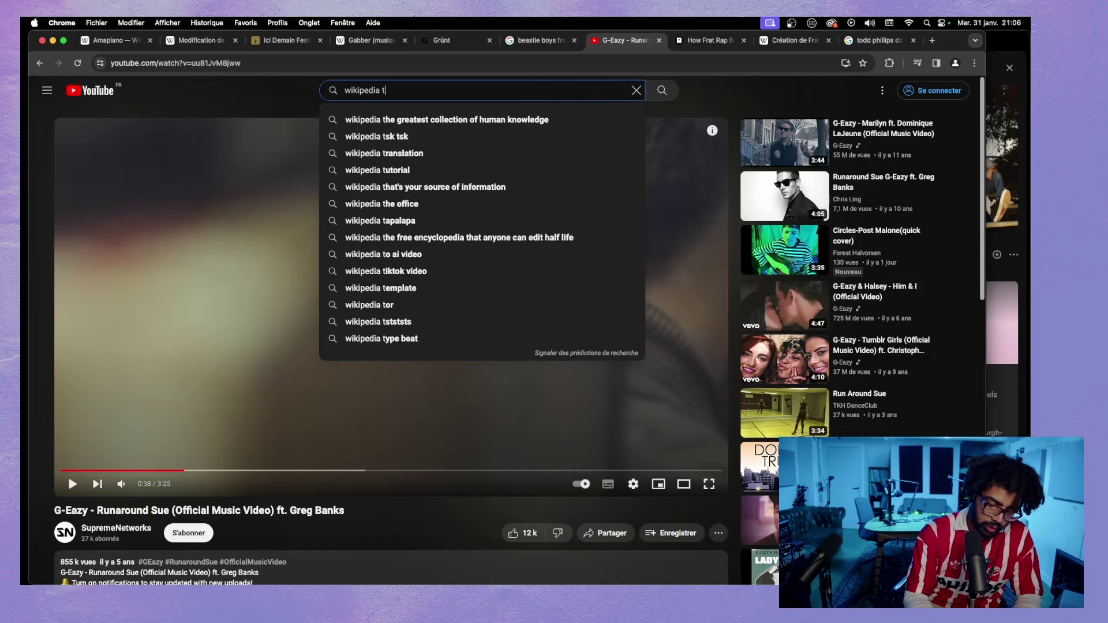
type(" une page")
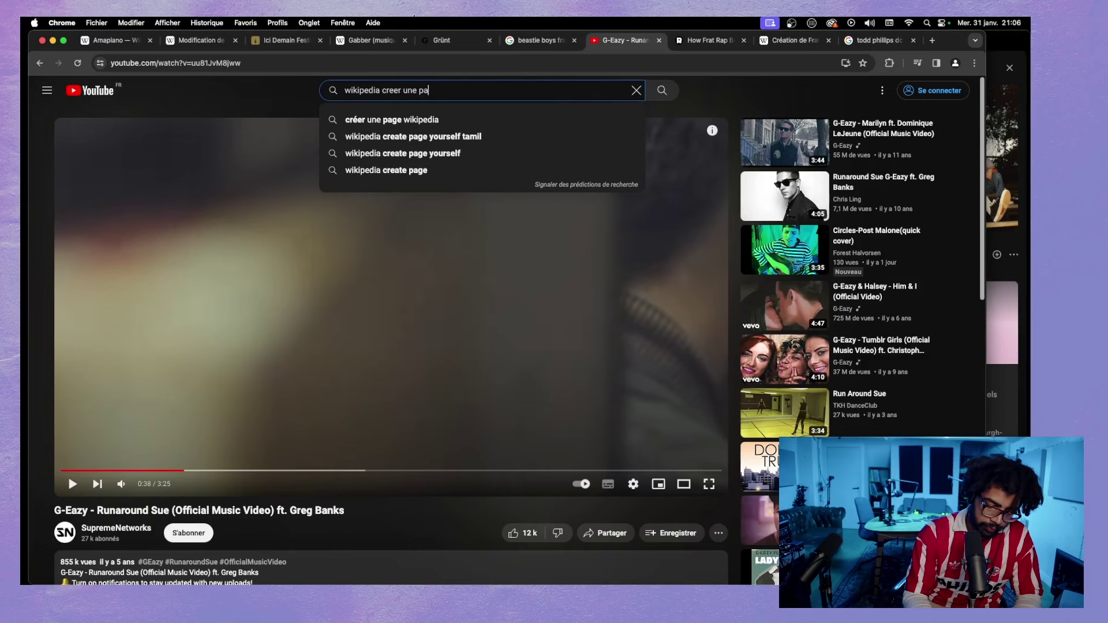
key("Return")
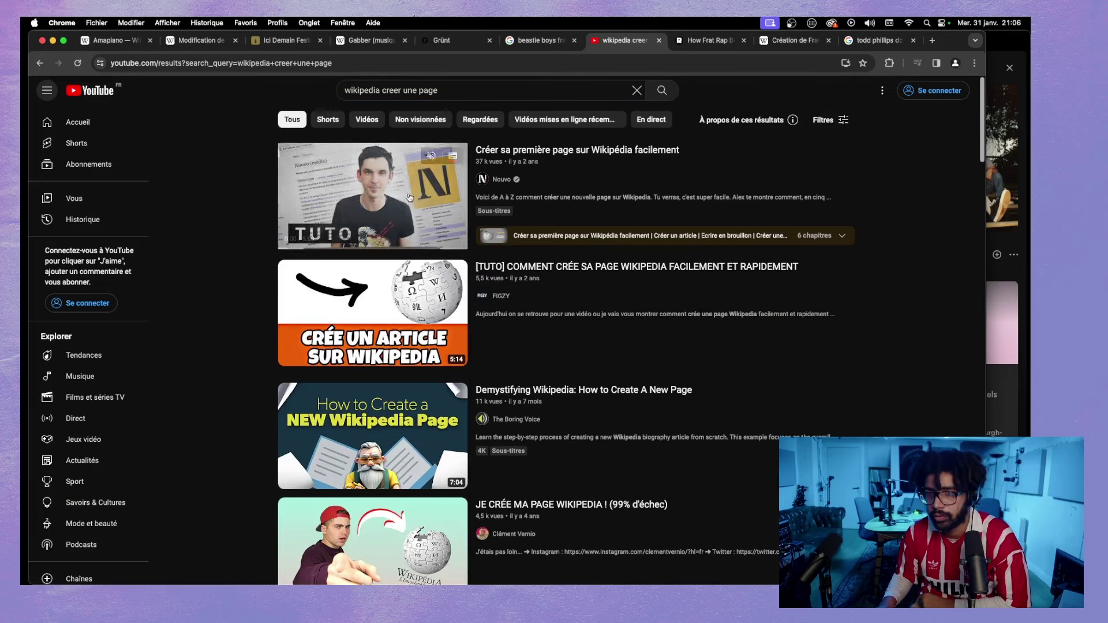
left_click(392, 220)
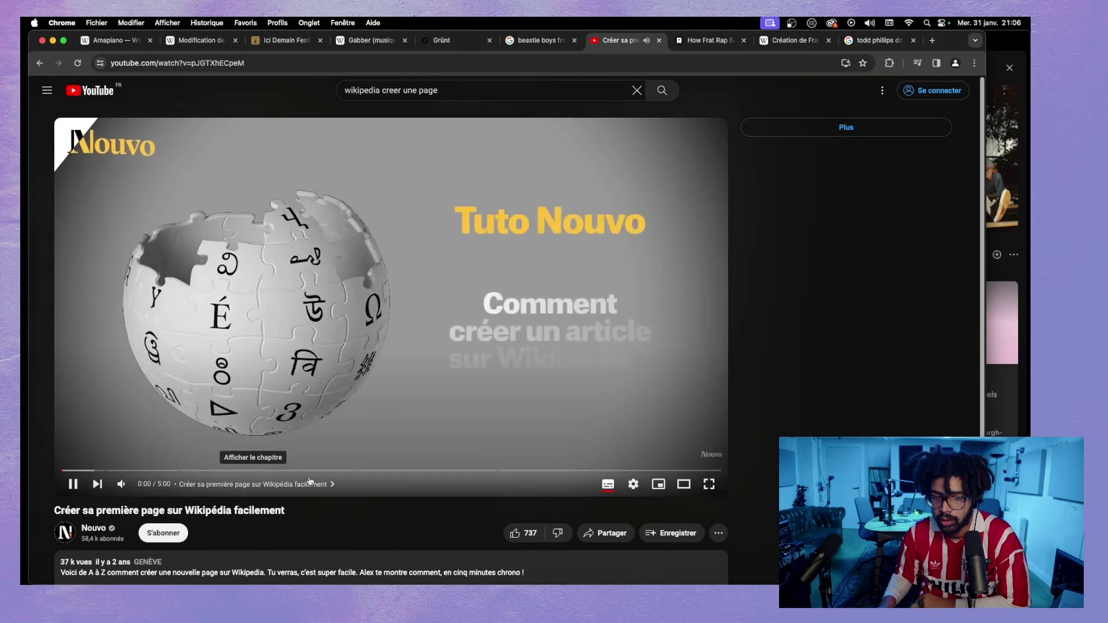
- Skip to the tutorial's "Créer une infobox" chapter and watch how an infobox is found, pausing and resuming it
left_click(272, 471)
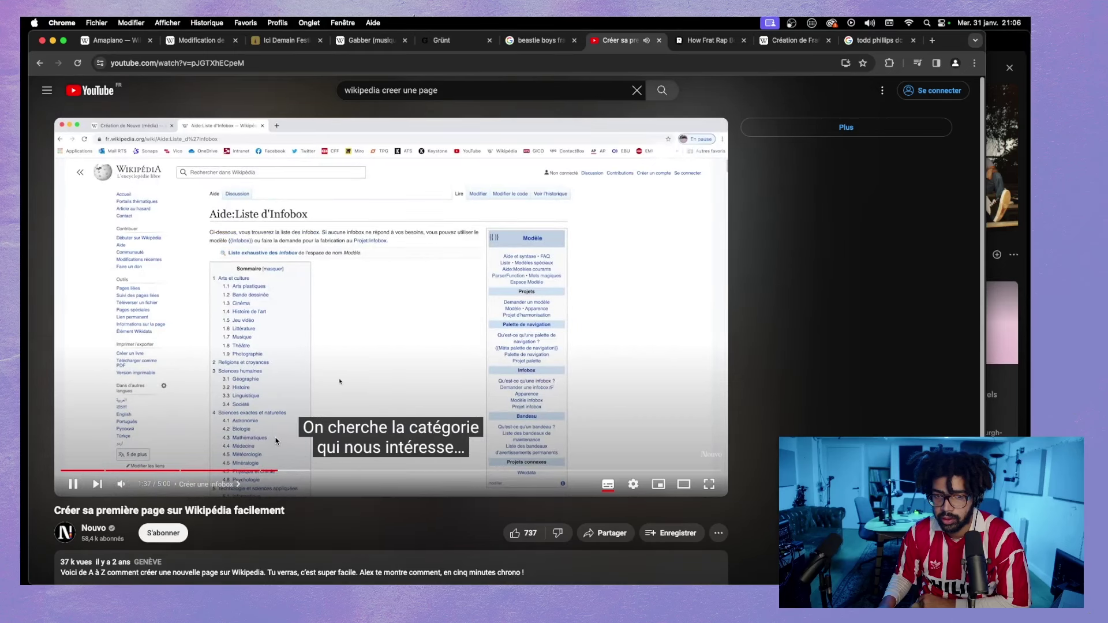
left_click(262, 472)
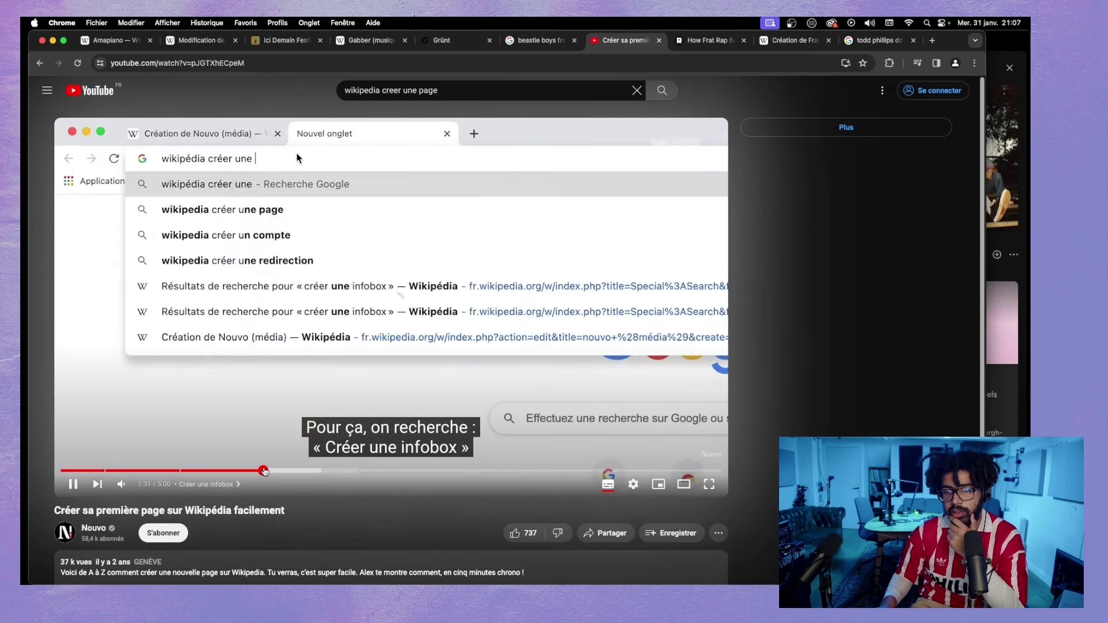
left_click(73, 485)
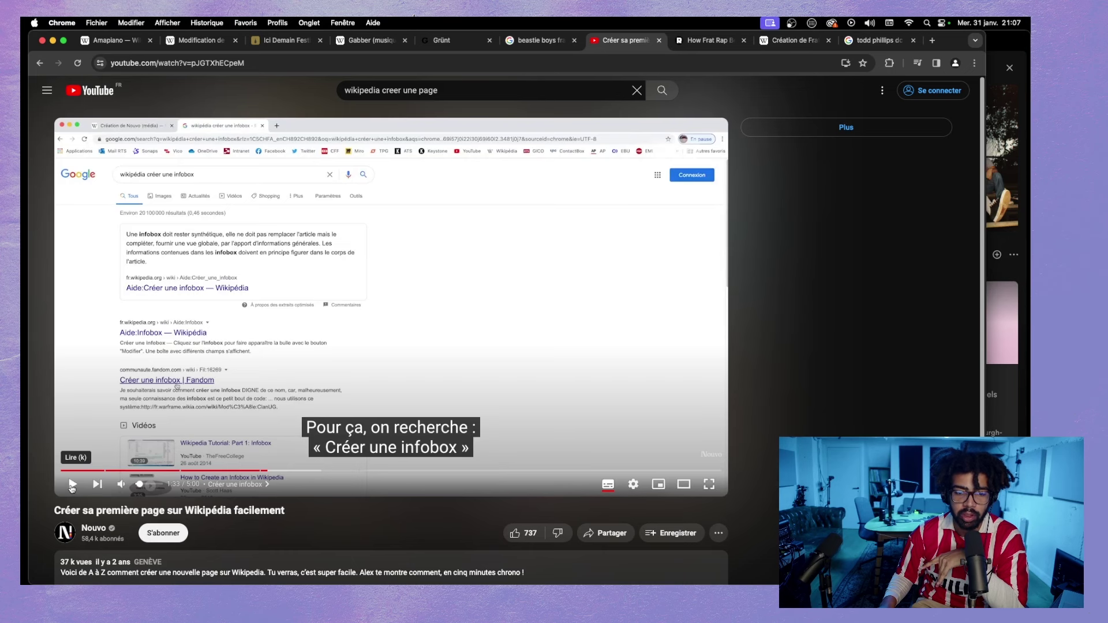
left_click(73, 485)
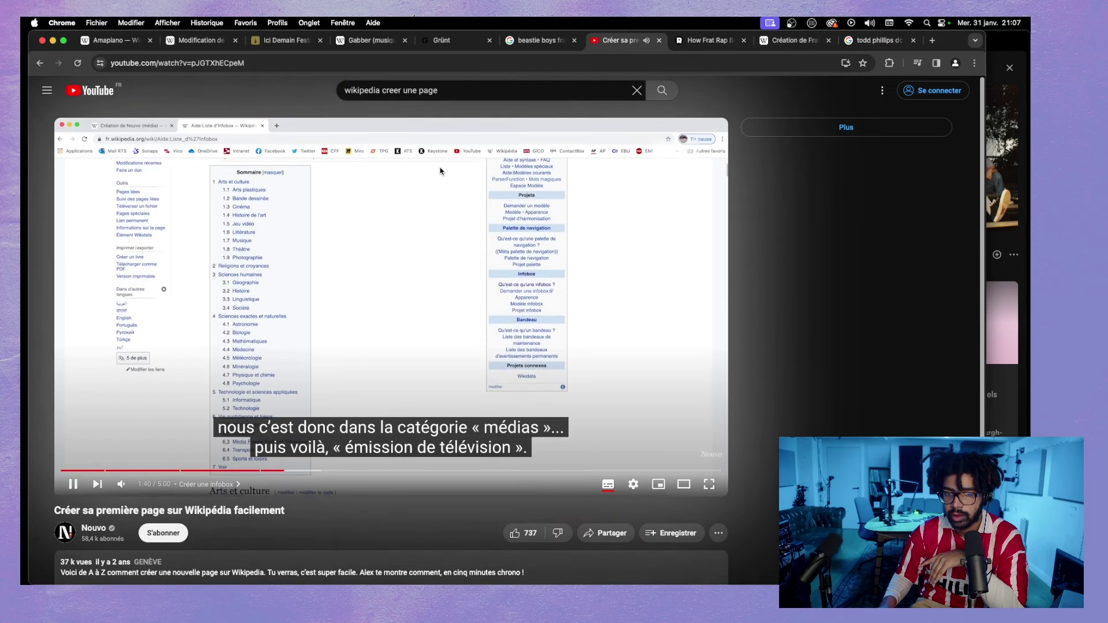
- Return to the Frat Rap draft, search the templates for "infobox genre musique" and choose Infobox Musique (style)
left_click(194, 41)
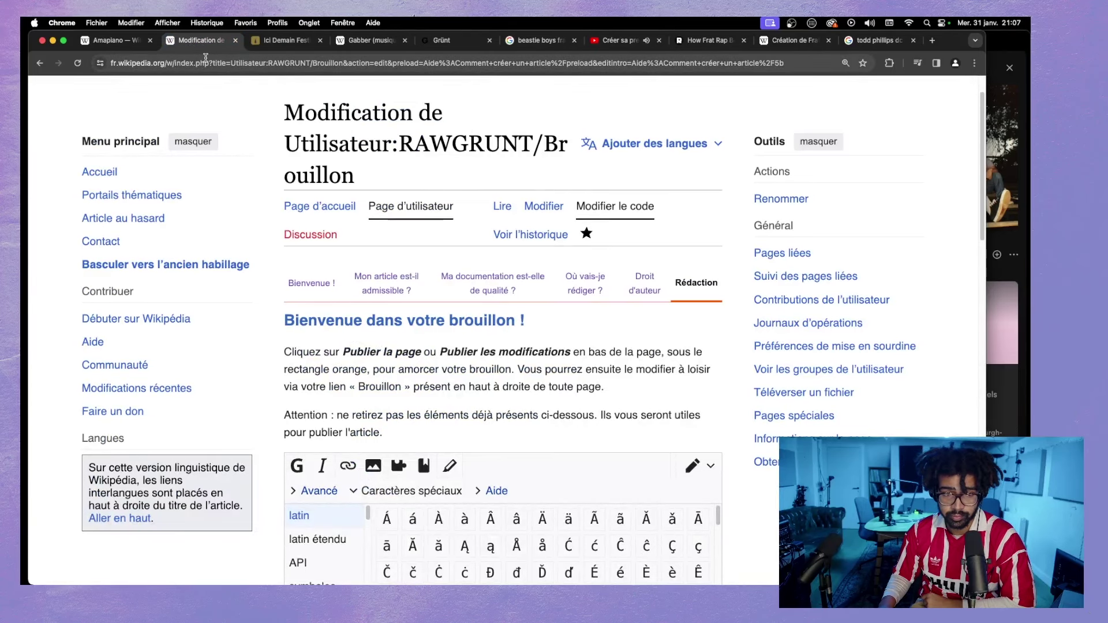
left_click(773, 42)
left_click(586, 223)
left_click(606, 272)
type("infobox")
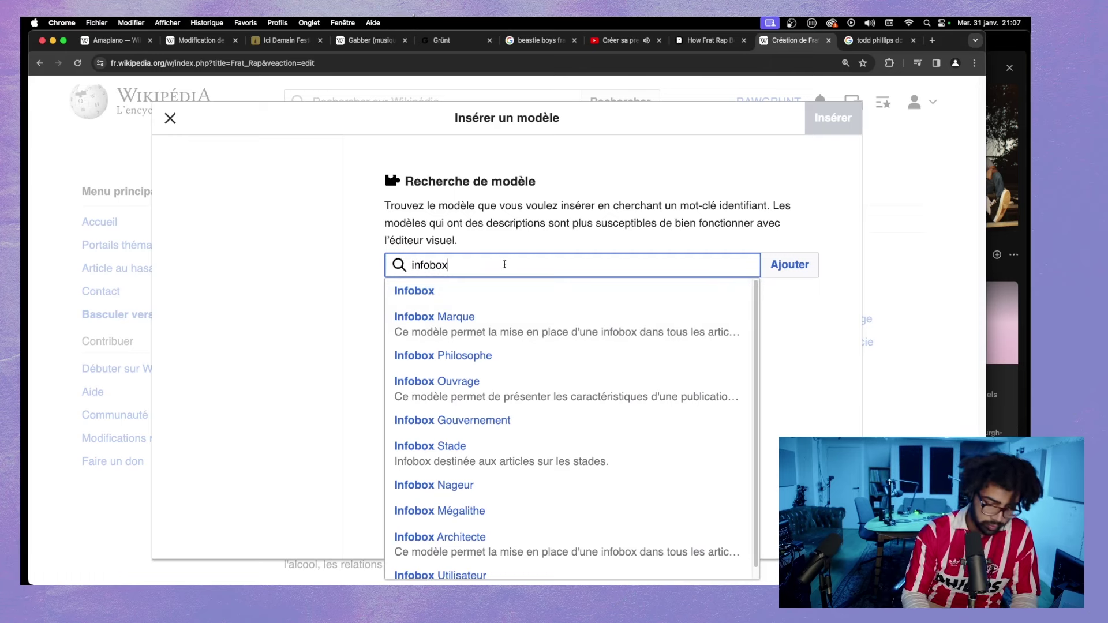
type(" musique")
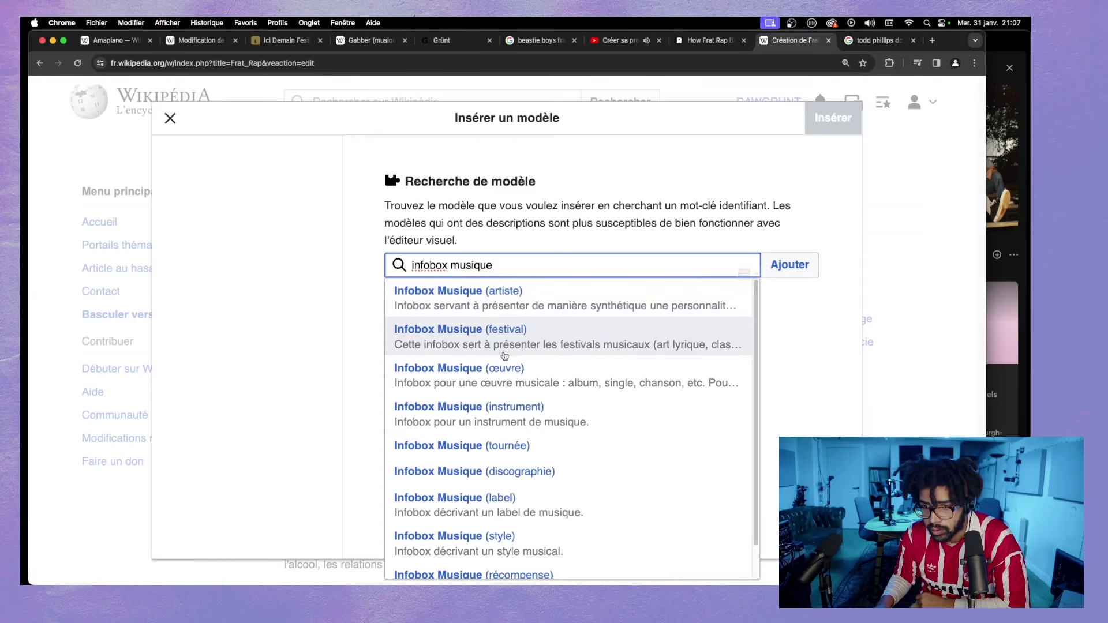
left_click(450, 266)
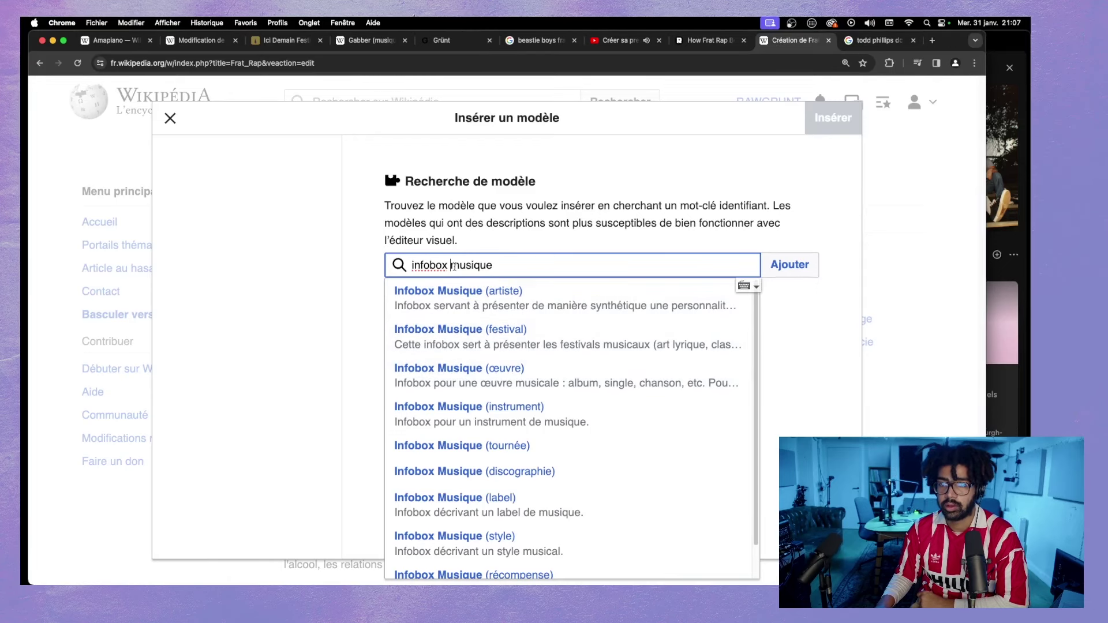
type("genre")
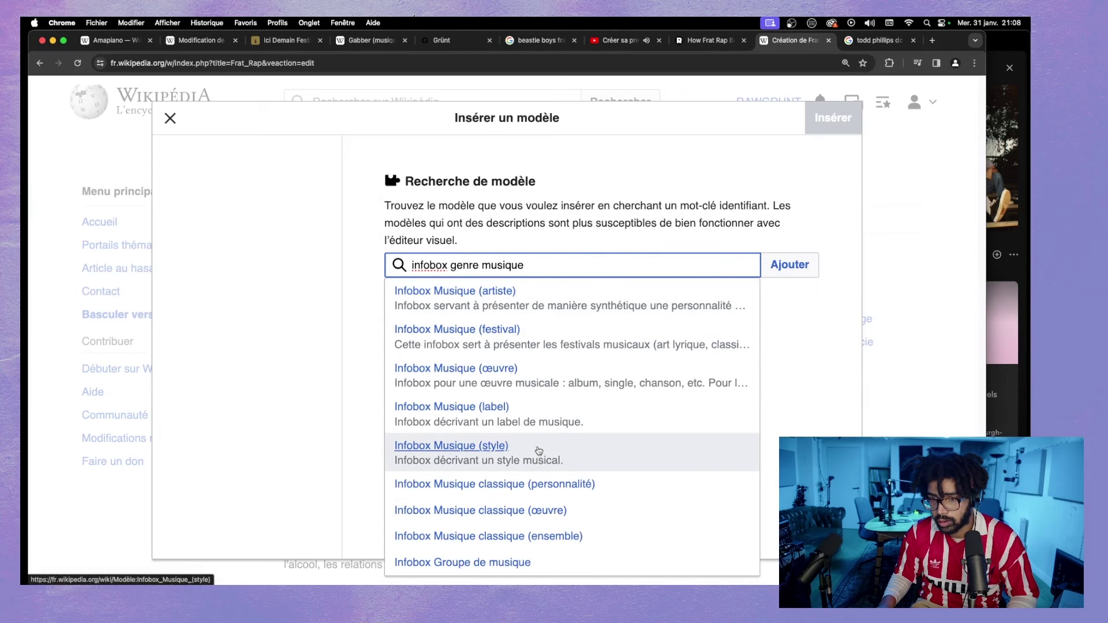
left_click(485, 452)
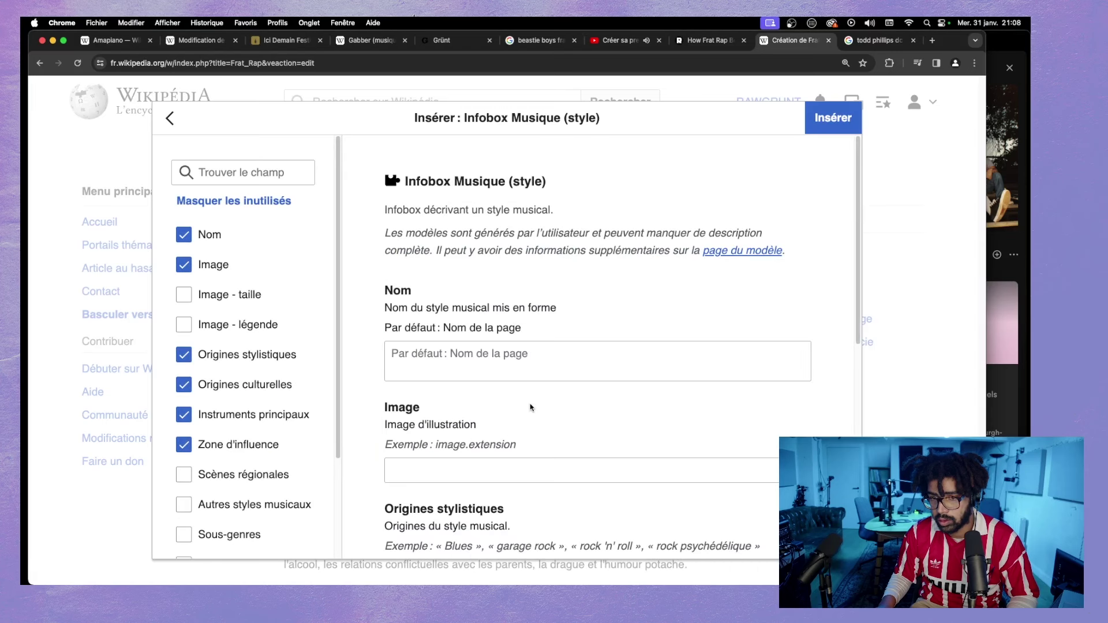
- Look through the infobox's fields and pause the YouTube tutorial before returning to Origines stylistiques
scroll(306, 369, "down", 3)
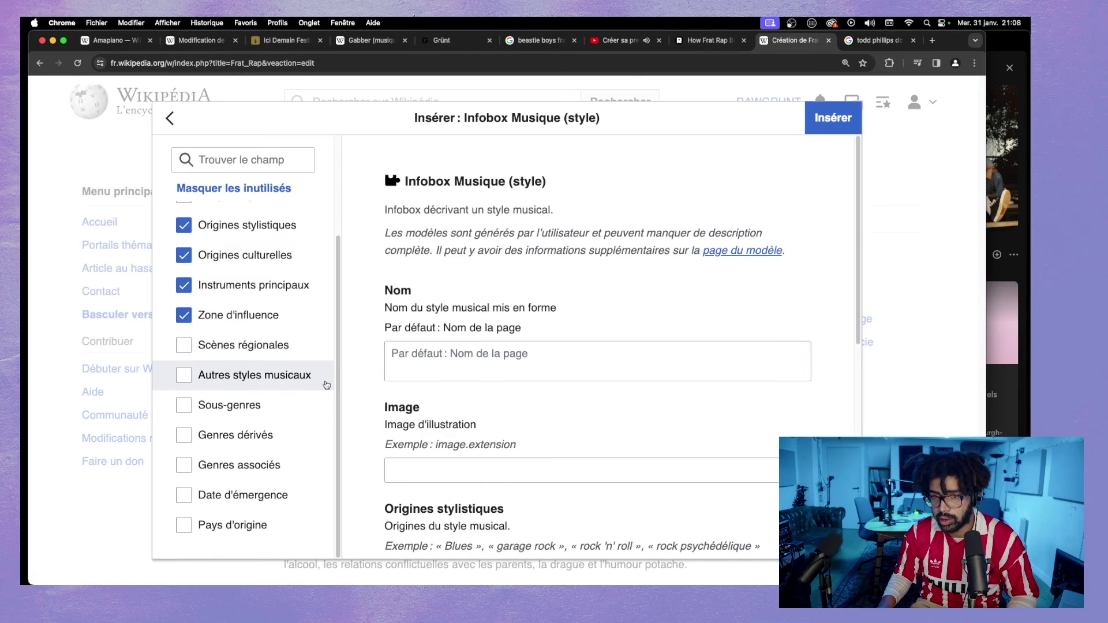
scroll(481, 378, "down", 5)
left_click(441, 257)
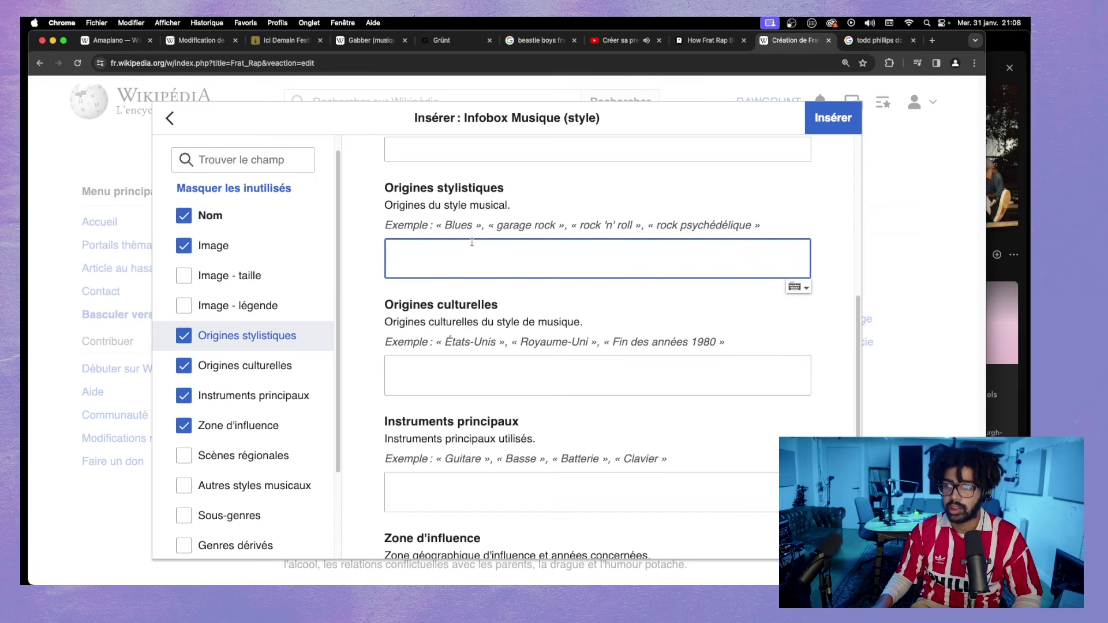
left_click(618, 40)
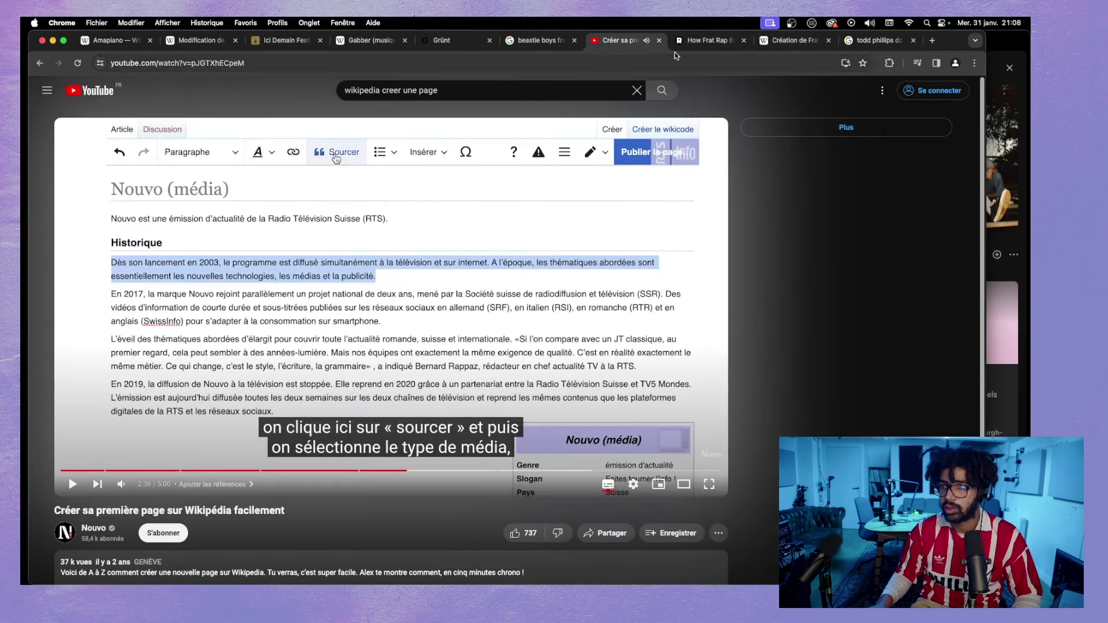
left_click(787, 40)
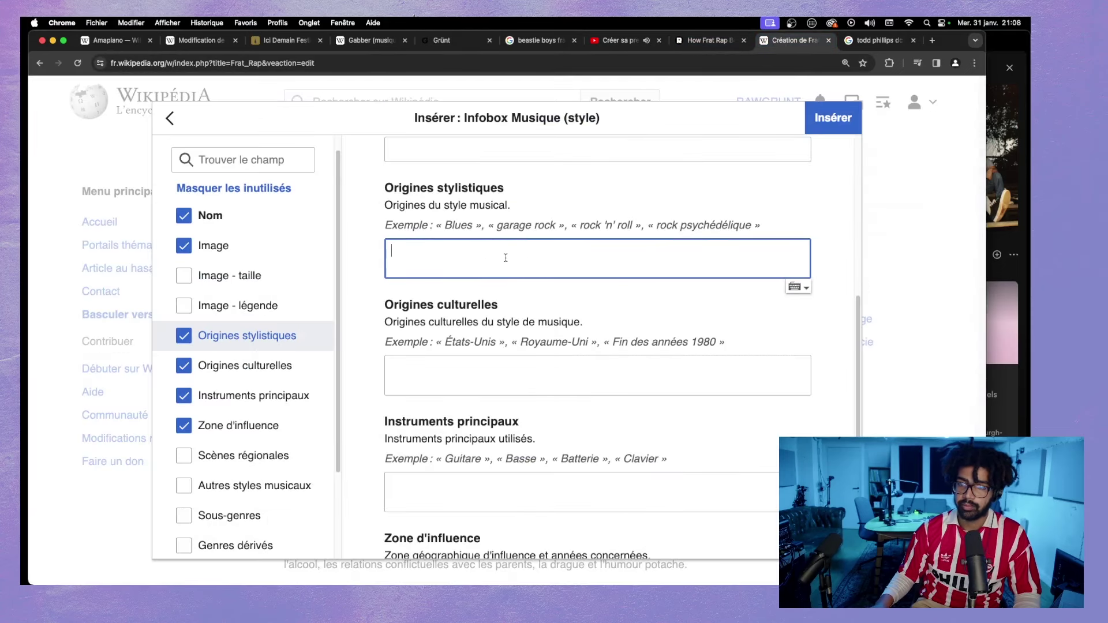
- Fill in the infobox's Origines stylistiques with "Hip-Hop" and "Rock 50s", each in quotation marks
type("Hip")
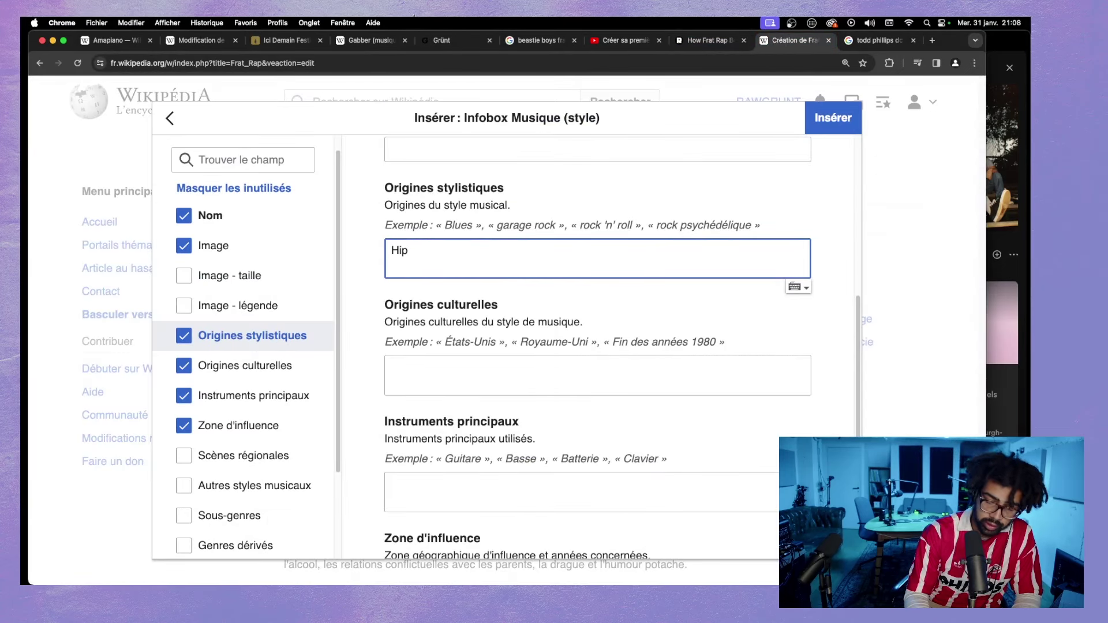
type("-Hop")
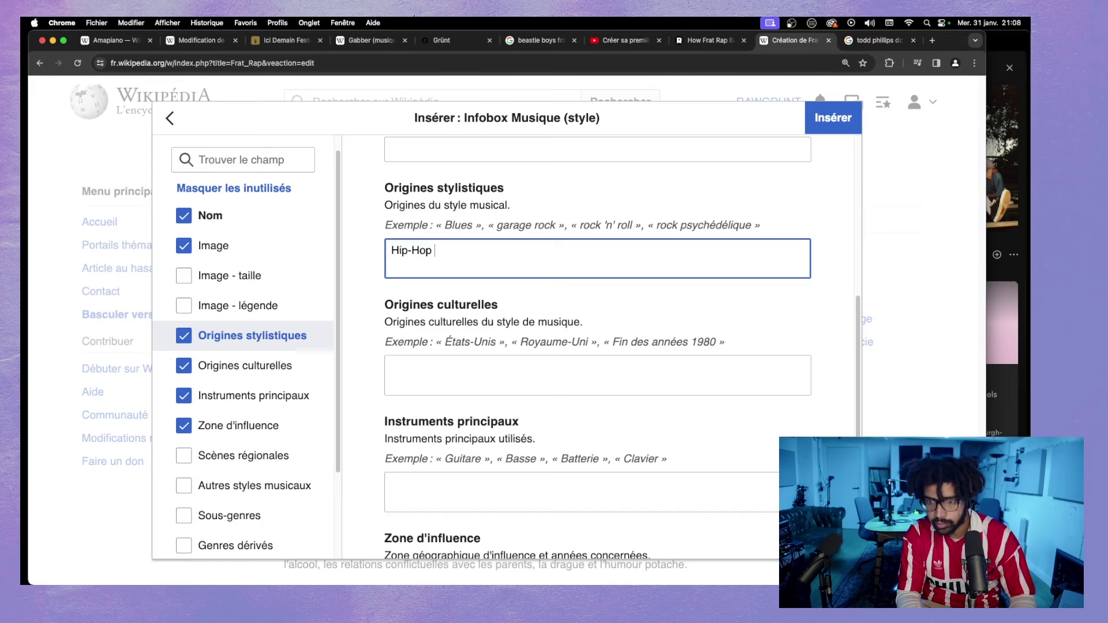
key("Return")
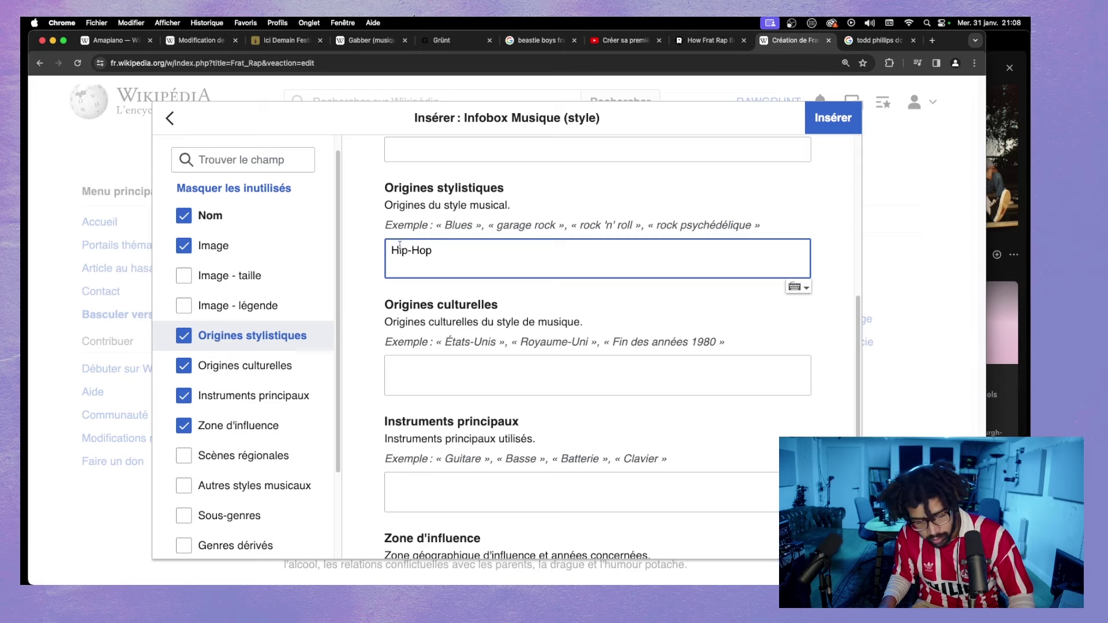
type("\"")
left_click(437, 250)
type("\" ")
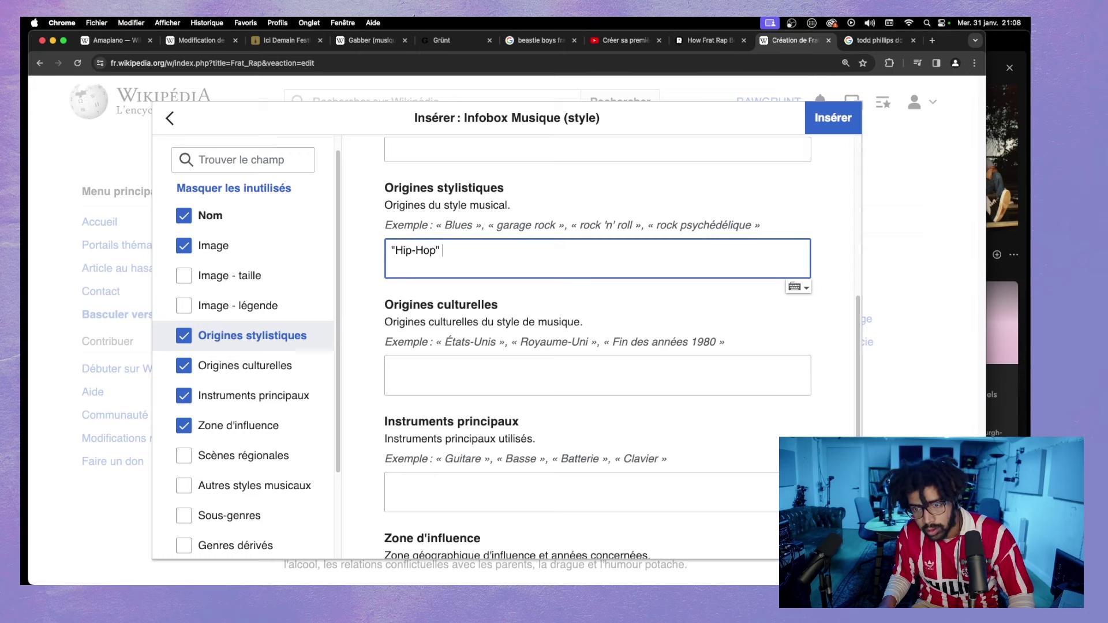
type("\"Ro")
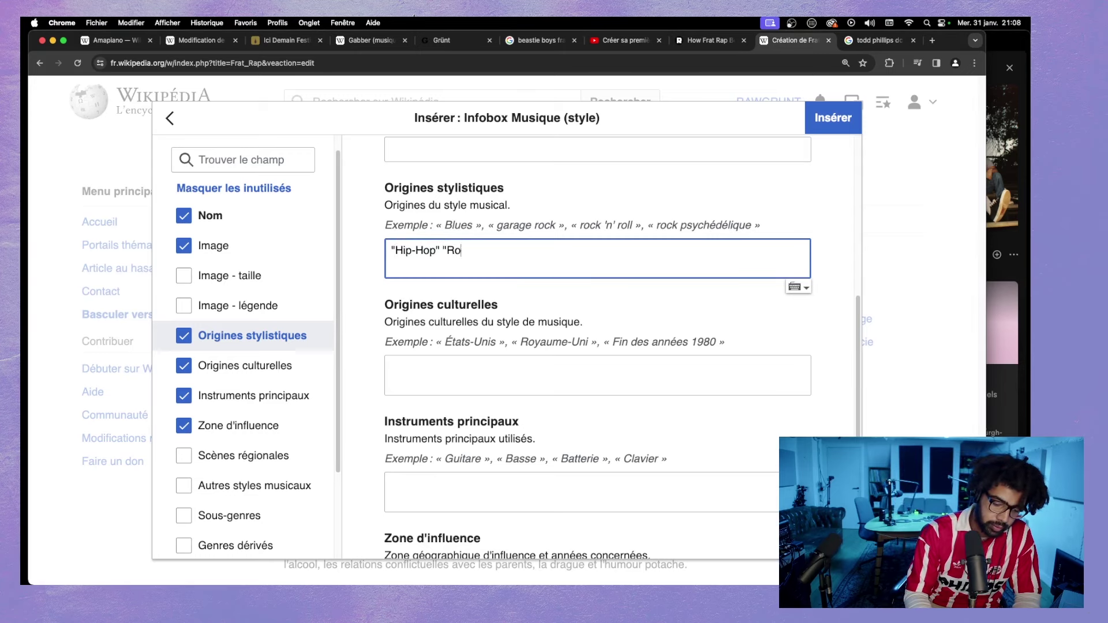
type("ck anné")
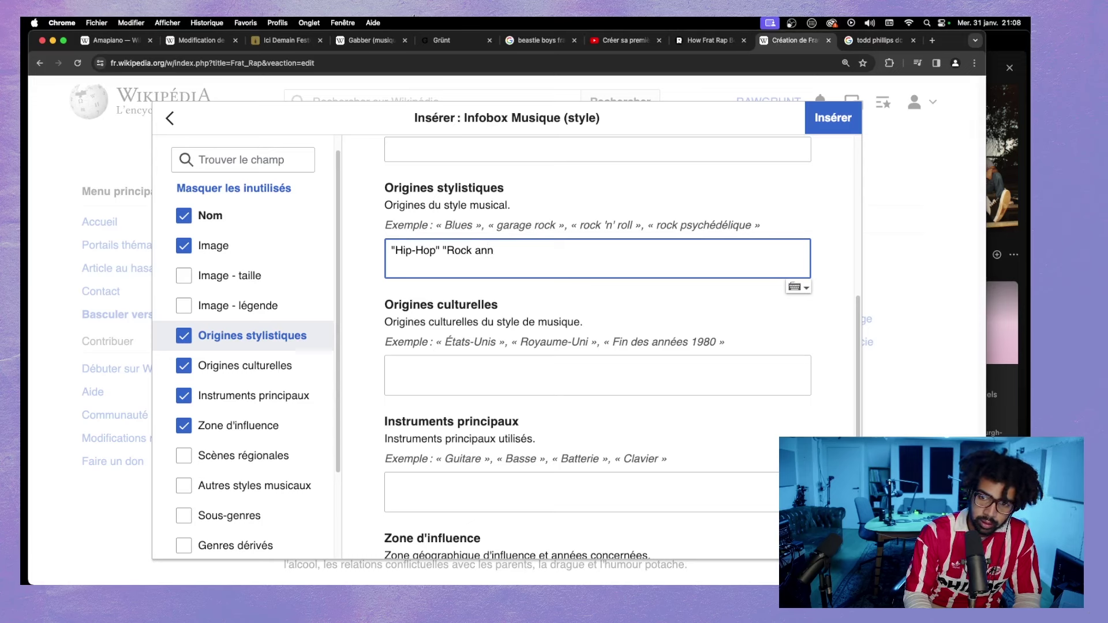
key("BackSpace")
key("BackSpace")
key("BackSpace")
type("50s")
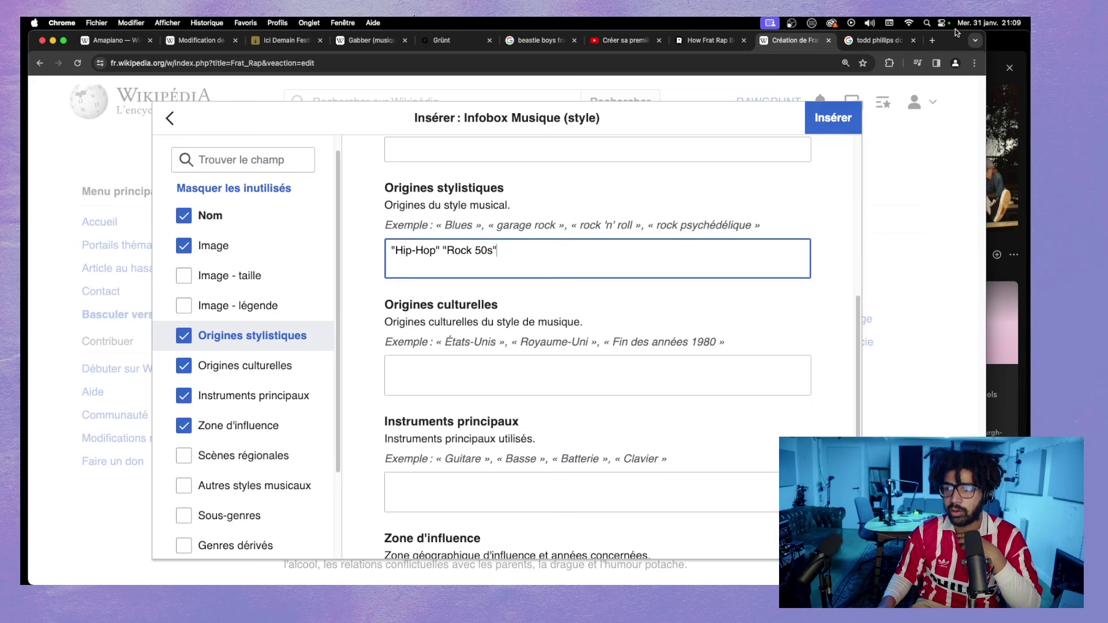
- Switch to Spotify, search for "childish", open the Childish Gambino artist page and browse to its discography
left_click(1004, 46)
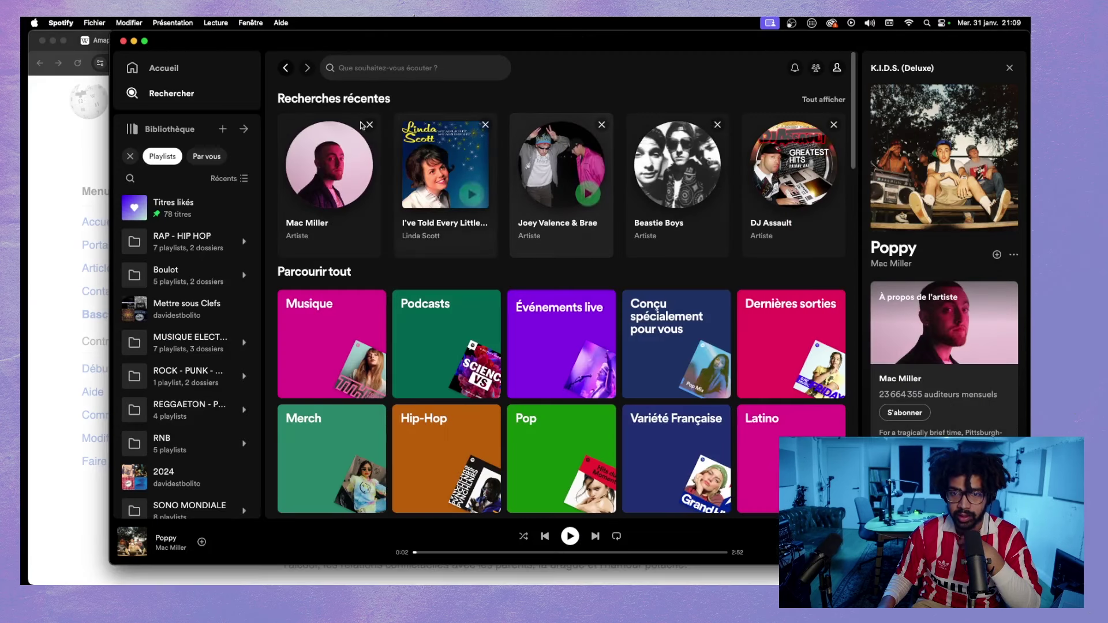
left_click(366, 61)
type("childish")
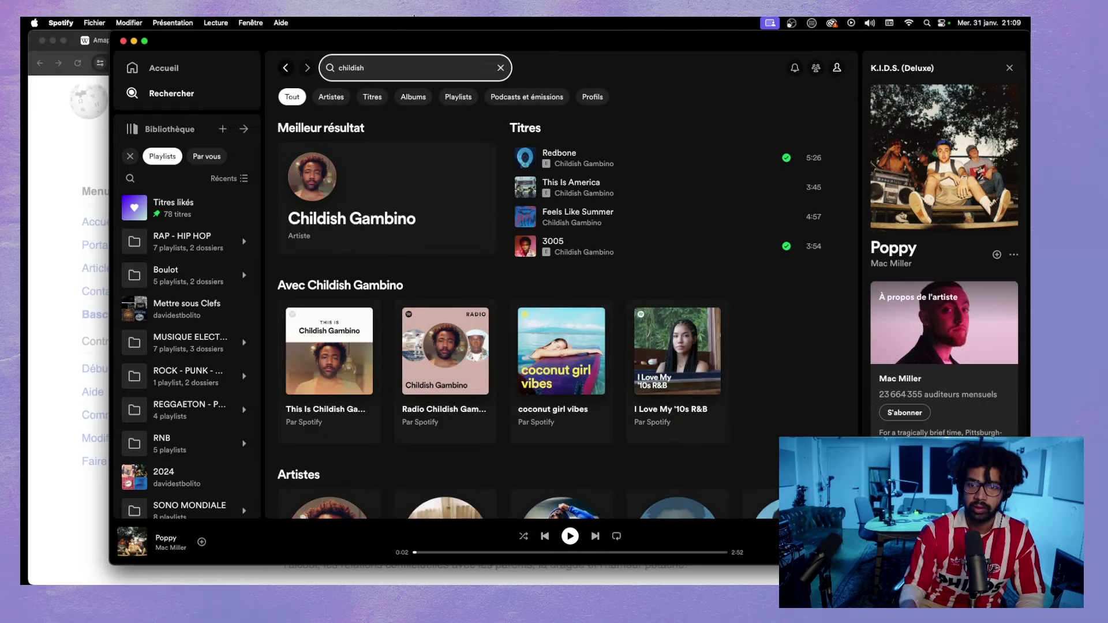
left_click(428, 181)
scroll(443, 287, "down", 15)
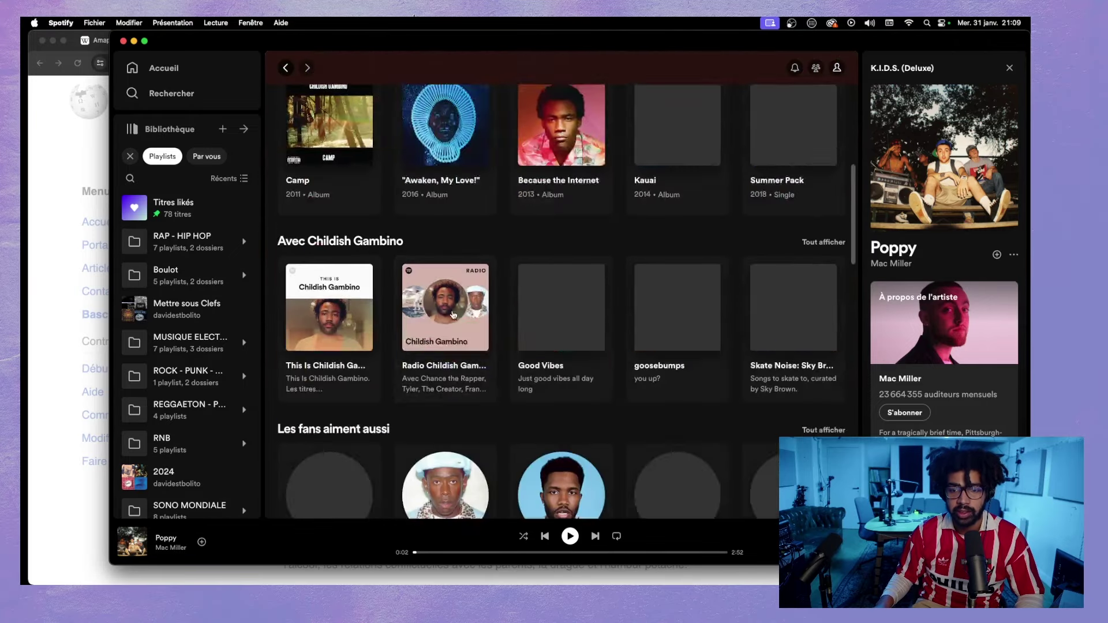
scroll(453, 314, "up", 10)
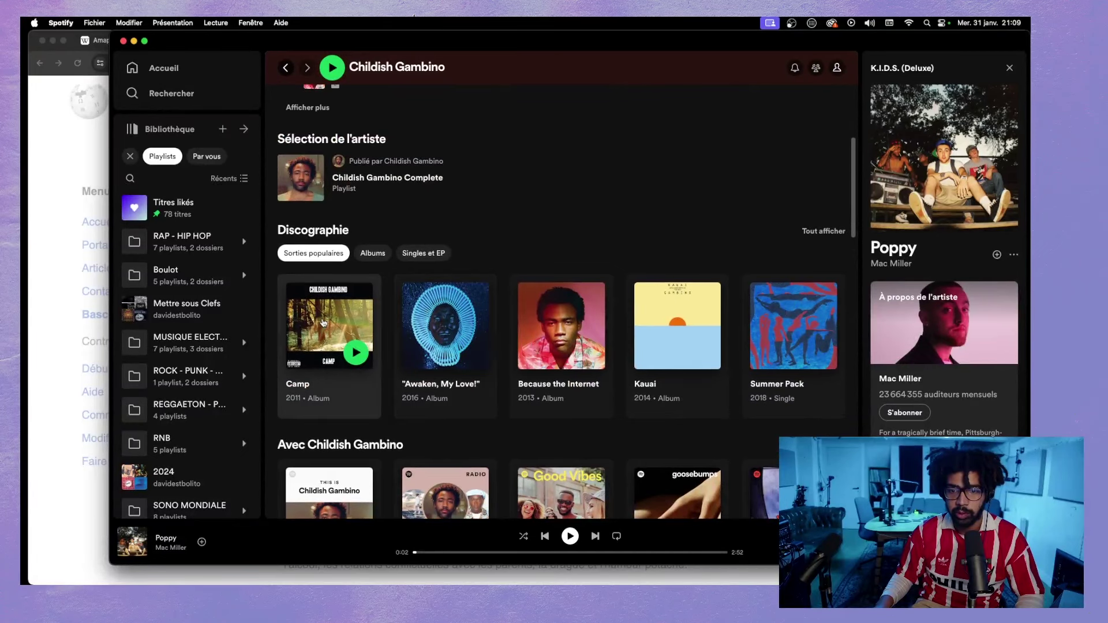
- Open the album Camp from the discography and play the track Heartbeat
left_click(347, 370)
scroll(327, 325, "down", 4)
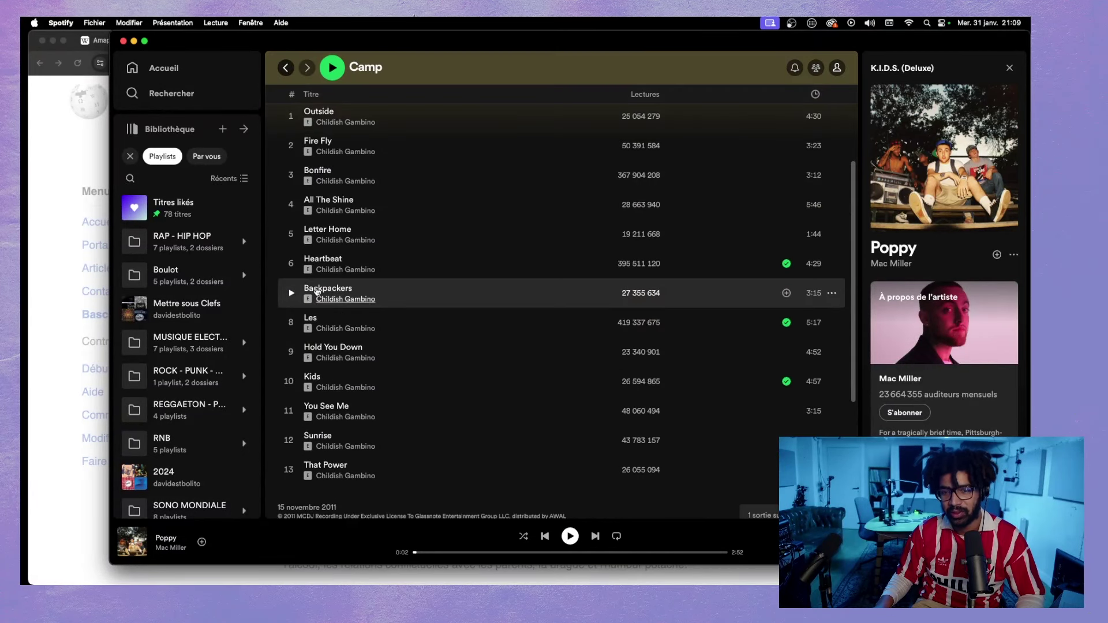
scroll(323, 289, "up", 2)
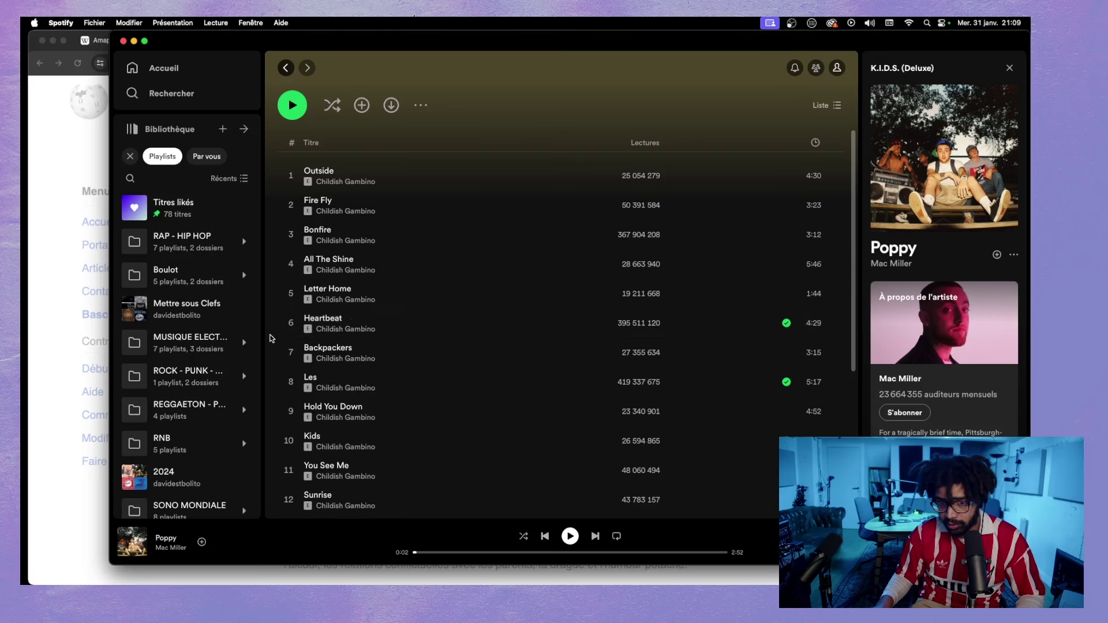
left_click(291, 323)
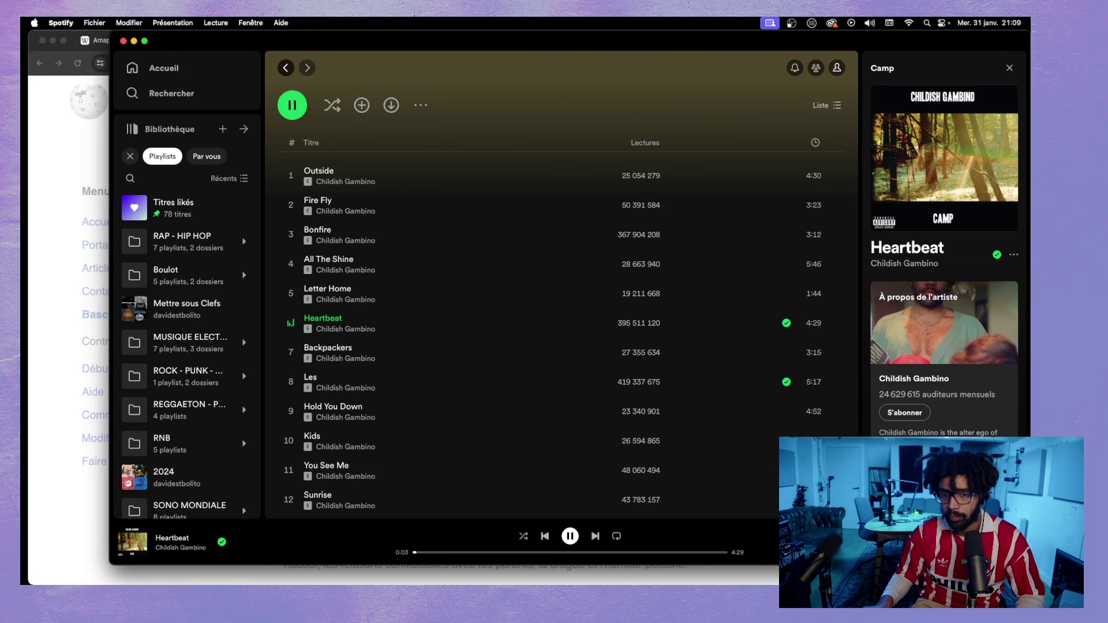
- Return to the infobox form in Chrome and complete Origines stylistiques as "Hip-Hop", "Rock 50s", "Punk Rap", "EDM", separating the quoted entries with commas
left_click(75, 173)
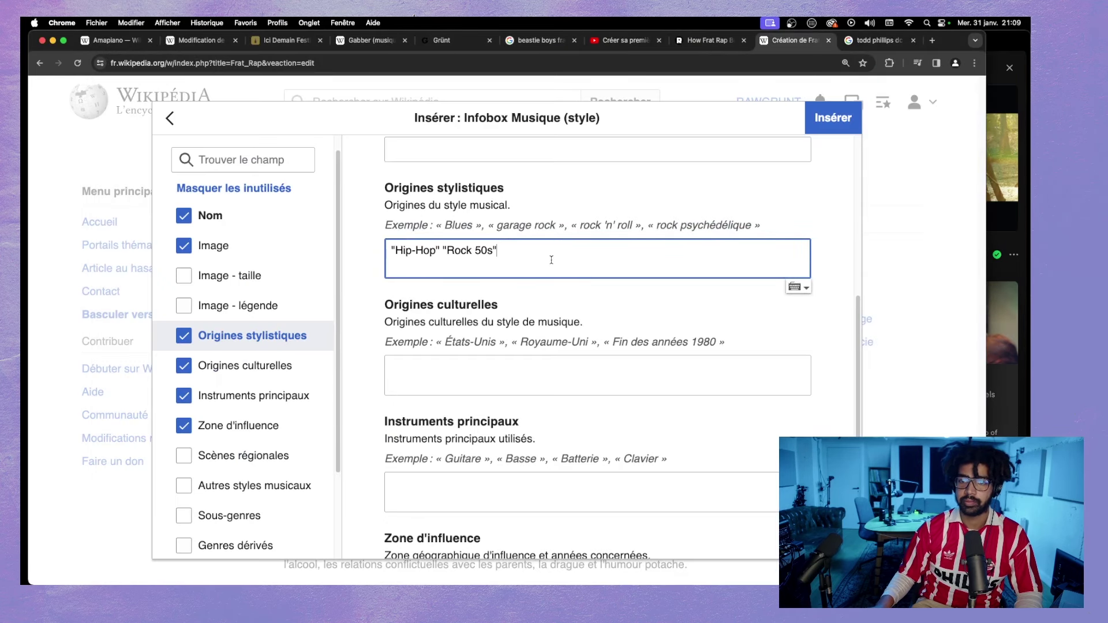
type(",")
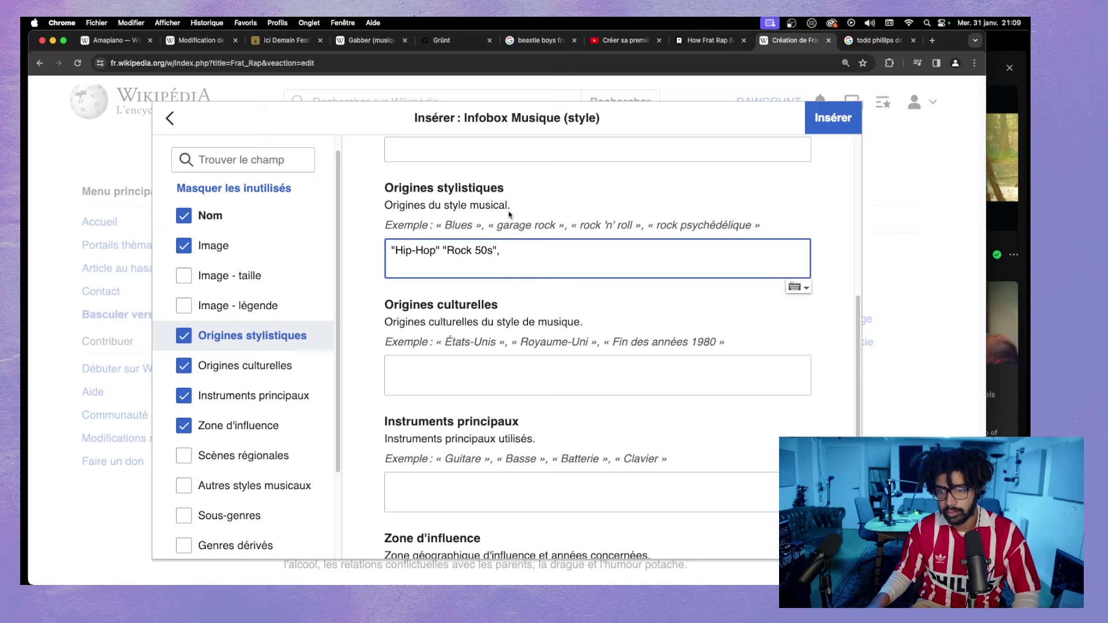
left_click(442, 250)
type(",")
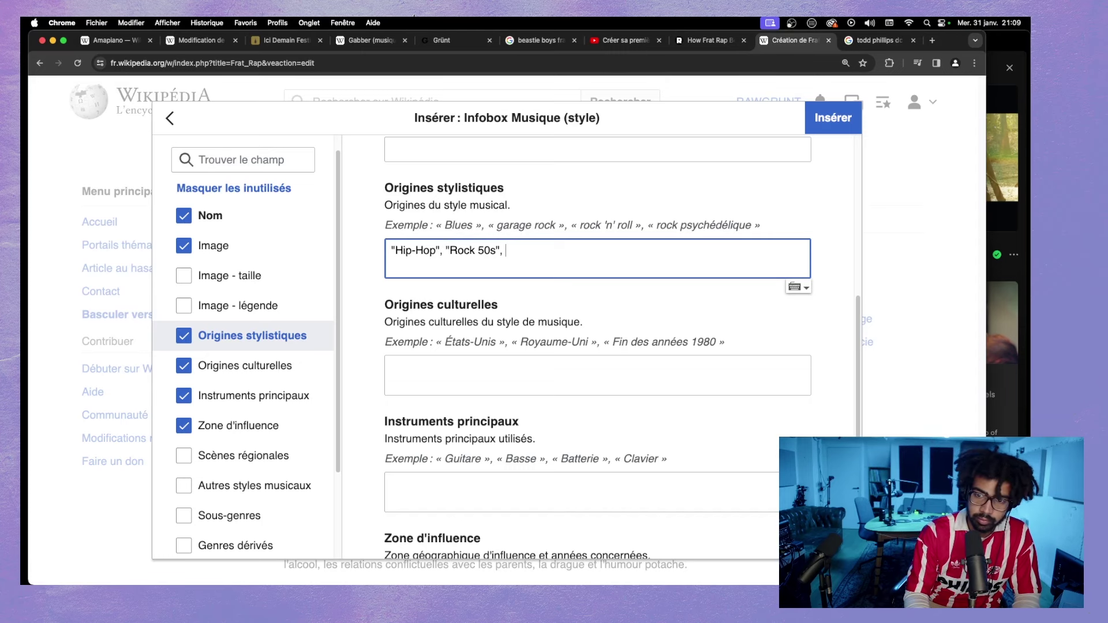
type("P")
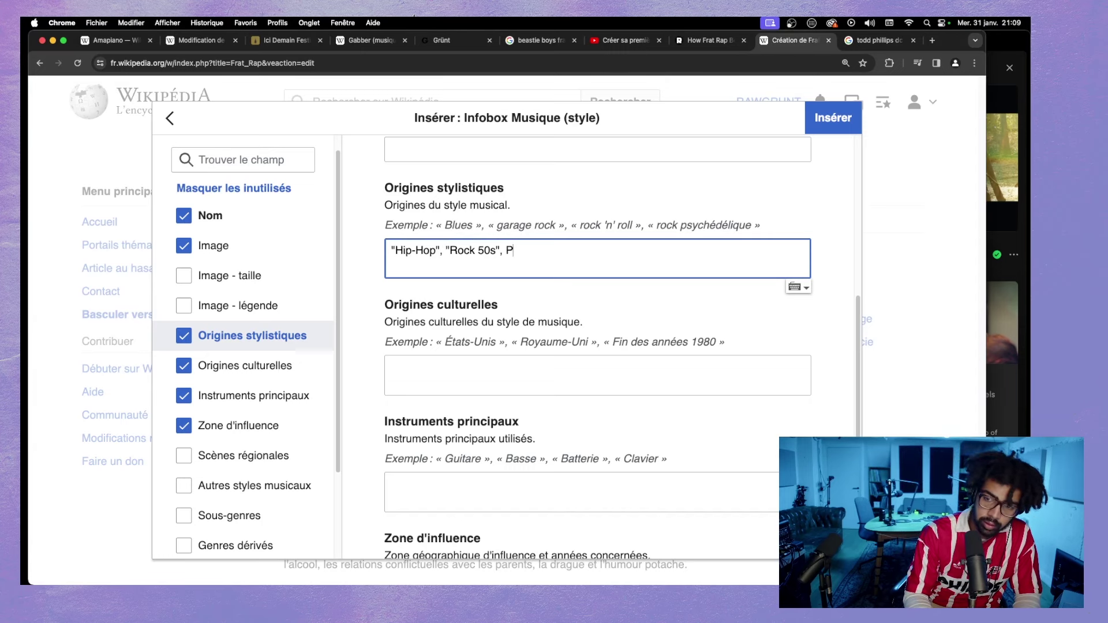
type("unk Rap")
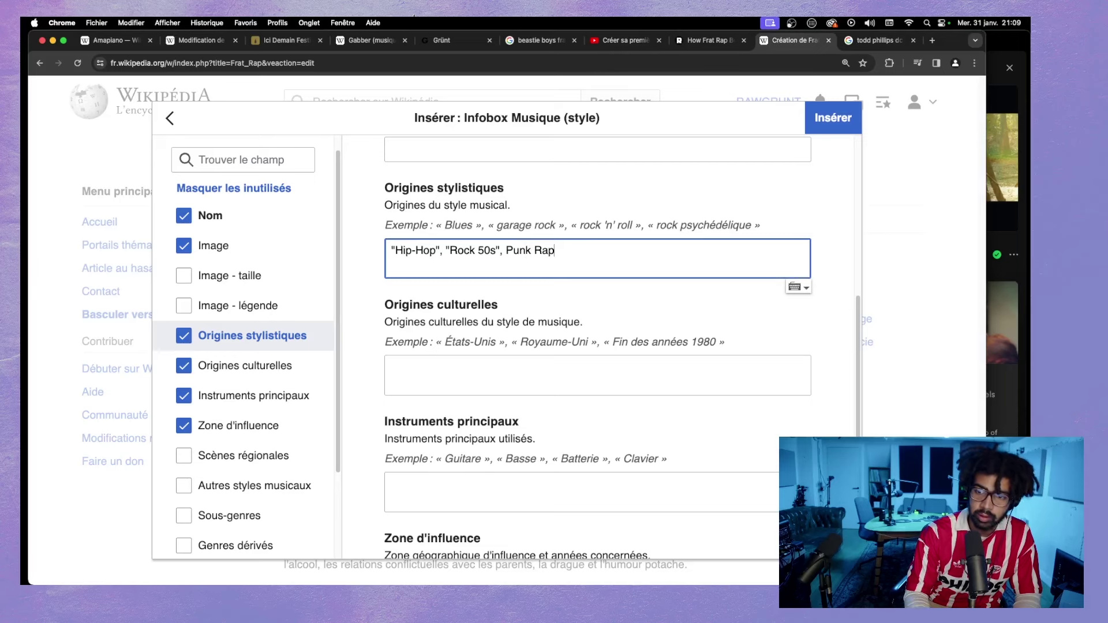
type("\"")
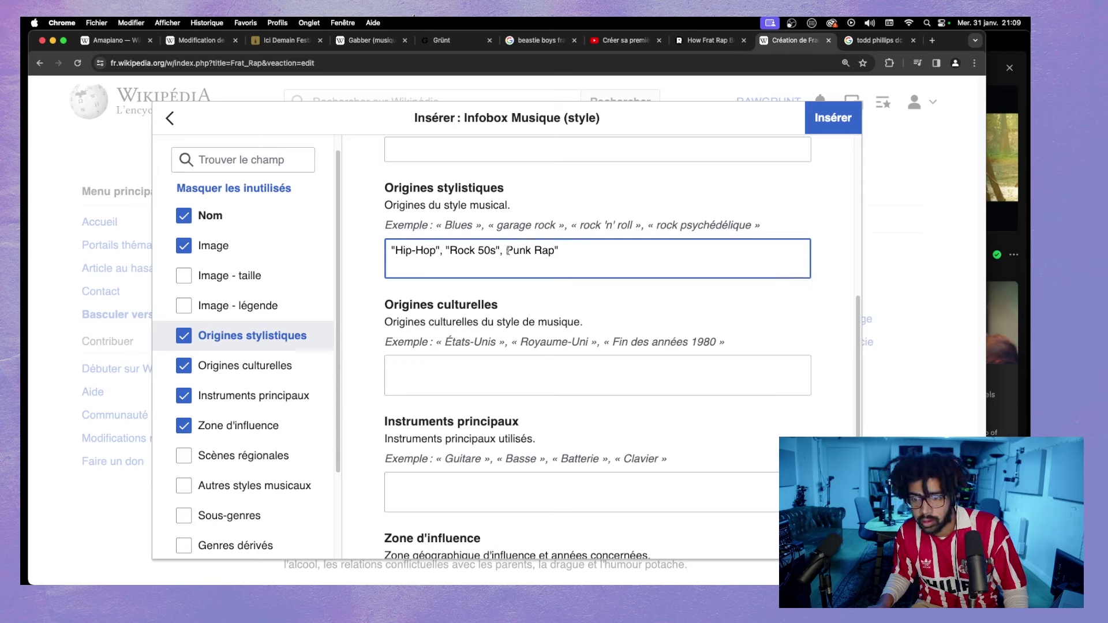
left_click(563, 250)
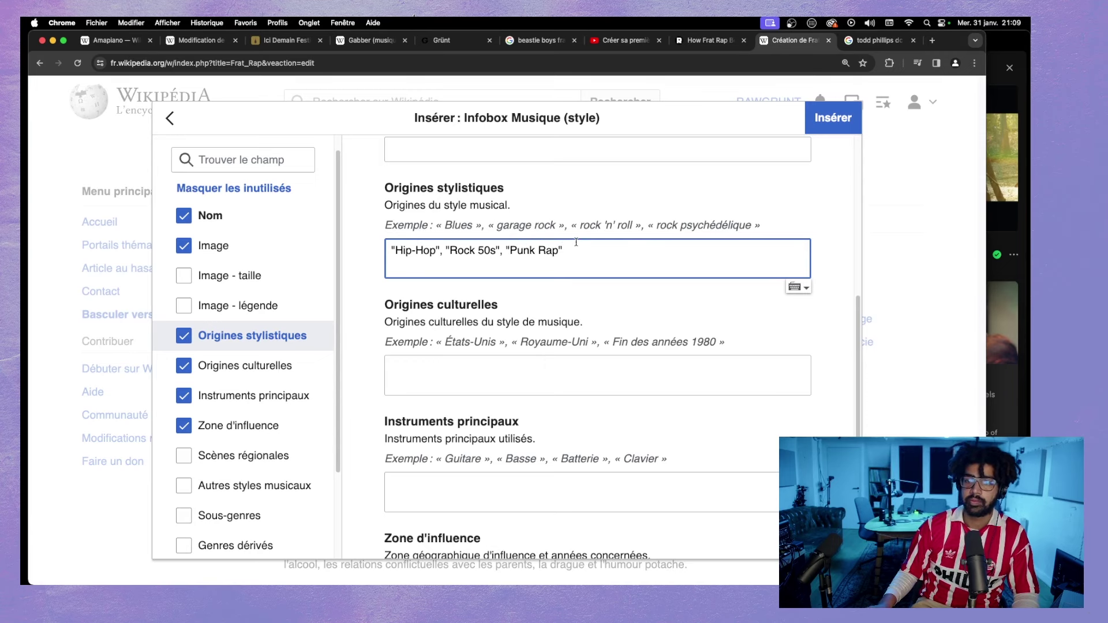
type(", ")
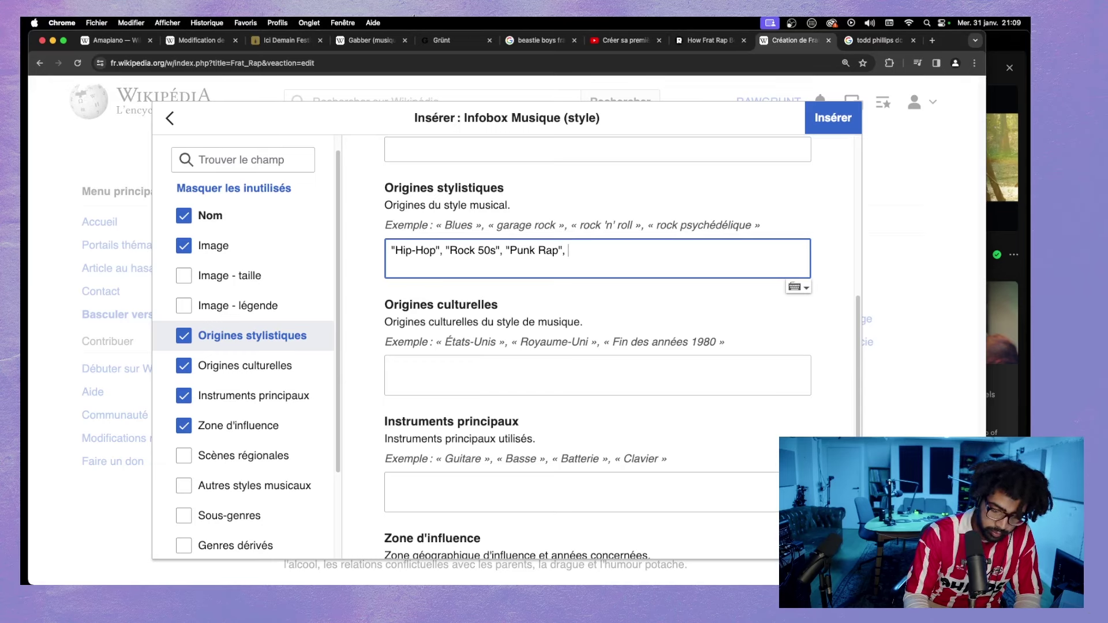
type("\"EDM")
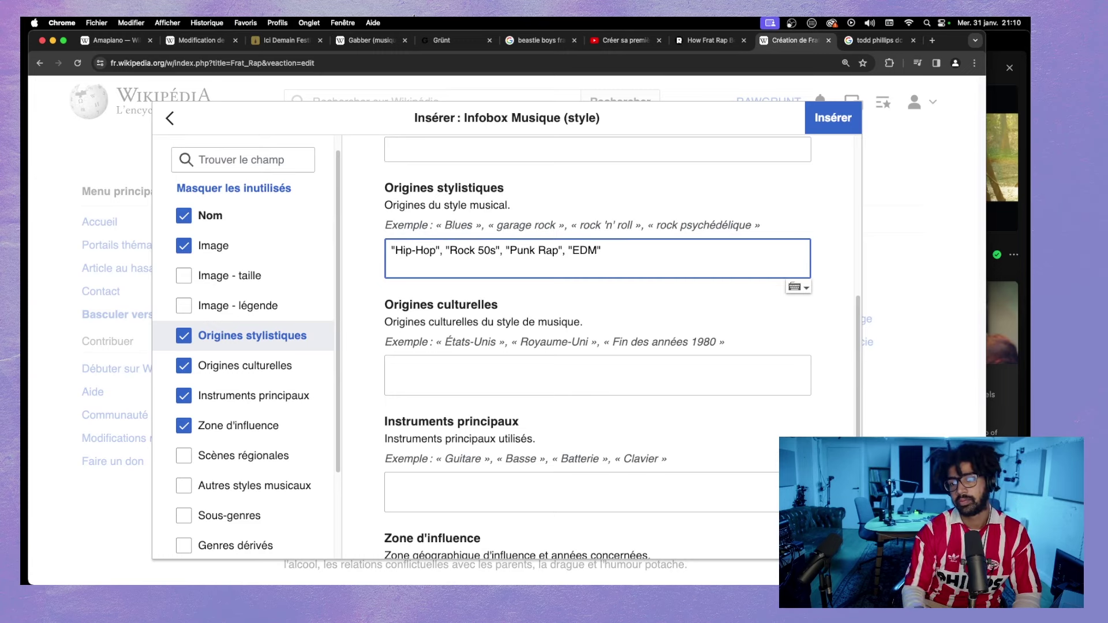
- Fill in Origines culturelles with "États Unis" and "Années 2000", each in quotation marks
left_click(505, 376)
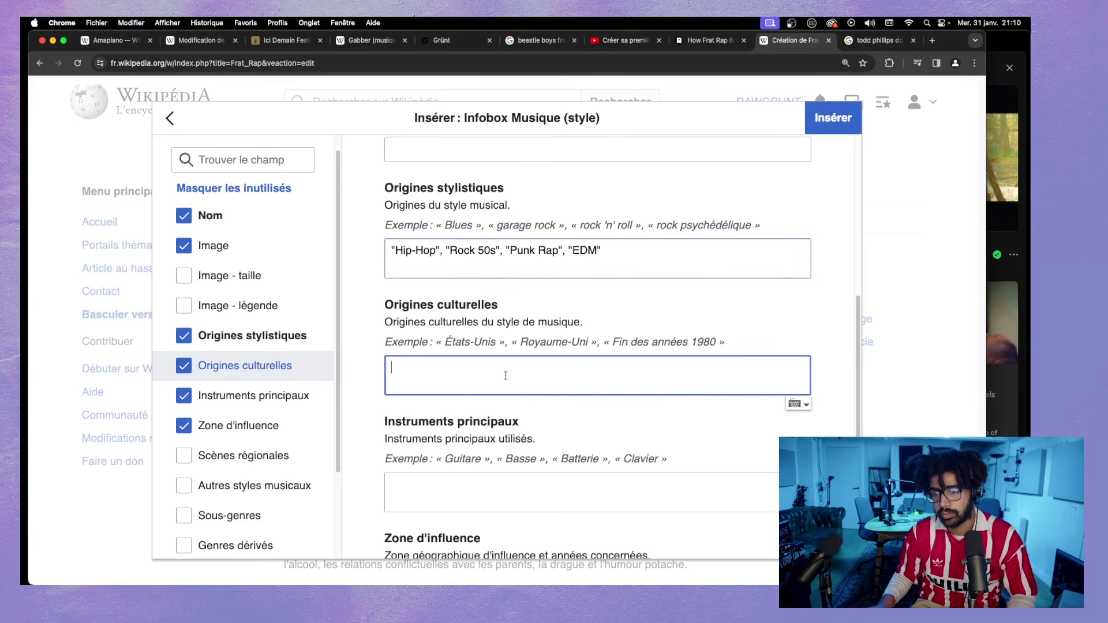
type("E")
key("BackSpace")
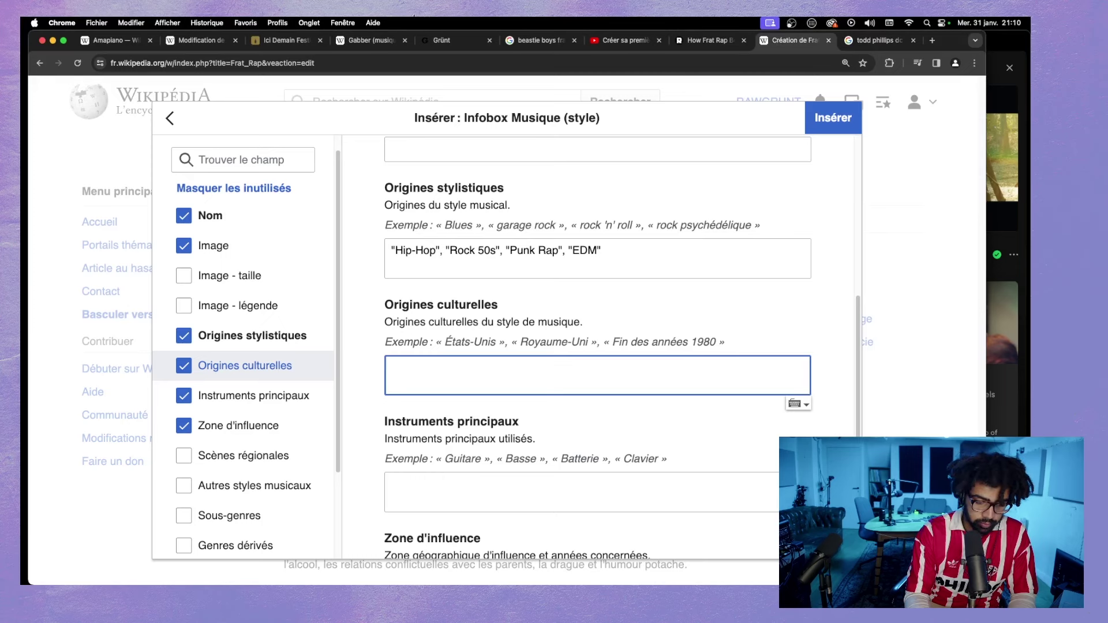
type("E")
type("tats Unis")
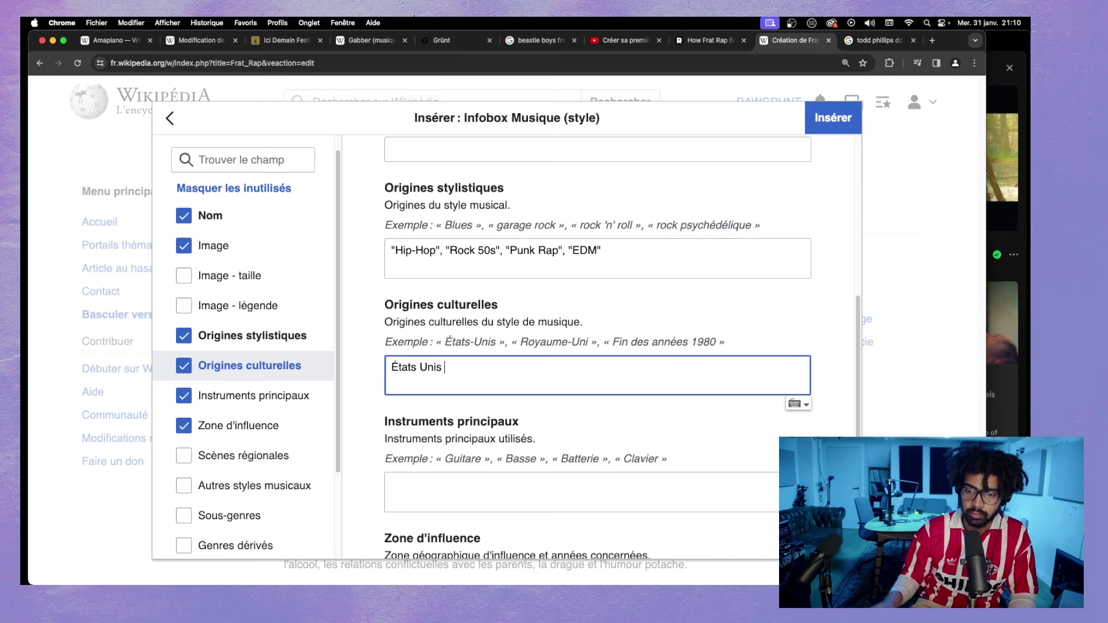
key("super+Left")
type("\"")
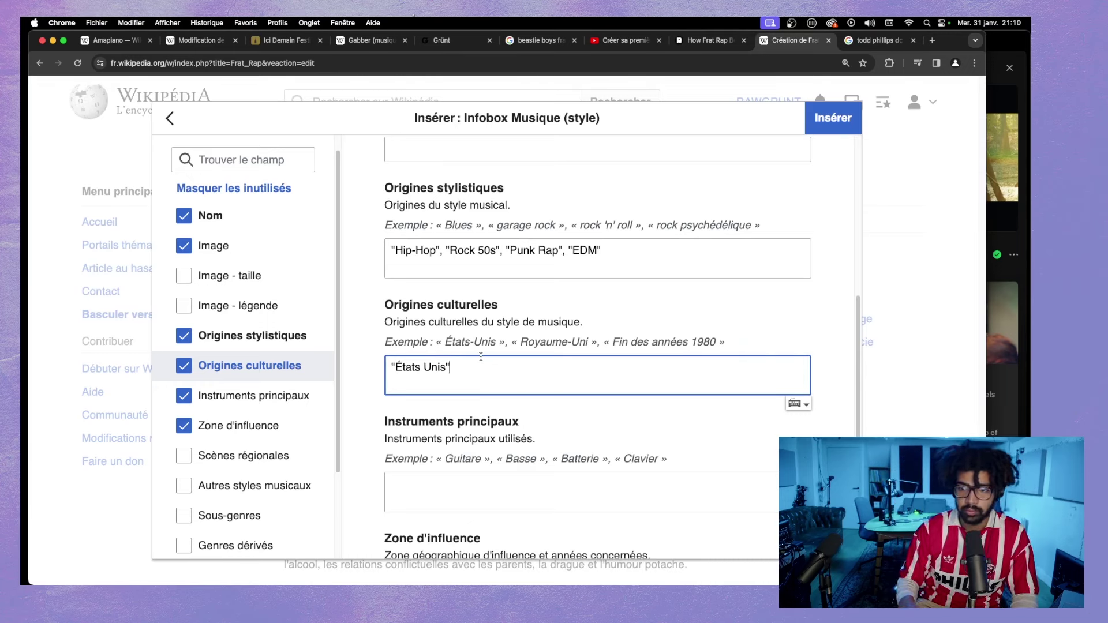
type(" \"A")
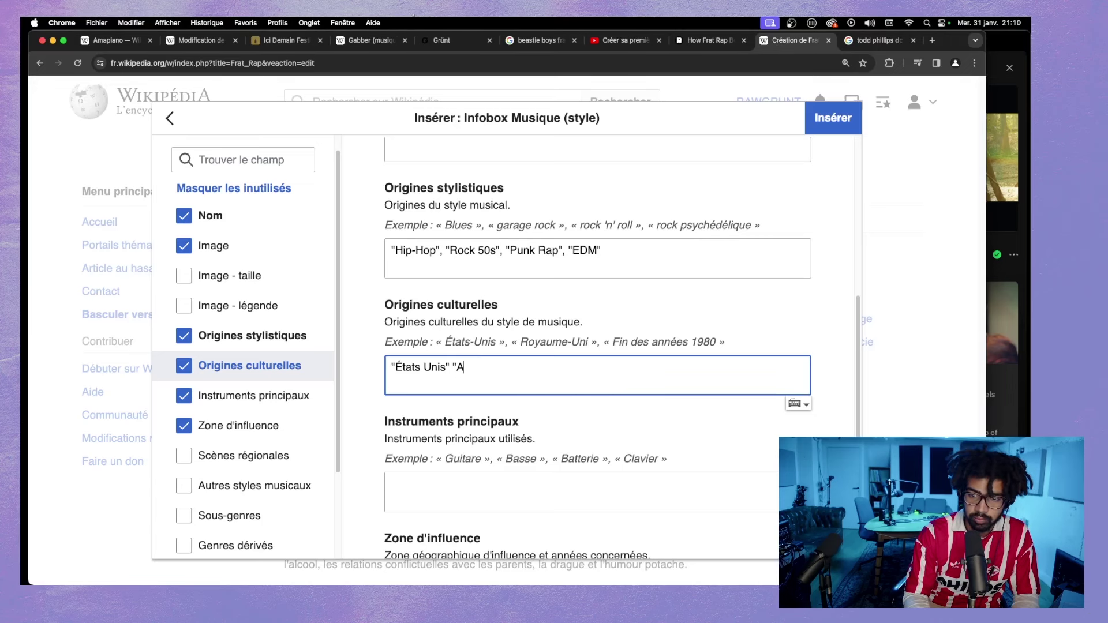
type("nnées 80")
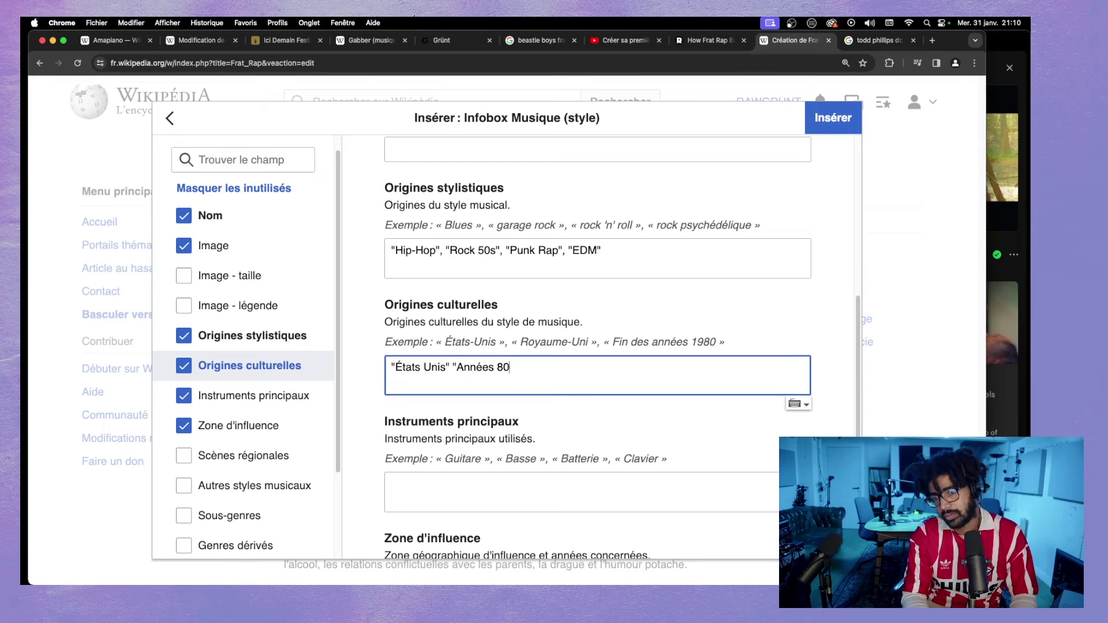
key("BackSpace")
key("BackSpace")
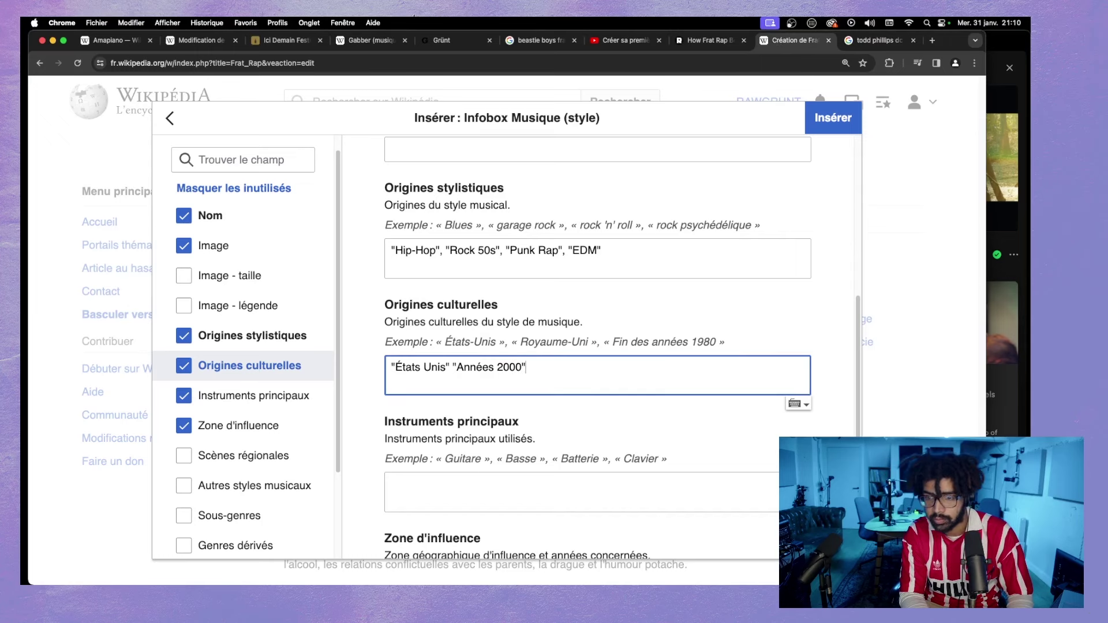
scroll(512, 363, "down", 3)
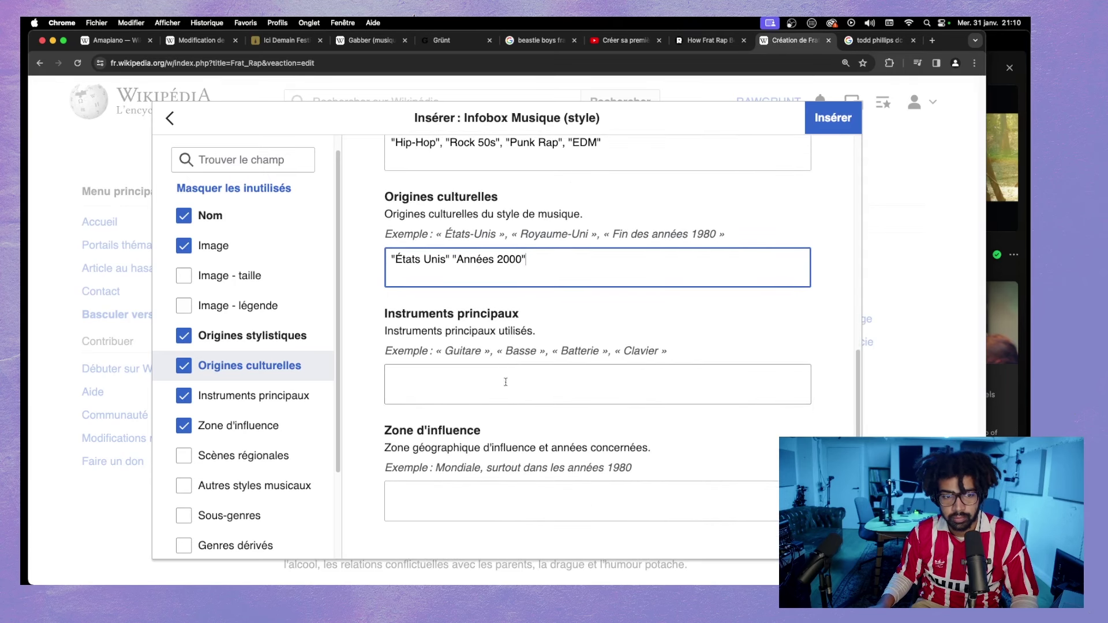
left_click(1027, 46)
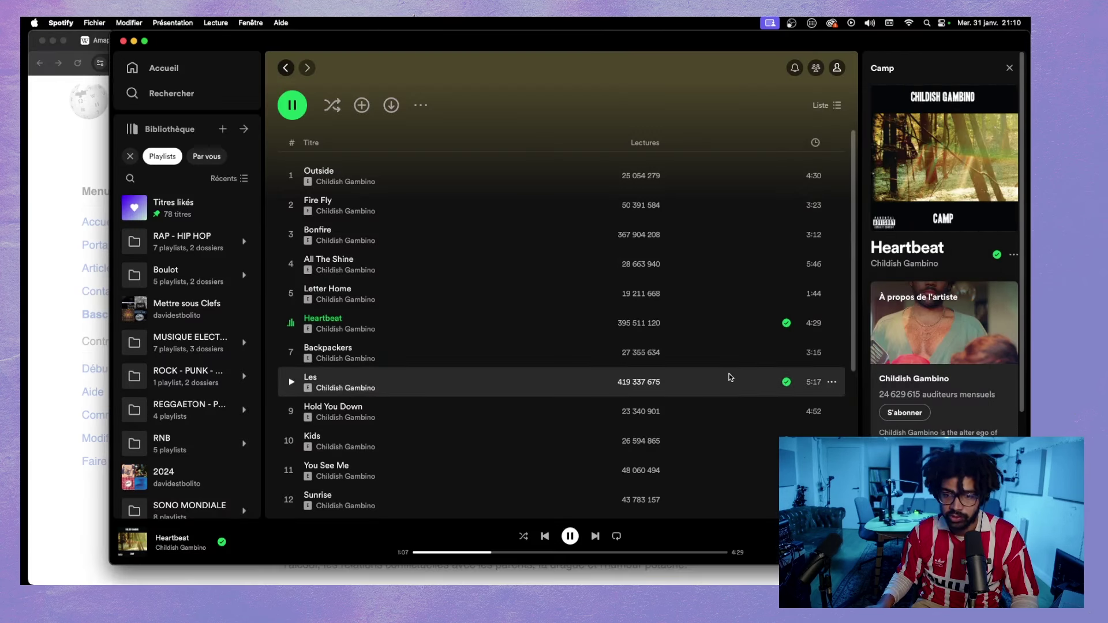
left_click(80, 183)
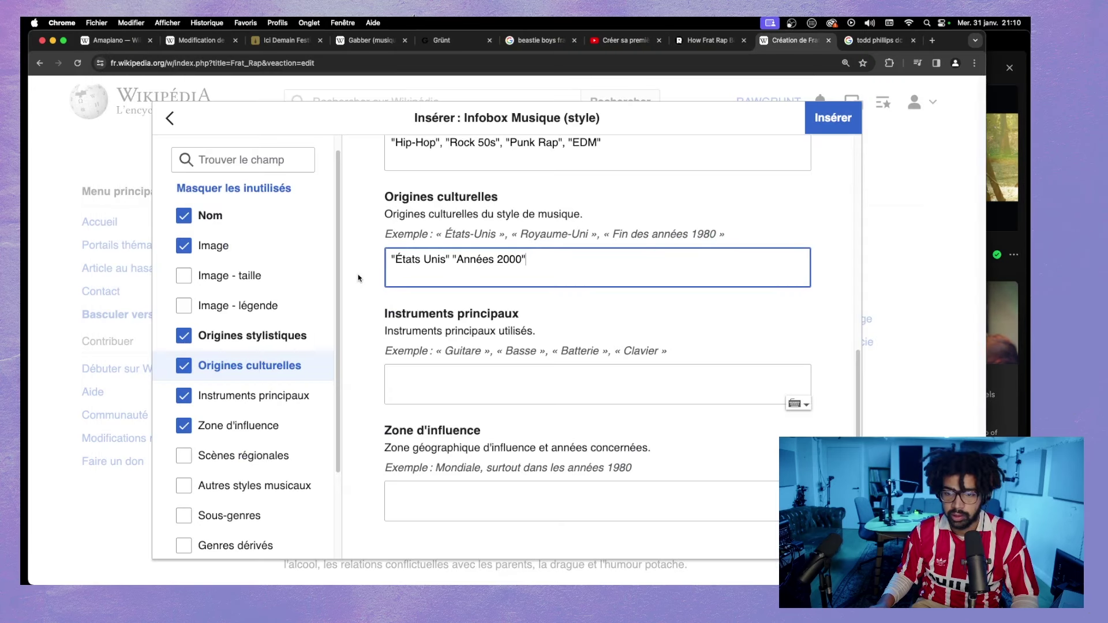
- Fill in the infobox's Zone d'influence with "États Unis" in quotation marks
left_click(481, 484)
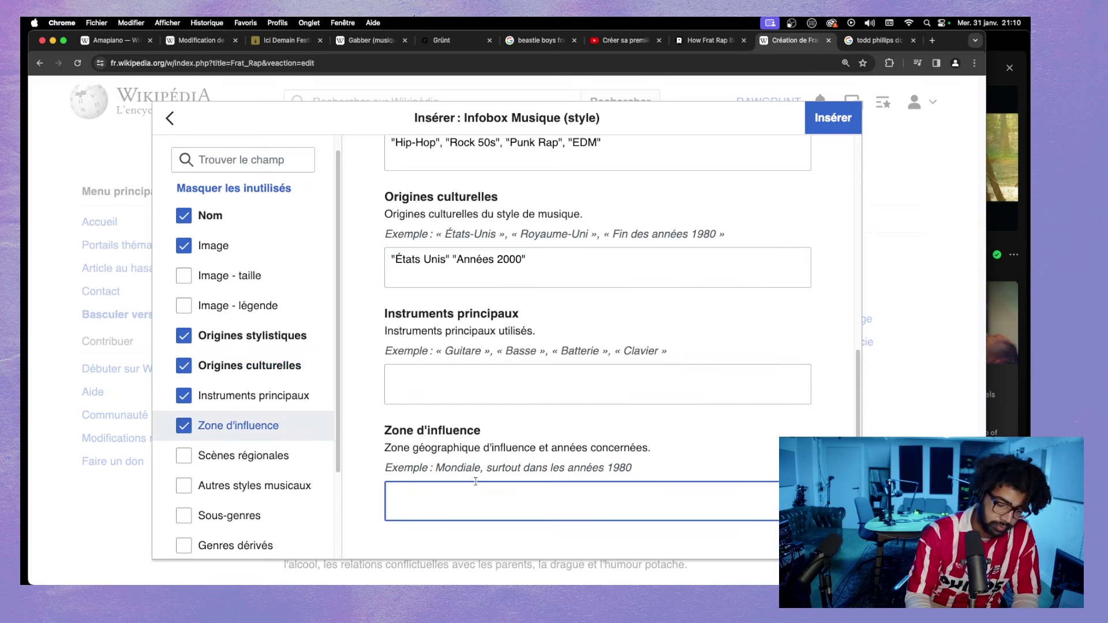
type("E")
type("tats Unis ")
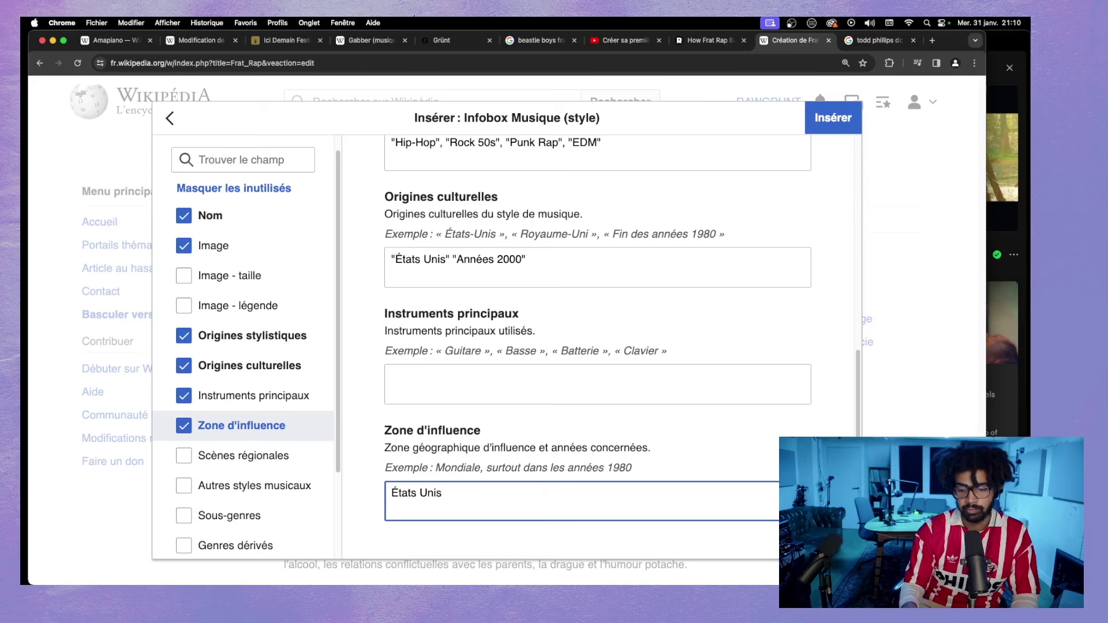
type("\"")
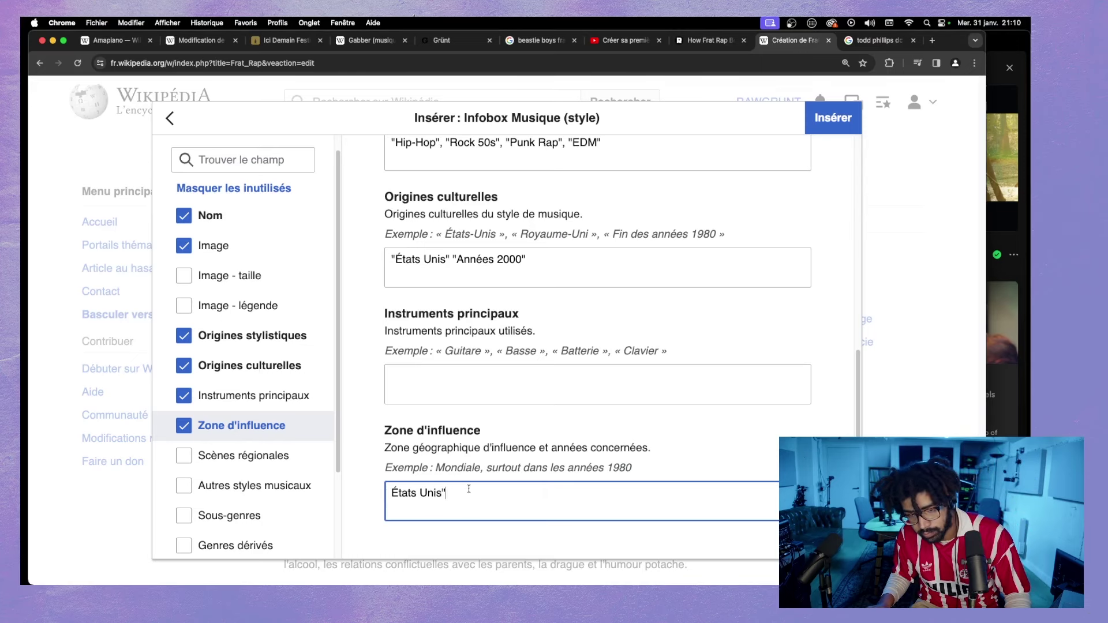
key("super+Left")
type("\"")
- Go to the empty Instruments principaux field, then look through the infobox's optional fields and its filled-in values up to Nom
left_click(473, 385)
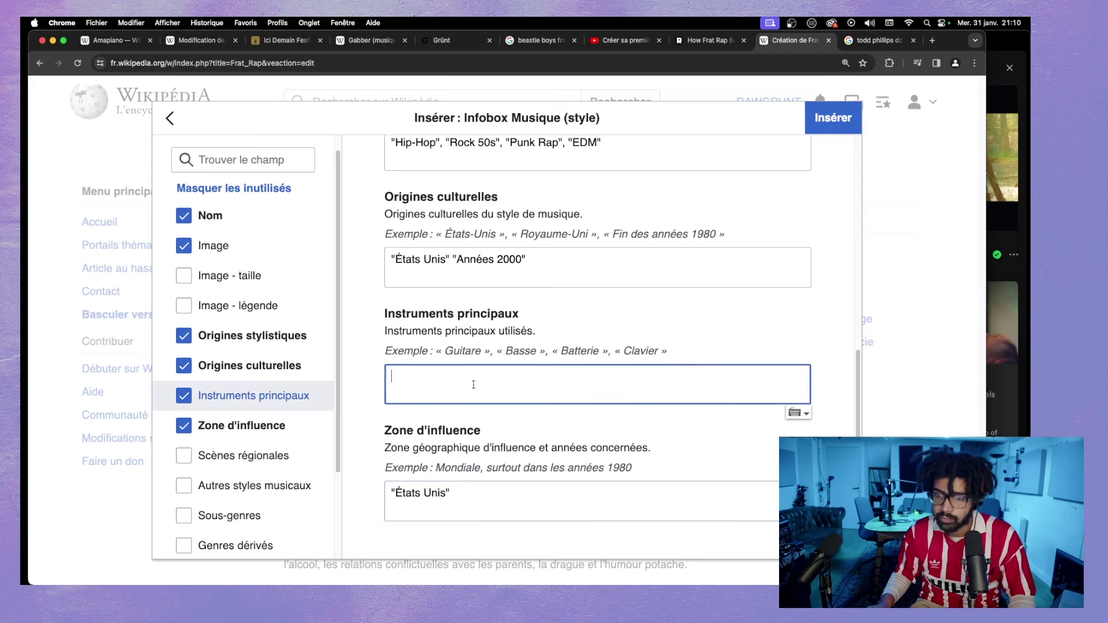
scroll(478, 376, "up", 2)
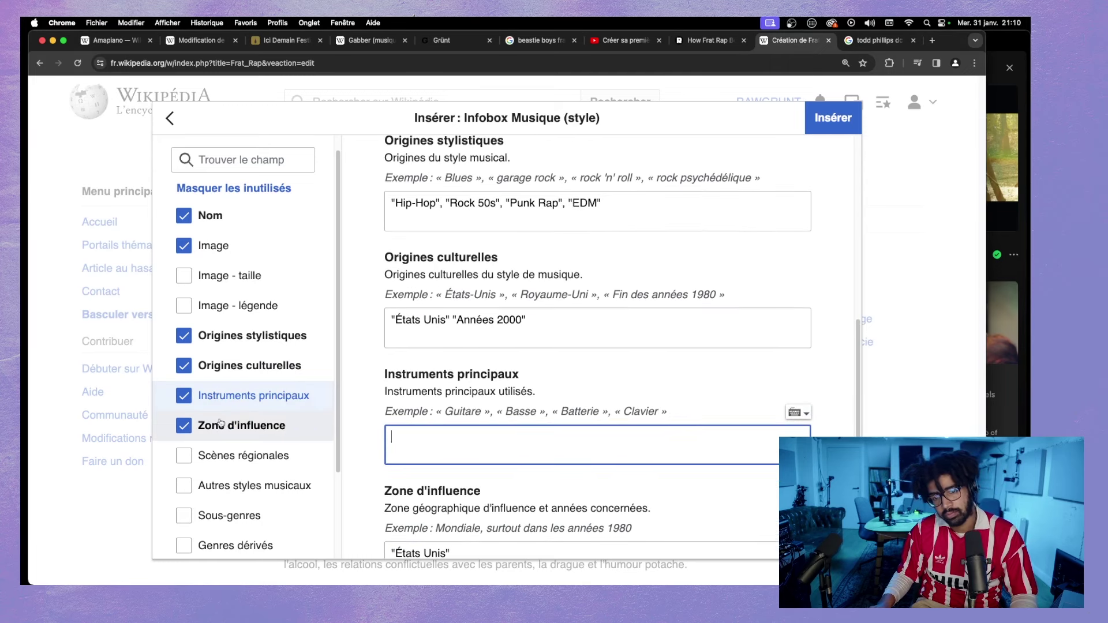
scroll(272, 406, "down", 3)
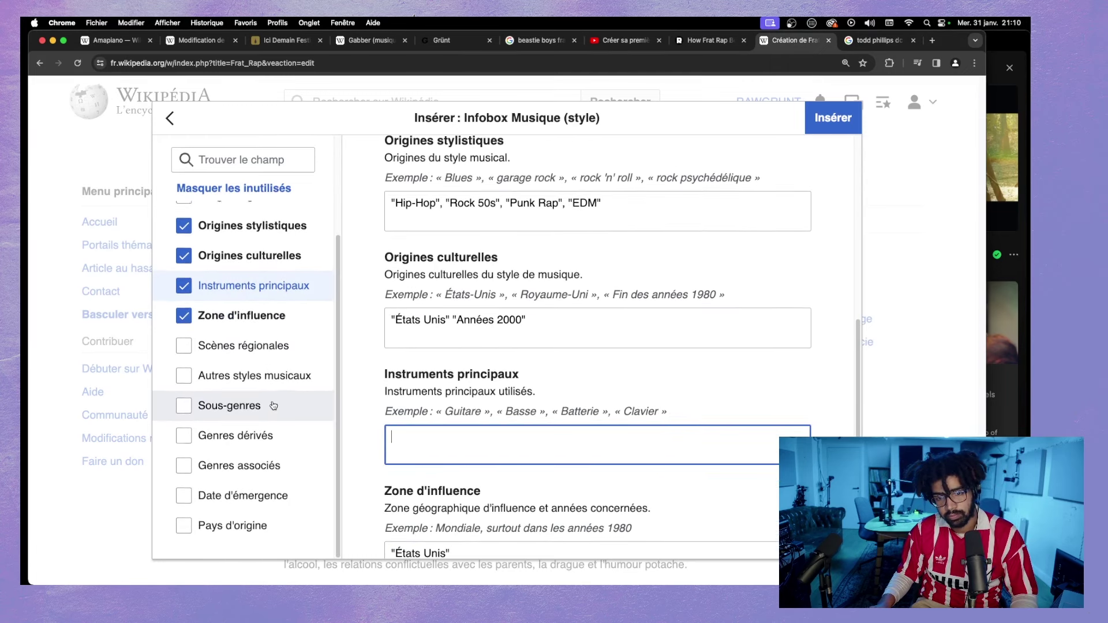
scroll(273, 406, "up", 3)
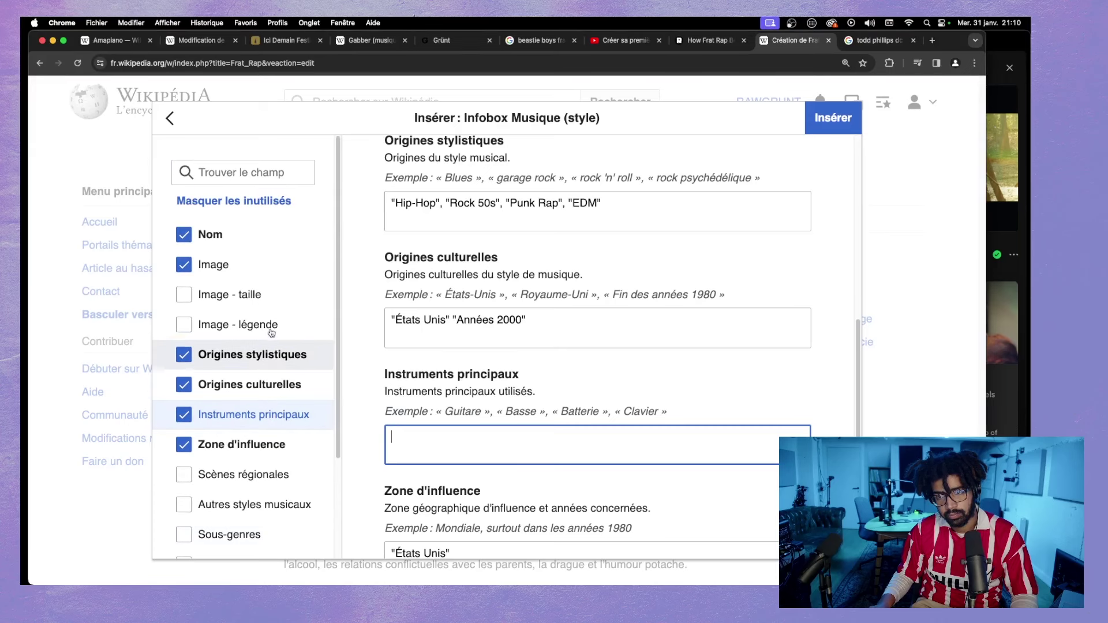
scroll(259, 310, "down", 3)
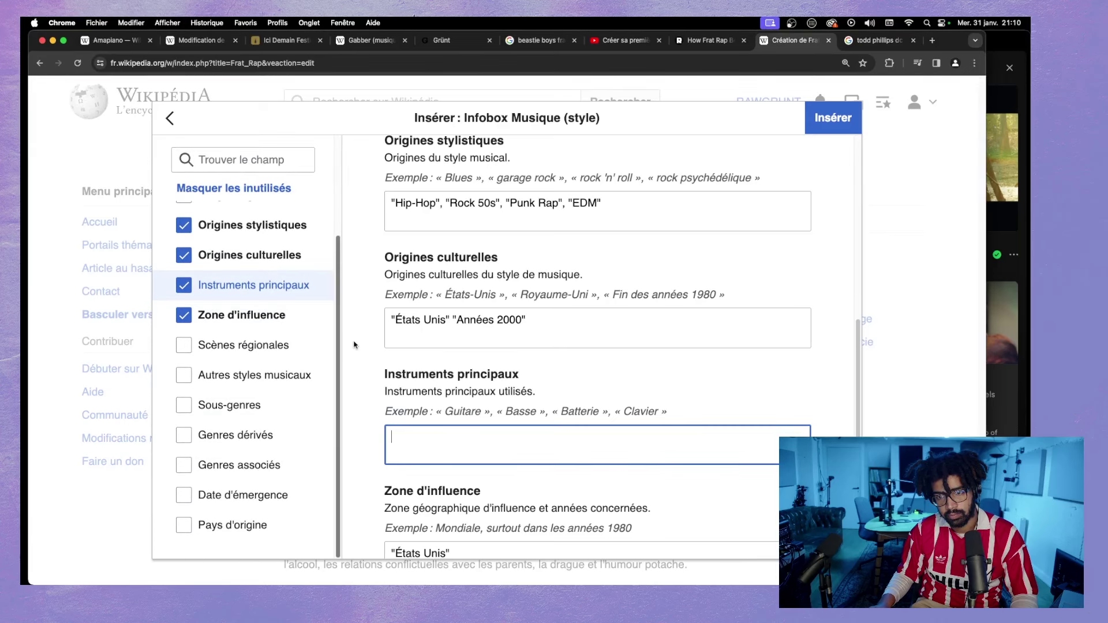
scroll(446, 343, "up", 5)
scroll(447, 343, "up", 3)
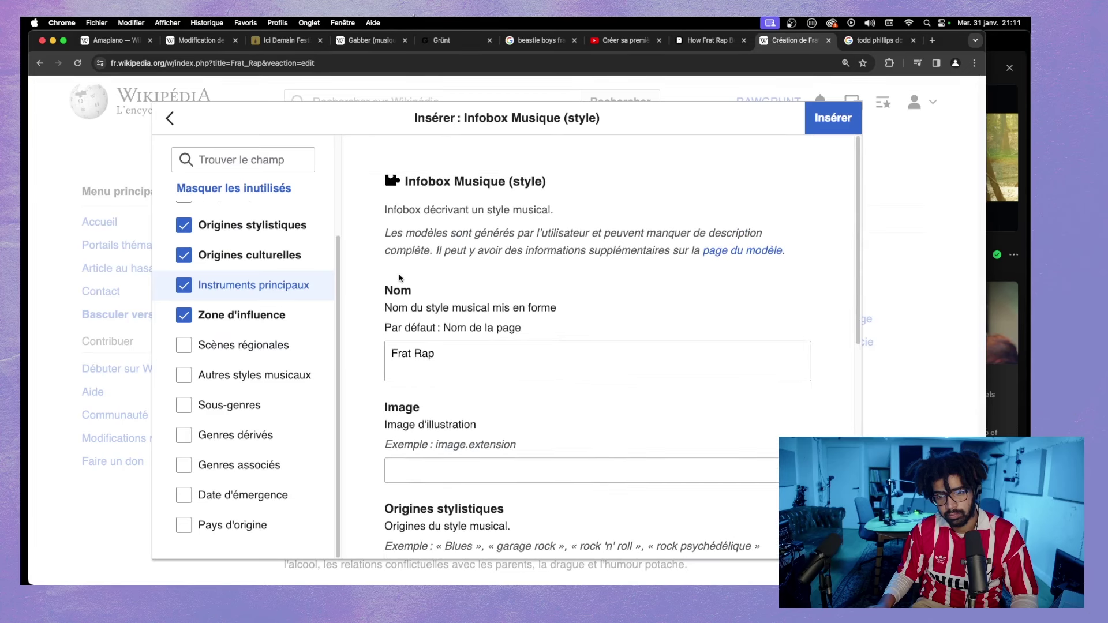
- Insert the filled-in Infobox Musique (style) into the article and move it to the top, beside the Résumé section
left_click(833, 118)
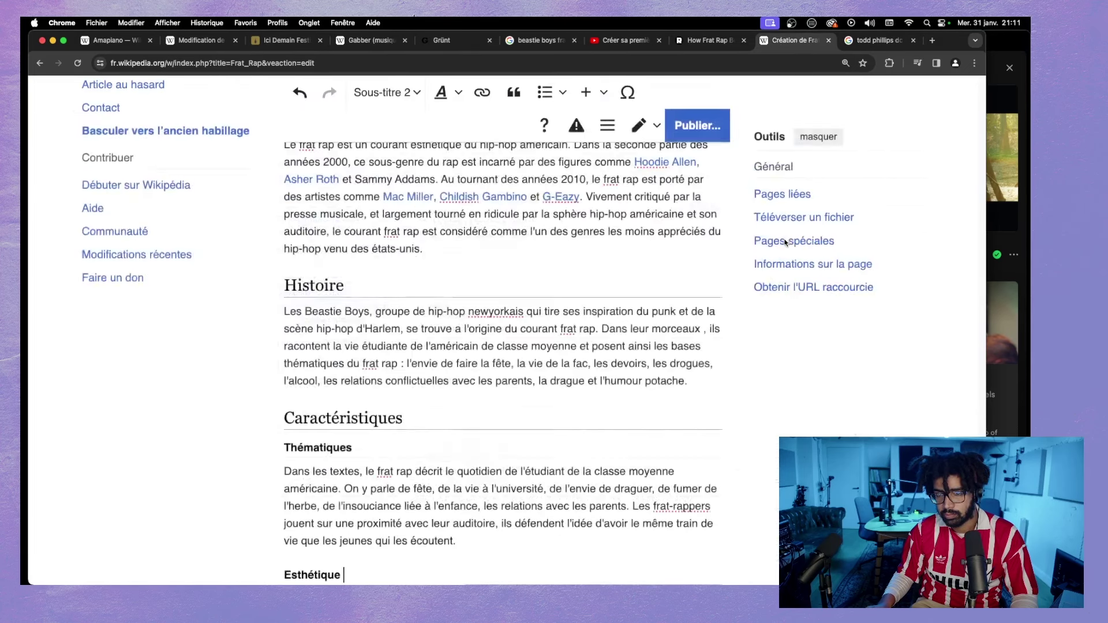
left_click(675, 298)
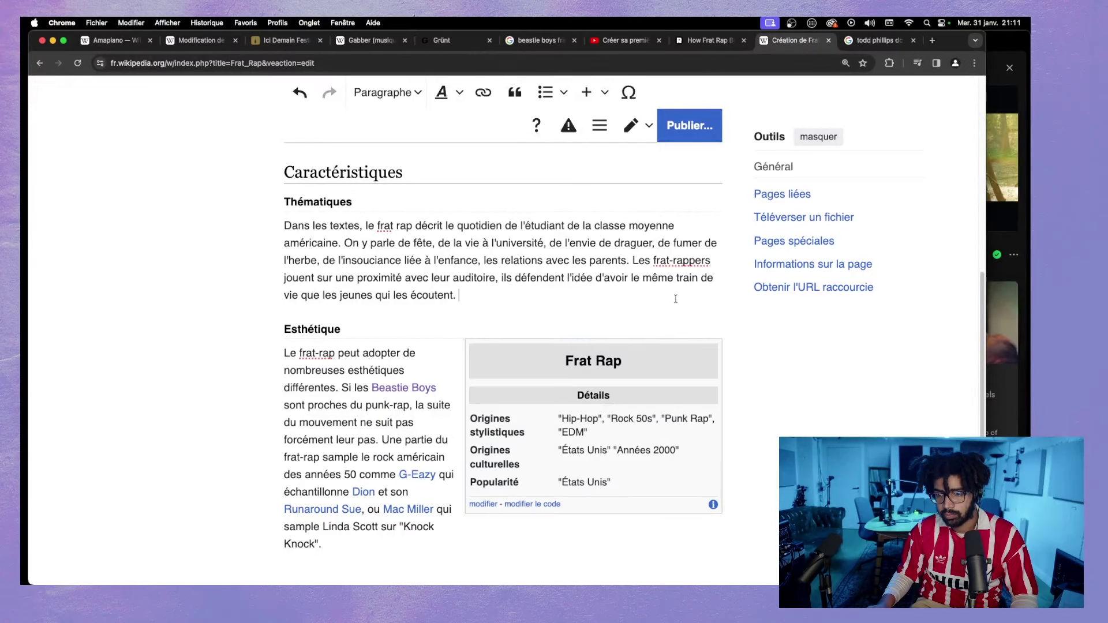
left_click(589, 361)
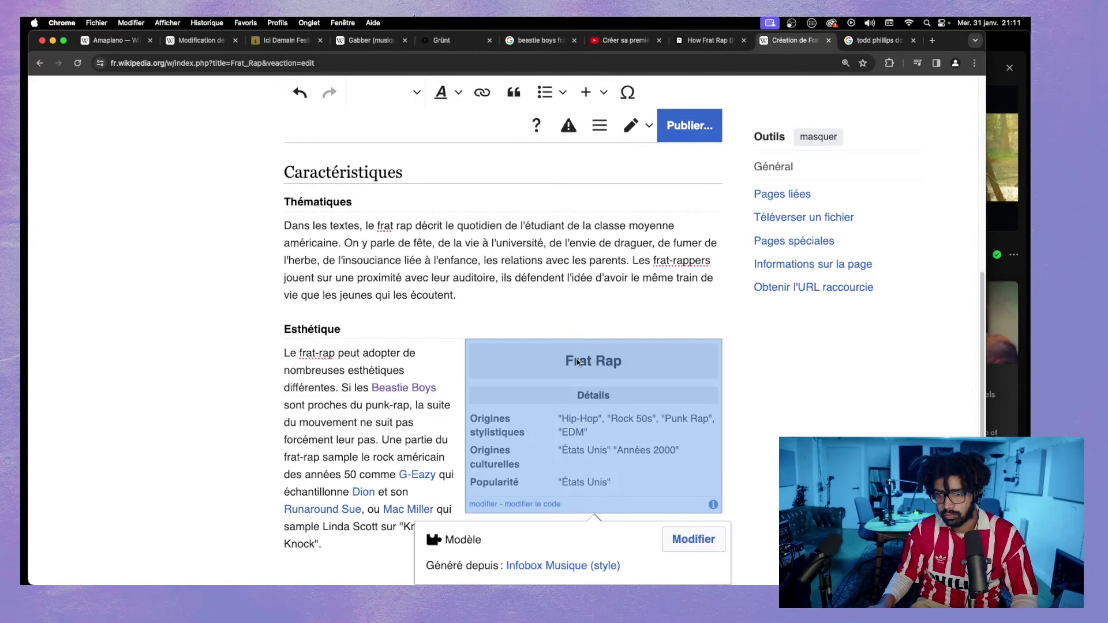
left_click_drag(578, 362, 621, 179)
scroll(582, 352, "up", 4)
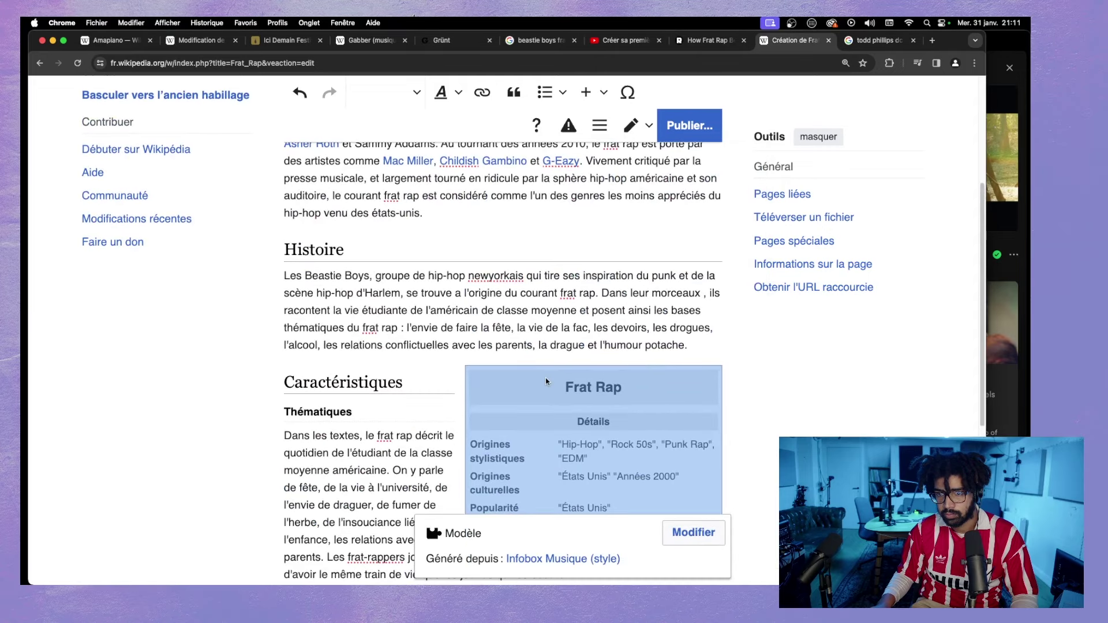
left_click_drag(545, 381, 567, 289)
scroll(569, 384, "up", 3)
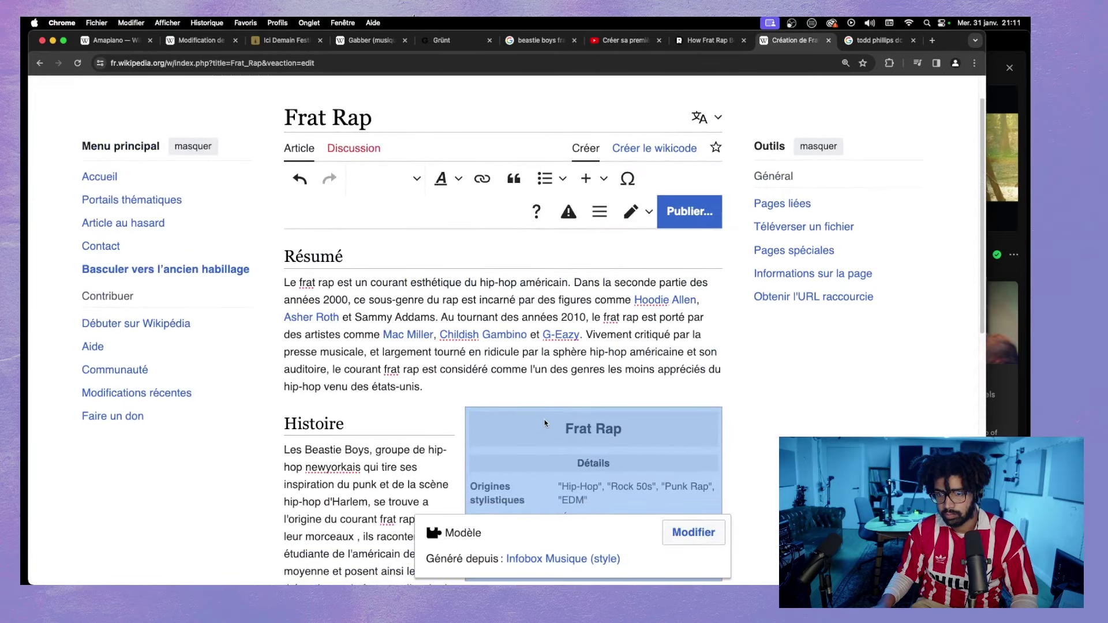
left_click_drag(545, 423, 594, 266)
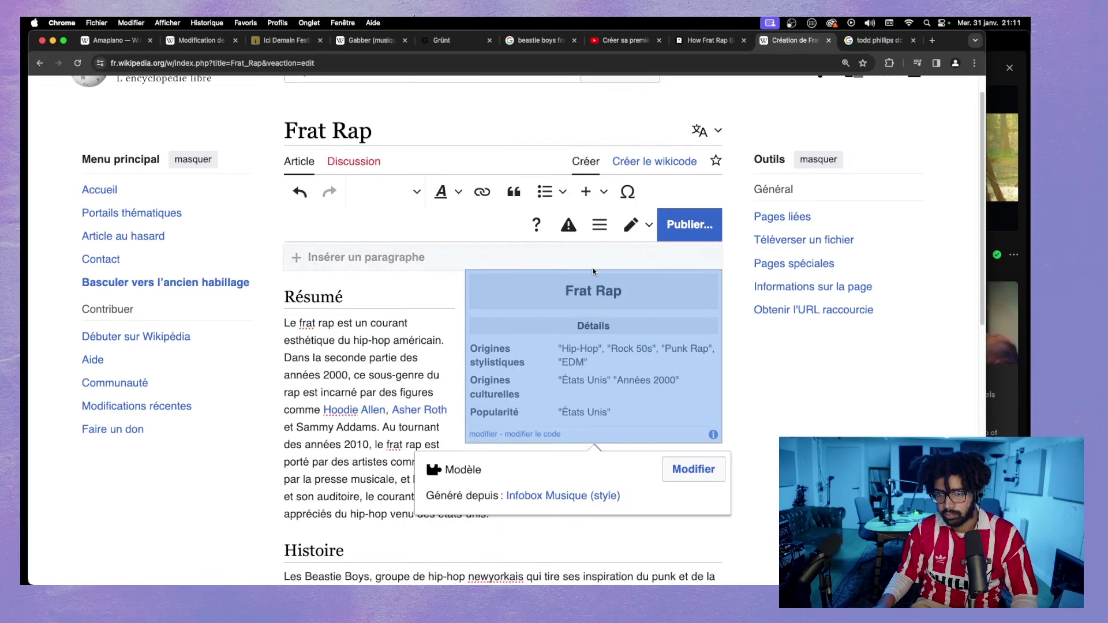
mouse_move(507, 284)
left_mouse_down()
mouse_move(526, 353)
mouse_move(517, 299)
left_mouse_up()
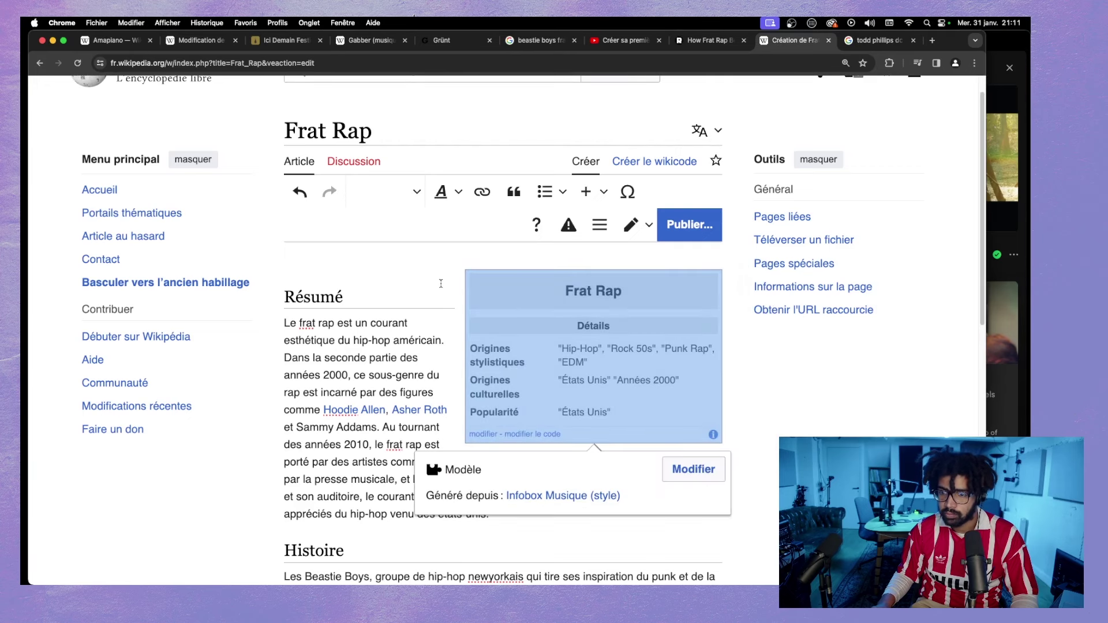
left_click_drag(534, 292, 570, 321)
- Edit the infobox and remove the quotation marks from Origines stylistiques, leaving Hip-Hop, Rock 50s, Punk Rap, EDM
left_click(693, 470)
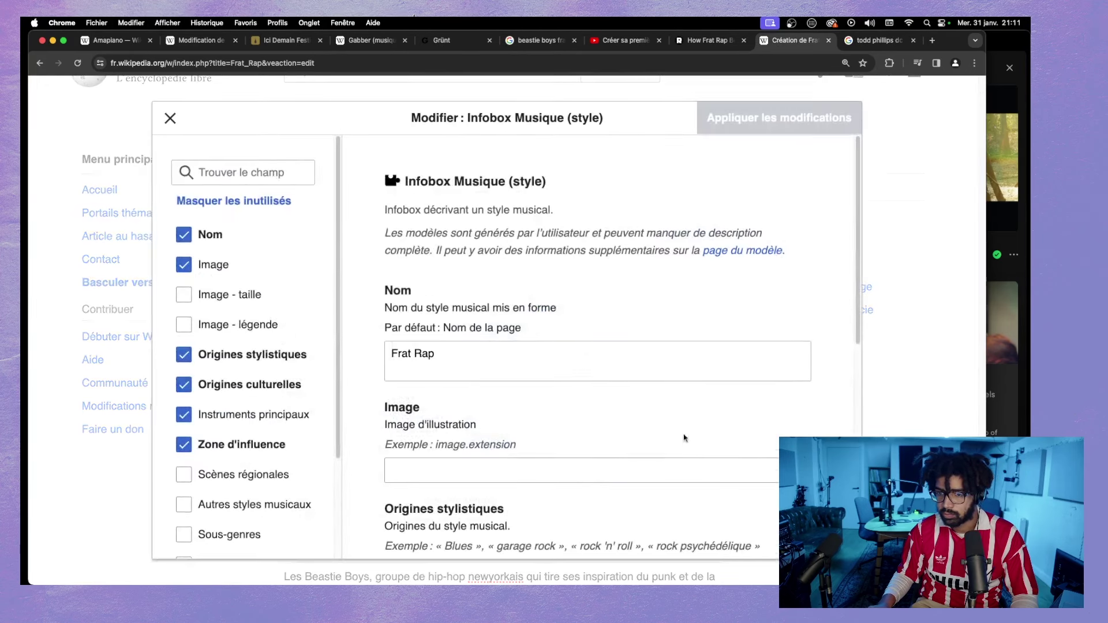
scroll(458, 366, "down", 4)
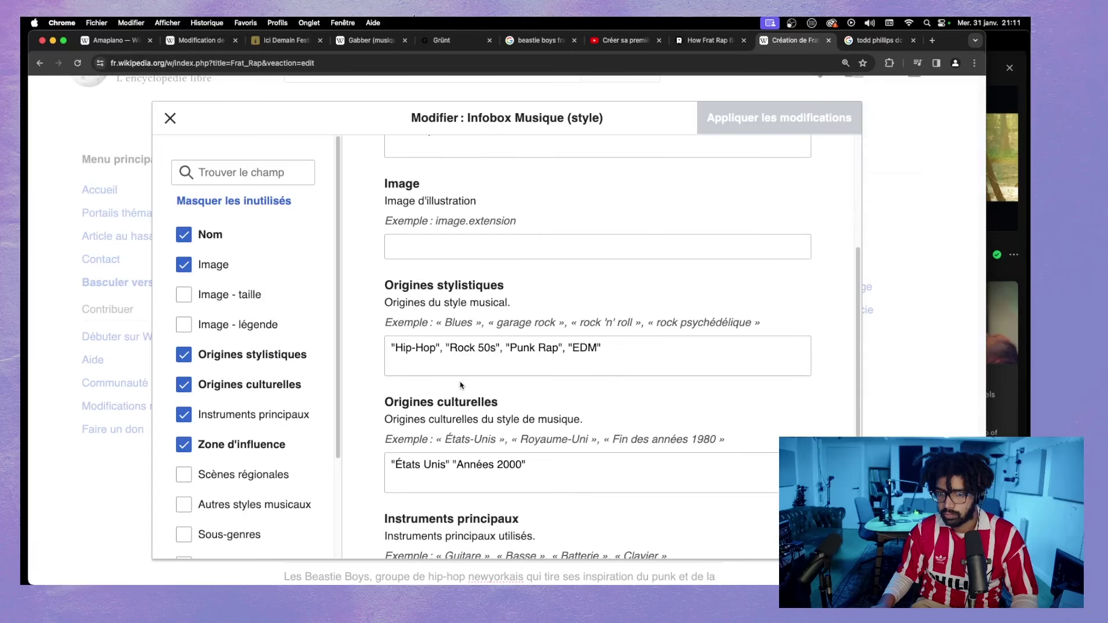
left_click(397, 347)
key("BackSpace")
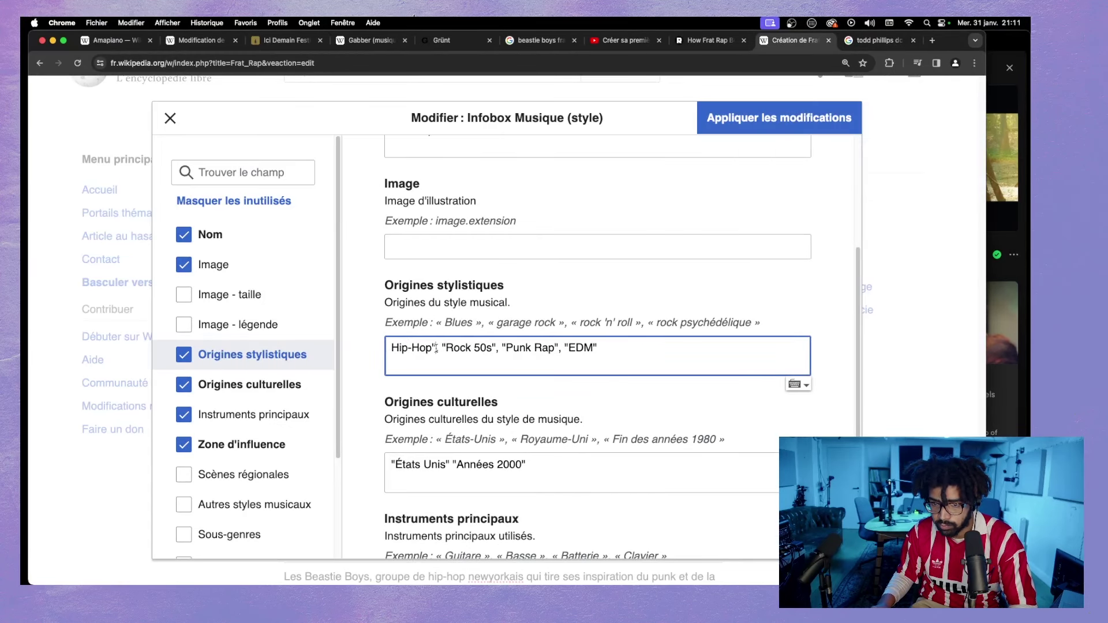
left_click(434, 348)
key("BackSpace")
type(",")
left_click(442, 347)
key("BackSpace")
left_click(488, 347)
key("BackSpace")
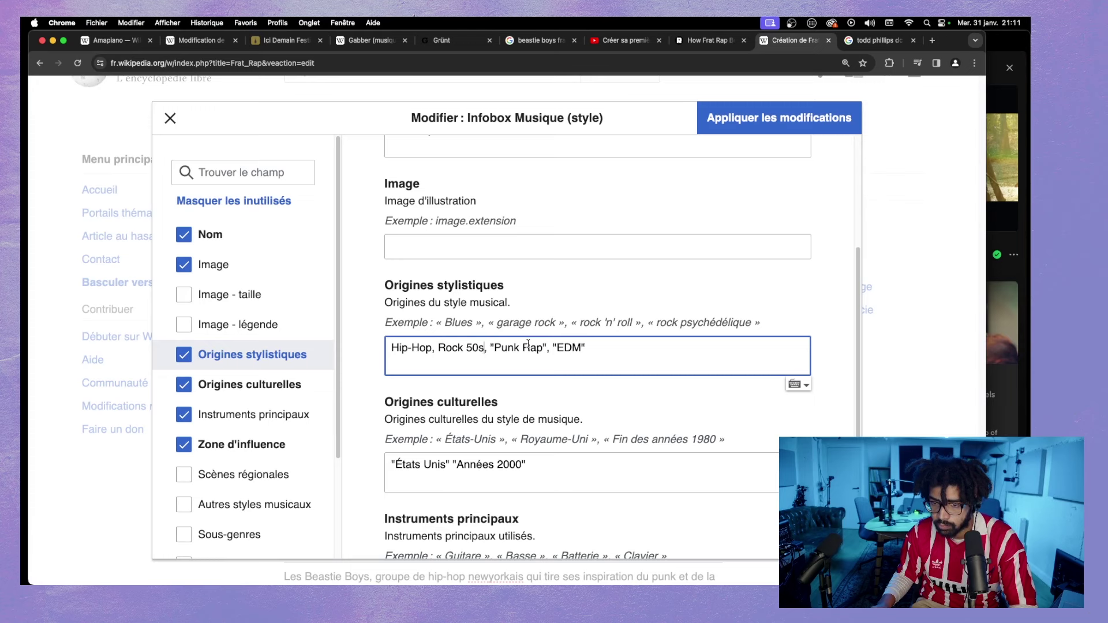
left_click(494, 347)
key("BackSpace")
left_click(543, 348)
key("BackSpace")
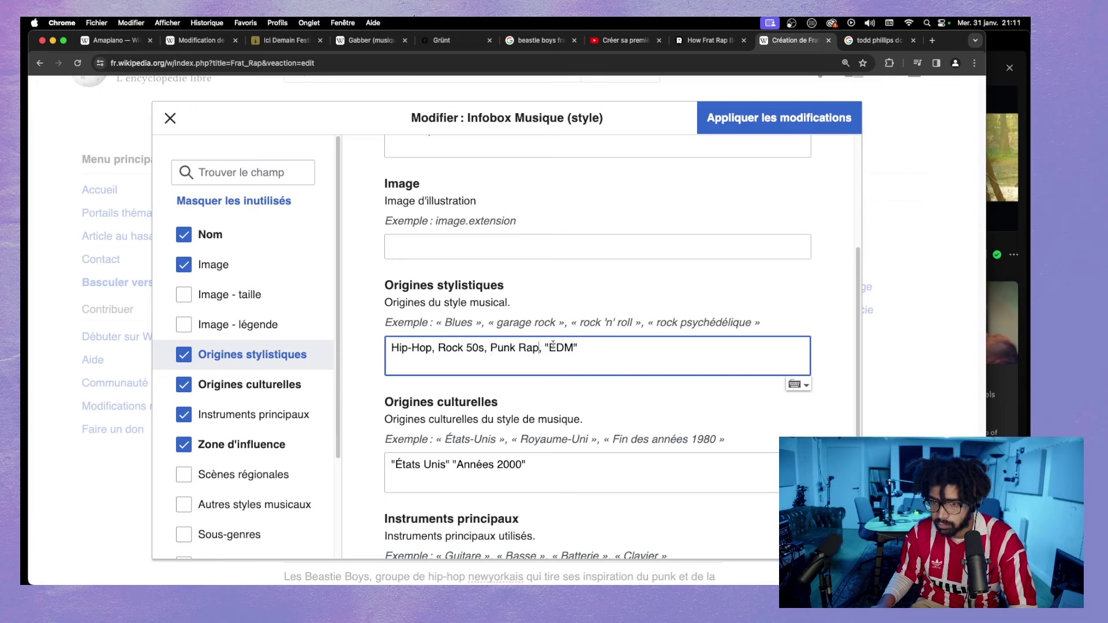
left_click(548, 347)
key("BackSpace")
- Remove the quotation marks around États Unis and Années 2000 in the Origines culturelles field
left_click(393, 464)
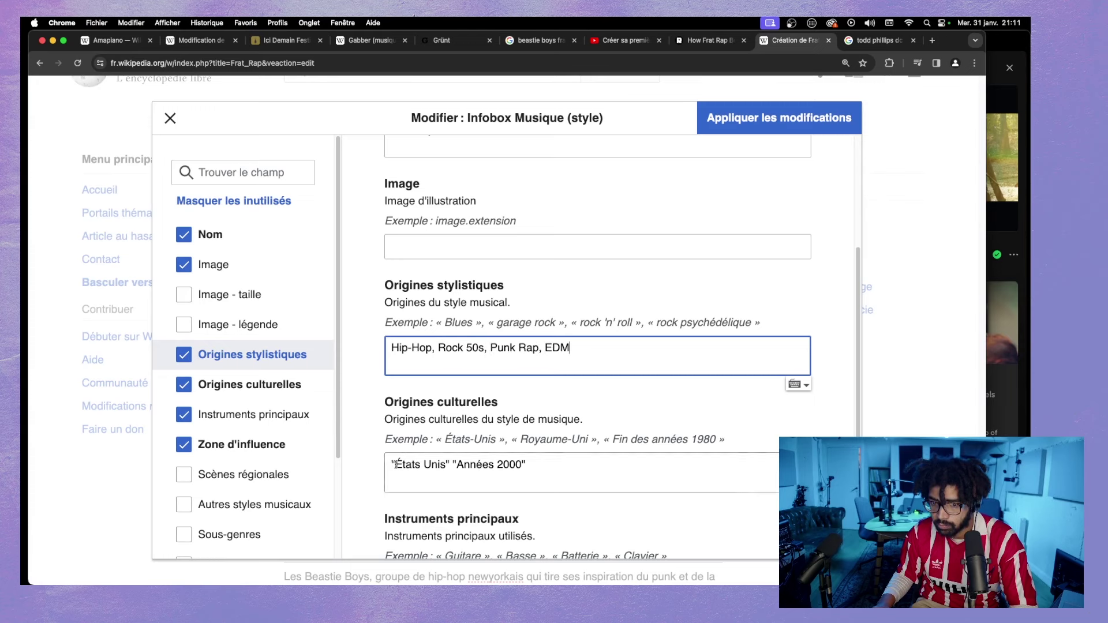
key("BackSpace")
left_click(445, 464)
key("BackSpace")
key("Delete")
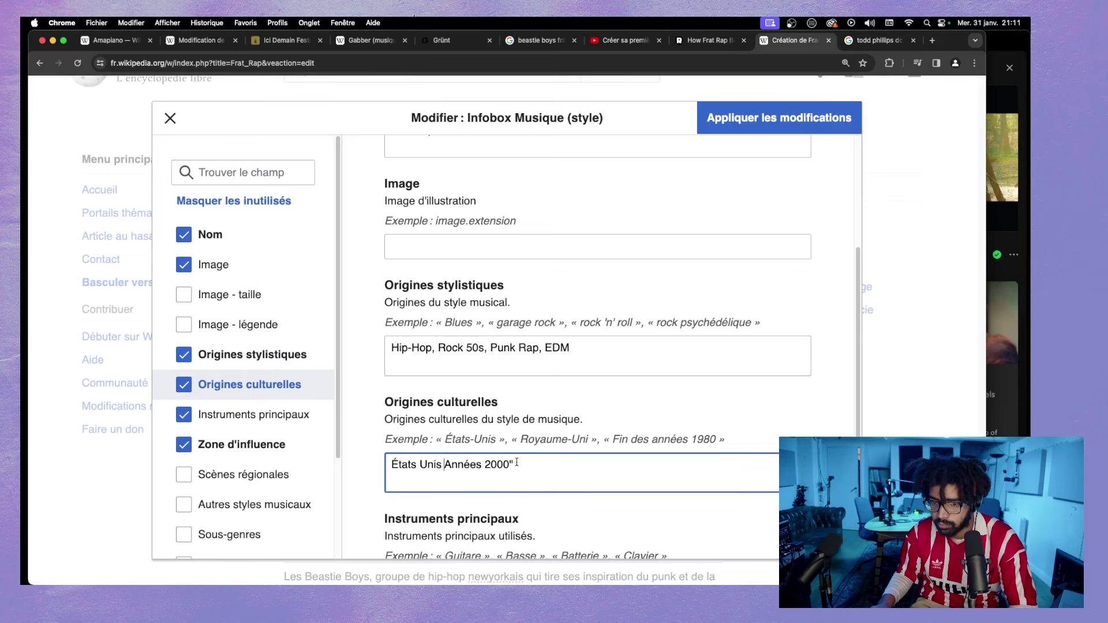
scroll(560, 438, "down", 4)
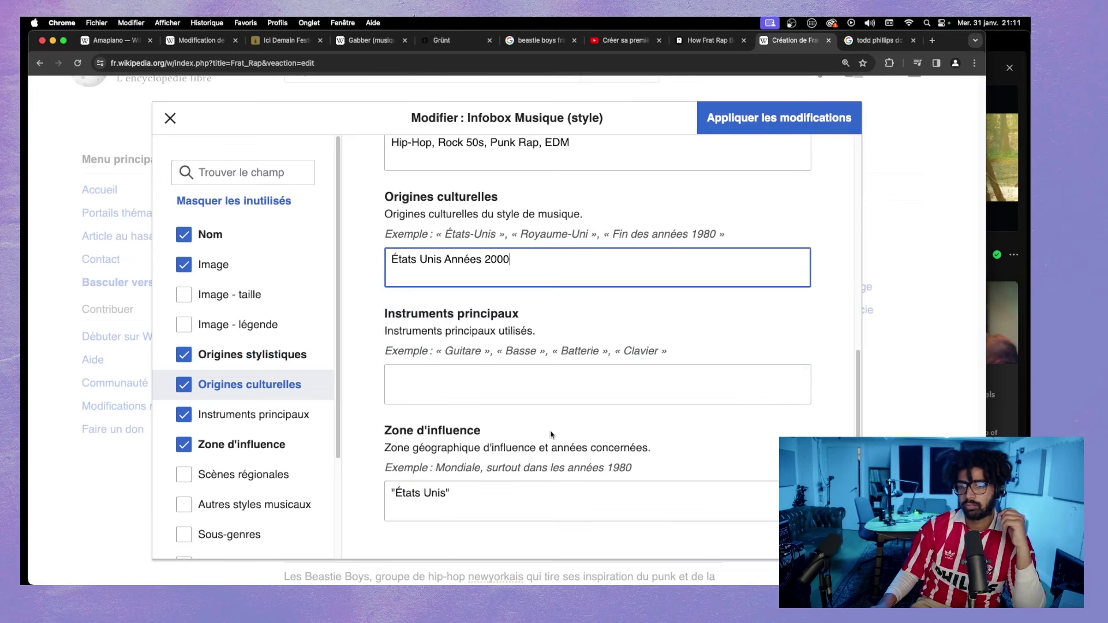
- Remove the quotation marks around États Unis in the Zone d'influence field
left_click(394, 494)
key("BackSpace")
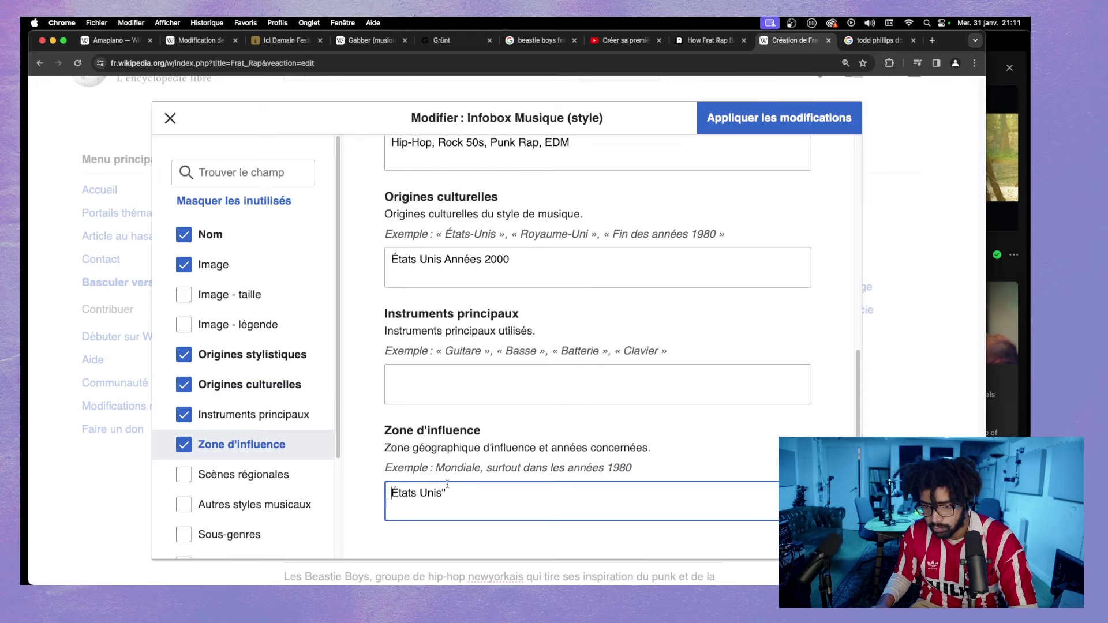
left_click(448, 492)
key("BackSpace")
- Separate États Unis and Années 2000 with a comma in Origines culturelles and apply the infobox modifications
left_click(448, 260)
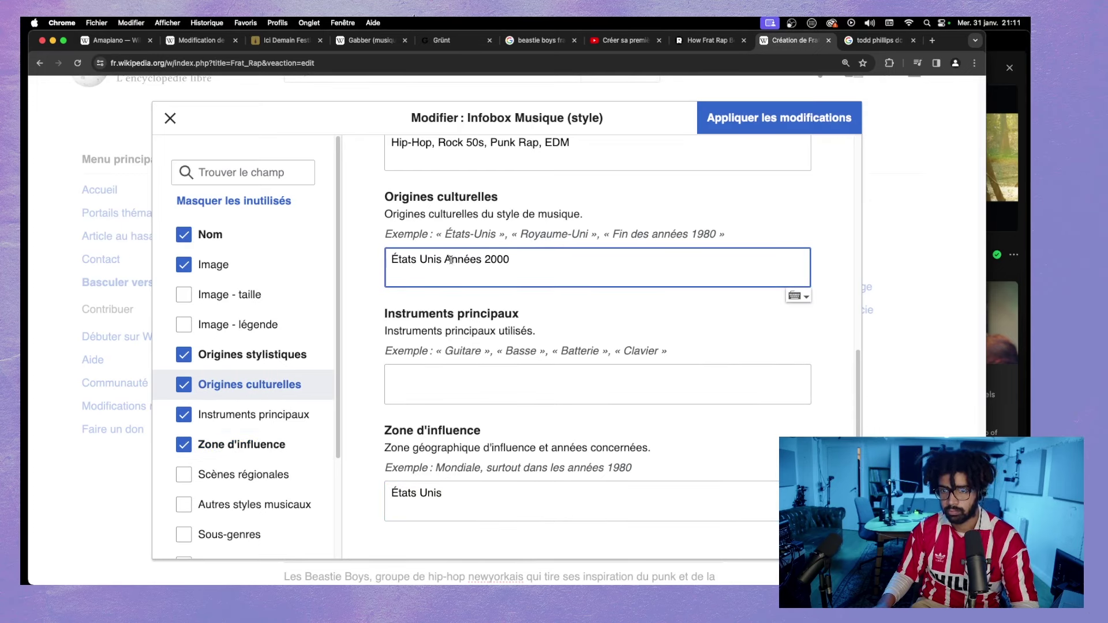
key("BackSpace")
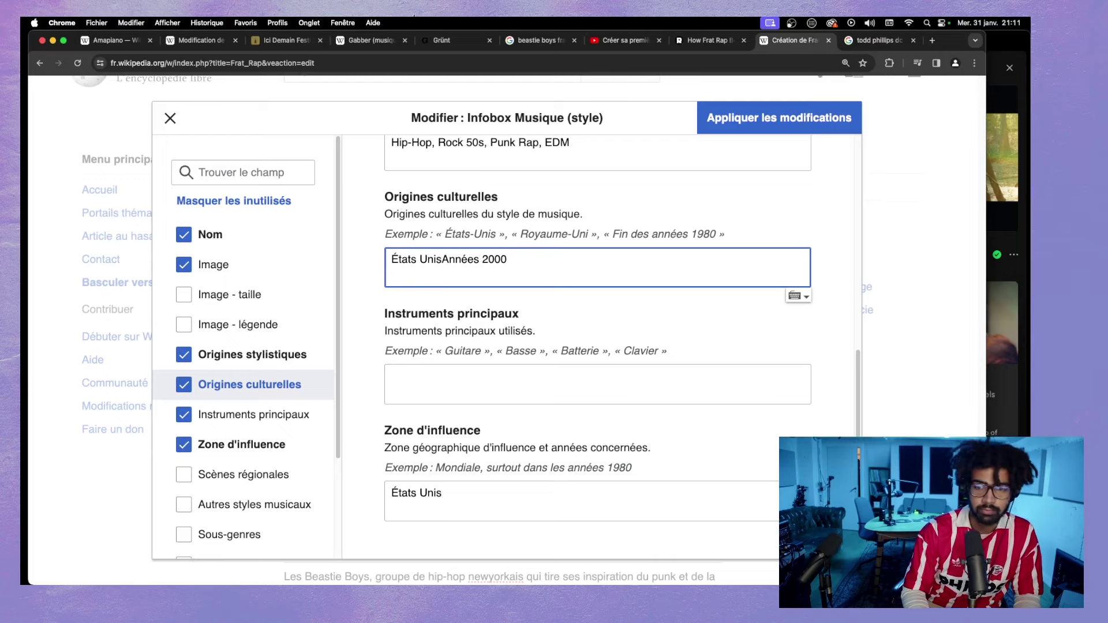
type(",")
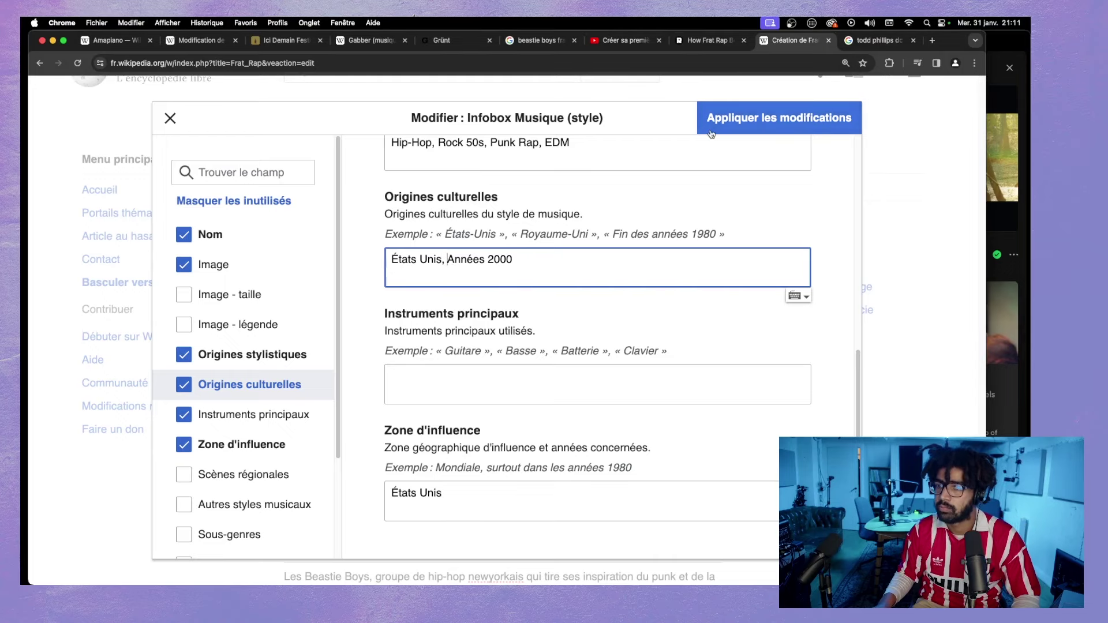
left_click(762, 118)
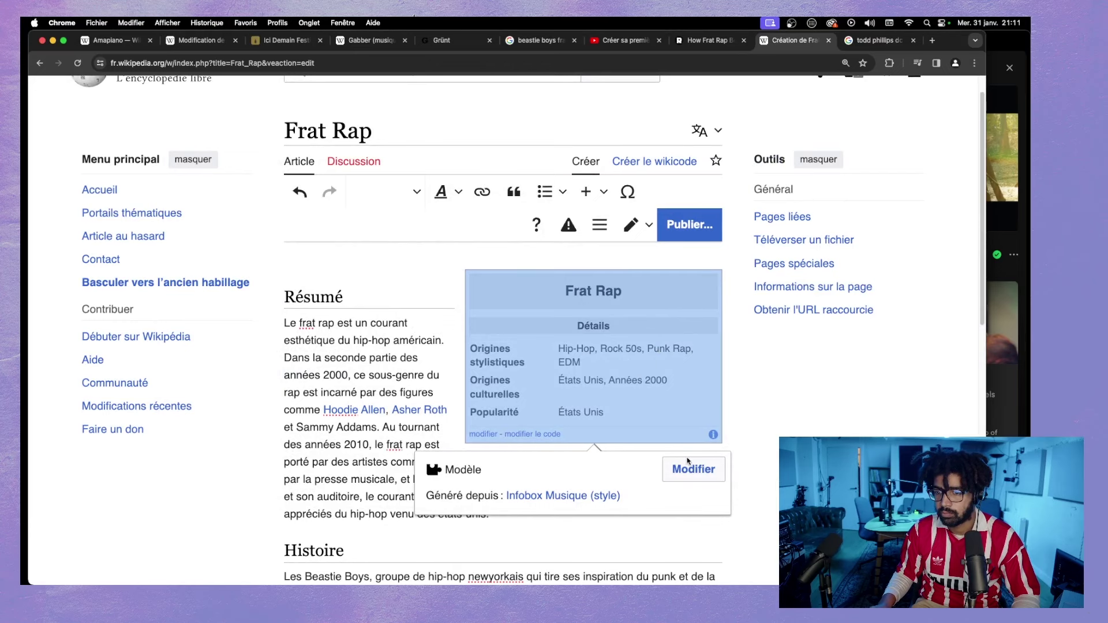
left_click(692, 468)
left_click(407, 353)
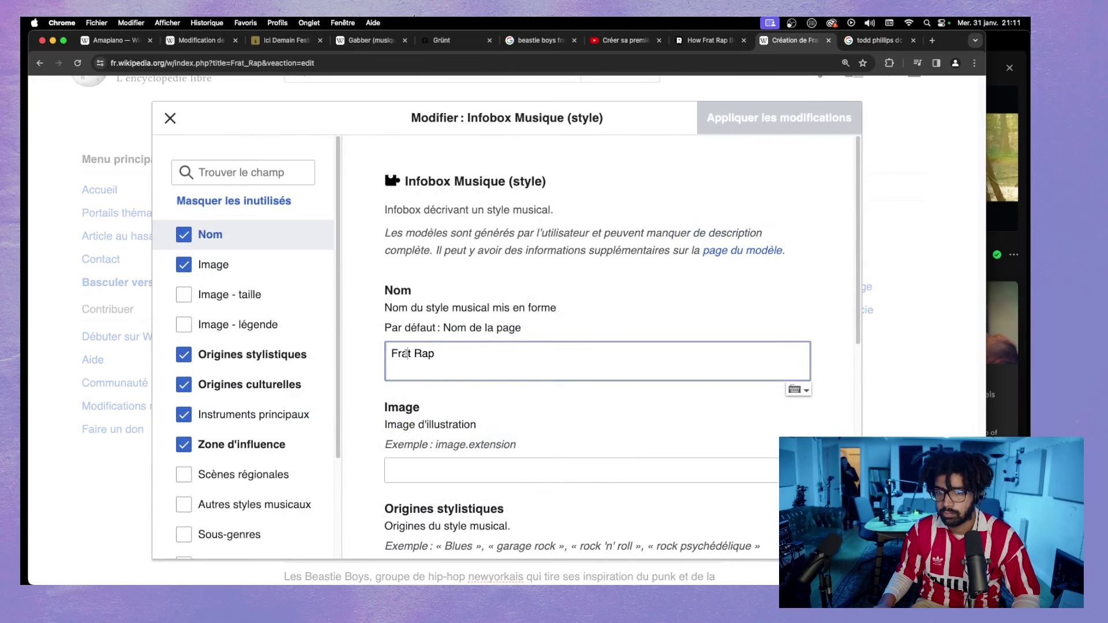
double_click(406, 353)
left_click(171, 118)
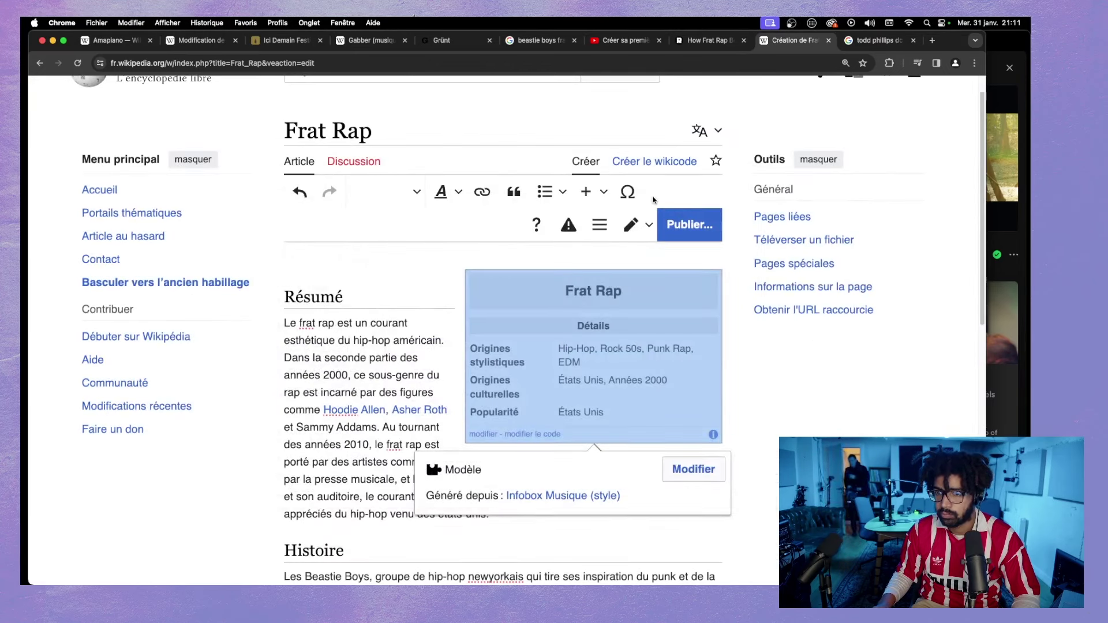
left_click(514, 192)
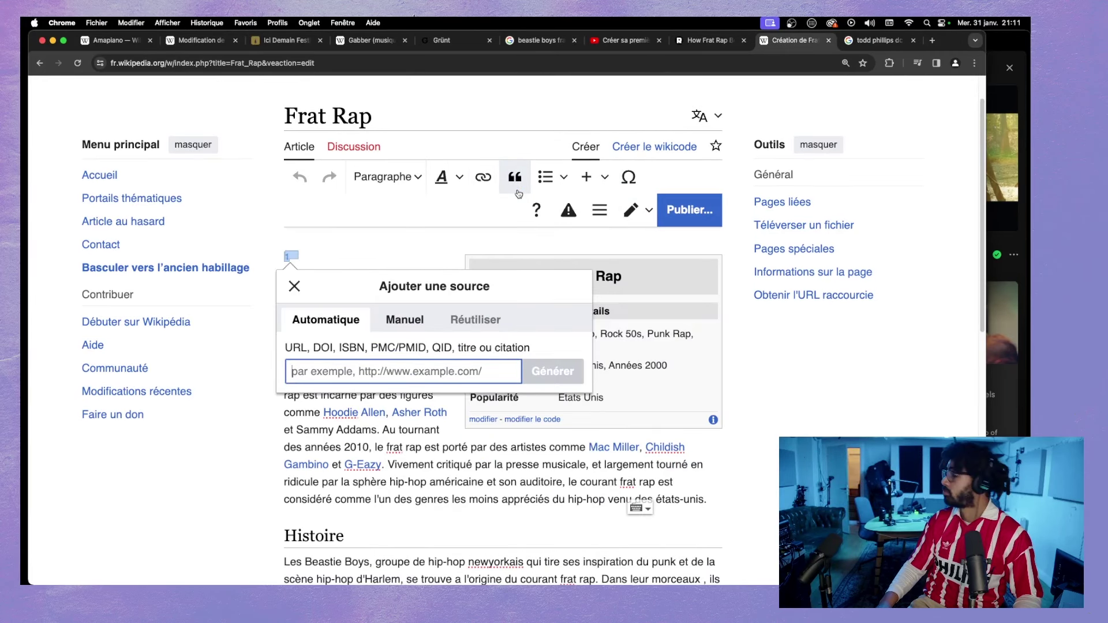
left_click(501, 186)
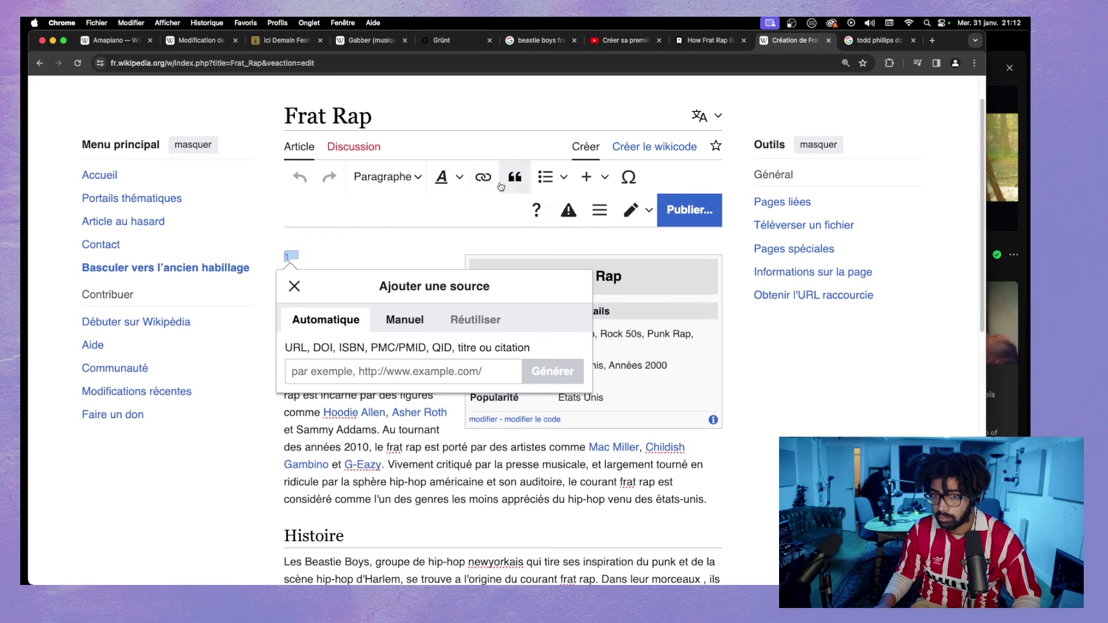
left_click(482, 179)
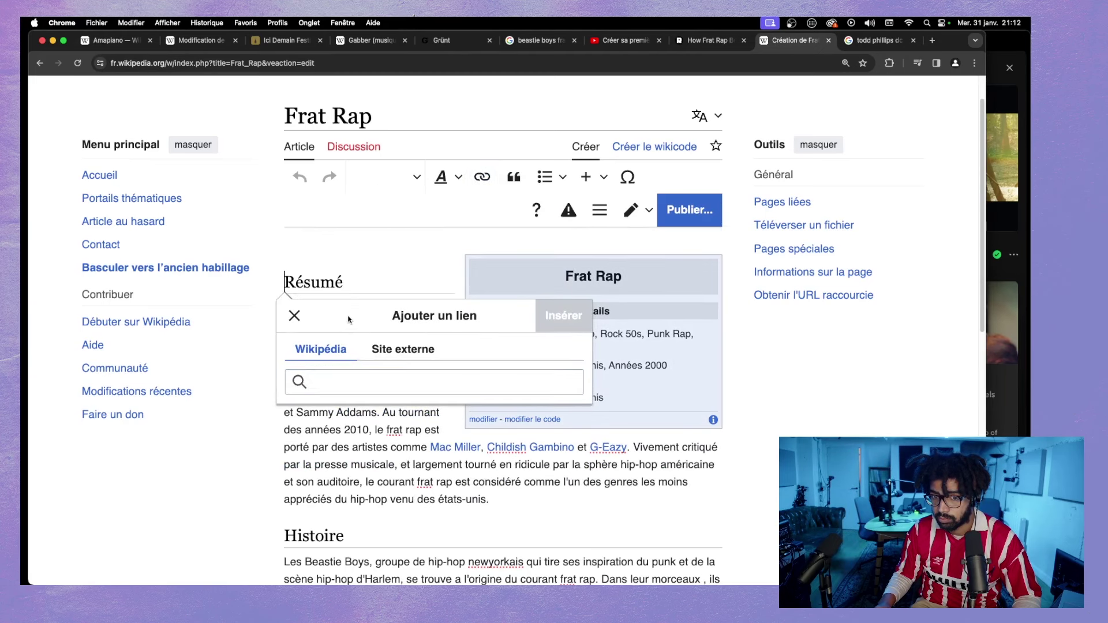
left_click(294, 316)
- Reopen the infobox's edit form, review its fields down to Zone d'influence, and close it without editing
left_click(620, 345)
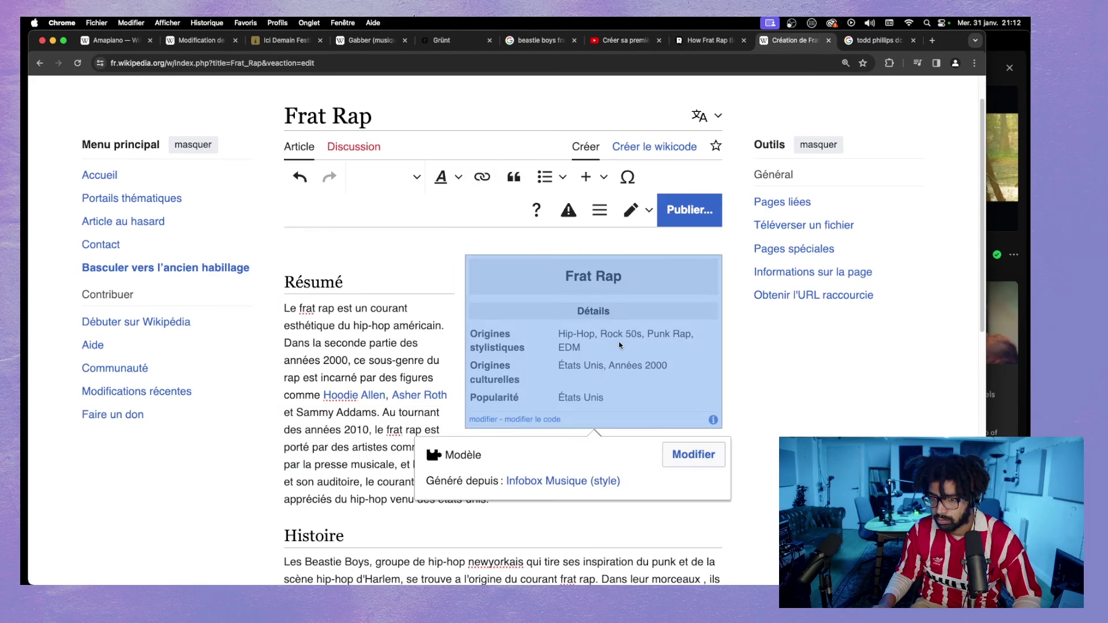
left_click(686, 457)
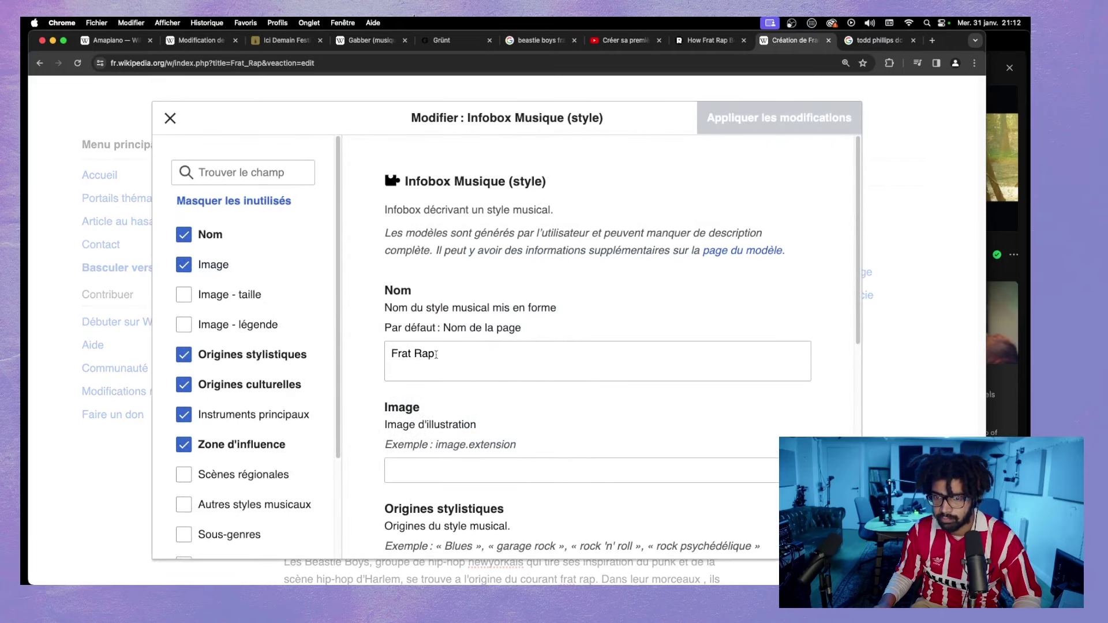
scroll(462, 364, "down", 8)
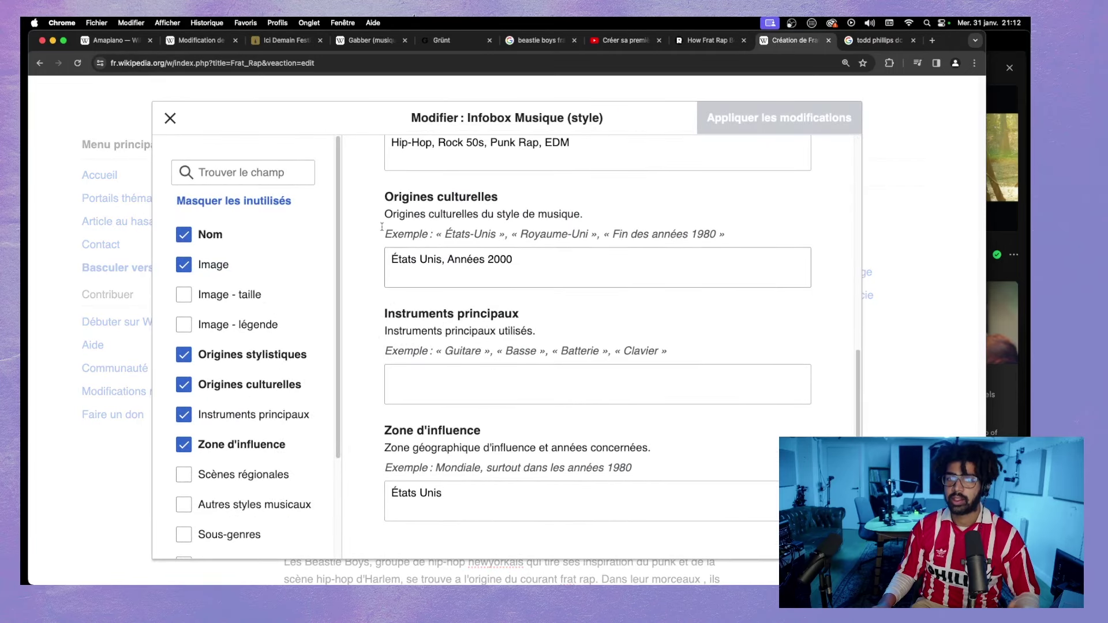
left_click(171, 118)
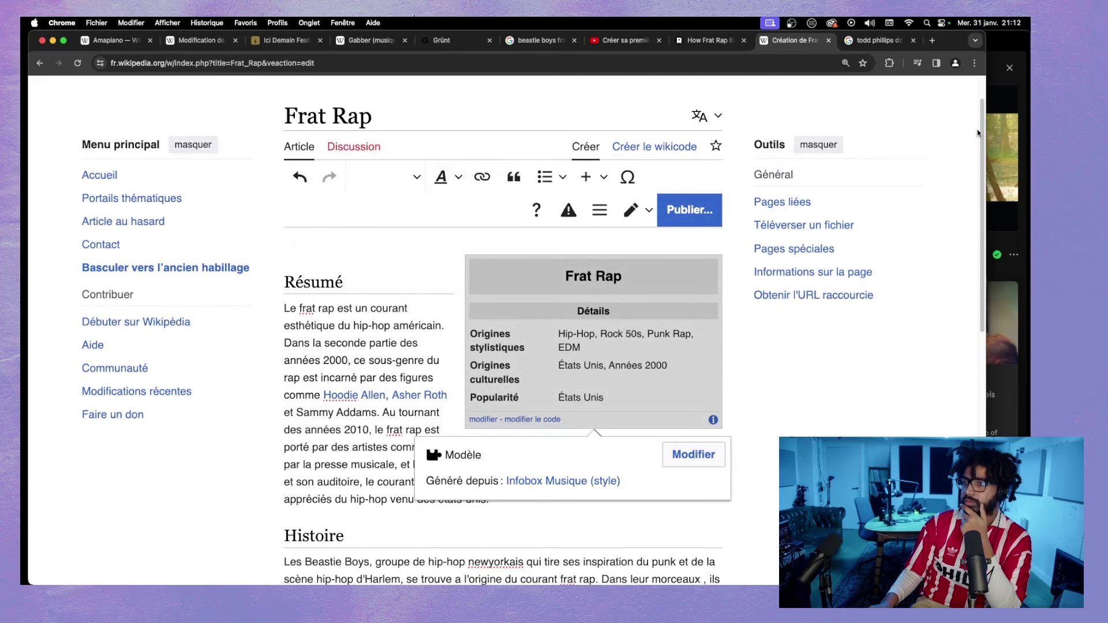
left_click(998, 57)
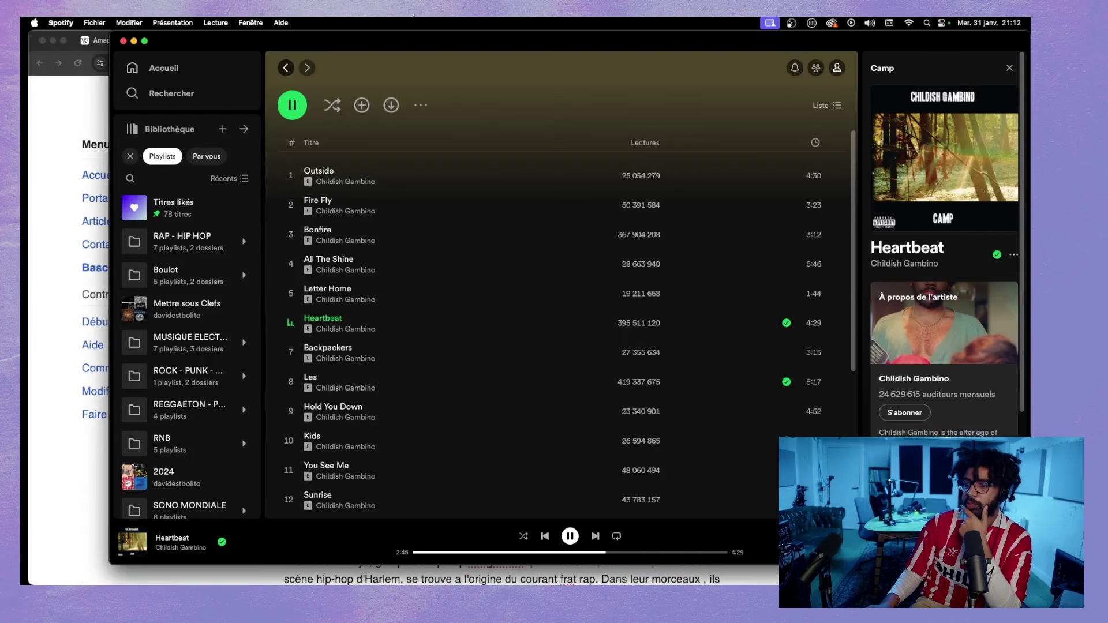
left_click(77, 256)
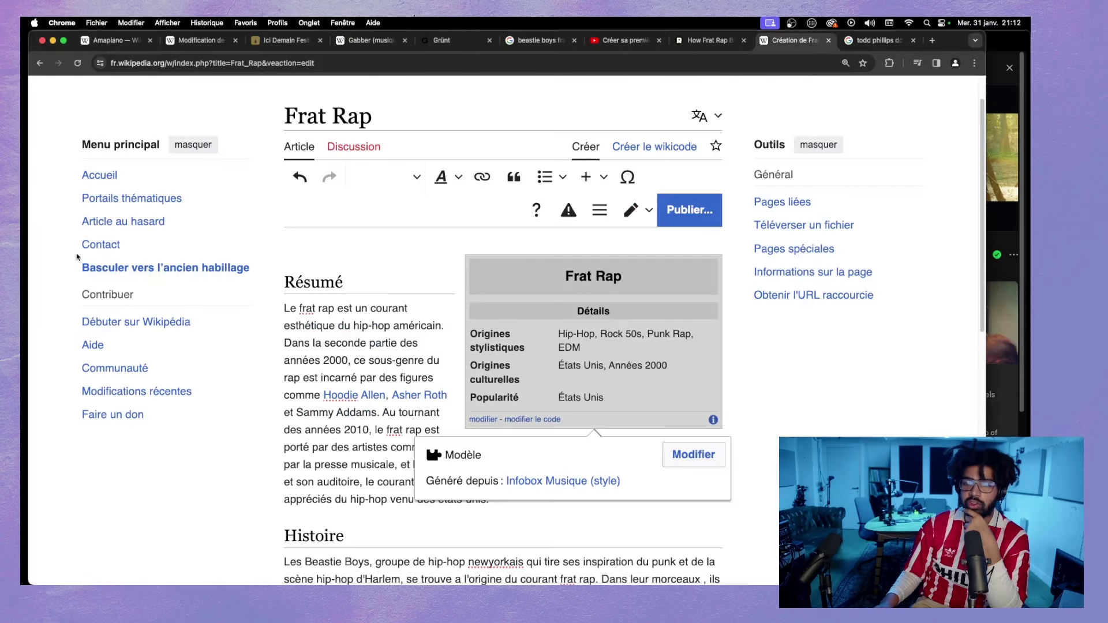
- Review the article draft down to the Esthétique section and back up to the infobox beside Résumé
scroll(451, 336, "down", 10)
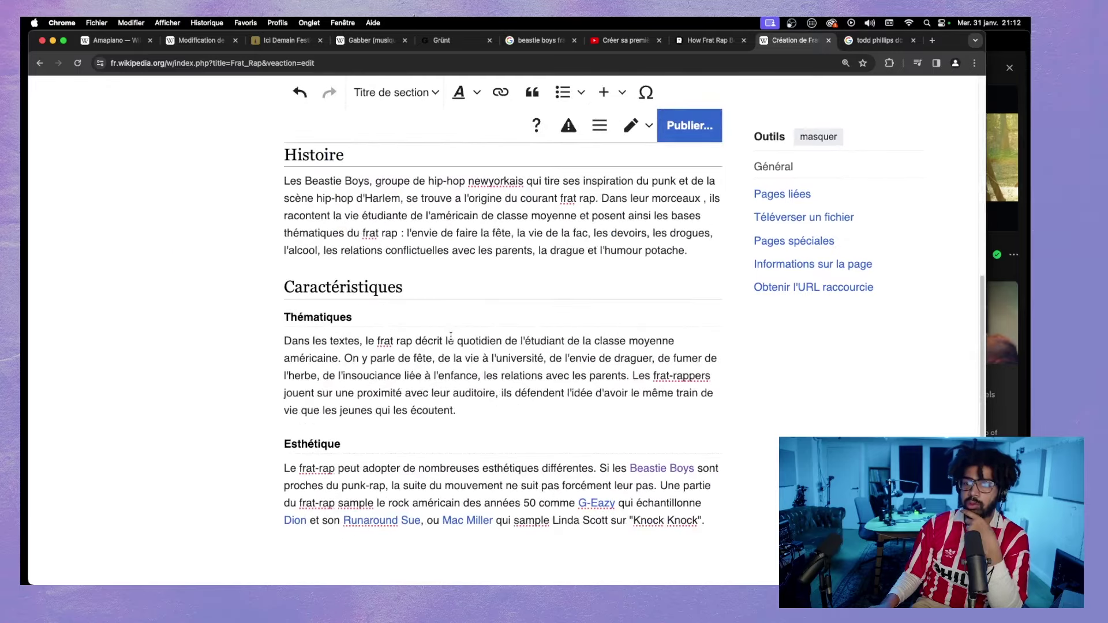
scroll(450, 337, "down", 3)
scroll(447, 338, "up", 4)
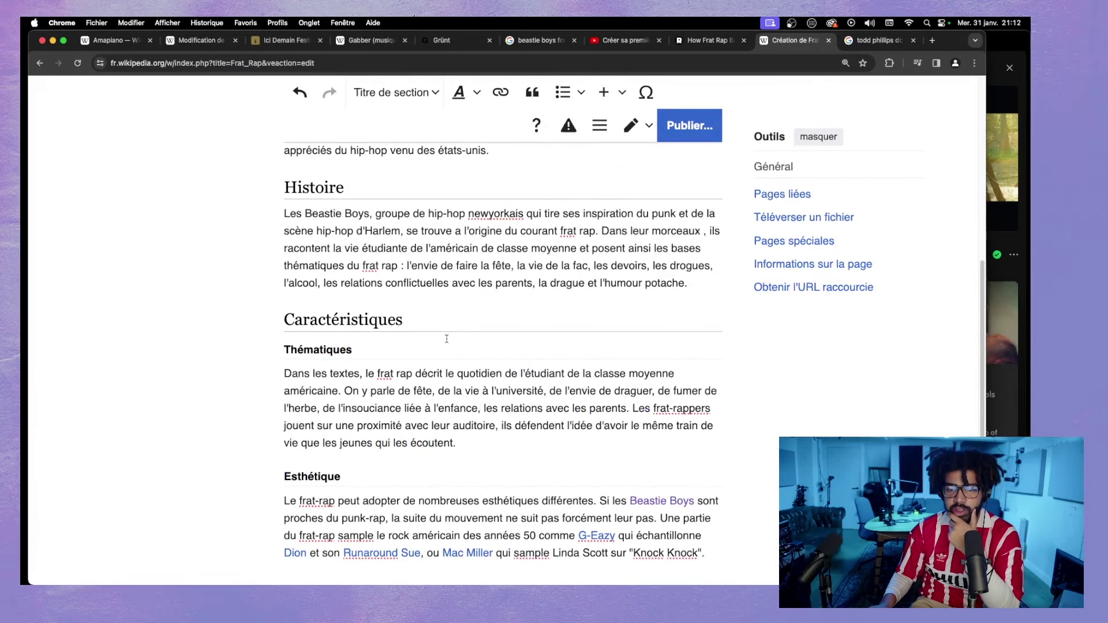
scroll(447, 339, "up", 2)
scroll(444, 340, "up", 2)
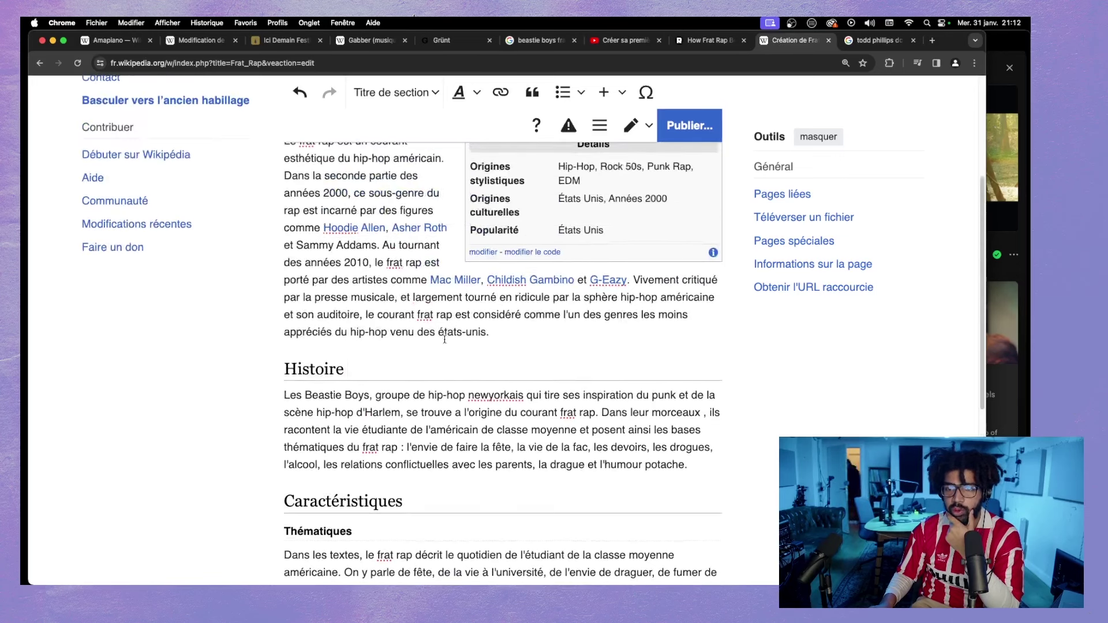
scroll(444, 340, "up", 2)
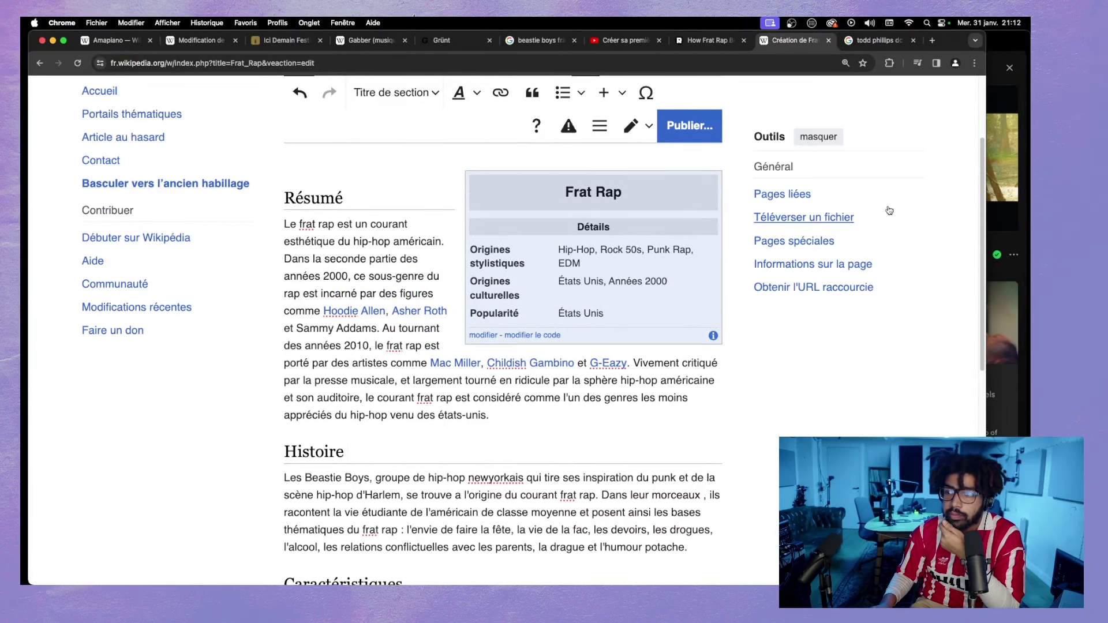
left_click(1003, 247)
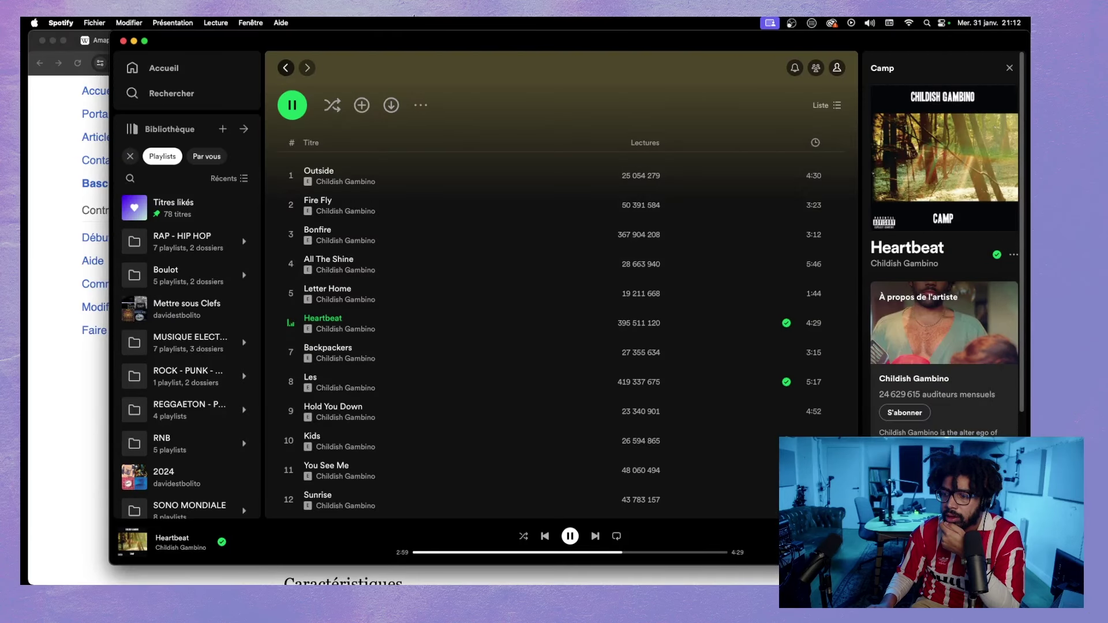
left_click(68, 392)
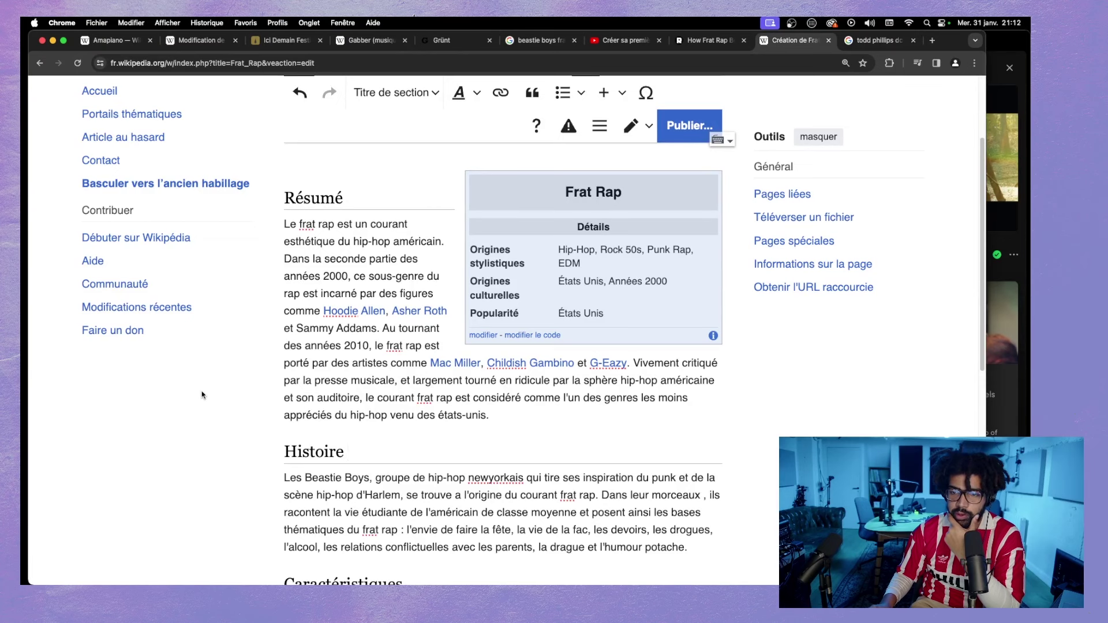
scroll(298, 422, "up", 3)
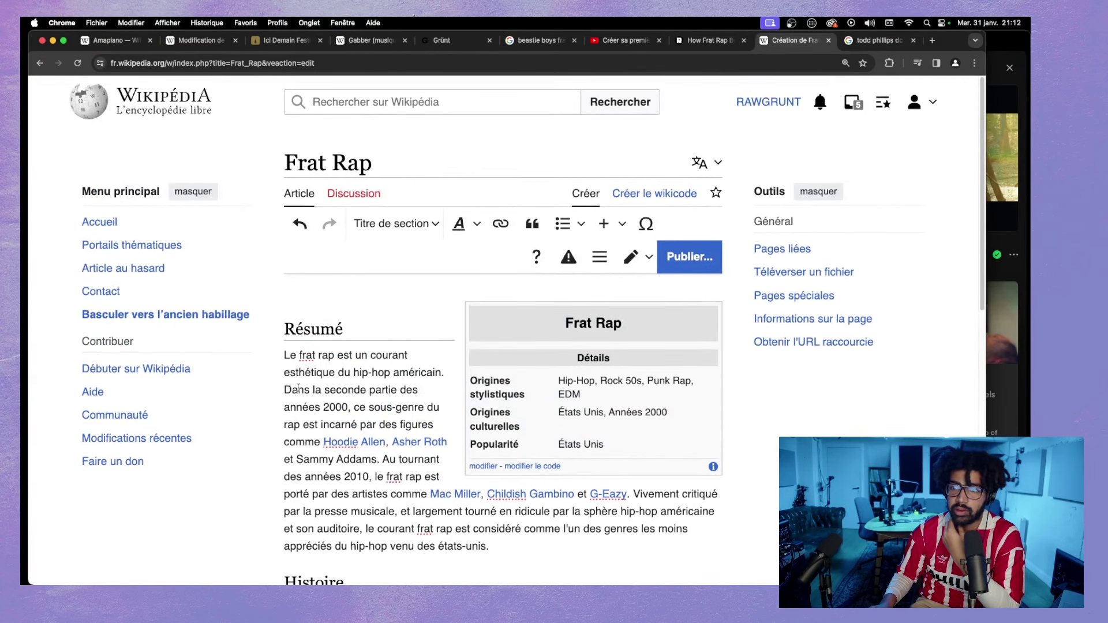
- Search Wikipedia for ghettotech from the Amapiano page and open the Ghettotech article
left_click(203, 44)
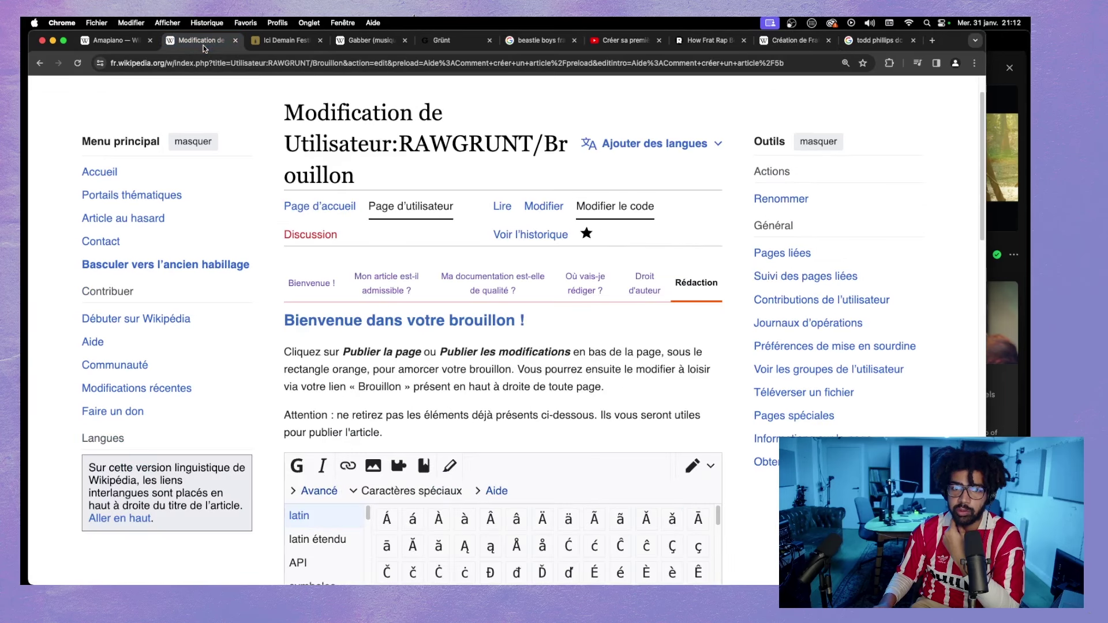
left_click(105, 46)
left_click(349, 103)
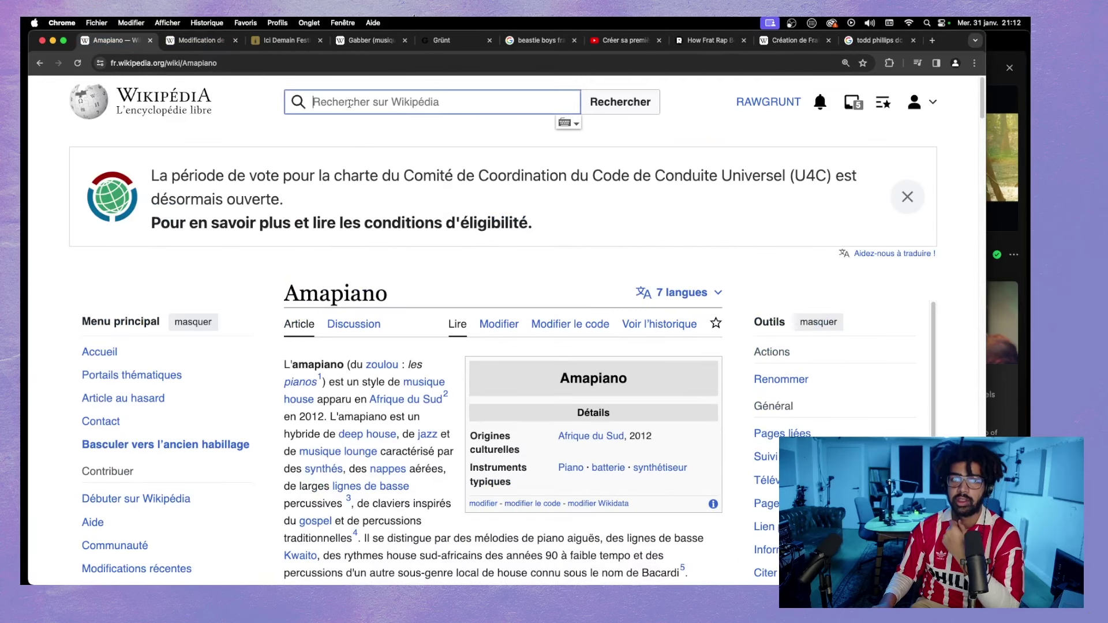
type("ghettotech")
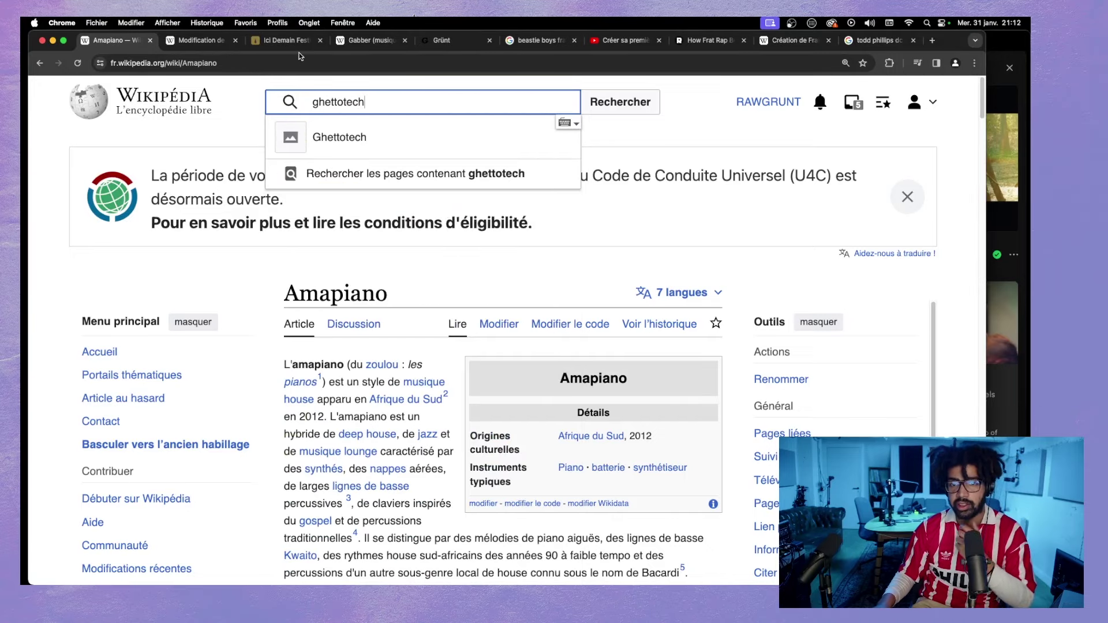
left_click(369, 139)
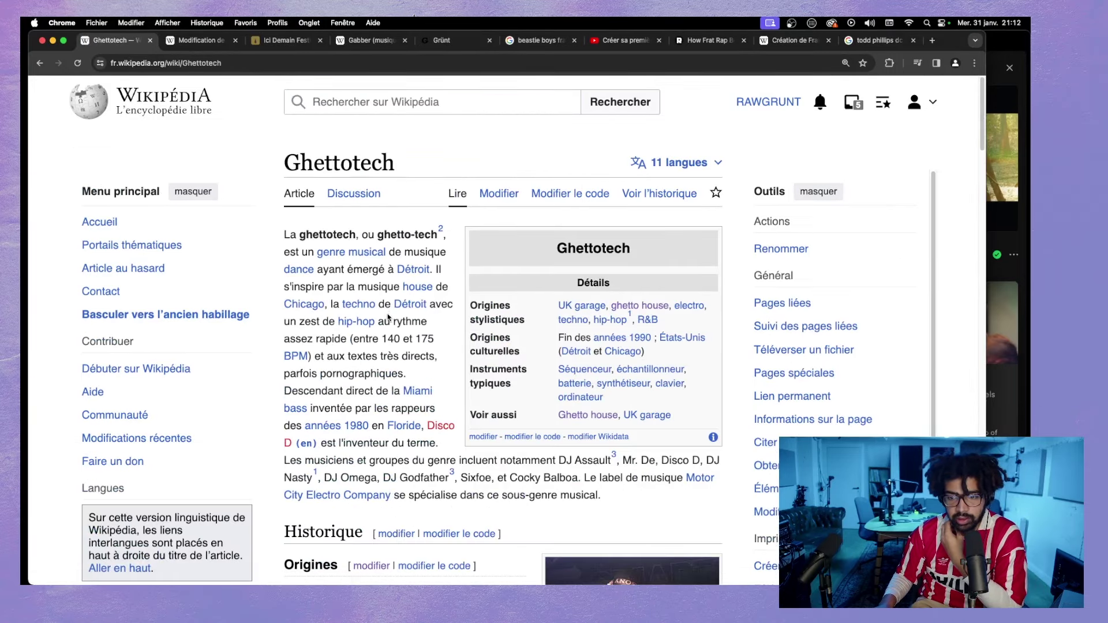
- Examine how the Ghettotech article is structured, from its introduction down to the France section and back up to Déclin
scroll(398, 309, "down", 10)
scroll(399, 308, "down", 10)
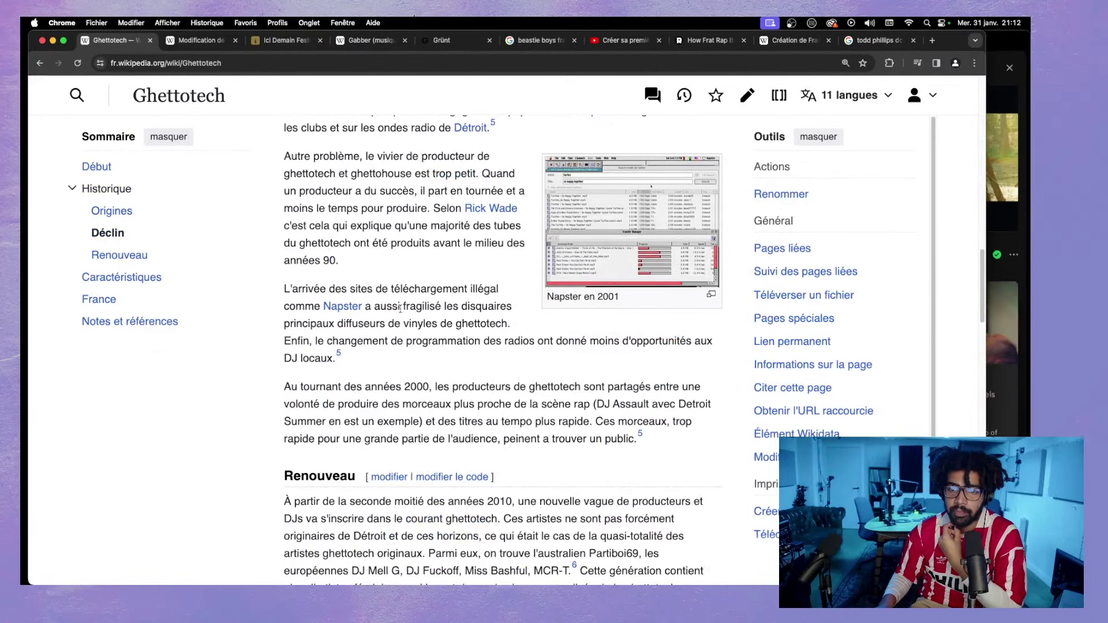
scroll(400, 308, "down", 6)
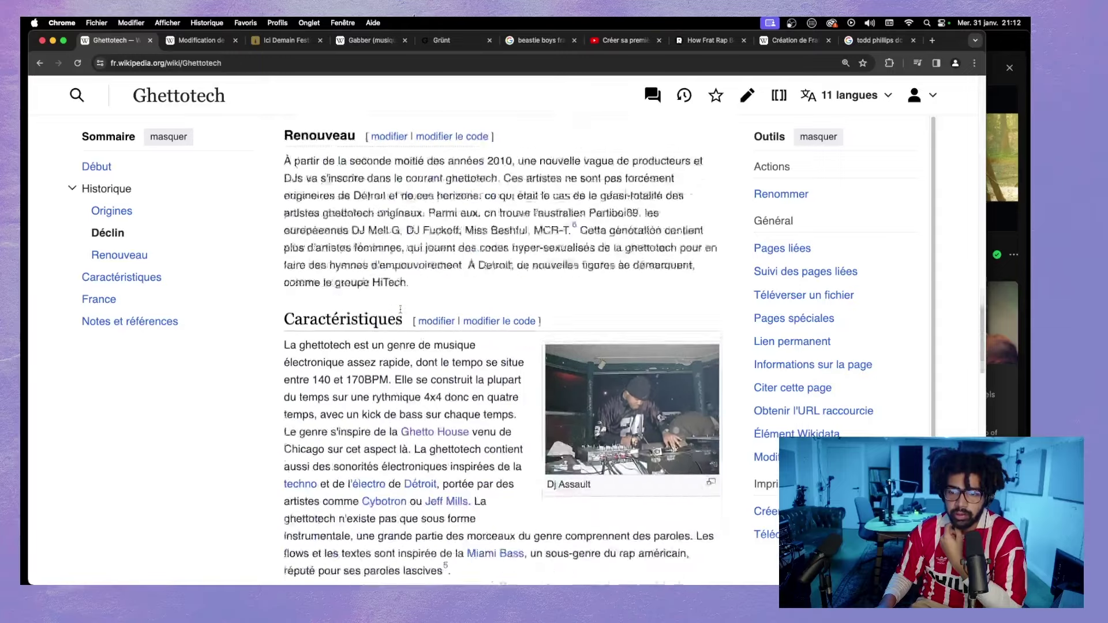
scroll(400, 309, "down", 10)
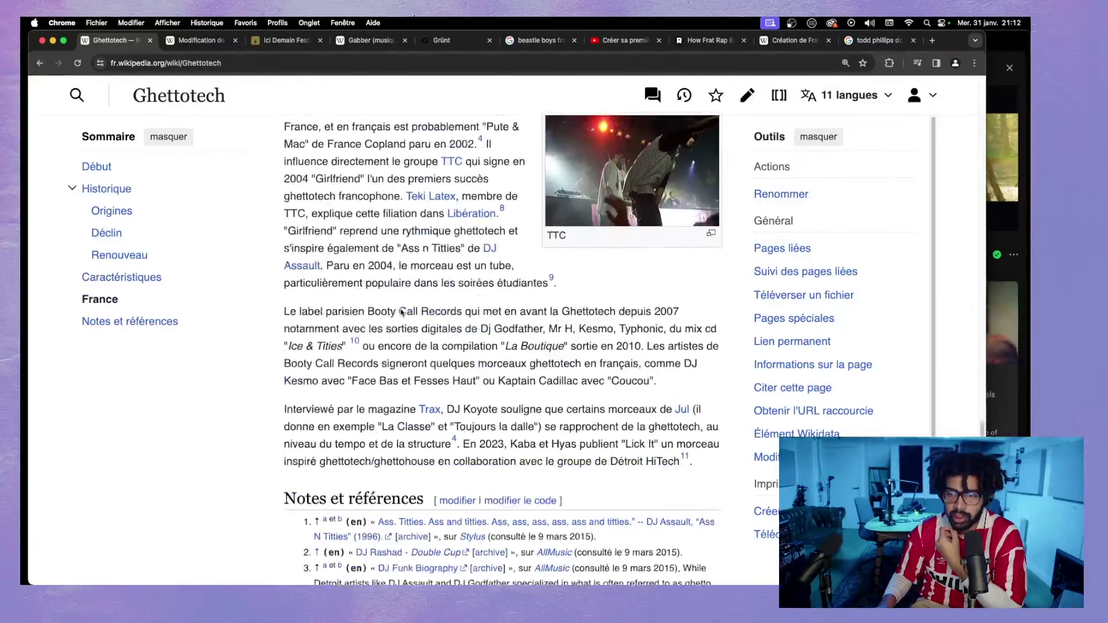
scroll(401, 312, "down", 3)
scroll(401, 312, "up", 5)
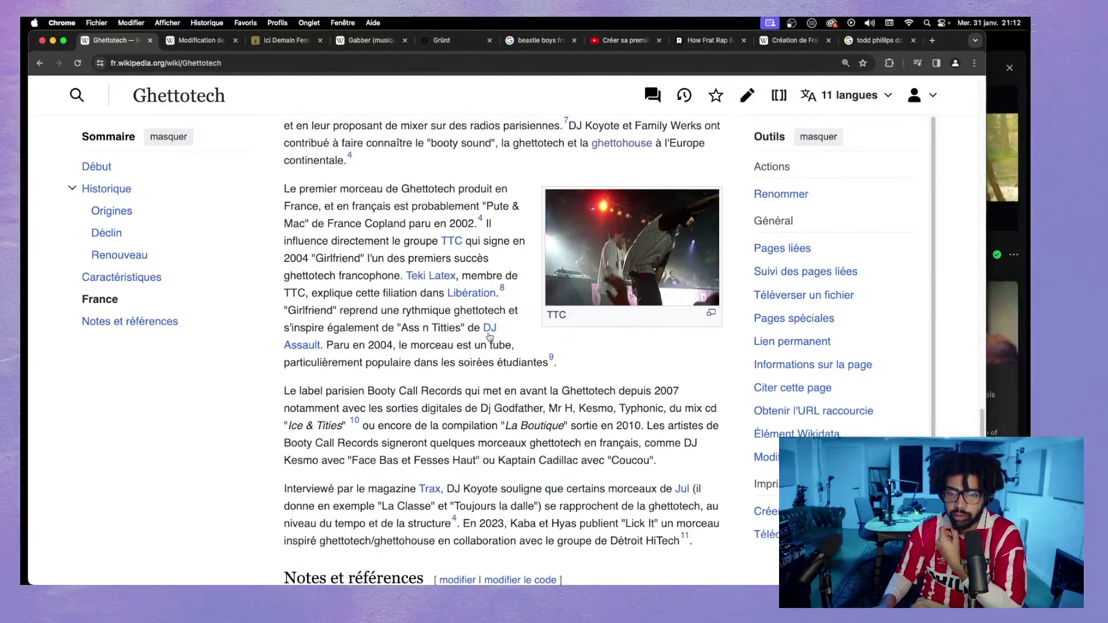
scroll(490, 337, "up", 3)
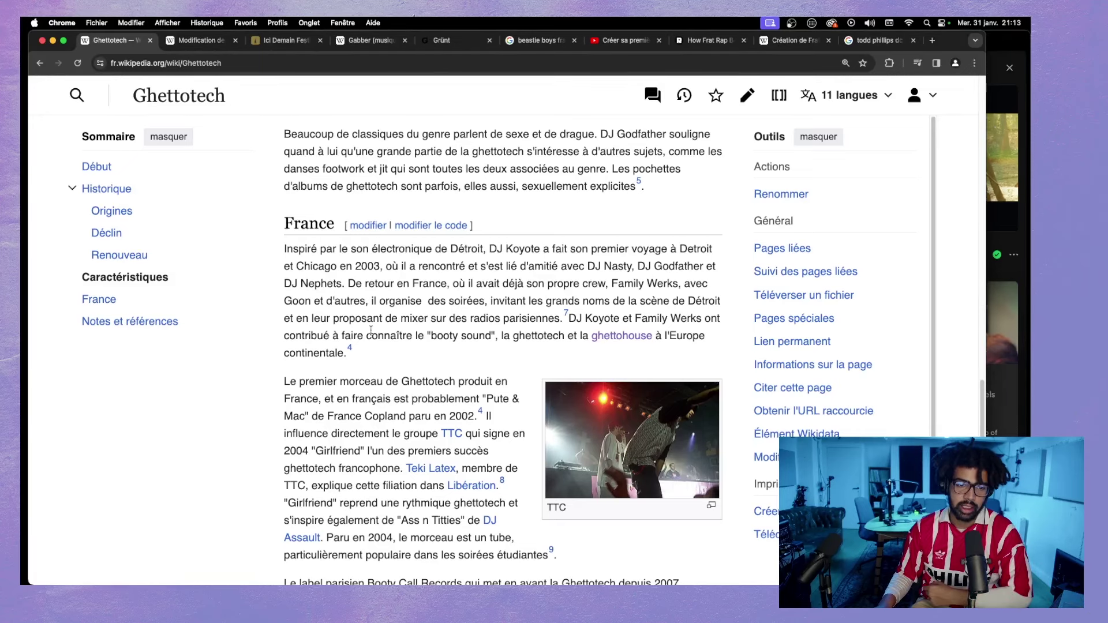
scroll(371, 330, "up", 4)
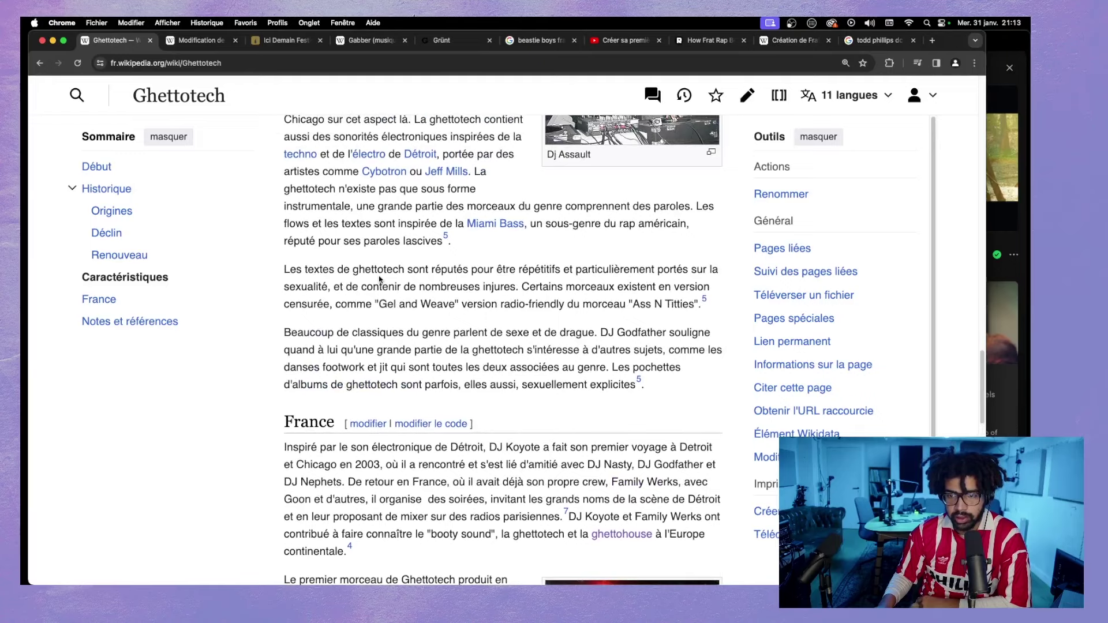
scroll(379, 279, "up", 5)
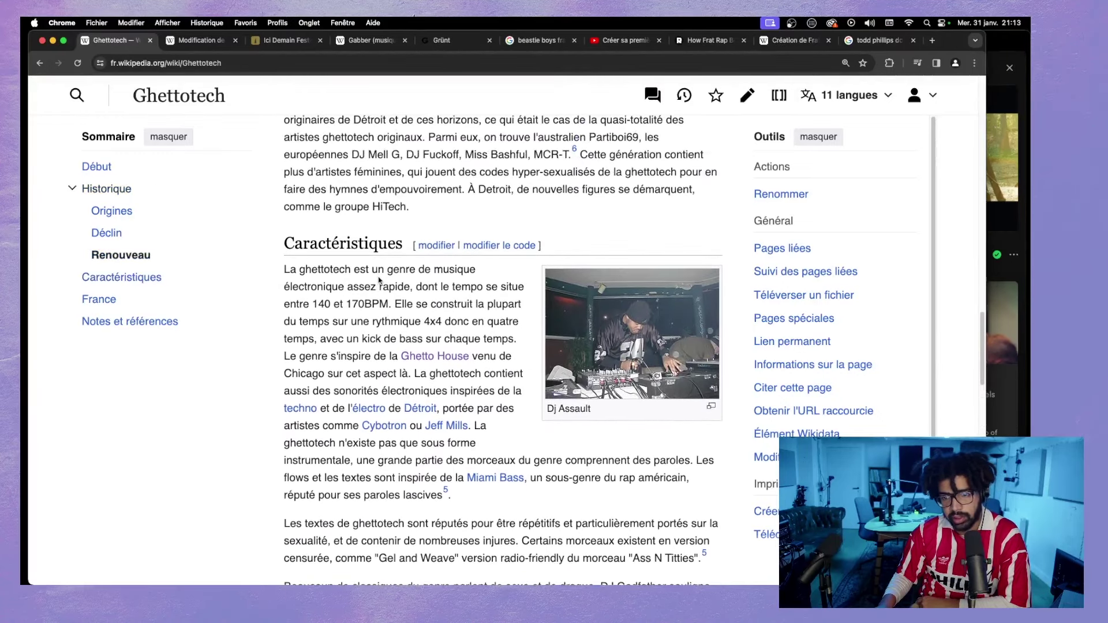
scroll(379, 279, "up", 4)
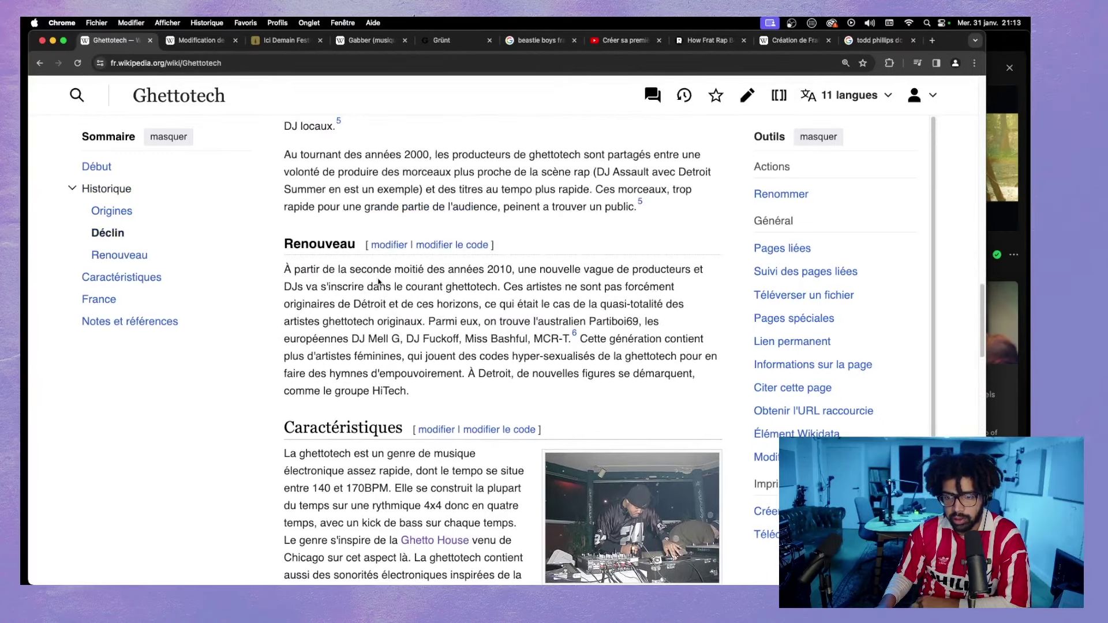
scroll(379, 281, "up", 4)
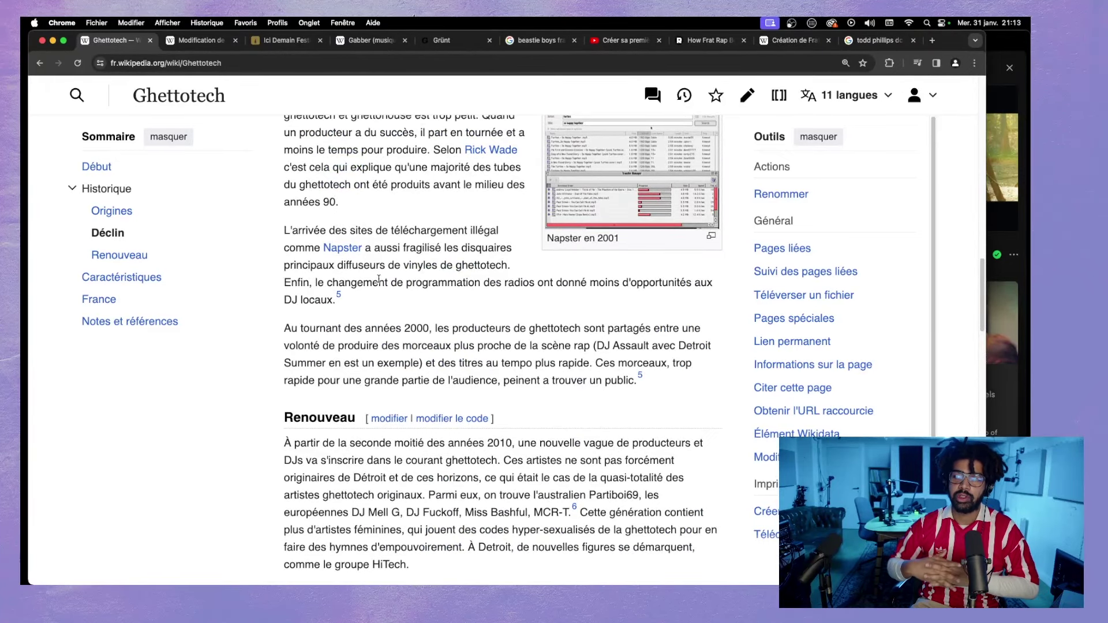
- Switch to Spotify, pause Heartbeat by Childish Gambino, and return to Chrome
left_click(1021, 47)
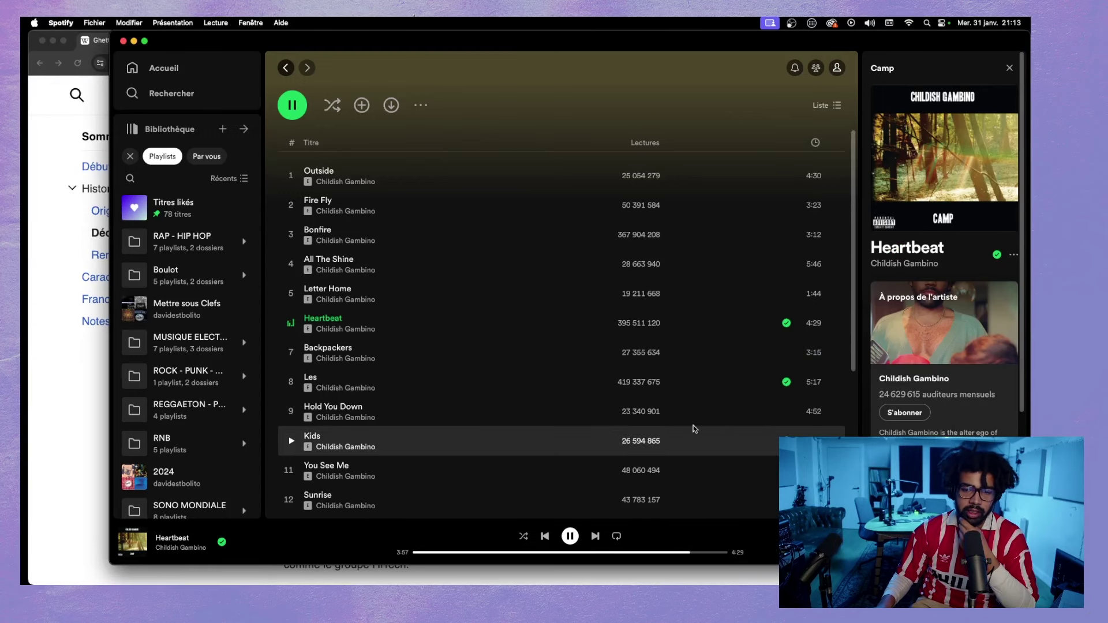
left_click(569, 535)
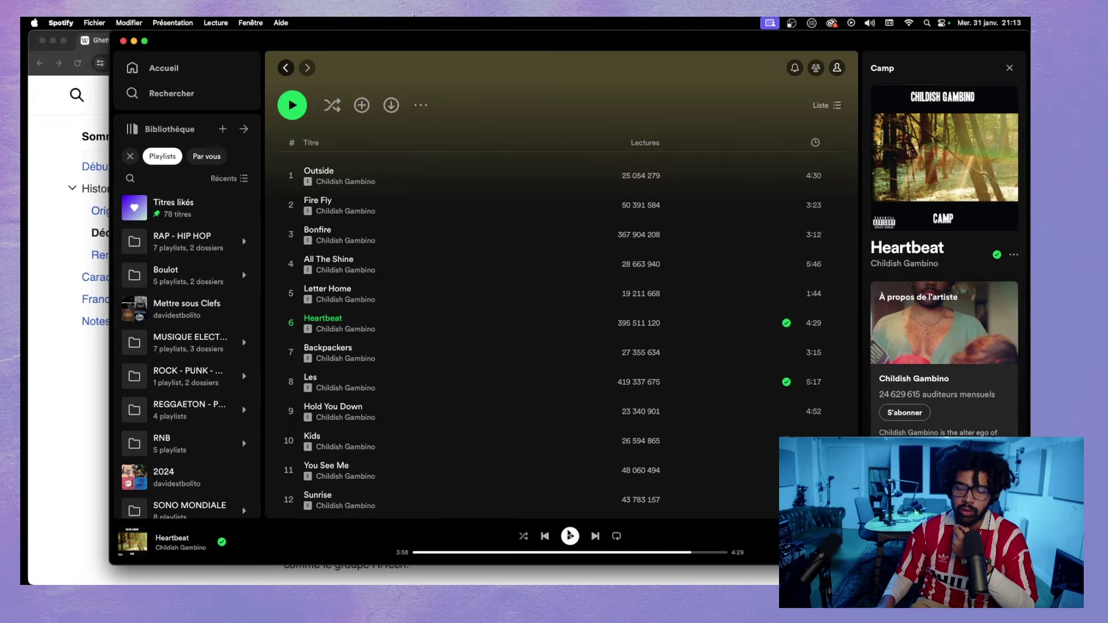
left_click(75, 361)
- Reread the Ghettotech article from its Origines section down to Notes et références
scroll(266, 417, "up", 8)
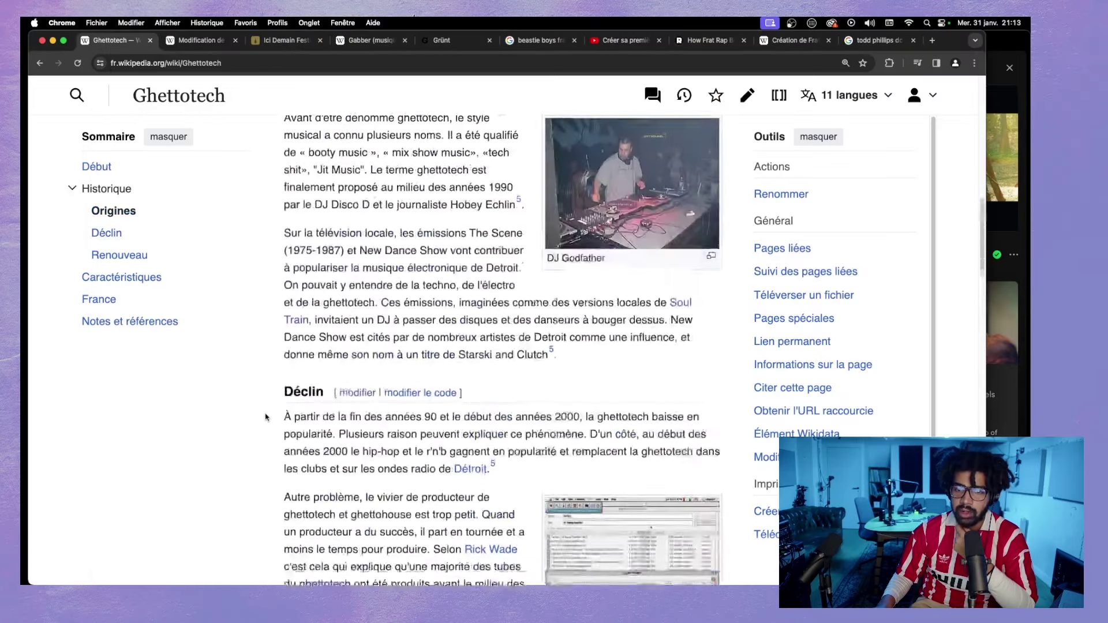
scroll(266, 416, "up", 5)
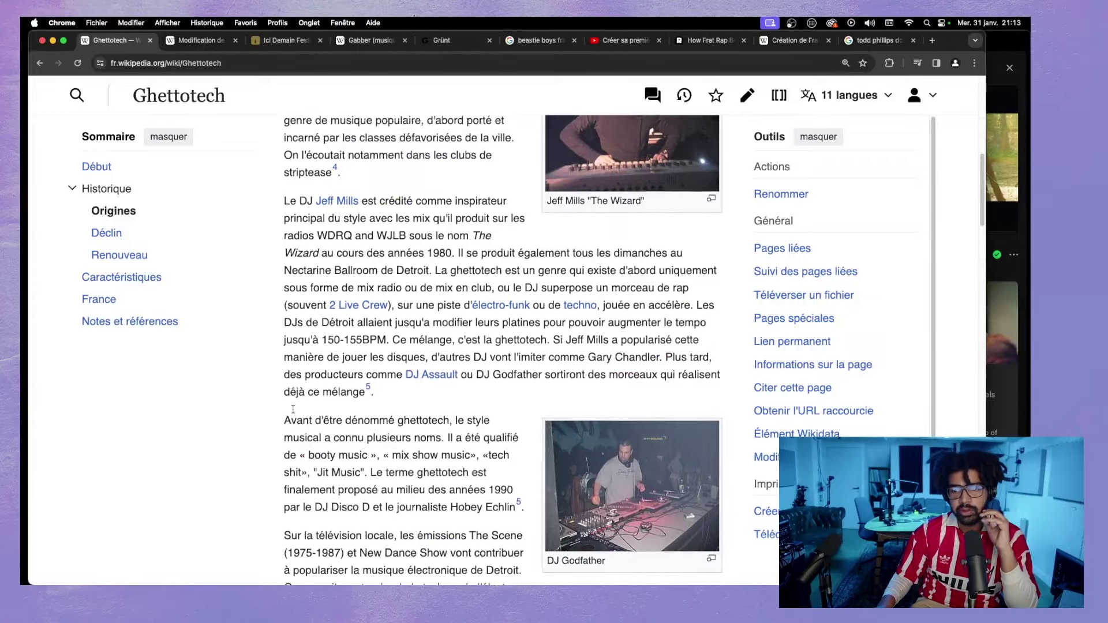
scroll(293, 409, "up", 7)
scroll(309, 414, "down", 13)
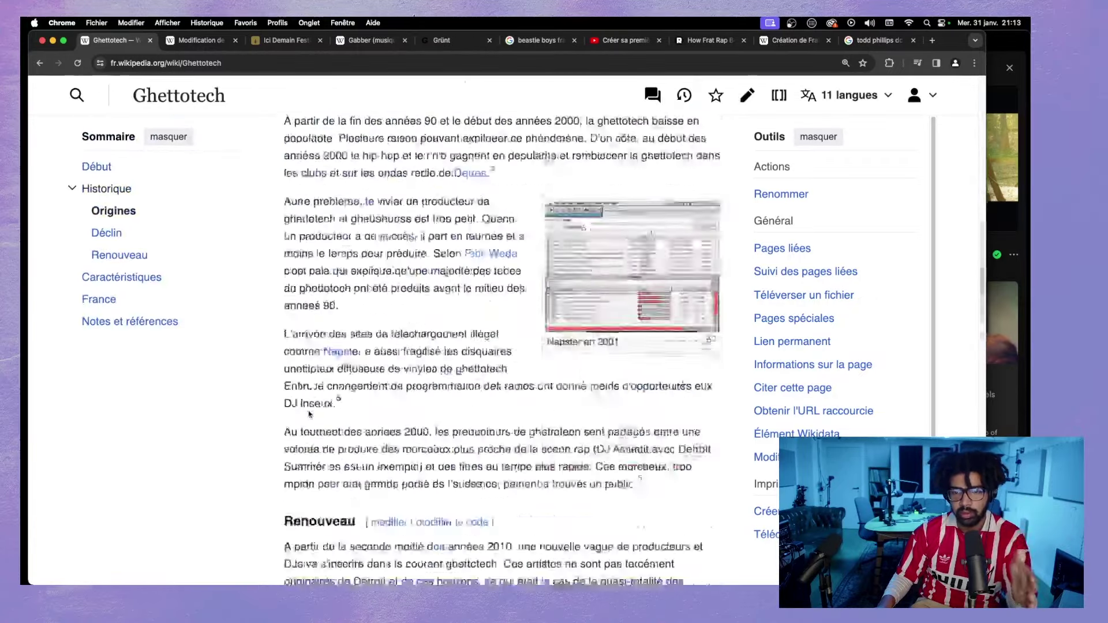
scroll(309, 414, "down", 15)
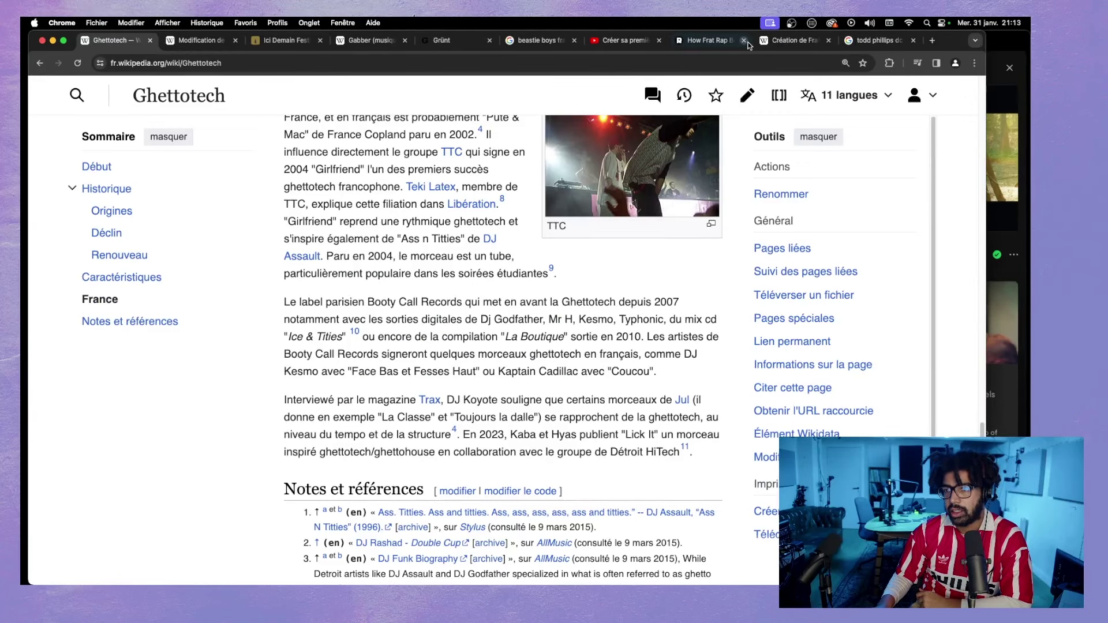
- Return to the Frat Rap draft and review it from the infobox and Résumé down to the Esthétique section
left_click(800, 45)
scroll(548, 287, "down", 10)
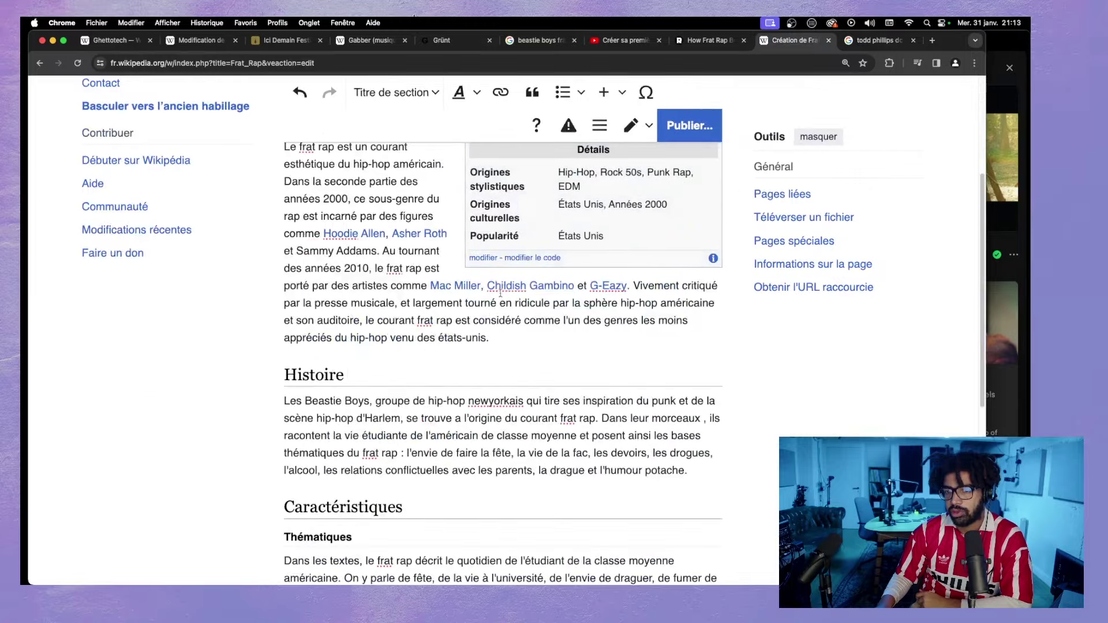
scroll(500, 292, "up", 9)
scroll(500, 291, "up", 2)
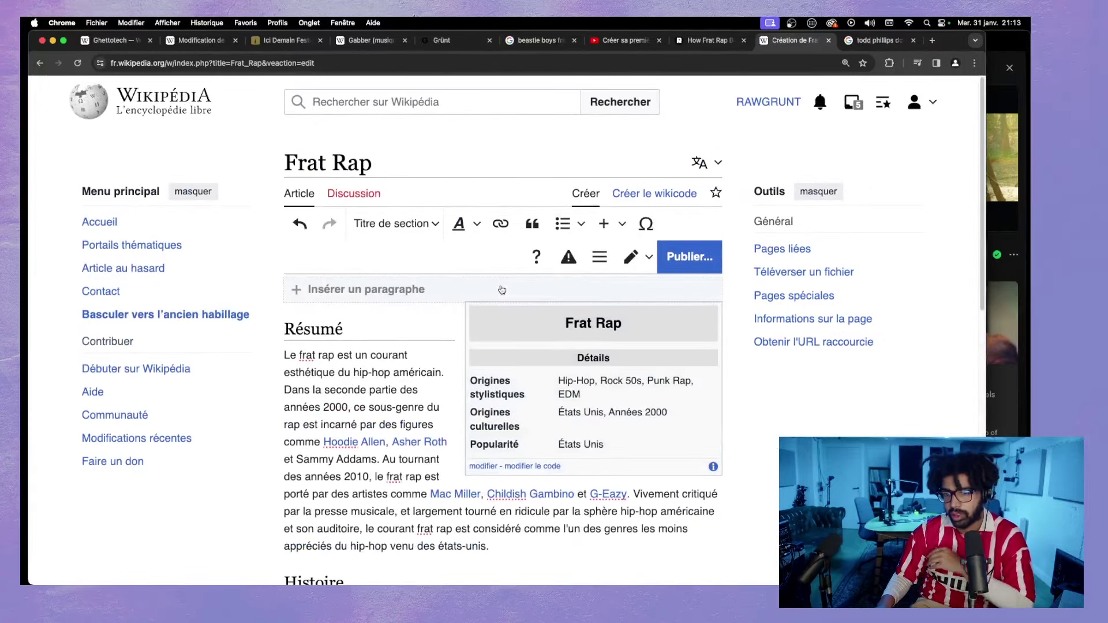
scroll(509, 270, "down", 7)
scroll(514, 301, "down", 4)
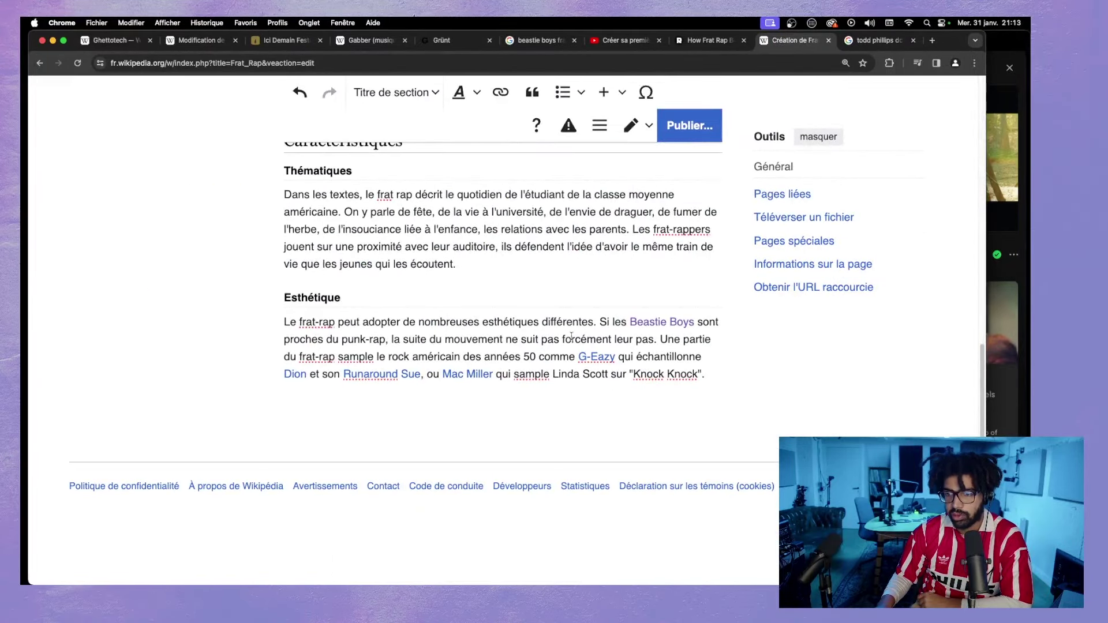
scroll(571, 337, "up", 3)
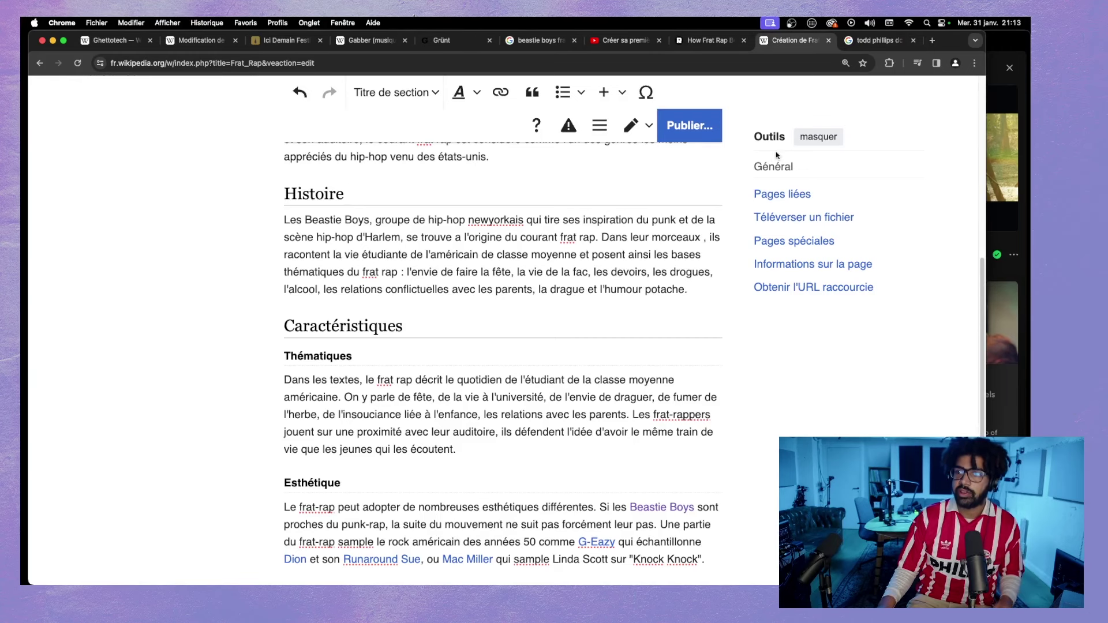
- Switch to Spotify, search for latin freestyle, and look through the tracks of the Old School Latin Freestyle Mix playlist
left_click(997, 45)
left_click(184, 97)
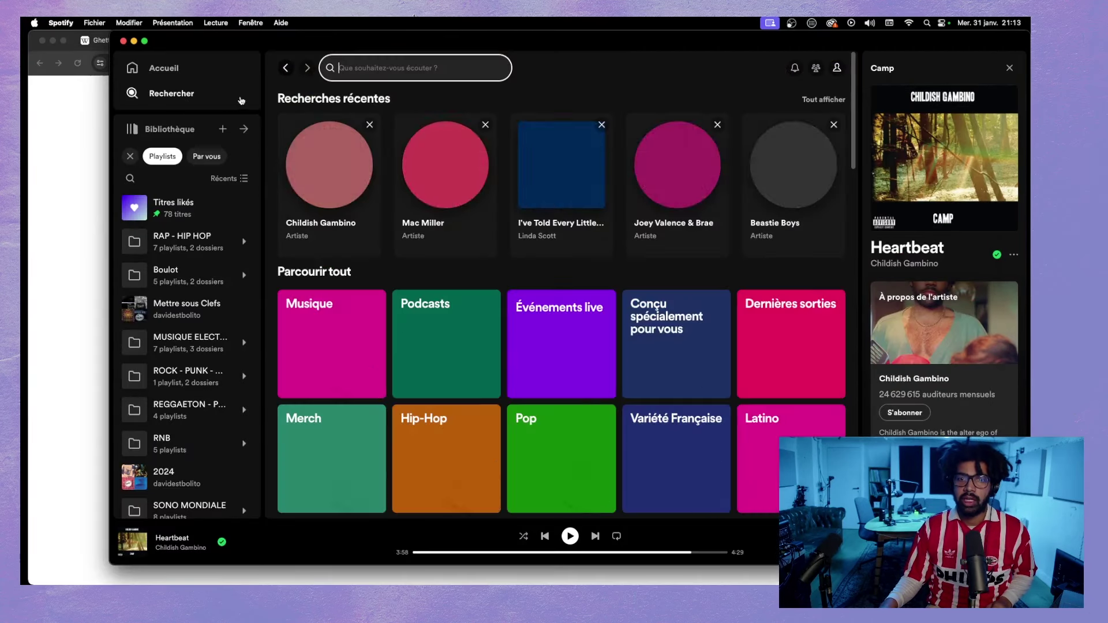
type("latin")
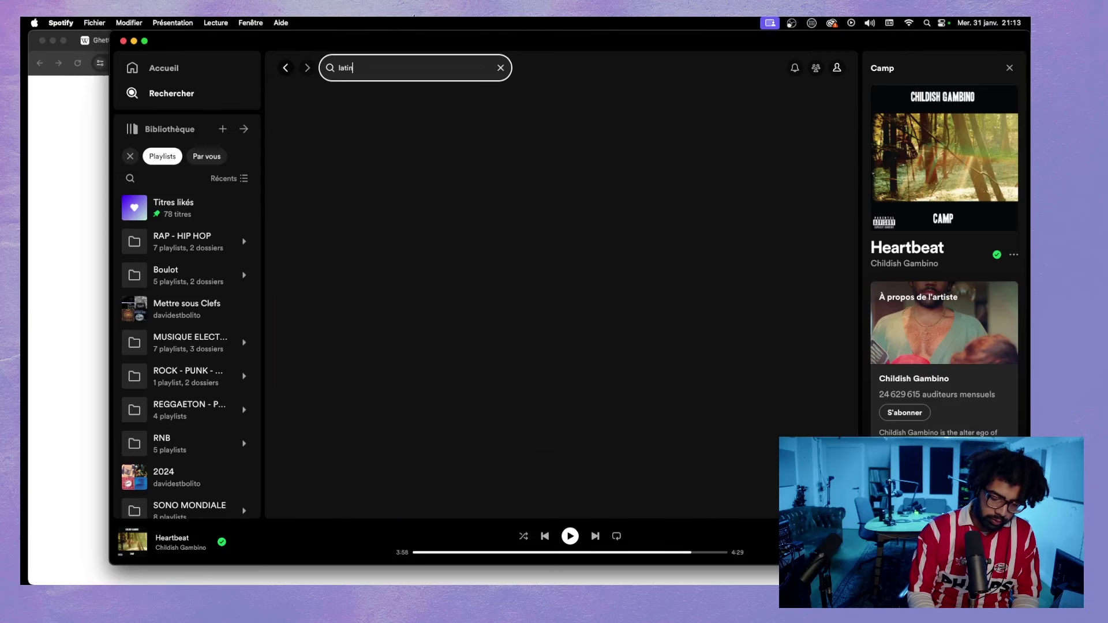
type(" freestyle")
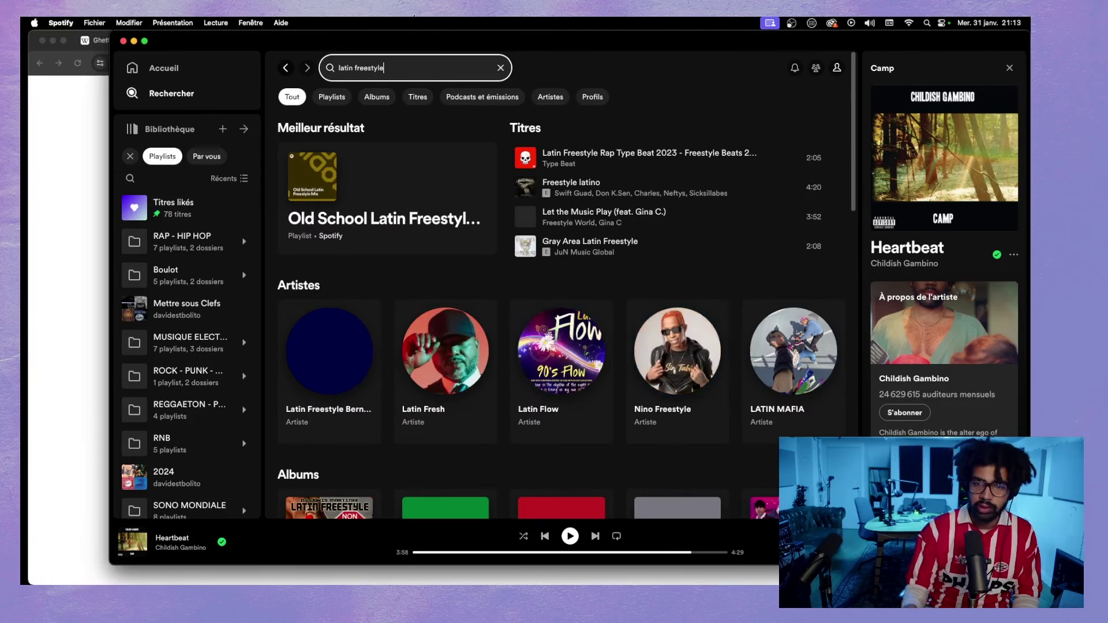
left_click(404, 159)
scroll(389, 310, "down", 5)
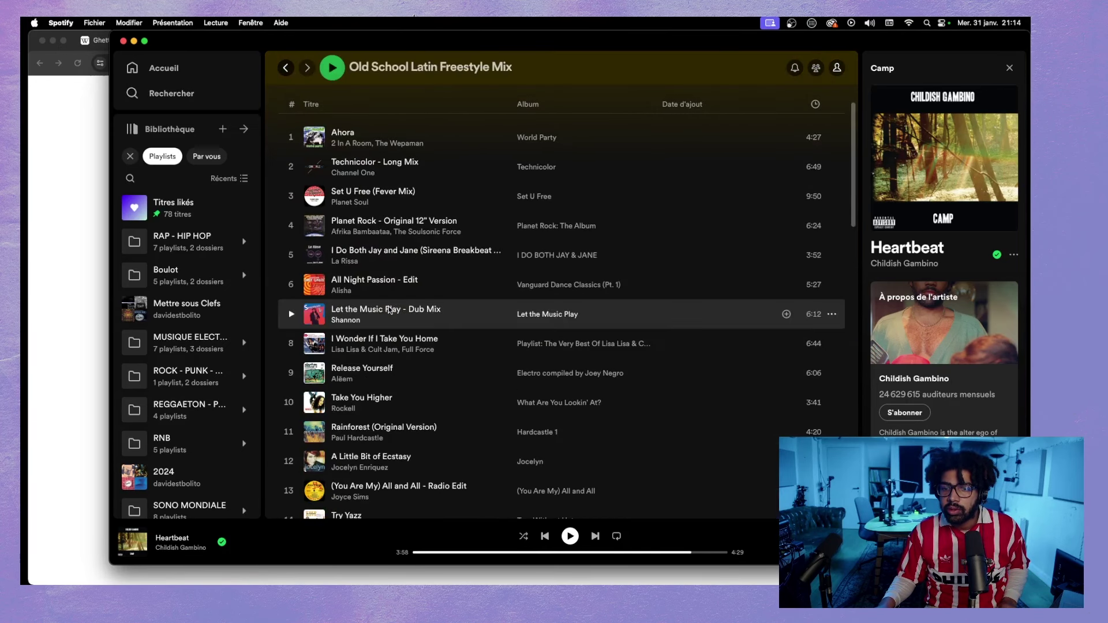
scroll(392, 216, "down", 2)
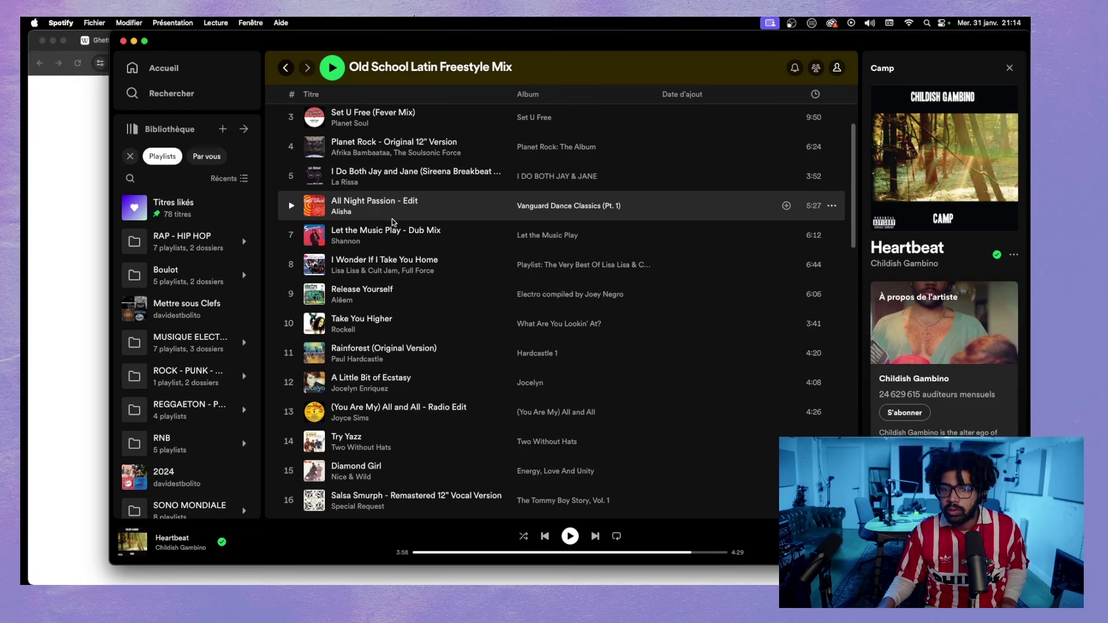
scroll(392, 219, "down", 4)
scroll(389, 248, "up", 5)
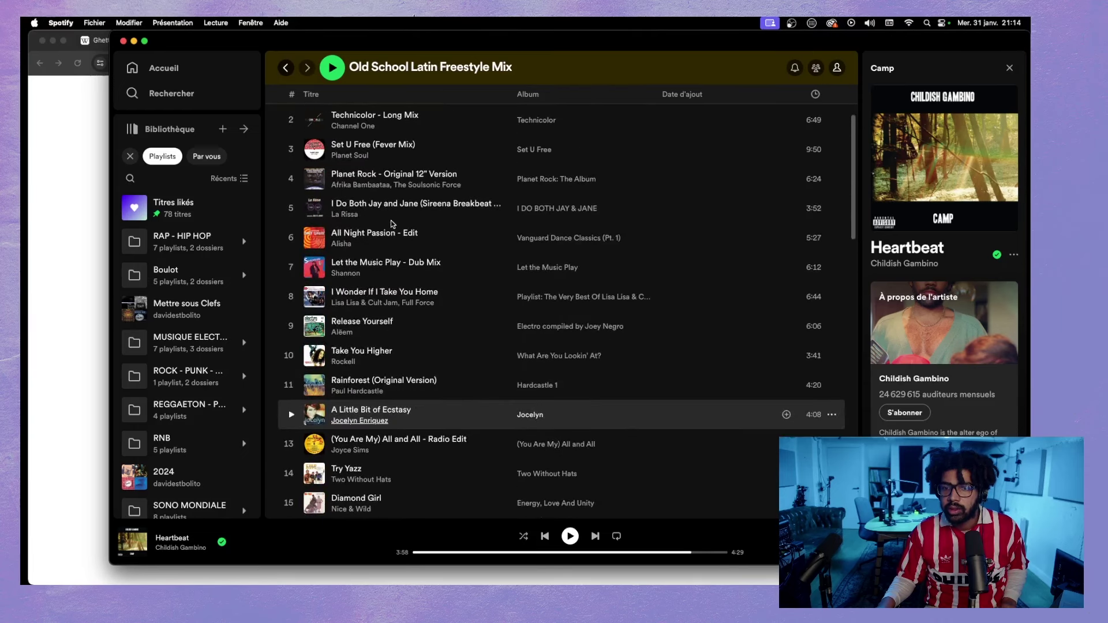
- Play Let the Music Play from Shannon's artist page and return to the Old School Latin Freestyle Mix playlist
left_click(348, 275)
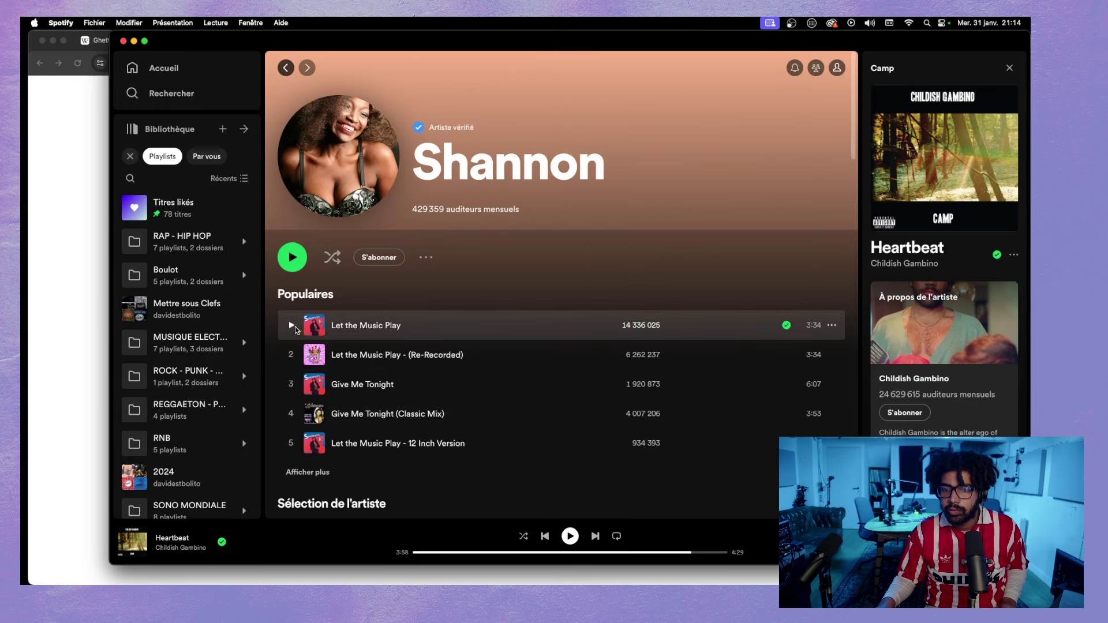
left_click(291, 326)
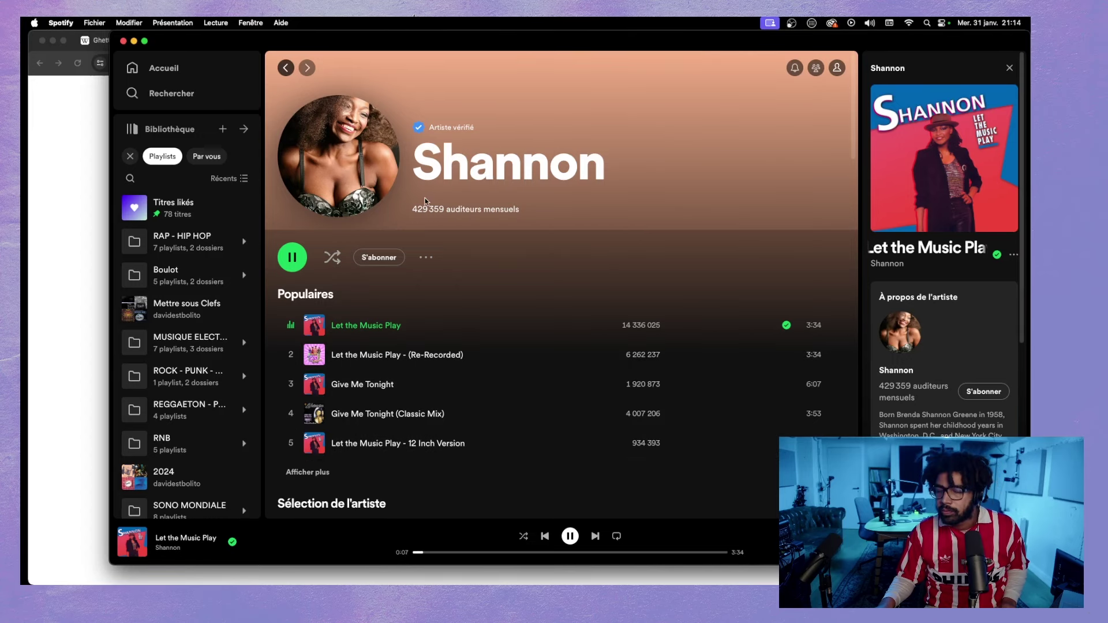
left_click(288, 70)
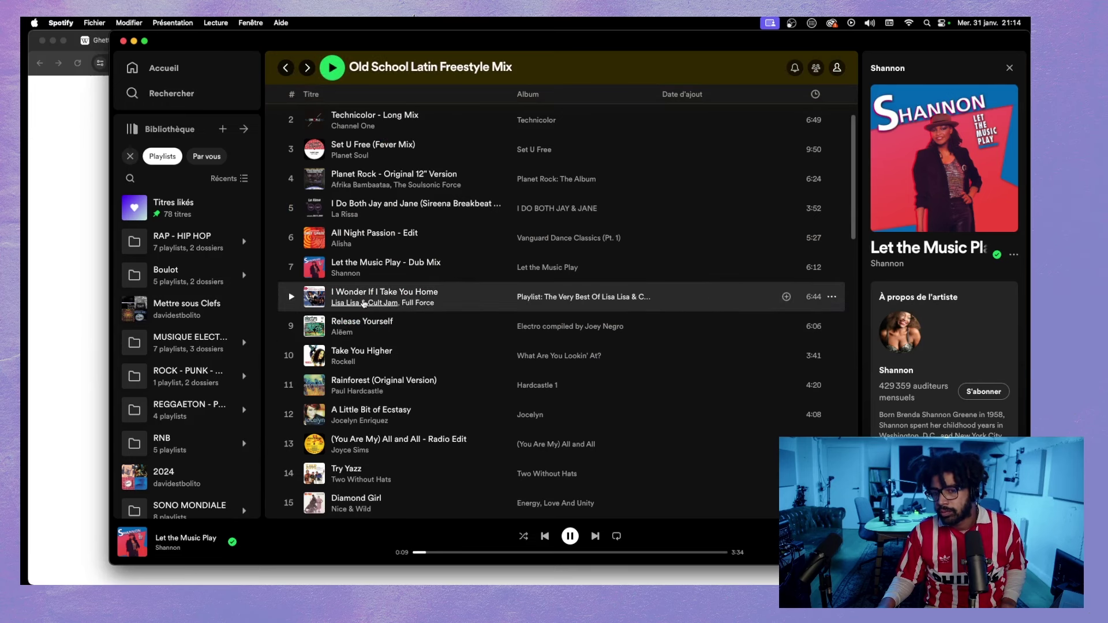
- Look through the remaining tracks of the Old School Latin Freestyle Mix playlist down to its last song
scroll(350, 306, "down", 5)
scroll(349, 306, "down", 10)
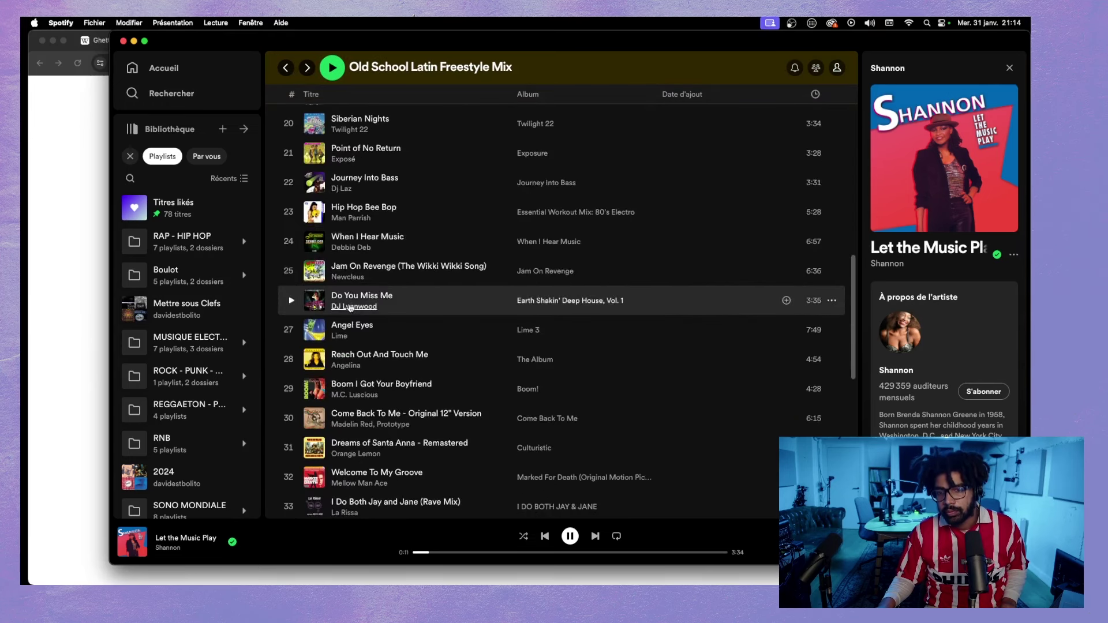
scroll(350, 306, "up", 7)
scroll(350, 306, "up", 1)
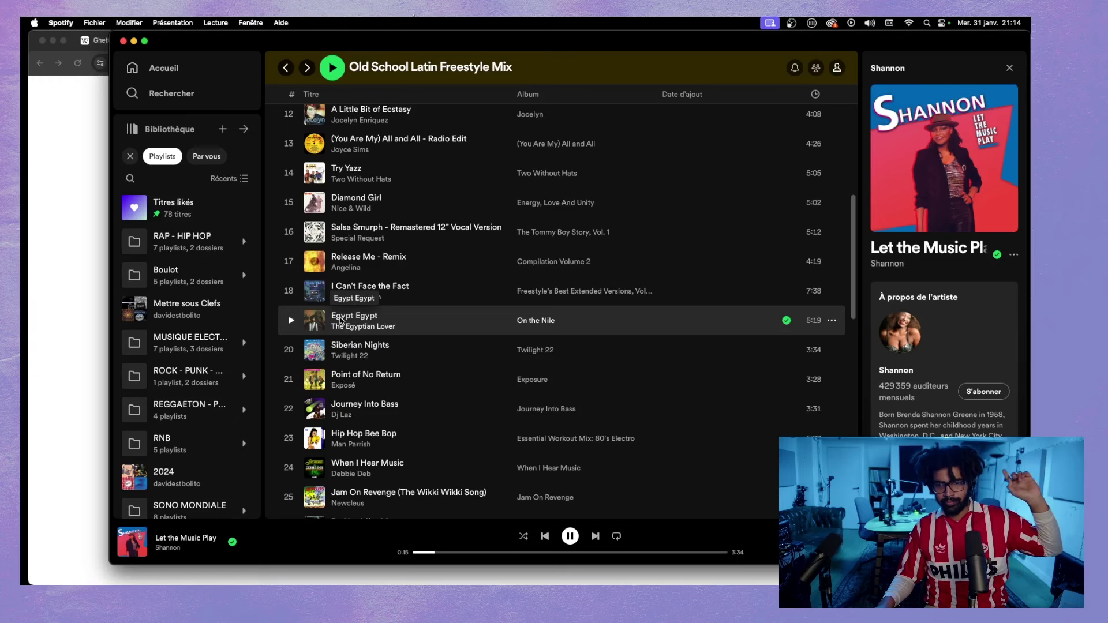
scroll(345, 321, "down", 12)
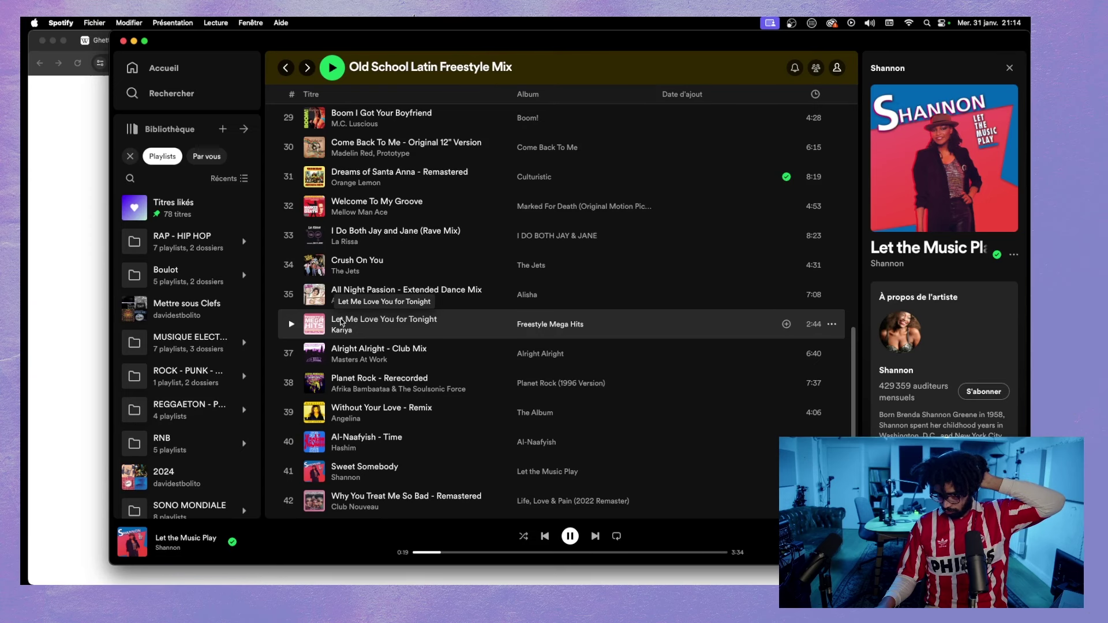
scroll(342, 322, "down", 6)
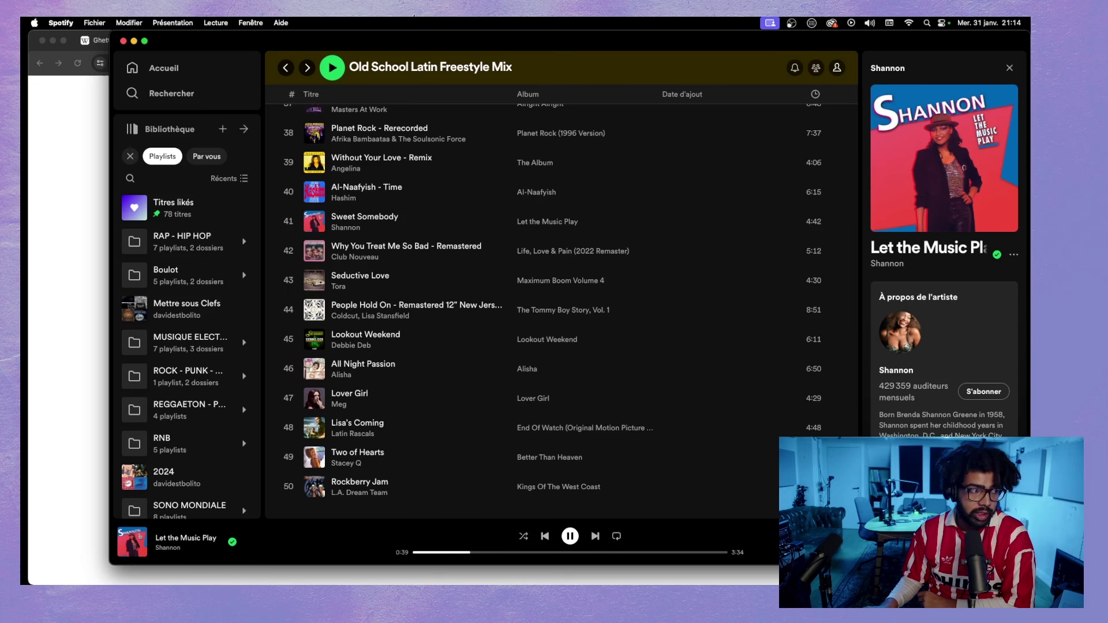
- Switch to Chrome and reread the Frat Rap draft's Résumé, Histoire and Caractéristiques sections
left_click(75, 301)
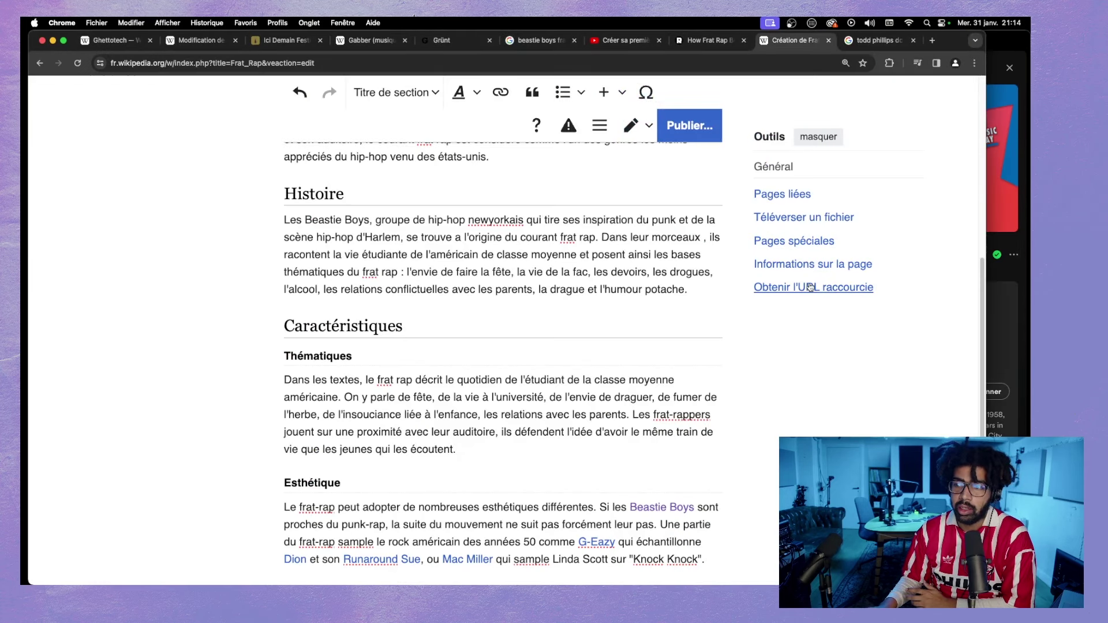
left_click(996, 292)
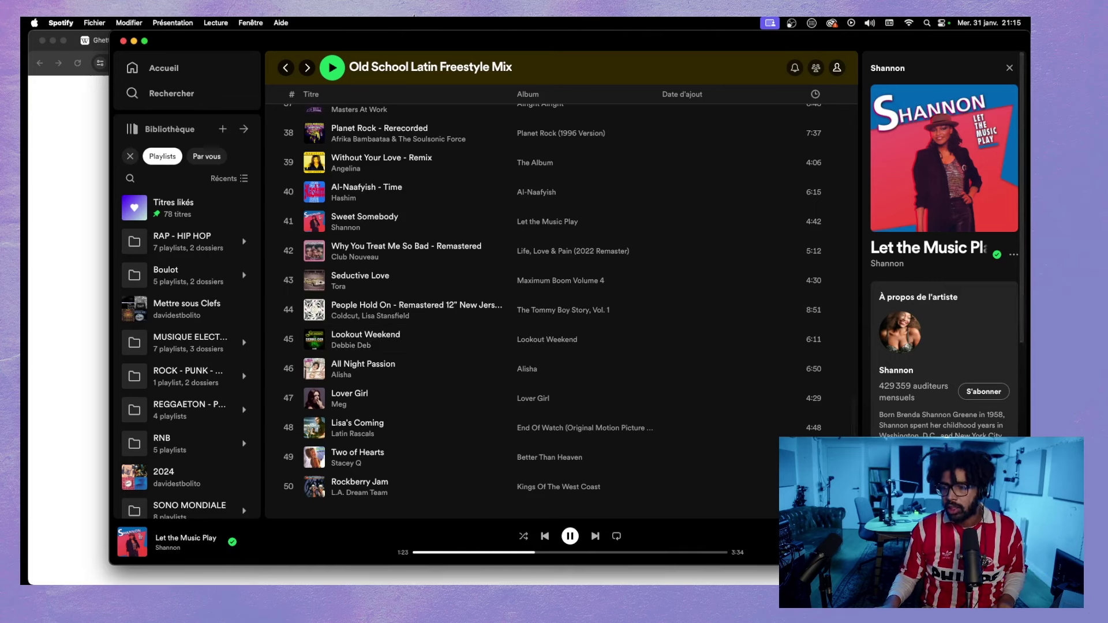
left_click(68, 277)
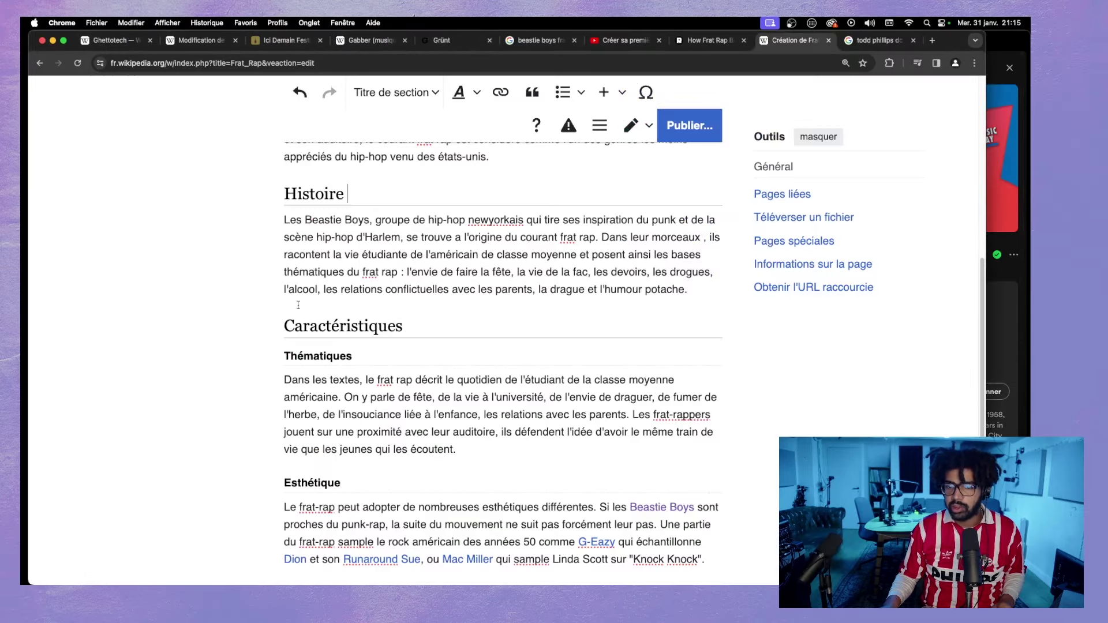
scroll(299, 305, "up", 10)
scroll(436, 387, "down", 10)
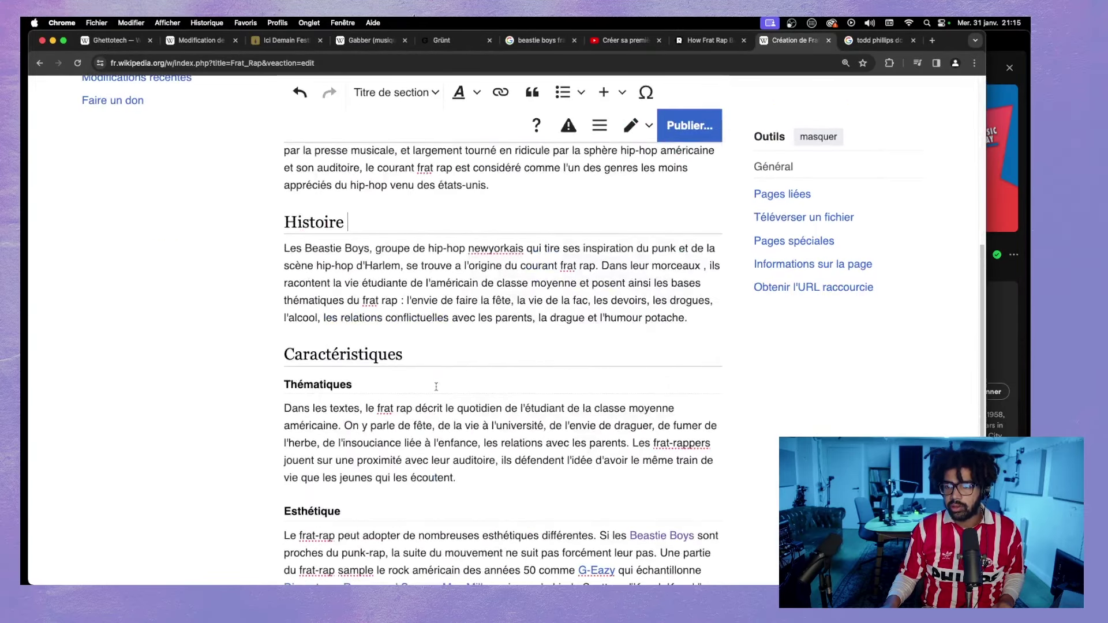
scroll(436, 386, "down", 5)
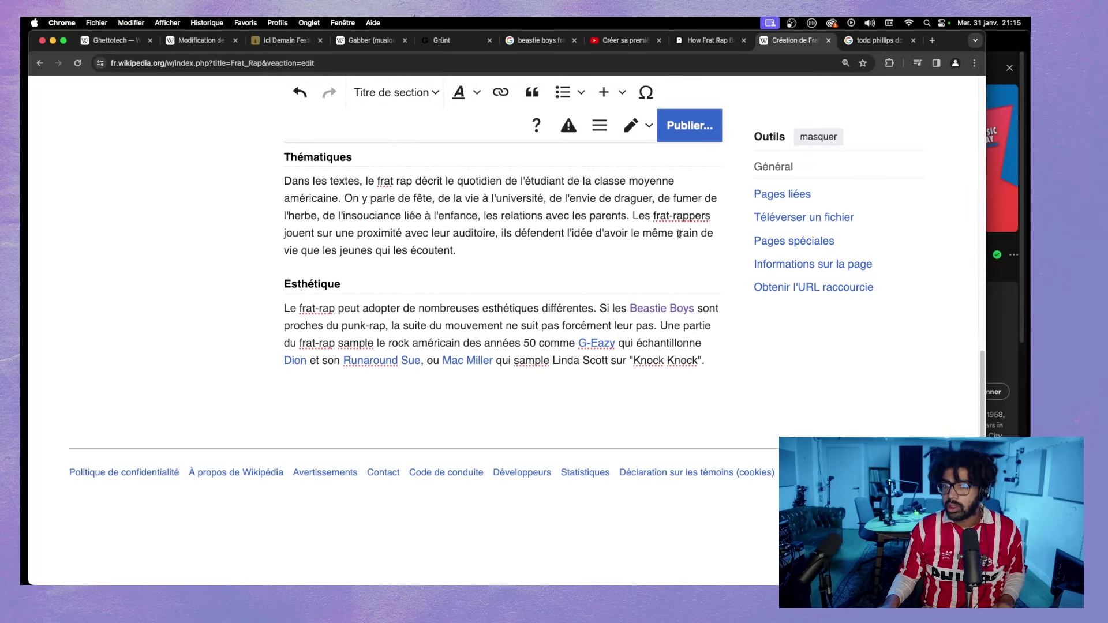
scroll(680, 233, "up", 15)
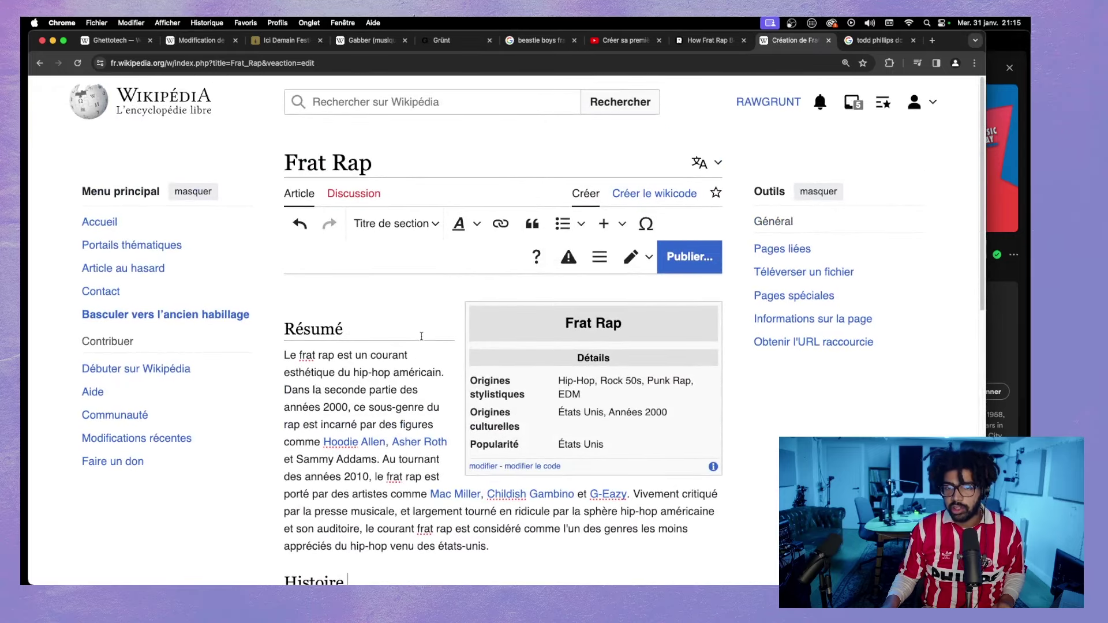
scroll(421, 336, "down", 6)
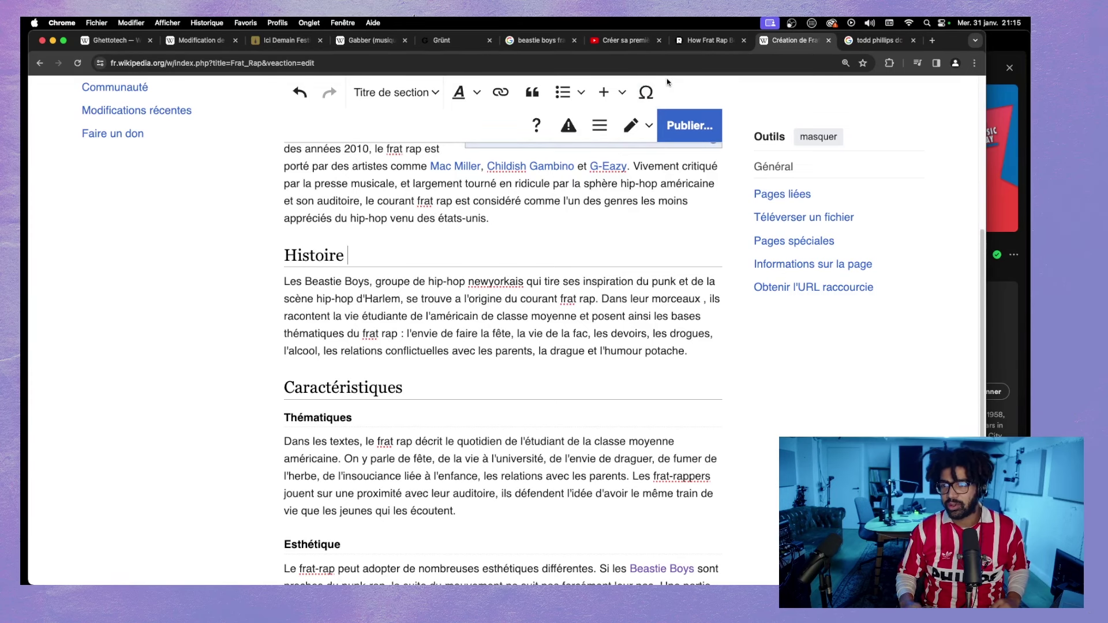
left_click(539, 42)
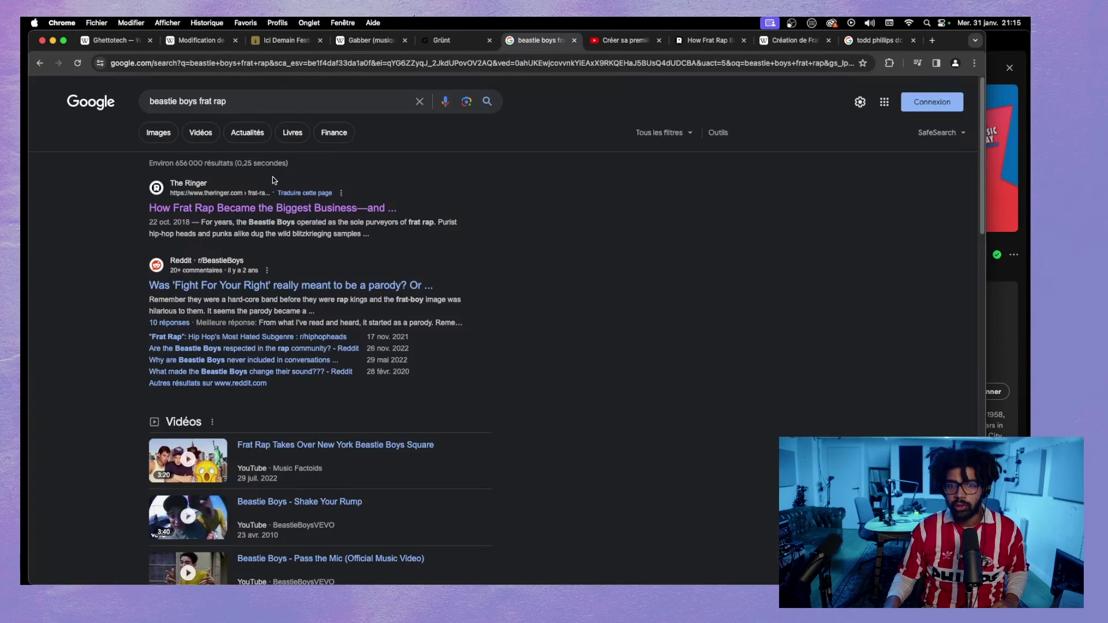
left_click(243, 102)
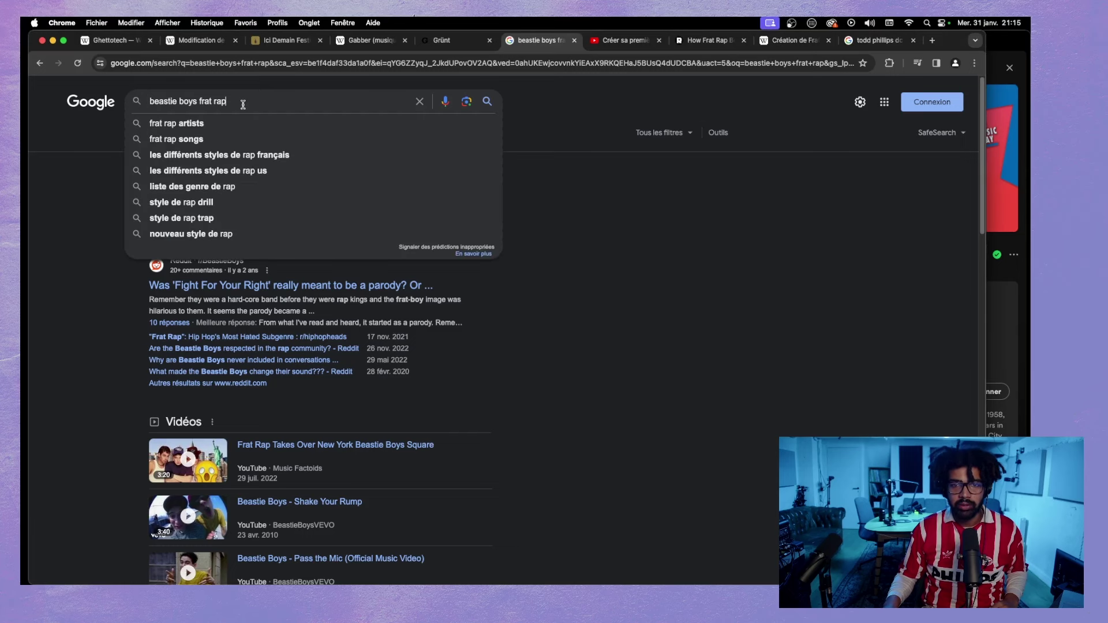
key("super+a")
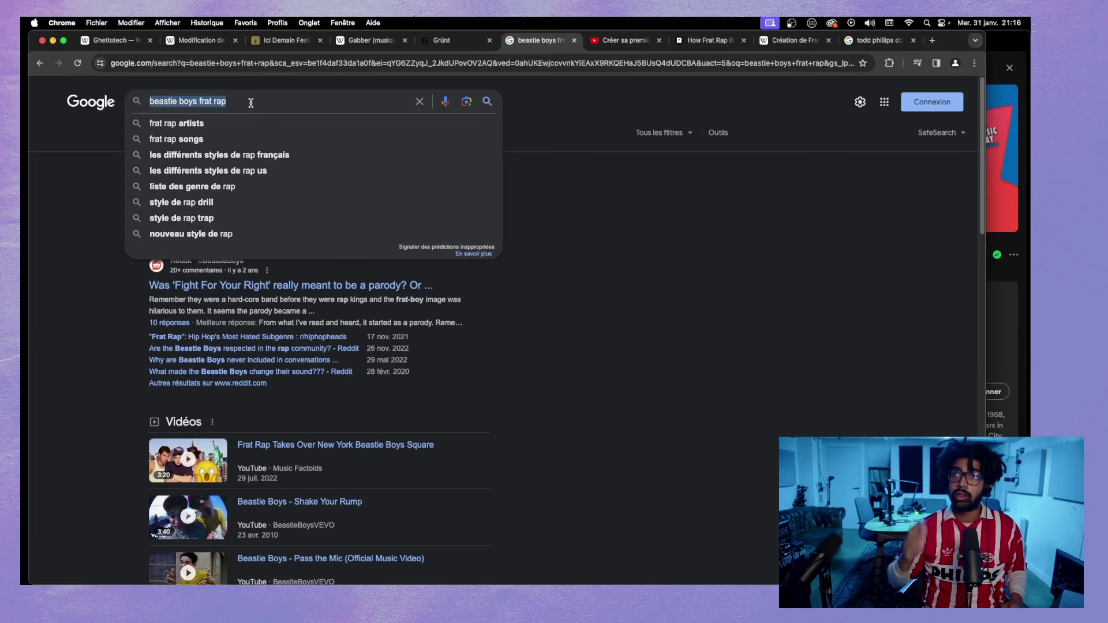
- Switch to Spotify, search for ignition, and clear the search
left_click(1007, 42)
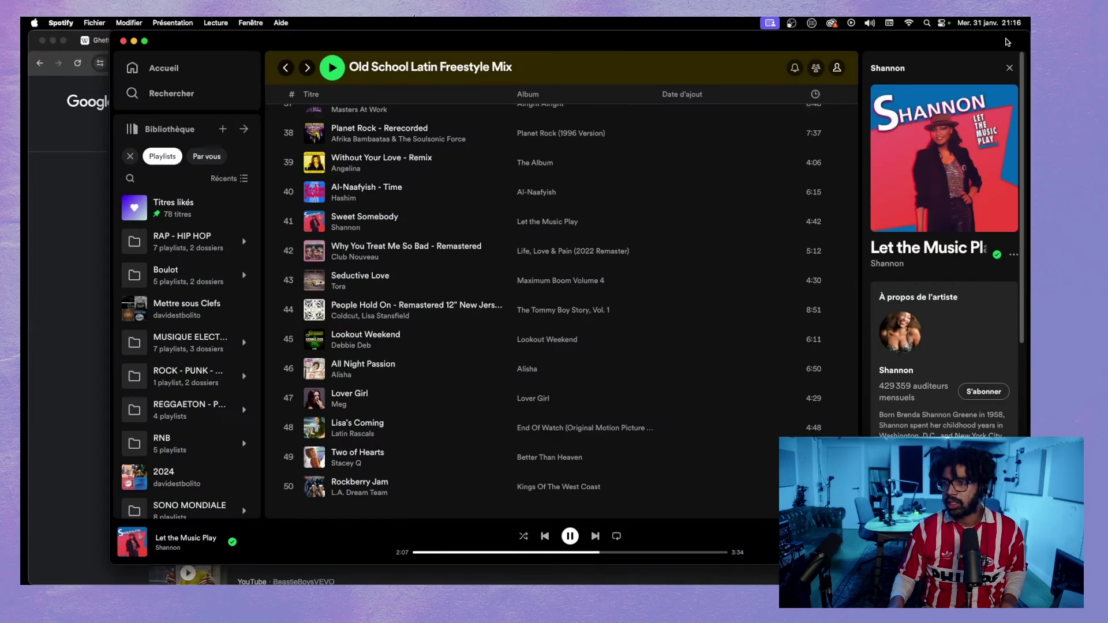
left_click(165, 93)
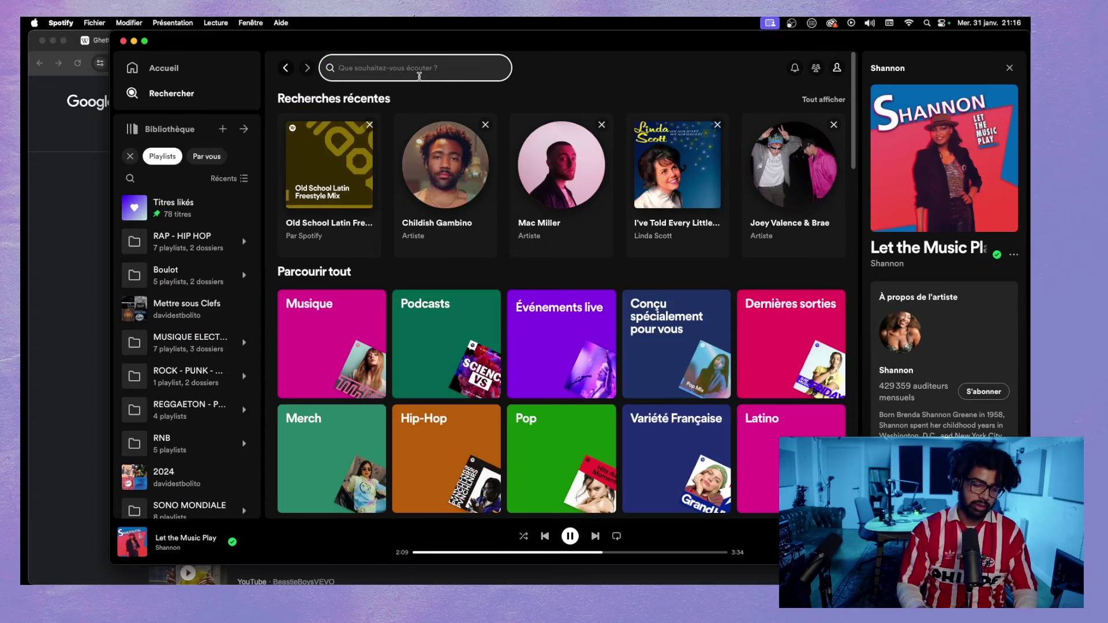
type("ignition")
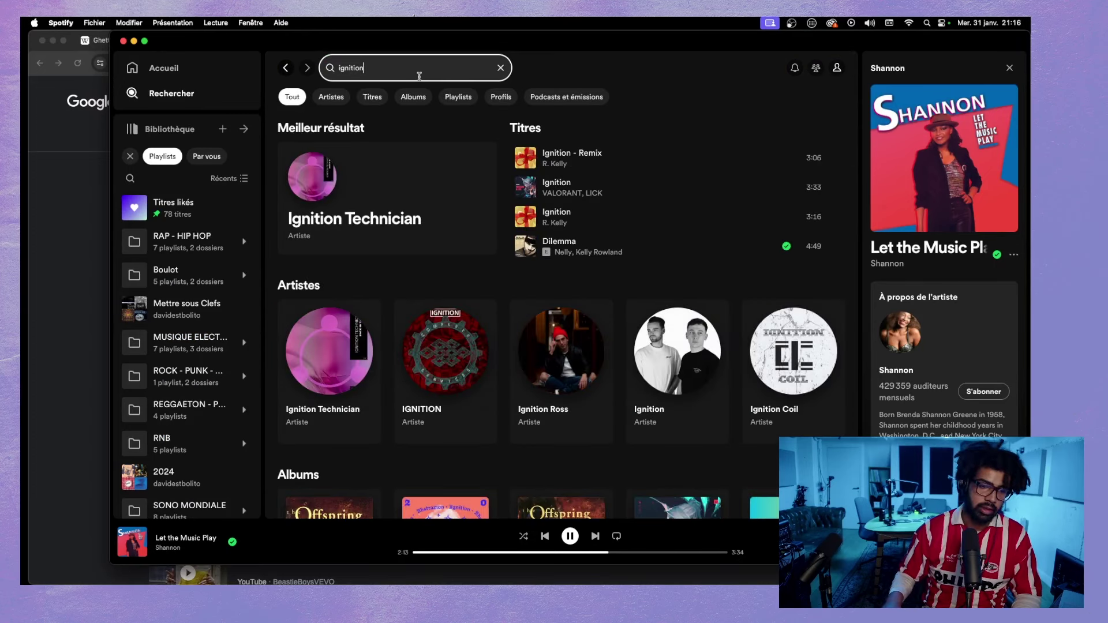
double_click(362, 68)
key("BackSpace")
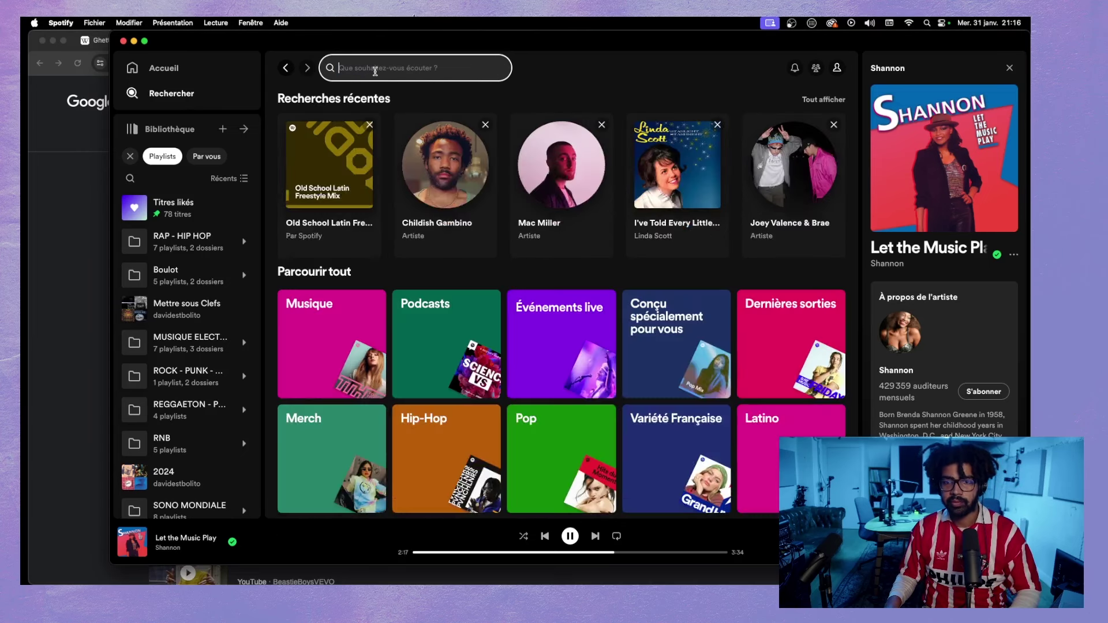
- Bring up The Ringer's frat rap article in Chrome, and return to Spotify to pause Let the Music Play
left_click(68, 236)
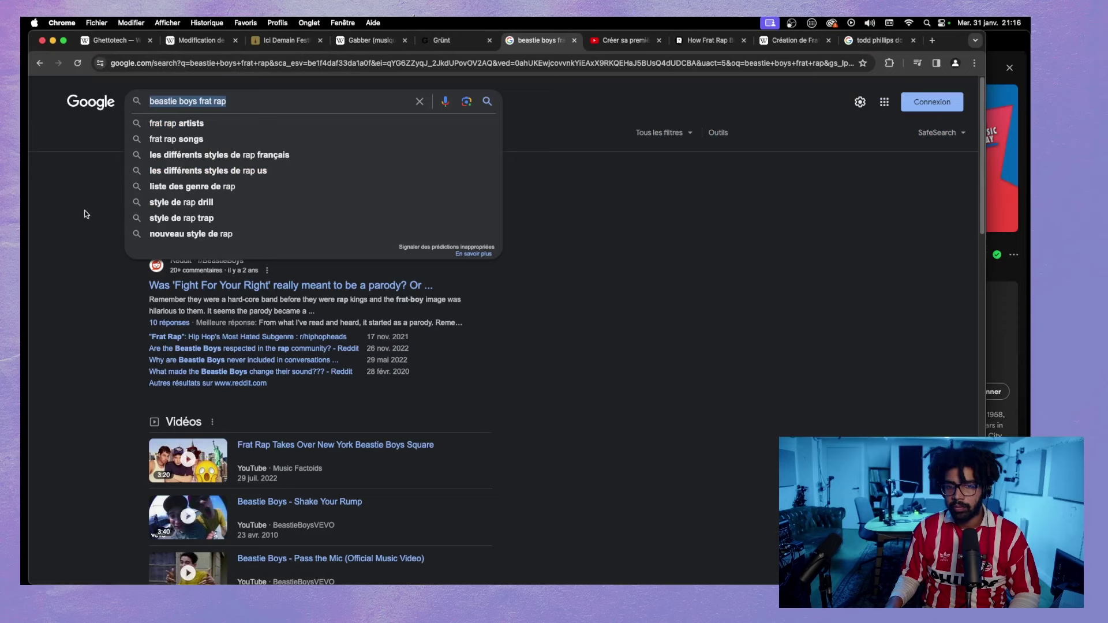
left_click(804, 49)
left_click(707, 40)
key("super+Tab")
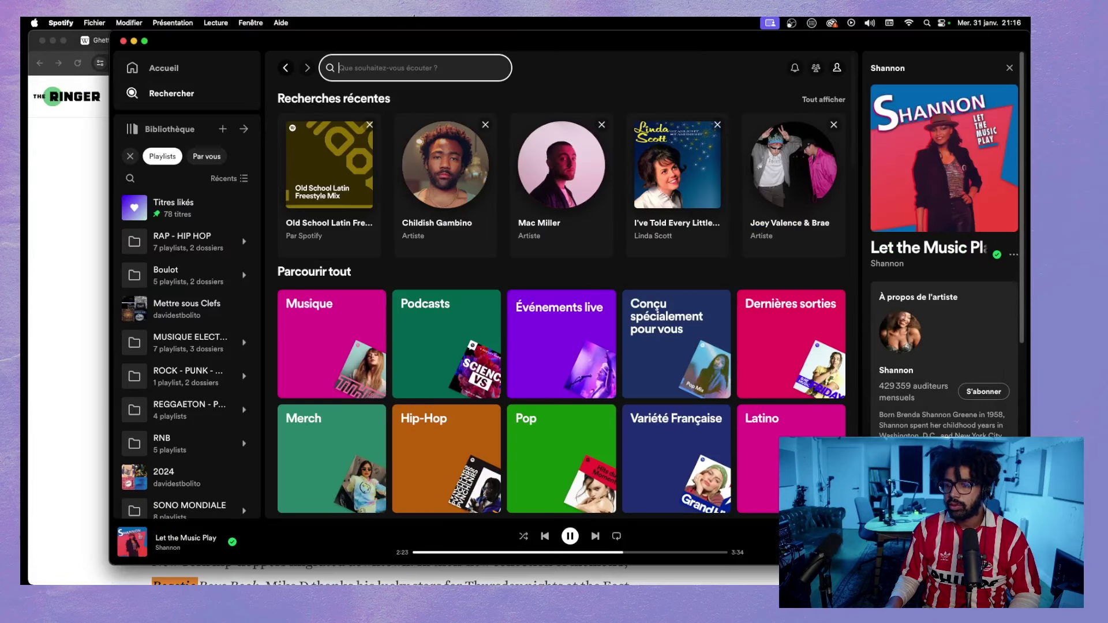
key("space")
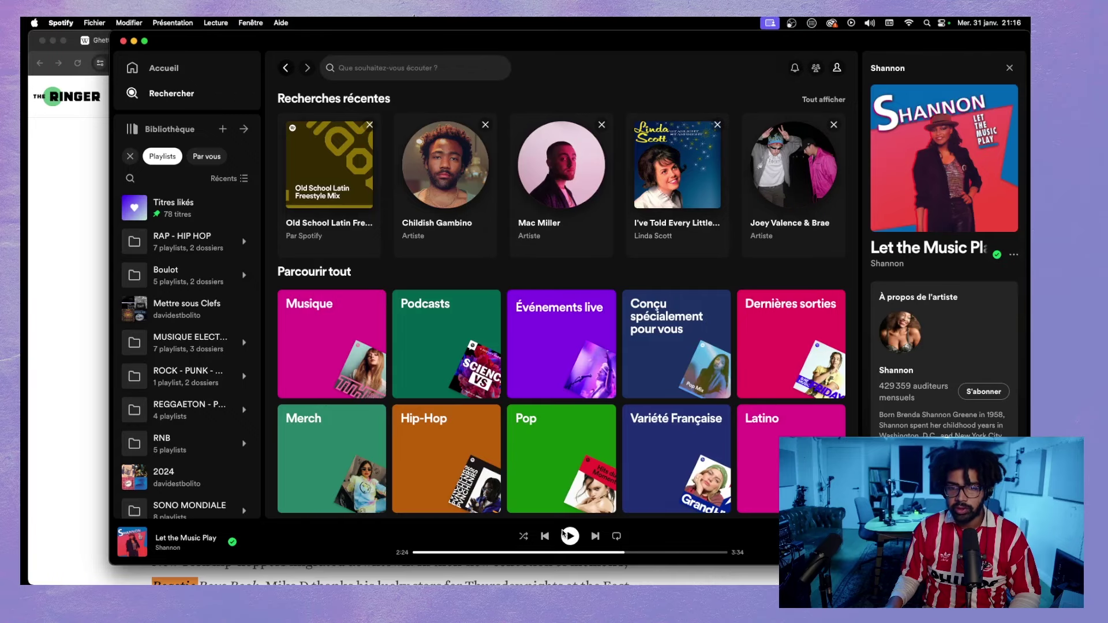
- Open the Mettre sous Clefs playlist and look through its tracks down to the end and back up
left_click(203, 315)
scroll(339, 408, "down", 20)
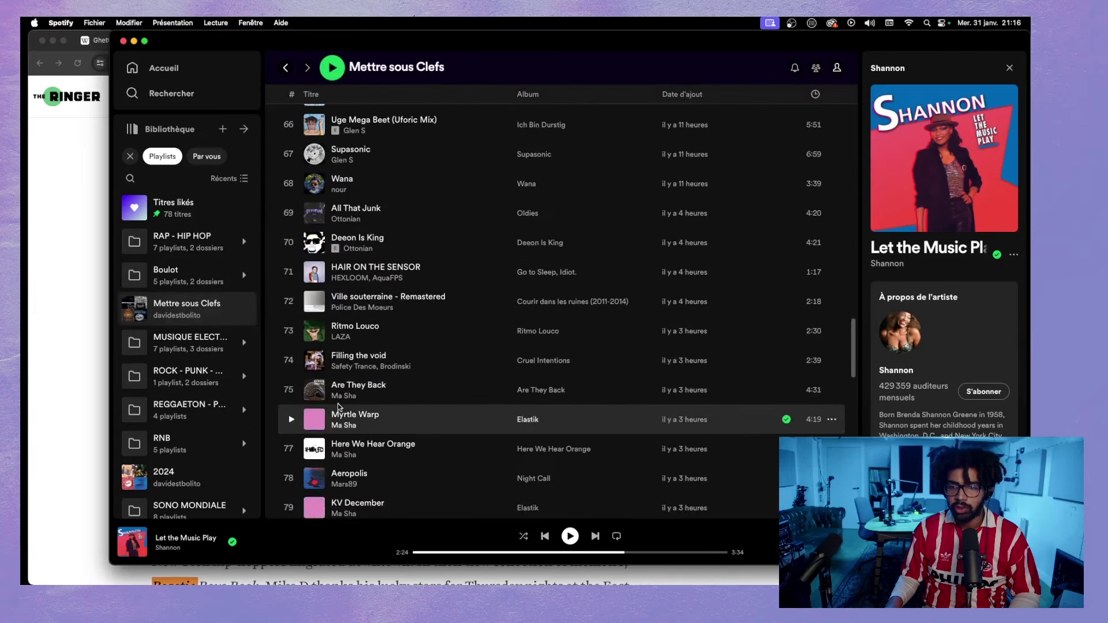
scroll(338, 408, "down", 15)
scroll(339, 406, "up", 5)
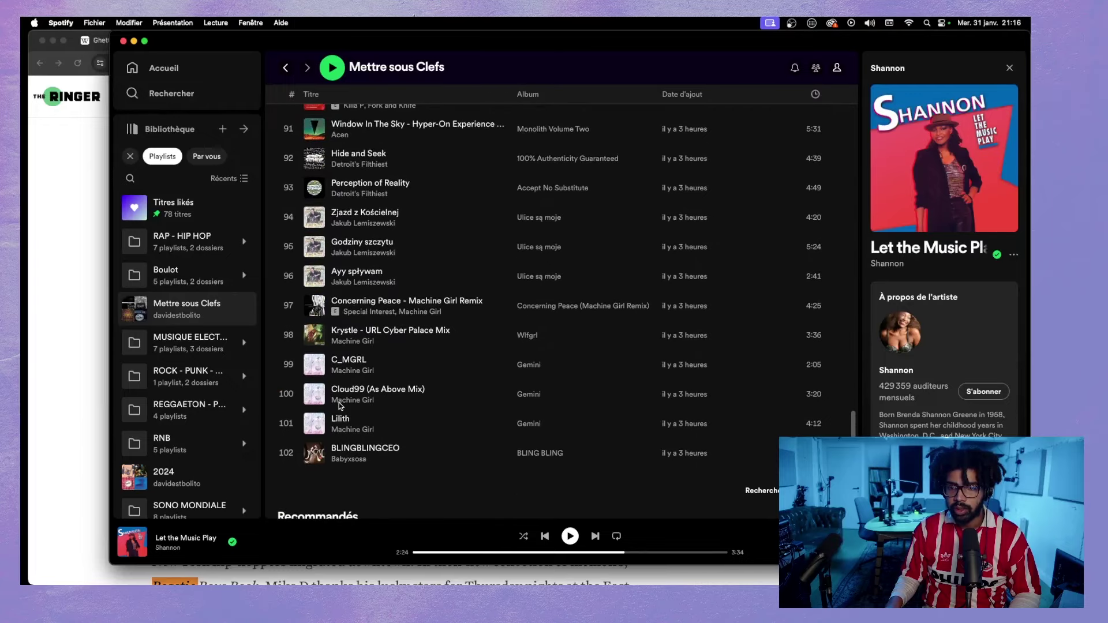
scroll(339, 406, "up", 10)
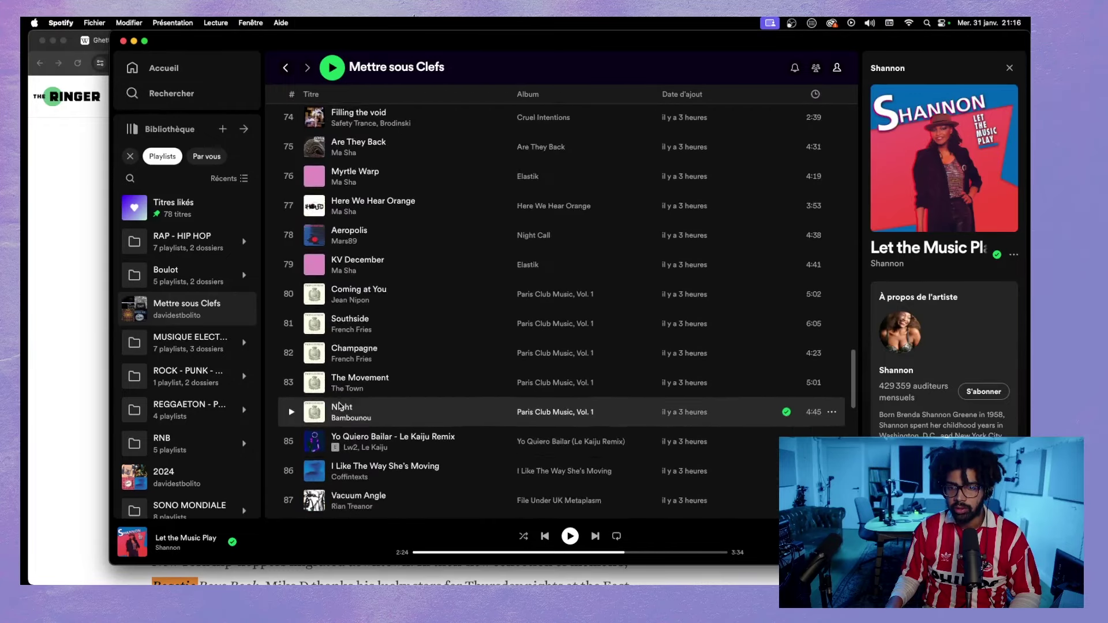
scroll(338, 406, "up", 12)
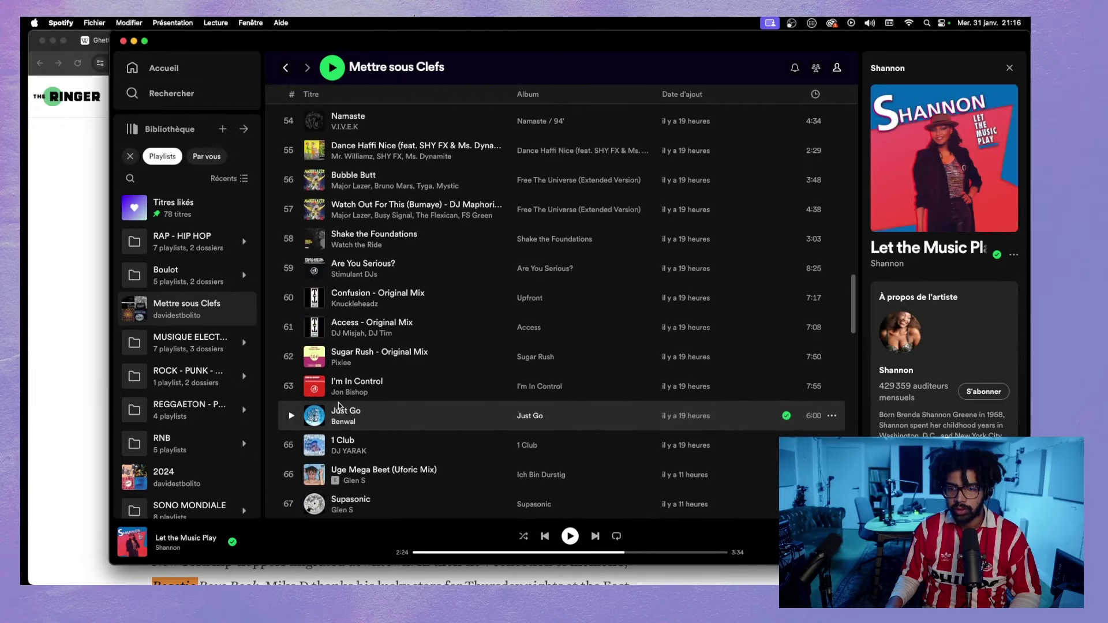
scroll(339, 405, "up", 12)
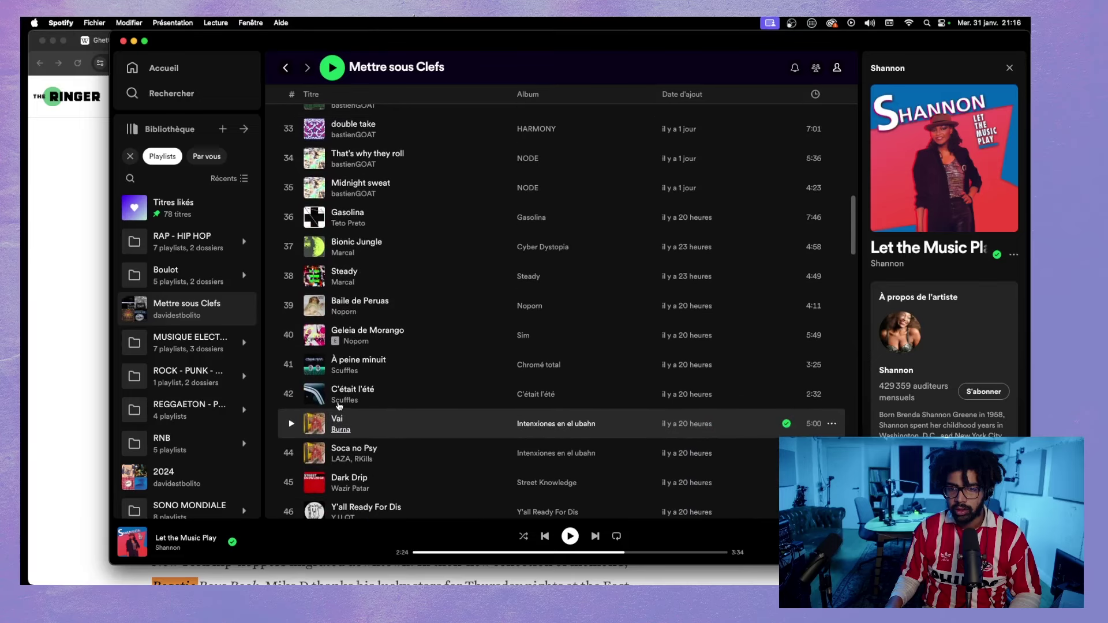
scroll(339, 406, "up", 12)
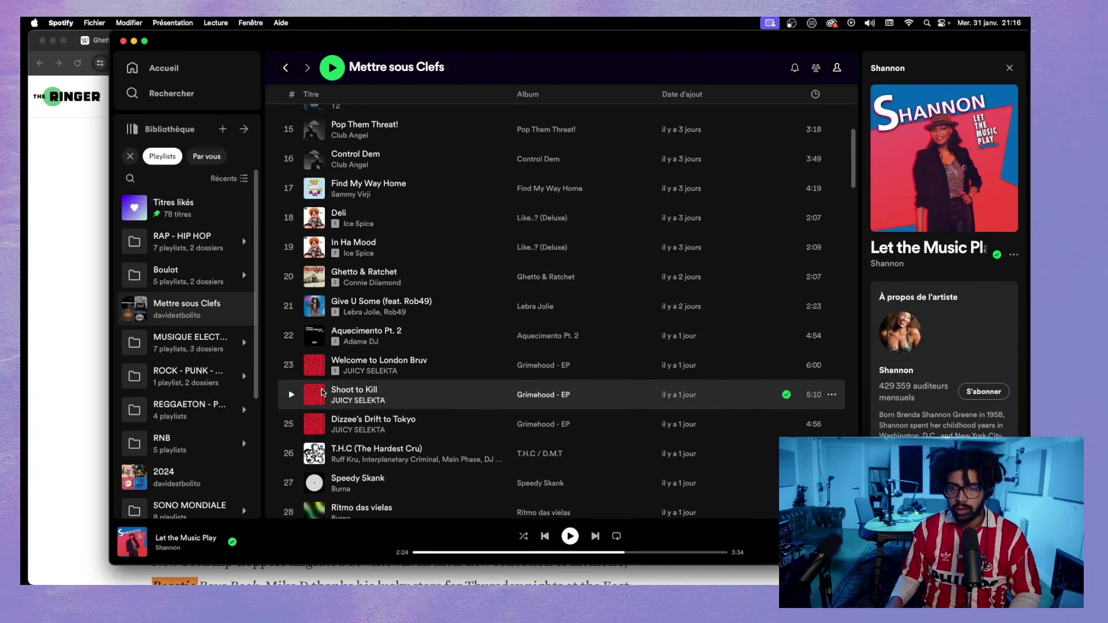
scroll(322, 393, "up", 10)
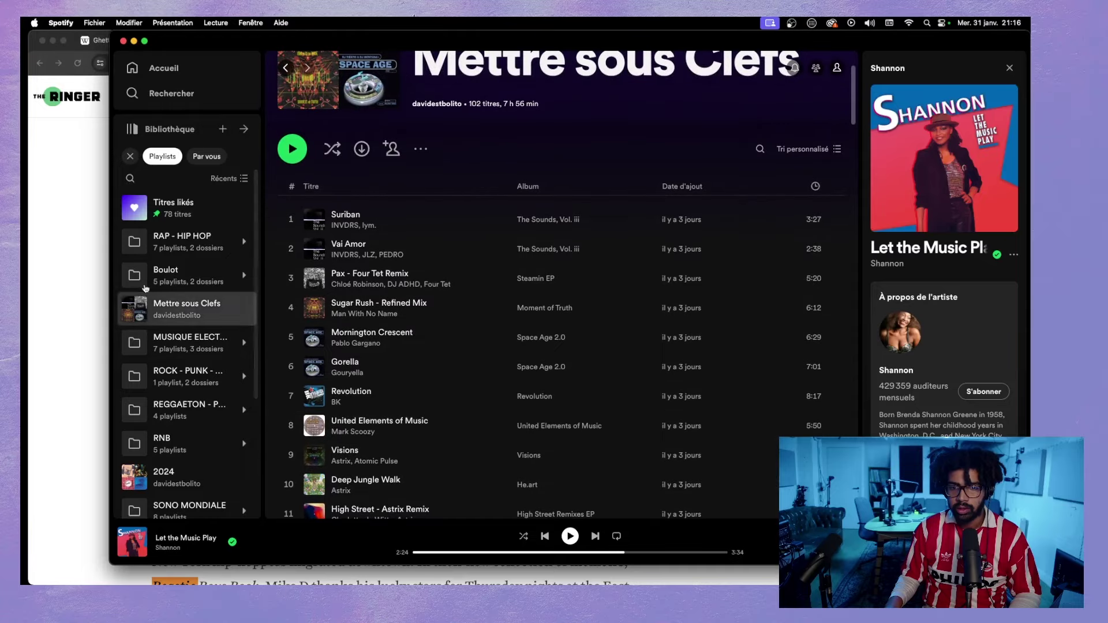
- Open the RAP US 20s playlist from the RAP US folder under RAP - HIP HOP and examine its most recently added tracks
left_click(179, 242)
left_click(179, 207)
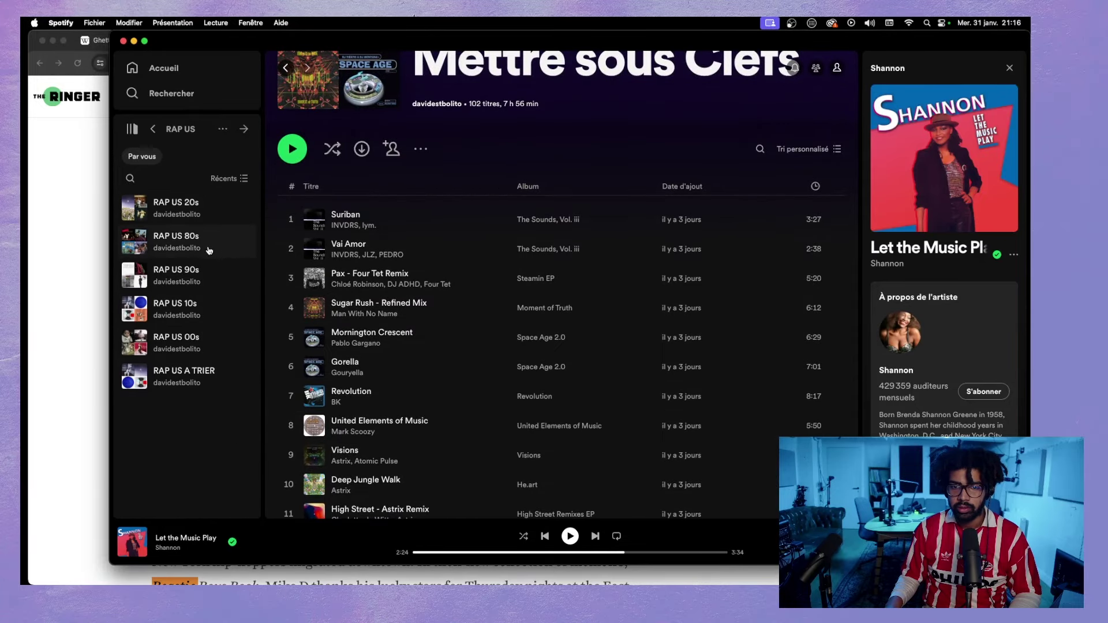
left_click(176, 208)
scroll(483, 404, "down", 20)
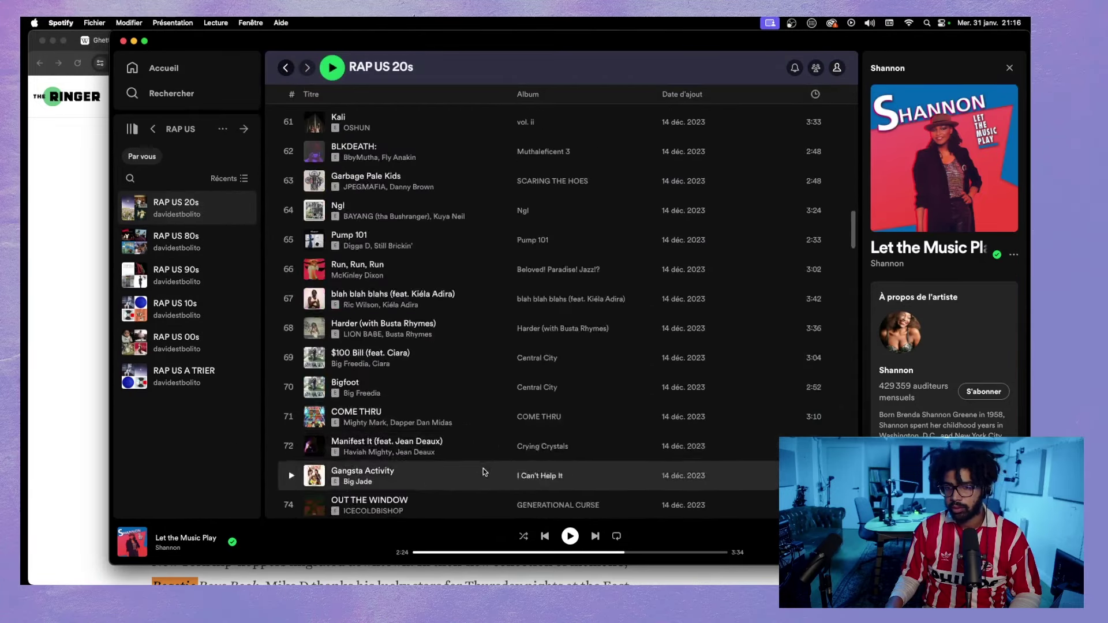
scroll(483, 469, "down", 20)
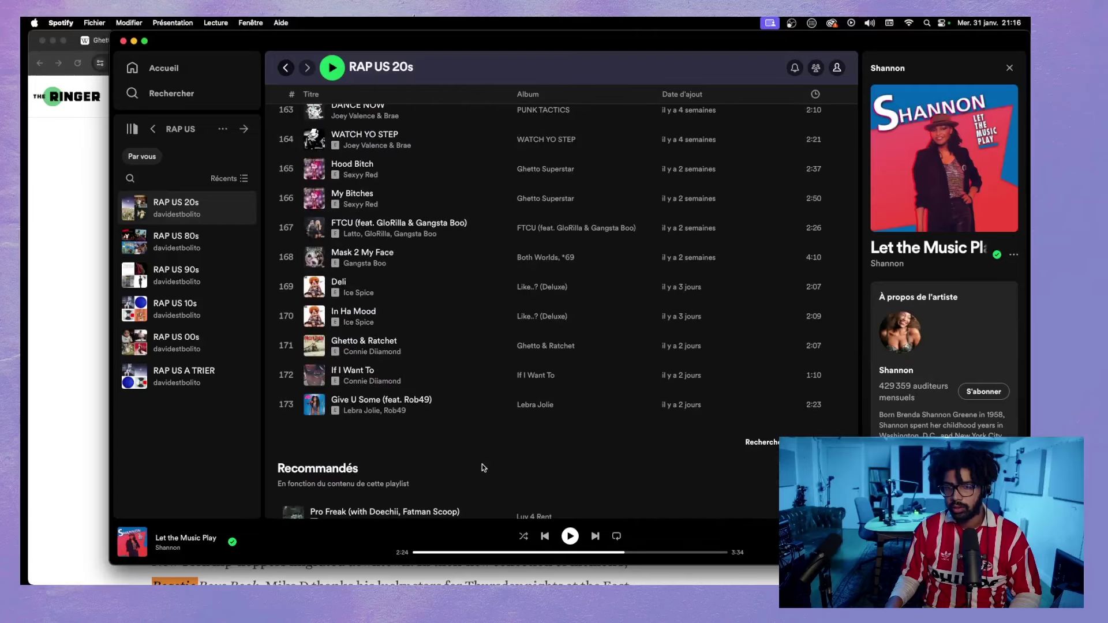
scroll(476, 459, "up", 5)
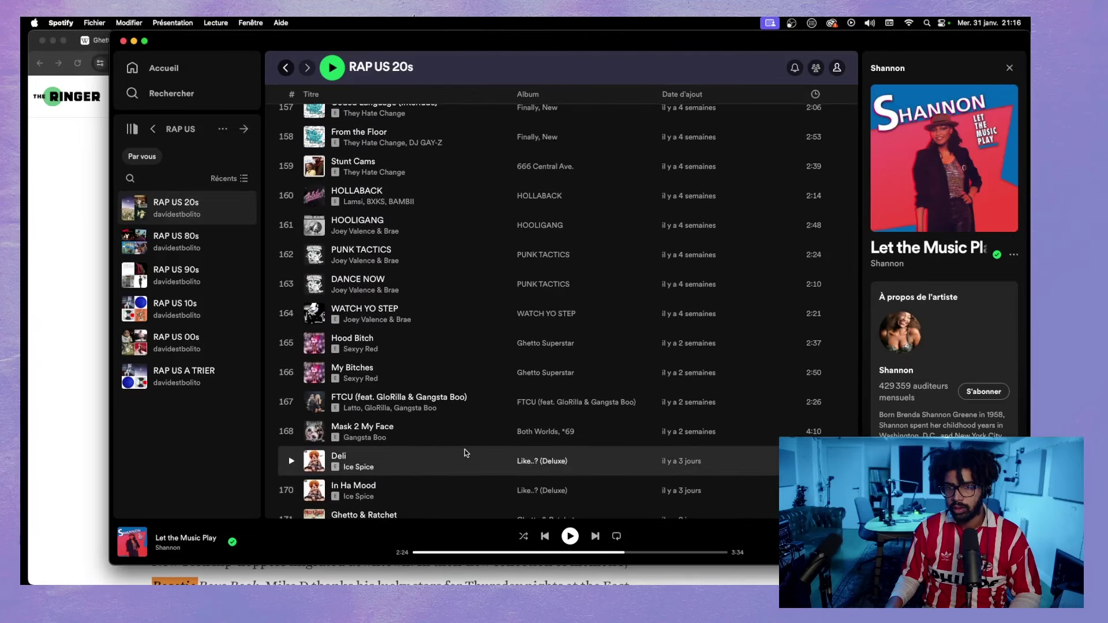
scroll(467, 450, "up", 1)
scroll(465, 447, "down", 6)
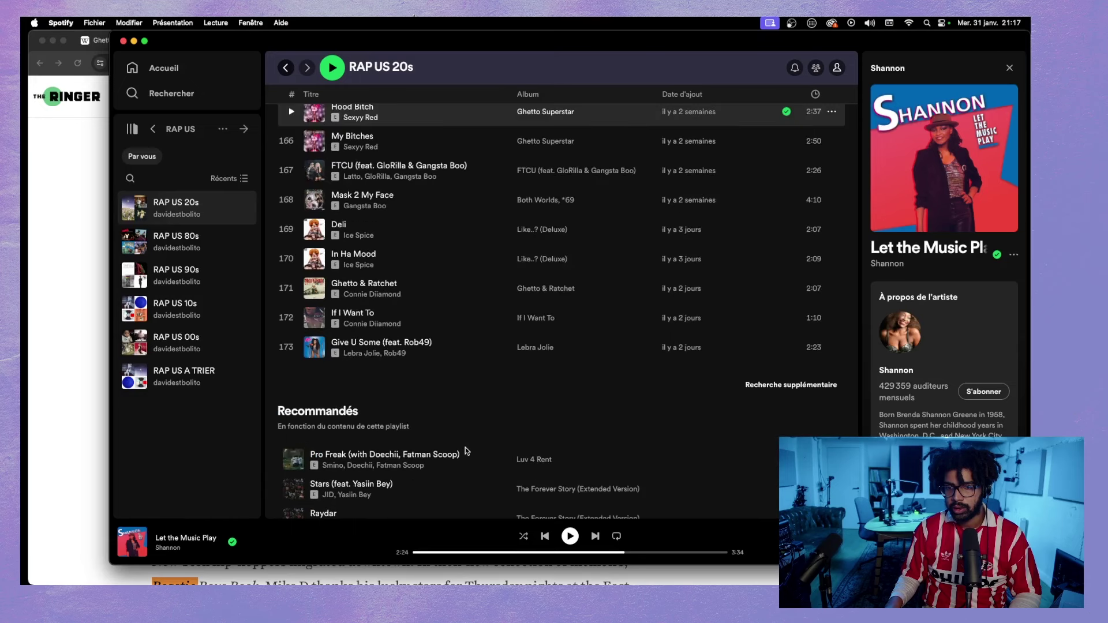
scroll(430, 358, "up", 6)
scroll(430, 358, "up", 2)
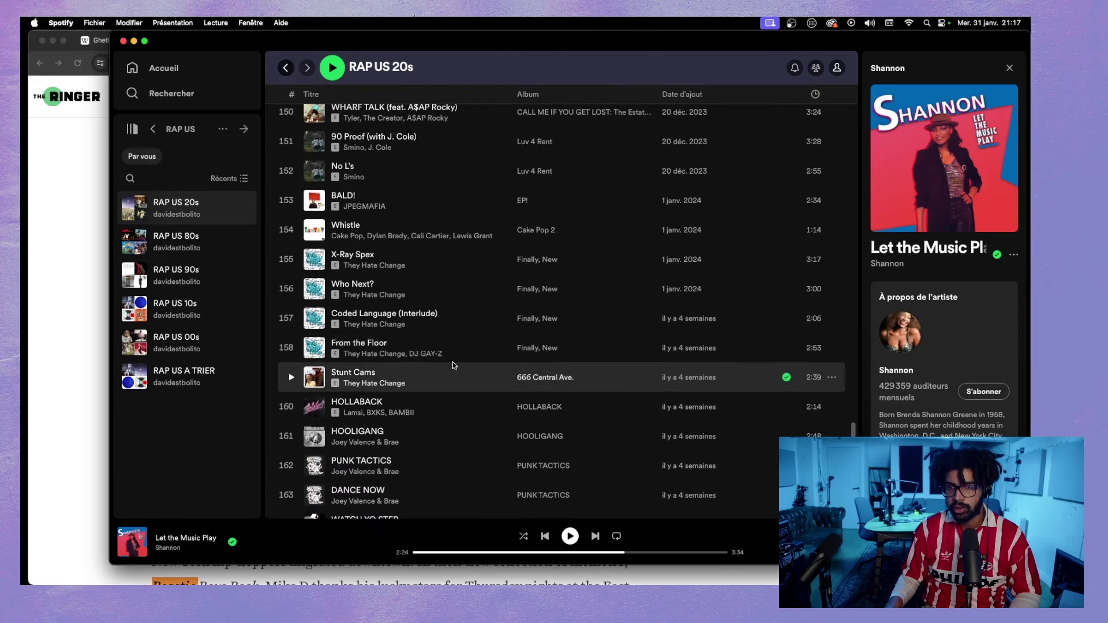
left_click(289, 258)
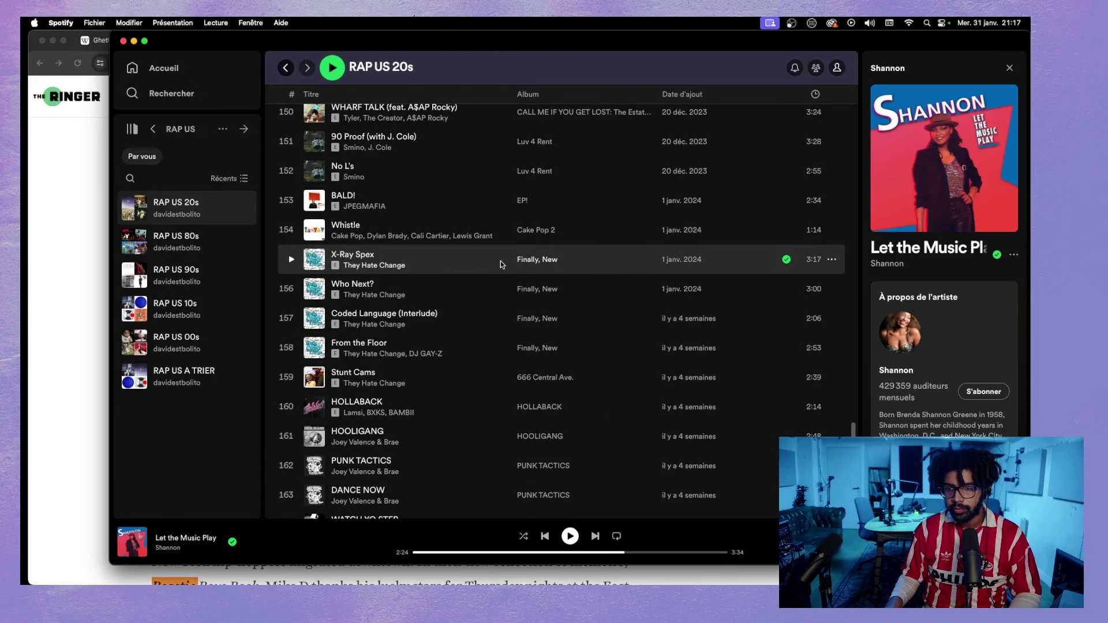
- Play X-Ray Spex from the RAP US 20s playlist and go back to the RAP - HIP HOP folder
key("space")
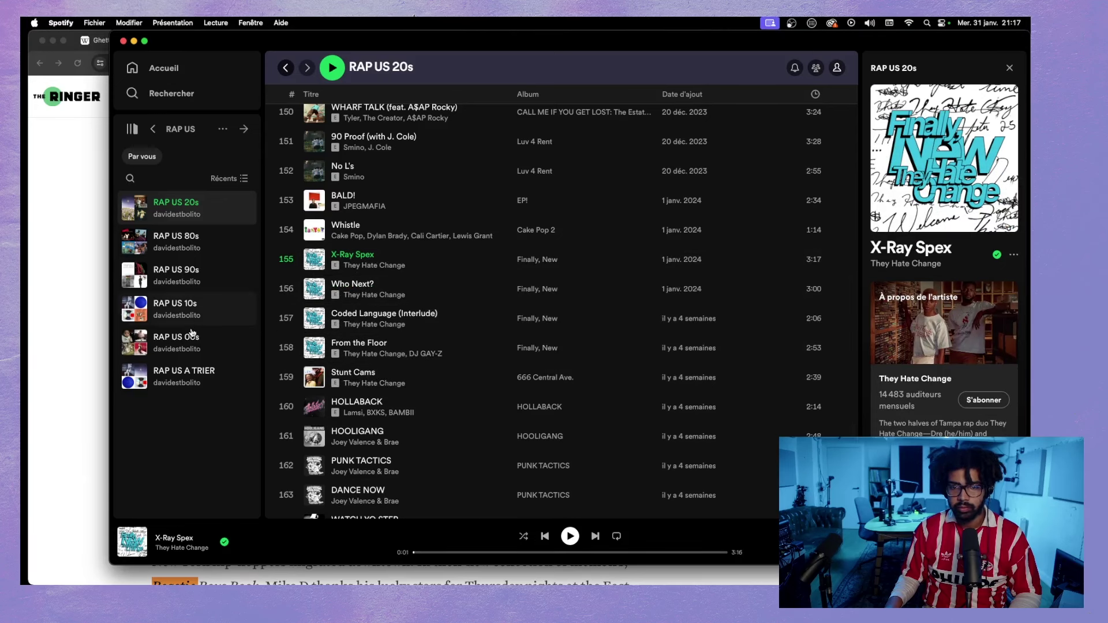
left_click(152, 129)
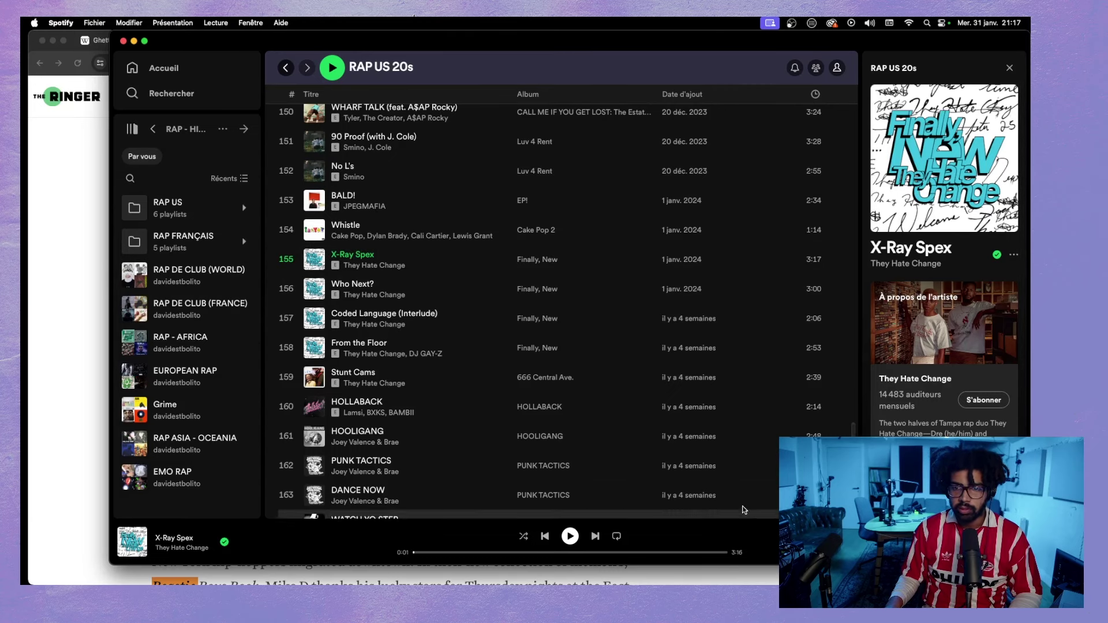
left_click(573, 537)
- Switch to Chrome, copy the URL of The Ringer's frat rap article, and return to the Frat Rap article editor
left_click(87, 330)
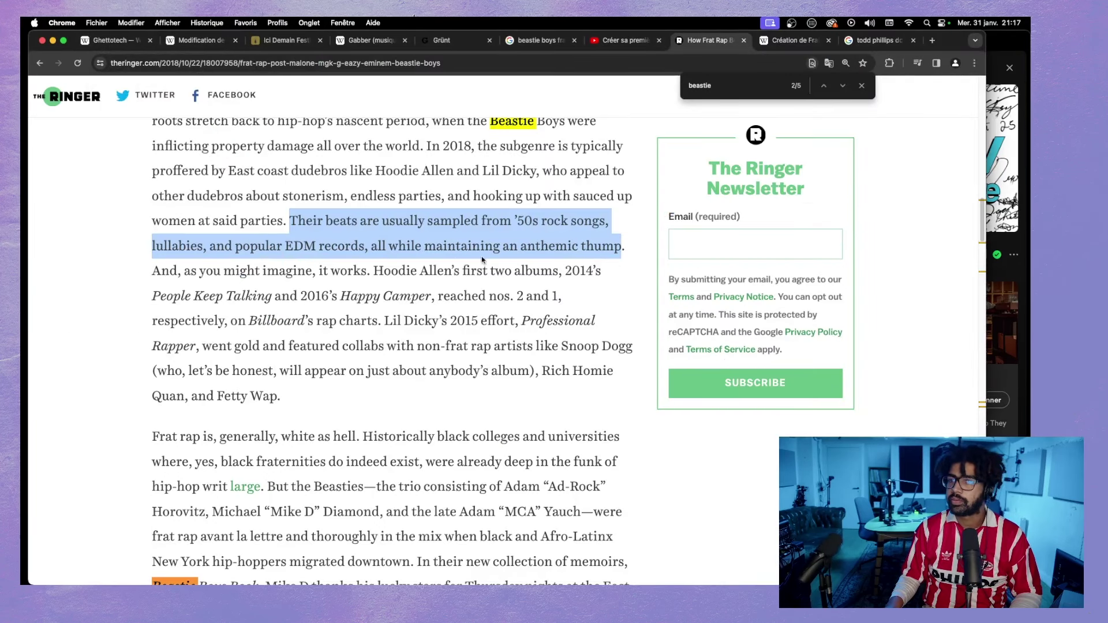
left_click(360, 64)
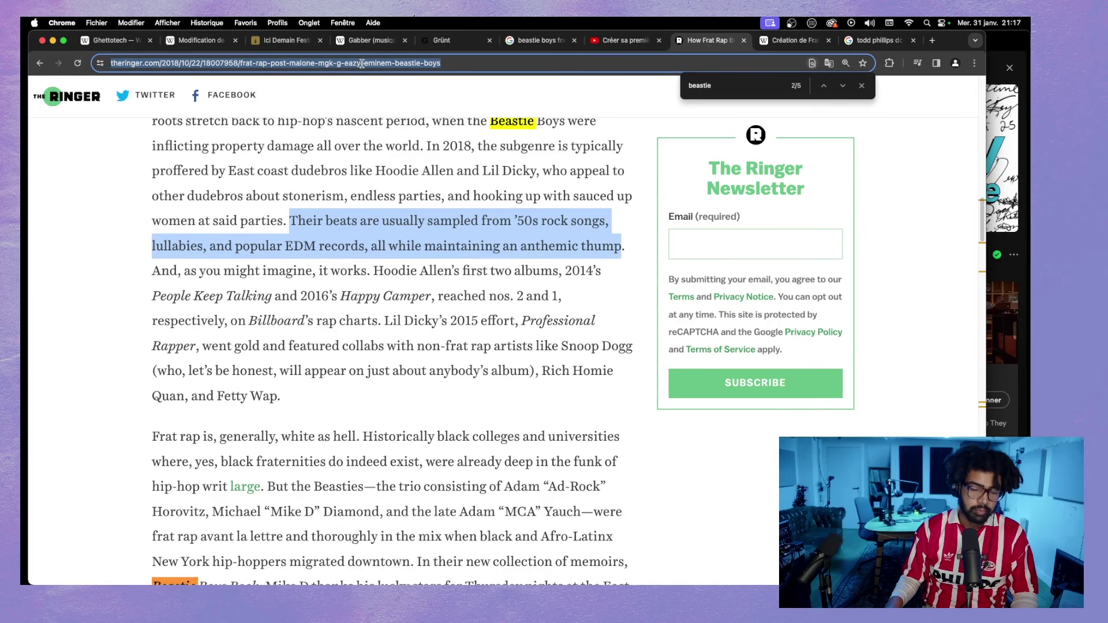
left_click(196, 41)
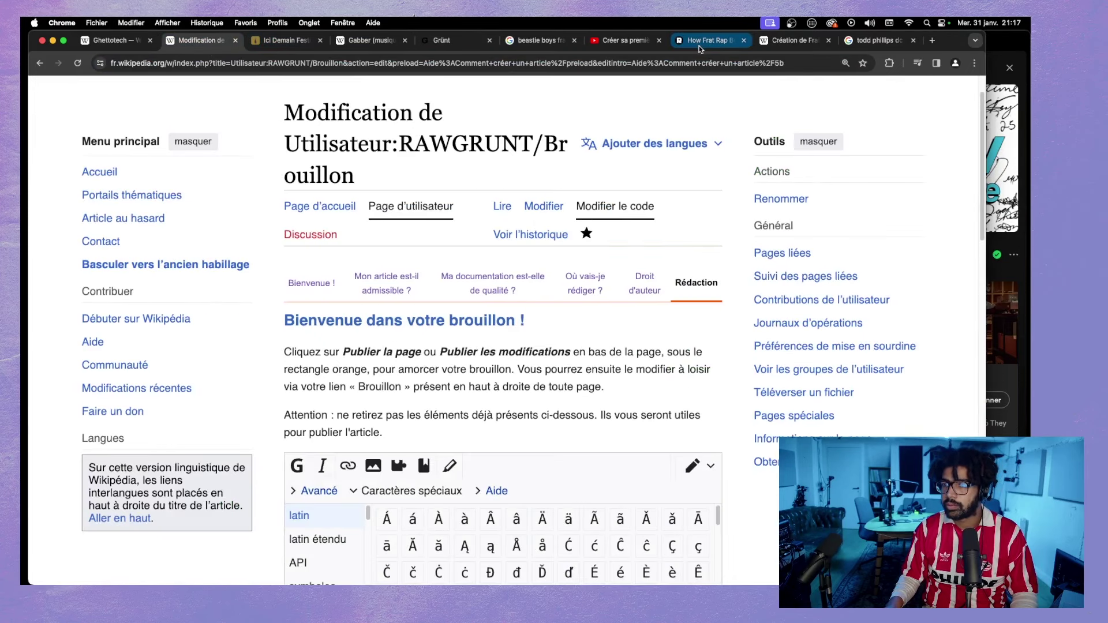
left_click(774, 44)
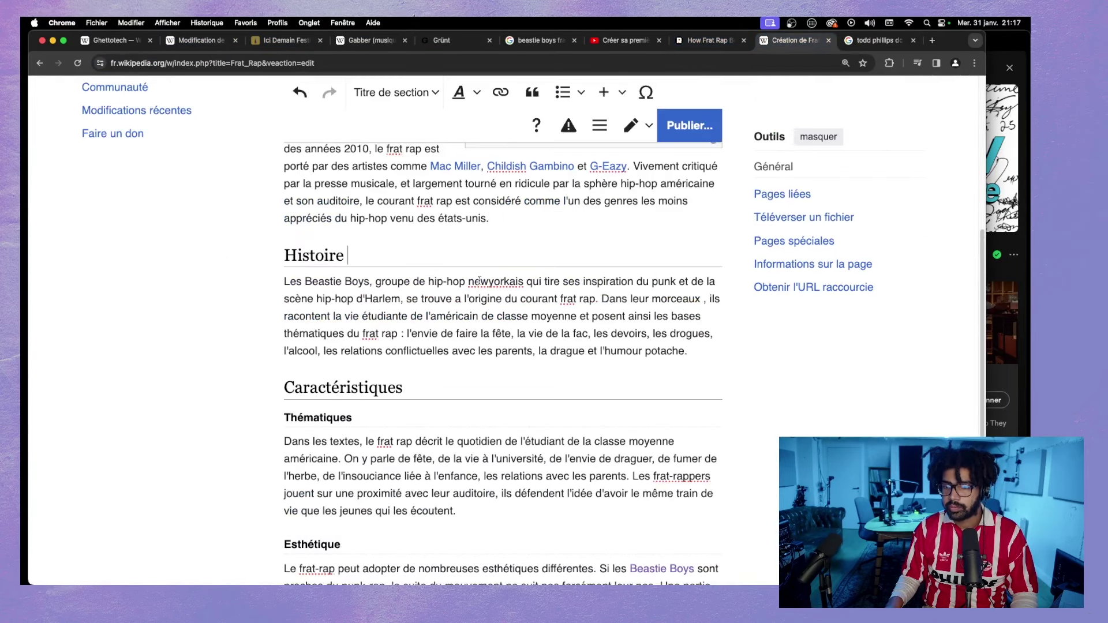
- Start a manual website citation at the end of the Histoire paragraph
scroll(487, 315, "down", 3)
scroll(680, 335, "up", 3)
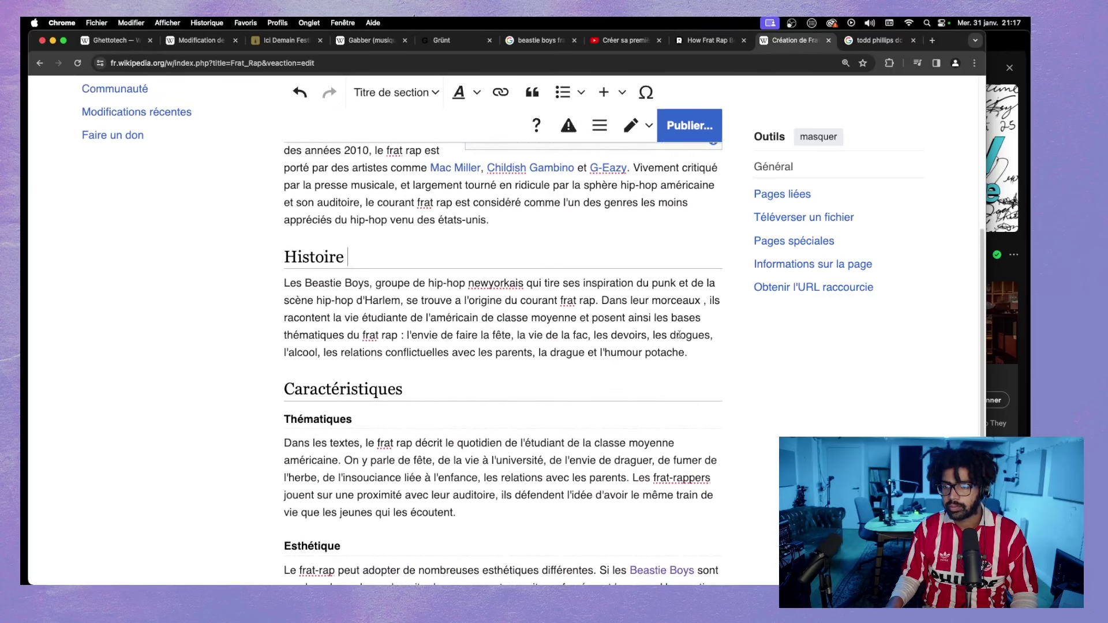
left_click(687, 352)
left_click(515, 92)
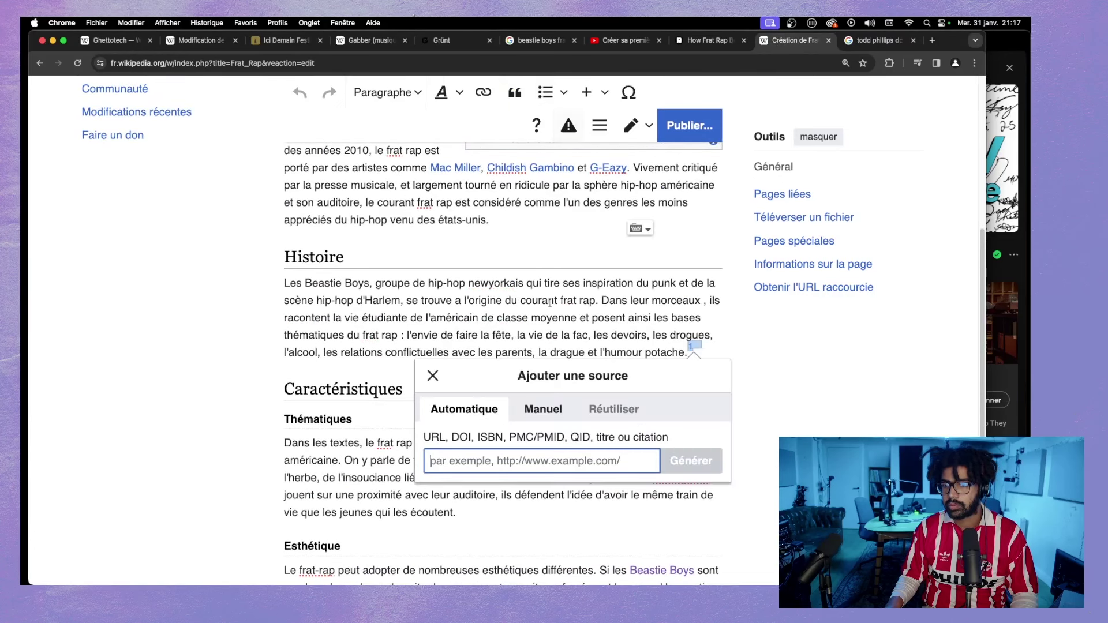
left_click(545, 410)
left_click(481, 447)
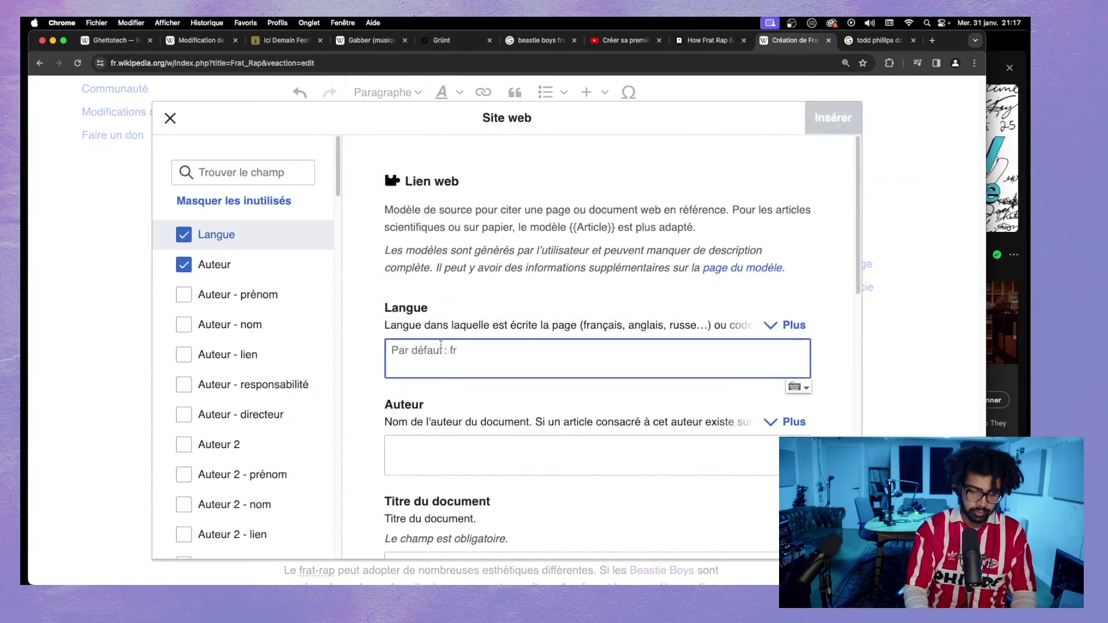
- Set the citation's language to Anglais and paste The Ringer article's URL as its web address
type("An")
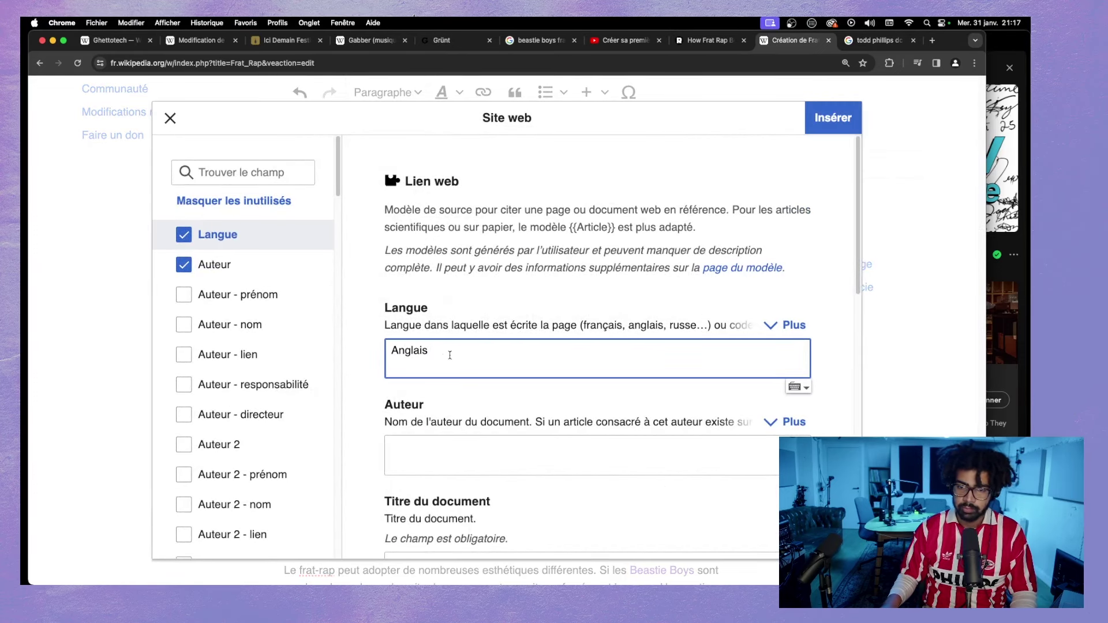
type("glais")
key("Tab")
key("Tab")
key("Tab")
key("Tab")
key("ctrl+v")
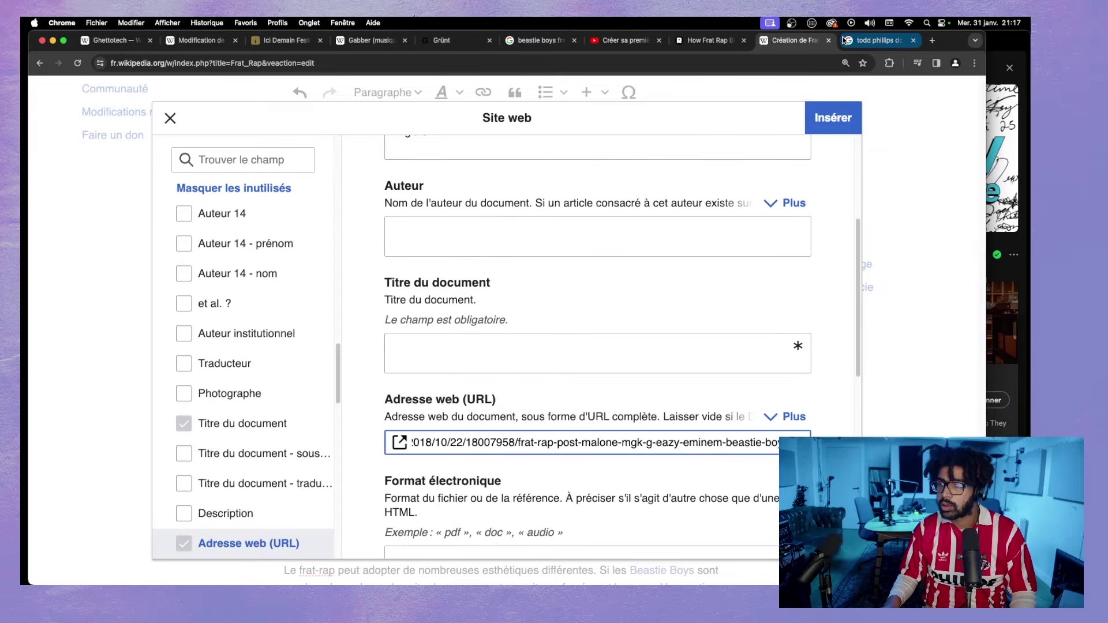
- Copy The Ringer headline "How Frat Rap Became the Biggest Business—and the Biggest Diss—in Hip-Hop" into the citation's document title
left_click(707, 40)
scroll(386, 243, "up", 15)
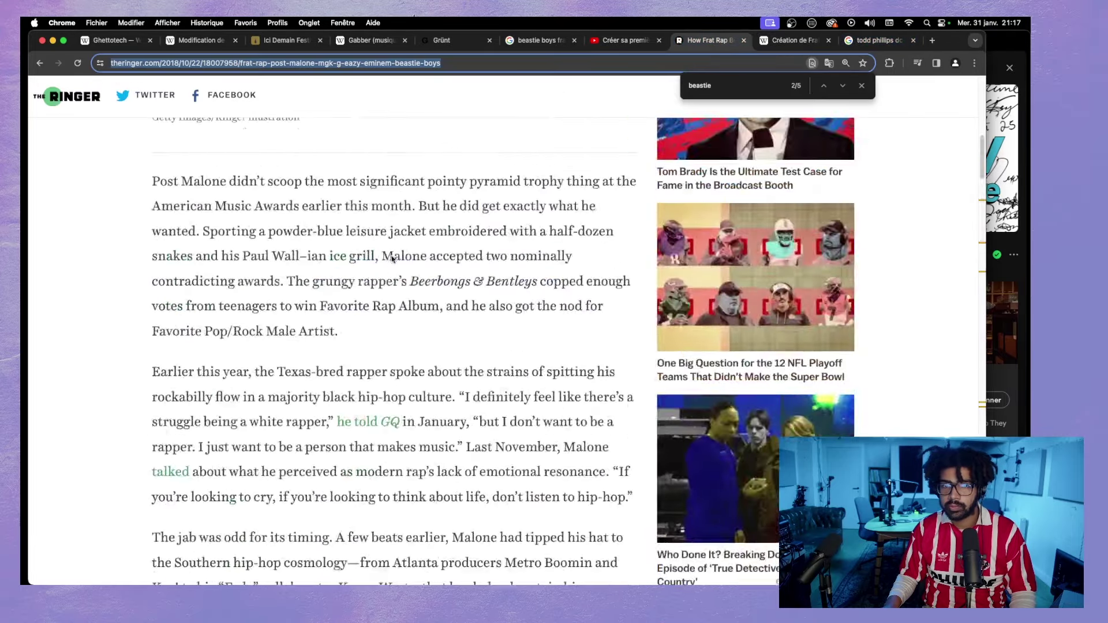
triple_click(353, 261)
key("super+c")
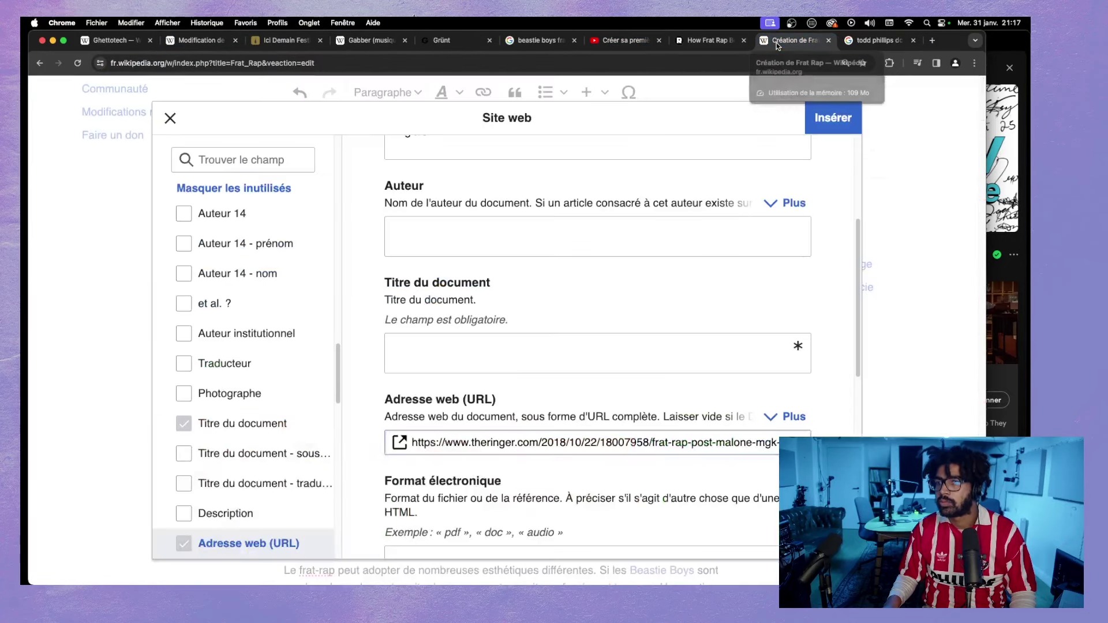
left_click(776, 43)
left_click(437, 338)
key("super+v")
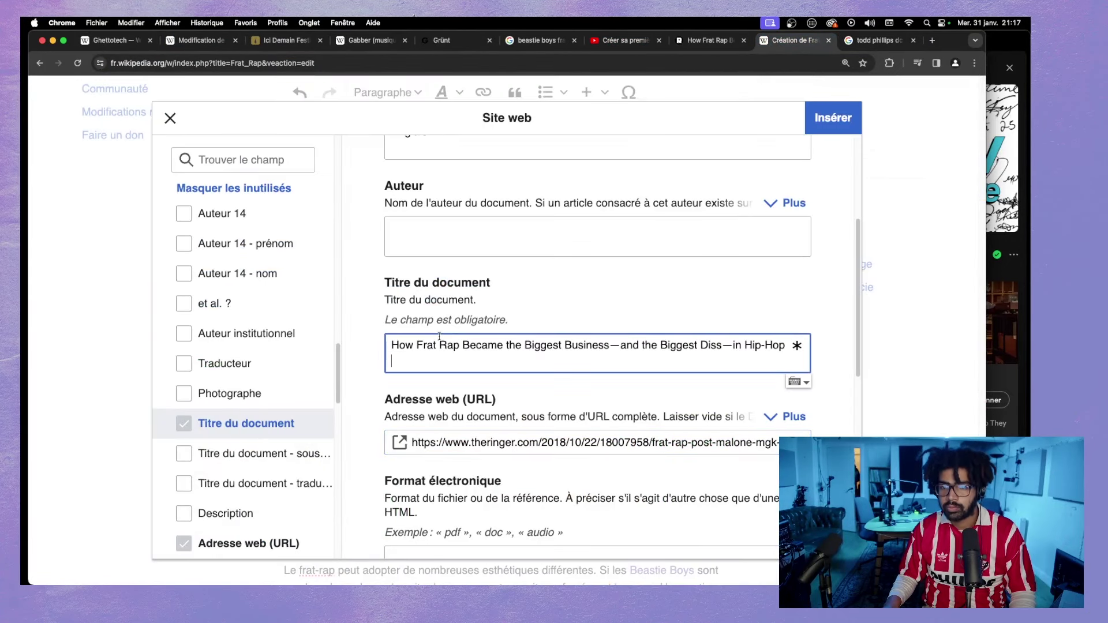
- Copy the author's name from The Ringer article into the citation's author field and insert the citation
left_click(709, 41)
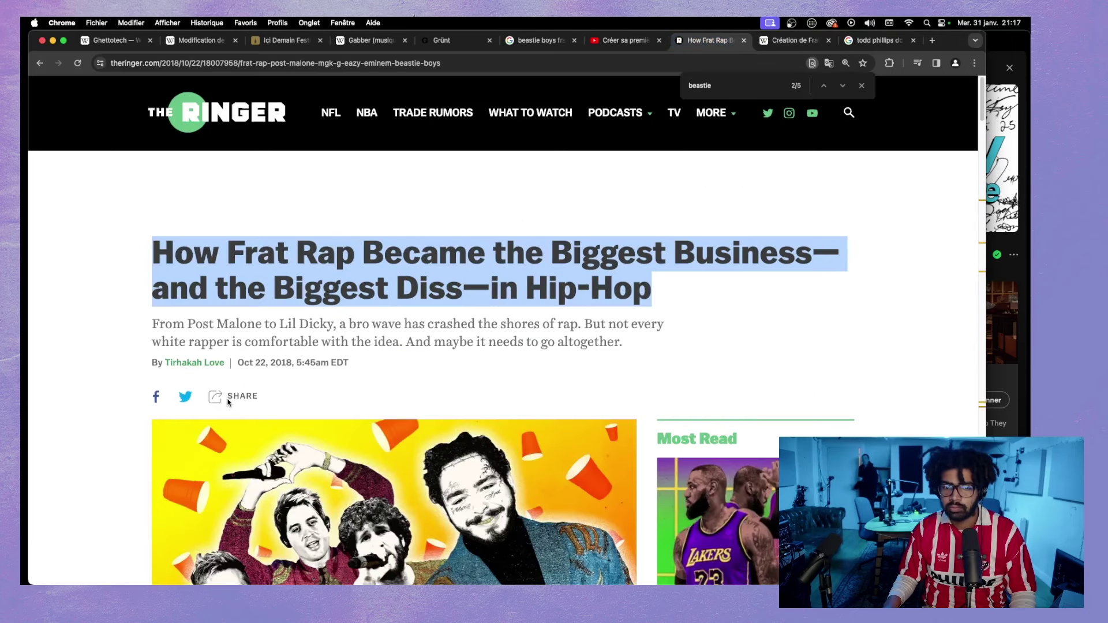
left_click_drag(227, 363, 166, 367)
key("super+c")
key("ctrl+Tab")
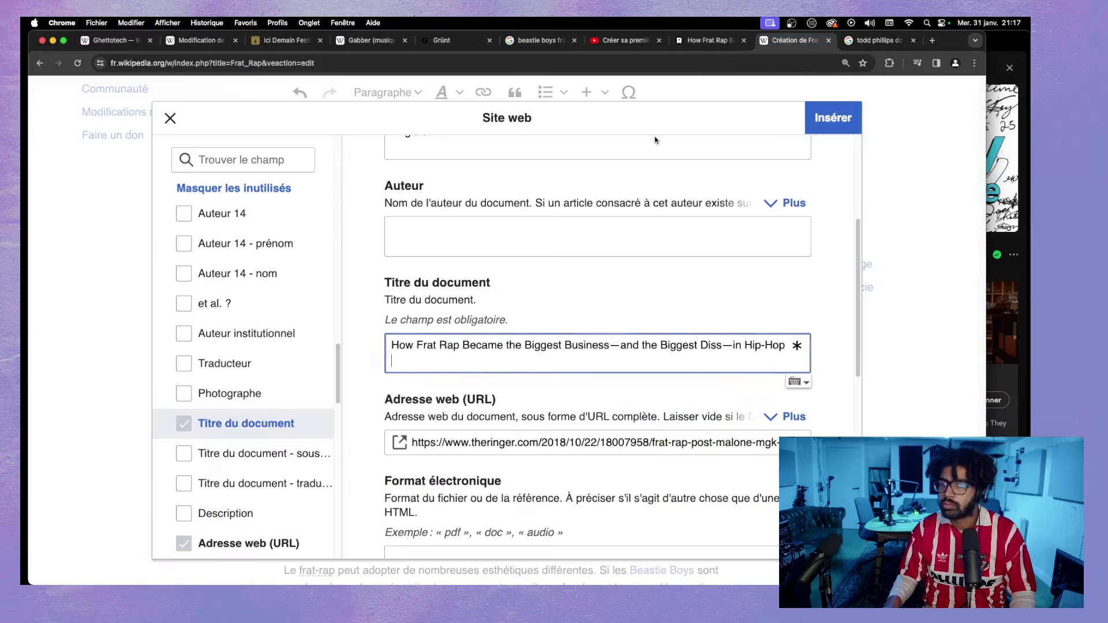
left_click(414, 329)
key("super+v")
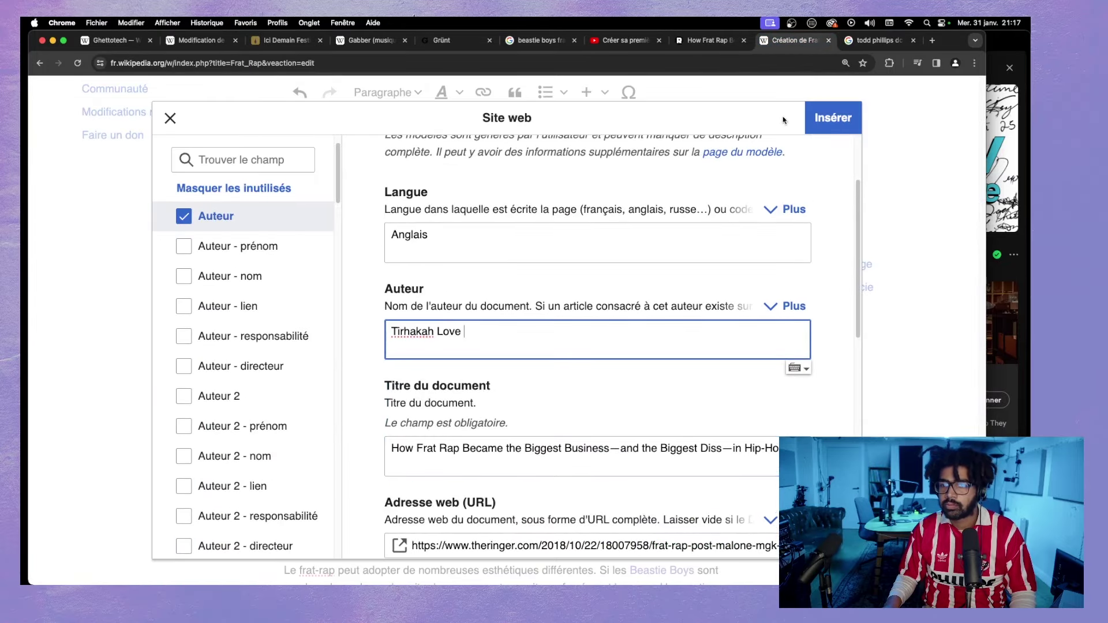
left_click(833, 117)
- Reuse the existing Ringer citation as the source at the end of the Thématiques paragraph
scroll(550, 297, "up", 8)
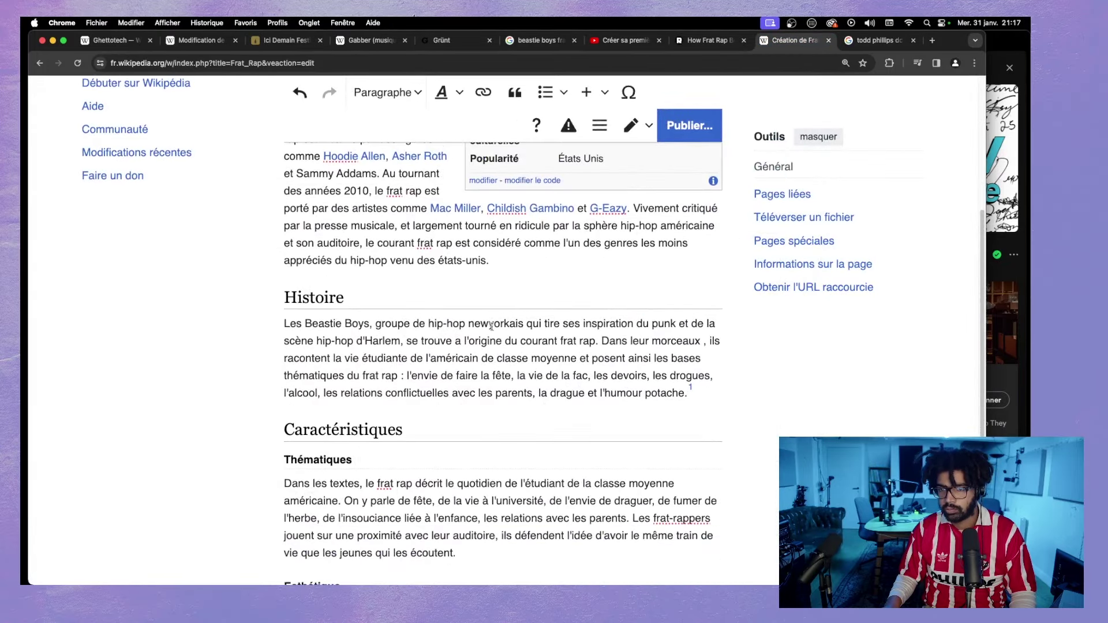
scroll(473, 334, "down", 6)
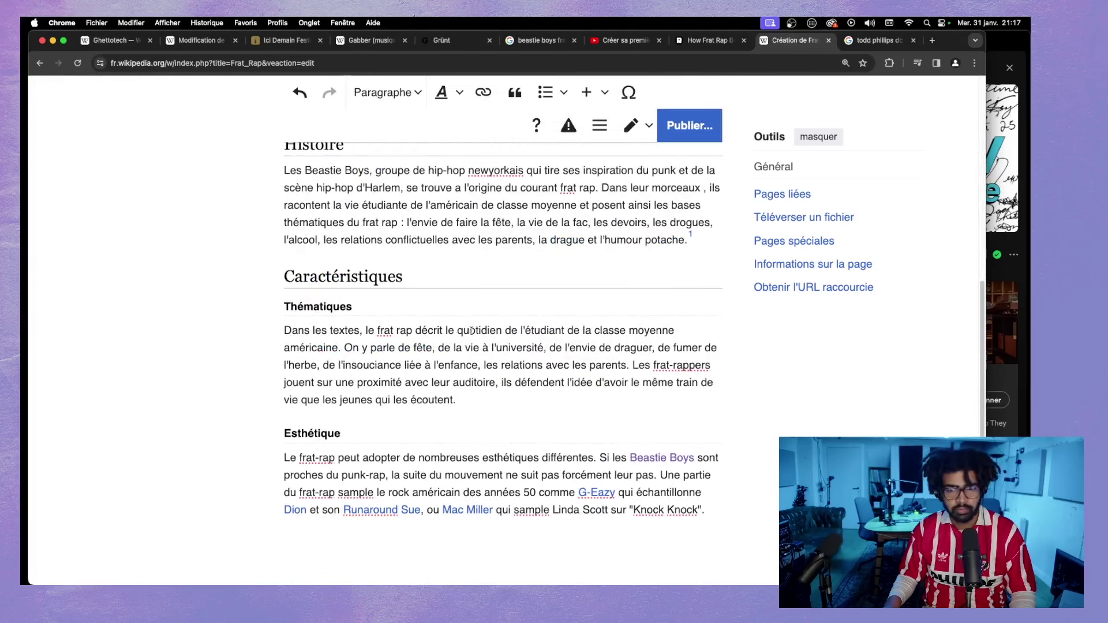
scroll(426, 364, "down", 1)
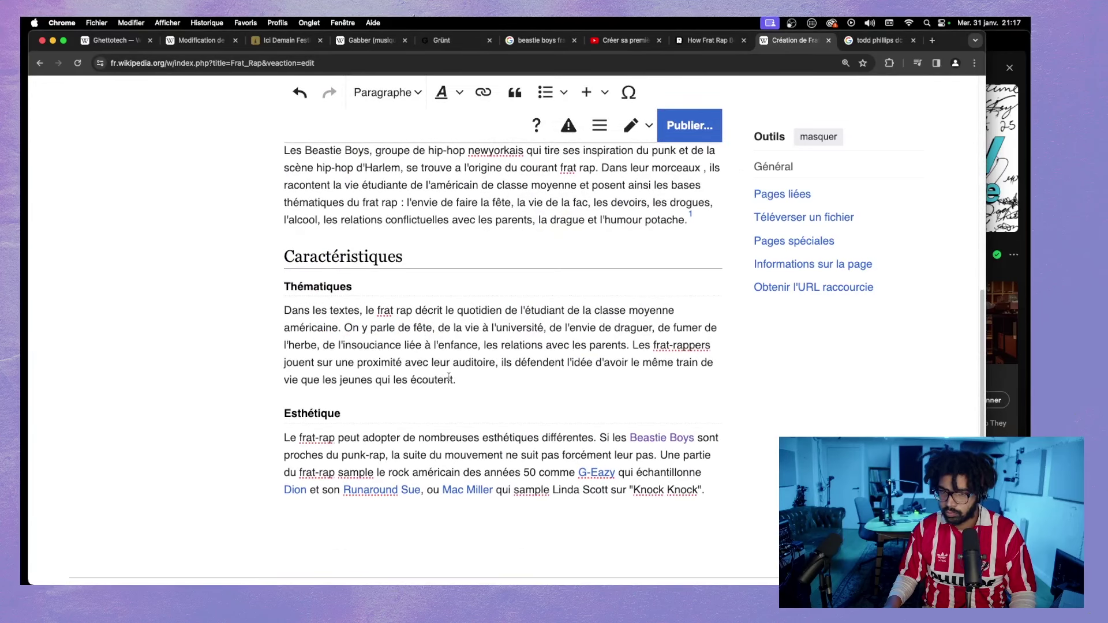
left_click(514, 92)
left_click(494, 434)
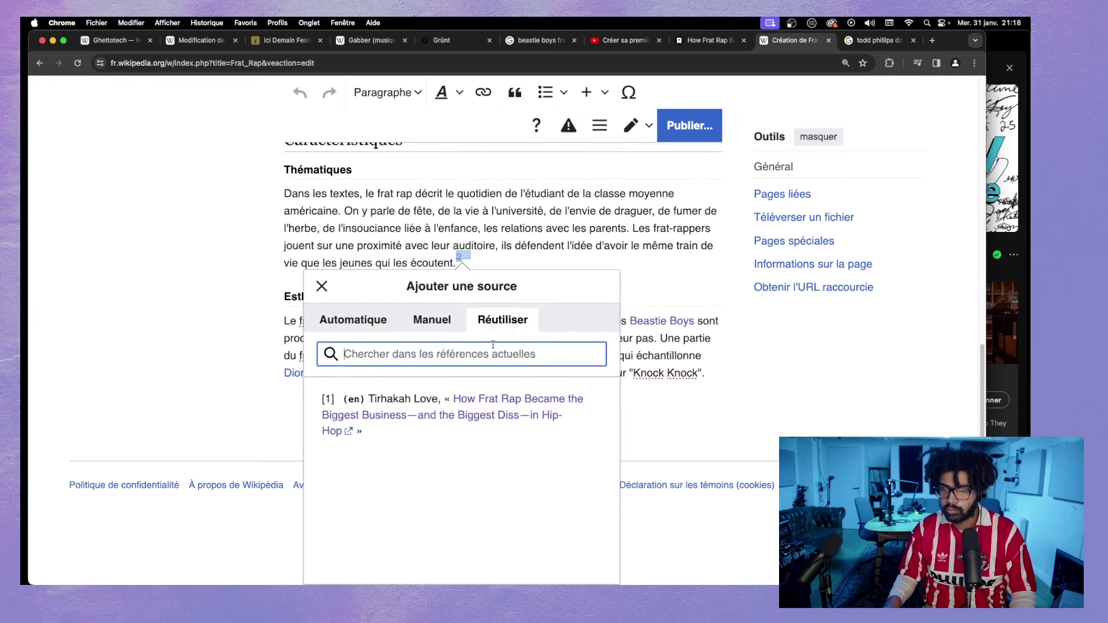
left_click(447, 411)
left_click(534, 243)
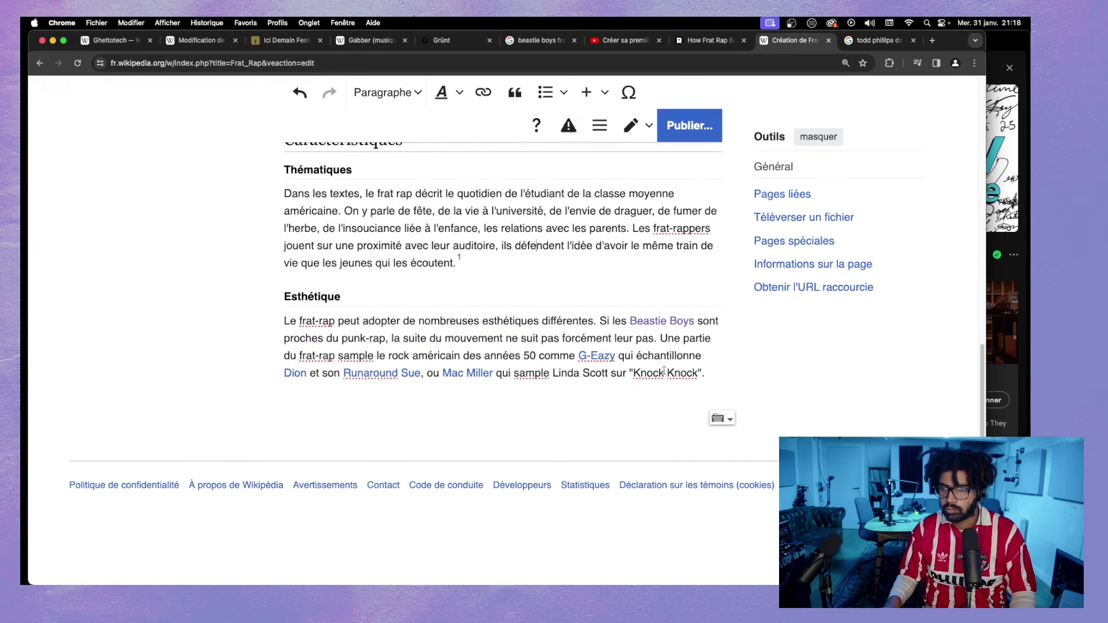
- Reuse the Ringer citation as the source at the end of the Esthétique paragraph
left_click(483, 92)
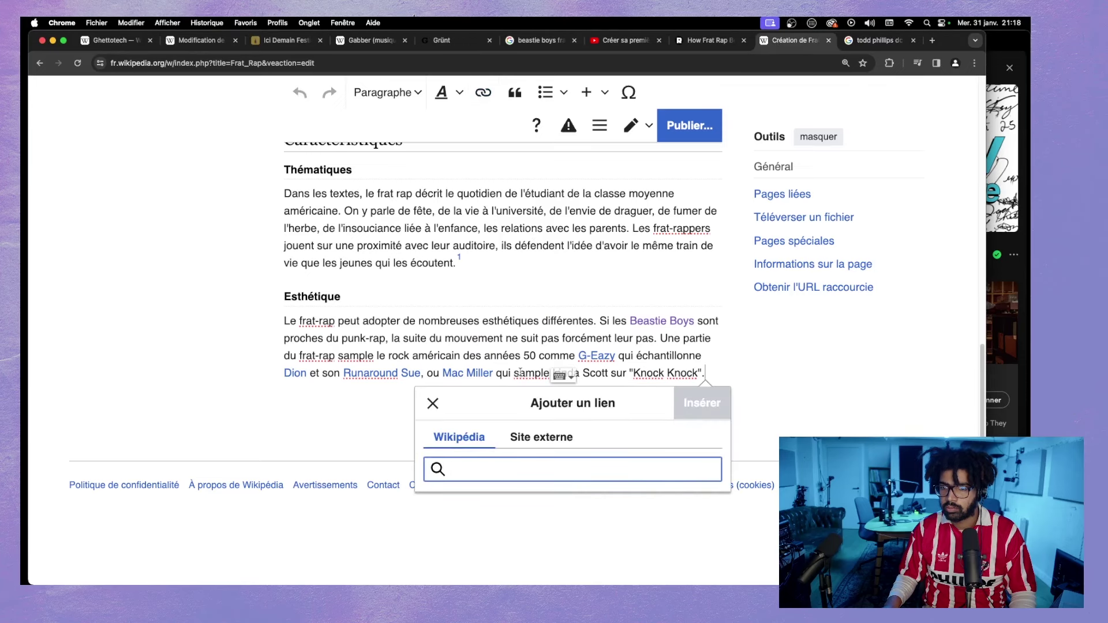
left_click(515, 93)
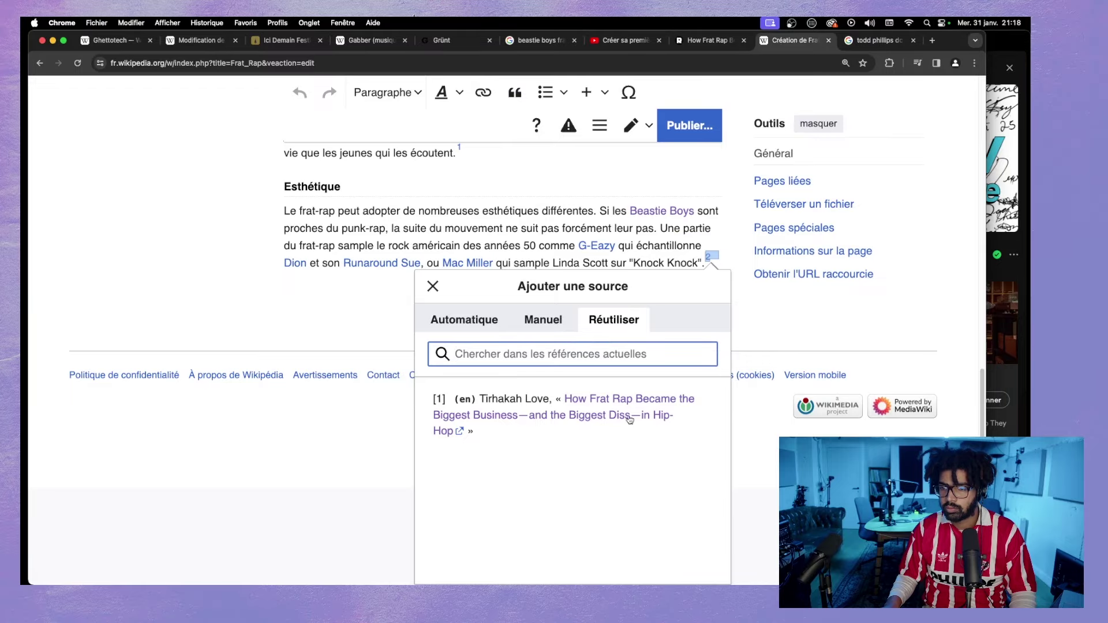
left_click(629, 419)
- Publish the Frat Rap page with the edit summary "Frat Rap premières informations"
scroll(623, 365, "up", 10)
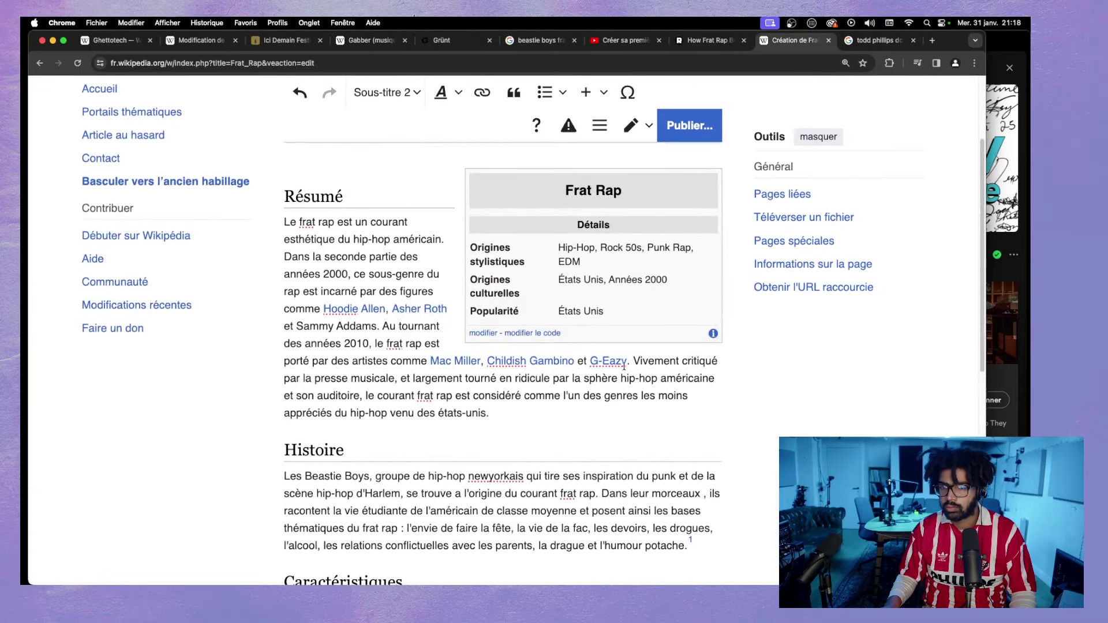
scroll(521, 379, "up", 3)
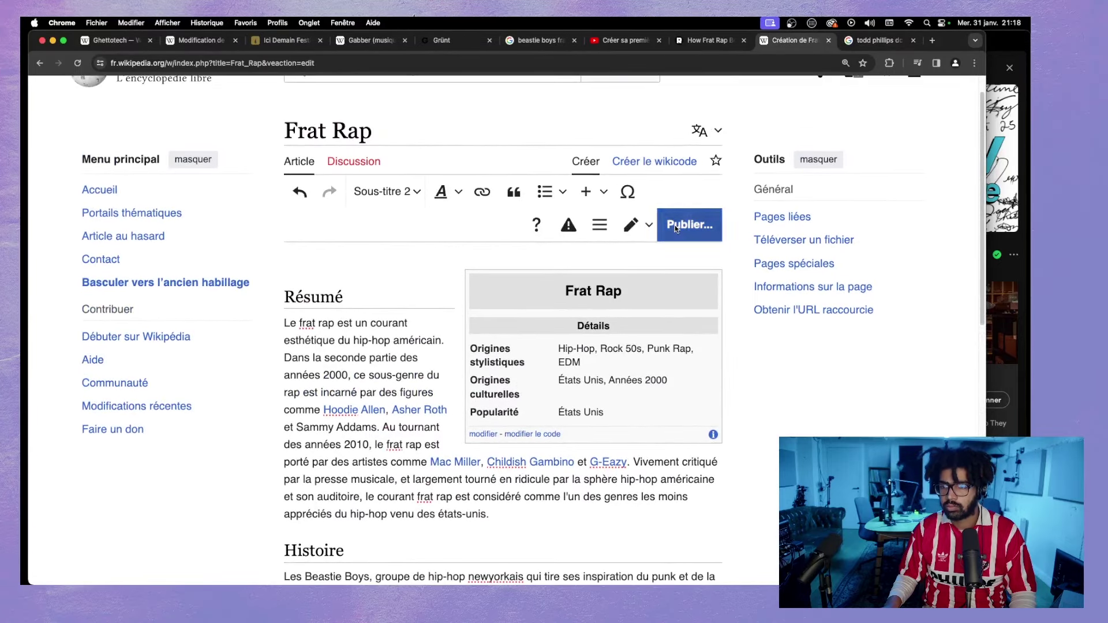
left_click(674, 225)
type("FR")
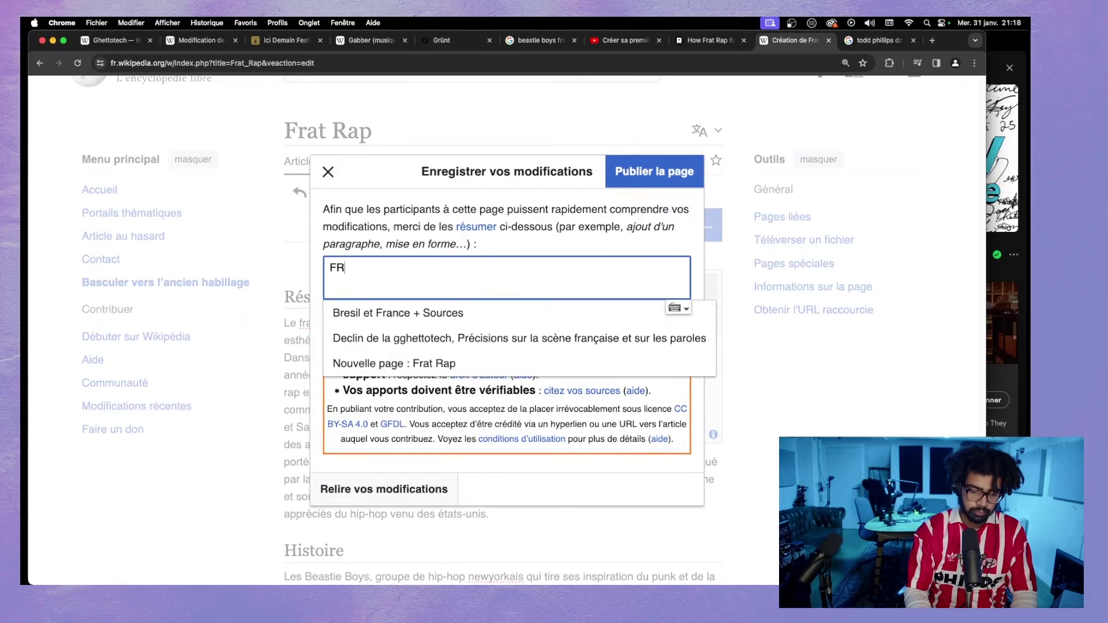
type("at R")
key("BackSpace")
key("BackSpace")
key("BackSpace")
key("BackSpace")
key("BackSpace")
type("r")
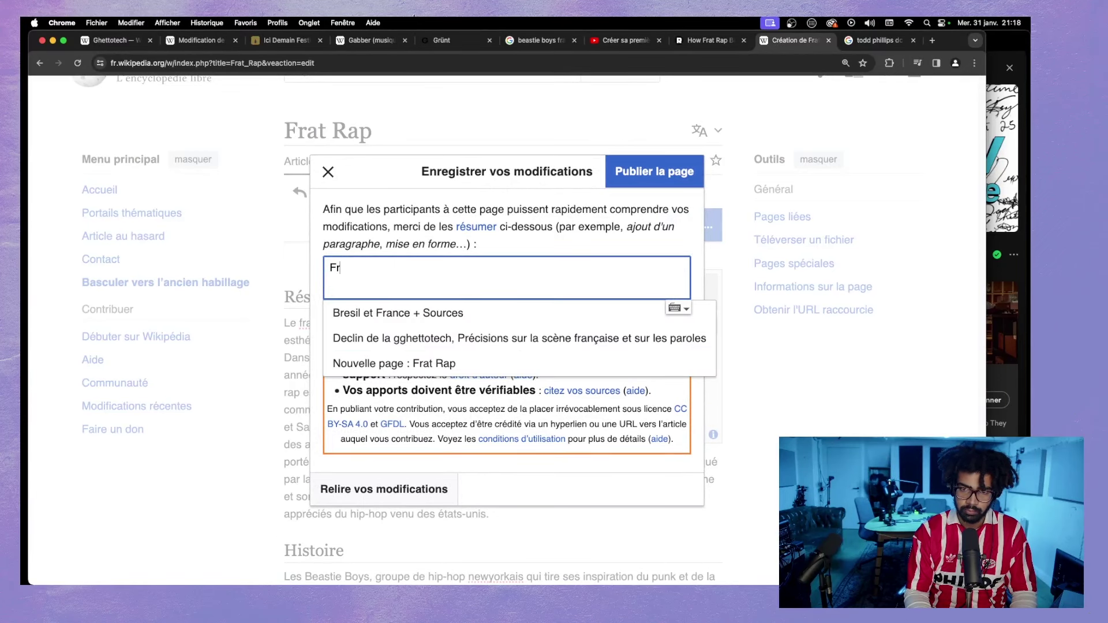
type("at Rap d")
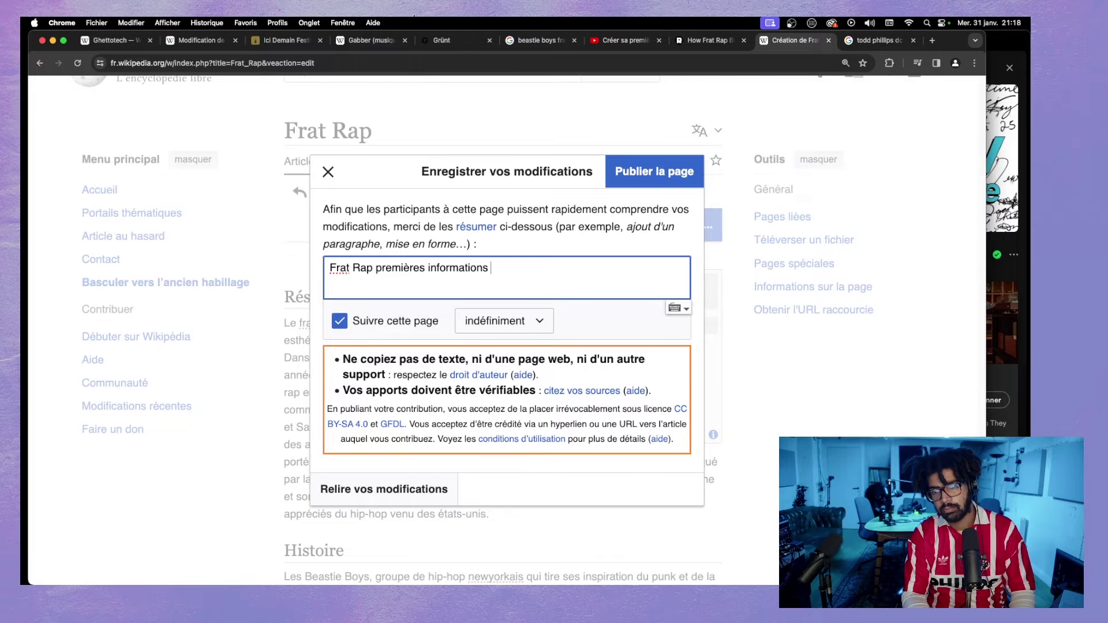
left_click(654, 171)
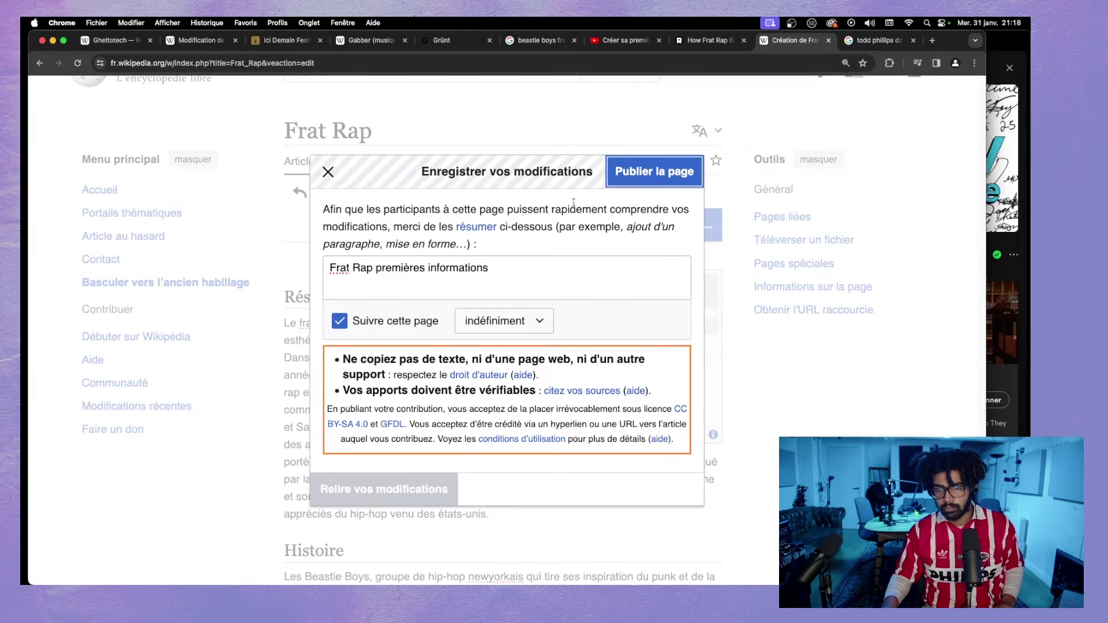
- Review the published Frat Rap article down to its reference list and reopen it for editing
scroll(439, 277, "down", 15)
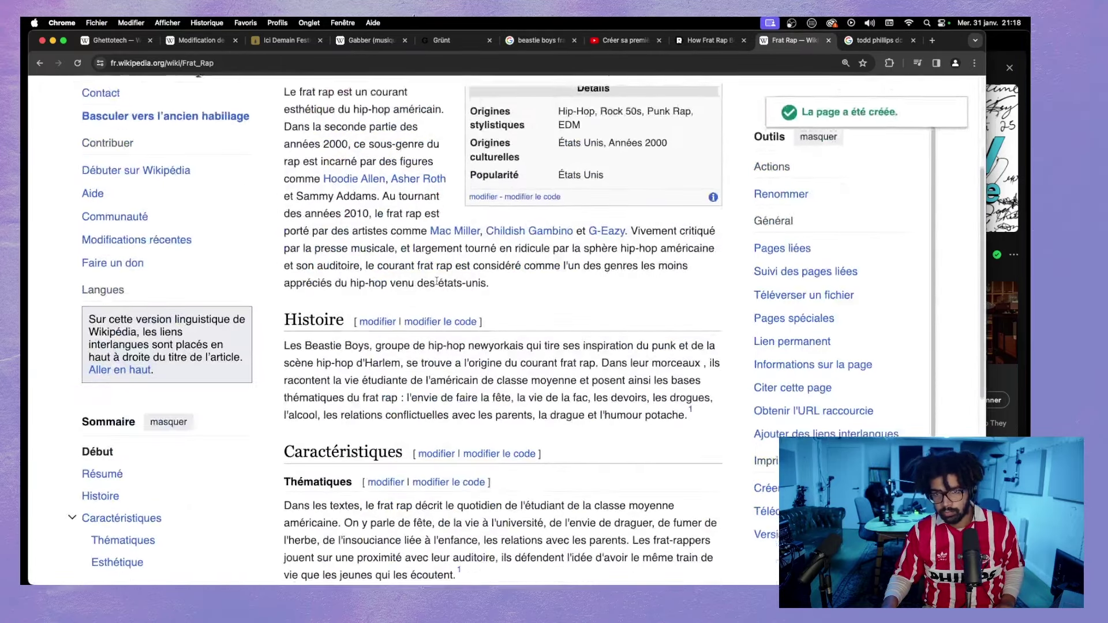
scroll(439, 283, "up", 6)
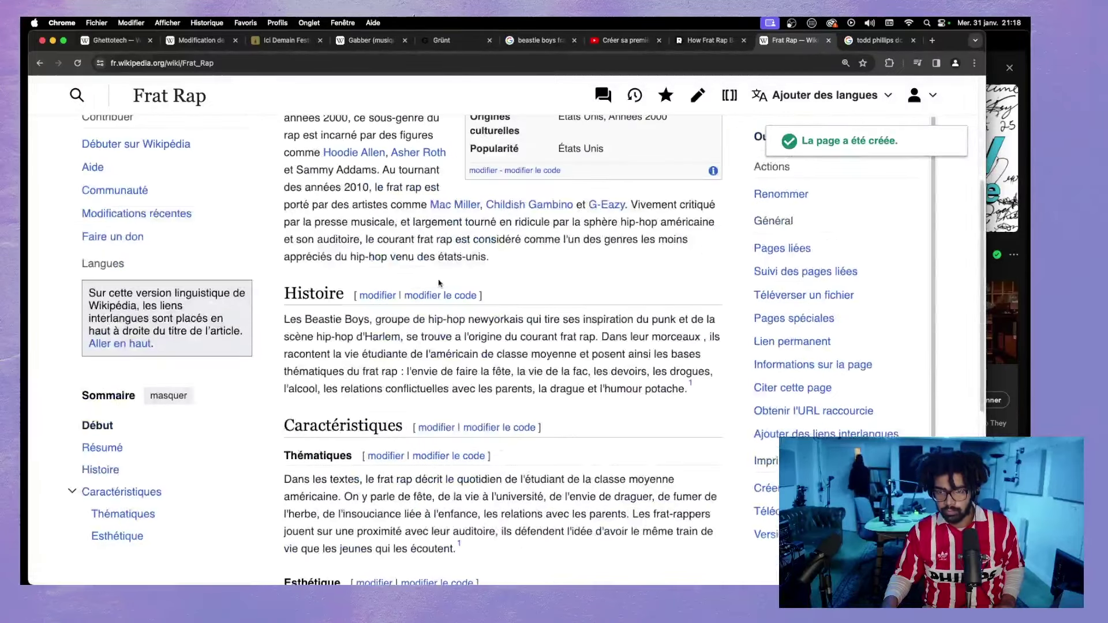
scroll(440, 278, "down", 7)
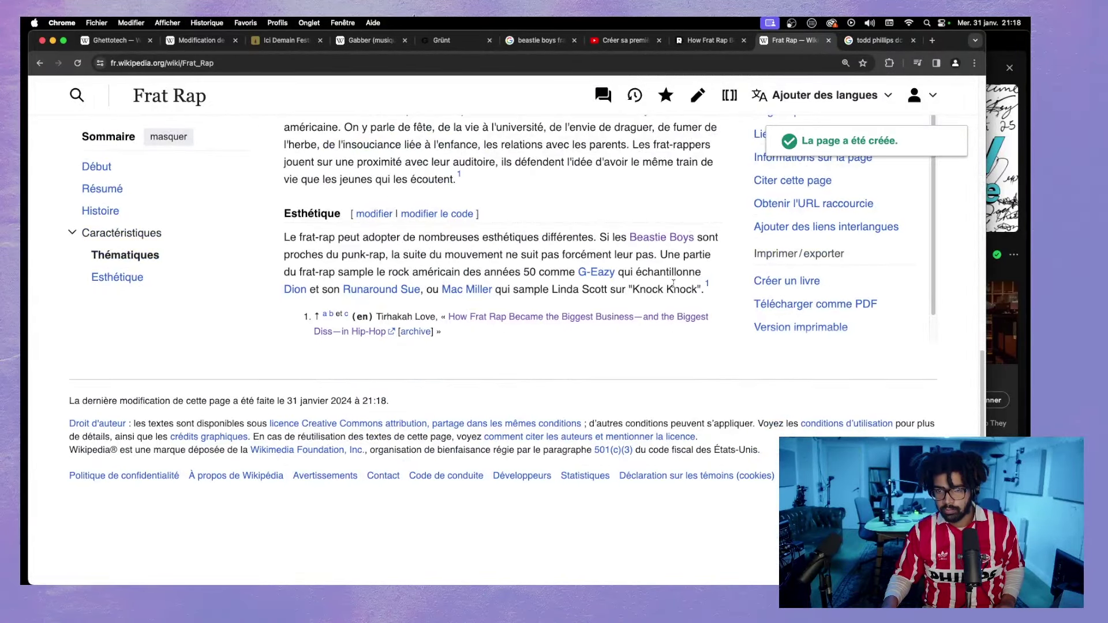
scroll(440, 278, "up", 15)
left_click(495, 185)
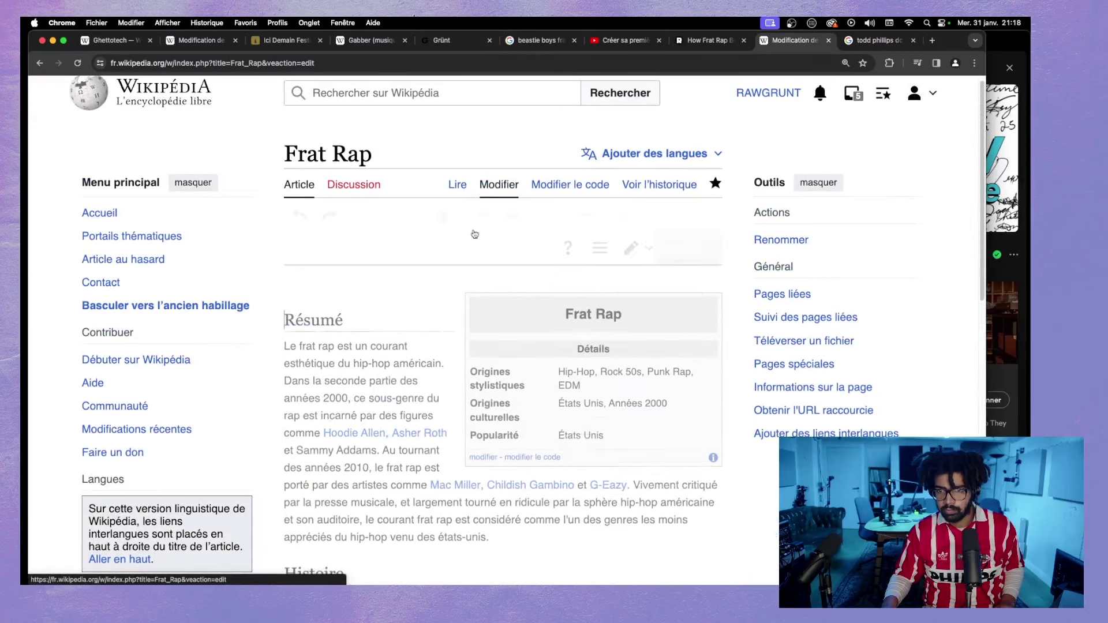
scroll(463, 246, "down", 15)
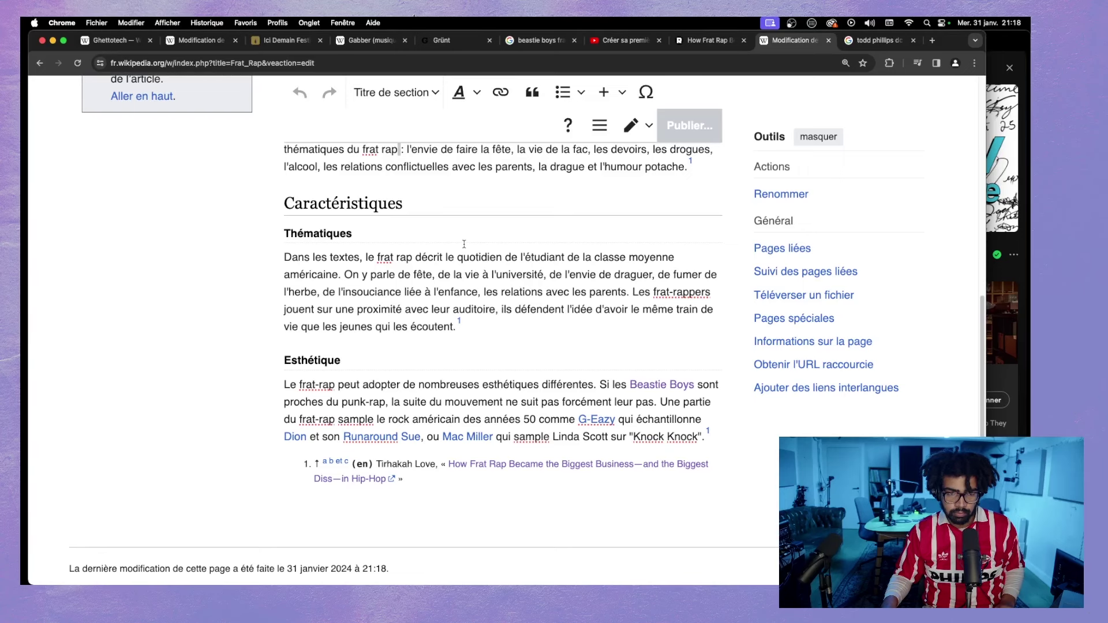
- Publish the latest edit of the Frat Rap article and return to the top of the published page
left_click(690, 125)
left_click(623, 159)
key("super+Tab")
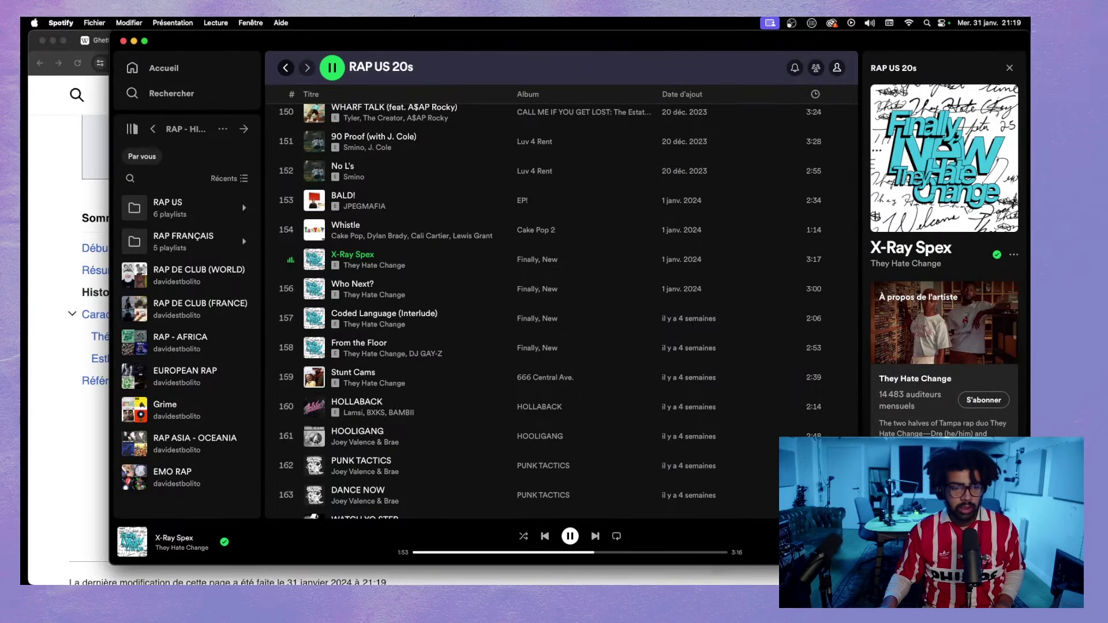
left_click(68, 425)
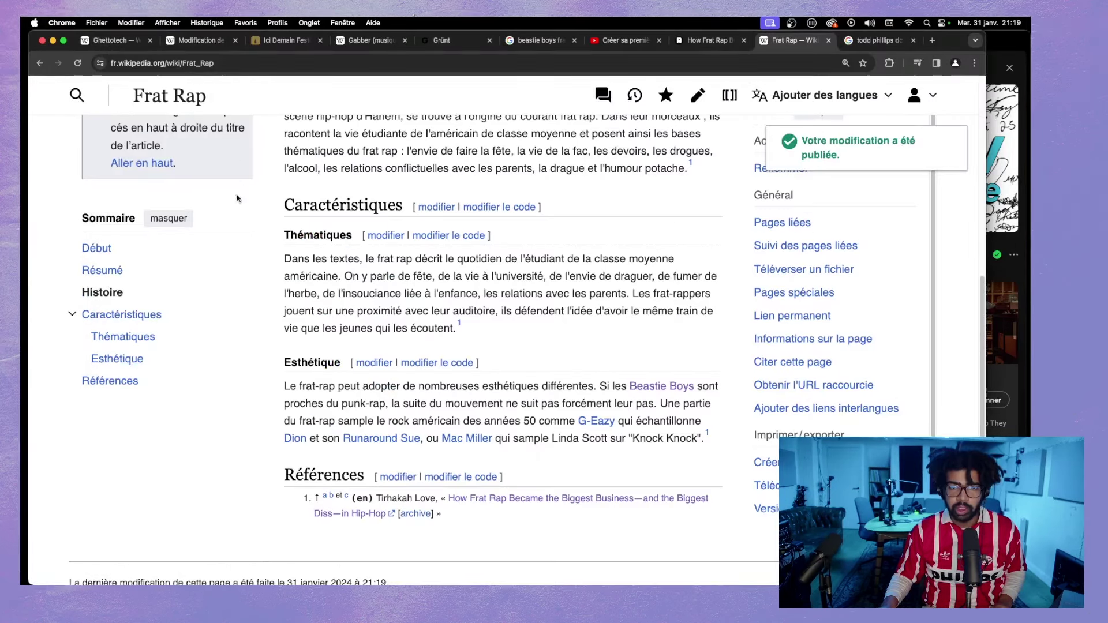
scroll(236, 199, "up", 15)
- Search French Wikipedia for "Grime", open the article and look through its Histoire section
left_click(321, 100)
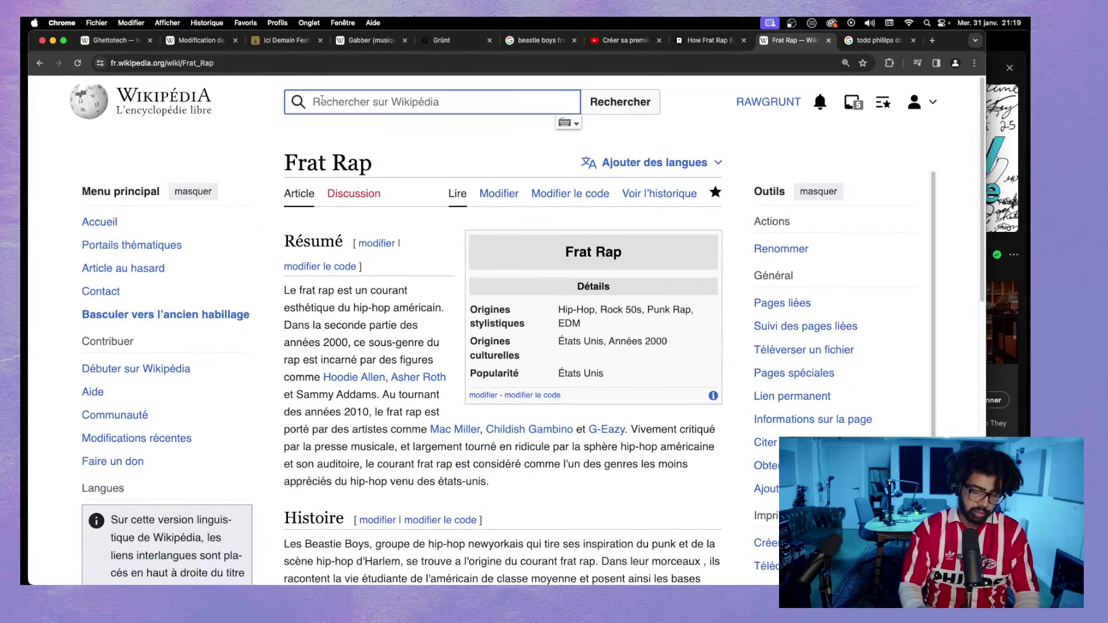
type("grime")
left_click(361, 123)
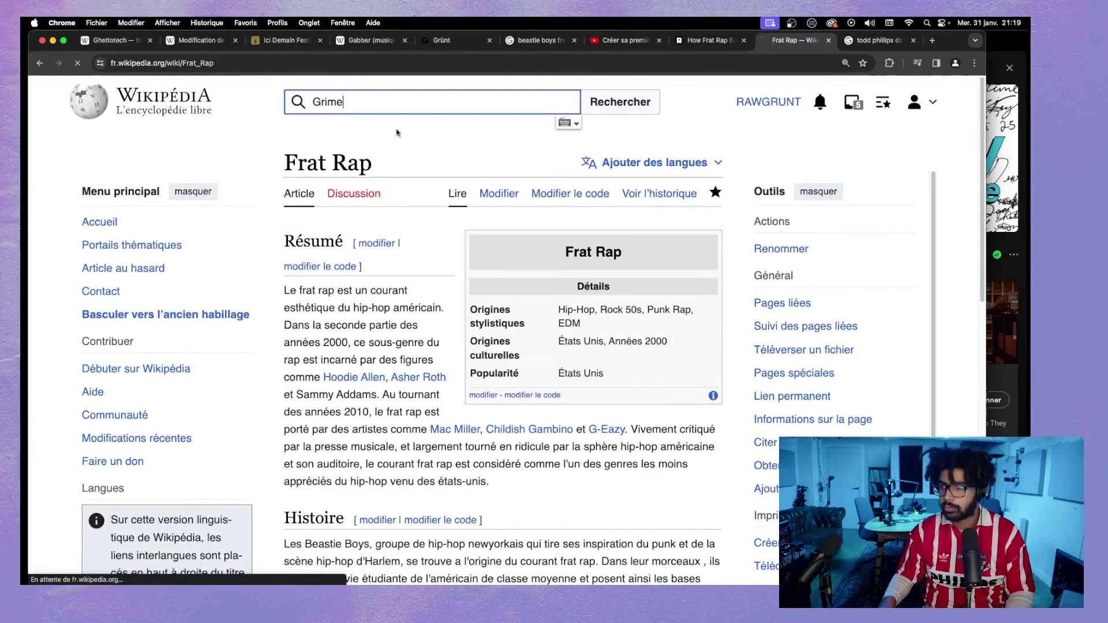
key("super+Tab")
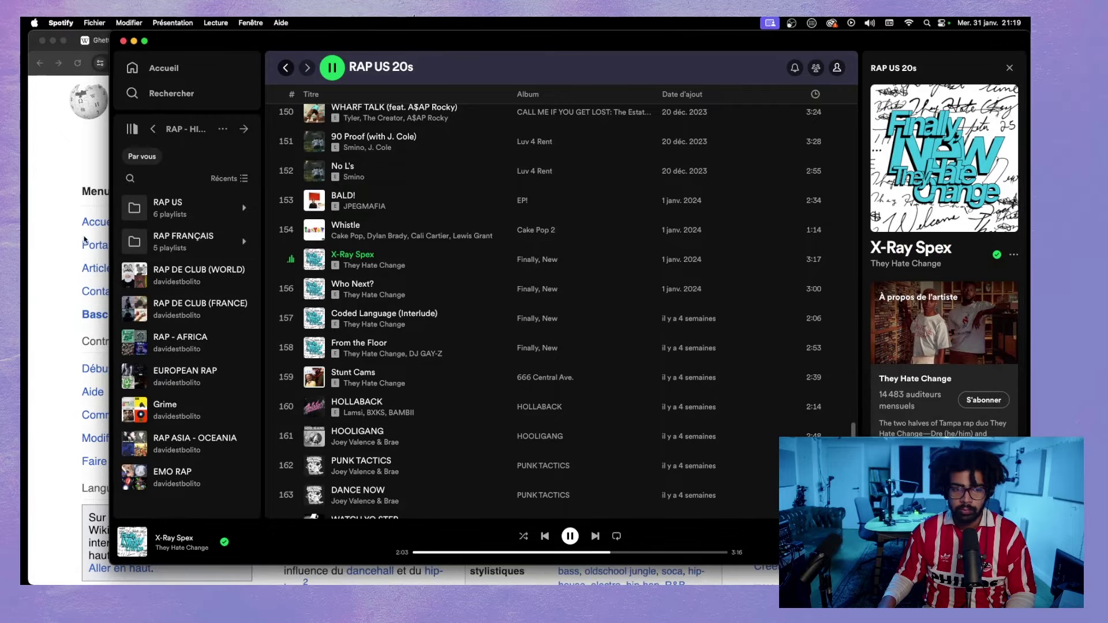
left_click(101, 239)
scroll(345, 299, "down", 15)
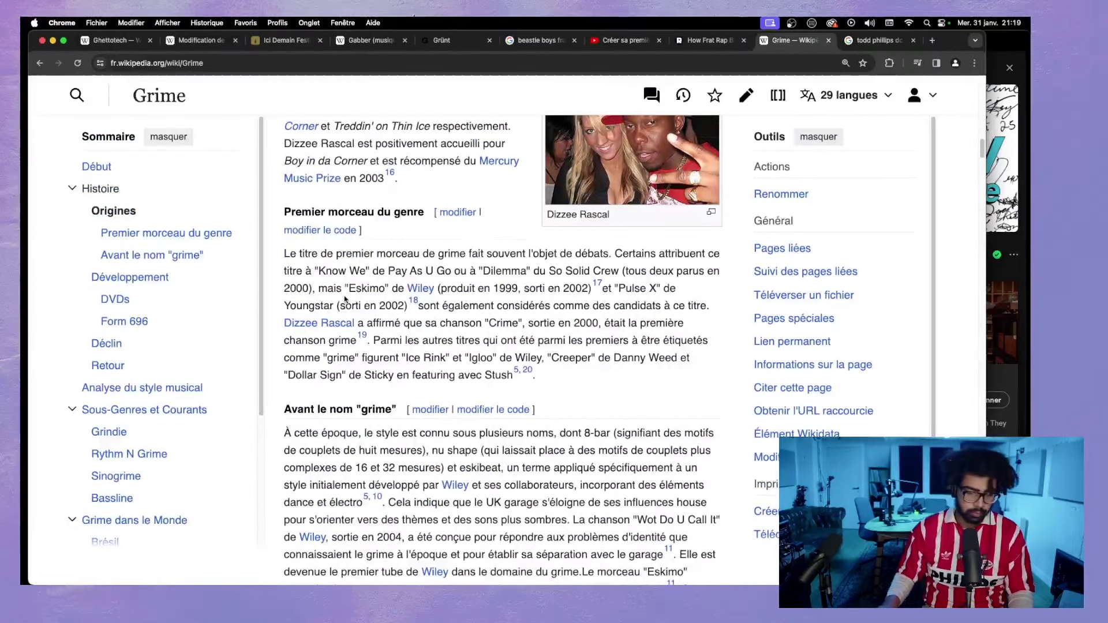
- Search the Grime article for "rythm and gas" and skim its Sous-Genres et Courants and Grime dans le Monde sections
key("super+f")
type("ryt")
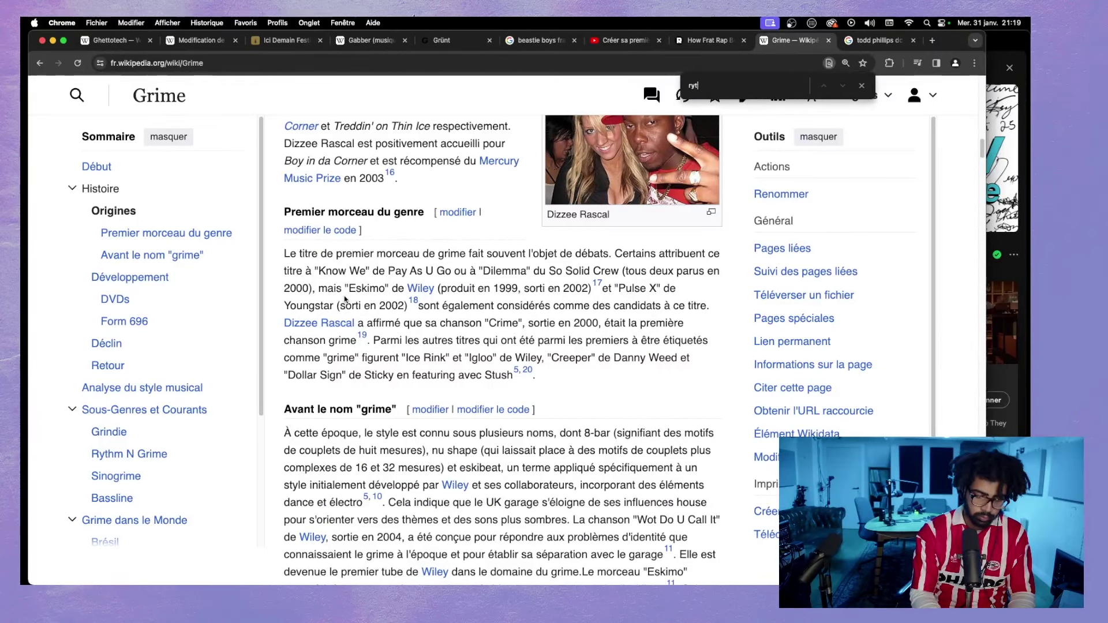
type("hm a")
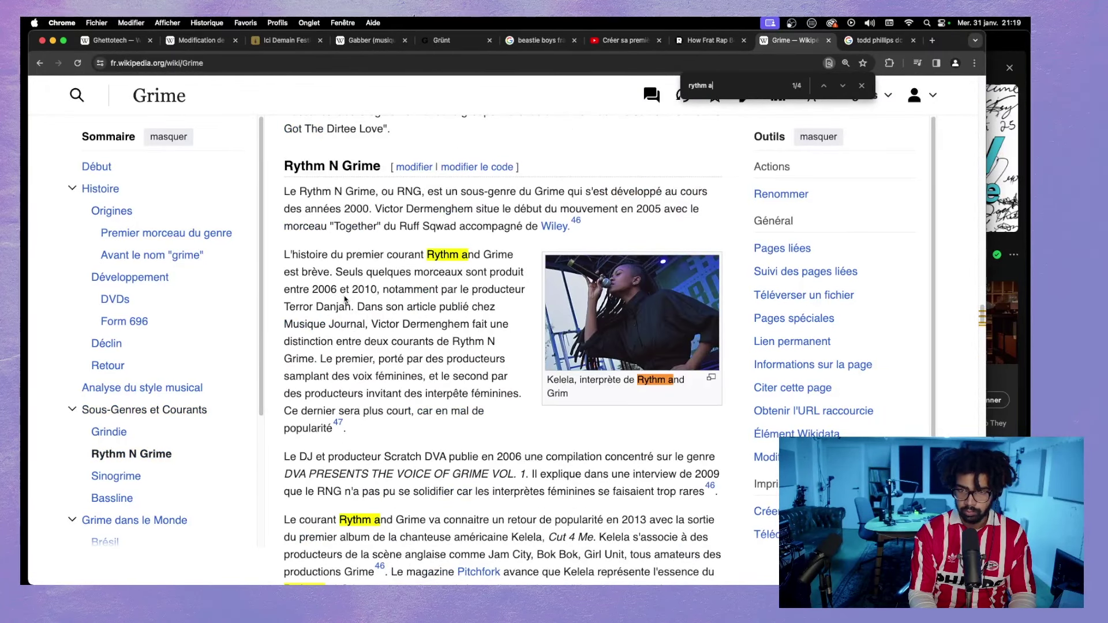
type("dn")
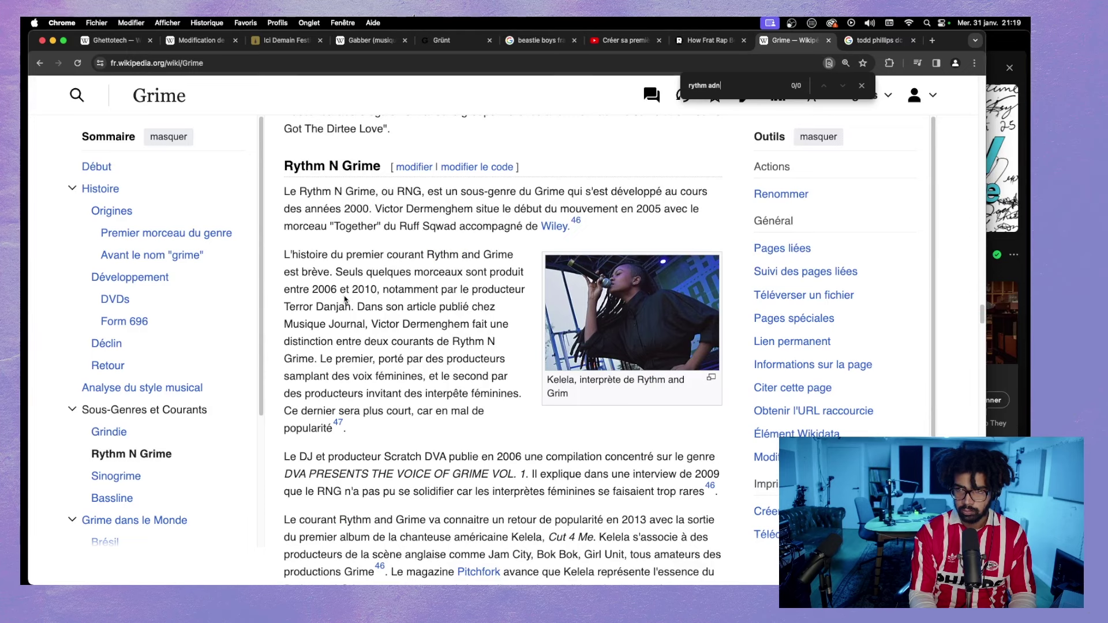
key("BackSpace")
key("BackSpace")
type("nd gas")
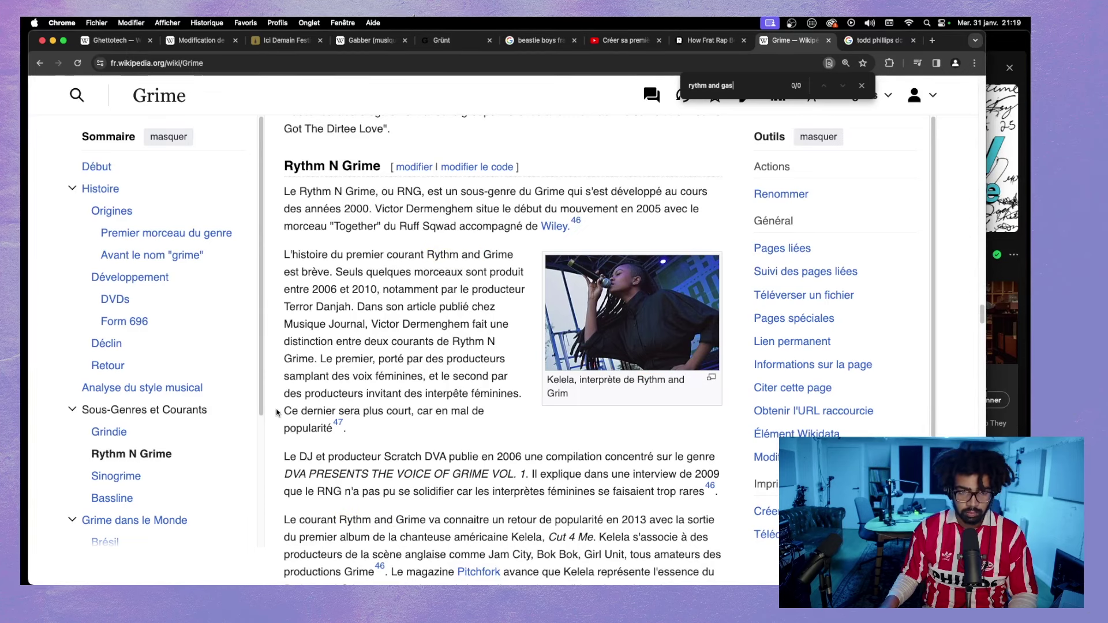
scroll(321, 427, "down", 10)
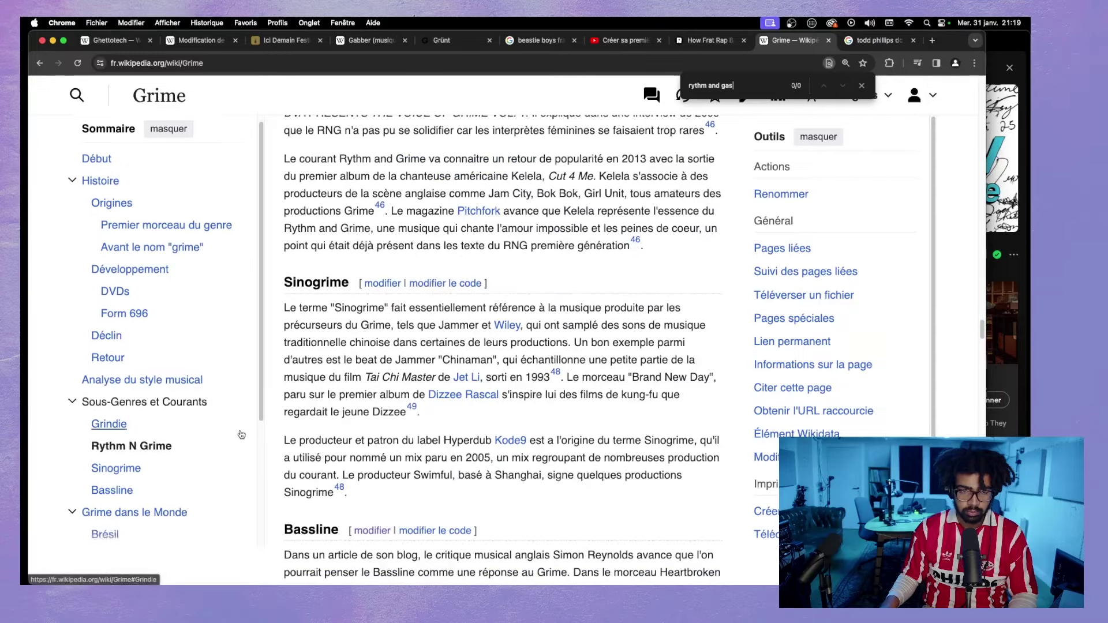
scroll(324, 433, "down", 10)
scroll(323, 432, "down", 6)
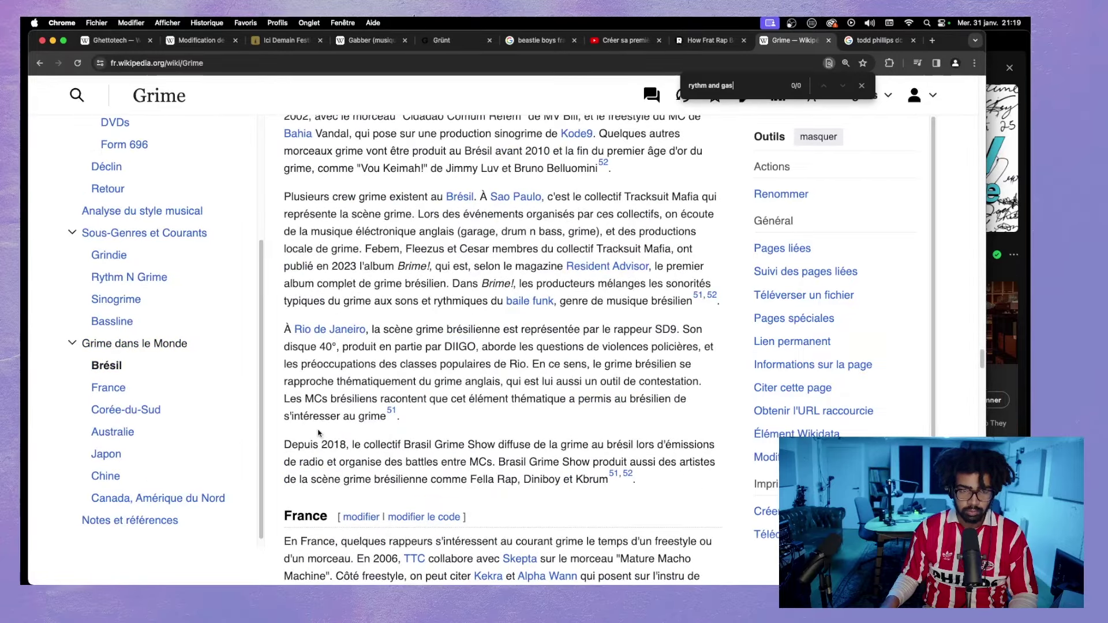
scroll(318, 433, "down", 6)
- Replace the Todd Phillips query on Google with a search for "rythm and gash"
left_click(877, 40)
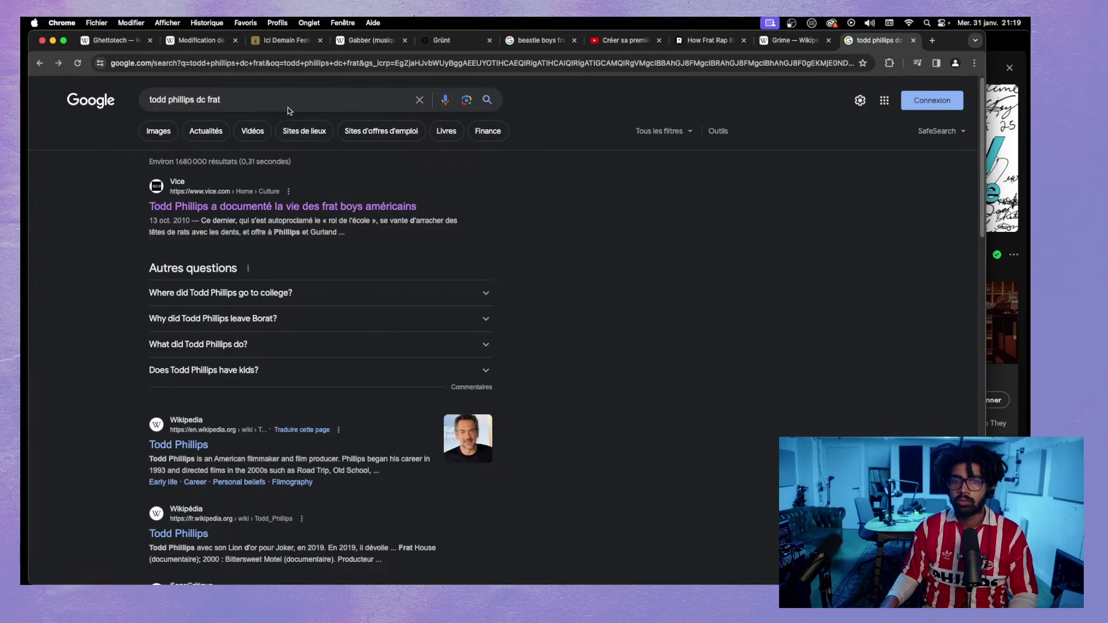
triple_click(283, 105)
key("BackSpace")
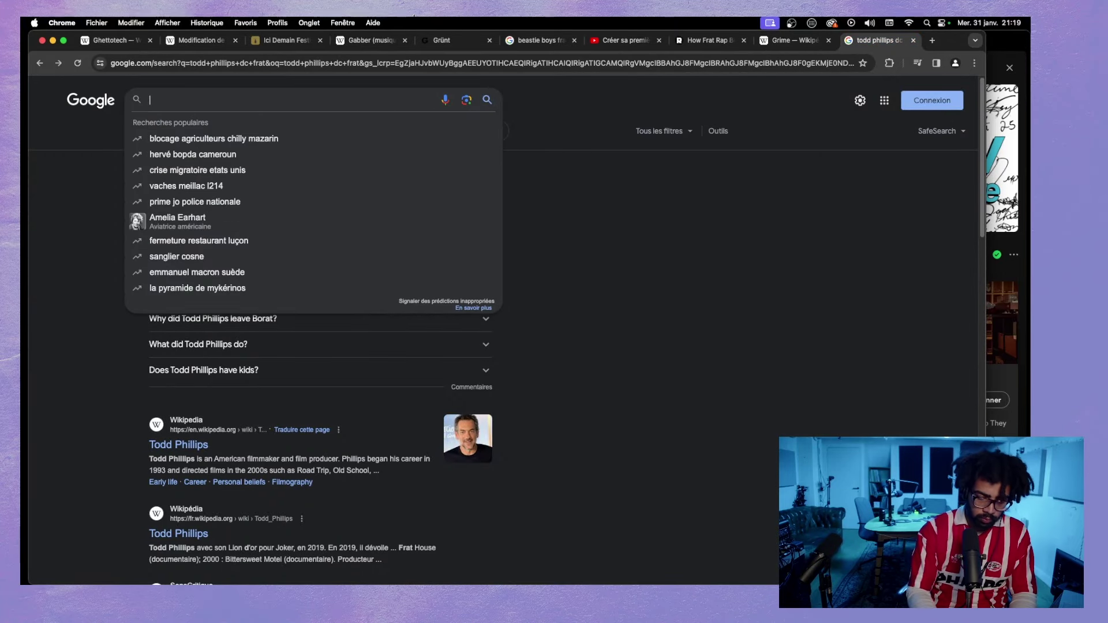
type("rythm and gash")
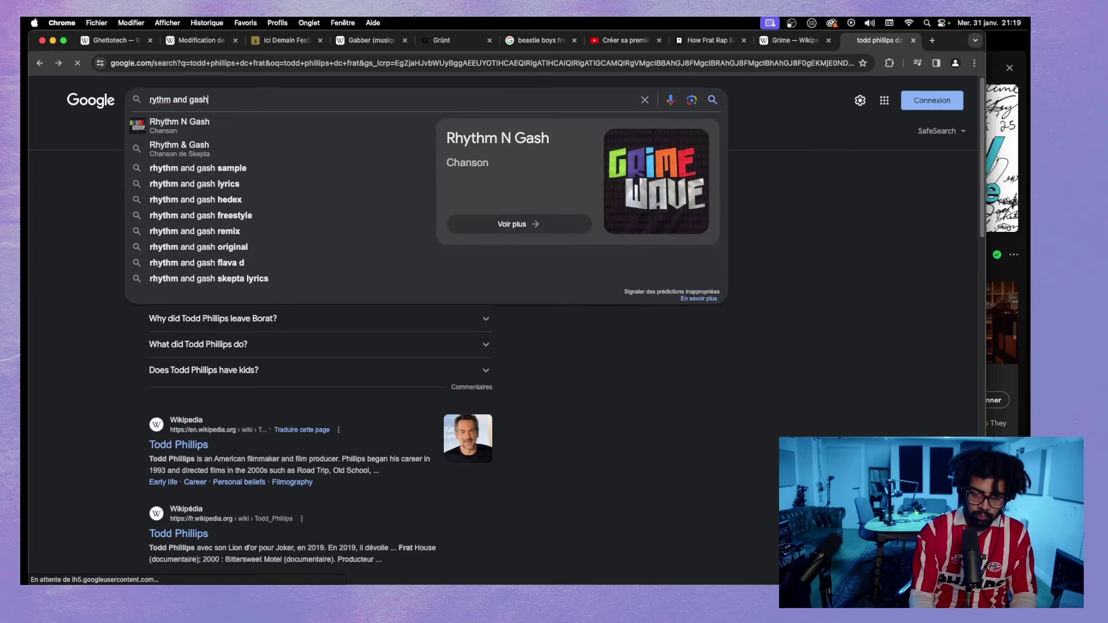
key("Return")
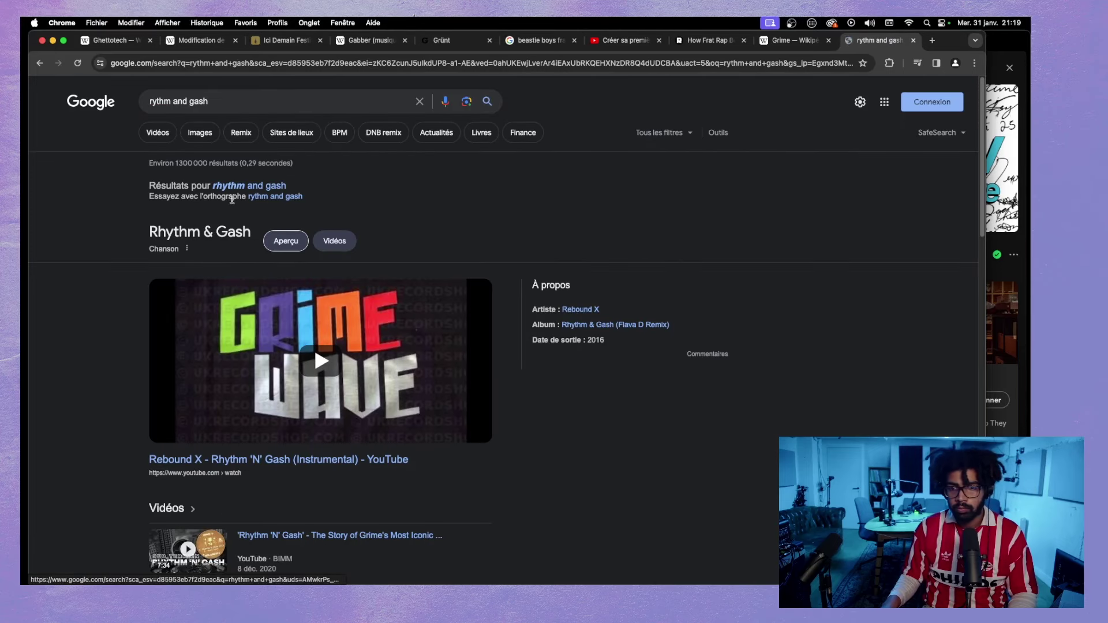
- Play the YouTube video of Rebound X's Rhythm 'N' Gash instrumental, then return to the search results
left_click(309, 368)
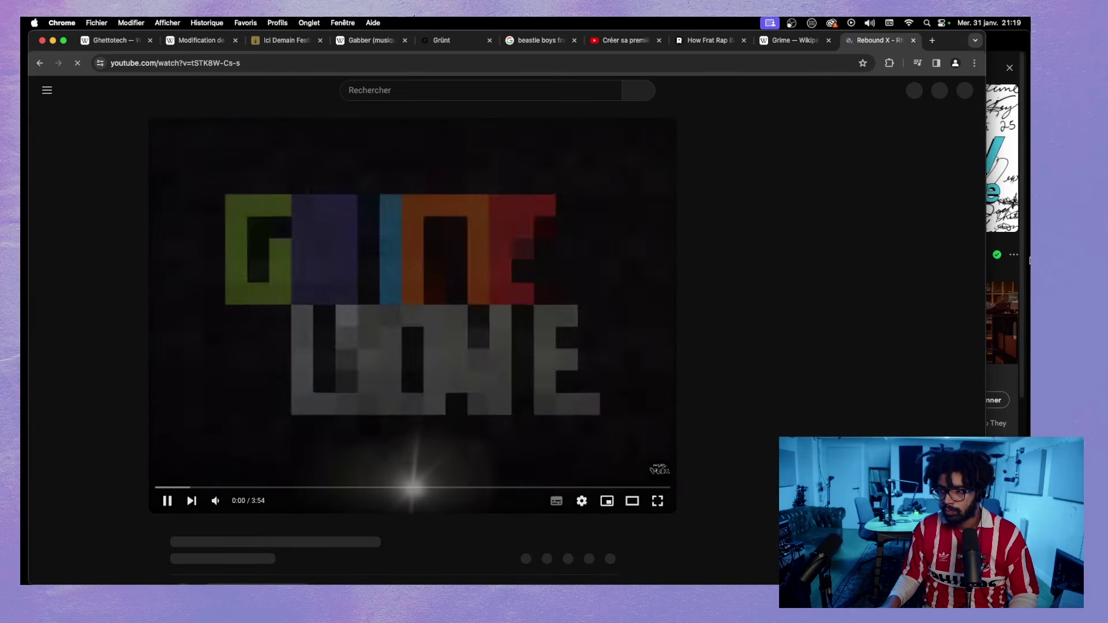
key("super+Tab")
left_click(92, 214)
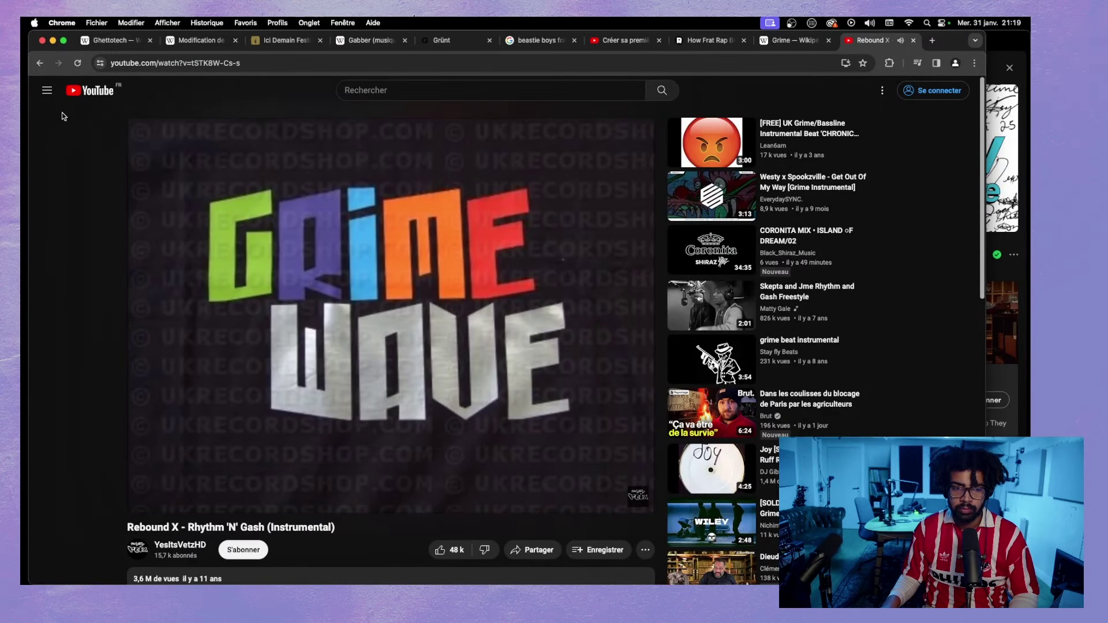
left_click(40, 63)
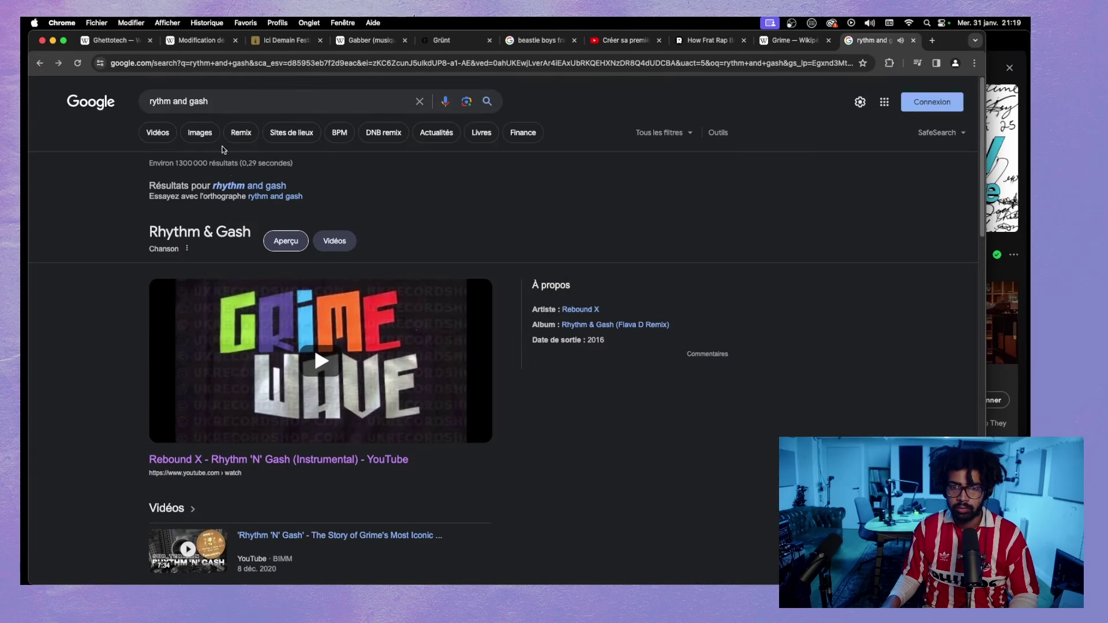
- Search Google for "rythm and gash sample" and open WhoSampled's Rhythm & Gash Pt.1 page in a new tab
left_click(220, 100)
type("sample")
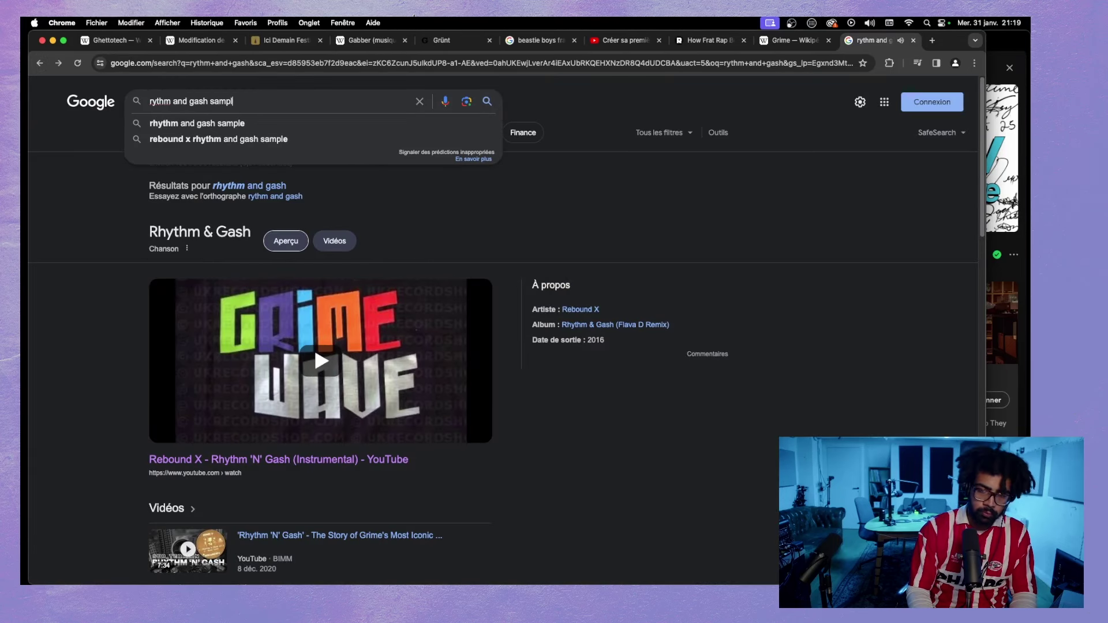
key("Return")
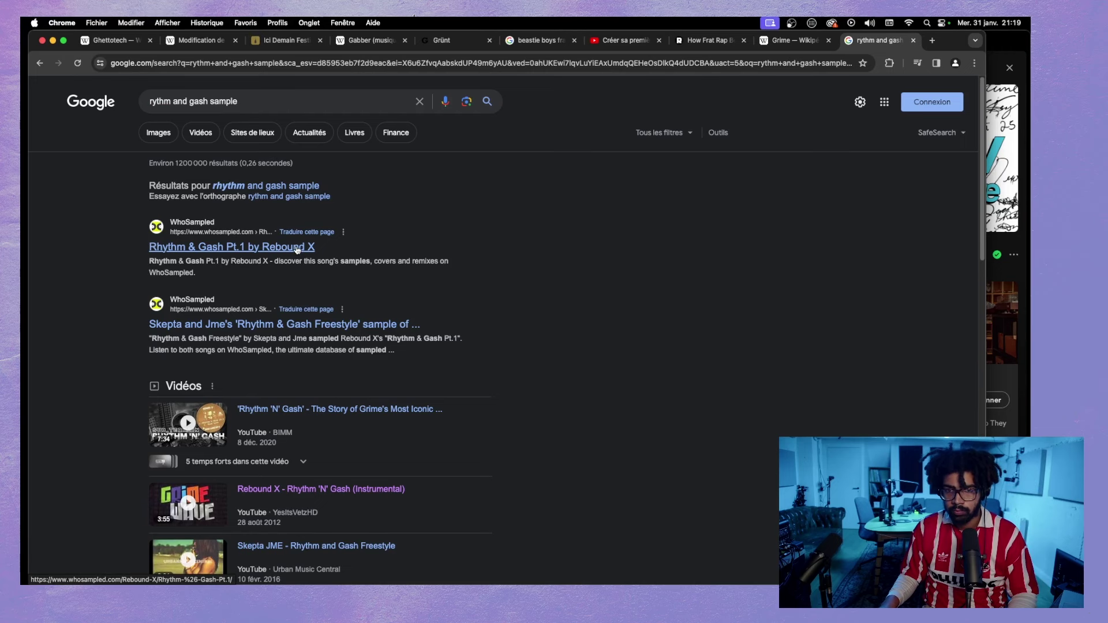
right_click(300, 246)
left_click(501, 234)
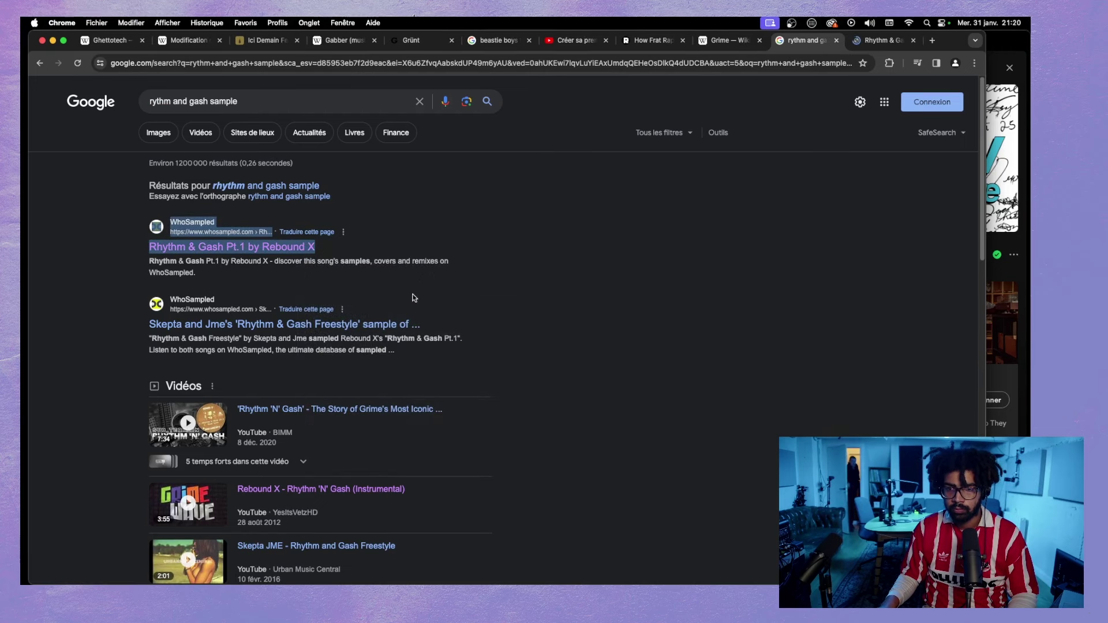
left_click(871, 40)
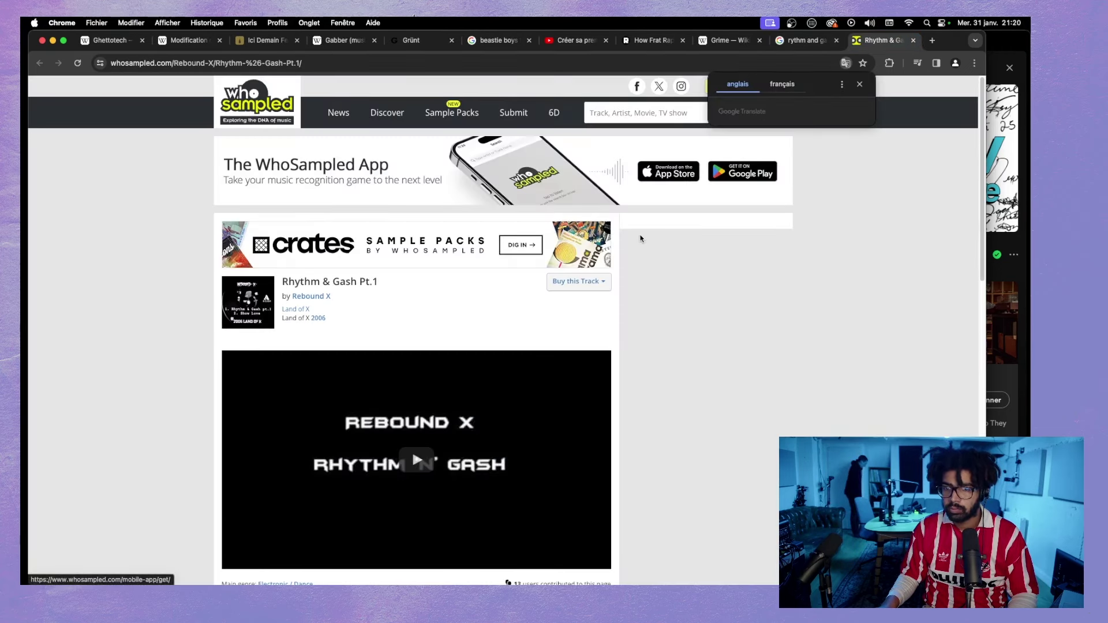
- Read the WhoSampled page down to its discussion, check the comment's Streamable link in a new tab and return to the page
scroll(641, 234, "down", 10)
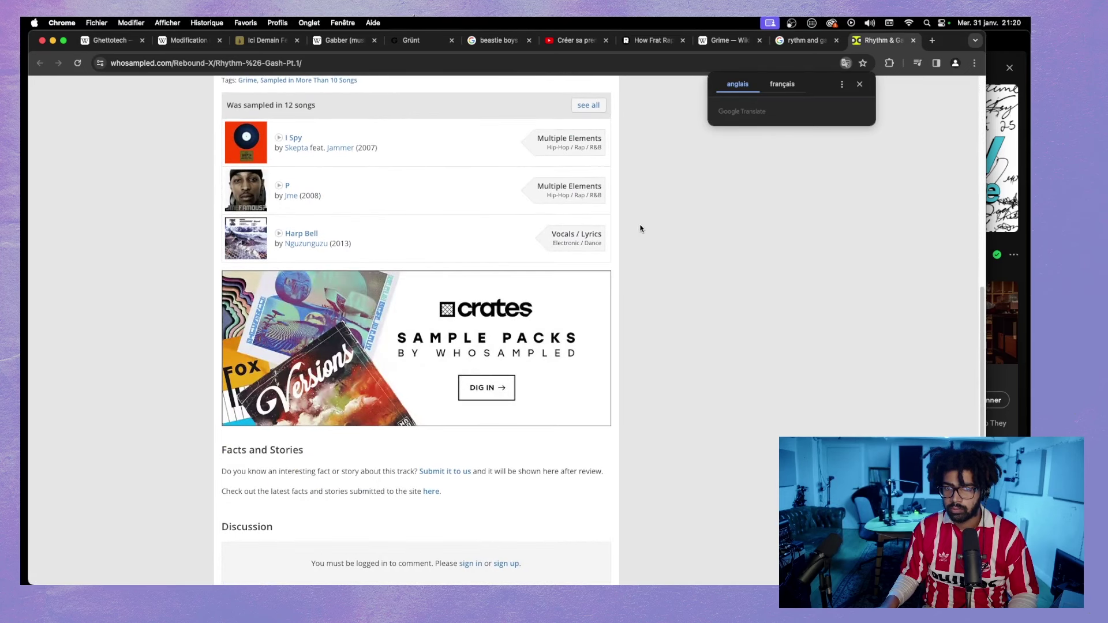
scroll(640, 228, "down", 1)
scroll(640, 228, "down", 5)
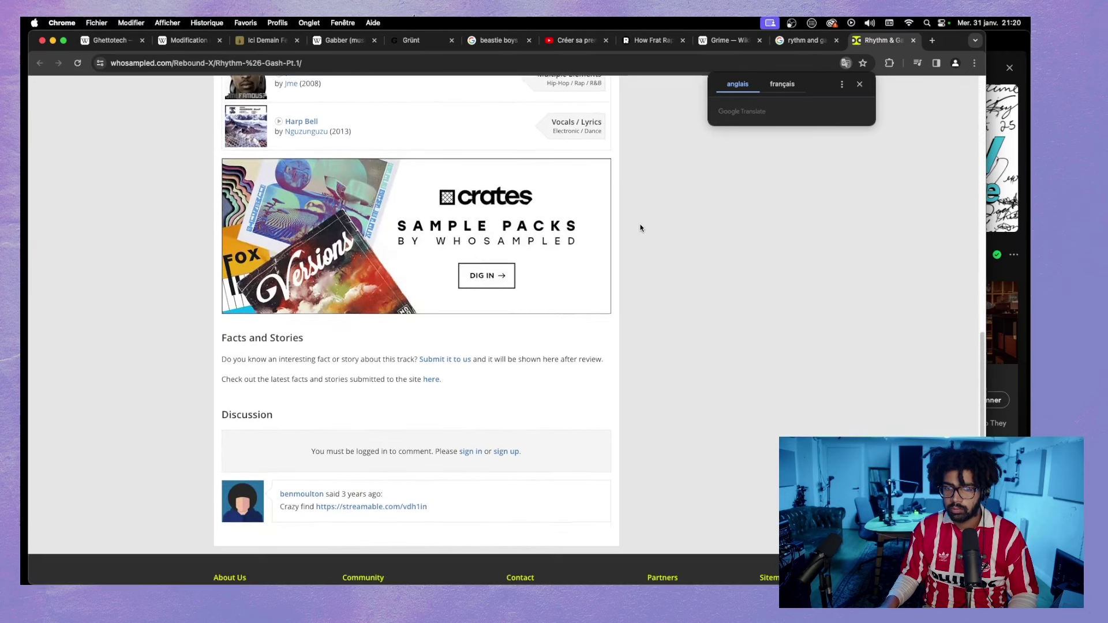
scroll(640, 229, "up", 3)
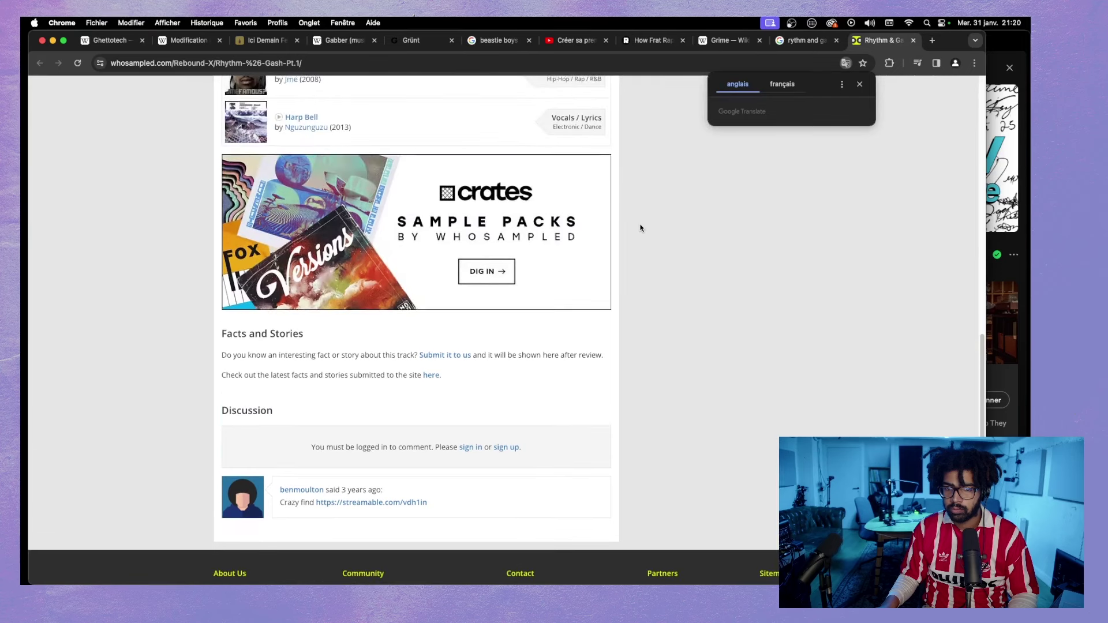
right_click(399, 505)
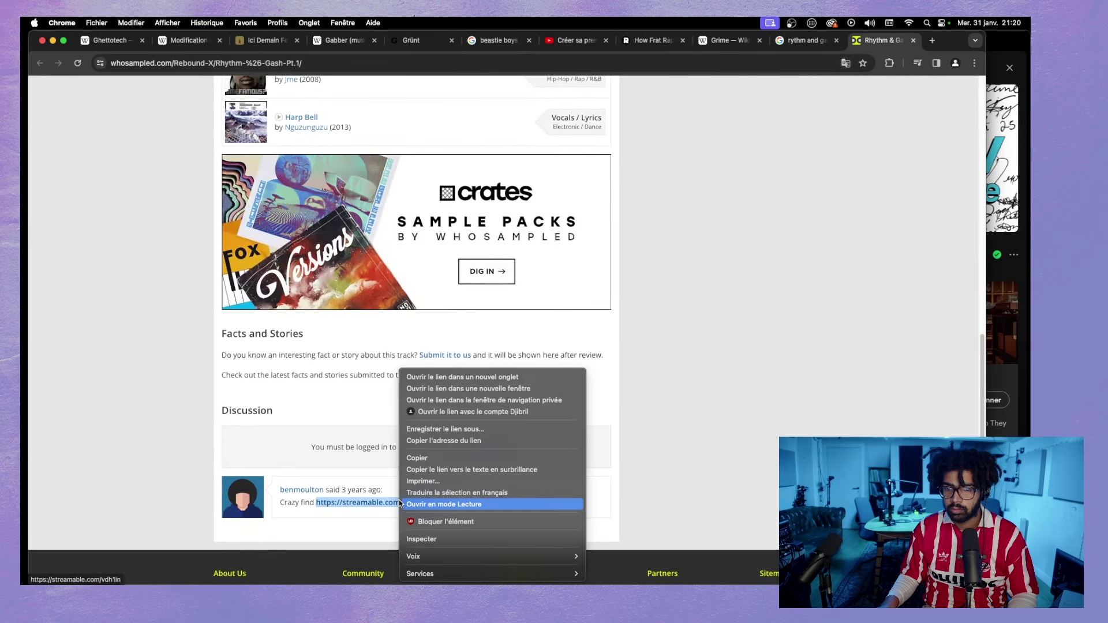
left_click(450, 379)
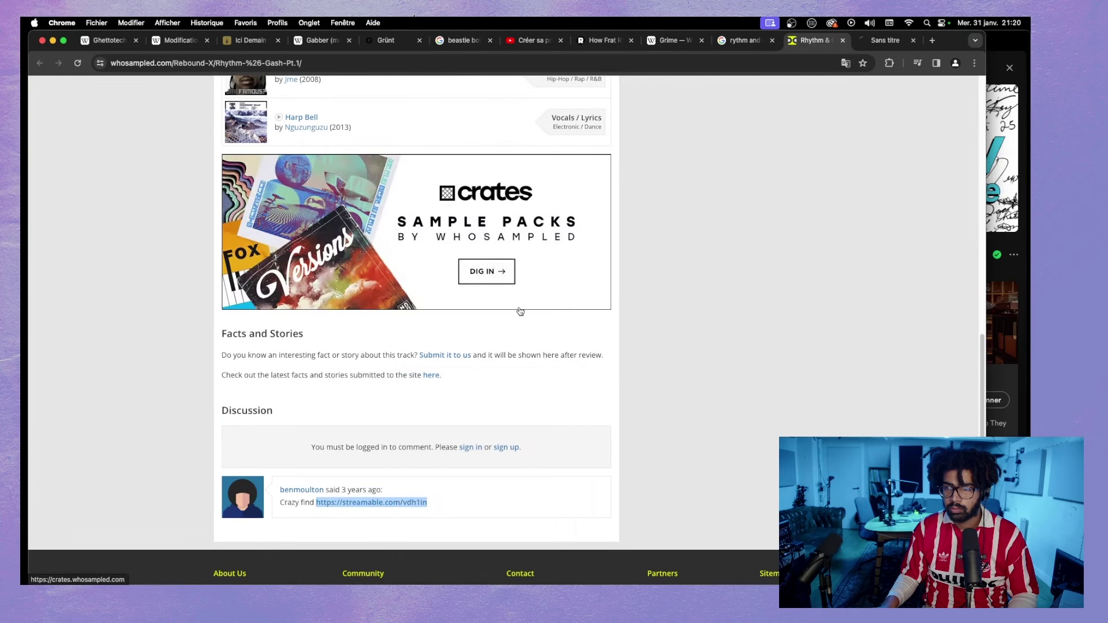
left_click(887, 40)
left_click(814, 40)
- Examine the track details and the list of songs sampling Rhythm & Gash Pt.1 on WhoSampled
scroll(592, 352, "up", 15)
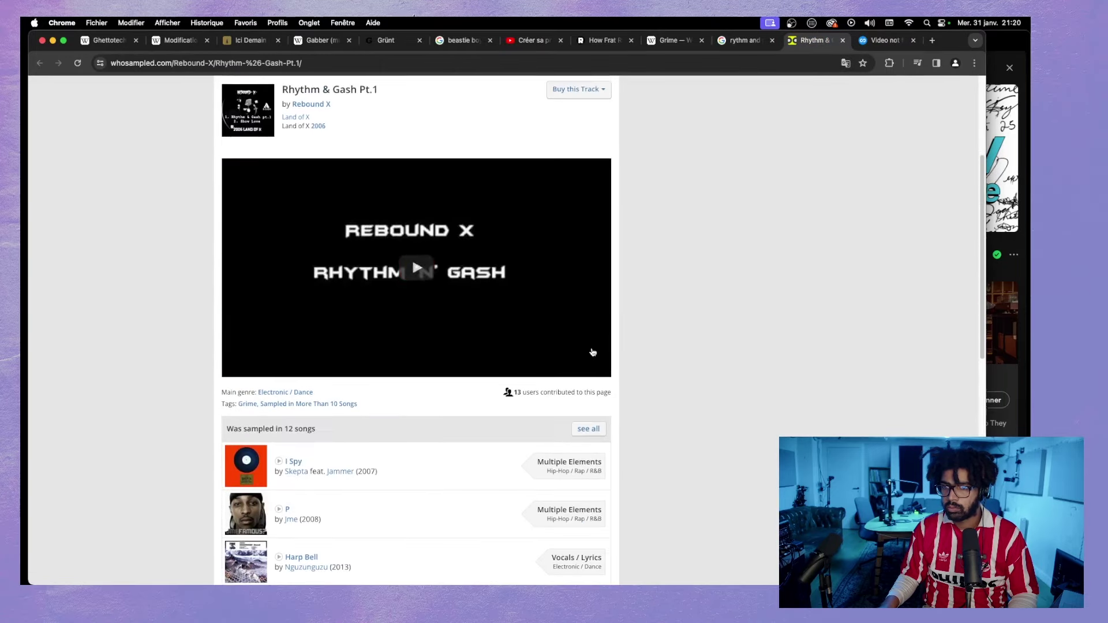
scroll(592, 346, "up", 5)
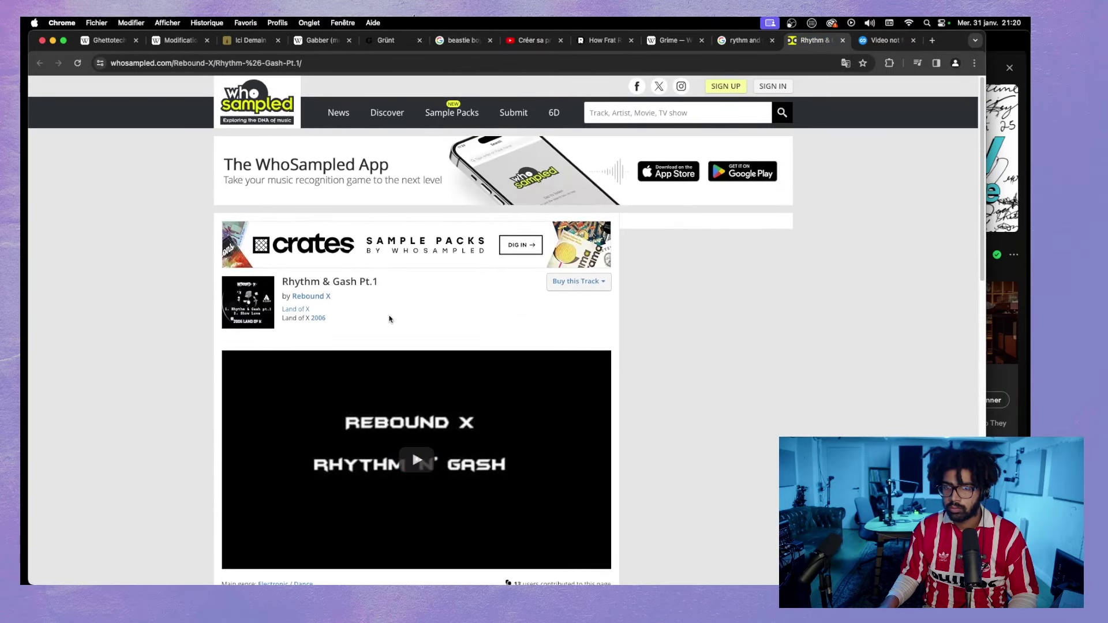
scroll(335, 312, "down", 7)
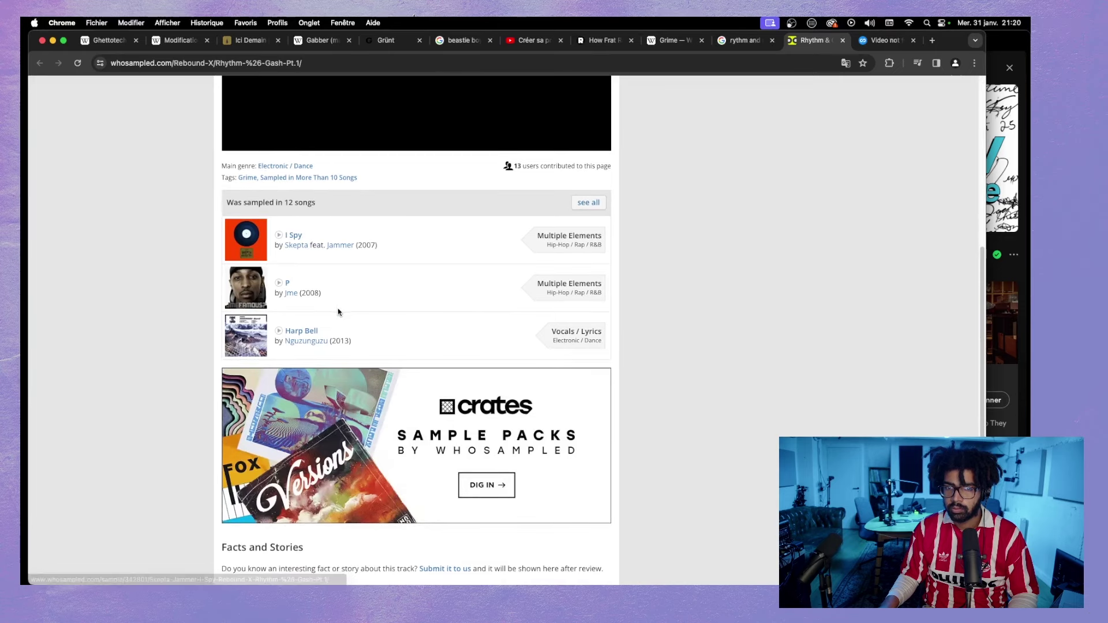
scroll(300, 226, "down", 3)
scroll(532, 299, "up", 3)
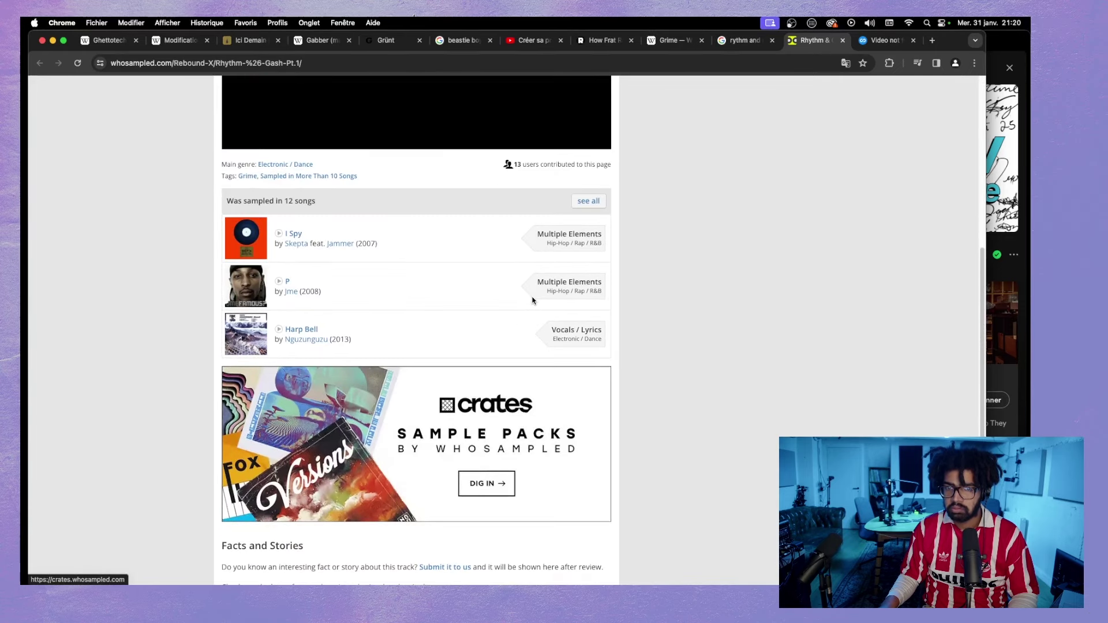
scroll(532, 300, "down", 6)
scroll(360, 318, "up", 10)
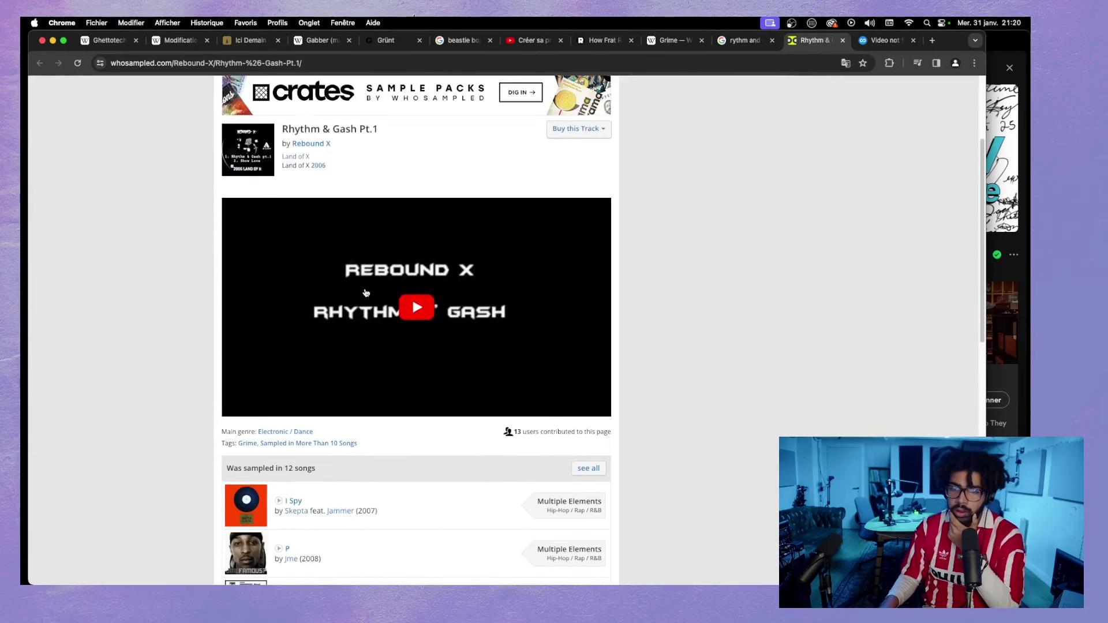
scroll(357, 299, "up", 2)
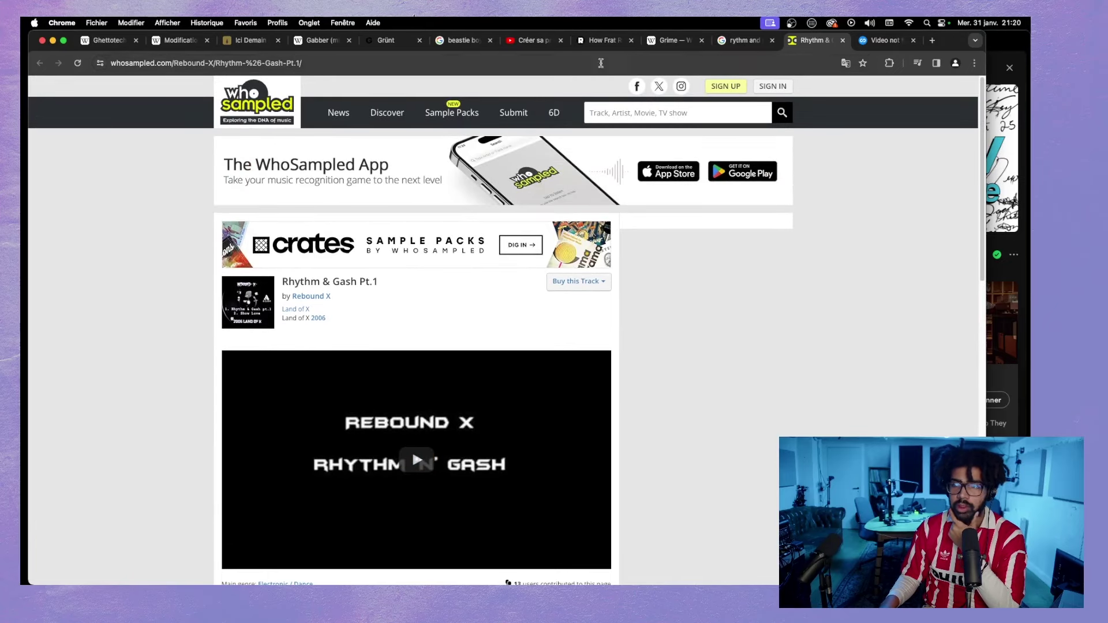
- Open the Reddit thread "Rhythm 'N' Gash Original Vocal Sample" from the Google results and open its Instagram link in a new tab
left_click(738, 49)
scroll(366, 328, "down", 6)
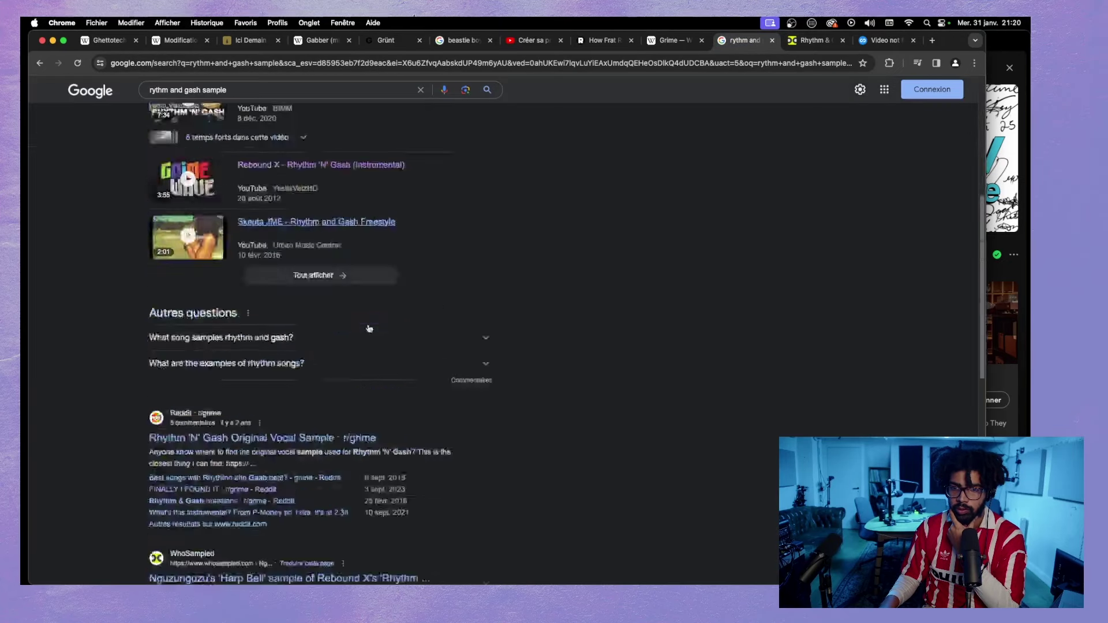
left_click(310, 254)
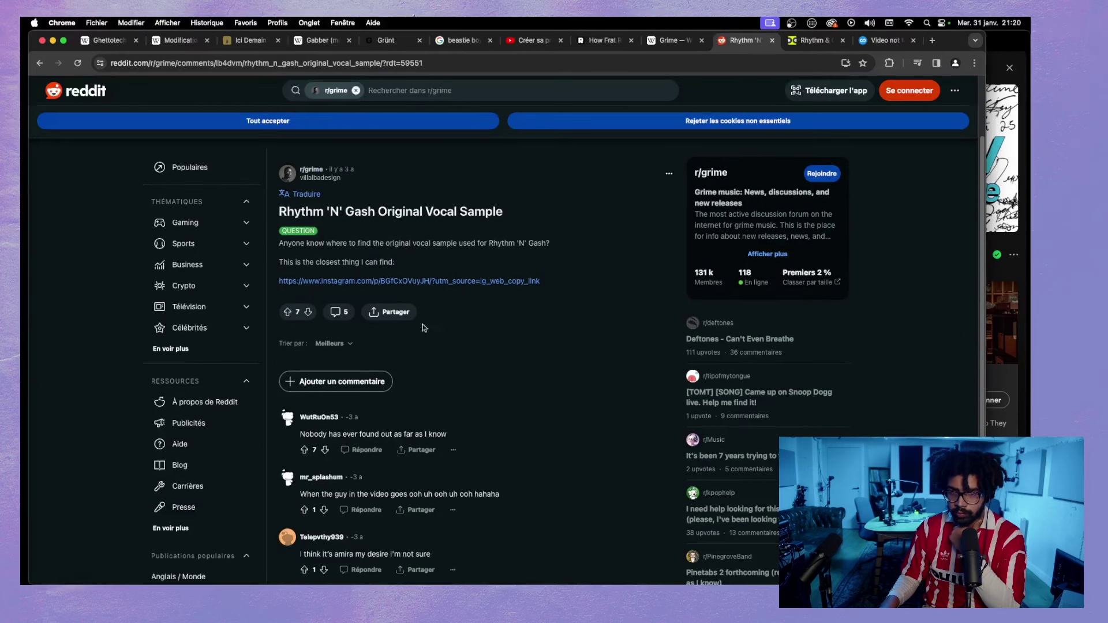
right_click(367, 282)
left_click(448, 285)
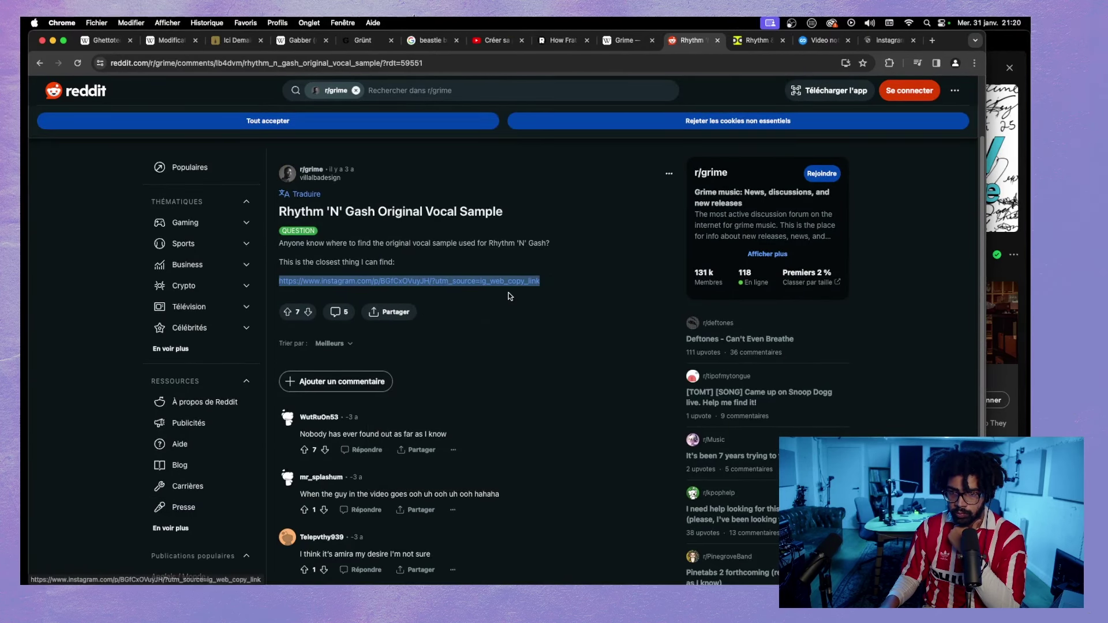
- Read the comments on the Reddit thread about the vocal sample and view the linked Instagram post
scroll(513, 300, "down", 2)
scroll(515, 303, "down", 2)
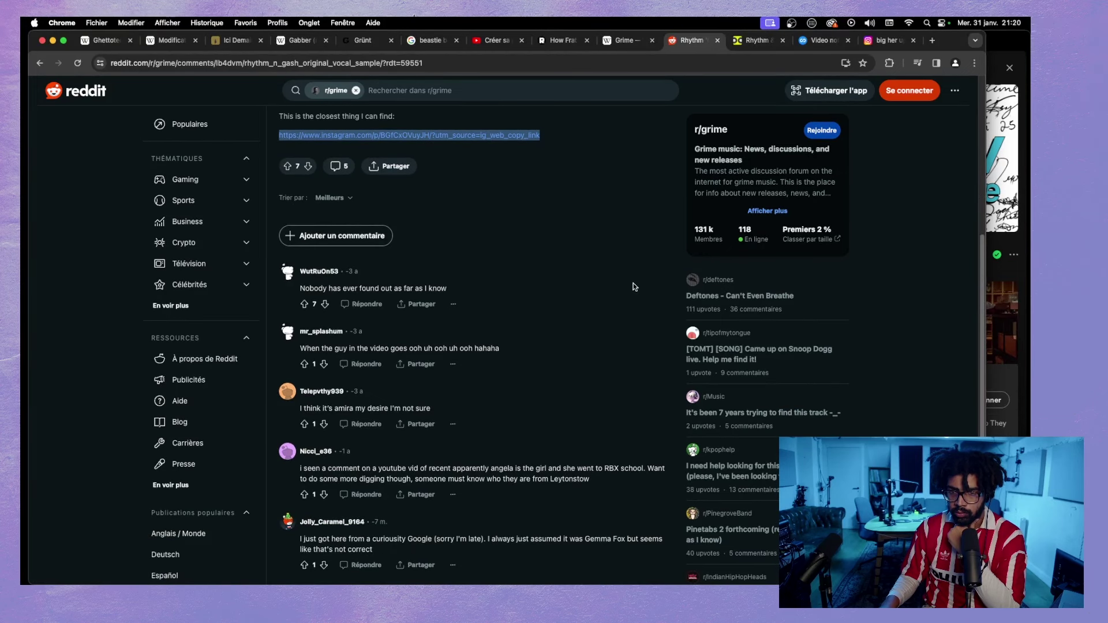
scroll(541, 312, "down", 1)
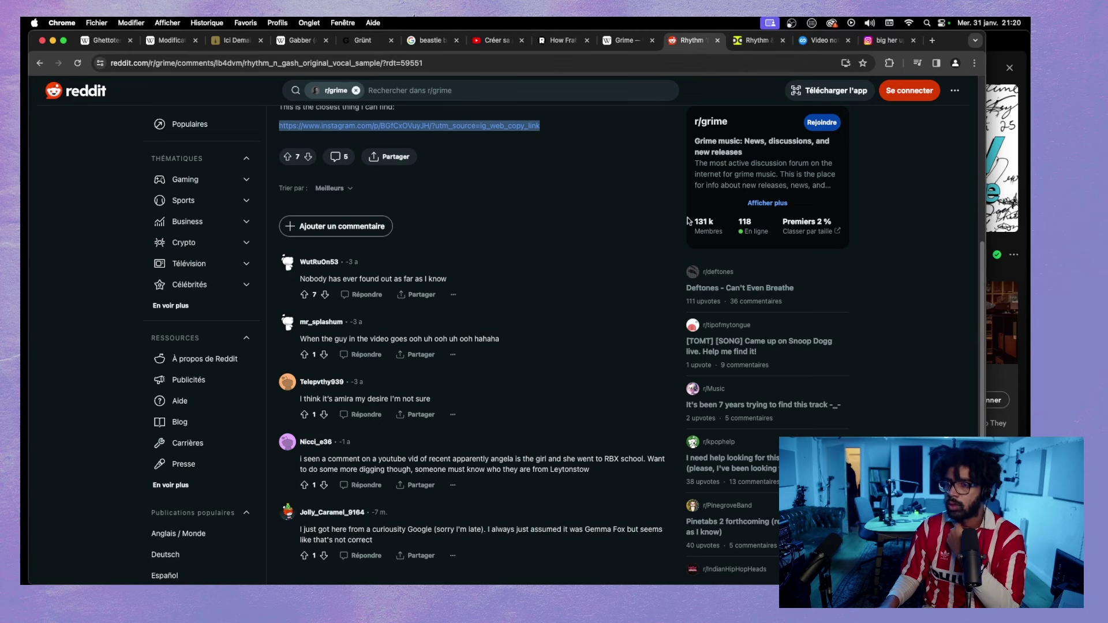
left_click(888, 40)
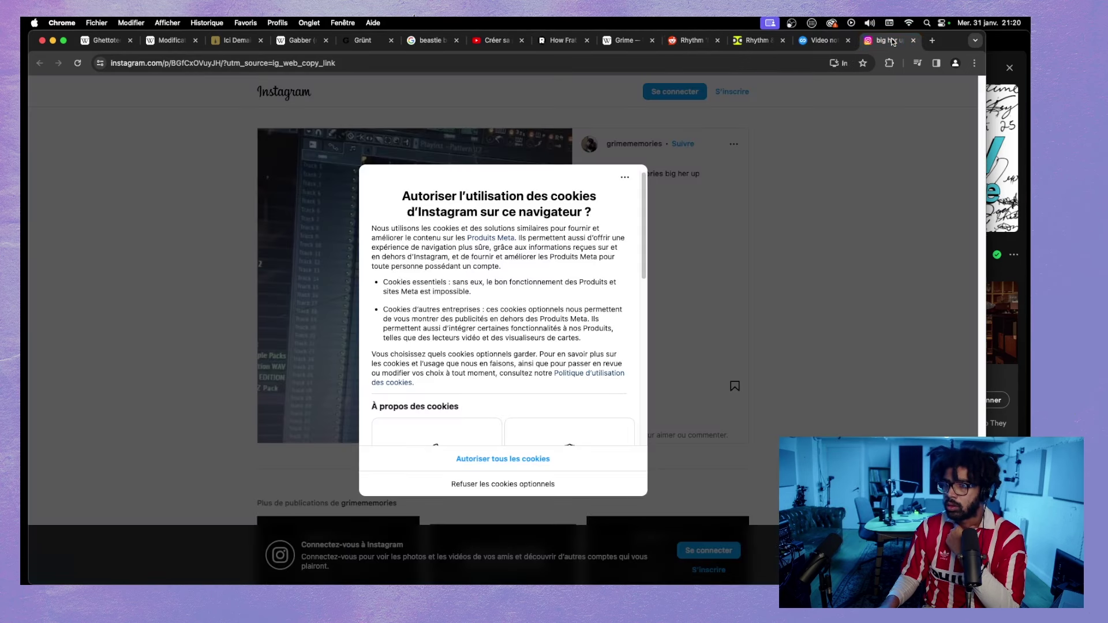
left_click(756, 41)
left_click(625, 40)
left_click(691, 41)
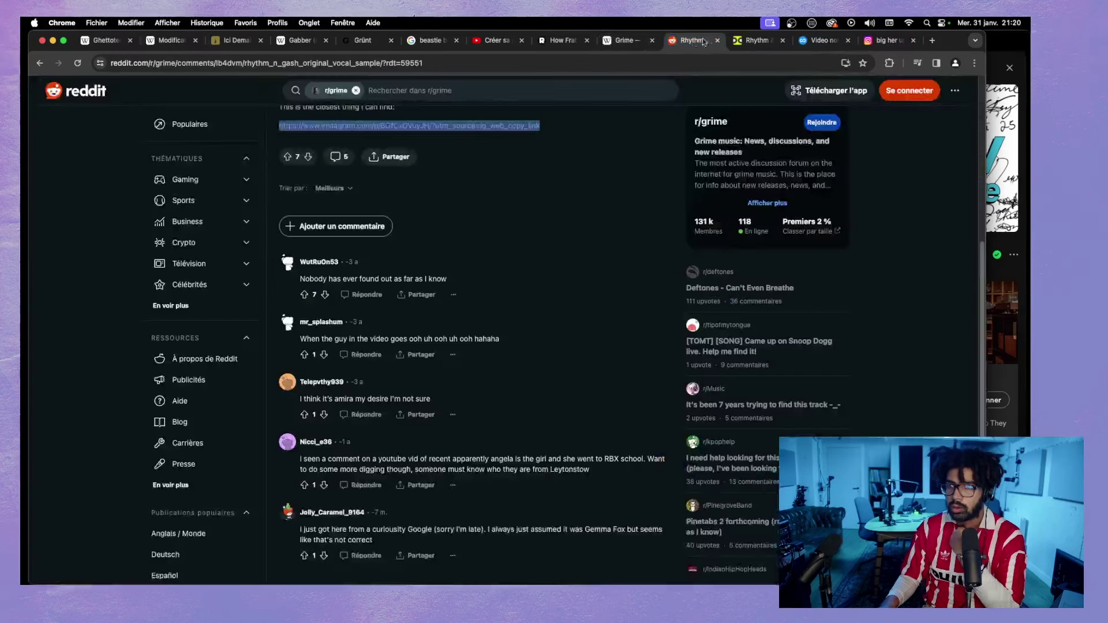
left_click(753, 42)
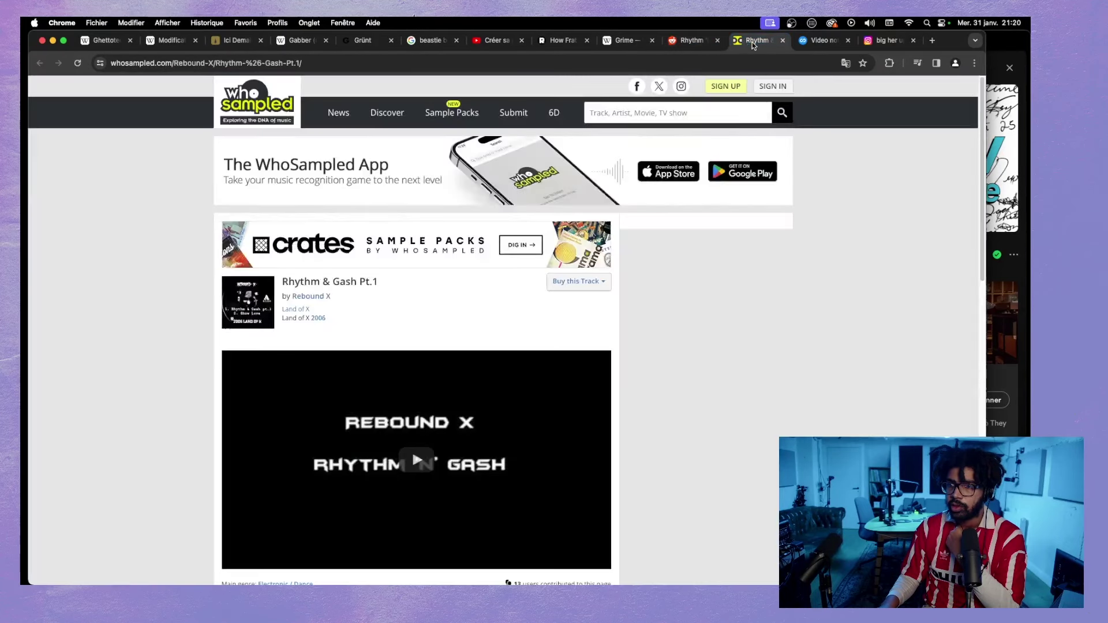
left_click(629, 40)
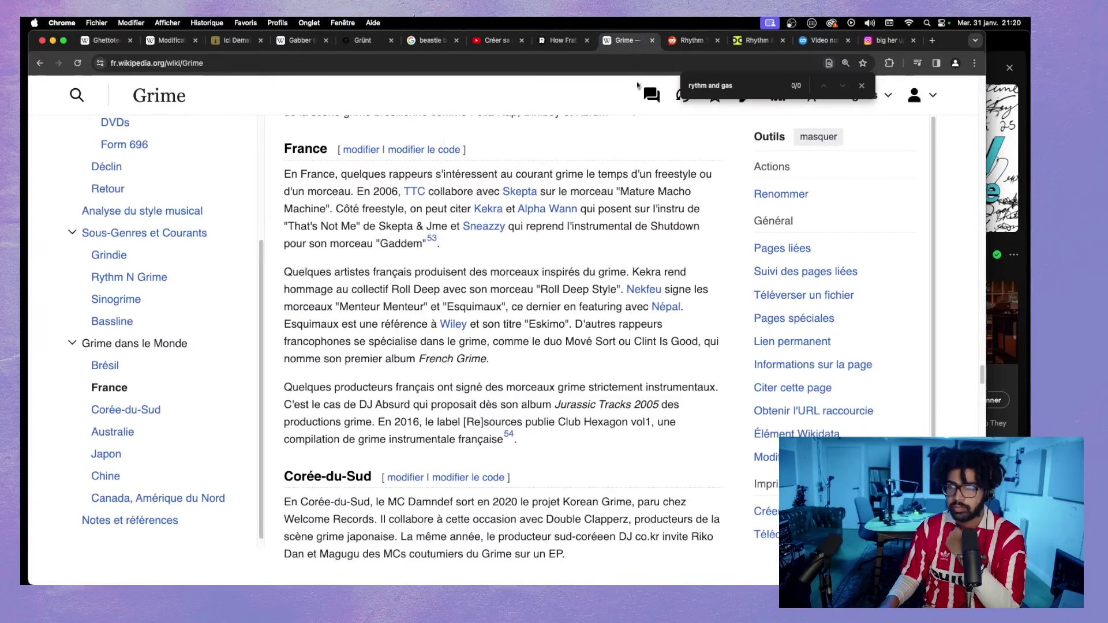
left_click(673, 42)
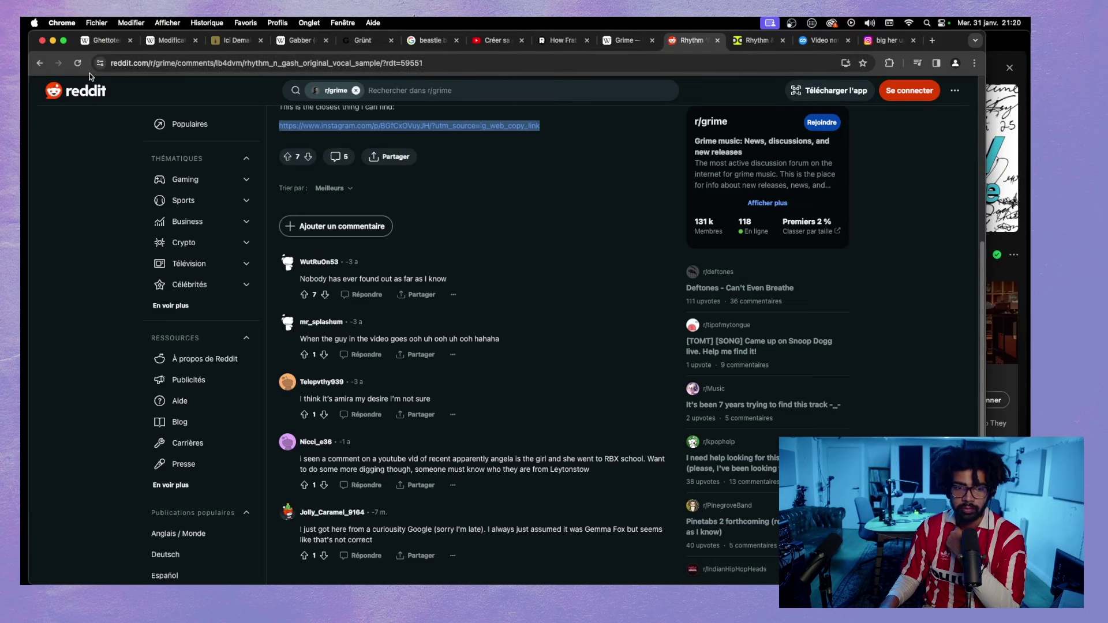
- Return to the Google results and search for "rythm and gash" with the rumoured vocalist's first name instead of "sample"
left_click(40, 63)
scroll(237, 286, "down", 3)
scroll(261, 216, "up", 12)
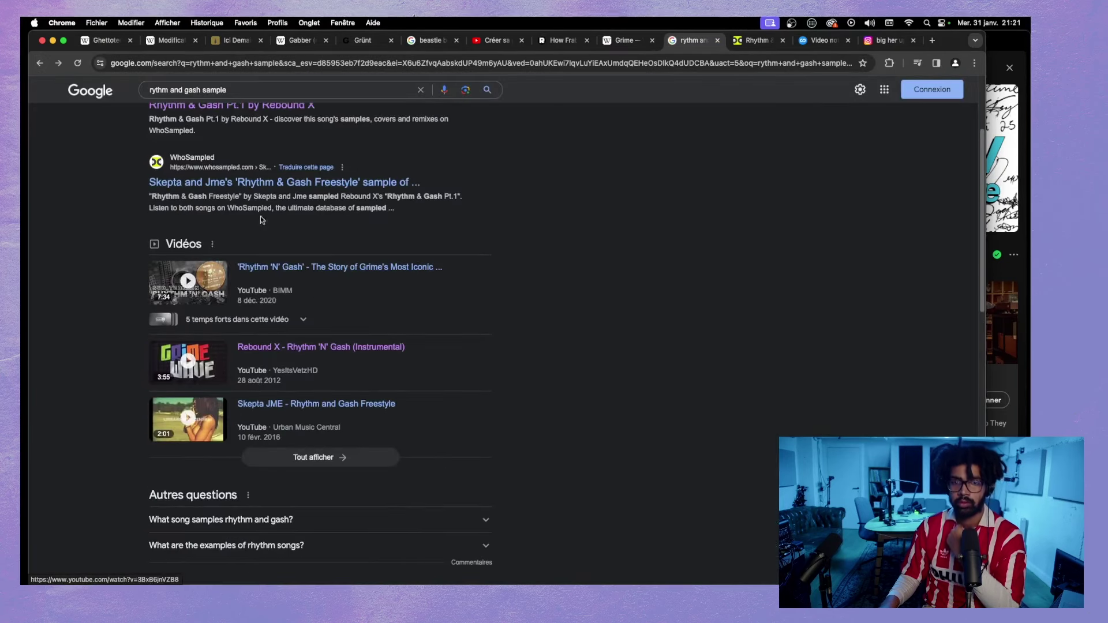
left_click(243, 102)
left_click_drag(243, 102, 212, 102)
type("angela")
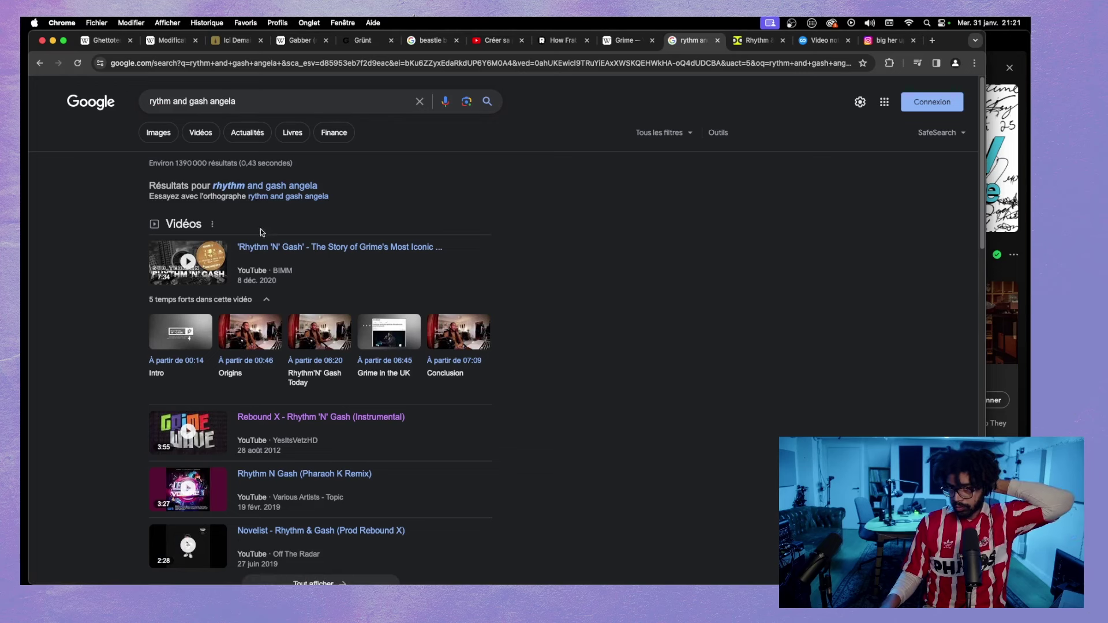
- Open the Complex article The Rise Of "Rhythm & Gash" (According To Social Media) from the search results in a new tab
right_click(335, 250)
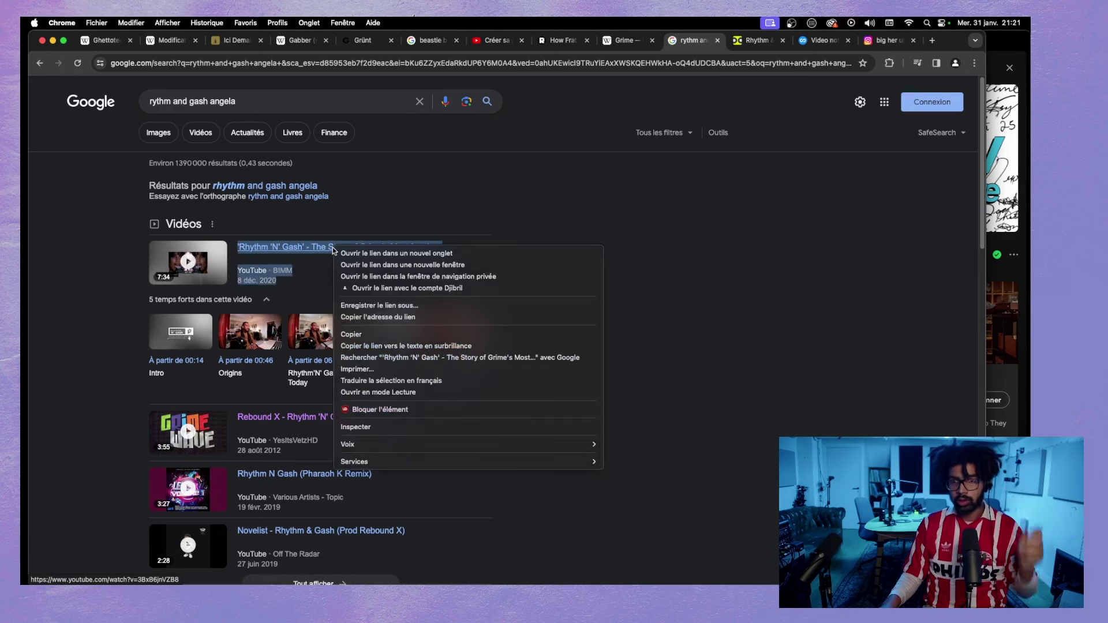
left_click(337, 229)
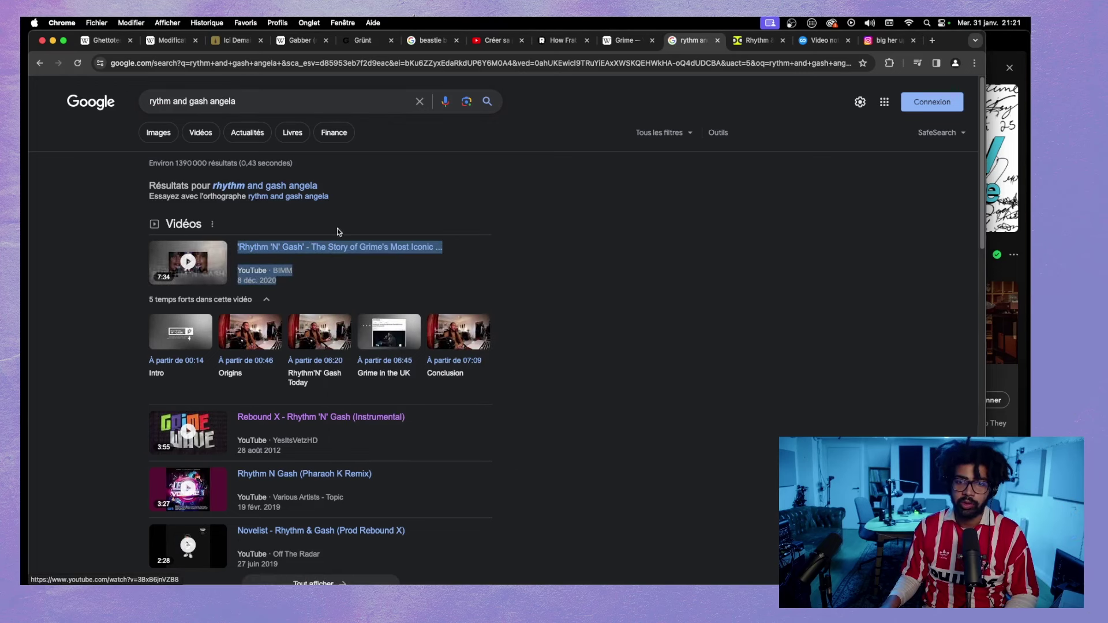
scroll(311, 190, "down", 2)
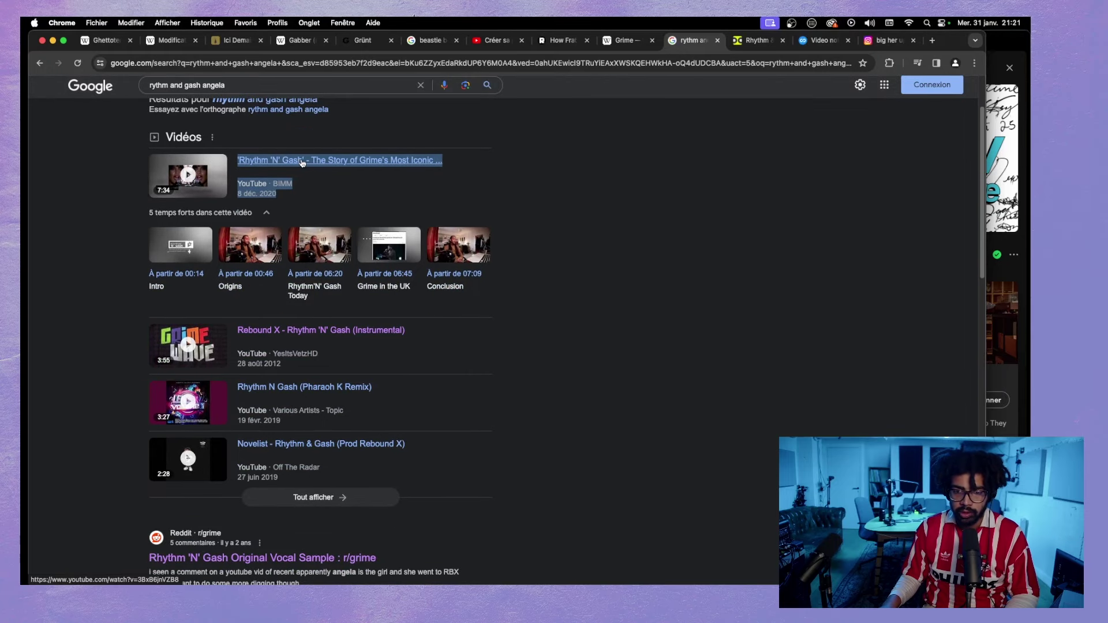
scroll(302, 164, "down", 4)
scroll(302, 163, "down", 3)
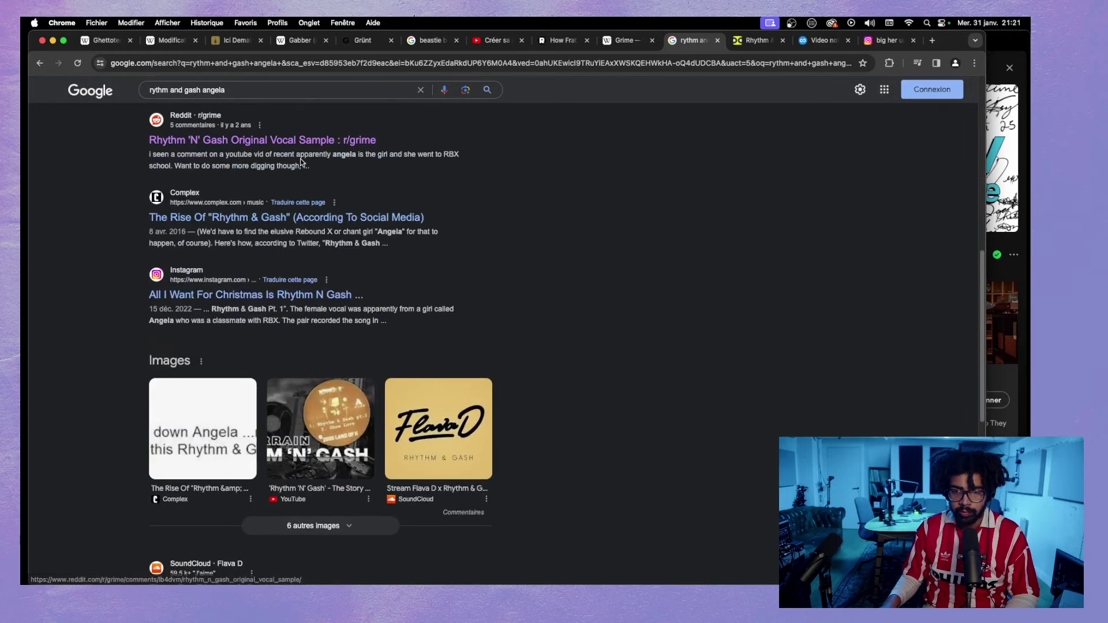
right_click(335, 215)
left_click(347, 218)
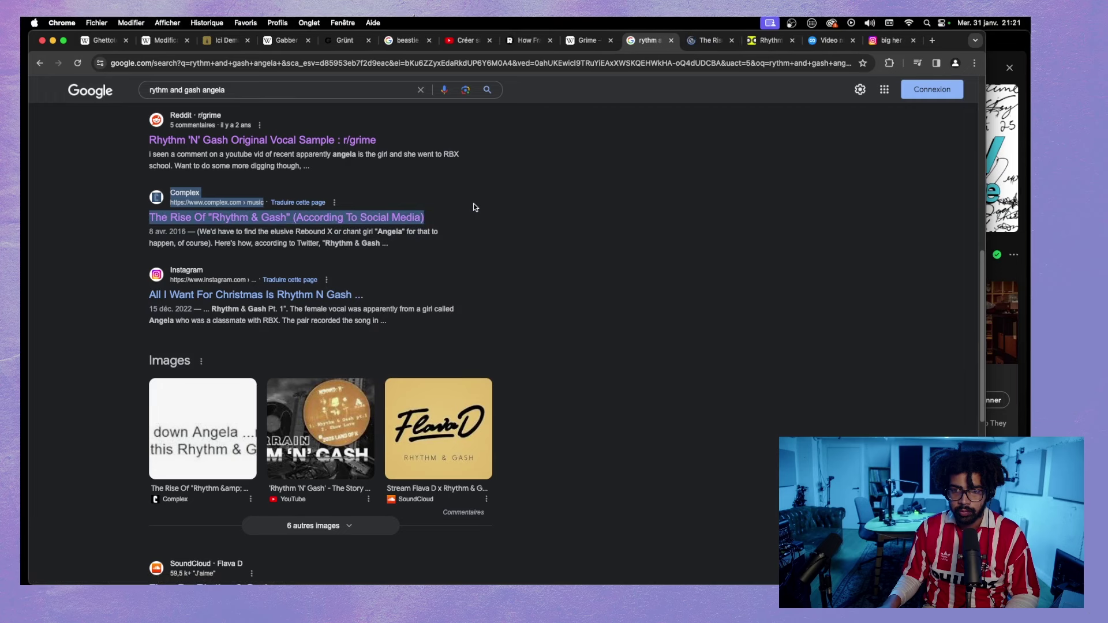
- Examine the remaining Google results for further sources on the Rhythm & Gash vocalist
scroll(502, 220, "down", 3)
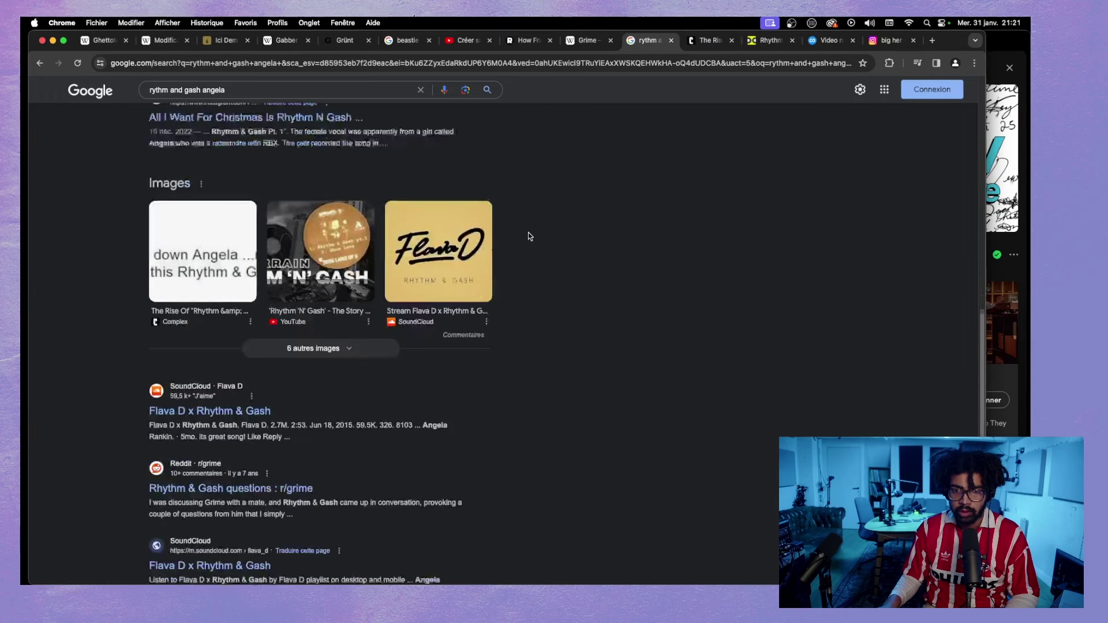
scroll(528, 232, "up", 2)
scroll(526, 234, "down", 1)
scroll(525, 234, "down", 1)
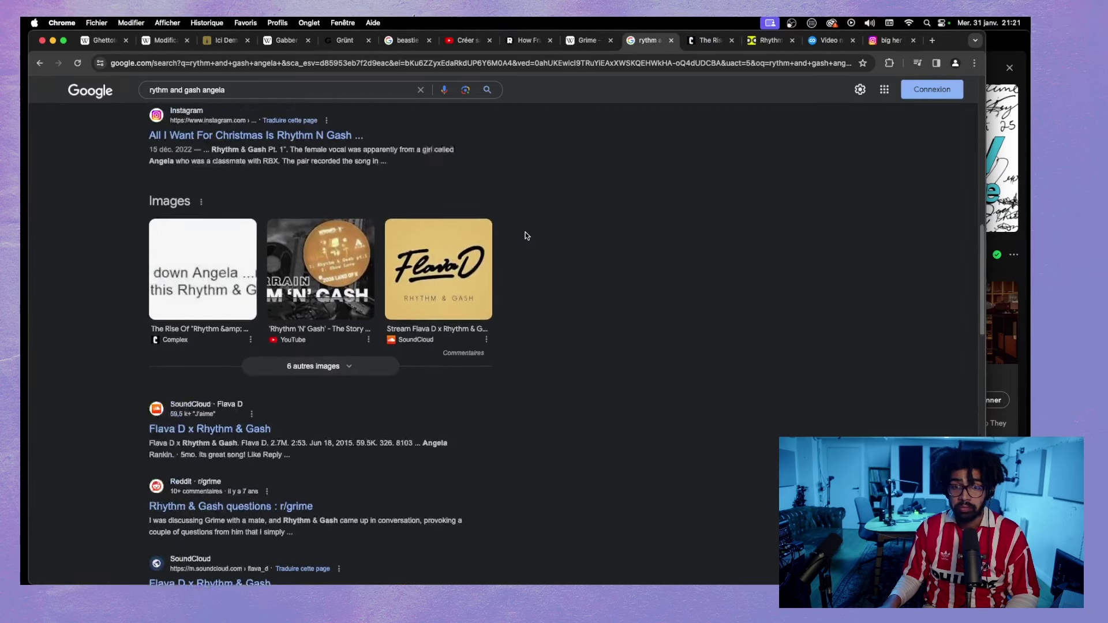
scroll(525, 235, "up", 1)
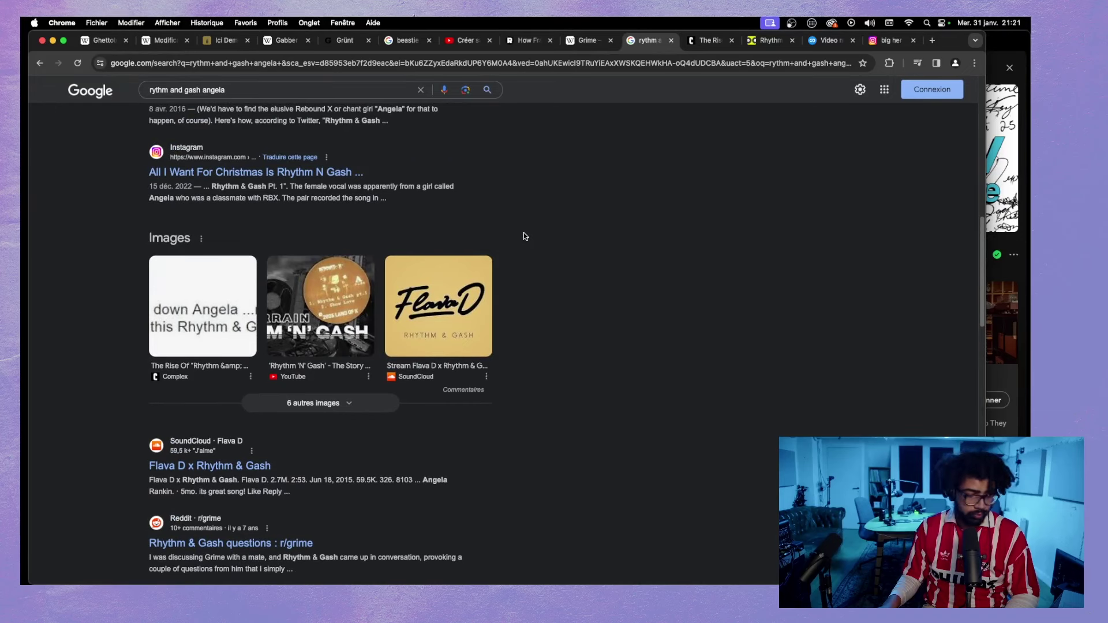
scroll(525, 235, "down", 5)
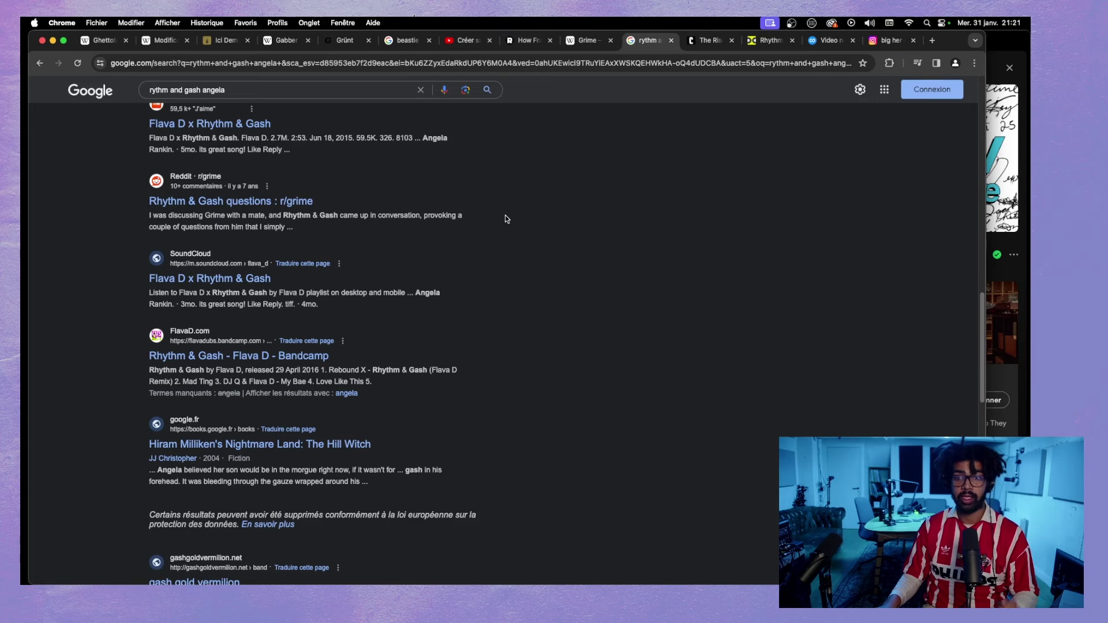
scroll(480, 224, "down", 6)
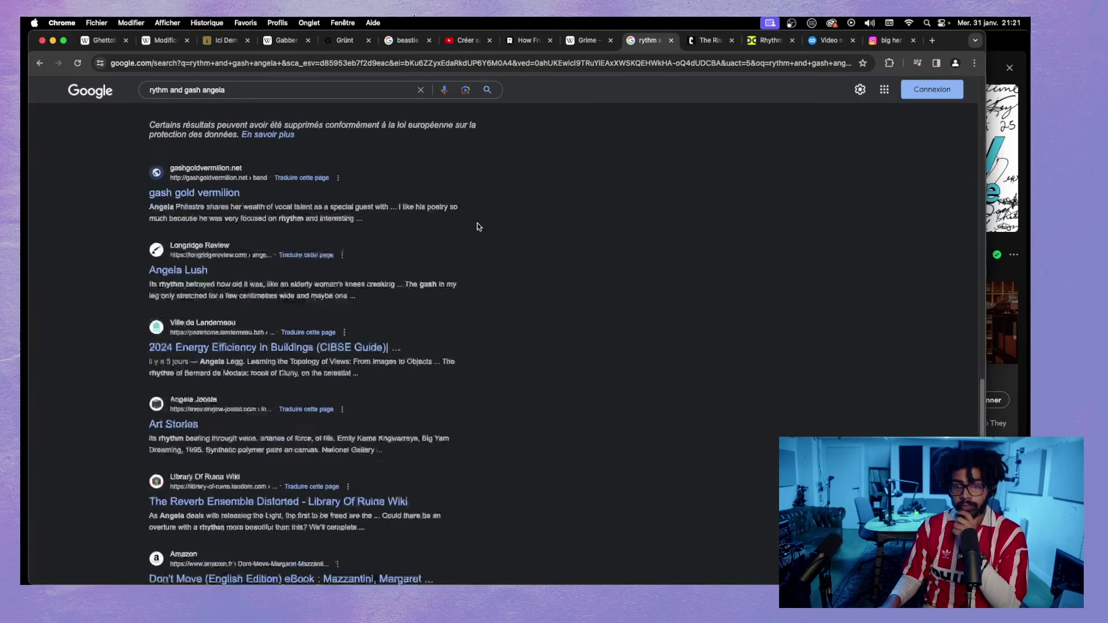
scroll(476, 226, "down", 4)
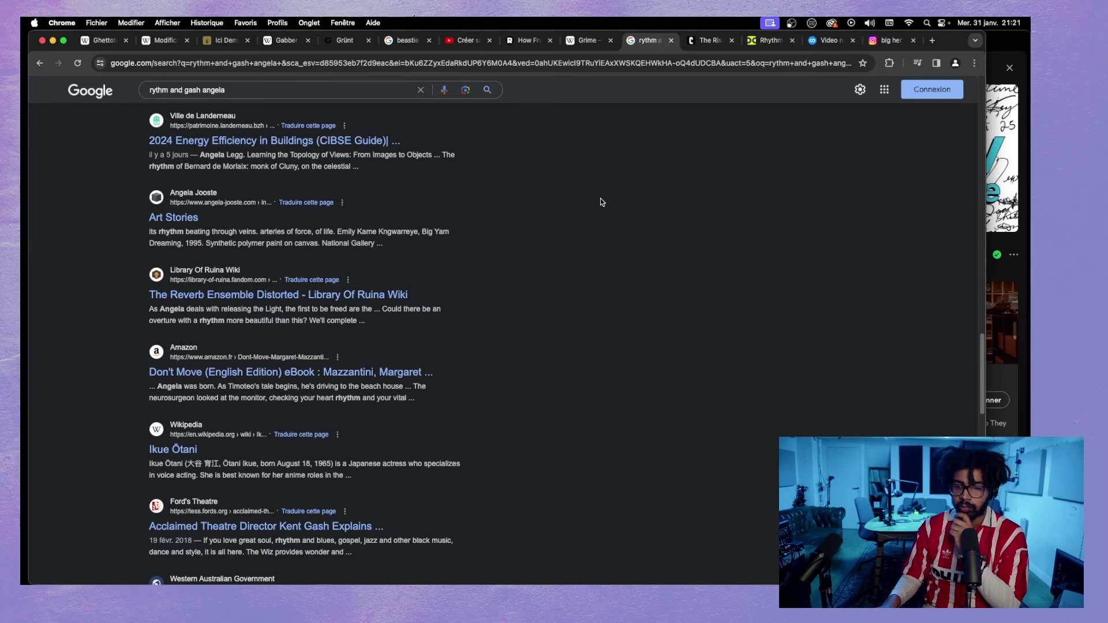
- Check the playback of Who Next? in Spotify and review the top video results of the Google search
left_click(1000, 60)
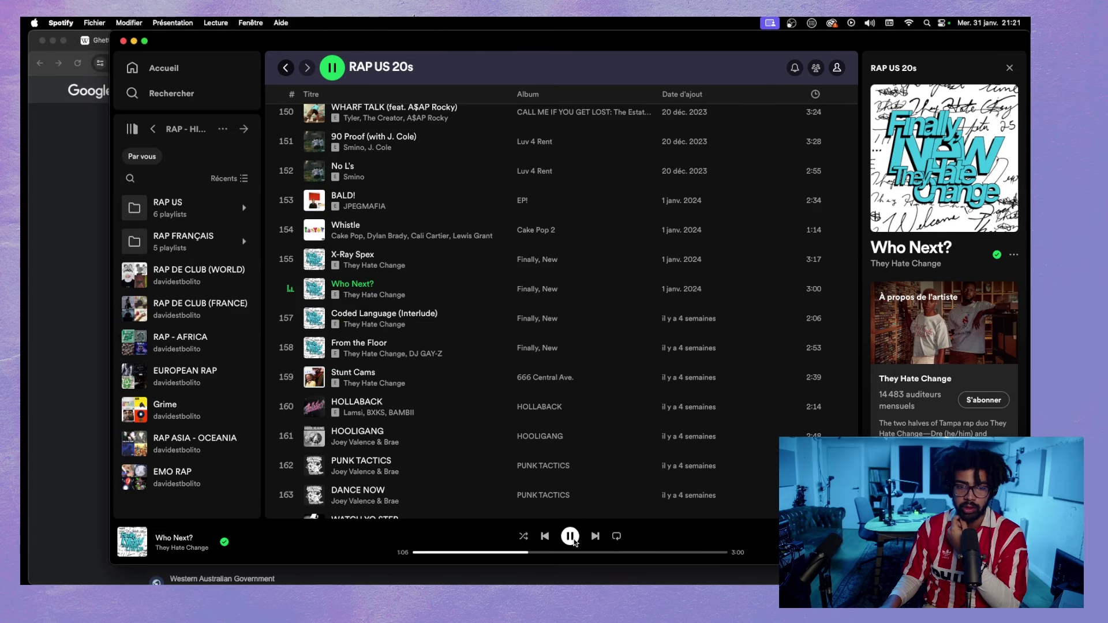
left_click(103, 293)
scroll(174, 369, "up", 5)
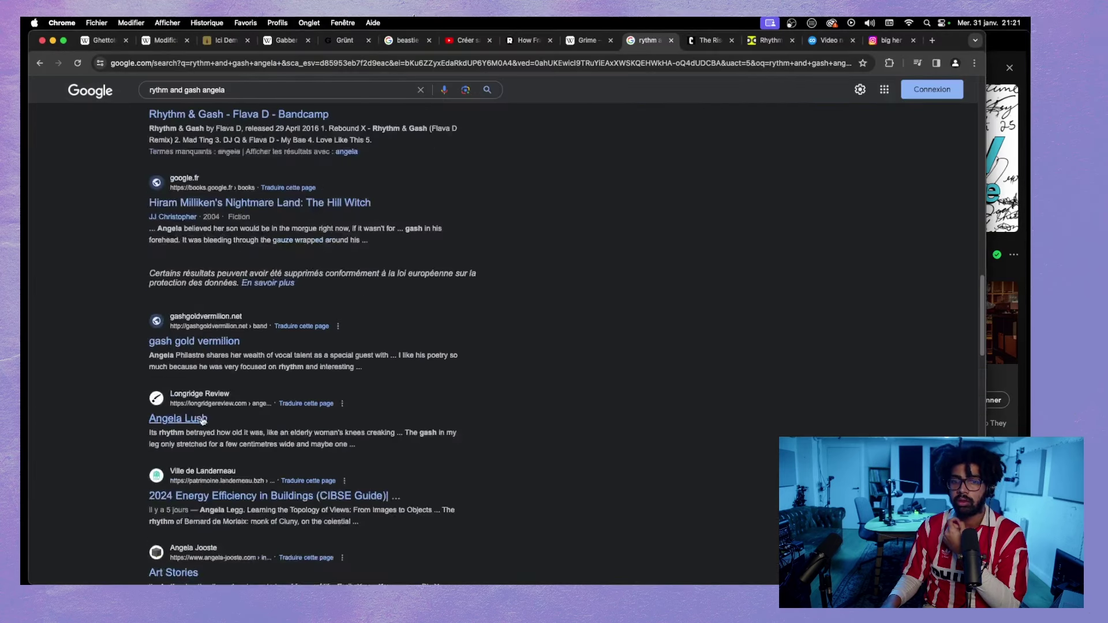
scroll(203, 421, "up", 10)
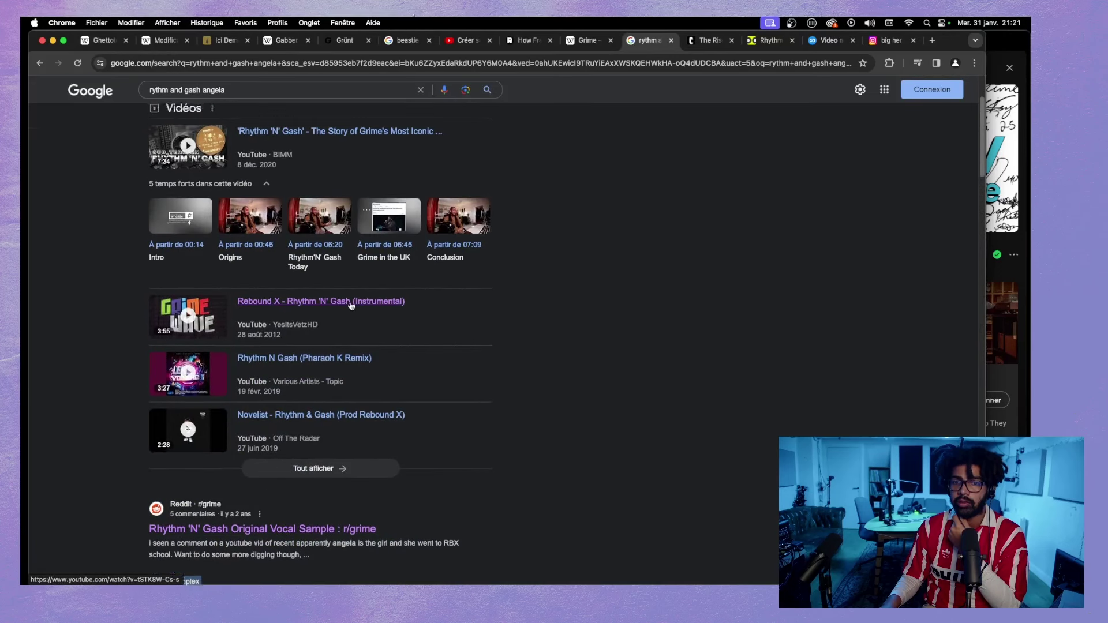
scroll(351, 305, "up", 3)
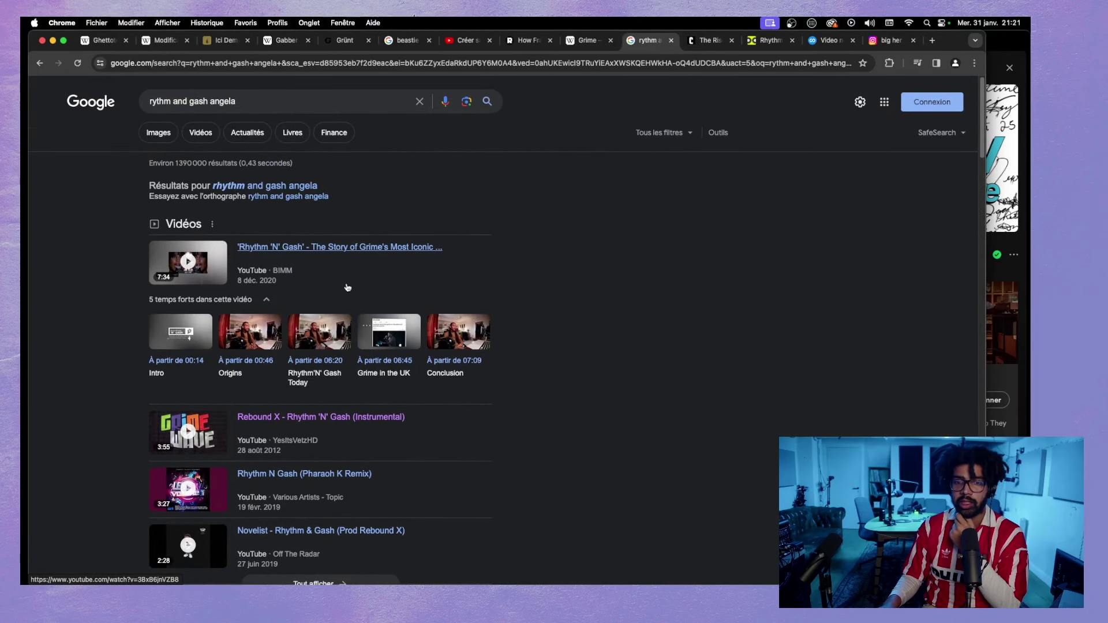
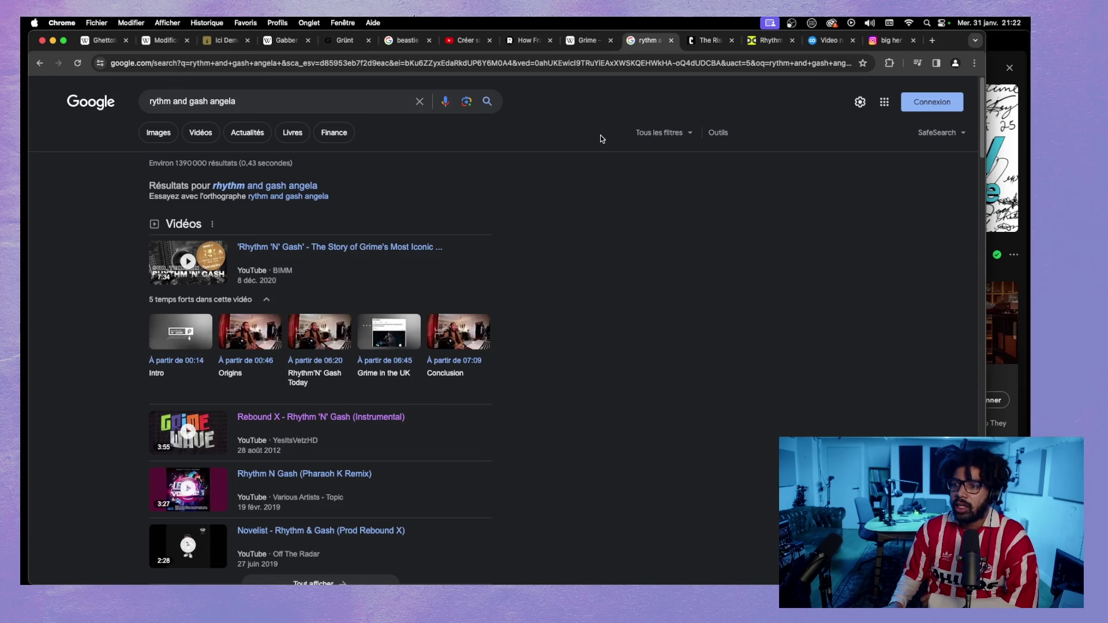
left_click(589, 45)
left_click(652, 45)
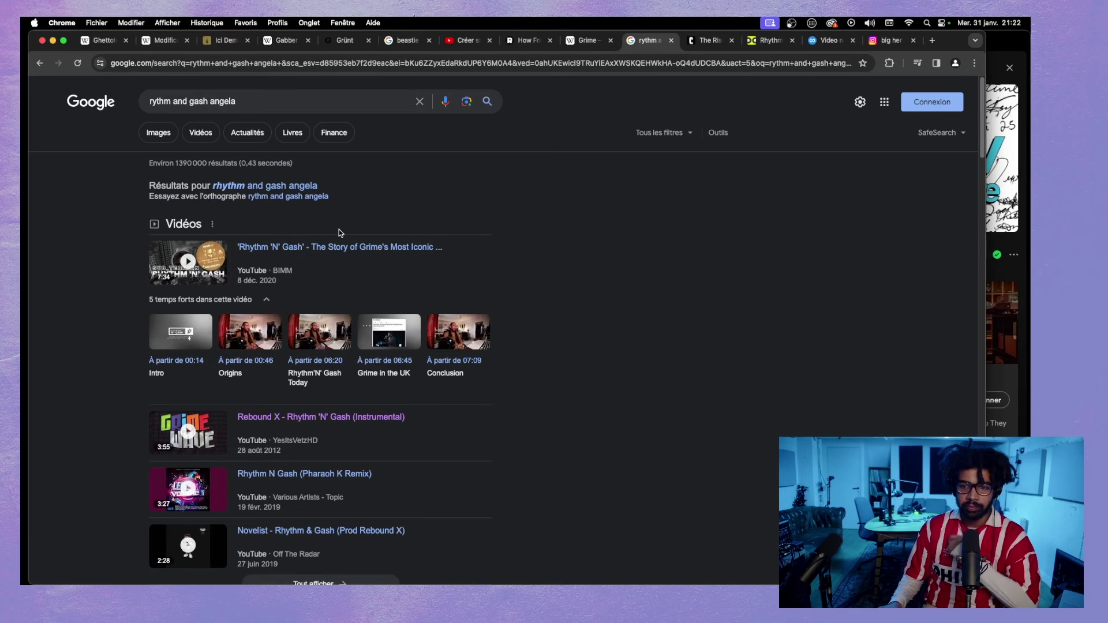
key("super+Tab")
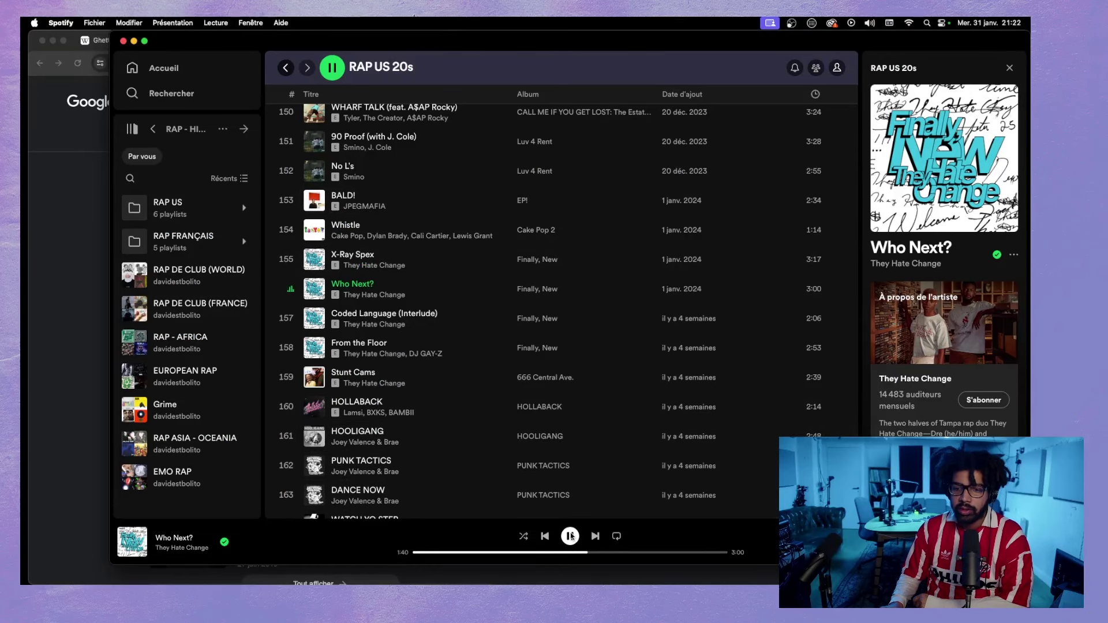
left_click(50, 337)
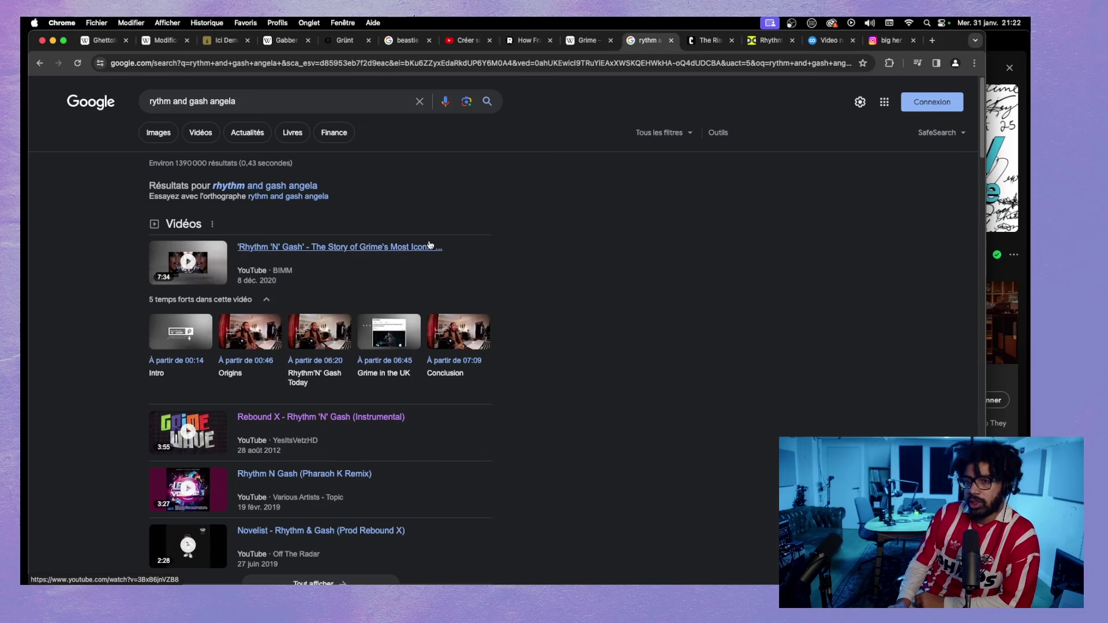
- Close the tabs with The Ringer's Frat Rap article, the Google search results and the Complex article
left_click(526, 41)
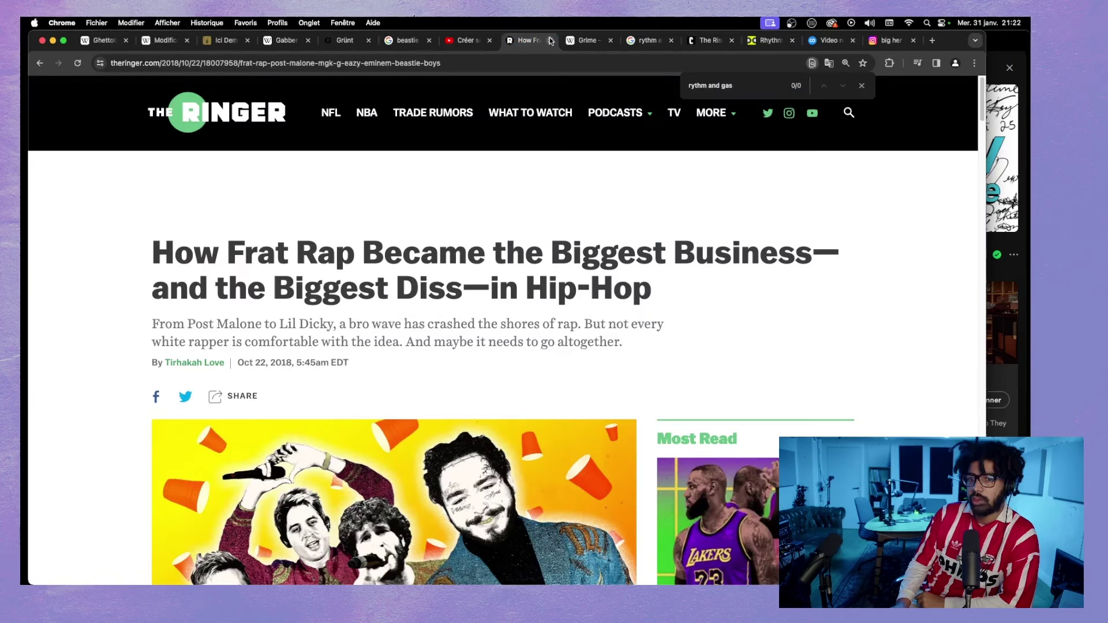
left_click(550, 40)
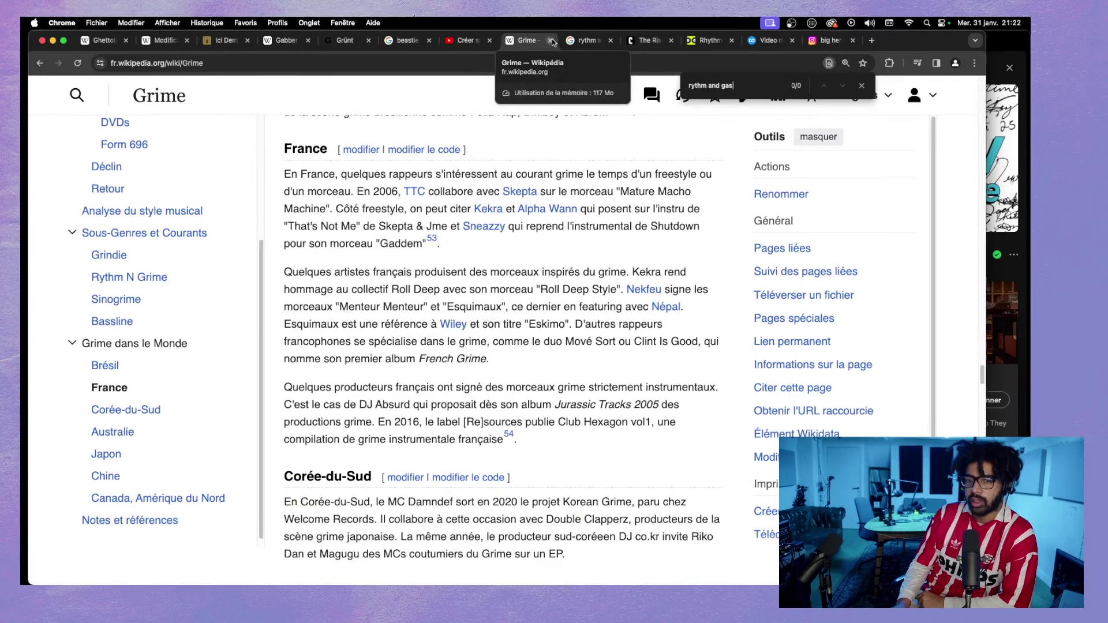
left_click(610, 41)
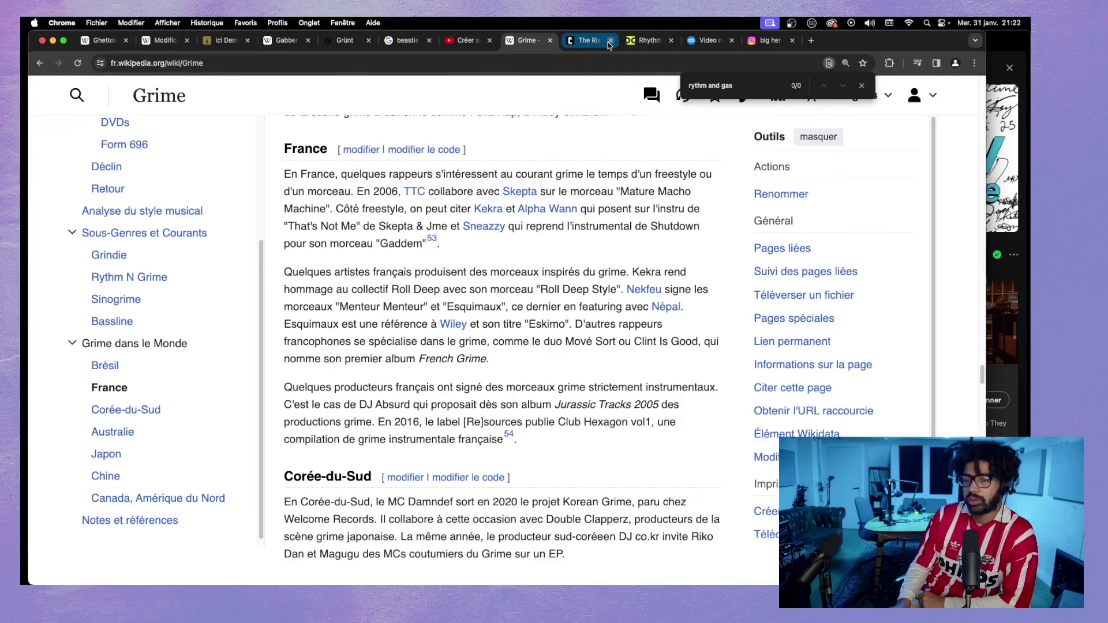
left_click(608, 43)
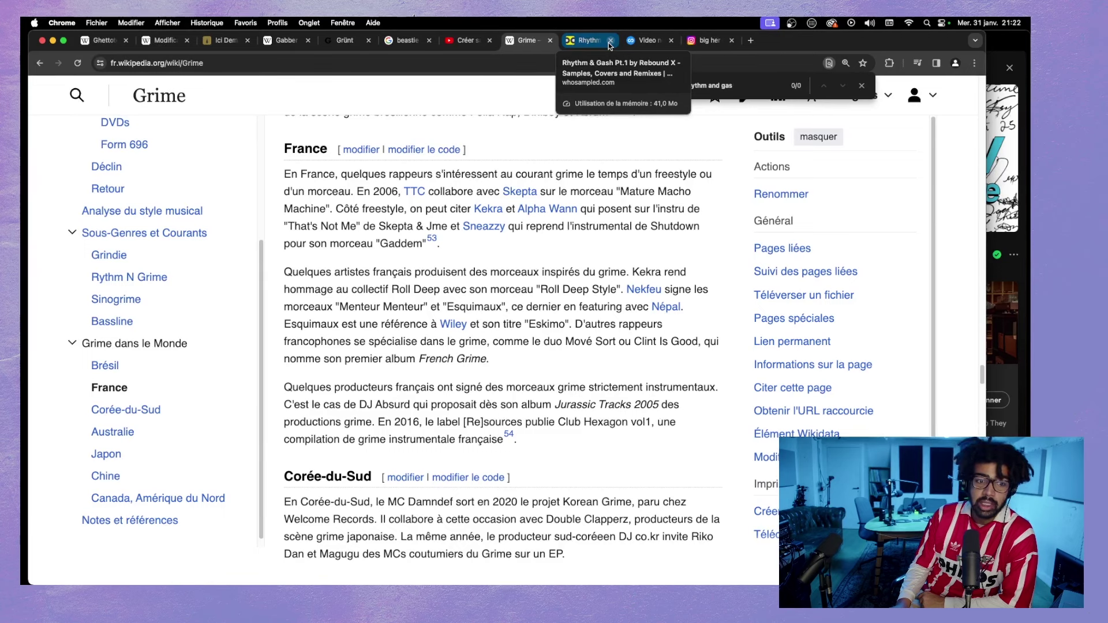
- Close the WhoSampled, video, Instagram, Grime article and YouTube Wikipedia tutorial tabs
left_click(610, 41)
left_click(610, 41)
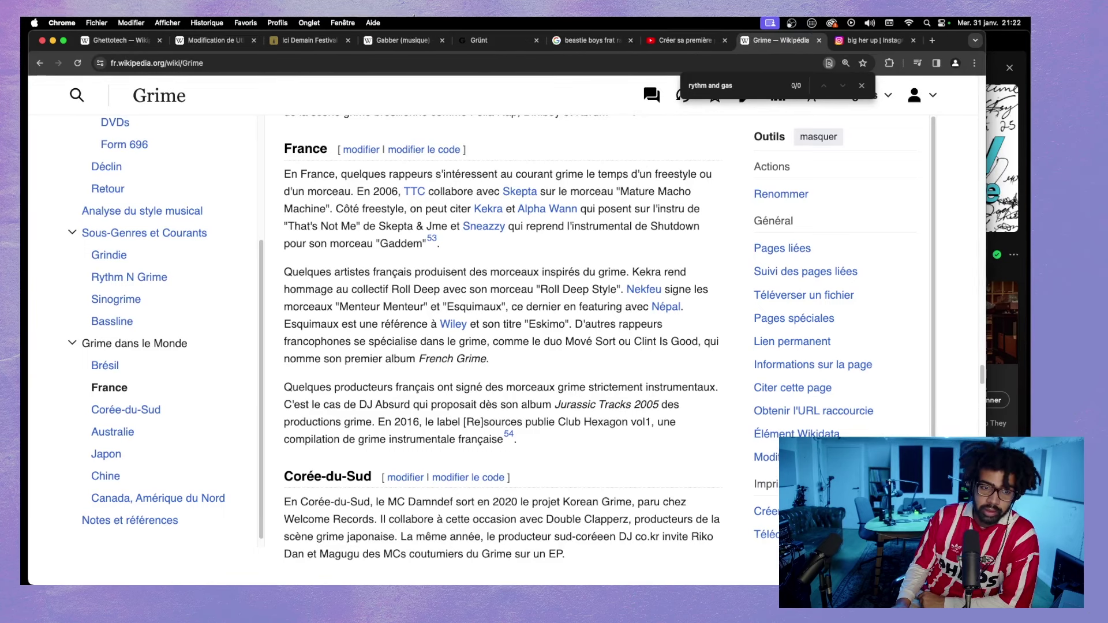
left_click(913, 40)
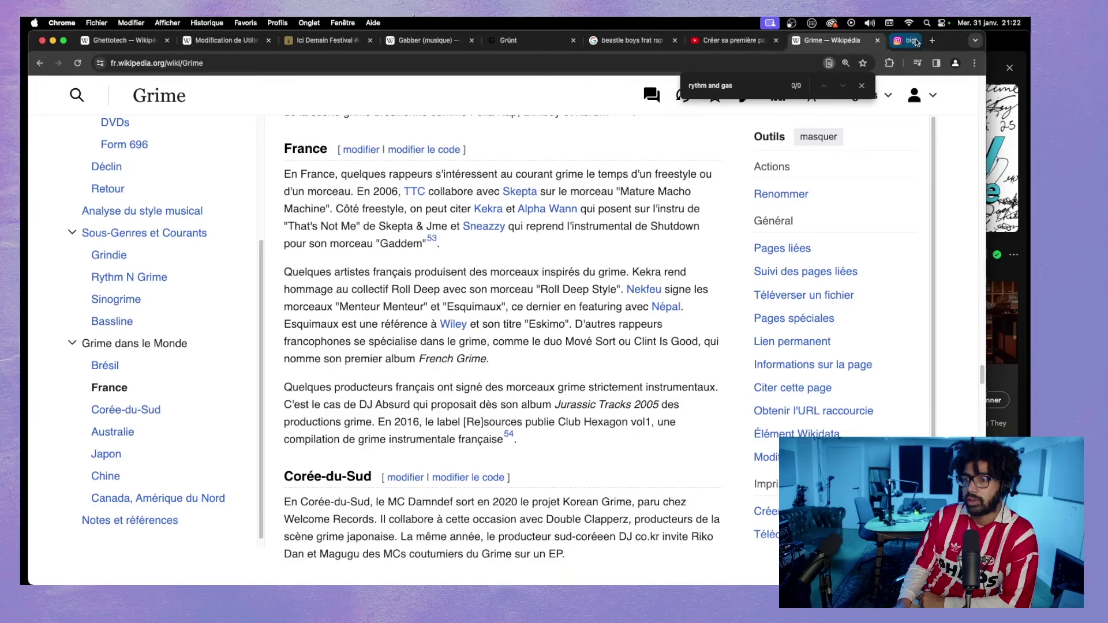
left_click(914, 41)
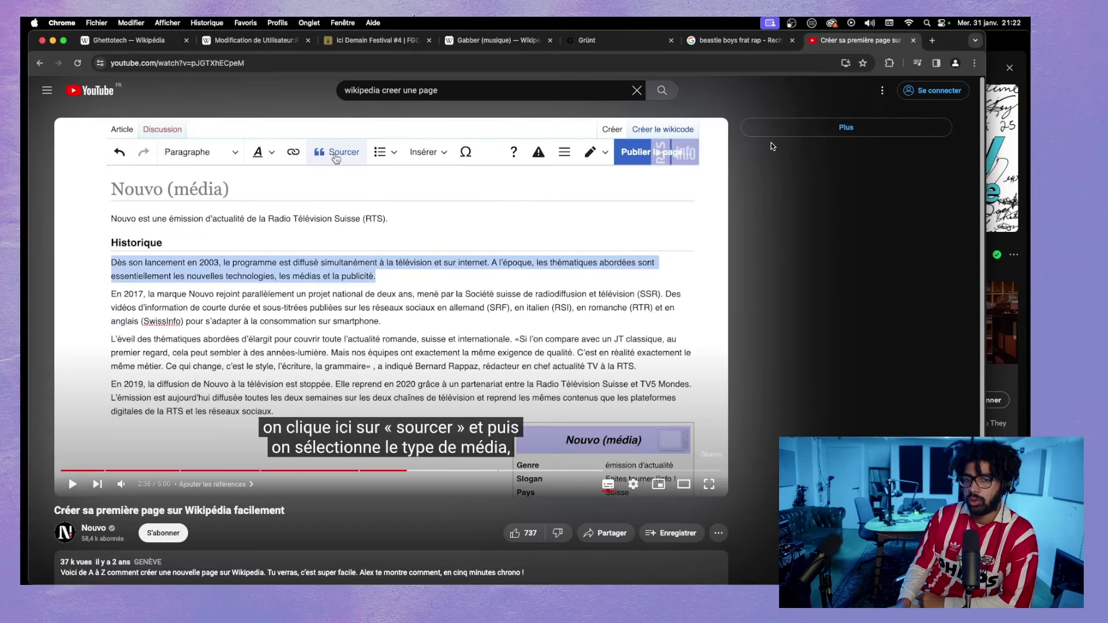
left_click(914, 41)
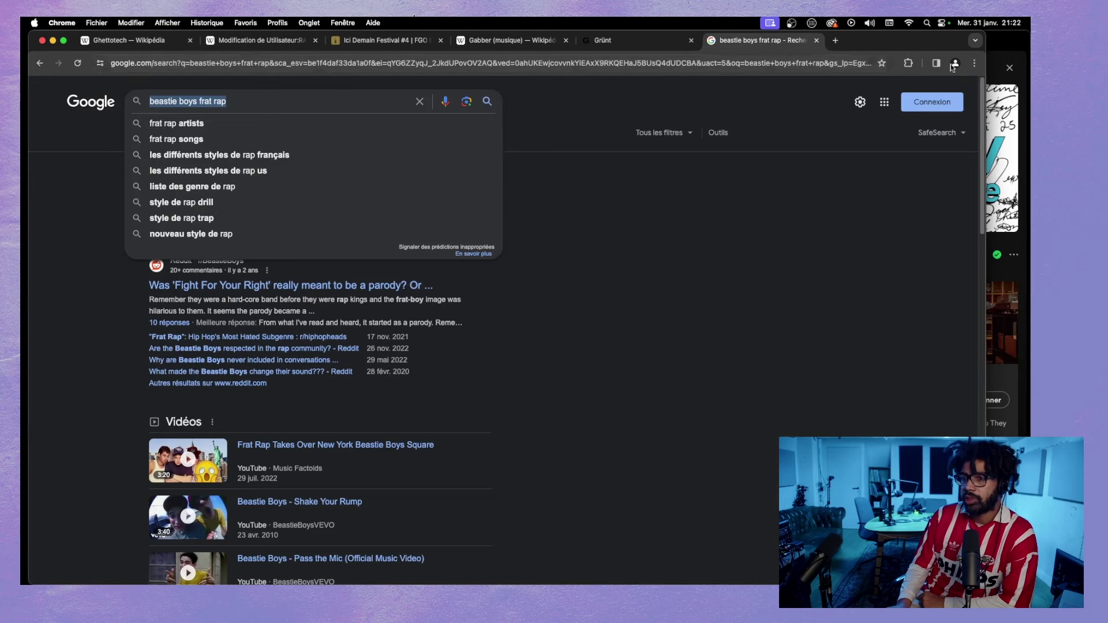
- Close all remaining browser tabs, from the Ghettotech article to the Beastie Boys Google search, and the Grünt radio player window
key("super+Tab")
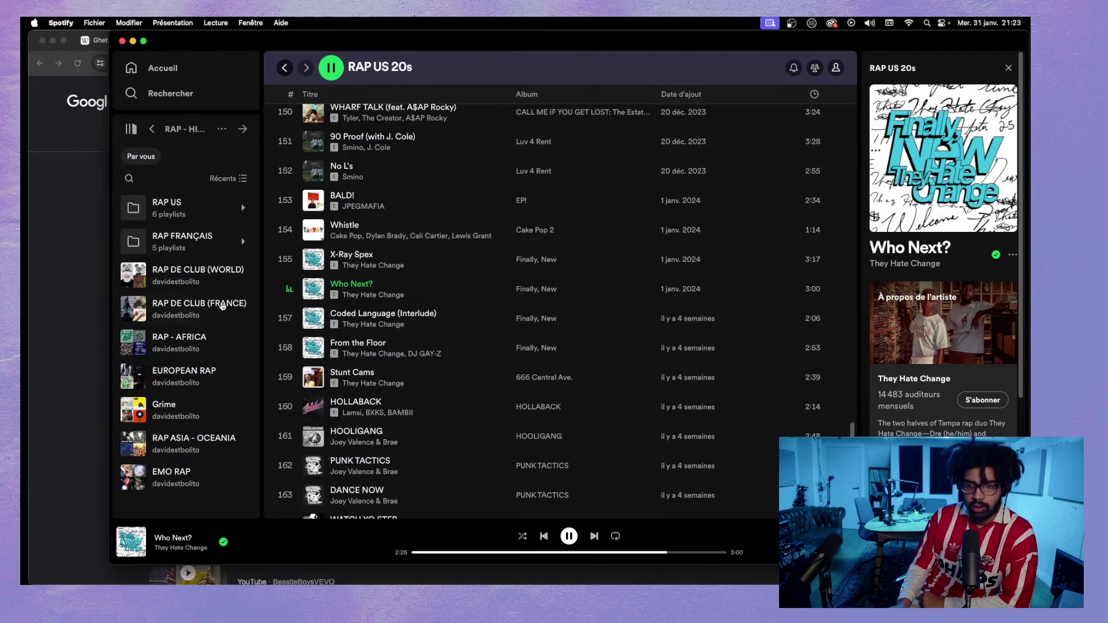
left_click(72, 261)
left_click(173, 40)
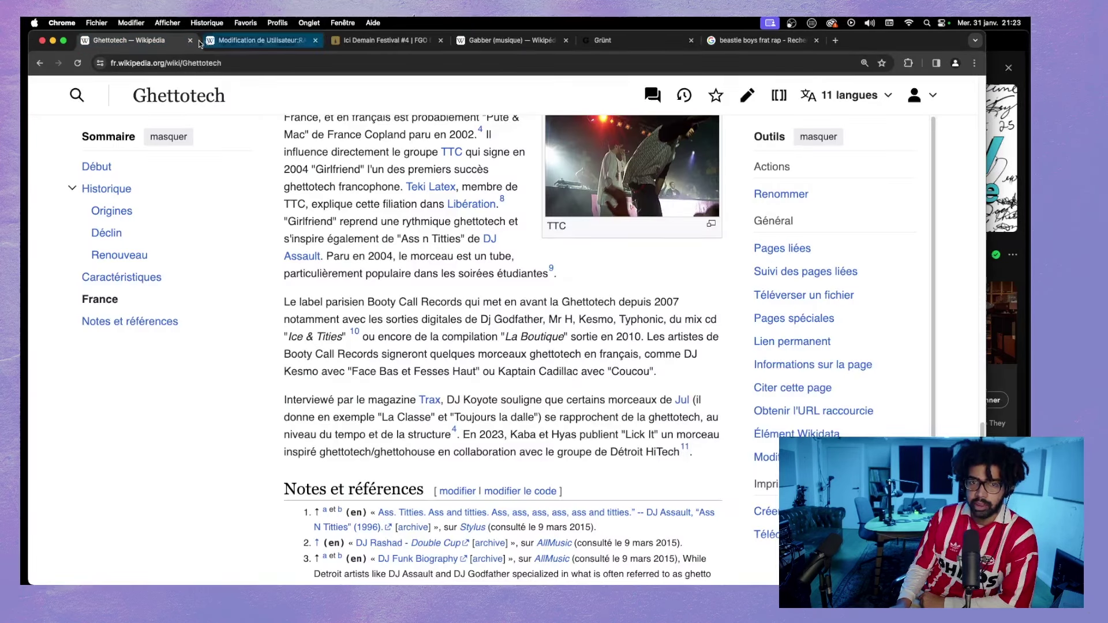
left_click(191, 40)
left_click(191, 40)
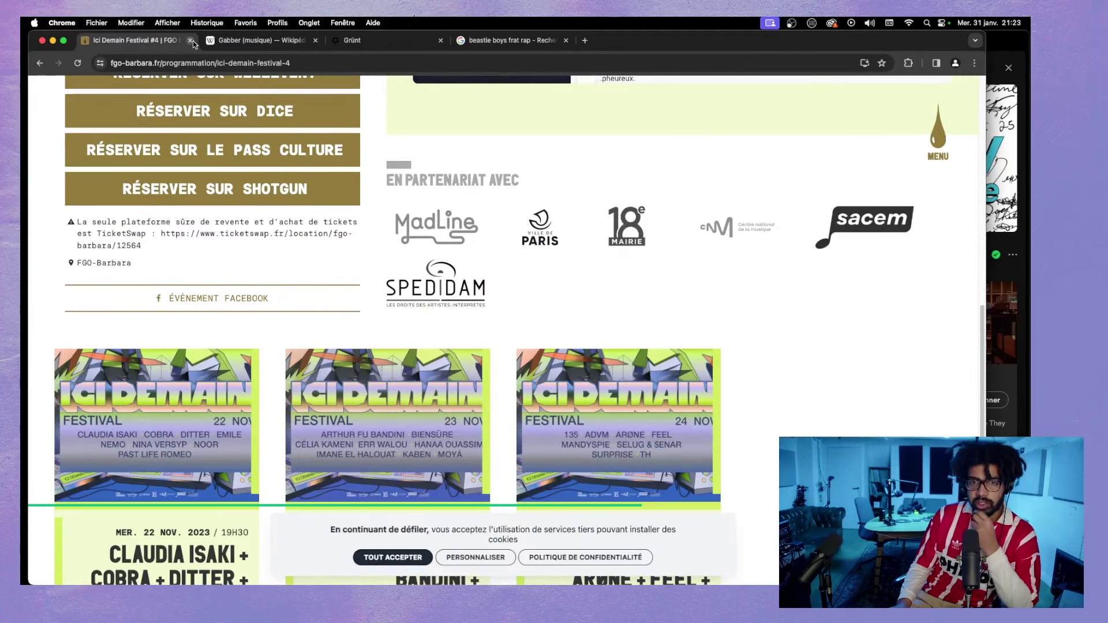
left_click(191, 40)
left_click(191, 41)
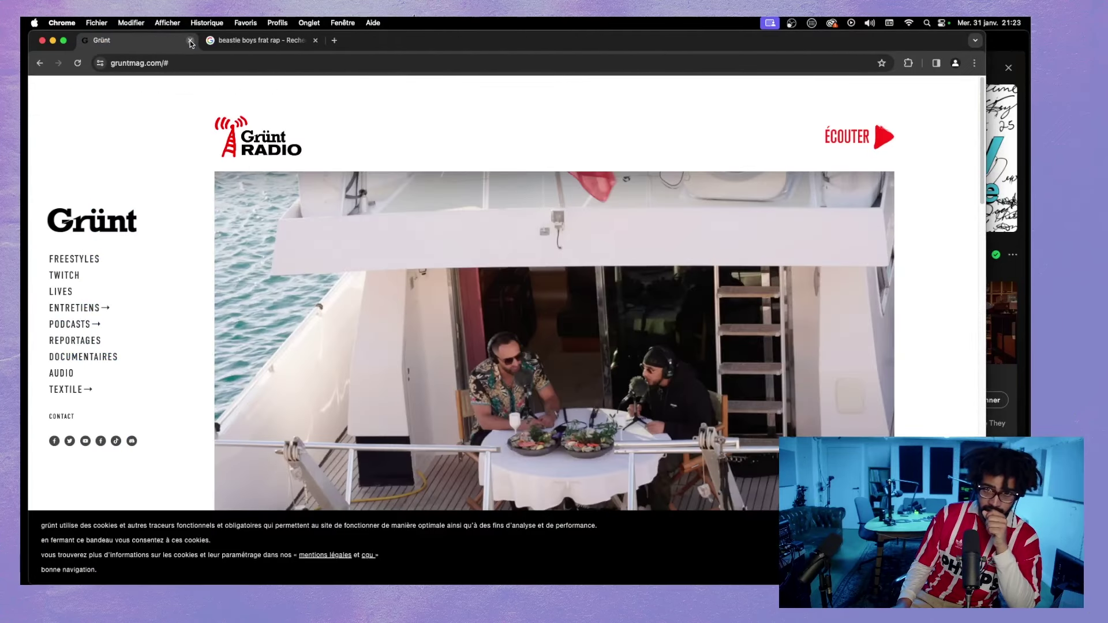
left_click(190, 41)
left_click(190, 41)
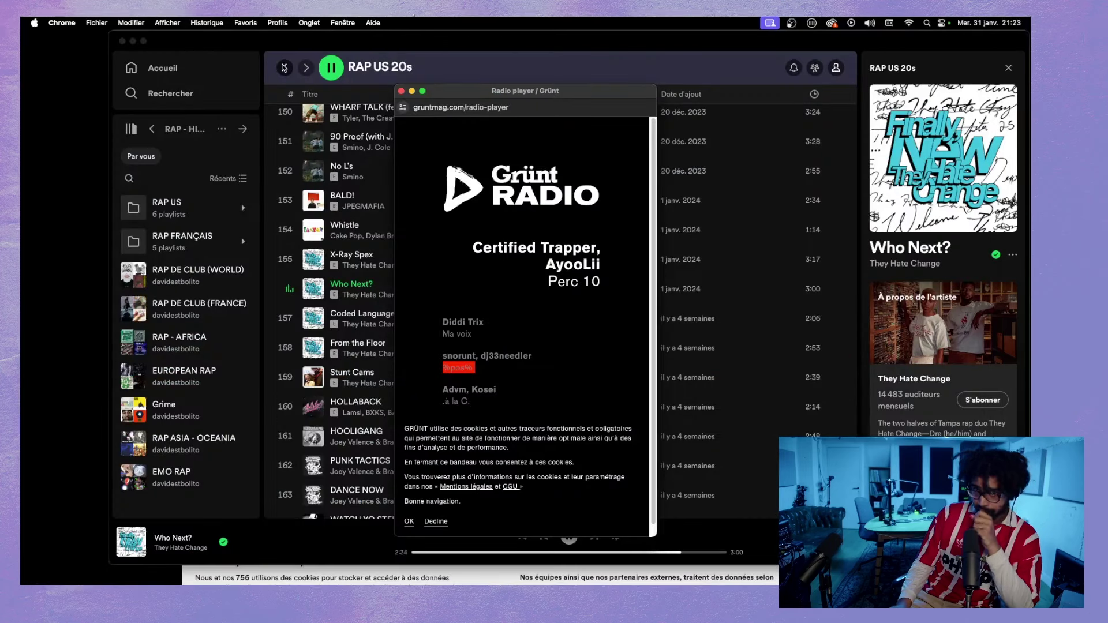
left_click(402, 91)
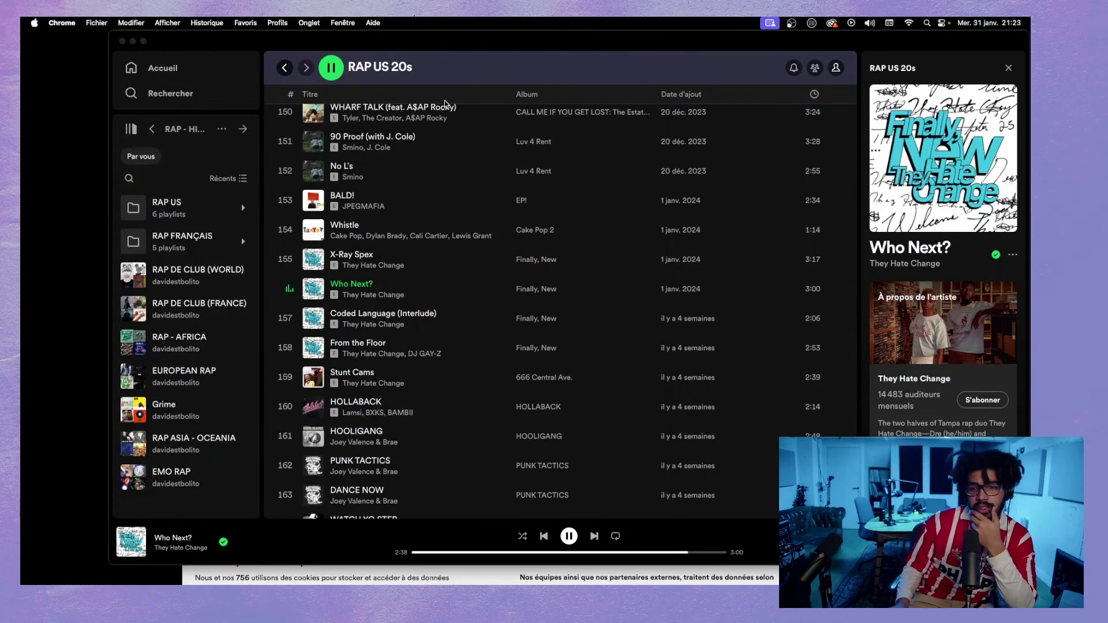
- Switch to Spotify and look back through the earlier tracks of the RAP US 20s playlist
left_click(355, 226)
scroll(439, 228, "up", 2)
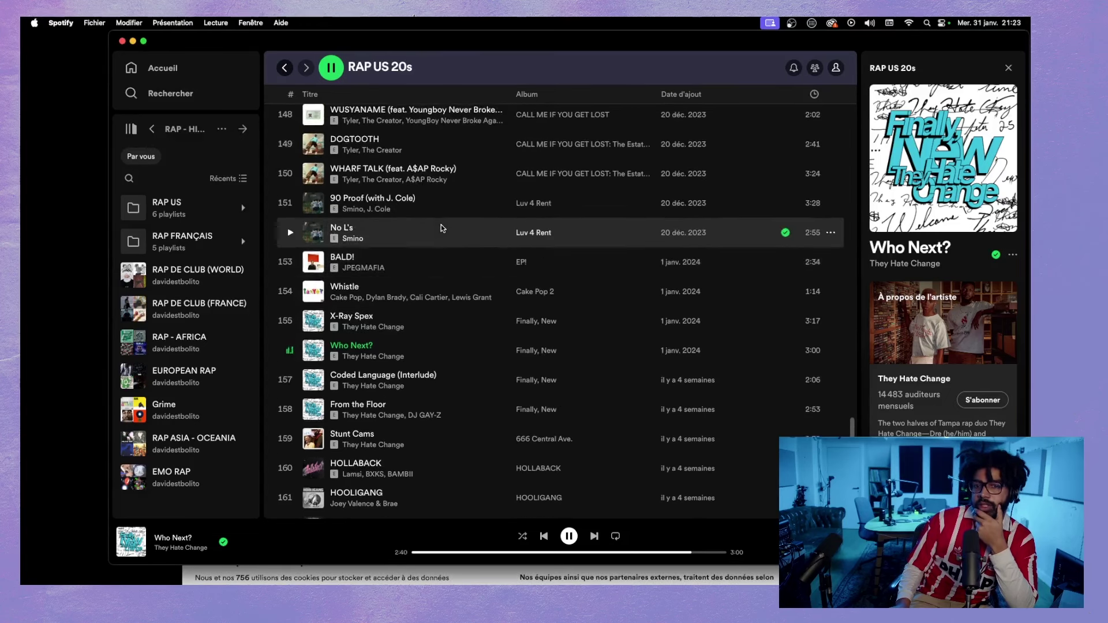
scroll(441, 228, "up", 5)
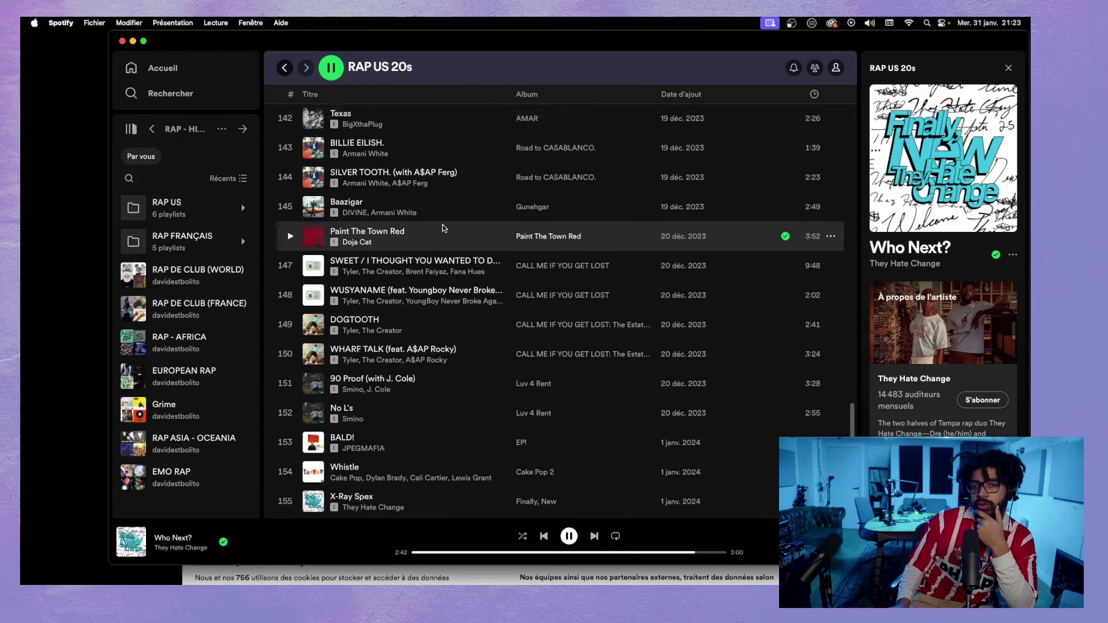
scroll(444, 228, "up", 3)
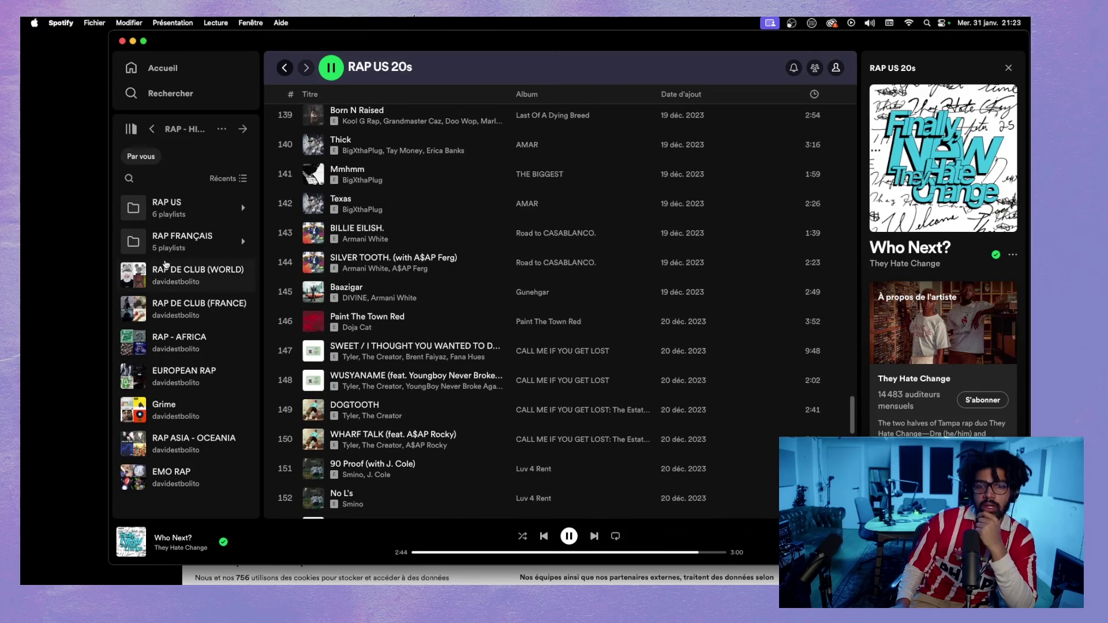
- Return to the main playlist library, open Mettre sous Clefs and look through its tracks to the end
left_click(152, 129)
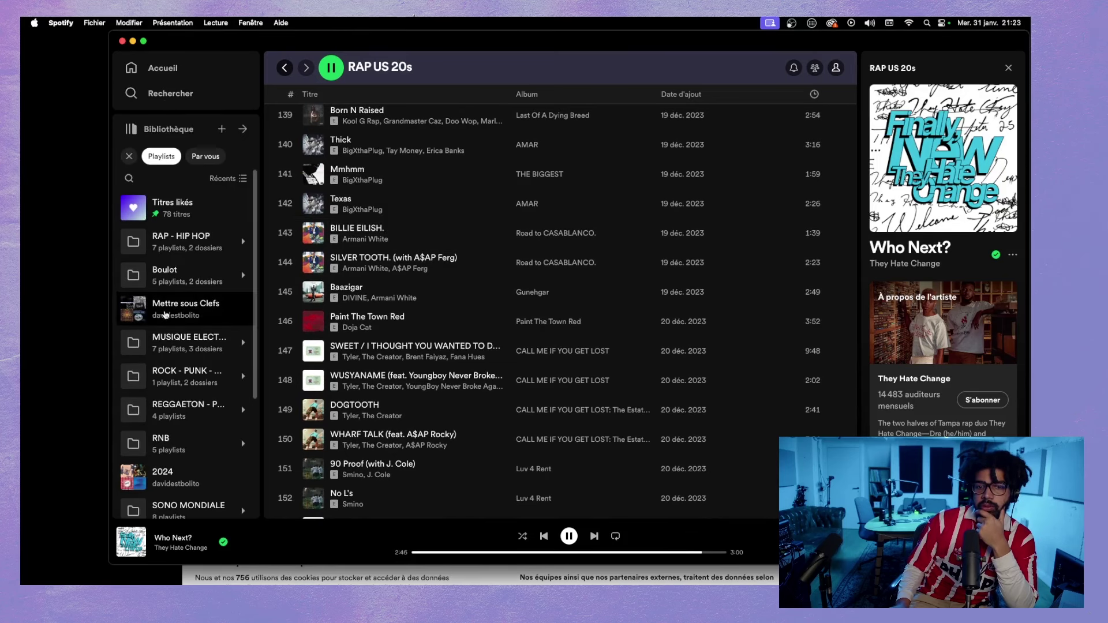
left_click(166, 315)
scroll(455, 332, "down", 15)
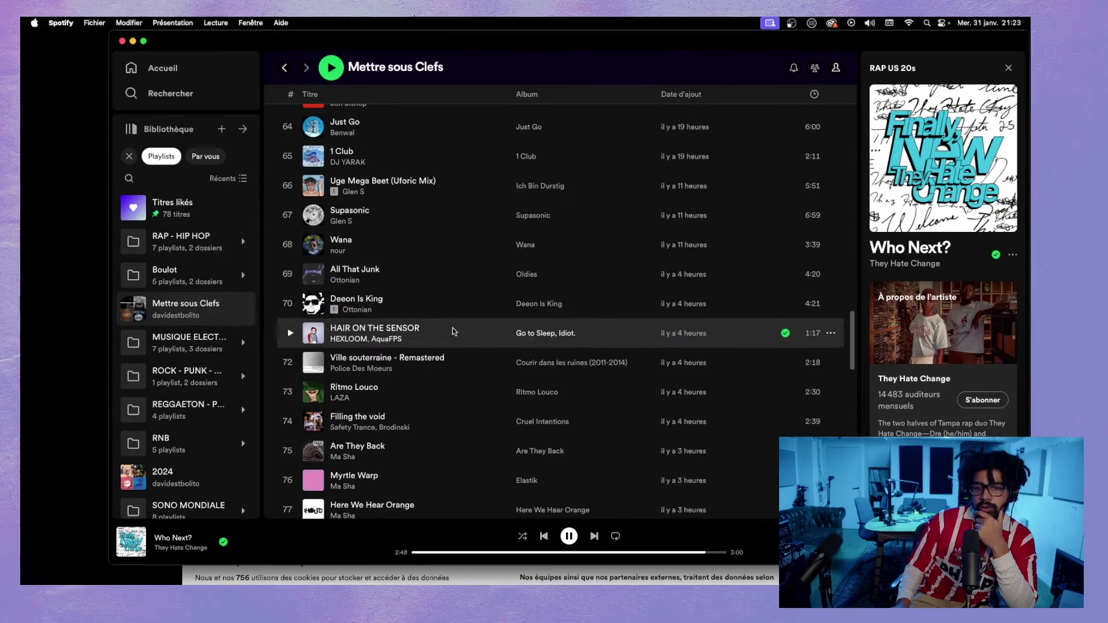
scroll(454, 332, "down", 5)
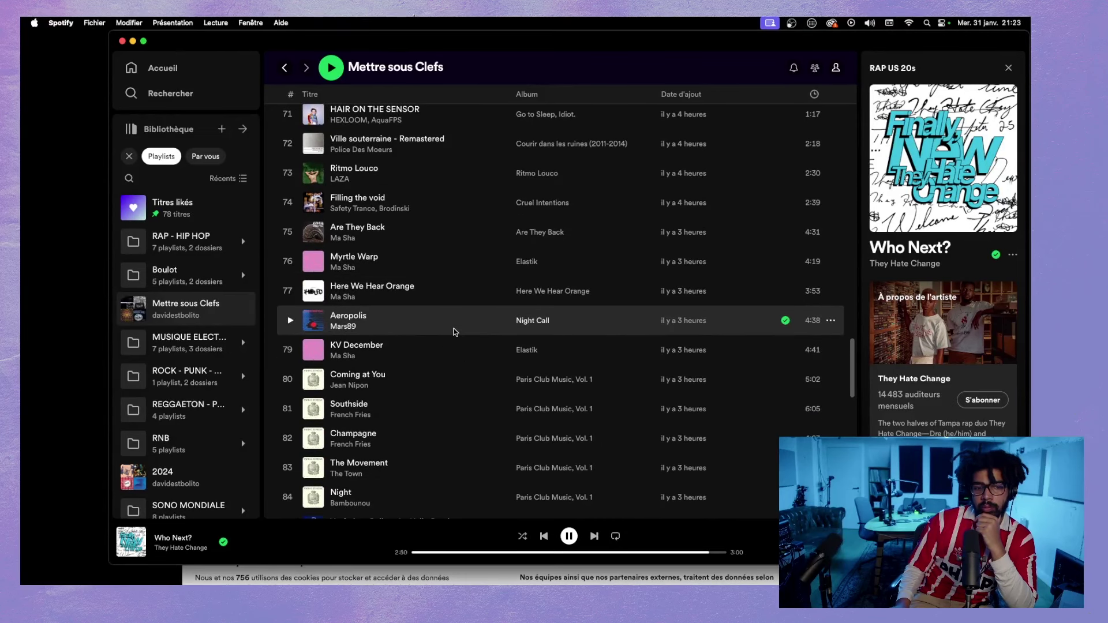
scroll(454, 332, "down", 5)
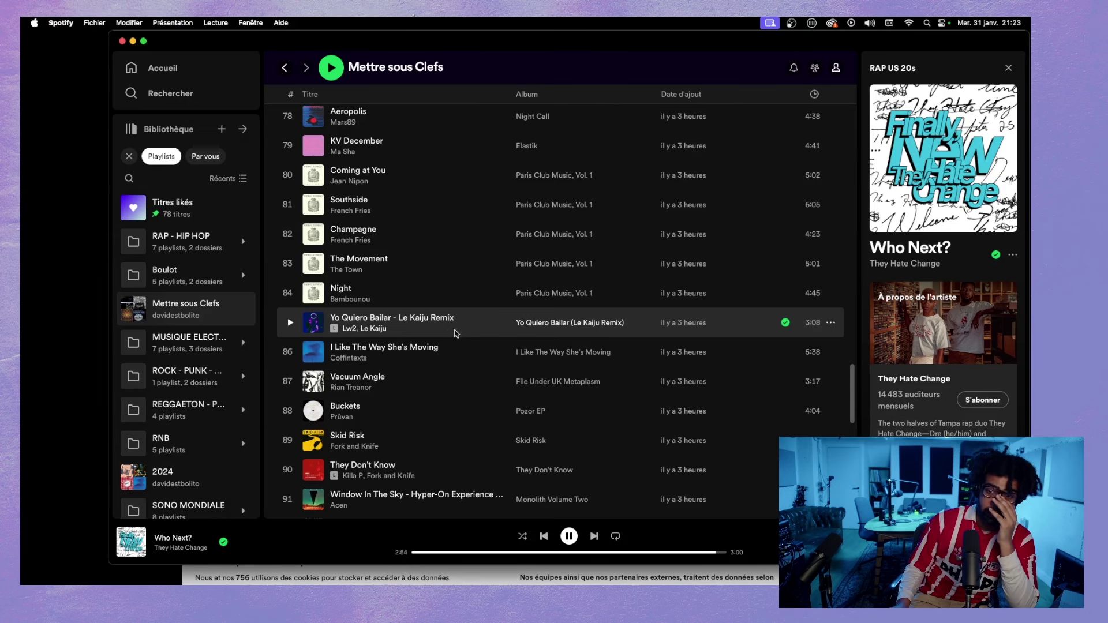
scroll(455, 334, "down", 8)
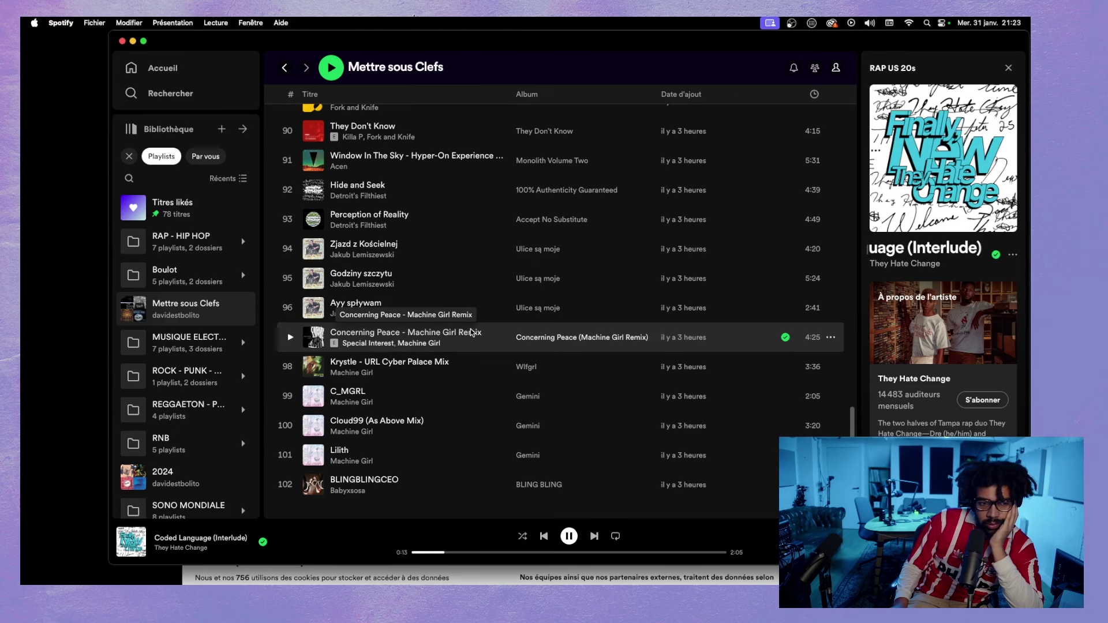
- Search Spotify for "raptor house", open the best-match playlist and look through its tracks
left_click(196, 95)
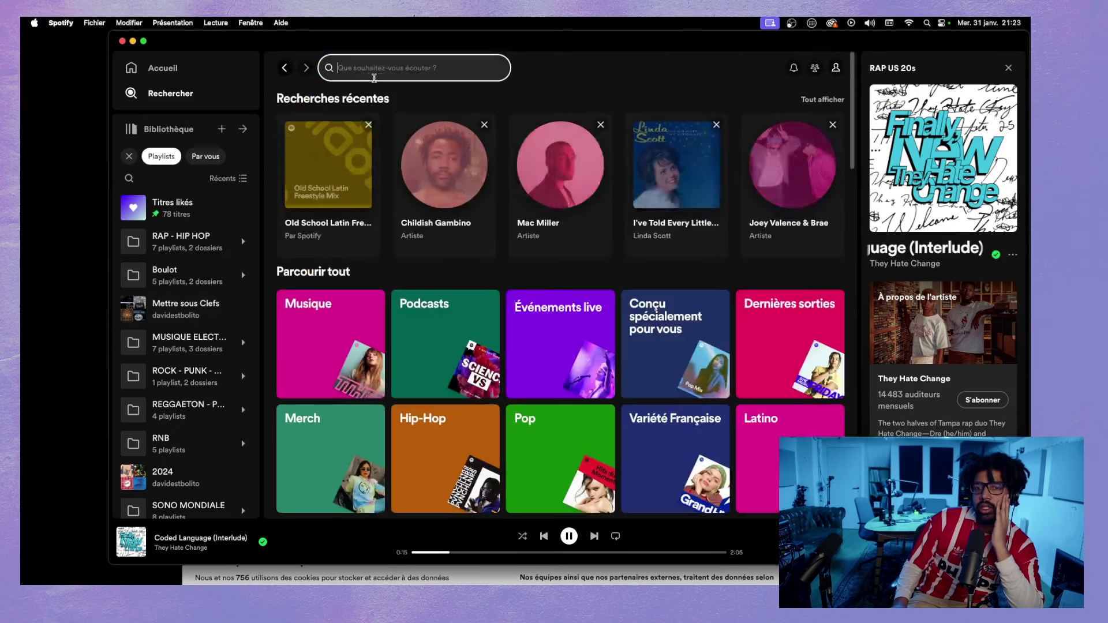
type("r")
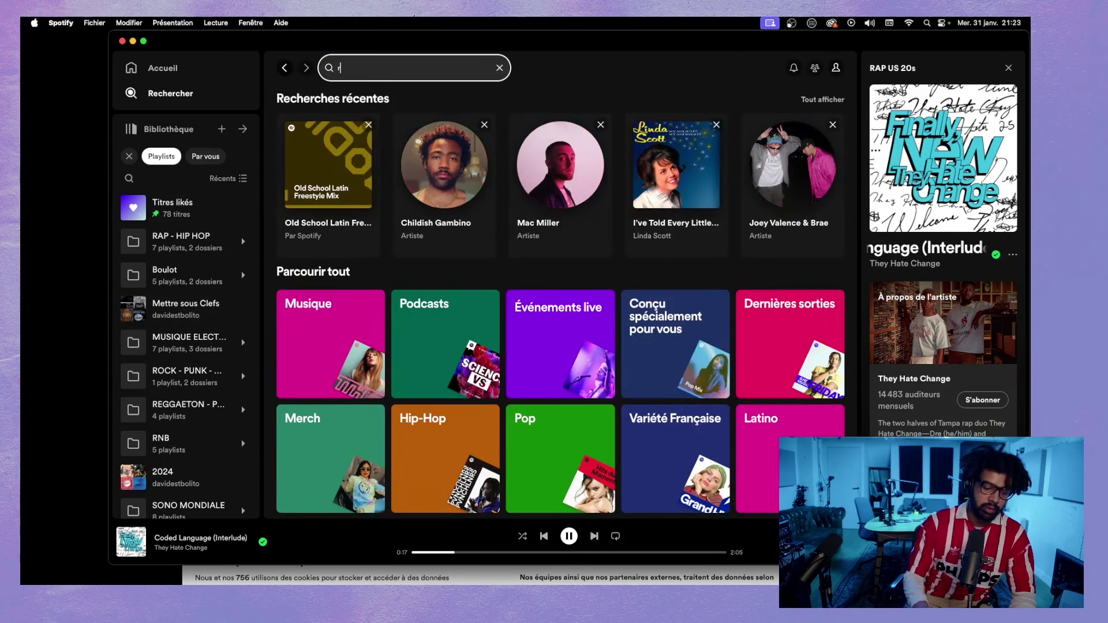
type("aptor house")
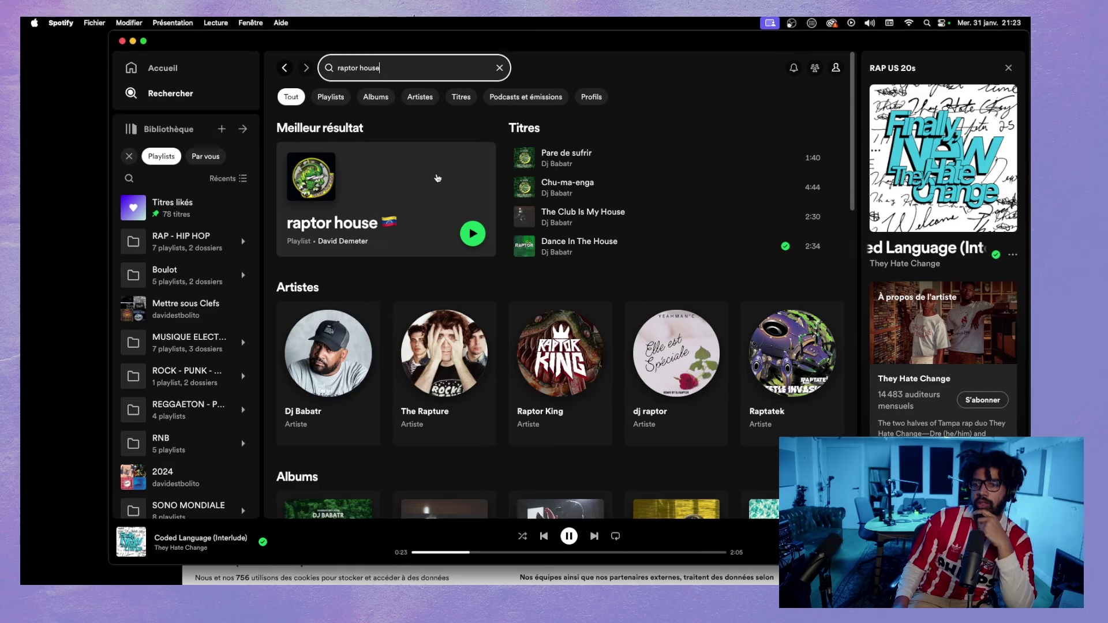
left_click(439, 178)
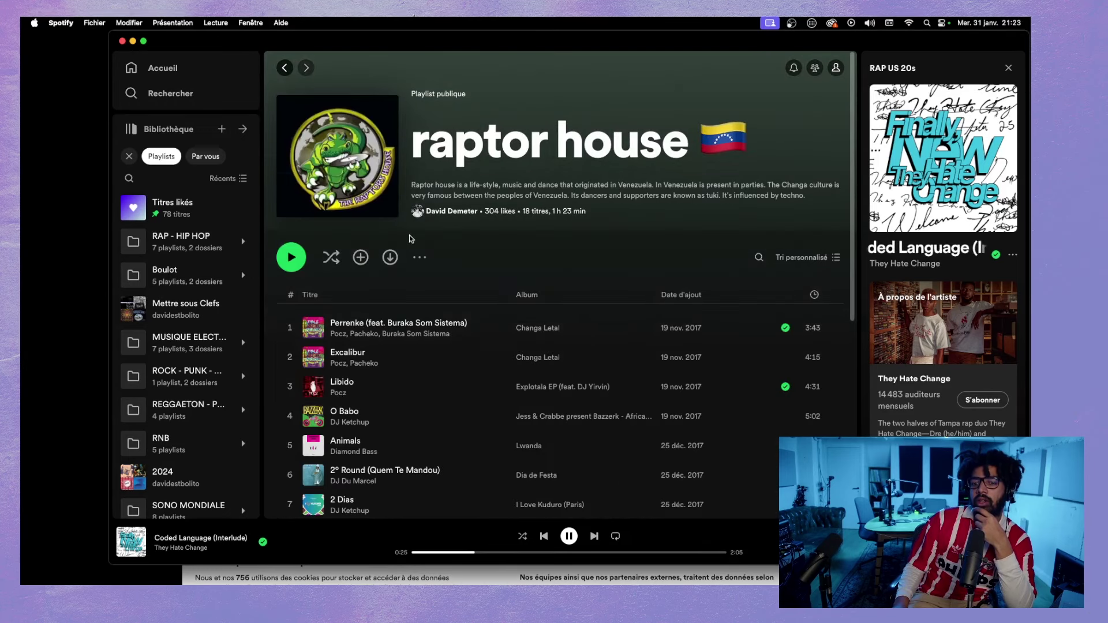
scroll(415, 219, "down", 10)
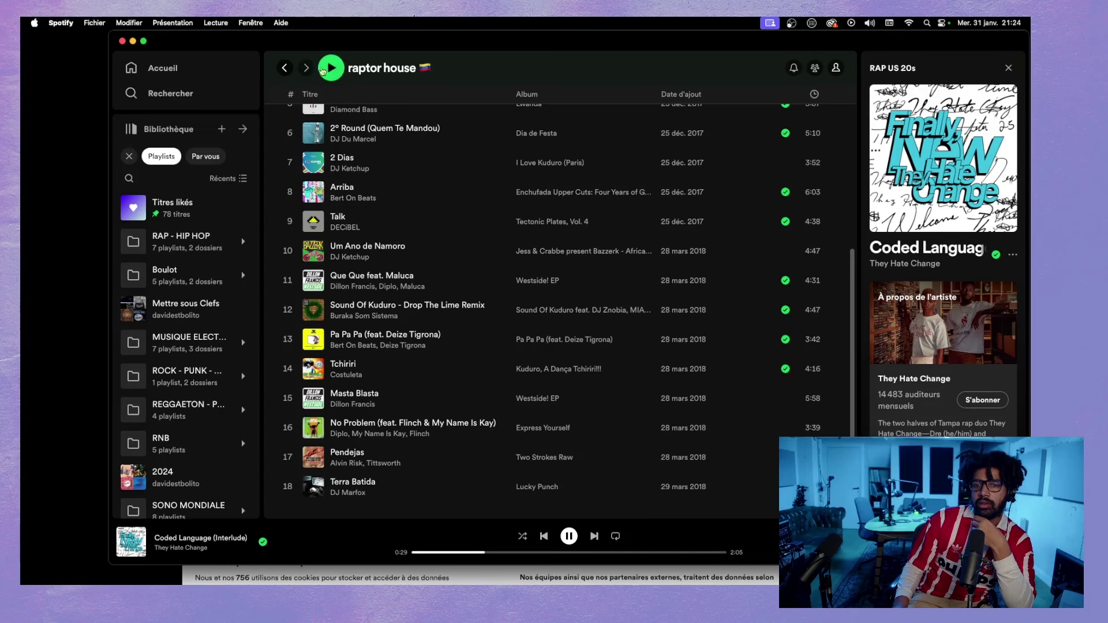
- Return to the raptor house search results, show only playlists and open Changa Tuki Raptor House Guaracha Latin Core
left_click(284, 68)
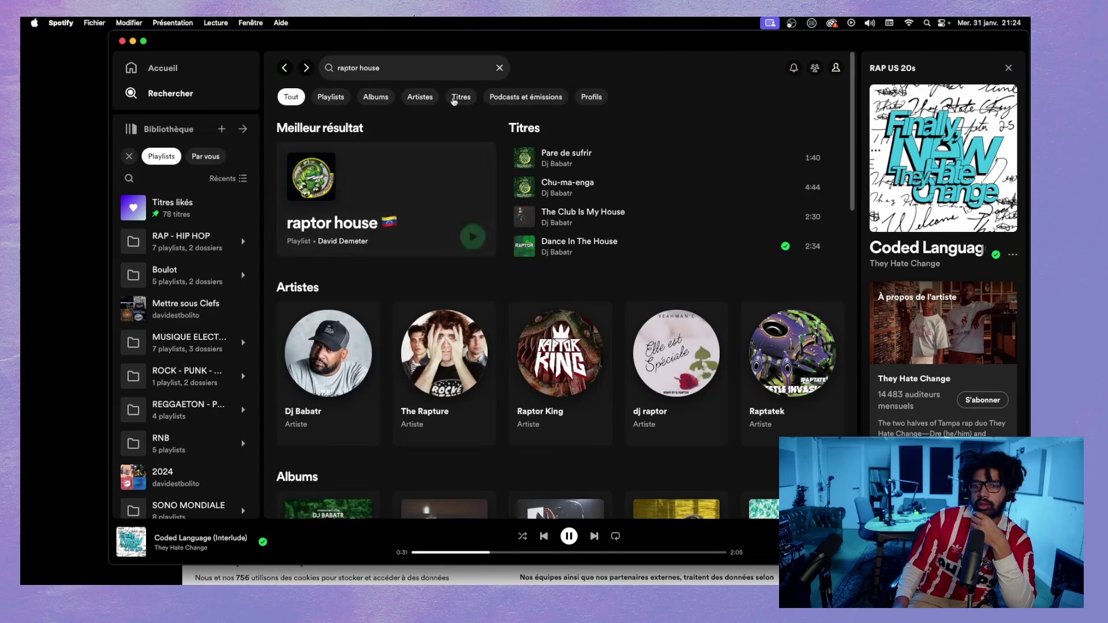
left_click(330, 98)
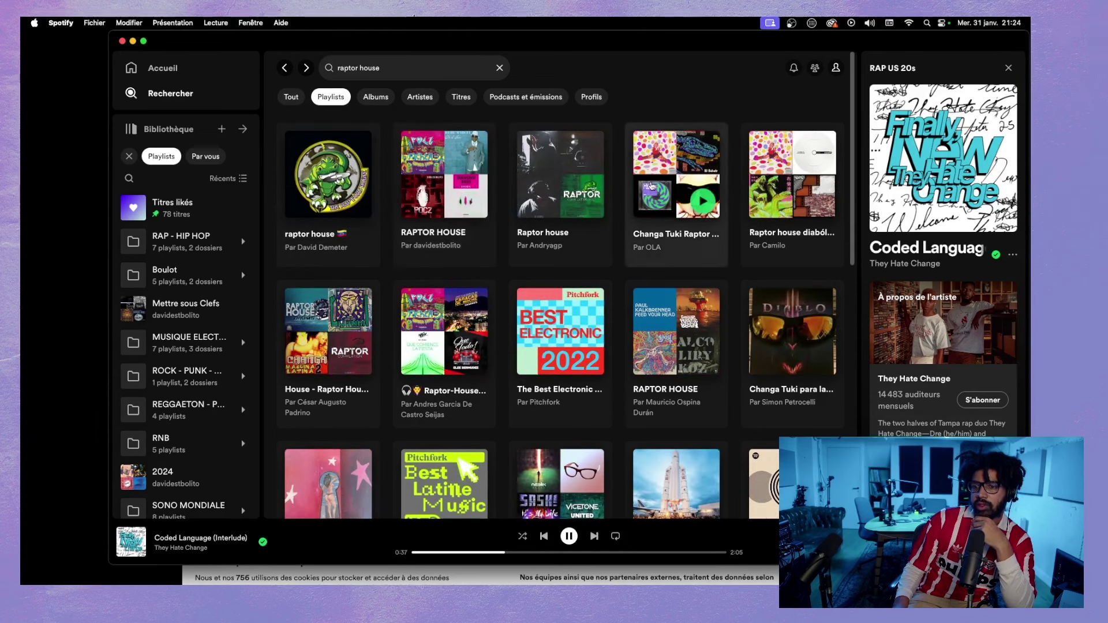
left_click(654, 185)
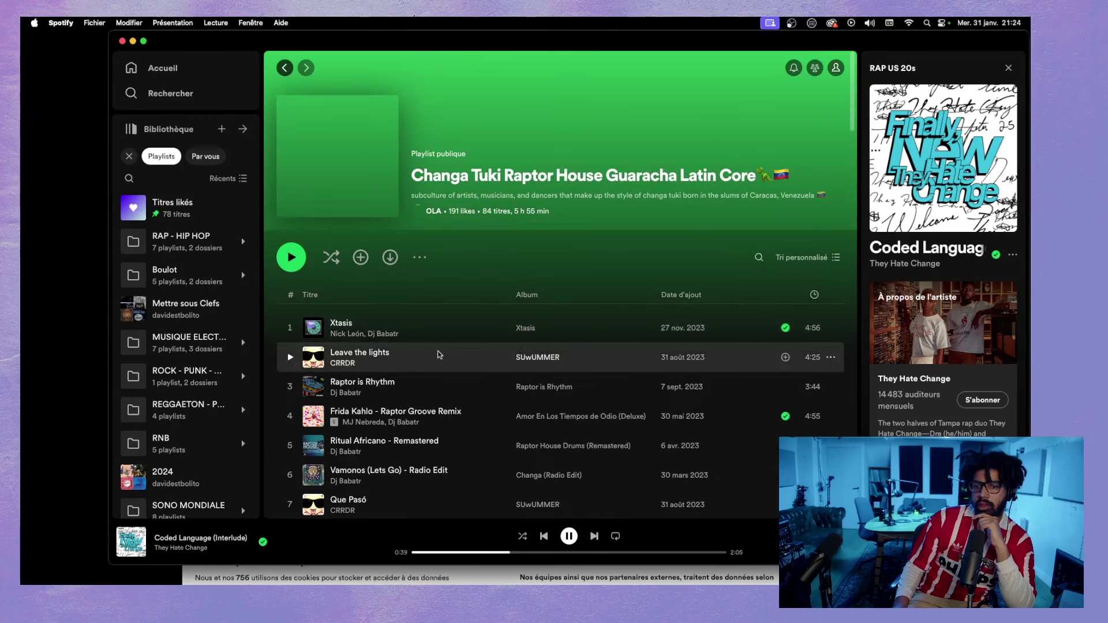
- Look over the opening tracks of the Changa Tuki Raptor House playlist and play Xtasis
scroll(378, 359, "down", 1)
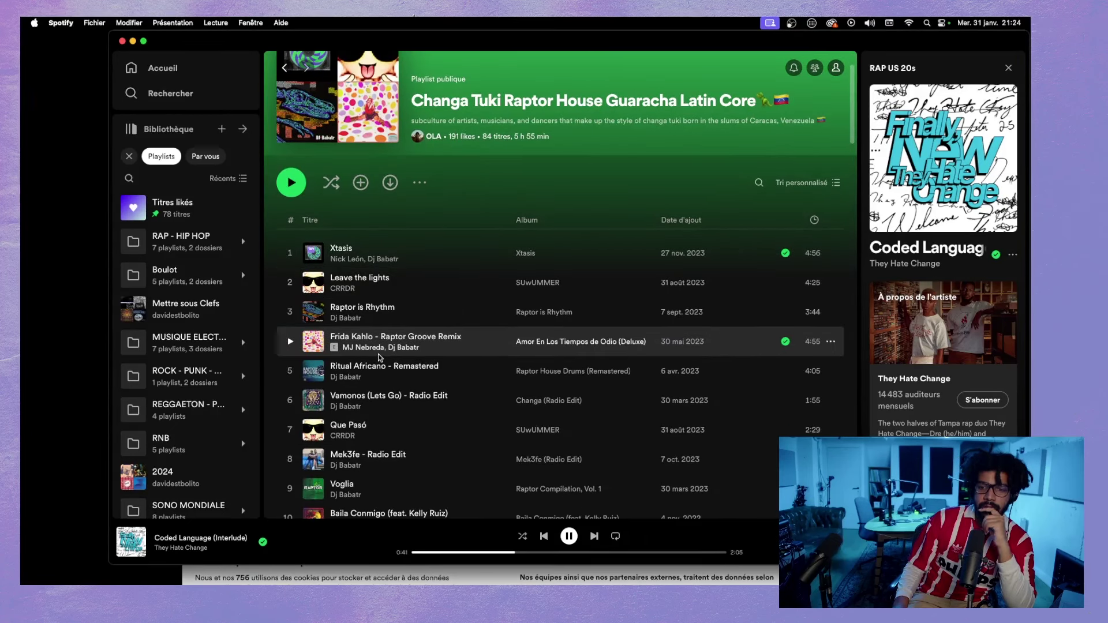
scroll(369, 349, "down", 4)
scroll(364, 345, "up", 5)
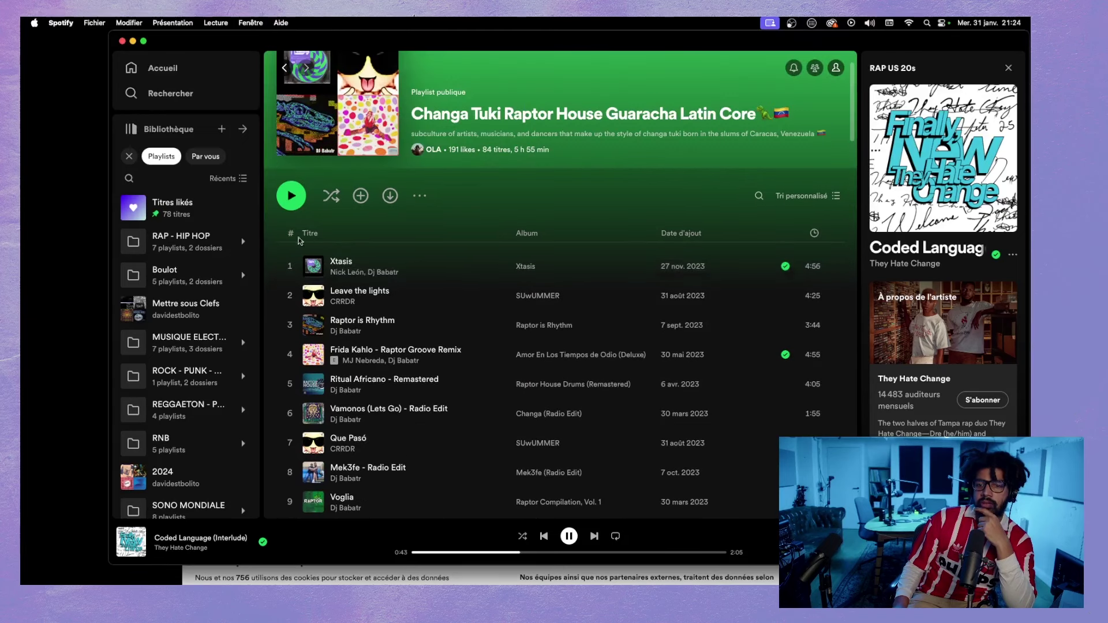
left_click(290, 266)
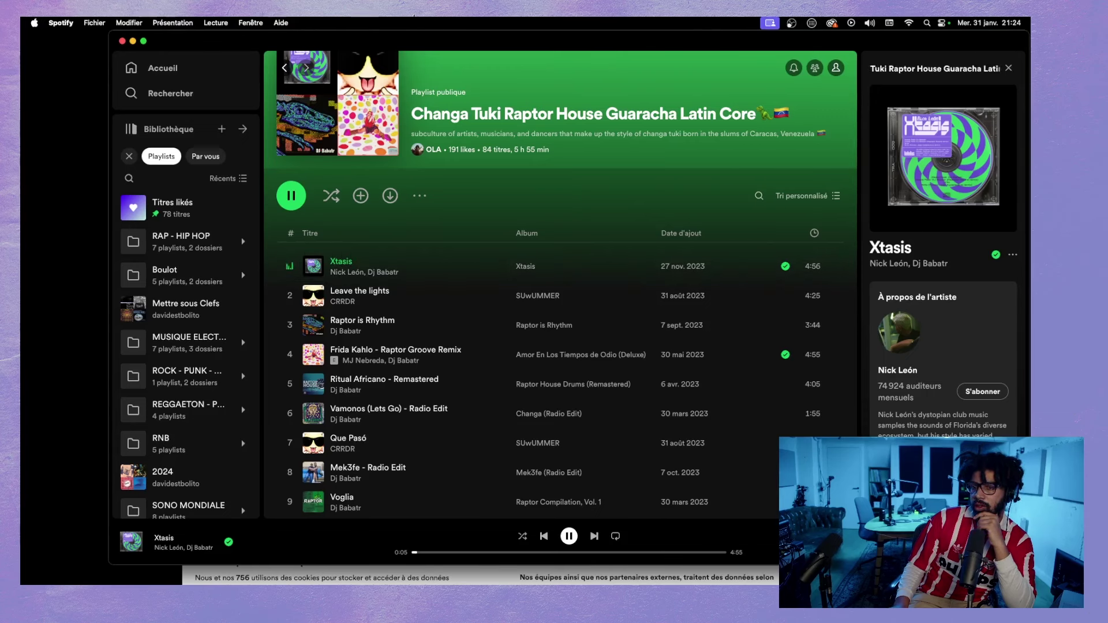
- Examine the artists and tracks of the Changa Tuki Raptor House Guaracha Latin Core playlist while Xtasis plays
scroll(528, 352, "down", 15)
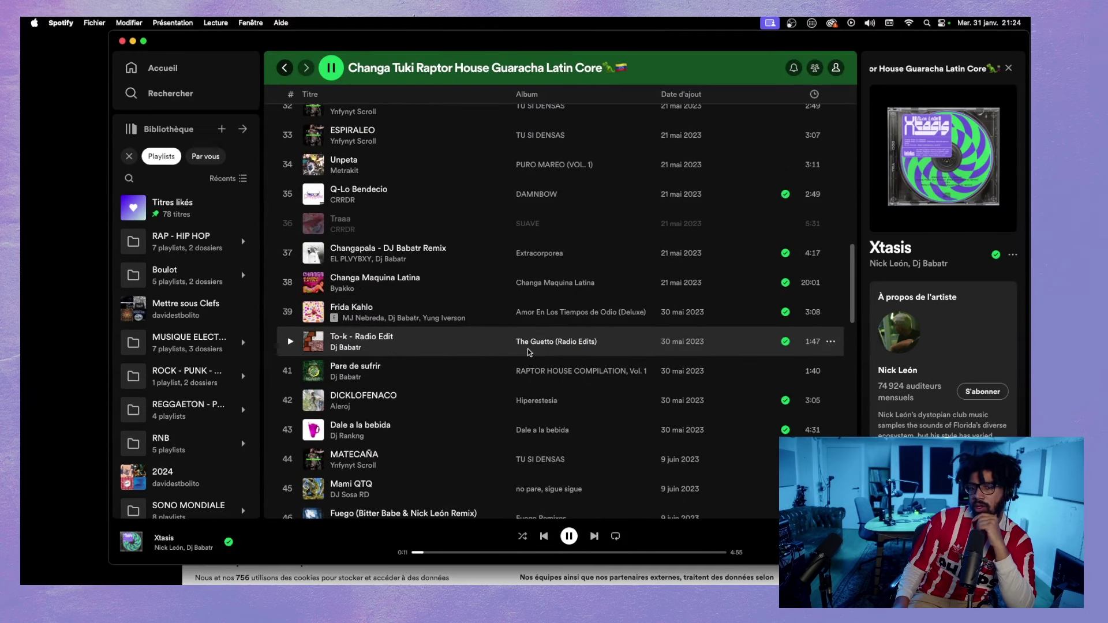
scroll(528, 352, "up", 15)
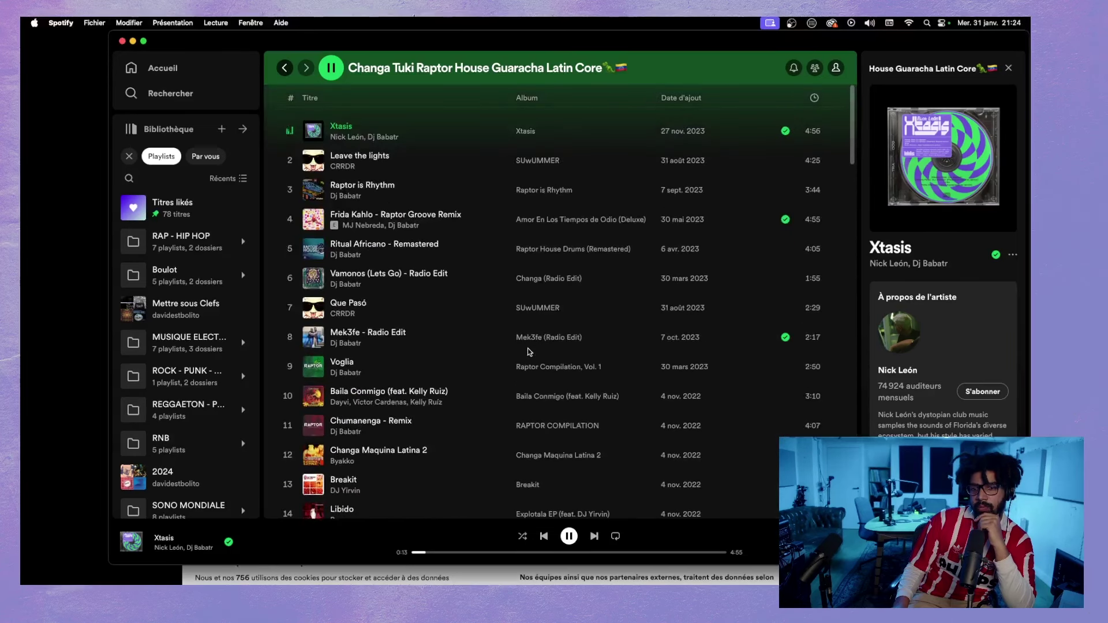
scroll(528, 352, "up", 3)
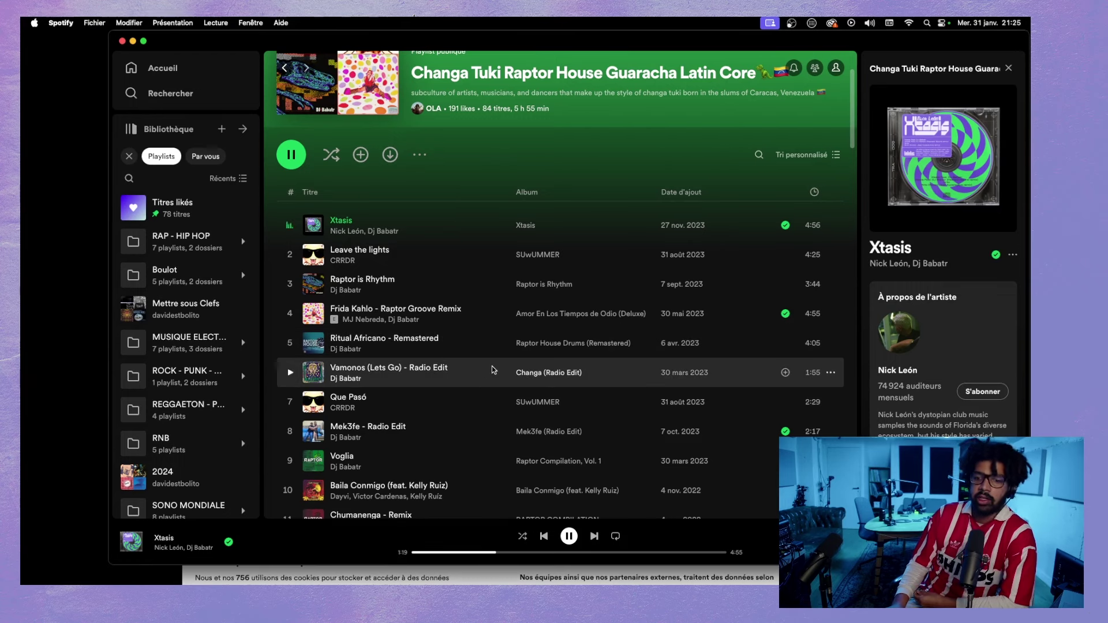
scroll(478, 353, "down", 10)
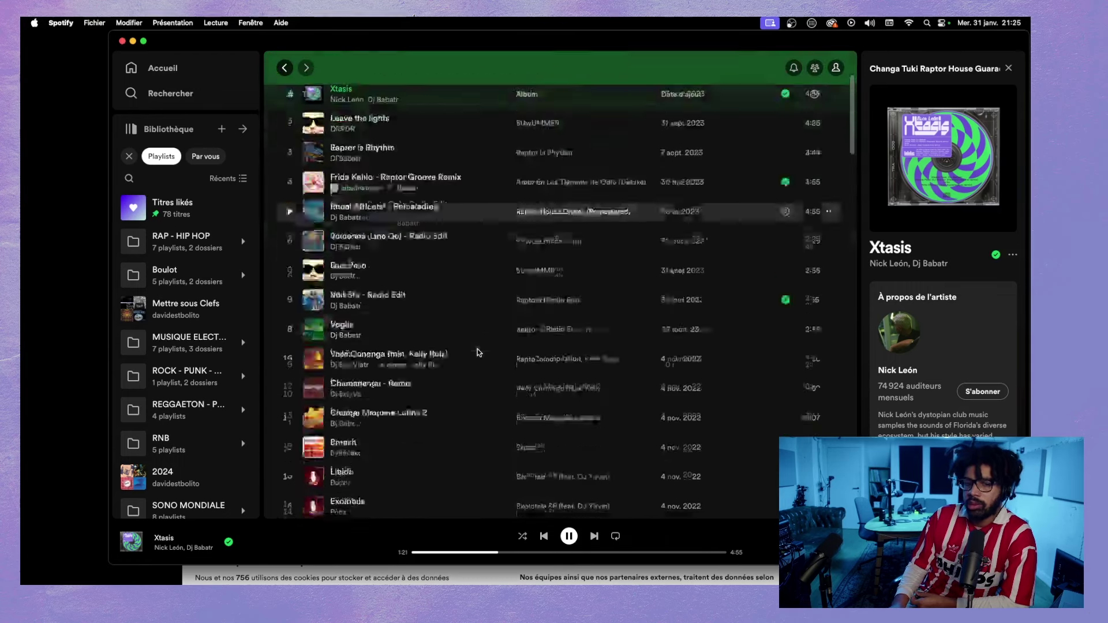
scroll(478, 353, "down", 4)
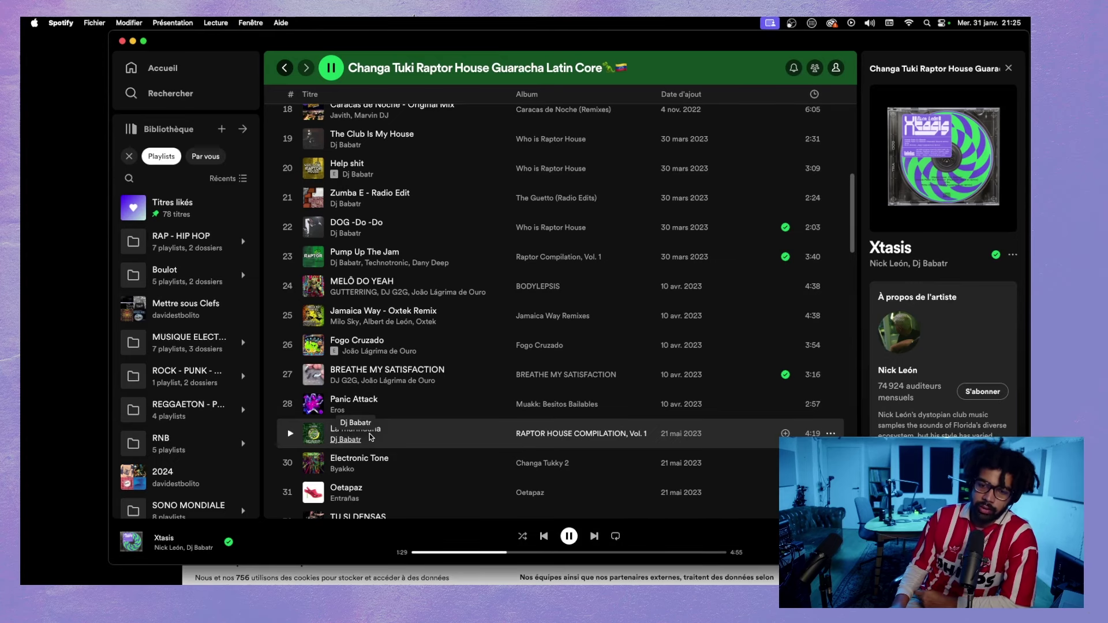
scroll(372, 438, "down", 4)
scroll(372, 439, "up", 6)
scroll(373, 438, "up", 10)
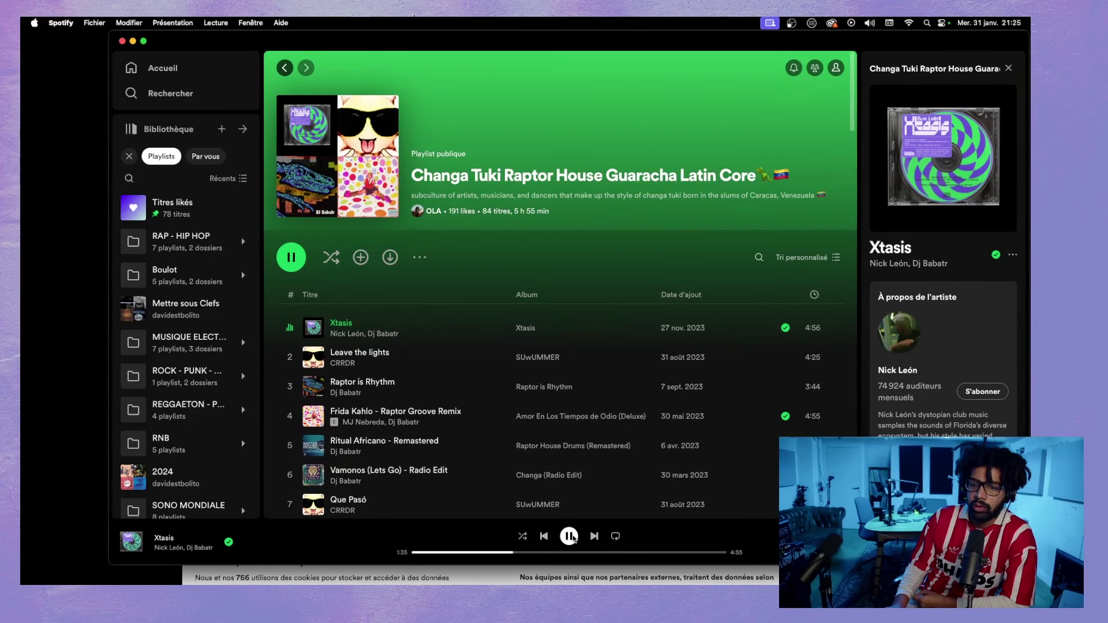
- Look through the Changa Tuki Raptor House playlist down to its last track, return to its start and pause Xtasis
scroll(497, 444, "down", 20)
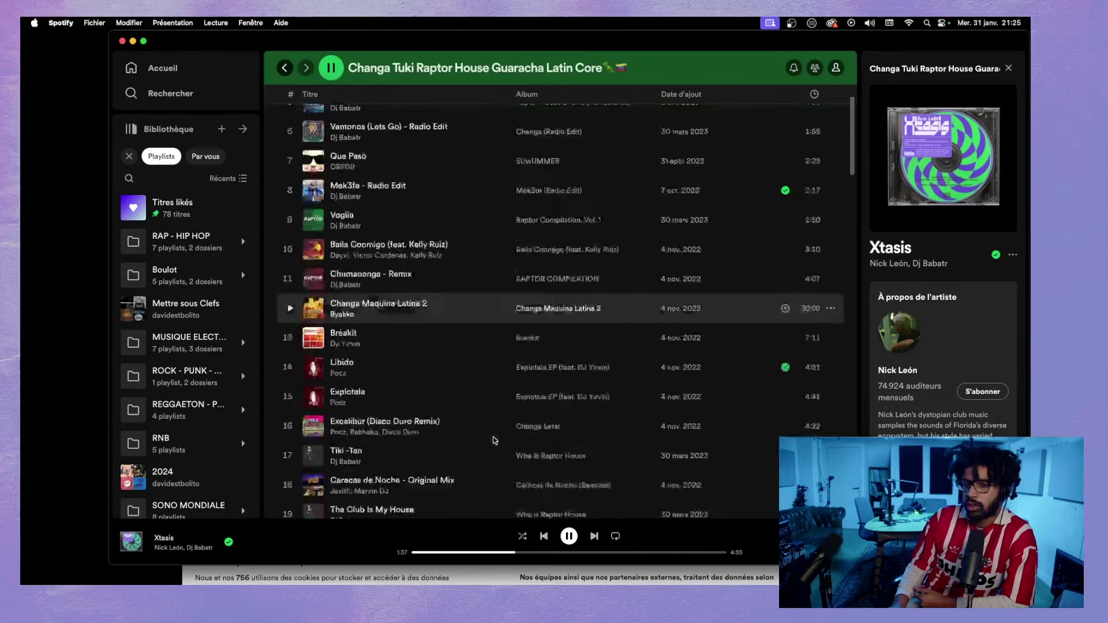
scroll(501, 439, "down", 15)
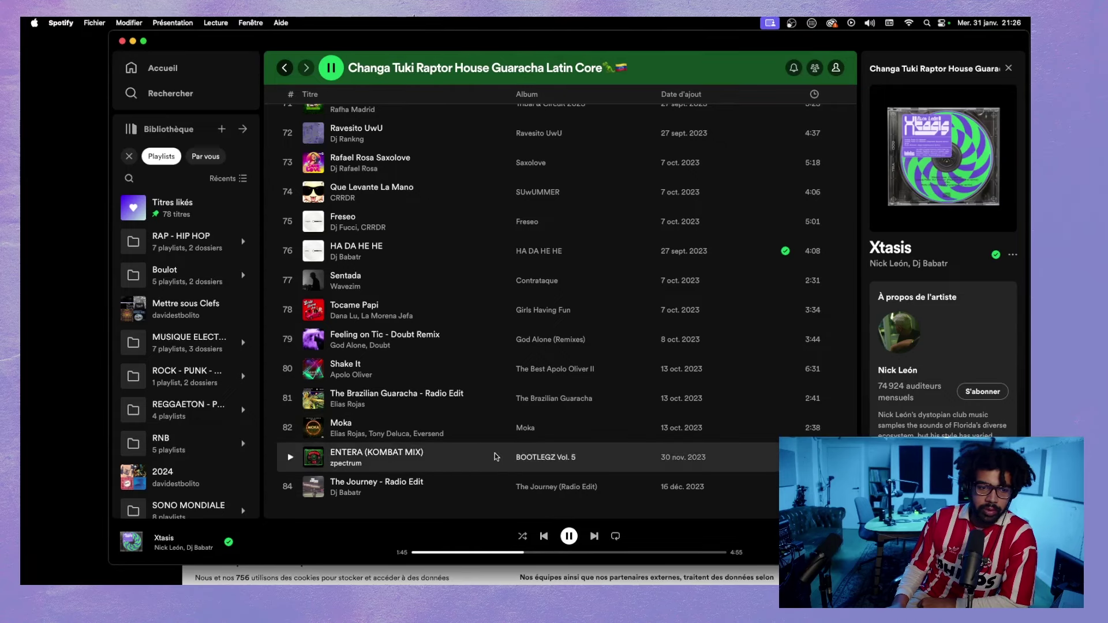
scroll(496, 461, "up", 20)
scroll(504, 476, "up", 10)
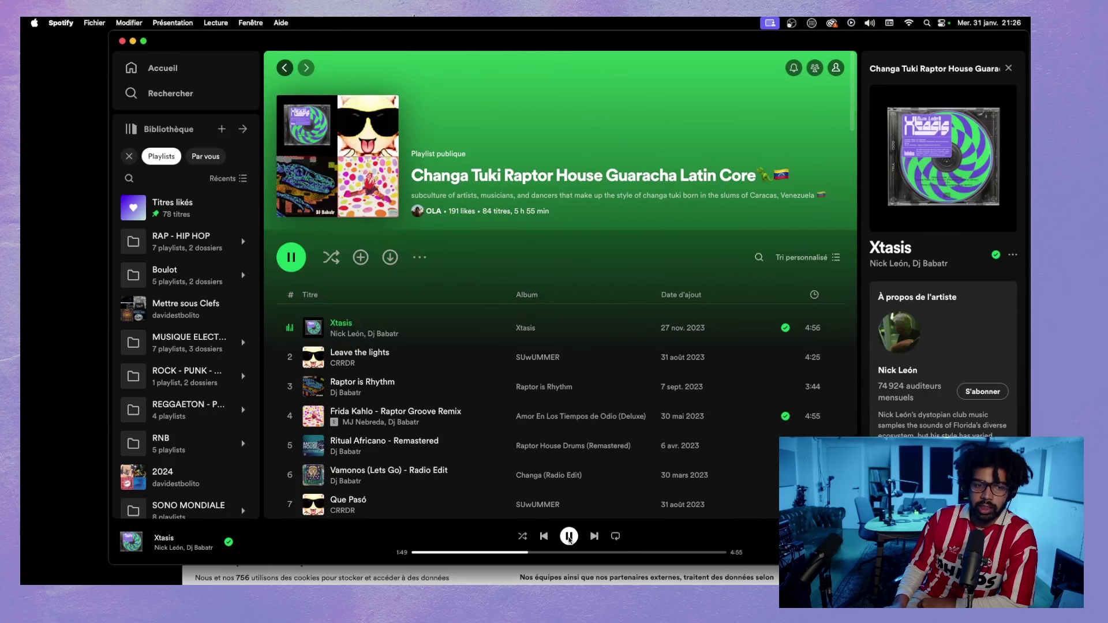
left_click(299, 254)
- Search Spotify for "baile funk" and show only the playlists in the results
left_click(170, 93)
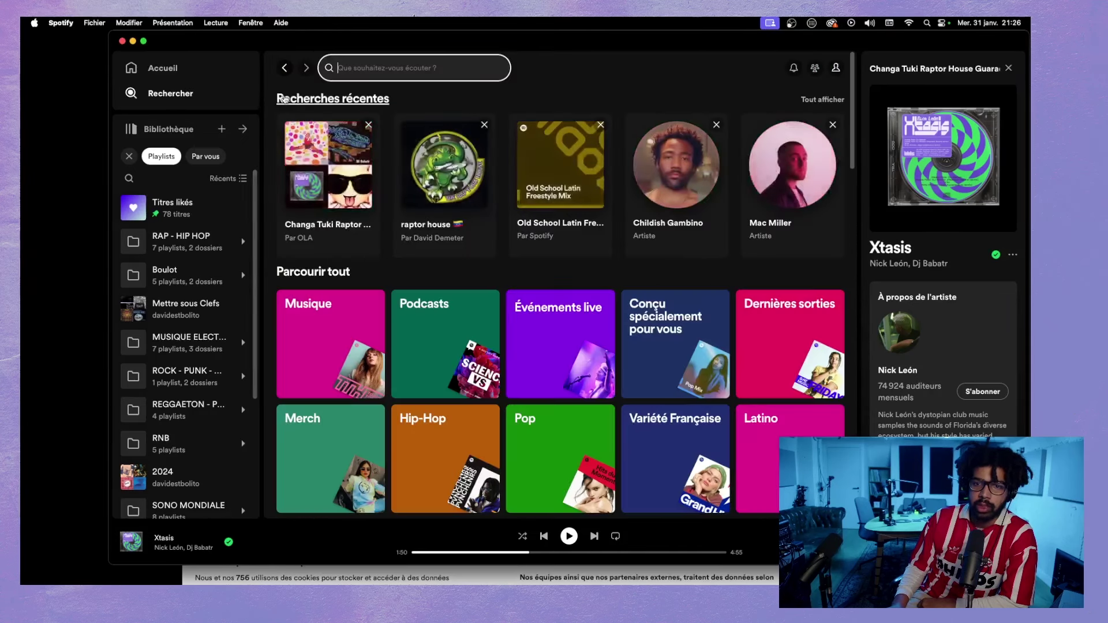
type("ba")
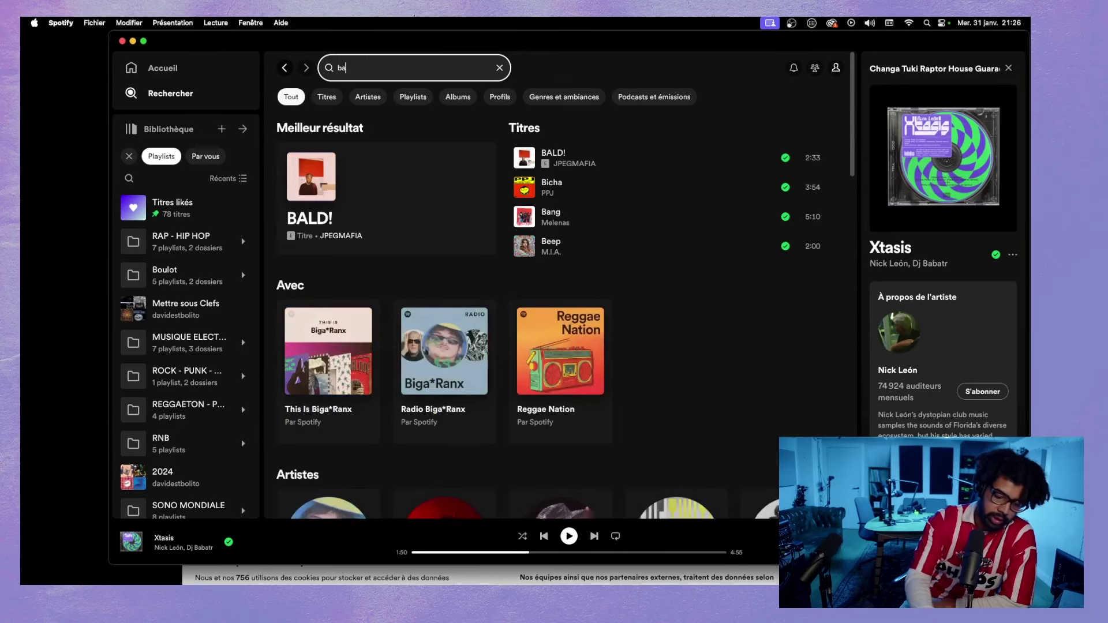
type("ile funk")
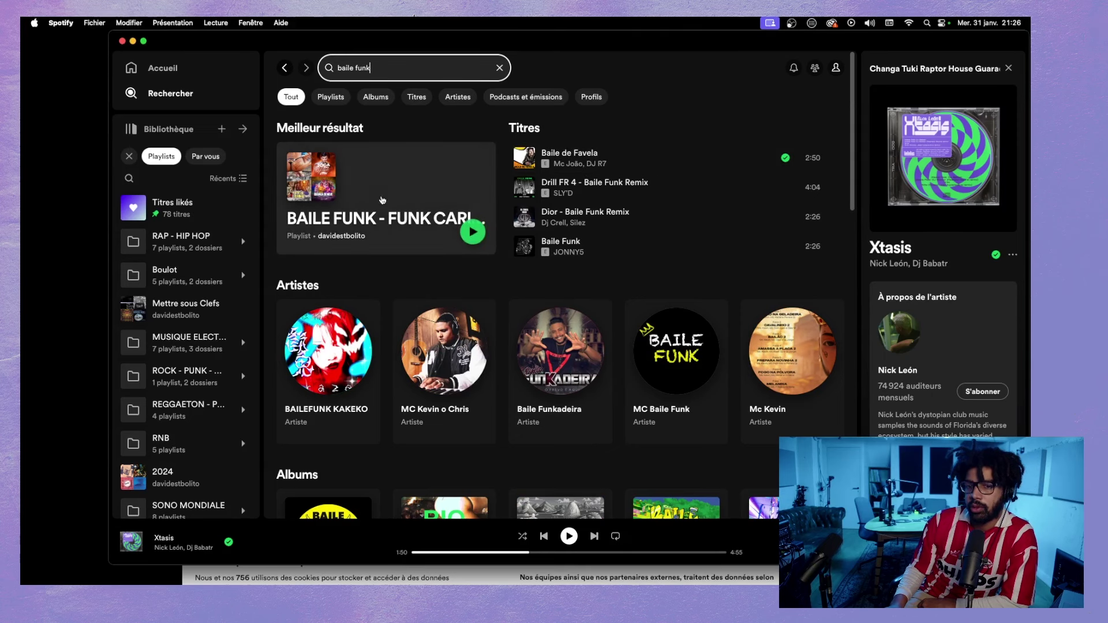
left_click(330, 97)
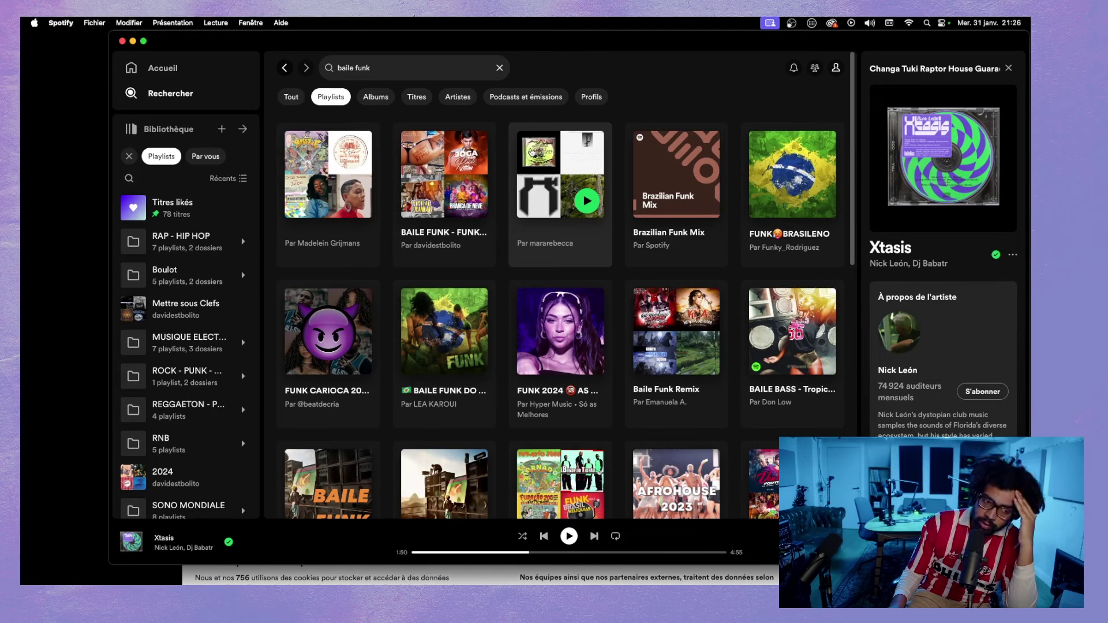
- Search for "tire a camisa", show only tracks and play Tire a Camisa by Furacão 2000 and Cabo
double_click(376, 70)
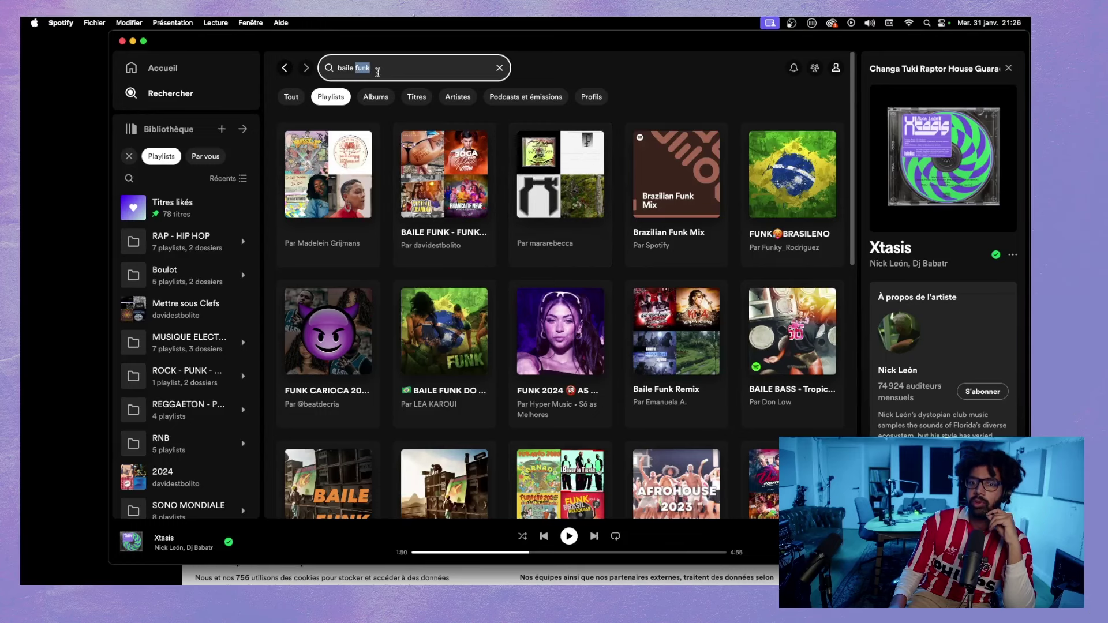
triple_click(377, 71)
type("tire a cam")
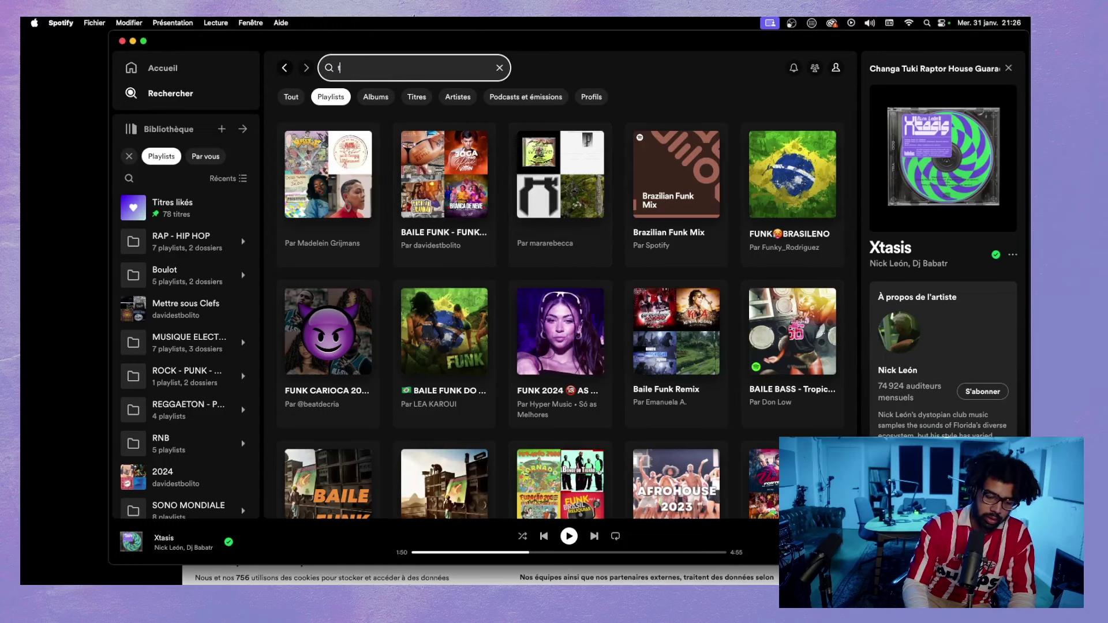
type("isa")
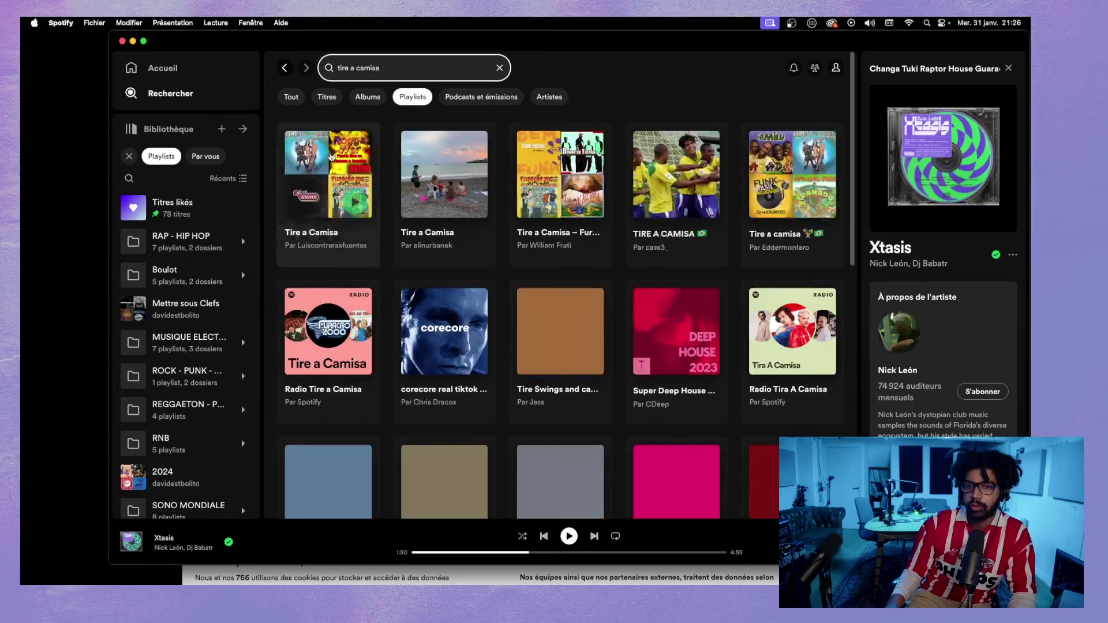
left_click(322, 98)
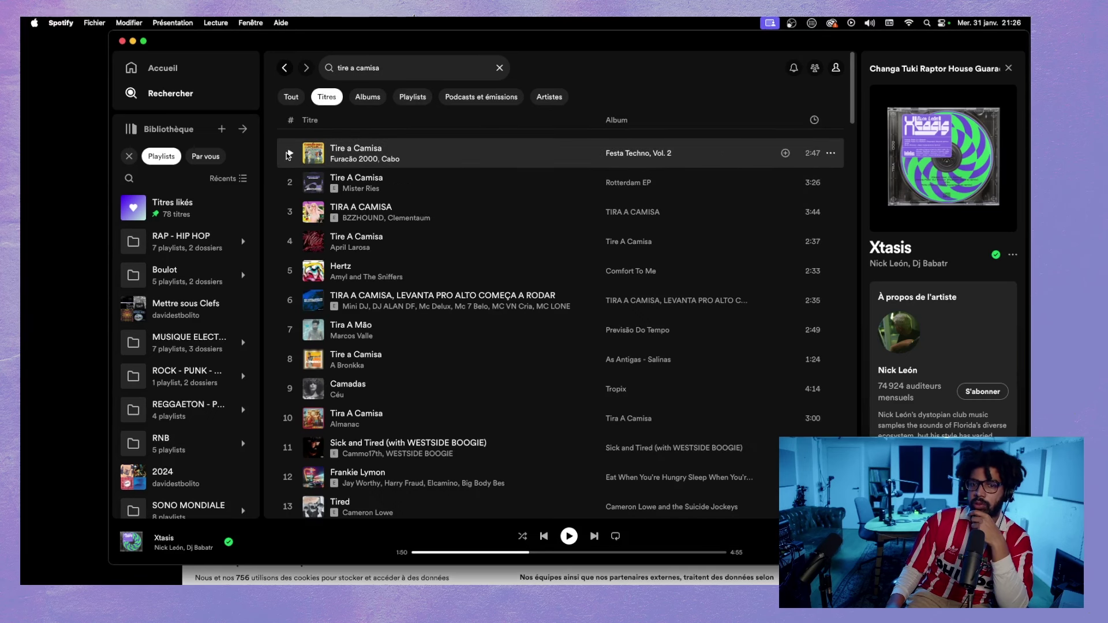
left_click(290, 152)
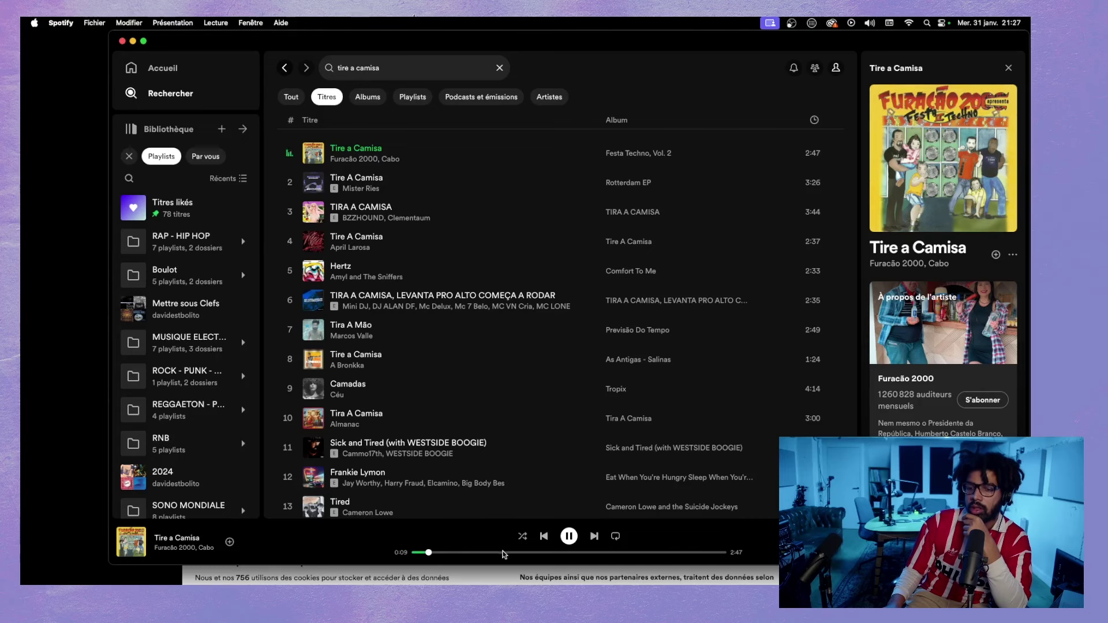
- Replace the search text with "nego do barel" to look up the artist while Tire a Camisa plays
left_click(380, 69)
triple_click(379, 69)
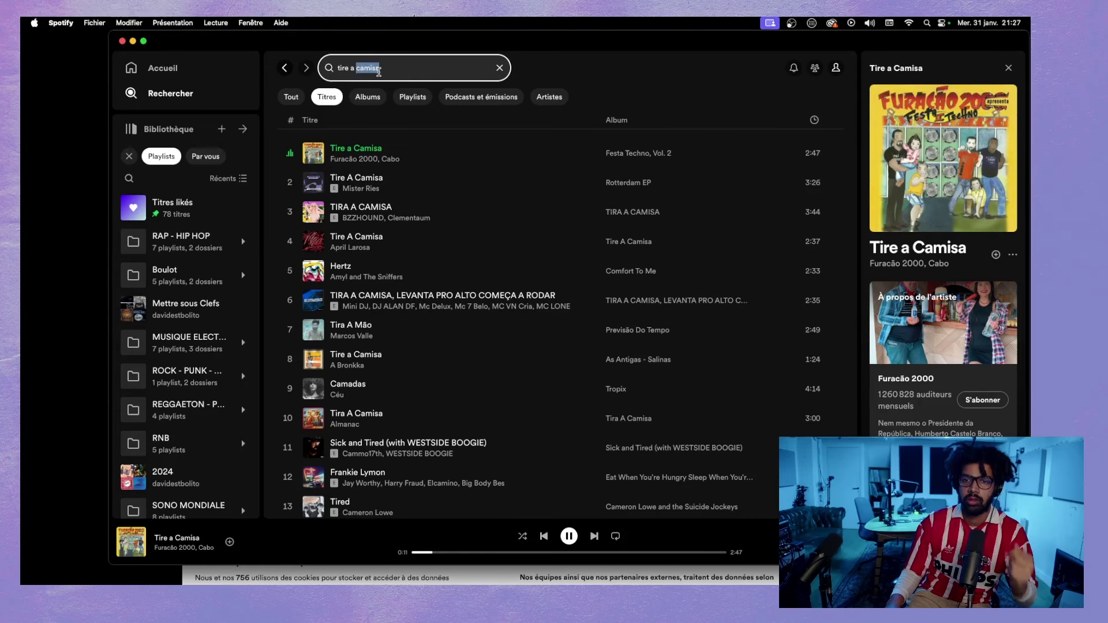
key("BackSpace")
type("neg")
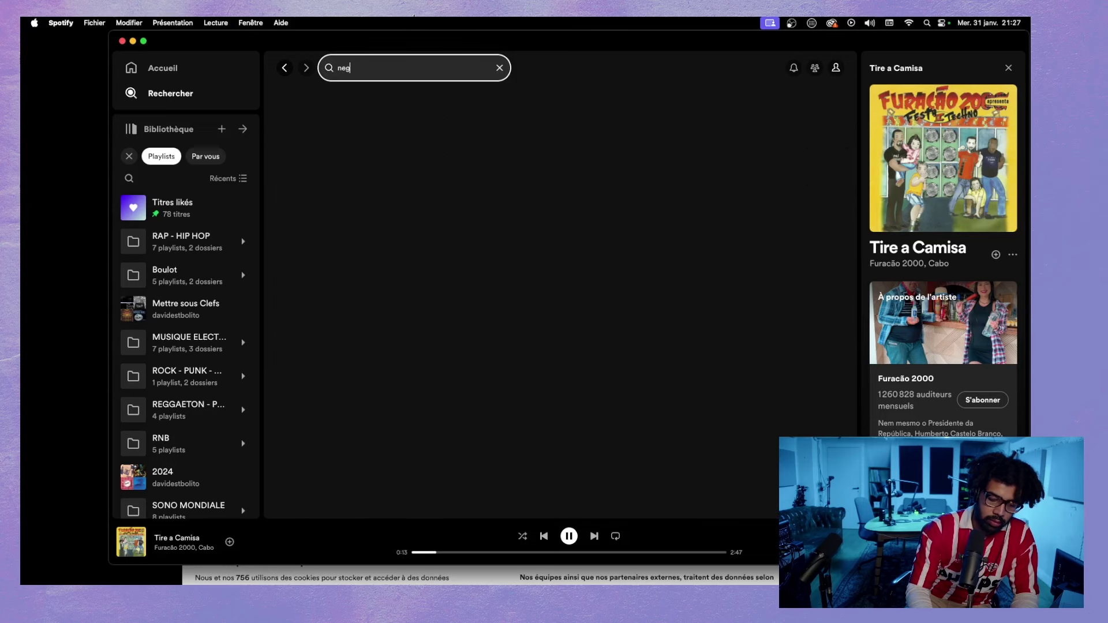
type("o do barel")
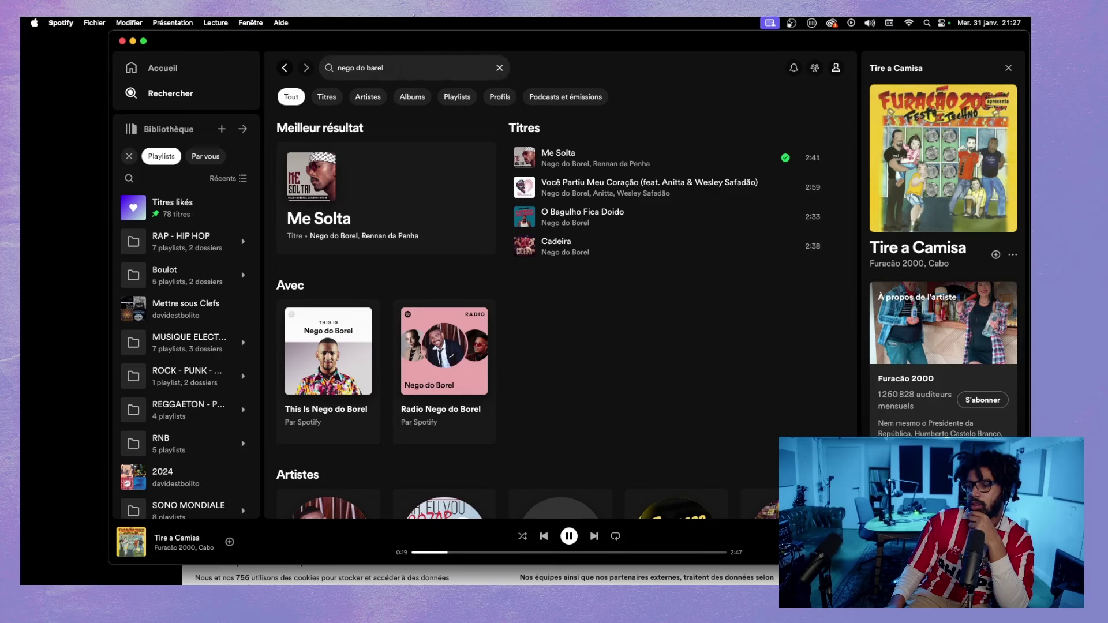
- Search for "baile de favela", open the best-match single by Mc João and DJ R7, and play it from further into the track
left_click(377, 72)
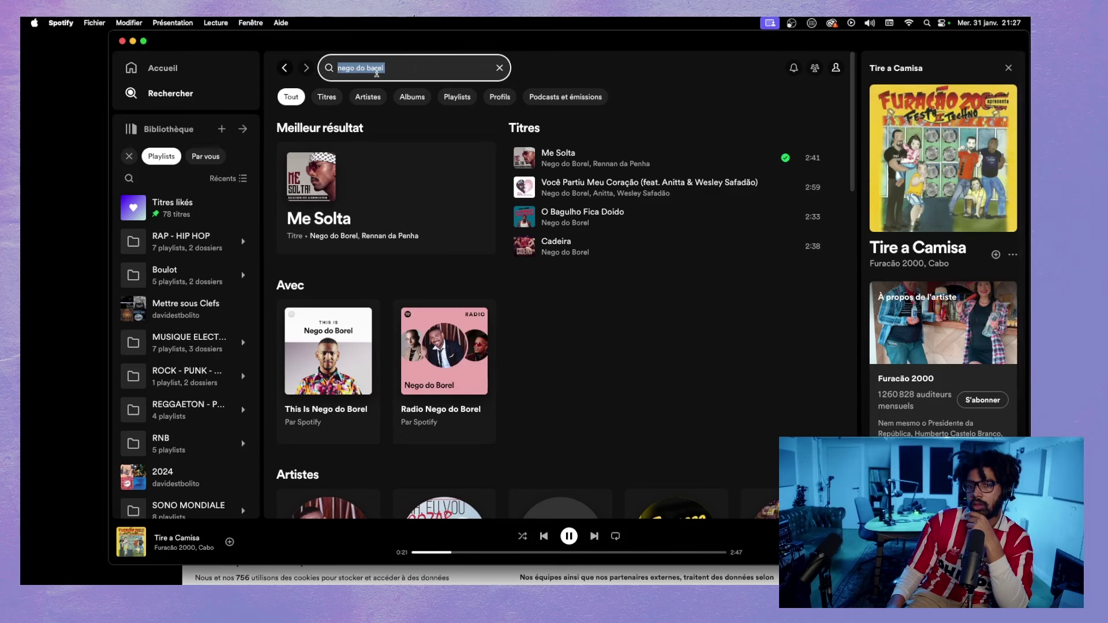
key("BackSpace")
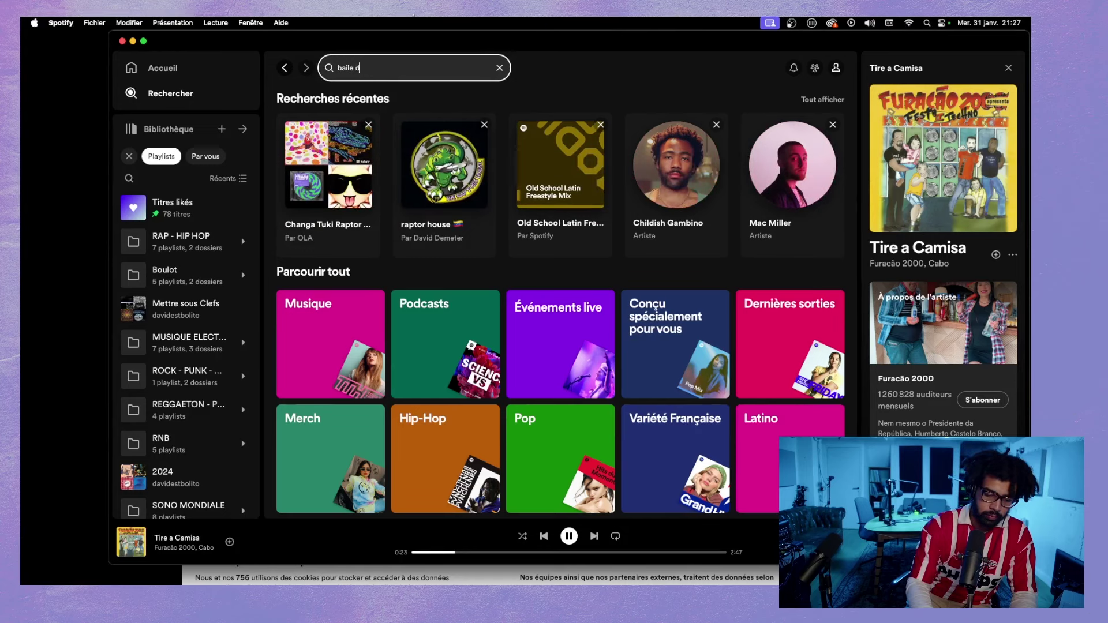
type("e favela")
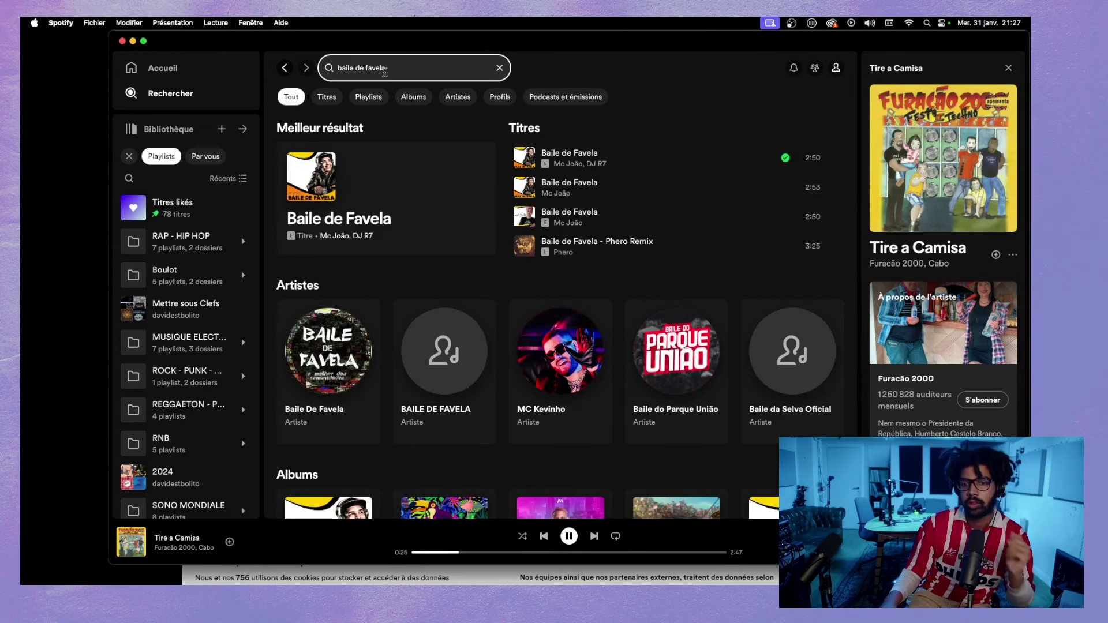
key("Escape")
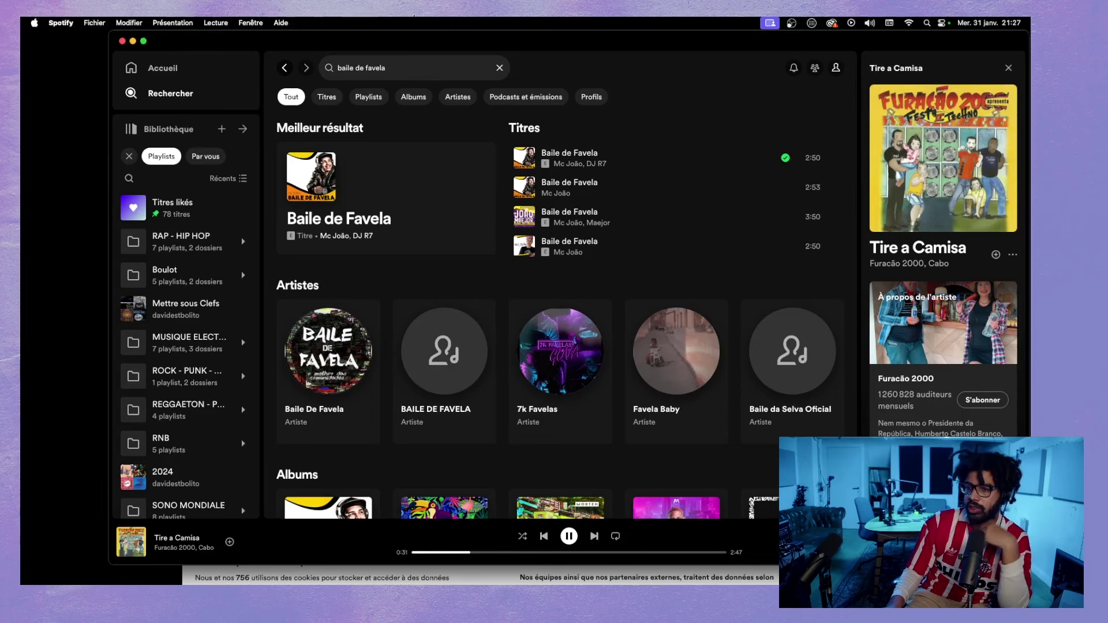
left_click(417, 208)
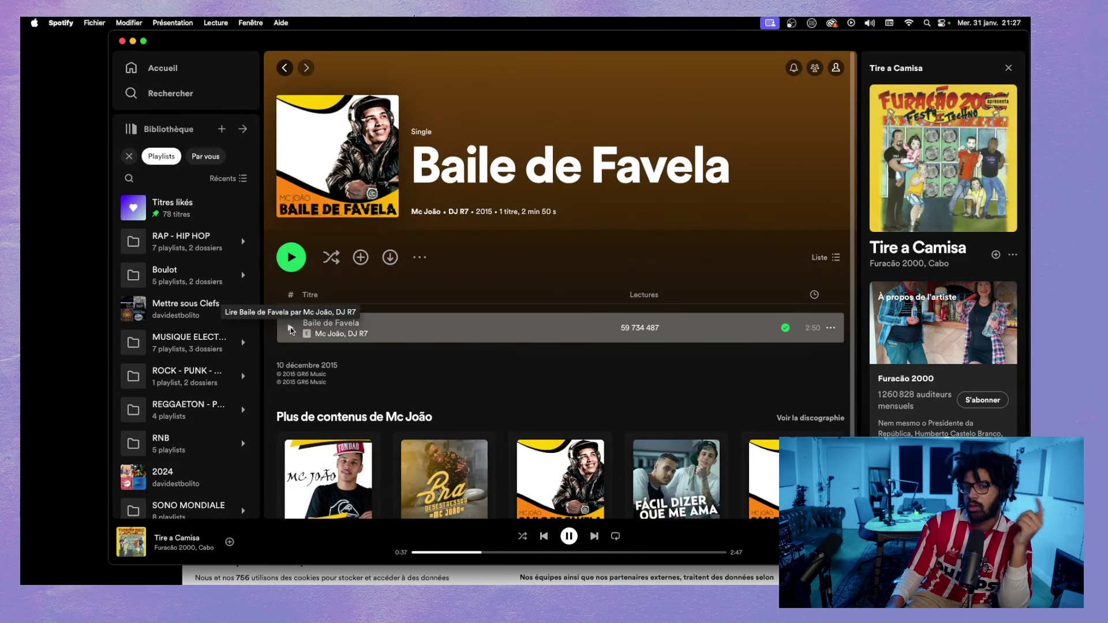
left_click(290, 328)
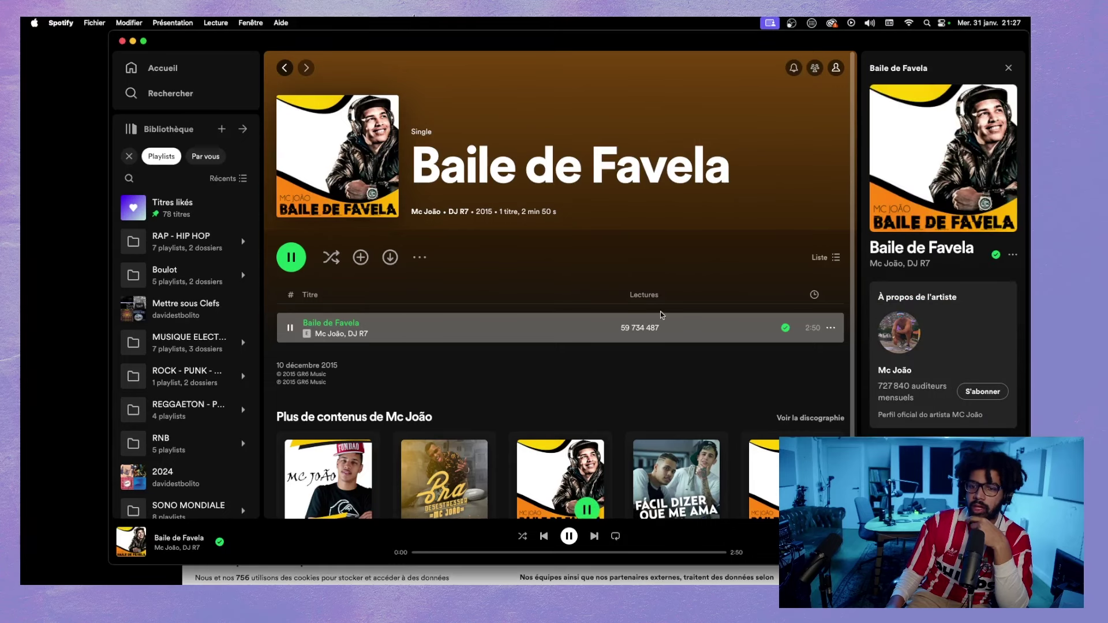
left_click(457, 552)
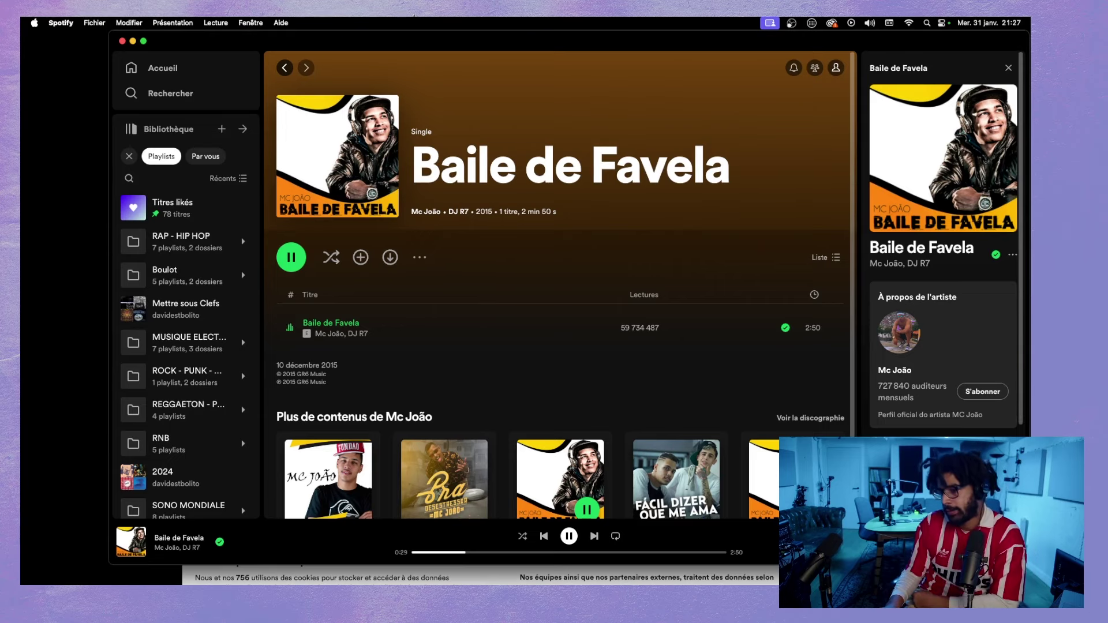
- Search for "baile funk" again and open the best-match playlist BAILE FUNK - FUNK CARIACO
left_click(174, 93)
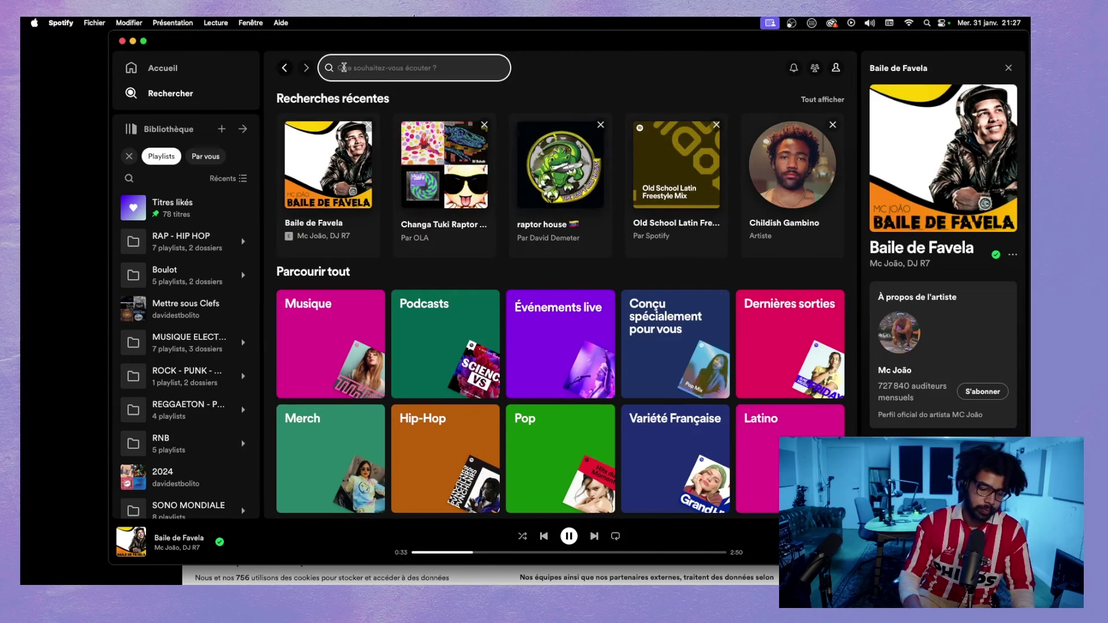
type("baile funk")
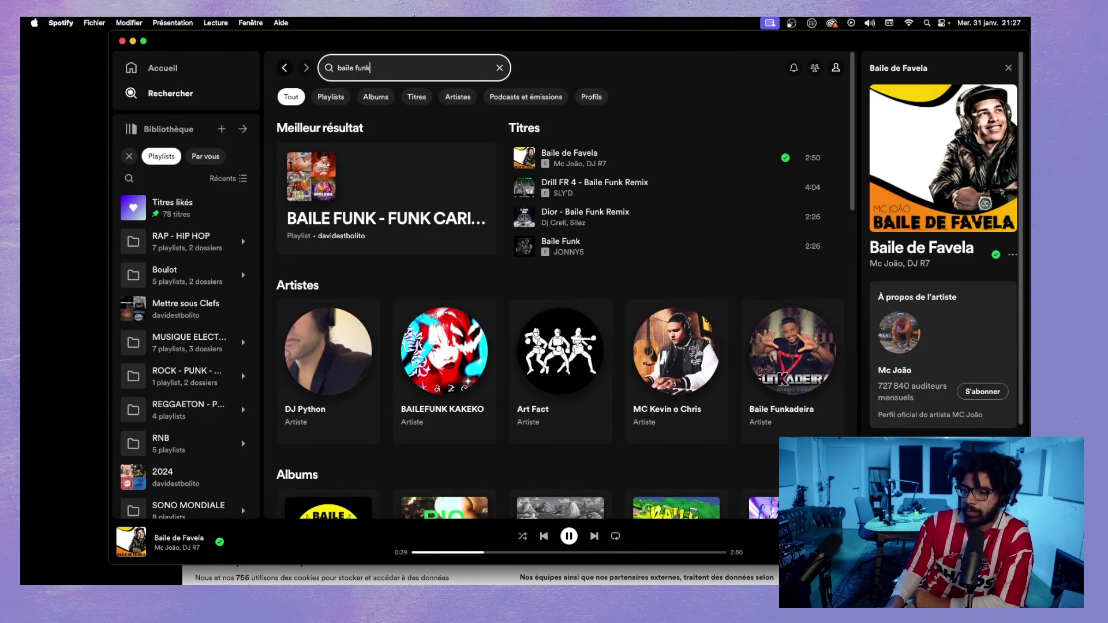
key("Escape")
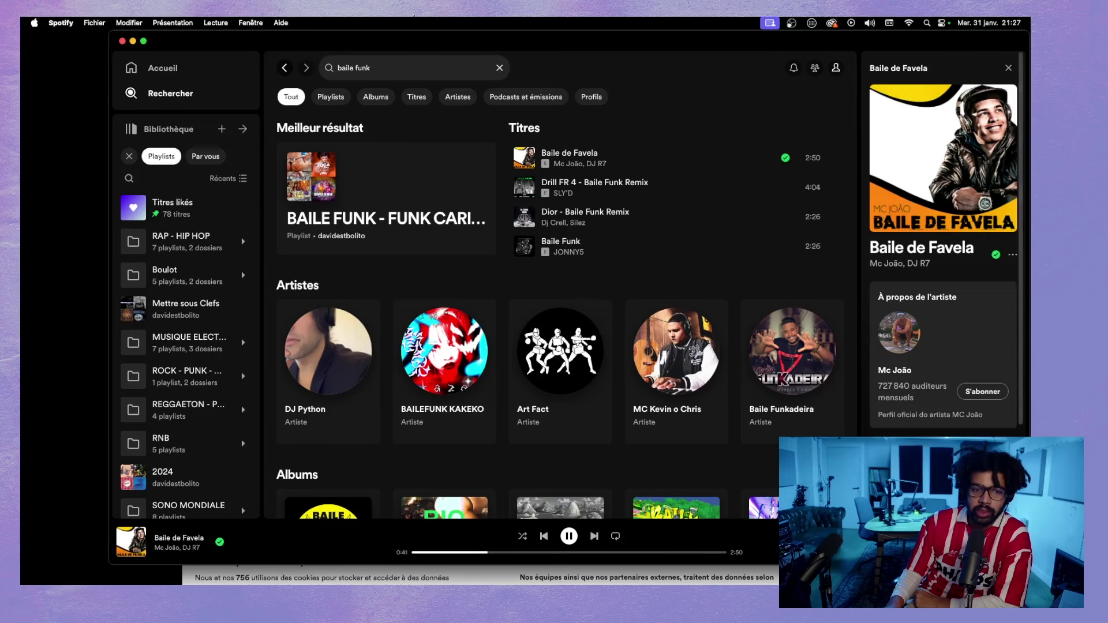
left_click(488, 205)
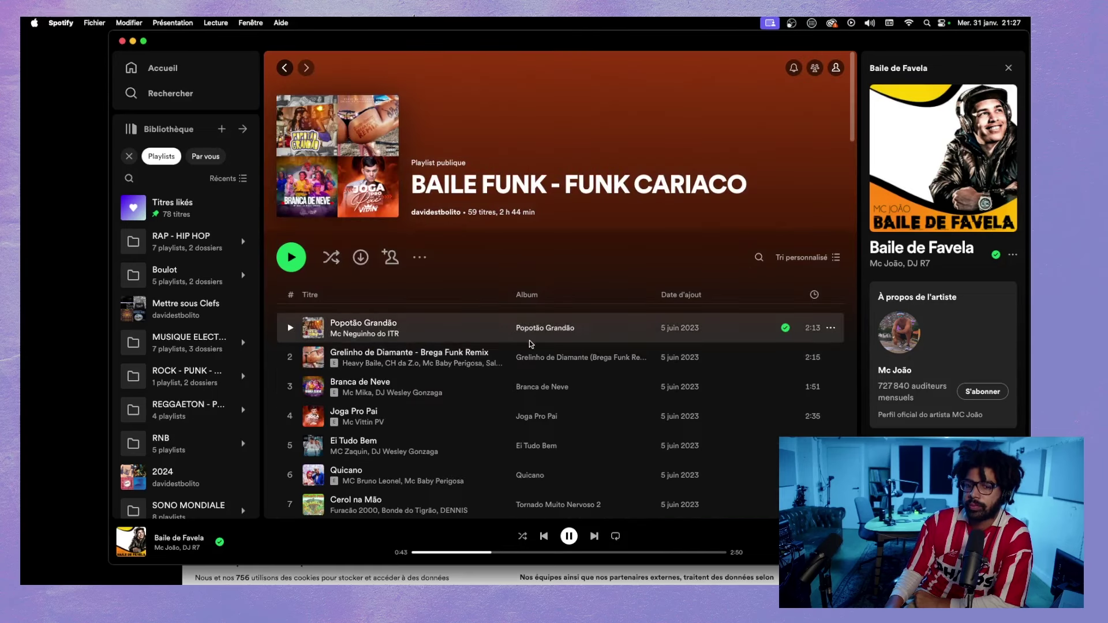
- Find Me Solta by Nego do Borel and Rennan da Penha in the BAILE FUNK - FUNK CARIACO playlist and play it
scroll(533, 202, "down", 10)
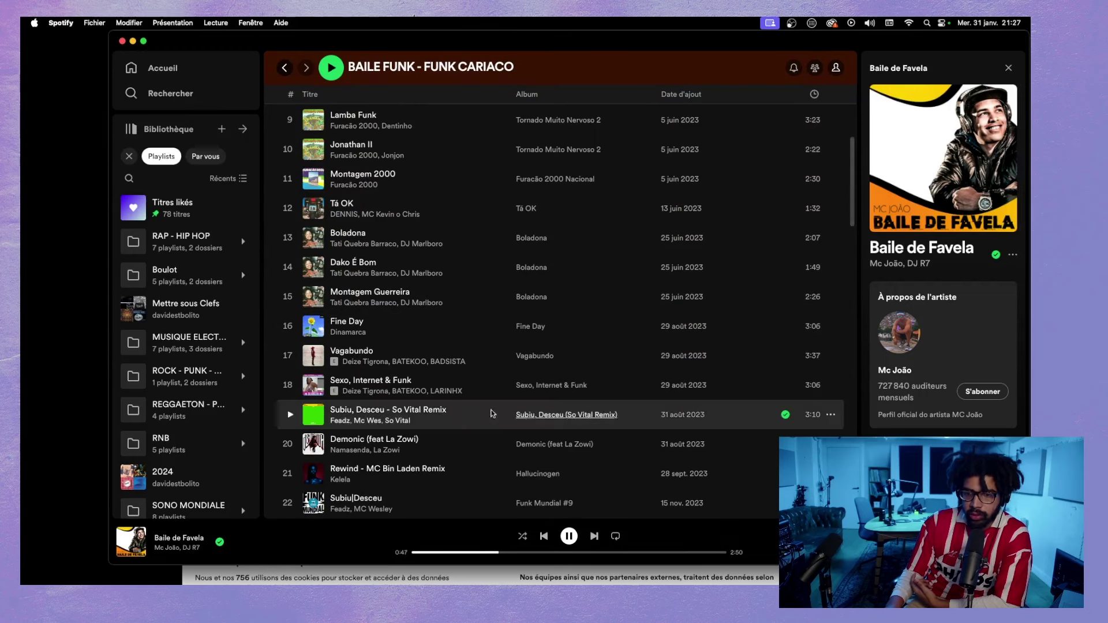
scroll(432, 410, "down", 15)
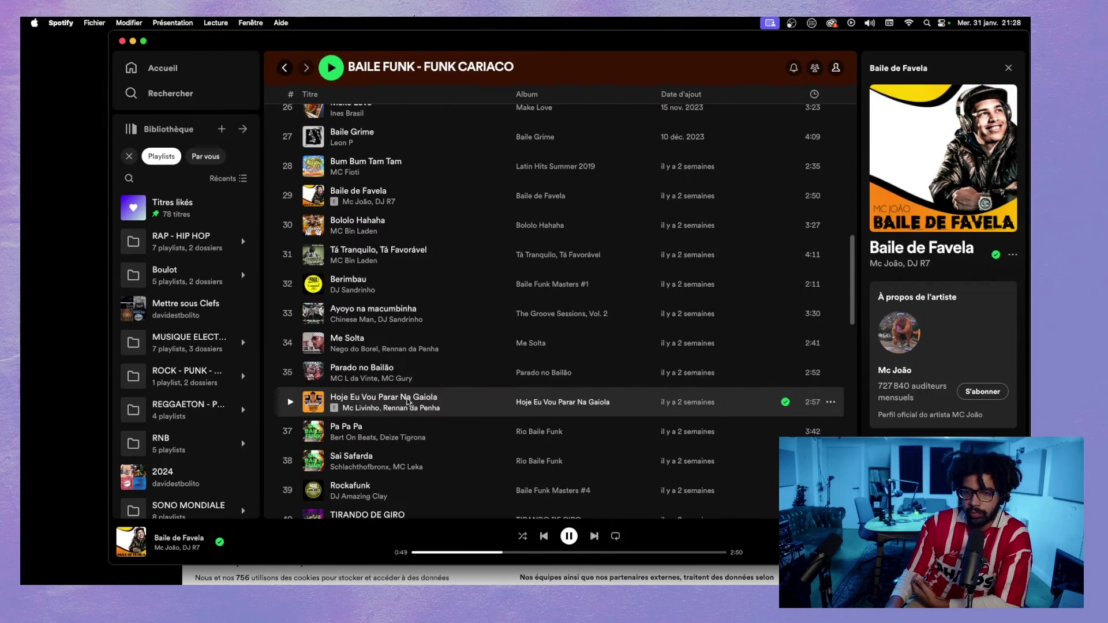
left_click(290, 343)
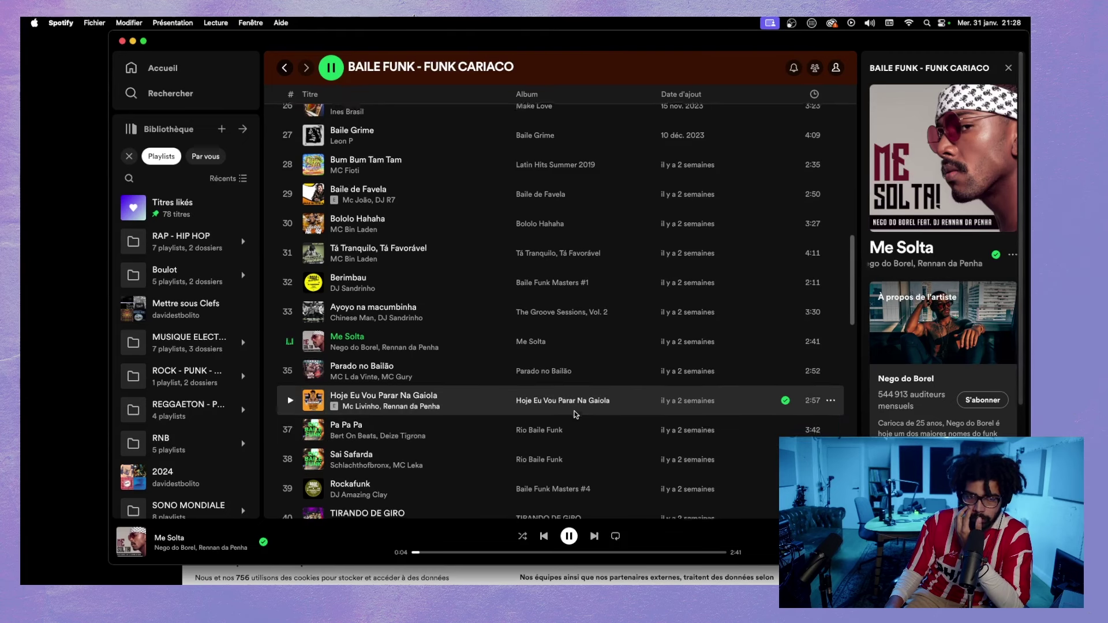
- View the Me Solta single page, return to the playlist and look over the tracks listed below Me Solta
scroll(577, 410, "down", 5)
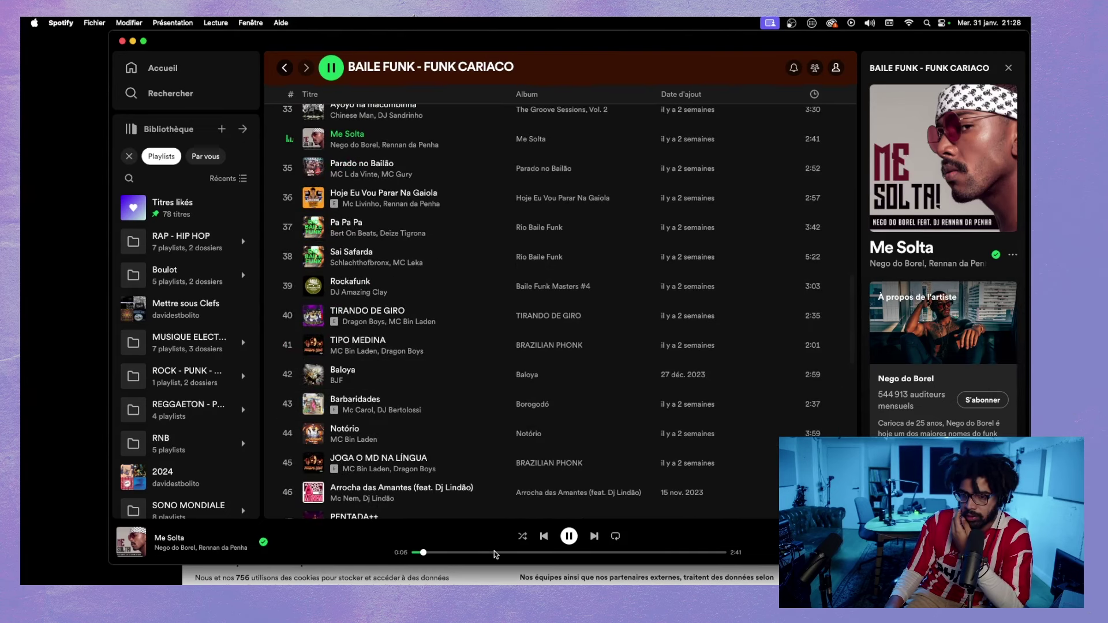
scroll(491, 439, "down", 2)
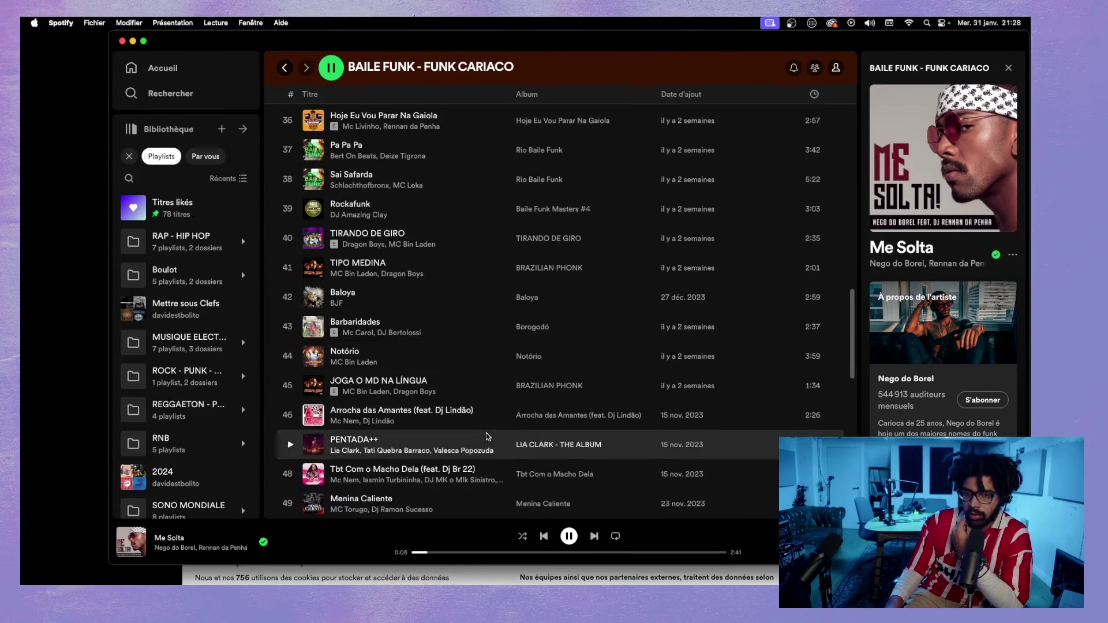
scroll(485, 392, "up", 4)
left_click(531, 250)
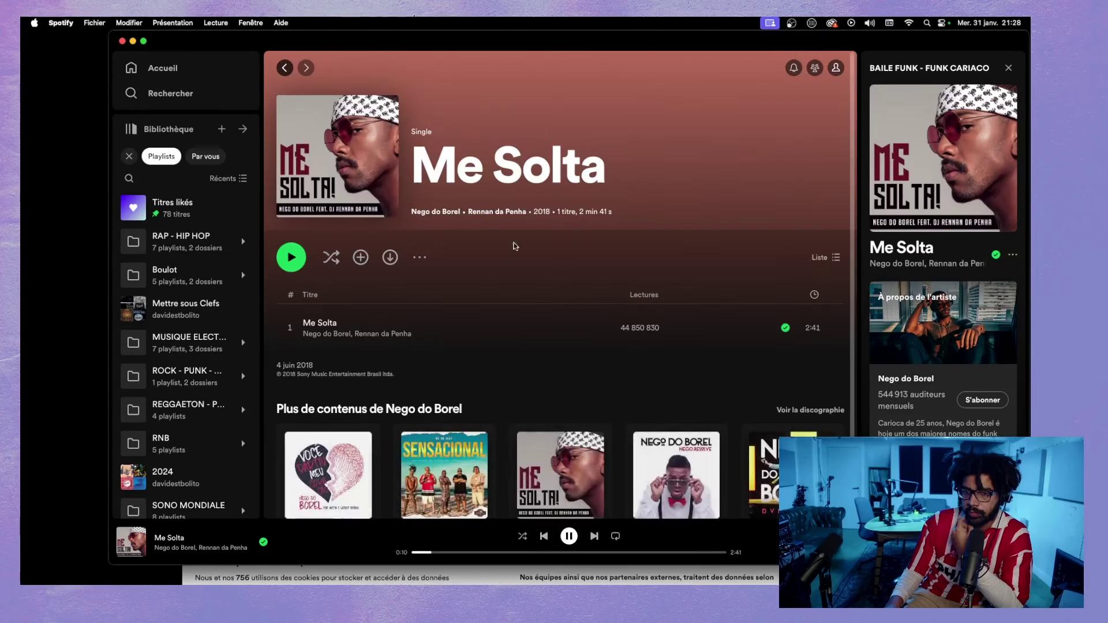
left_click(284, 68)
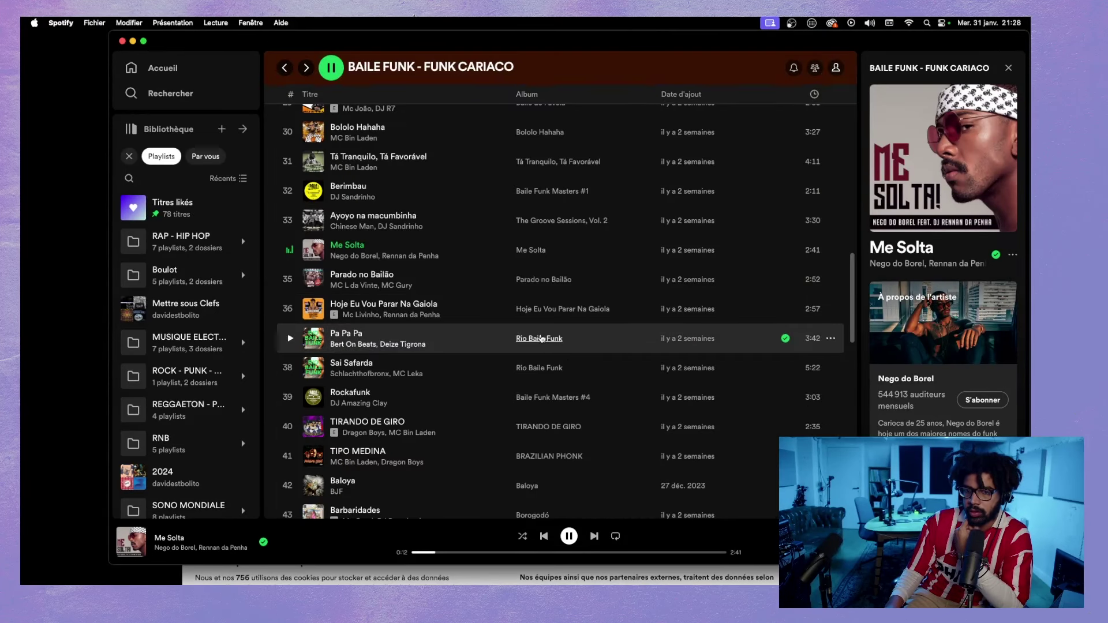
scroll(540, 338, "down", 9)
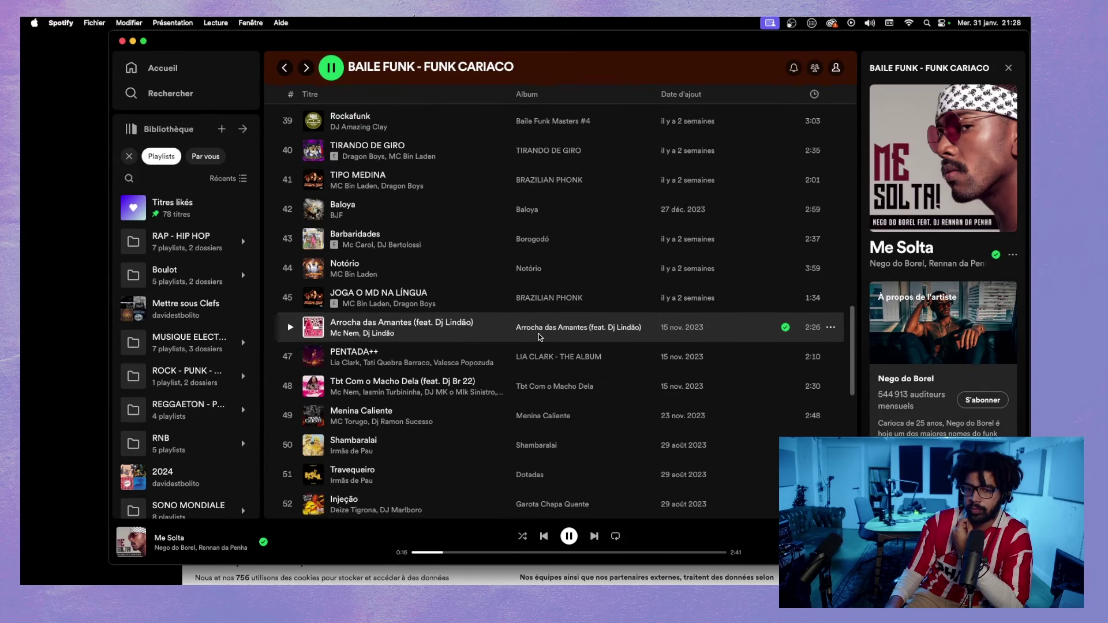
scroll(539, 338, "down", 3)
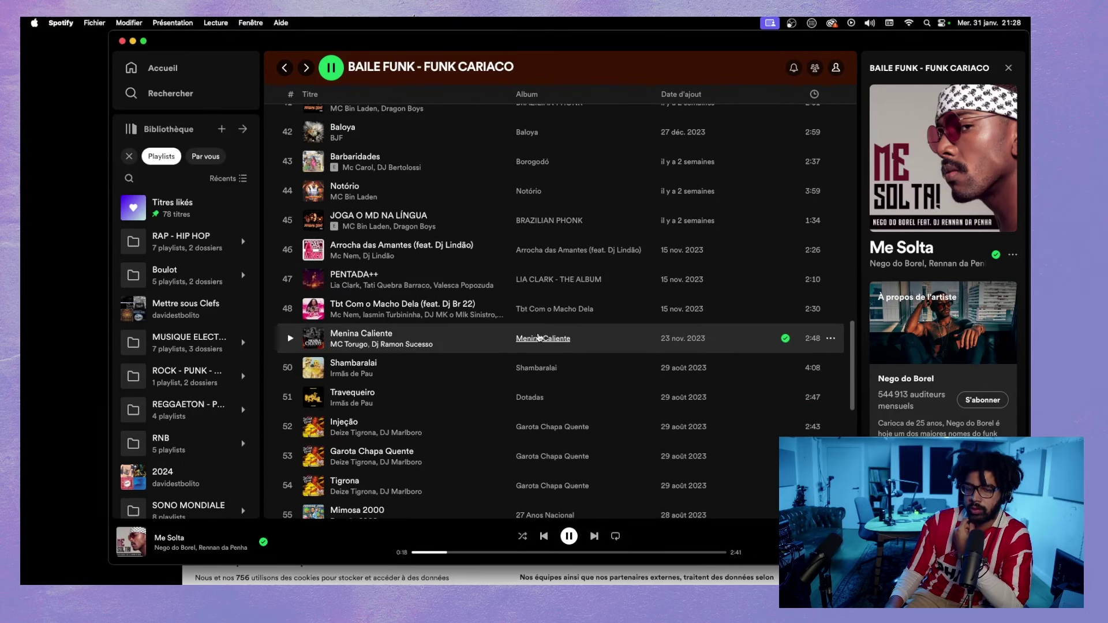
- Play Aquecimento Pt. 2 by Adame DJ from the playlist, then view its single page and return to the playlist
scroll(538, 338, "down", 9)
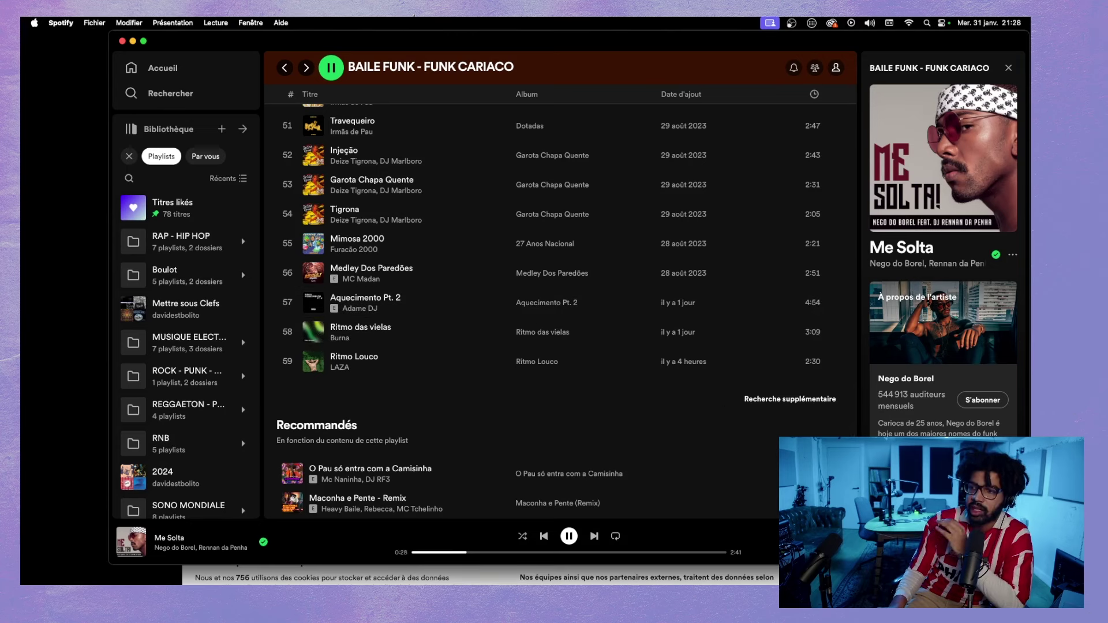
left_click(291, 303)
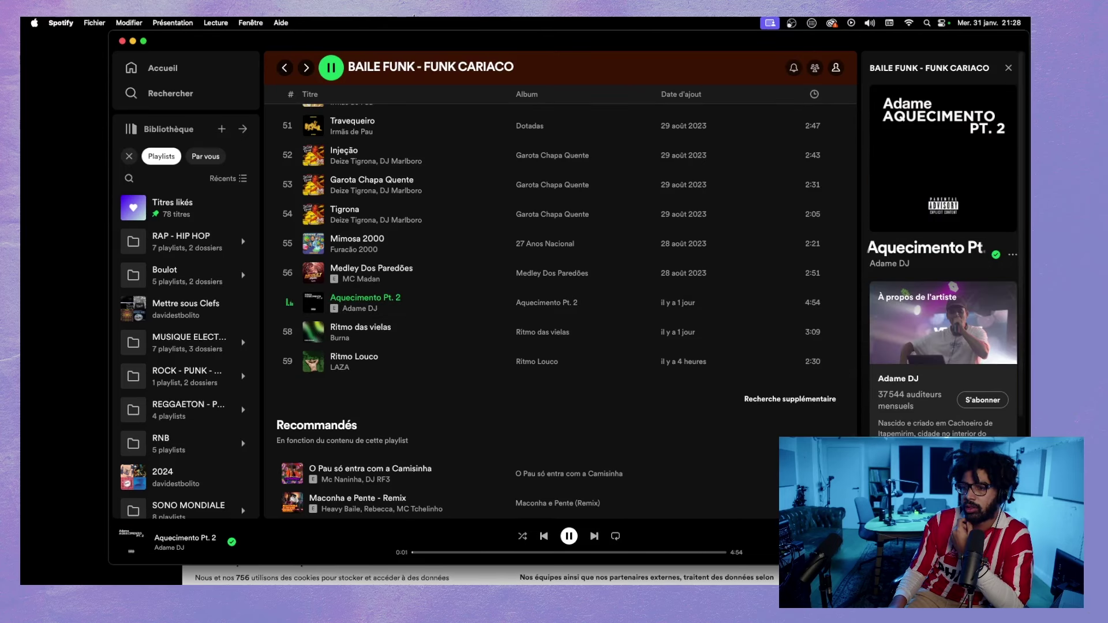
left_click(903, 254)
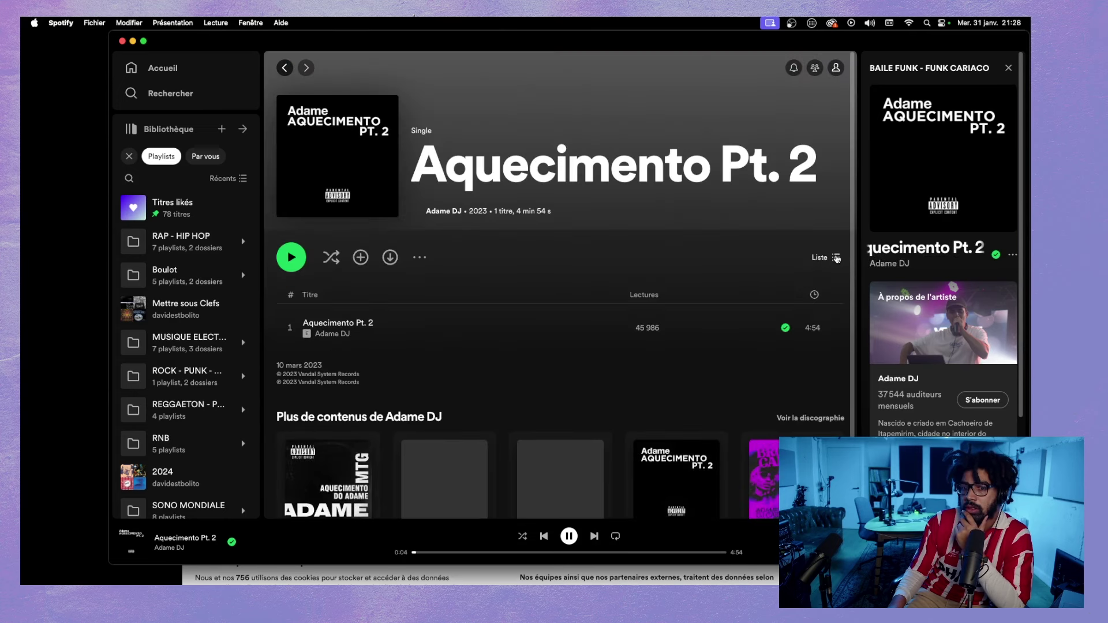
left_click(286, 69)
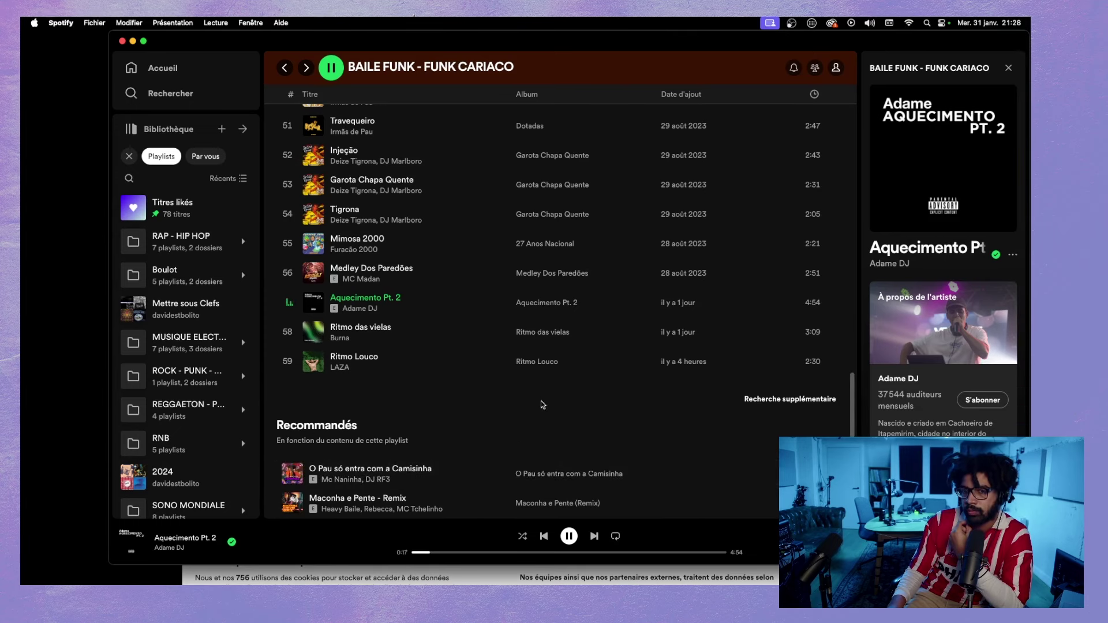
- Open the details of the BAILE FUNK - FUNK CARIACO playlist and start editing its name
scroll(526, 395, "up", 10)
scroll(511, 392, "up", 8)
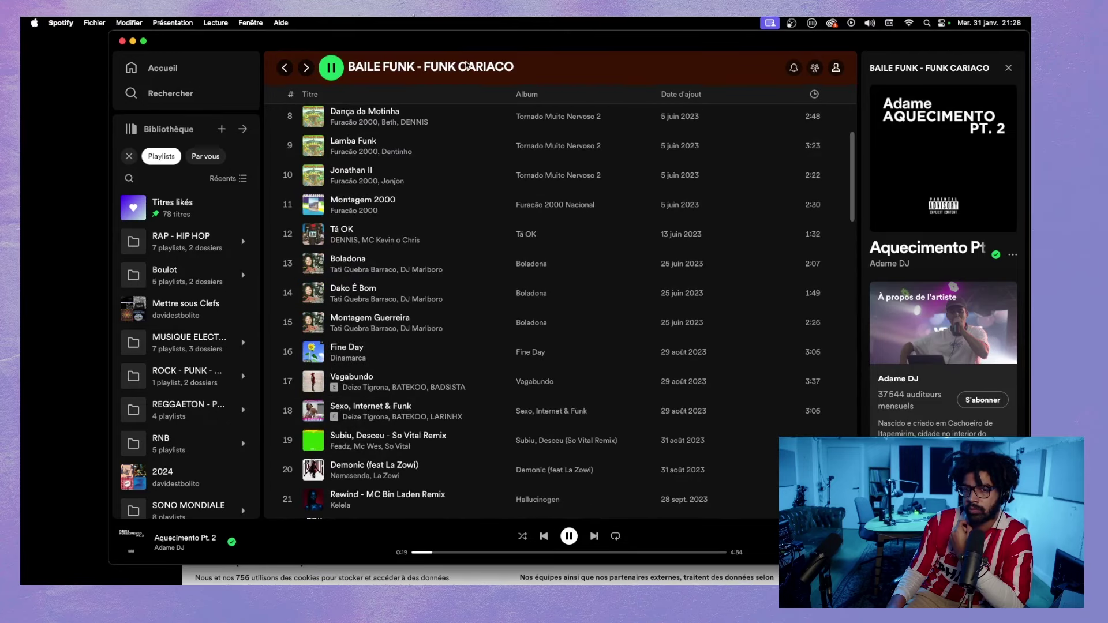
scroll(474, 68, "up", 5)
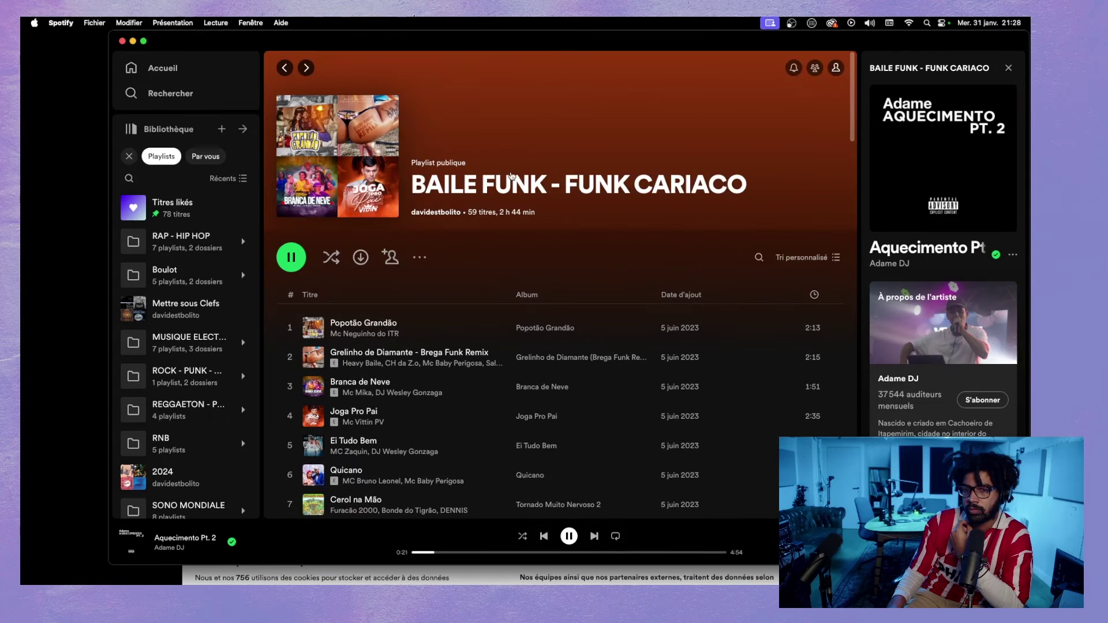
left_click(522, 182)
left_click(661, 246)
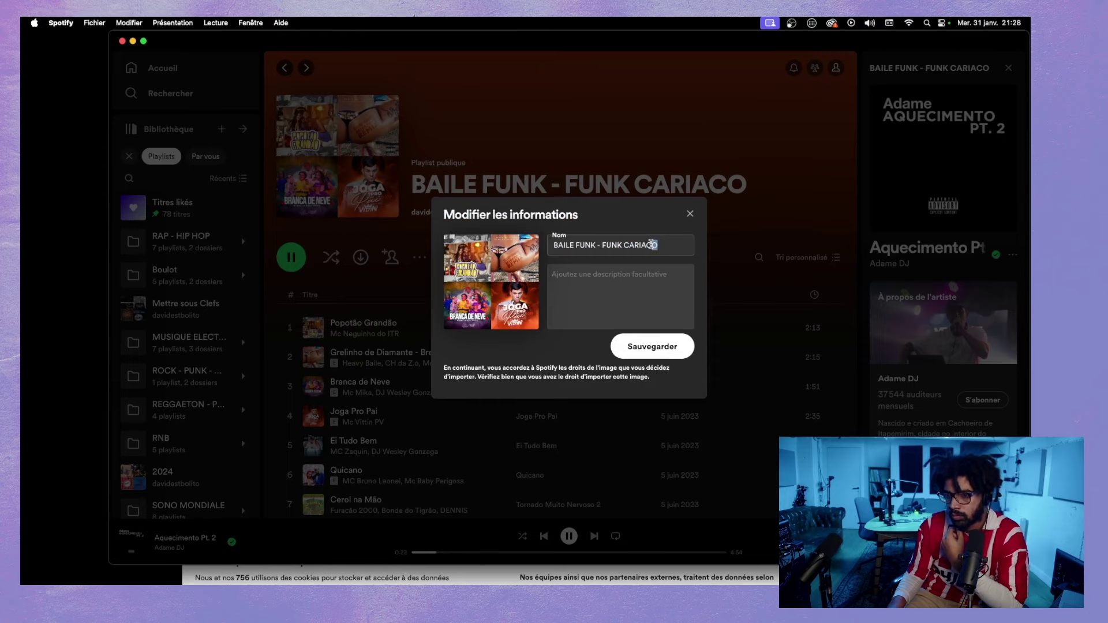